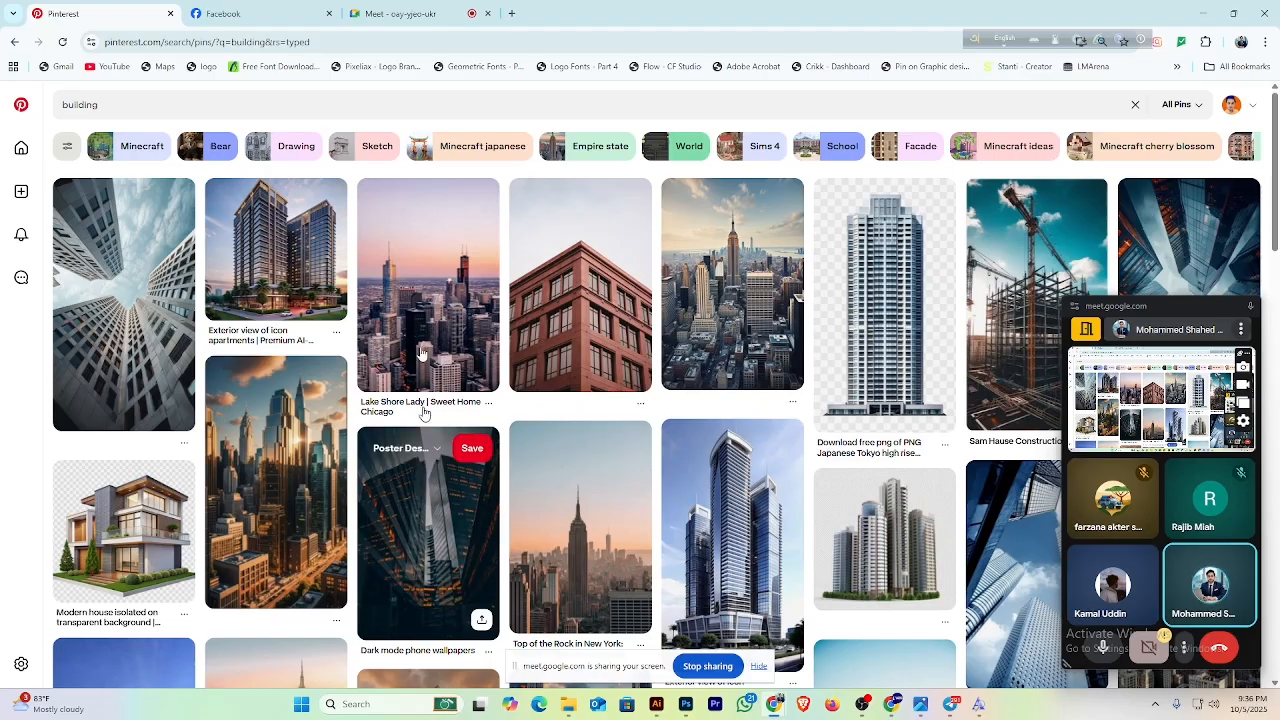
Step: Open chatgpt.com in a new browser tab
left_click(512, 14)
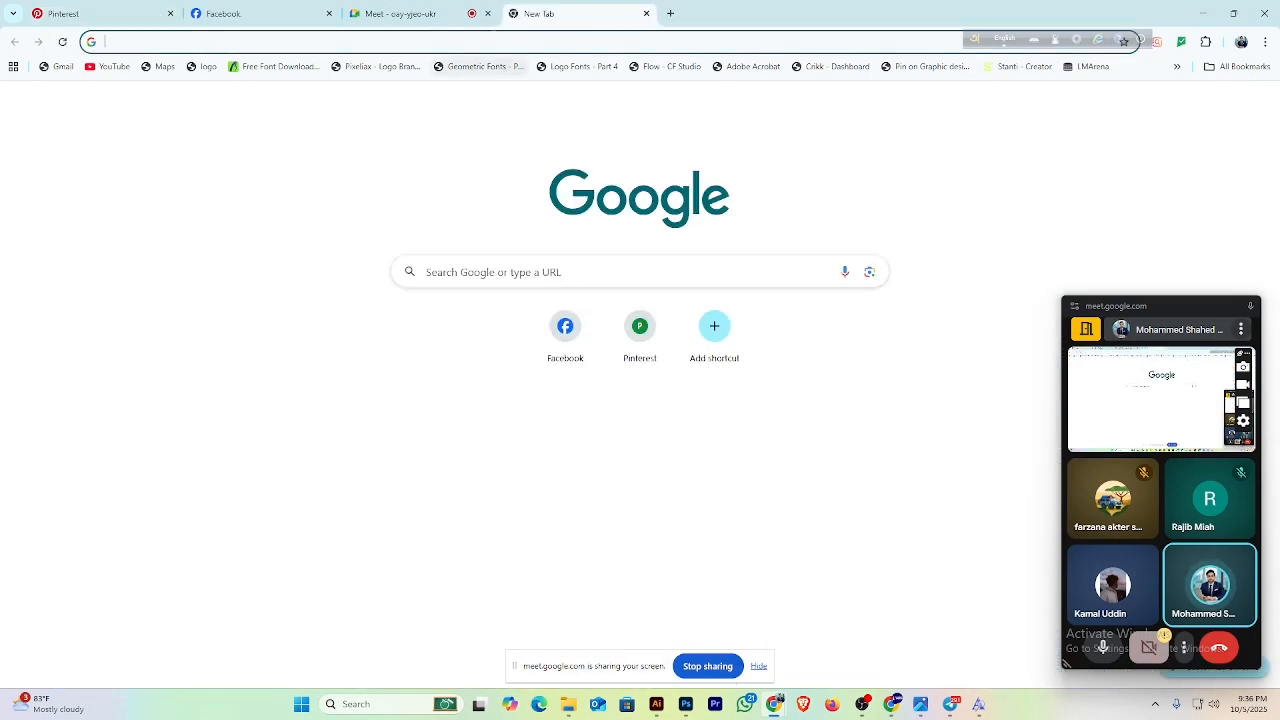
type("chatgpt.com")
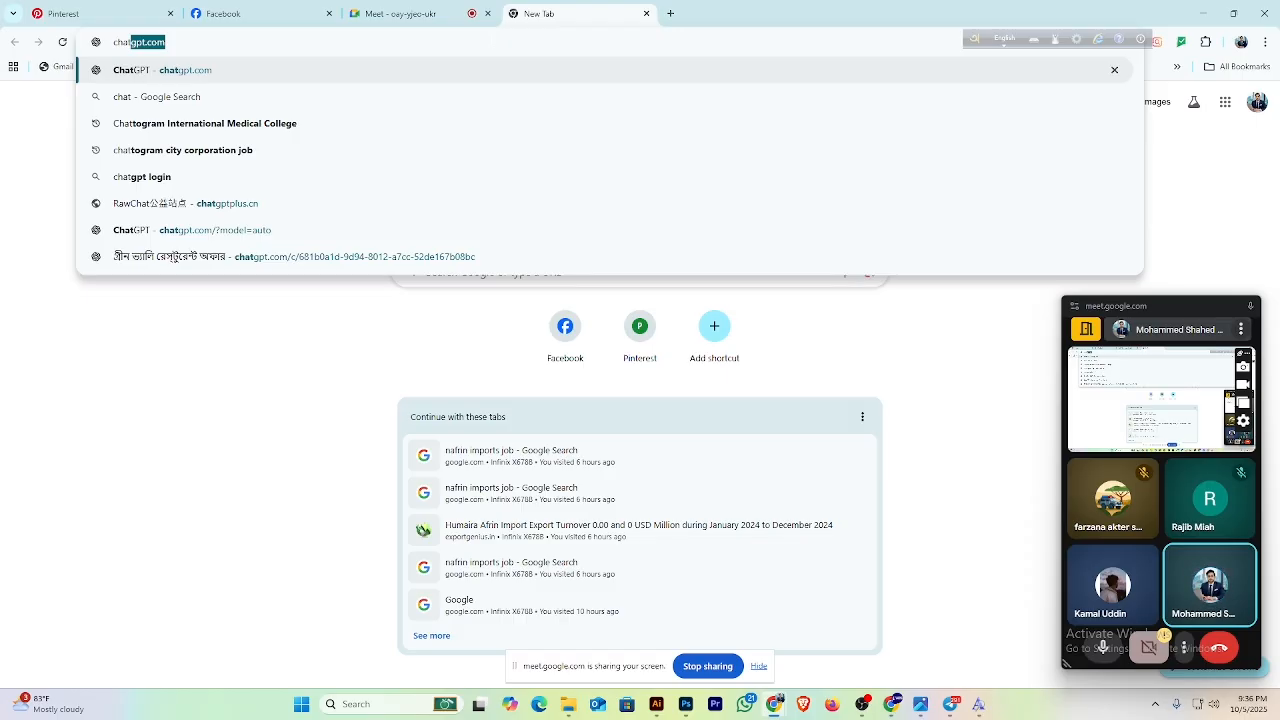
key("Return")
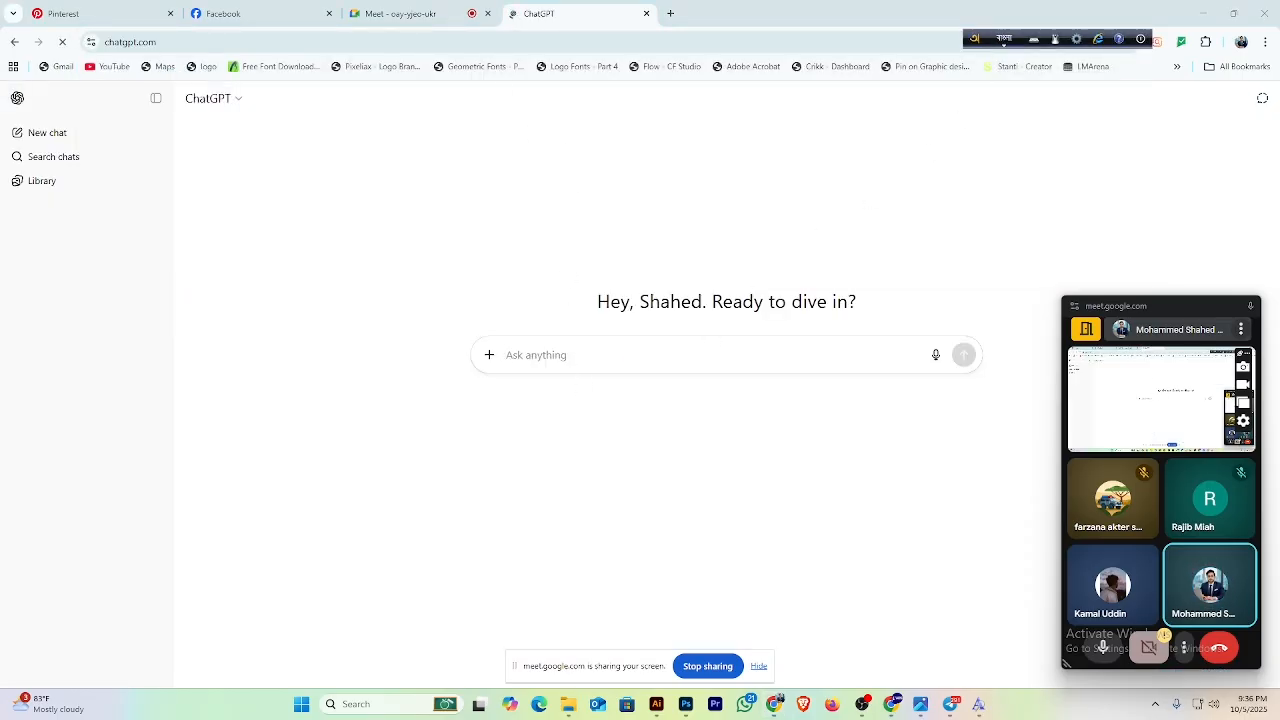
type("রিয়ে")
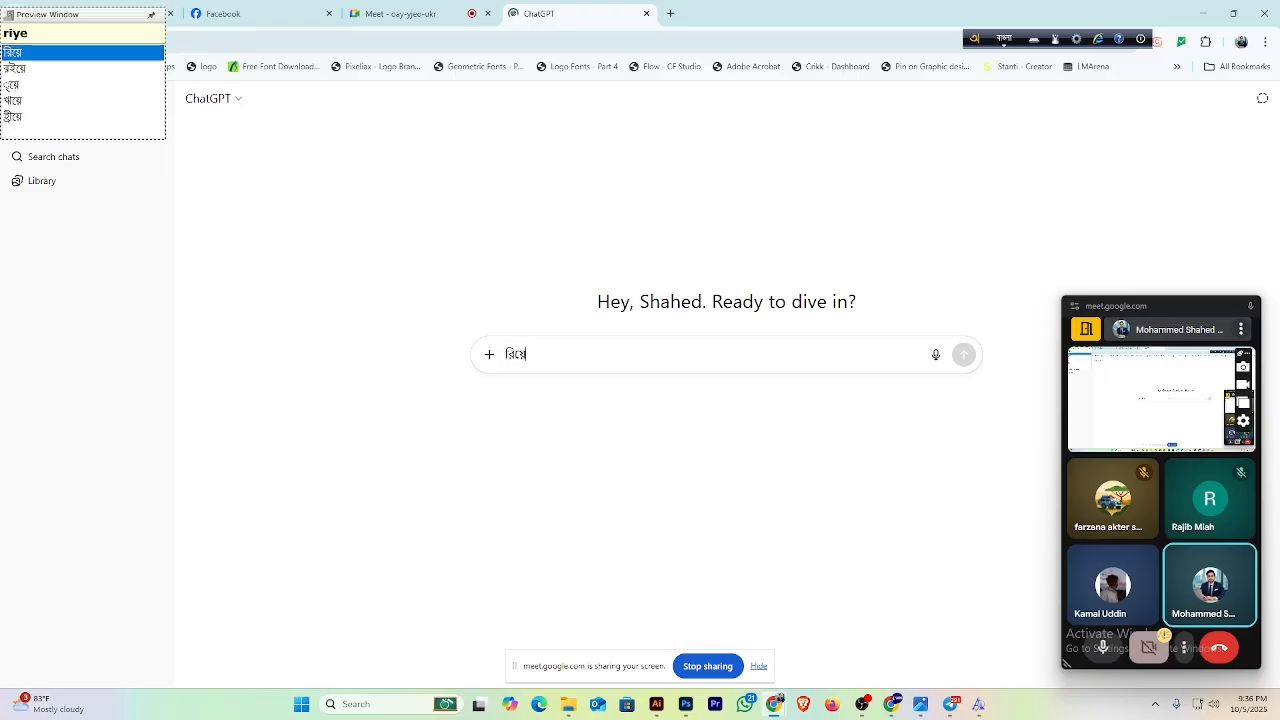
type("ল")
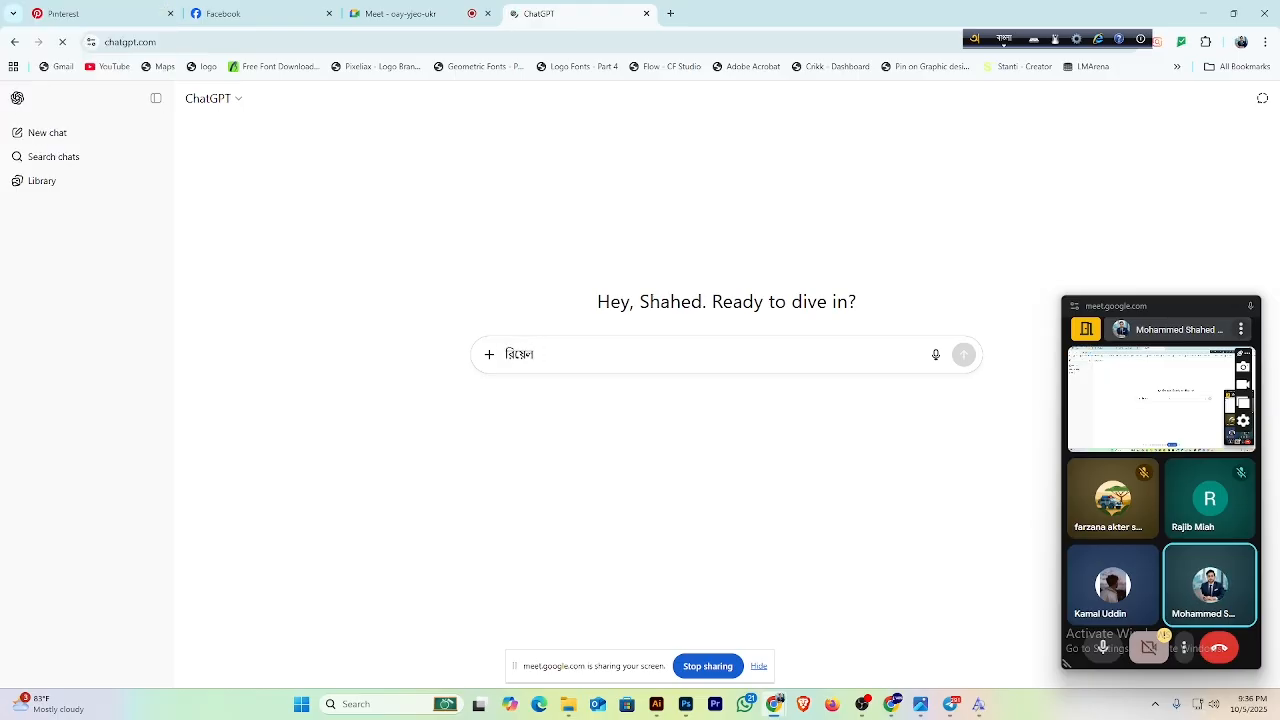
type(" এস্টেট")
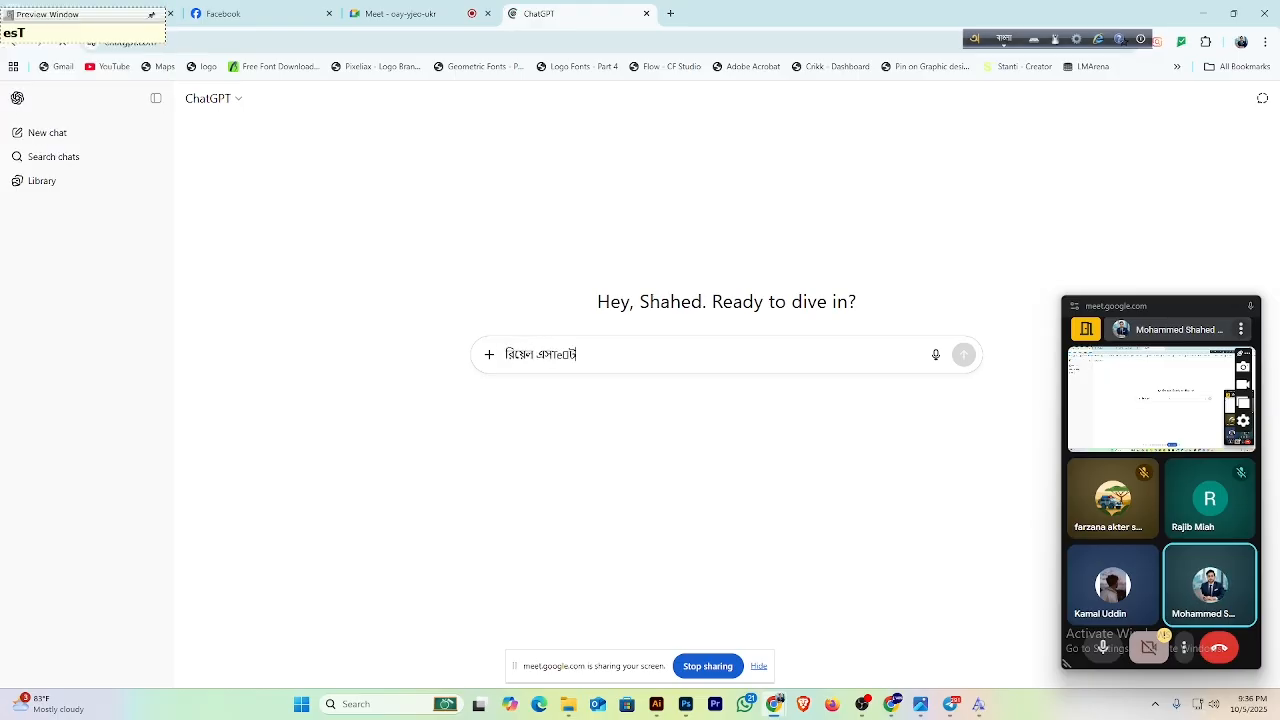
key("BackSpace")
key("BackSpace")
key("BackSpace")
key("BackSpace")
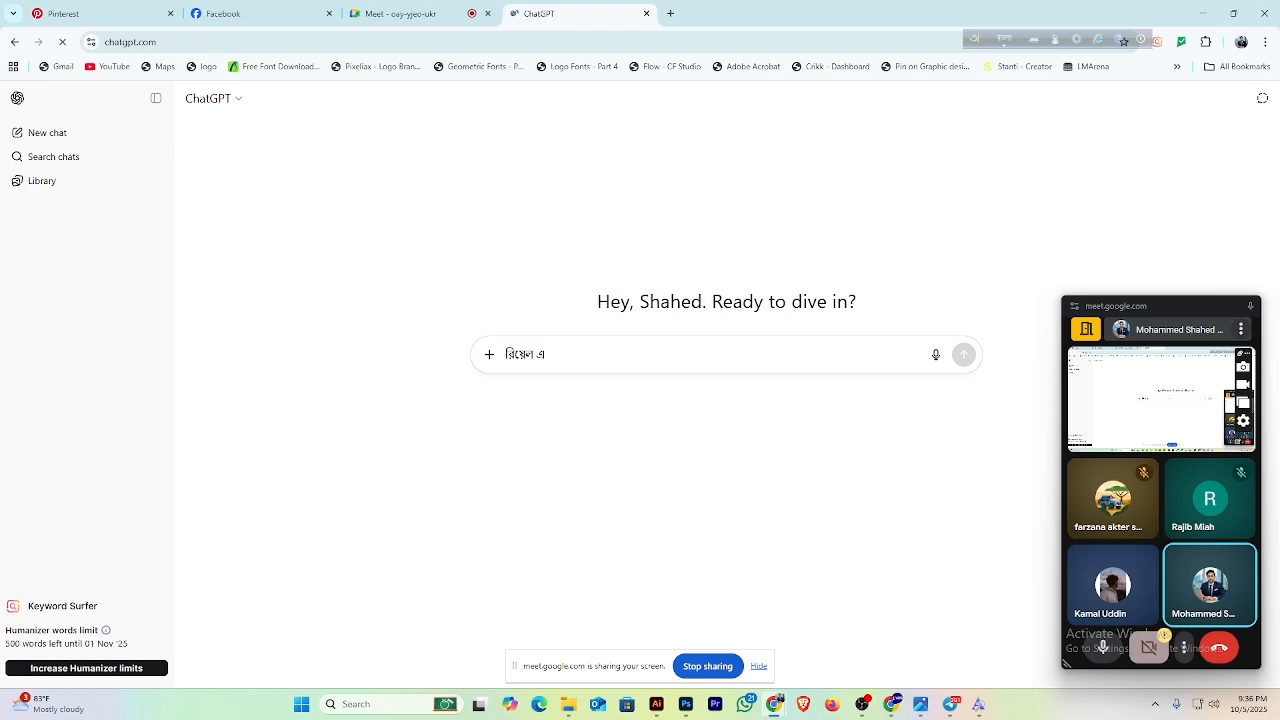
type("স্টে")
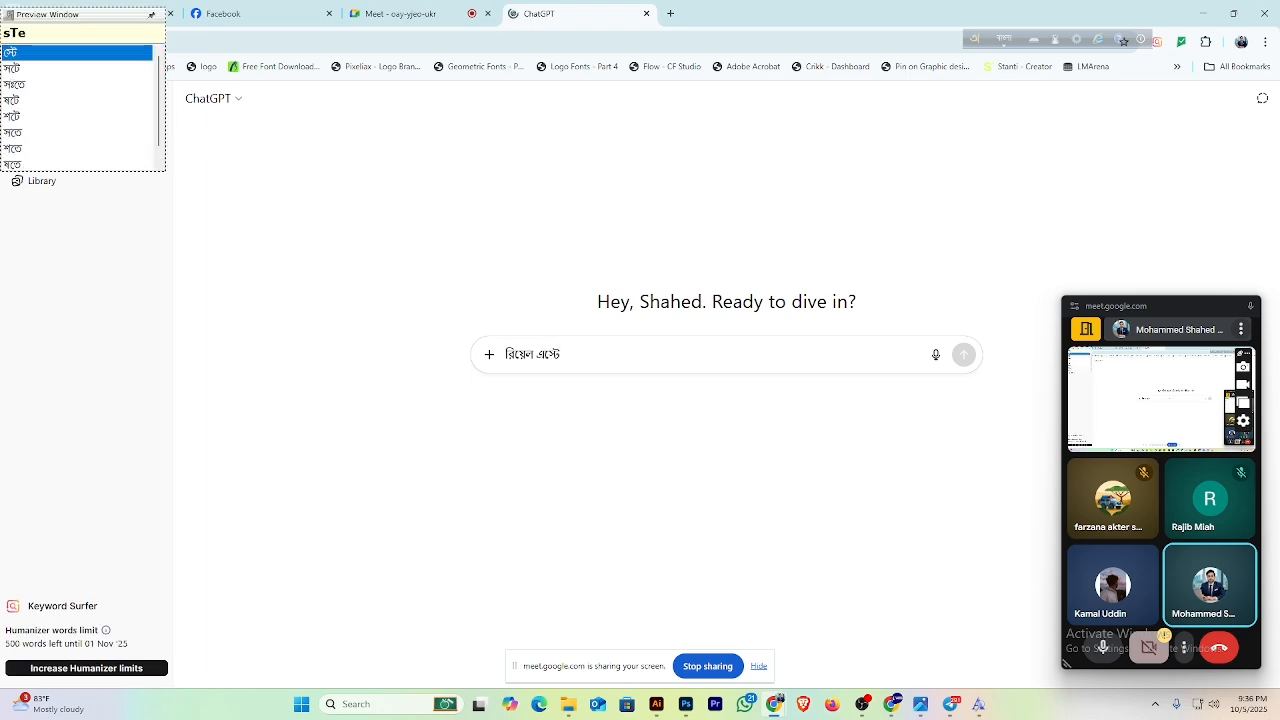
type("ট")
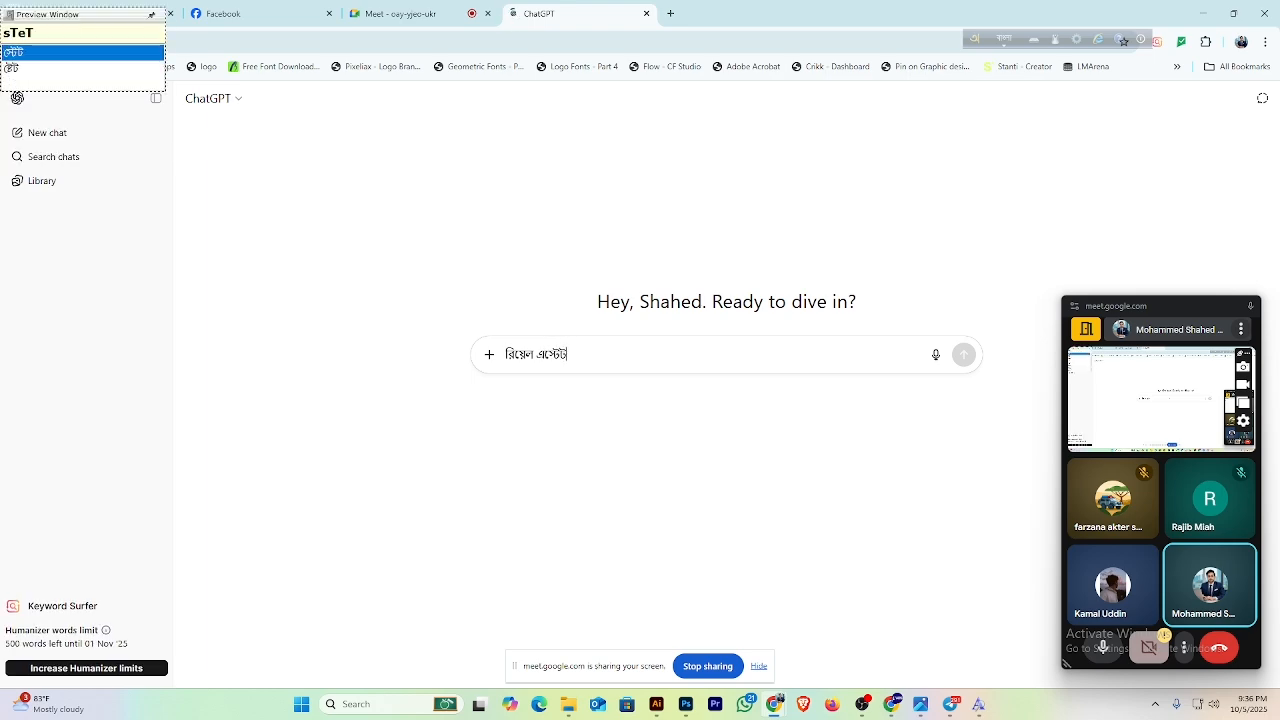
type(" ব্য")
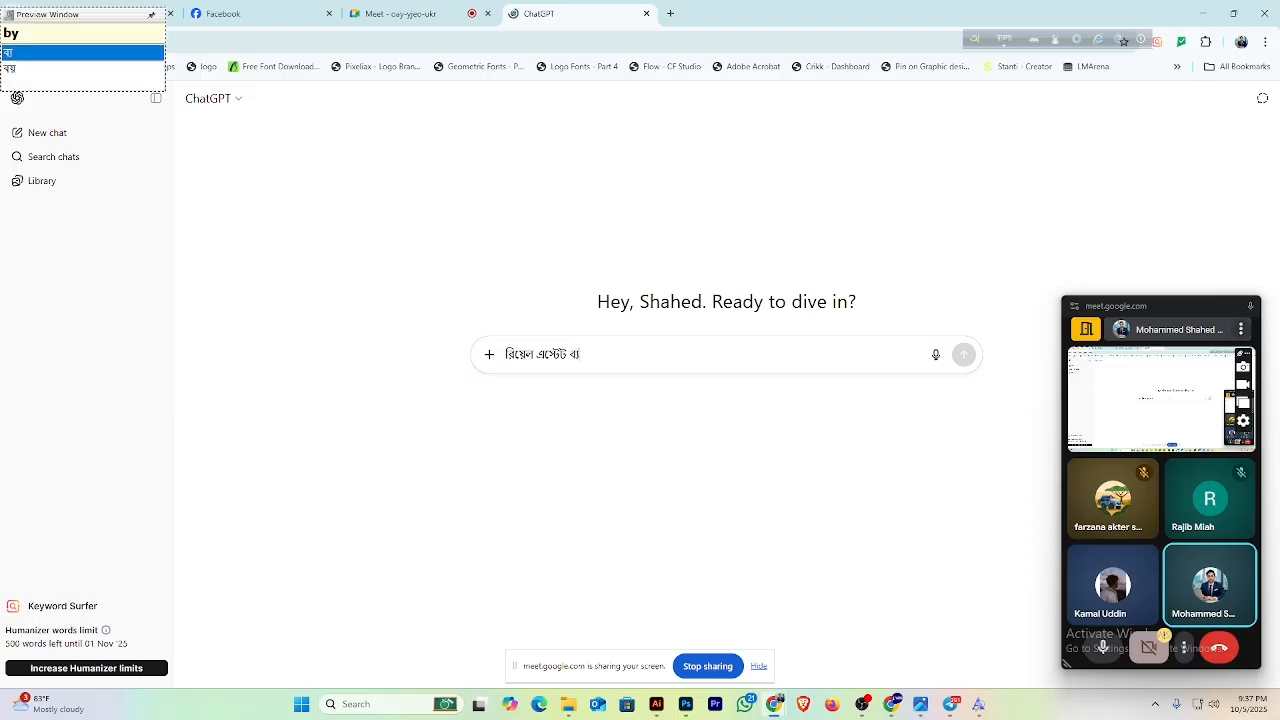
type("বসার জন্য কি")
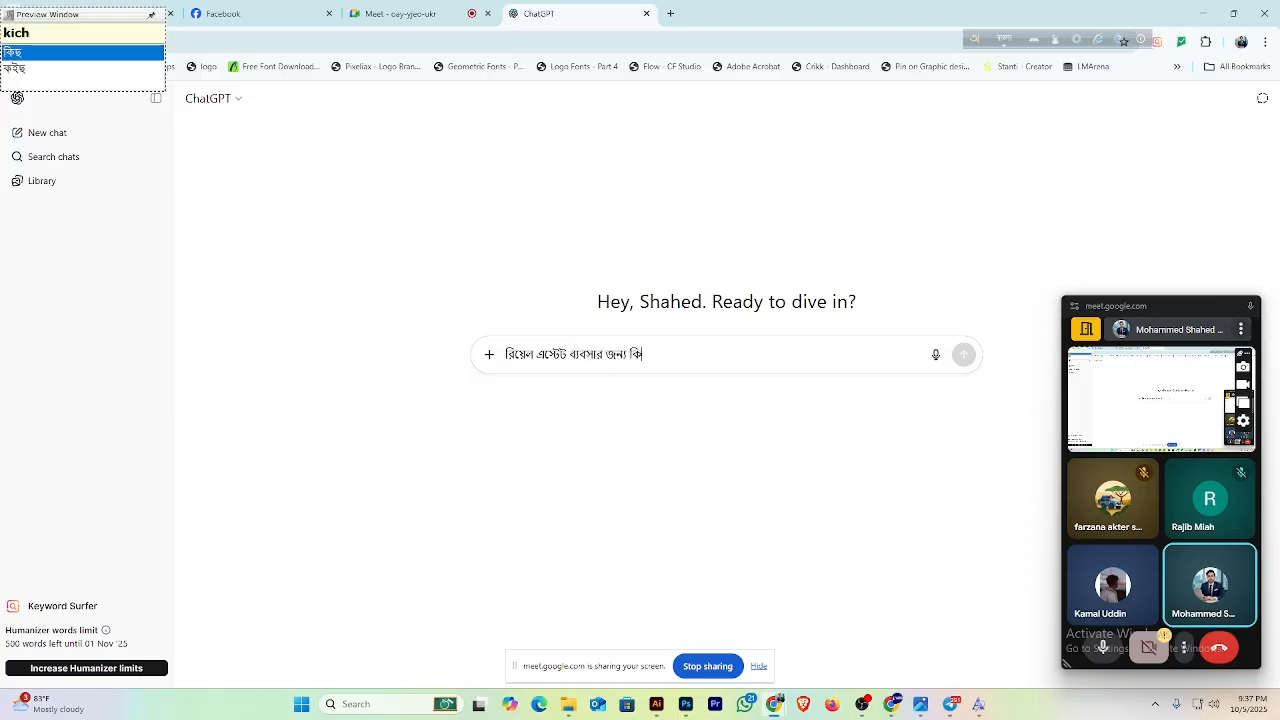
type("ছু নাম")
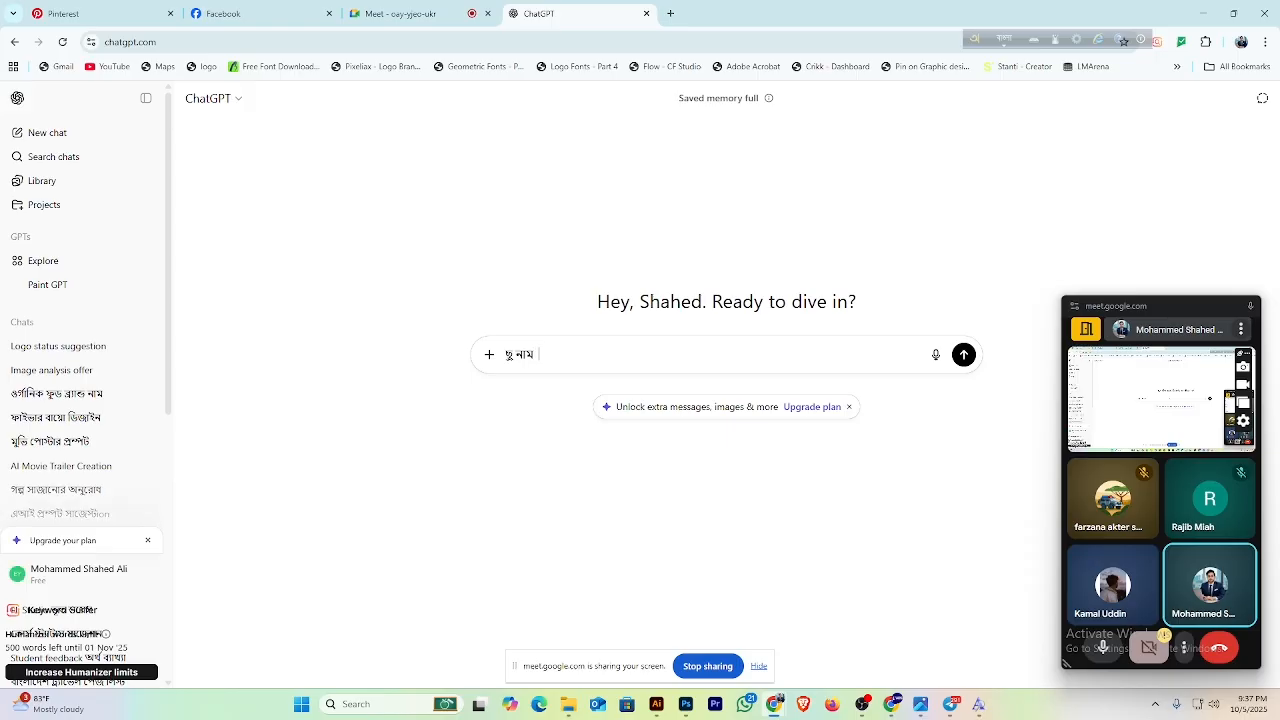
type(" সা")
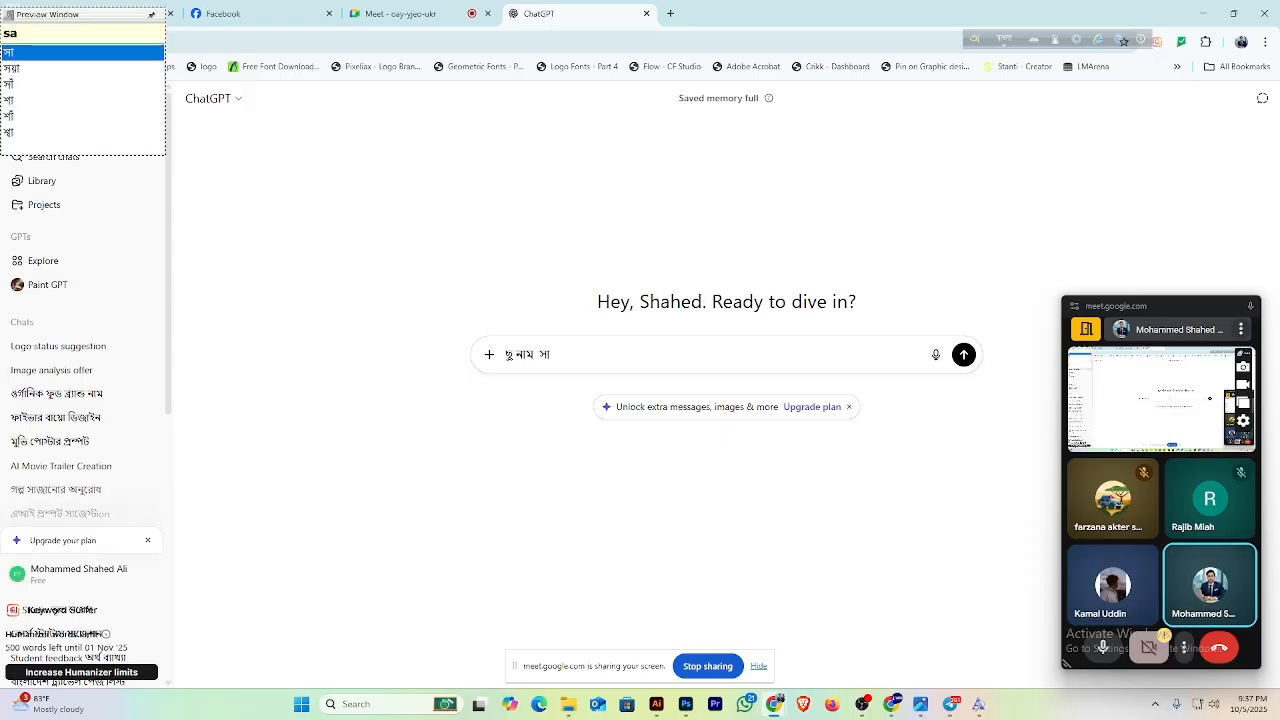
key("BackSpace")
key("BackSpace")
key("BackSpace")
key("BackSpace")
key("BackSpace")
key("BackSpace")
key("BackSpace")
key("BackSpace")
key("BackSpace")
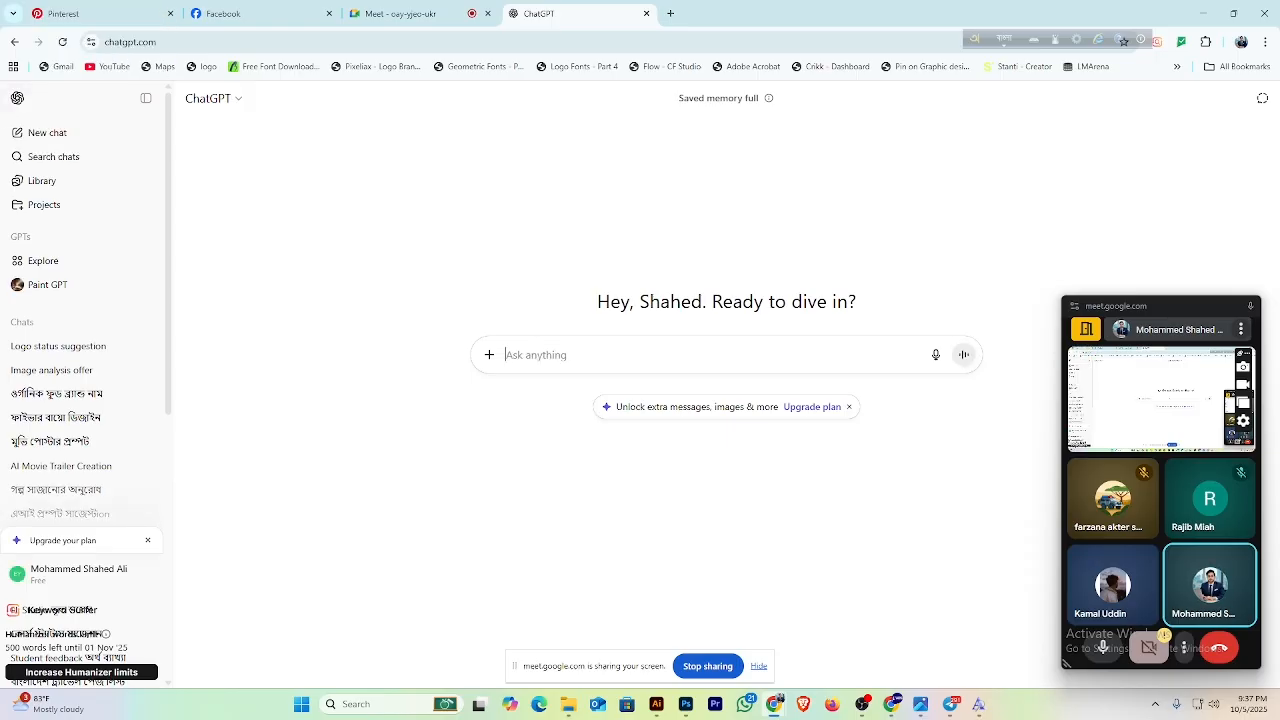
Step: Ask ChatGPT for real estate business names with the Bengali prompt "রিয়েল এস্টেট ব্যবসার জন্য কিছু নাম সাজেস্ট করেন"
type("রিয়েল")
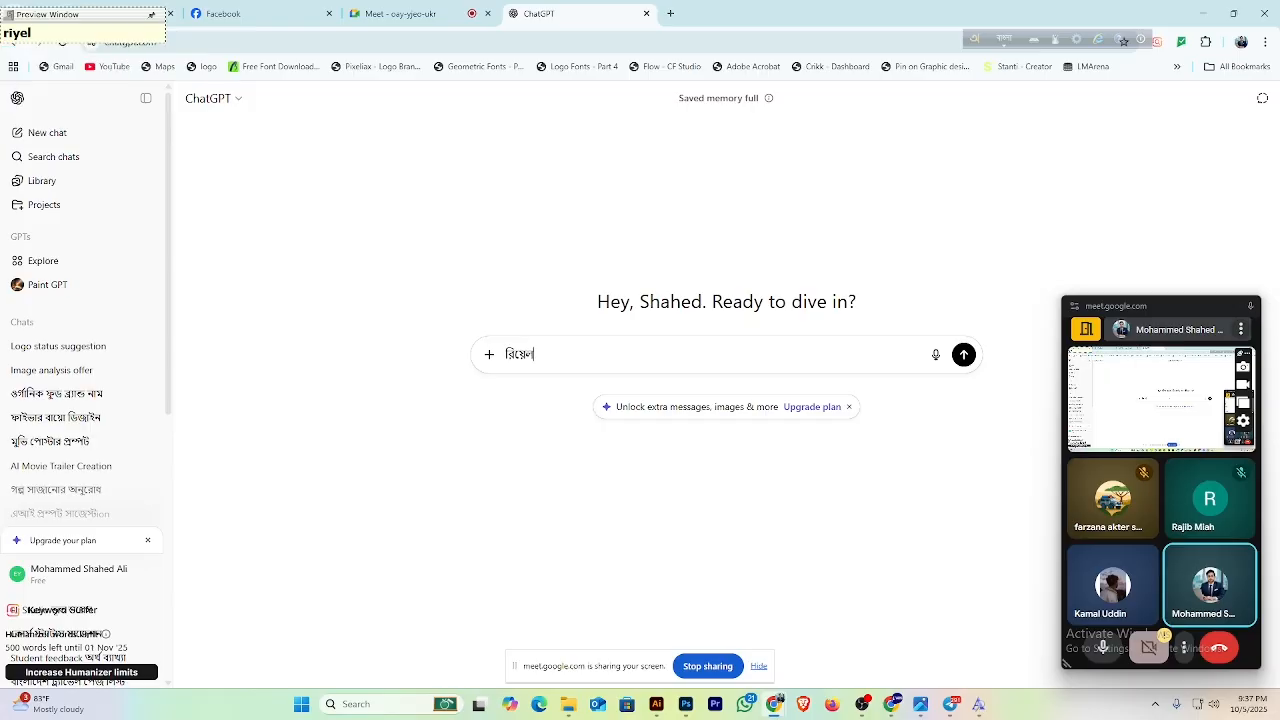
type(" এস্টেস")
key("BackSpace")
key("BackSpace")
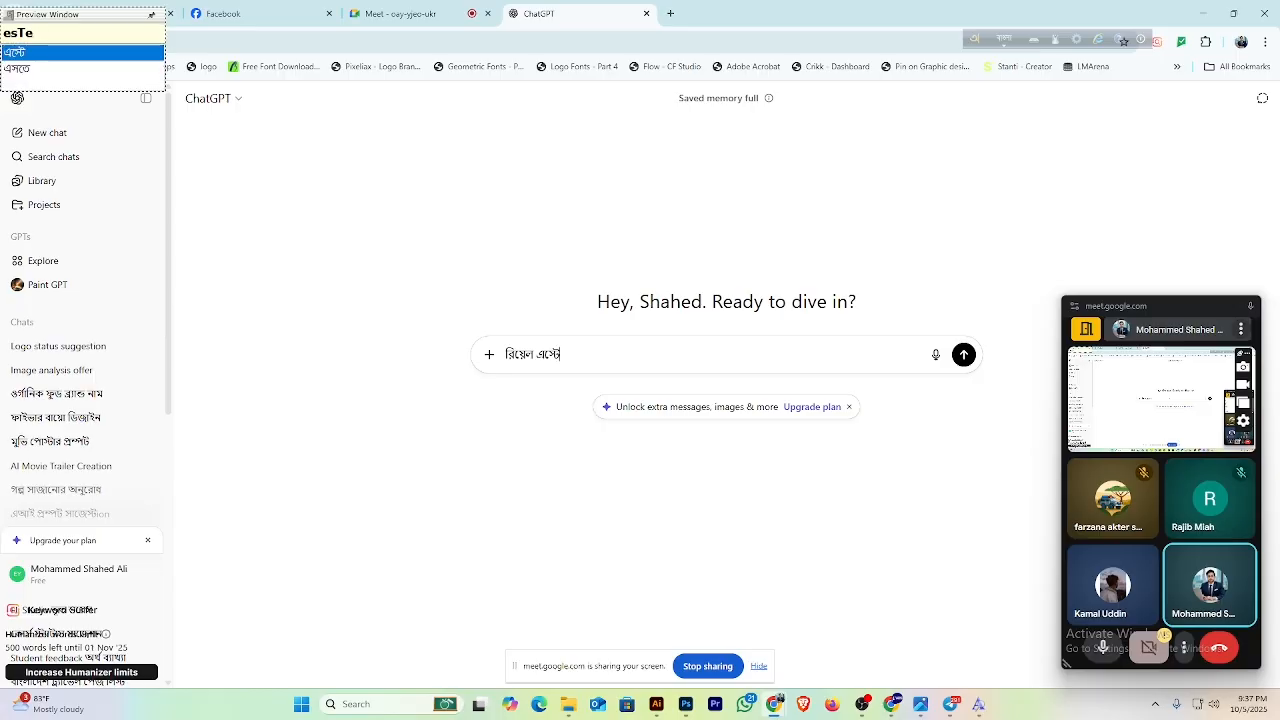
type("ট ব্যব")
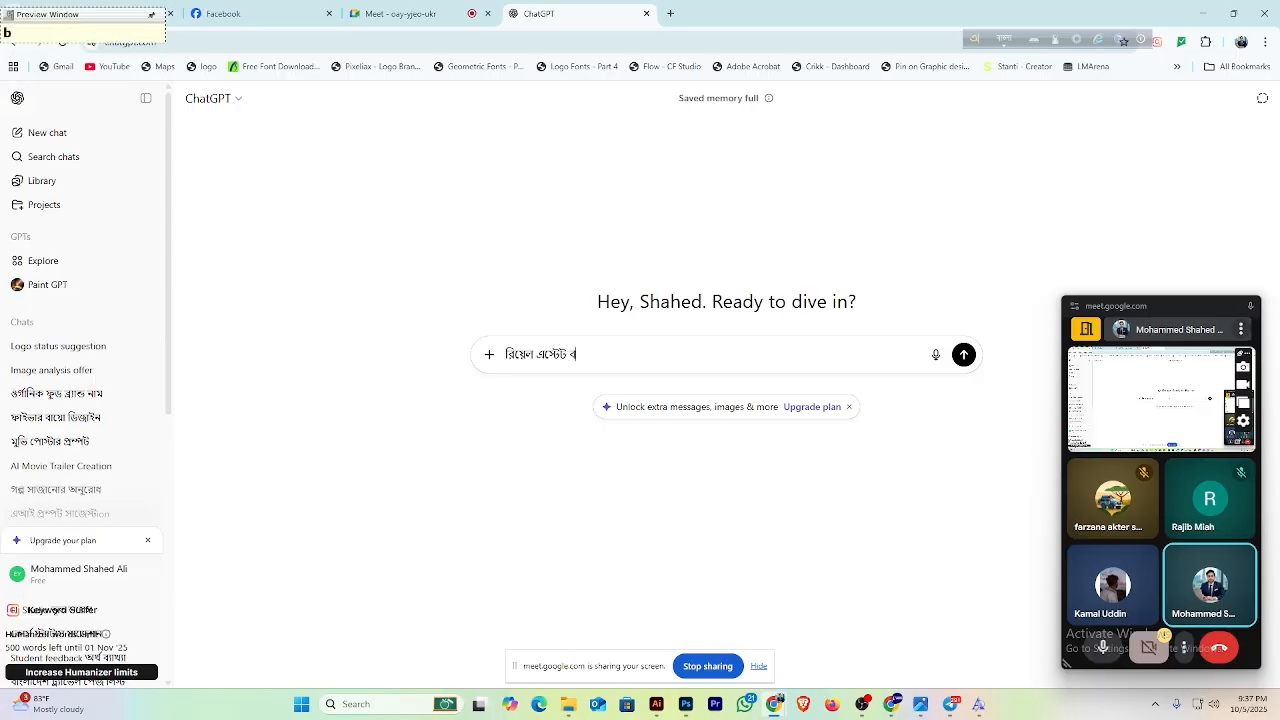
type("সার জ")
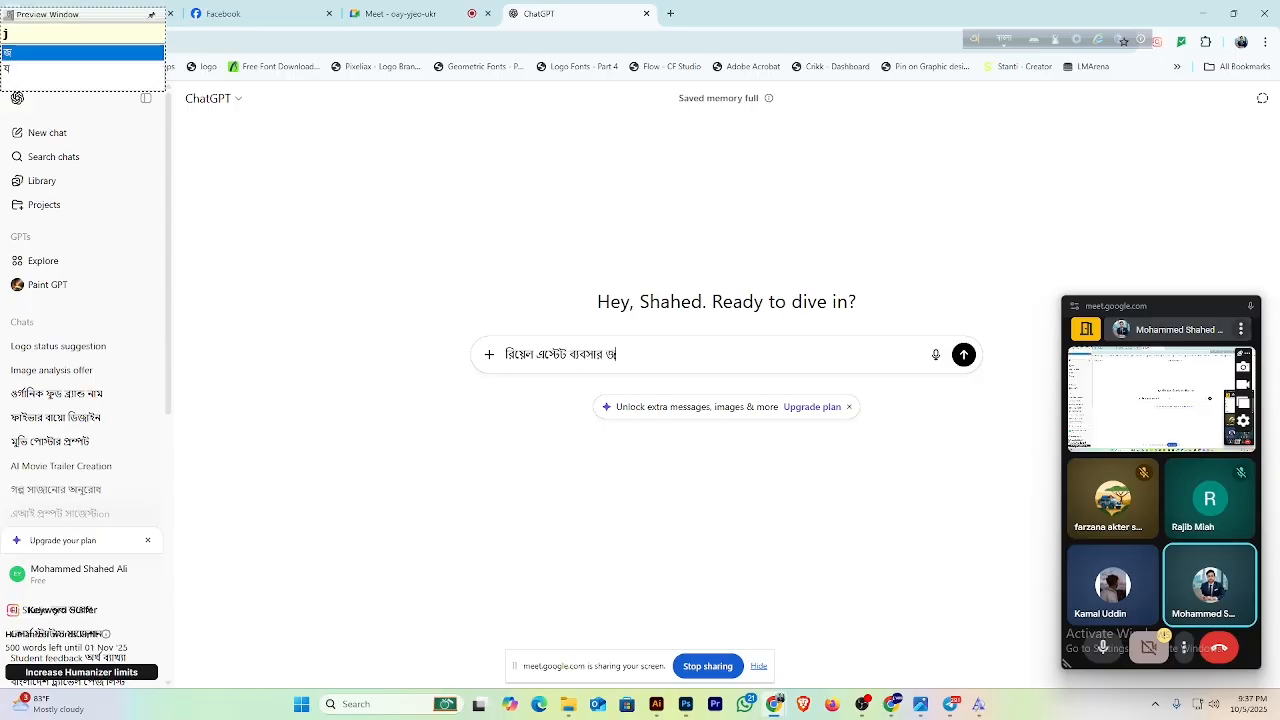
type("ন্য কিছ")
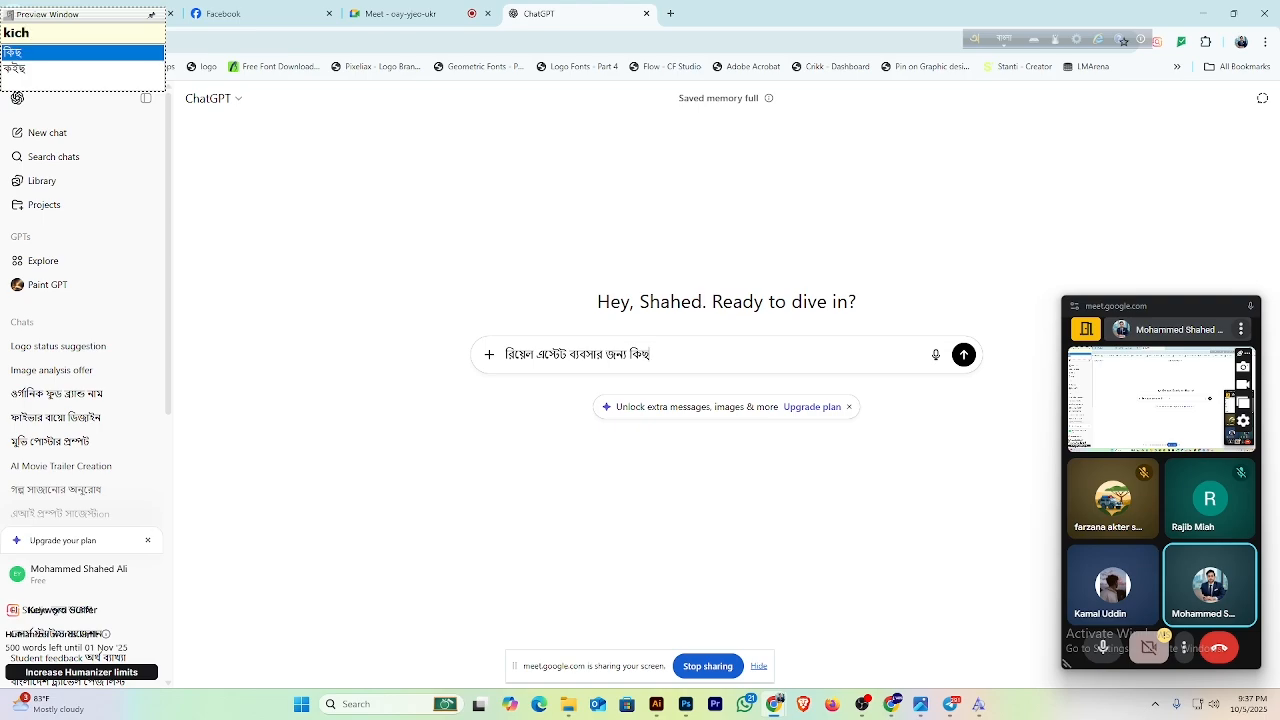
type("ু নাম")
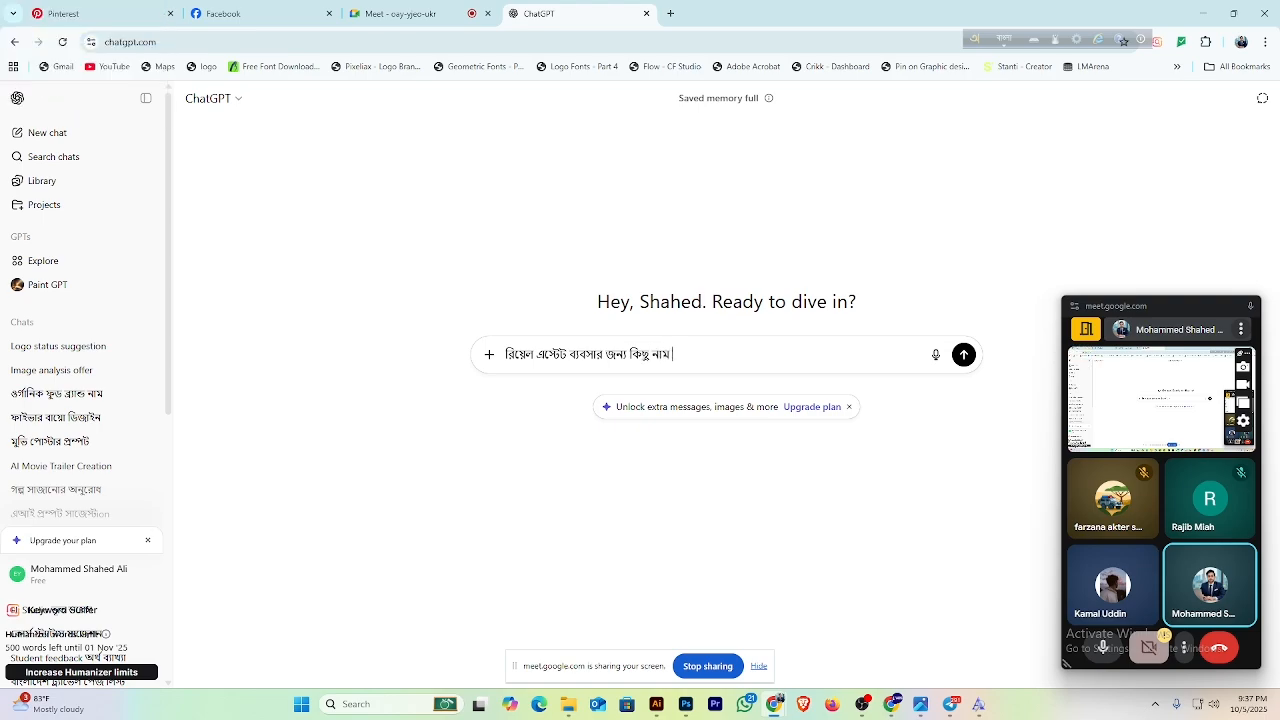
type(" সাজেস্ট করেন")
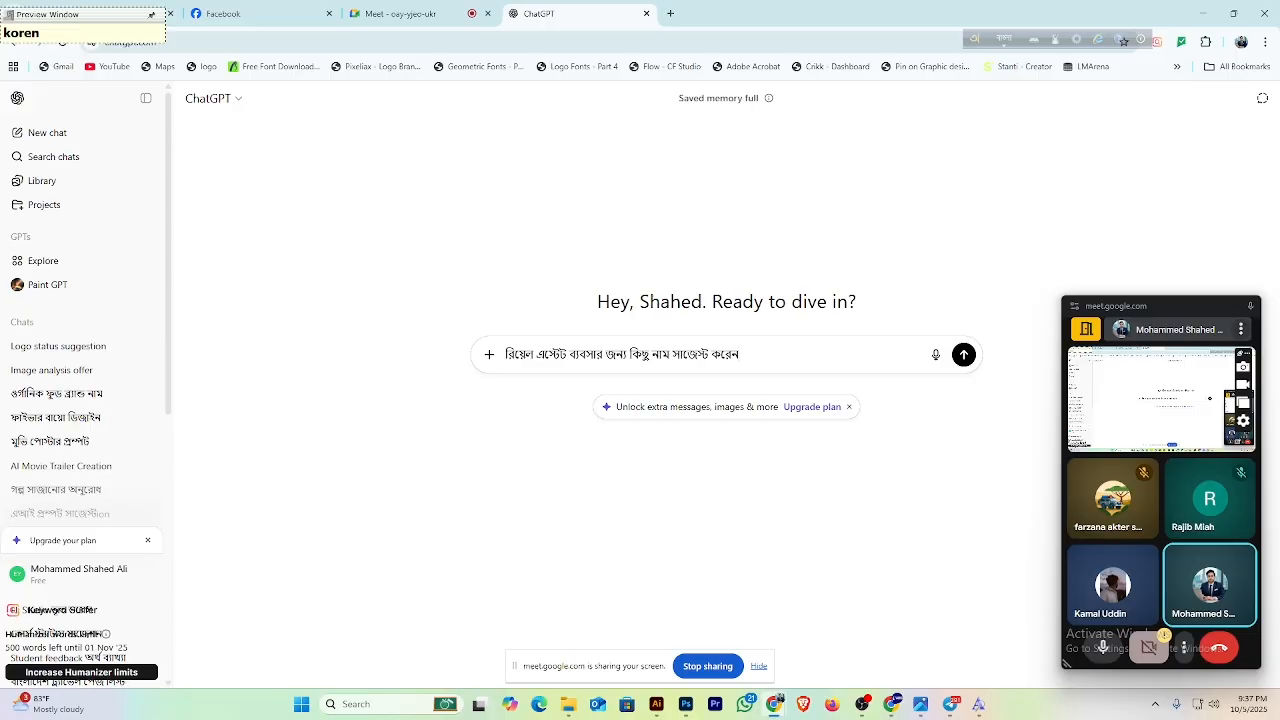
key("Return")
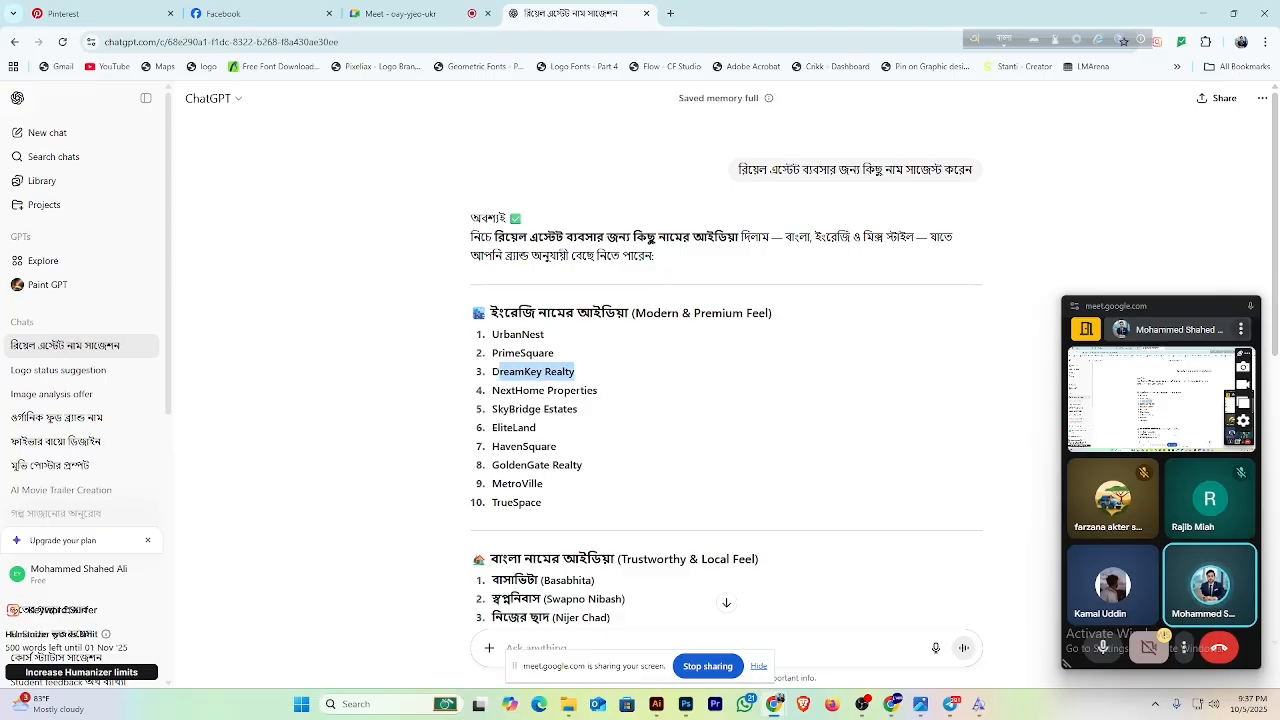
Step: Copy the suggested name "DreamKey Realty" and look through the Bengali and mixed-style name lists
right_click(493, 373)
key("Escape")
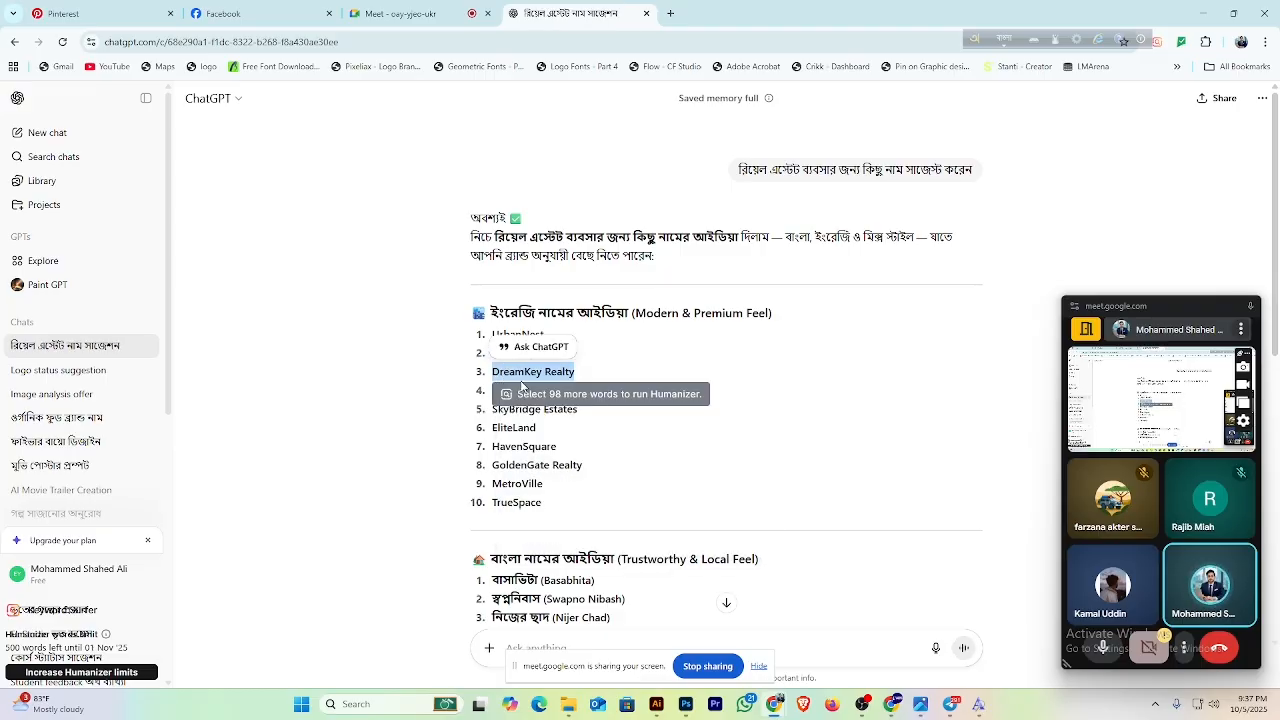
scroll(726, 400, "down", 2)
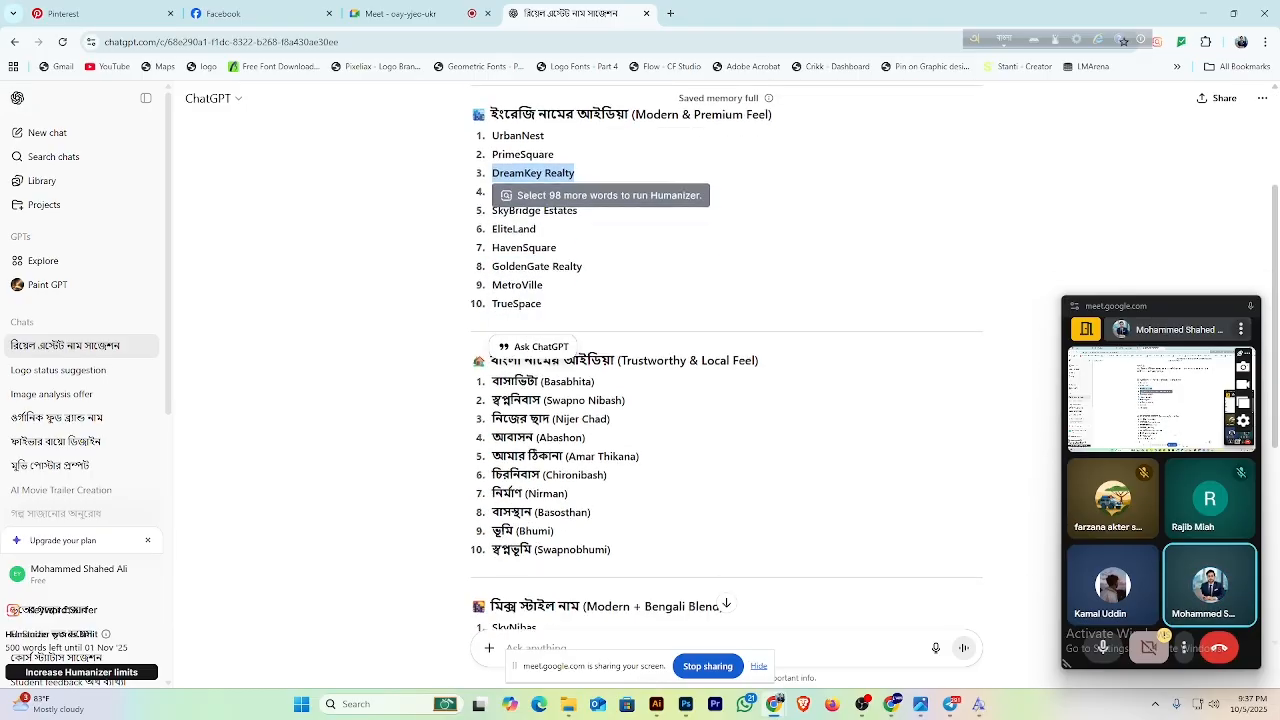
scroll(558, 620, "down", 3)
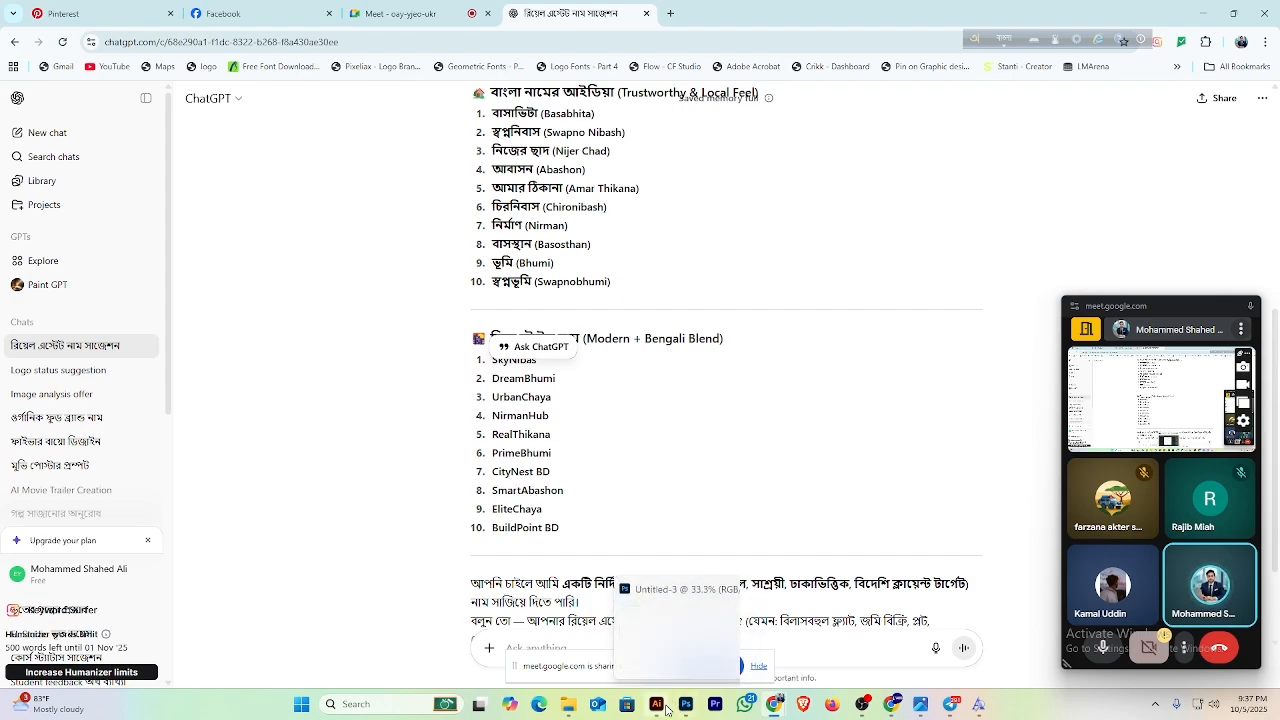
Step: Switch to Illustrator, add the text "DreamKey Realty" to the artboard and scale it up to about 62 pt
left_click(656, 704)
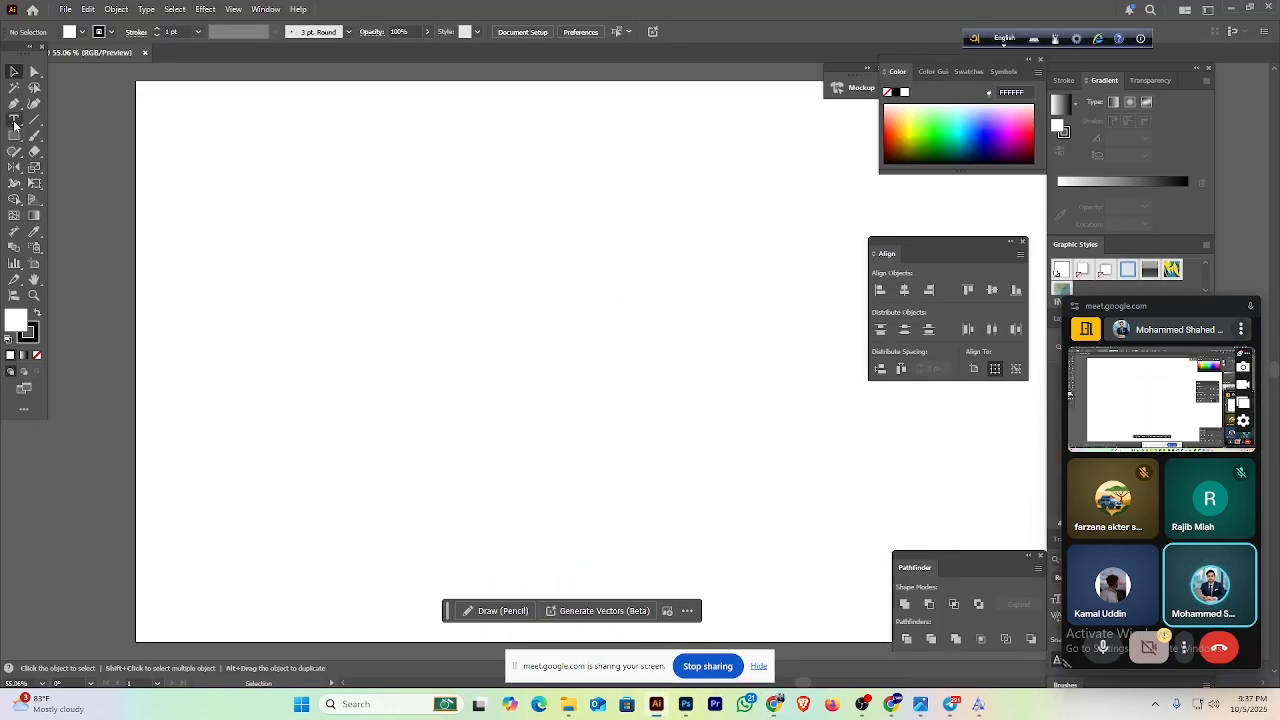
left_click(14, 121)
left_click(343, 246)
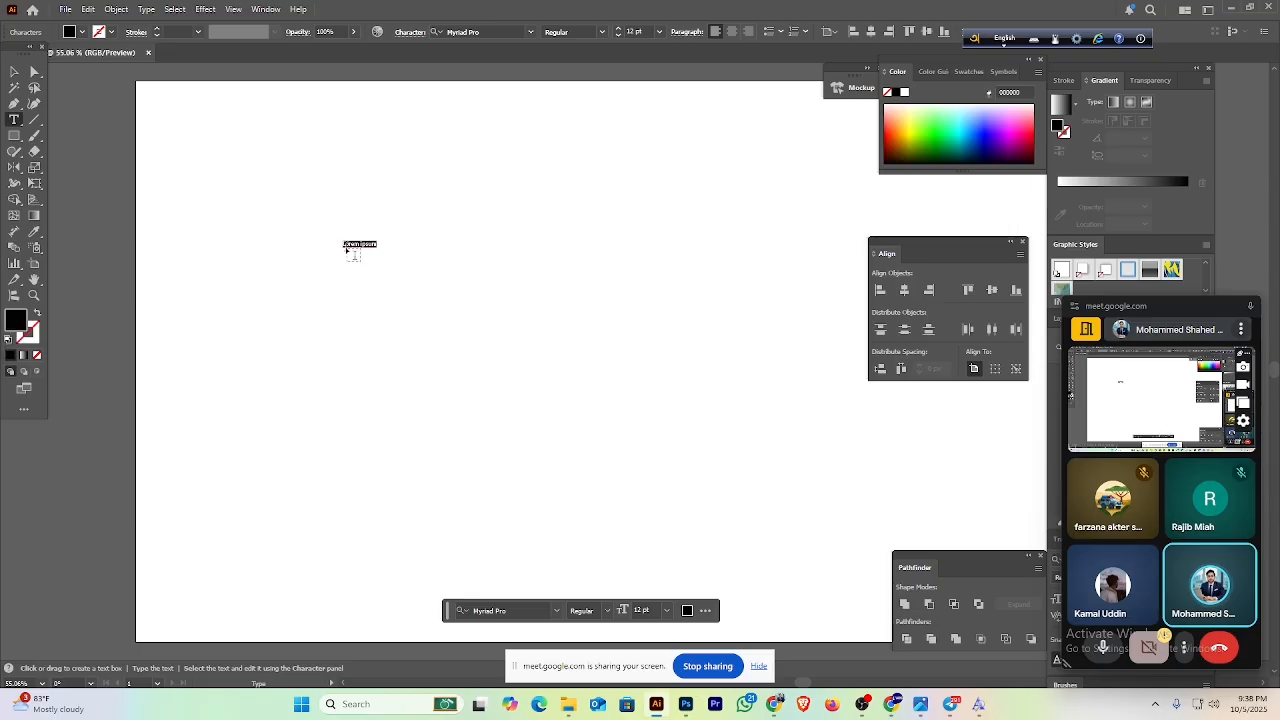
type("DreamKey Realty")
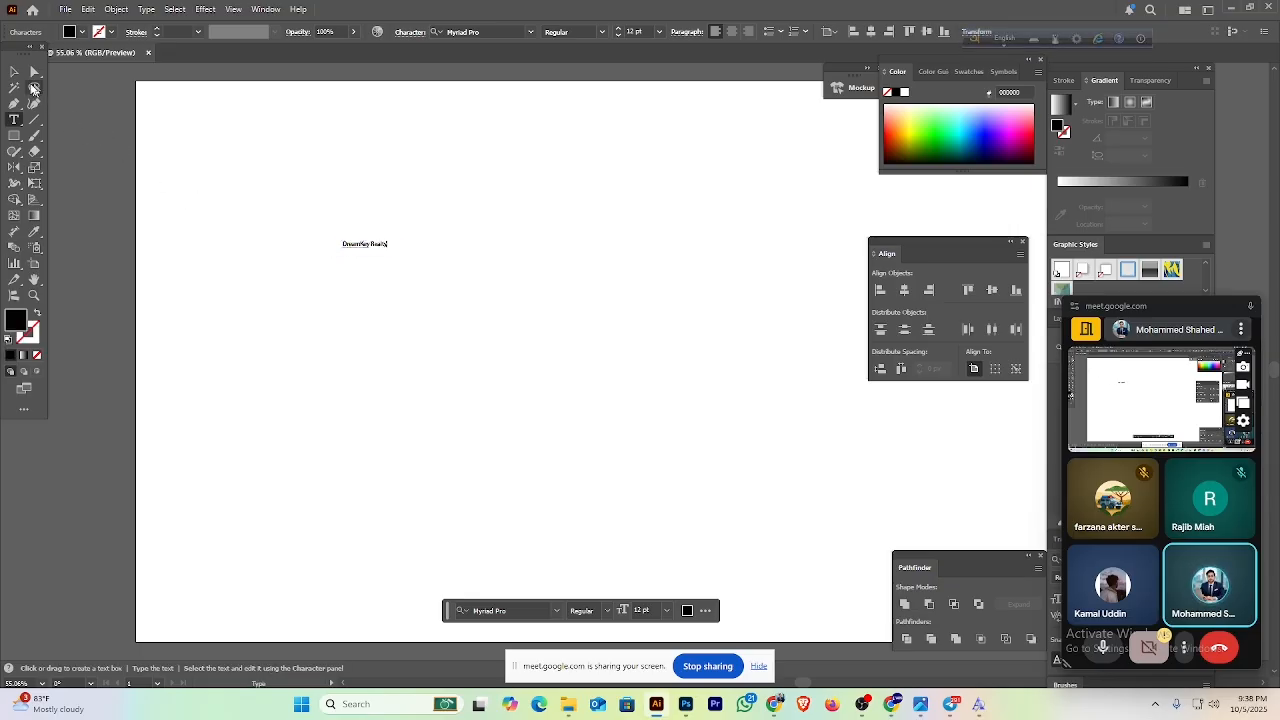
key("Escape")
left_click_drag(386, 254, 608, 330)
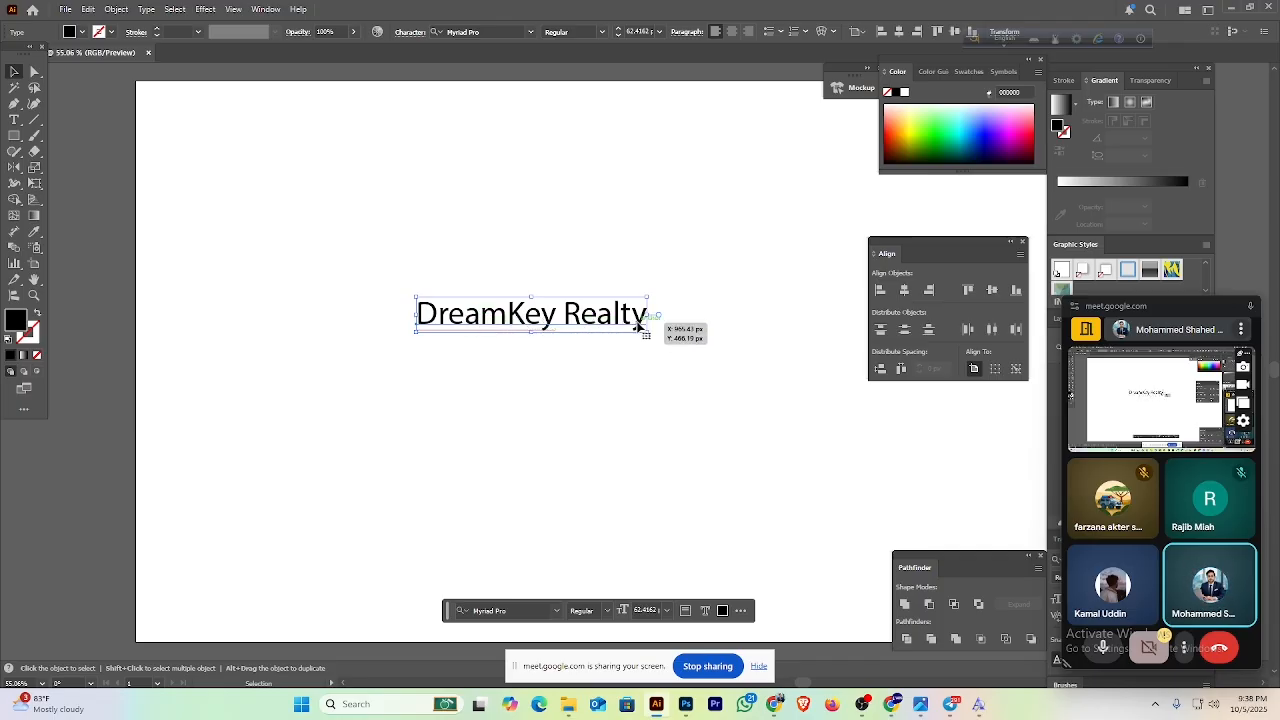
Step: Switch to Pinterest in the browser and browse the building search results for reference images
mouse_move(780, 706)
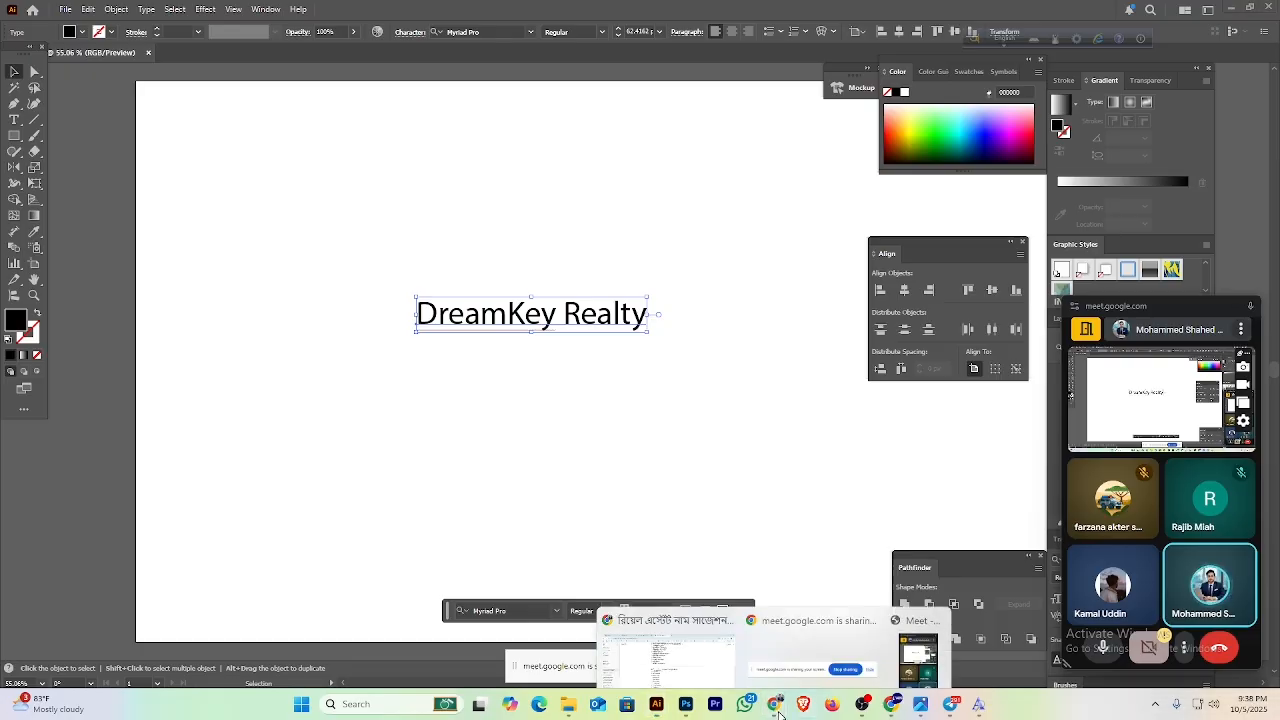
left_click(662, 620)
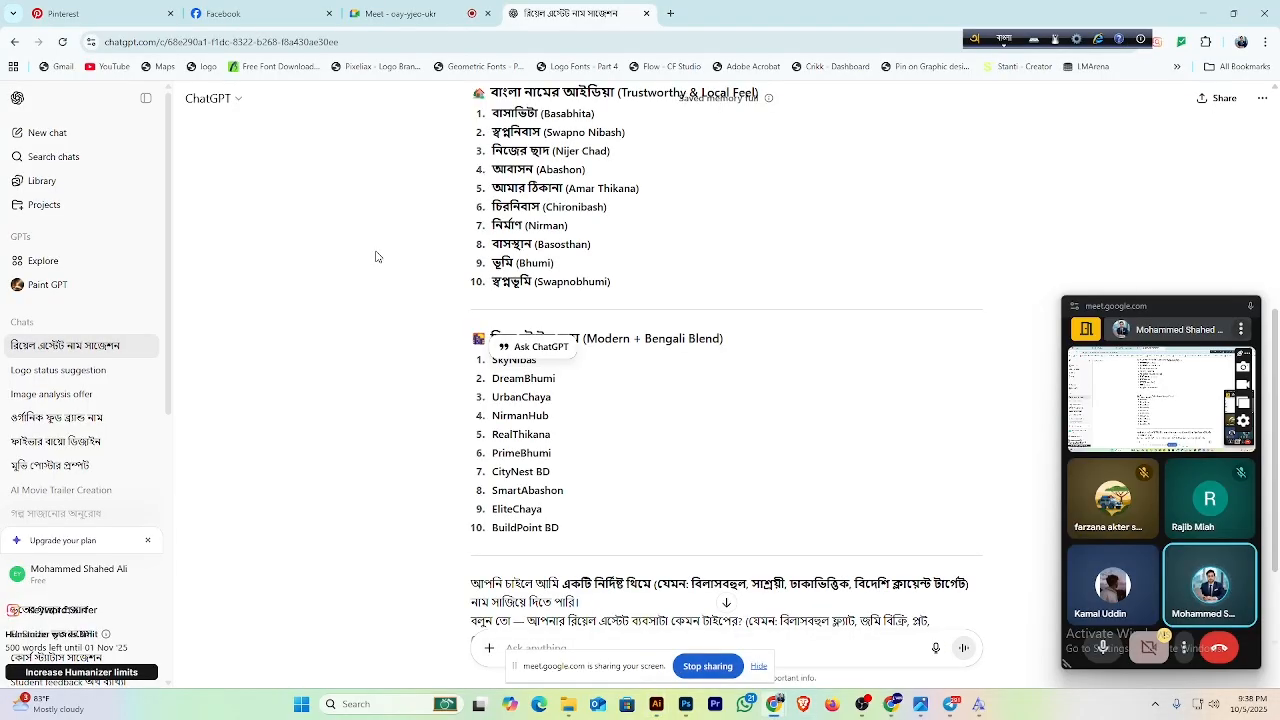
left_click(65, 13)
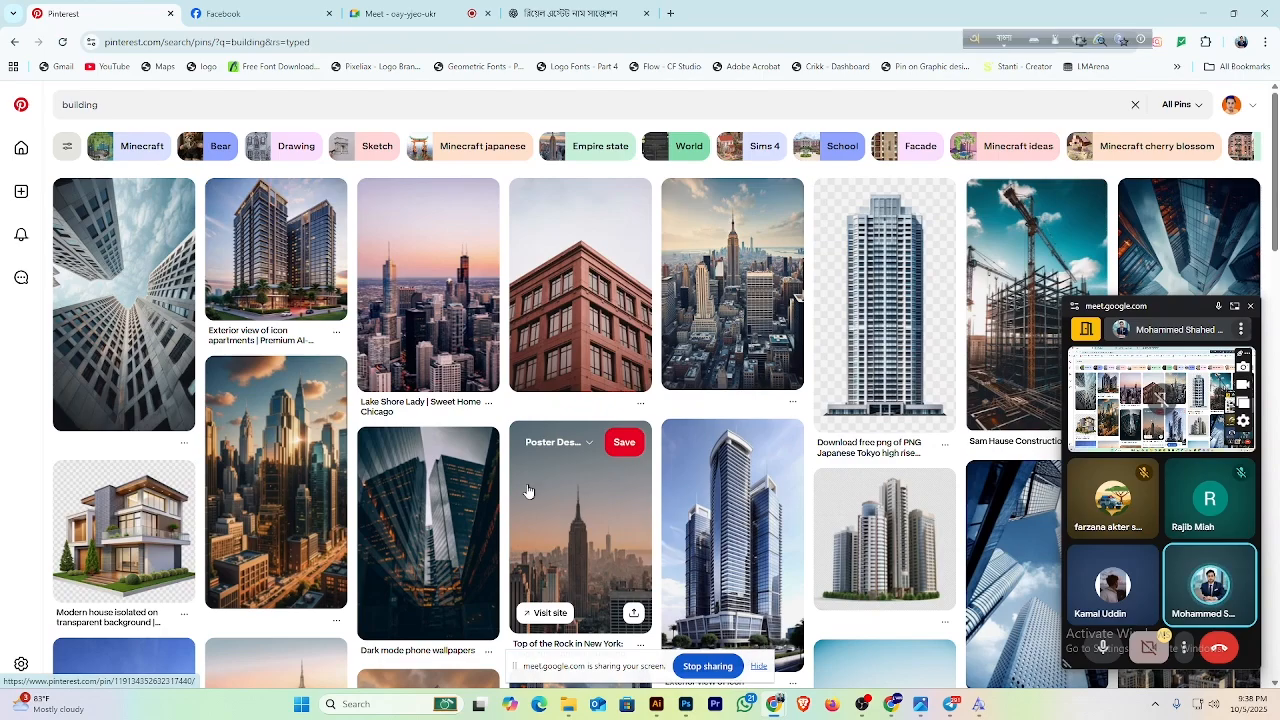
scroll(520, 490, "down", 3)
scroll(382, 456, "down", 1)
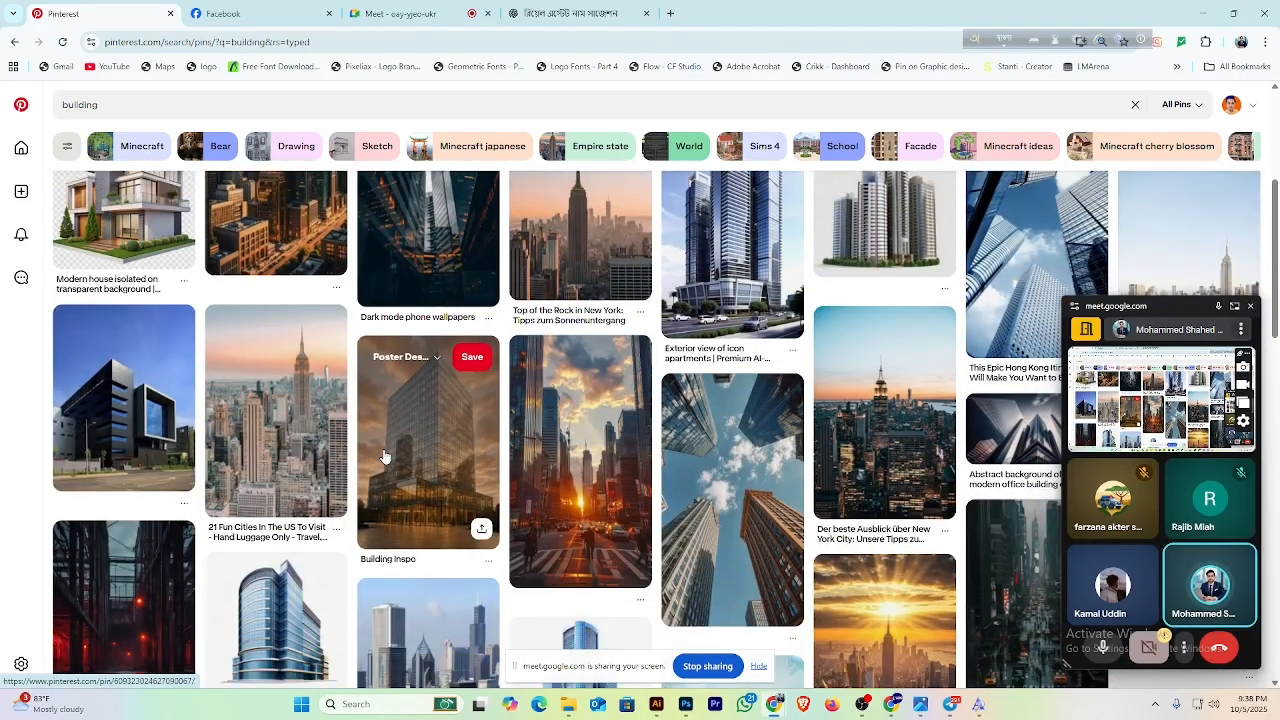
scroll(385, 455, "down", 2)
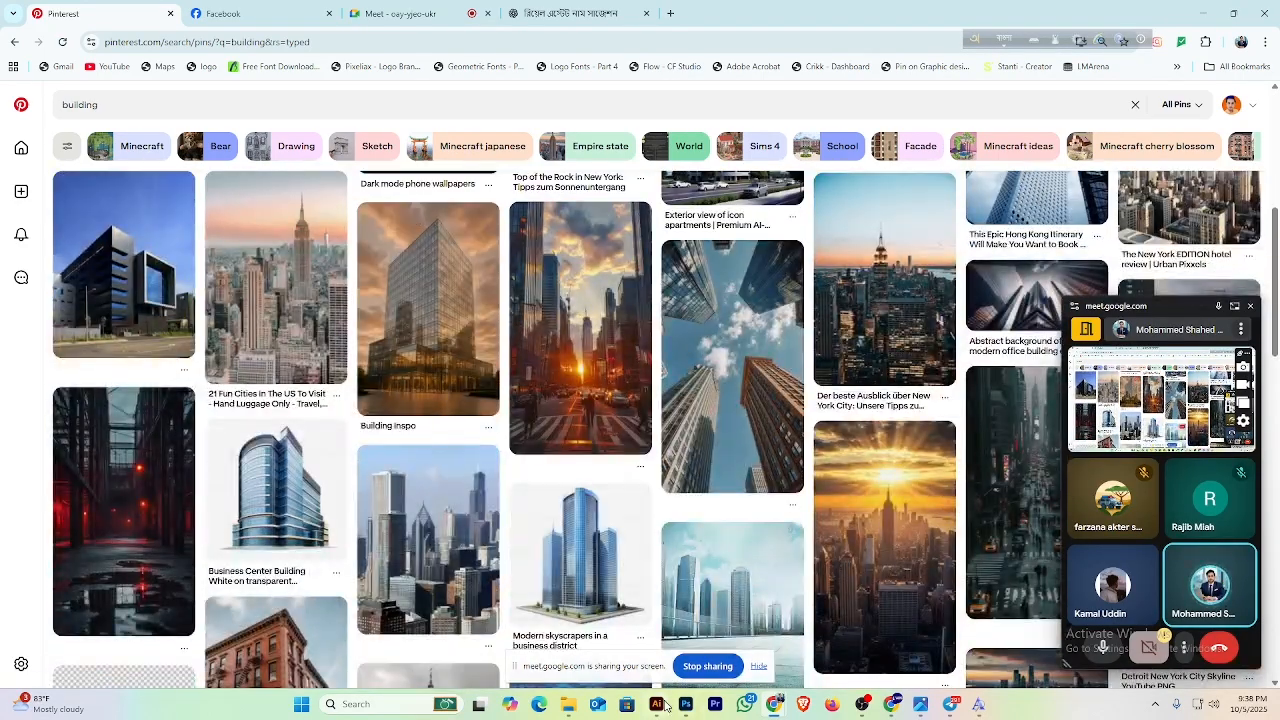
left_click(657, 704)
left_click(686, 704)
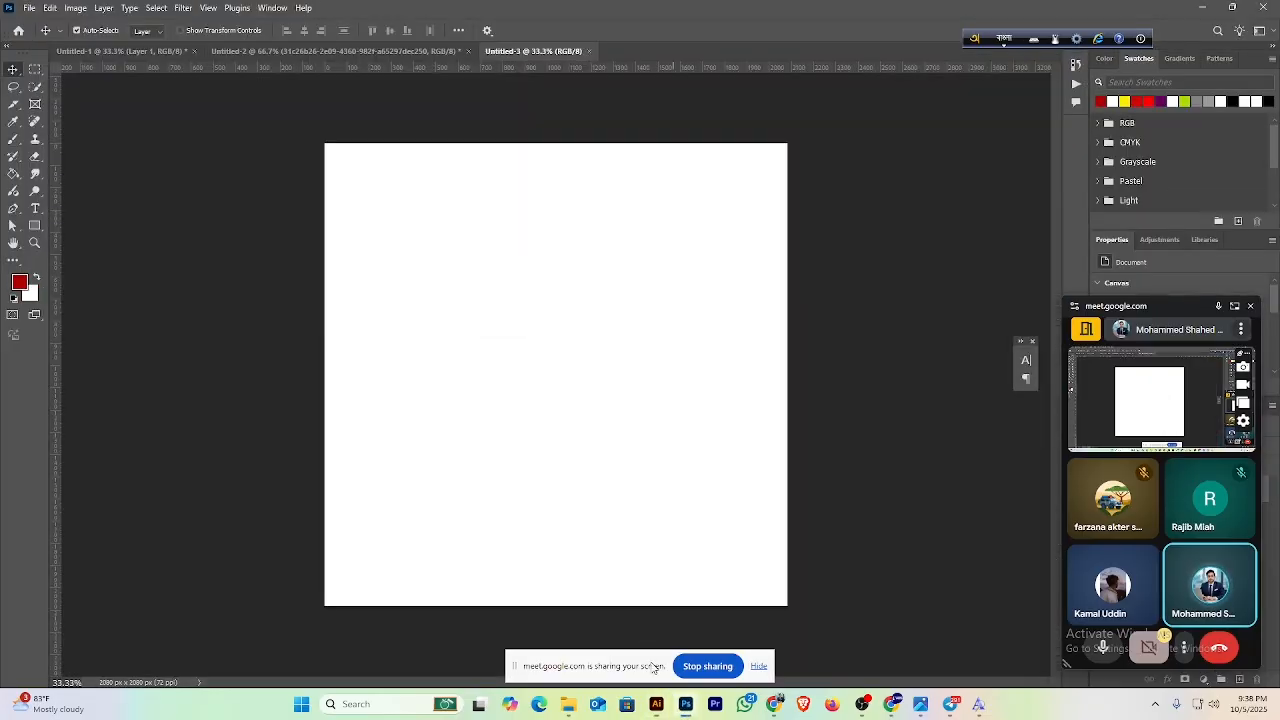
left_click(776, 705)
left_click(650, 640)
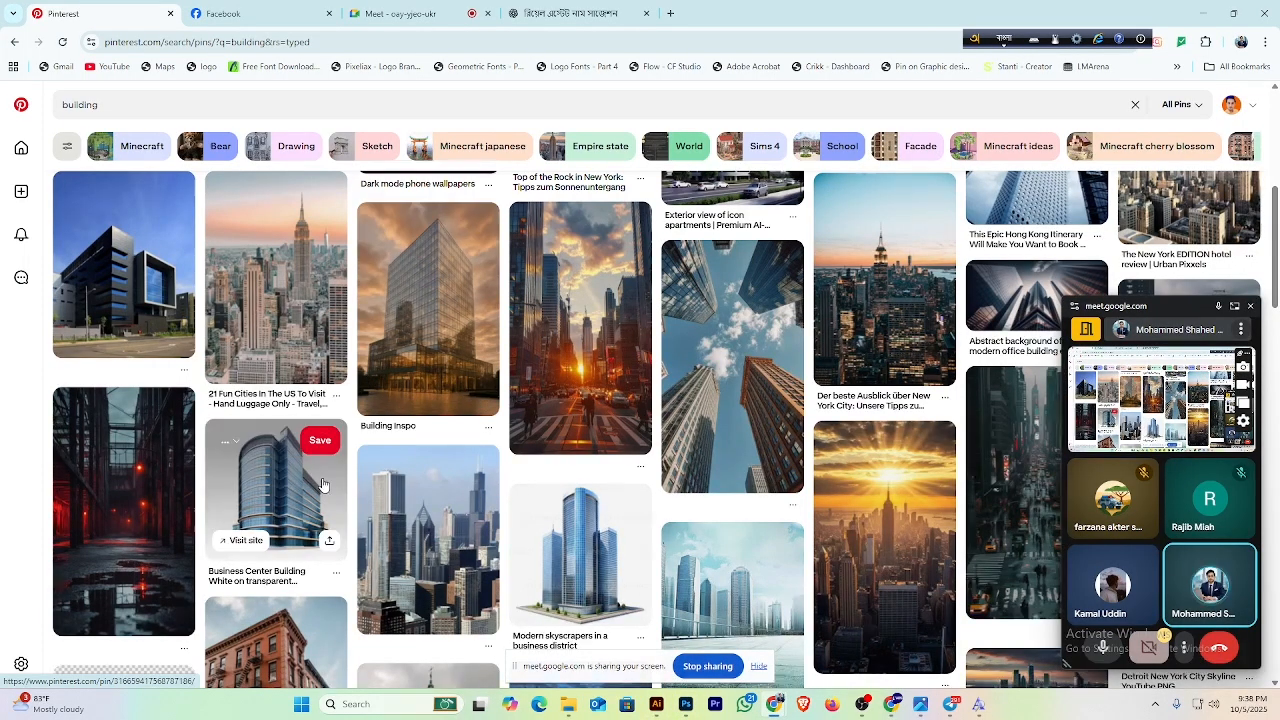
Step: Look further through the Pinterest building search results for a distinctive building to use as a design reference
scroll(320, 485, "down", 4)
scroll(325, 485, "down", 4)
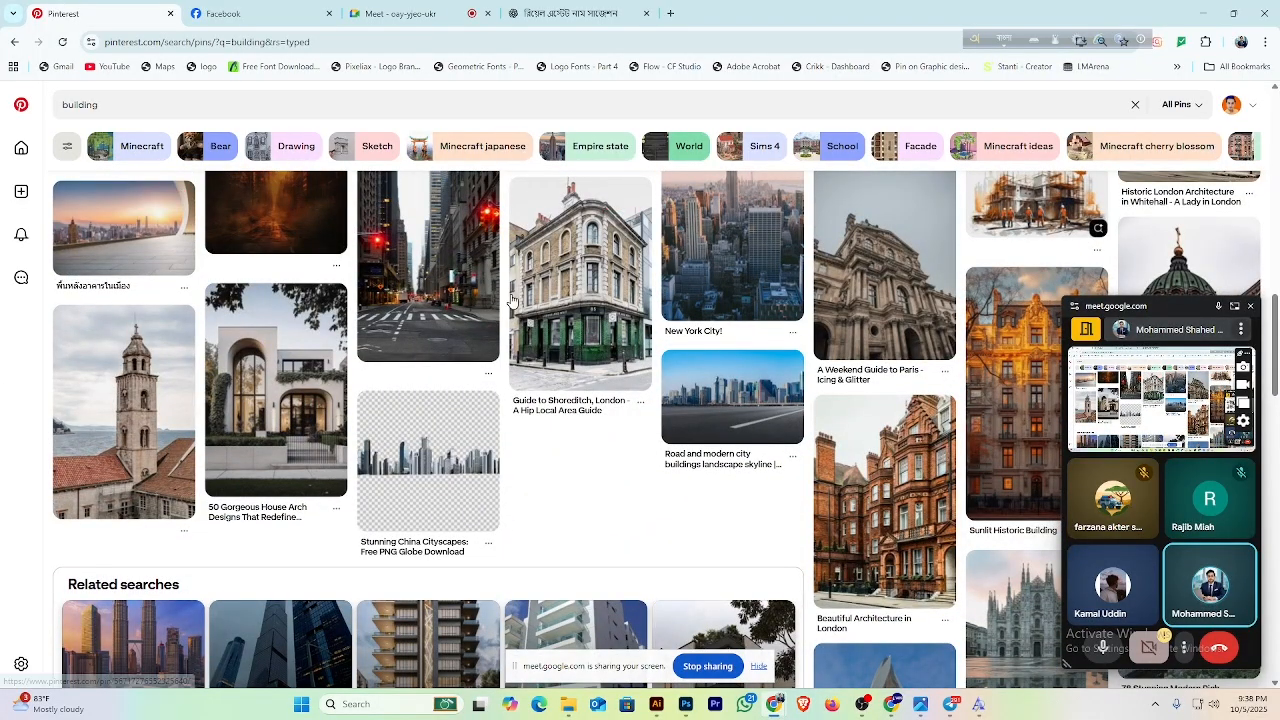
scroll(430, 450, "down", 2)
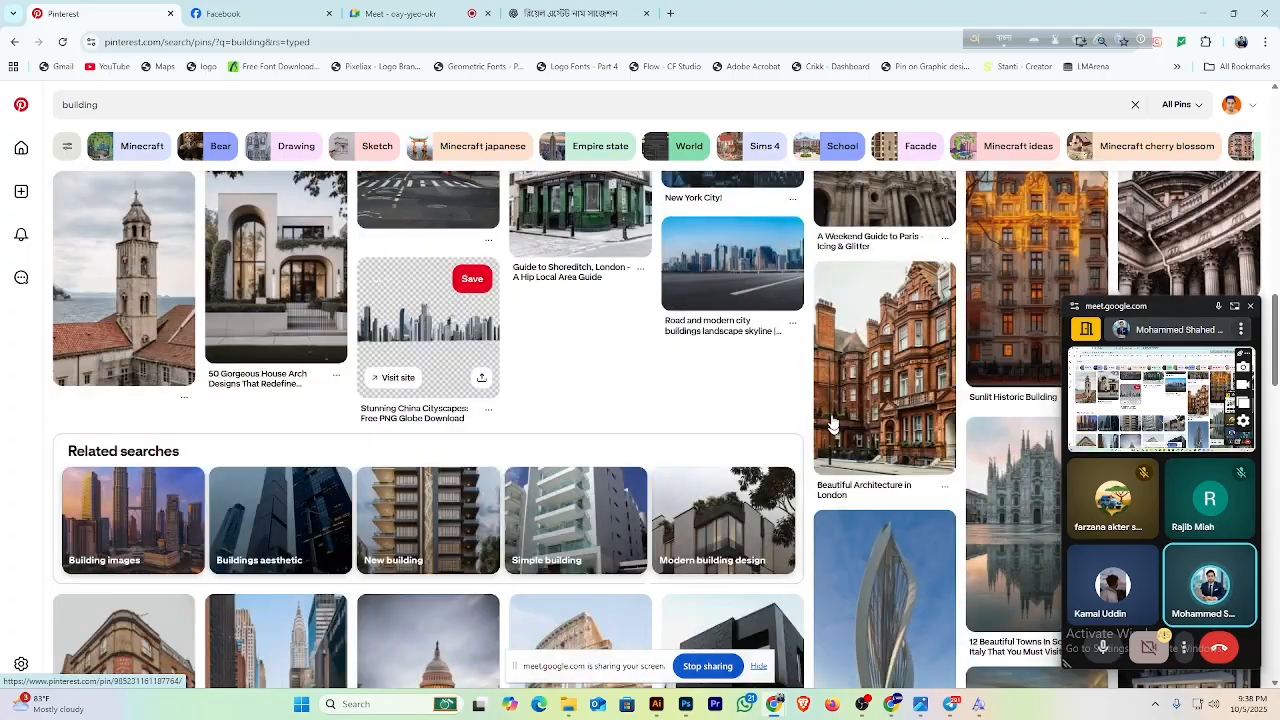
scroll(614, 458, "down", 2)
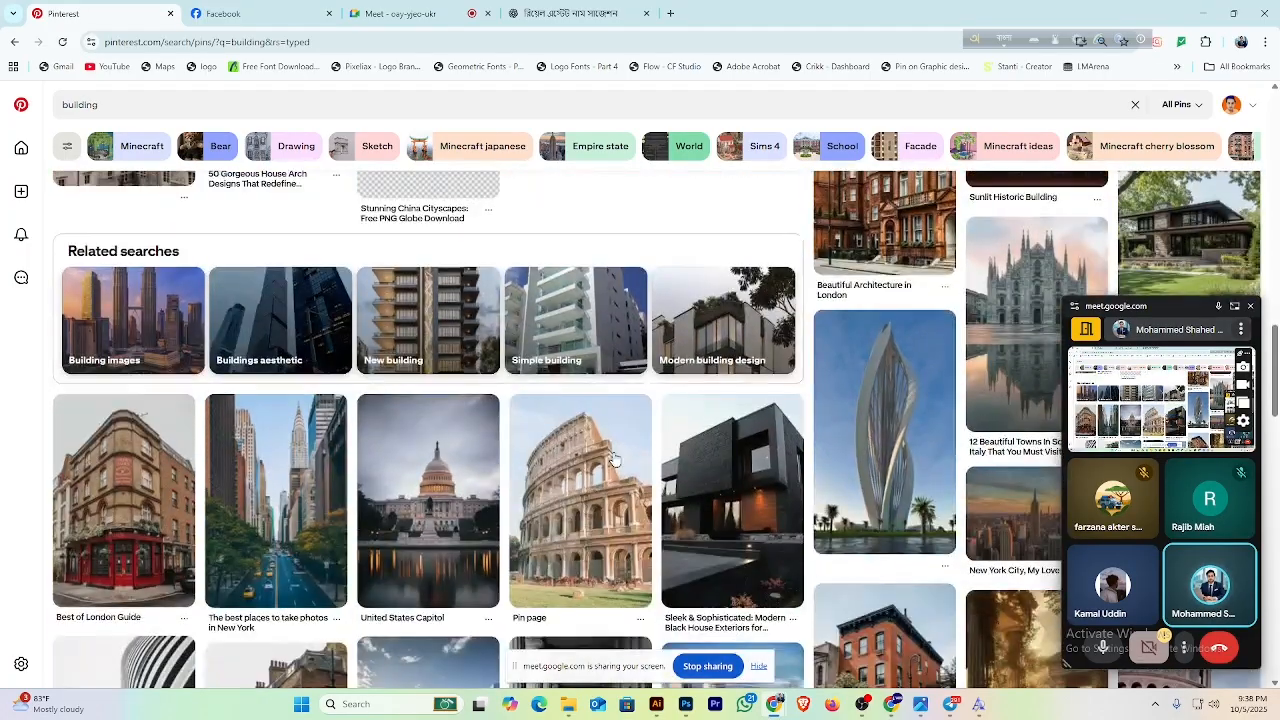
scroll(517, 433, "down", 2)
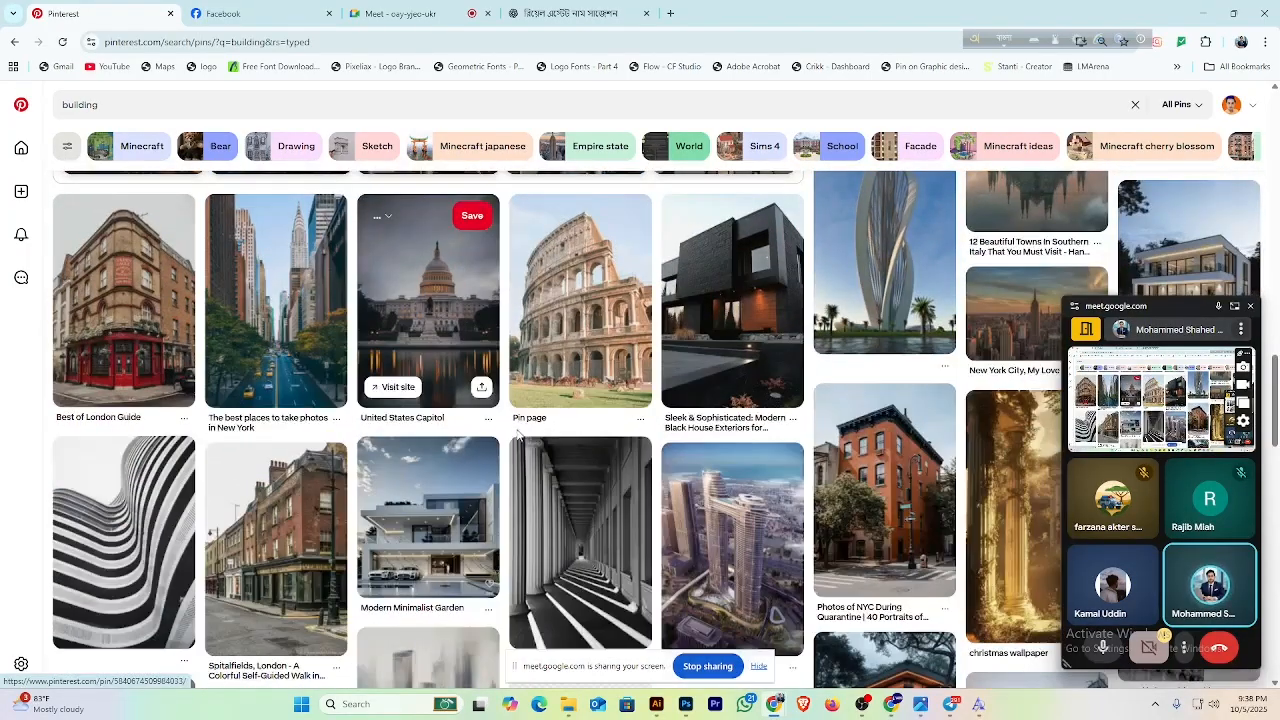
scroll(517, 433, "down", 3)
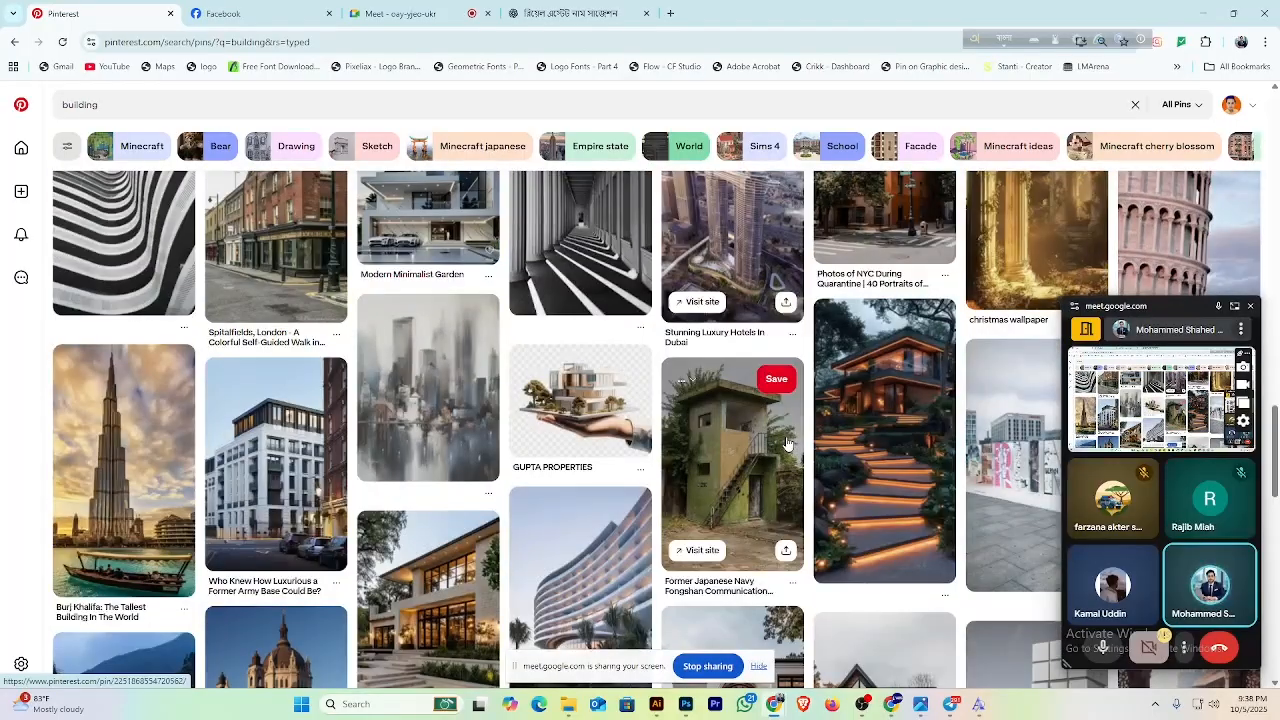
scroll(787, 443, "down", 2)
scroll(740, 440, "down", 2)
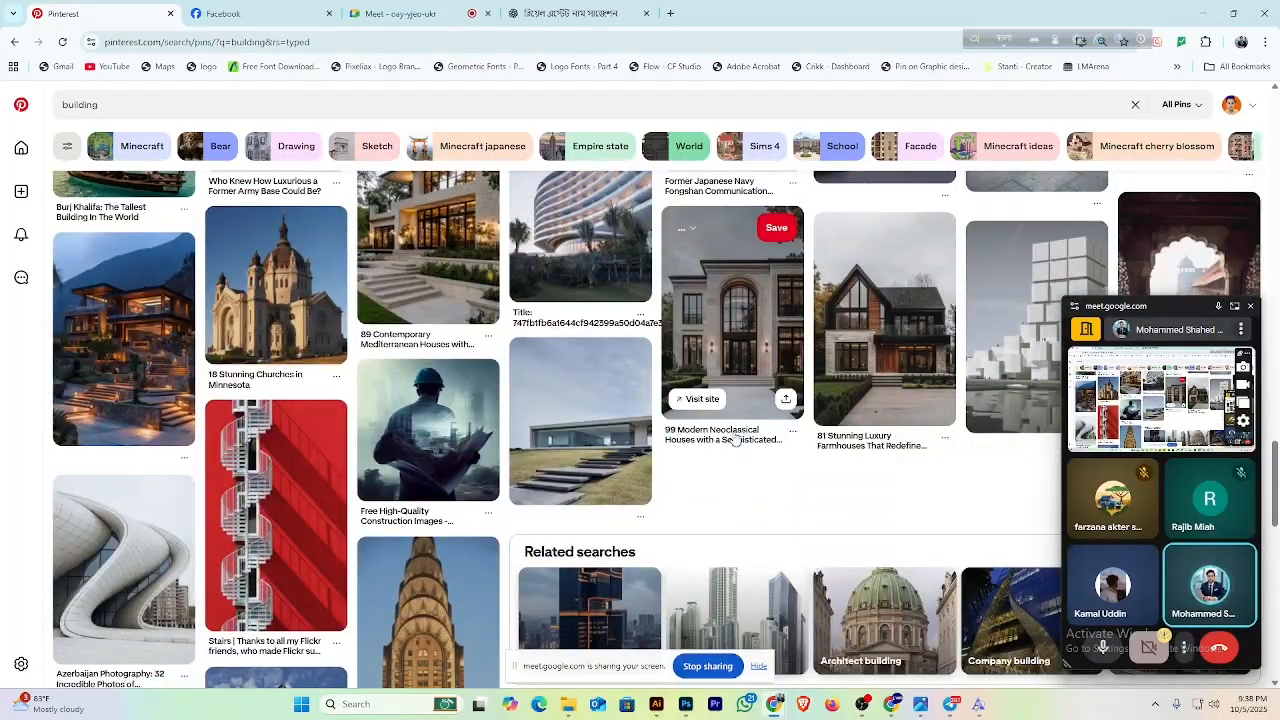
scroll(798, 400, "down", 1)
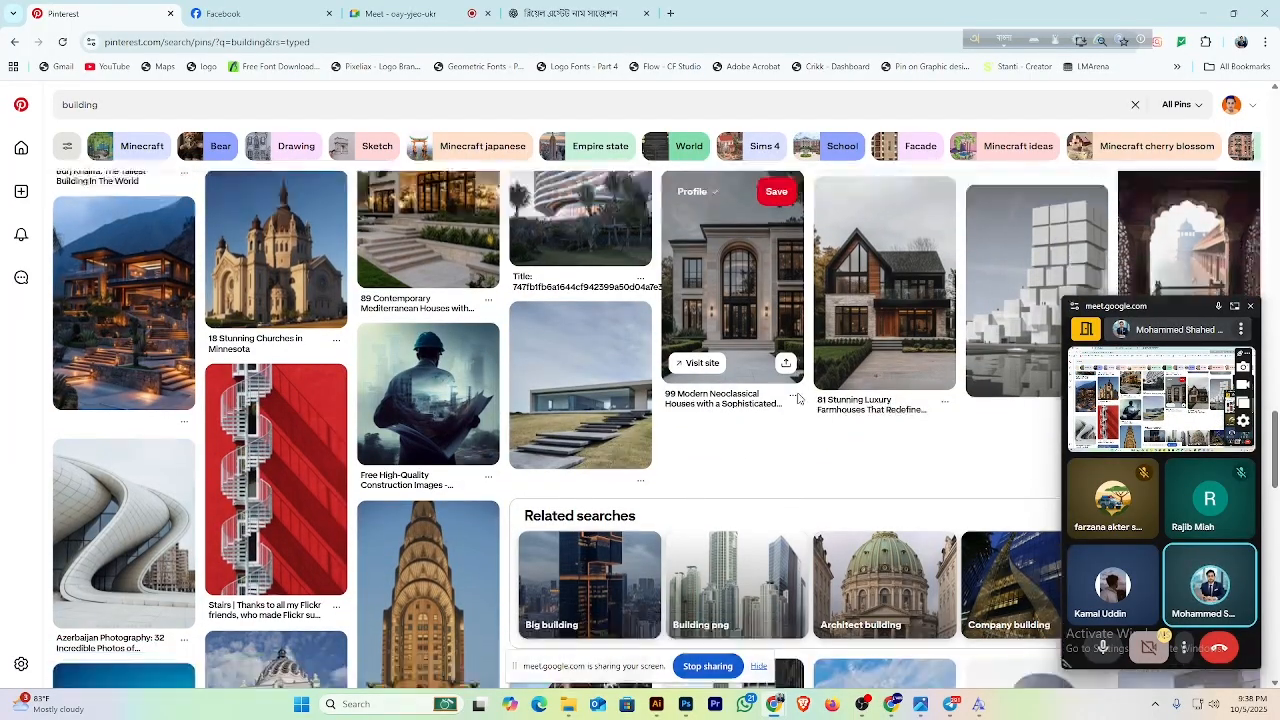
scroll(798, 398, "down", 1)
scroll(727, 498, "down", 4)
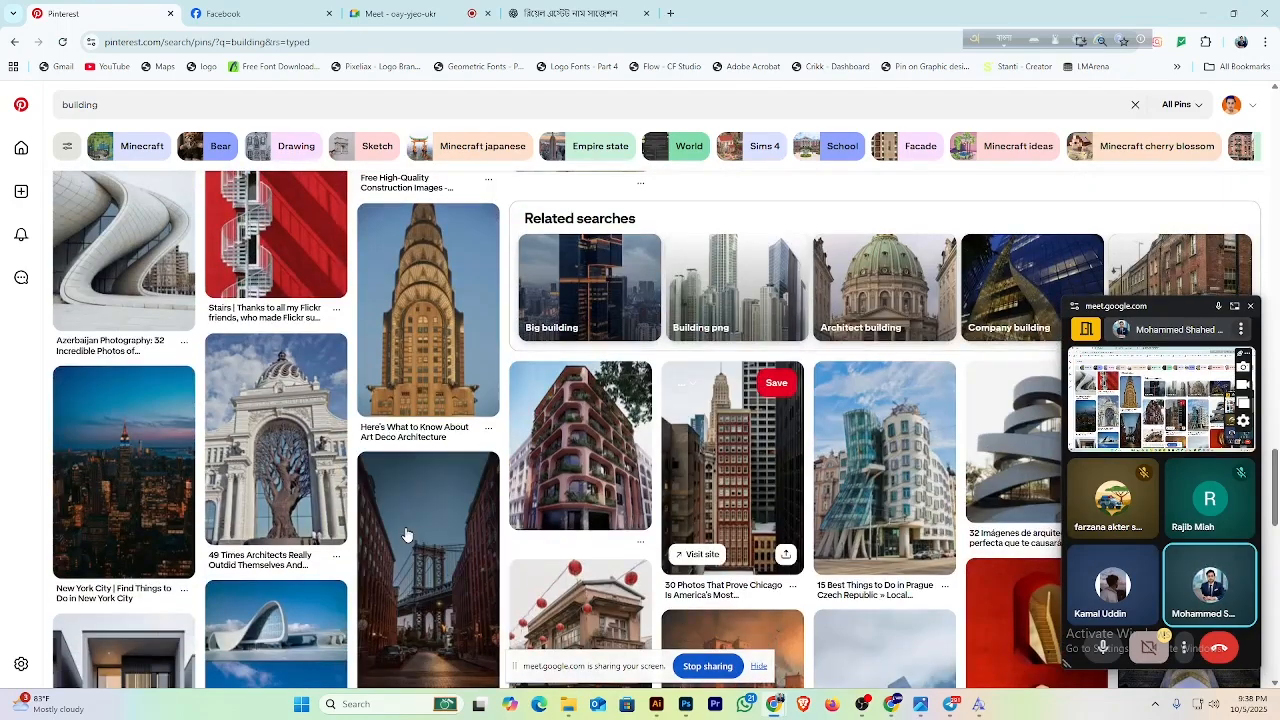
scroll(412, 537, "down", 2)
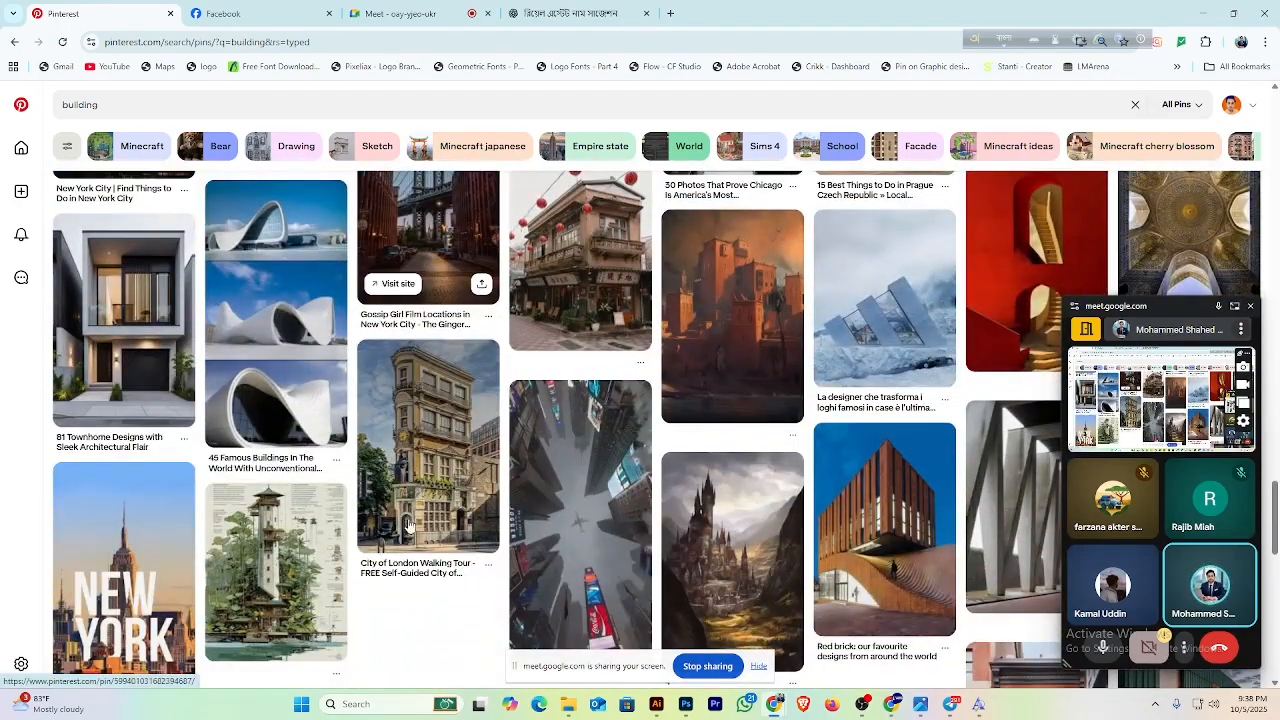
Step: Open the pin "45 Famous Buildings In The World With Unconventional Architecture" and look through its related architecture pins
left_click(270, 366)
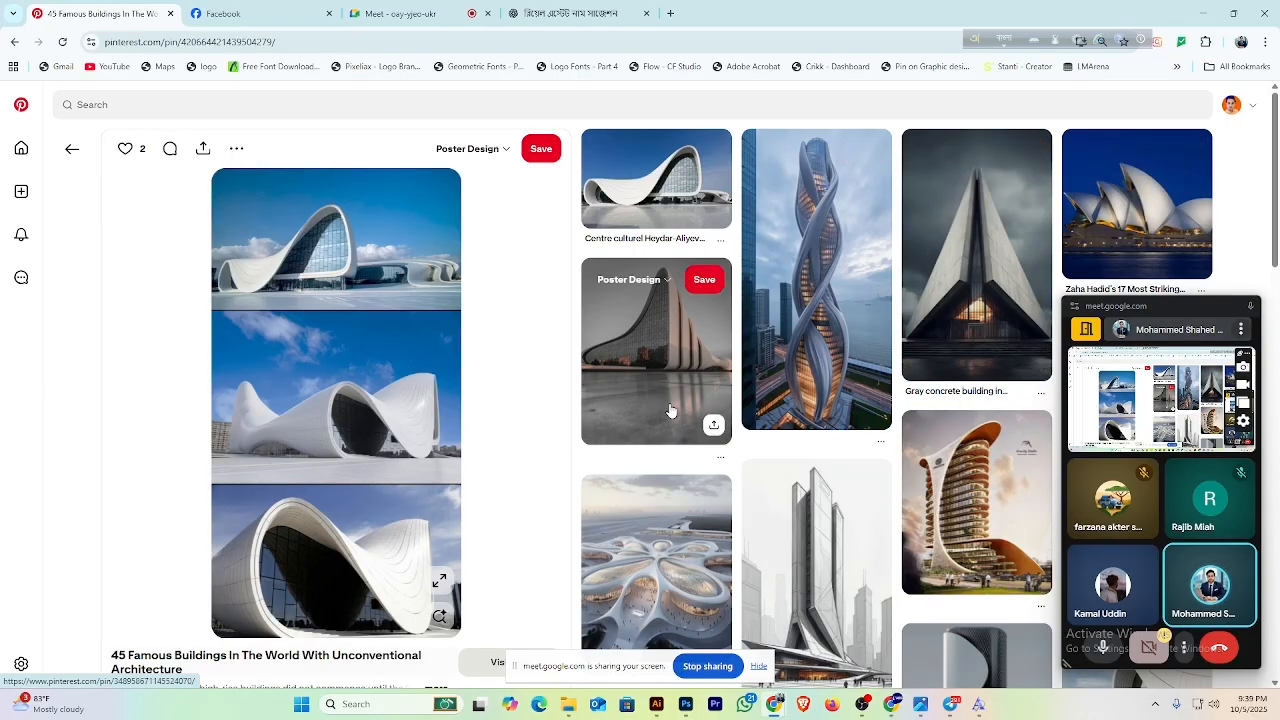
scroll(672, 410, "down", 5)
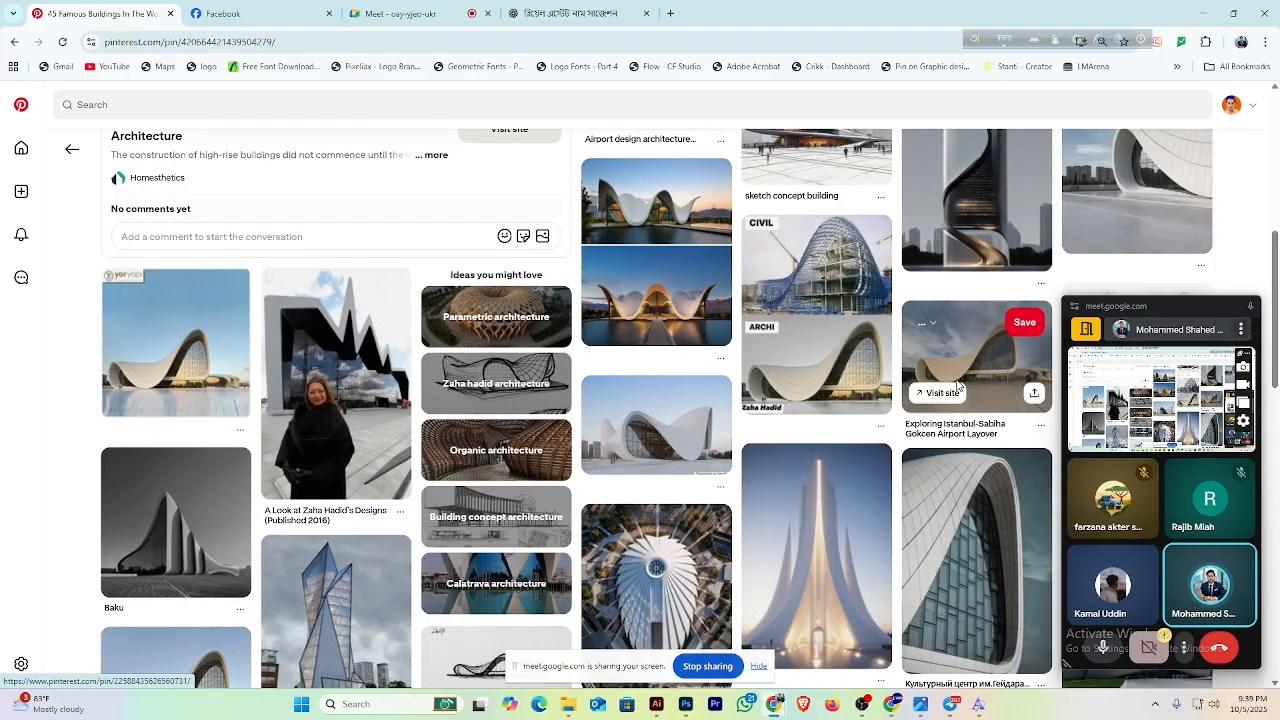
scroll(742, 487, "down", 4)
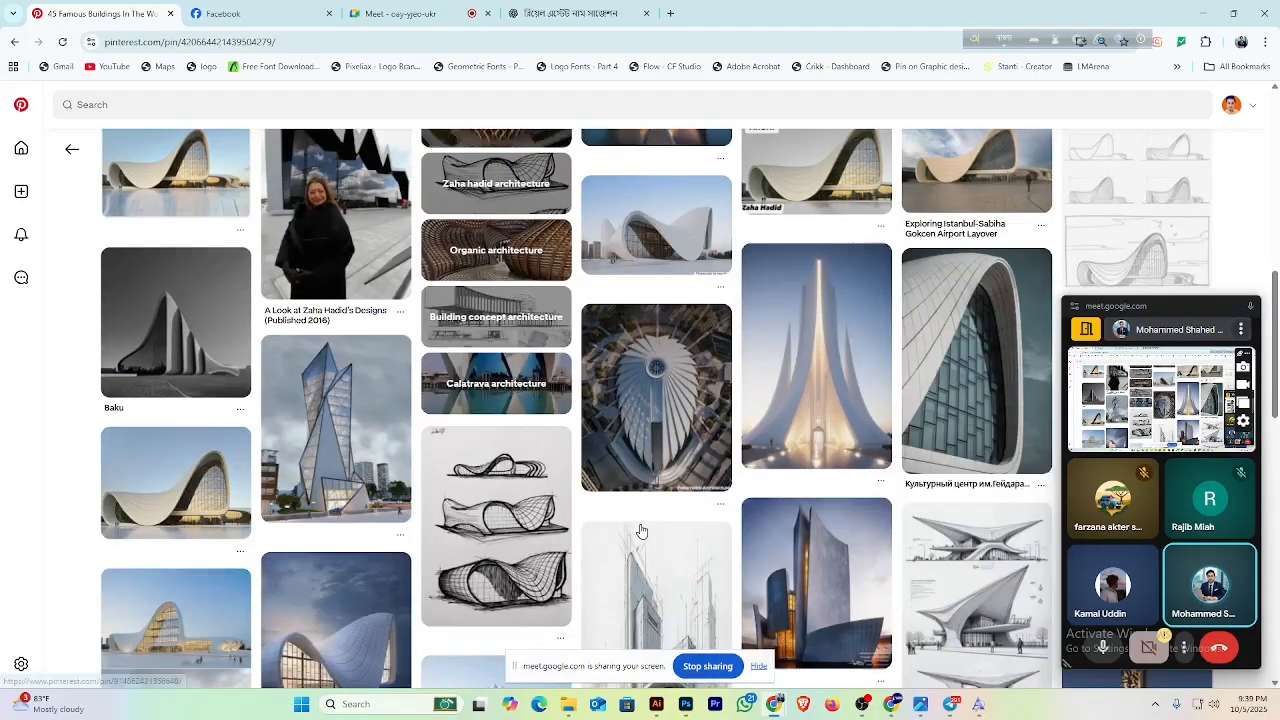
scroll(608, 470, "down", 2)
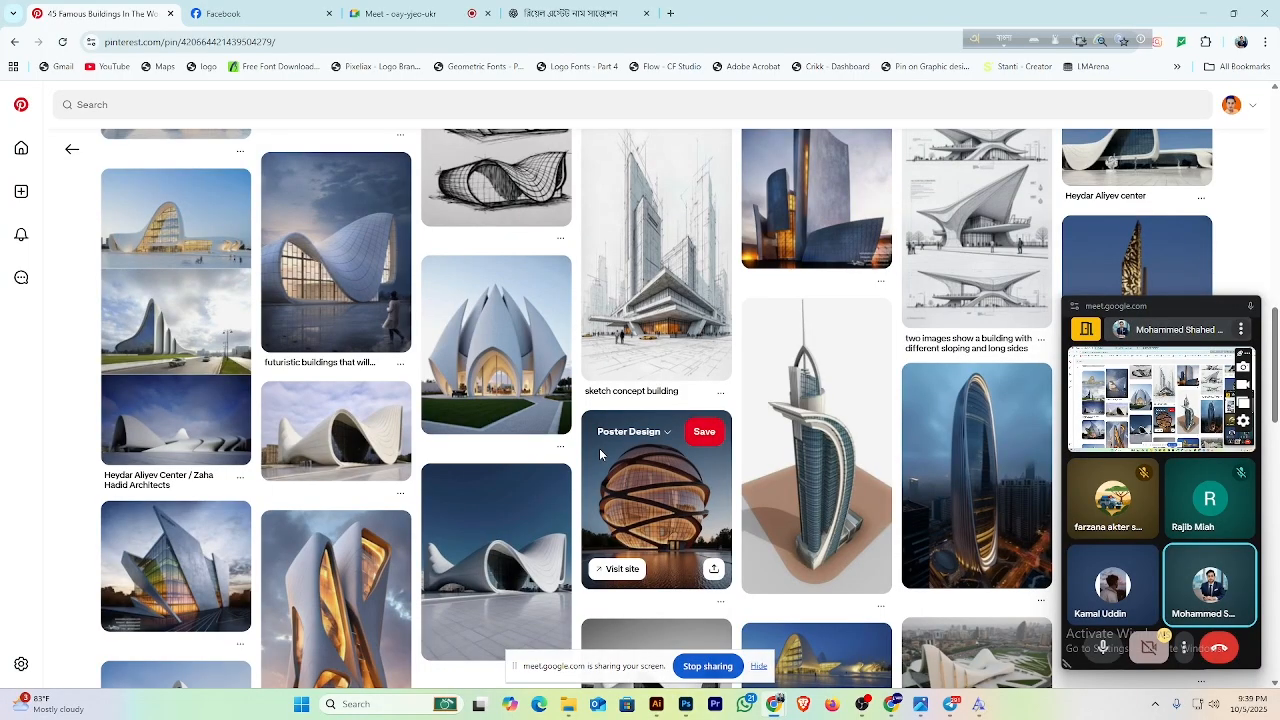
scroll(800, 465, "down", 1)
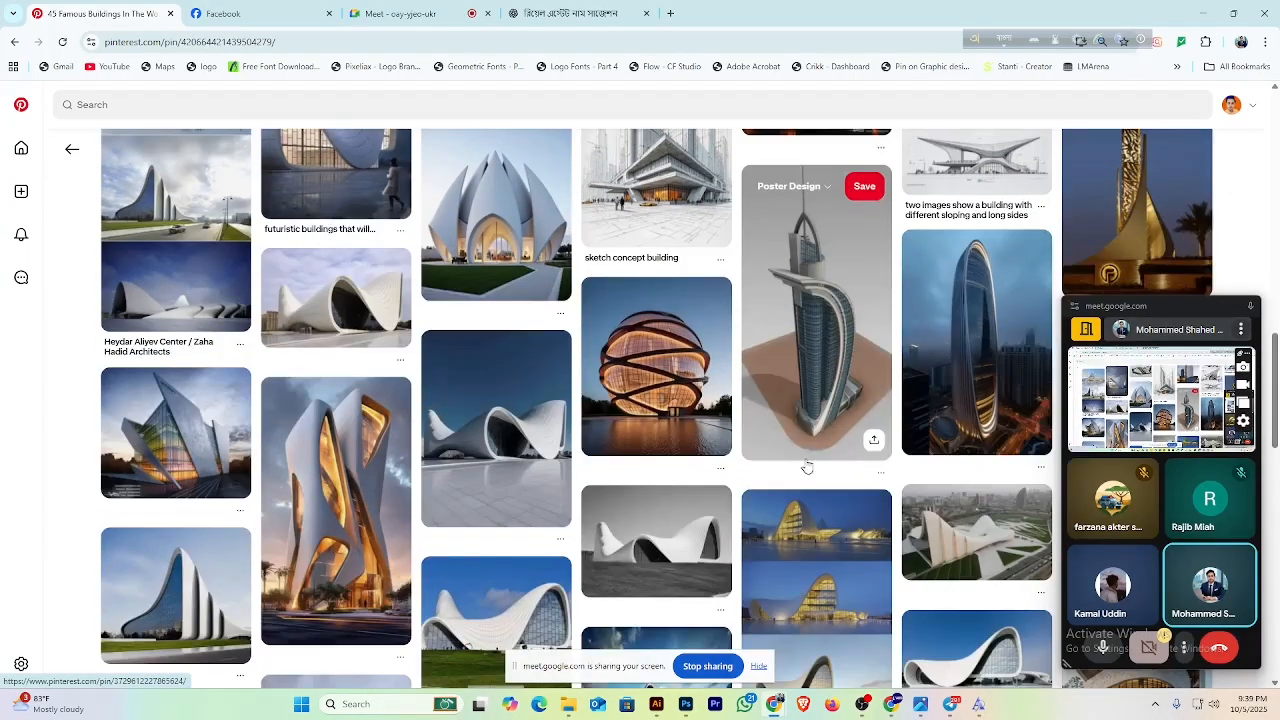
Step: Open the related pin of the curved glass skyscraper with a spire on a brown base and check similar towers
left_click(821, 360)
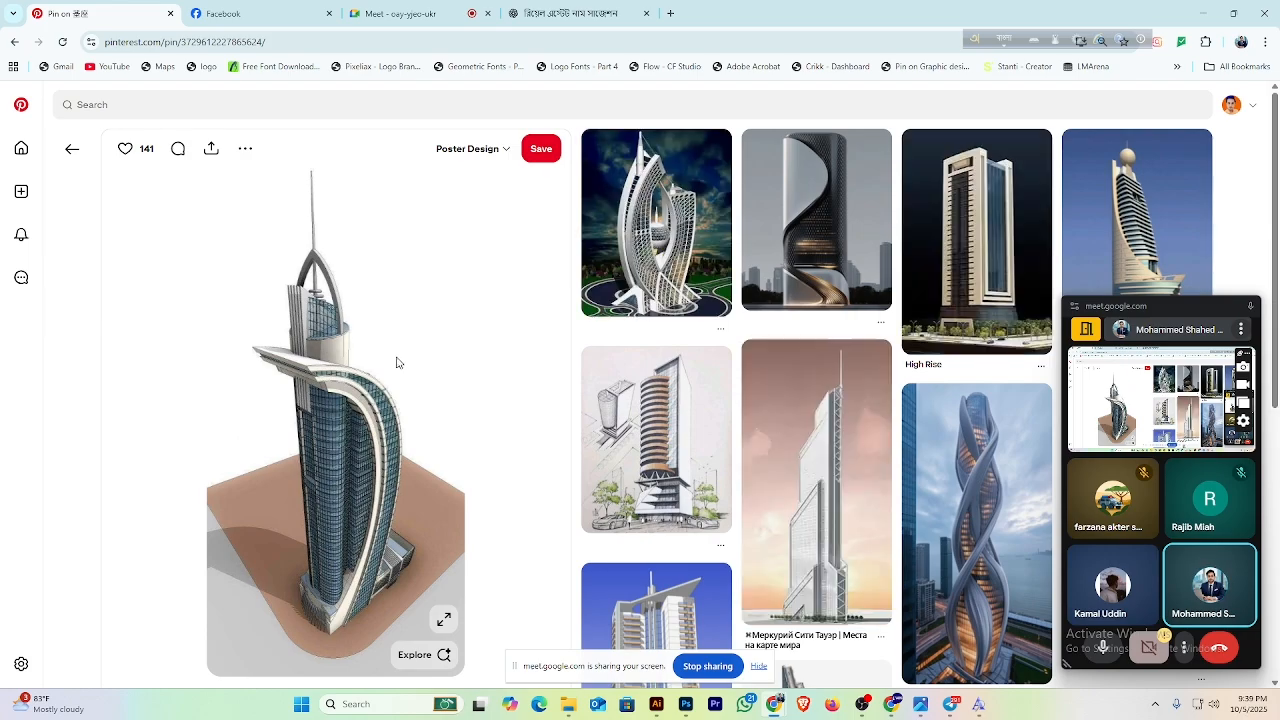
scroll(480, 357, "down", 2)
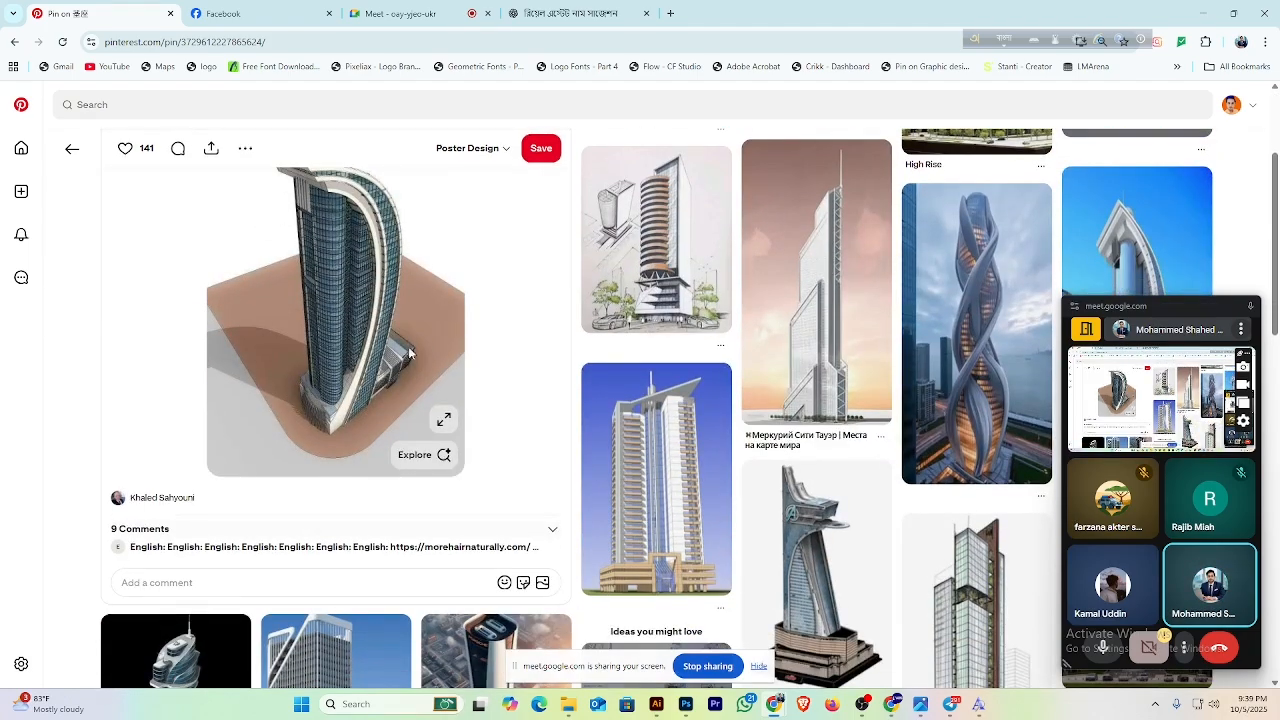
scroll(400, 366, "up", 1)
scroll(408, 488, "down", 3)
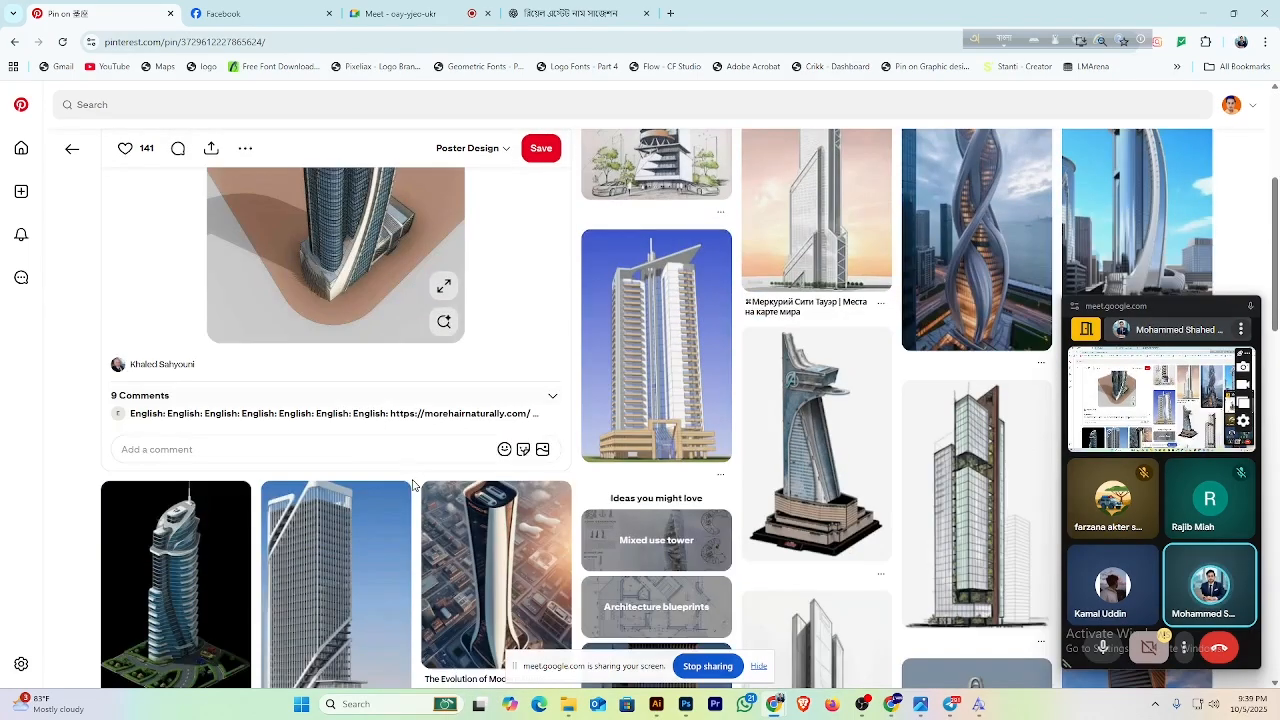
scroll(334, 426, "down", 3)
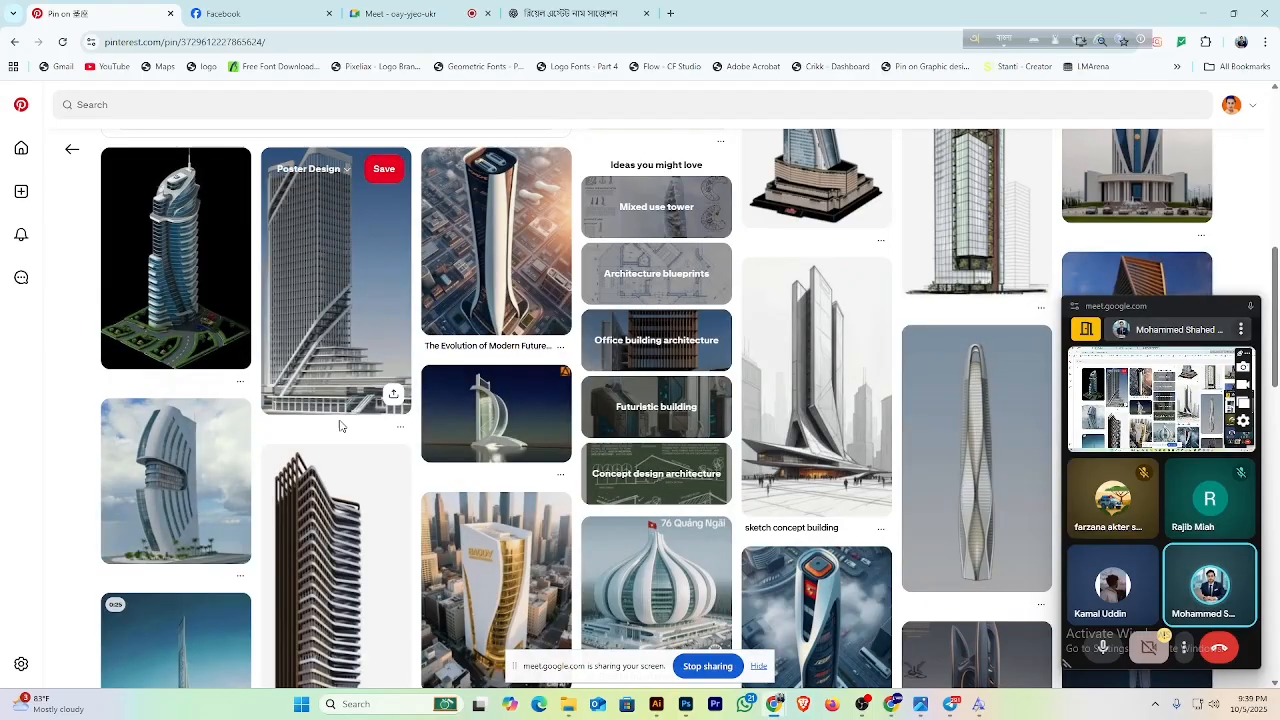
Step: Open the pin of the illuminated sail-shaped tower on the water at night and examine the building's shape
left_click(505, 425)
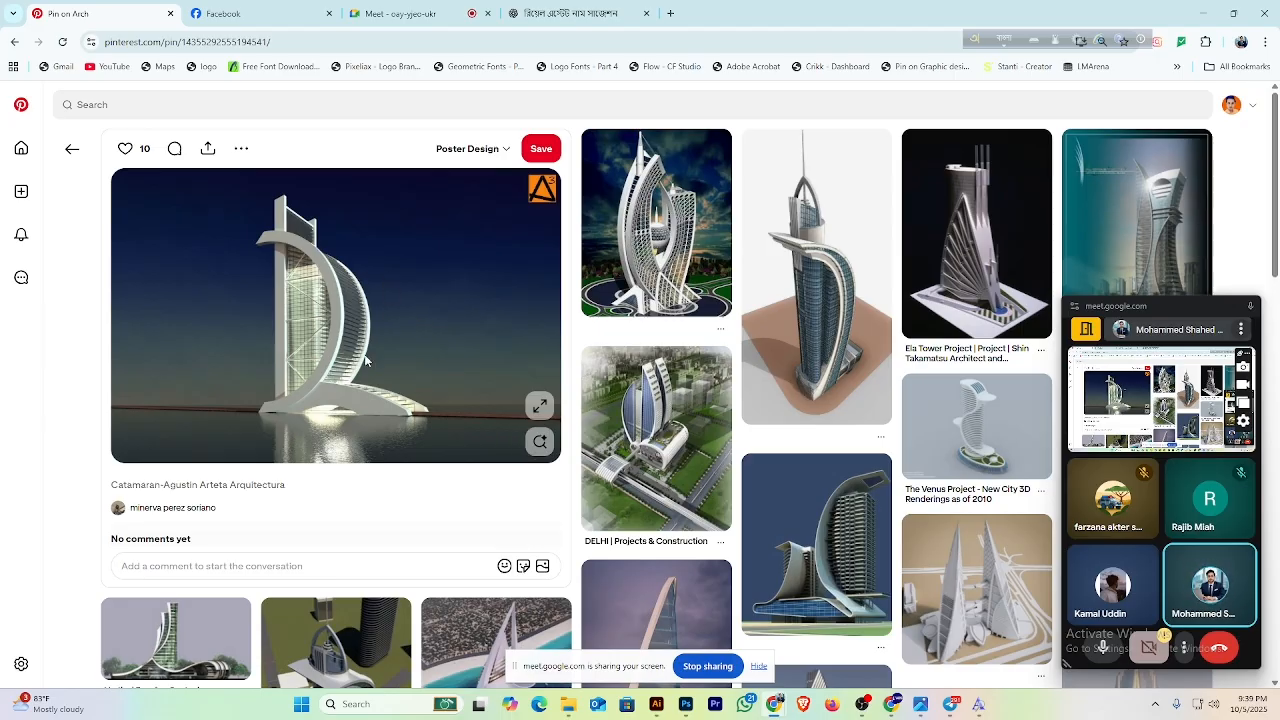
scroll(365, 360, "down", 2)
scroll(357, 362, "up", 2)
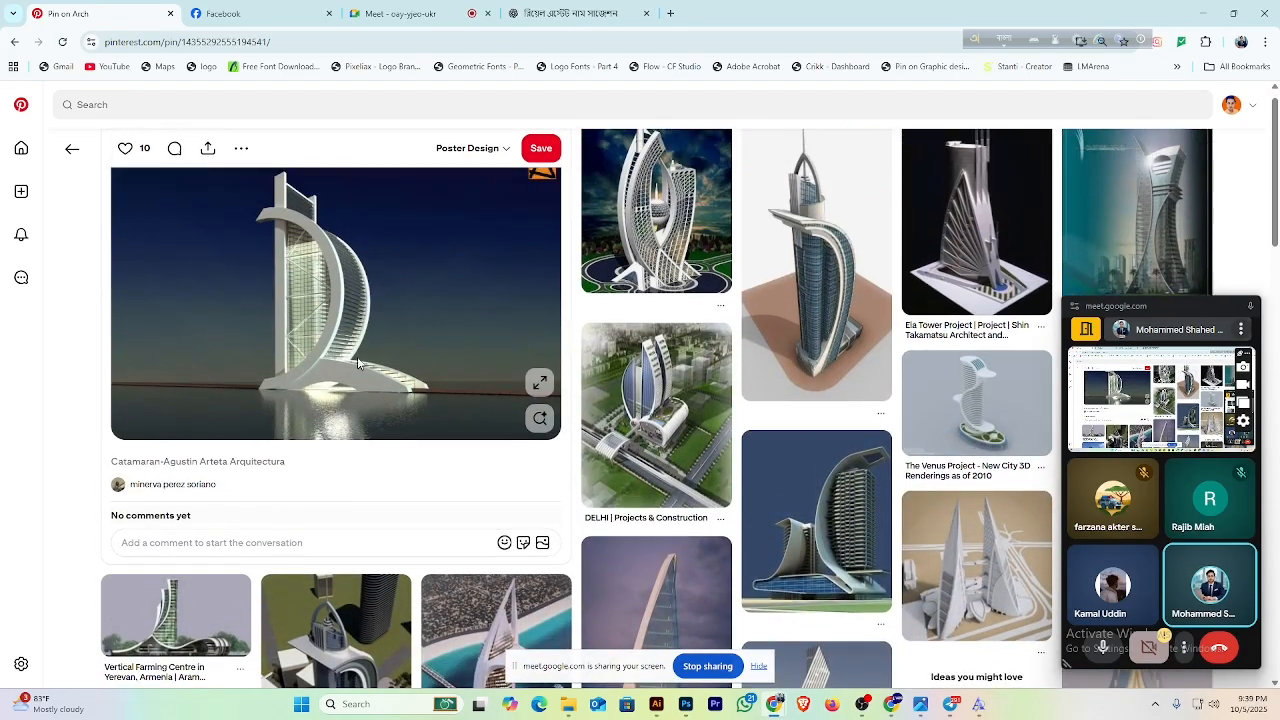
scroll(350, 356, "up", 1)
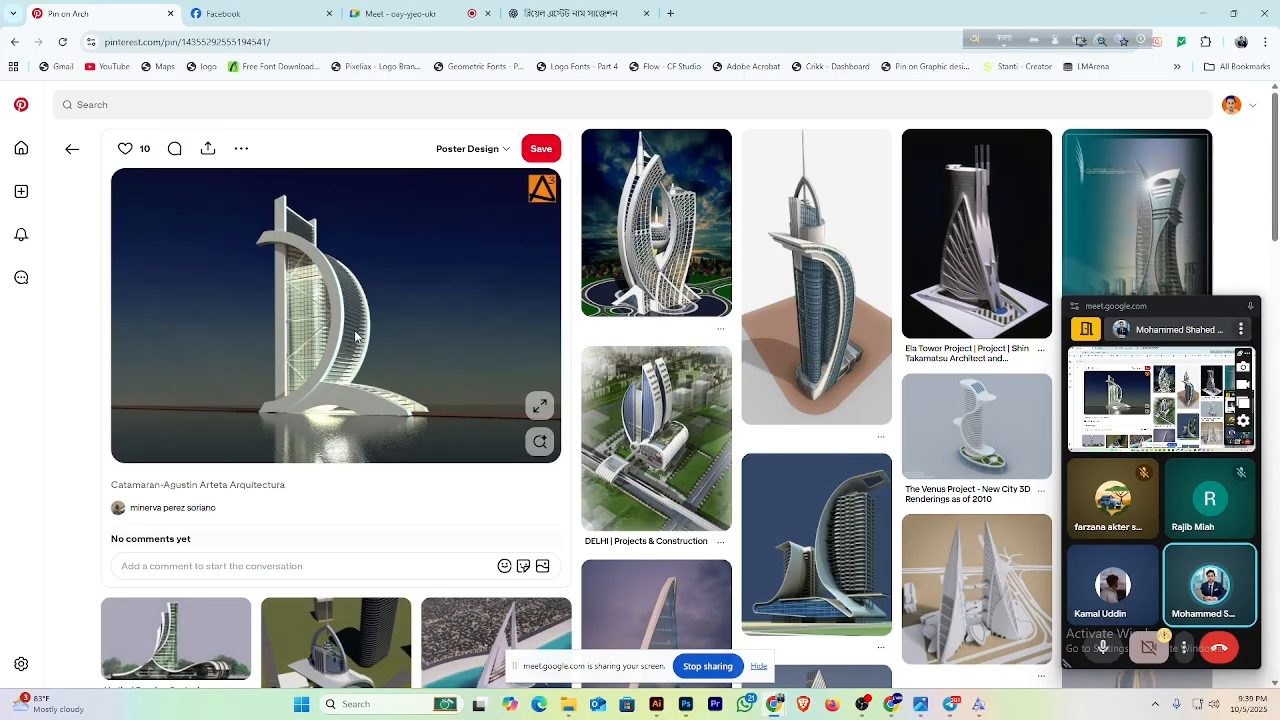
Step: Look through the futuristic tower pins related to the sail-shaped building for further reference shapes
scroll(357, 337, "down", 4)
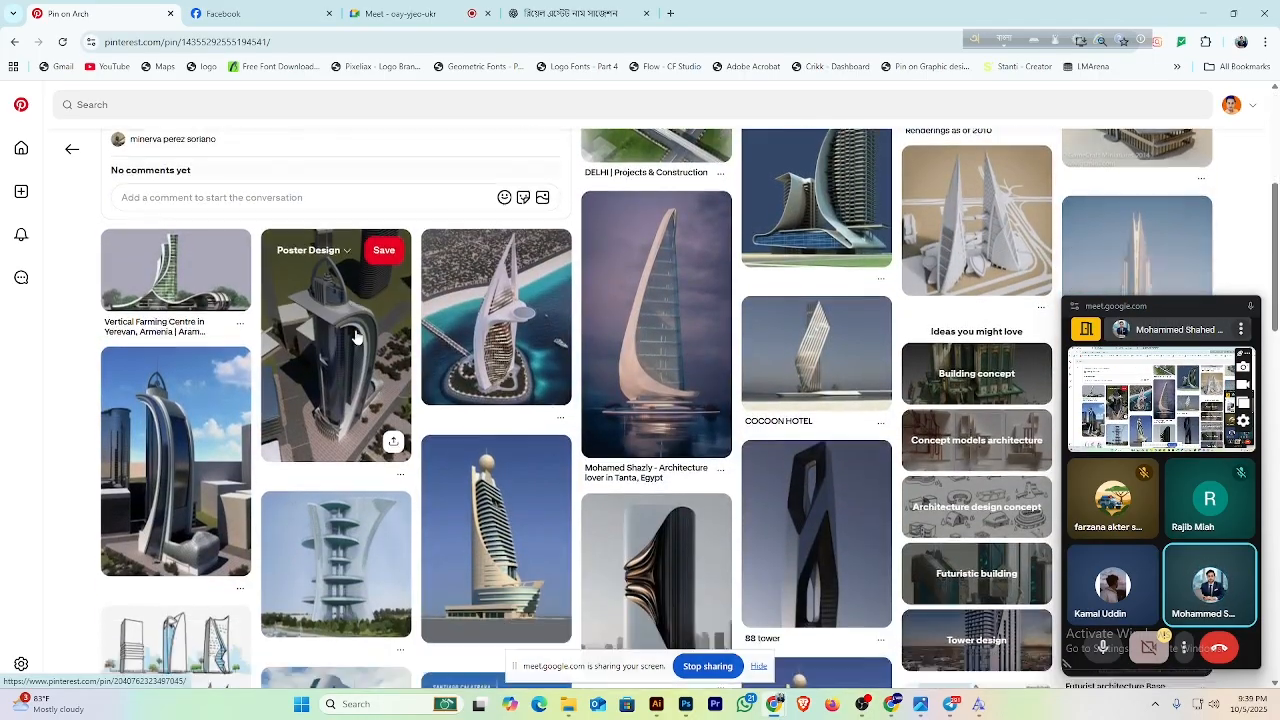
scroll(355, 340, "down", 3)
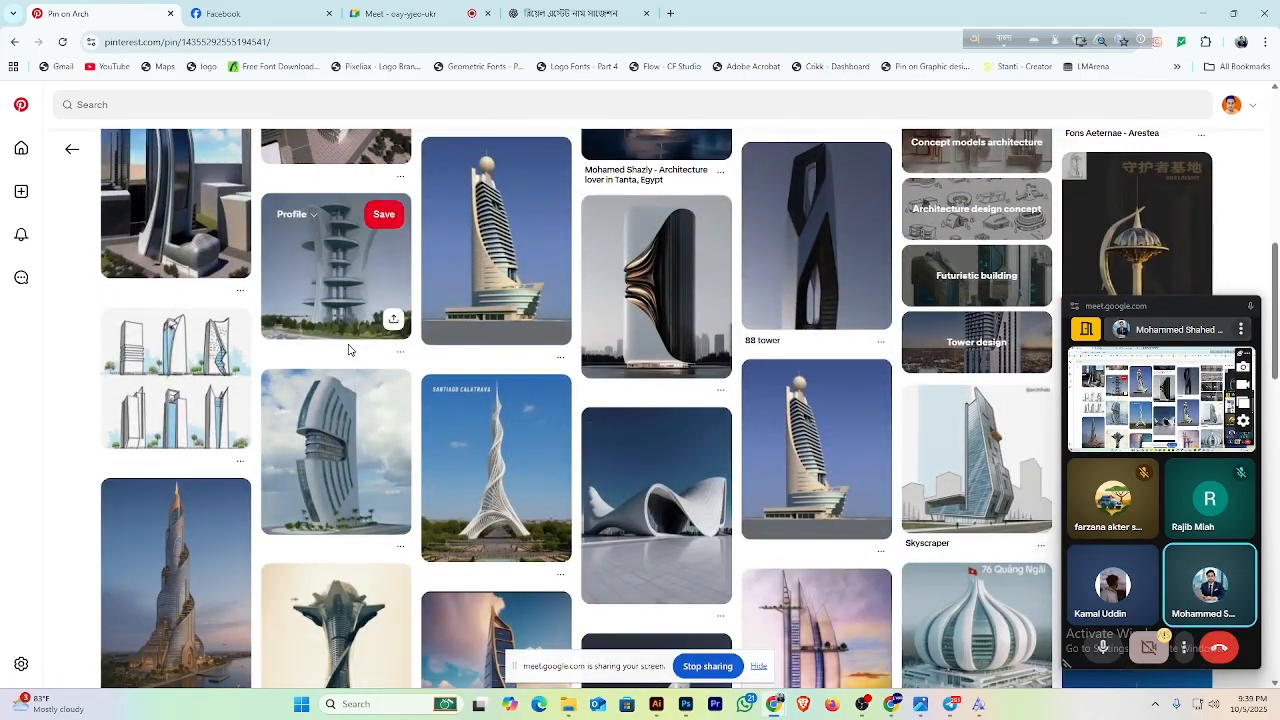
scroll(350, 350, "down", 1)
scroll(353, 353, "down", 1)
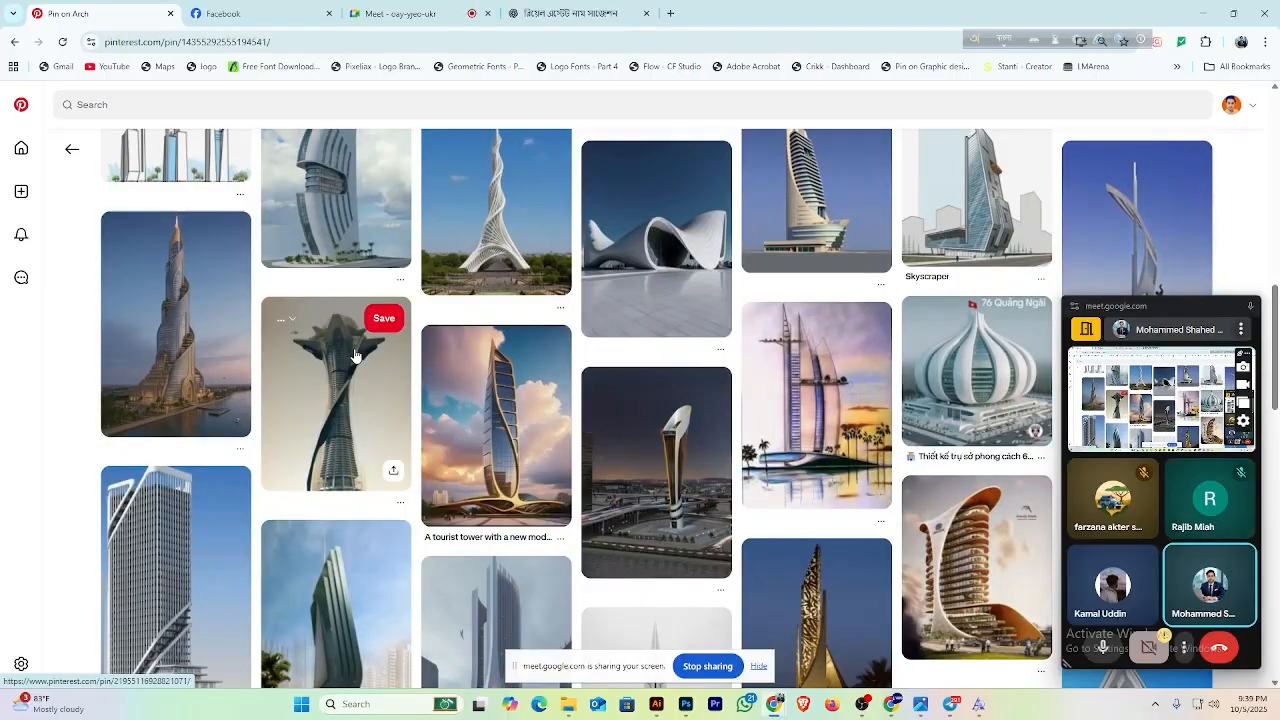
scroll(355, 355, "down", 4)
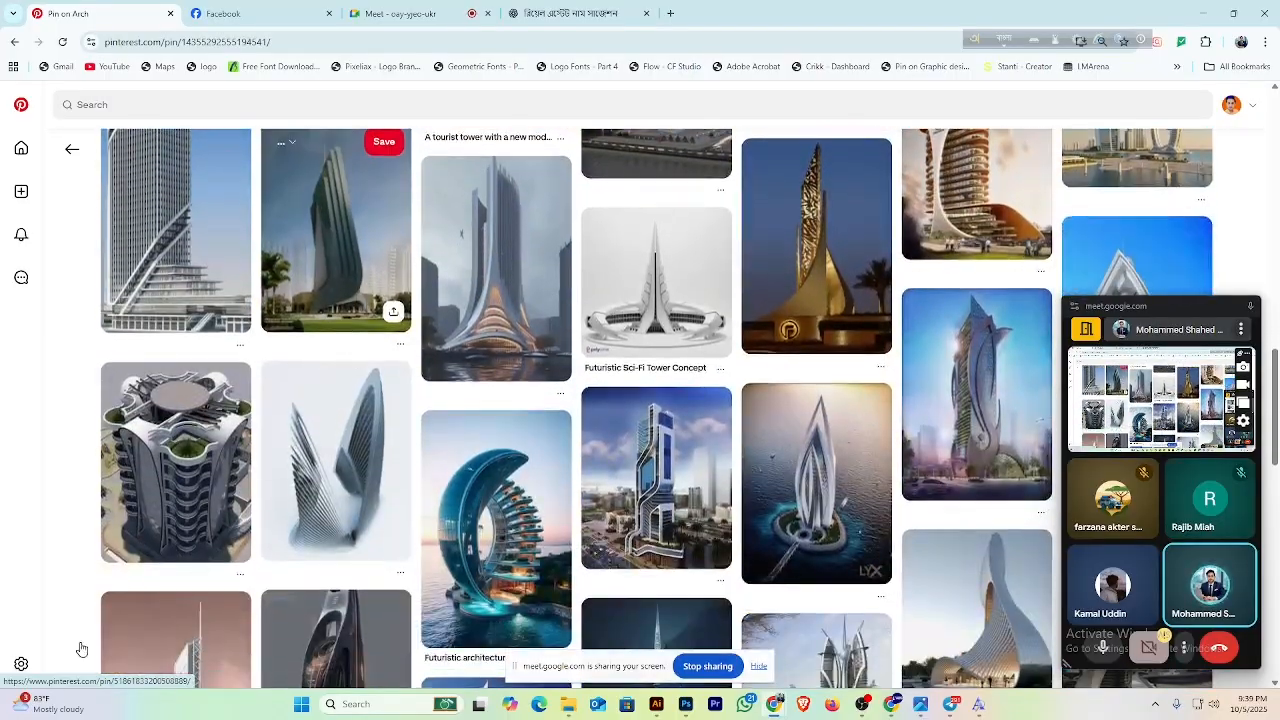
scroll(380, 545, "down", 2)
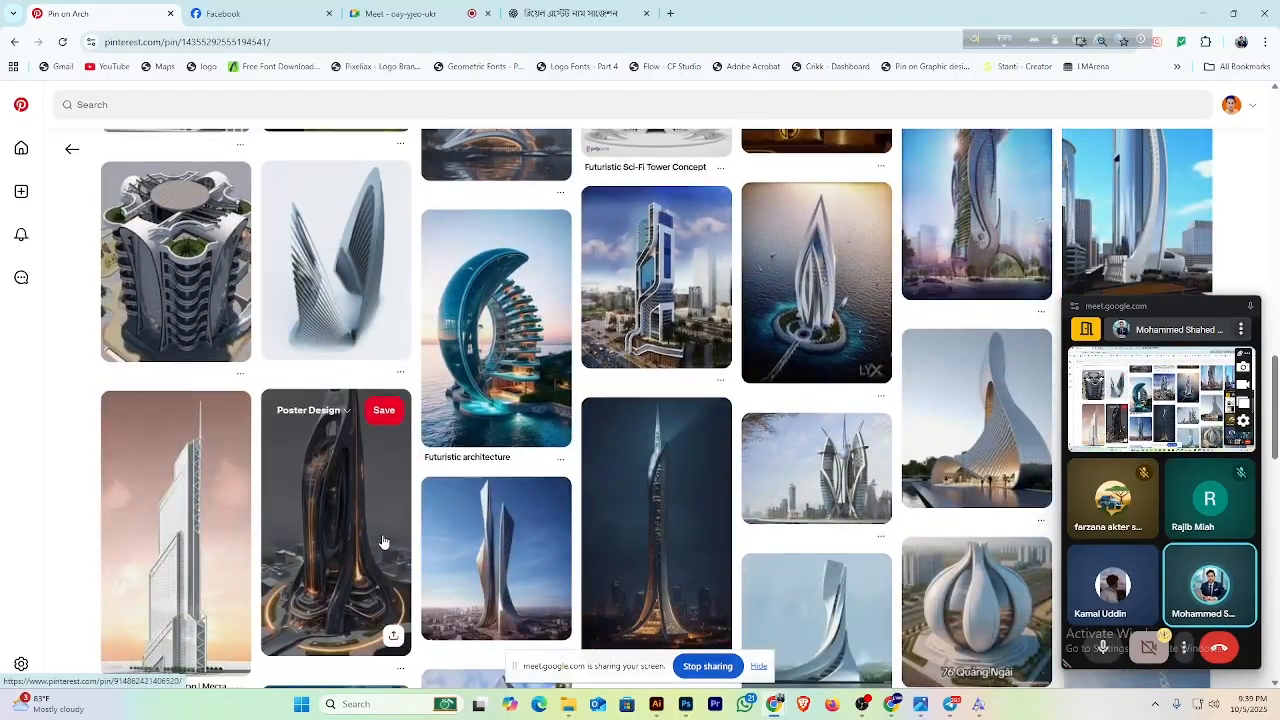
scroll(380, 545, "down", 4)
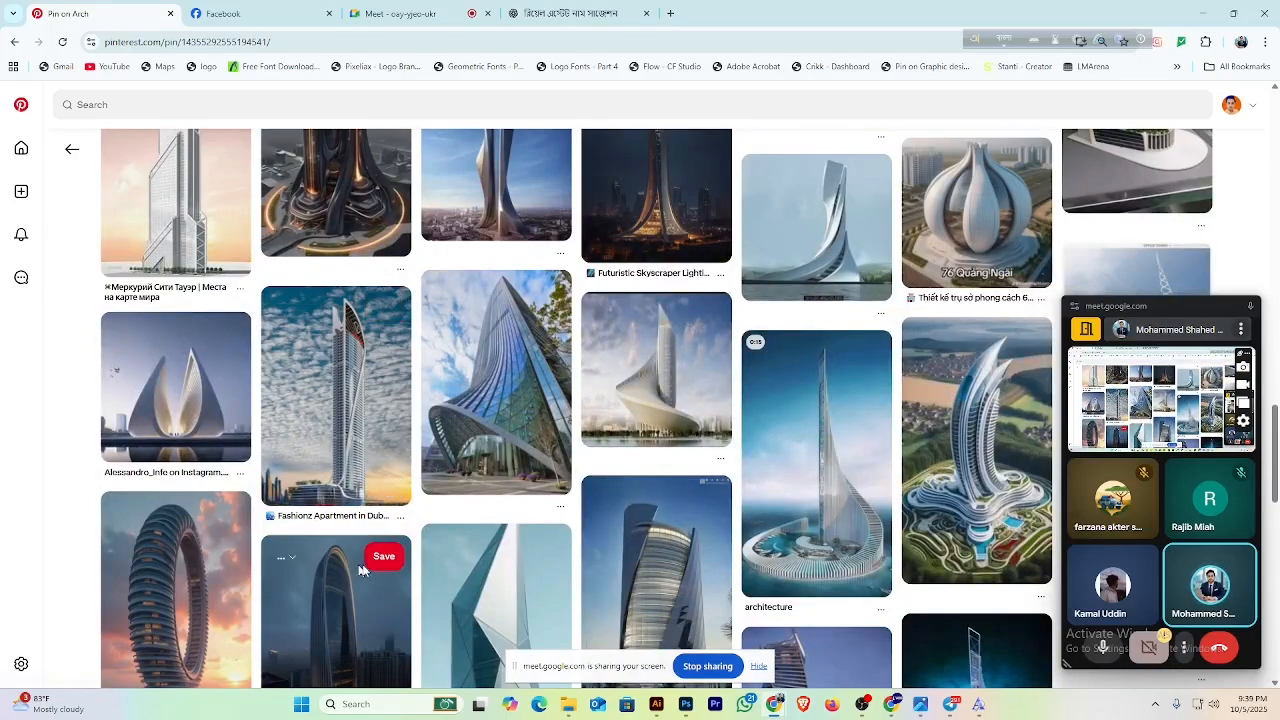
scroll(365, 565, "down", 2)
scroll(393, 545, "down", 2)
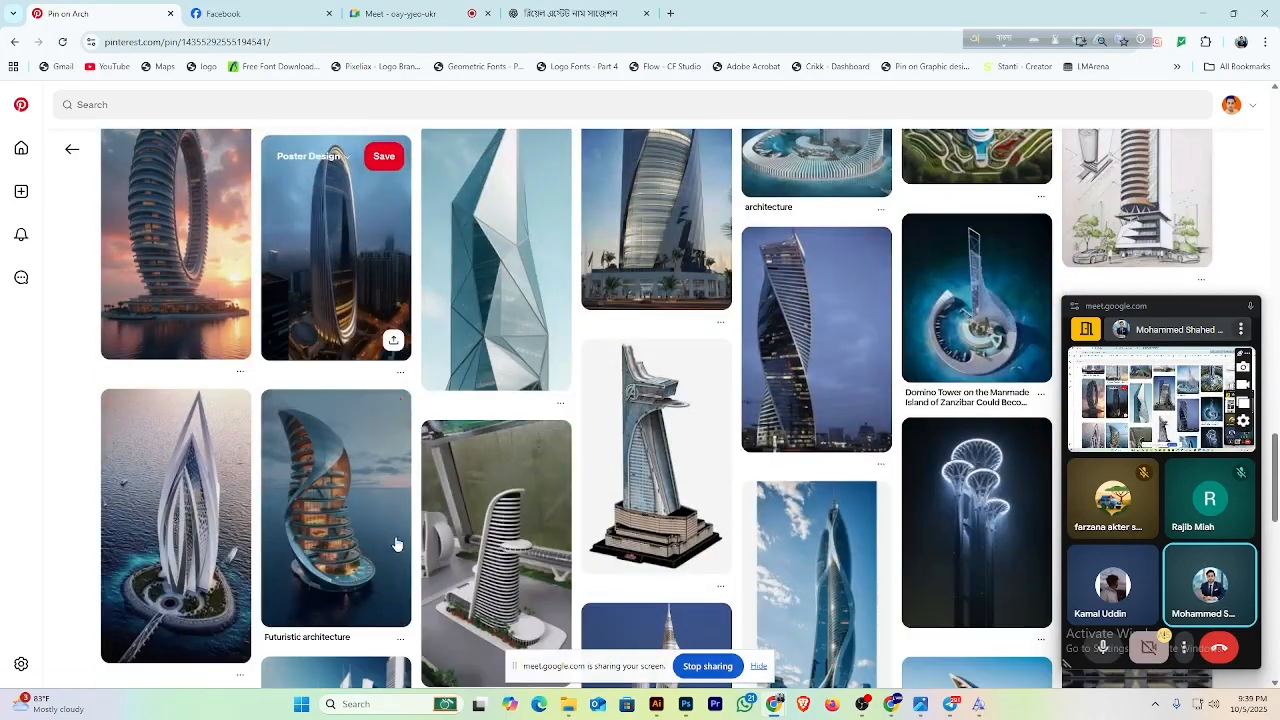
scroll(355, 515, "down", 1)
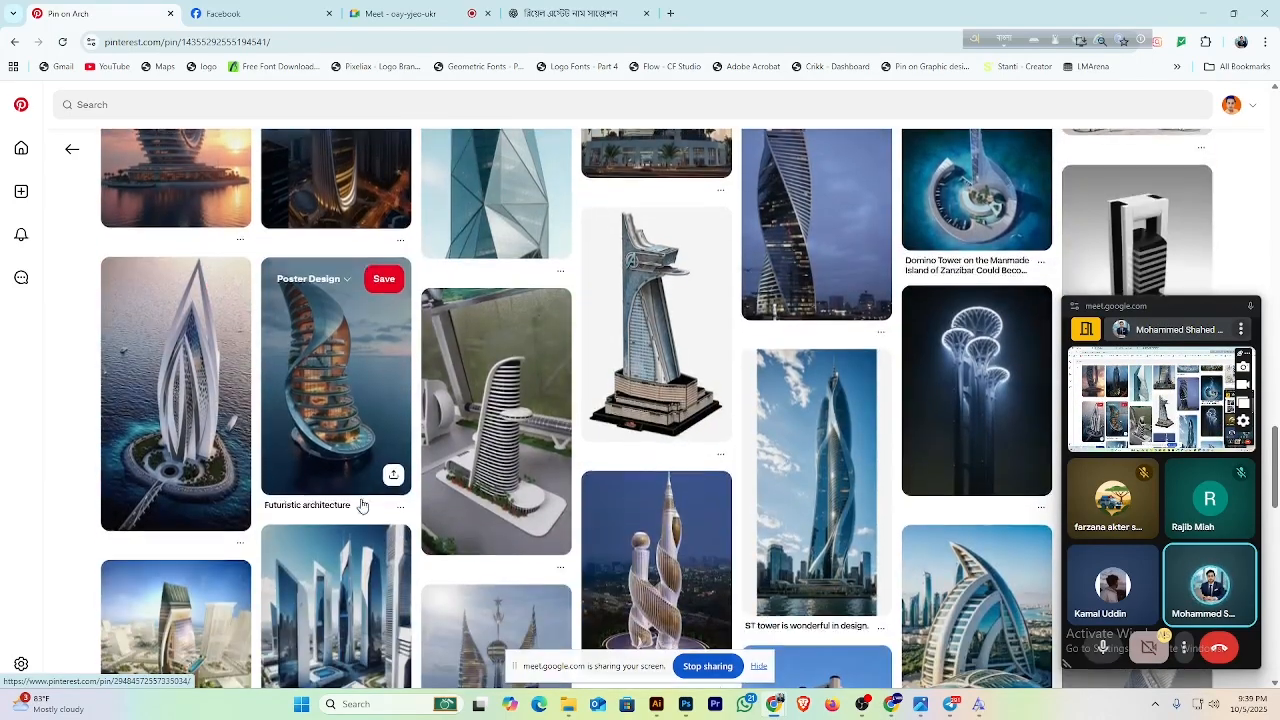
scroll(480, 509, "down", 3)
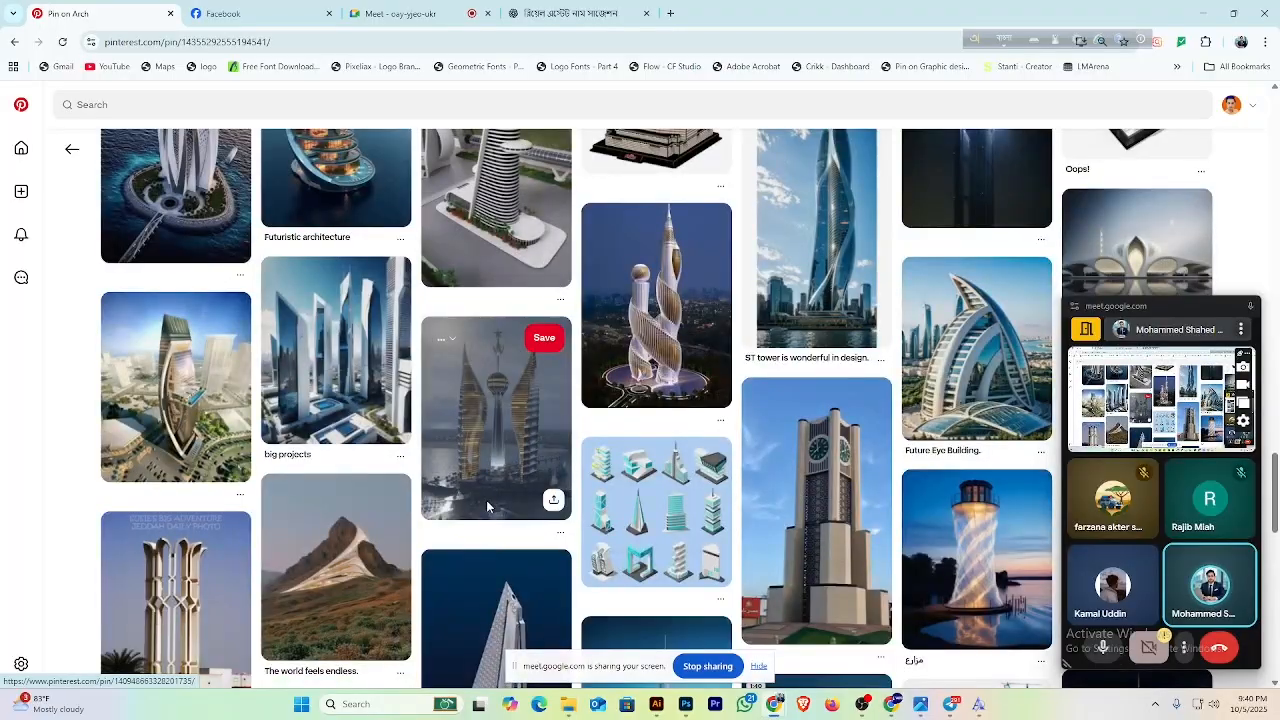
scroll(488, 505, "down", 1)
scroll(490, 503, "down", 2)
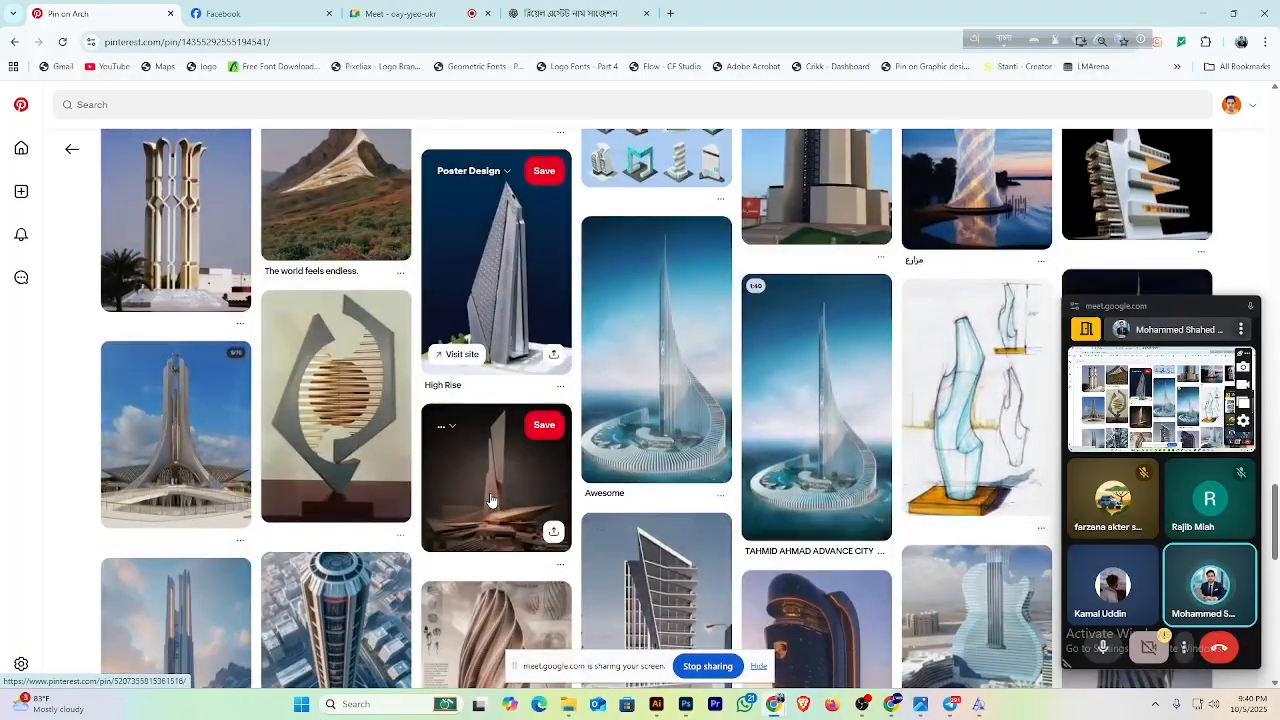
scroll(460, 515, "down", 1)
scroll(420, 535, "down", 2)
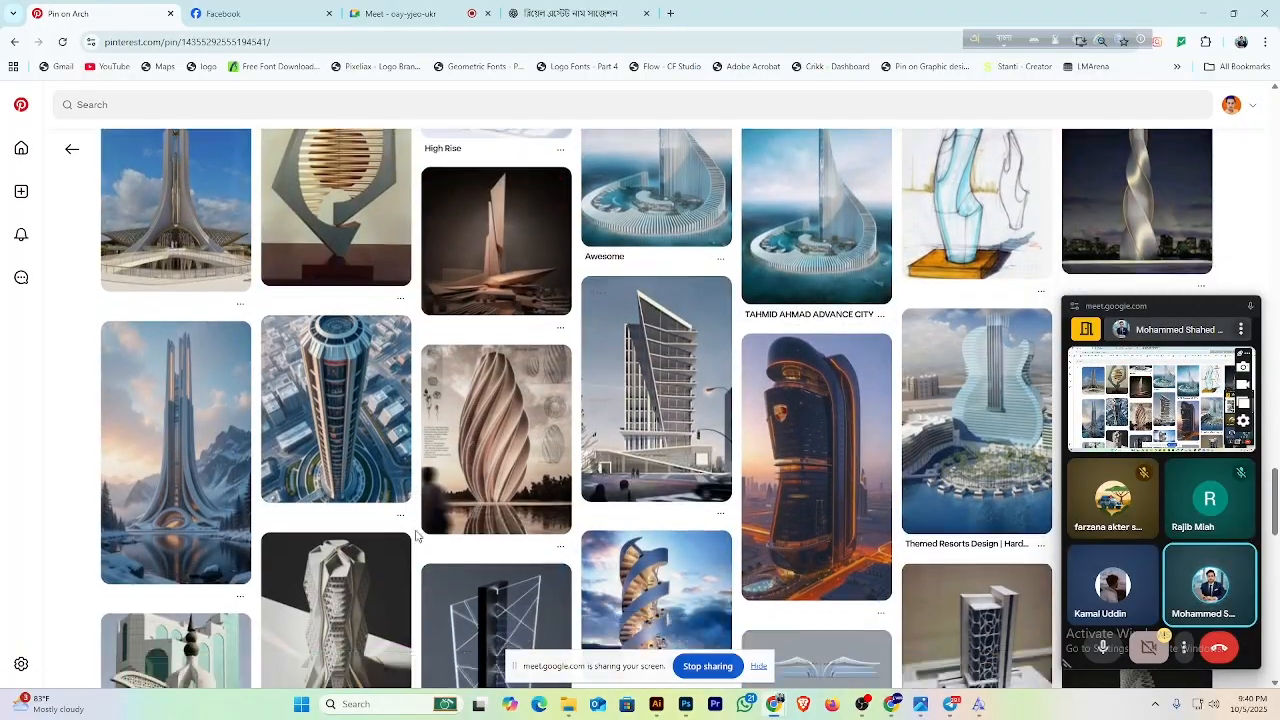
scroll(419, 536, "up", 20)
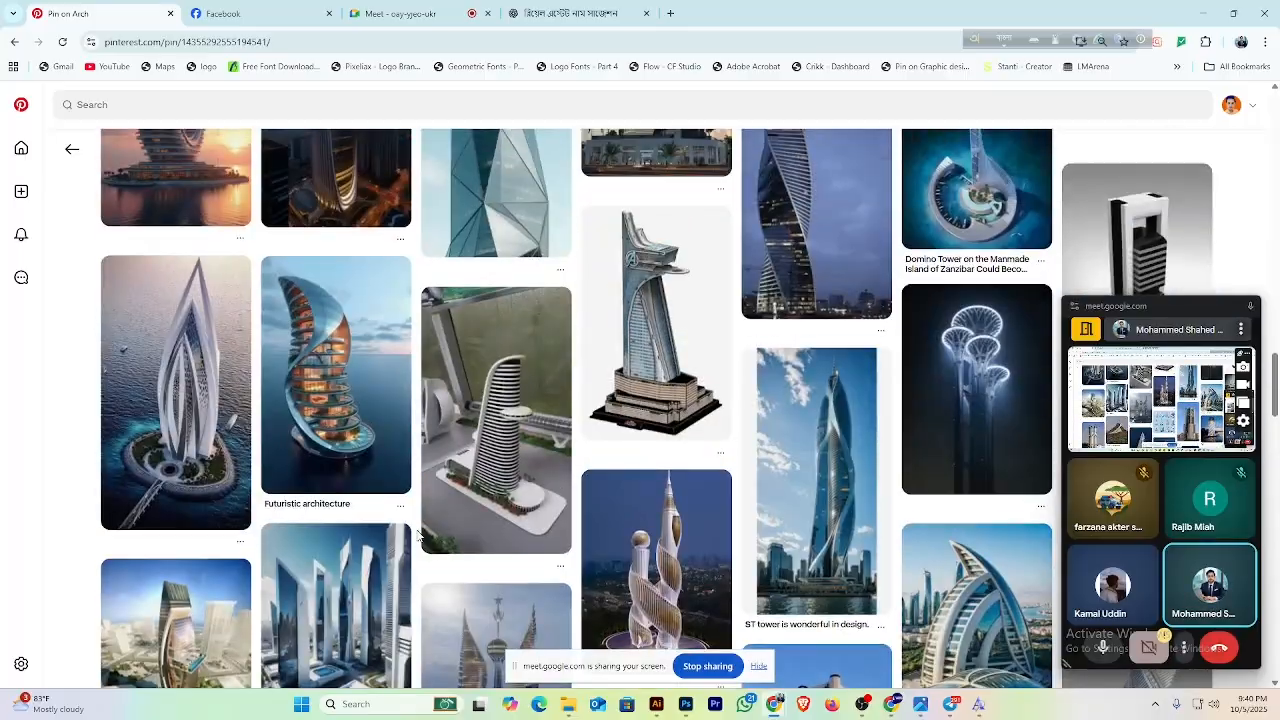
Step: Download the image of the illuminated sail-shaped tower pin and show the downloaded file in its folder
scroll(419, 536, "up", 6)
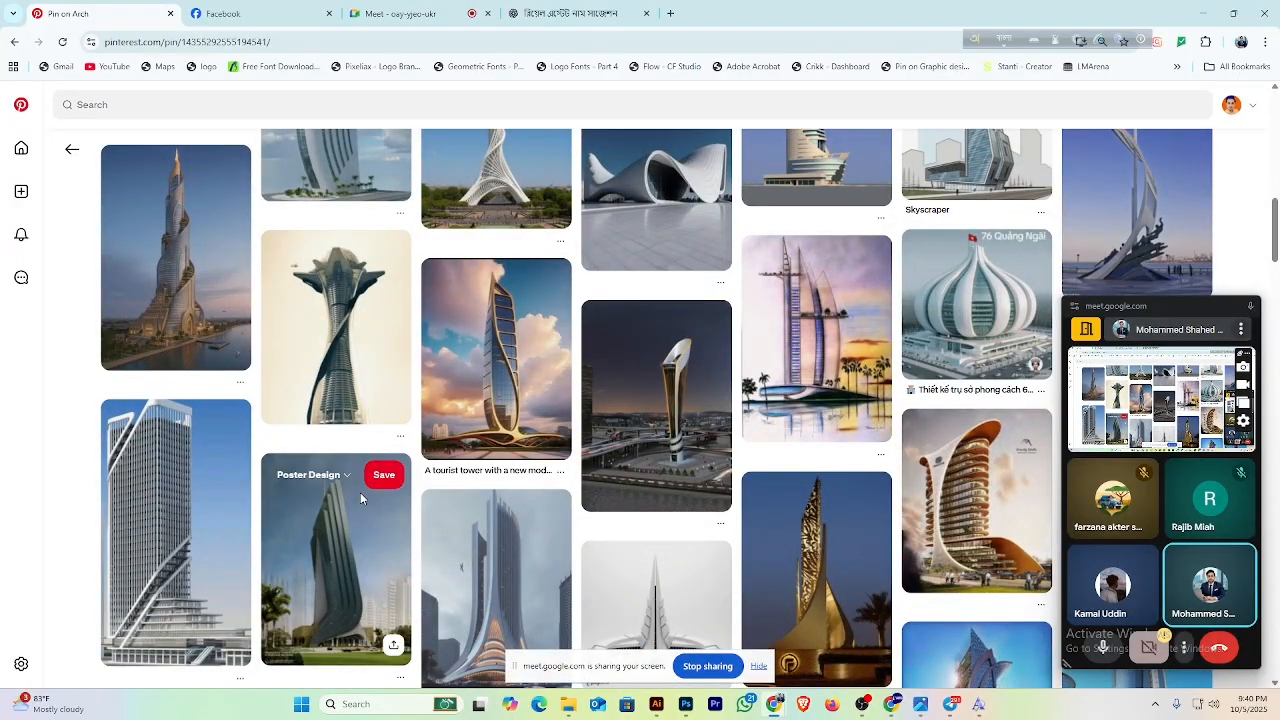
scroll(357, 483, "up", 10)
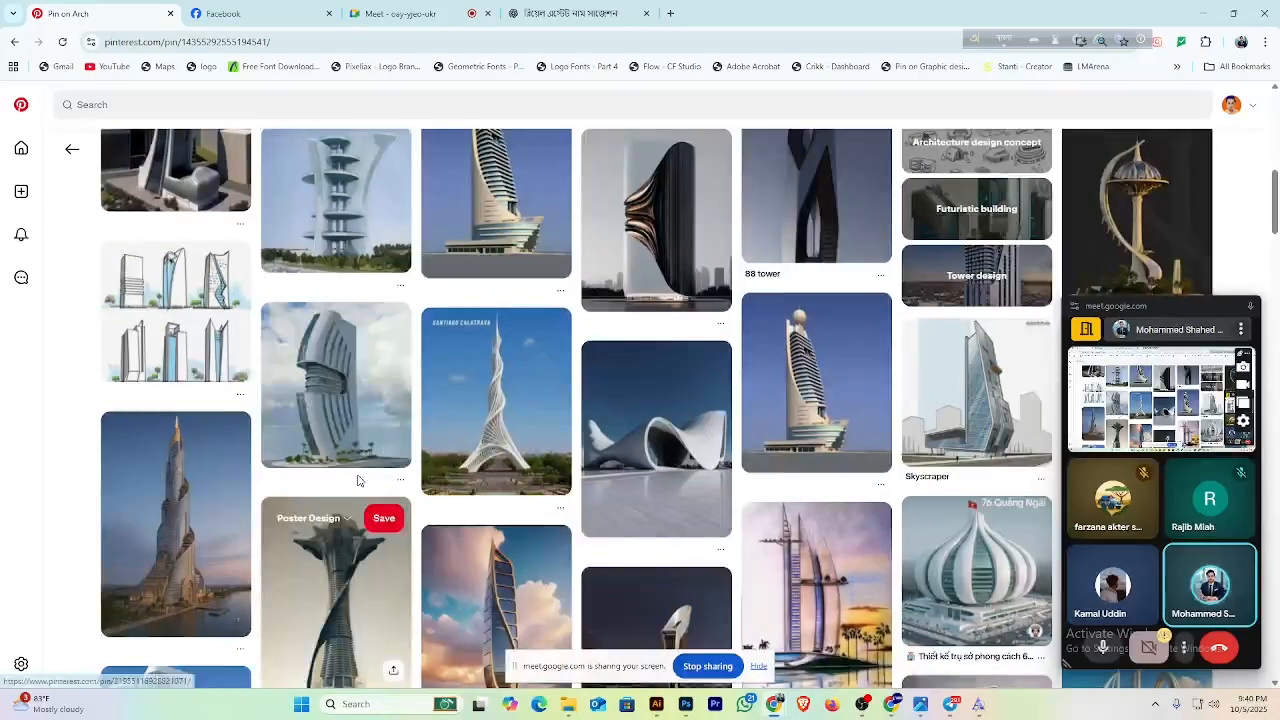
scroll(357, 483, "up", 3)
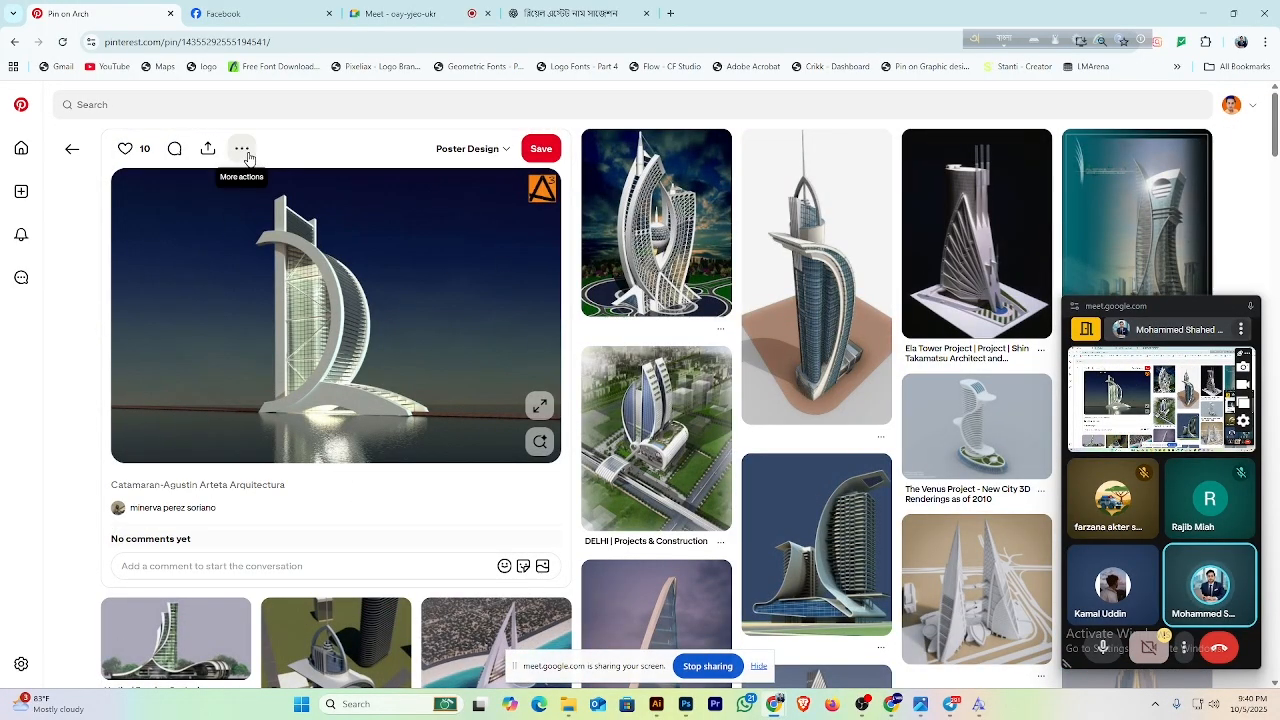
left_click(242, 150)
left_click(253, 187)
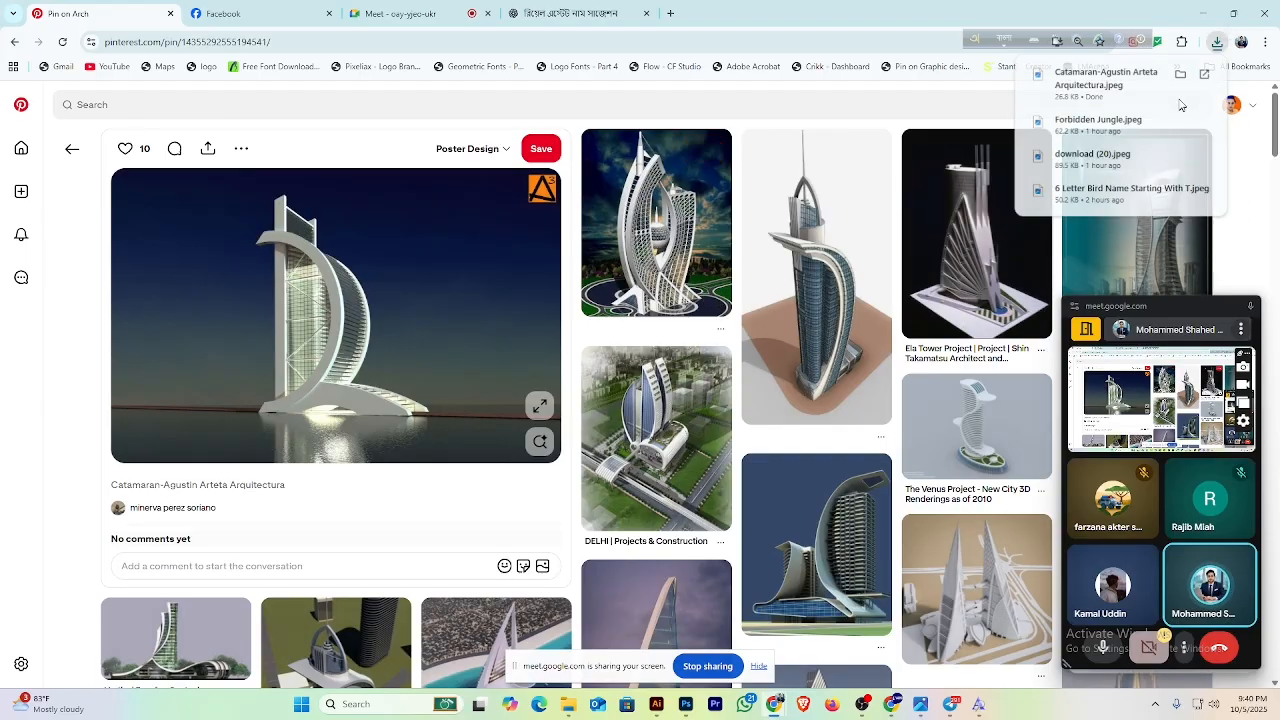
left_click(1180, 76)
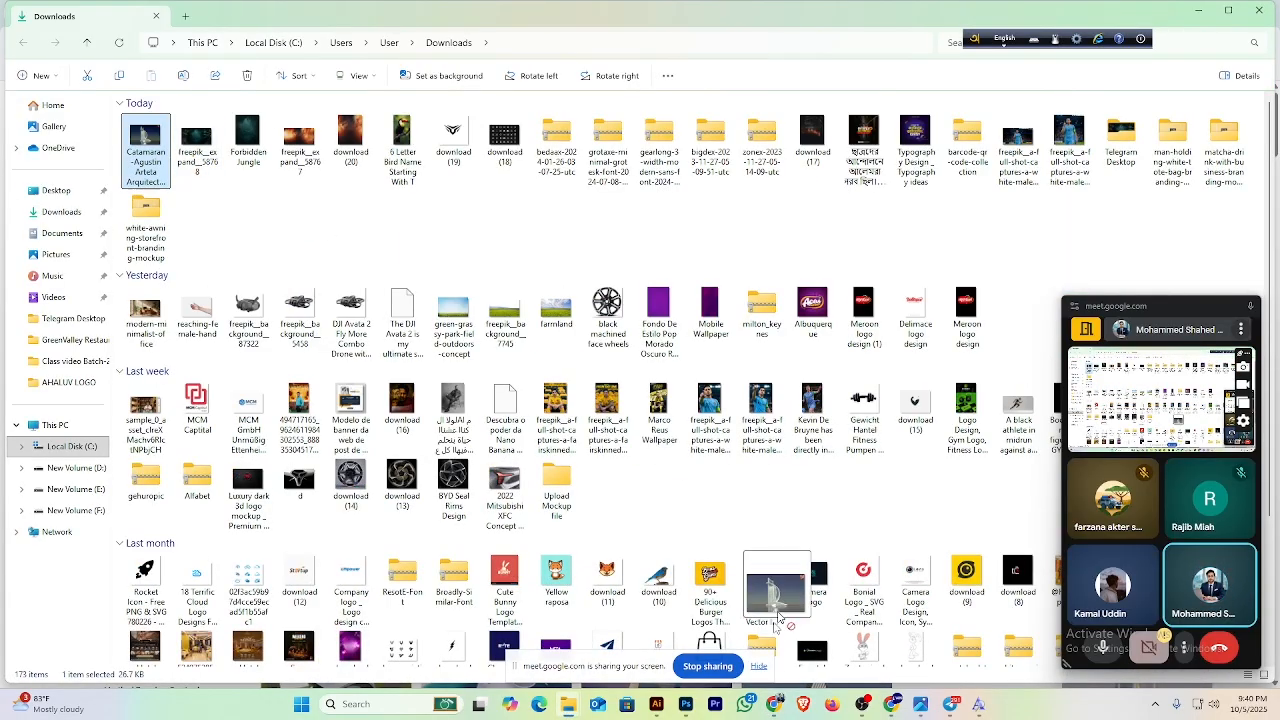
Step: Place the downloaded tower image in Illustrator at the artboard's upper-left corner and move the DreamKey Realty text to the right of it
left_click_drag(676, 703, 449, 449)
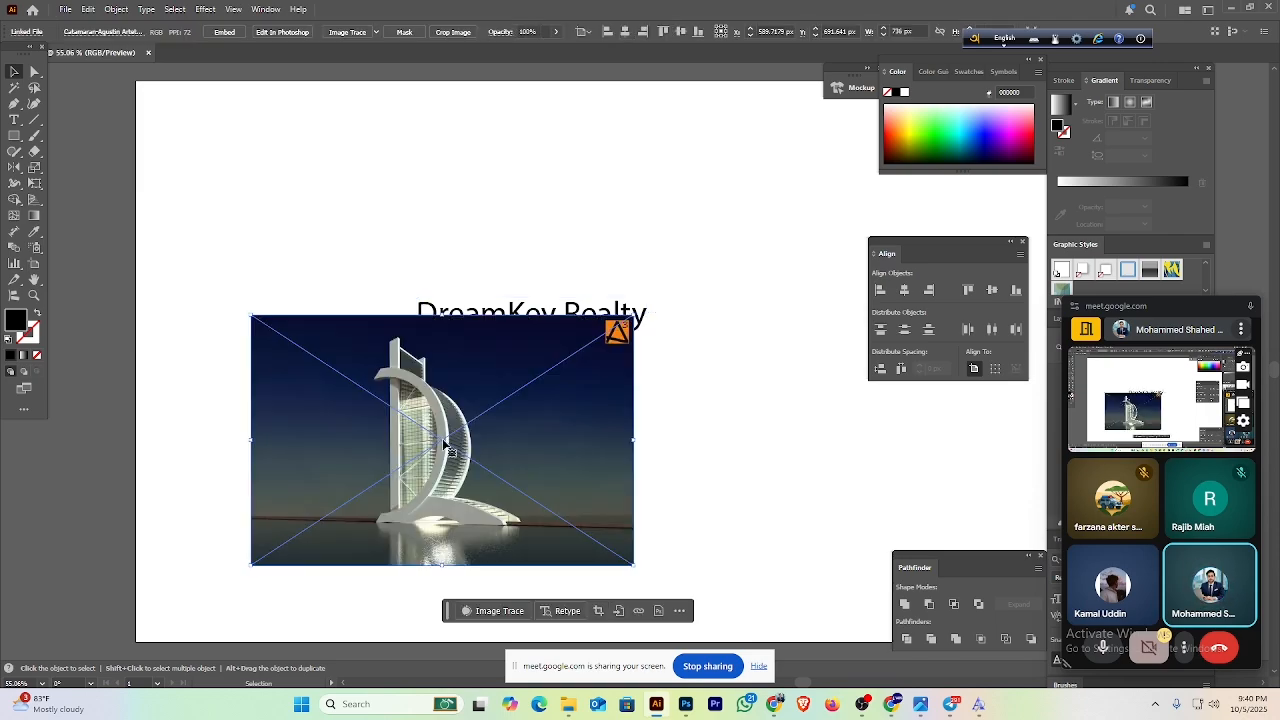
left_click_drag(430, 405, 313, 170)
left_click_drag(560, 314, 756, 192)
left_click(682, 452)
left_click(300, 251)
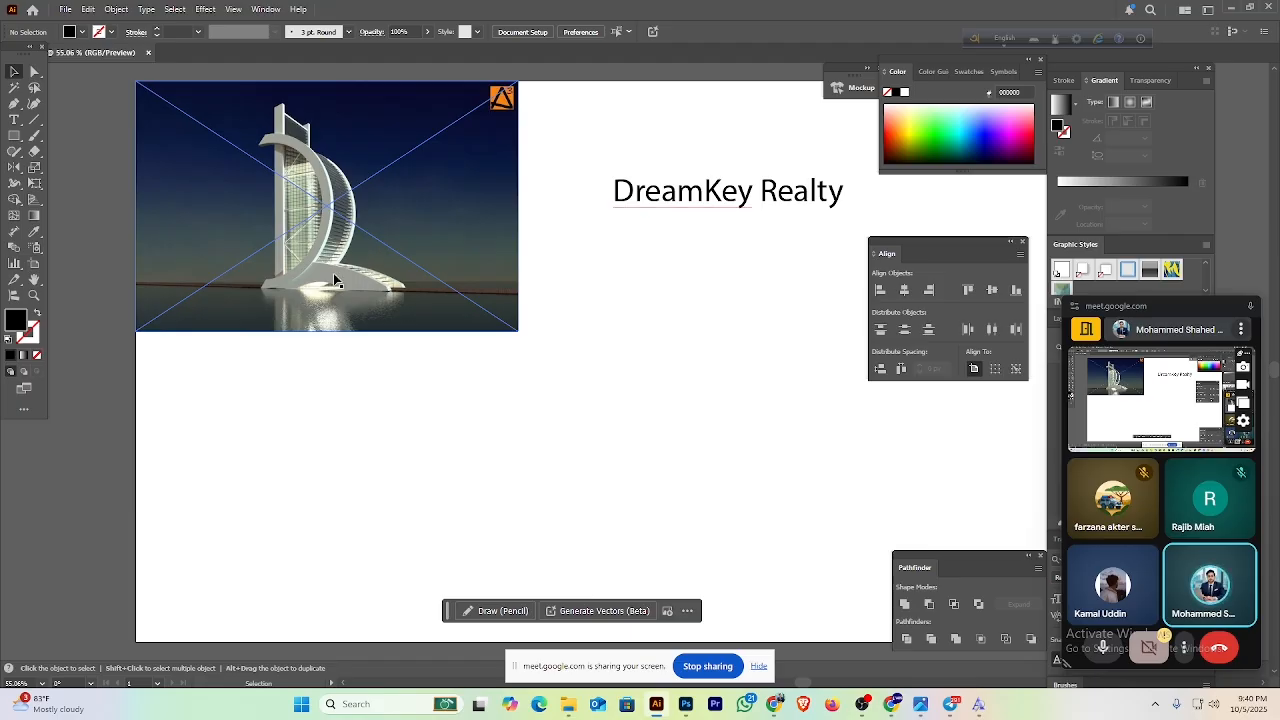
Step: Switch to Chrome and run a Google image search for "key icon" in a new tab, using English input
left_click(781, 699)
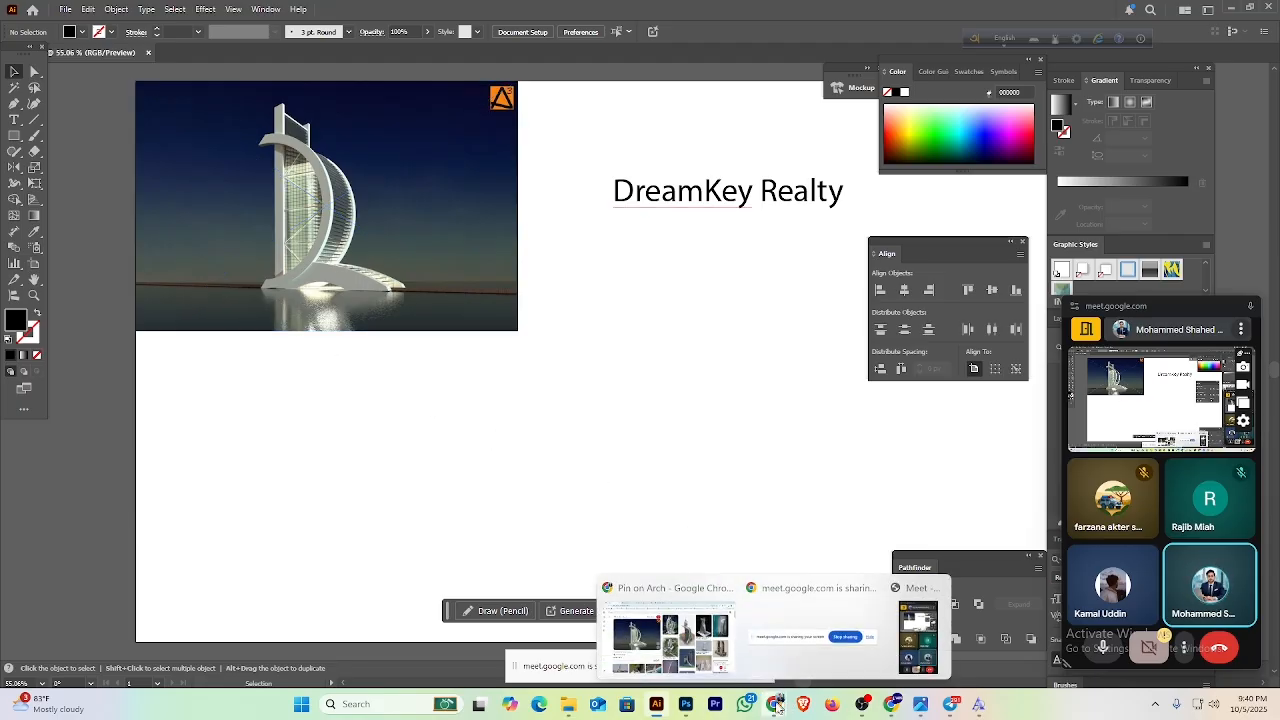
left_click(650, 640)
key("ctrl+t")
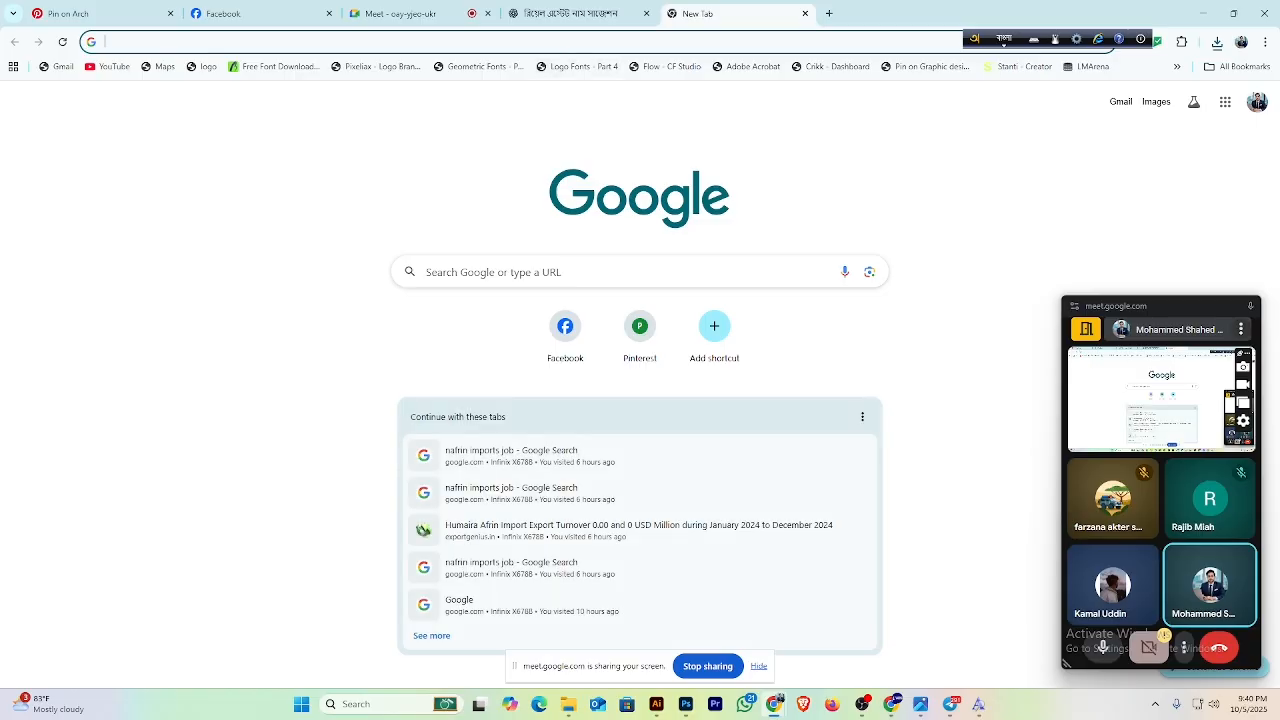
left_click(578, 42)
type("key")
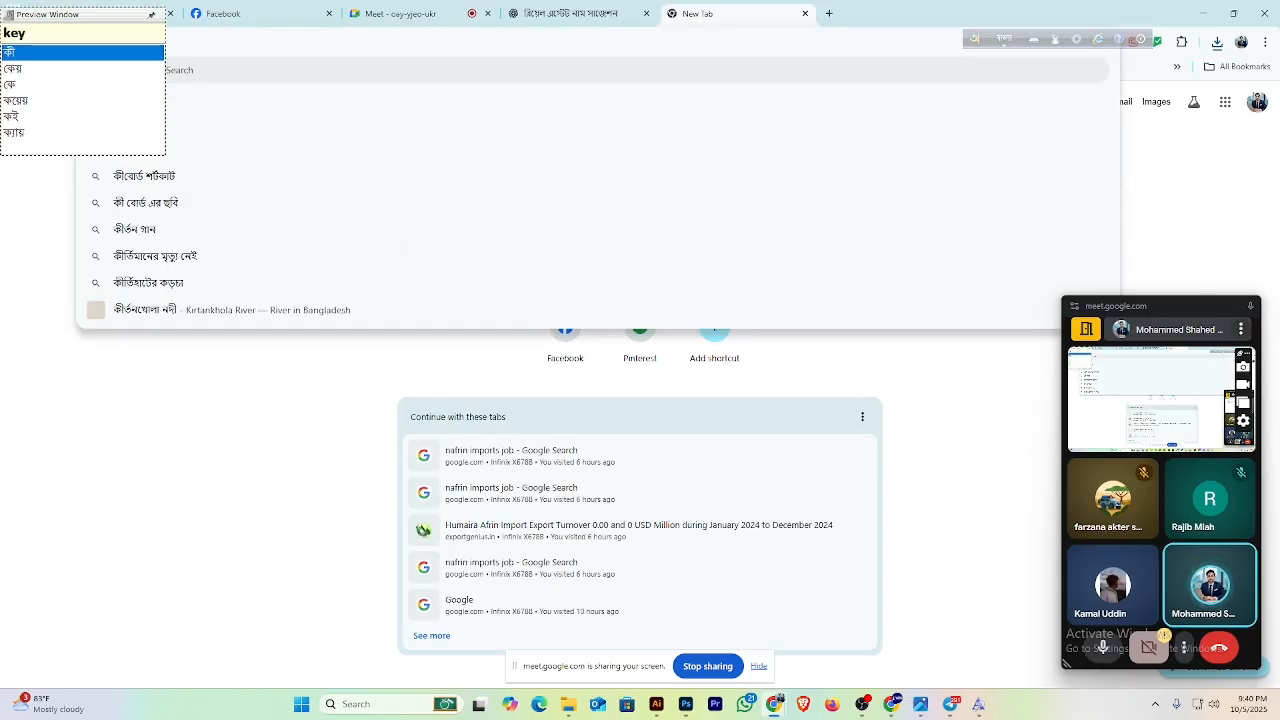
left_click(1004, 40)
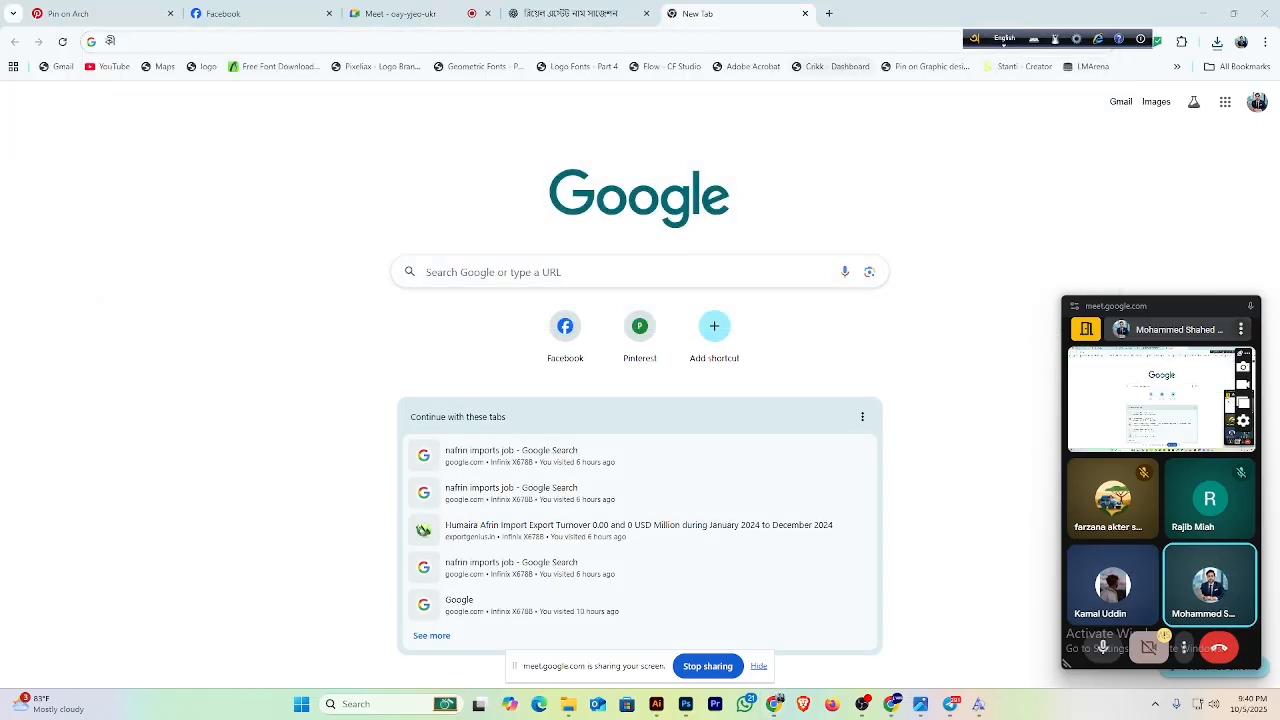
type("key")
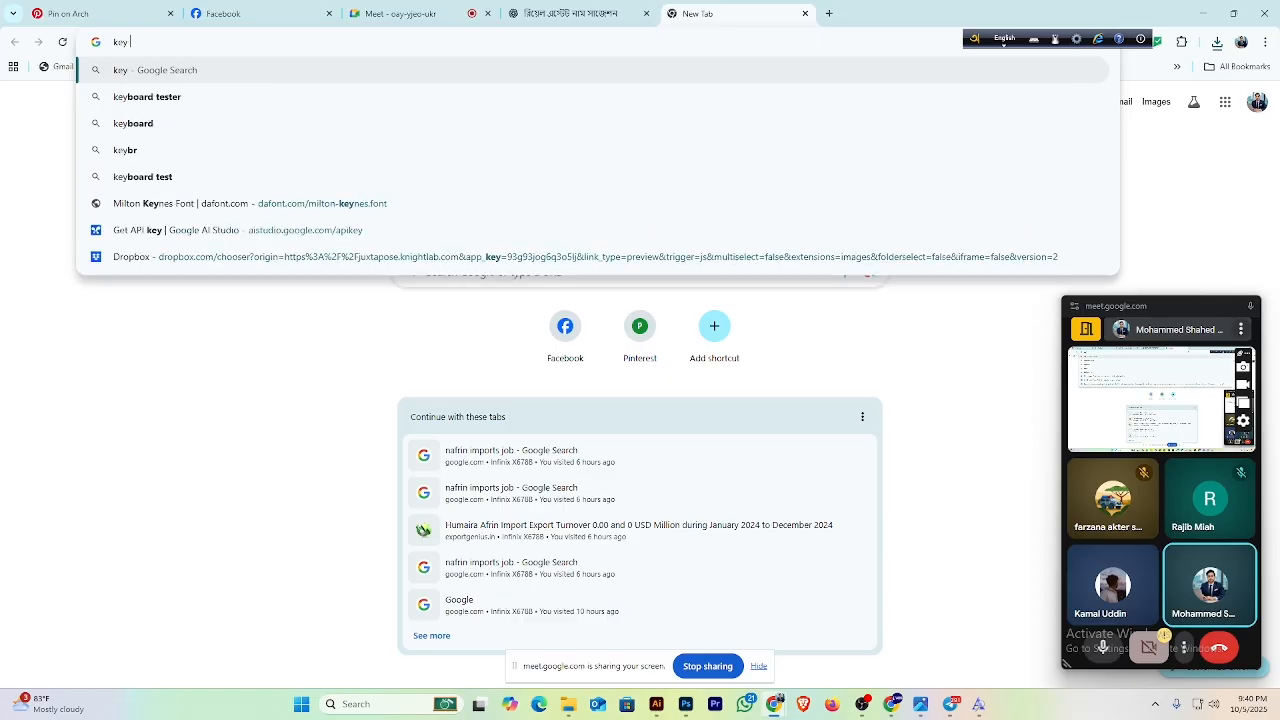
type(" icon")
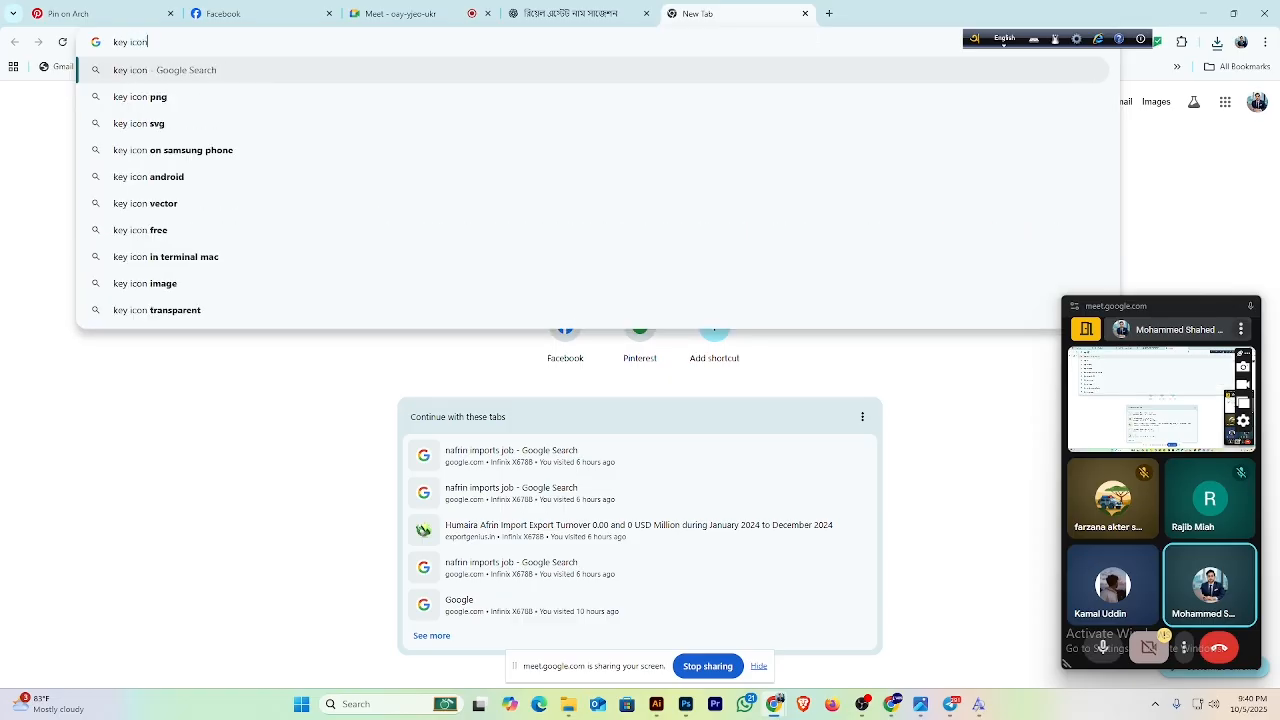
key("Return")
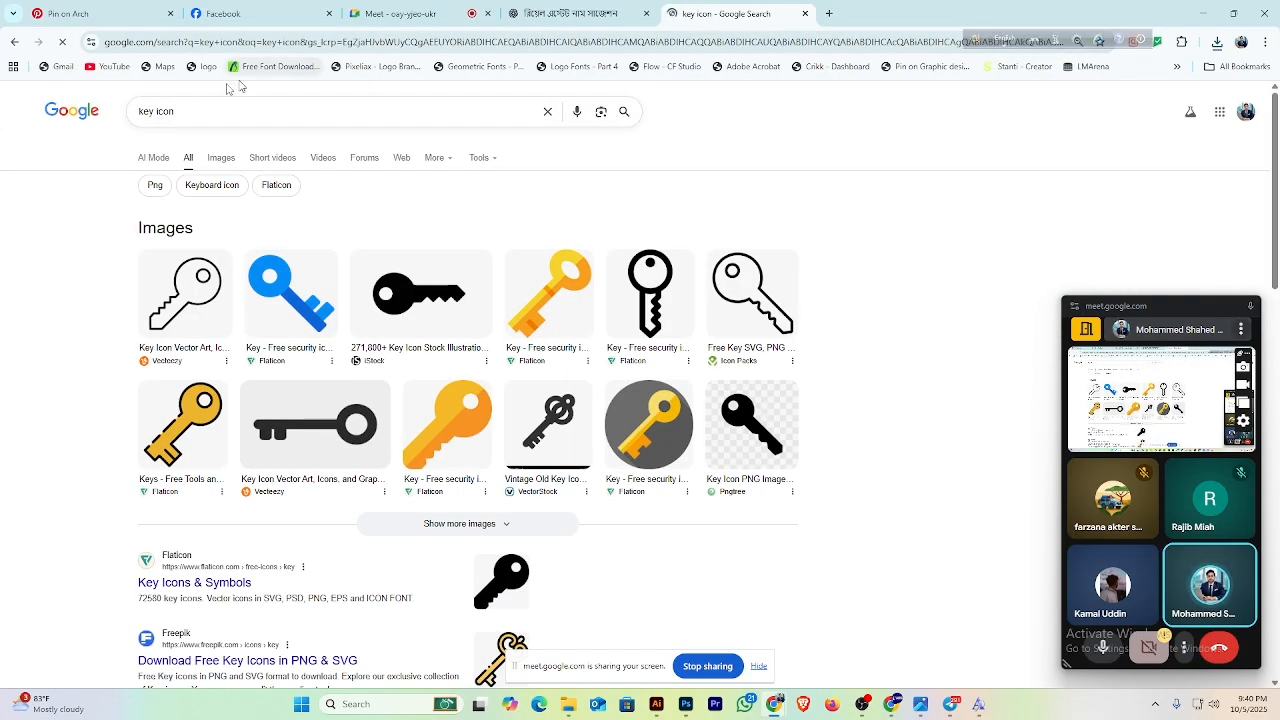
left_click(221, 163)
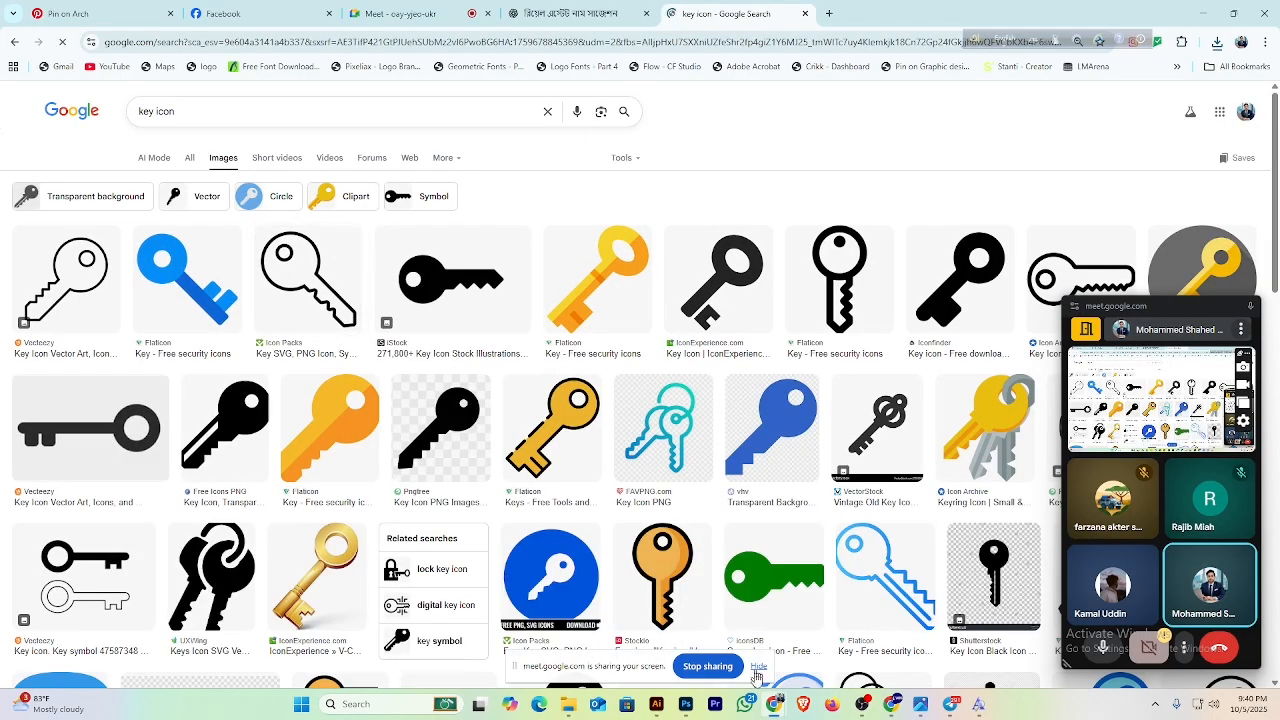
Step: Open the Vecteezy image result with one solid and one outlined key and save the image to the Desktop
left_click(656, 704)
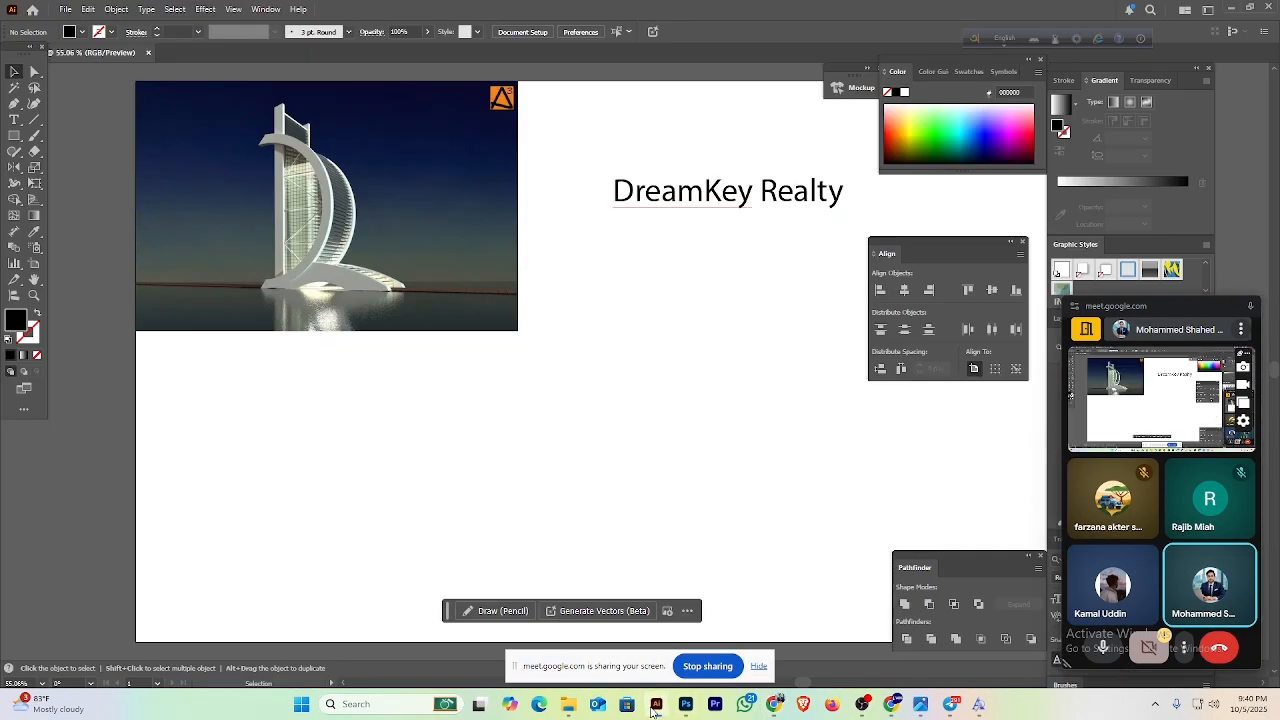
left_click(654, 705)
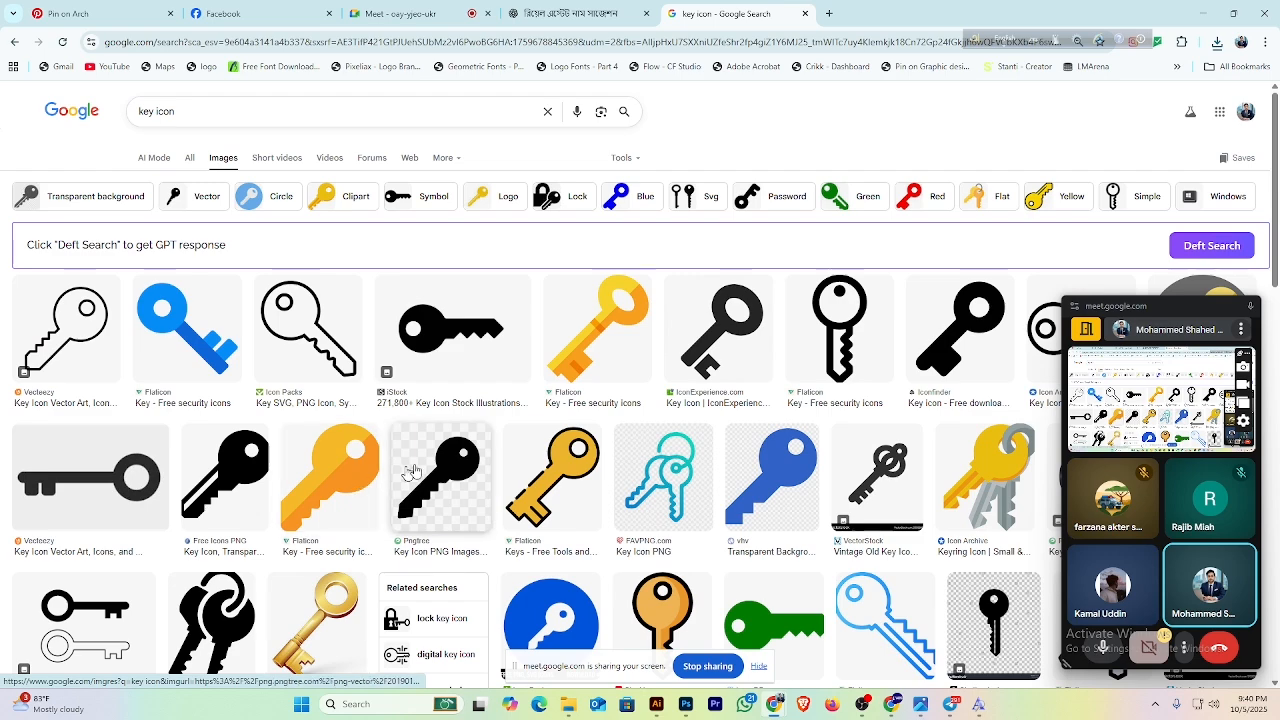
scroll(197, 443, "down", 1)
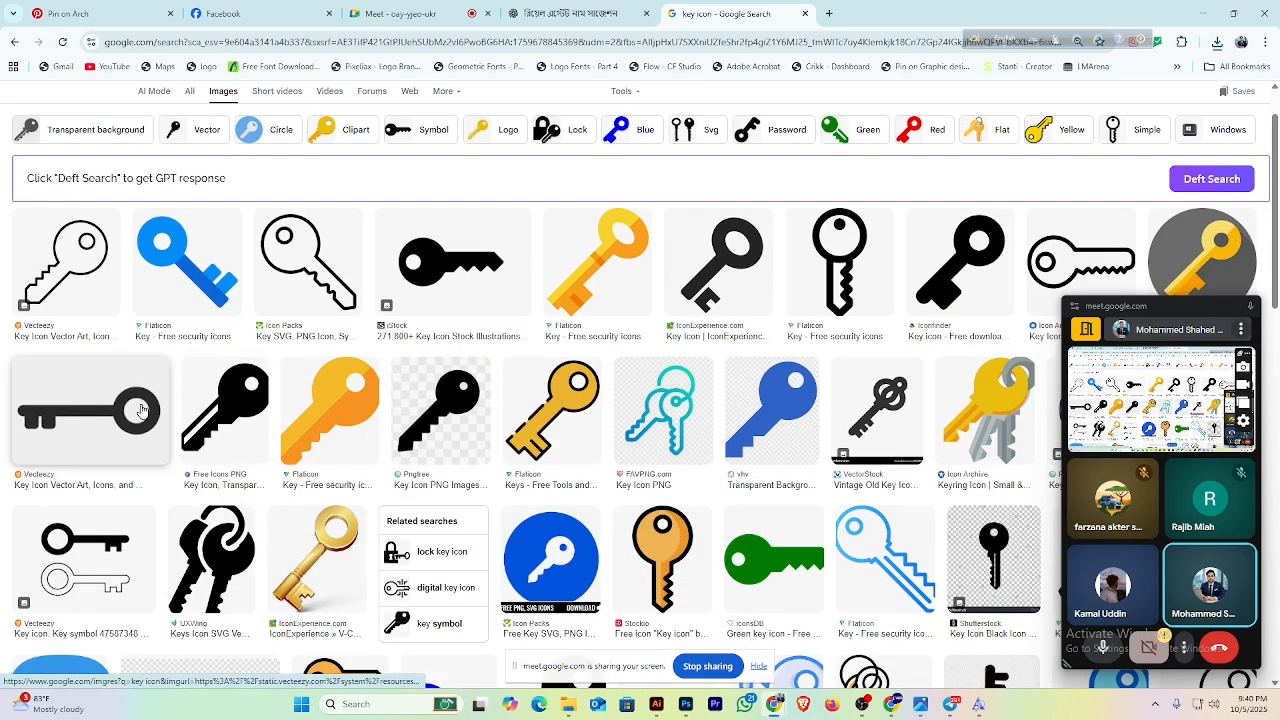
left_click(91, 547)
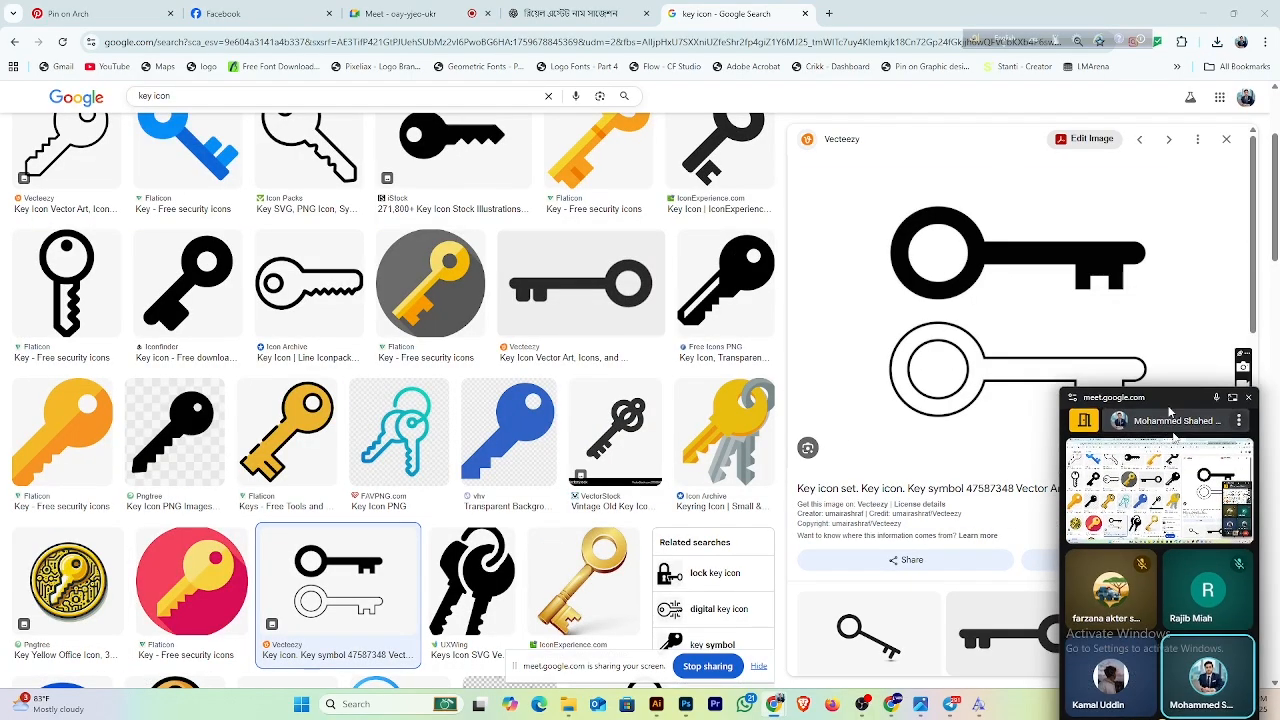
right_click(931, 280)
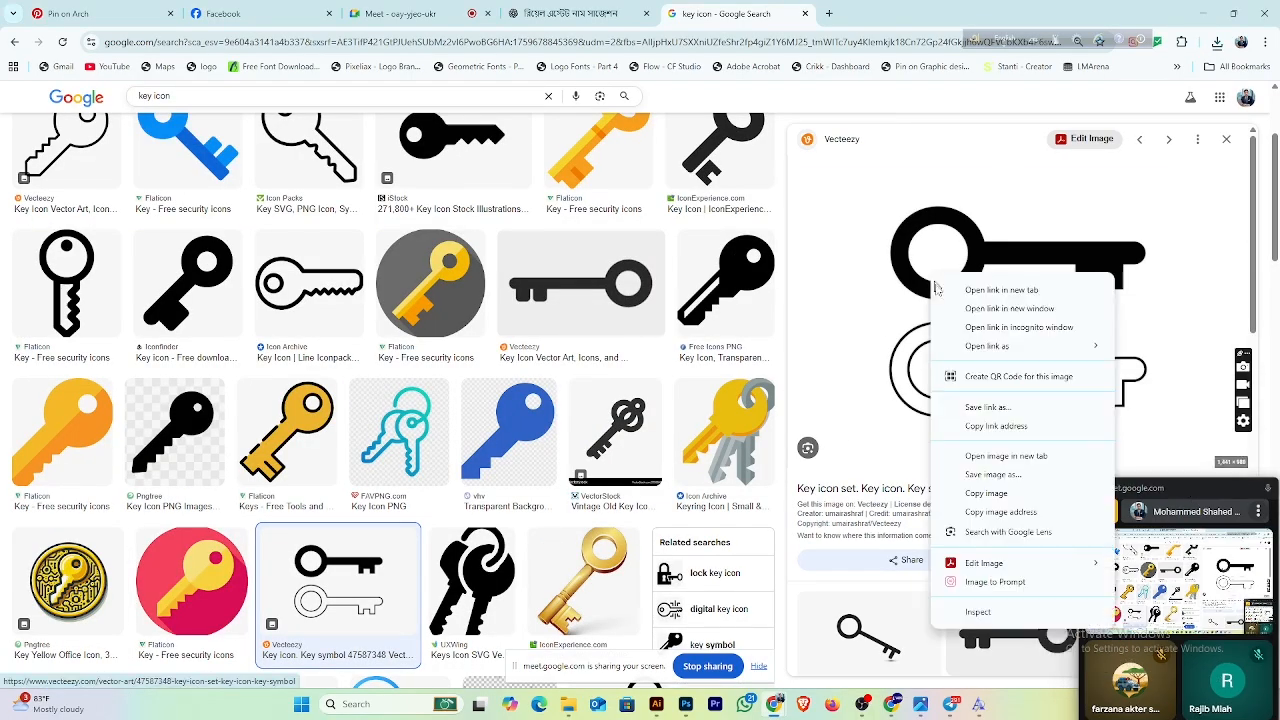
left_click(992, 475)
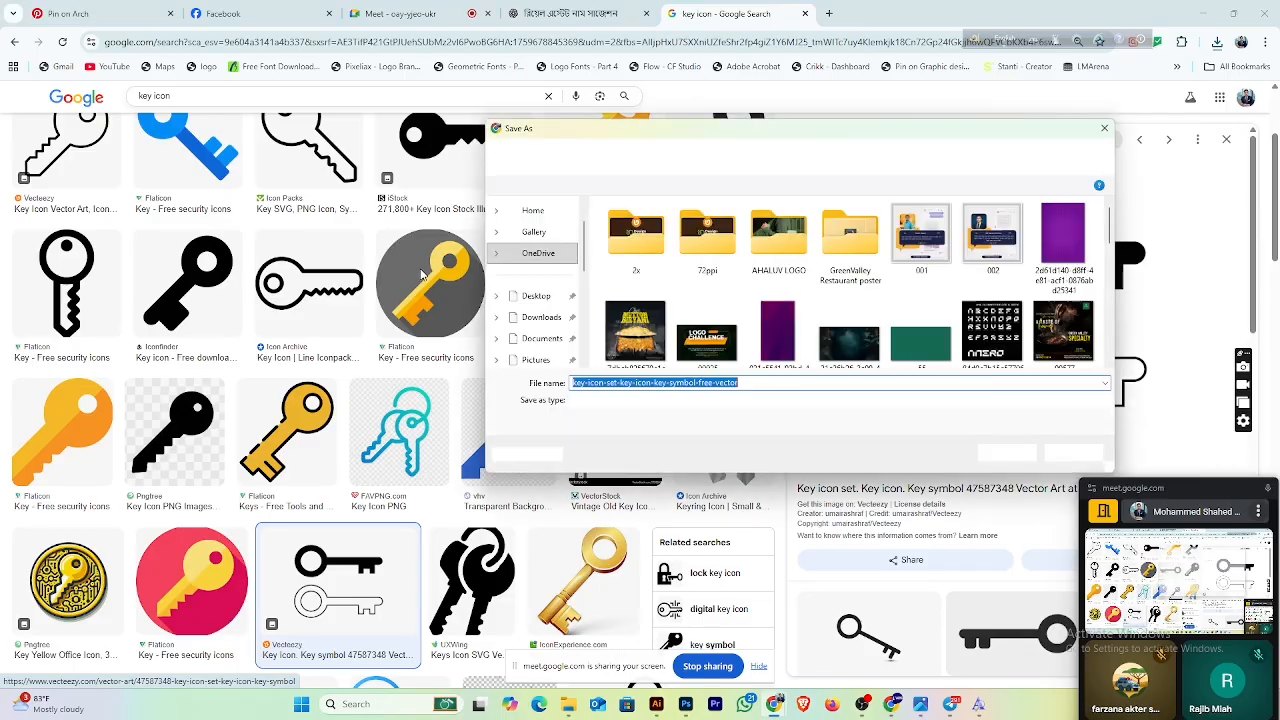
left_click(1030, 461)
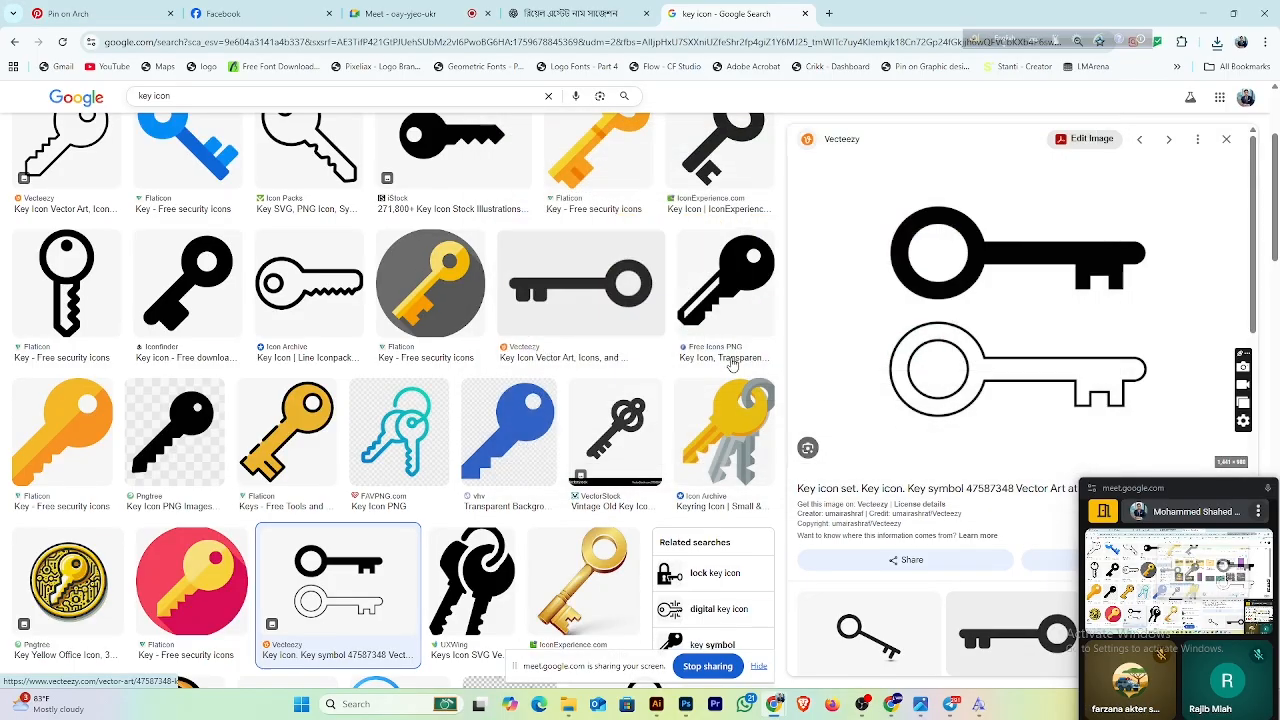
scroll(1066, 275, "down", 7)
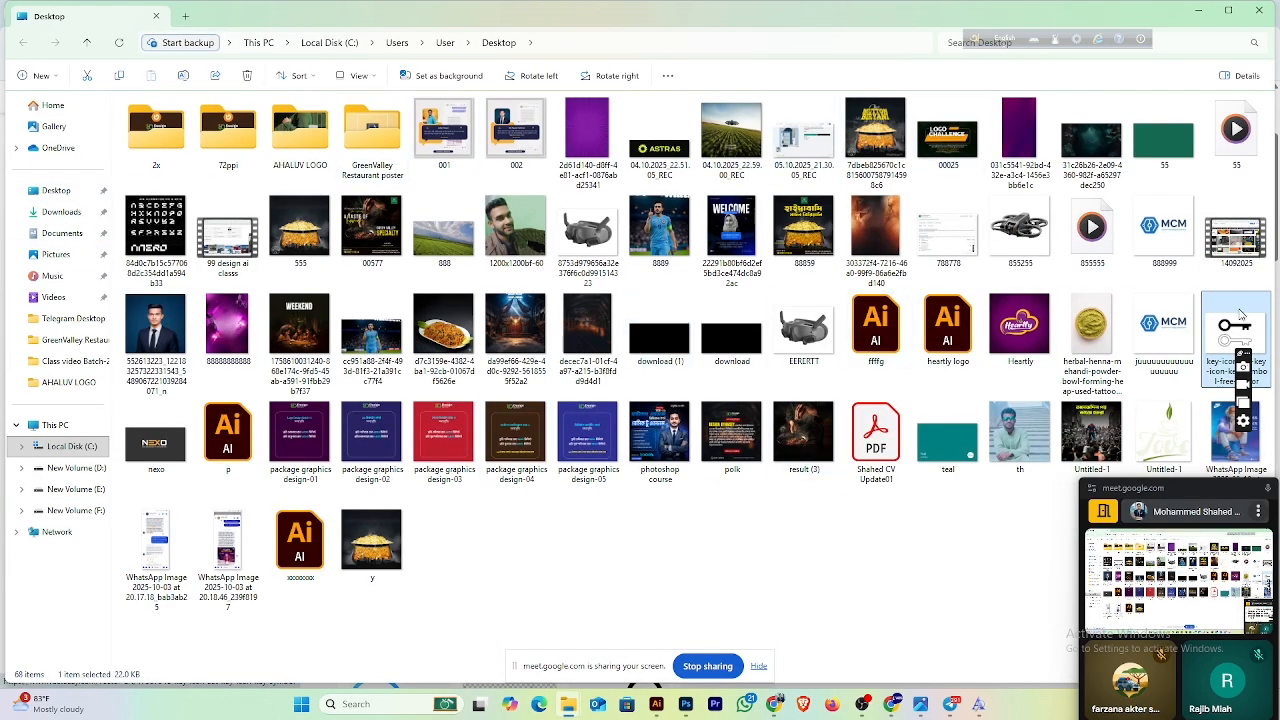
Step: Place the saved key image in the Illustrator document, scale it to about 544 px wide and move it beside the tower image
mouse_move(1234, 335)
left_mouse_down()
mouse_move(1034, 430)
mouse_move(667, 712)
mouse_move(531, 420)
mouse_move(828, 418)
mouse_move(716, 310)
left_mouse_up()
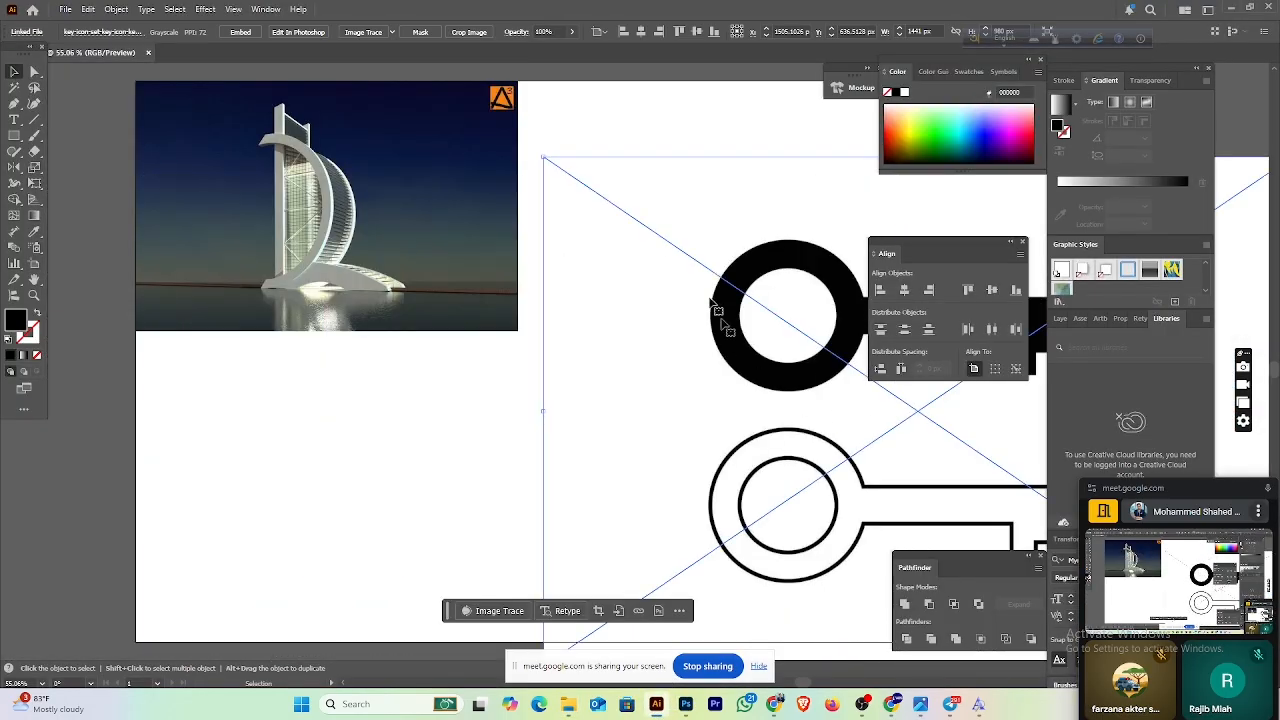
left_click_drag(544, 157, 784, 250)
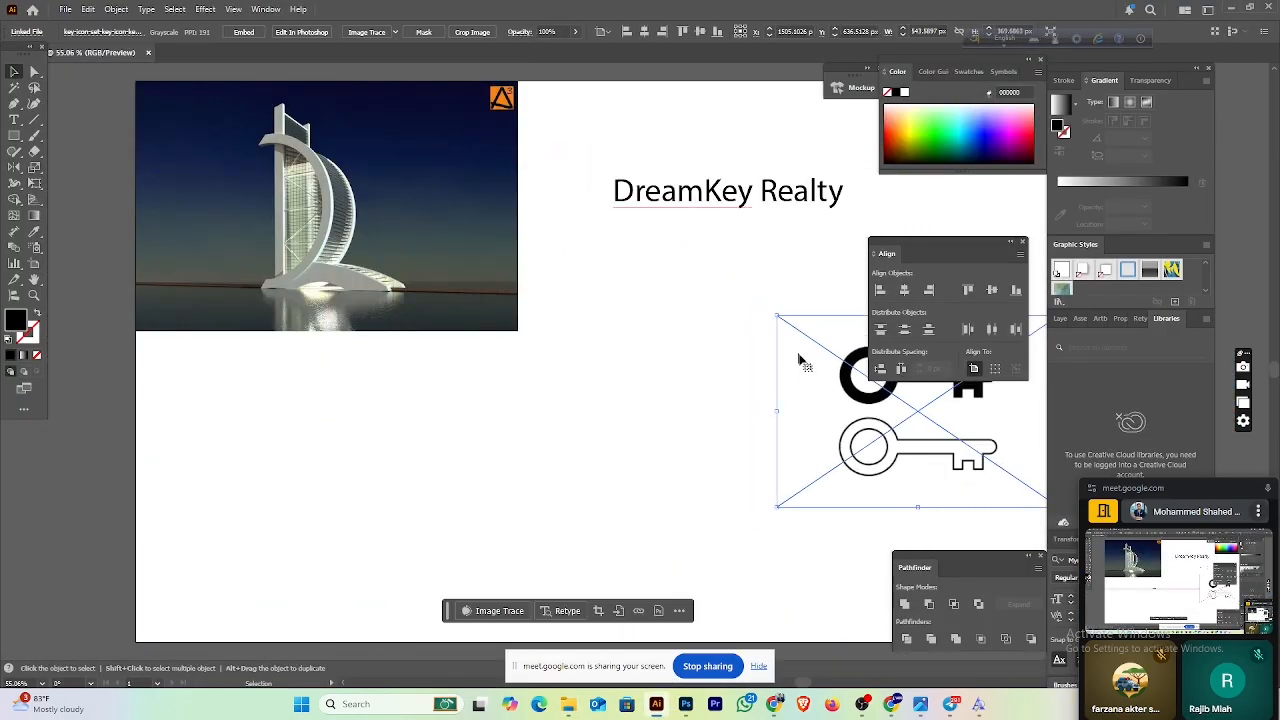
left_click_drag(806, 370, 682, 201)
left_click(584, 391)
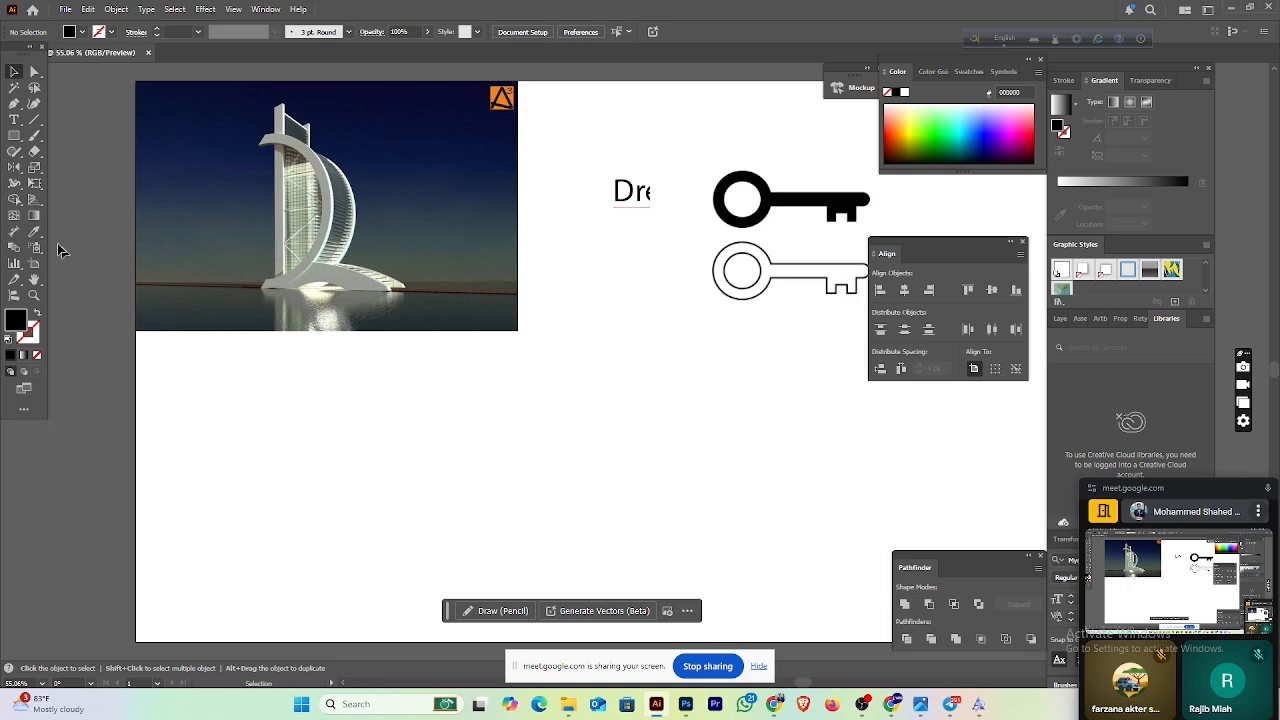
Step: Draw a vertical line with the Pen tool below and right of the tower image, with no fill and a 1 pt black stroke
left_click(14, 104)
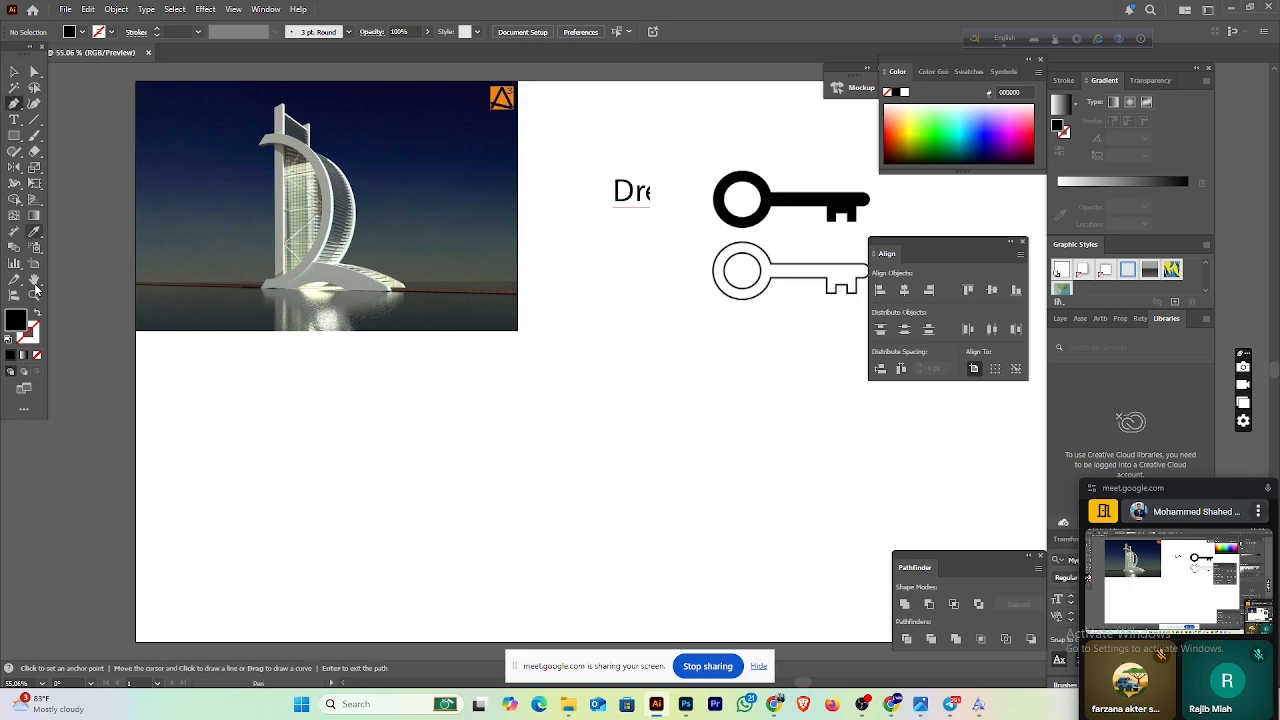
left_click(12, 354)
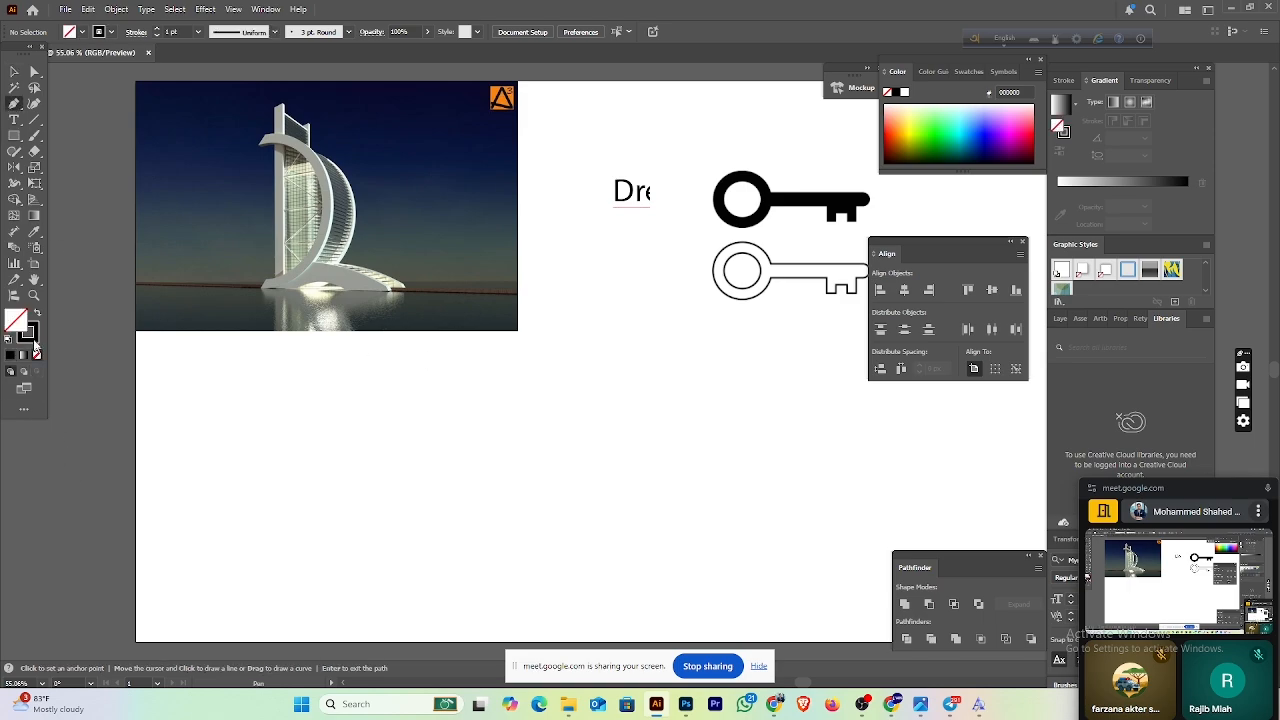
left_click(569, 313)
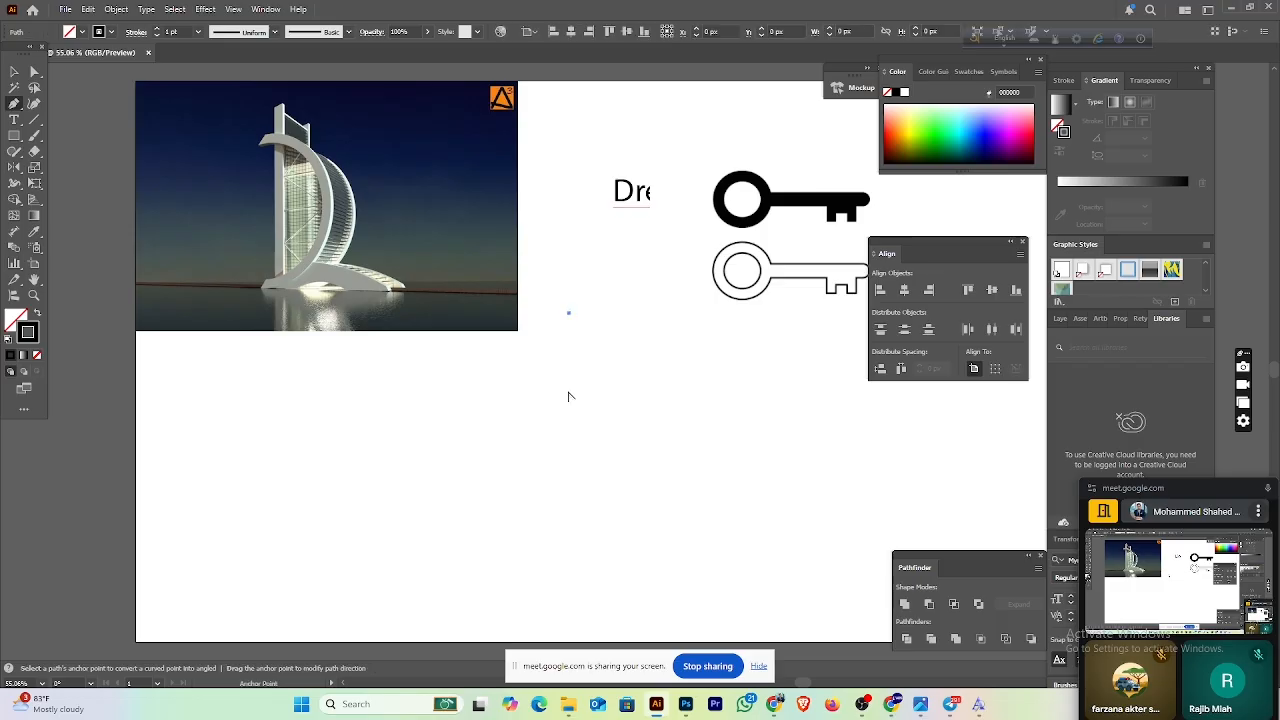
left_click(568, 595)
Step: Try to switch the artwork display from outline back to preview
key("ctrl+y")
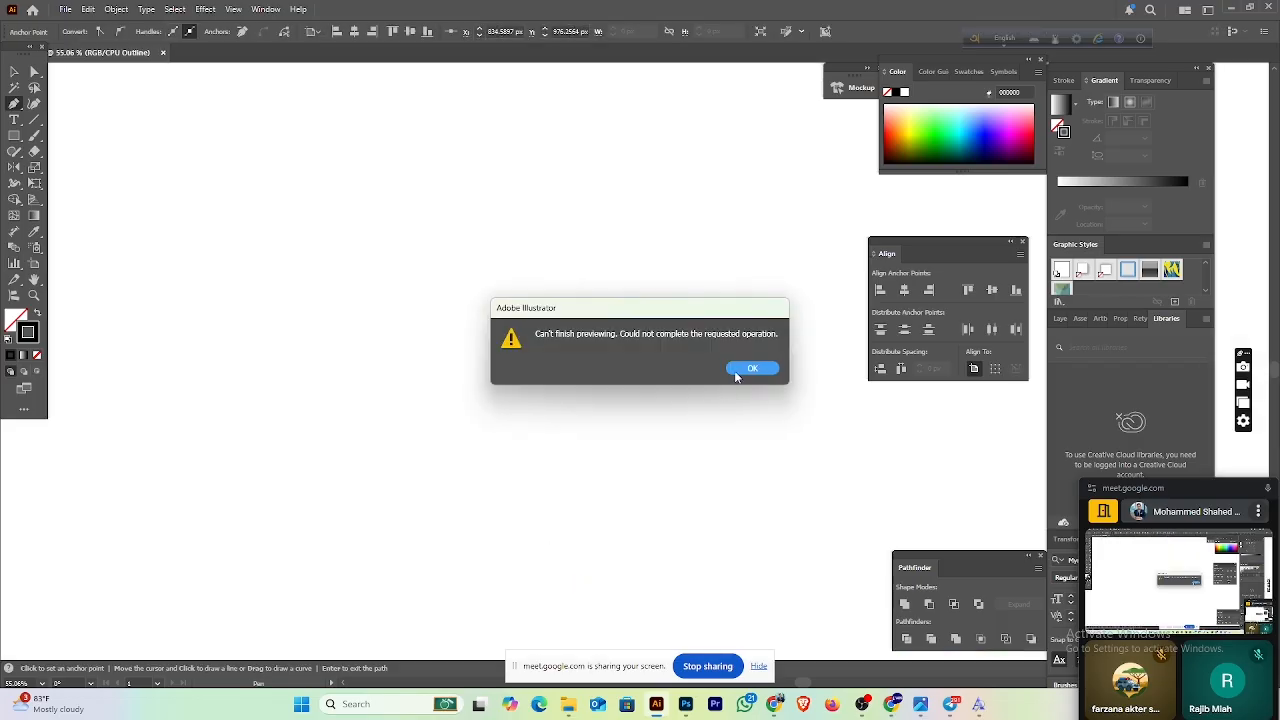
left_click(738, 372)
key("ctrl")
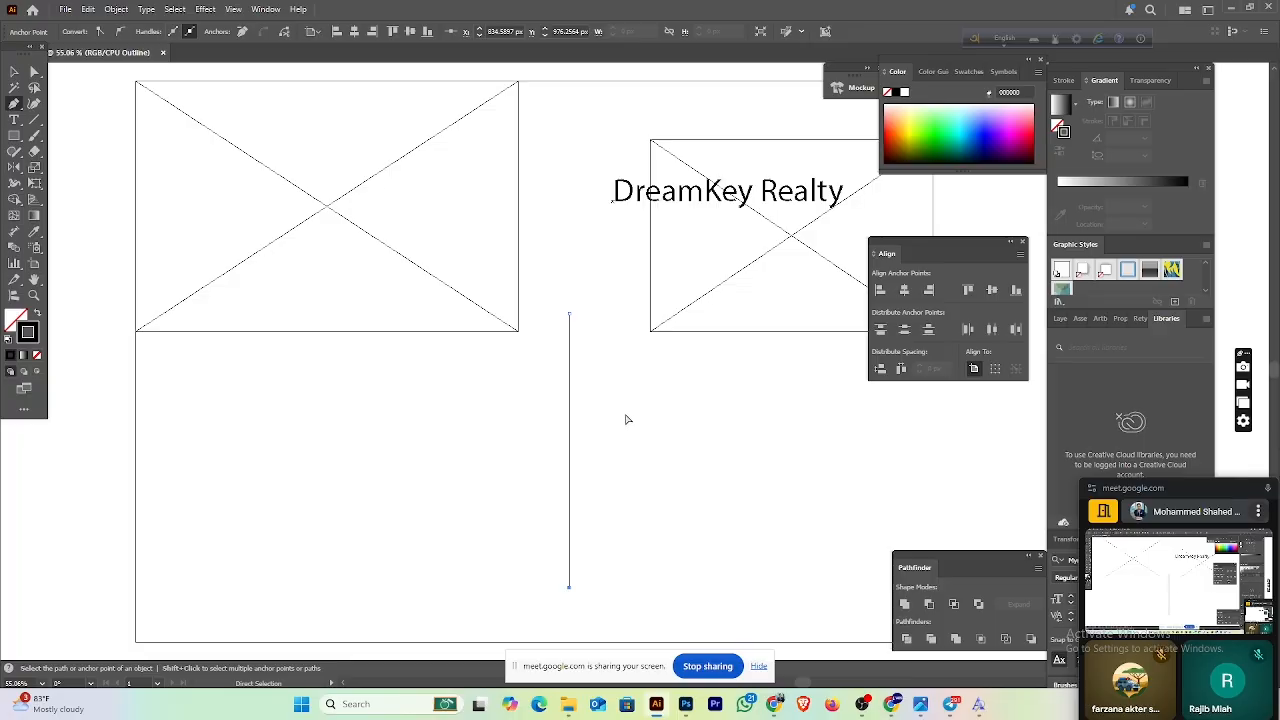
key("ctrl+y")
left_click(751, 369)
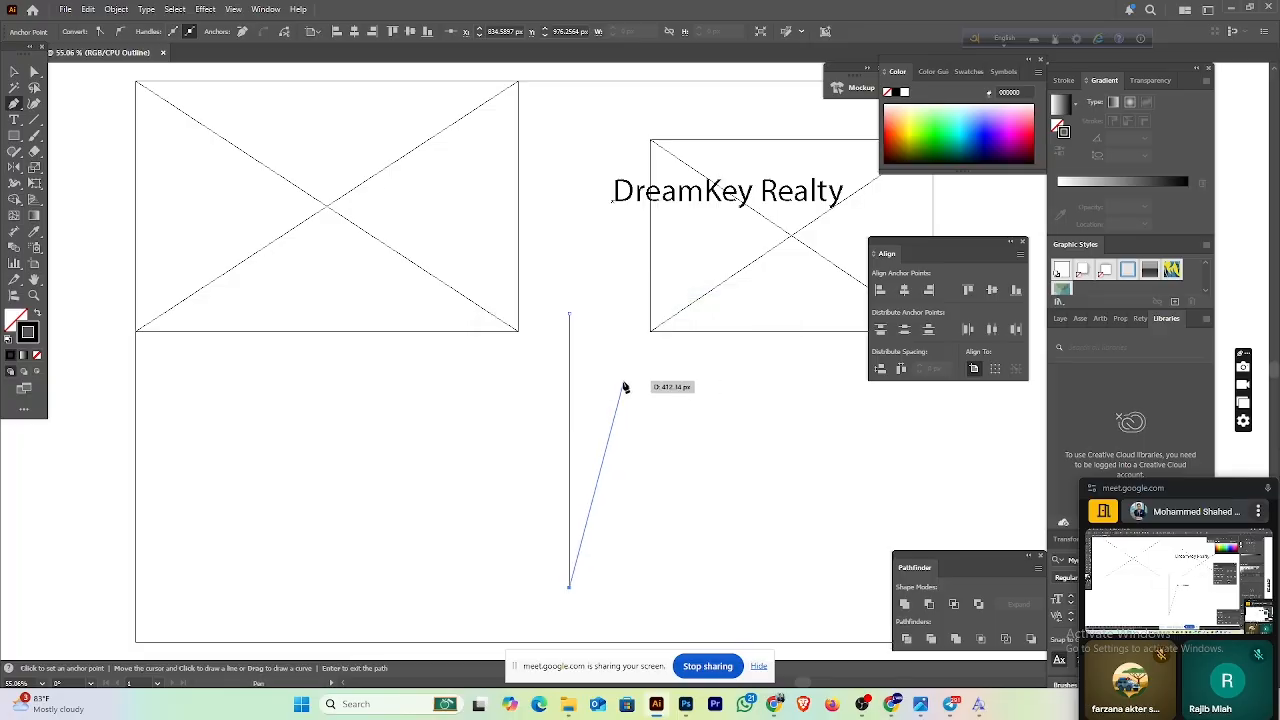
Step: Retry the preview display with nothing selected and undo the vertical line
key("v")
left_click(796, 500)
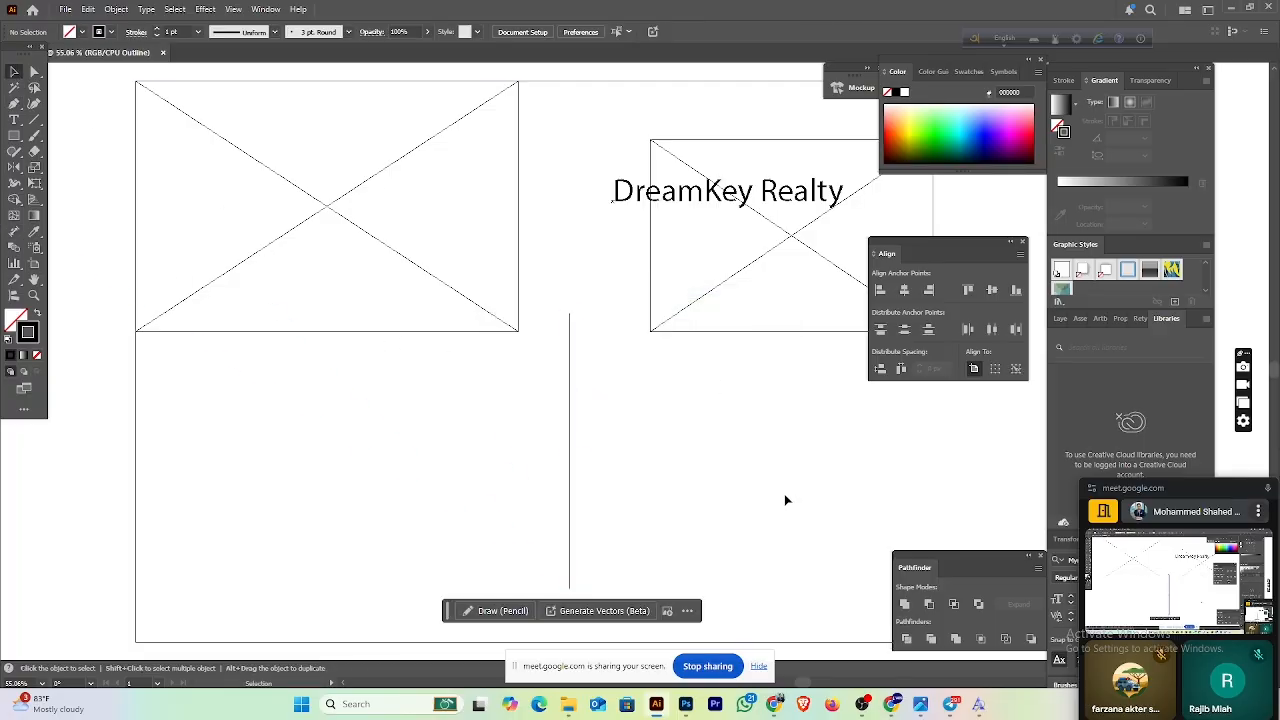
key("ctrl+y")
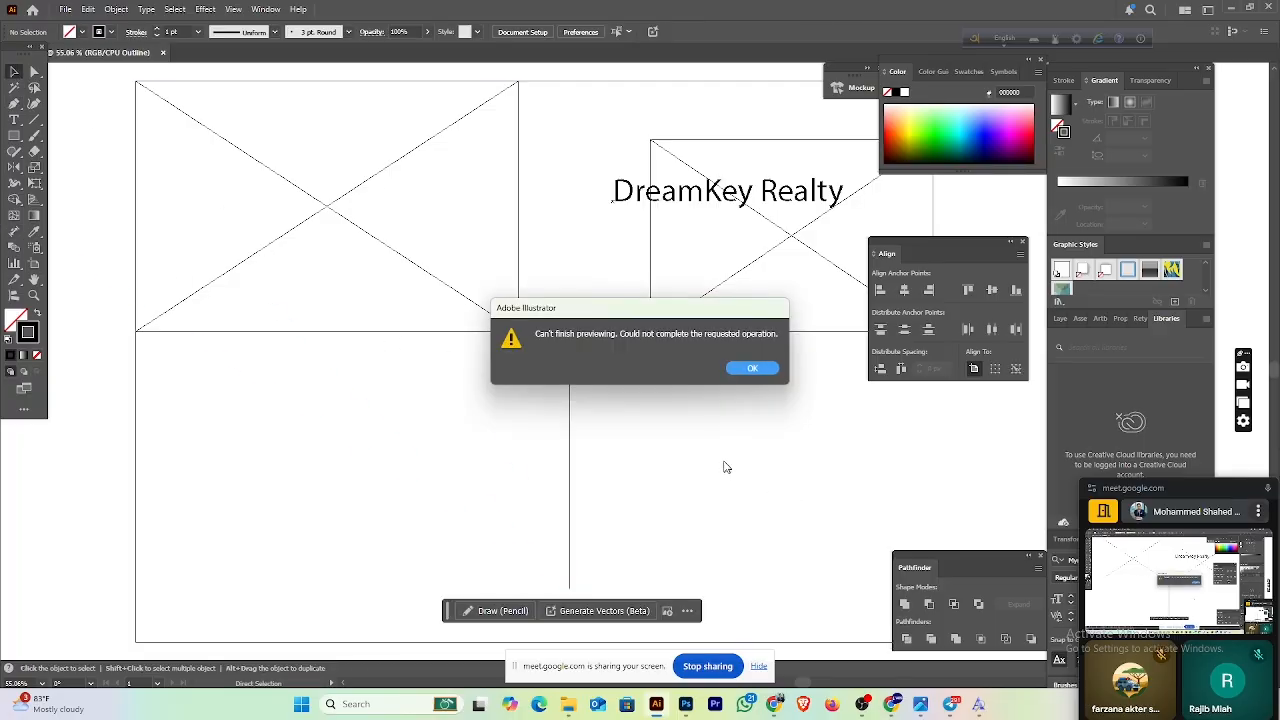
left_click(746, 369)
key("ctrl+z")
key("ctrl+z")
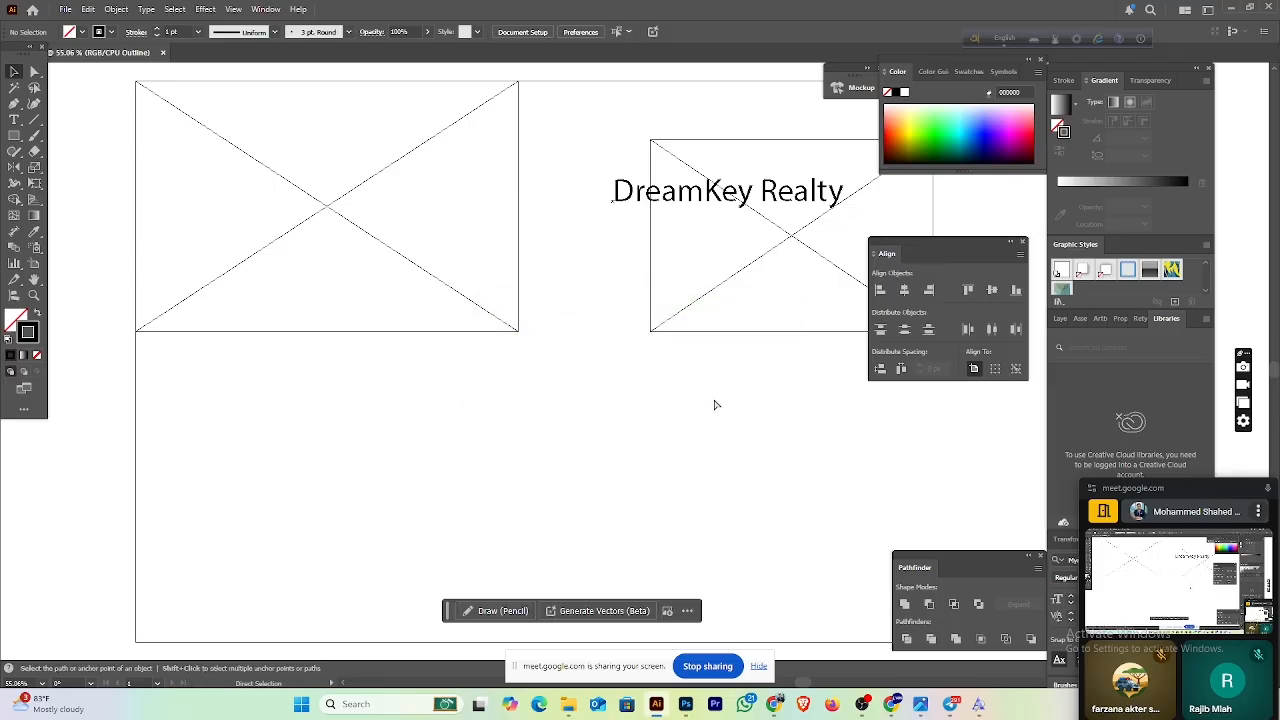
Step: Undo the last fill and stroke change
key("ctrl+z")
key("ctrl+minus")
key("ctrl+minus")
key("ctrl+minus")
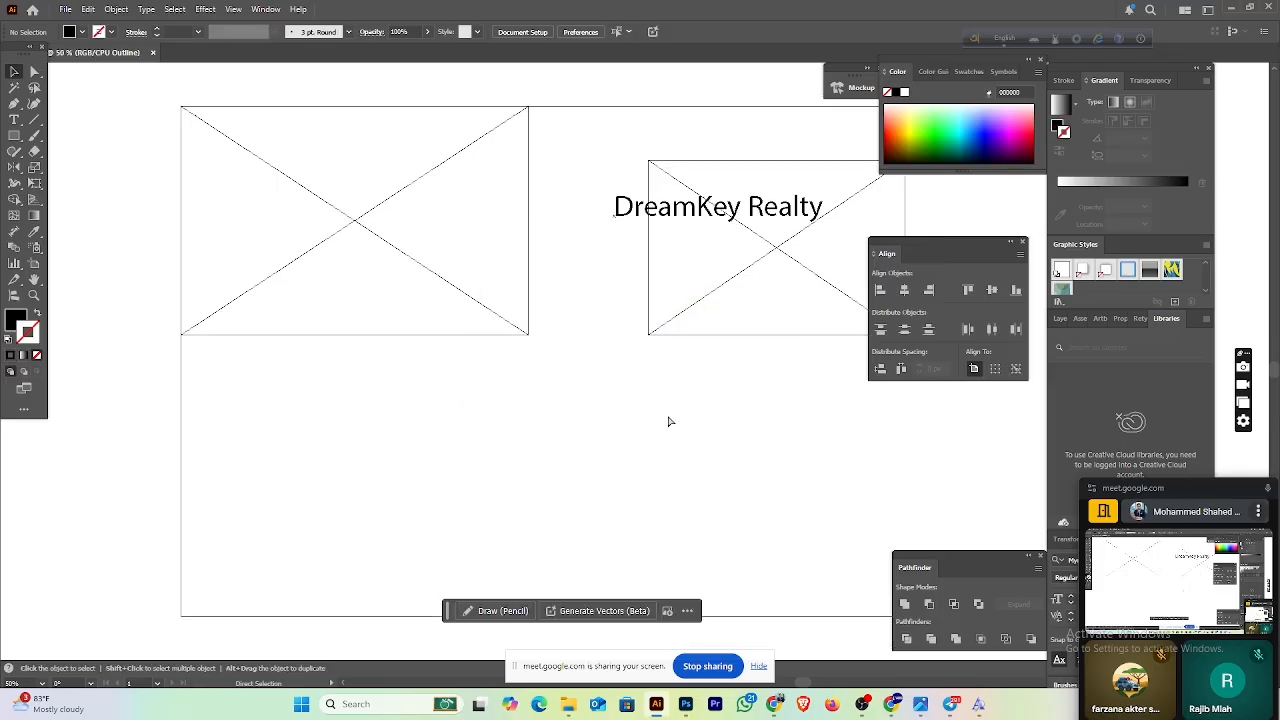
left_click_drag(677, 417, 523, 415)
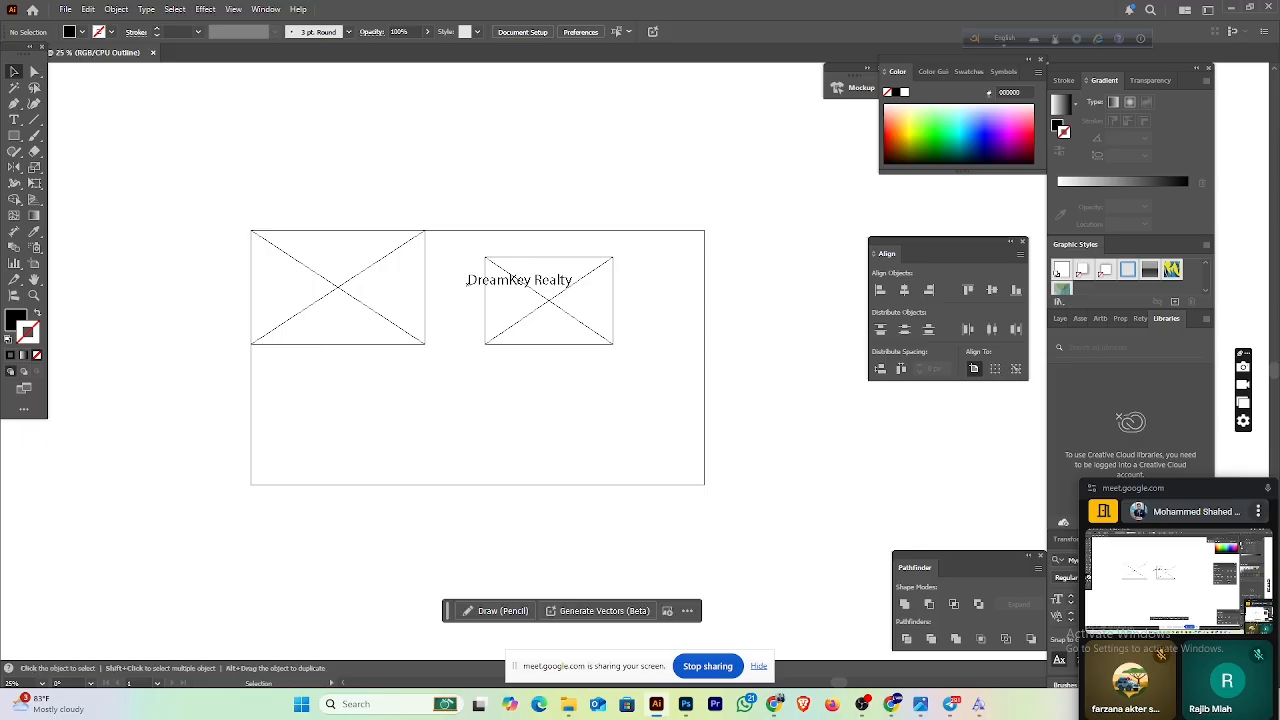
left_click(1208, 10)
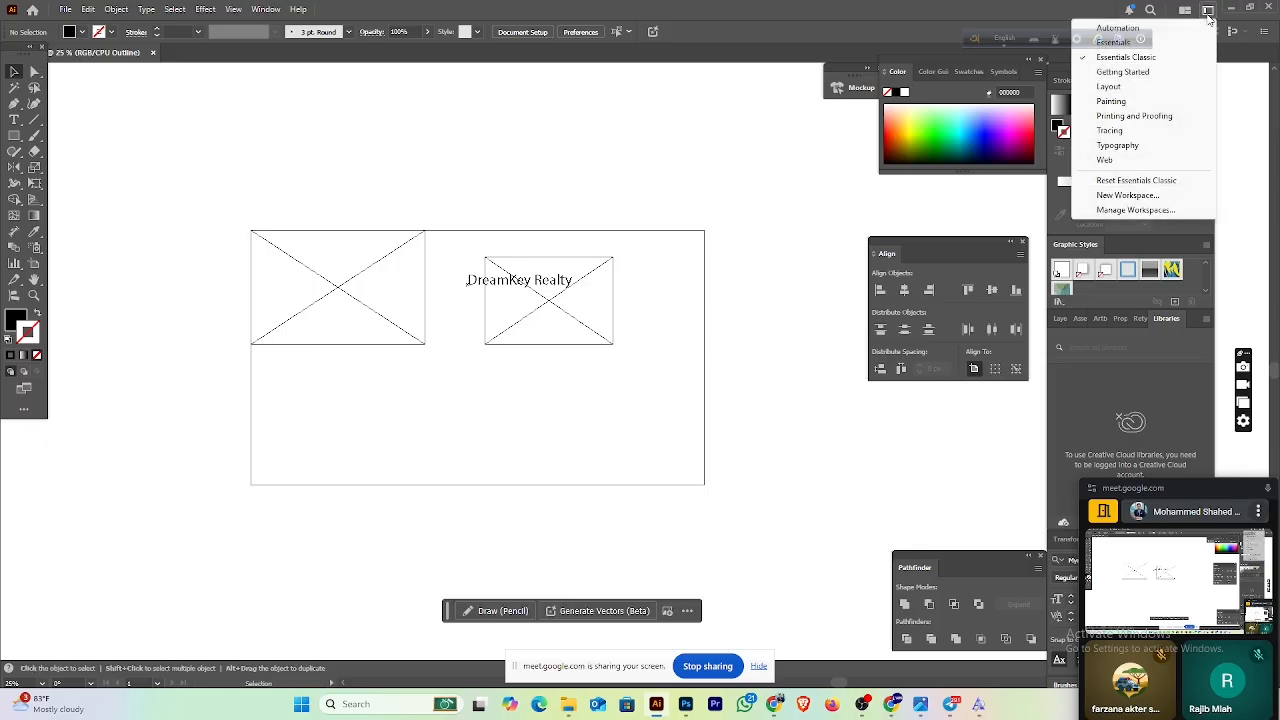
left_click(1178, 45)
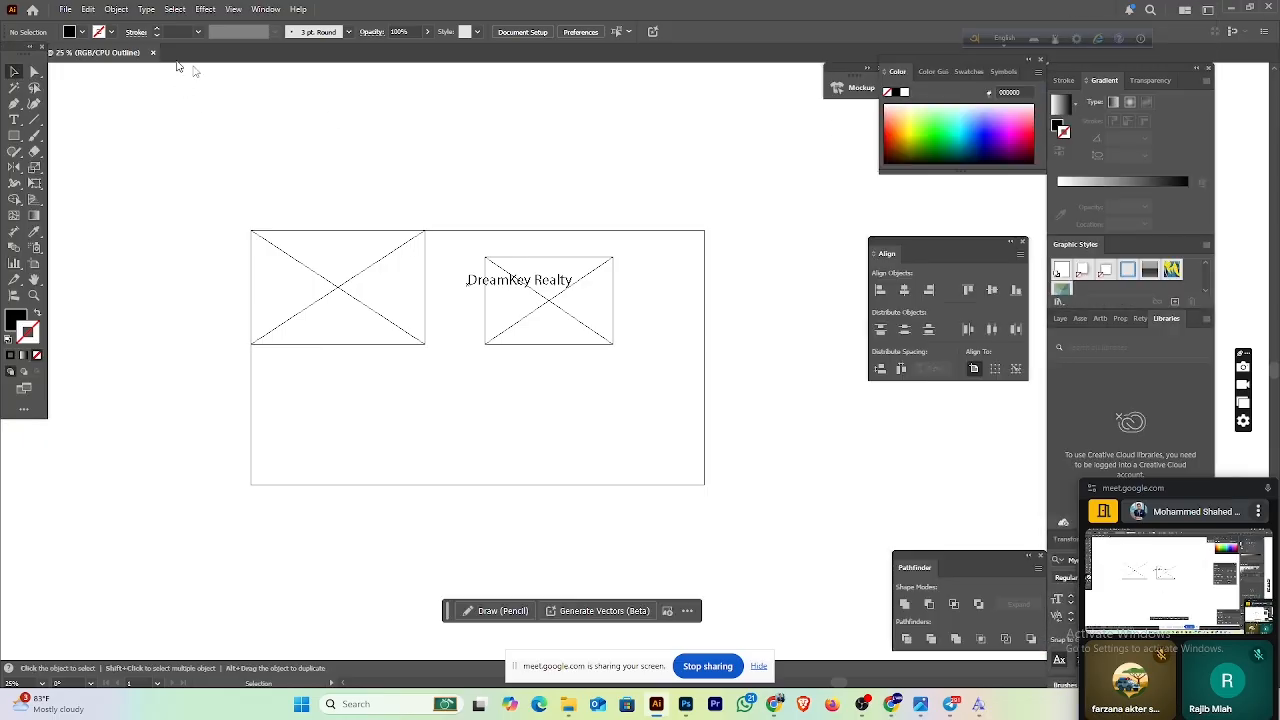
left_click(115, 12)
left_click(125, 10)
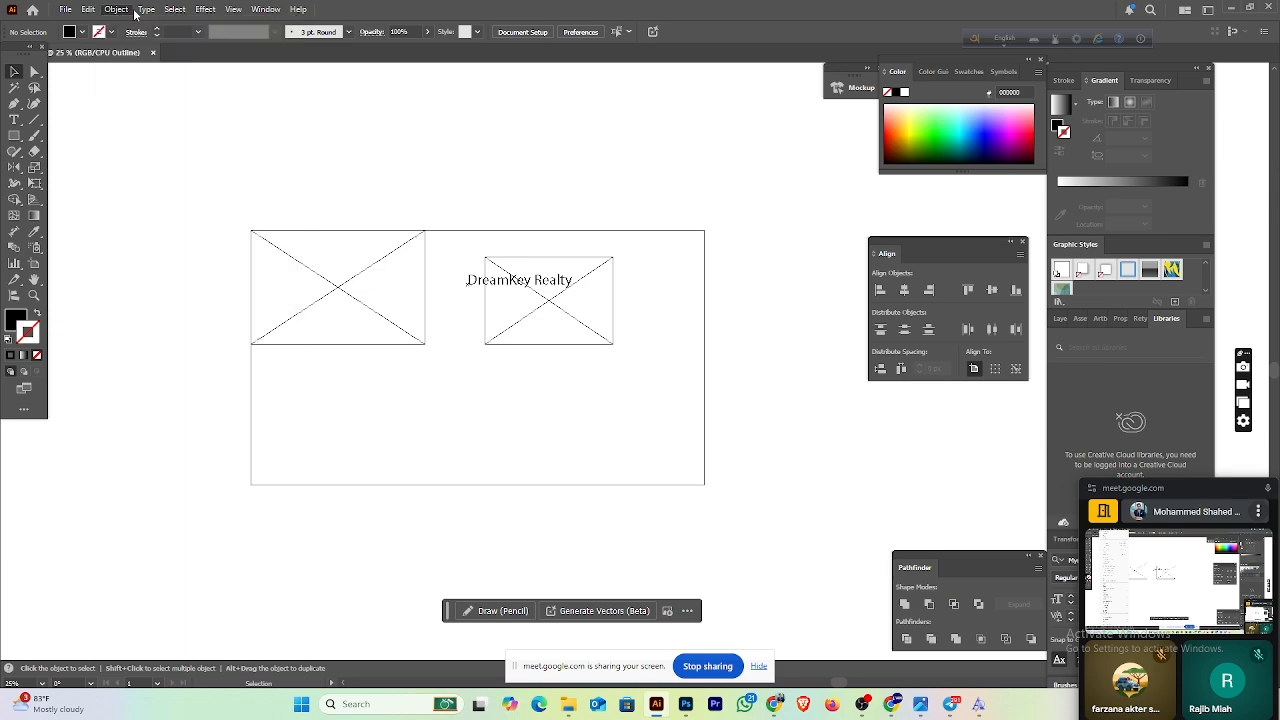
left_click(196, 12)
mouse_move(234, 12)
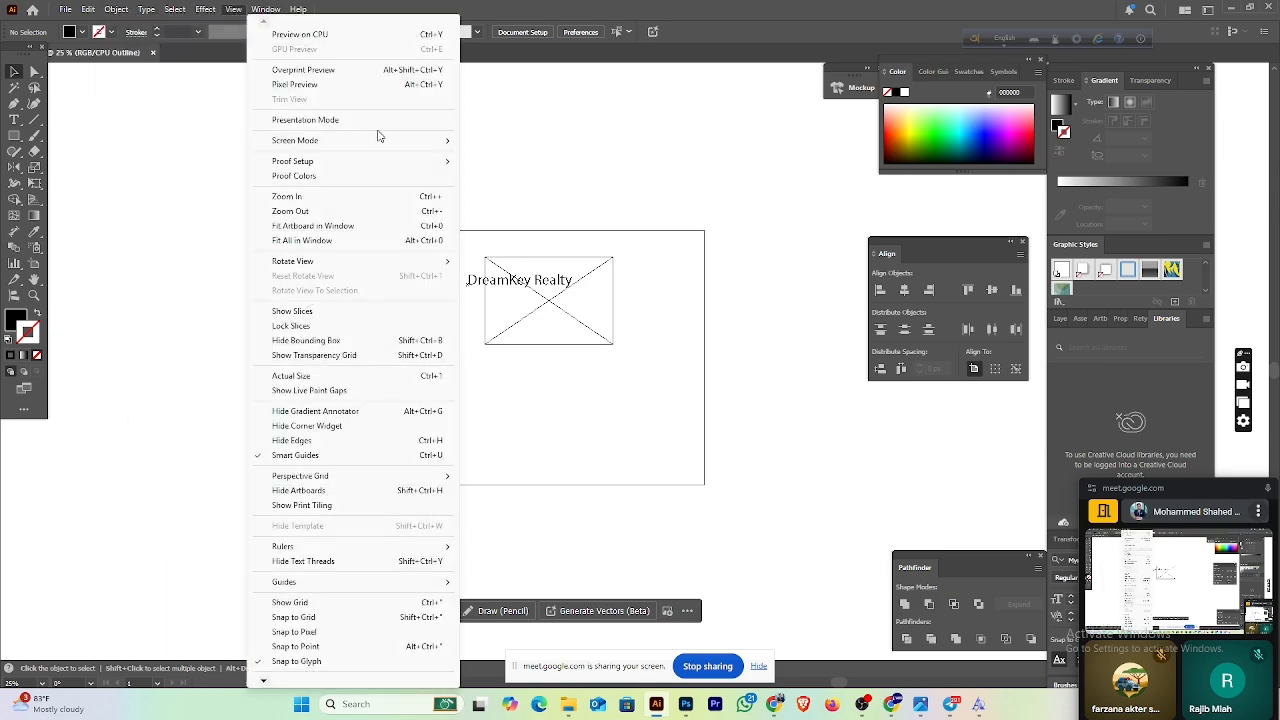
mouse_move(381, 142)
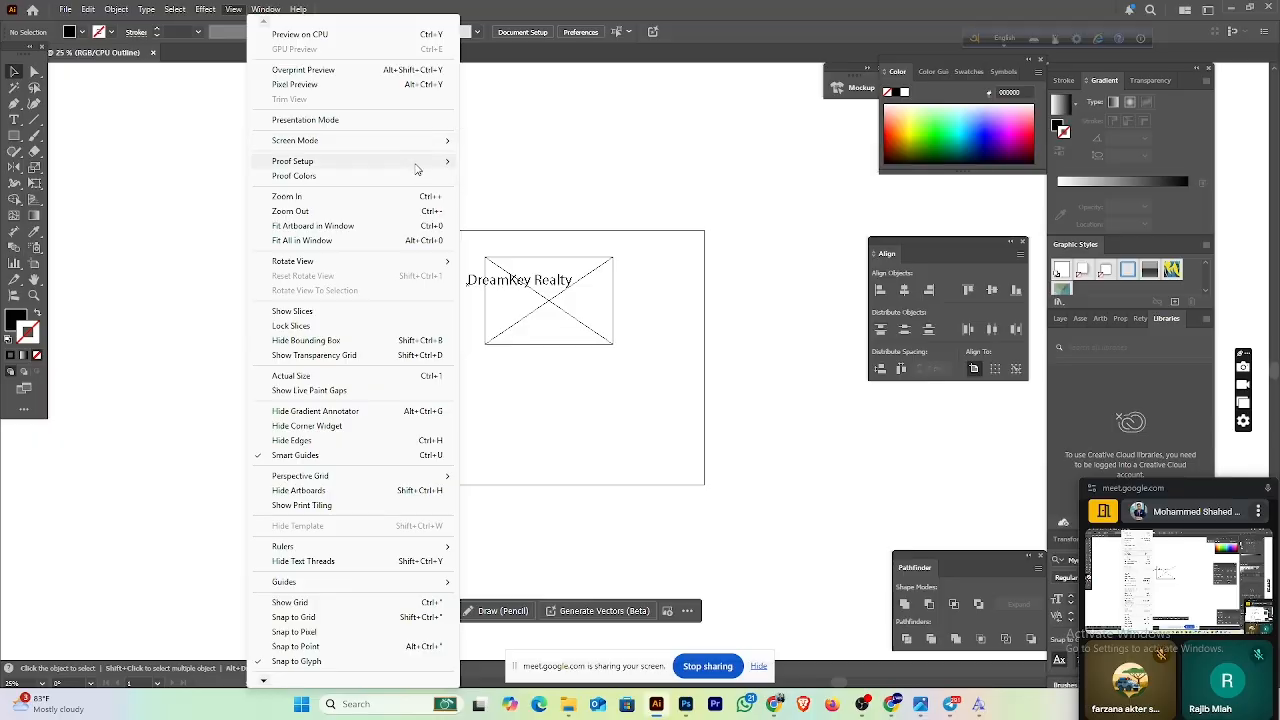
mouse_move(417, 169)
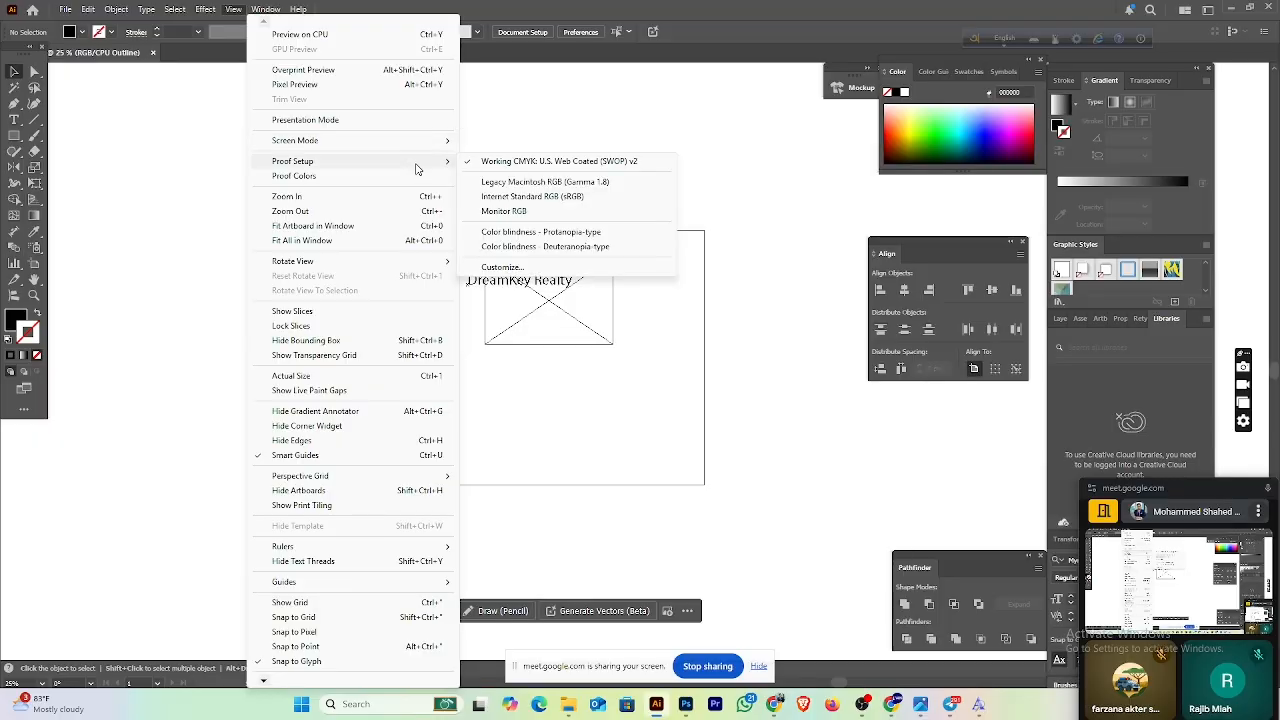
Step: Reset the Essentials Classic workspace to its default panel layout
left_click(259, 14)
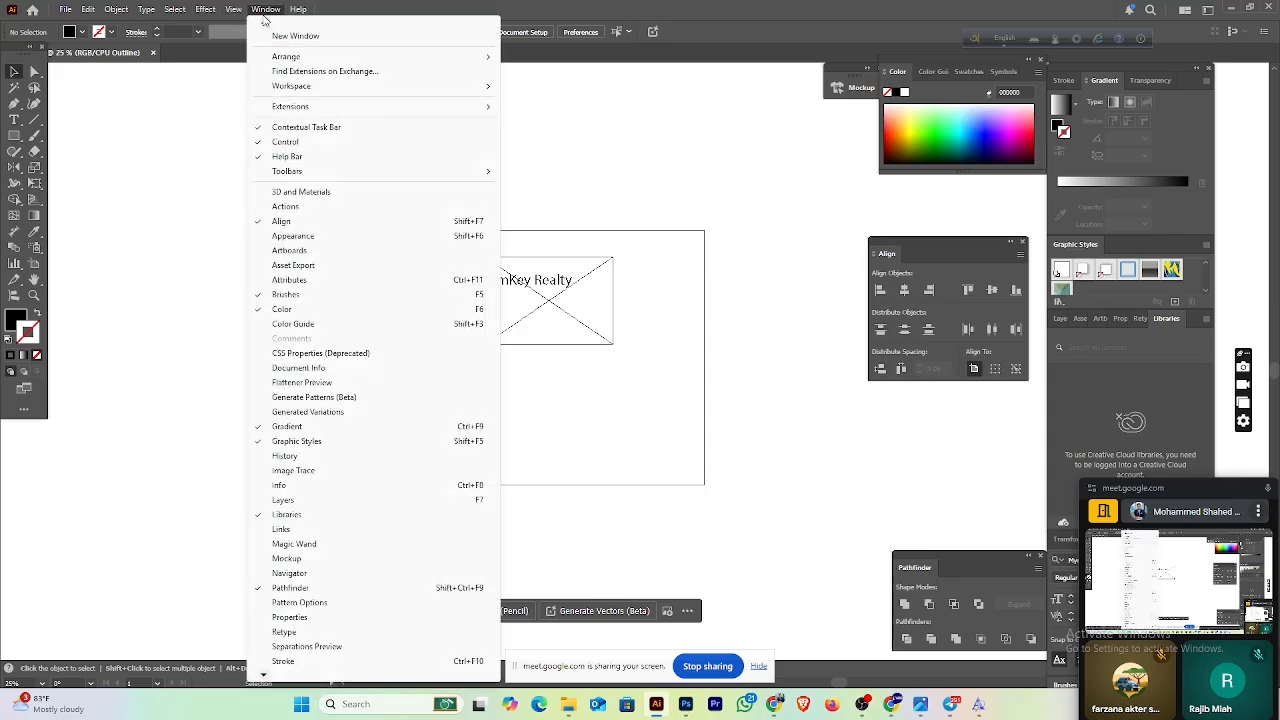
mouse_move(326, 56)
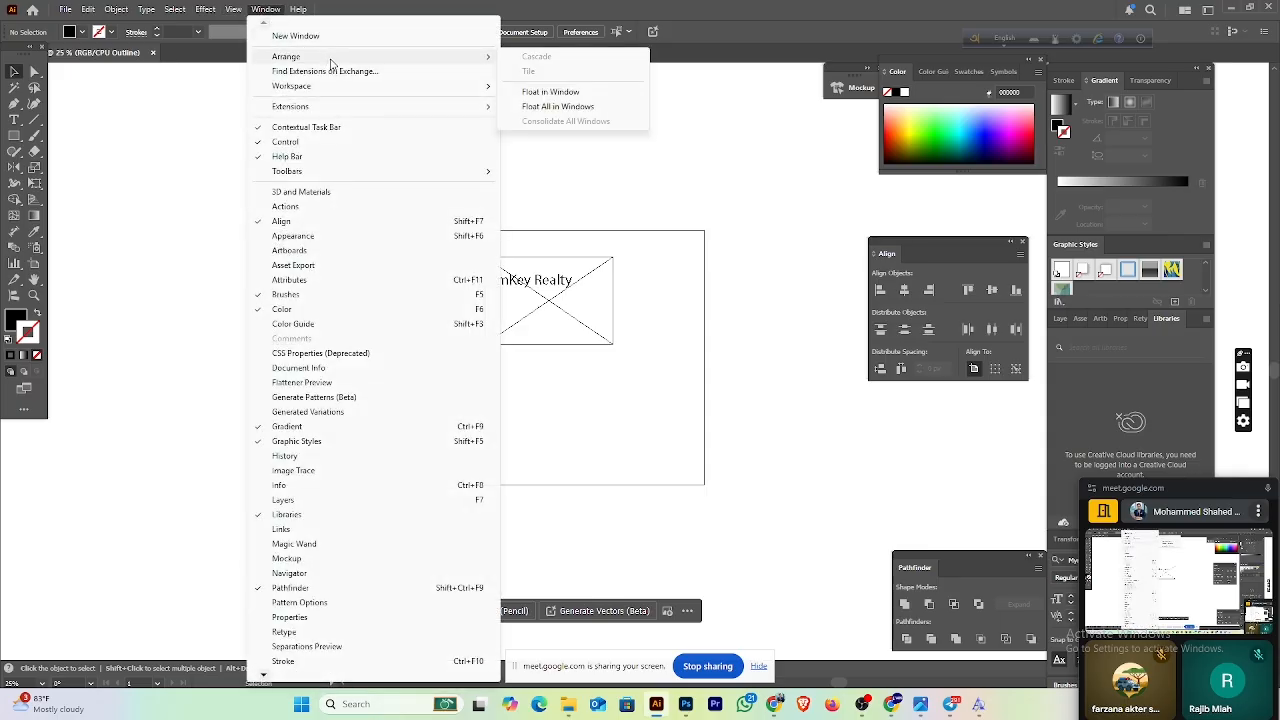
mouse_move(350, 91)
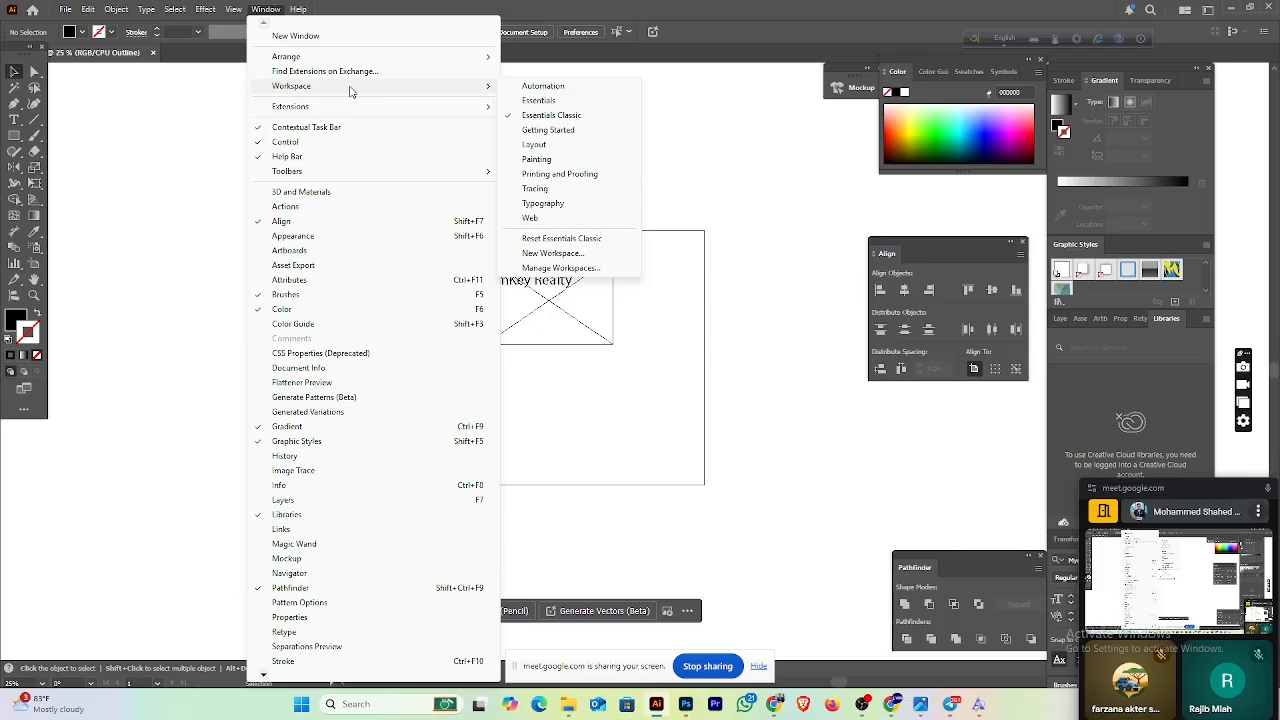
left_click(560, 238)
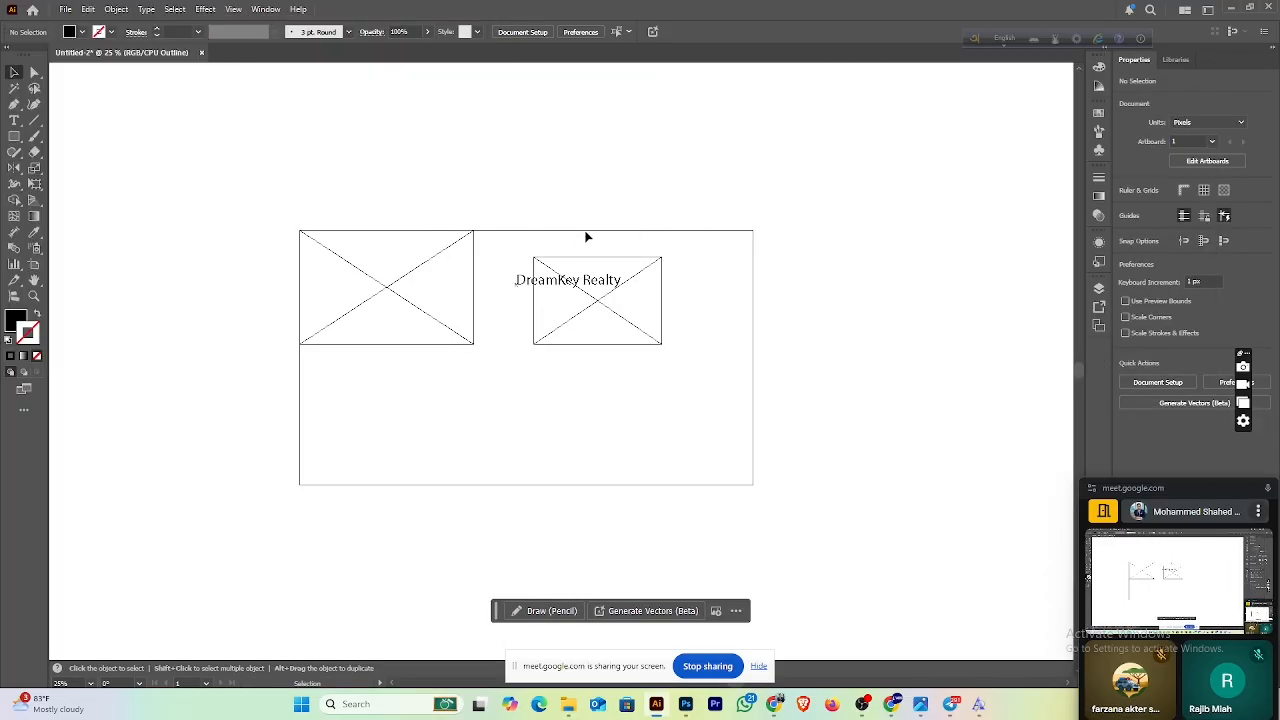
Step: Switch the artwork display from outline to preview and leave nothing selected
left_click(580, 283)
key("ctrl+y")
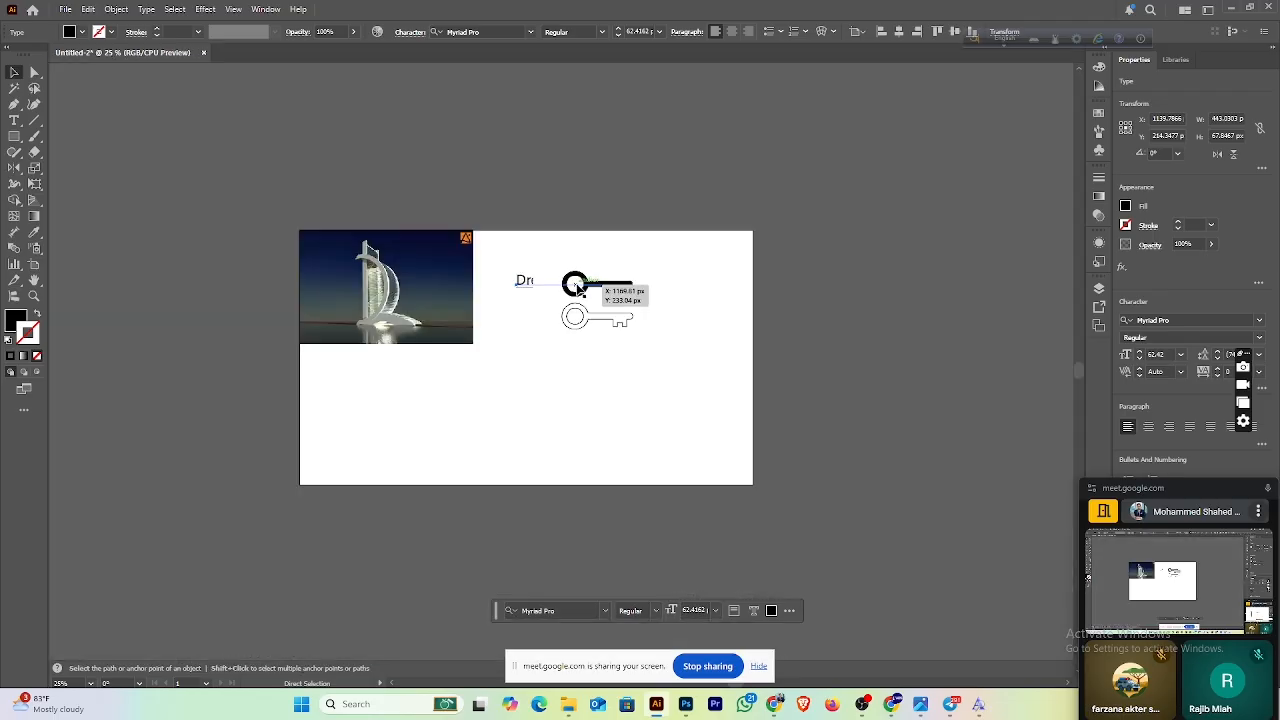
left_click(467, 198)
Step: Move the key image off the DreamKey Realty text so that it straddles the artboard's right edge, and deselect it
key("ctrl+plus")
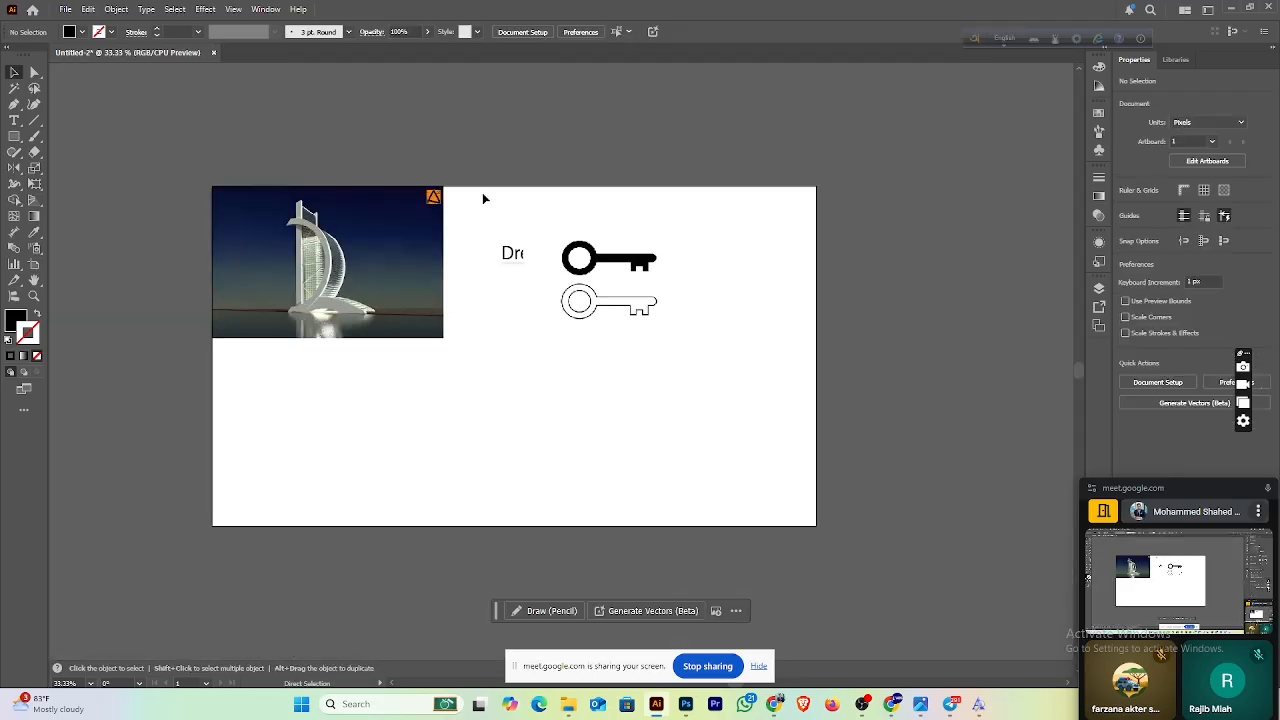
key("v")
left_click_drag(634, 289, 864, 318)
left_click(531, 391)
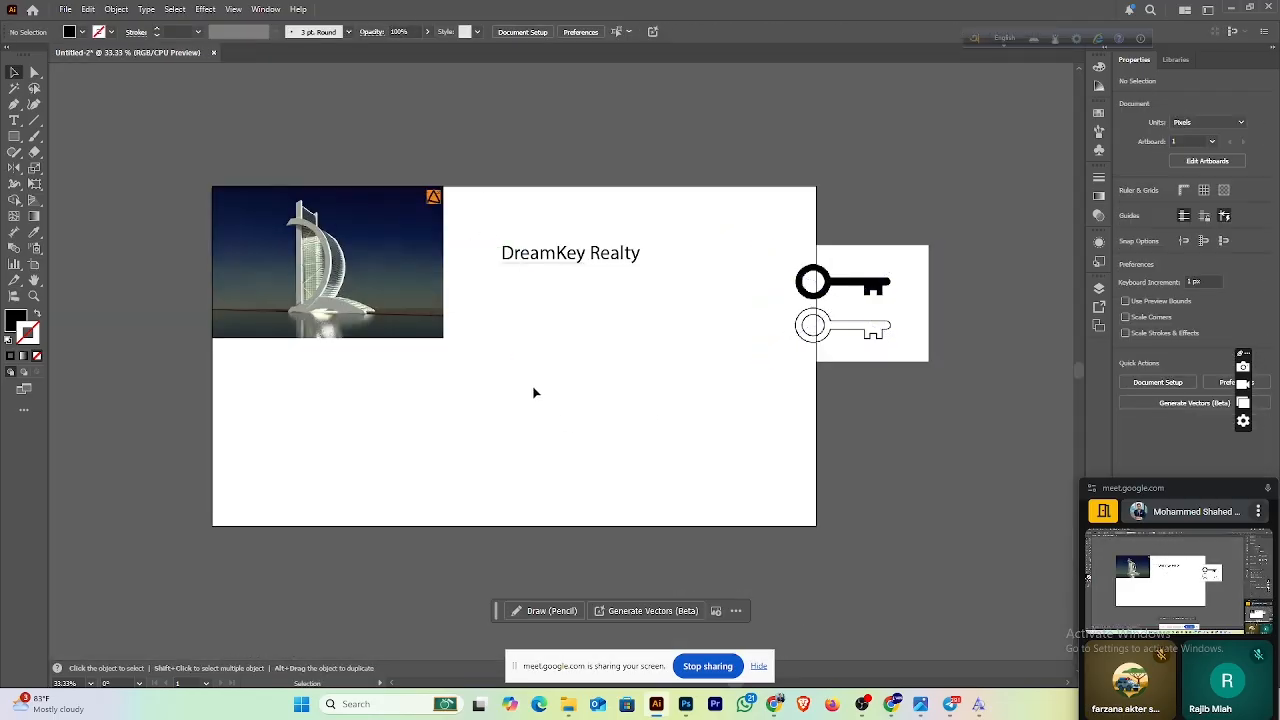
Step: Draw a vertical line with the Pen tool below the start of the DreamKey Realty text, with no fill and a 1 pt black stroke
left_click(370, 282)
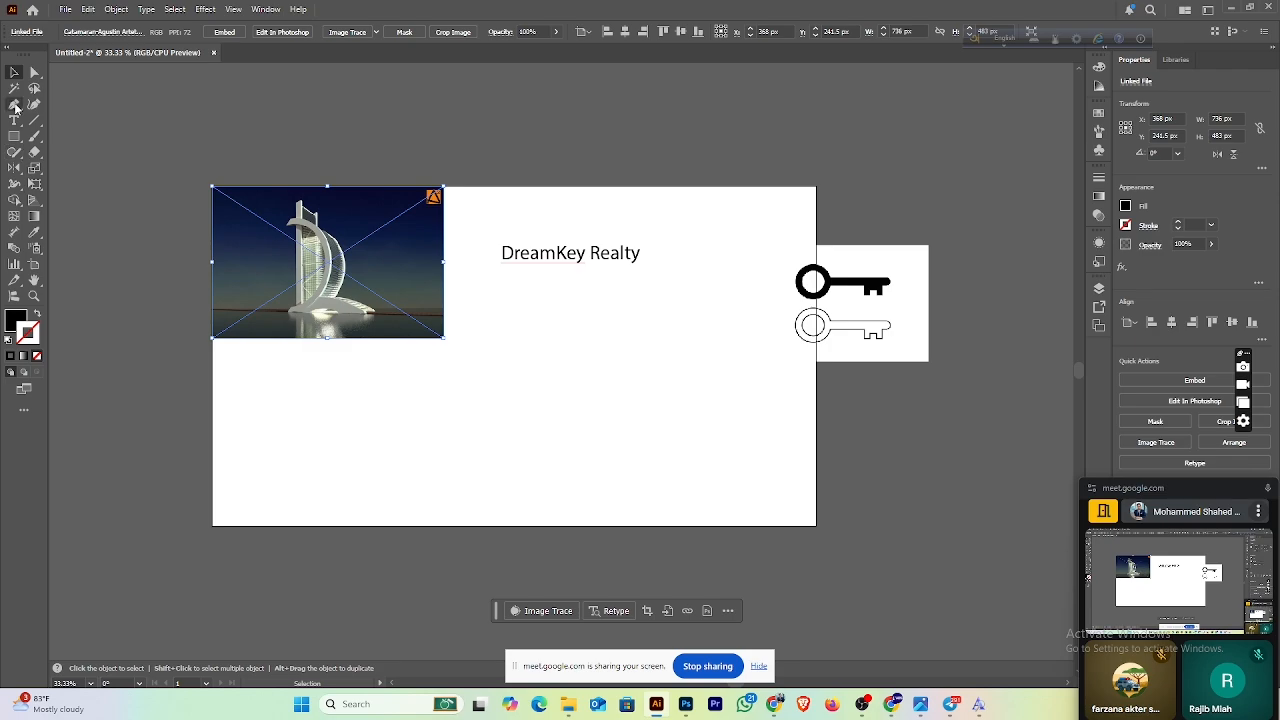
left_click(15, 105)
left_click(24, 332)
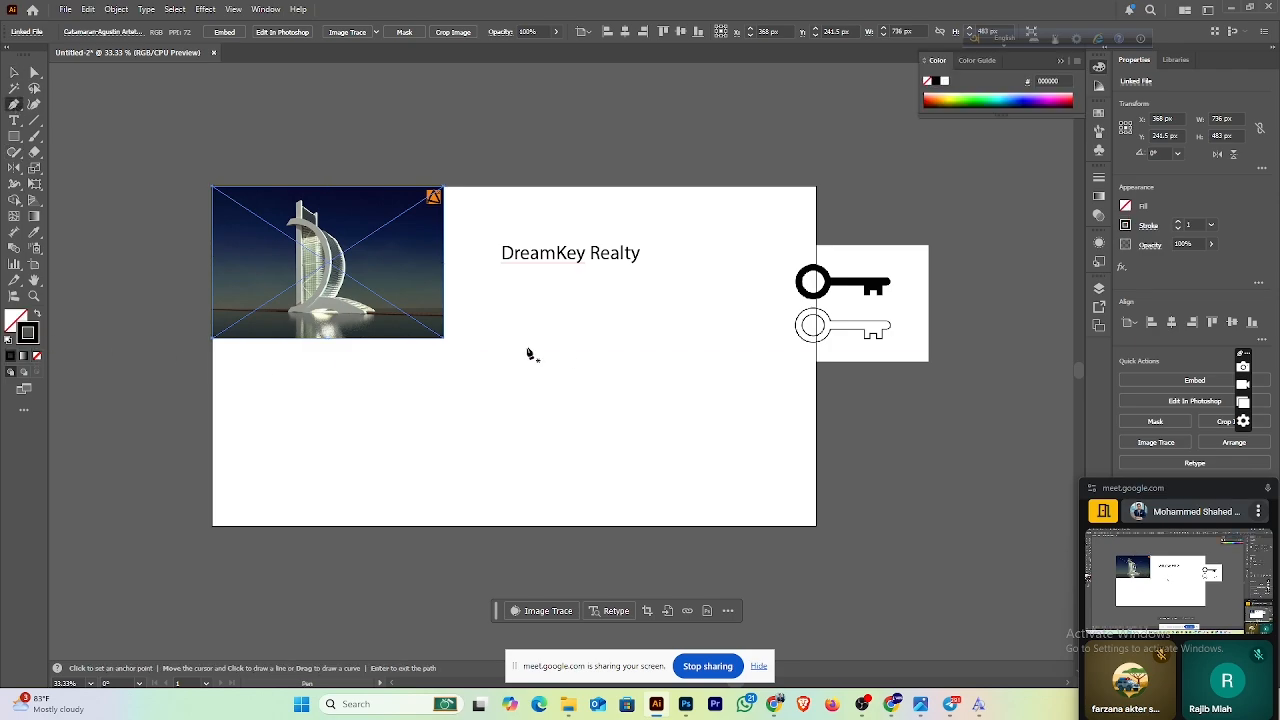
left_click(497, 302)
left_click(497, 468)
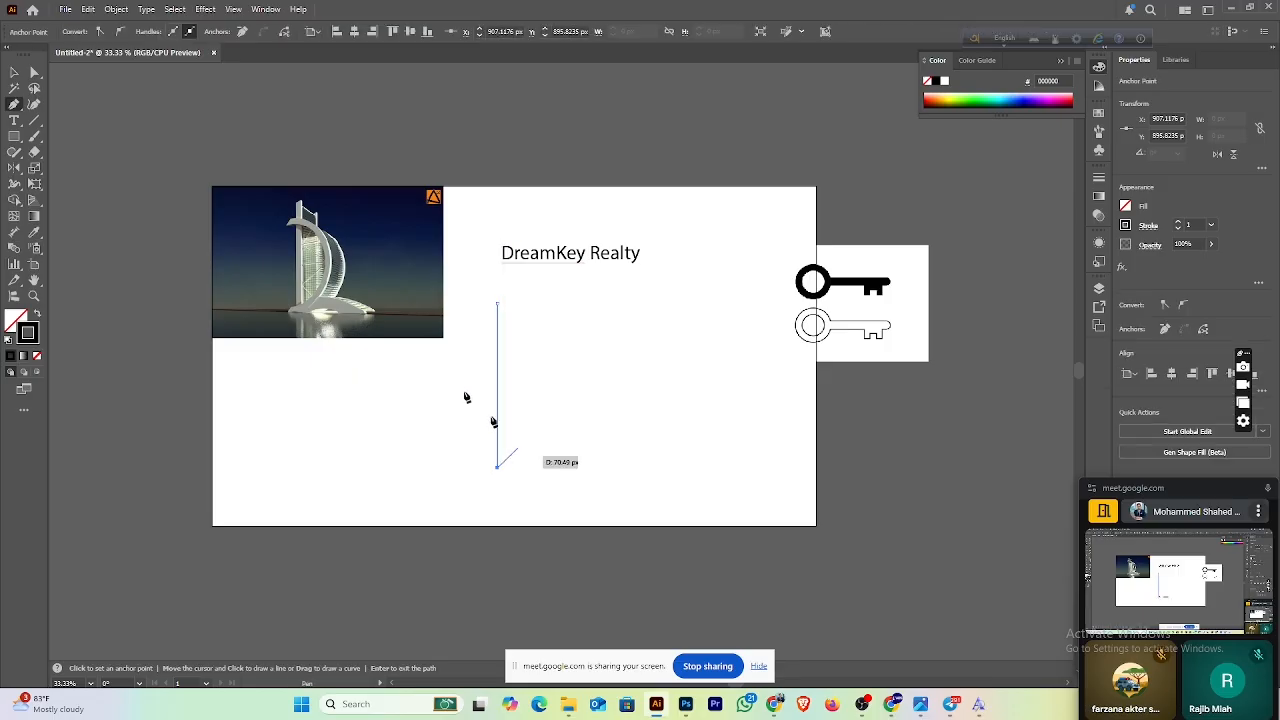
left_click(13, 76)
left_click(323, 454)
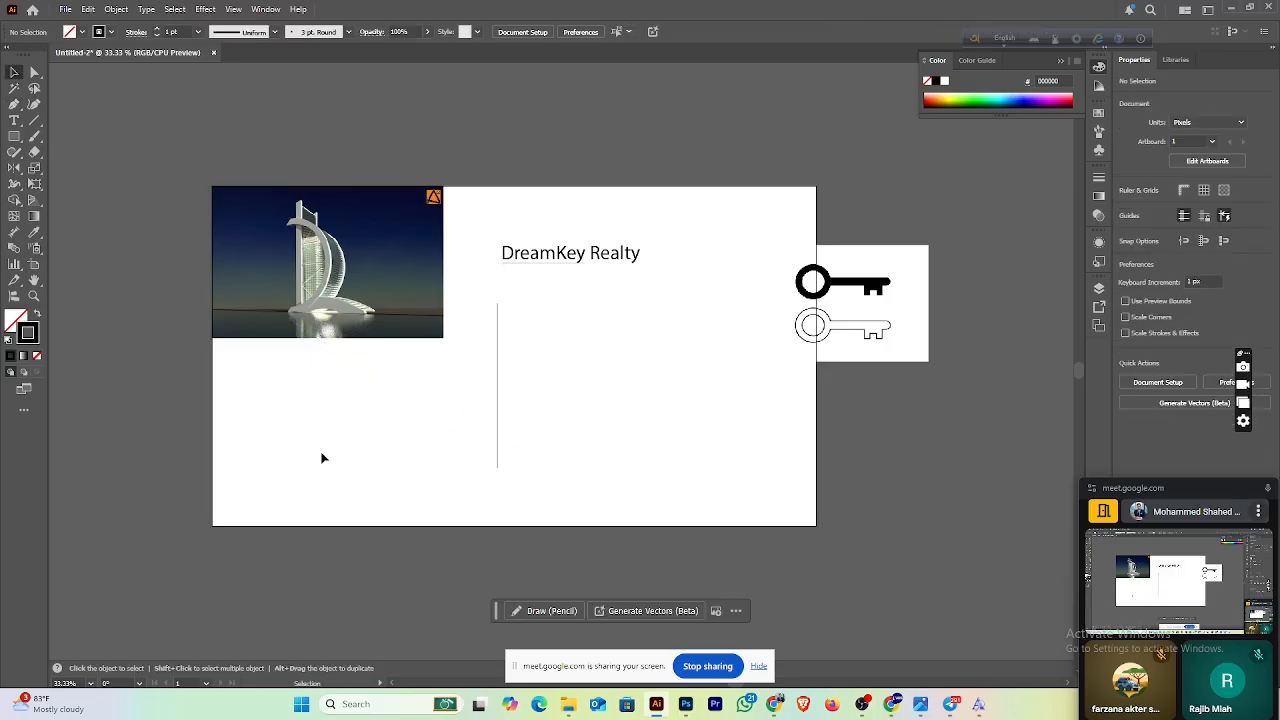
key("ctrl+equal")
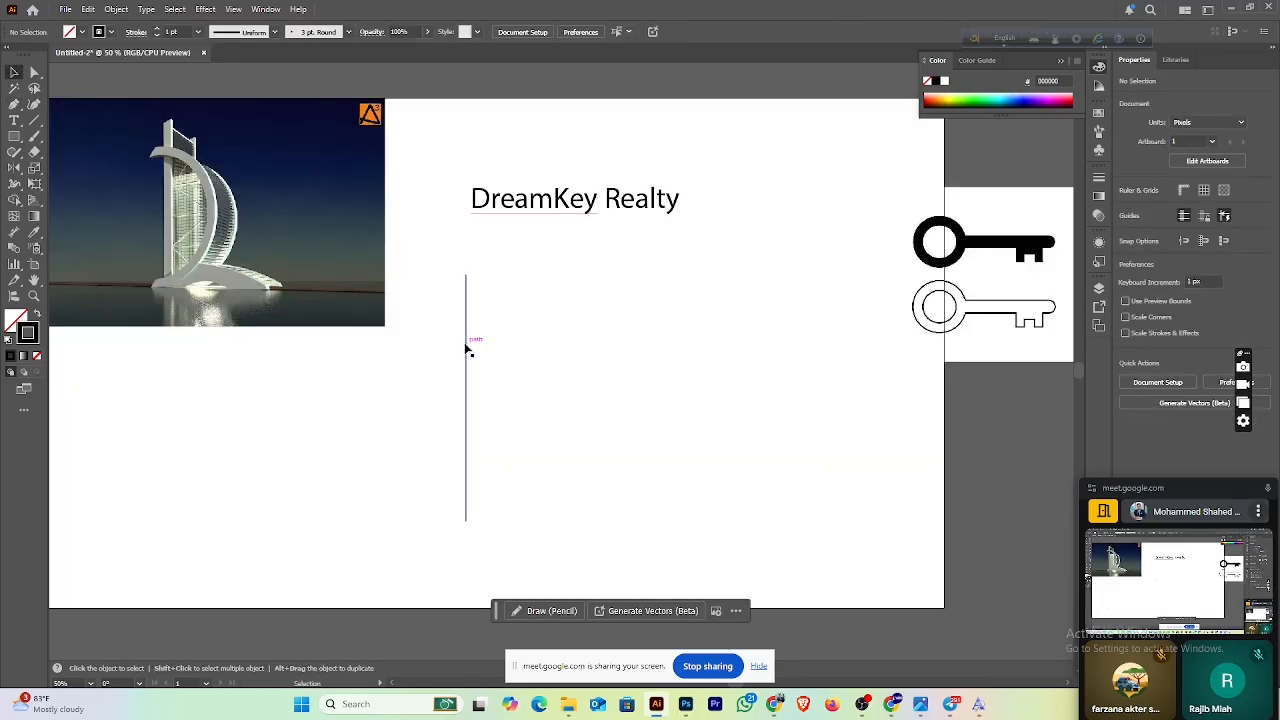
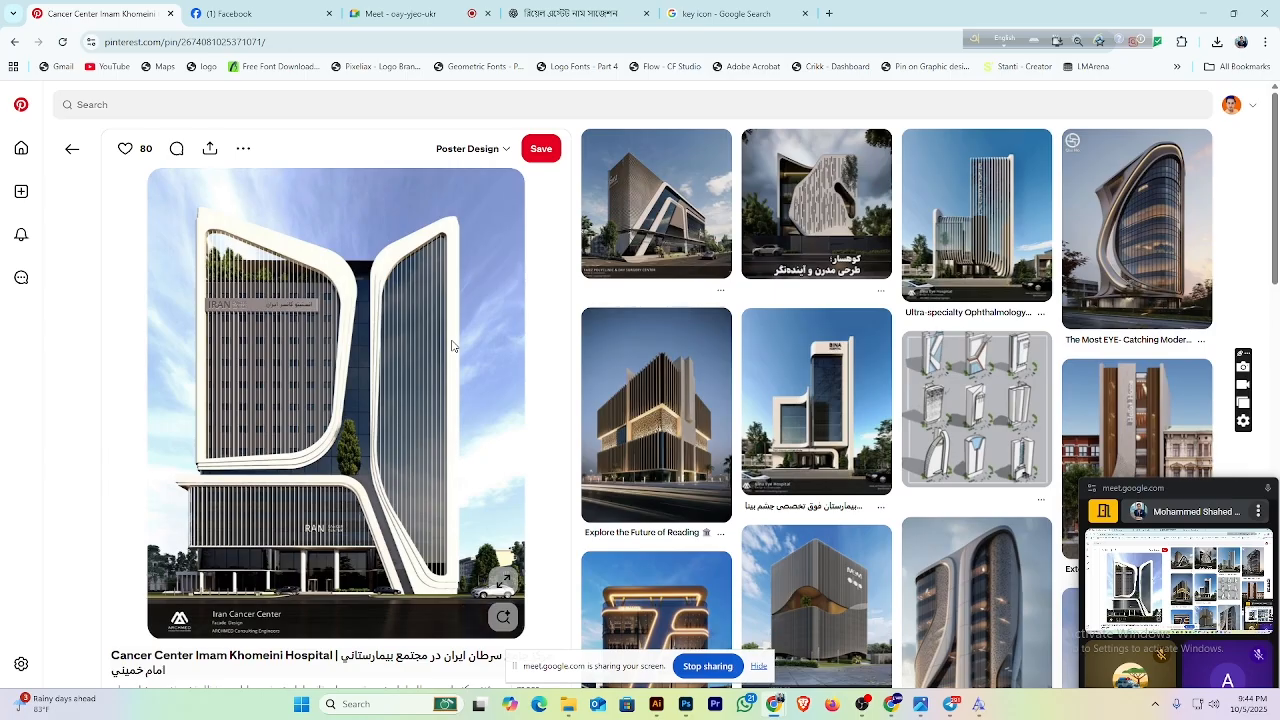
Step: Examine the modern building facades among the Pinterest pins related to the Cancer Center building for logo shape references
scroll(706, 441, "down", 2)
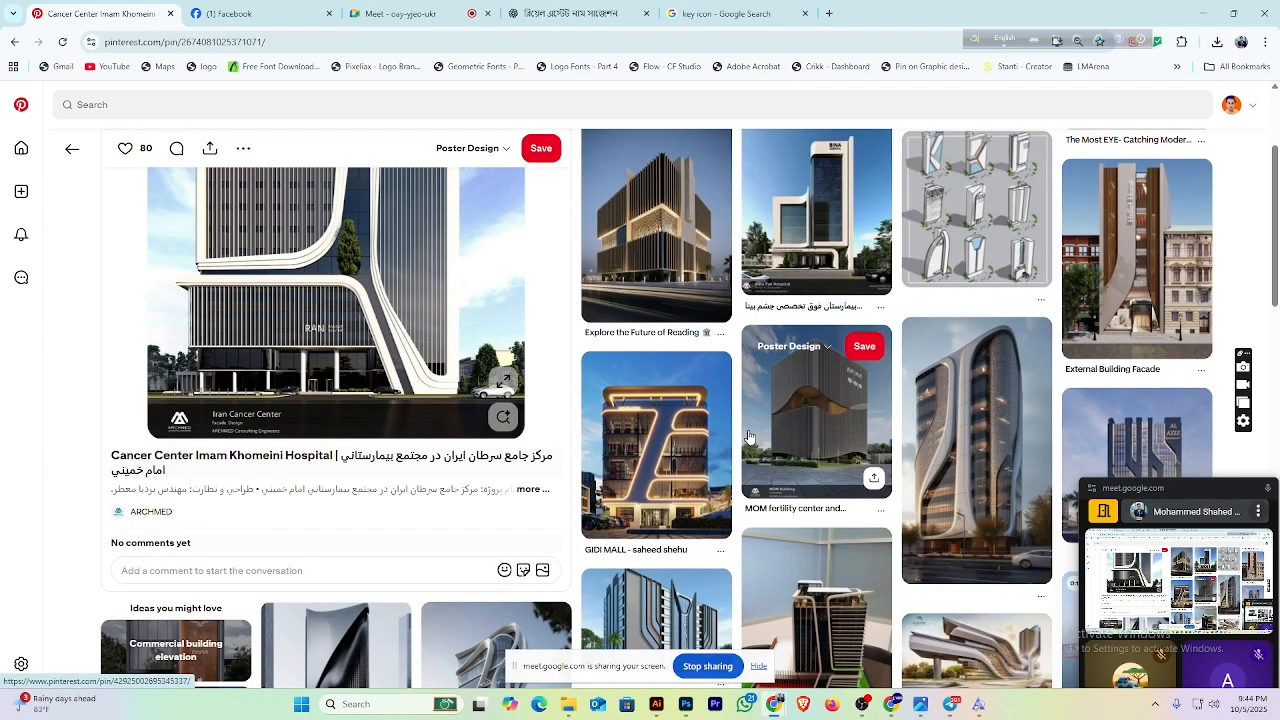
scroll(748, 437, "down", 2)
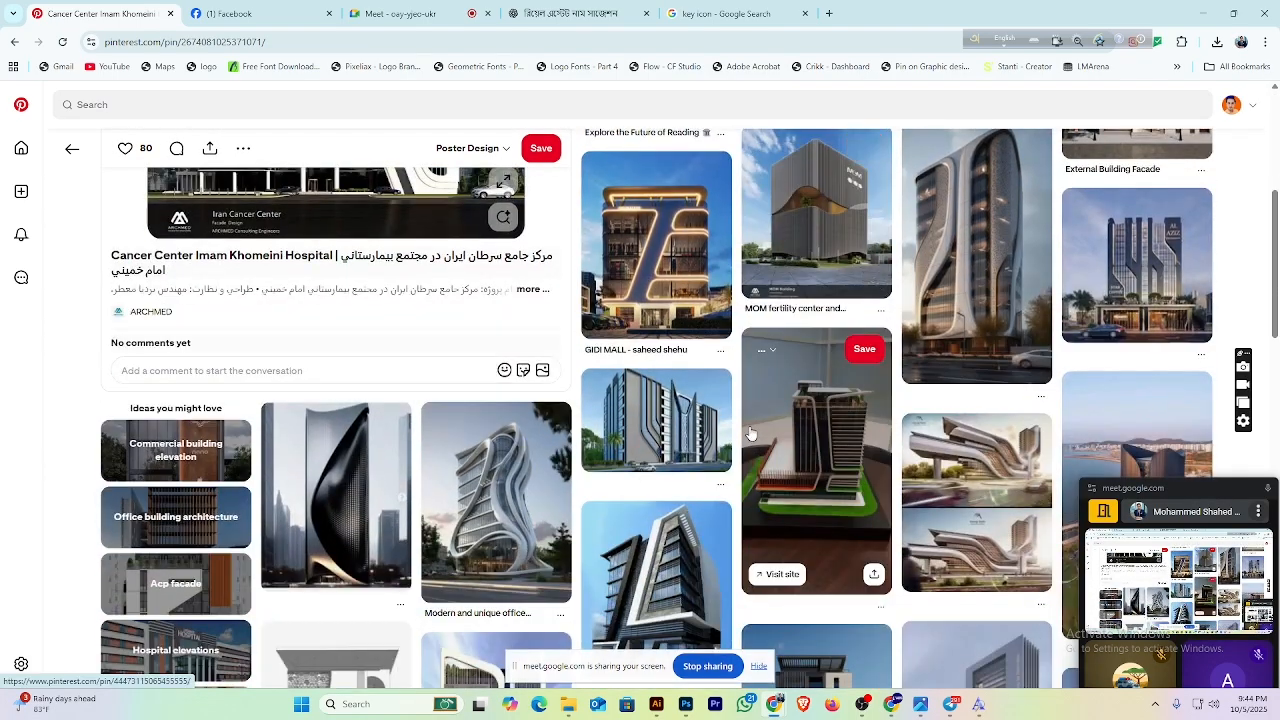
scroll(751, 433, "down", 2)
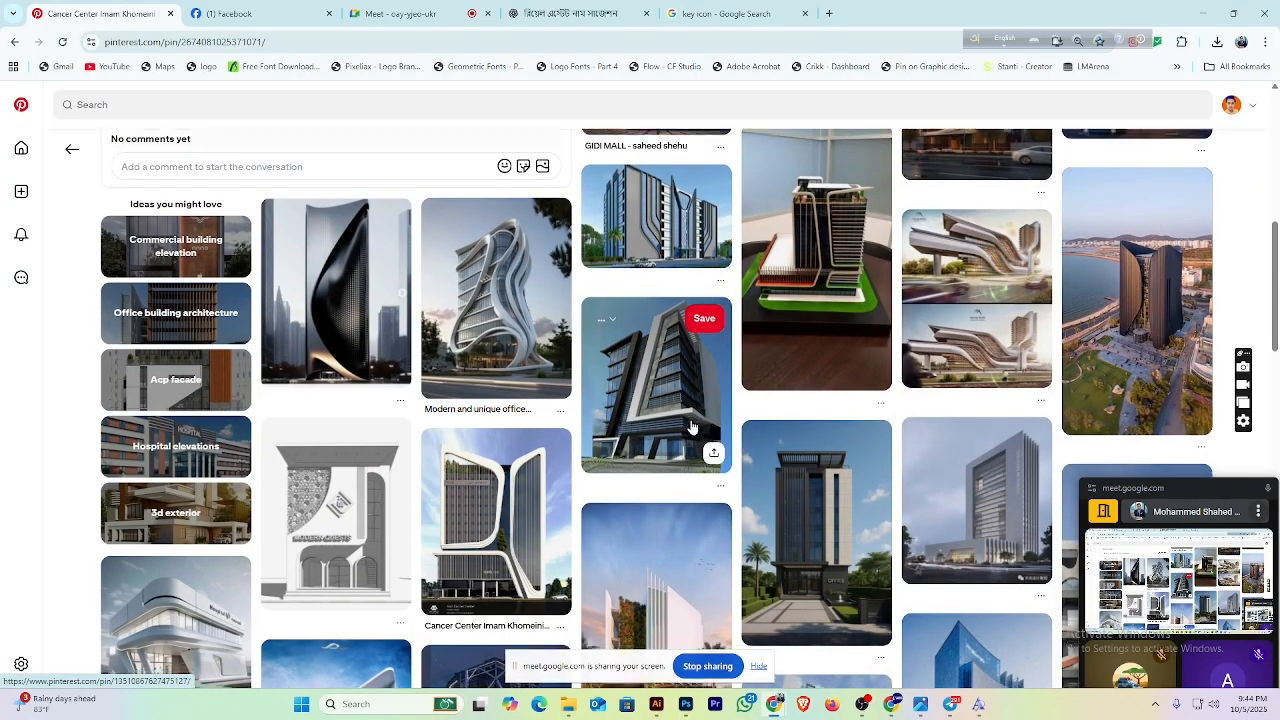
scroll(692, 427, "down", 2)
scroll(692, 427, "down", 2)
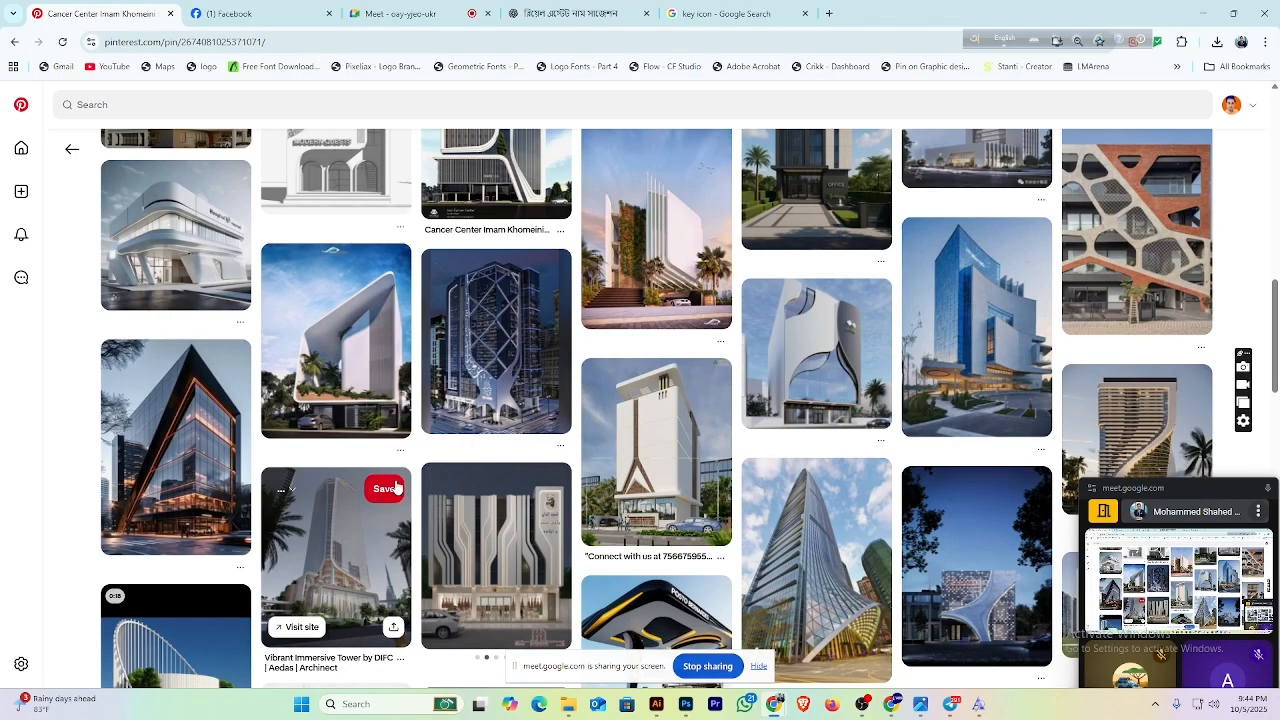
scroll(402, 482, "down", 2)
scroll(402, 482, "down", 4)
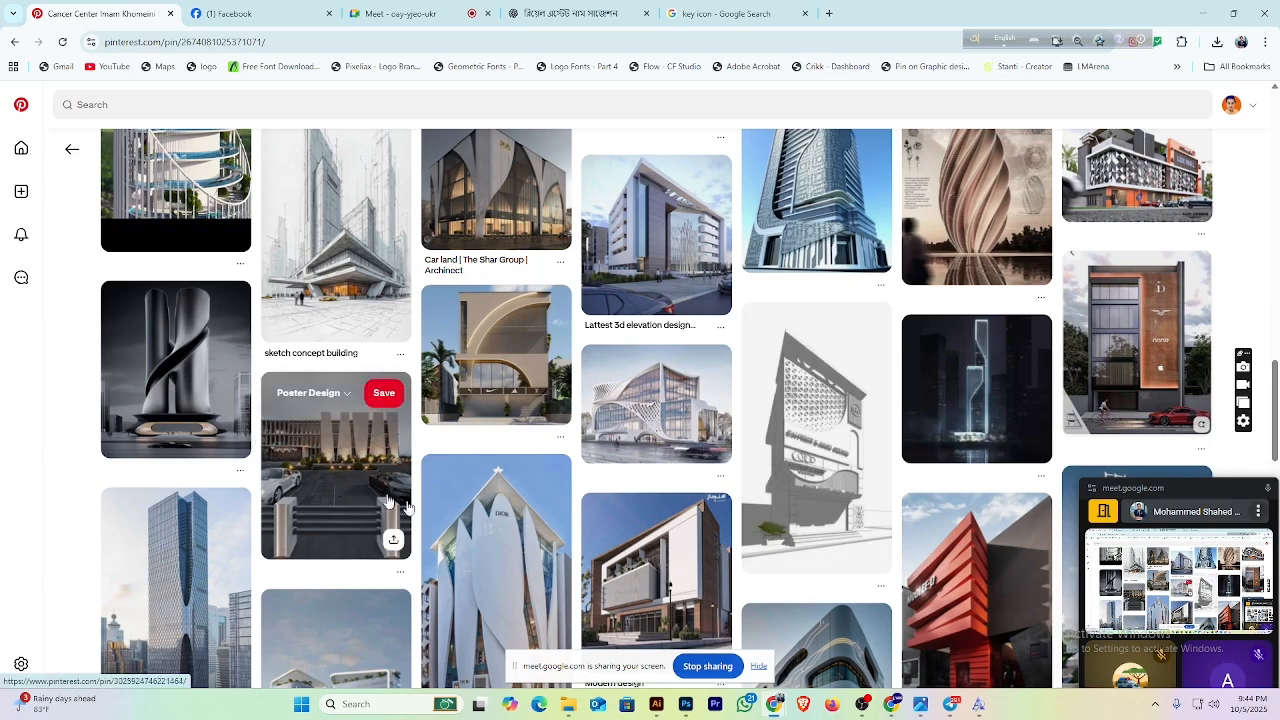
scroll(480, 460, "down", 2)
scroll(592, 475, "down", 3)
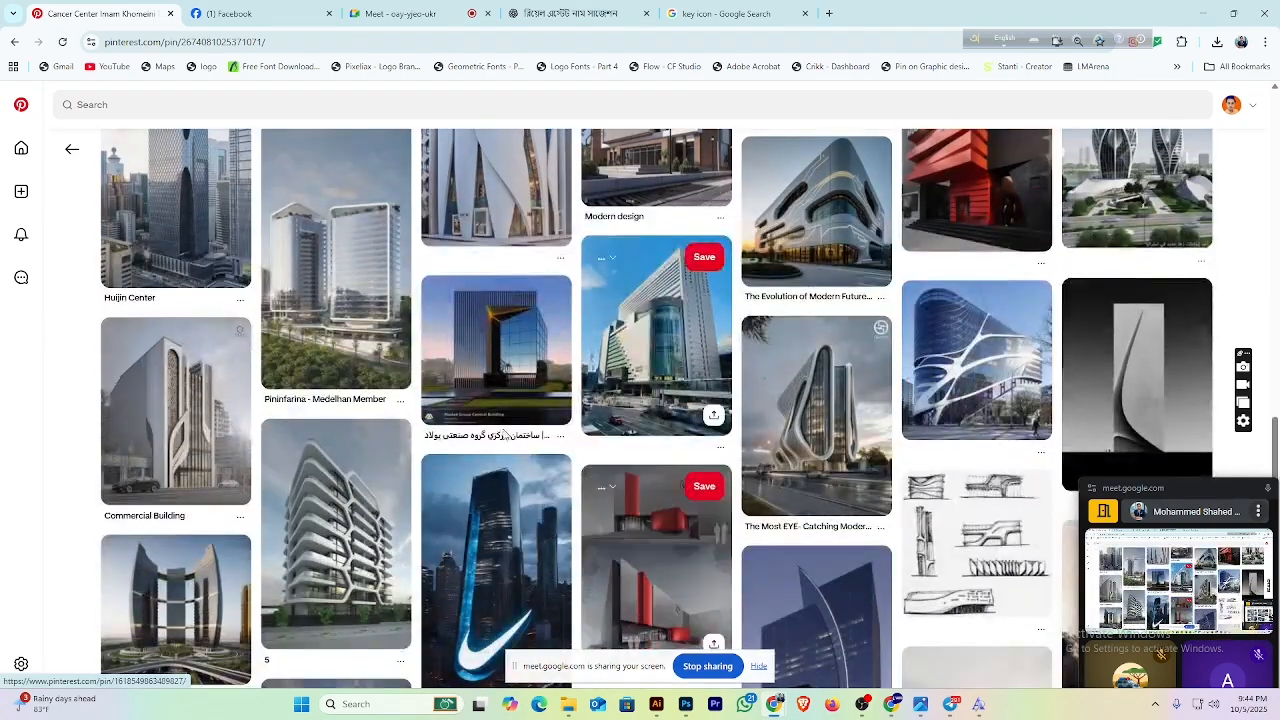
scroll(750, 408, "down", 2)
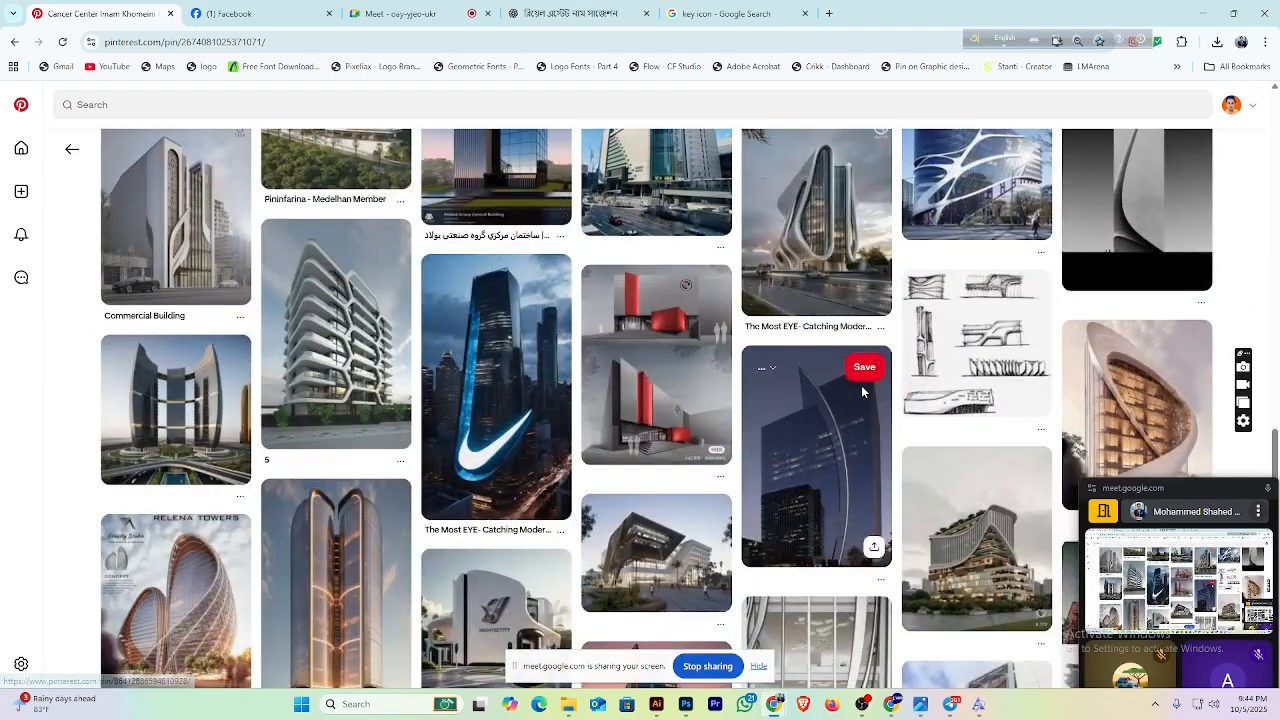
scroll(660, 450, "down", 3)
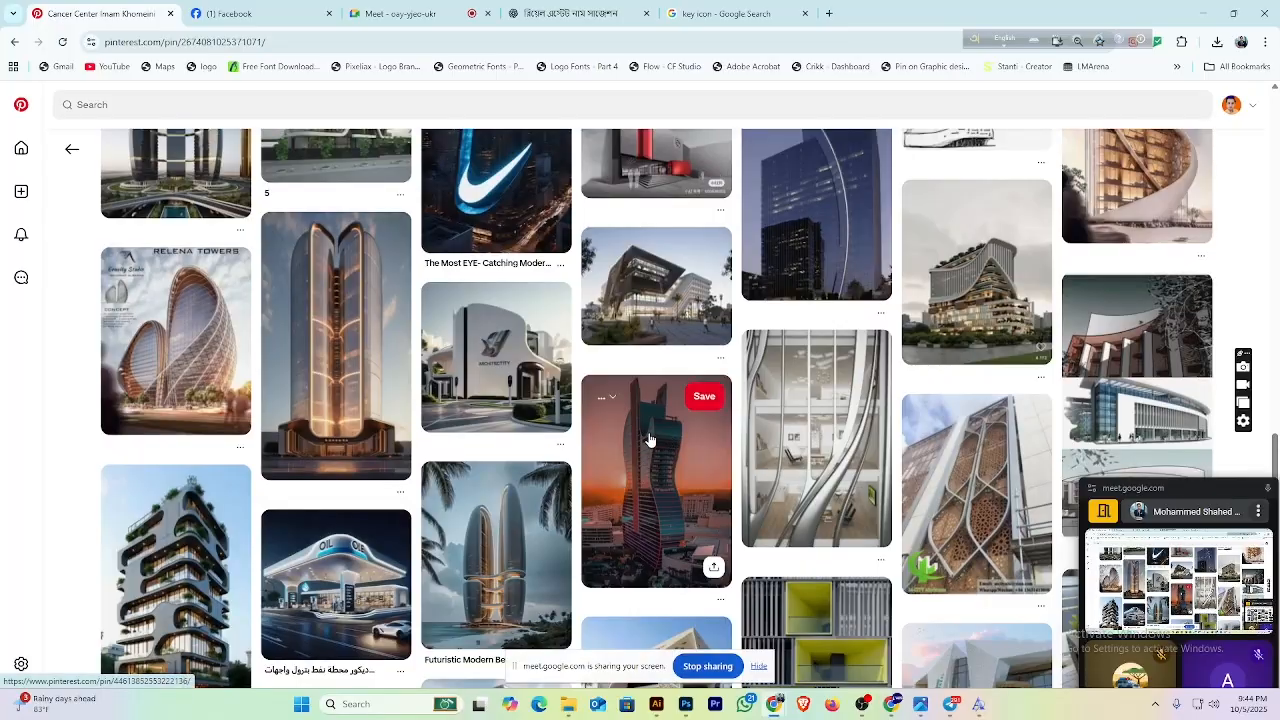
scroll(630, 440, "up", 1)
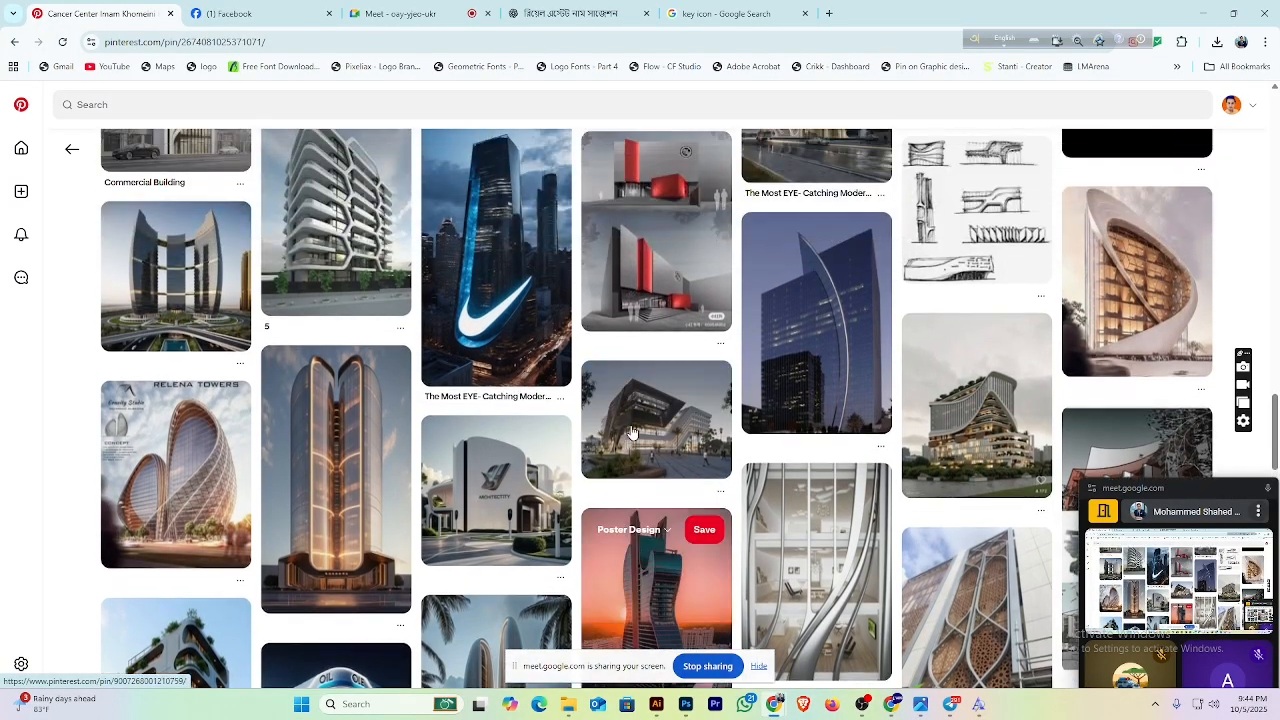
scroll(600, 460, "down", 2)
scroll(587, 480, "down", 1)
scroll(587, 480, "down", 3)
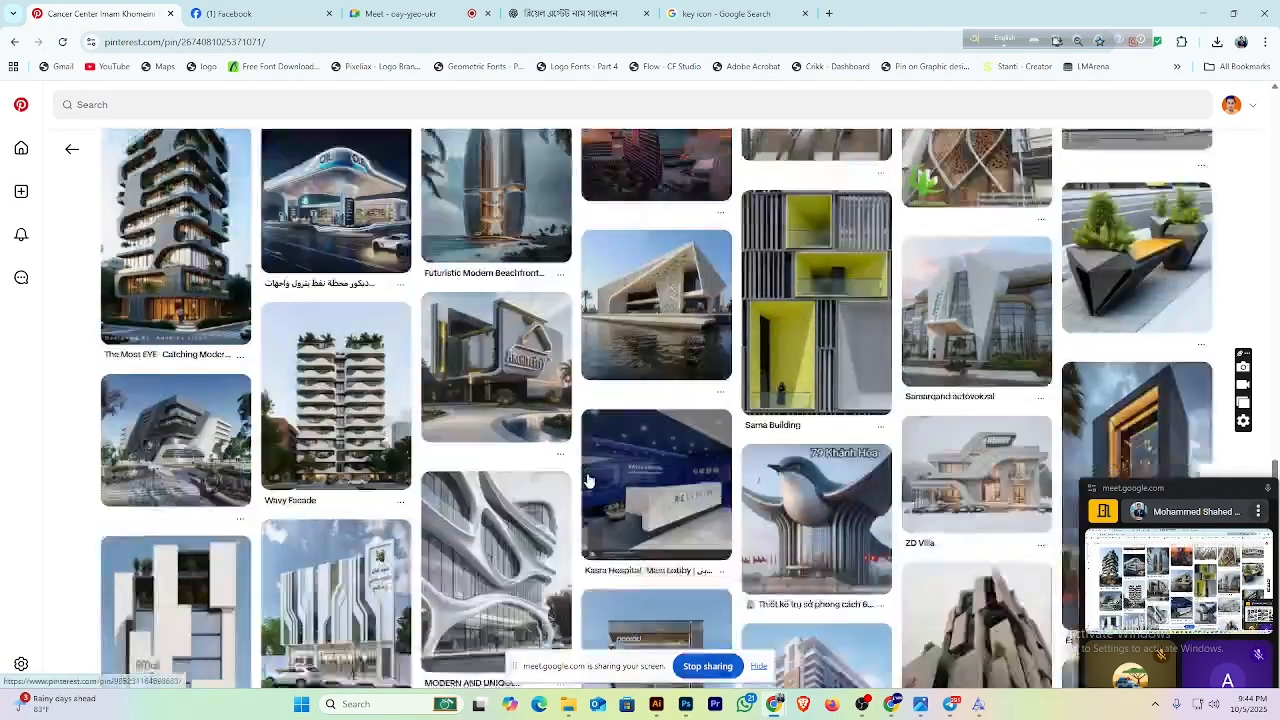
scroll(588, 481, "down", 3)
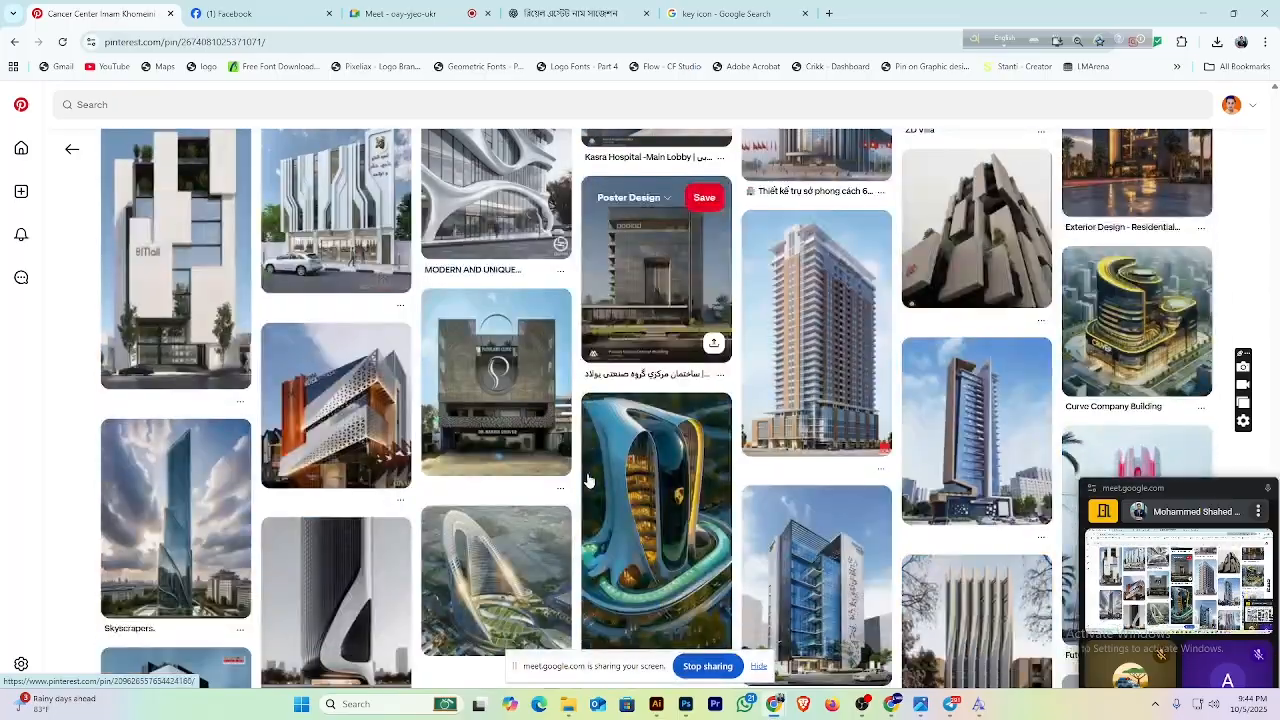
scroll(865, 435, "down", 5)
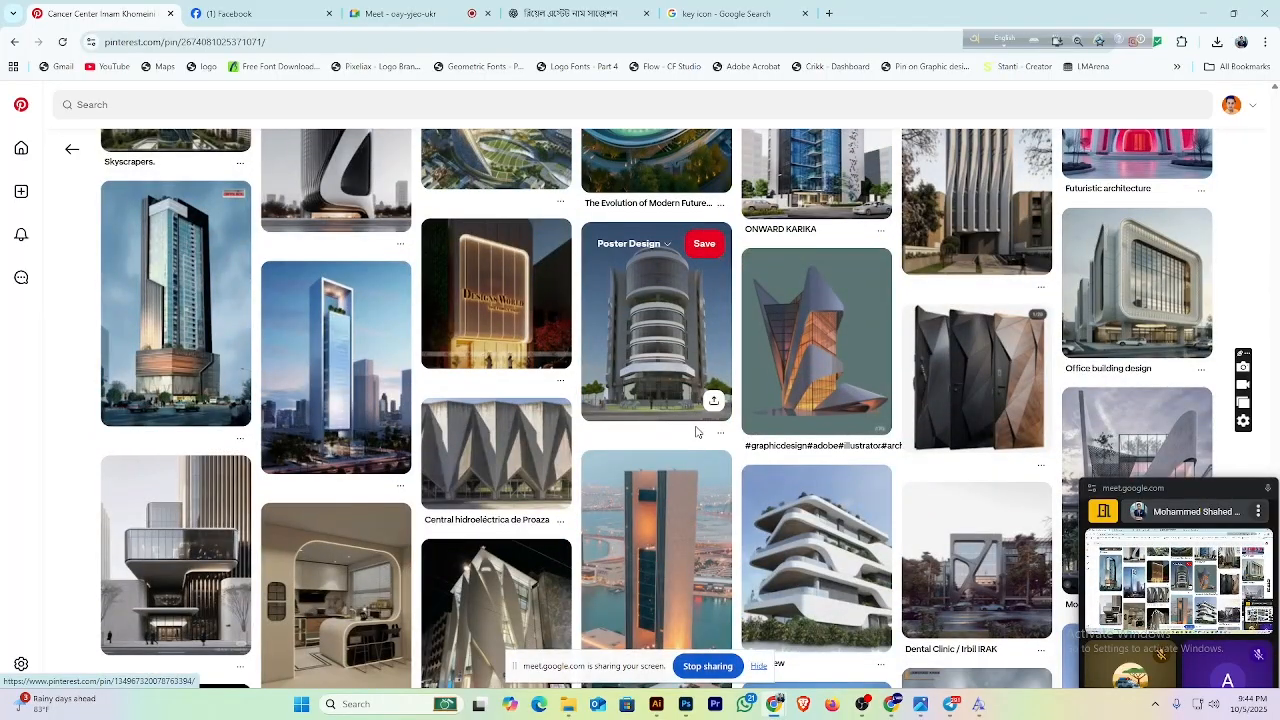
scroll(697, 432, "down", 2)
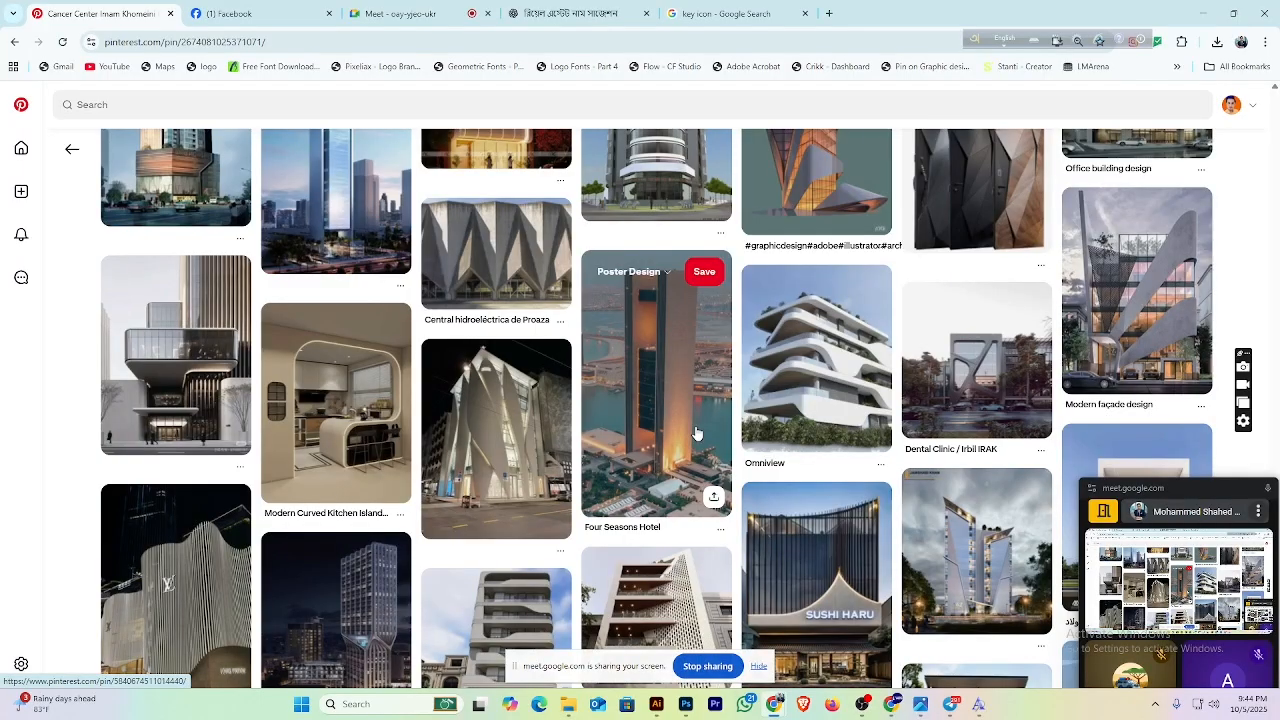
scroll(697, 432, "down", 3)
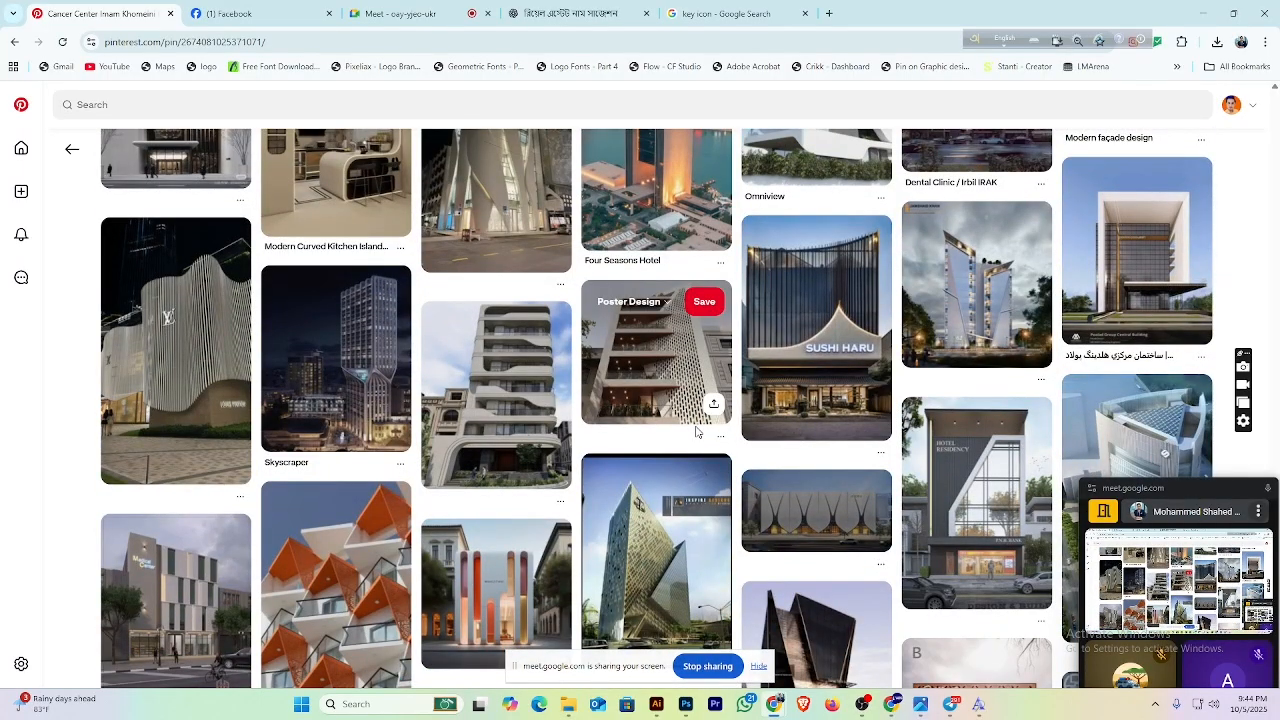
Step: Compare the modern facade pins with the circle and vertical-line logo construction in Illustrator, and return to Pinterest
scroll(697, 432, "down", 2)
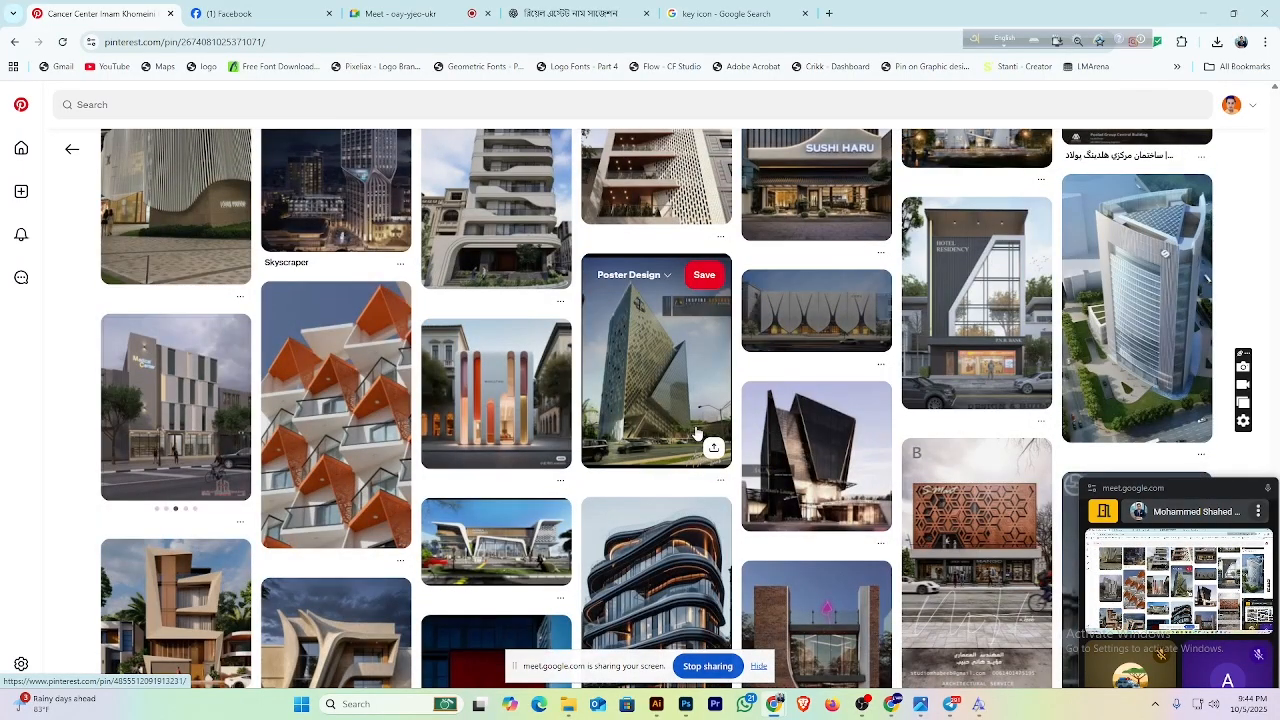
scroll(697, 432, "down", 2)
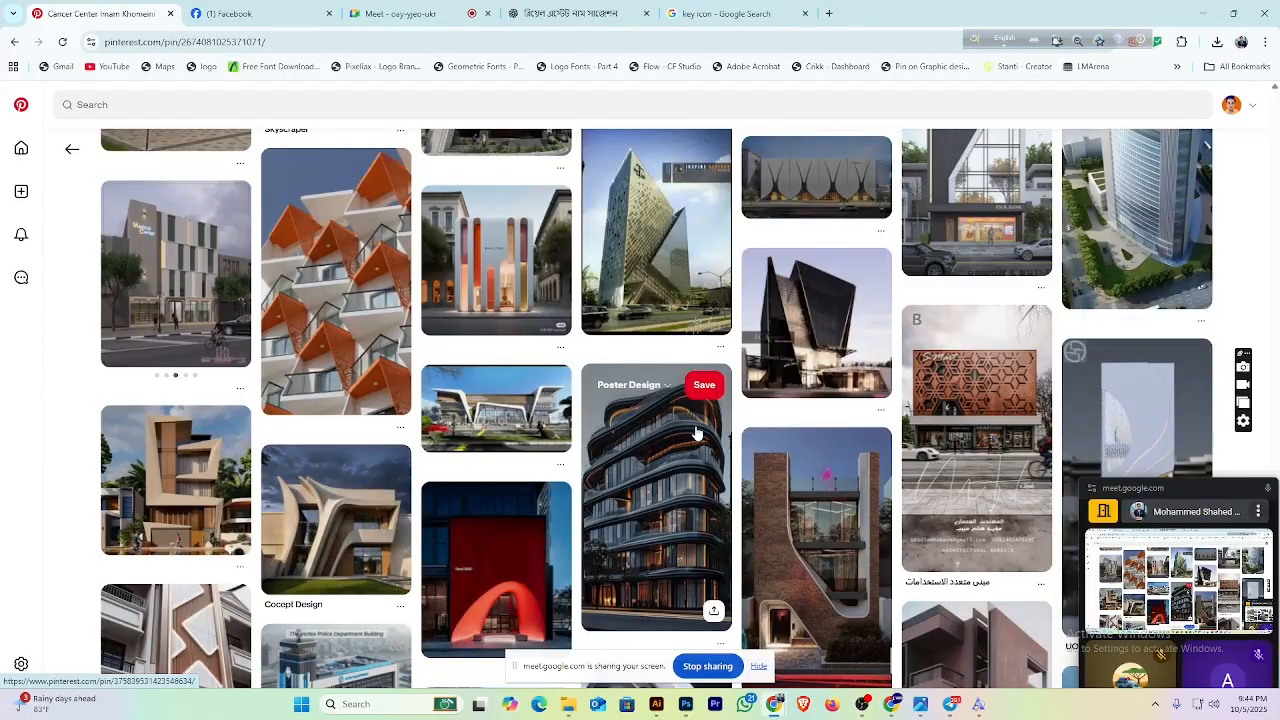
scroll(697, 432, "down", 2)
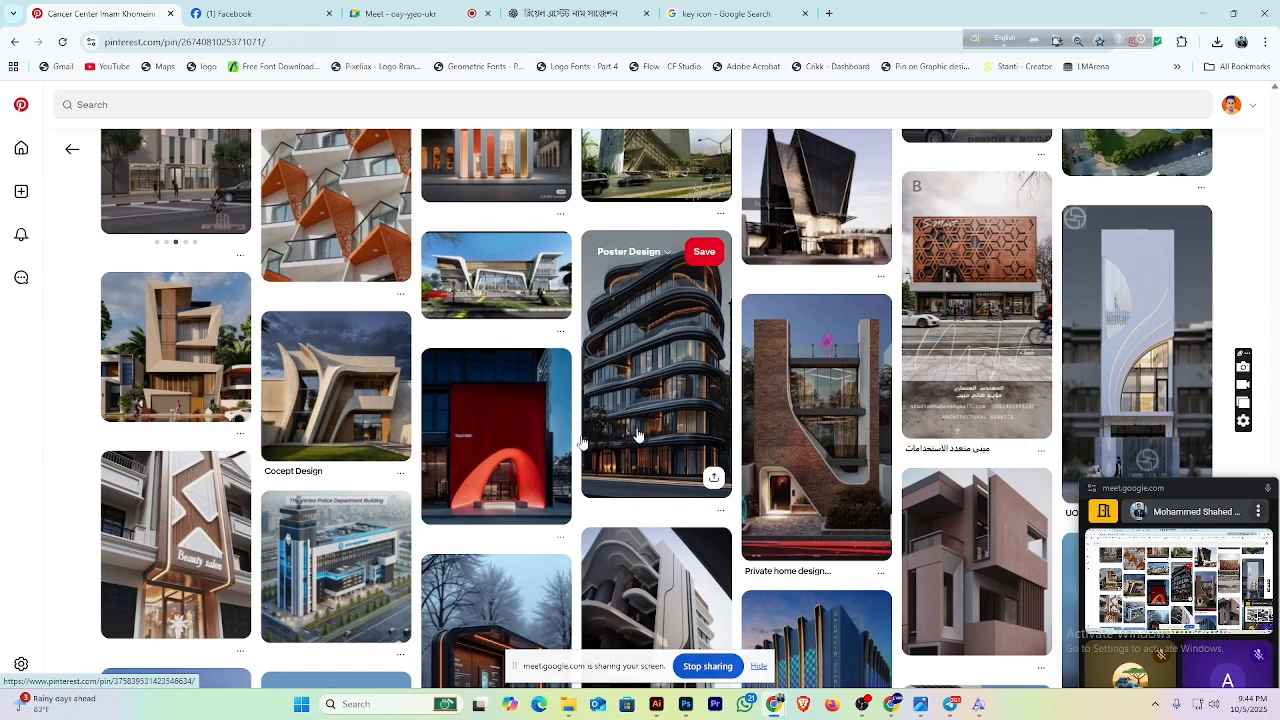
left_click(656, 704)
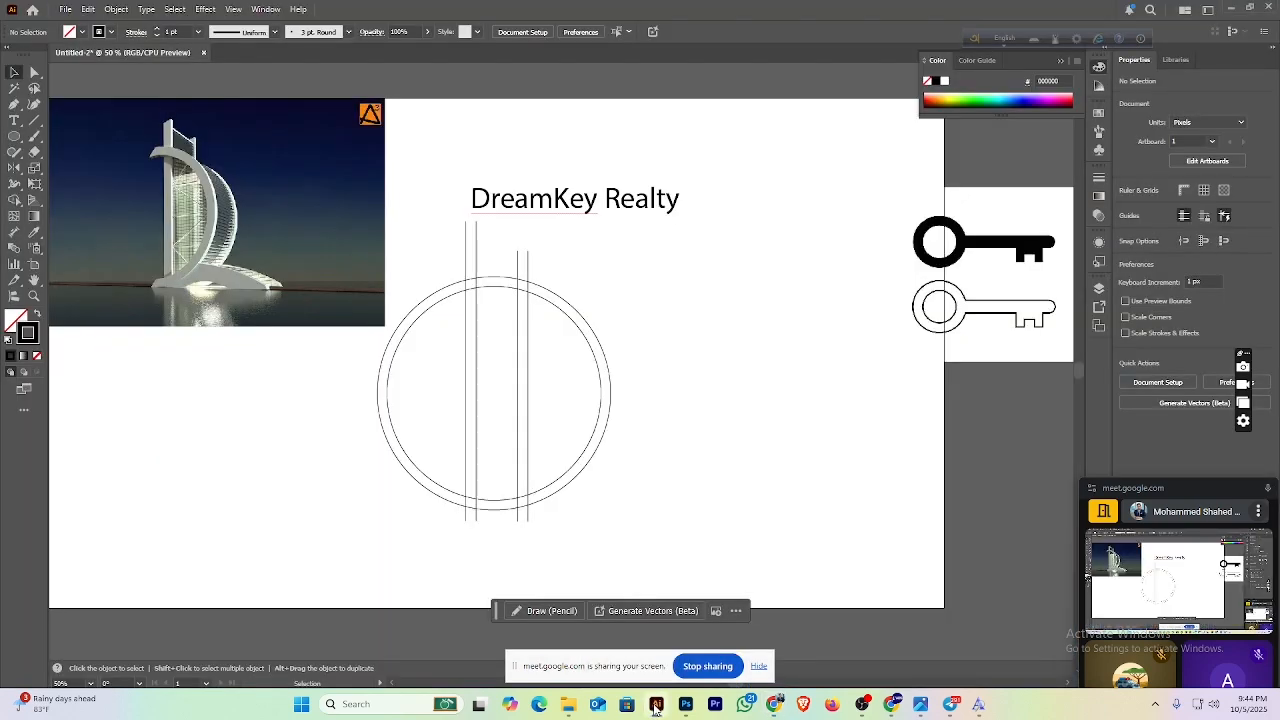
left_click(657, 705)
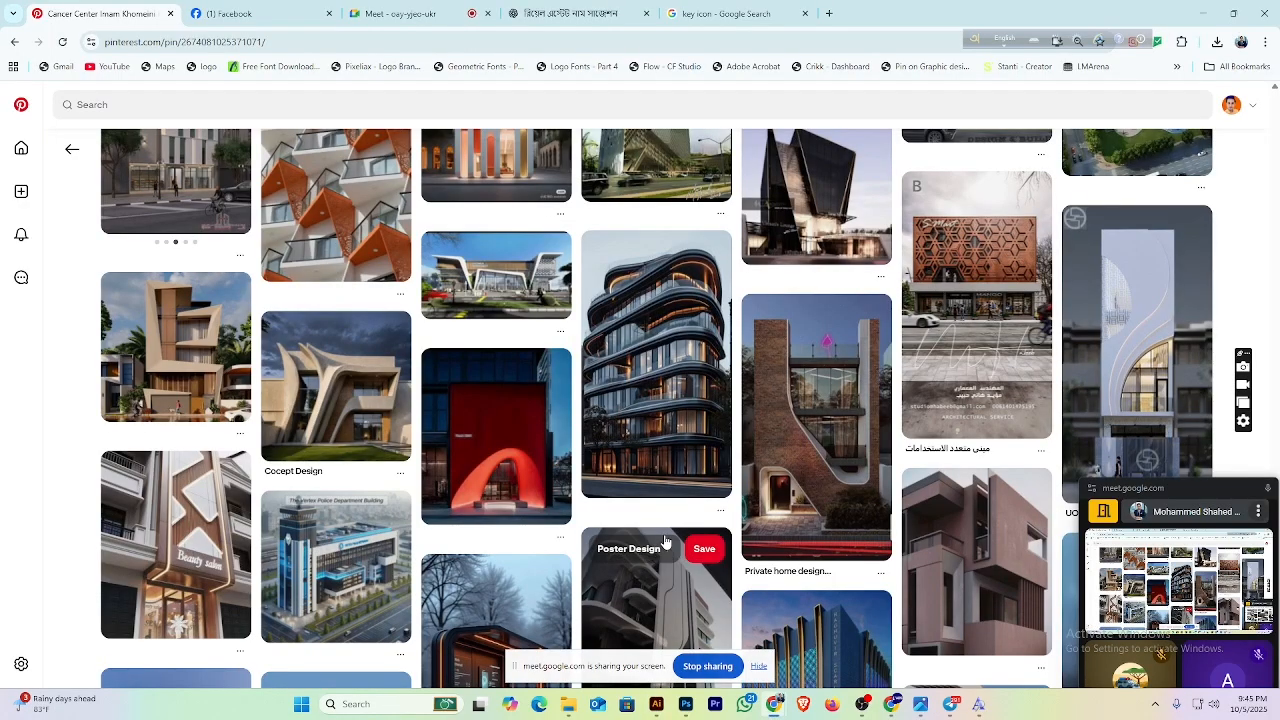
Step: Examine the further tower, house and facade pins related to the Cancer Center building for shapes usable in the logo
scroll(660, 540, "down", 3)
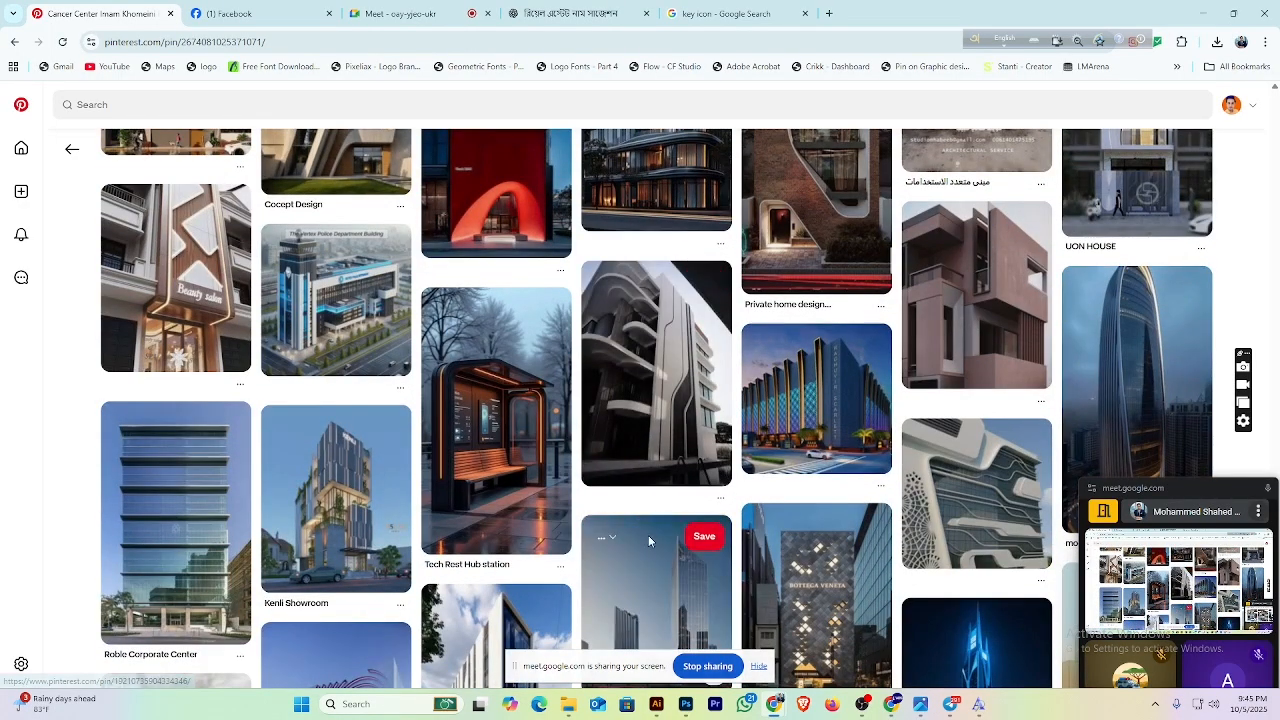
scroll(648, 535, "down", 3)
scroll(382, 459, "down", 2)
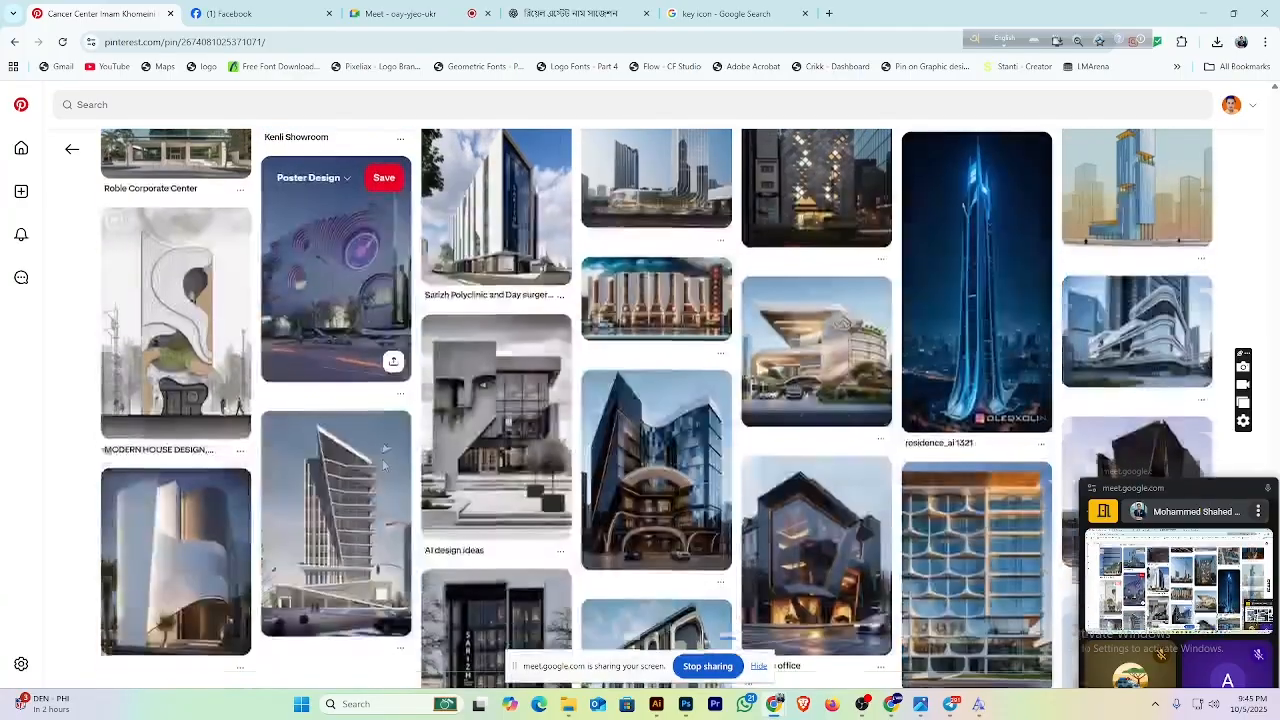
scroll(381, 466, "down", 10)
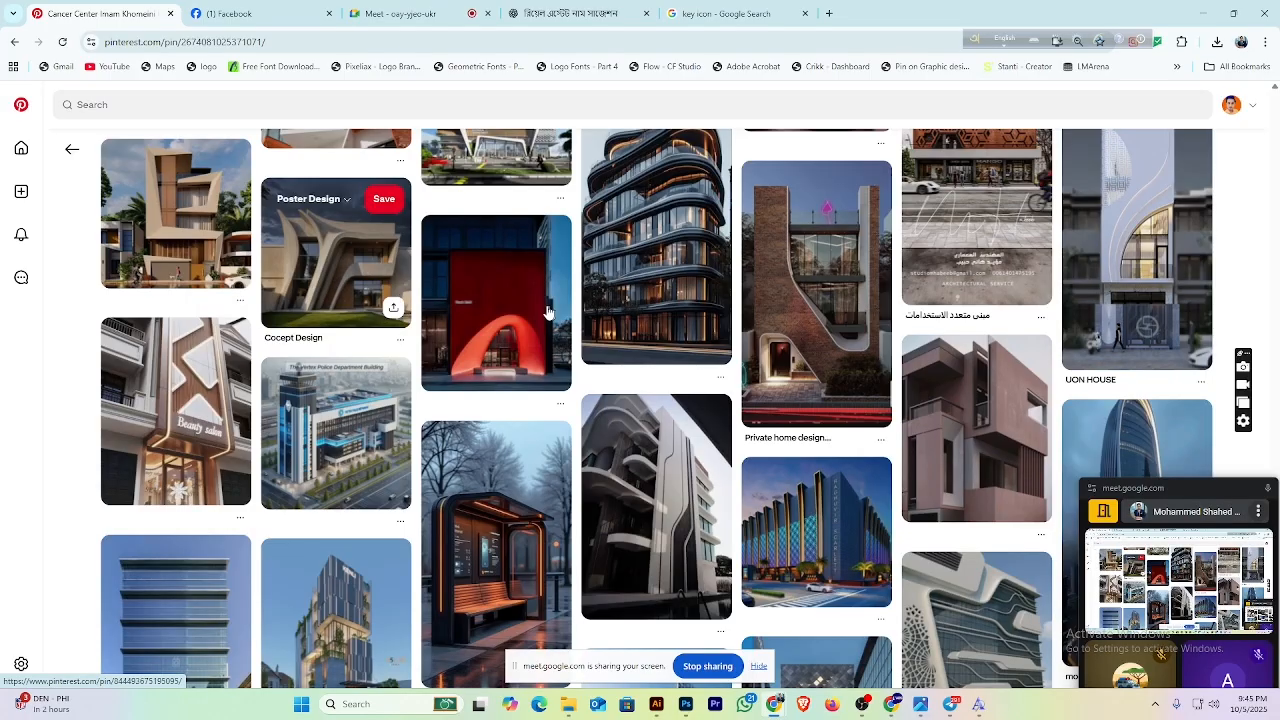
scroll(729, 345, "down", 5)
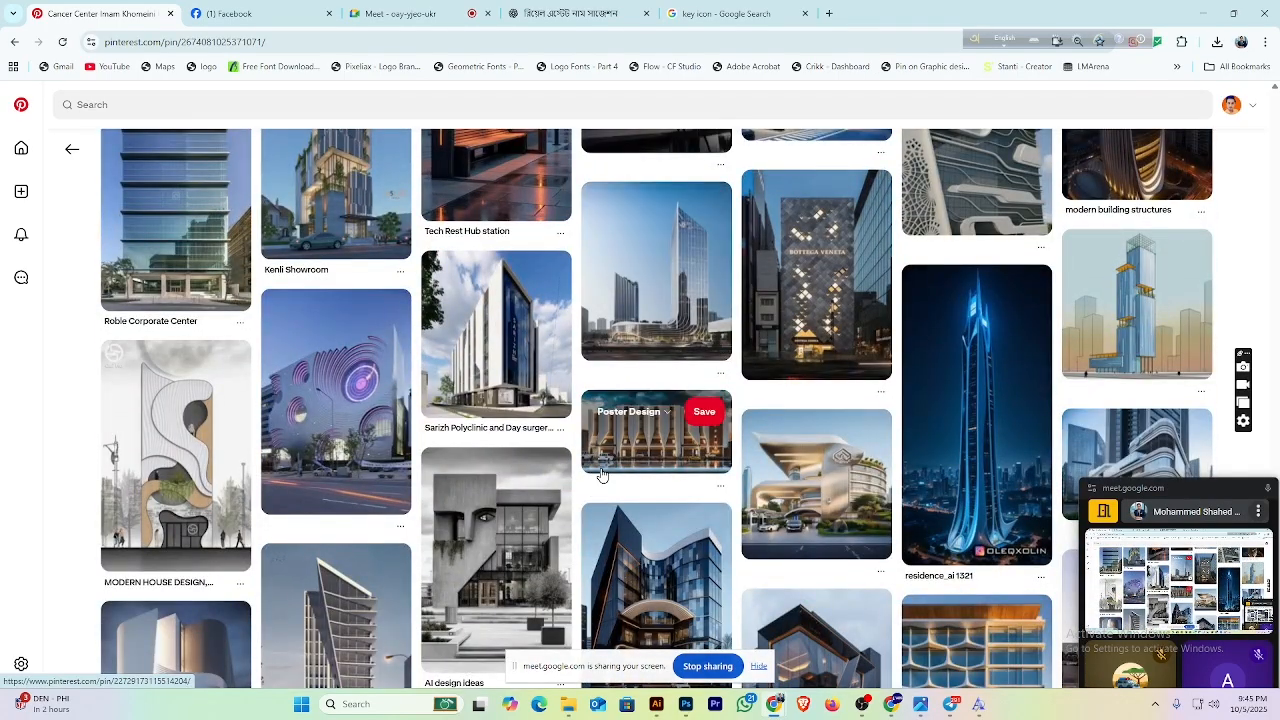
scroll(650, 432, "down", 2)
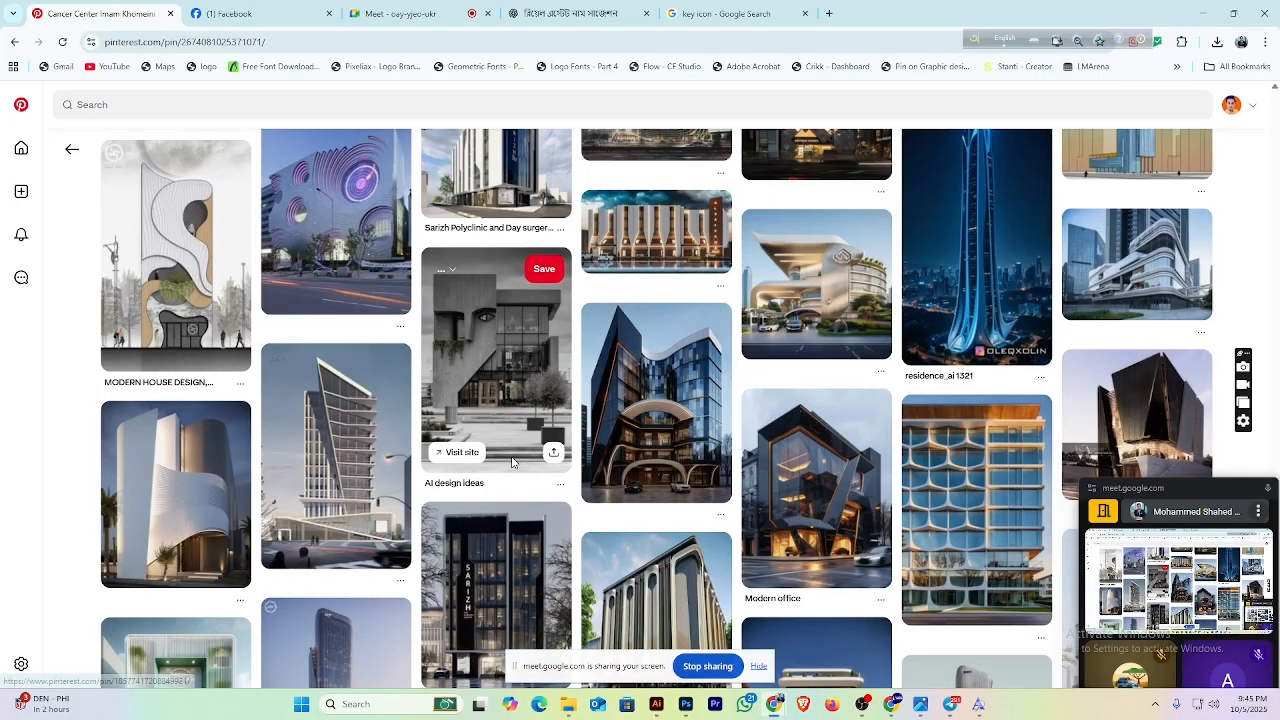
scroll(514, 420, "down", 1)
scroll(514, 462, "down", 2)
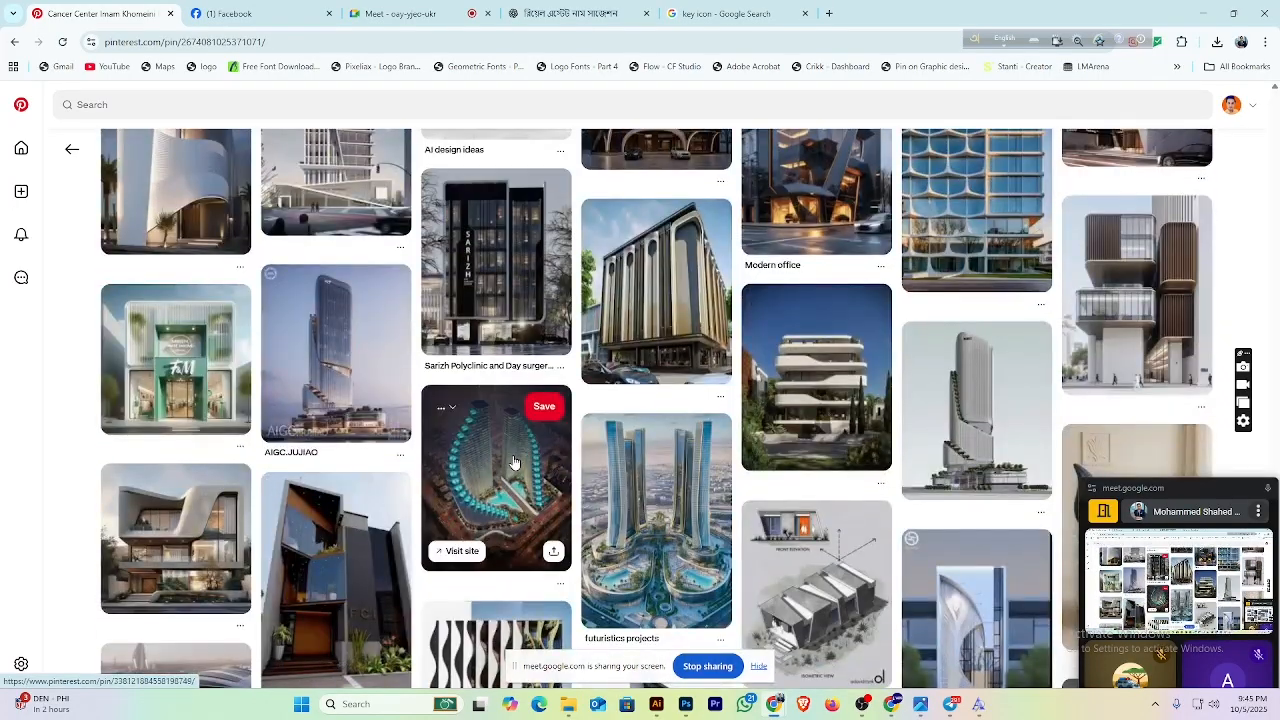
scroll(658, 469, "down", 1)
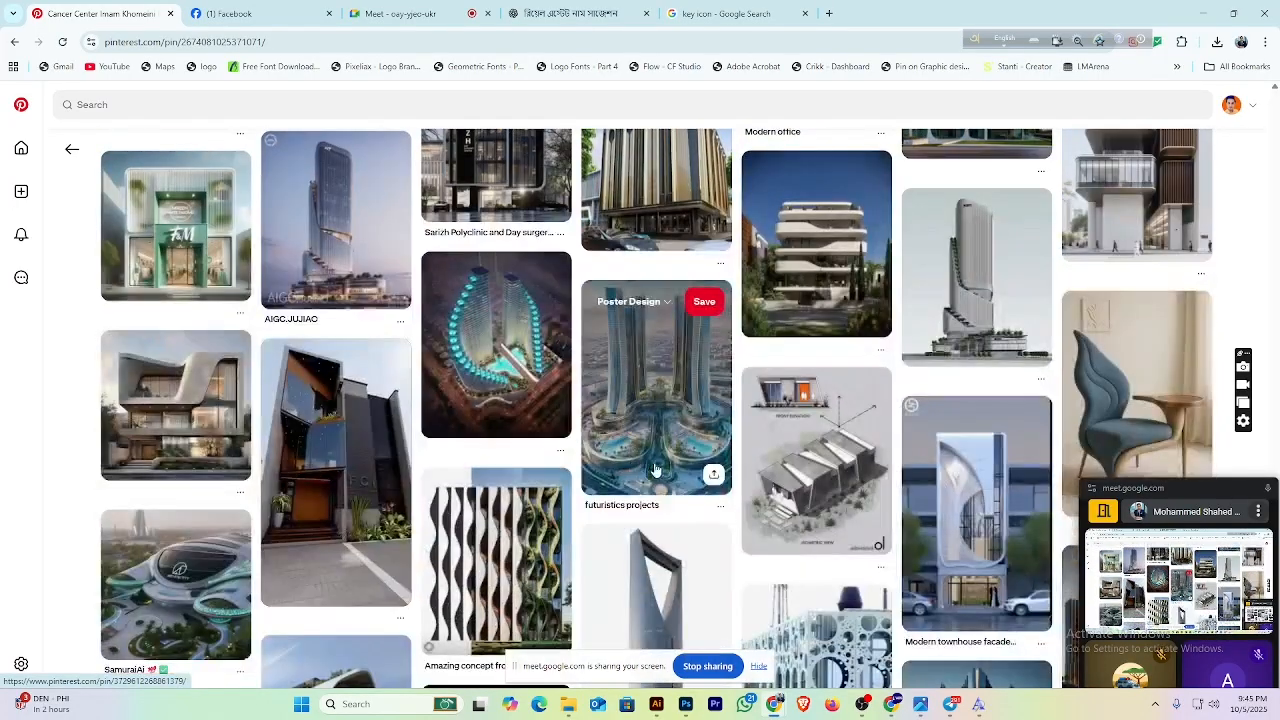
scroll(658, 469, "down", 1)
scroll(665, 455, "down", 1)
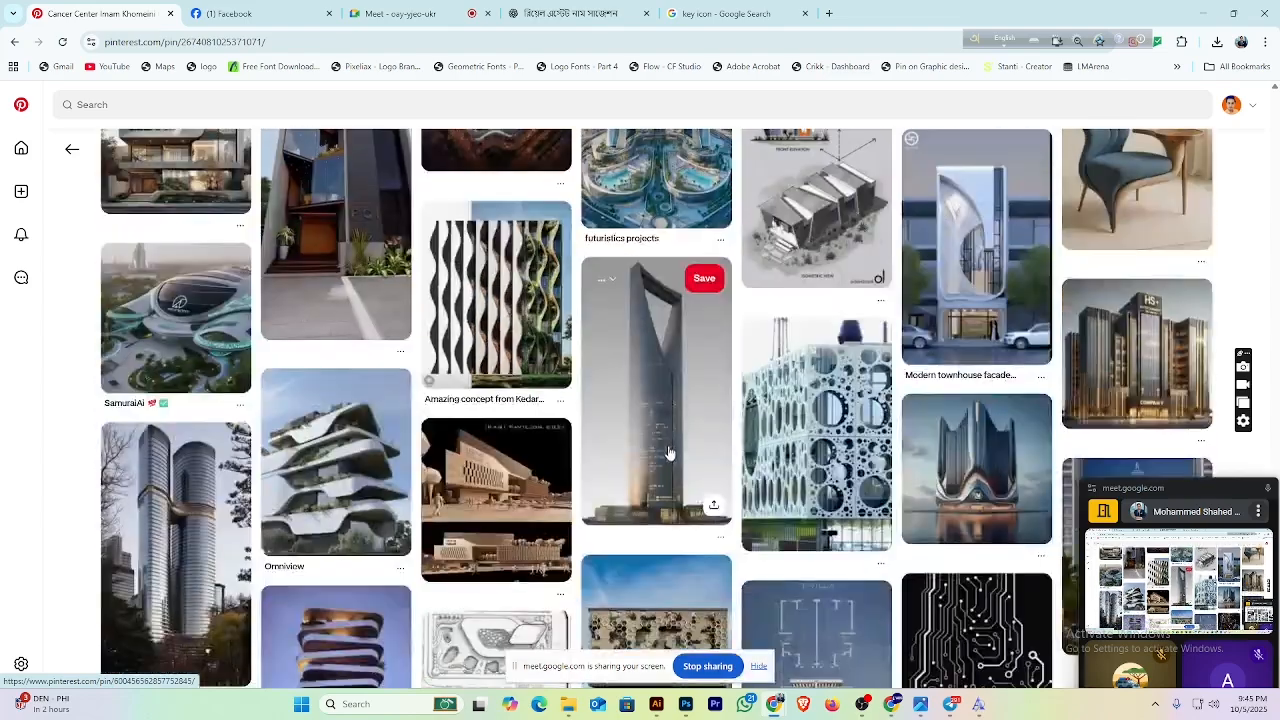
scroll(670, 450, "down", 2)
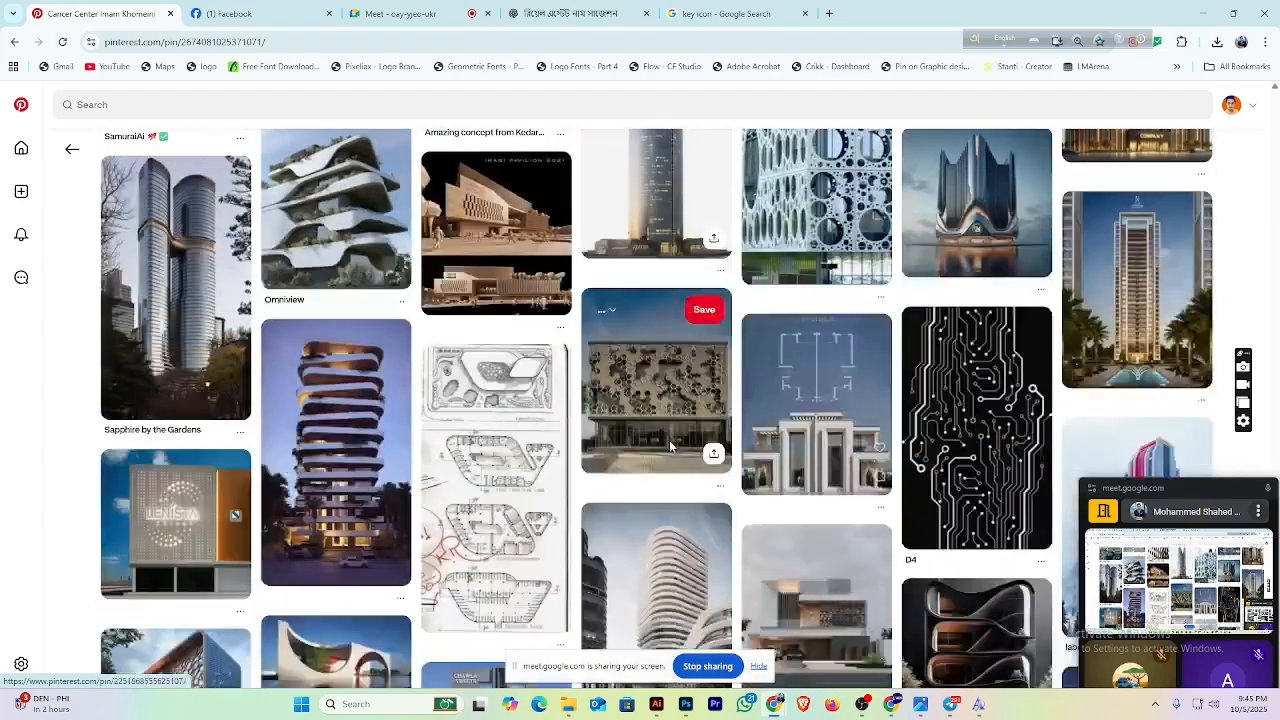
scroll(670, 448, "down", 3)
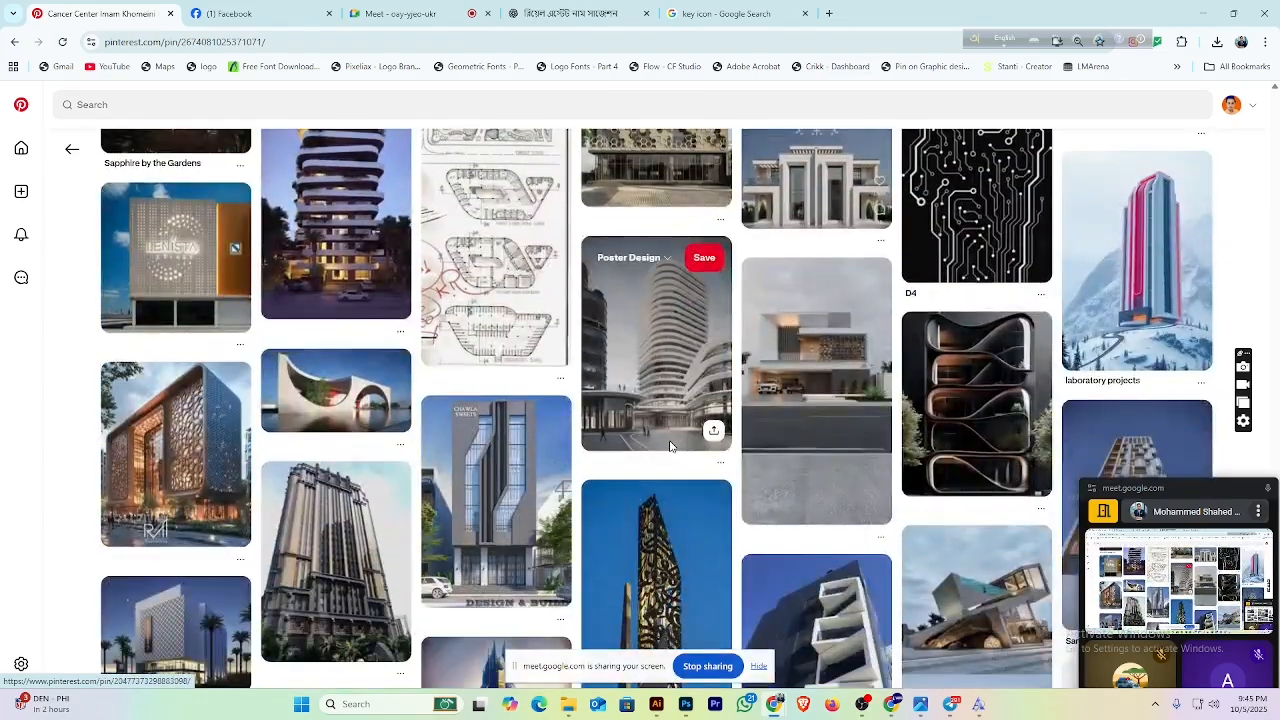
scroll(670, 448, "down", 3)
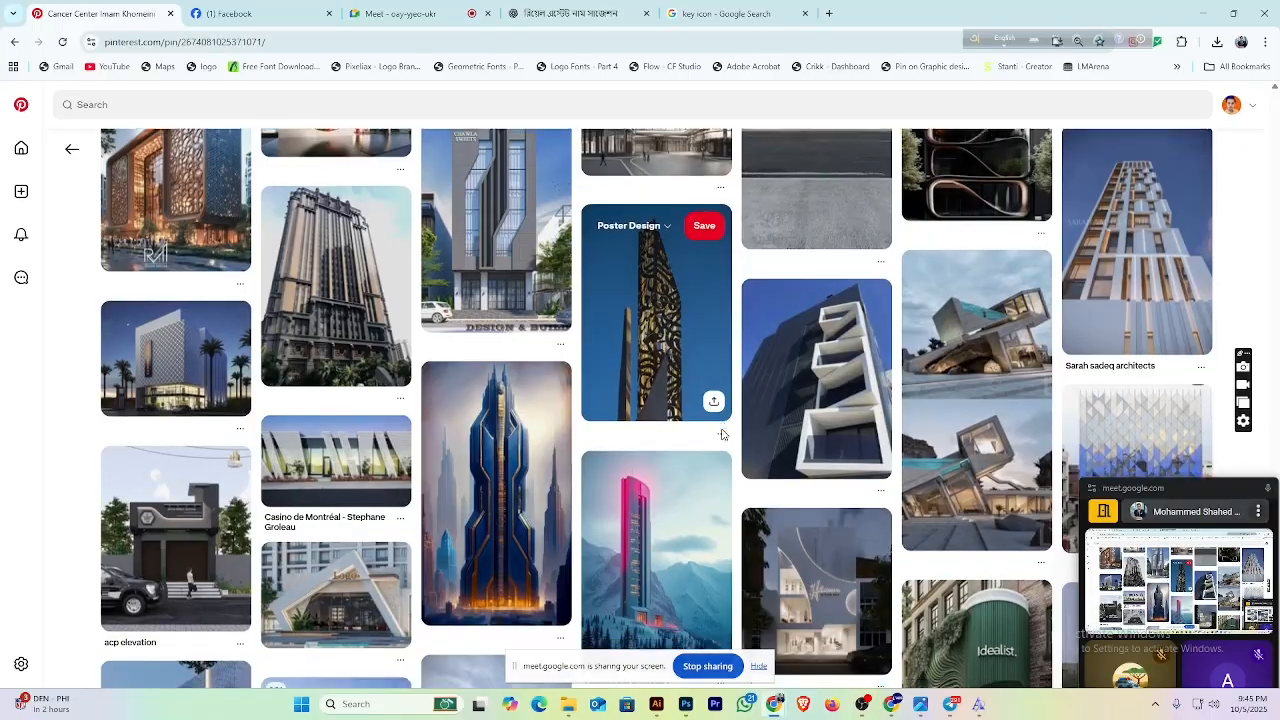
scroll(640, 432, "down", 2)
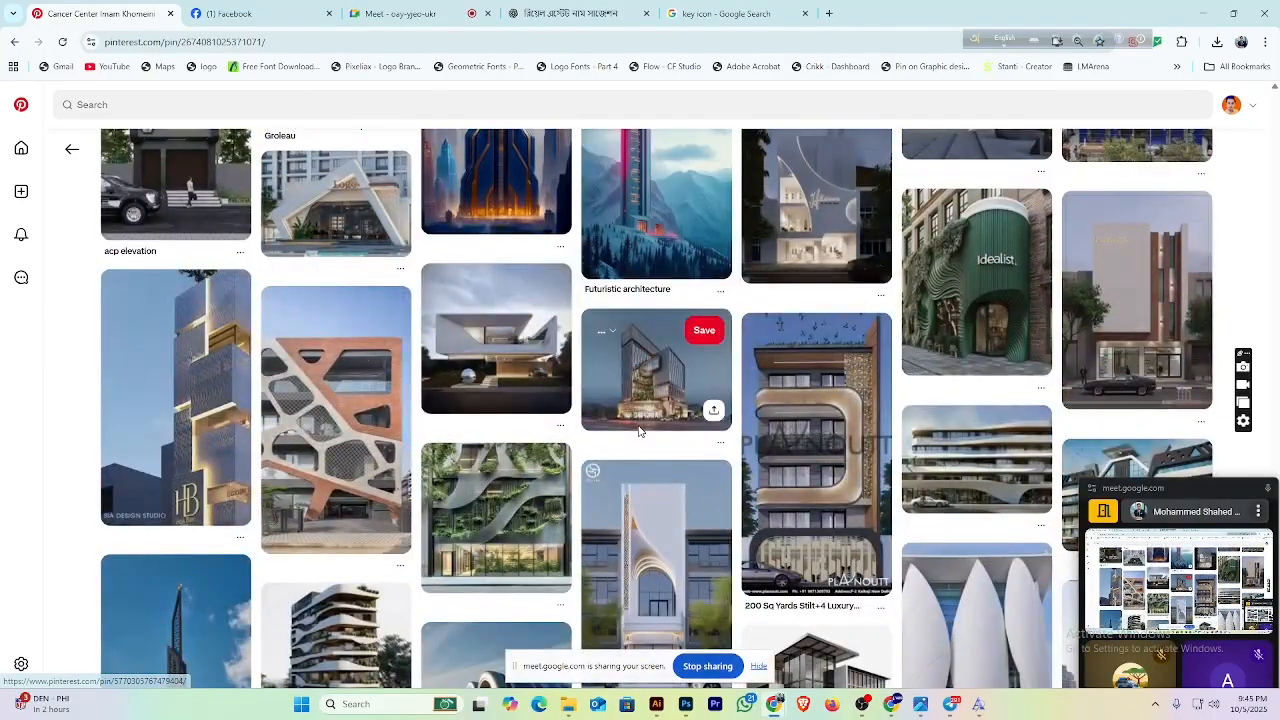
scroll(640, 432, "down", 3)
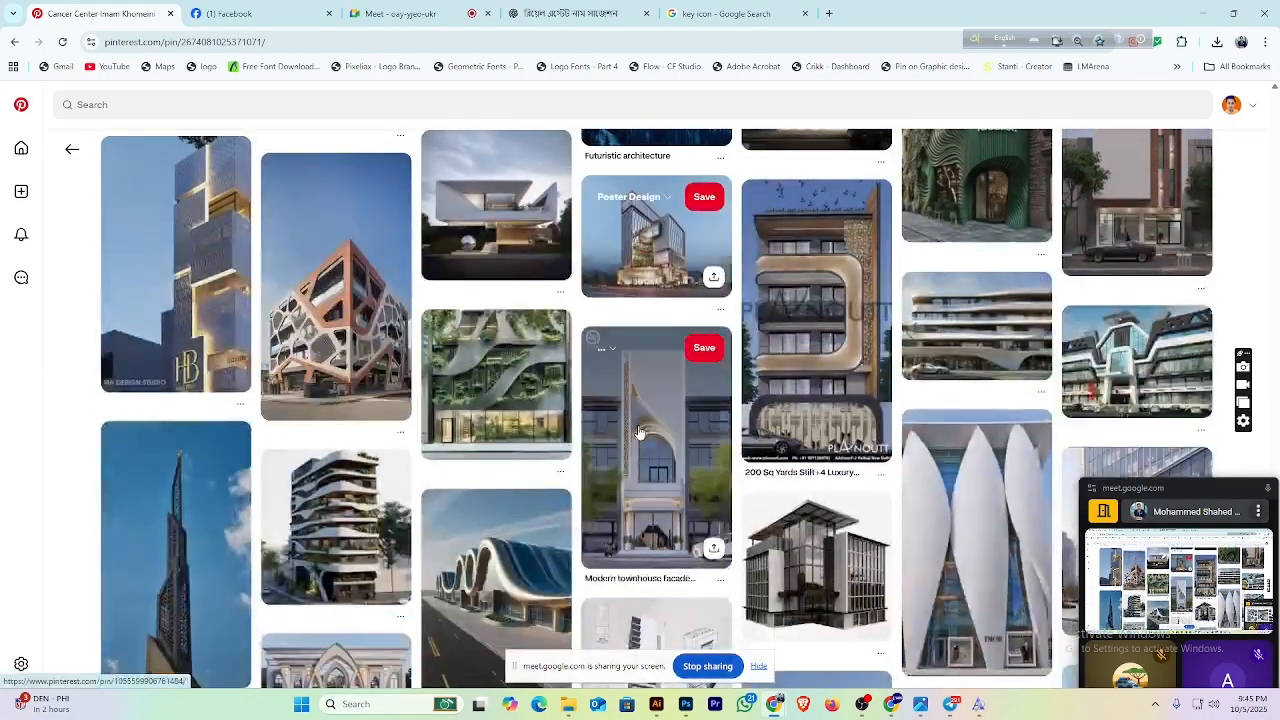
scroll(700, 490, "down", 2)
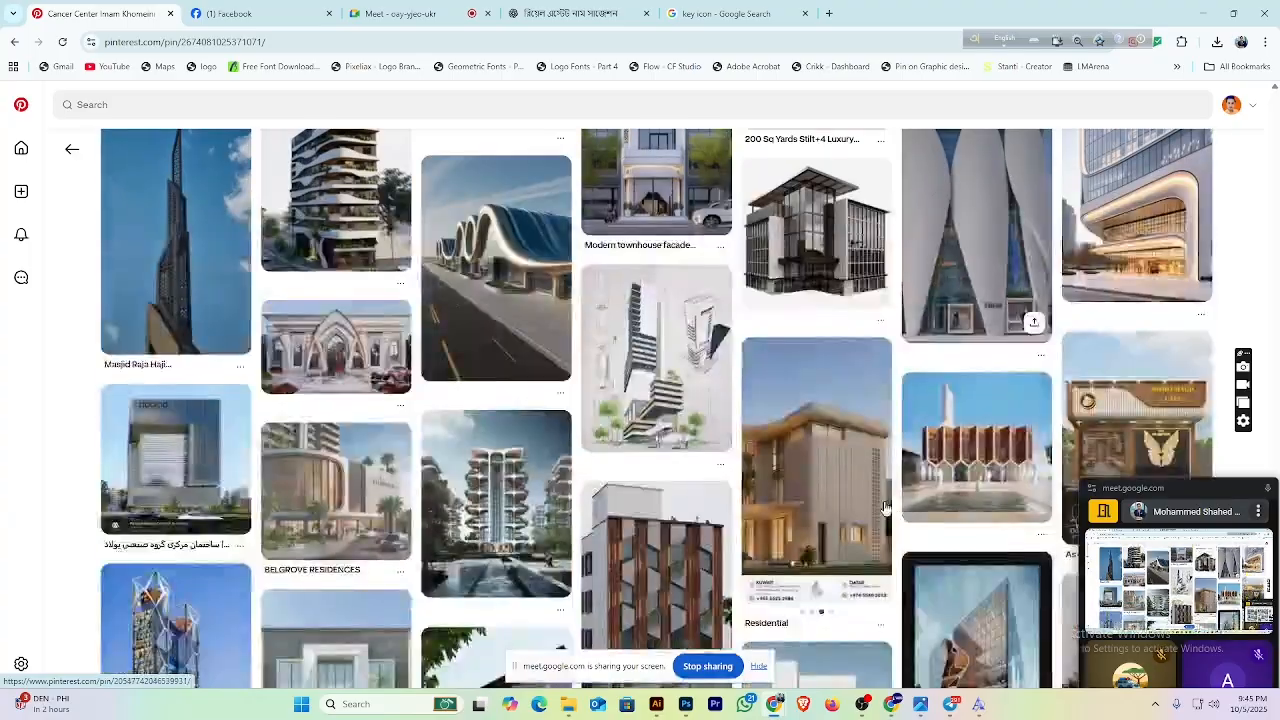
scroll(748, 505, "down", 4)
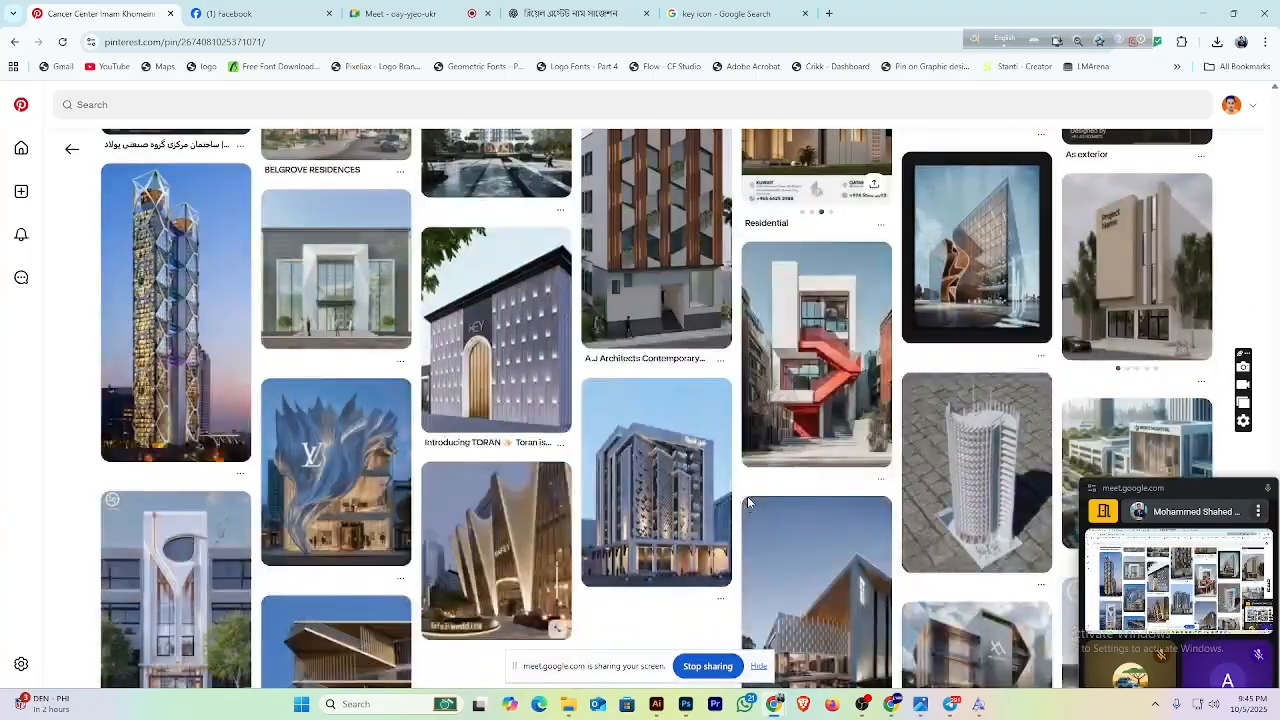
scroll(752, 500, "down", 2)
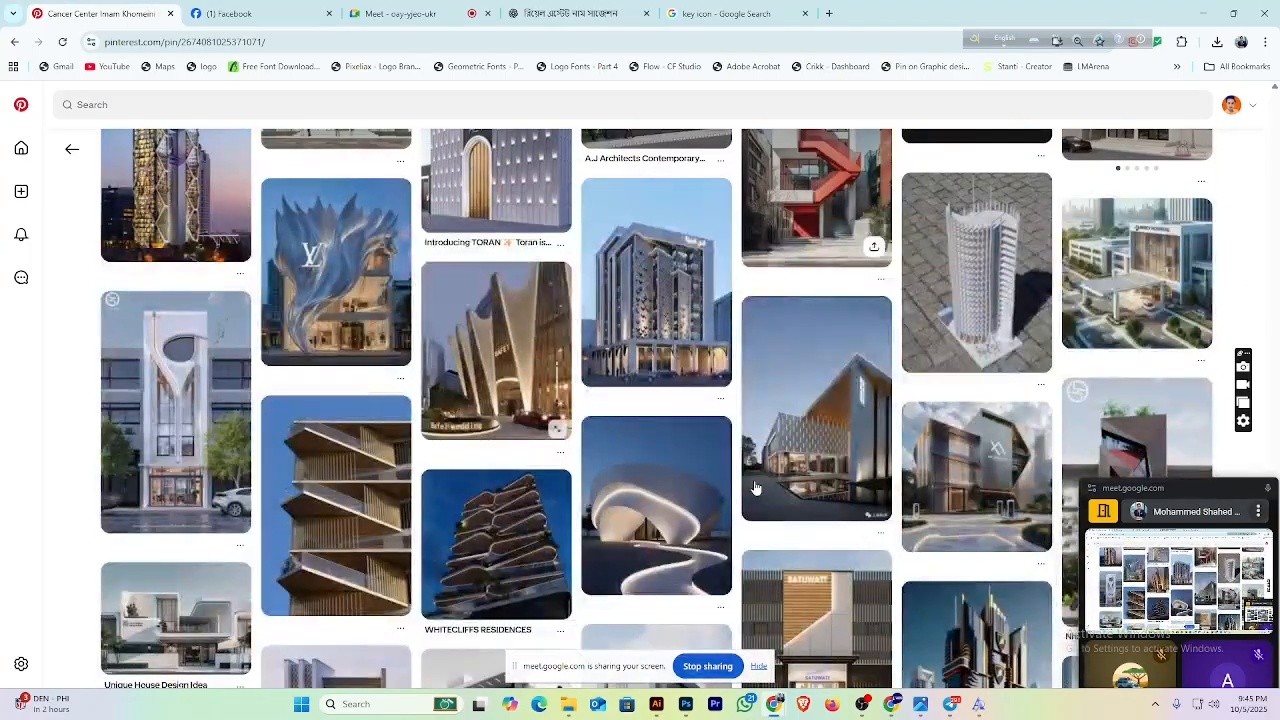
scroll(758, 486, "down", 2)
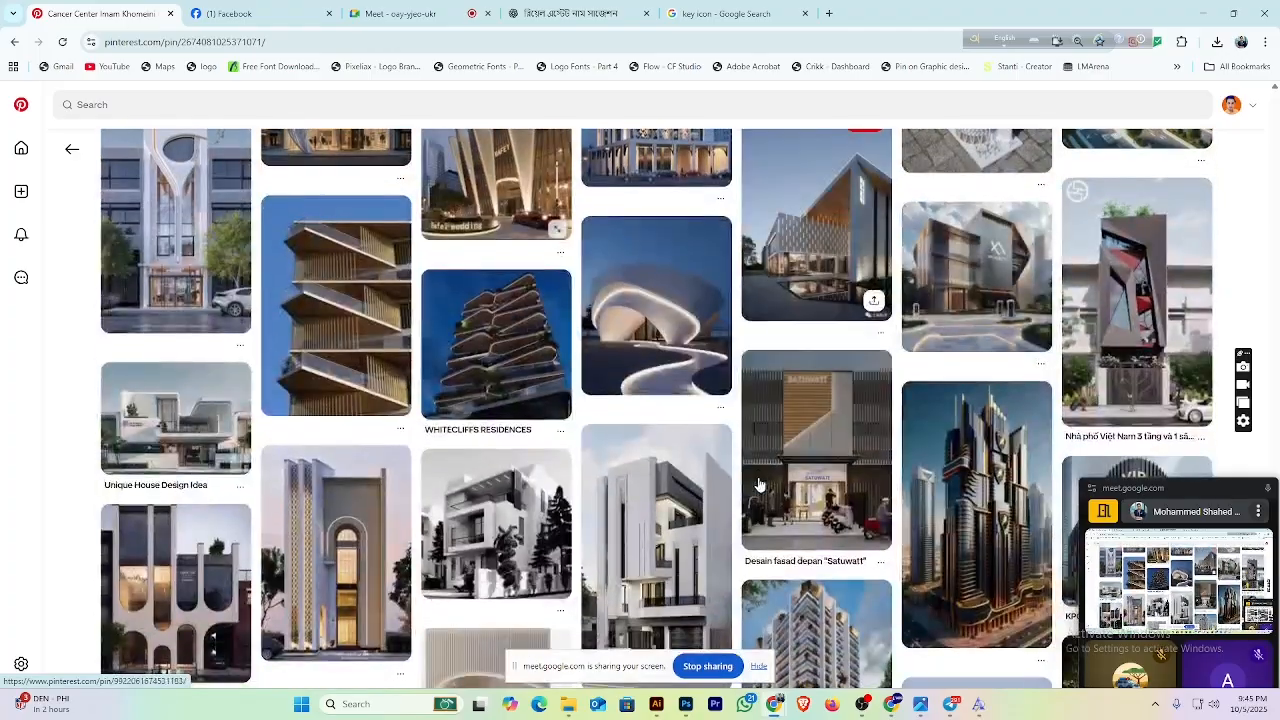
scroll(758, 486, "down", 3)
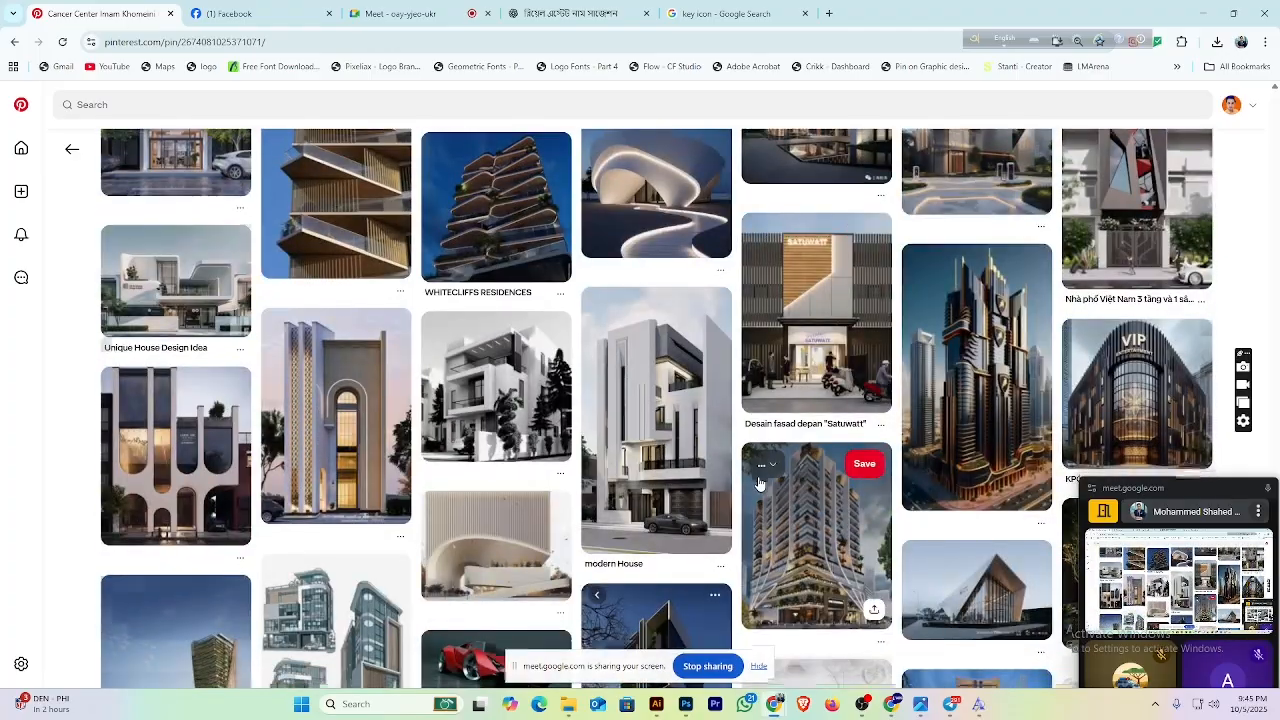
scroll(758, 484, "down", 4)
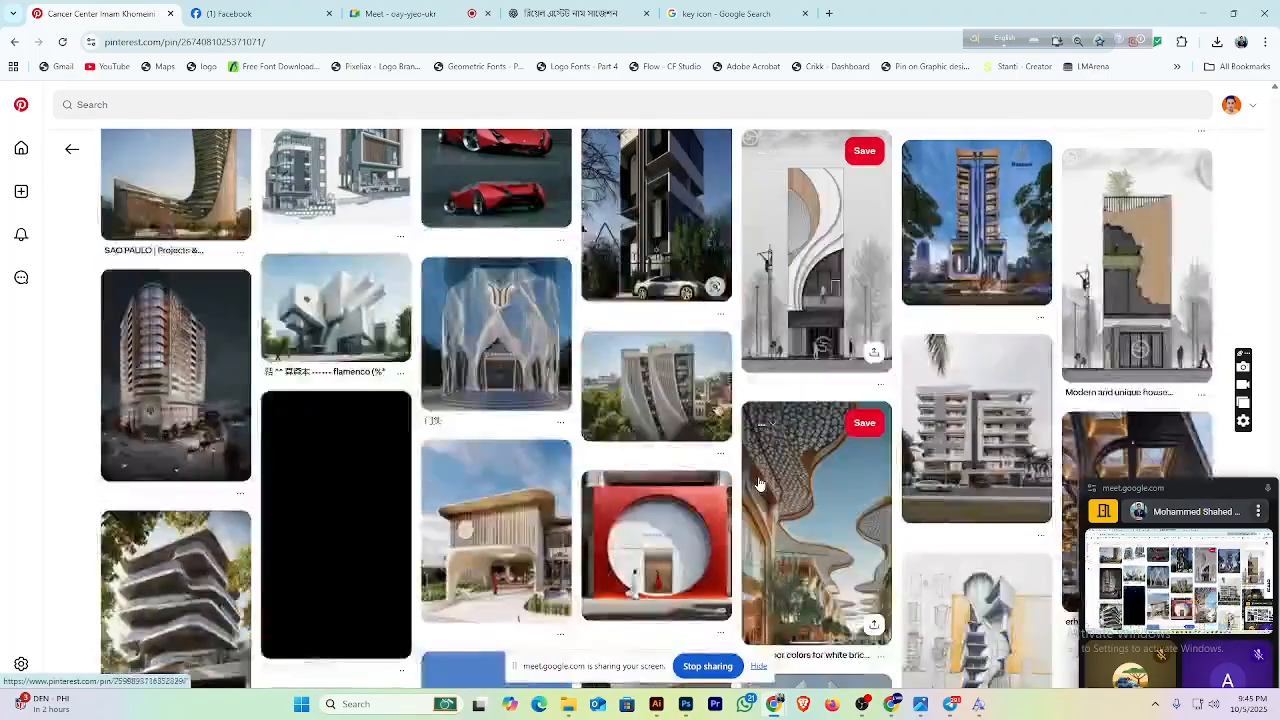
scroll(758, 484, "down", 3)
scroll(762, 482, "down", 3)
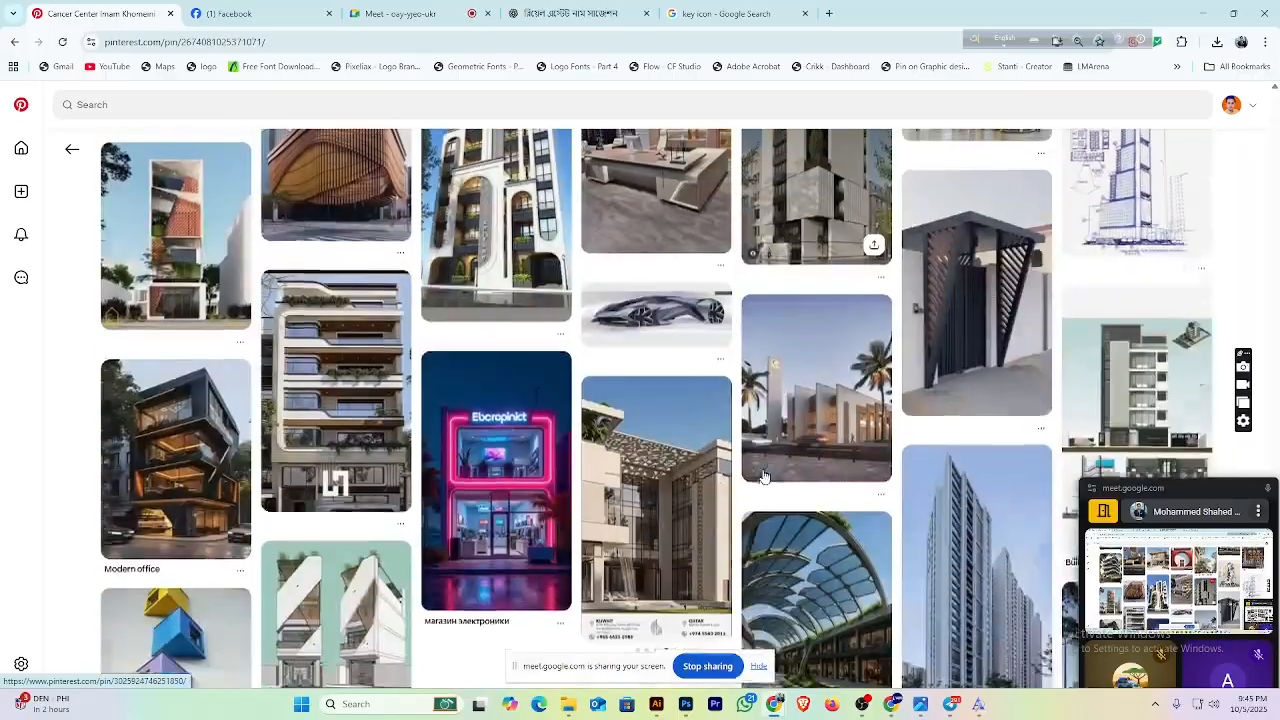
scroll(720, 480, "down", 2)
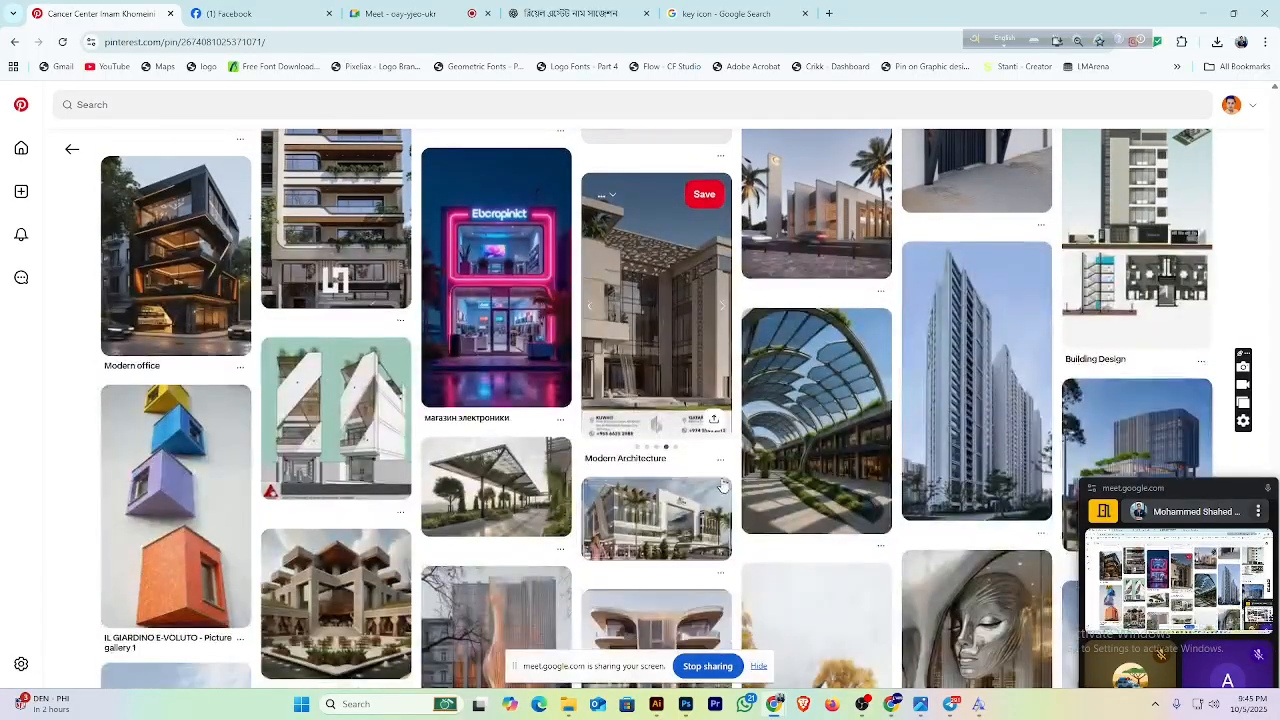
scroll(720, 480, "down", 2)
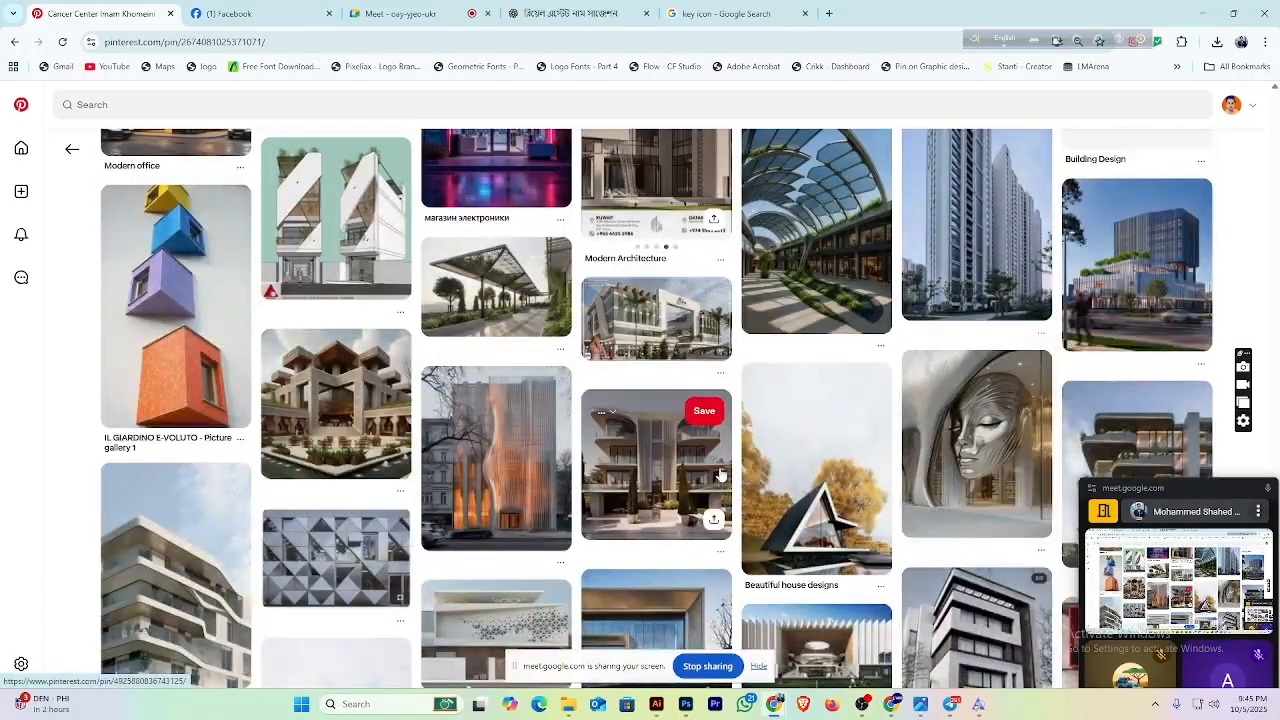
scroll(698, 474, "down", 2)
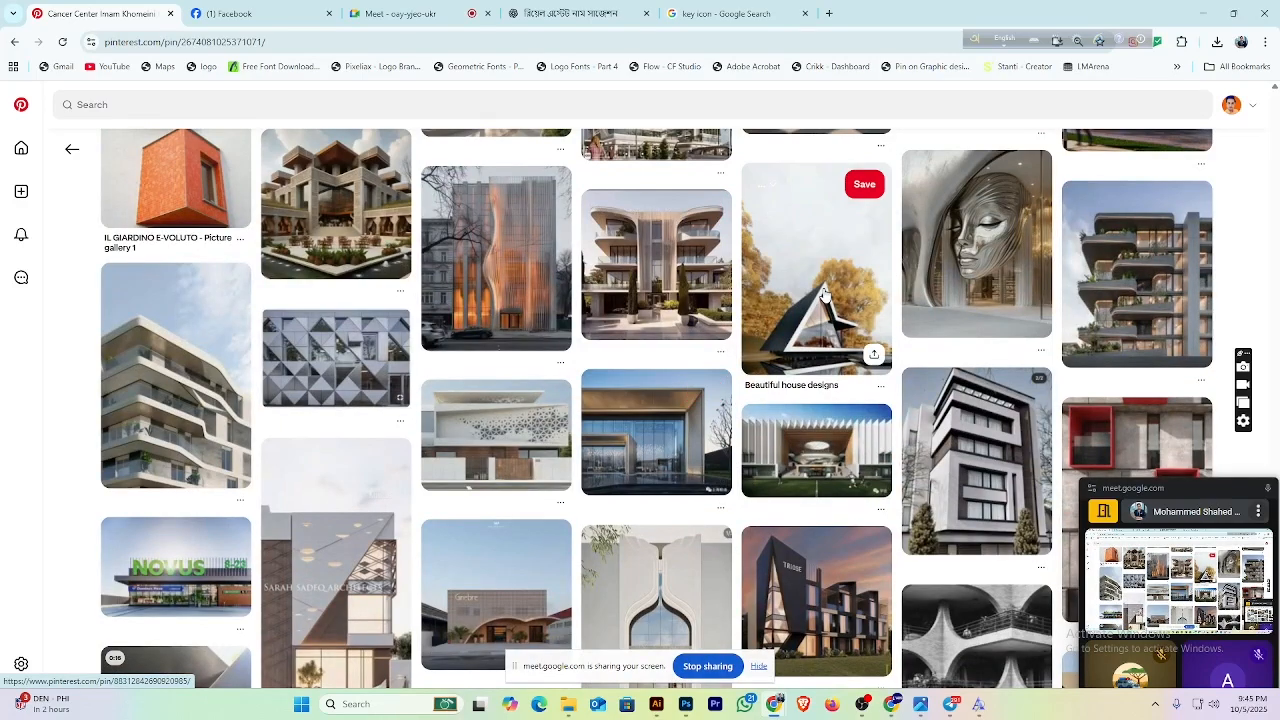
Step: Open the triangular "Beautiful house designs" pin and examine its related A-frame and angular house pins
left_click(801, 314)
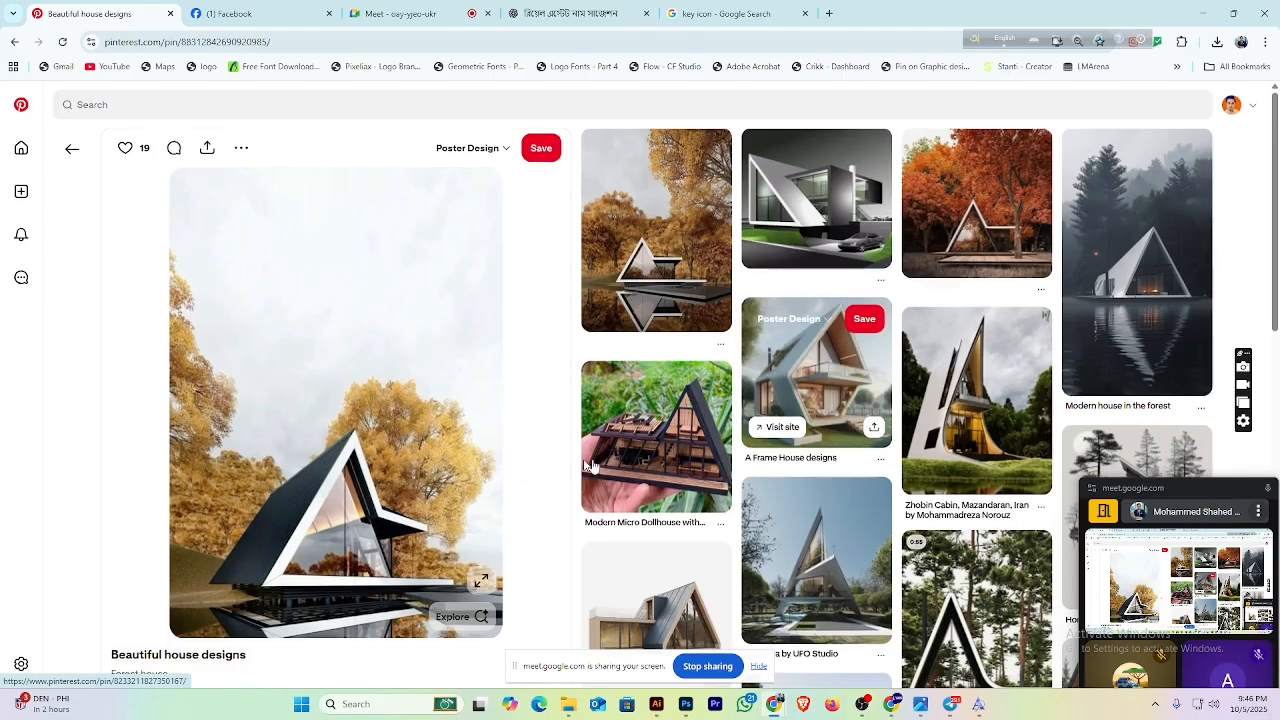
scroll(505, 470, "down", 5)
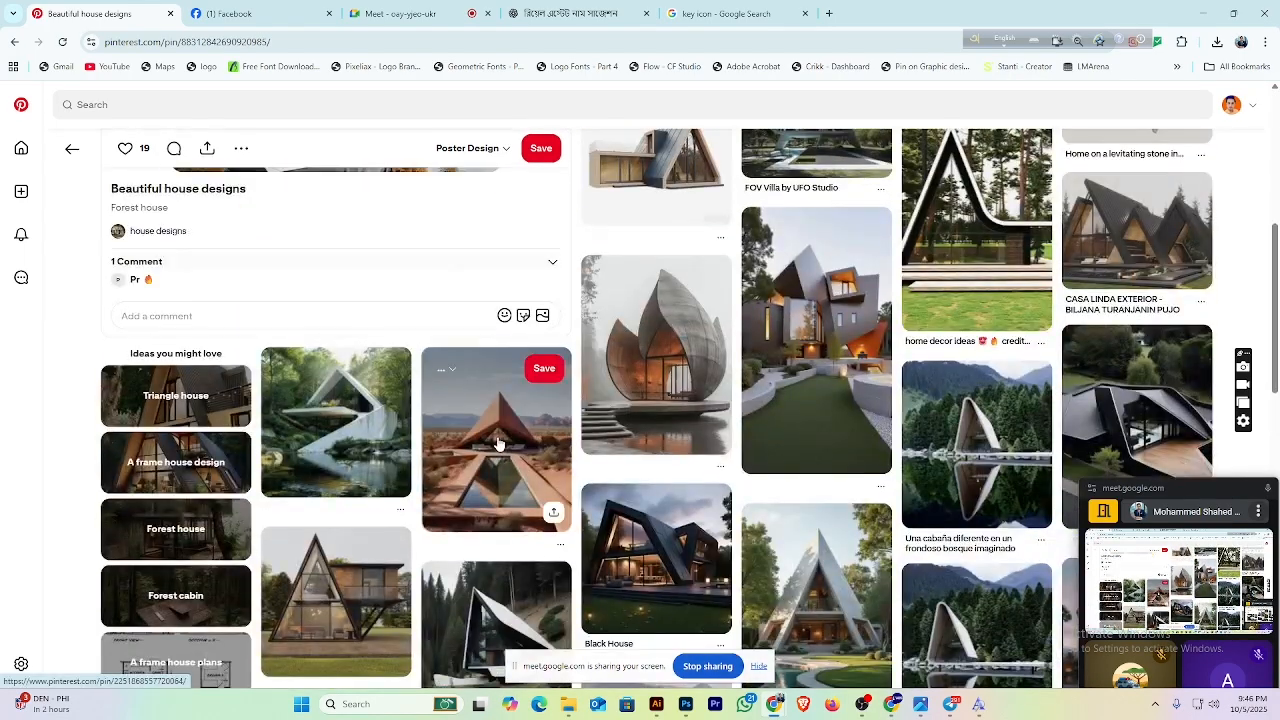
scroll(499, 443, "down", 4)
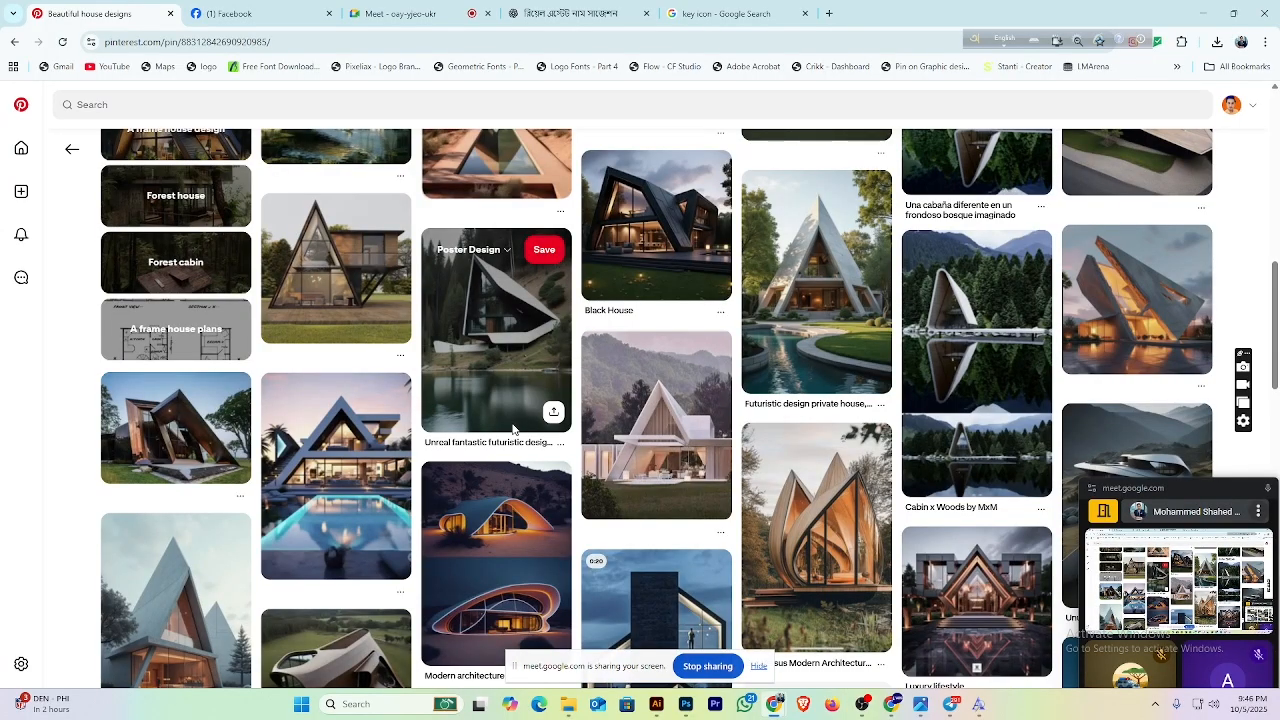
scroll(512, 430, "down", 4)
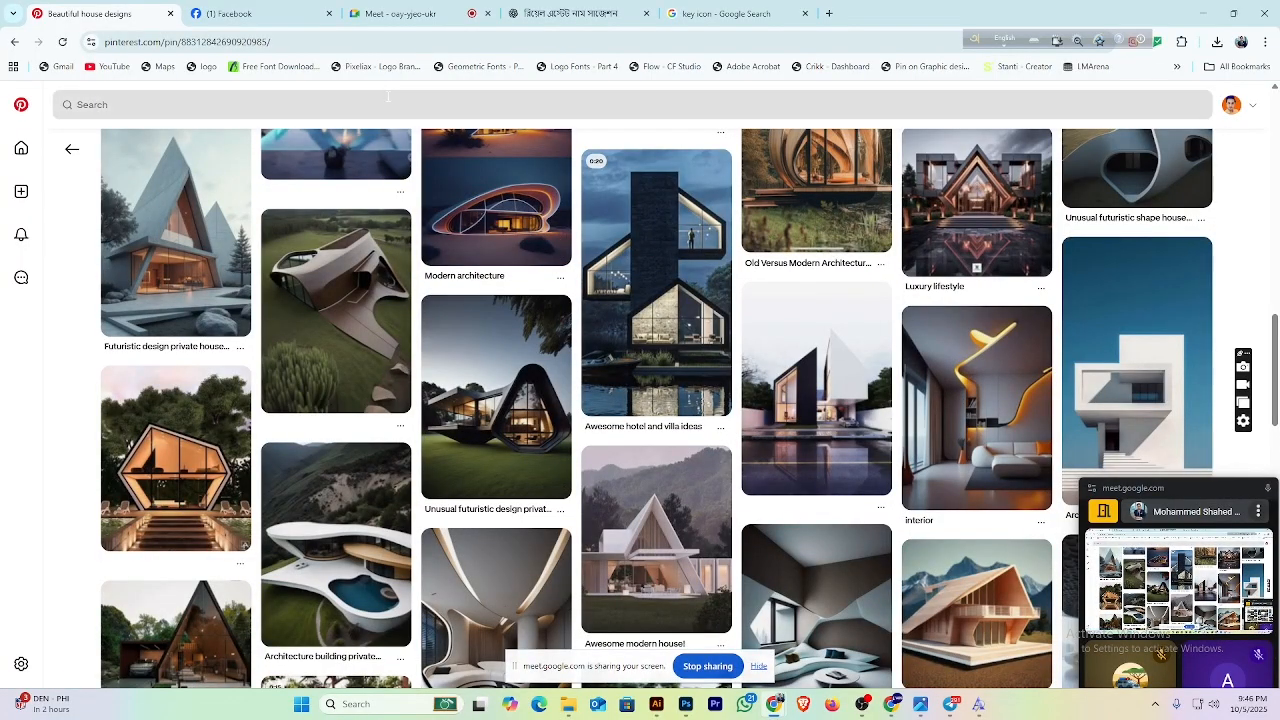
Step: Open the Pinterest home page in a separate tab, search for "dream" and look through the pins
right_click(21, 102)
left_click(80, 113)
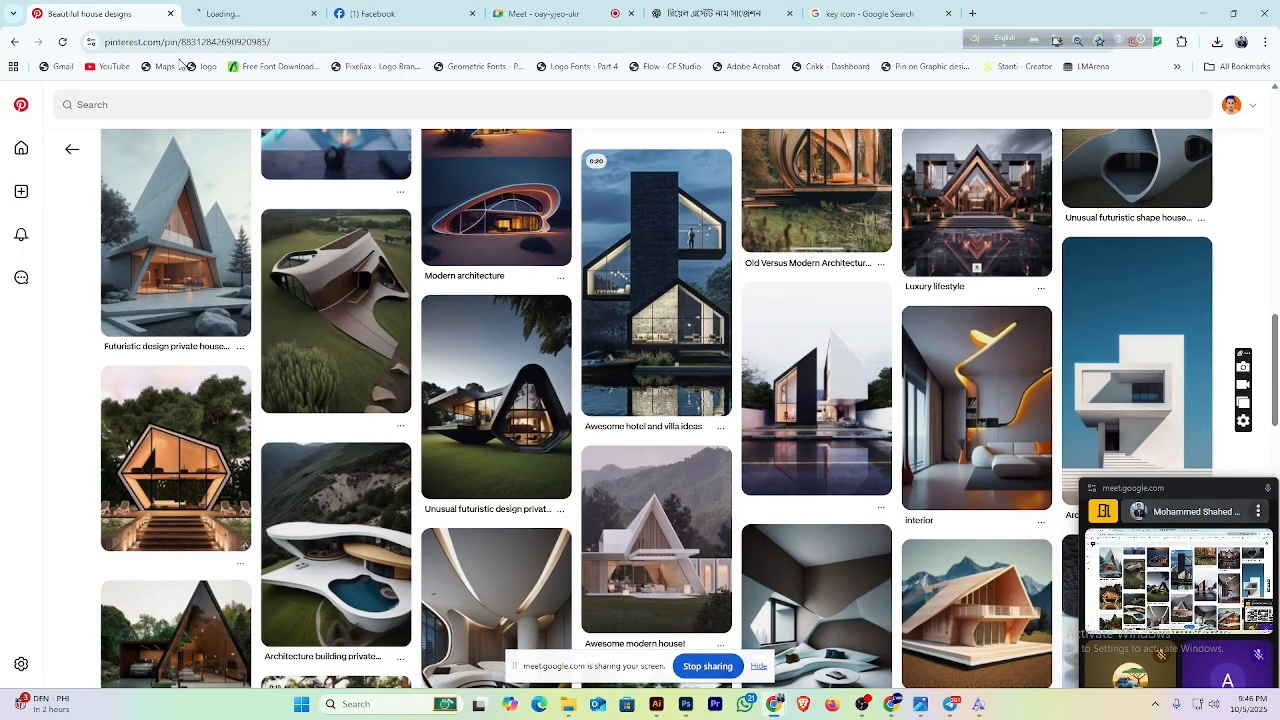
left_click(225, 13)
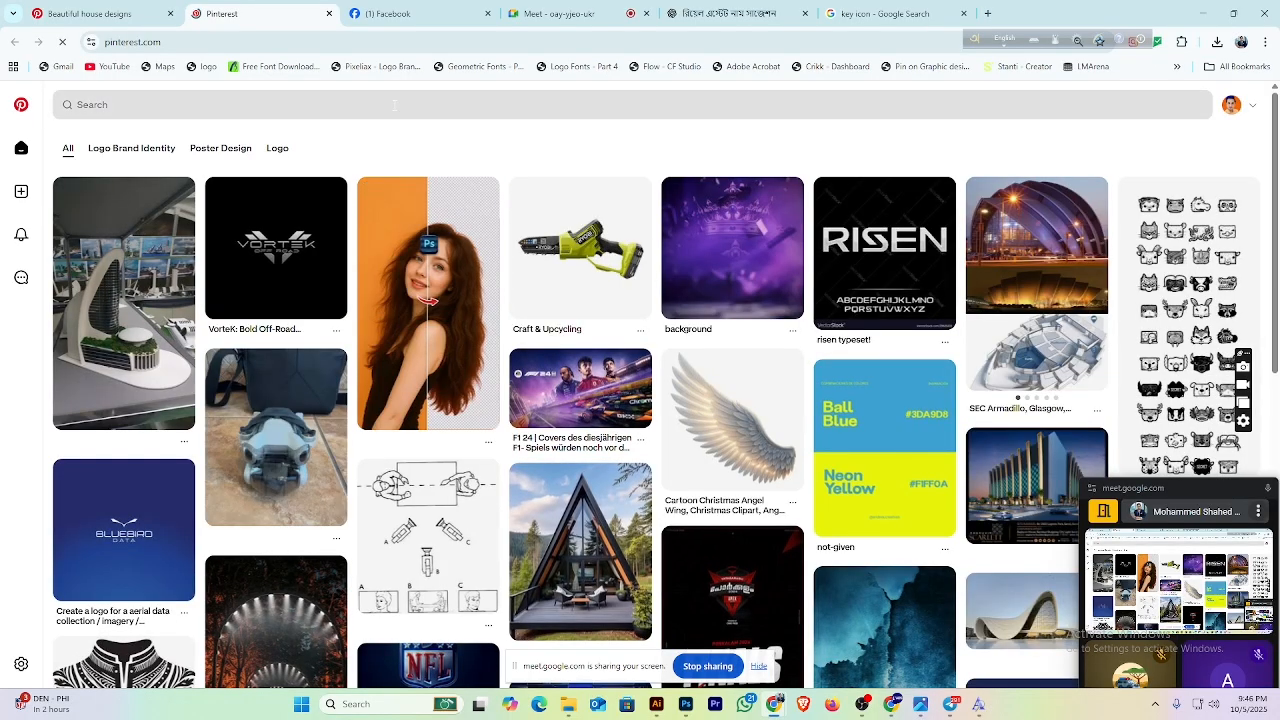
left_click(394, 104)
type("dre")
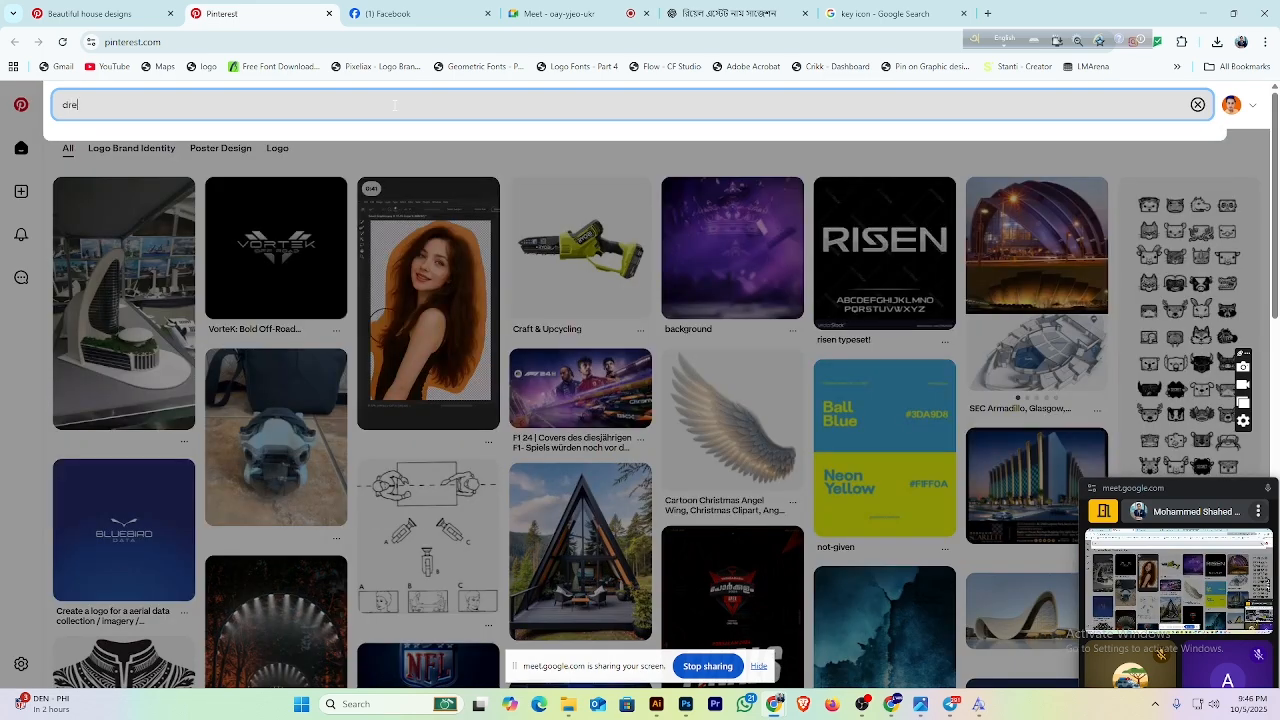
type("am")
key("Return")
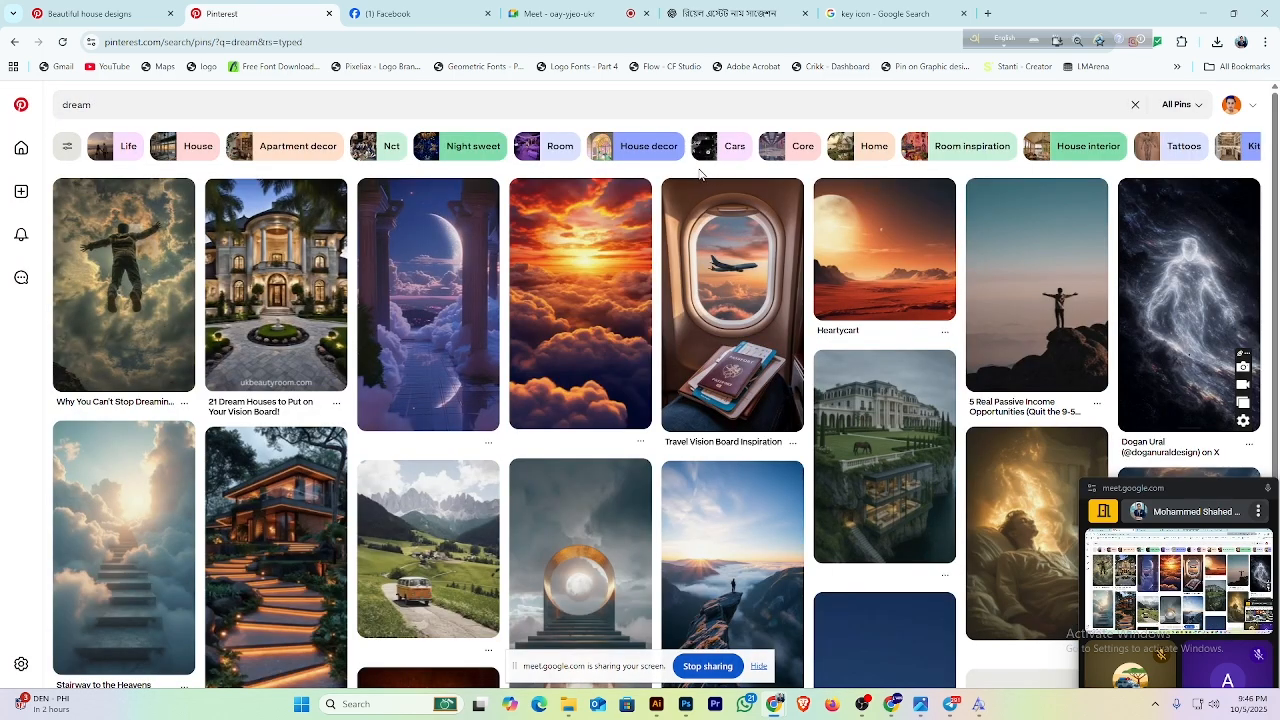
scroll(428, 400, "down", 4)
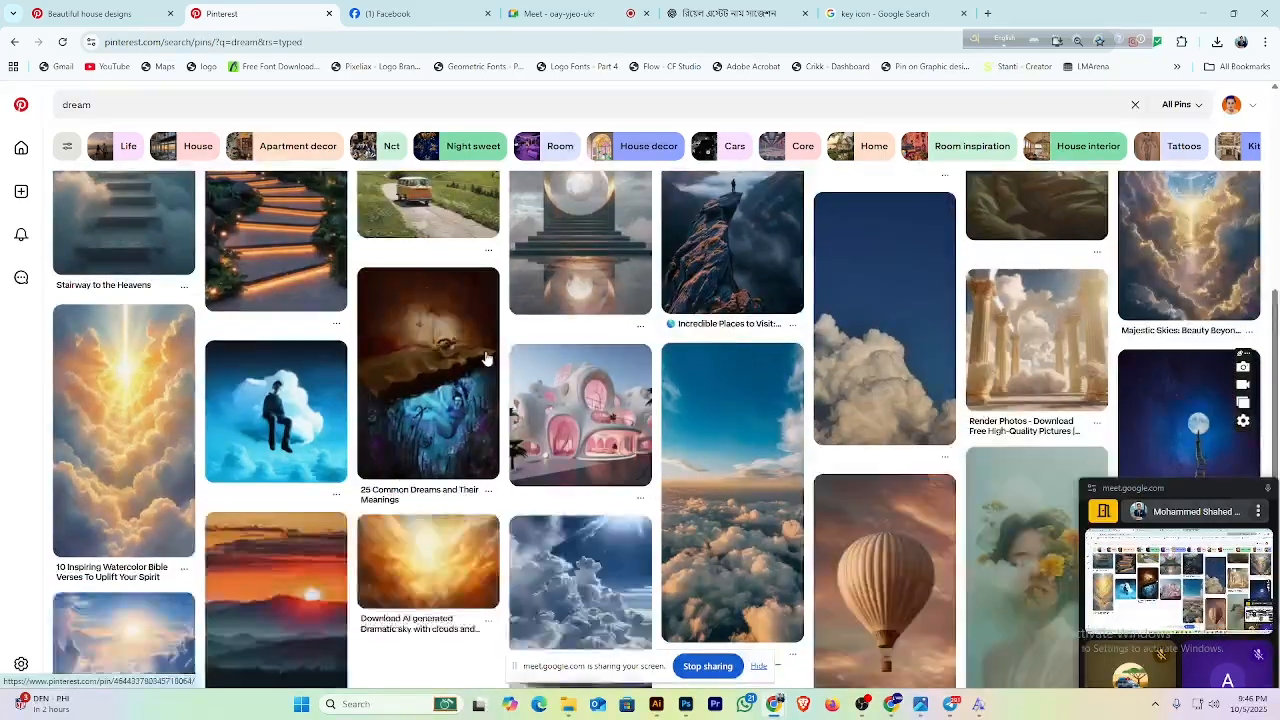
scroll(278, 150, "up", 3)
Step: Search Pinterest for "dream icon", then close that search tab and return to the house design pins
left_click(281, 108)
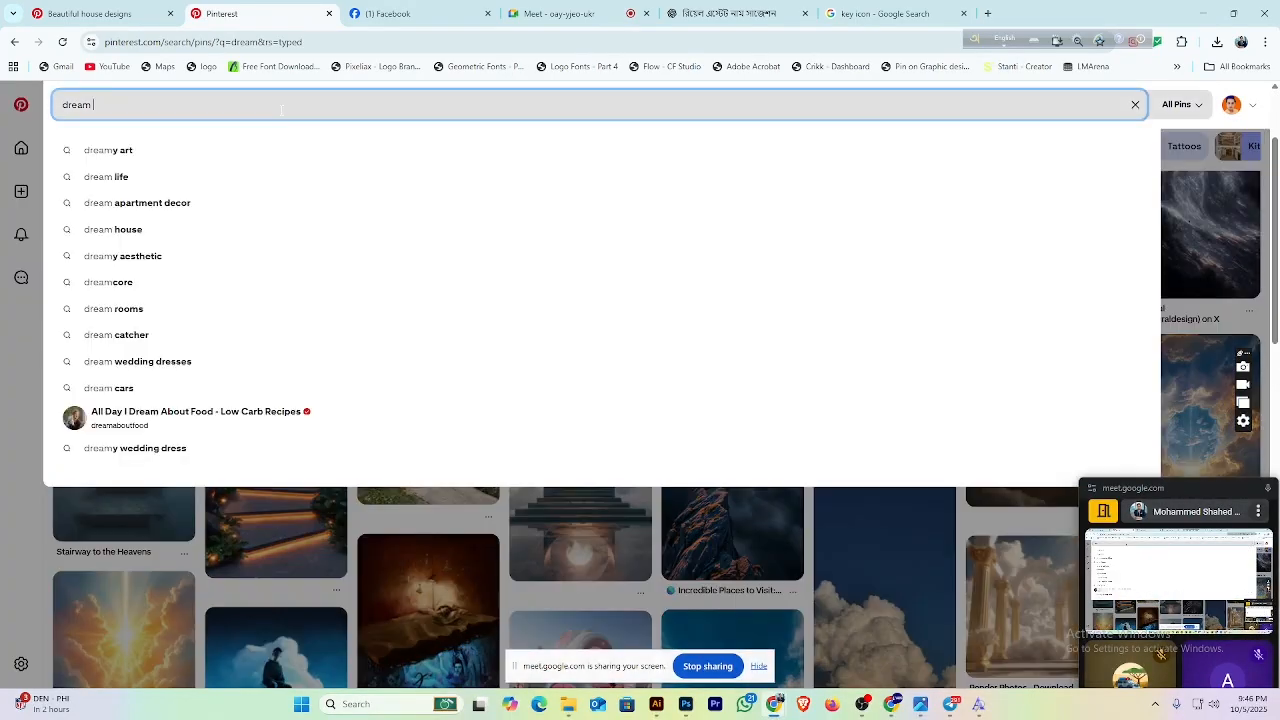
type("icon")
key("Return")
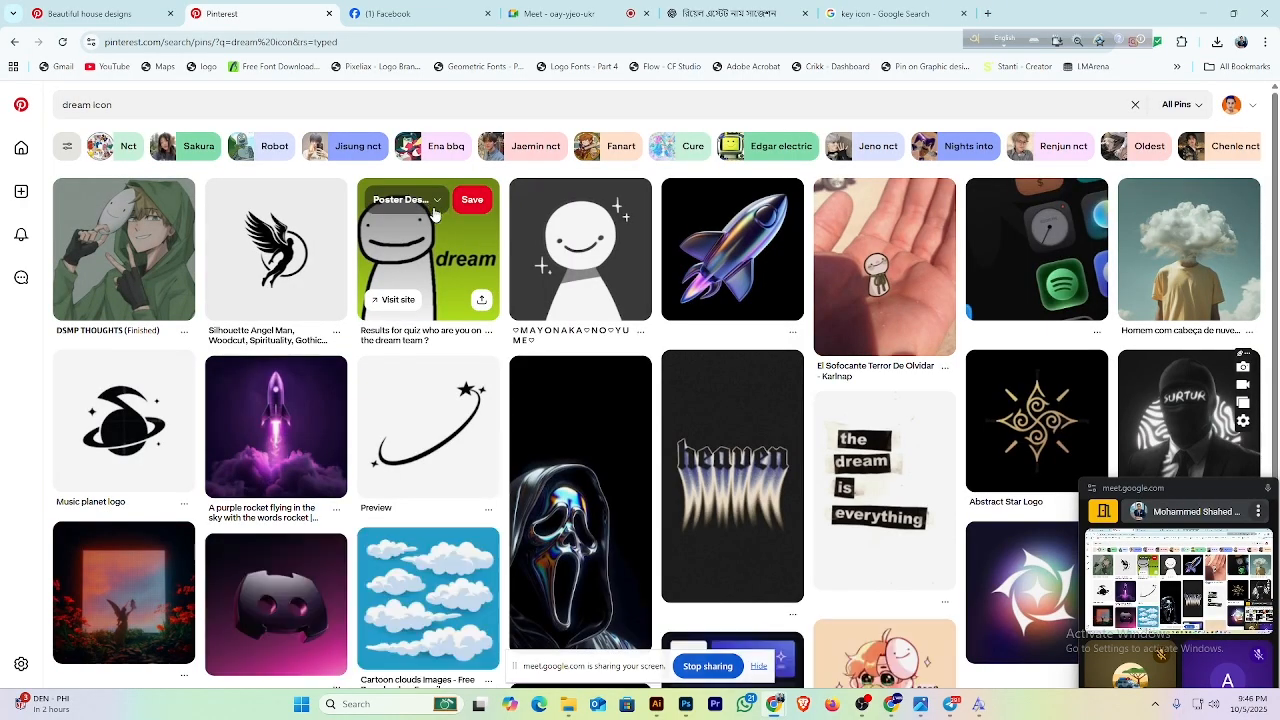
left_click(150, 14)
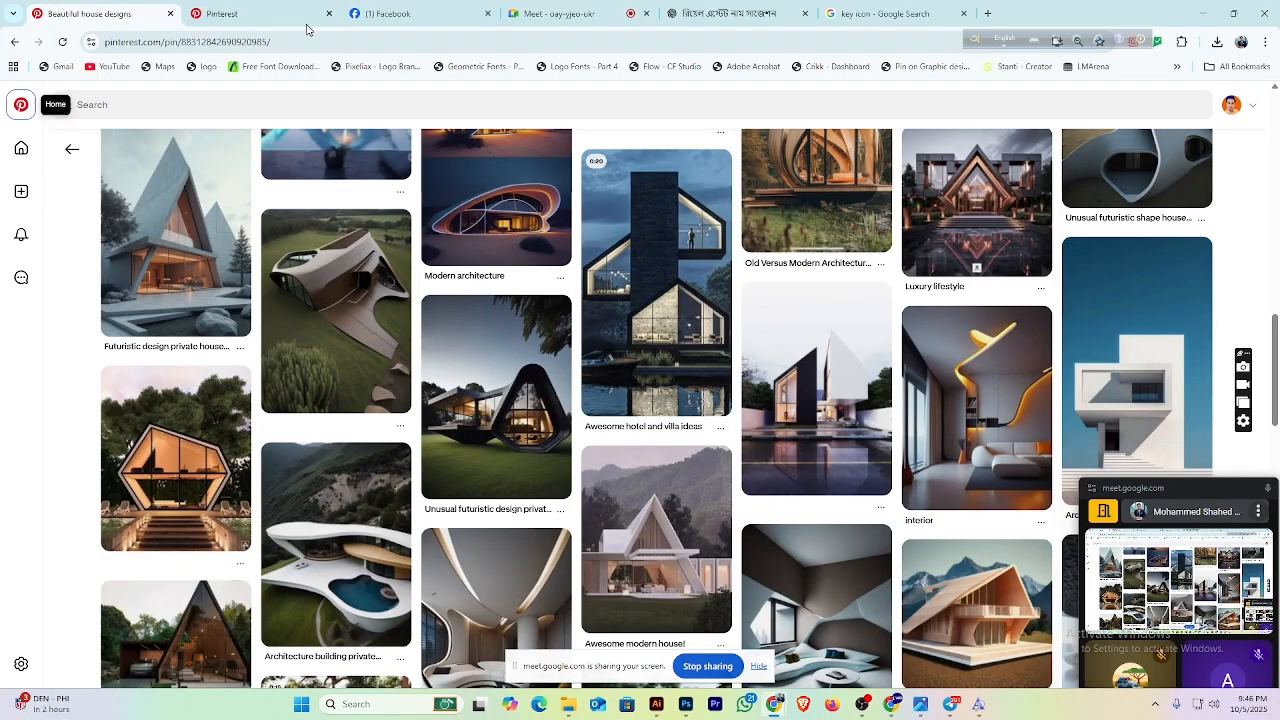
left_click(329, 13)
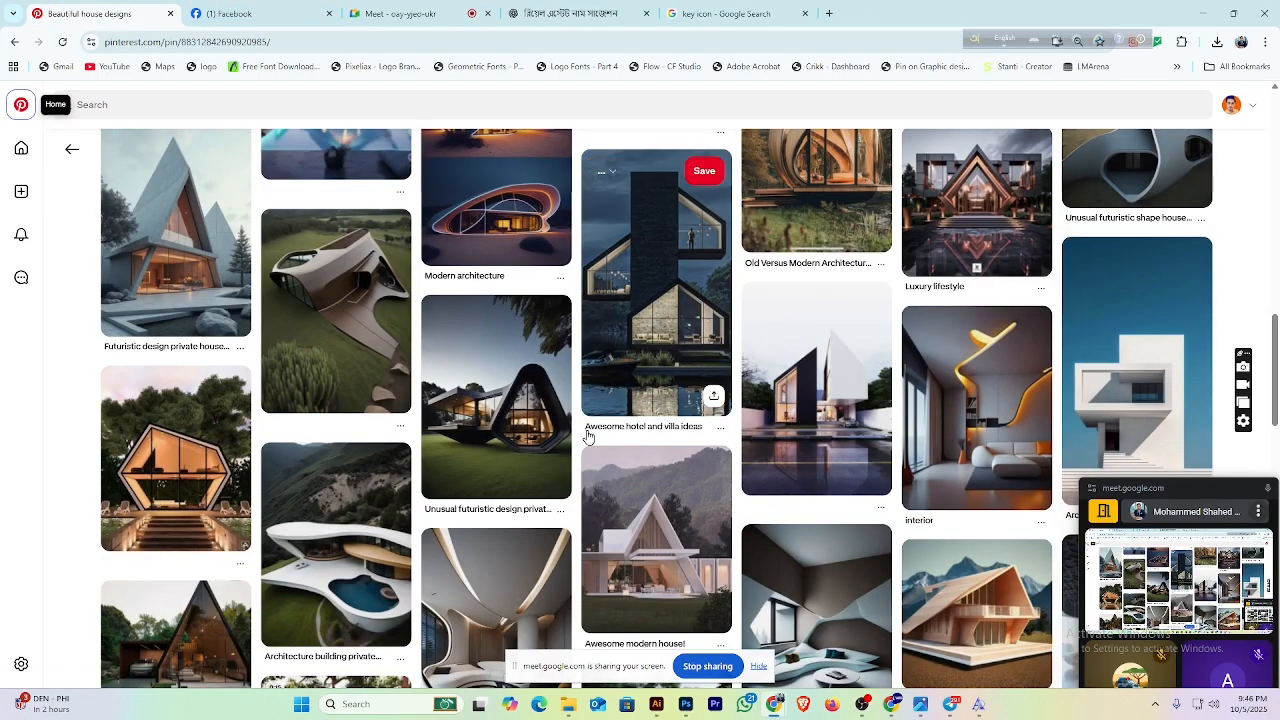
Step: Open the curved "Modern architecture" pin and examine its related organic house pins for logo shape ideas
left_click(519, 201)
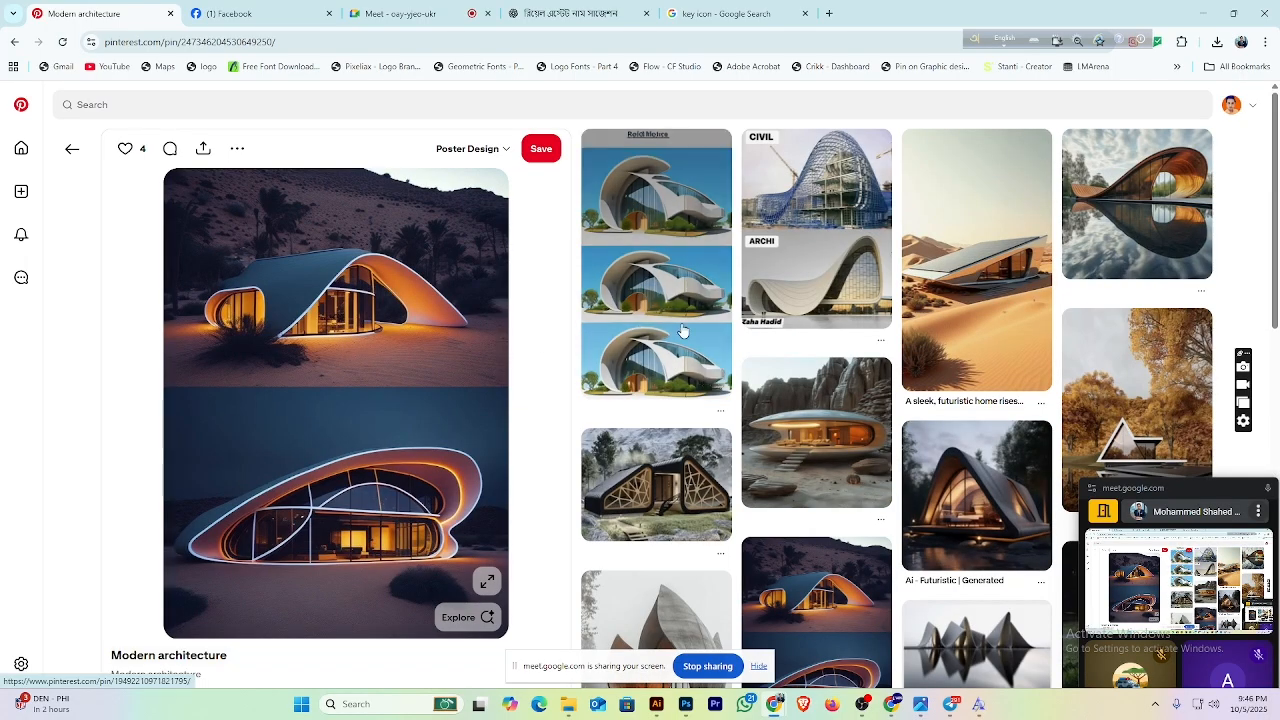
scroll(697, 331, "down", 3)
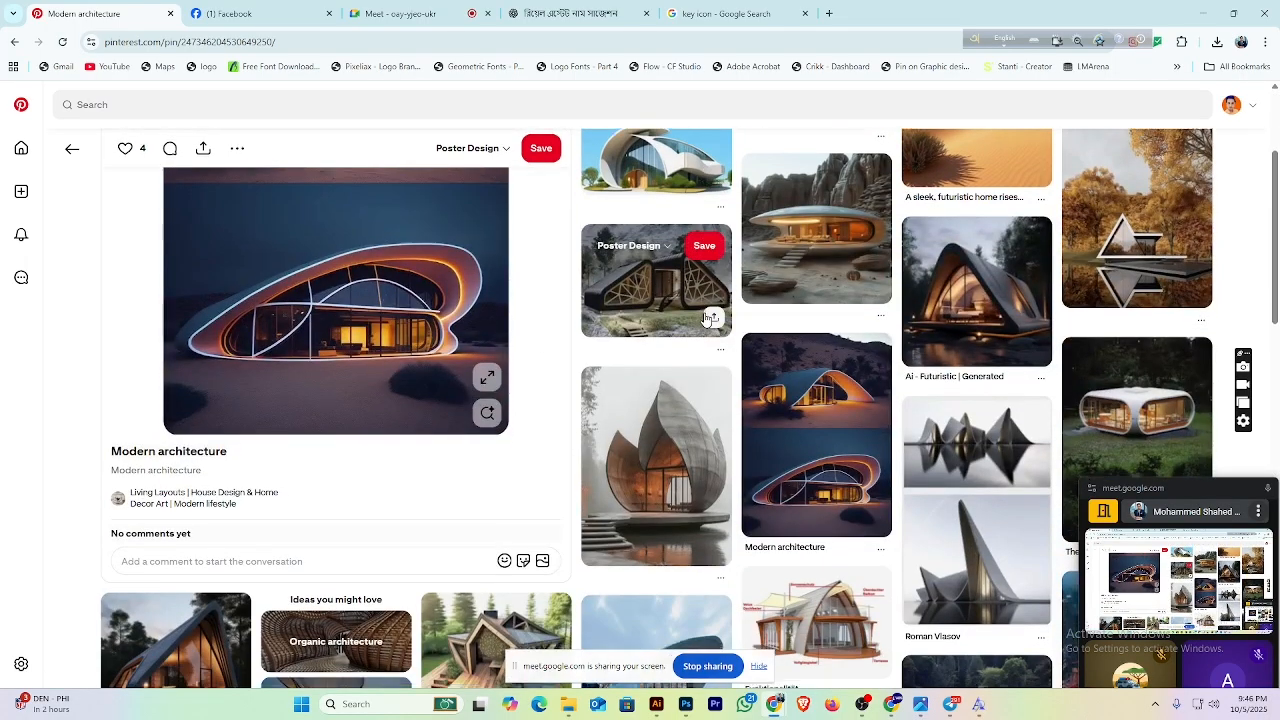
scroll(705, 318, "down", 2)
scroll(707, 318, "down", 2)
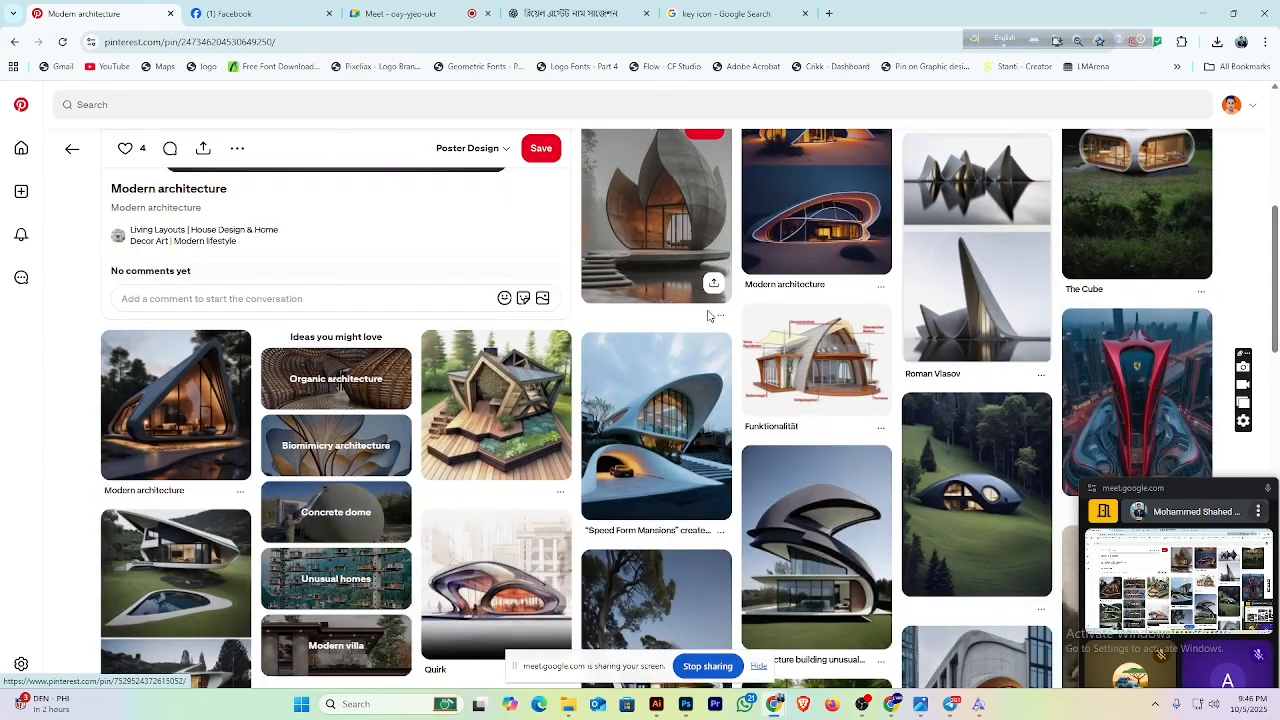
scroll(707, 318, "down", 2)
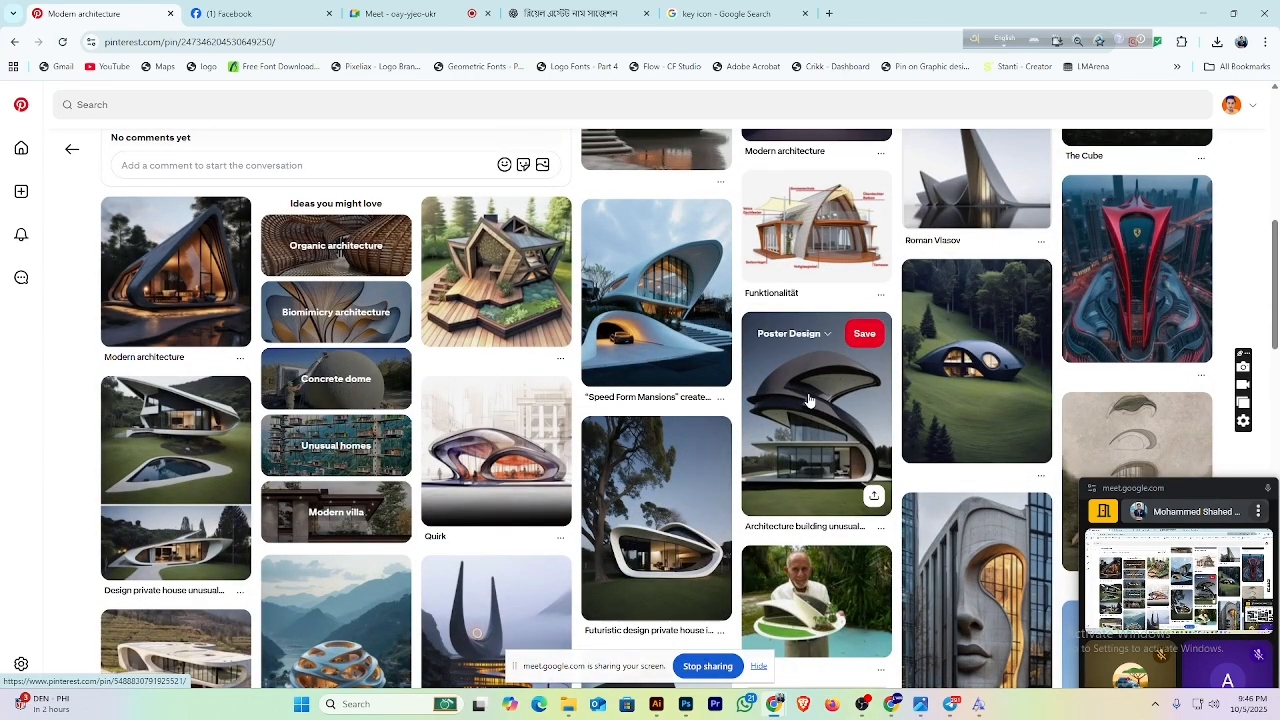
scroll(778, 427, "down", 2)
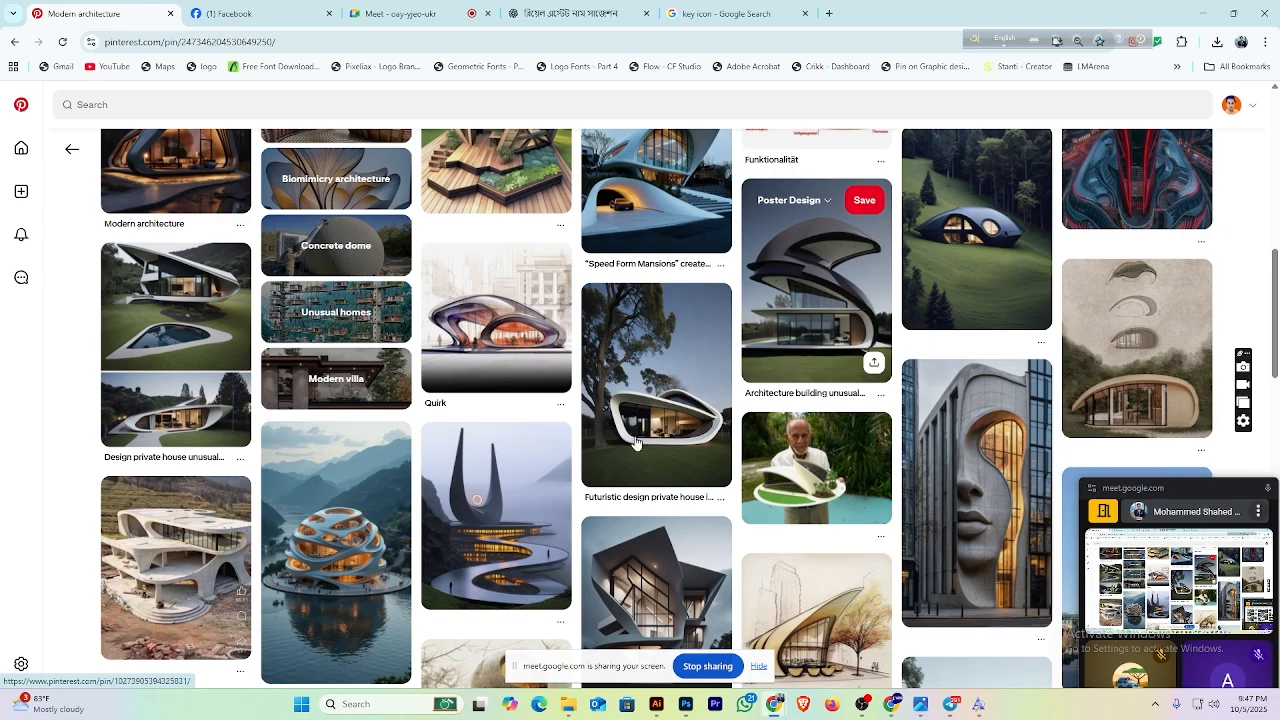
scroll(608, 457, "down", 3)
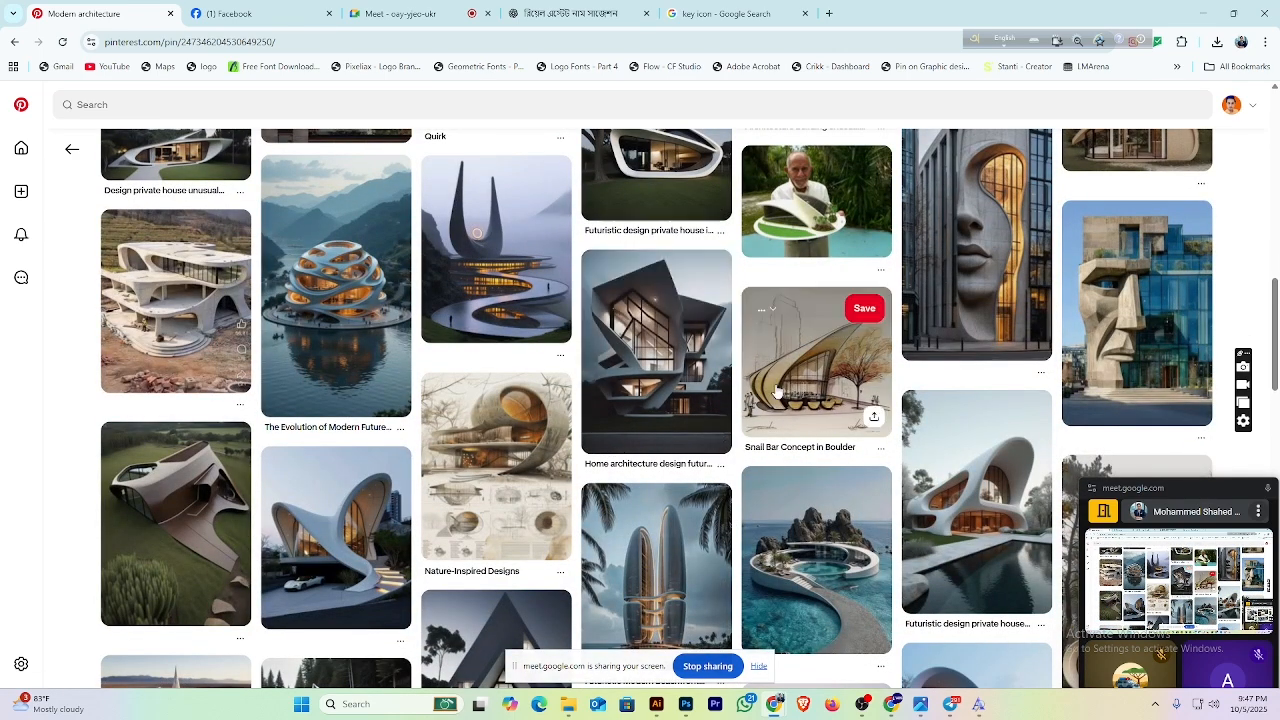
Step: Open the "Snail Bar Concept in Boulder" pin and download its image
left_click(815, 378)
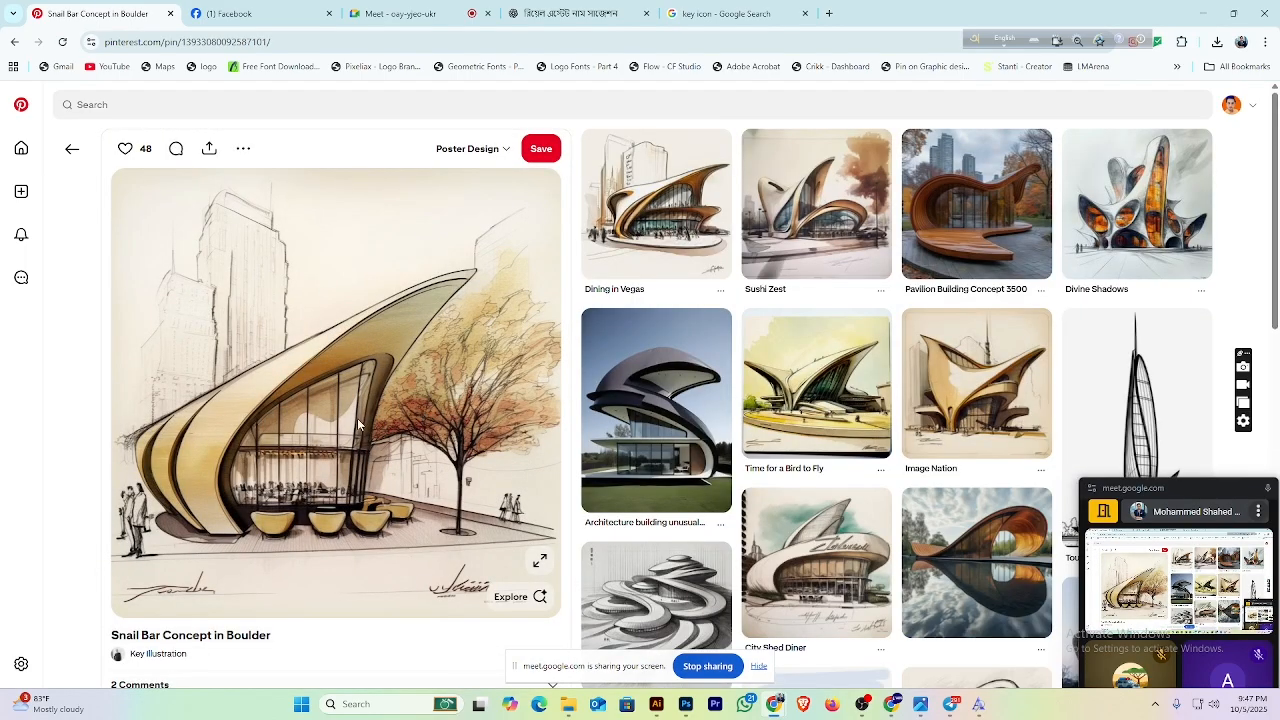
left_click(243, 148)
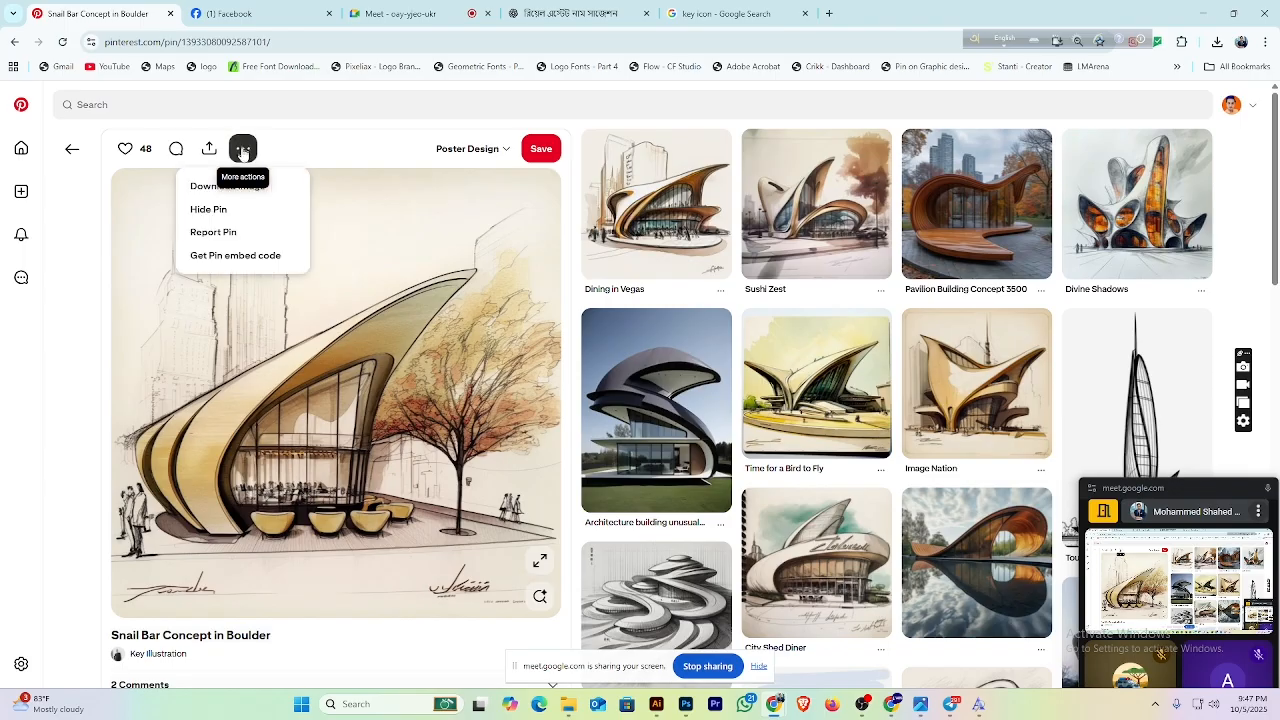
Step: Examine the architectural sketches and curved building pins related to the Snail Bar Concept for further logo shapes
scroll(435, 500, "down", 3)
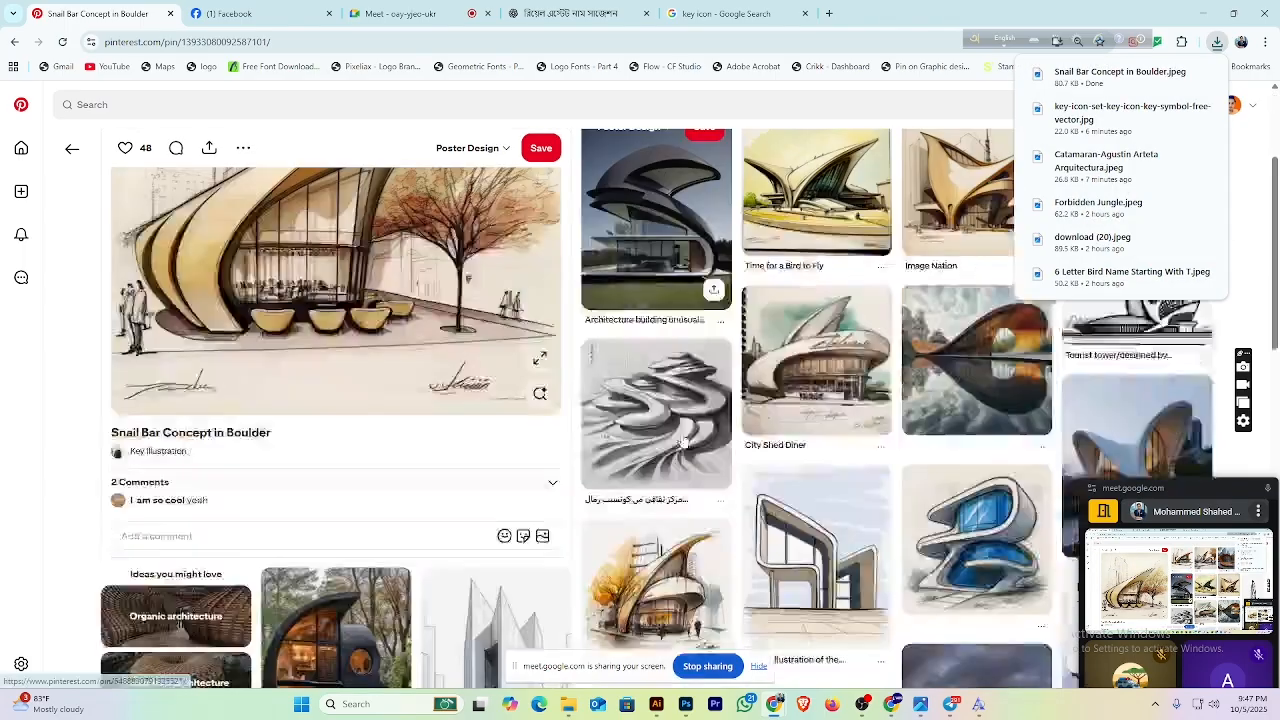
scroll(435, 500, "down", 2)
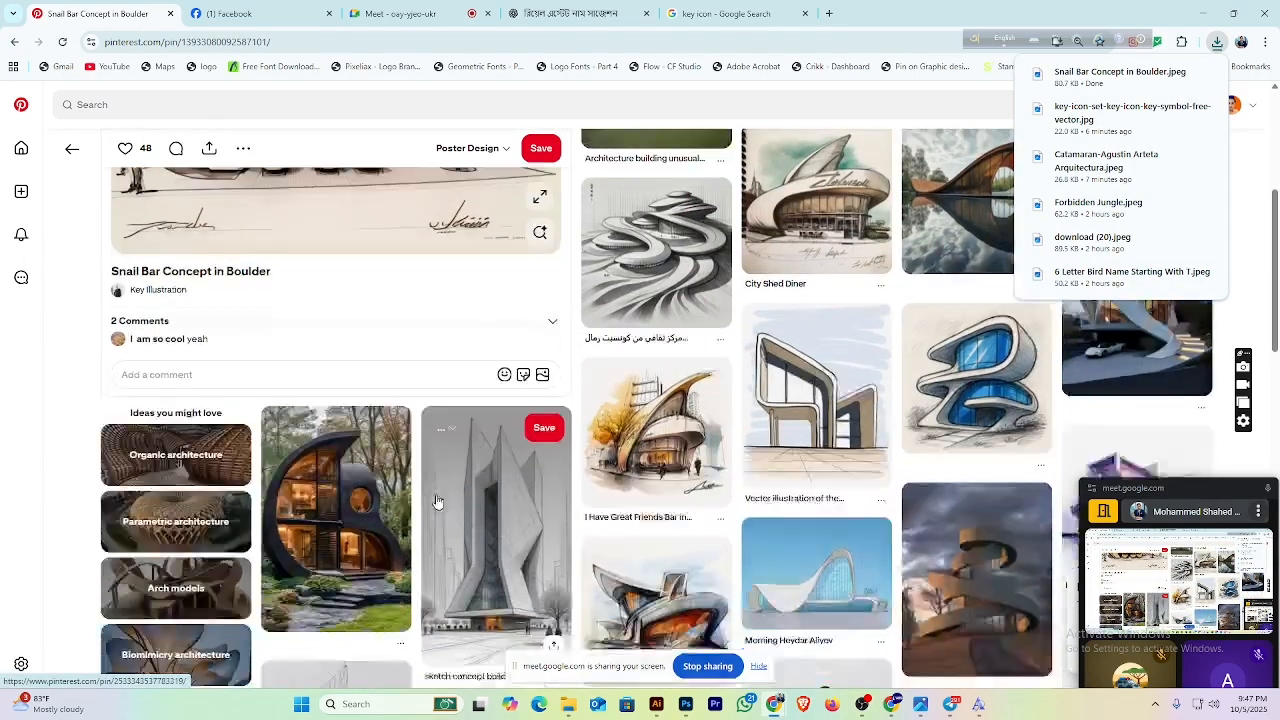
scroll(440, 497, "down", 2)
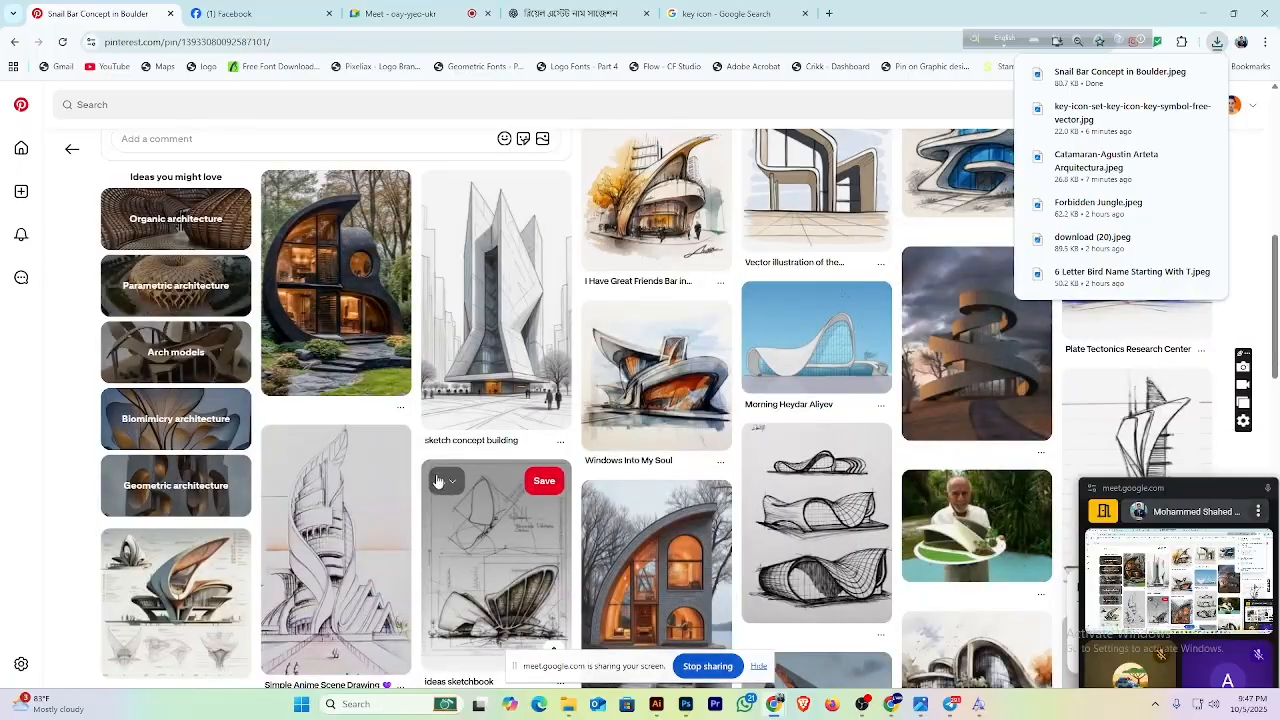
scroll(449, 473, "down", 2)
scroll(449, 473, "down", 2)
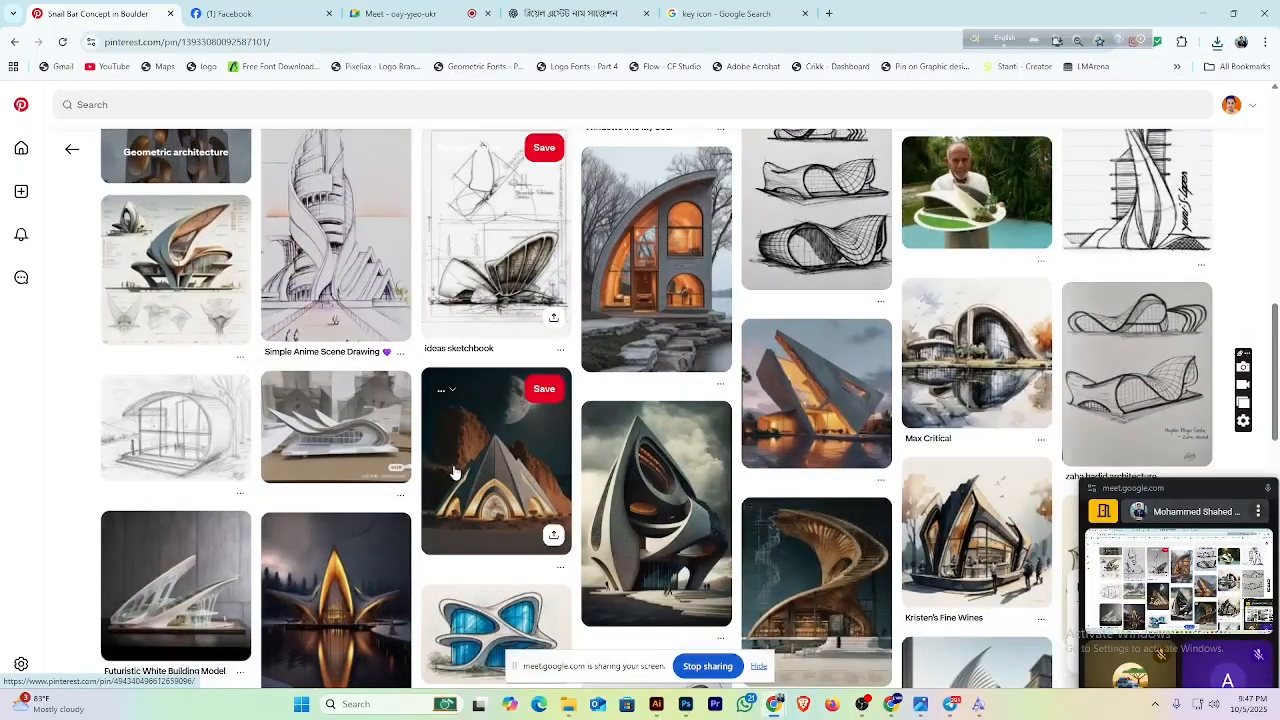
scroll(481, 460, "down", 3)
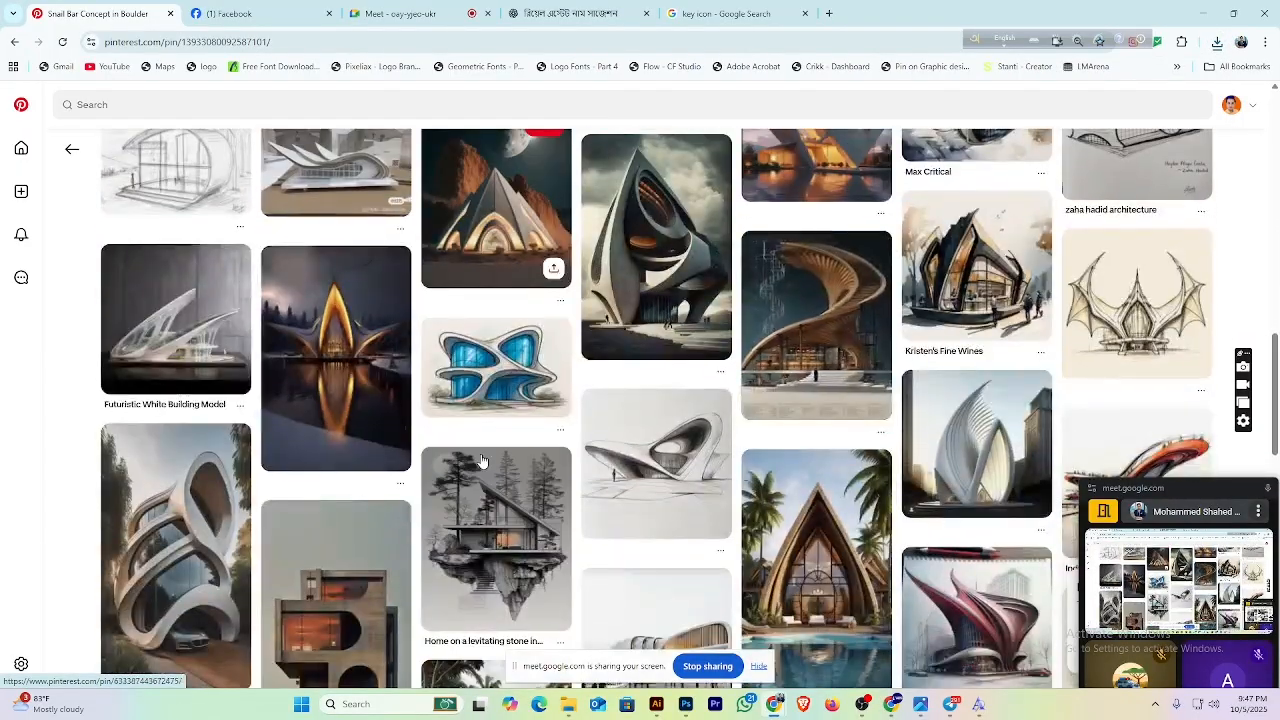
scroll(481, 460, "down", 3)
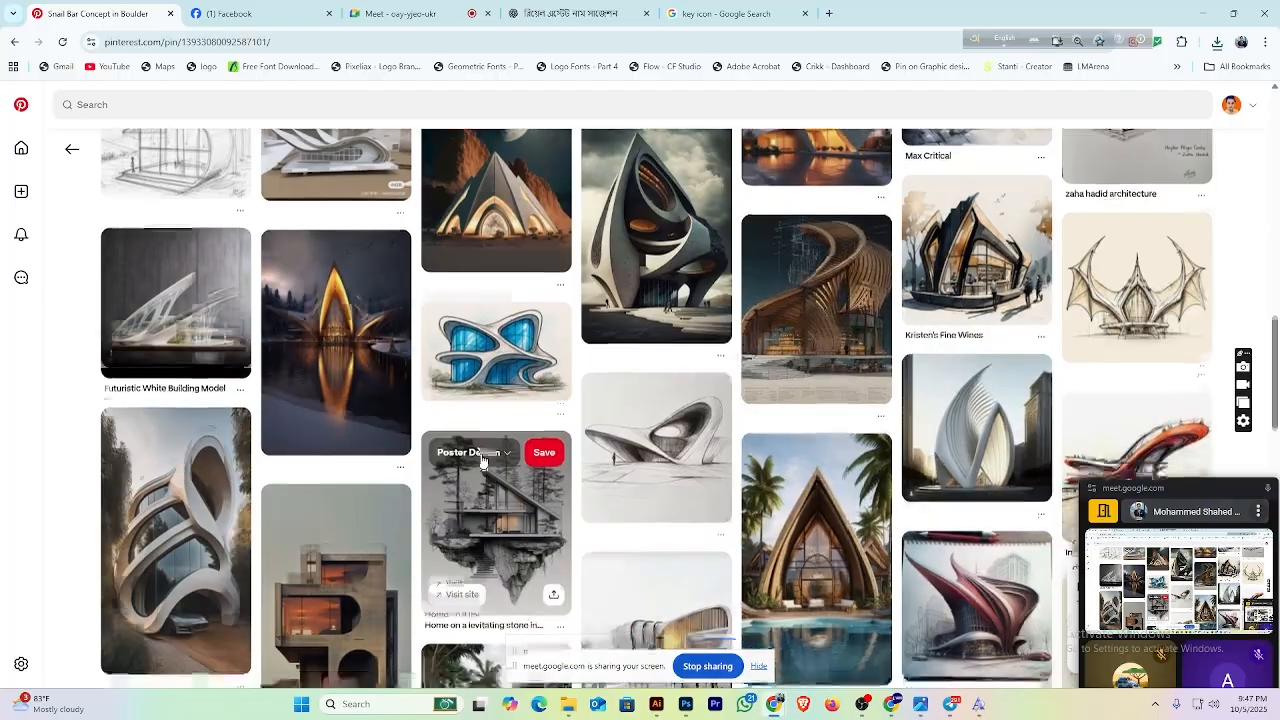
scroll(481, 460, "down", 2)
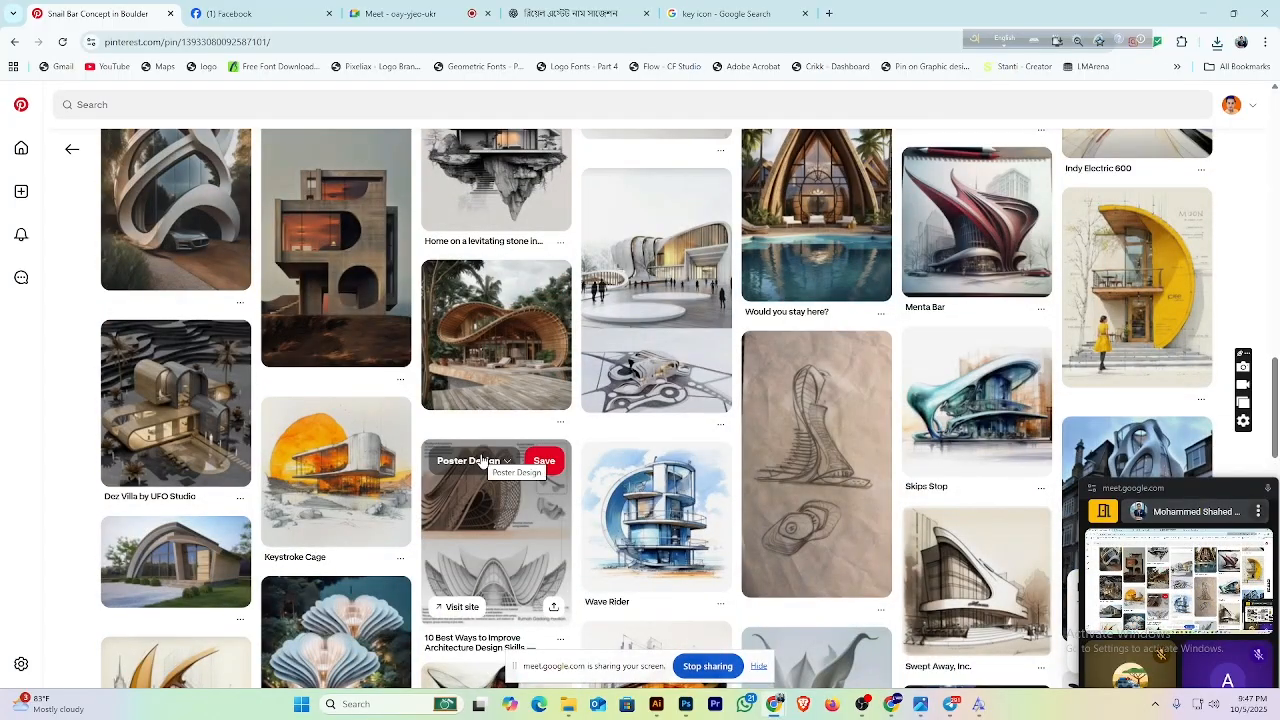
scroll(481, 460, "down", 2)
scroll(481, 460, "down", 6)
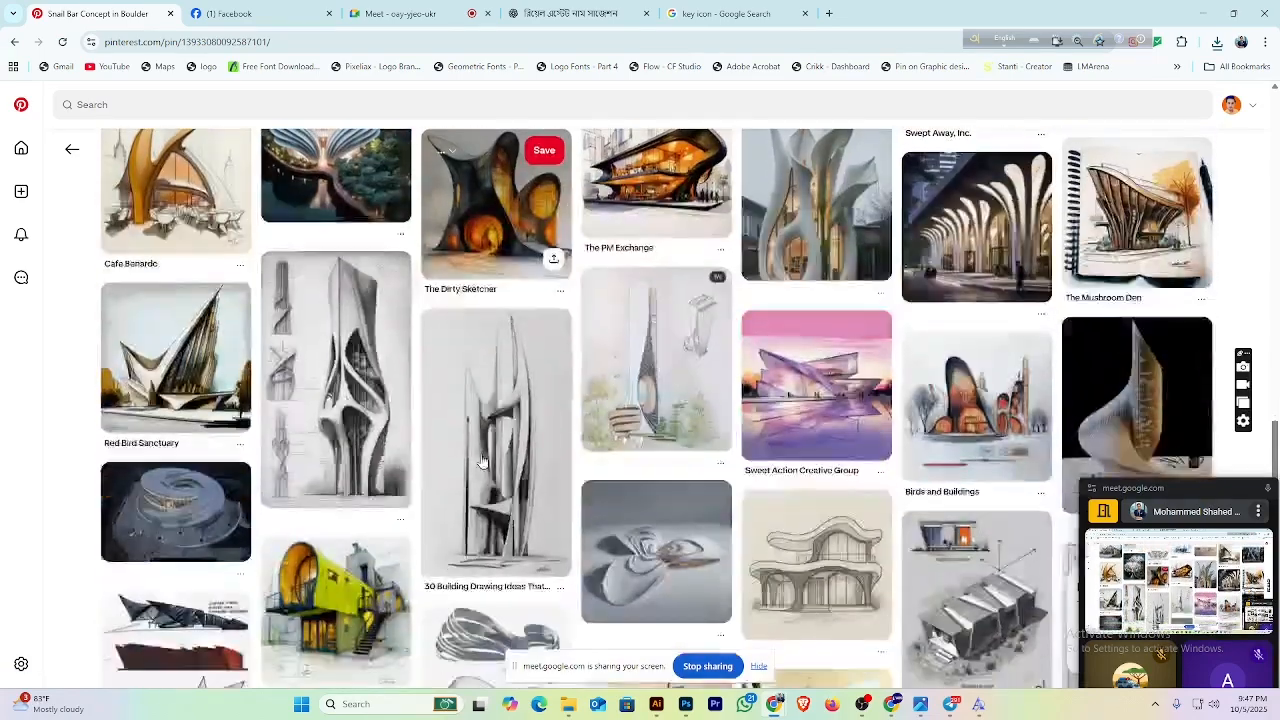
scroll(481, 460, "down", 5)
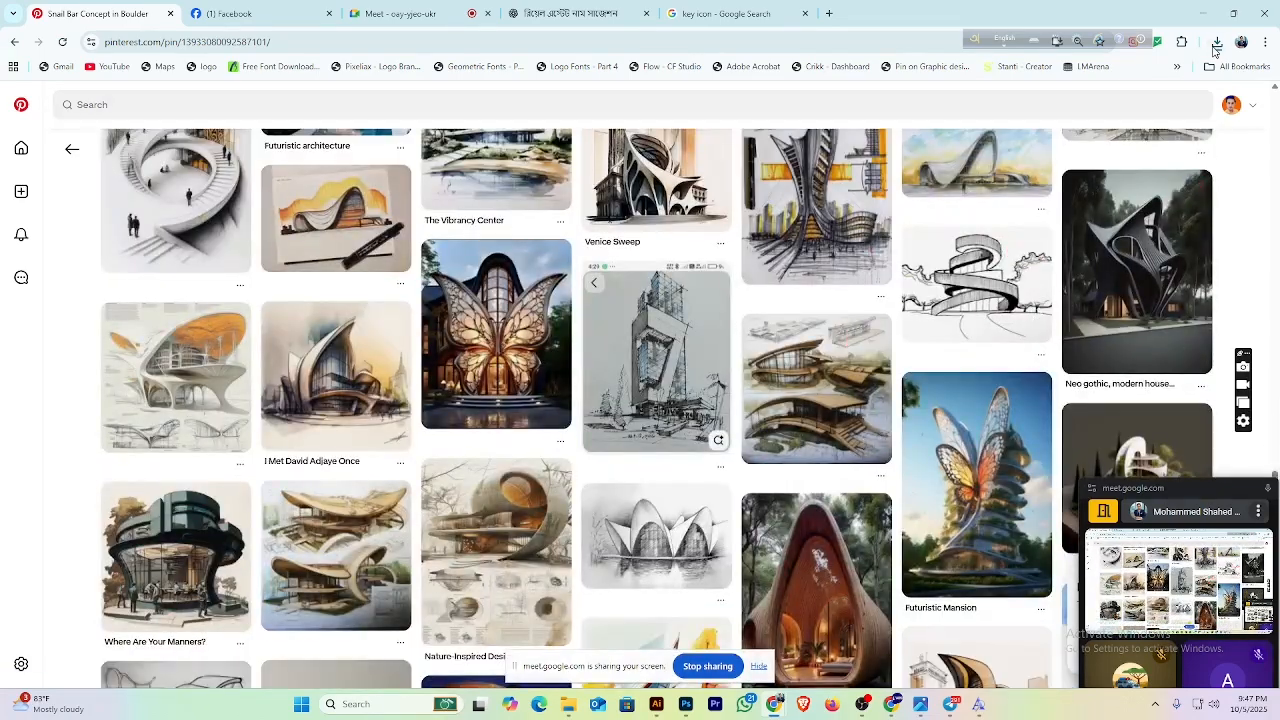
Step: Place the downloaded Snail Bar Concept in Boulder image from the Downloads folder into the Illustrator document, beside the circle construction
left_click(1216, 44)
left_click(1170, 104)
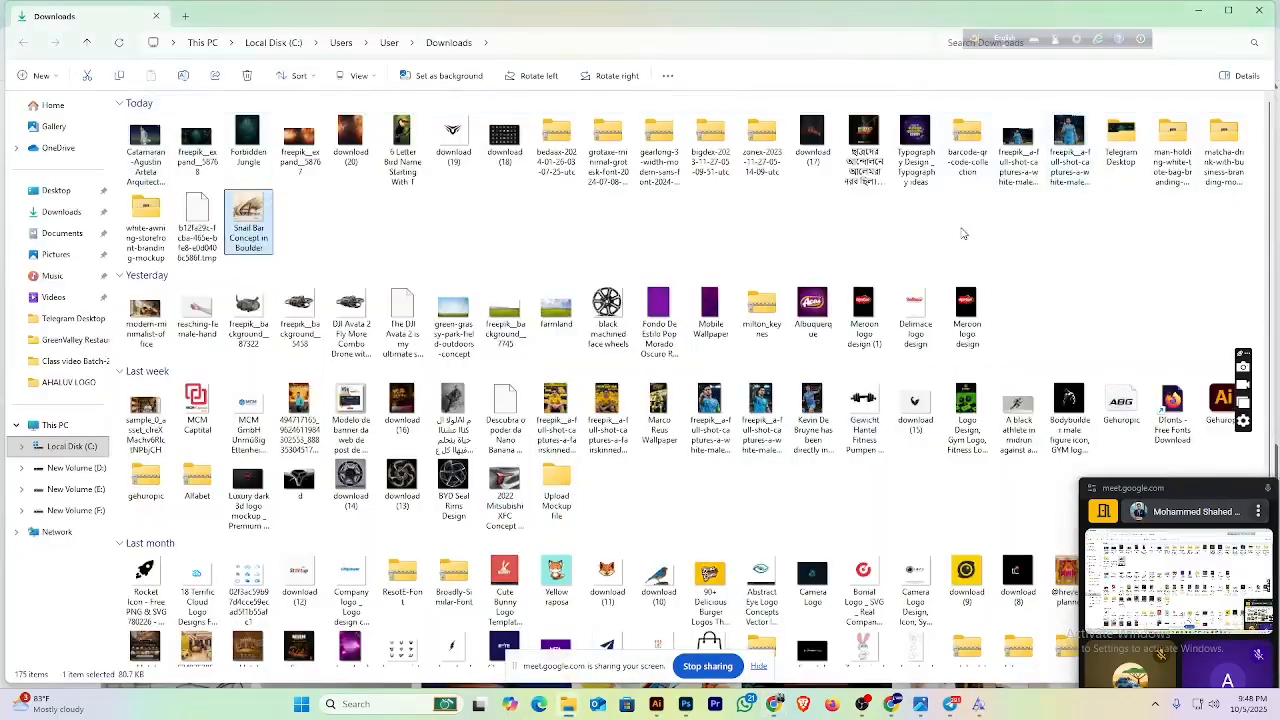
mouse_move(265, 227)
left_mouse_down()
mouse_move(554, 392)
mouse_move(655, 626)
mouse_move(658, 707)
mouse_move(686, 490)
mouse_move(810, 450)
mouse_move(848, 509)
left_mouse_up()
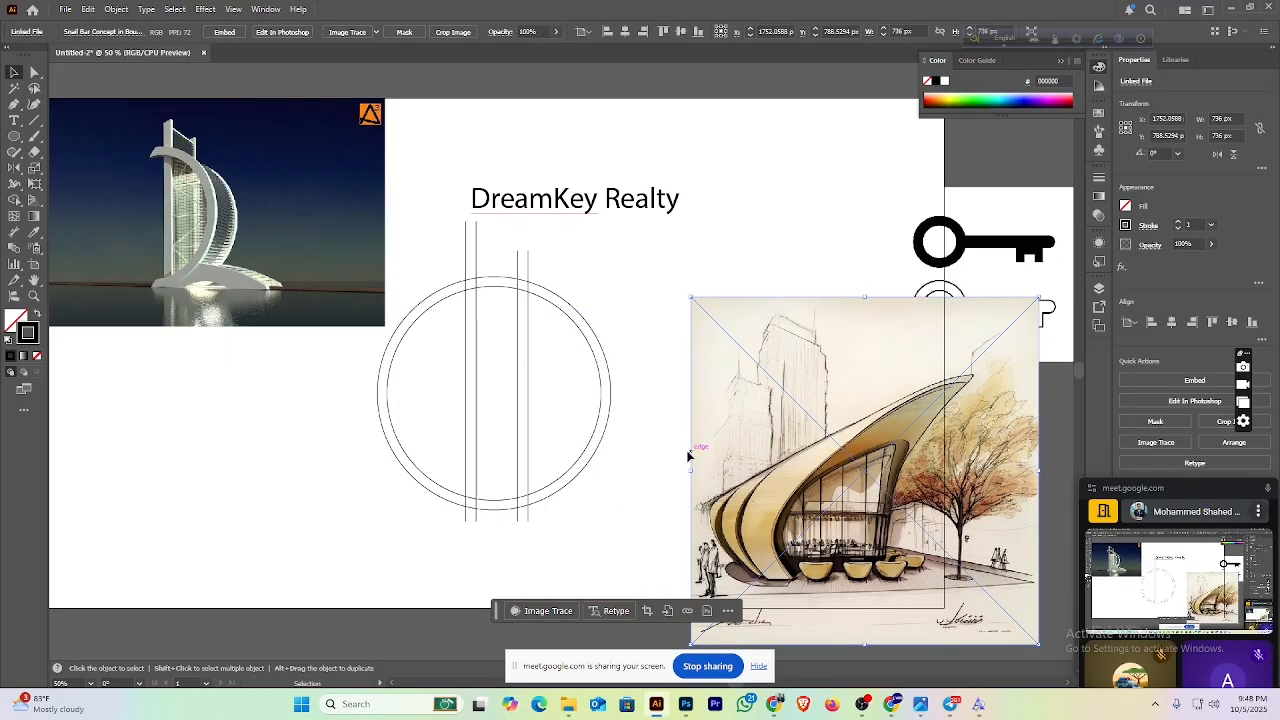
left_click(650, 466)
Step: Duplicate the double circle straight down so the copy's upper arc overlaps the lower part of the original
left_click_drag(421, 276, 655, 527)
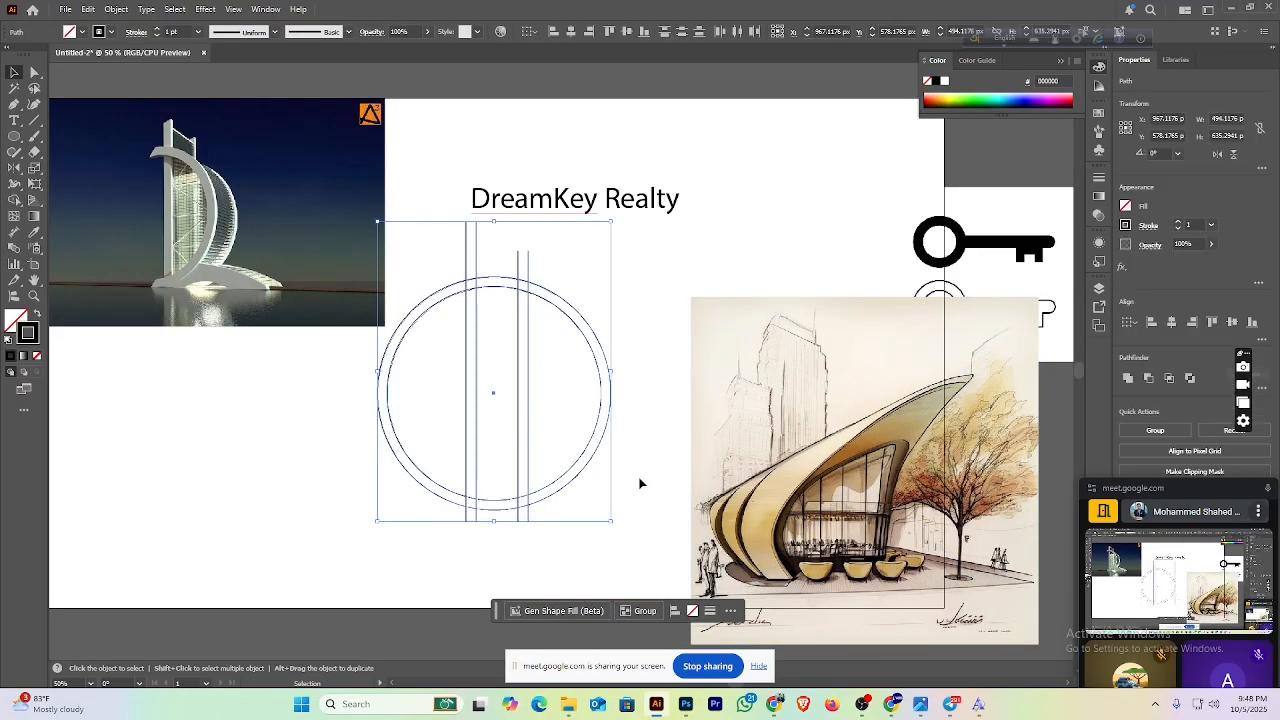
left_click(636, 484)
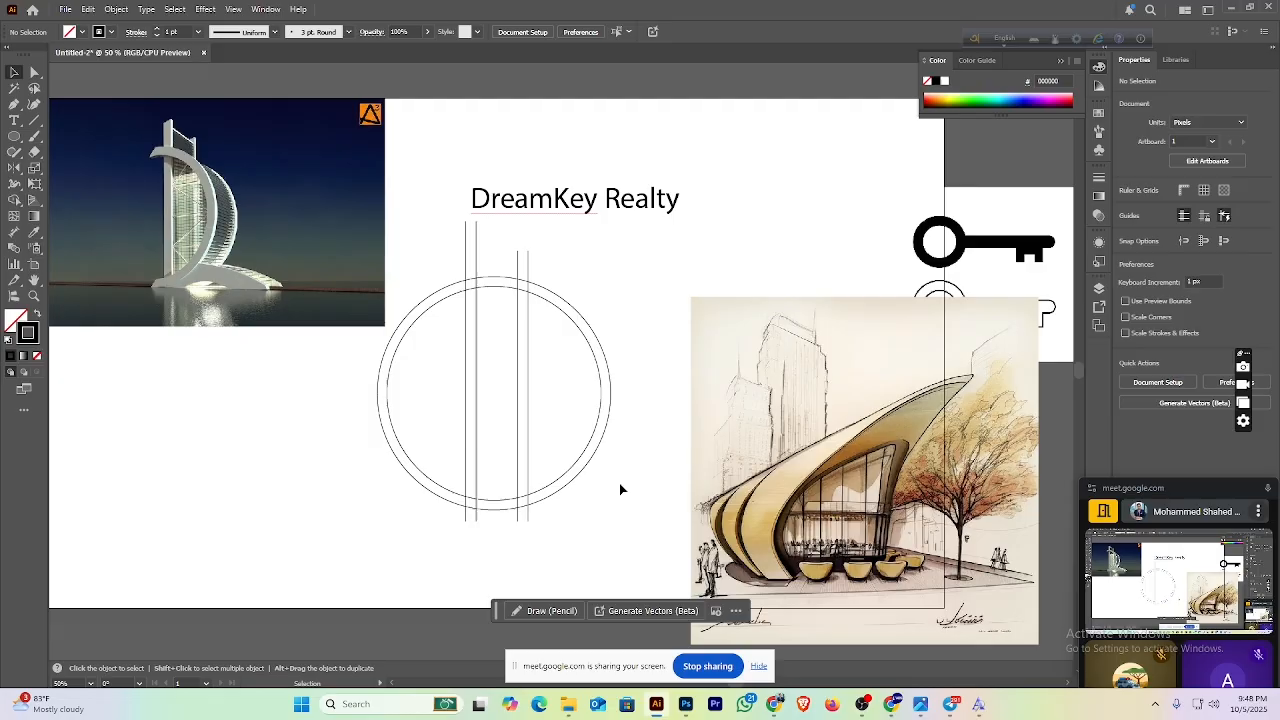
left_click(600, 430)
left_click_drag(600, 430, 623, 610)
left_click(655, 522)
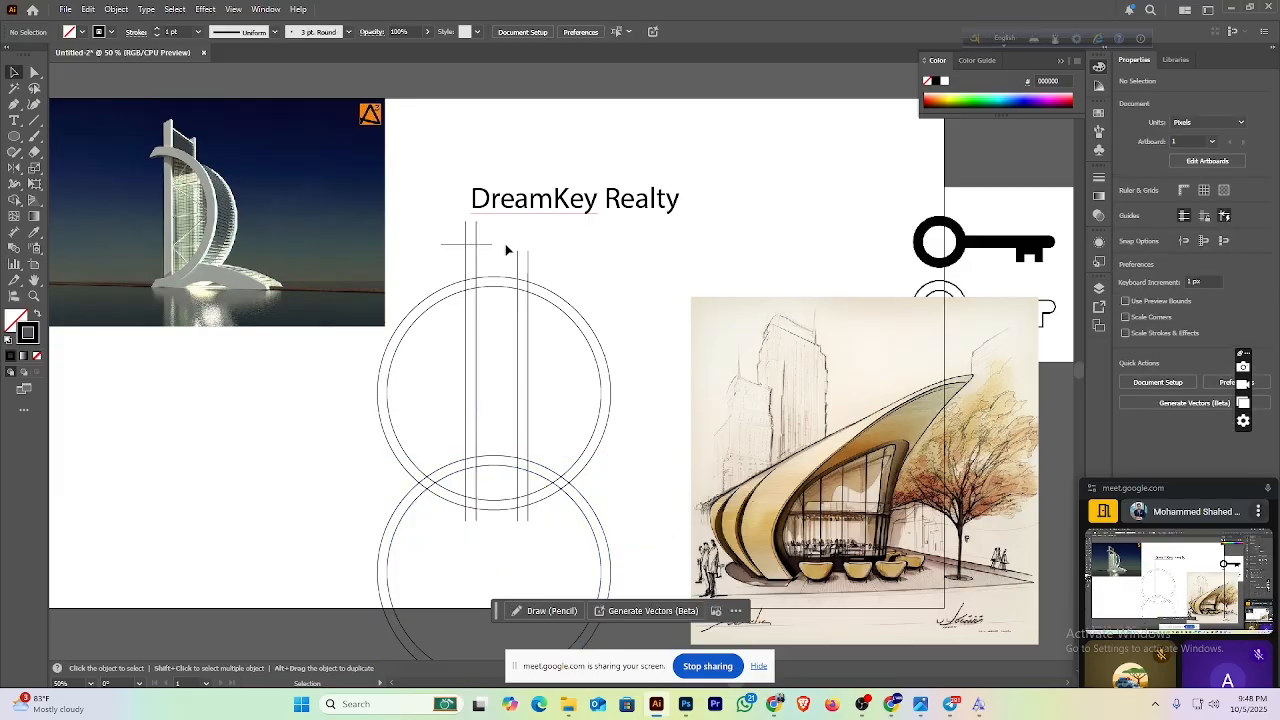
Step: Copy the vertical line pair, rotate the copy to horizontal and place it across the bottom of the upper double circle
left_click(474, 251)
left_click_drag(477, 250, 575, 545)
left_click_drag(490, 520, 516, 514)
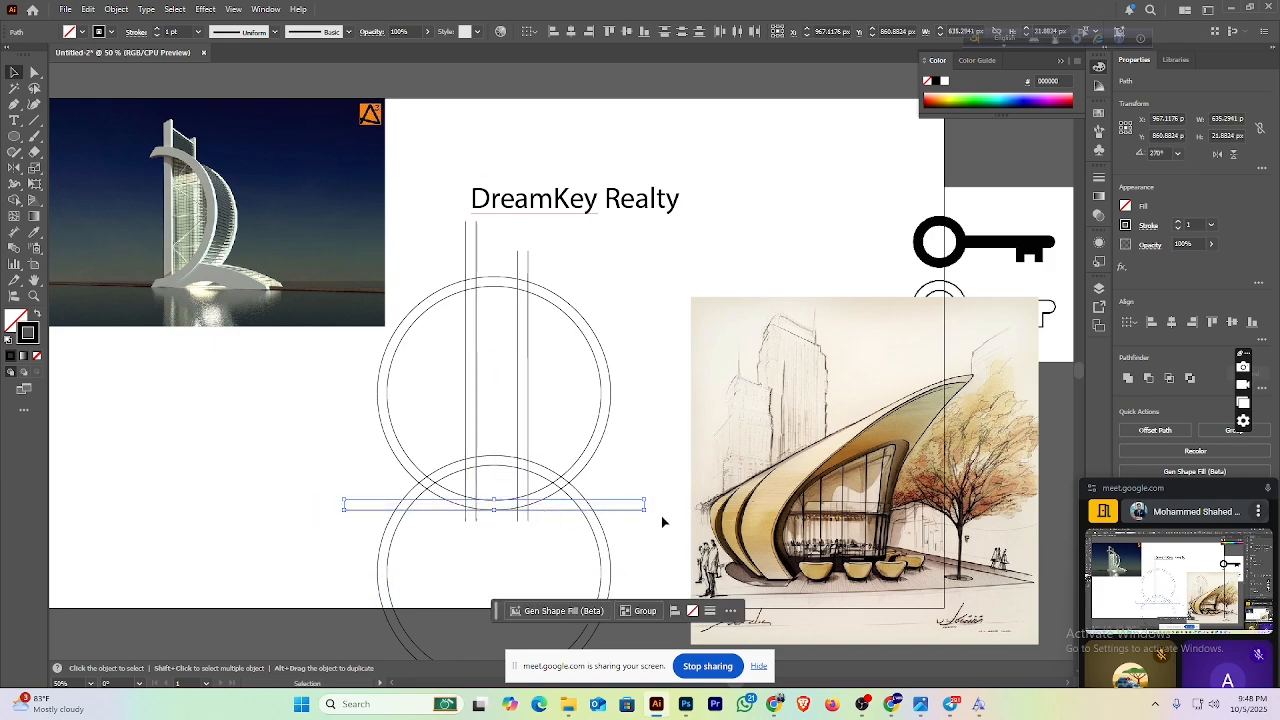
Step: Merge the lower ring's upper arc and the horizontal band into one closed dome base with the Shape Builder
mouse_move(440, 258)
left_mouse_down()
mouse_move(609, 467)
mouse_move(636, 540)
left_mouse_up()
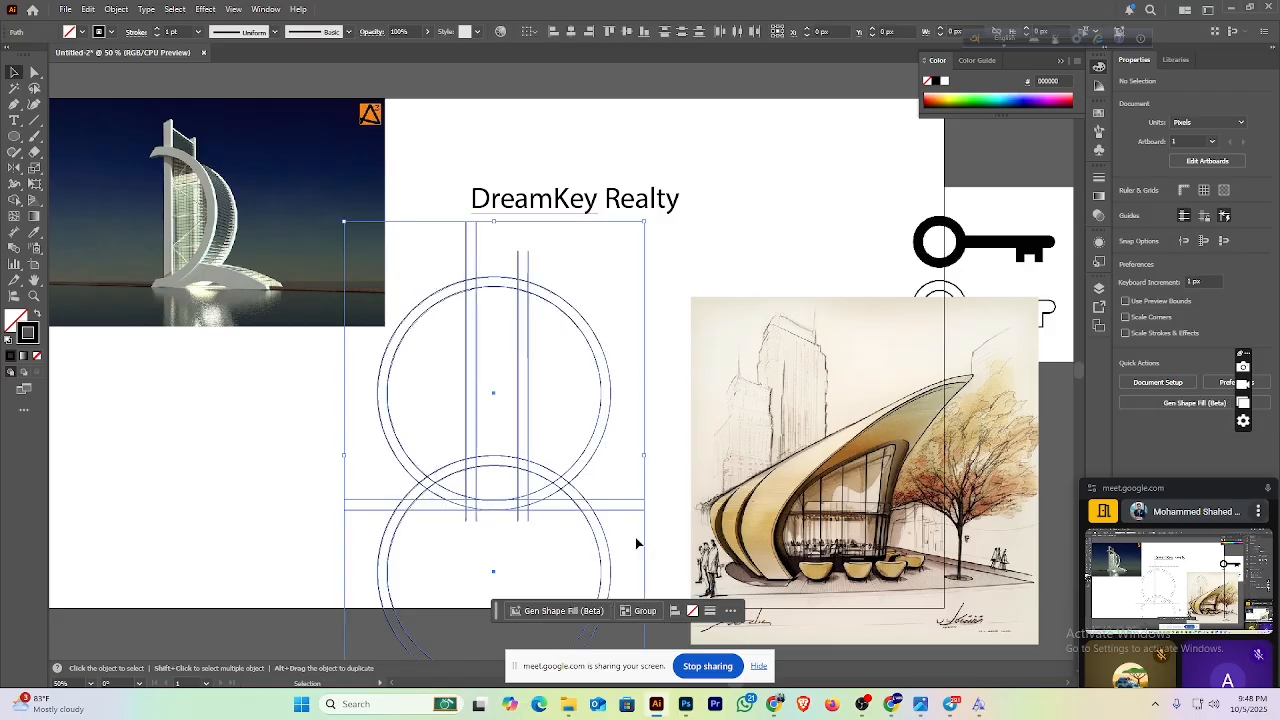
left_click(14, 199)
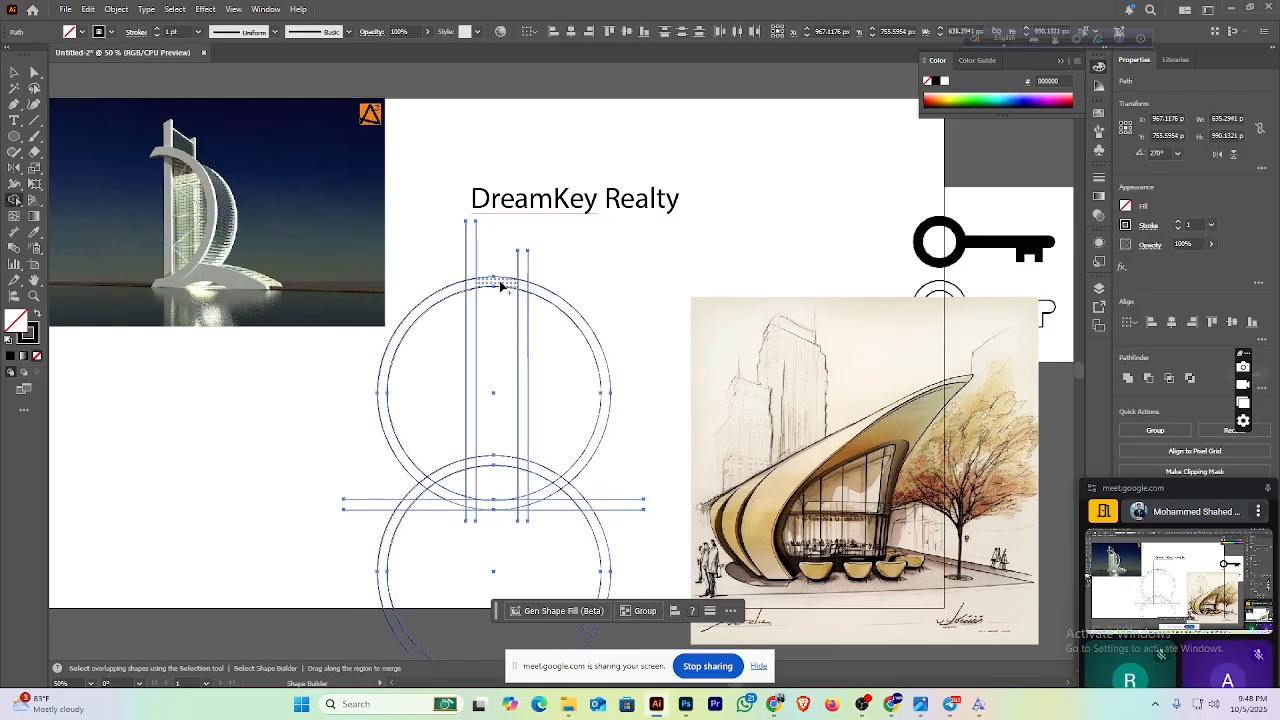
mouse_move(528, 291)
left_mouse_down()
mouse_move(551, 303)
mouse_move(598, 441)
mouse_move(560, 478)
left_mouse_up()
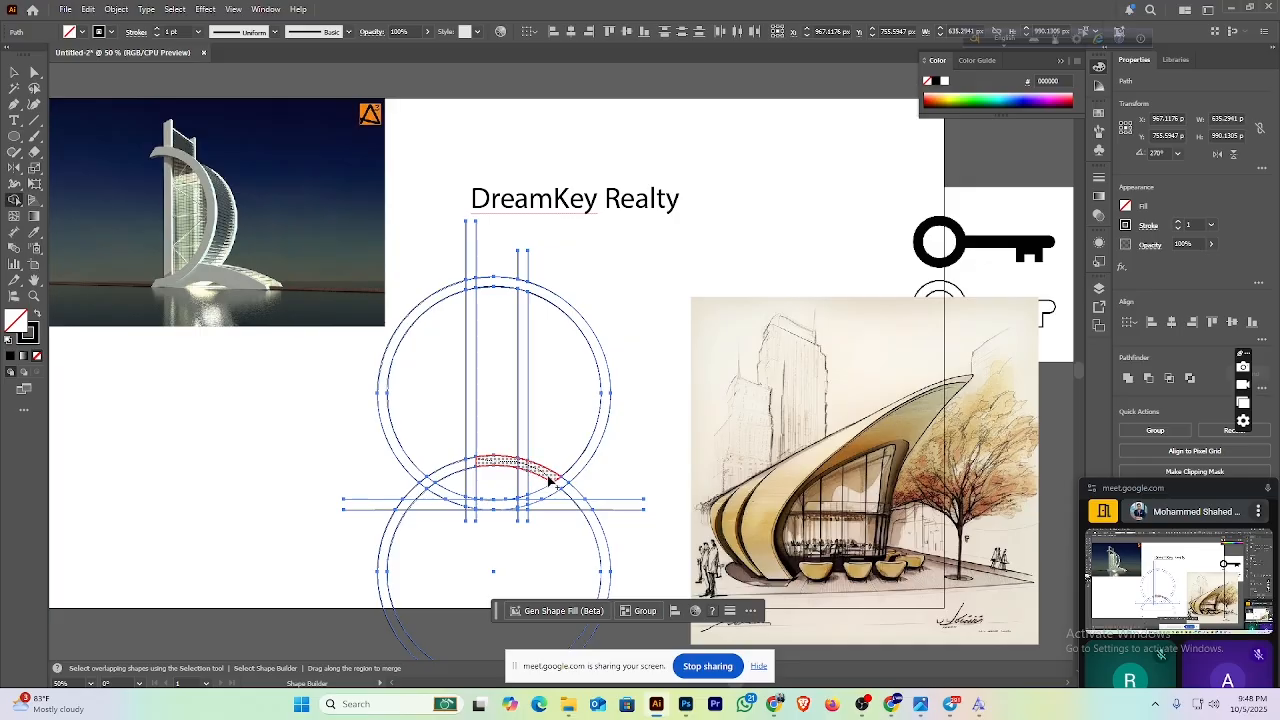
left_click(585, 512, "alt")
key("Return")
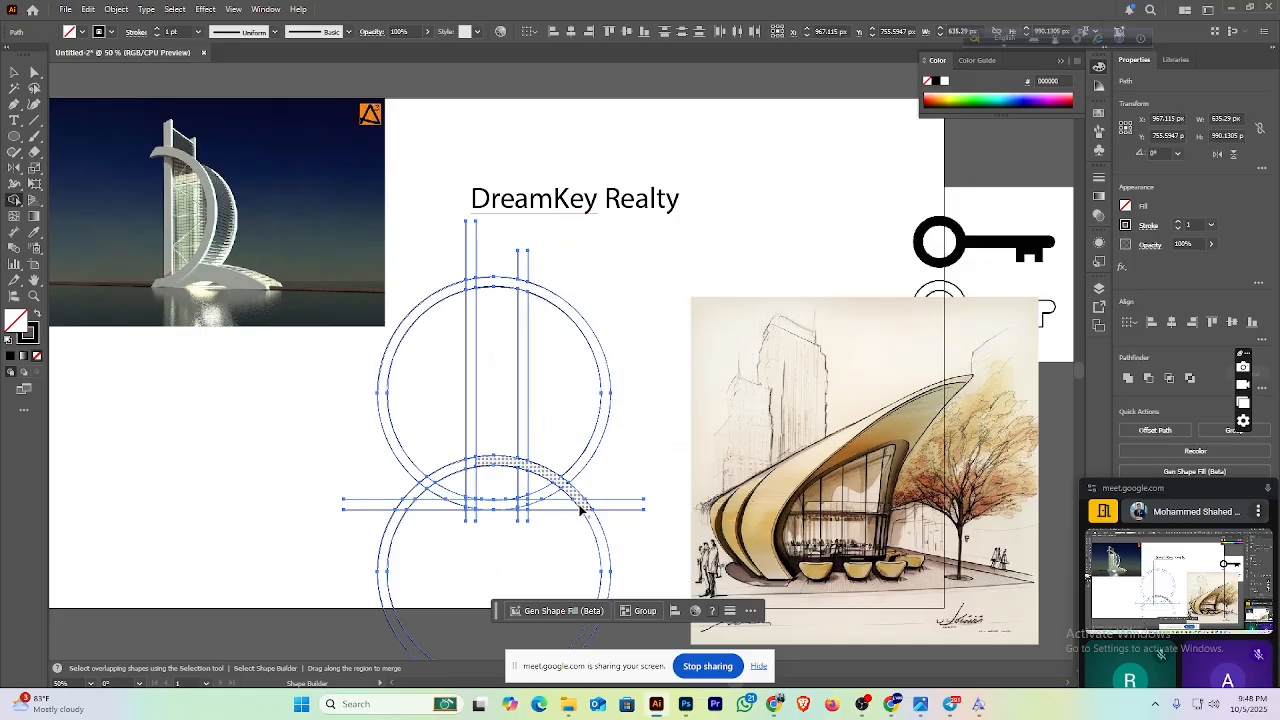
left_click_drag(580, 510, 453, 508)
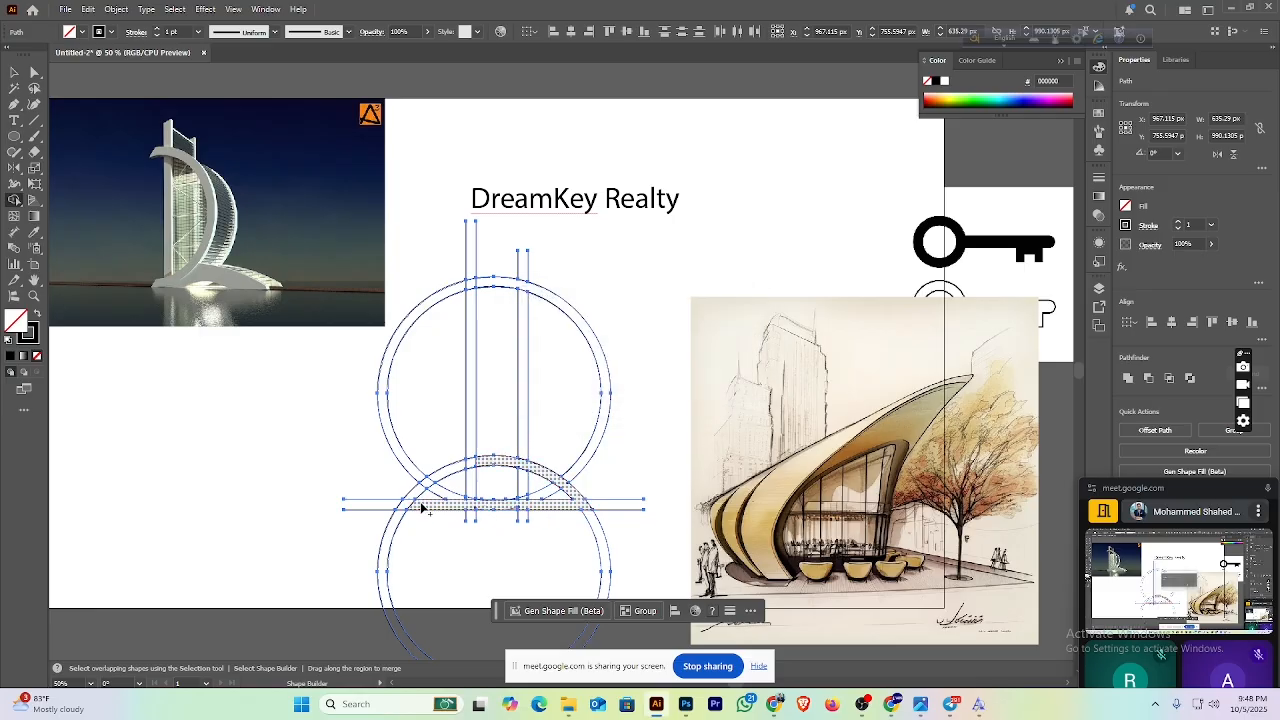
left_click(420, 495)
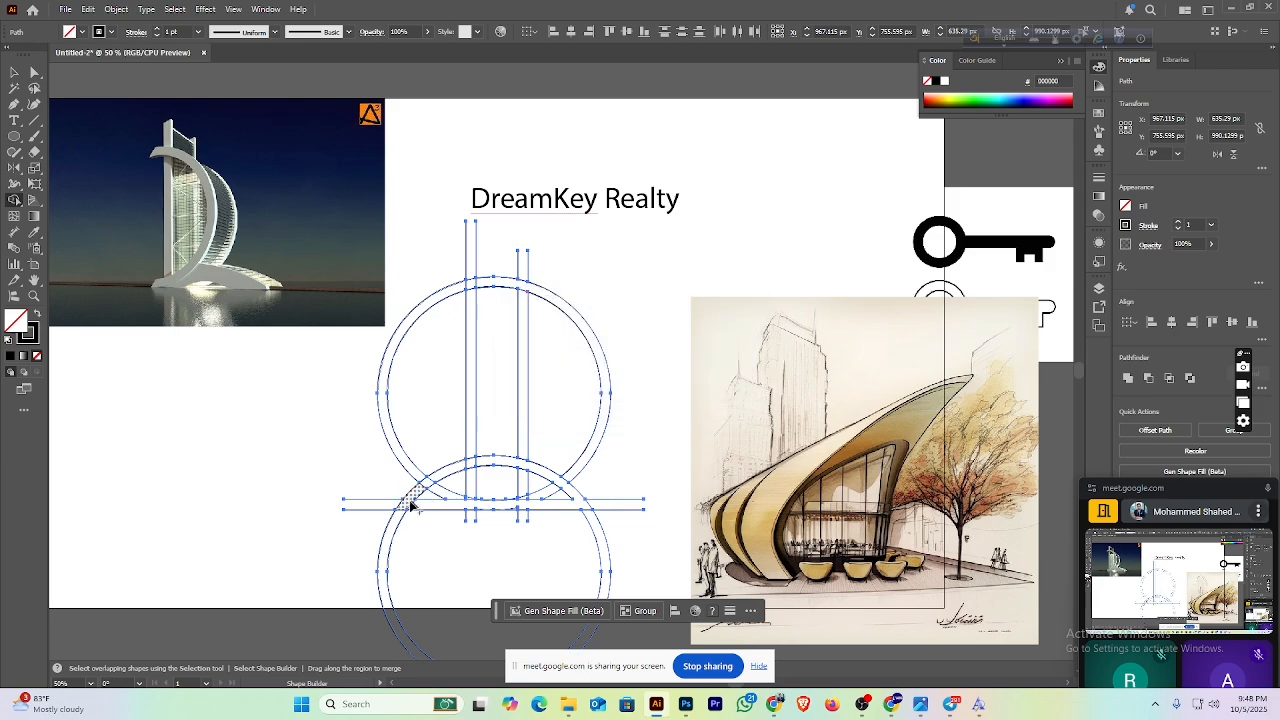
left_click_drag(420, 495, 514, 449)
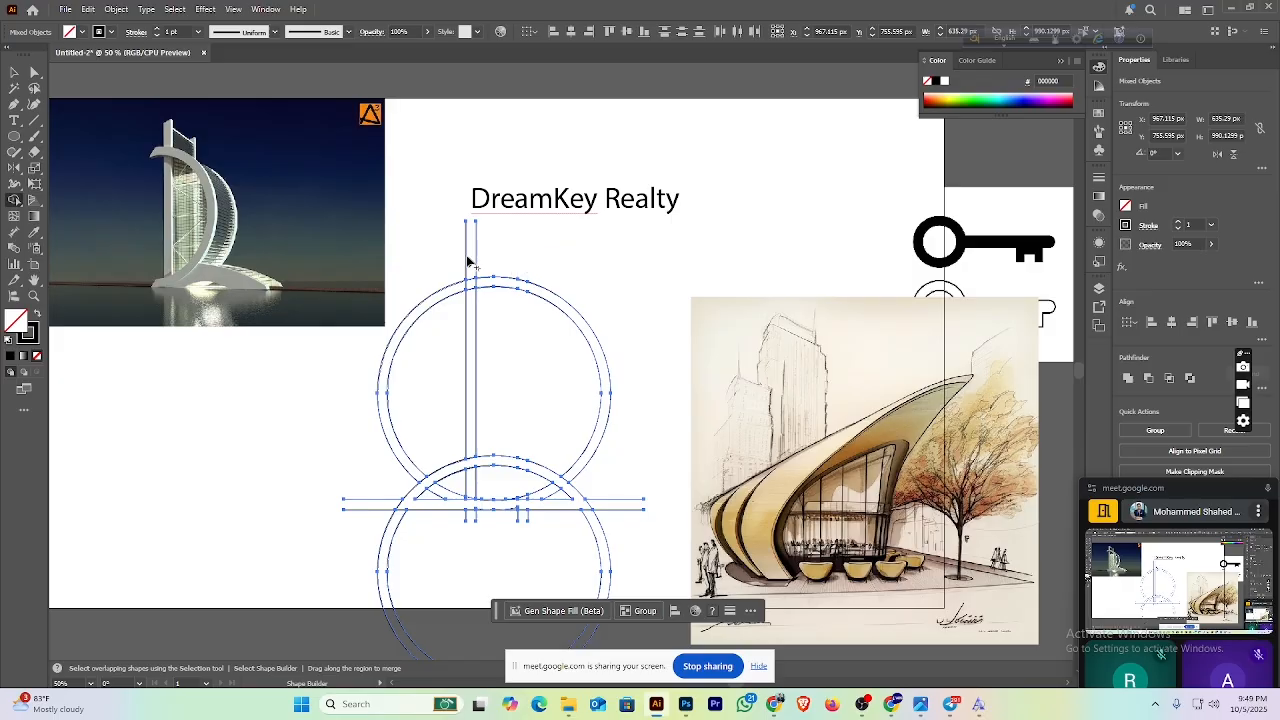
Step: Remove the upper ring's left part, the lower circle's remainder and the protruding line ends with the Shape Builder, leaving a D on a dome base
left_click_drag(493, 248, 423, 467)
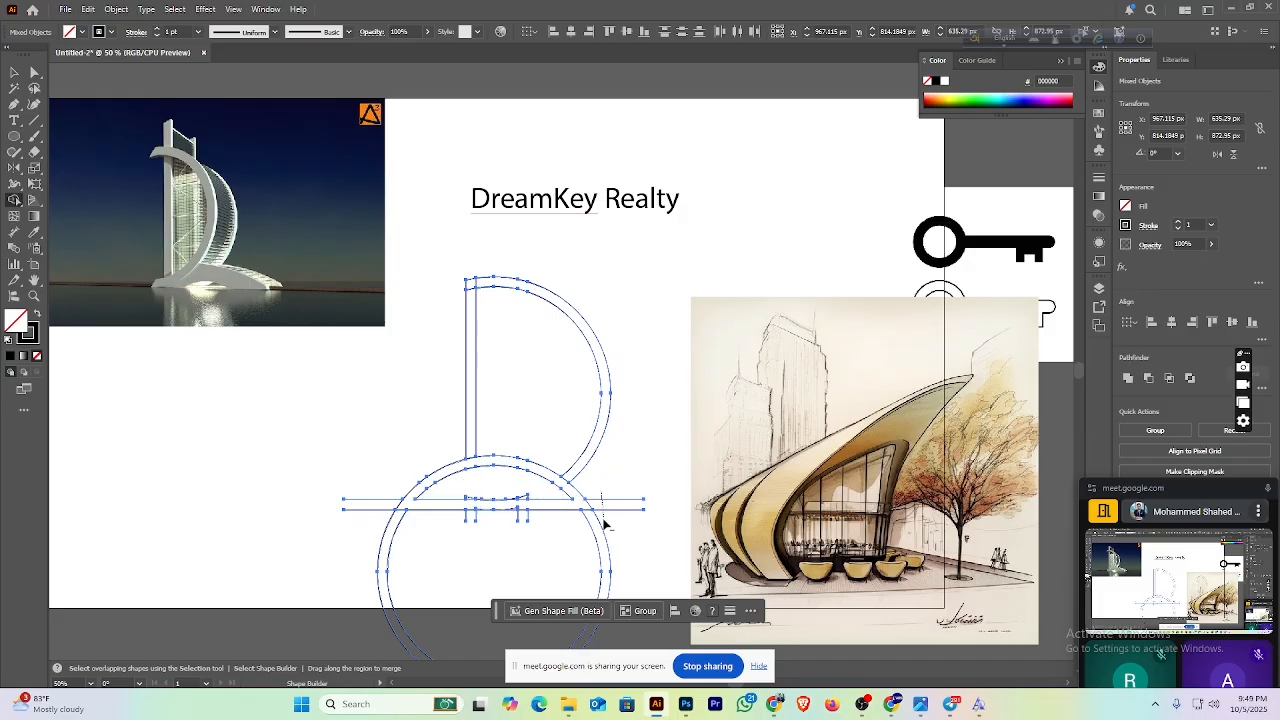
left_click(557, 537, "alt")
left_click(394, 510, "alt")
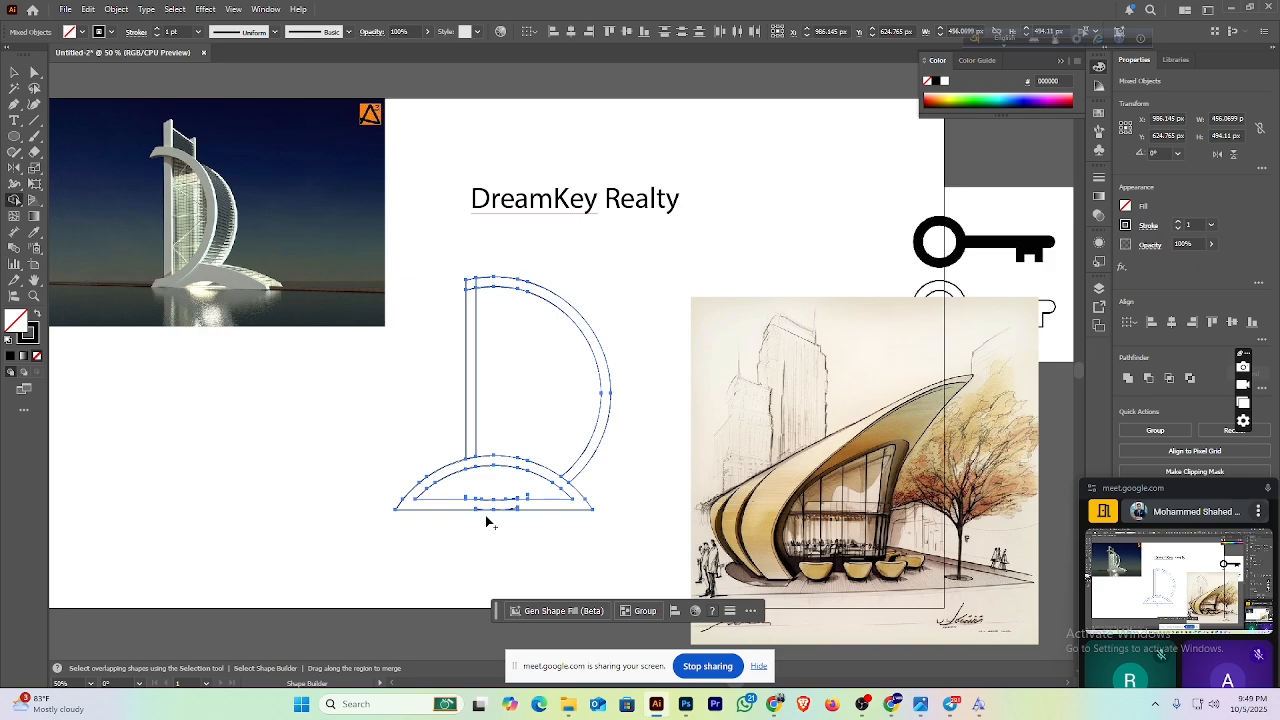
Step: Clean up the leftover slivers along the dome base's horizontal band with the Shape Builder, undoing any removal of the base itself
key("v")
key("shift+m")
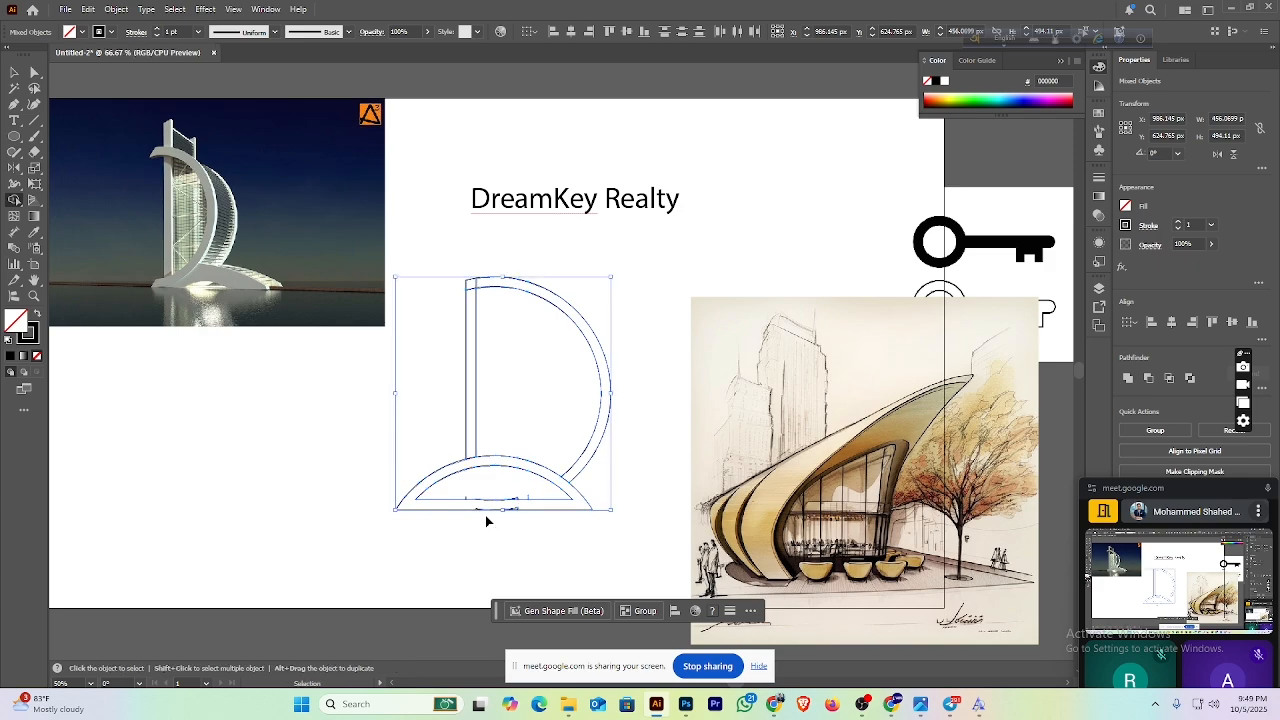
scroll(485, 515, "up", 4)
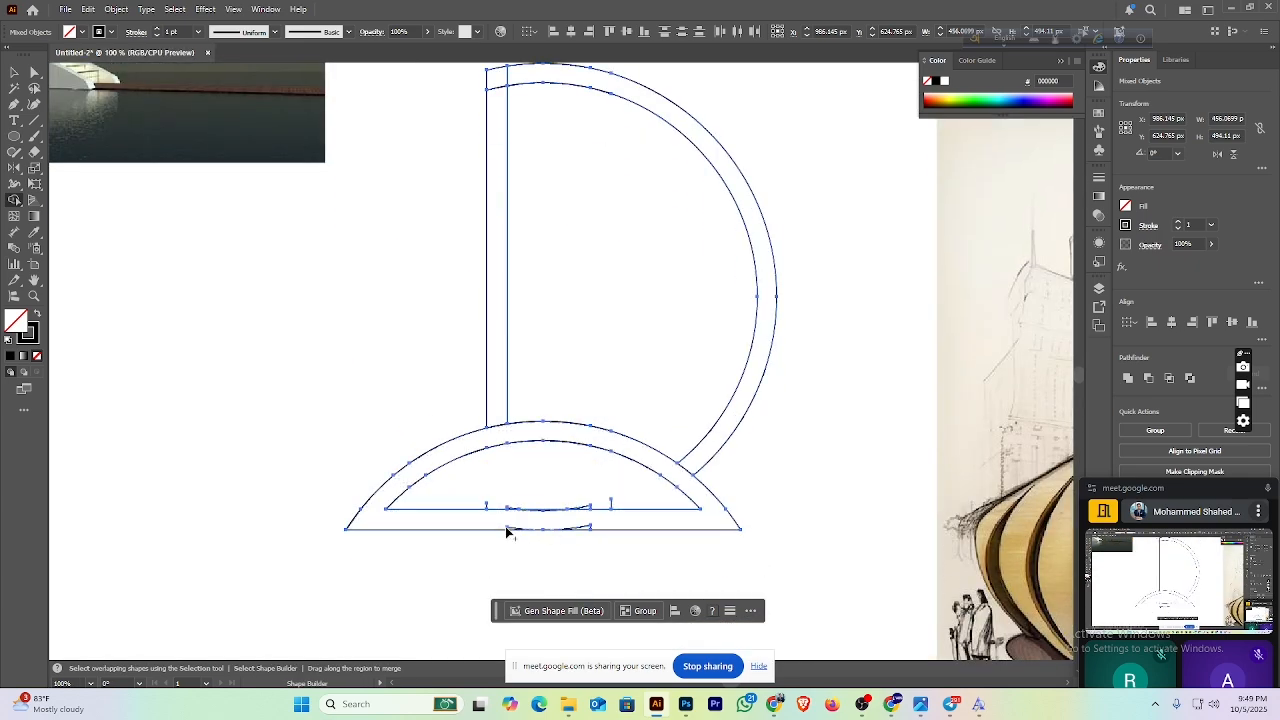
left_click(526, 527, "alt")
key("v")
key("ctrl+z")
key("shift+m")
left_click(581, 527, "alt")
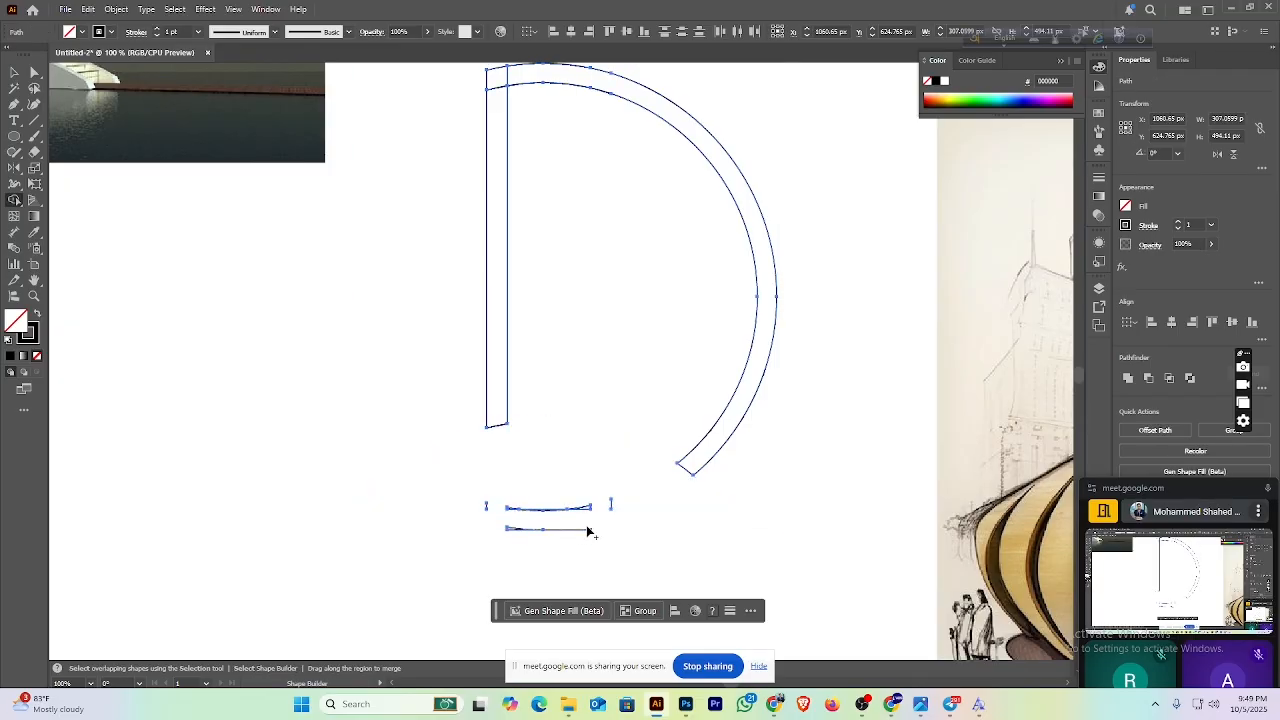
key("v")
key("ctrl+z")
key("shift+m")
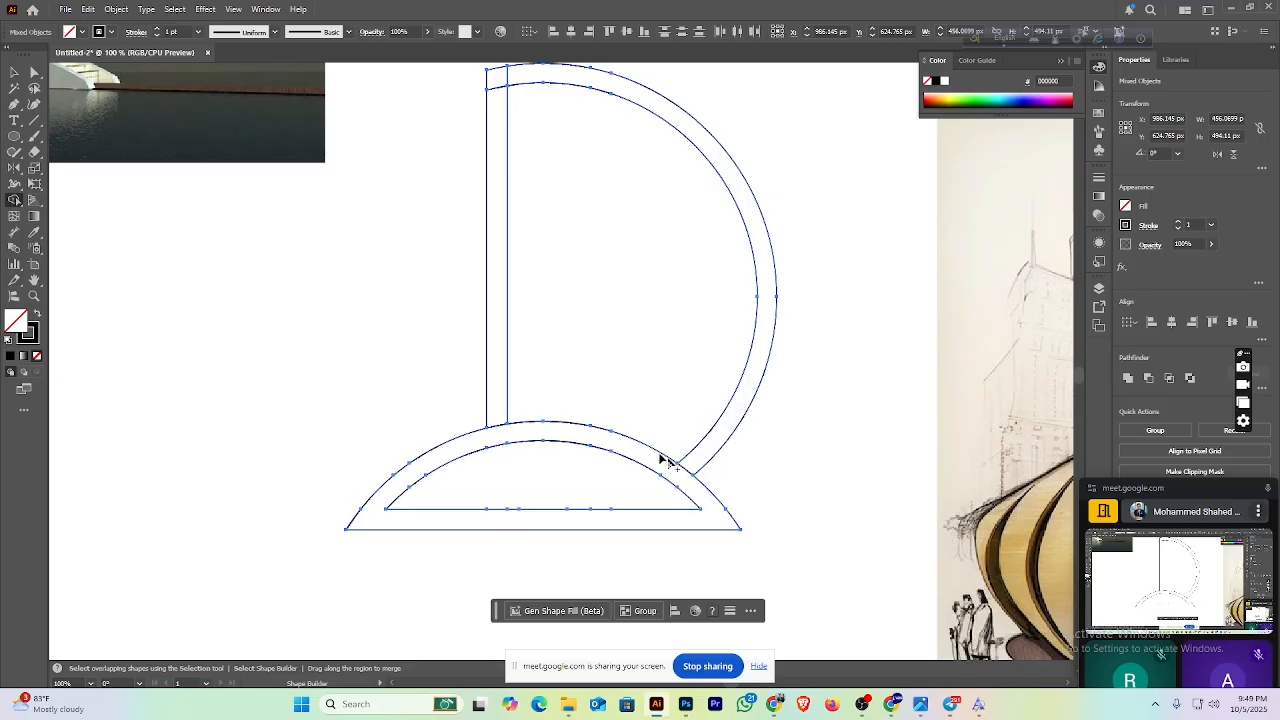
Step: Move the D-shaped building outline below the tower photo, away from the stray construction lines, and delete those lines
key("ctrl+minus")
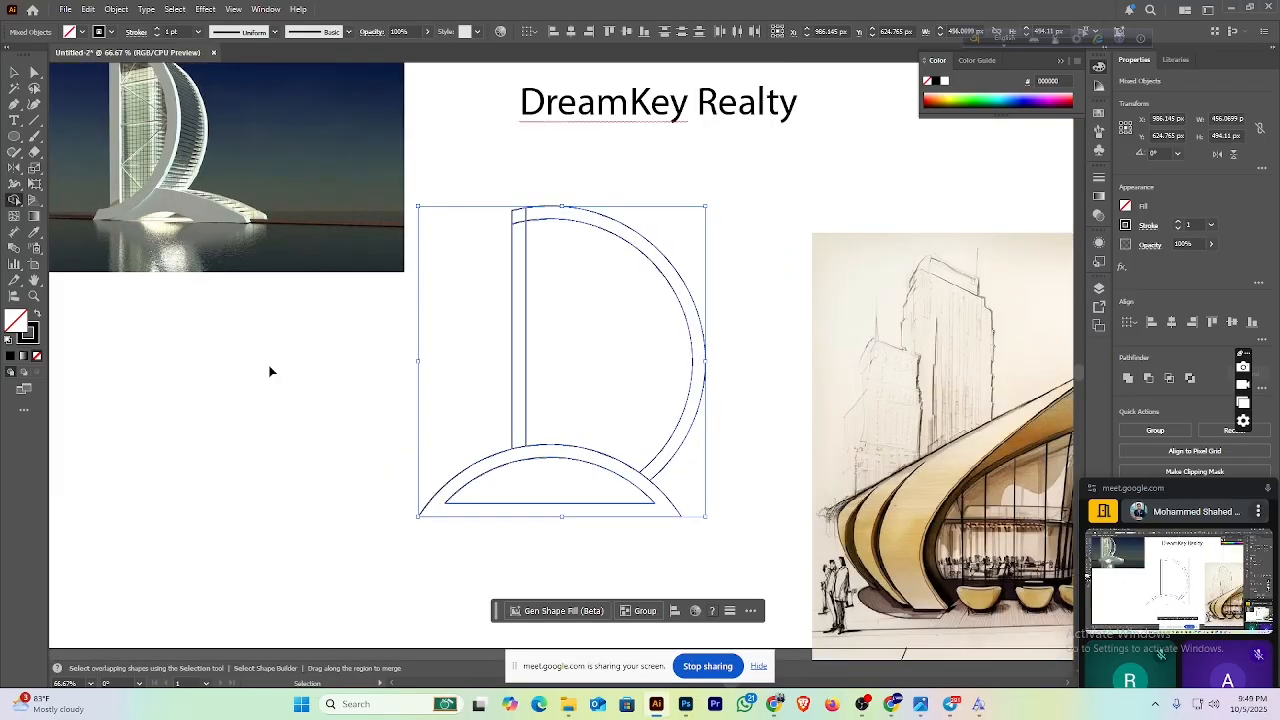
left_click(14, 74)
left_click(343, 414)
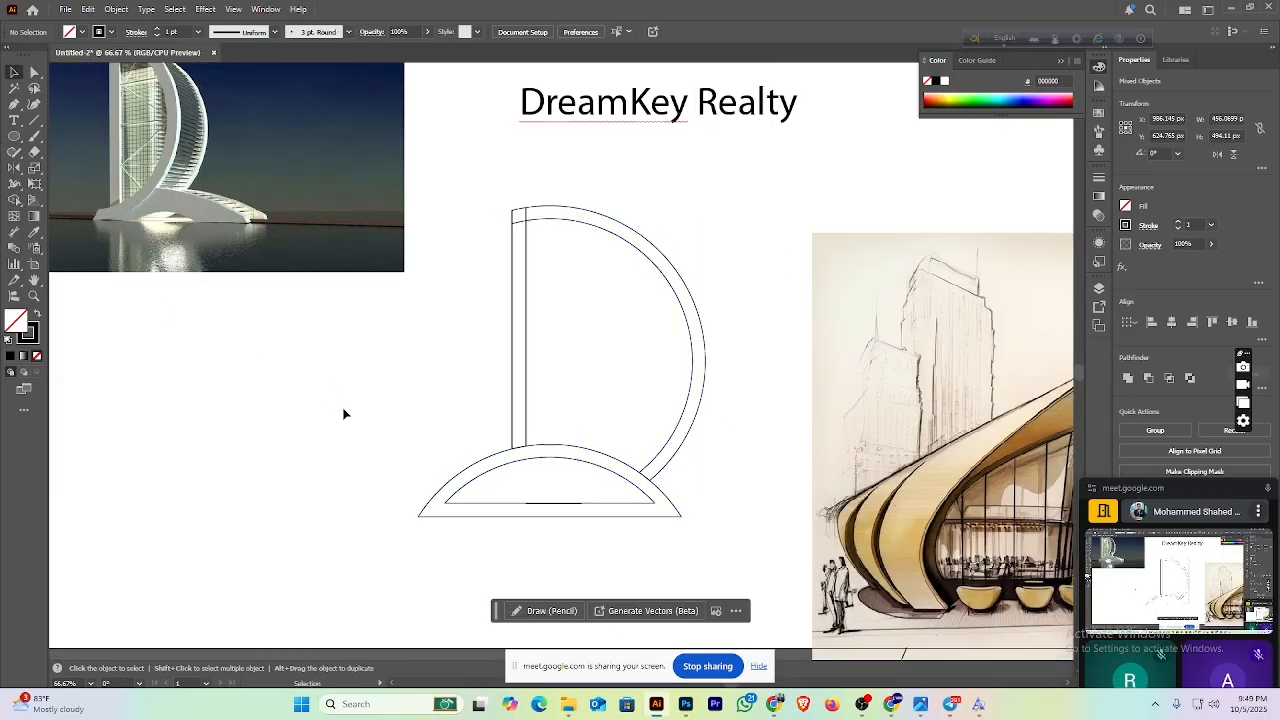
left_click(694, 346)
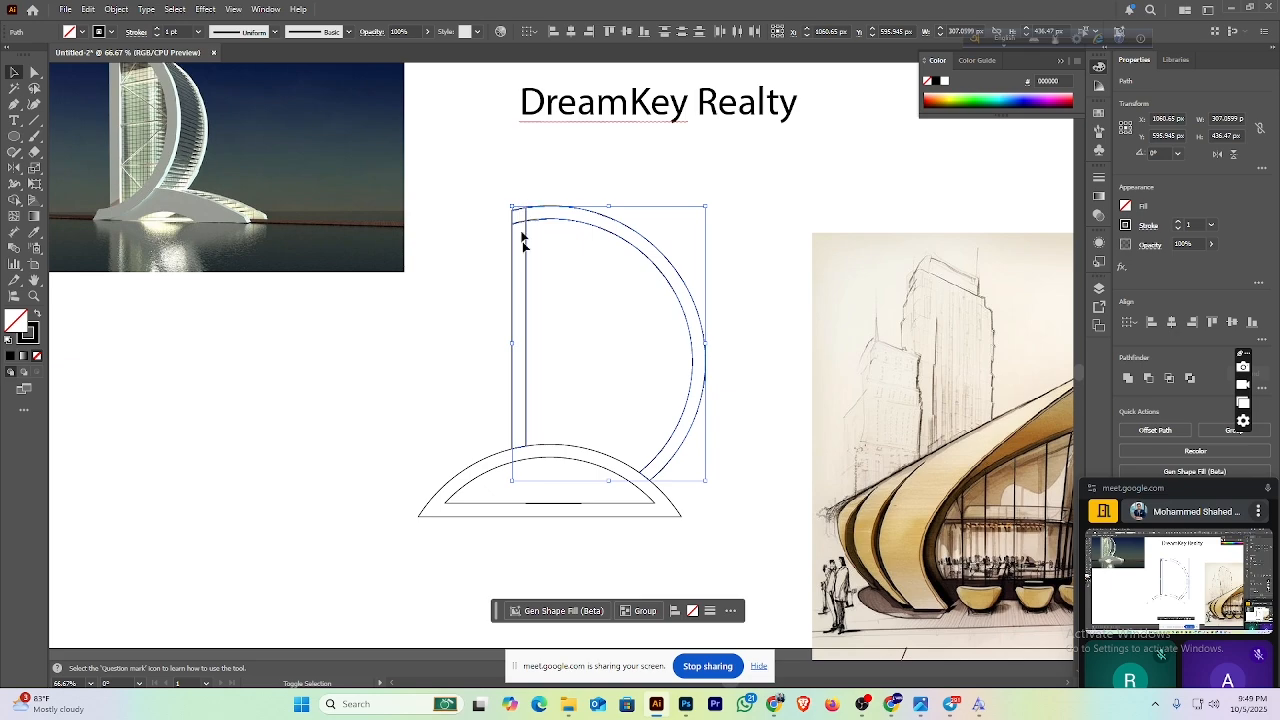
left_click(451, 481, "shift")
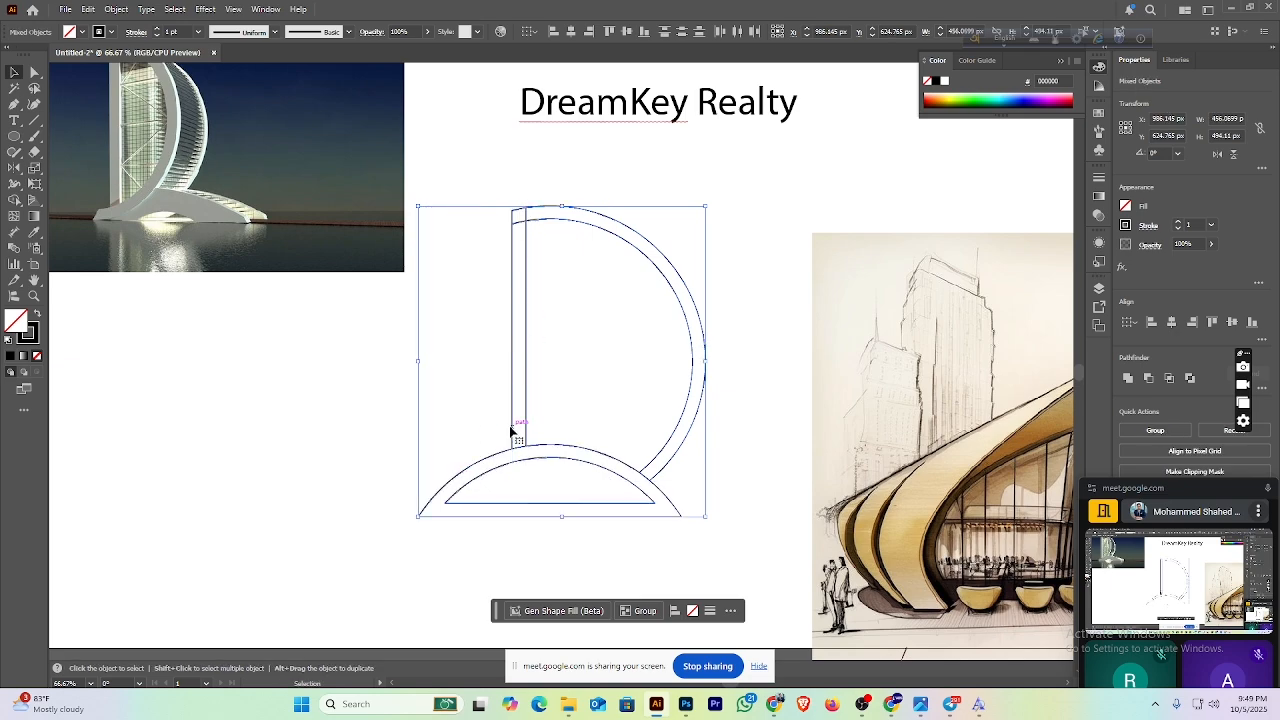
left_click_drag(510, 430, 307, 514)
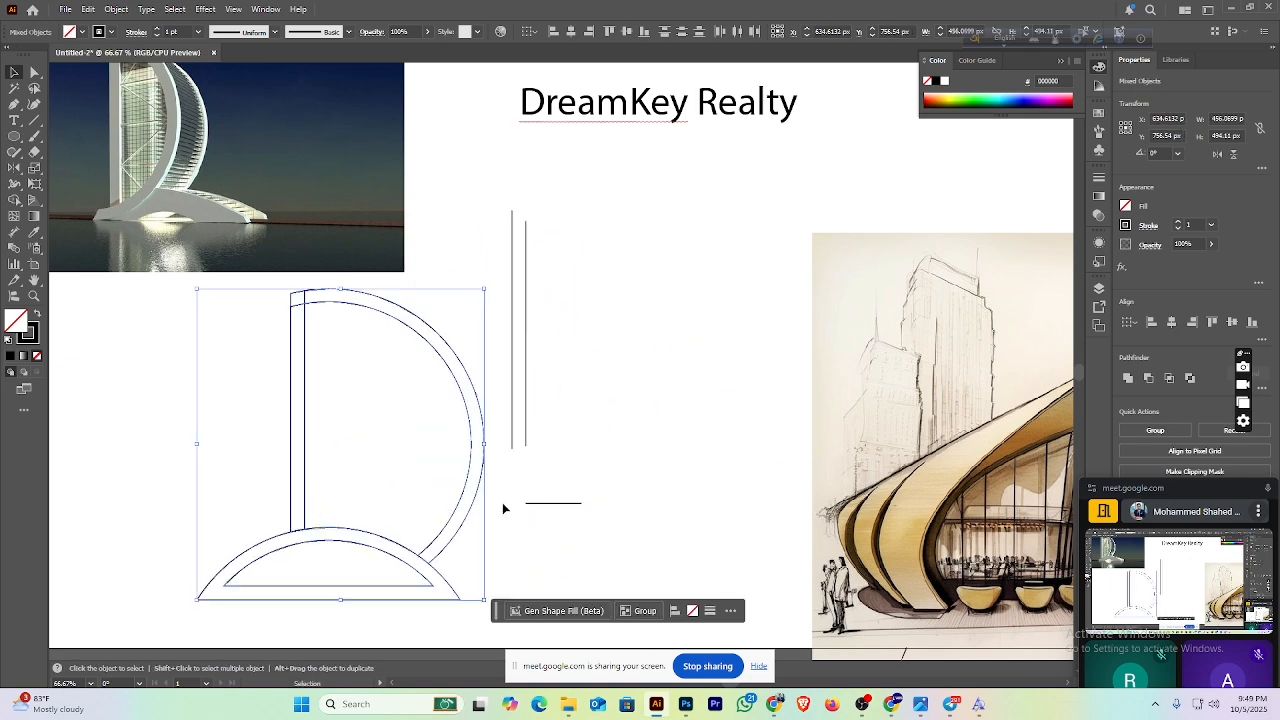
key("ctrl+minus")
key("ctrl+minus")
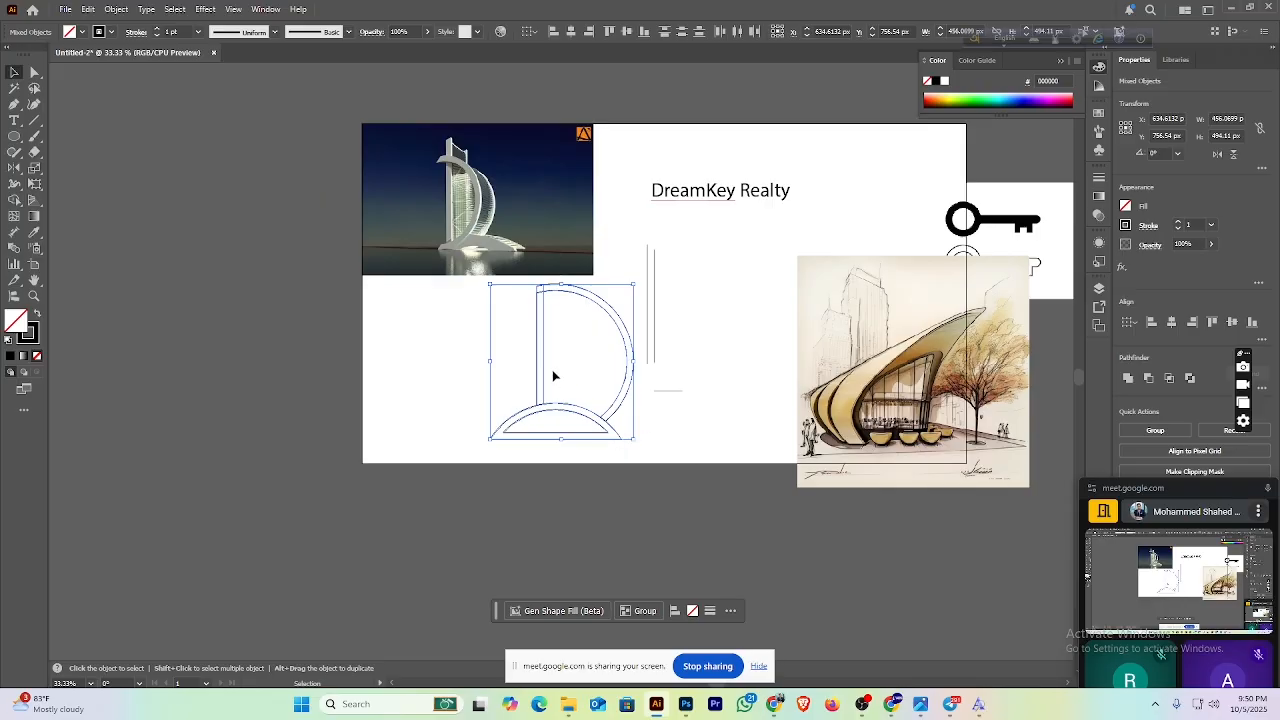
left_click_drag(545, 377, 498, 401)
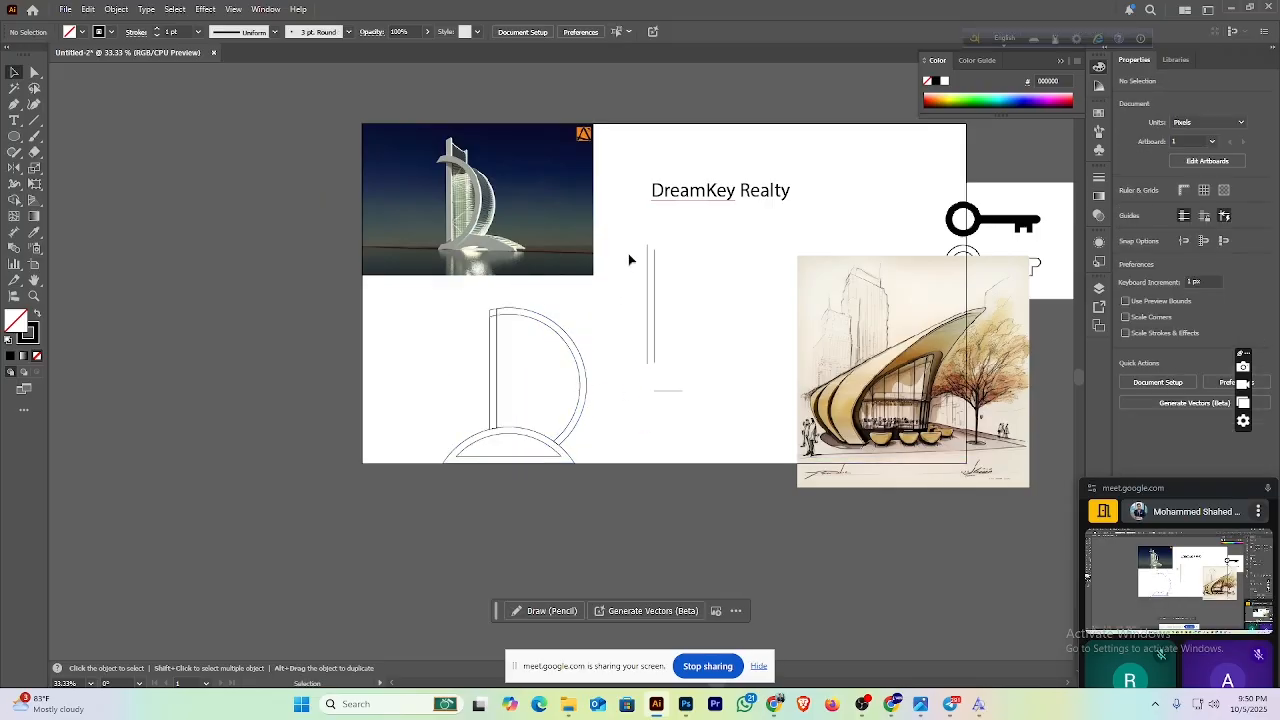
left_click_drag(629, 253, 713, 401)
key("Delete")
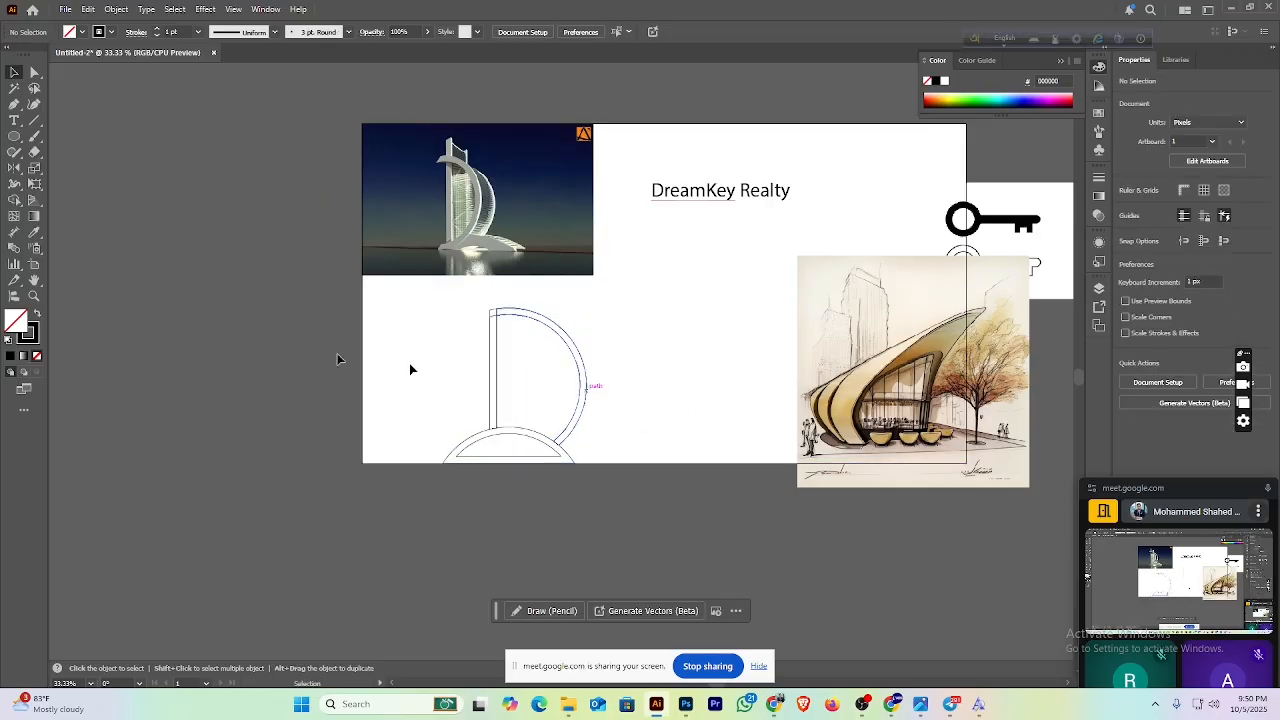
Step: Scale the D-shaped outline down to about 317 by 343 px and move it toward the middle of the artboard
left_click_drag(475, 347, 586, 468)
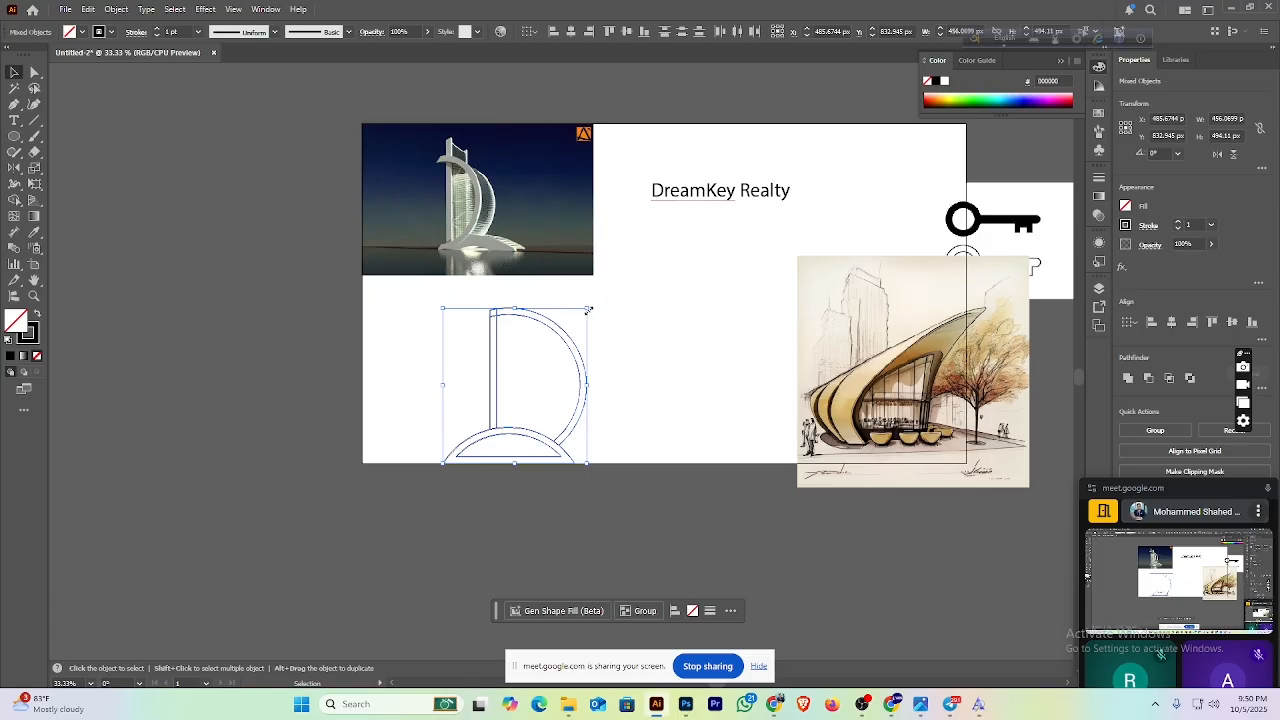
left_click_drag(588, 312, 565, 331)
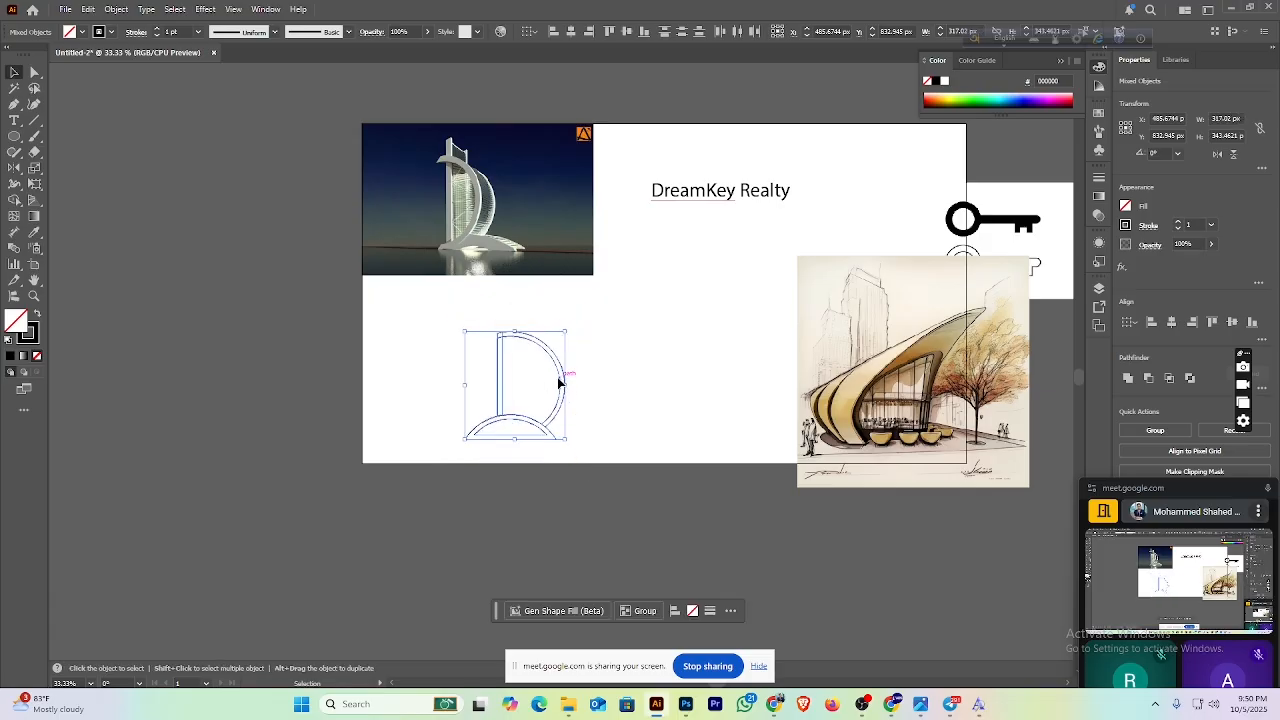
left_click_drag(560, 382, 652, 377)
left_click(718, 416)
key("a")
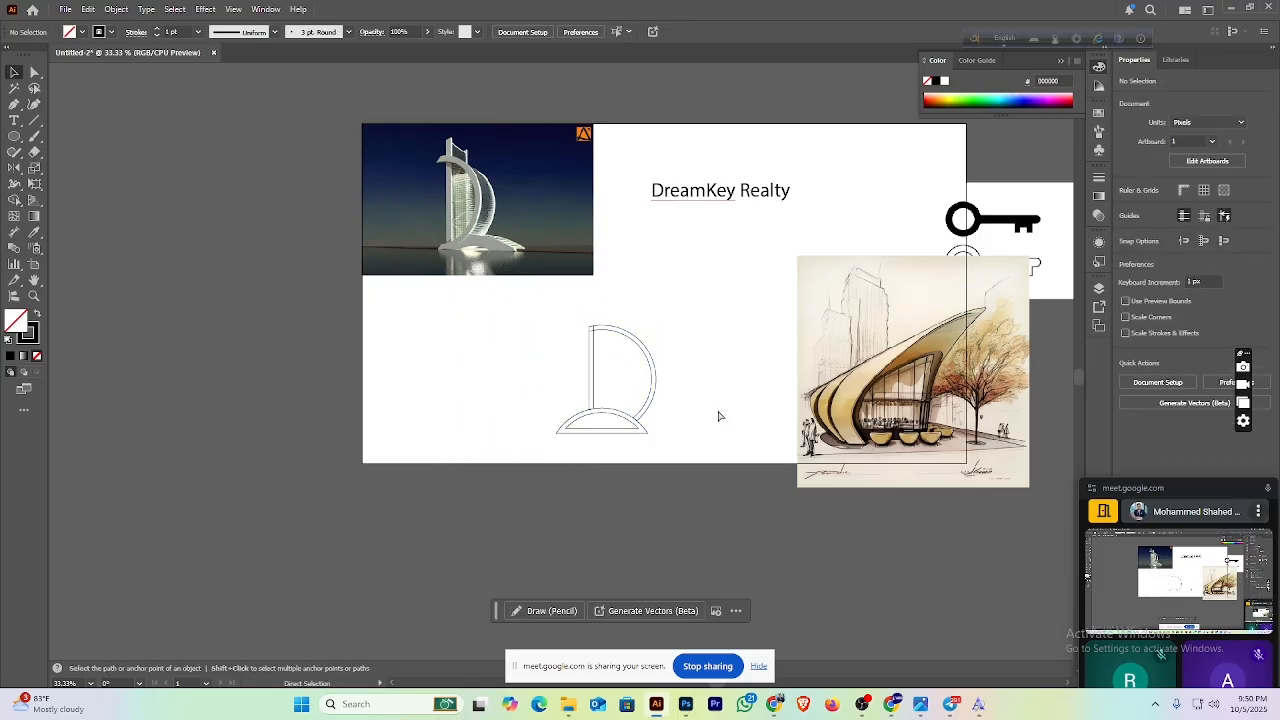
Step: Move the key icon image between the D-shaped outline and the curved building sketch
key("ctrl+plus")
scroll(718, 416, "right", 3)
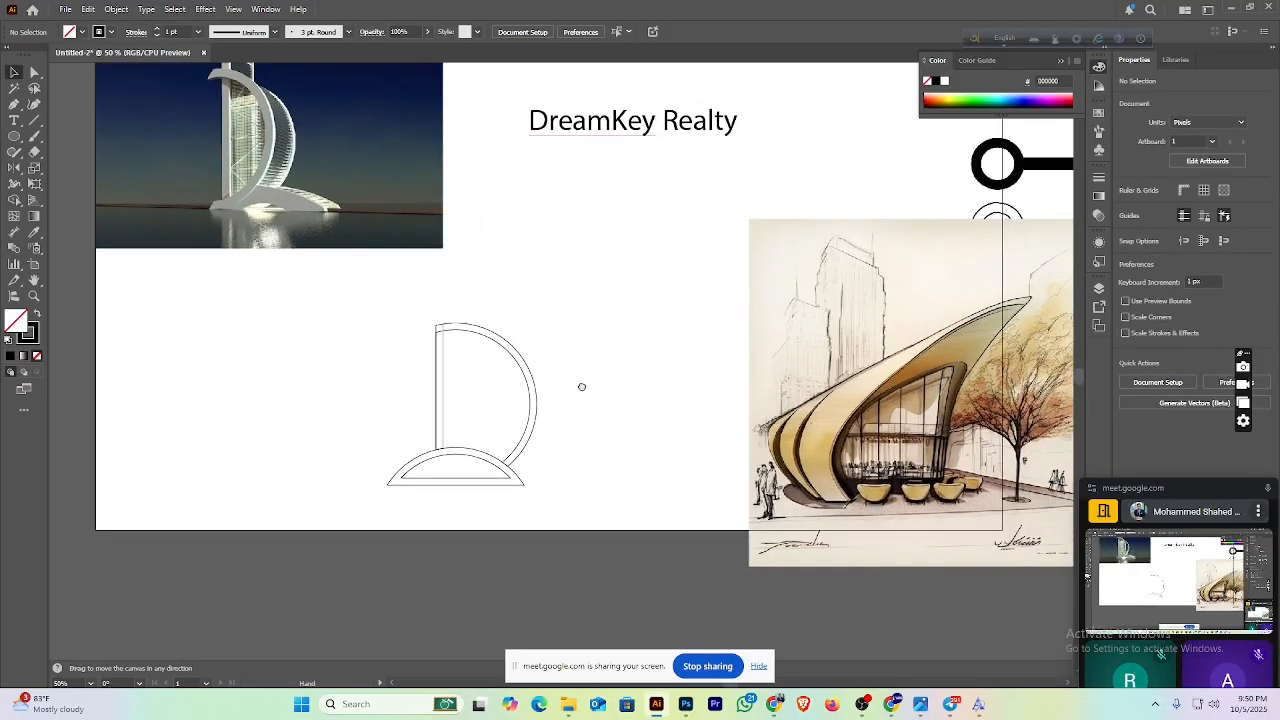
left_click_drag(1016, 184, 677, 382)
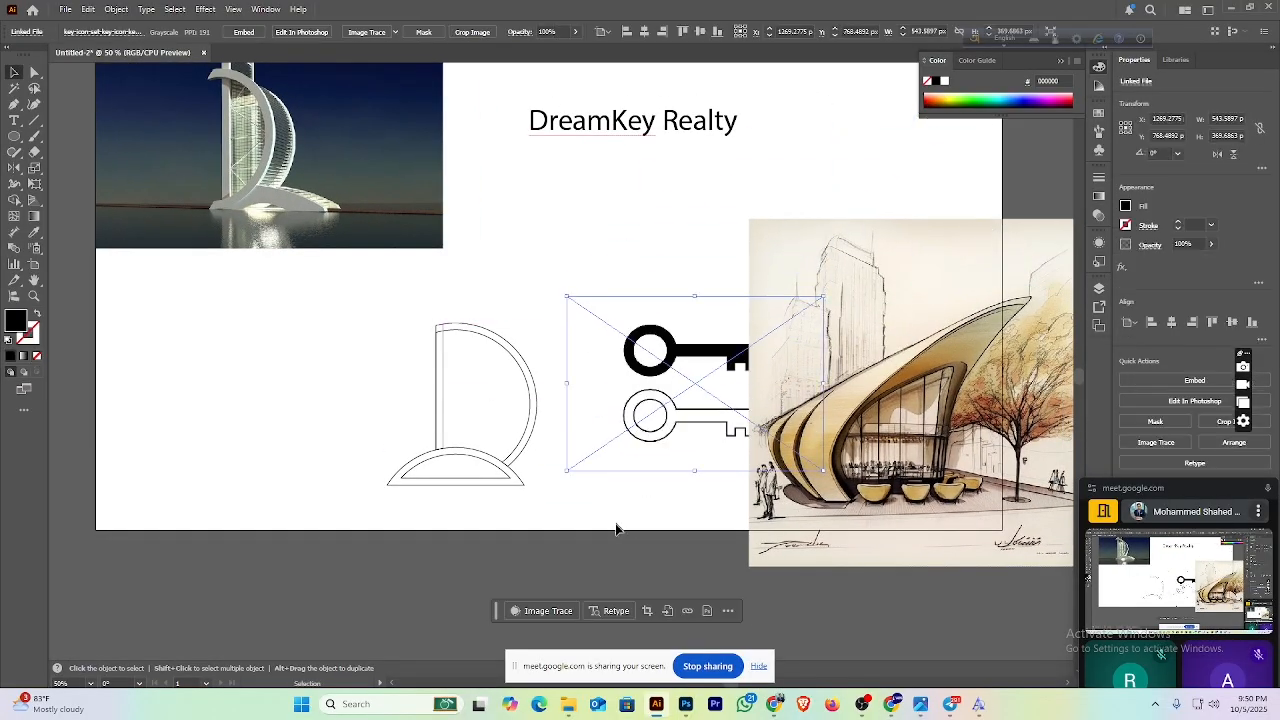
left_click(616, 511)
left_click_drag(660, 451, 607, 486)
left_click(312, 447)
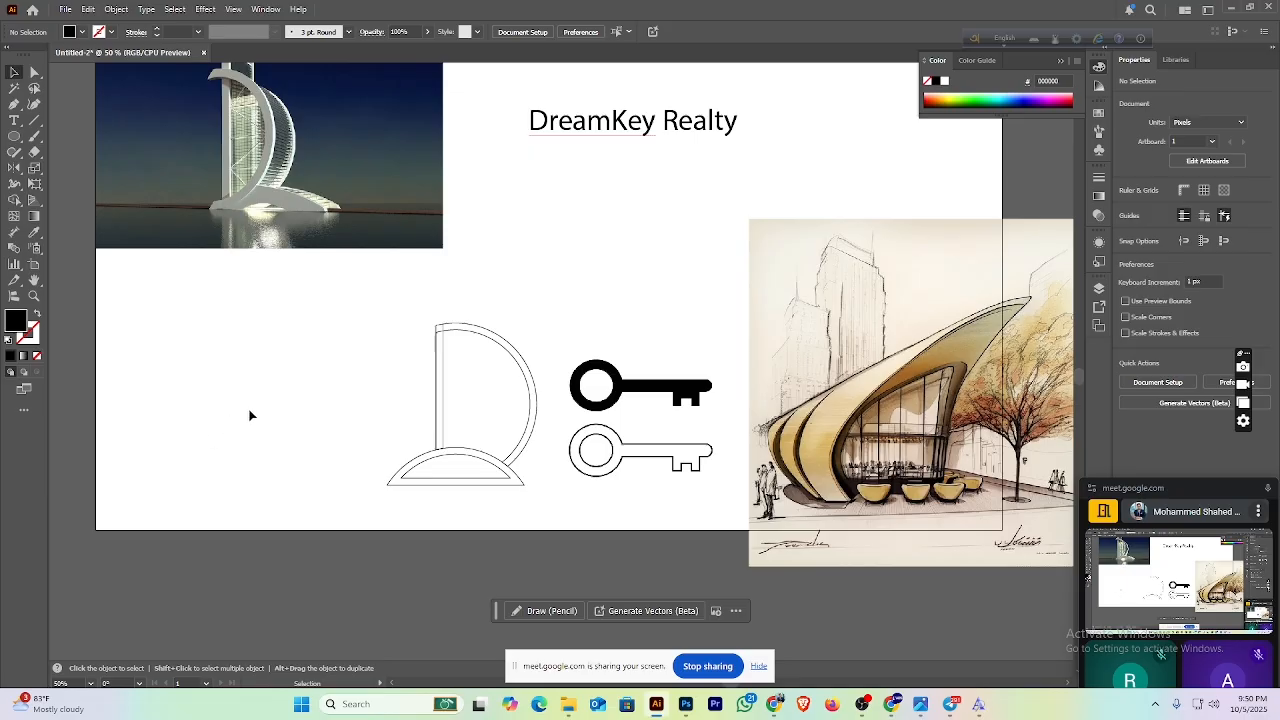
Step: Rotate the key image 90° so the keys stand upright, reflect it across the vertical axis and shift it slightly up
left_click(14, 103)
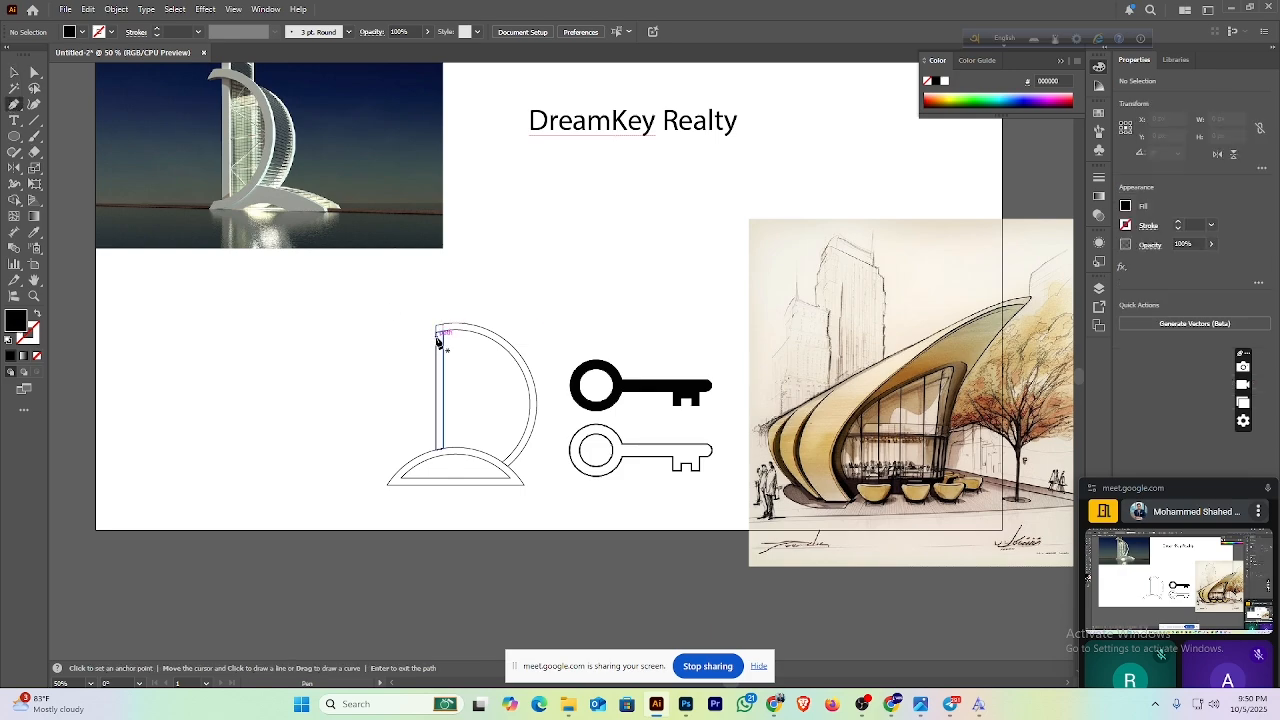
left_click(13, 76)
left_click(647, 386)
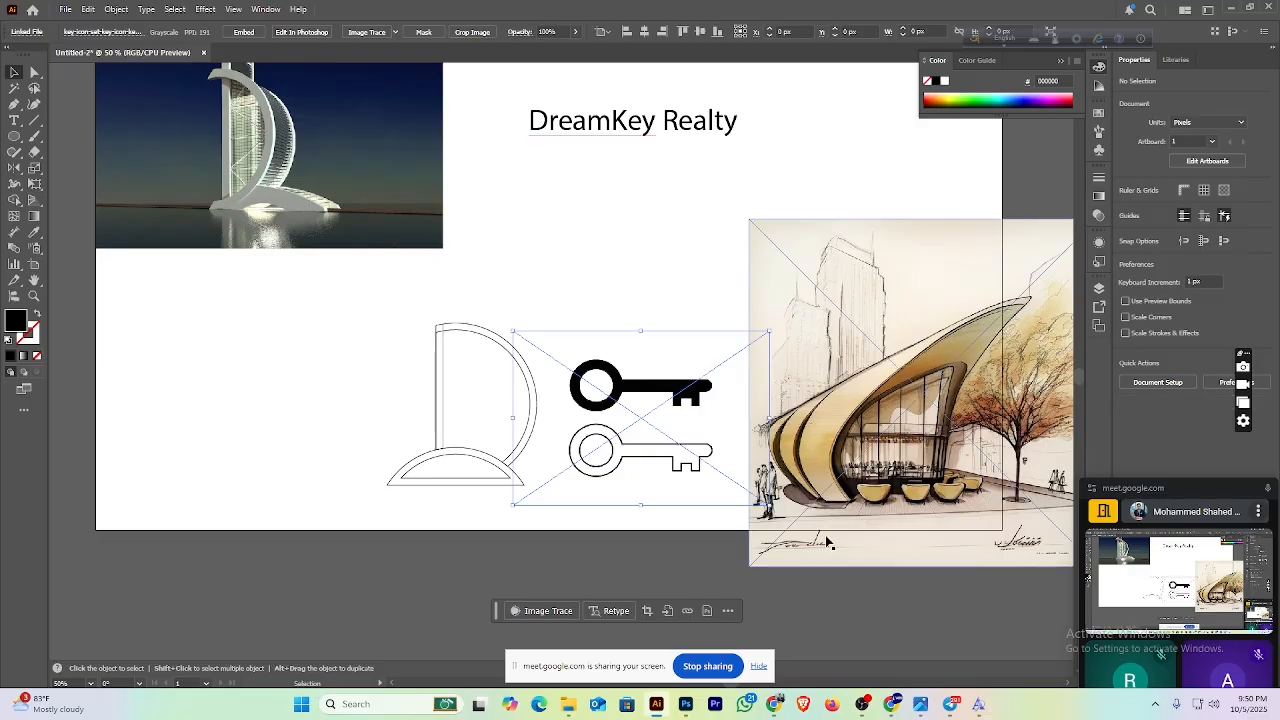
left_click_drag(775, 510, 686, 337)
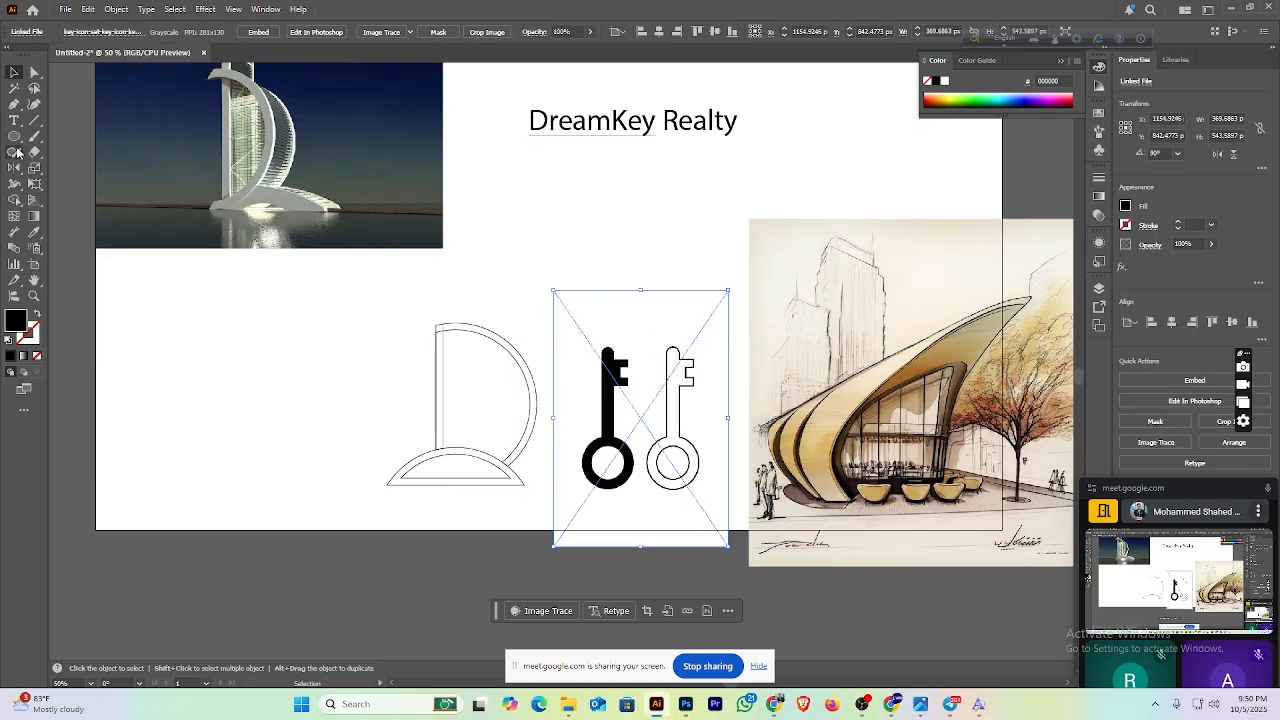
double_click(16, 169)
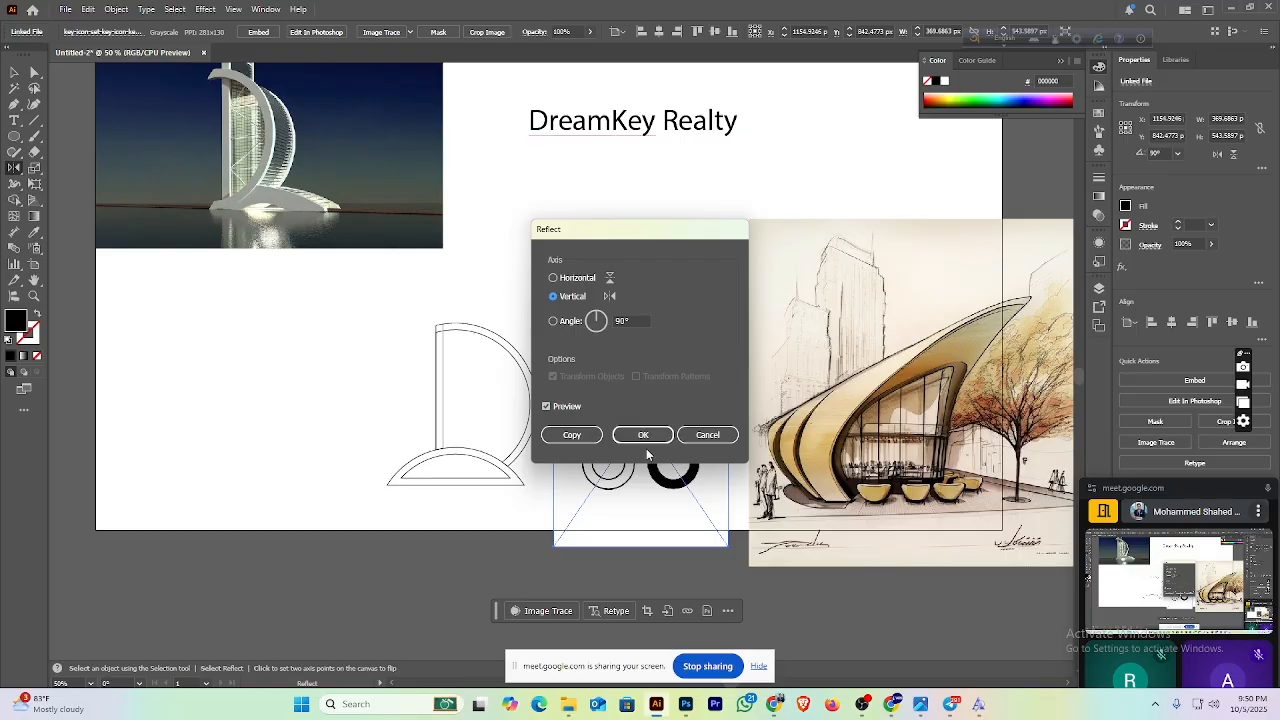
left_click(643, 436)
left_click(17, 73)
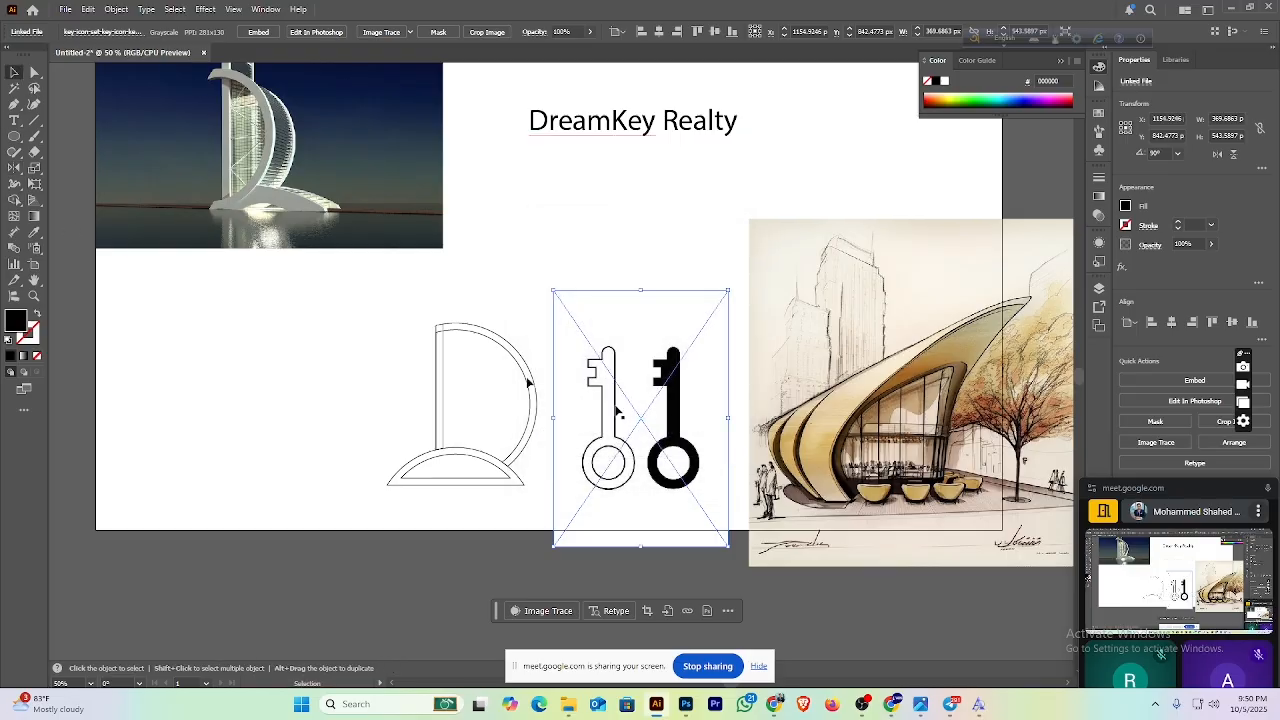
left_click_drag(664, 430, 674, 415)
left_click(269, 383)
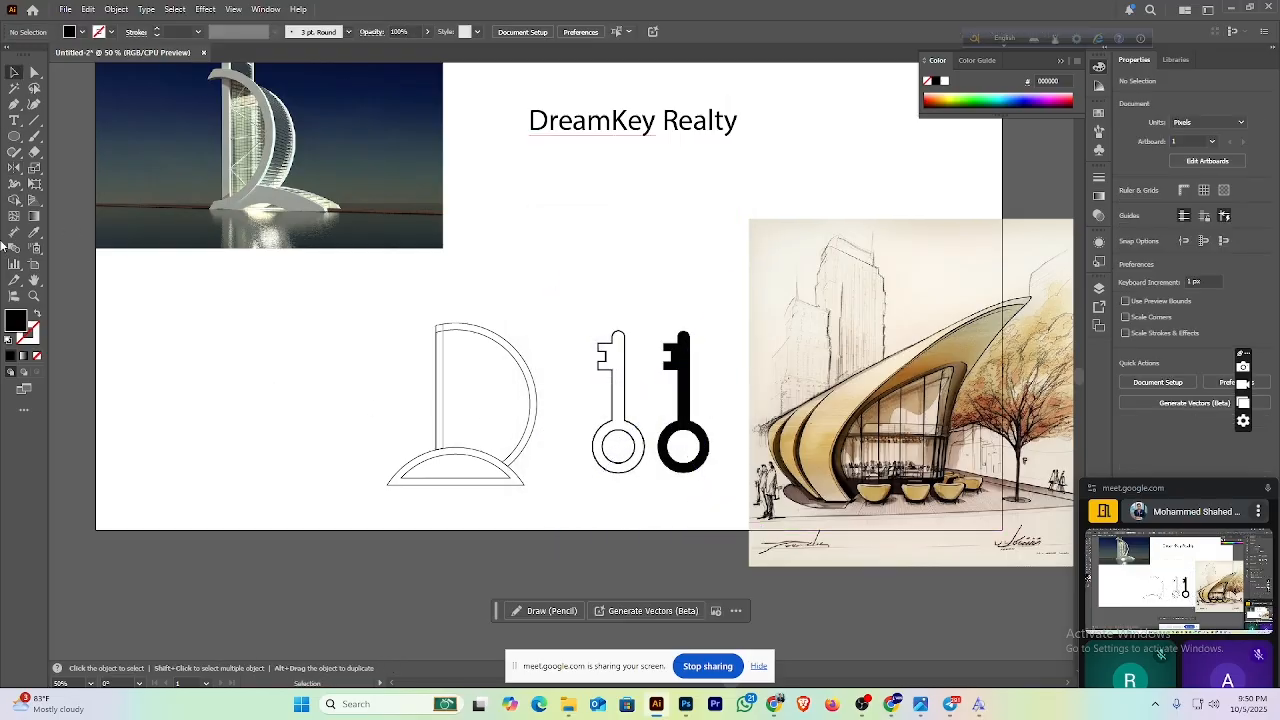
Step: Draw a narrow bar about 15 px wide with the Pen tool, extending the tower's vertical edge above the D's arc
left_click(14, 104)
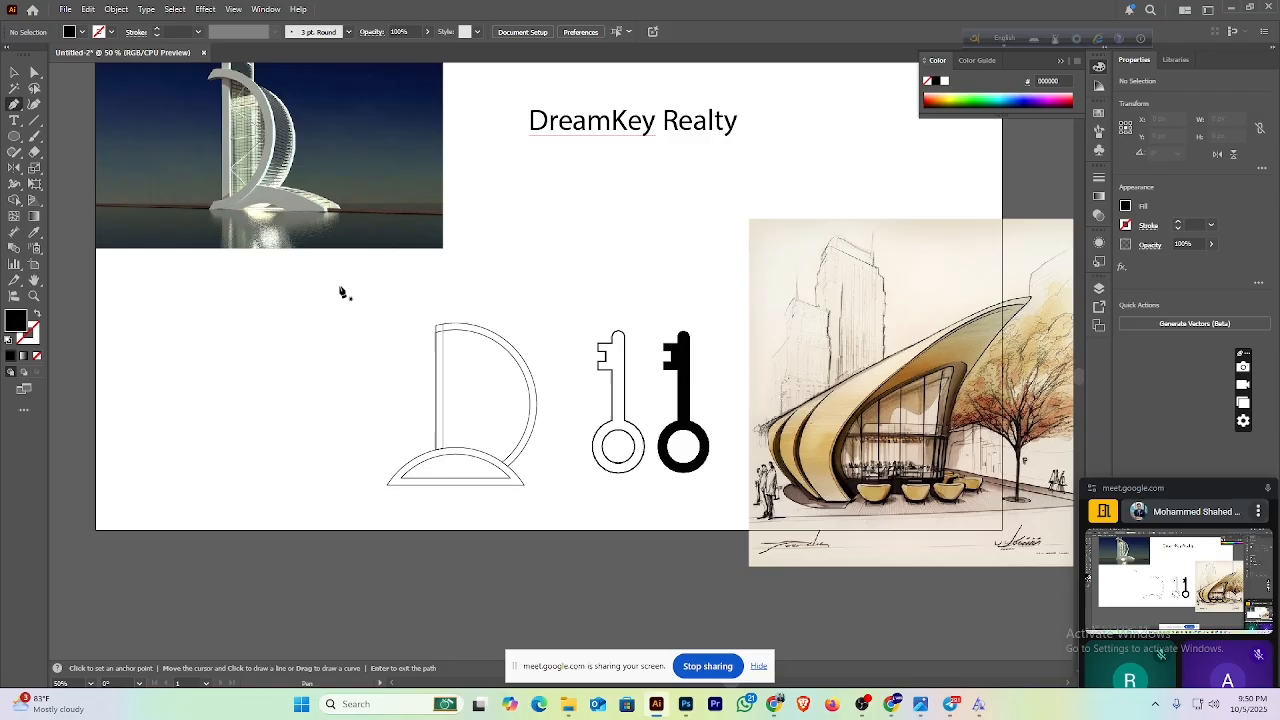
left_click(436, 326)
left_click(435, 309, "shift")
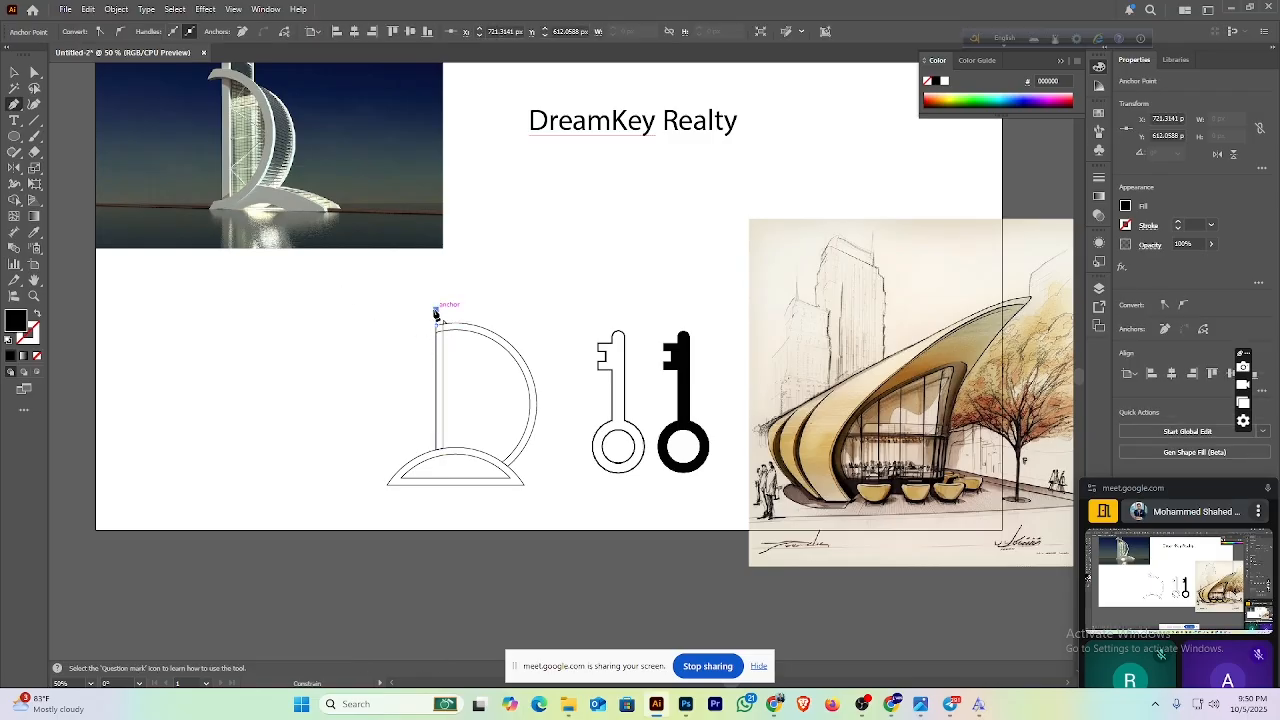
left_click(441, 316)
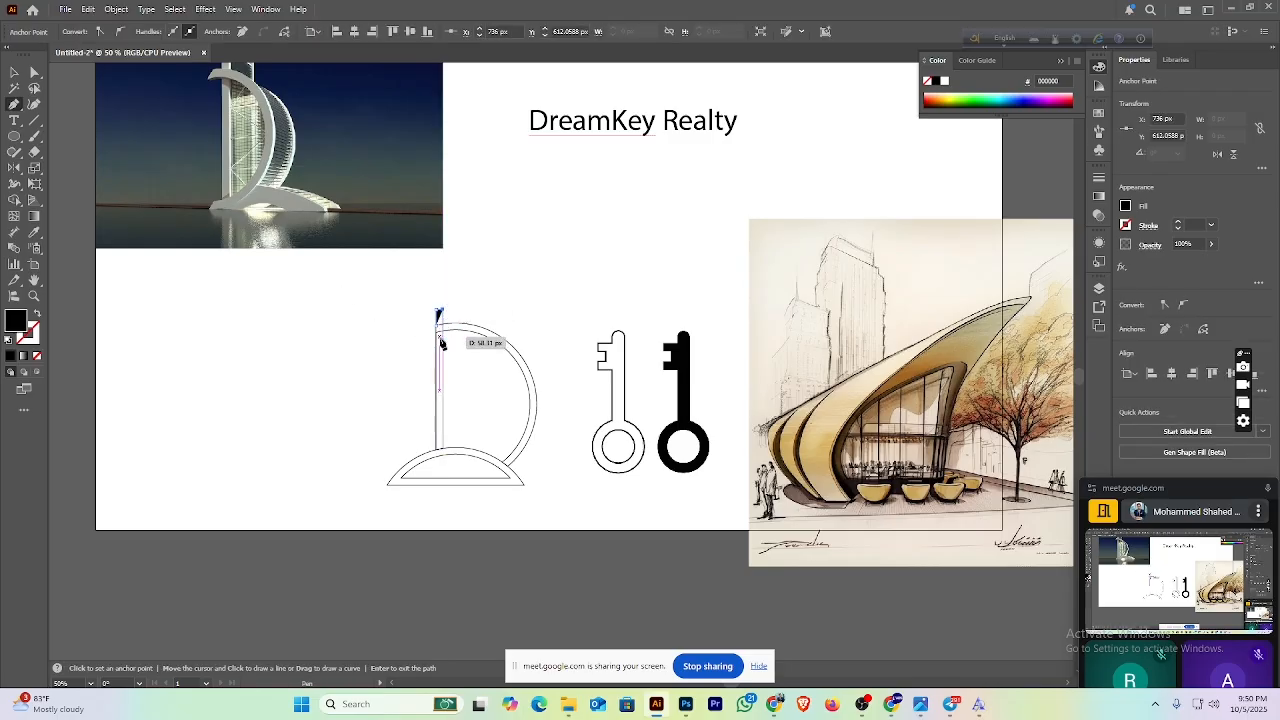
left_click(445, 376)
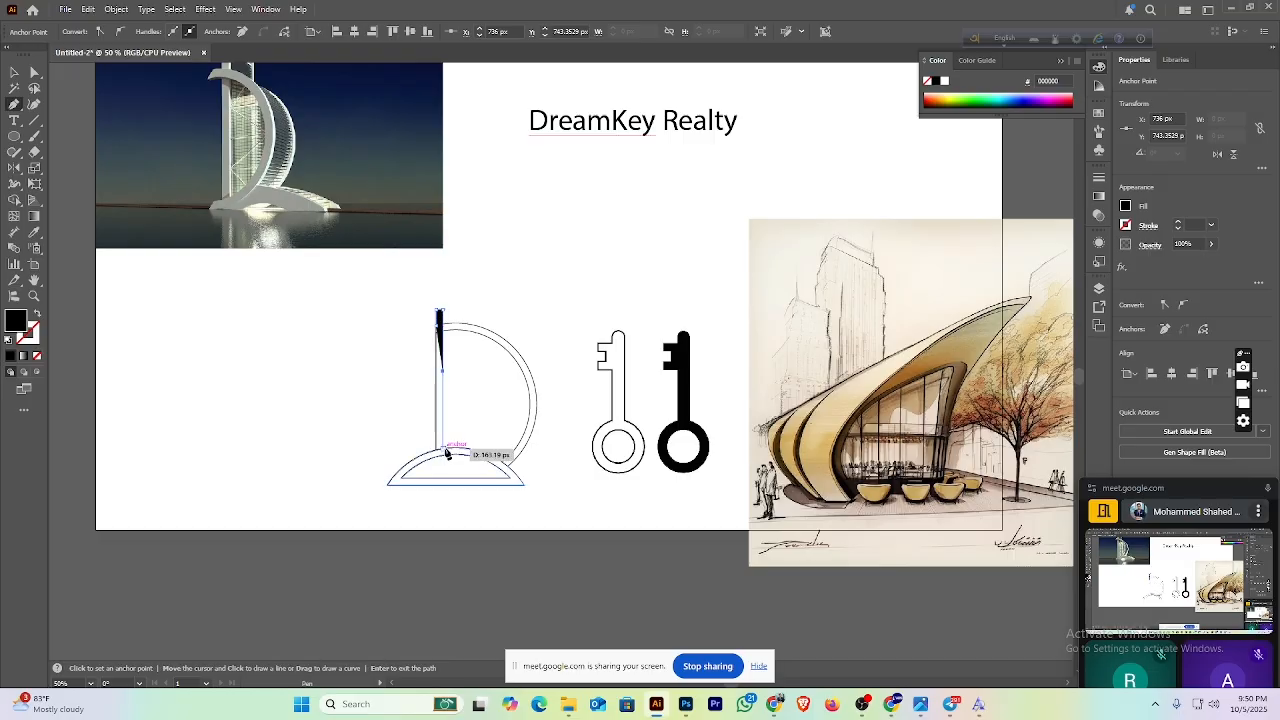
Step: Give the new bar extension no fill and a 1 pt black stroke, matching the rest of the outline
left_click(14, 72)
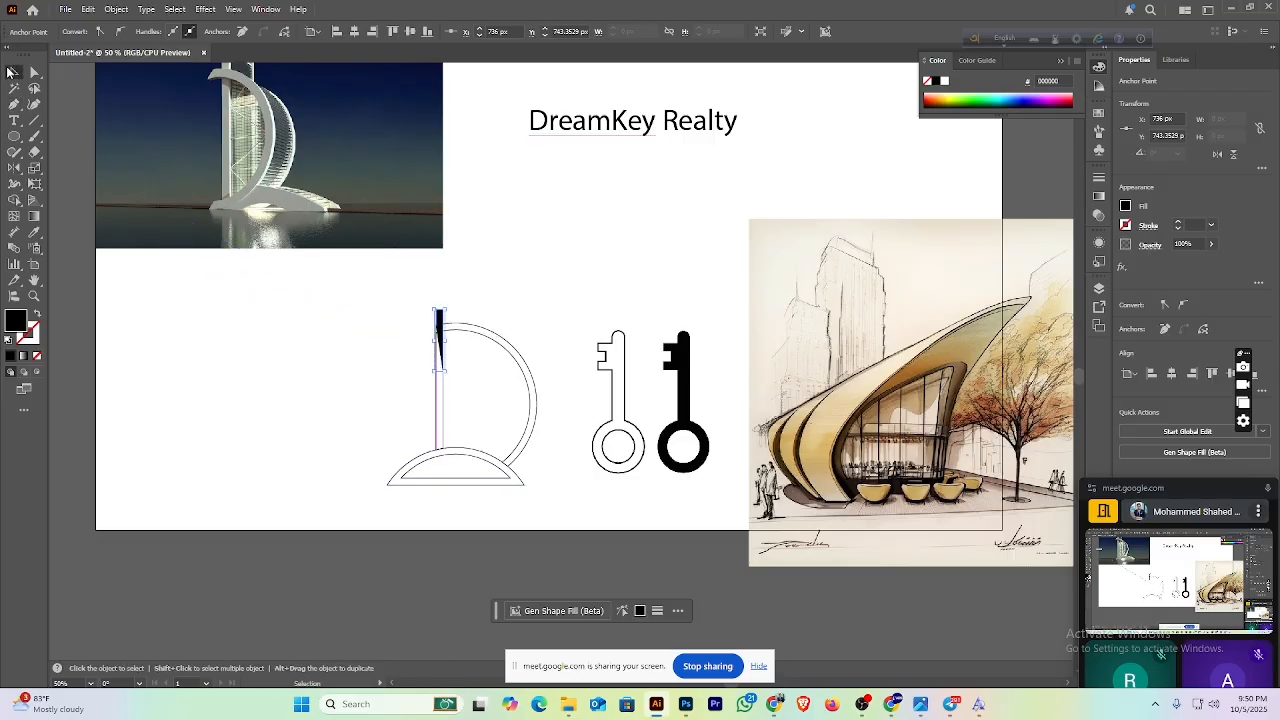
left_click(27, 339)
left_click(9, 356)
left_click(37, 356)
left_click(340, 320)
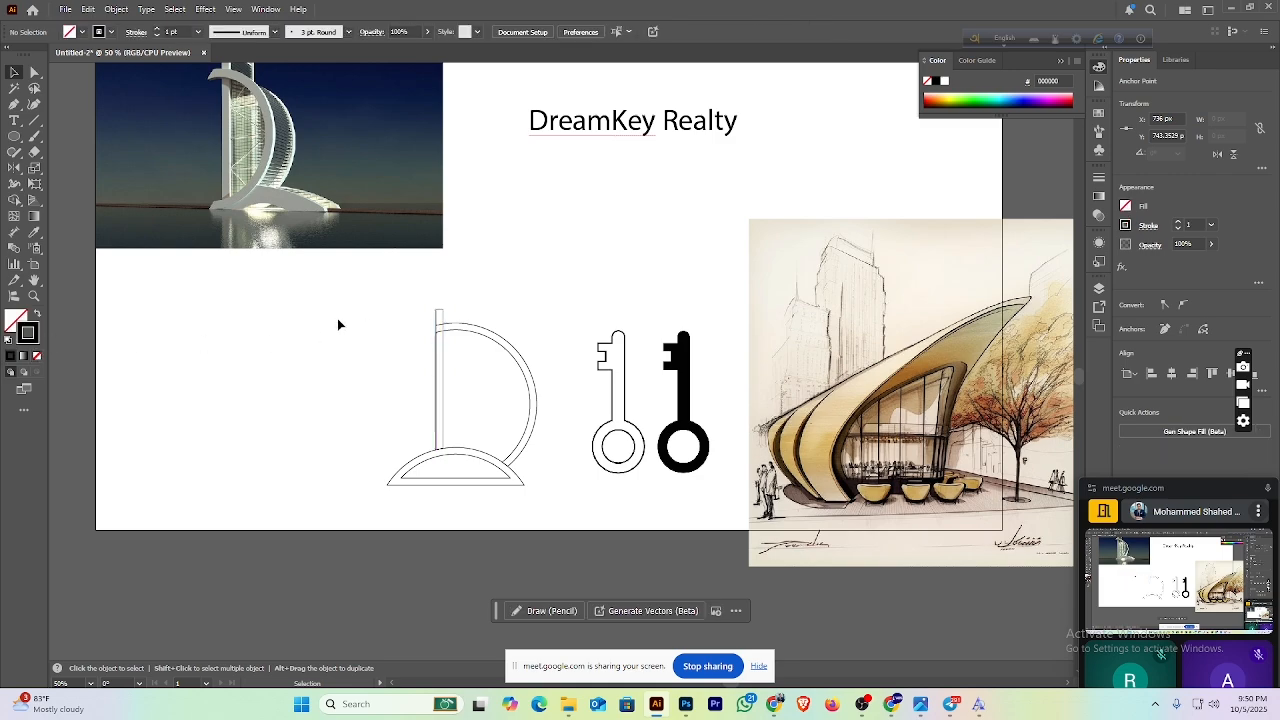
Step: Draw a notched key-teeth outline about 38 by 63 px with the Pen tool, projecting left from the upper part of the vertical bar
left_click(14, 104)
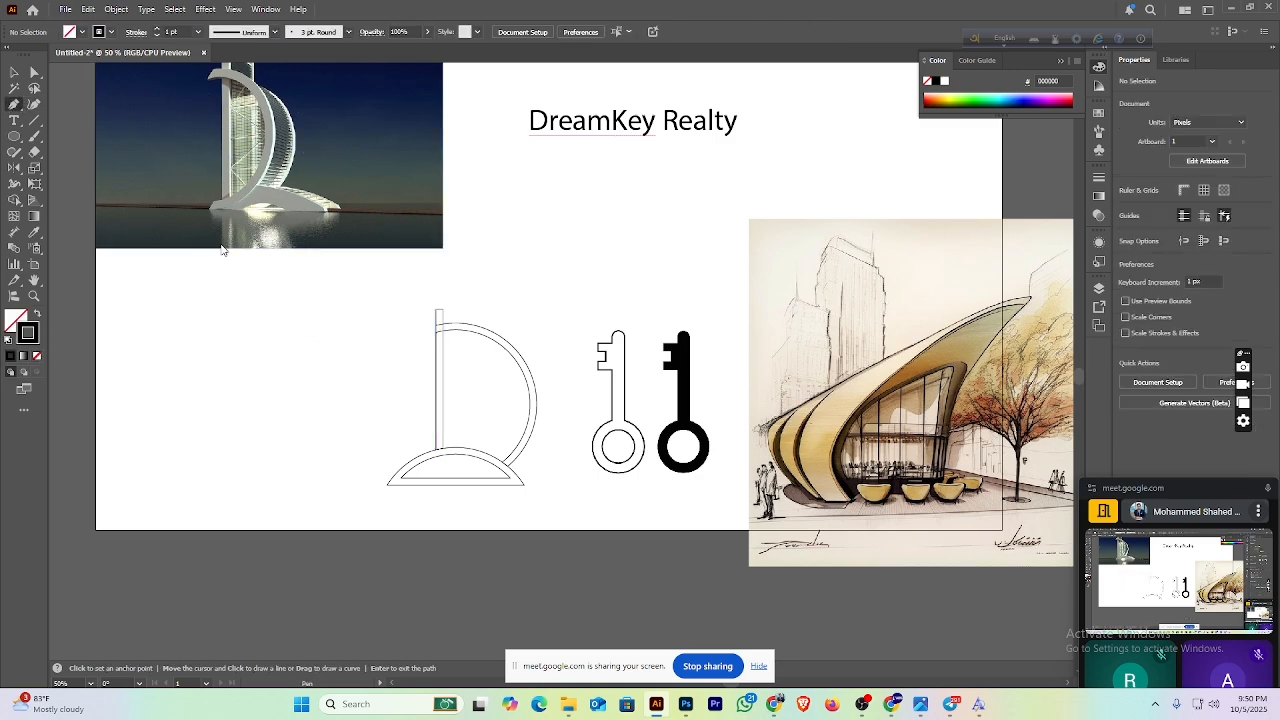
left_click(437, 336)
left_click(419, 339)
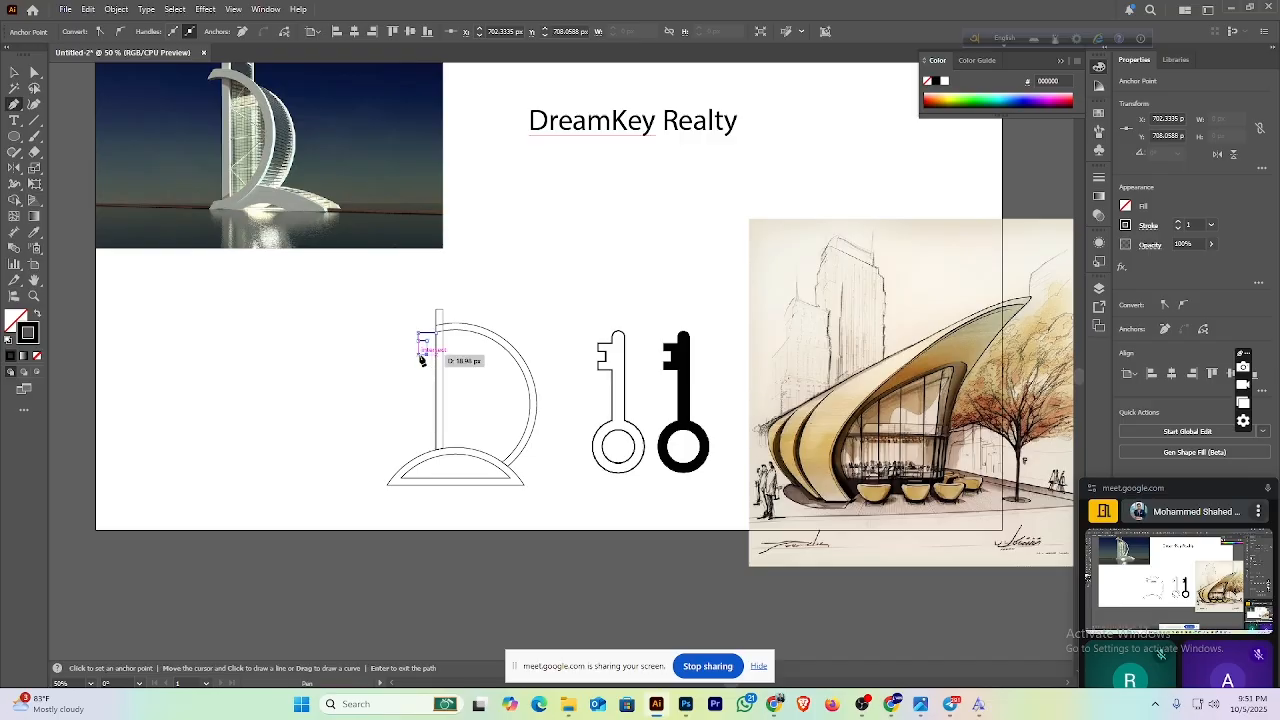
left_click(421, 355)
left_click(420, 361)
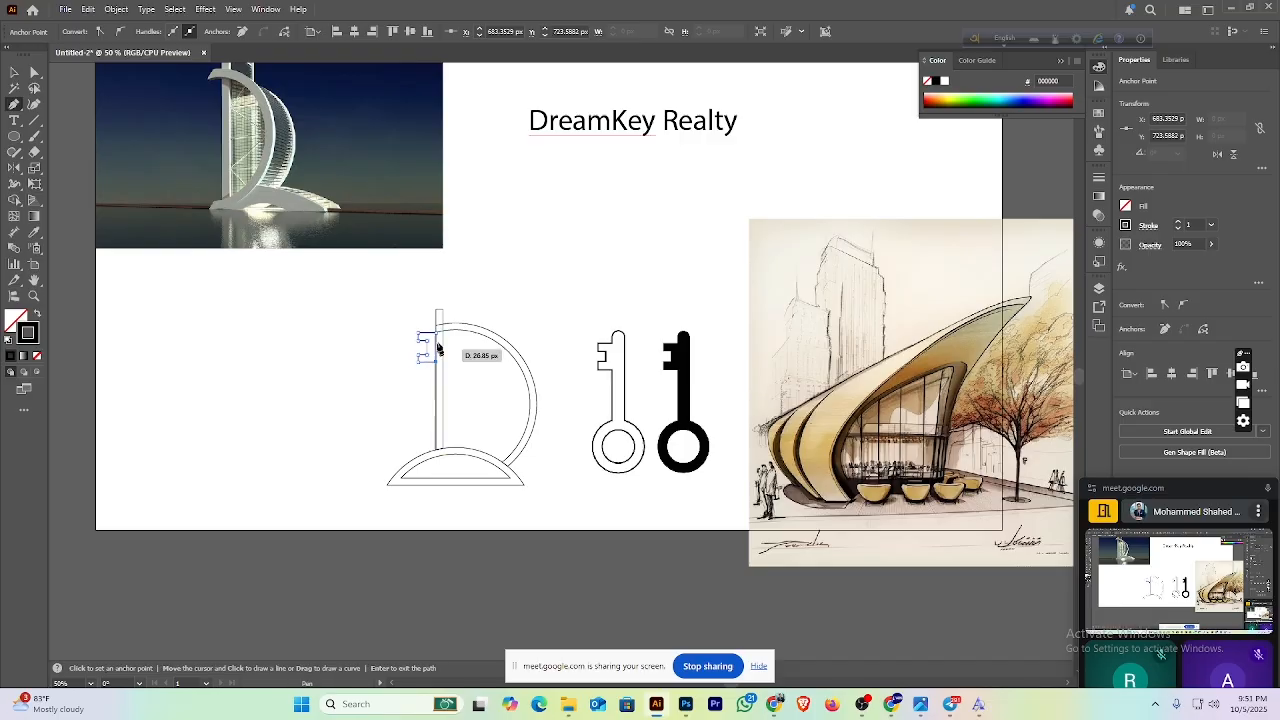
left_click(436, 332)
left_click(14, 72)
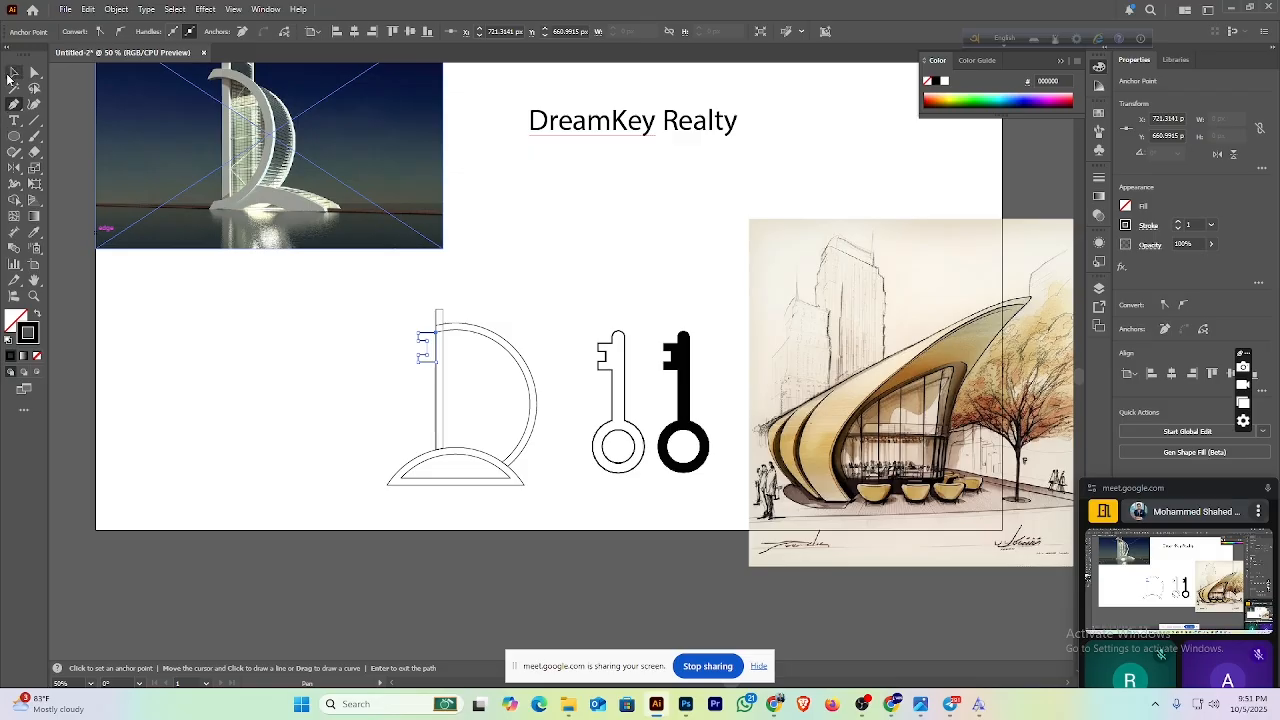
left_click(282, 381)
Step: Try to unite the D outline, dome base and key teeth into one shape, and undo it
left_click_drag(368, 306, 556, 538)
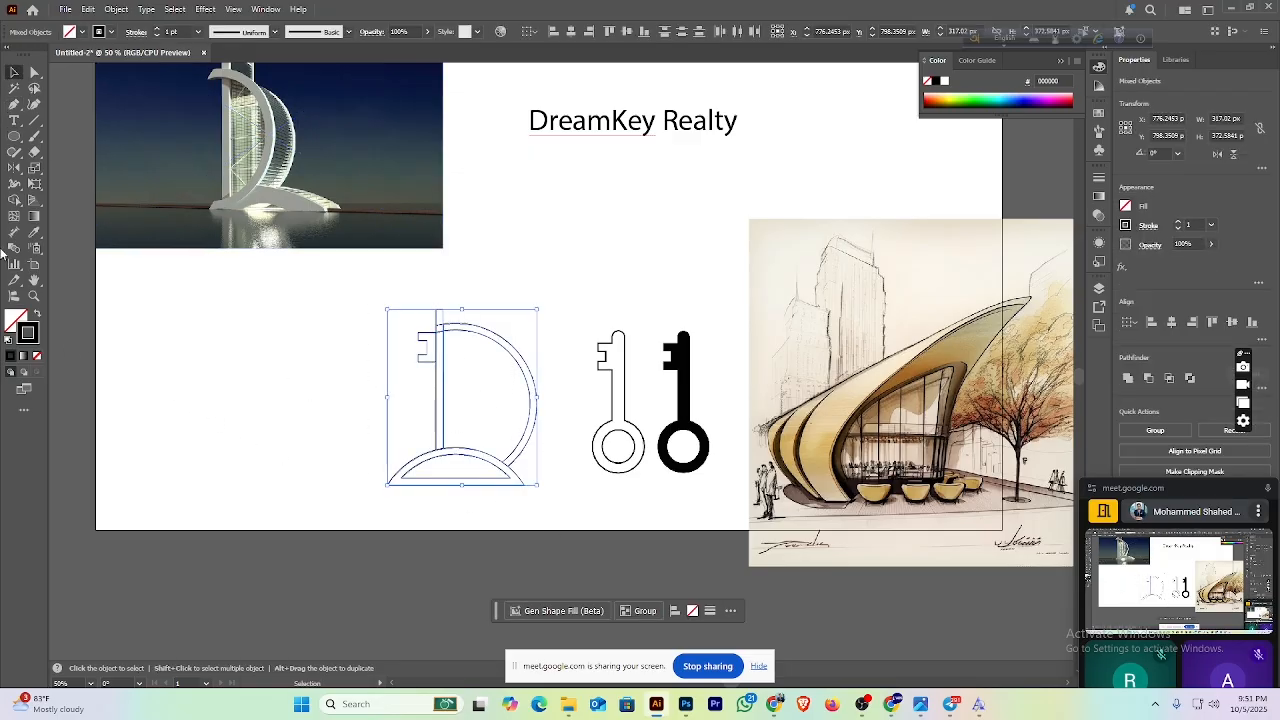
left_click(14, 200)
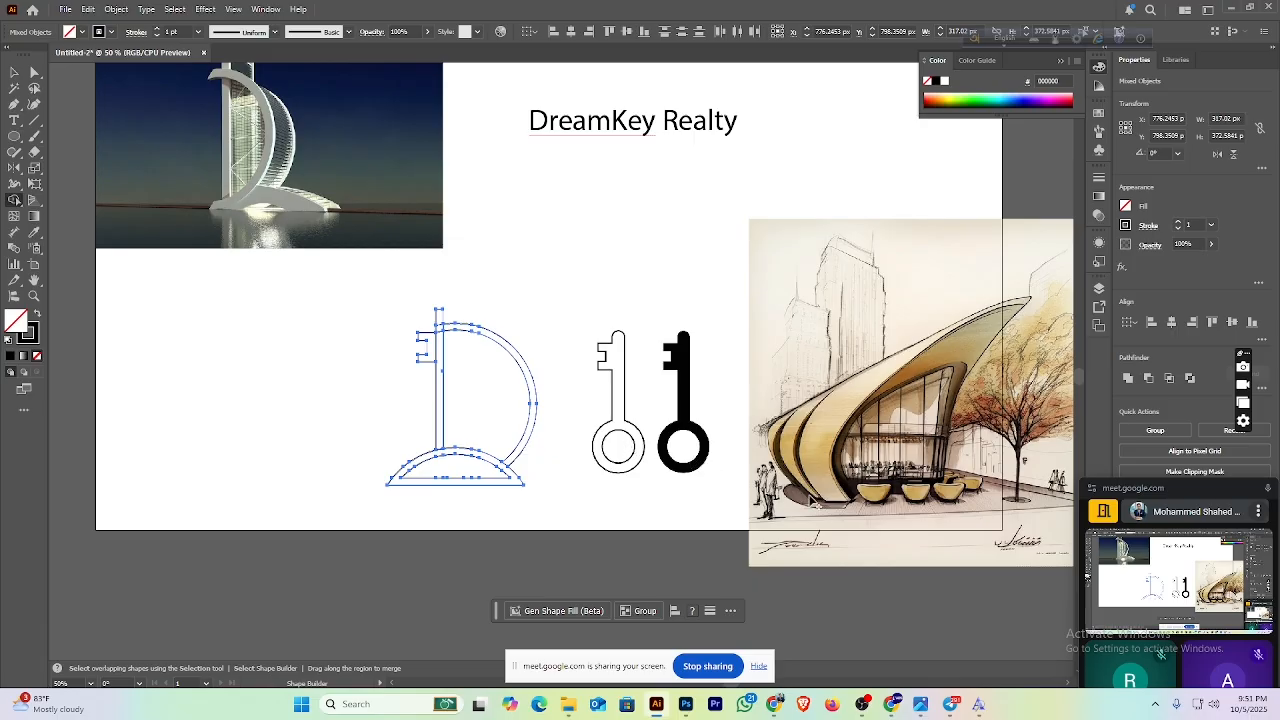
left_click(1128, 378)
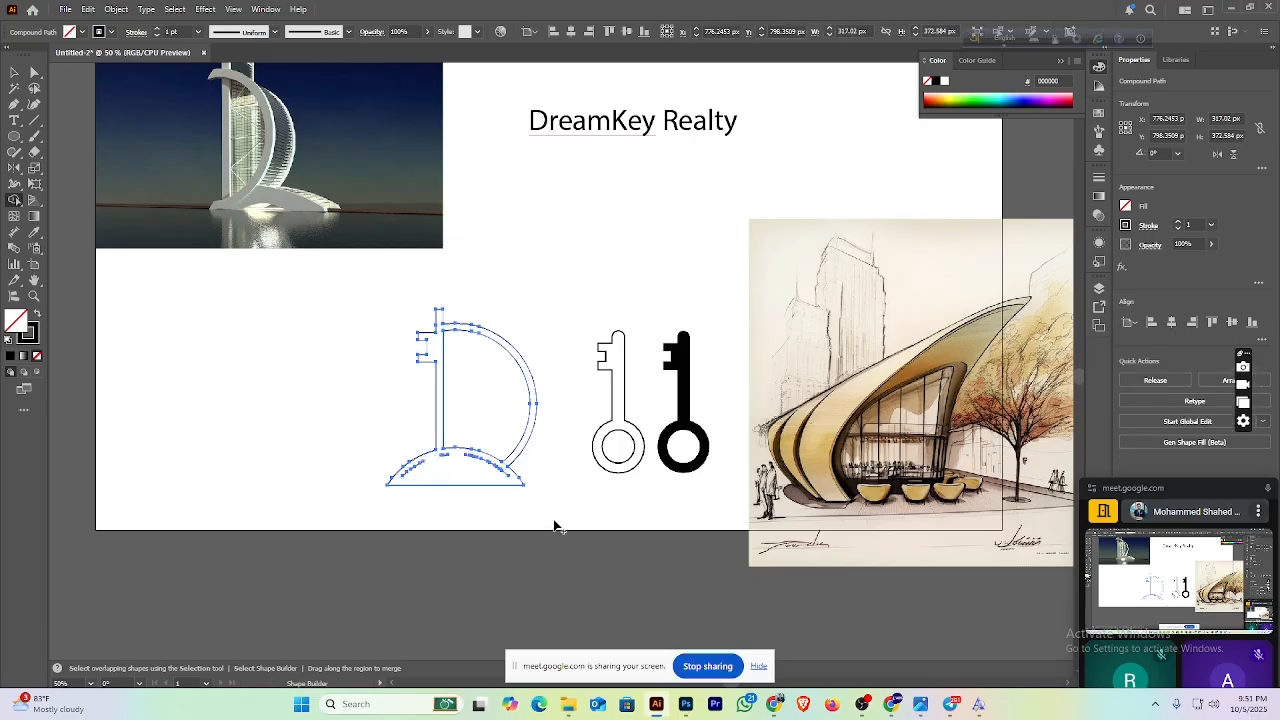
left_click(14, 72)
key("ctrl+z")
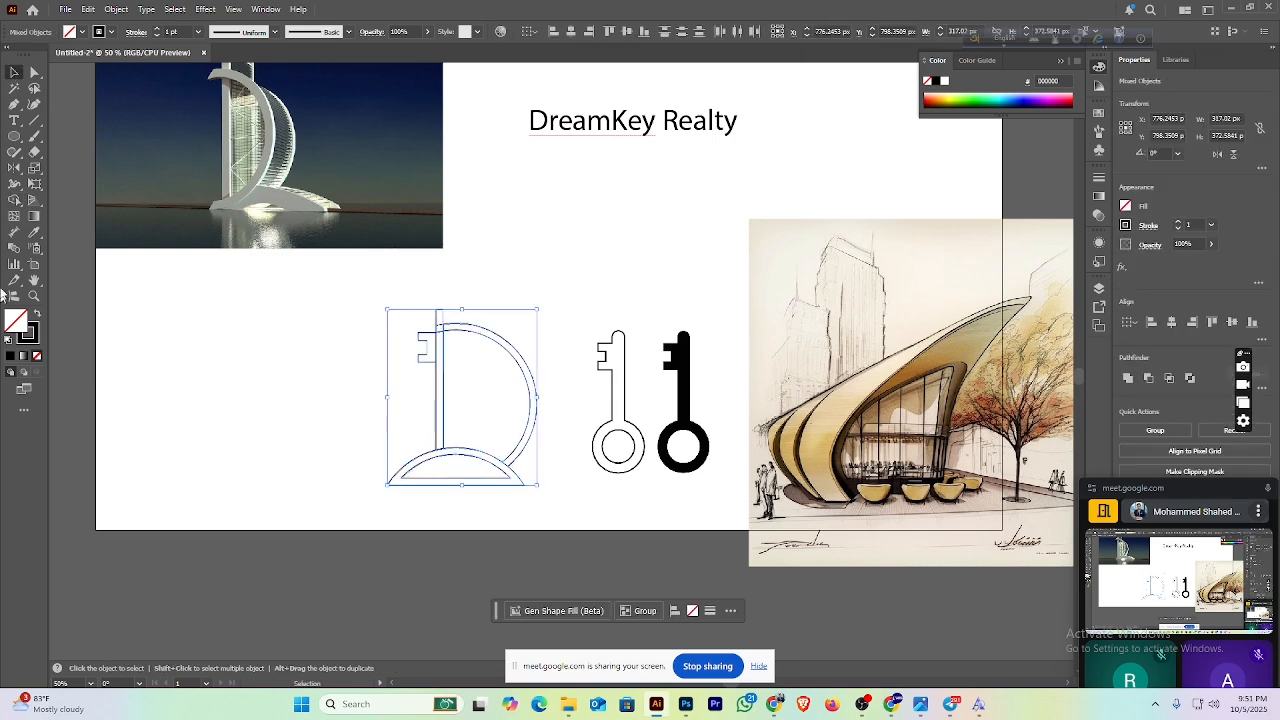
Step: Merge the vertical bar, its top extension, the D arc and the key teeth with the Shape Builder tool
left_click(14, 200)
key("ctrl+=")
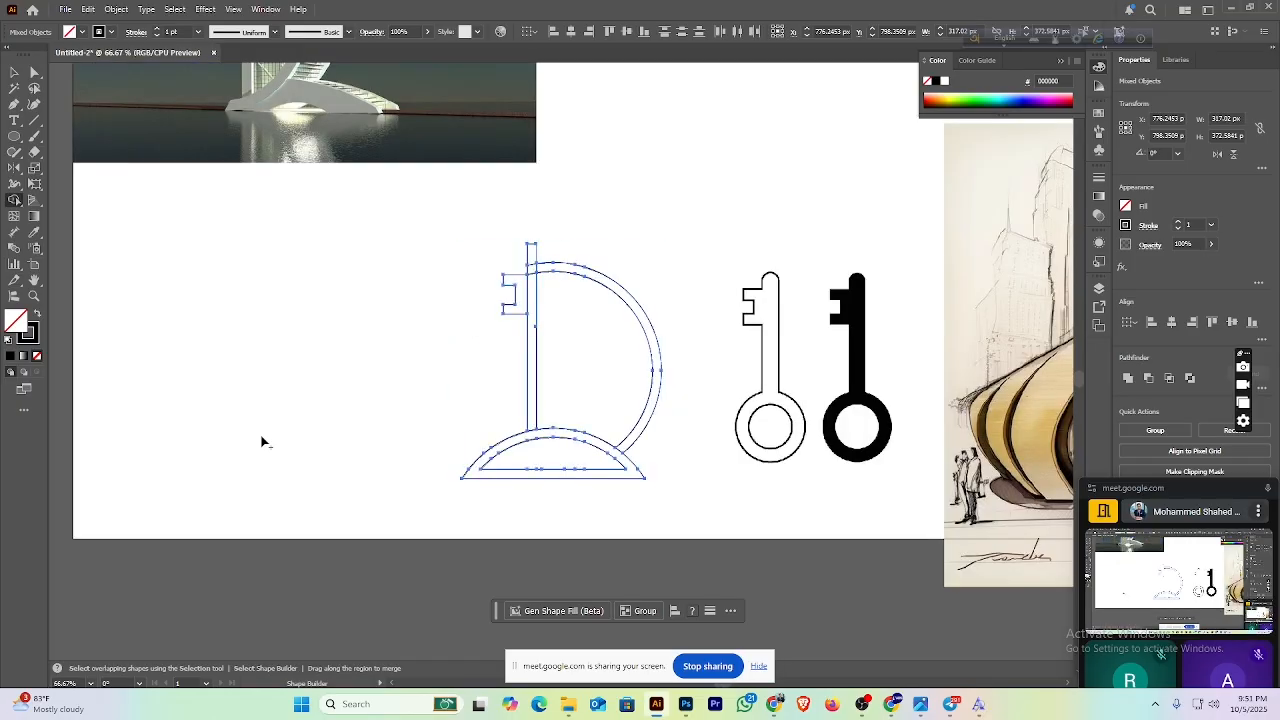
mouse_move(534, 258)
left_mouse_down()
mouse_move(531, 292)
mouse_move(515, 290)
mouse_move(527, 280)
left_mouse_up()
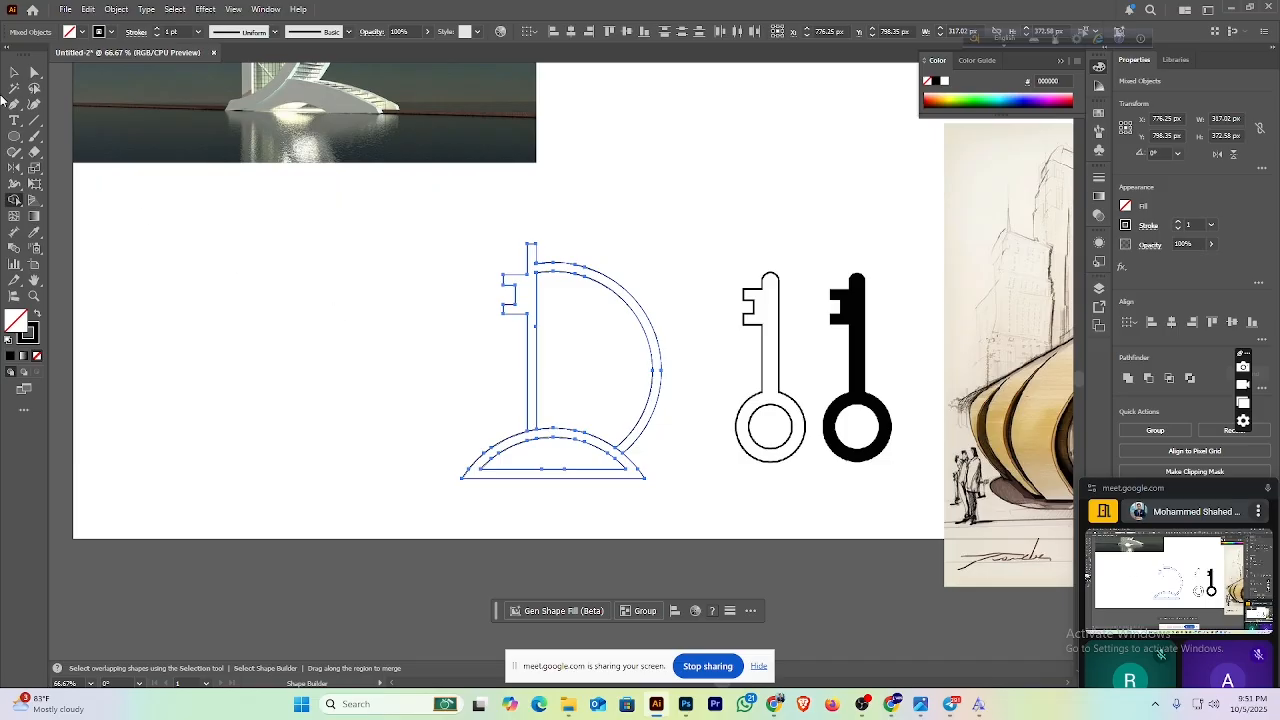
Step: Merge the foot of the vertical bar into the dome base's outer band with the Shape Builder tool
left_click(14, 72)
left_click_drag(423, 381, 638, 524)
left_click(14, 200)
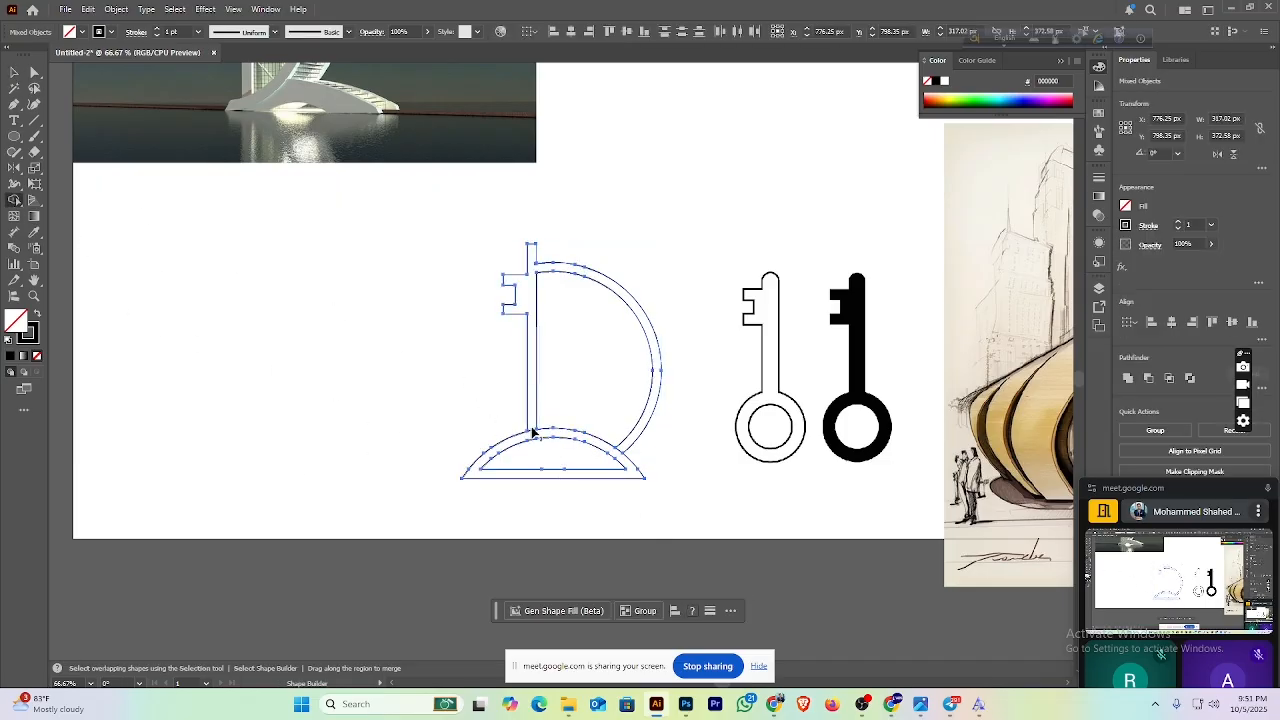
left_click_drag(533, 432, 560, 440)
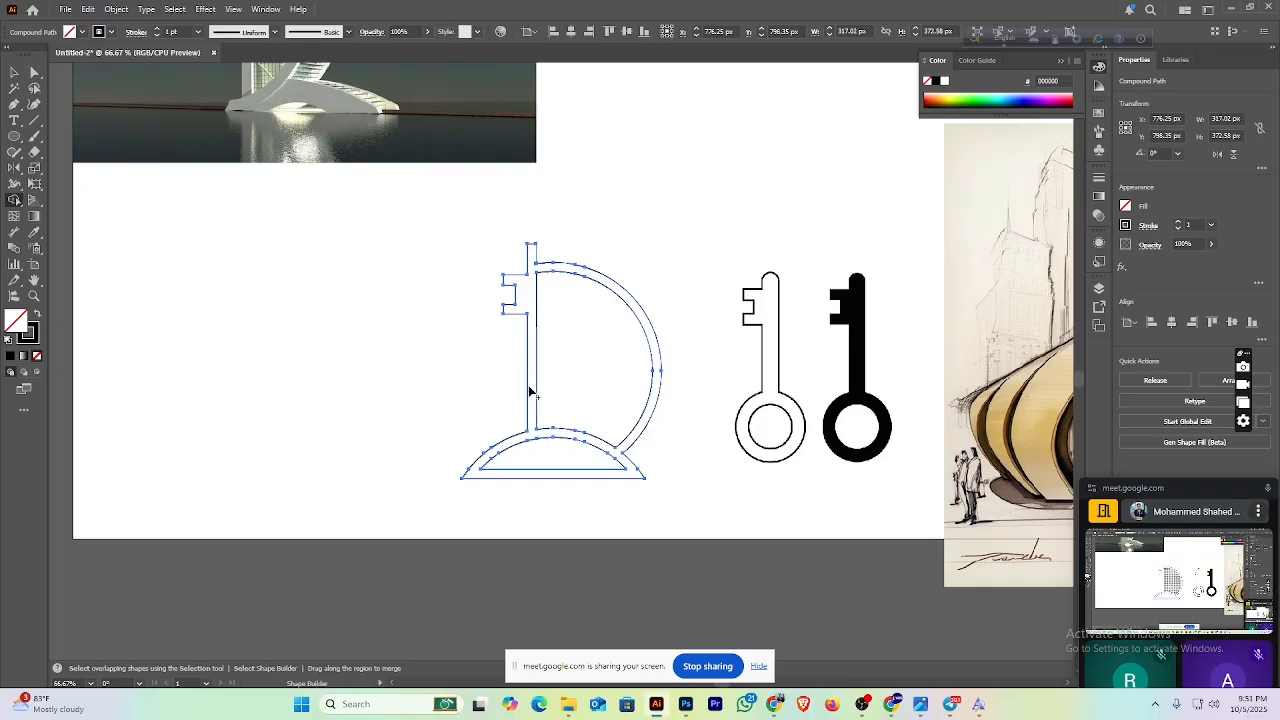
Step: Move the merged D-key symbol to the left side of the artboard and delete the stray vertical line left behind
left_click(16, 73)
left_click(574, 349)
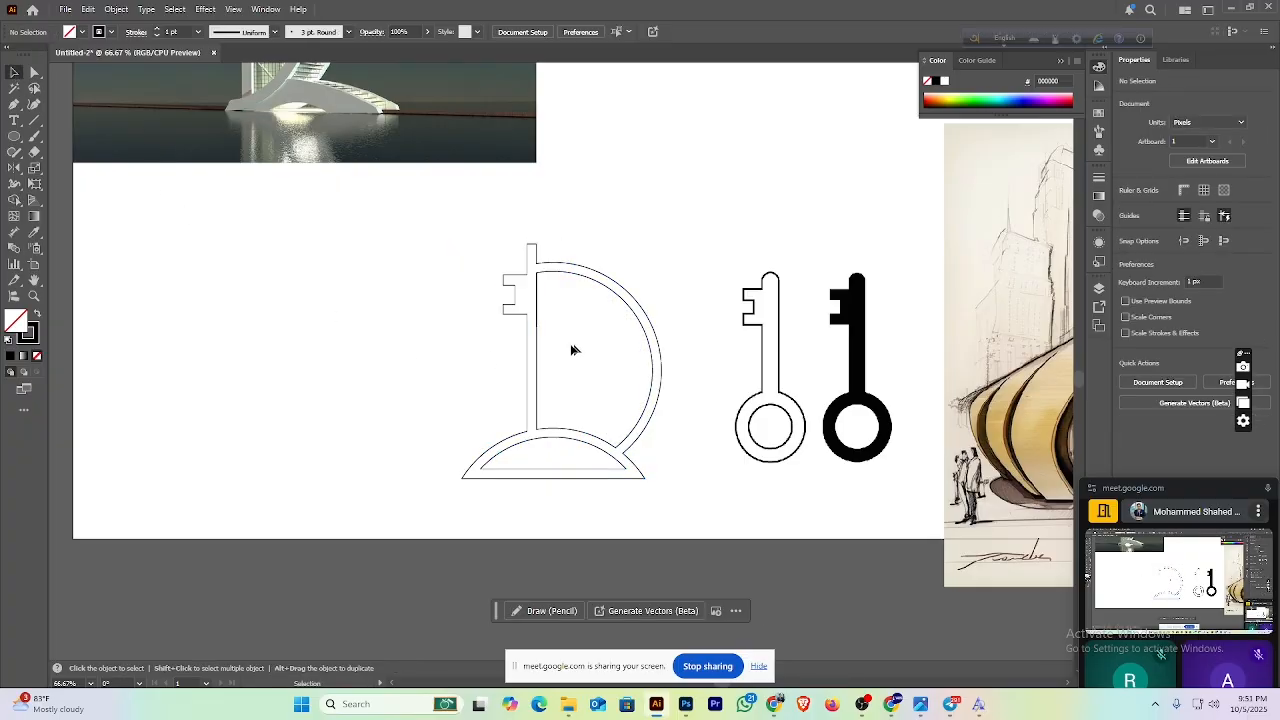
left_click_drag(541, 349, 311, 379)
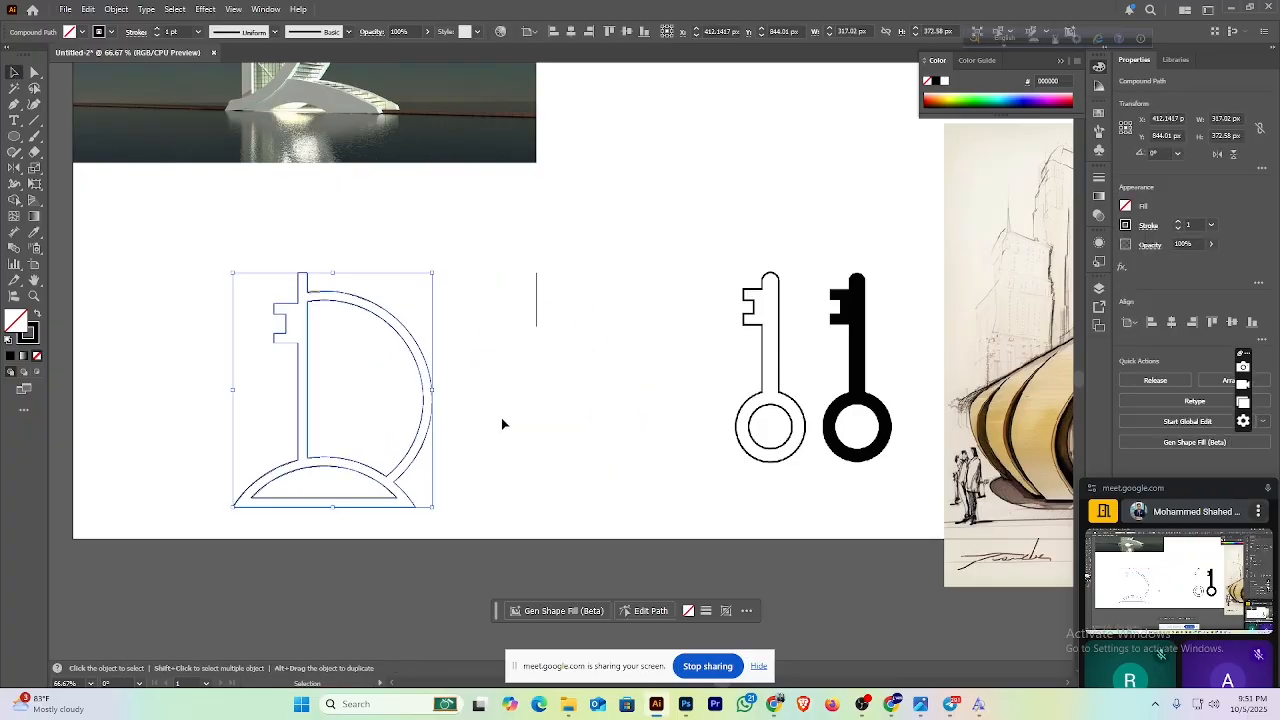
left_click(635, 388)
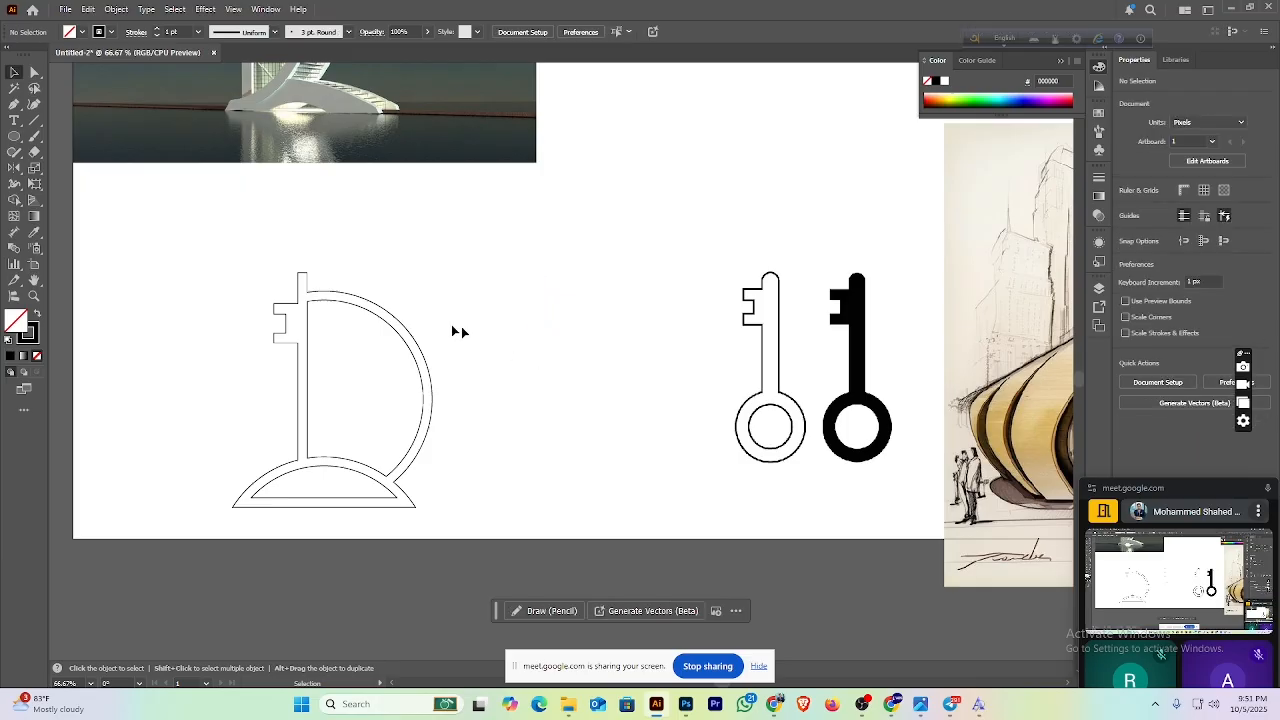
Step: Fill the symbol black by sampling the solid key icon, and move it back toward the middle of the artboard
left_click_drag(288, 284, 425, 428)
left_click(34, 231)
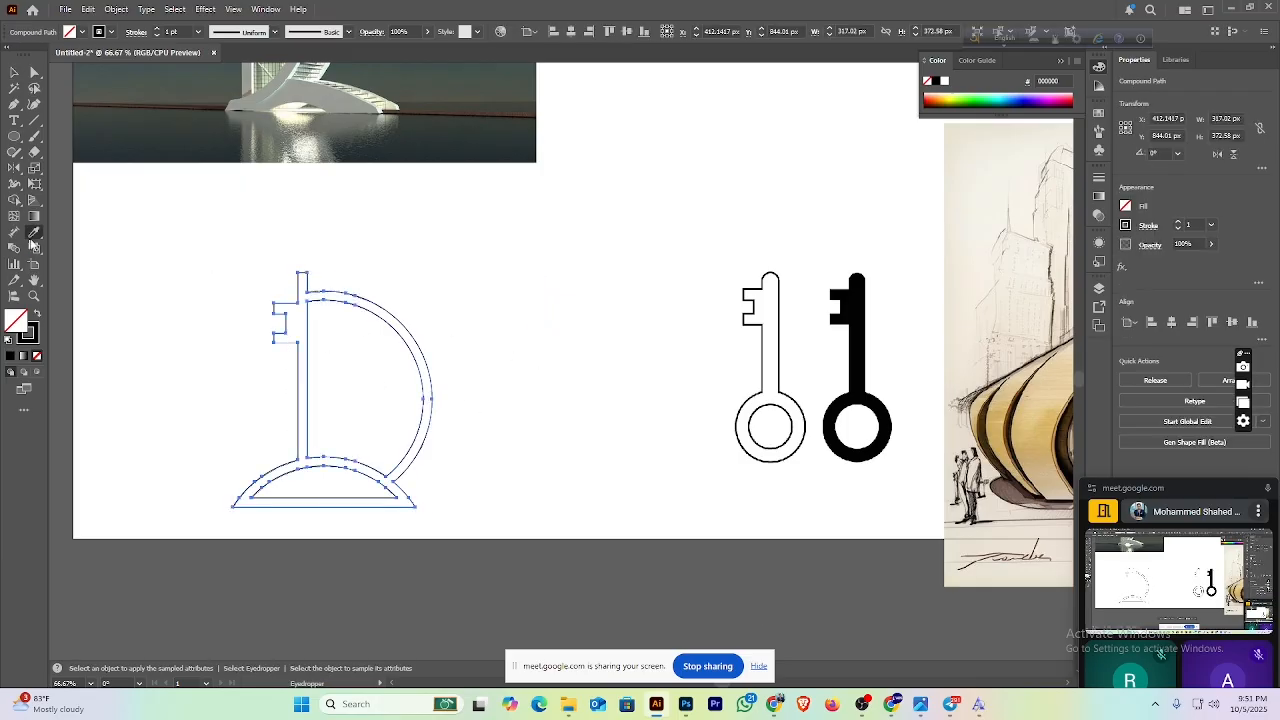
left_click(849, 322)
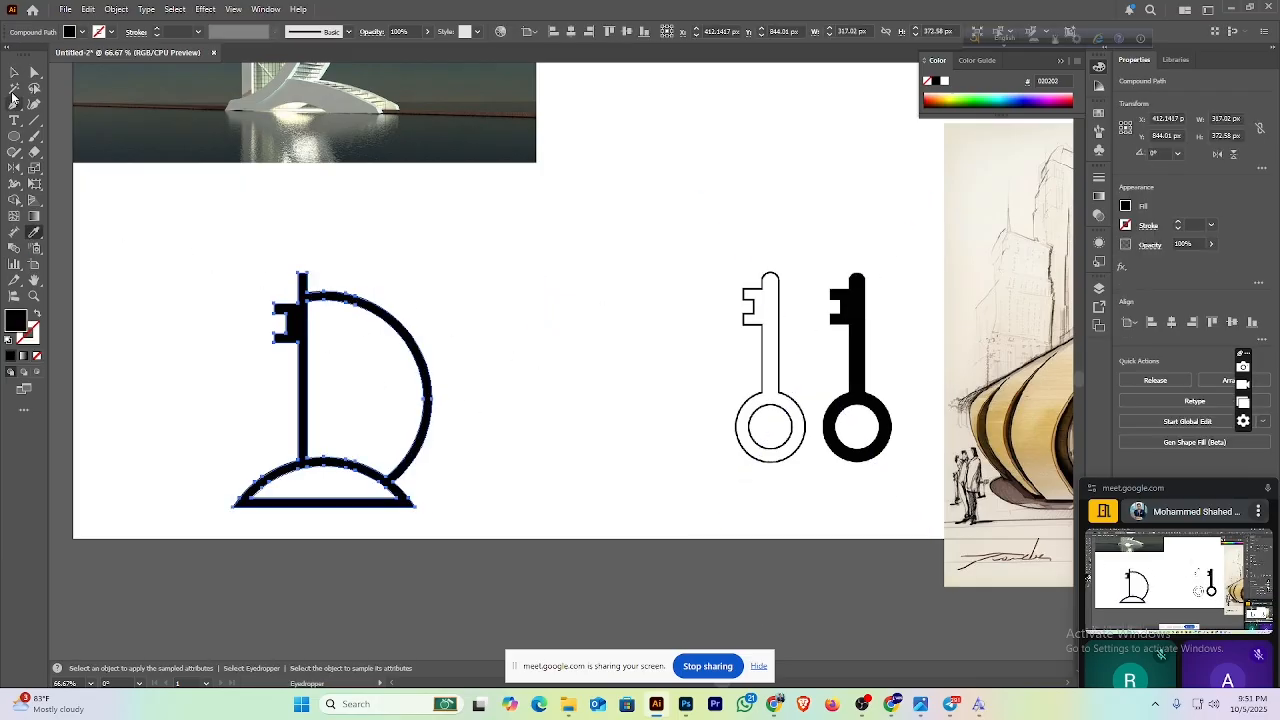
left_click(18, 70)
left_click(580, 382)
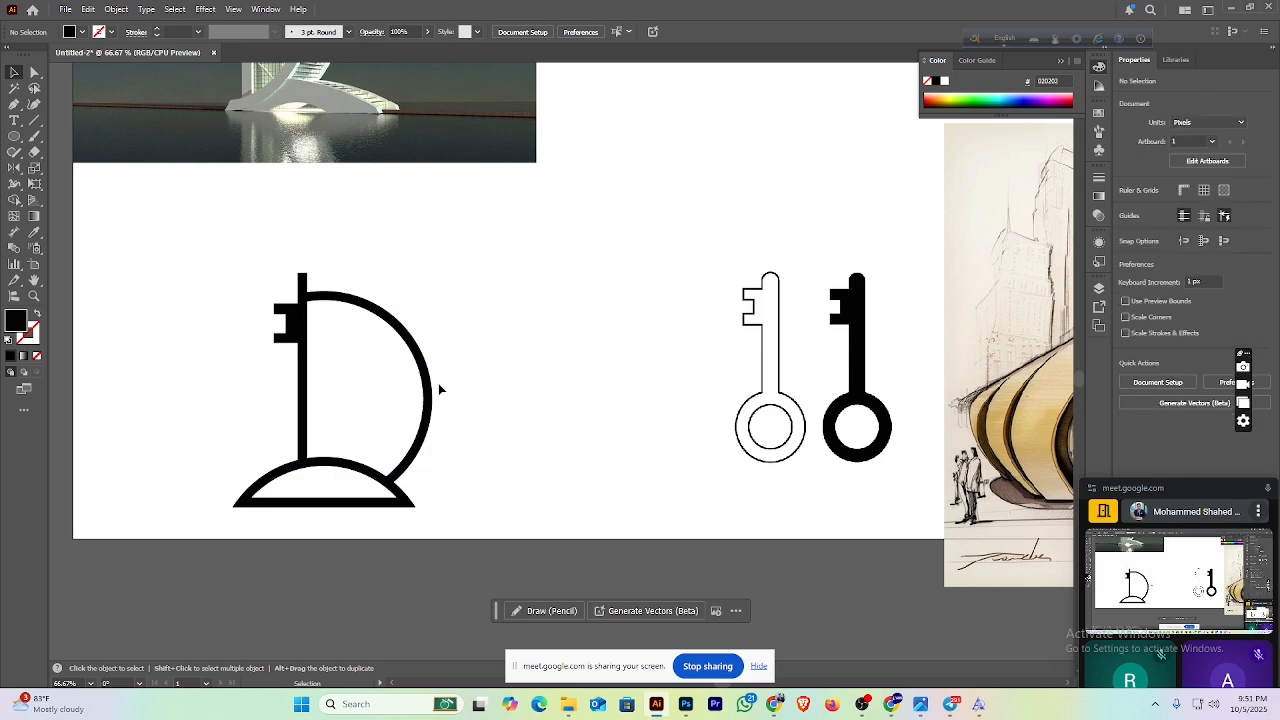
left_click_drag(430, 388, 585, 341)
left_click(669, 342)
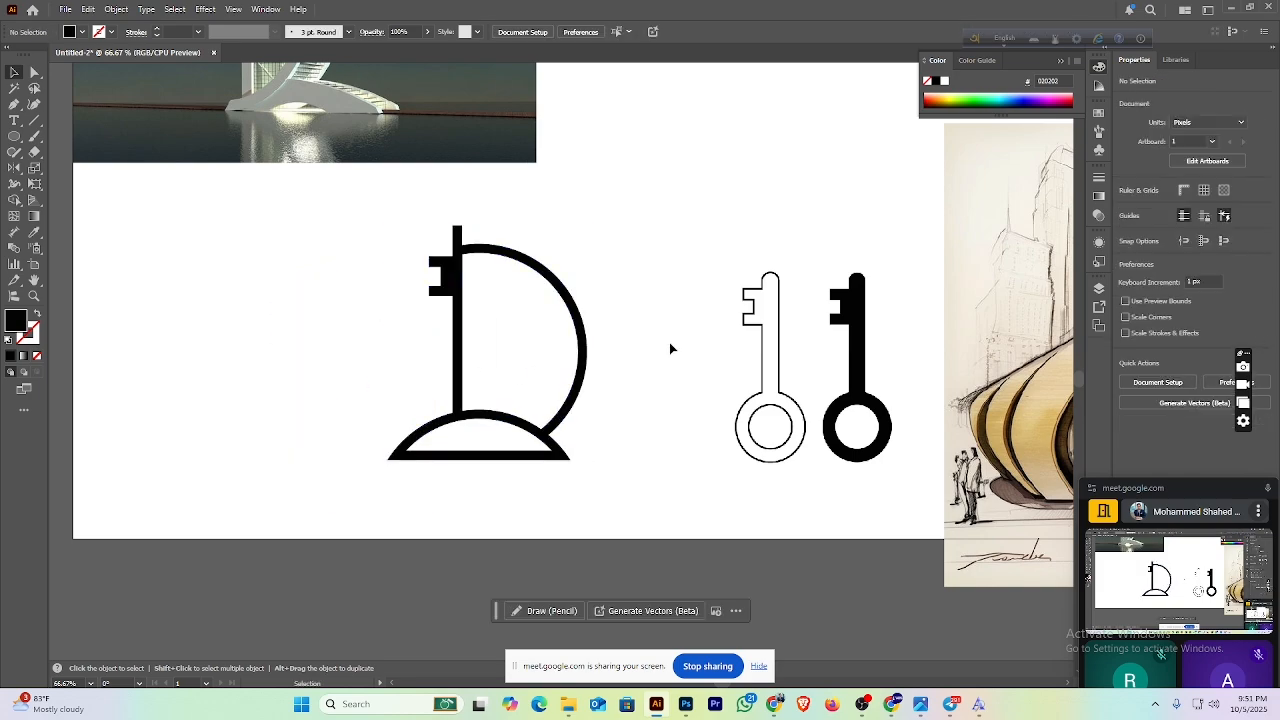
Step: Scale the black symbol down to logo size and arrange it side by side with the DreamKey Realty text
key("a")
key("ctrl+minus")
key("ctrl+minus")
key("v")
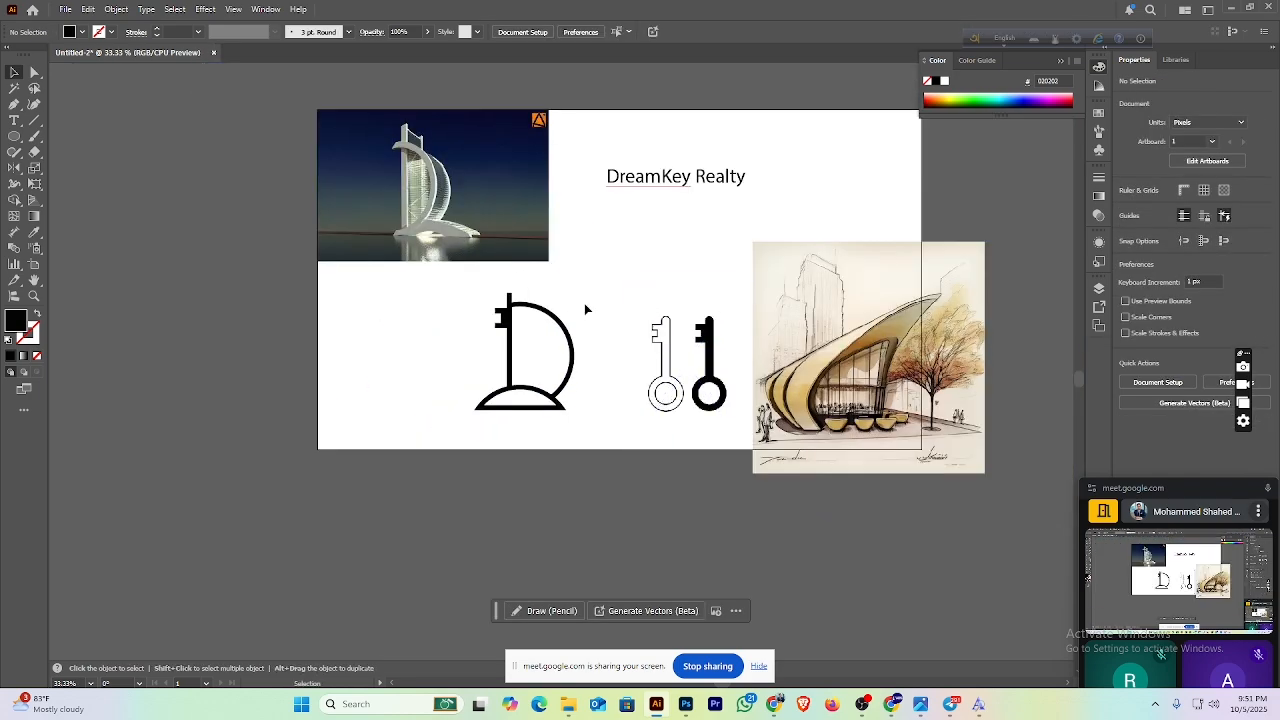
left_click(540, 333)
left_click_drag(571, 297, 608, 258)
left_click(597, 363)
left_click_drag(674, 177, 700, 243)
Step: Move the key icon image and the curved building sketch to the artboard's lower-left corner, clear of the logo
left_click_drag(685, 368, 332, 428)
mouse_move(840, 362)
left_mouse_down()
mouse_move(127, 455)
mouse_move(231, 415)
left_mouse_up()
left_click(692, 243)
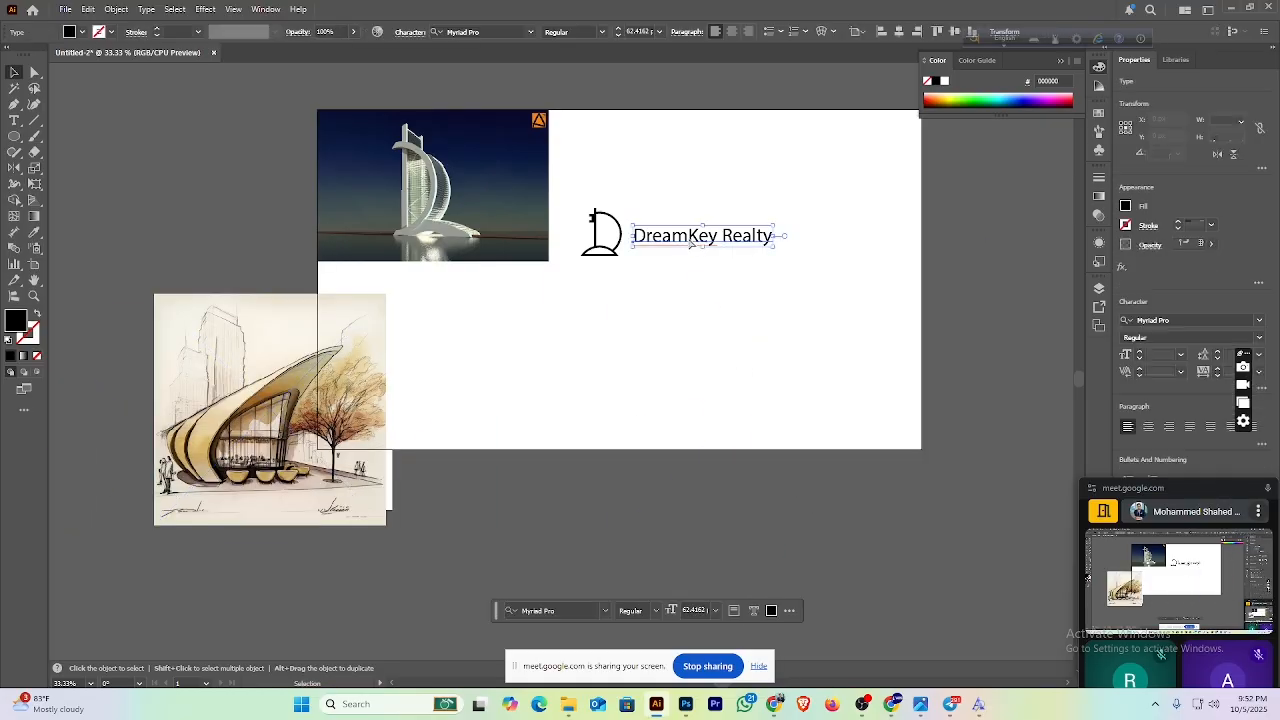
Step: Shrink the symbol to about 94 by 110 px and place it centered above the DreamKey Realty text
key("ctrl+equal")
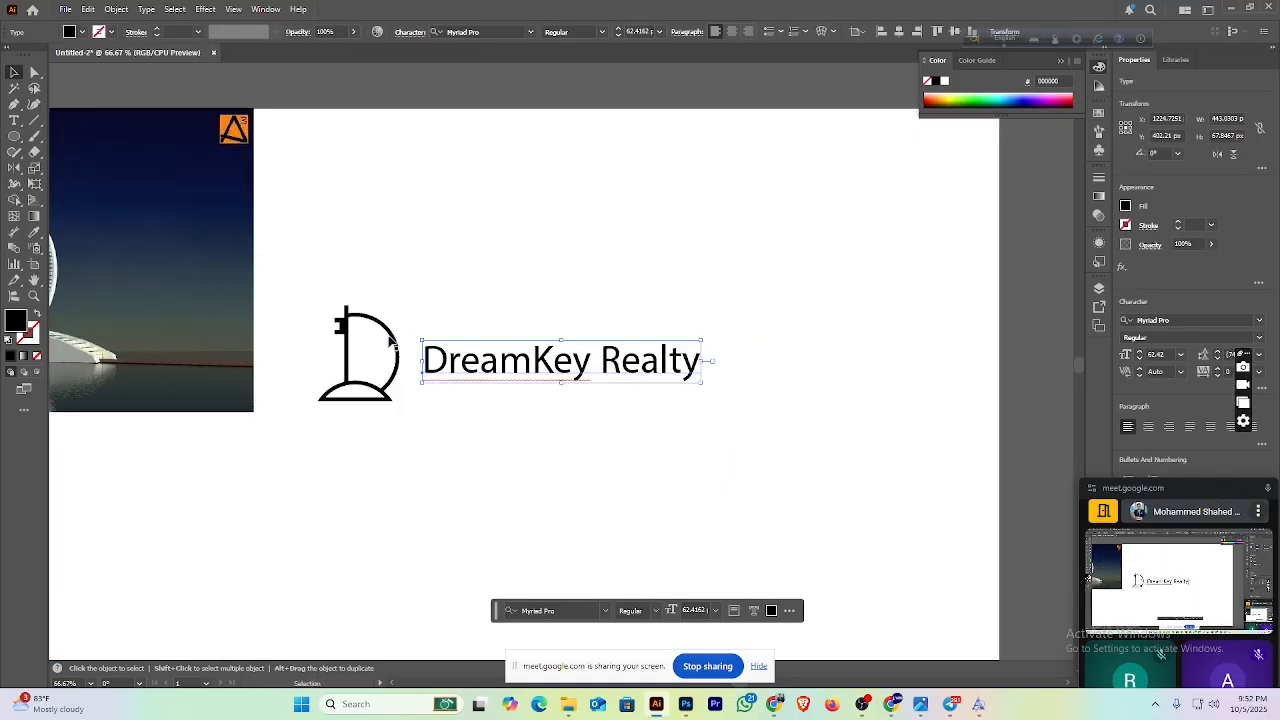
left_click(390, 340)
left_click_drag(399, 304, 389, 318)
left_click(397, 423)
left_click_drag(390, 384, 584, 320)
left_click(572, 336)
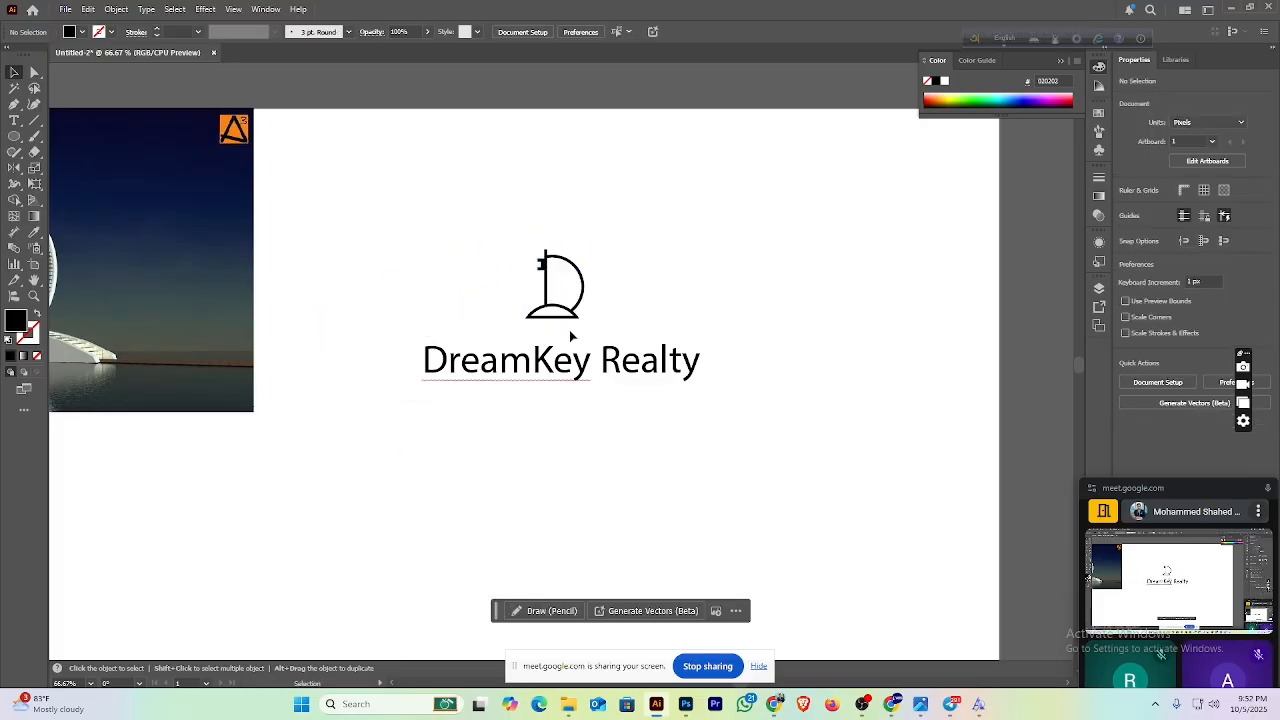
Step: Enlarge the symbol above the text proportionally from its center to about 146 by 172 px
left_click(580, 305)
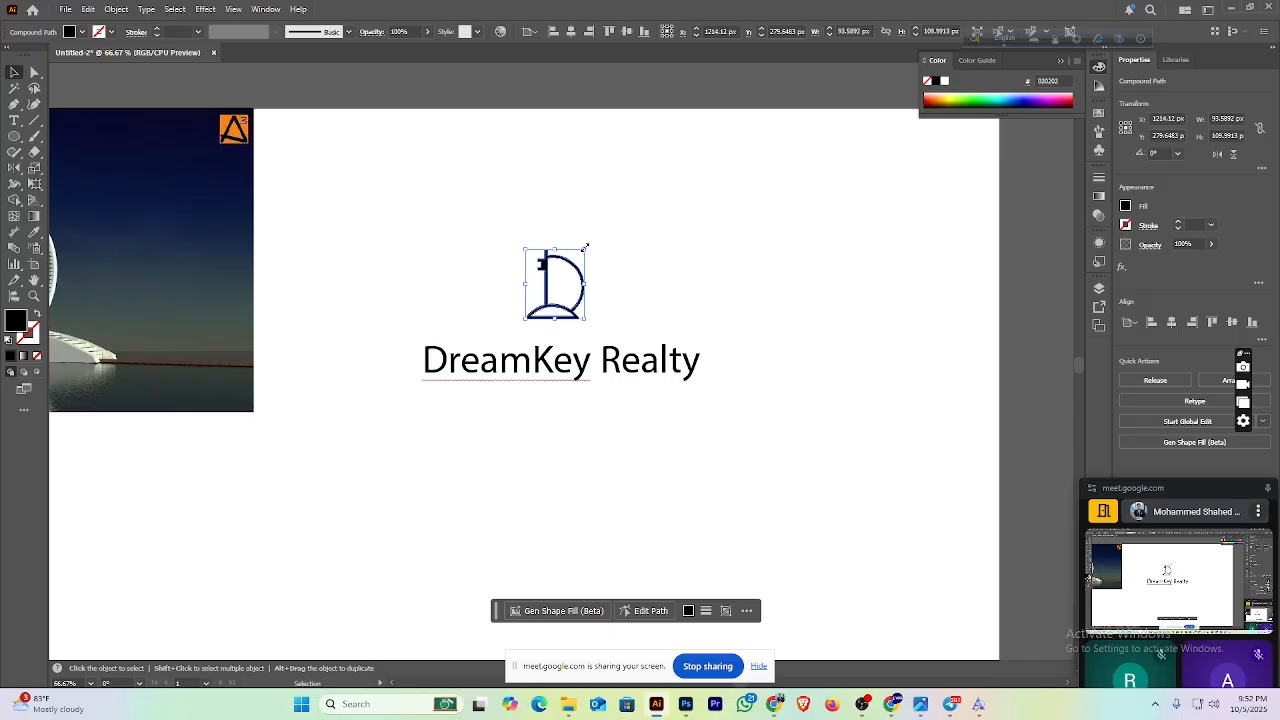
left_click_drag(585, 246, 604, 230)
left_click(640, 281)
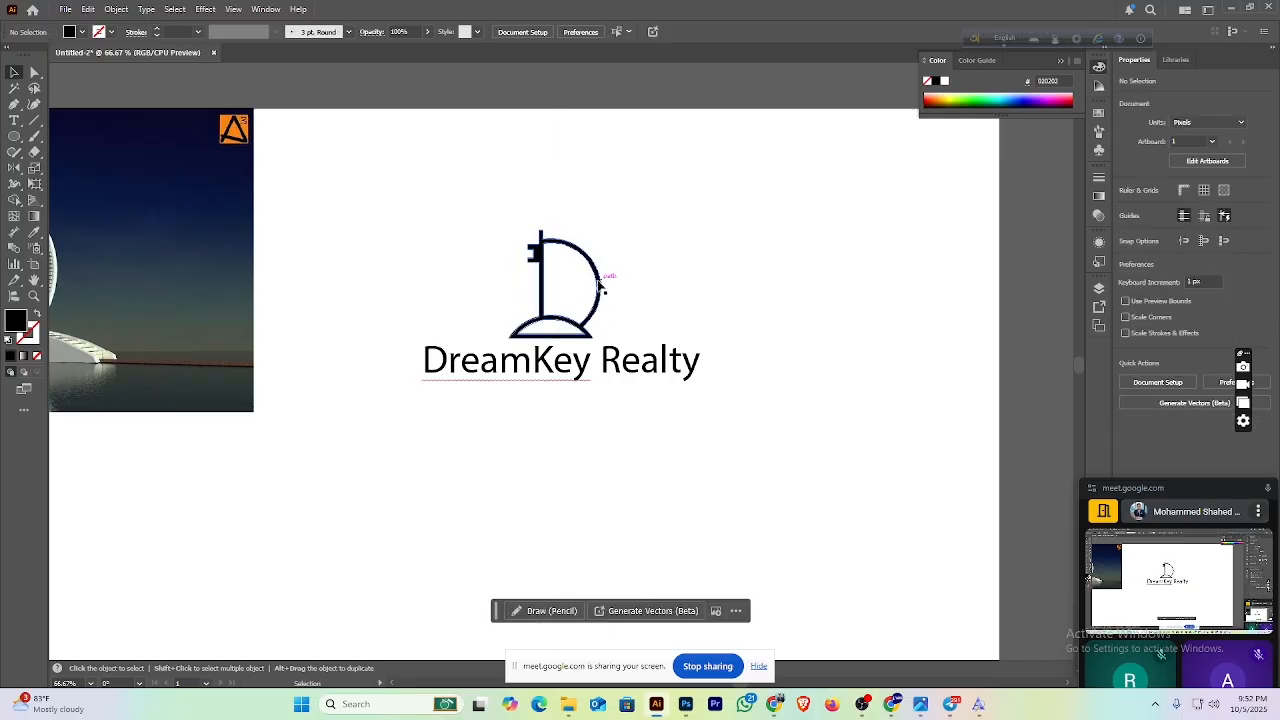
Step: Thicken the black symbol by offsetting its path 3 px outward with miter joins
left_click(600, 286)
left_click(115, 10)
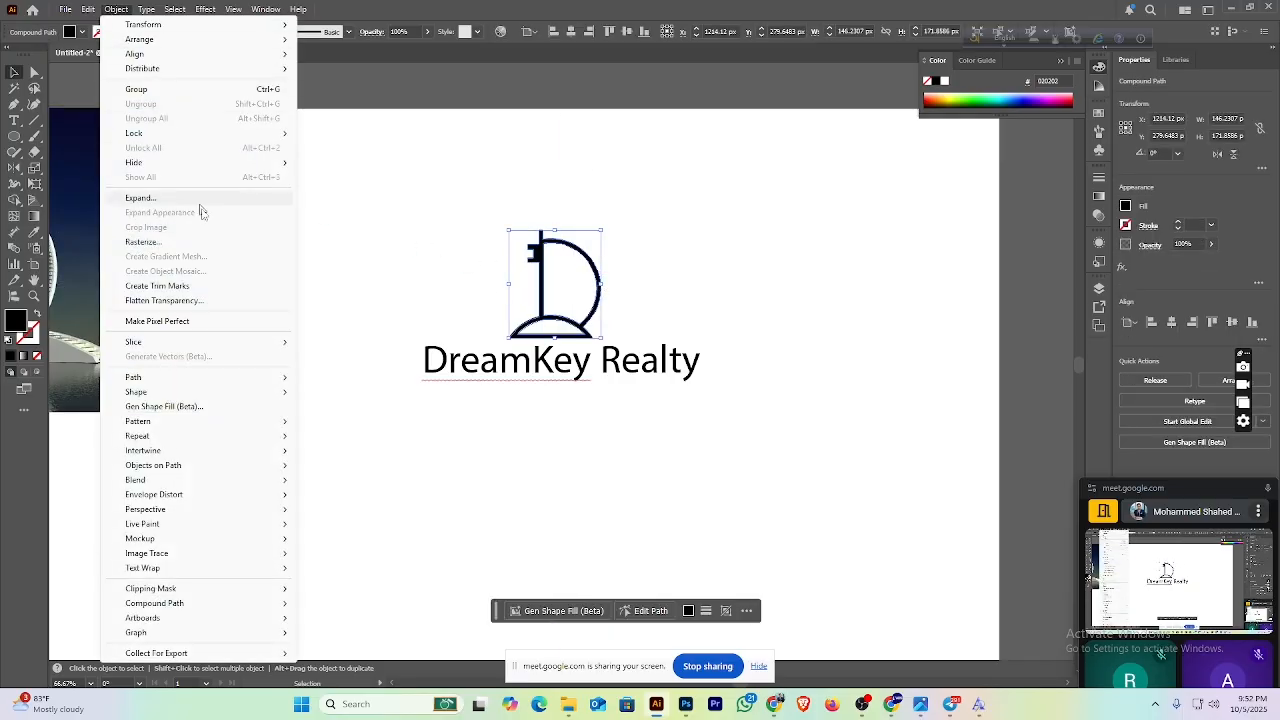
mouse_move(258, 377)
left_click(340, 427)
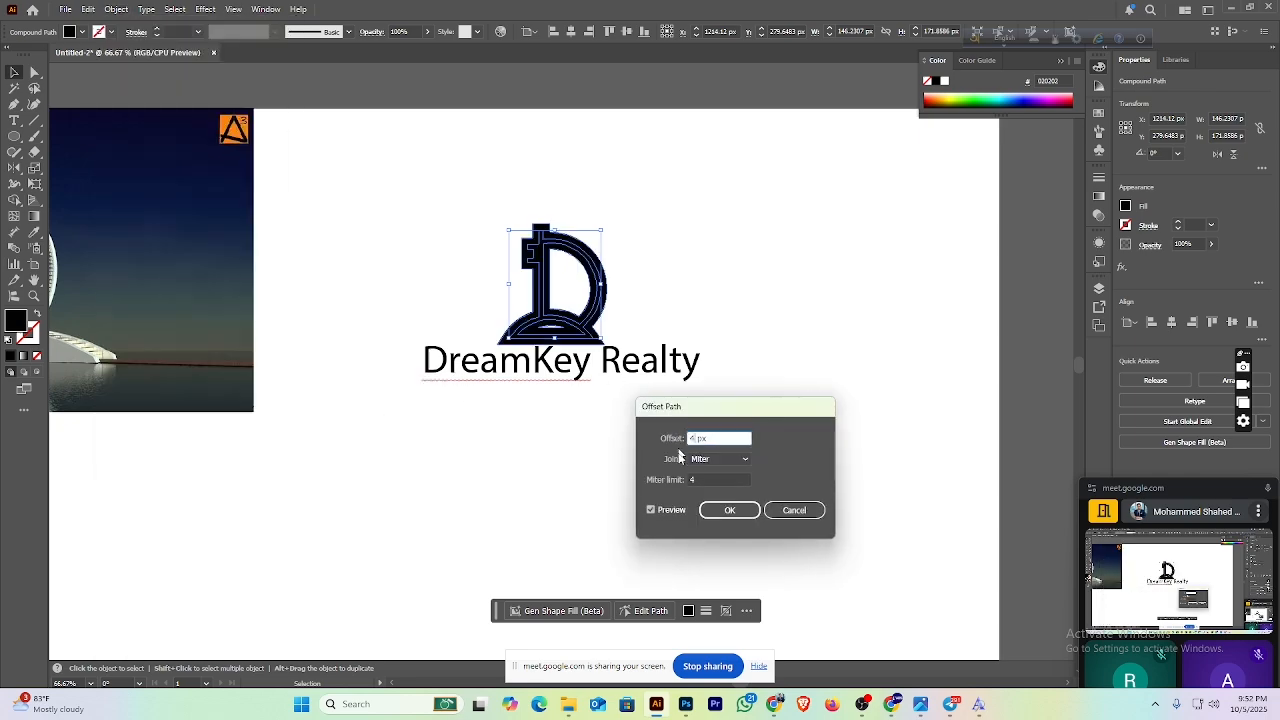
left_click(658, 510)
left_click(658, 510)
left_click(658, 510)
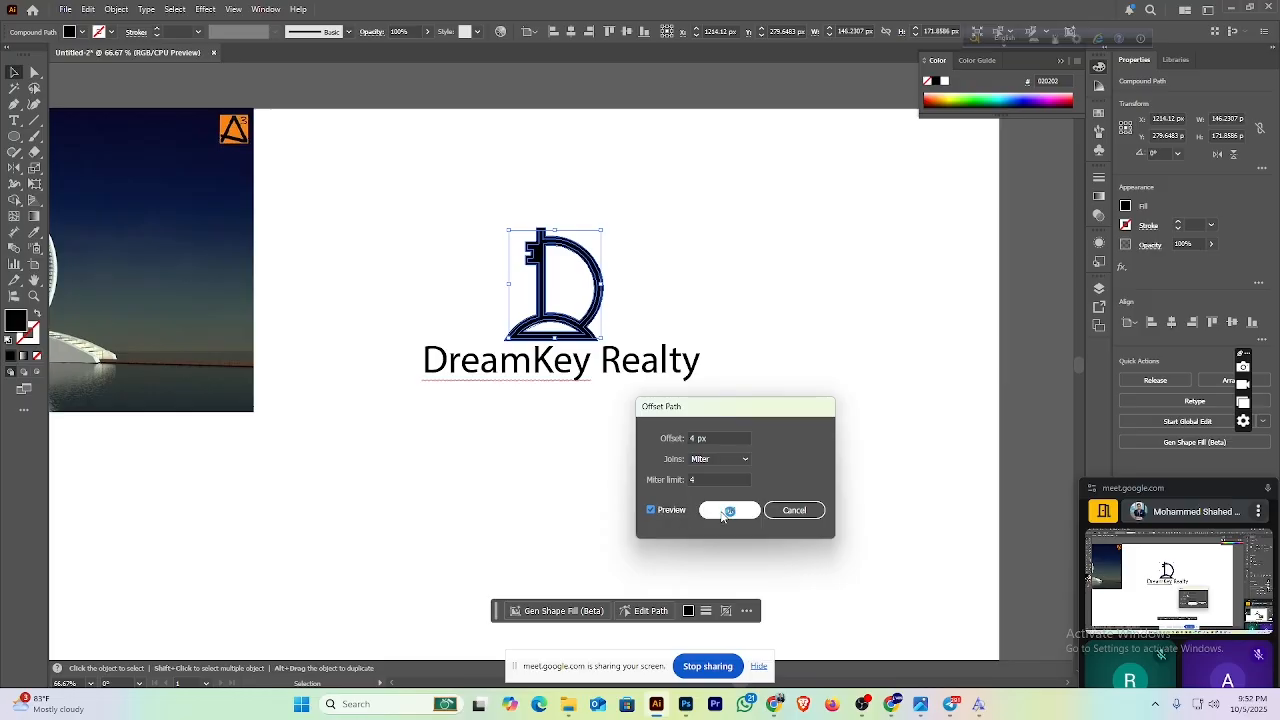
double_click(696, 438)
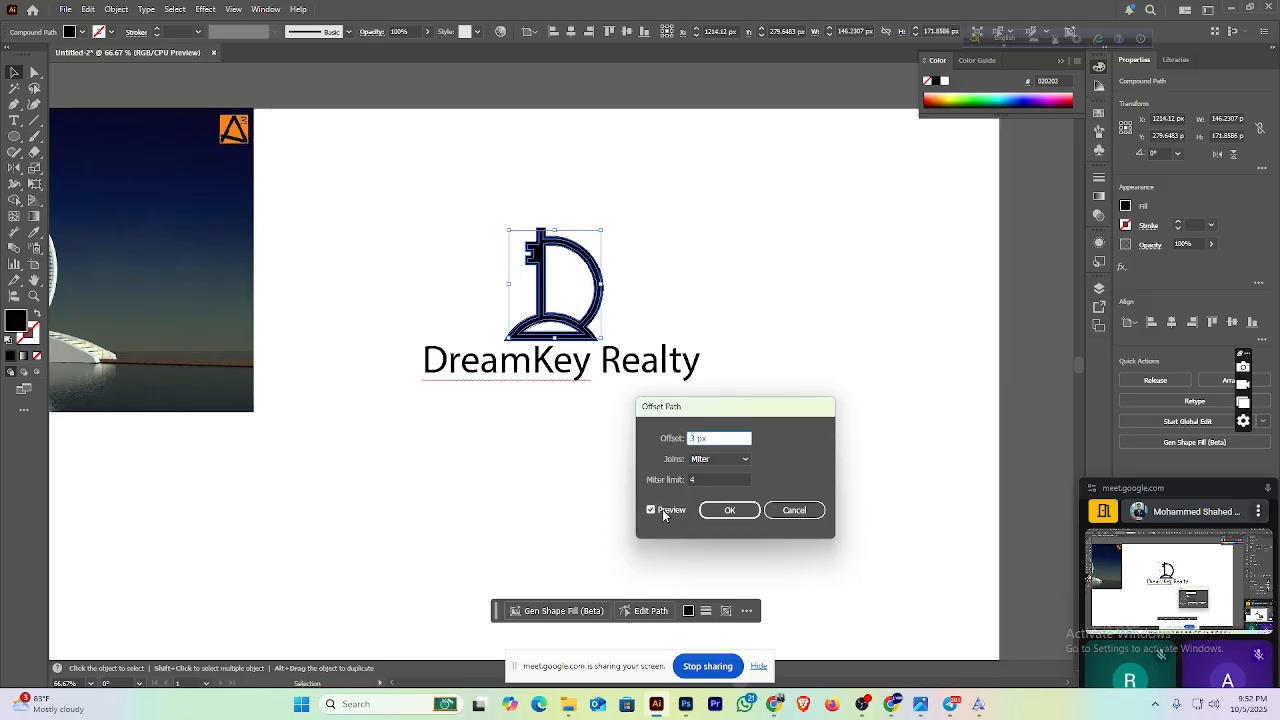
type("3")
left_click(731, 510)
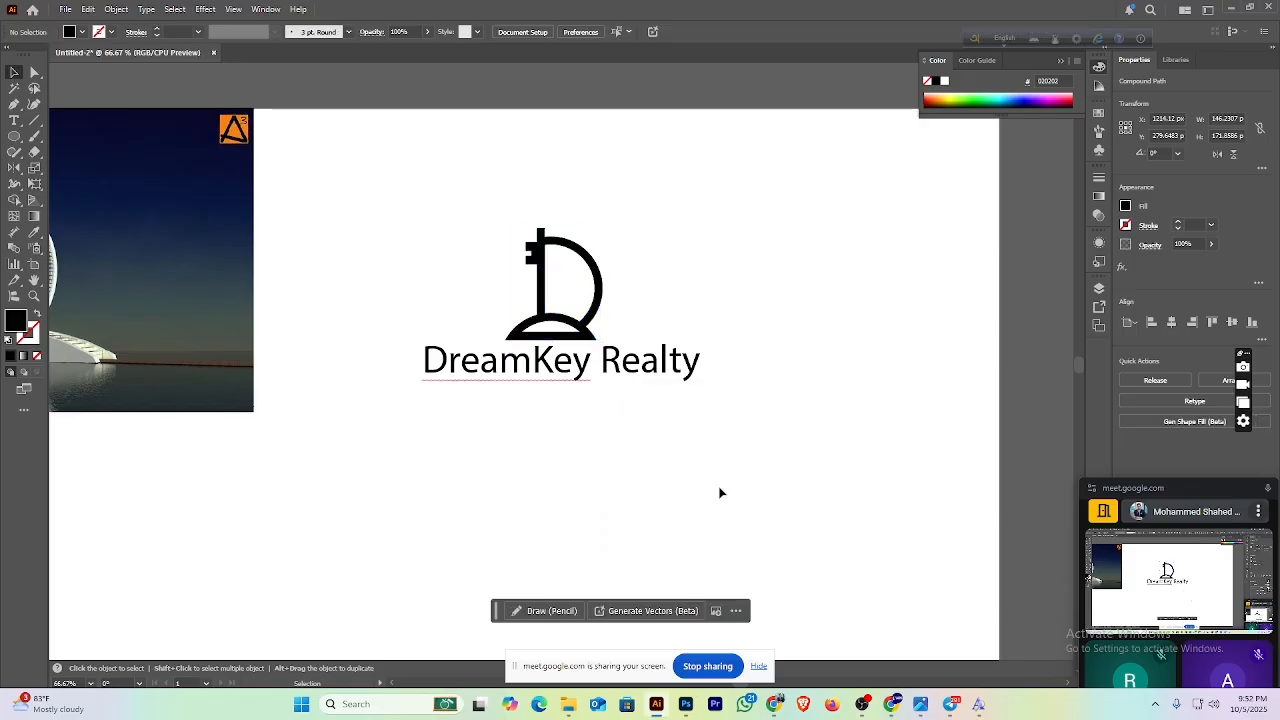
Step: Unite the offset outline with the original symbol into a single black shape
left_click(600, 288)
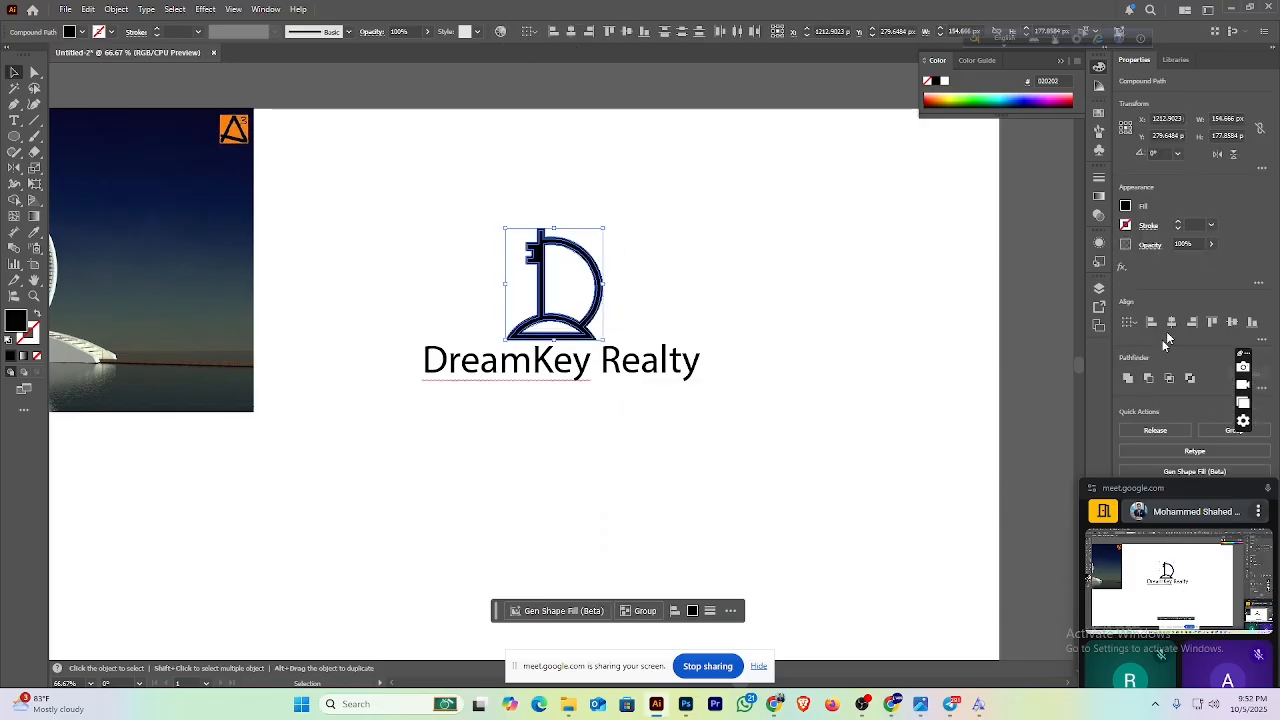
left_click(1127, 379)
left_click(832, 395)
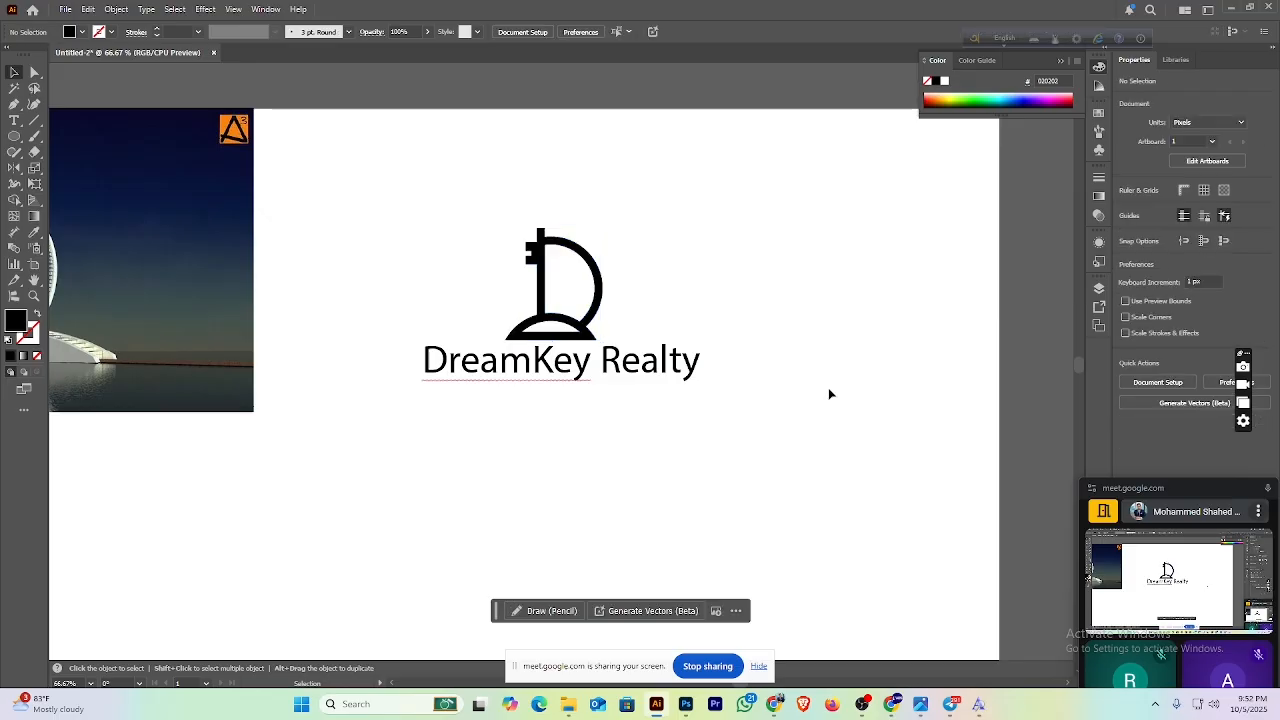
Step: Split the word Realty out of the company name into its own text object, placed below and to the right of DreamKey
mouse_move(664, 372)
left_mouse_down()
mouse_move(701, 385)
mouse_move(667, 382)
left_mouse_up()
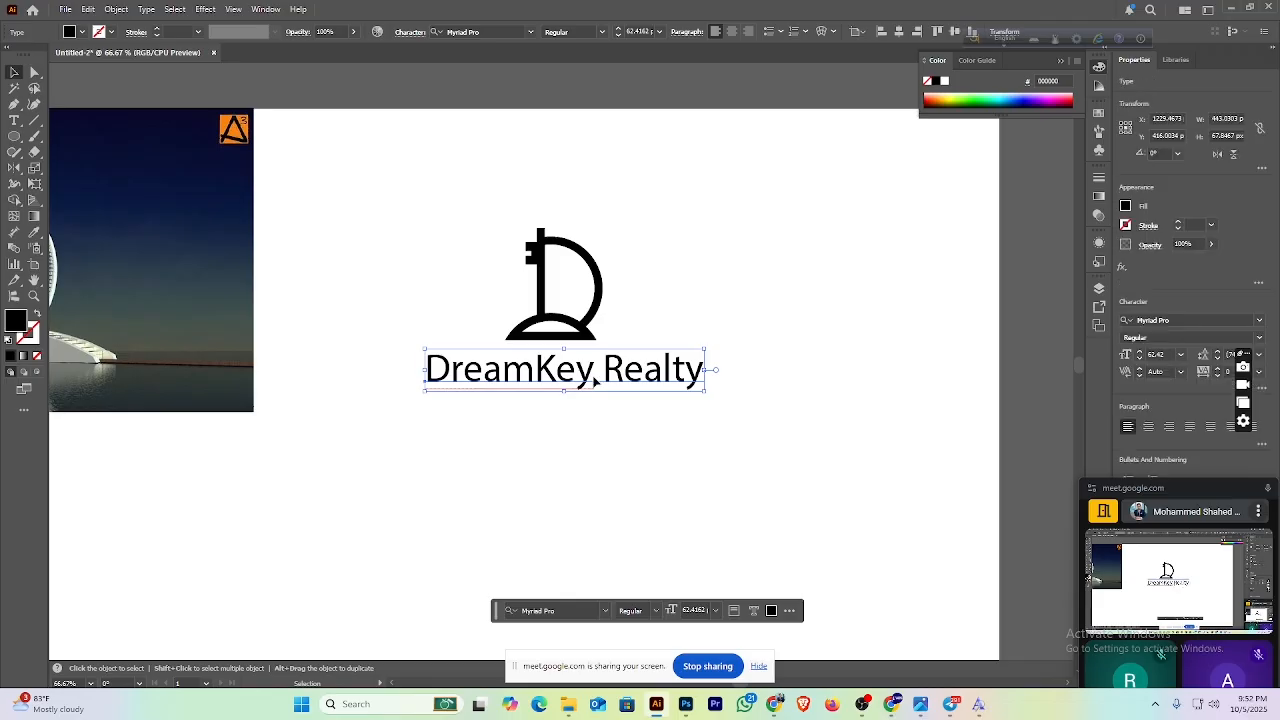
double_click(615, 380)
key("ctrl+a")
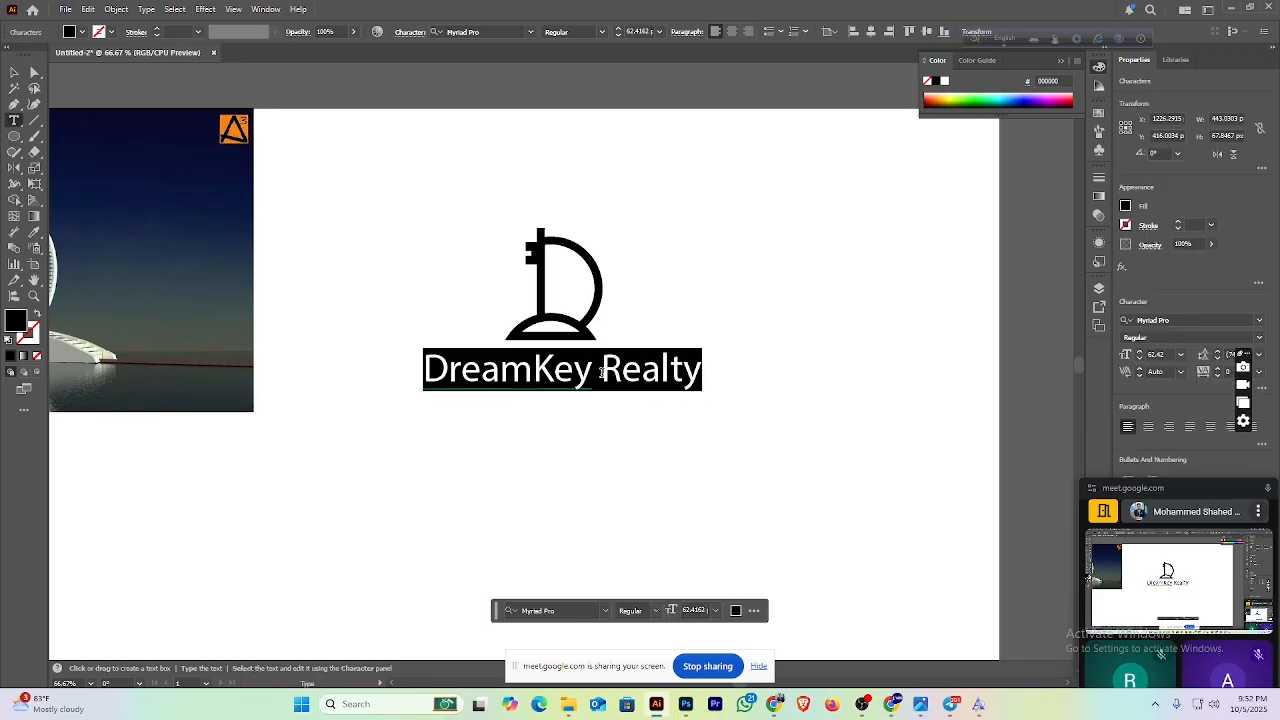
left_click_drag(603, 370, 750, 376)
key("ctrl+c")
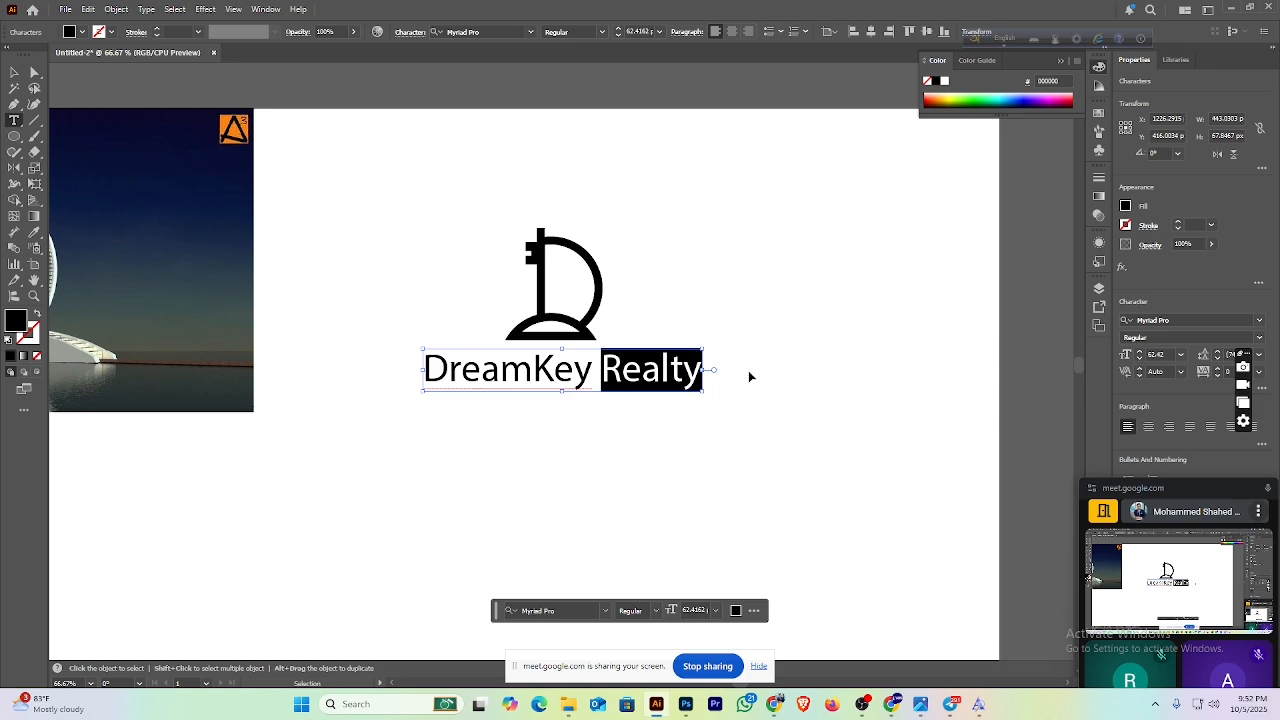
key("BackSpace")
key("Escape")
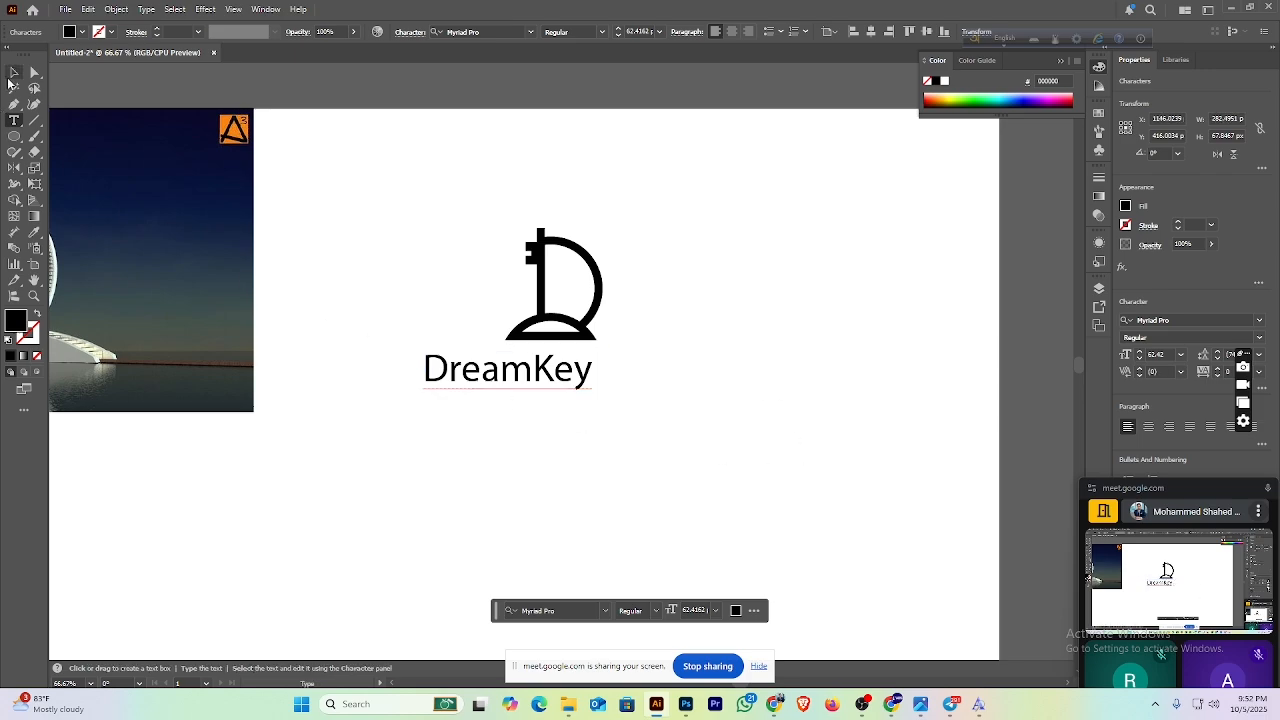
key("ctrl+v")
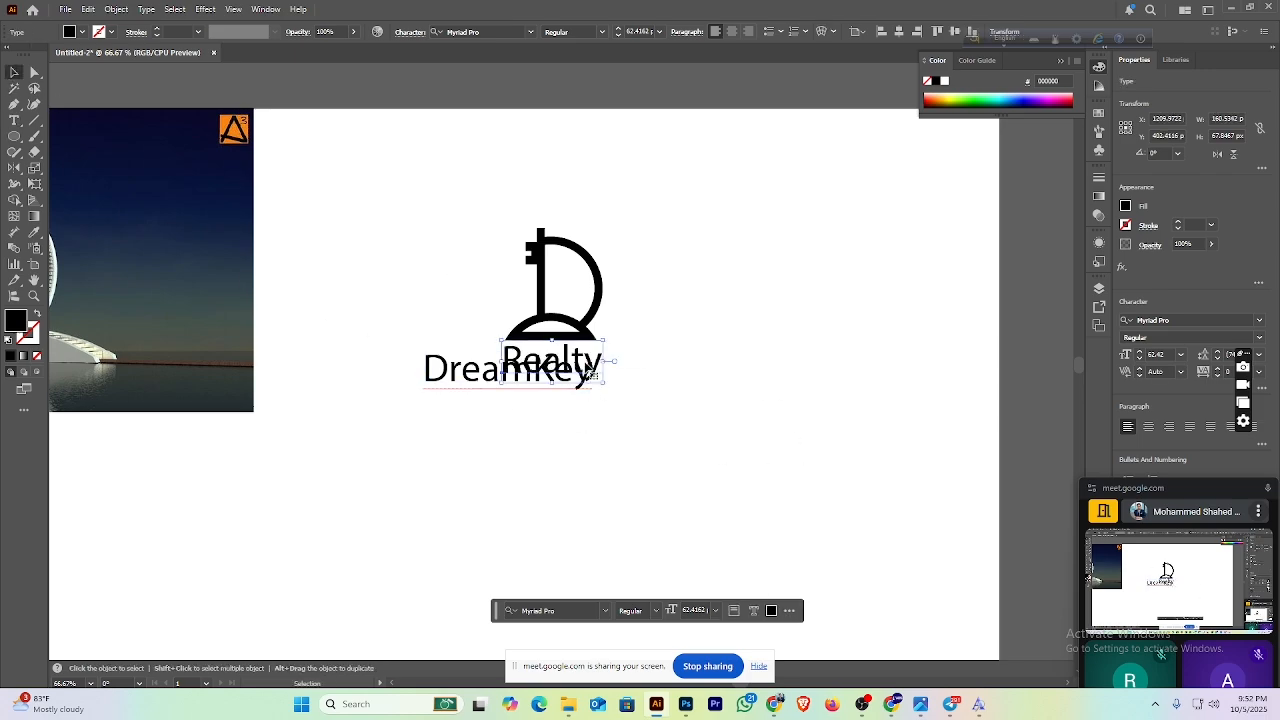
left_click_drag(577, 356, 725, 428)
Step: Reposition the DreamKey text so it sits roughly centered beneath the symbol
left_click_drag(546, 385, 602, 382)
left_click(725, 318)
scroll(703, 340, "right", 2)
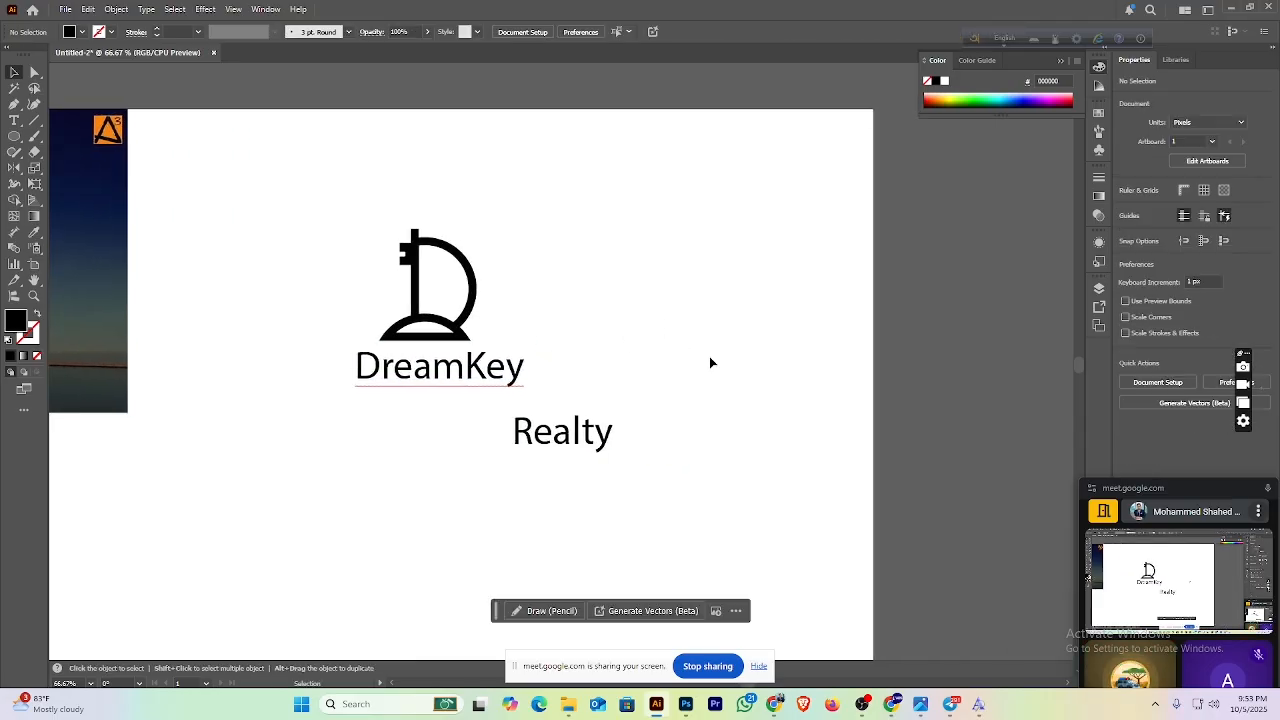
left_click_drag(1205, 490, 1182, 362)
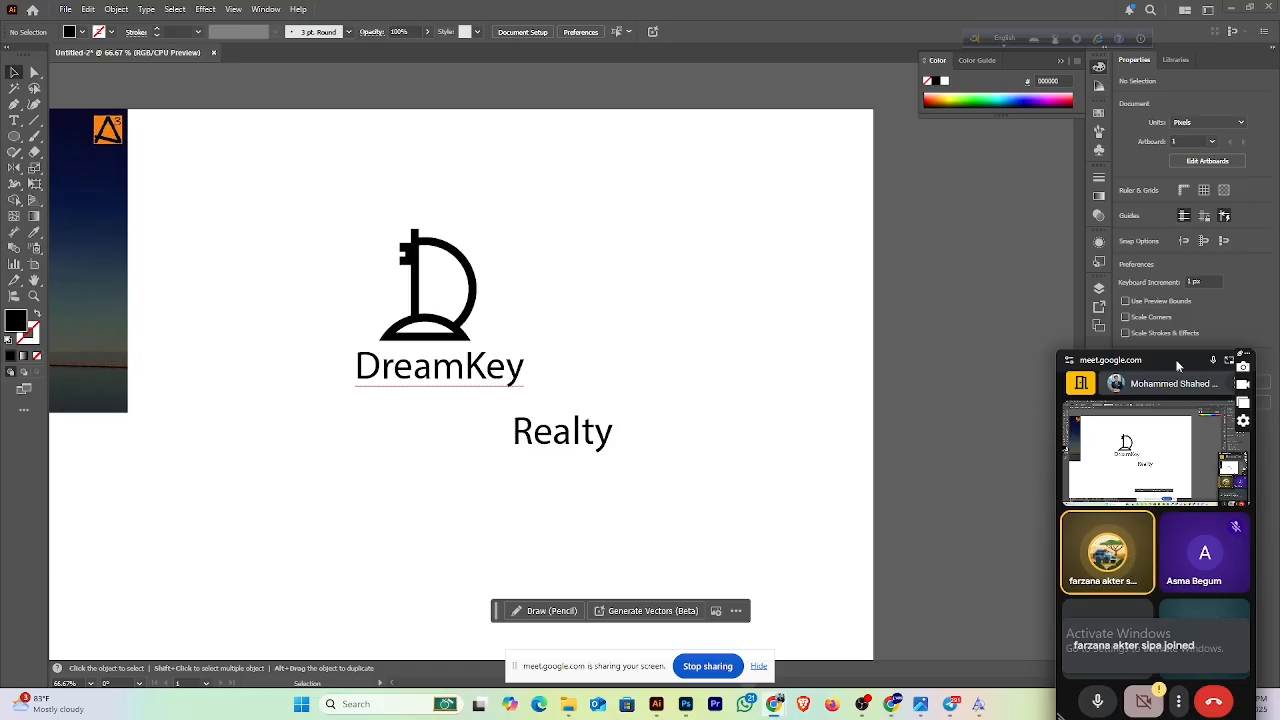
left_click_drag(1170, 352, 1165, 282)
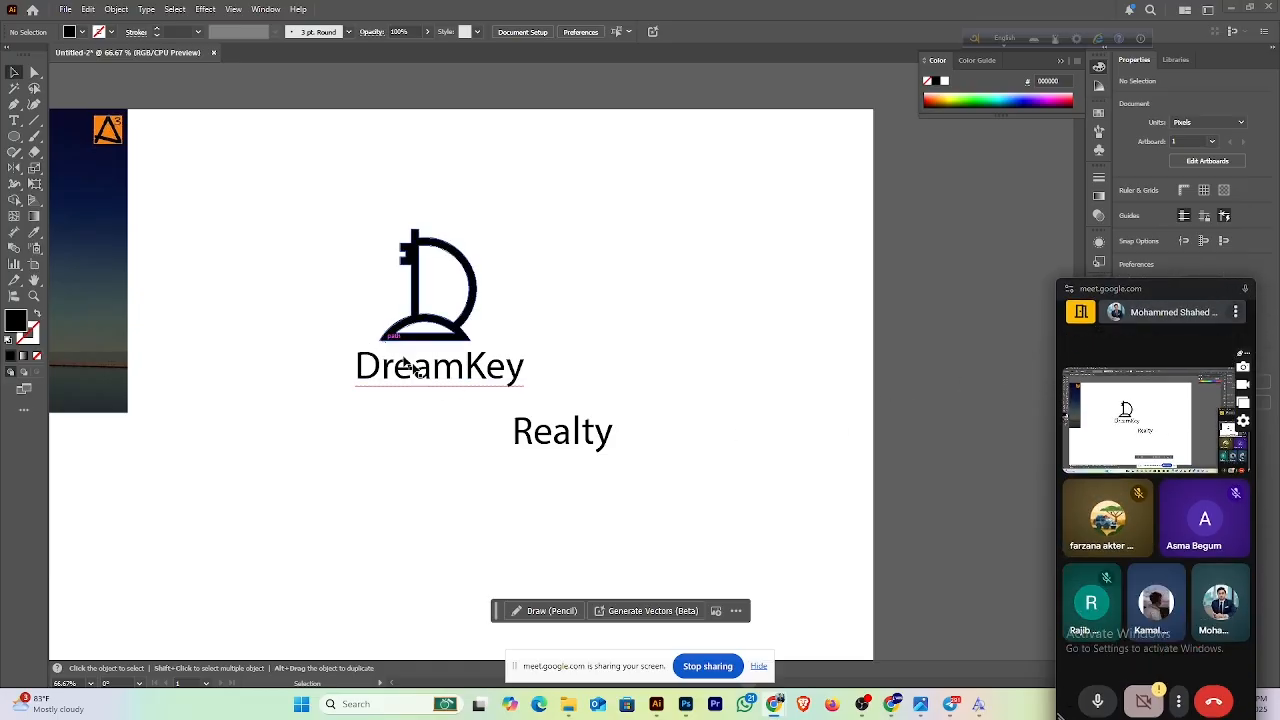
left_click_drag(426, 393, 424, 394)
left_click(574, 393)
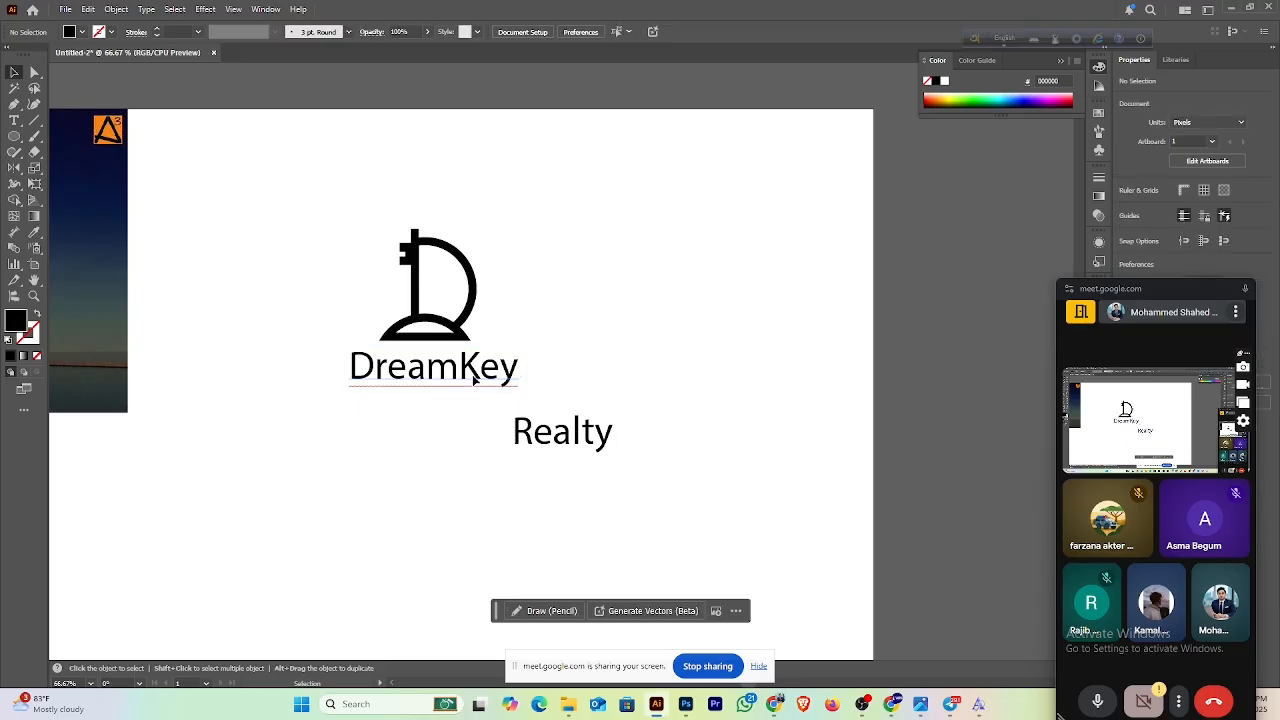
left_click(467, 380)
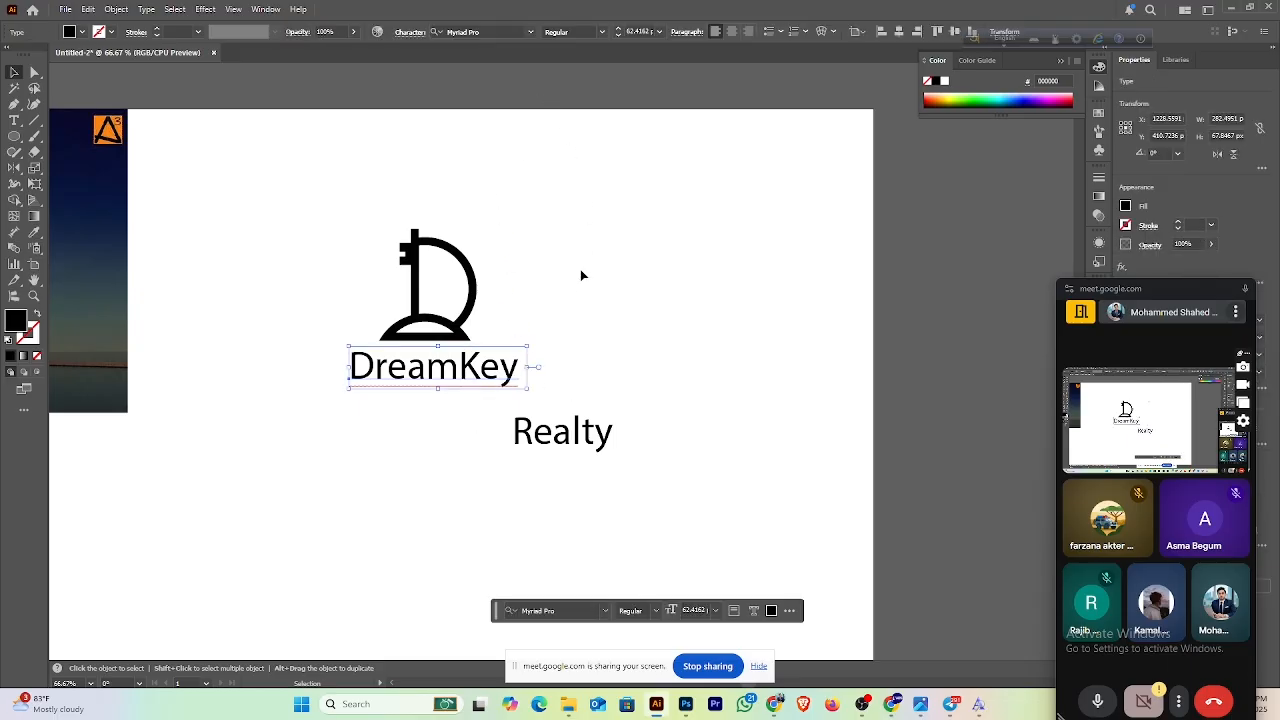
left_click_drag(526, 391, 519, 393)
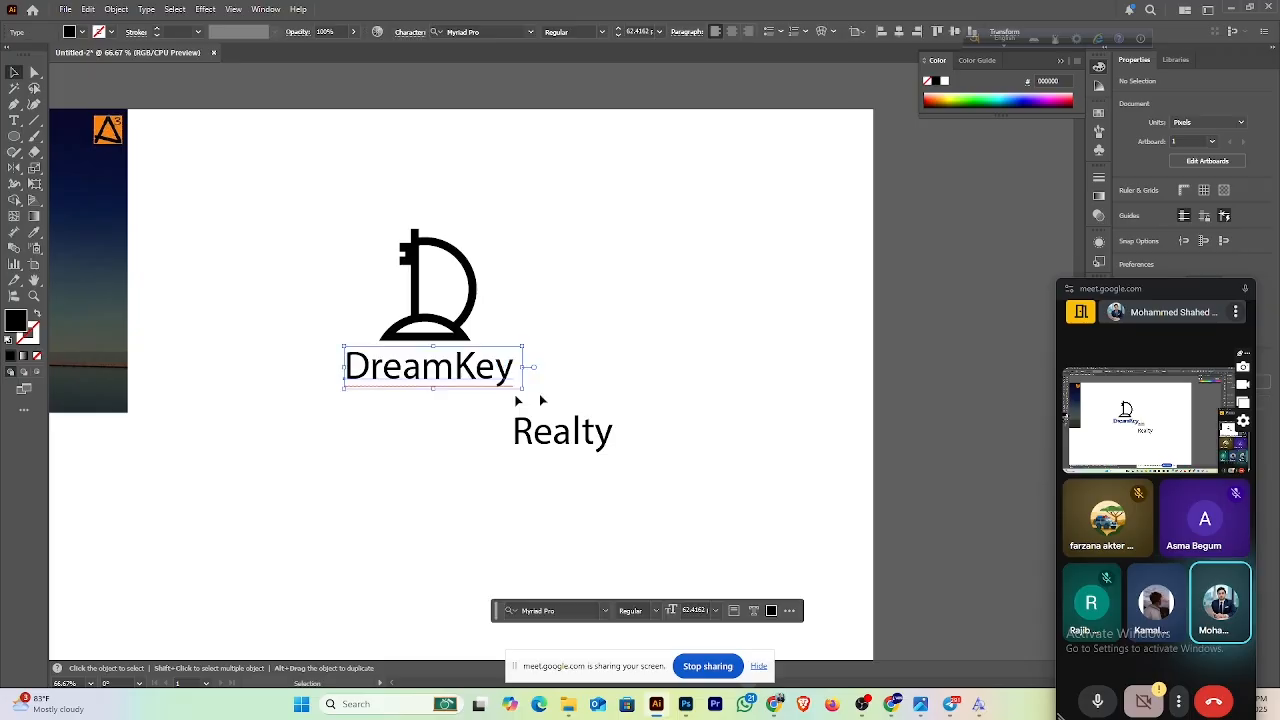
left_click(609, 383)
Step: Set the DreamKey text in EB Garamond Regular
left_click_drag(509, 335, 423, 332)
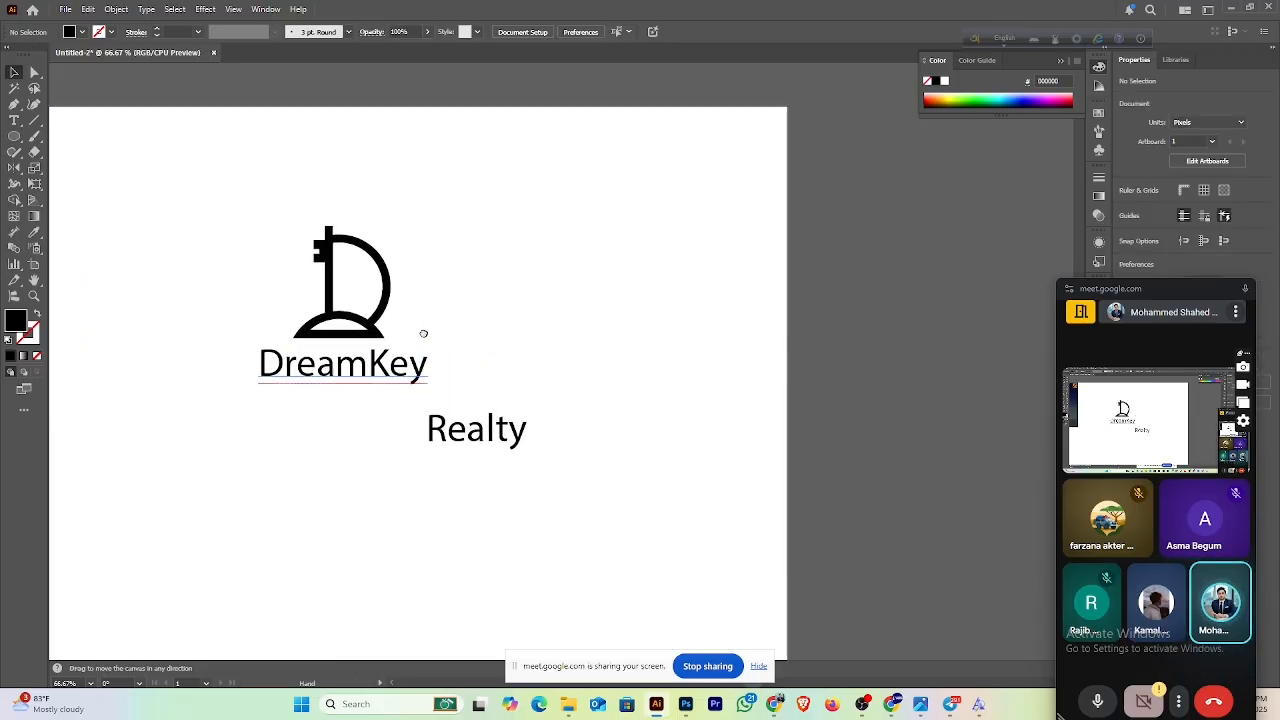
left_click(336, 276)
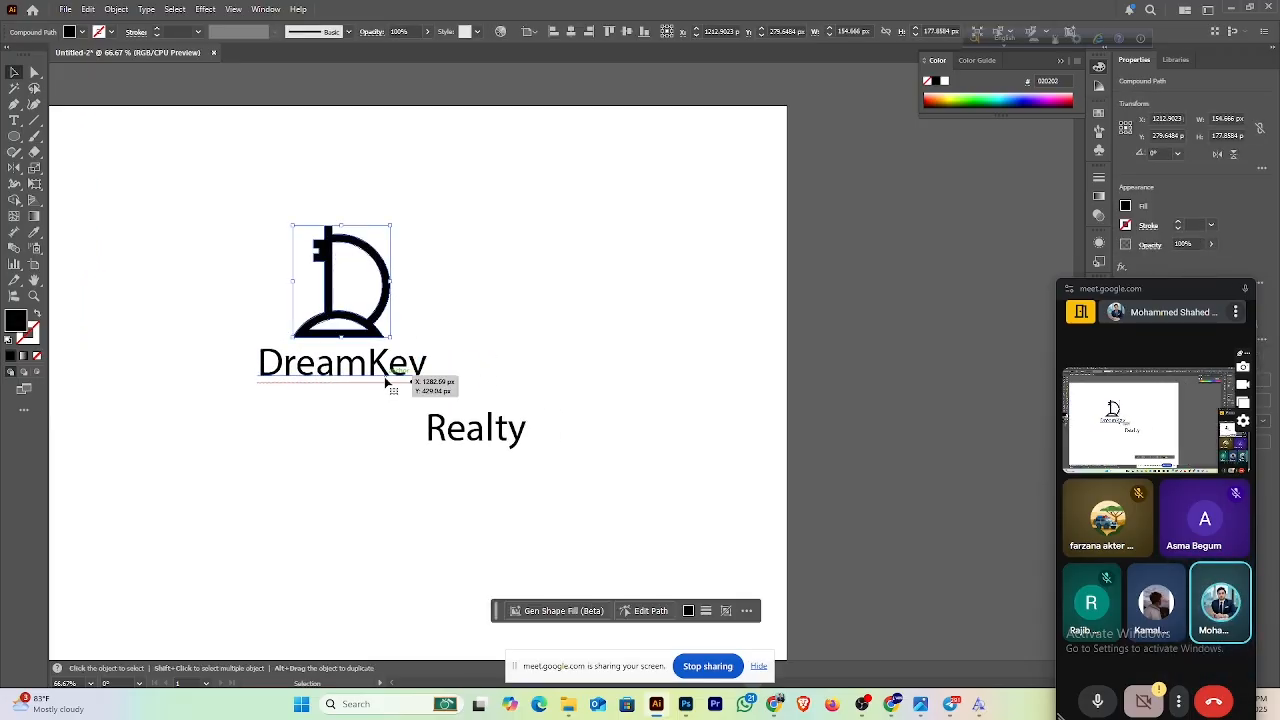
left_click(386, 378)
left_click(489, 361)
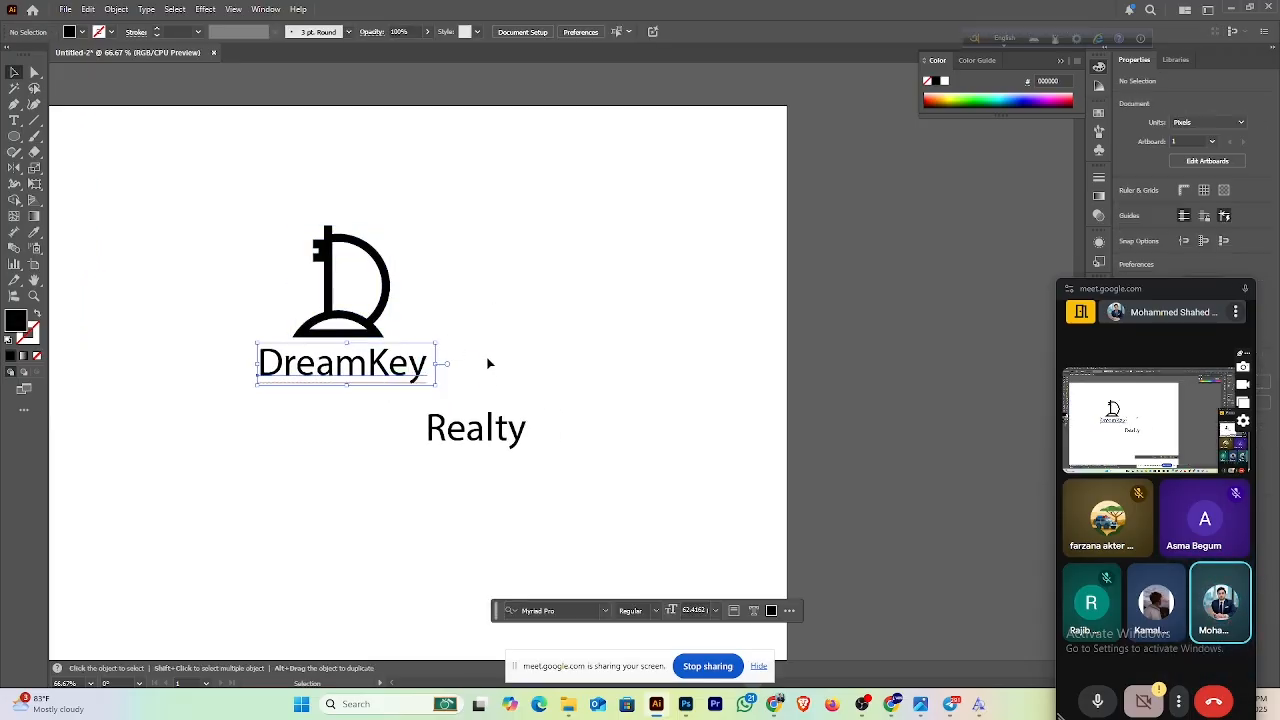
left_click(386, 367)
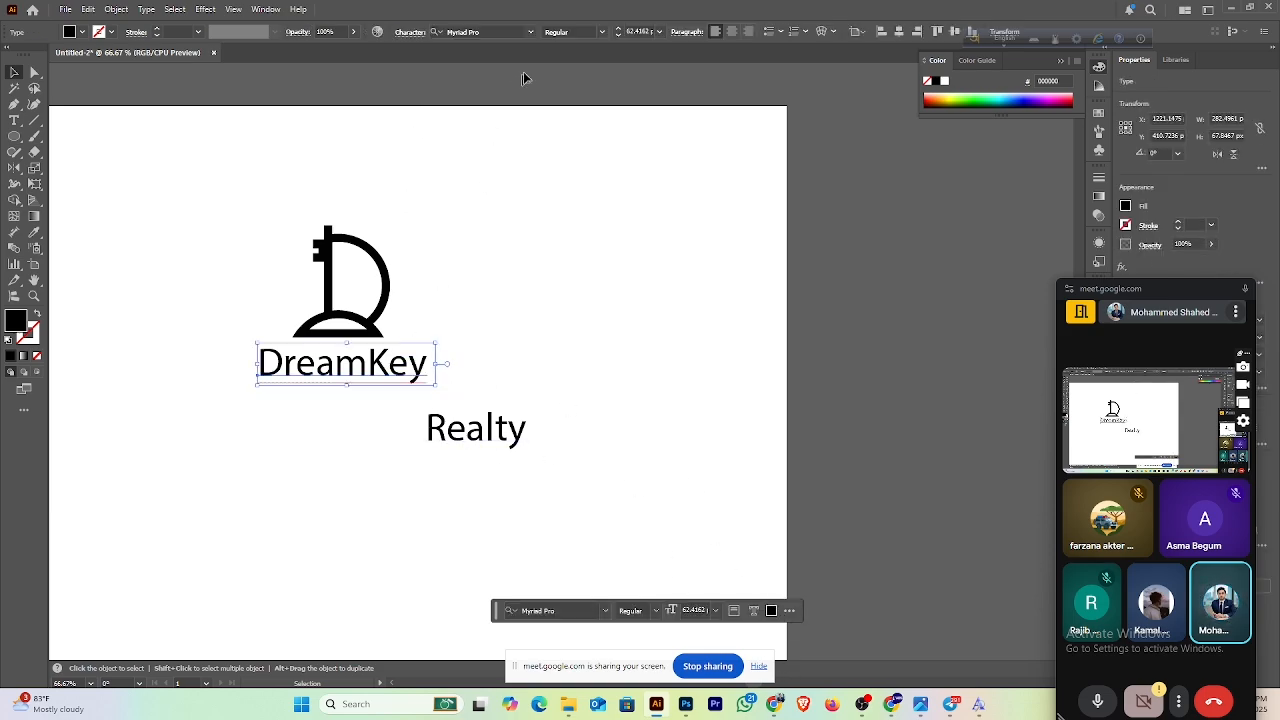
left_click(531, 31)
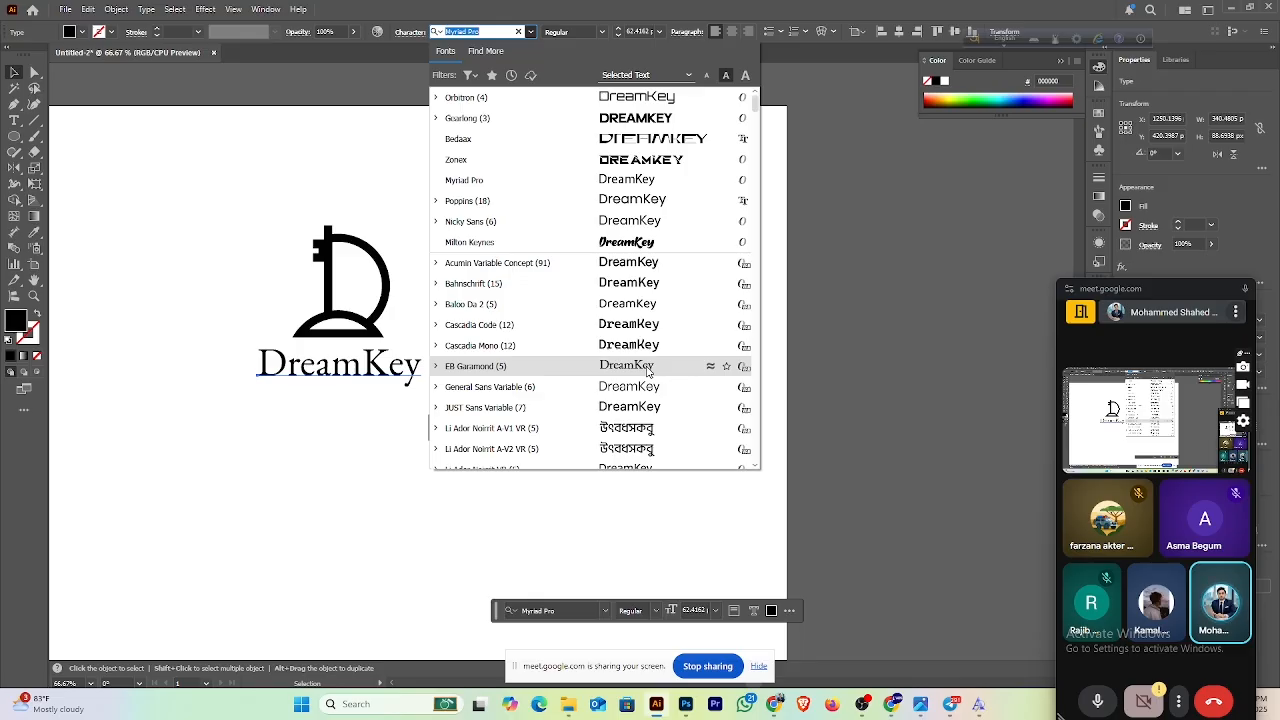
left_click(647, 372)
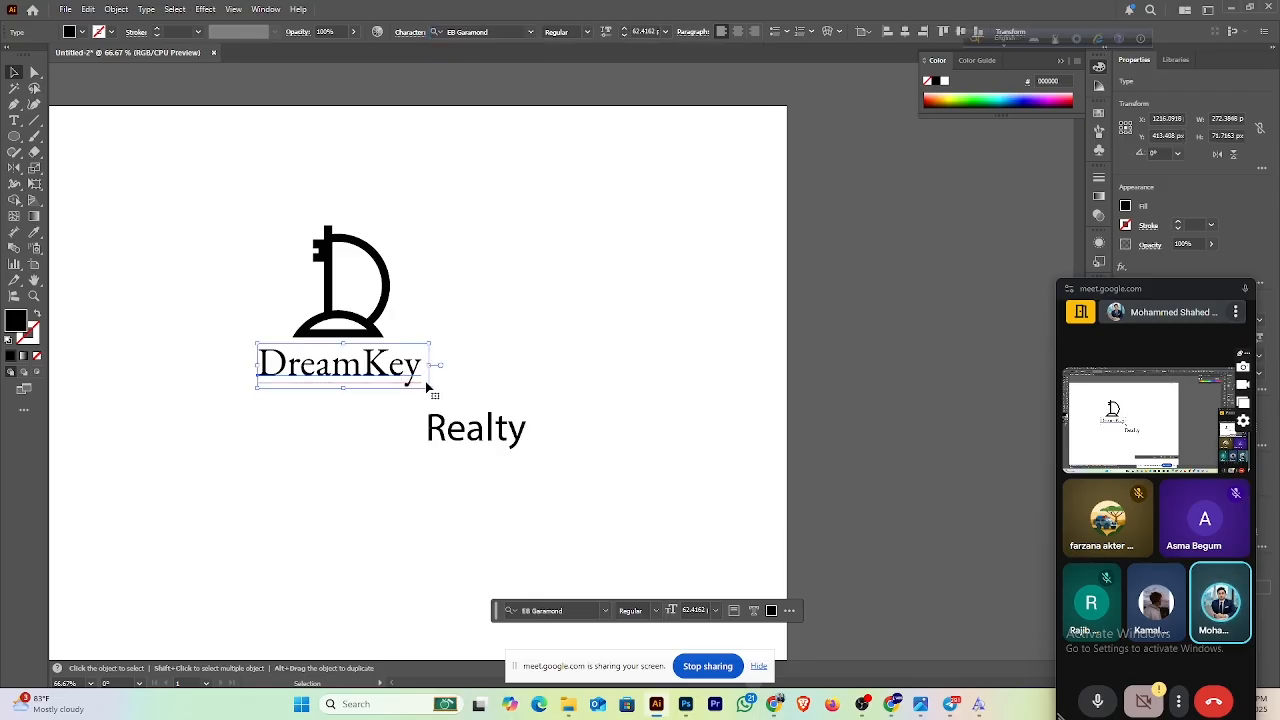
Step: Enlarge the DreamKey text to about 77 pt, set it in Nicky Sans Semi Bold and shift it slightly left under the symbol
mouse_move(432, 387)
left_mouse_down()
mouse_move(452, 408)
mouse_move(417, 383)
mouse_move(455, 378)
mouse_move(432, 378)
left_mouse_up()
left_click(499, 373)
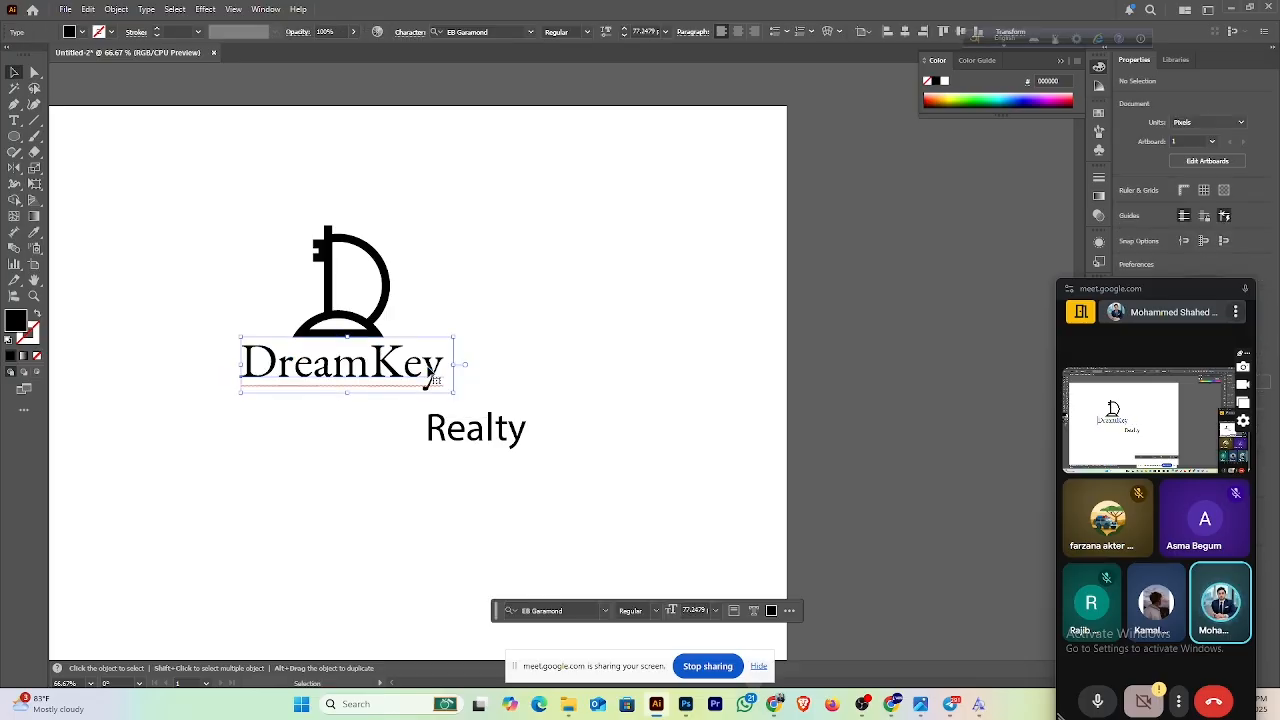
left_click(531, 32)
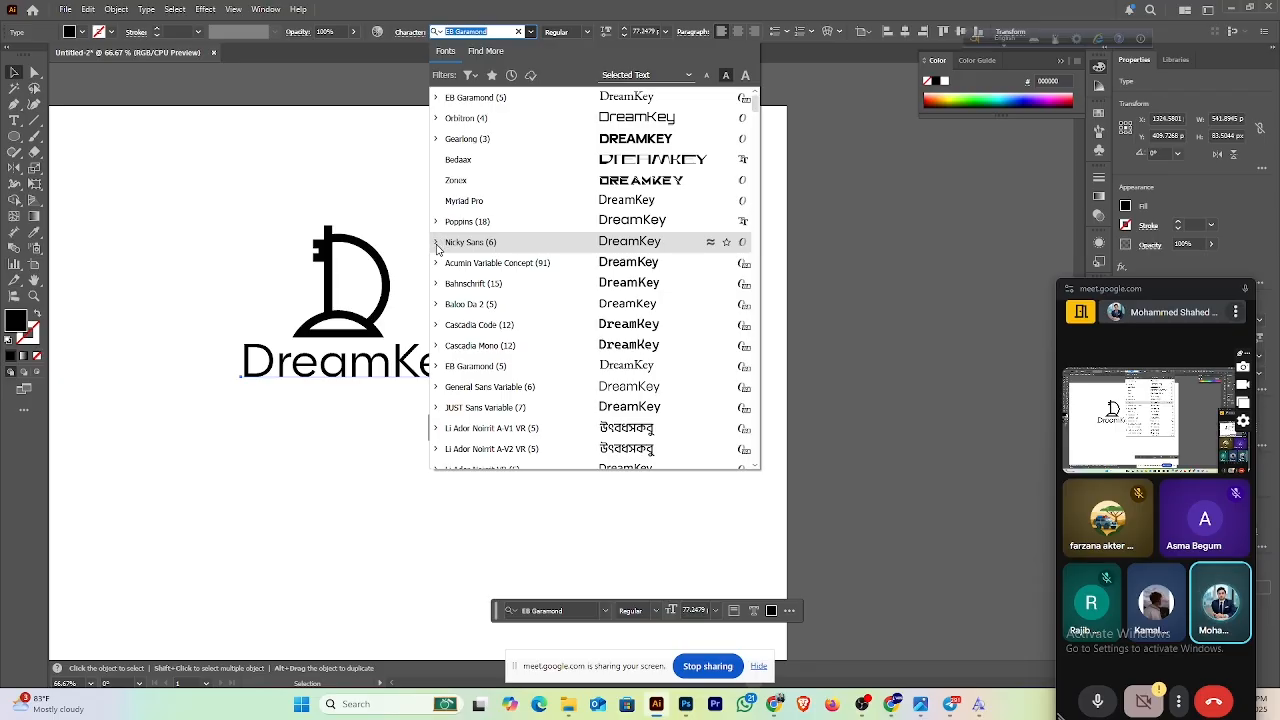
left_click(437, 245)
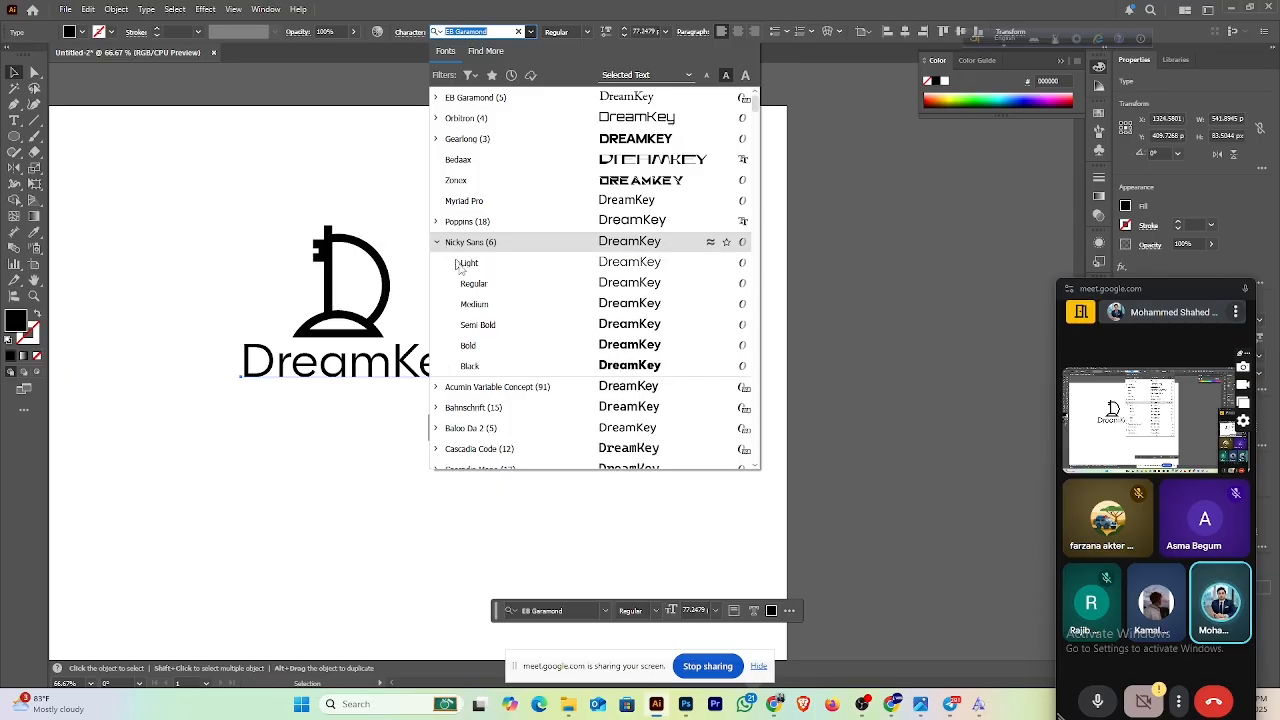
left_click(516, 332)
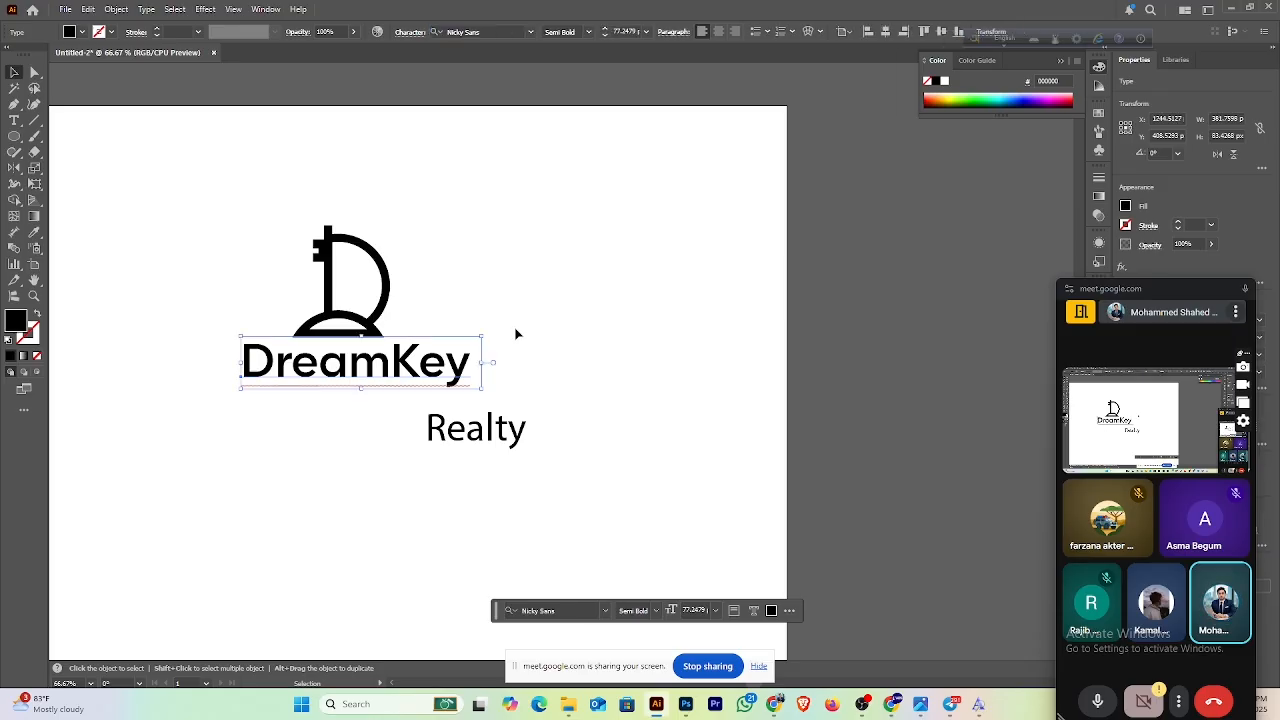
double_click(453, 373)
key("Escape")
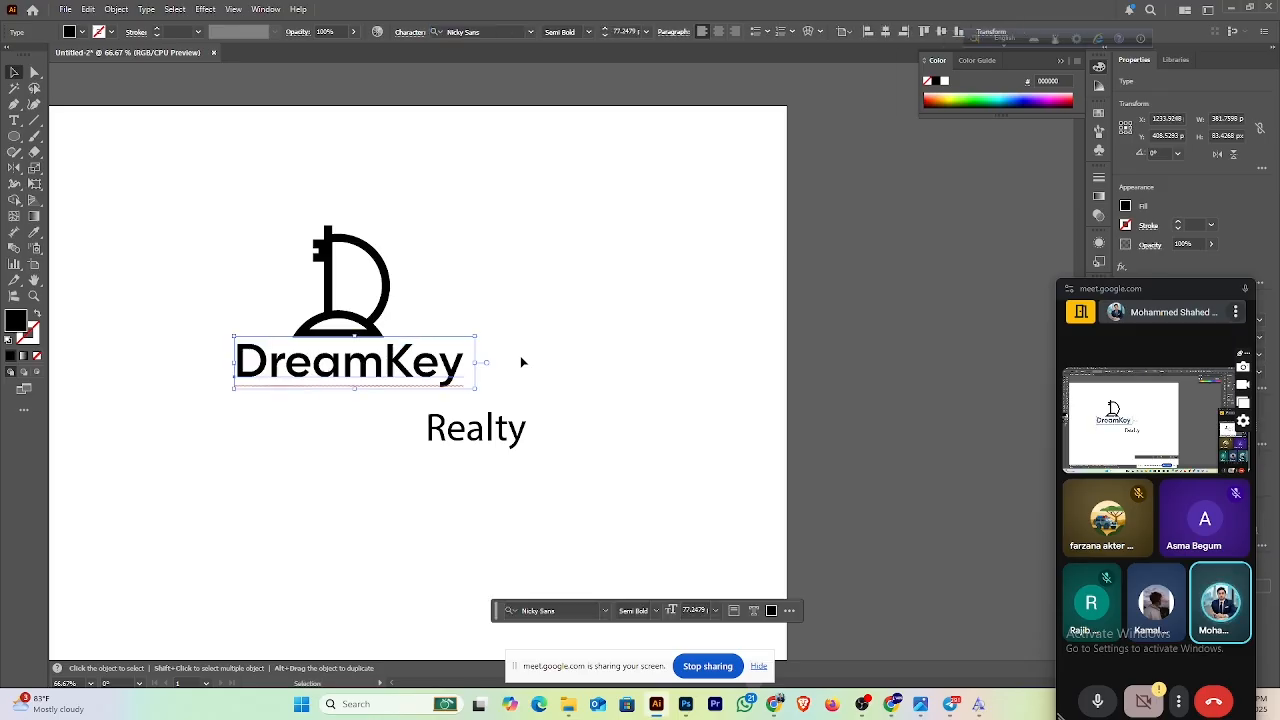
left_click(575, 361)
Step: Place Realty just below the second half of DreamKey, set it in Nicky Sans Regular and reduce its font size
left_click_drag(473, 436, 432, 413)
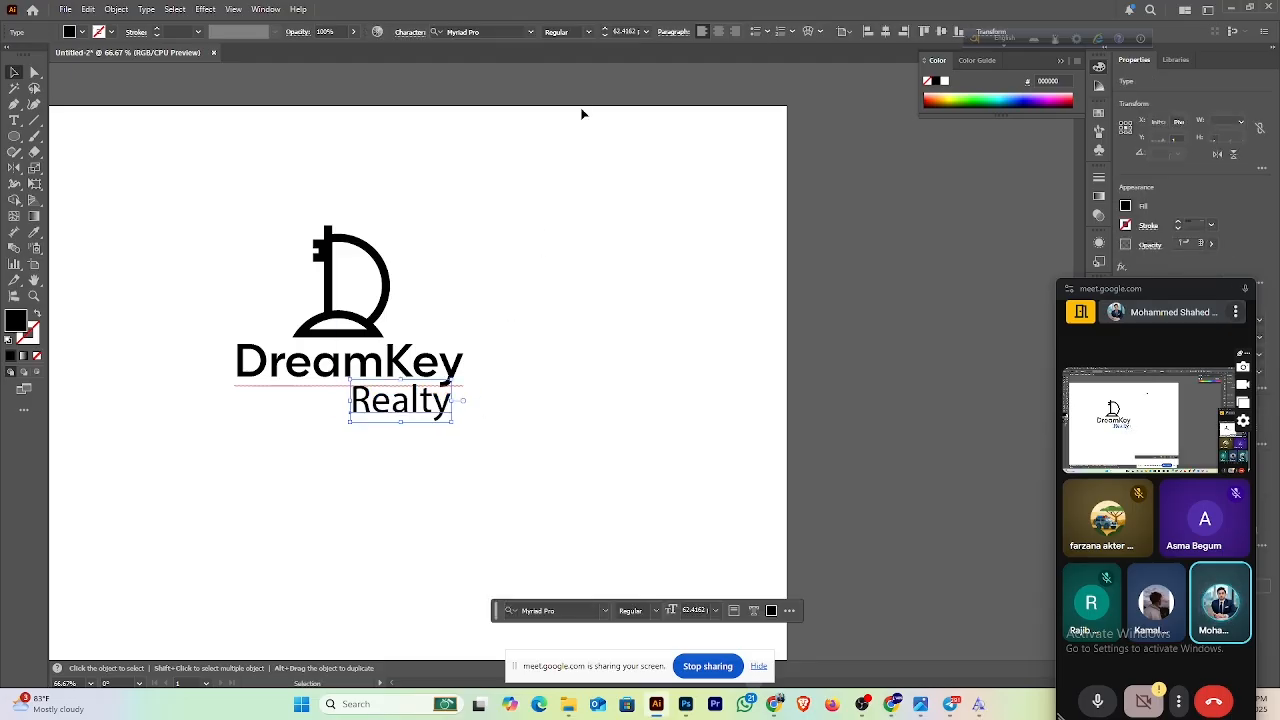
left_click(530, 31)
left_click(476, 100)
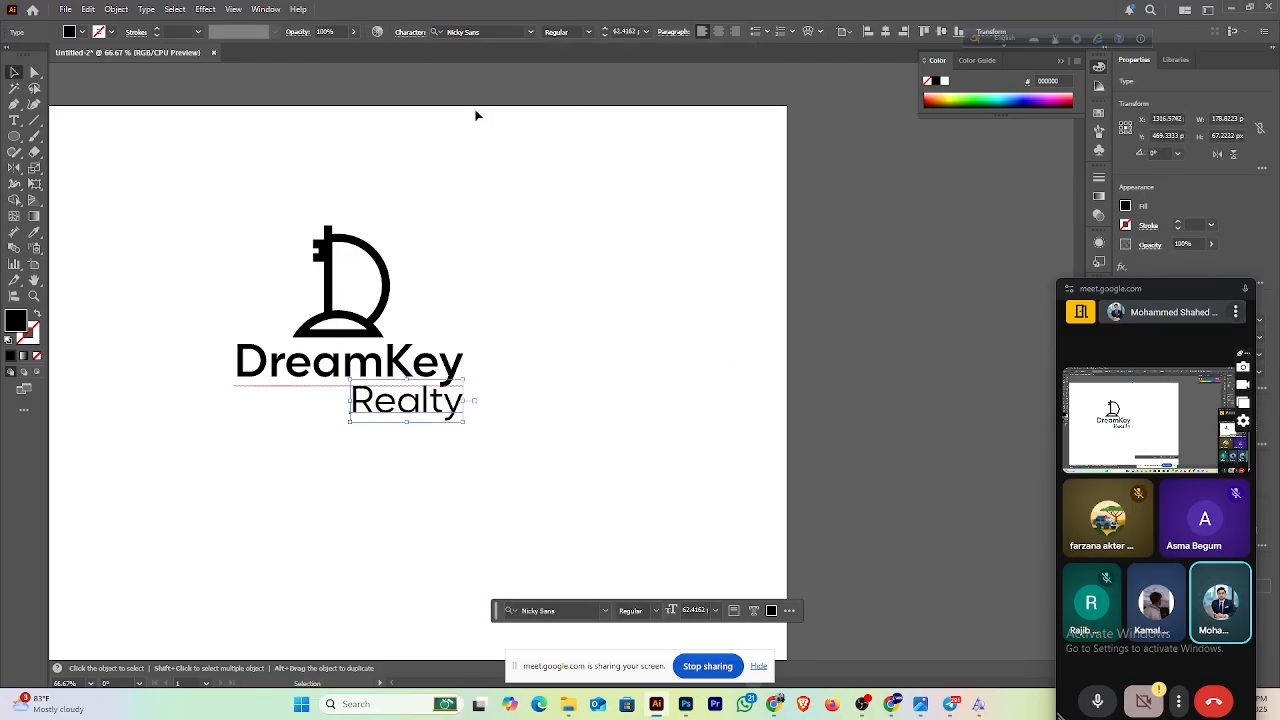
left_click_drag(437, 404, 425, 405)
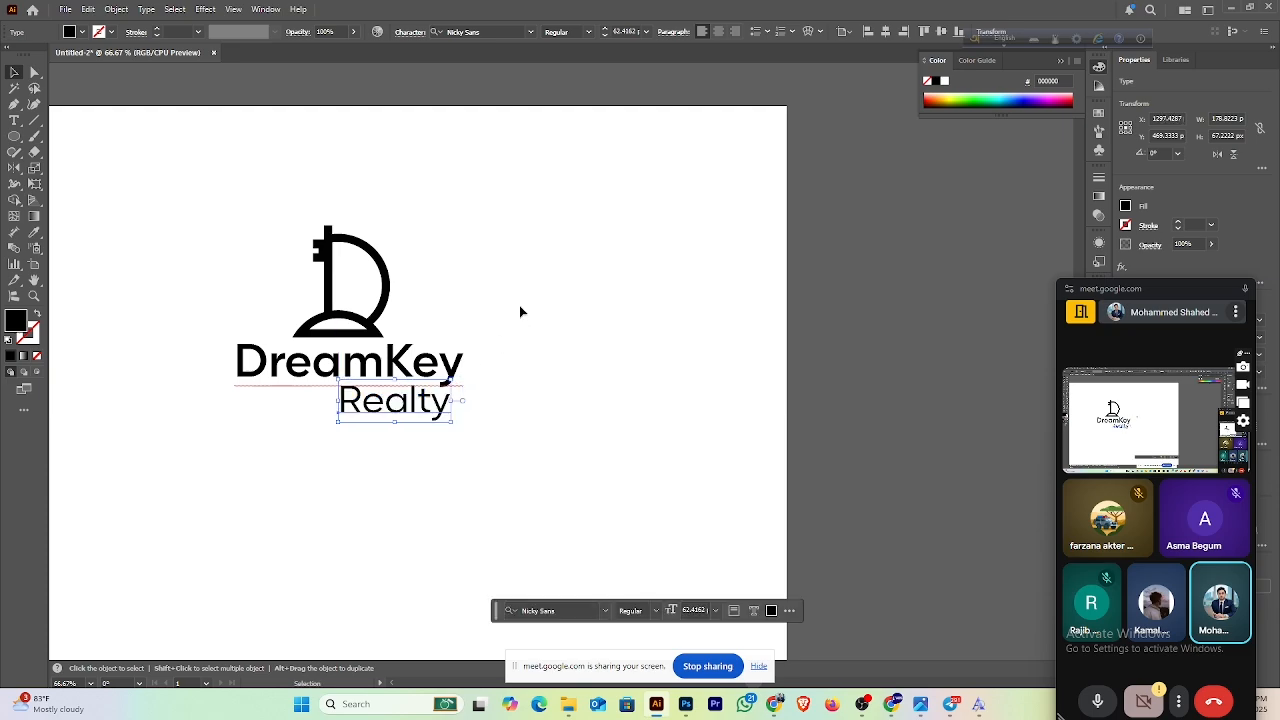
left_click(605, 35)
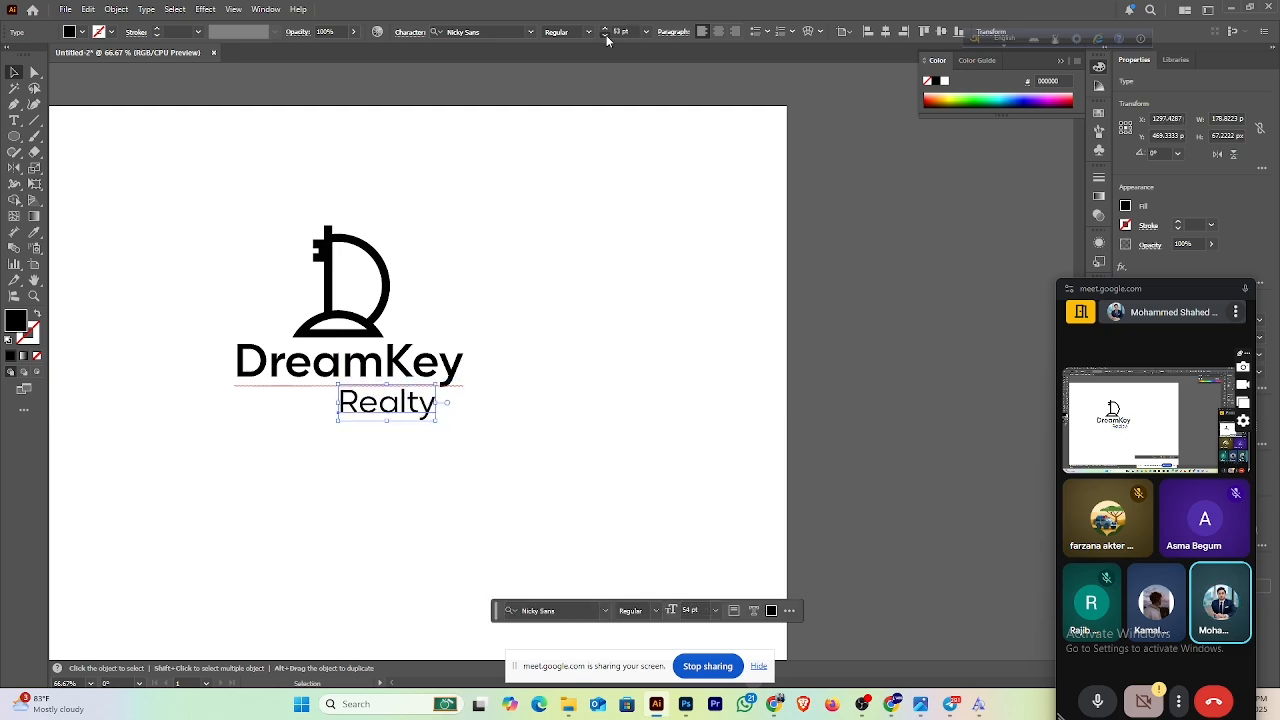
left_click(462, 437)
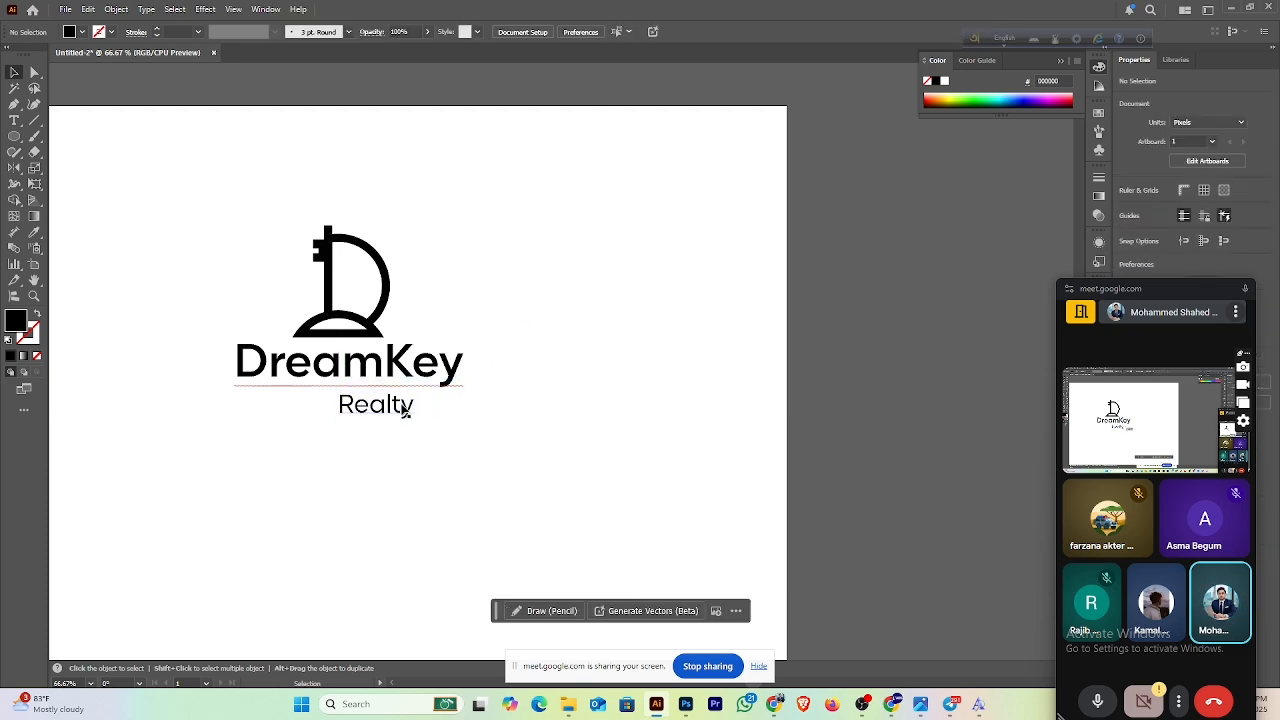
Step: Tuck Realty under the end of DreamKey and place a copy of both text lines to the right of the logo
left_click_drag(400, 406, 750, 372)
left_click(428, 437)
left_click(455, 372)
left_click(537, 471)
Step: Retype the copied text lines in capitals as DREAMKEY and REALTY
double_click(628, 375)
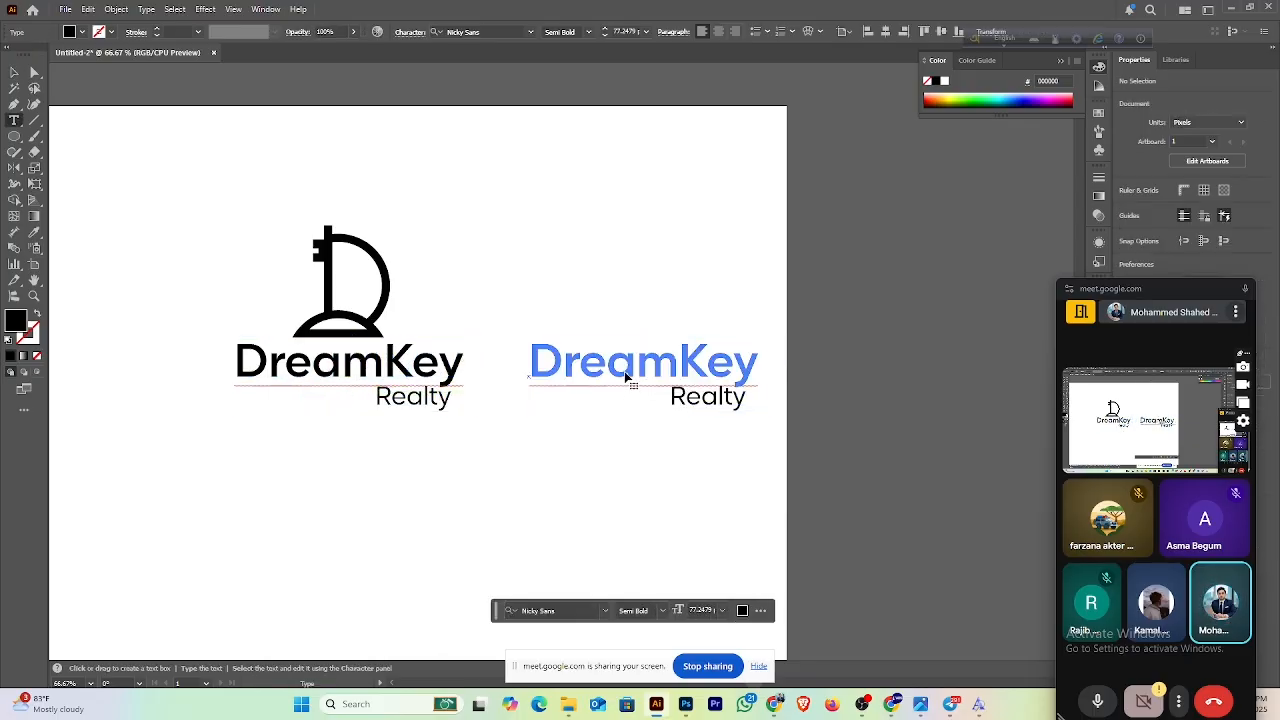
double_click(622, 375)
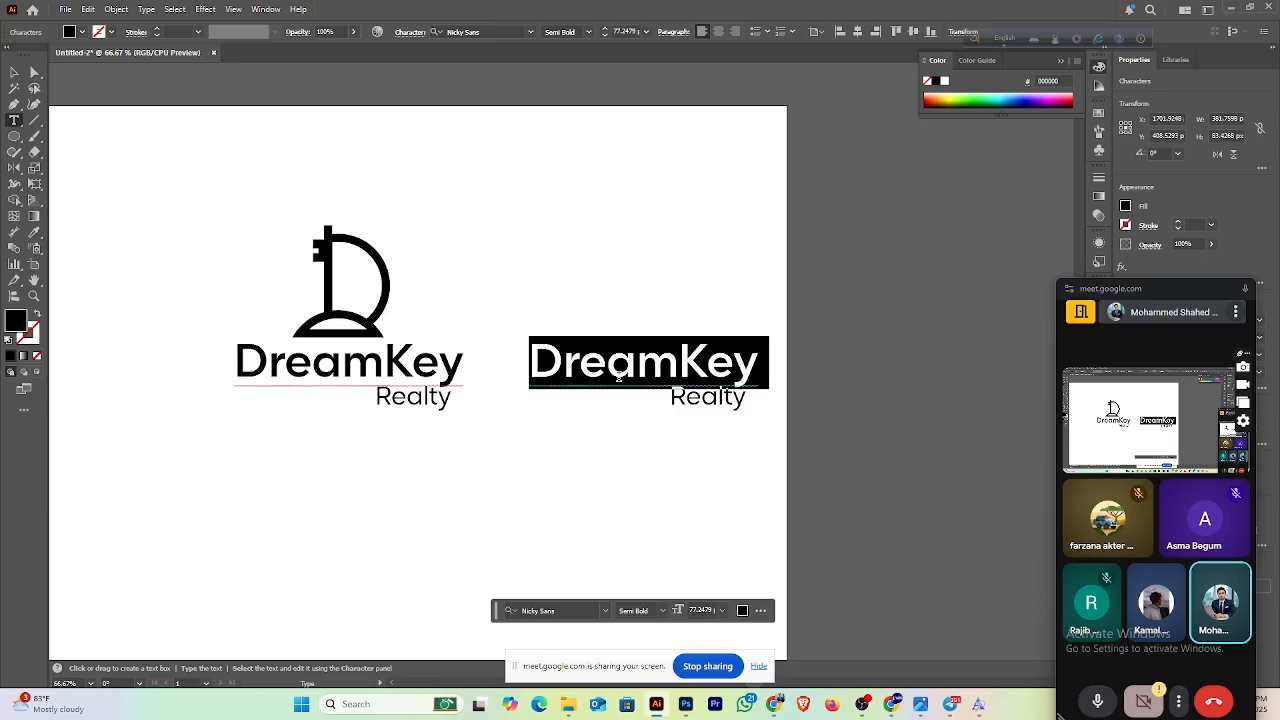
type("DREA")
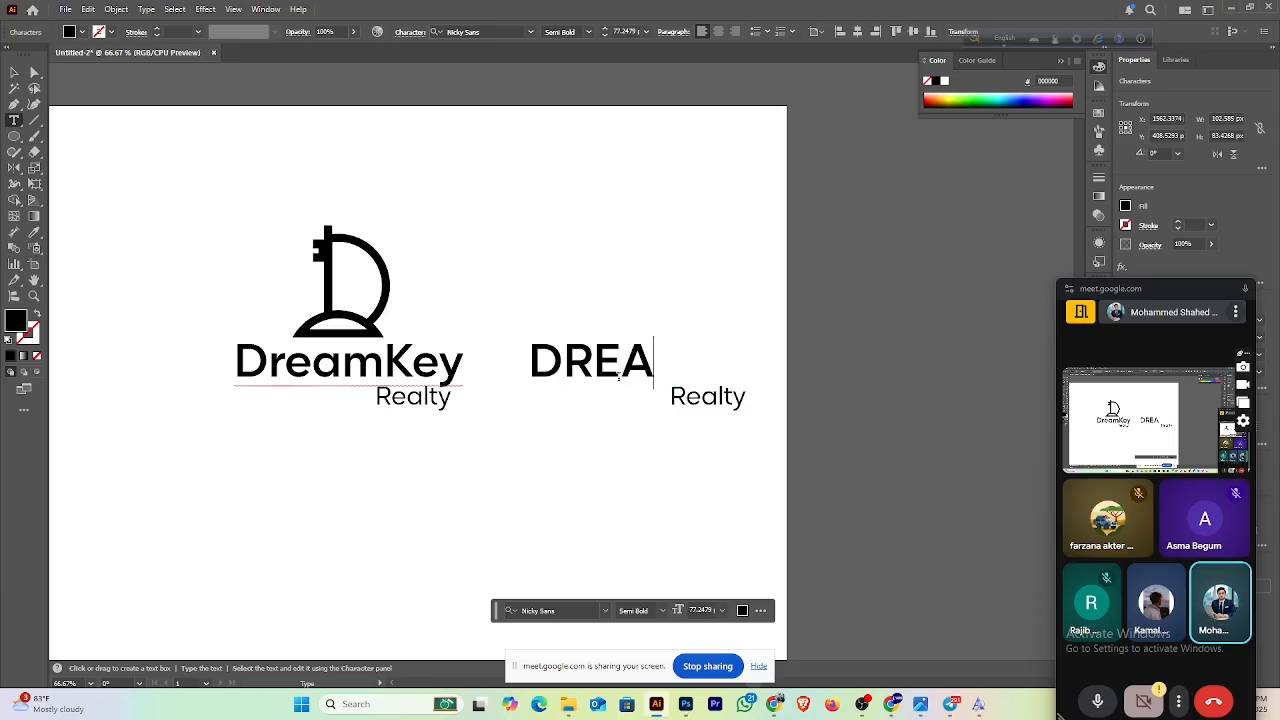
type("MKEY")
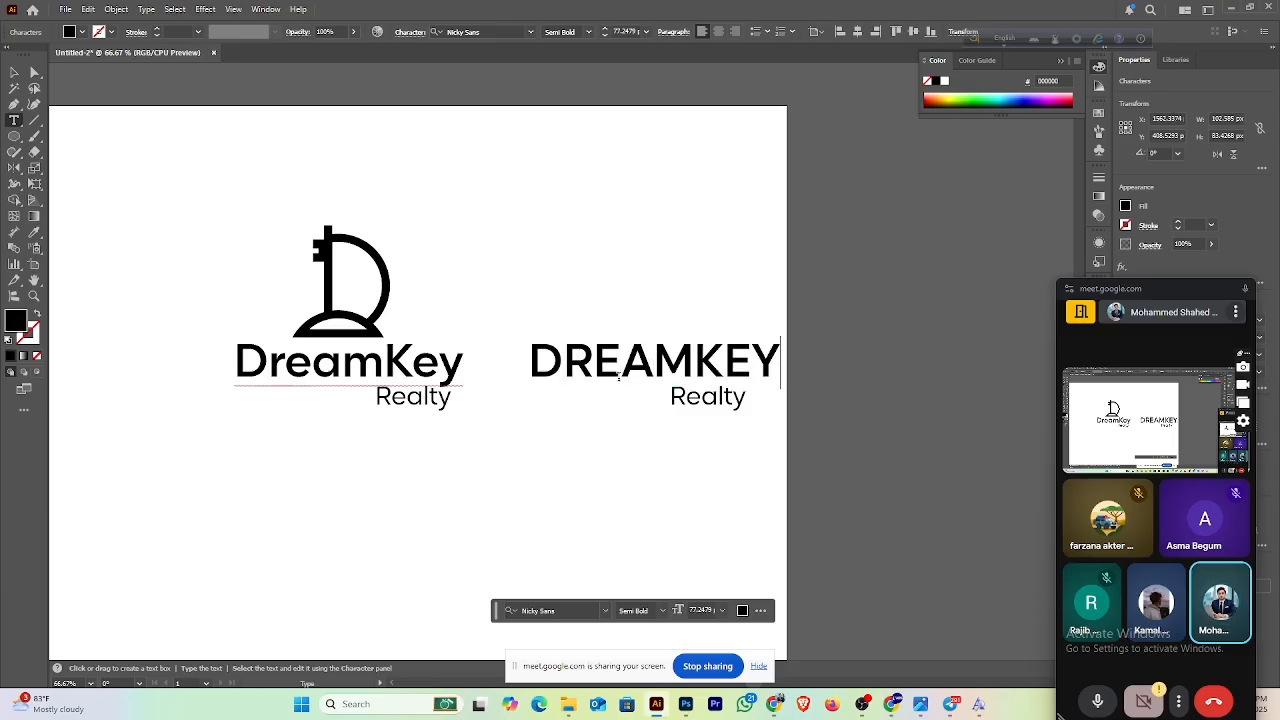
double_click(706, 398)
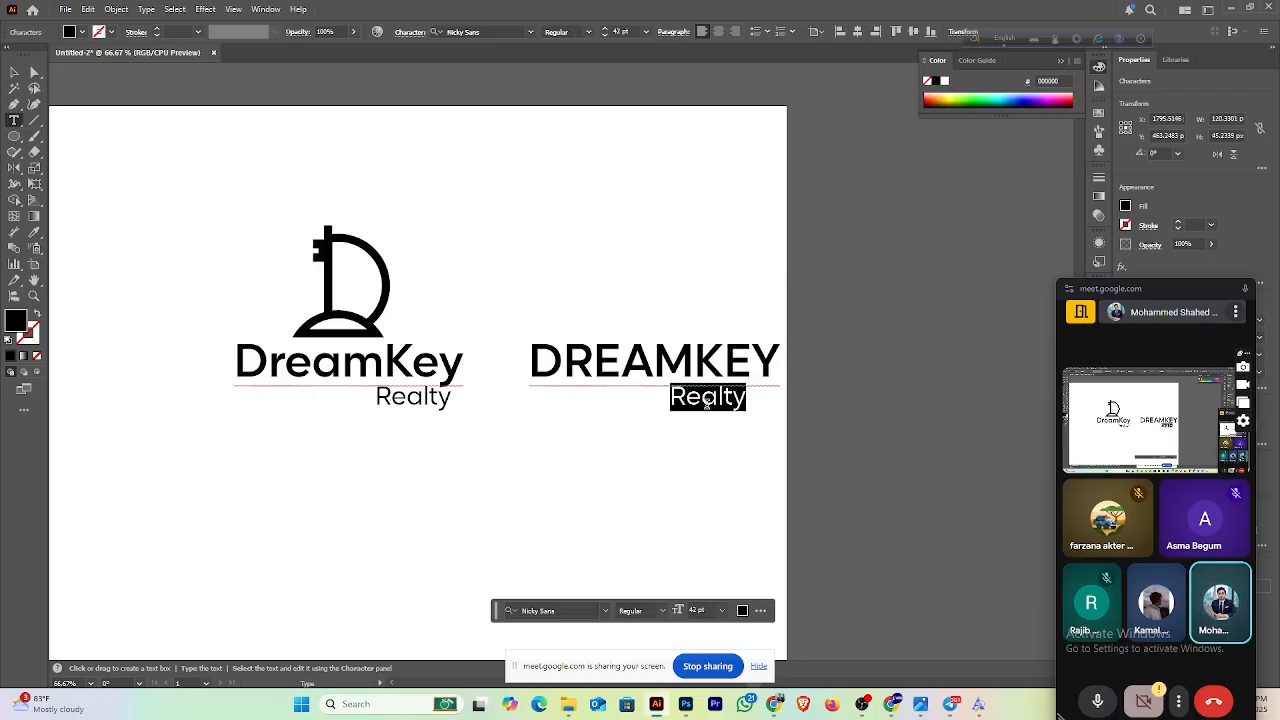
type("REALTY")
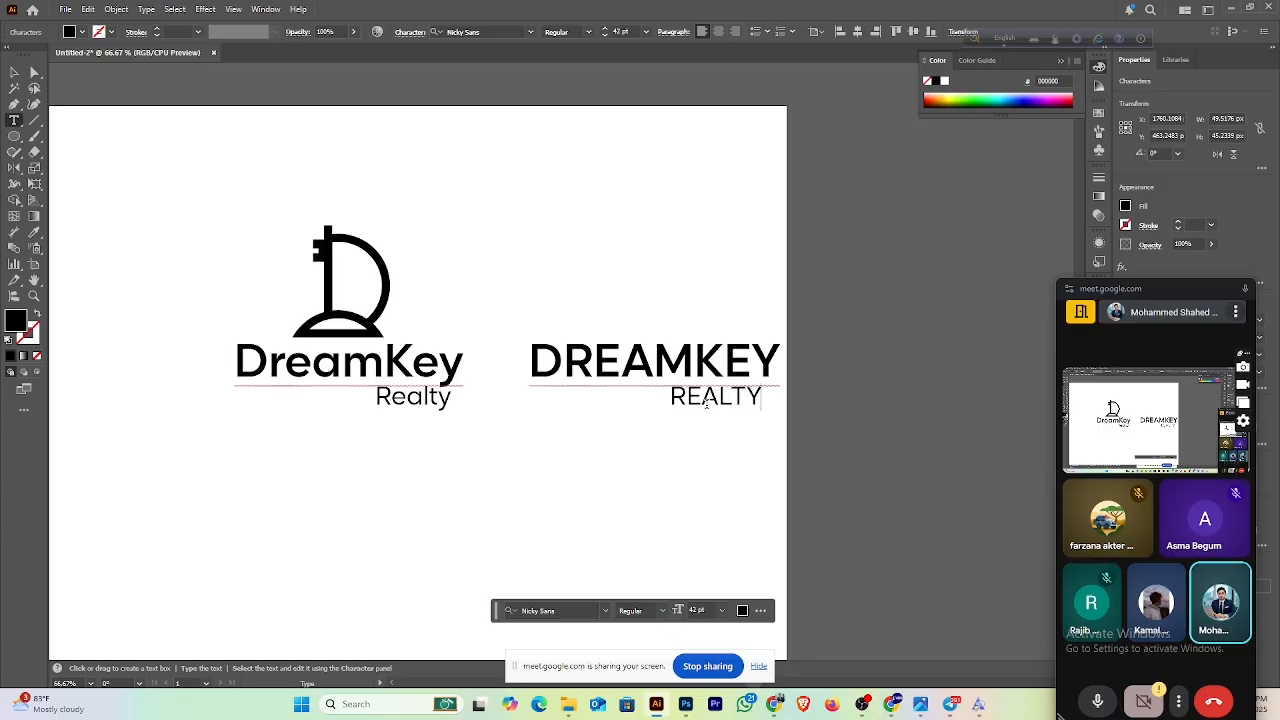
left_click(12, 75)
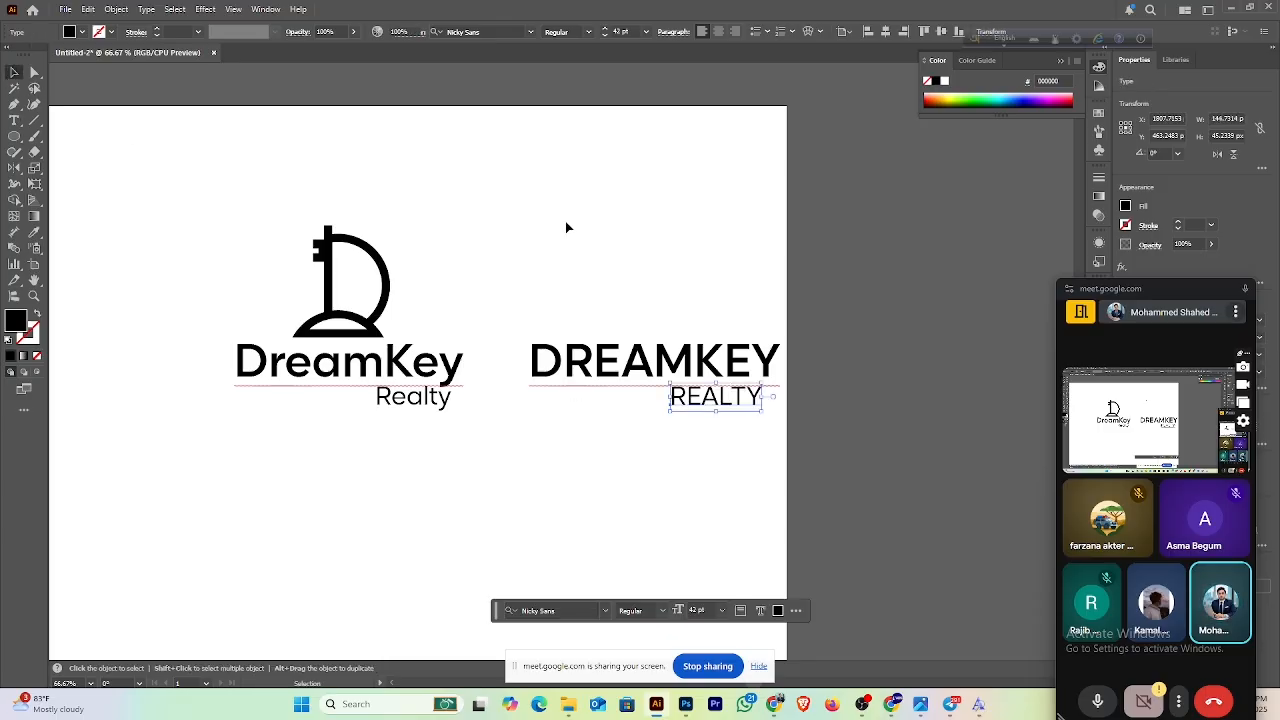
Step: Shift REALTY toward the middle beneath DREAMKEY and move both capitalised lines up beside the symbol
left_click_drag(723, 395, 672, 408)
mouse_move(646, 466)
left_mouse_down()
mouse_move(735, 366)
mouse_move(652, 199)
mouse_move(652, 258)
left_mouse_up()
left_click(621, 355)
Step: Move the original mixed-case DreamKey and Realty lines away from the symbol, partly off the artboard's left side
left_click(441, 370)
left_click_drag(393, 446, 446, 372)
left_click_drag(446, 372, 207, 355)
left_click(261, 417)
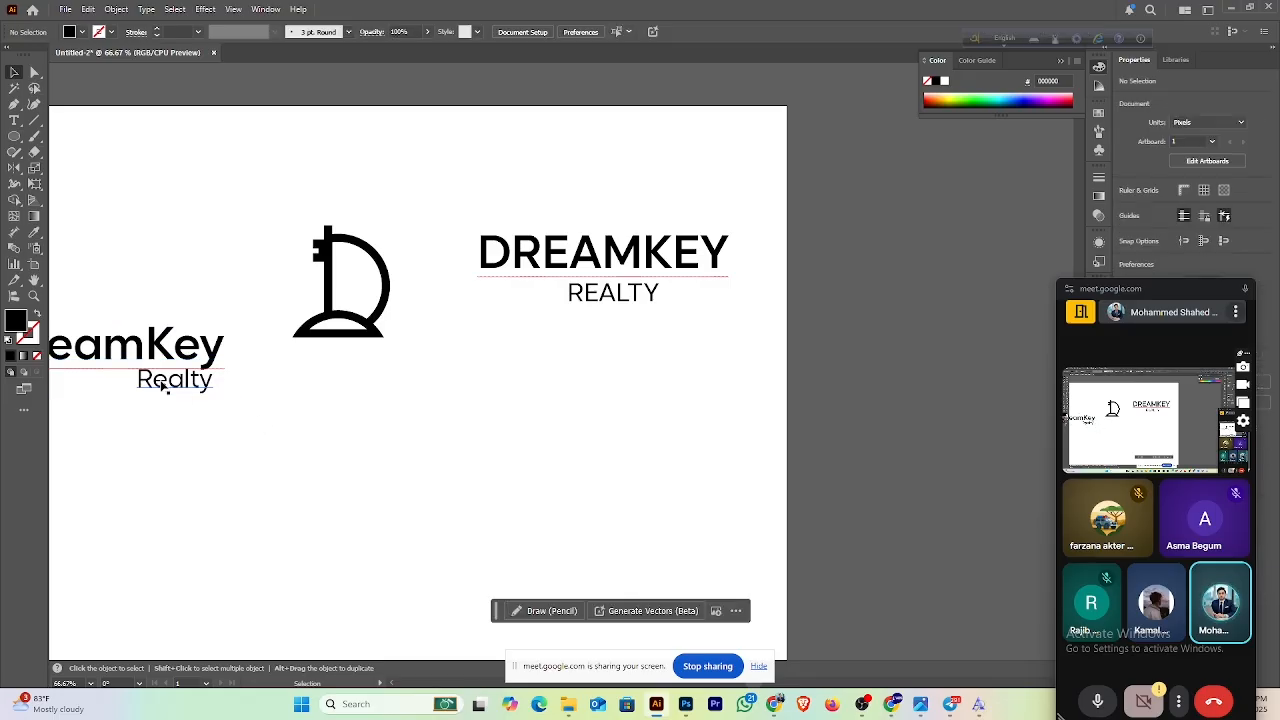
Step: Place the capitalised DREAMKEY REALTY text below the key symbol and position the symbol roughly centred above it
left_click_drag(598, 362, 722, 220)
left_click_drag(677, 240, 495, 384)
left_click_drag(385, 290, 470, 321)
left_click(615, 322)
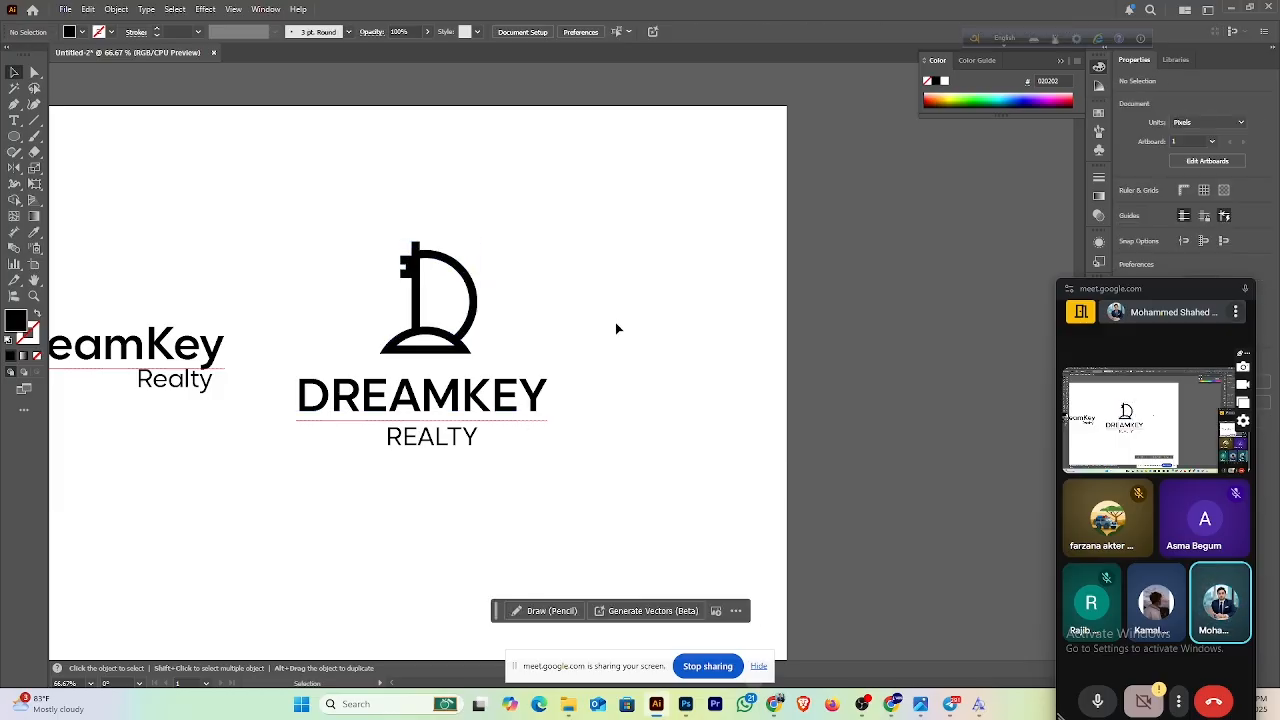
left_click_drag(474, 301, 512, 313)
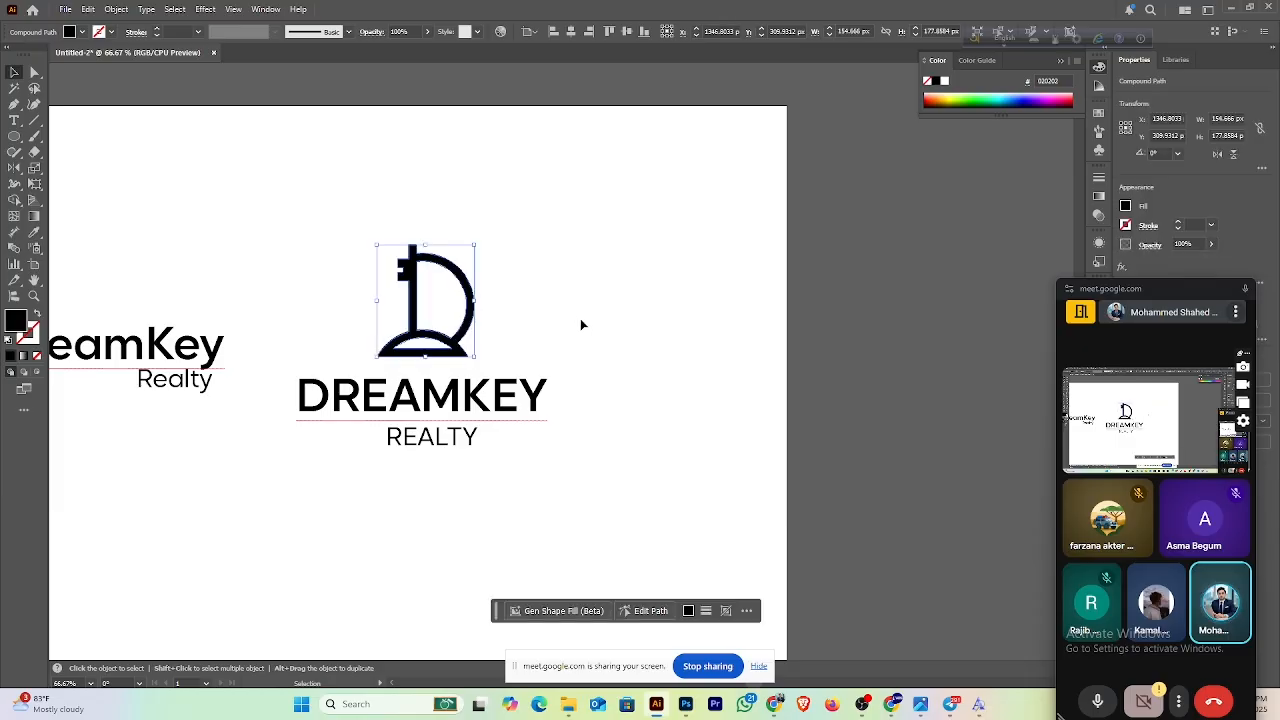
left_click(580, 318)
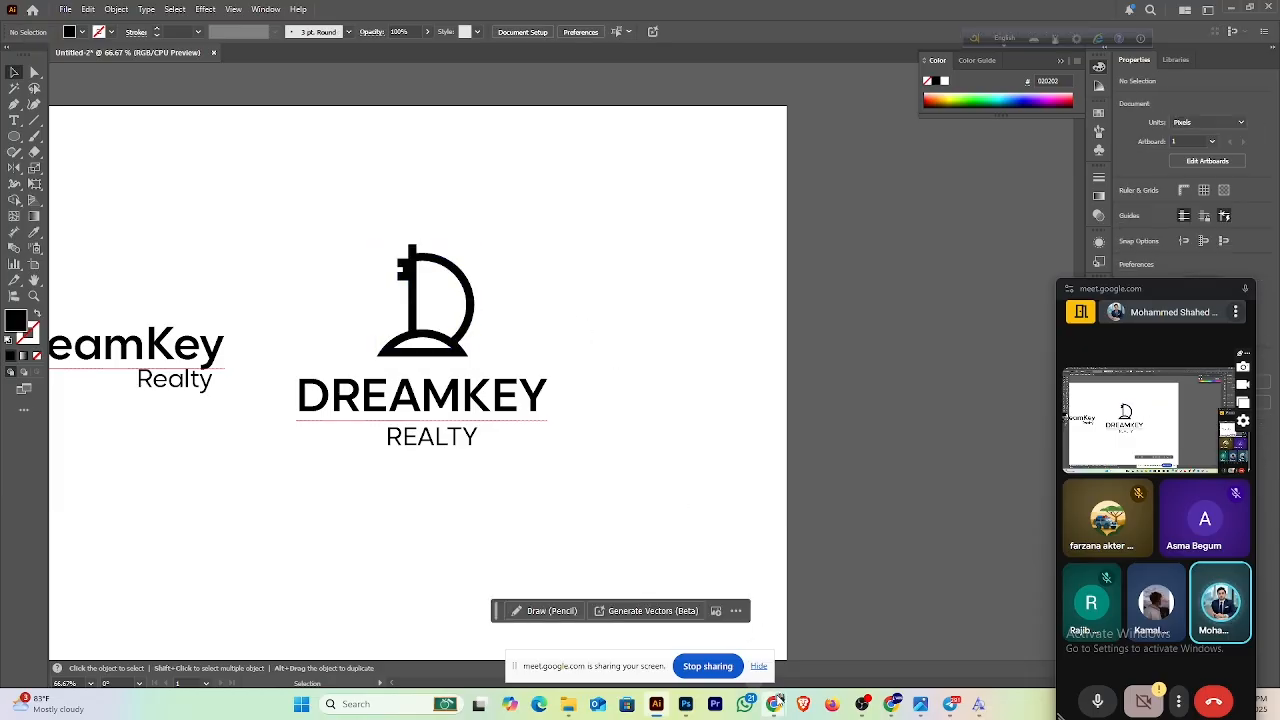
Step: Switch to Chrome, open the Pinterest home page in a new tab and search for real estate logo
mouse_move(776, 702)
left_click(656, 606)
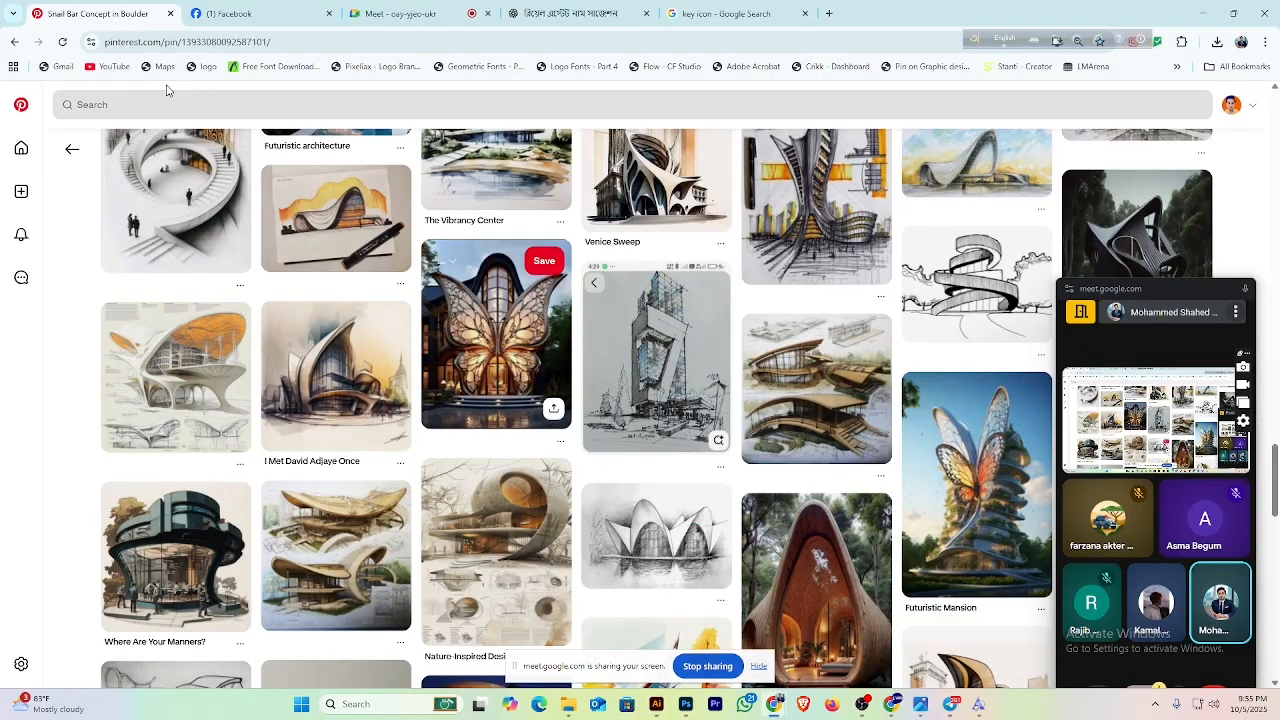
right_click(18, 114)
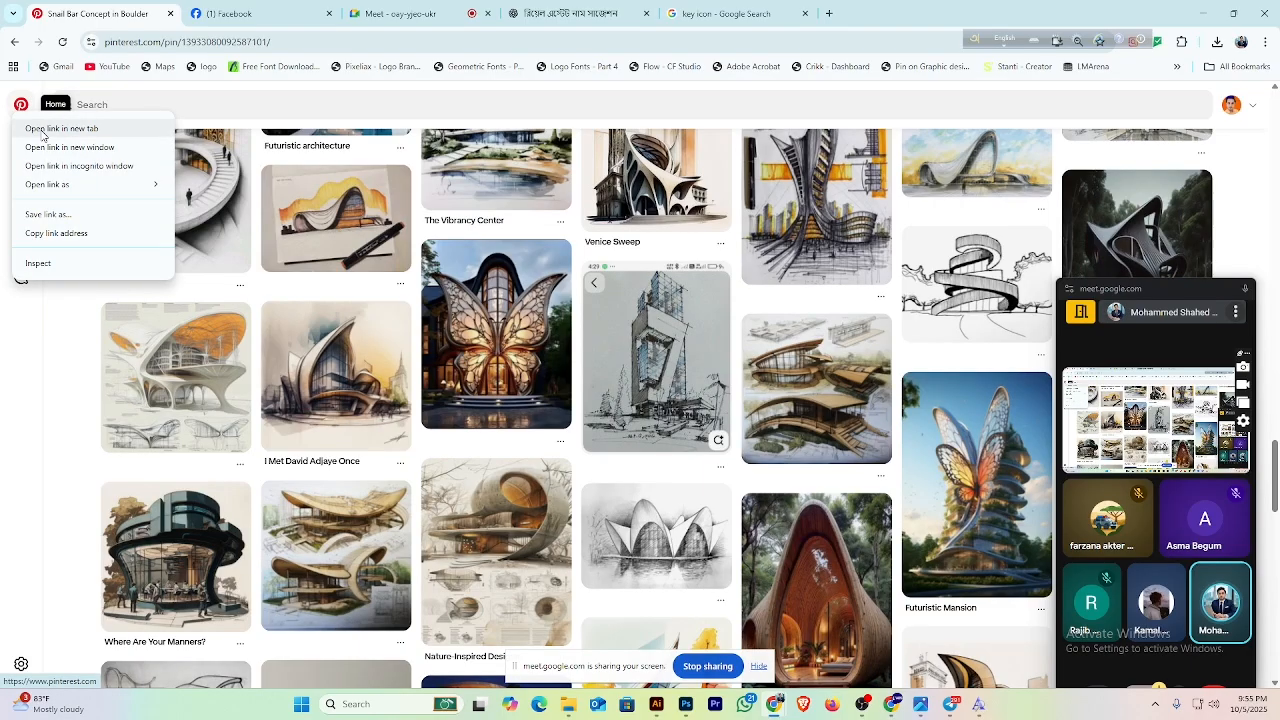
left_click(43, 134)
left_click(260, 13)
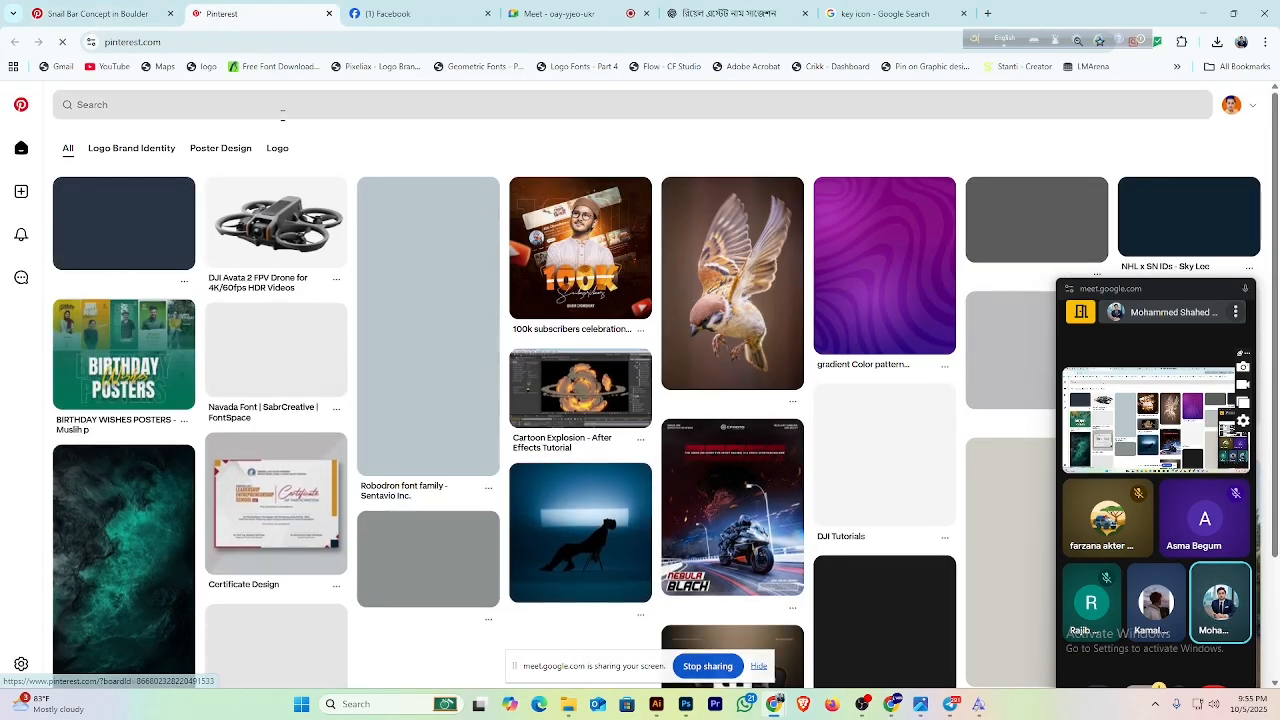
left_click(283, 110)
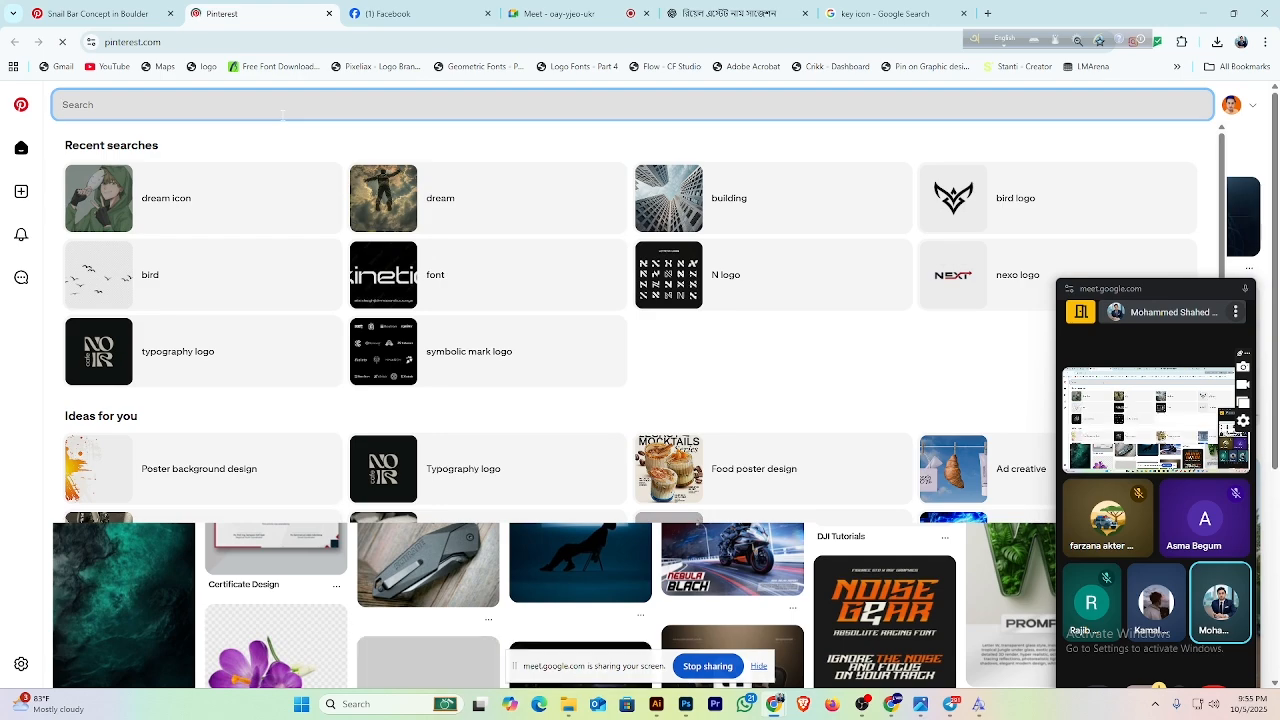
type("REAL")
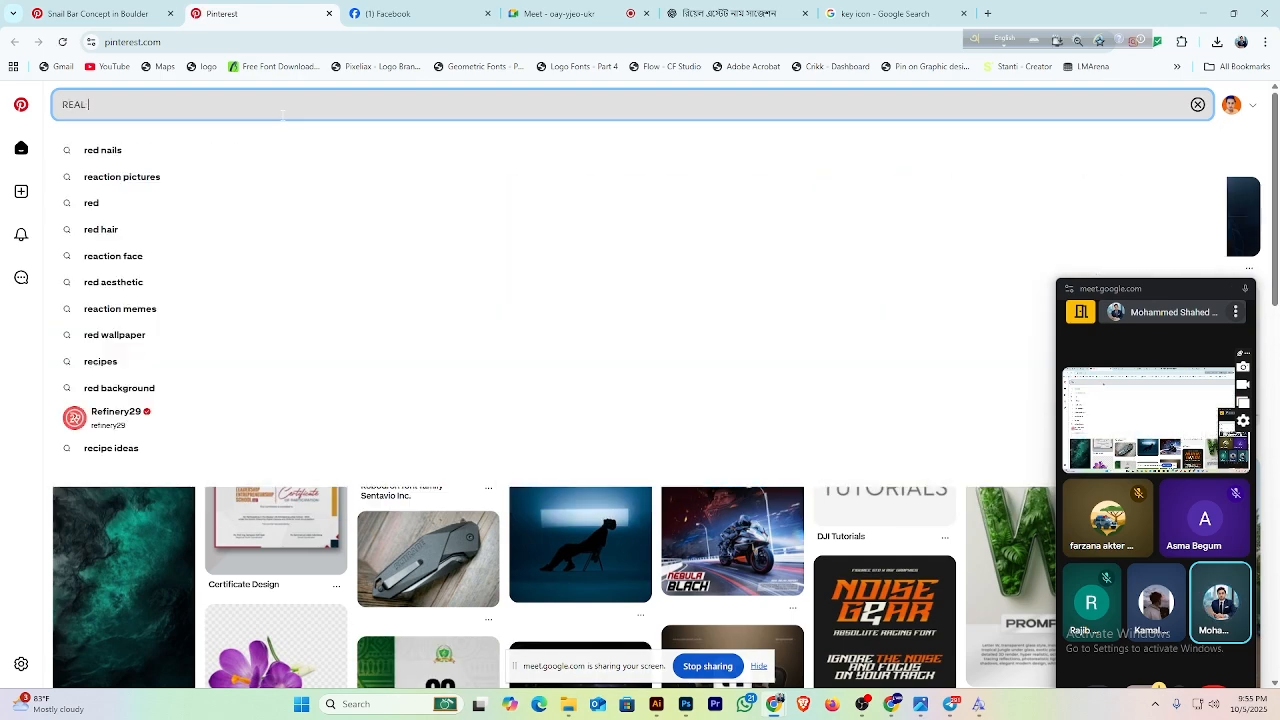
type(" ESTAT")
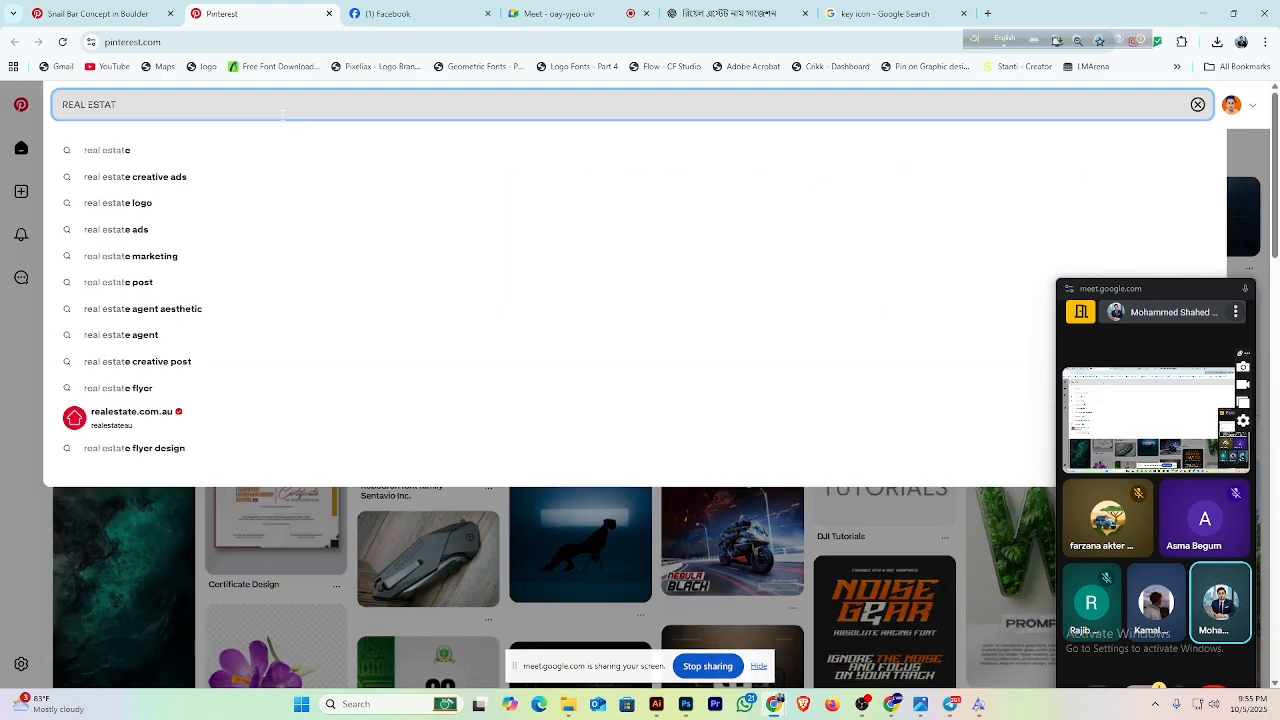
left_click(194, 203)
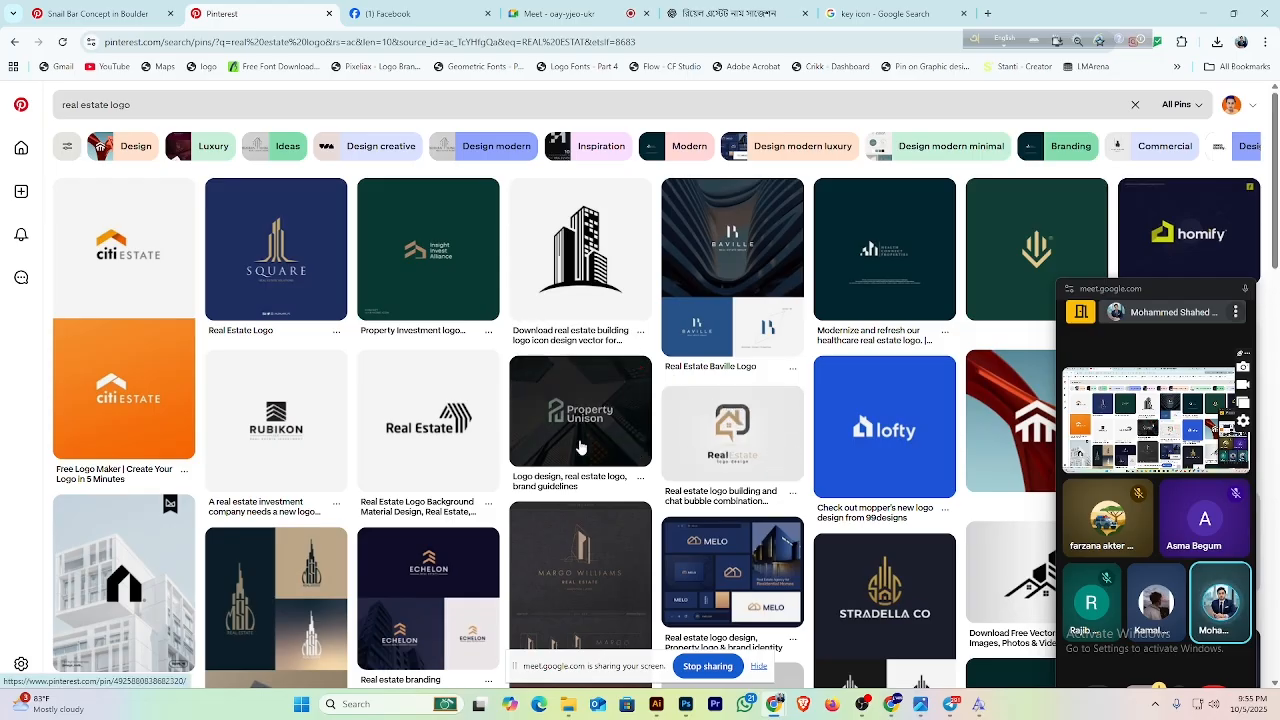
Step: Examine real estate and related logo pins for colour references, following related pins through to the On Social Studio logo
scroll(558, 481, "down", 3)
scroll(558, 481, "up", 3)
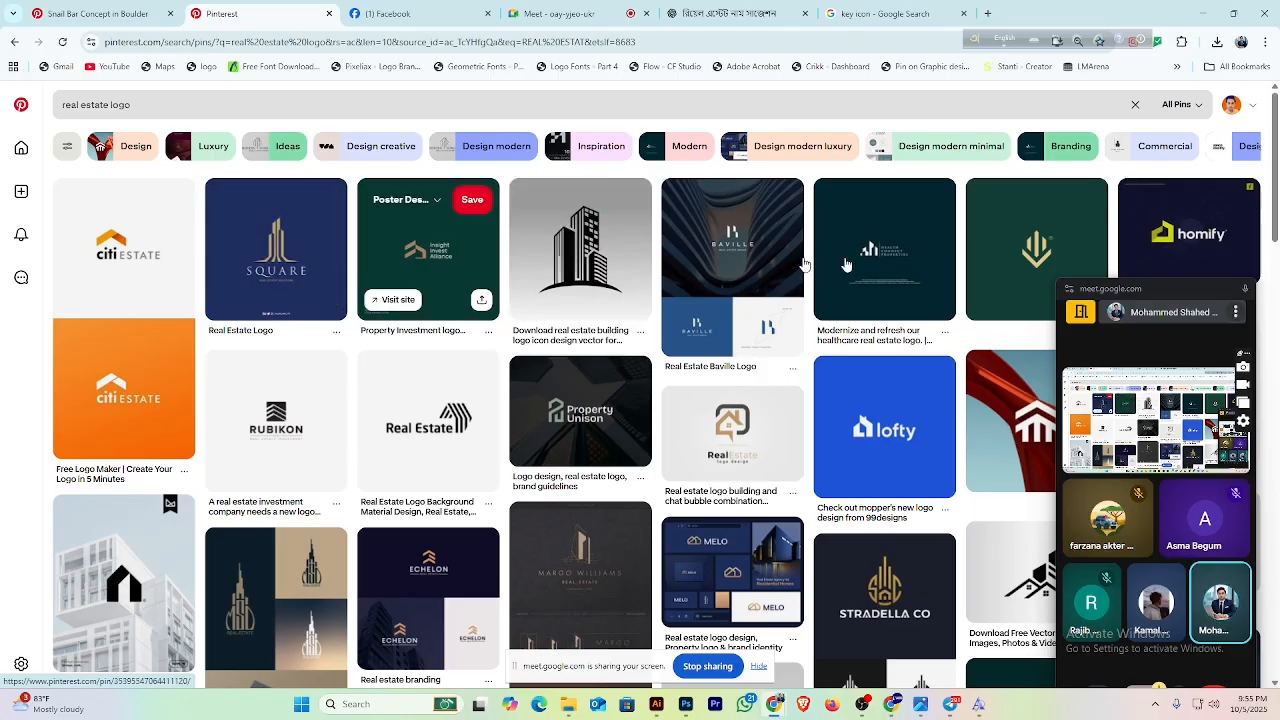
scroll(946, 578, "down", 3)
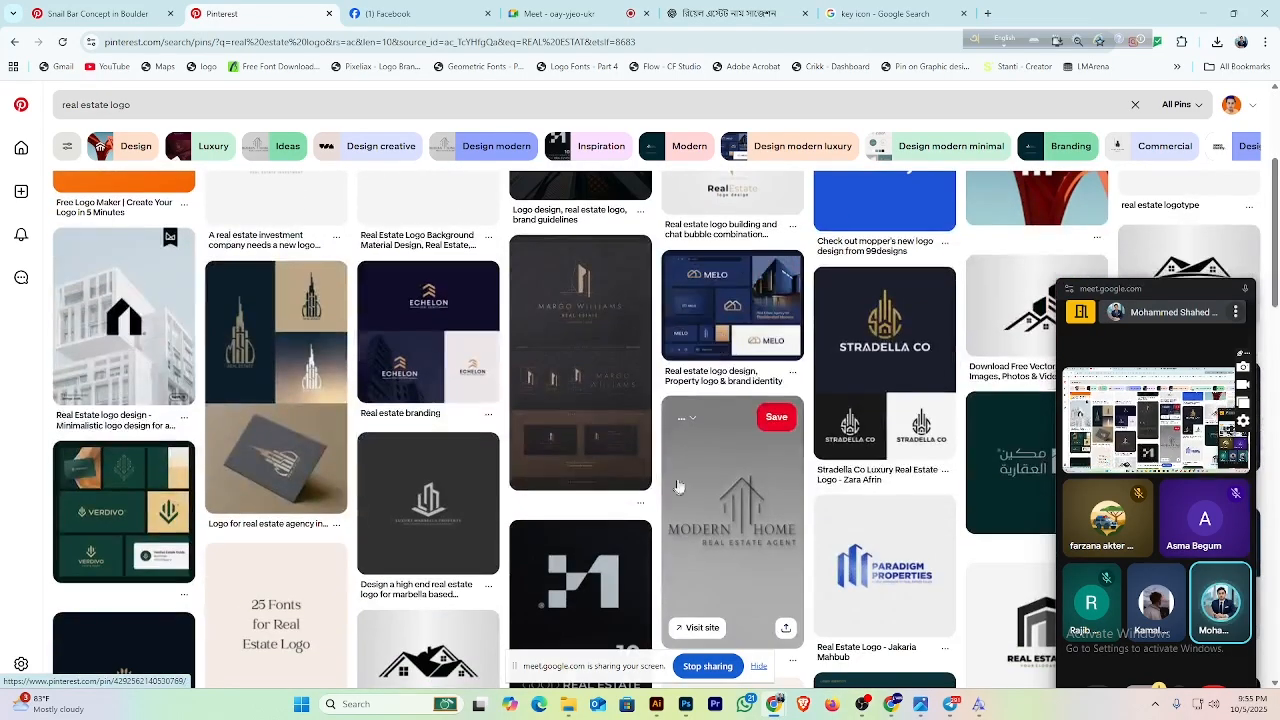
left_click(719, 311)
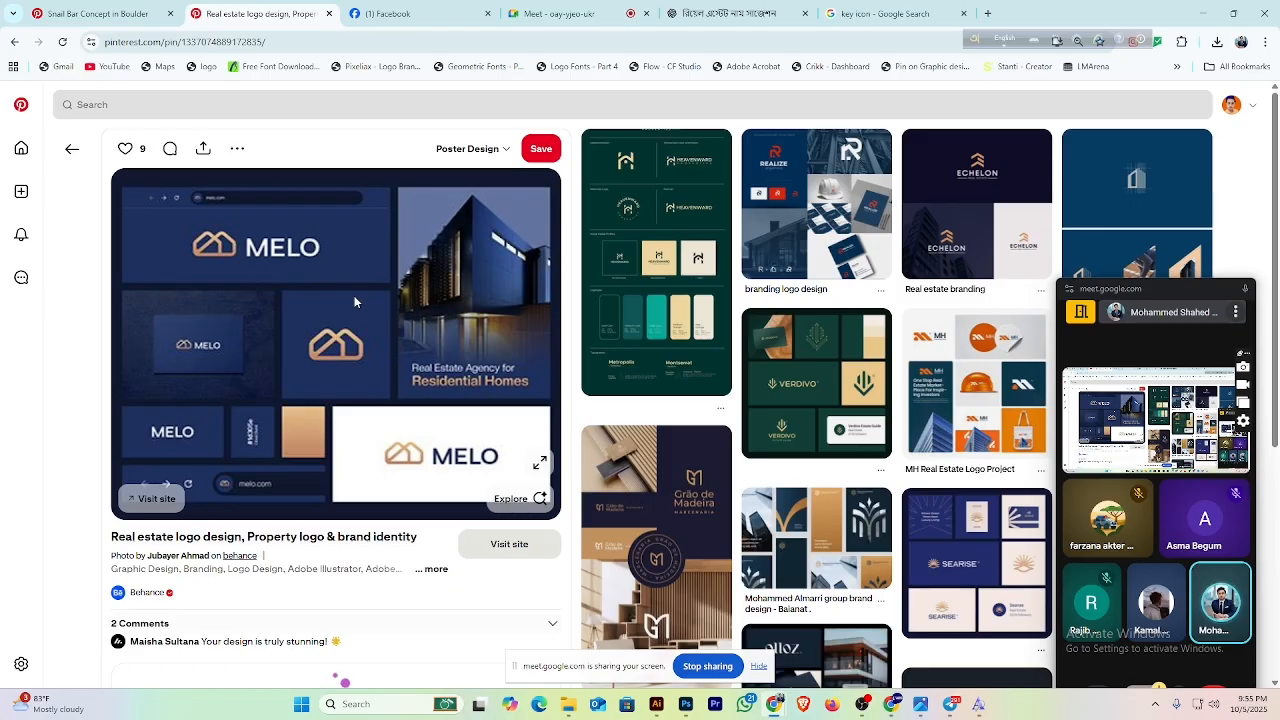
left_click(1135, 207)
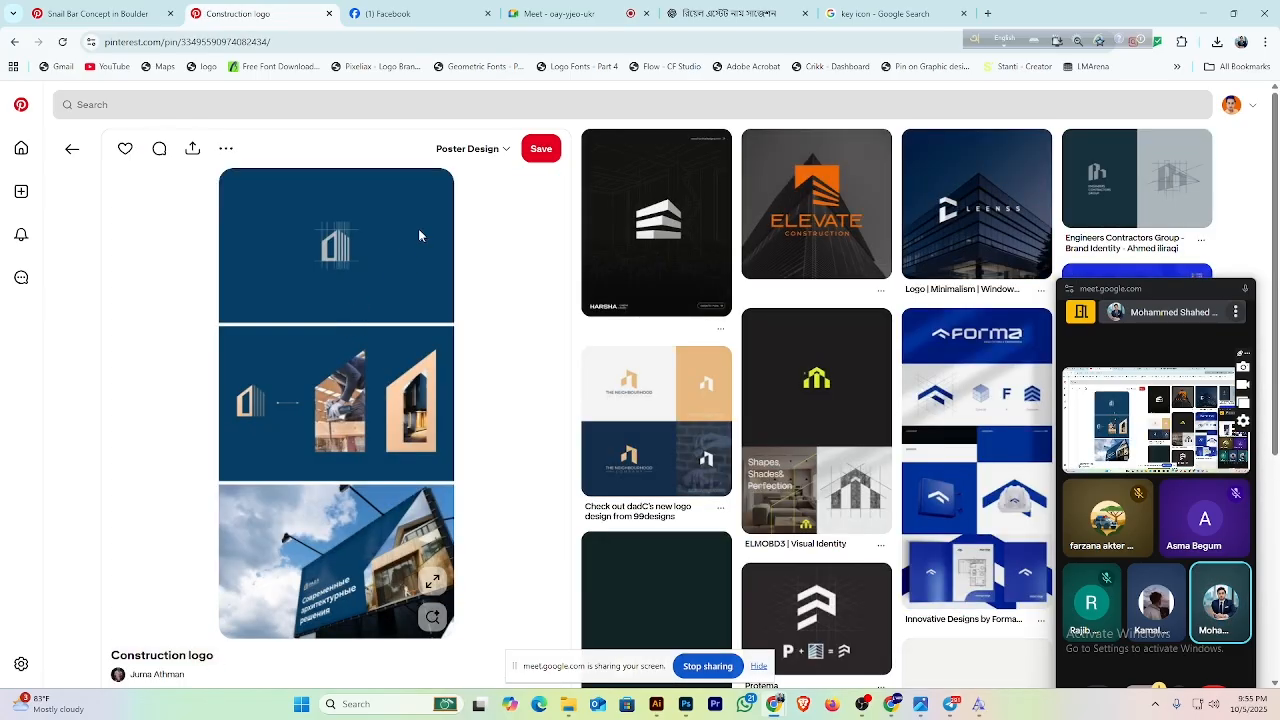
left_click(869, 188)
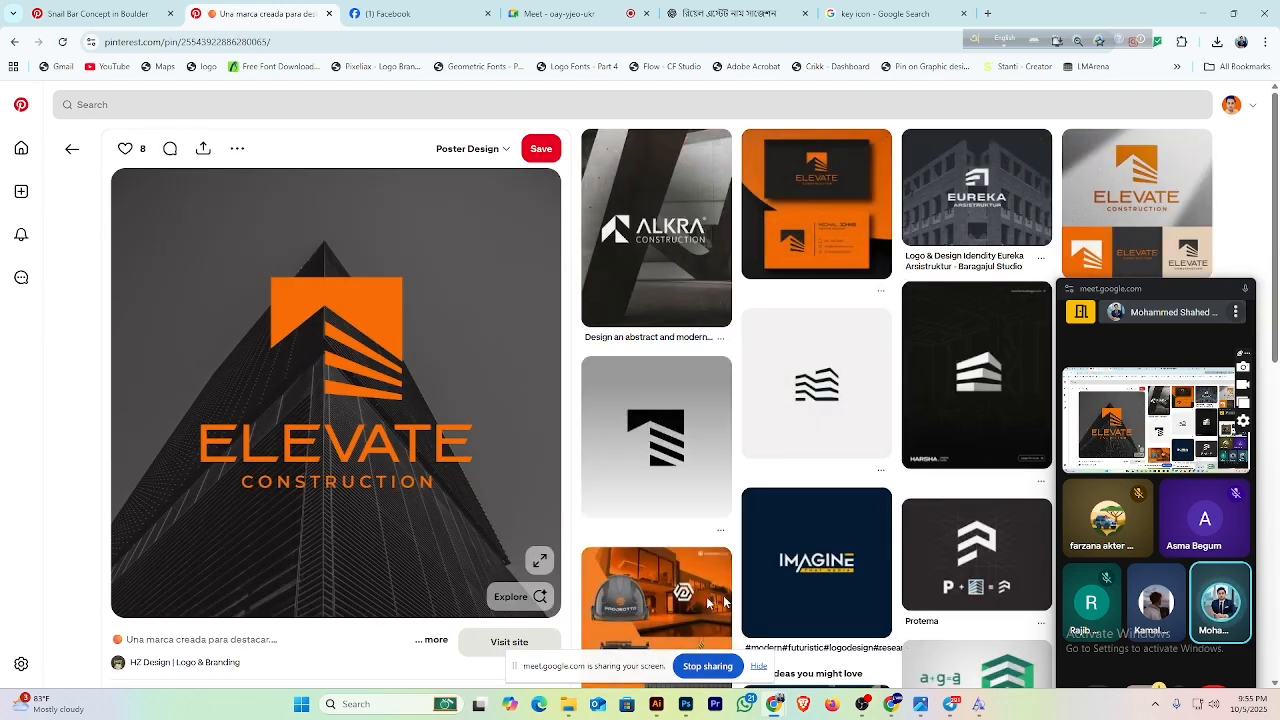
left_click(833, 552)
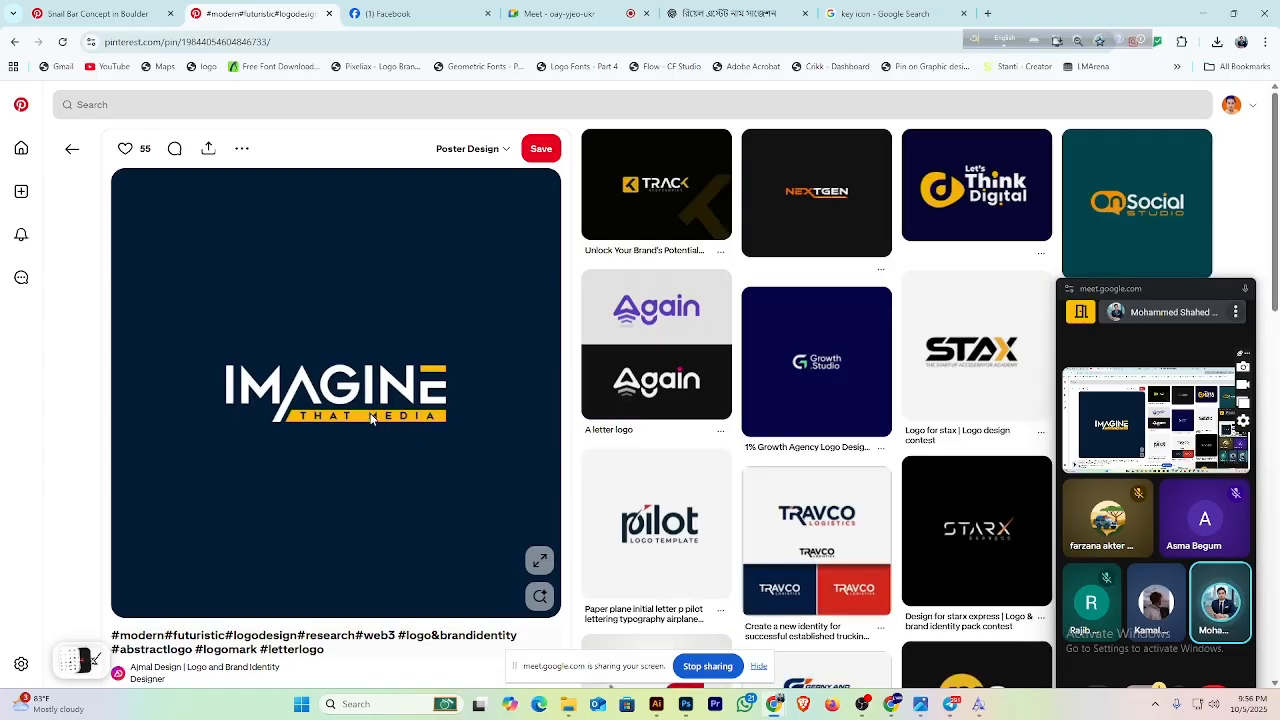
left_click(1137, 203)
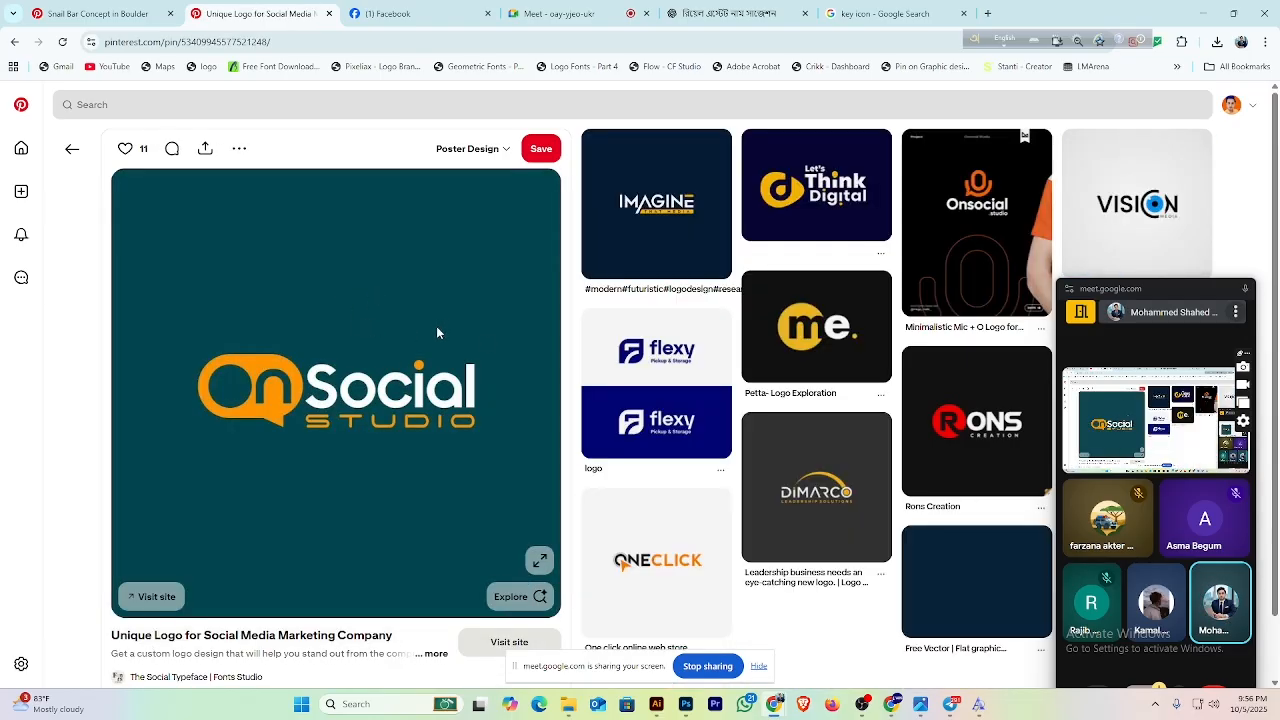
Step: Download the On Social Studio pin image and place it in the Illustrator document to the right of the logo
left_click(656, 704)
left_click(657, 706)
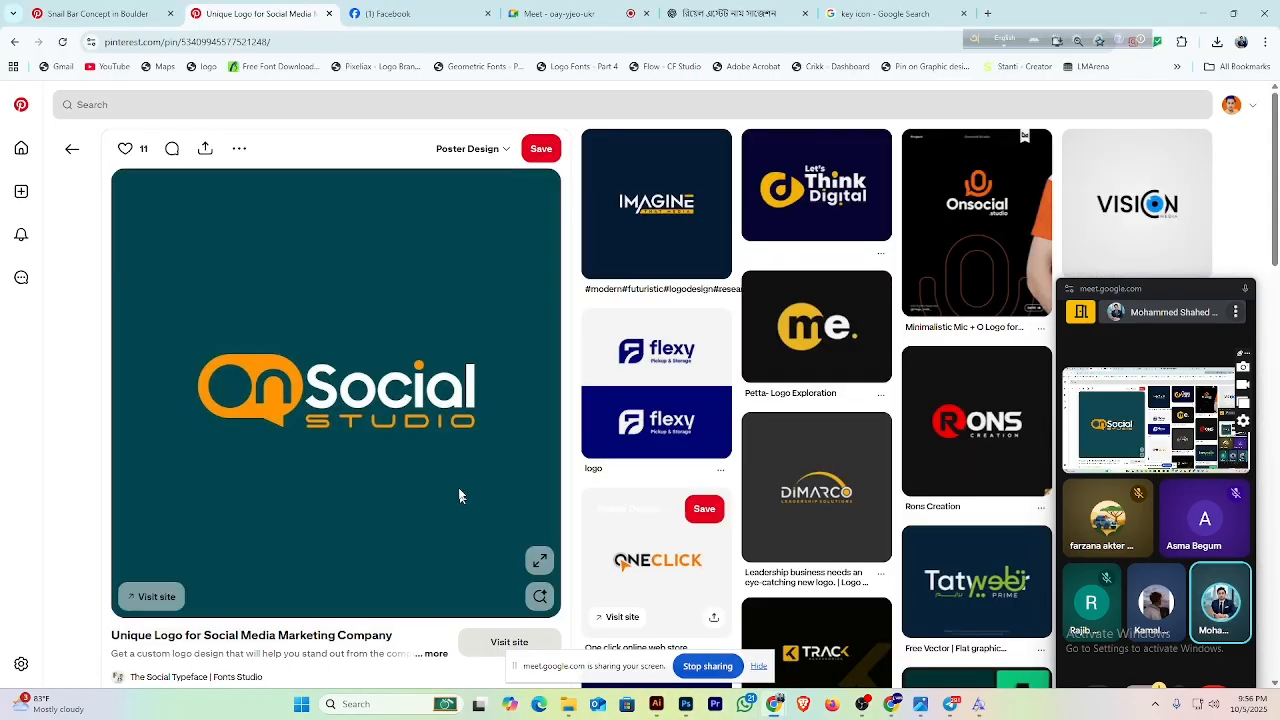
left_click(237, 151)
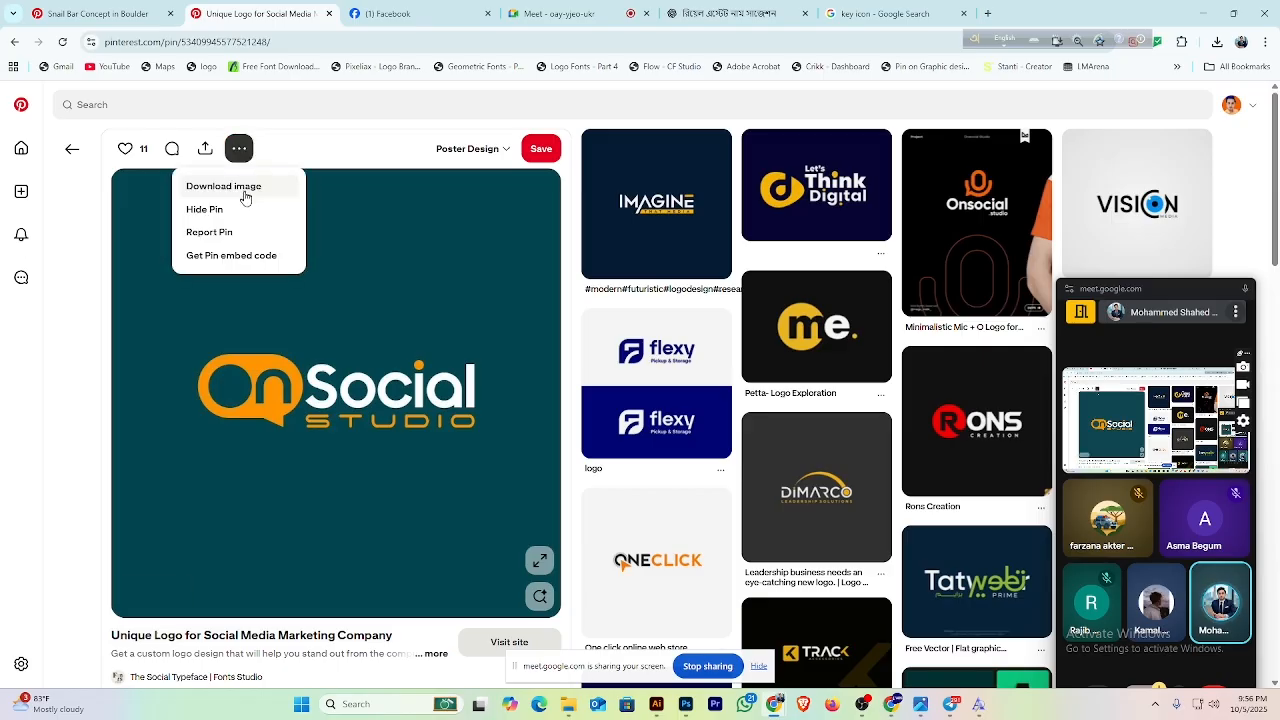
left_click(248, 188)
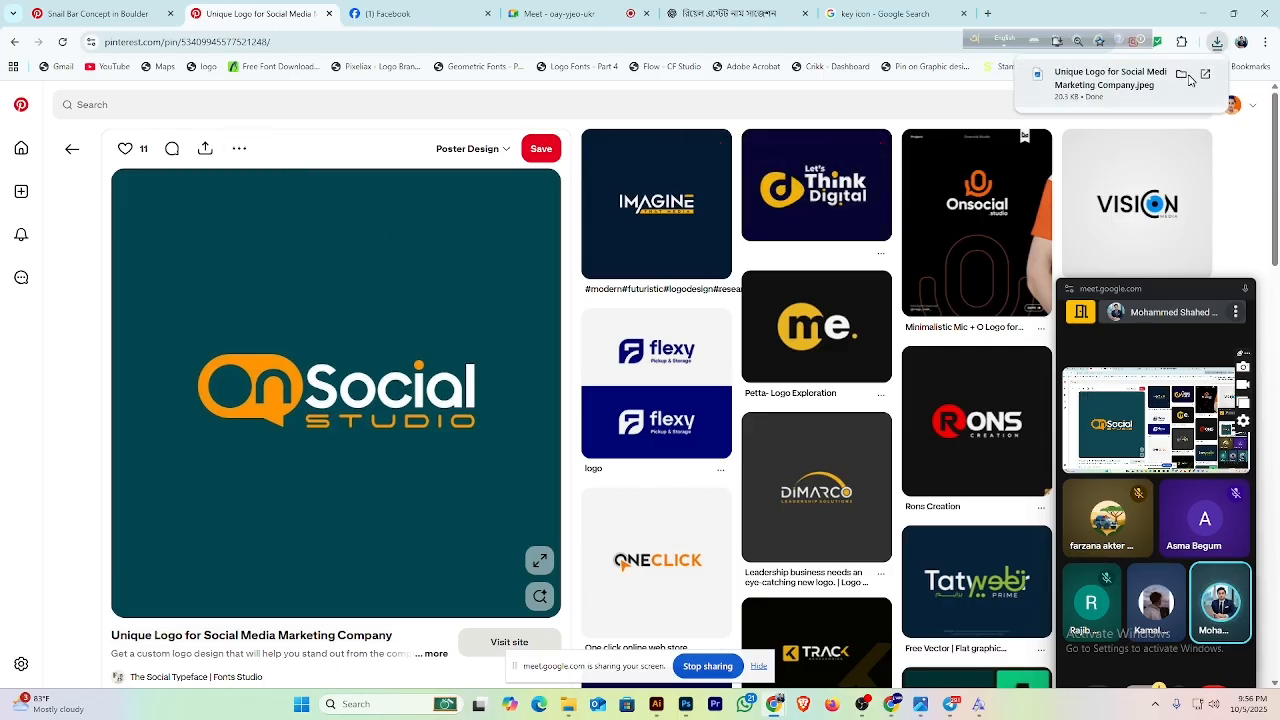
left_click(1187, 79)
left_click_drag(298, 214, 826, 309)
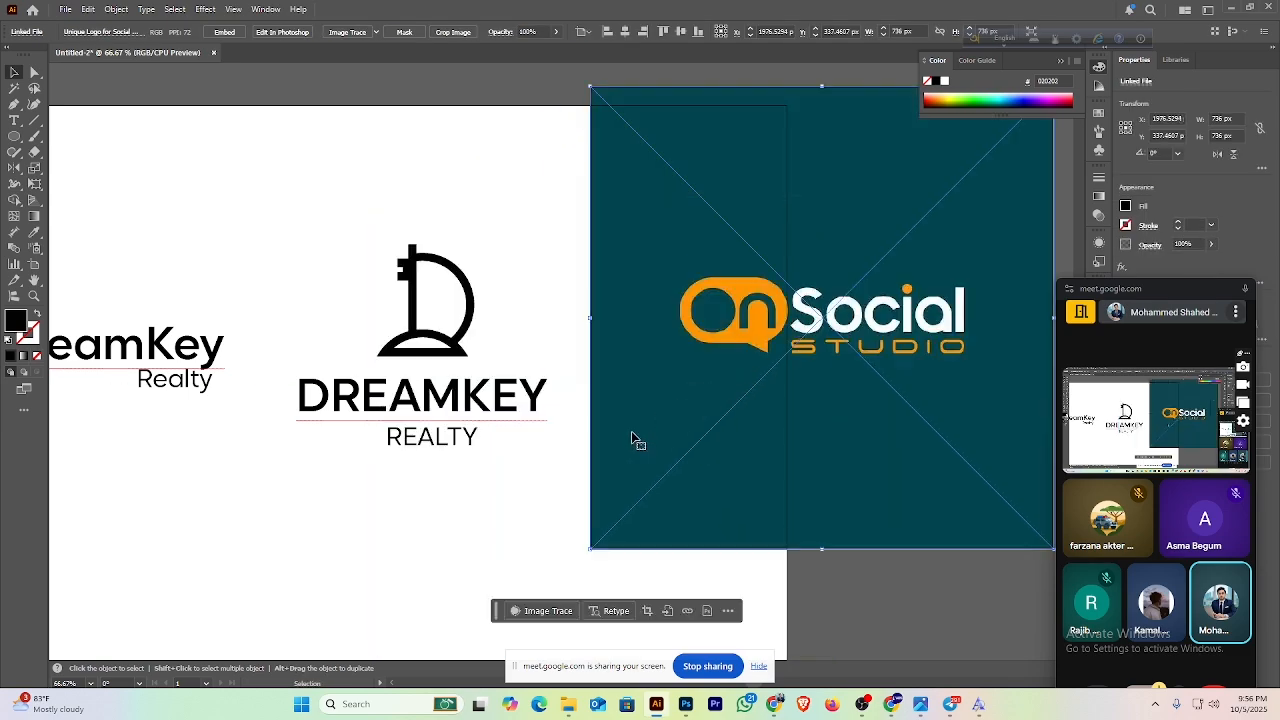
Step: Fill the key symbol with the orange FF9500 sampled from the On Social Studio reference image
left_click(449, 340)
left_click(33, 232)
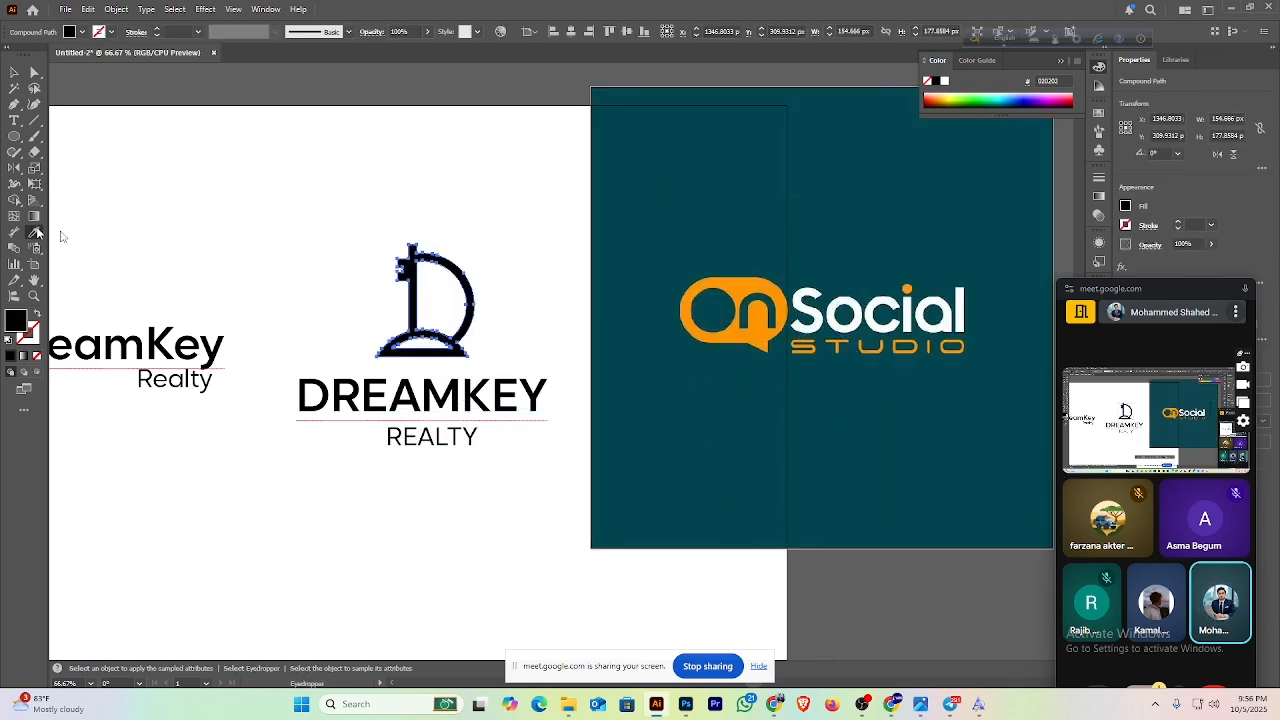
left_click(745, 288)
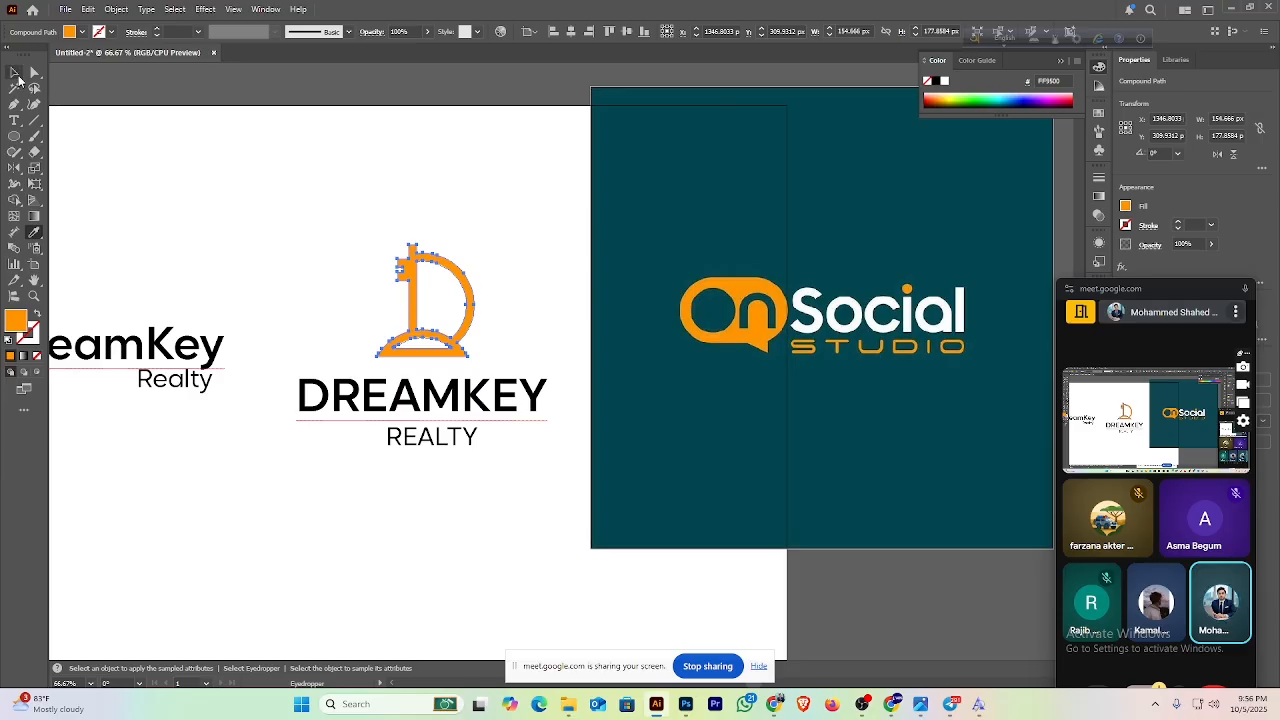
left_click(15, 73)
left_click(357, 163)
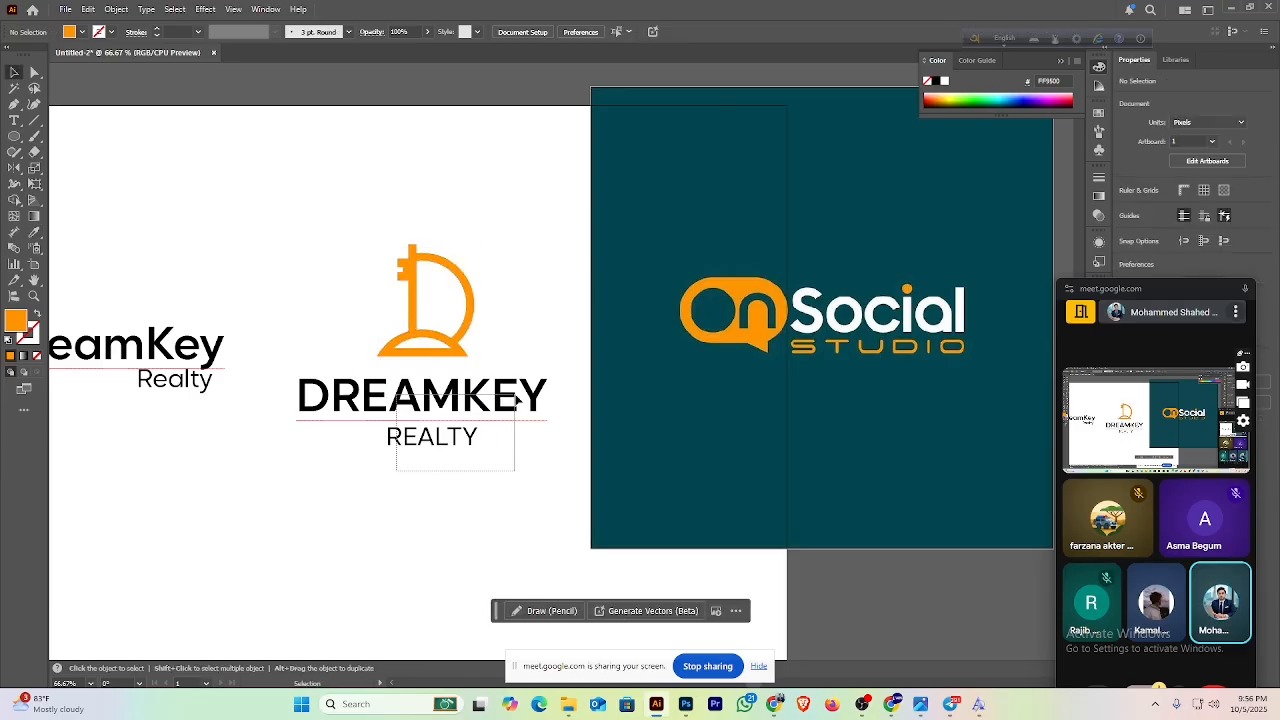
Step: Align the DREAMKEY and REALTY lines to each other by their horizontal centres
left_click(440, 437)
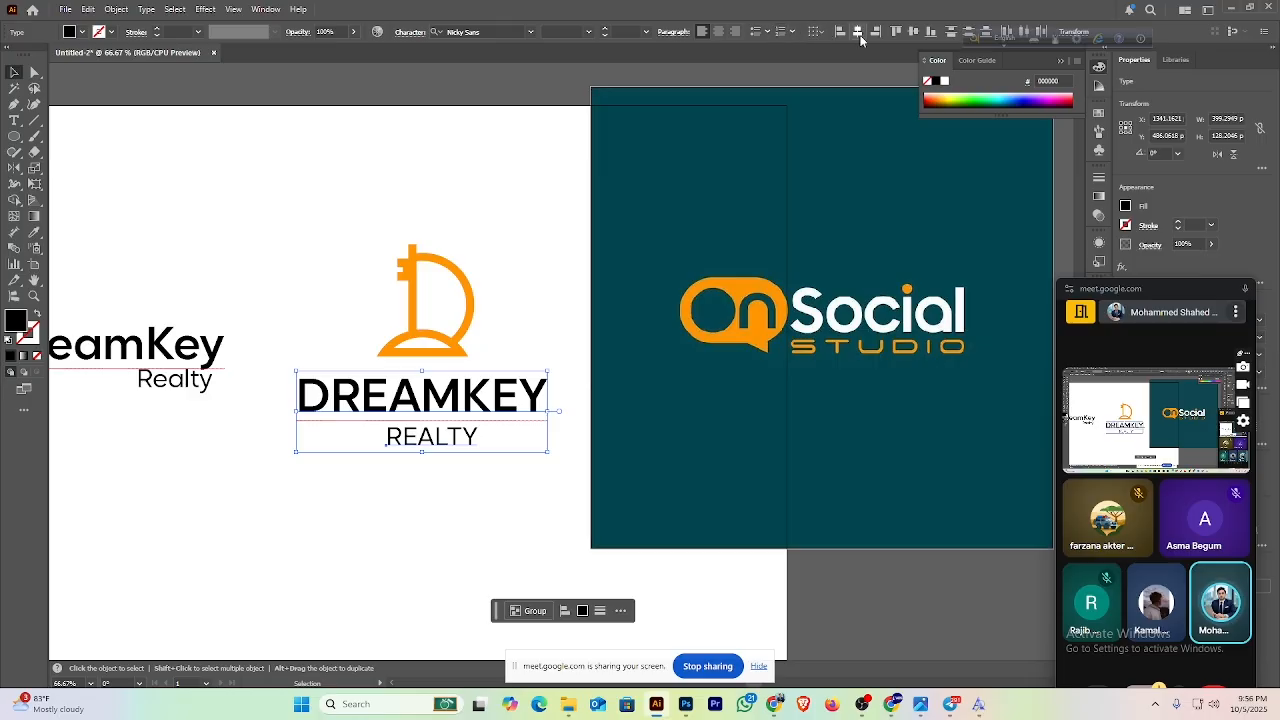
left_click(859, 38)
left_click(517, 212)
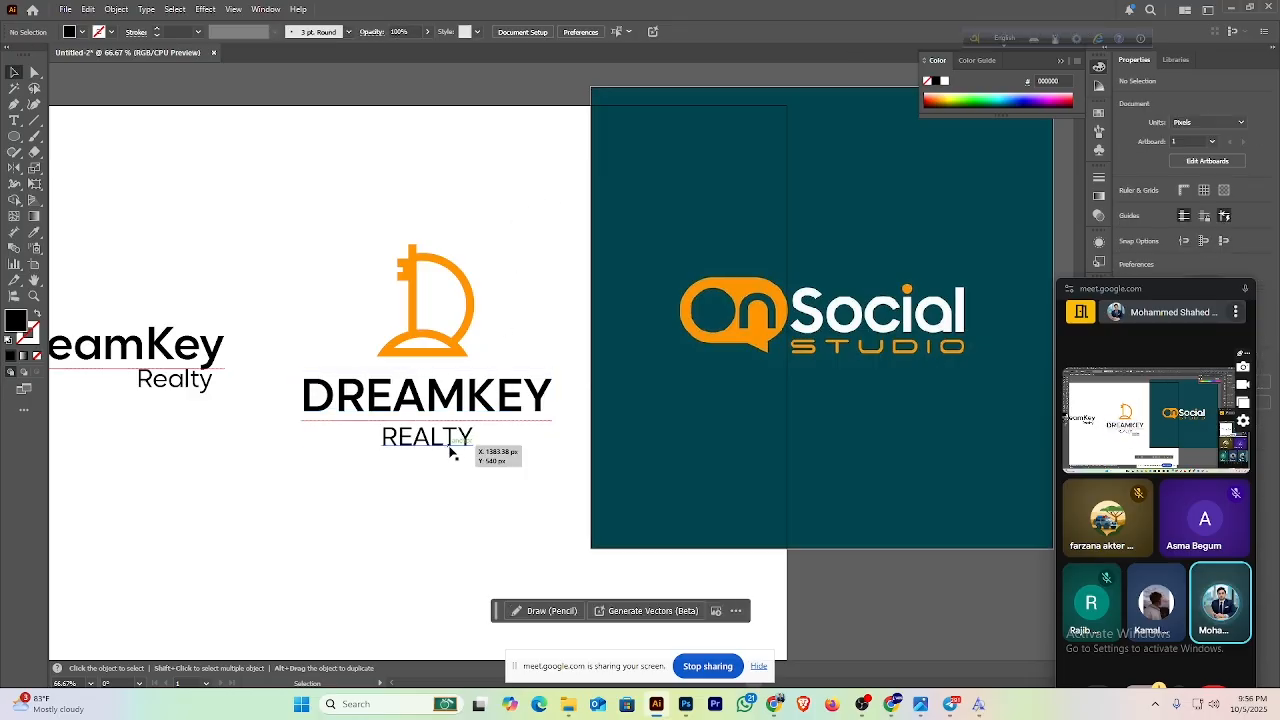
Step: Set the letter tracking of the REALTY text beneath DREAMKEY to 160
left_click(451, 444)
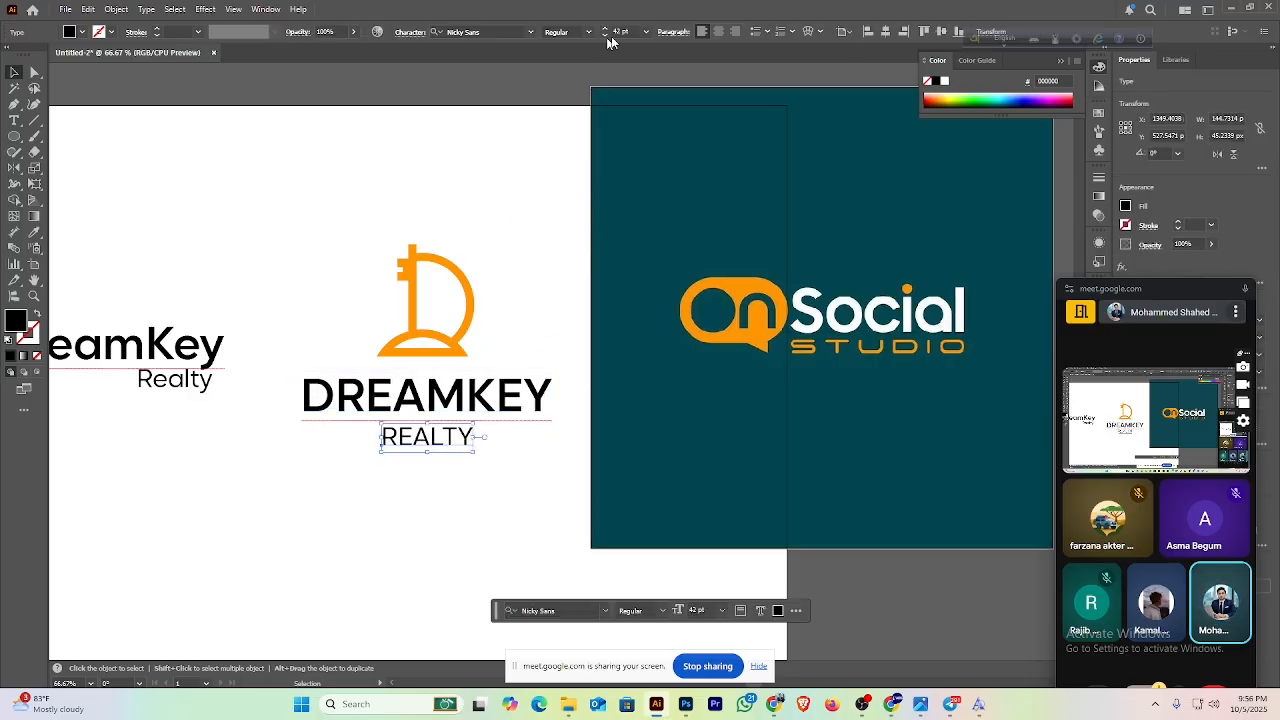
left_click(409, 32)
left_click(374, 108)
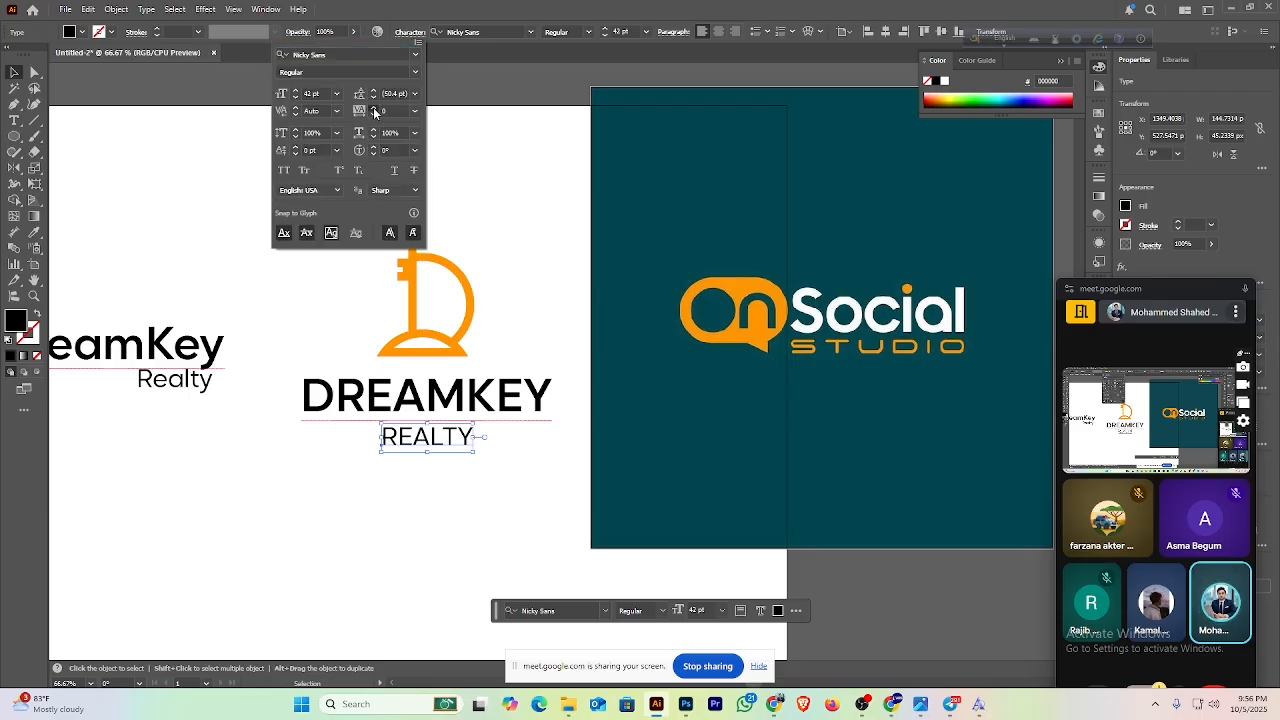
left_click(374, 109)
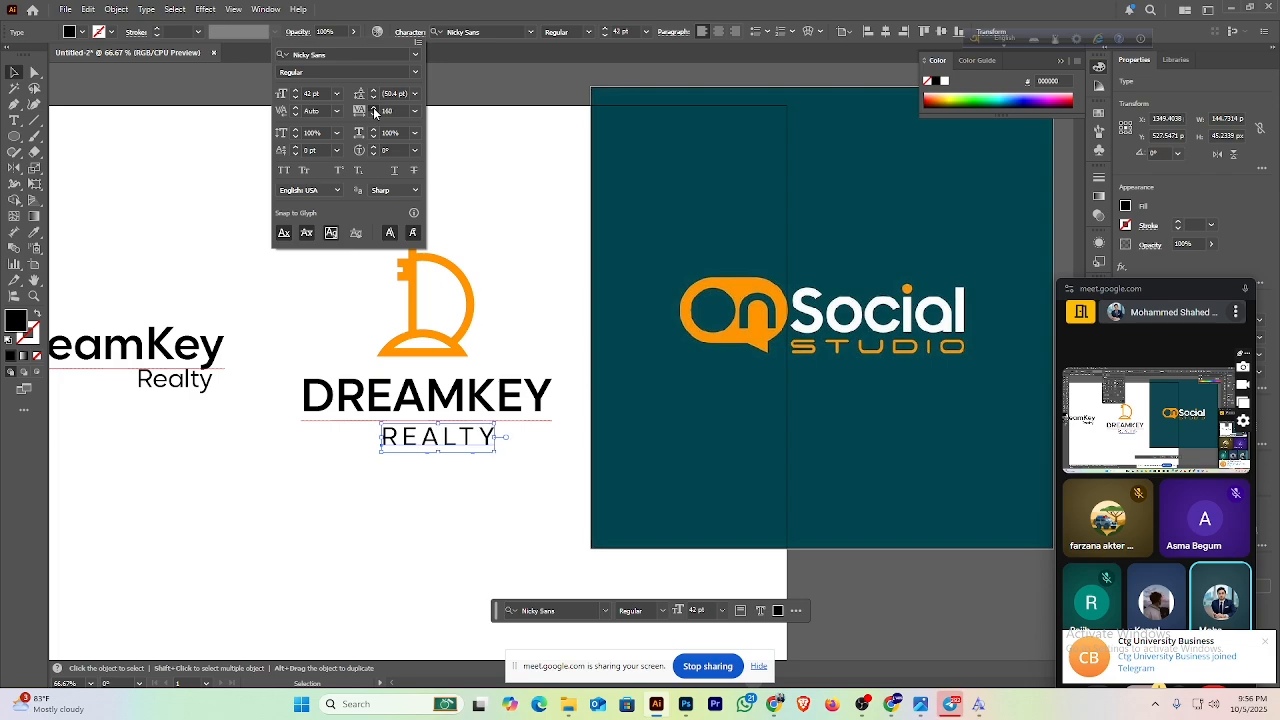
left_click(546, 210)
Step: Center the DREAMKEY and REALTY text lines horizontally on each other
left_click_drag(368, 519, 415, 457)
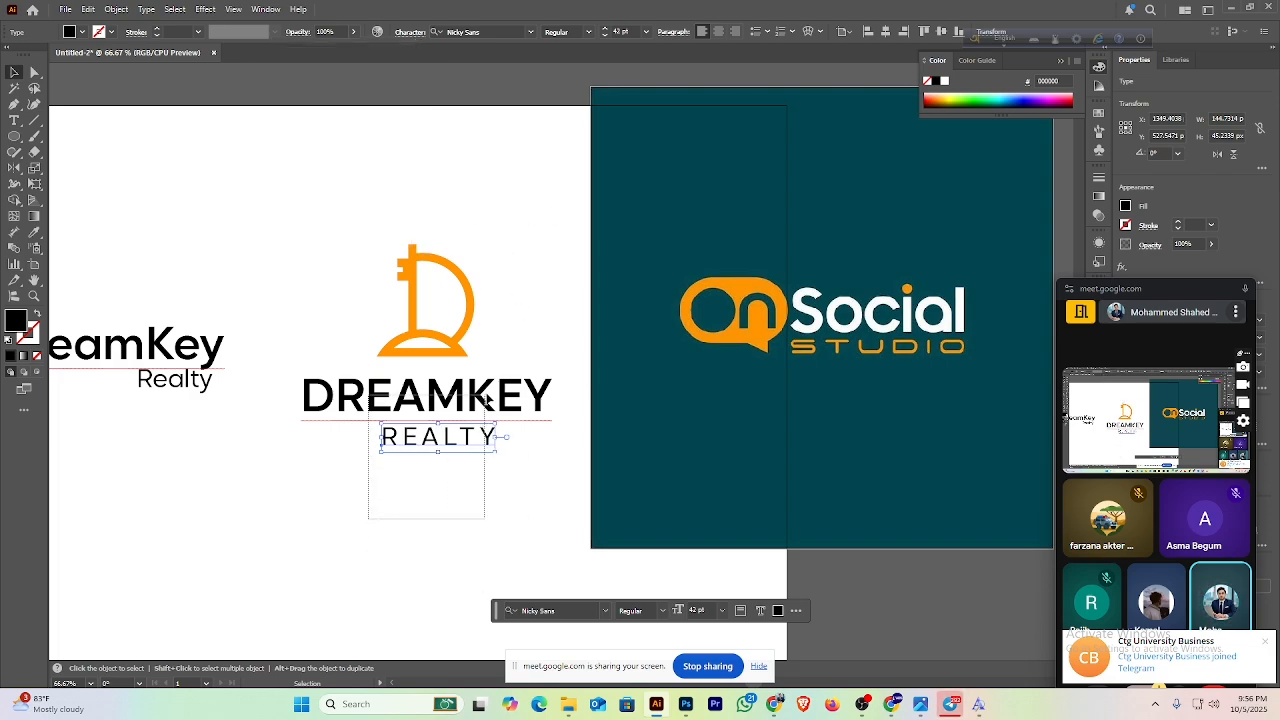
left_click_drag(485, 398, 487, 396)
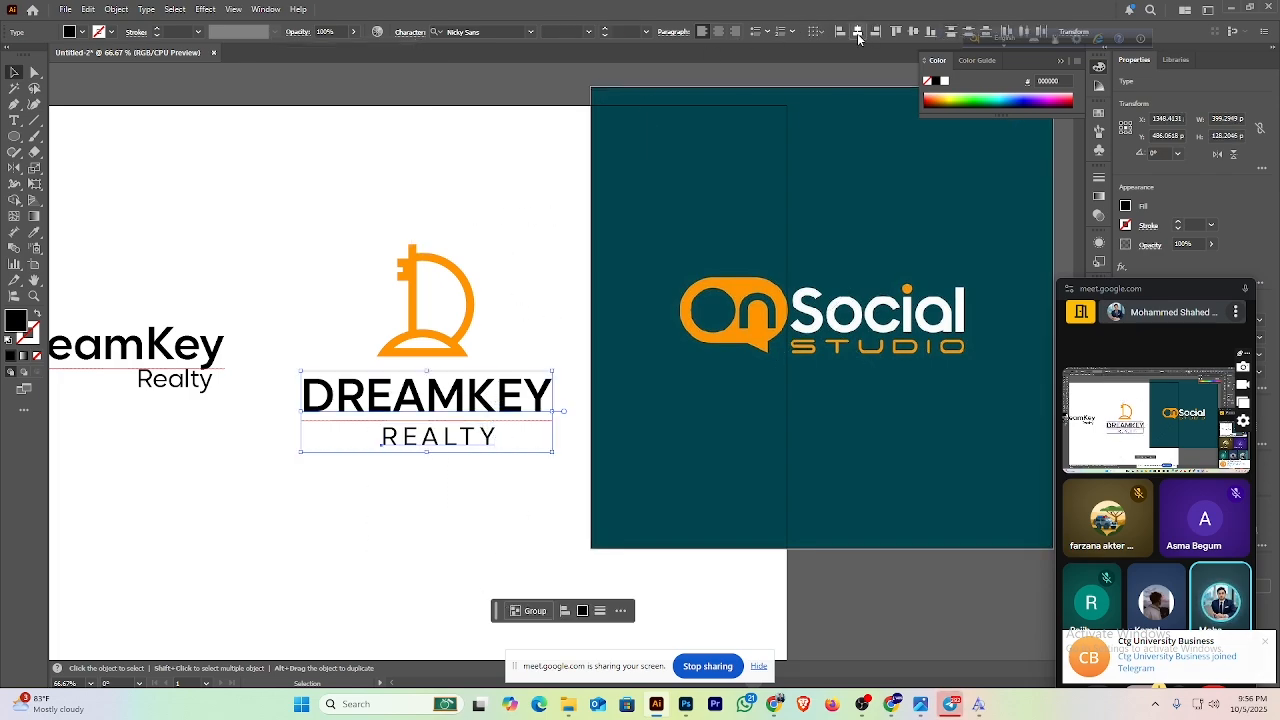
left_click(860, 32)
left_click(407, 504)
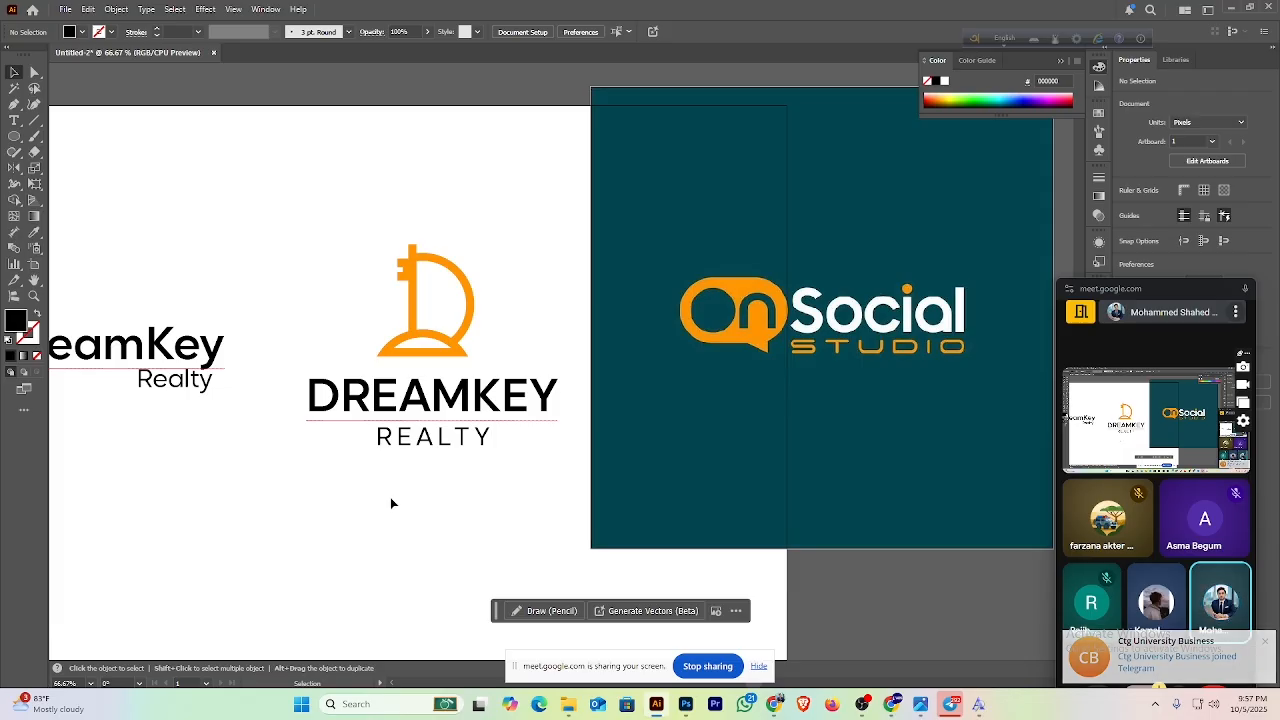
Step: Recolor the REALTY text with the orange sampled from the key-shaped D icon
left_click(463, 437)
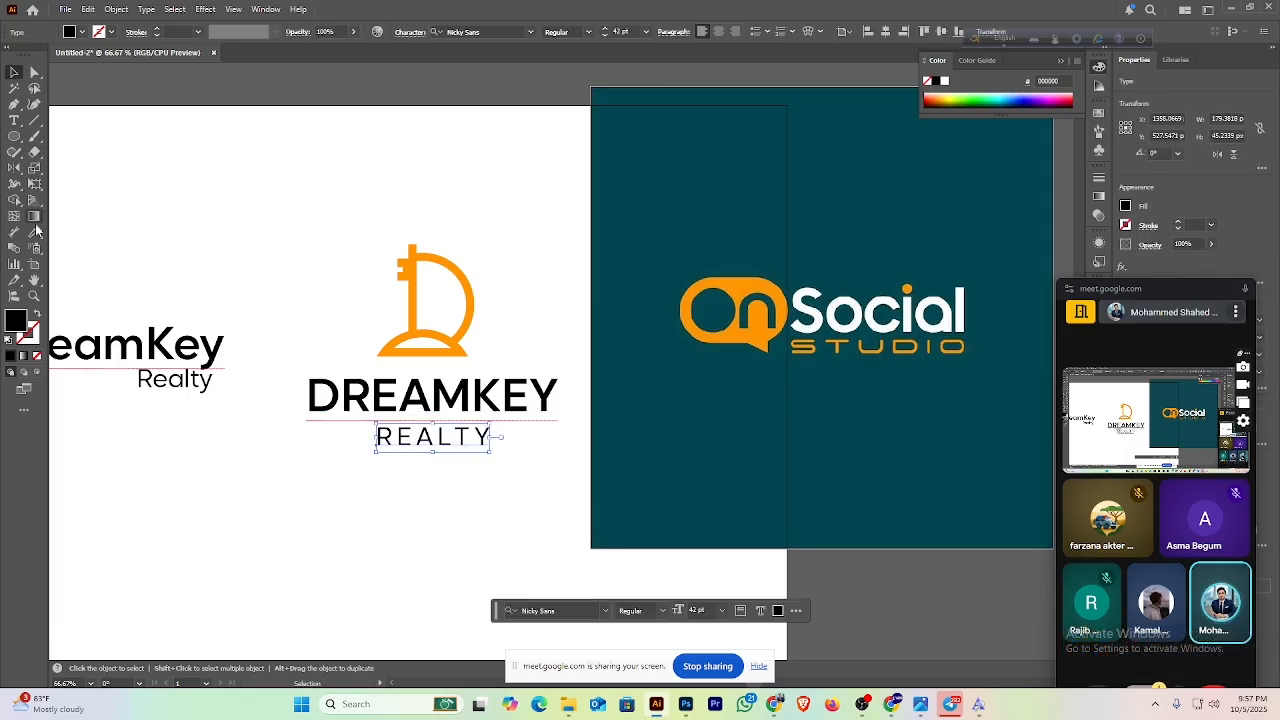
key("i")
left_click(421, 259)
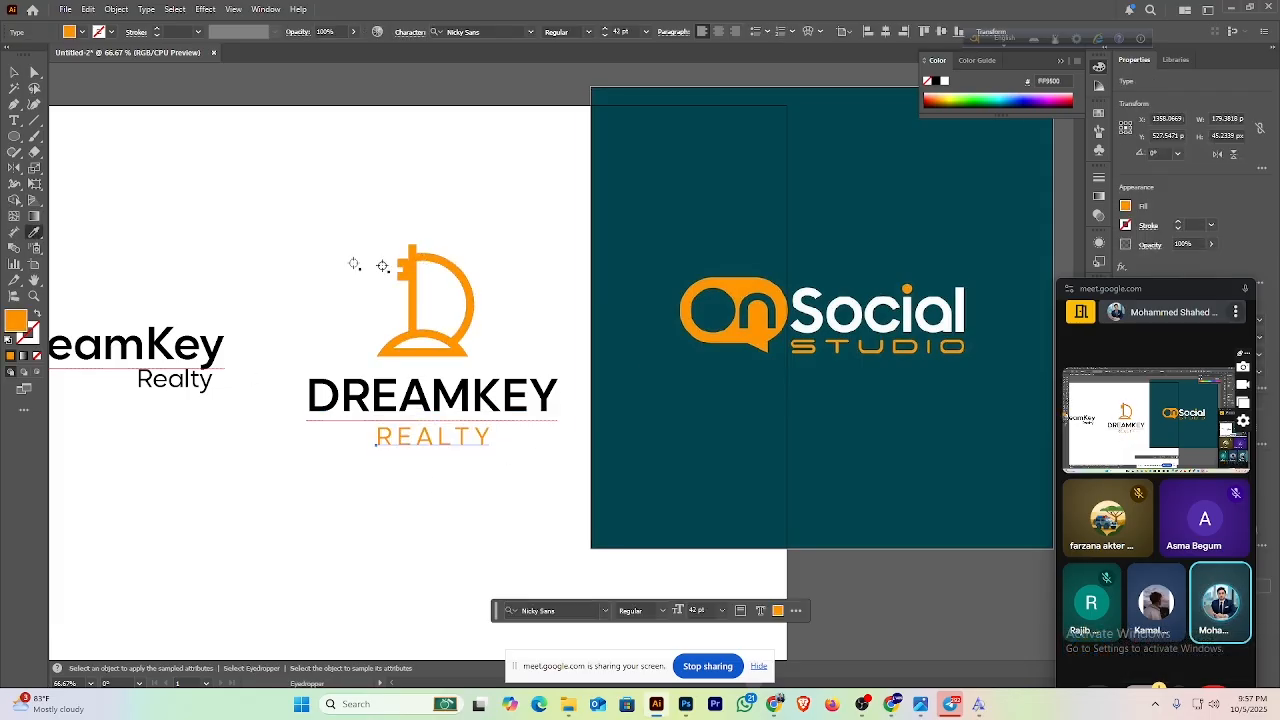
left_click(15, 75)
Step: Move the OnSocial Studio reference image and the DREAMKEY REALTY logo apart to clear the space between them
left_click_drag(690, 356, 837, 466)
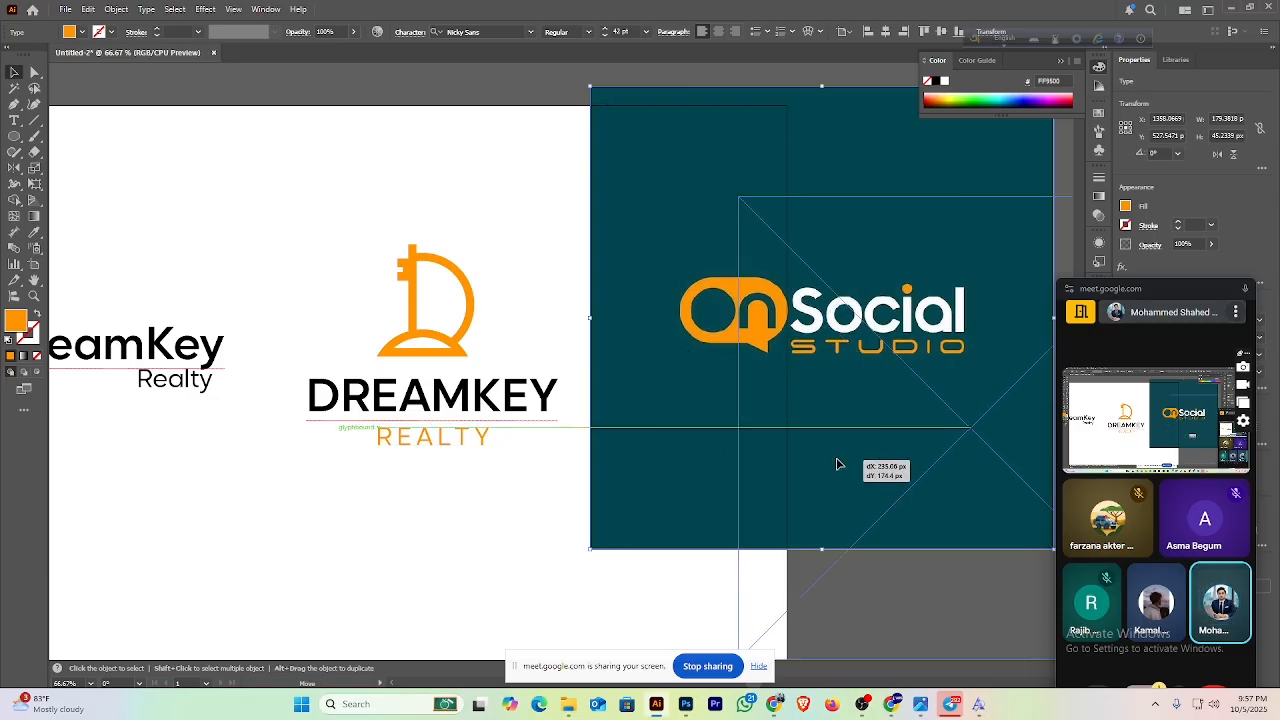
left_click_drag(356, 283, 546, 462)
left_click_drag(465, 342, 265, 493)
left_click(236, 274)
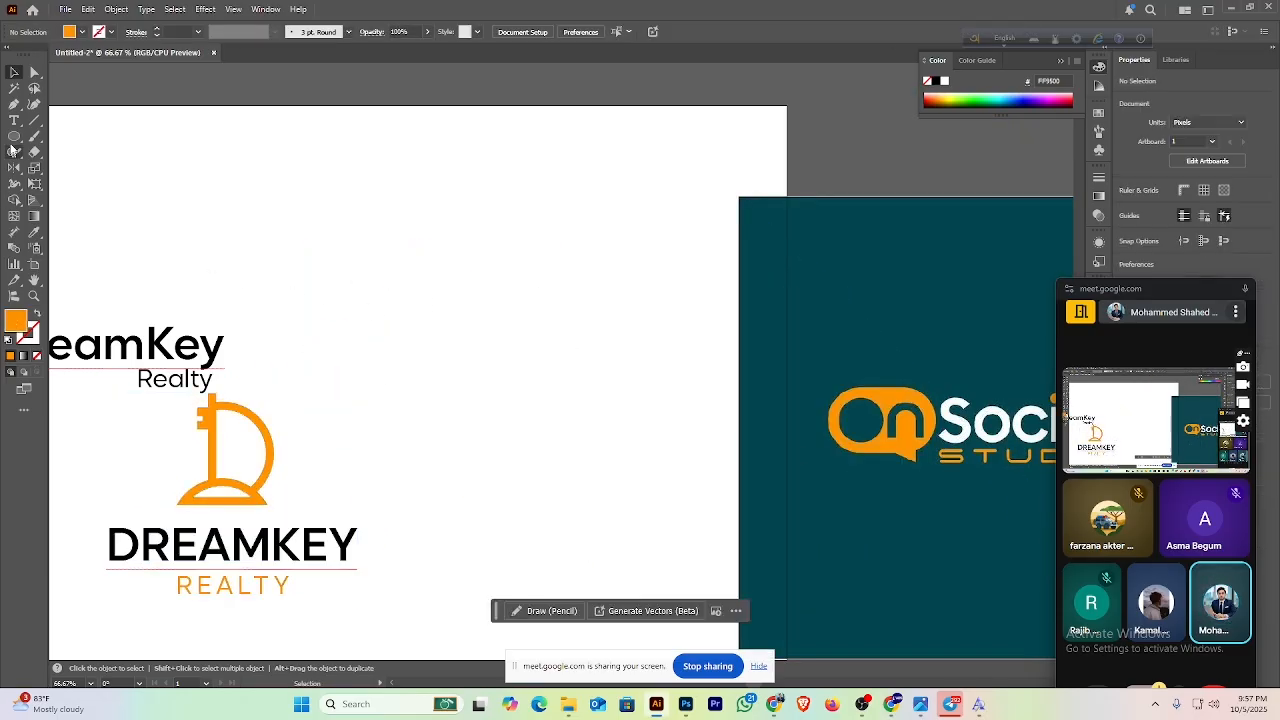
Step: Draw a rectangle about 514 by 452 px in the cleared space and fill it with the OnSocial background's teal
left_click_drag(15, 136, 60, 134)
left_click_drag(385, 213, 708, 496)
key("v")
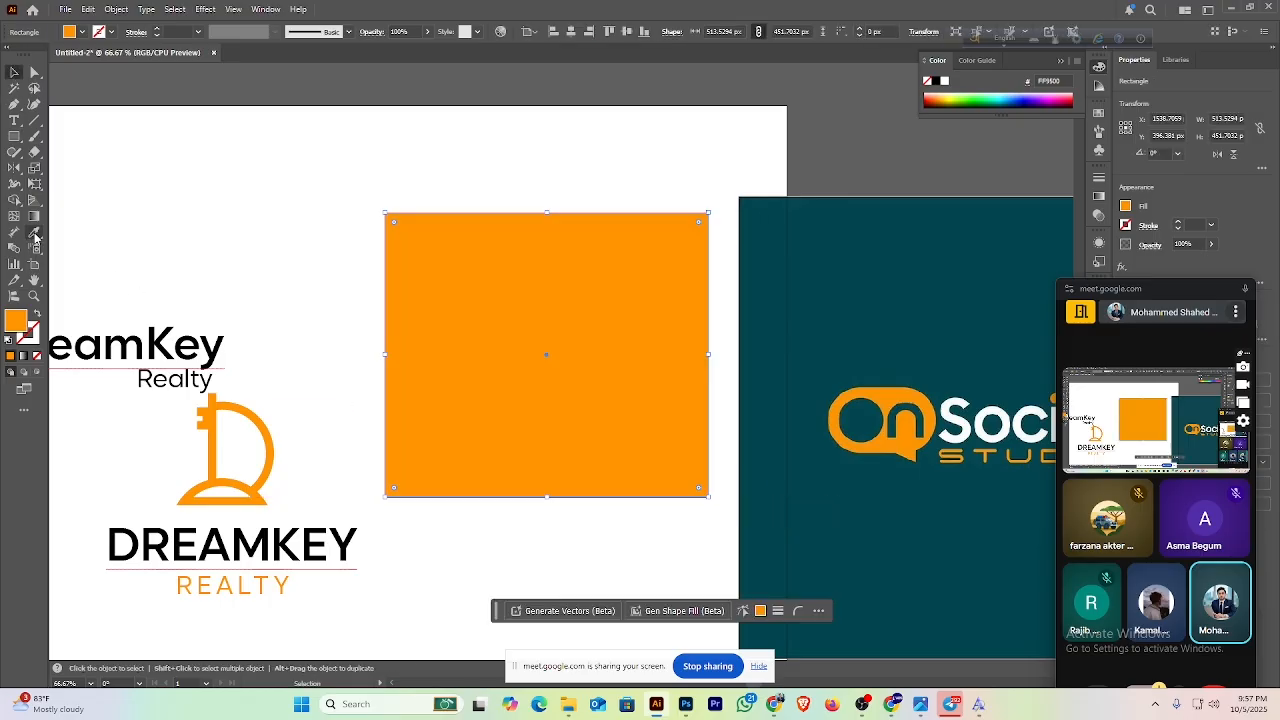
left_click(35, 236)
left_click(814, 330)
left_click(12, 72)
Step: Send the teal rectangle to the back and move the DREAMKEY REALTY logo onto it
right_click(466, 214)
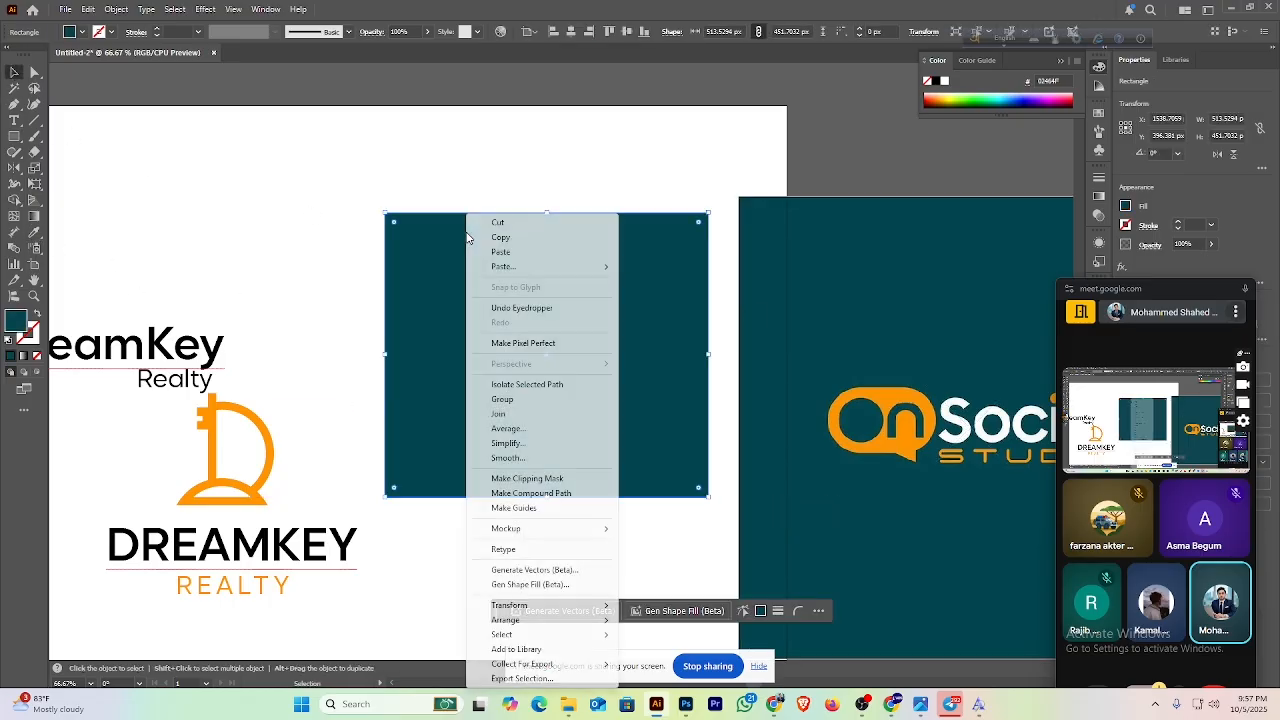
mouse_move(590, 620)
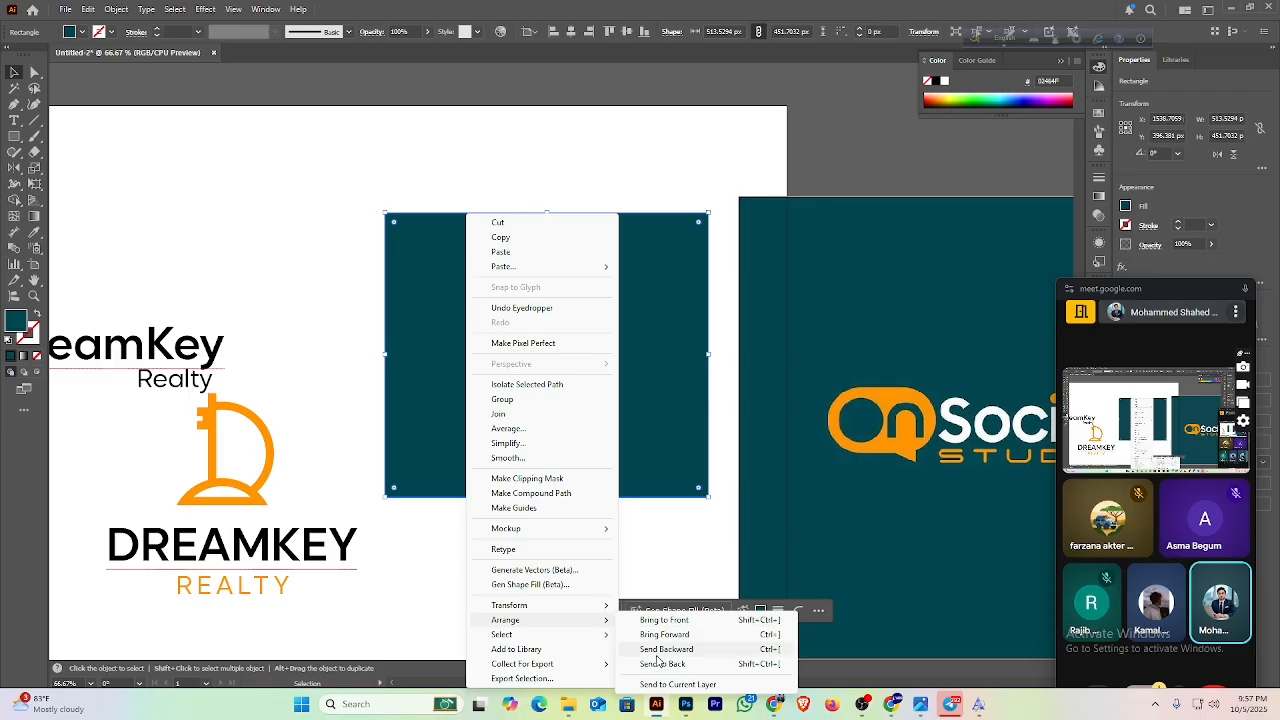
left_click(662, 664)
left_click_drag(277, 600, 540, 463)
left_click(551, 484)
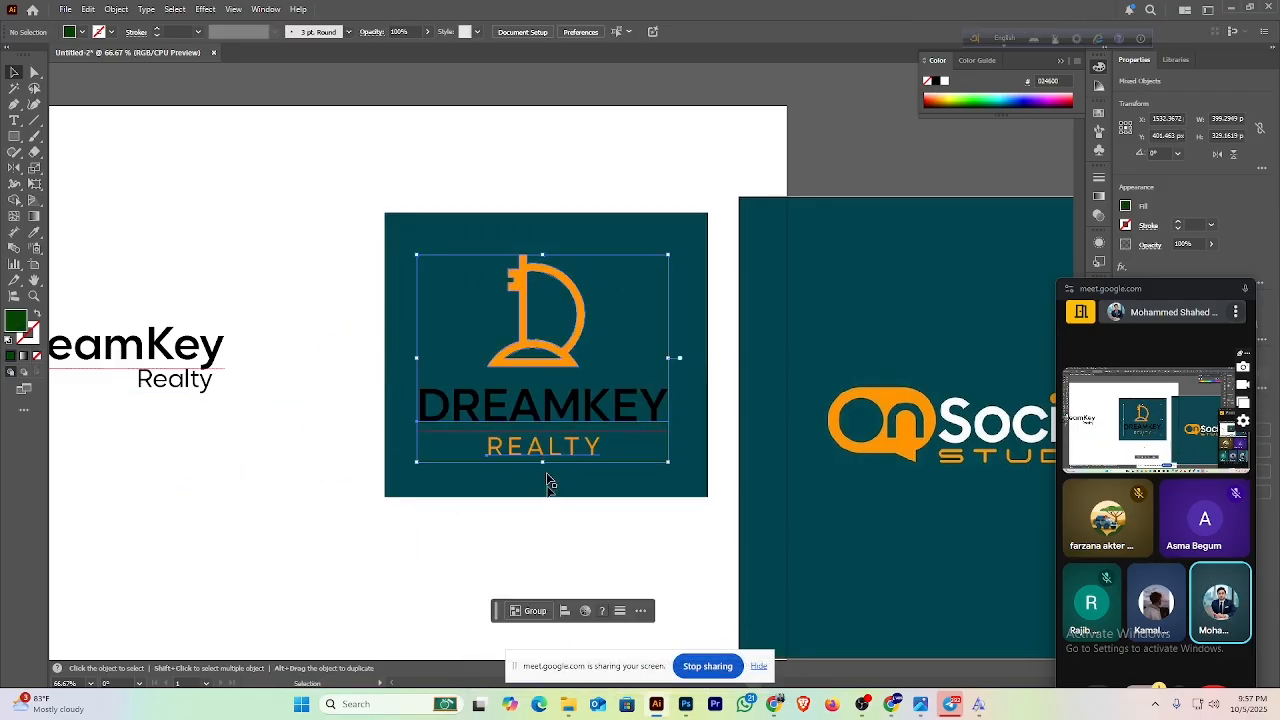
Step: Recolor the DREAMKEY text on the teal rectangle to white with the Eyedropper
left_click(565, 418)
left_click(36, 233)
left_click(92, 207)
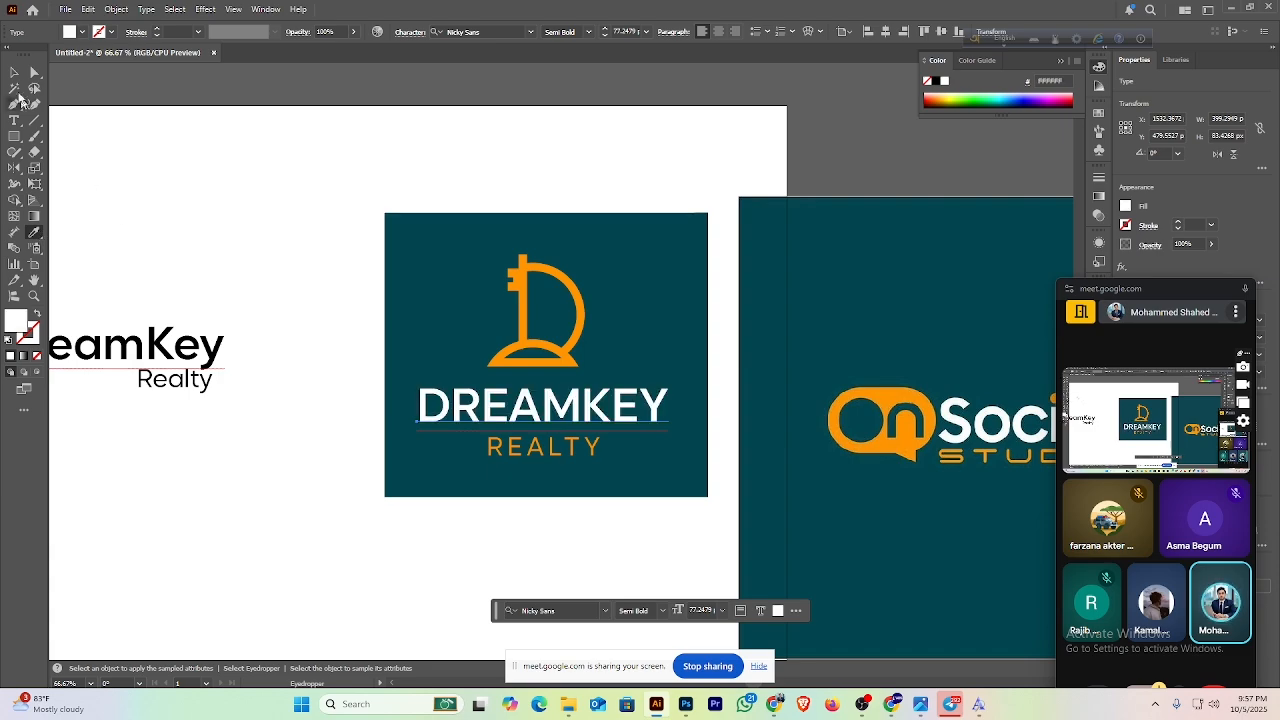
left_click(16, 72)
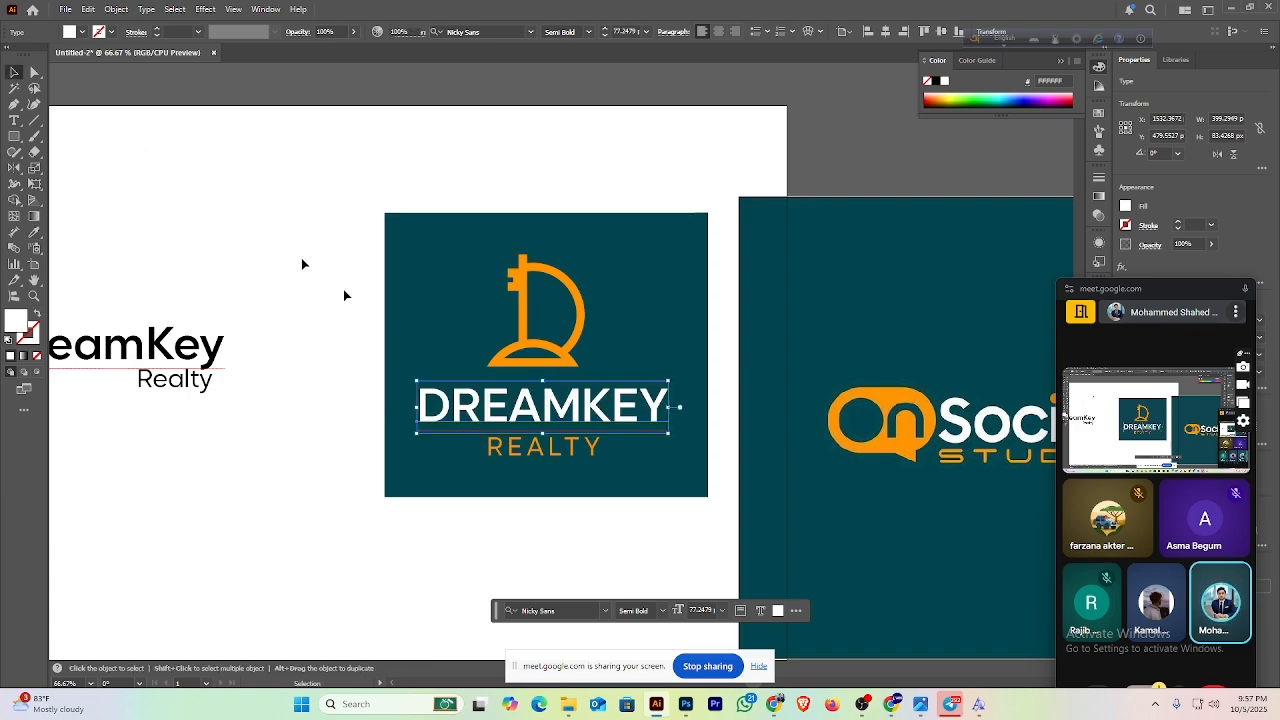
Step: Scale the complete DREAMKEY REALTY logo down proportionally about its center within the teal rectangle
left_click(558, 452)
left_click(565, 352, "shift")
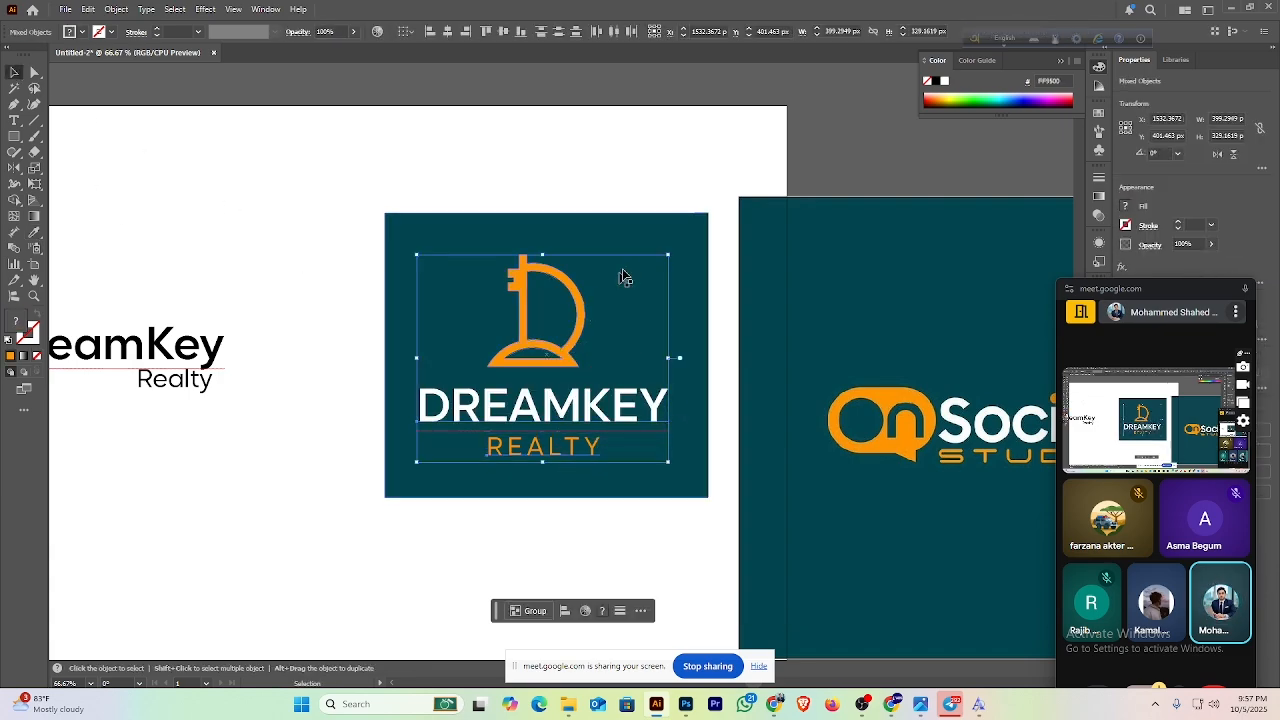
left_click_drag(667, 257, 635, 282)
left_click(461, 448)
Step: Nudge the REALTY text on the teal rectangle up closer to DREAMKEY
left_click(545, 423)
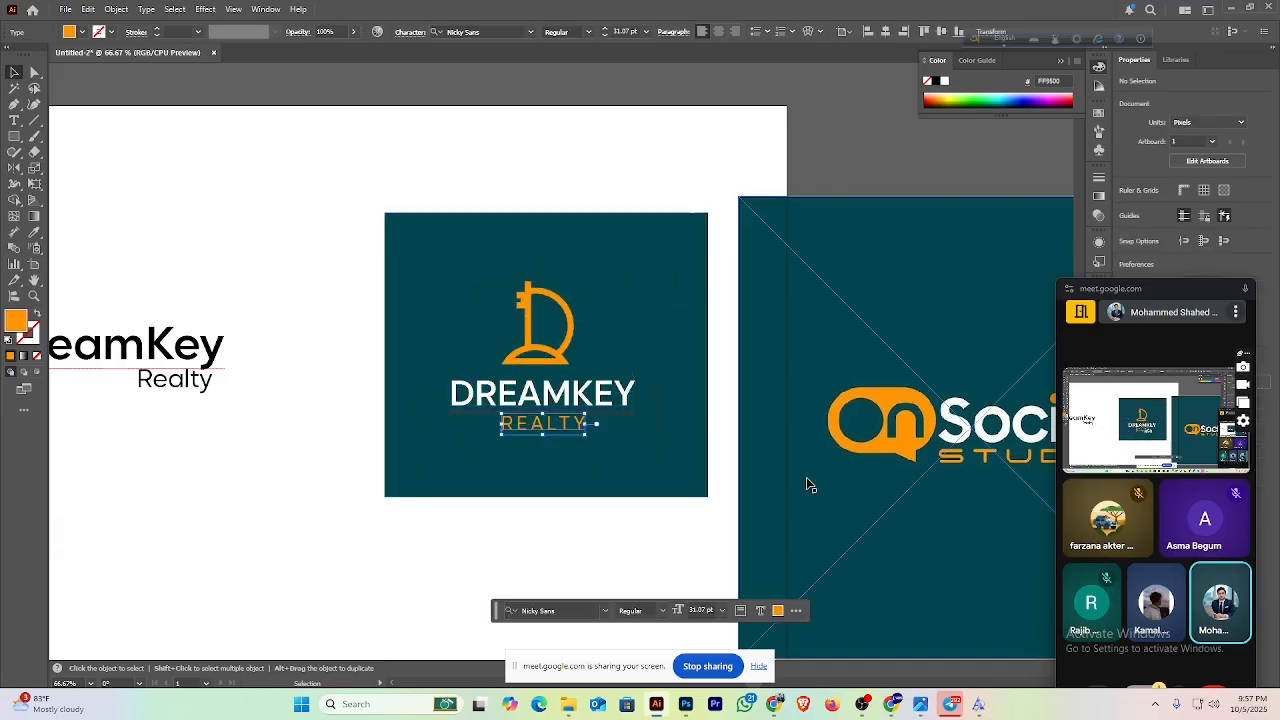
key("Up")
key("Up")
key("Up")
key("Up")
key("Up")
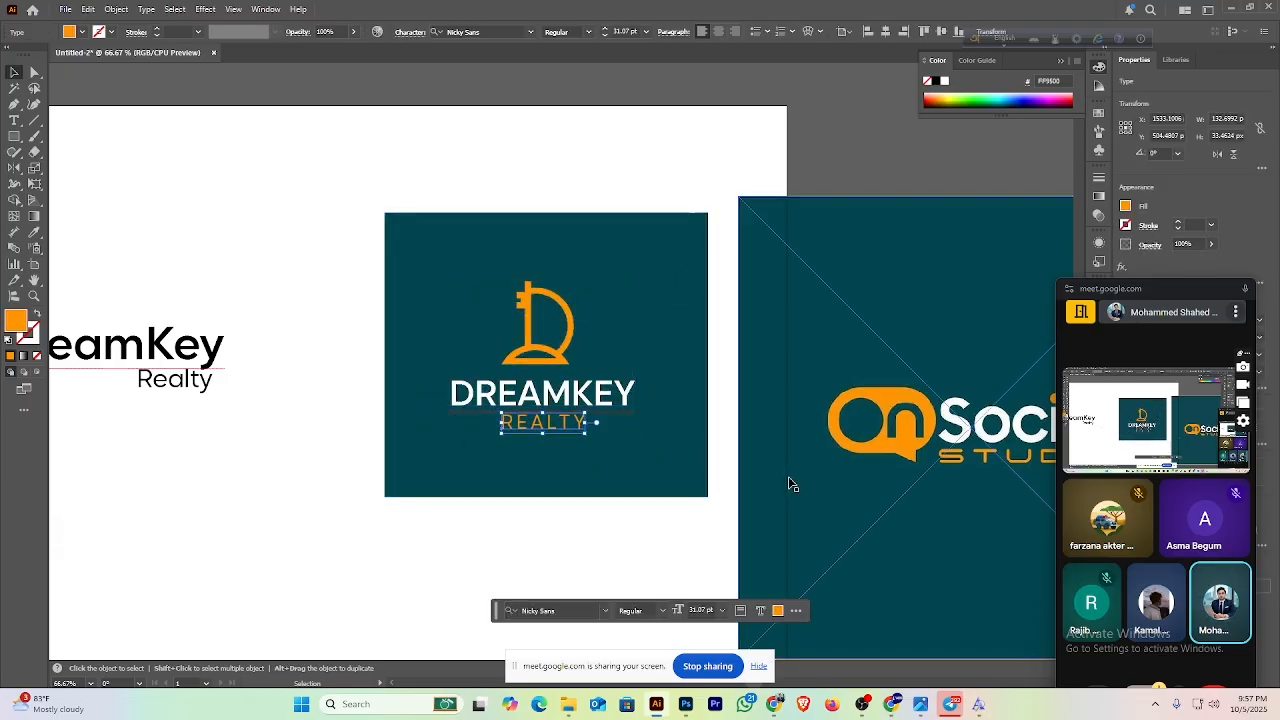
left_click(295, 420)
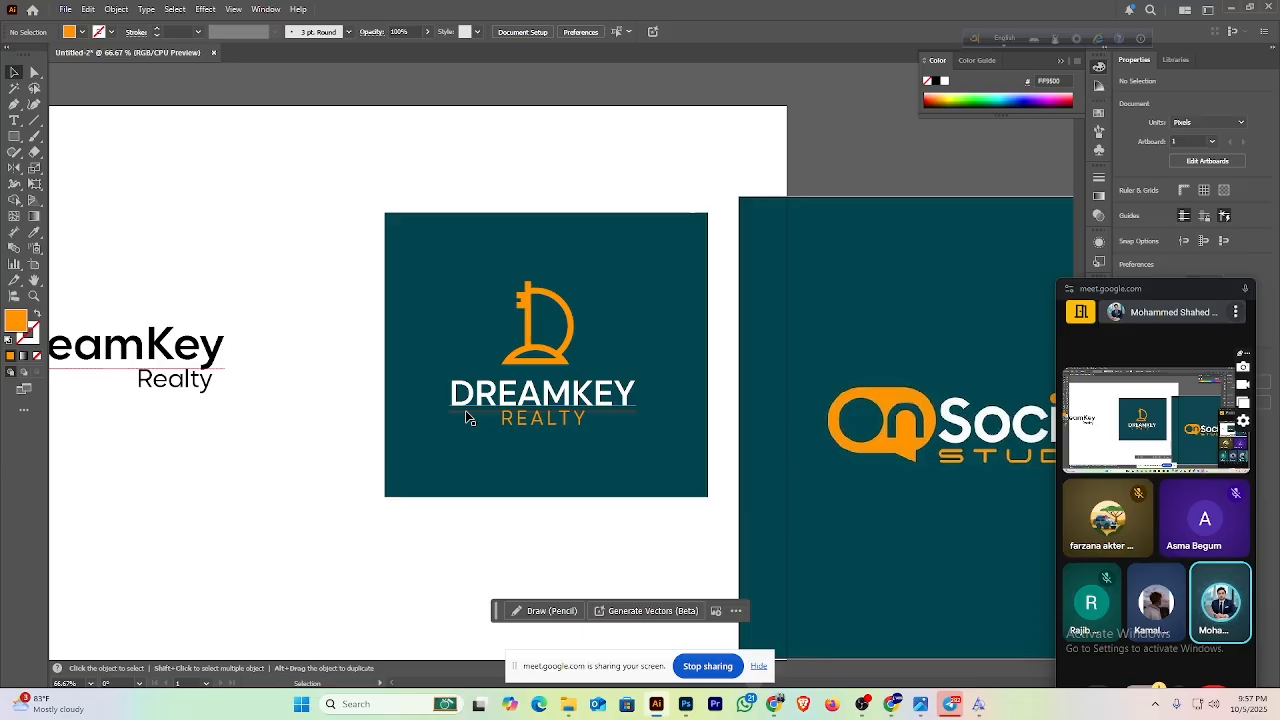
Step: Move the building photo above the teal logo card and the black DreamKey Realty text lower on the artboard
key("ctrl+minus")
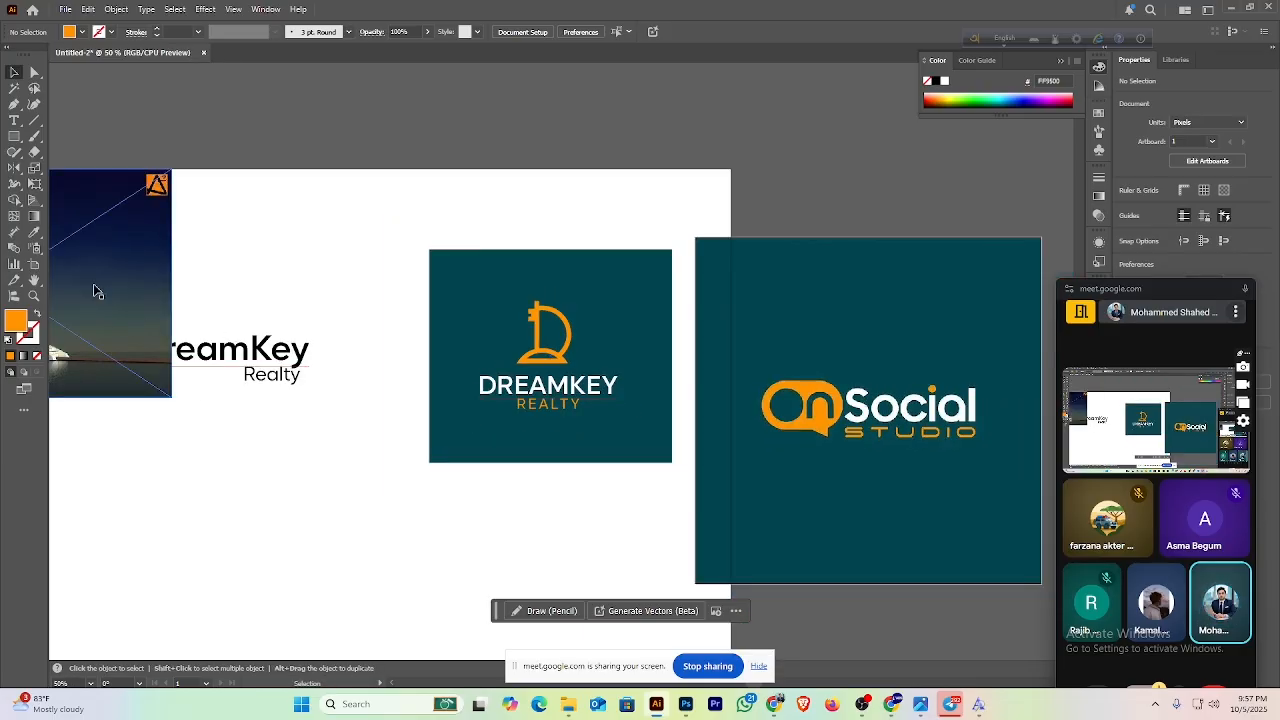
left_click_drag(67, 295, 642, 170)
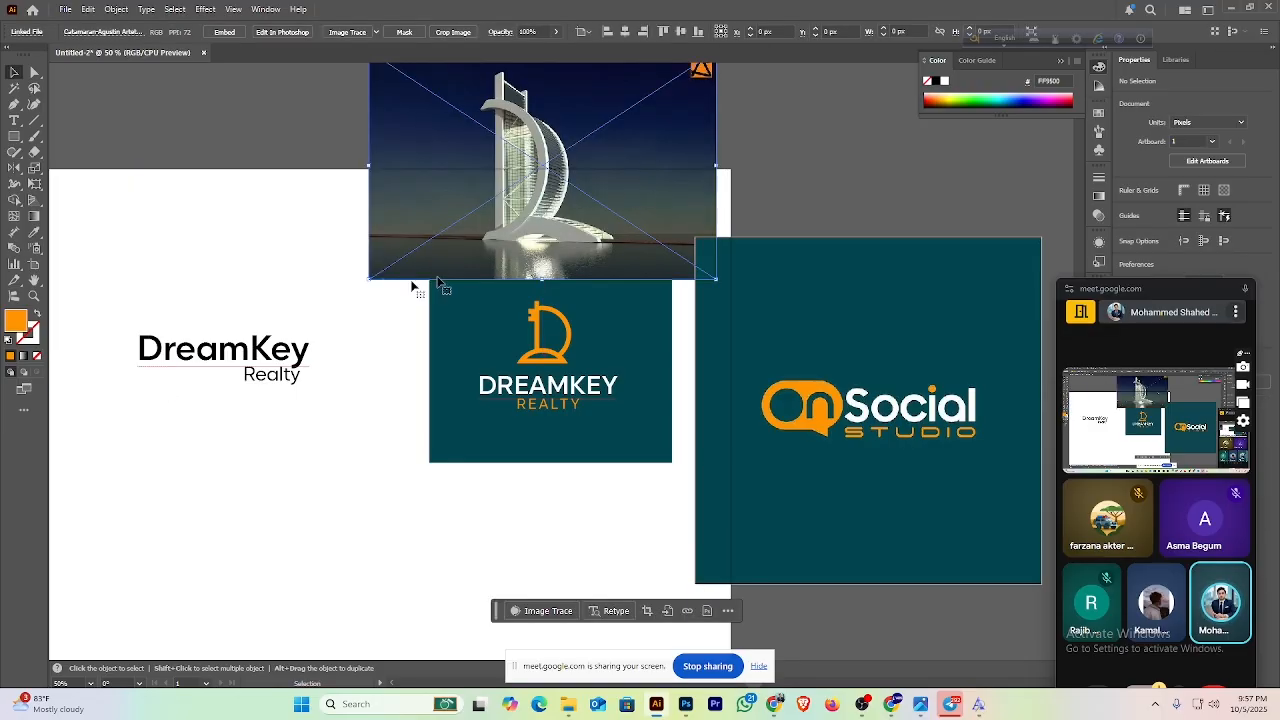
left_click_drag(220, 302, 331, 489)
left_click_drag(276, 365, 349, 470)
left_click(383, 549)
Step: Place a copy of the orange key-D icon from the teal card above the mixed-case DreamKey text
left_click_drag(567, 355, 334, 413)
left_click(310, 520)
left_click(380, 462)
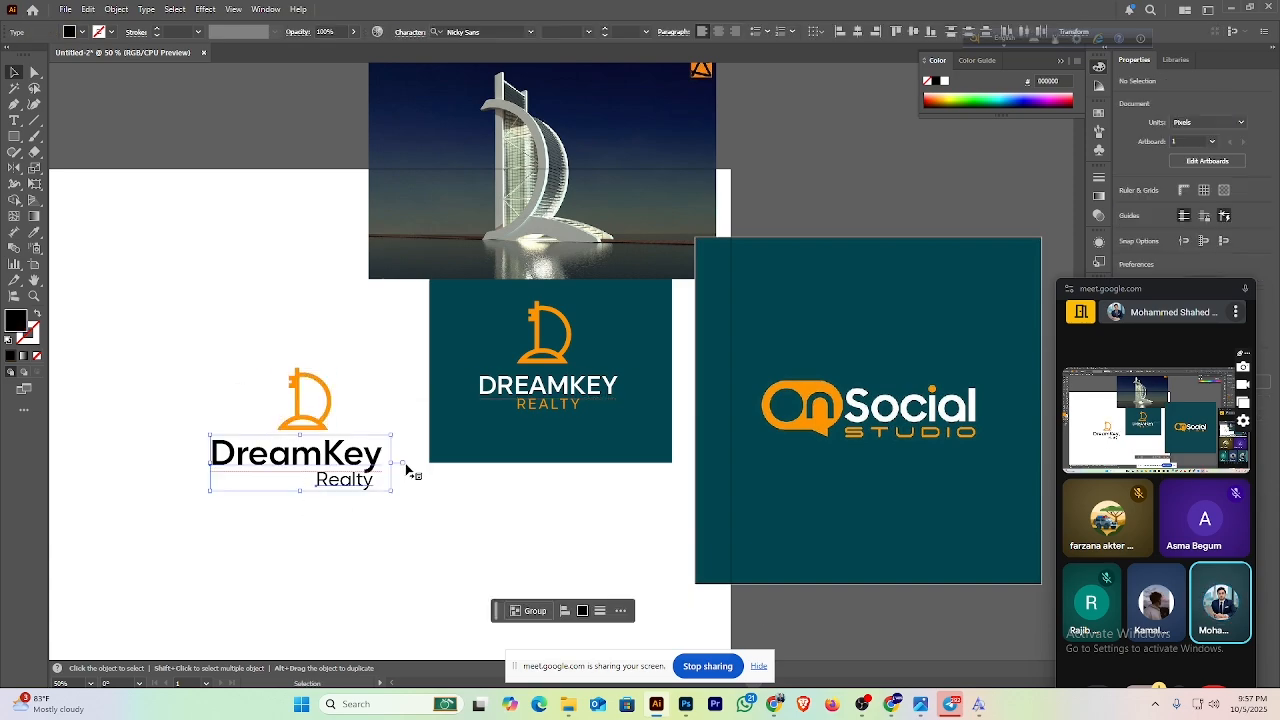
left_click(246, 430)
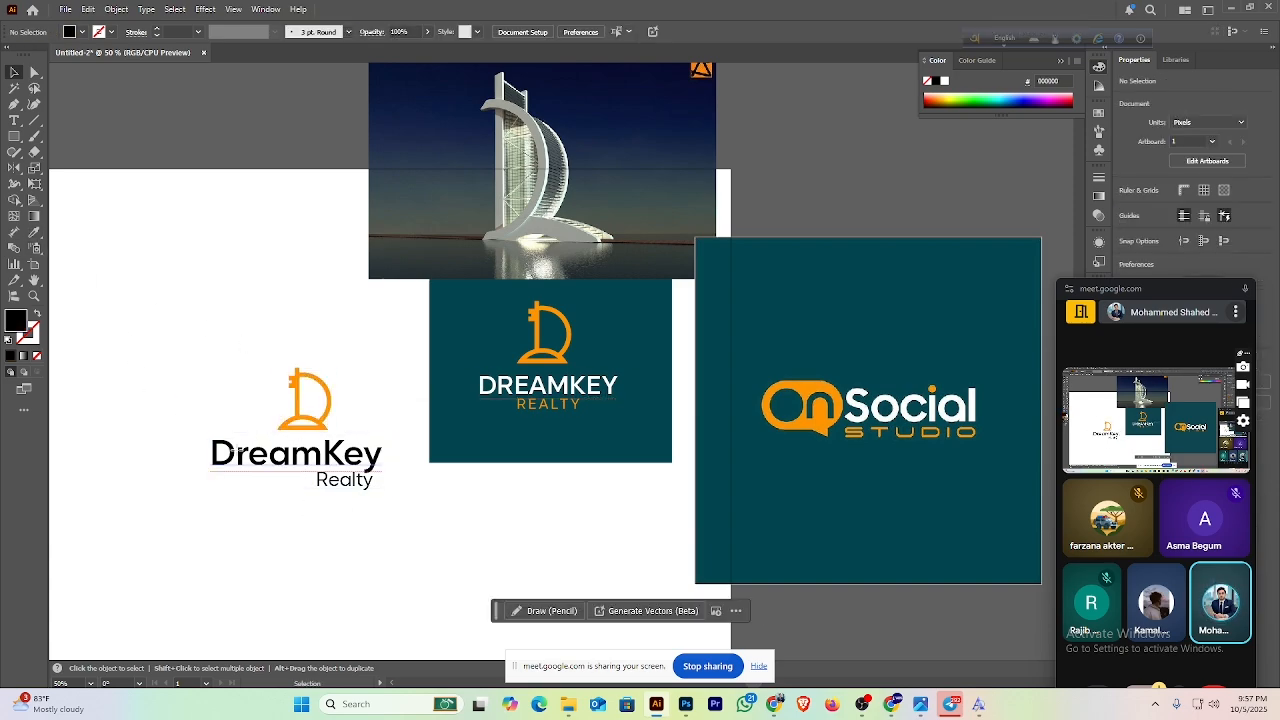
Step: Recolor the mixed-case DreamKey text with the teal sampled from the logo card
left_click(240, 452)
left_click(34, 232)
left_click(441, 337)
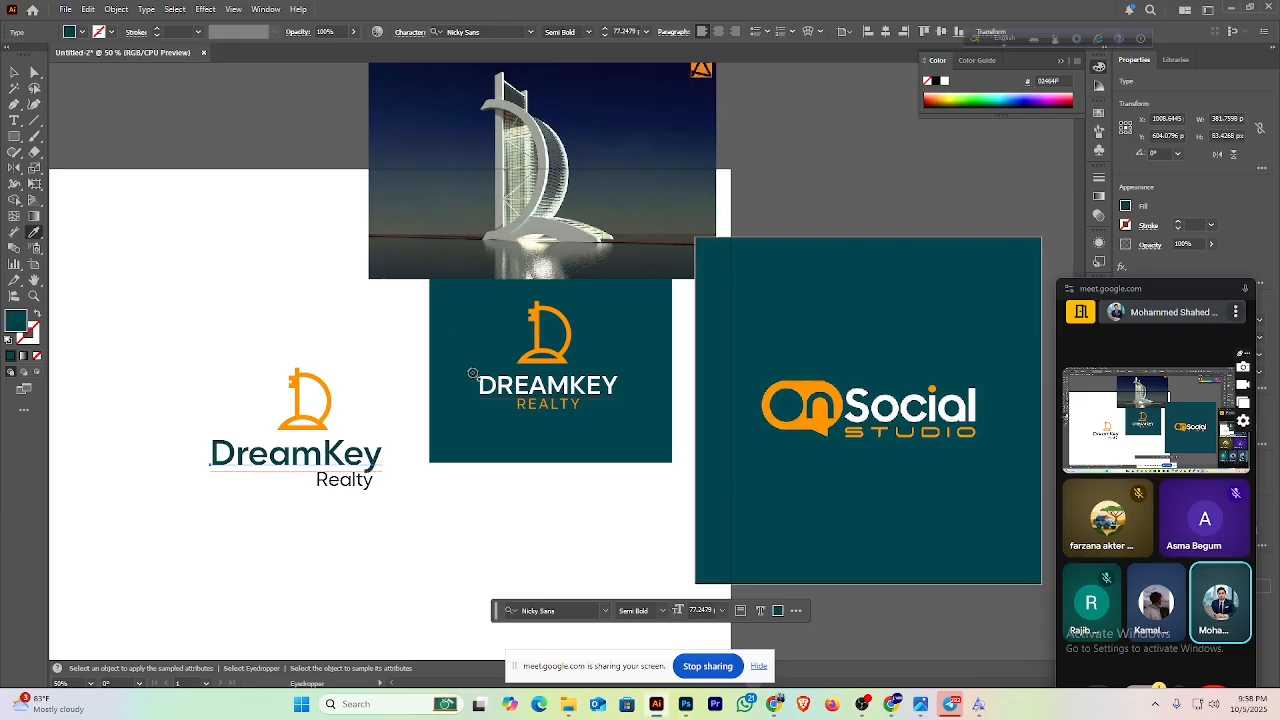
left_click(14, 72)
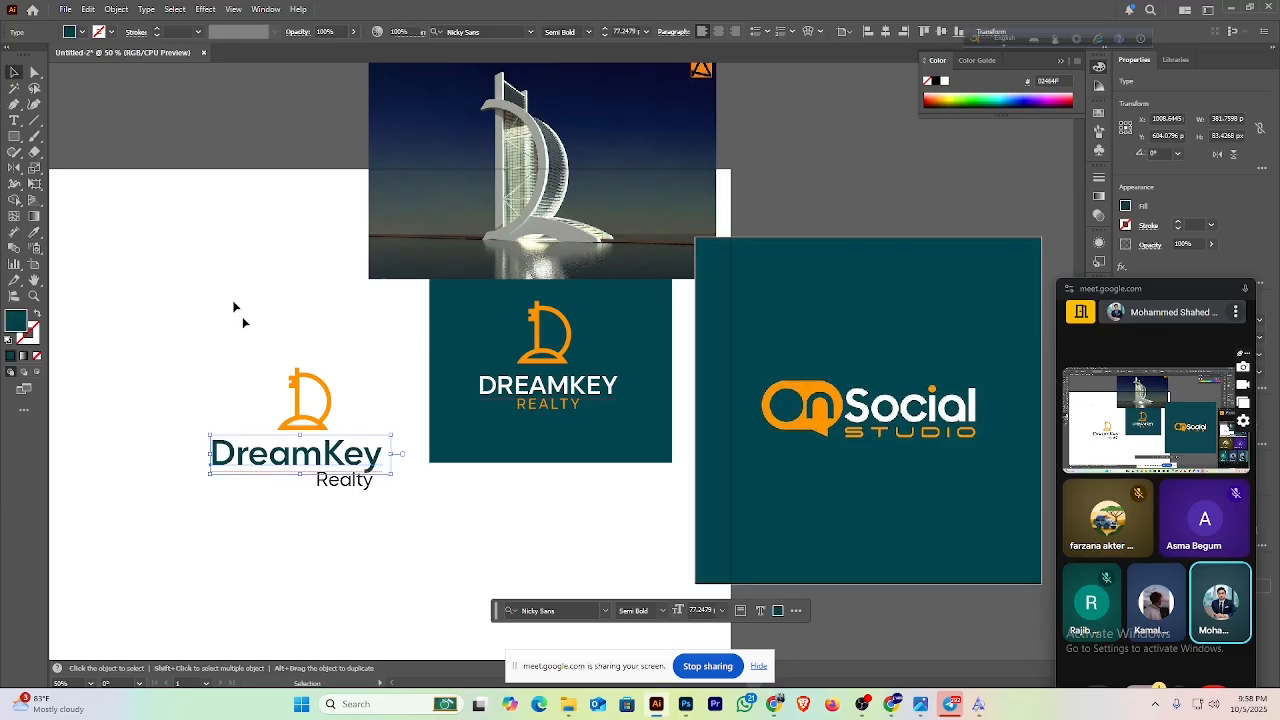
Step: Recolor the mixed-case Realty text with the orange sampled from the icon above it
left_click(362, 480)
left_click(34, 232)
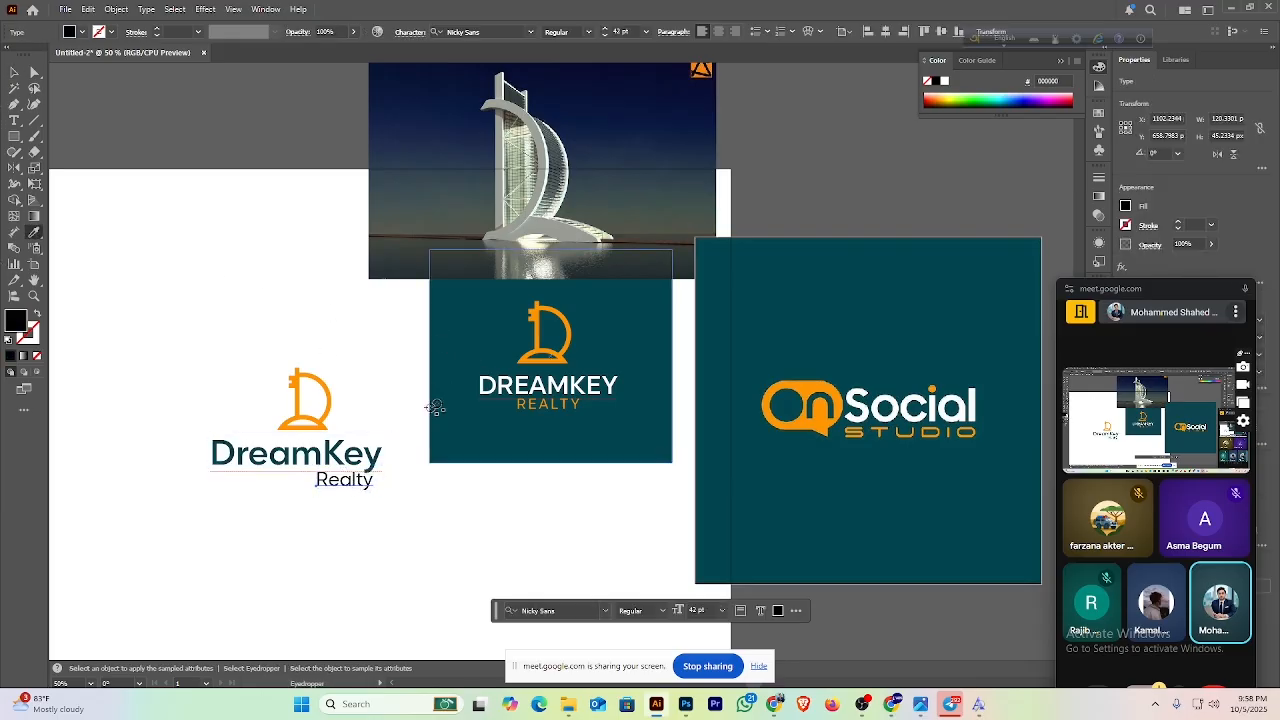
left_click(325, 415)
key("v")
left_click(103, 190)
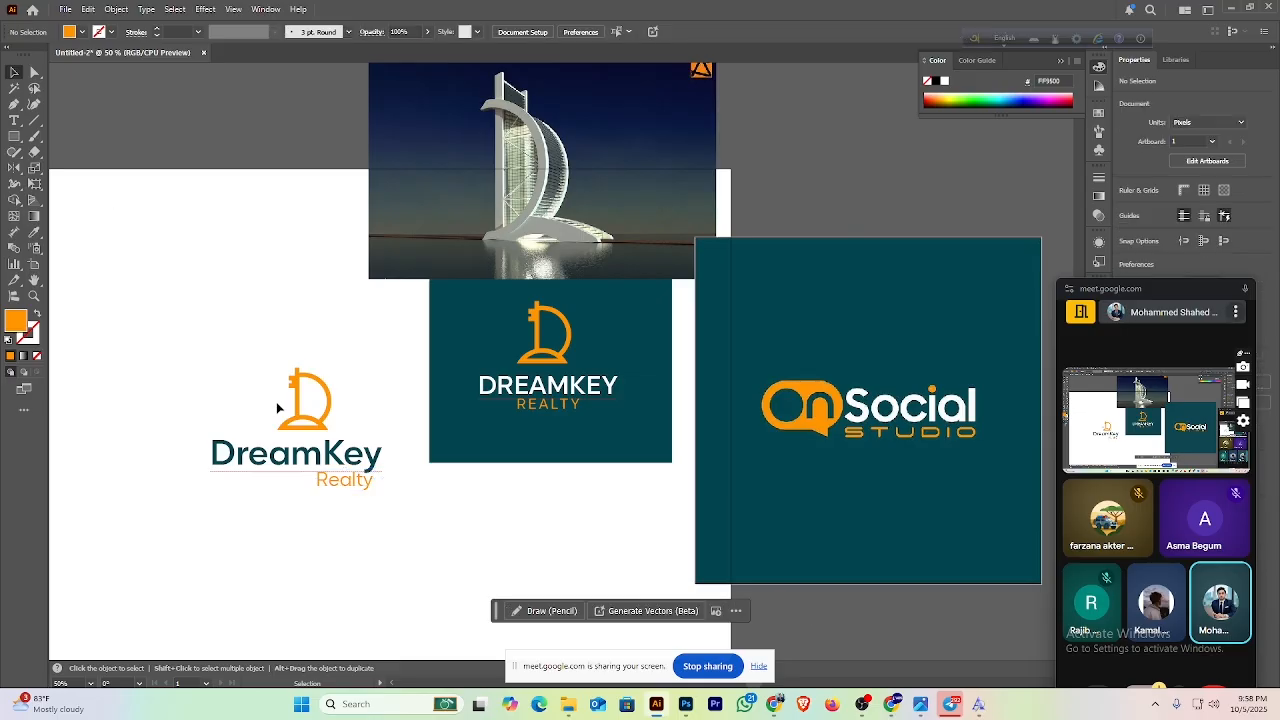
Step: Align the right edges of the mixed-case DreamKey and Realty text
left_click_drag(235, 380, 344, 487)
left_click(315, 532)
left_click_drag(315, 538, 386, 460)
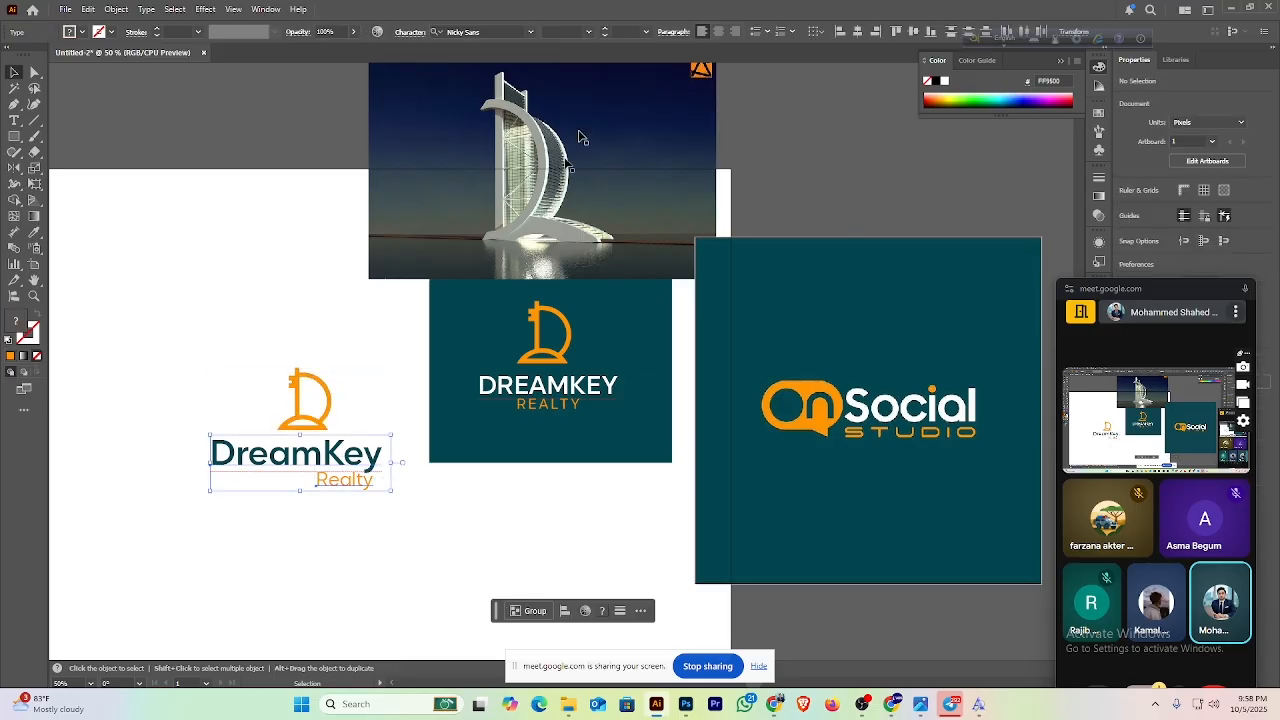
left_click(876, 31)
left_click(400, 523)
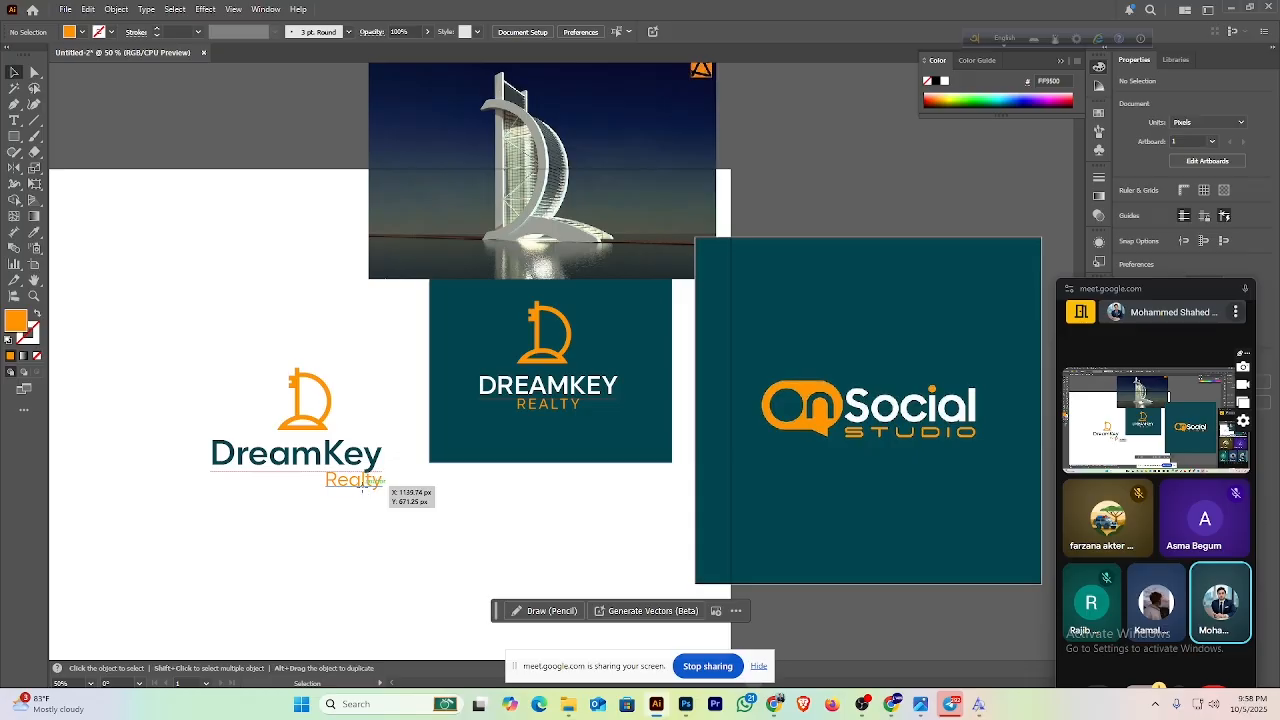
Step: Nudge the orange Realty text slightly down from the DreamKey line
left_click(360, 484)
key("Down")
key("Down")
key("Down")
key("Down")
key("Down")
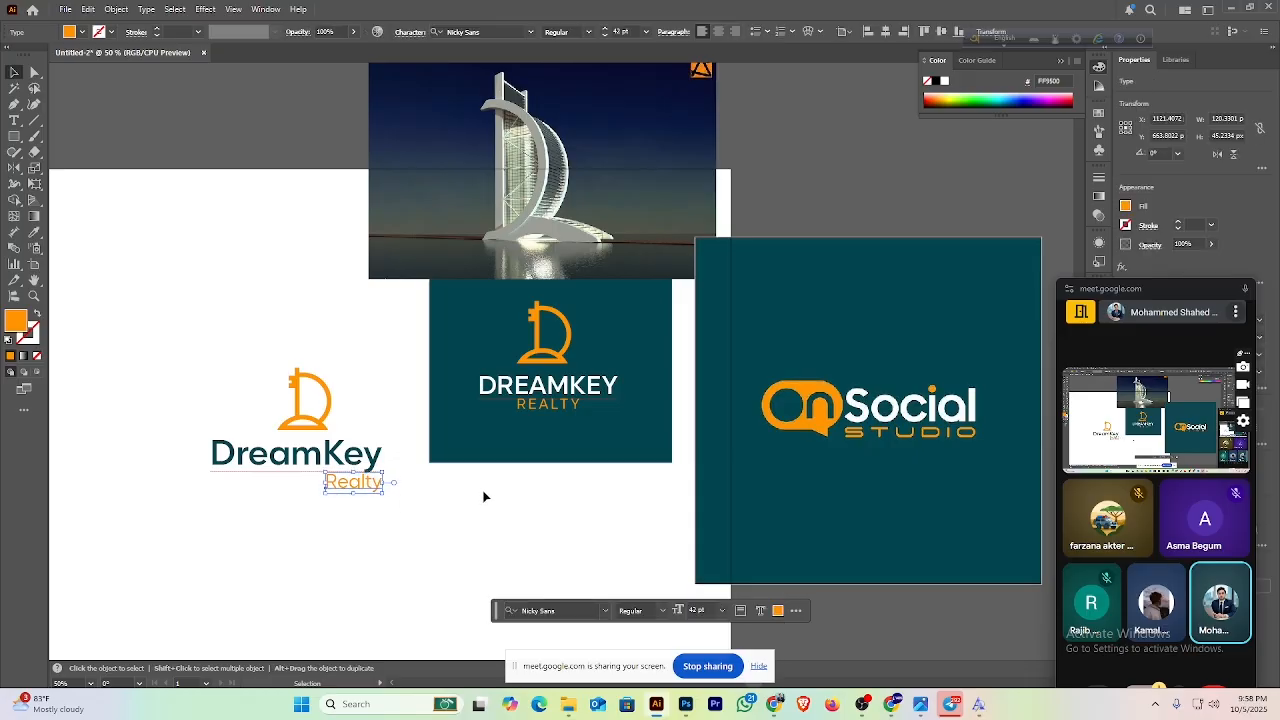
left_click(433, 524)
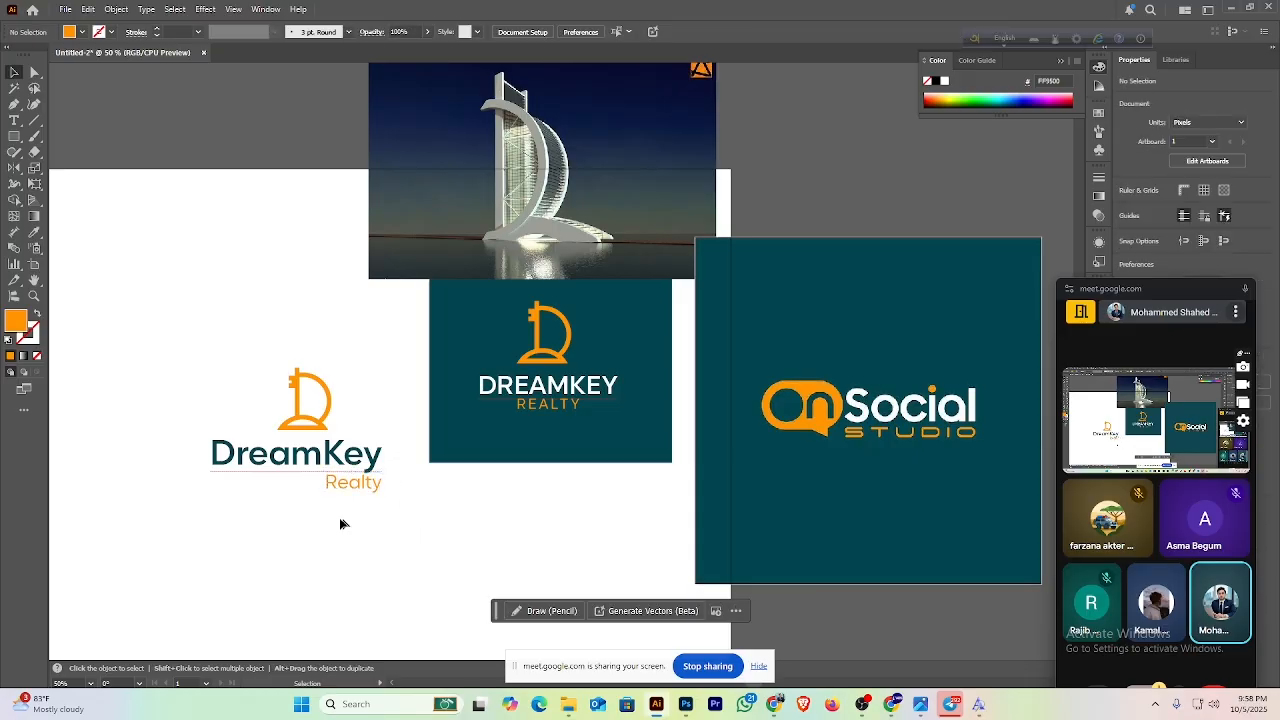
Step: Move the orange Realty text left of DreamKey's y descender, close under the word, and nudge it slightly down
left_click_drag(363, 490, 344, 481)
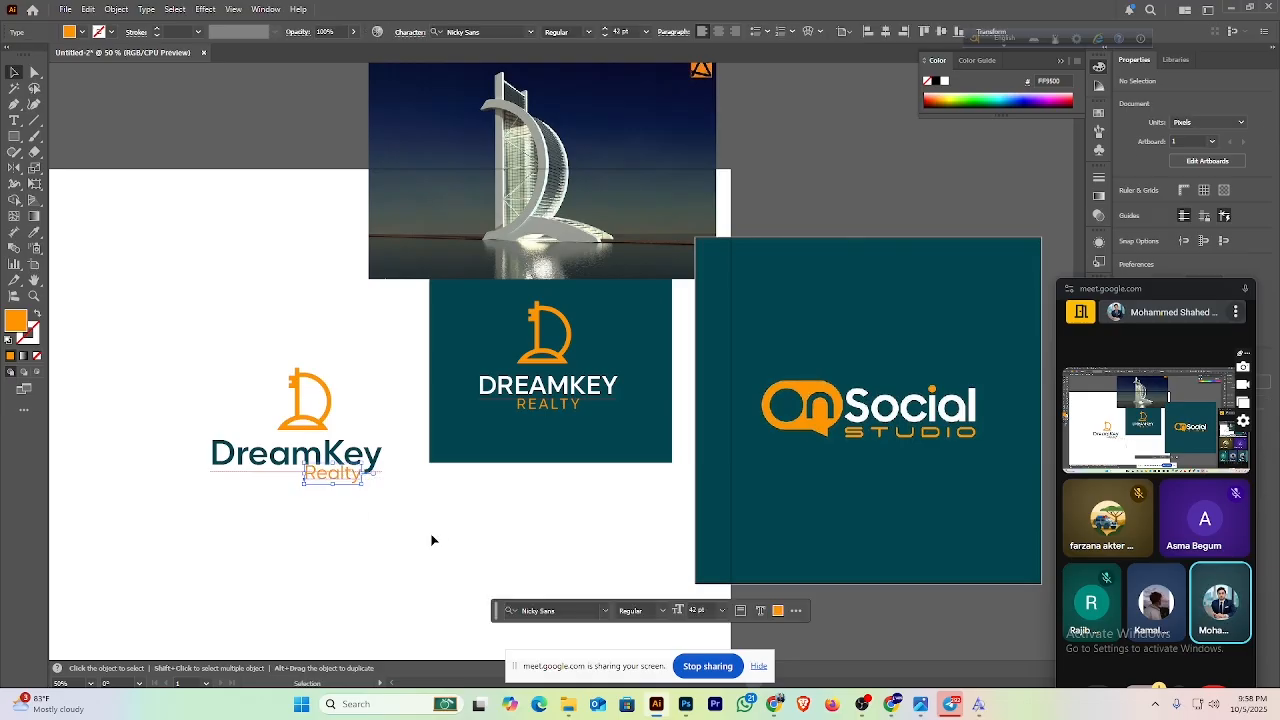
key("Down")
key("Down")
key("Down")
key("Down")
key("Down")
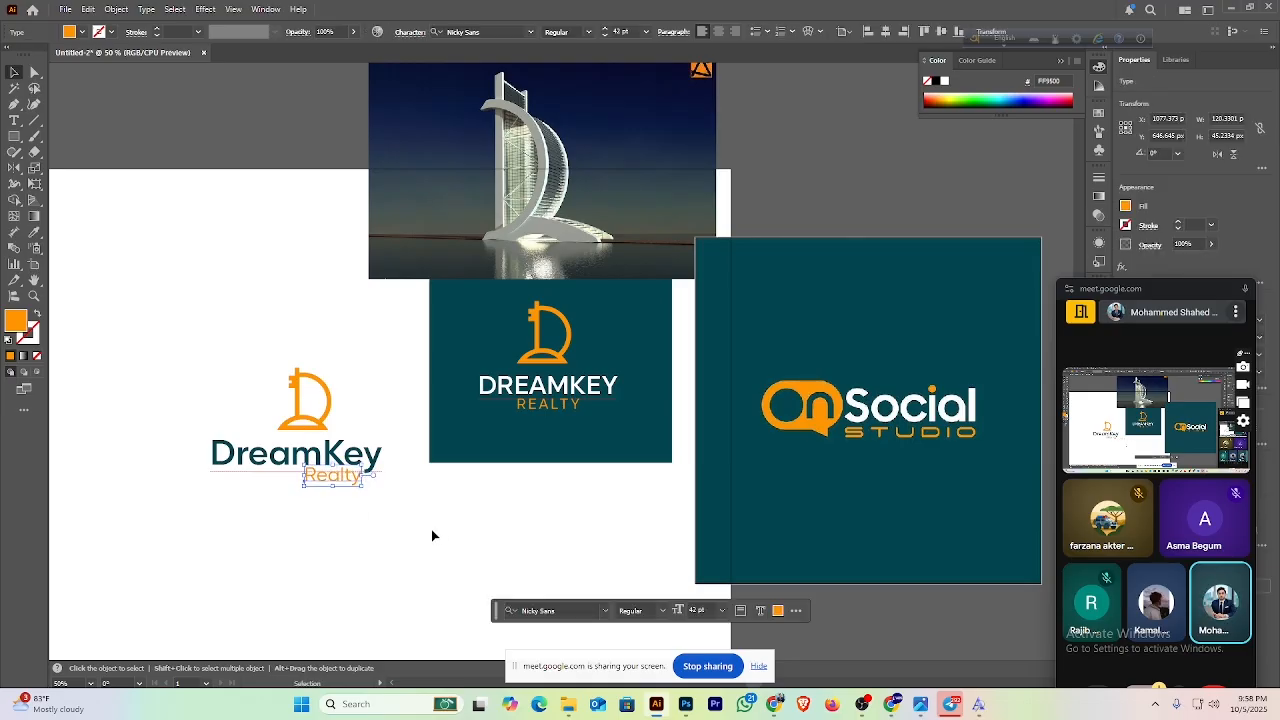
left_click(386, 524)
Step: Group the teal mixed-case DreamKey text with the orange Realty text beneath it
left_click_drag(235, 520, 387, 366)
left_click(322, 503)
left_click_drag(309, 526, 373, 451)
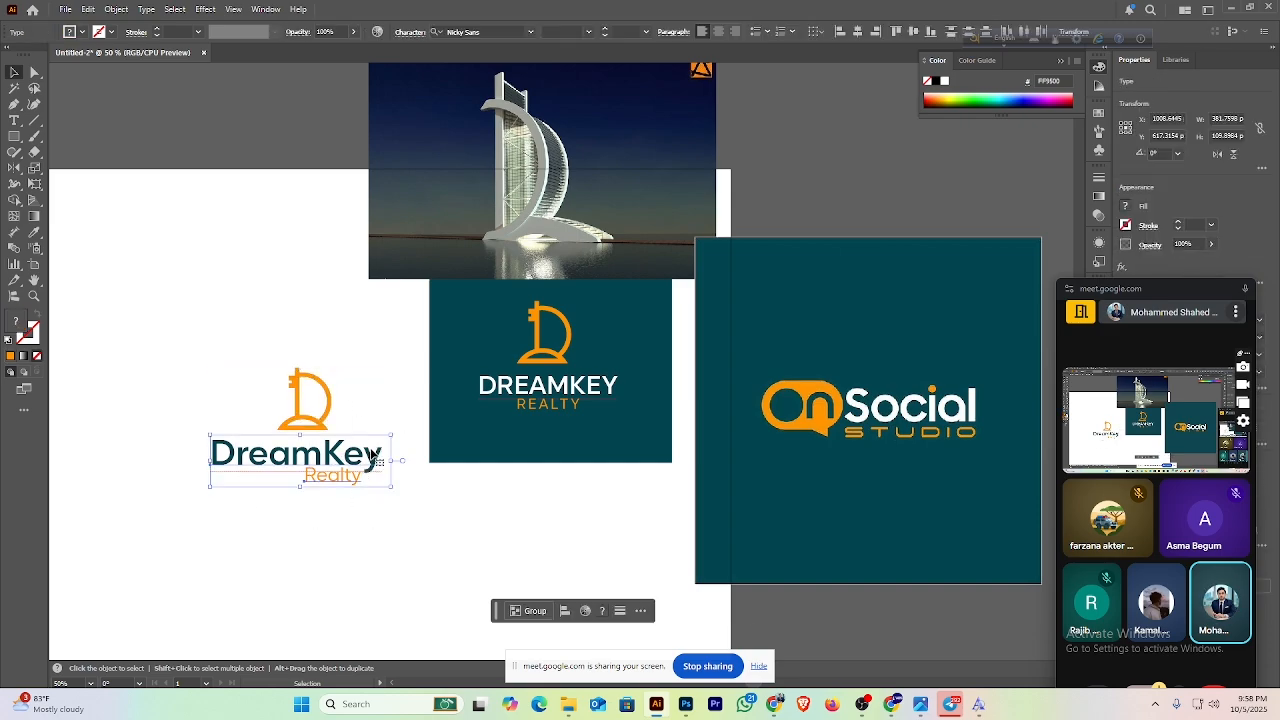
key("ctrl+g")
Step: Center the icon horizontally on the mixed-case text group and move the complete logo up and left on the artboard
left_click_drag(193, 346, 339, 556)
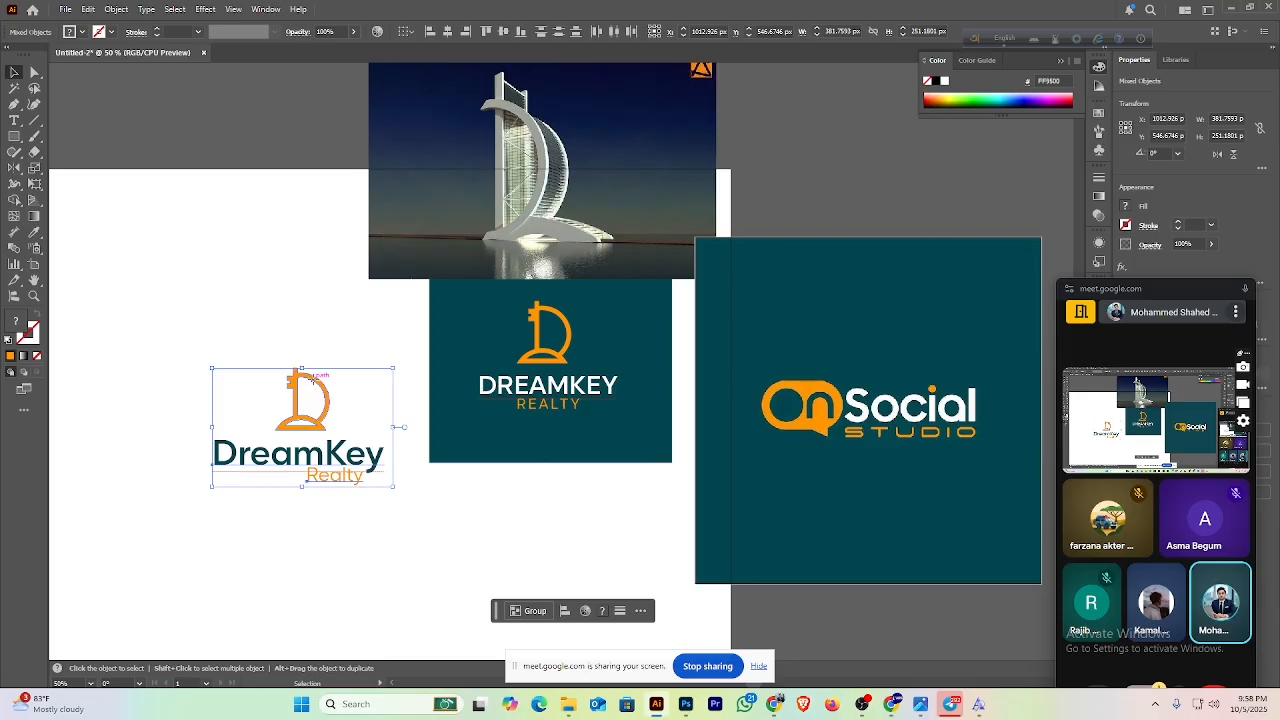
left_click_drag(318, 385, 225, 302)
left_click(323, 460)
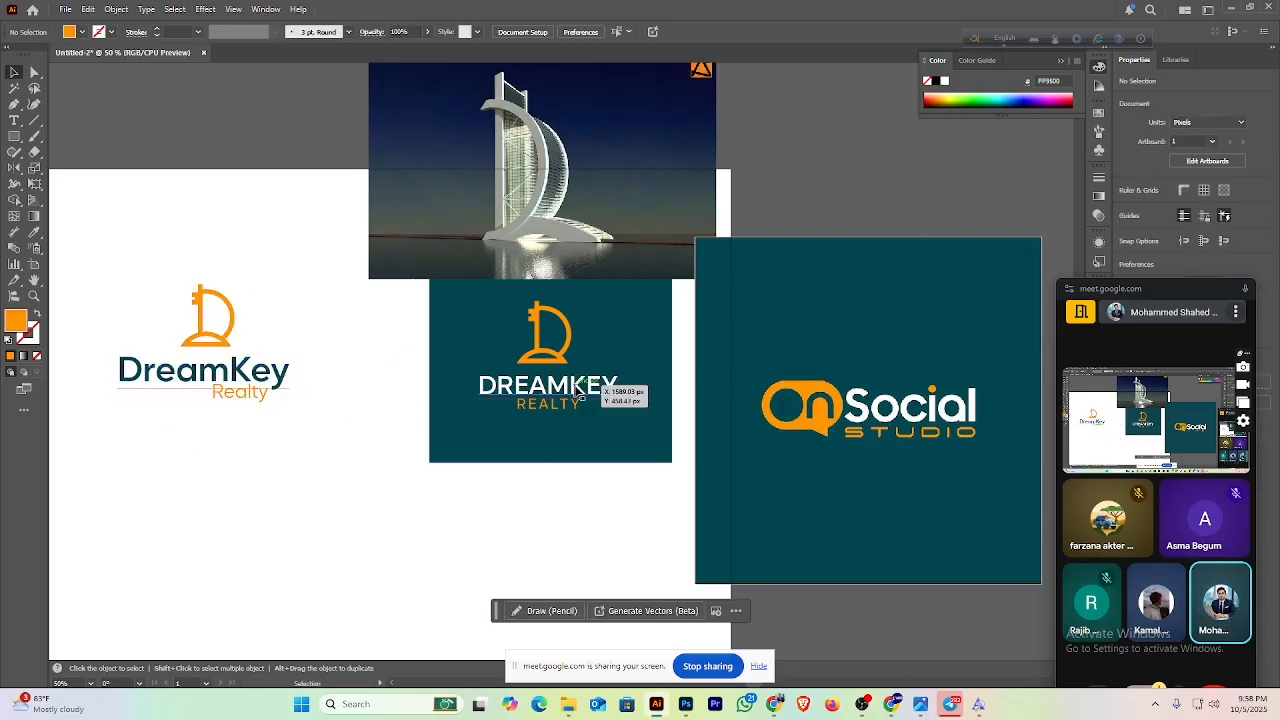
Step: Delete the tower reference photo that overlaps the teal logo background
left_click_drag(628, 209, 520, 211)
scroll(433, 239, "up", 1)
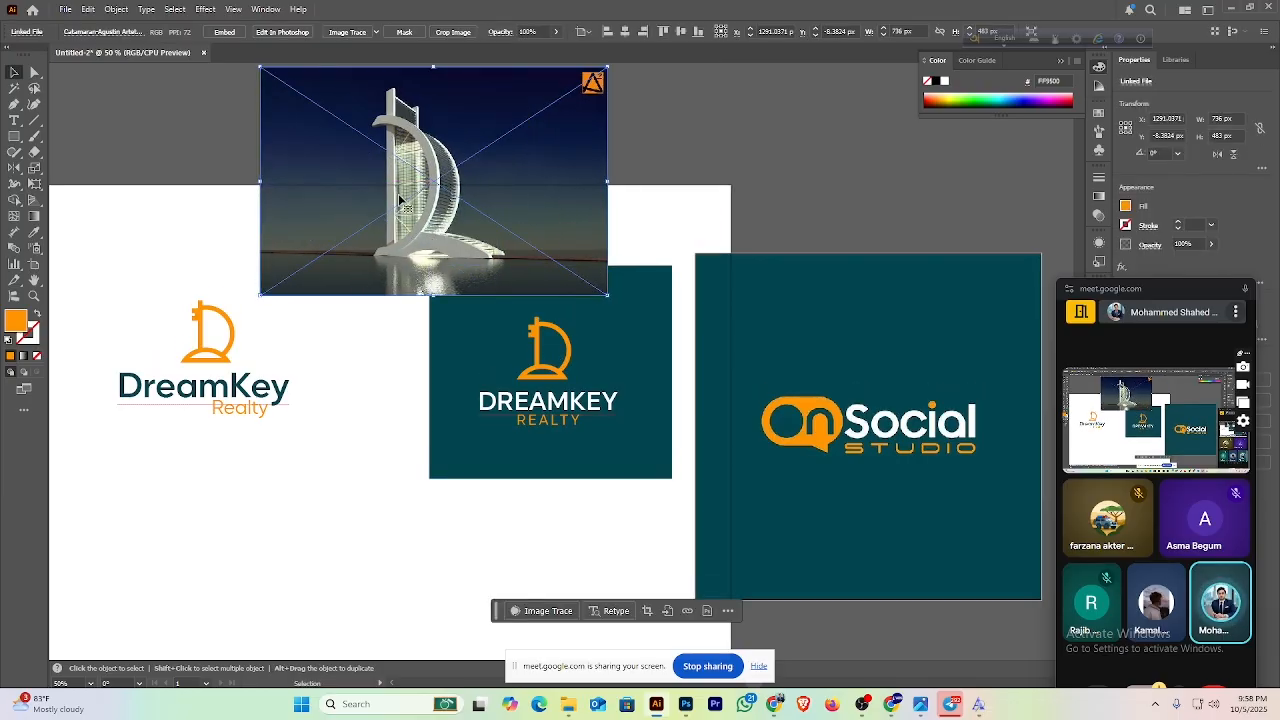
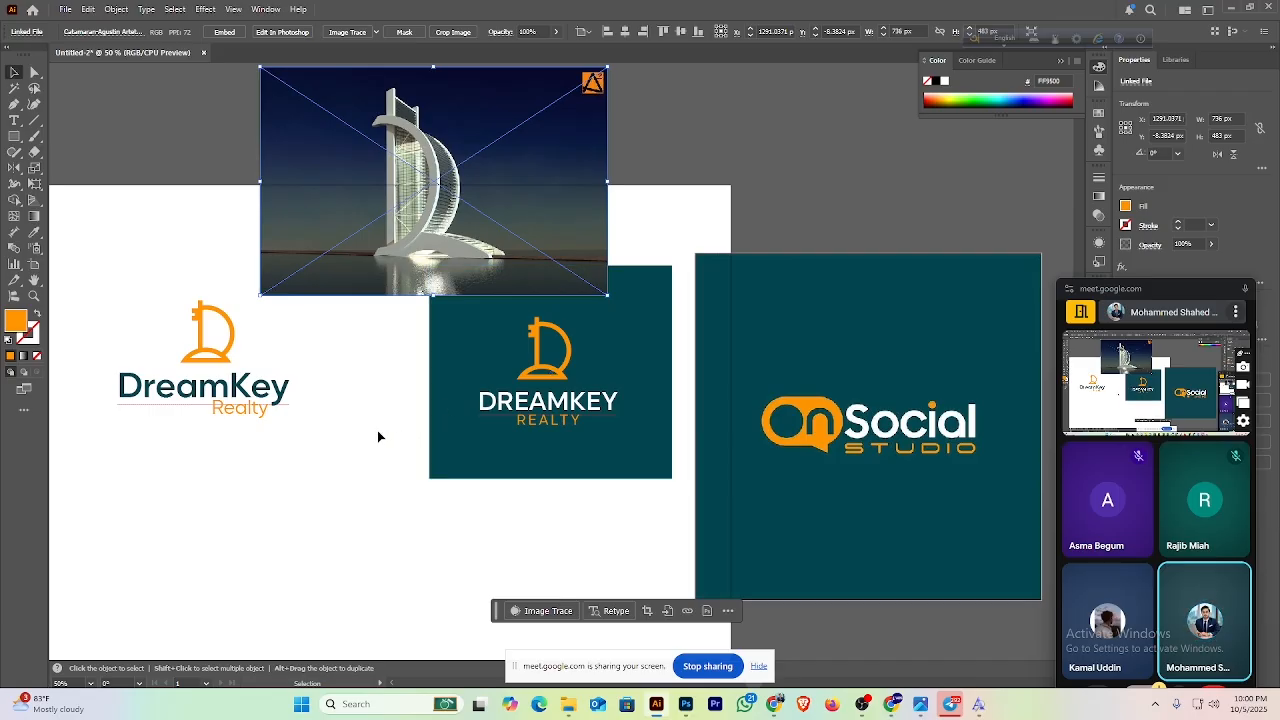
left_click(489, 360)
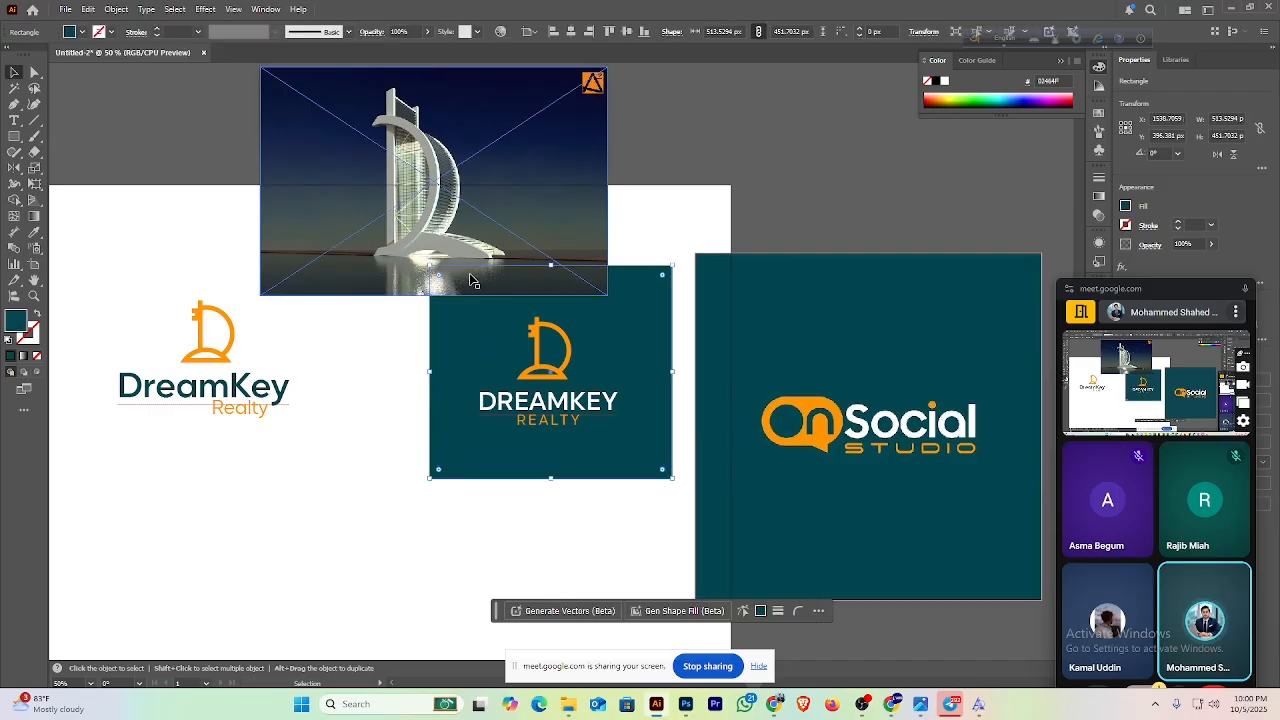
left_click(461, 258)
key("Delete")
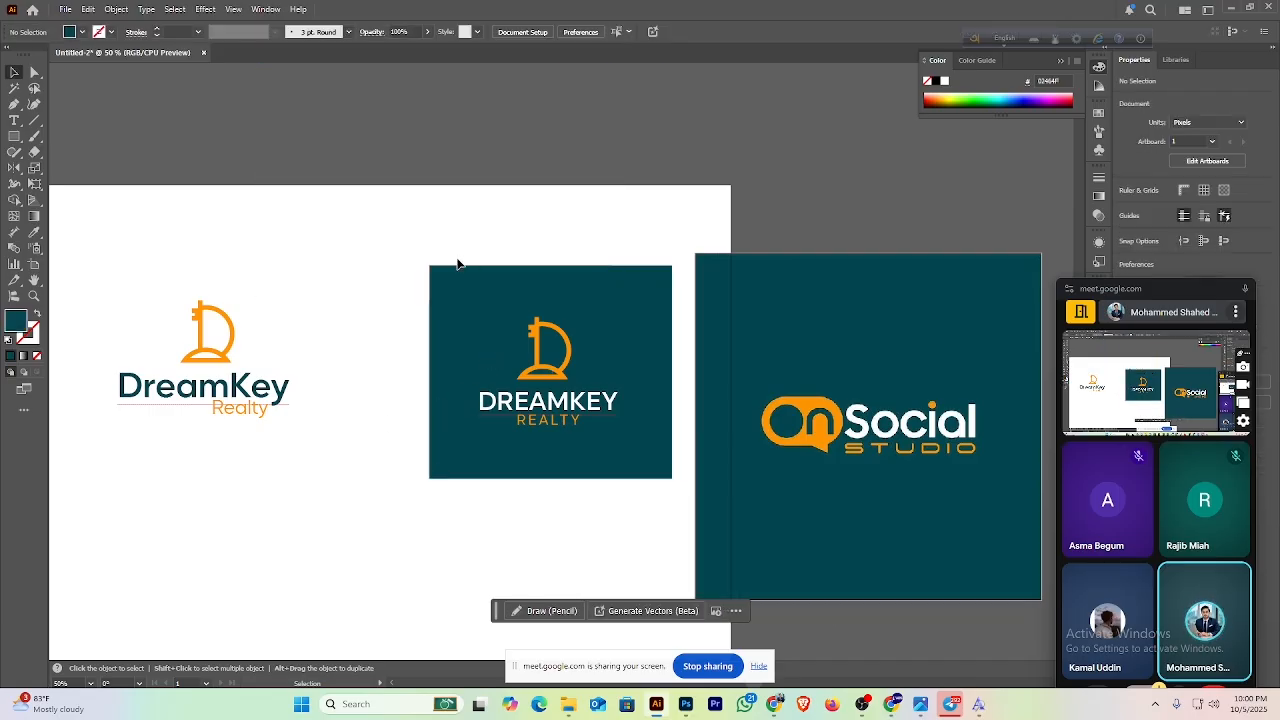
Step: Save the document to the Desktop as Illustrator file CC and delete the OnSocial Studio reference image
key("ctrl+s")
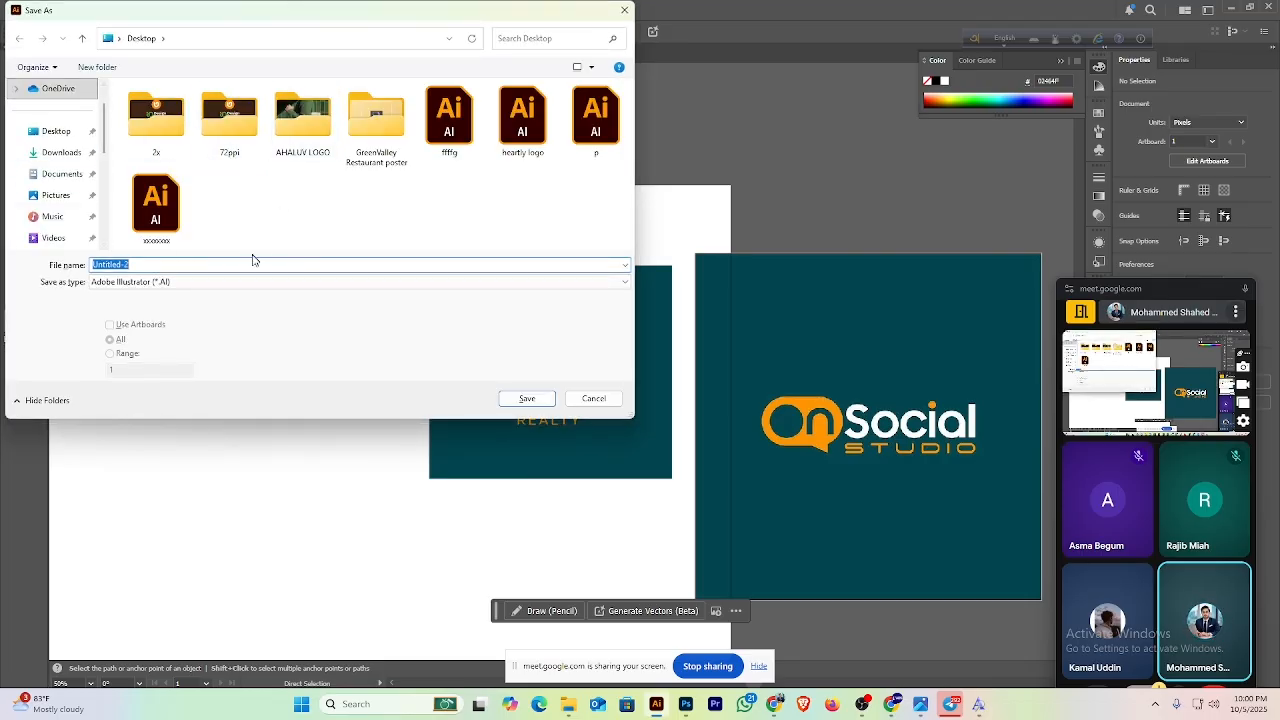
type("cC")
key("Return")
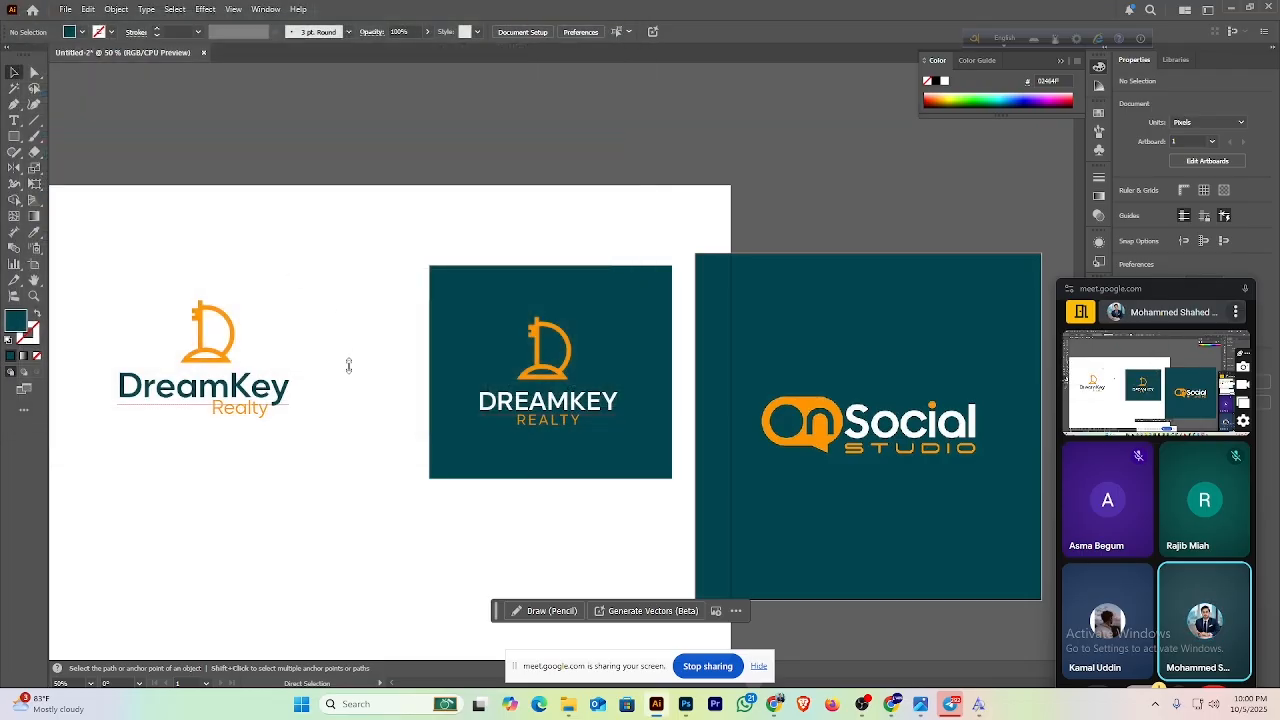
key("Return")
left_click(830, 440)
key("Delete")
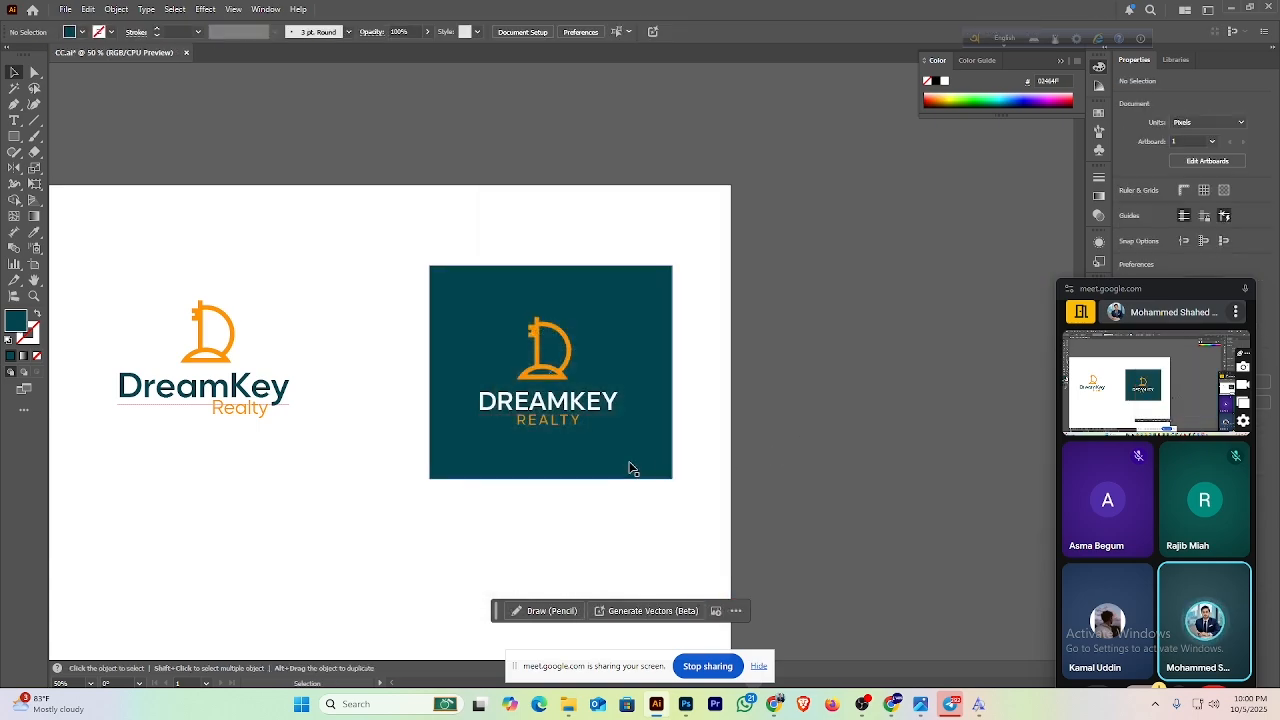
Step: Move the mixed-case logo below the teal logo and place the curved-building sketch in the freed artboard space
scroll(630, 450, "left", 5)
scroll(630, 450, "down", 2)
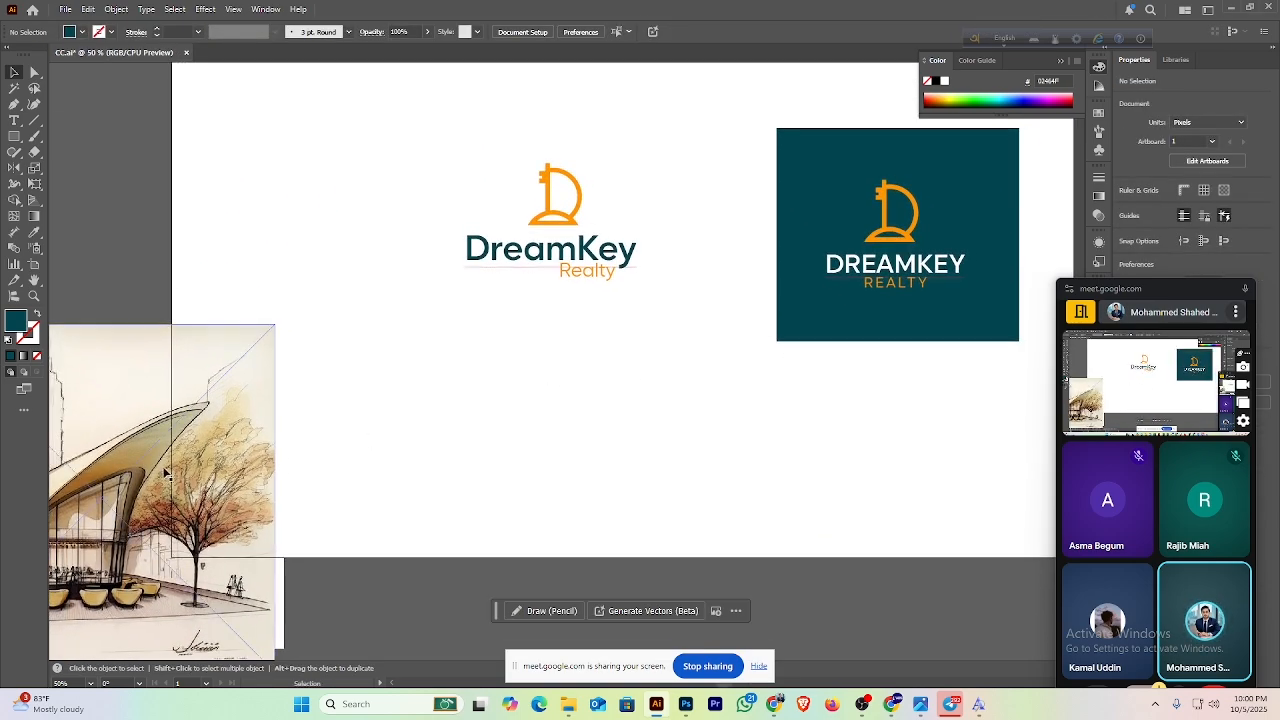
mouse_move(170, 470)
left_mouse_down()
mouse_move(607, 406)
mouse_move(420, 405)
mouse_move(339, 368)
left_mouse_up()
left_click(534, 146)
left_click_drag(590, 287, 995, 480)
left_click_drag(276, 380, 411, 318)
Step: Move the key reference image slightly left, clear of the building sketch, and deselect it
left_click(128, 566)
left_click_drag(231, 522, 174, 528)
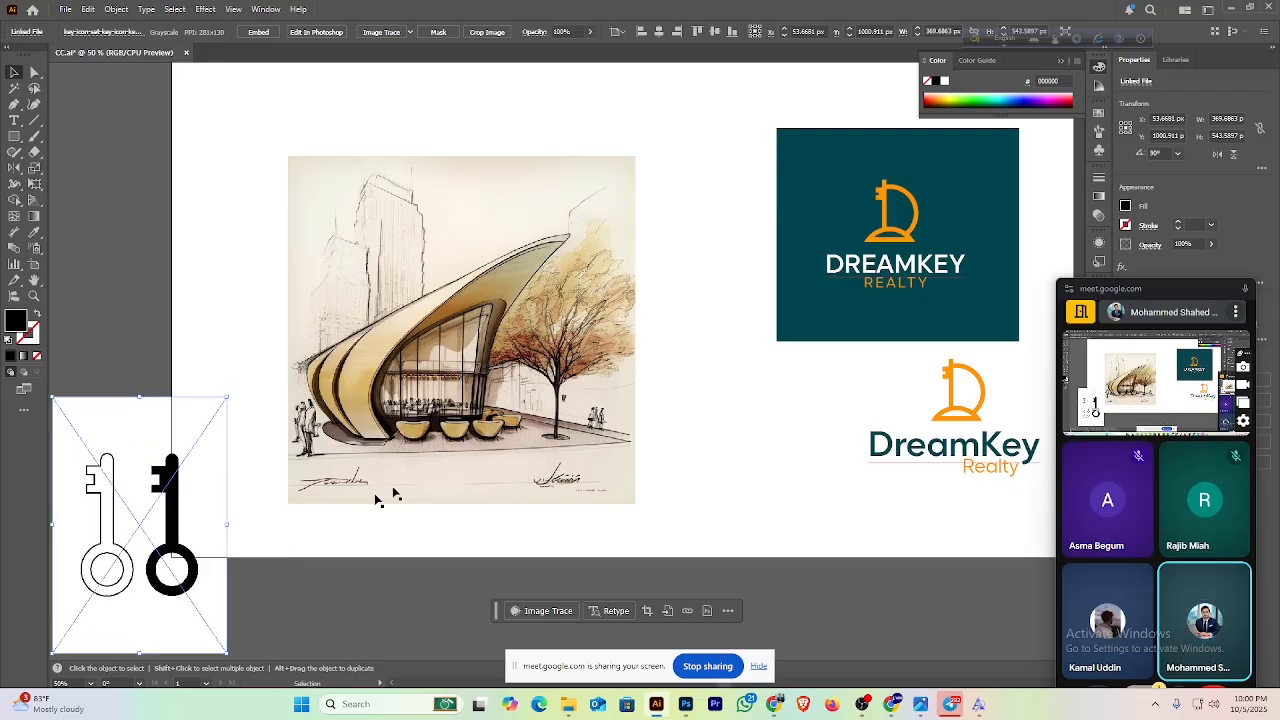
left_click(395, 490)
key("a")
key("ctrl+shift+a")
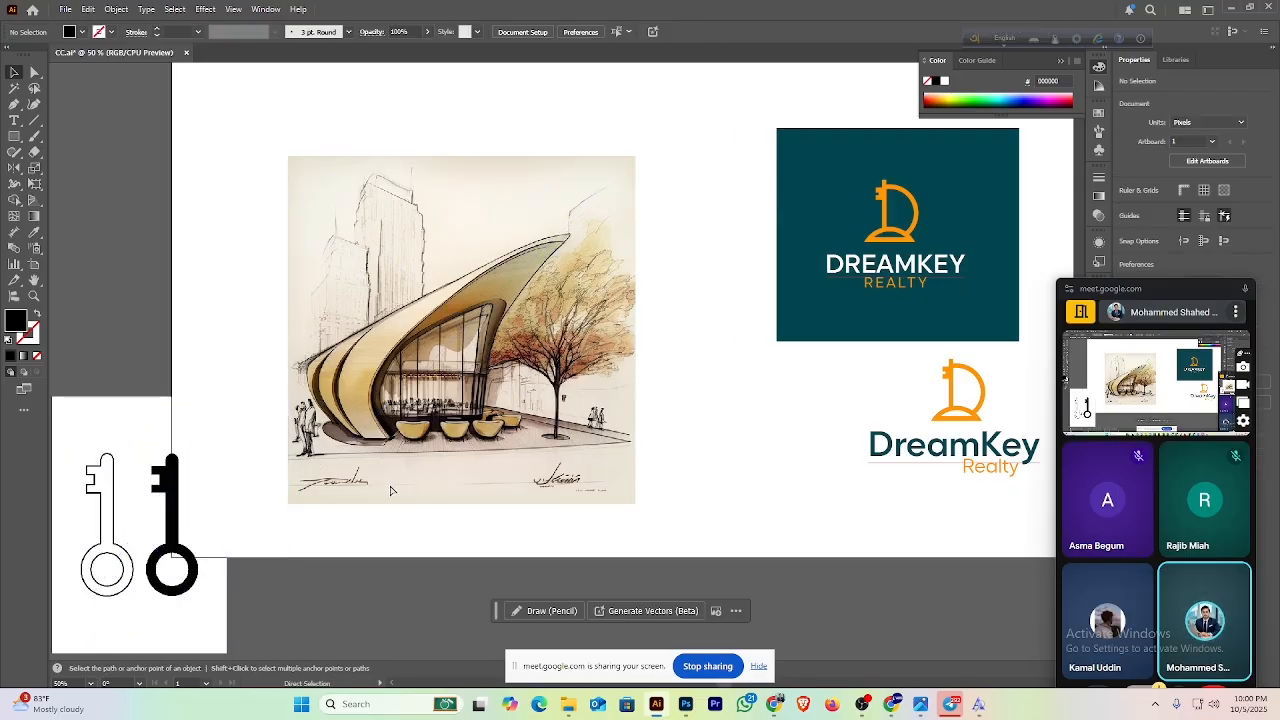
Step: Reflect the curved-building sketch across the vertical axis at 90° and deselect it
key("ctrl+equal")
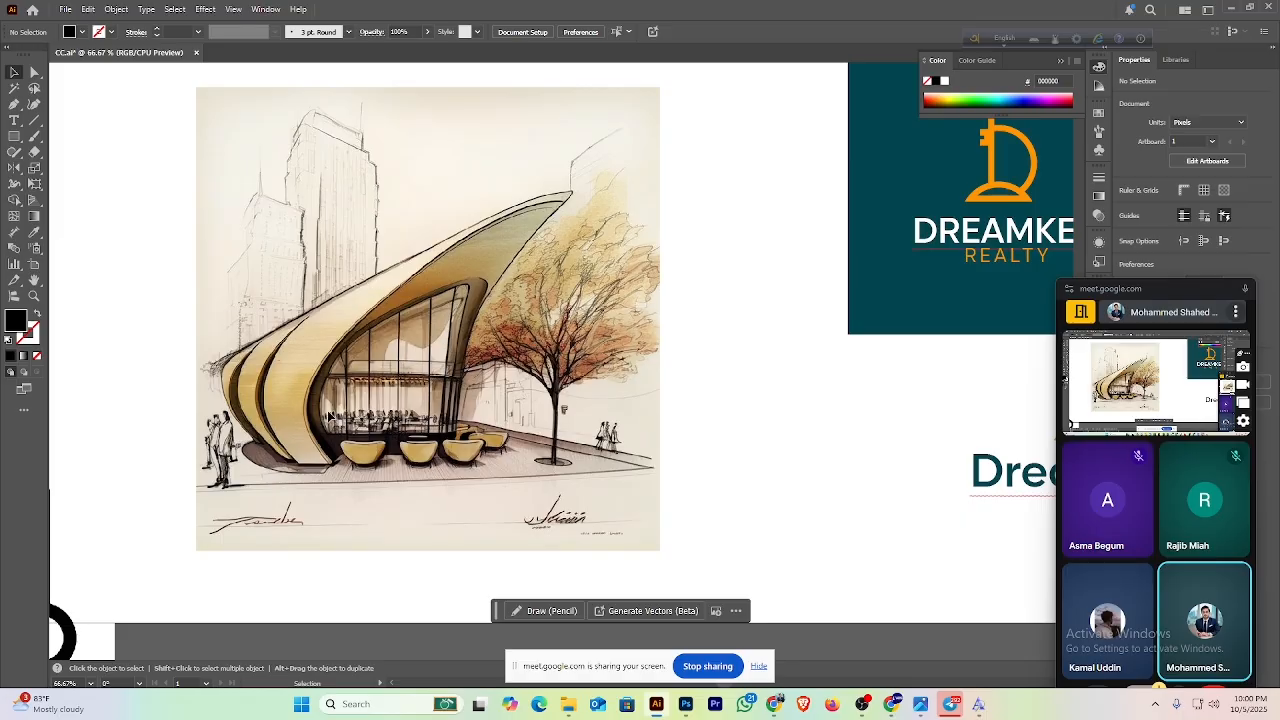
left_click(338, 398)
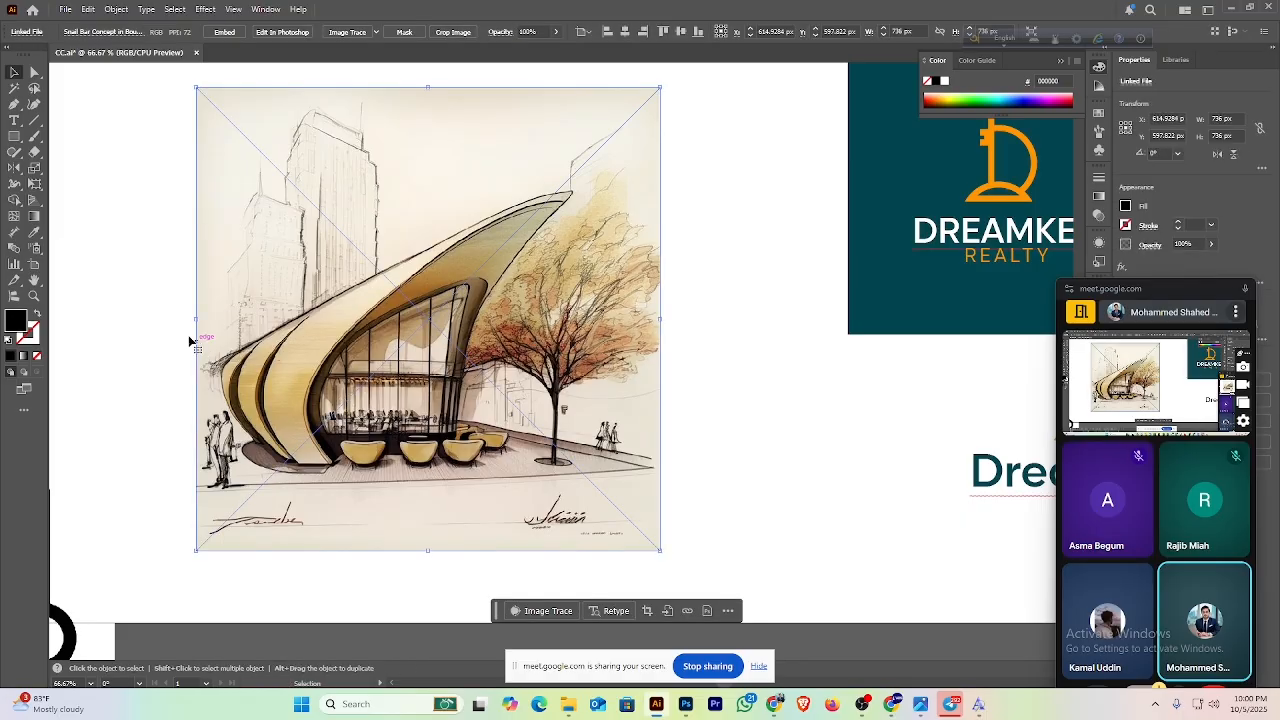
left_click(10, 168)
double_click(8, 165)
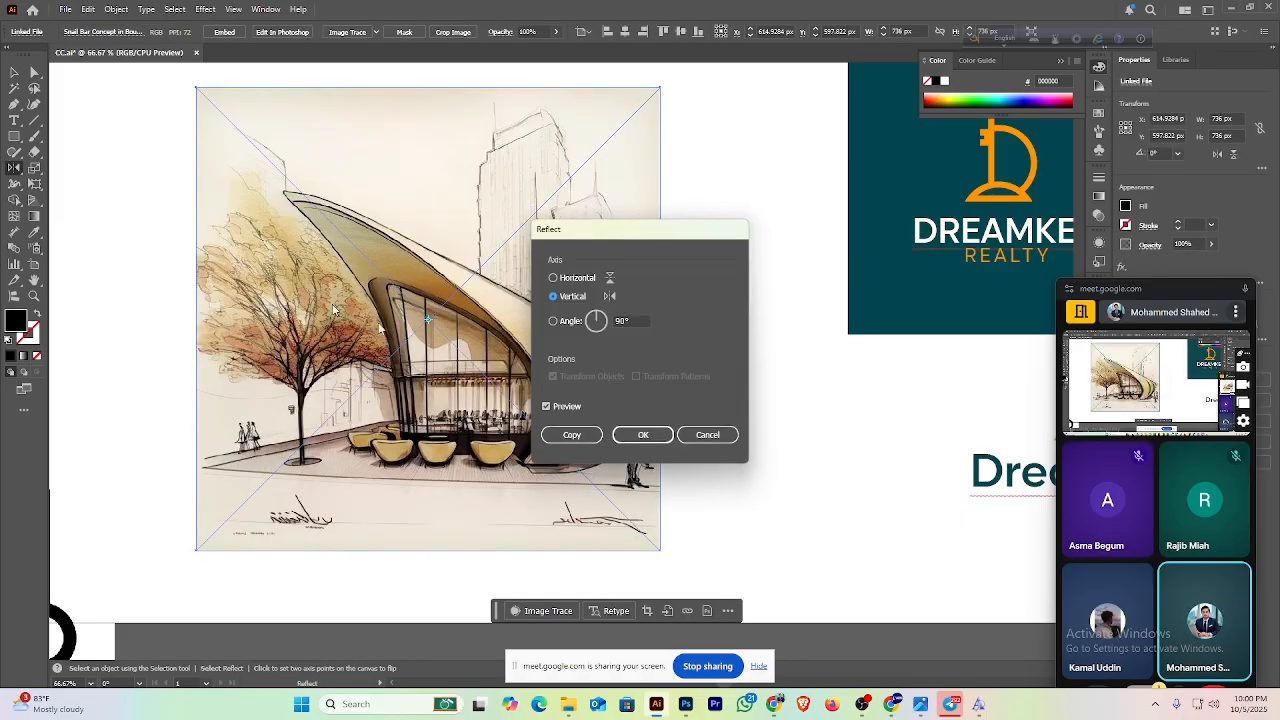
left_click(629, 448)
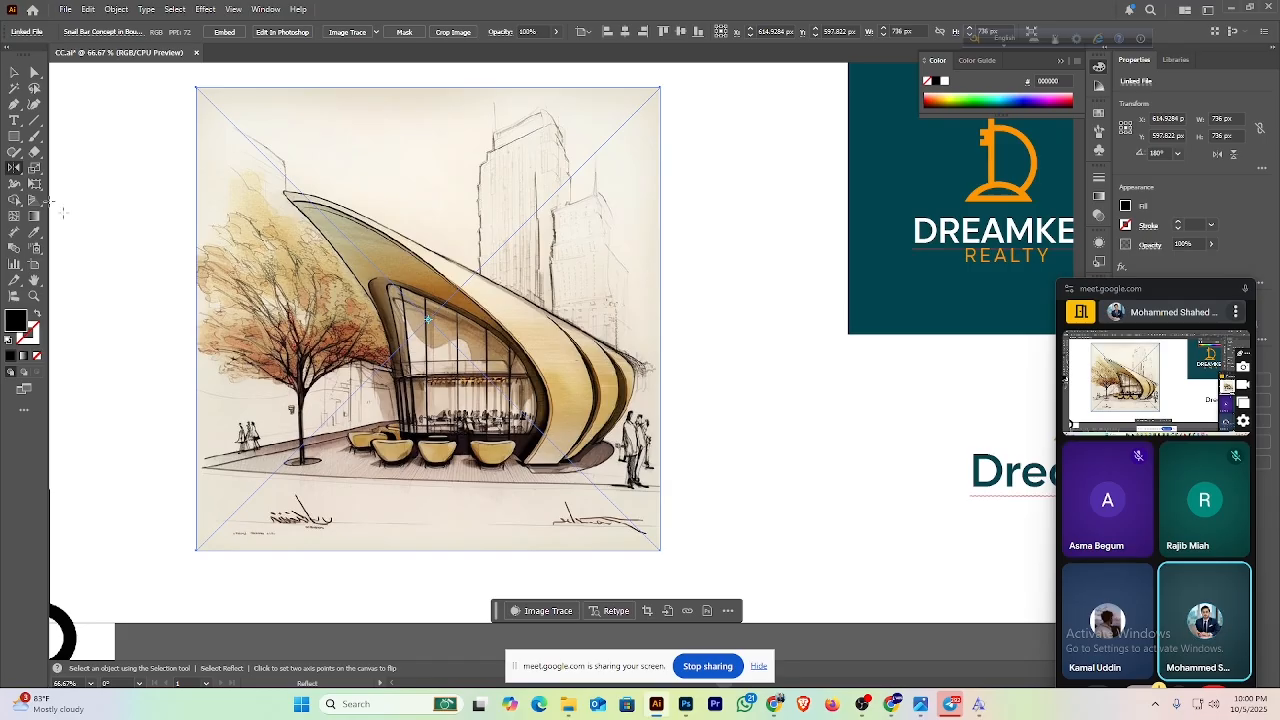
left_click(15, 72)
left_click(64, 119)
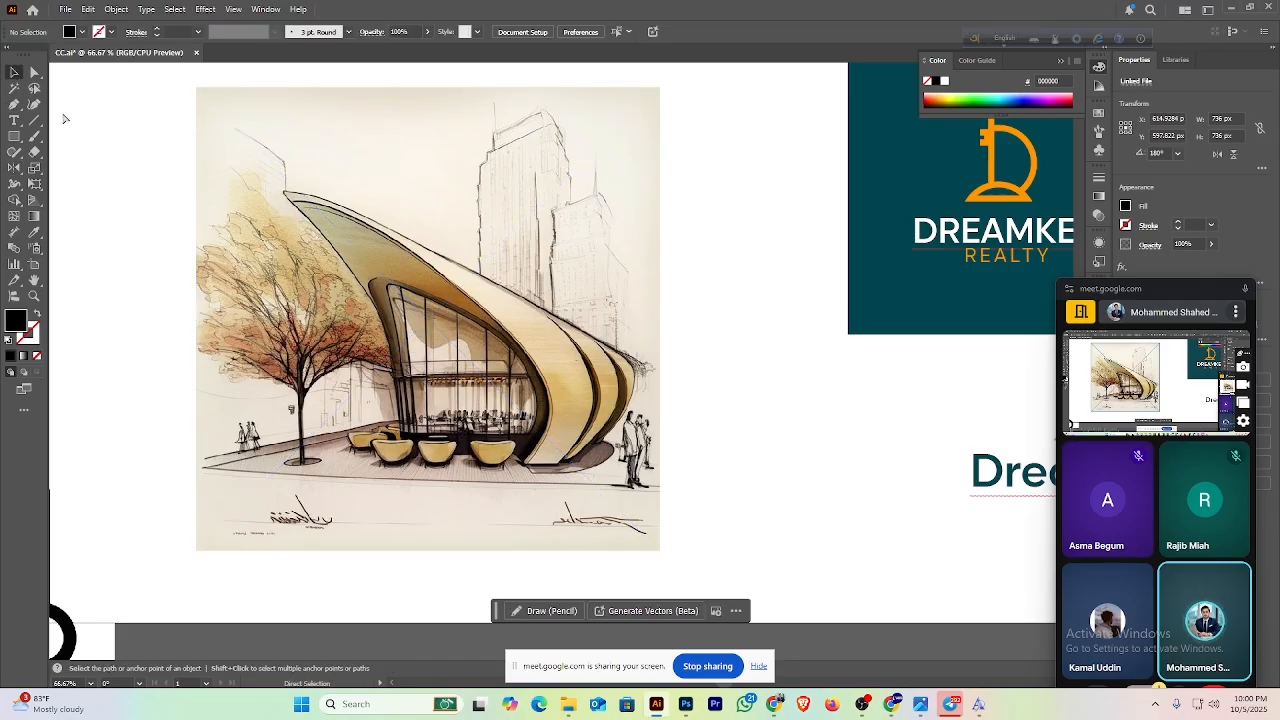
Step: Draw a path with no fill and a 1 pt black stroke from the building's roof tip to the curved wall's base
left_click(15, 106)
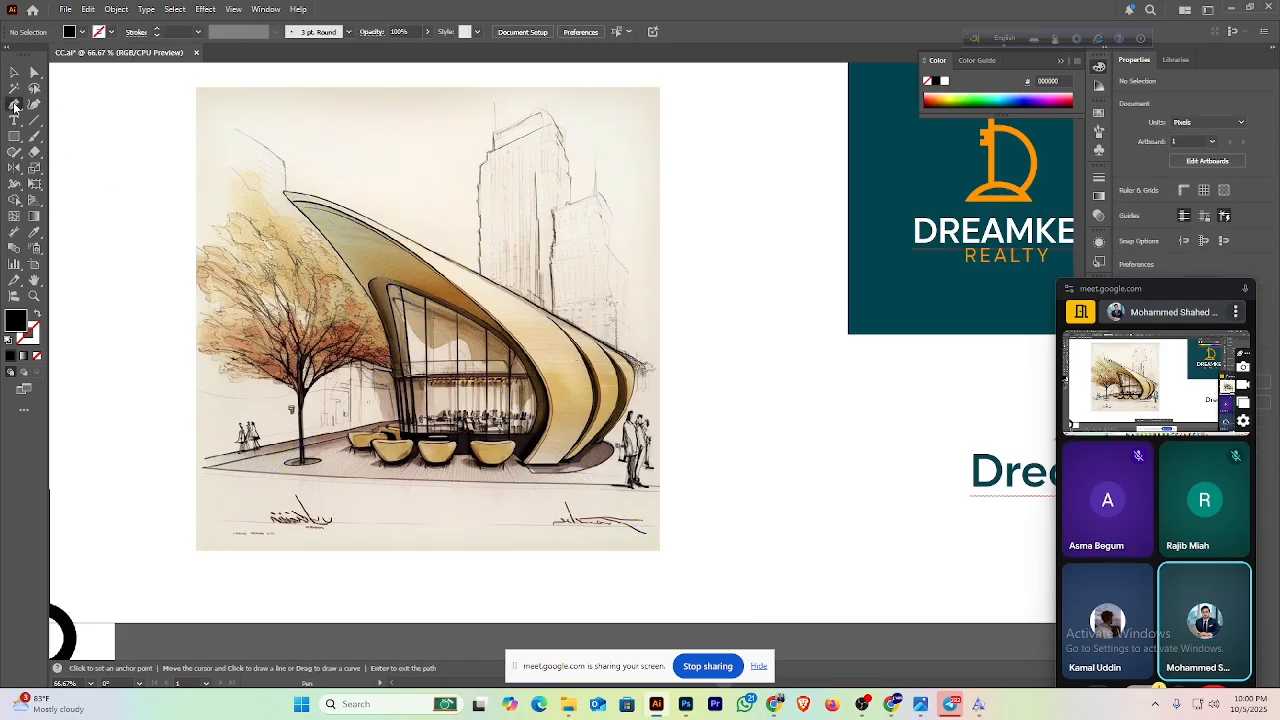
left_click(10, 356)
left_click(37, 356)
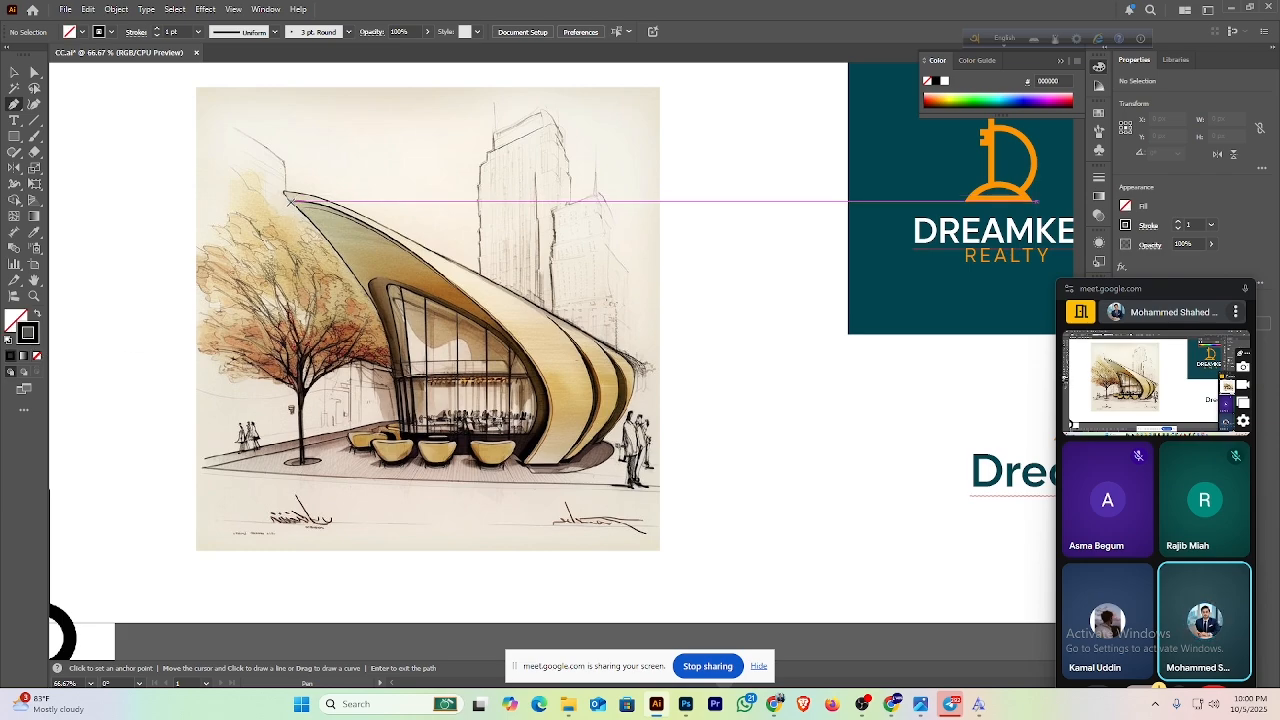
left_click(290, 200)
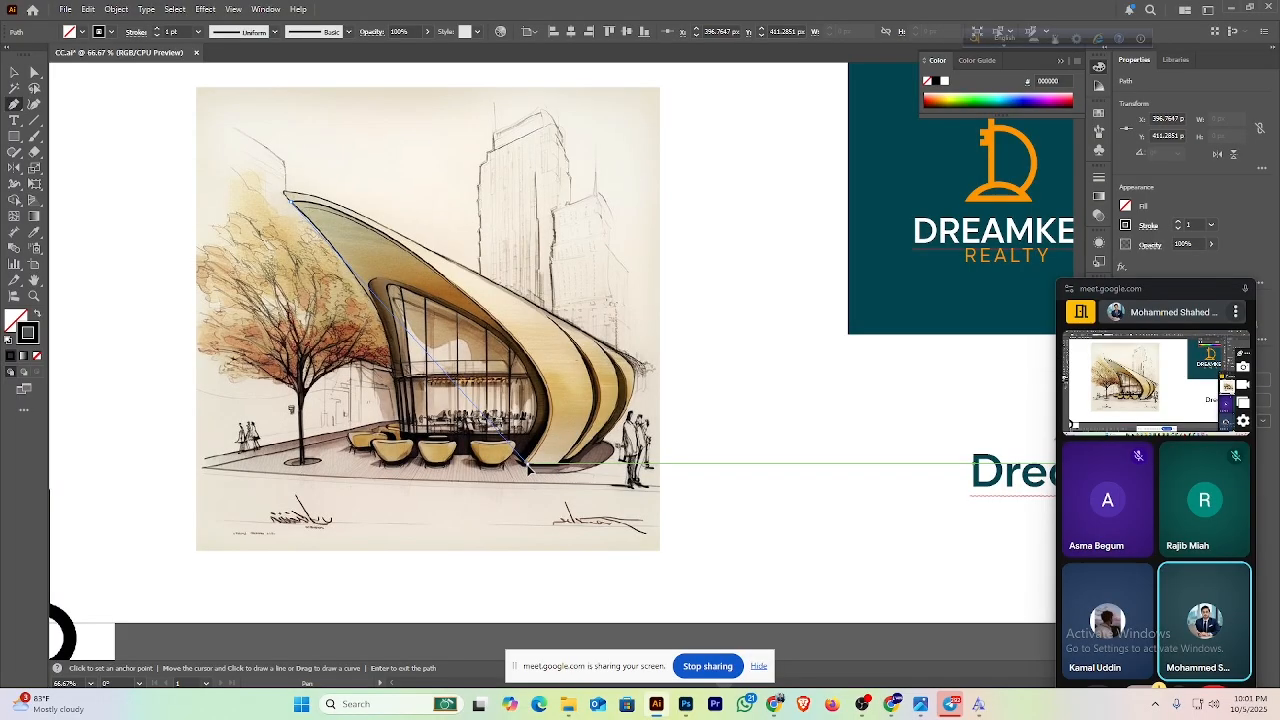
left_click_drag(528, 468, 607, 450)
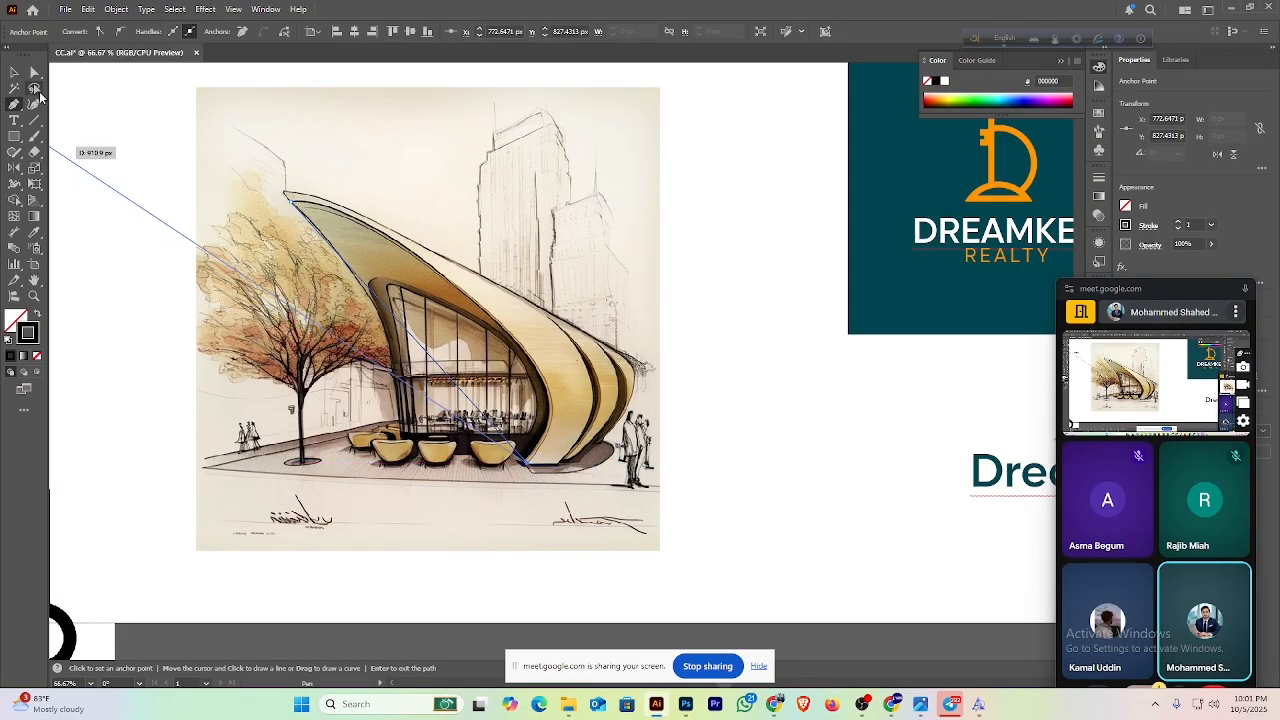
Step: Bend the path with the Curvature tool so it follows the roof's inner edge from the tip to the wall base
left_click(34, 104)
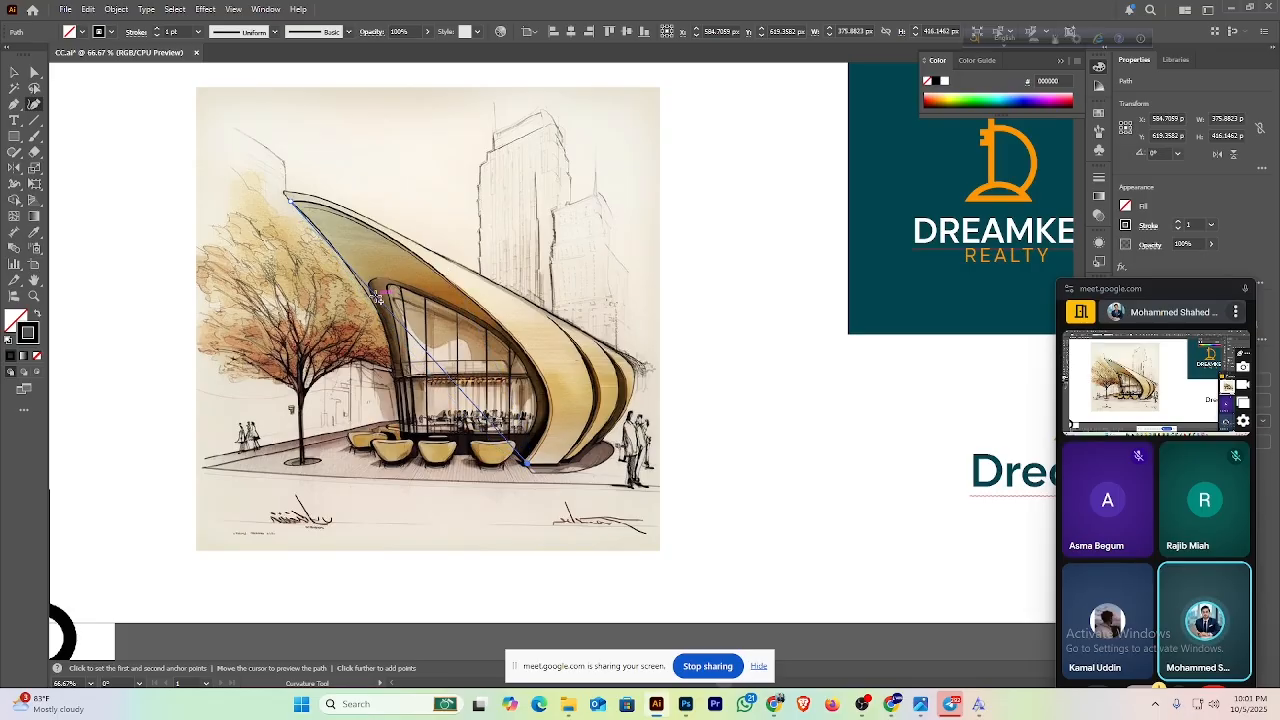
left_click(477, 302)
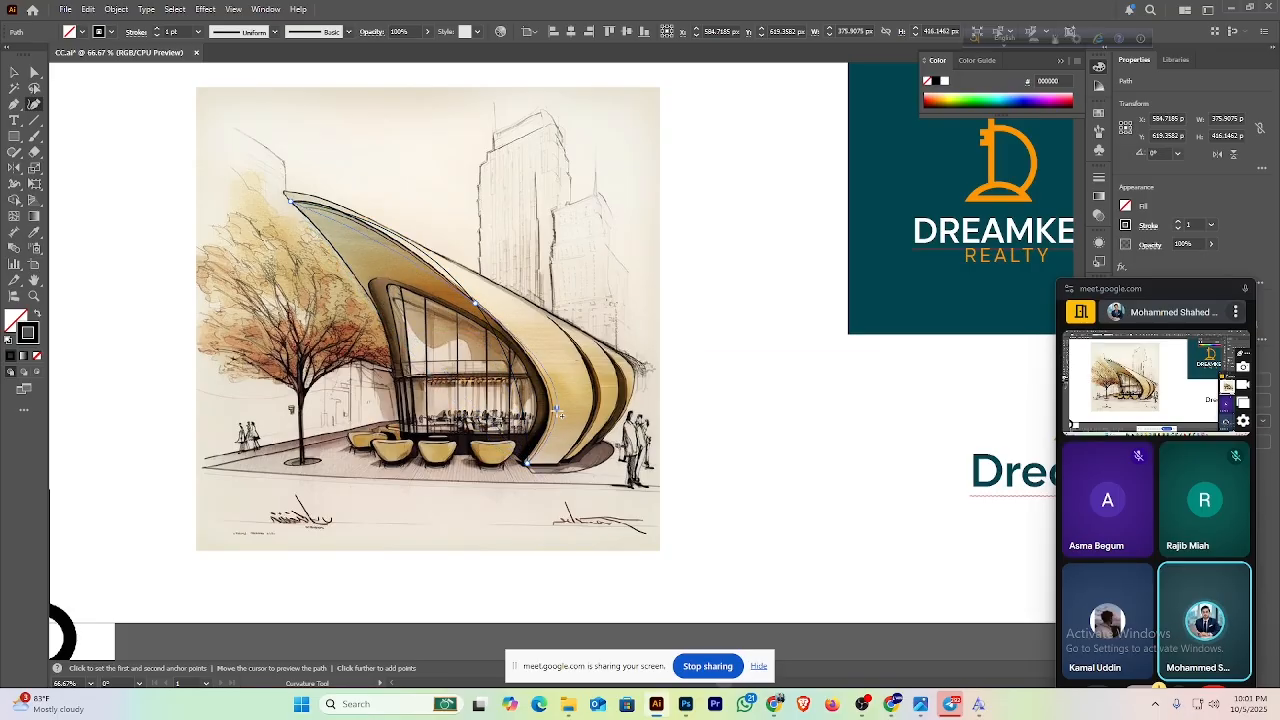
left_click(549, 422)
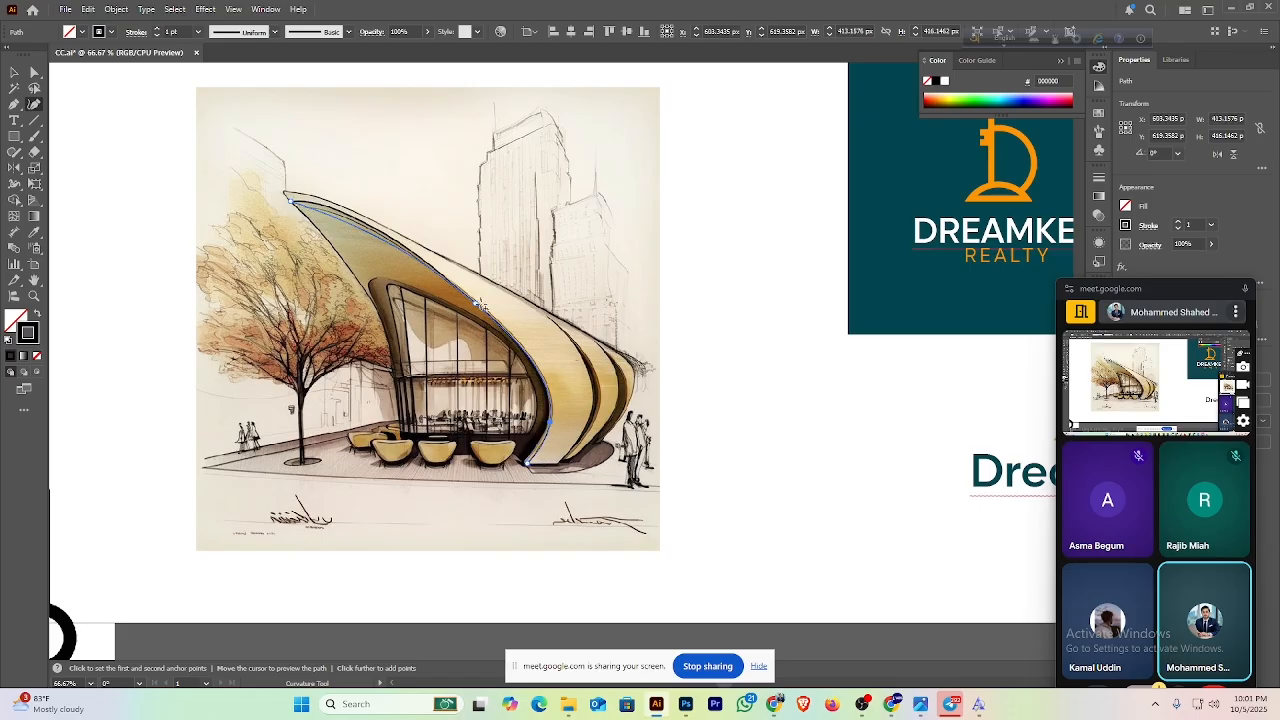
left_click(366, 225)
left_click(496, 321)
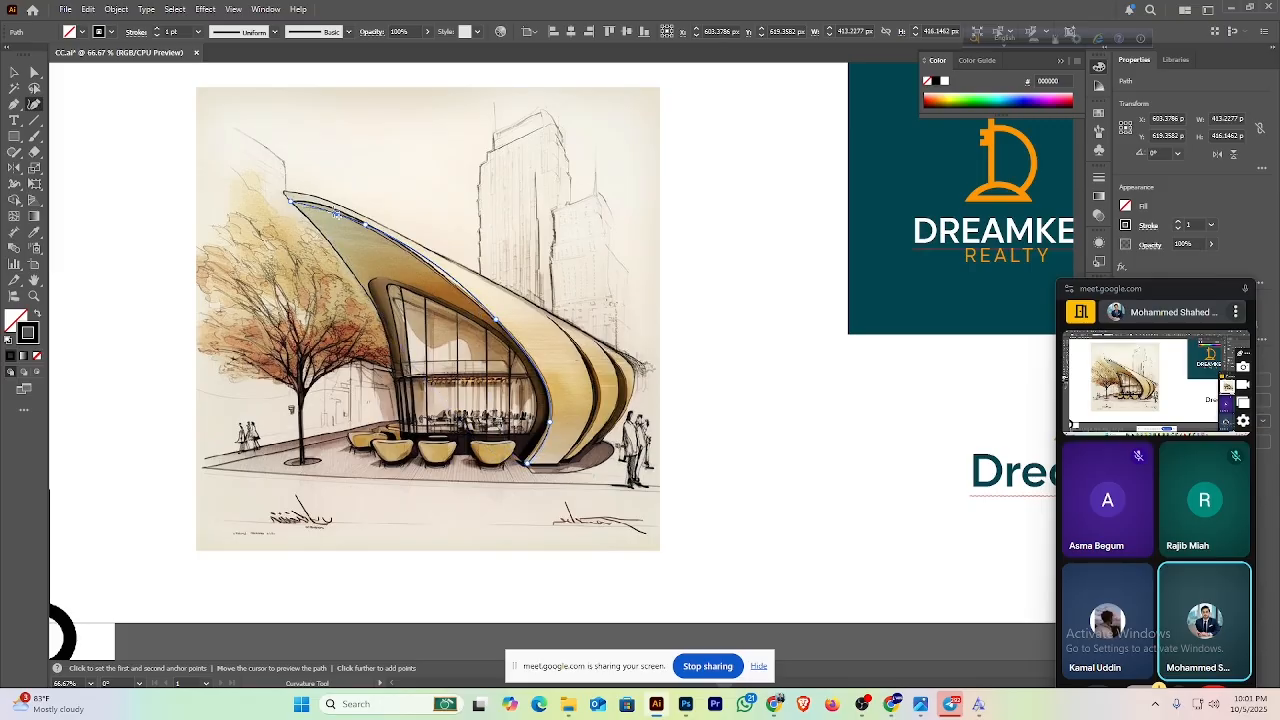
left_click(332, 209)
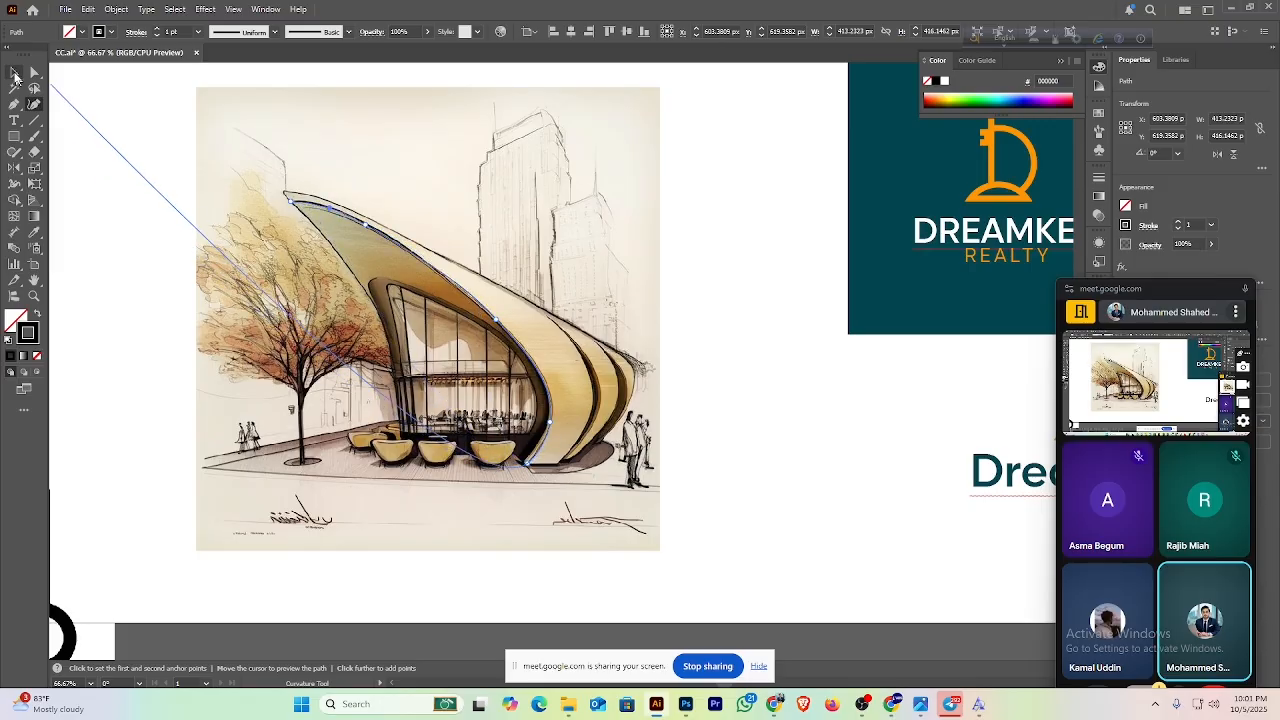
left_click(14, 73)
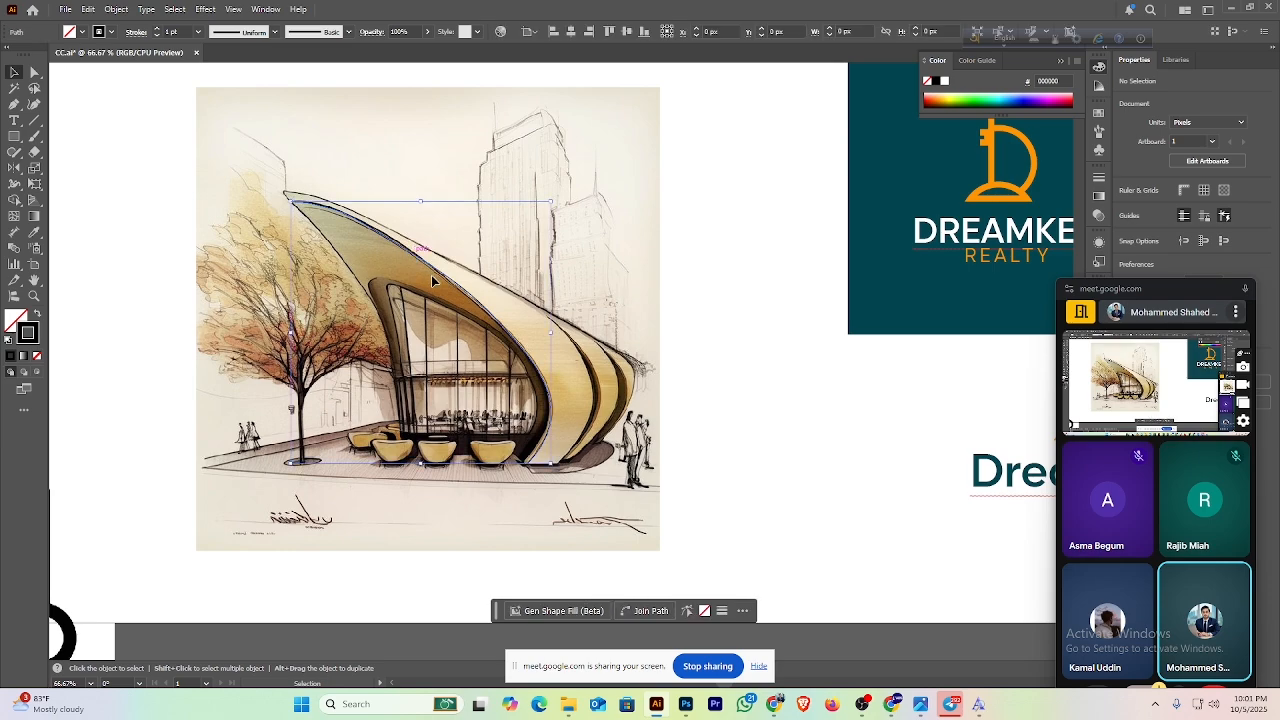
left_click_drag(434, 281, 500, 285)
left_click(608, 297)
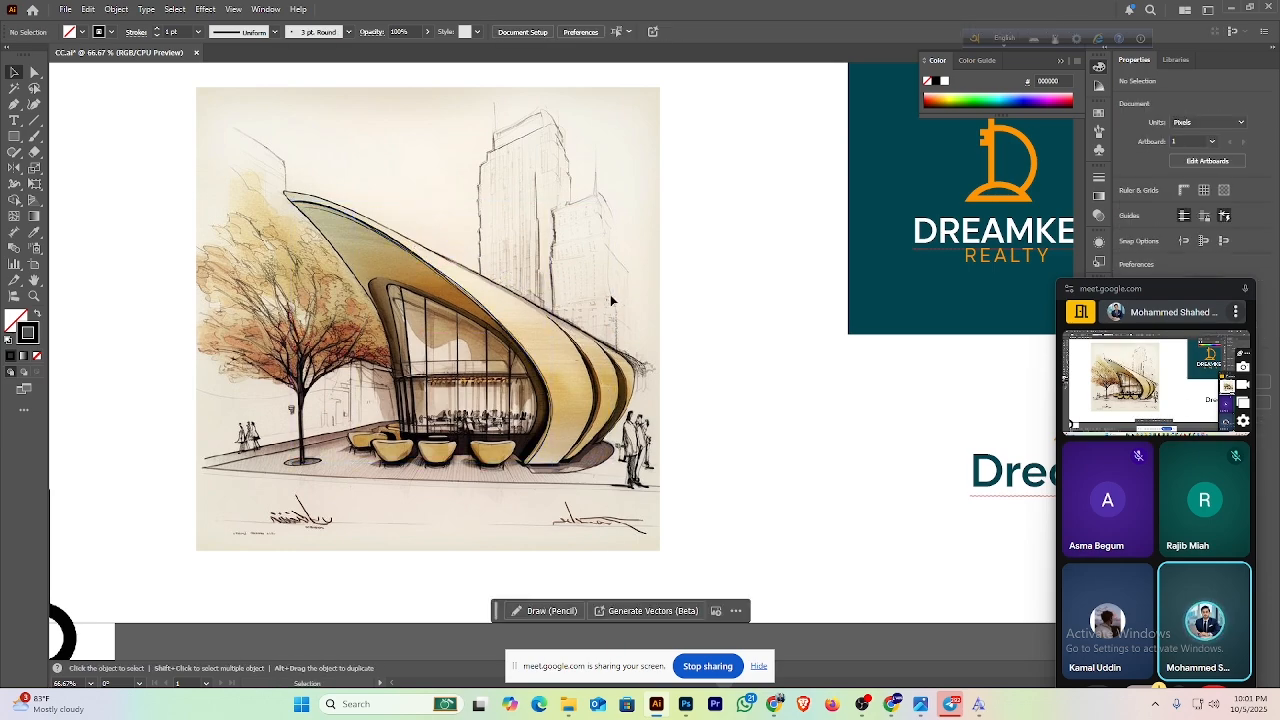
left_click(515, 348)
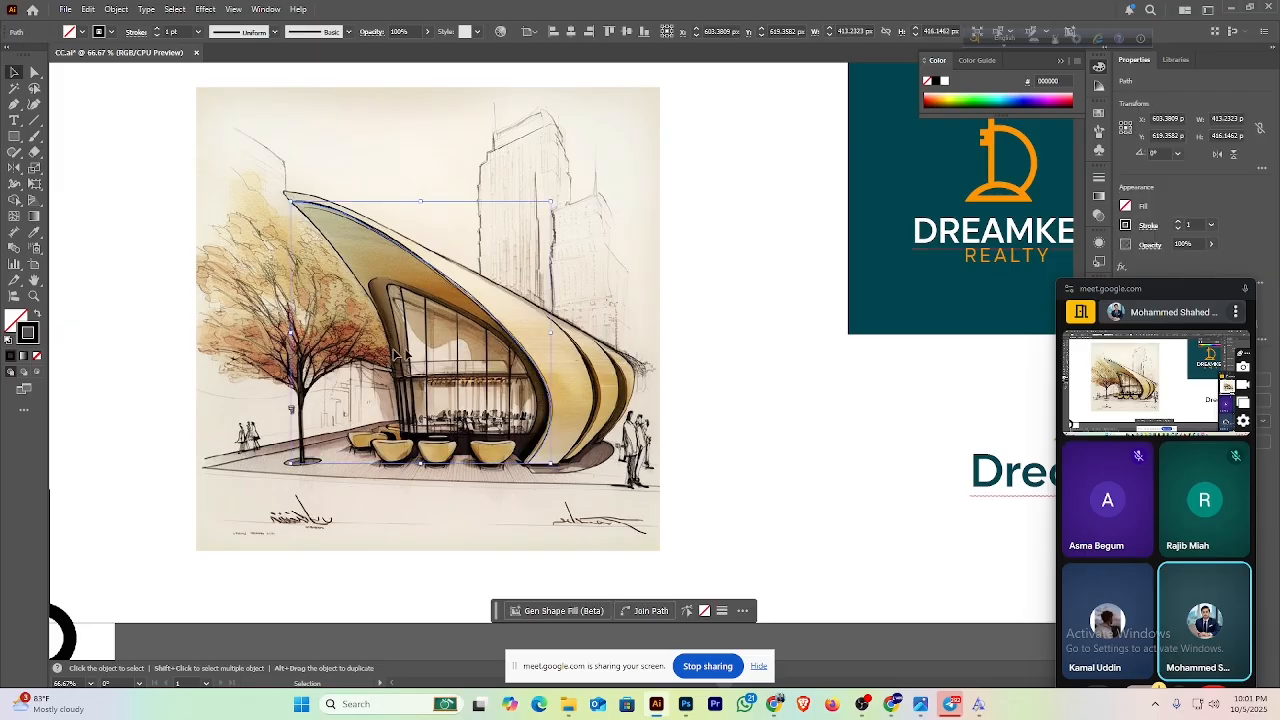
left_click(371, 347)
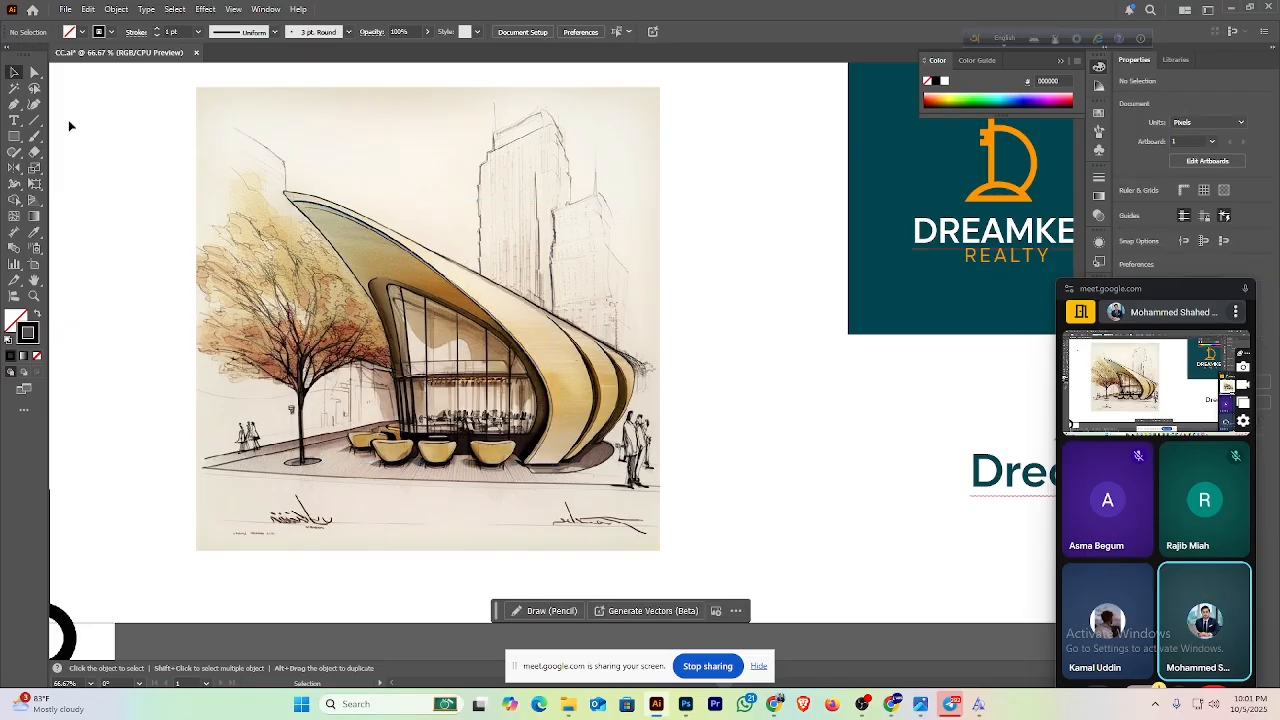
Step: Draw a closed straight-segment path around the curved building, through the roof tip, the curved wall's outer edge and its base
left_click(14, 104)
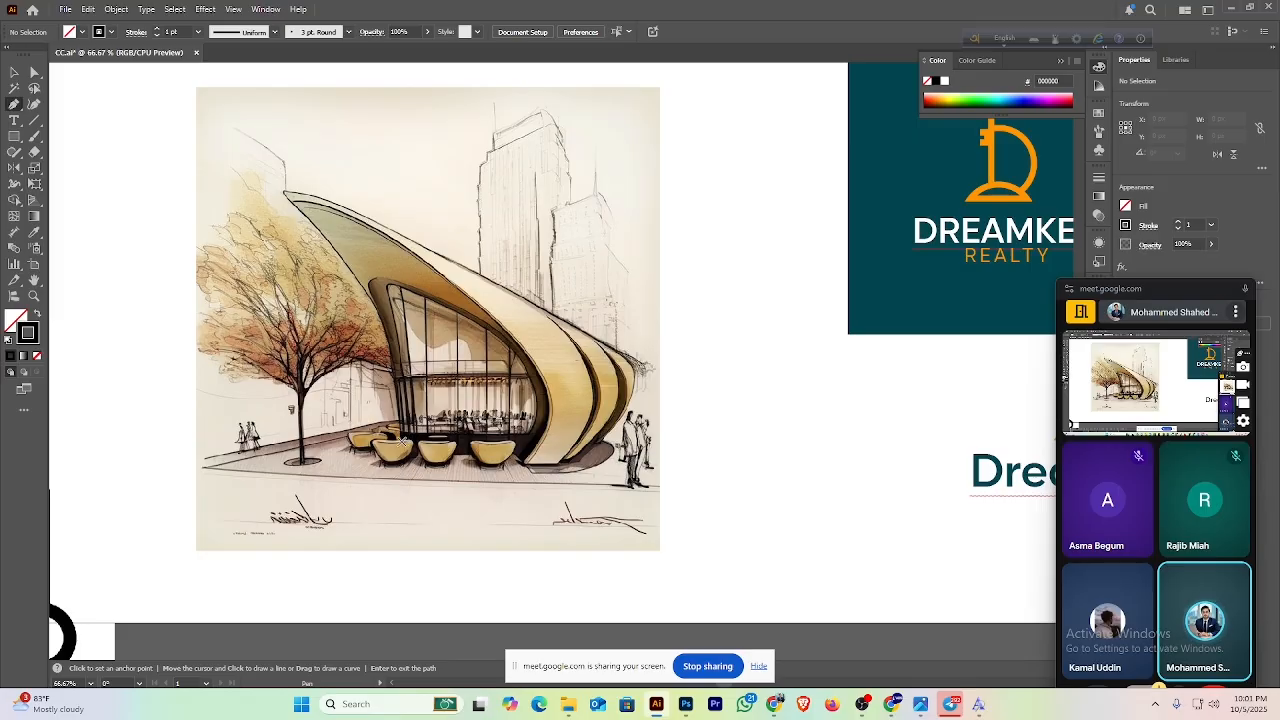
left_click(401, 442)
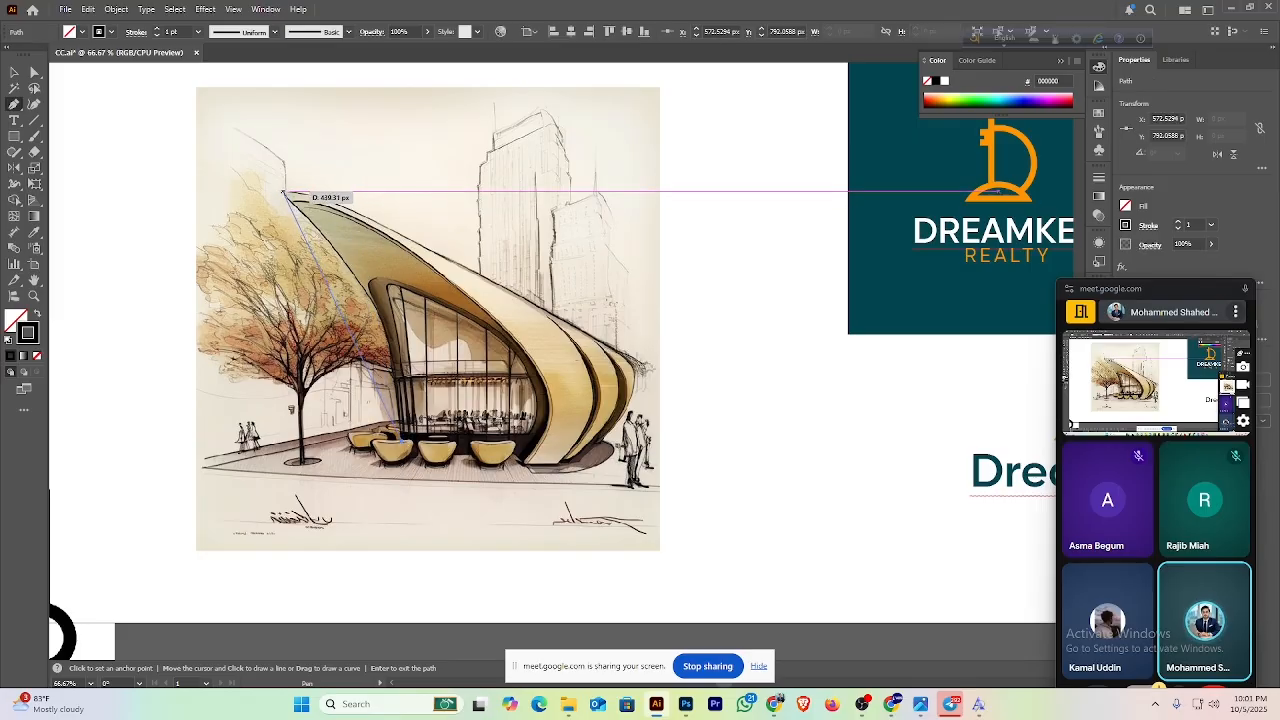
left_click(283, 192)
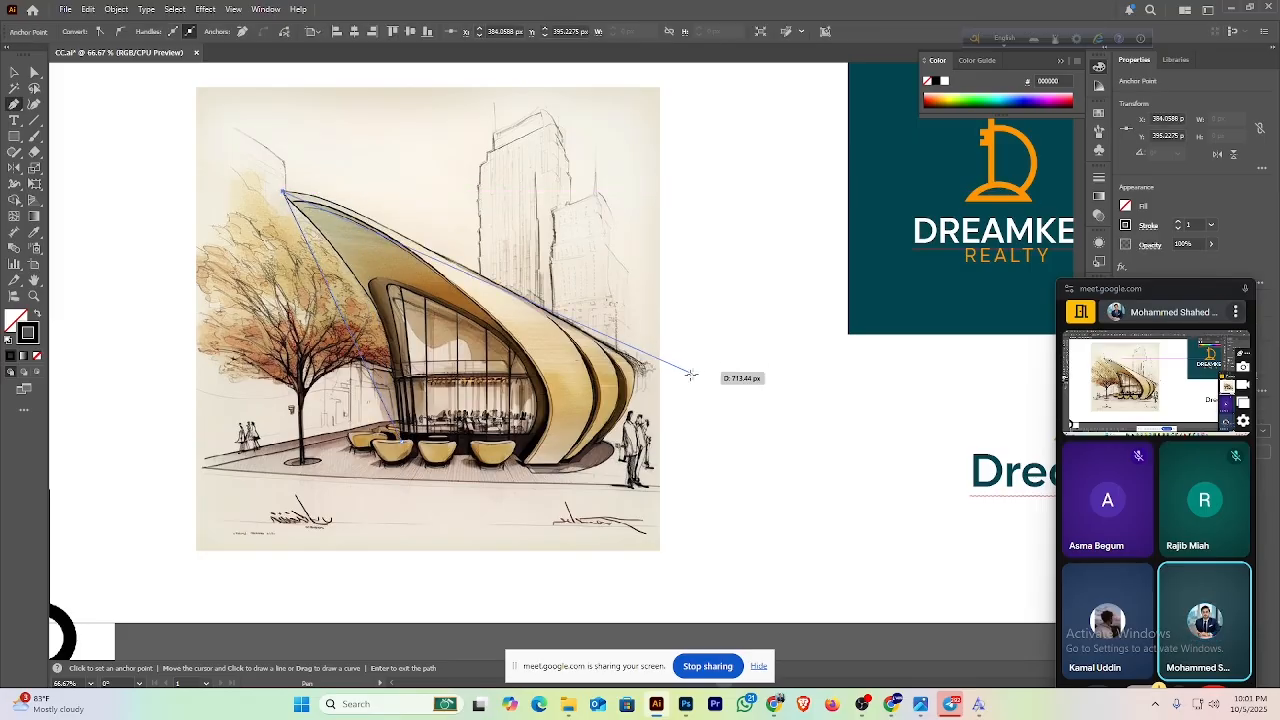
left_click(624, 352)
left_click(631, 399)
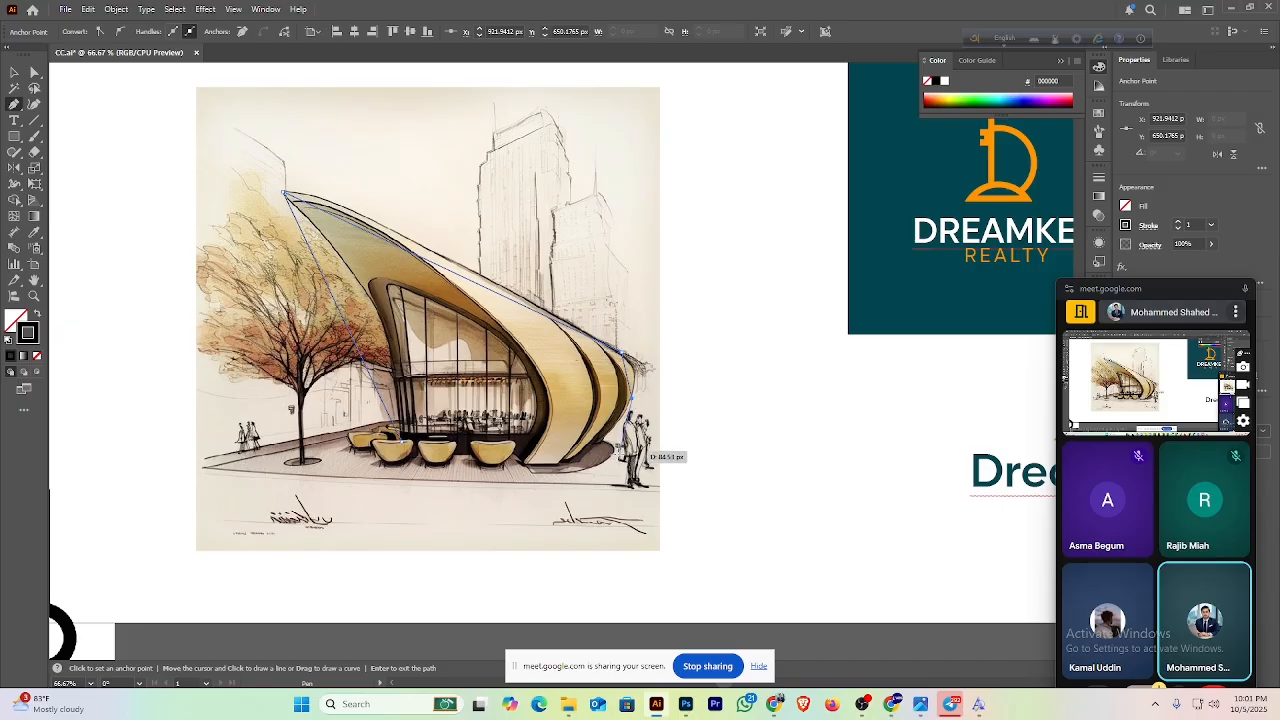
left_click(580, 465)
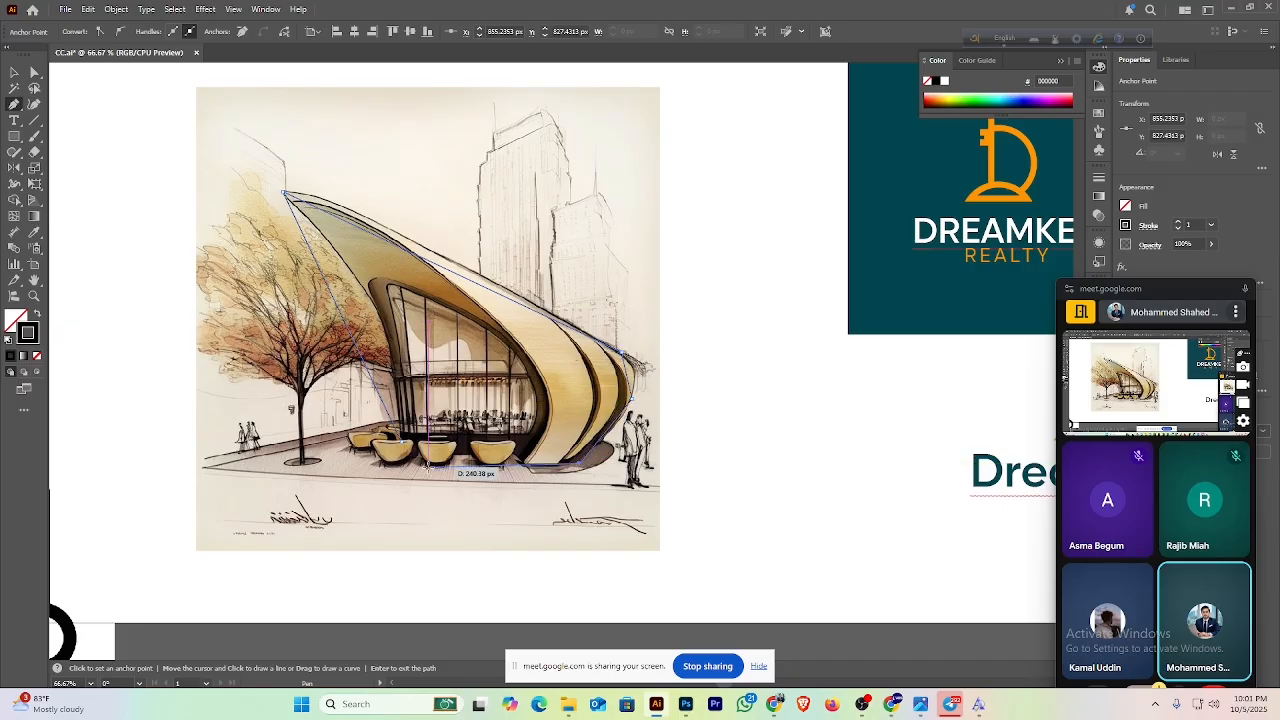
left_click(411, 463)
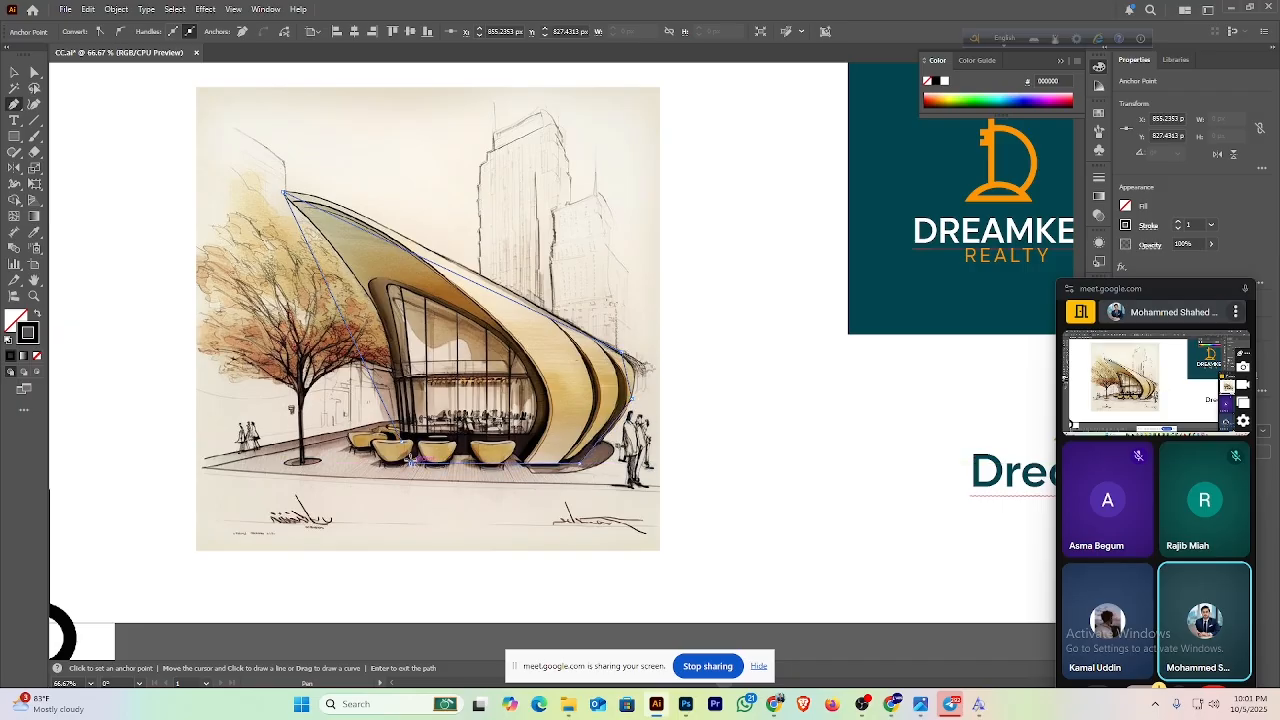
left_click(403, 441)
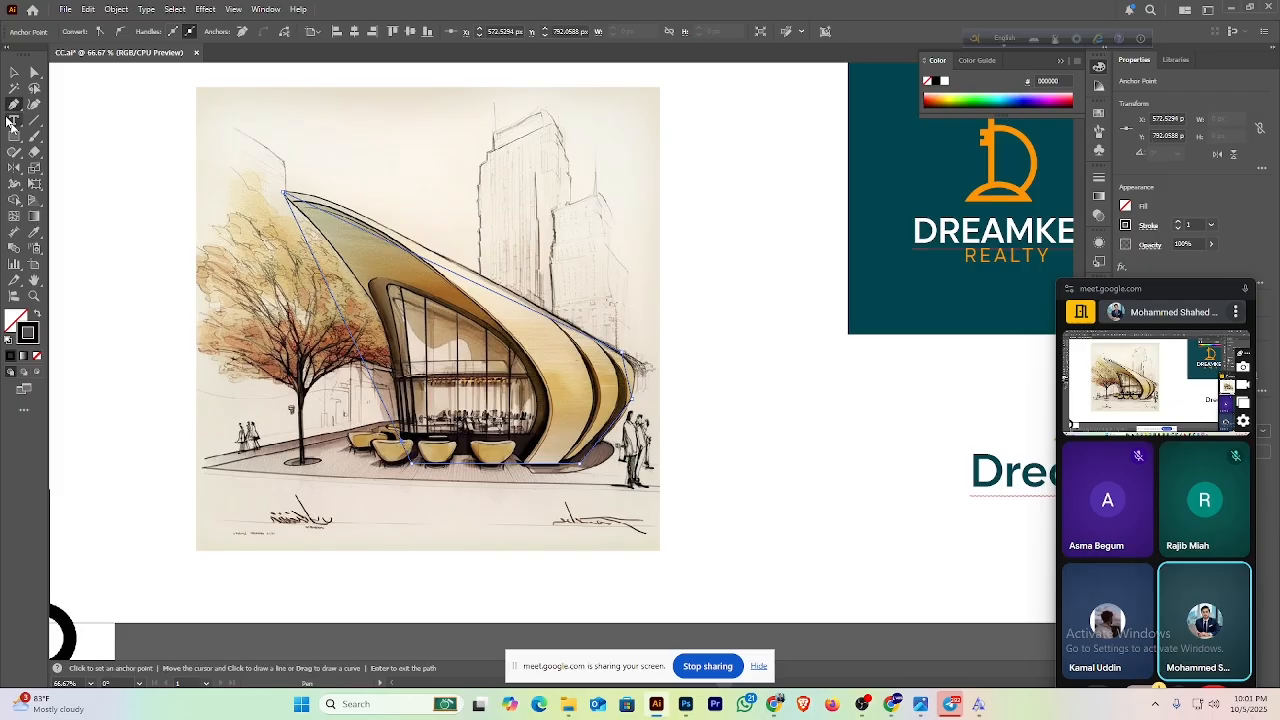
Step: Bend the building outline with the Curvature tool so it follows the roof's inner edge, upper roofline and rounded outer wall
left_click(34, 103)
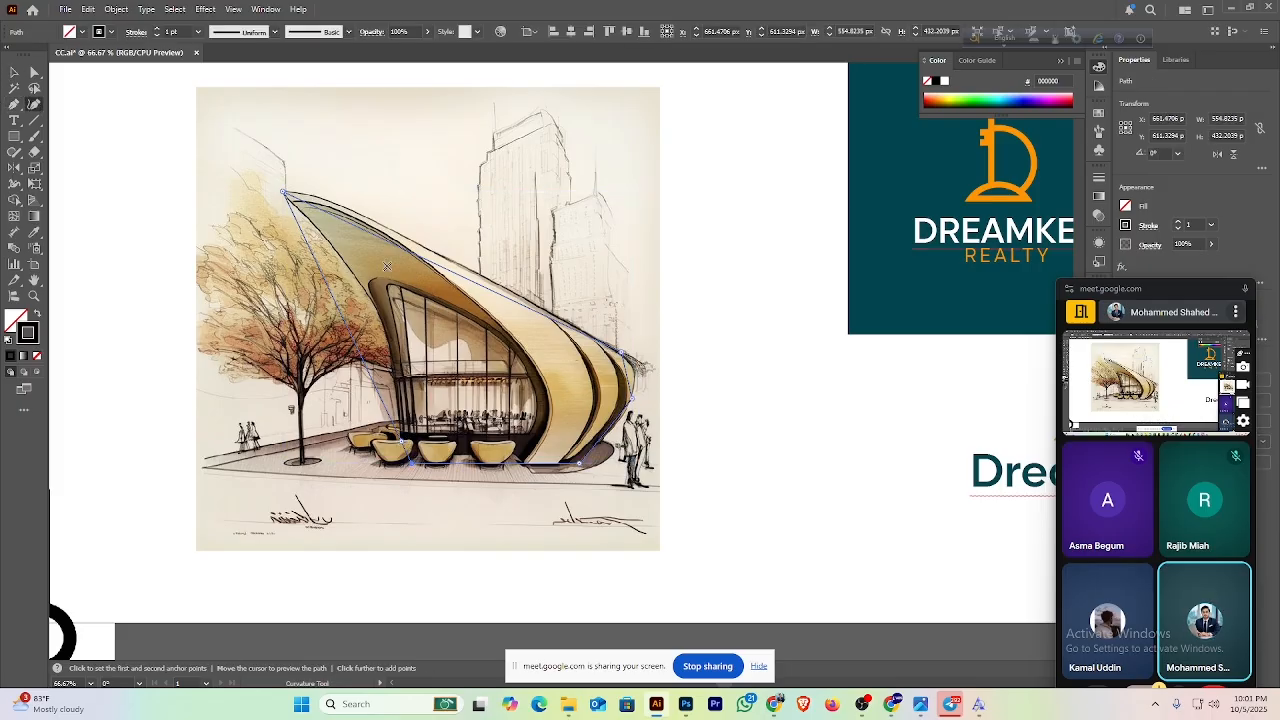
left_click_drag(317, 256, 368, 293)
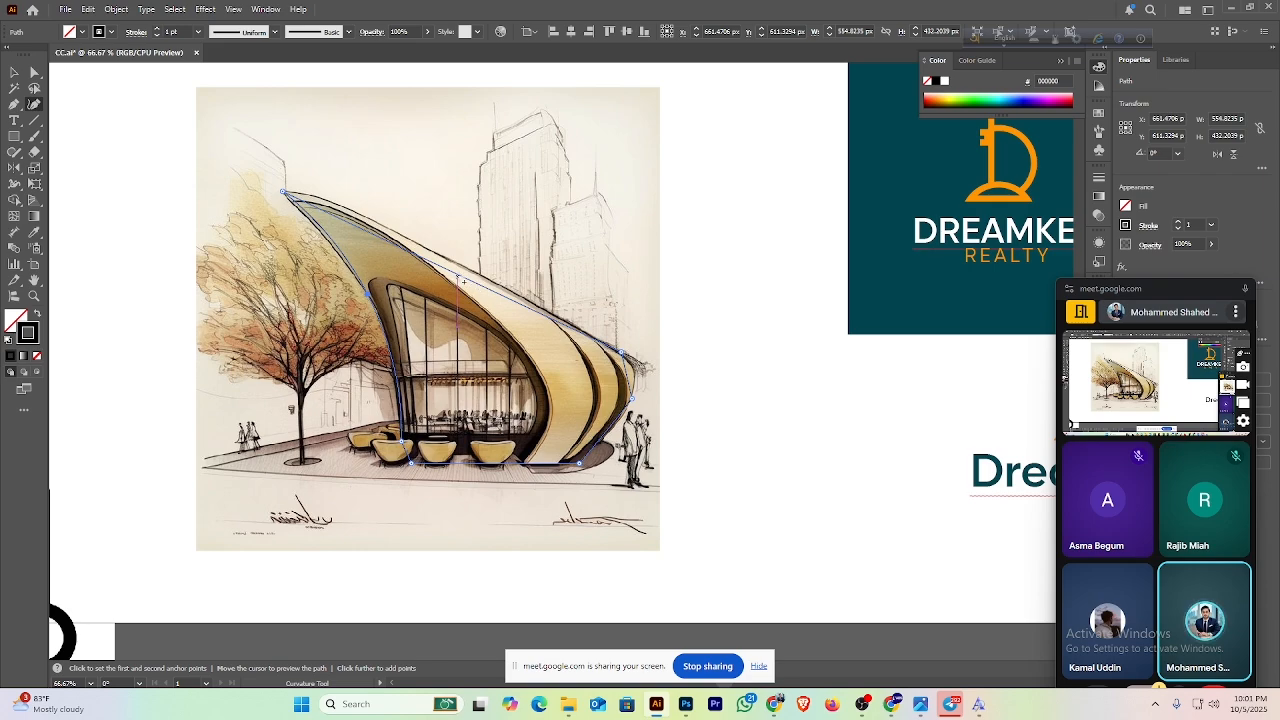
left_click_drag(318, 207, 319, 195)
mouse_move(394, 210)
left_mouse_down()
mouse_move(474, 268)
mouse_move(385, 220)
mouse_move(390, 231)
left_mouse_up()
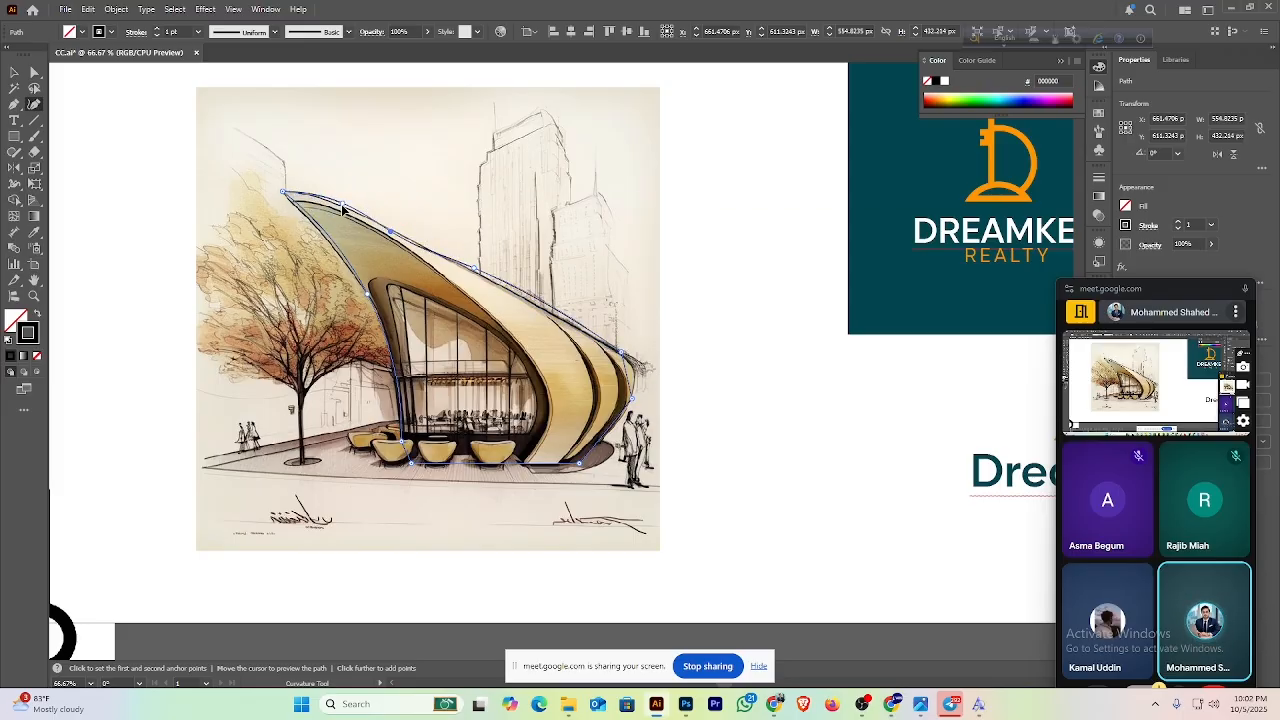
left_click(347, 206)
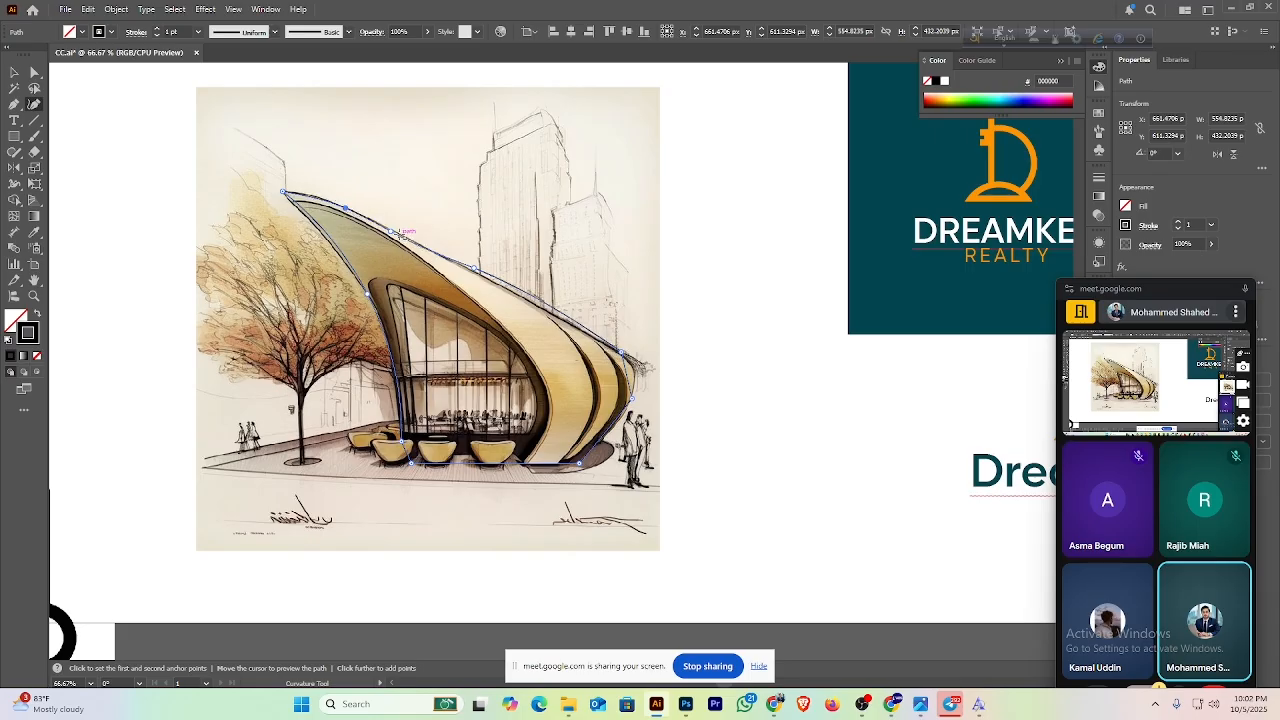
left_click_drag(390, 231, 399, 232)
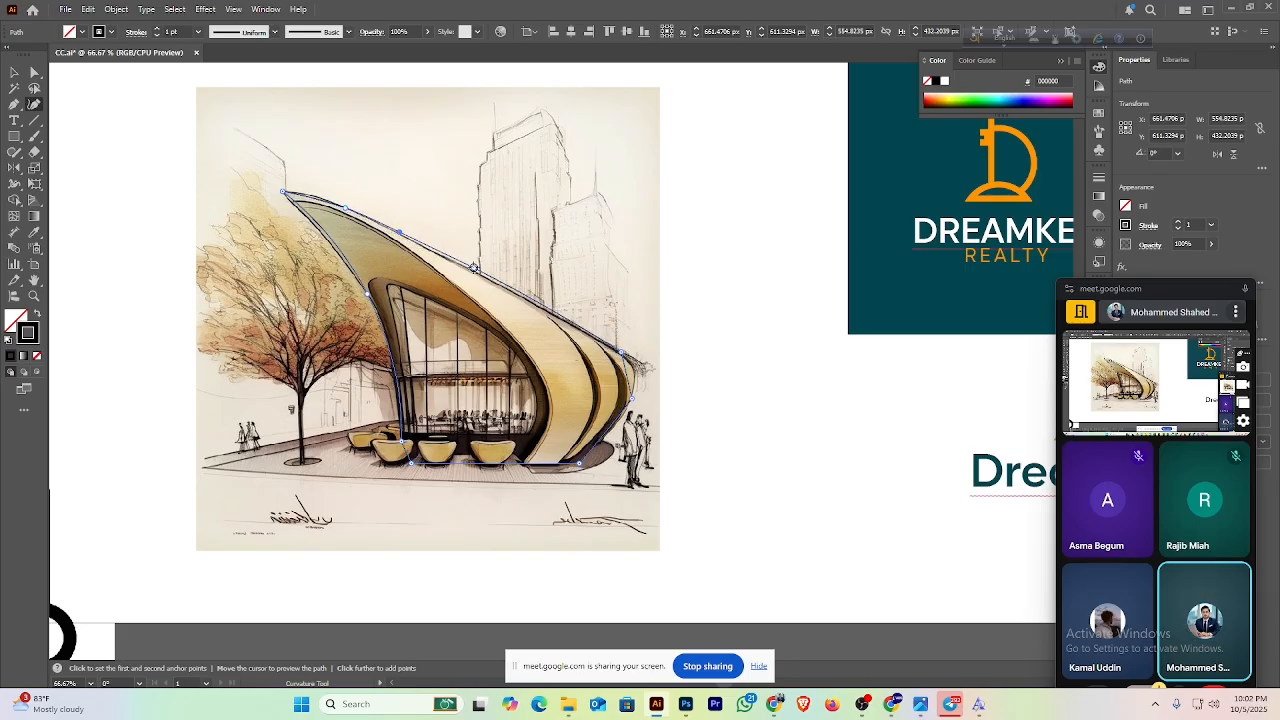
left_click(500, 284)
left_click(637, 371)
left_click(601, 441)
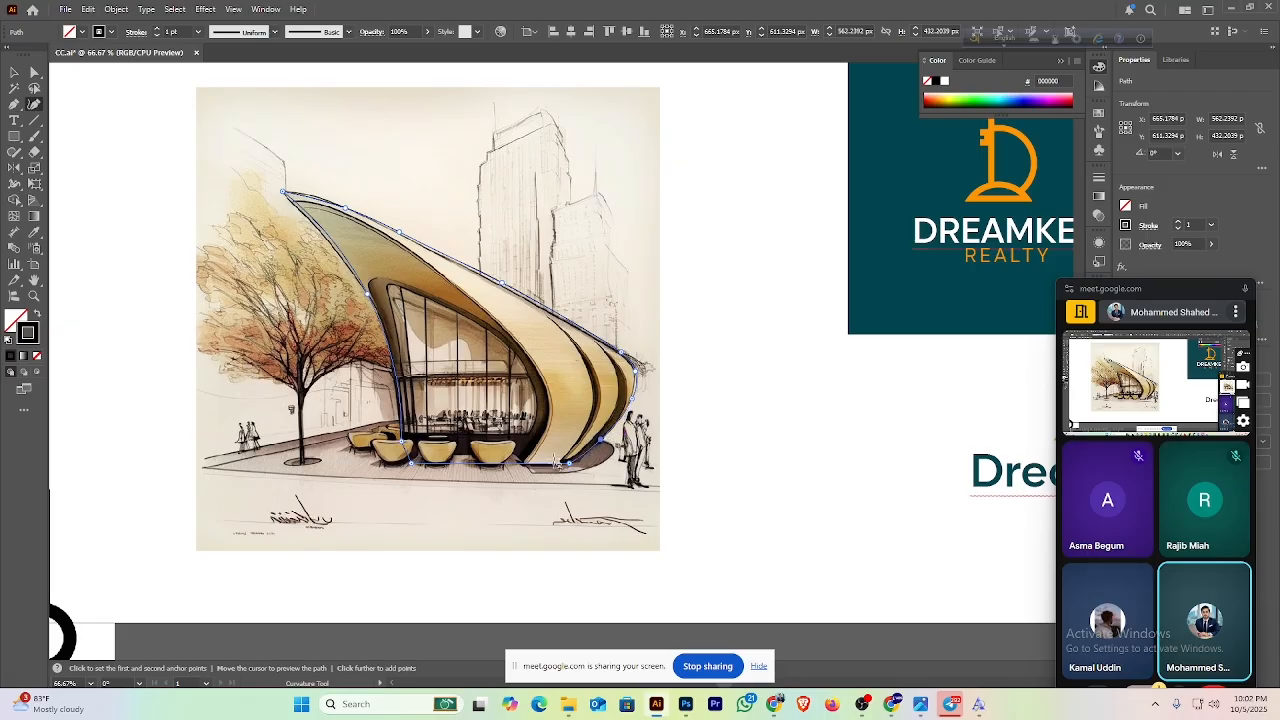
Step: Draw a second open Pen path from beside the roof tip past the window arch, below the building and up to the wall rib
left_click(13, 72)
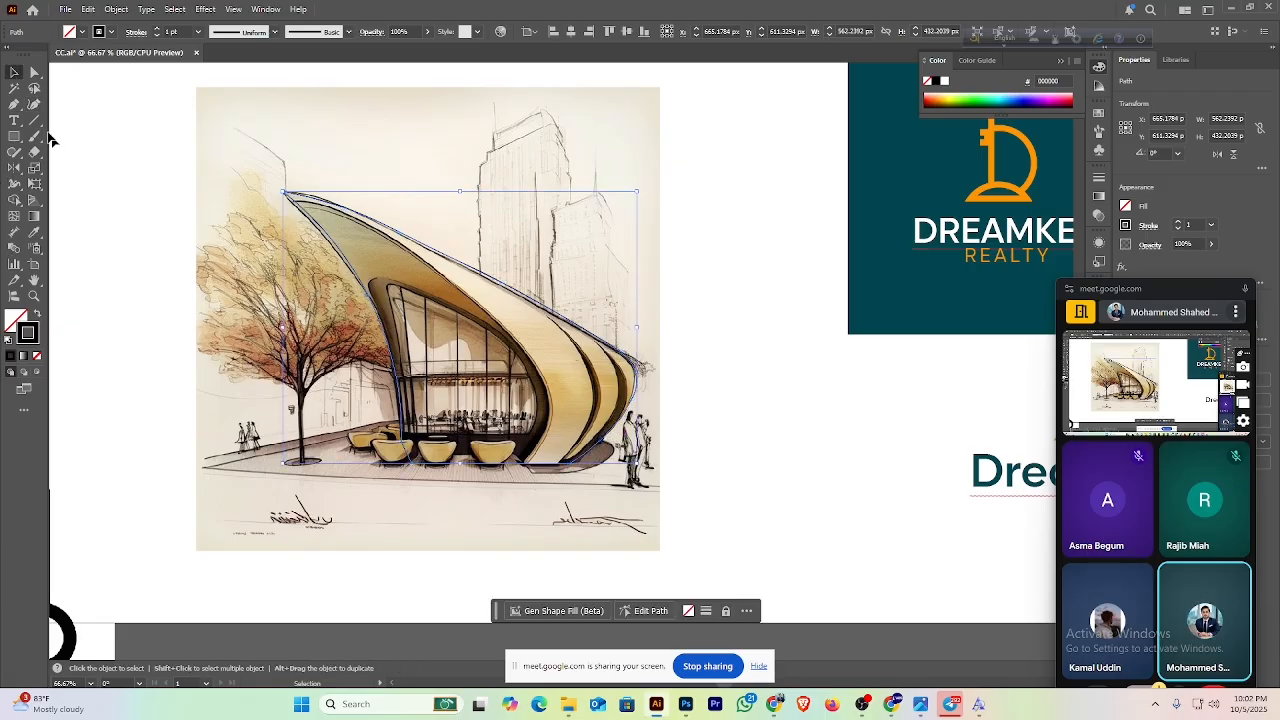
left_click(14, 104)
left_click(268, 205)
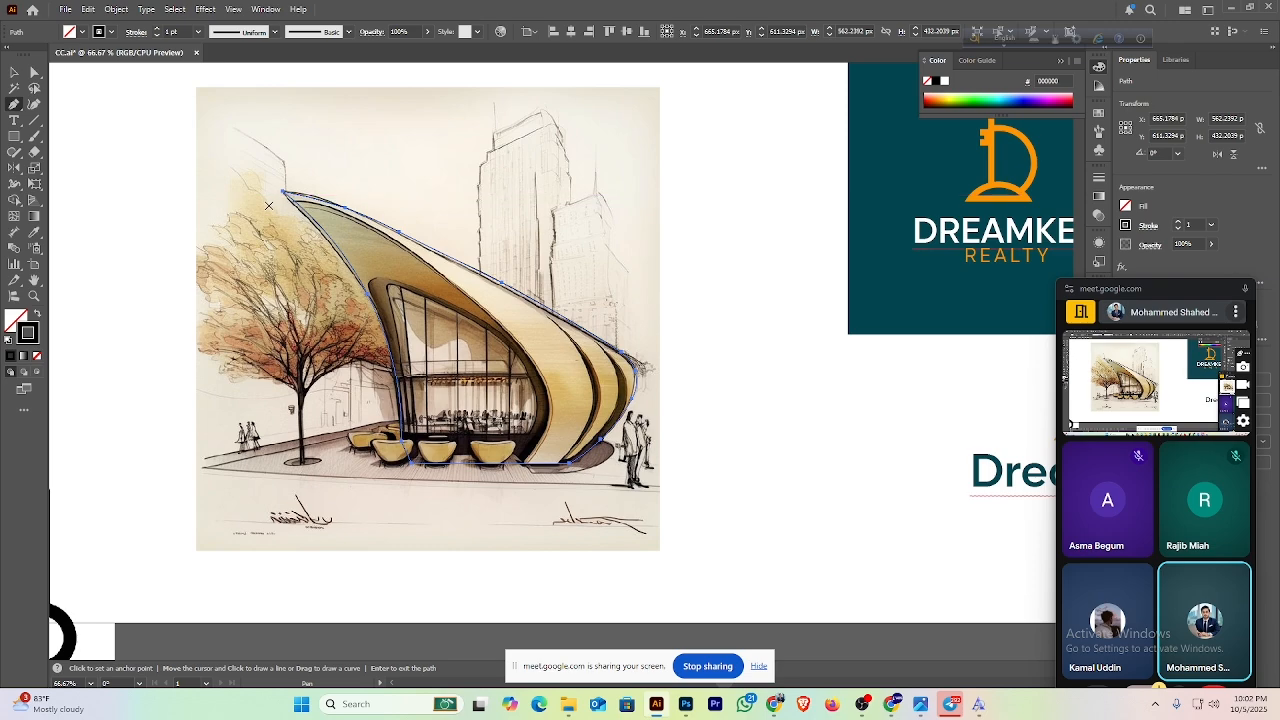
left_click(528, 357)
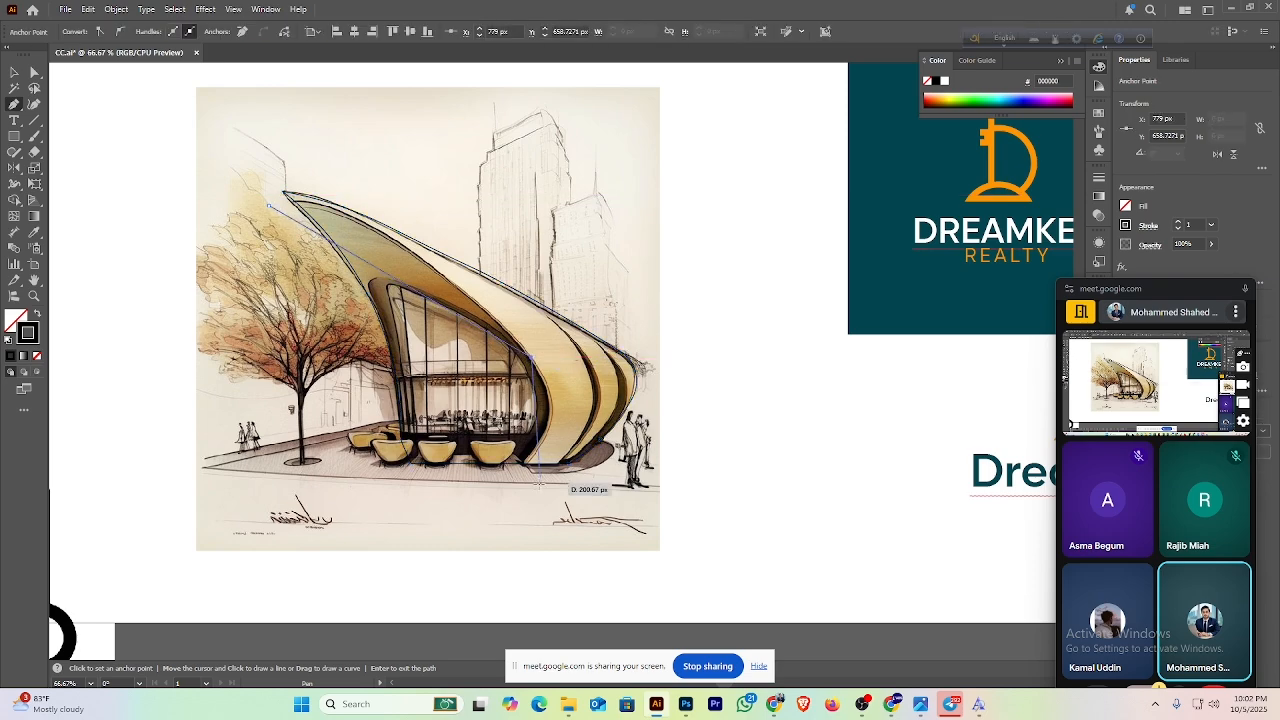
left_click(524, 483)
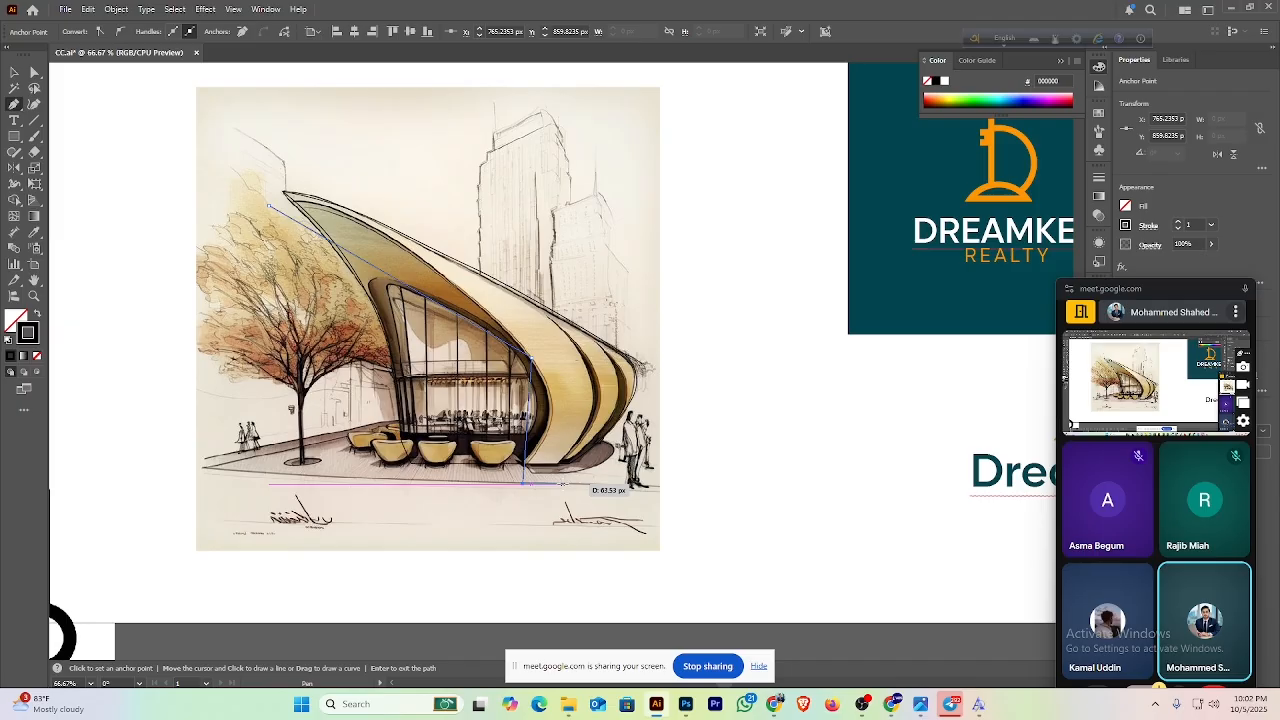
left_click(562, 484)
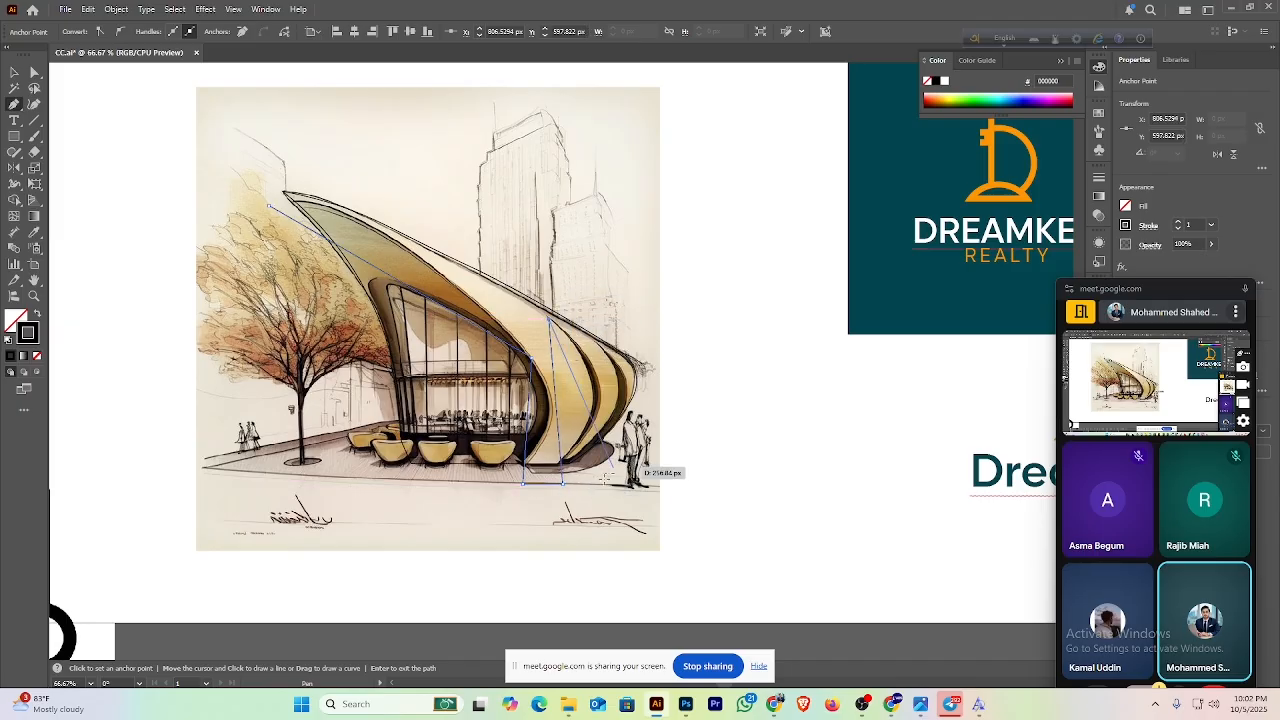
left_click(577, 520)
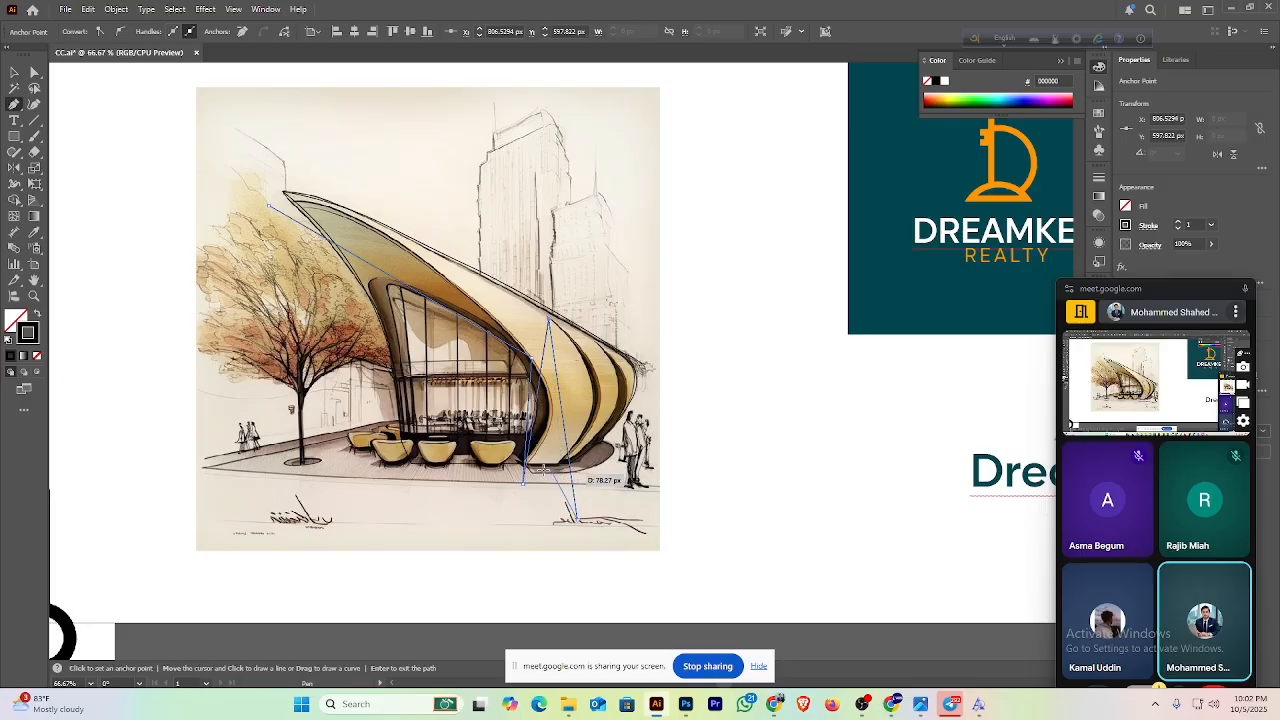
key("Escape")
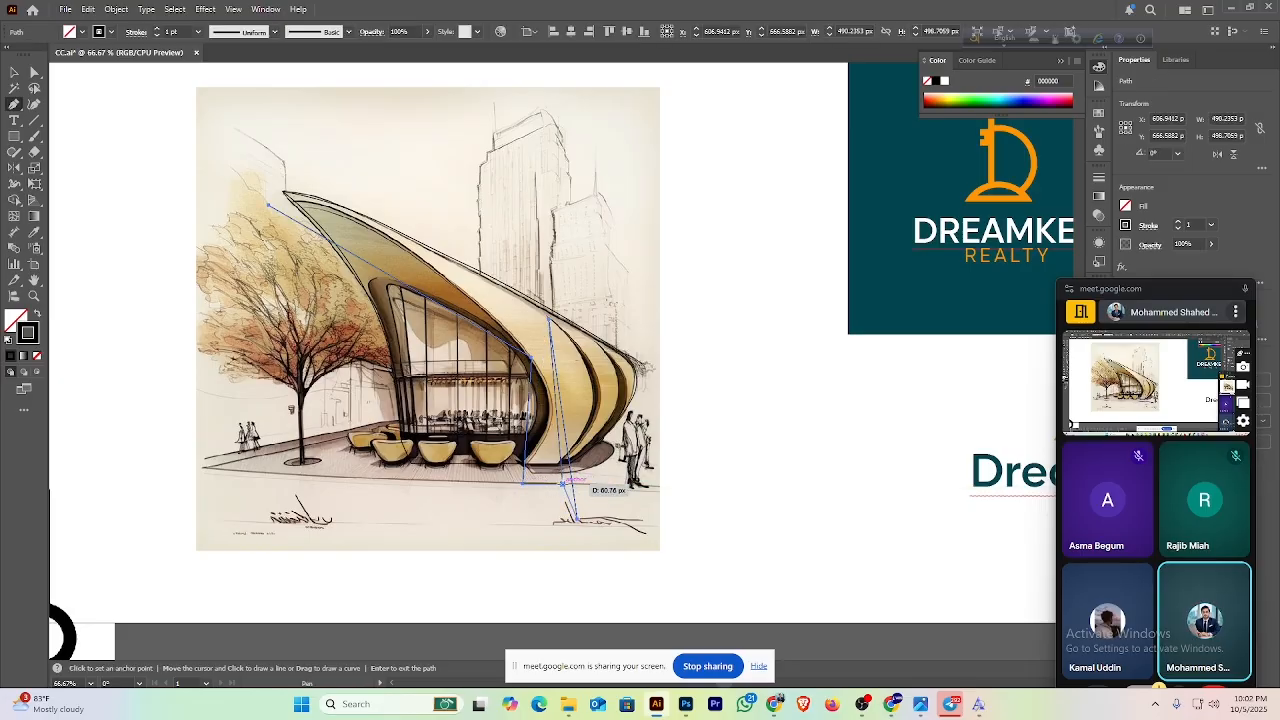
Step: Curve the second path with the Curvature tool along the roof's lower edge and the glass facade's outer arch
key("shift+grave")
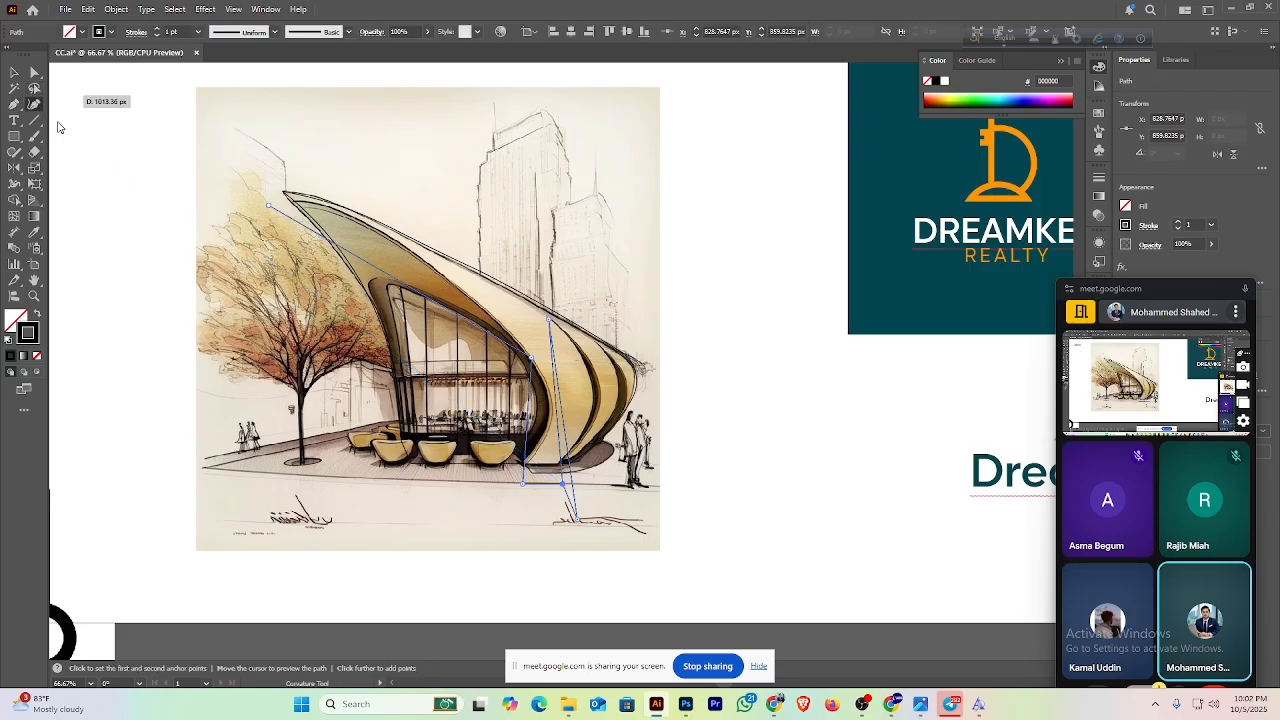
left_click_drag(335, 243, 302, 202)
left_click_drag(391, 224, 460, 287)
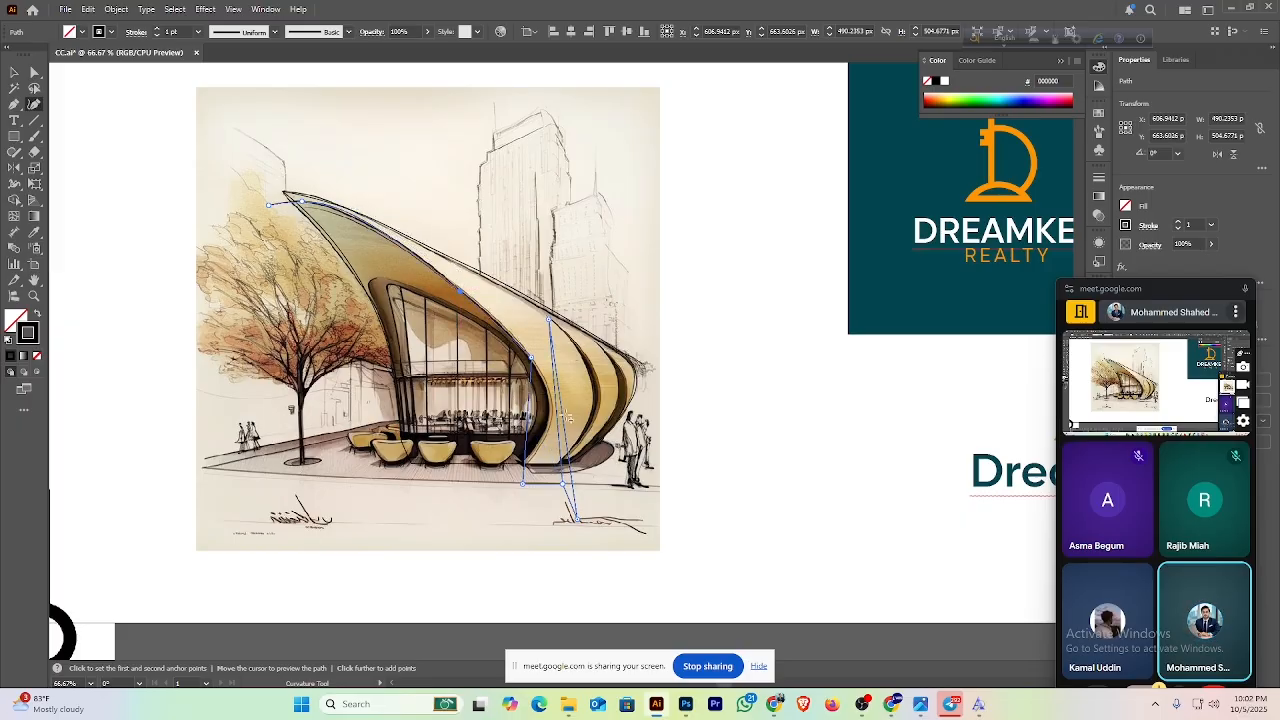
left_click_drag(528, 410, 551, 407)
left_click_drag(522, 484, 493, 486)
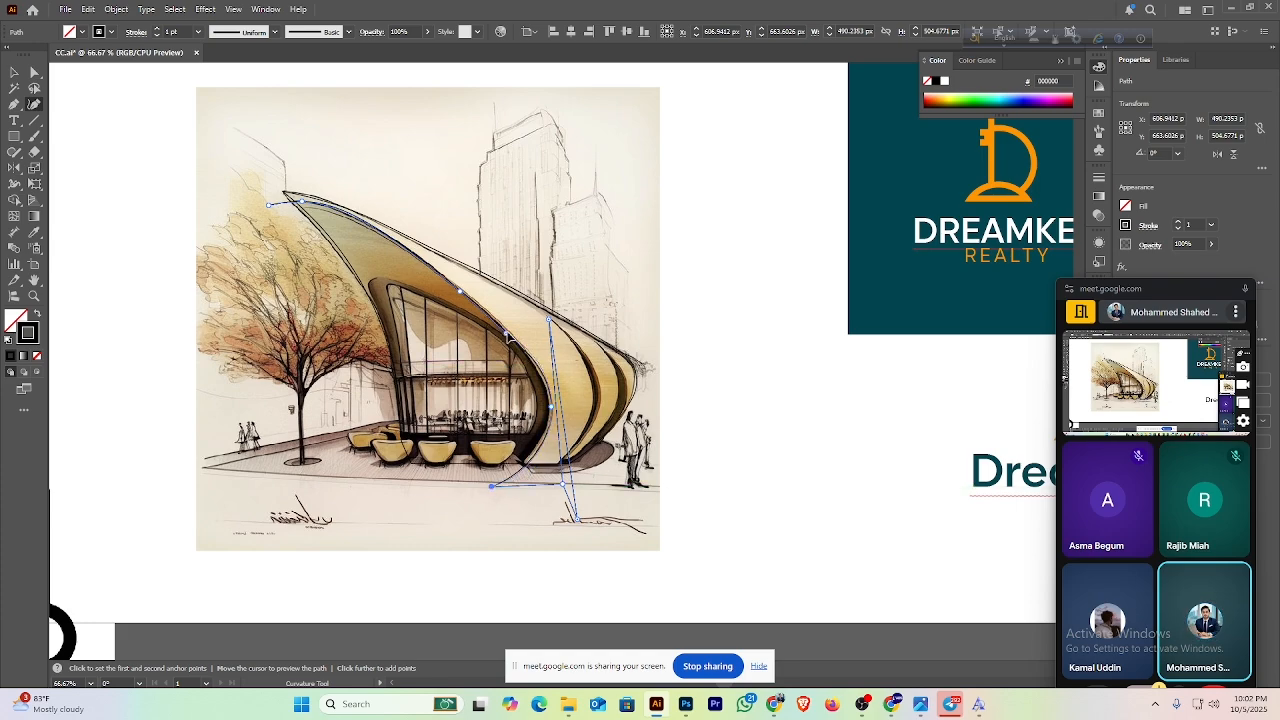
left_click(506, 328)
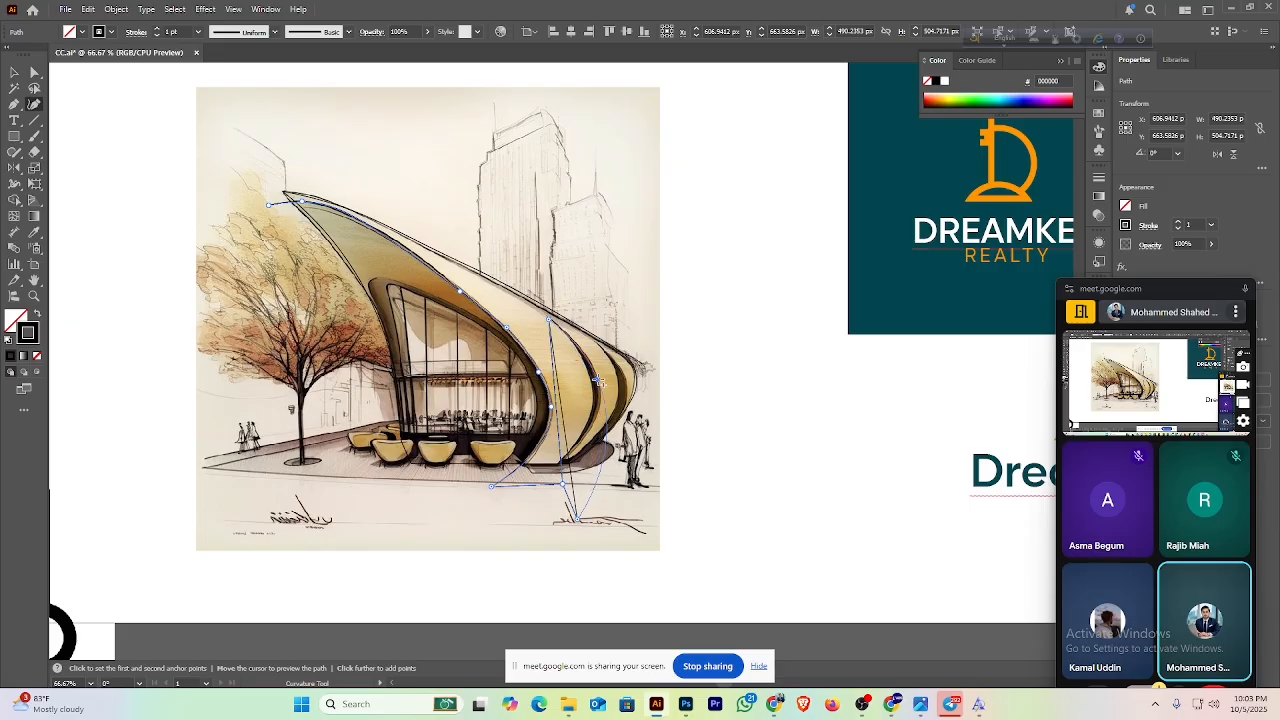
Step: Bend the second path's remaining segments along the curved wall's rib and adjust its anchor points below the building
left_click(600, 380)
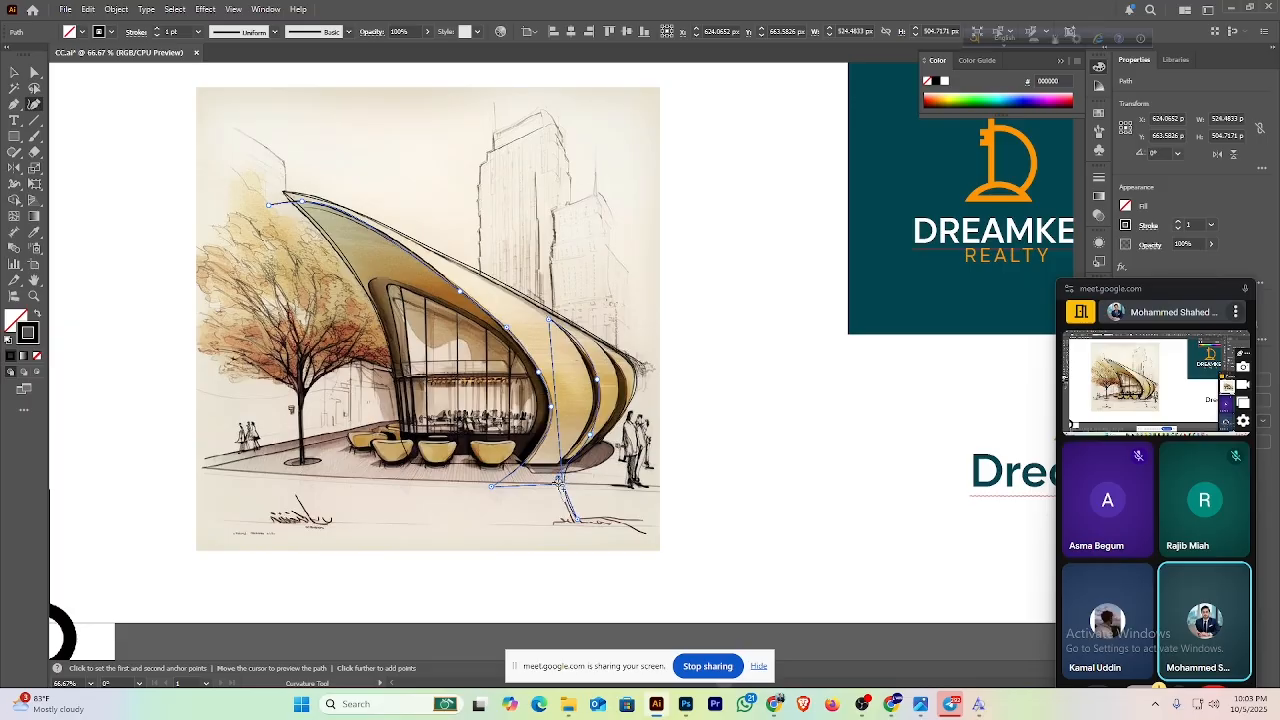
left_click(560, 480)
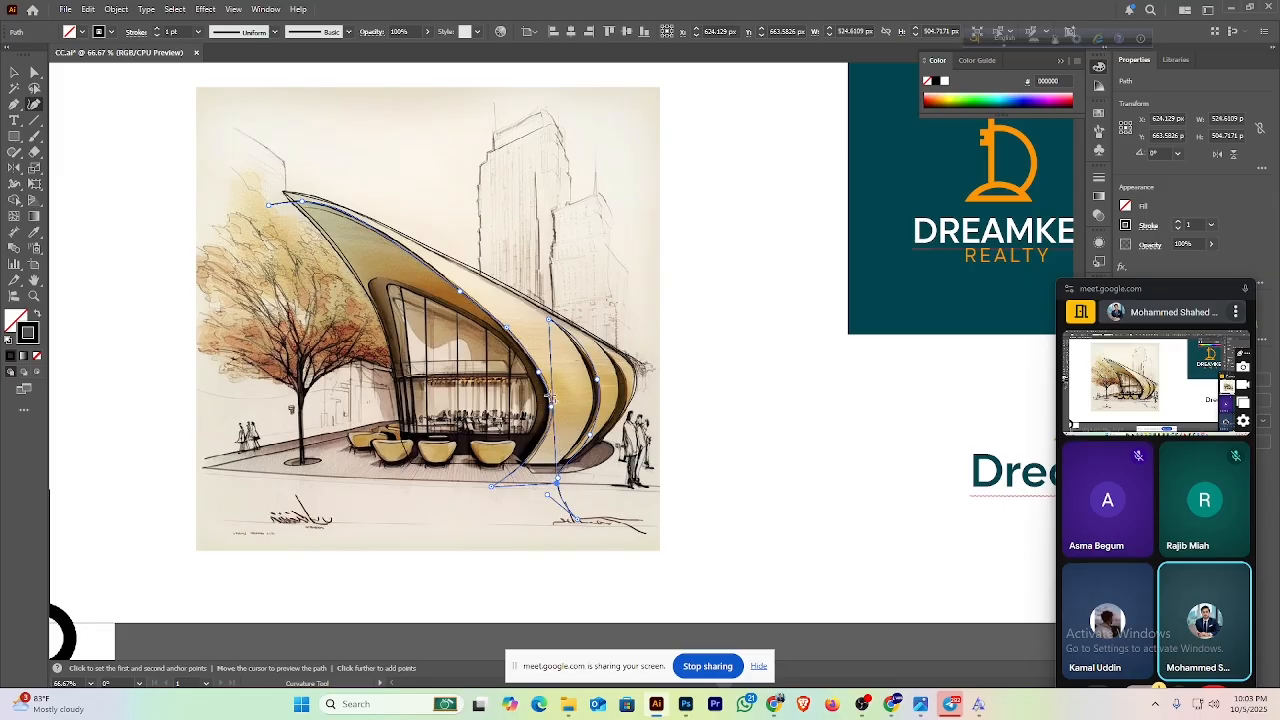
left_click(595, 380)
left_click(585, 430)
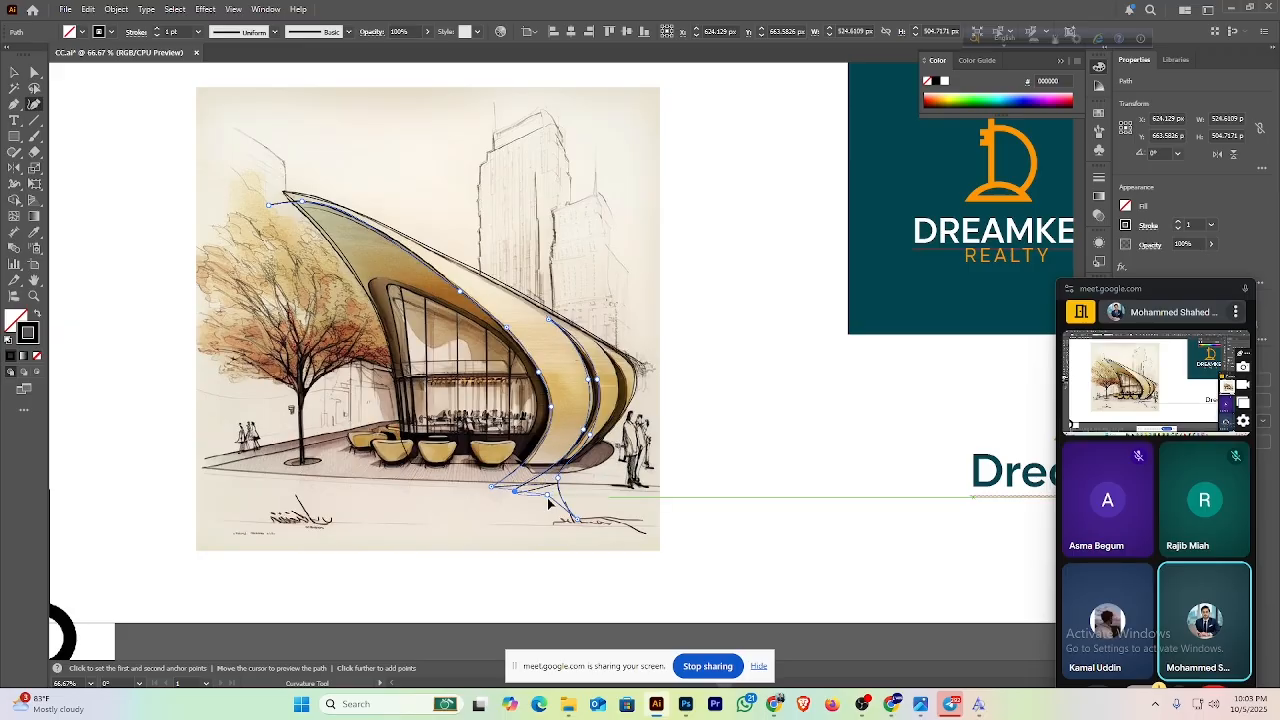
left_click(558, 490)
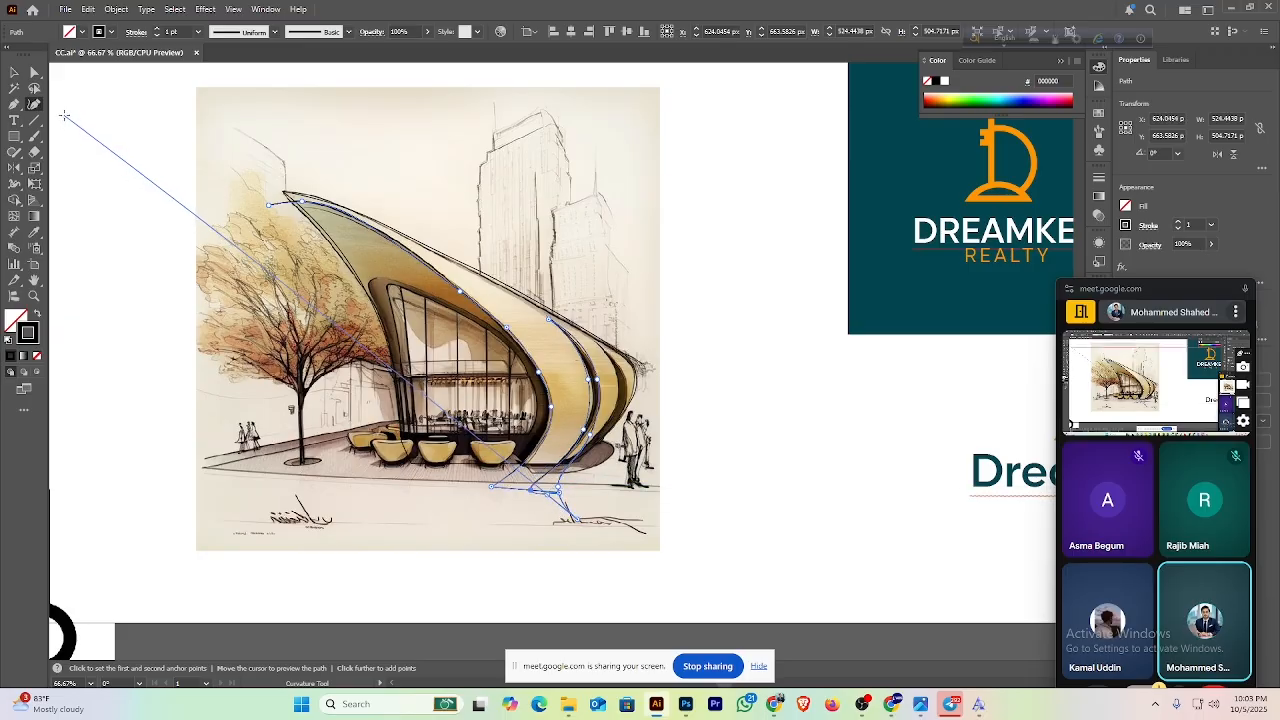
Step: Remove stray line parts outside the building outline from the selected traced paths with Shape Builder
left_click(14, 72)
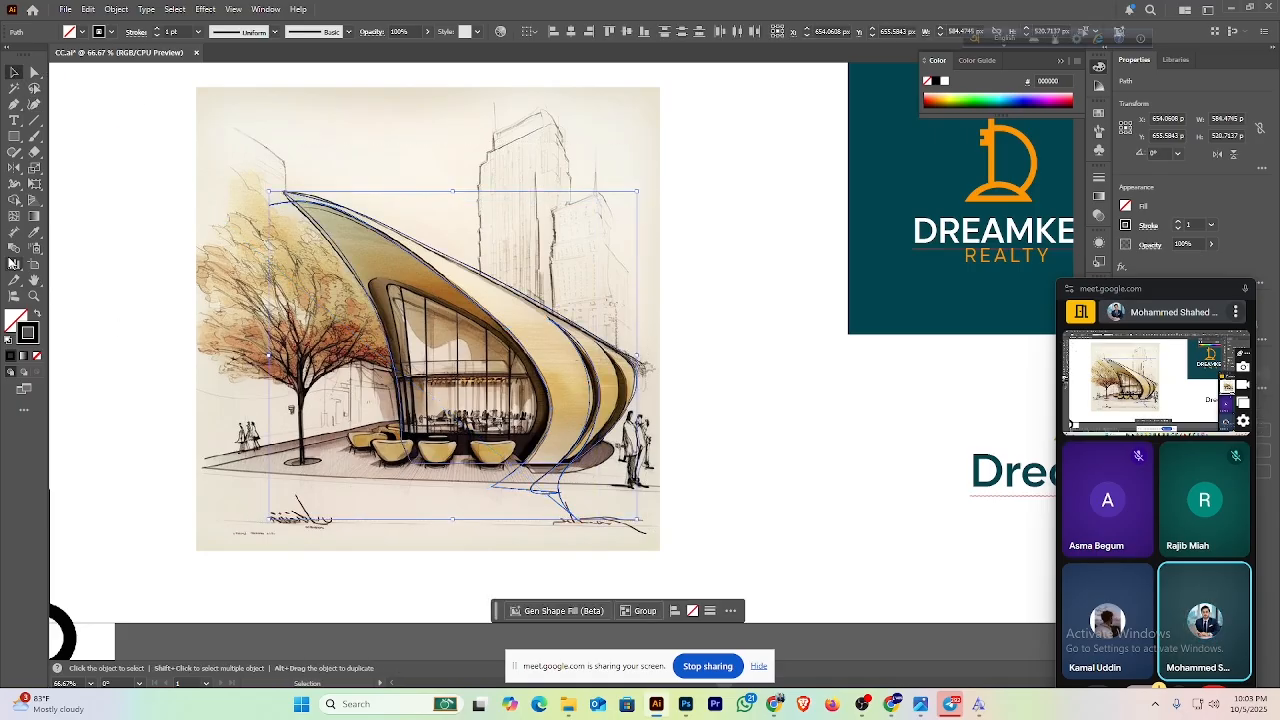
left_click(14, 199)
left_click_drag(292, 230, 643, 357)
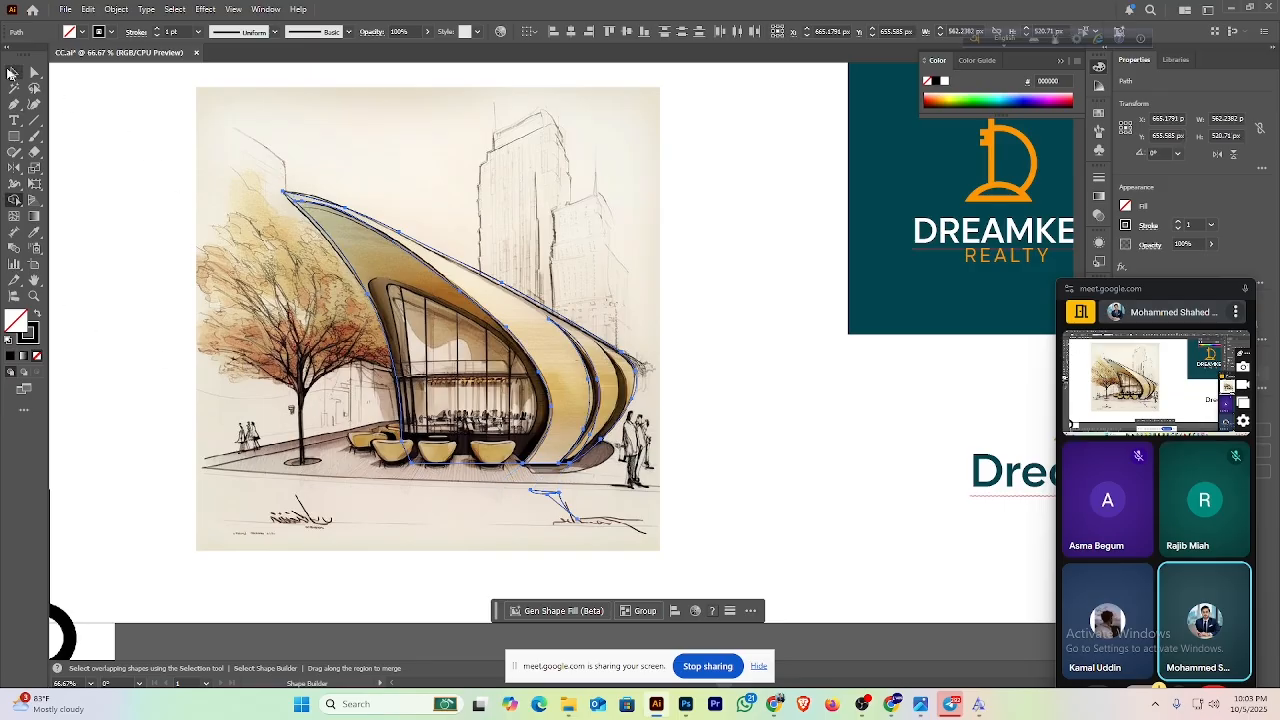
Step: Move the traced building paths off the sketch toward the logos and delete them
left_click(12, 73)
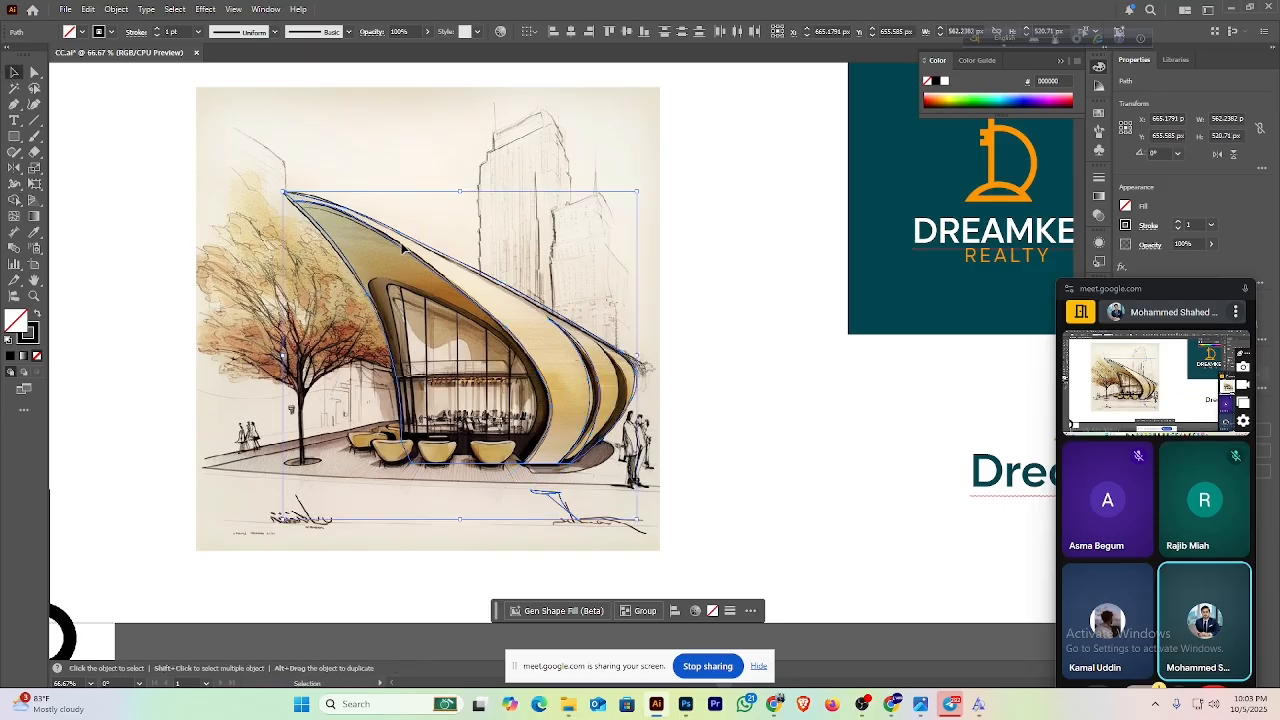
left_click_drag(403, 248, 677, 349)
scroll(650, 370, "down", 3)
scroll(650, 370, "right", 5)
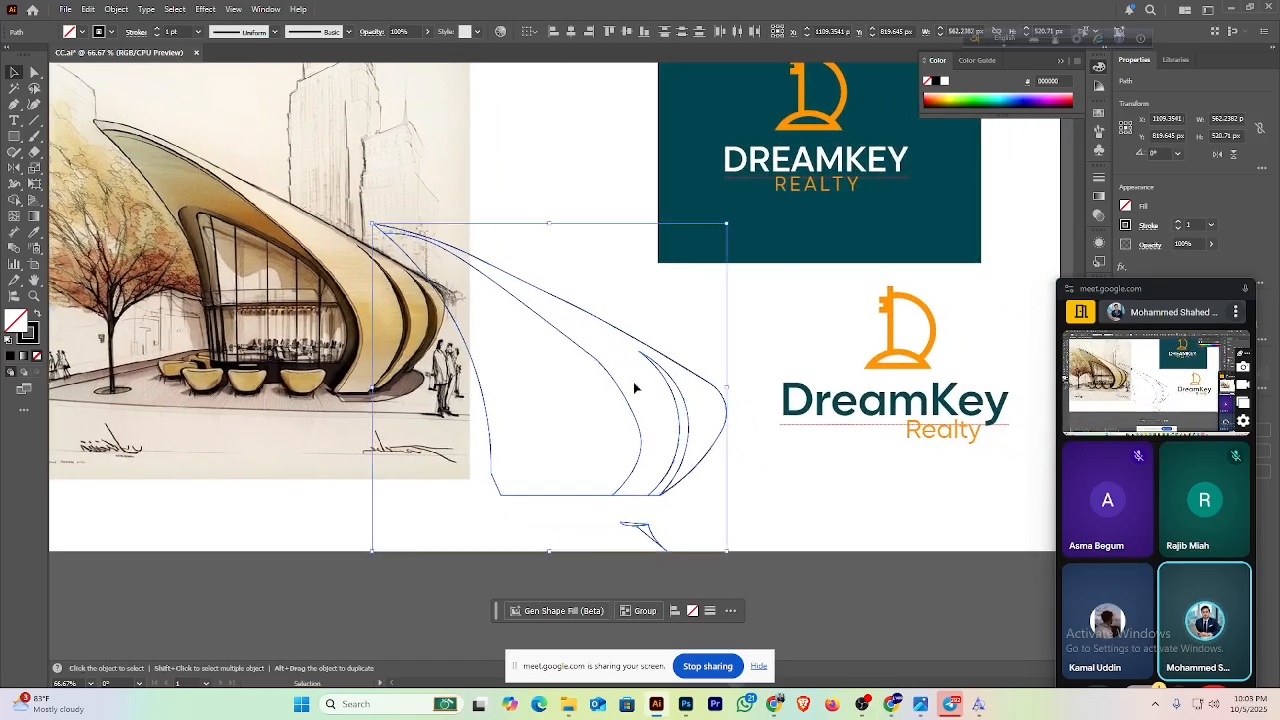
scroll(634, 386, "down", 2)
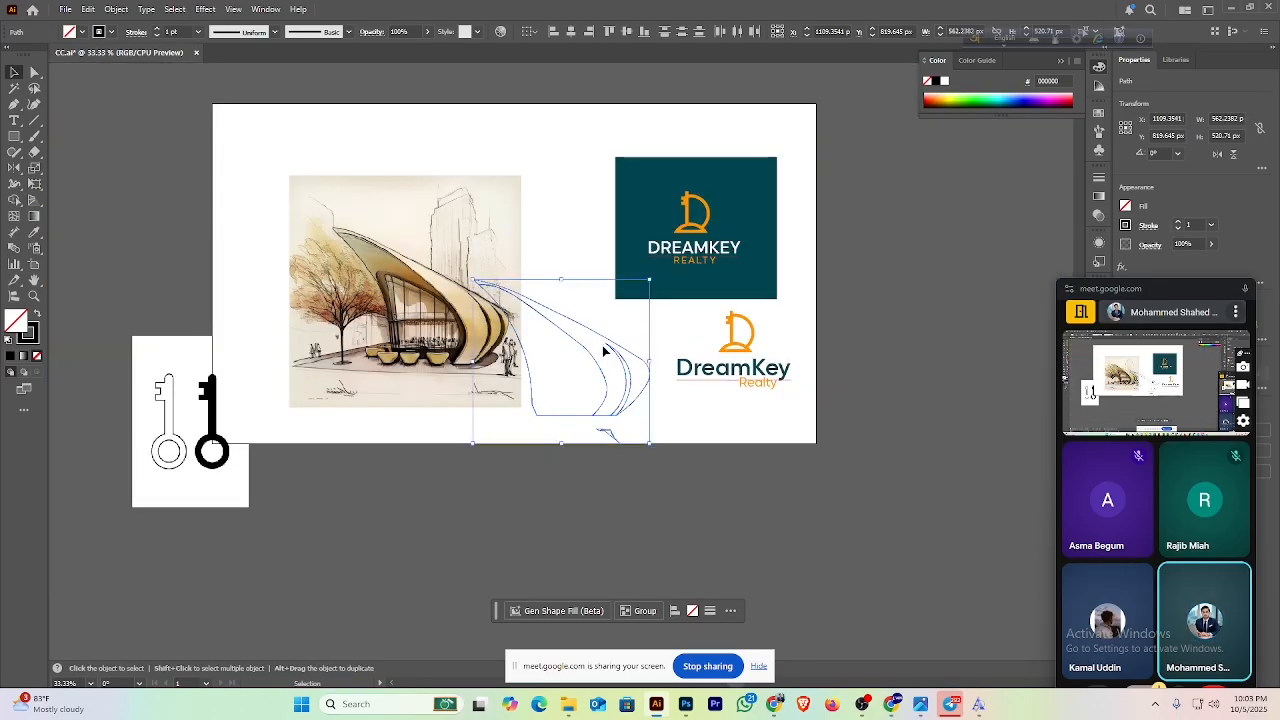
key("Delete")
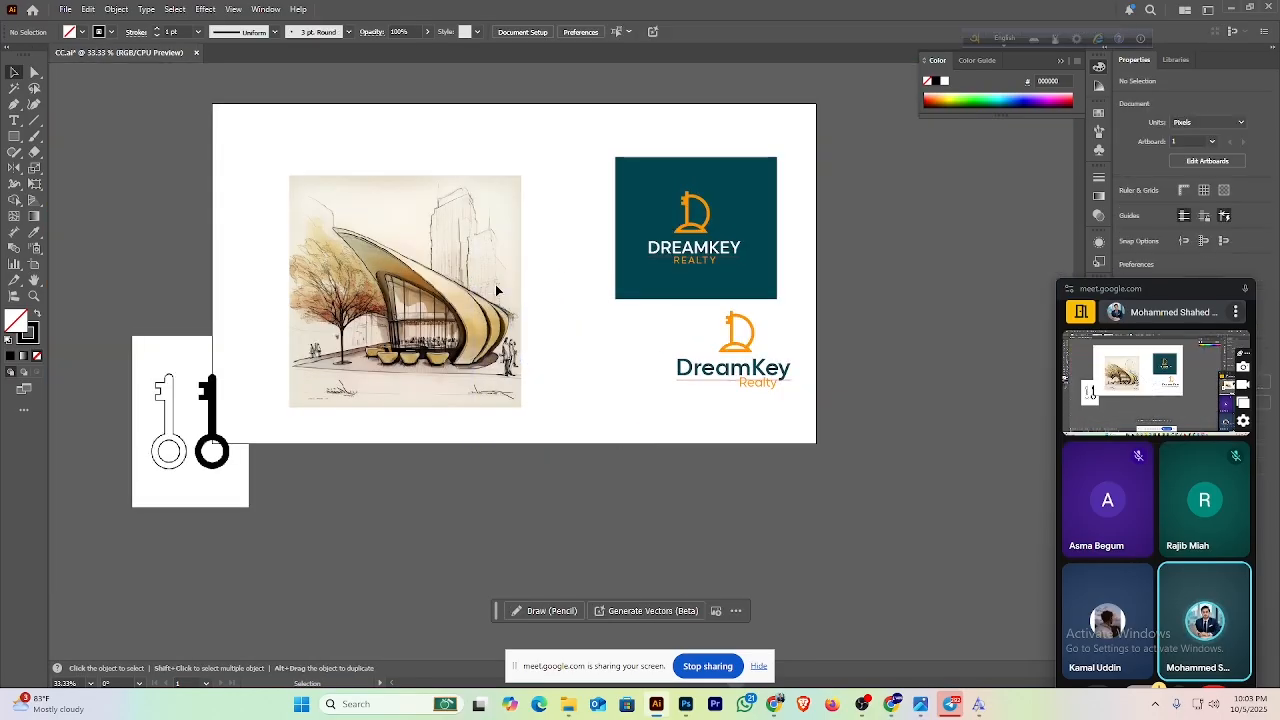
Step: Delete the mirrored curved-building sketch from the artboard
left_click(505, 300)
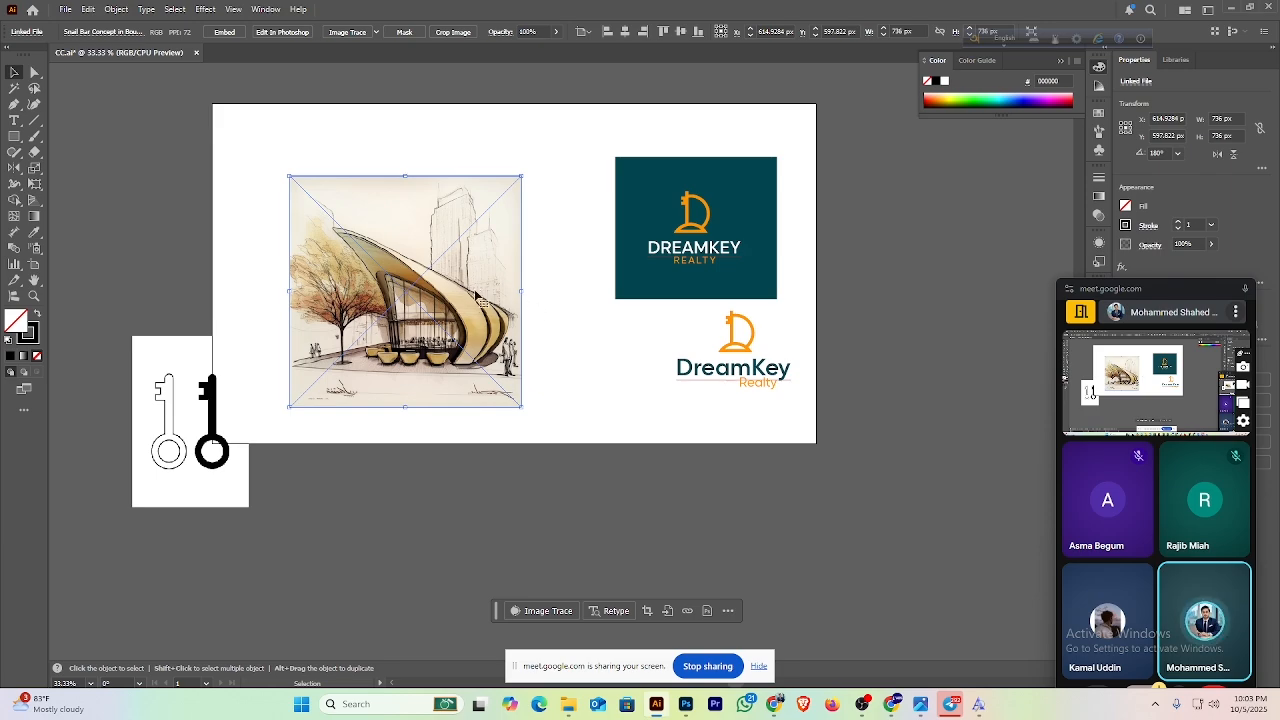
key("Delete")
Step: Switch to the Pinterest page in Chrome and examine the architecture sketches related to the Snail Bar Concept pin
mouse_move(774, 704)
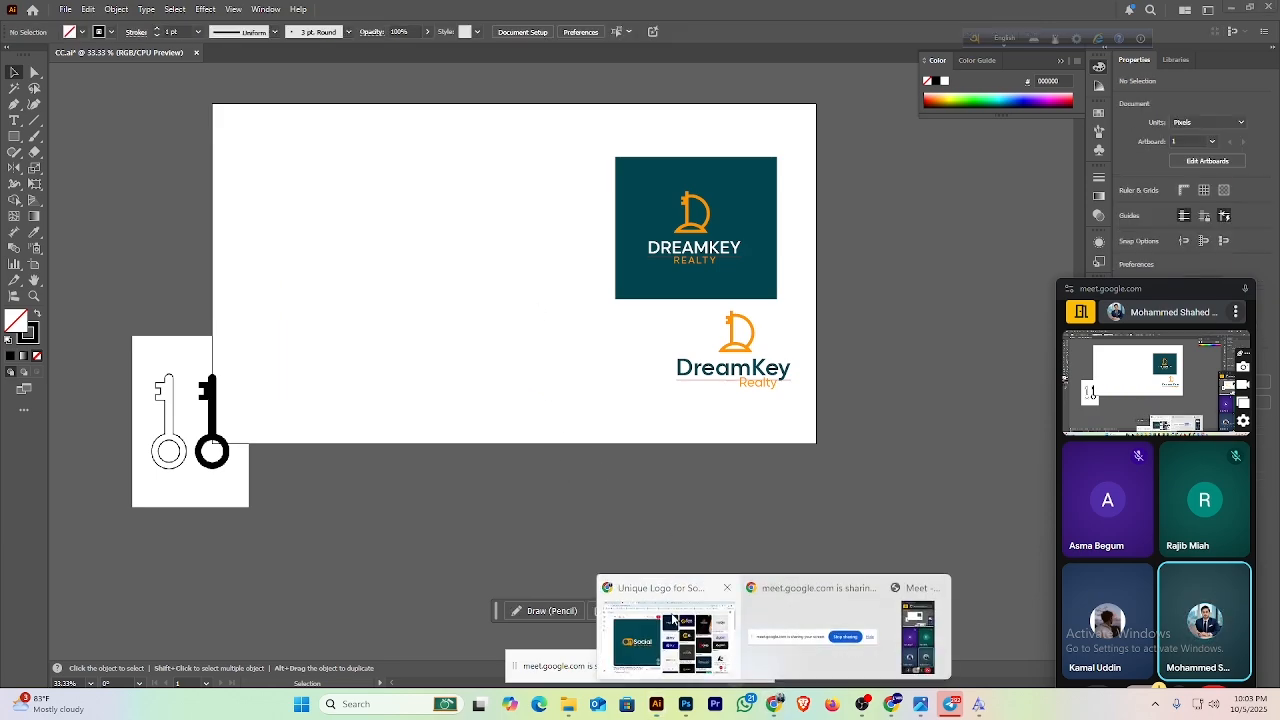
left_click(673, 620)
key("ctrl+1")
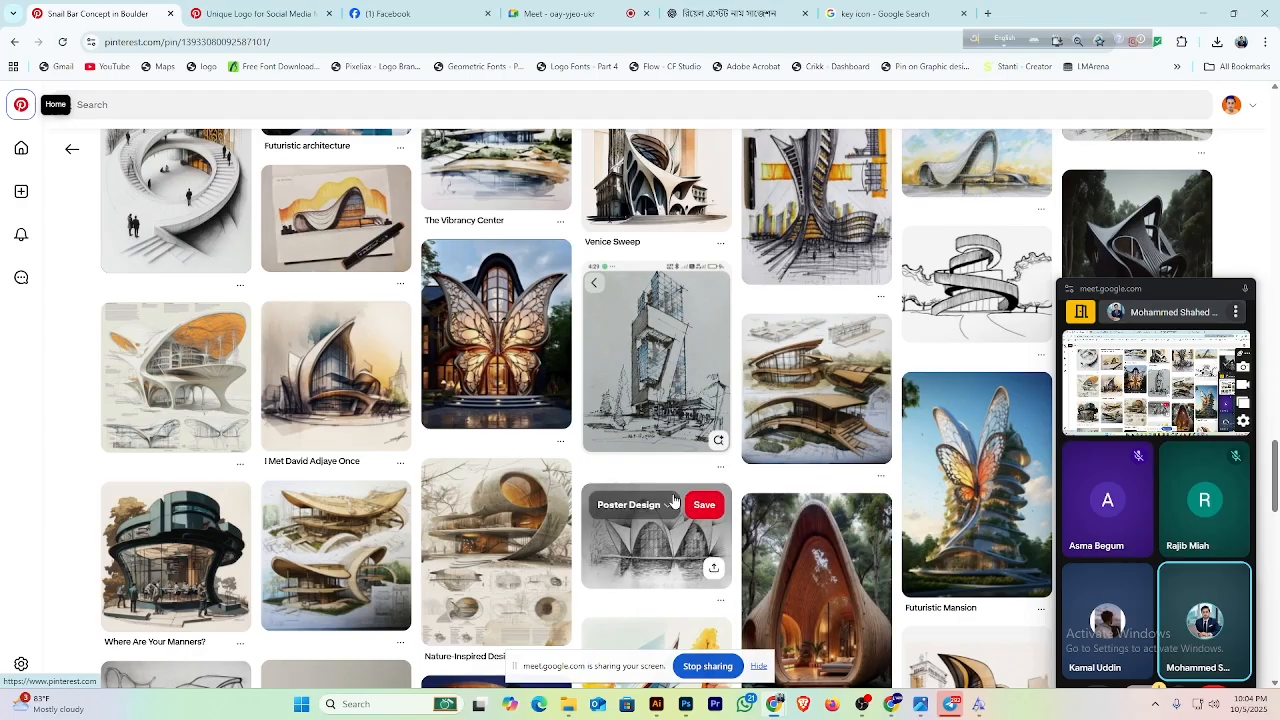
scroll(673, 502, "down", 4)
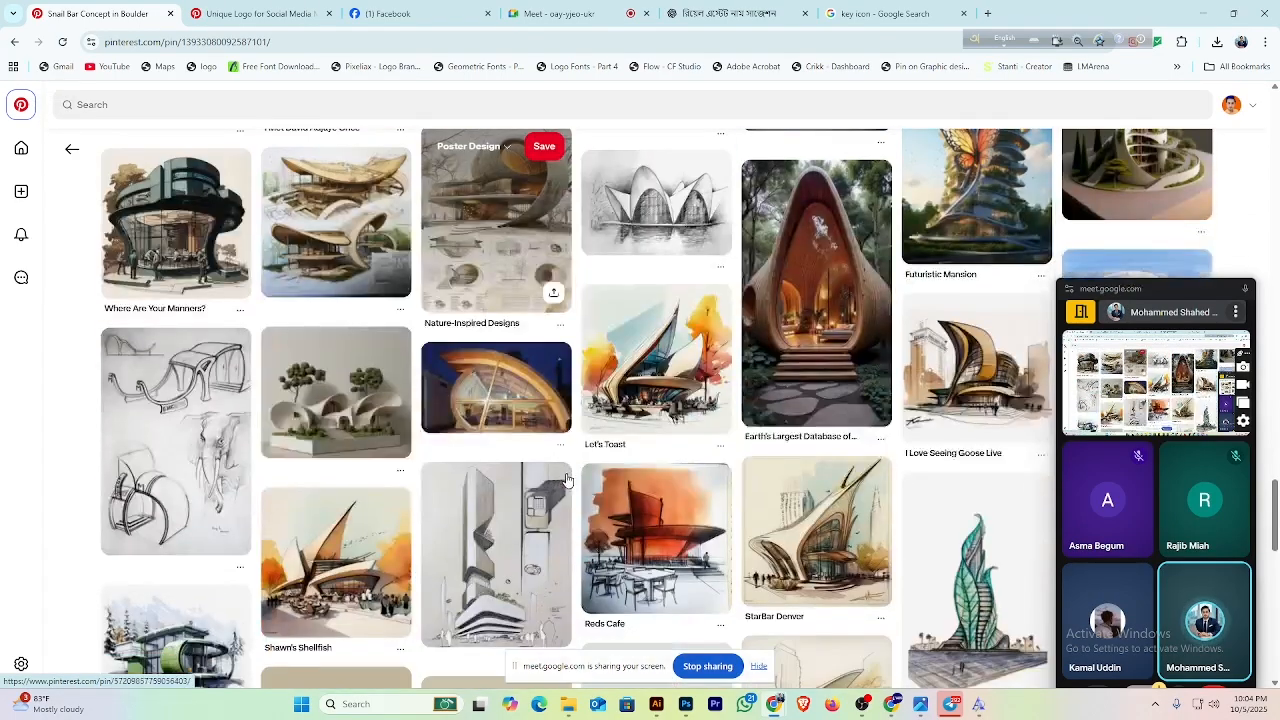
scroll(553, 473, "down", 2)
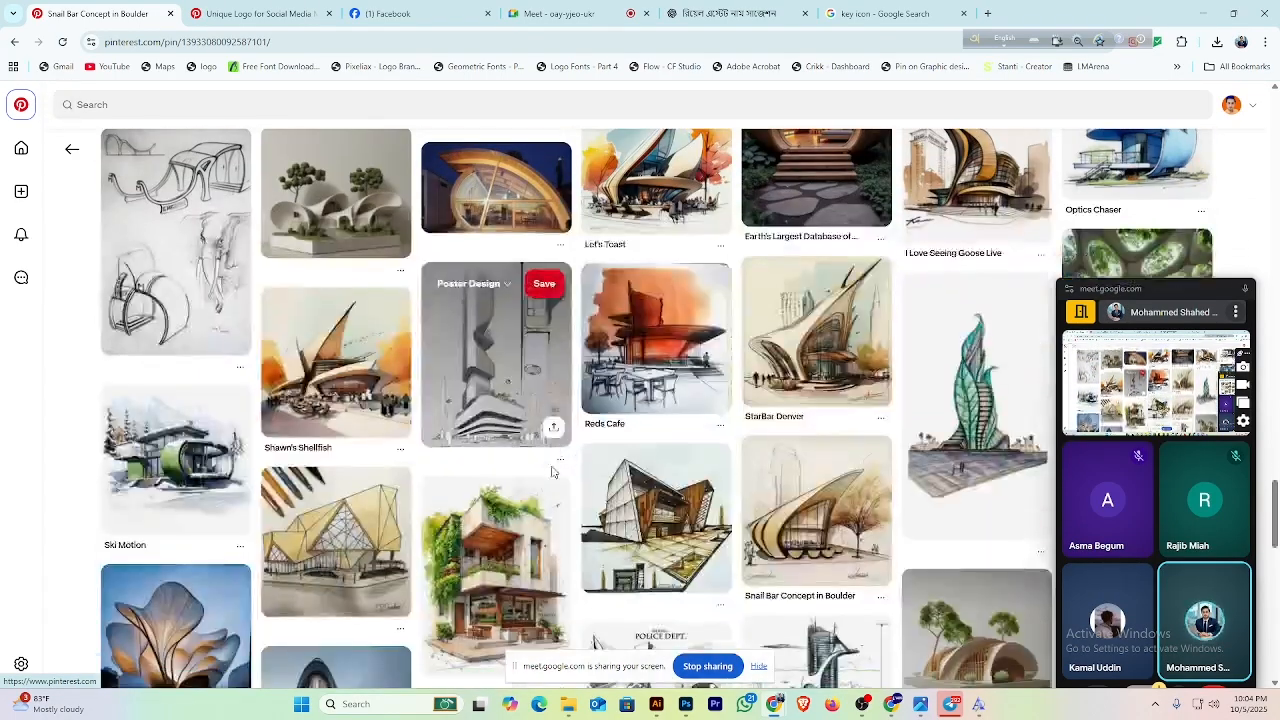
scroll(552, 472, "down", 15)
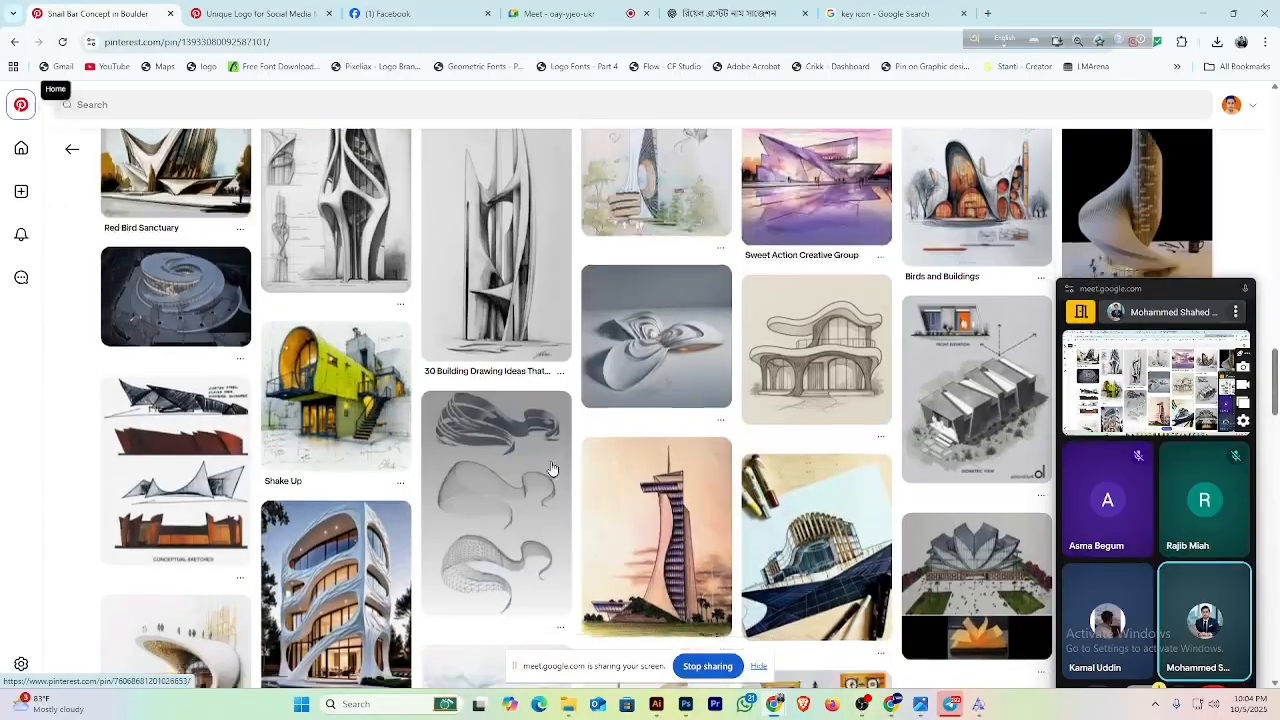
scroll(551, 461, "down", 3)
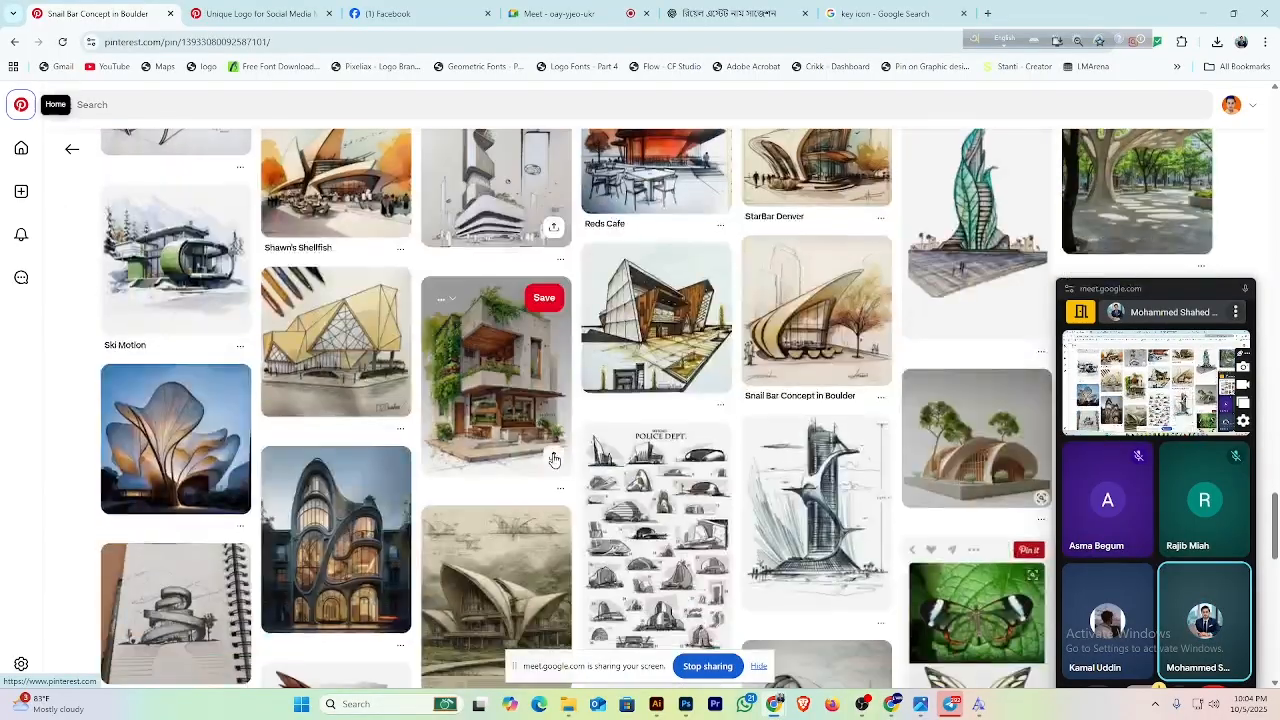
scroll(664, 484, "down", 3)
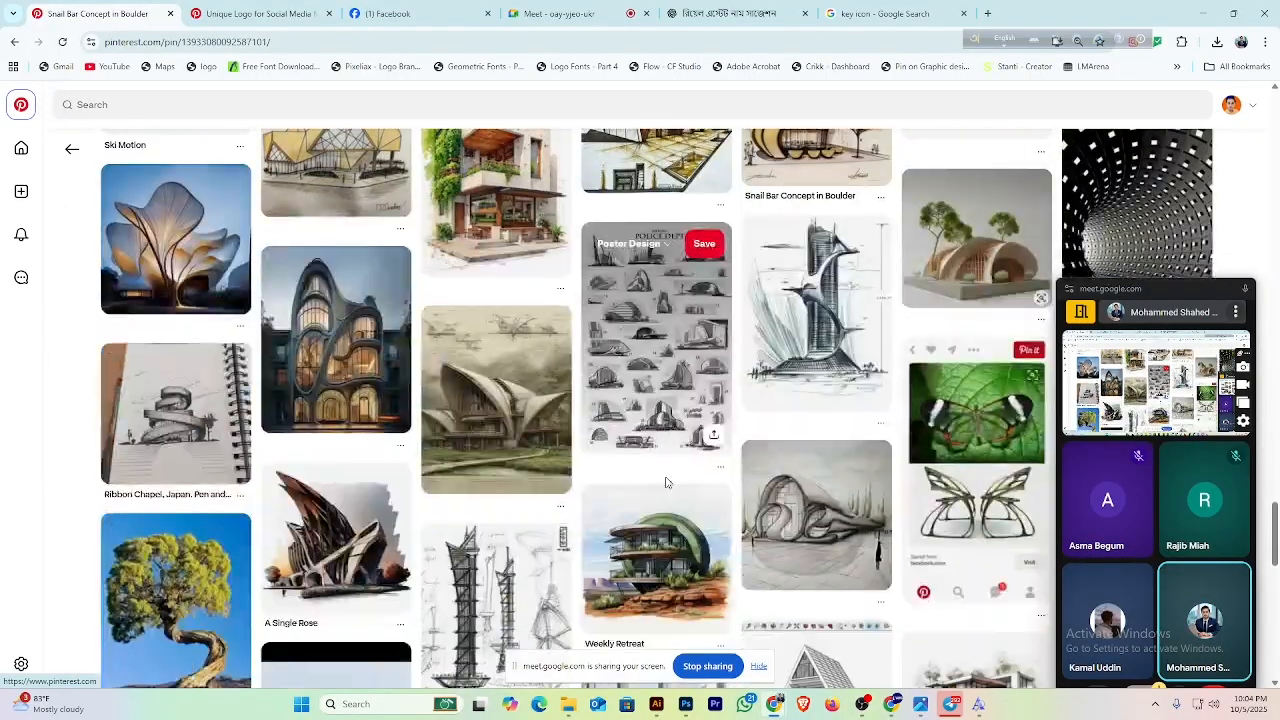
scroll(528, 472, "down", 5)
scroll(528, 472, "down", 15)
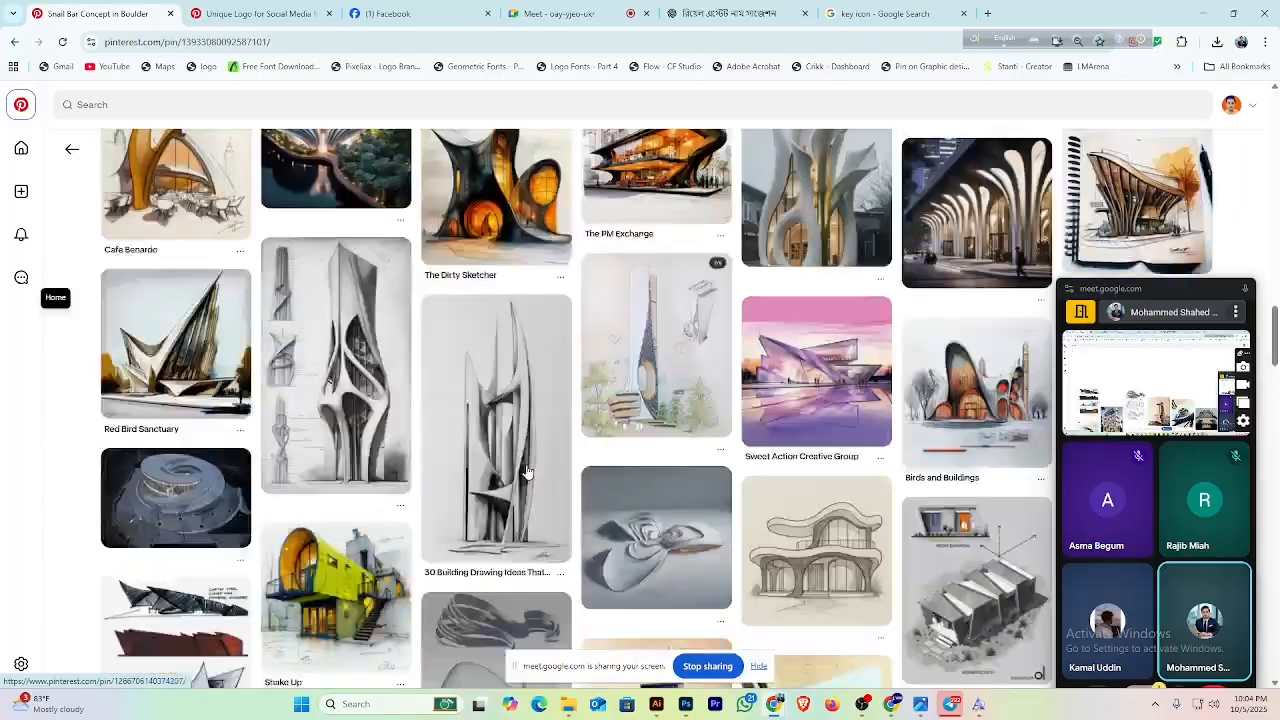
scroll(528, 470, "up", 15)
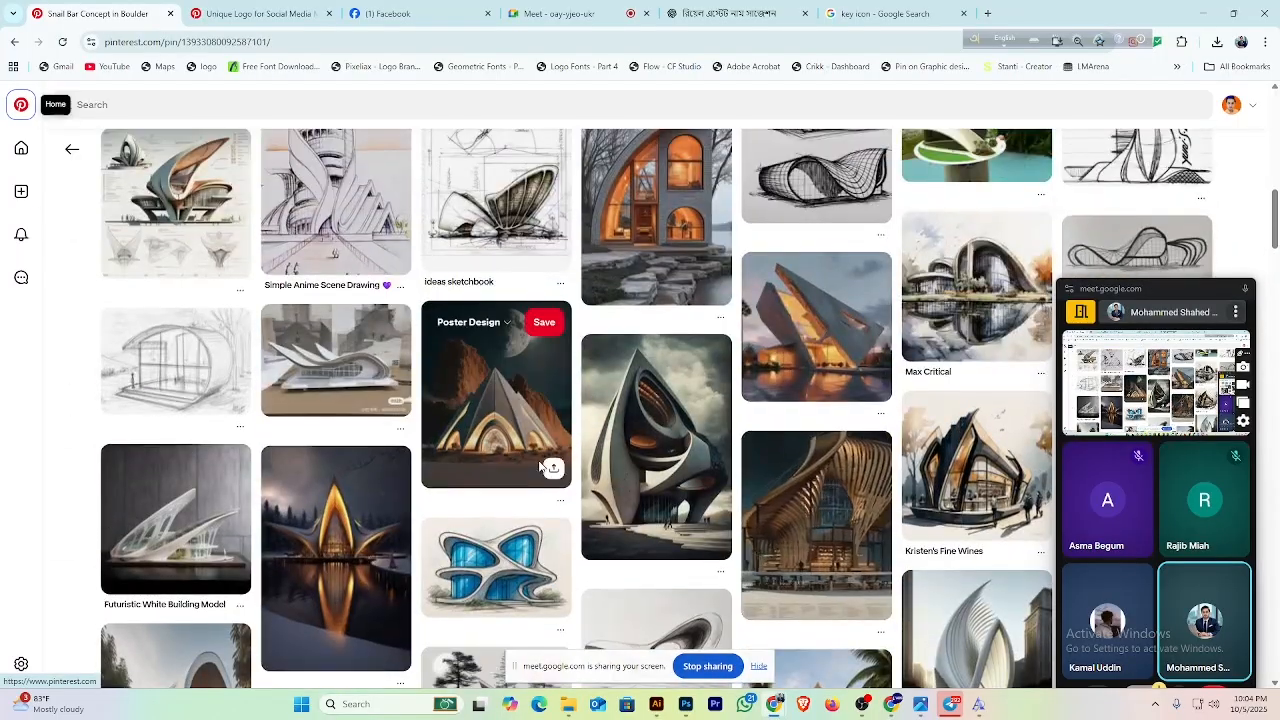
scroll(539, 467, "up", 4)
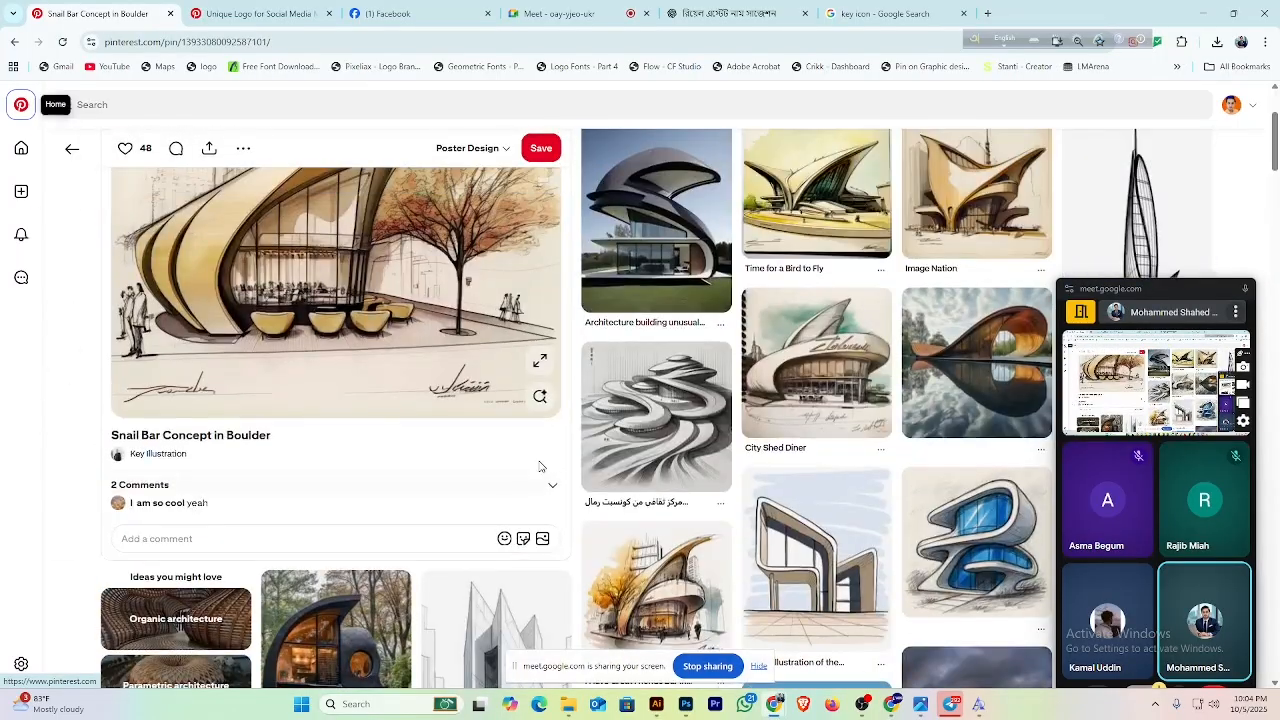
Step: Go back through the Modern architecture and Beautiful house designs pins to the Cancer Center Imam Khomeini pin
left_click(74, 157)
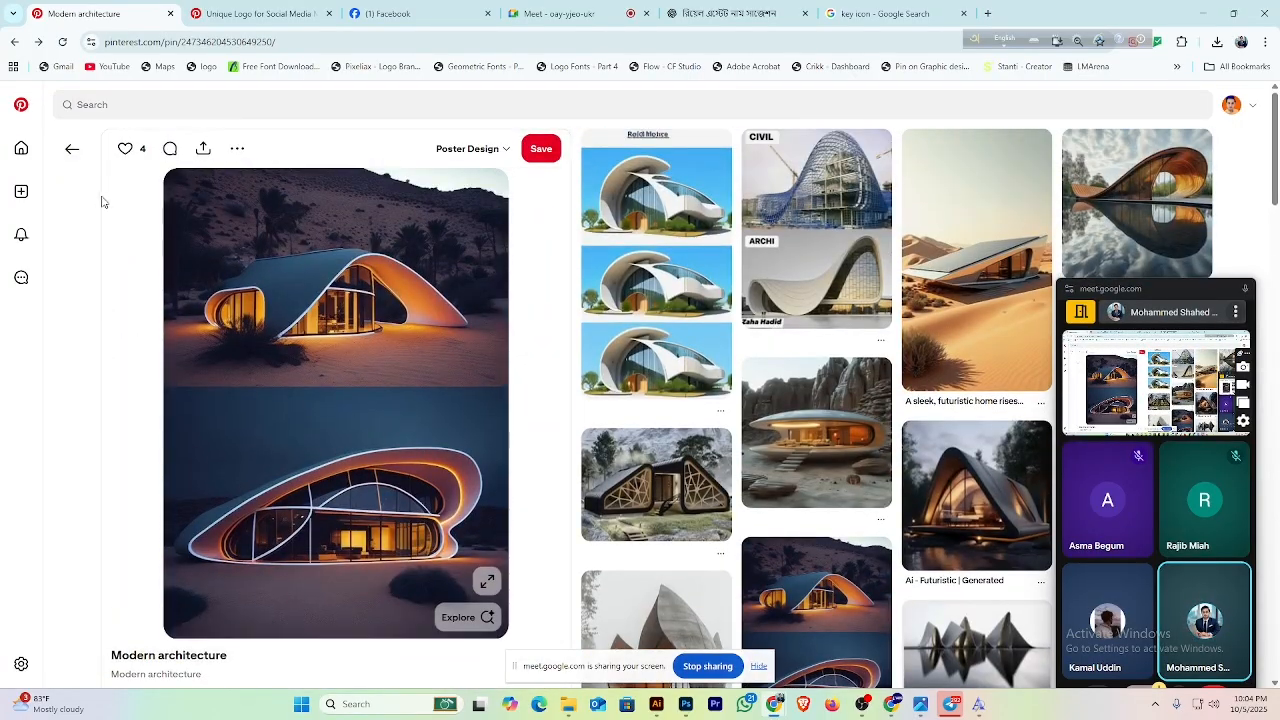
left_click(76, 152)
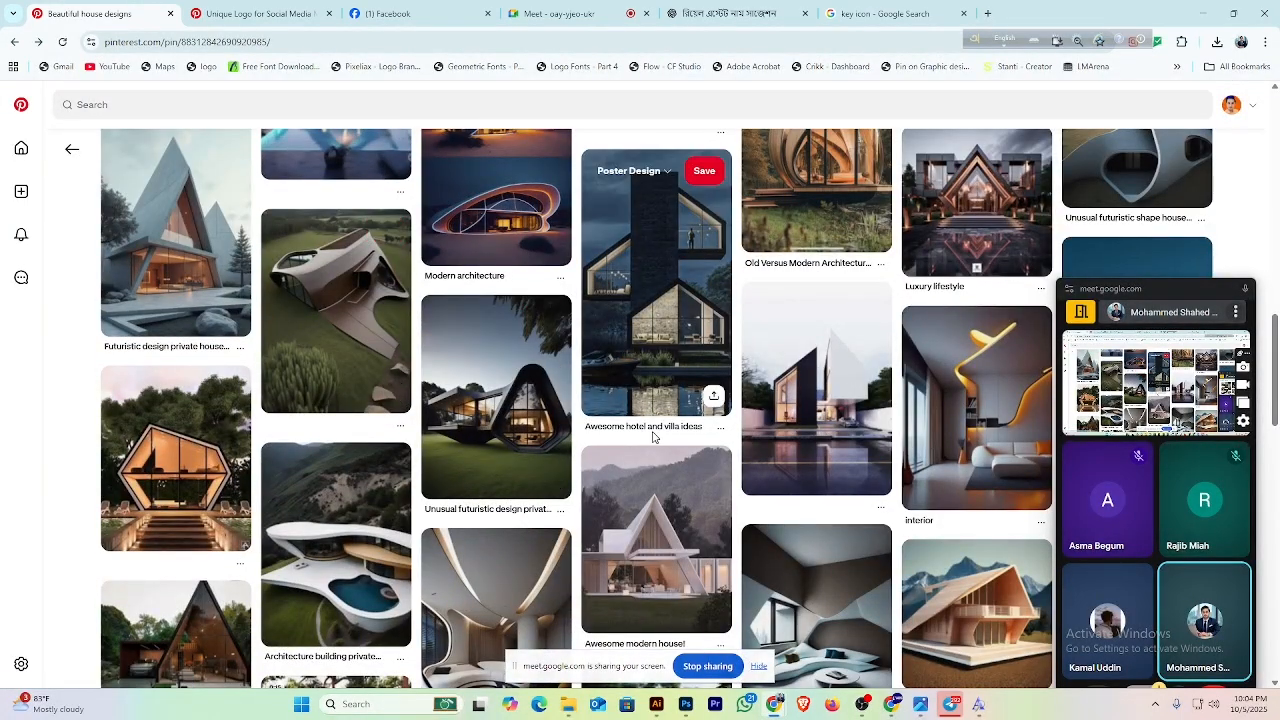
scroll(655, 437, "up", 10)
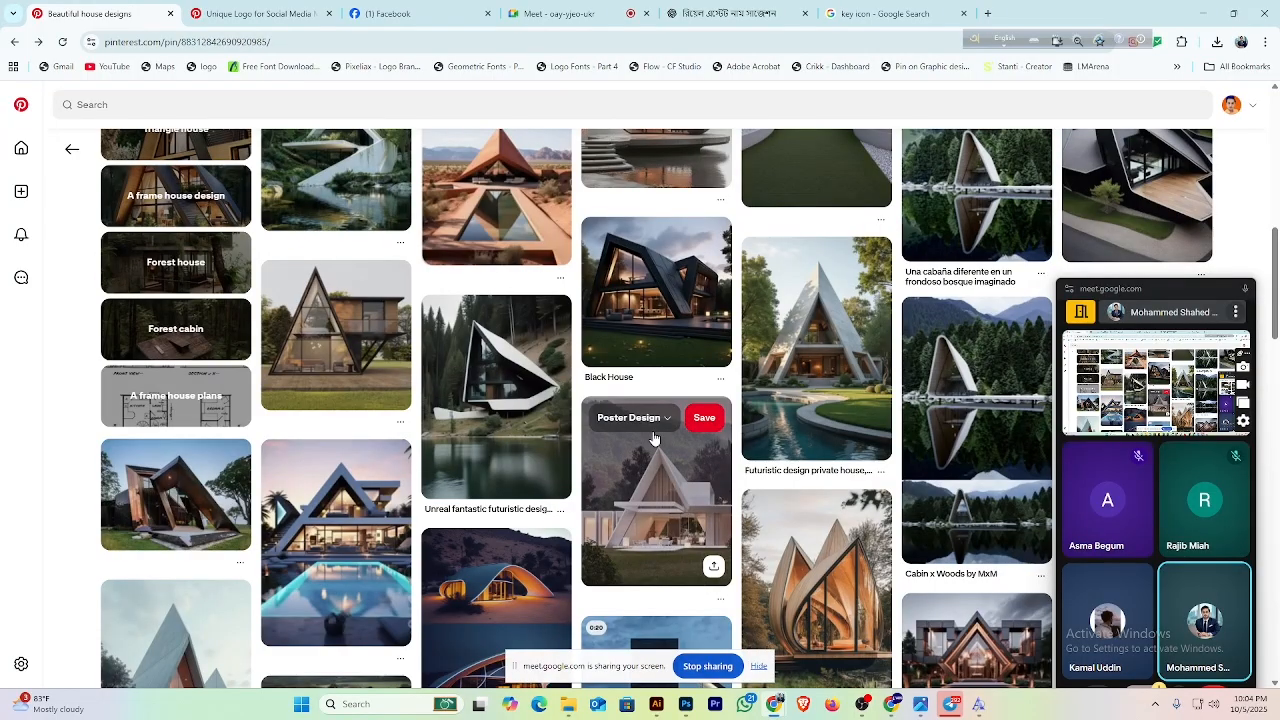
scroll(655, 437, "up", 10)
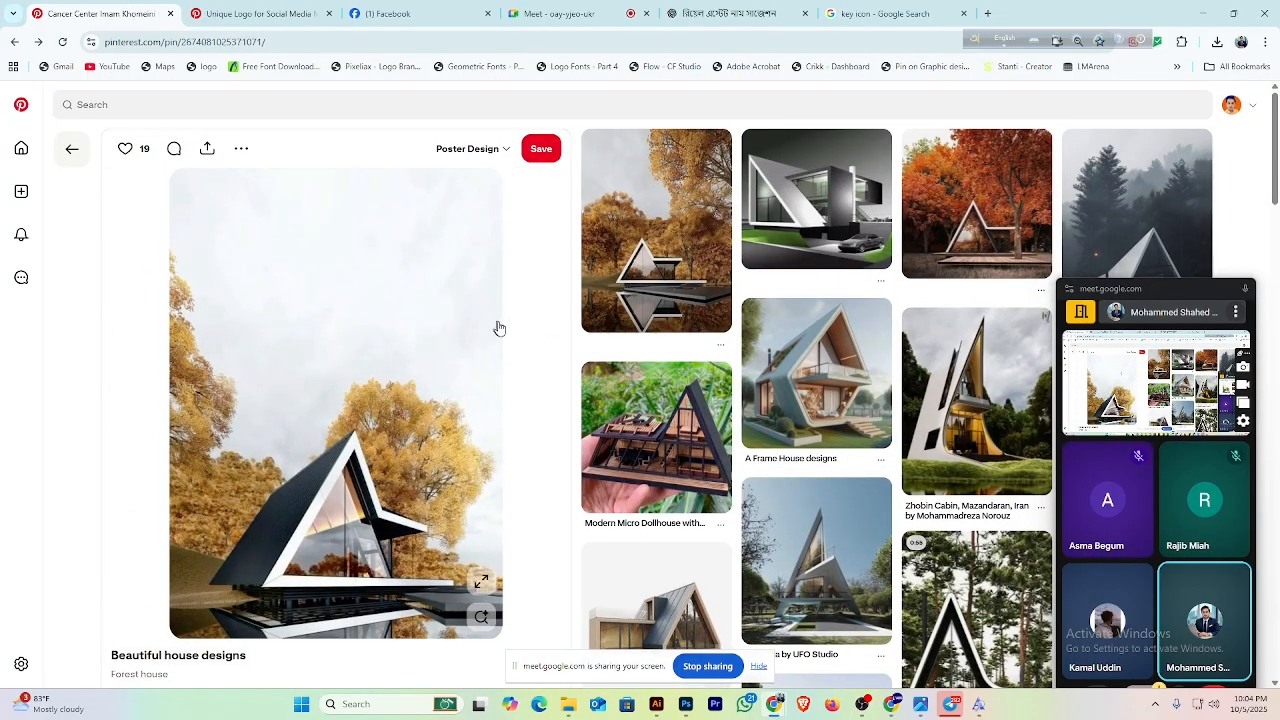
left_click(72, 148)
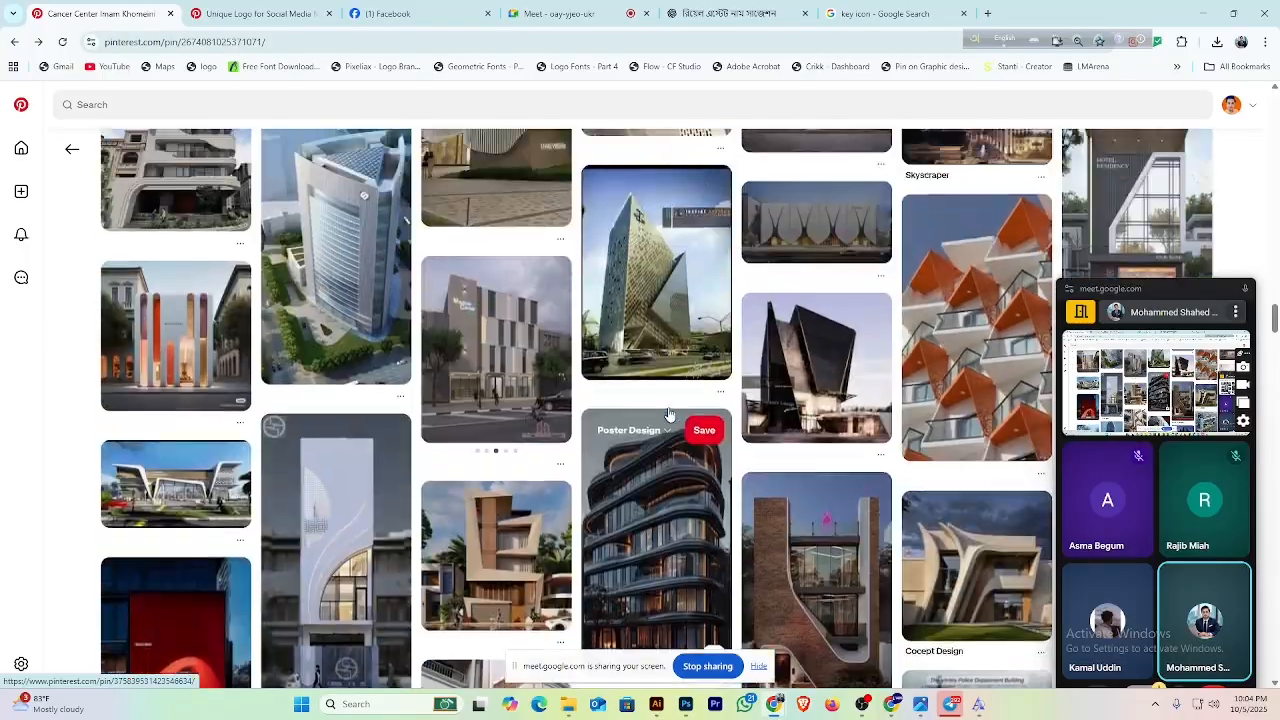
Step: Examine the building facades related to the Cancer Center pin for letter-like shapes, ending at the pin's main image
scroll(669, 413, "up", 3)
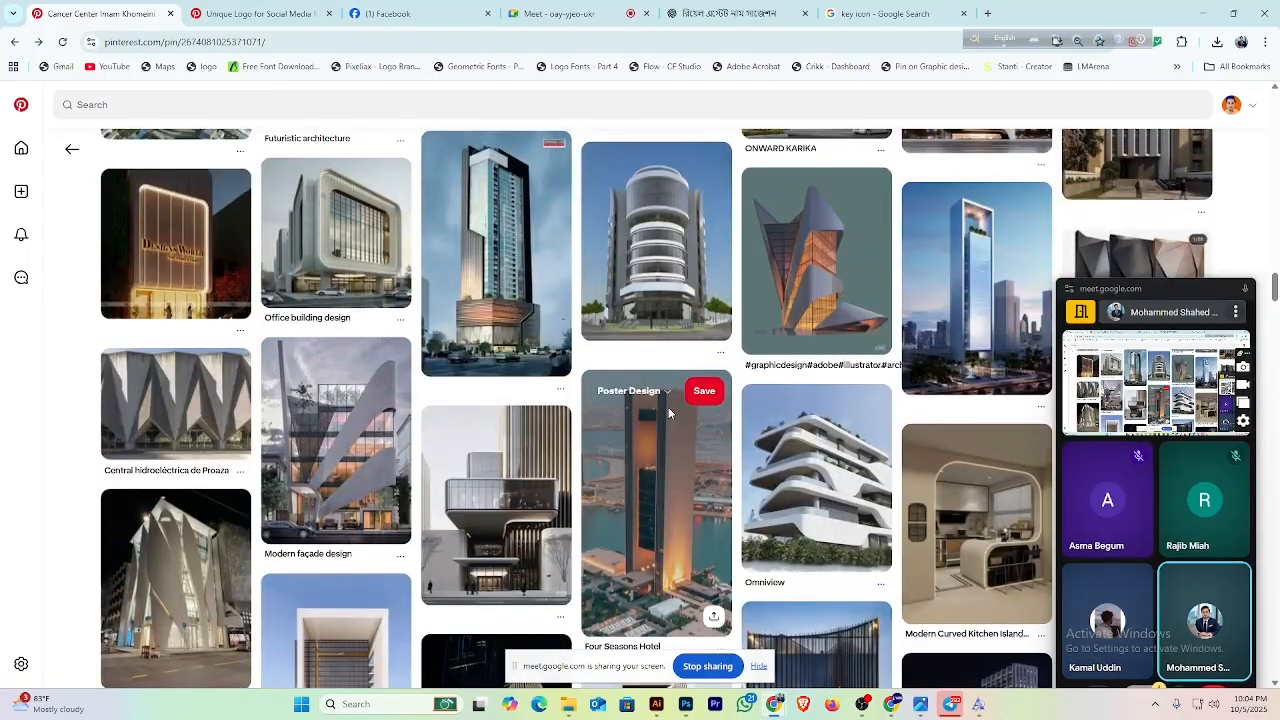
scroll(669, 413, "up", 4)
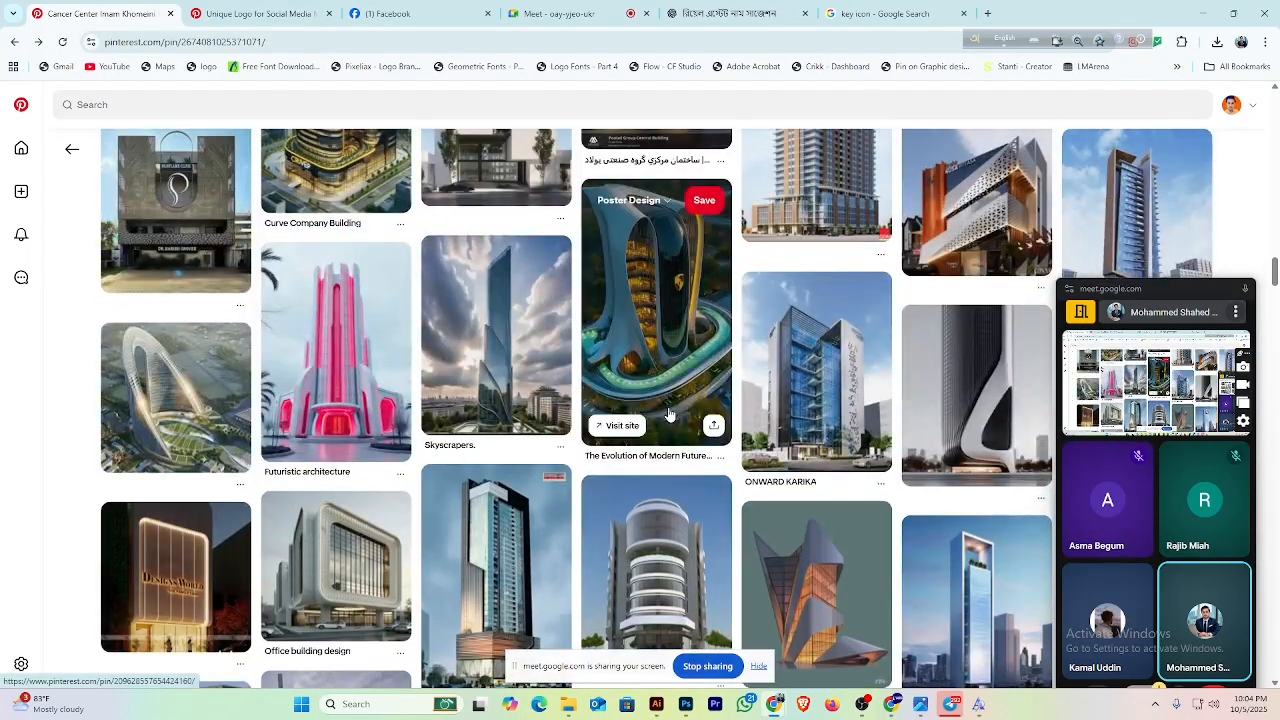
scroll(669, 413, "up", 5)
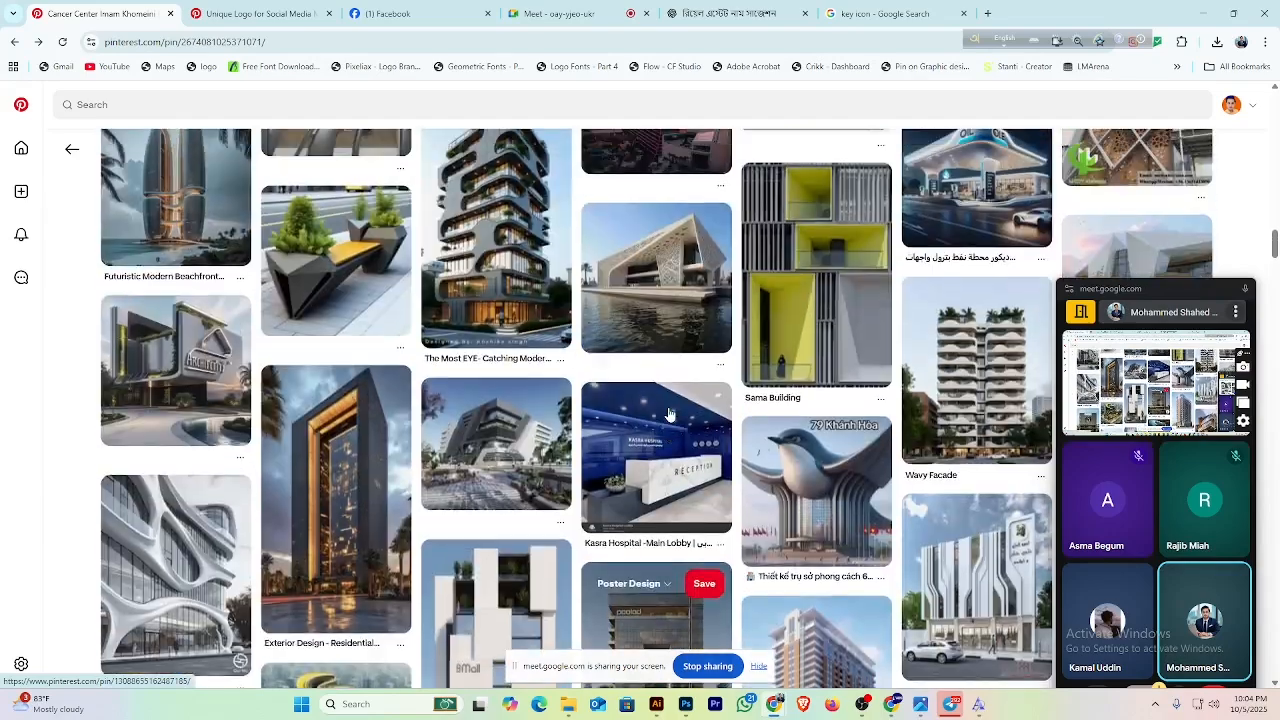
scroll(669, 413, "up", 6)
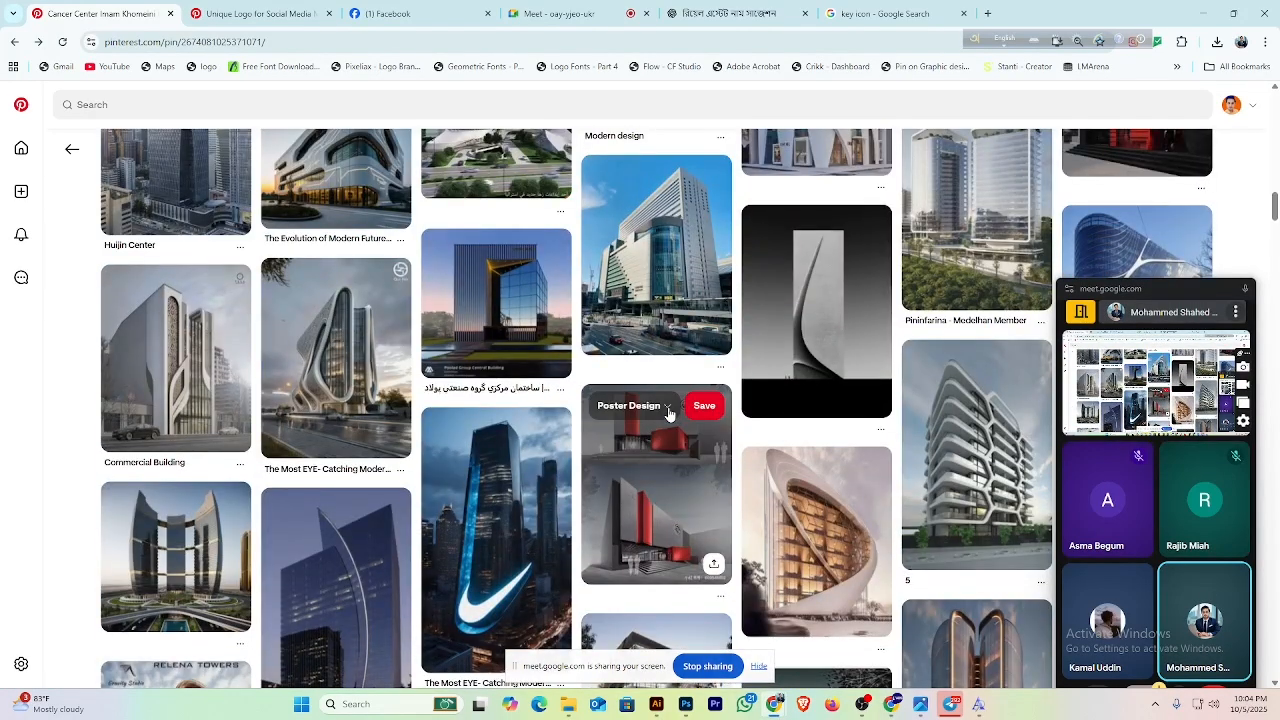
scroll(669, 413, "up", 5)
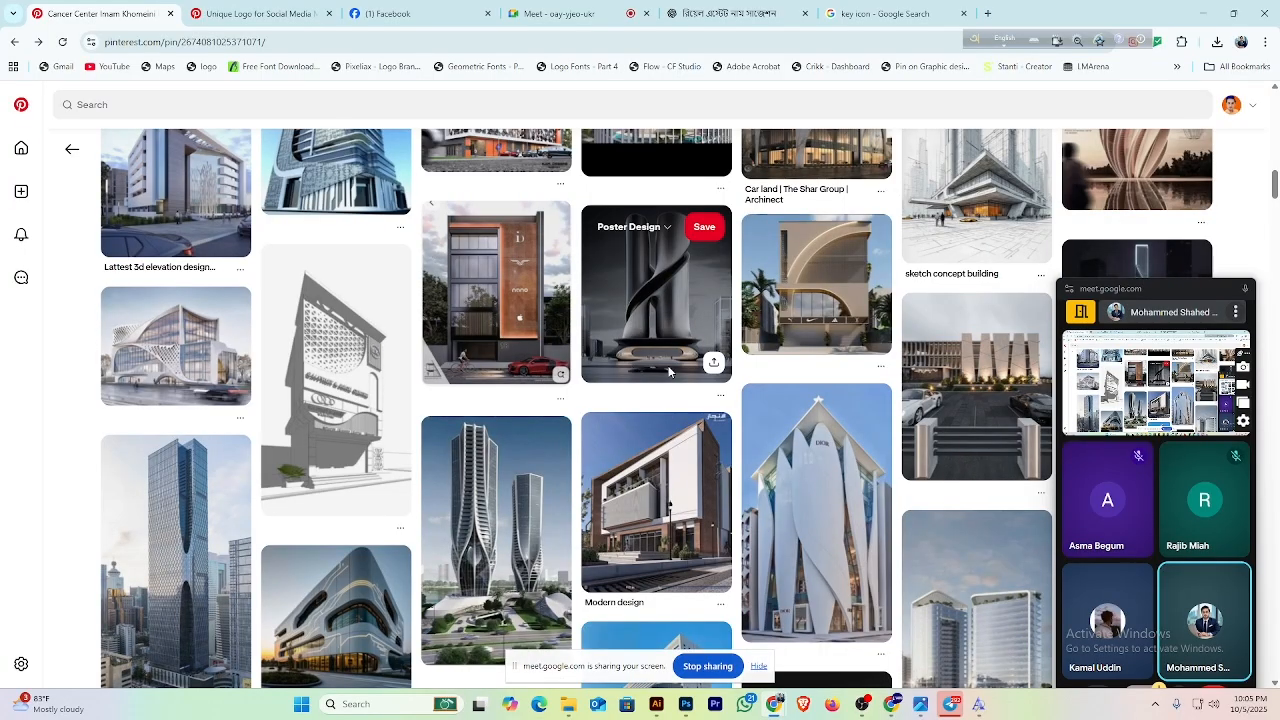
scroll(669, 372, "up", 6)
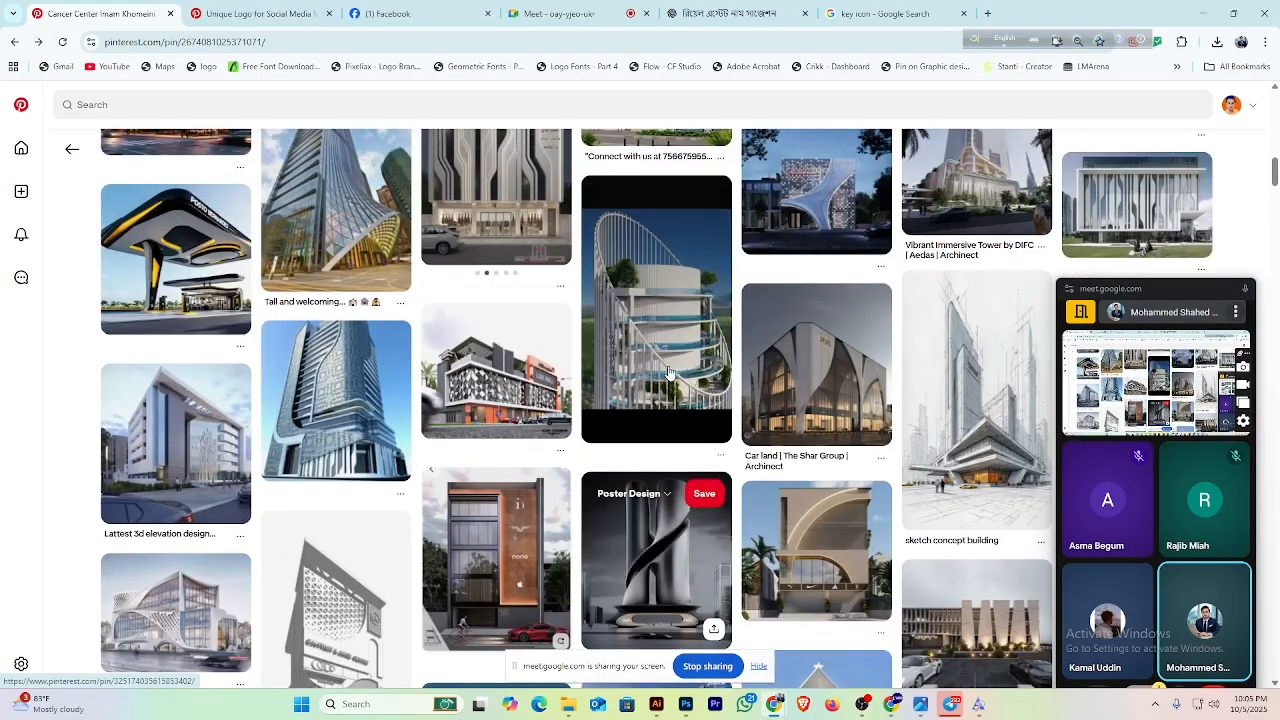
scroll(669, 372, "up", 5)
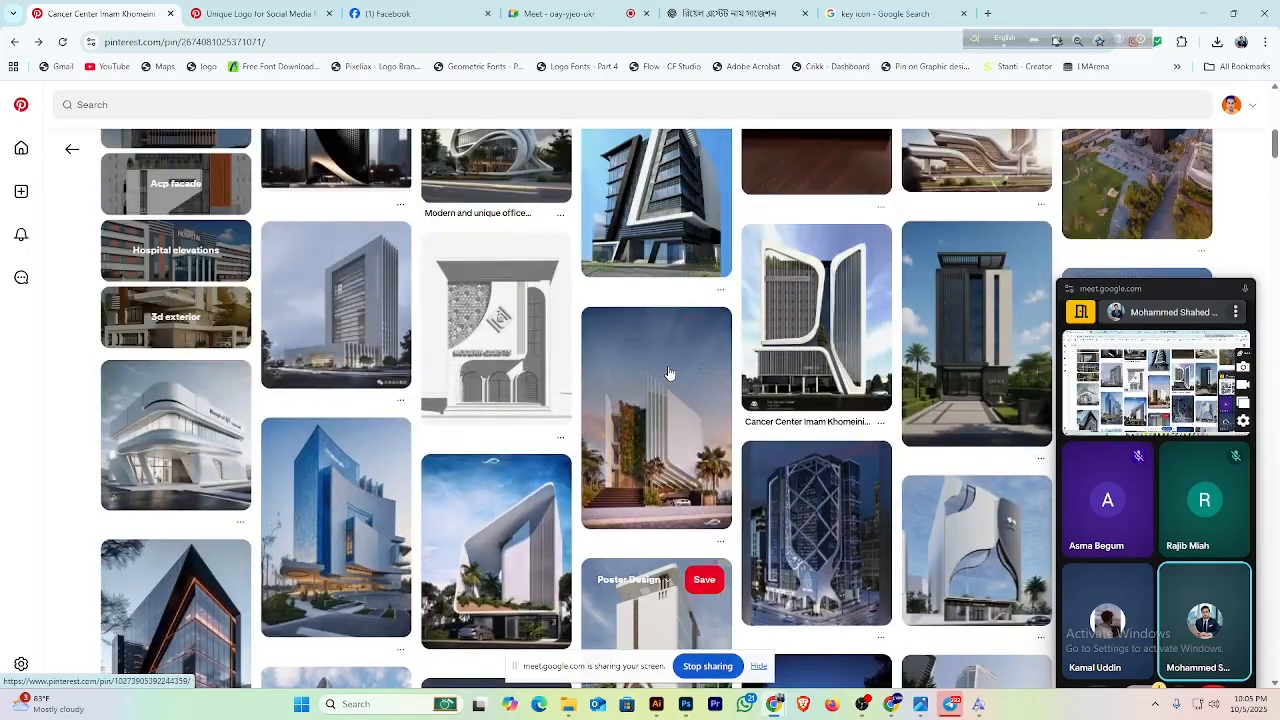
scroll(669, 372, "up", 5)
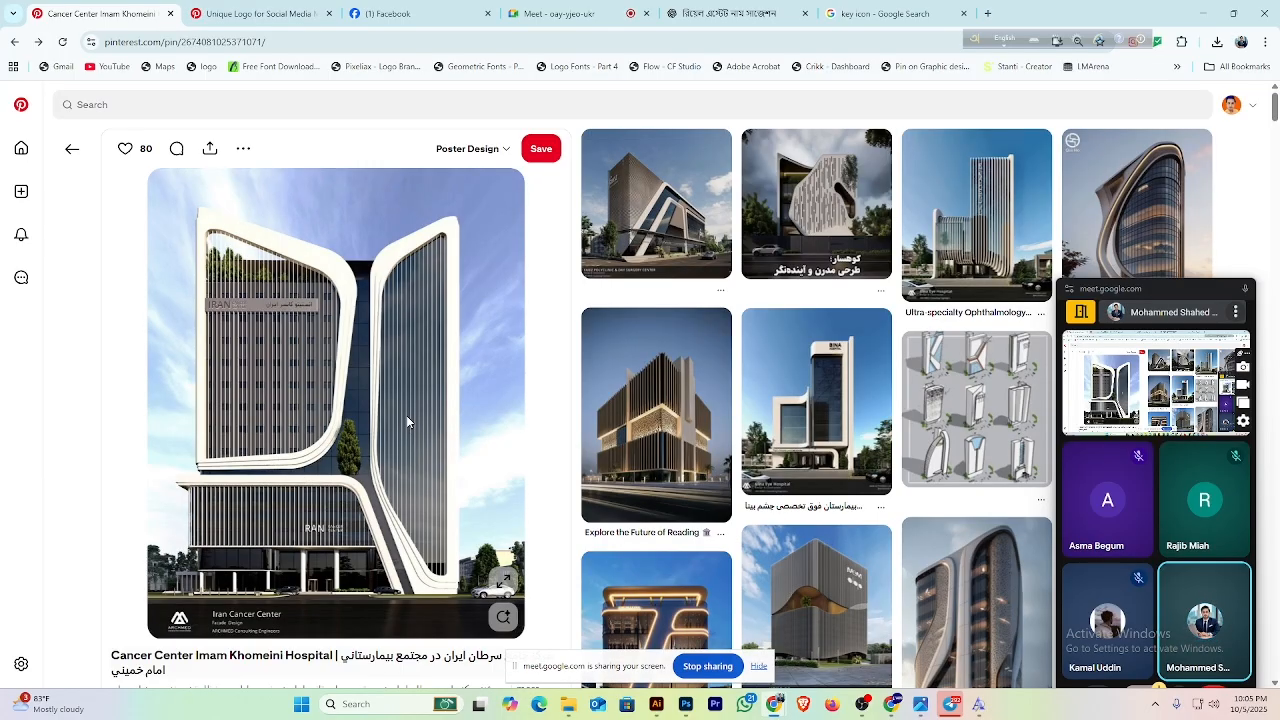
Step: Look through the related building pins again and open the beige storefront facade with the illuminated quarter-circle arches
scroll(406, 415, "down", 3)
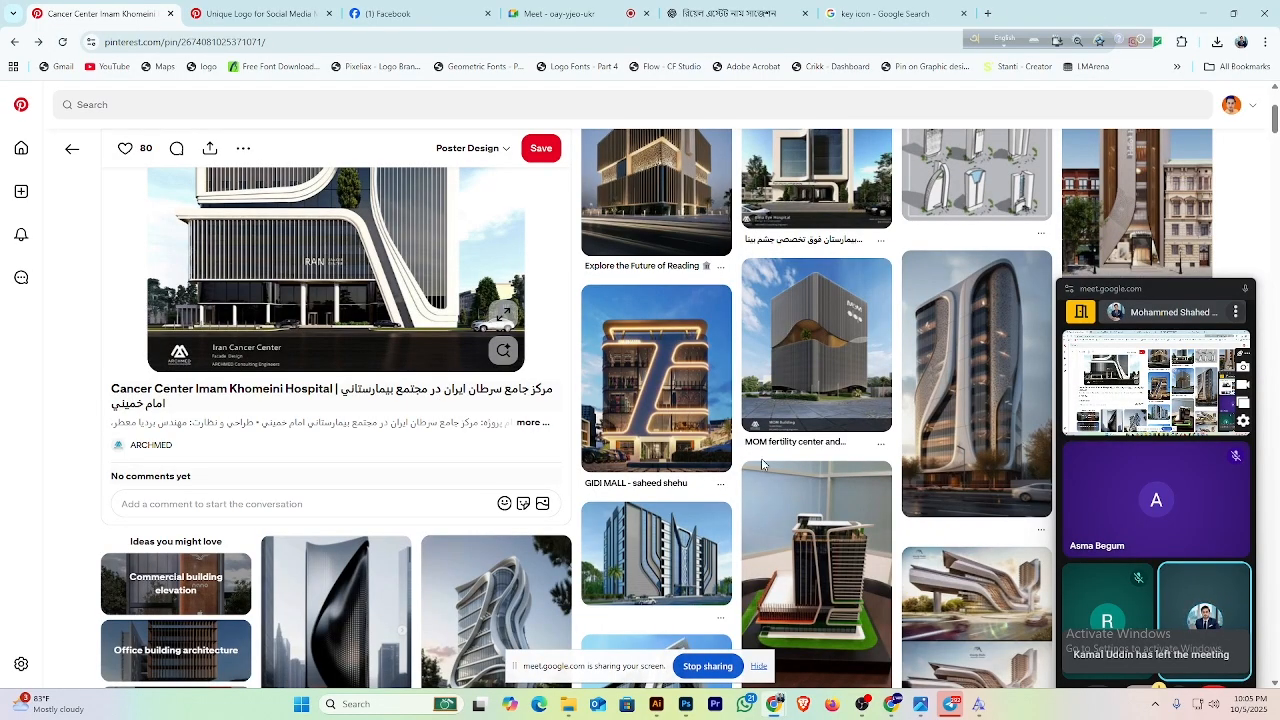
scroll(762, 464, "down", 2)
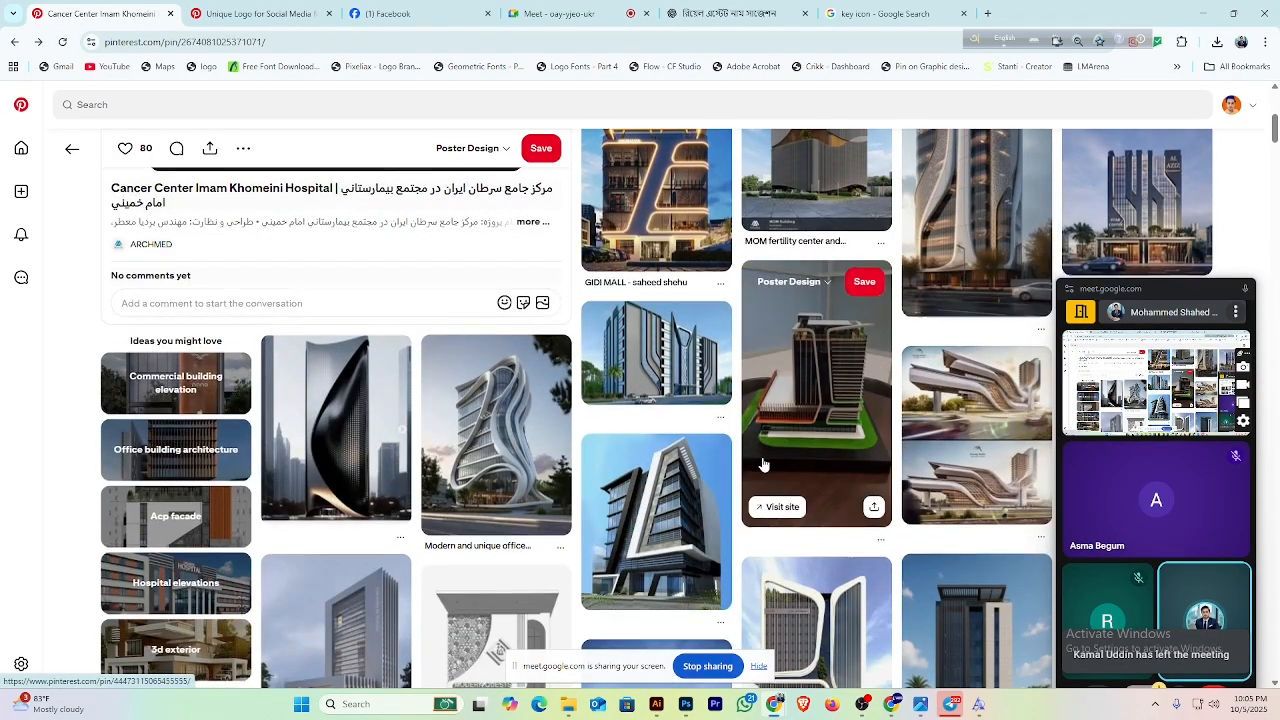
scroll(763, 464, "down", 1)
scroll(770, 470, "down", 4)
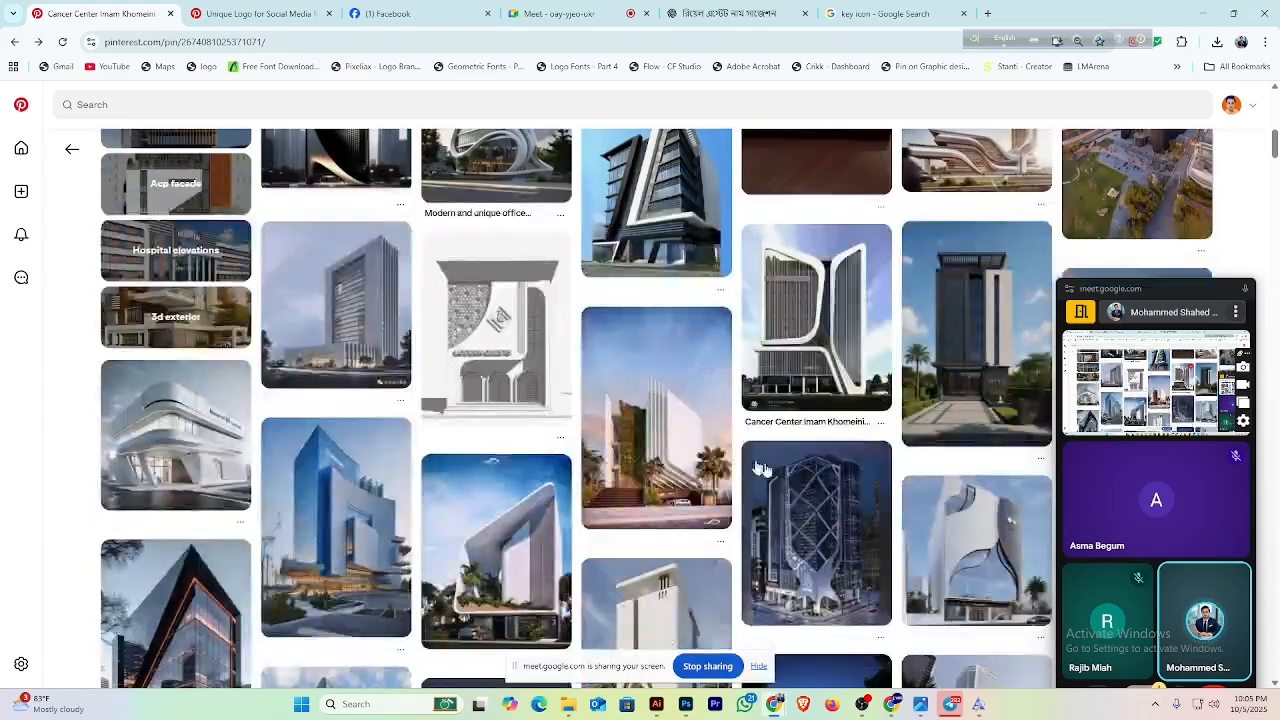
scroll(789, 486, "down", 2)
scroll(700, 470, "down", 2)
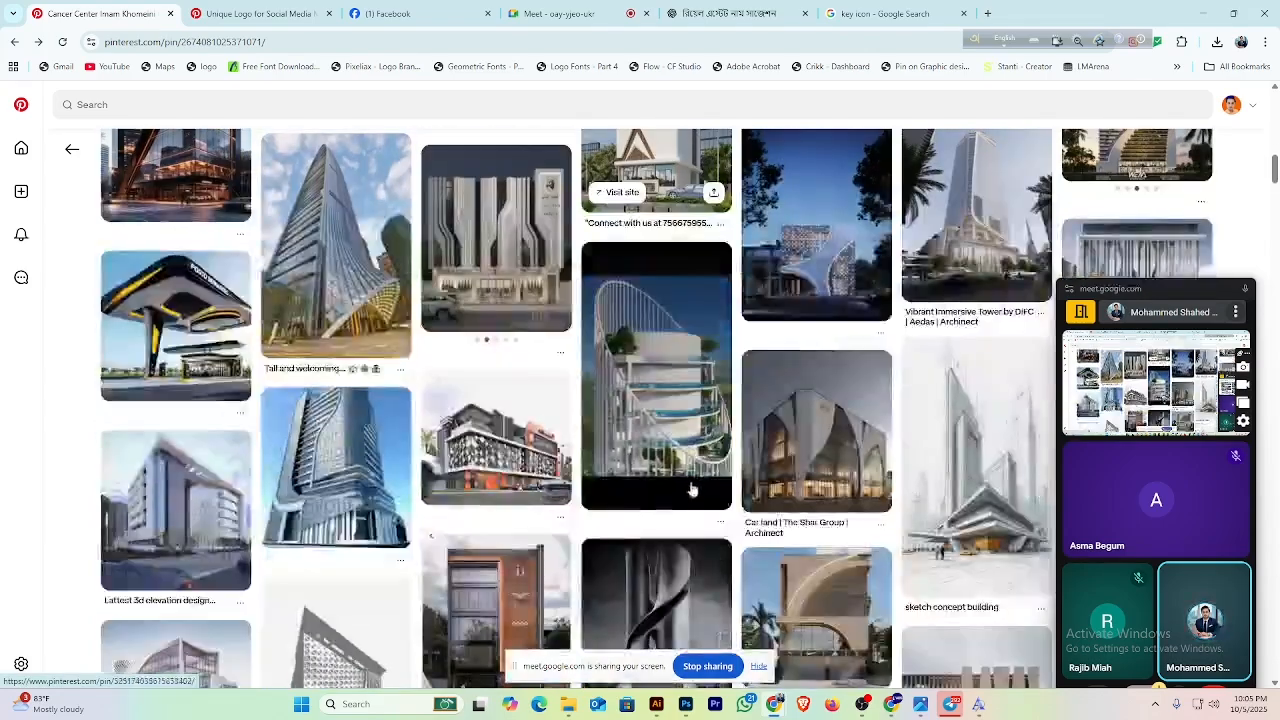
scroll(708, 472, "down", 2)
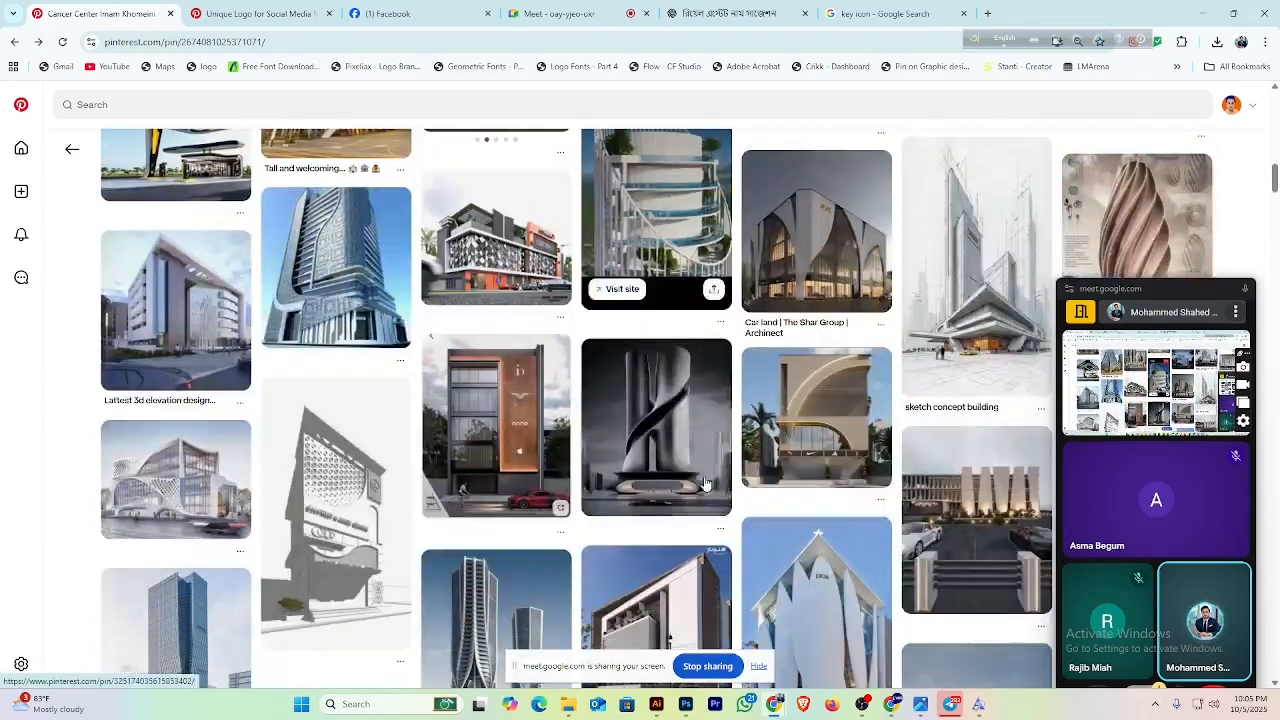
left_click(803, 430)
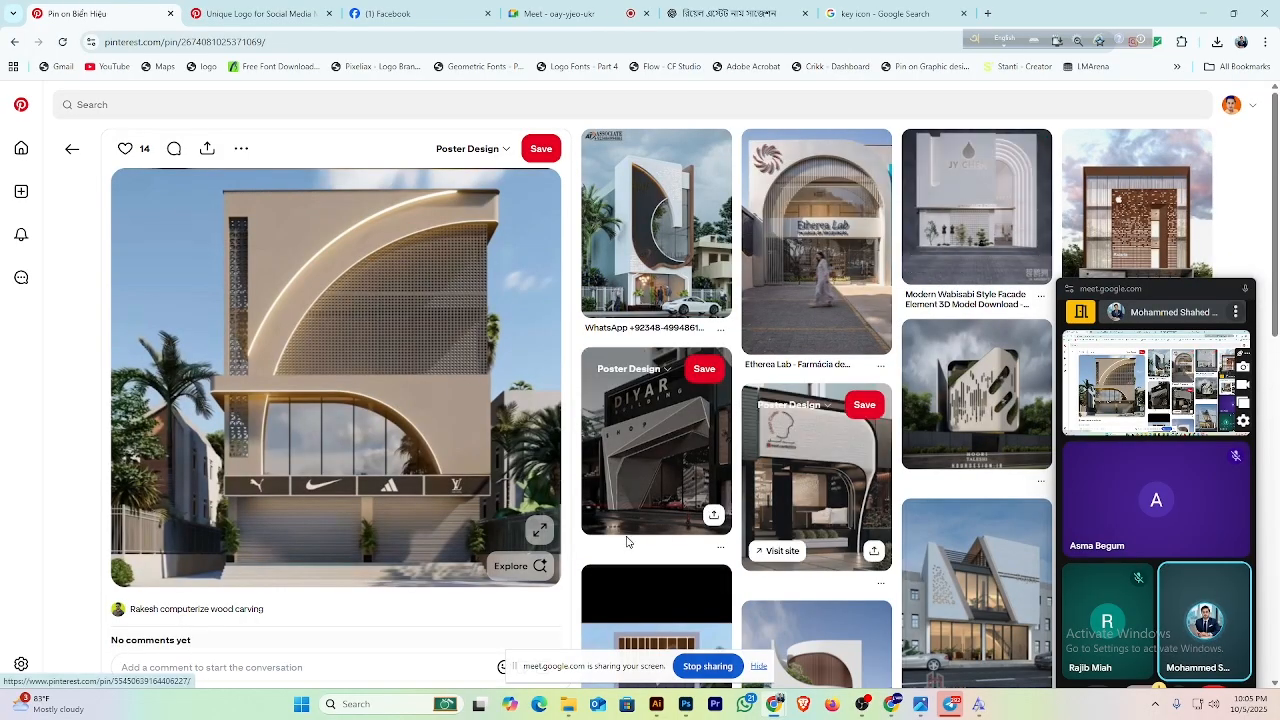
Step: Browse the facades related to the arched storefront and open the three-storey house pin with the sweeping white D-shaped frame
scroll(627, 542, "down", 4)
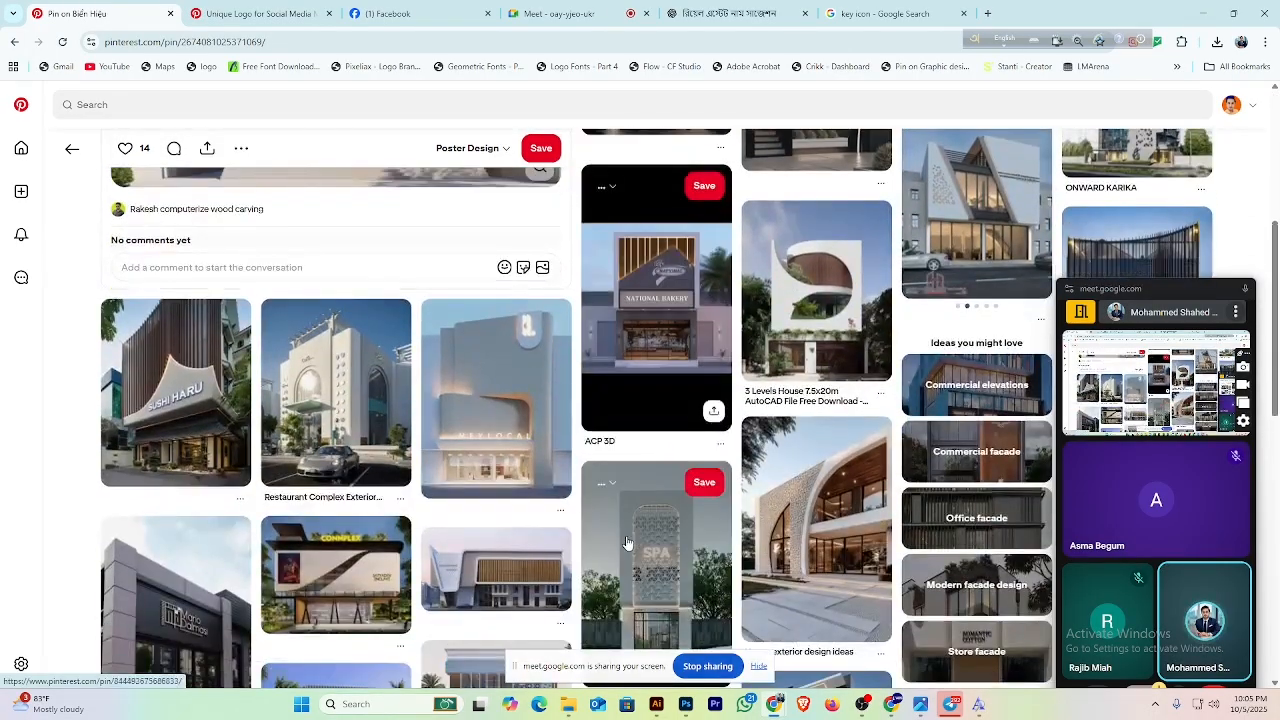
scroll(566, 483, "down", 2)
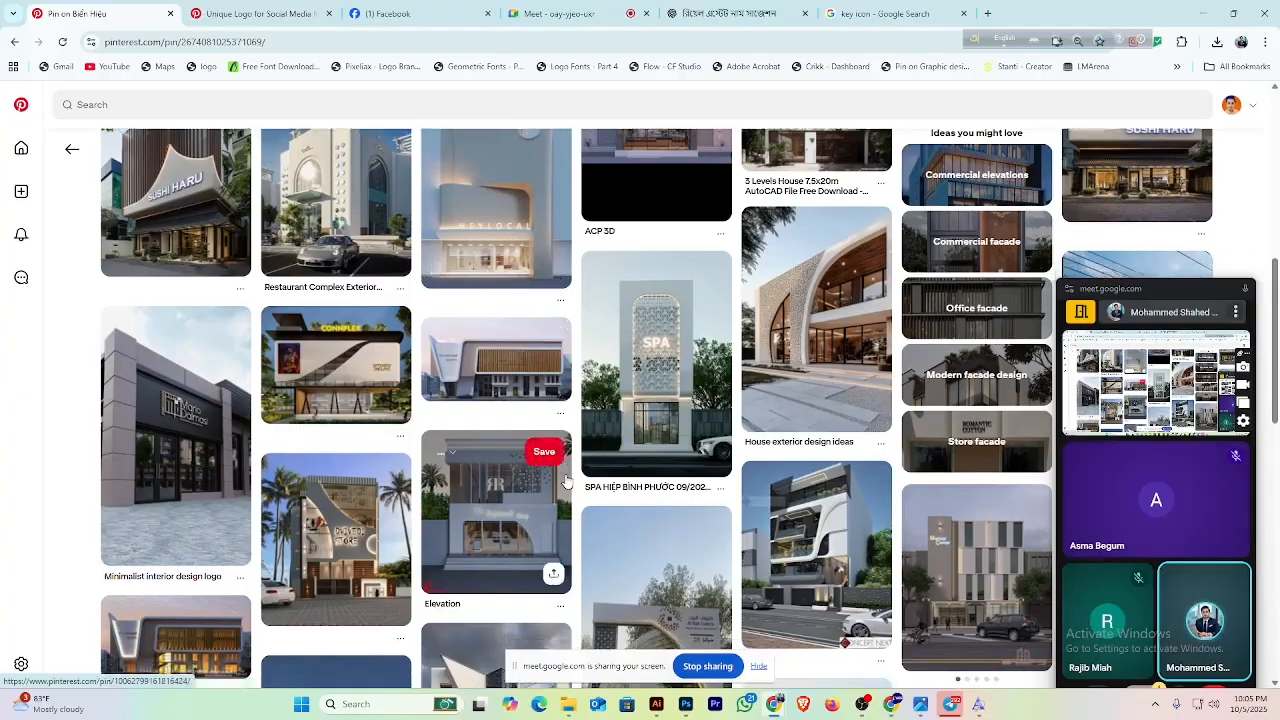
scroll(566, 483, "down", 2)
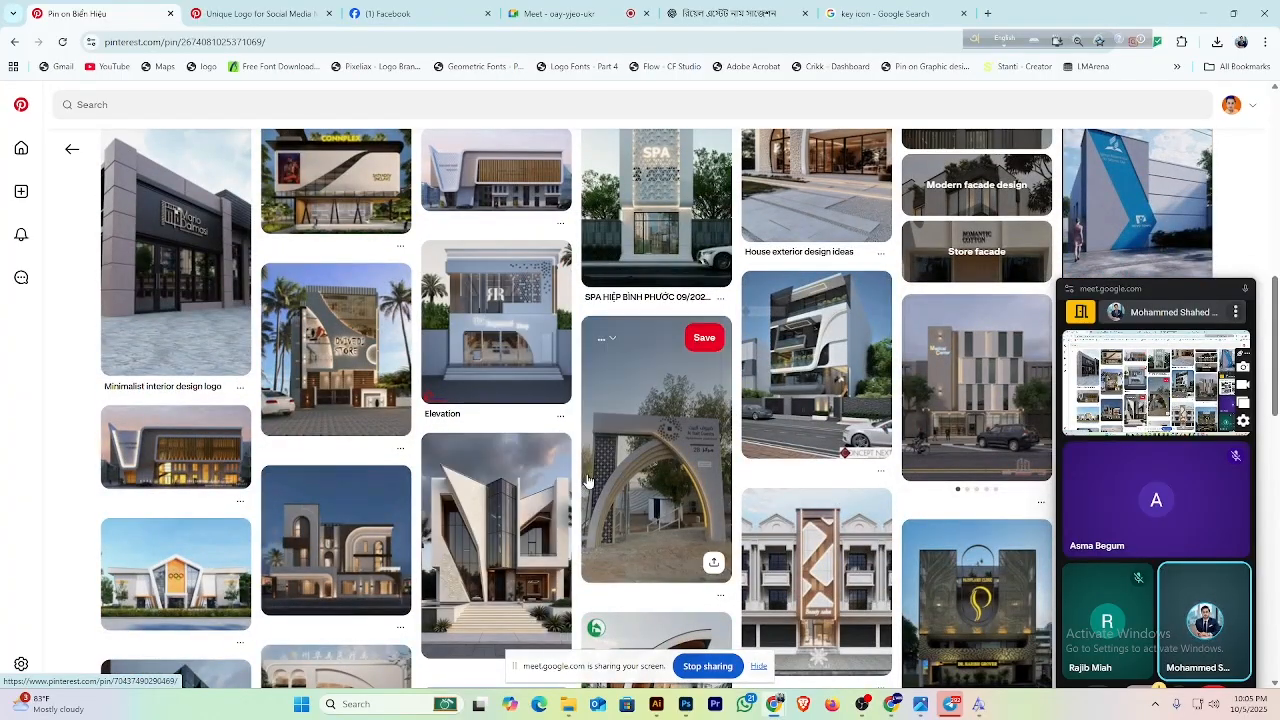
scroll(588, 482, "down", 3)
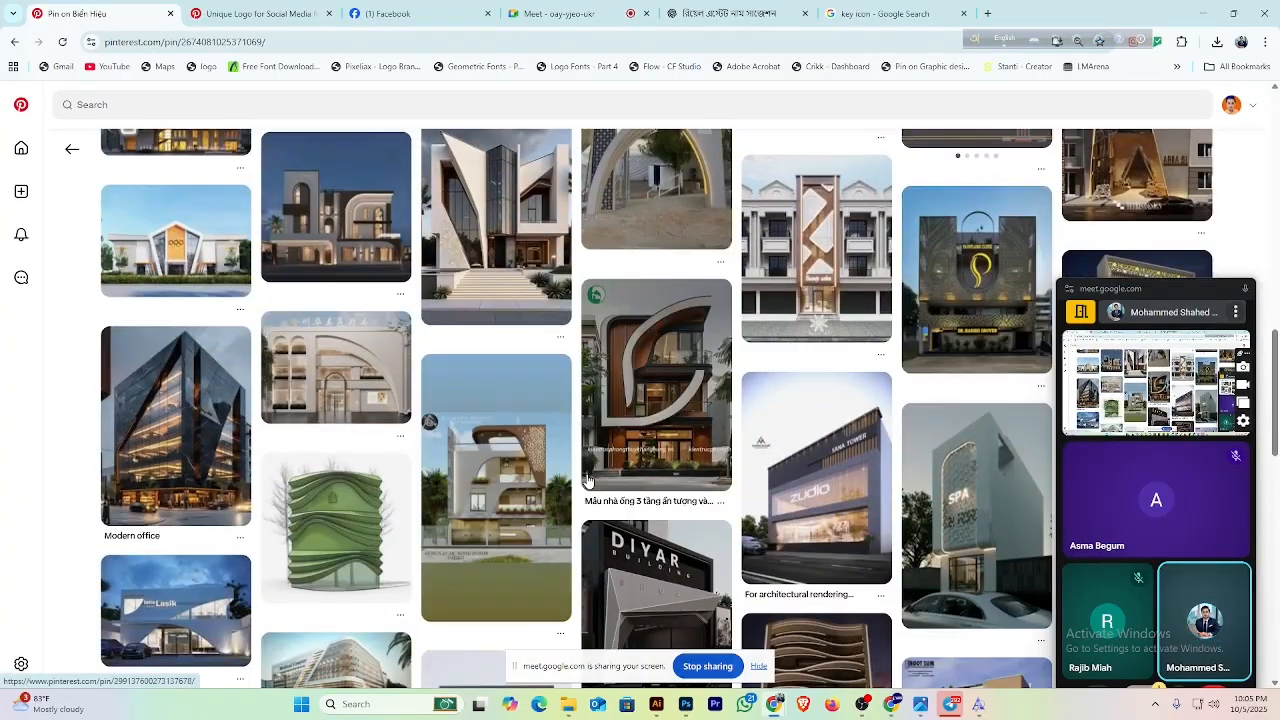
left_click(678, 393)
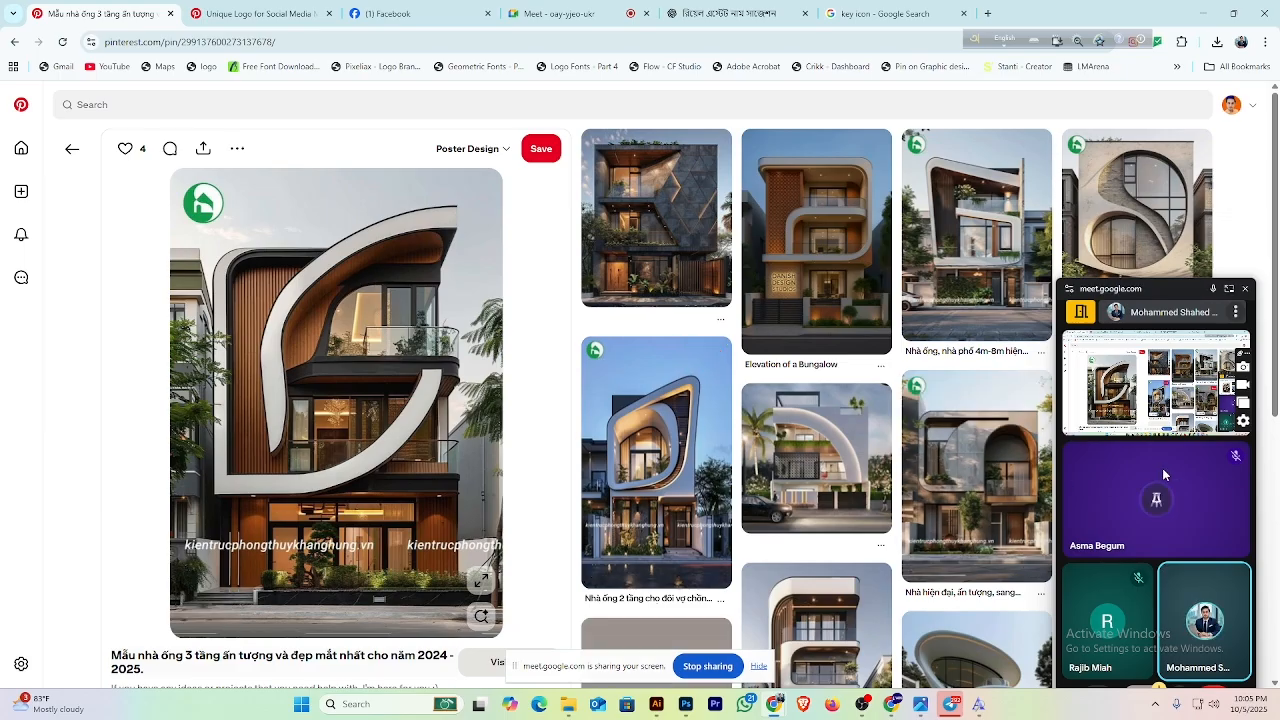
Step: Download the image of the three-storey house pin with the D-shaped frame and show the file in its folder
left_click_drag(1165, 297, 1140, 206)
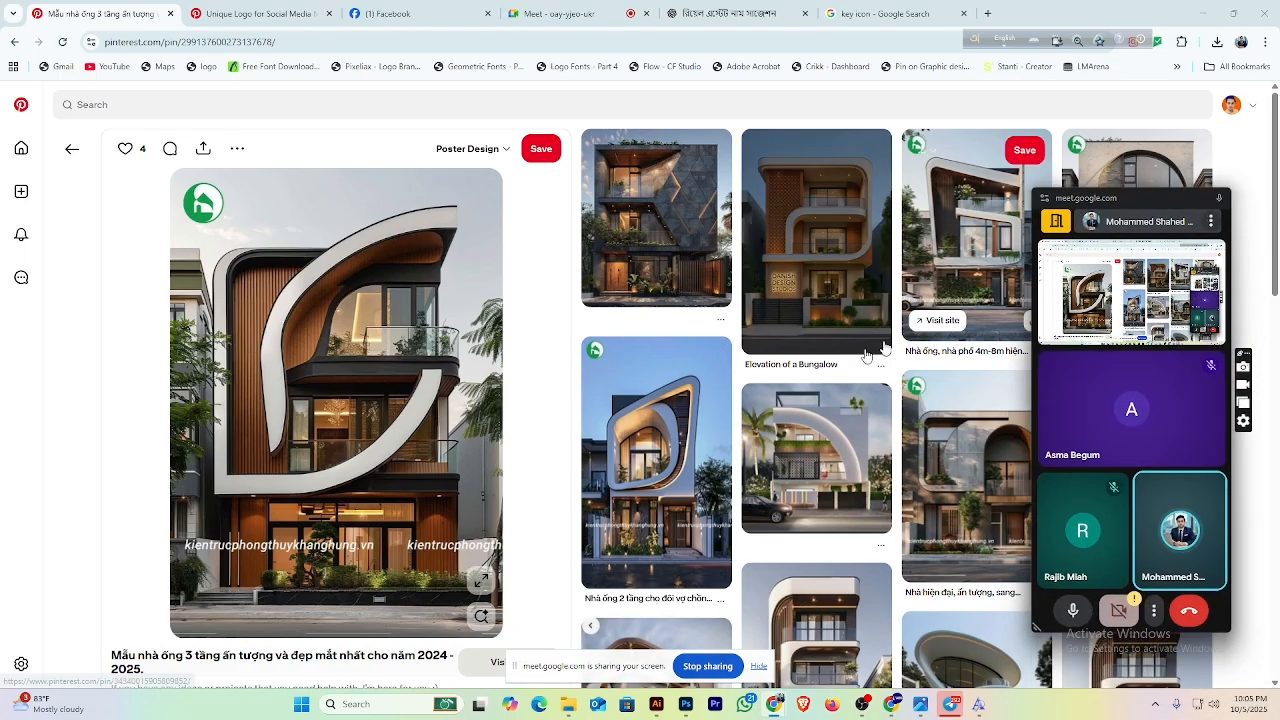
left_click(237, 148)
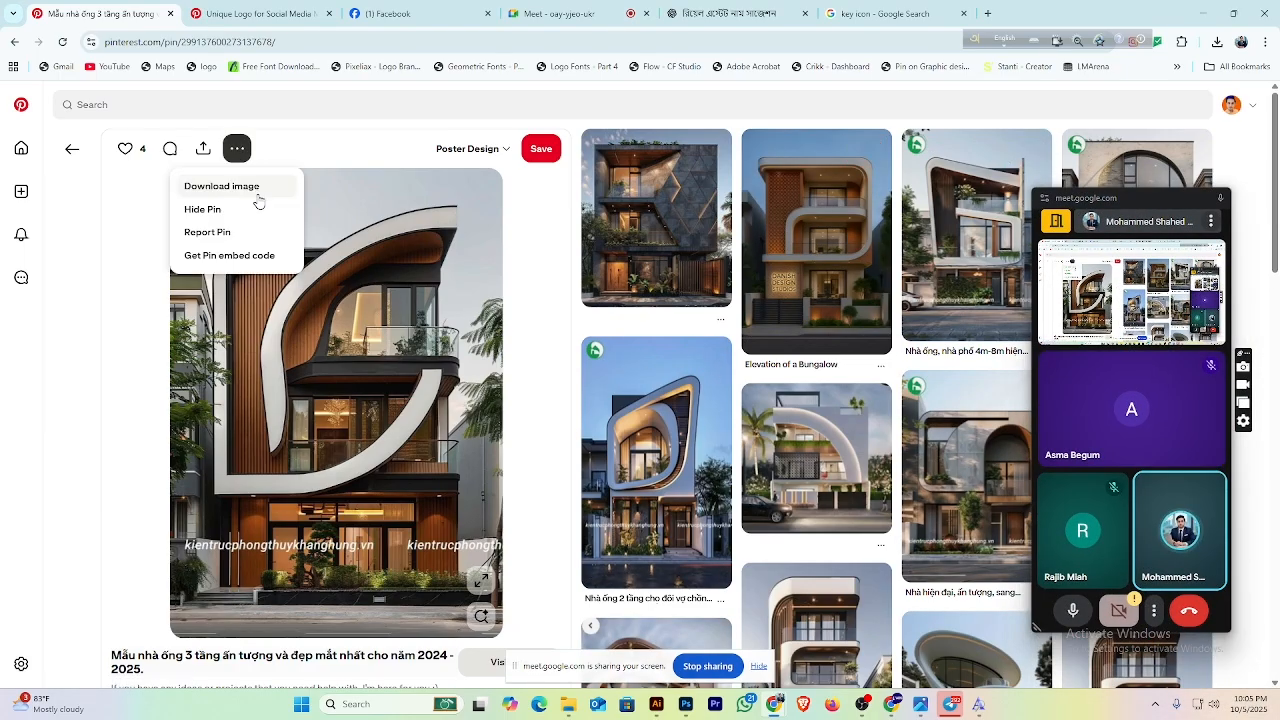
left_click(280, 186)
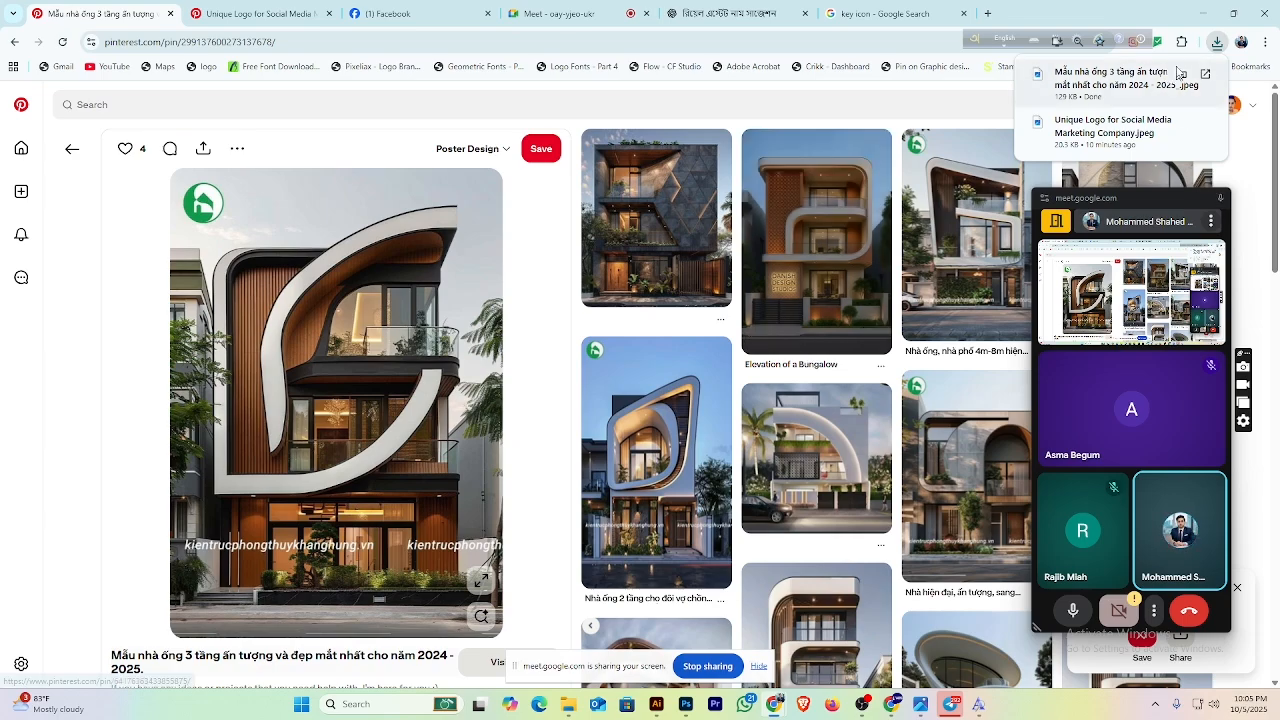
left_click(1181, 75)
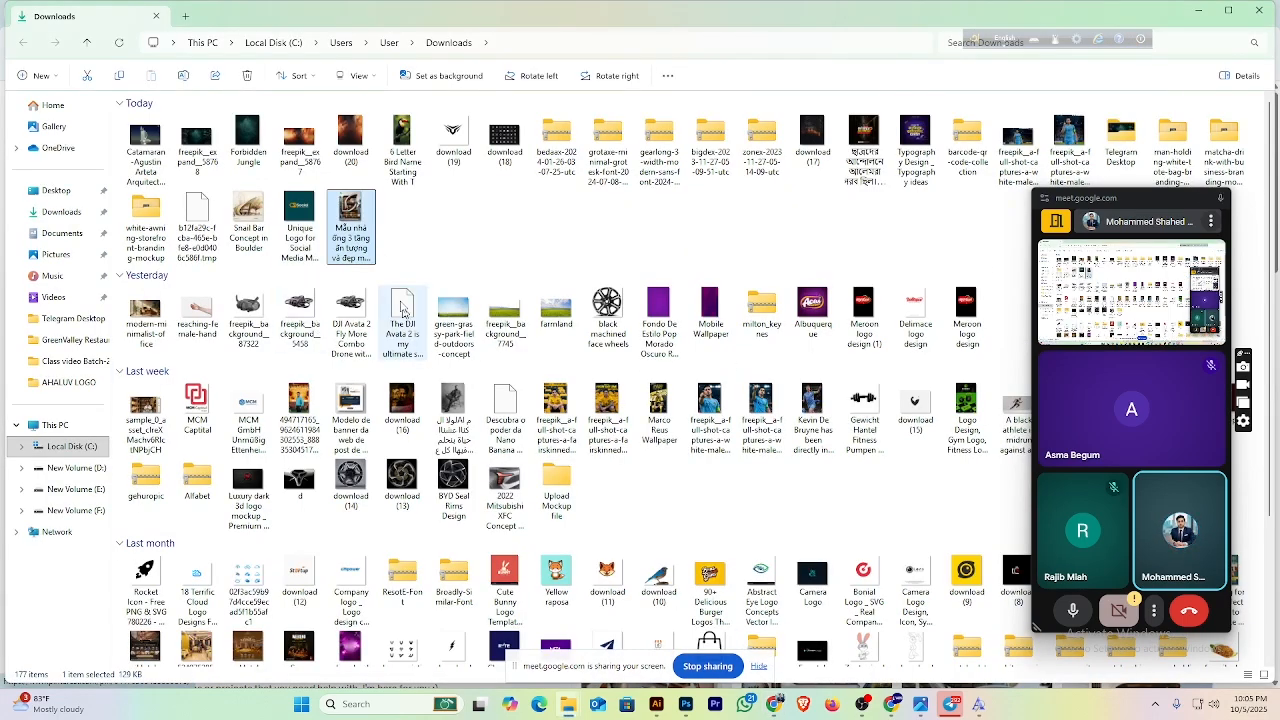
Step: Bring the downloaded house photo into the CC.ai Illustrator document and place it on the empty side of the artboard beside the logos
left_click(656, 704)
left_click_drag(628, 623, 460, 350)
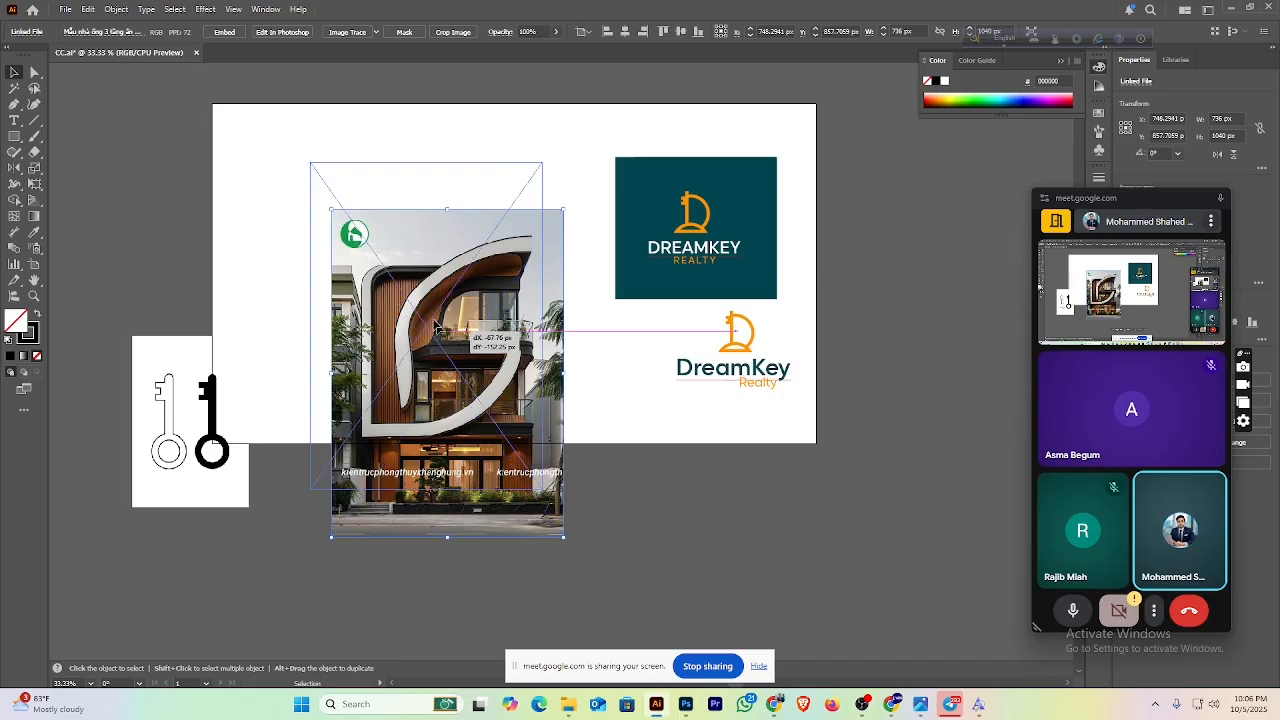
key("ctrl+shift+a")
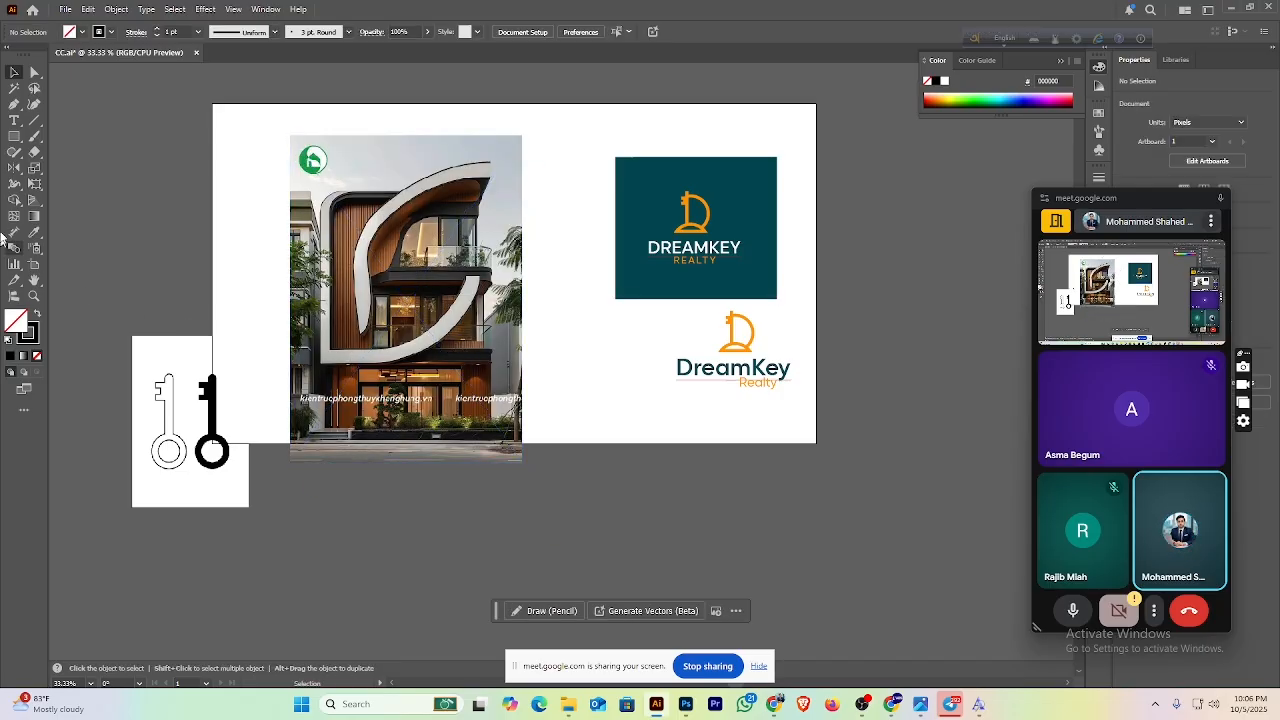
Step: Draw a horizontal line about 610 px long across the house's roofline, set its stroke to 2 pt and copy it about 44 px lower
left_click(14, 106)
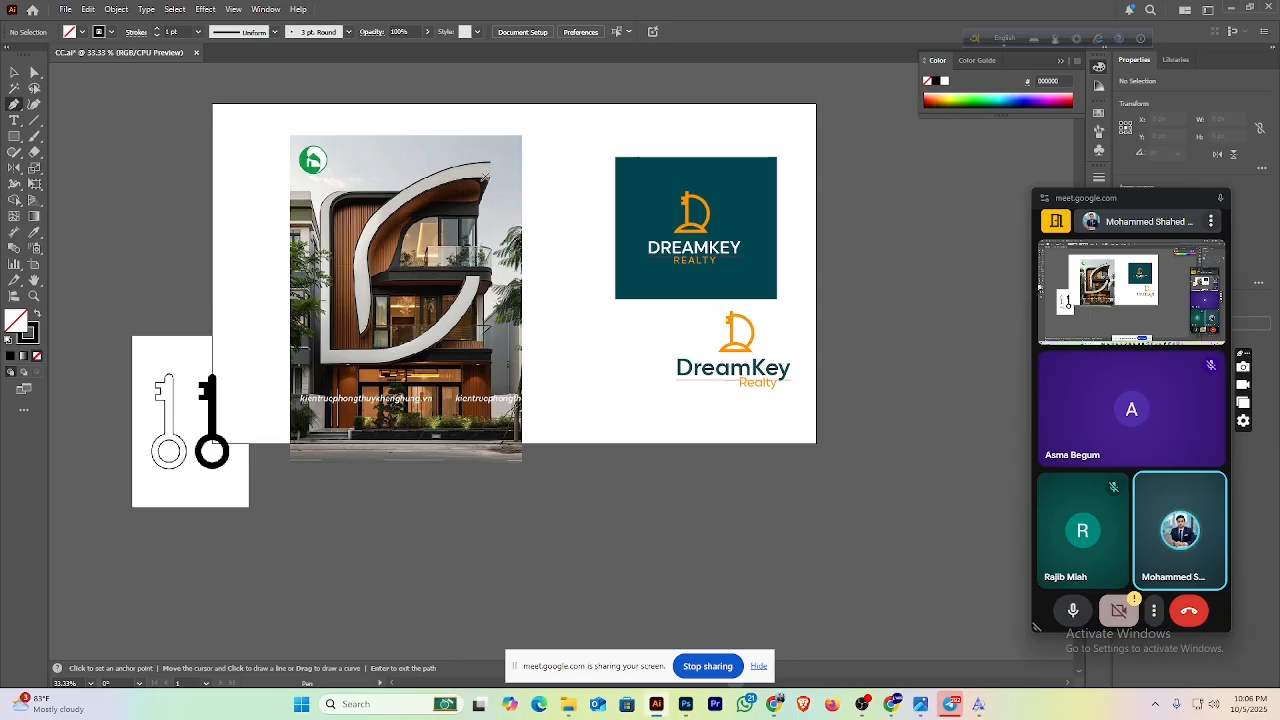
left_click(495, 196)
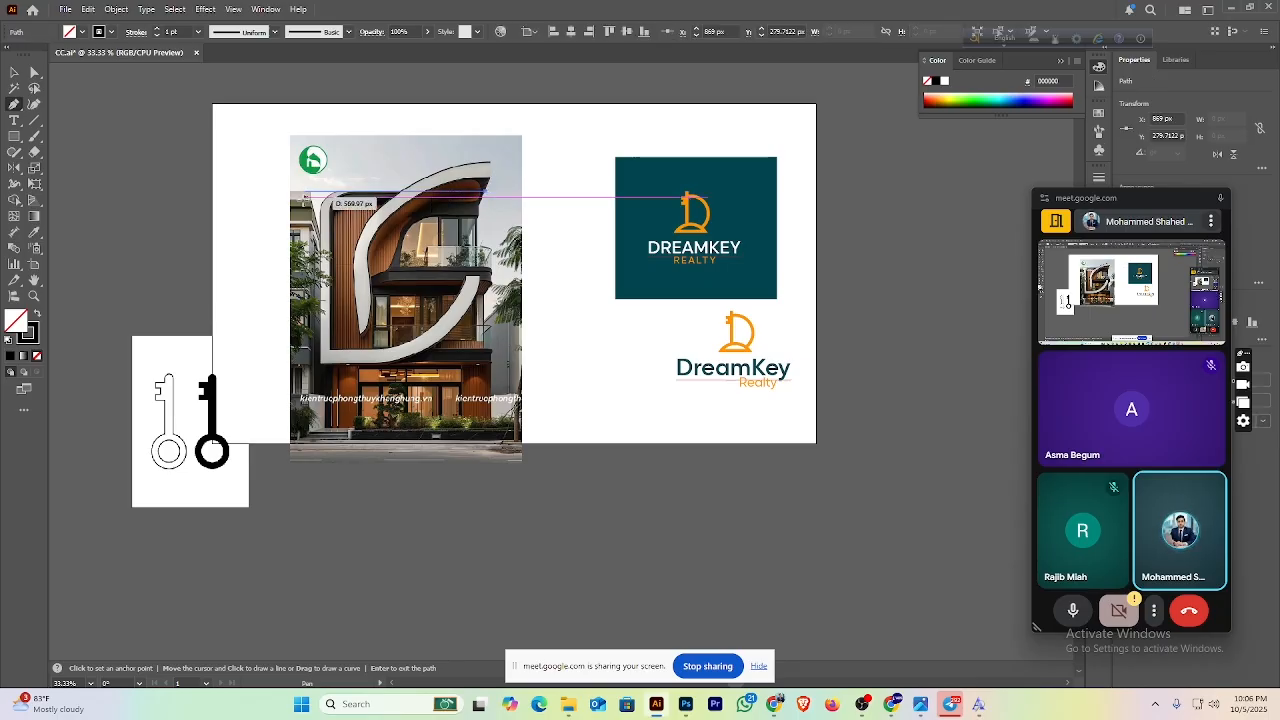
left_click(292, 195)
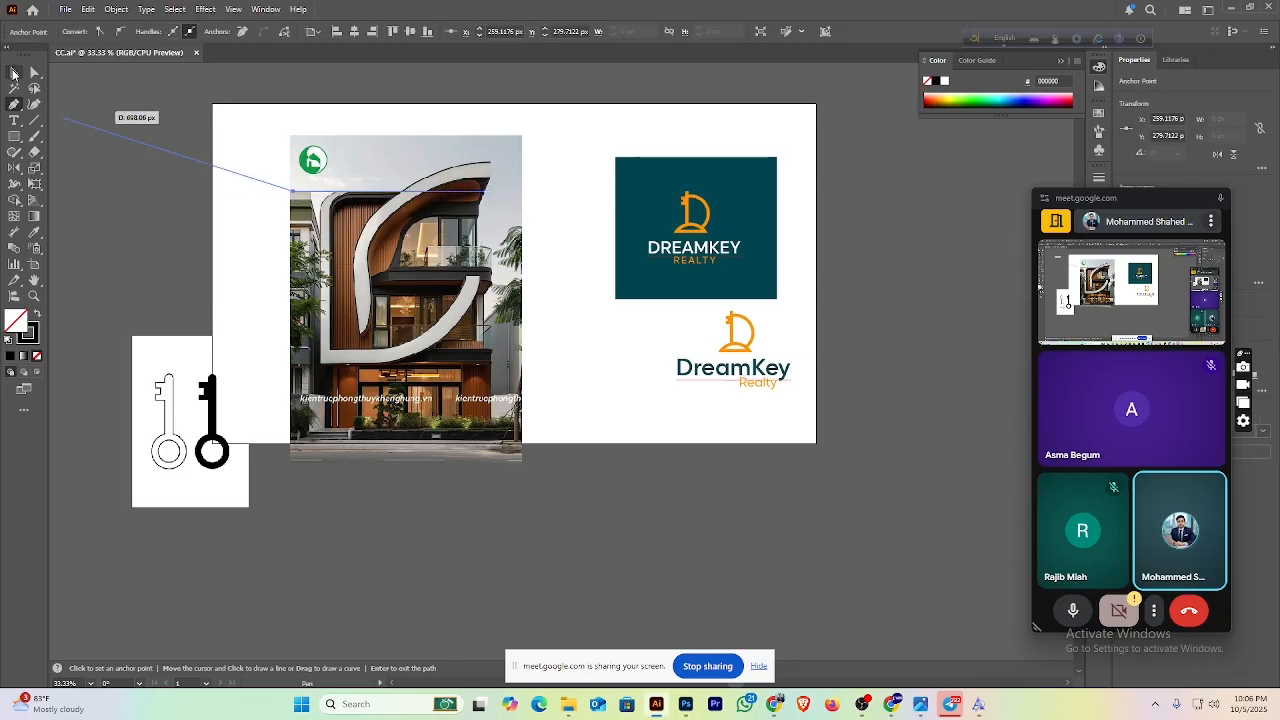
left_click(13, 73)
left_click(211, 226)
left_click(361, 192)
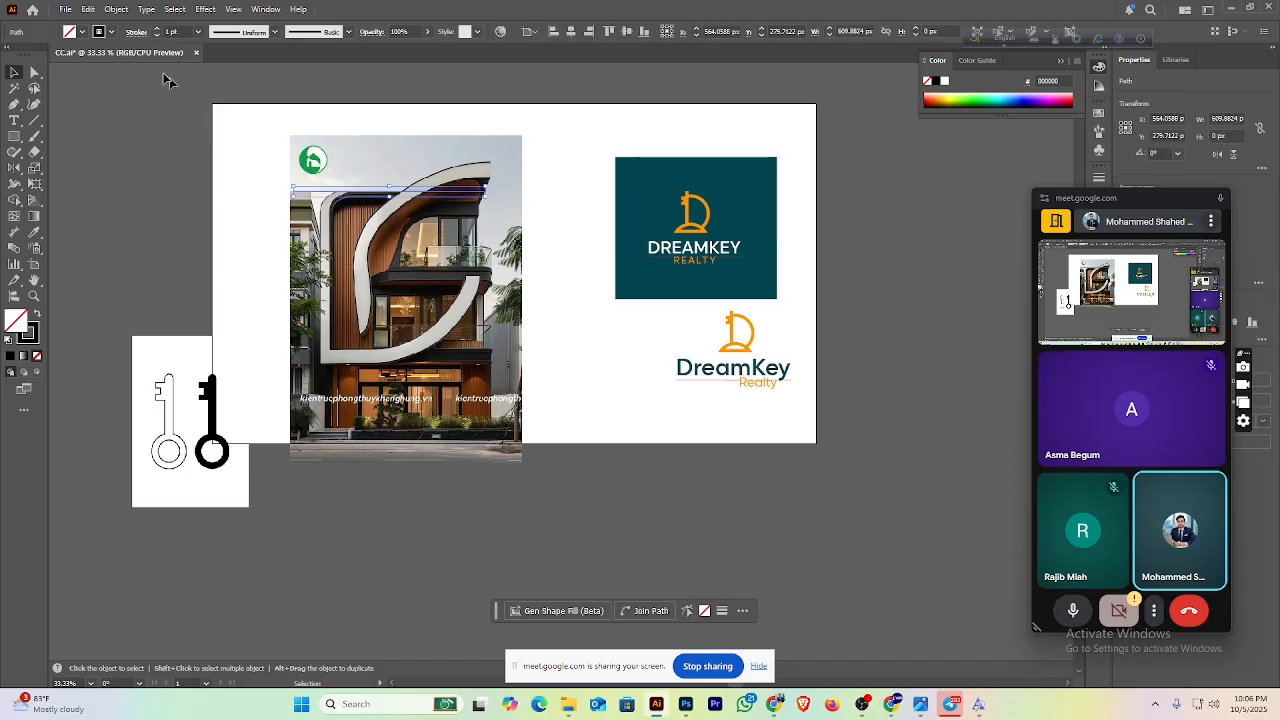
left_click(185, 161)
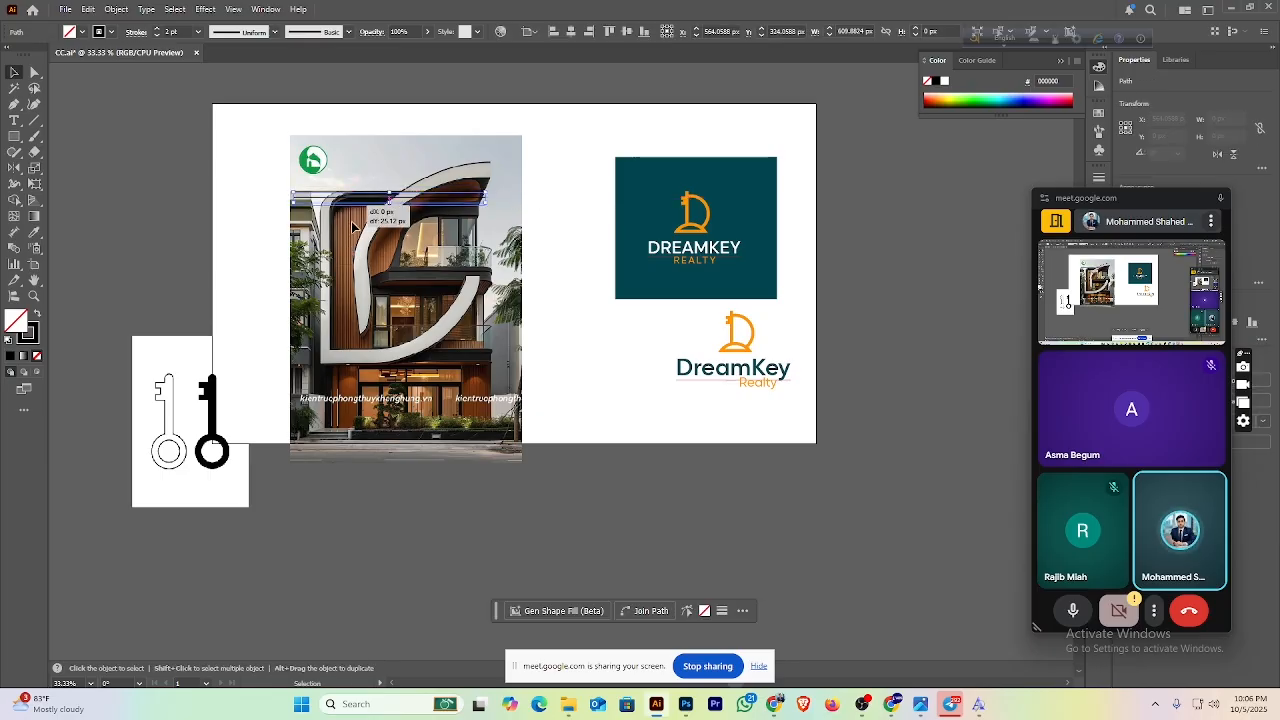
left_click(395, 206)
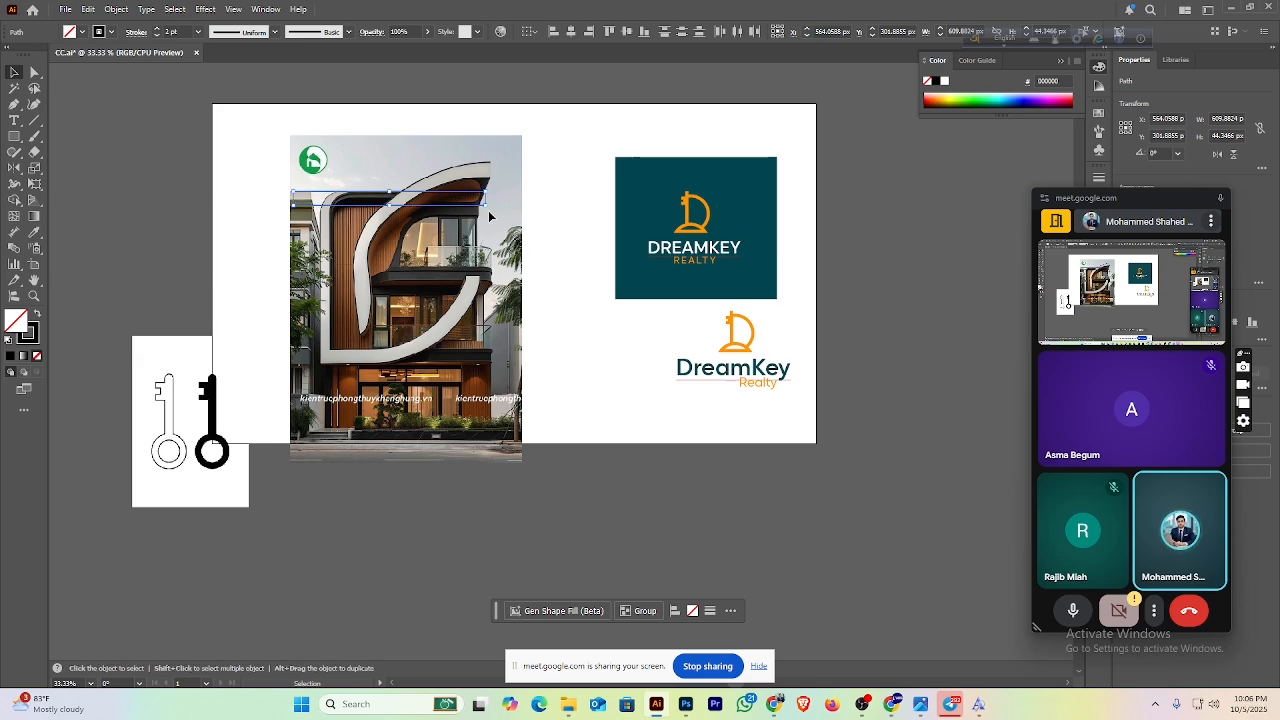
Step: Make a copy of the line pair rotated 90°, lengthen it to about 1003 px and align it with the vertical white frame
left_click_drag(489, 211, 380, 158)
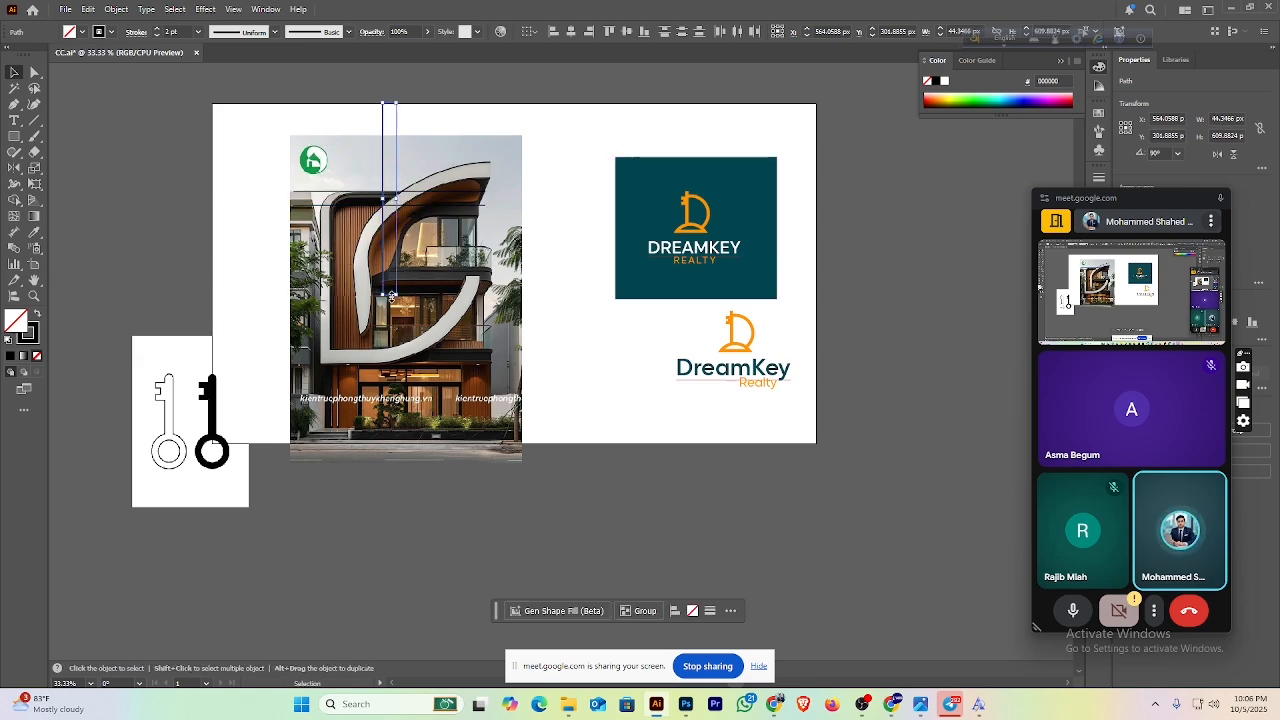
left_click_drag(391, 296, 391, 418)
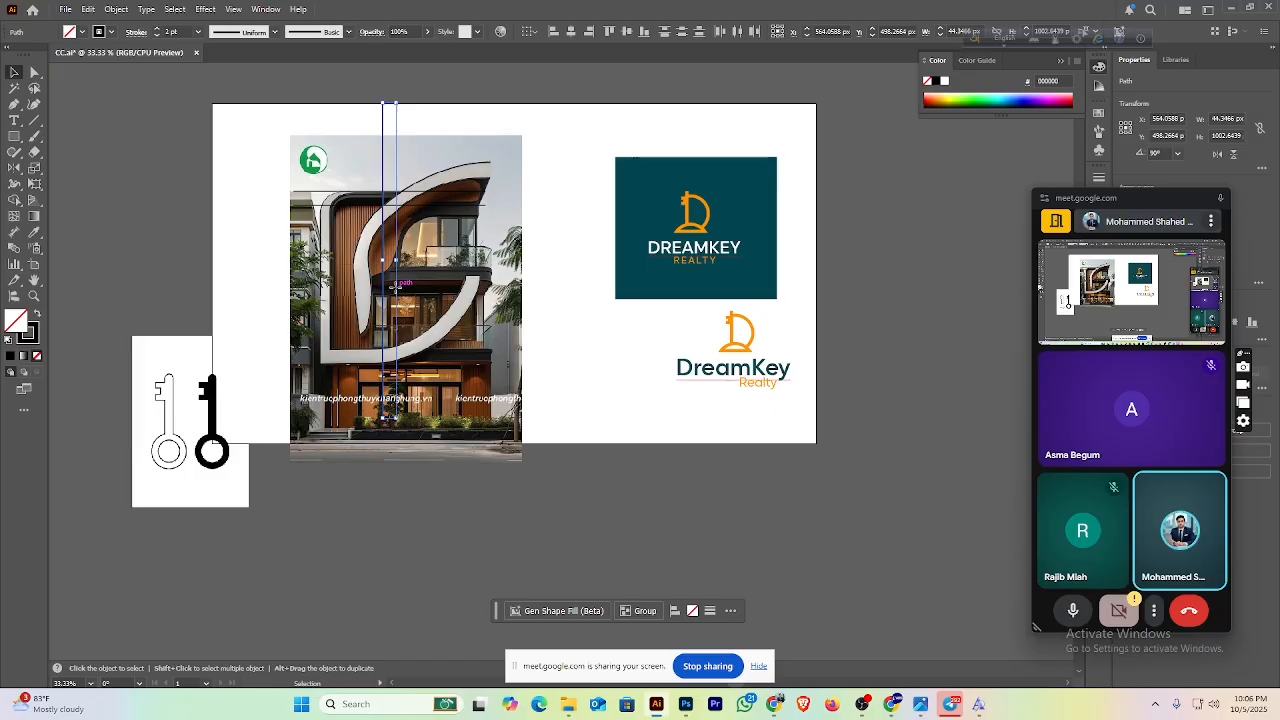
left_click_drag(397, 287, 372, 312)
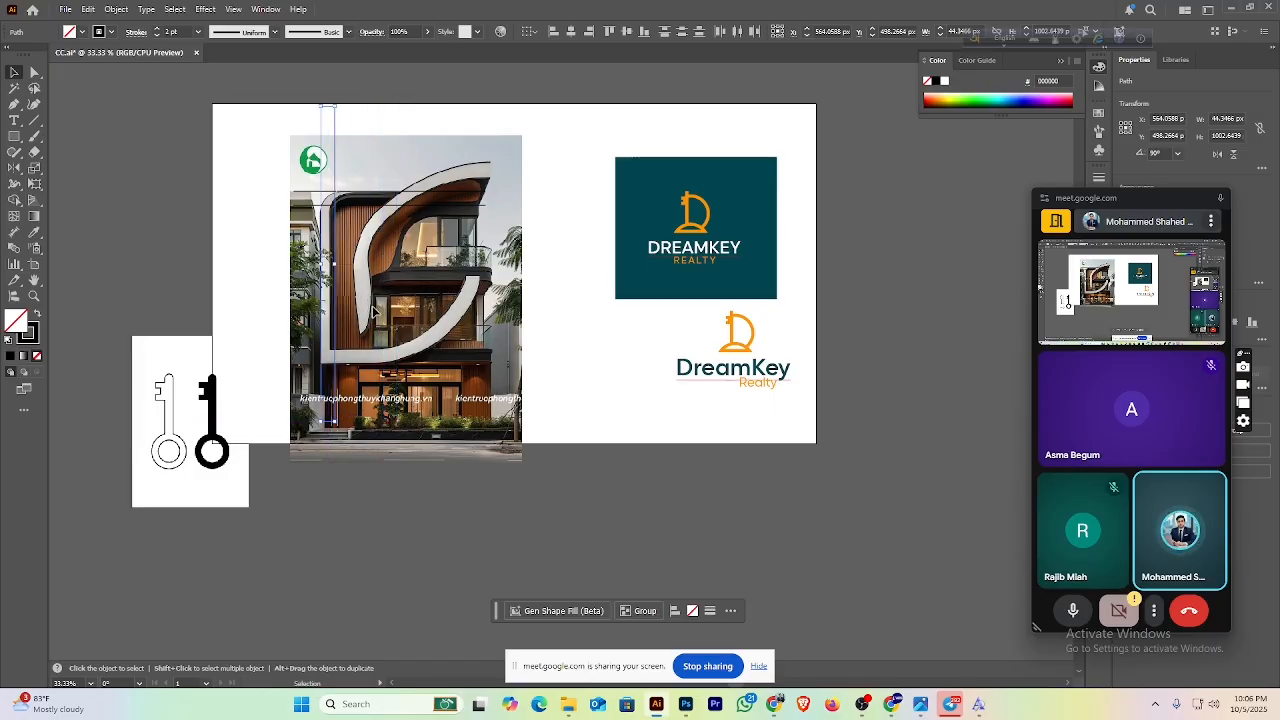
left_click(378, 317)
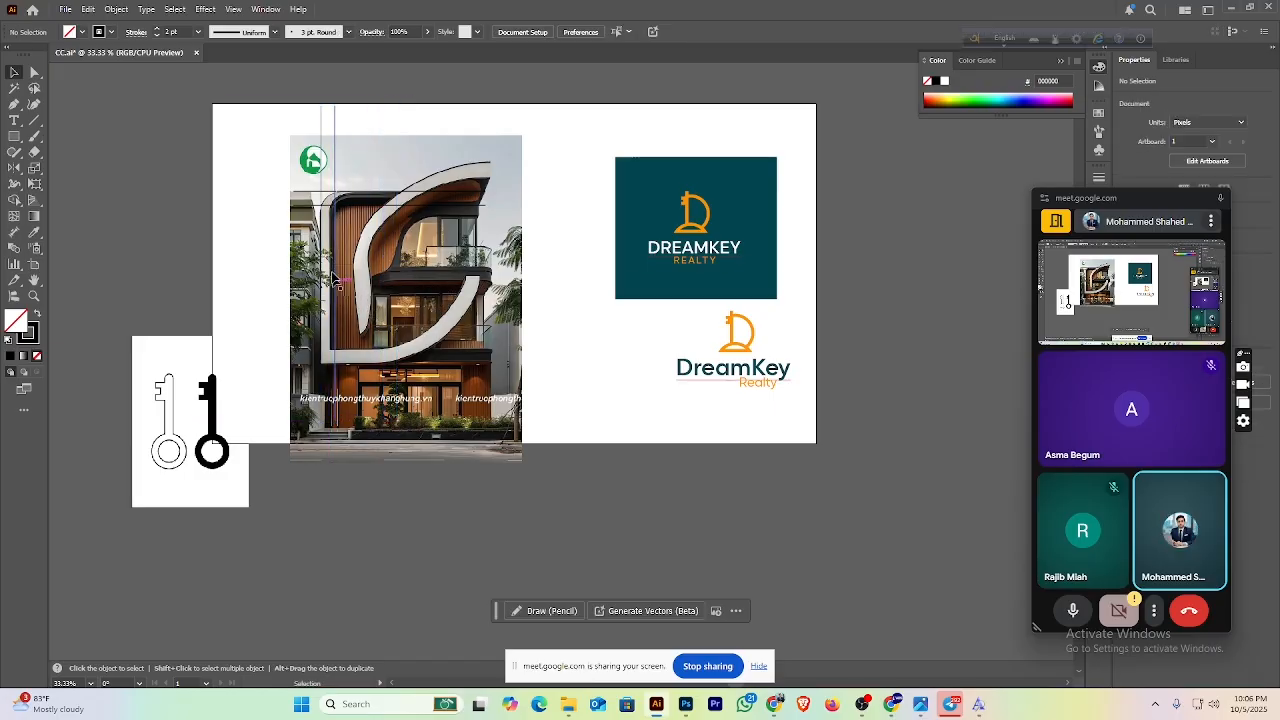
Step: Copy the horizontal line pair down onto the bottom band of the white D-shaped frame
left_click(404, 206)
left_click_drag(402, 206, 440, 362)
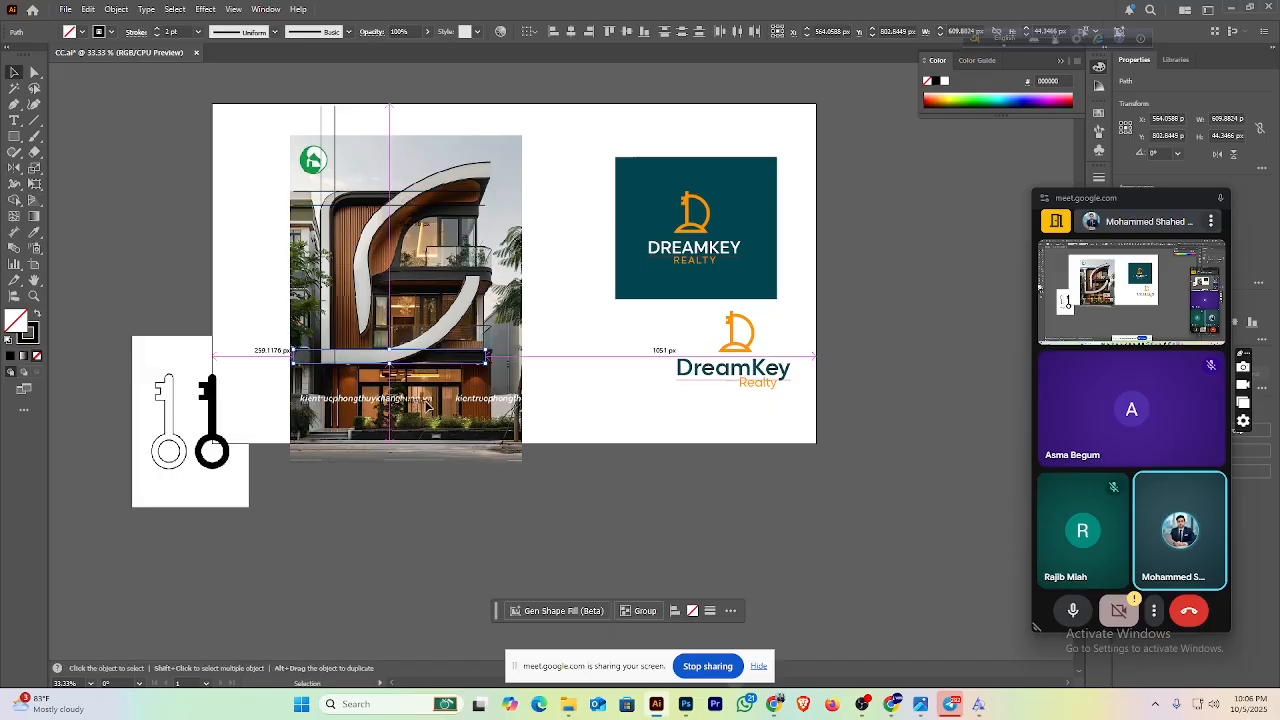
left_click(457, 408)
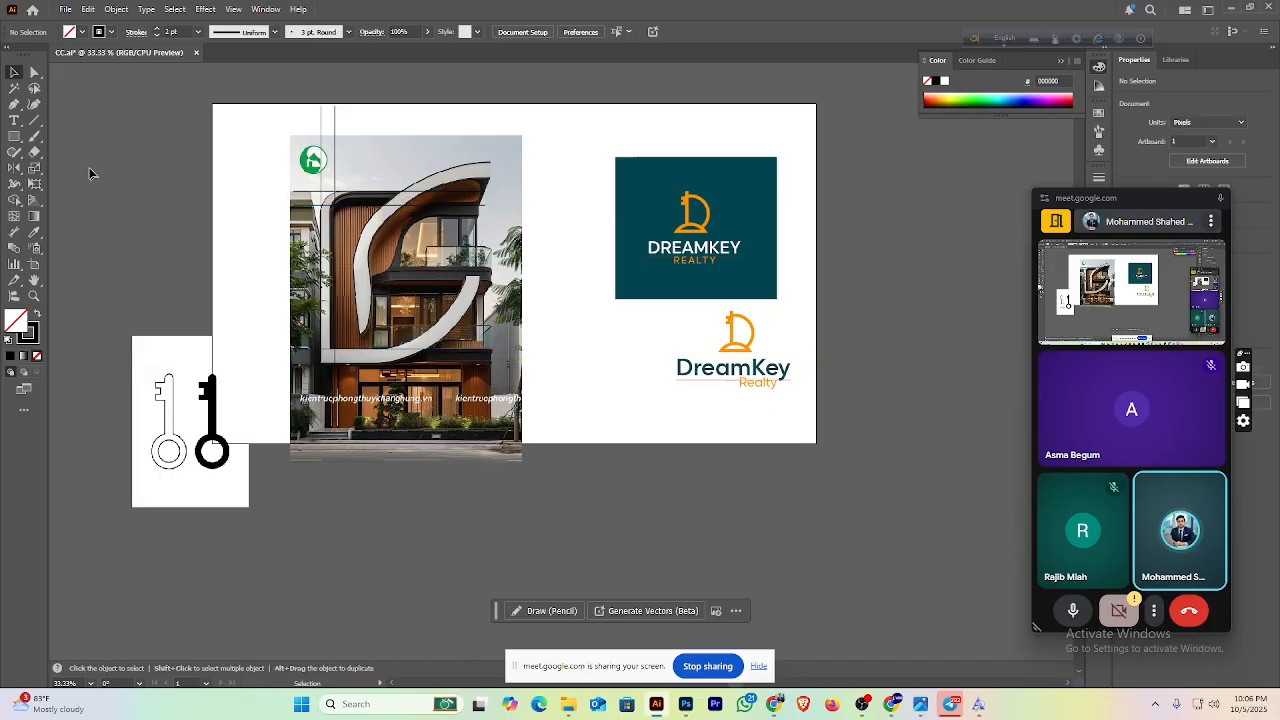
Step: Draw a circle about 595 px in diameter and align it with the outer edge of the frame's lower curve
left_click_drag(10, 140, 60, 168)
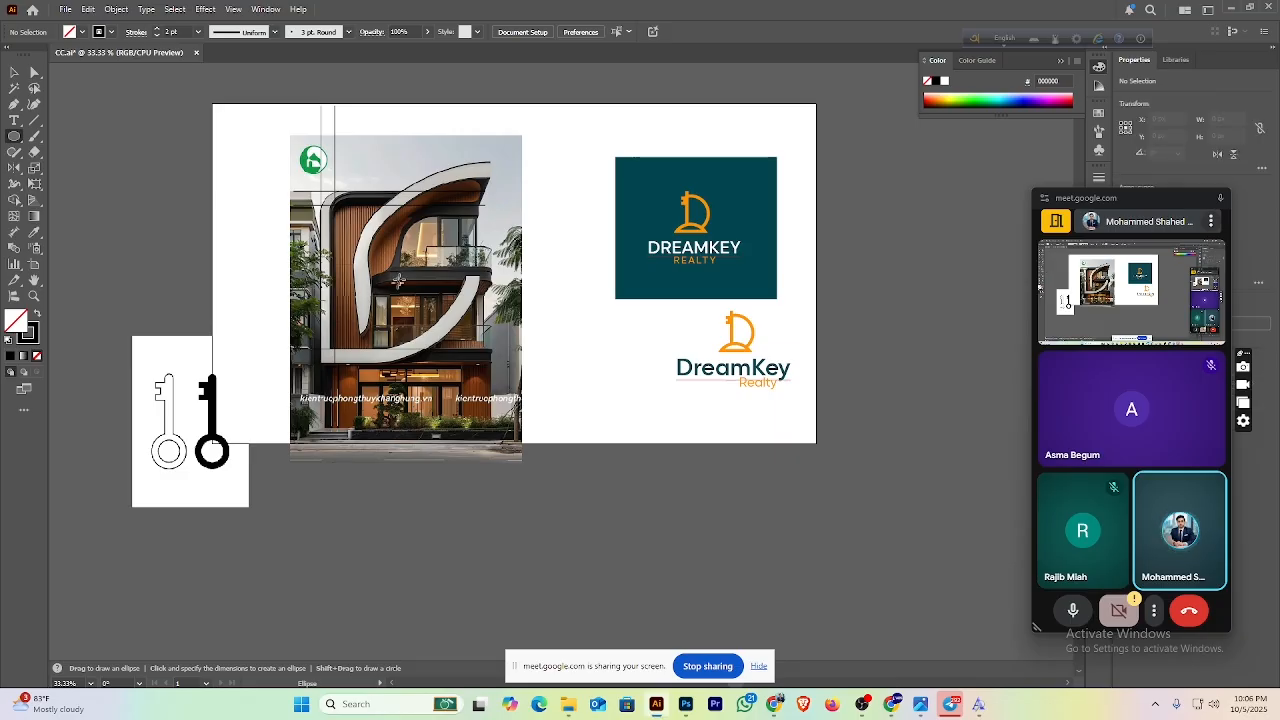
left_click_drag(390, 208, 493, 361)
left_click(16, 74)
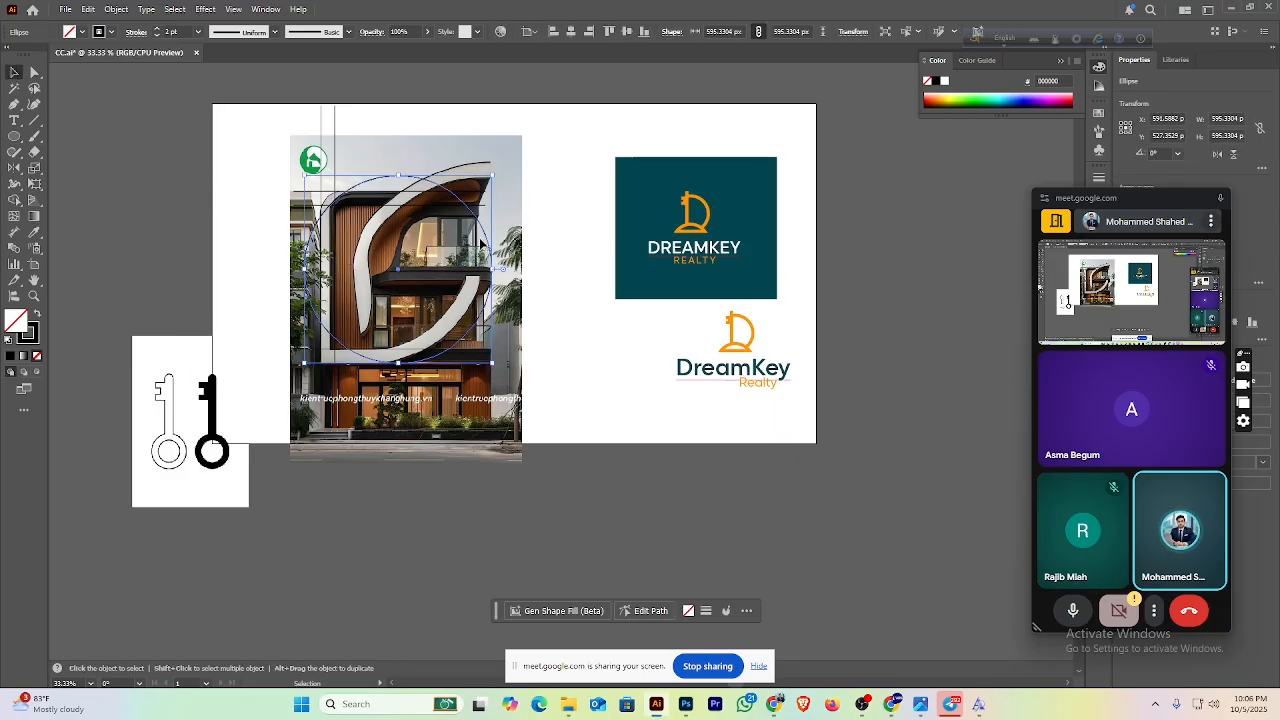
left_click_drag(488, 243, 473, 243)
left_click(474, 369)
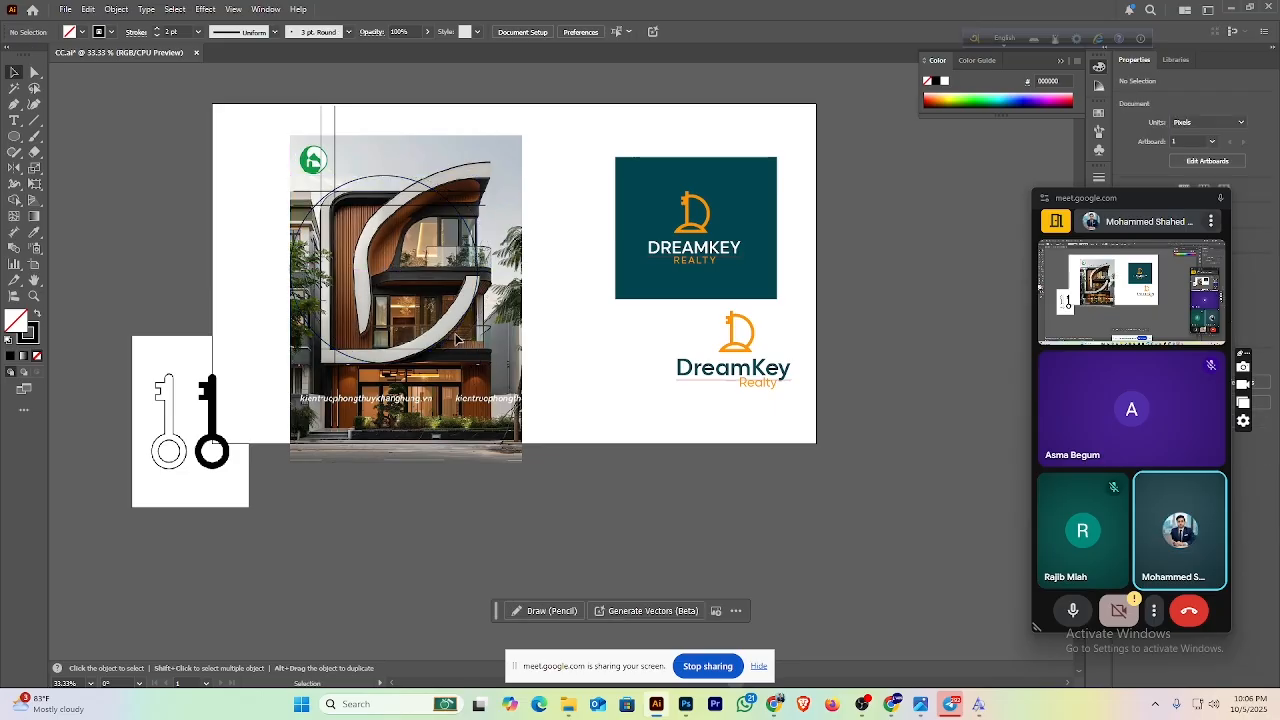
Step: Add a concentric circle copy about 508 px wide for the lower curve's inner edge, and copy a horizontal line up to its upper end
key("a")
left_click(455, 330)
key("v")
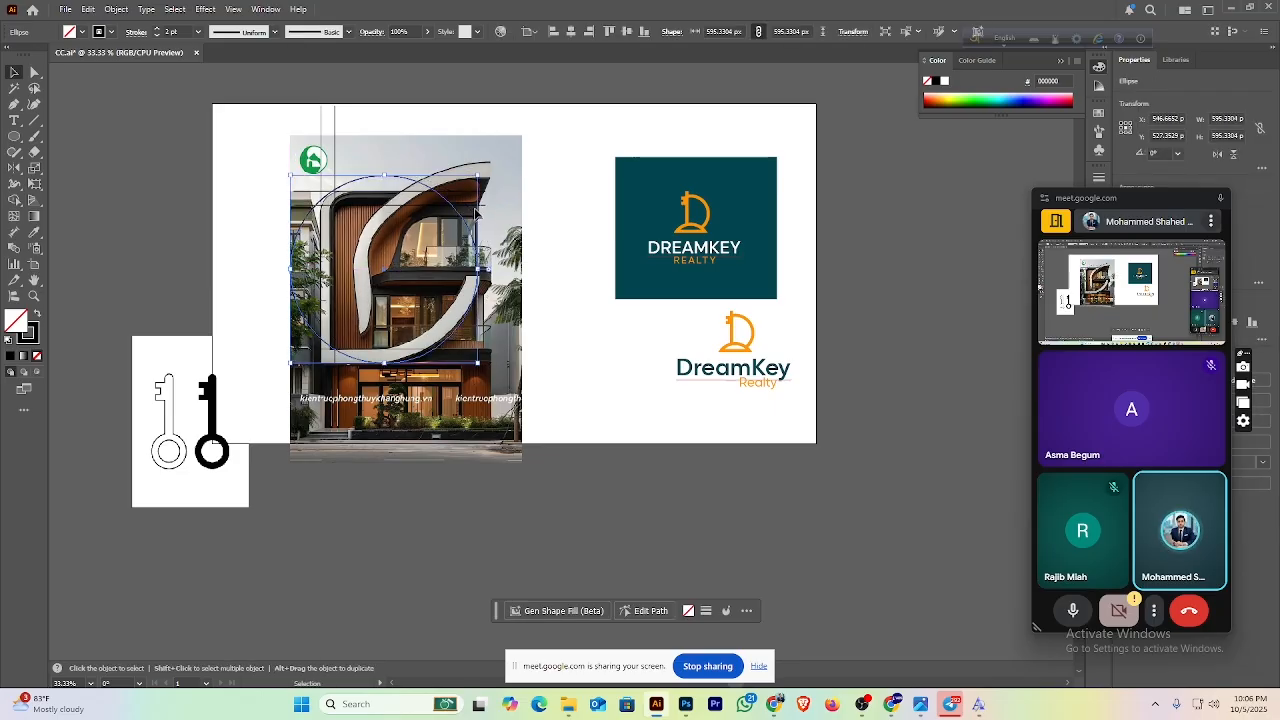
mouse_move(472, 174)
left_mouse_down()
mouse_move(463, 197)
mouse_move(472, 190)
left_mouse_up()
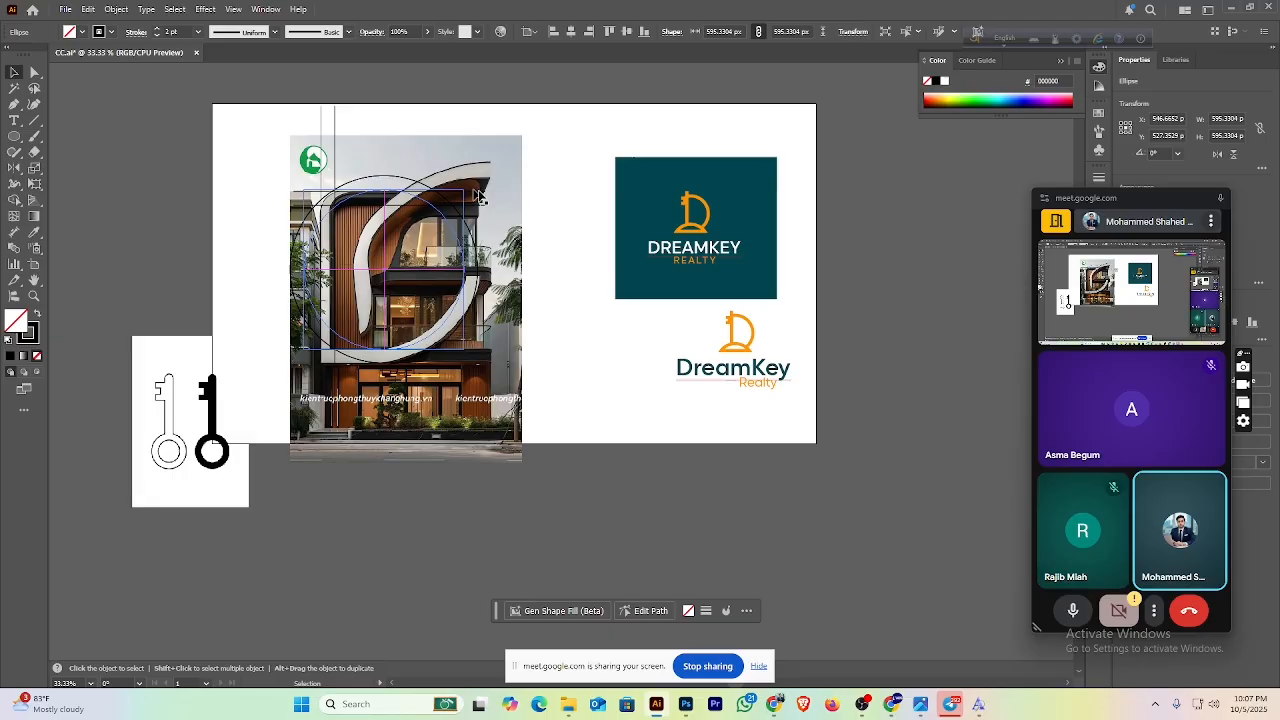
left_click(549, 229)
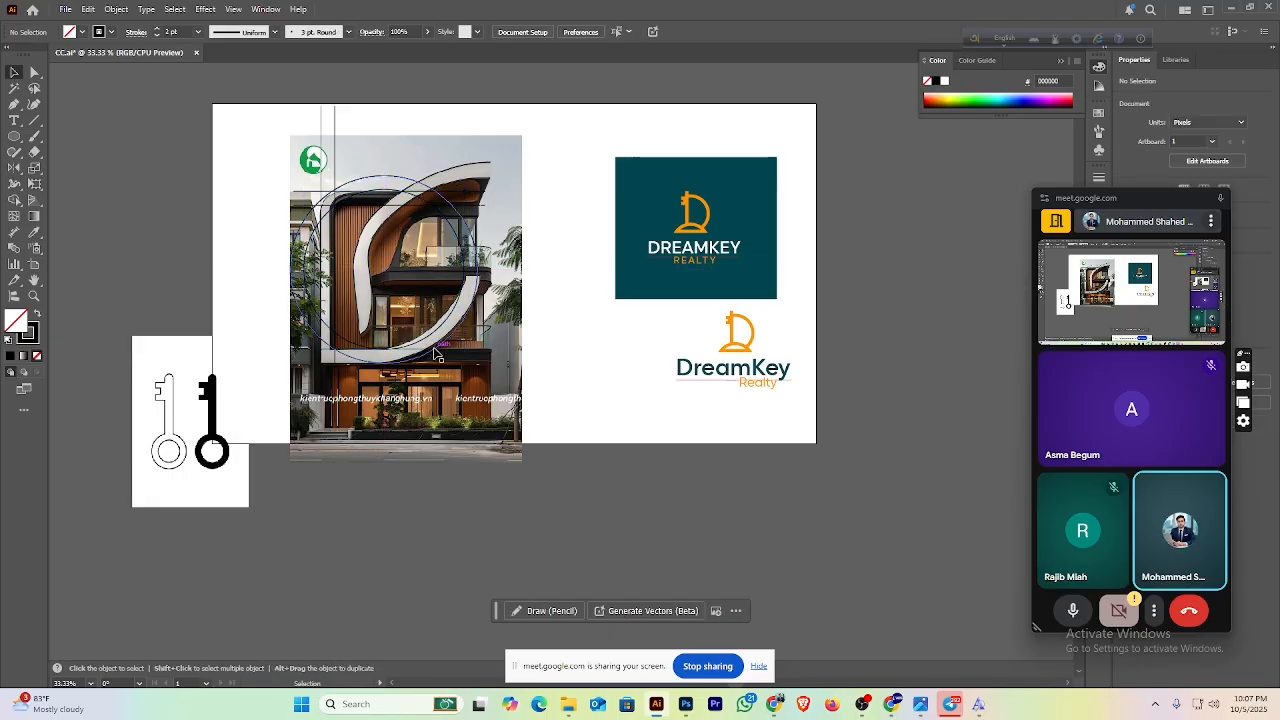
left_click_drag(446, 349, 462, 283)
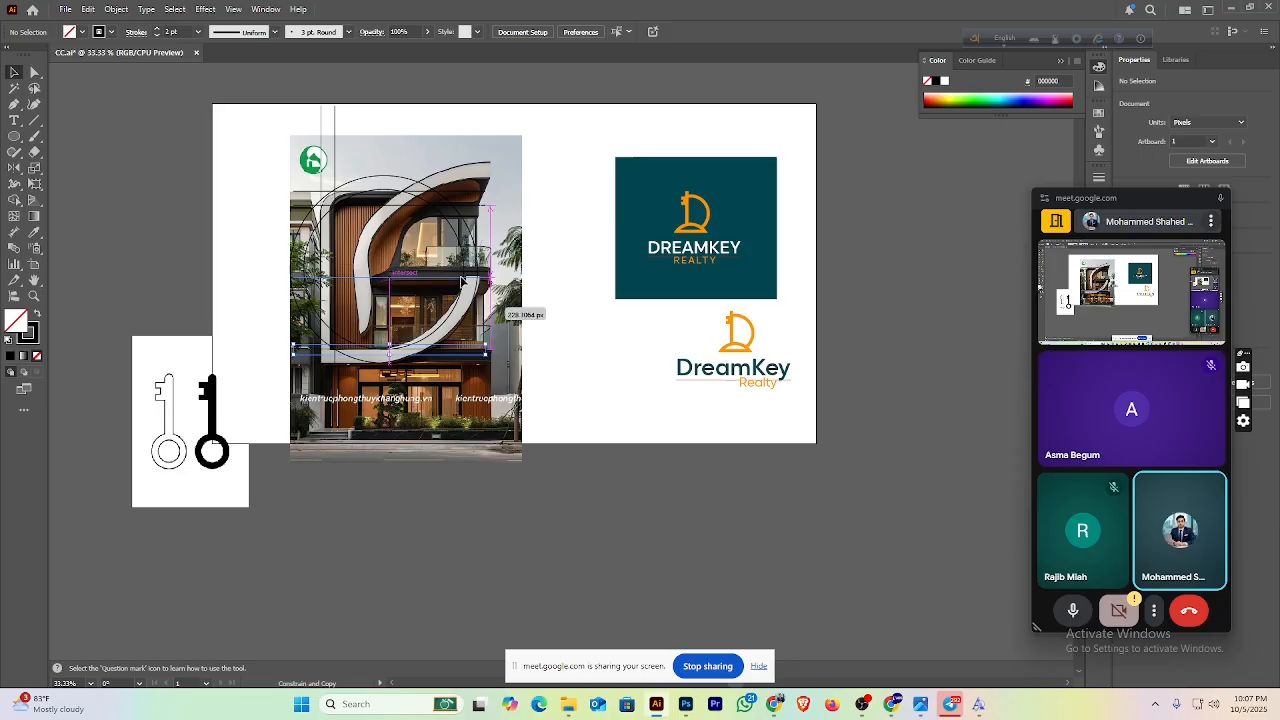
Step: Copy the inner circle sideways, enlarge it to about 784 px and fit it to the outer edge of the upper sweeping curve
left_click(440, 213)
left_click(435, 207)
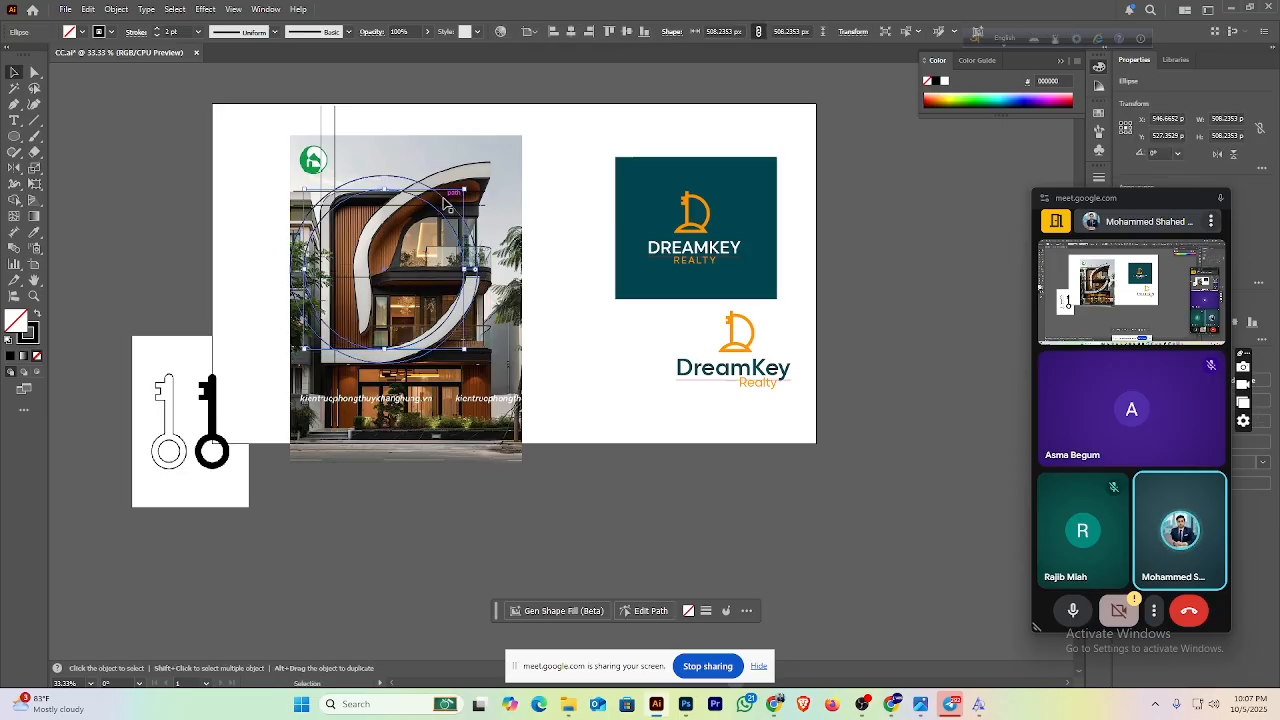
left_click_drag(412, 183, 497, 183)
left_click_drag(570, 367, 590, 381)
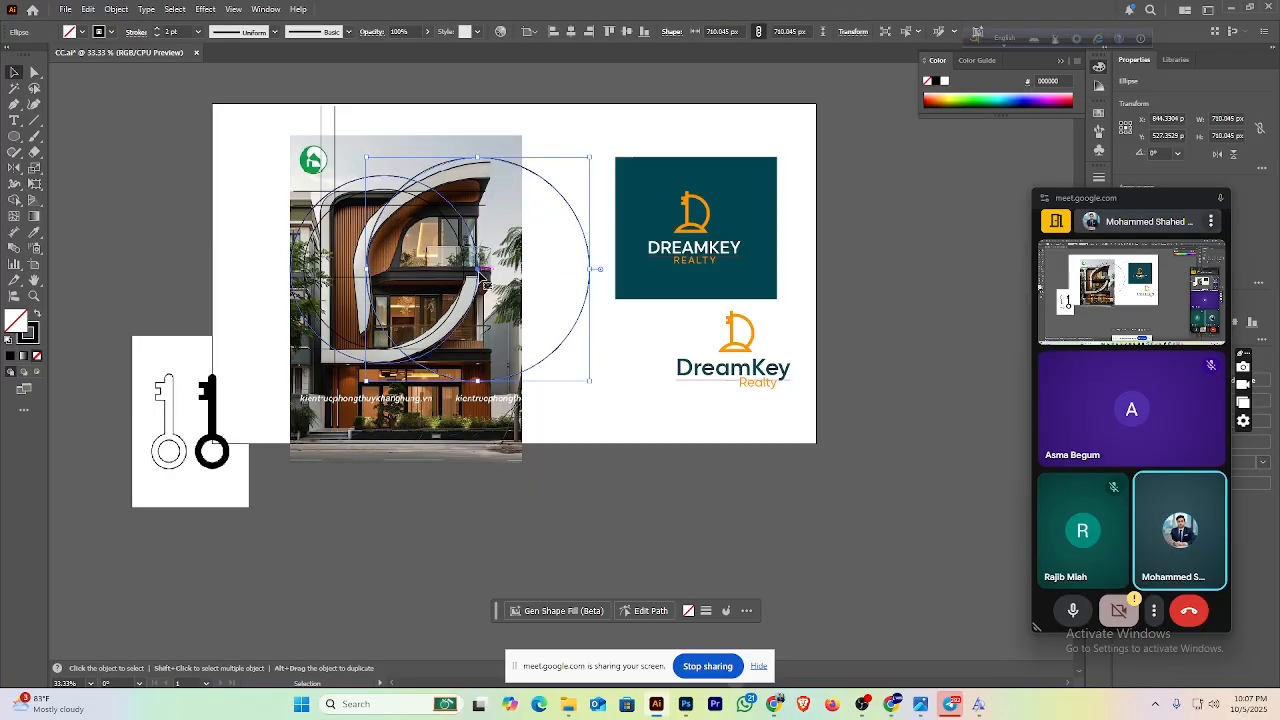
left_click_drag(479, 275, 466, 288)
left_click_drag(579, 172, 591, 160)
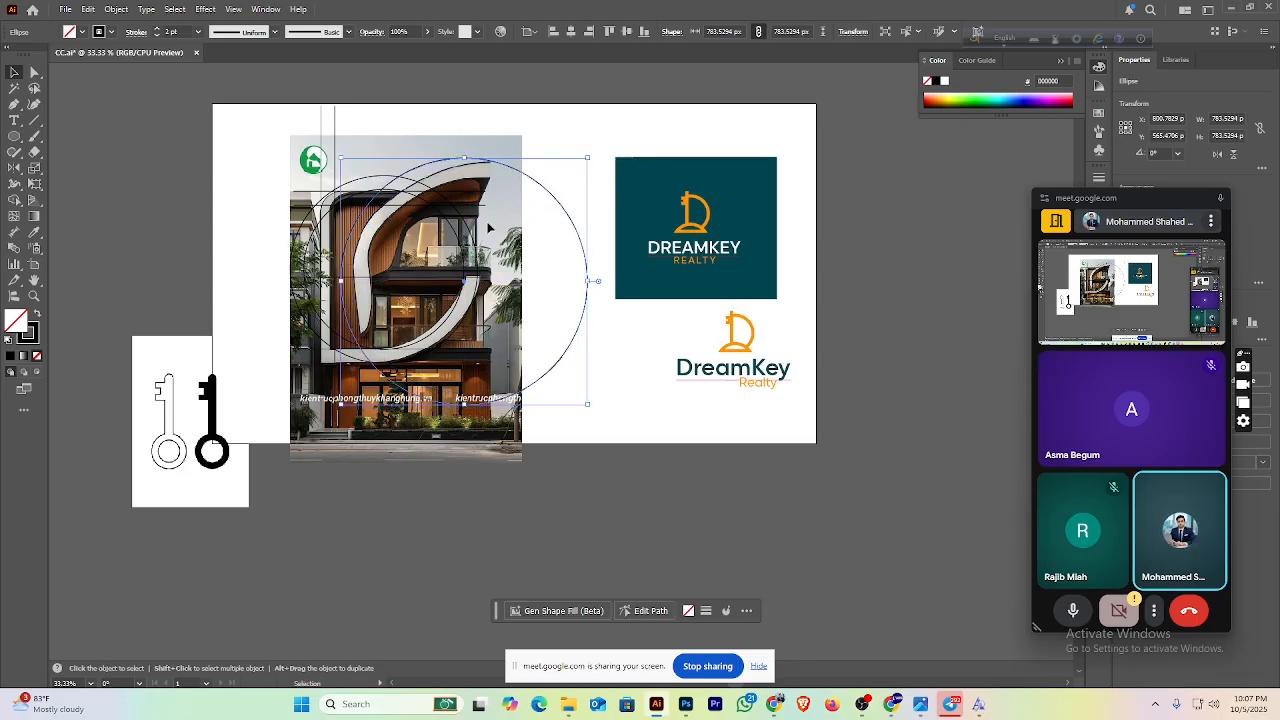
left_click_drag(467, 287, 473, 290)
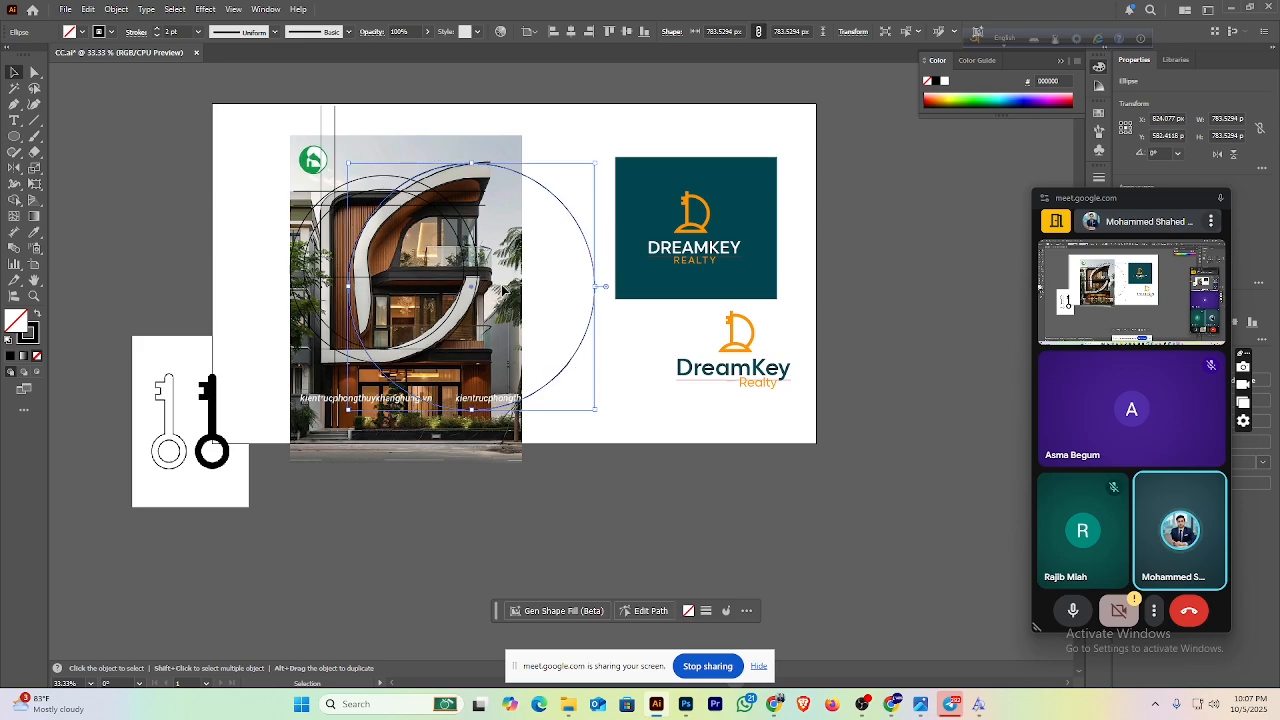
left_click(547, 285)
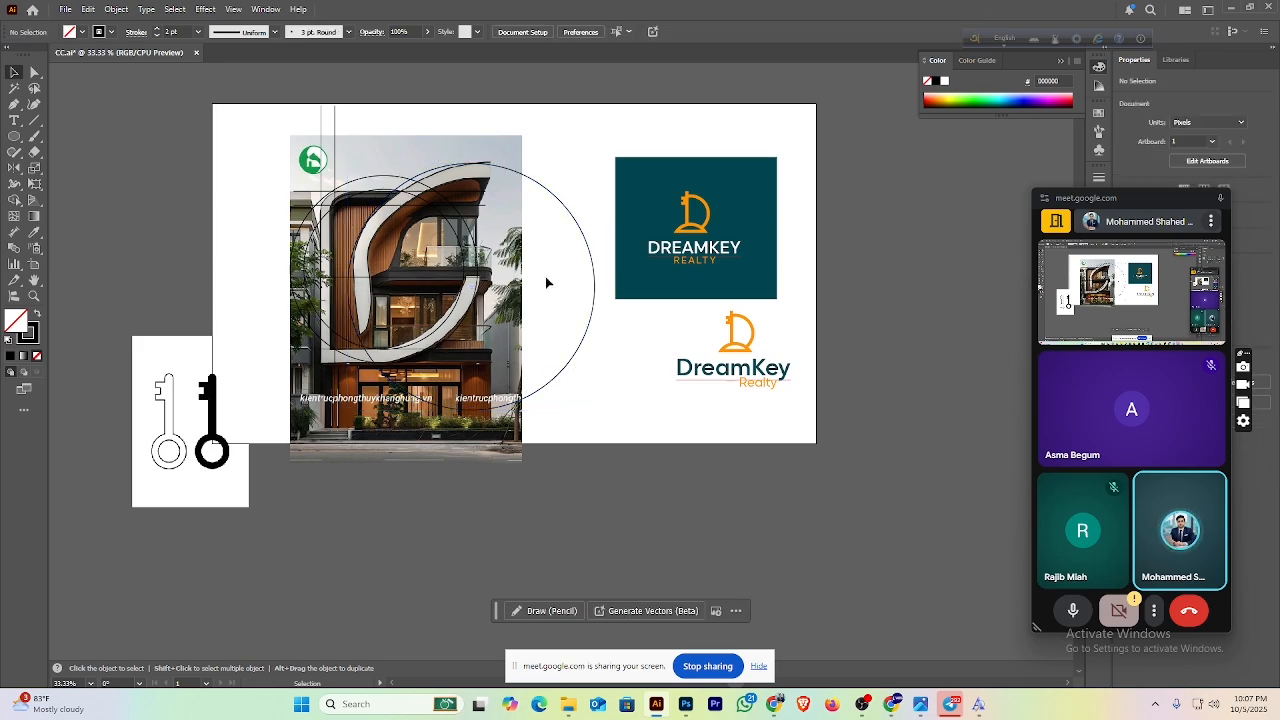
Step: Add a concentric copy of the large circle, about 682 px wide, for the upper curve's inner edge
left_click(582, 228)
key("a")
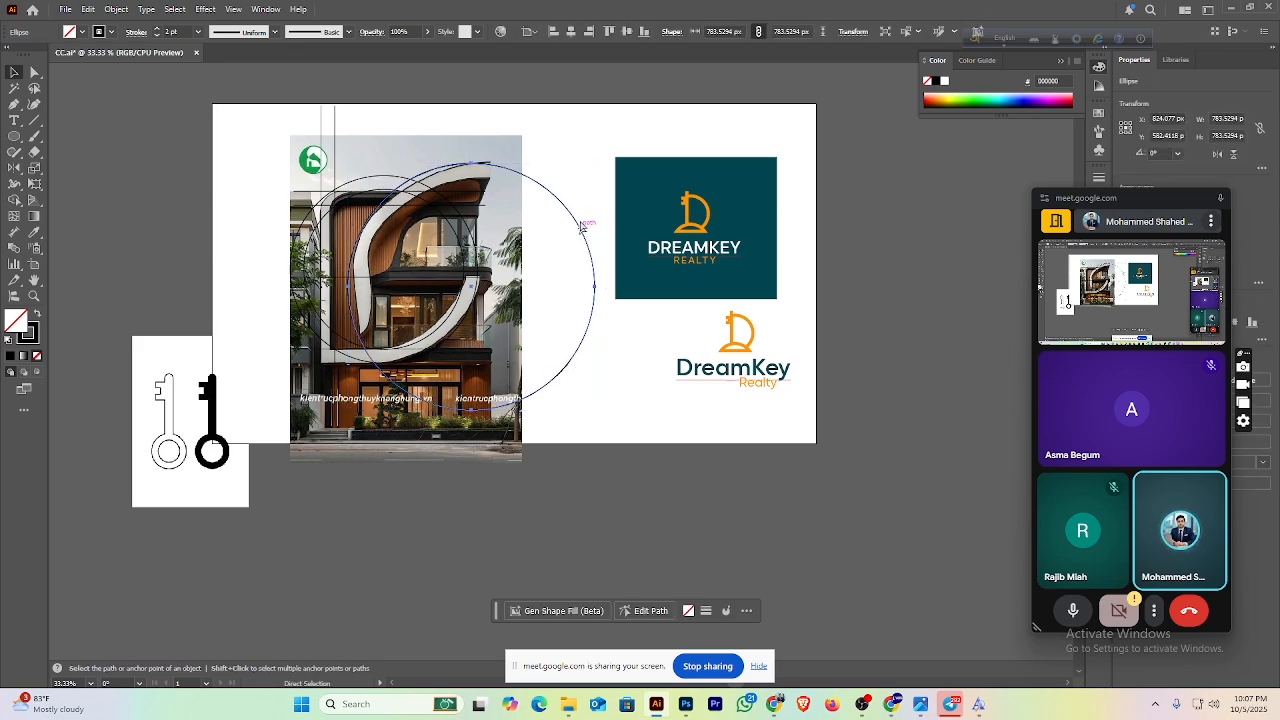
key("v")
left_click_drag(595, 162, 580, 181)
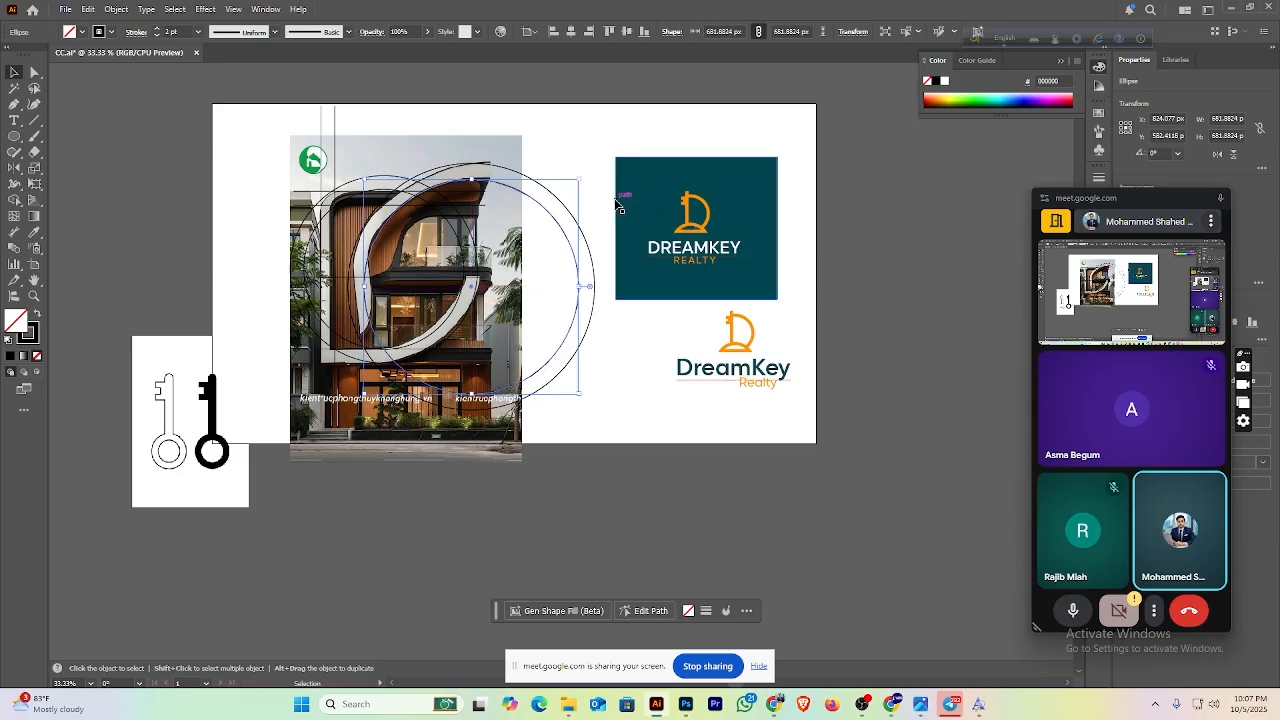
left_click(620, 204)
Step: Copy a vertical line to the upper curve's outer tip and a horizontal line to the curve's lower end
left_click_drag(336, 158, 491, 162)
left_click(406, 151)
left_click_drag(358, 206, 372, 334)
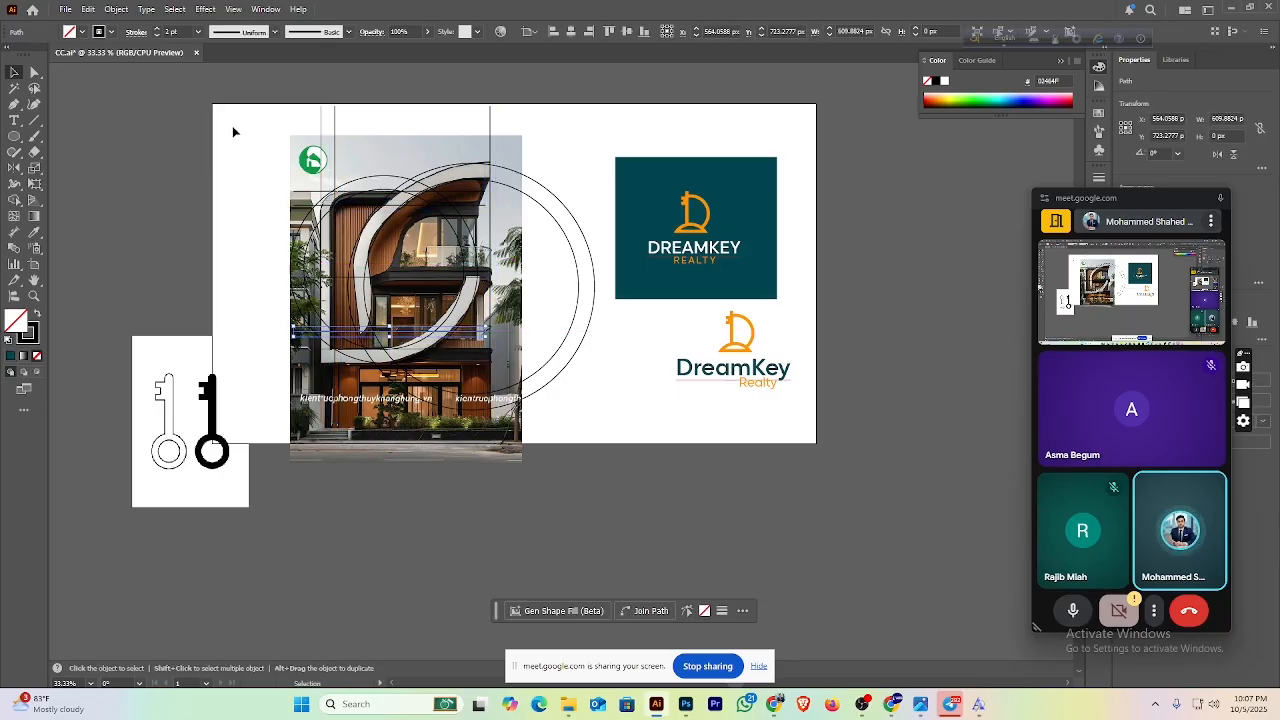
Step: Move the key reference image away from the construction lines and over to the logos on the artboard's other side
left_click_drag(232, 126, 566, 433)
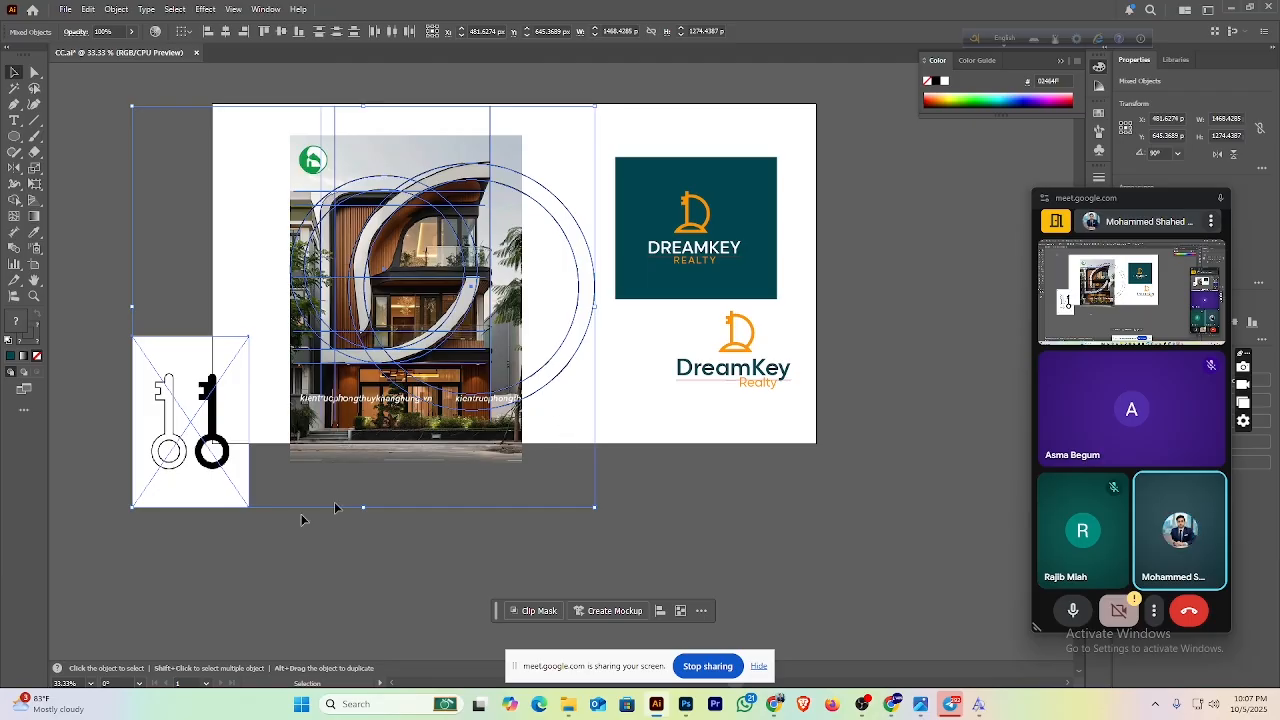
left_click_drag(194, 500, 803, 408)
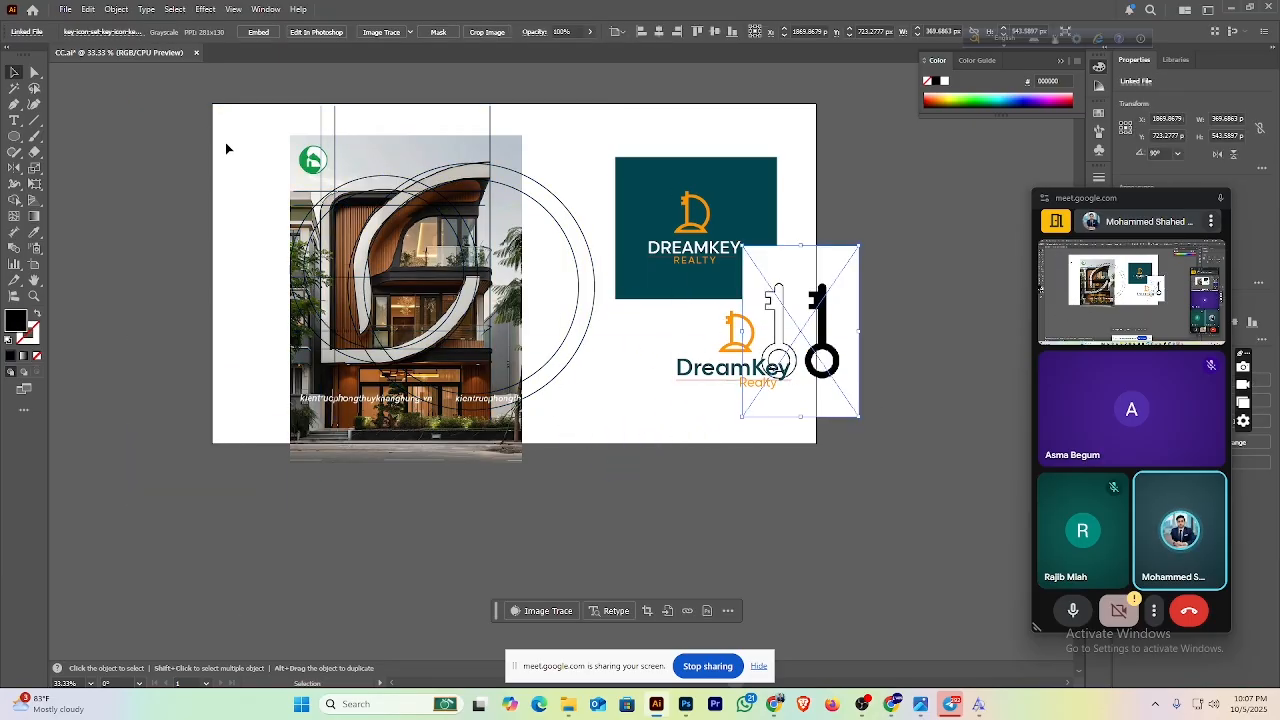
Step: Merge the traced regions of the D frame and the upper sweeping curve with Shape Builder, using all construction lines and circles
left_click_drag(226, 143, 489, 443)
left_click(456, 495)
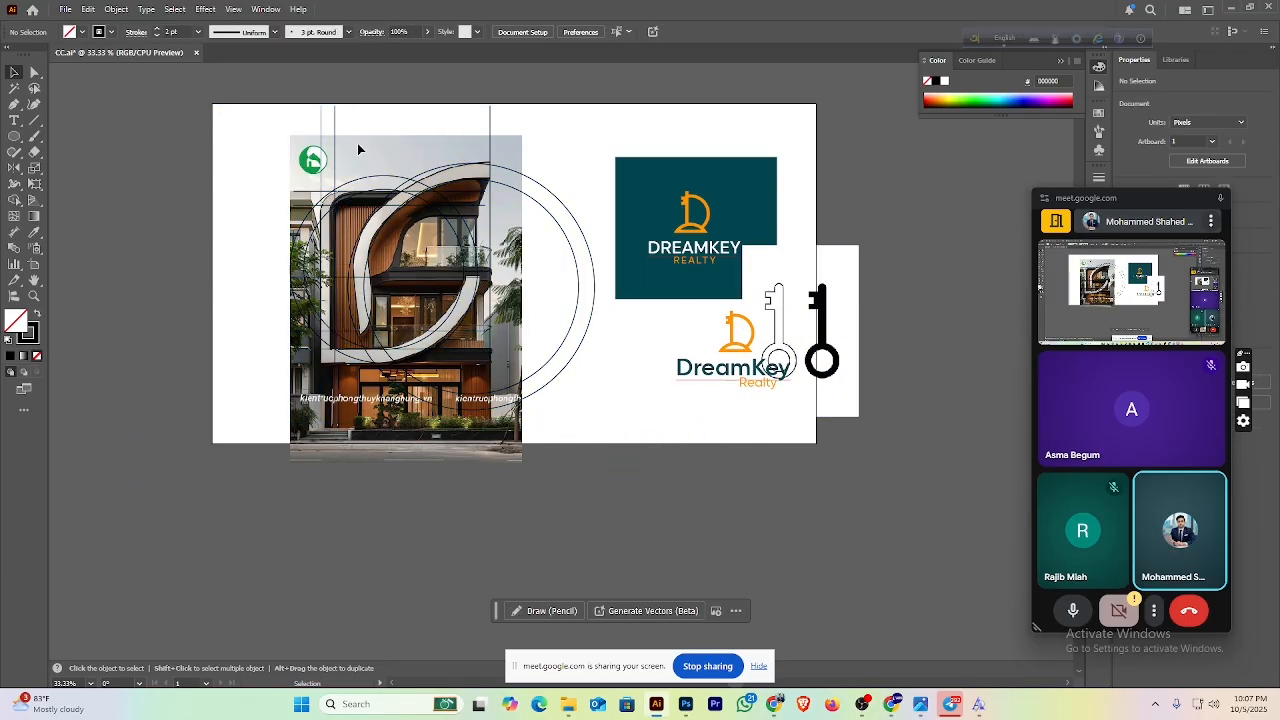
left_click_drag(270, 126, 531, 446)
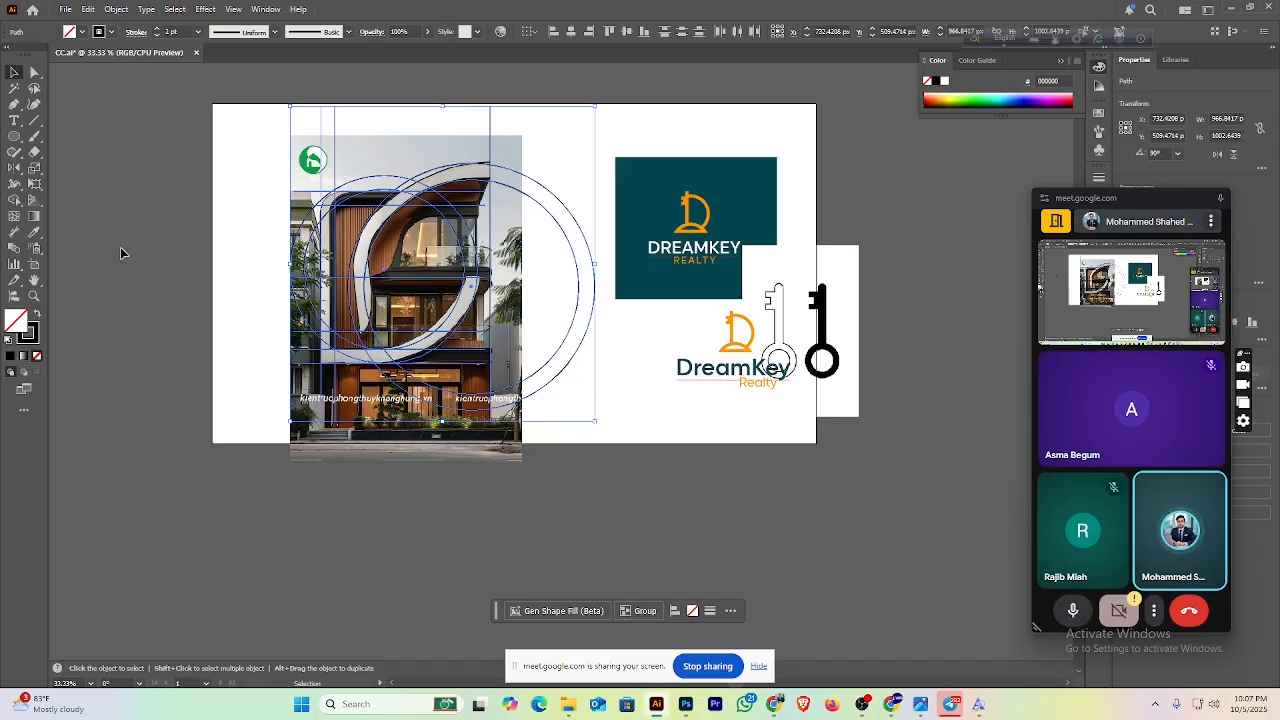
left_click(17, 200)
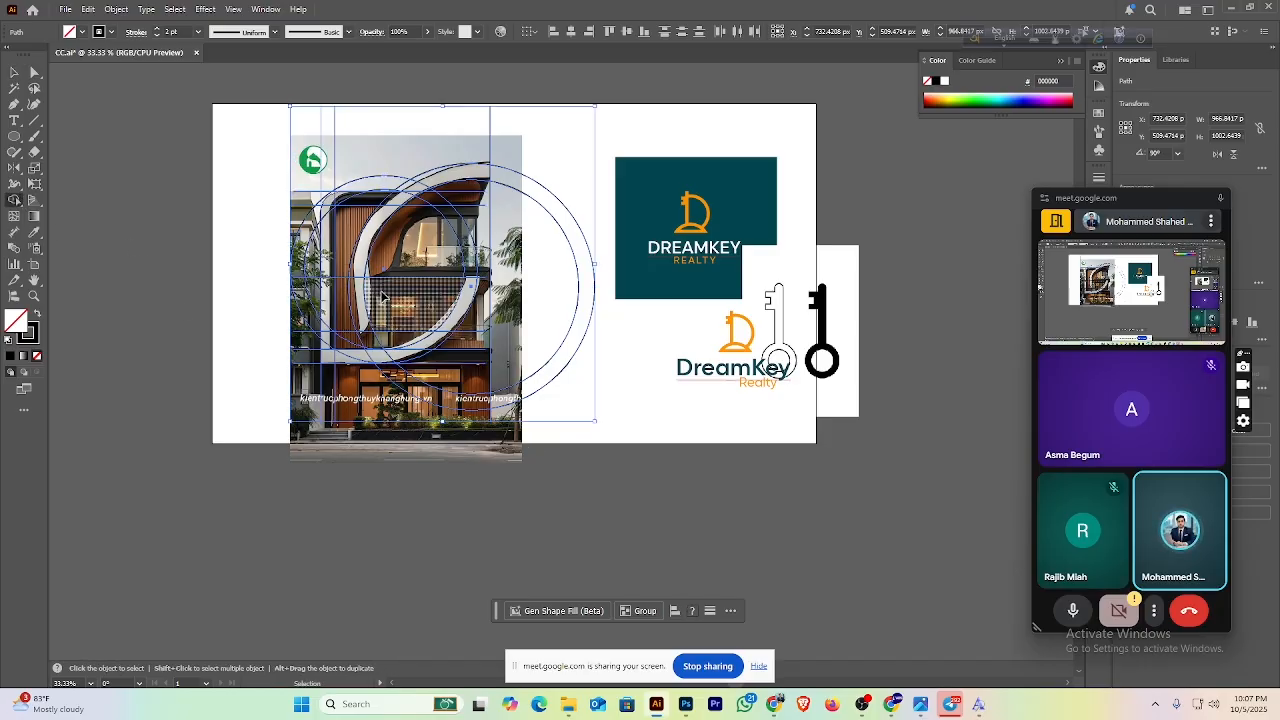
key("ctrl+equal")
scroll(424, 326, "down", 3)
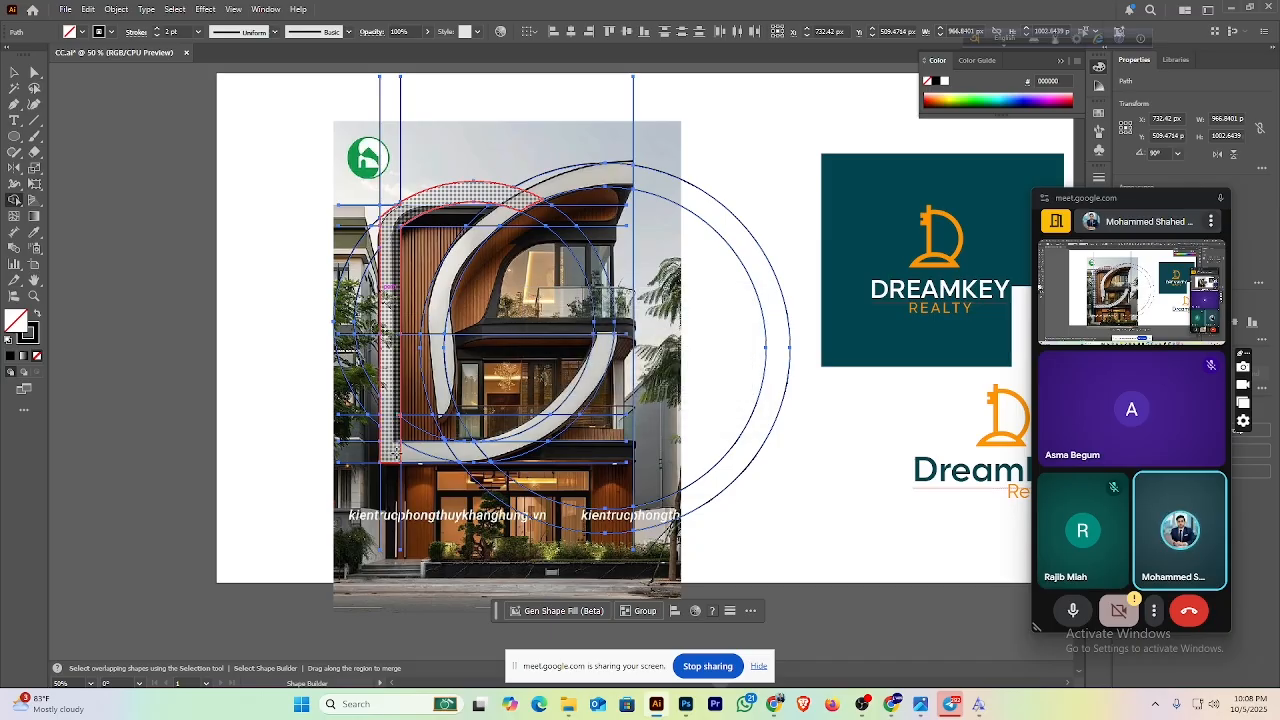
mouse_move(395, 445)
left_mouse_down()
mouse_move(500, 448)
mouse_move(578, 414)
mouse_move(600, 362)
left_mouse_up()
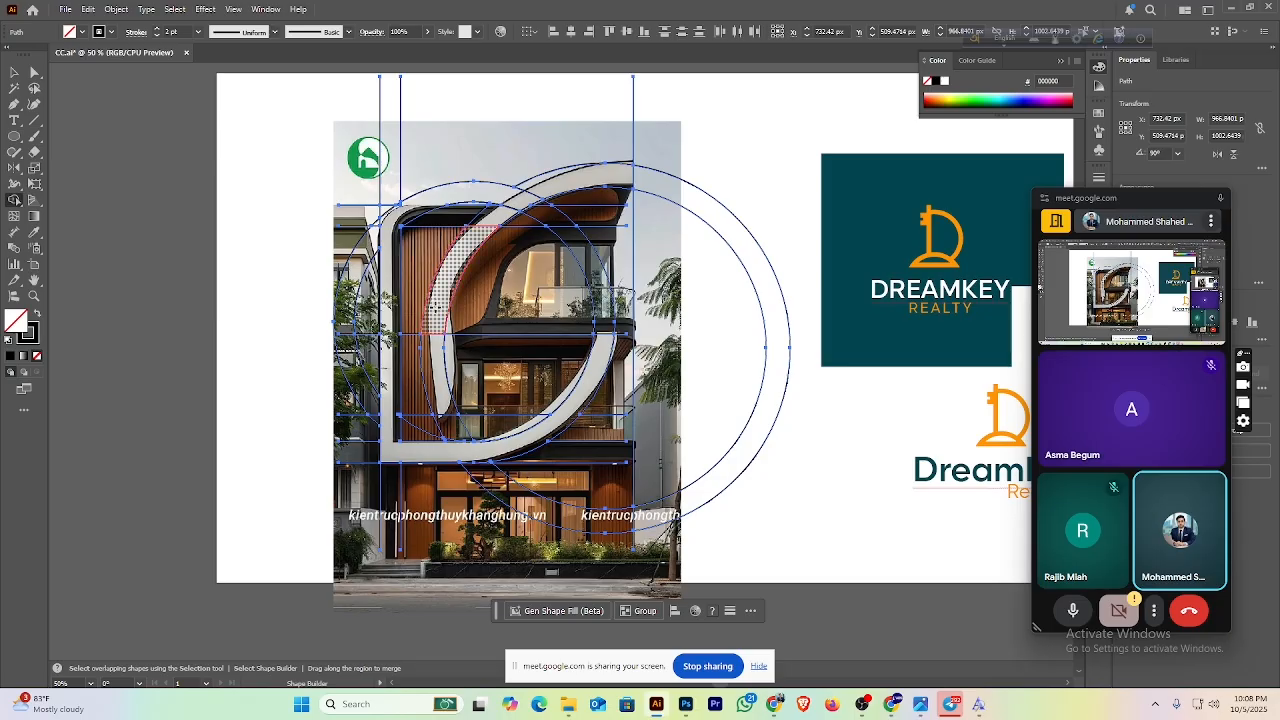
left_click_drag(436, 308, 430, 346)
mouse_move(476, 240)
left_mouse_down()
mouse_move(488, 219)
mouse_move(541, 195)
left_mouse_up()
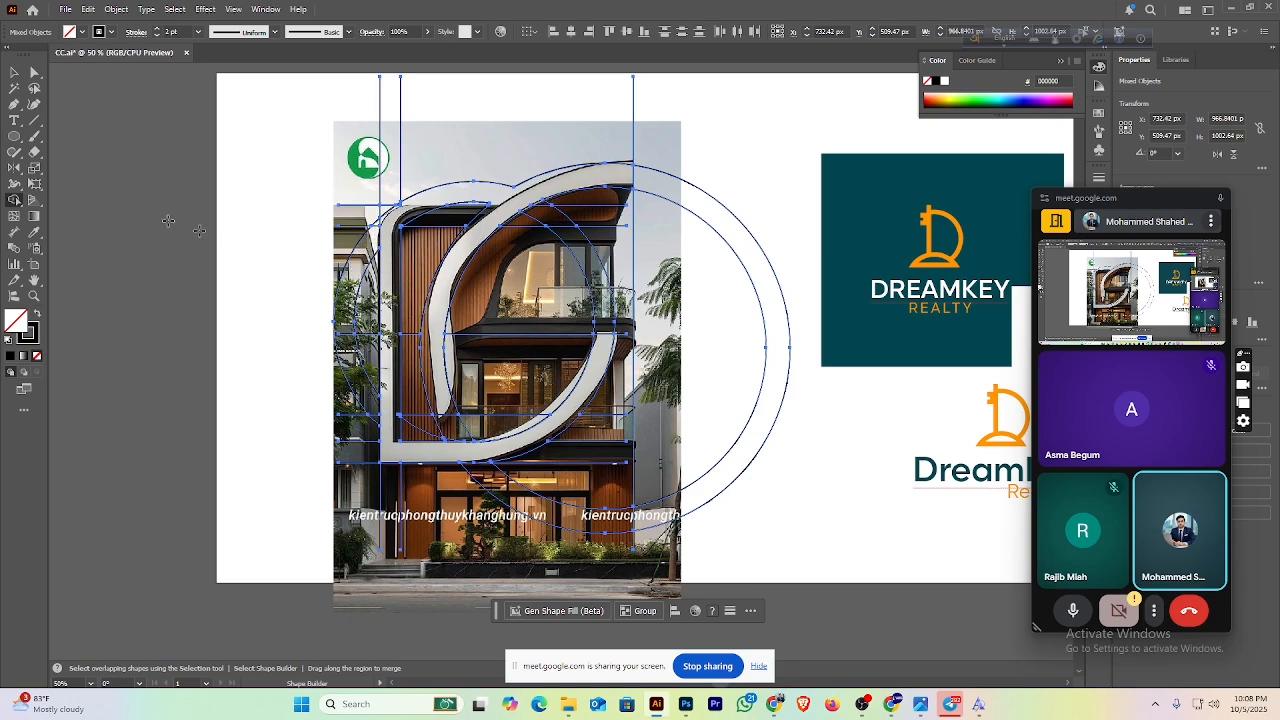
left_click(12, 356)
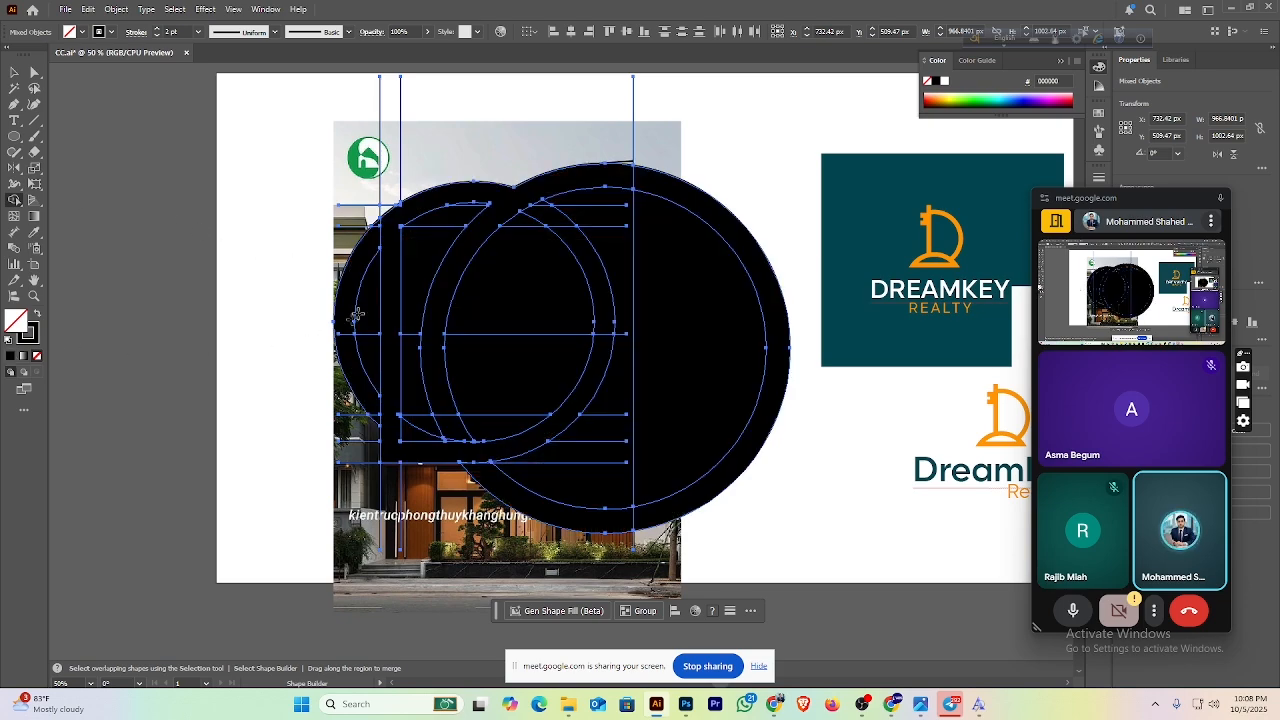
left_click_drag(437, 222, 424, 262)
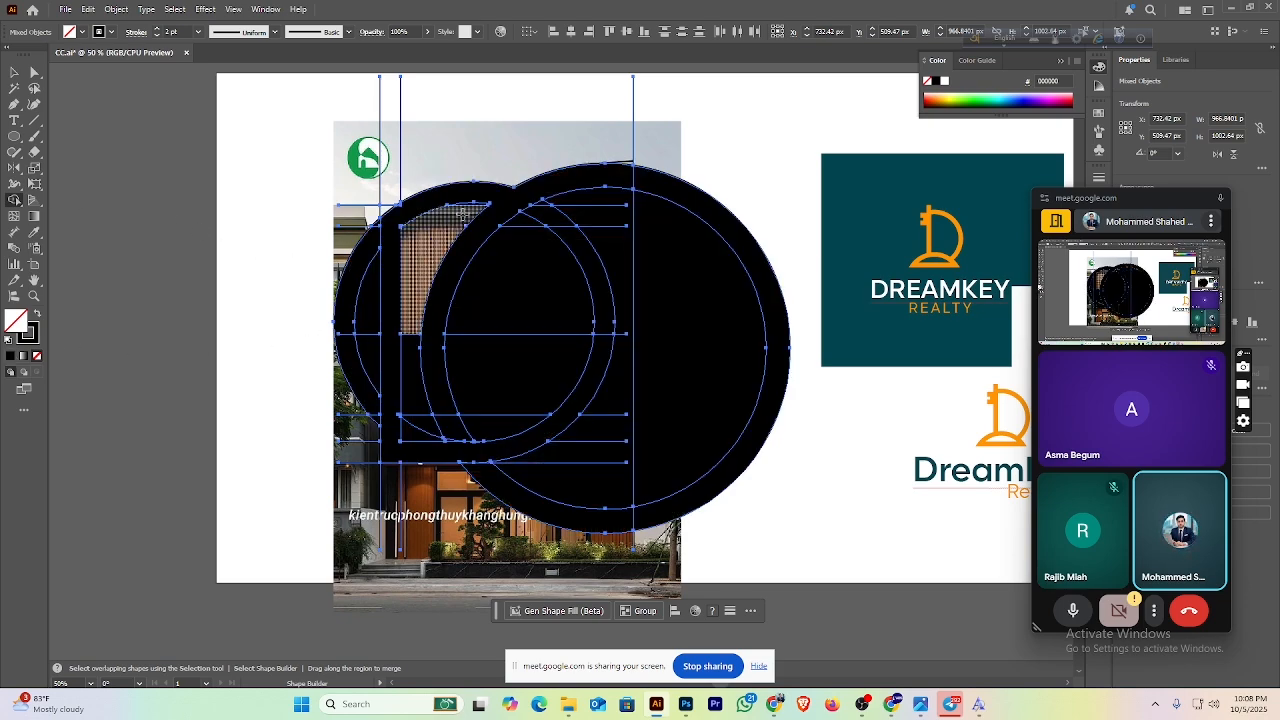
left_click_drag(462, 215, 481, 204)
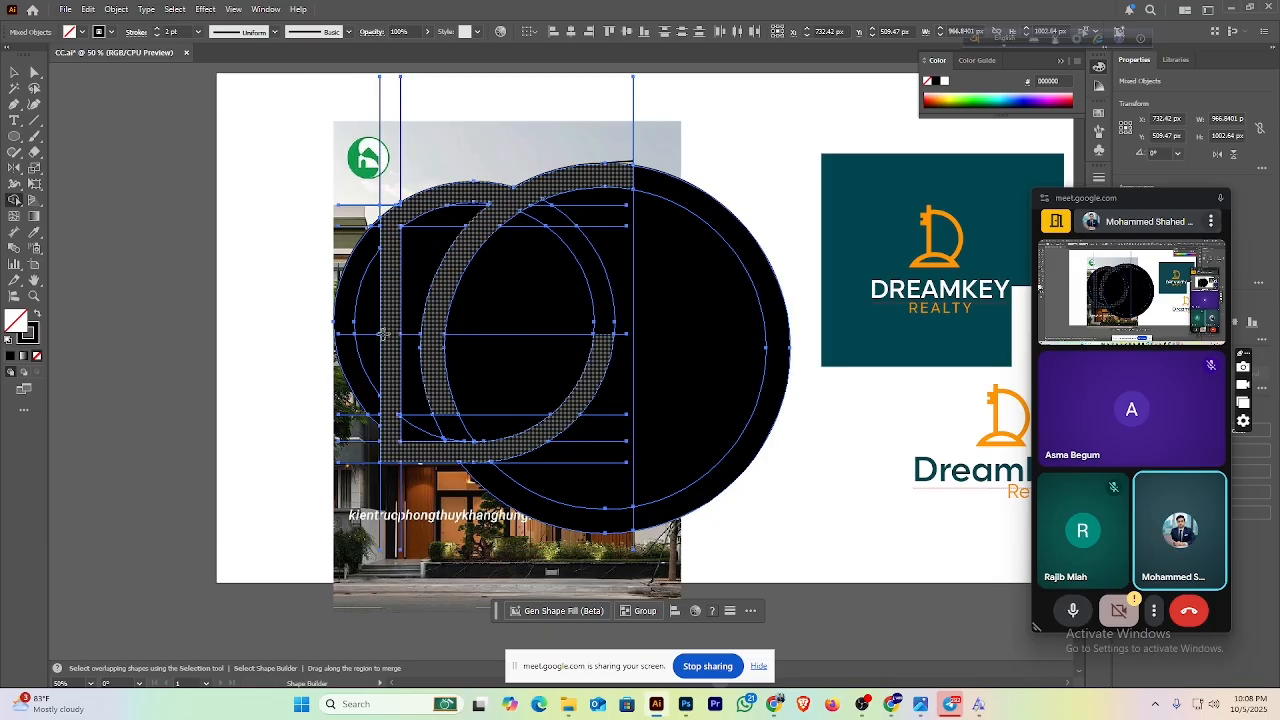
key("ctrl+z")
key("v")
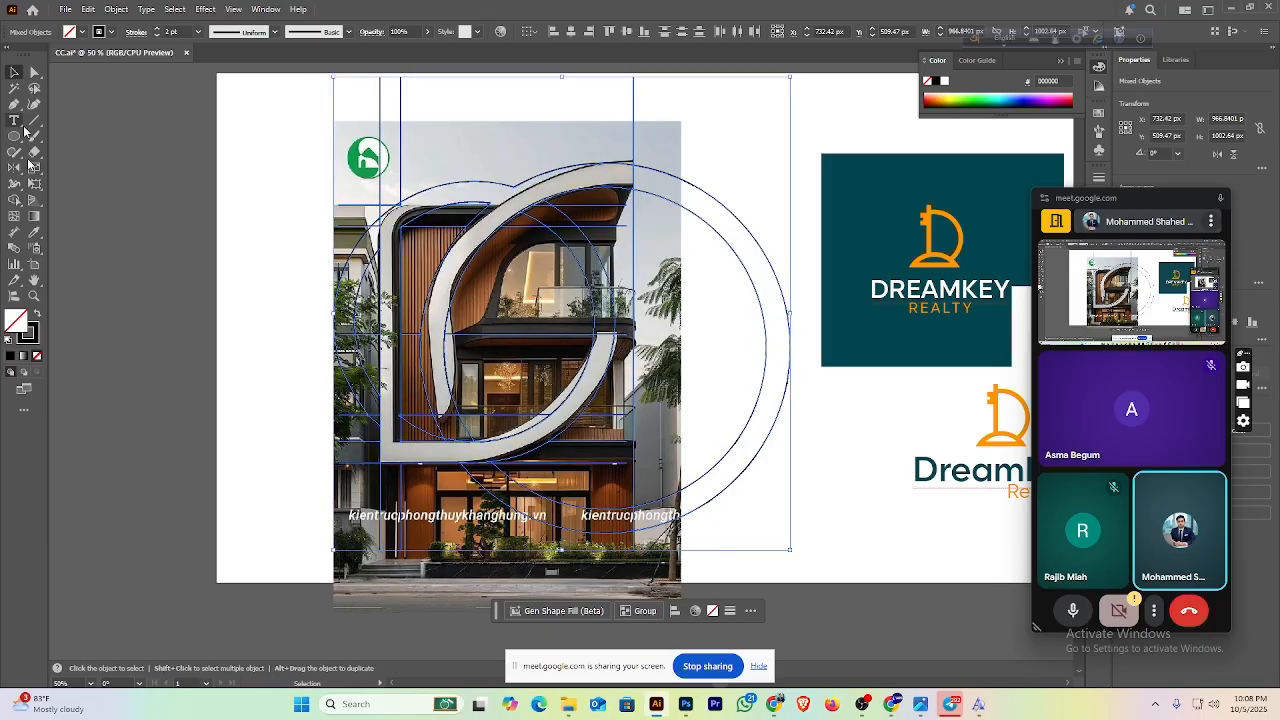
left_click(8, 356)
key("ctrl+z")
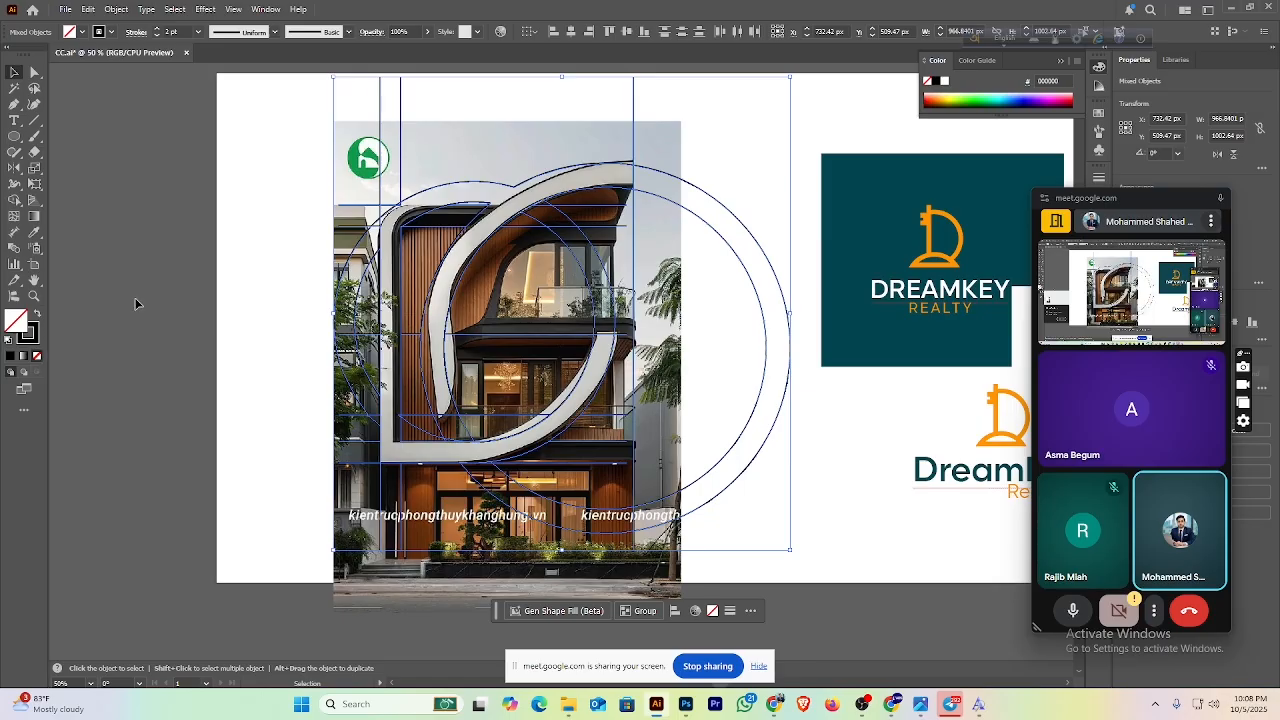
Step: Reselect the construction shapes over the house photo with Shape Builder active and fill them with solid black
left_click(135, 303)
left_click_drag(270, 179, 746, 574)
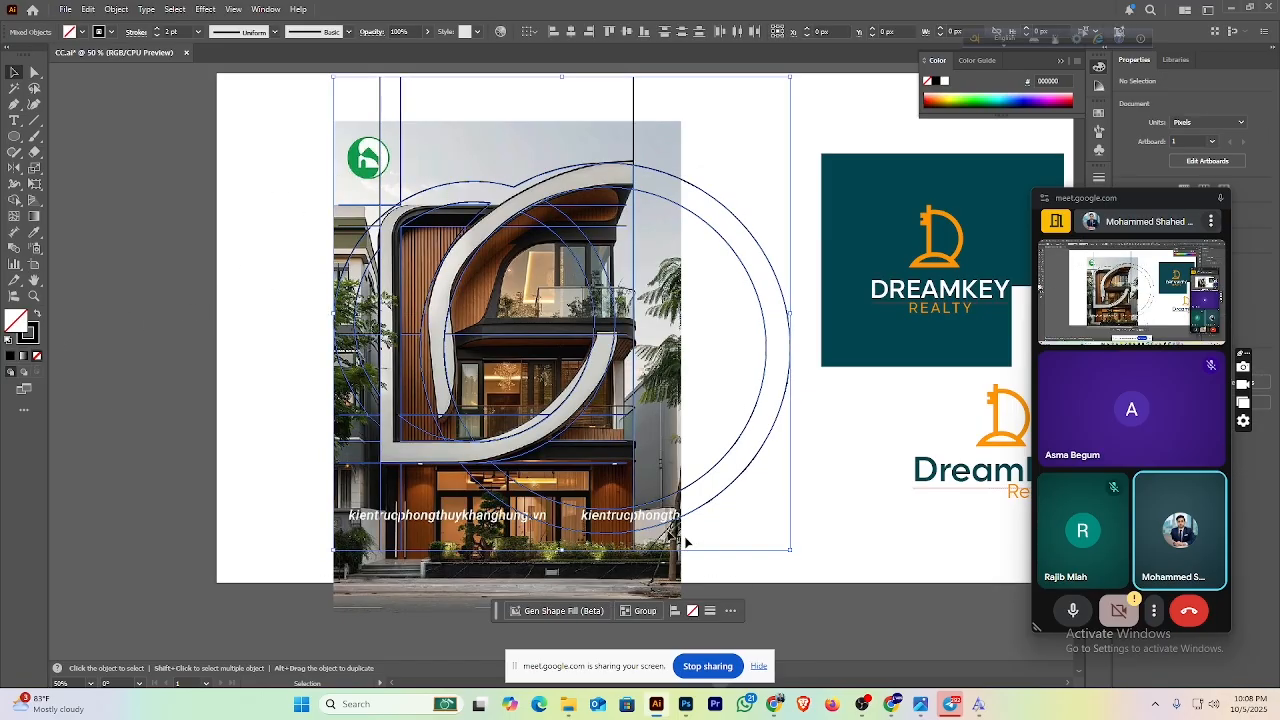
left_click(15, 201)
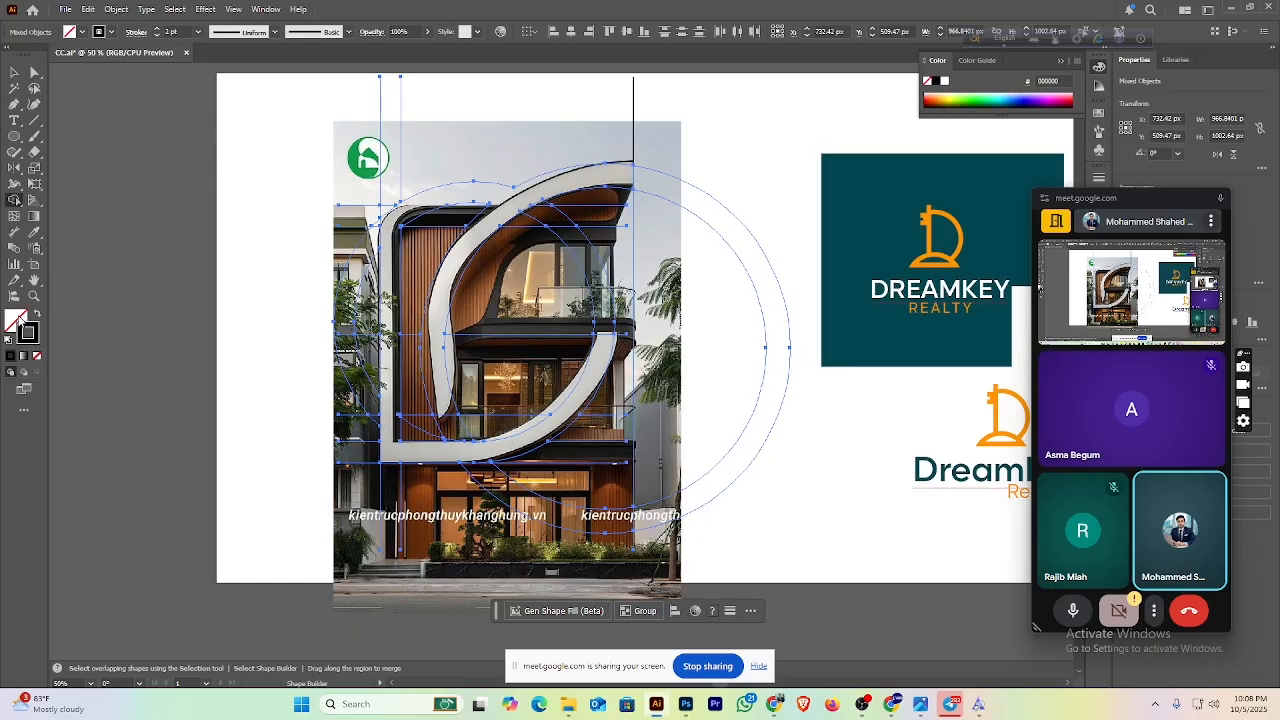
left_click(16, 356)
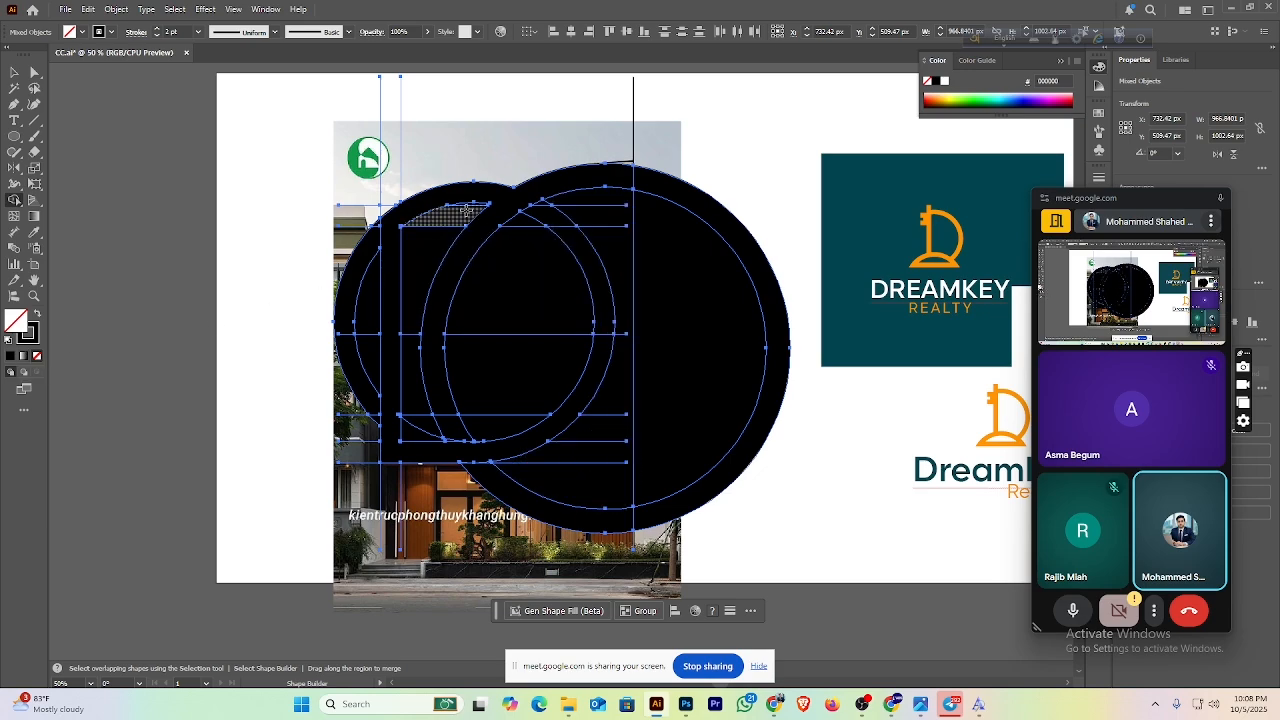
Step: Delete the black regions outside the D frame's straight side, between the frame and the curve, and in the central opening
left_click(453, 220, "alt")
left_click(427, 252, "alt")
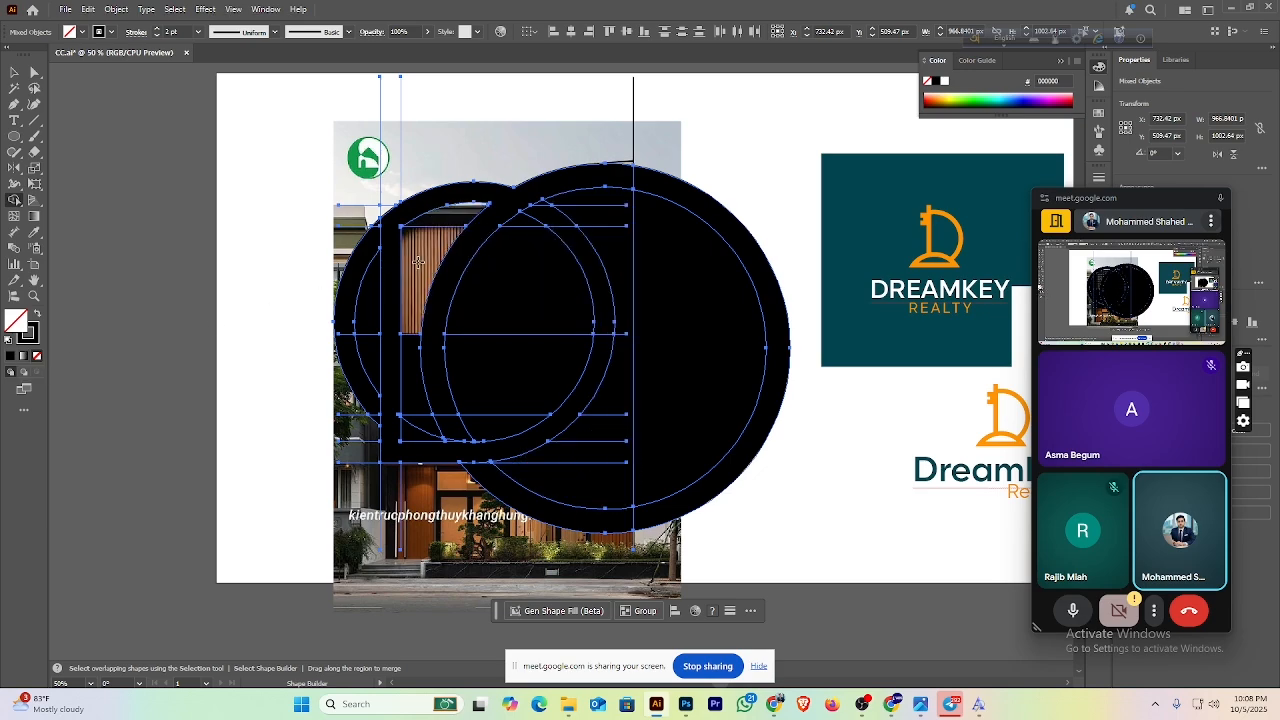
left_click(357, 285, "alt")
left_click(365, 360, "alt")
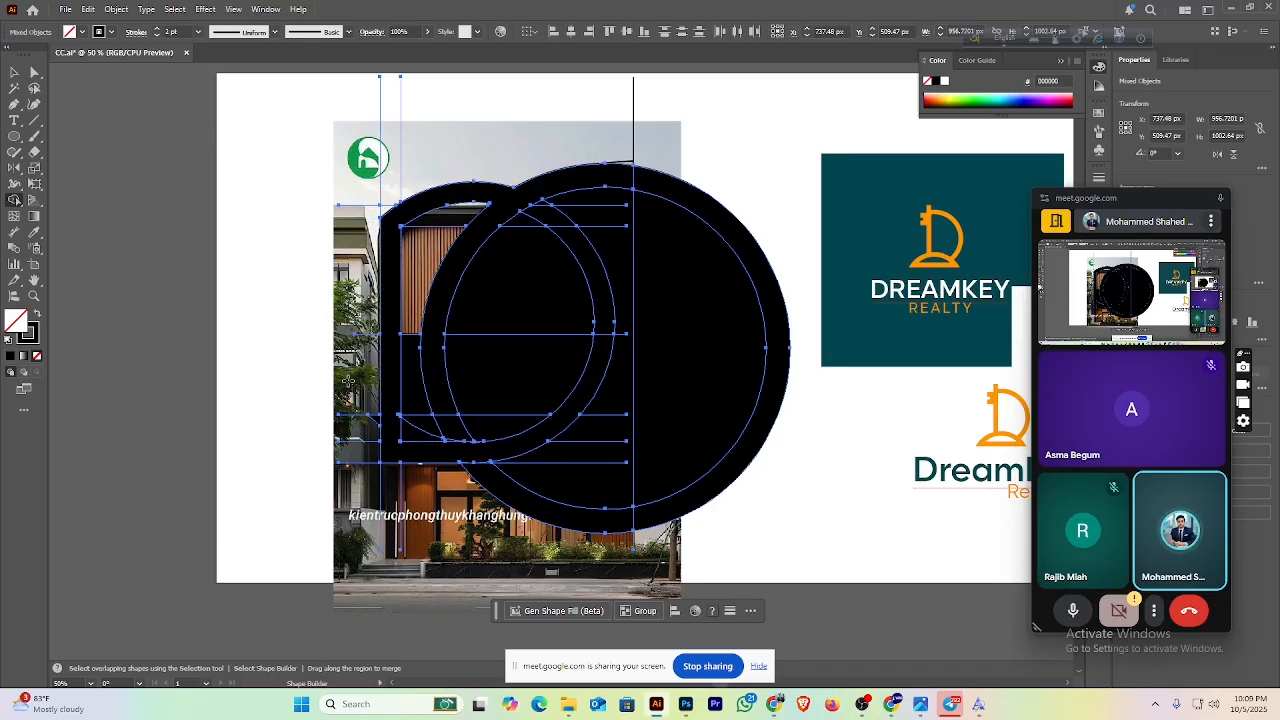
left_click(414, 348, "alt")
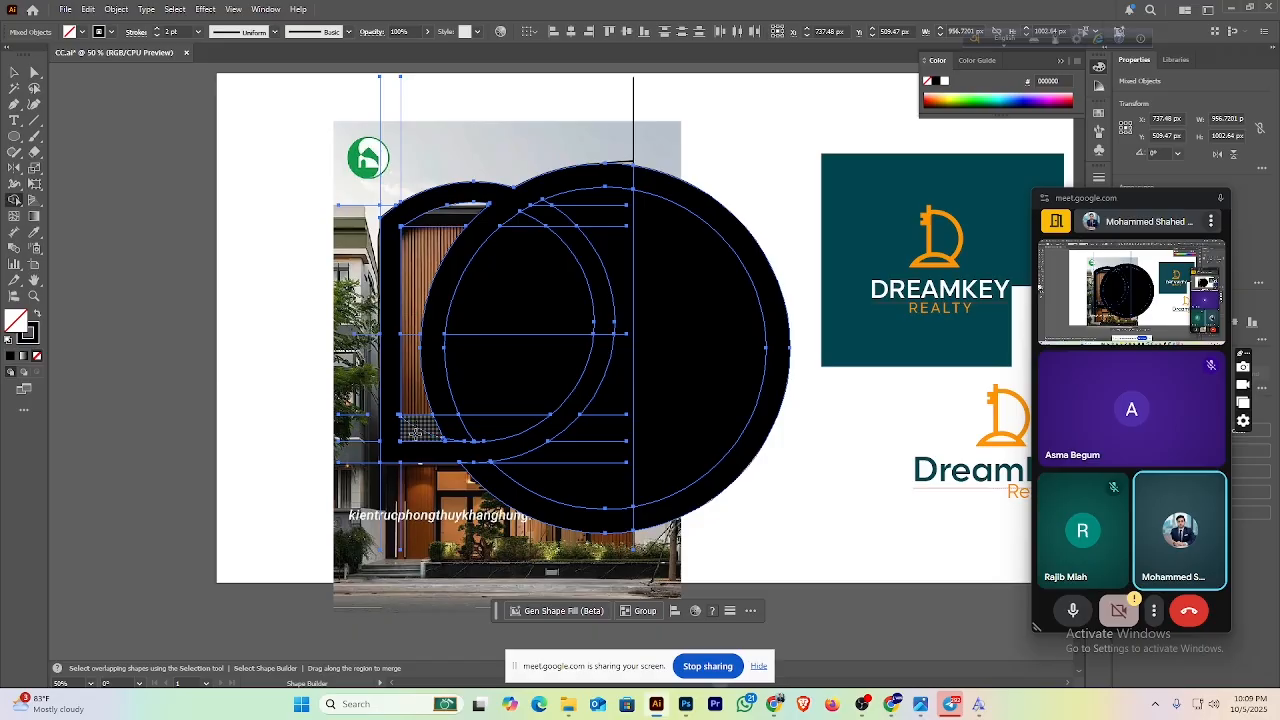
left_click(519, 343, "alt")
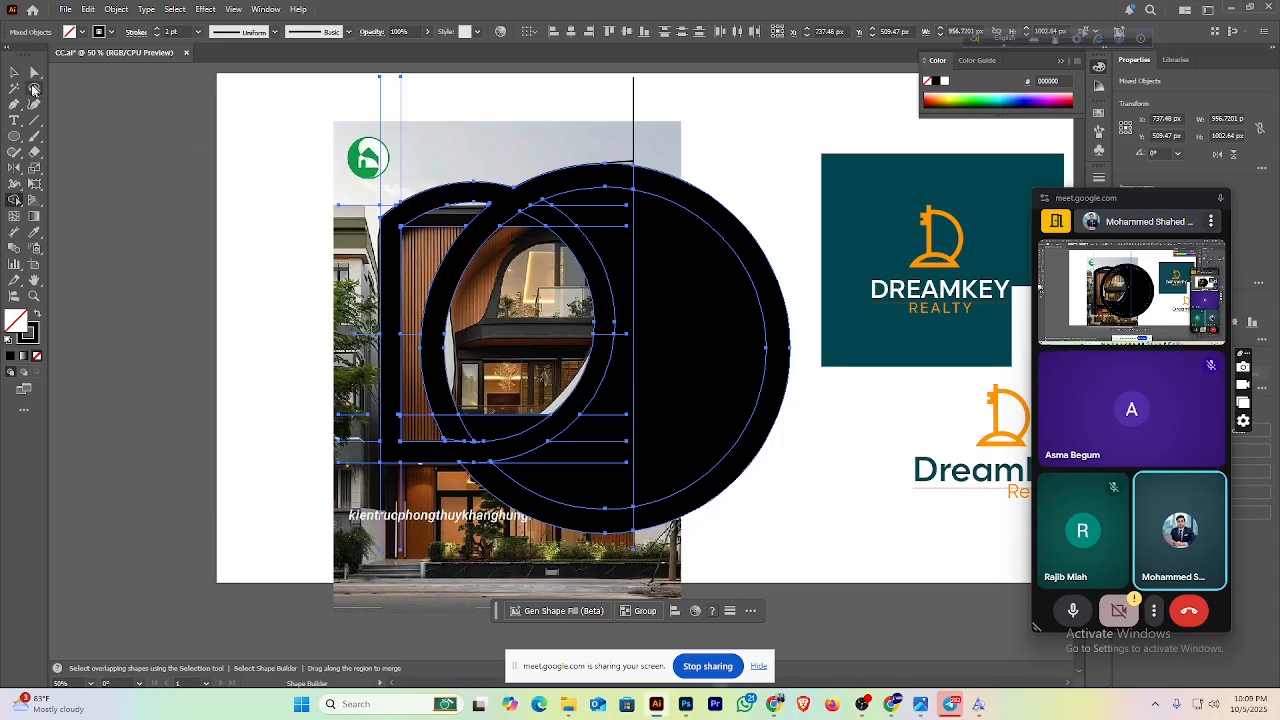
Step: Move the black traced shape with its construction lines off the house facade to overlap the artboard's lower edge
left_click(15, 72)
scroll(393, 293, "right", 5)
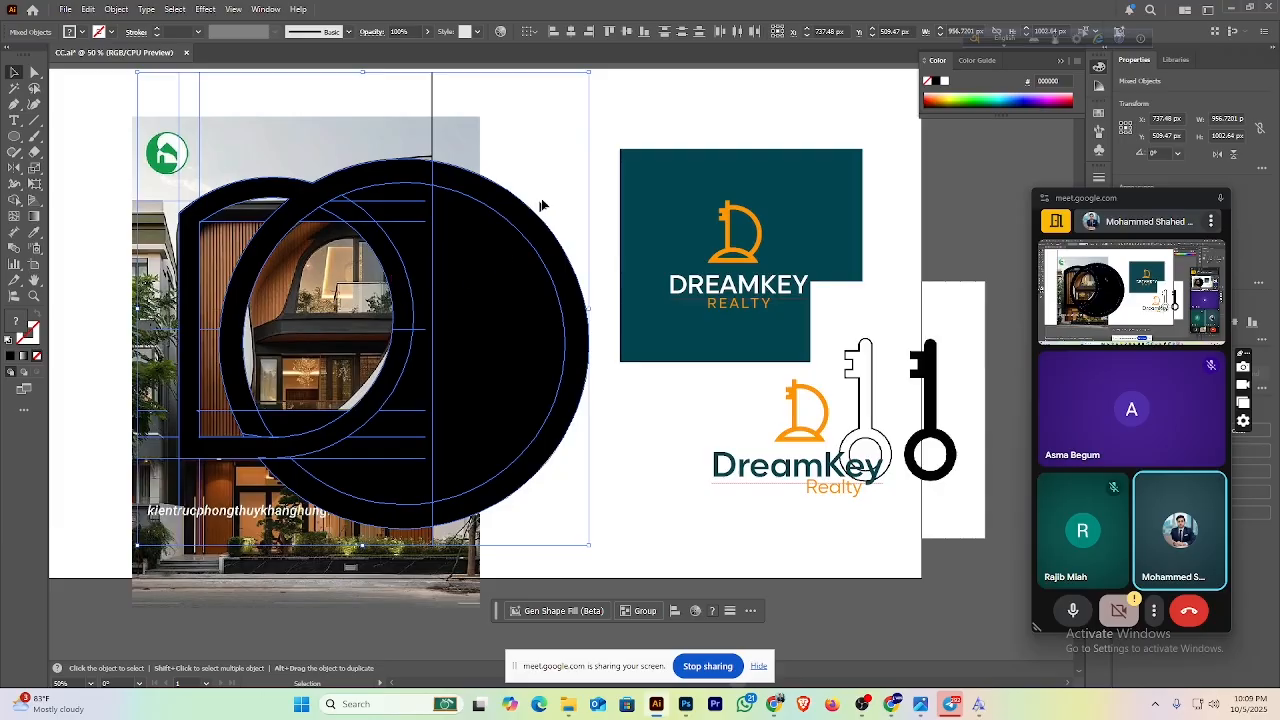
left_click_drag(496, 223, 701, 437)
left_click_drag(497, 323, 486, 192)
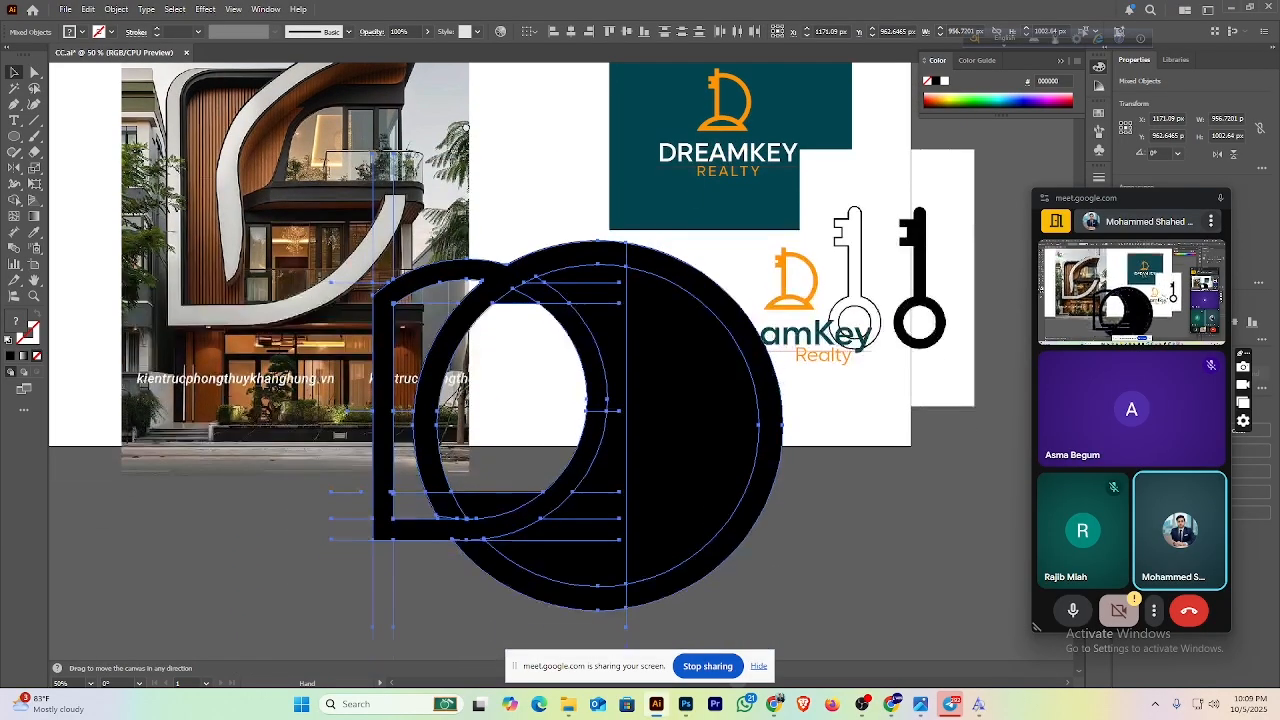
left_click_drag(589, 321, 548, 406)
left_click_drag(483, 452, 551, 373)
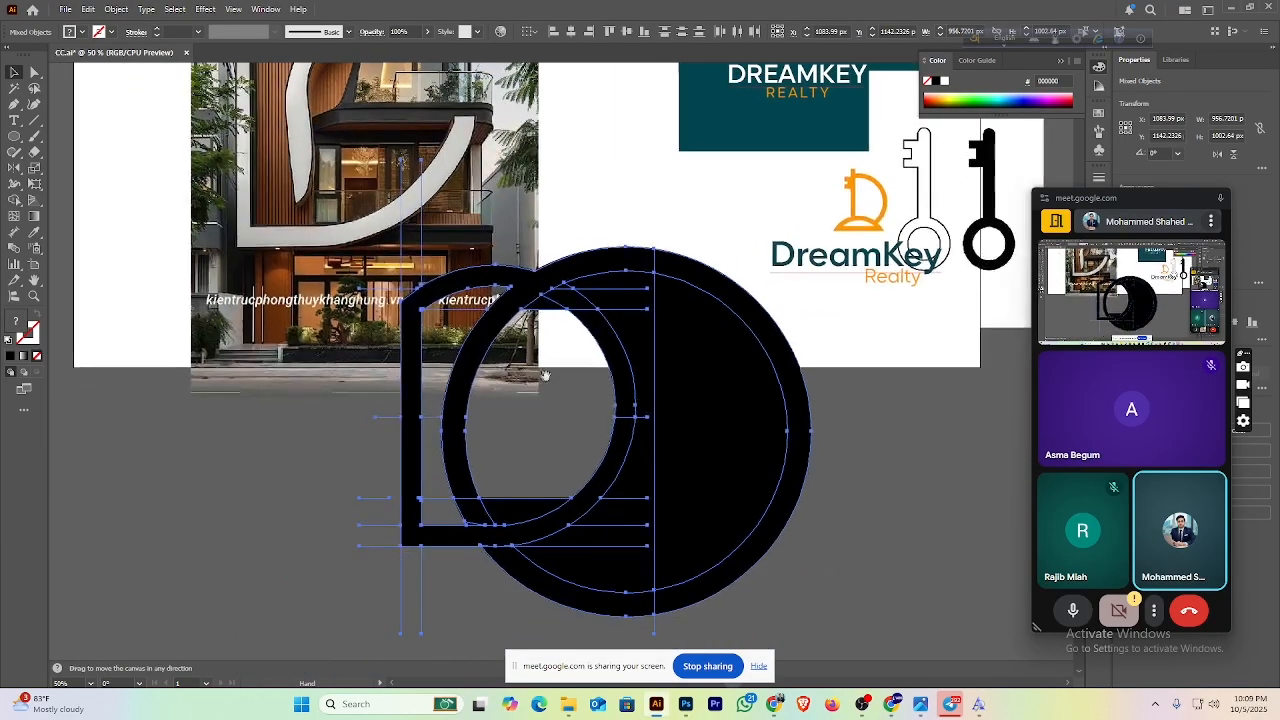
left_click_drag(621, 342, 555, 389)
Step: Remove the surplus circle regions with Shape Builder, leaving the D frame and the upper curve without its outer arcs
left_click(15, 199)
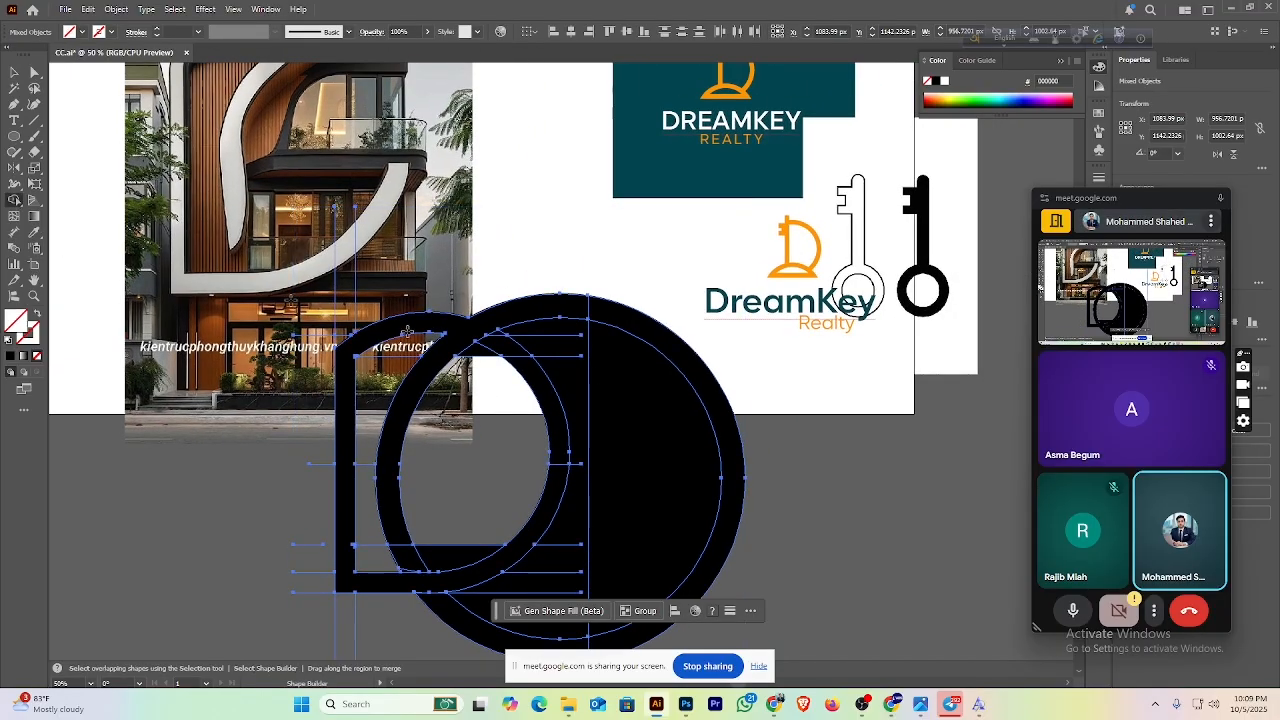
mouse_move(567, 434)
left_mouse_down()
mouse_move(483, 375)
mouse_move(525, 342)
mouse_move(552, 372)
left_mouse_up()
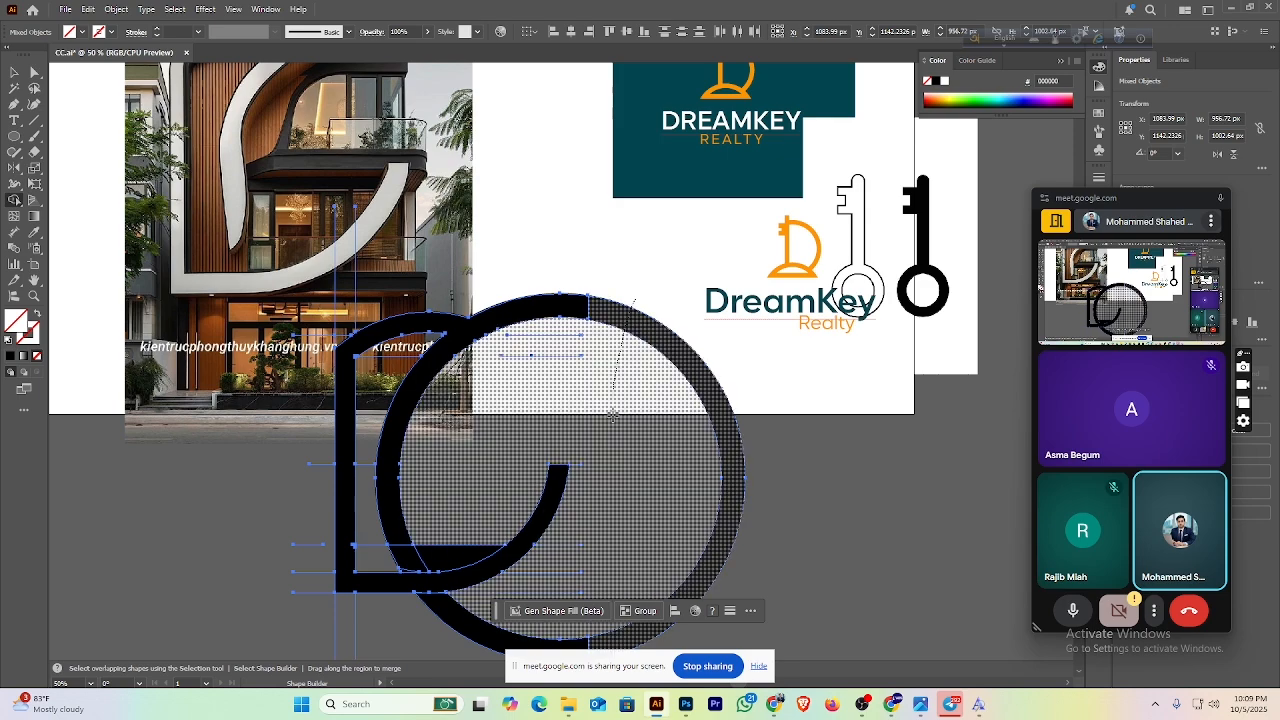
left_click(668, 534, "alt")
left_click(464, 552, "alt")
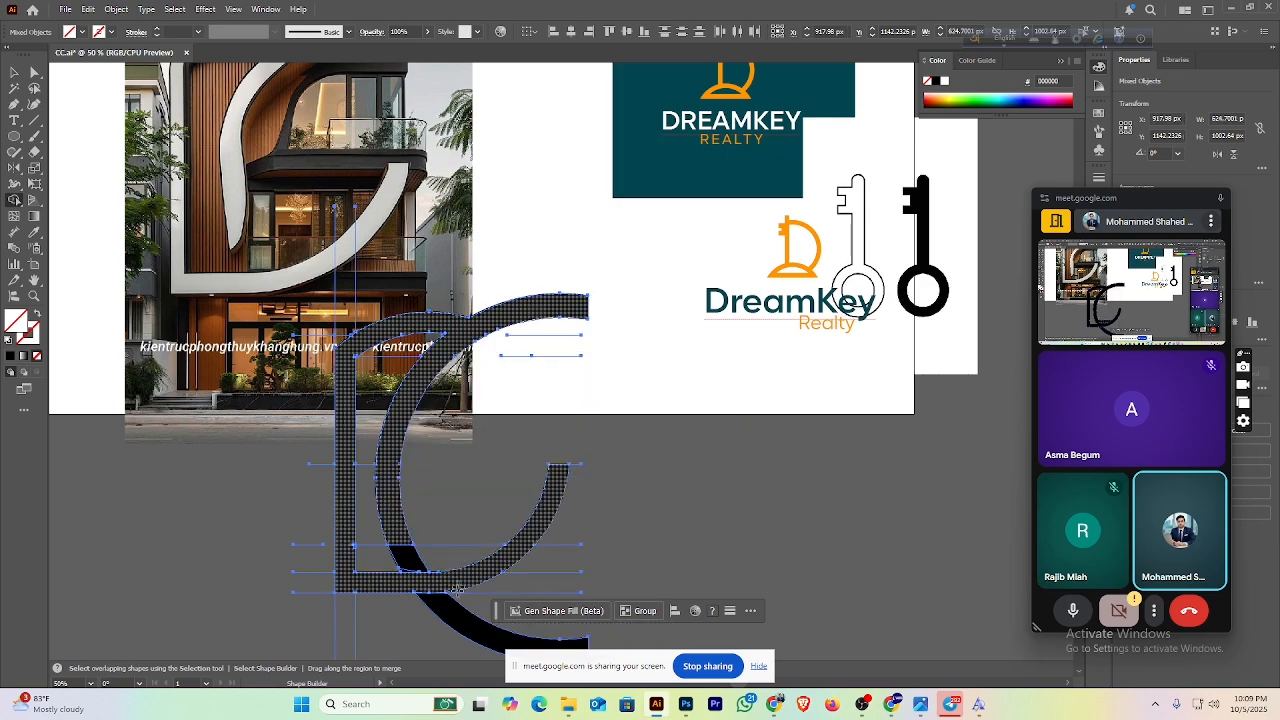
left_click(468, 620, "alt")
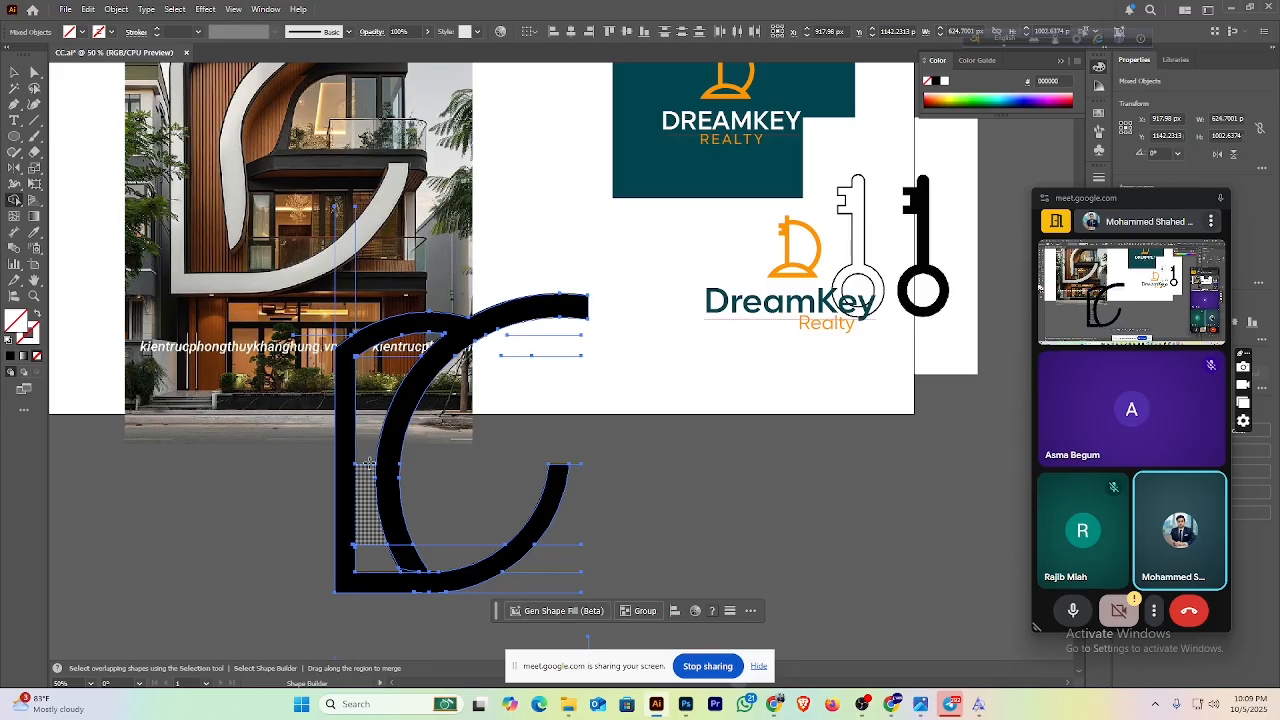
Step: Trim the upper curve's lower end at the horizontal line inside the D frame, keeping the black fill
mouse_move(410, 563)
left_mouse_down()
mouse_move(412, 577)
mouse_move(469, 489)
left_mouse_up()
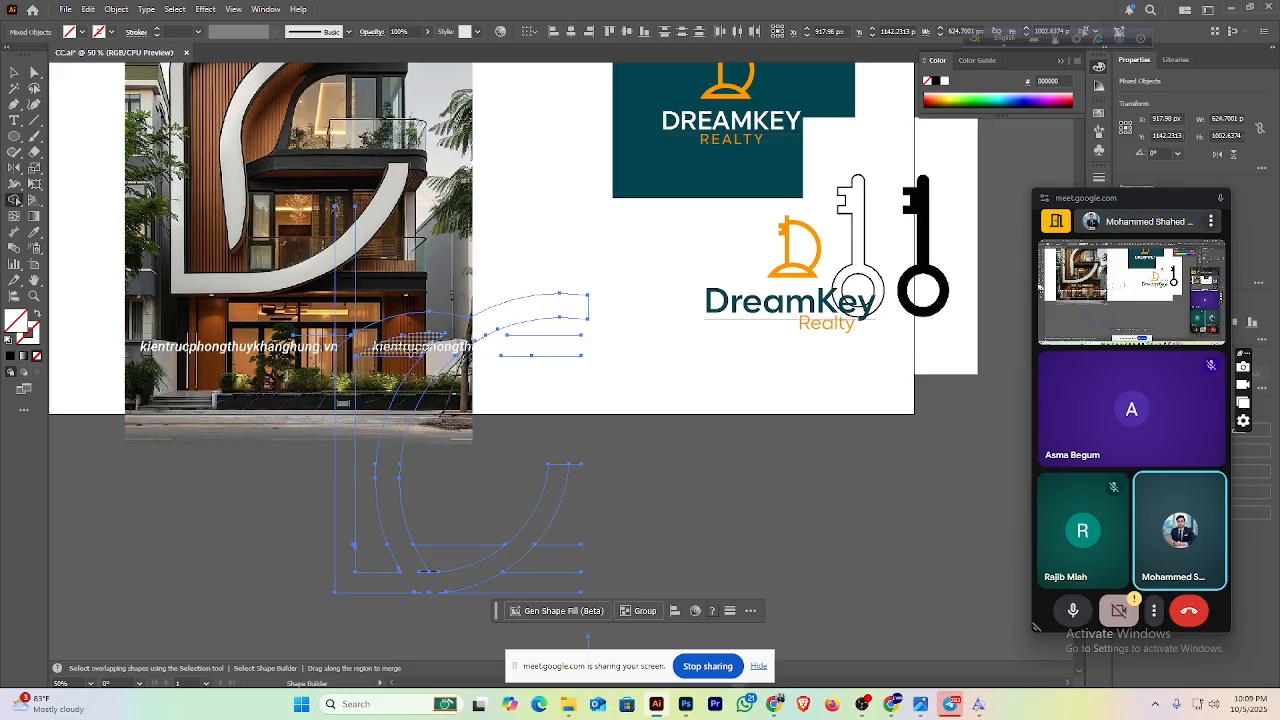
key("ctrl+z")
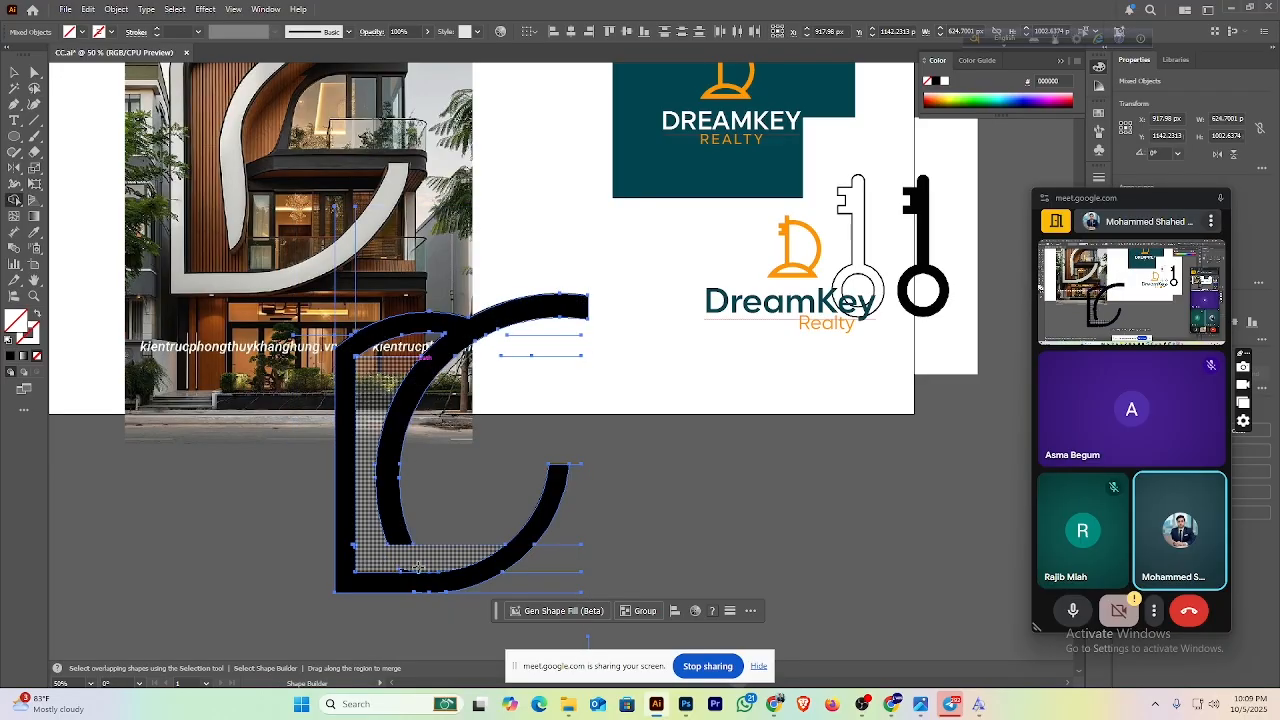
mouse_move(403, 571)
left_mouse_down()
mouse_move(412, 582)
mouse_move(437, 557)
left_mouse_up()
key("ctrl+z")
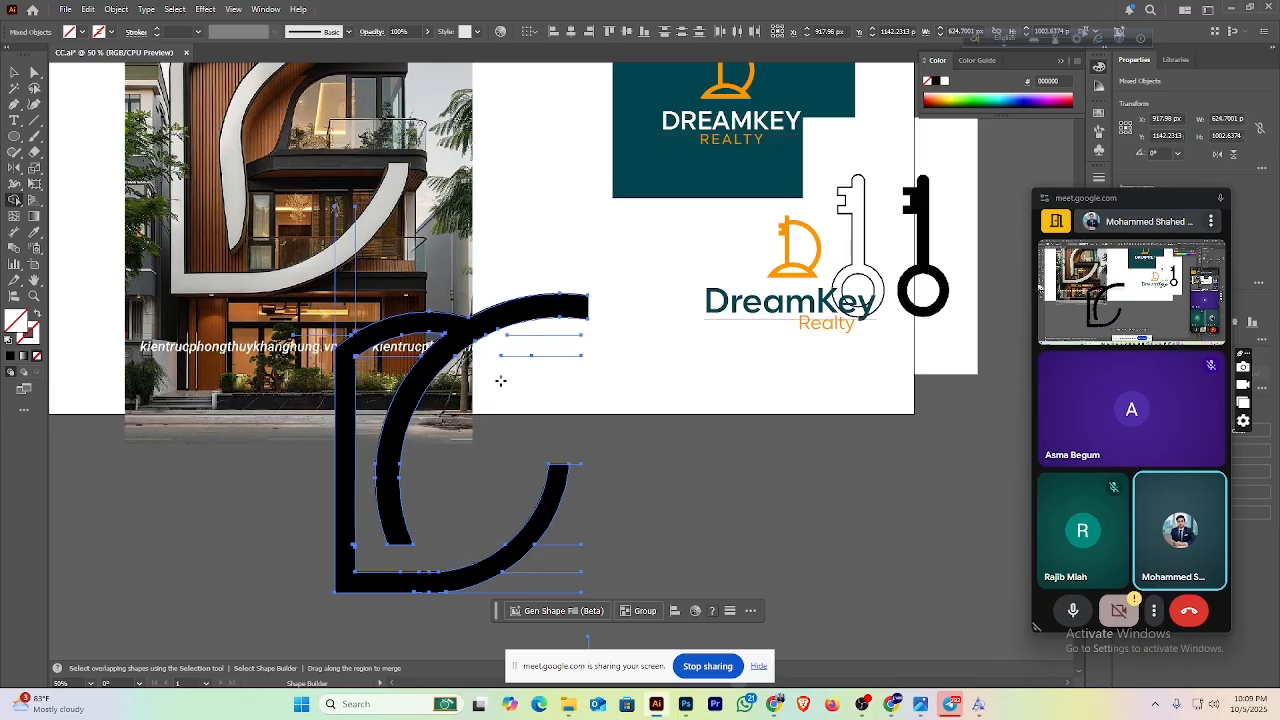
Step: Clean up the leftover region inside the D frame's lower corner with Shape Builder and reapply the icon's black fill
scroll(500, 381, "up", 2)
scroll(503, 465, "down", 1)
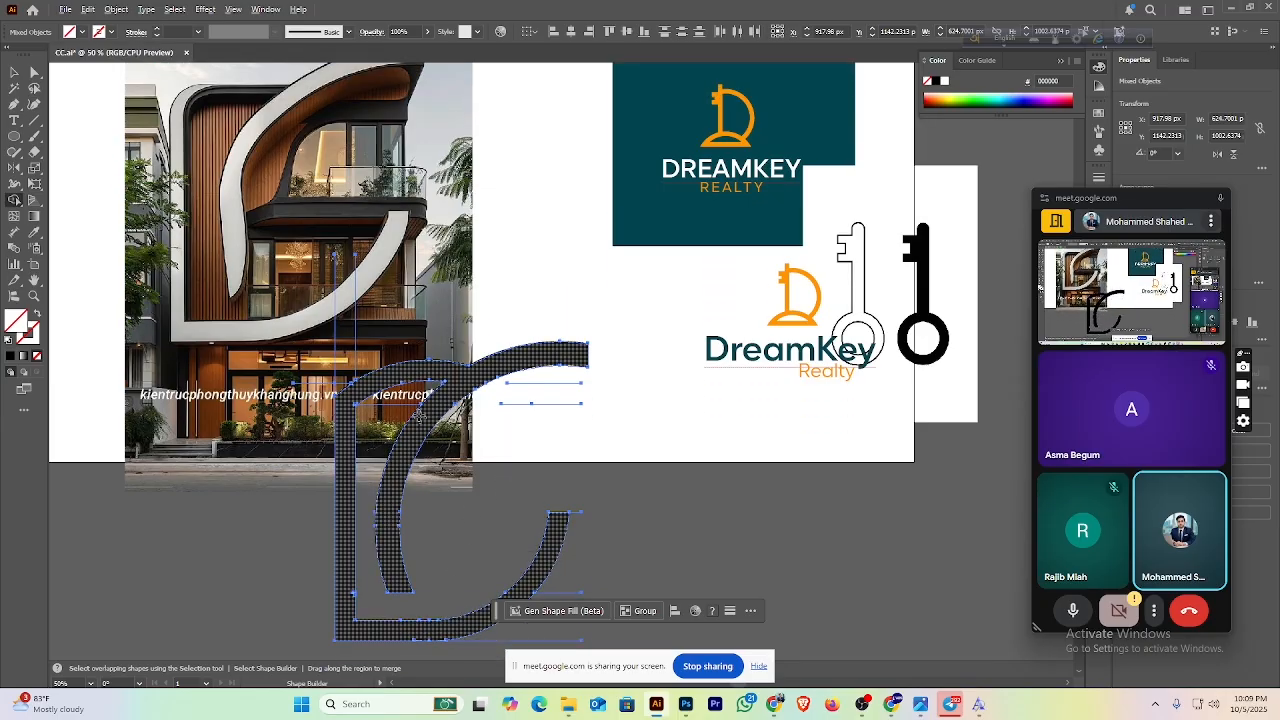
left_click(418, 413)
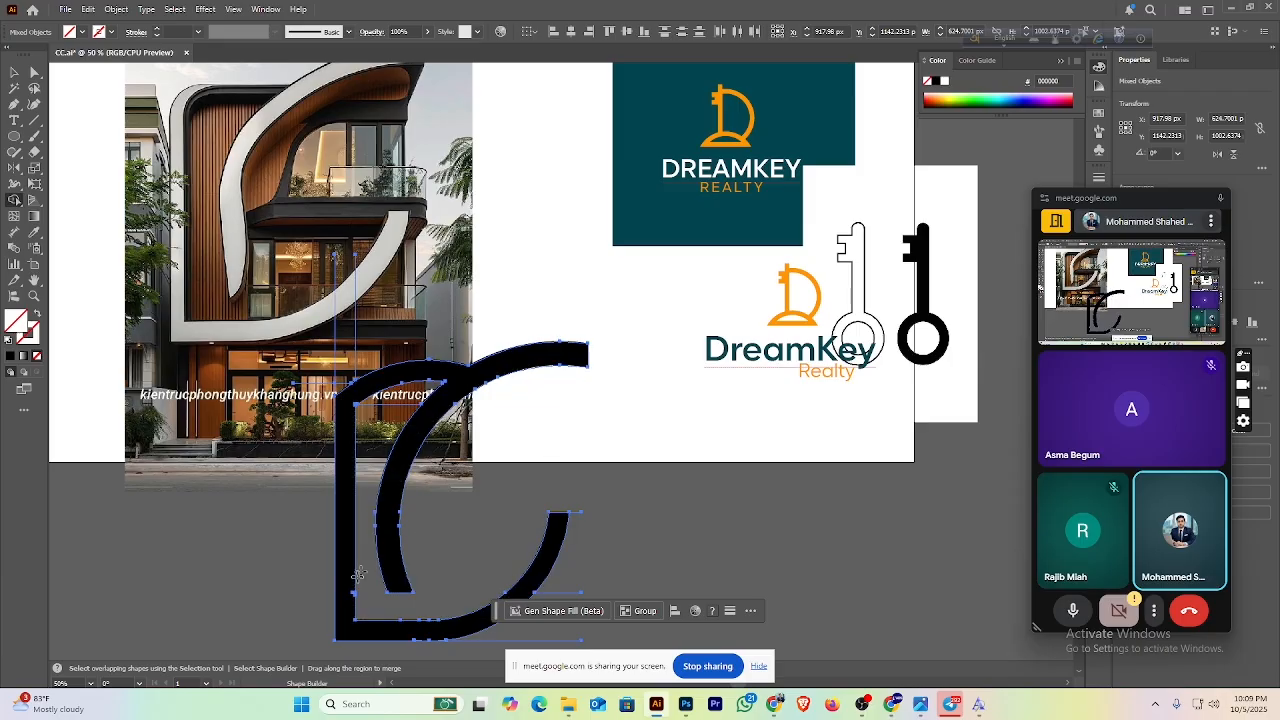
key("v")
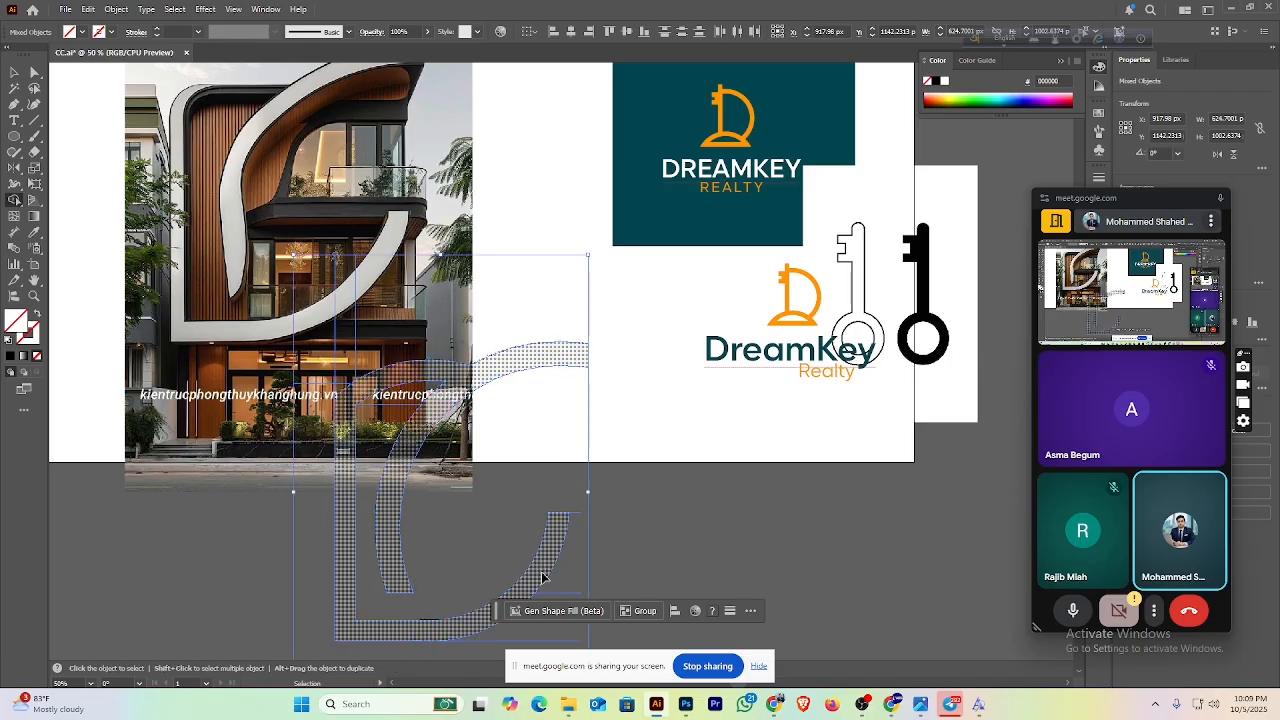
key("shift+m")
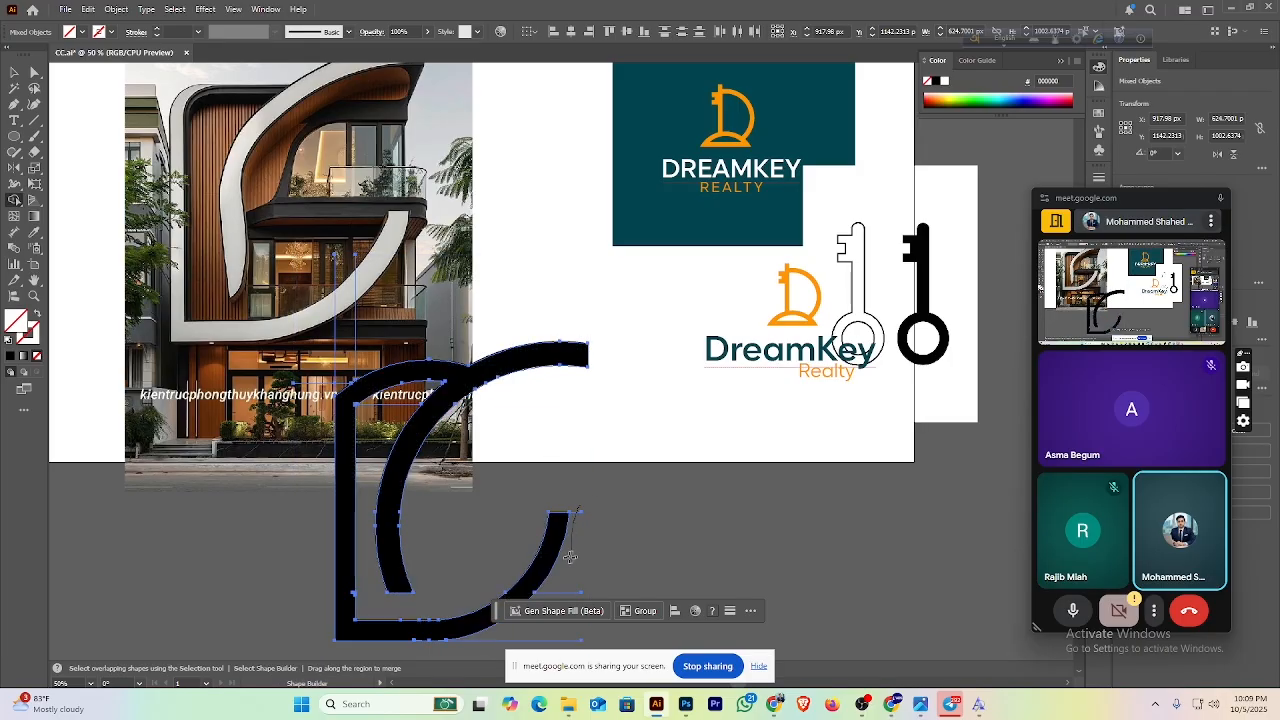
scroll(570, 557, "down", 2)
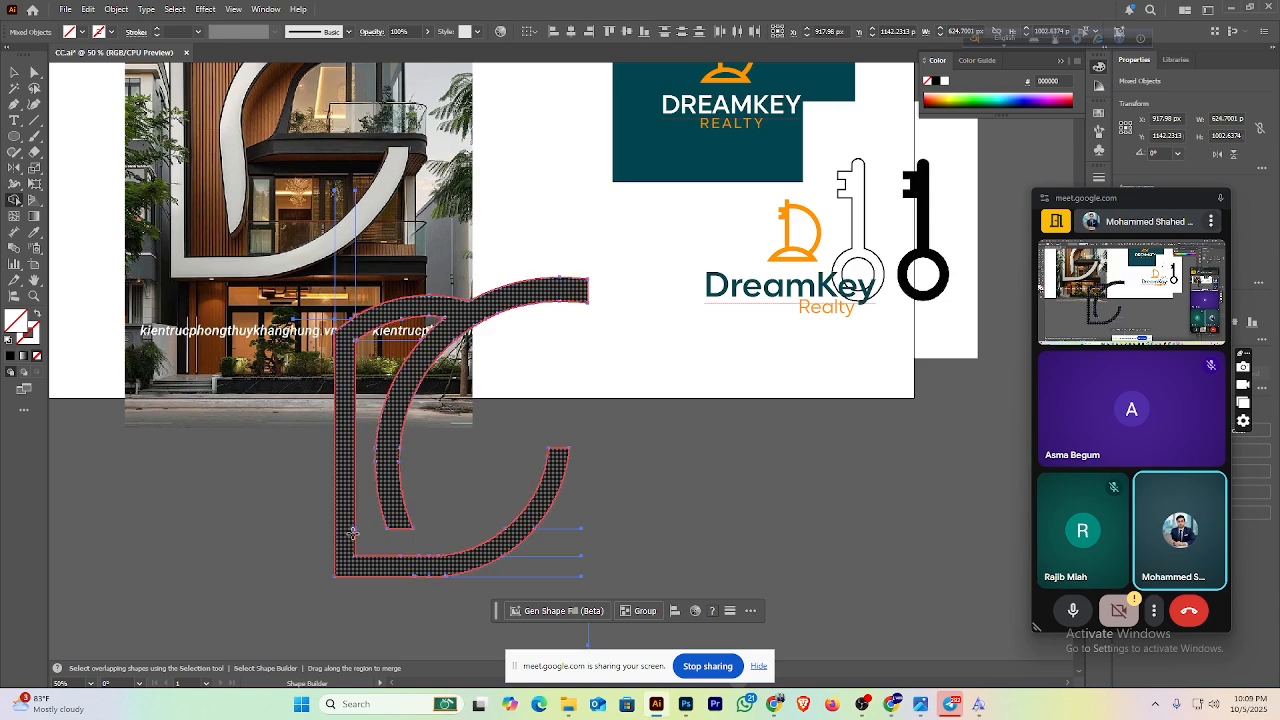
left_click_drag(354, 523, 405, 547)
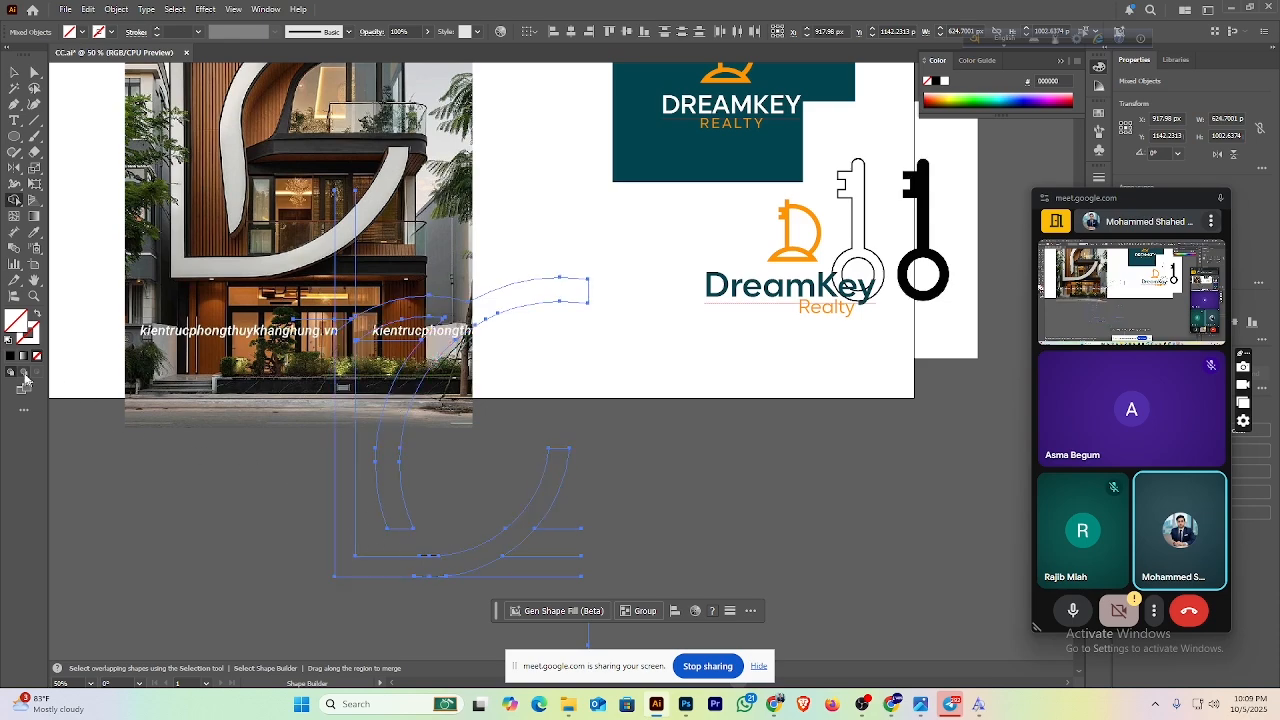
left_click(10, 357)
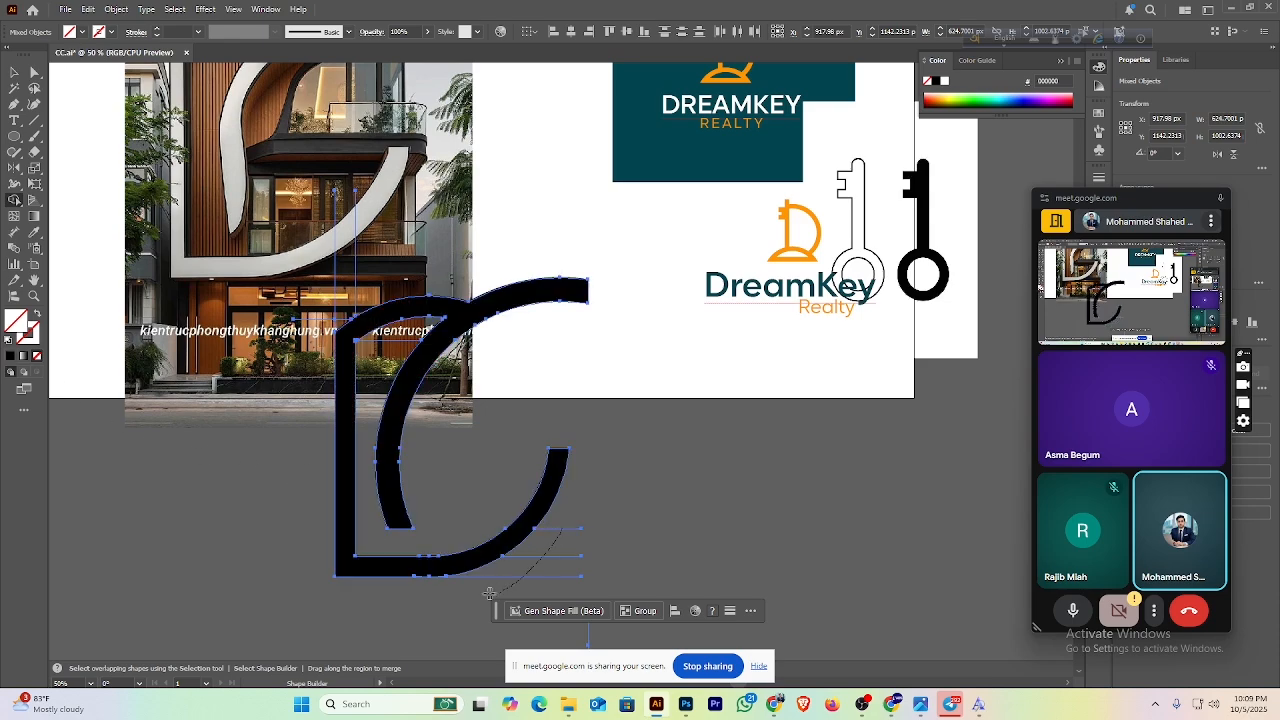
Step: Remove the leftover construction-line ends around the D frame with Shape Builder and check the black shape against the facade
left_click_drag(490, 593, 488, 594)
mouse_move(318, 321)
left_mouse_down()
mouse_move(338, 305)
mouse_move(369, 340)
left_mouse_up()
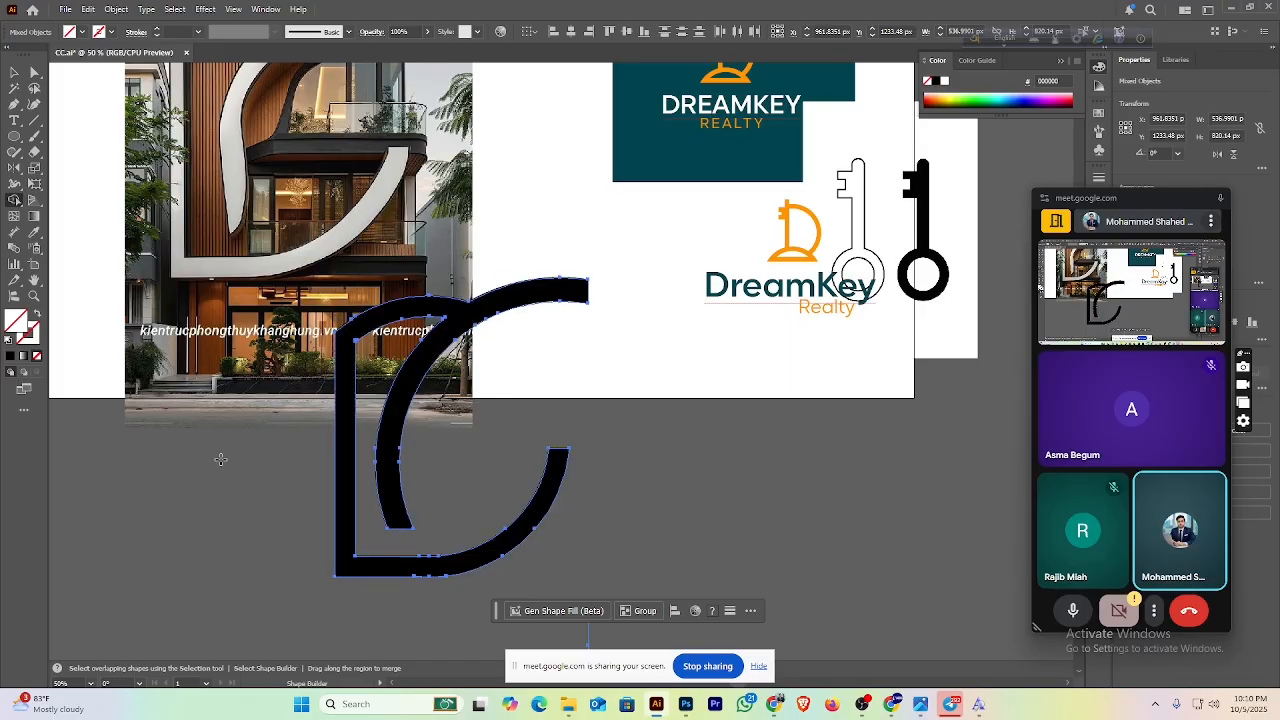
scroll(178, 379, "up", 2)
scroll(178, 380, "up", 2)
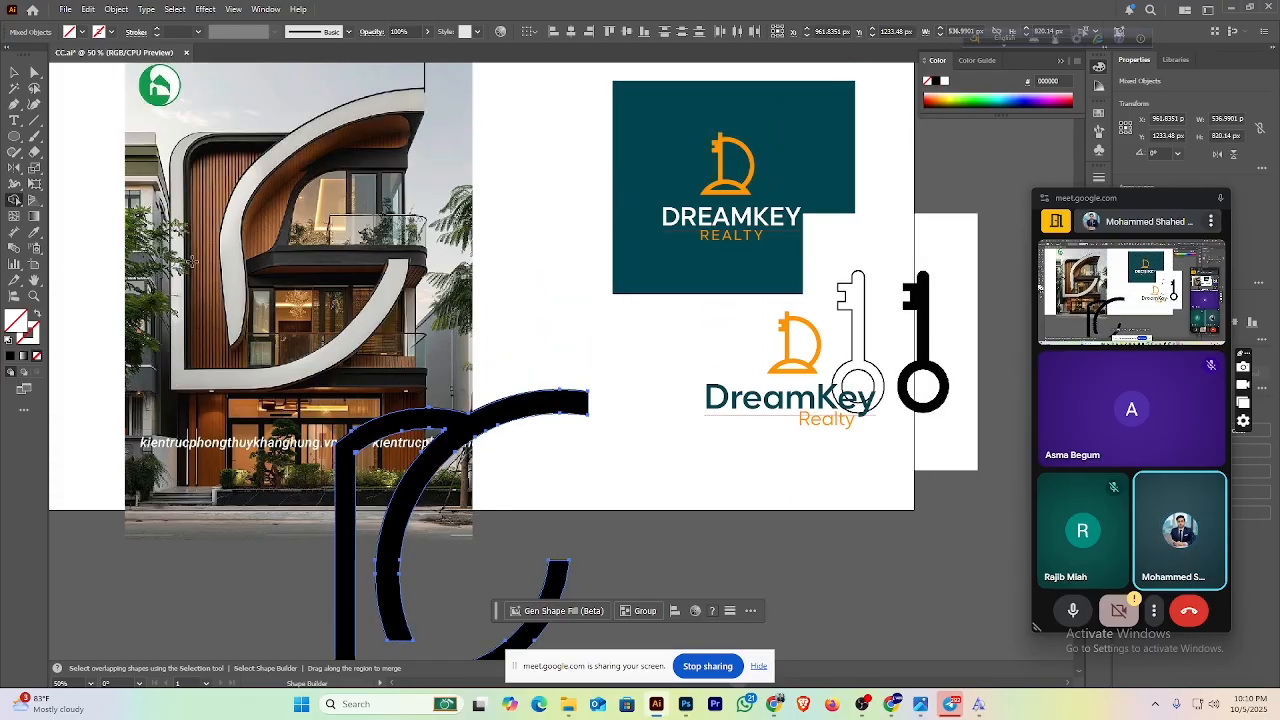
scroll(404, 437, "down", 5)
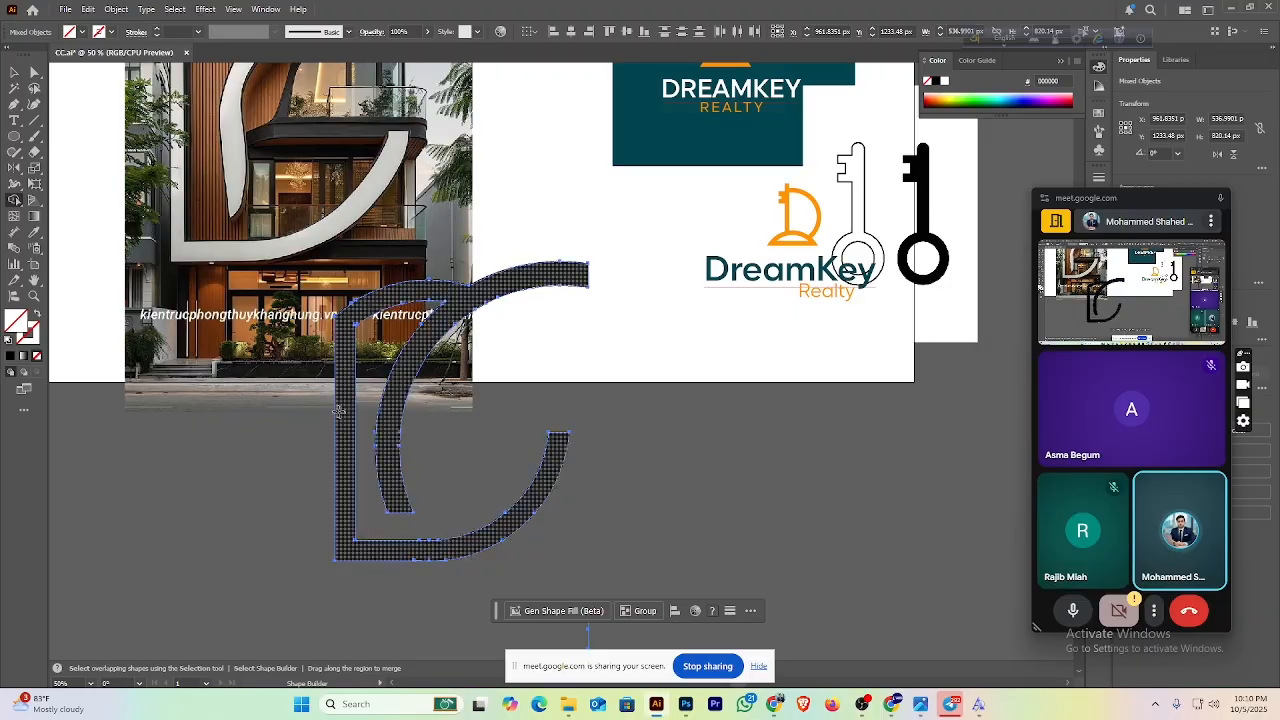
left_click(392, 436)
Step: Draw a horizontal line about 526 px long with the Pen tool and align it with the cut end of the D's lower curve
left_click(14, 104)
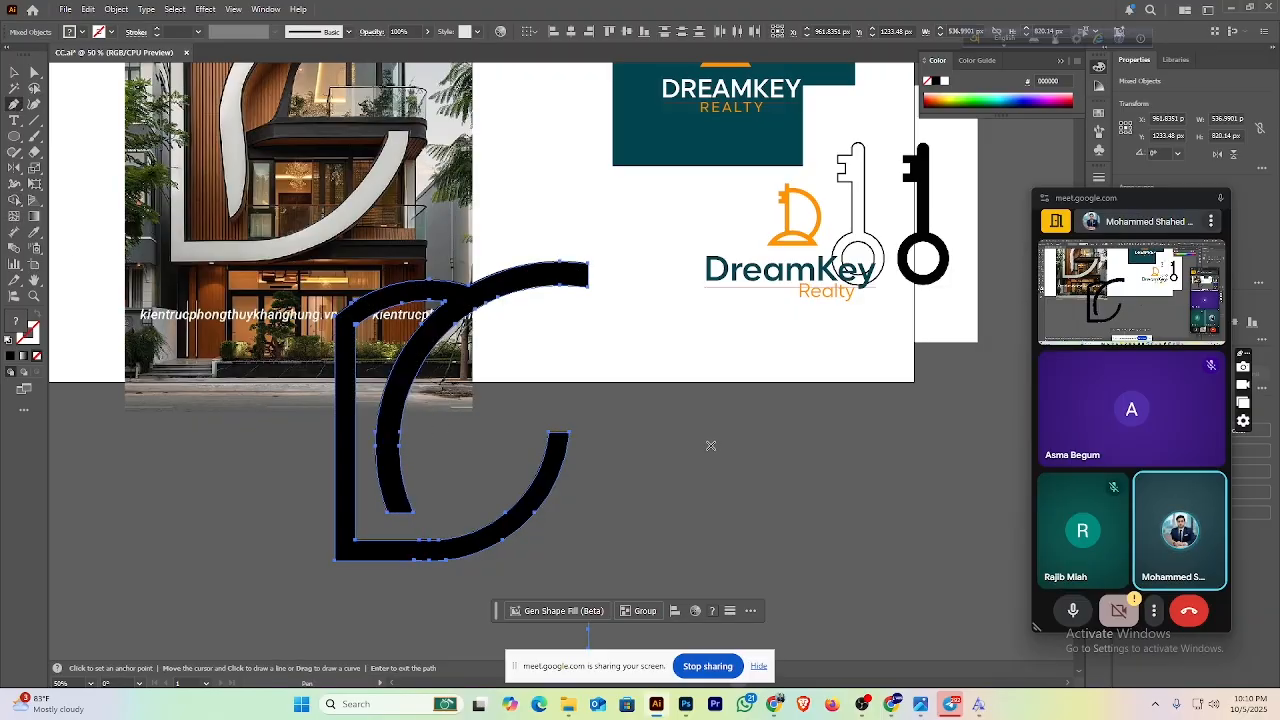
left_click(670, 441)
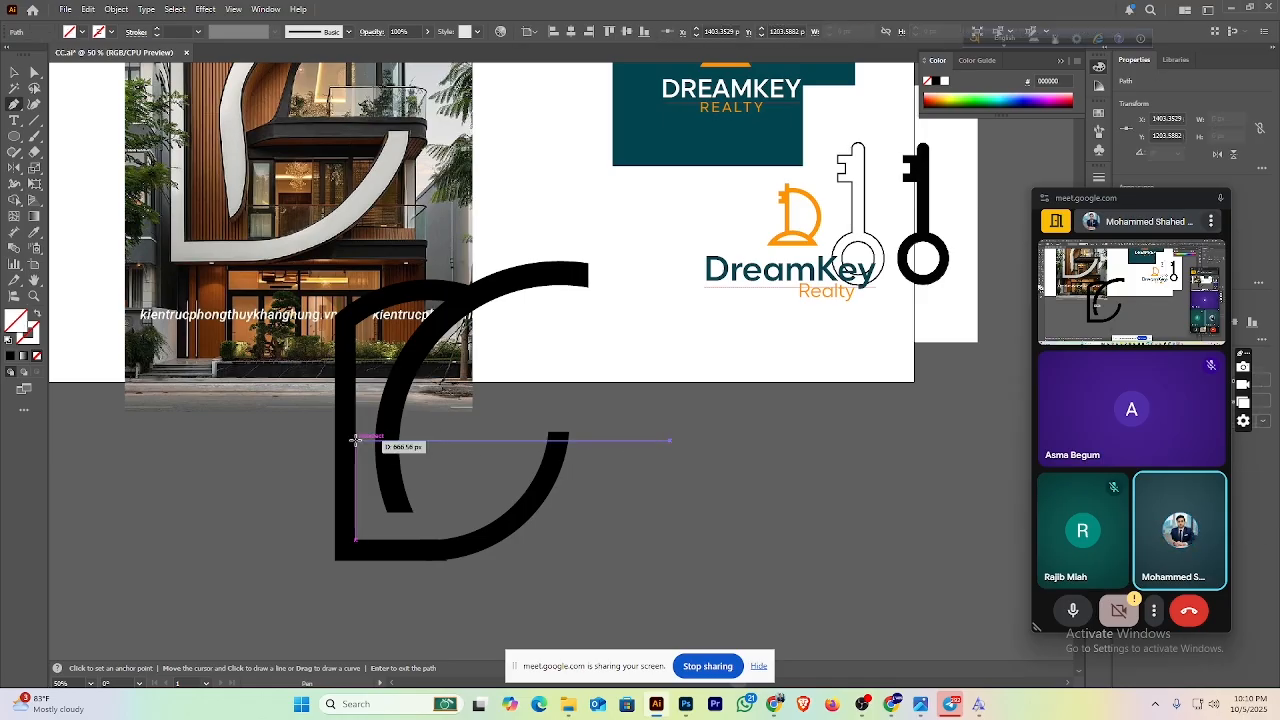
left_click(420, 440)
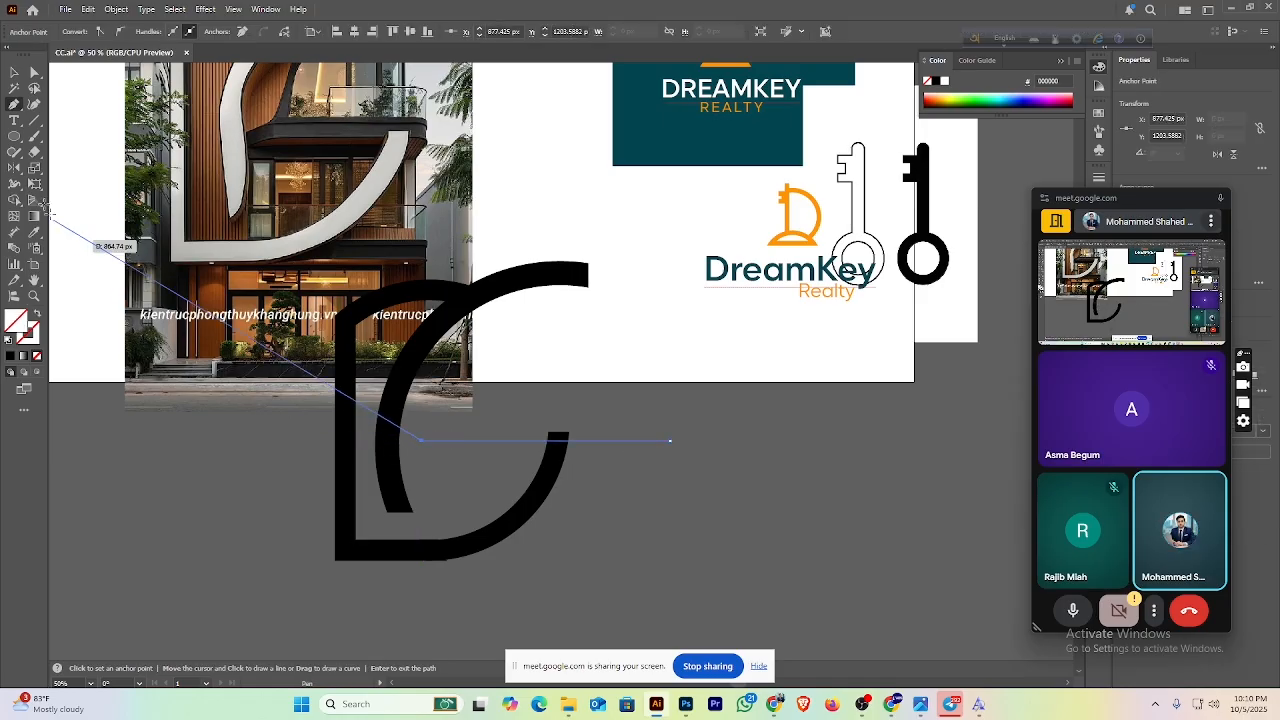
left_click(14, 72)
left_click(511, 449)
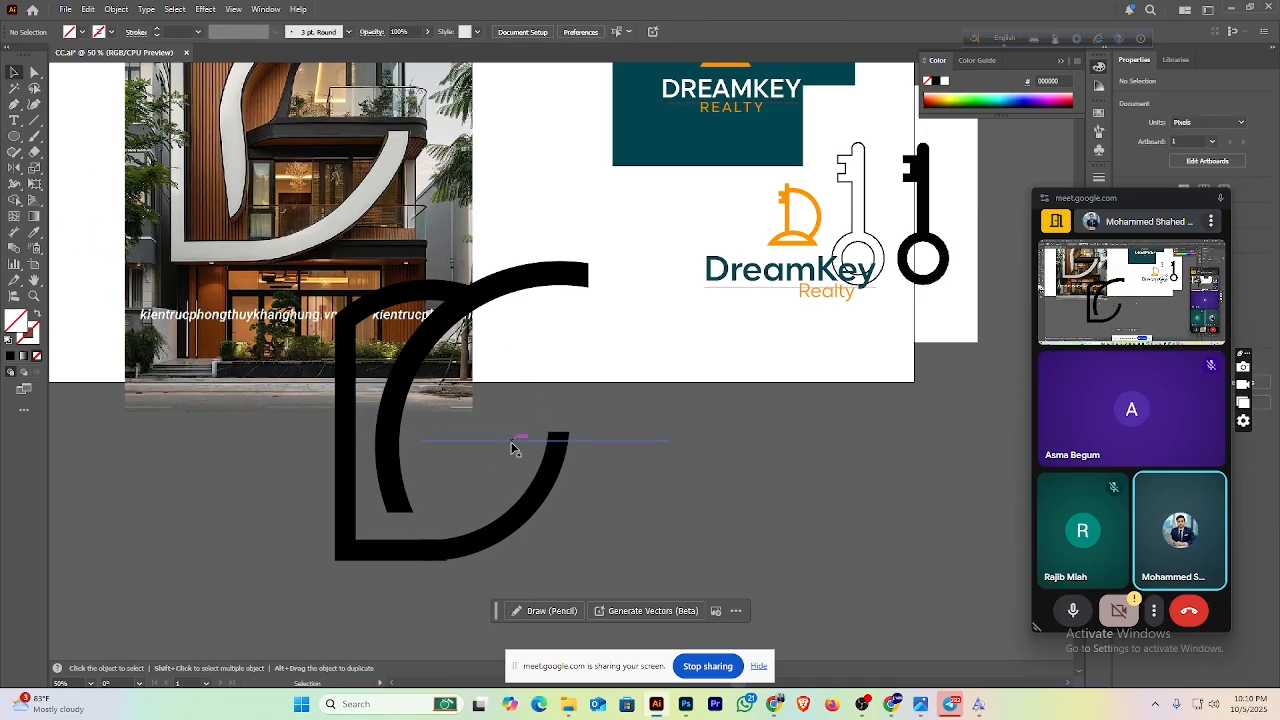
left_click(511, 441)
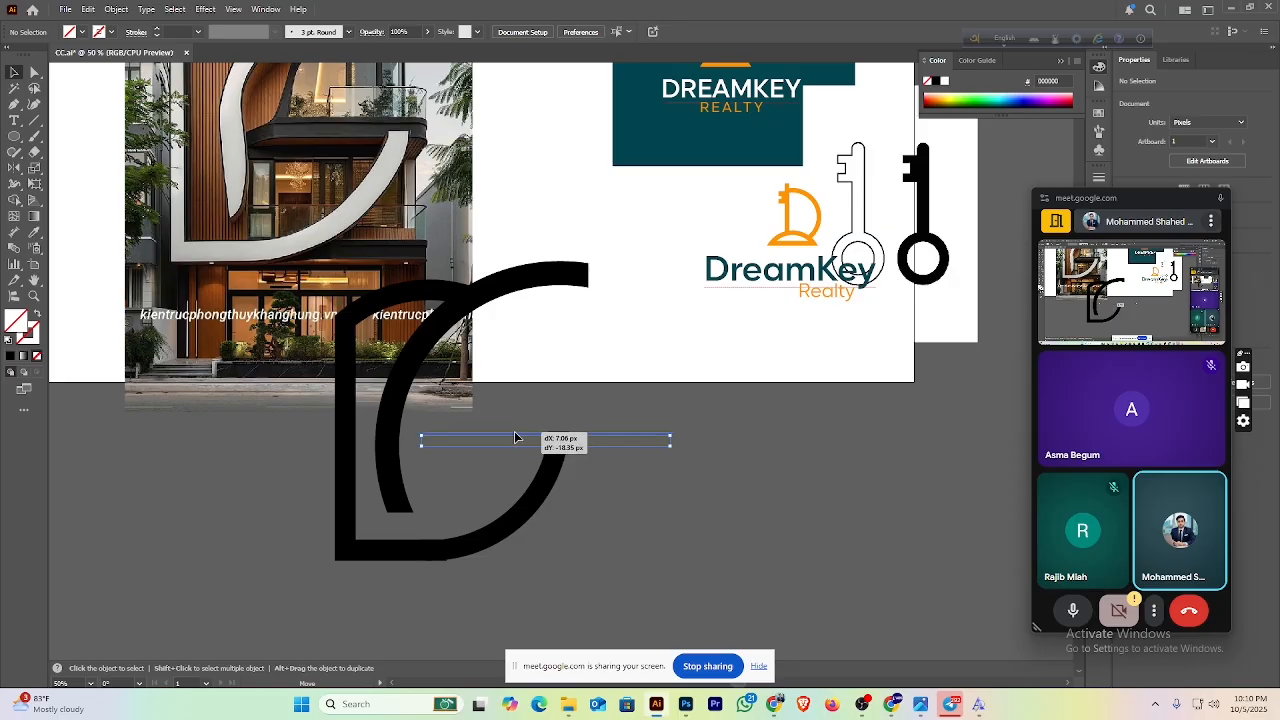
left_click(487, 474)
left_click_drag(473, 411, 475, 457)
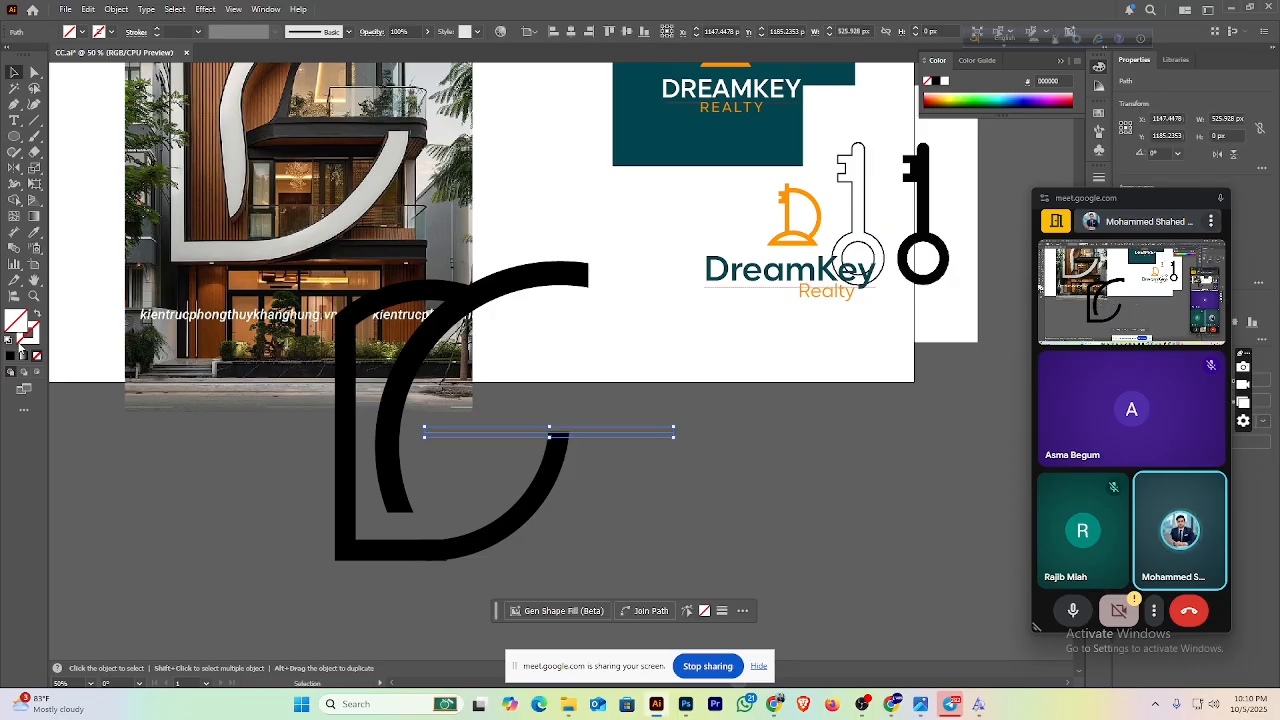
Step: Give the horizontal line a black 1 pt stroke
left_click(22, 343)
left_click(10, 356)
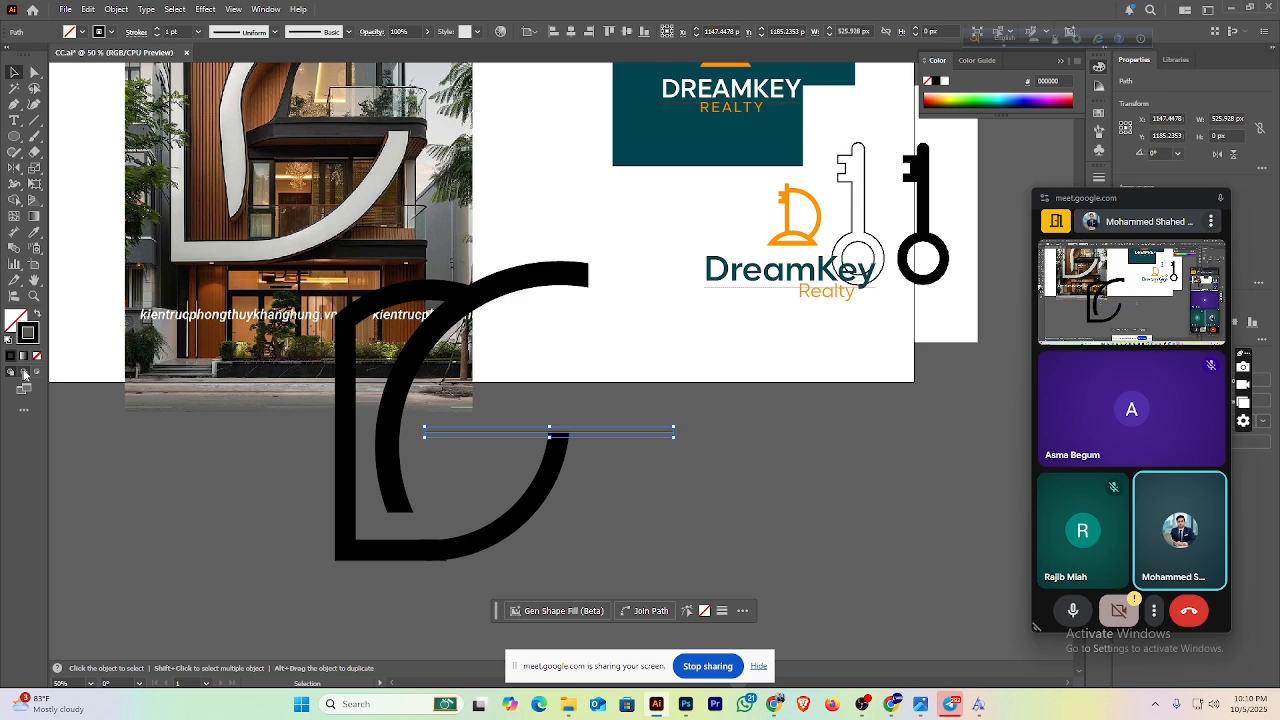
left_click(87, 448)
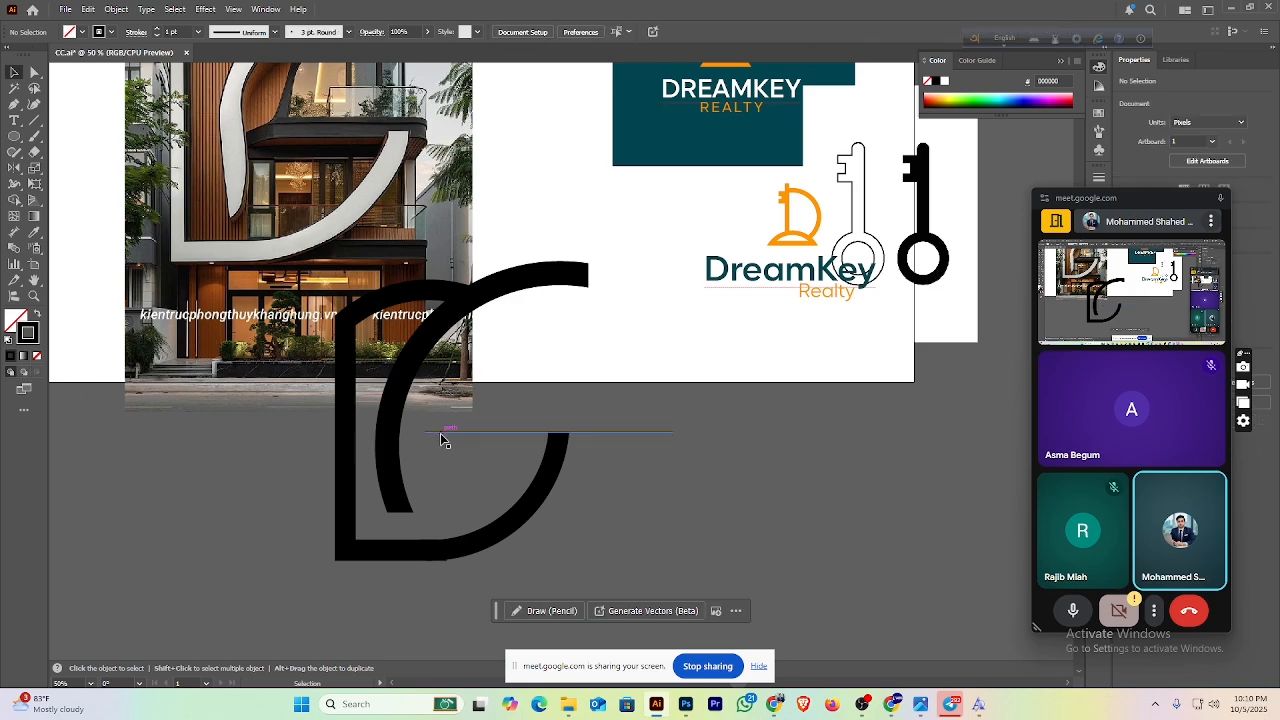
Step: Duplicate the horizontal line downward and space the two lines about 43 px apart across the lower curve's end
left_click_drag(441, 434, 432, 477)
left_click(434, 475)
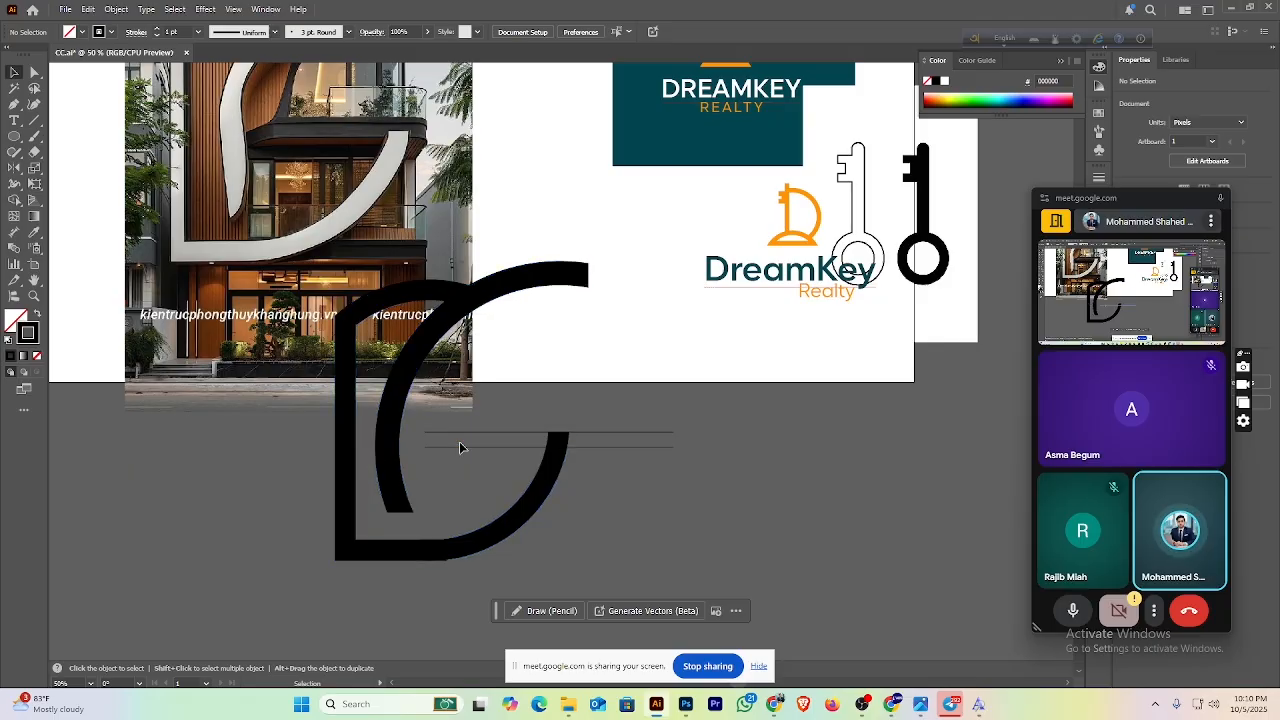
left_click(458, 447)
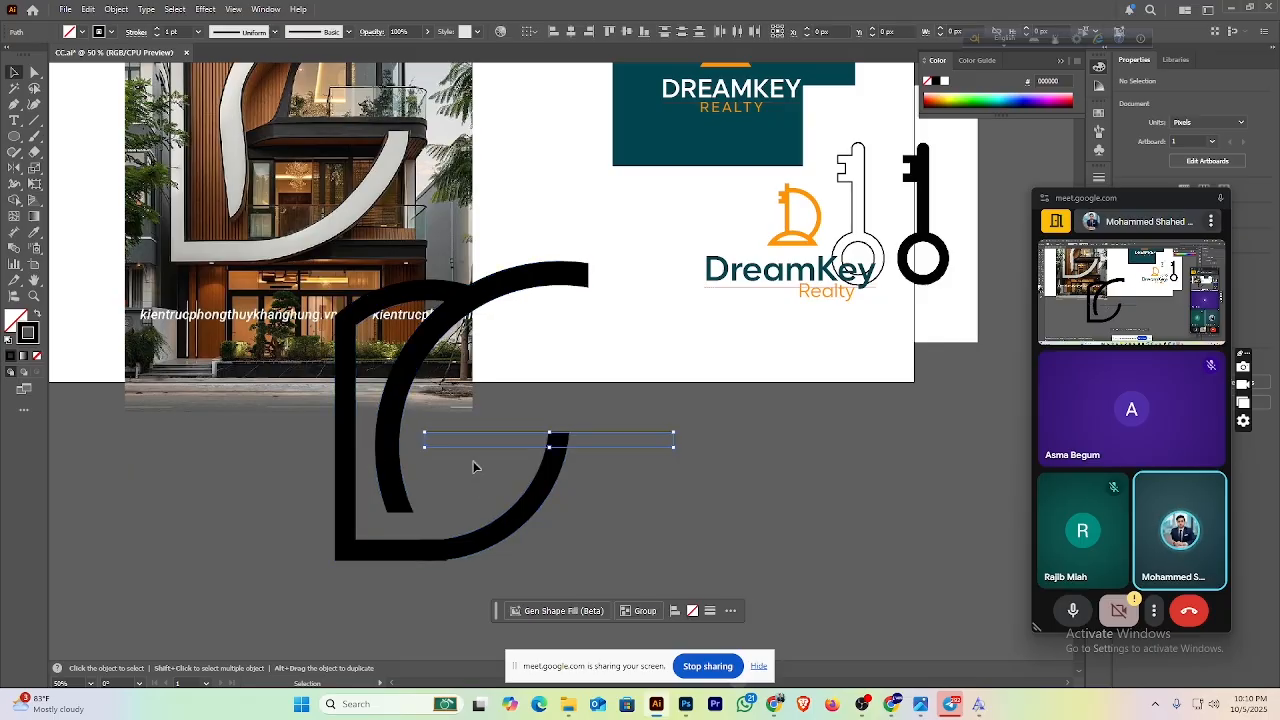
left_click(485, 456)
left_click_drag(486, 447, 487, 453)
left_click(475, 470)
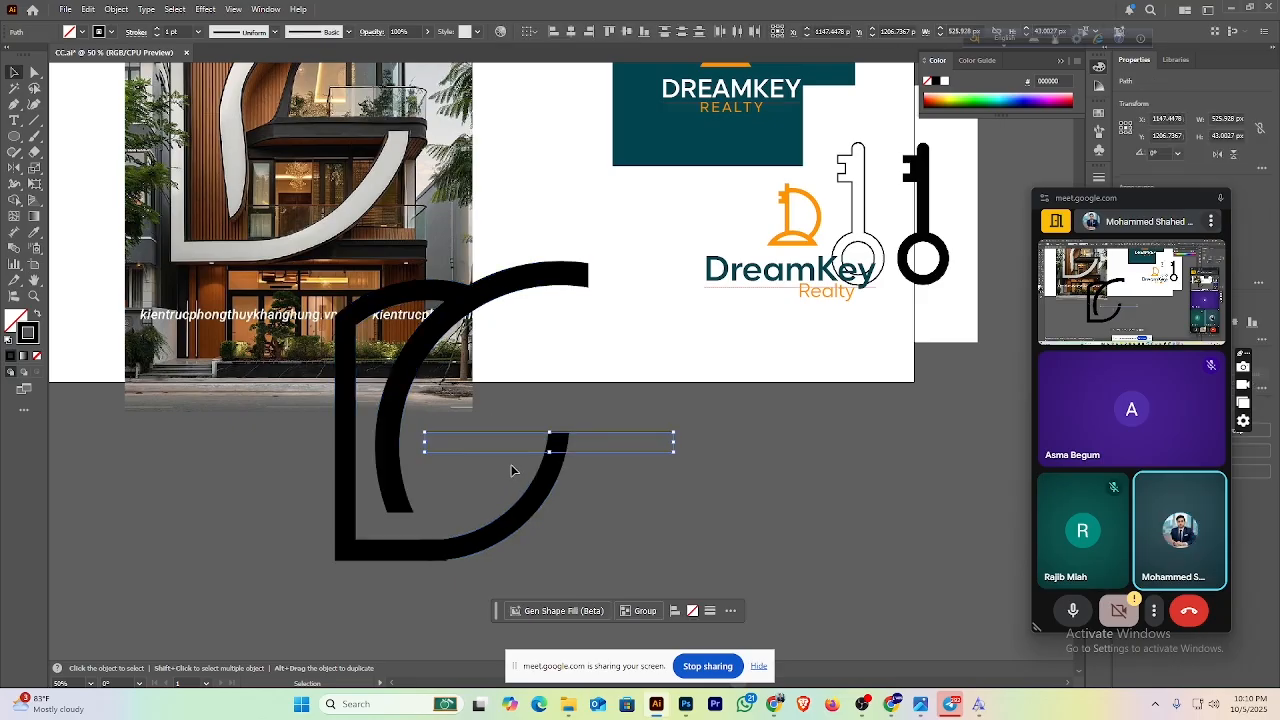
Step: Draw a vertical line about 518 px long on the D stem's outer edge and copy it to the stem's inner edge
left_click(14, 105)
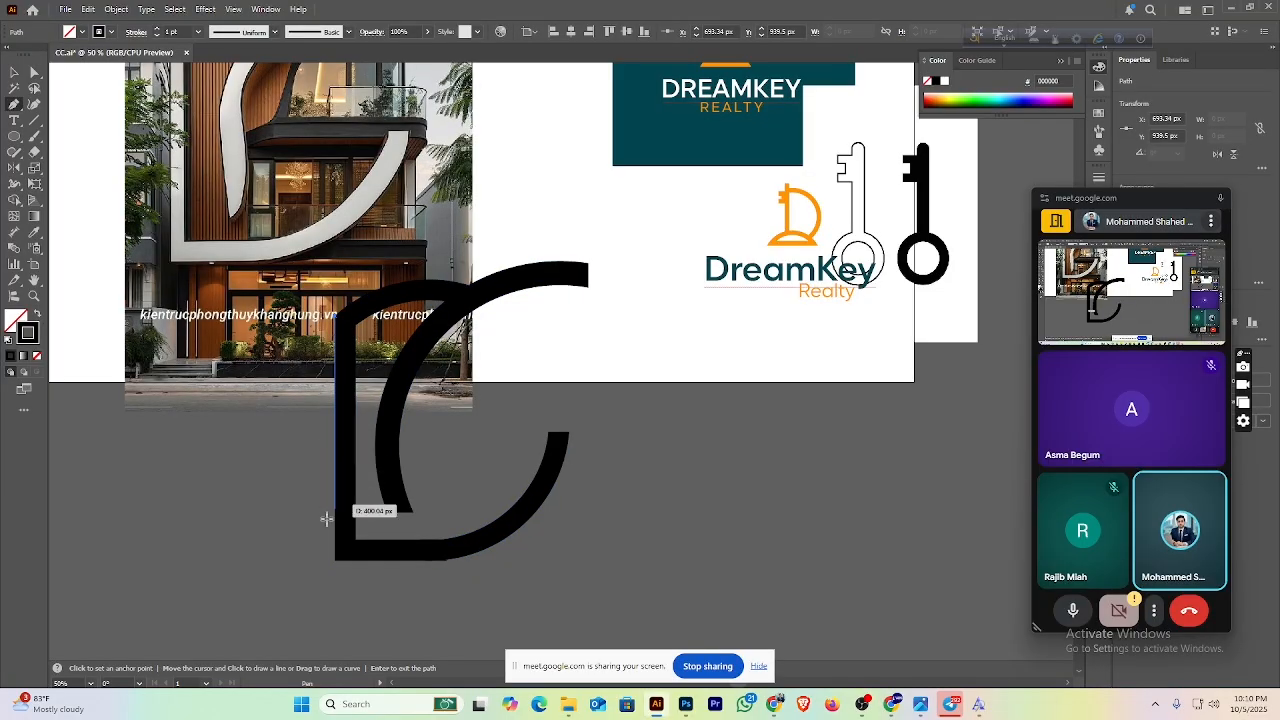
left_click(334, 560)
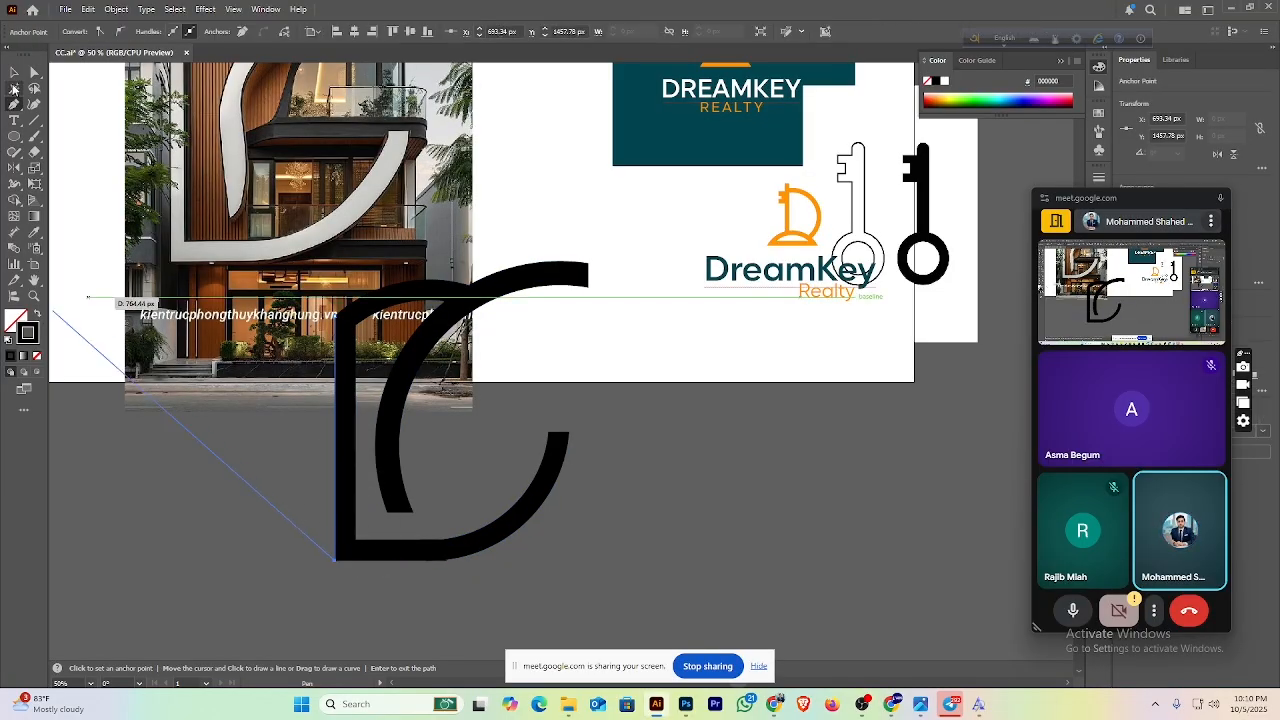
left_click(14, 72)
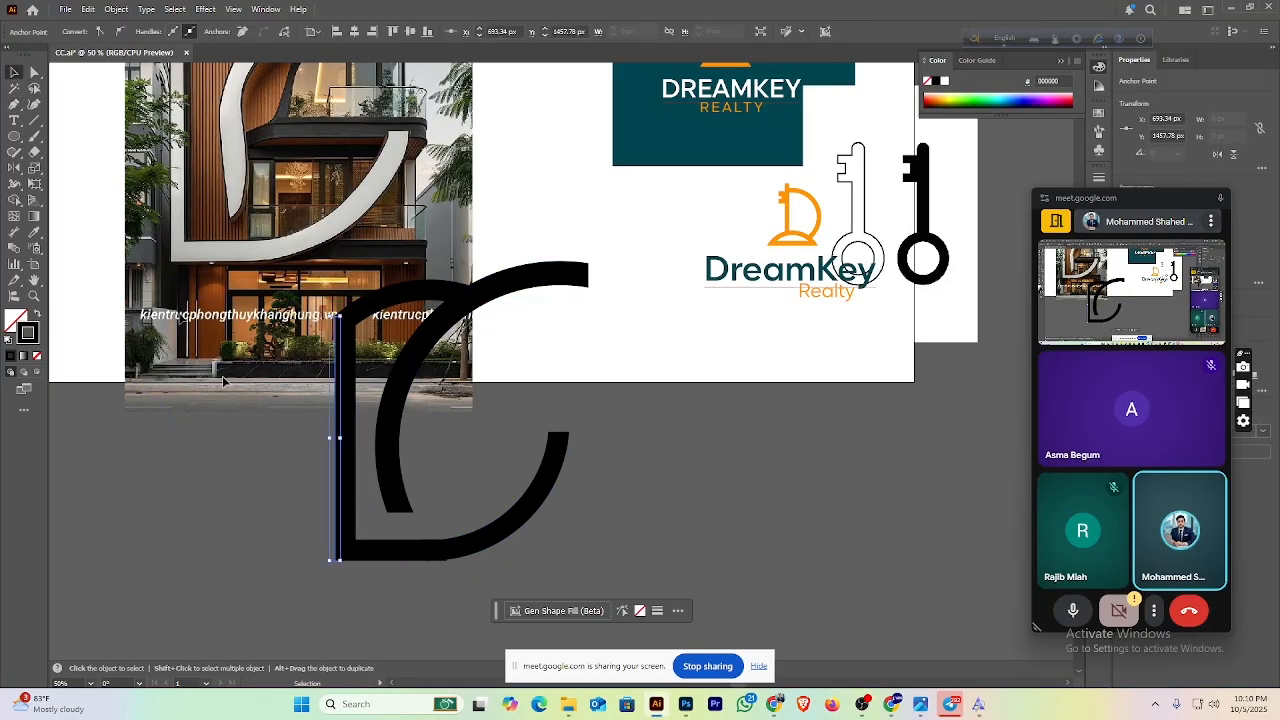
left_click(337, 460)
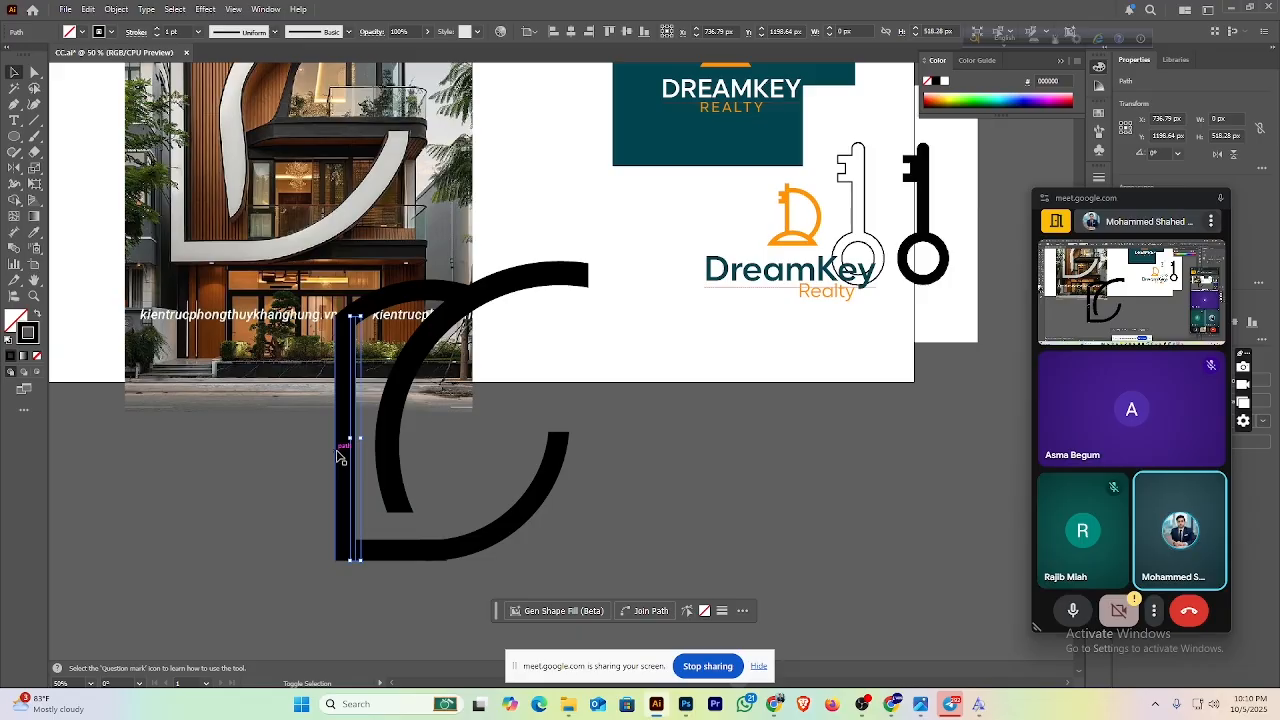
left_click(337, 457)
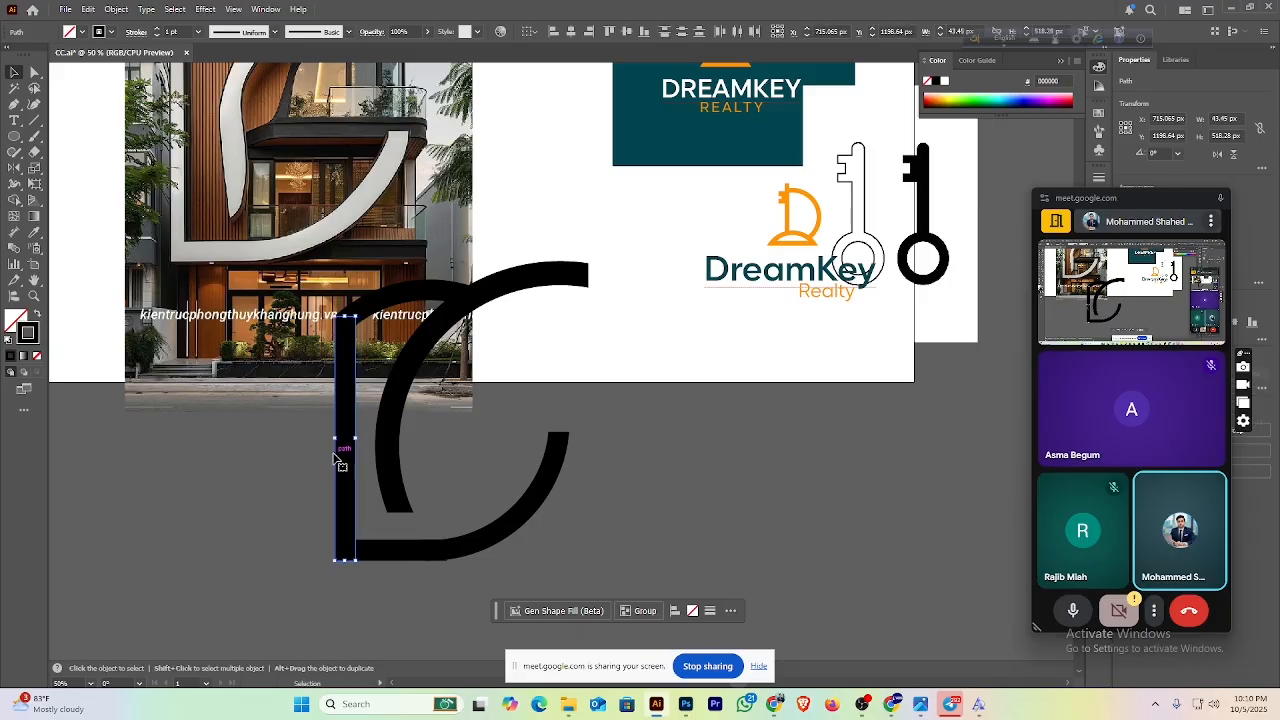
Step: Rotate the pair of stem-width lines to horizontal and place them across the cut end of the D's lower curve
left_click_drag(337, 460, 462, 458)
left_click_drag(488, 318, 570, 458)
left_click_drag(485, 455, 643, 468)
left_click(568, 496)
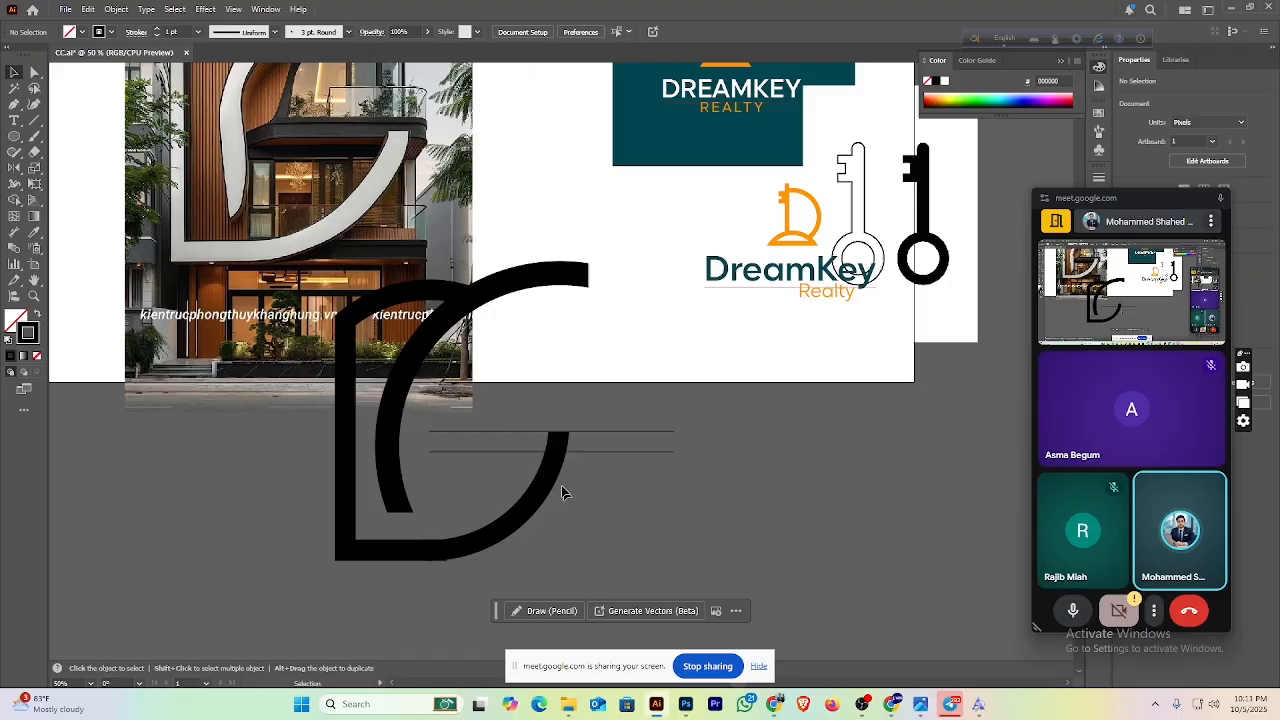
Step: Copy the upper horizontal line, rotate the copy to vertical, and place it near the left ends of the horizontal lines
key("a")
left_click(511, 433)
key("v")
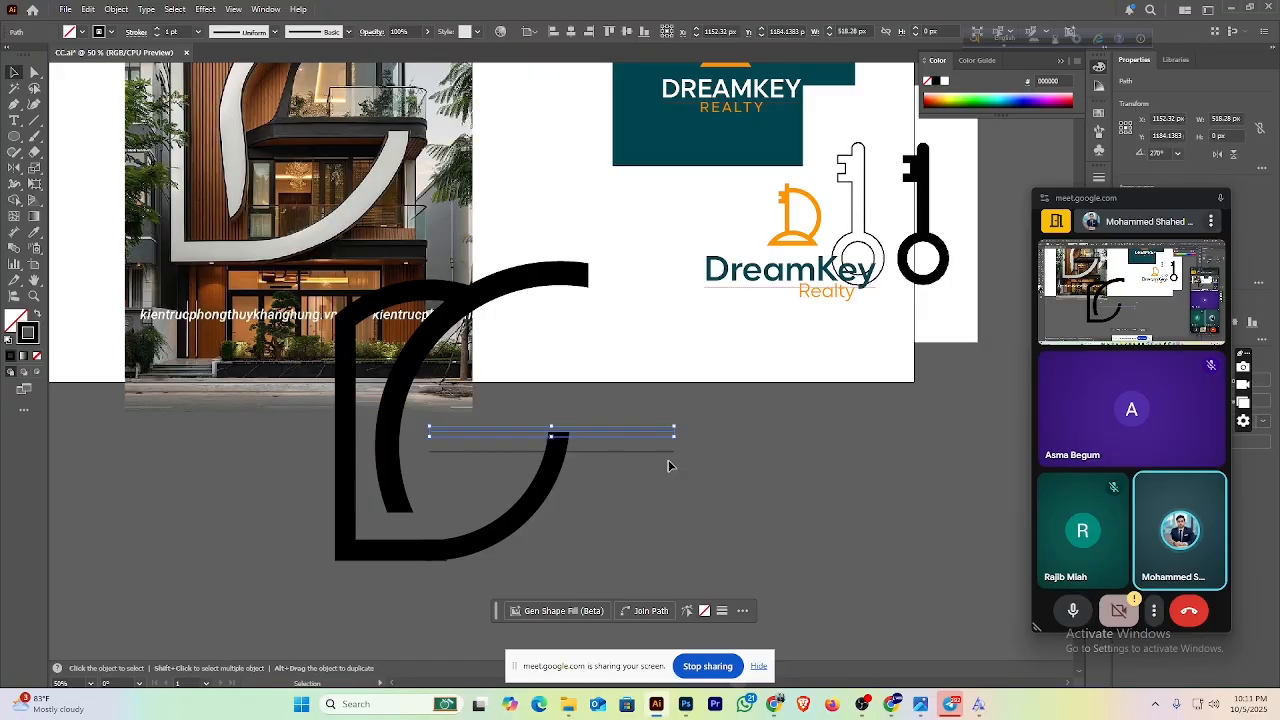
left_click_drag(676, 445, 455, 396)
left_click(462, 513)
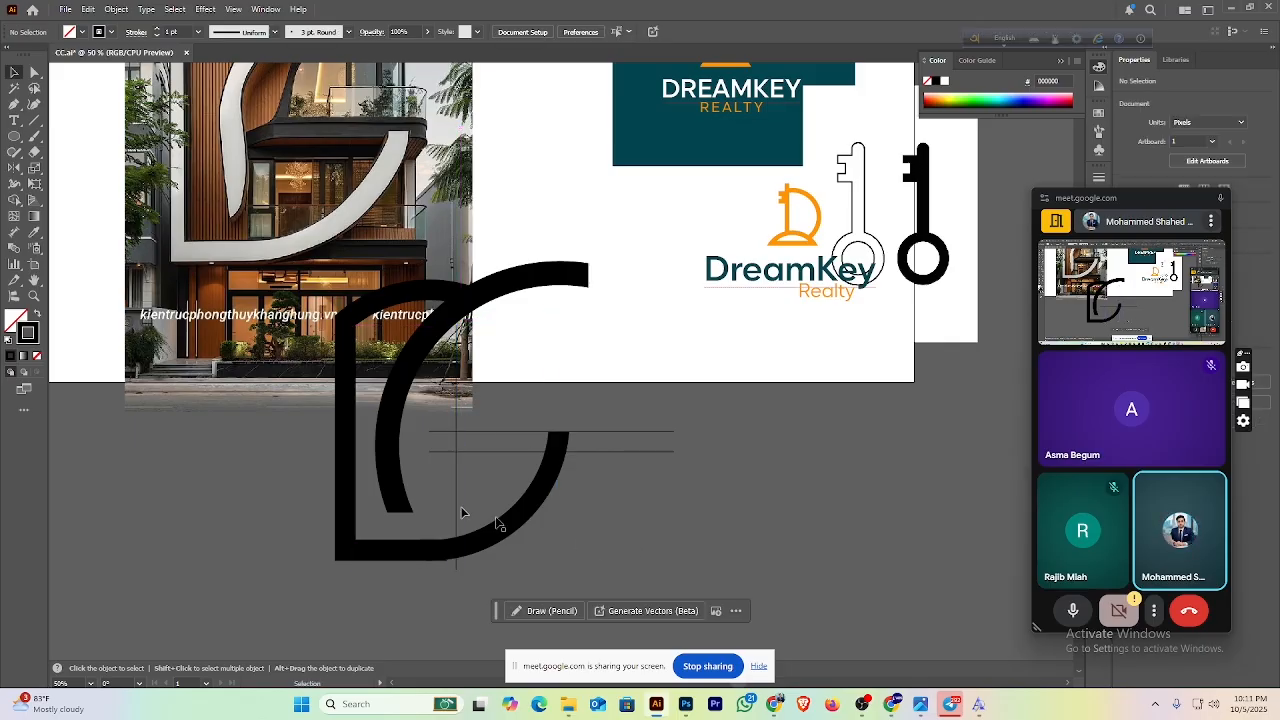
left_click(354, 433)
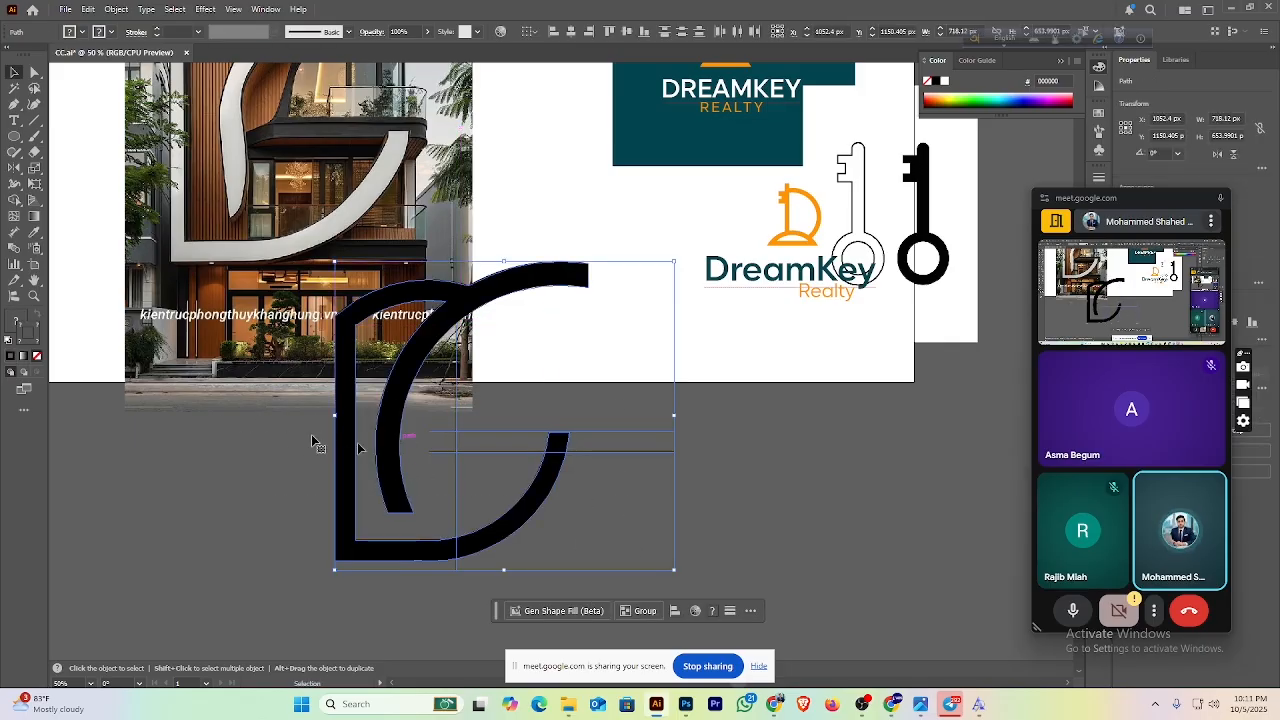
left_click(15, 199)
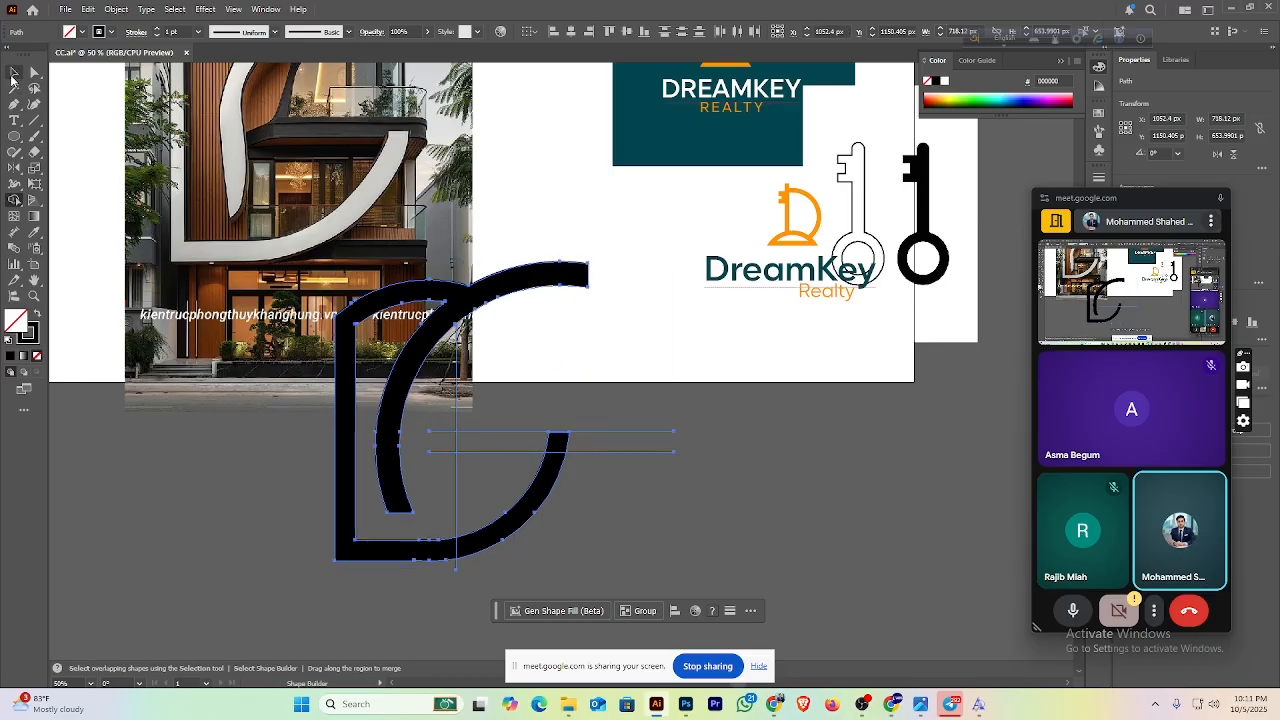
left_click(14, 74)
left_click(593, 475)
left_click_drag(600, 419, 635, 484)
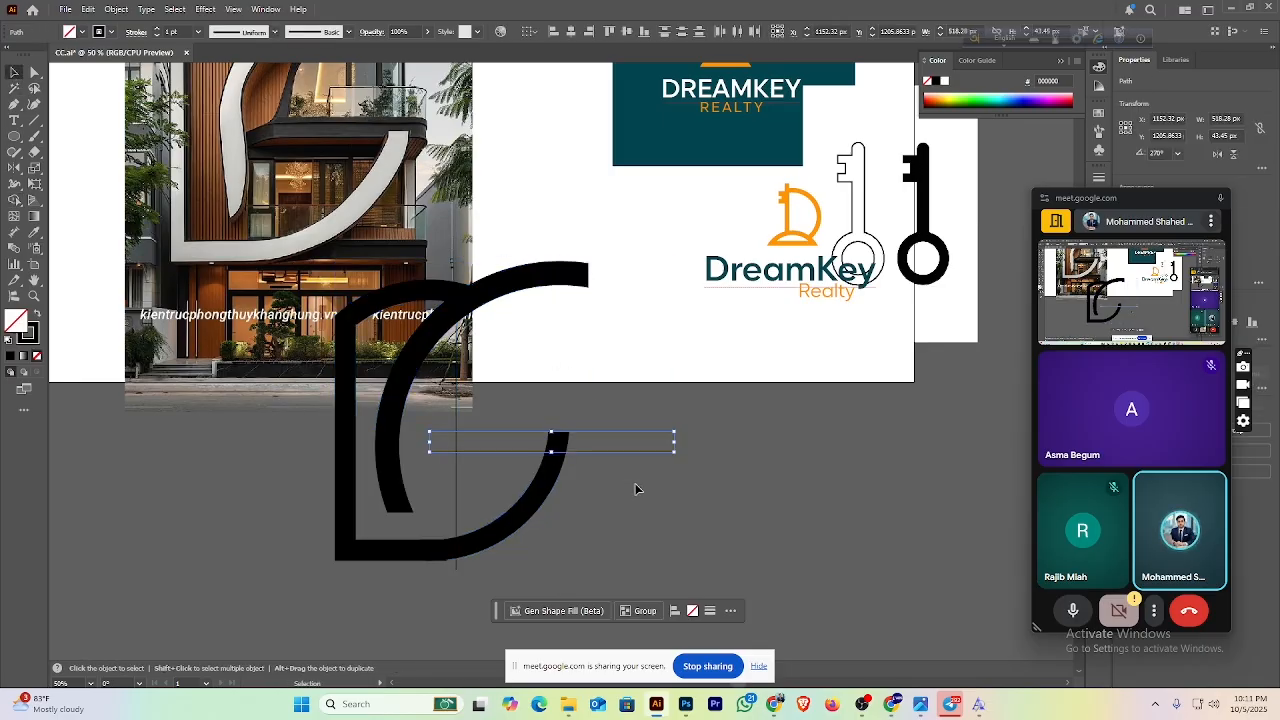
left_click(603, 444)
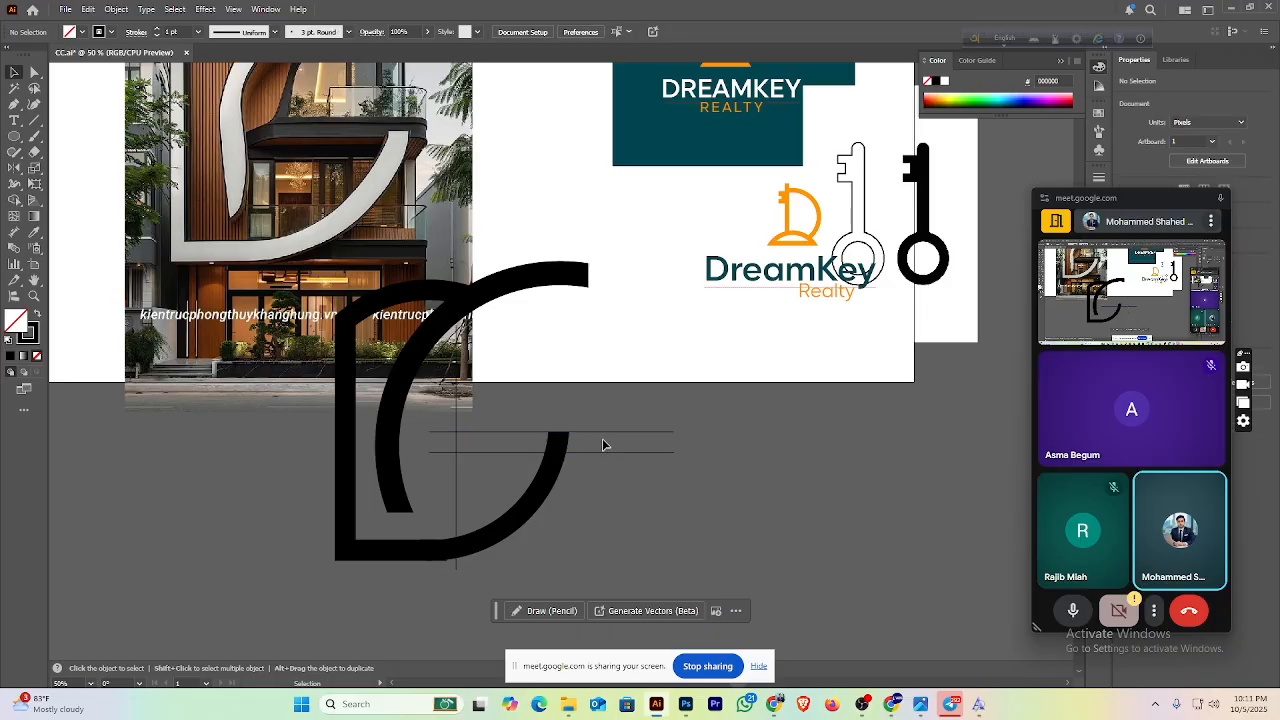
left_click_drag(497, 412, 616, 513)
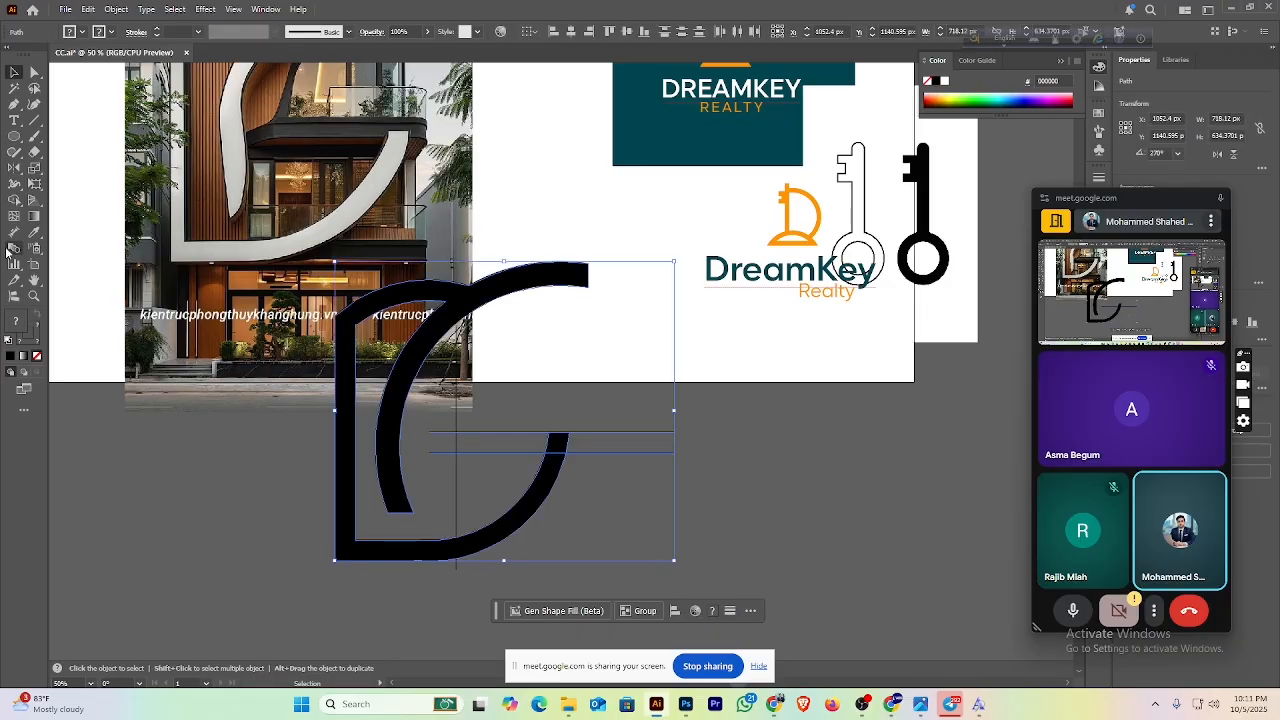
left_click(15, 201)
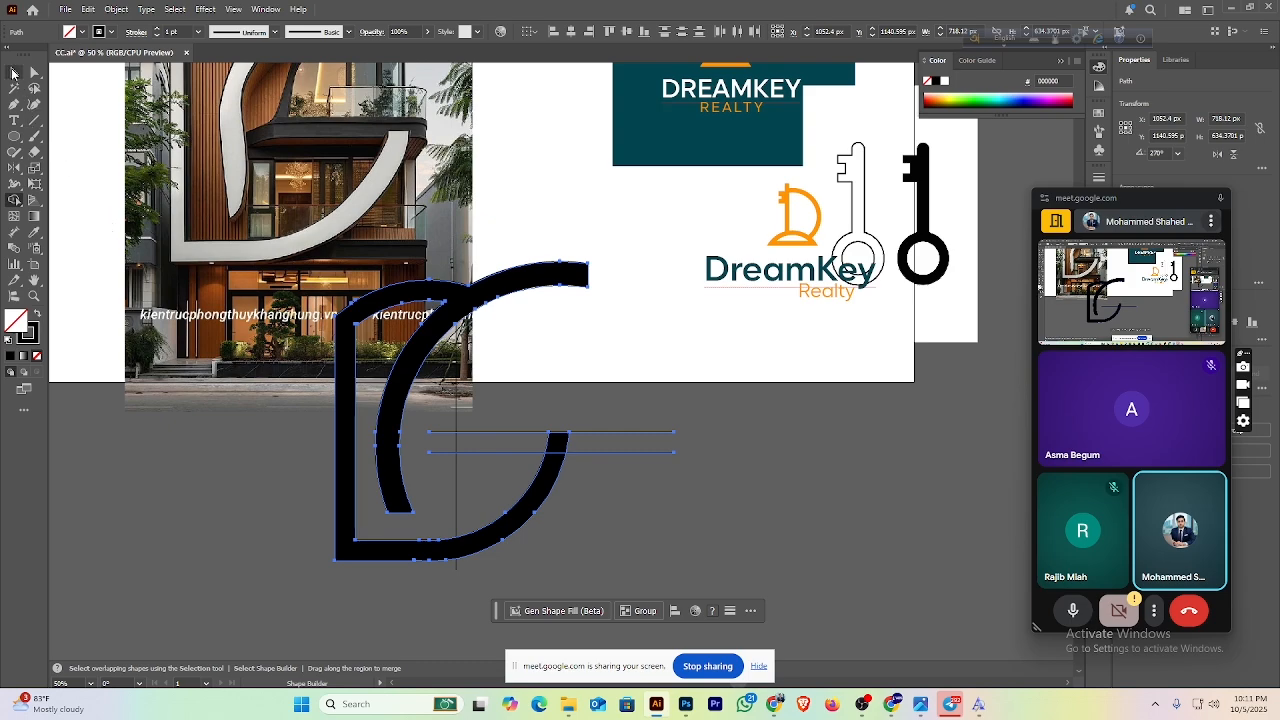
left_click(13, 73)
Step: Select the icon with all three lines, remove the overhang outside the curve, and merge the crossbar region with the curve's end using Shape Builder
left_click_drag(290, 420, 634, 523)
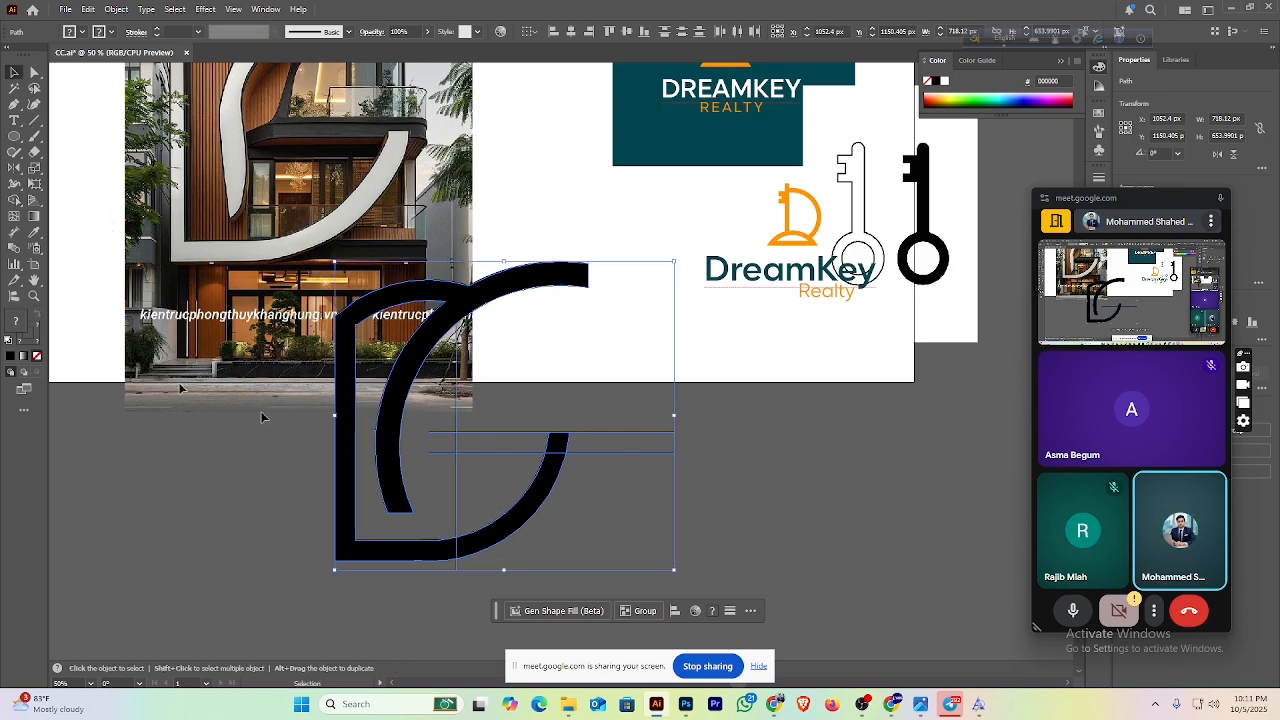
left_click(15, 199)
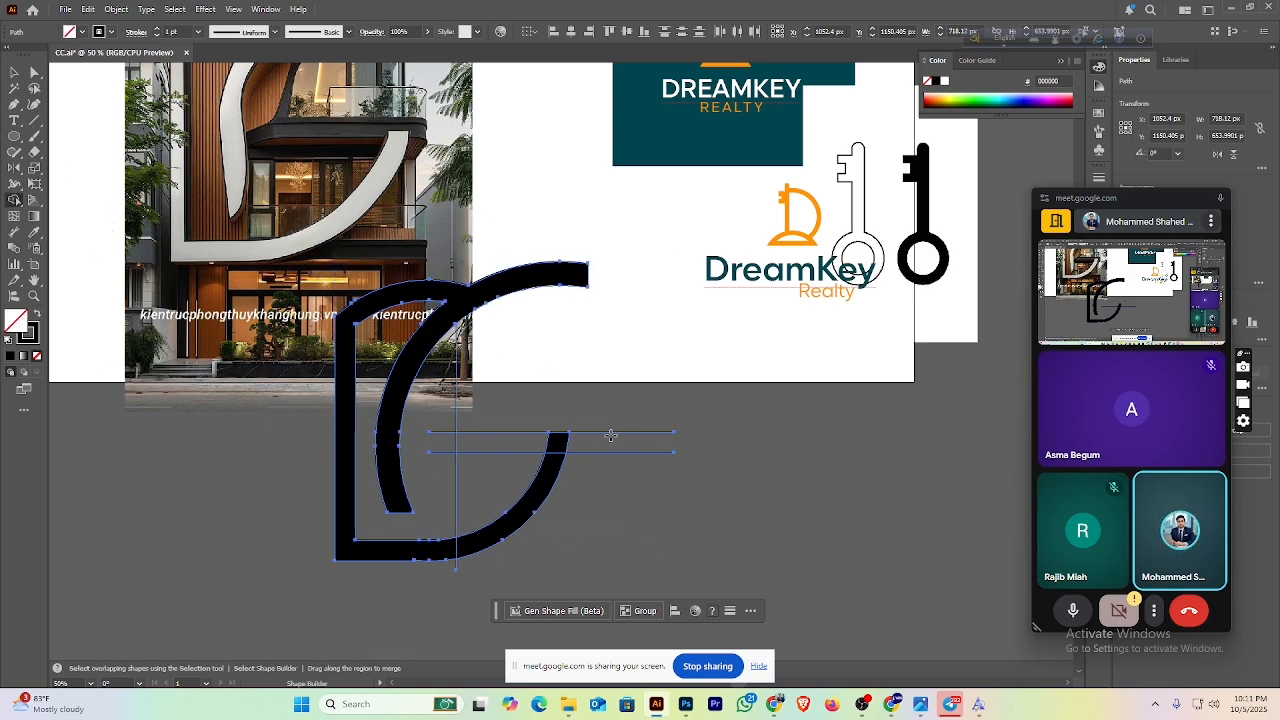
left_click_drag(616, 475, 616, 476)
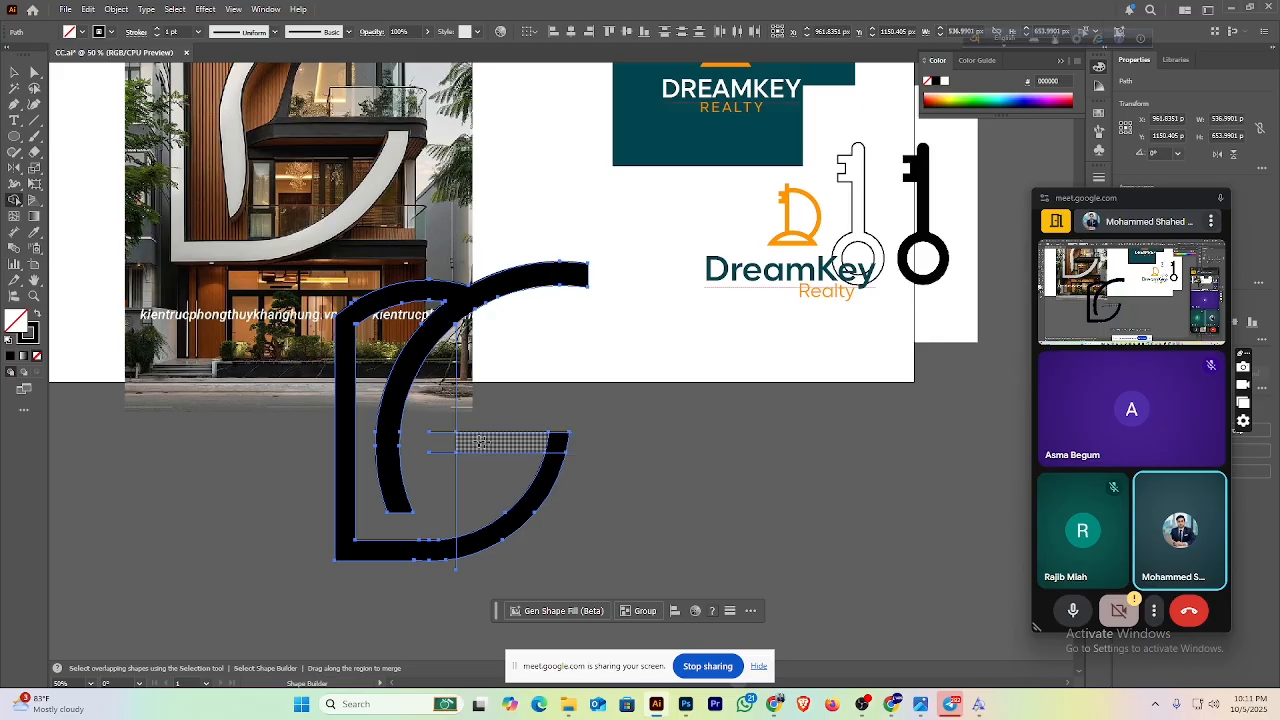
left_click_drag(476, 442, 558, 442)
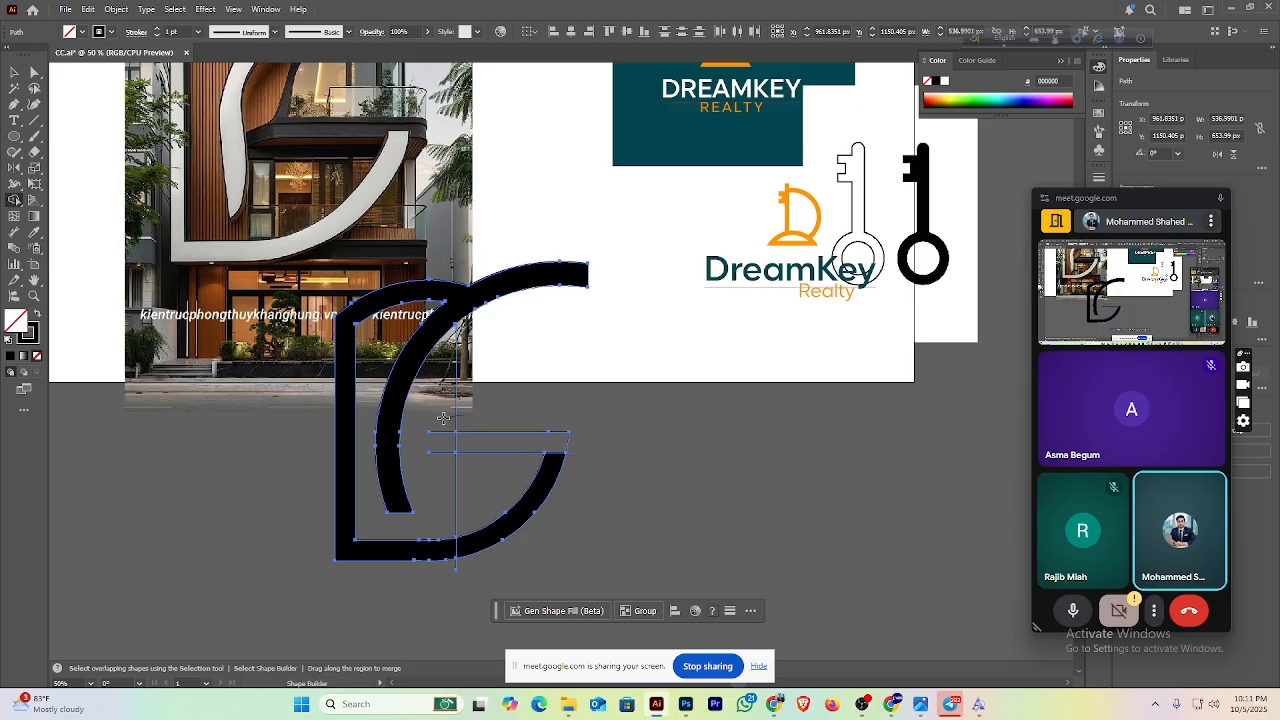
Step: Clear the leftover line pieces around the crossbar and below the D with Shape Builder and refill the whole icon in black
left_click(476, 500, "alt")
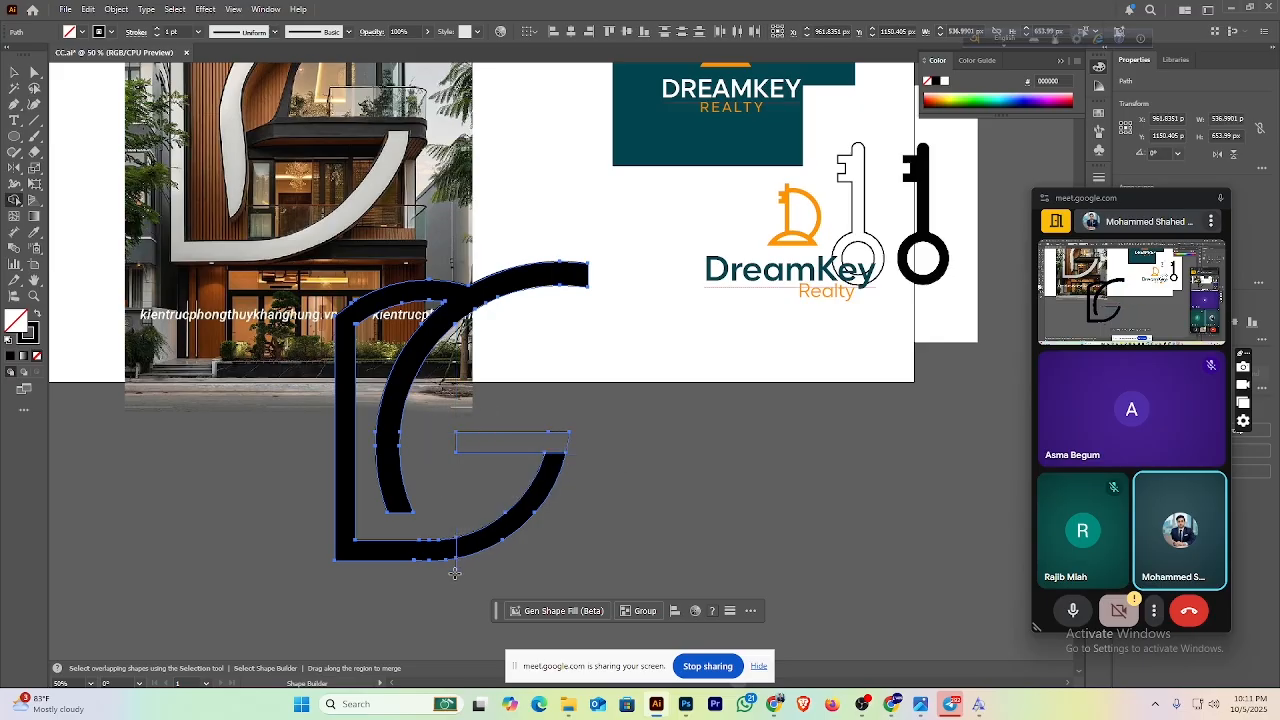
left_click(456, 565, "alt")
left_click_drag(470, 549, 405, 550)
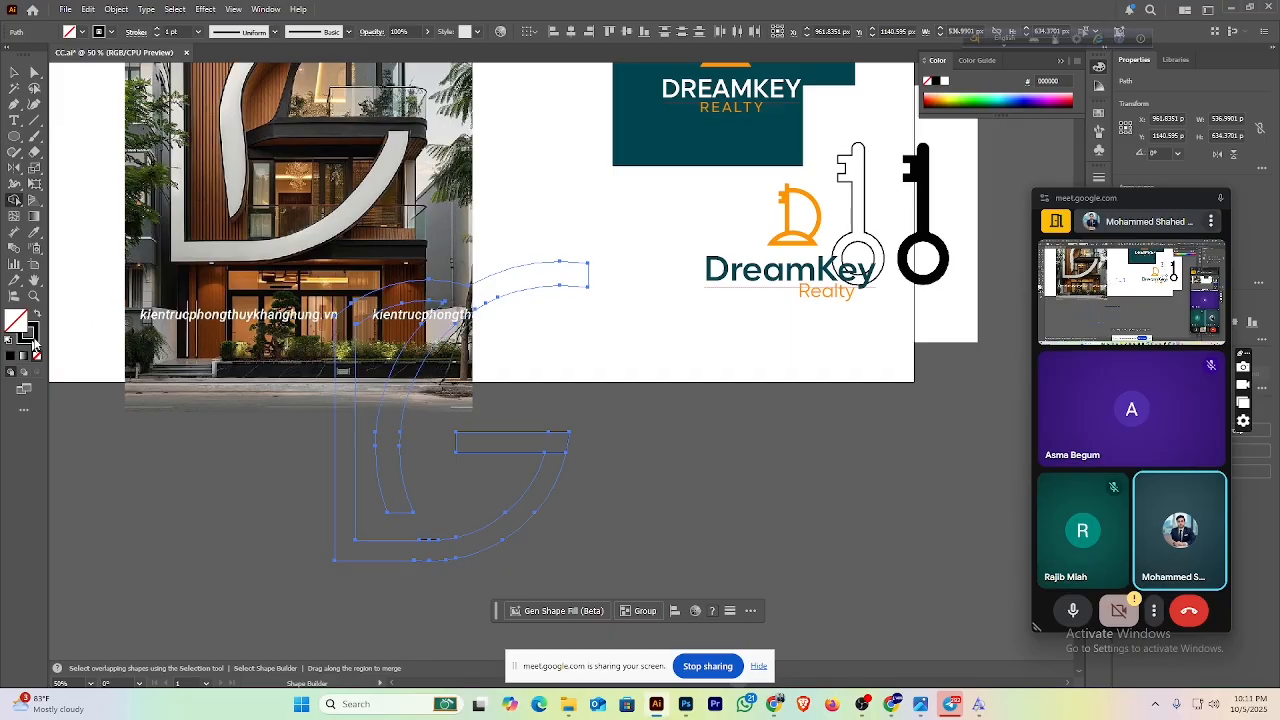
key("ctrl+z")
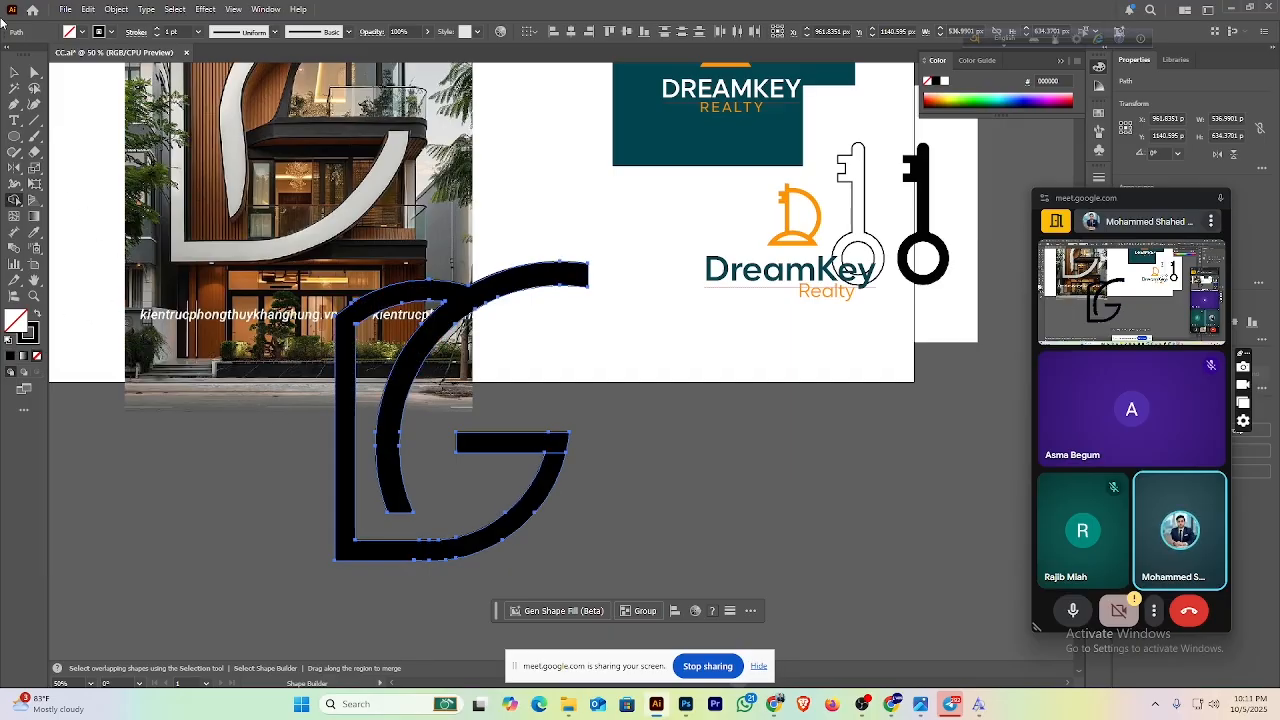
Step: Select the black icon and move it down and left, clear of the leftover slivers below it
left_click(14, 72)
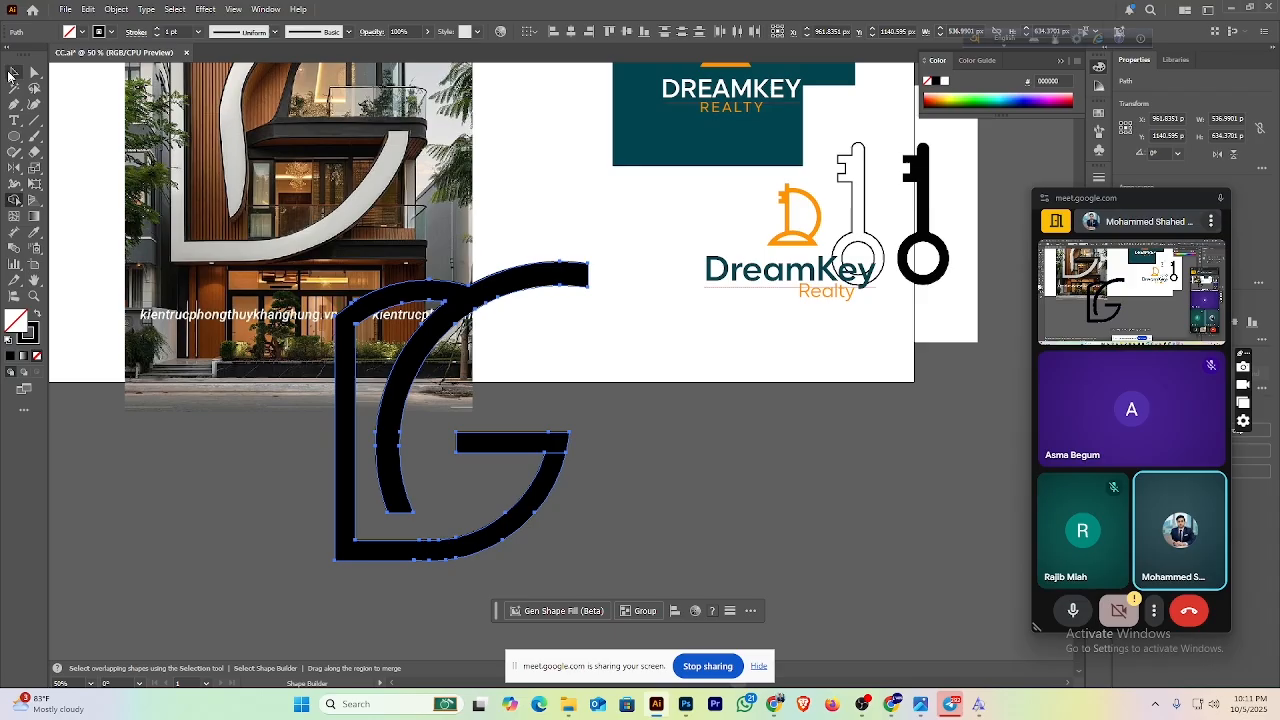
left_click(611, 449)
left_click_drag(534, 421, 596, 527)
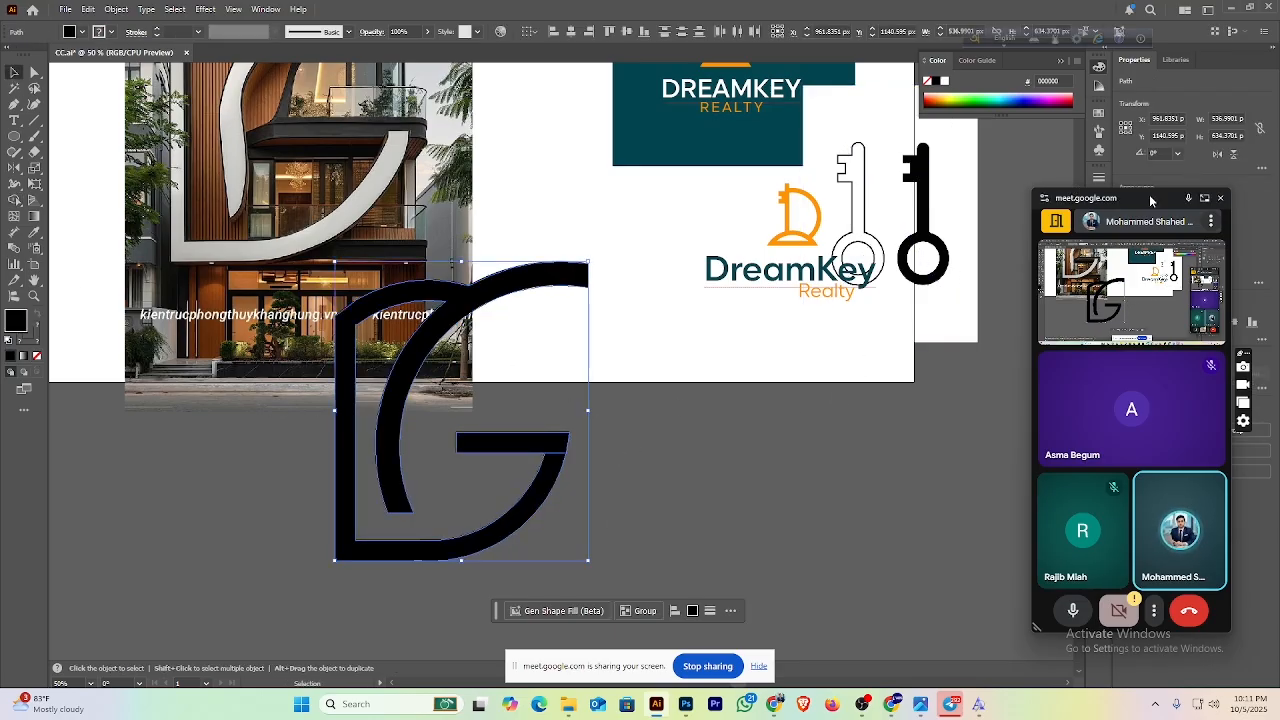
left_click_drag(1150, 201, 958, 199)
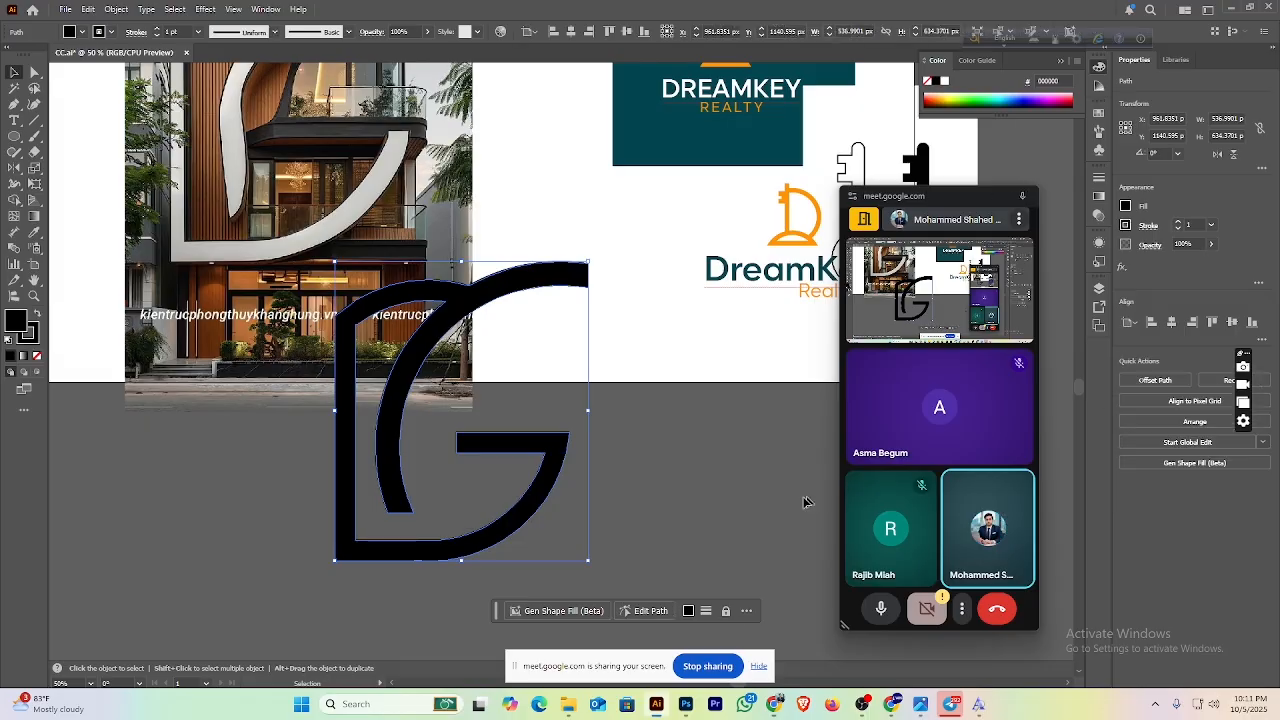
left_click(413, 517)
left_click_drag(457, 543, 263, 597)
left_click(546, 526)
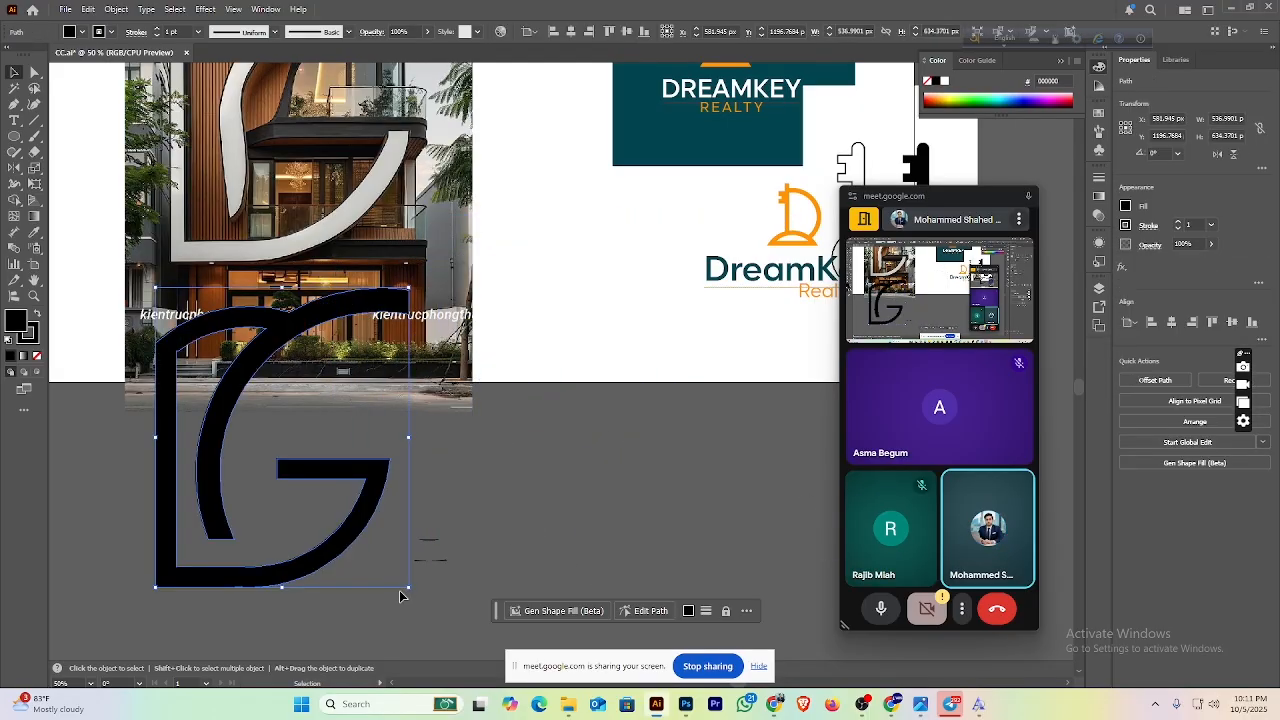
left_click(338, 573)
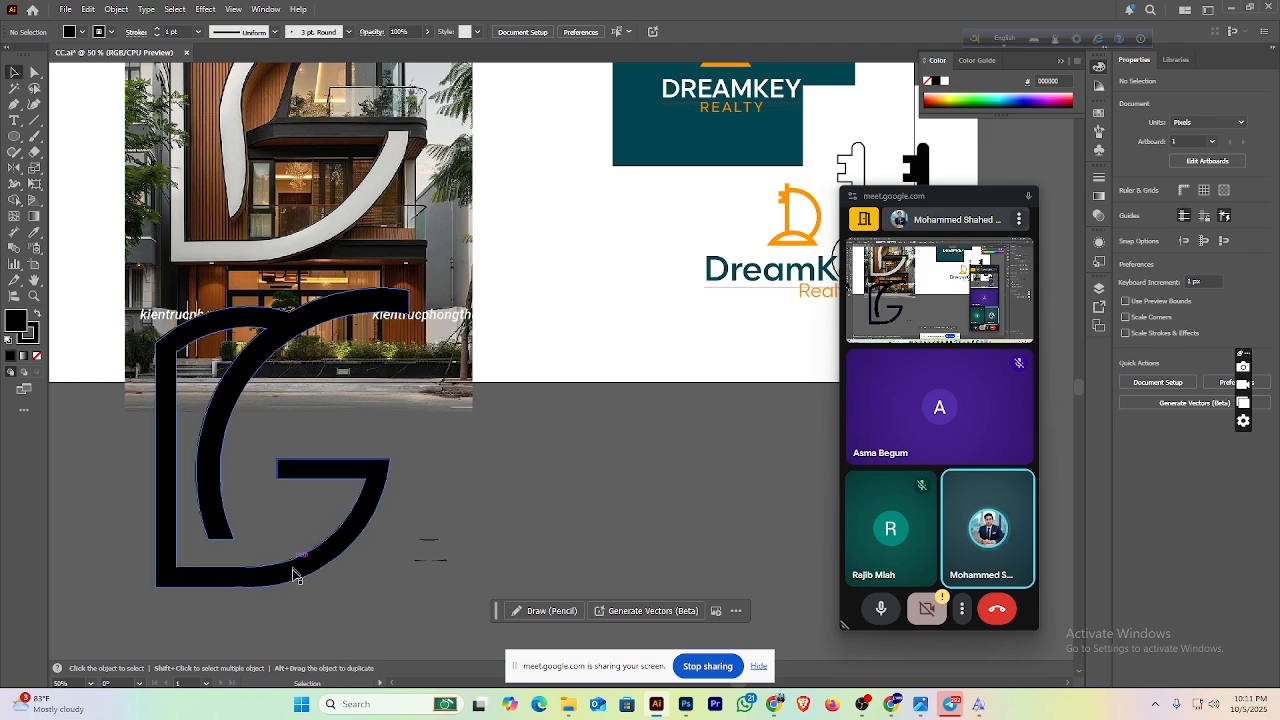
Step: Simplify the icon's path and move the icon back to the right of the house photo's lower corner
right_click(293, 578)
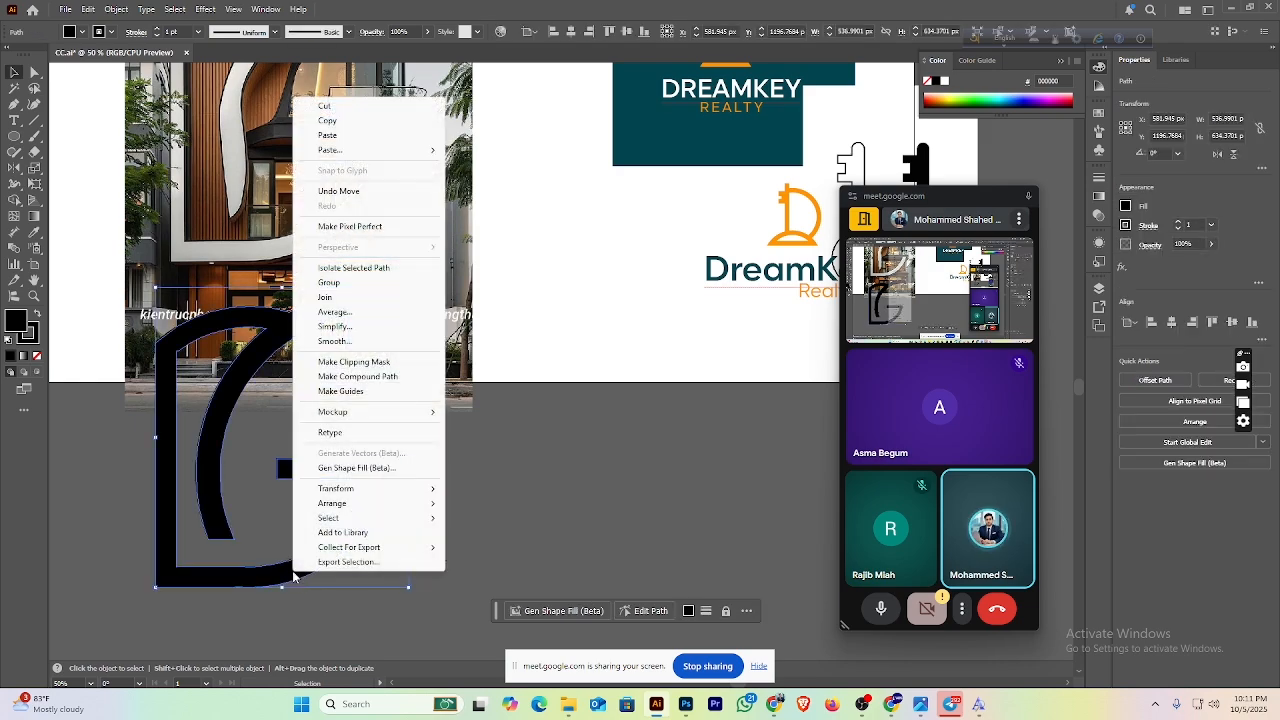
left_click(334, 329)
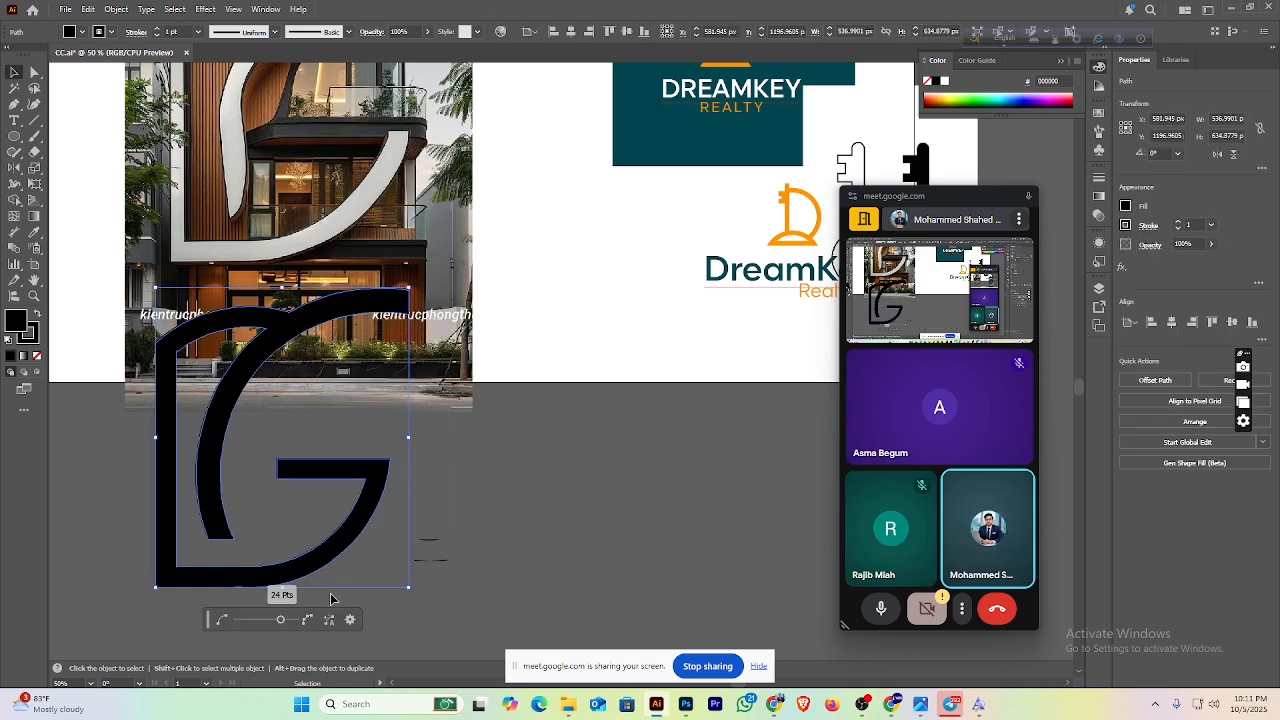
left_click(305, 572)
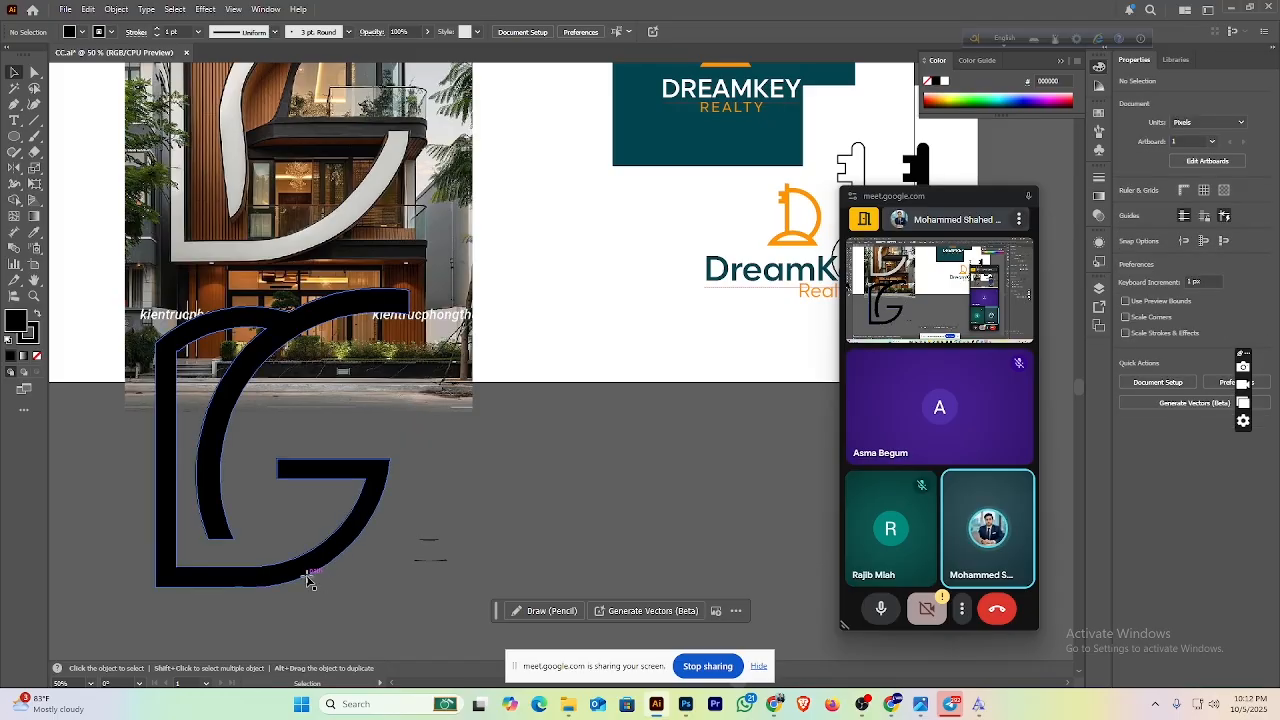
left_click_drag(309, 580, 562, 522)
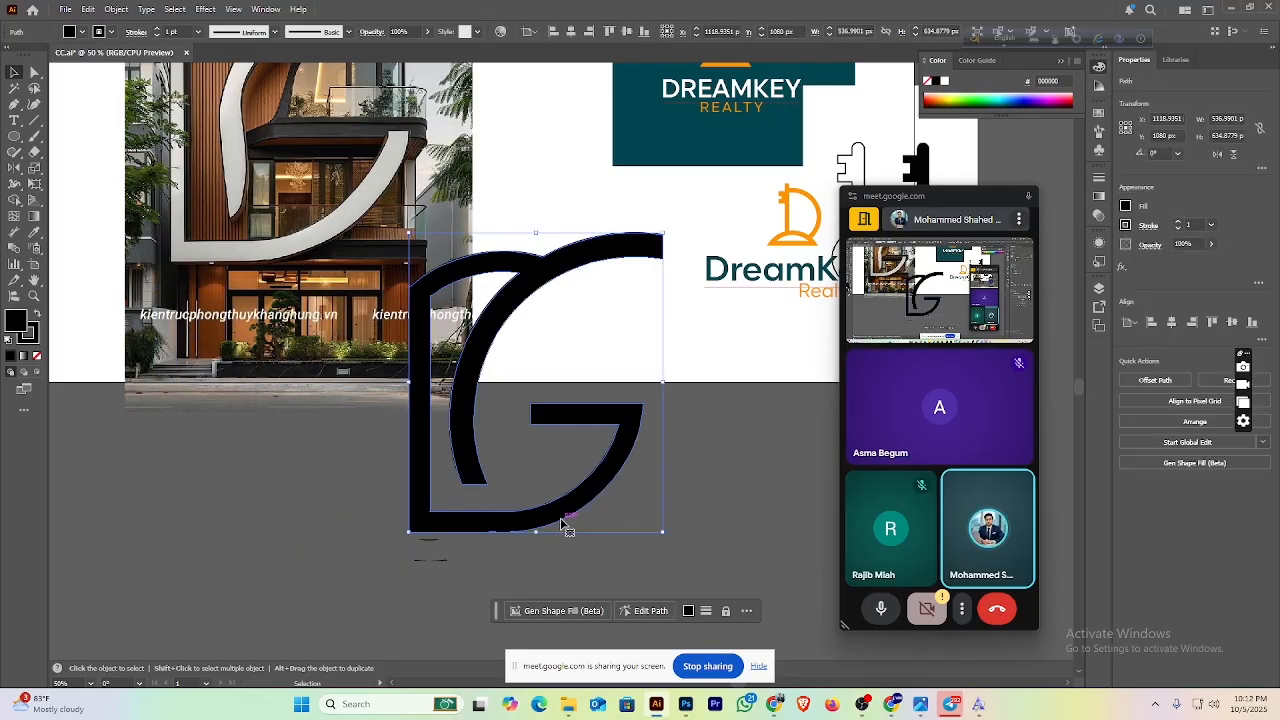
Step: Remove the stroke from the icon, leaving only its black fill
key("ctrl+equal")
key("ctrl+equal")
key("ctrl+equal")
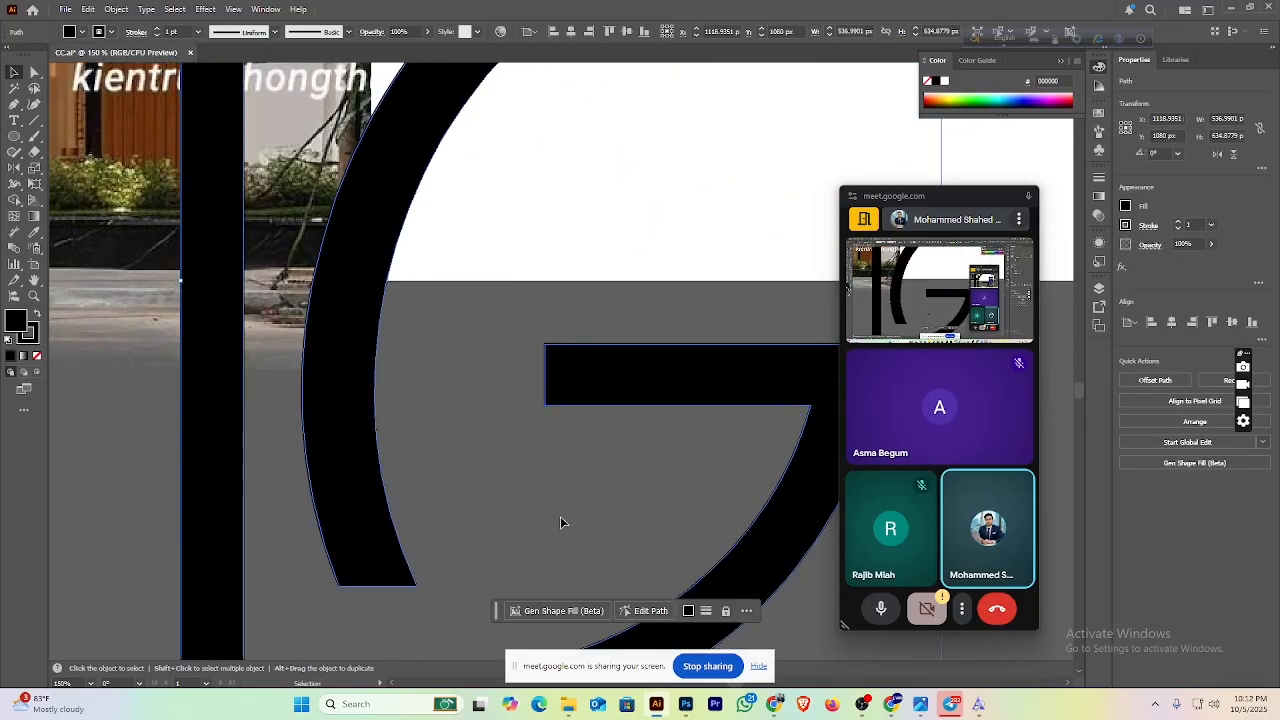
scroll(561, 522, "down", 3)
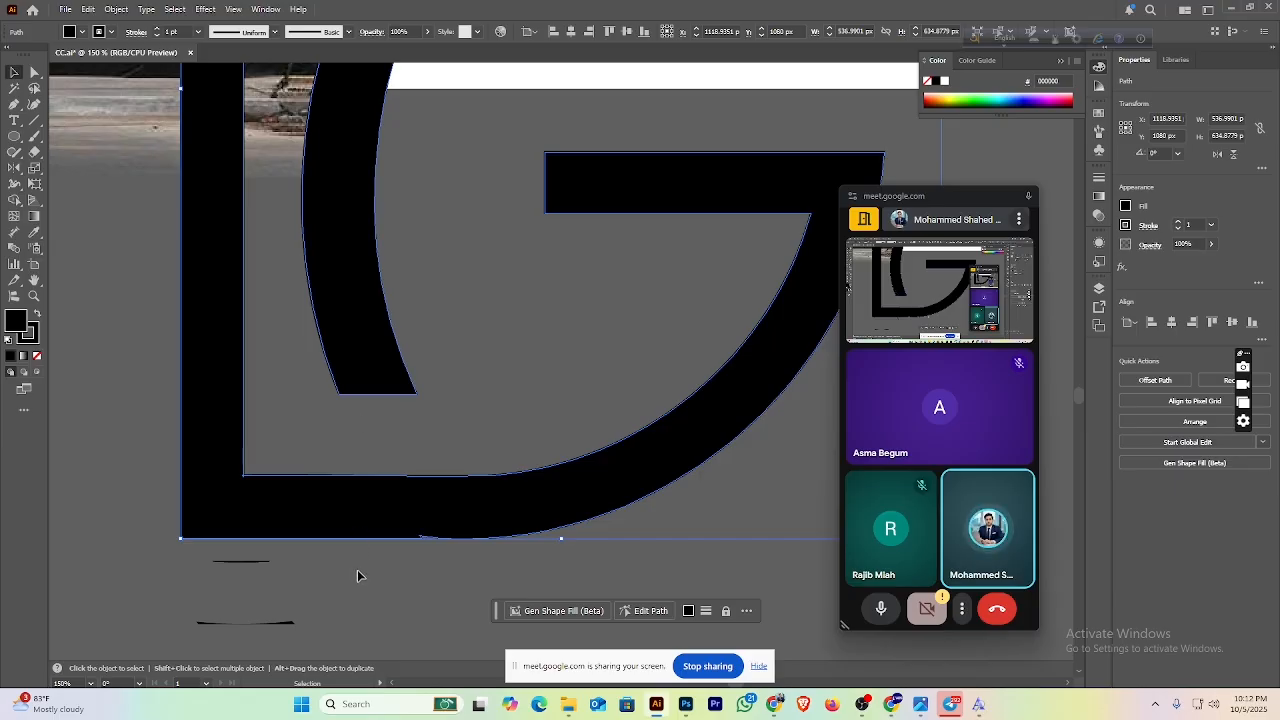
scroll(471, 497, "down", 1)
key("ctrl+equal")
key("ctrl+equal")
key("ctrl+equal")
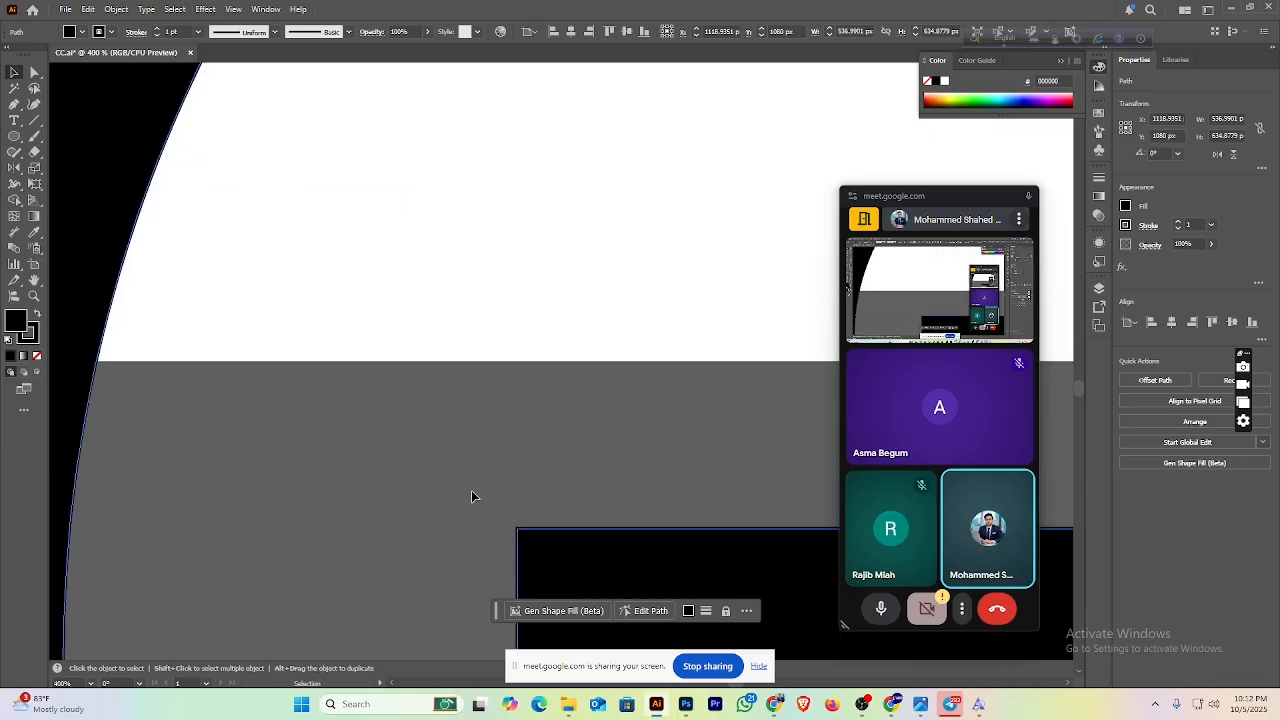
scroll(471, 497, "down", 7)
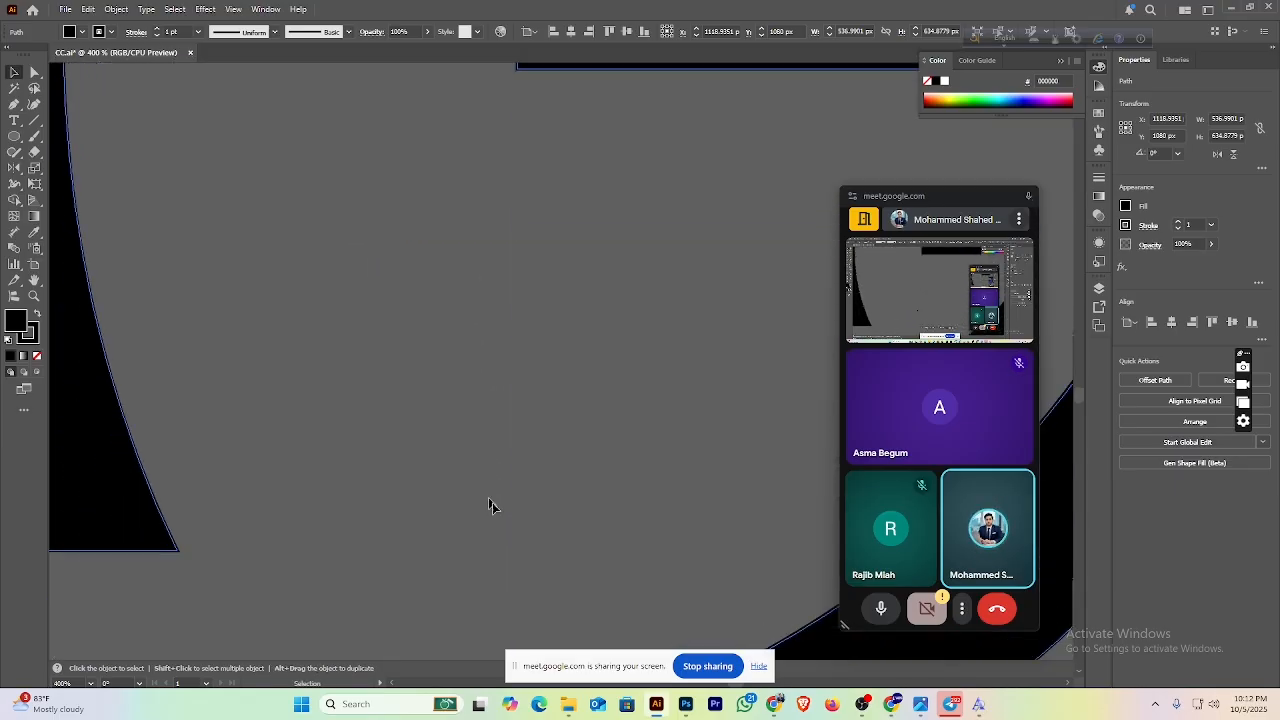
scroll(490, 506, "down", 7)
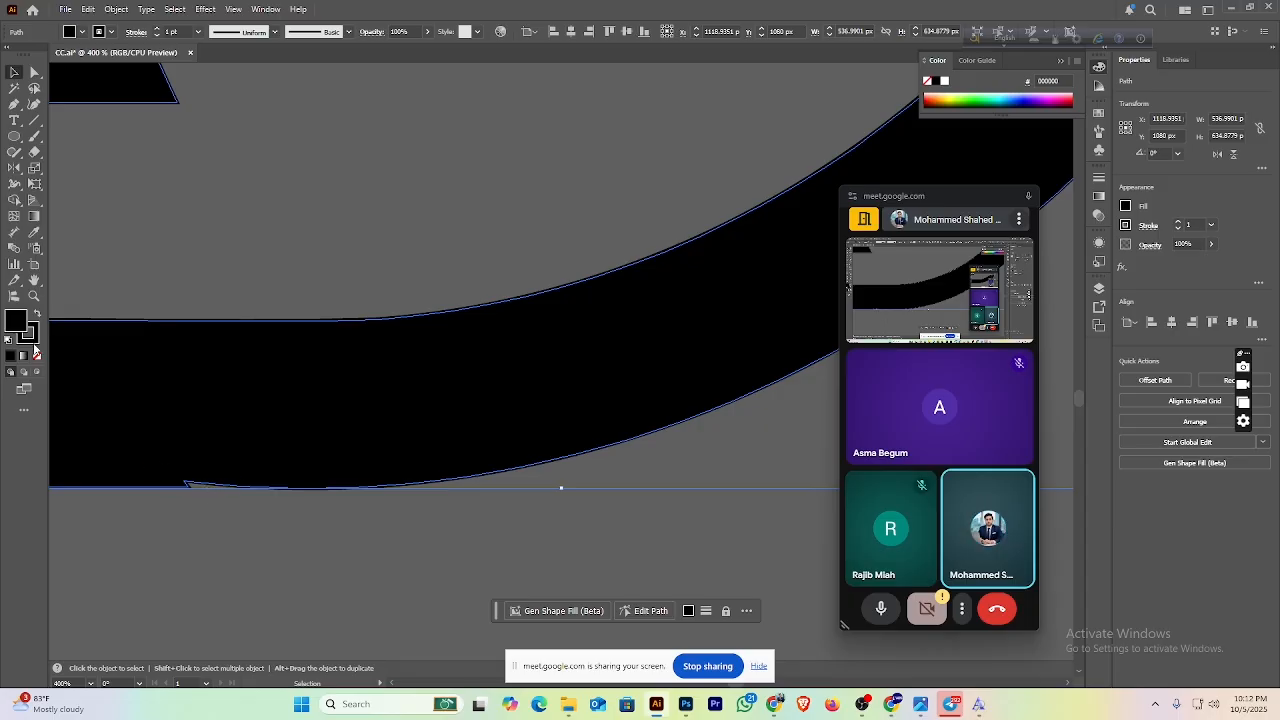
left_click(21, 332)
left_click(37, 357)
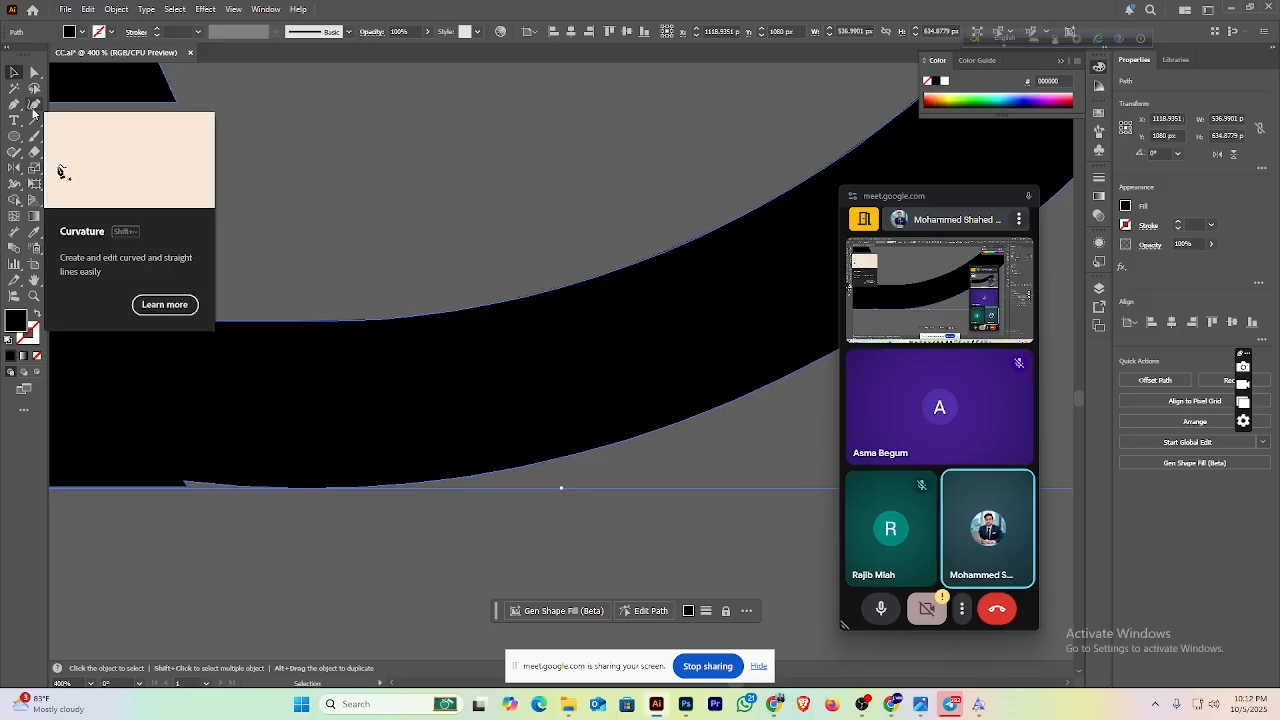
Step: Close the small notch in the D's lower outer edge by adjusting its anchor point with the Curvature tool
left_click(33, 107)
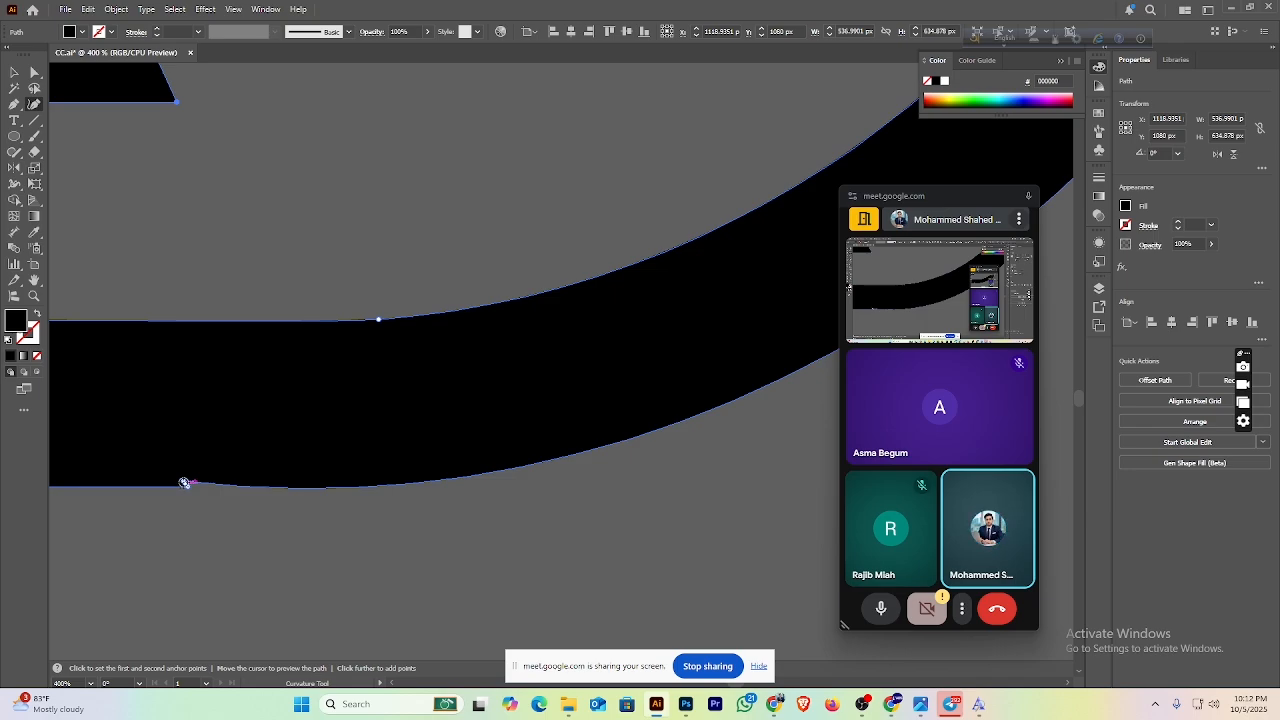
double_click(184, 483)
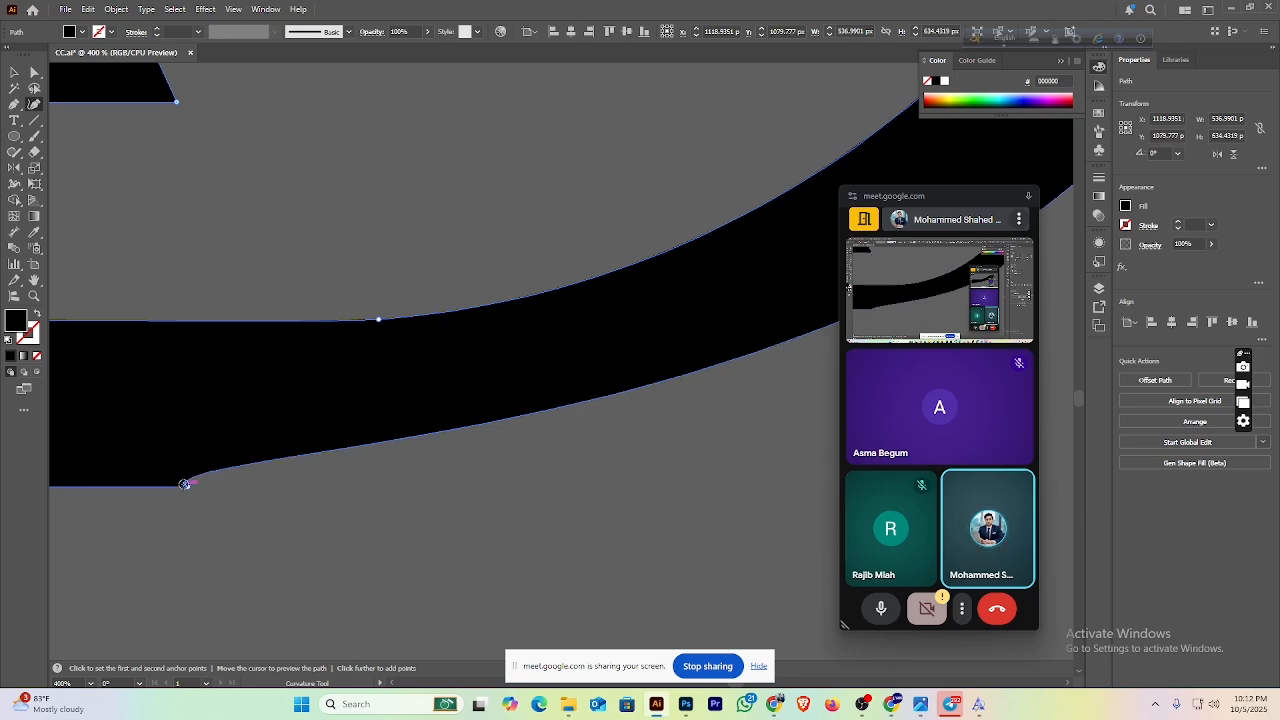
double_click(185, 486)
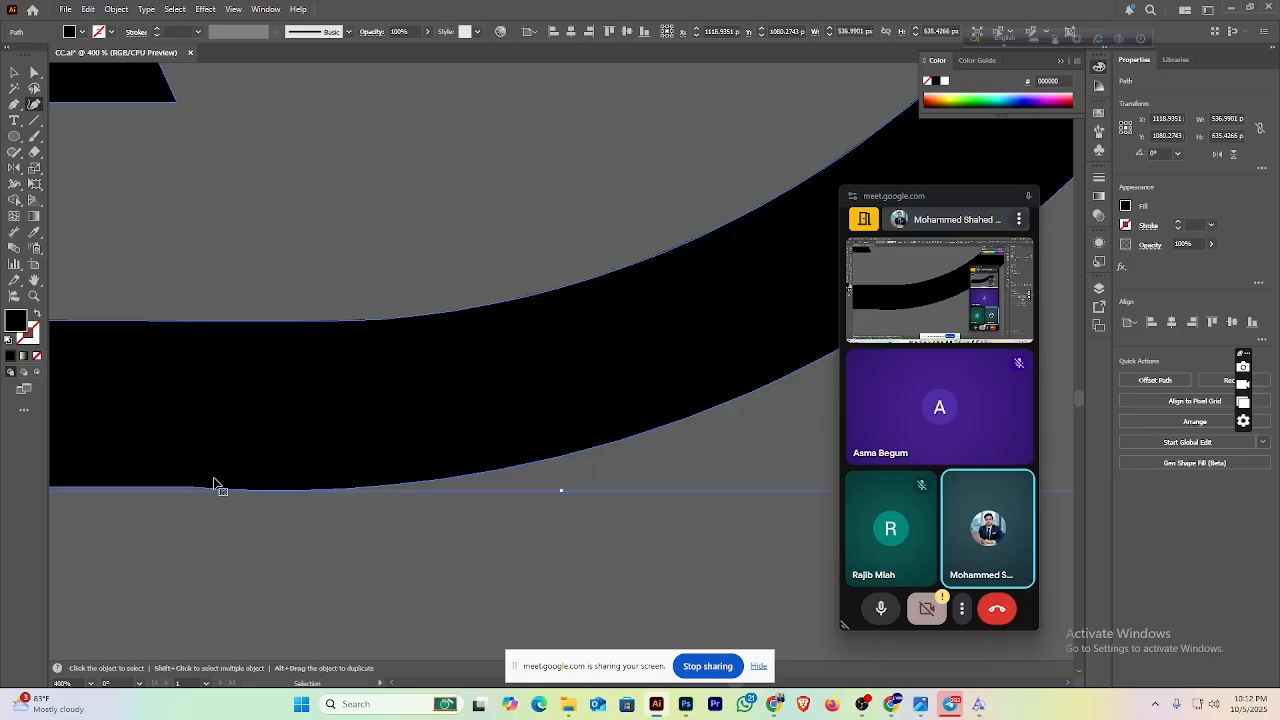
Step: Try to smooth the icon's path with the Smooth command
right_click(197, 478)
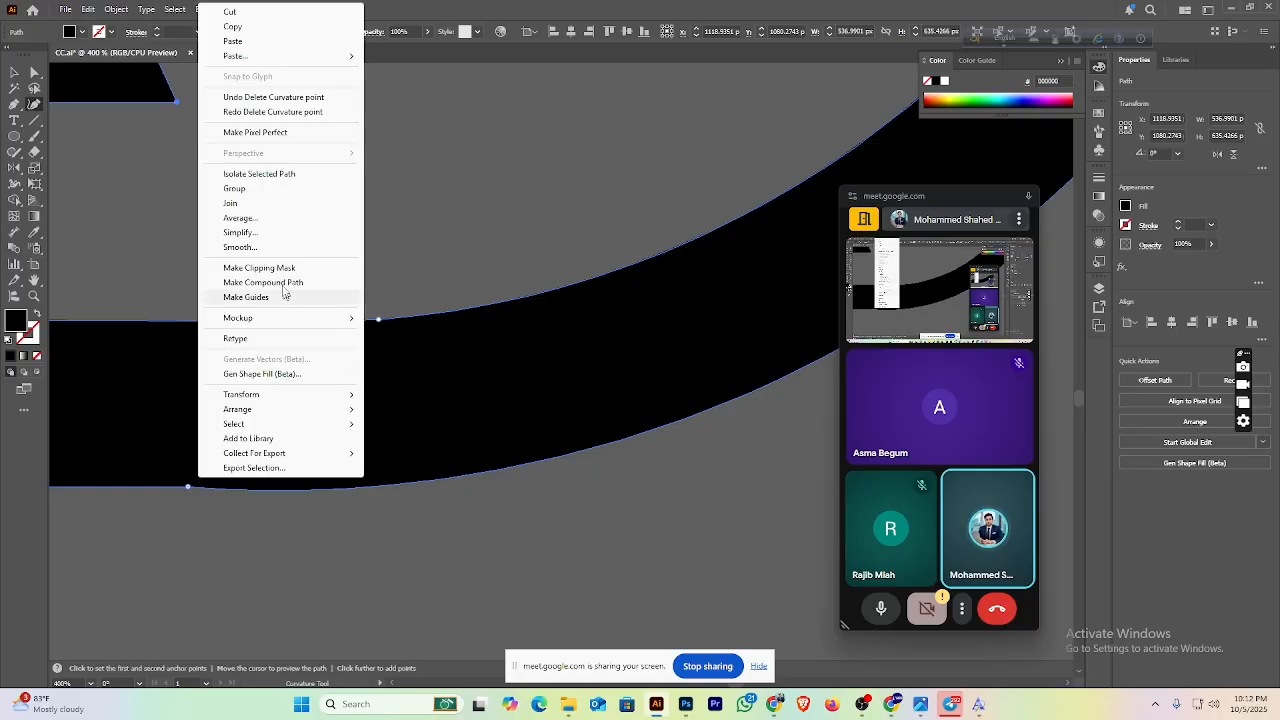
left_click(257, 236)
right_click(233, 214)
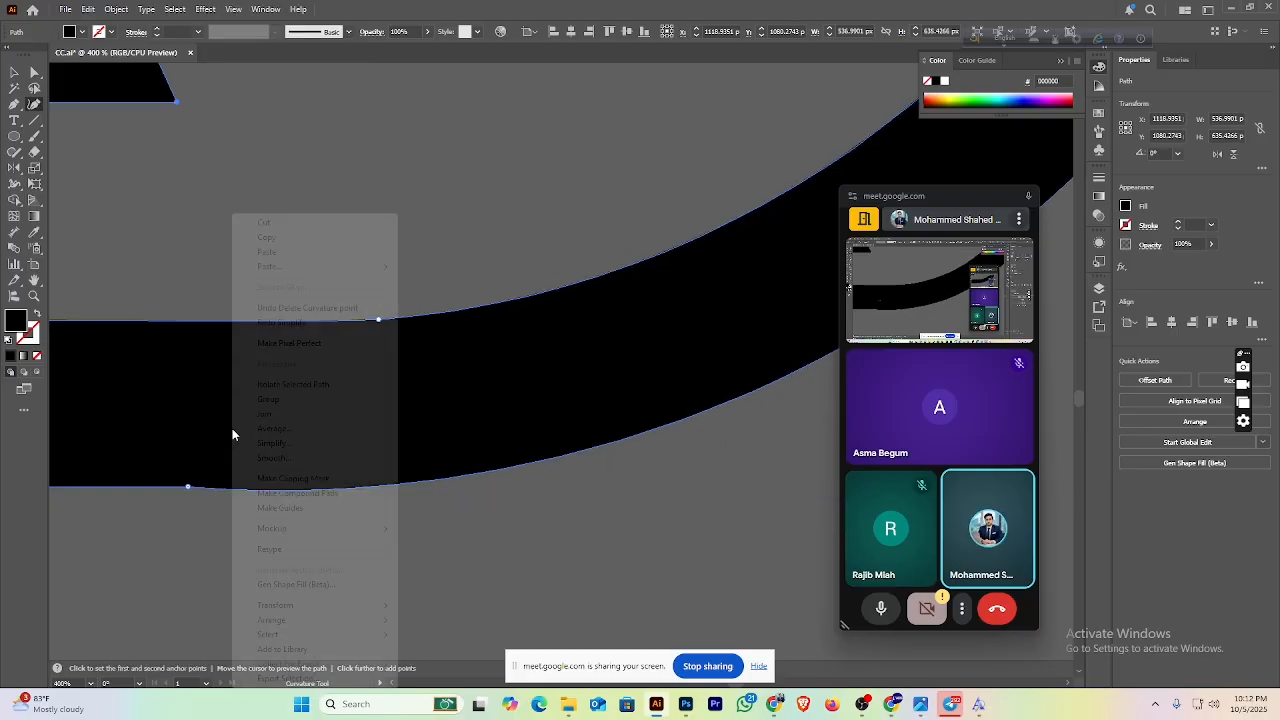
left_click(288, 457)
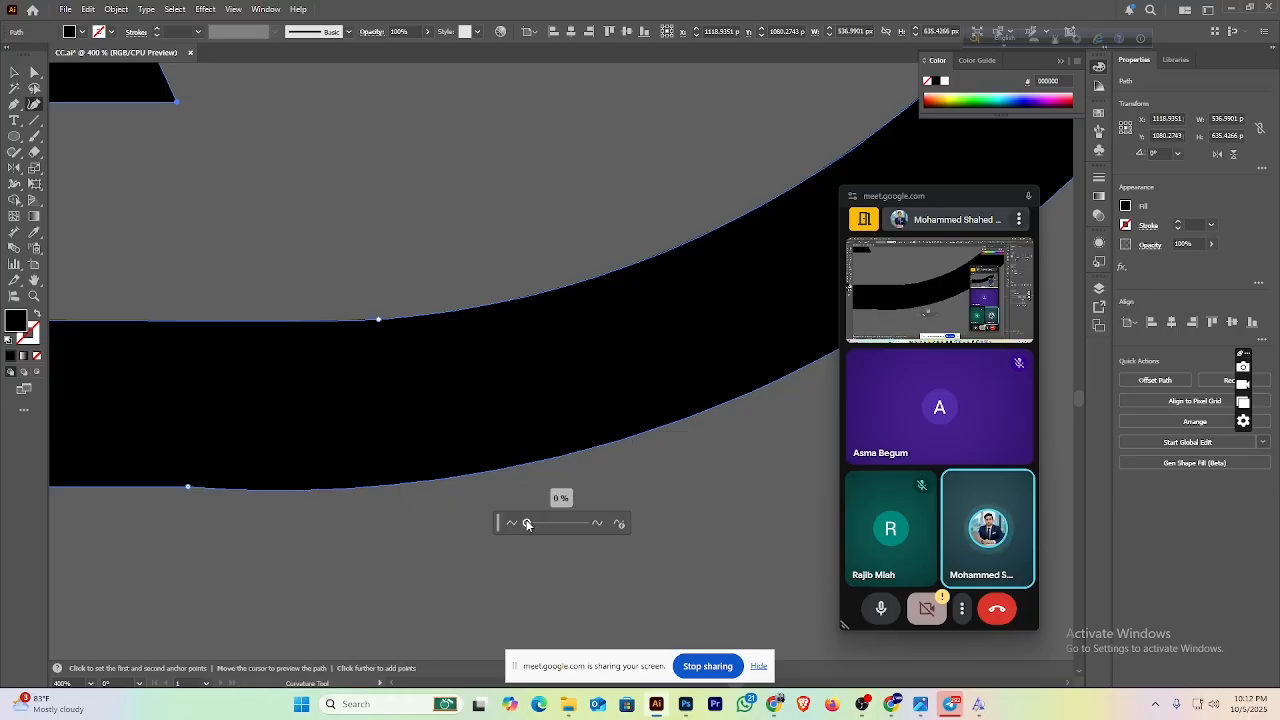
left_click_drag(527, 523, 415, 528)
key("ctrl+z")
Step: Delete the leftover slivers below the icon and move the icon down and left onto the empty canvas
scroll(415, 528, "down", 6)
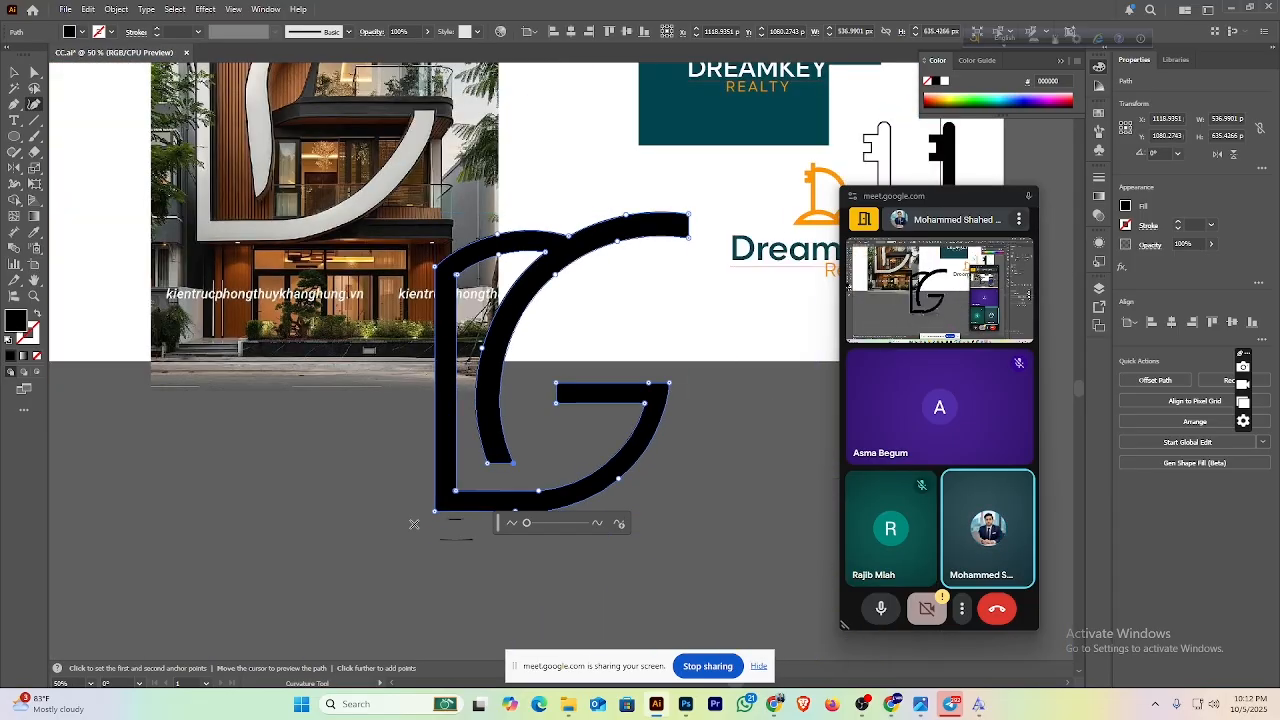
left_click(18, 77)
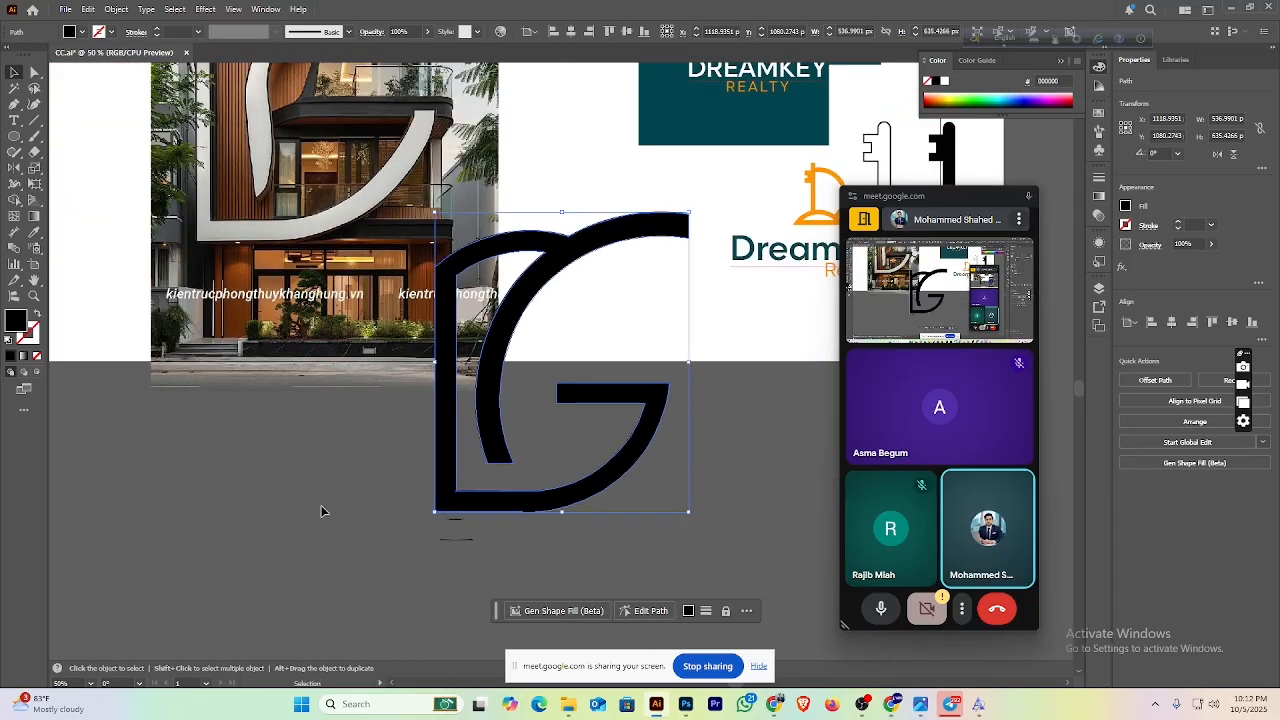
left_click(414, 578)
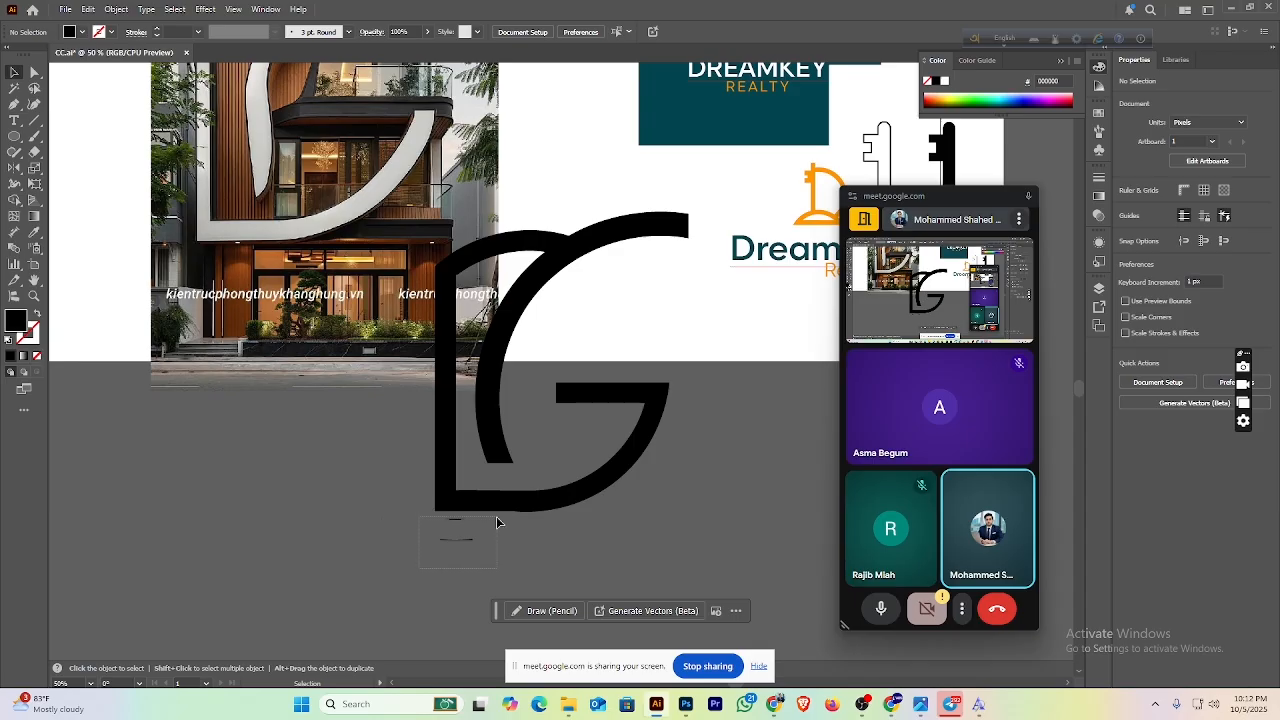
left_click_drag(498, 522, 521, 556)
left_click_drag(530, 506, 400, 594)
left_click(523, 582)
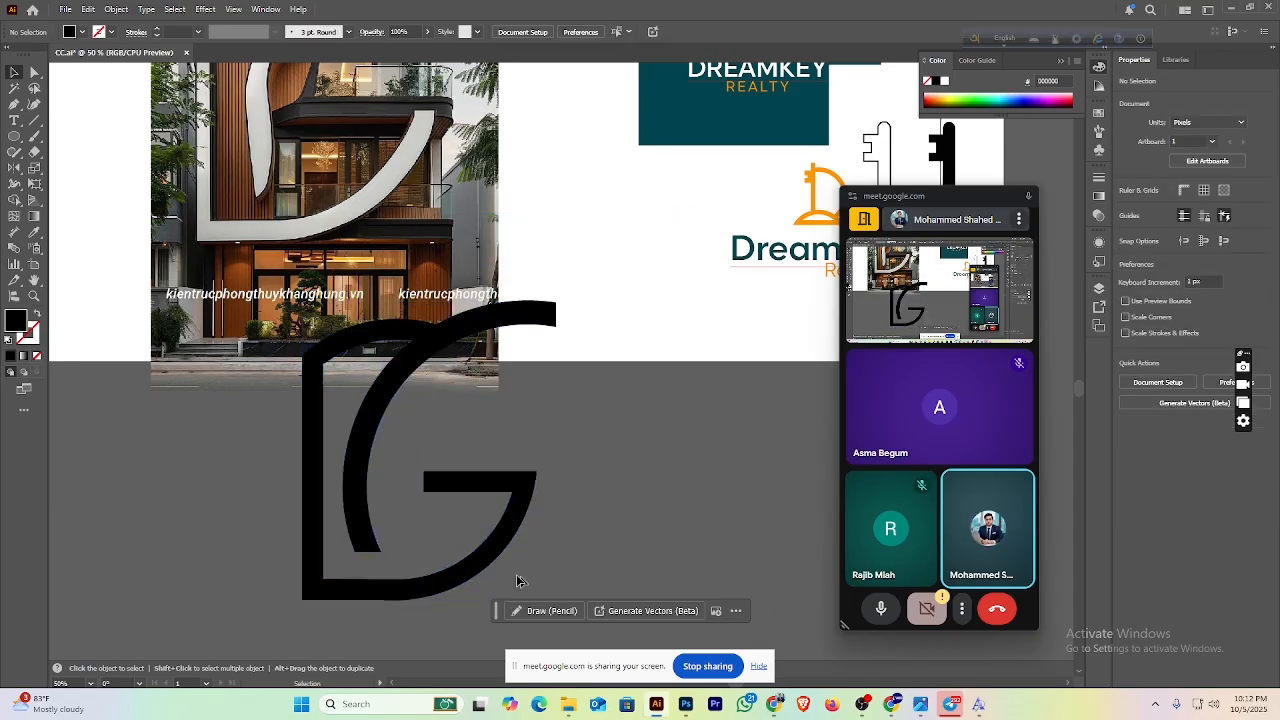
Step: Draw a horizontal line with no fill and a black stroke along the icon's bottom edge using the Pen tool
left_click(14, 104)
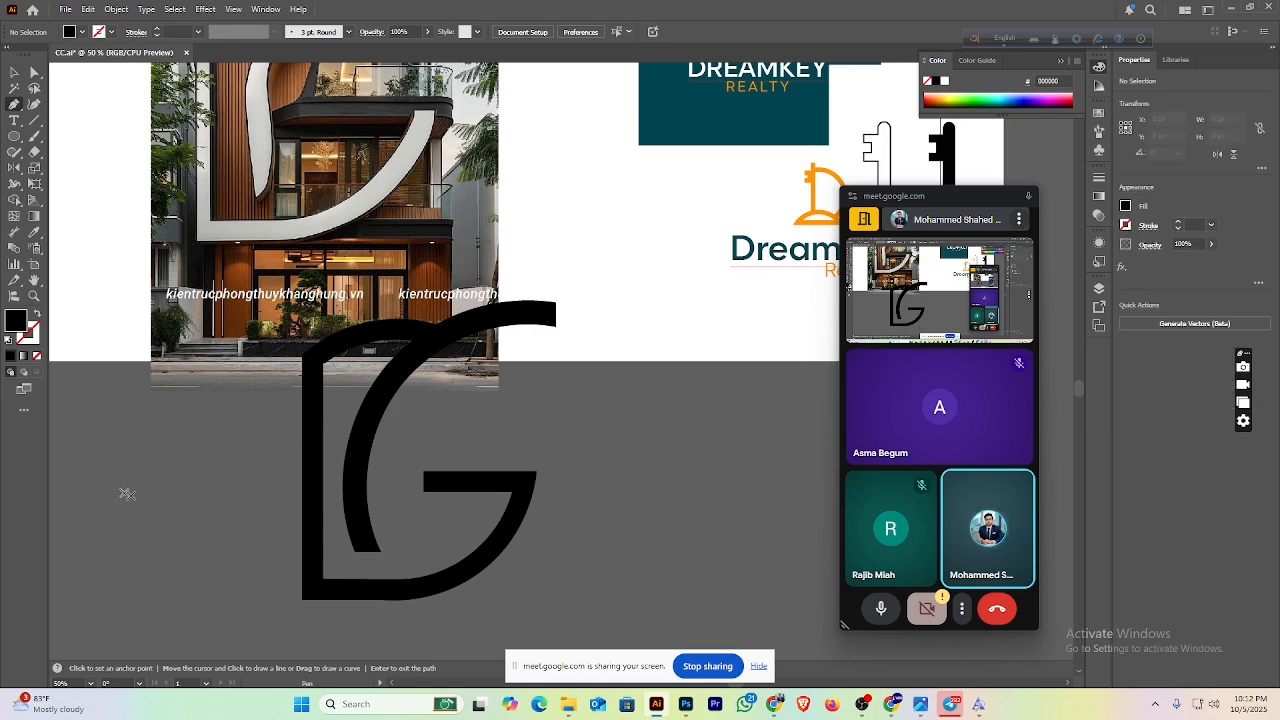
left_click(9, 357)
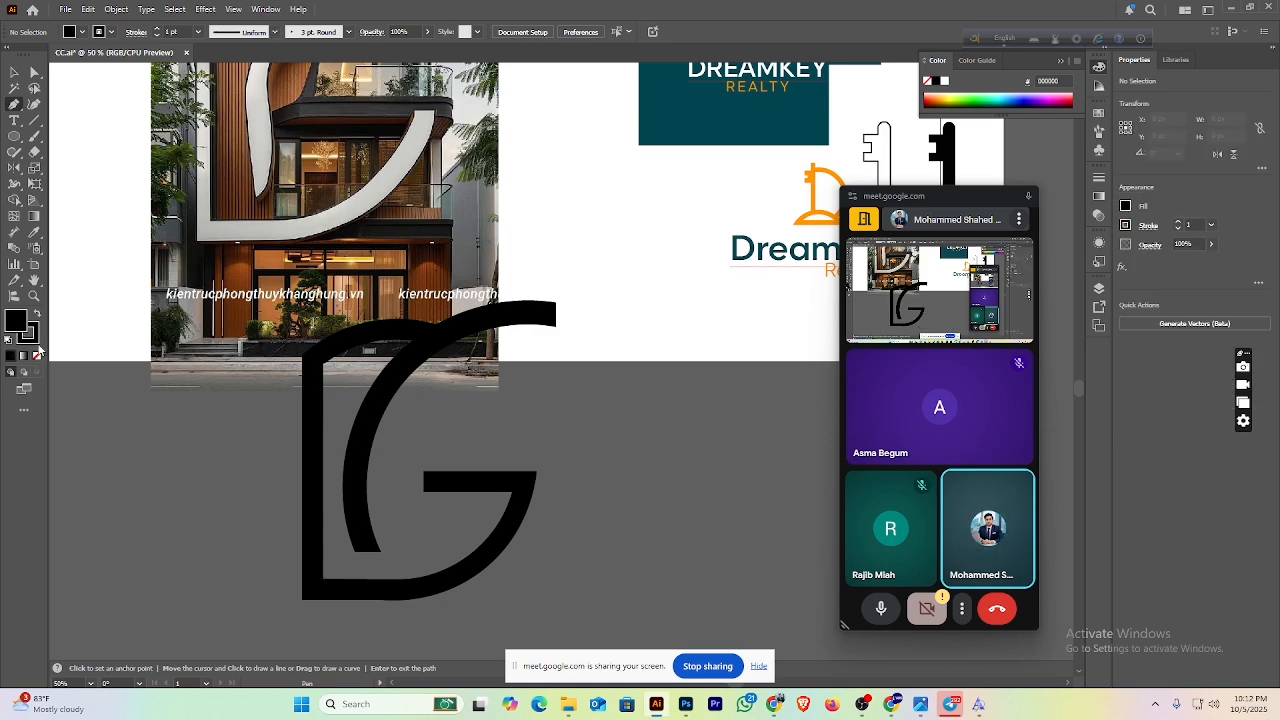
left_click(37, 355)
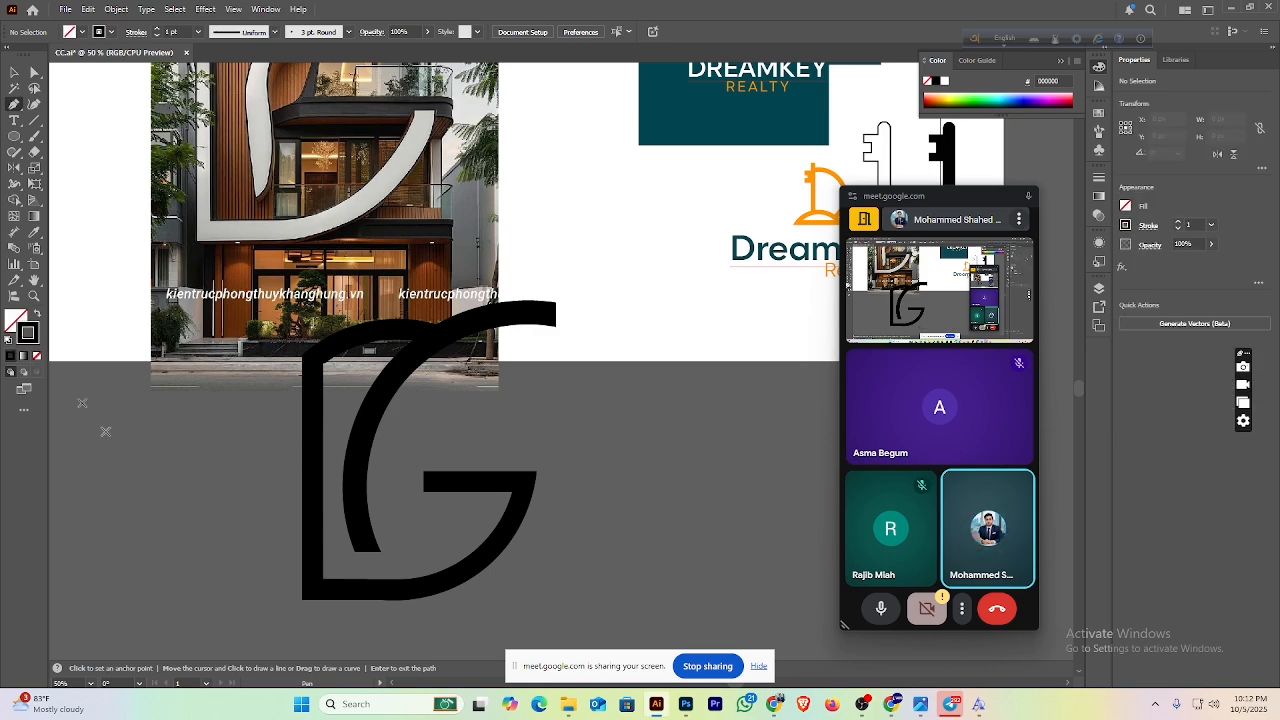
left_click(225, 600)
left_click(581, 600)
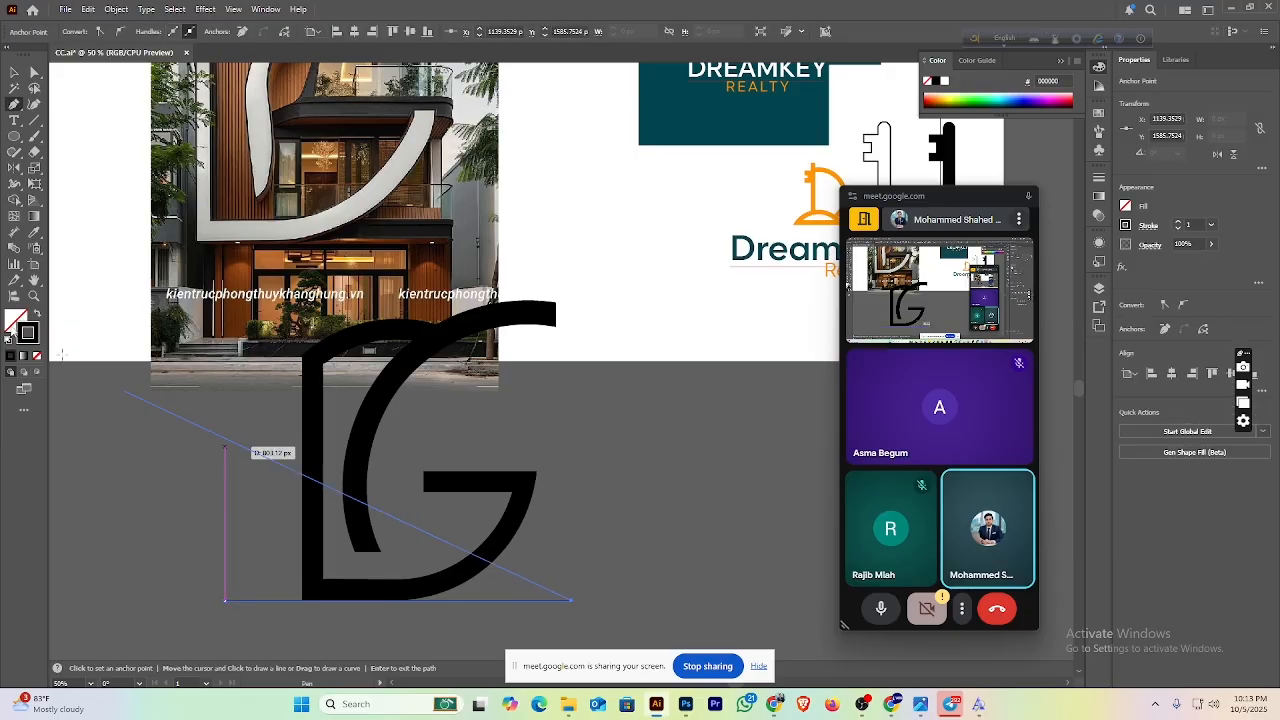
key("a")
Step: Set the stroke weight of the horizontal line under the icon to 0.5 pt
key("ctrl+plus")
key("ctrl+plus")
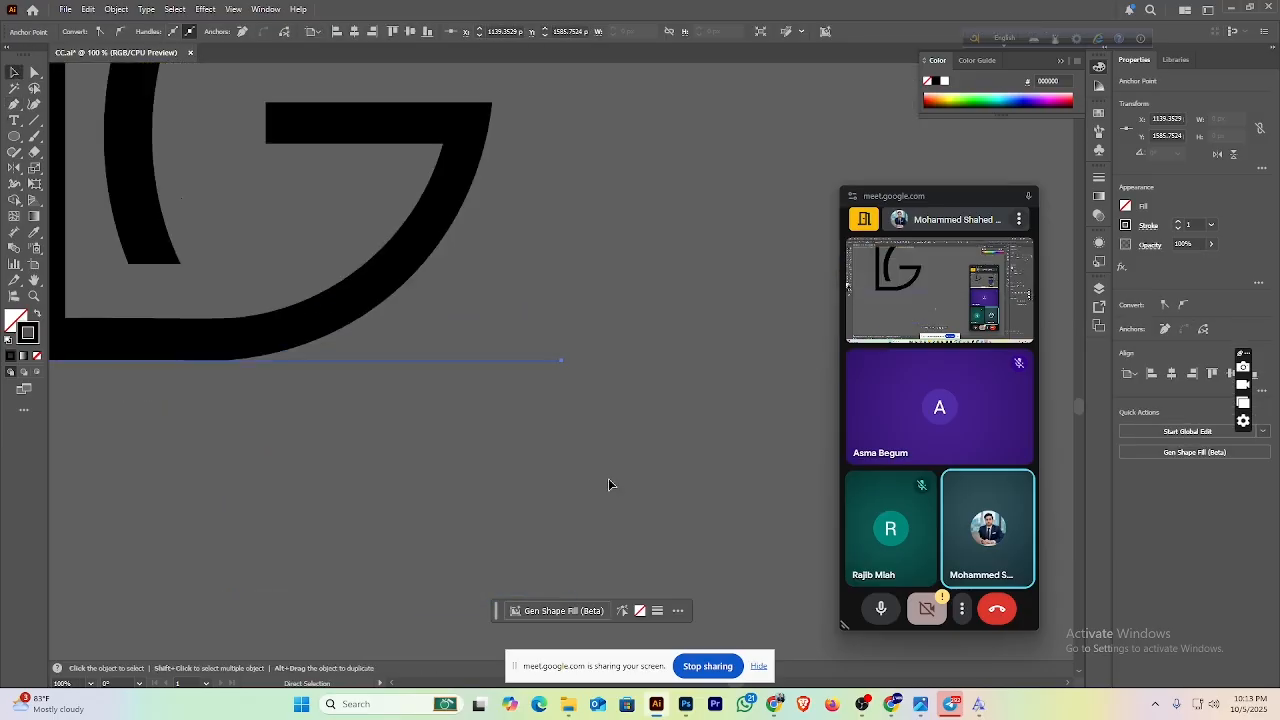
key("v")
left_click_drag(148, 466, 434, 531)
left_click(415, 518)
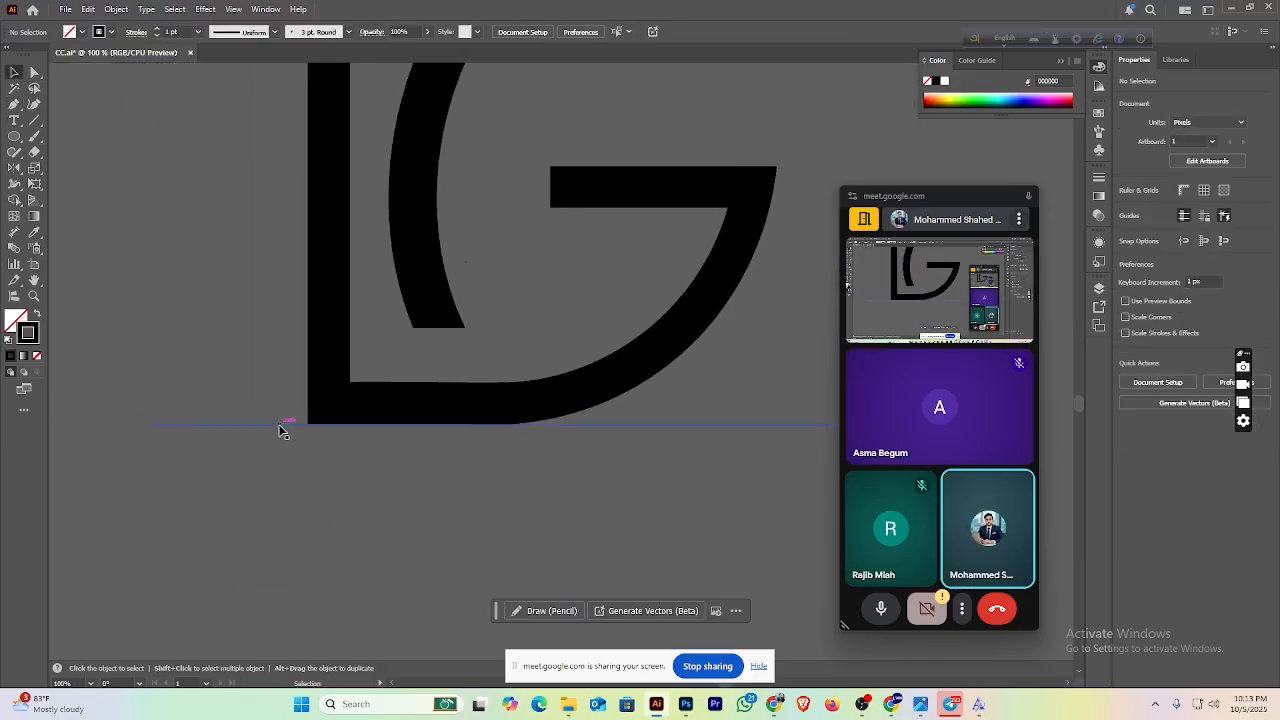
left_click(284, 427)
left_click(158, 36)
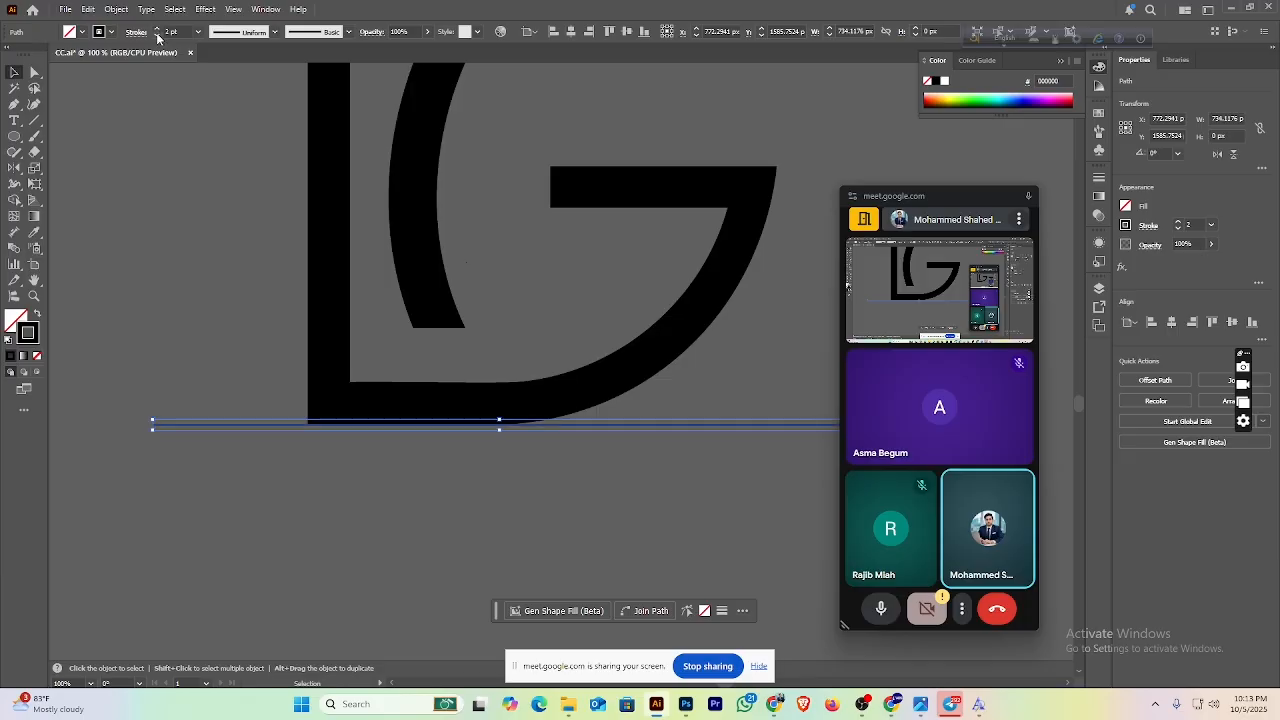
left_click(265, 522)
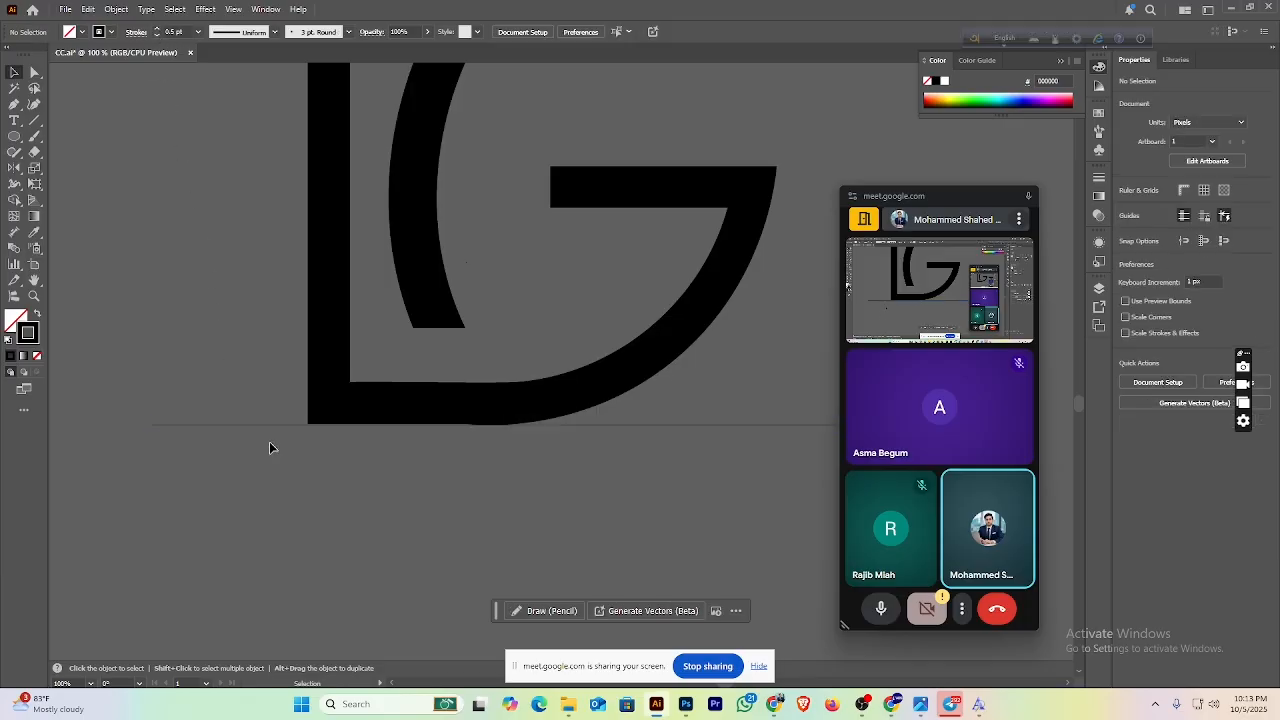
Step: Position the thin horizontal line so it runs just above the icon's uneven lower edge
left_click(268, 423)
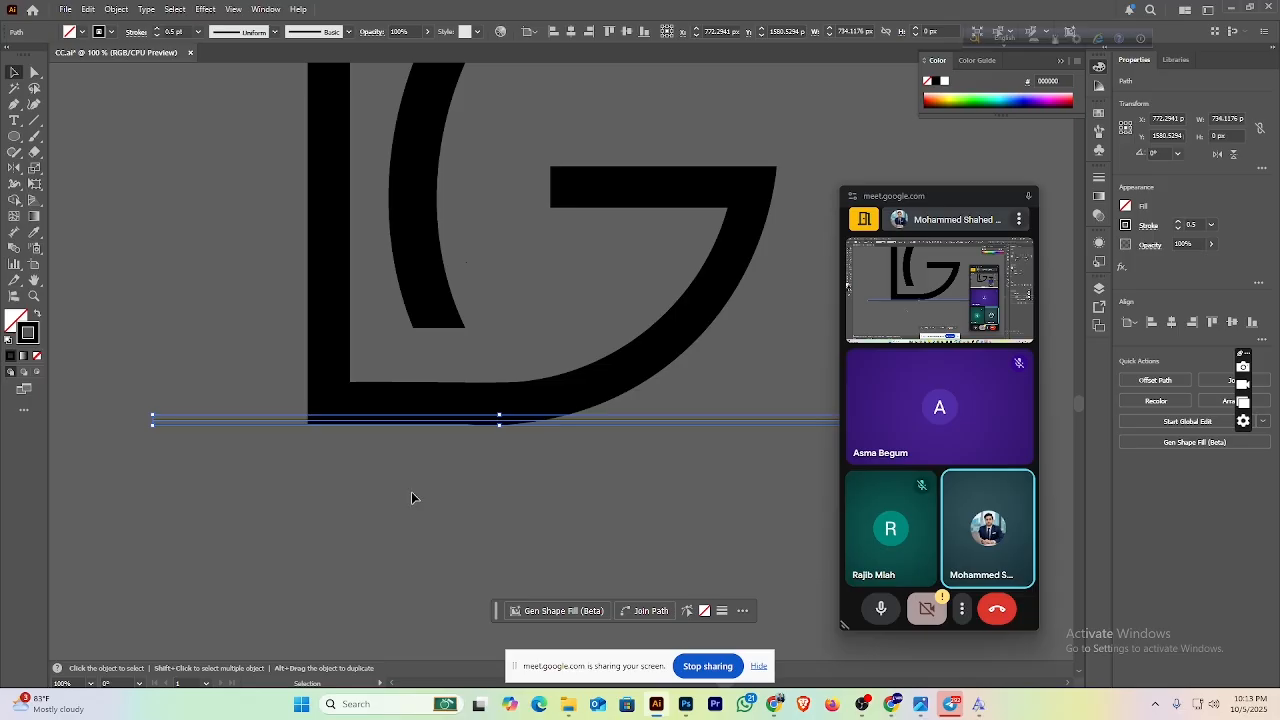
scroll(411, 497, "up", 5)
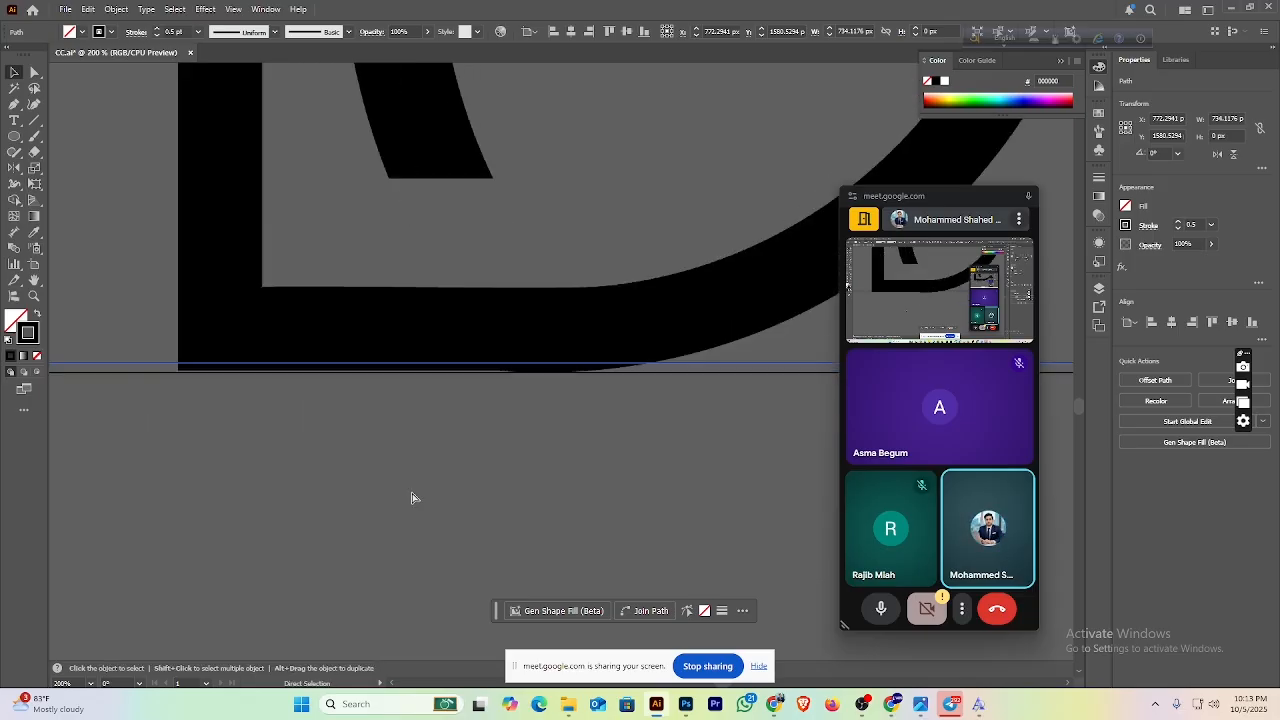
left_click_drag(402, 494, 521, 521)
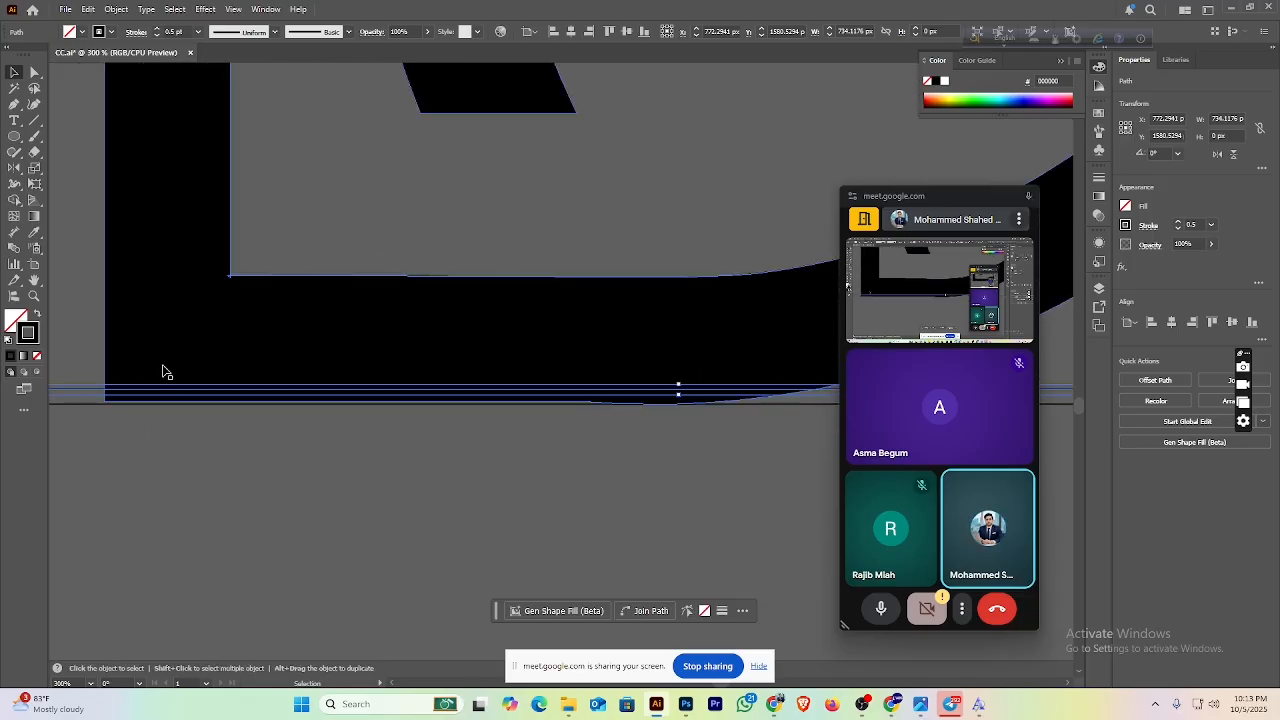
key("Down")
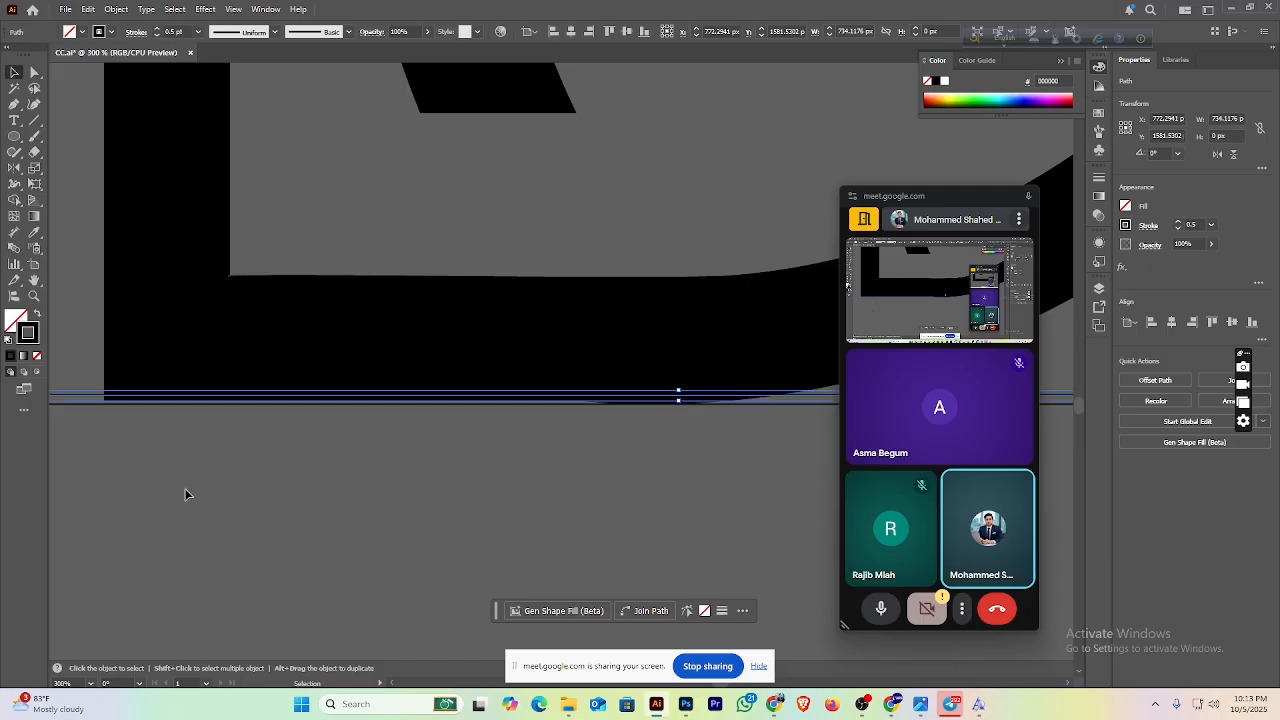
Step: Remove the icon's slivers below the horizontal line and the line's overhanging ends with the Shape Builder tool
left_click_drag(114, 485, 410, 372)
left_click(14, 200)
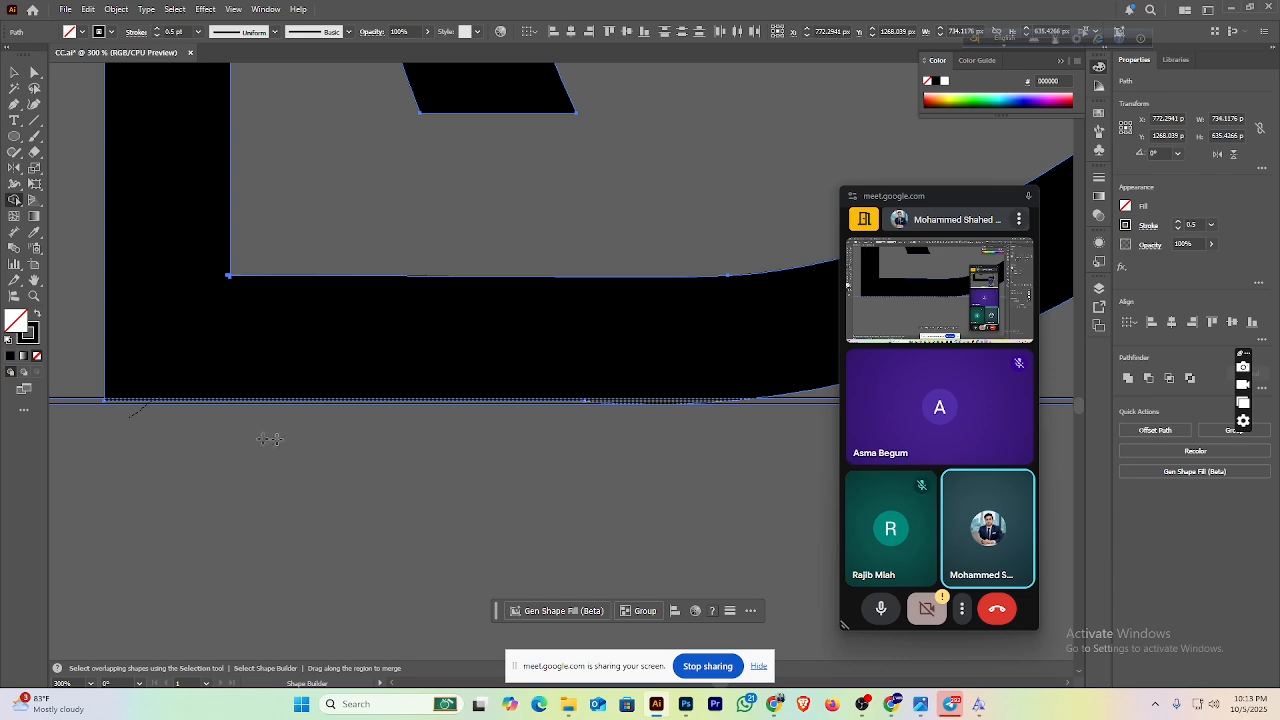
left_click(800, 400, "alt")
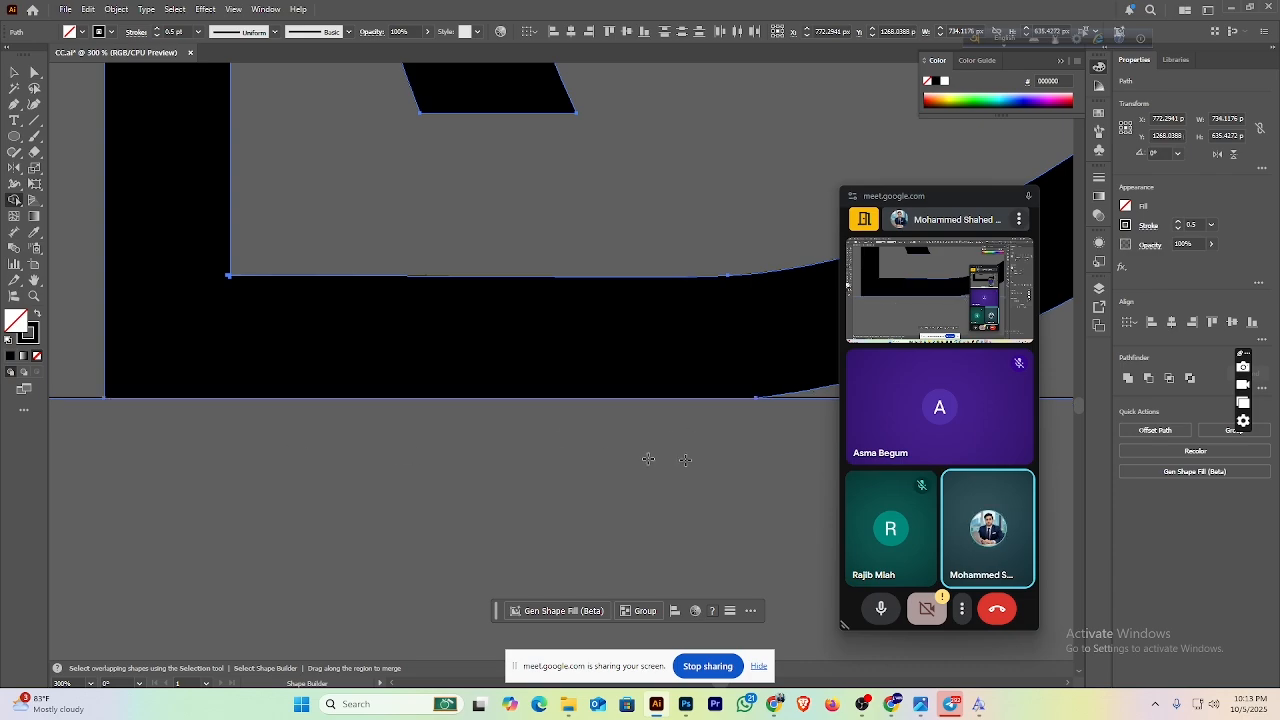
left_click(69, 397, "alt")
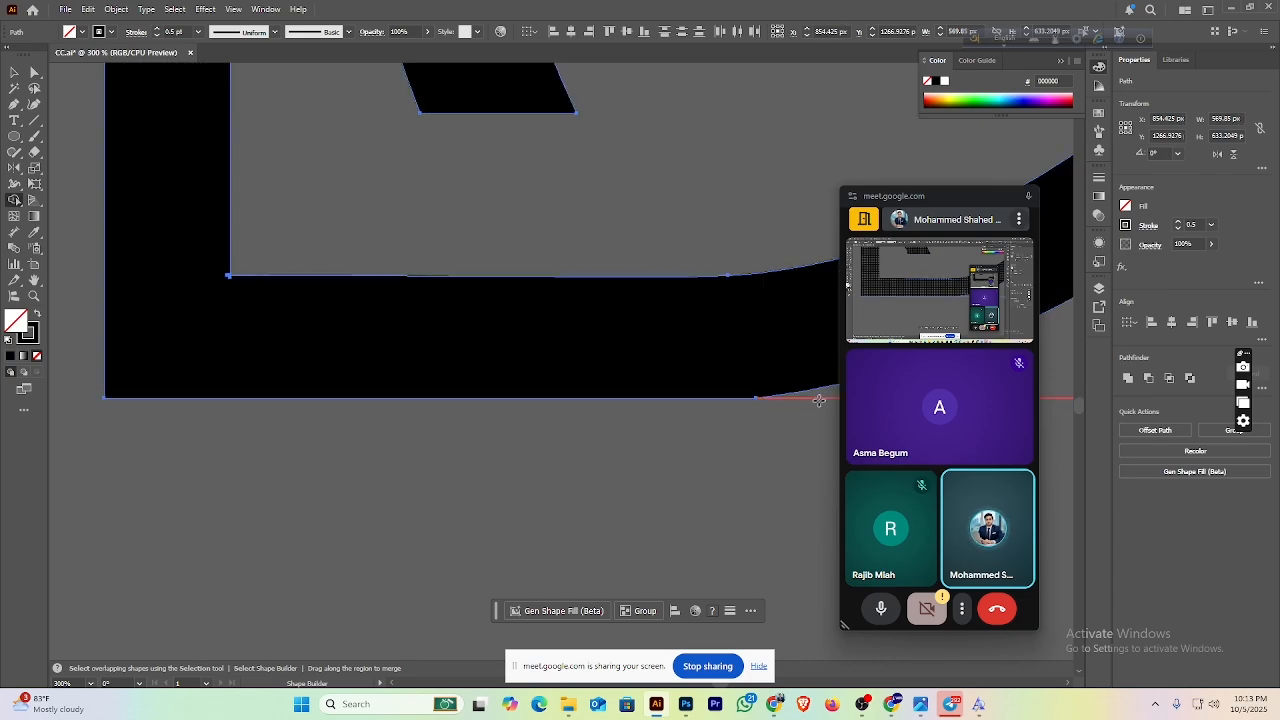
left_click(797, 399, "alt")
Step: Move the trimmed icon down and left on the canvas
key("ctrl+minus")
key("ctrl+minus")
key("ctrl+minus")
key("ctrl+minus")
key("ctrl+minus")
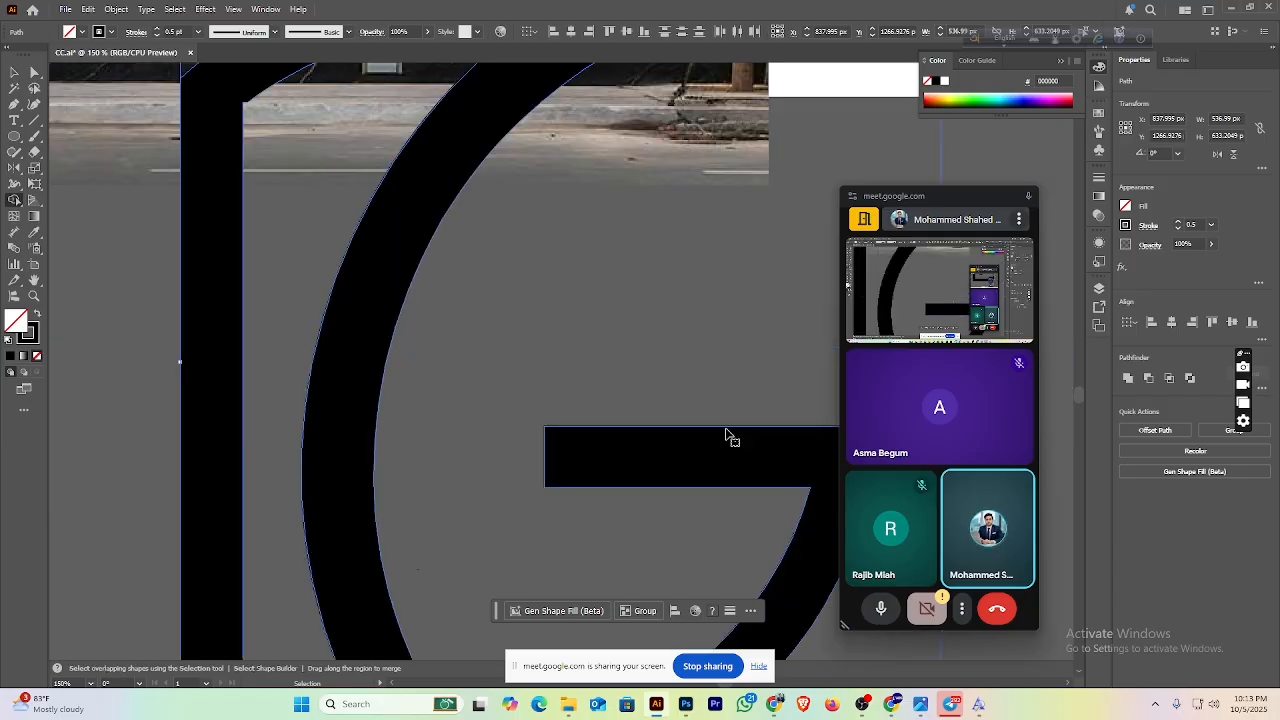
left_click(15, 72)
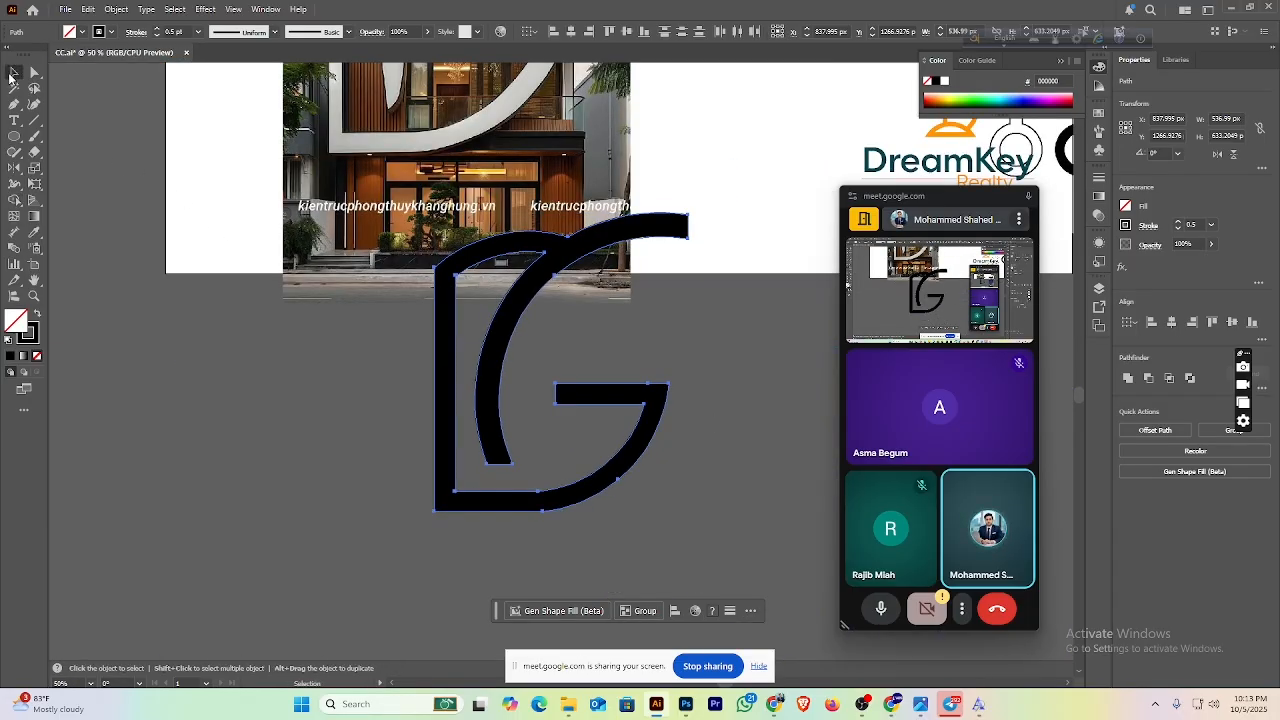
left_click(371, 594)
left_click_drag(614, 471, 506, 547)
scroll(639, 472, "up", 5)
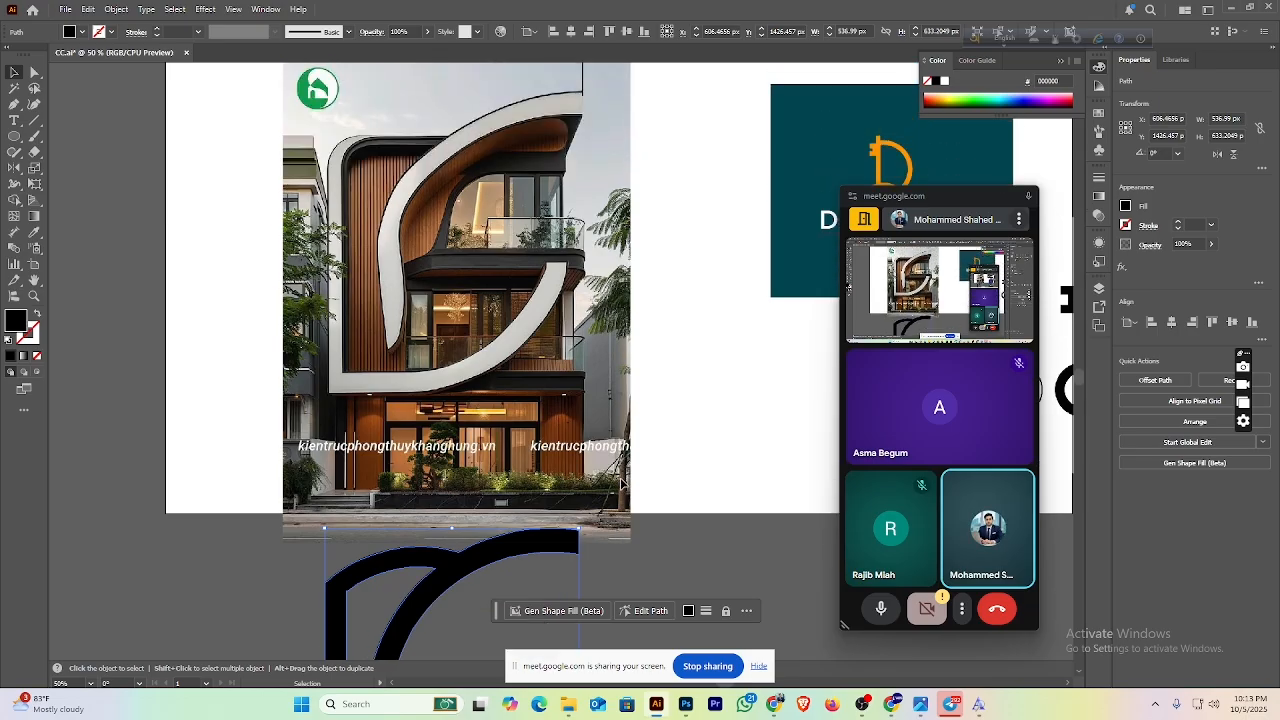
Step: Delete the stray thin line below the icon's crossbar and shift the icon right and slightly down
scroll(625, 480, "down", 5)
left_click(619, 486)
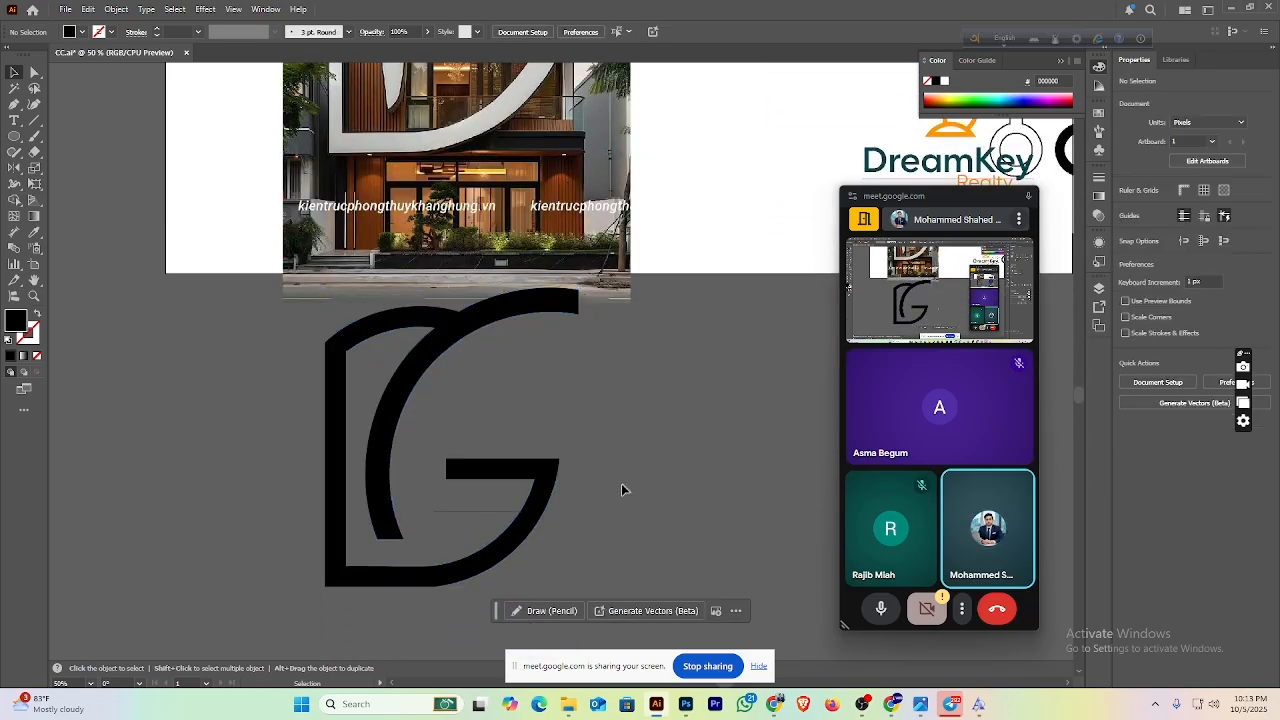
left_click(486, 513)
key("Delete")
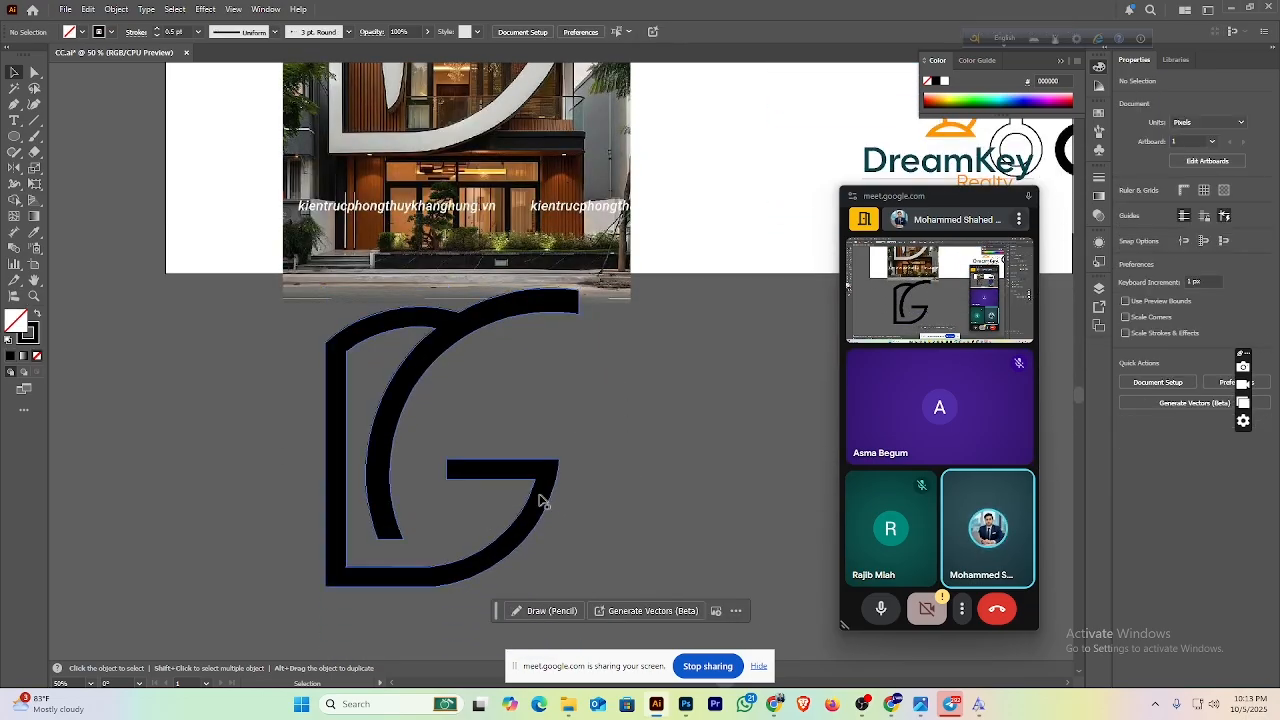
left_click_drag(543, 494, 605, 529)
left_click(670, 494)
scroll(700, 556, "down", 2)
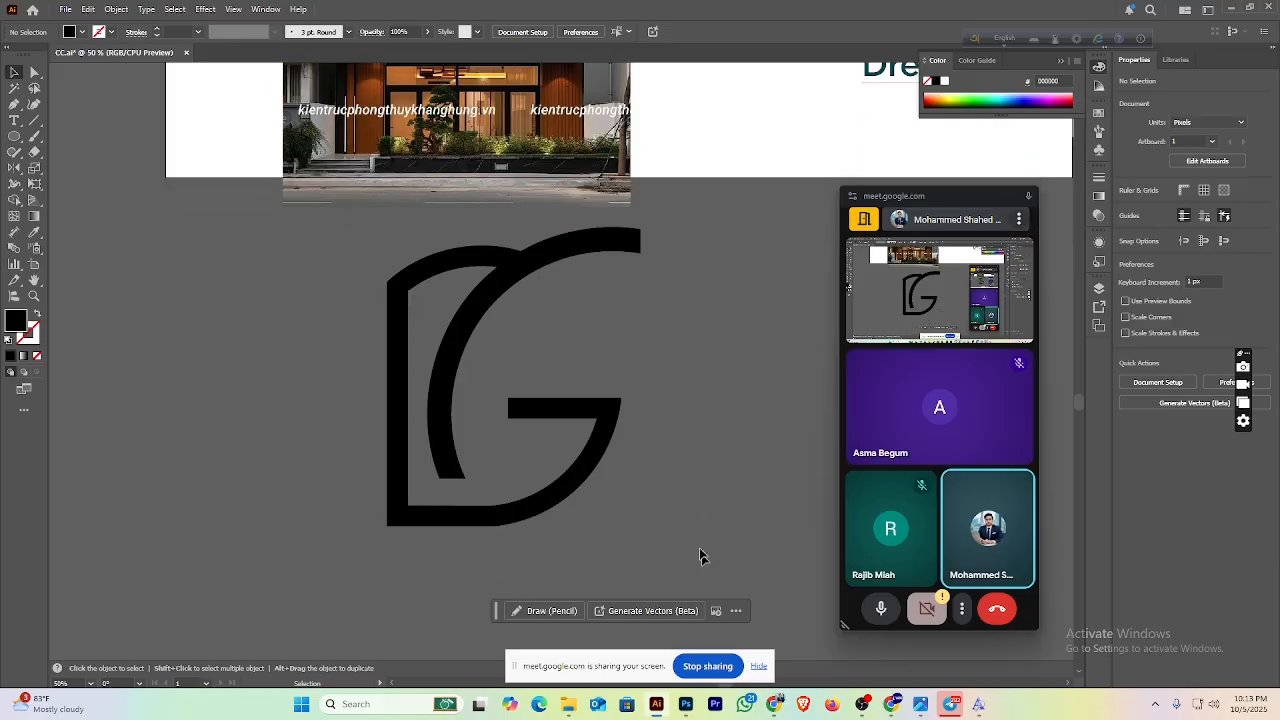
Step: Fill the icon with light orange
left_click(617, 443)
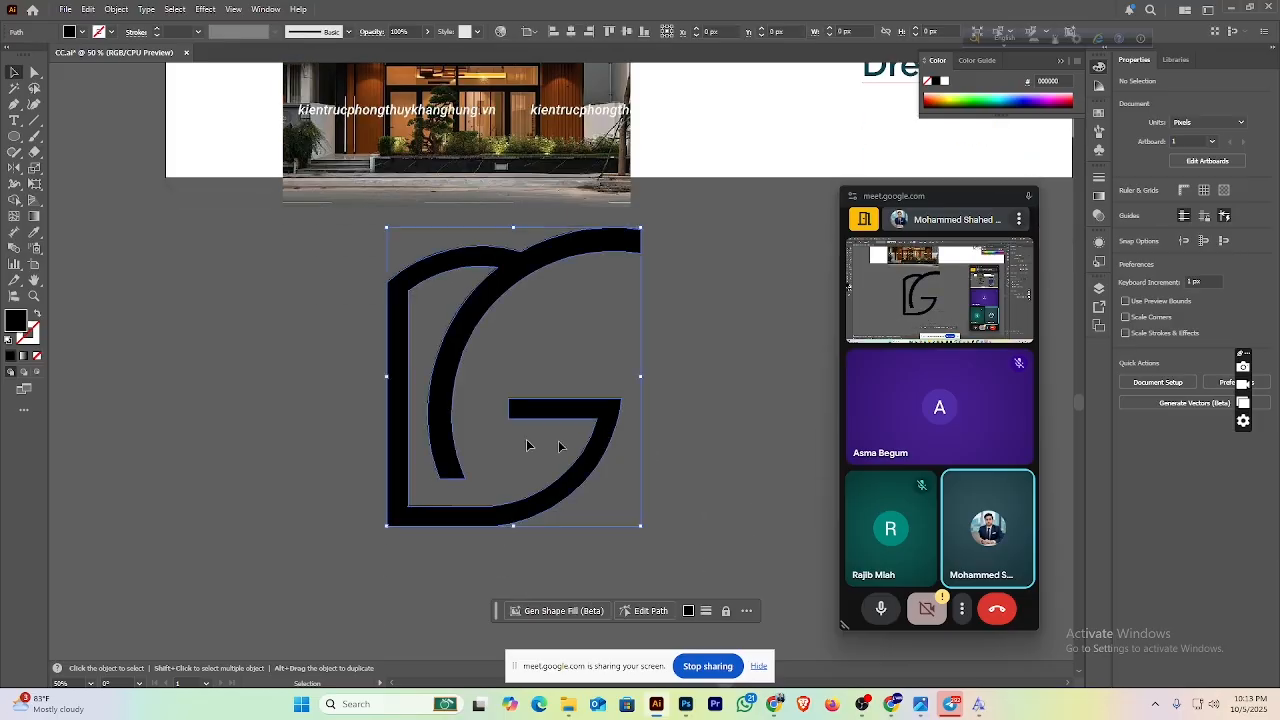
left_click(81, 32)
left_click(138, 85)
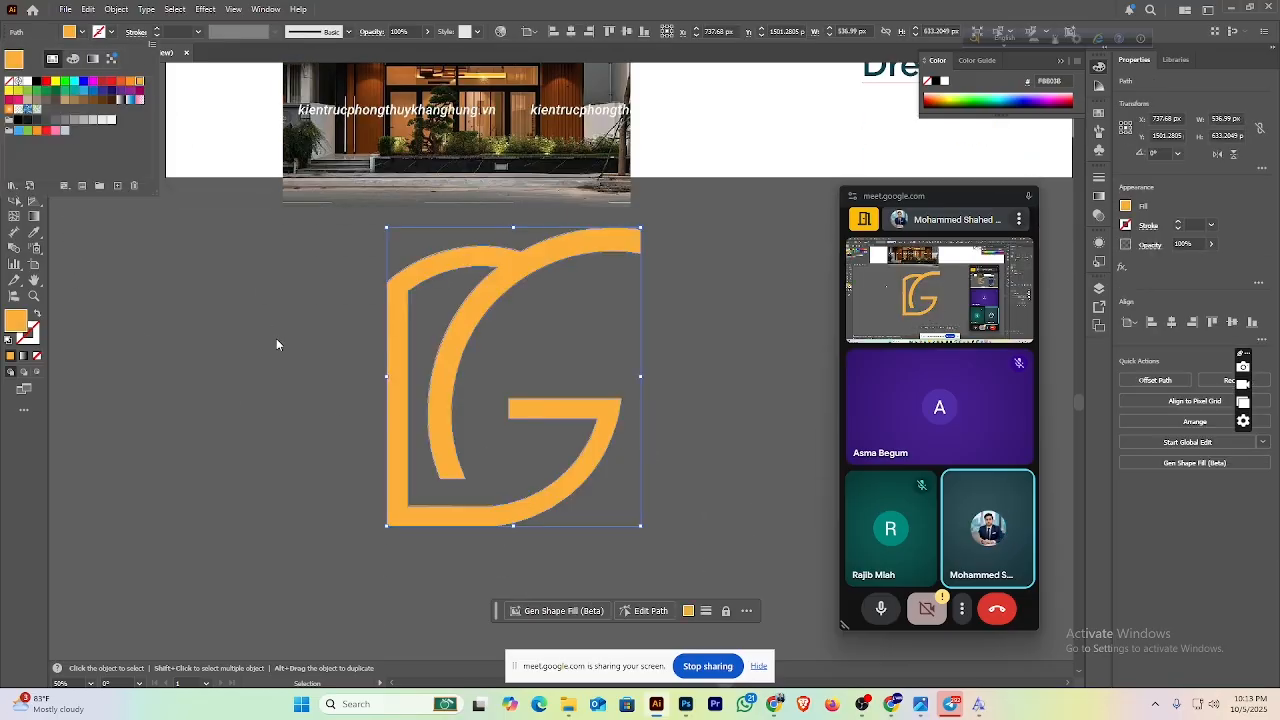
left_click(103, 92)
Step: Fill the icon with red-orange F15A24
left_click(81, 32)
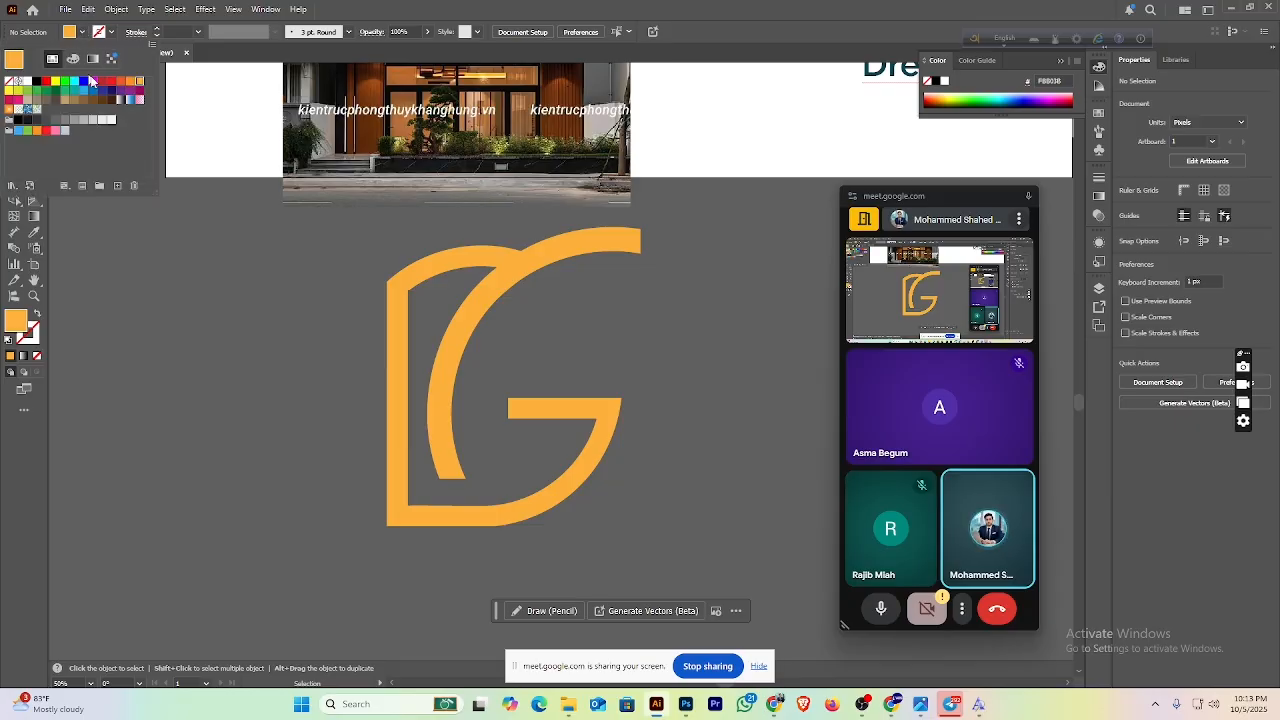
left_click(115, 81)
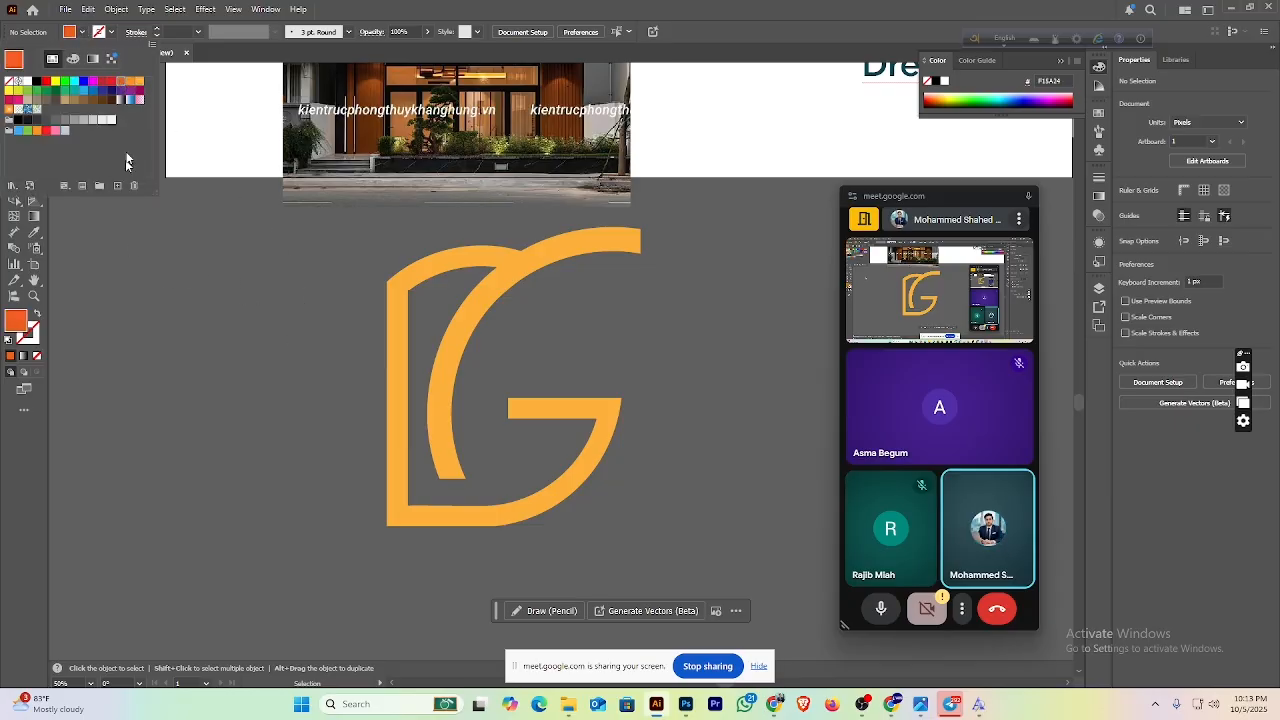
left_click(417, 391)
left_click(402, 405)
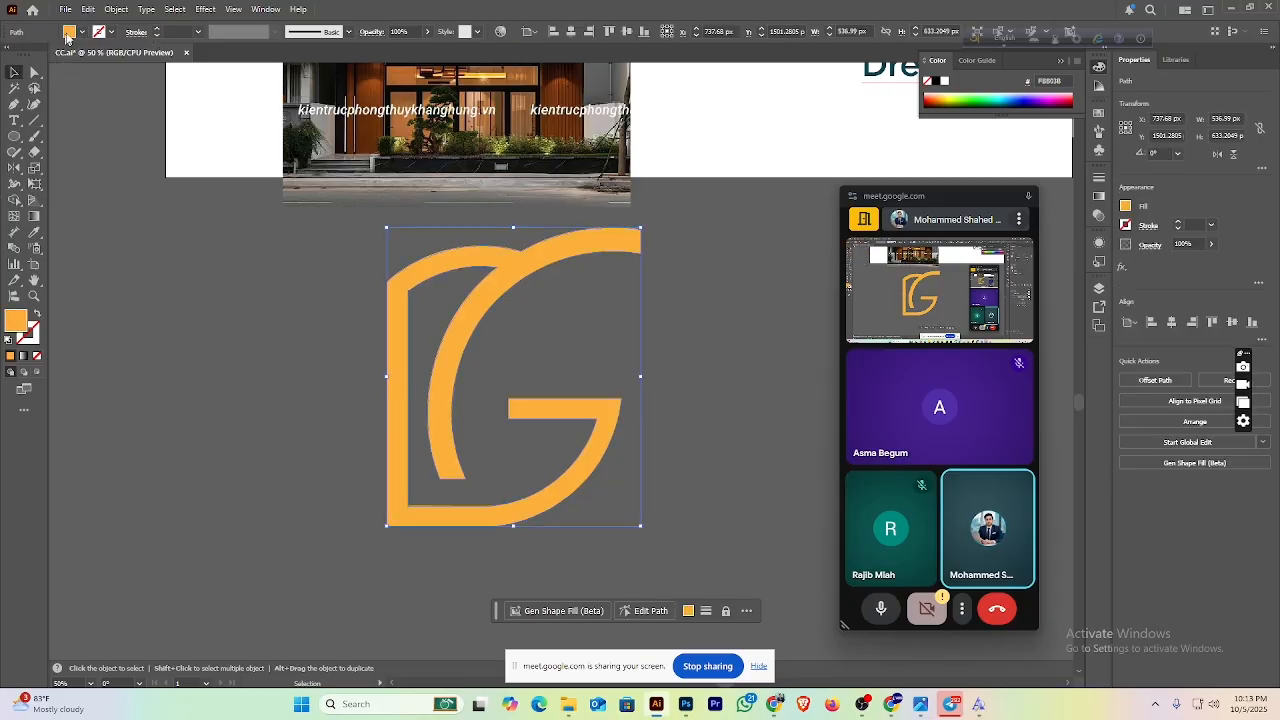
left_click(81, 32)
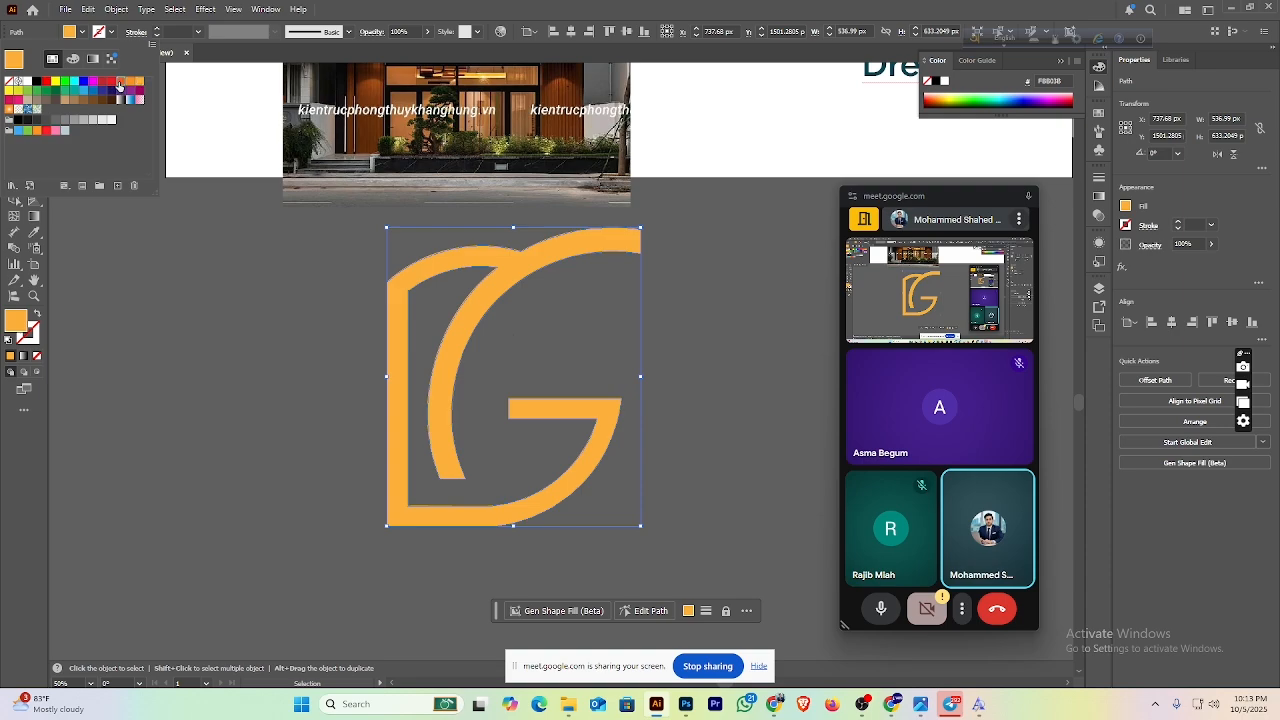
left_click(119, 86)
left_click(325, 421)
Step: Move the house reference photo off the artboard and delete it
key("ctrl+minus")
key("ctrl+minus")
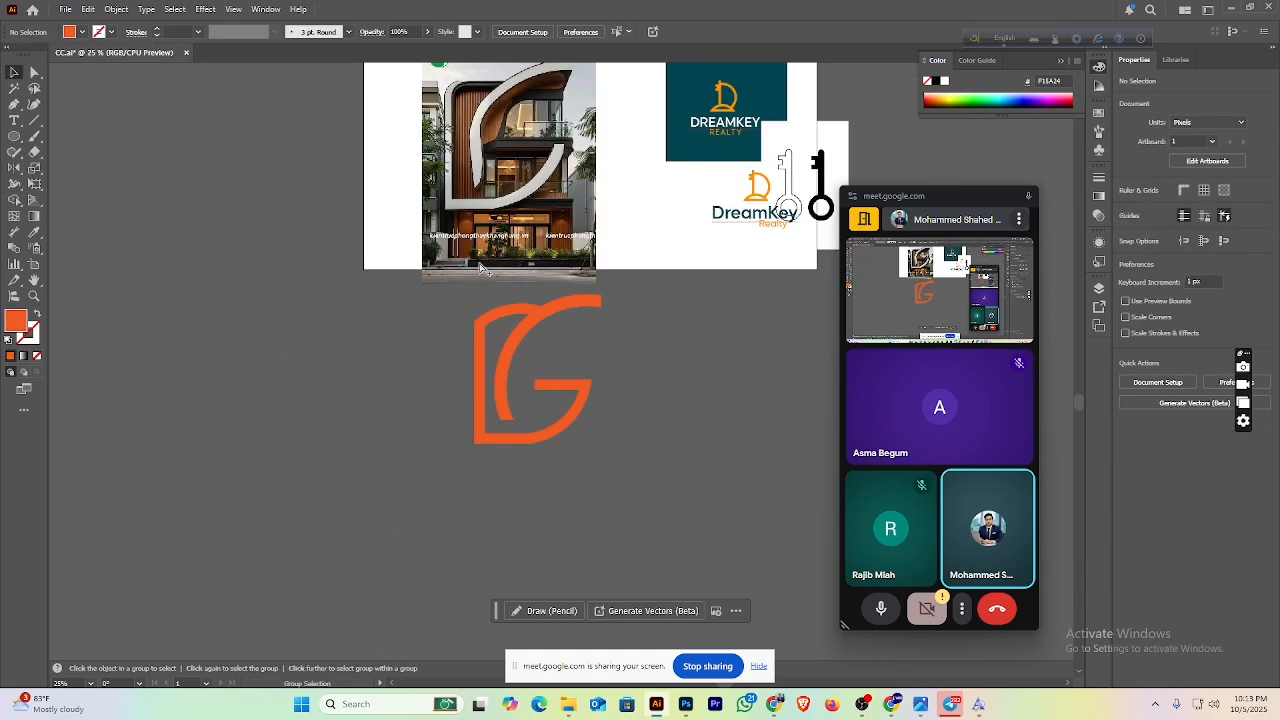
left_click_drag(487, 254, 286, 486)
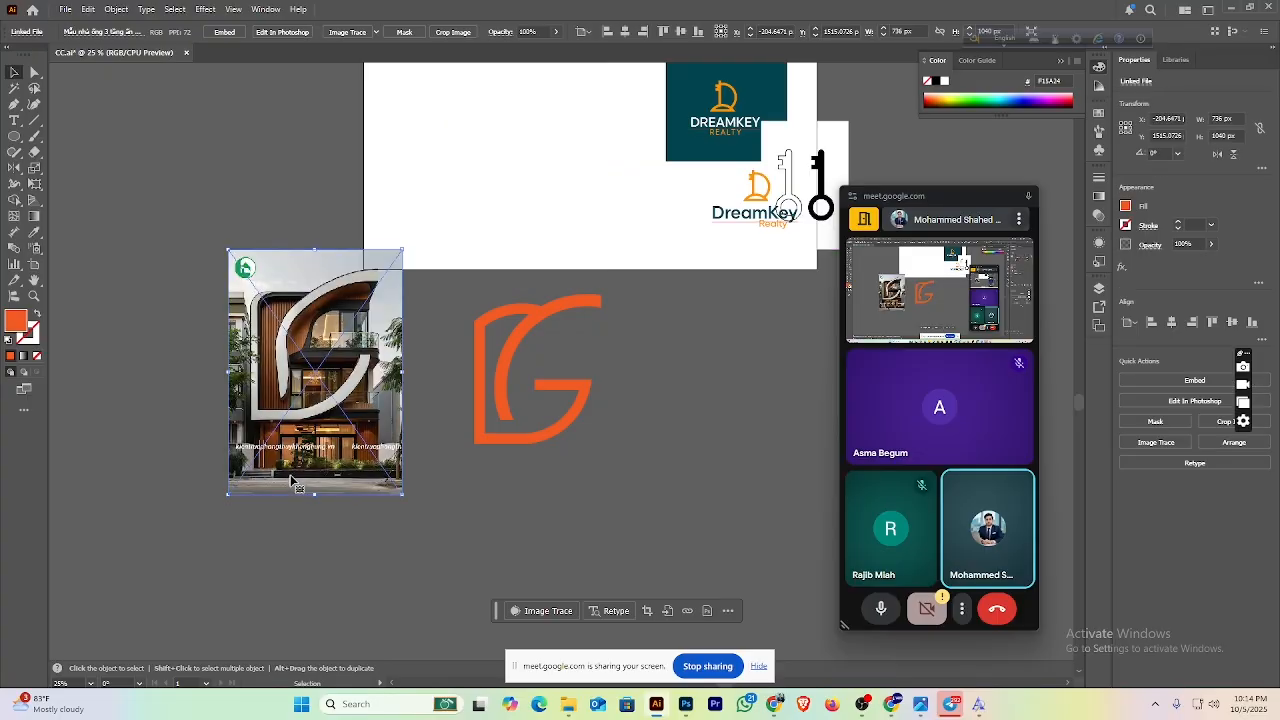
key("Delete")
Step: Place the orange icon on the artboard and scale it down to about 237 × 280 px
left_click_drag(545, 447, 505, 242)
left_click_drag(560, 91, 527, 124)
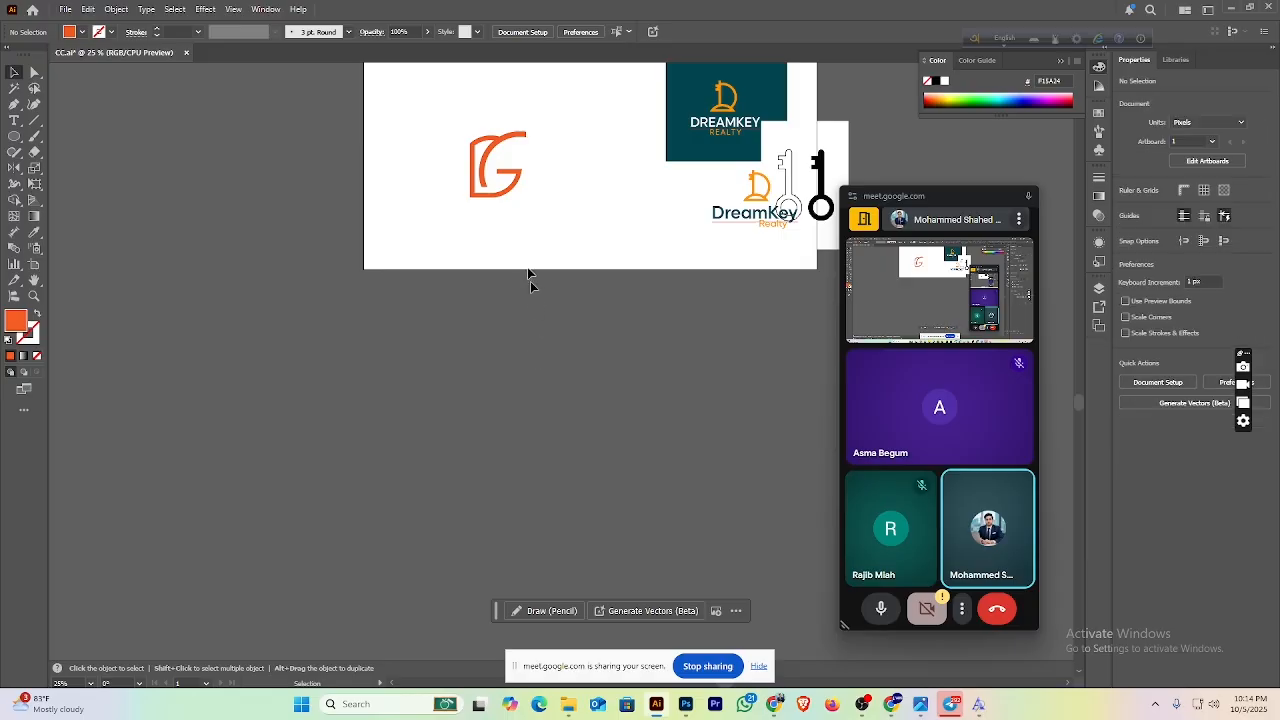
Step: Offset the icon's path by 4 px with miter joins
left_click_drag(424, 66, 571, 283)
left_click(112, 9)
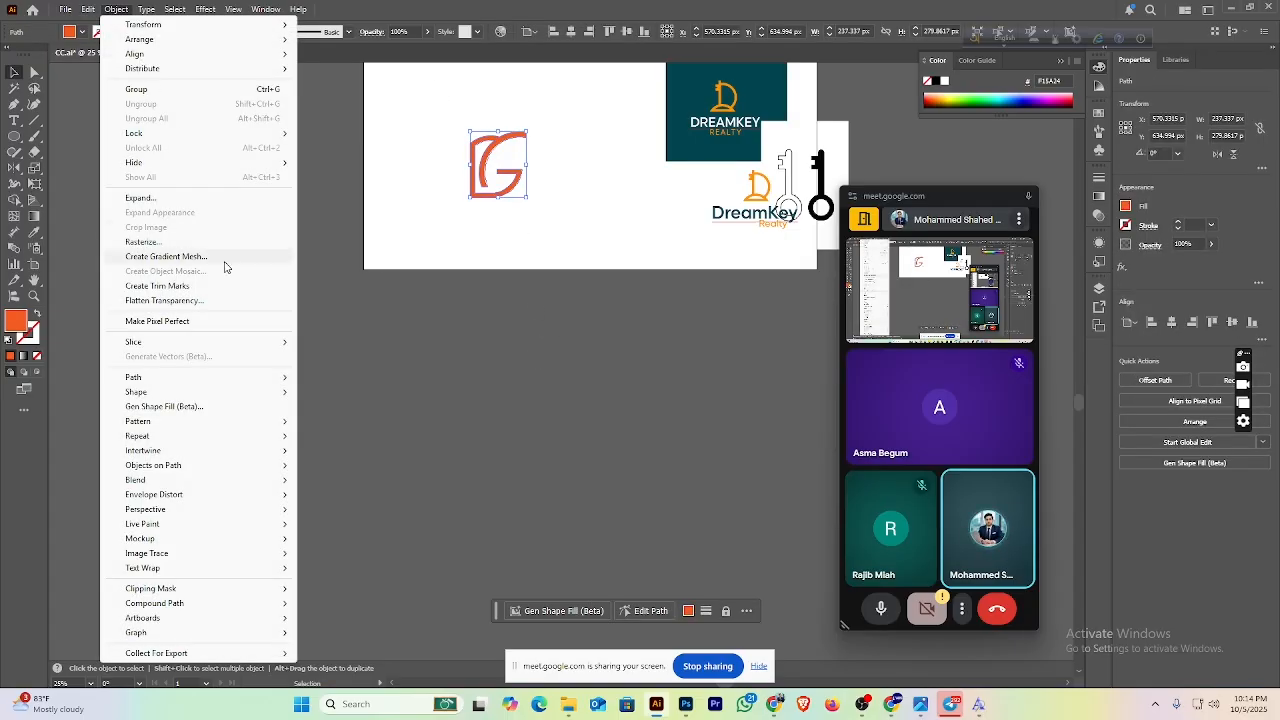
mouse_move(275, 380)
left_click(333, 428)
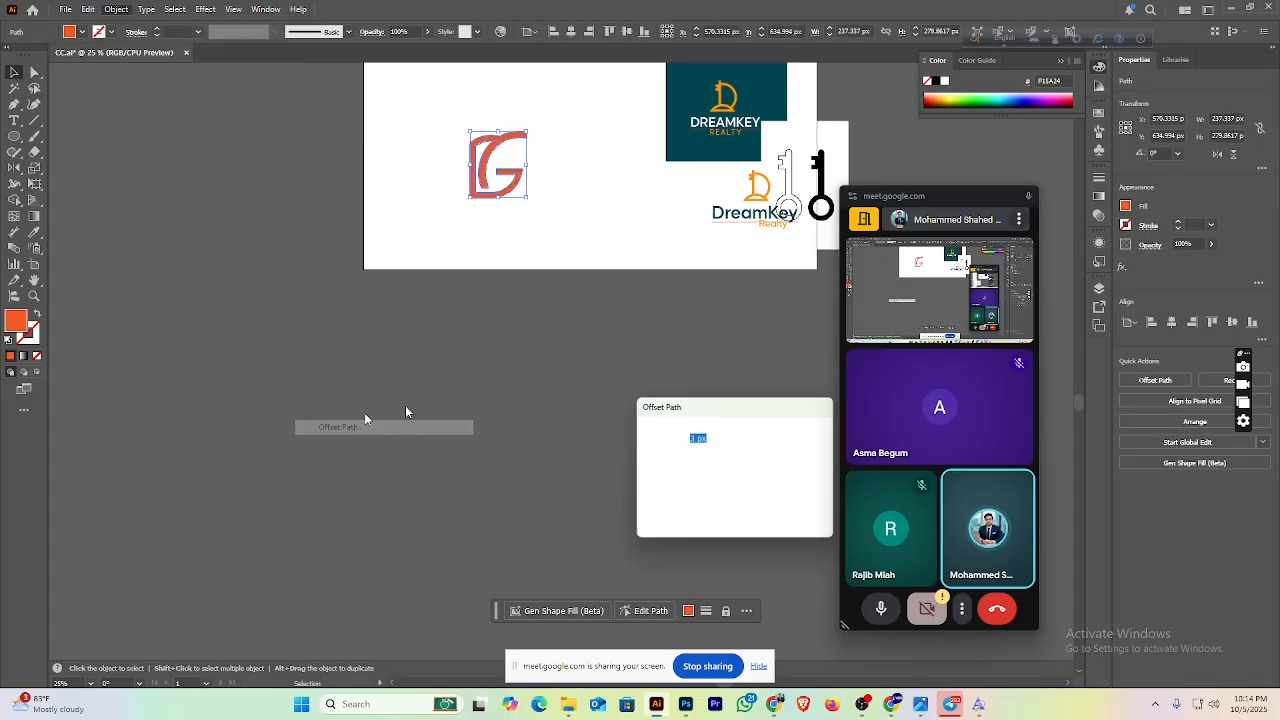
left_click_drag(698, 438, 664, 440)
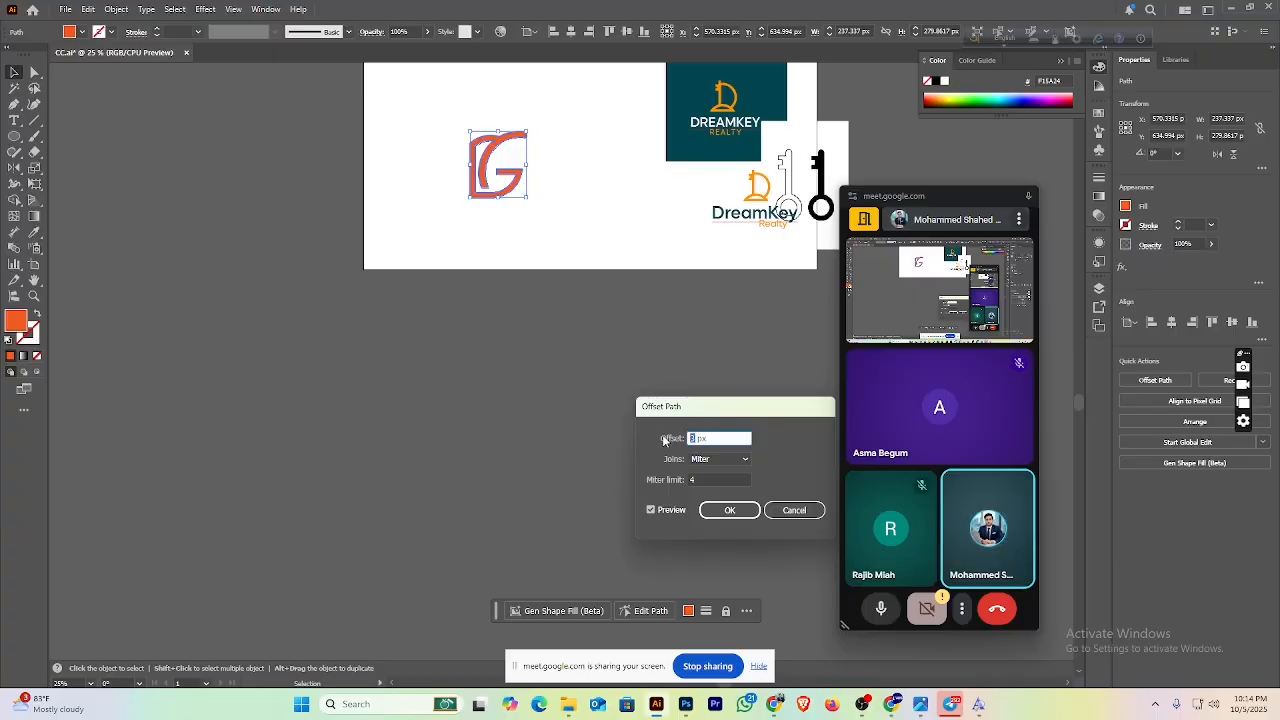
left_click(672, 511)
left_click(672, 511)
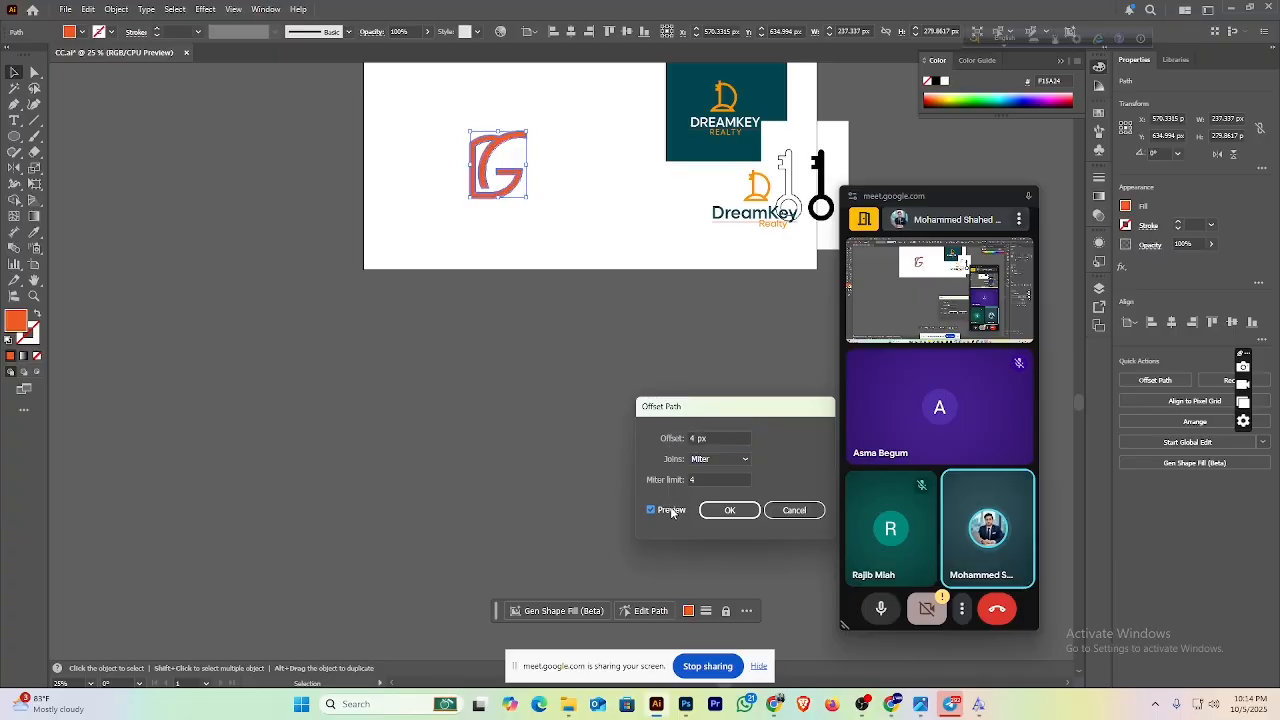
left_click(727, 510)
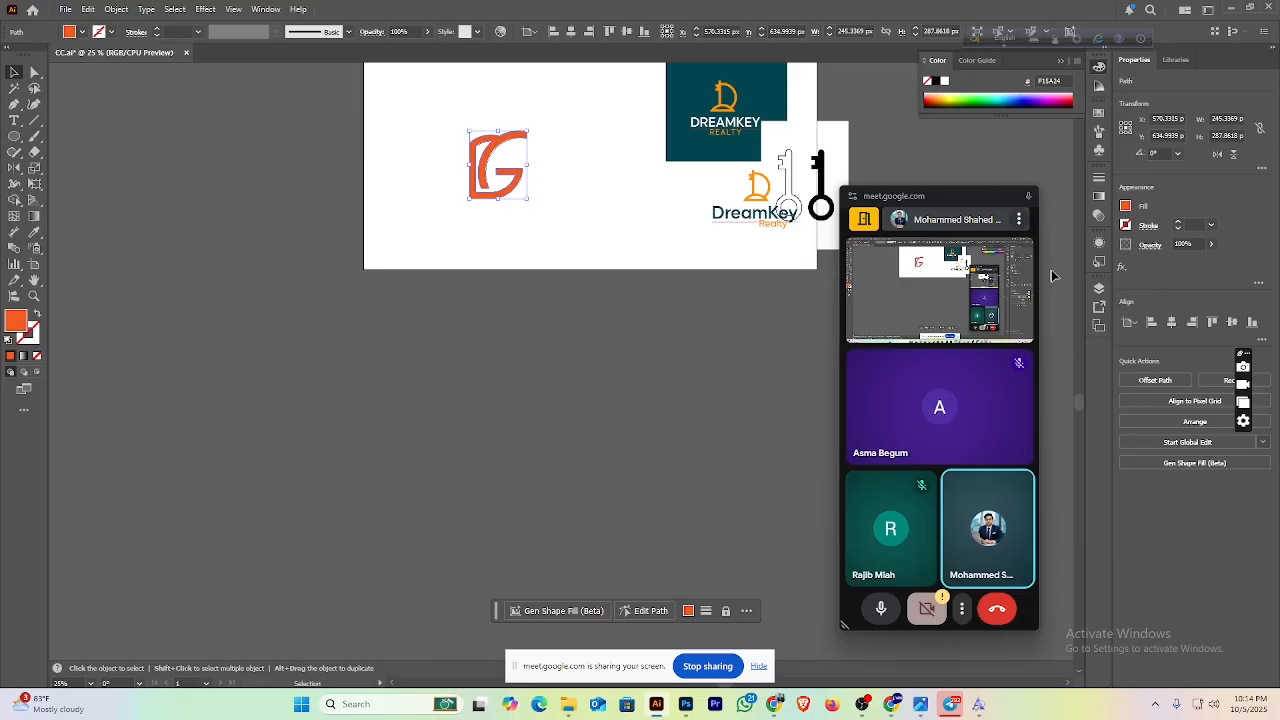
Step: Select the icon together with its offset copy and unite them into a single shape
left_click(1098, 290)
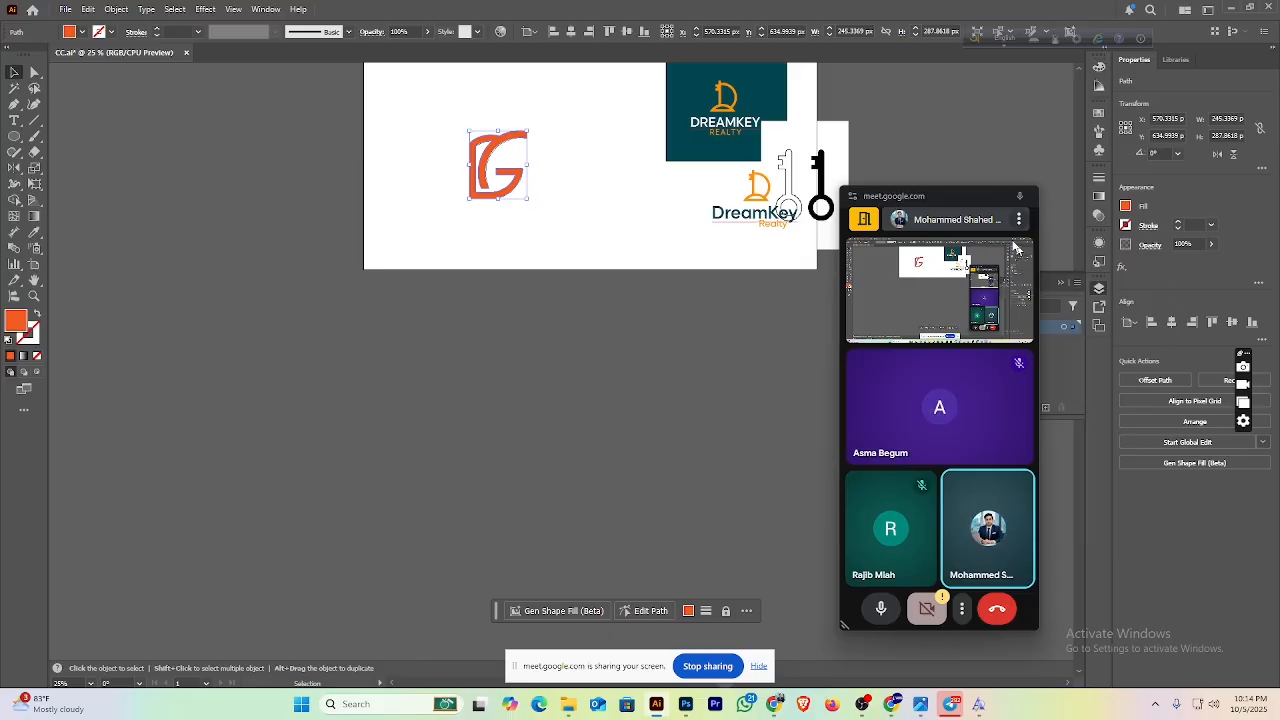
left_click_drag(974, 194, 1022, 151)
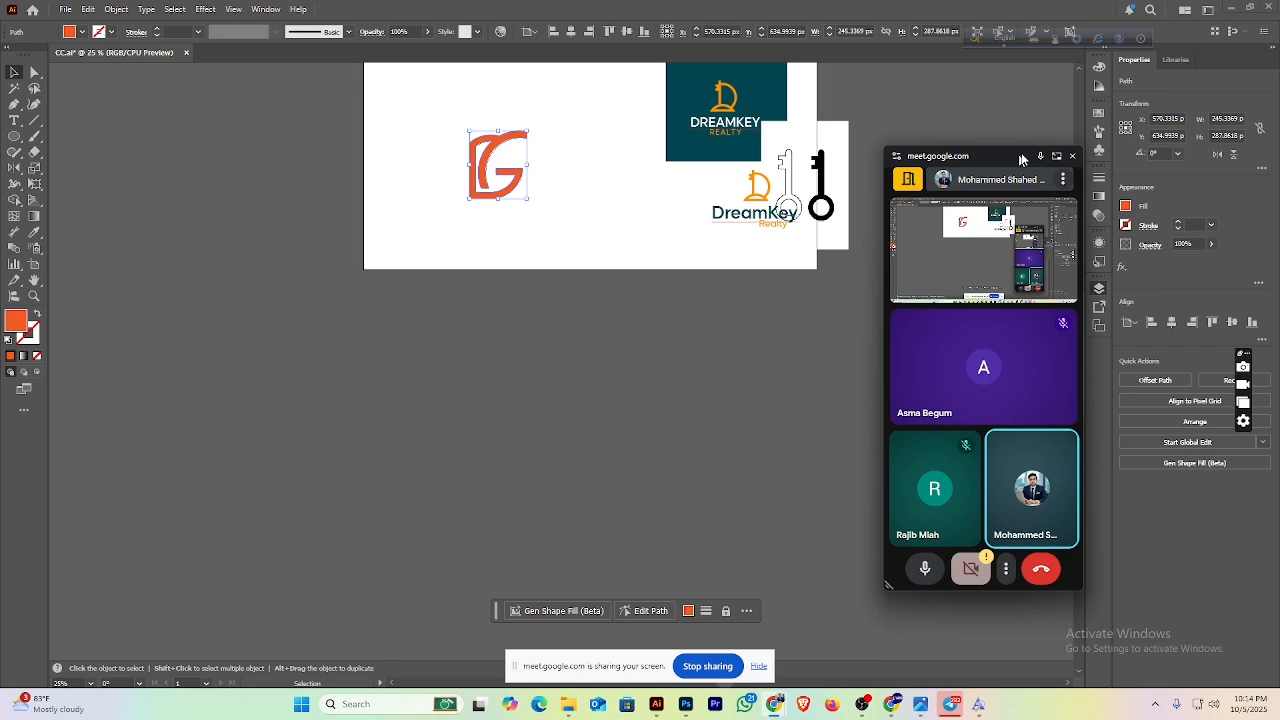
left_click(594, 400)
scroll(533, 478, "up", 1)
scroll(533, 478, "up", 1)
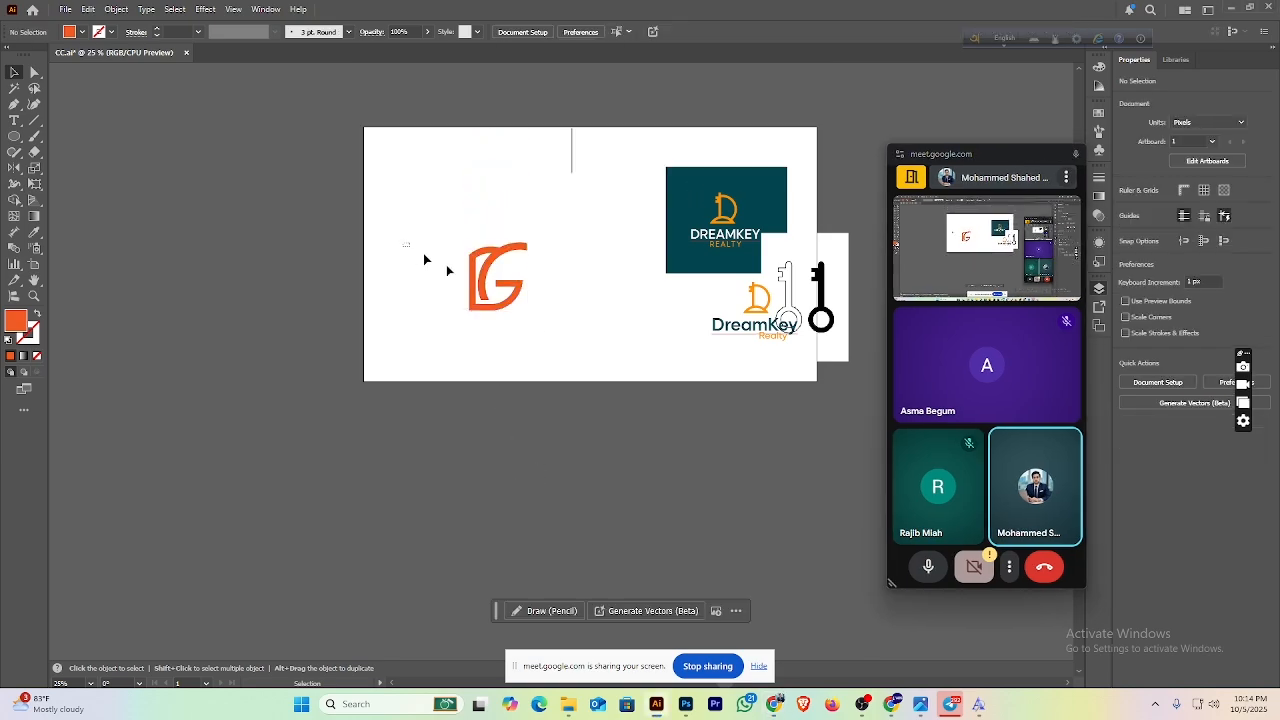
left_click_drag(404, 243, 583, 386)
left_click(551, 369)
left_click_drag(424, 217, 556, 366)
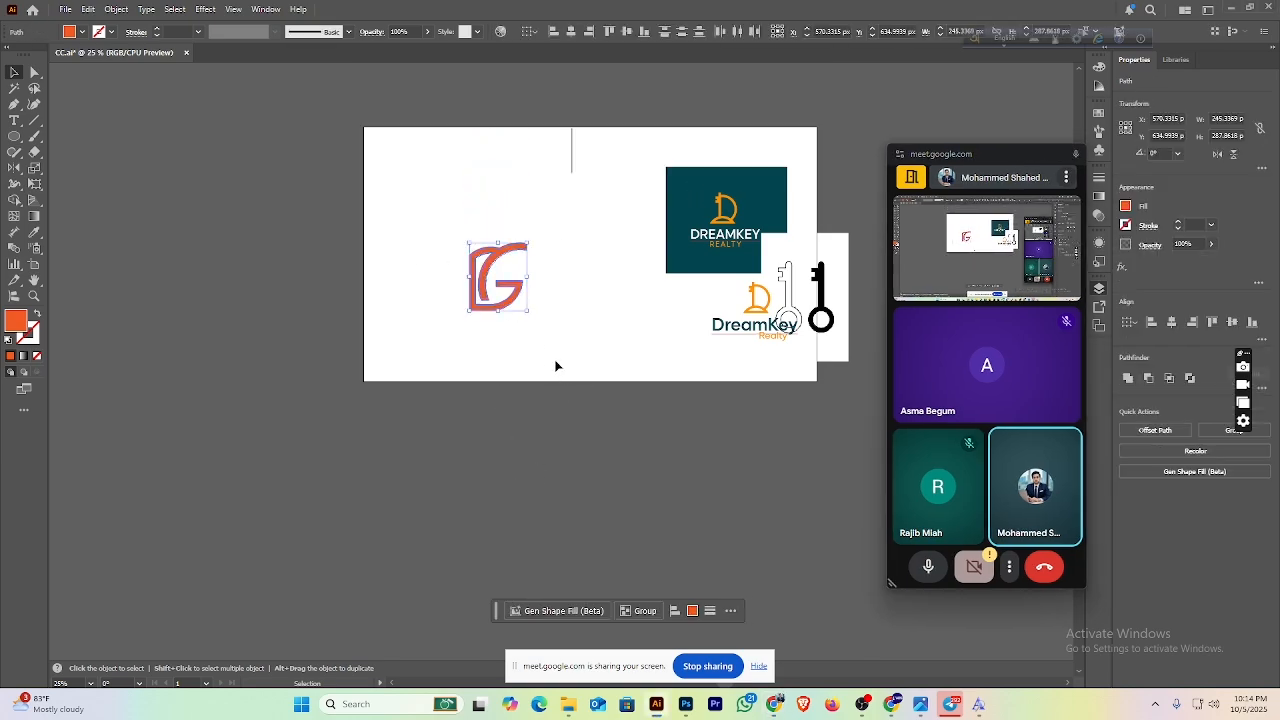
left_click(1128, 378)
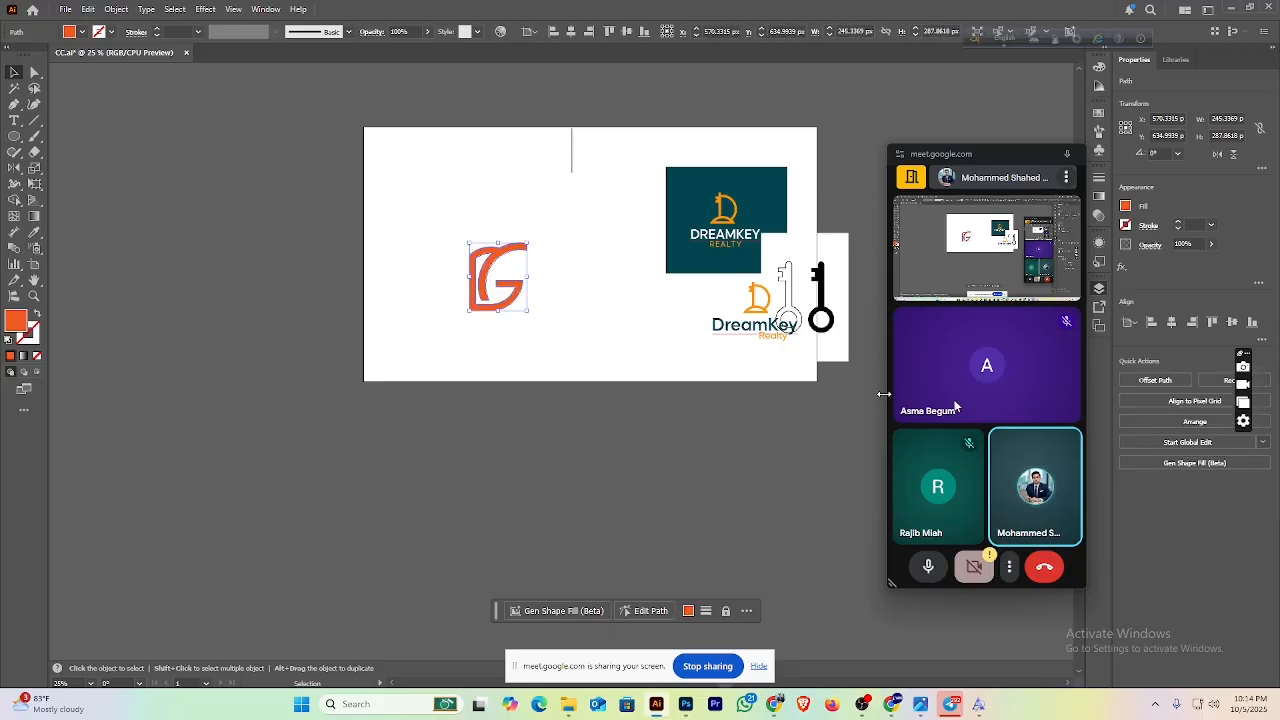
left_click(517, 392)
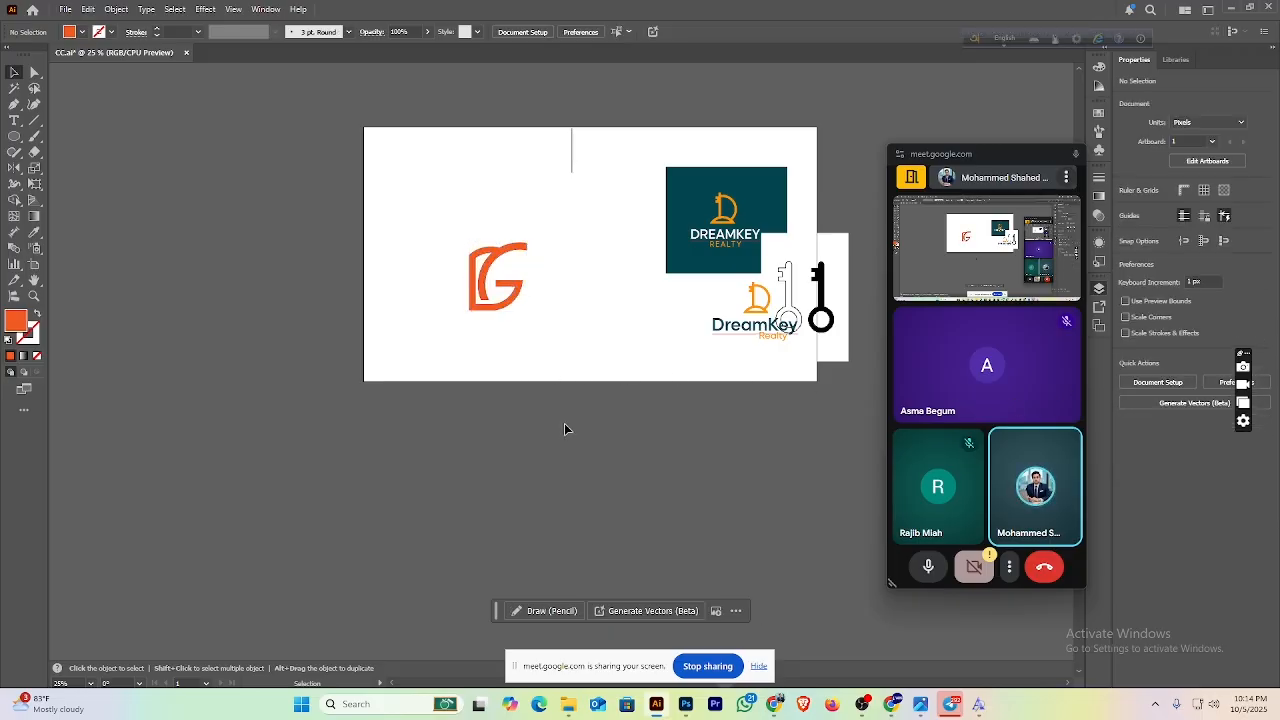
Step: Switch to the ChatGPT real estate name suggestions in the browser and copy the name "GoldenGate Realty"
left_click(680, 630)
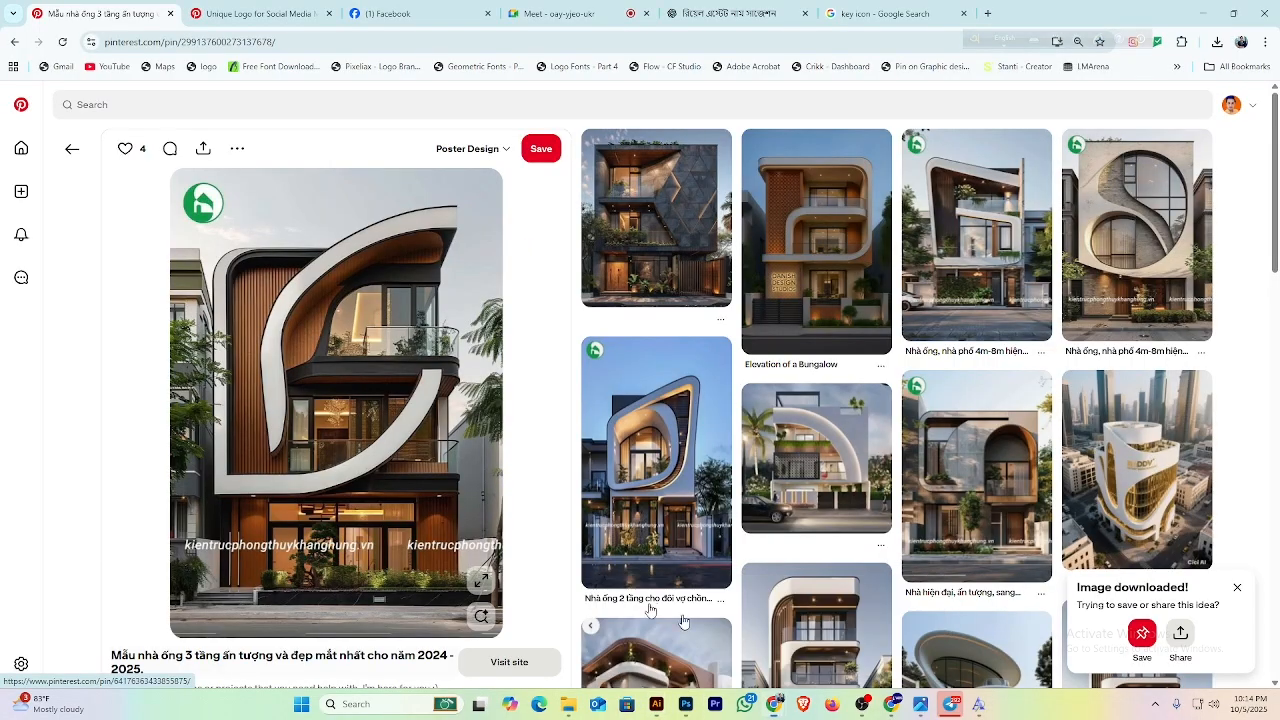
left_click(730, 13)
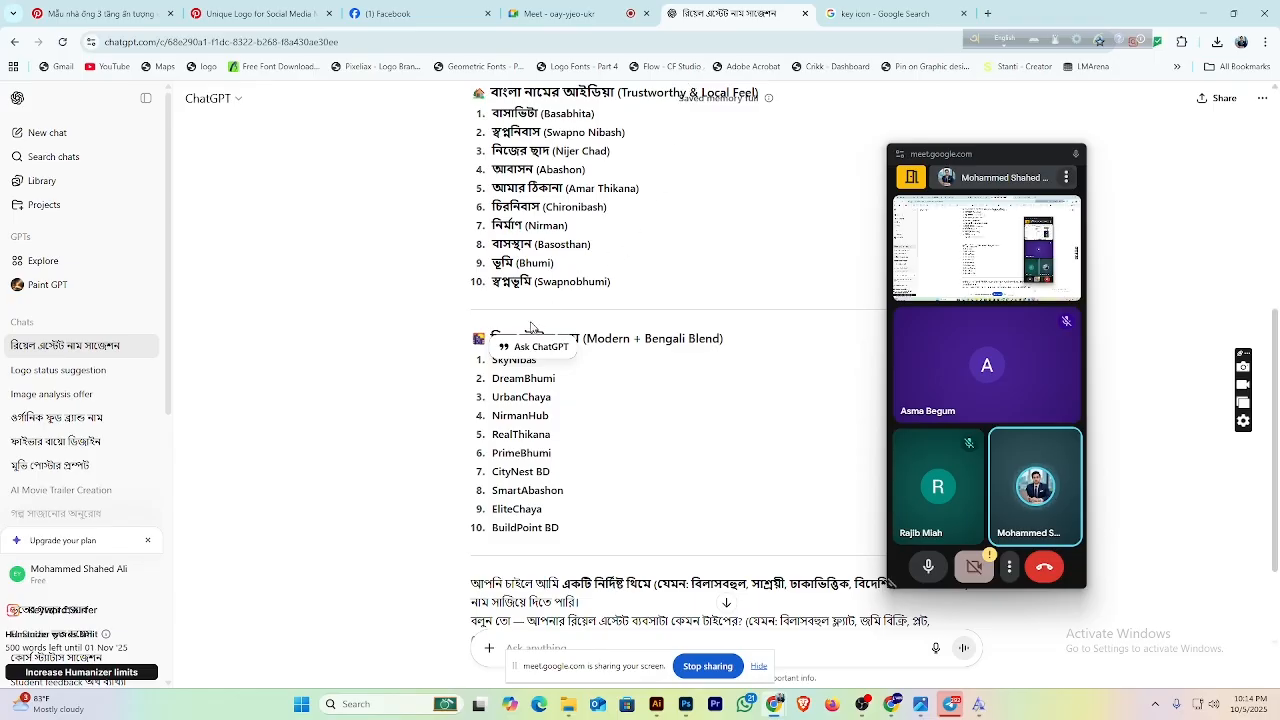
scroll(445, 336, "up", 5)
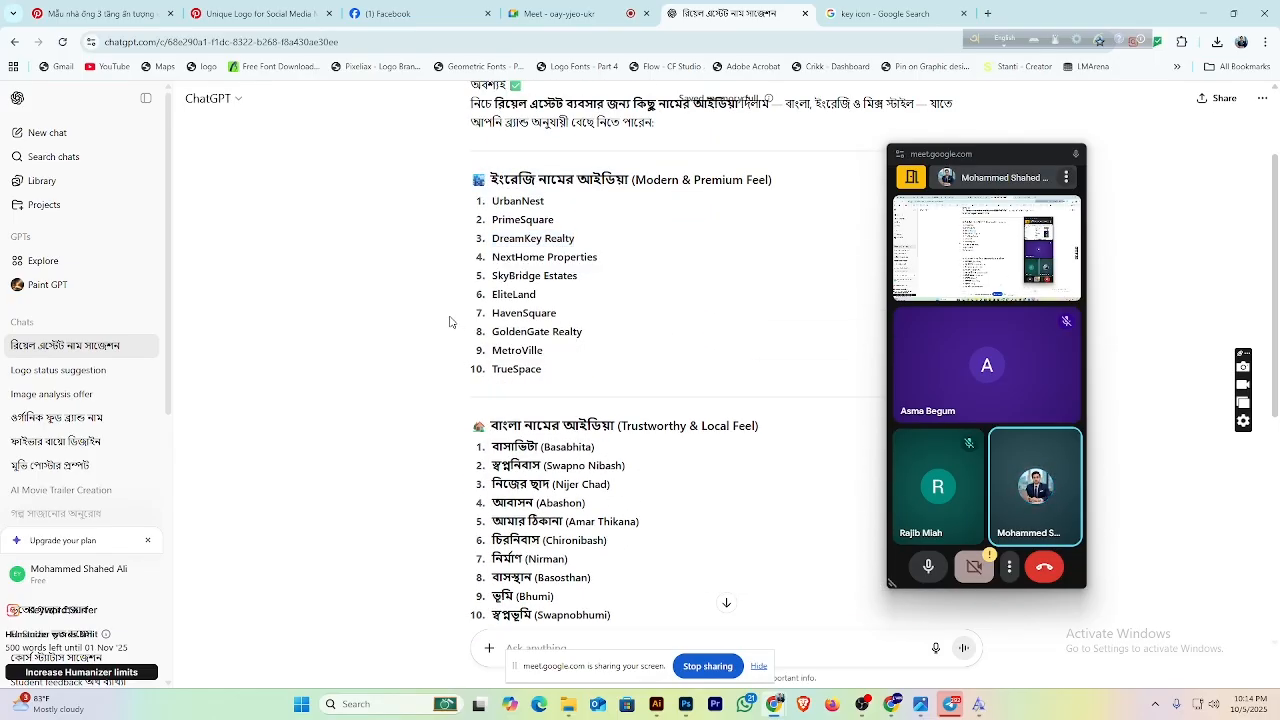
left_click_drag(492, 331, 583, 332)
right_click(570, 328)
left_click(590, 390)
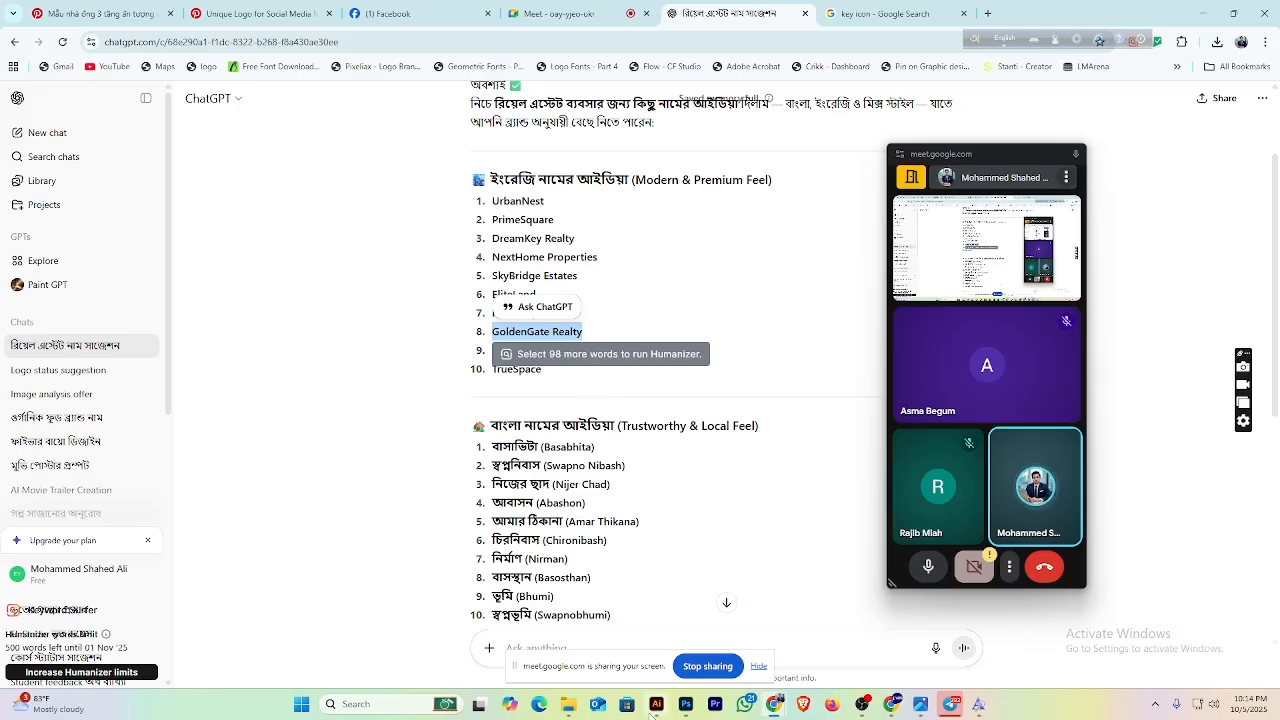
Step: Switch to Illustrator and place a copy of the white and orange DREAMKEY REALTY wording below the artboard
left_click(656, 704)
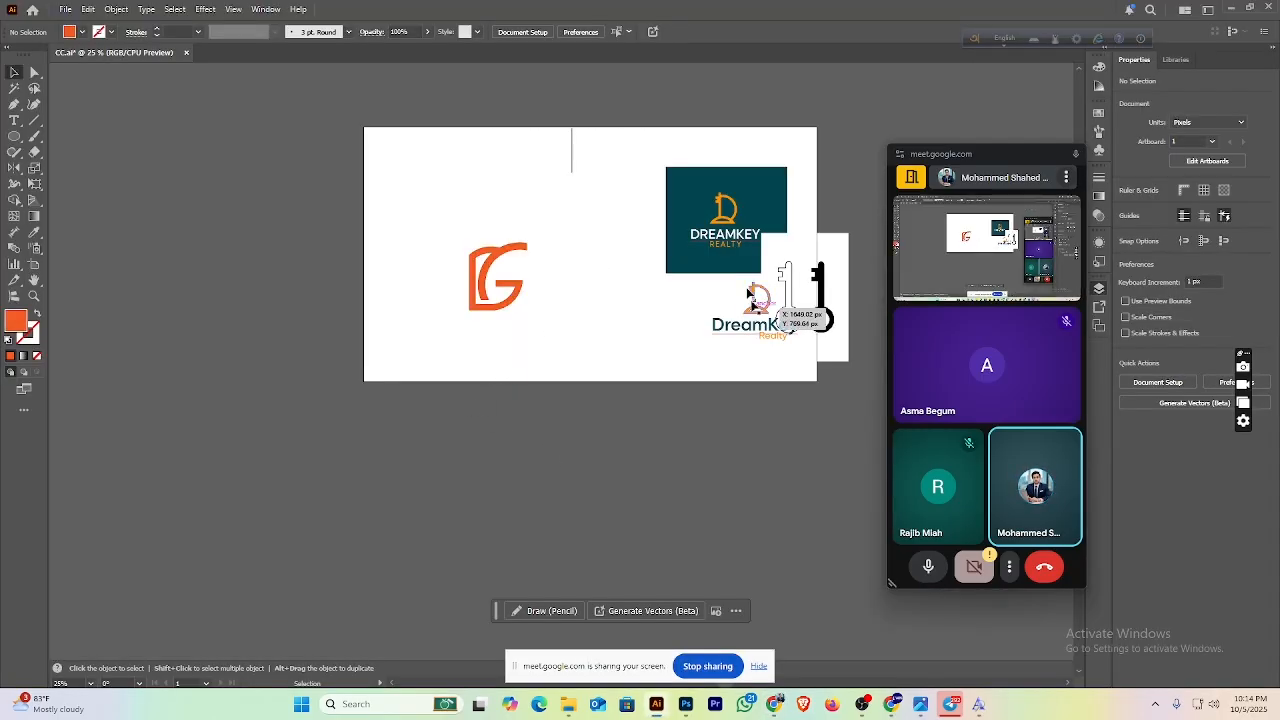
left_click(726, 240)
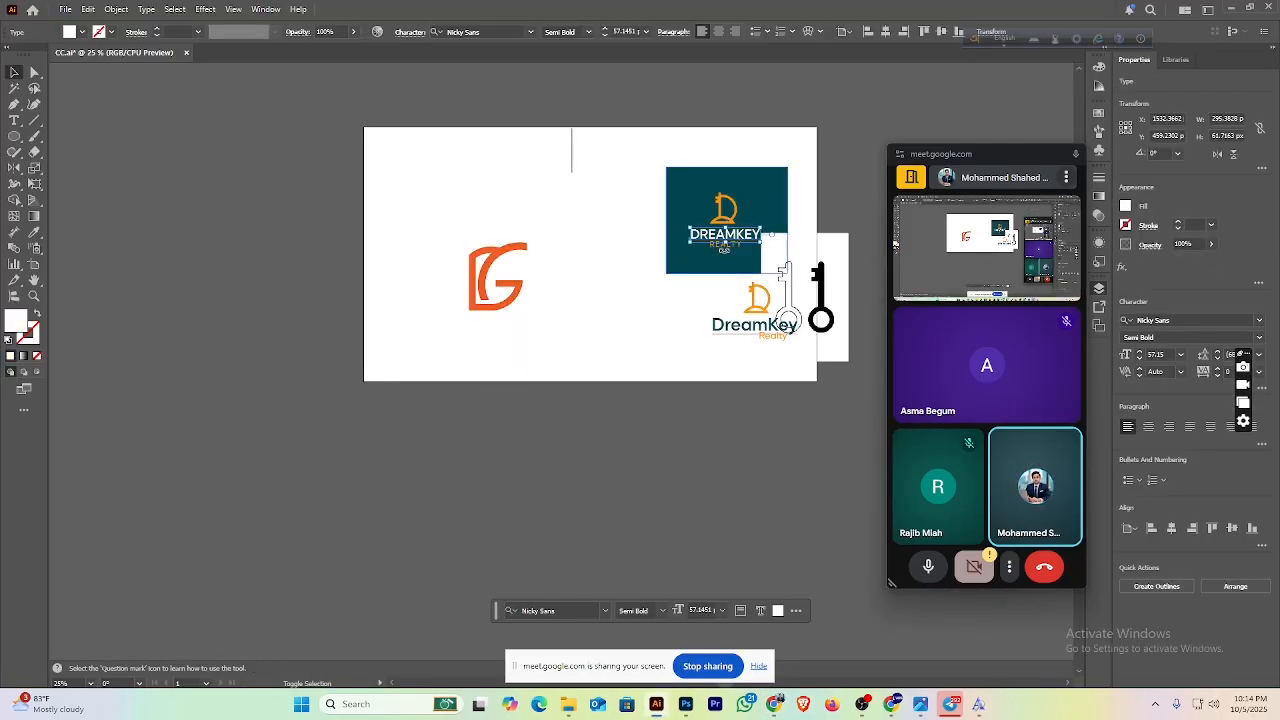
left_click(735, 246, "shift")
left_click_drag(744, 239, 514, 464)
left_click(532, 478)
Step: Replace the copied DREAMKEY text with the copied company name and trim it to "GoldenGate"
double_click(518, 463)
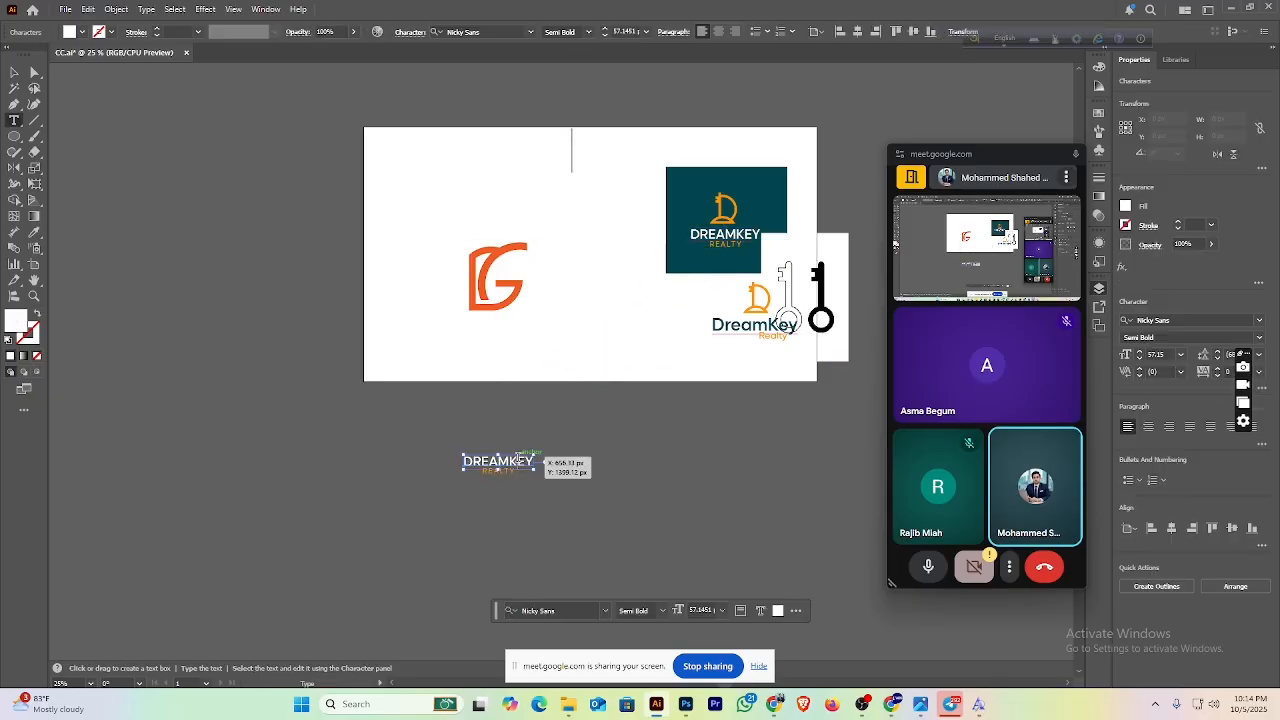
key("ctrl+a")
key("ctrl+v")
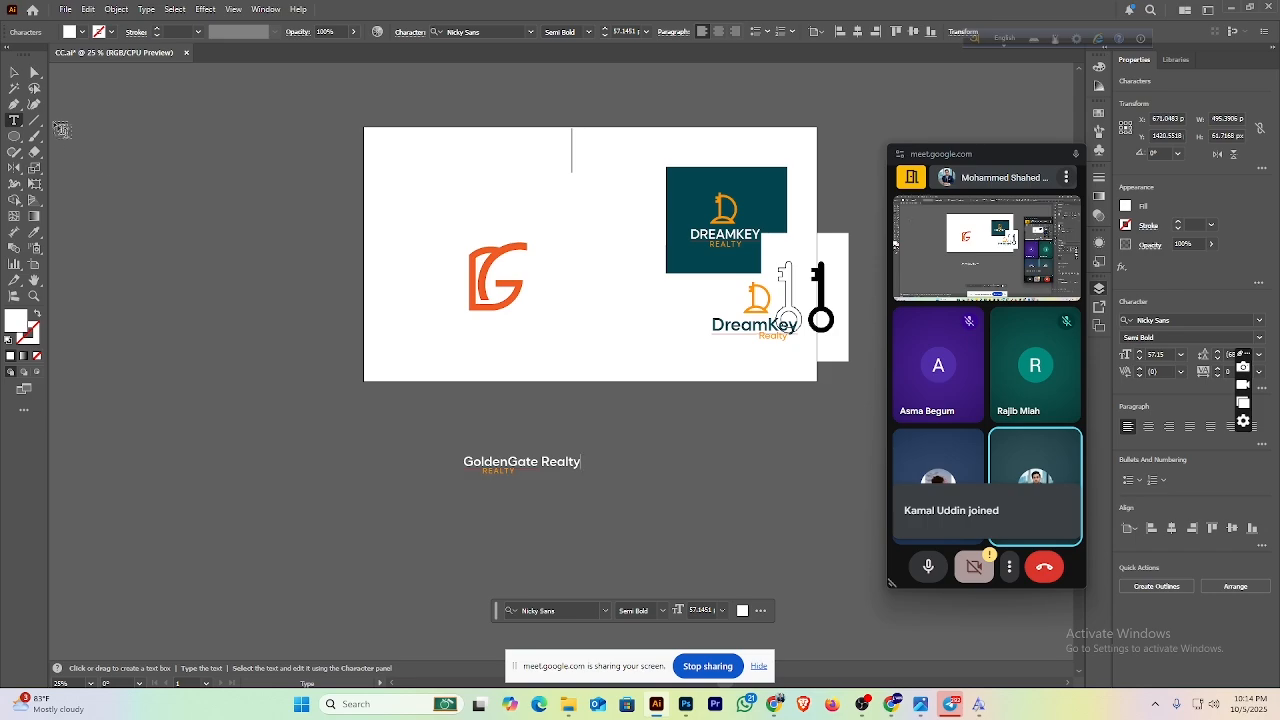
left_click(548, 459)
left_click_drag(541, 461, 631, 459)
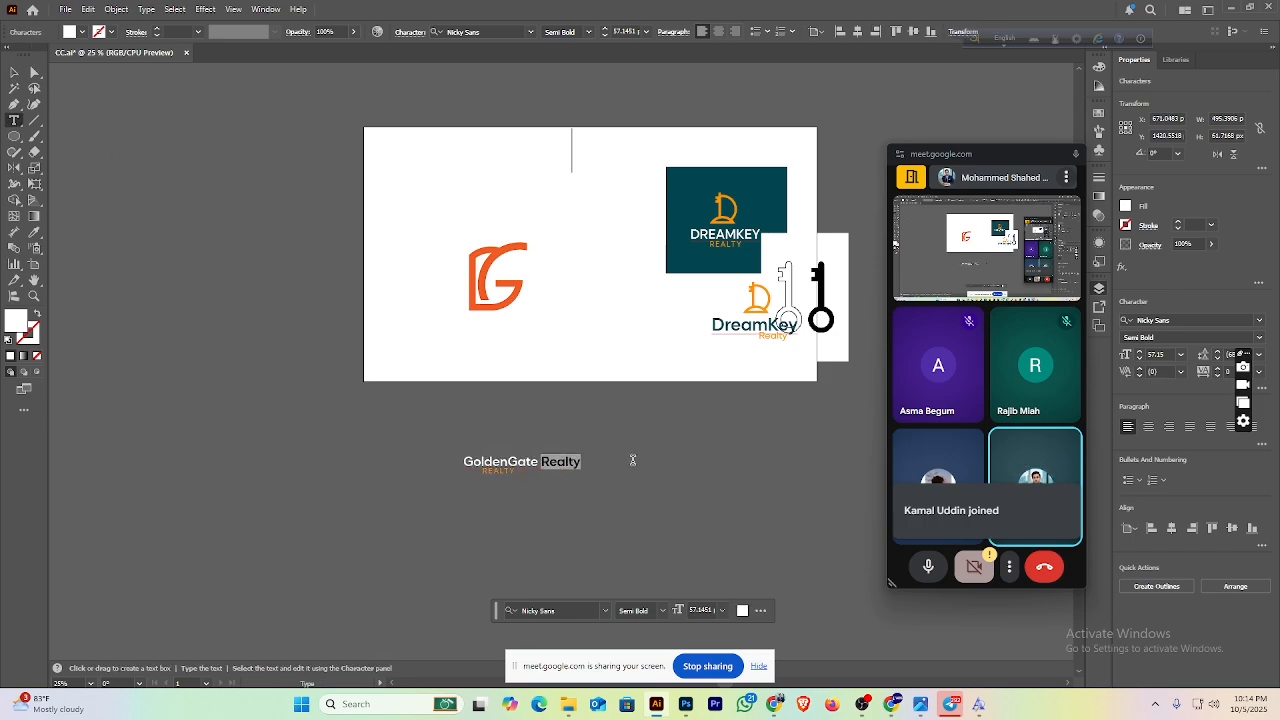
key("BackSpace")
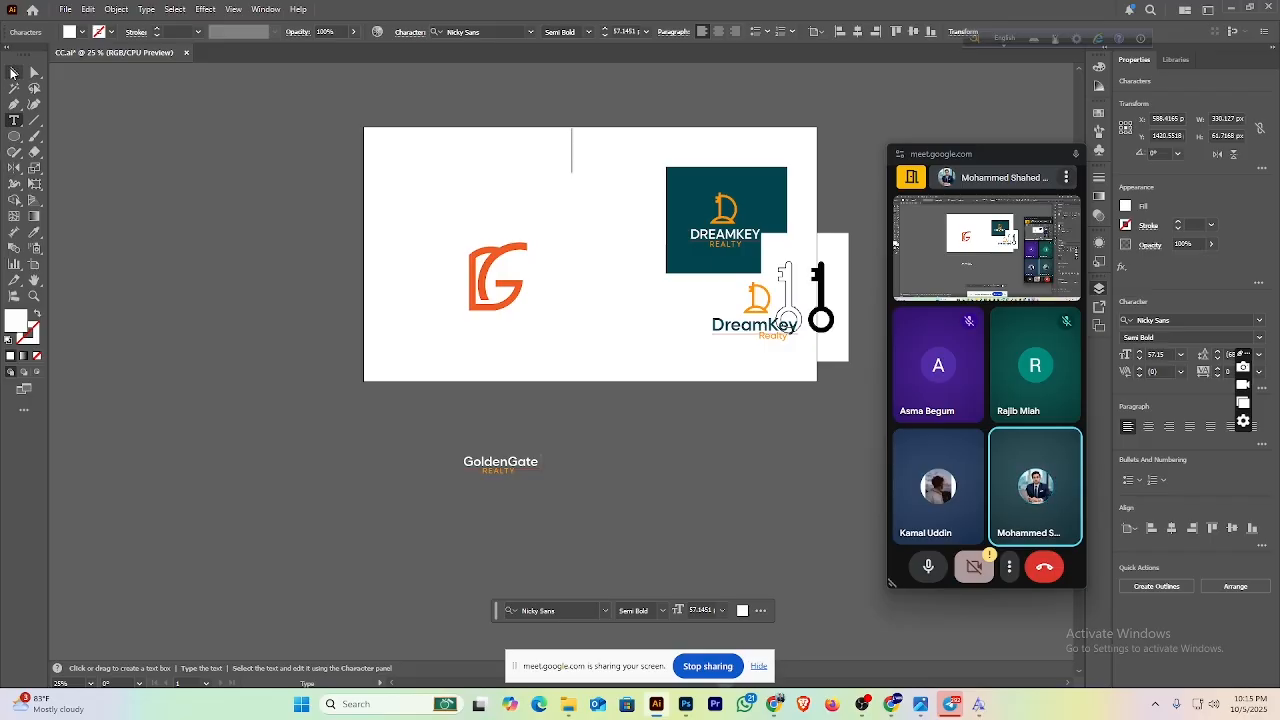
key("Escape")
left_click(533, 497)
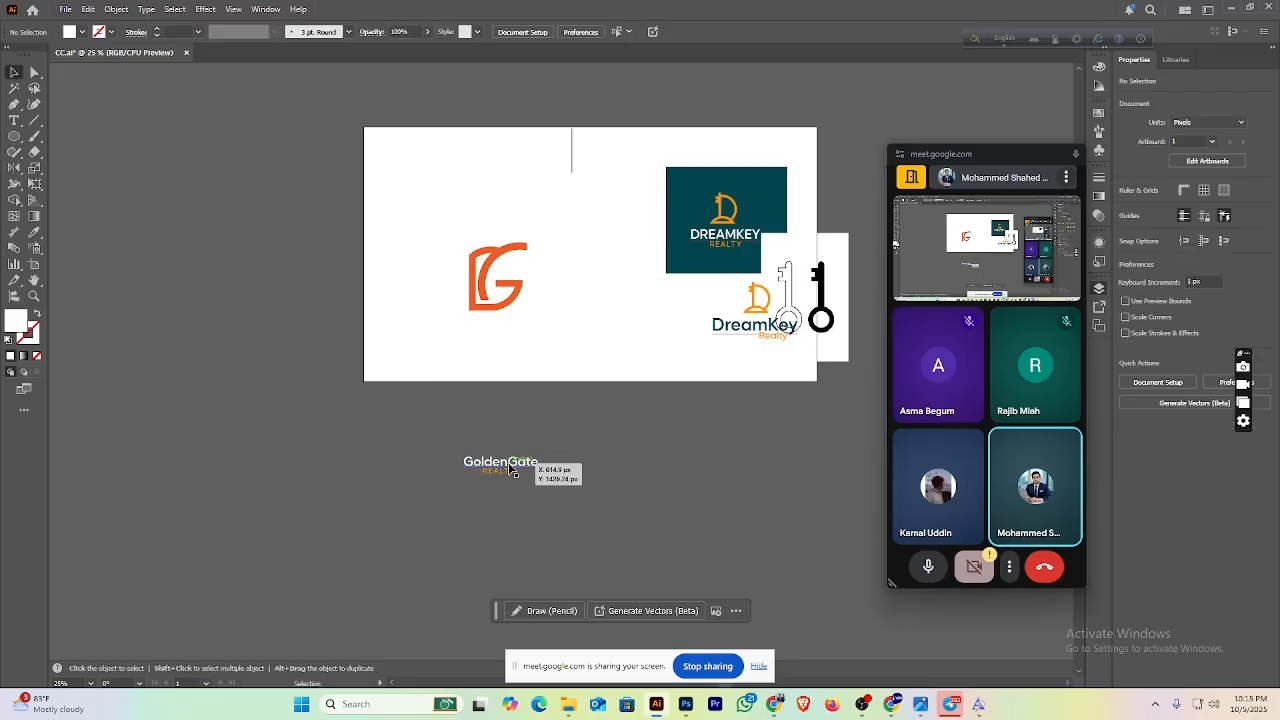
Step: Place the GoldenGate text under the orange icon, fill it dark grey and enlarge it to about 664 px wide
left_click_drag(514, 466, 503, 329)
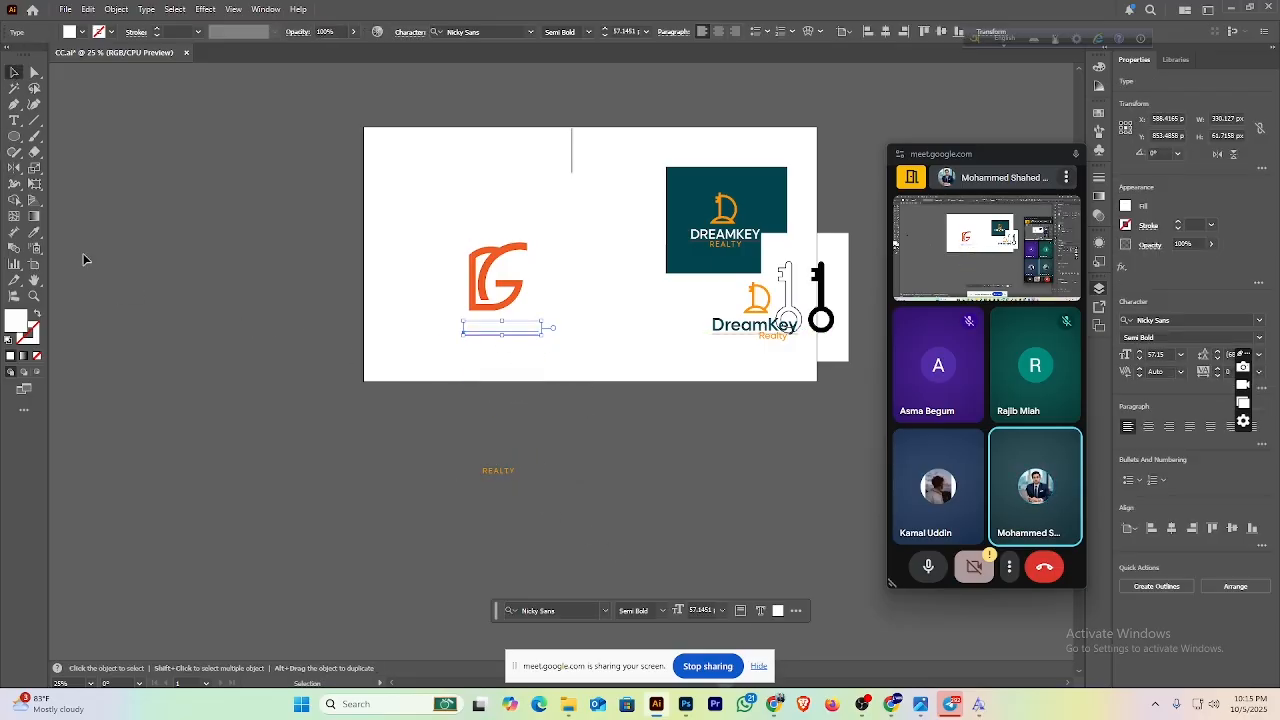
left_click(81, 34)
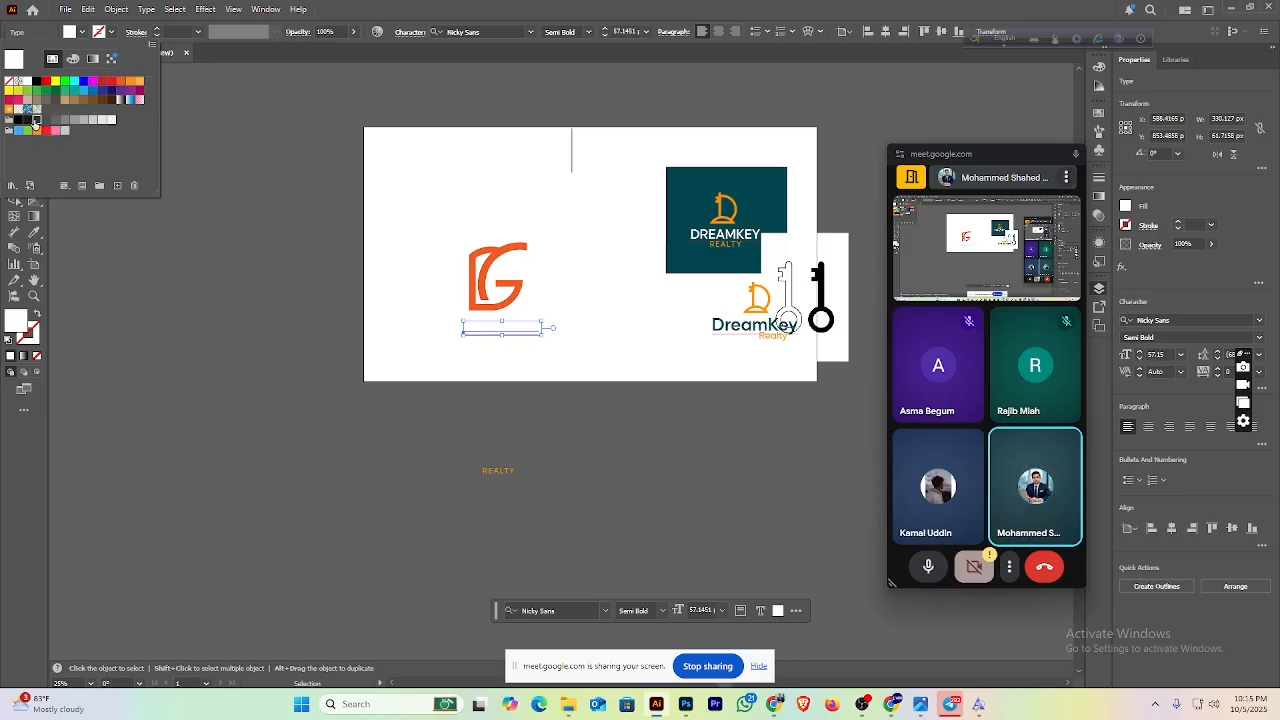
left_click(37, 123)
left_click_drag(546, 336, 583, 342)
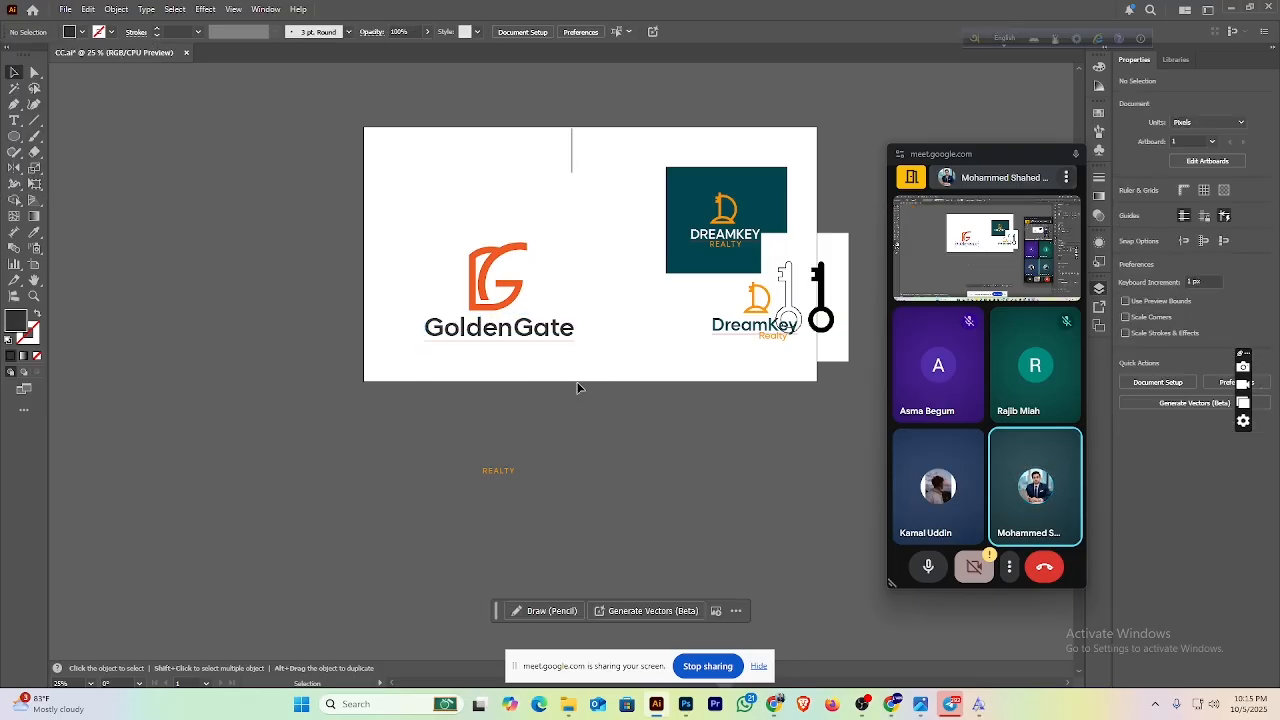
Step: Move the small REALTY text onto the artboard, and move the DreamKey Realty wording below the artboard and ungroup it
left_click_drag(500, 469, 621, 352)
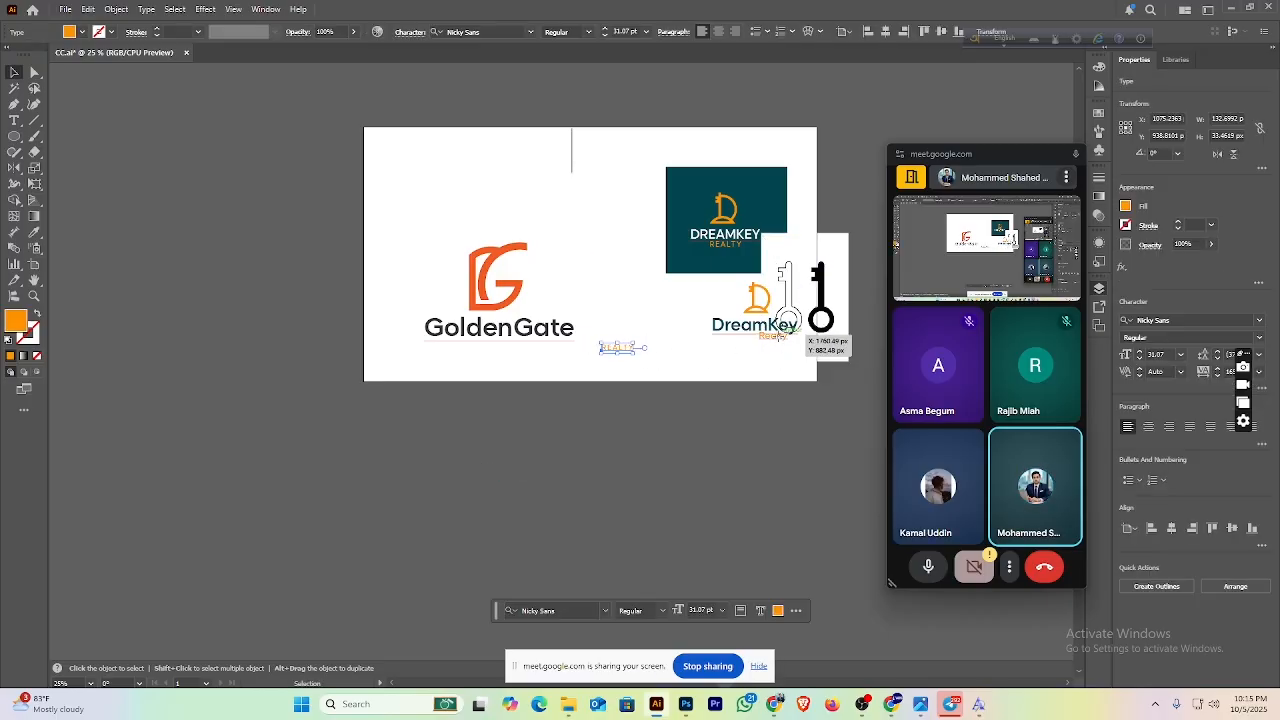
left_click_drag(782, 341, 468, 410)
right_click(468, 410)
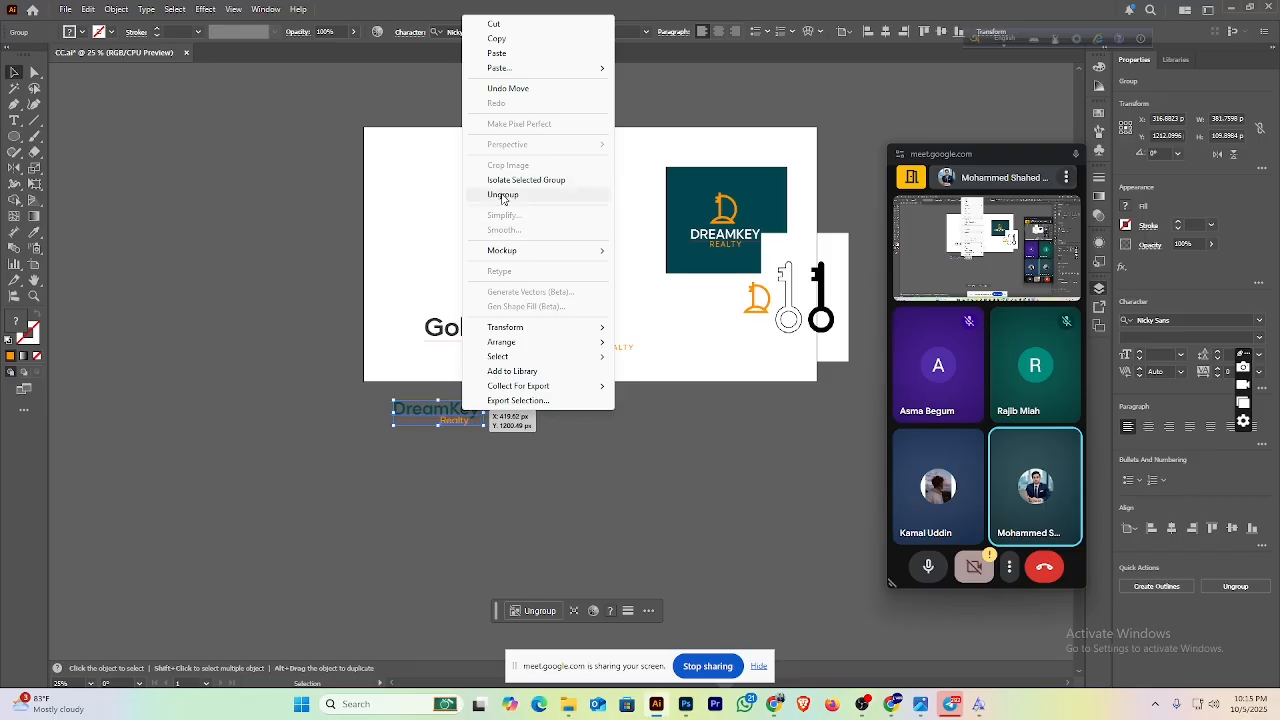
left_click(503, 194)
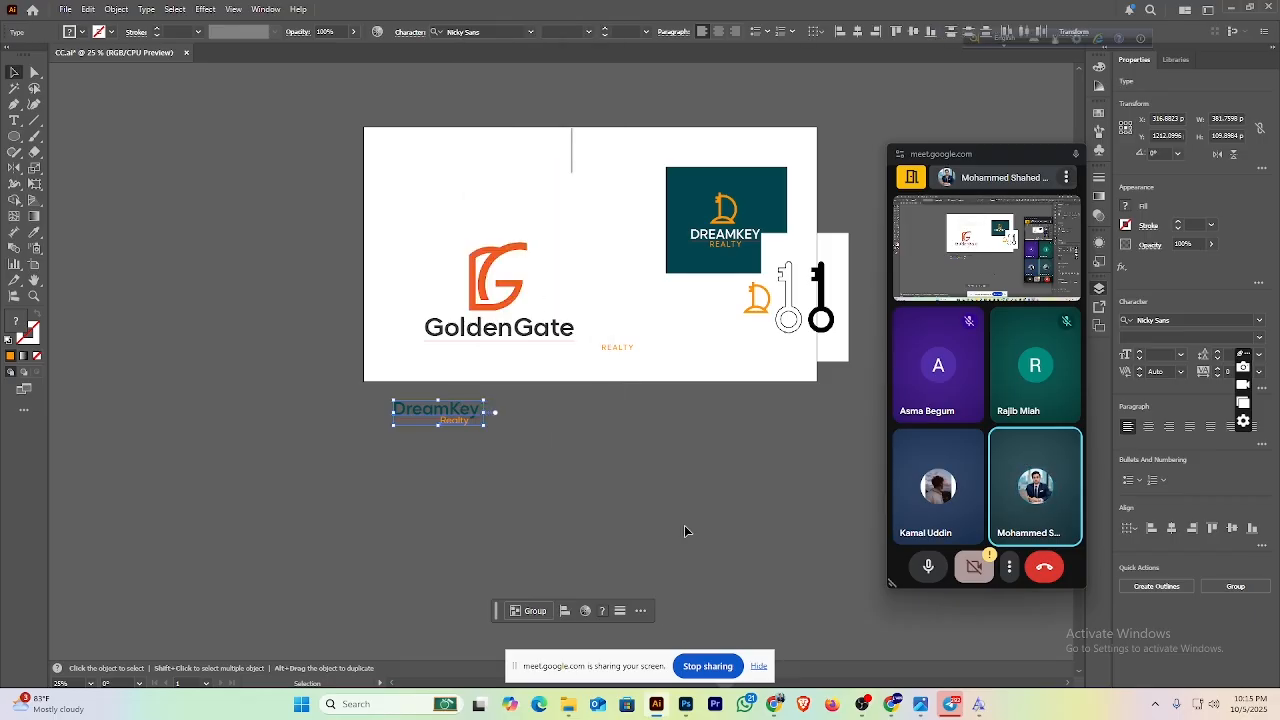
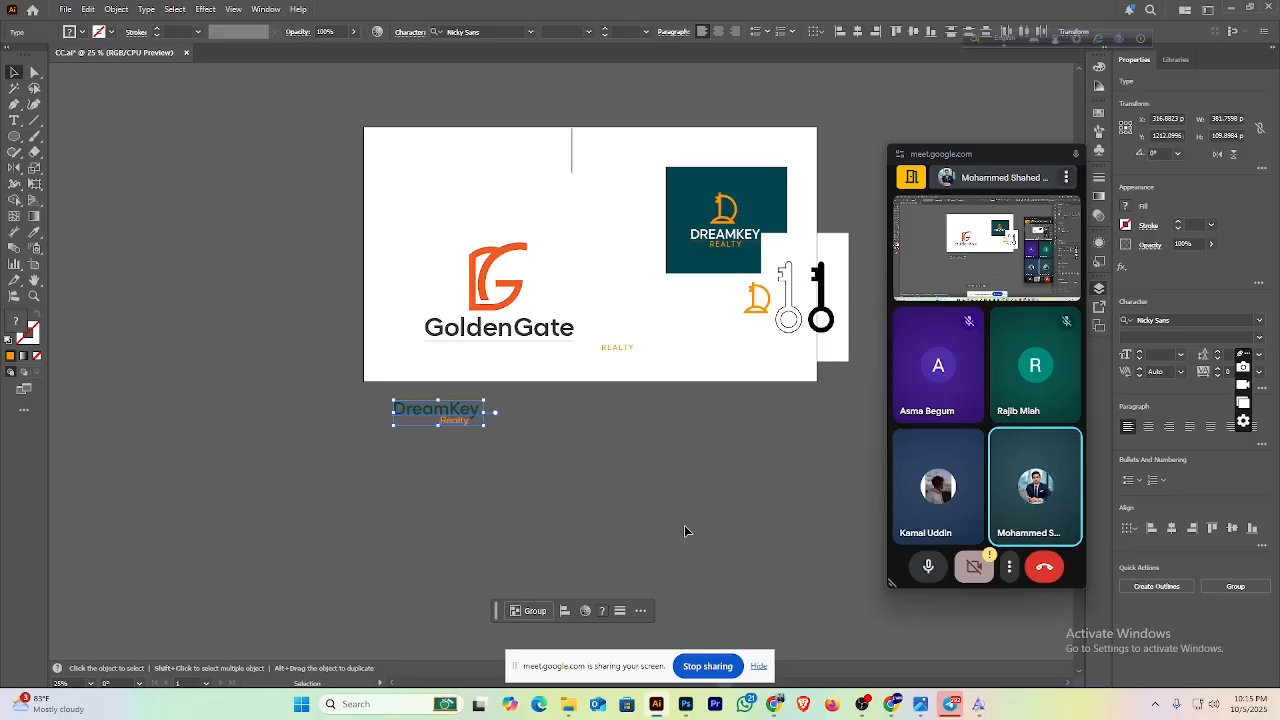
Step: Place the ungrouped orange "Realty" text under the end of GoldenGate and reduce its font size to 68 pt
scroll(685, 531, "up", 1)
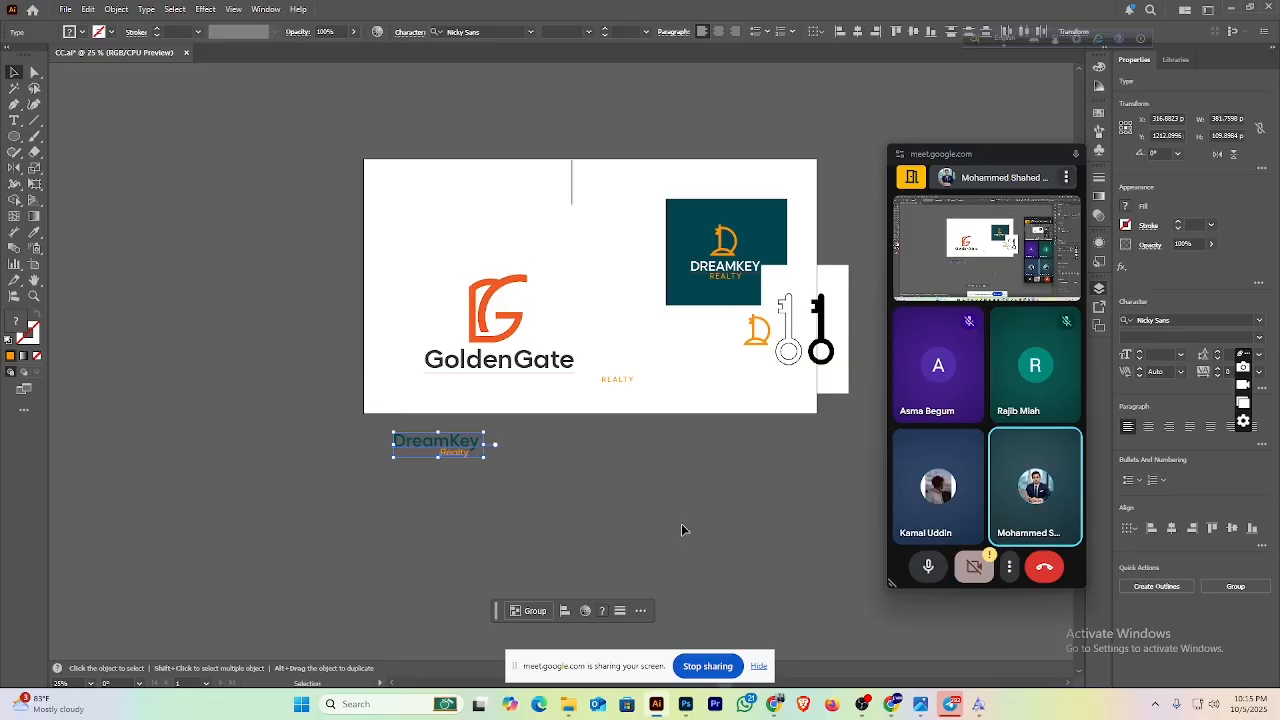
left_click(480, 486)
left_click_drag(465, 465, 569, 383)
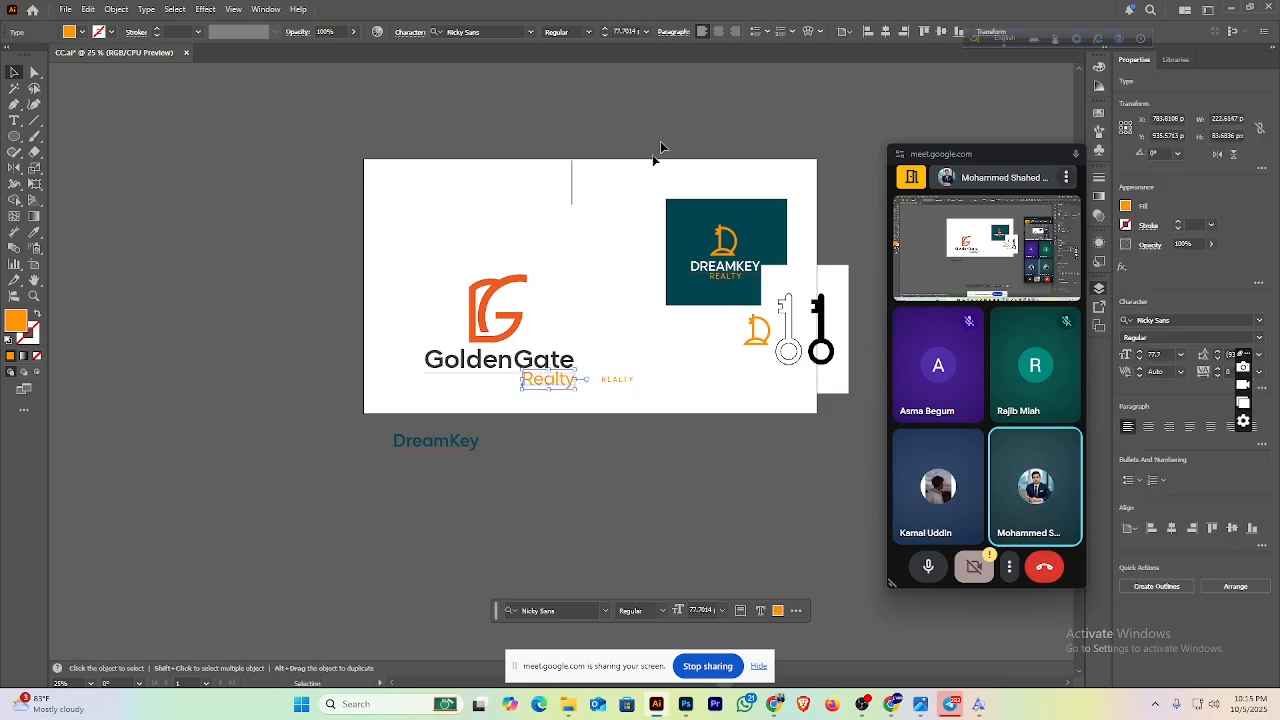
left_click(604, 37)
left_click(604, 37)
left_click(604, 37)
left_click(604, 37)
left_click(604, 37)
left_click(604, 37)
left_click(604, 37)
left_click(604, 37)
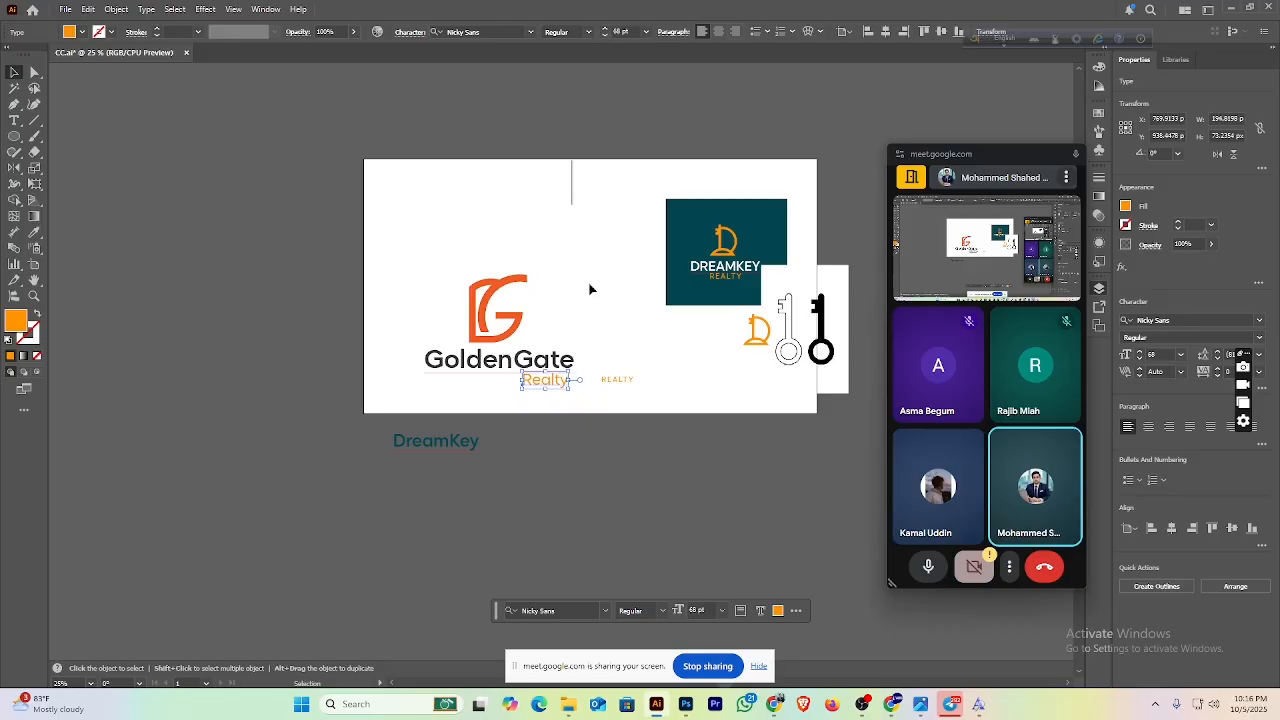
left_click(590, 289)
Step: Delete the leftover teal DreamKey text below the artboard and the small uppercase REALTY text beside the new logo
left_click(460, 436)
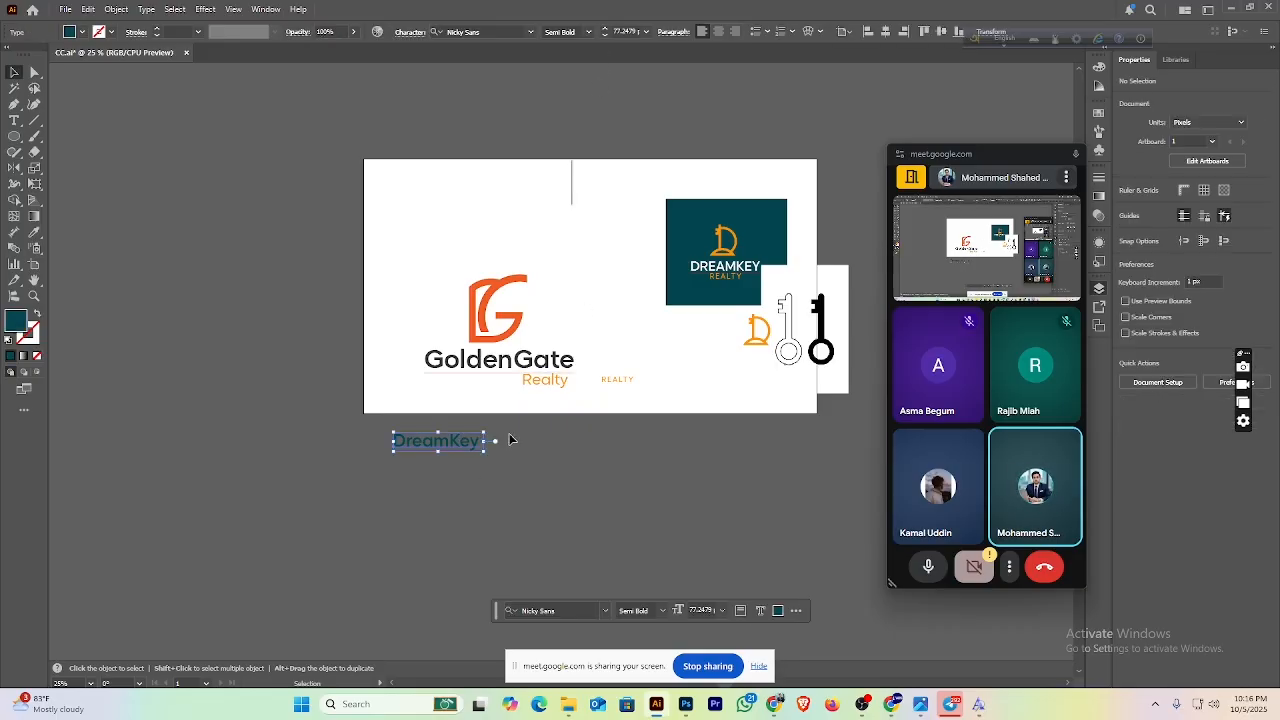
left_click_drag(460, 436, 627, 399)
left_click(603, 423)
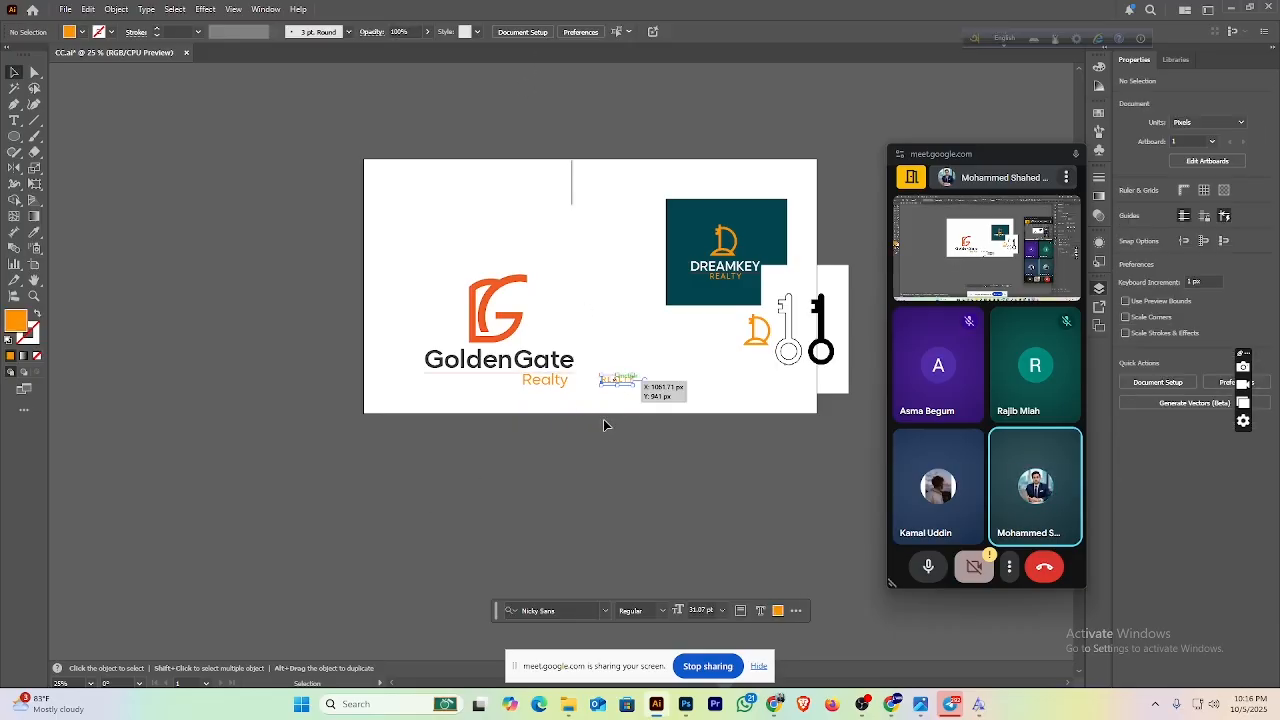
Step: Set the GoldenGate text in EB Garamond with the Bold style
left_click(565, 362)
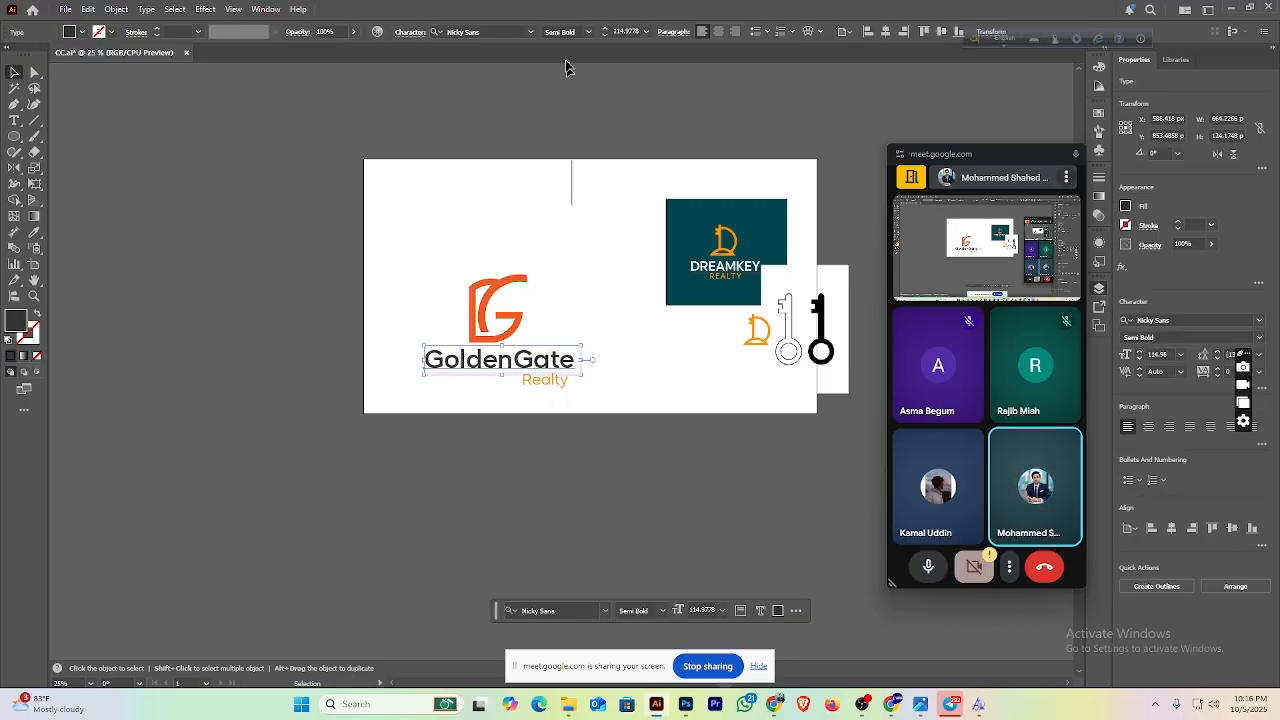
left_click(530, 32)
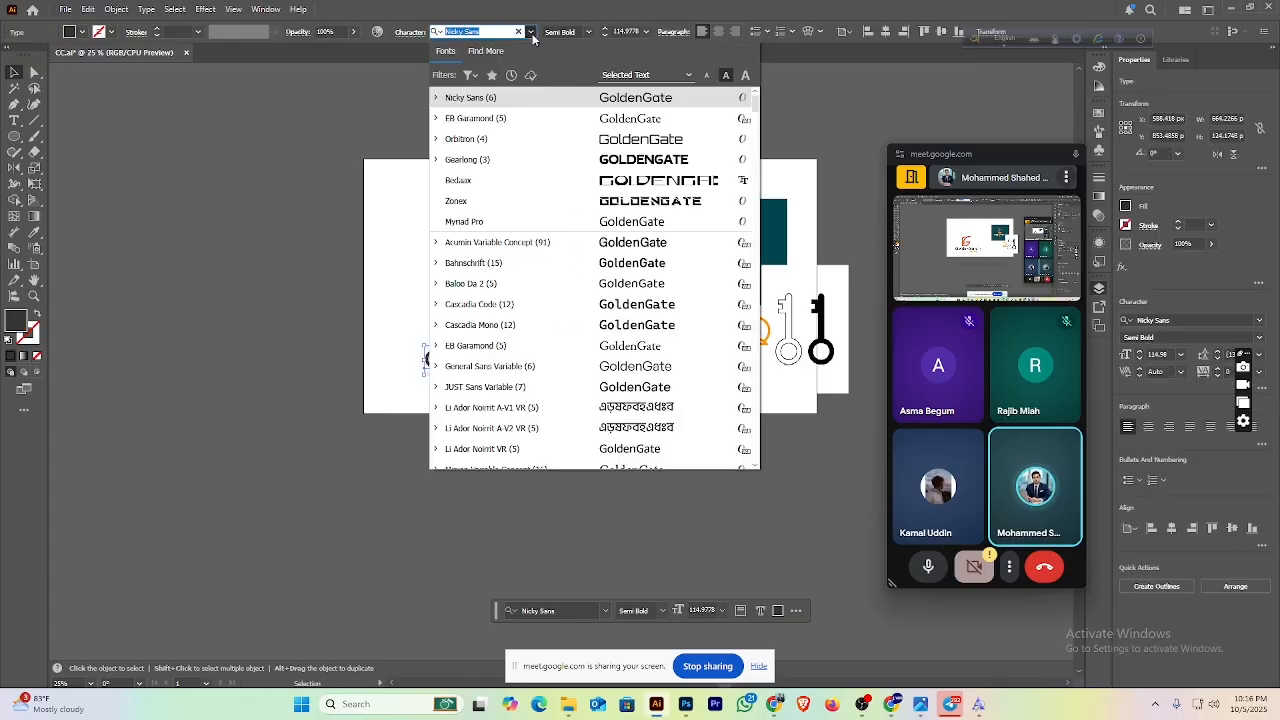
left_click(555, 122)
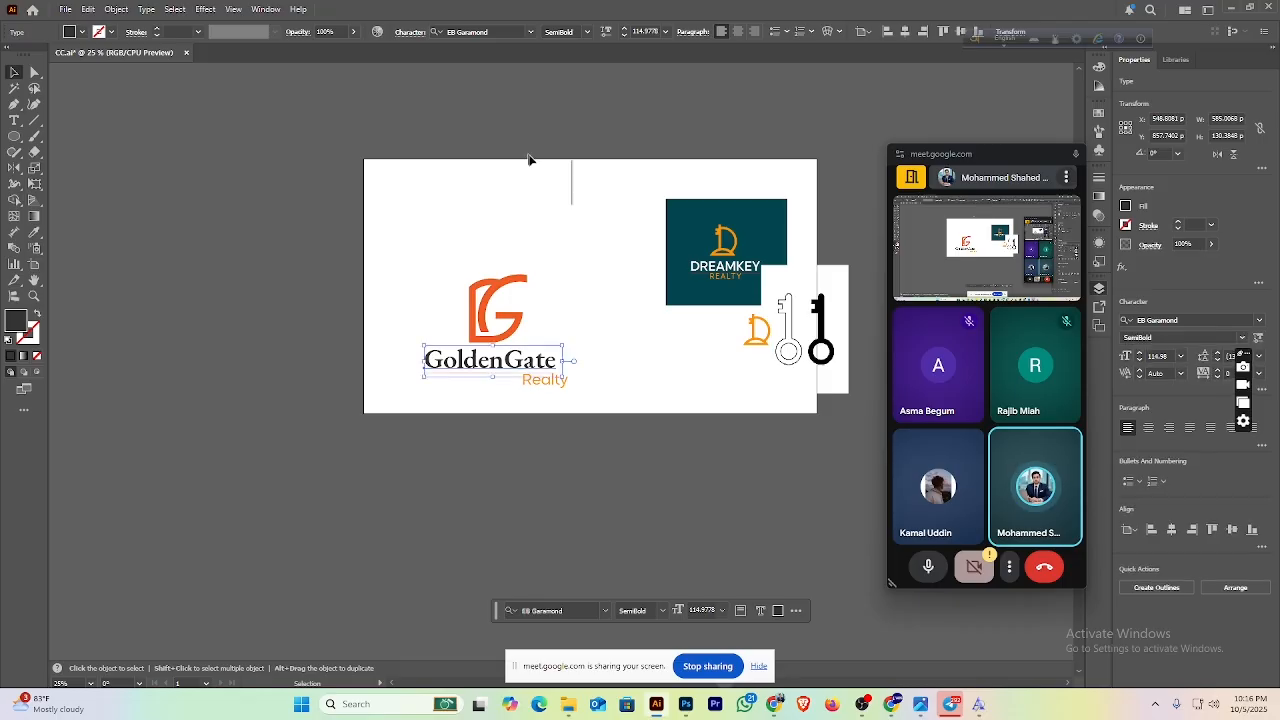
left_click(588, 33)
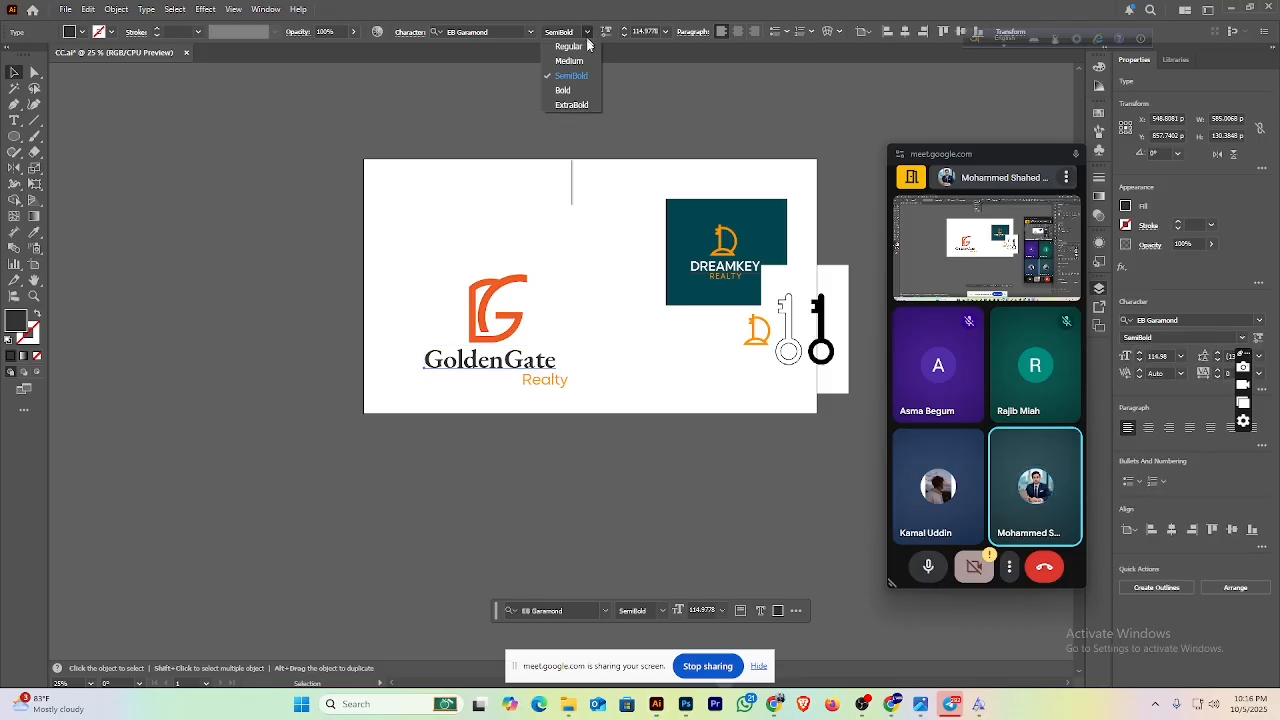
left_click(566, 92)
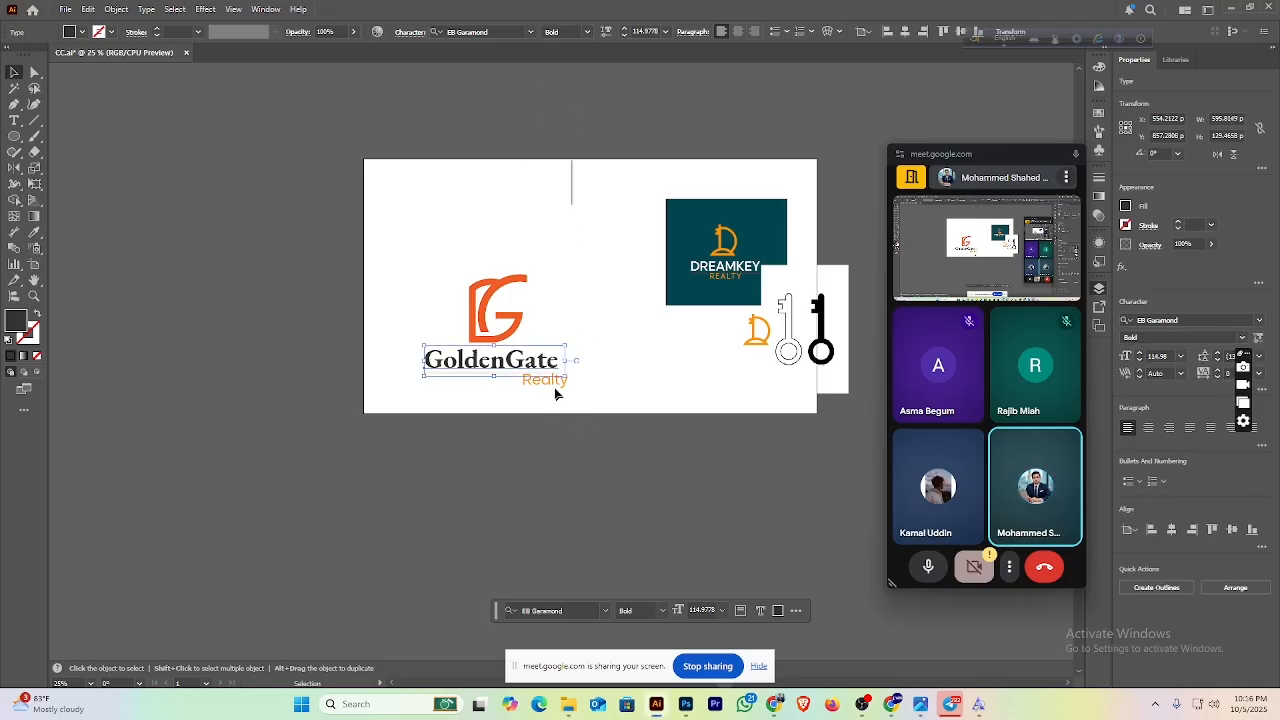
Step: Change the font of the orange "Realty" text under GoldenGate to EB Garamond Regular
left_click(553, 381)
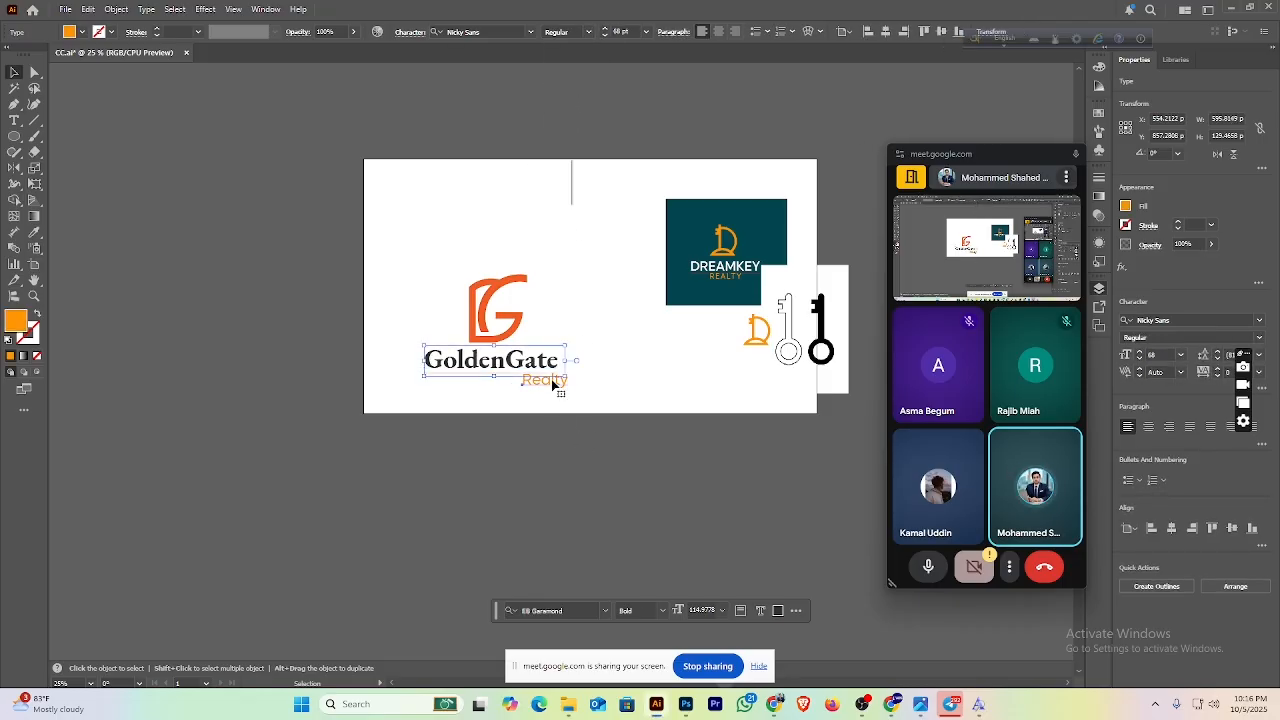
left_click(530, 32)
left_click(488, 100)
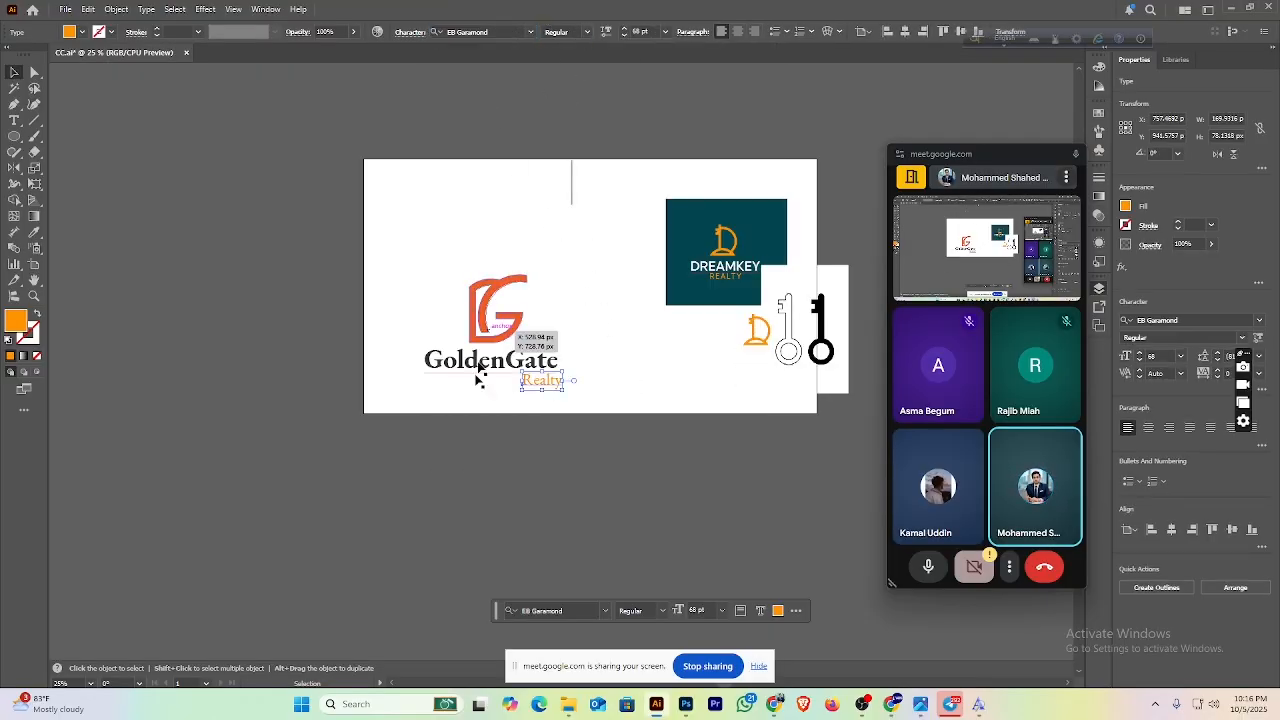
Step: Move the Realty text left to end flush with GoldenGate and match its colour to the orange-red DG icon with the Eyedropper
left_click(569, 366)
left_click(555, 383)
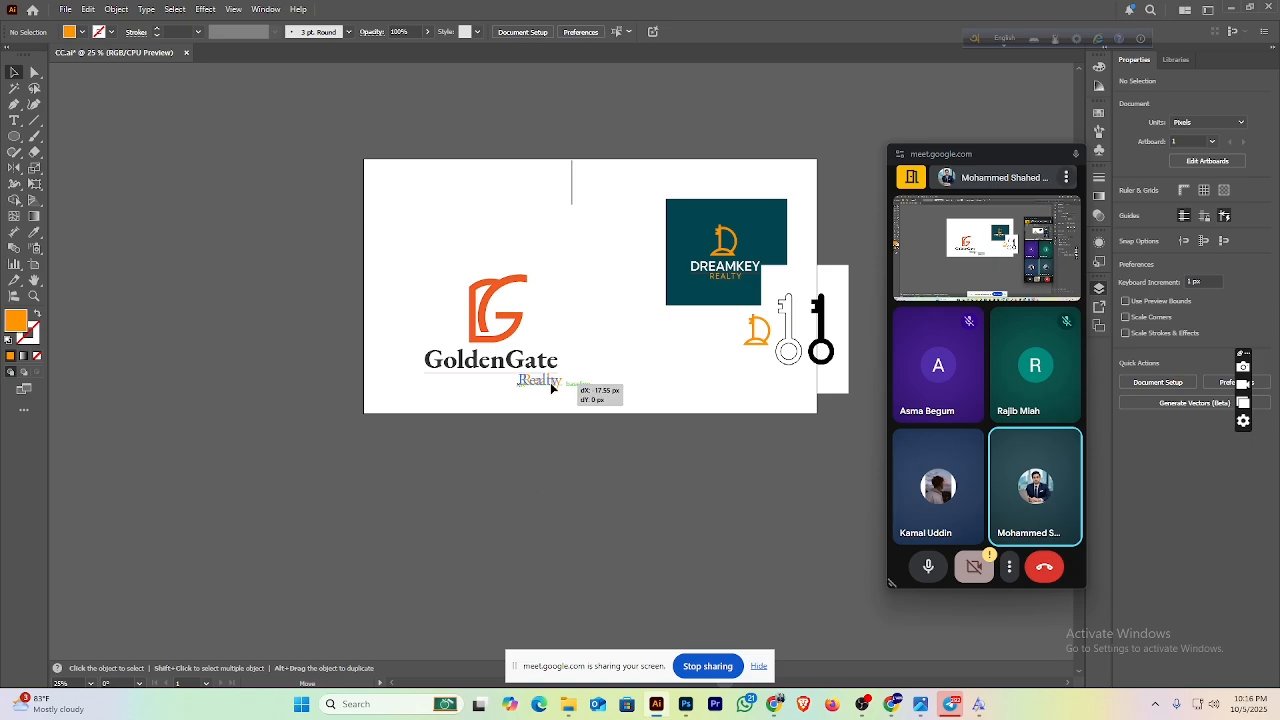
left_click(33, 232)
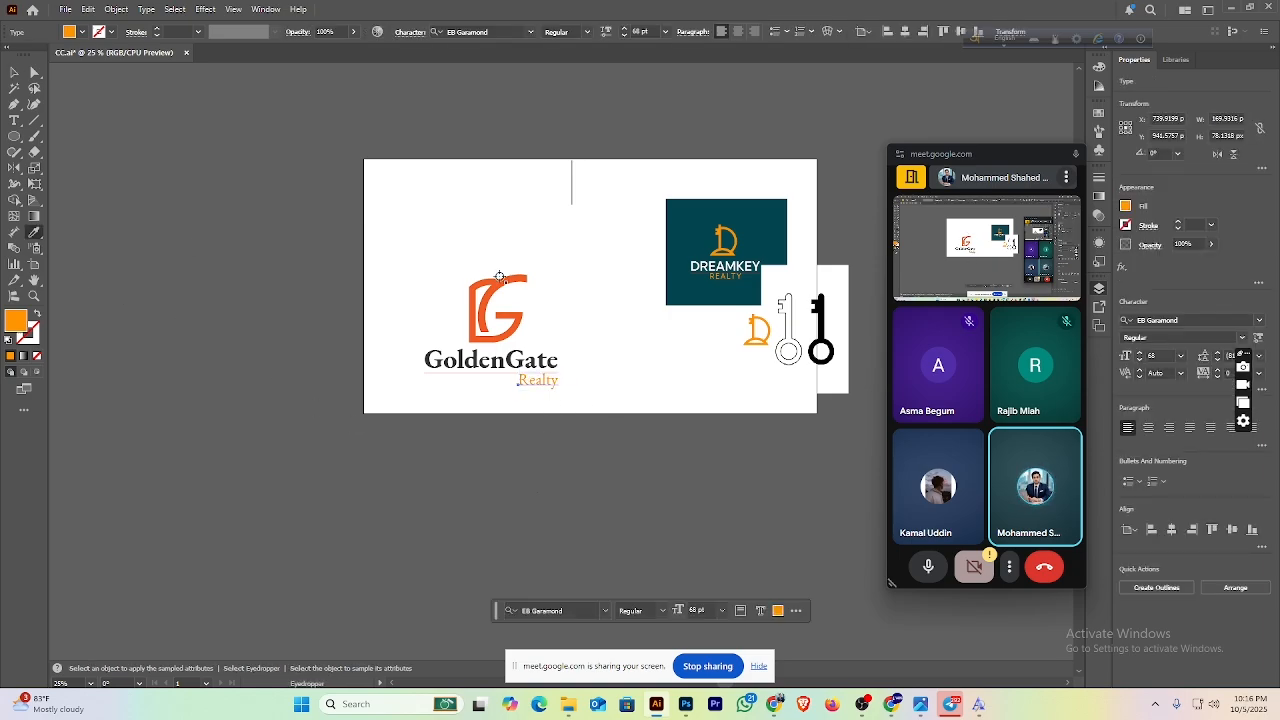
left_click(500, 277)
left_click(22, 75)
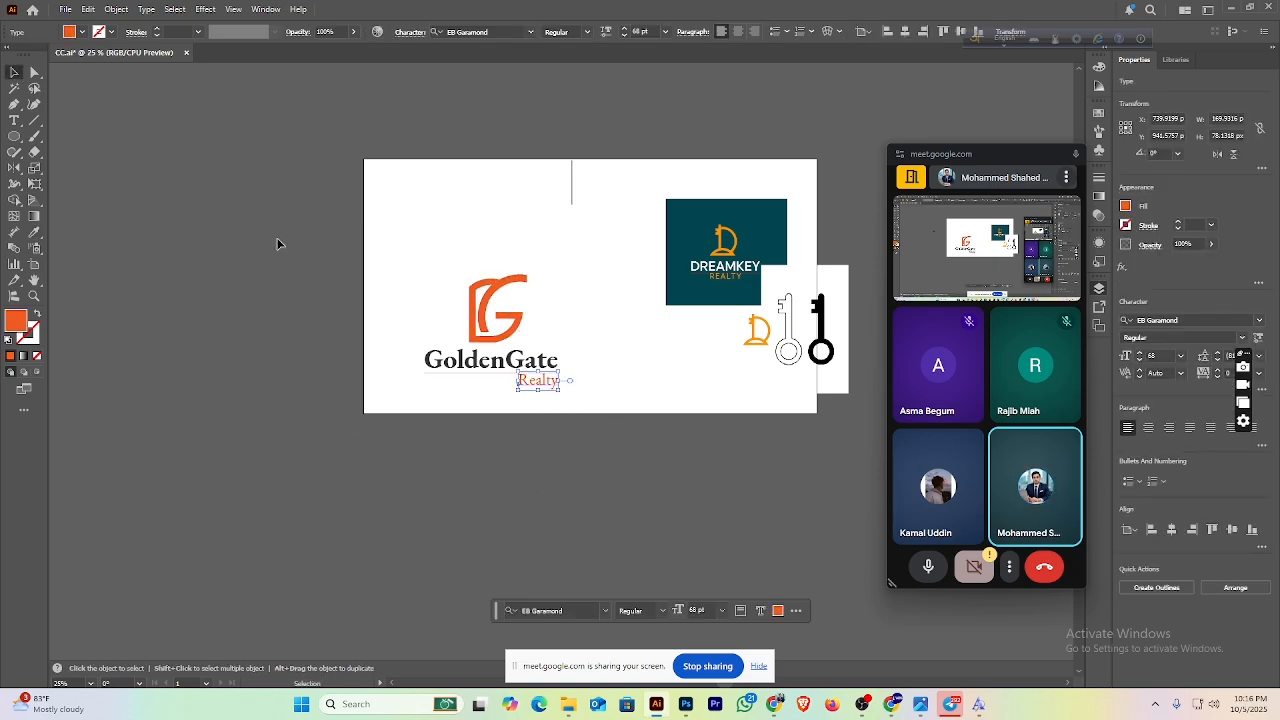
Step: Set the font style of the GoldenGate text to SemiBold
left_click(380, 280)
left_click_drag(419, 415, 598, 362)
left_click(628, 393)
left_click(537, 365)
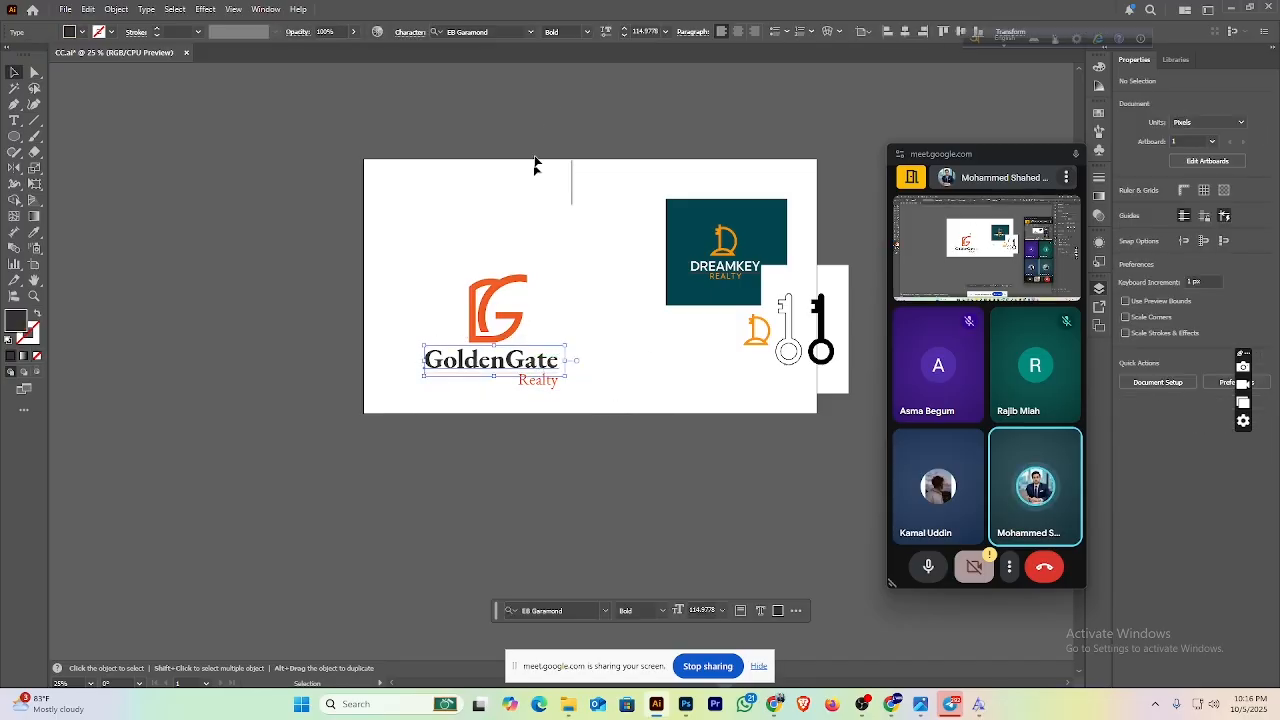
left_click(588, 33)
left_click(574, 77)
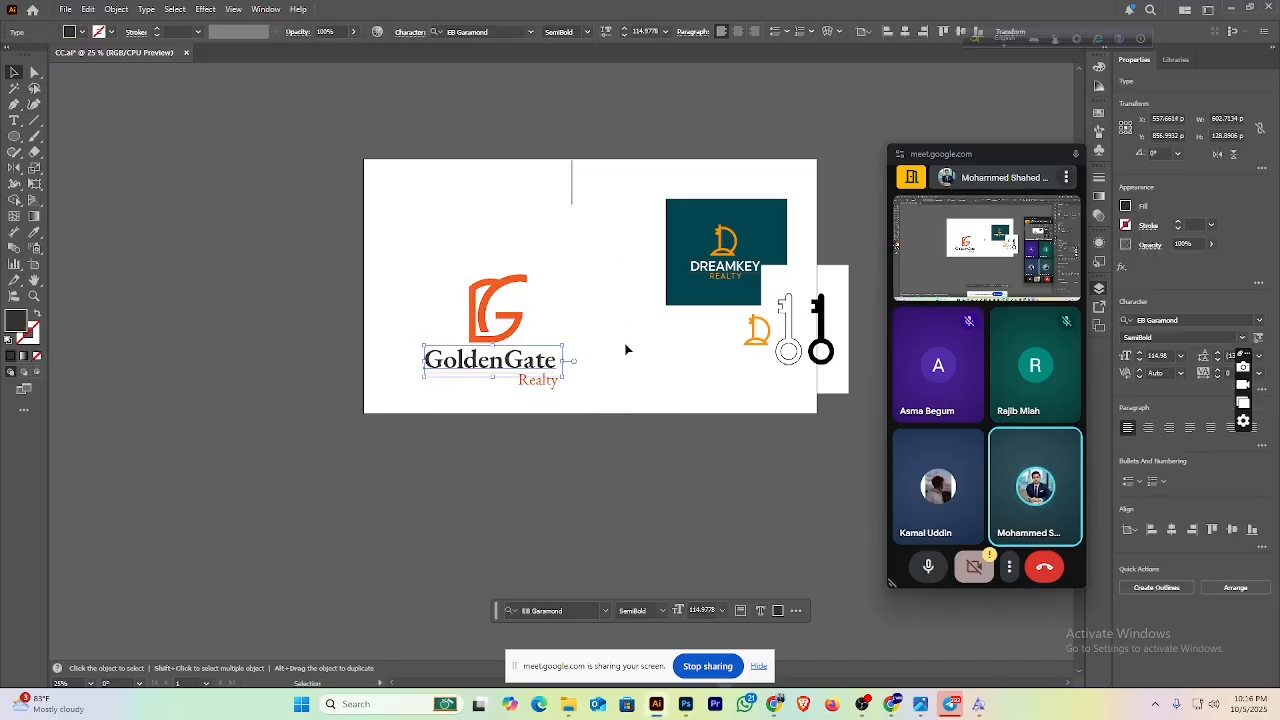
left_click(626, 349)
Step: Shift the wordmark slightly right beneath the icon, and move the complete logo to the upper-left area of the artboard
left_click(565, 365)
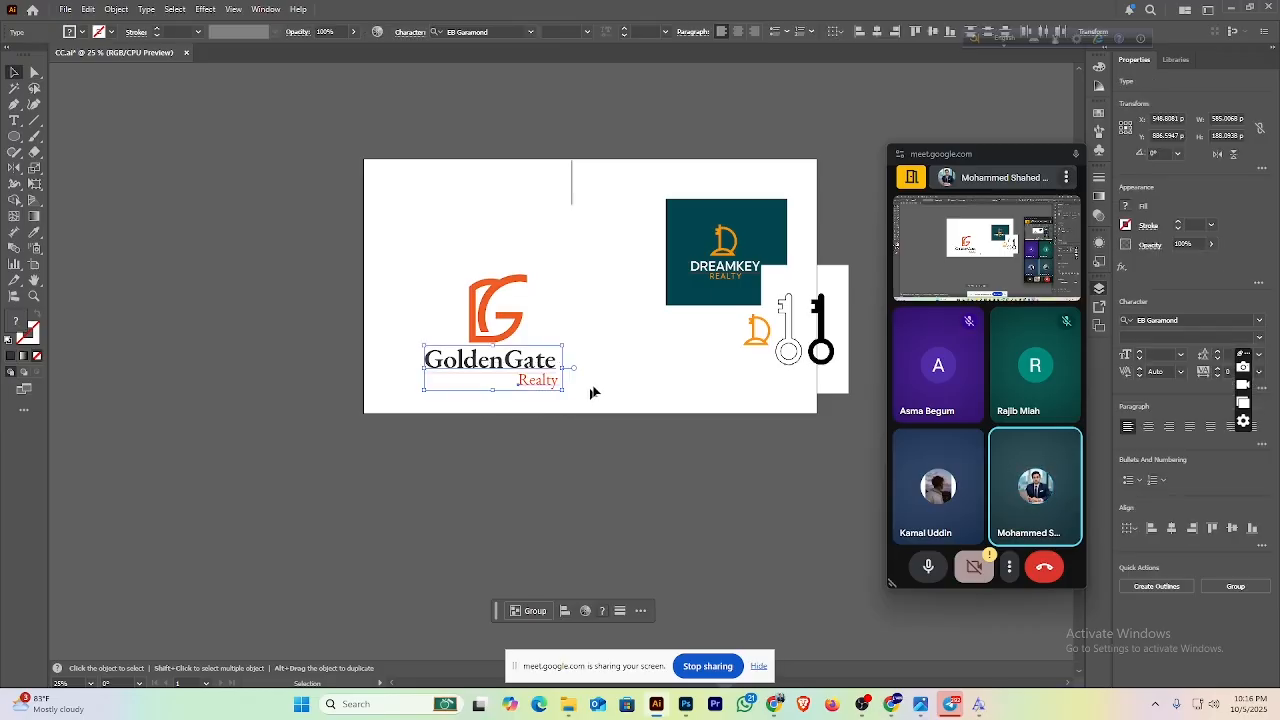
left_click(663, 423)
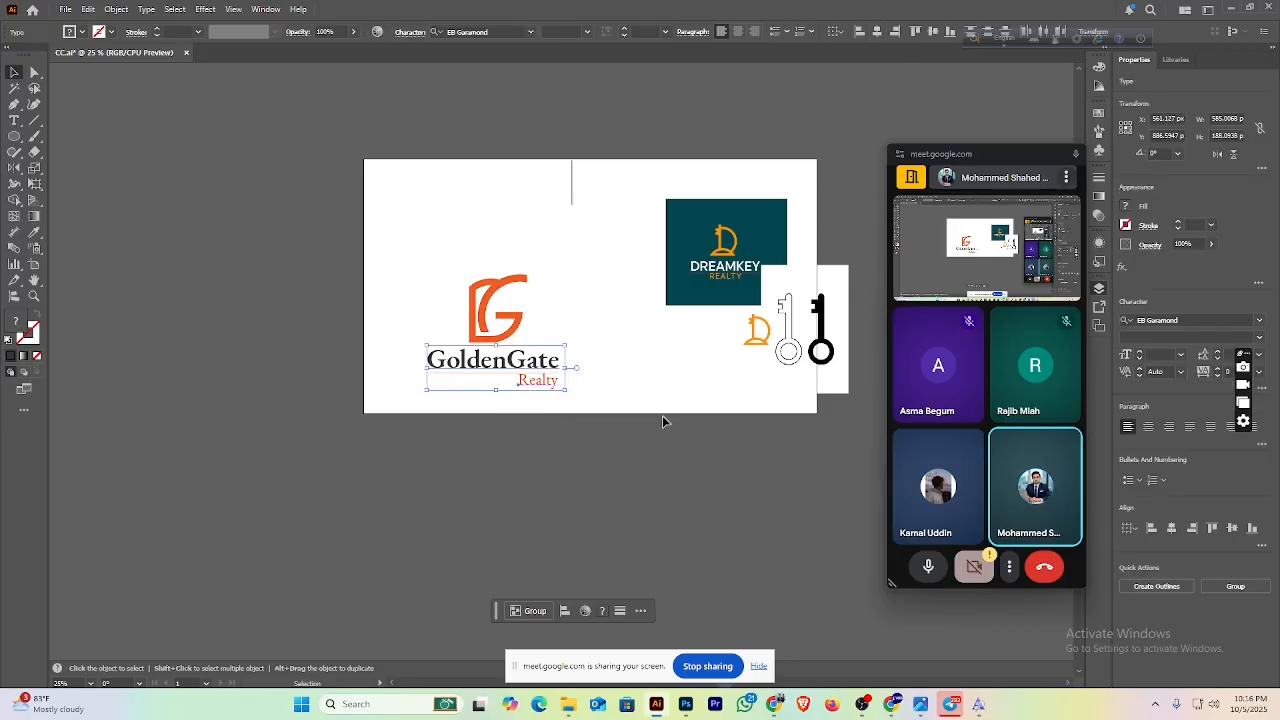
left_click(558, 366)
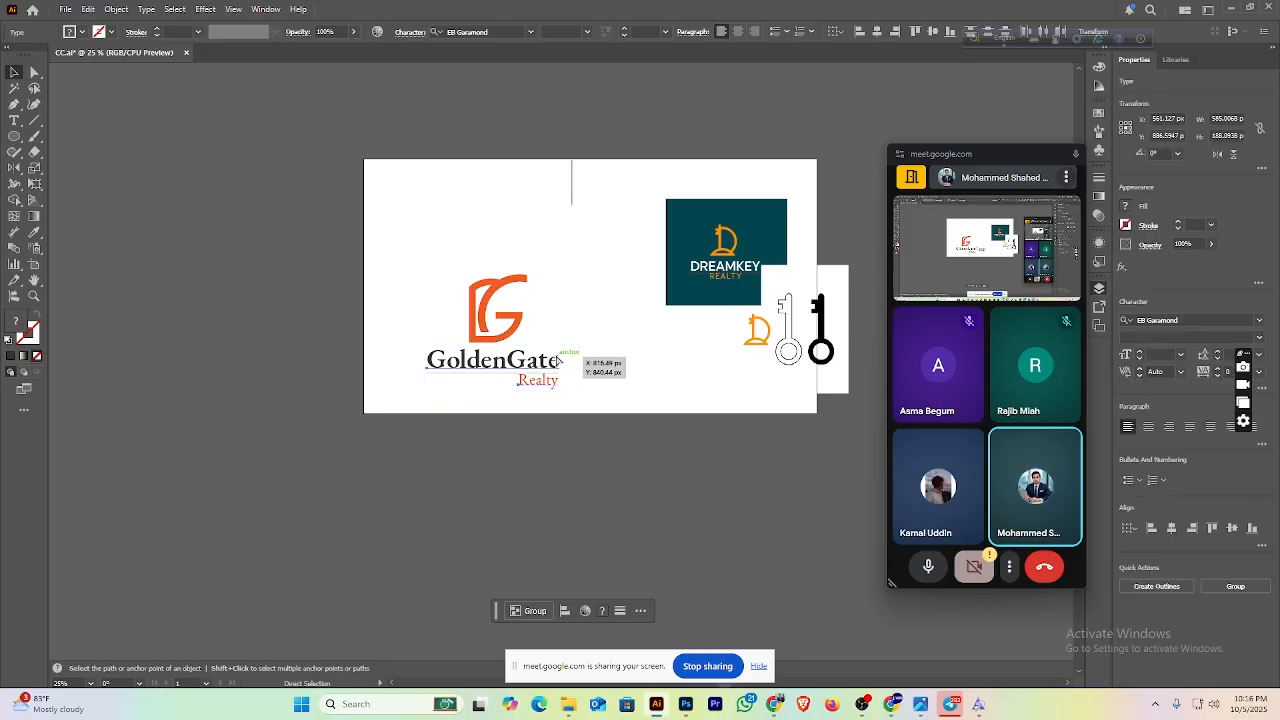
left_click_drag(553, 407, 505, 290)
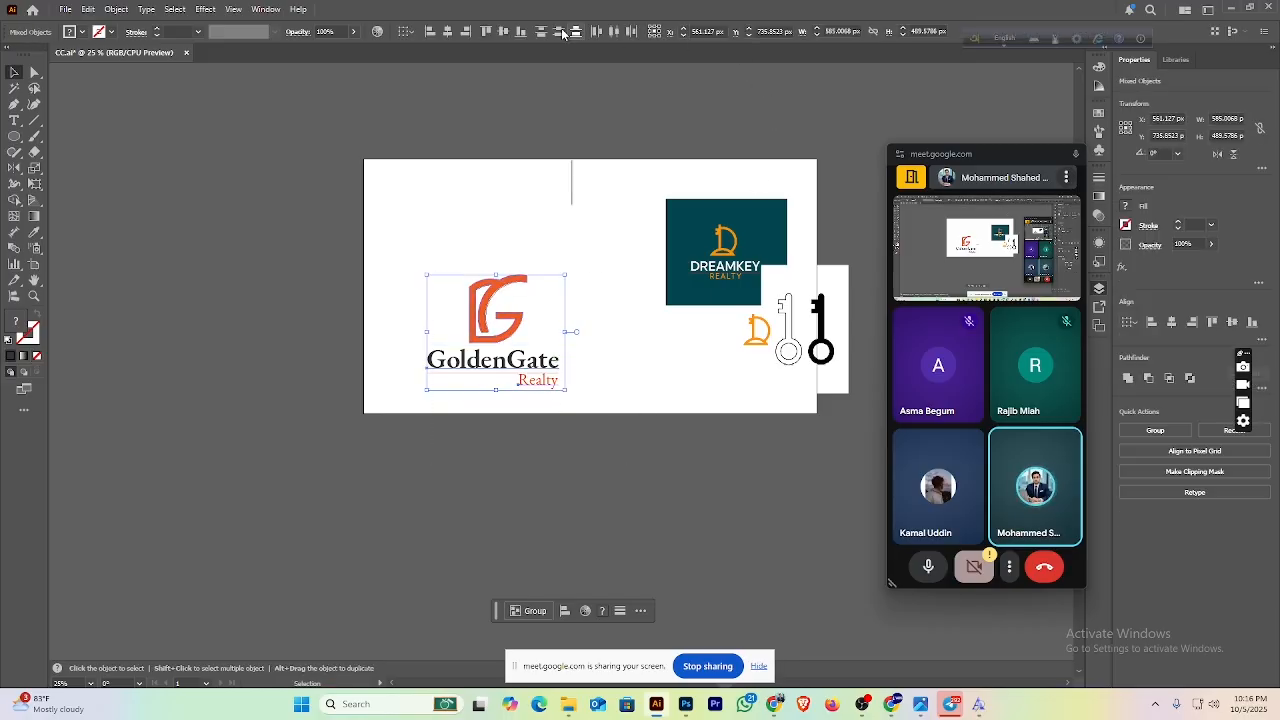
left_click_drag(503, 416, 486, 264)
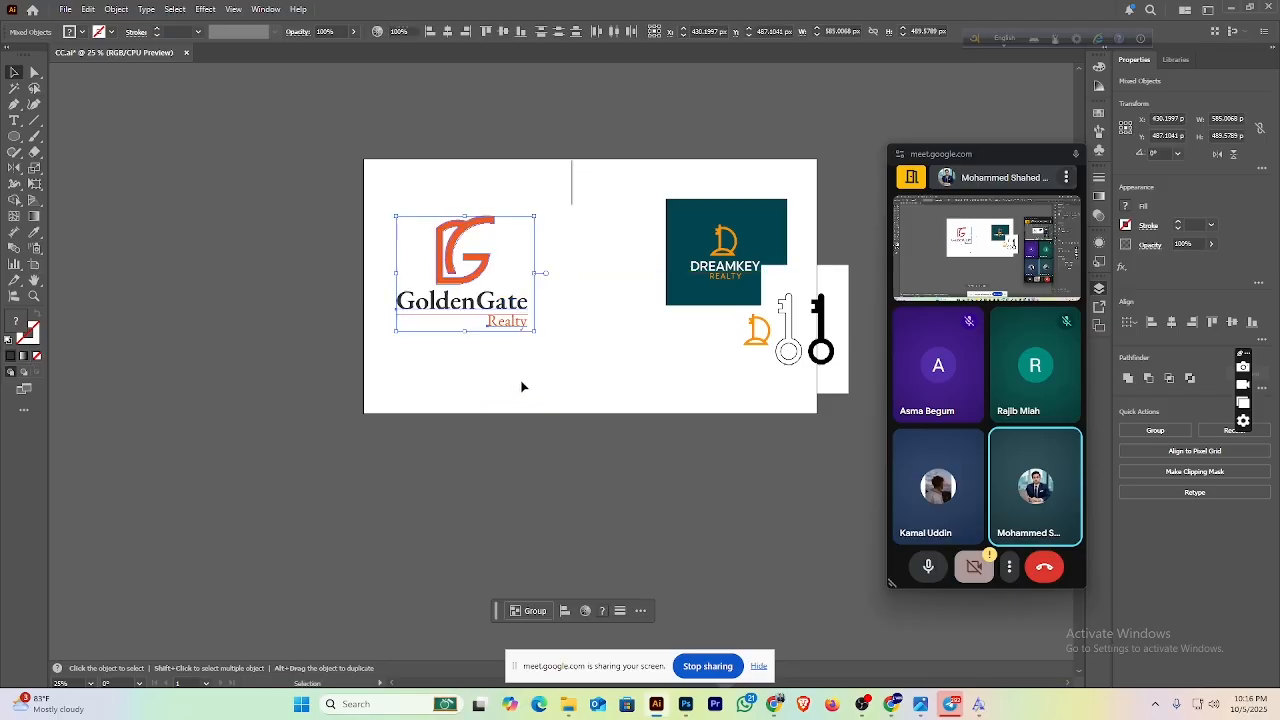
left_click(548, 384)
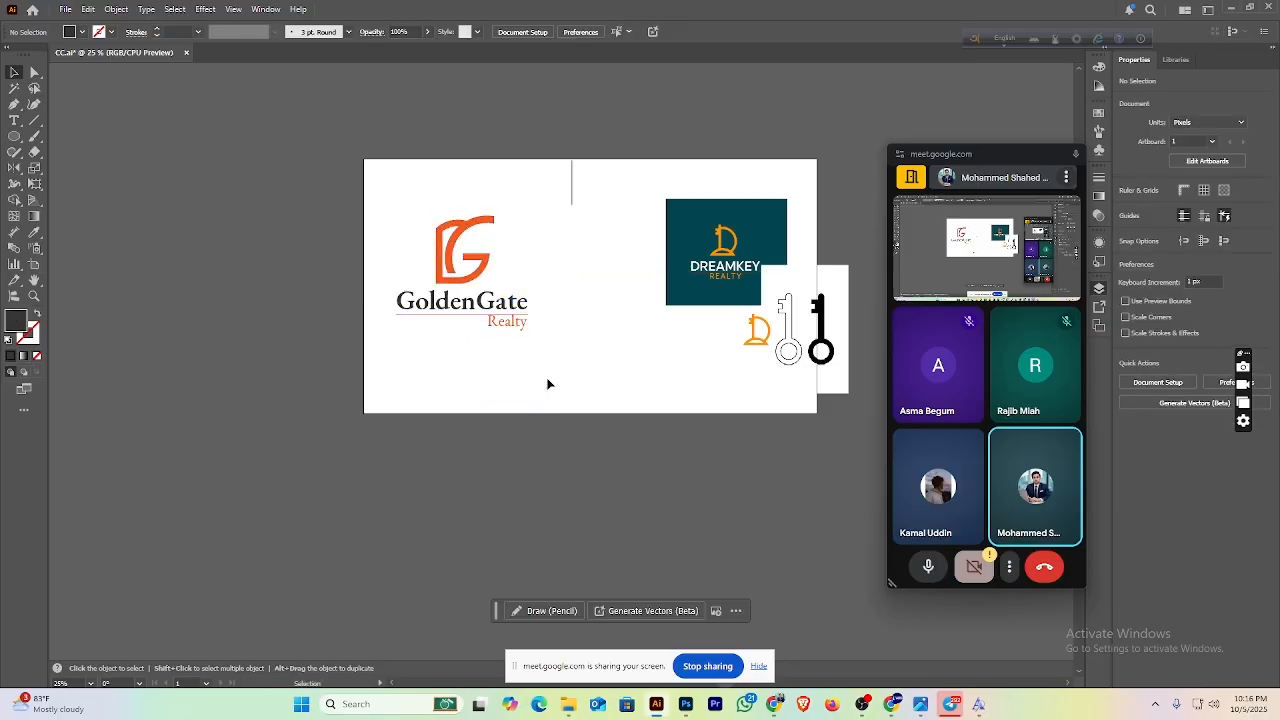
Step: Group the GoldenGate Realty wordmark and move it down and to the right, away from the icon
left_click(484, 279)
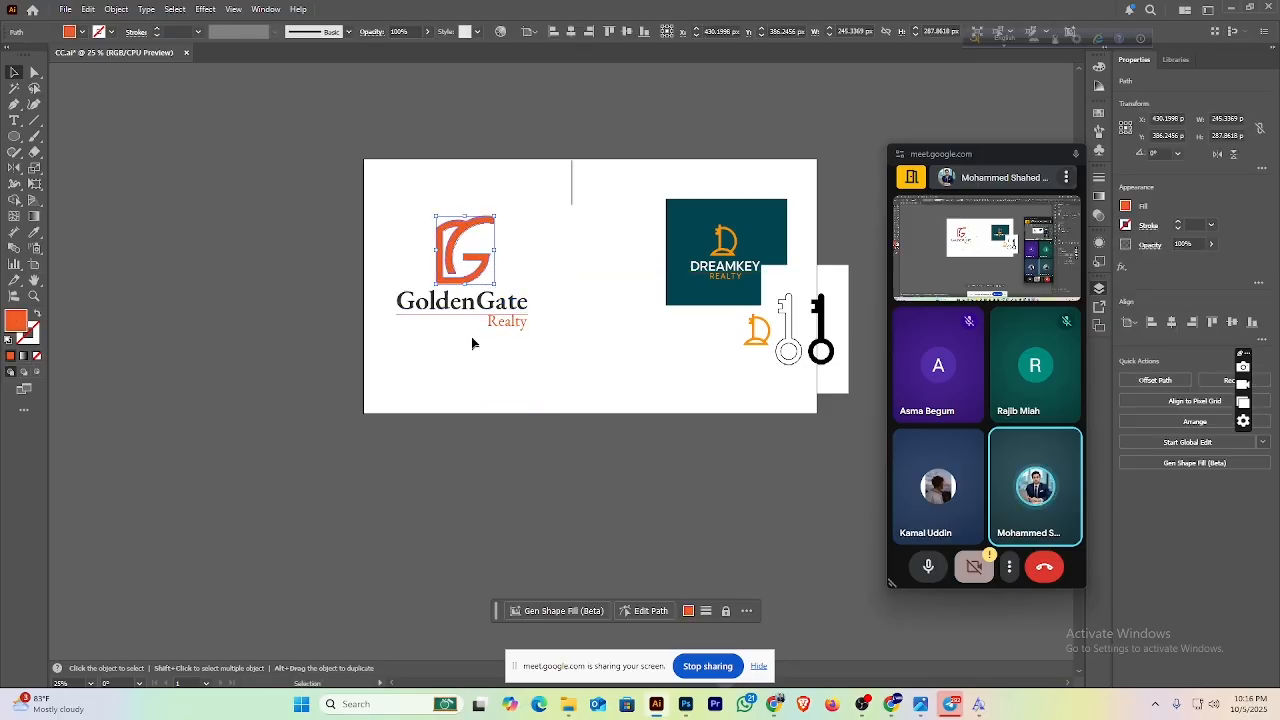
left_click(536, 303)
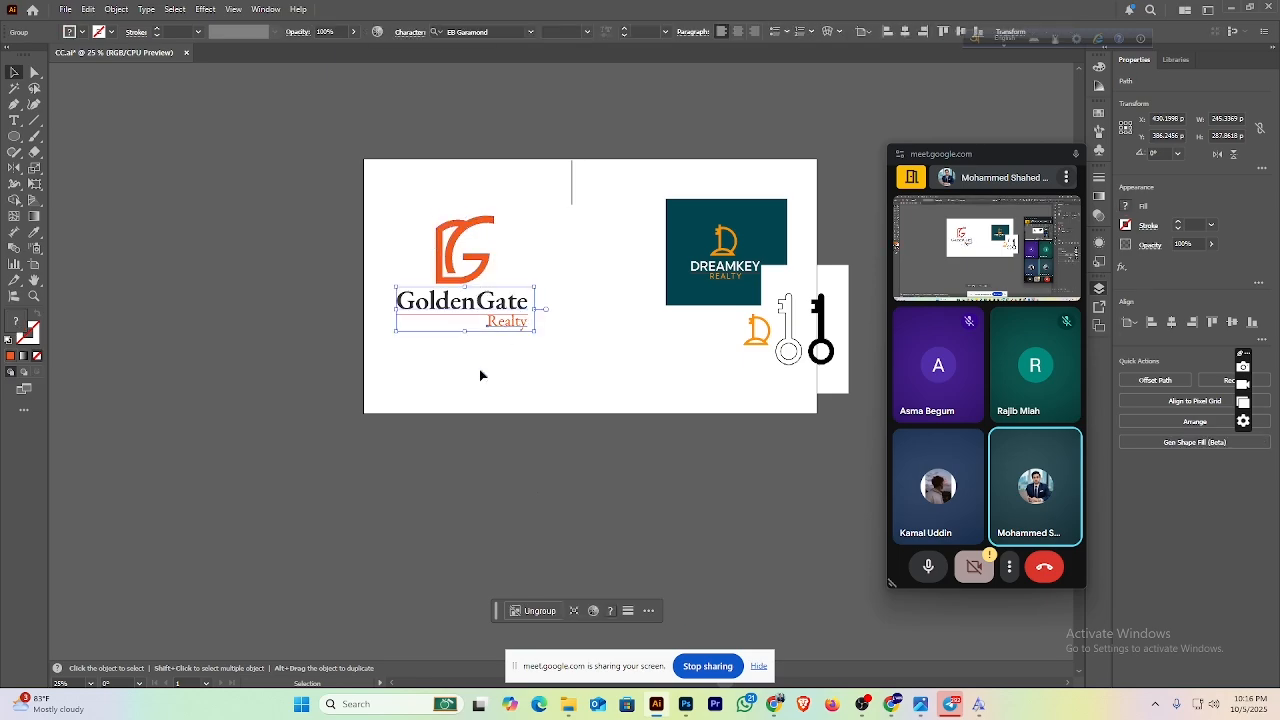
left_click_drag(462, 316, 530, 332)
left_click(160, 281)
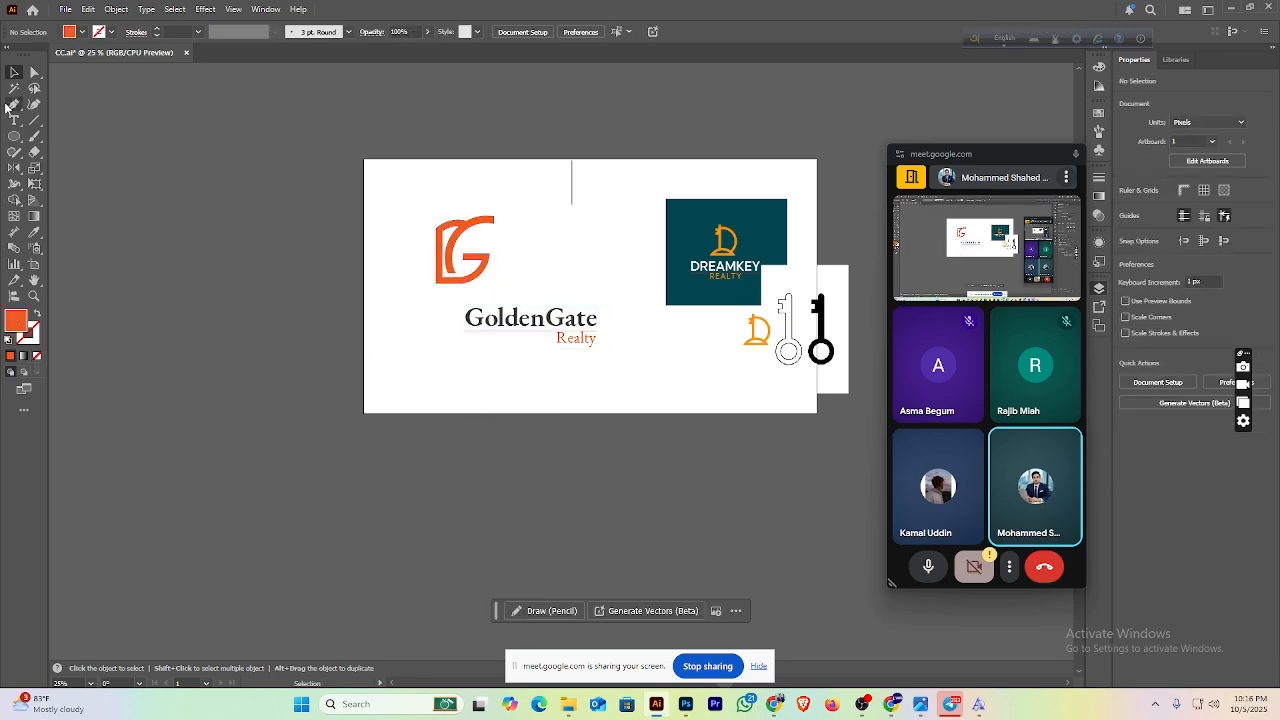
Step: Draw a horizontal line about 788 px long along the top of the GoldenGate text, with an orange-red stroke and no fill
left_click(13, 105)
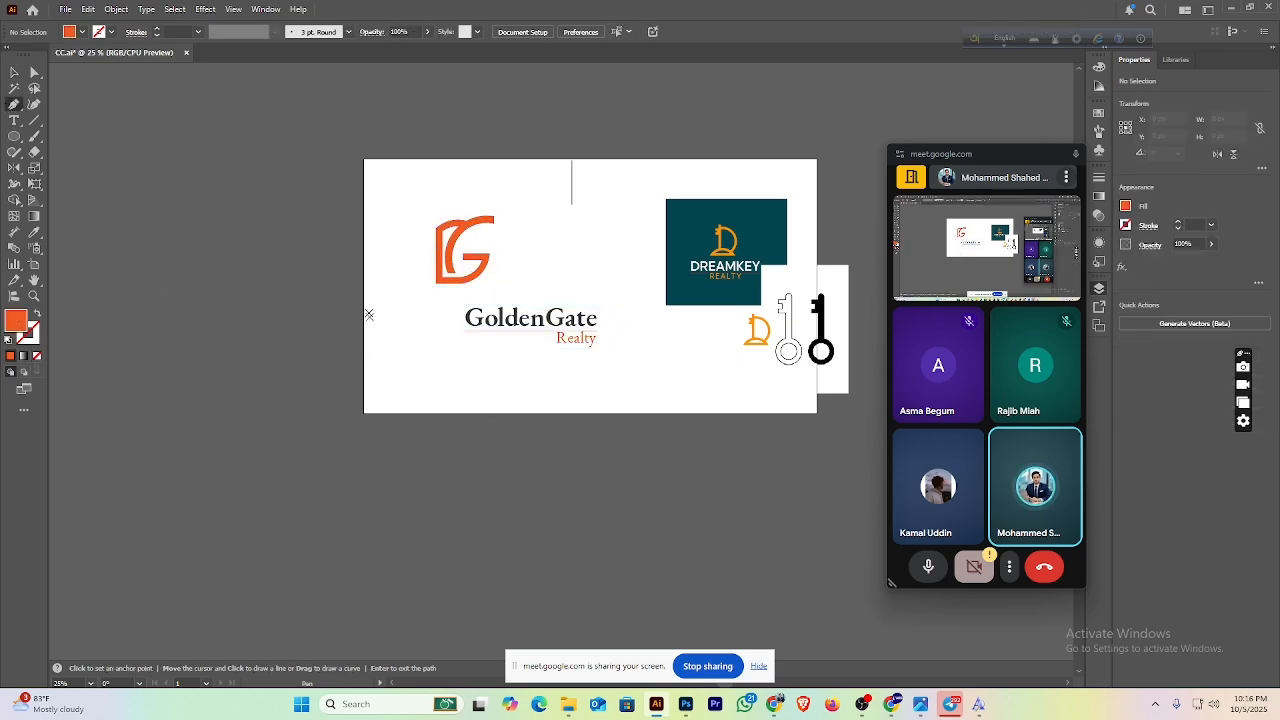
left_click(441, 306)
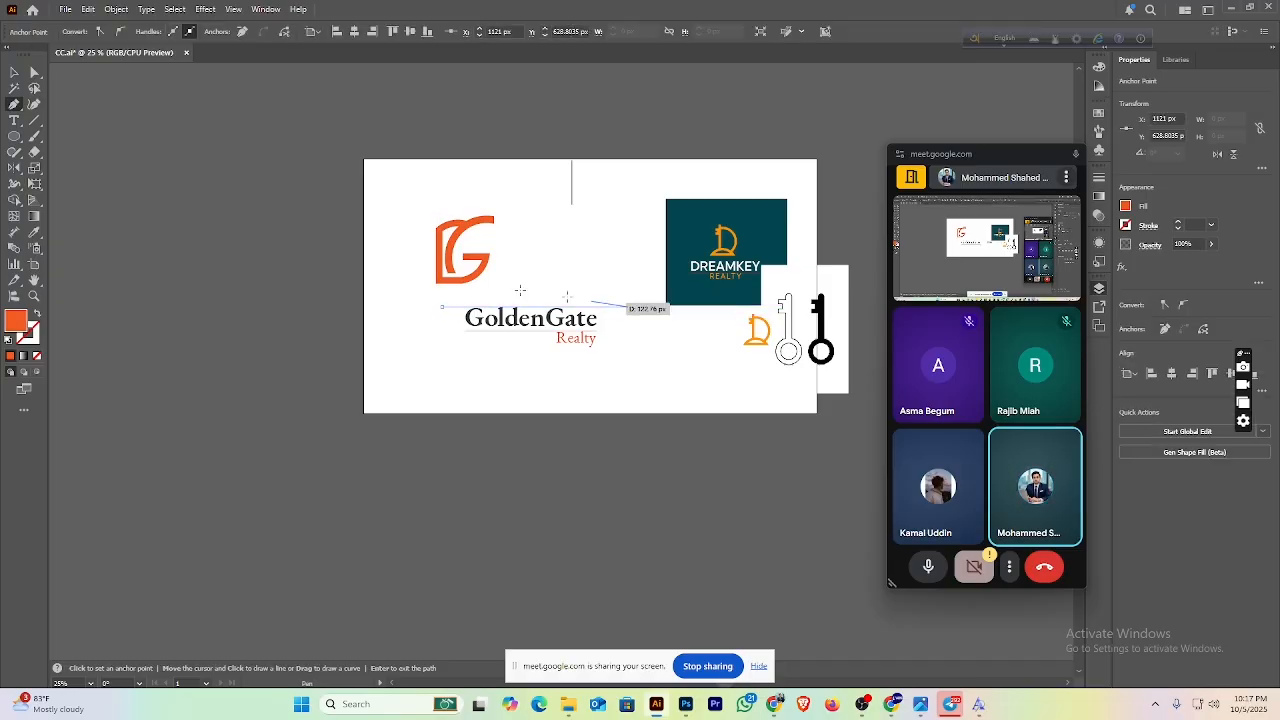
left_click(14, 73)
left_click(34, 339)
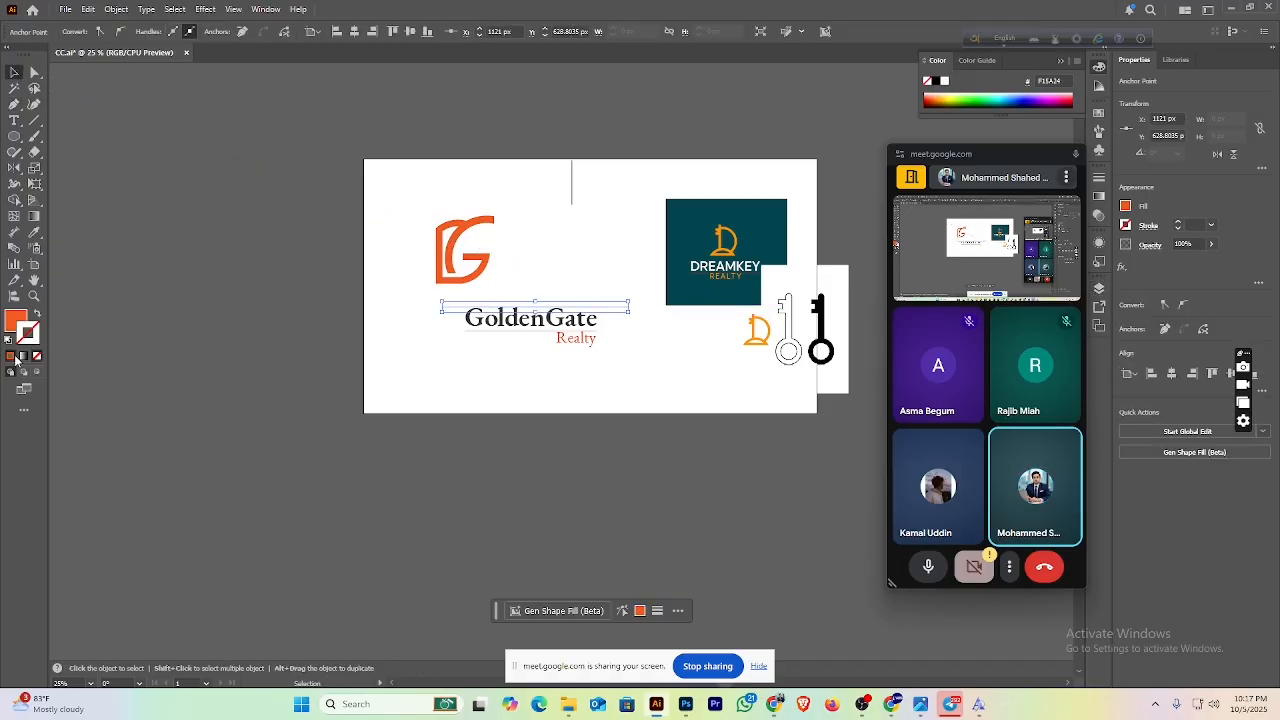
left_click(12, 357)
left_click(13, 321)
left_click(37, 357)
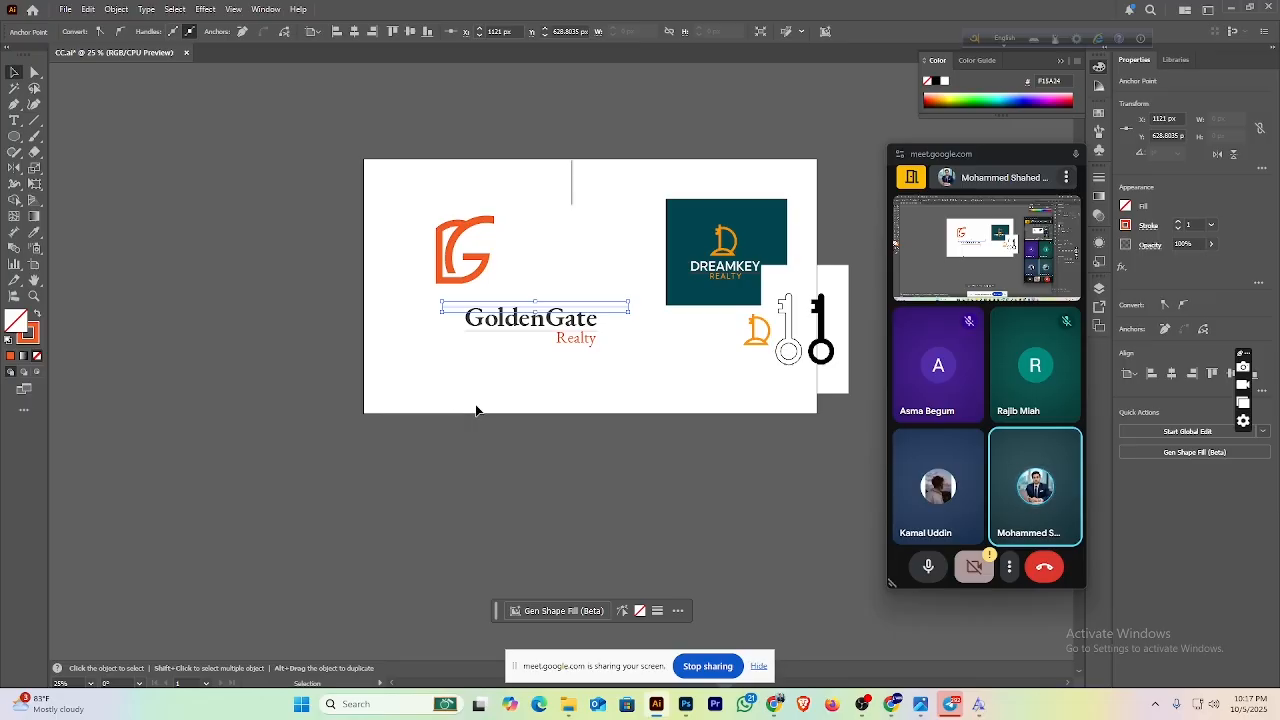
Step: Copy the horizontal line straight down to the lower edge of the Realty text
key("ctrl+plus")
key("ctrl+plus")
key("ctrl+plus")
left_click_drag(239, 359, 431, 264)
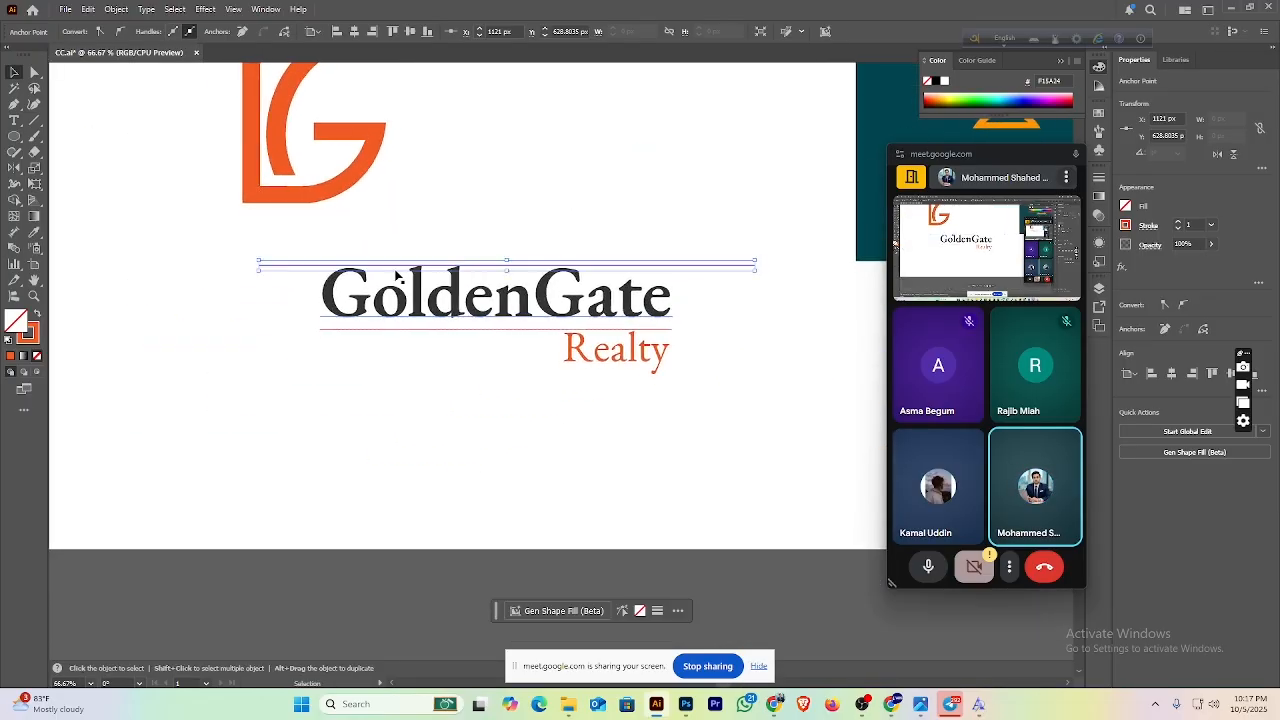
left_click(566, 249)
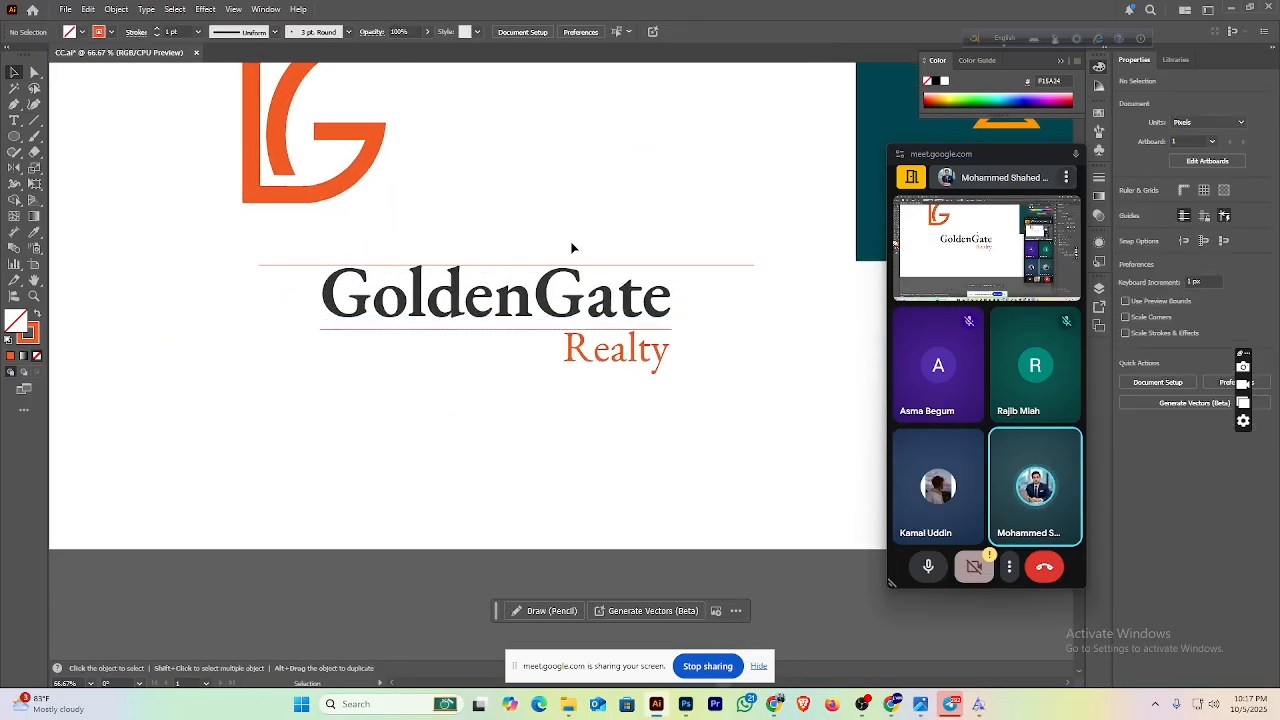
mouse_move(660, 265)
left_mouse_down()
mouse_move(657, 371)
mouse_move(677, 378)
left_mouse_up()
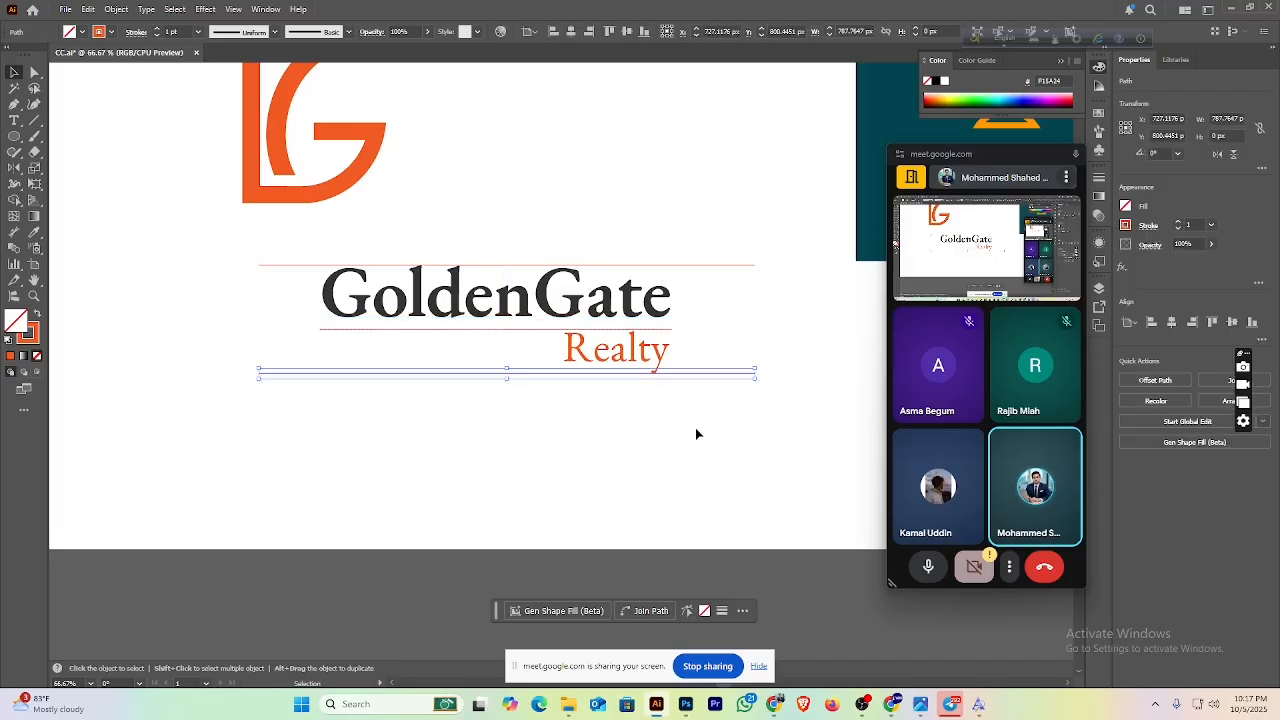
left_click(692, 432)
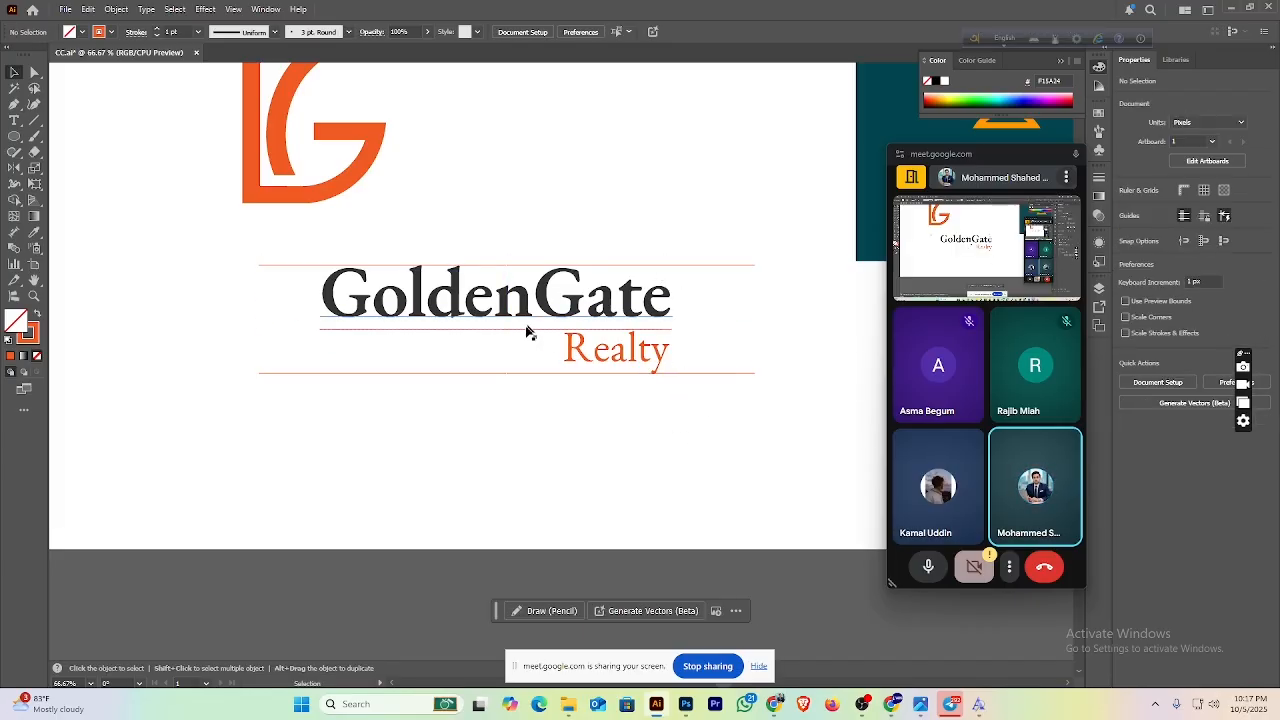
Step: Convert the ungrouped wordmark text to outlines and delete the thin divider line between GoldenGate and Realty
right_click(655, 297)
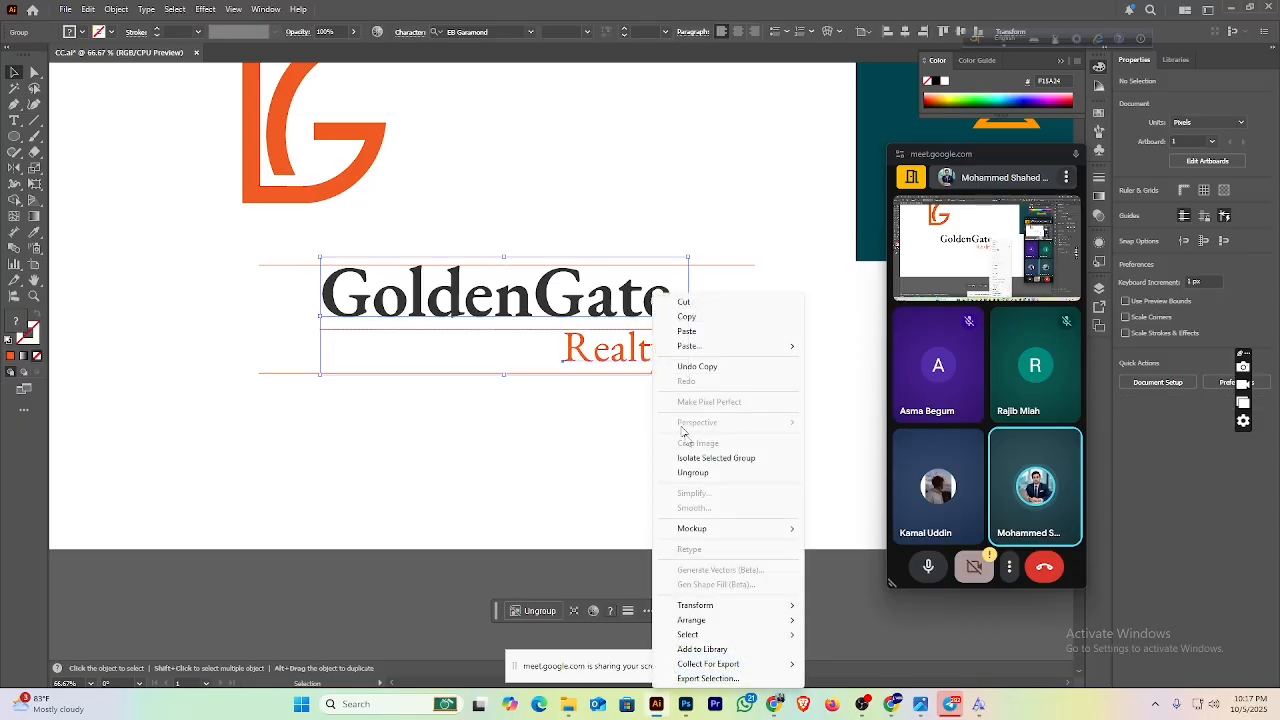
left_click(692, 472)
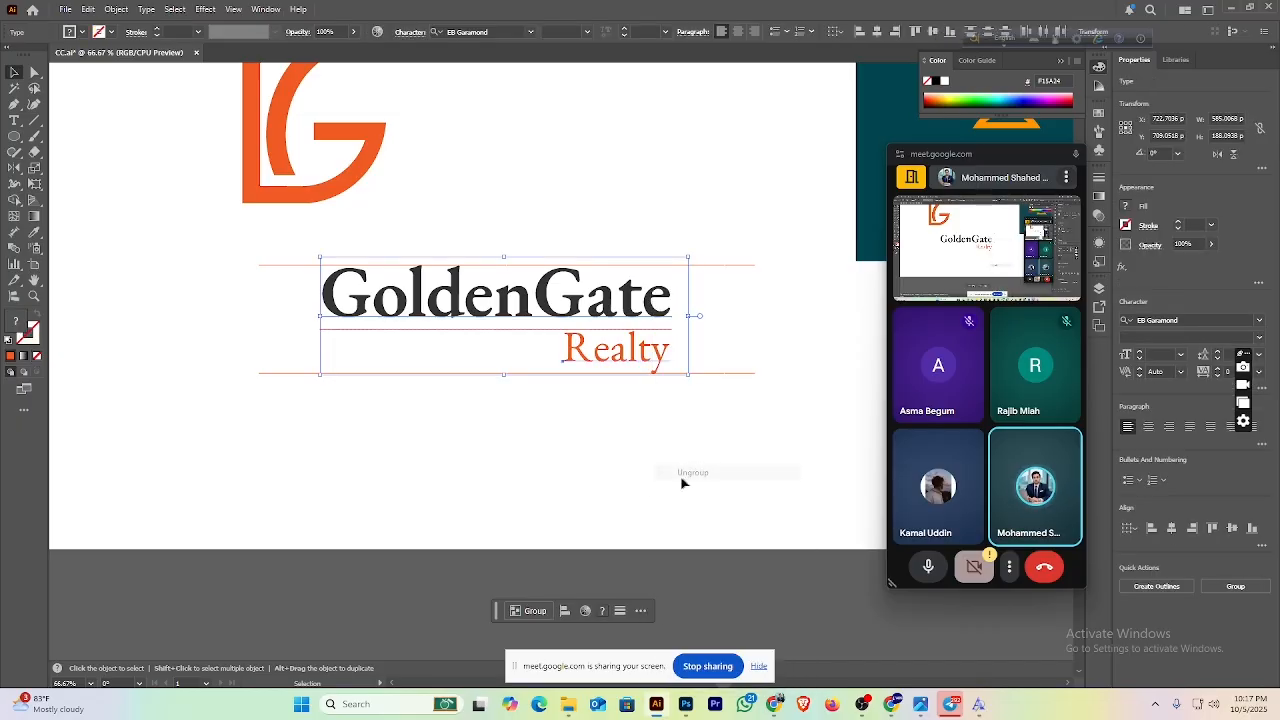
right_click(572, 318)
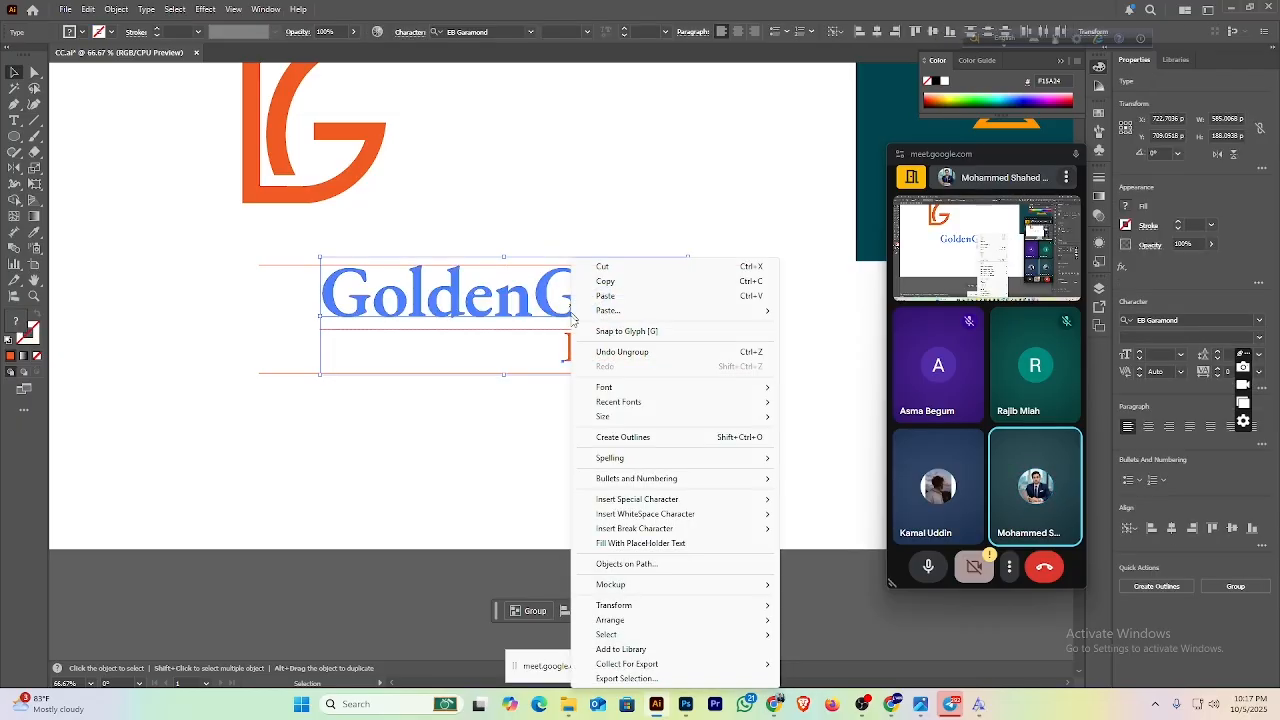
left_click(621, 441)
left_click(606, 443)
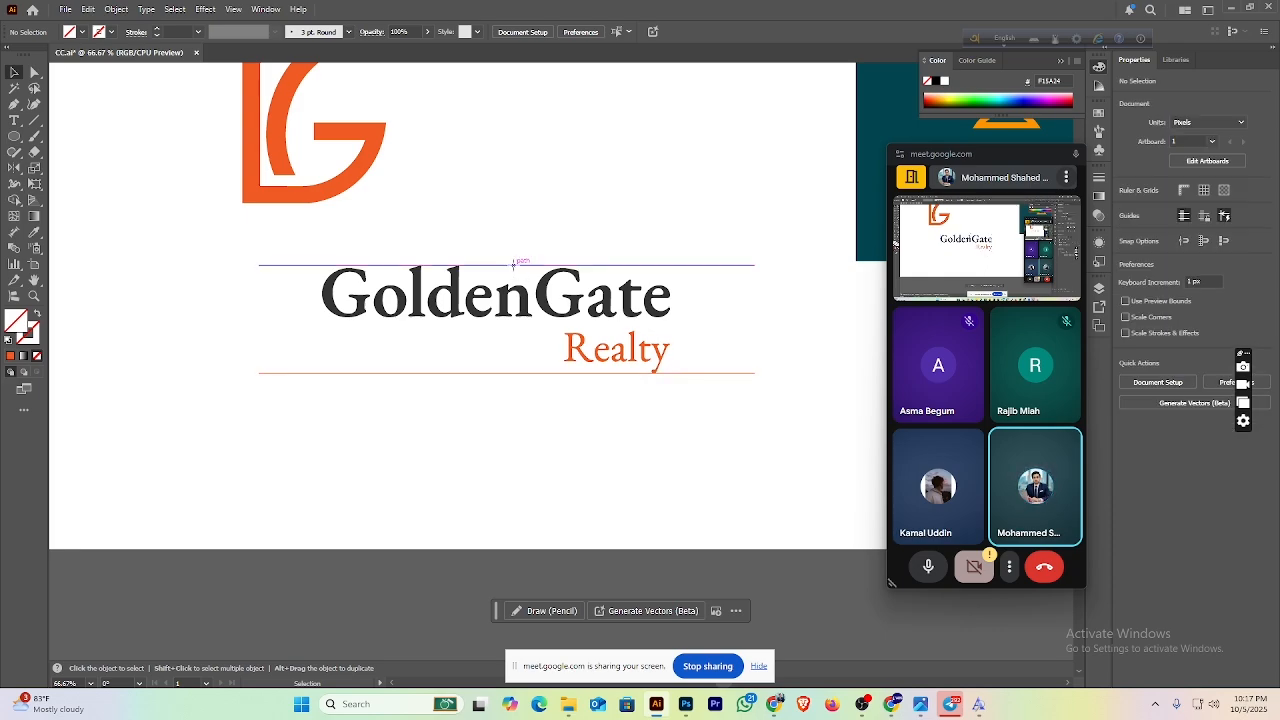
left_click_drag(514, 265, 511, 355)
key("ctrl+d")
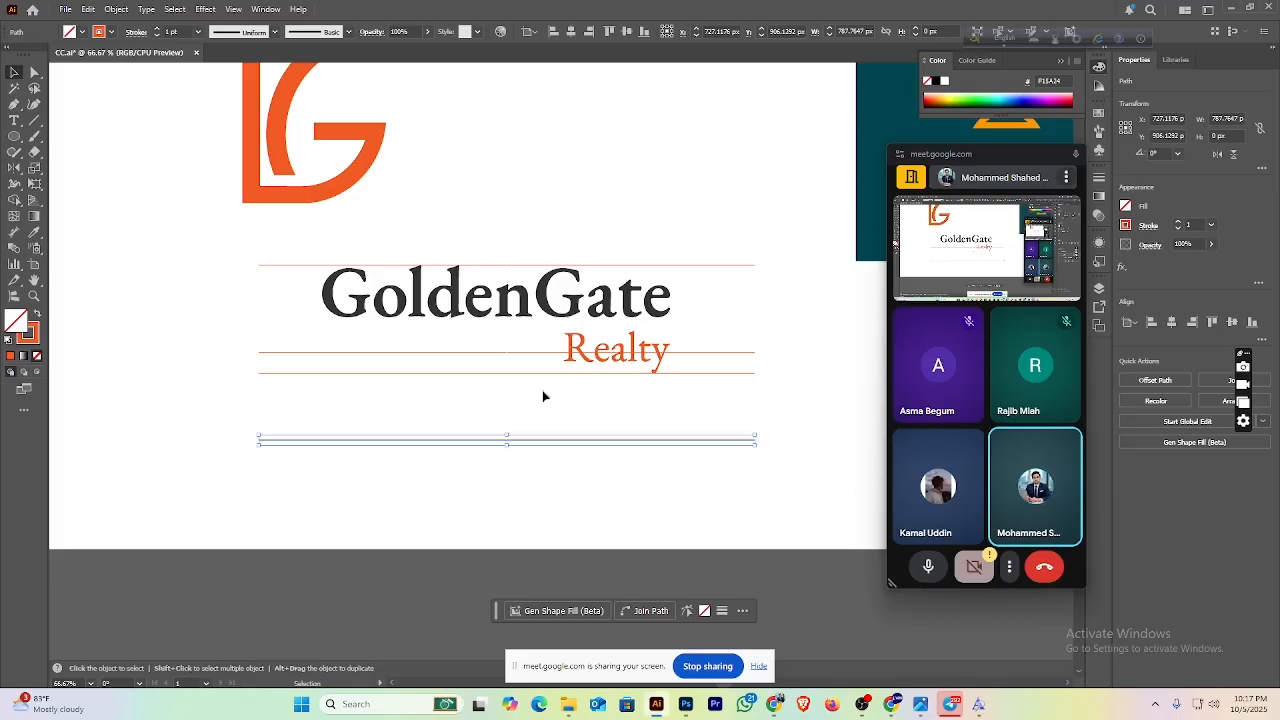
key("ctrl+z")
key("ctrl+z")
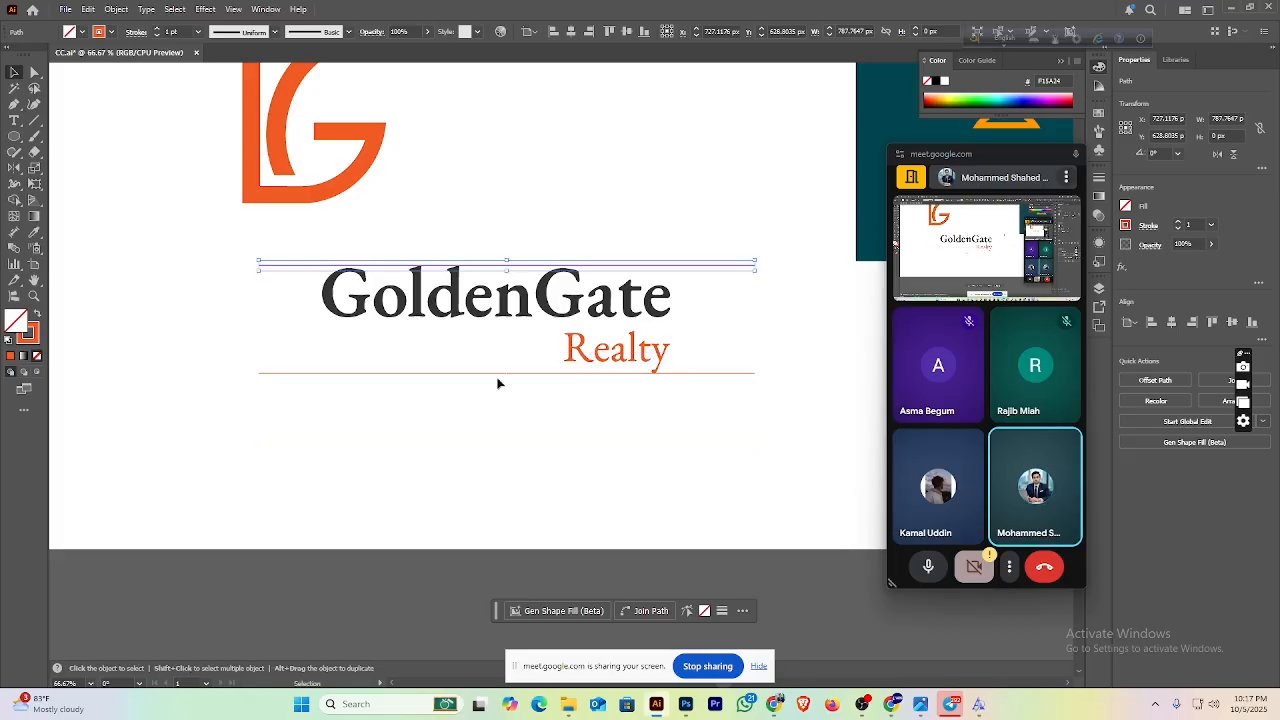
Step: Add three copies of the line between the upper and lower lines and distribute all five evenly in the vertical direction
left_click_drag(500, 373, 505, 350)
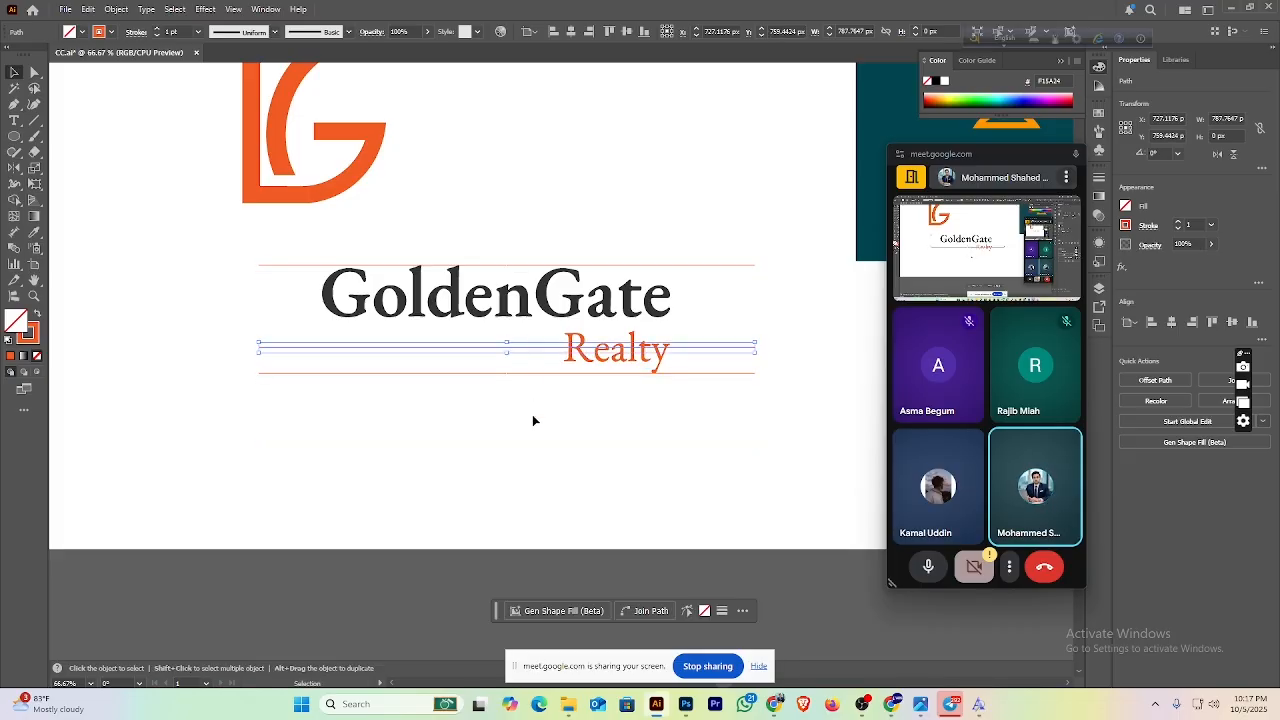
key("ctrl+d")
key("ctrl+d")
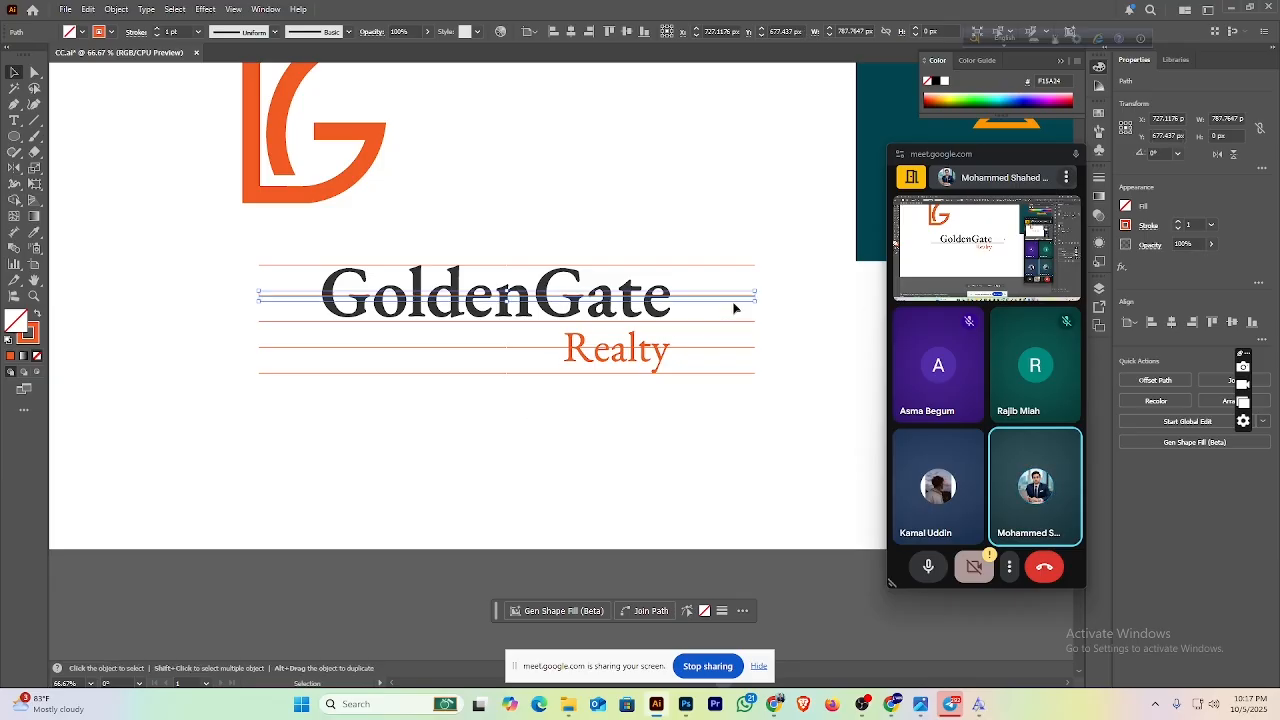
left_click_drag(734, 228, 763, 460)
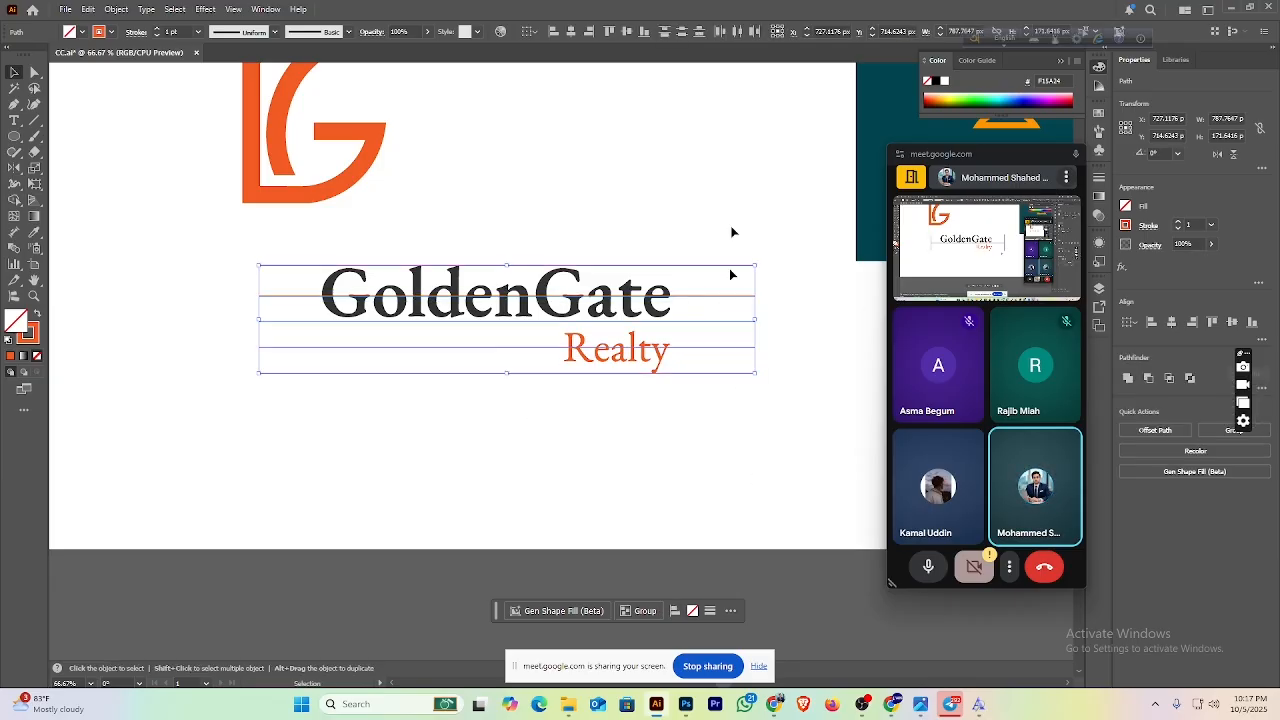
left_click(688, 33)
left_click(616, 226)
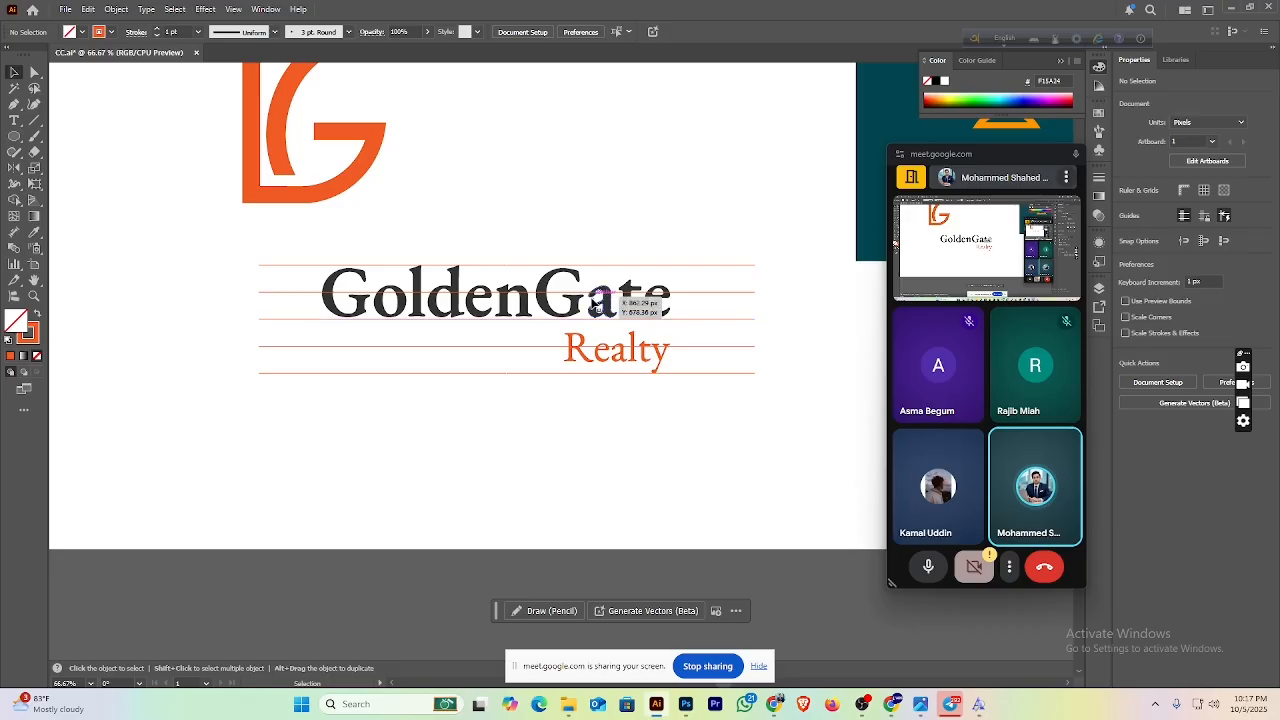
Step: Stretch all five horizontal lines to the left beyond the wordmark, to a length of about 973 px
left_click_drag(328, 298, 566, 271)
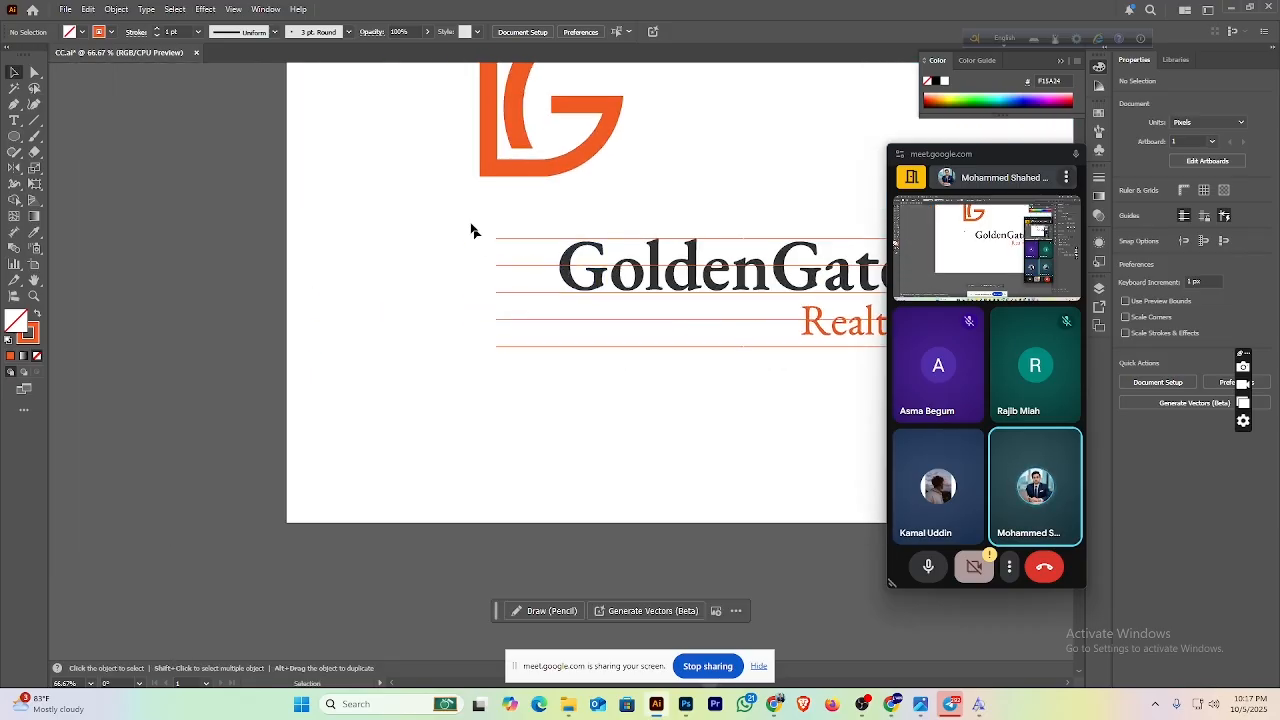
left_click_drag(466, 213, 545, 415)
left_click_drag(494, 295, 378, 291)
left_click(655, 354)
left_click_drag(645, 285, 440, 306)
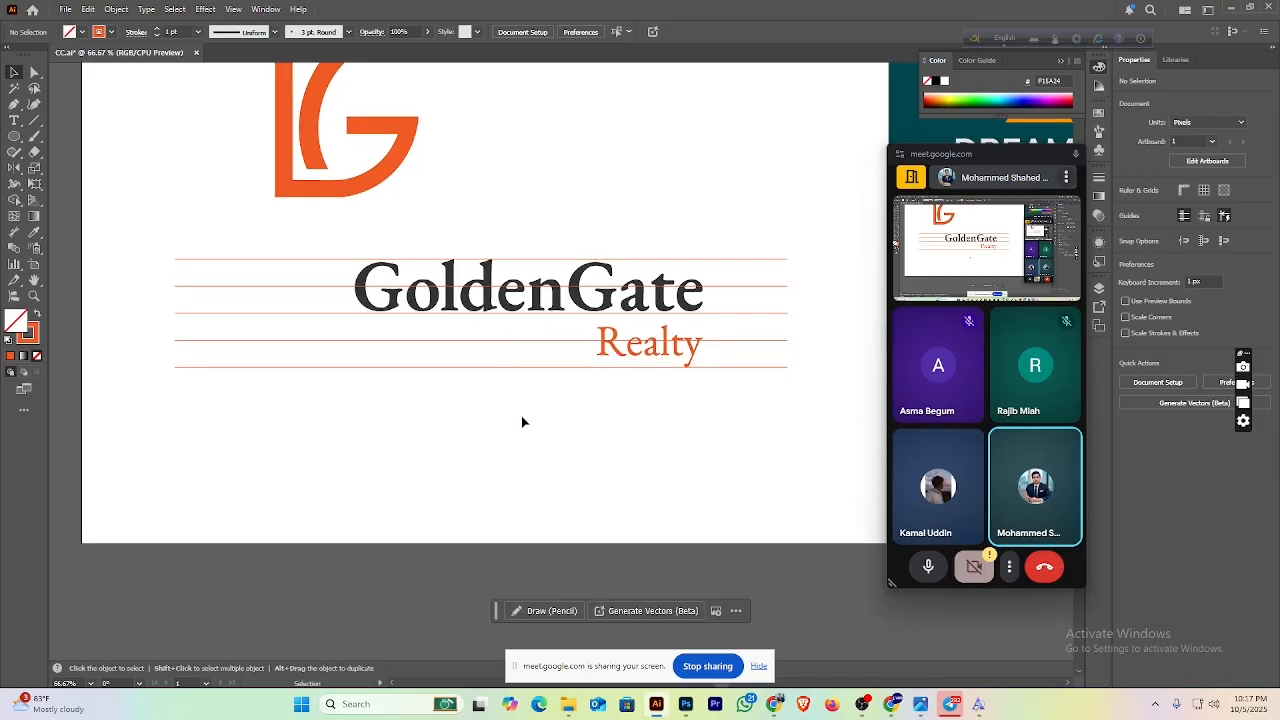
Step: Copy the top pair of horizontal lines to extend the grid by one equal row above GoldenGate and one below Realty
left_click(772, 261)
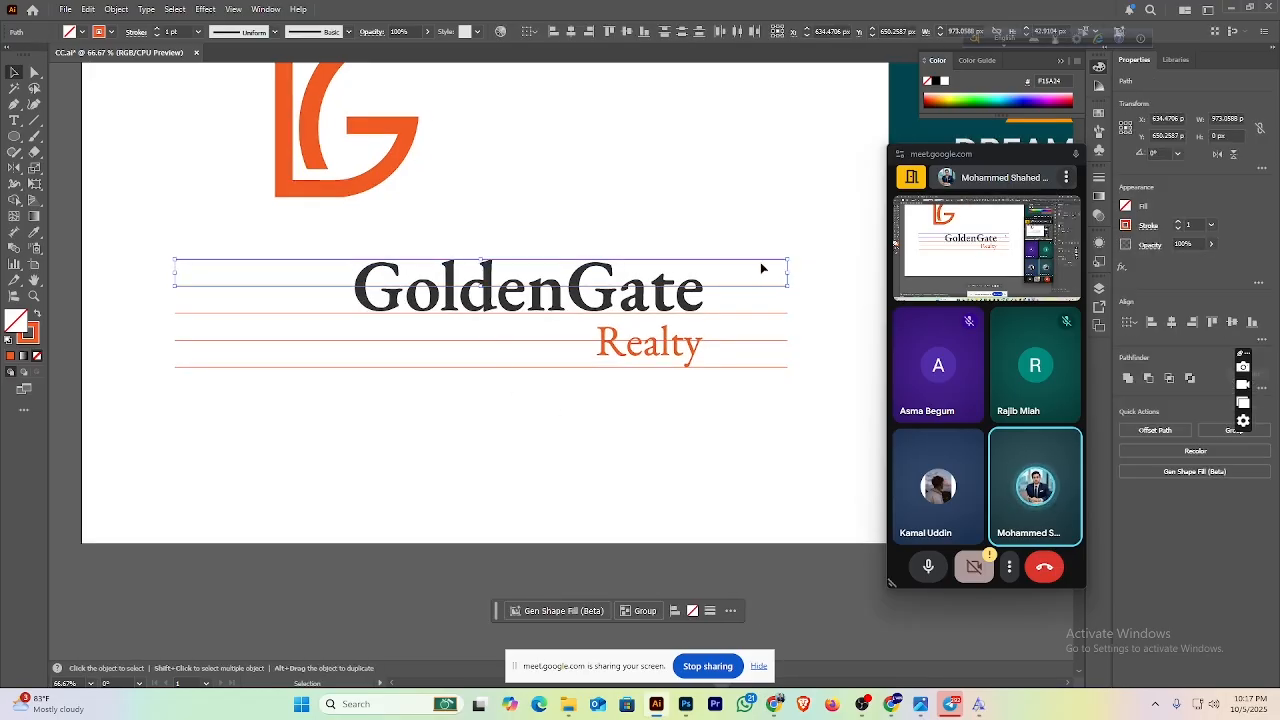
left_click_drag(762, 262, 734, 395)
left_click(767, 234, "shift")
key("ctrl+z")
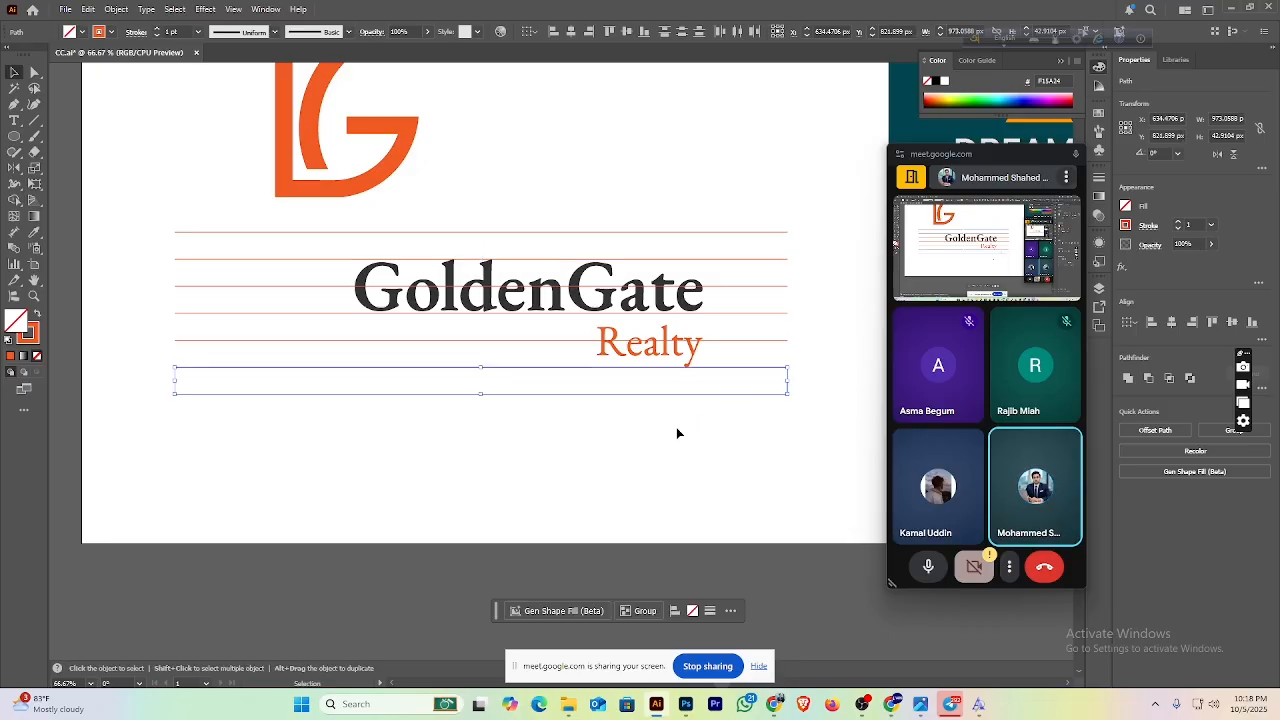
left_click(677, 431)
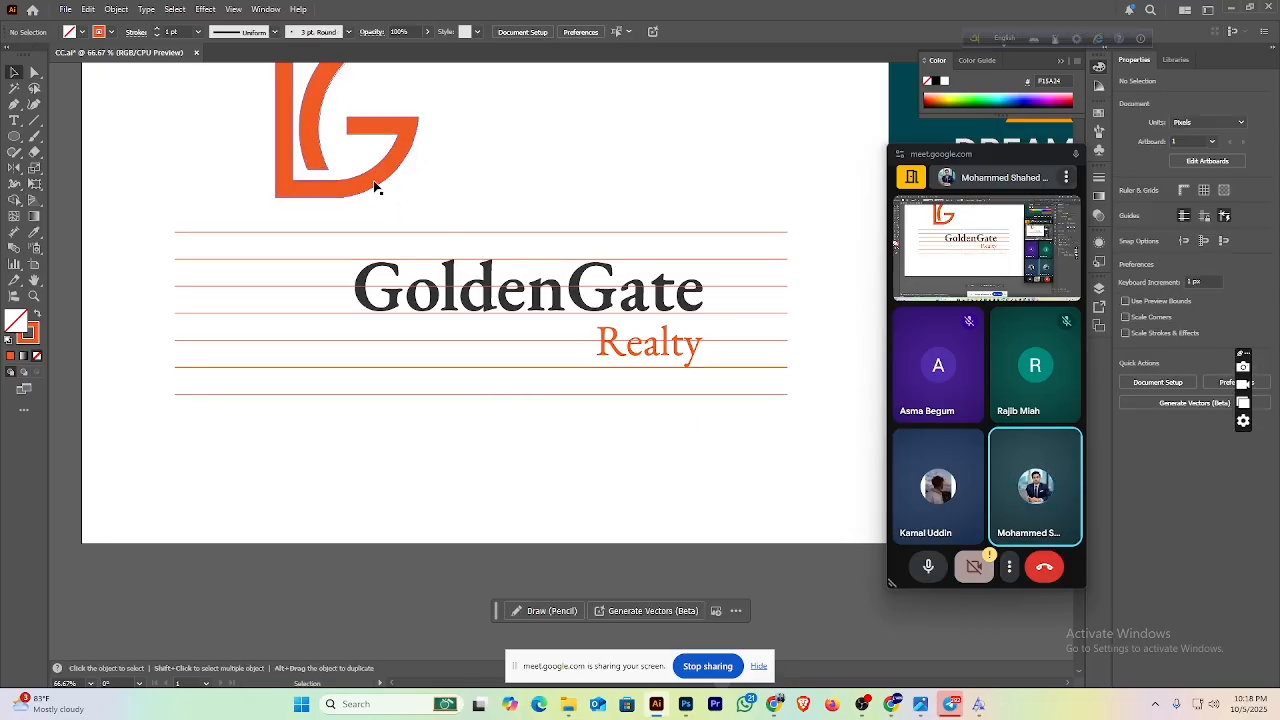
Step: Make a copy of the top two horizontal lines rotated 90° and place it against the left edge of GoldenGate
left_click(702, 233)
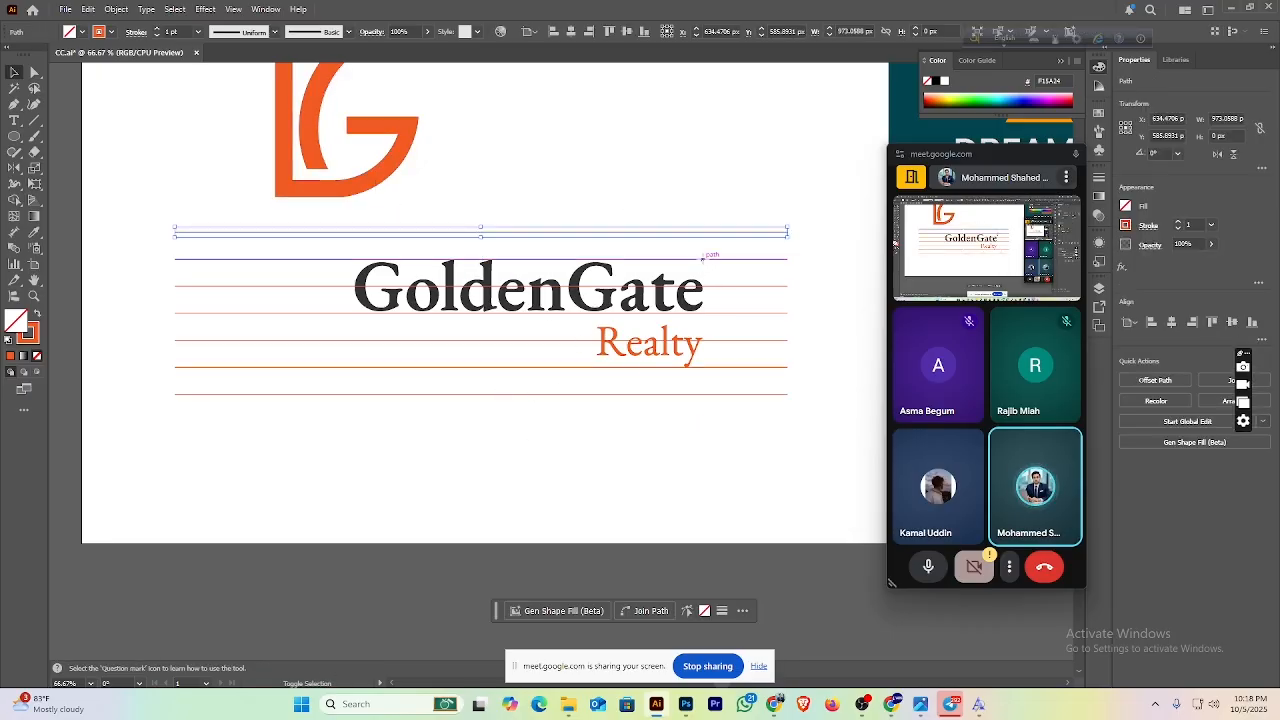
left_click(703, 260, "shift")
key("a")
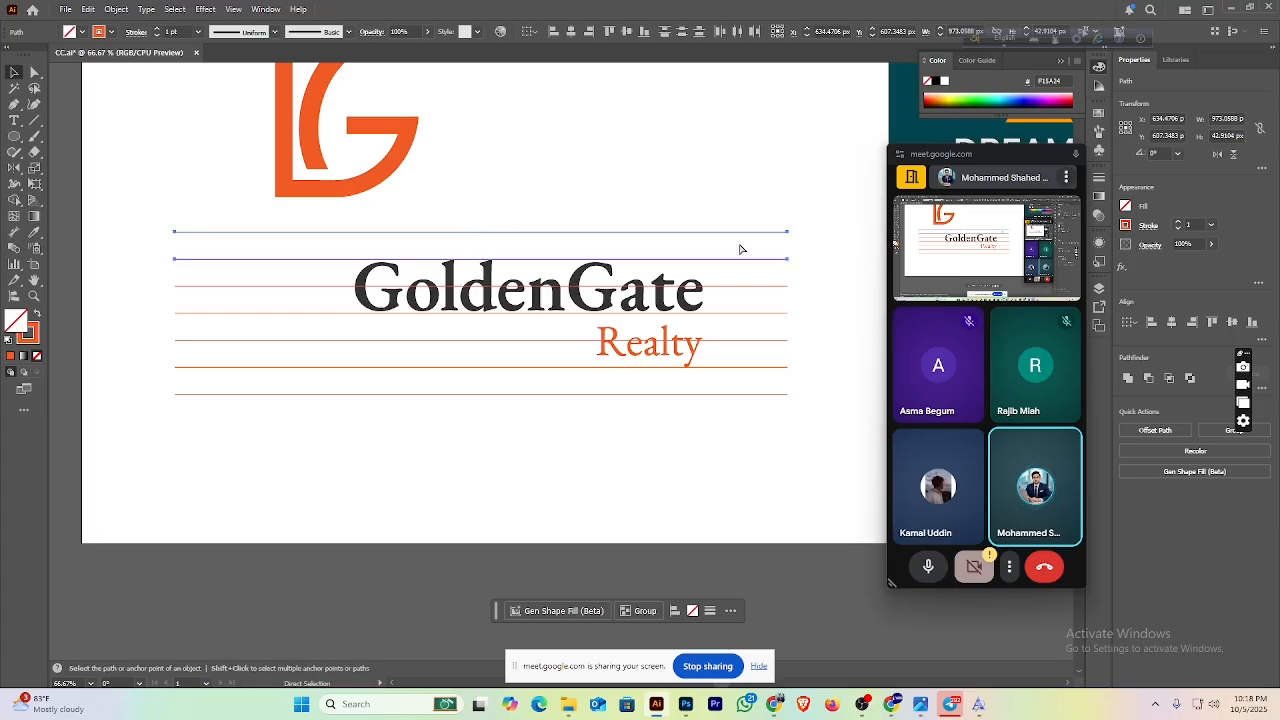
key("v")
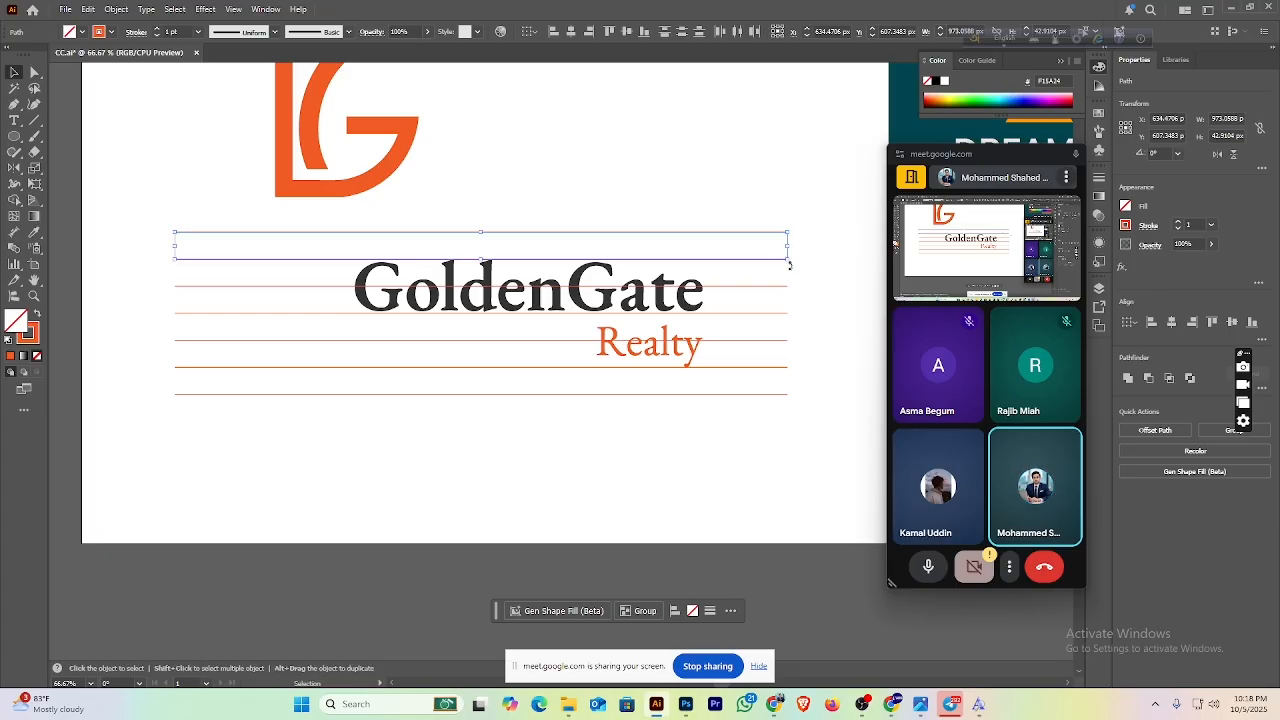
left_click_drag(789, 263, 355, 260)
left_click(593, 210)
Step: Move the logo icon beside the wordmark against the left vertical line and scale it to about 219 × 257 px, filling the grid height
key("space")
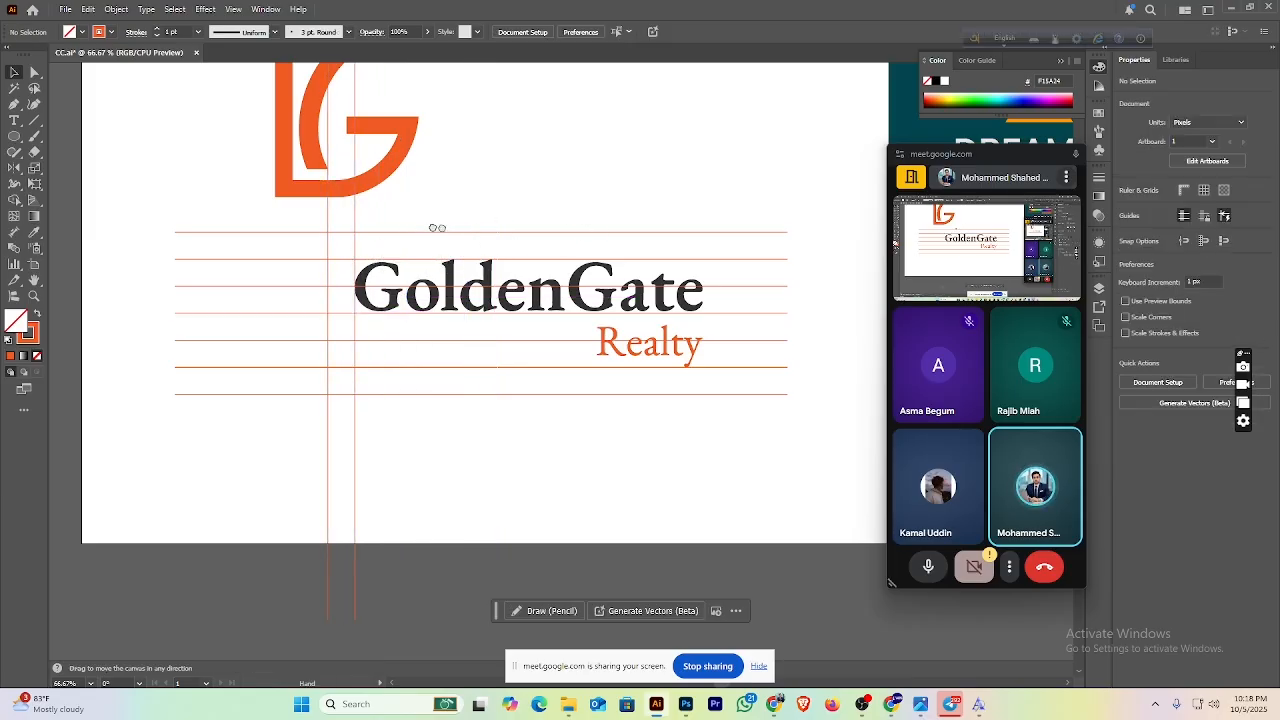
left_click_drag(437, 228, 573, 233)
left_click_drag(450, 170, 348, 384)
left_click_drag(471, 226, 459, 243)
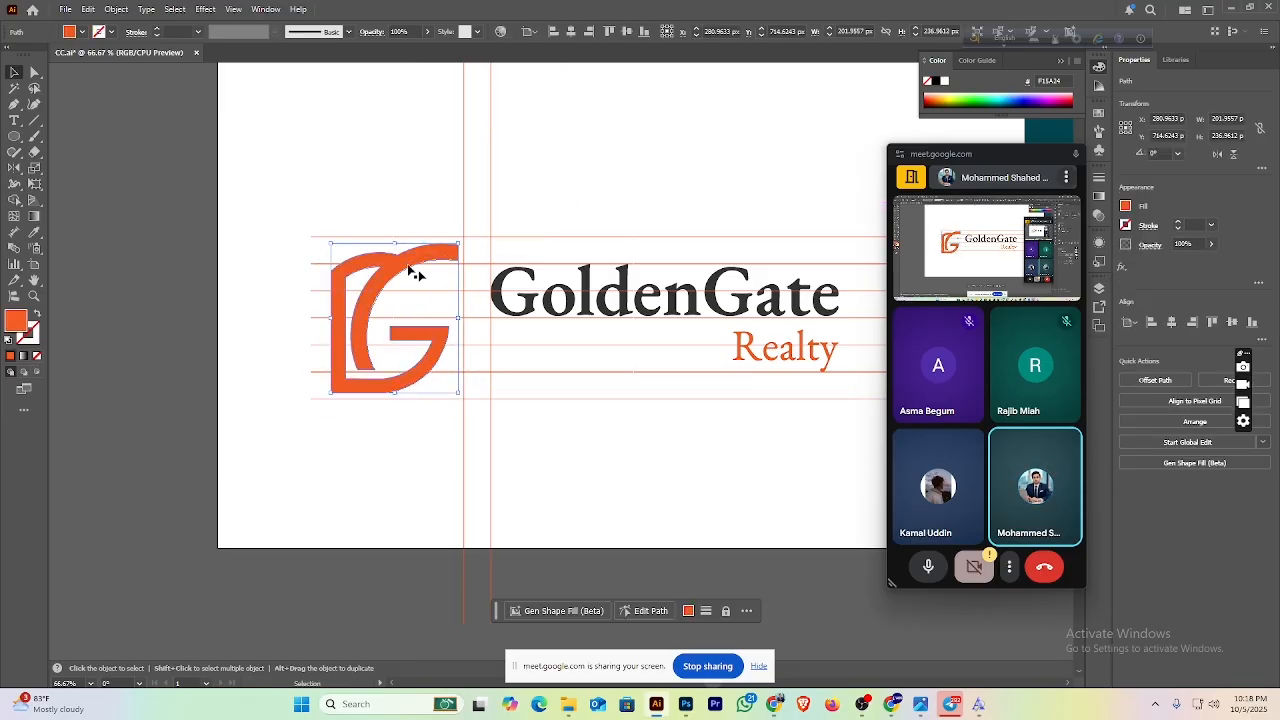
left_click_drag(330, 242, 322, 238)
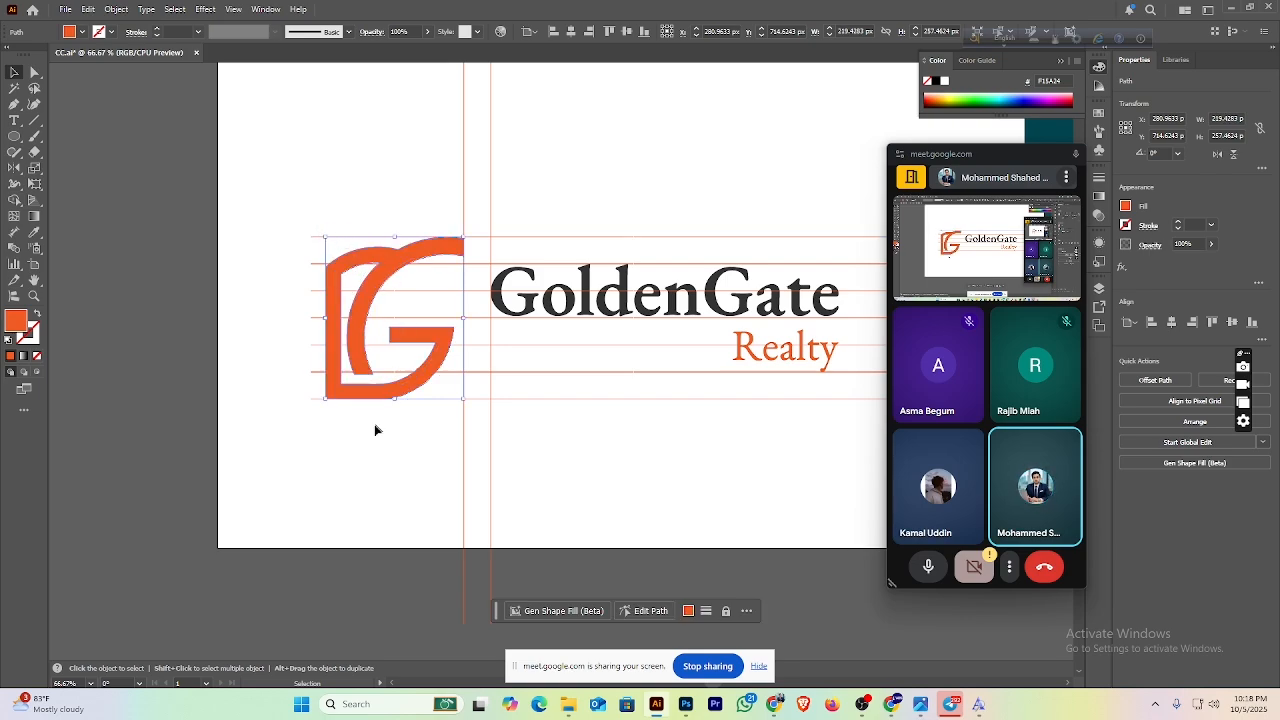
left_click(477, 428)
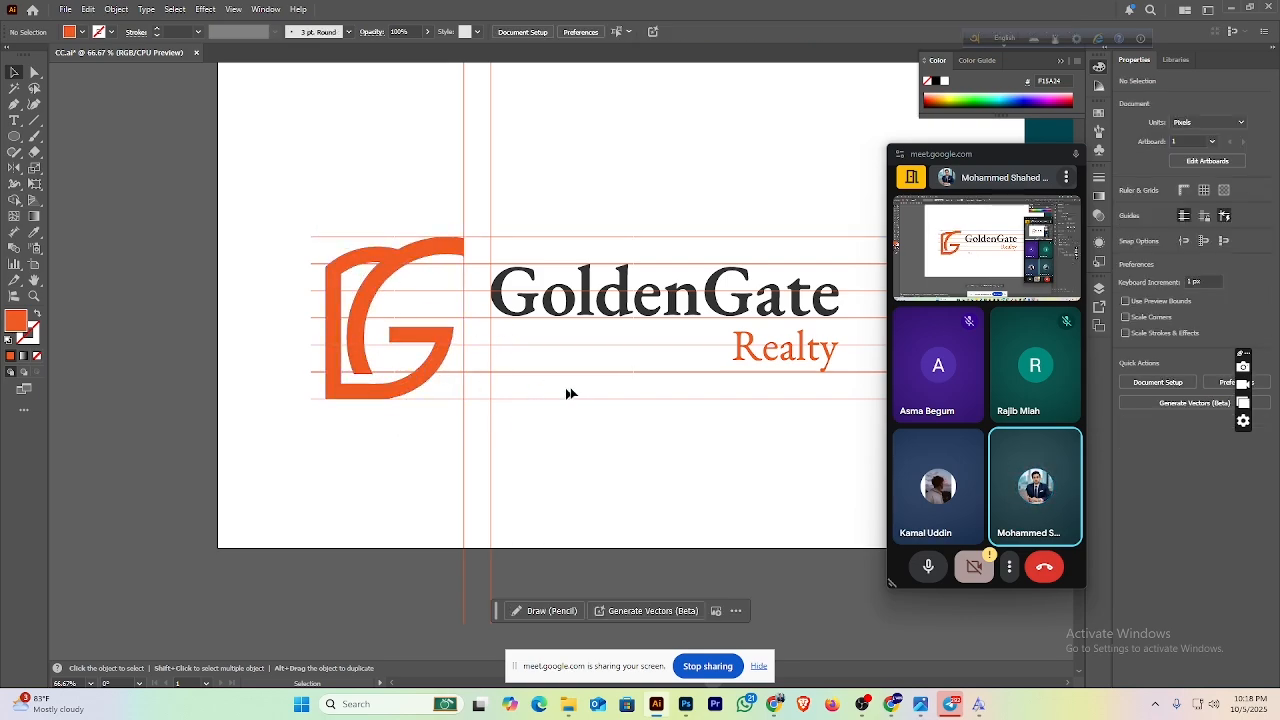
Step: Copy the pair of vertical lines horizontally to the right edge of the GoldenGate lettering
left_click_drag(568, 335, 429, 314)
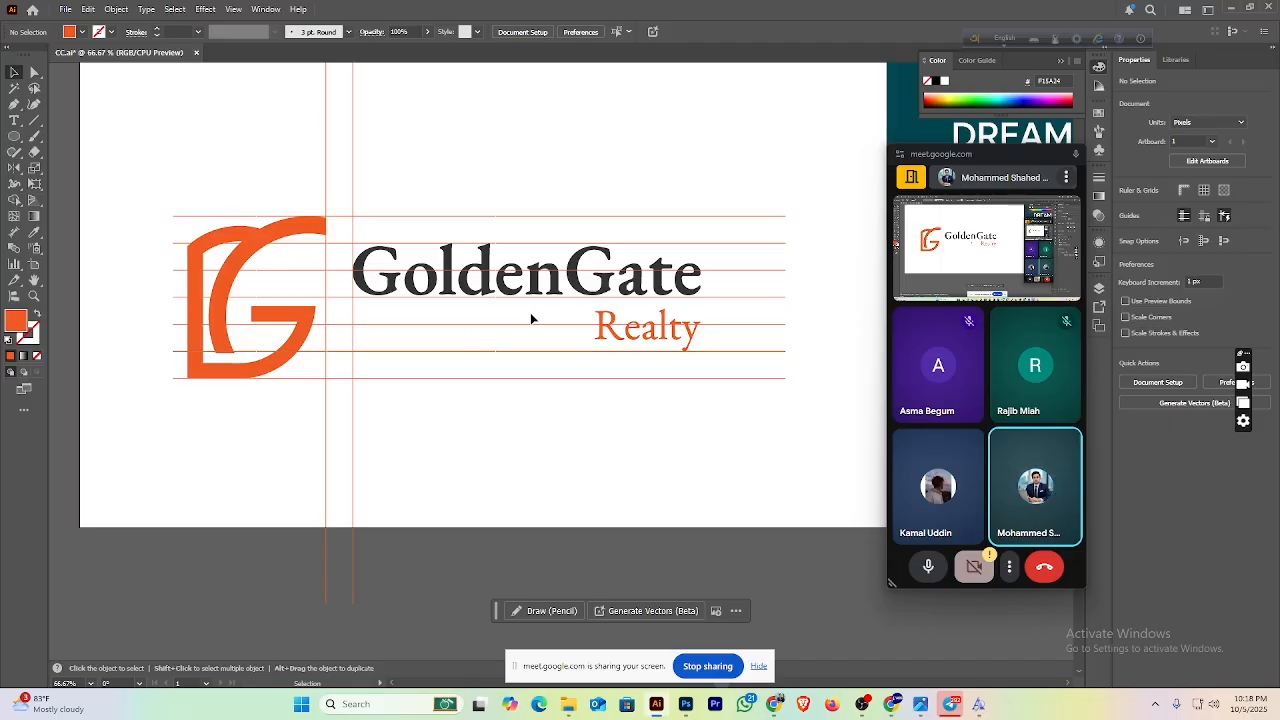
left_click_drag(303, 167, 730, 222)
left_click(614, 391)
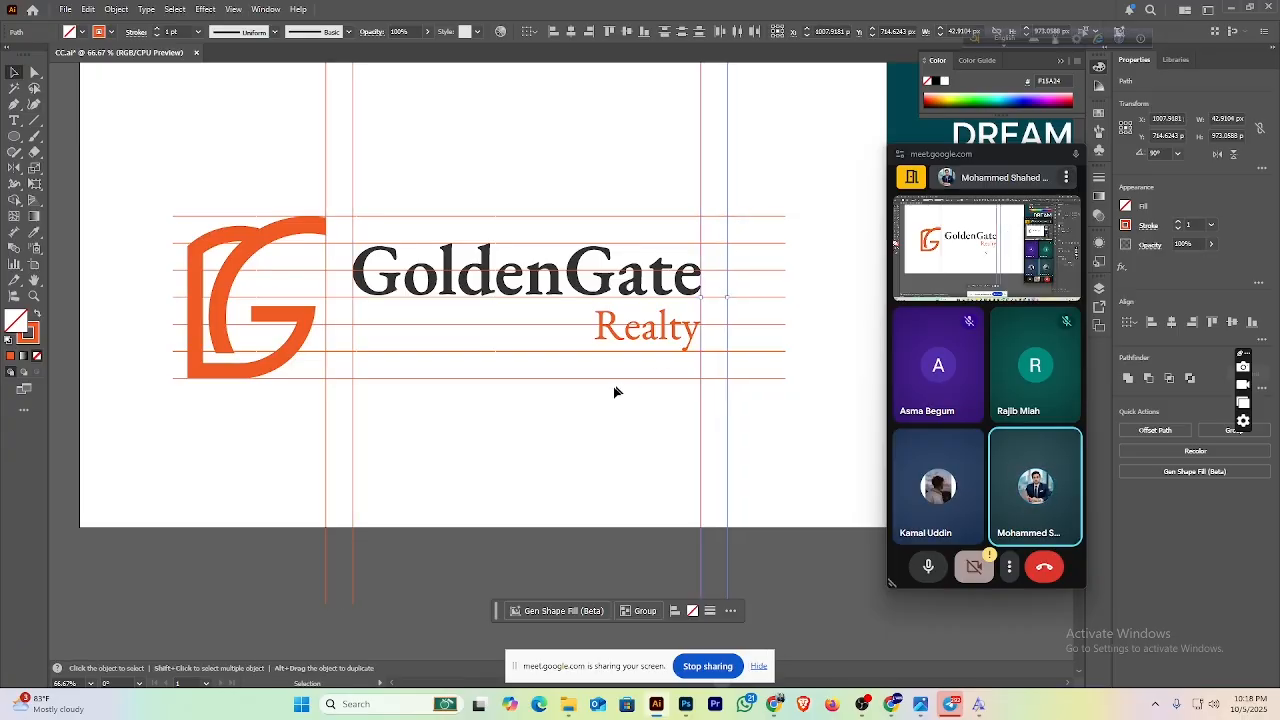
Step: Try to enlarge the Realty lettering about its centre
left_click(665, 338)
left_click_drag(593, 309, 573, 341)
left_click(618, 461)
key("ctrl+z")
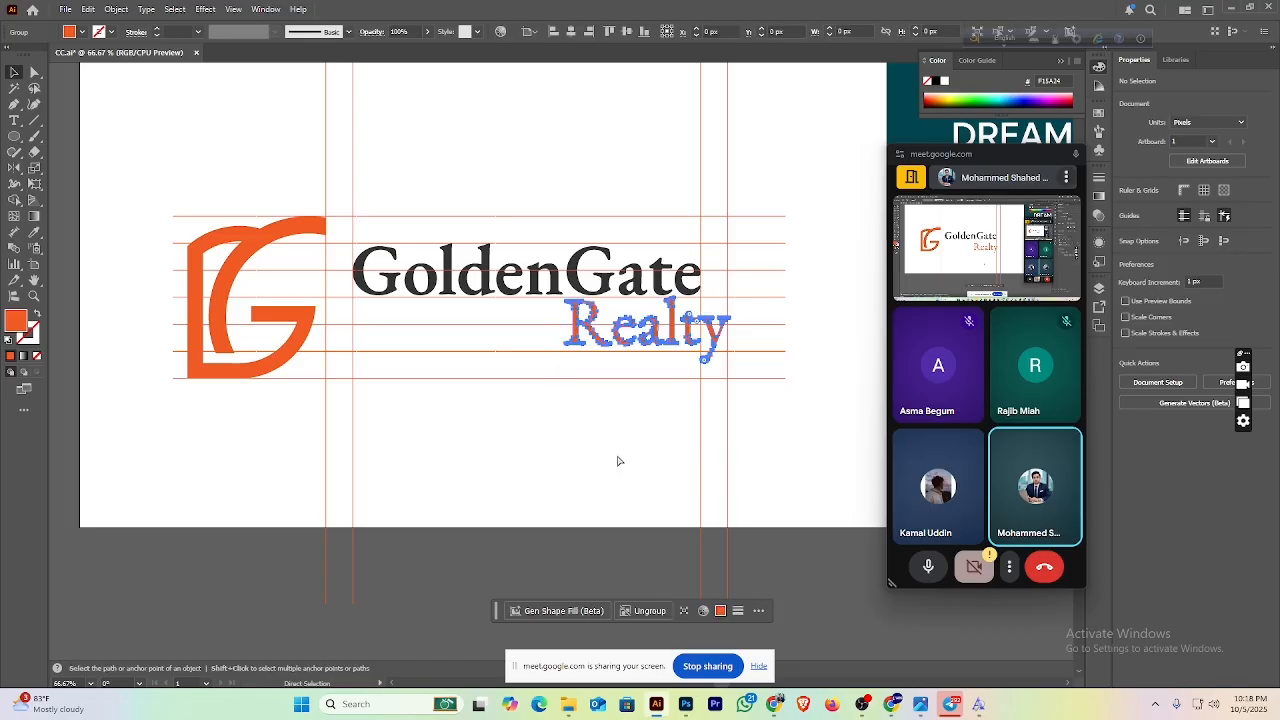
key("ctrl+z")
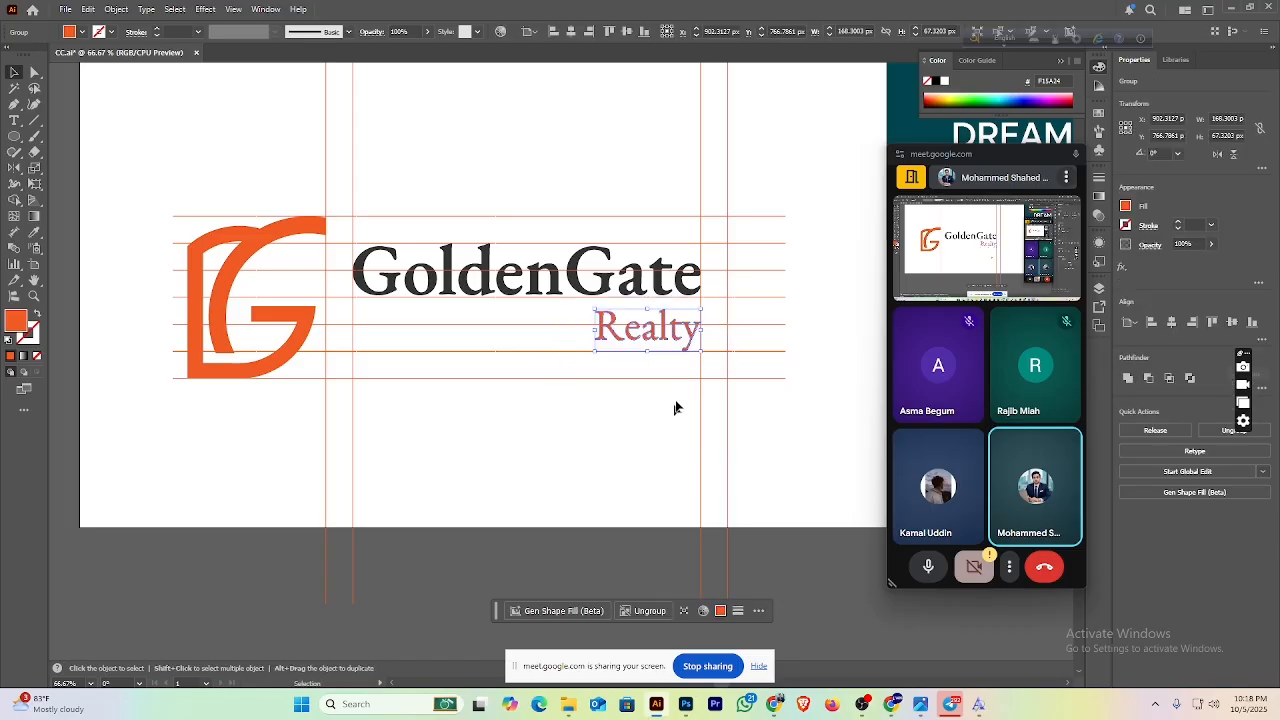
left_click(806, 345)
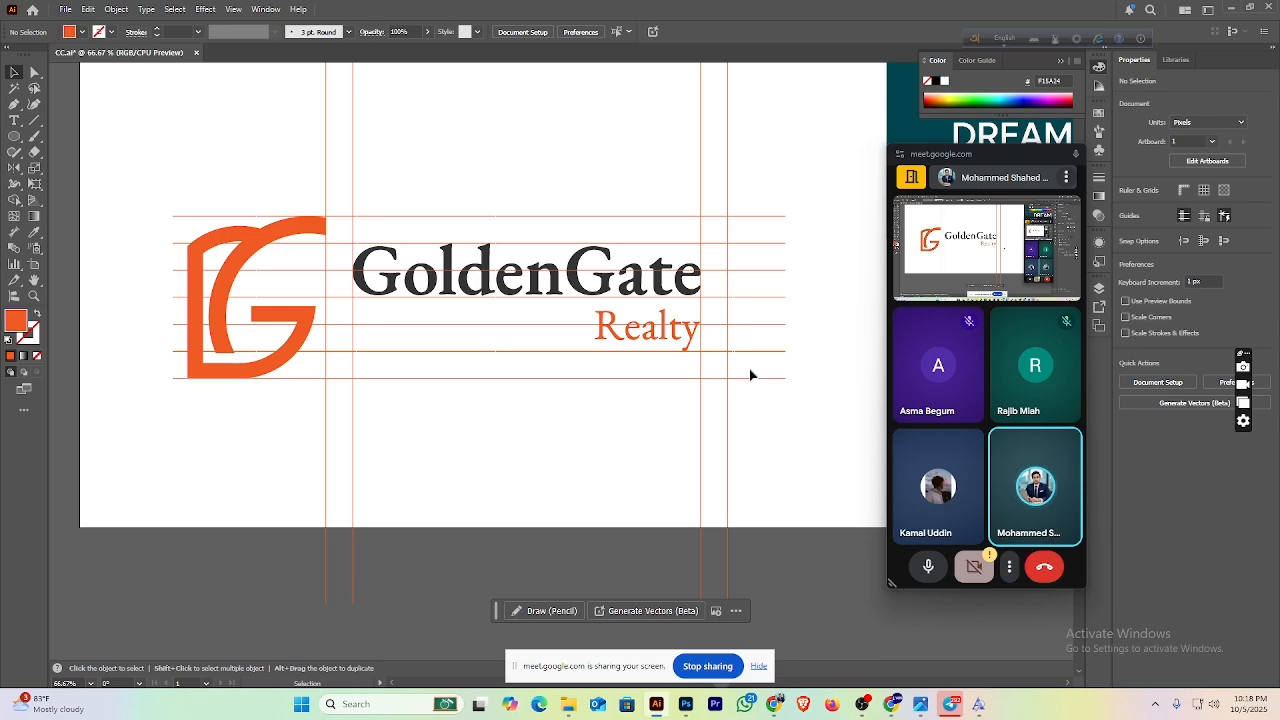
Step: Try to subdivide the lowest grid row with evenly distributed copies of the bottom horizontal line
left_click(753, 378)
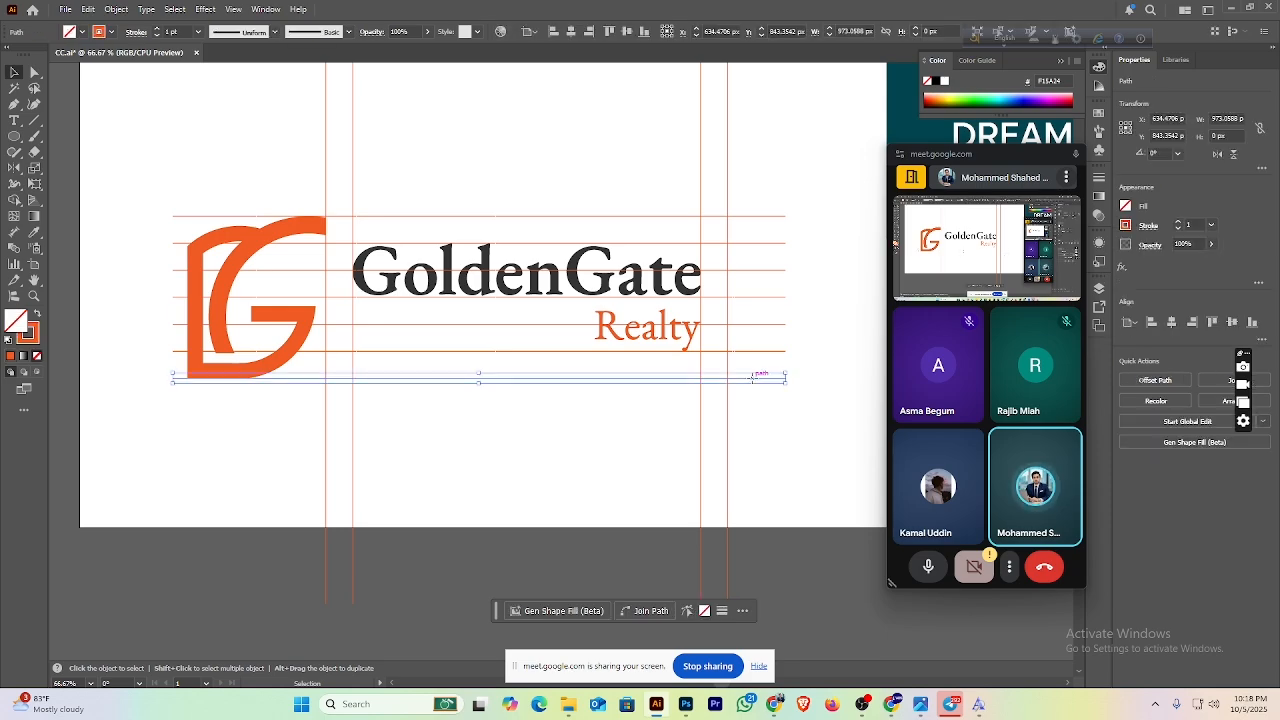
left_click_drag(754, 374, 756, 376)
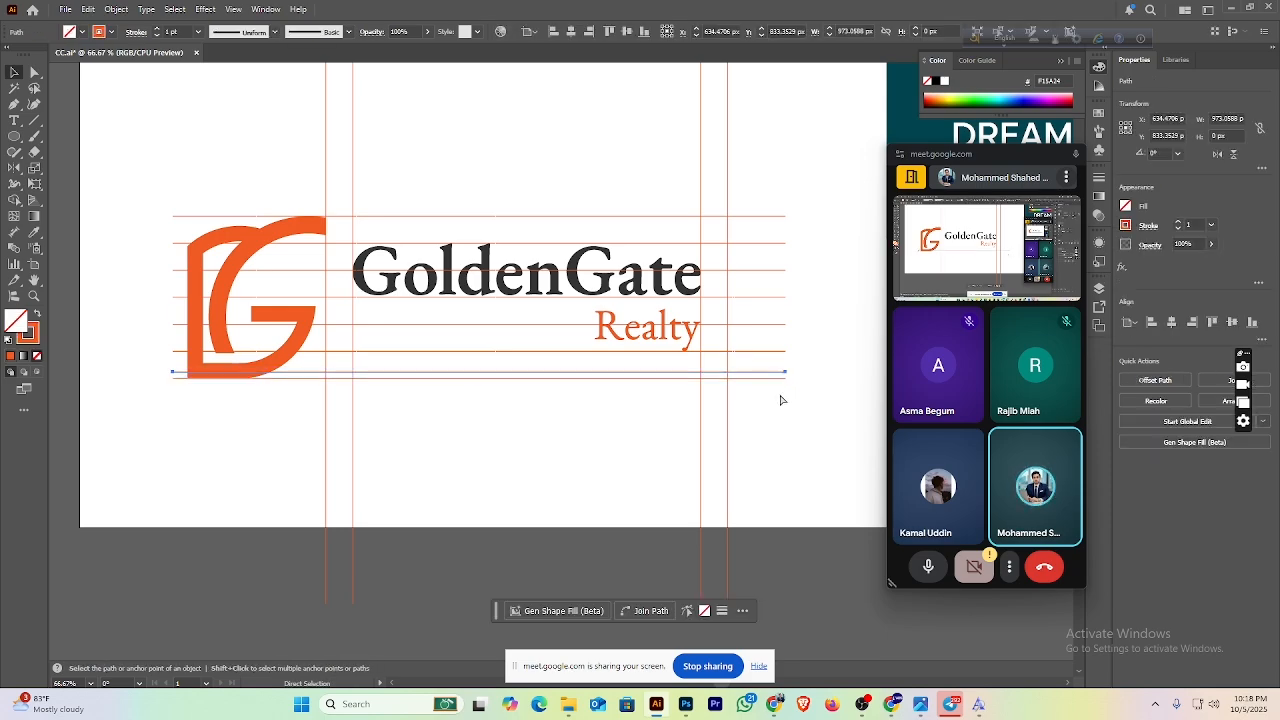
key("ctrl+d")
key("ctrl+d")
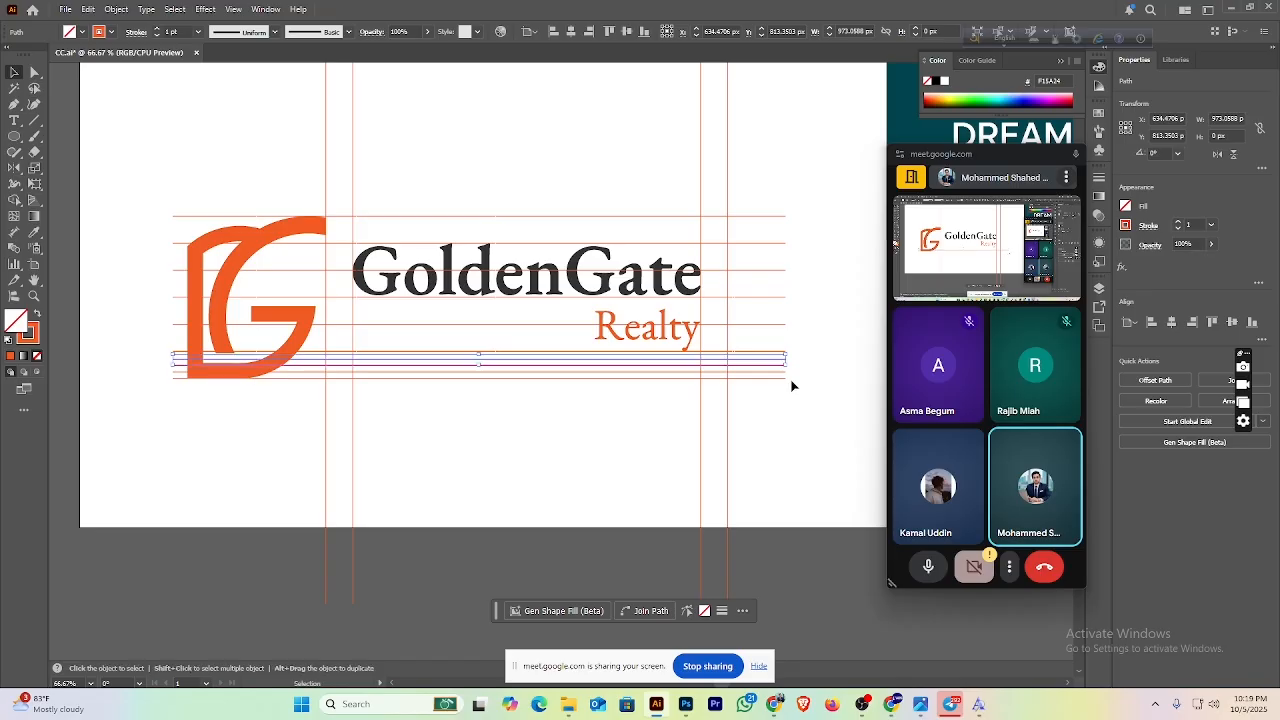
left_click_drag(762, 394, 780, 355)
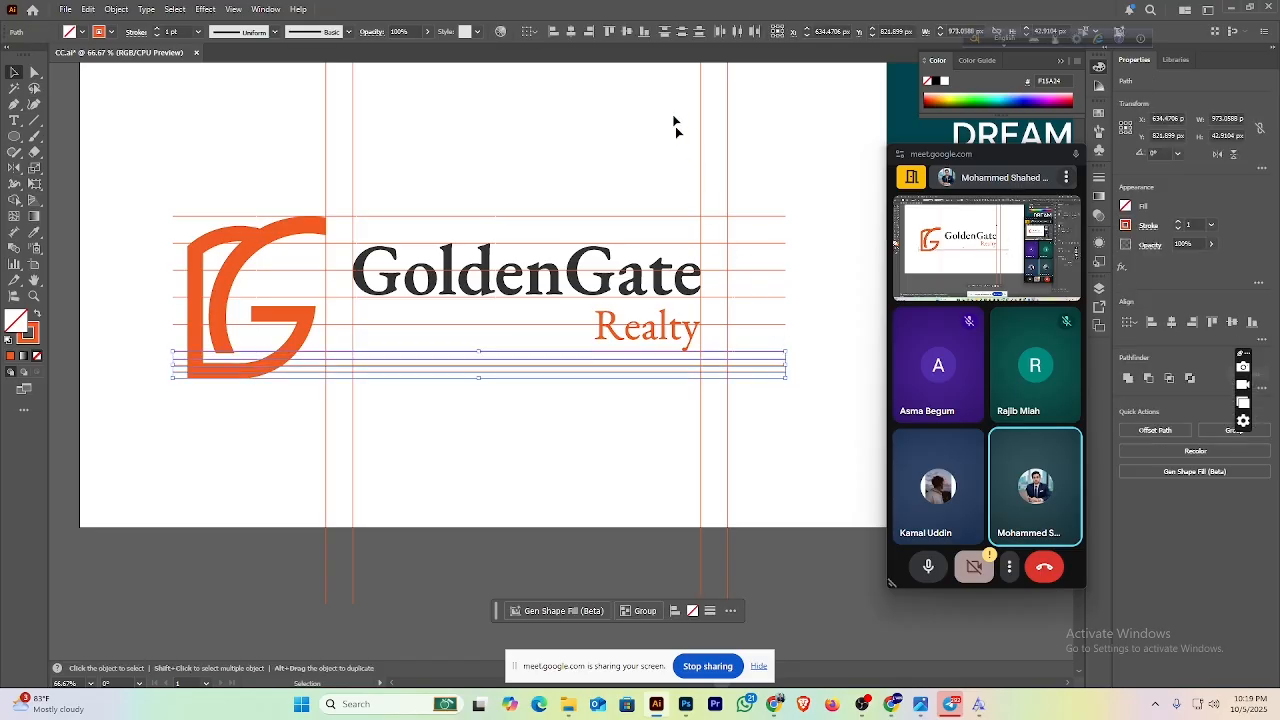
left_click(684, 33)
left_click(807, 334)
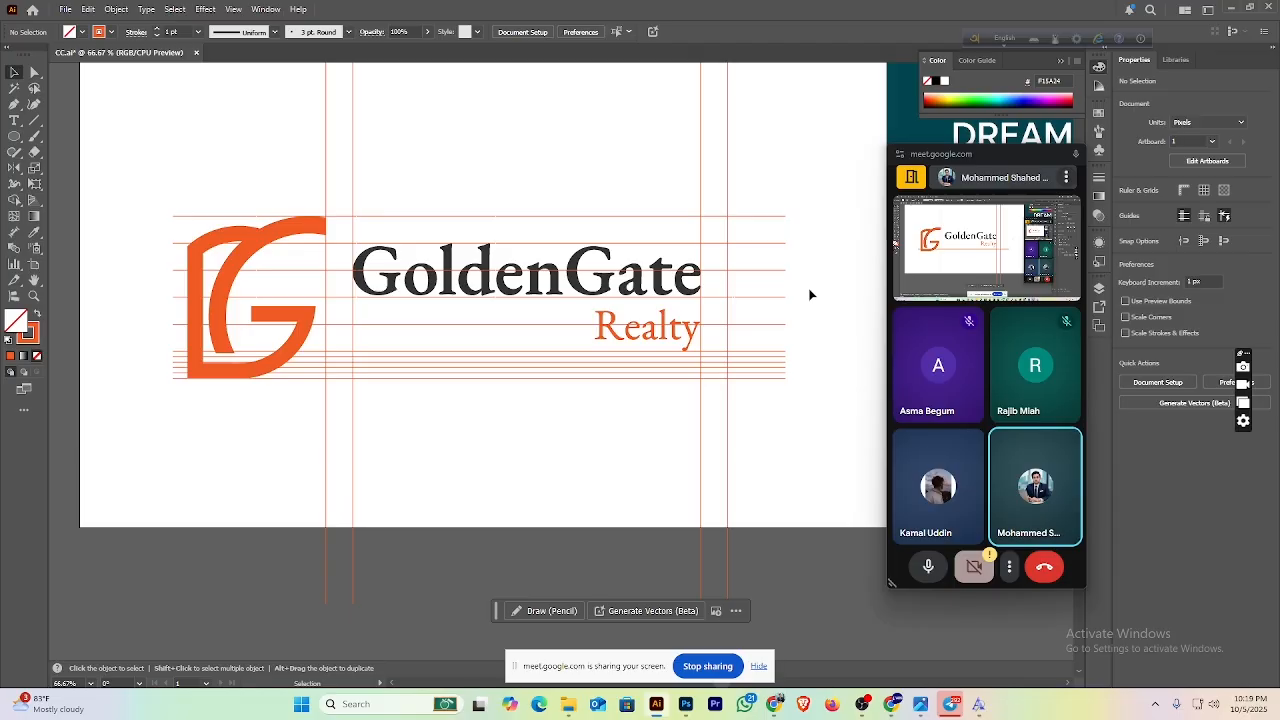
left_click(770, 363)
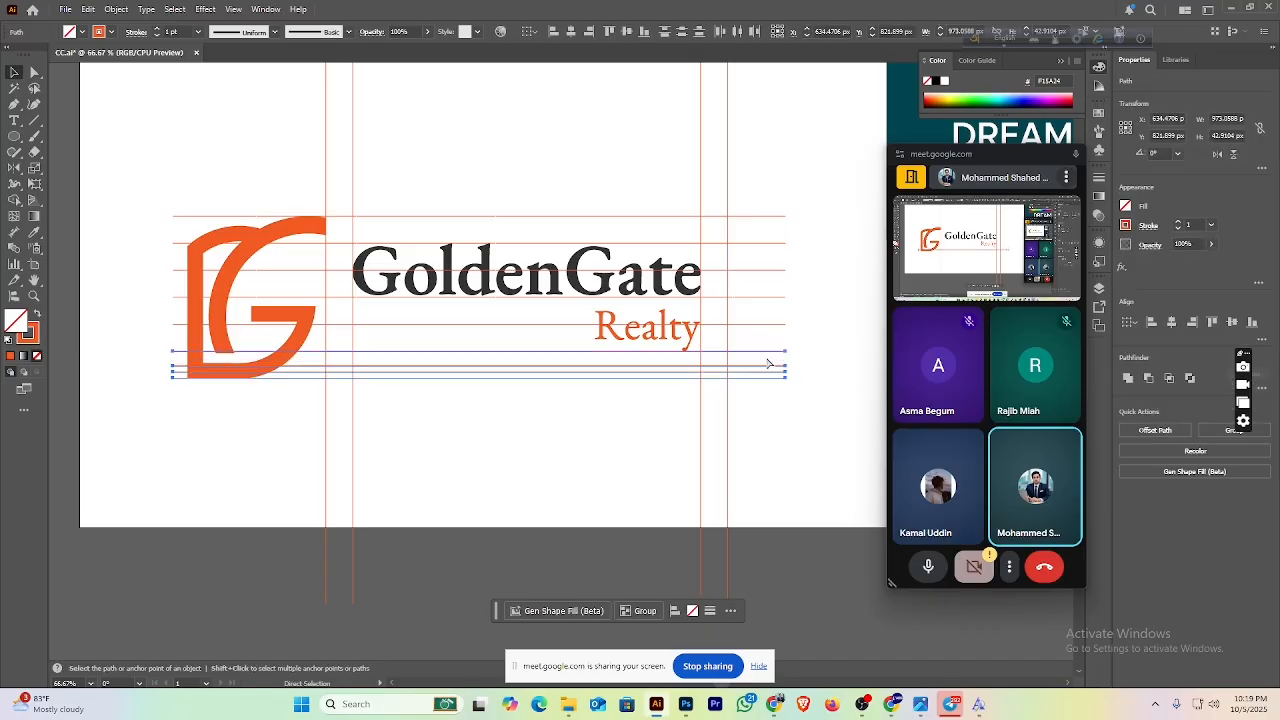
left_click(749, 403)
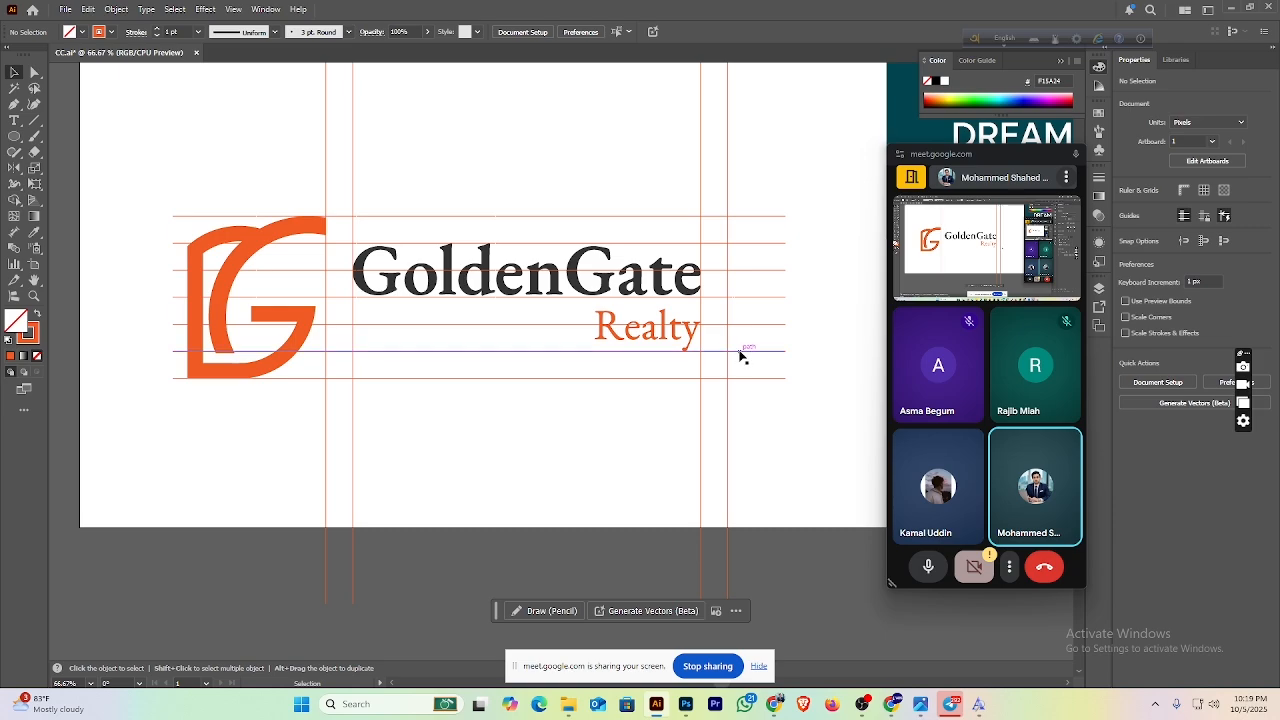
Step: Copy the line at Realty's lower edge upward four times within its grid row and distribute the row's lines evenly in the vertical direction
left_click_drag(739, 351, 741, 346, "alt")
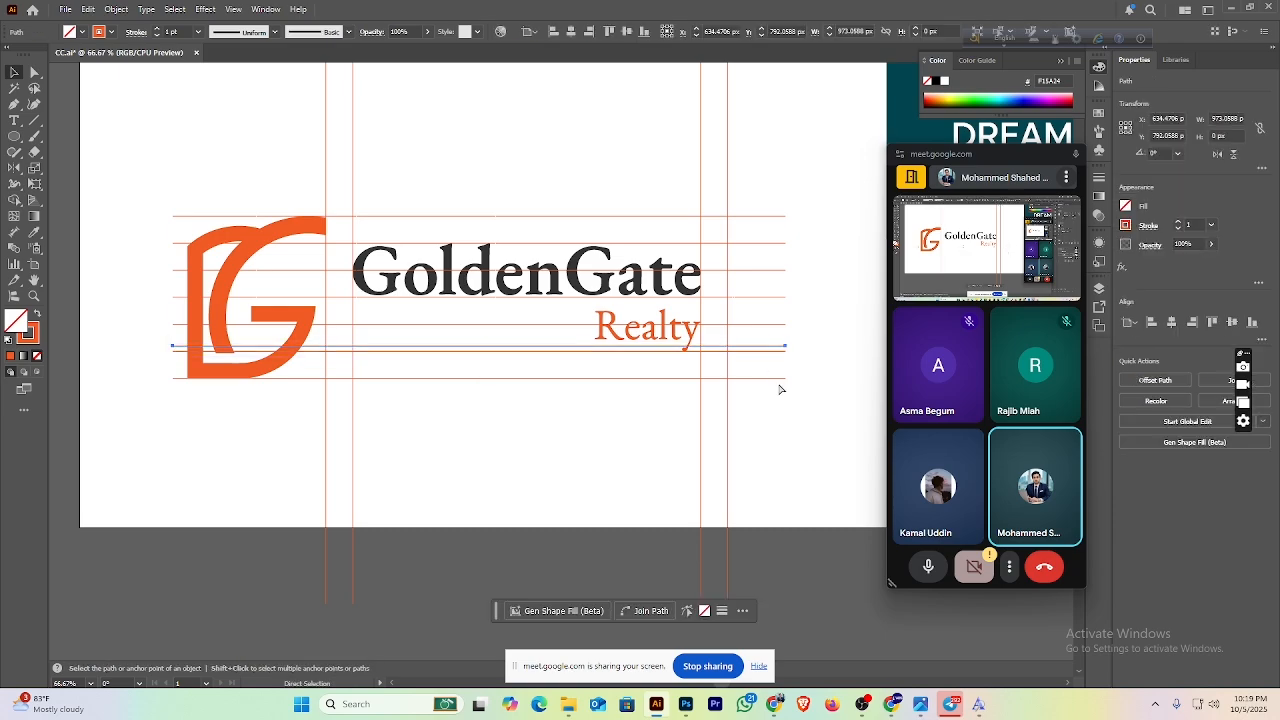
key("ctrl+d")
key("ctrl+d")
key("ctrl+d")
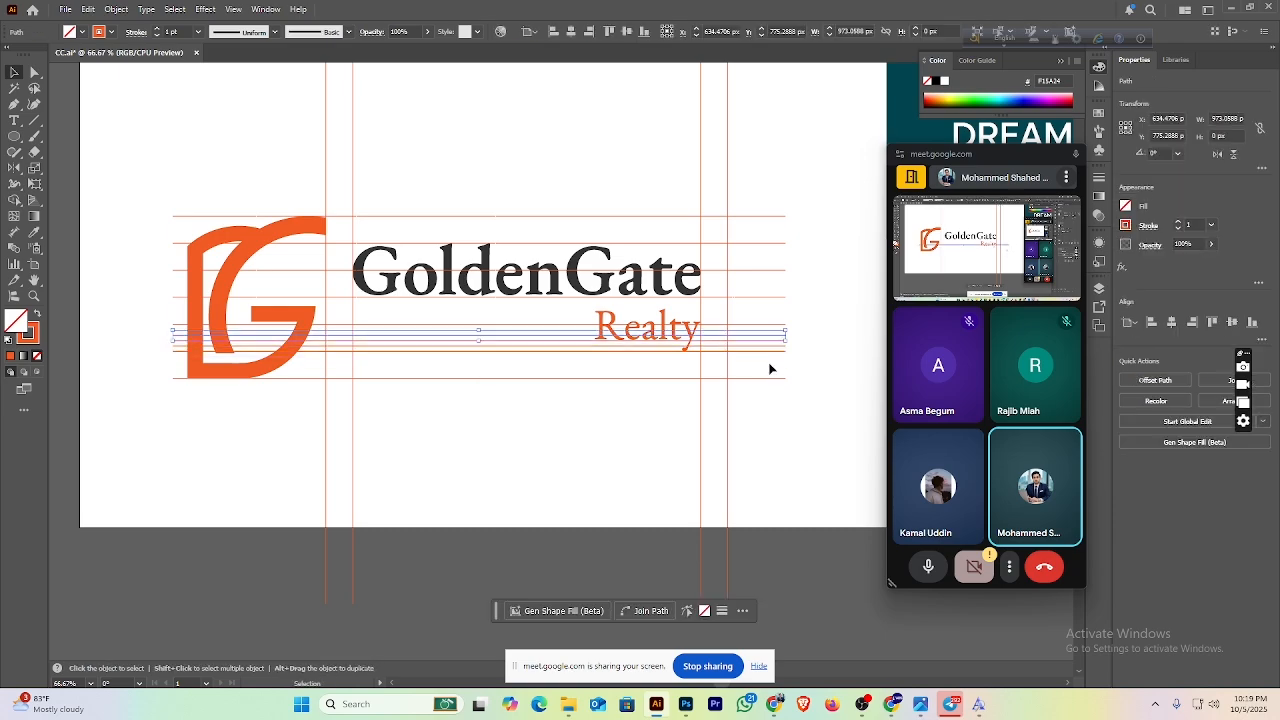
left_click_drag(768, 363, 798, 312)
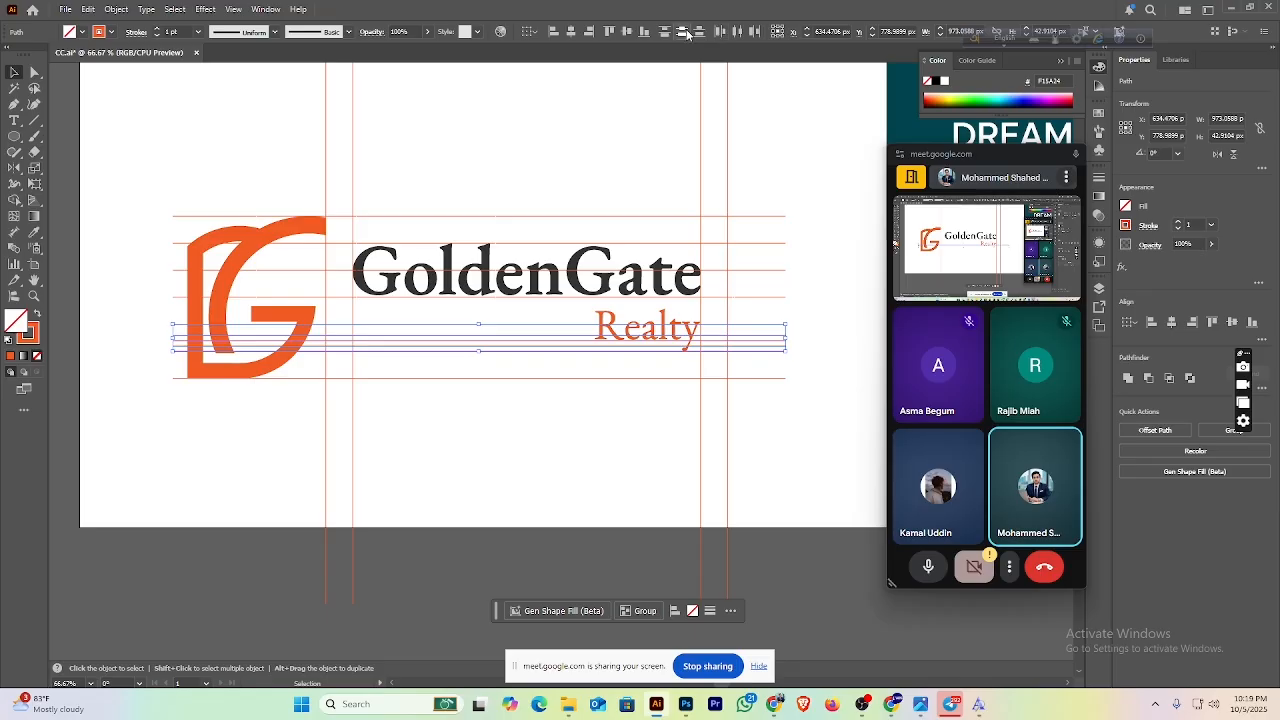
left_click(797, 384)
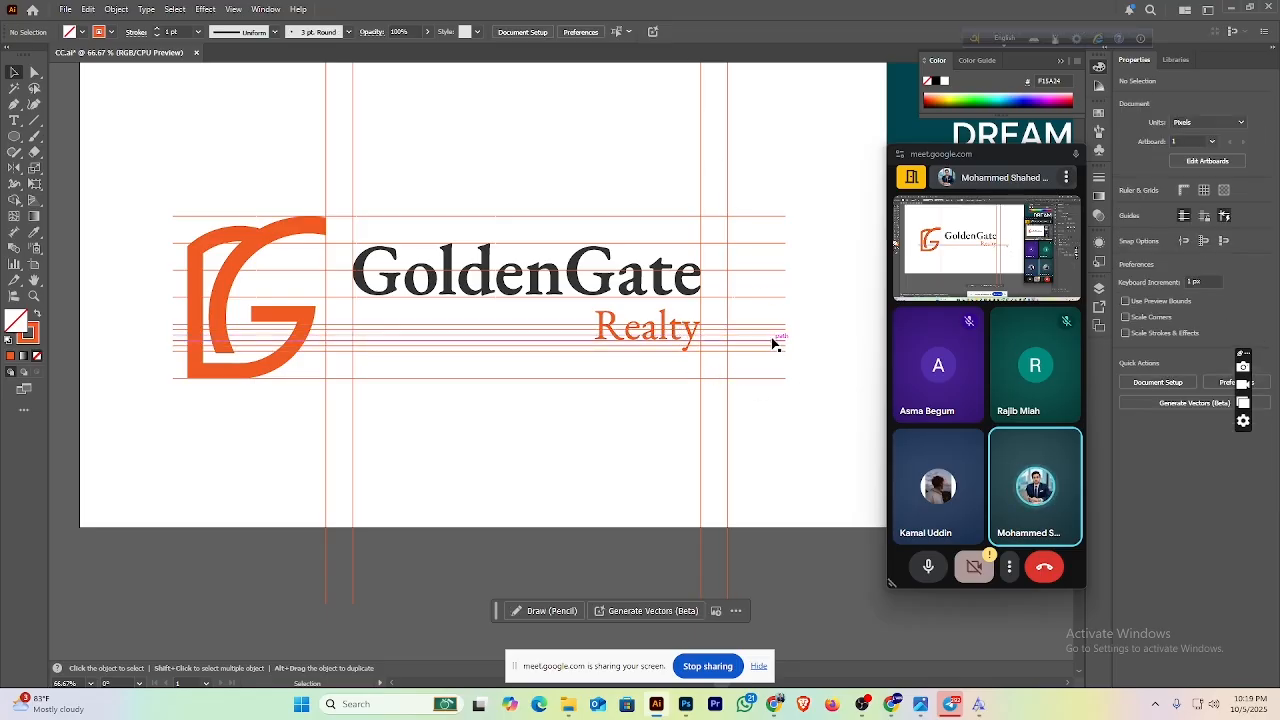
Step: Undo the distribution and the repeated copies in the Realty row, keeping only the first copied line
key("a")
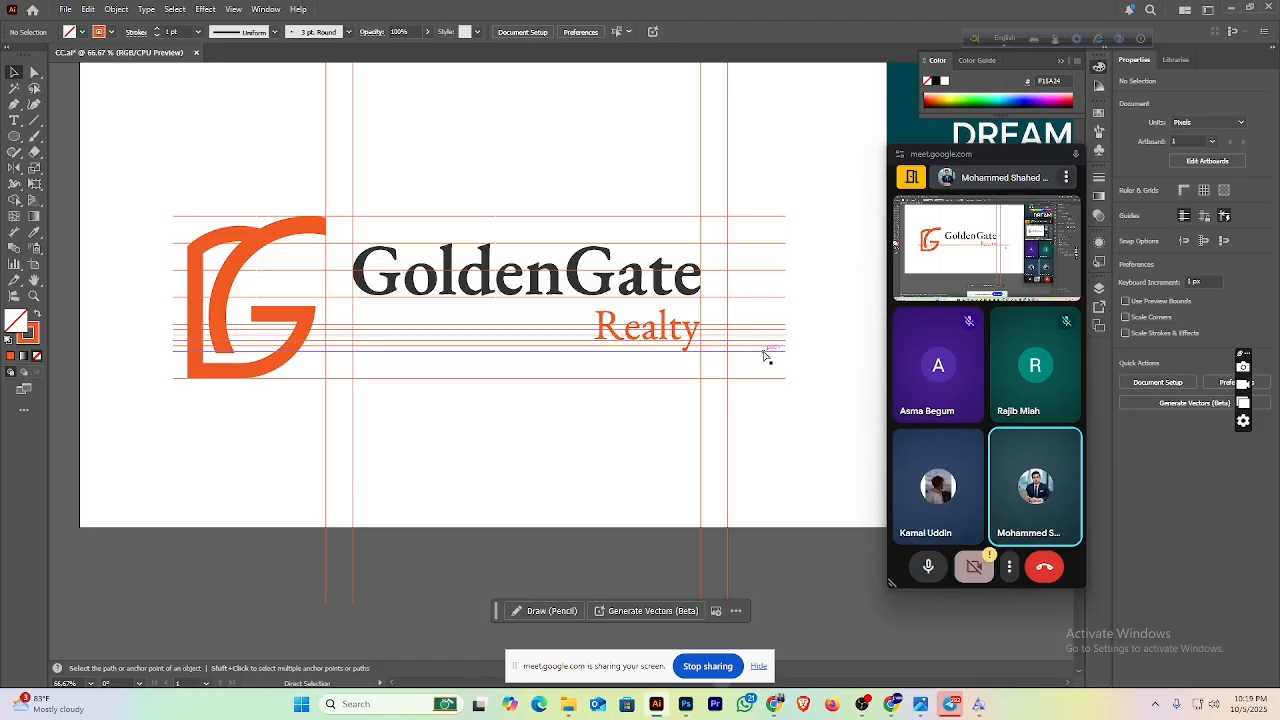
left_click(764, 351)
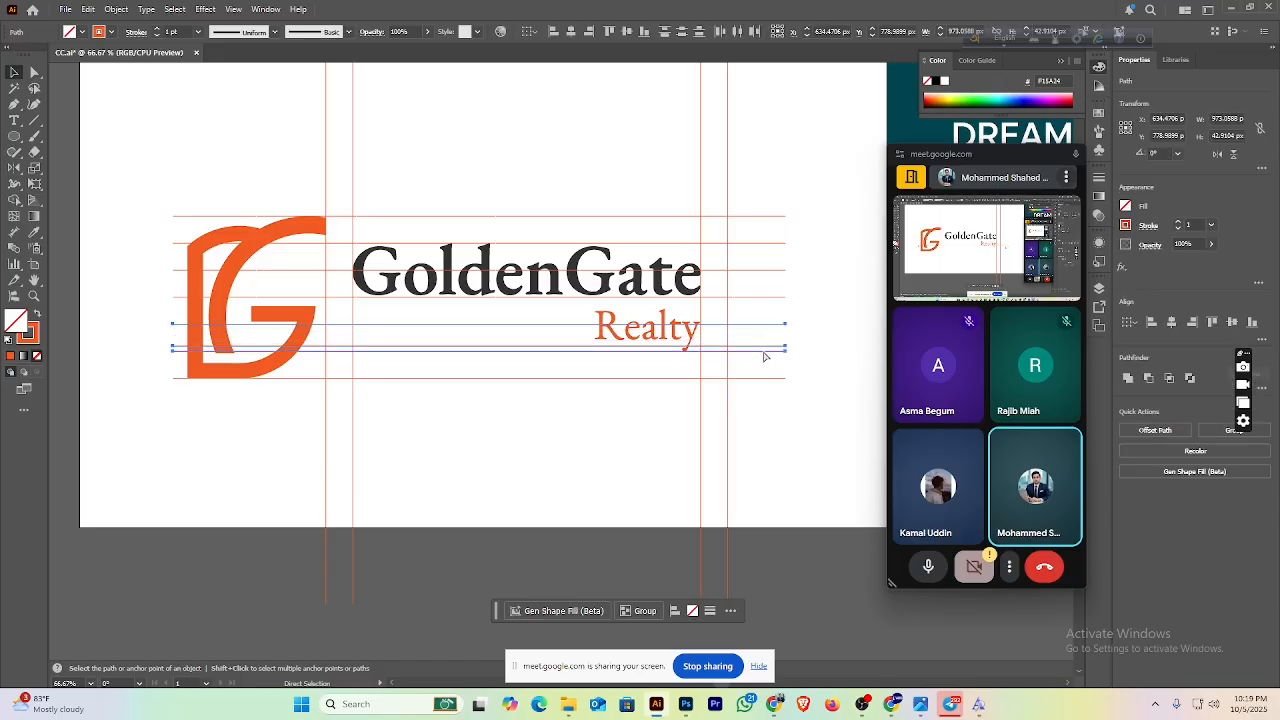
key("v")
left_click(768, 368)
key("a")
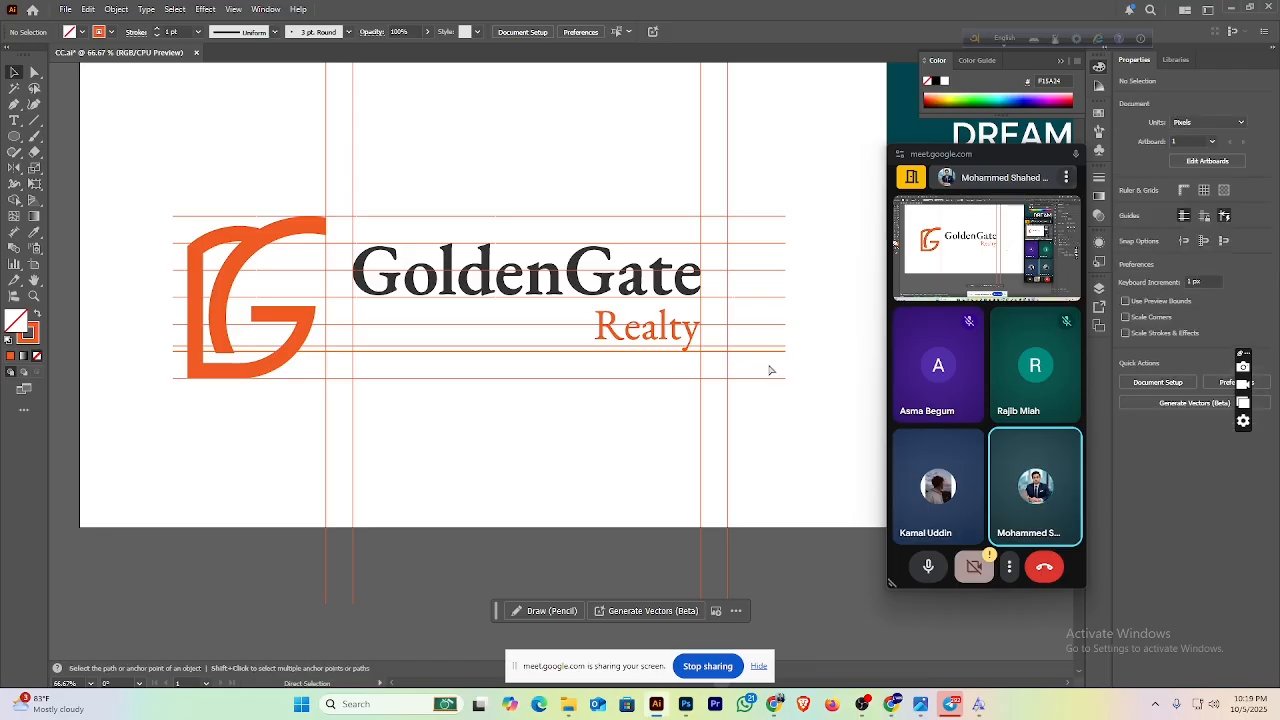
Step: Repeat the copied line upward eight more times at the same close spacing, through Realty to just below GoldenGate
left_click(766, 350)
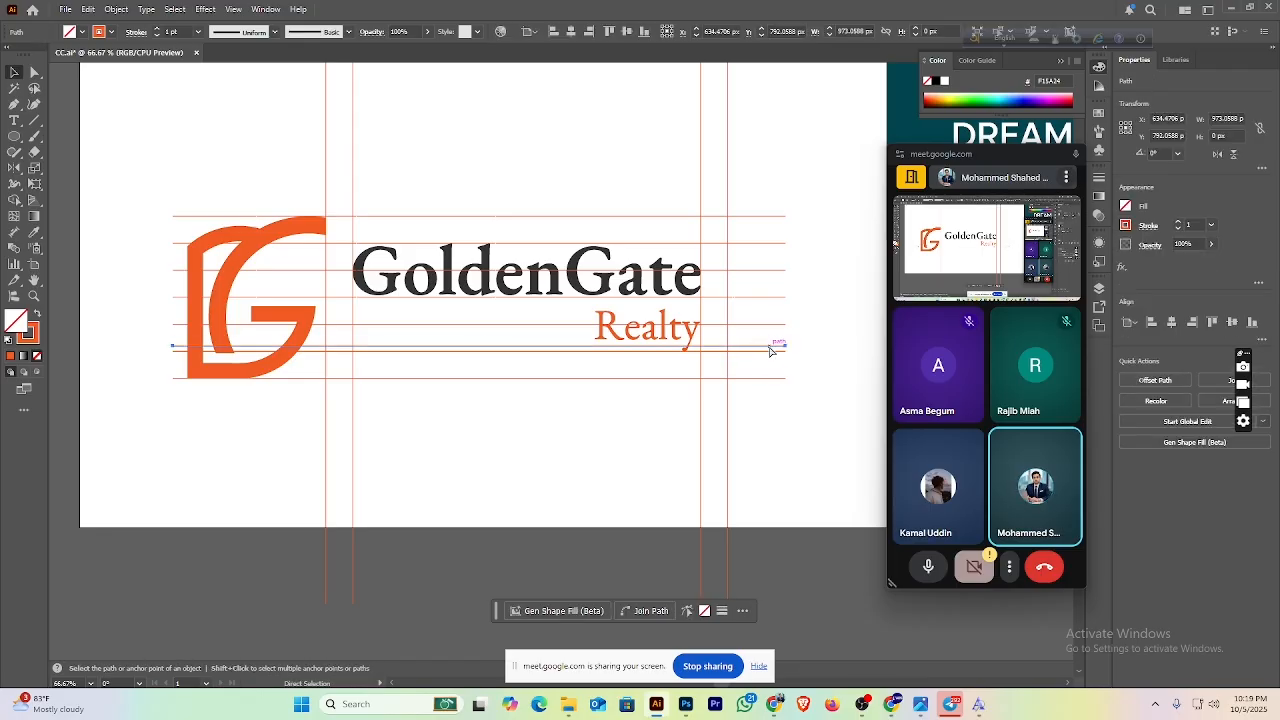
key("Up")
key("Up")
key("Up")
key("Up")
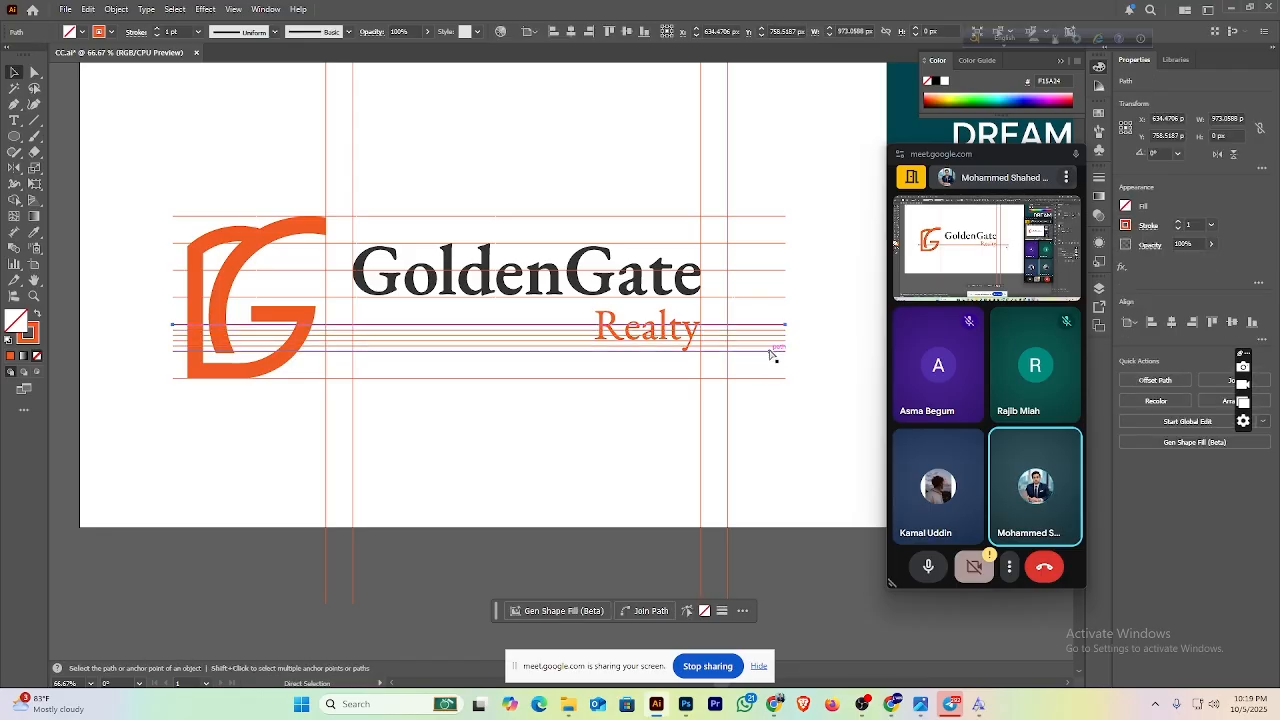
key("Up")
key("Up")
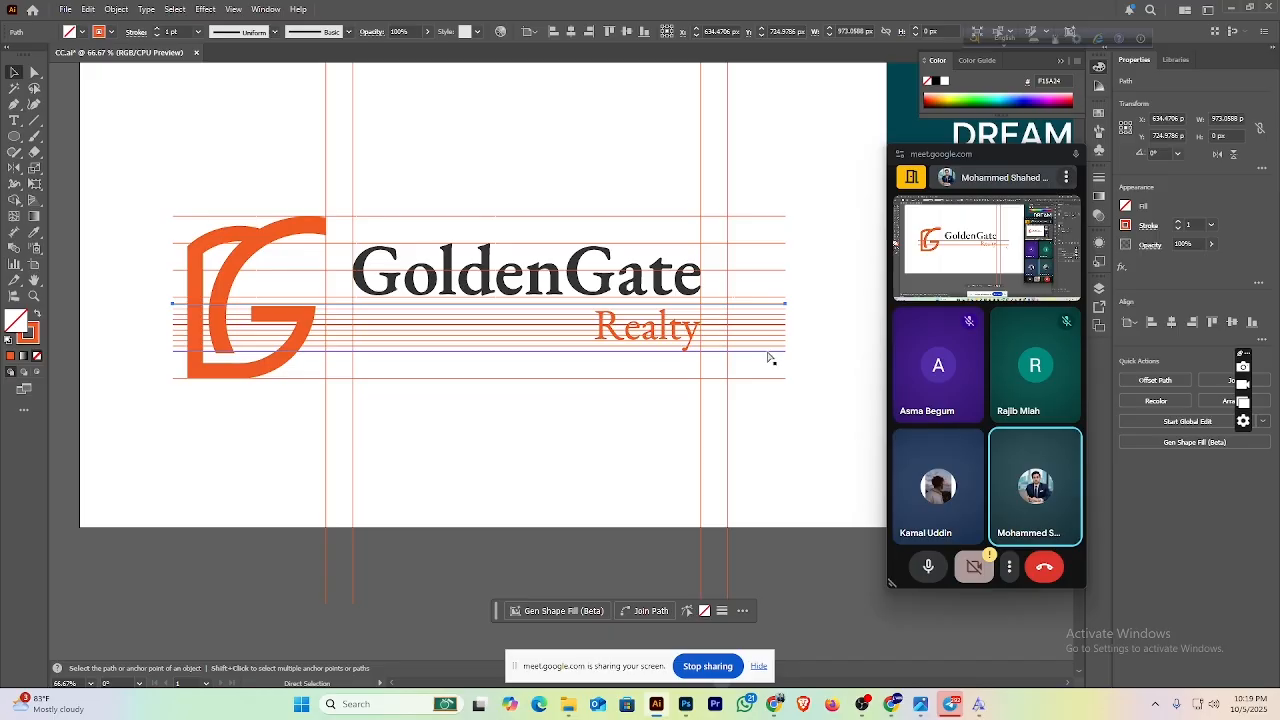
left_click(771, 359)
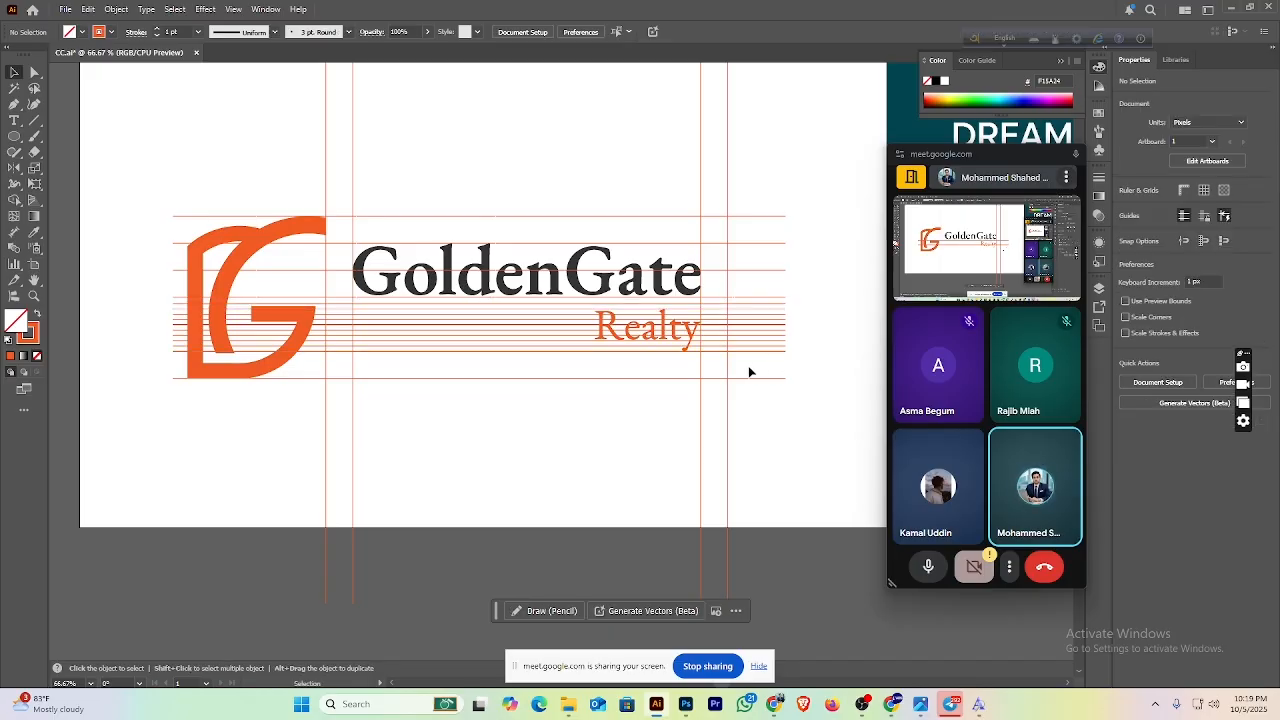
Step: Enlarge Realty to about 175 × 70 px and align its right edge with the vertical line at GoldenGate's end
left_click(614, 316)
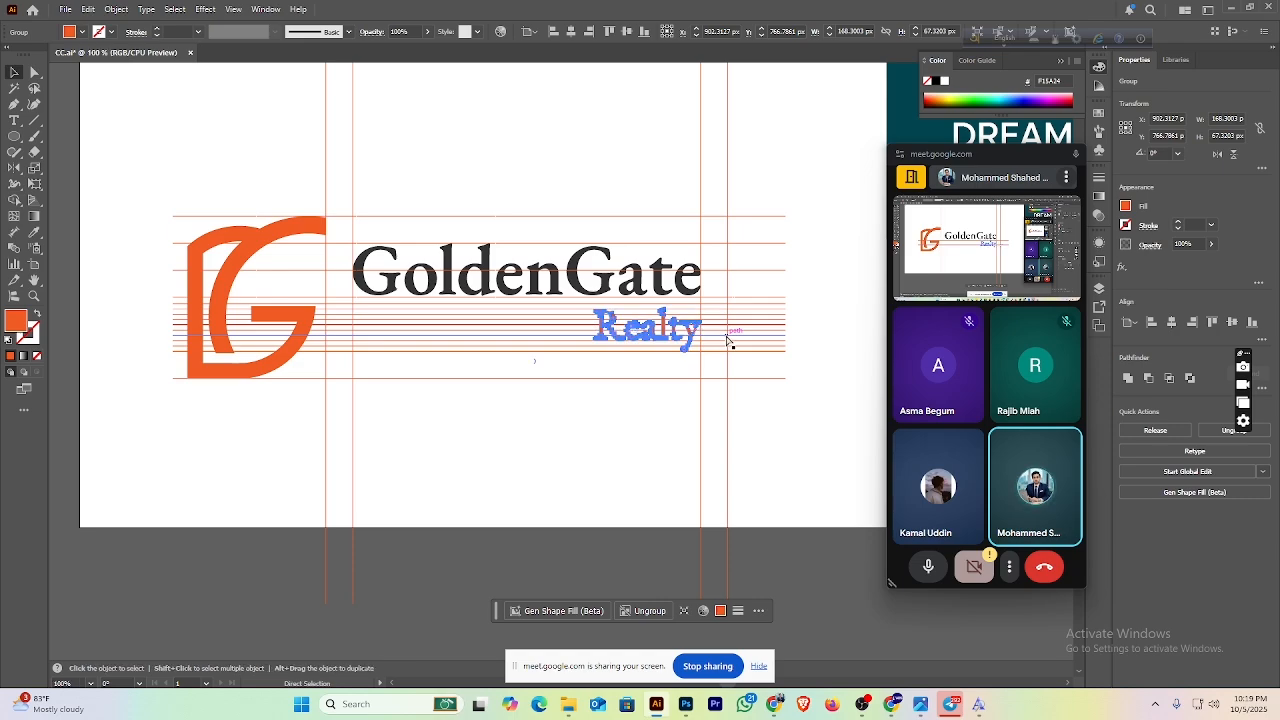
scroll(727, 340, "up", 2)
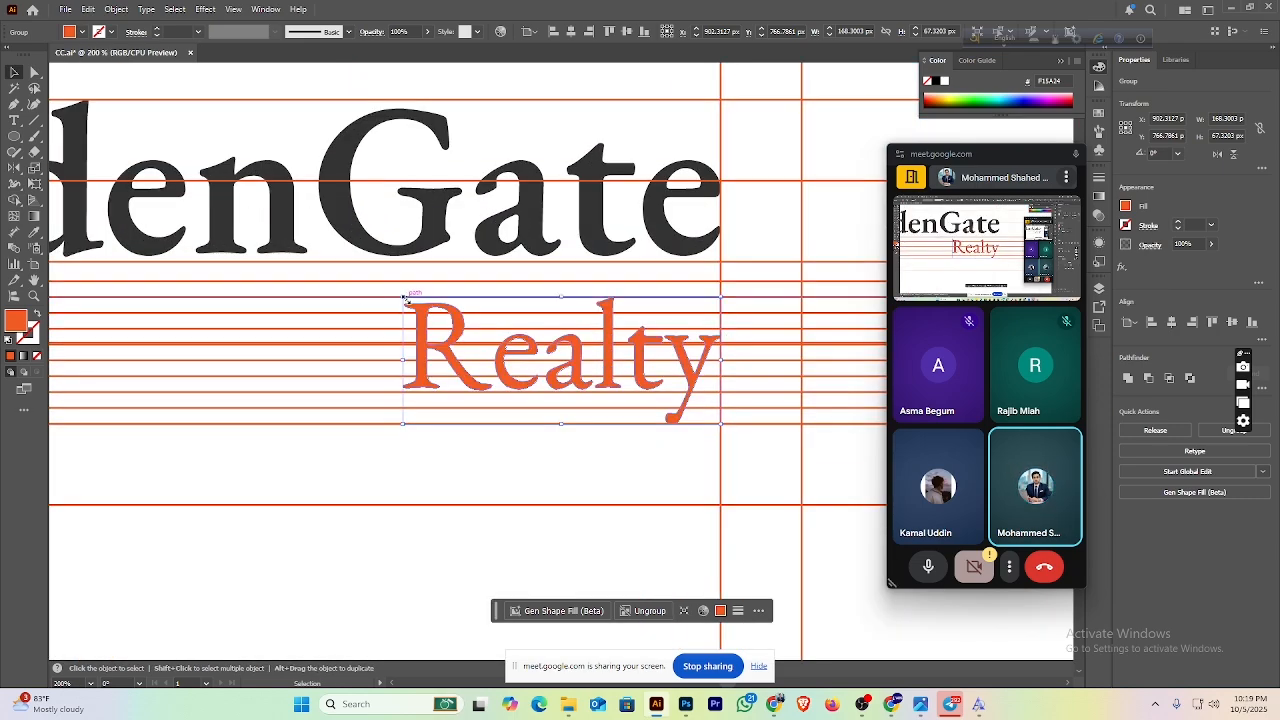
mouse_move(404, 299)
left_mouse_down()
mouse_move(389, 289)
mouse_move(388, 305)
left_mouse_up()
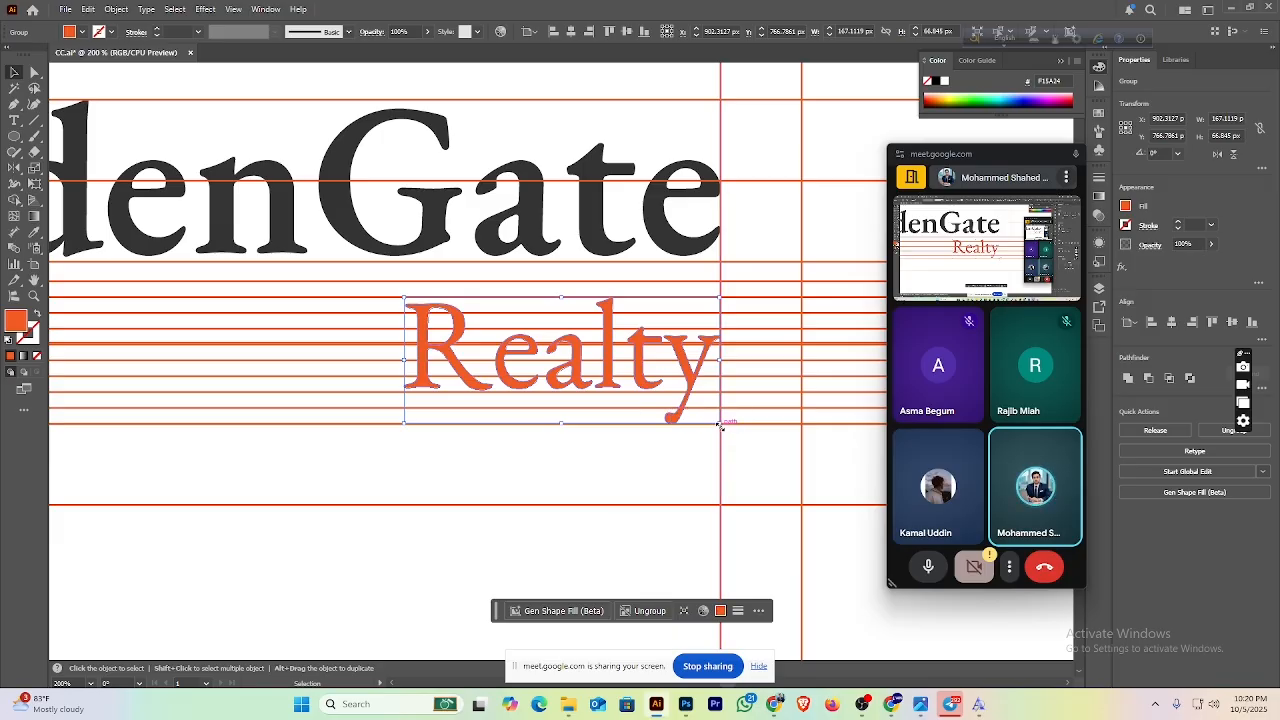
mouse_move(720, 425)
left_mouse_down()
mouse_move(737, 428)
mouse_move(724, 433)
left_mouse_up()
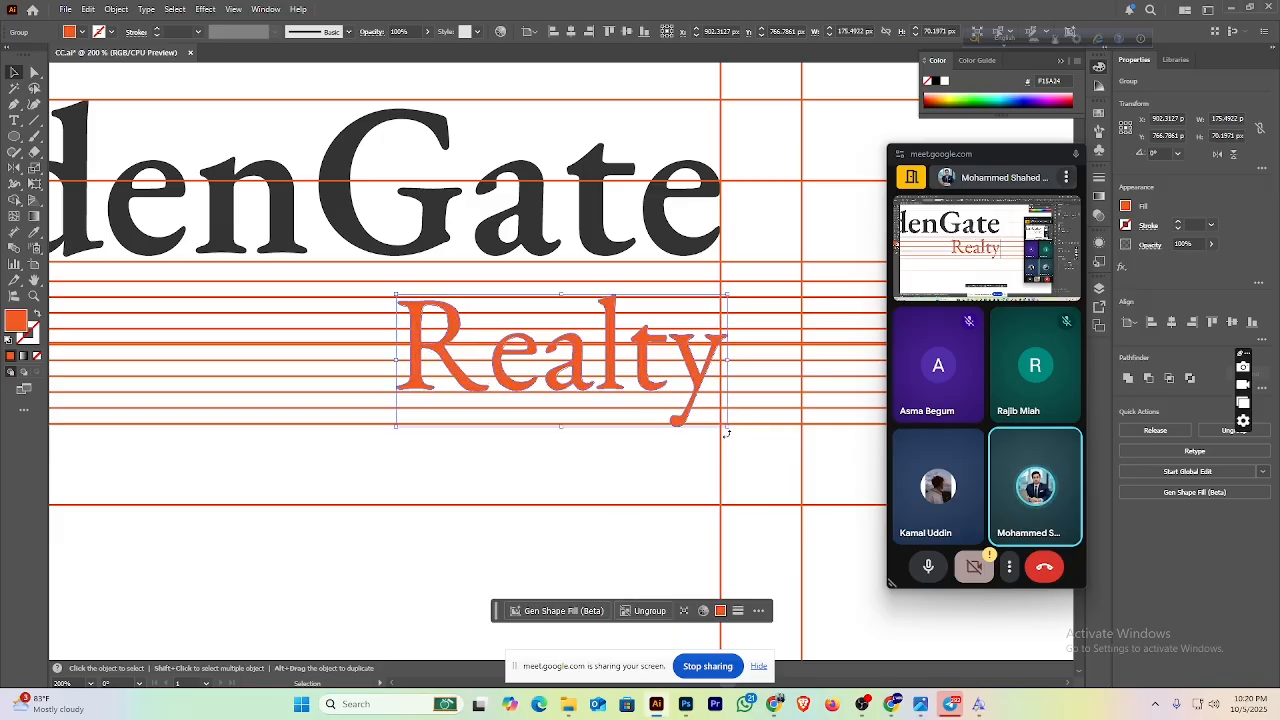
key("Down")
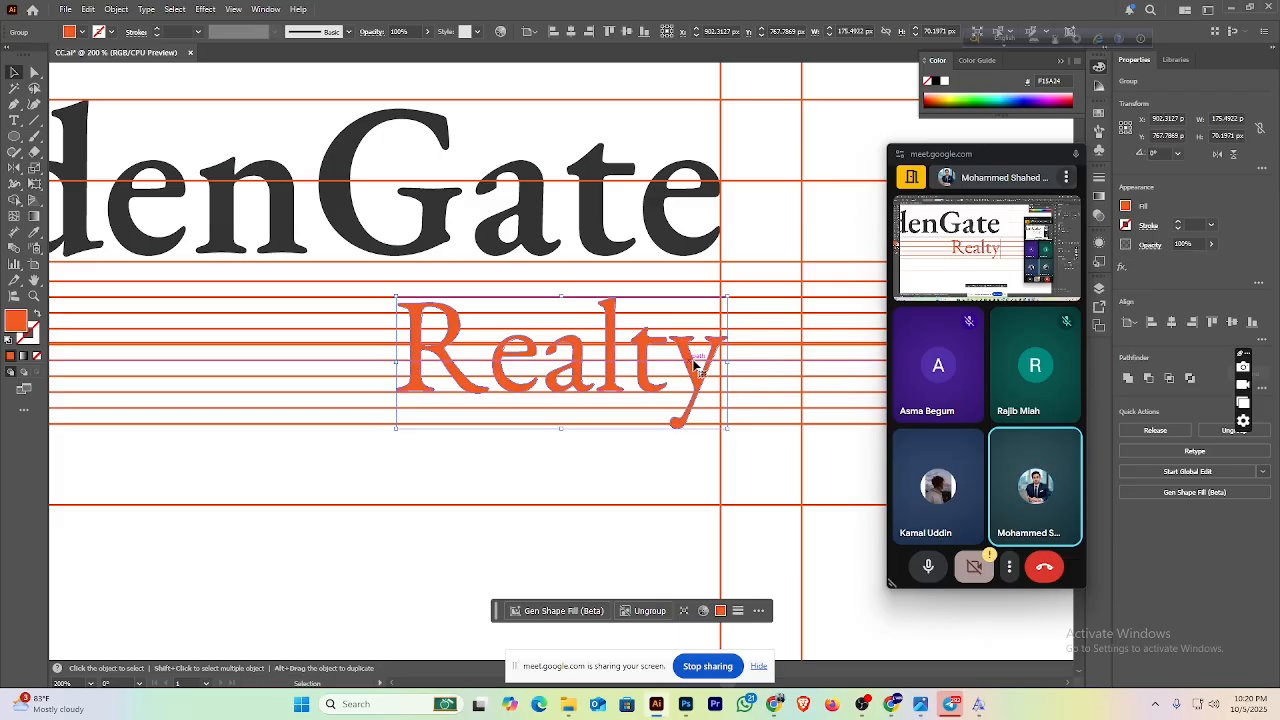
left_click_drag(697, 365, 688, 370)
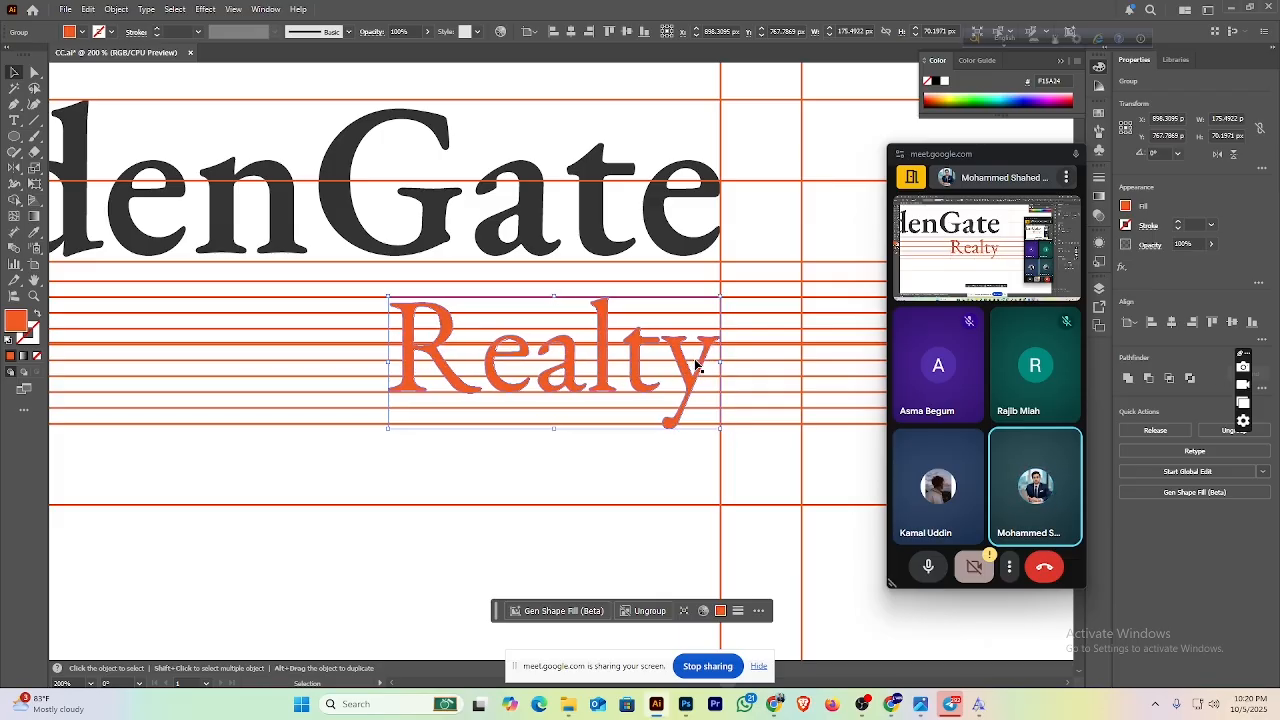
left_click(463, 492)
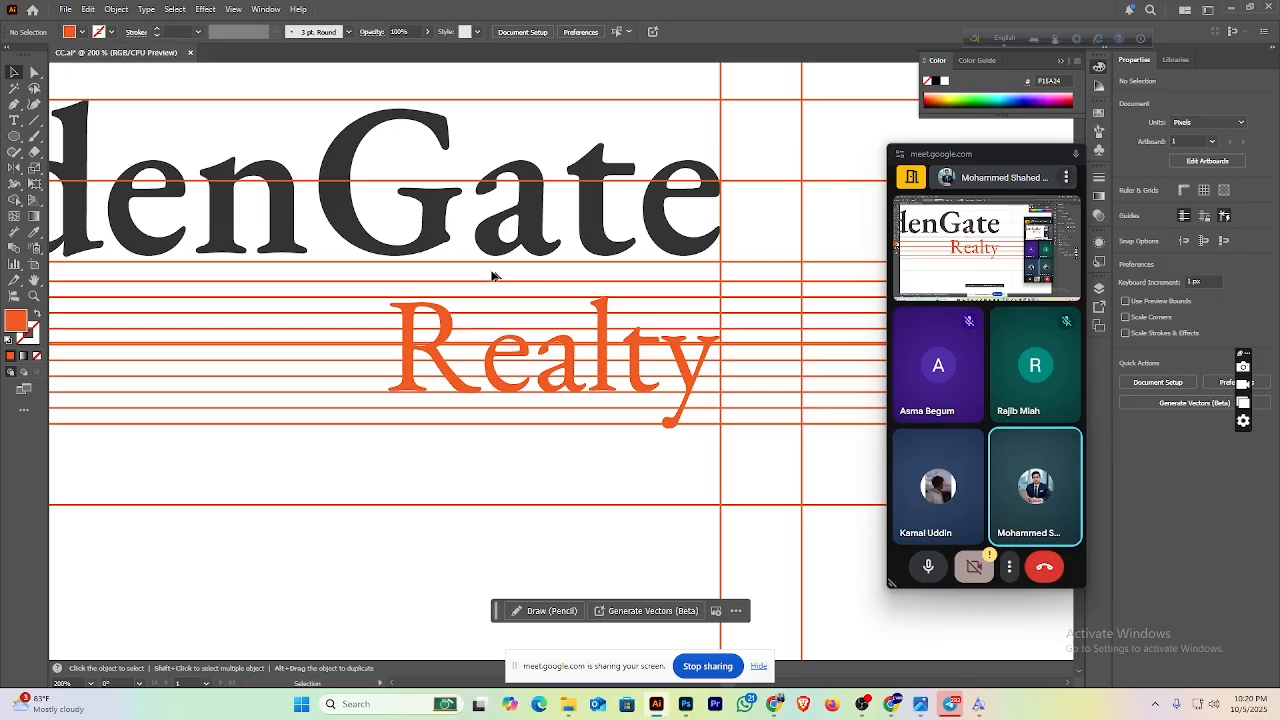
Step: Enlarge GoldenGate to about 568 × 86 px and shift it 8 px right so its left edge meets the vertical line
left_click_drag(405, 268, 807, 270)
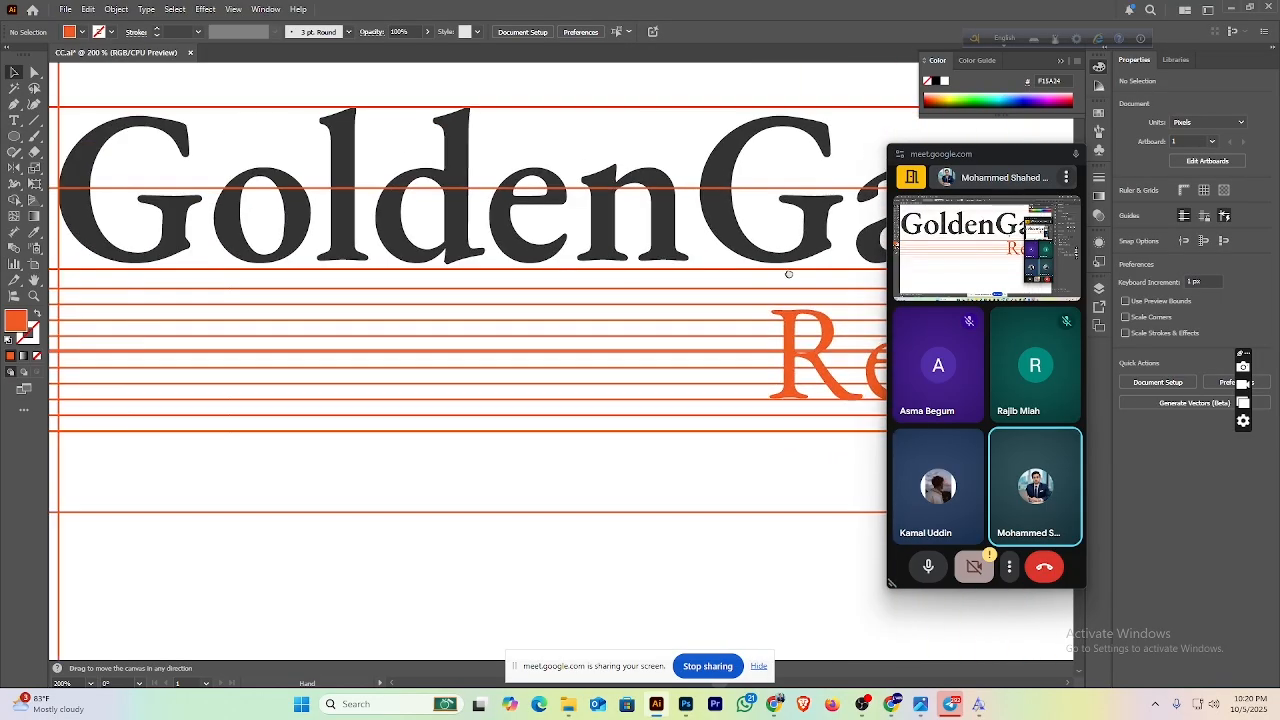
left_click(190, 258)
left_click_drag(190, 258, 311, 254)
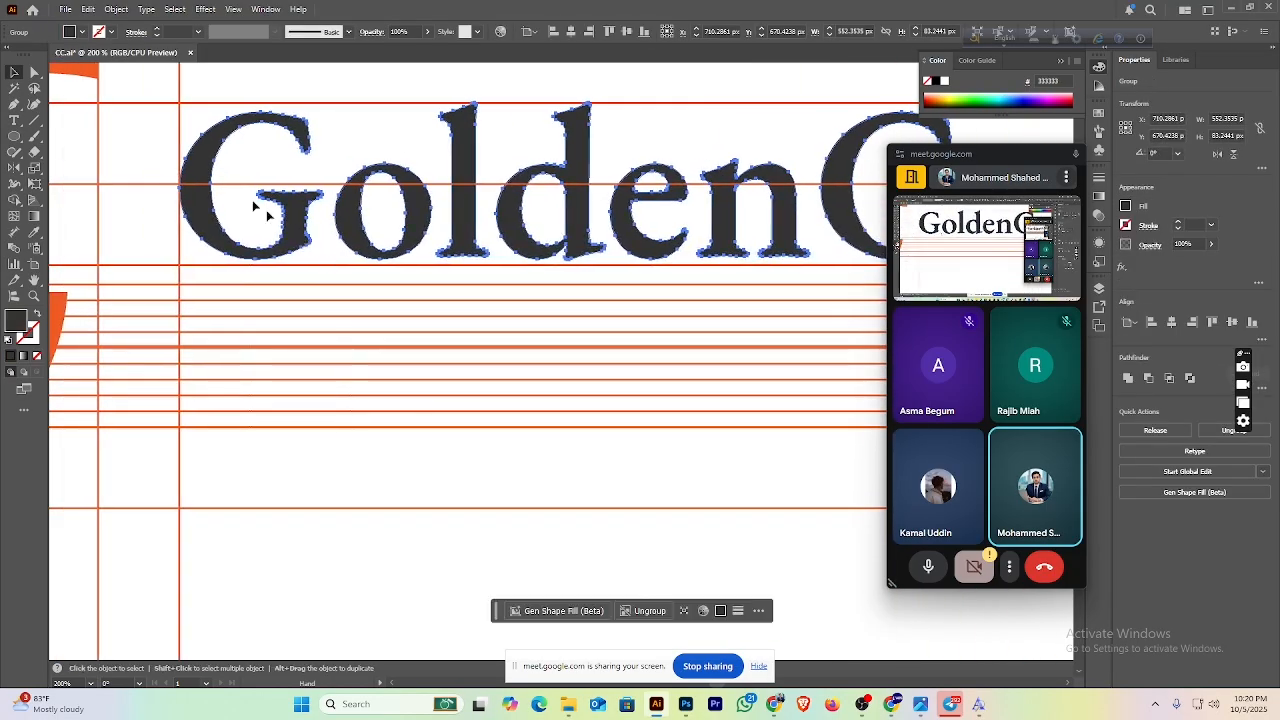
left_click_drag(180, 103, 166, 94)
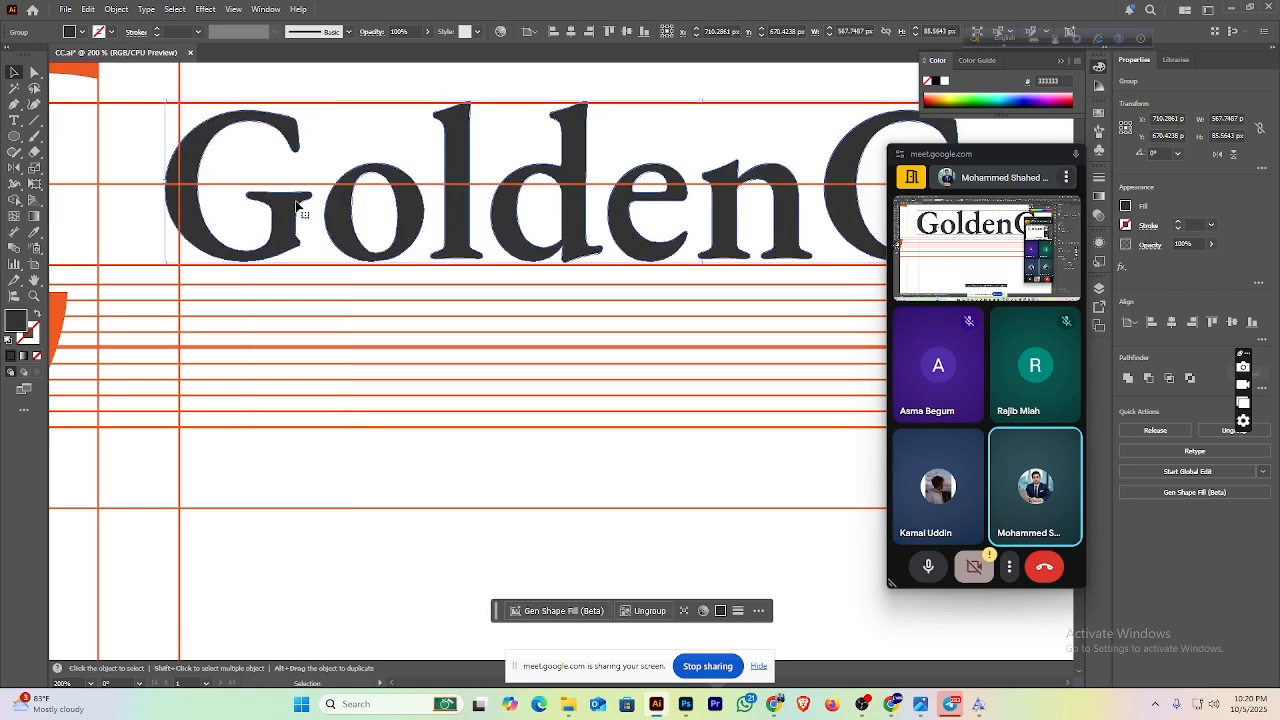
key("Right")
key("Right")
key("Right")
key("Right")
key("Right")
key("Right")
key("Right")
key("Right")
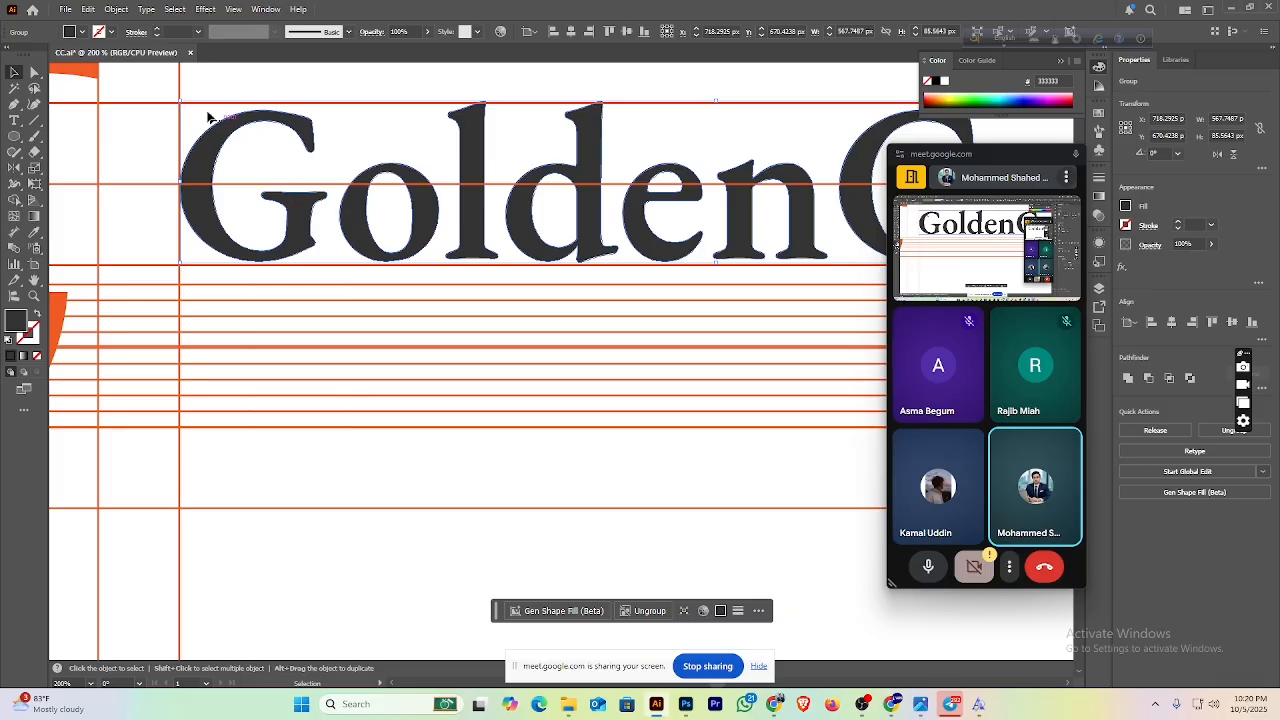
Step: Enlarge GoldenGate further to about 583 × 88 px and shift it 8 px right and 2 px down onto the grid lines
left_click_drag(181, 97, 166, 98)
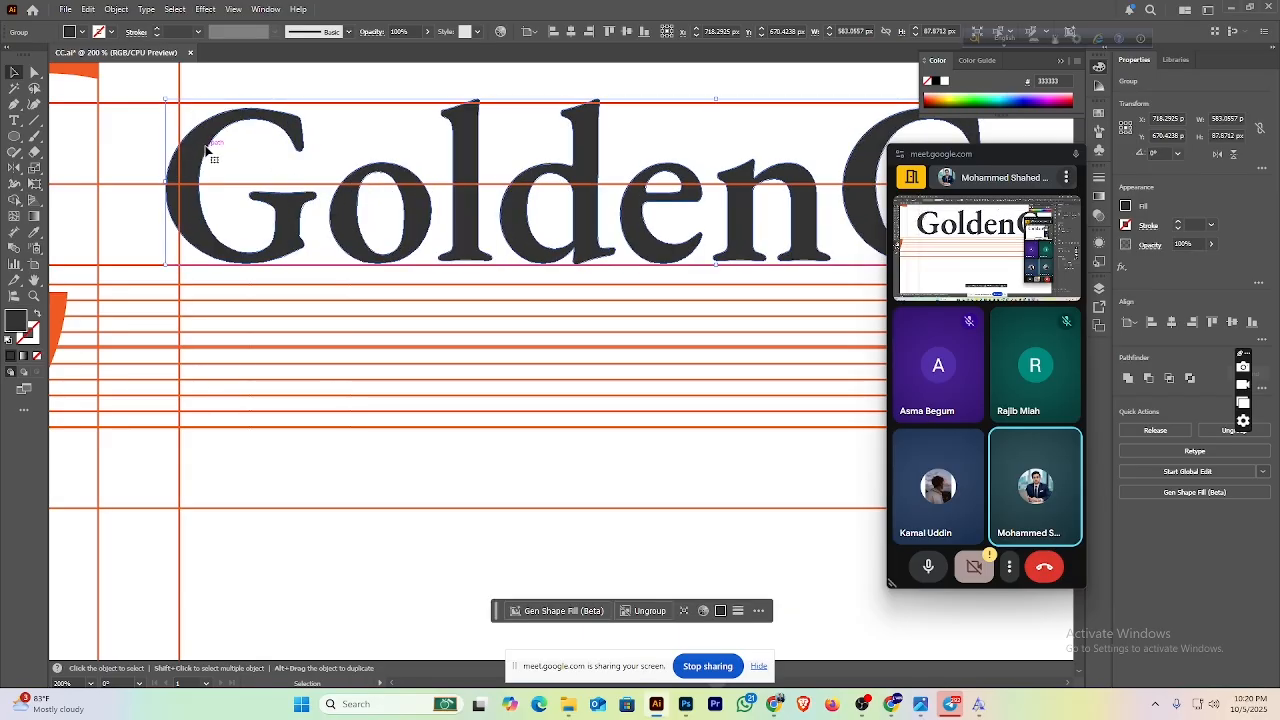
key("Down")
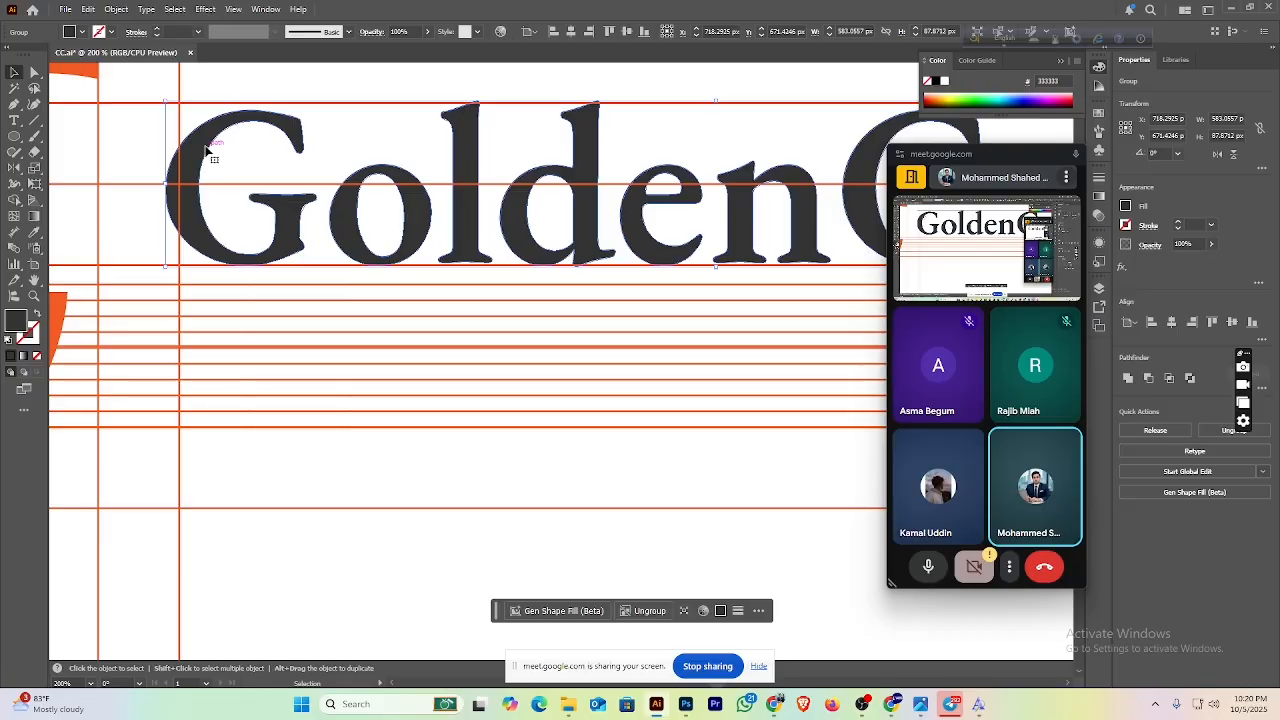
key("Down")
key("Right")
key("Right")
key("Right")
key("Right")
key("Right")
key("Right")
key("Right")
key("Right")
key("Right")
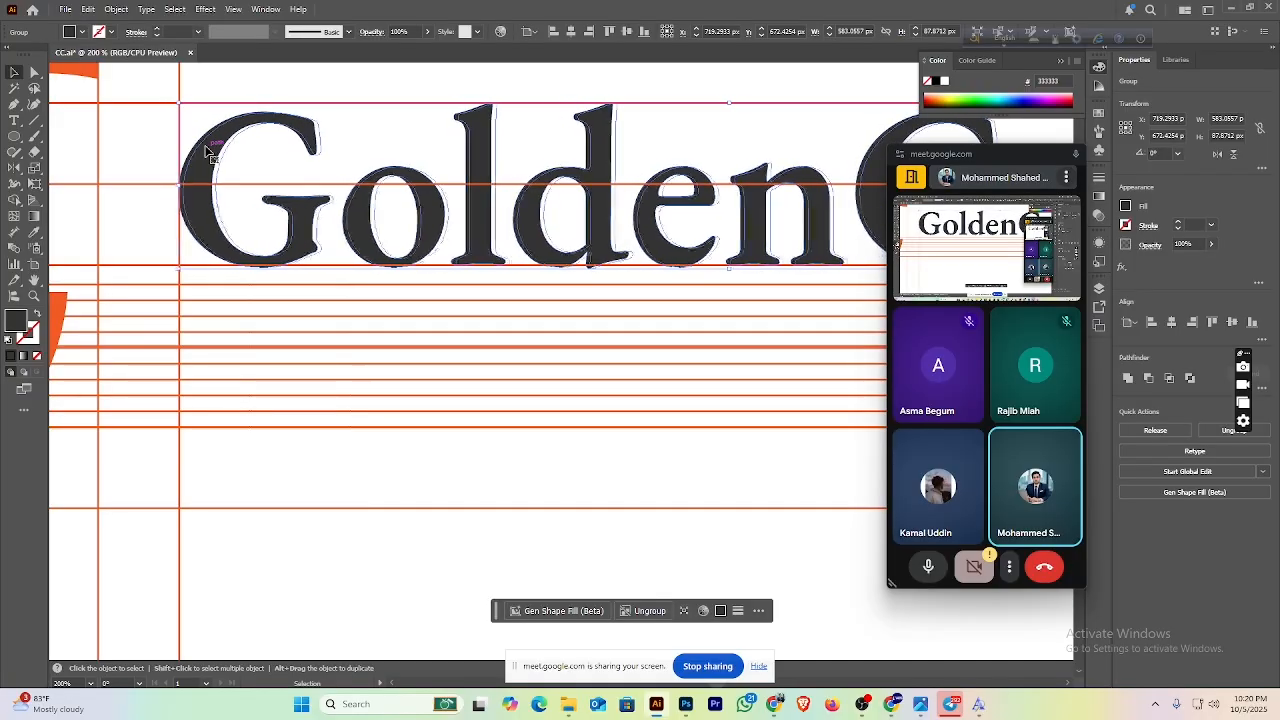
key("Left")
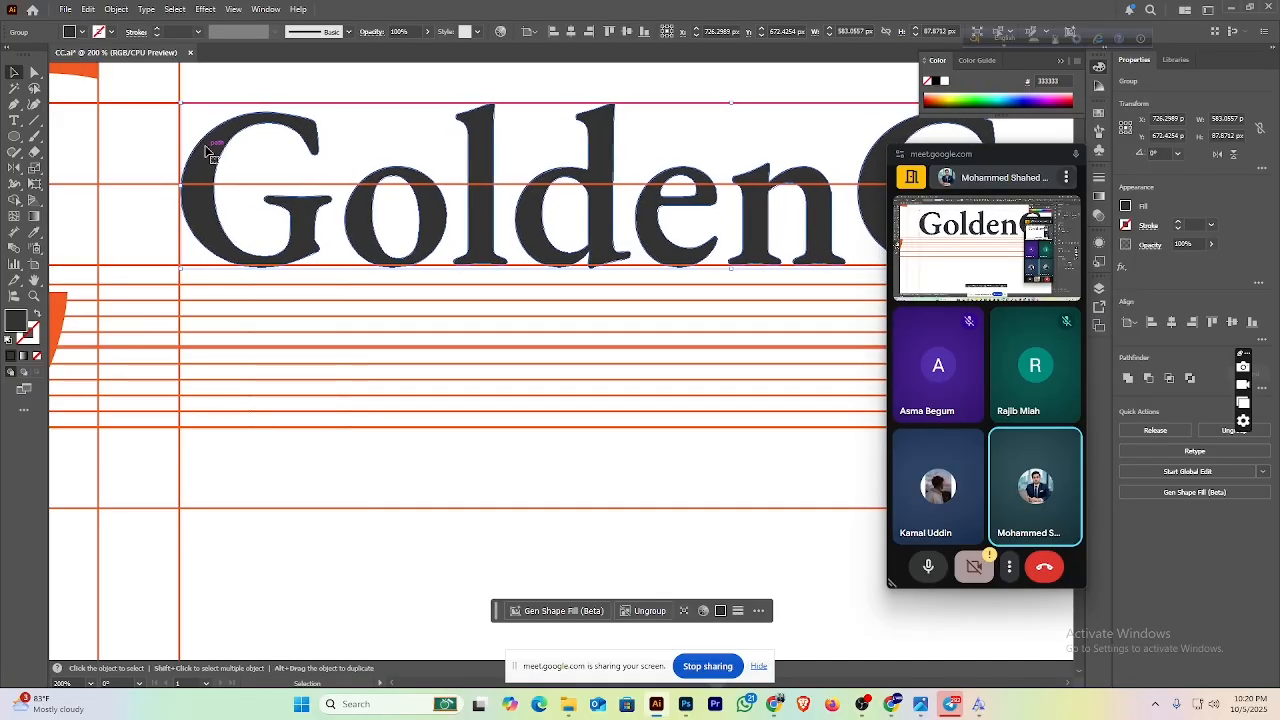
left_click(371, 475)
Step: Place a copy of the grid's top horizontal line well above the logo
key("ctrl+minus")
key("ctrl+minus")
key("ctrl+minus")
key("ctrl+minus")
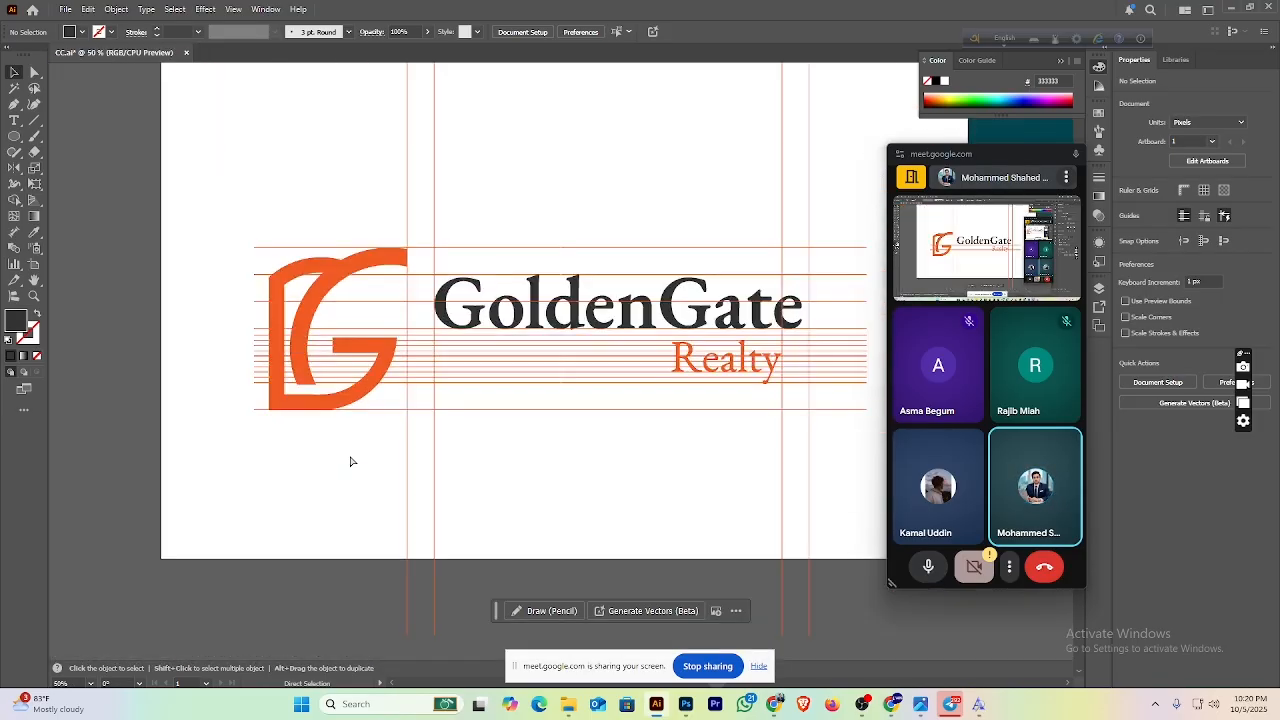
left_click(557, 333)
left_click(657, 354, "shift")
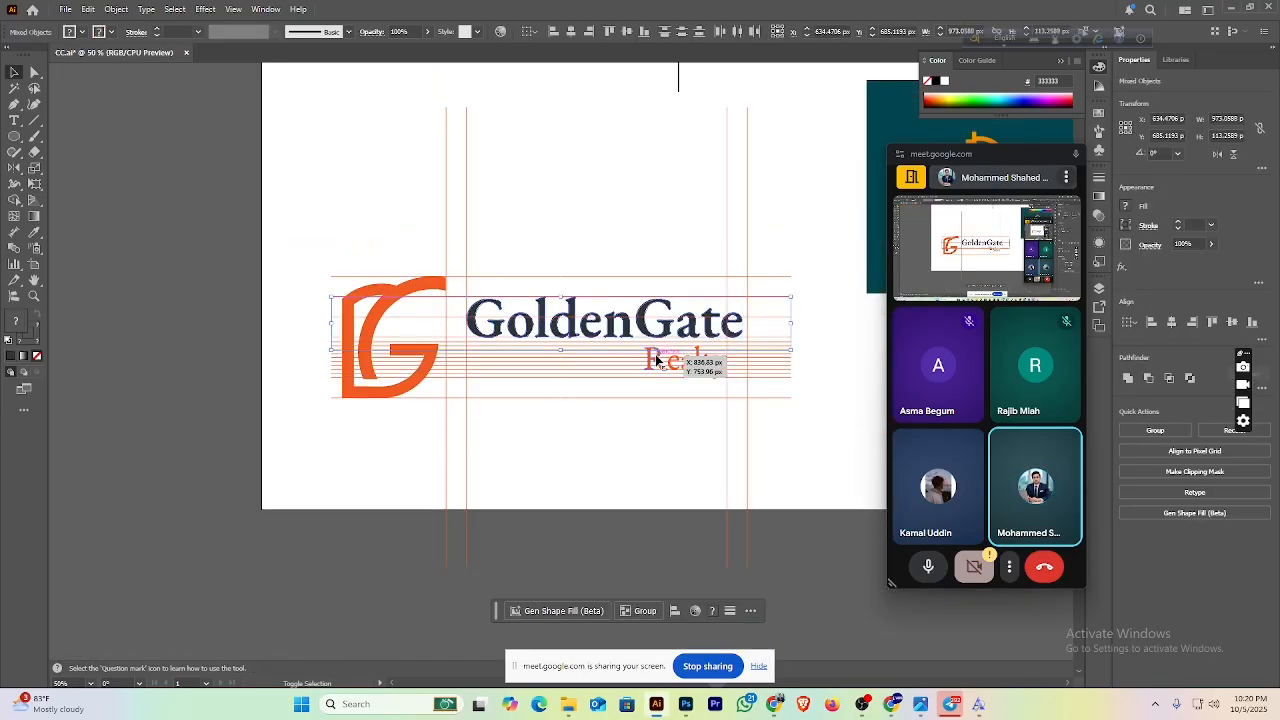
left_click(372, 328, "shift")
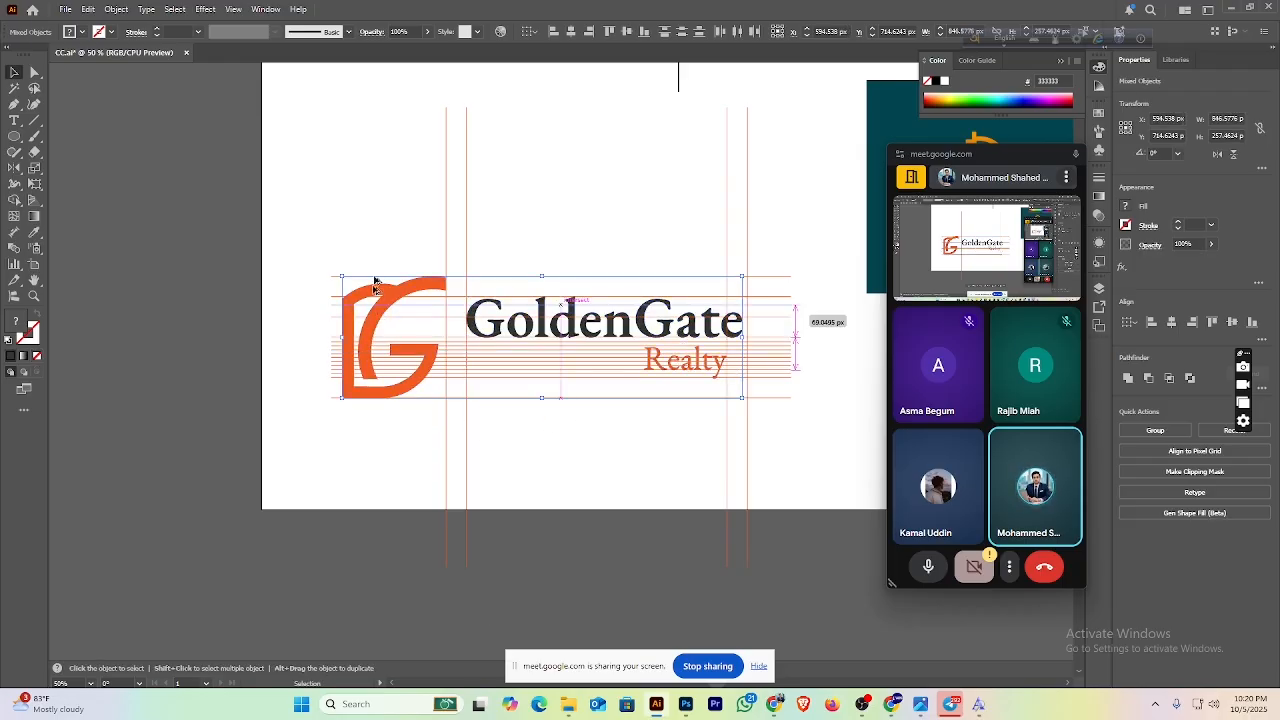
left_click_drag(375, 277, 396, 135)
Step: Copy the icon, GoldenGate and Realty out of the grid, scale the copy down and place it below the DreamKey logo
left_click(397, 322)
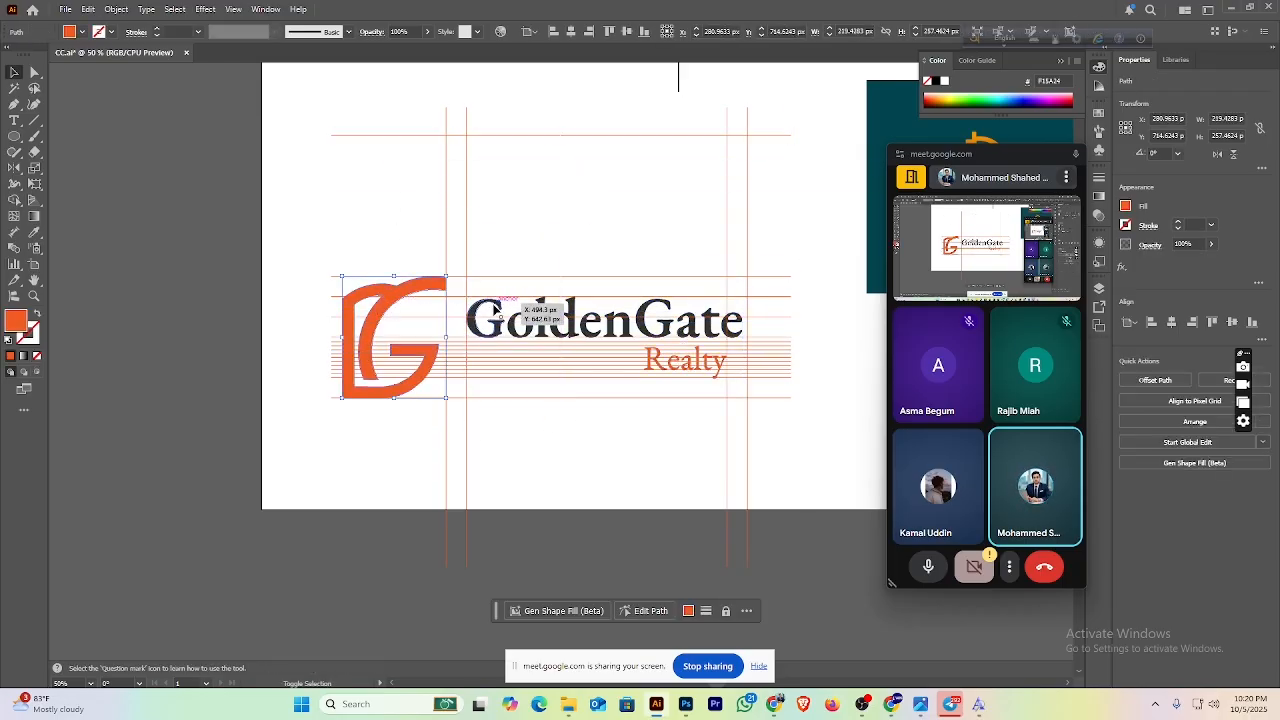
left_click(488, 310, "shift")
left_click(650, 357, "shift")
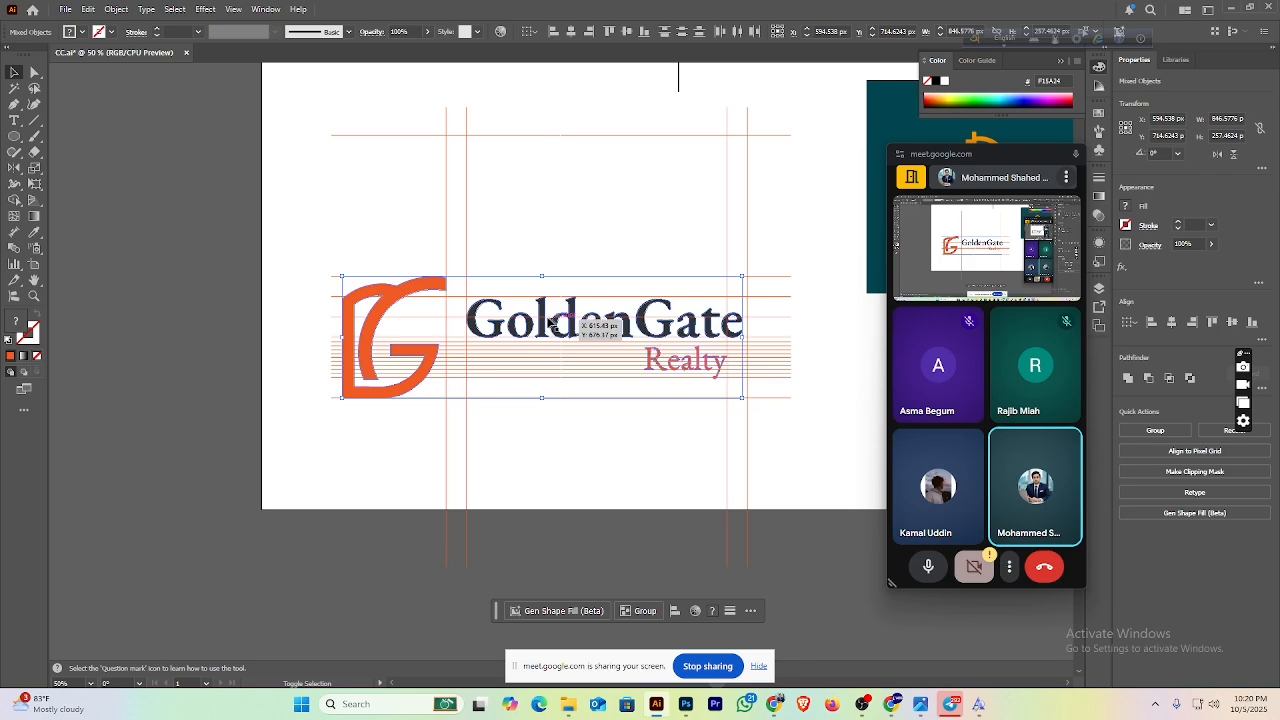
left_click_drag(415, 286, 426, 168)
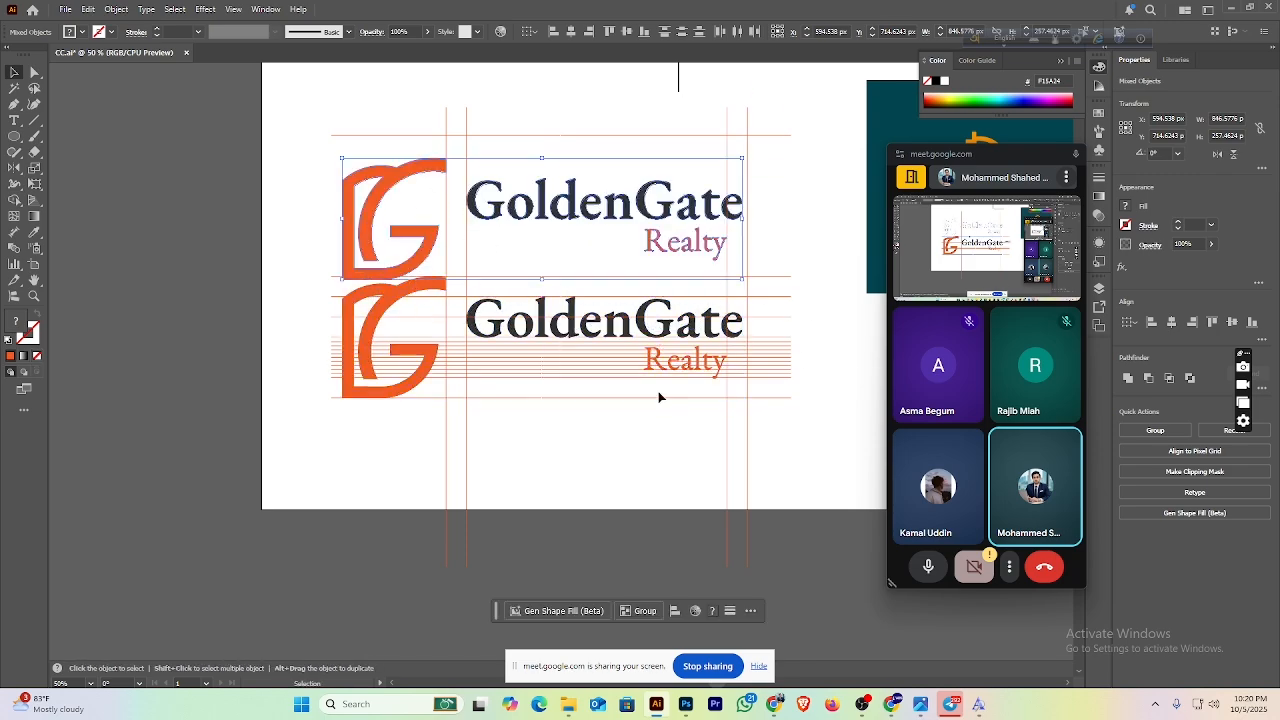
left_click_drag(658, 385, 359, 324)
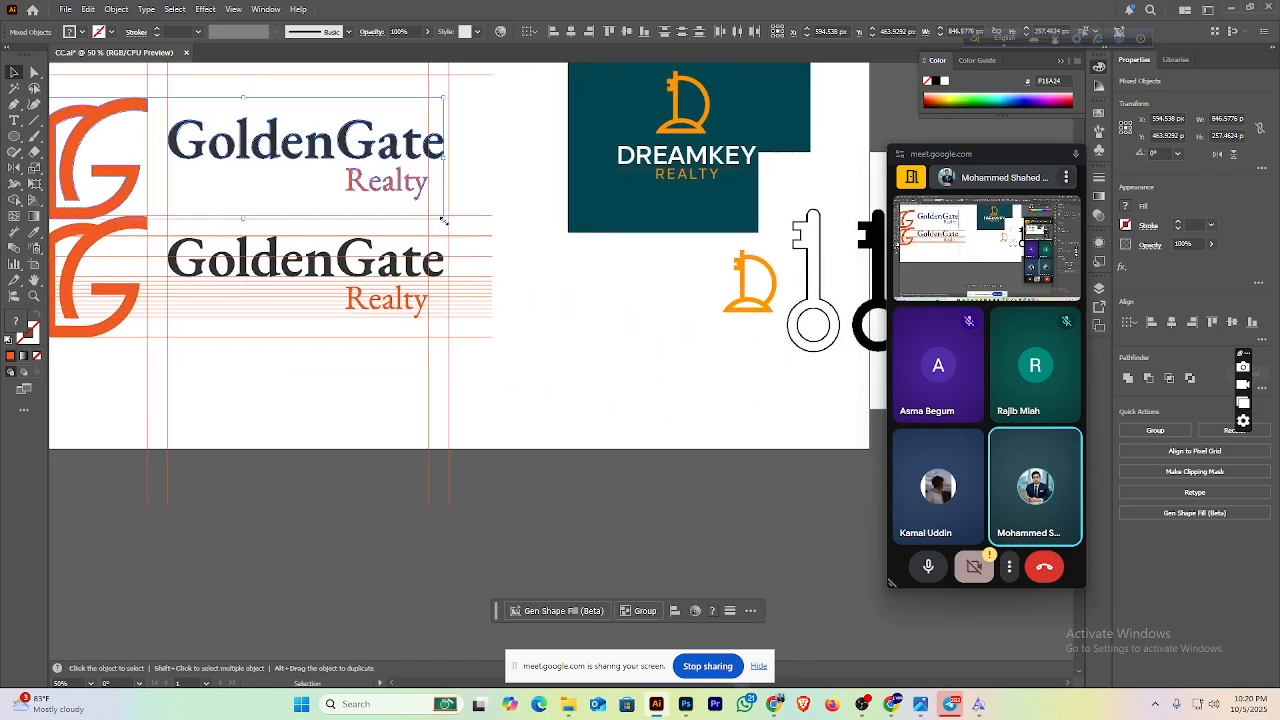
left_click_drag(443, 220, 664, 374)
left_click(659, 456)
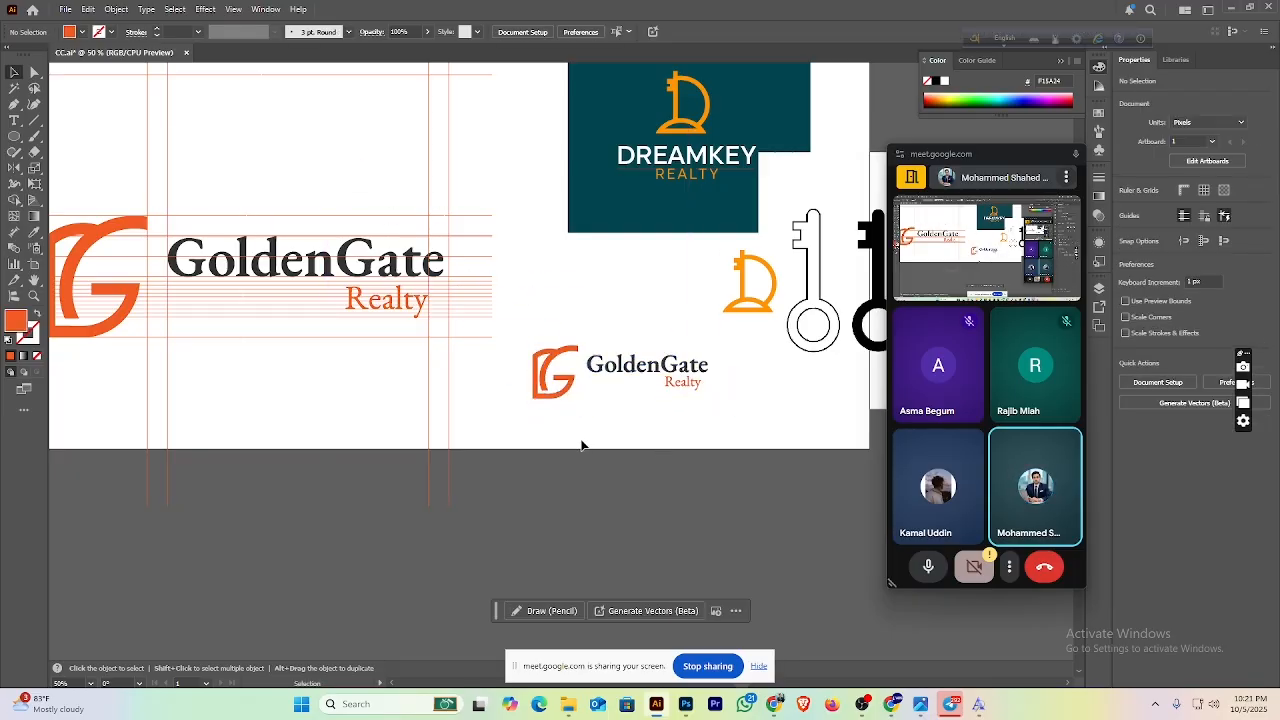
Step: Move GoldenGate and Realty down together until Realty's descender meets the grid's bottom line
left_click_drag(373, 436, 563, 432)
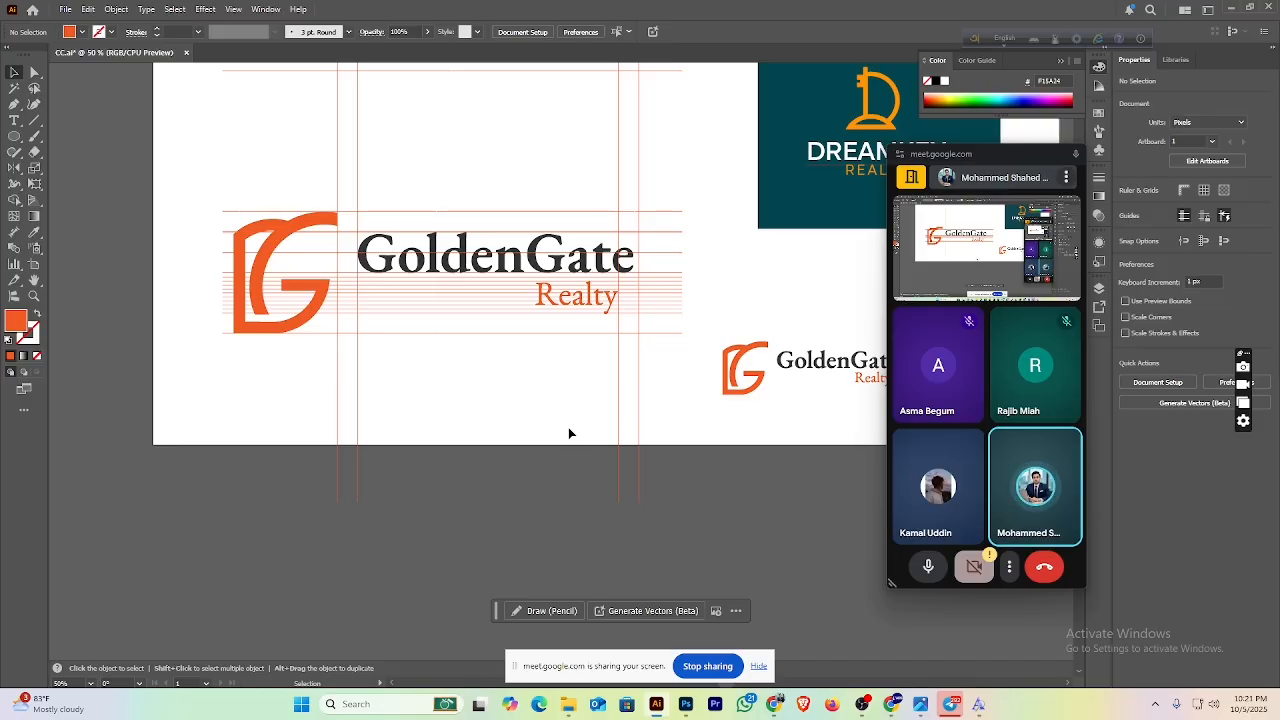
key("ctrl+plus")
key("ctrl+plus")
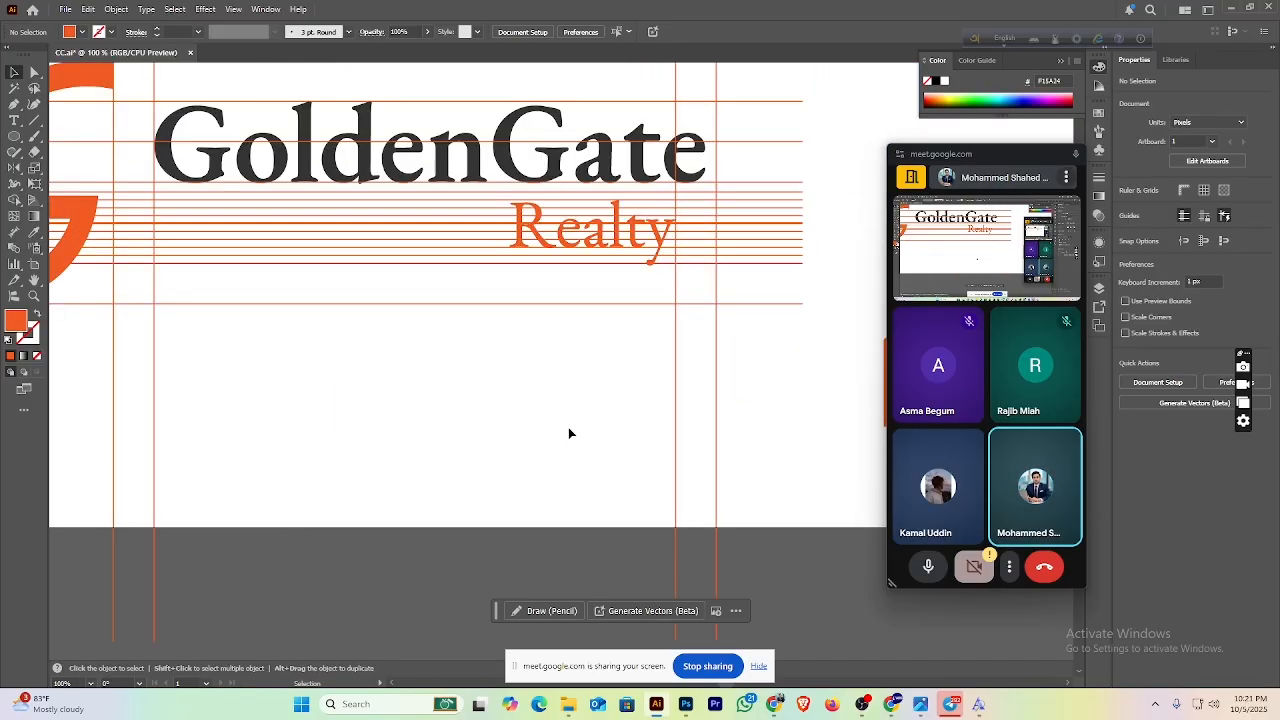
left_click_drag(571, 431, 671, 480)
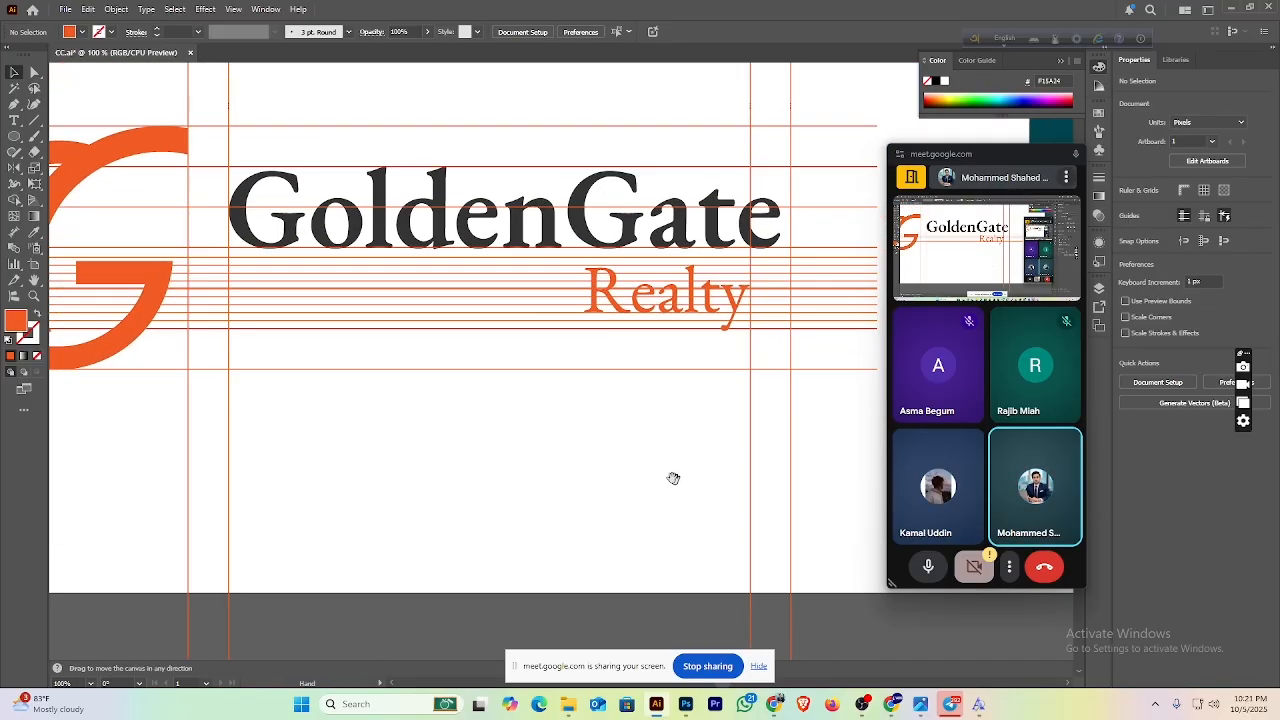
left_click(592, 272)
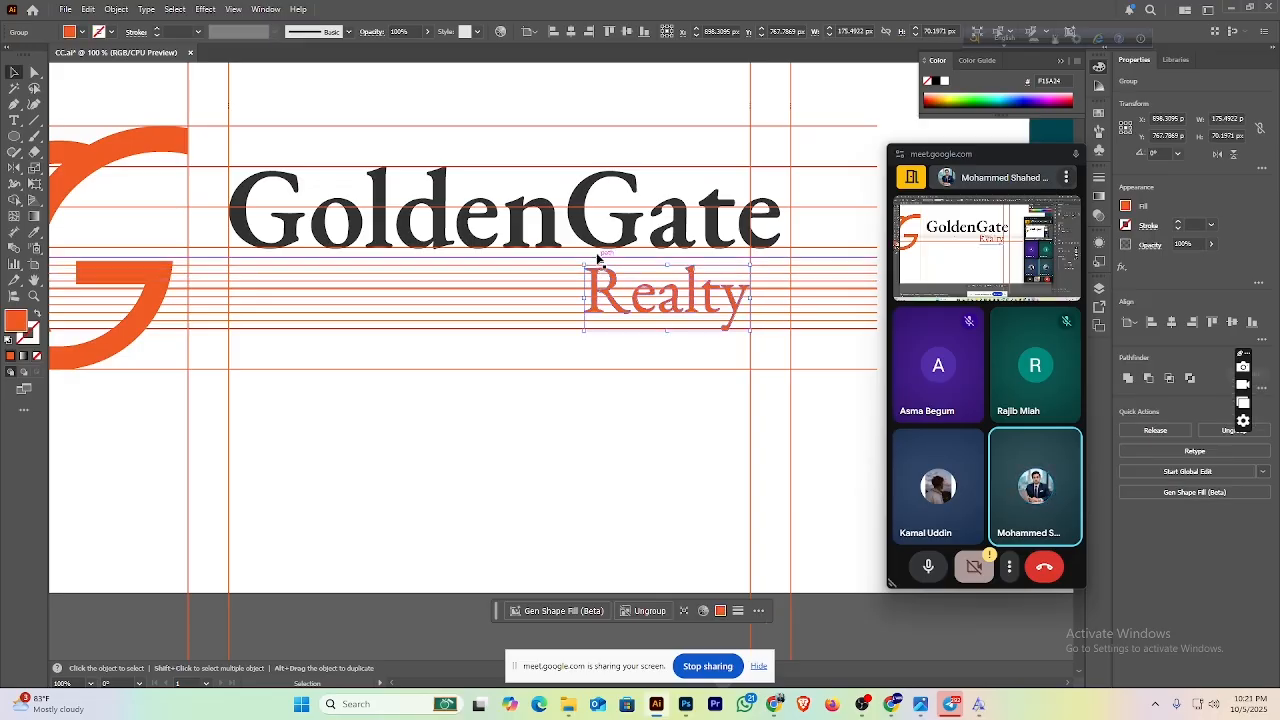
left_click(595, 237)
left_click_drag(590, 232, 594, 277)
left_click(583, 450)
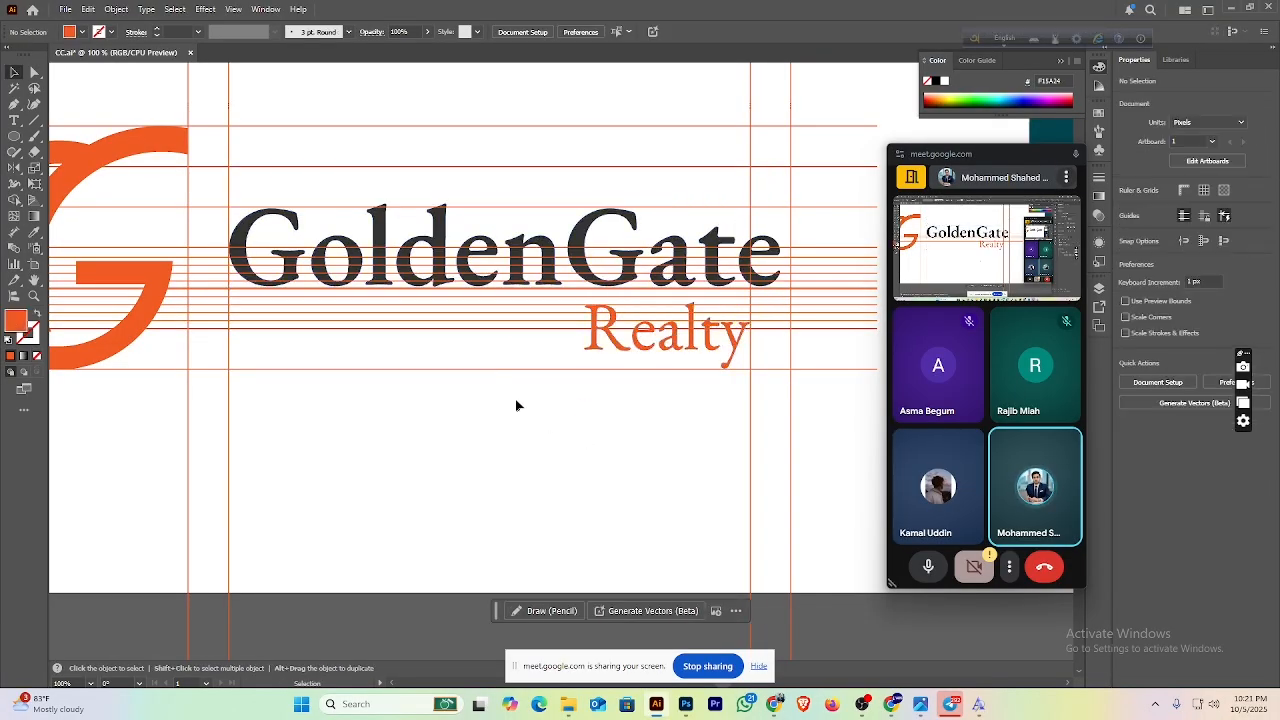
Step: Scale the grid logo's icon down to about 186 × 219 px and move it down to the grid's bottom line
key("ctrl+minus")
key("ctrl+minus")
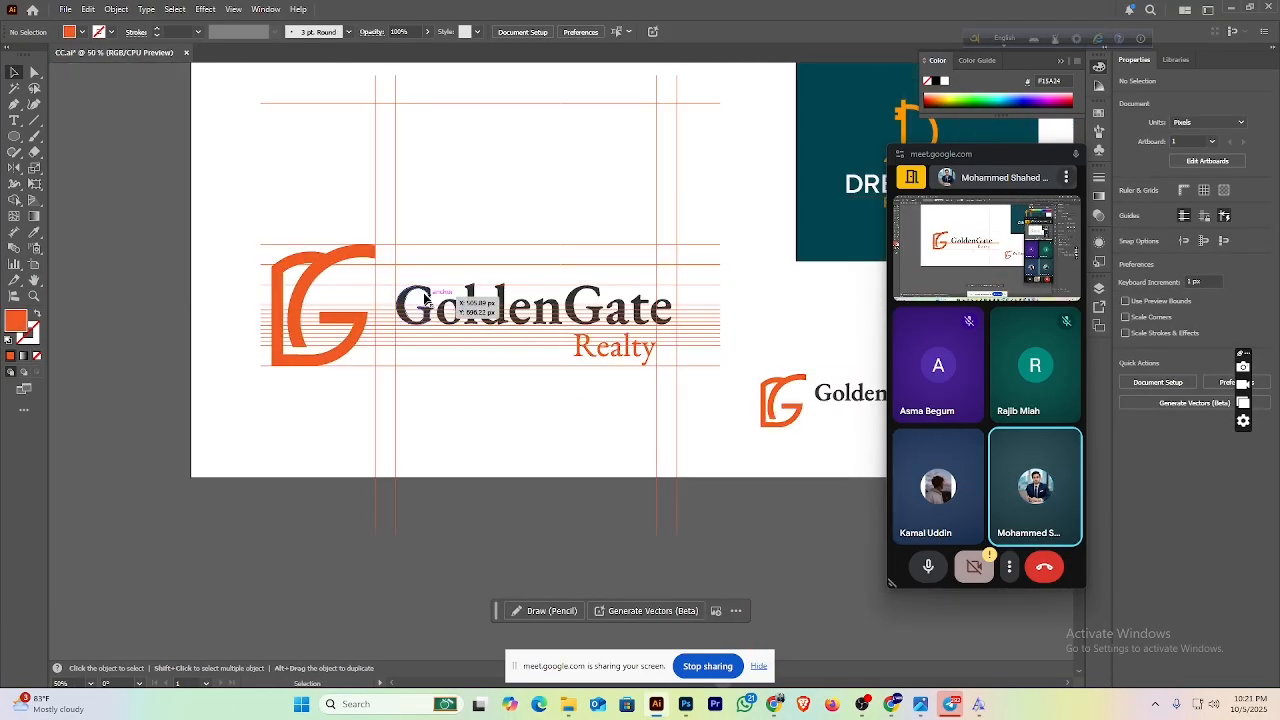
left_click_drag(422, 291, 343, 257)
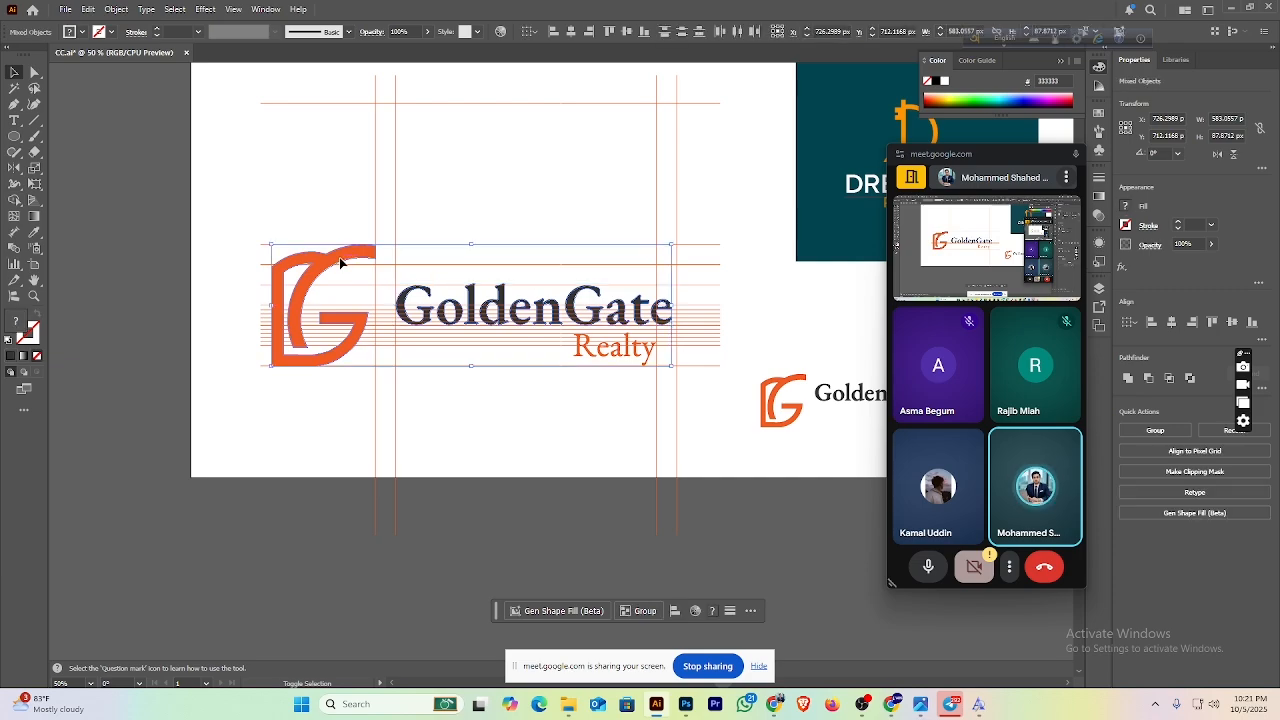
left_click(460, 437)
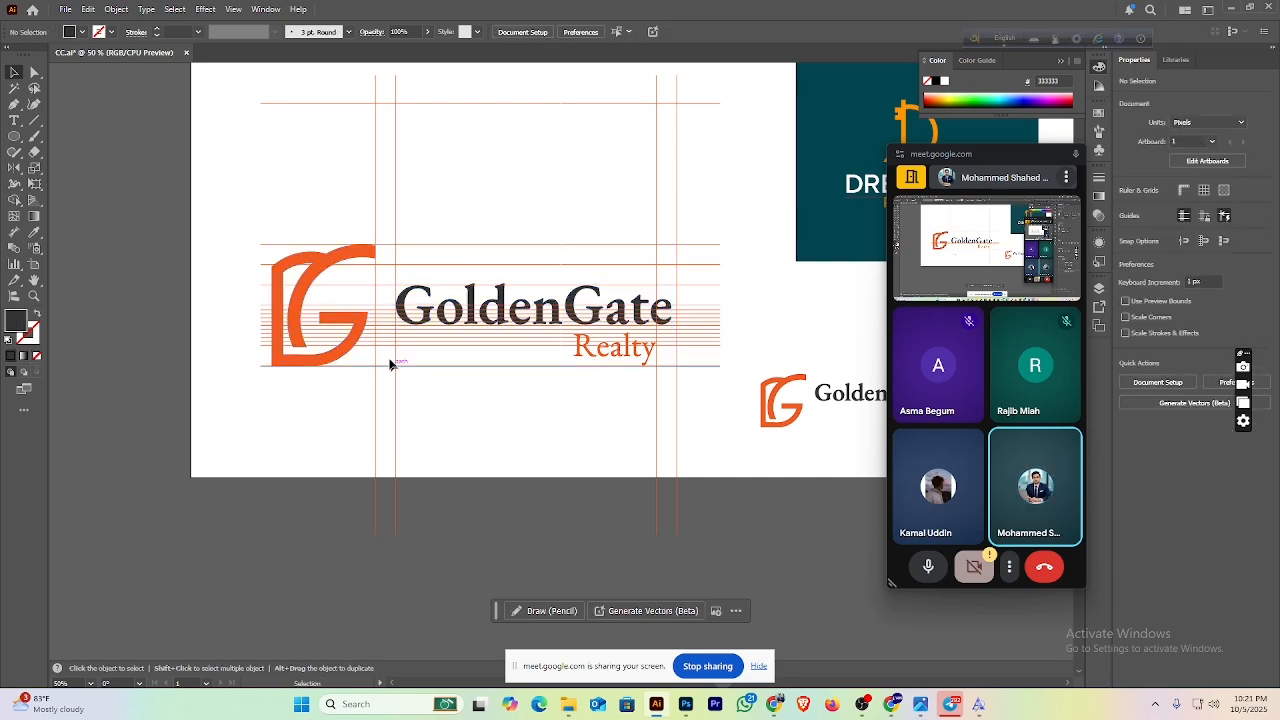
left_click(336, 263)
left_click_drag(372, 244, 339, 271)
key("ctrl+z")
left_click(315, 279)
left_click(315, 281)
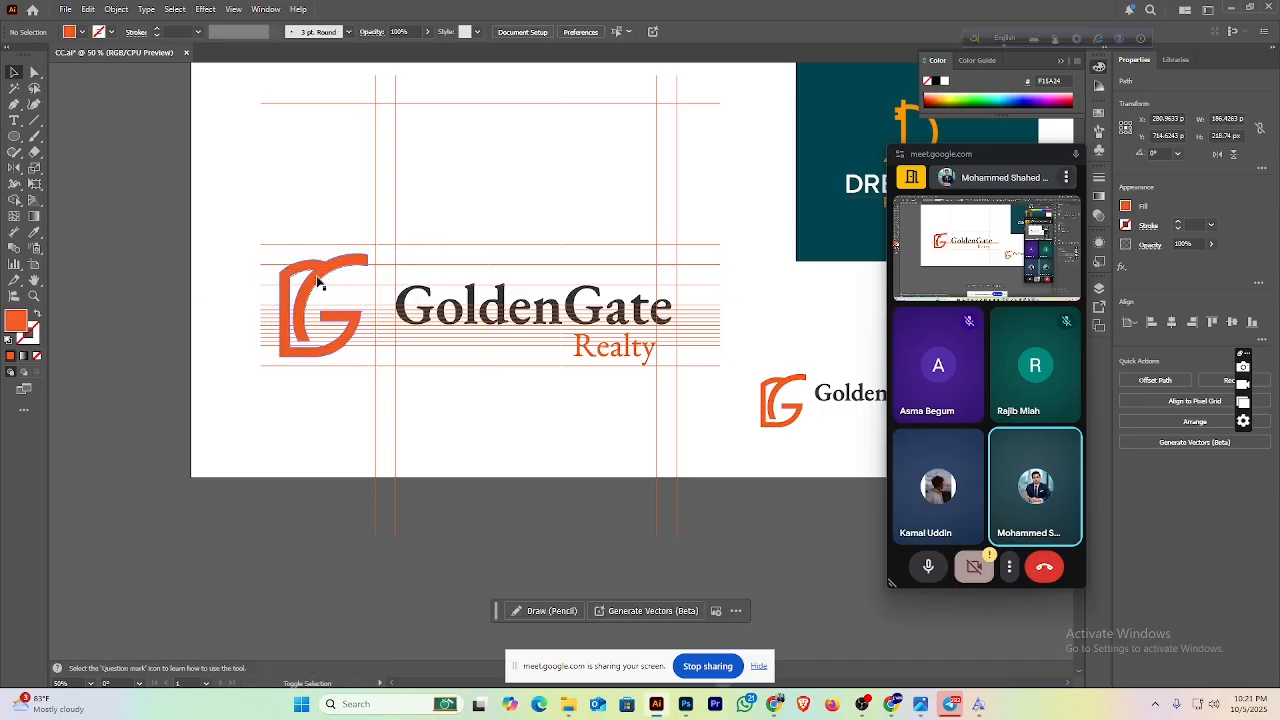
left_click(322, 269)
left_click_drag(325, 268, 362, 287)
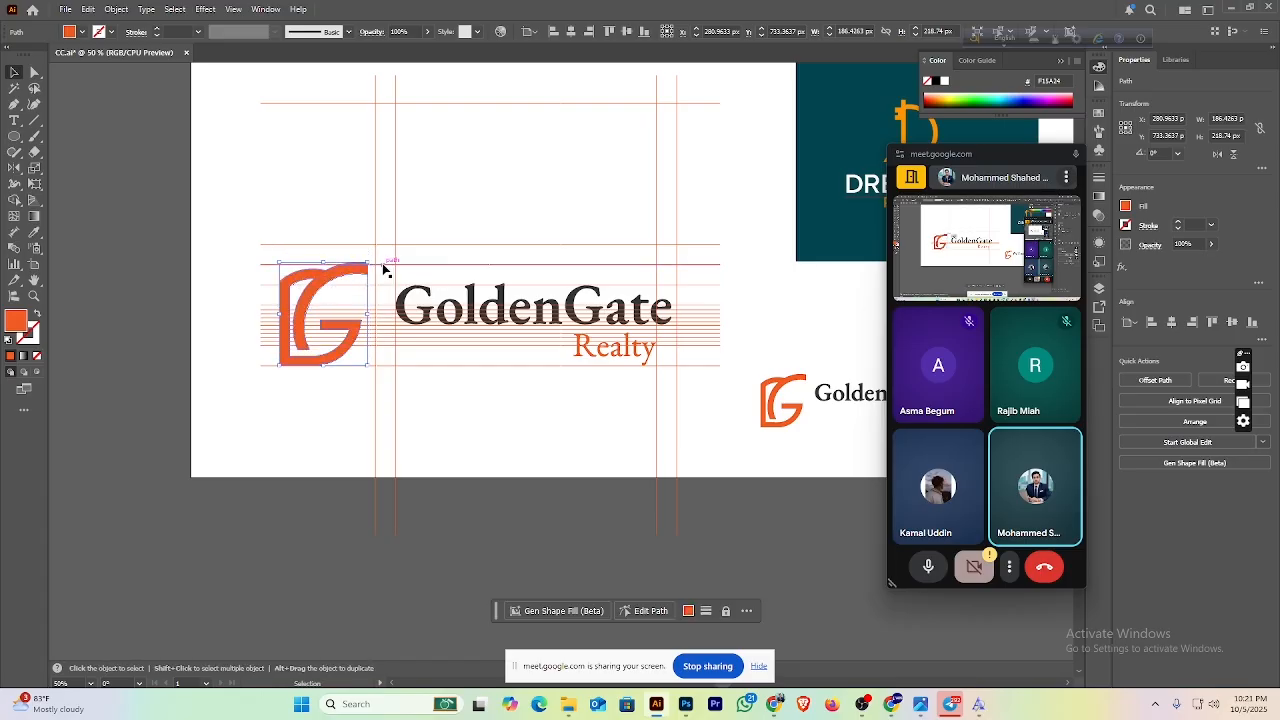
Step: Scale the grid logo's icon down to about 182 × 213 px and nudge it onto the grid's bottom line and first vertical line
key("ctrl+equal")
key("ctrl+equal")
key("ctrl+equal")
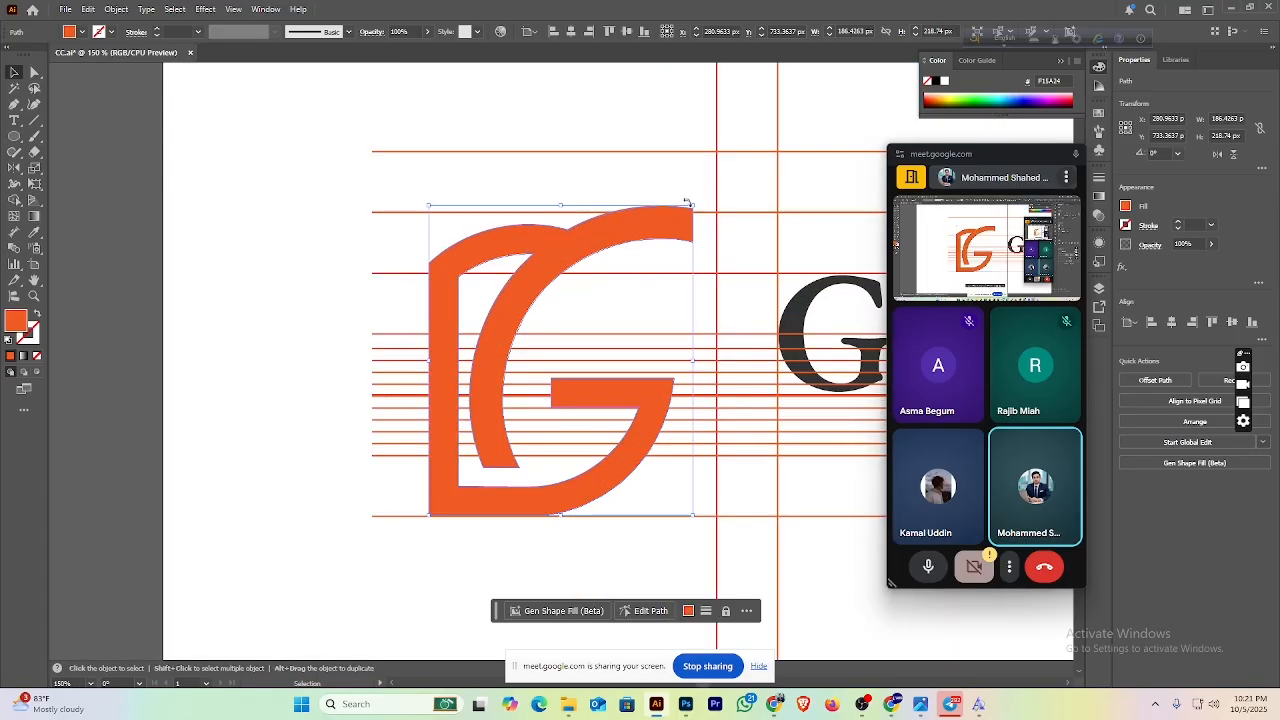
left_click_drag(691, 207, 690, 204)
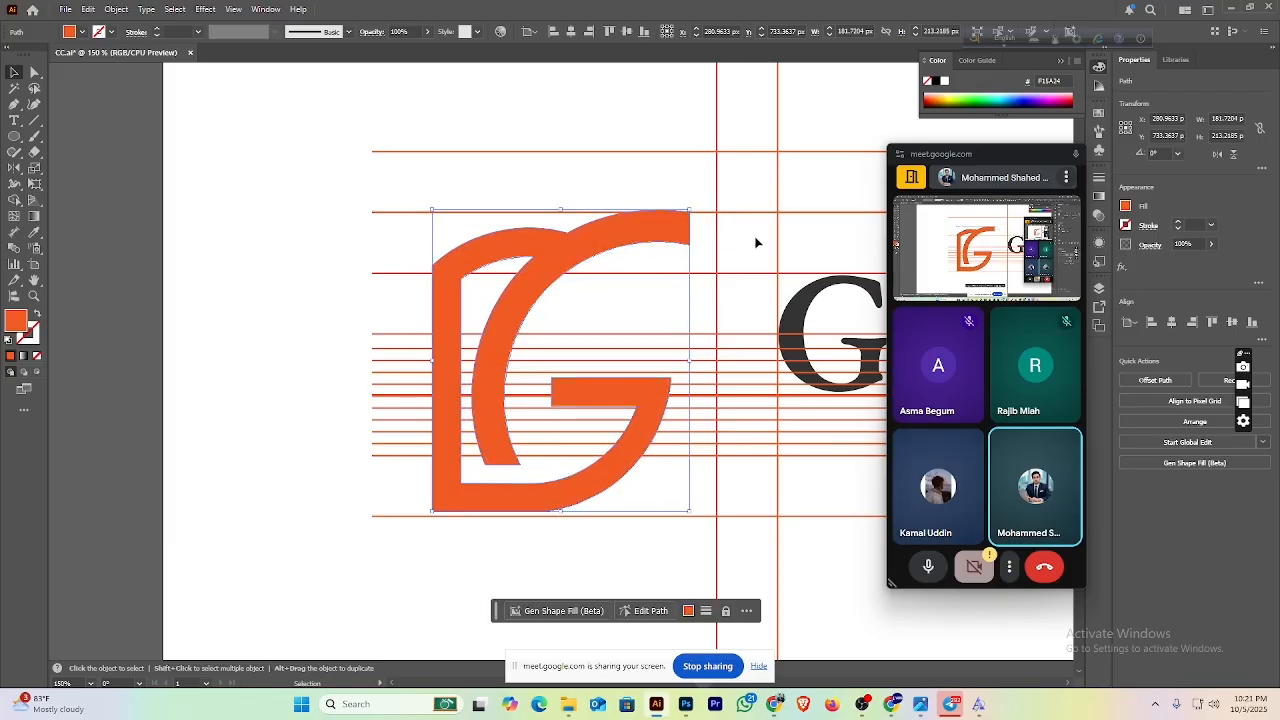
key("Down")
key("Down")
key("Right")
key("Right")
key("Right")
key("Right")
key("Right")
key("Right")
key("Right")
key("Right")
key("Right")
key("Right")
key("Right")
key("Right")
key("Right")
key("Right")
key("Right")
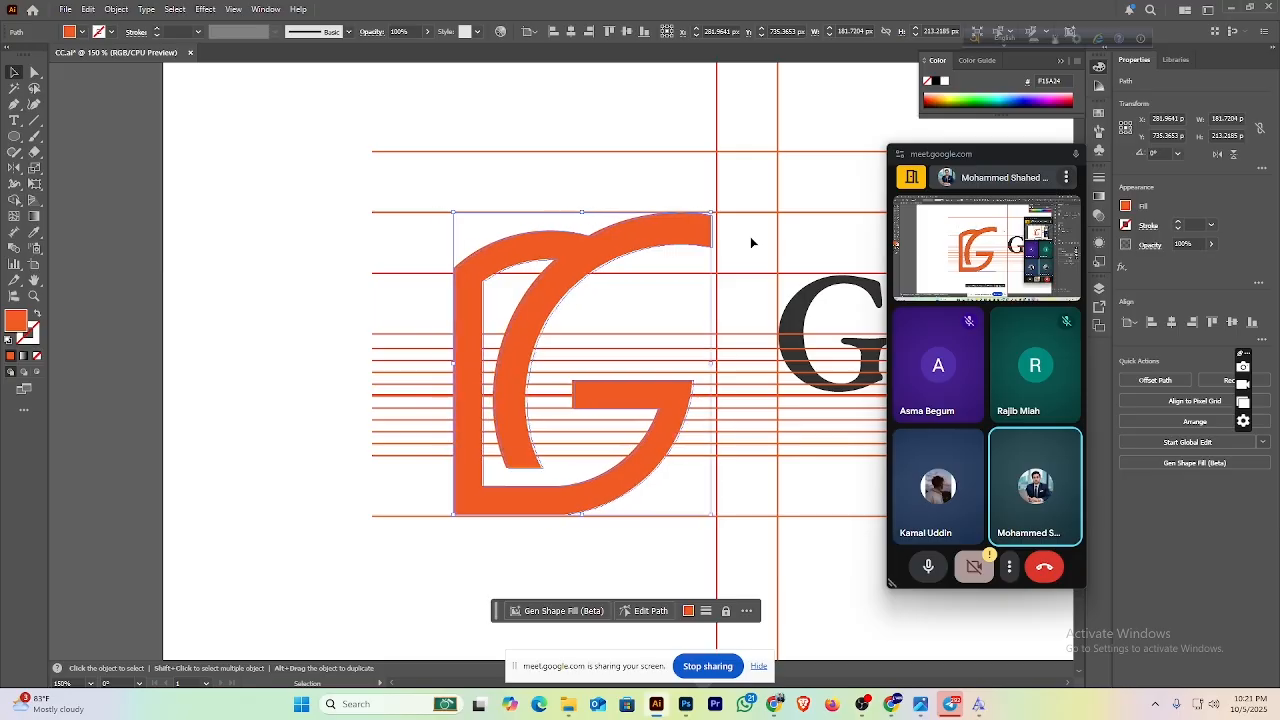
key("Right")
key("Right")
key("Right")
key("Right")
left_click(592, 173)
Step: Copy the fitted icon, GoldenGate and Realty out of the grid and scale the copy down to about 510 × 135 px
key("ctrl+minus")
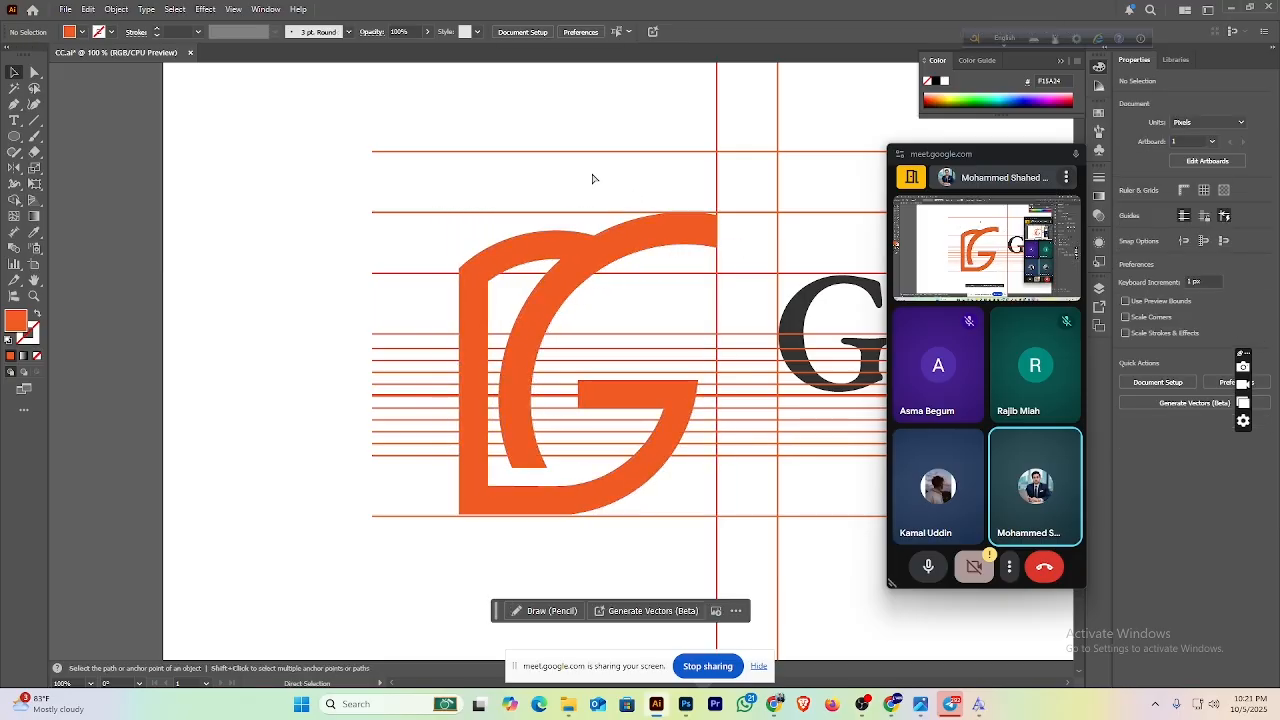
key("ctrl+minus")
key("ctrl+minus")
key("ctrl+minus")
key("v")
left_click(580, 338)
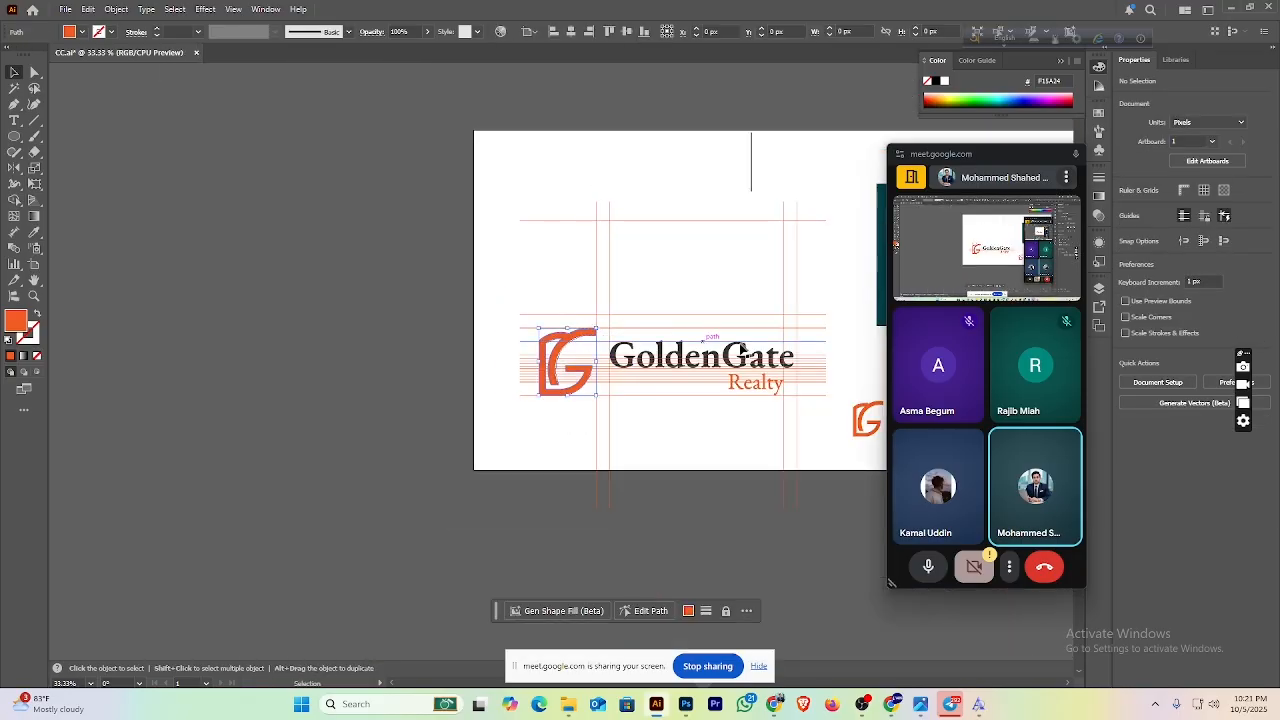
left_click(777, 394, "shift")
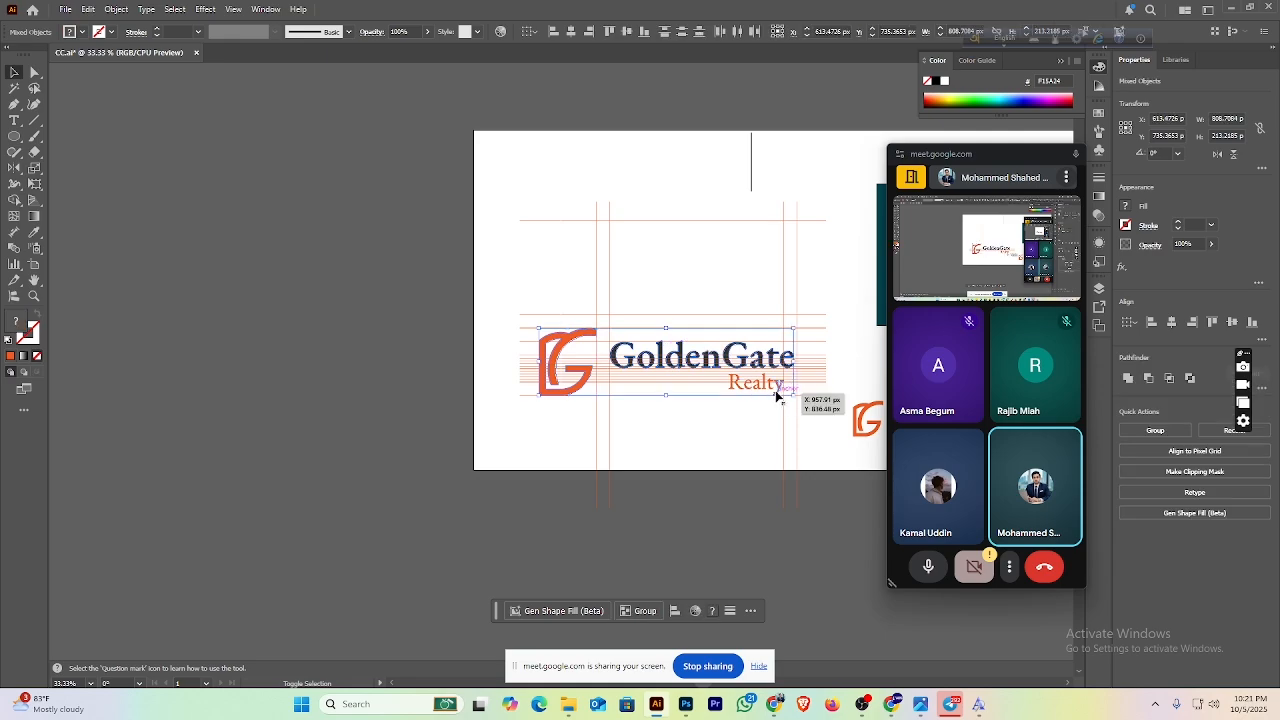
left_click_drag(770, 357, 502, 232)
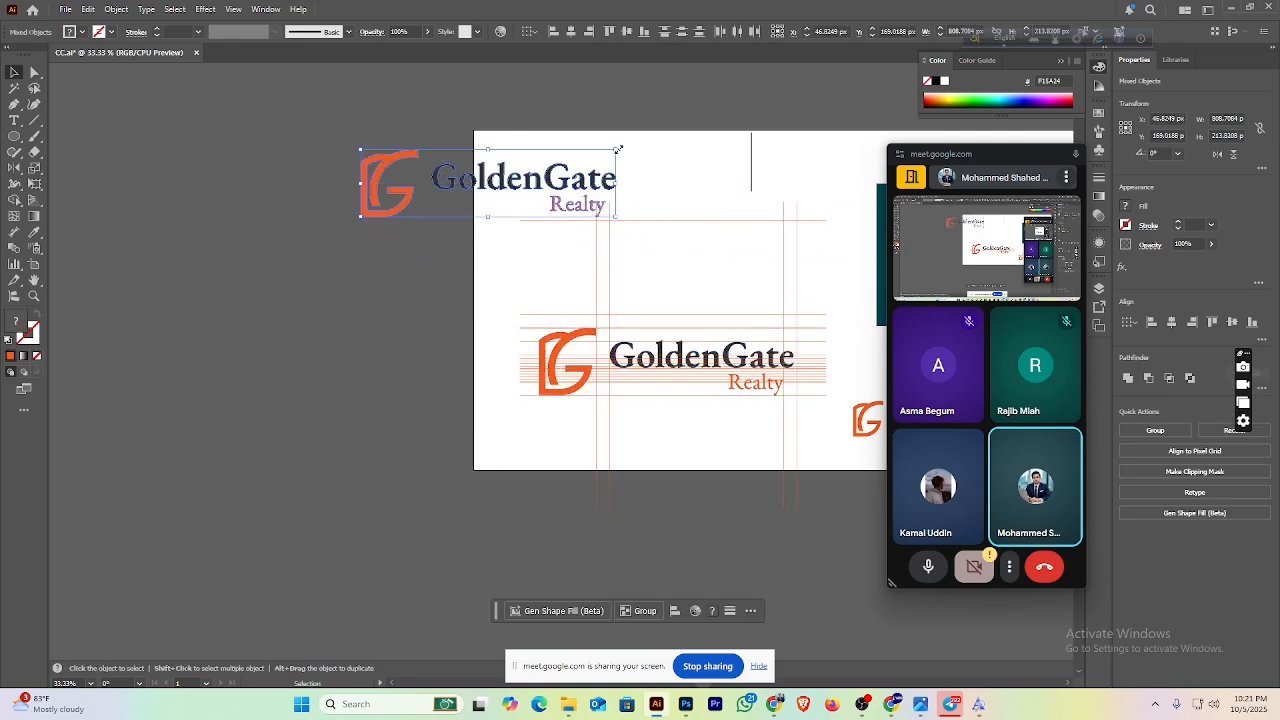
left_click_drag(617, 149, 569, 163)
left_click_drag(660, 196, 441, 194)
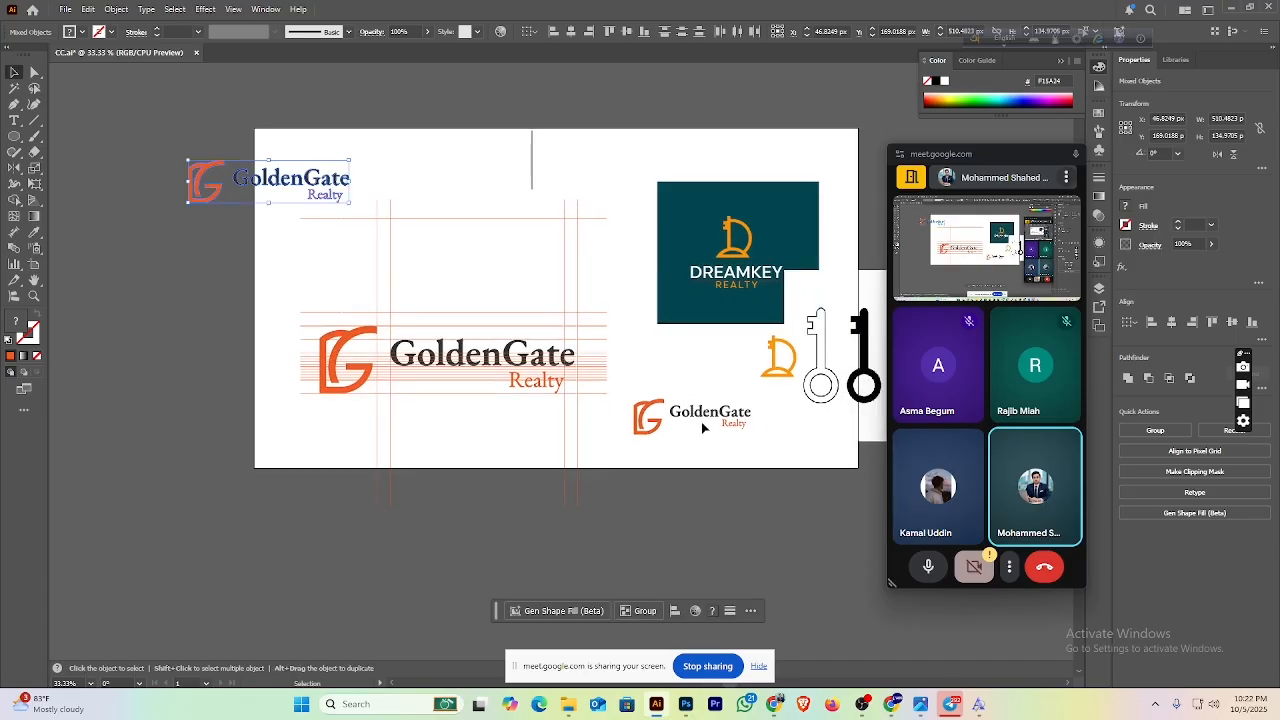
Step: Delete the old small logo below the DreamKey artwork and move the new scaled copy into its place
left_click(668, 398)
key("Delete")
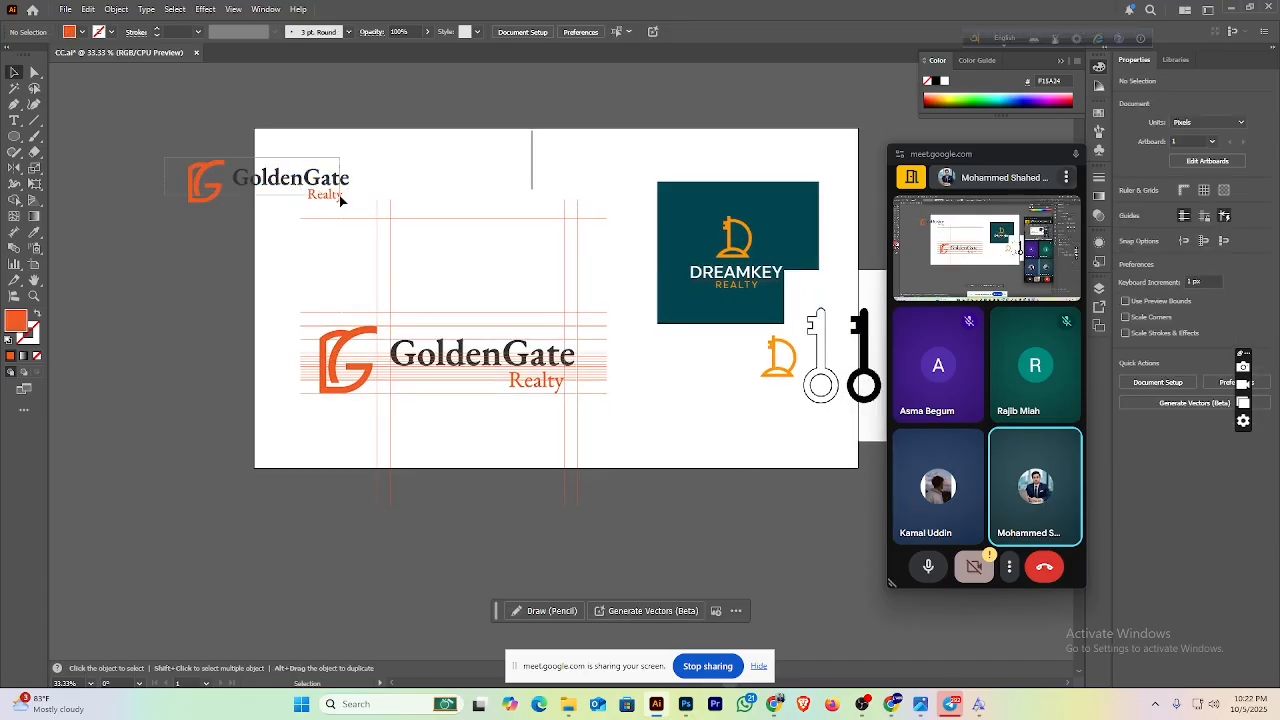
left_click_drag(340, 200, 762, 437)
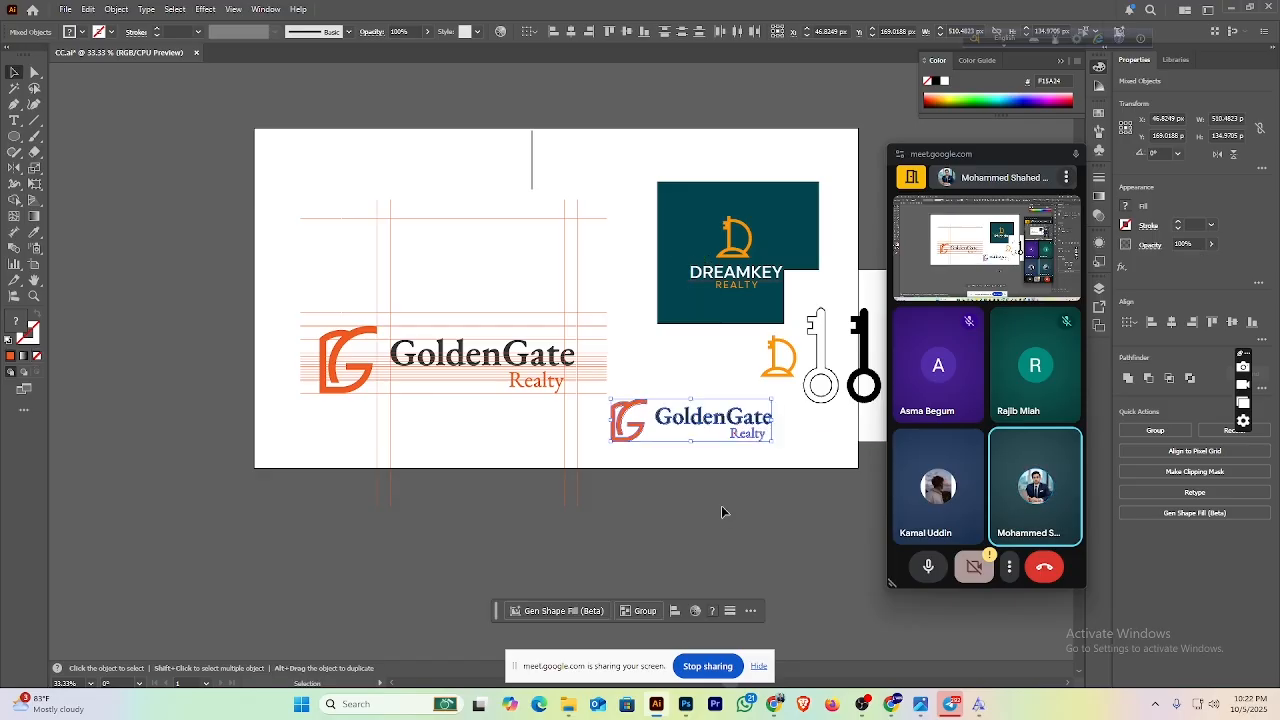
left_click(723, 512)
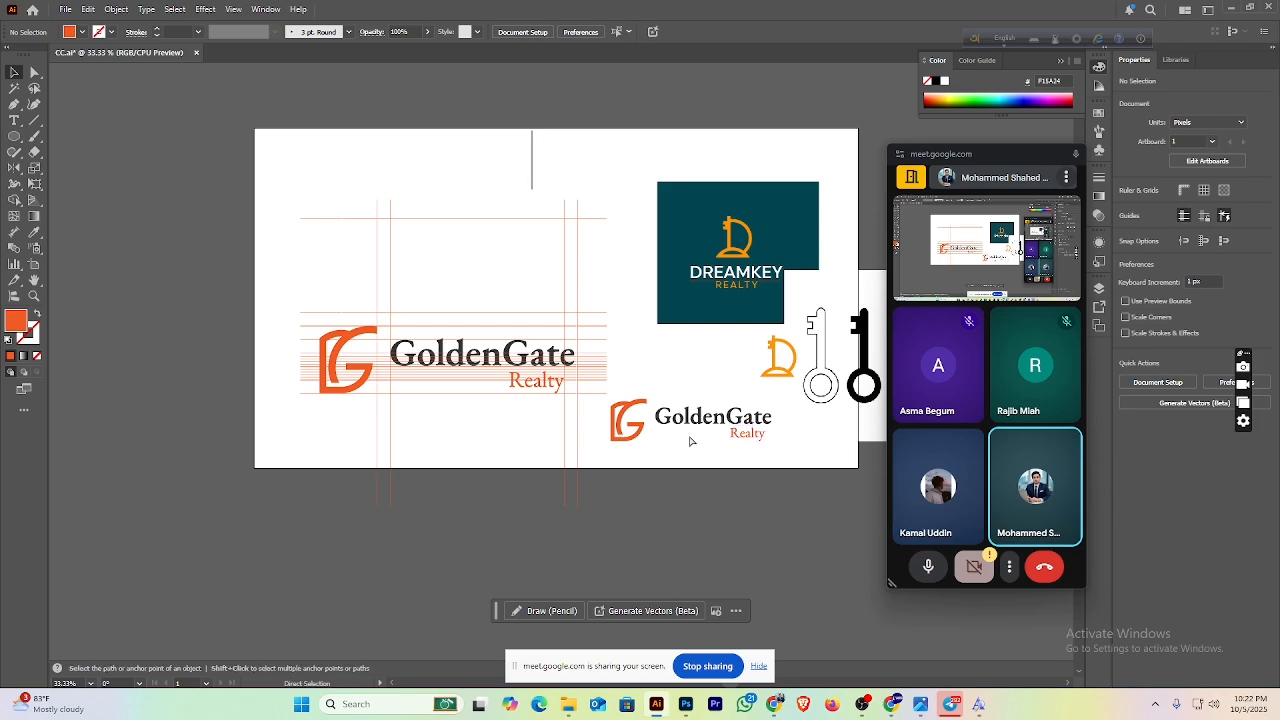
Step: Draw a circle about 9 px in diameter inside the small logo's icon, just below the left end of the G's crossbar
key("ctrl+1")
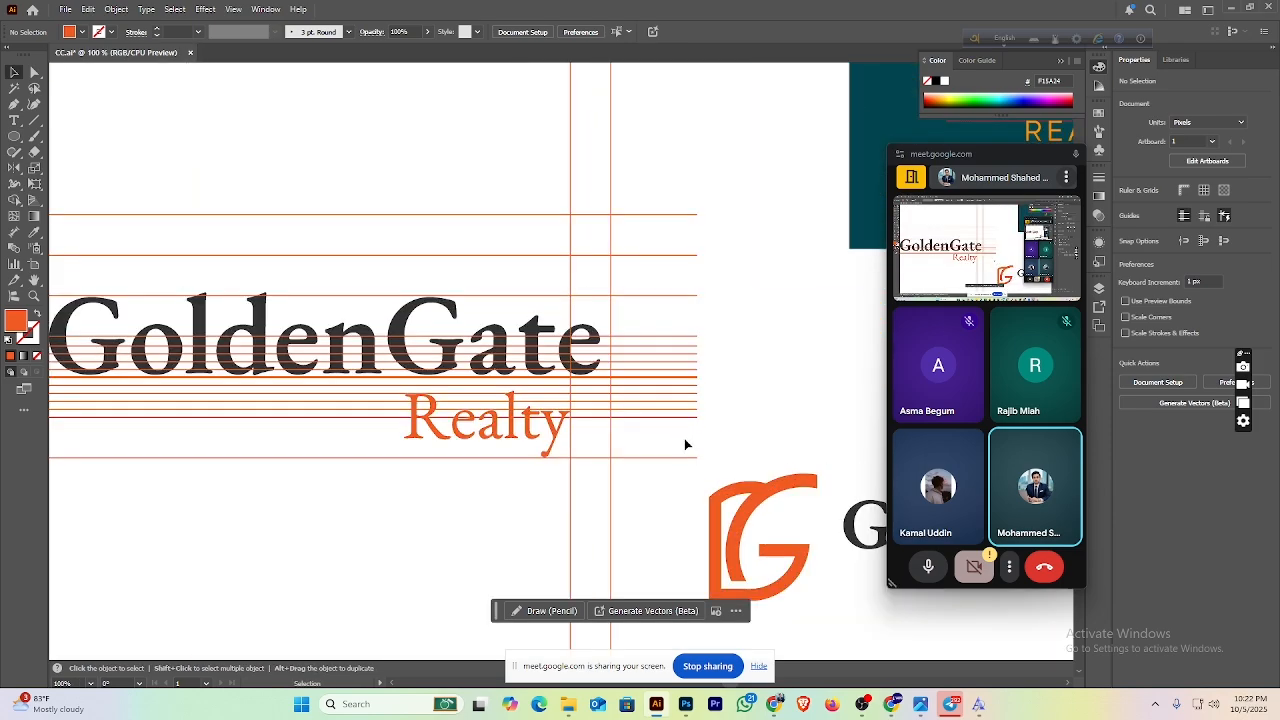
left_click_drag(715, 527, 400, 349)
left_click_drag(548, 446, 349, 381)
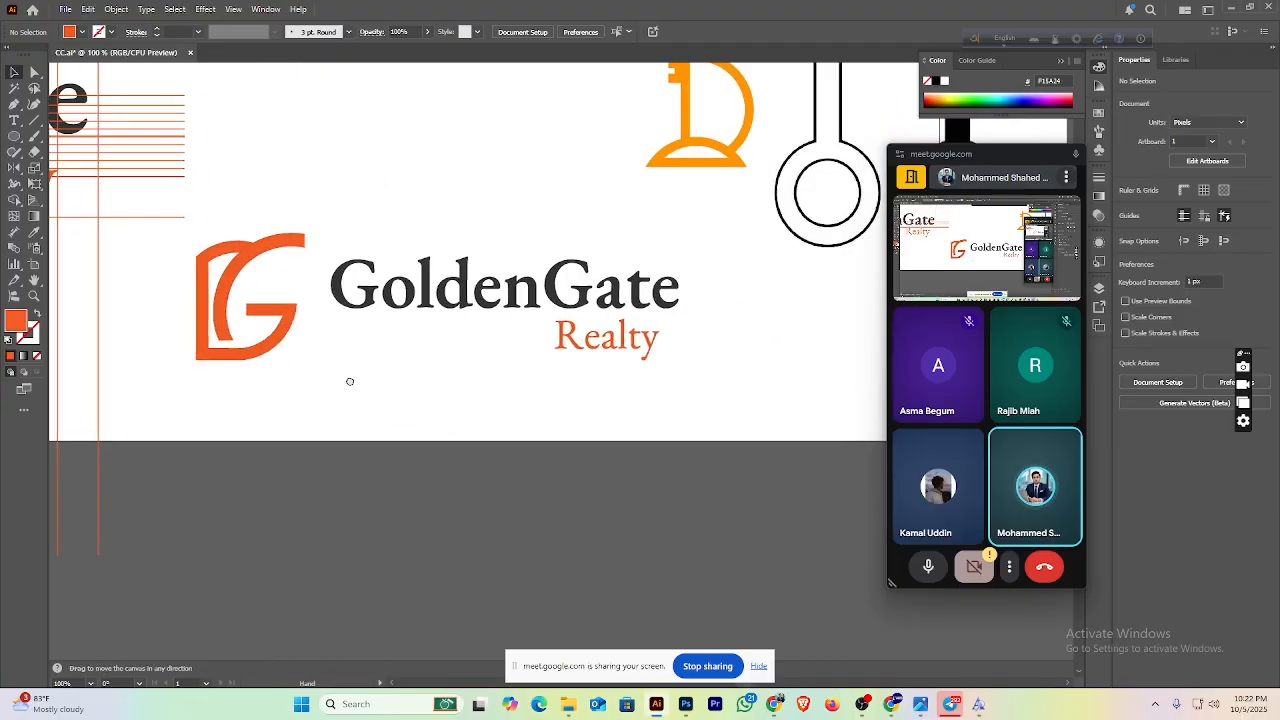
left_click_drag(357, 436, 443, 420)
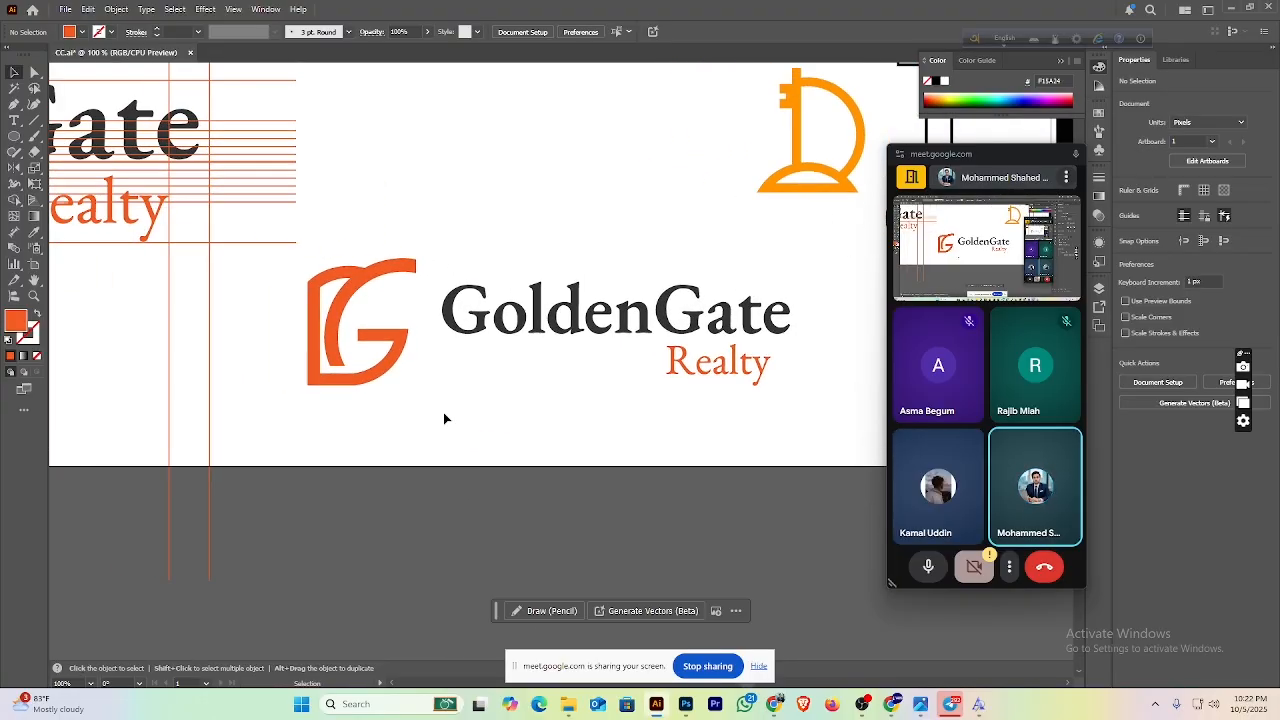
key("ctrl+equal")
left_click_drag(357, 384, 456, 394)
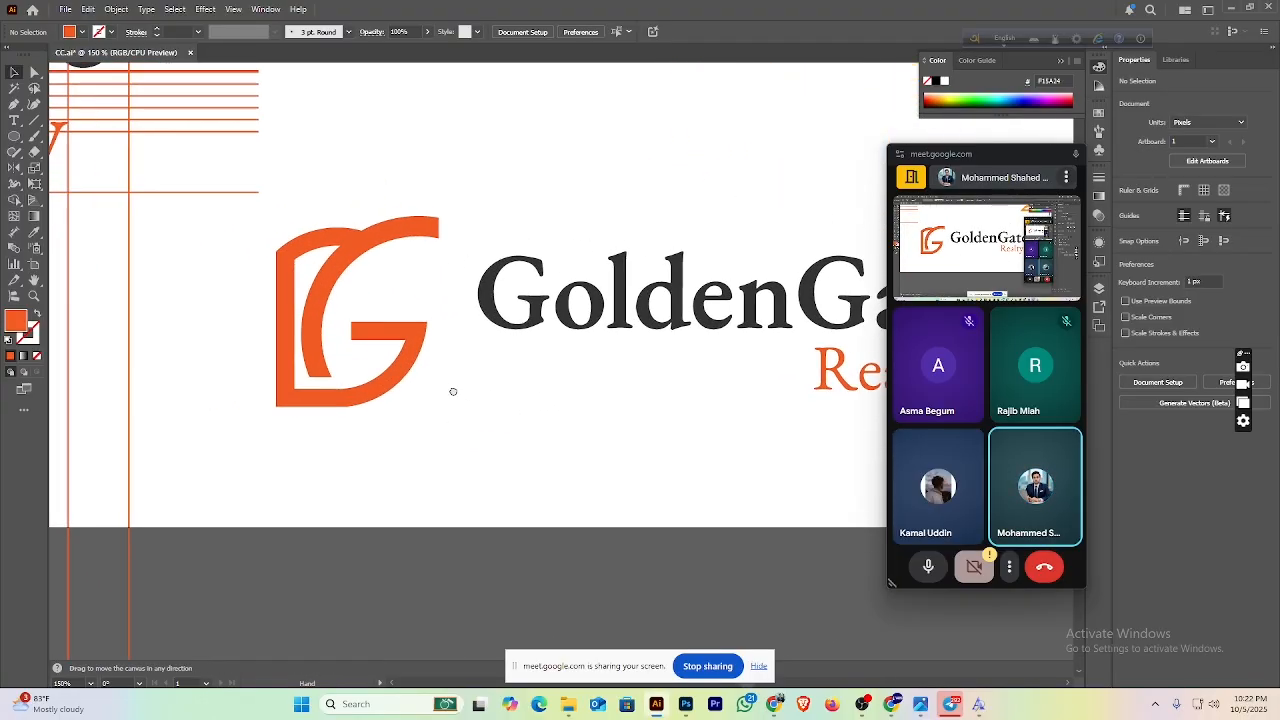
left_click(18, 139)
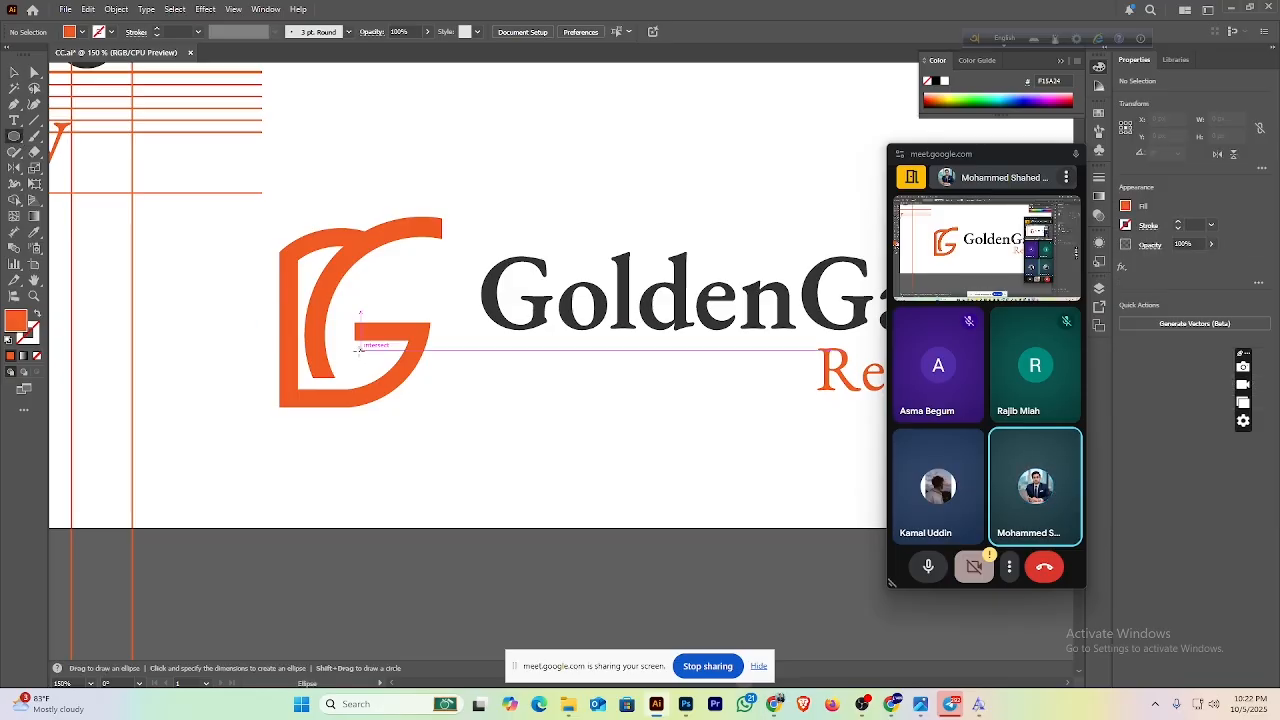
left_click_drag(359, 349, 362, 352)
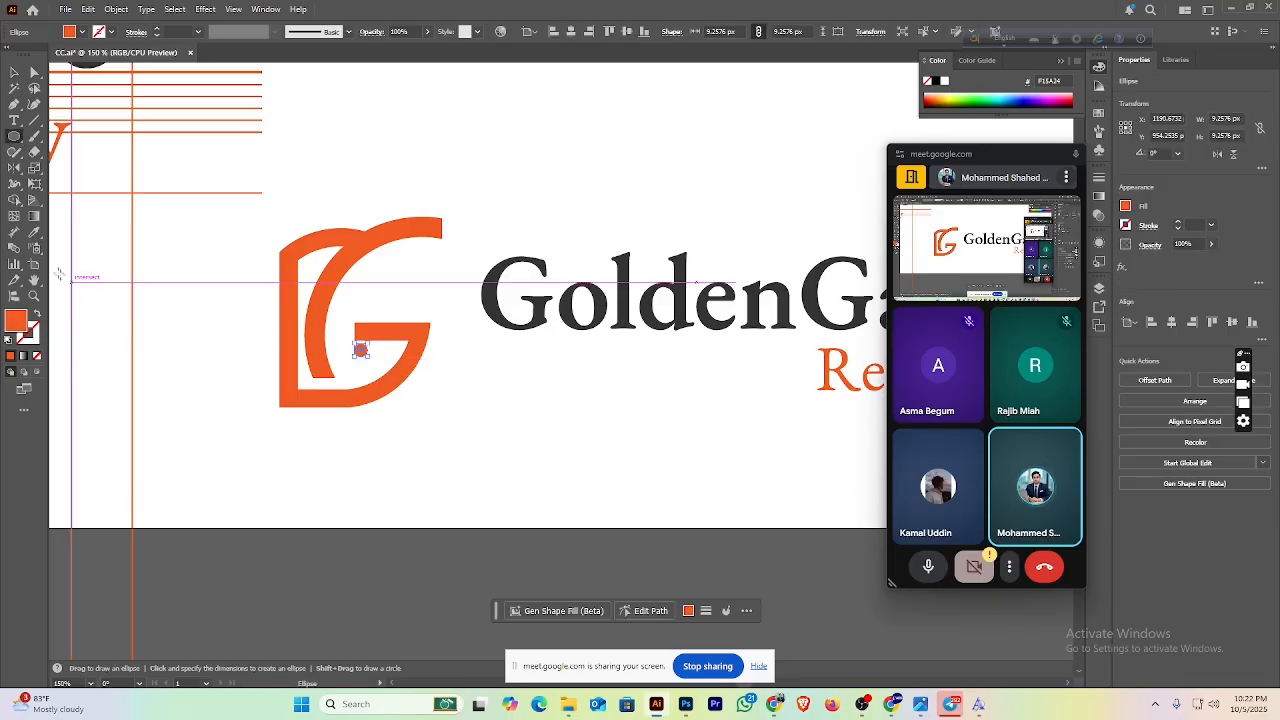
left_click(14, 73)
left_click(443, 457)
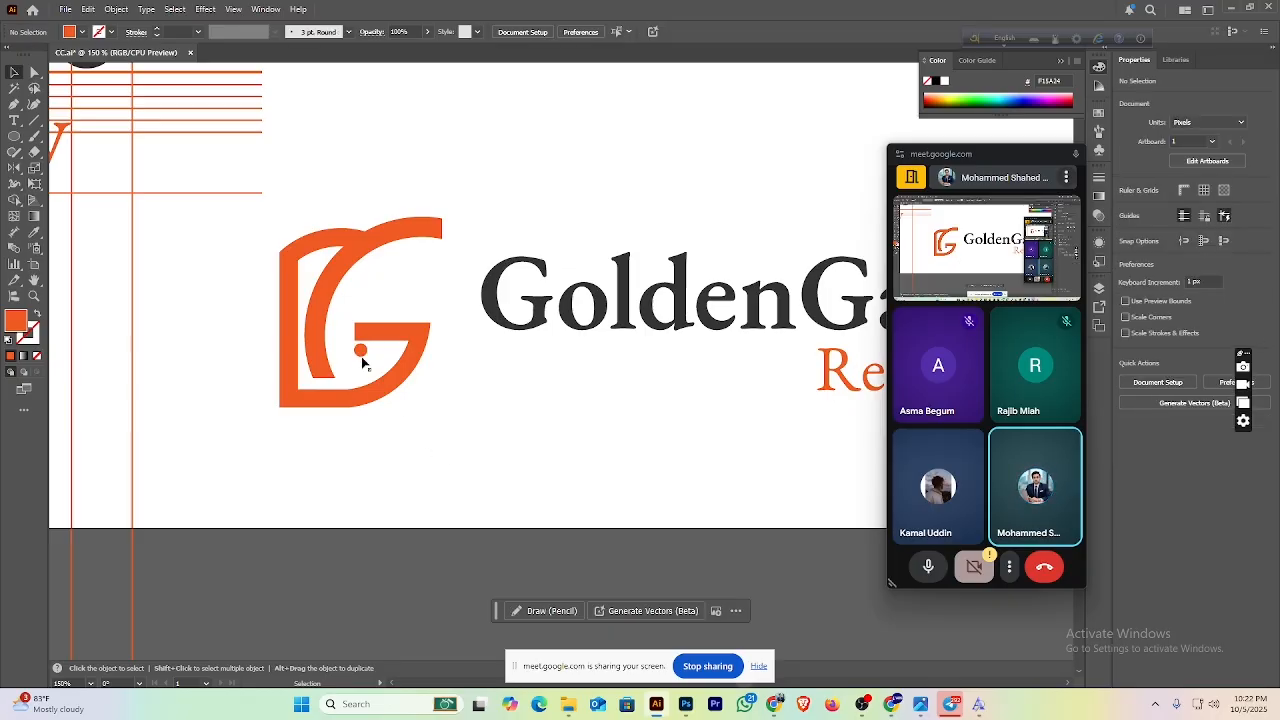
Step: Move the circle onto the left end of the G's crossbar and fill it with white sampled from the artboard
left_click_drag(362, 354, 366, 336)
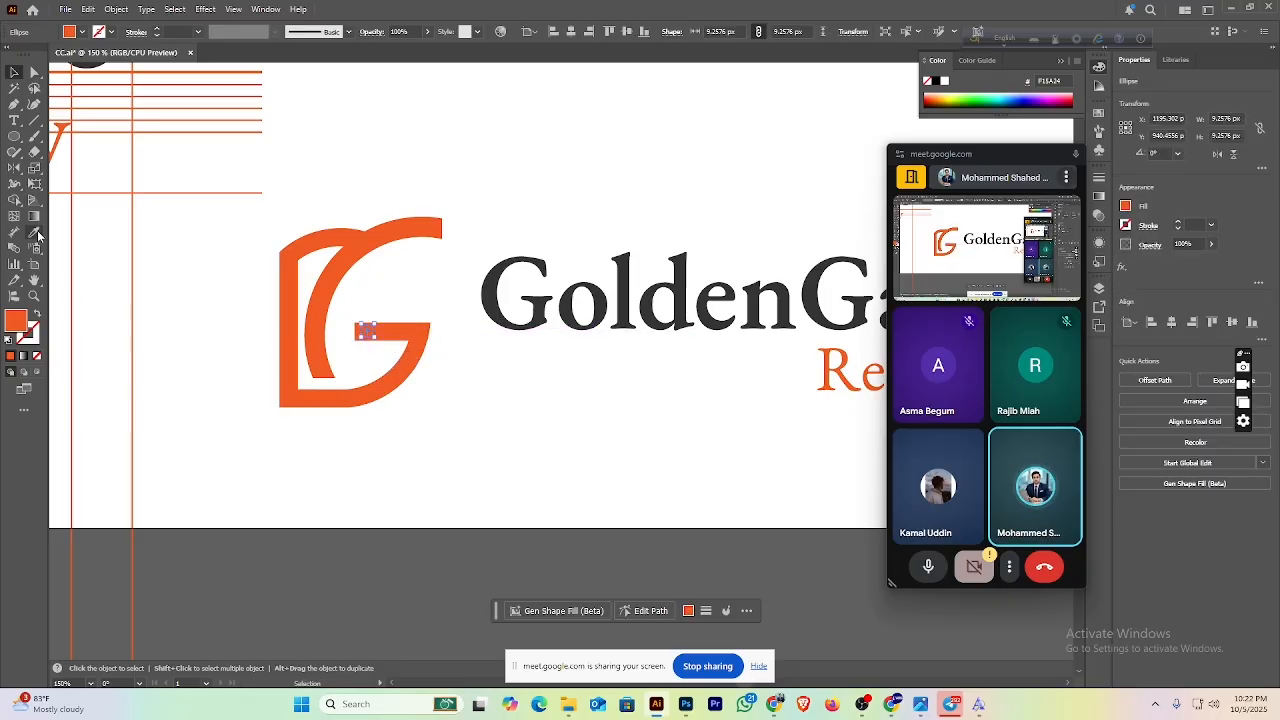
left_click(35, 233)
left_click(222, 310)
left_click(13, 72)
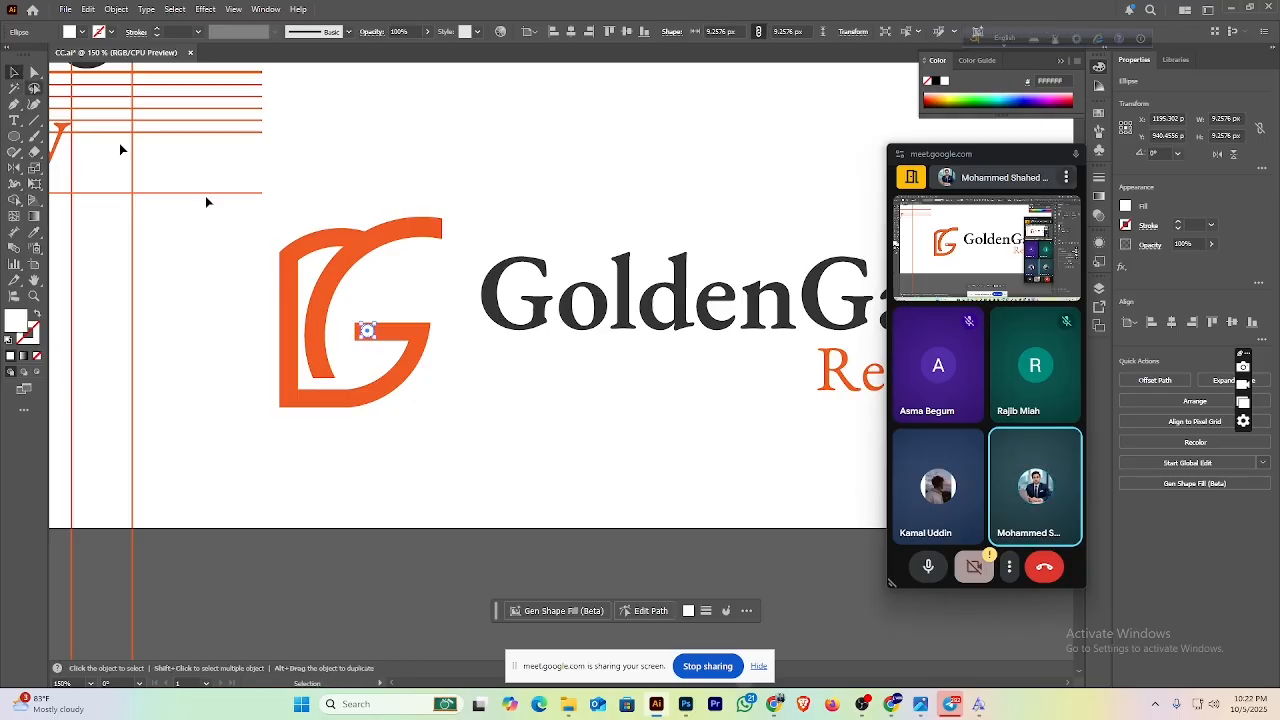
left_click(443, 412)
left_click(371, 332)
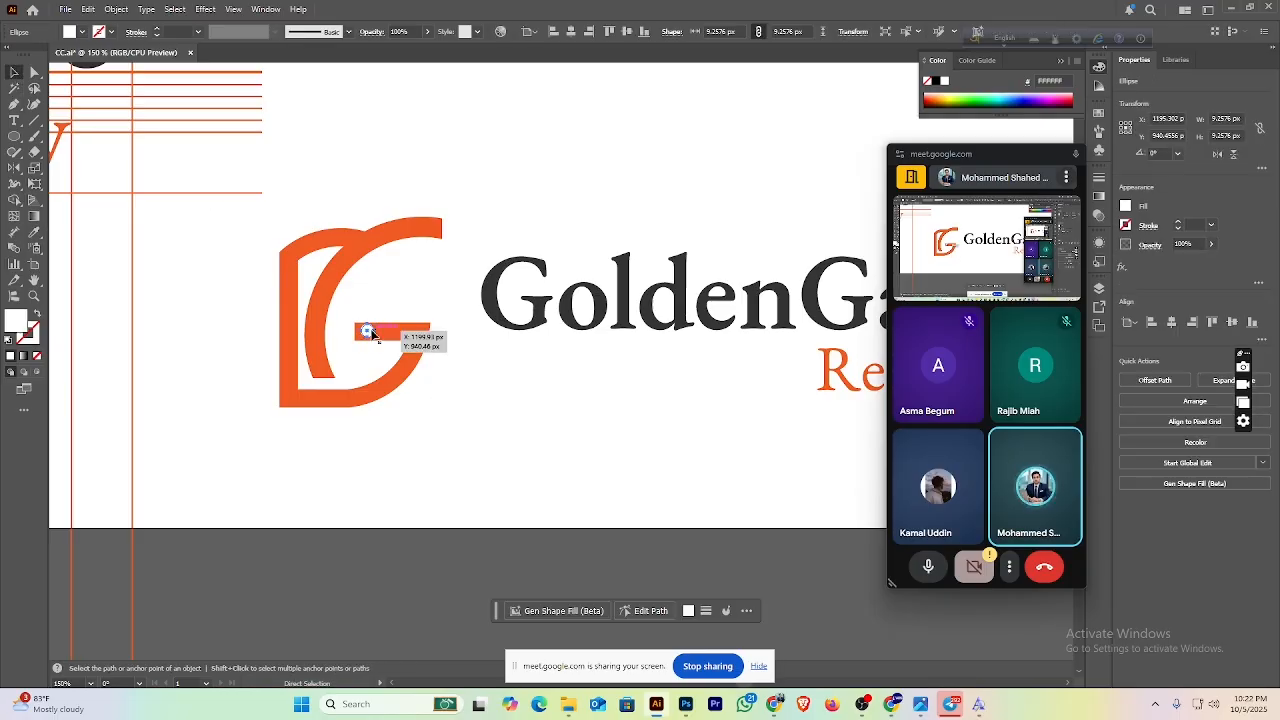
Step: Scale the white circle on the G's crossbar down to about 5.4 px in diameter
key("ctrl+plus")
key("ctrl+plus")
key("ctrl+plus")
key("ctrl+plus")
key("ctrl+plus")
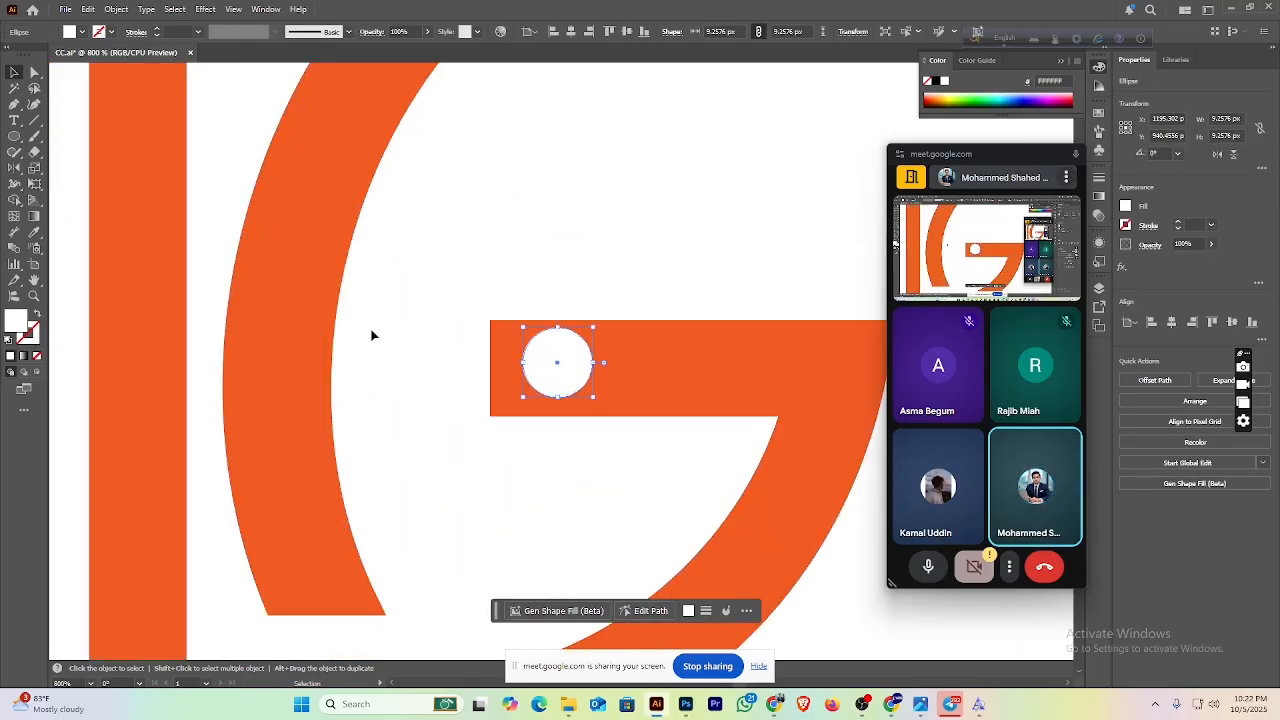
left_click_drag(593, 327, 557, 374)
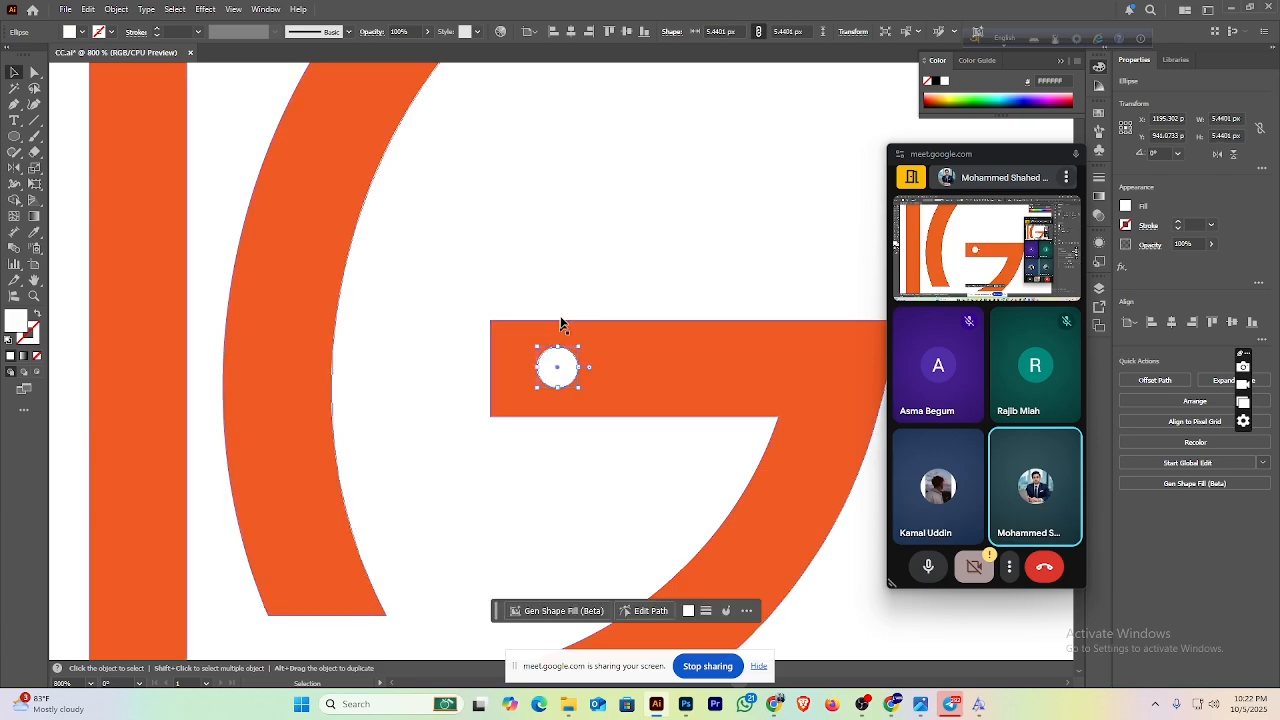
left_click(558, 302)
key("ctrl+minus")
key("ctrl+minus")
key("ctrl+minus")
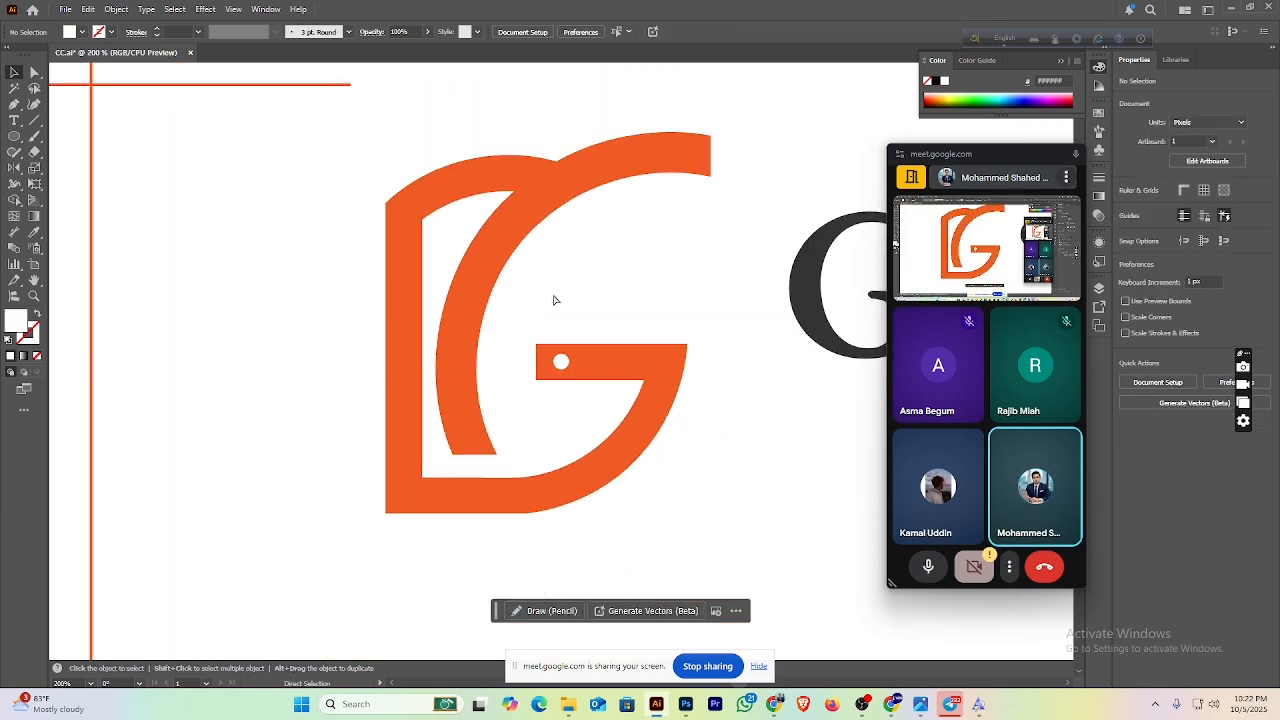
left_click_drag(659, 458, 475, 386)
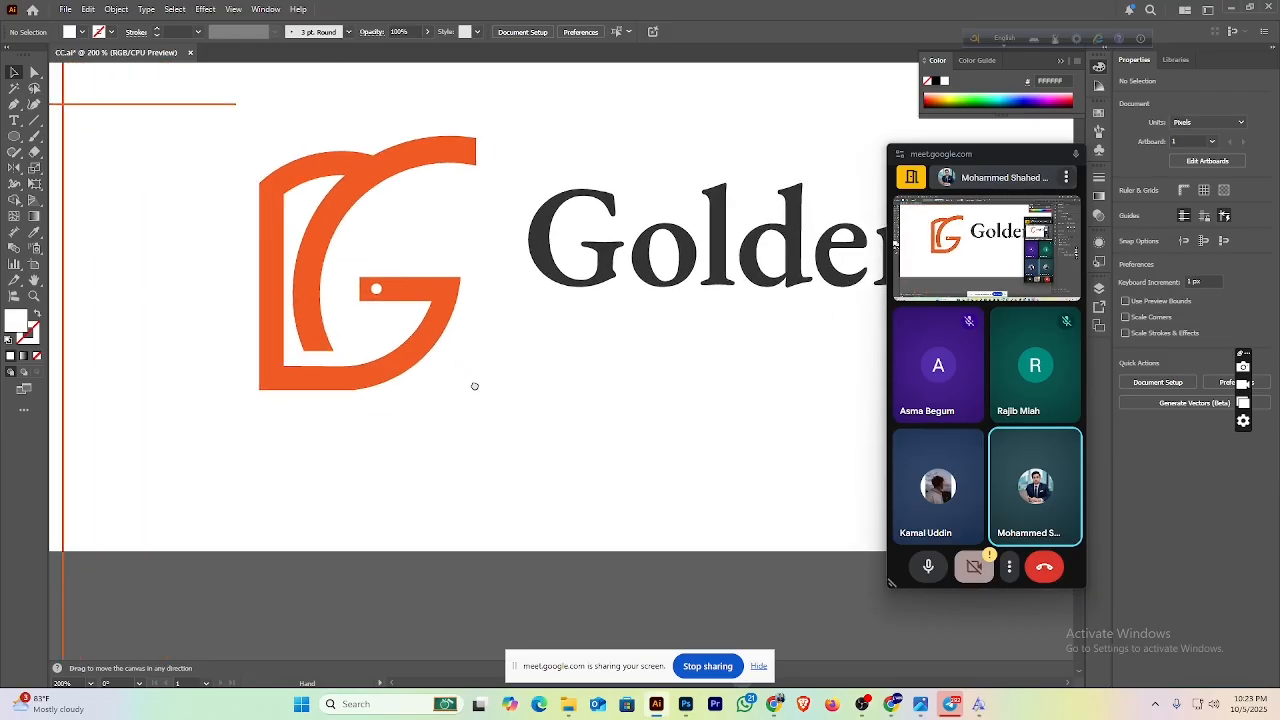
left_click_drag(573, 394, 466, 414)
key("ctrl+minus")
key("ctrl+minus")
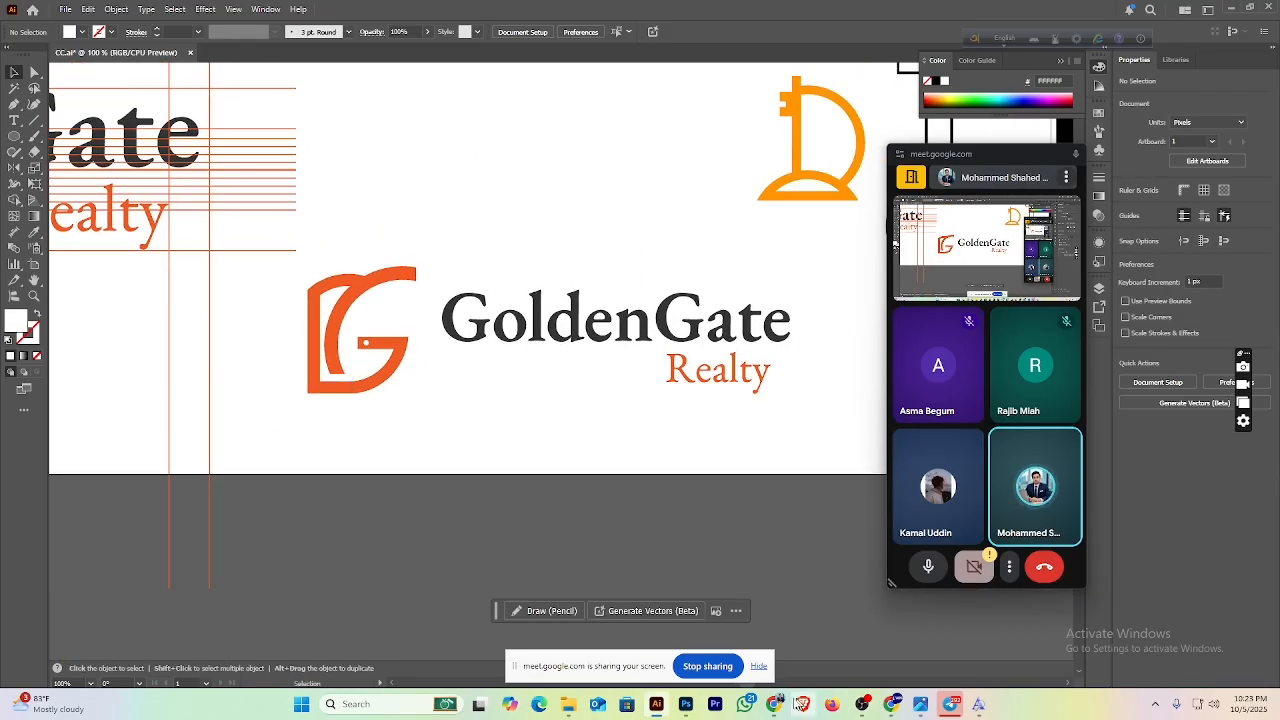
Step: Switch to Chrome and search Google for "golden color code"
mouse_move(775, 703)
left_click(630, 640)
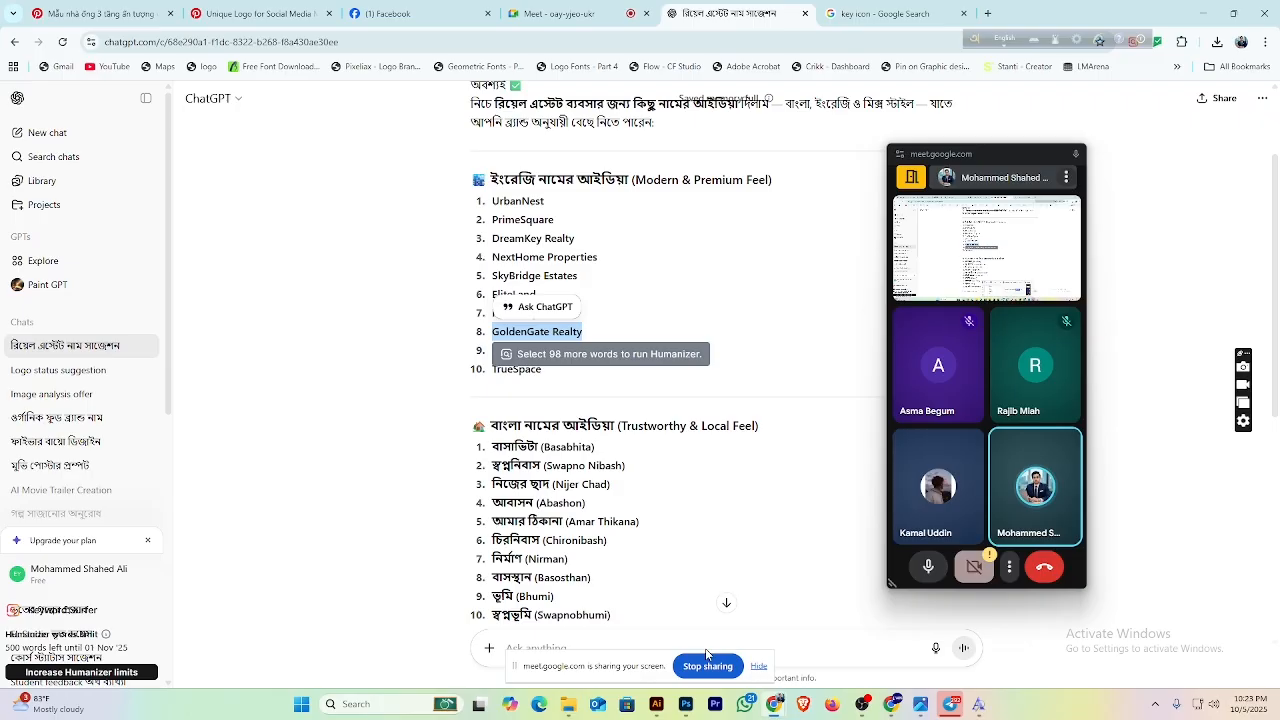
left_click(947, 14)
left_click(563, 43)
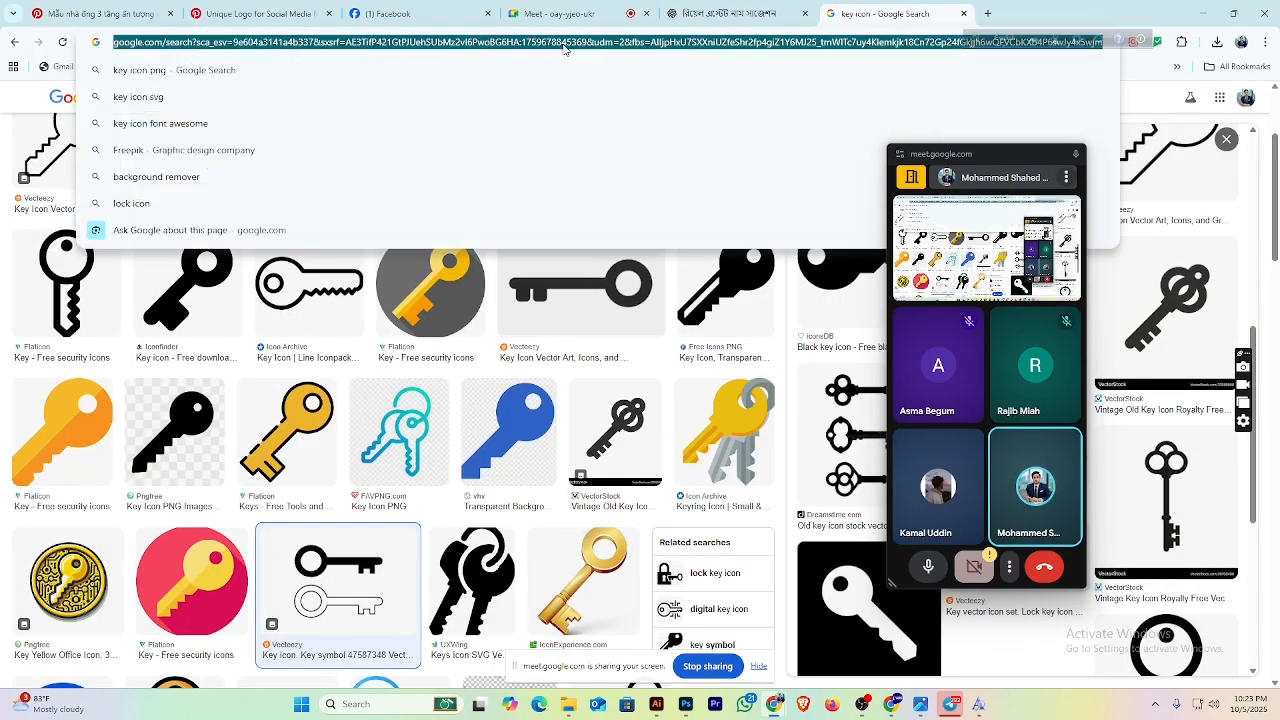
type("GOLDEN")
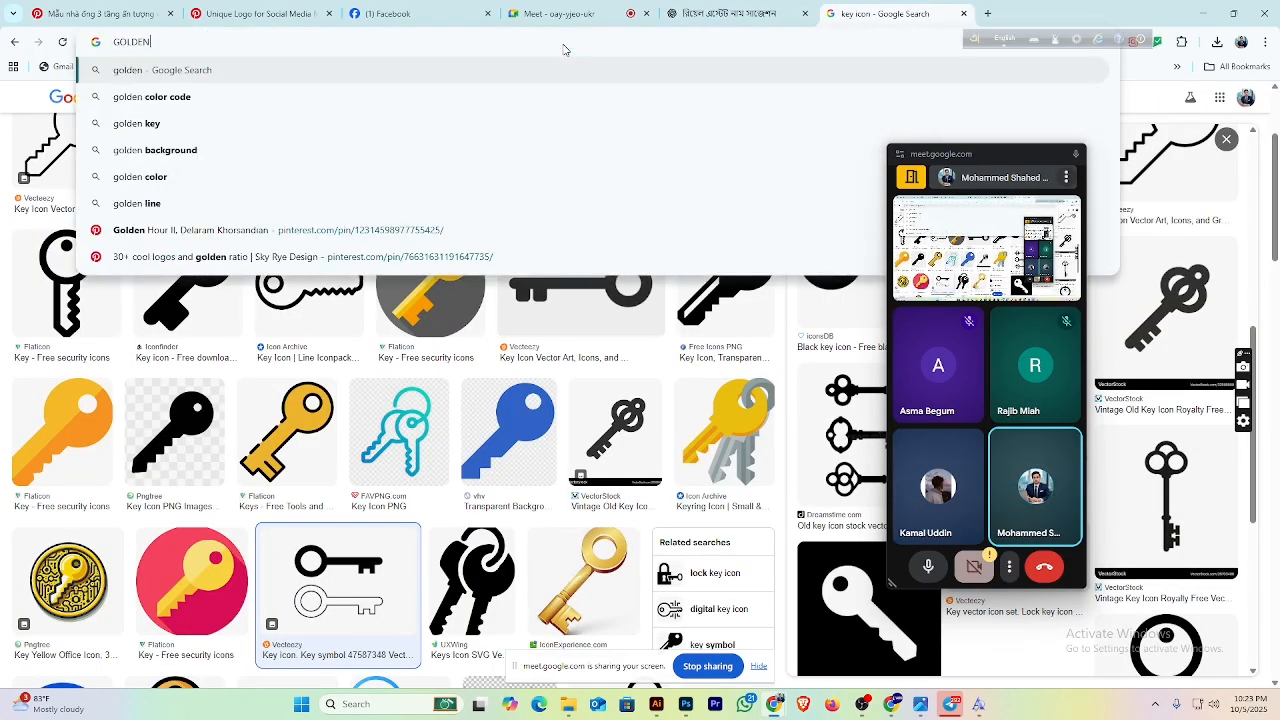
type(" COLOR")
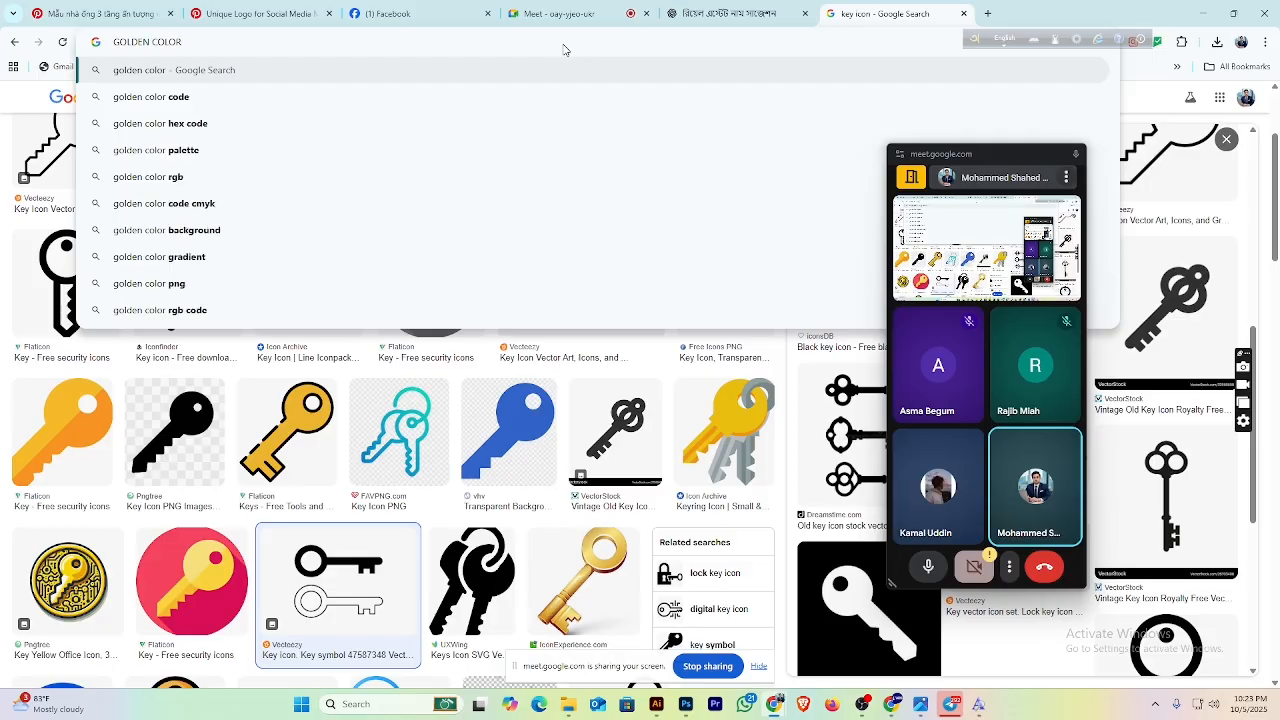
left_click(333, 106)
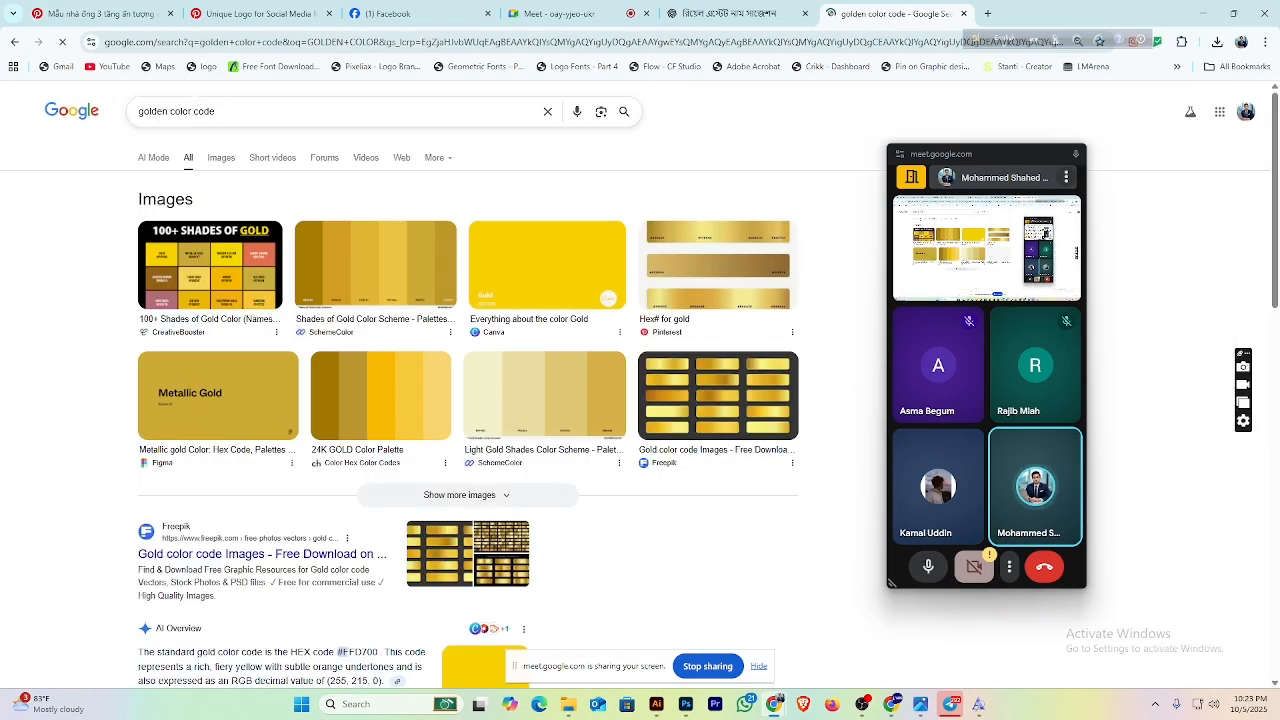
Step: Save the Shades of Gold palette to the Desktop as the PNG shades-of-gold, and place it in Illustrator over the small logo's lower edge
left_click(370, 263)
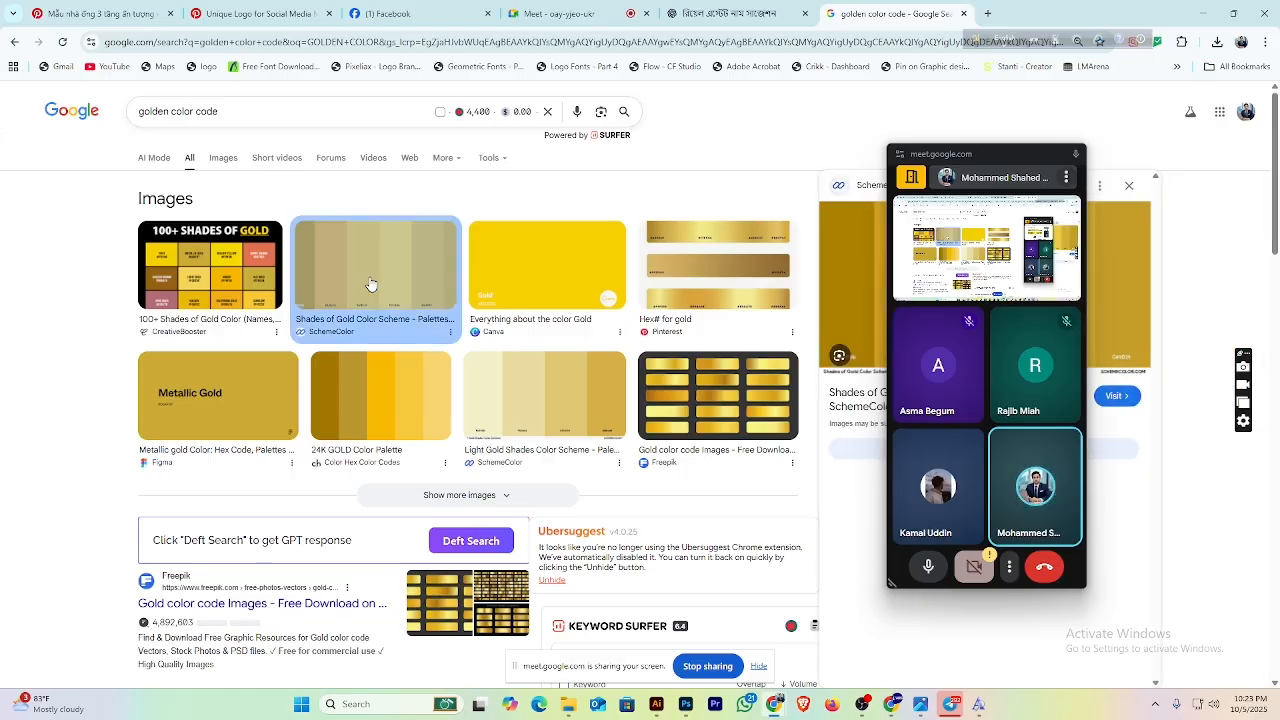
right_click(852, 304)
left_click(895, 490)
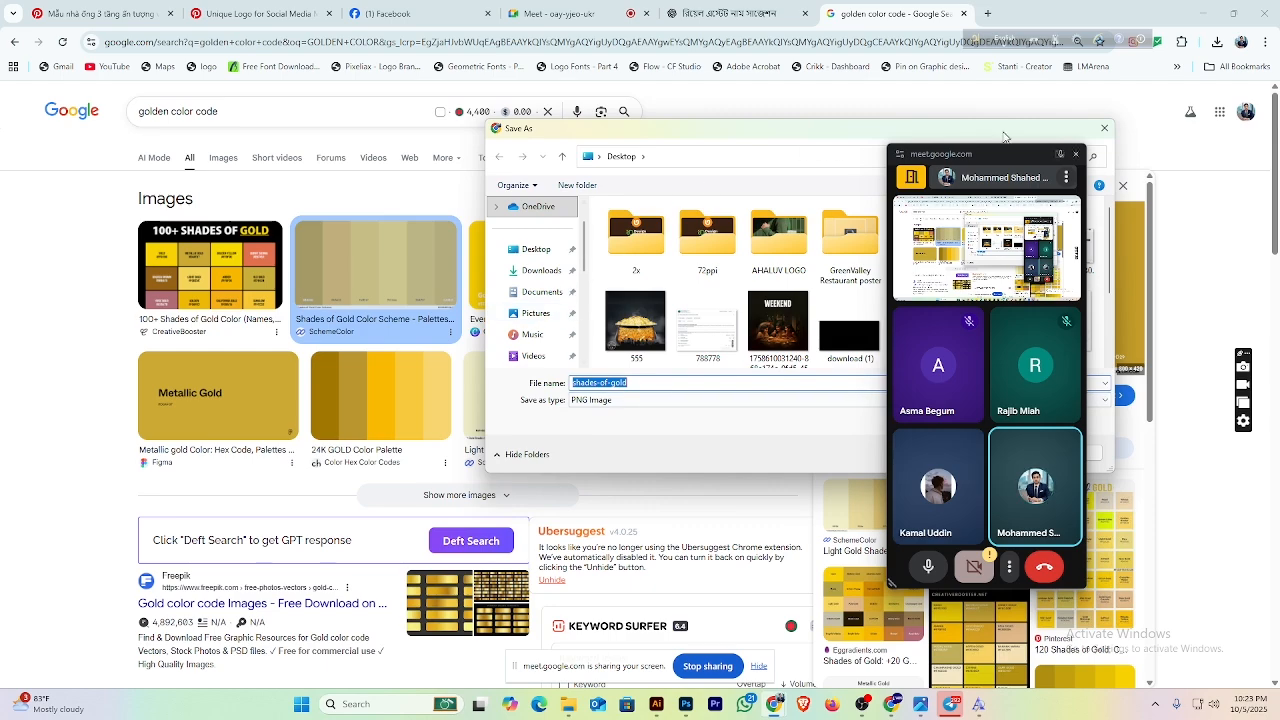
left_click(566, 250)
left_click_drag(998, 156, 1090, 190)
left_click(1007, 452)
left_click(1187, 84)
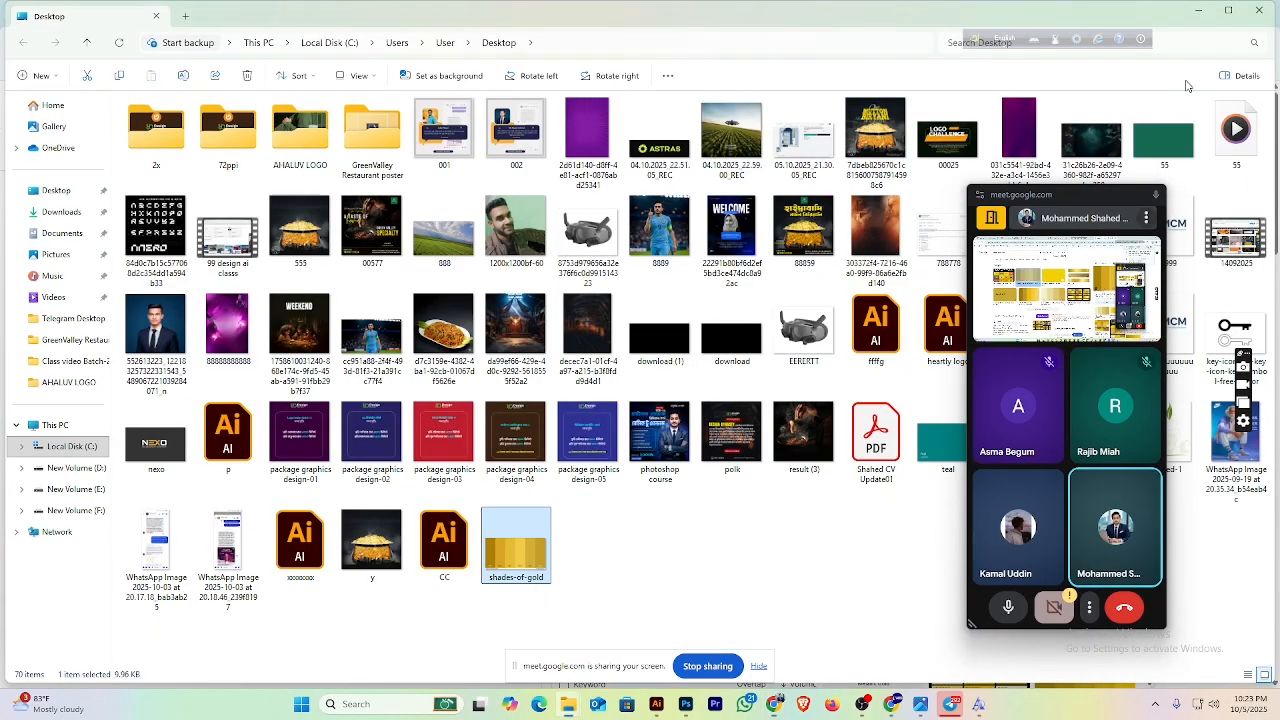
left_click_drag(517, 559, 558, 520)
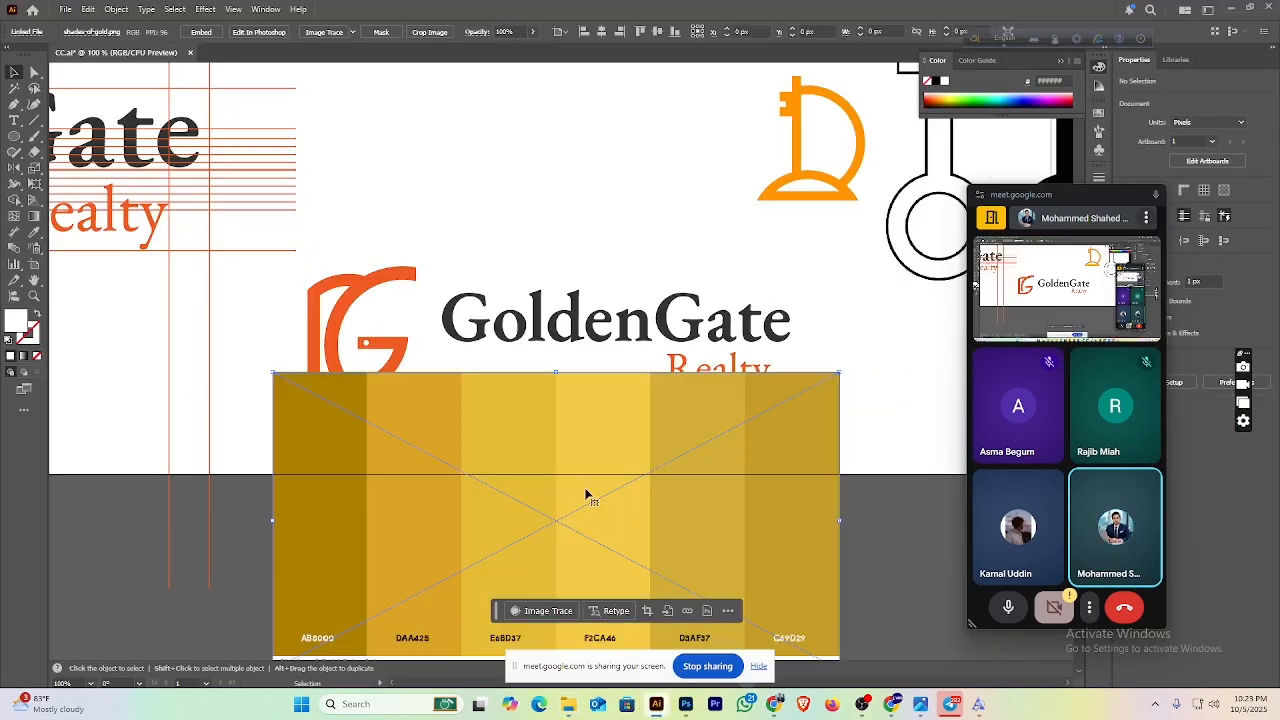
Step: Scale the Shades of Gold palette down to less than half its size and place it above the small GoldenGate Realty logo
left_click_drag(840, 374, 688, 452)
left_click_drag(580, 534, 576, 180)
left_click(511, 440)
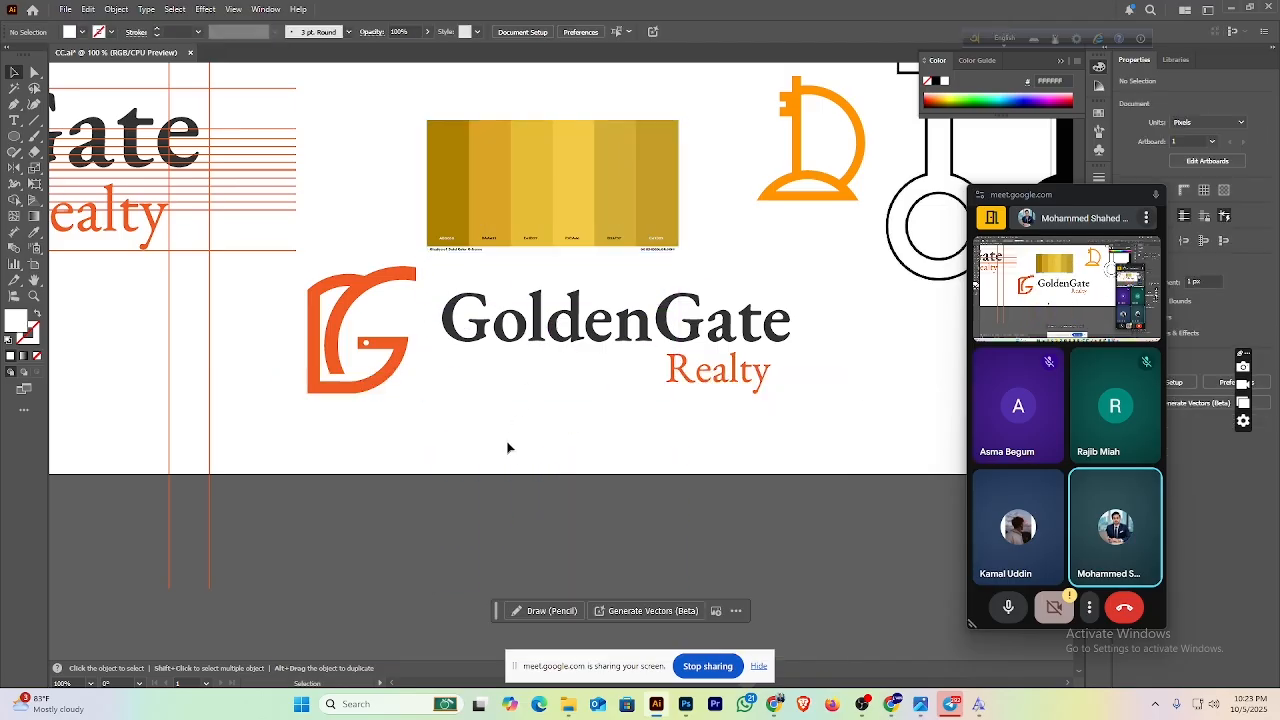
Step: Cut the keyhole circle out of the small logo mark with Pathfinder Exclude, making one compound path
left_click(366, 313)
left_click_drag(1077, 197, 904, 314)
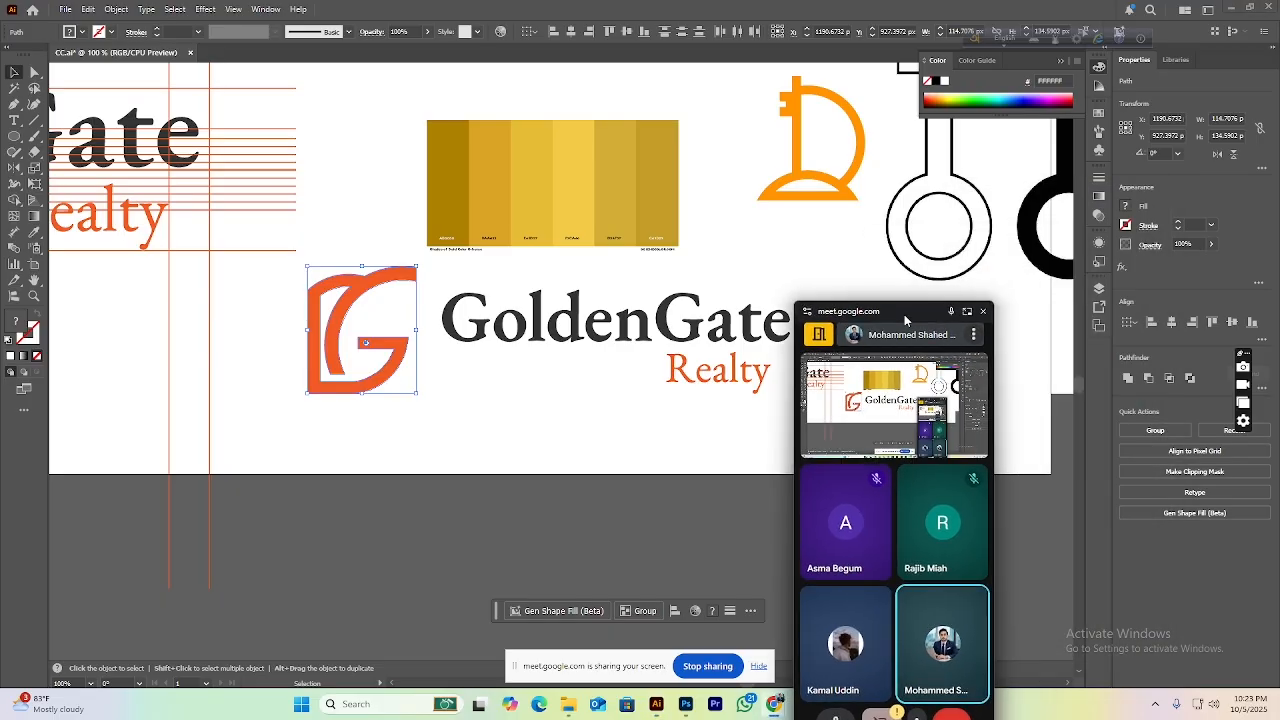
left_click(1189, 380)
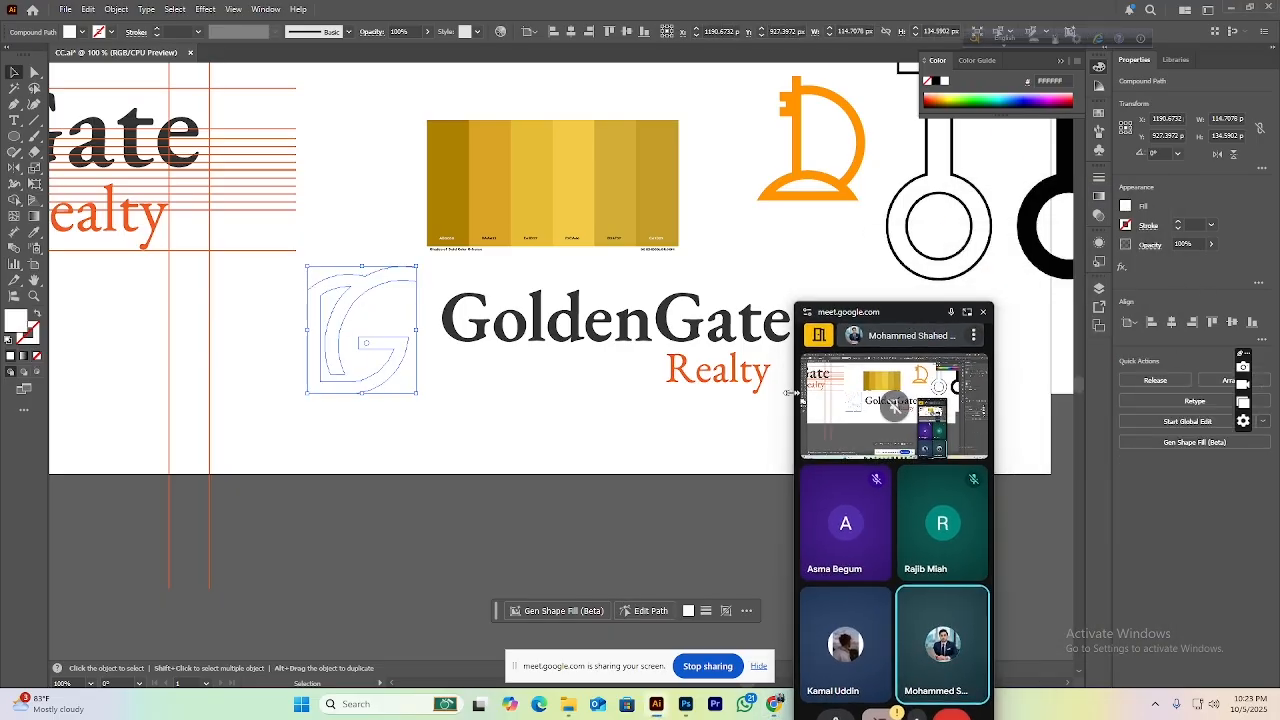
Step: Apply a linear gradient to the small logo mark, with its end stops sampled from the palette's first and last golds
left_click(35, 236)
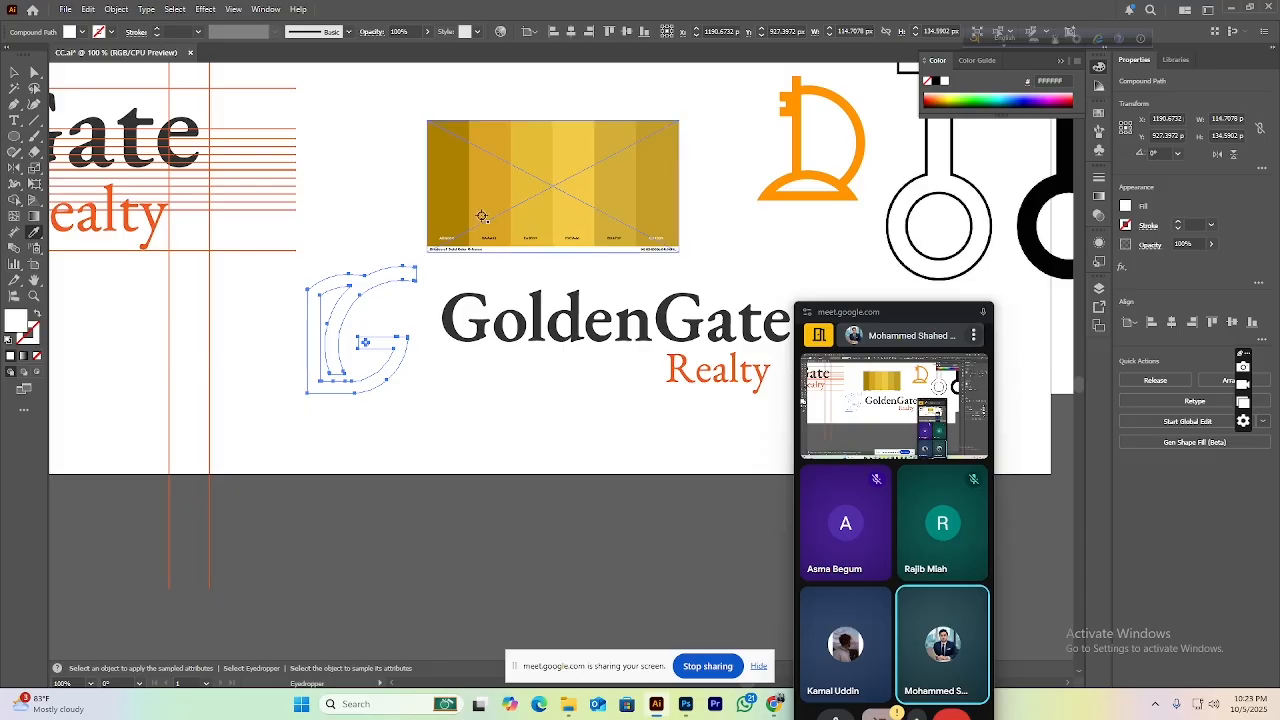
left_click(23, 356)
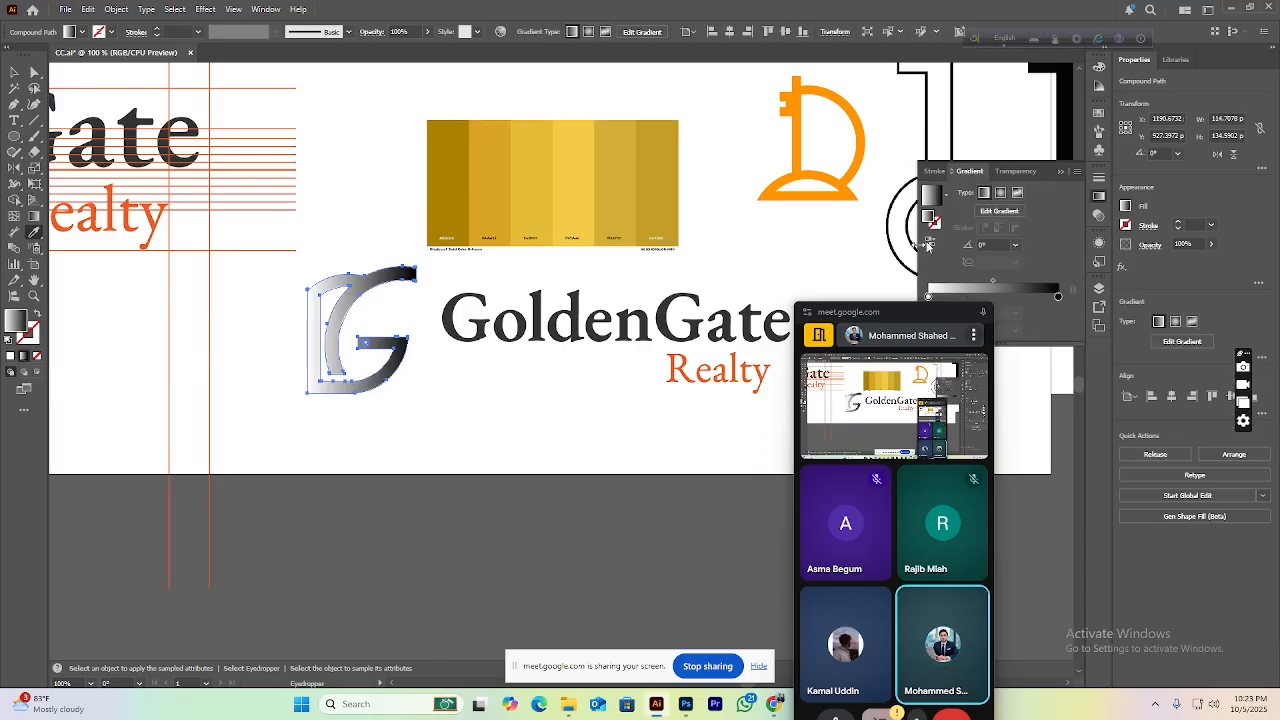
left_click_drag(932, 315, 954, 345)
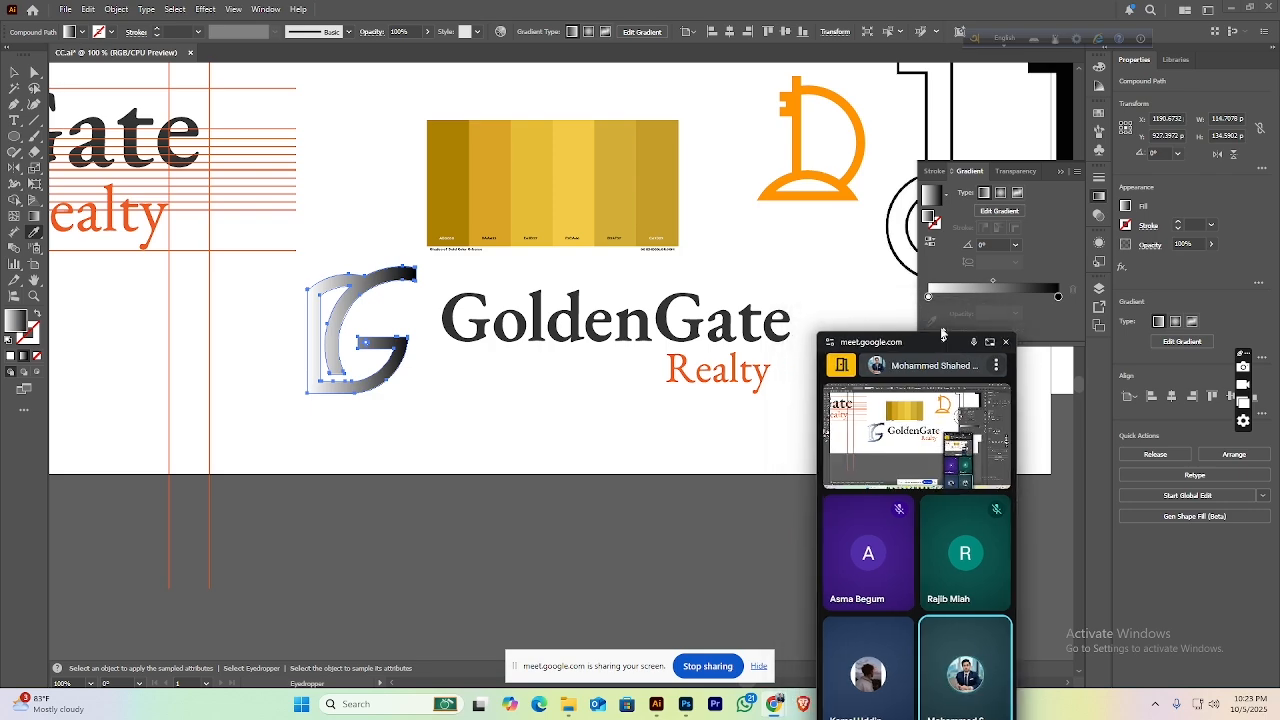
left_click(929, 297)
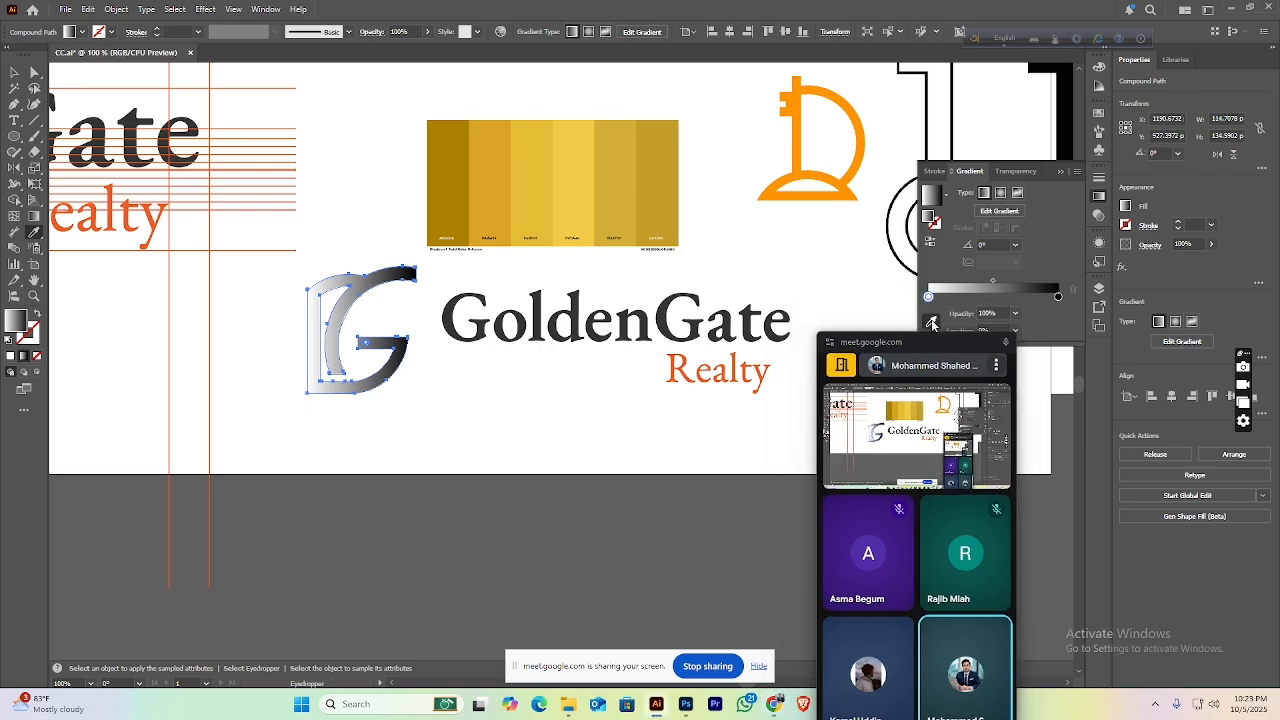
left_click(932, 323)
left_click(445, 203)
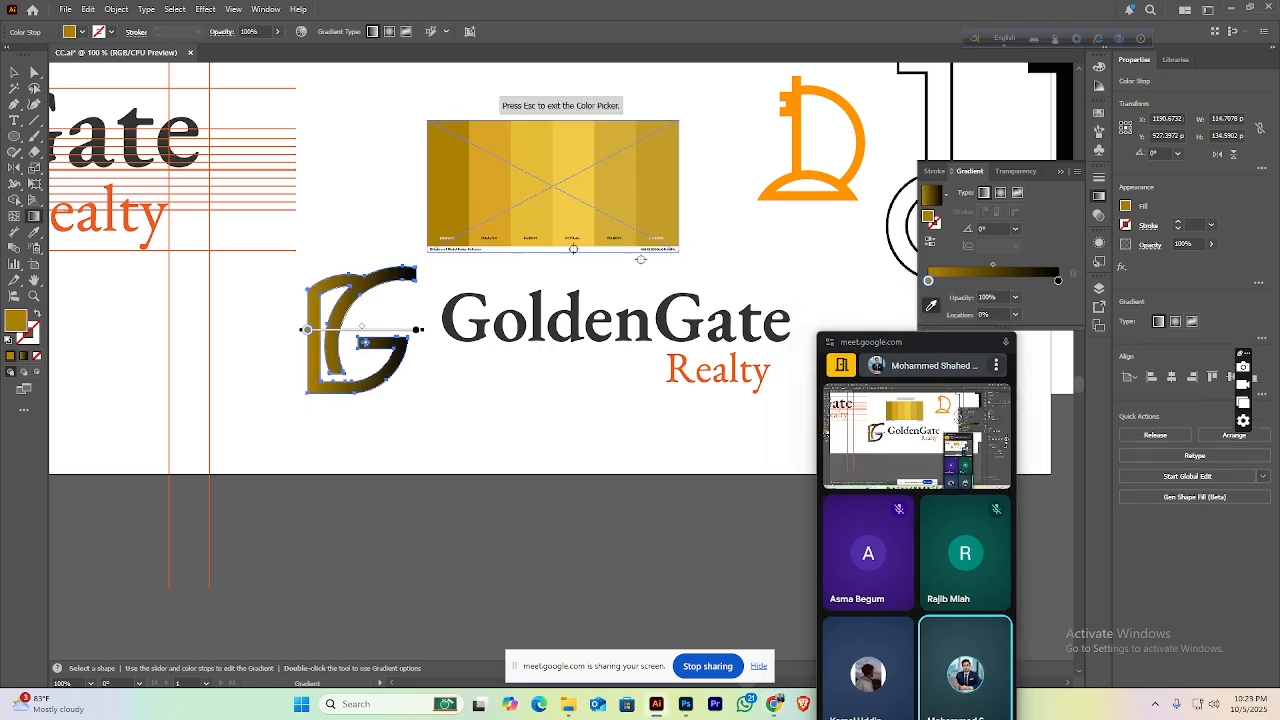
left_click(1058, 281)
left_click(661, 215)
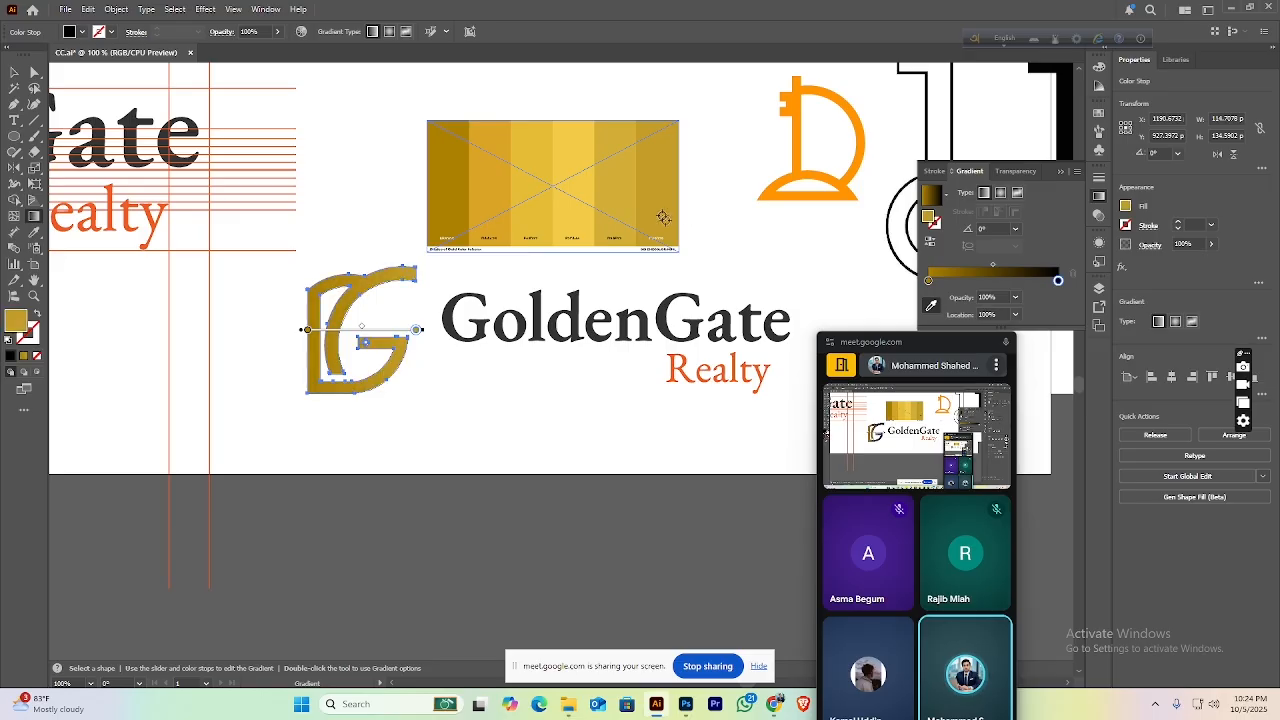
Step: Add four color stops between the gradient's ends, at about 20%, 39%, 58% and 79%
left_click(954, 283)
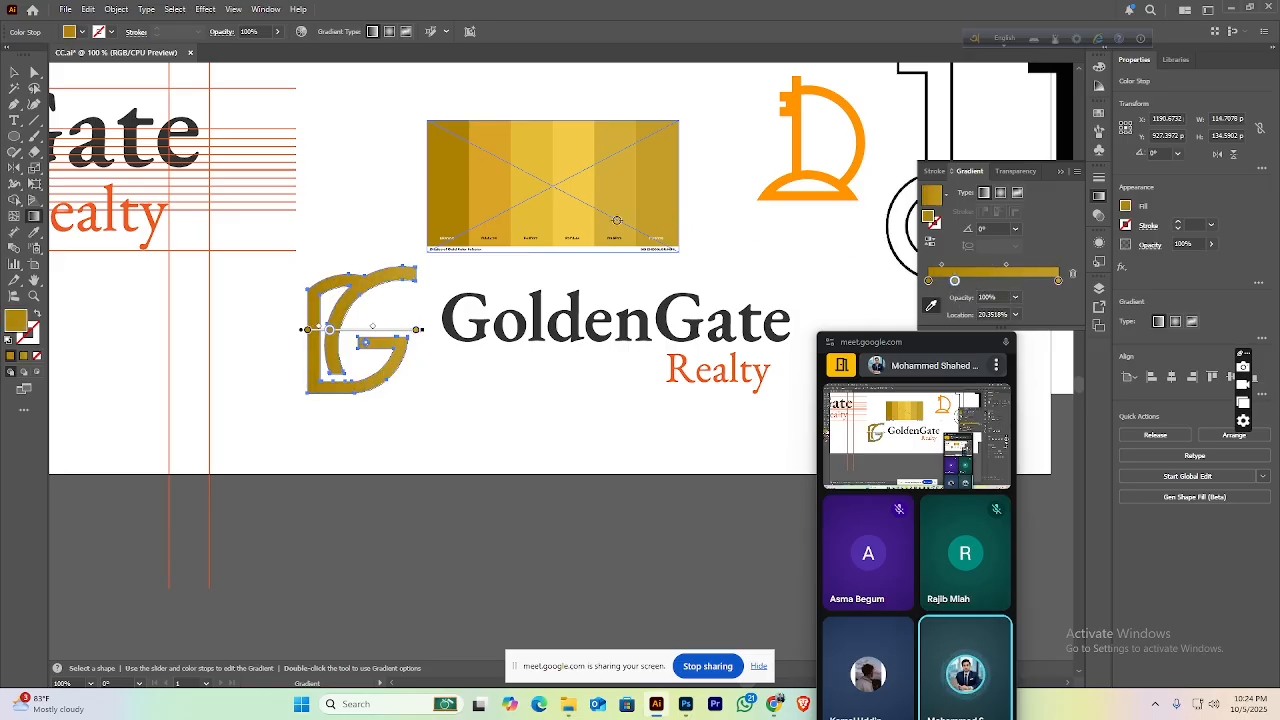
left_click(979, 281)
left_click_drag(1001, 284, 1002, 284)
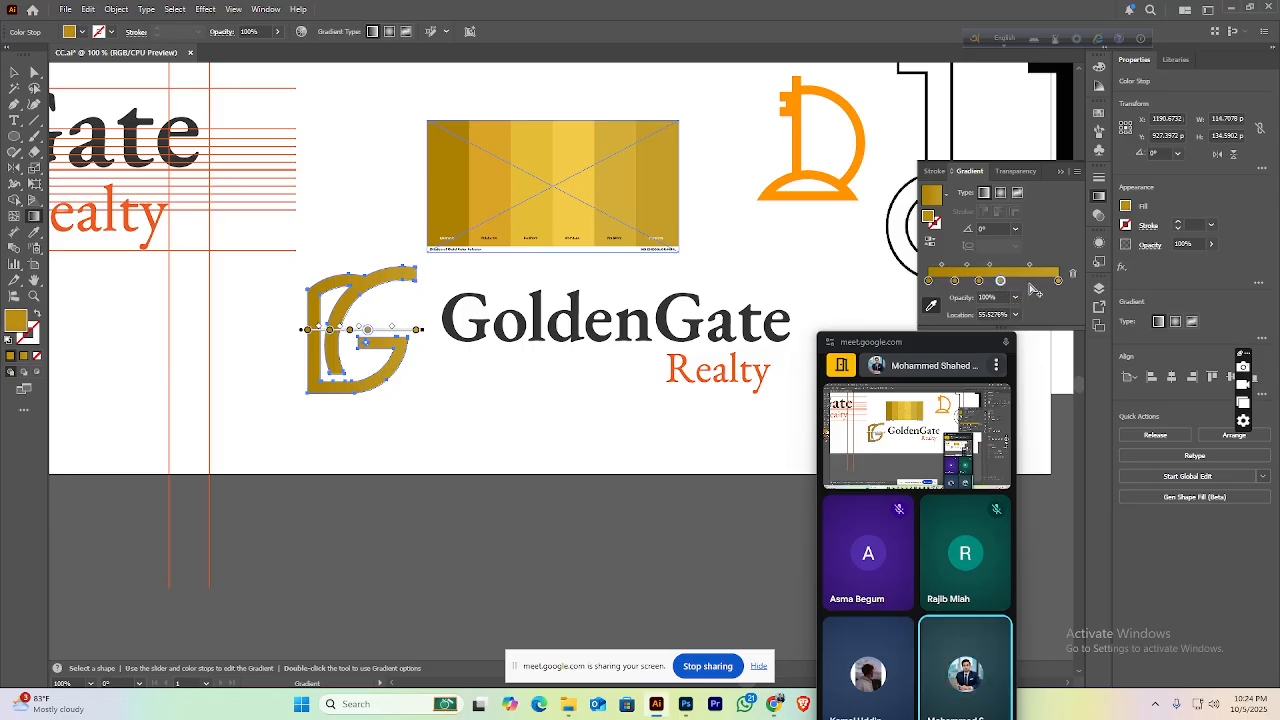
left_click(1028, 284)
left_click_drag(1029, 282, 1032, 282)
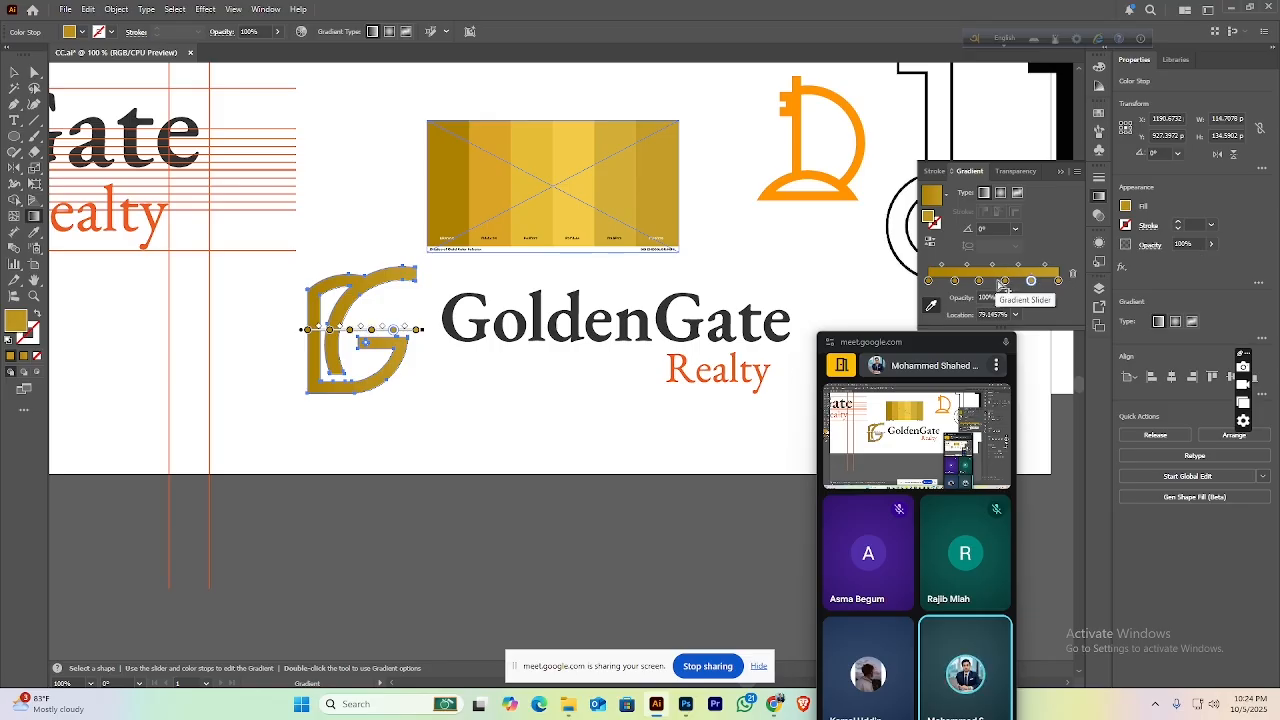
Step: Recolor the four inner gradient stops in order with golds sampled from the palette's second to fifth swatches
left_click(955, 284)
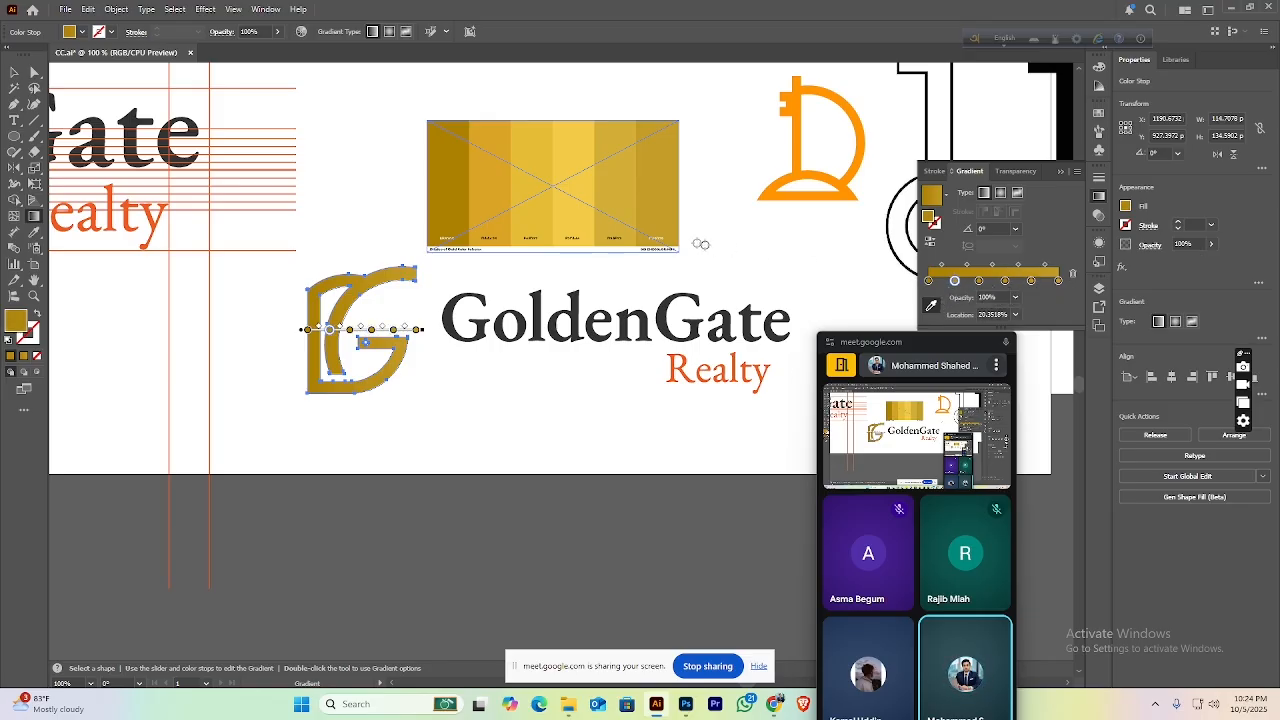
left_click(497, 199)
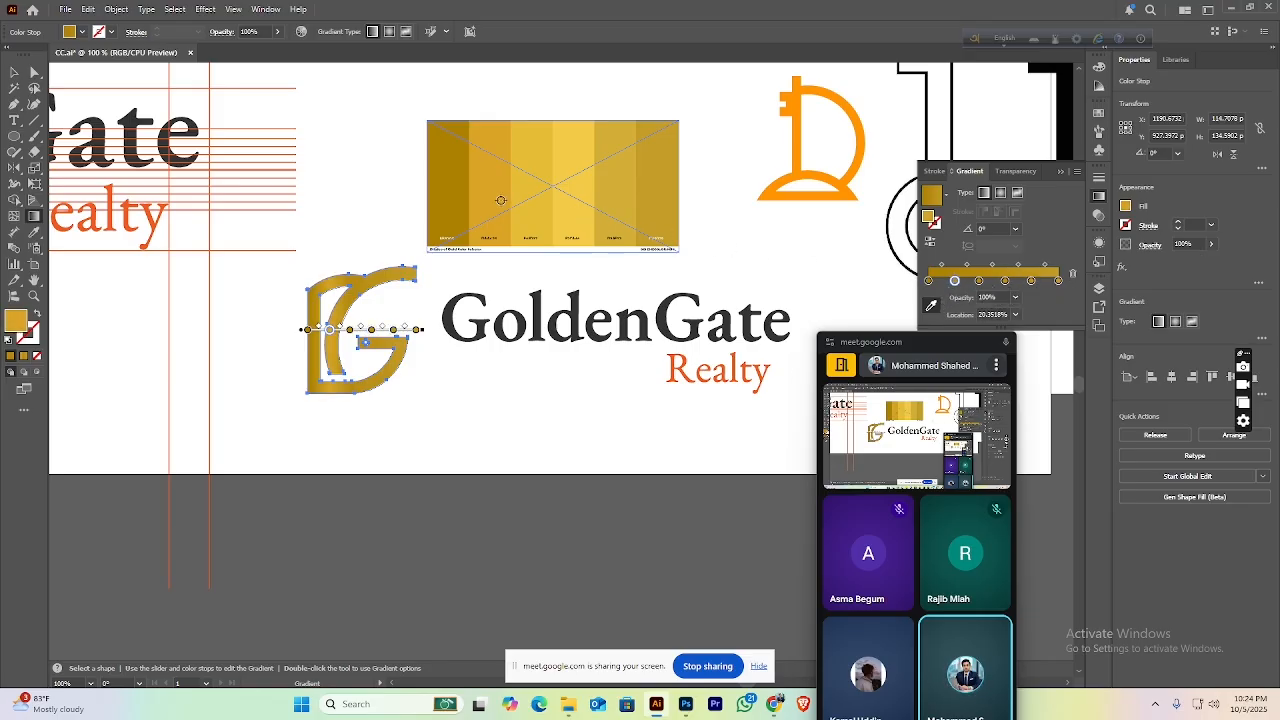
left_click(979, 282)
left_click(518, 183)
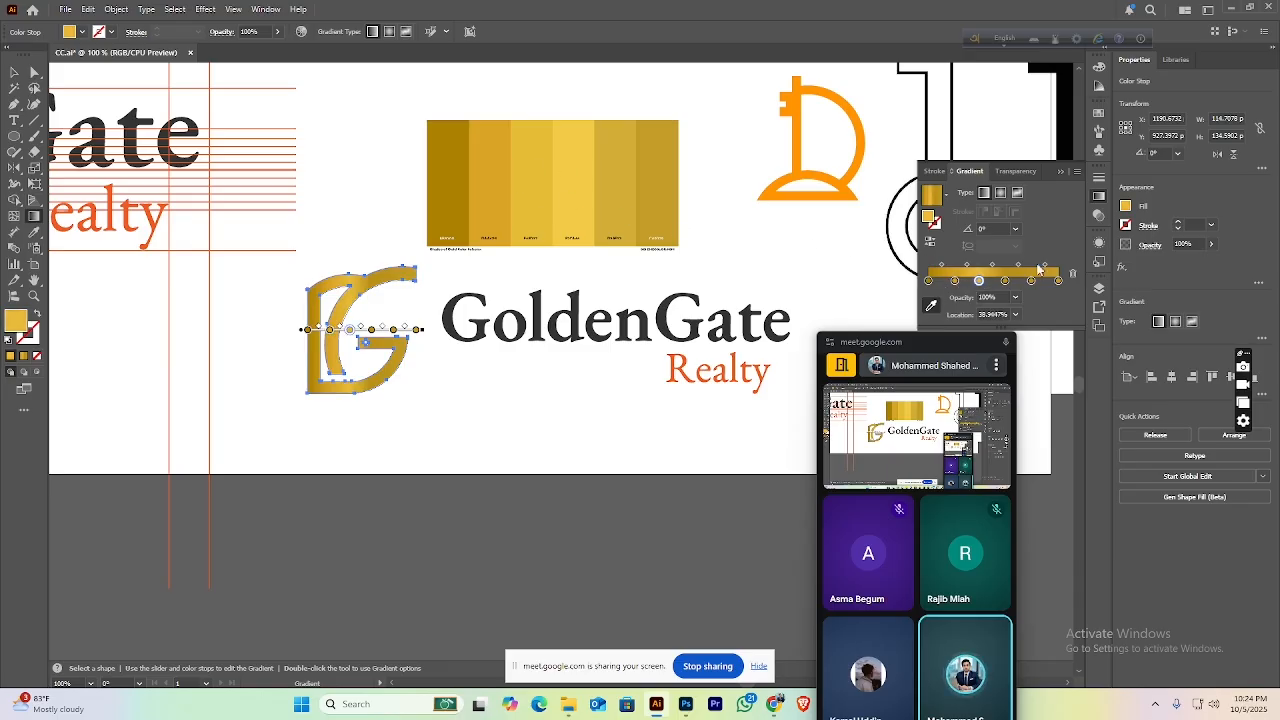
left_click(1005, 282)
left_click(583, 186)
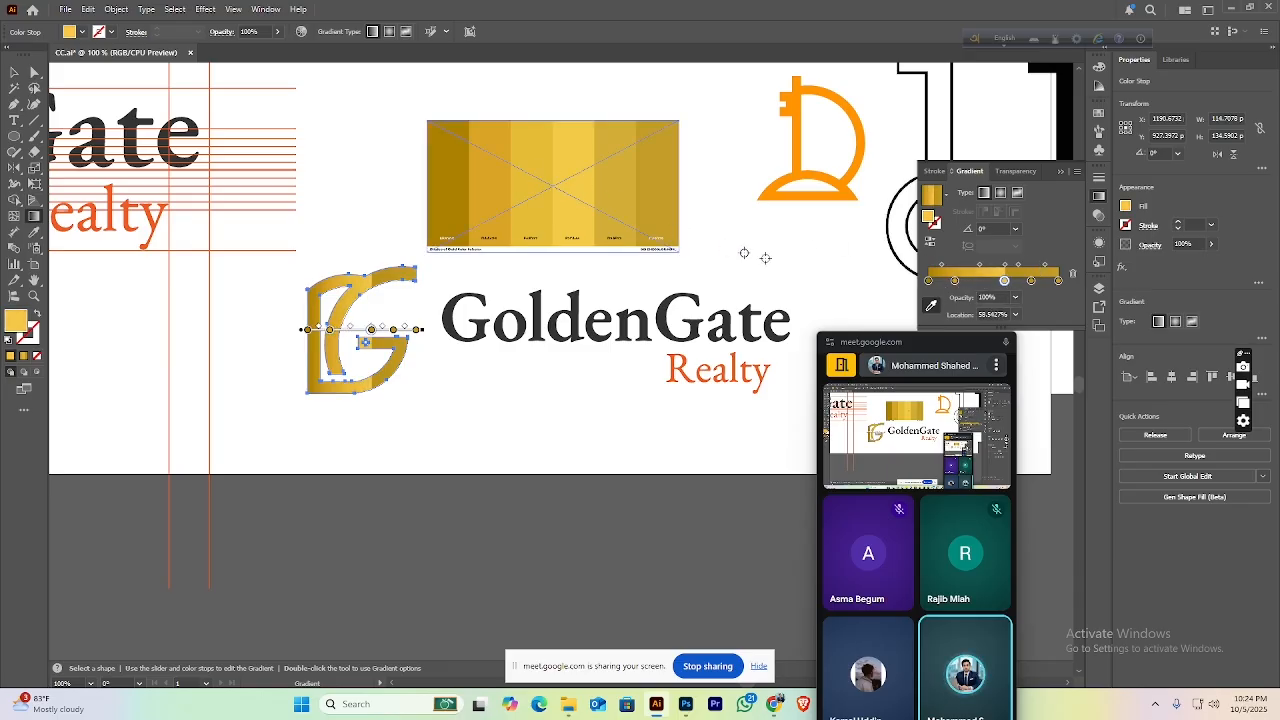
left_click(1031, 281)
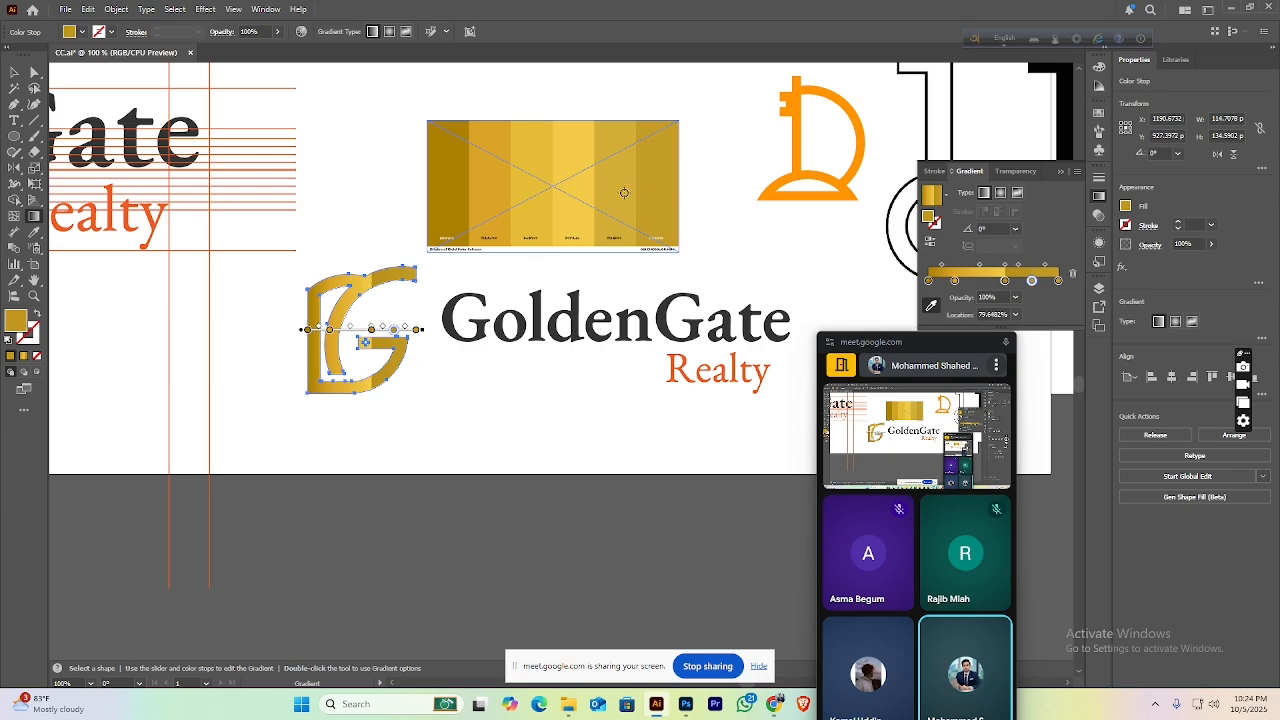
left_click(624, 193)
left_click(1058, 281)
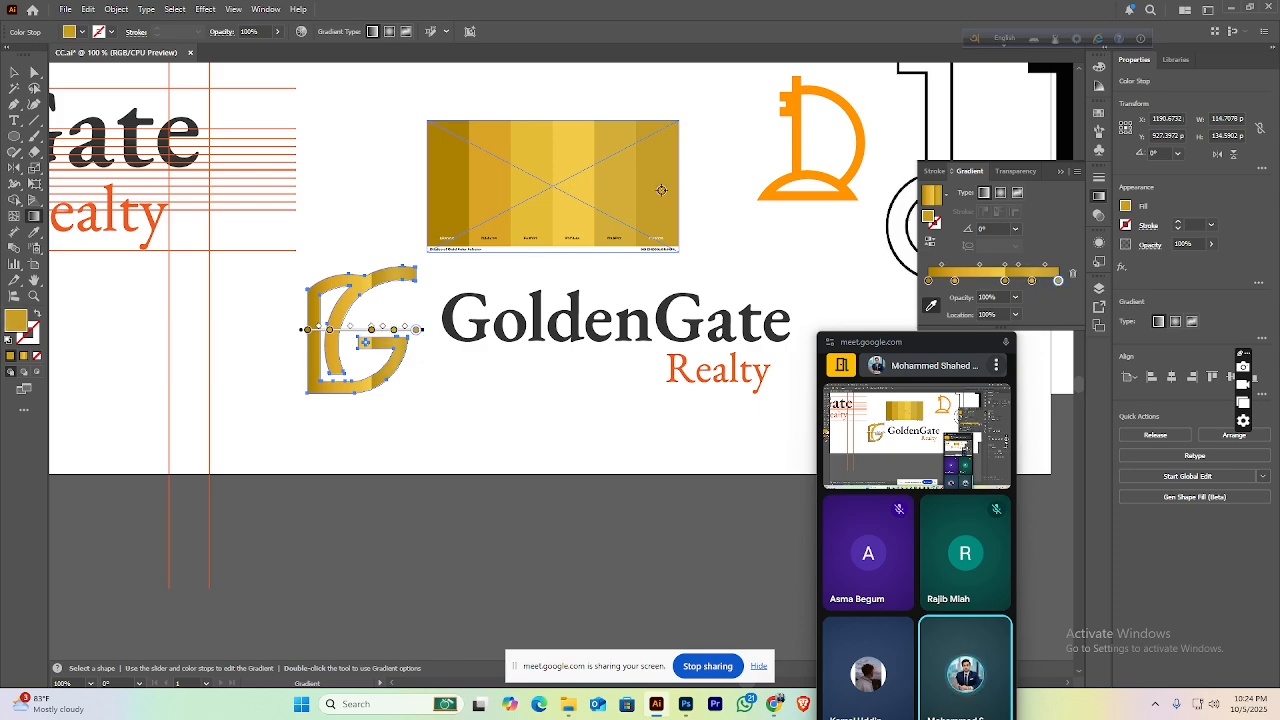
Step: Add the missing gradient stop back at about 39%, keeping its gold color
left_click_drag(1004, 282, 999, 282)
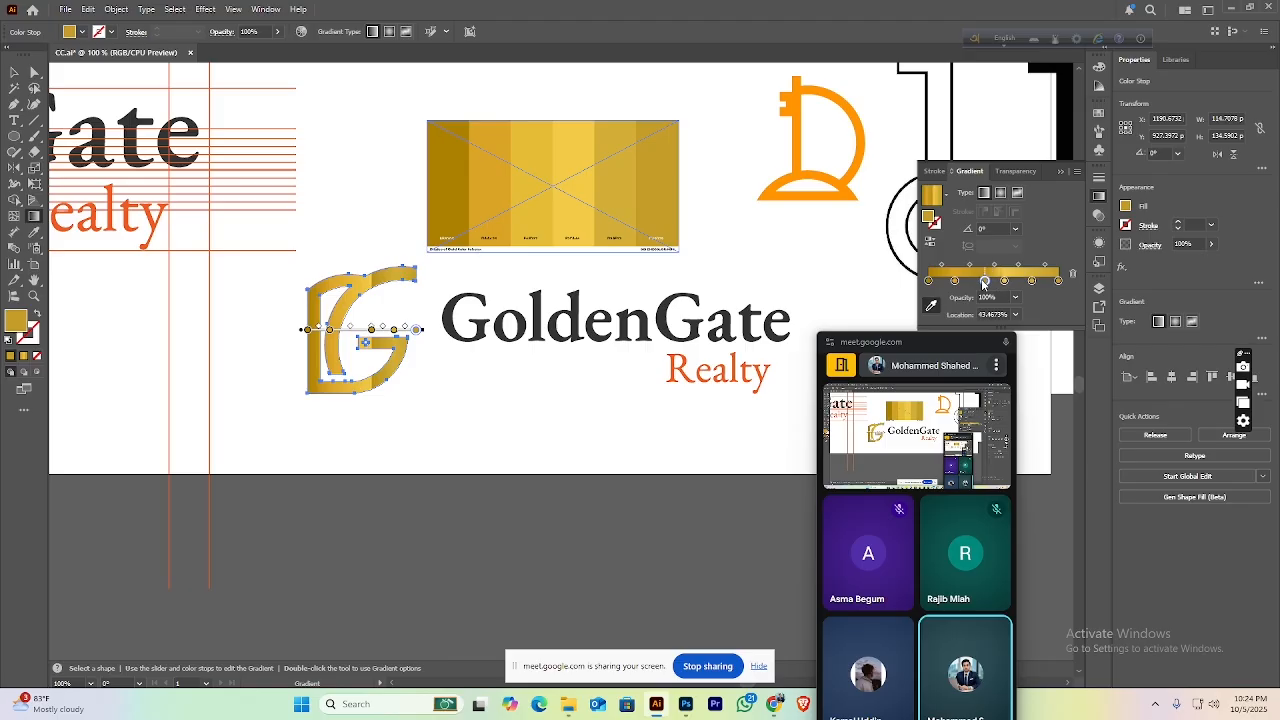
left_click(979, 282)
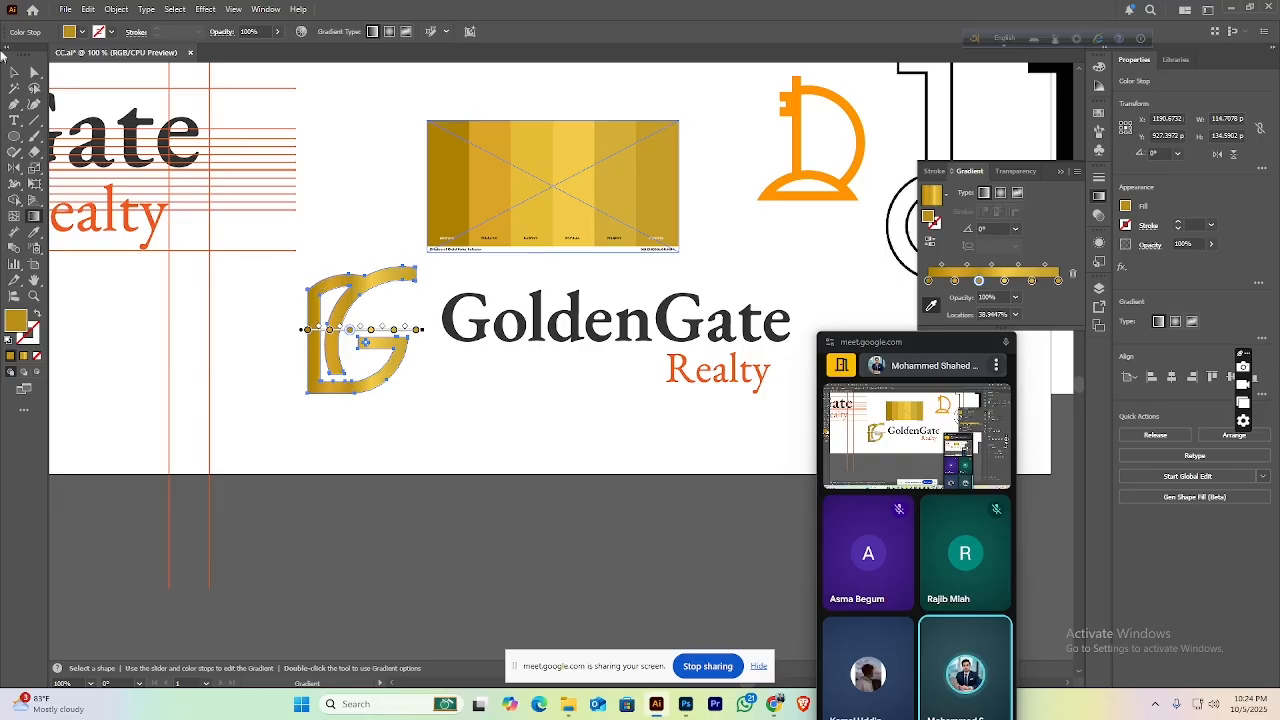
left_click(360, 340)
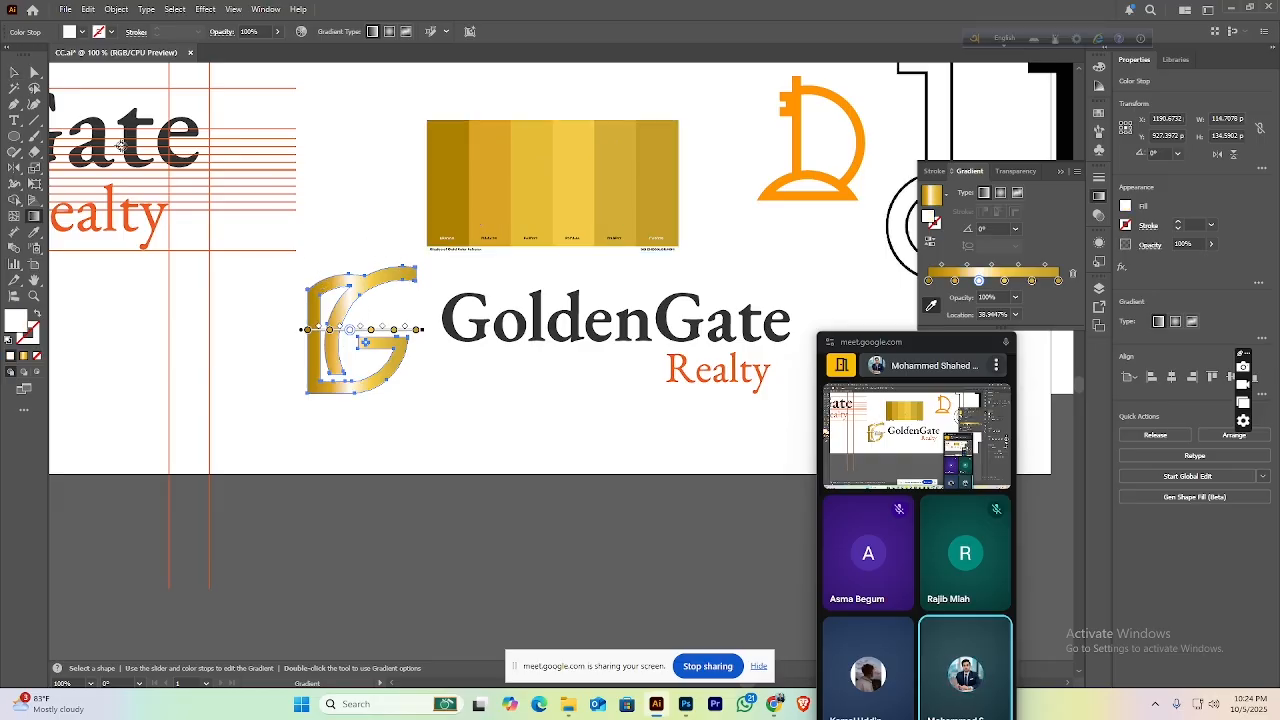
key("ctrl+z")
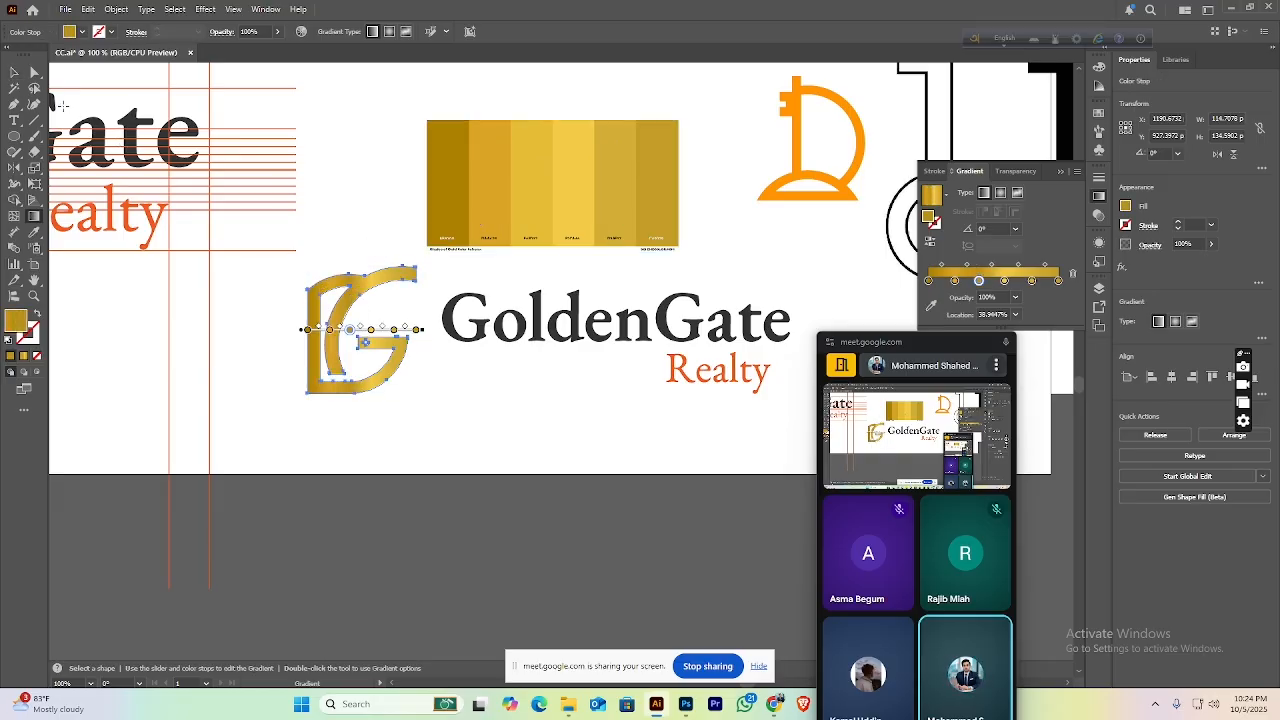
Step: Run the mark's gradient vertically from top to bottom at about -90° with the Gradient tool, and deselect the mark
left_click(14, 73)
left_click(35, 216)
left_click_drag(362, 245, 360, 465)
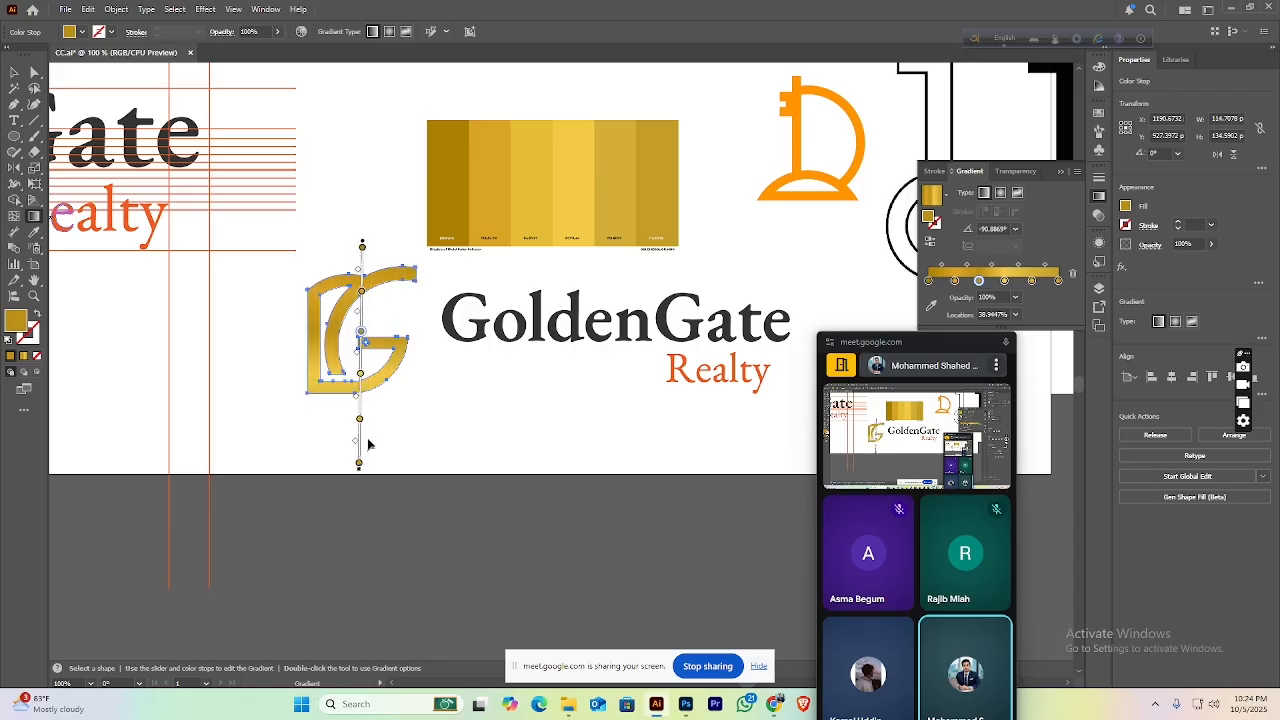
left_click_drag(283, 328, 480, 328)
mouse_move(358, 200)
left_mouse_down()
mouse_move(354, 457)
mouse_move(362, 427)
left_mouse_up()
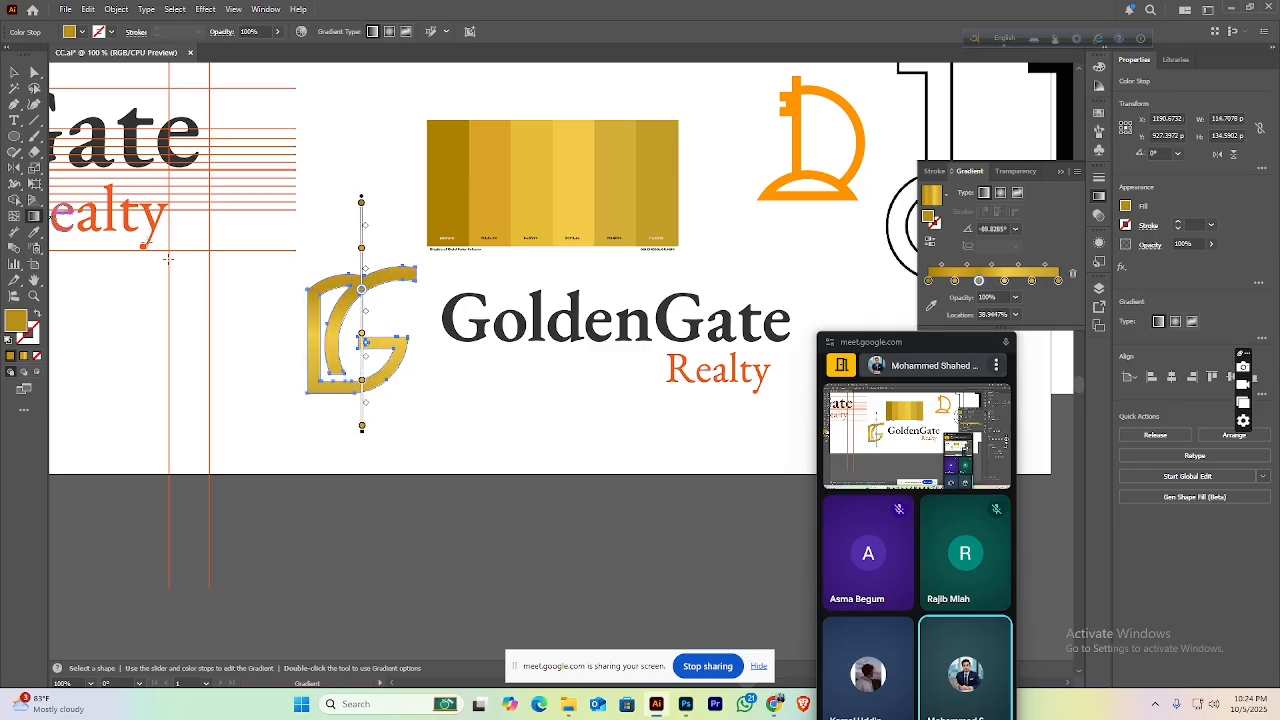
left_click(14, 72)
left_click(592, 420)
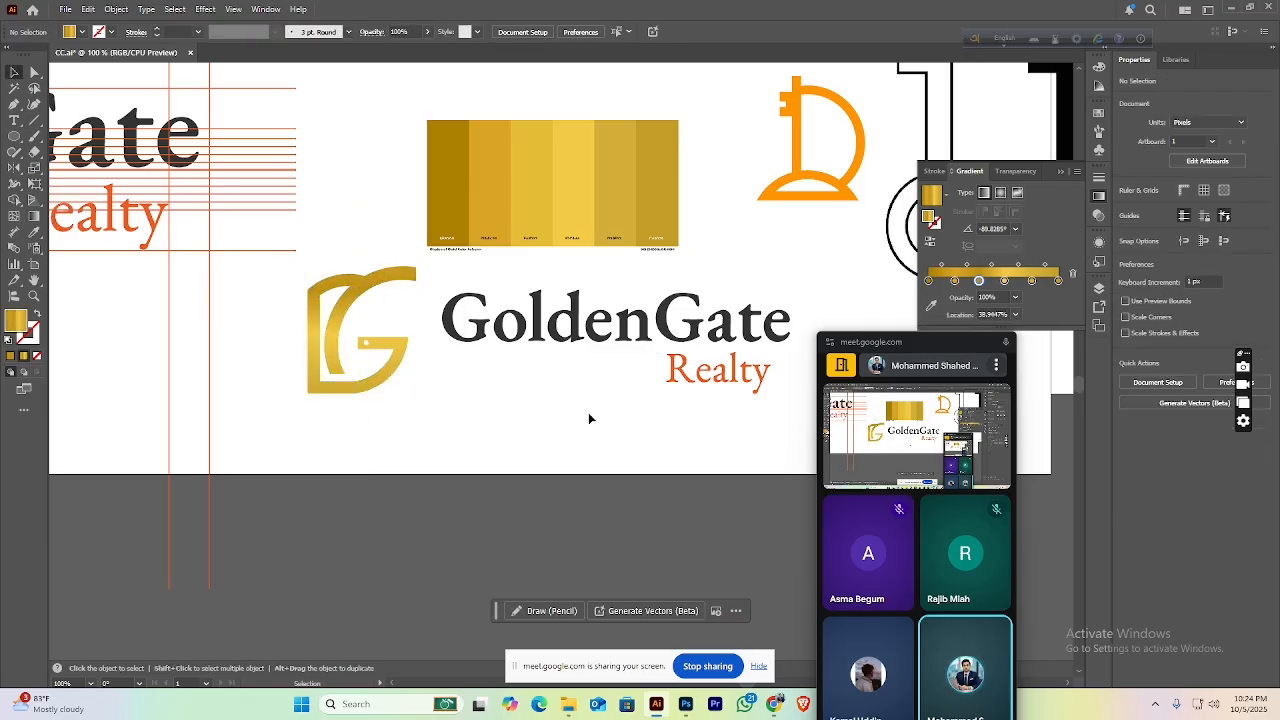
Step: Fill the small logo mark with the flat gold of the palette's third swatch using the Eyedropper
left_click(930, 304)
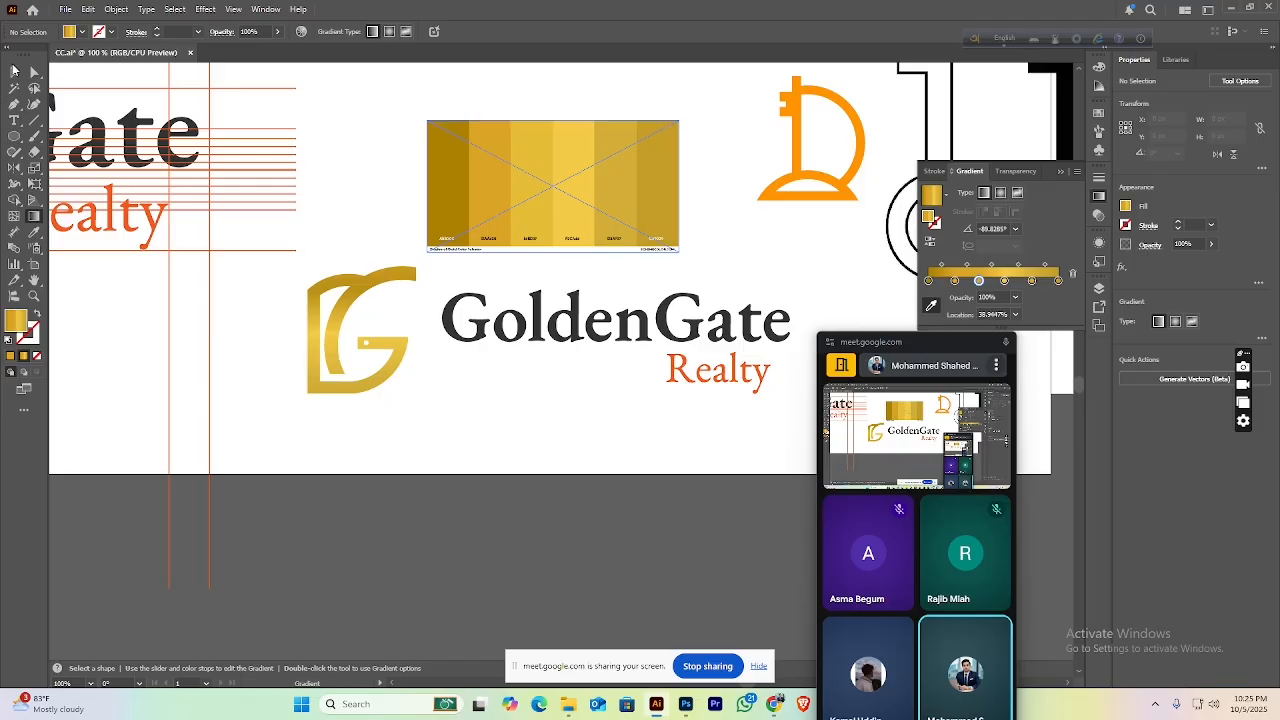
left_click(13, 70)
left_click(343, 286)
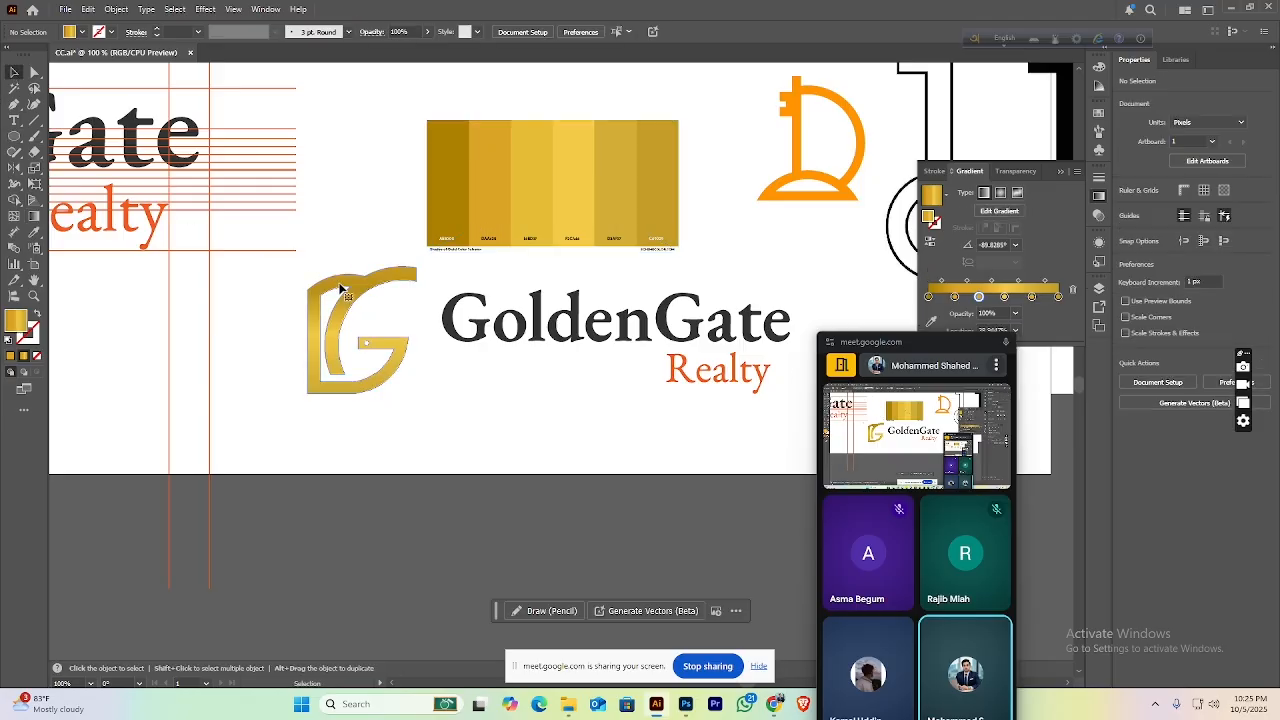
left_click(34, 232)
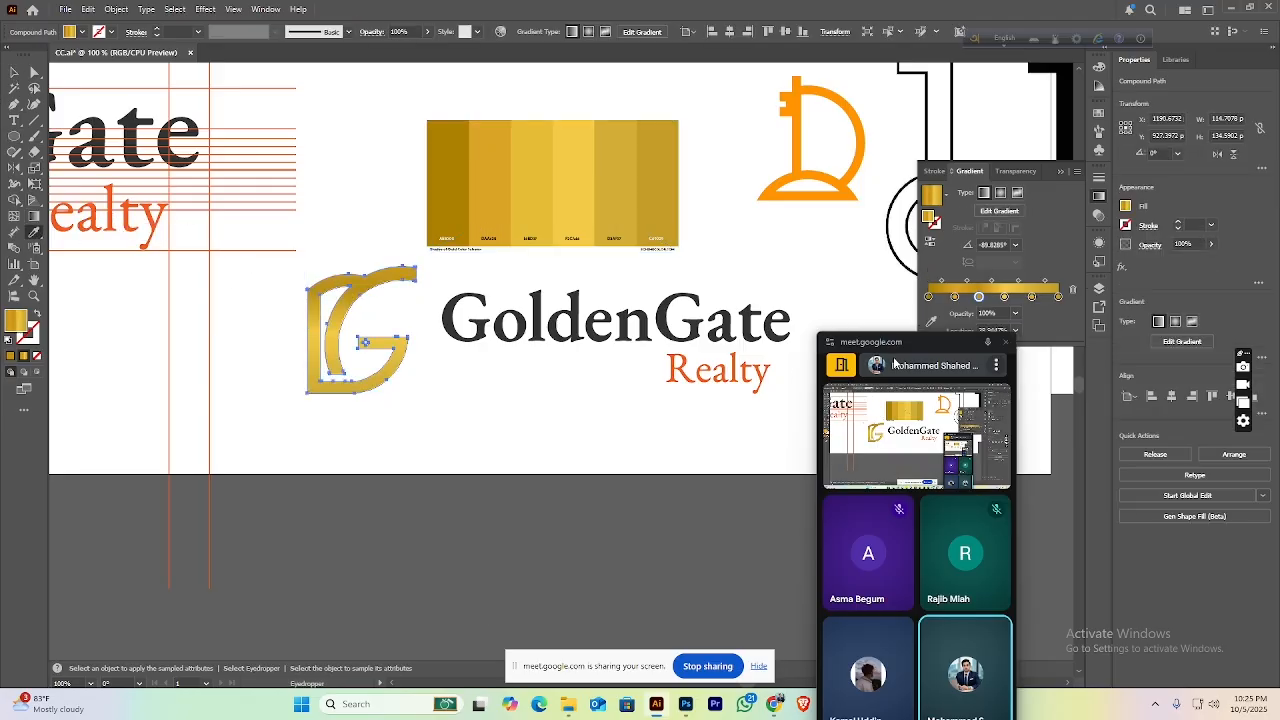
left_click(516, 184)
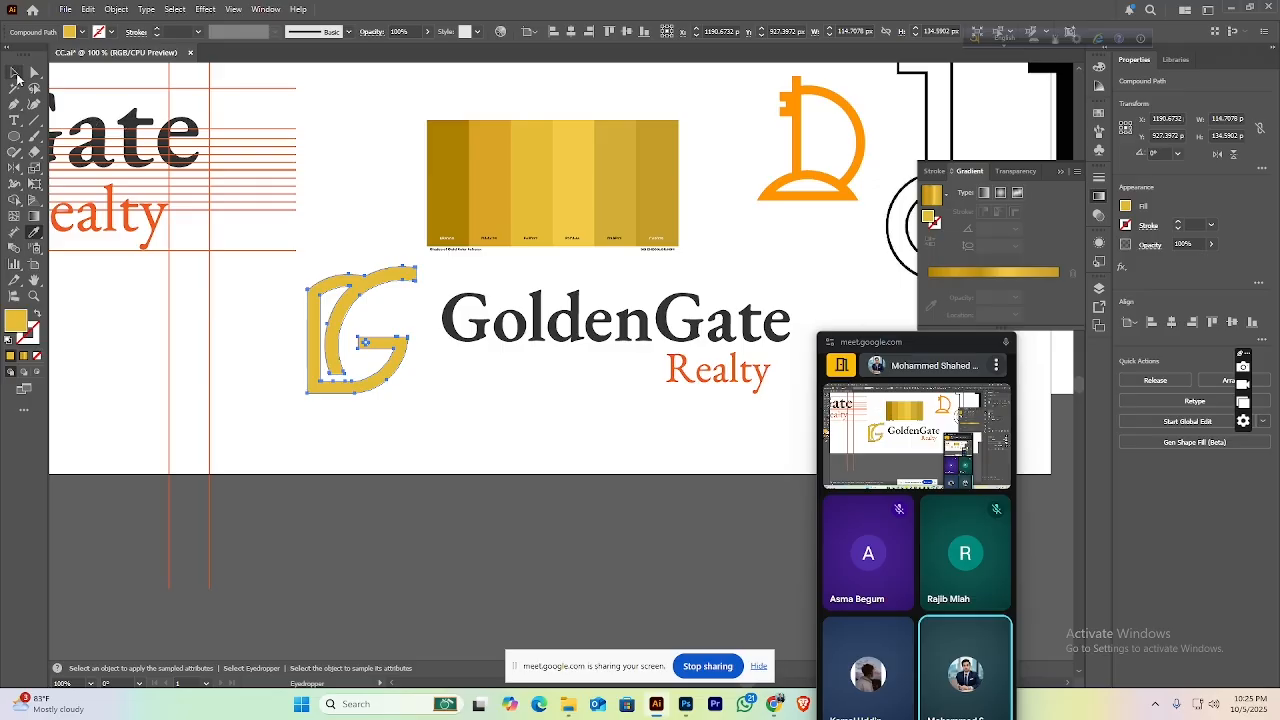
Step: Reapply the gold gradient to the mark and recolor its stop at about 39% with the palette's second swatch
left_click(23, 357)
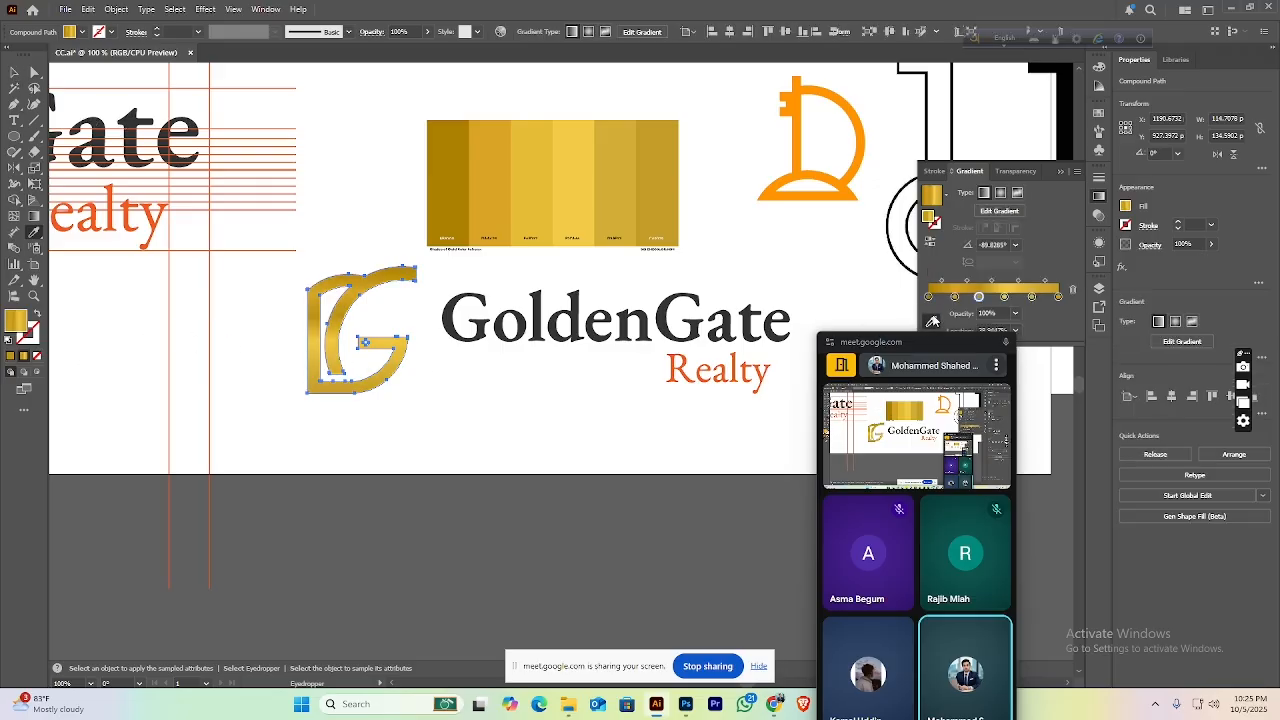
left_click(976, 297)
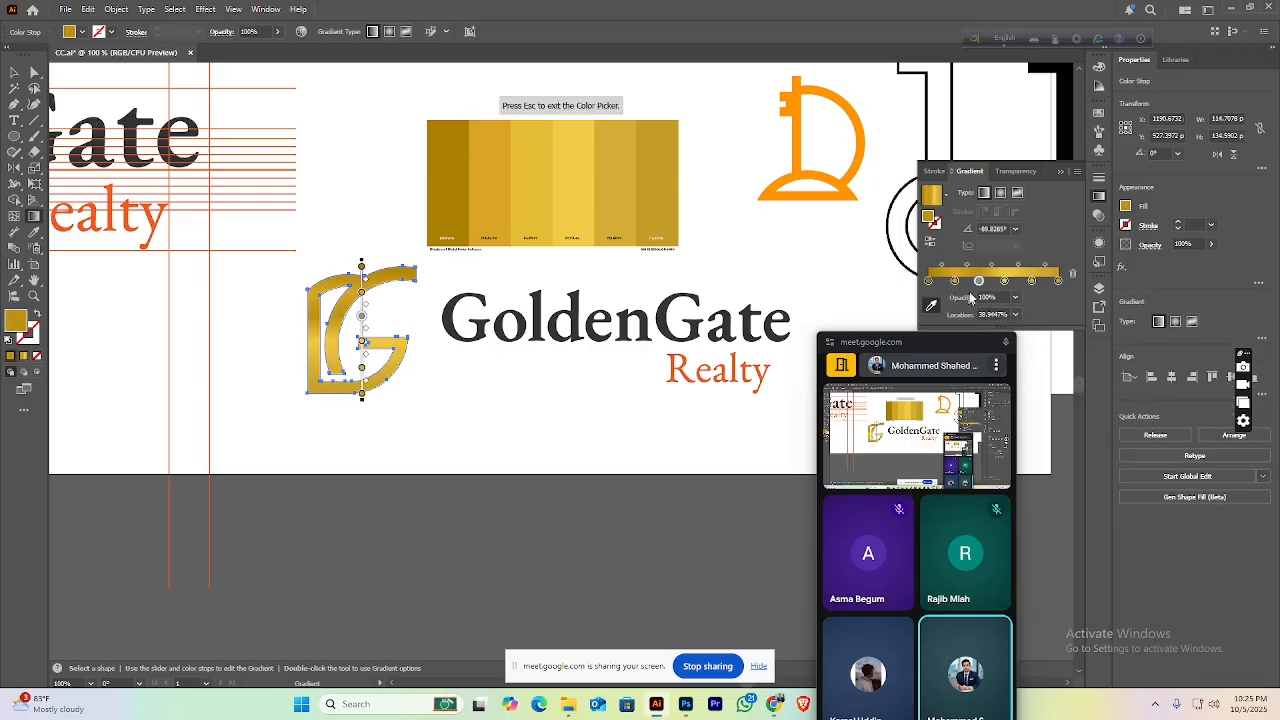
left_click(534, 196)
left_click(496, 195)
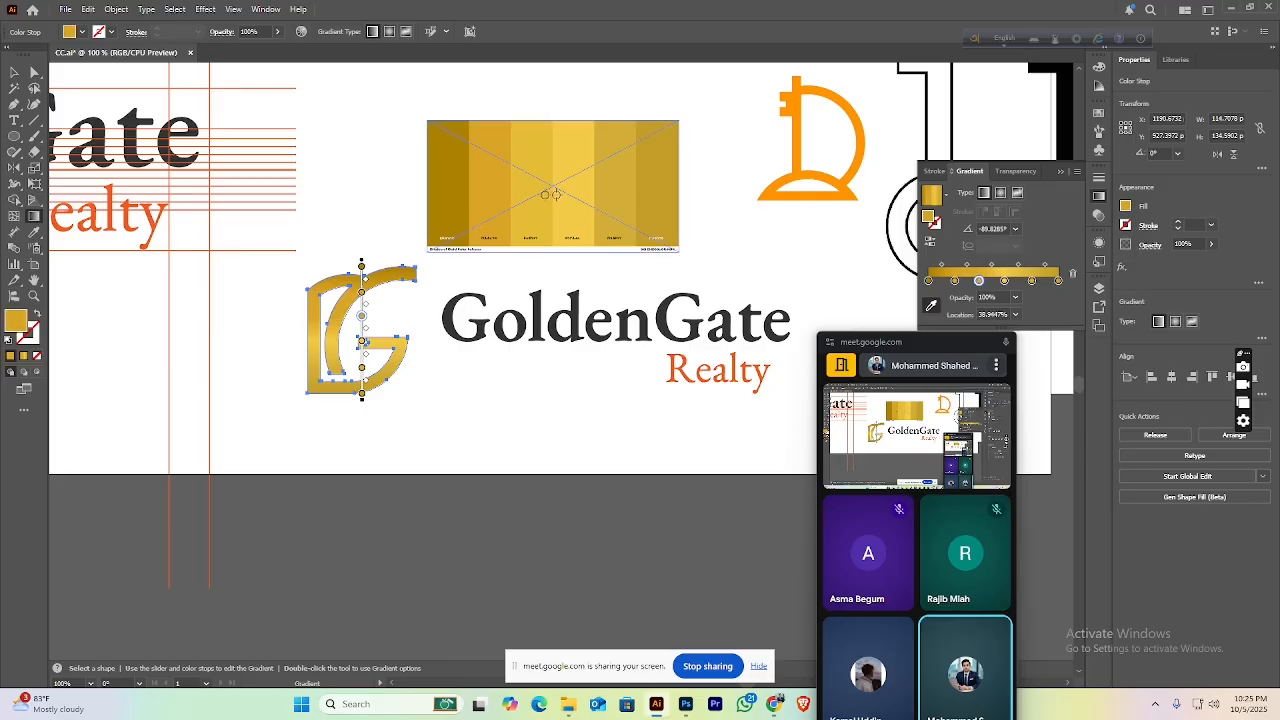
Step: Recolor the mark's gradient stop at about 80% with the palette's second swatch, and deselect the mark
left_click(10, 74)
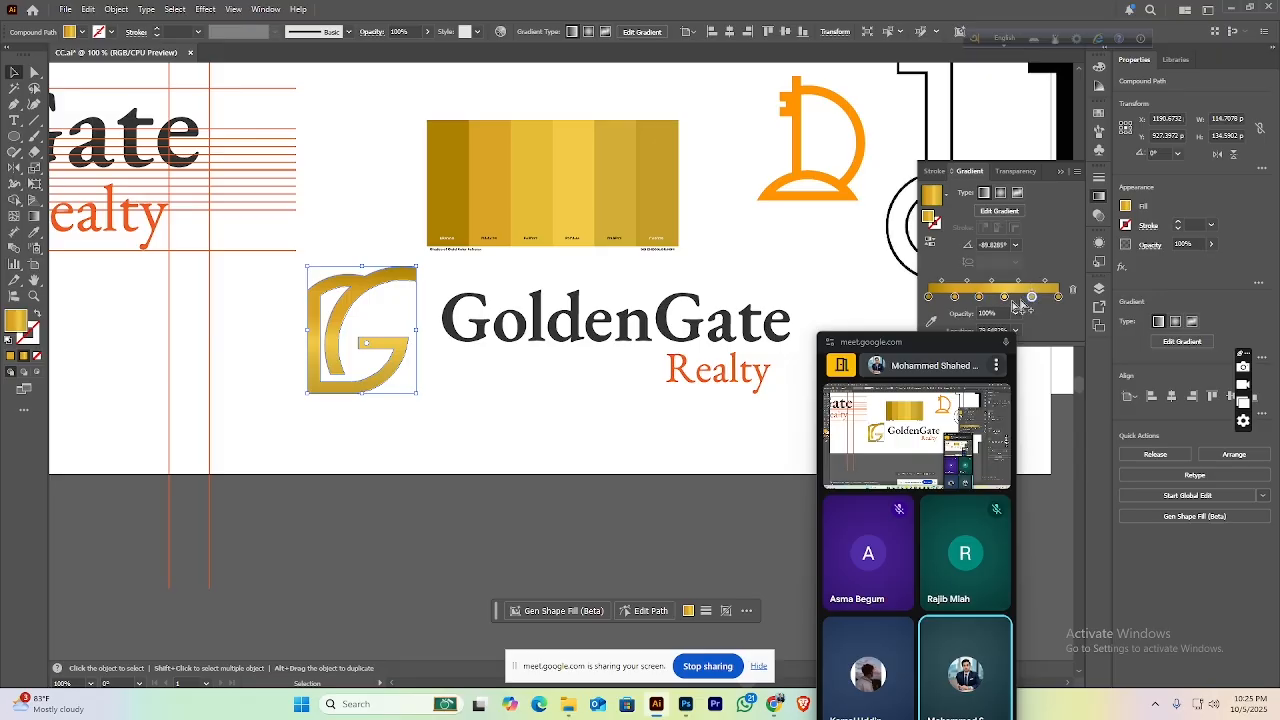
left_click(930, 323)
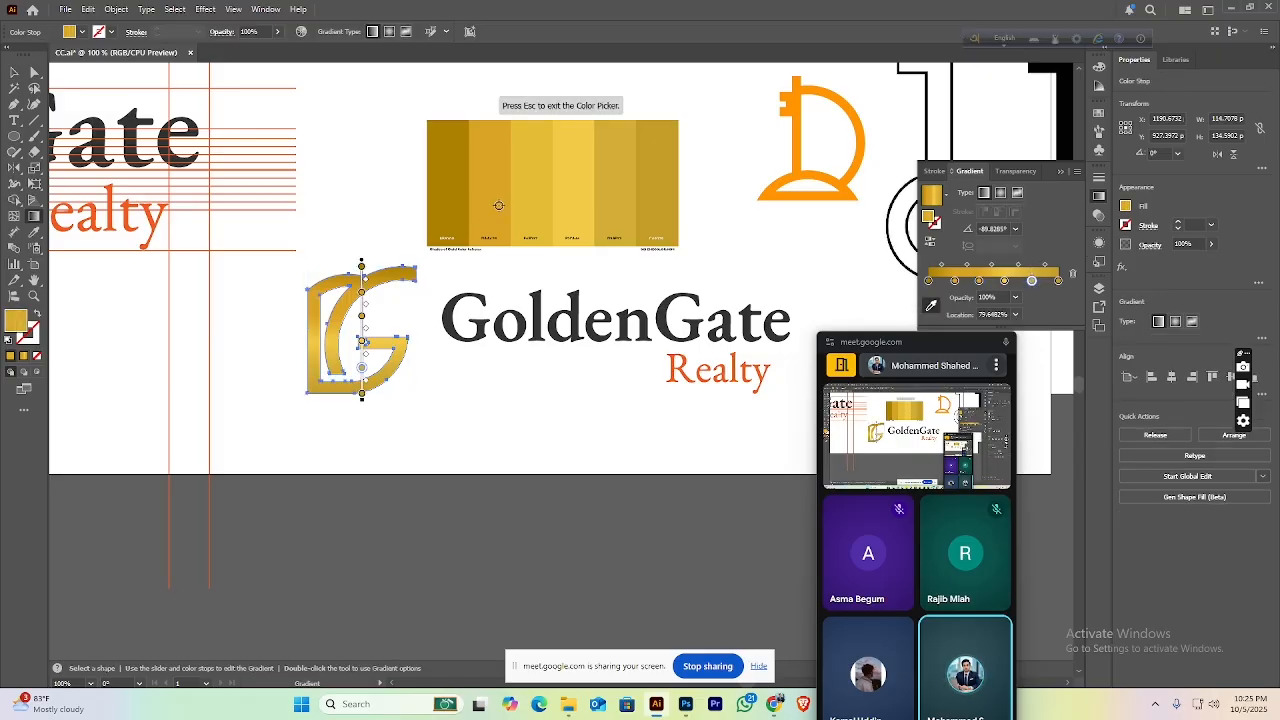
key("Escape")
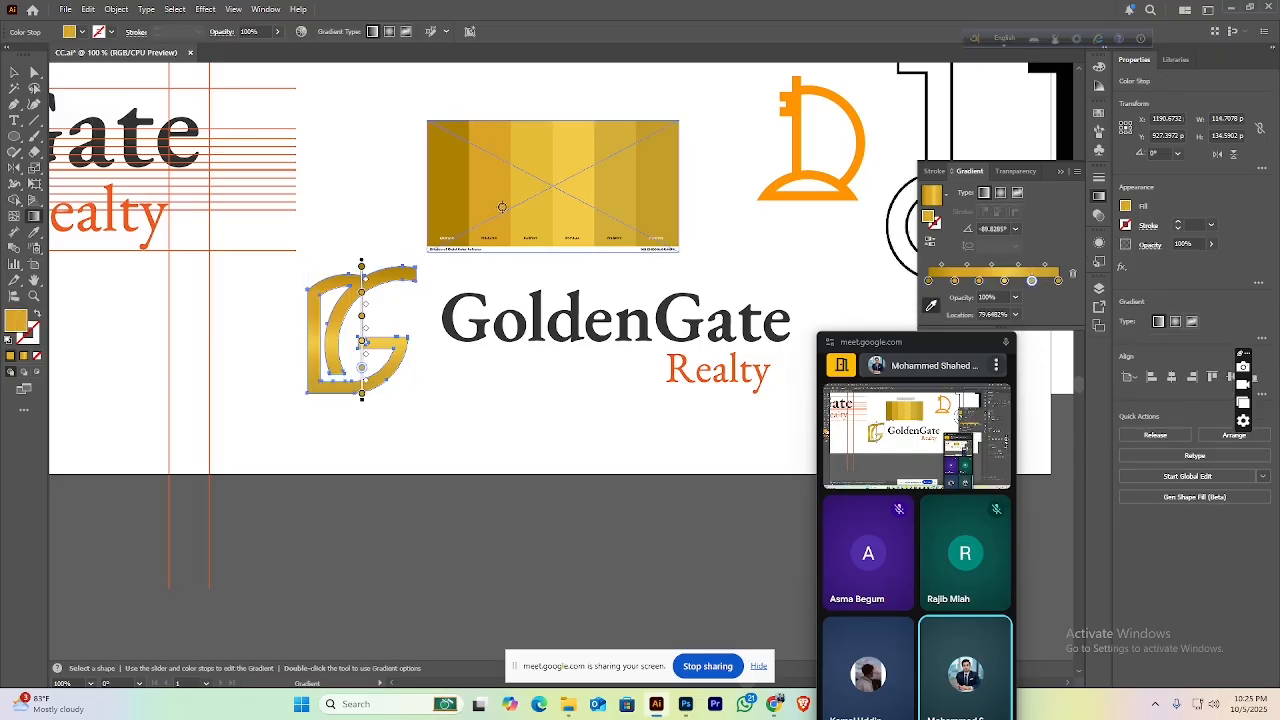
left_click(12, 72)
left_click(495, 397)
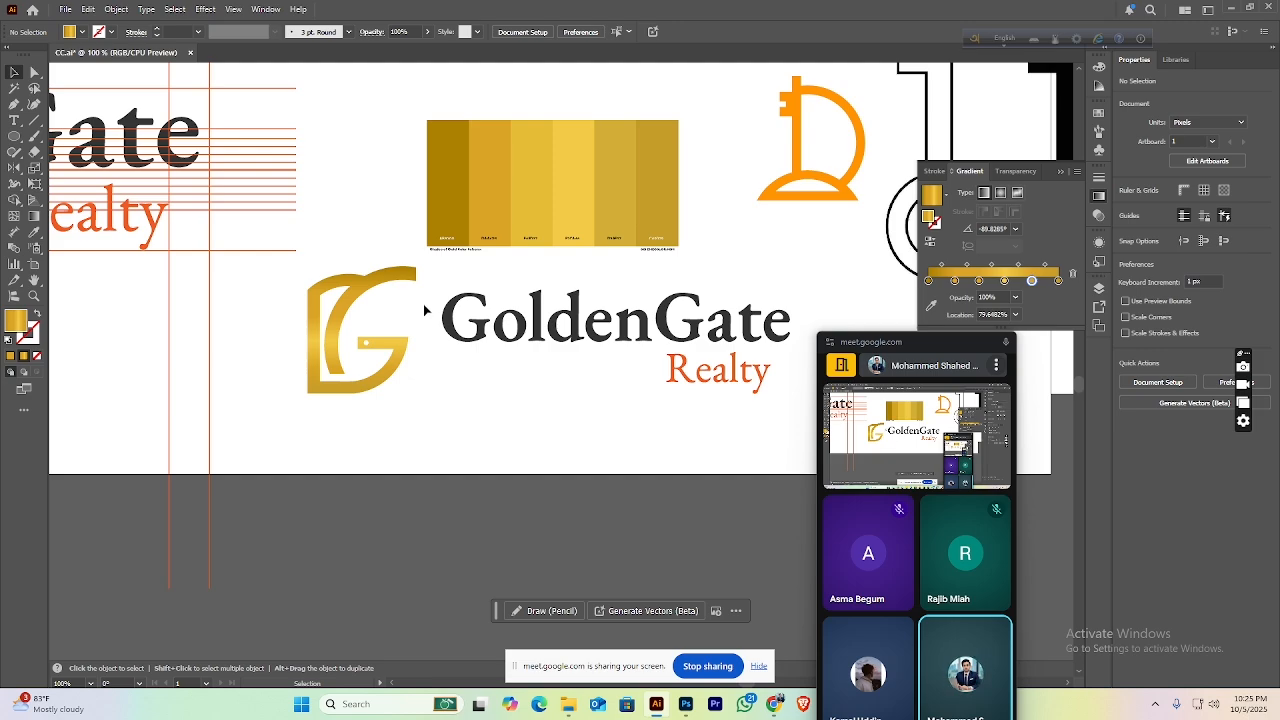
Step: Fill the small logo's GoldenGate wordmark with the same gold gradient and deselect it
left_click(651, 338)
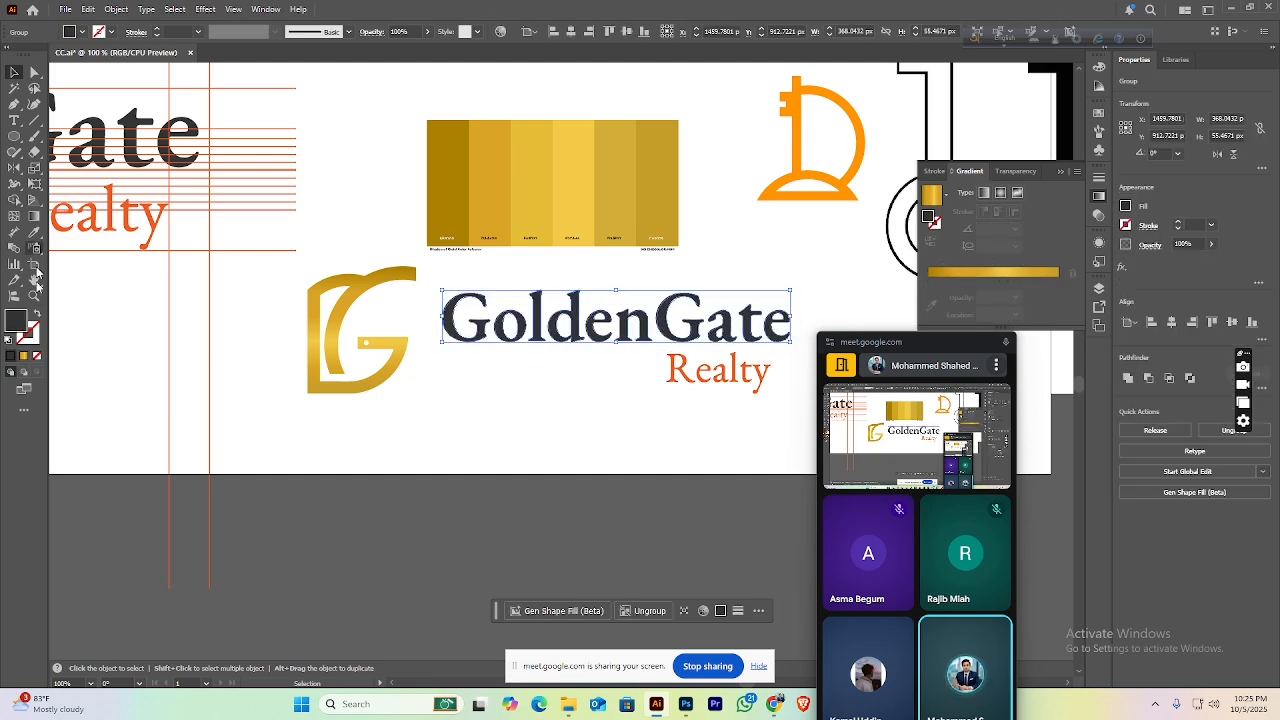
left_click(25, 356)
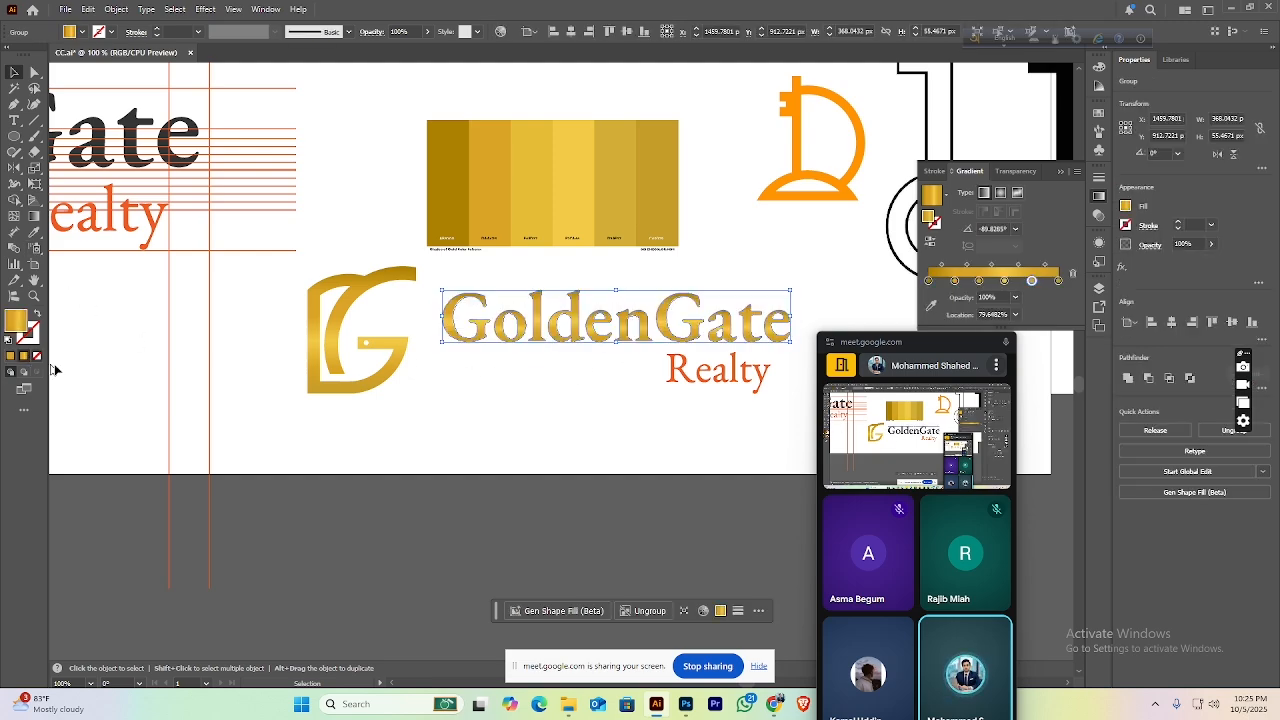
left_click(559, 430)
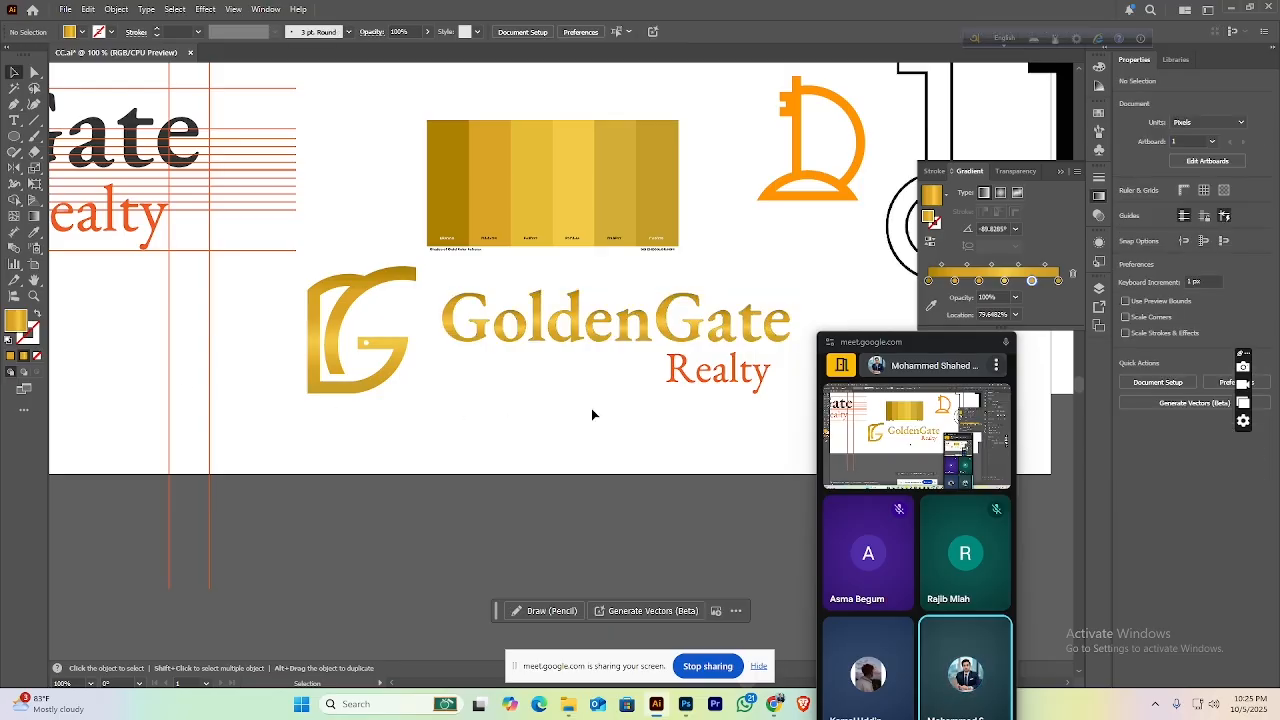
Step: Recolor the small logo's word Realty with the dark gray of the large GoldenGate wordmark using the Eyedropper
left_click_drag(622, 418, 784, 378)
left_click(33, 234)
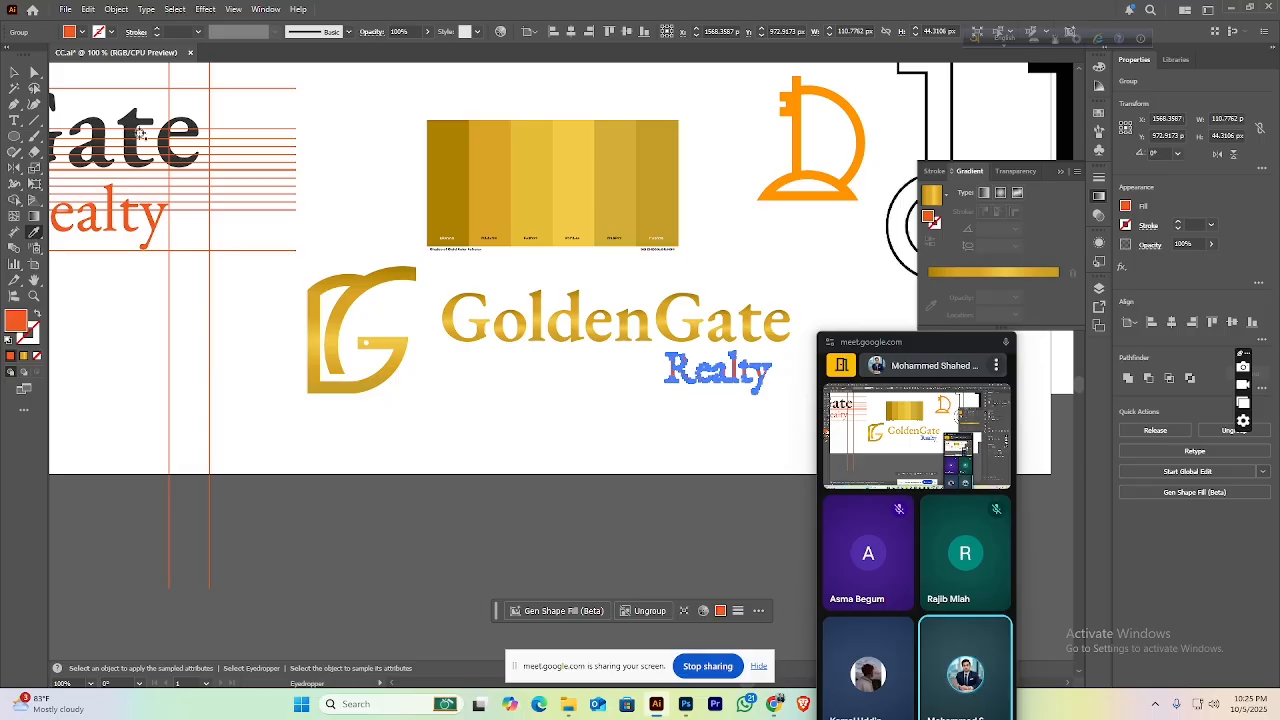
left_click(141, 134)
left_click(14, 72)
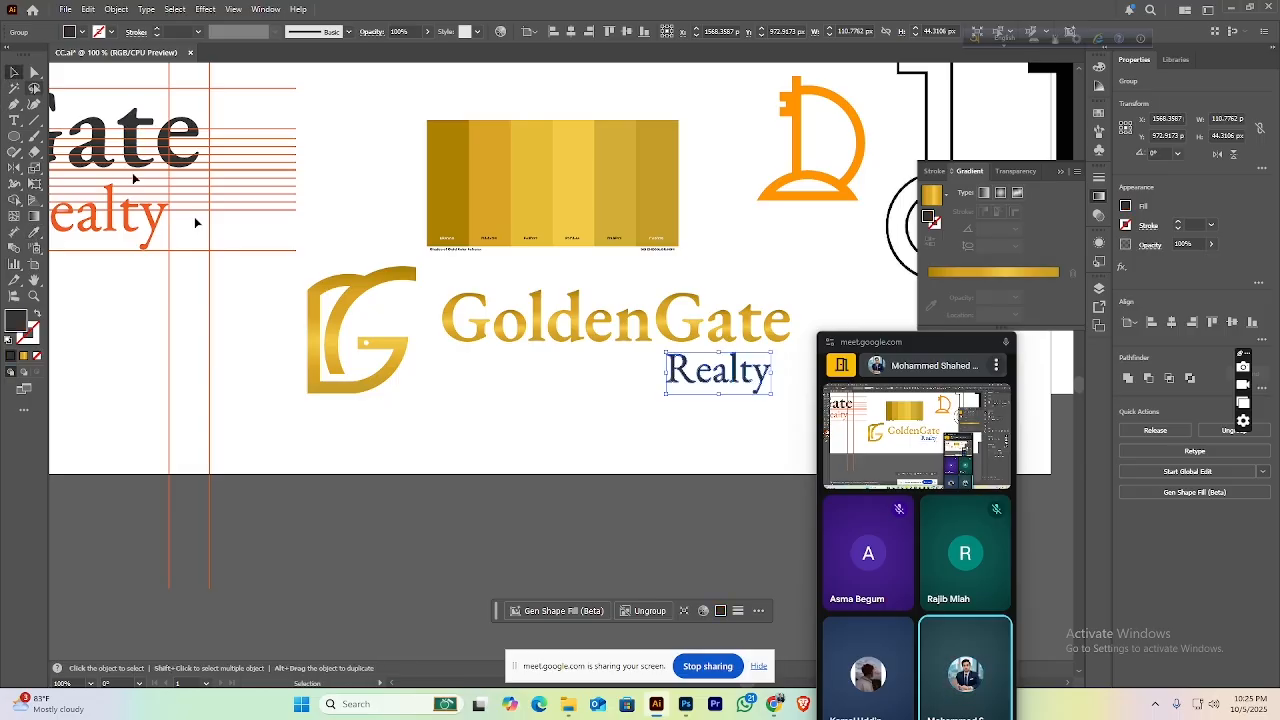
left_click(488, 430)
Step: Draw a dark gray rectangle about 643 by 259 px just below the small gold logo, overlapping the artboard's lower edge
key("ctrl+minus")
key("ctrl+minus")
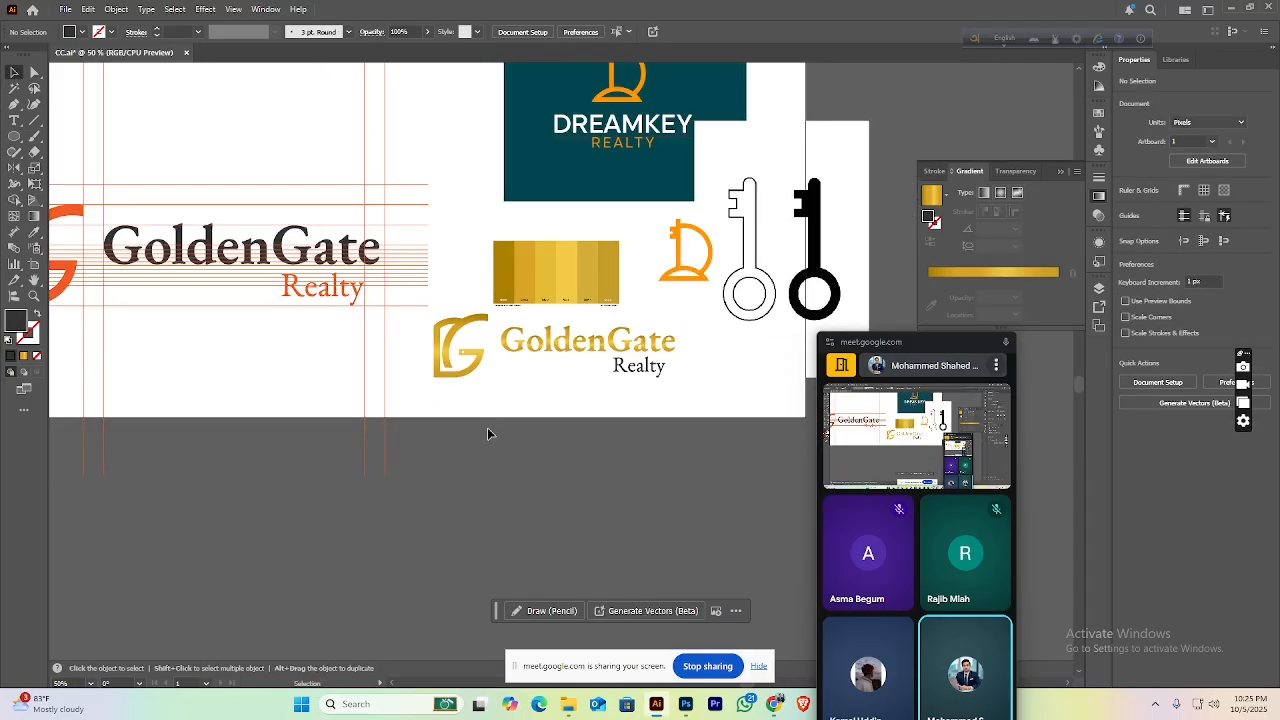
key("ctrl+plus")
scroll(488, 432, "up", 2)
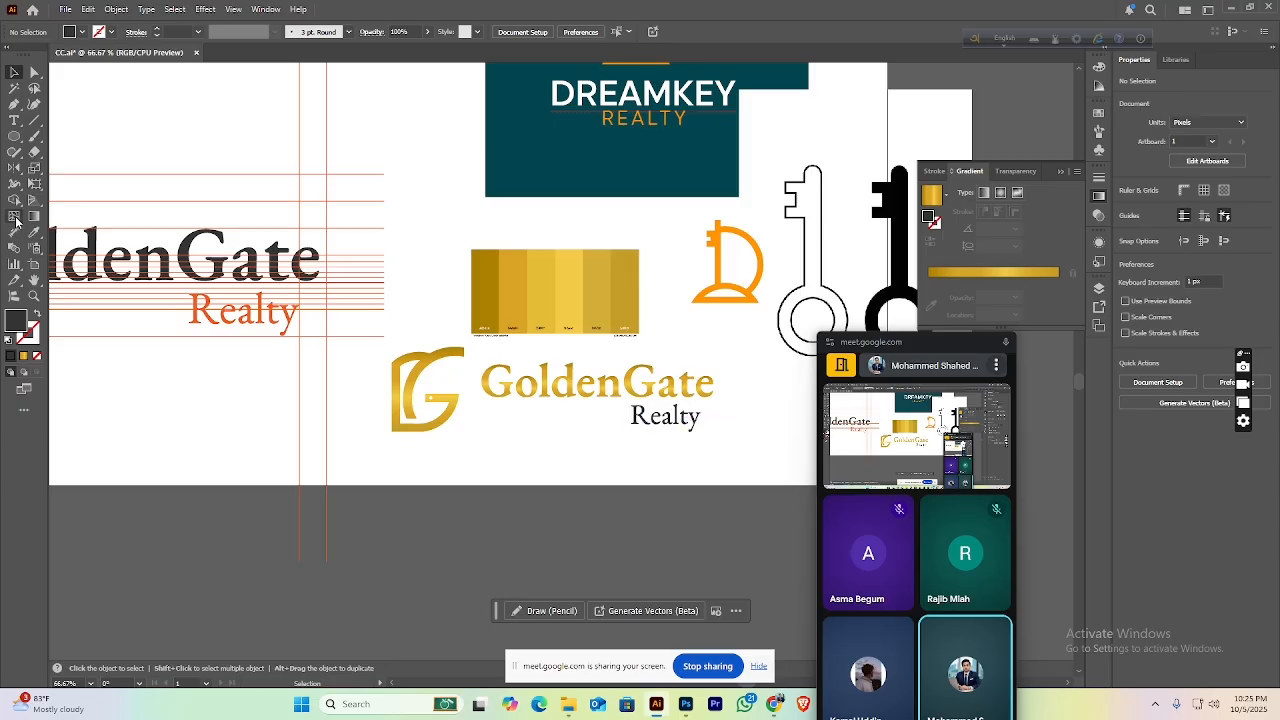
right_click(15, 138)
left_click(60, 138)
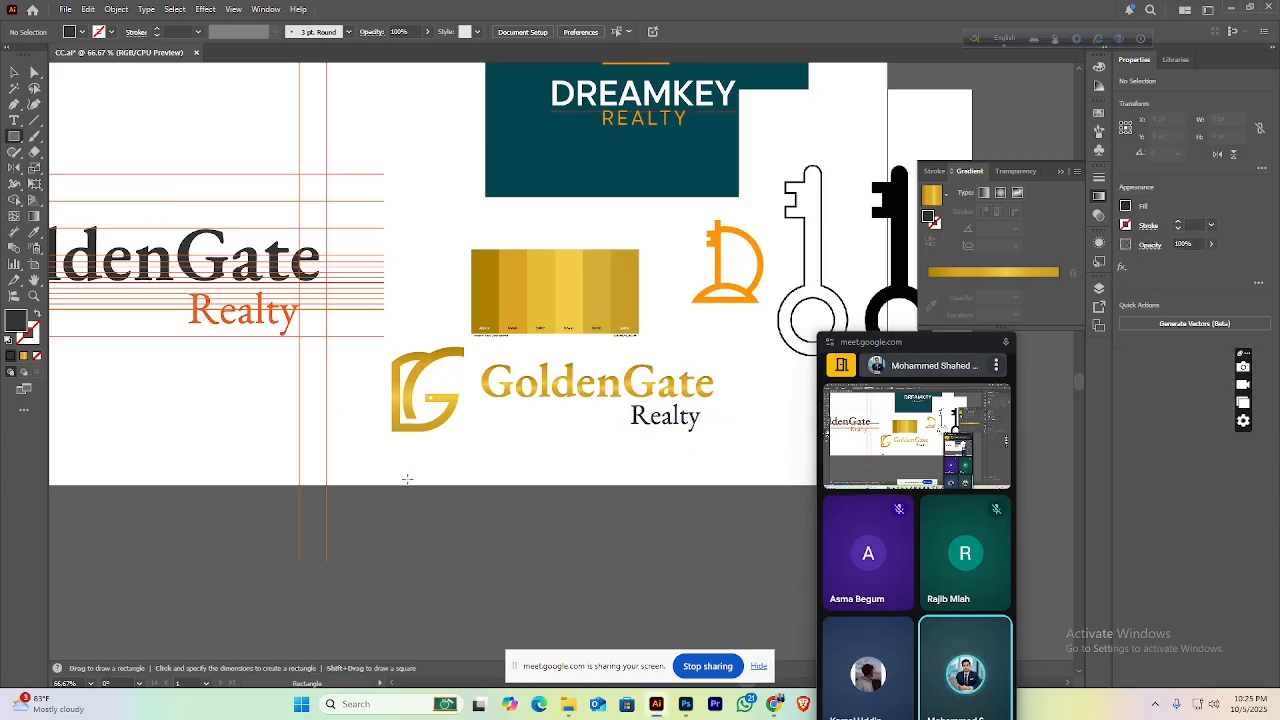
mouse_move(371, 470)
left_mouse_down()
mouse_move(737, 577)
mouse_move(775, 632)
left_mouse_up()
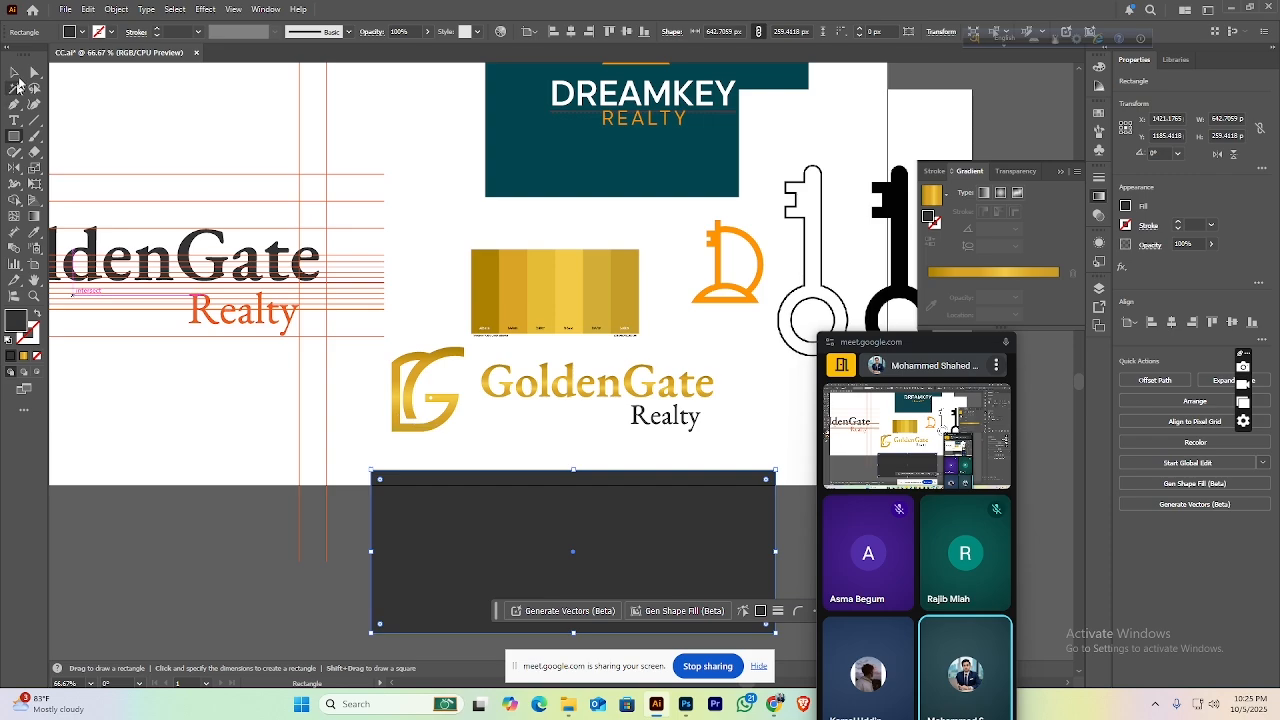
Step: Bring the whole small gold logo to the front and move it onto the dark rectangle
left_click(13, 75)
left_click_drag(370, 376, 728, 444)
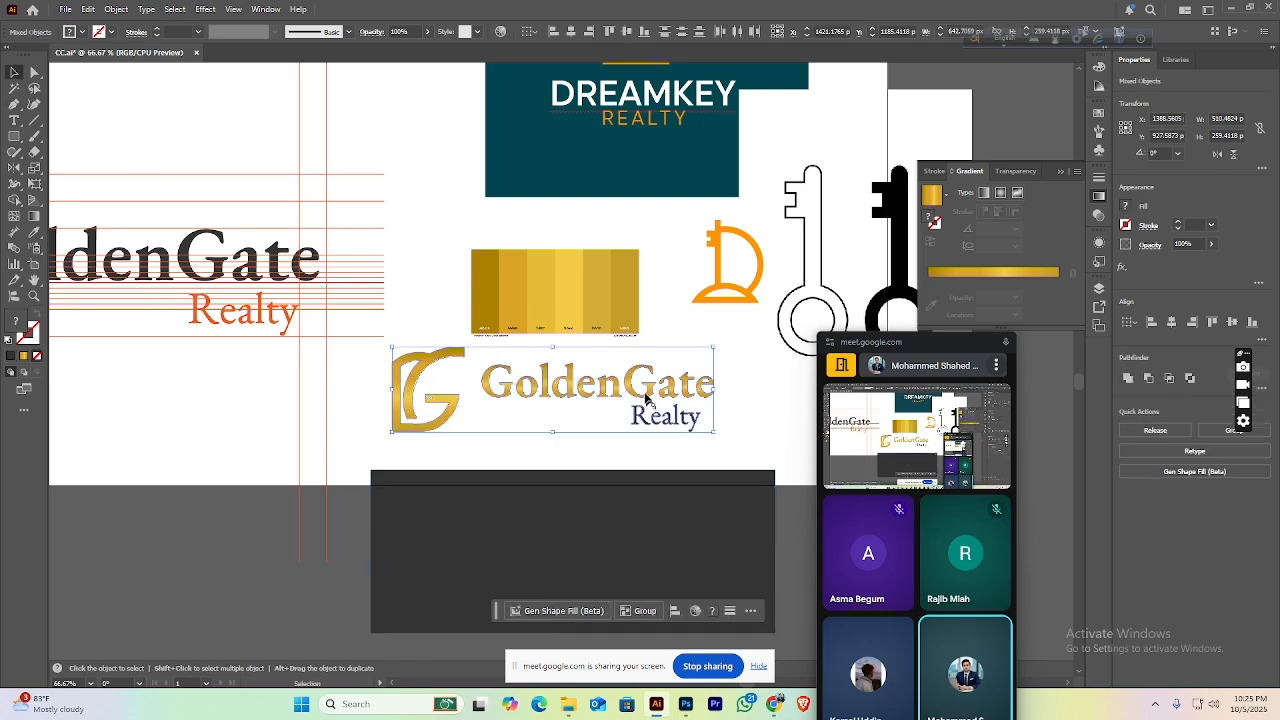
right_click(700, 390)
mouse_move(760, 312)
left_click(820, 314)
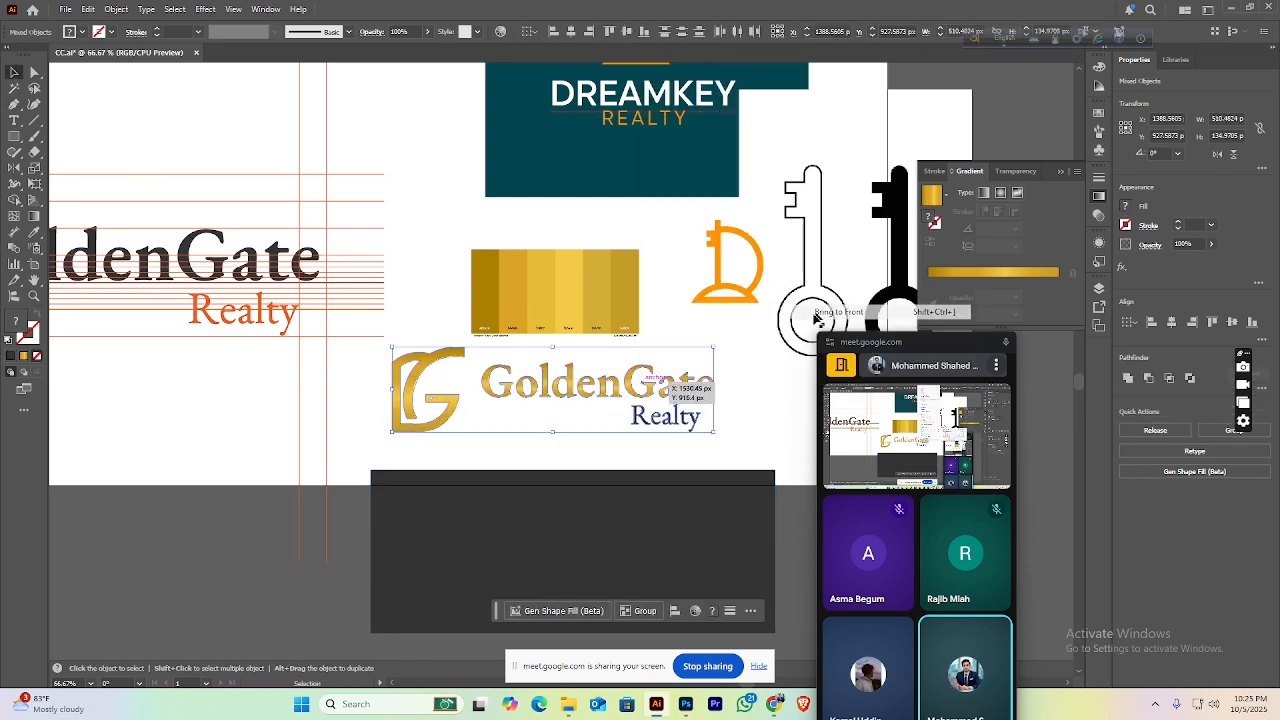
left_click_drag(655, 390, 670, 547)
left_click(242, 618)
Step: Recolor the word Realty on the dark rectangle white using the Eyedropper, and deselect it
scroll(491, 557, "down", 2)
left_click_drag(666, 491, 667, 494)
left_click(34, 232)
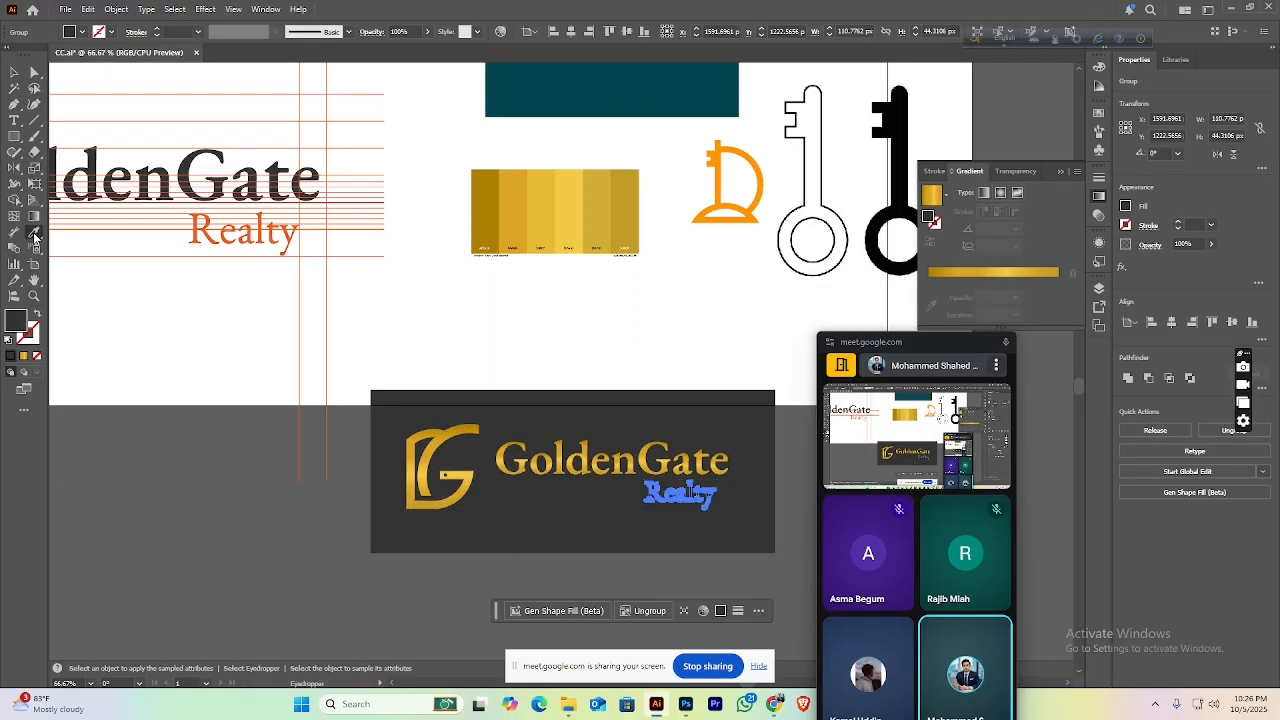
left_click(11, 75)
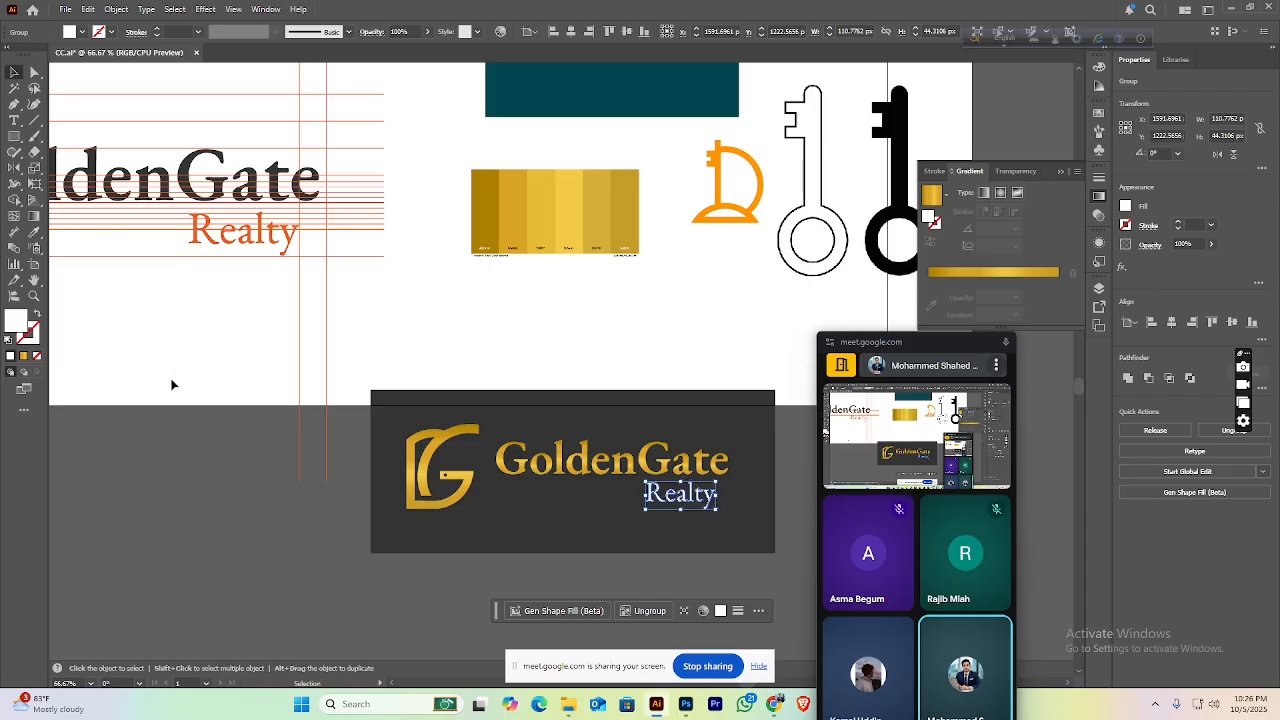
left_click(171, 382)
Step: Fill the logo's background rectangle with the black swatch, deselect it, and view the logo at 100%
left_click(667, 420)
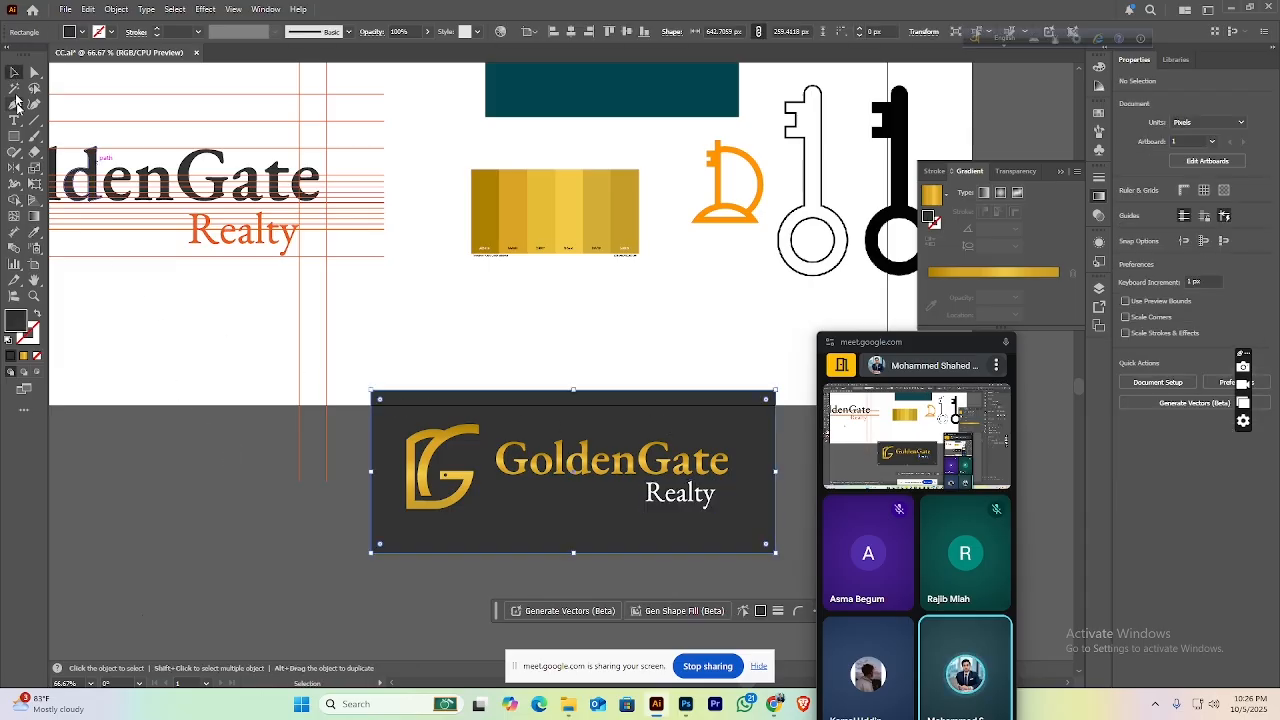
left_click(71, 32)
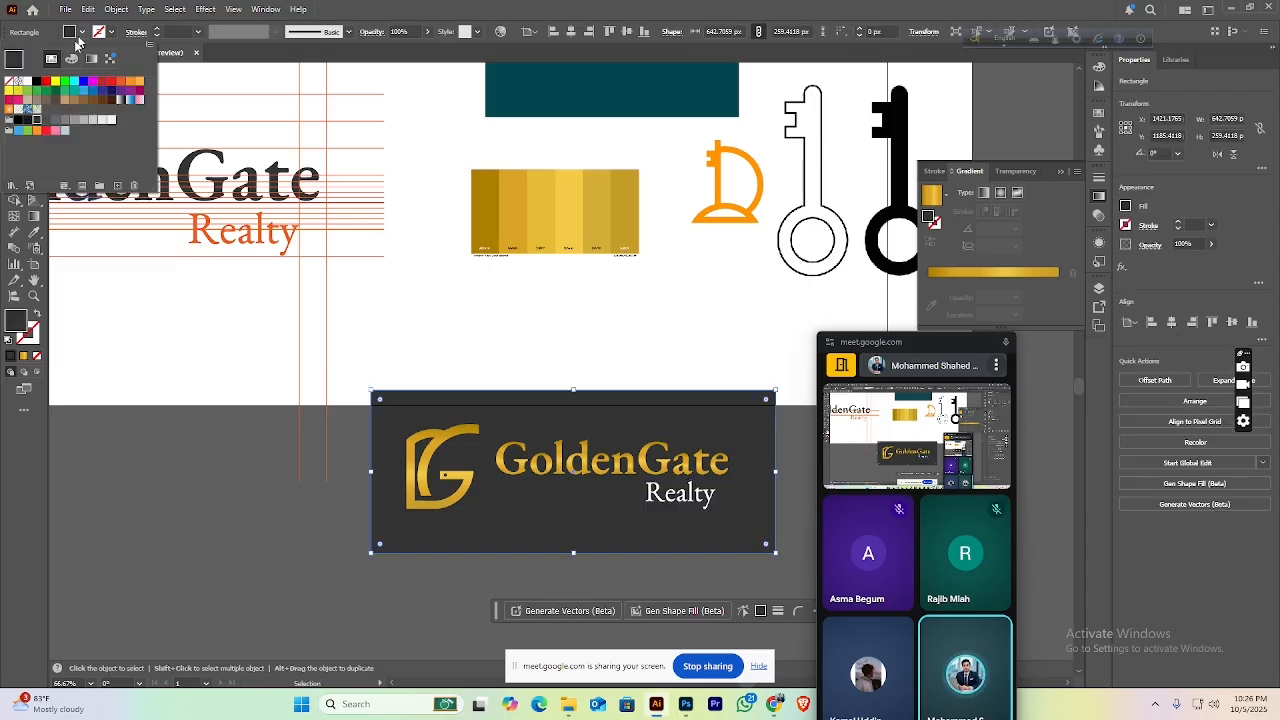
left_click(17, 120)
left_click(337, 486)
scroll(602, 516, "down", 2)
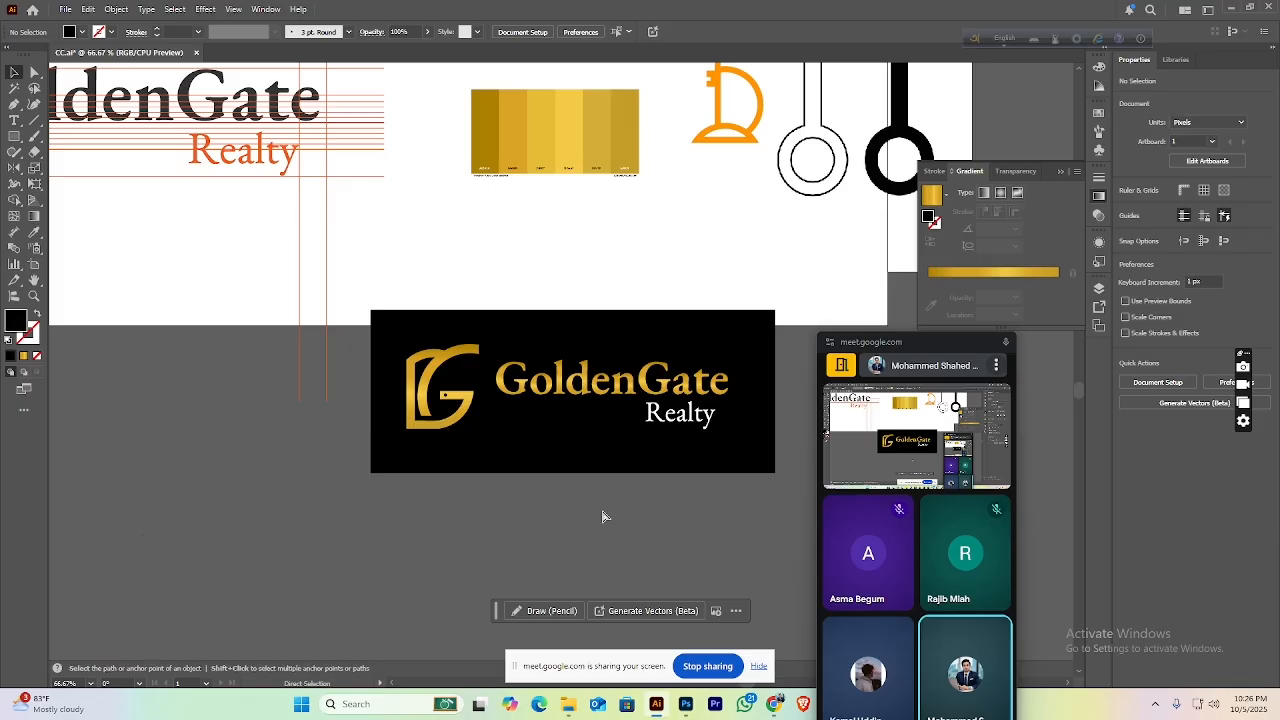
key("ctrl+plus")
scroll(645, 460, "right", 2)
scroll(645, 460, "down", 1)
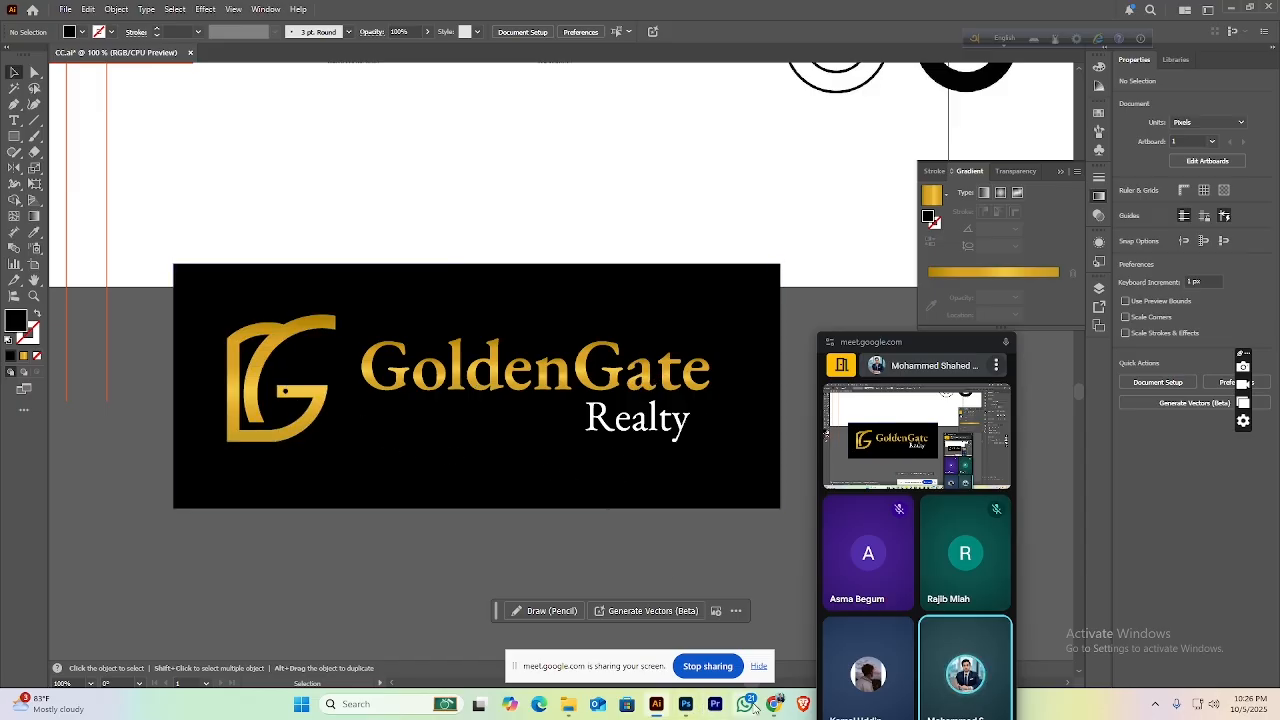
Step: Switch to the browser's Pinterest tab and search for GATE LOGO, moving the floating meeting window aside
mouse_move(774, 704)
left_click(700, 678)
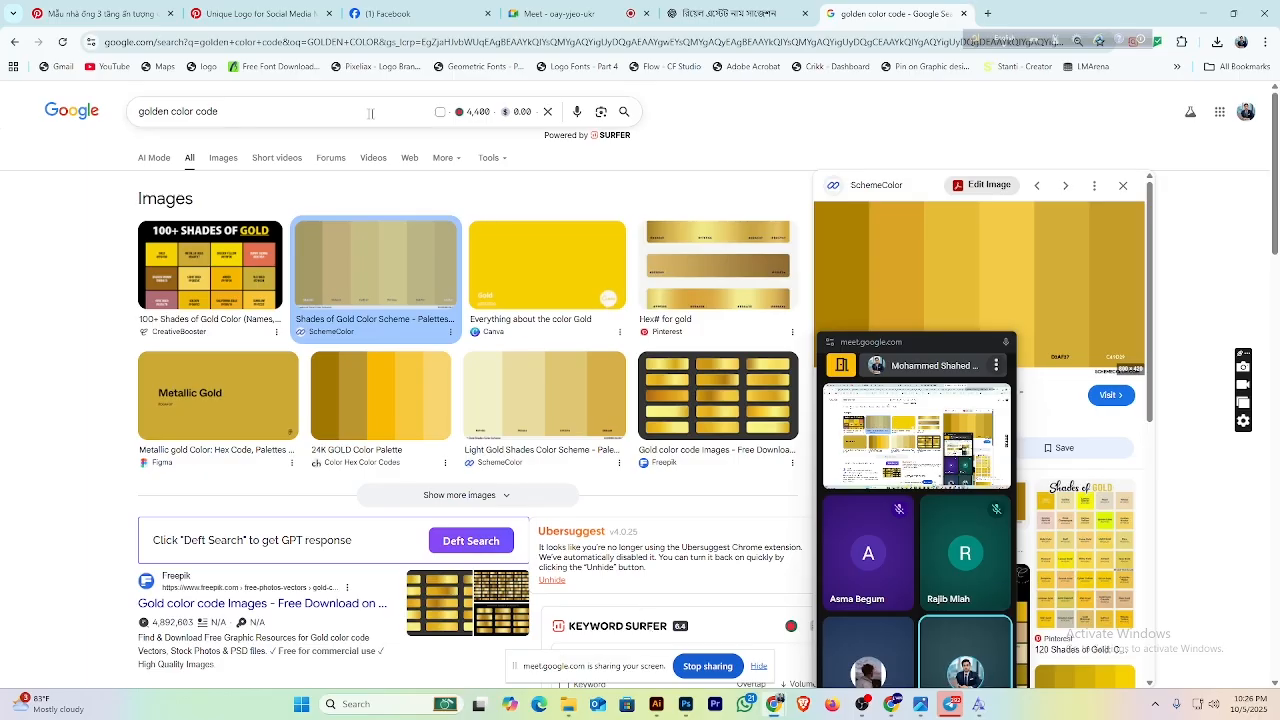
left_click(255, 13)
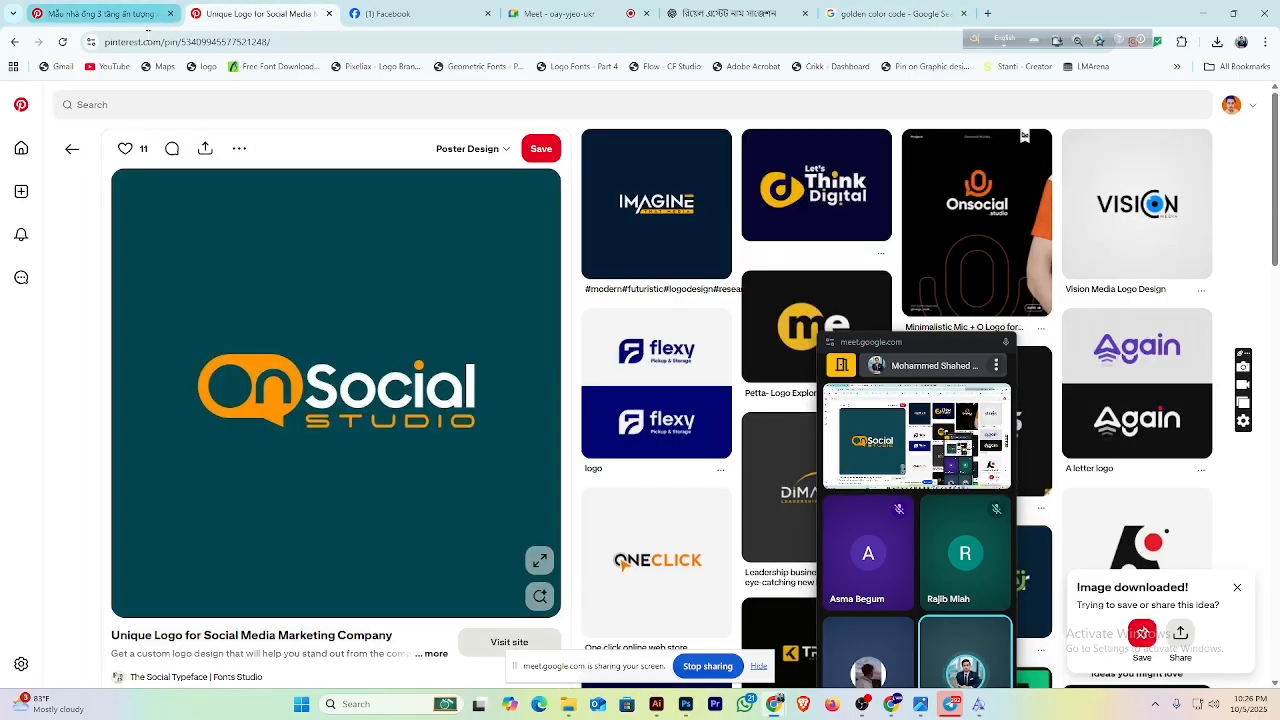
left_click(138, 106)
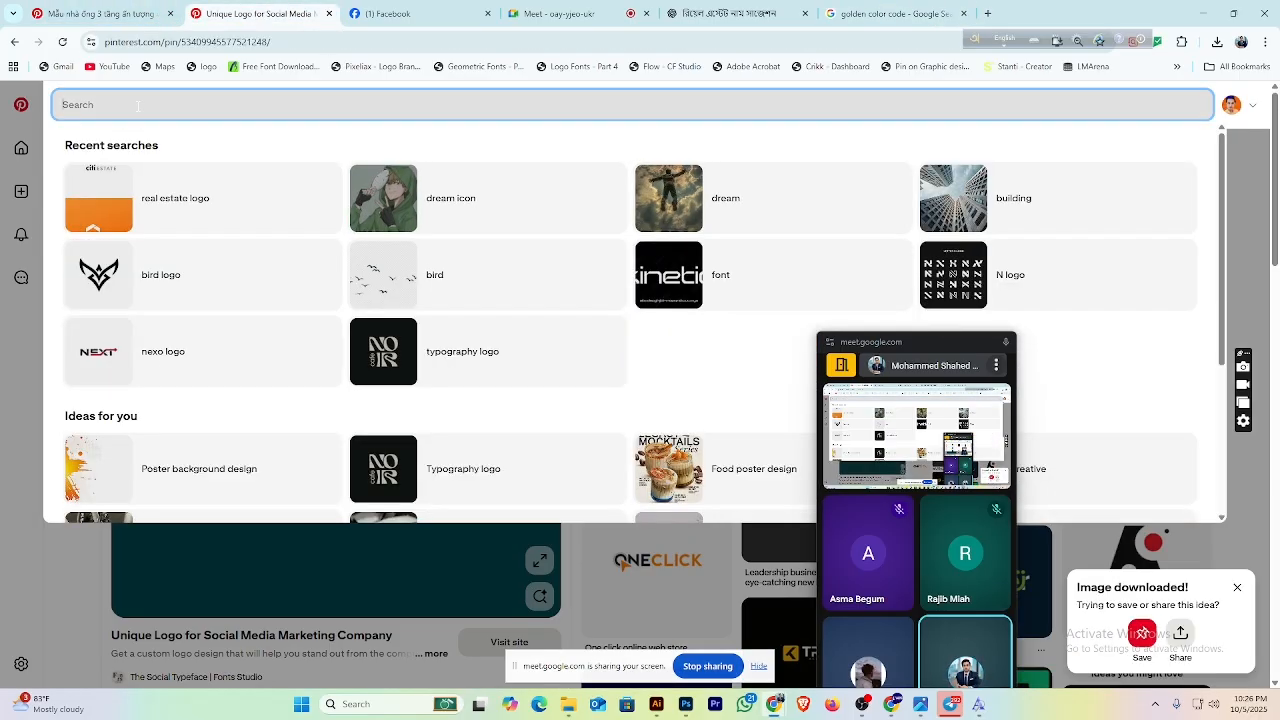
type("GATE")
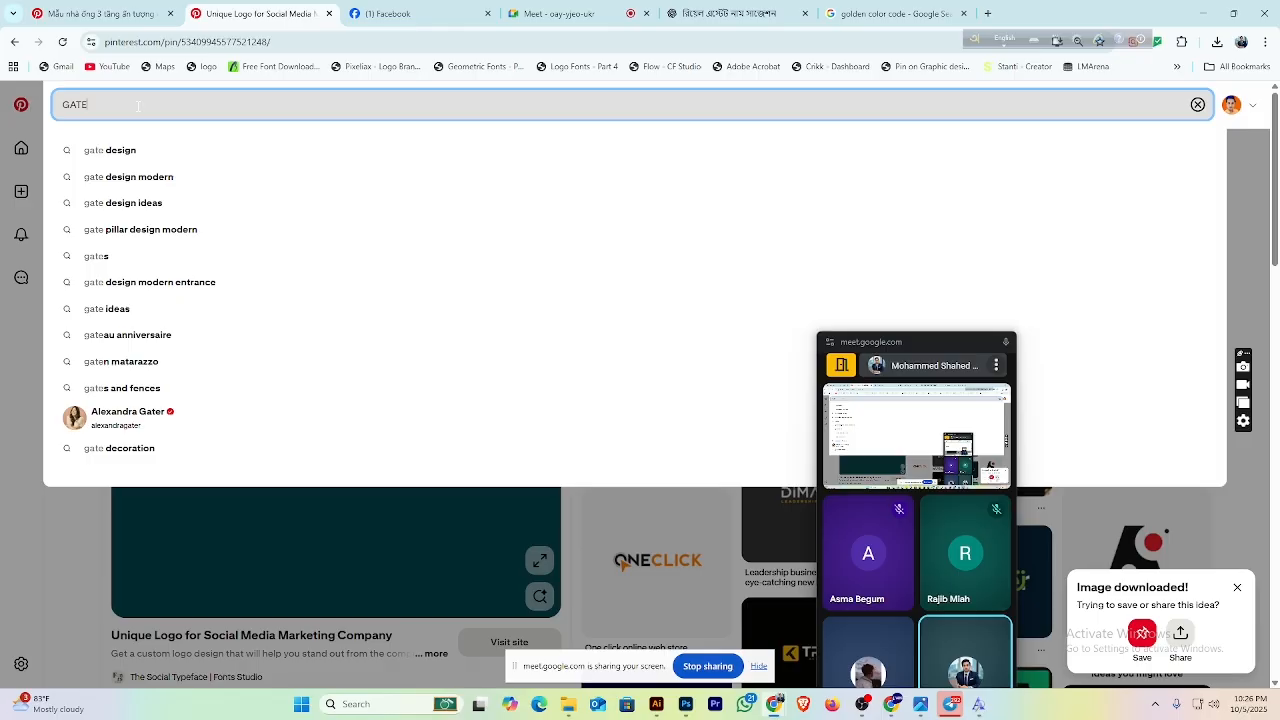
type(" LOGO")
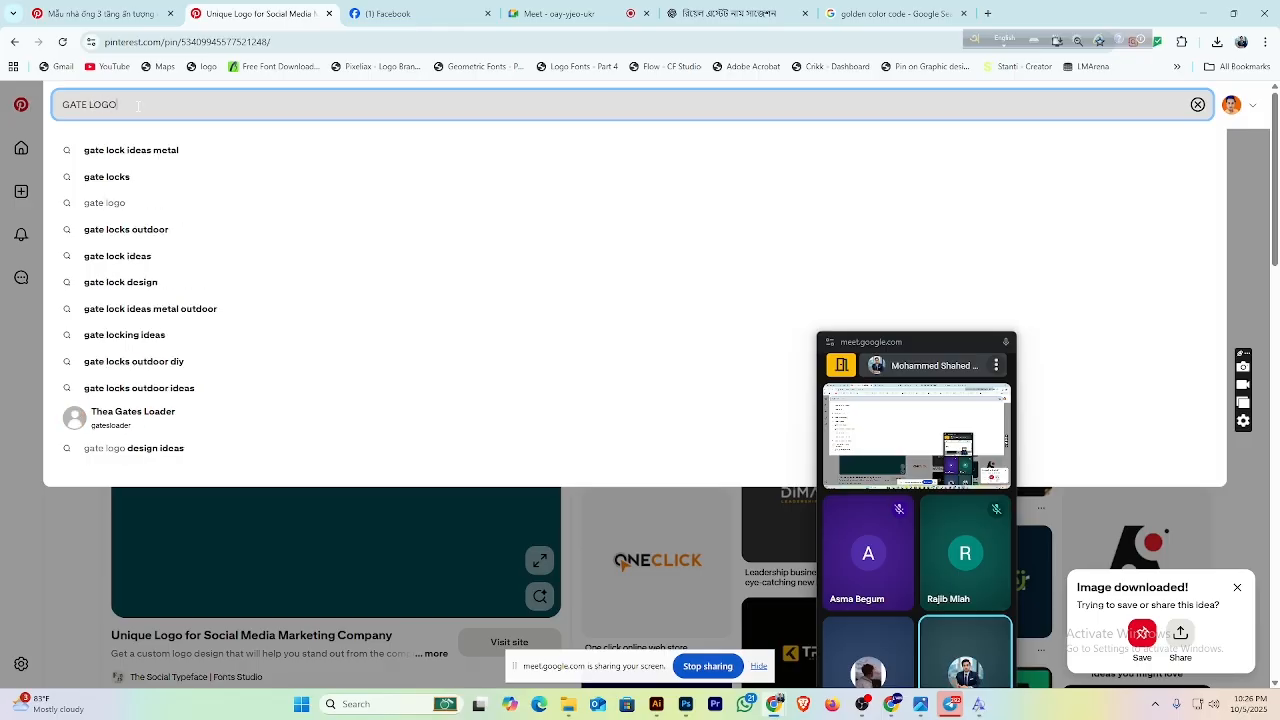
key("Return")
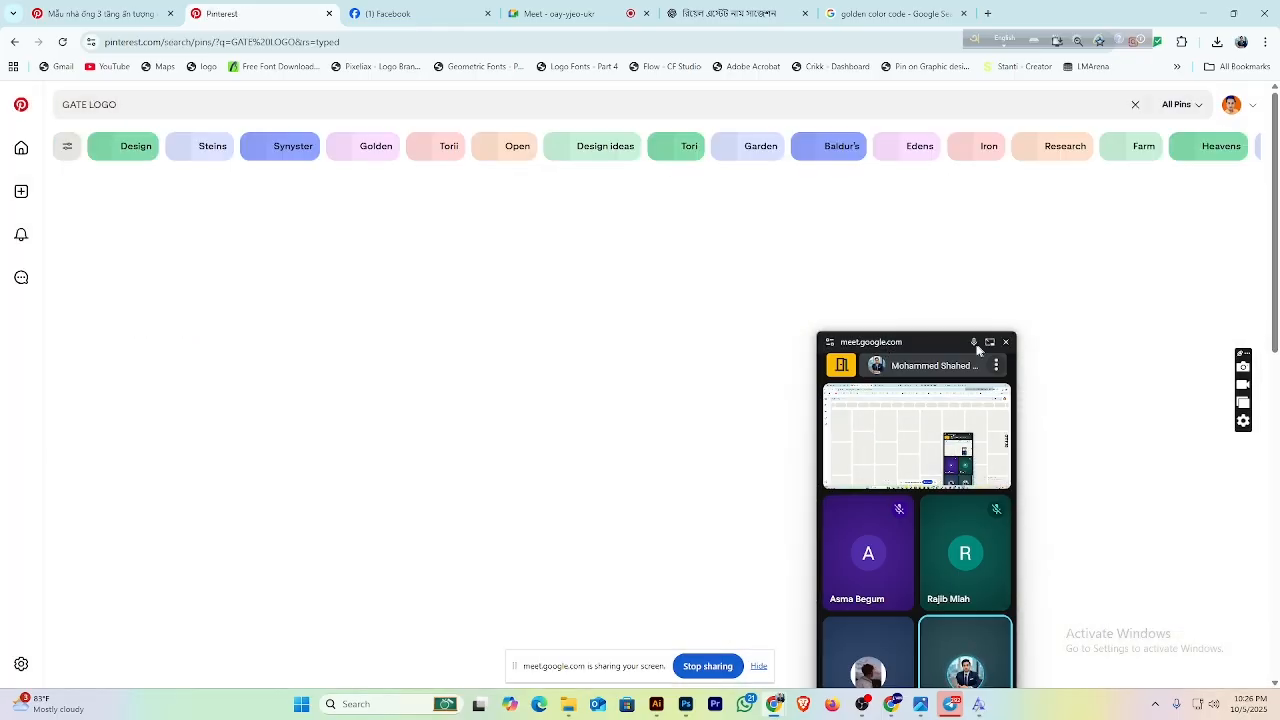
left_click_drag(916, 348, 1101, 265)
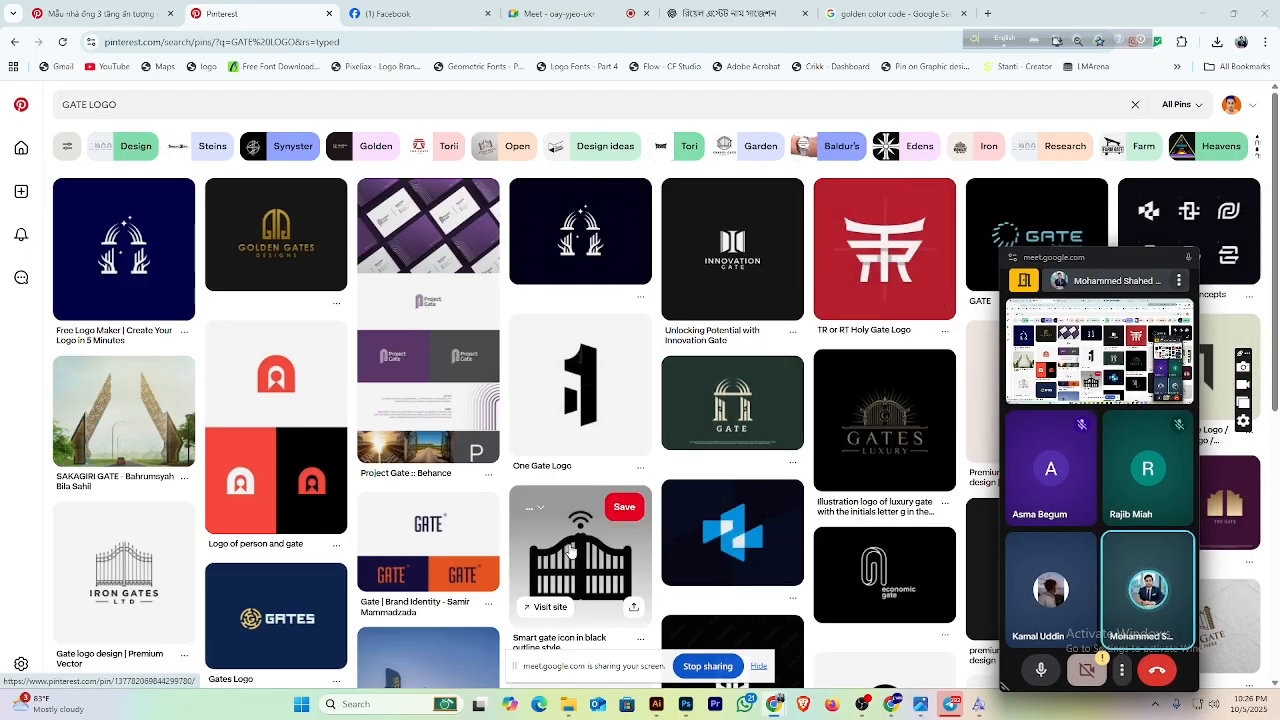
Step: Open the black arched doorway pin "Logos & Marks 2019-2020" from the search results and download its image
scroll(612, 540, "down", 1)
scroll(613, 543, "down", 3)
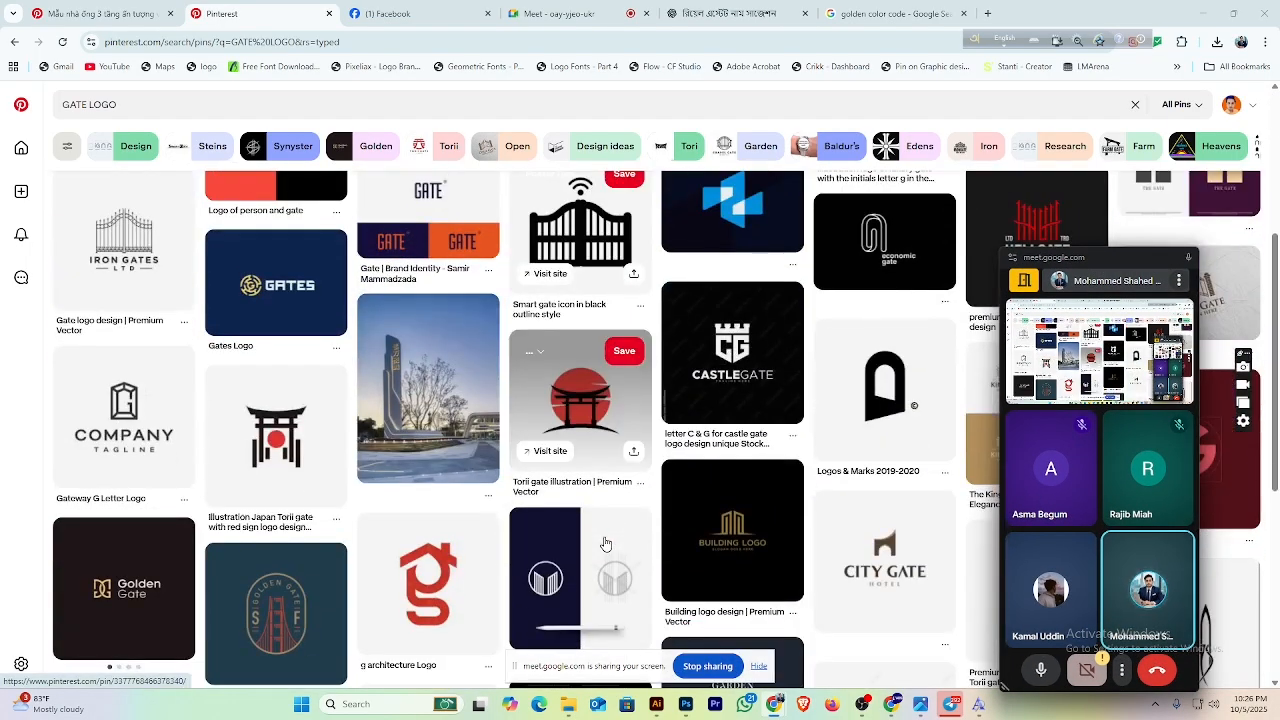
left_click(860, 412)
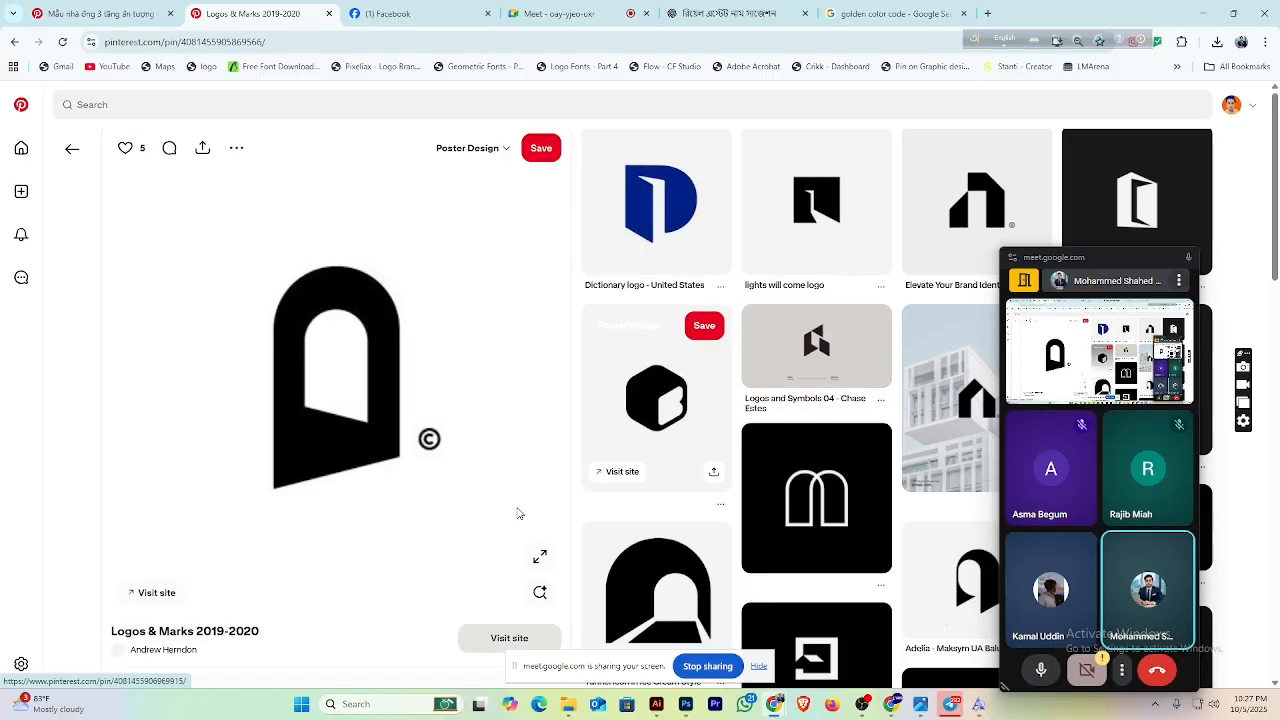
scroll(517, 511, "down", 4)
scroll(541, 497, "up", 3)
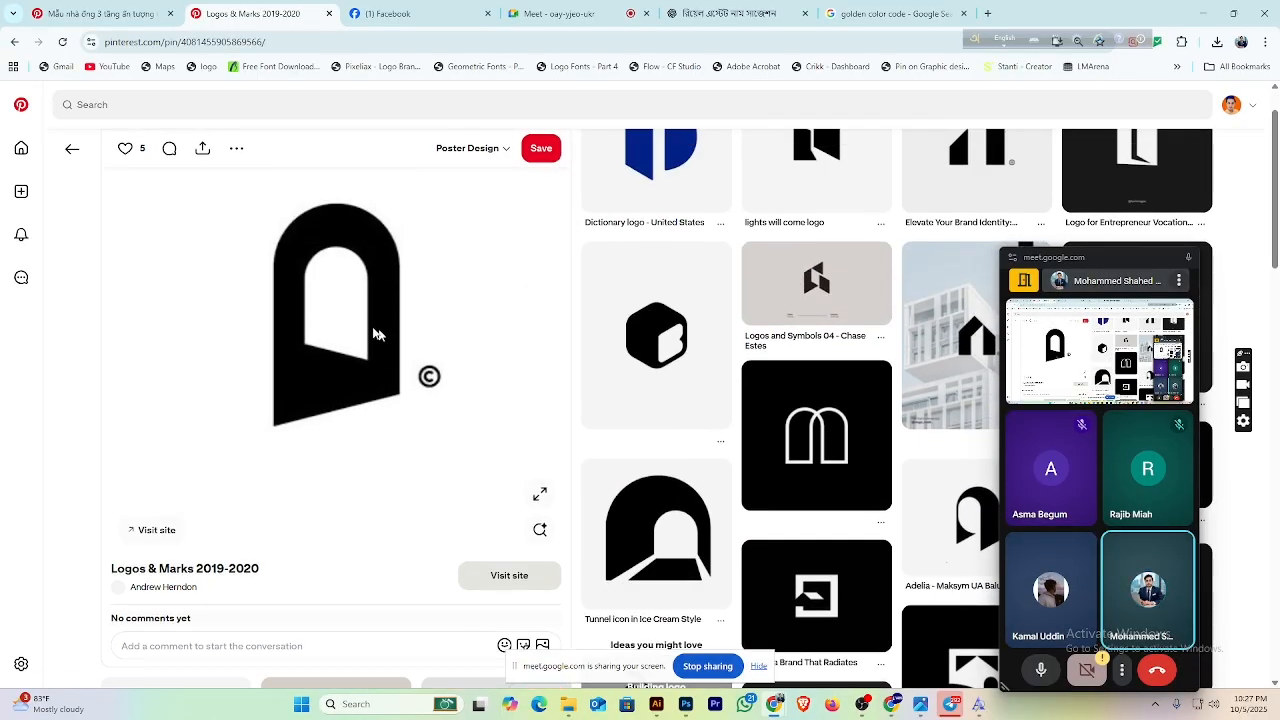
left_click(236, 148)
left_click(253, 201)
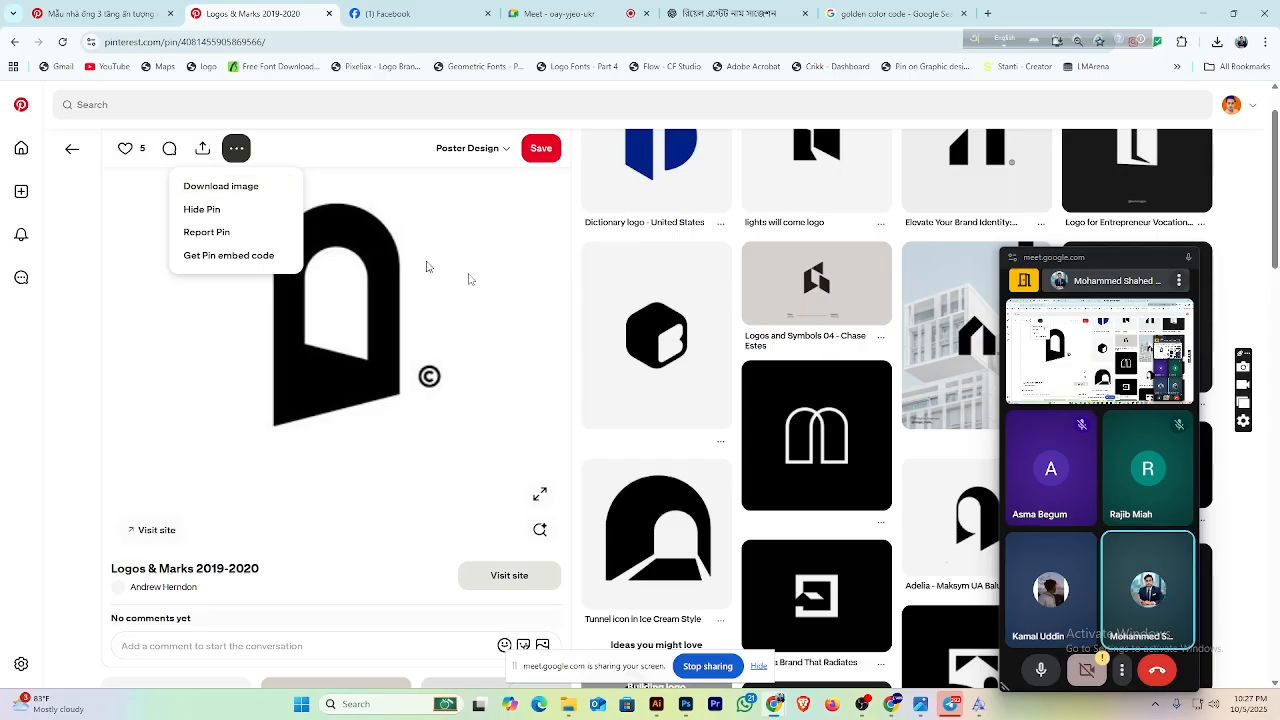
Step: Open the related pin "Open door silhouette logo design icon vector template" and download its image
scroll(722, 468, "down", 3)
scroll(722, 468, "down", 1)
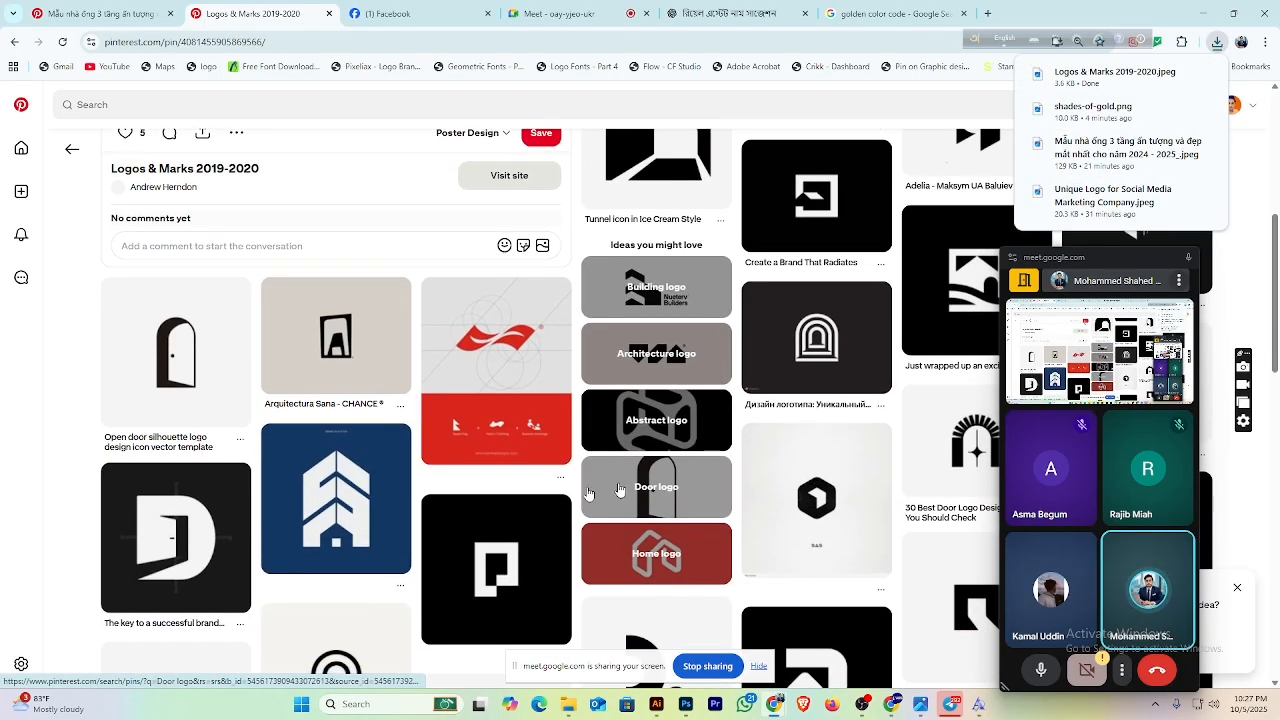
left_click(219, 359)
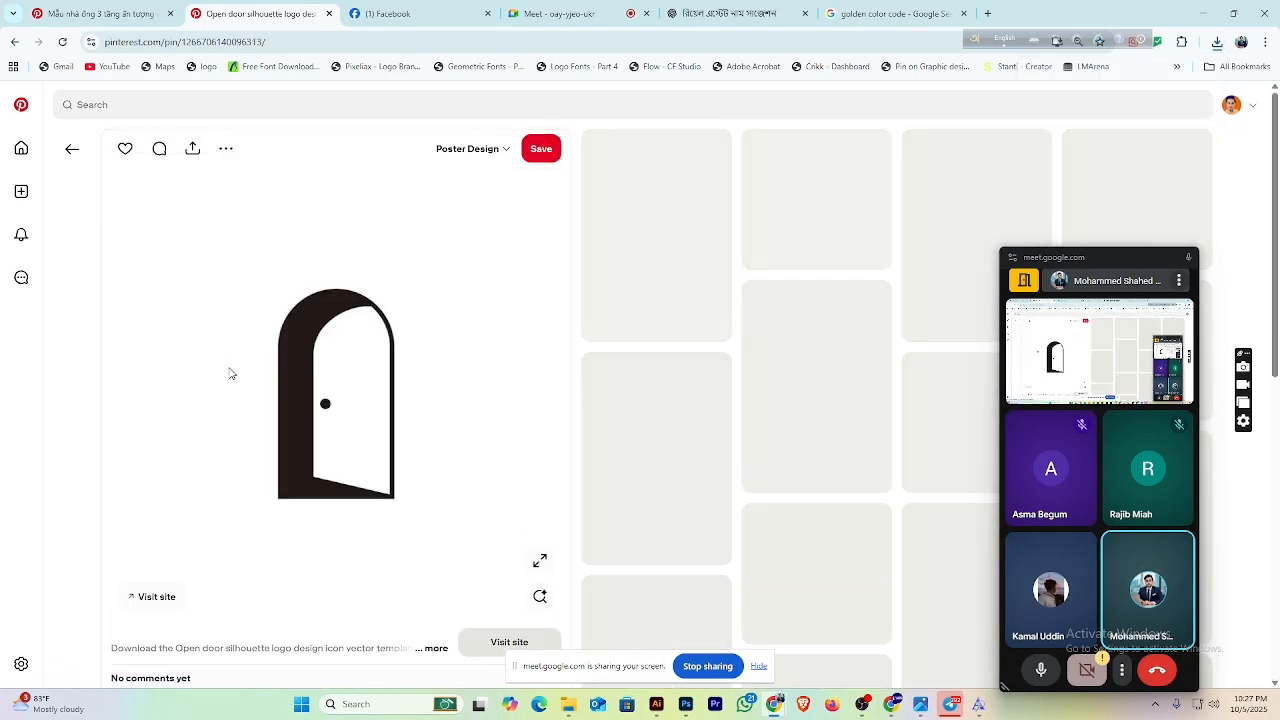
left_click(238, 149)
left_click(253, 187)
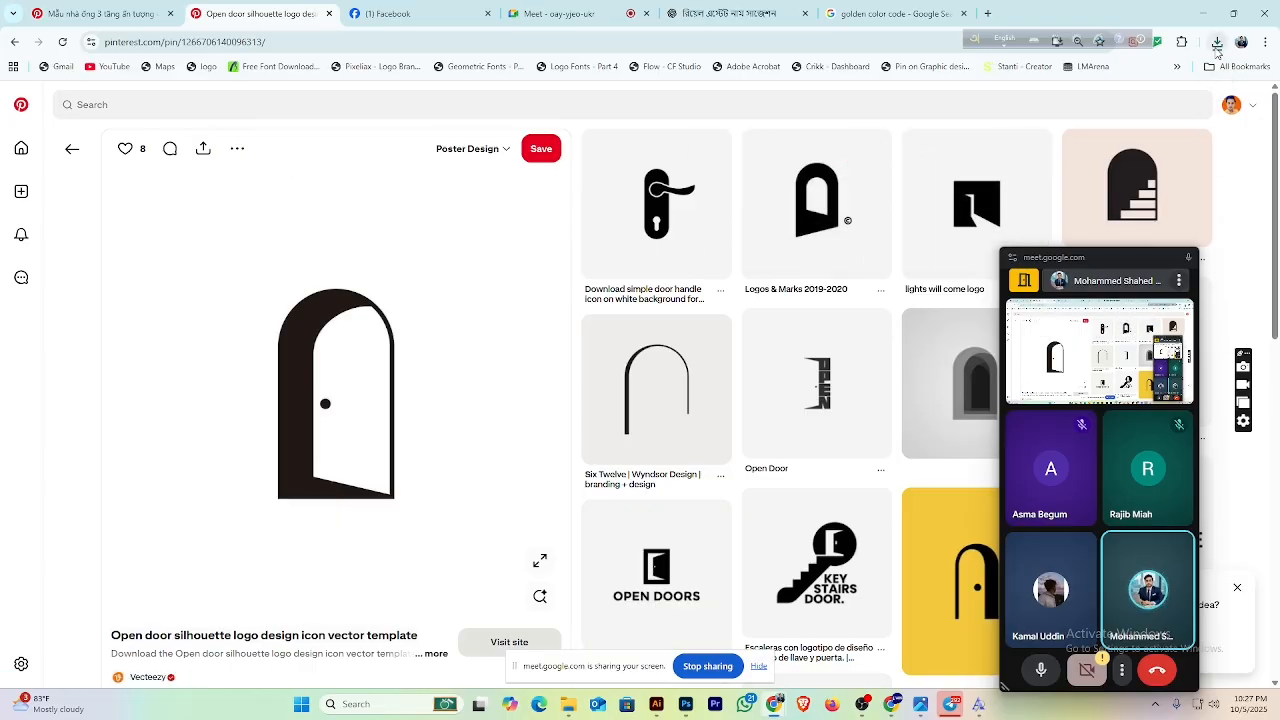
Step: Show the downloaded open door silhouette image in the Downloads folder and place it into the Illustrator document CC.ai
left_click(1217, 42)
left_click(1167, 104)
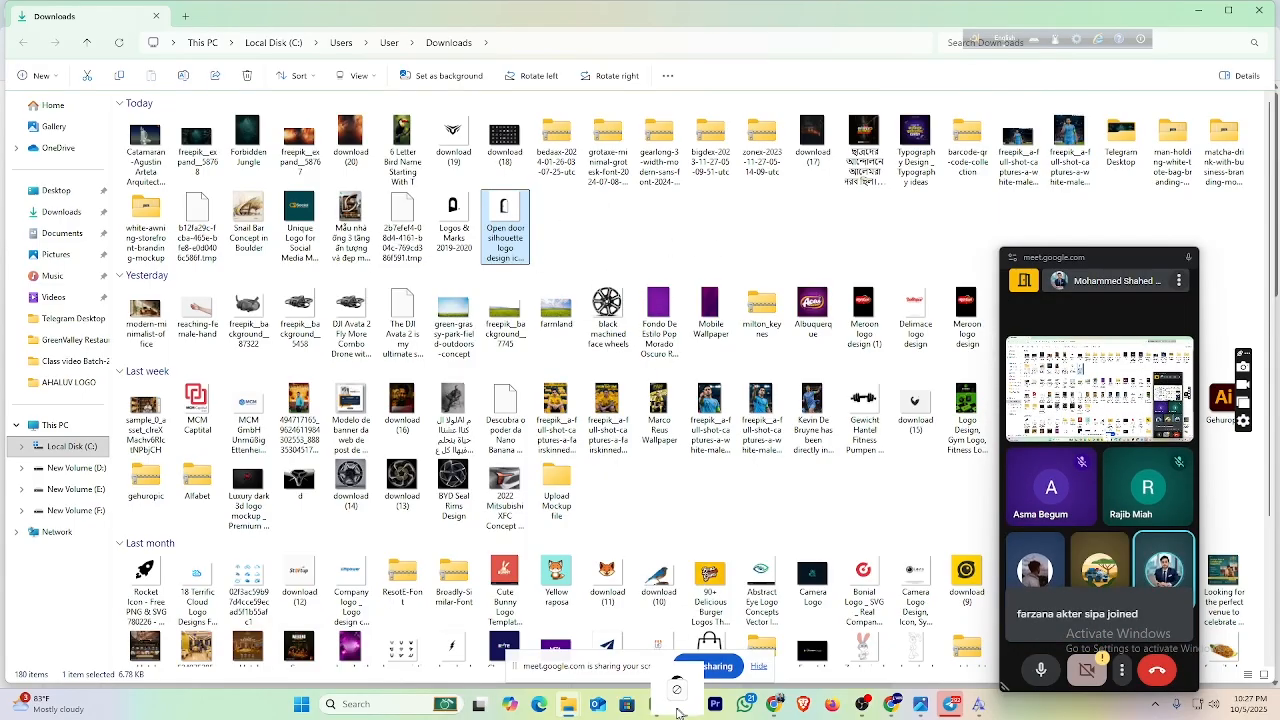
left_click(656, 704)
left_click_drag(654, 712, 691, 556)
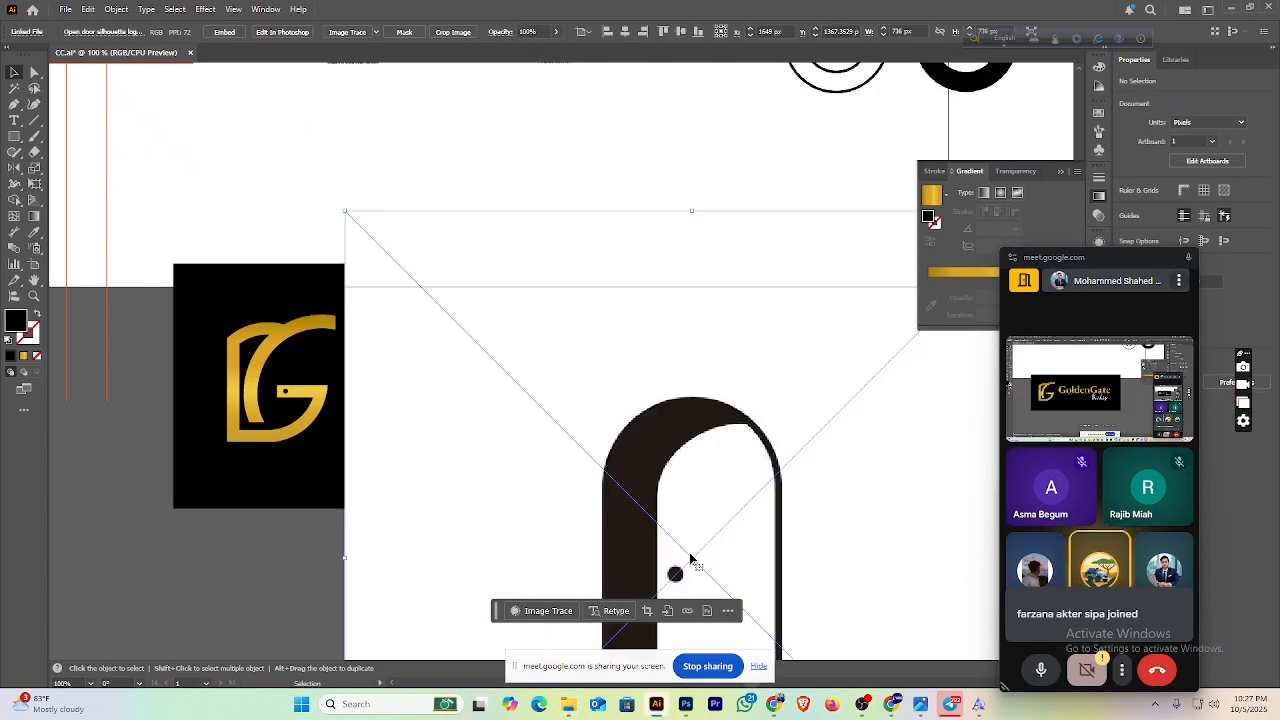
Step: Scale the placed door image to about 149 px square at the right edge of the black logo background and lock it
left_click_drag(347, 209, 622, 487)
left_click_drag(807, 368, 808, 368)
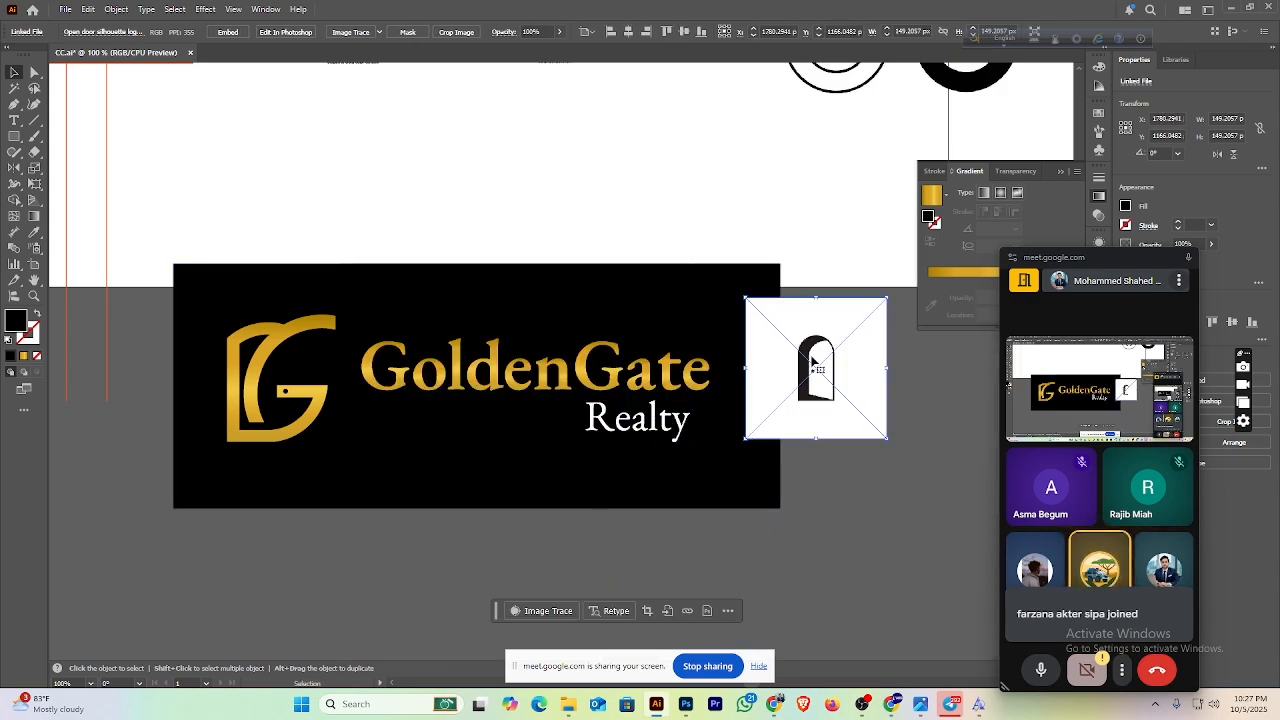
key("ctrl+plus")
key("ctrl+plus")
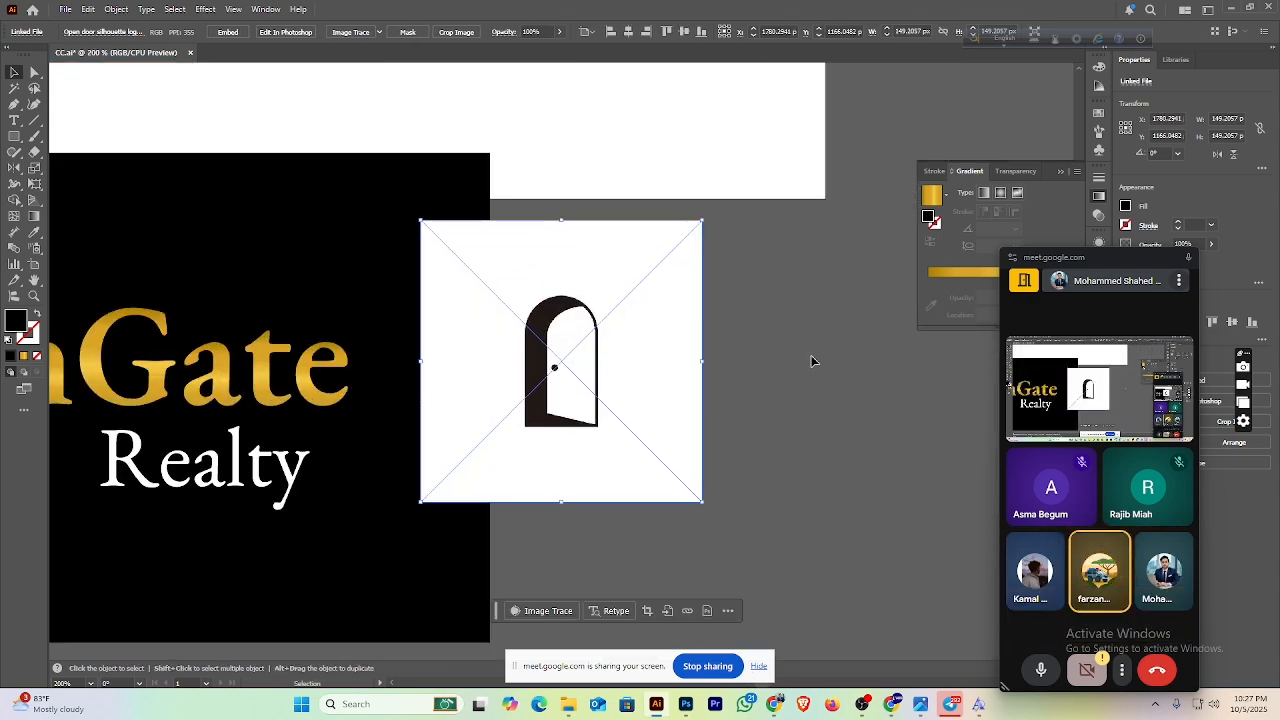
left_click_drag(527, 393, 656, 383)
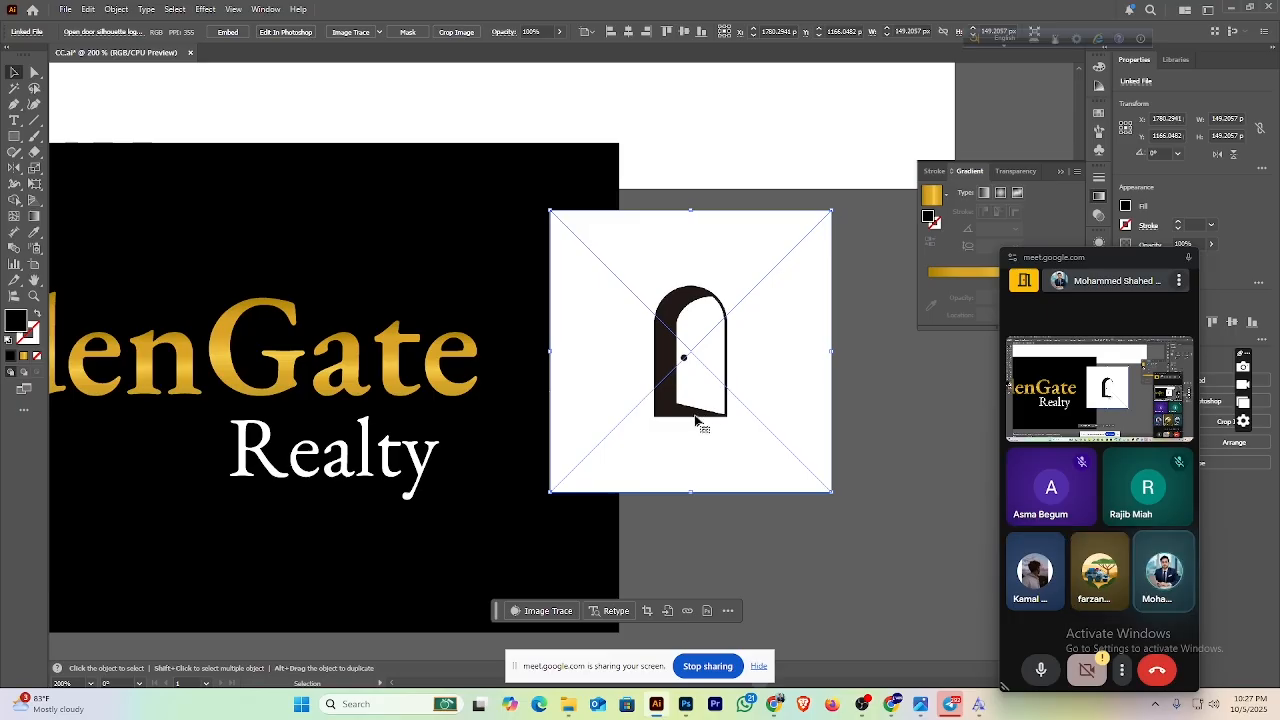
key("ctrl+2")
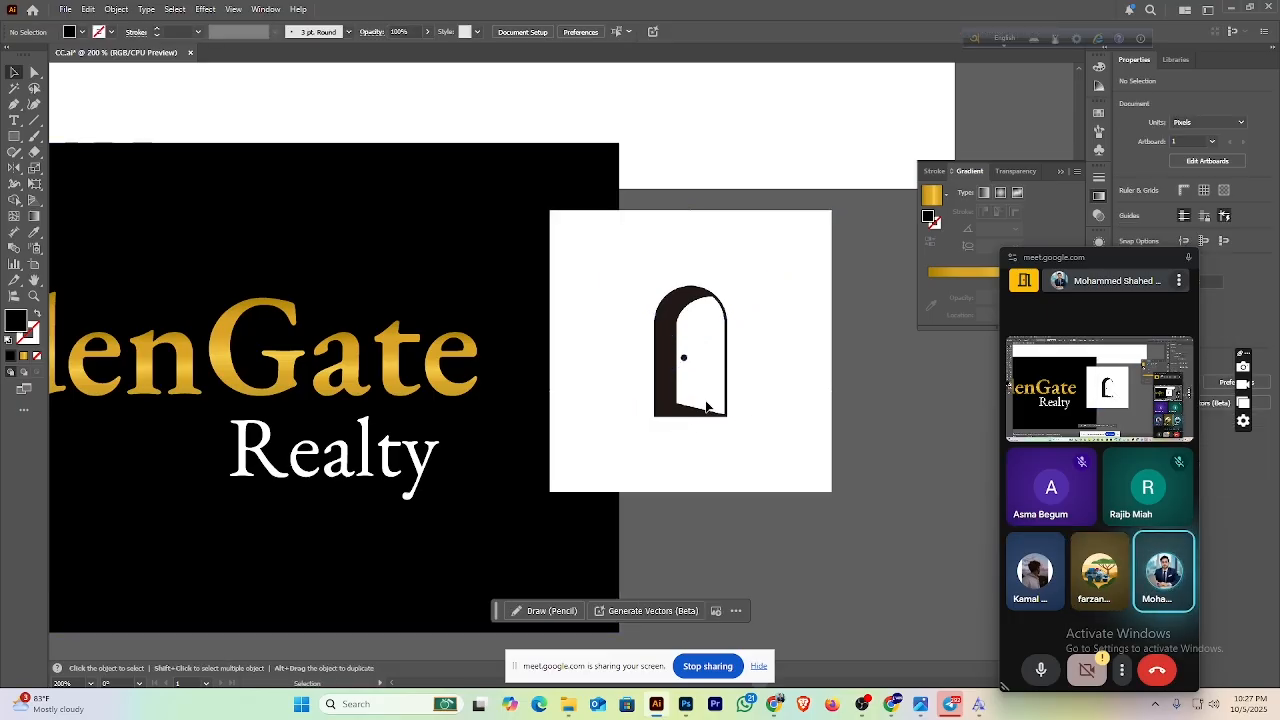
Step: Draw a rectangle with no fill and a 1 pt black stroke, about 38 by 70 px, around the door in the reference image
left_click(15, 138)
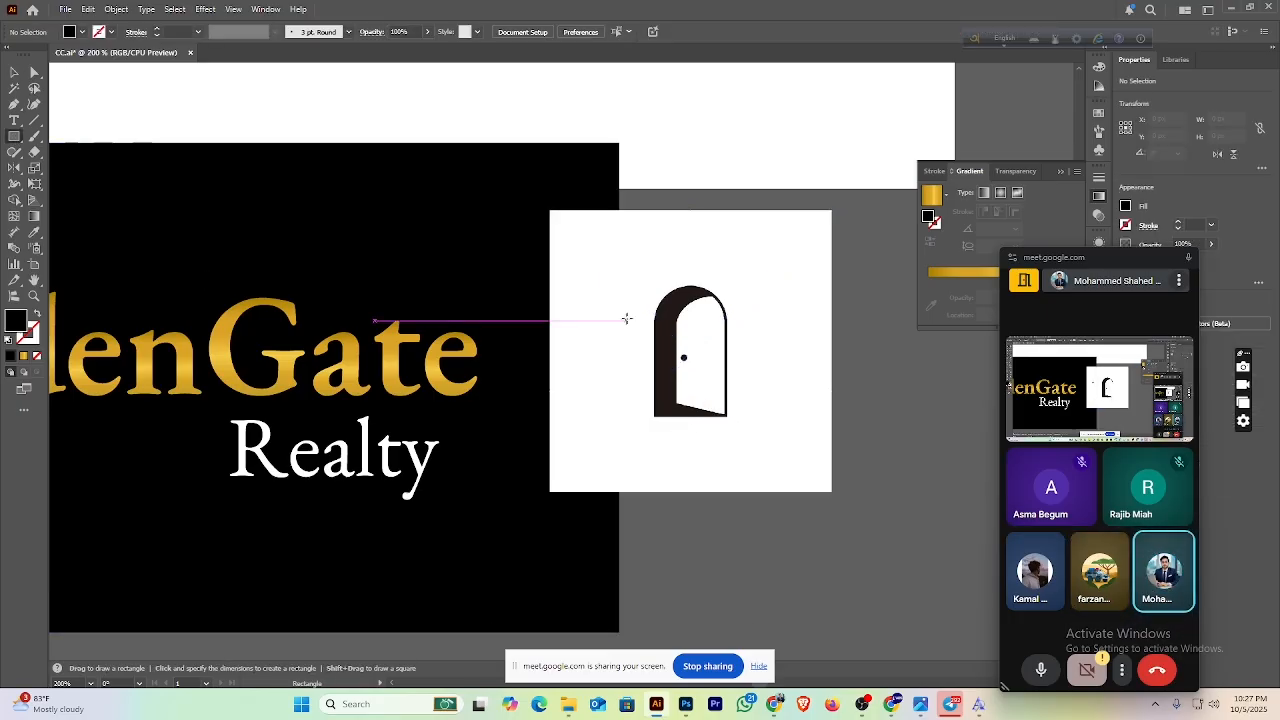
left_click(28, 330)
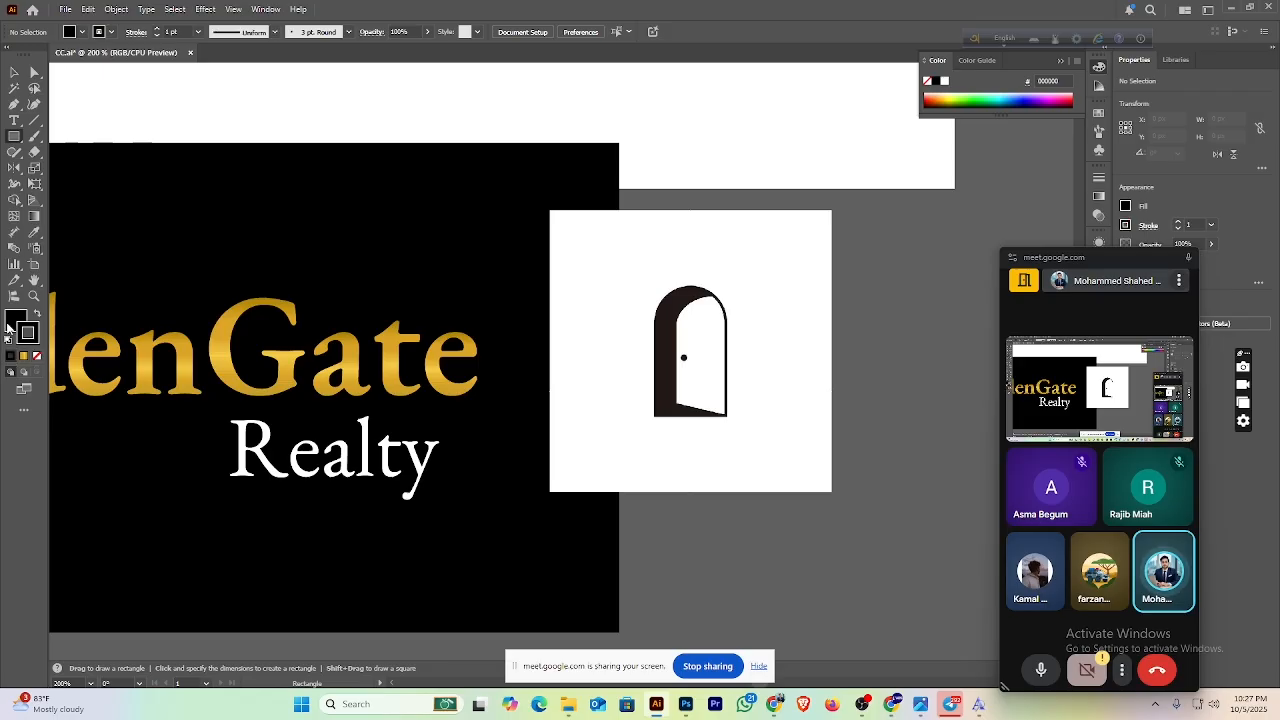
left_click(33, 341)
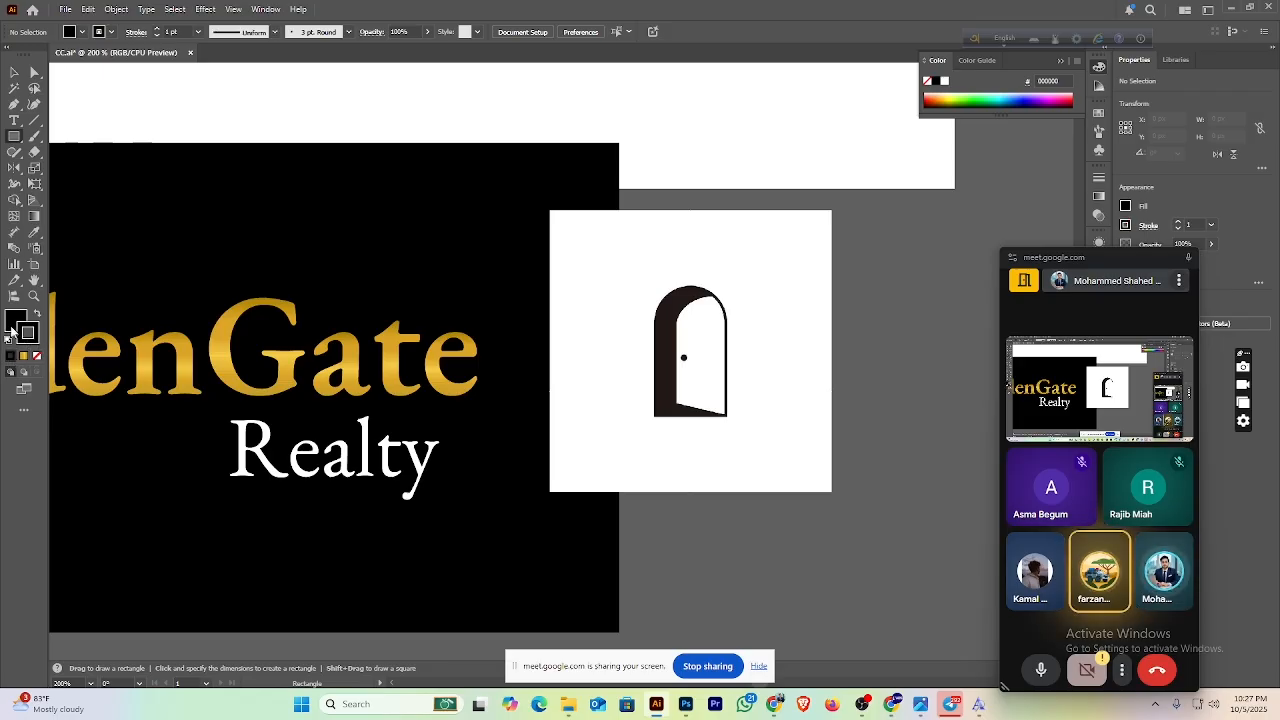
left_click(38, 357)
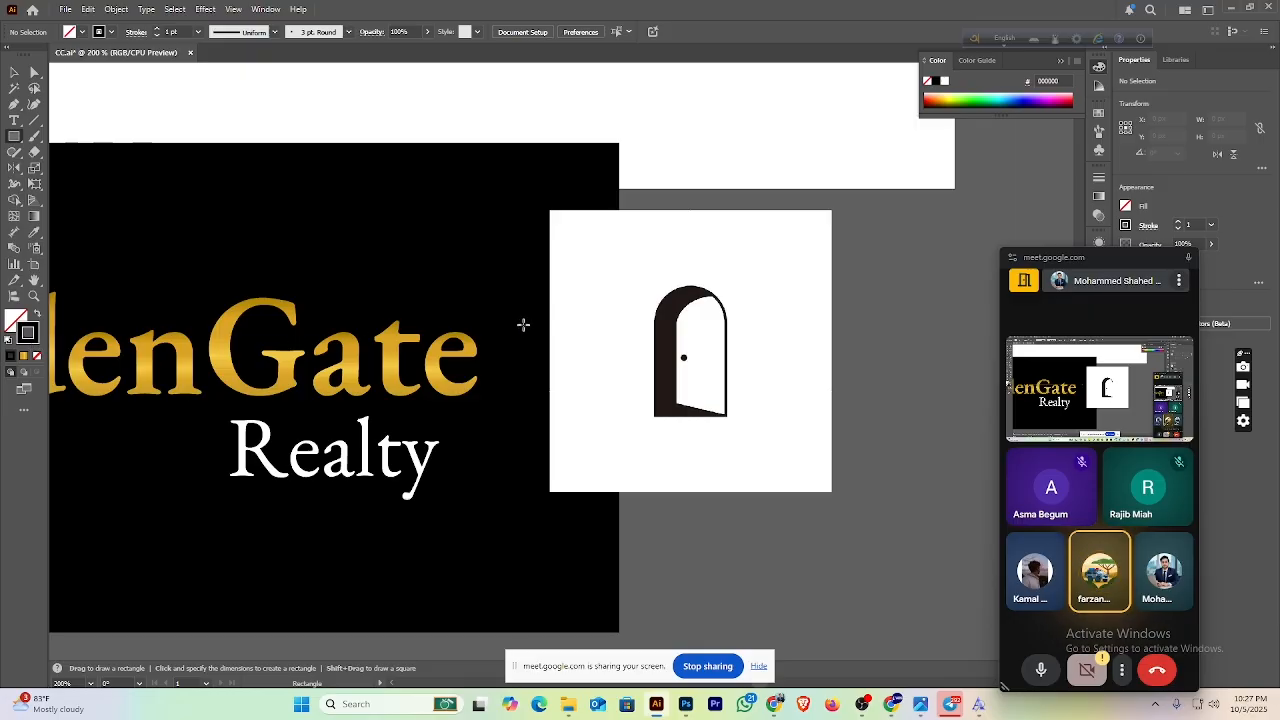
left_click_drag(654, 286, 727, 416)
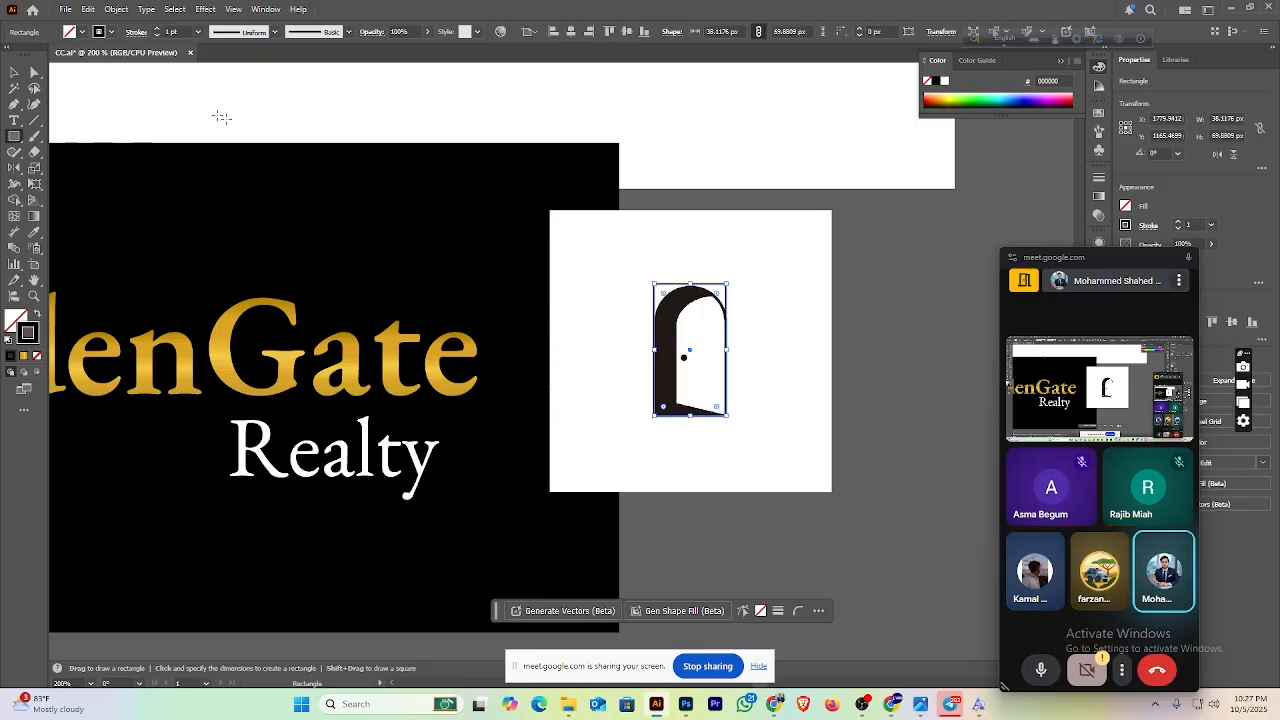
Step: Round the rectangle's two upper corners fully so its outline follows the door's arch, and deselect it
key("a")
left_click(647, 279)
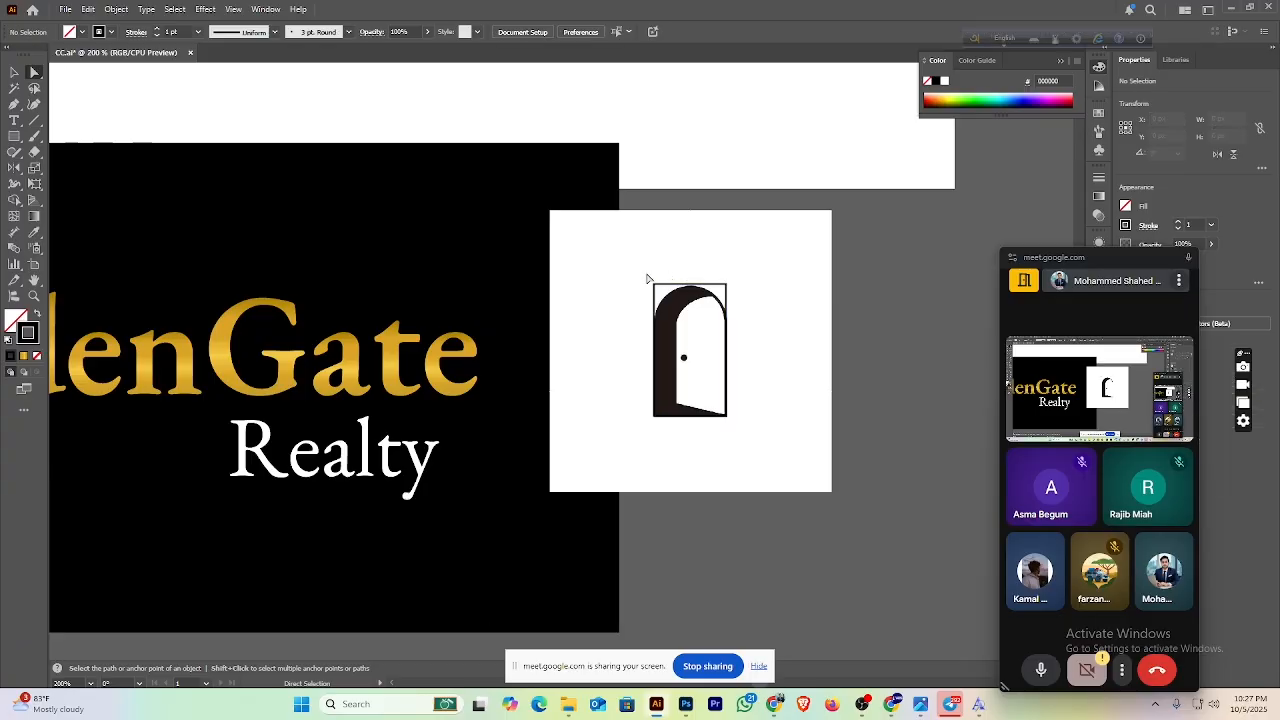
left_click_drag(742, 307, 742, 307)
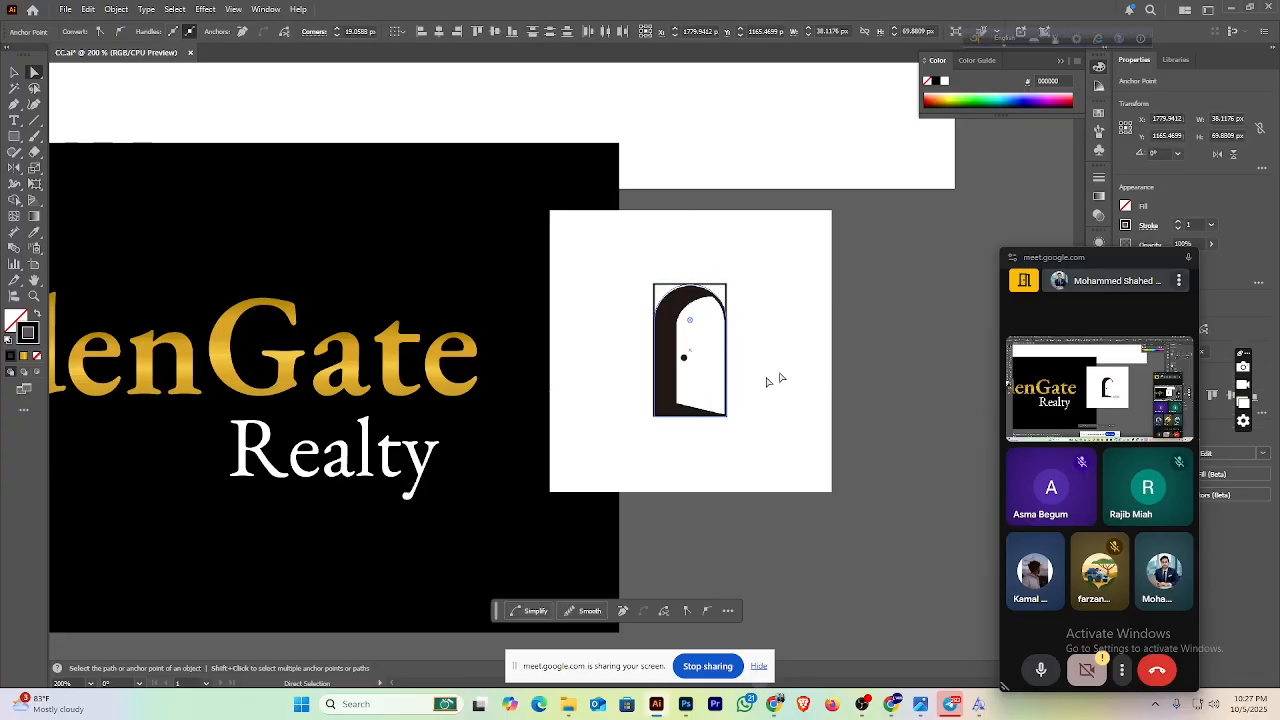
left_click(340, 307)
left_click(14, 72)
left_click(783, 290)
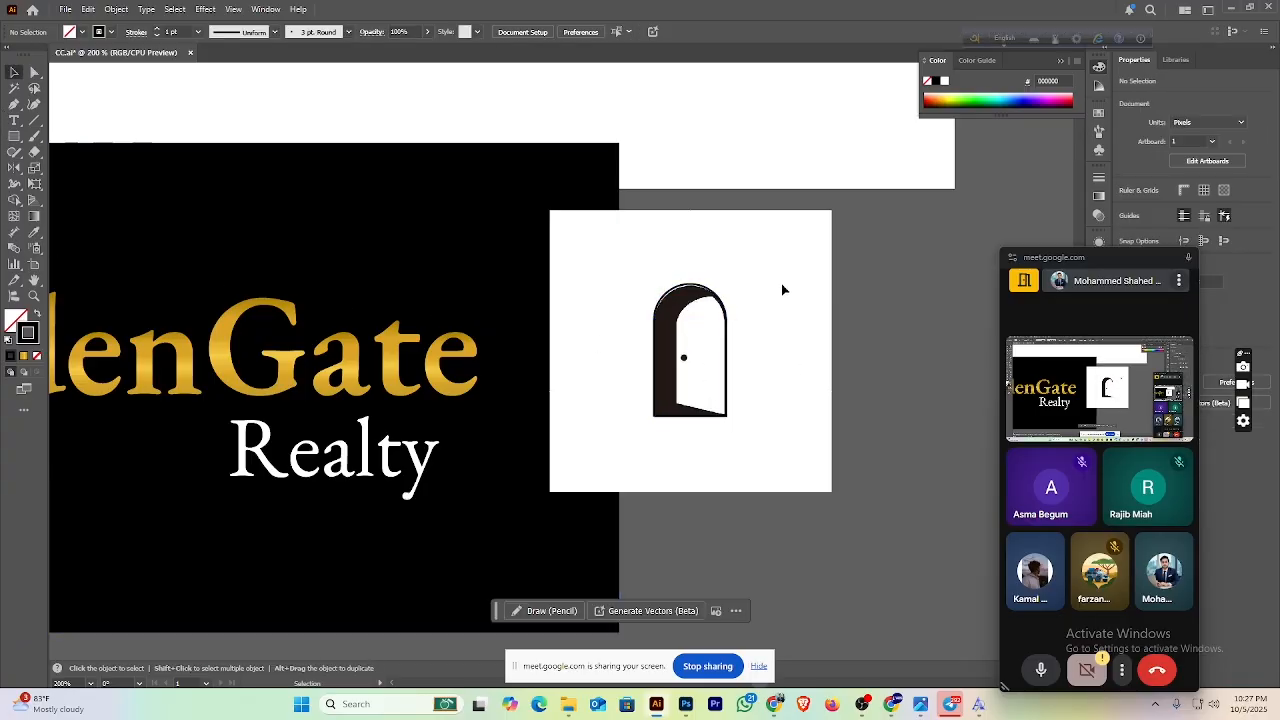
Step: Trace the open door panel with the Pen tool as a closed path that extends past the arch's right side, and deselect it
left_click(14, 104)
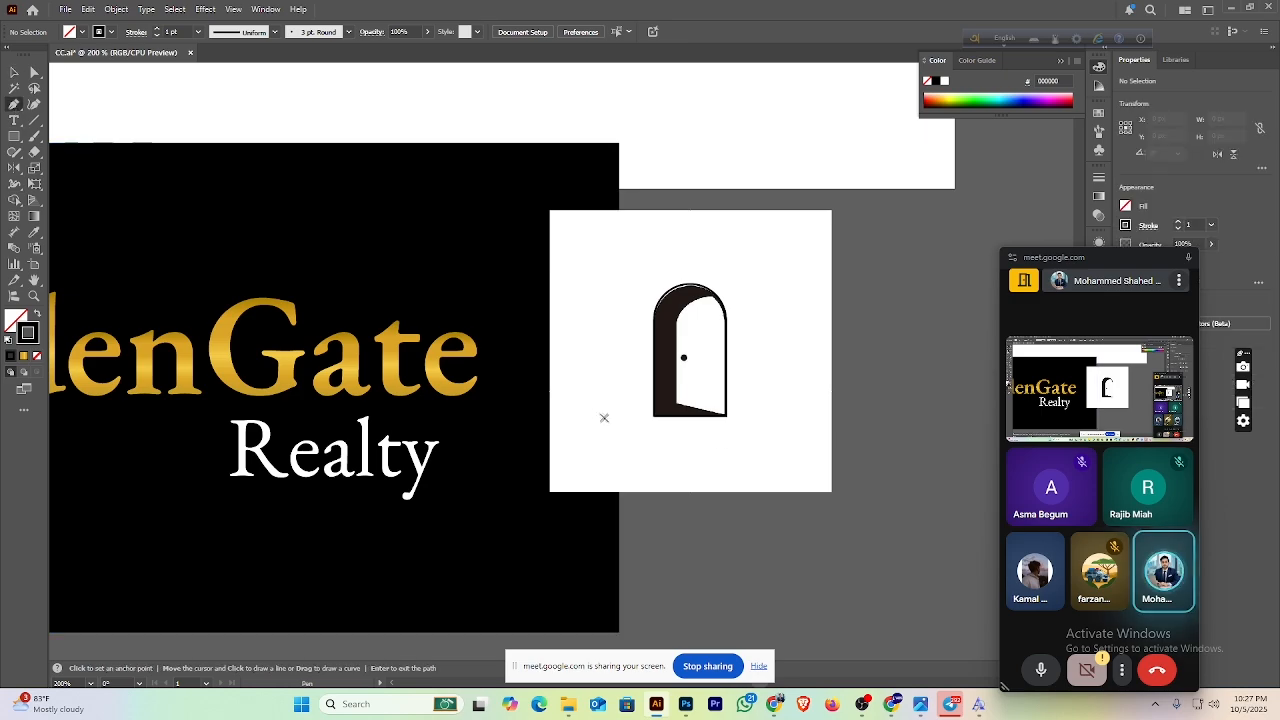
left_click(745, 422)
left_click(676, 408)
left_click(676, 319)
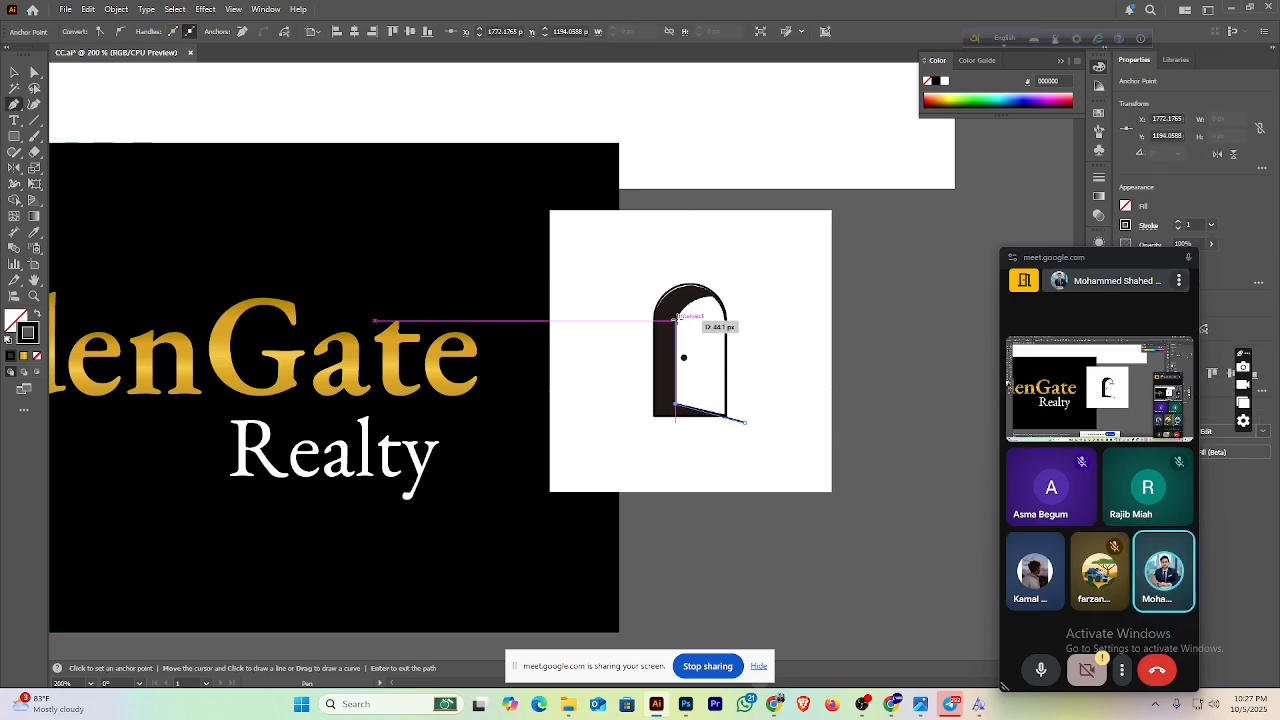
left_click_drag(714, 293, 756, 305)
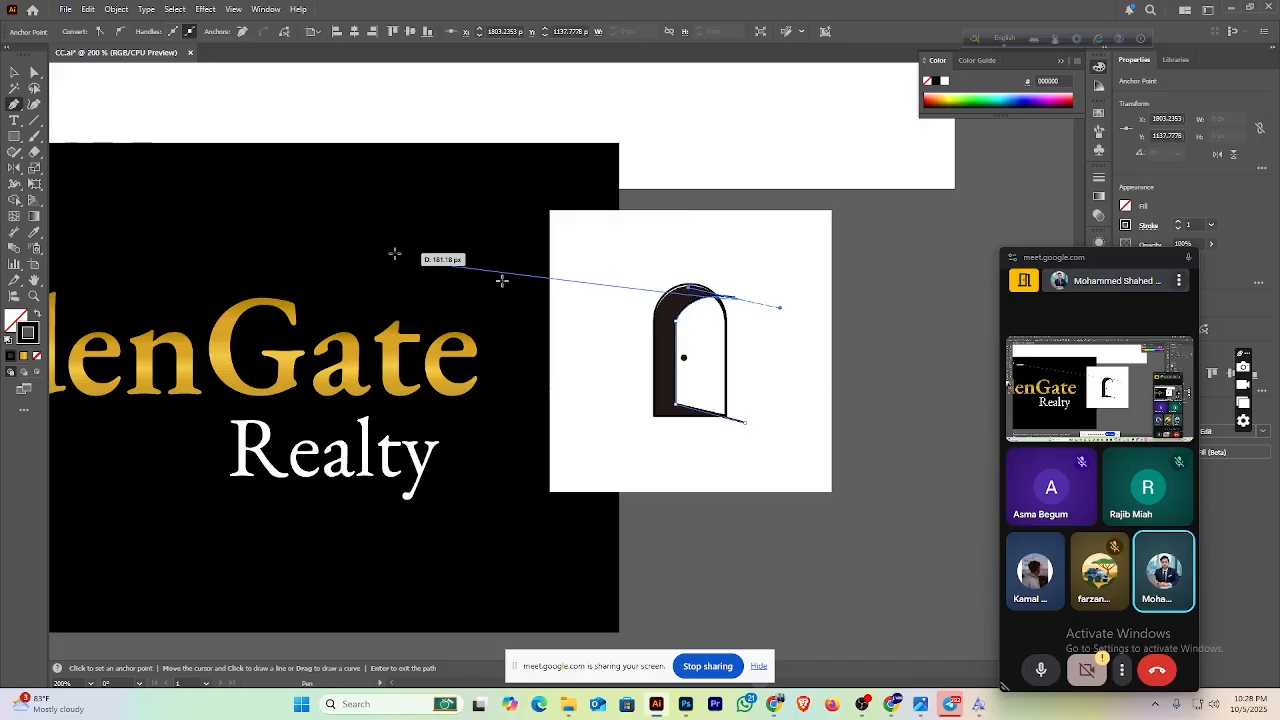
left_click(747, 424)
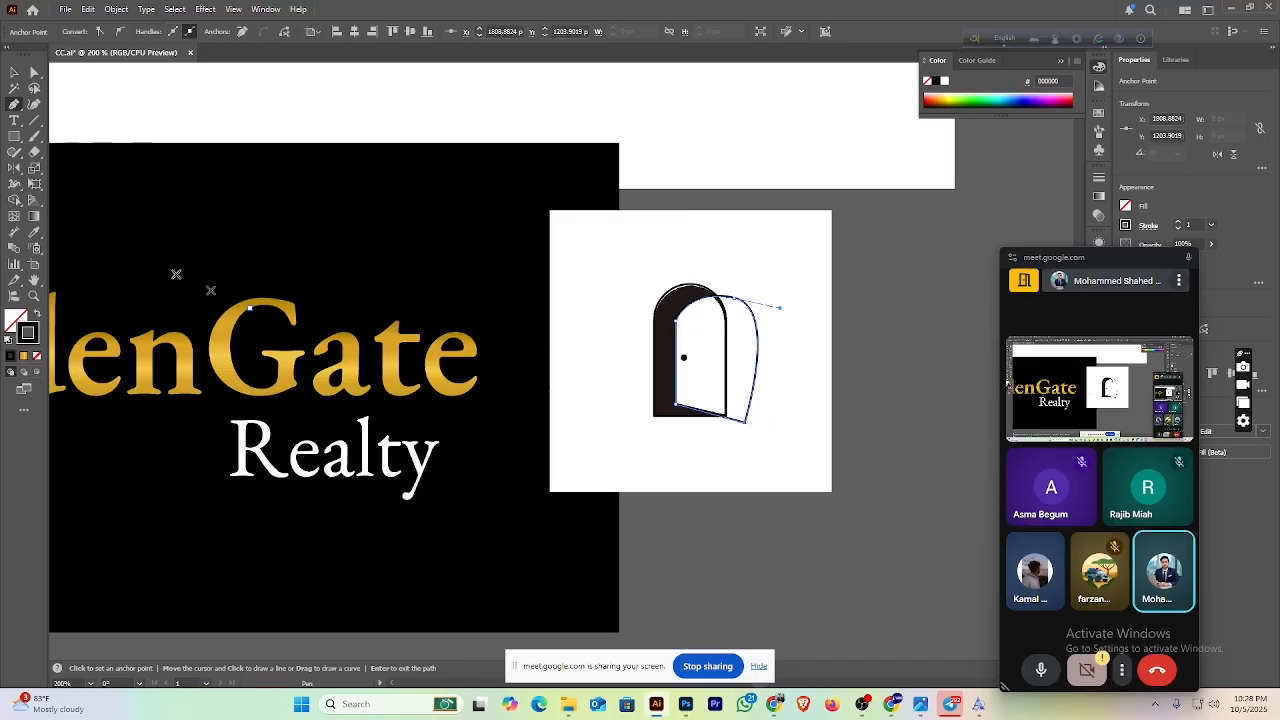
left_click(25, 68)
left_click(700, 263)
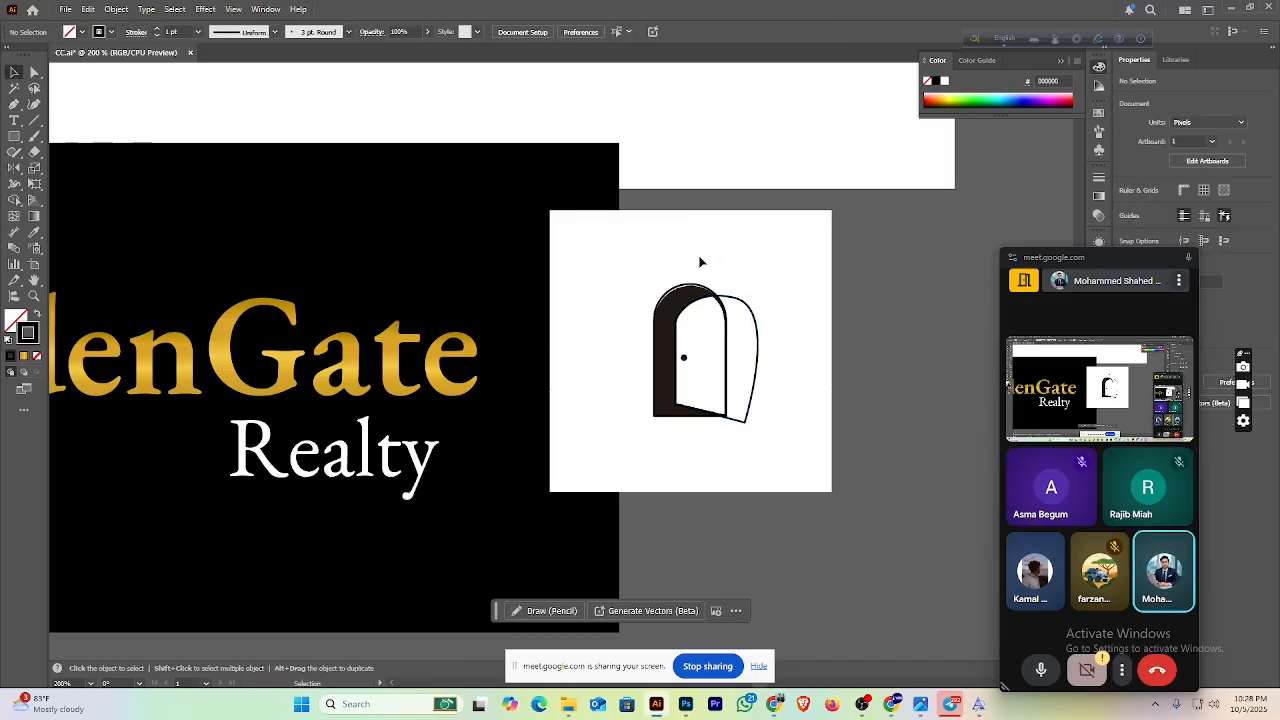
Step: Select the arch and the door panel path and remove the part outside the arch with the Shape Builder
left_click(758, 394)
left_click(14, 199)
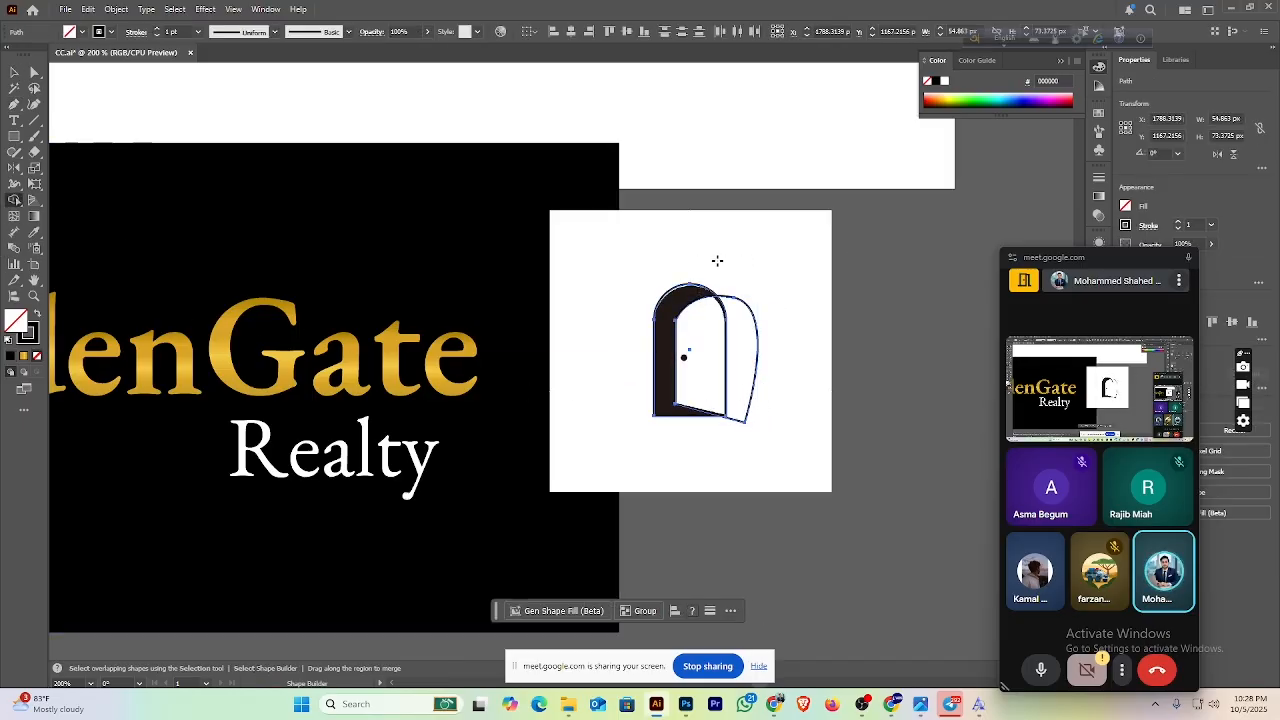
left_click(738, 355, "alt")
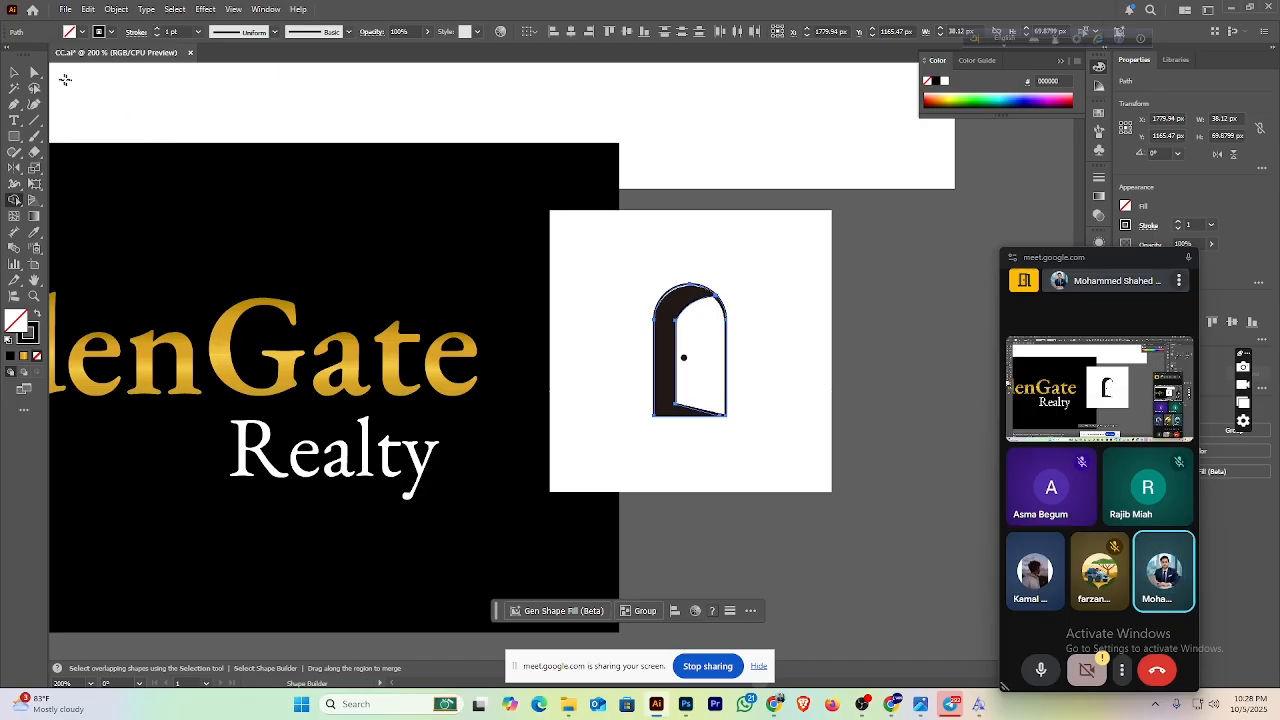
Step: Round the curve at the upper left anchor point of the inner door panel with the Direct Selection tool
left_click(36, 74)
key("ctrl+equal")
key("ctrl+equal")
key("ctrl+equal")
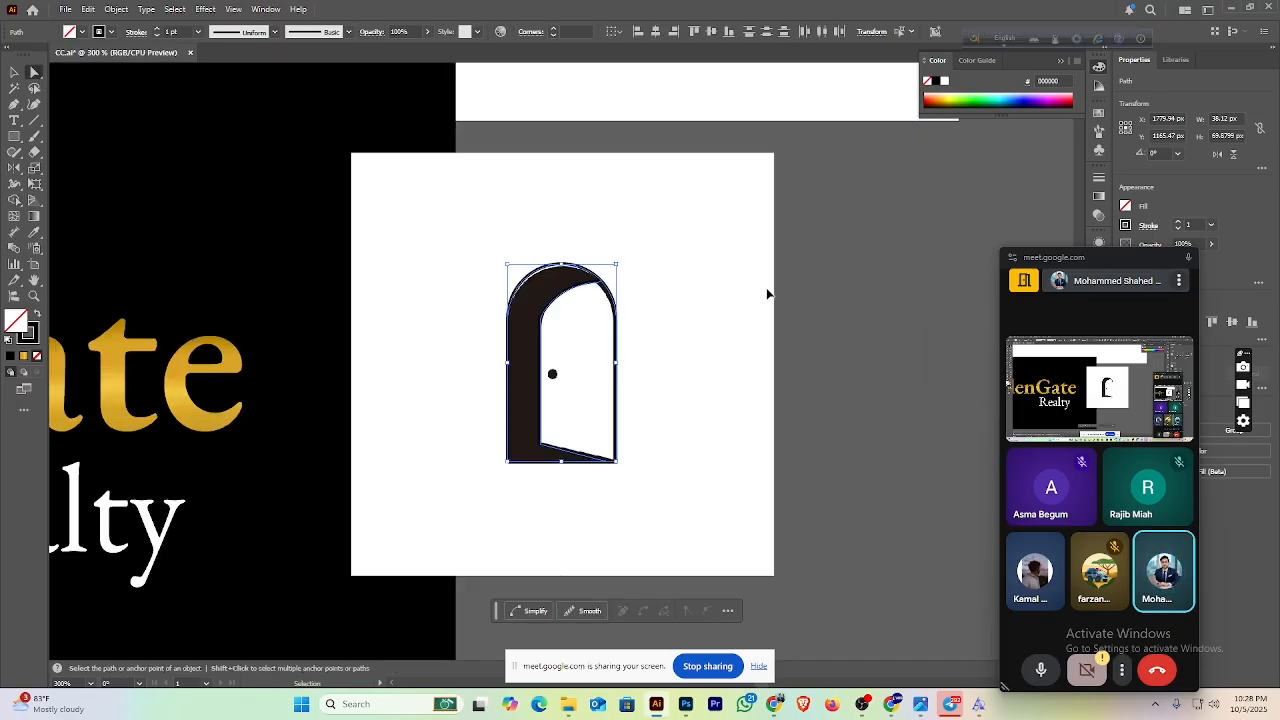
left_click(768, 294)
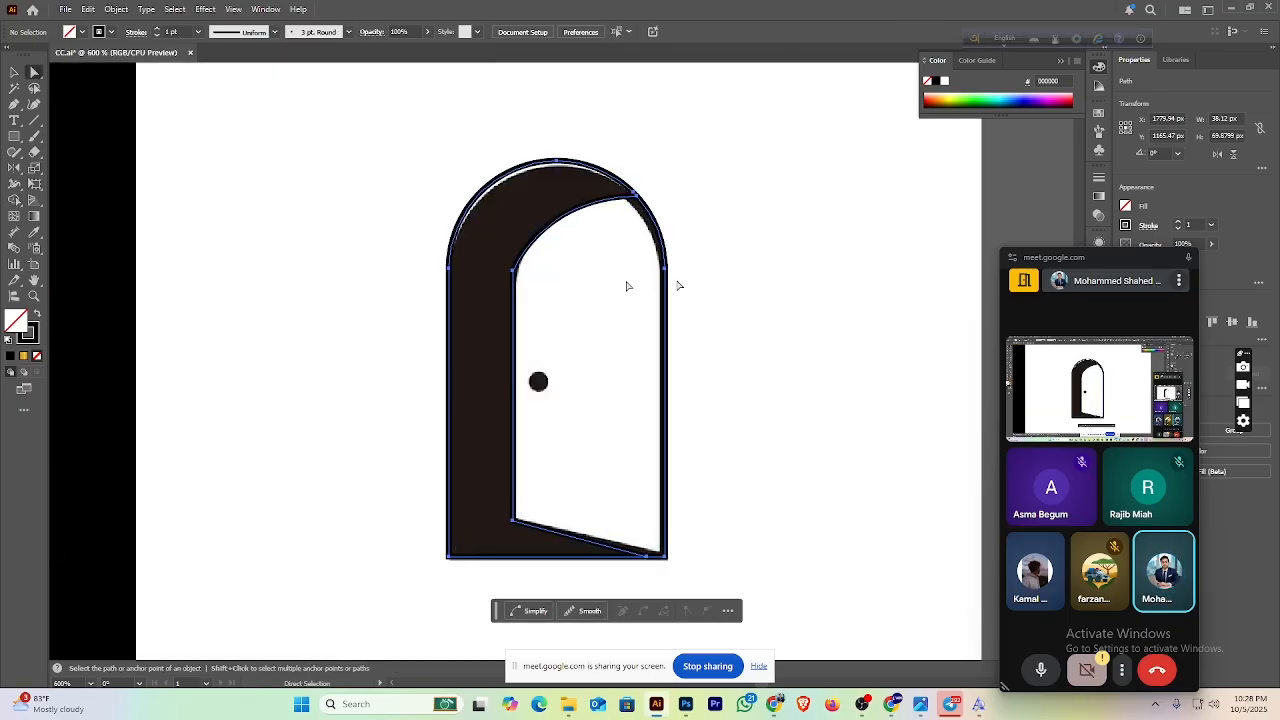
left_click(513, 270)
left_click_drag(523, 278, 708, 496)
left_click(768, 463)
left_click(645, 549)
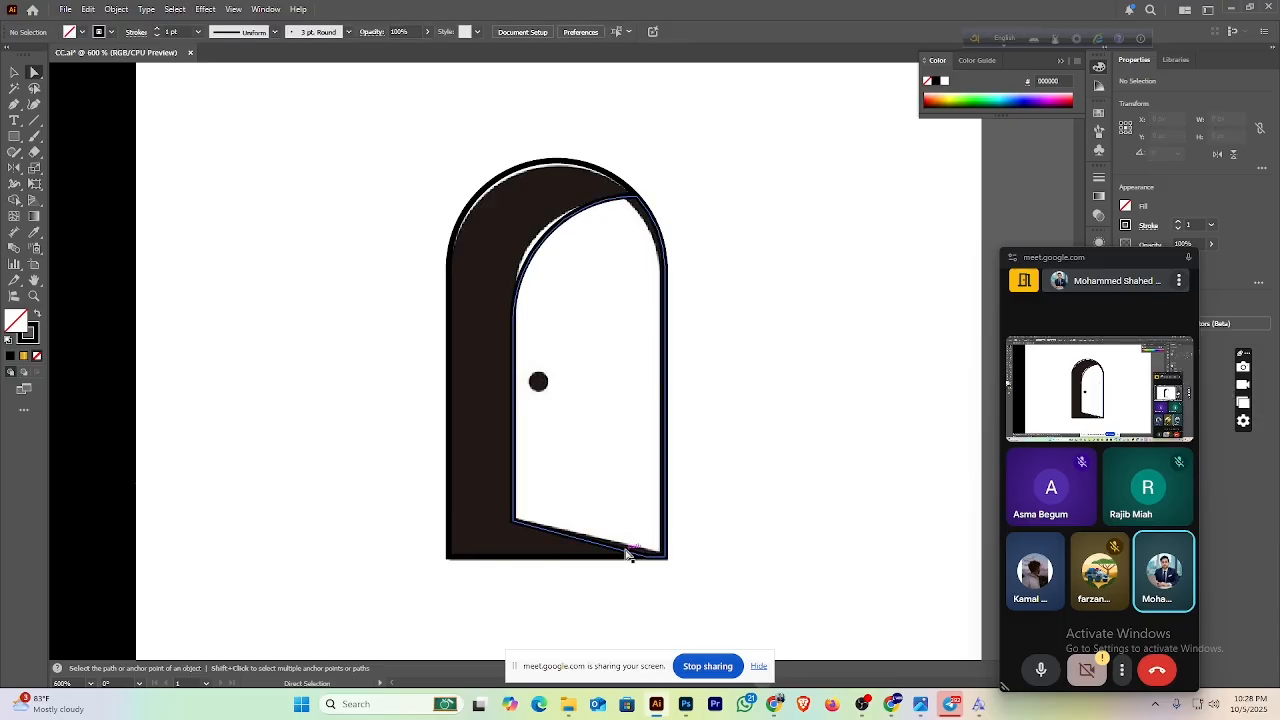
Step: Select both door shapes and apply the dark colour 221916 sampled from the reference door with the Eyedropper
left_click_drag(380, 234, 808, 540)
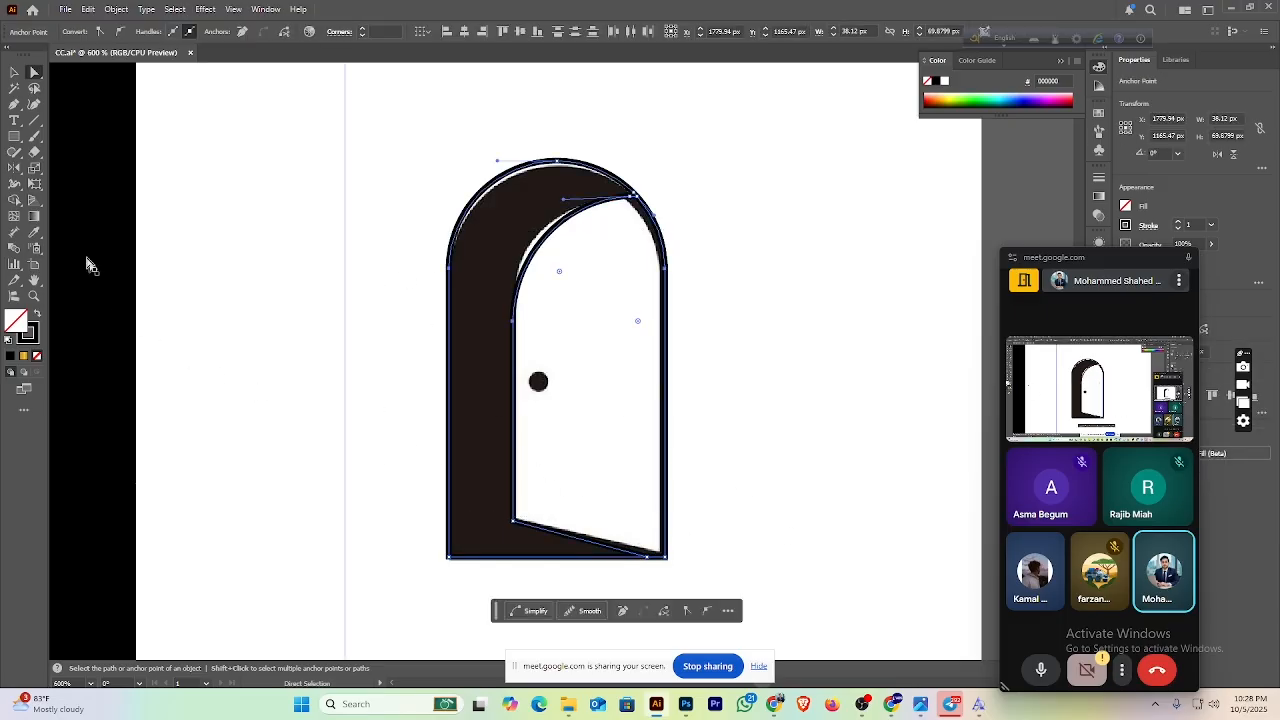
left_click(32, 233)
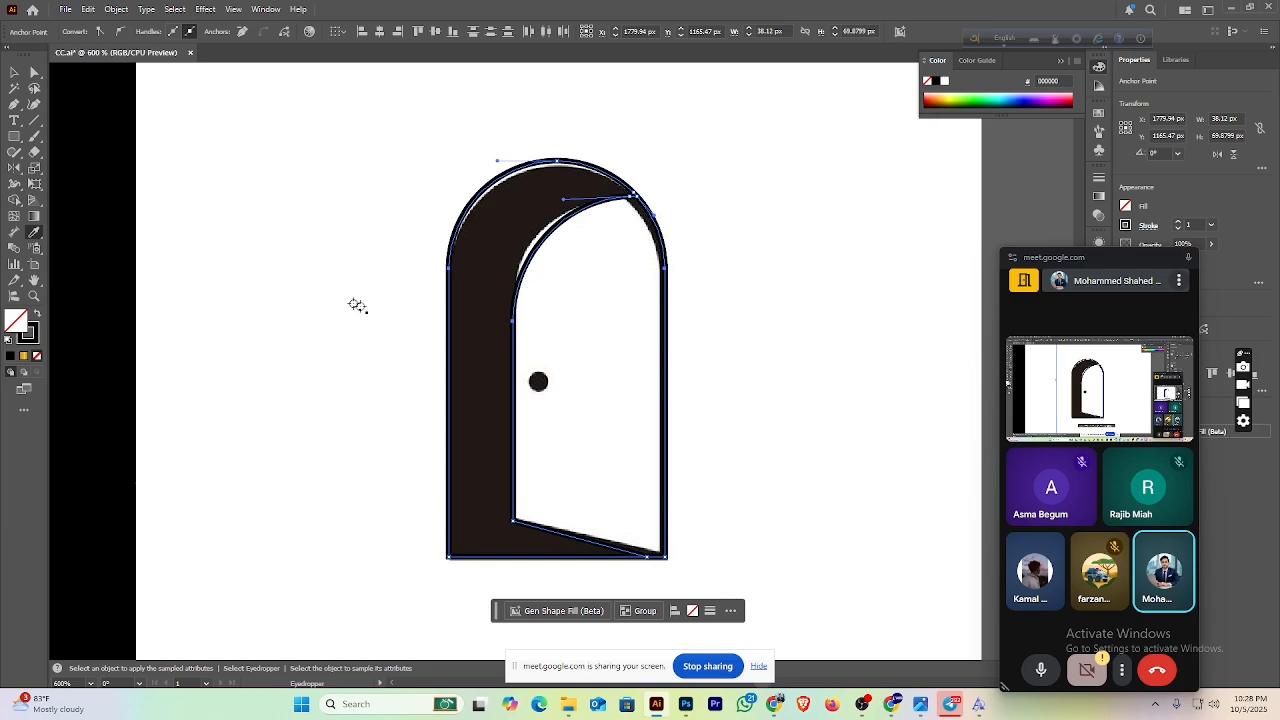
left_click(474, 330)
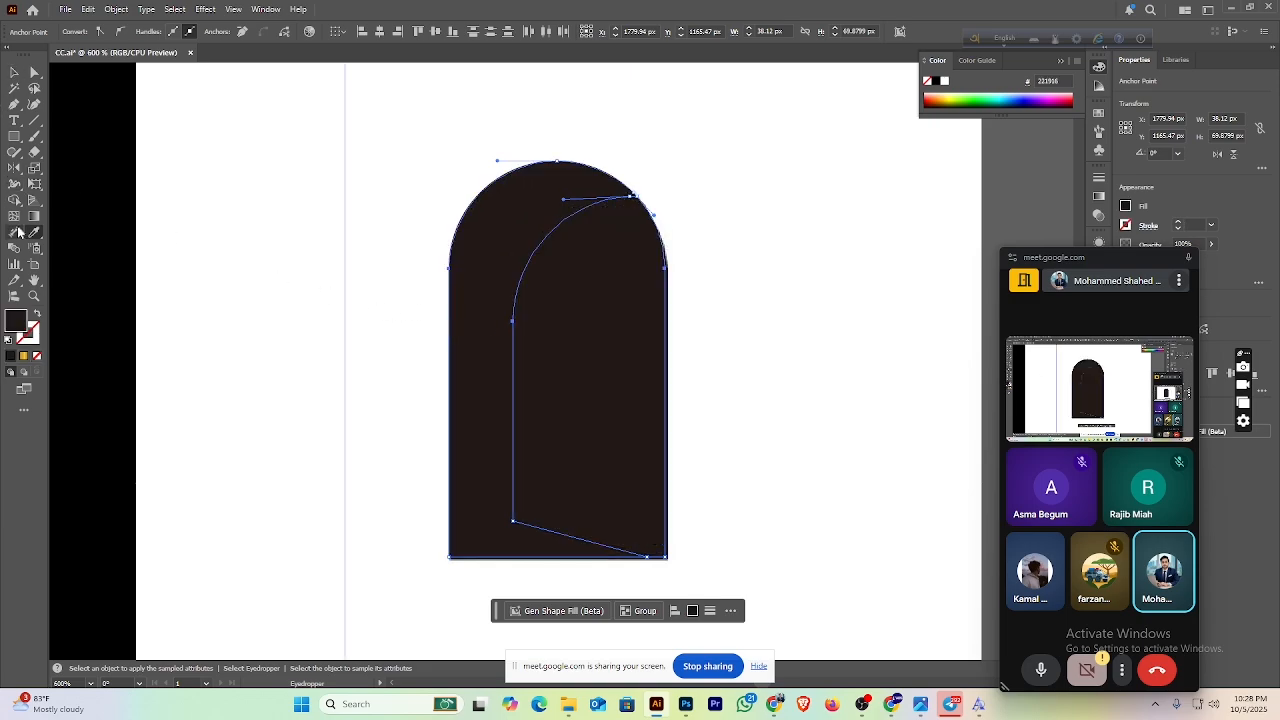
Step: Try to cut the inner door panel out of the filled arch with the Shape Builder, and undo the attempts
left_click(16, 201)
left_click(605, 335)
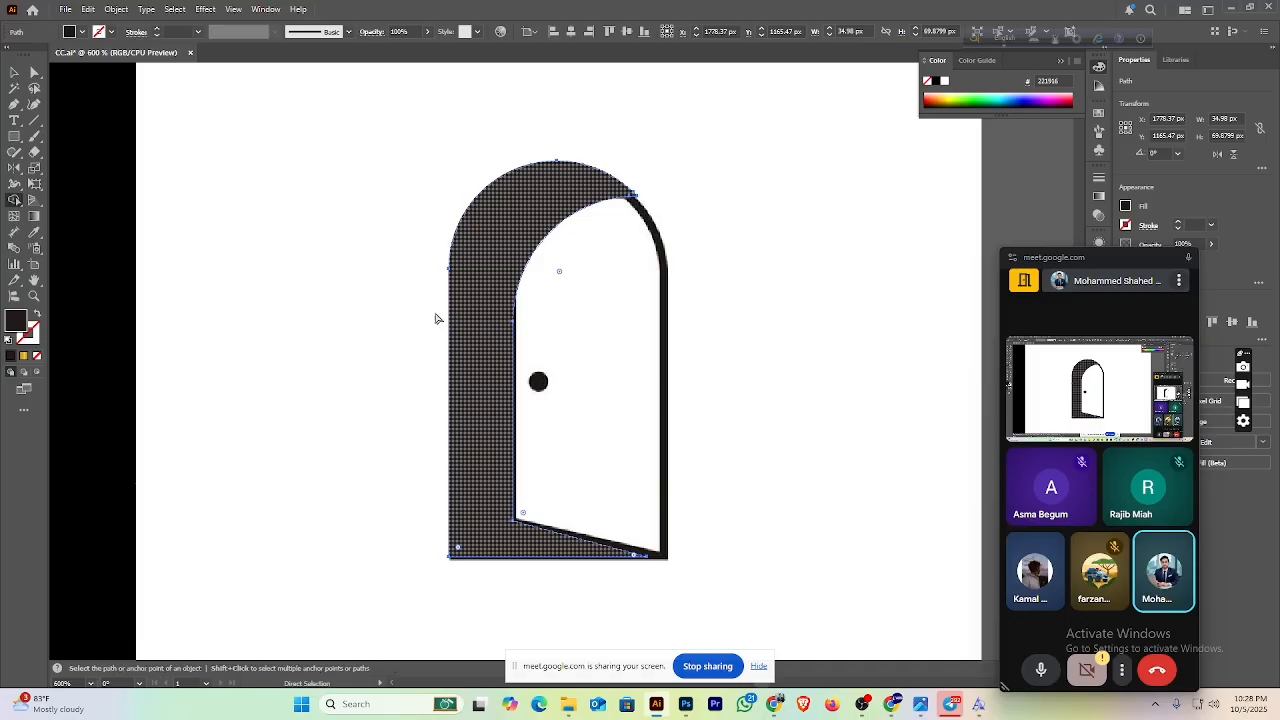
key("ctrl+z")
left_click(11, 72)
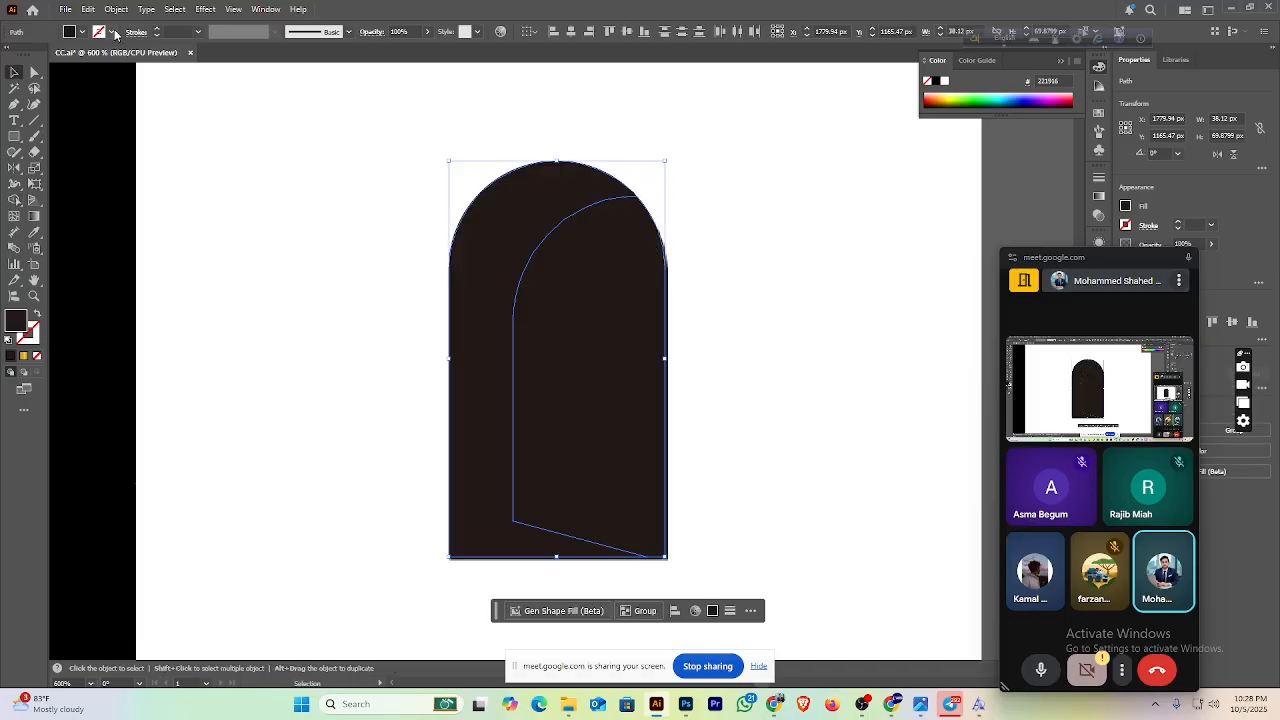
left_click(116, 9)
left_click(615, 393)
left_click(14, 200)
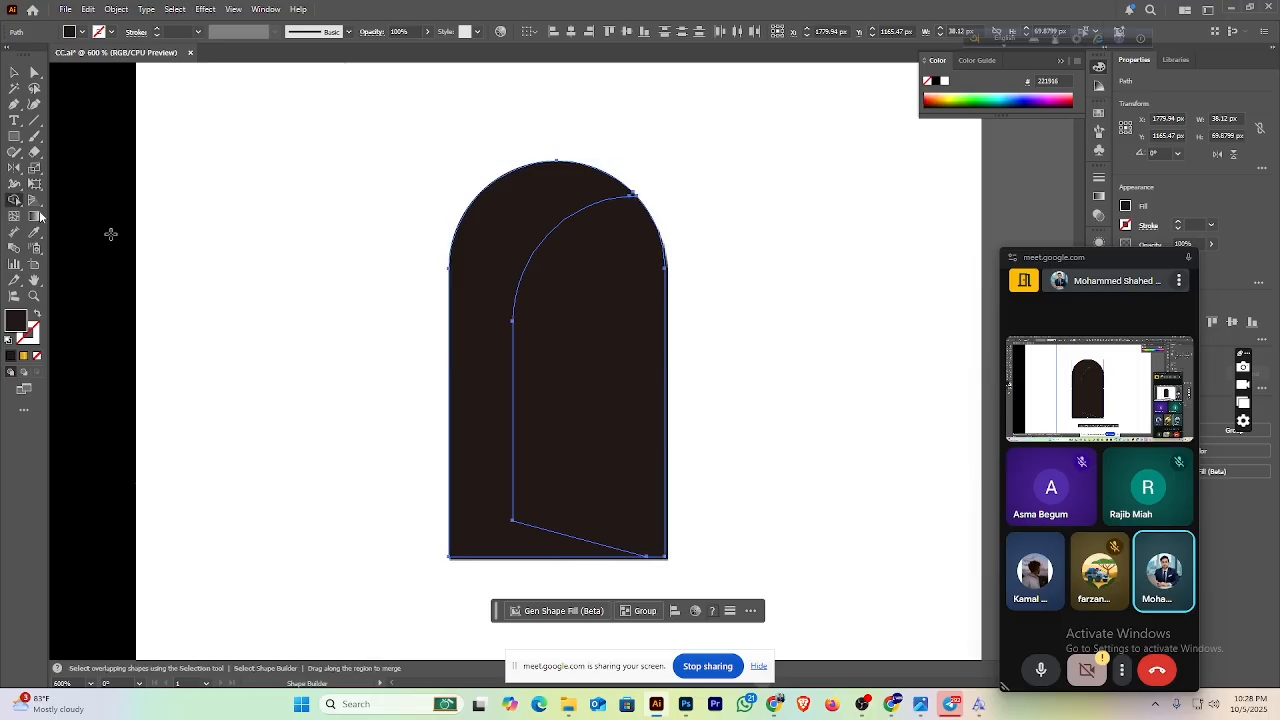
left_click(614, 354, "alt")
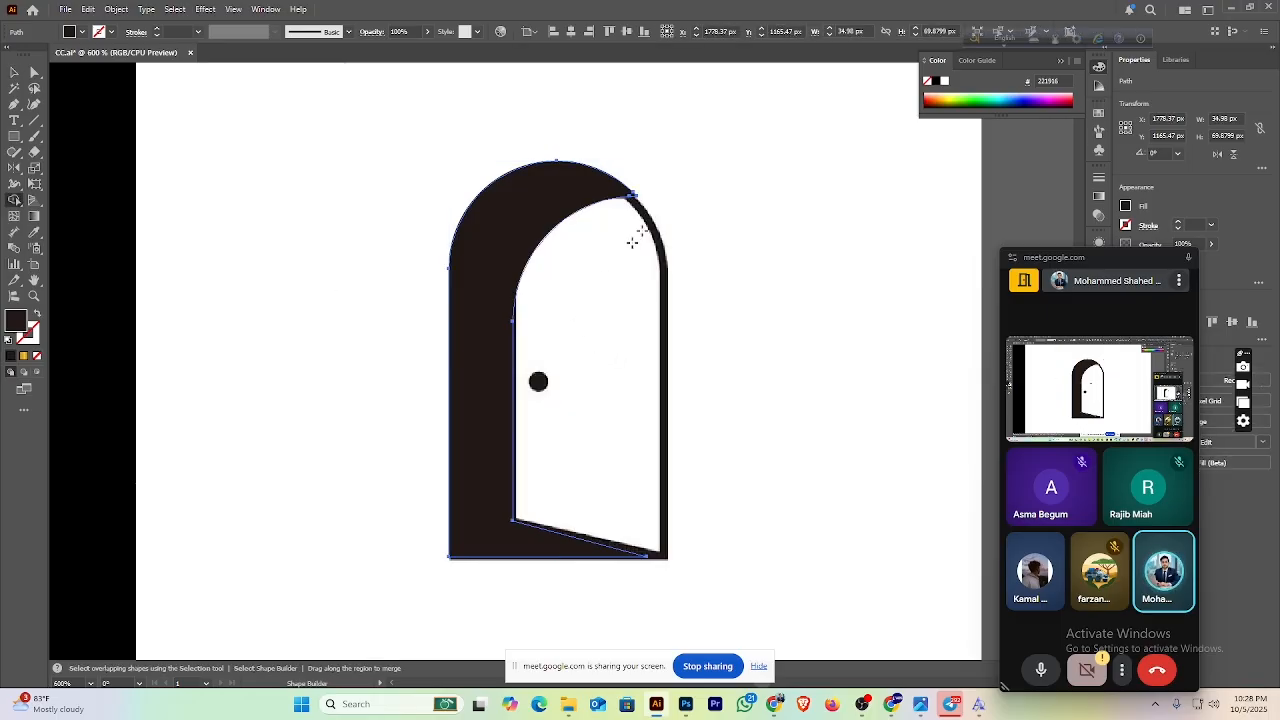
key("ctrl+z")
key("ctrl+z")
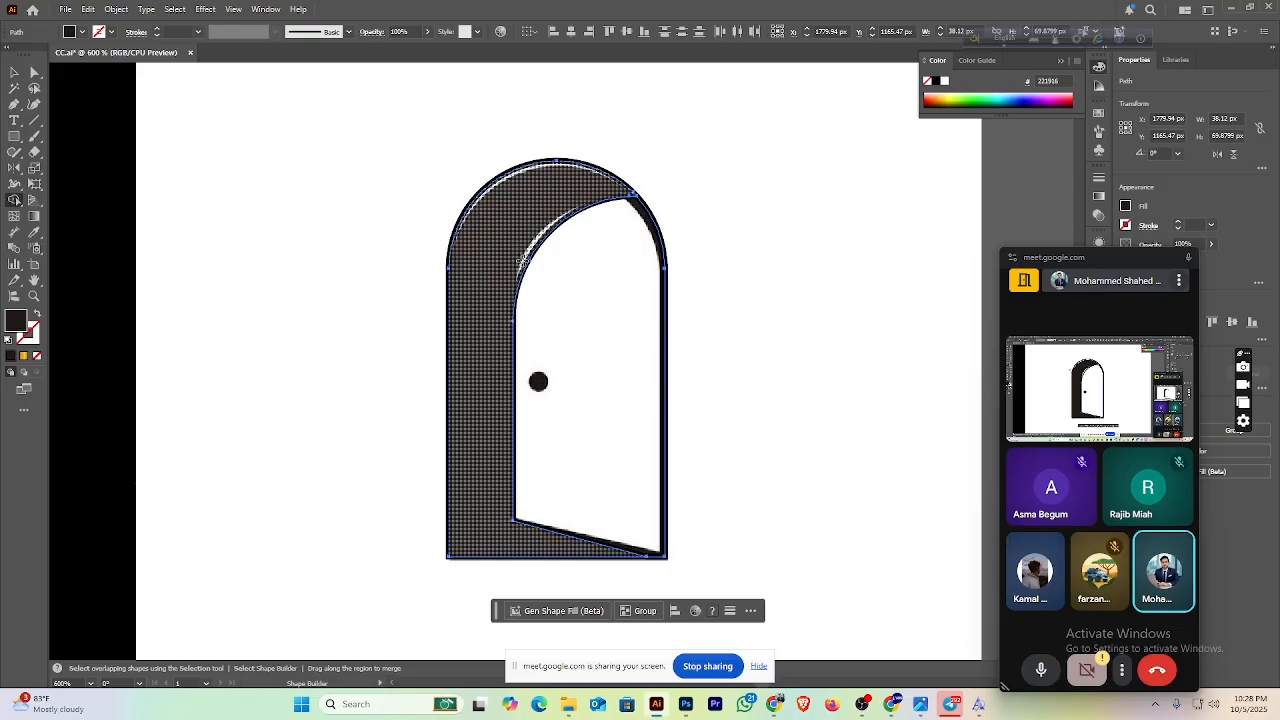
Step: Fill the arch frame and the inner door panel with 221916 using the Shape Builder, deselect them, and view the door at 200%
left_click(600, 308)
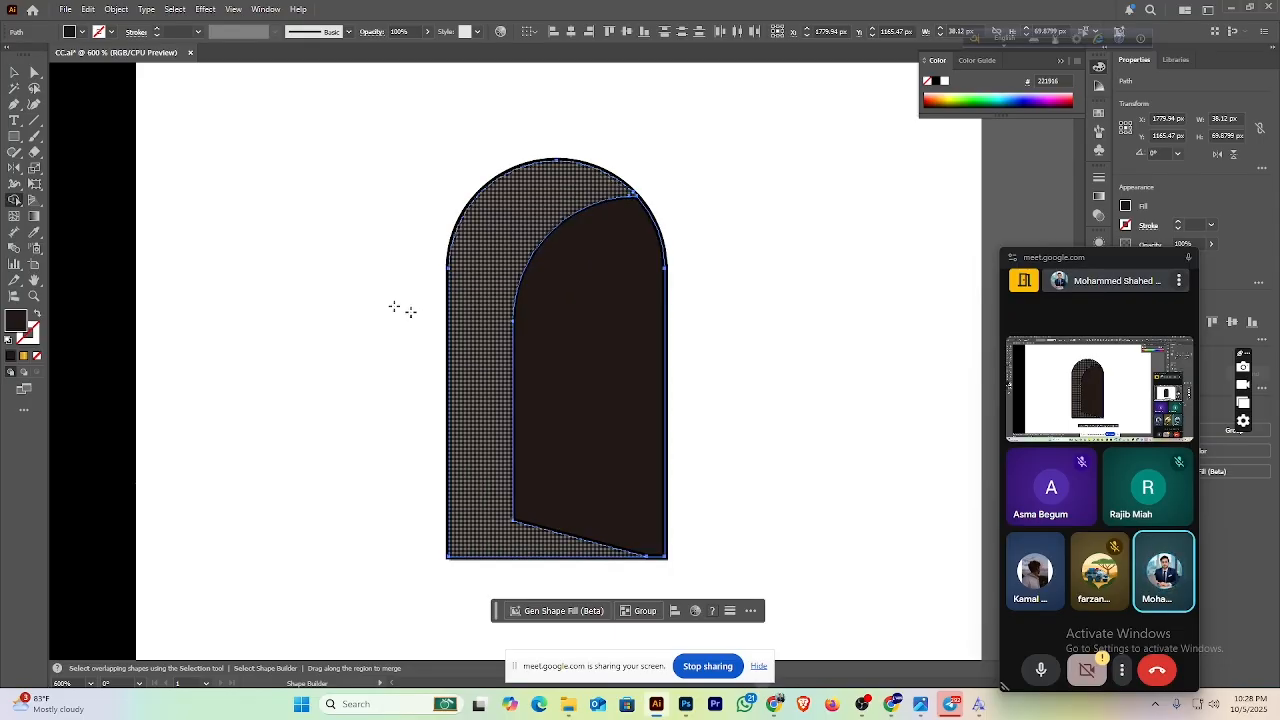
left_click(12, 72)
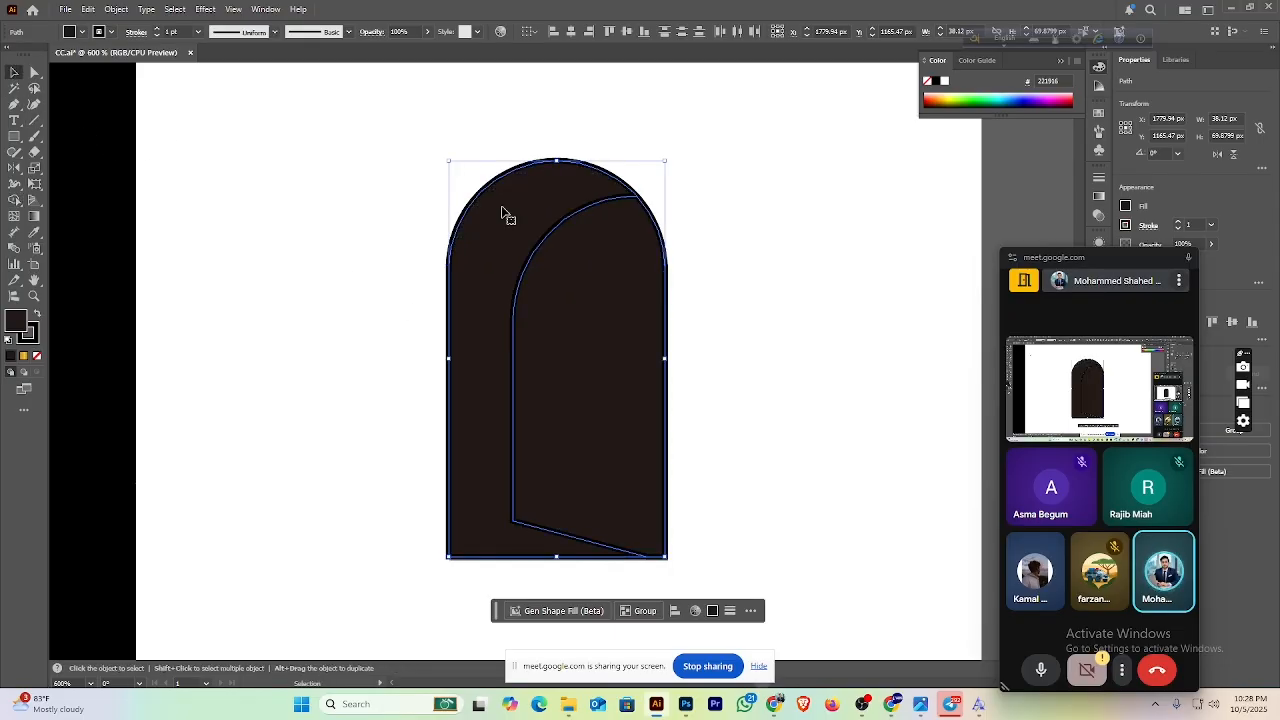
left_click(356, 184)
key("ctrl+minus")
key("ctrl+minus")
key("ctrl+minus")
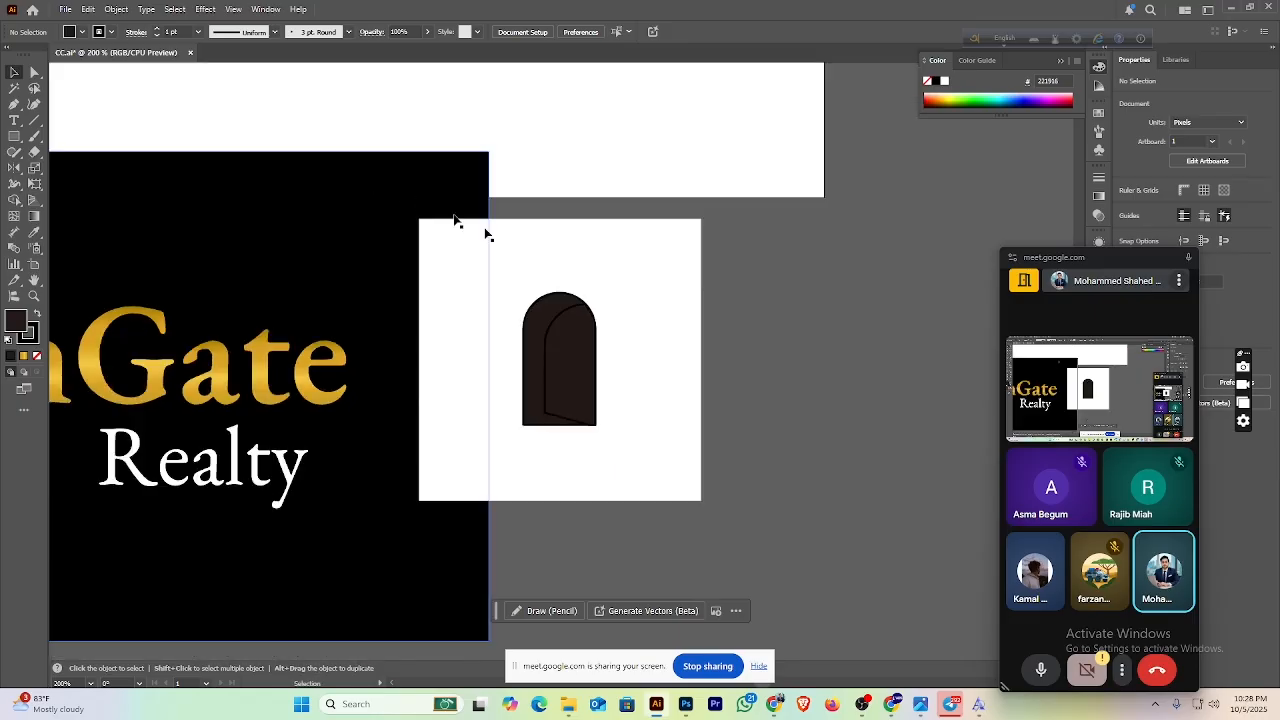
Step: Try to delete the inner panel region of the traced door with the Shape Builder, and undo it
left_click_drag(531, 274, 607, 427)
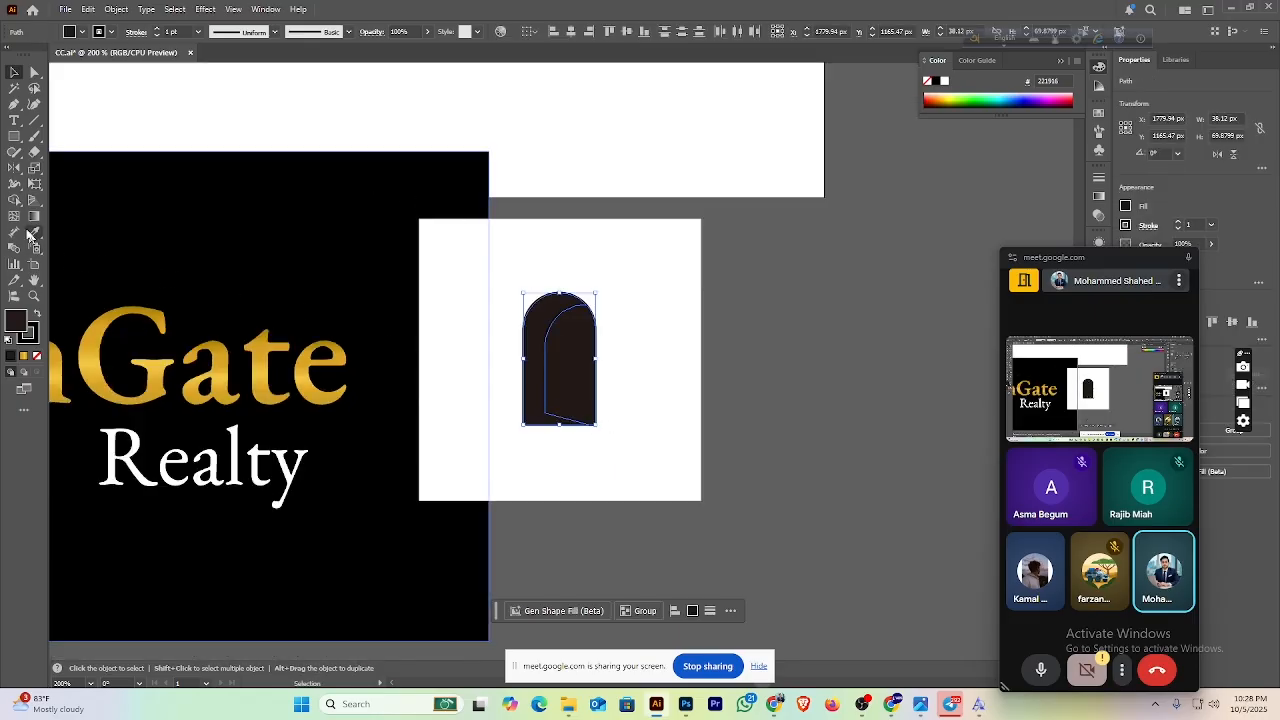
left_click(15, 202)
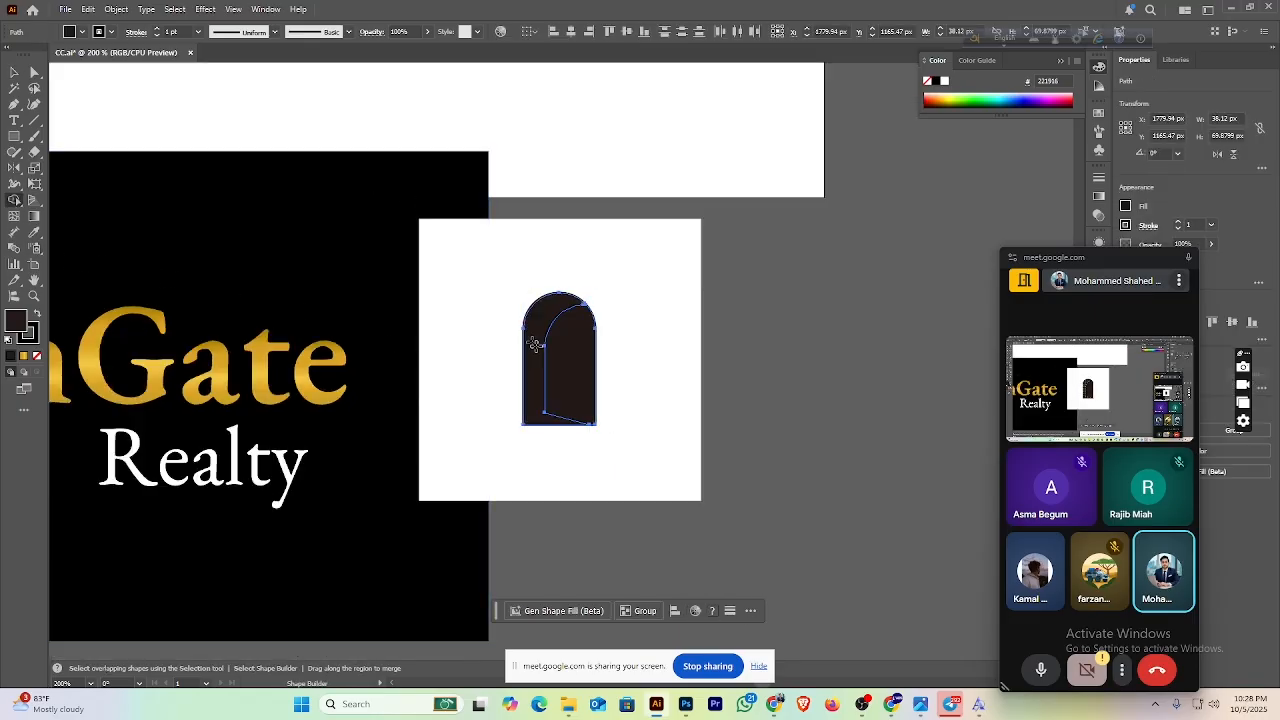
left_click(570, 363, "alt")
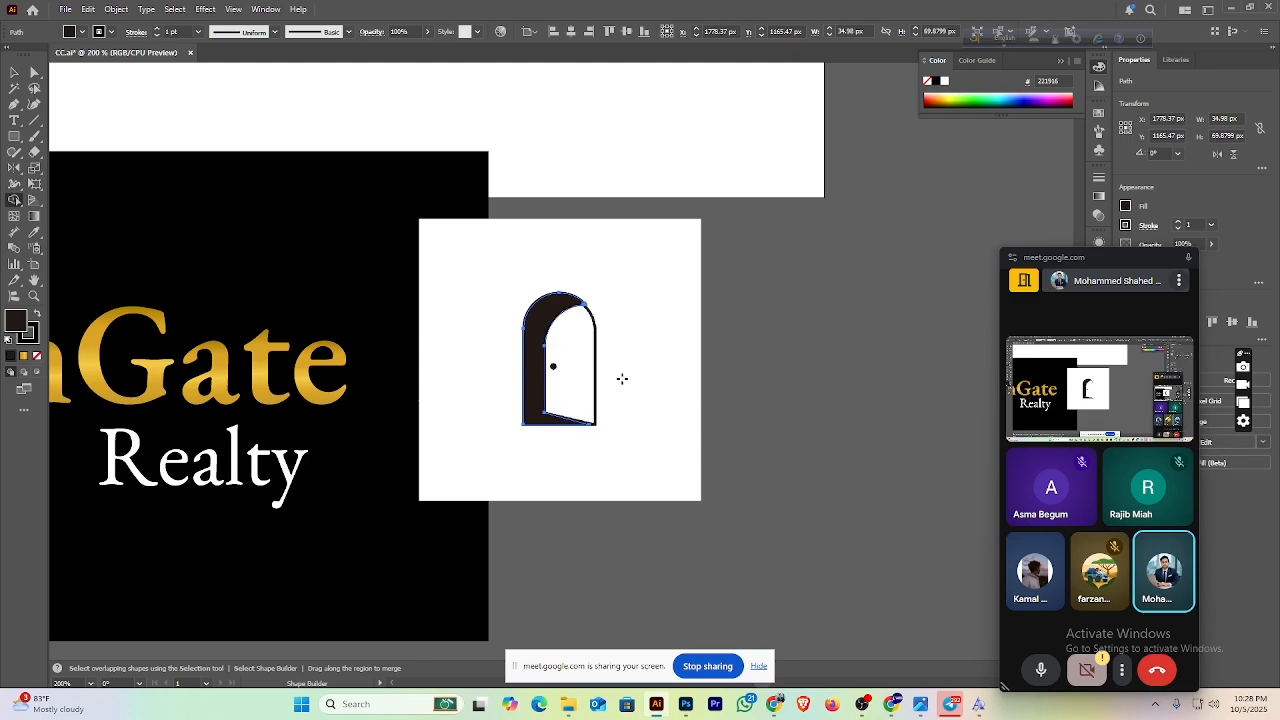
key("ctrl+z")
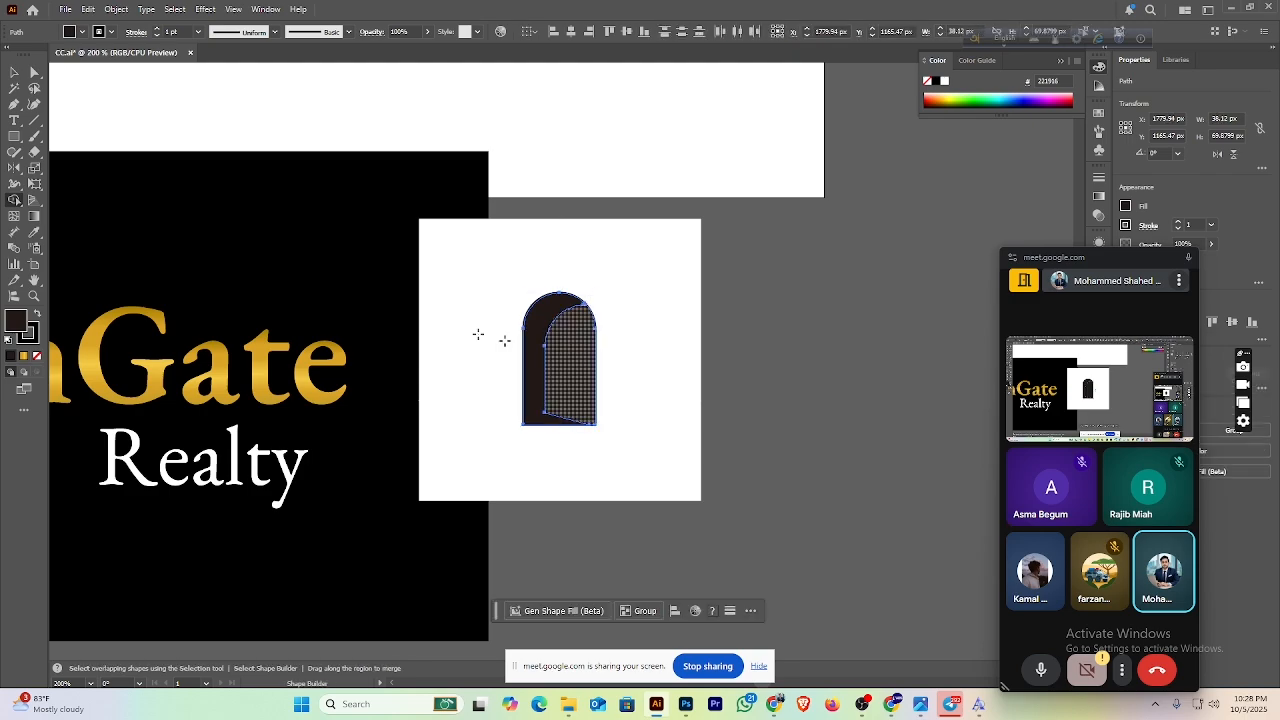
Step: Move the traced door shapes beside the white reference image and remove their stroke
left_click(13, 72)
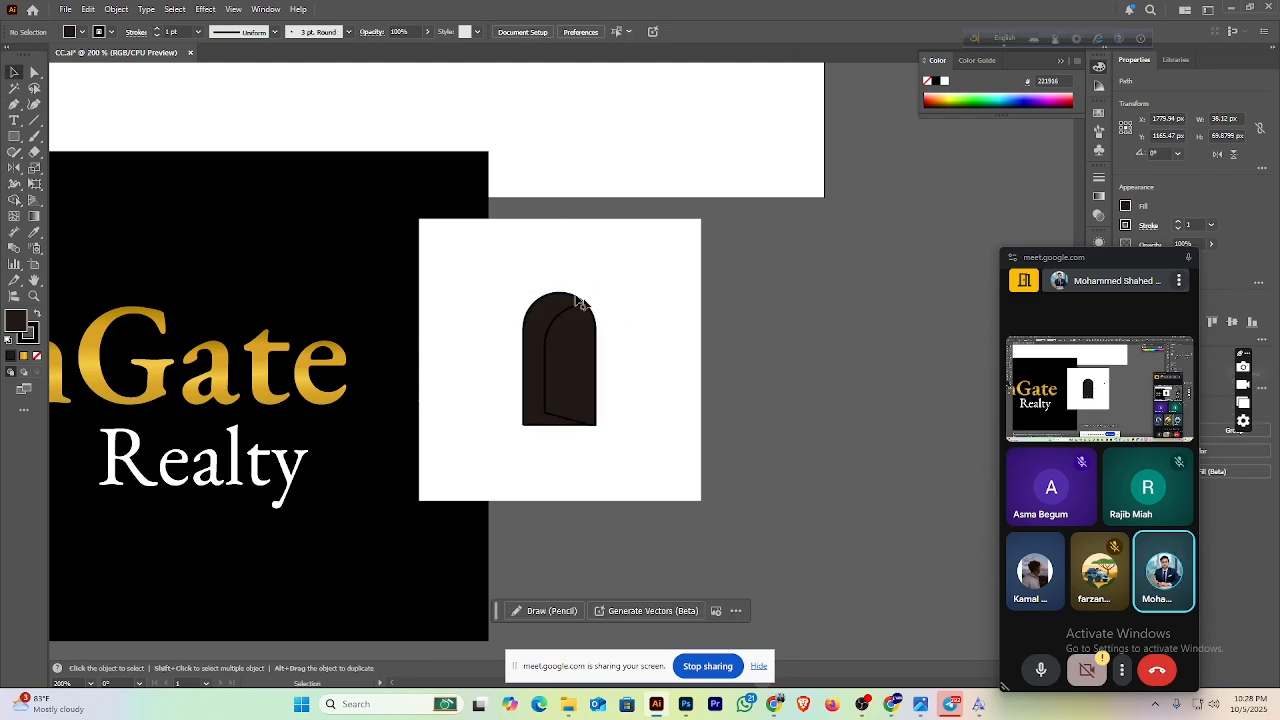
left_click_drag(600, 403, 796, 405)
left_click(940, 477)
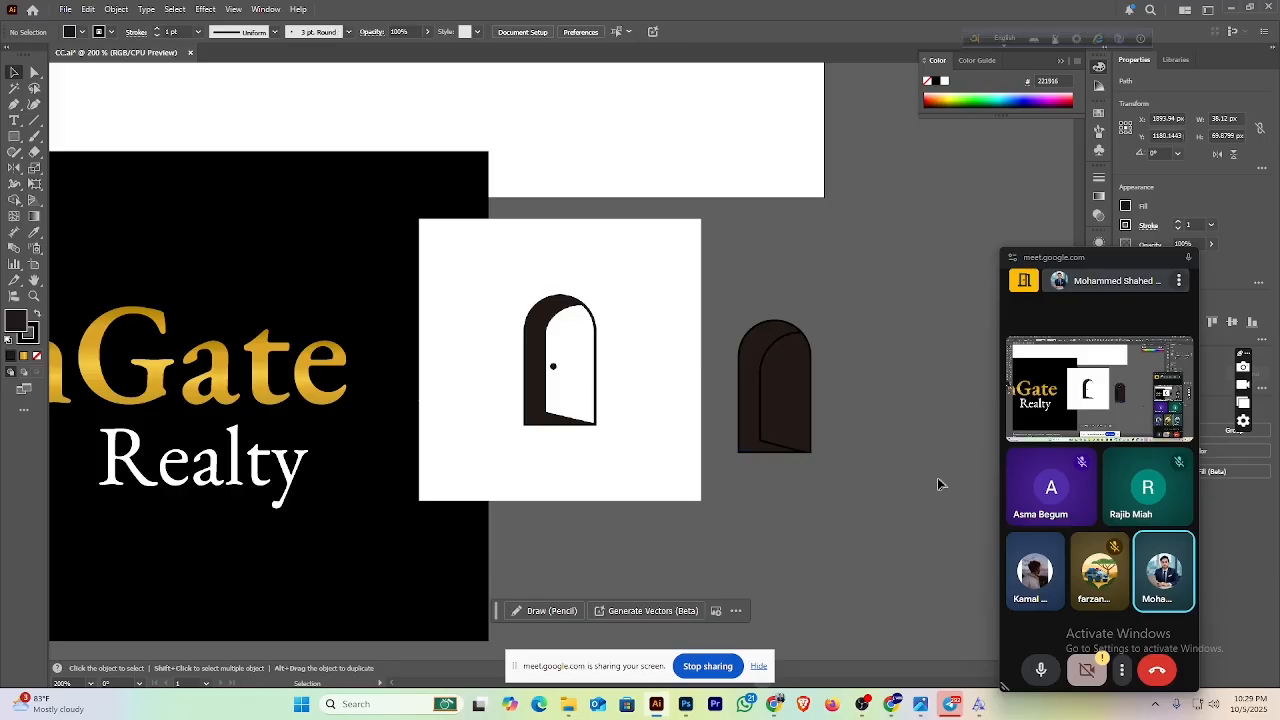
left_click(760, 360)
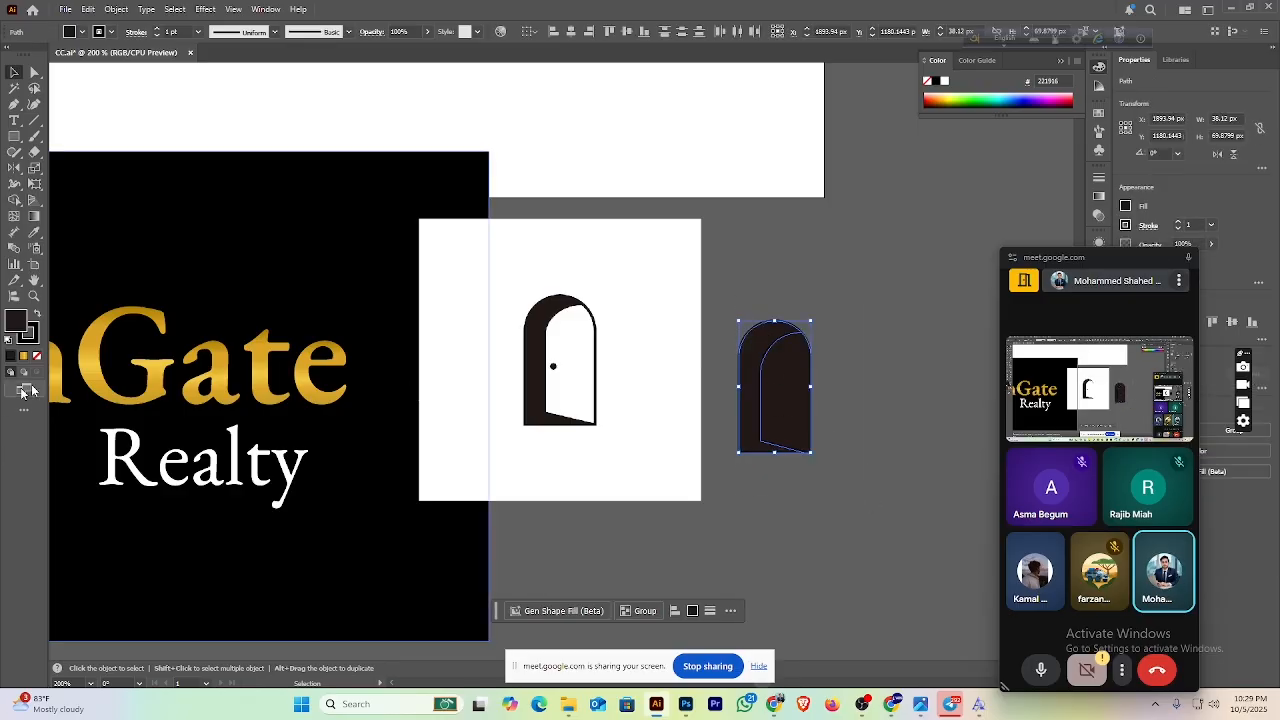
left_click(36, 357)
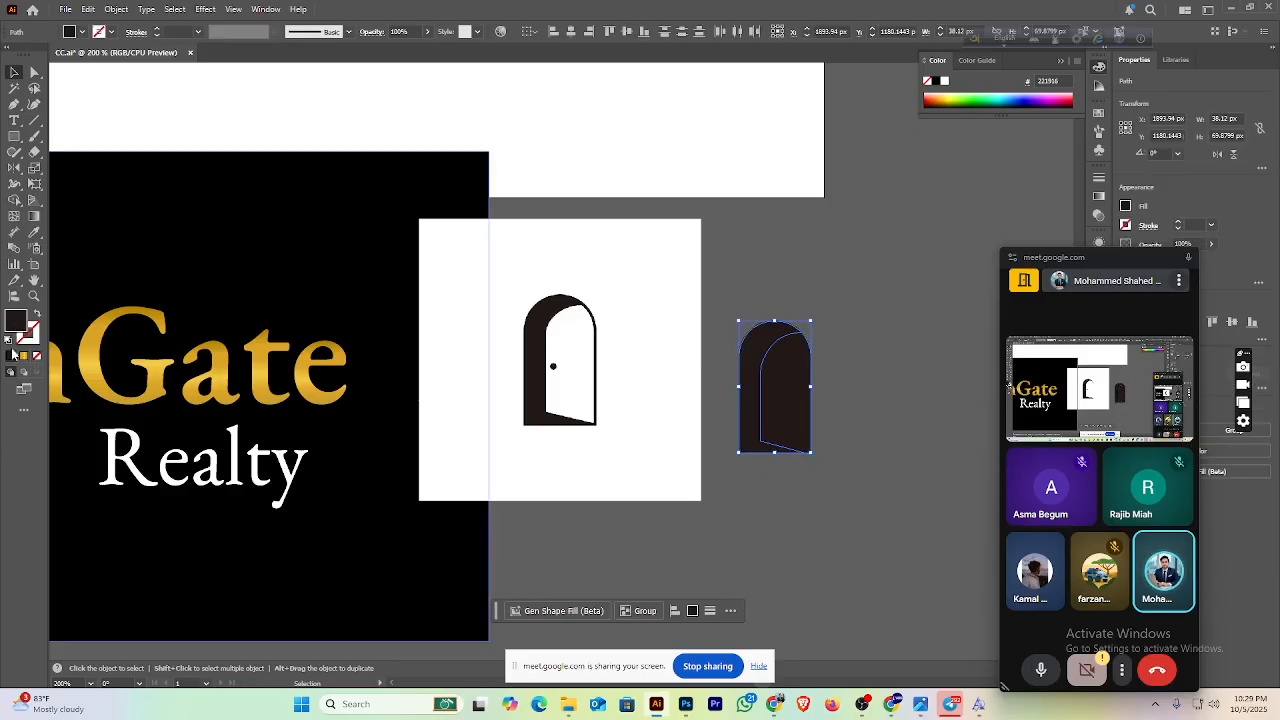
left_click(871, 429)
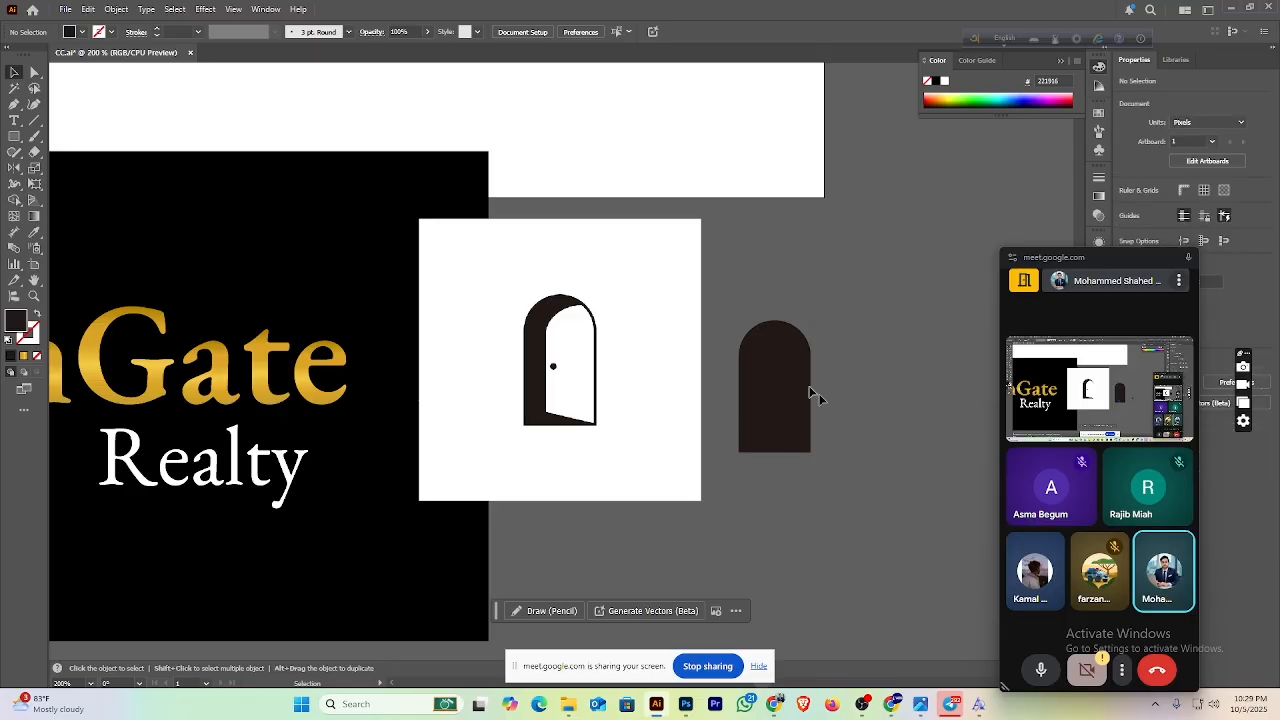
left_click_drag(748, 306, 816, 442)
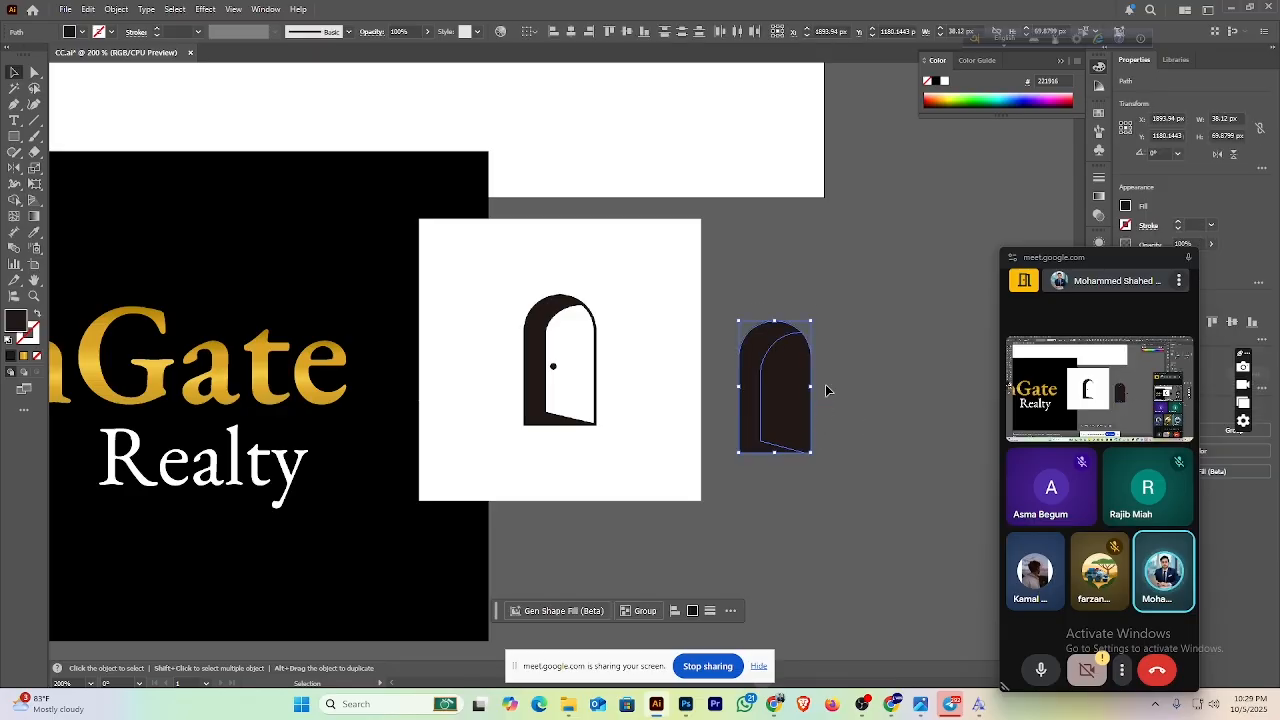
left_click(826, 390)
left_click(775, 323)
key("a")
key("v")
left_click(910, 505)
left_click(790, 416)
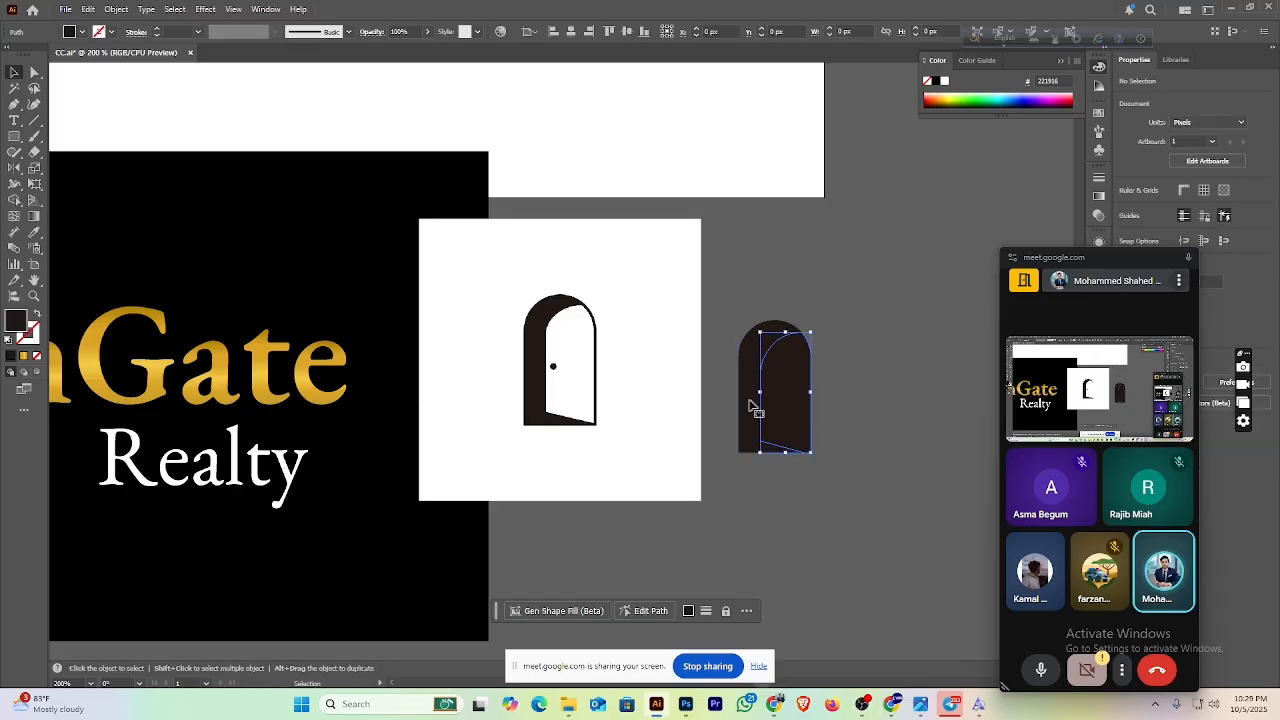
left_click(790, 415, "shift")
key("a")
key("v")
key("ctrl+shift+a")
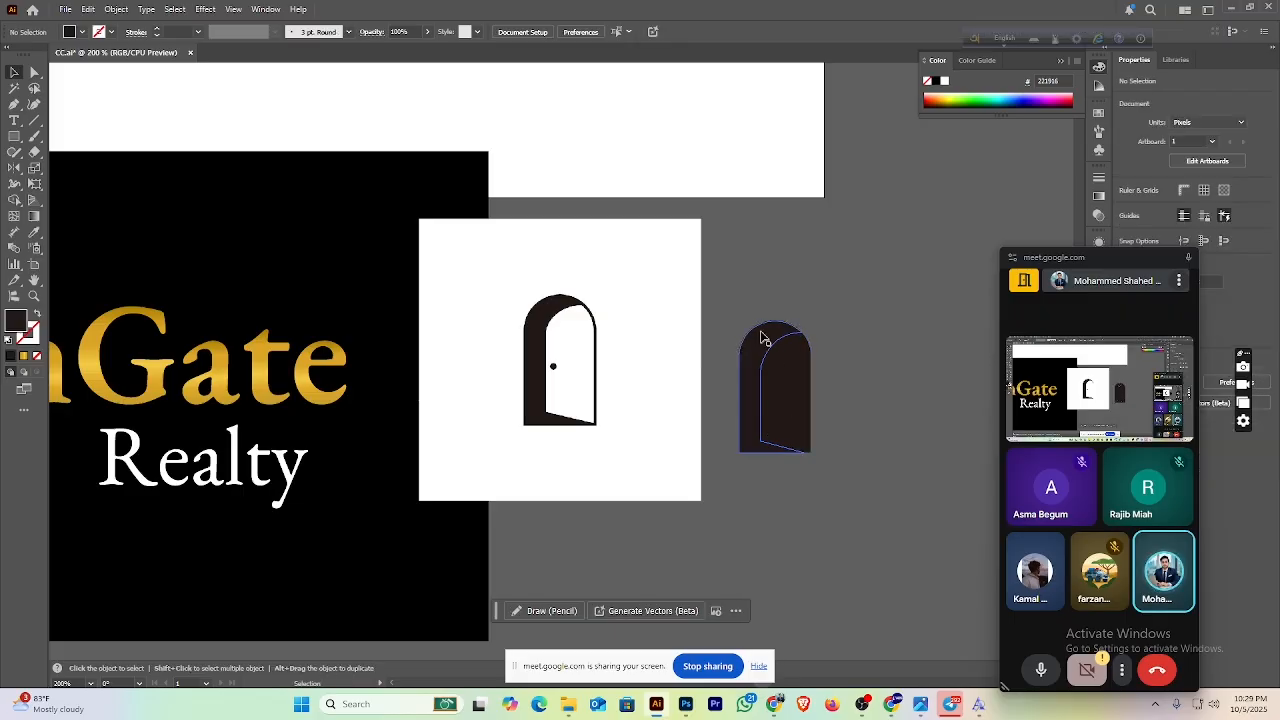
Step: Move the meeting window clear of the Pathfinder options, try to unite the two door shapes, and undo the union
left_click_drag(735, 304, 840, 512)
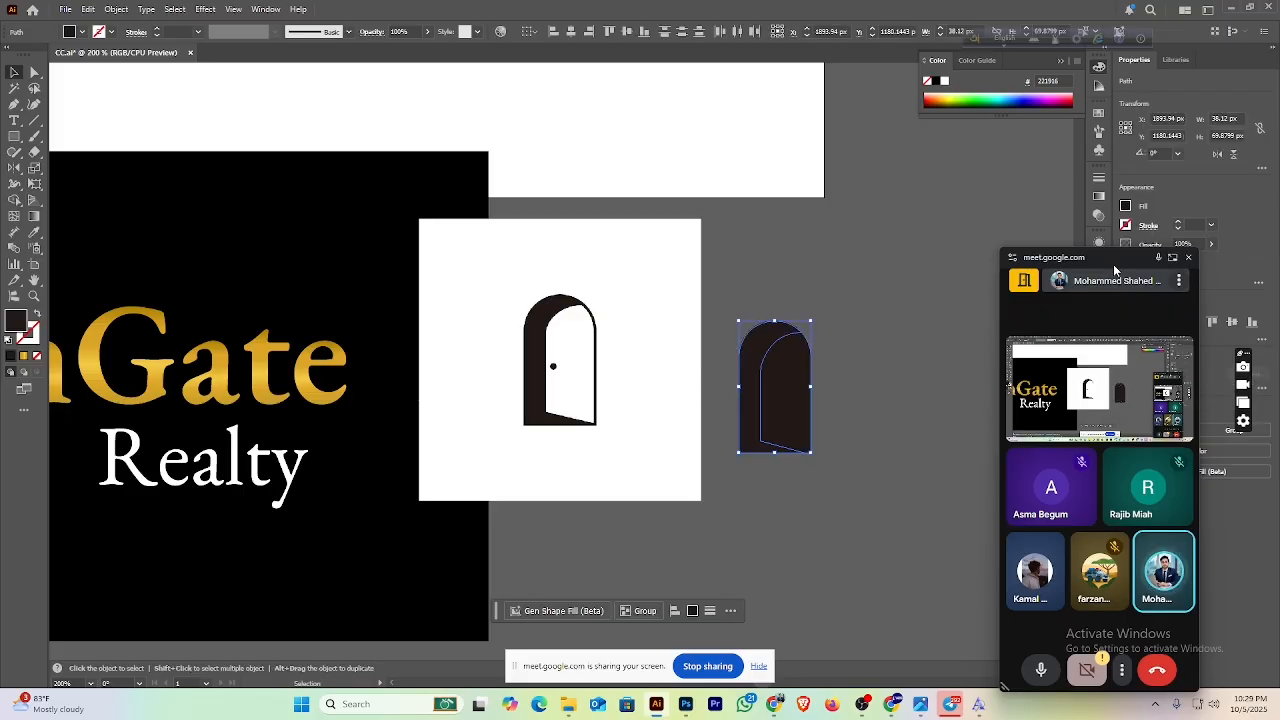
left_click_drag(1113, 260, 982, 186)
left_click(1127, 378)
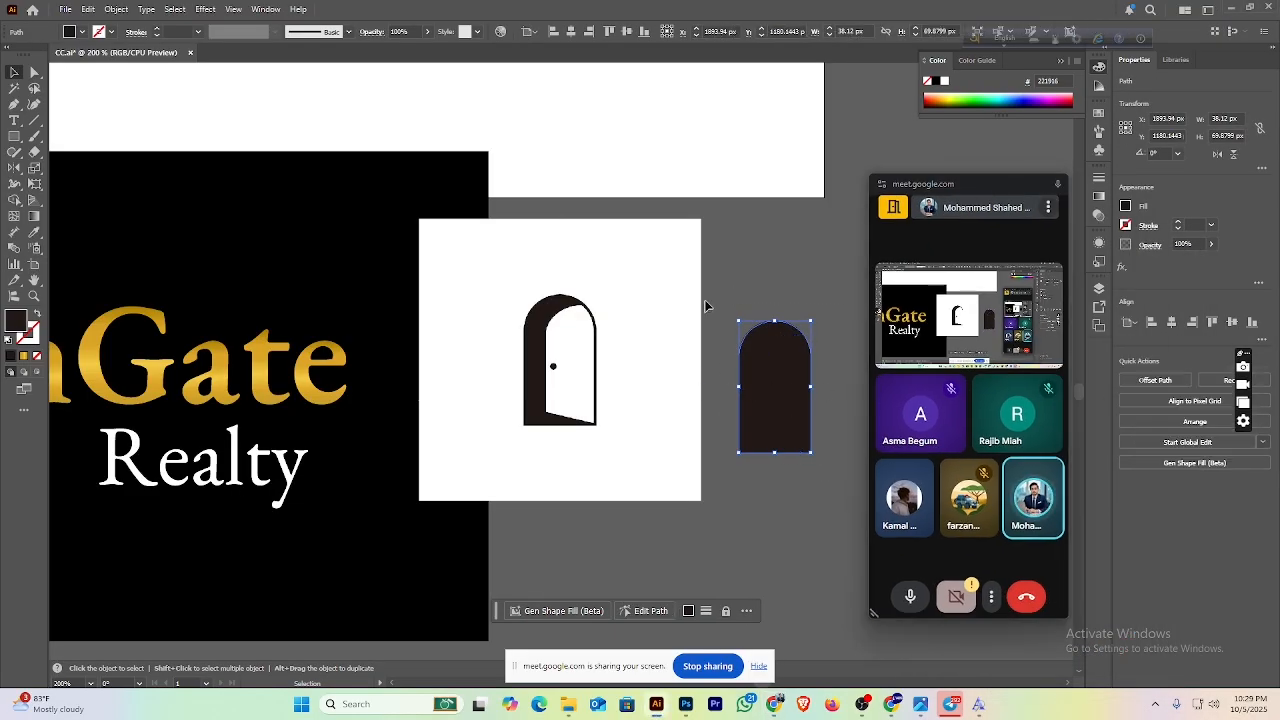
left_click(752, 308)
left_click(775, 397)
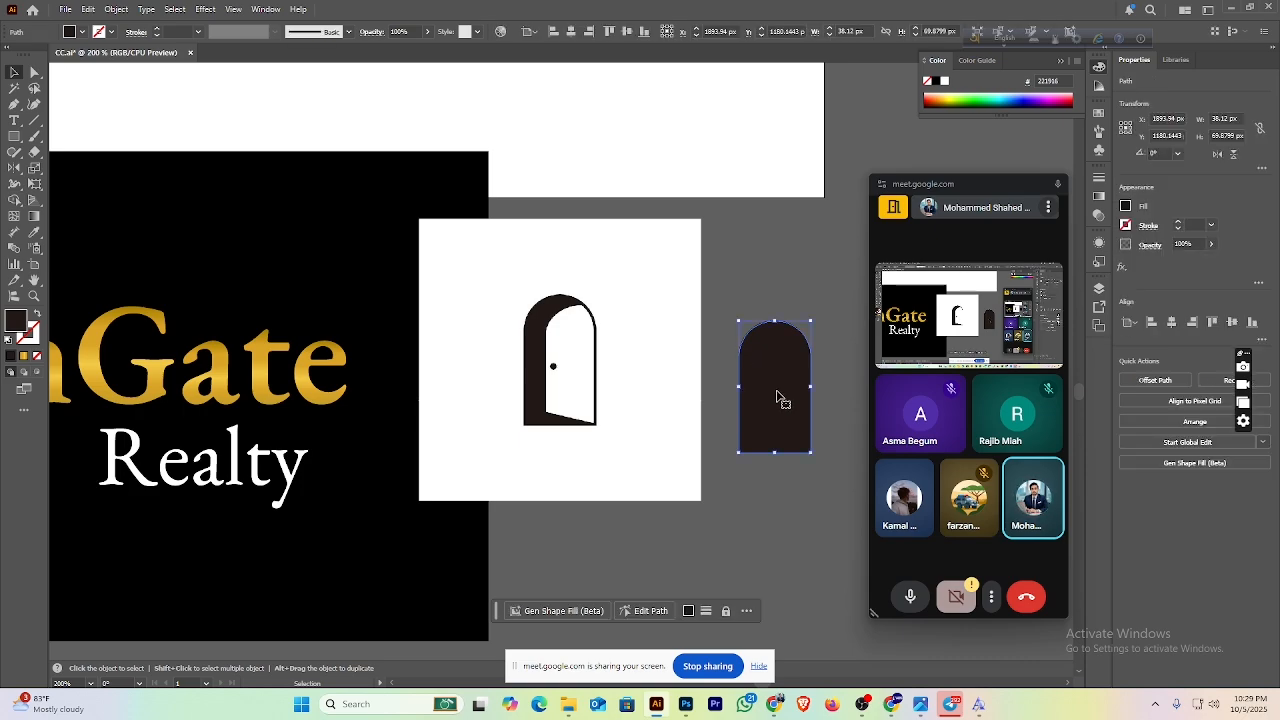
key("ctrl+alt+2")
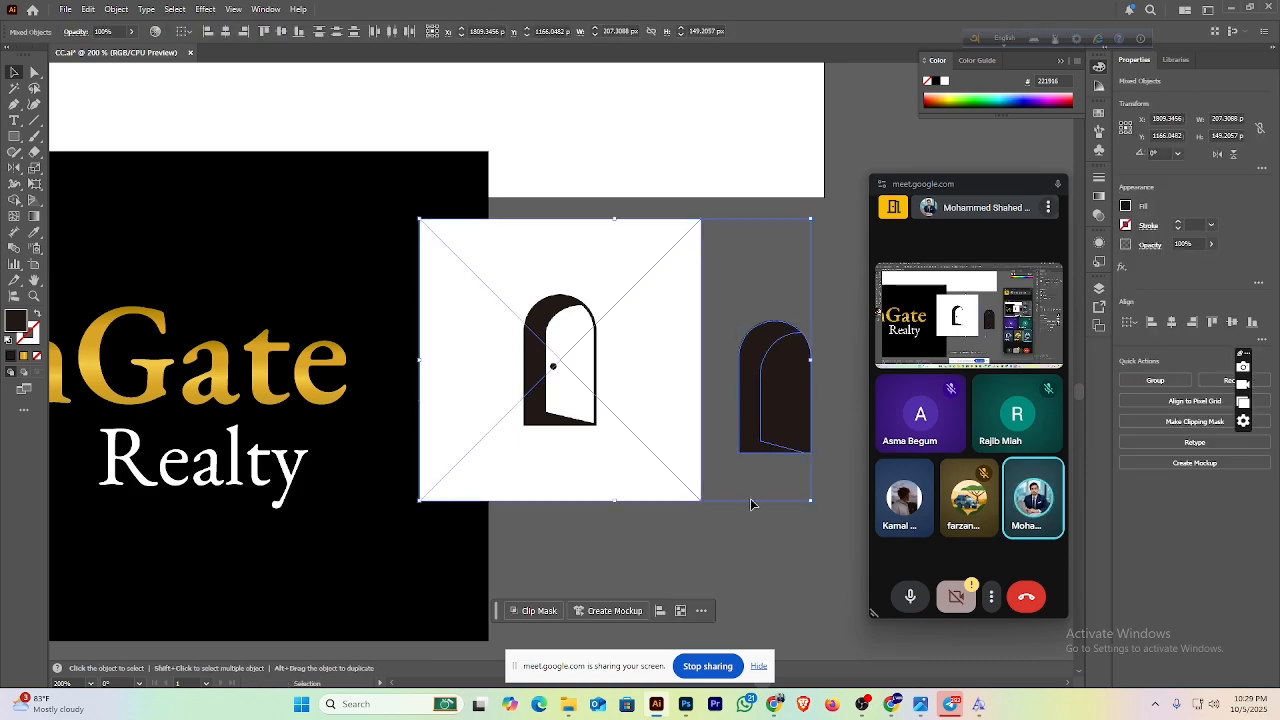
Step: Select both traced door shapes and split the inner panel from the arch frame with the Shape Builder
left_click(752, 508)
left_click(788, 420)
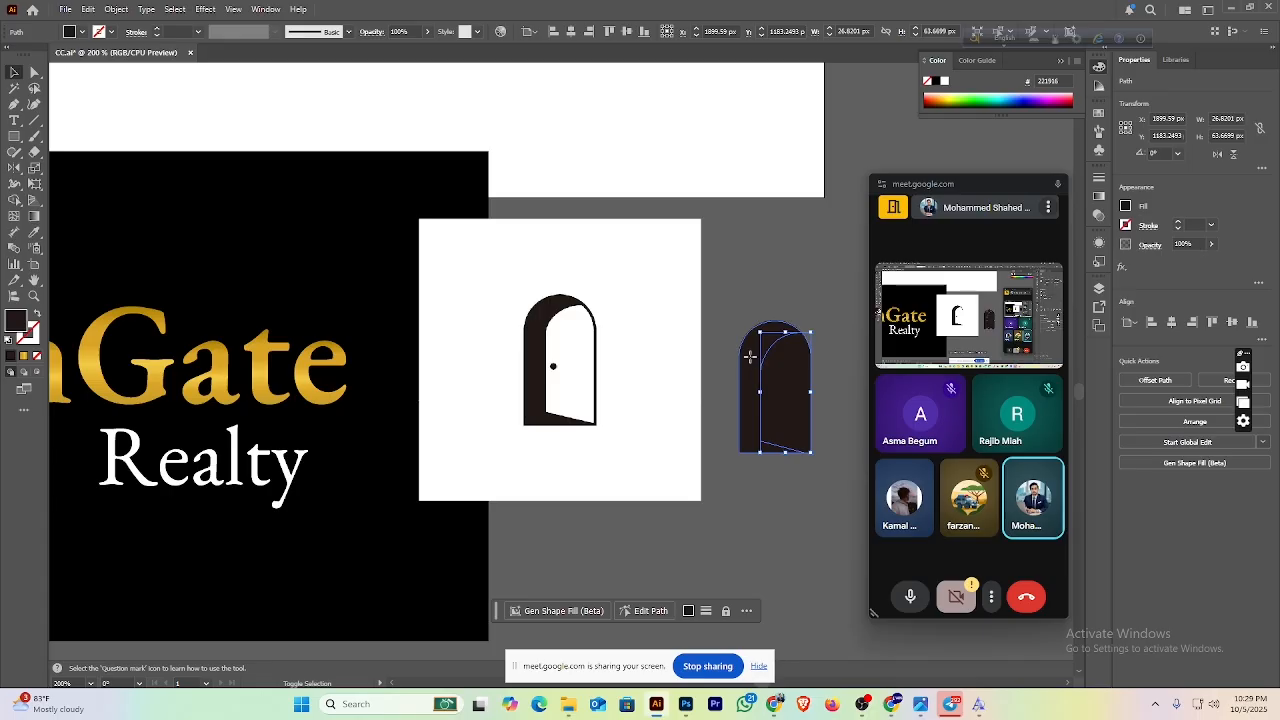
left_click(749, 355, "shift")
left_click(15, 200)
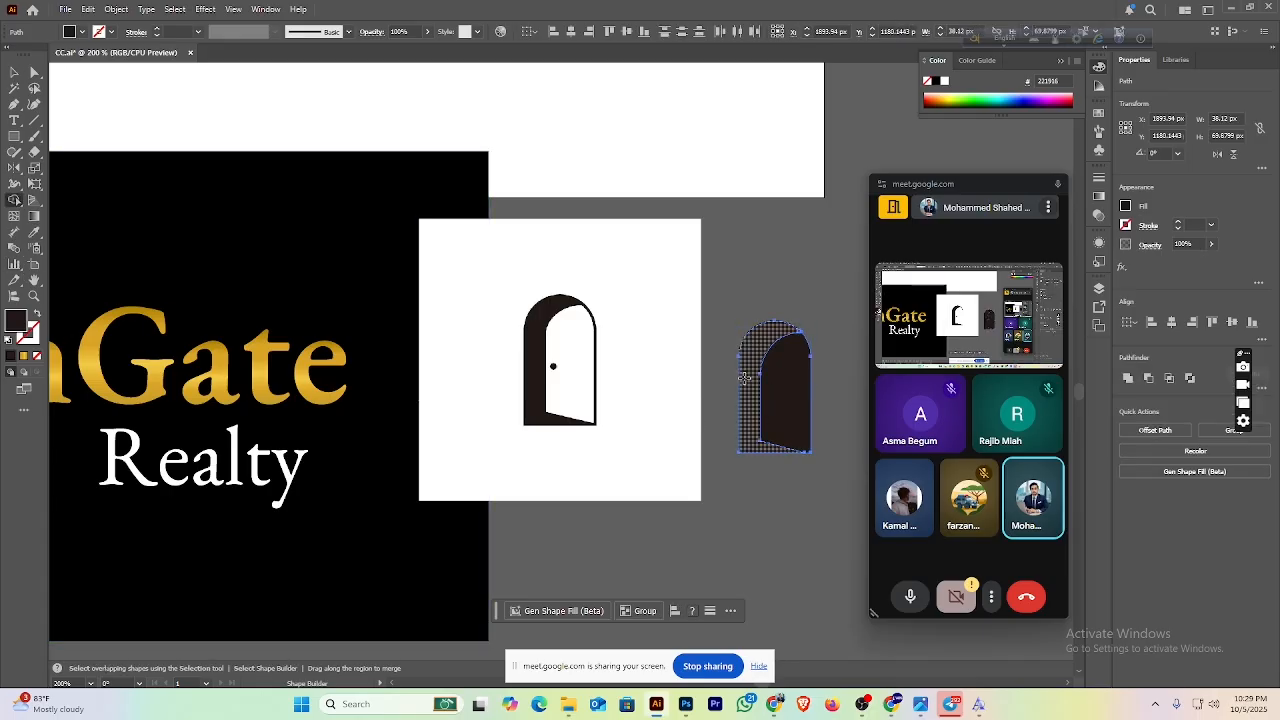
left_click(784, 380)
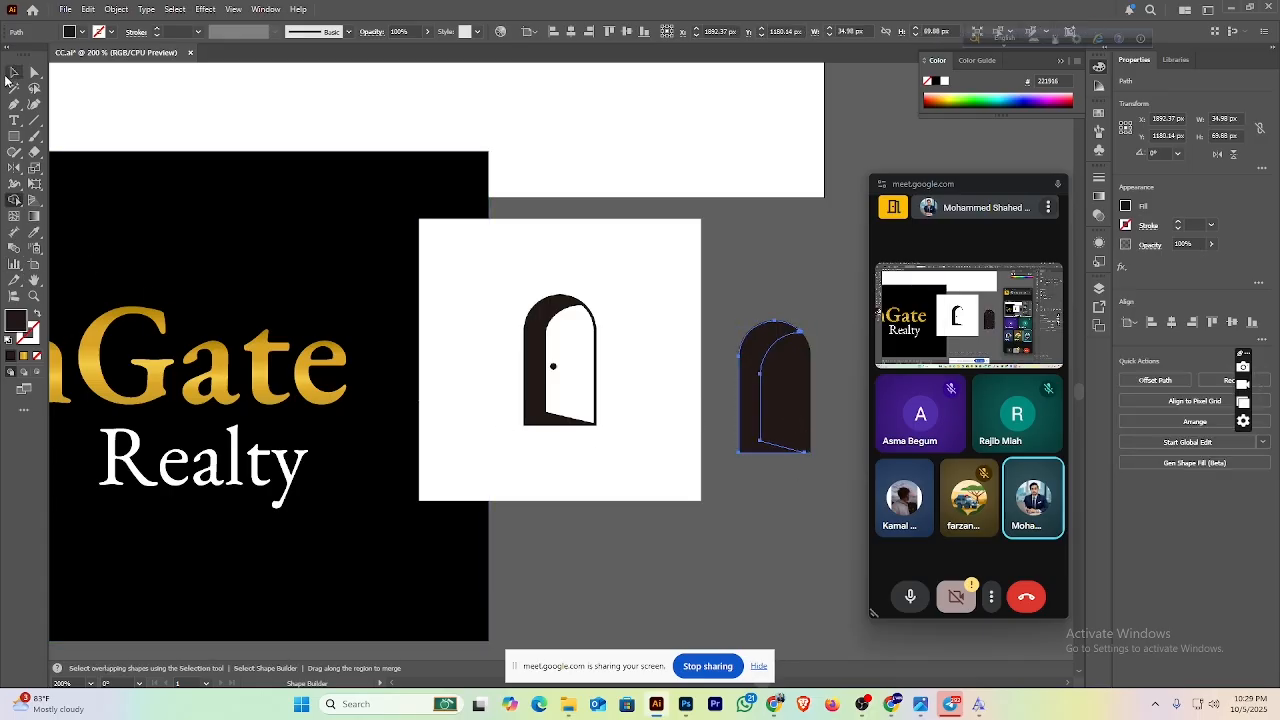
Step: Give the full arch shape a solid 1 pt dark stroke and no fill so only the thick frame stays filled
left_click(14, 72)
left_click(771, 265)
left_click(795, 374)
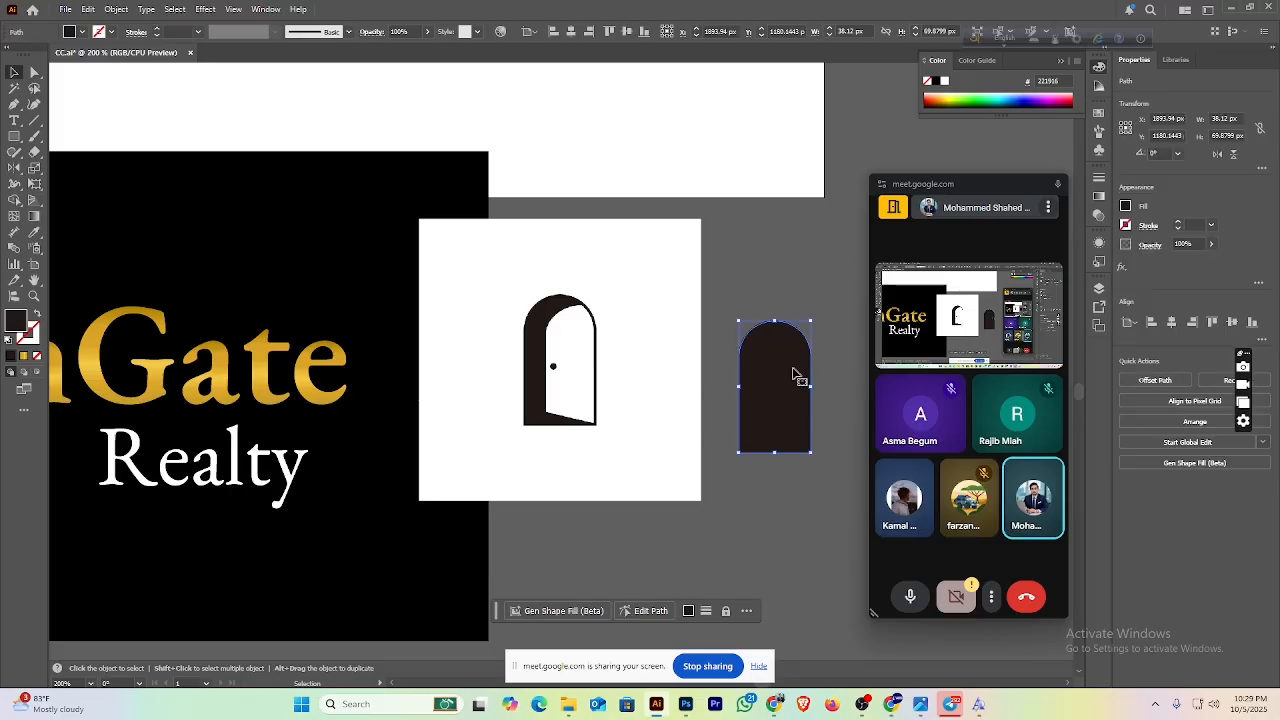
left_click(9, 356)
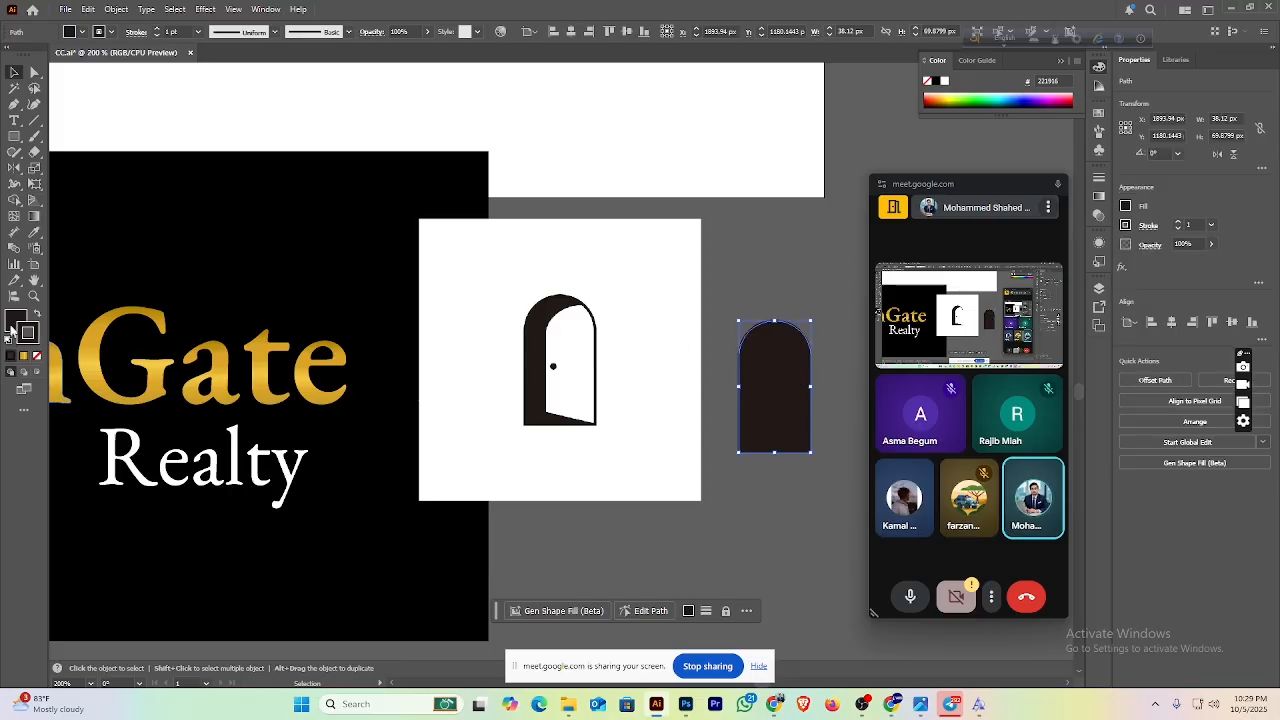
left_click(35, 355)
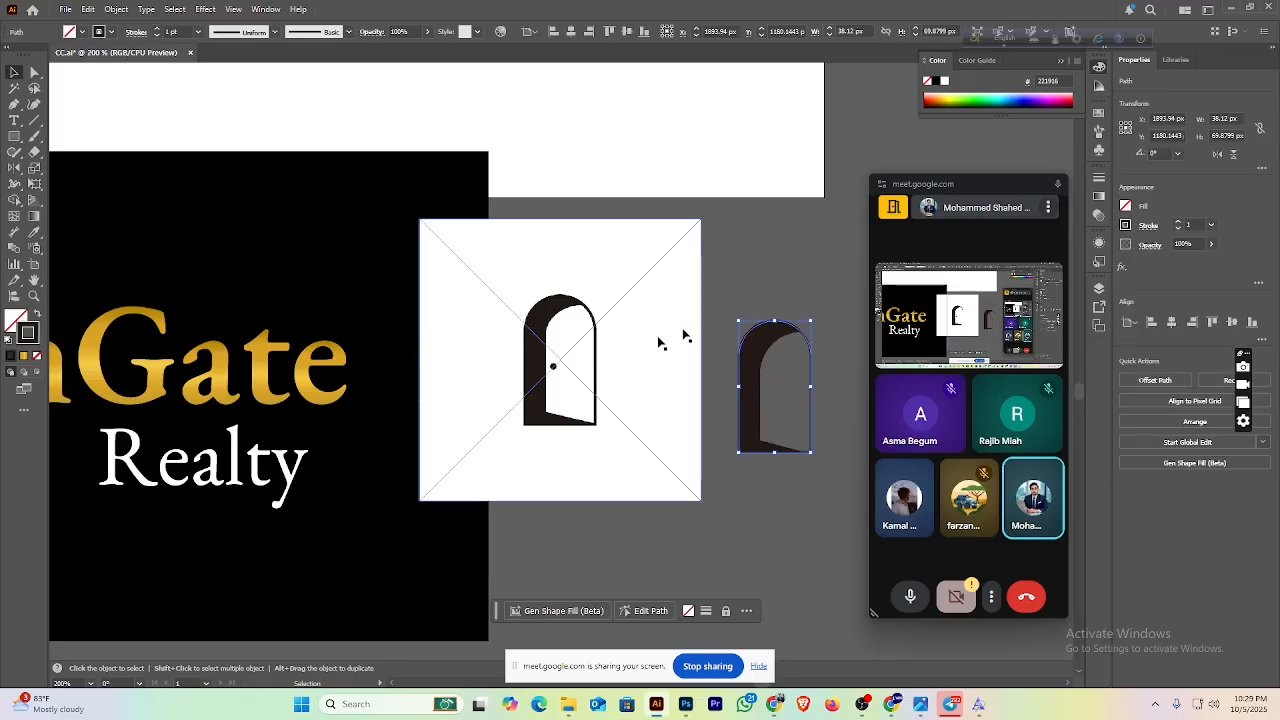
left_click(765, 284)
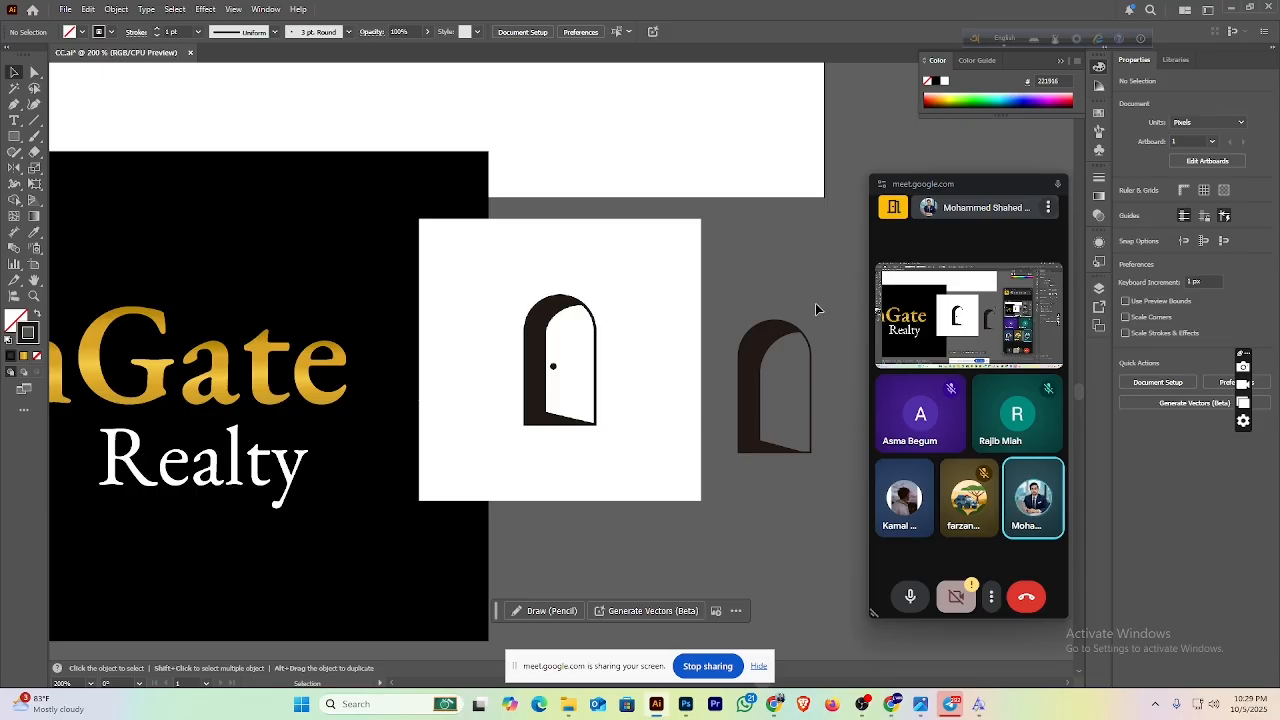
Step: Draw a round door knob about 3.2 px wide inside the panel's hinge-opposite edge, filled with 221916 and without stroke
left_click_drag(14, 137, 75, 160)
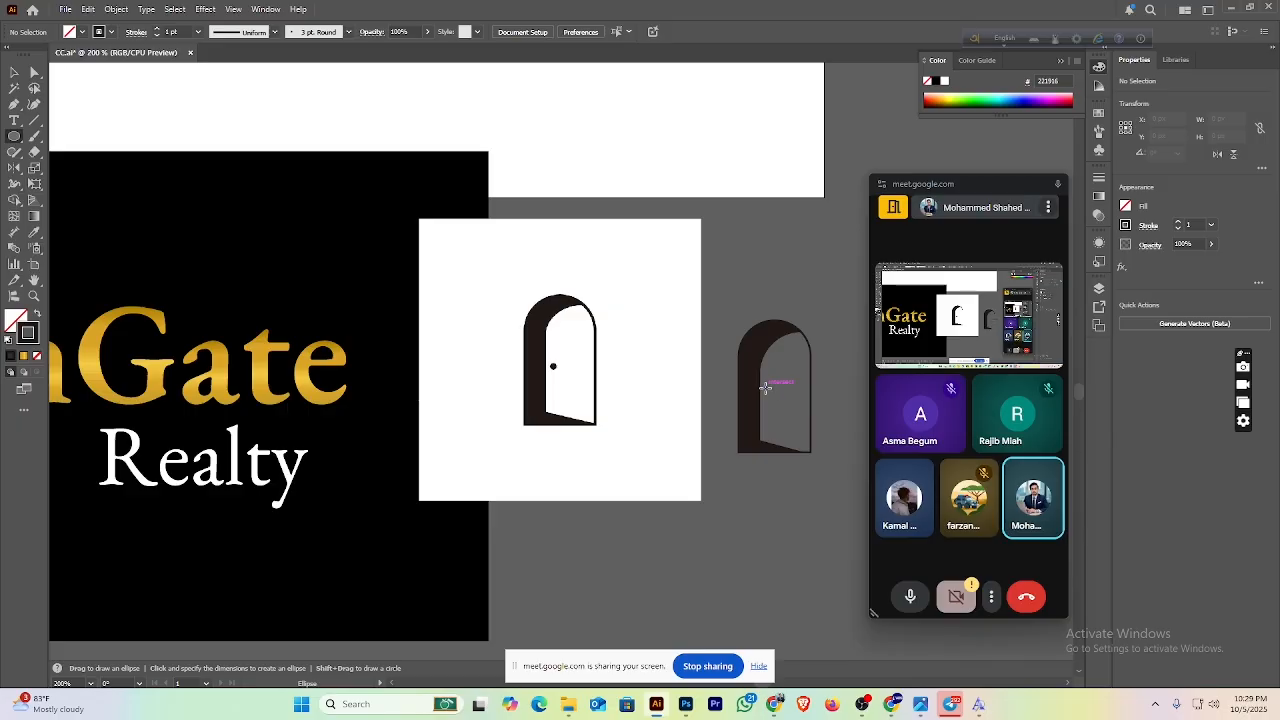
left_click_drag(766, 386, 770, 389)
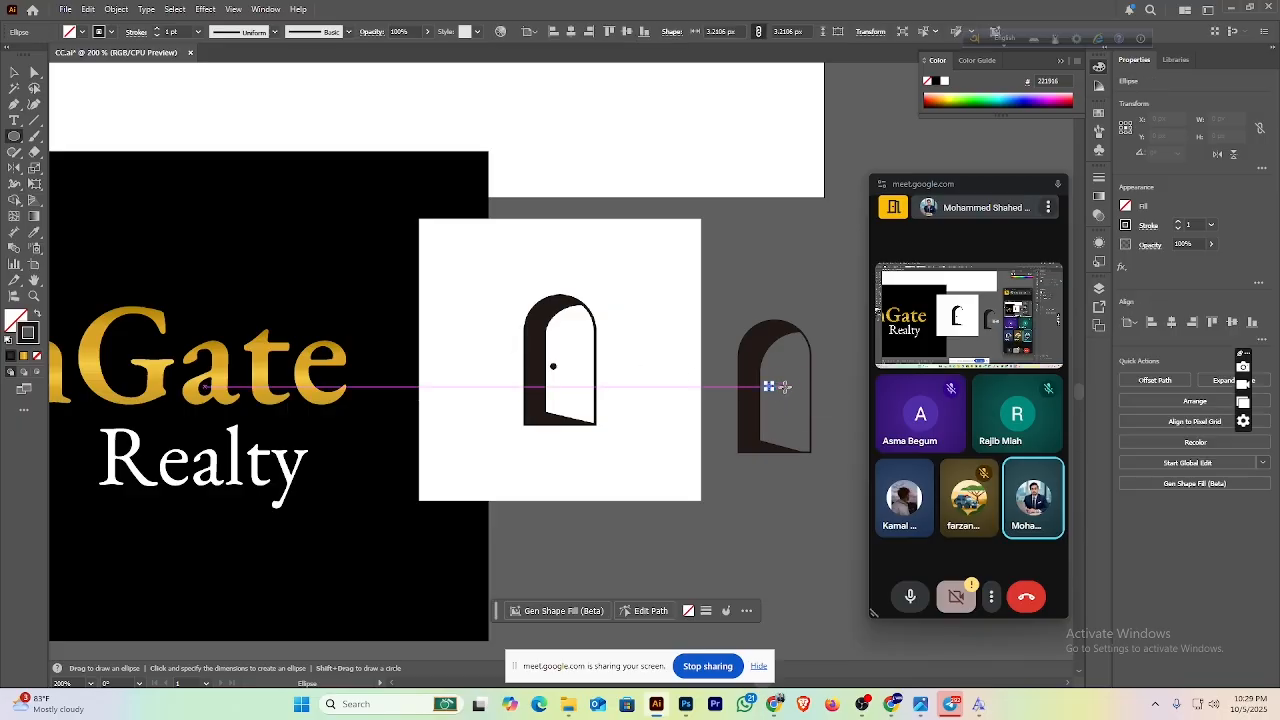
left_click(13, 72)
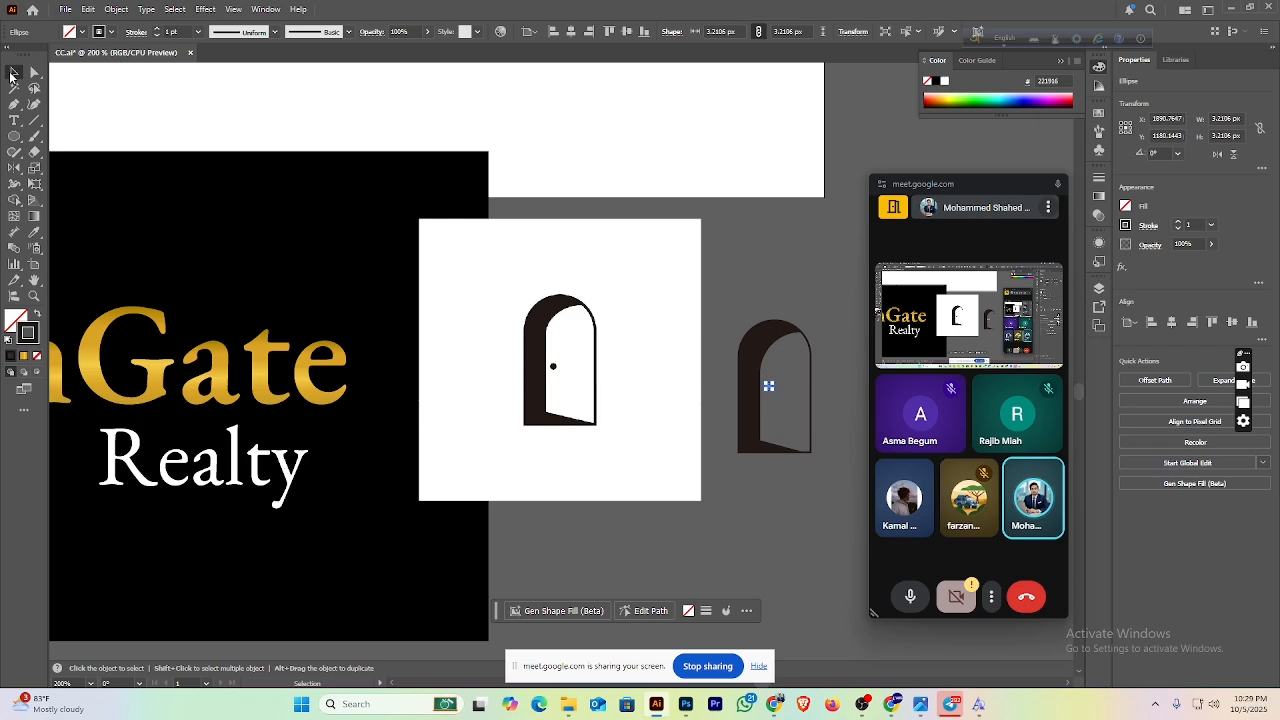
left_click(753, 296)
left_click_drag(814, 478, 814, 480)
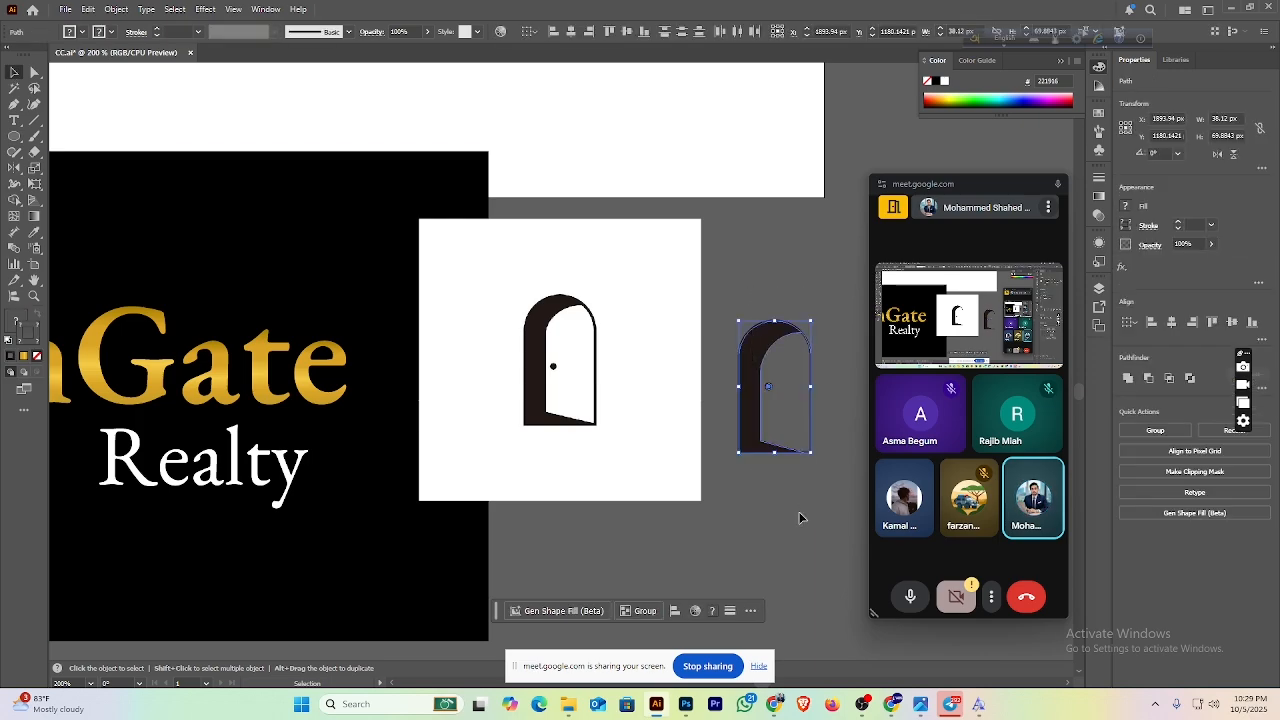
left_click(799, 514)
left_click(771, 389)
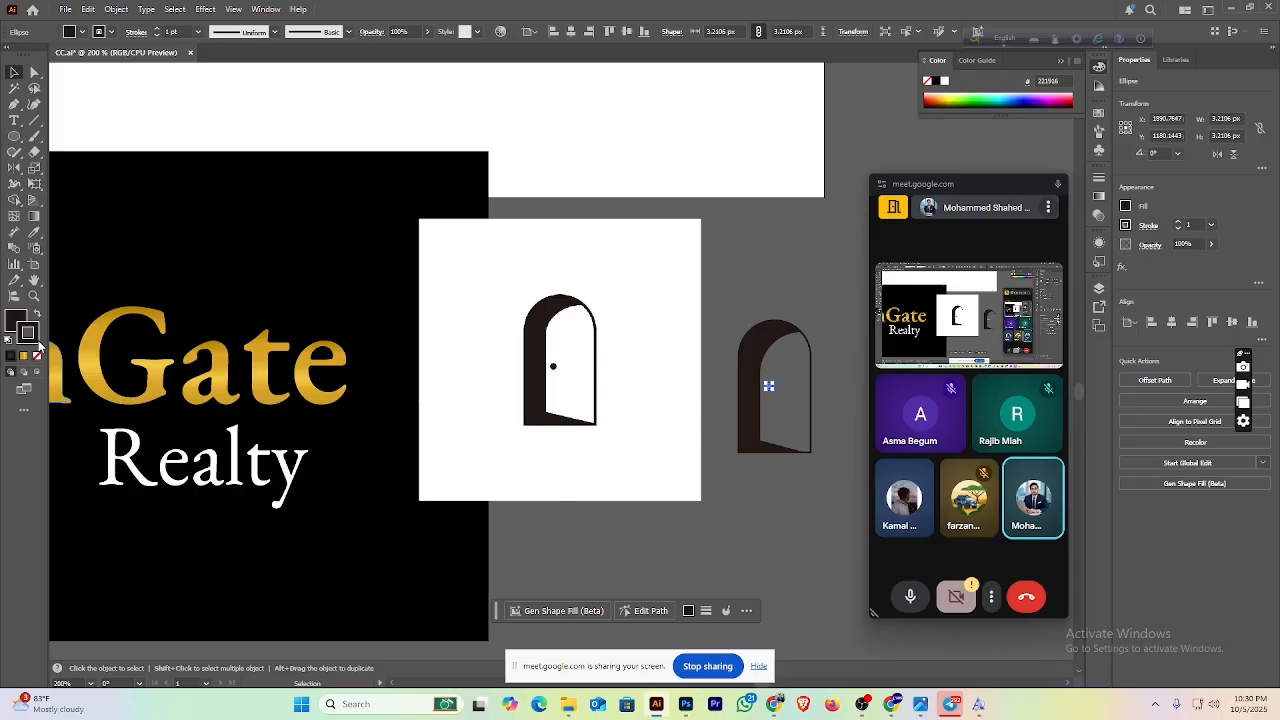
key("shift+x")
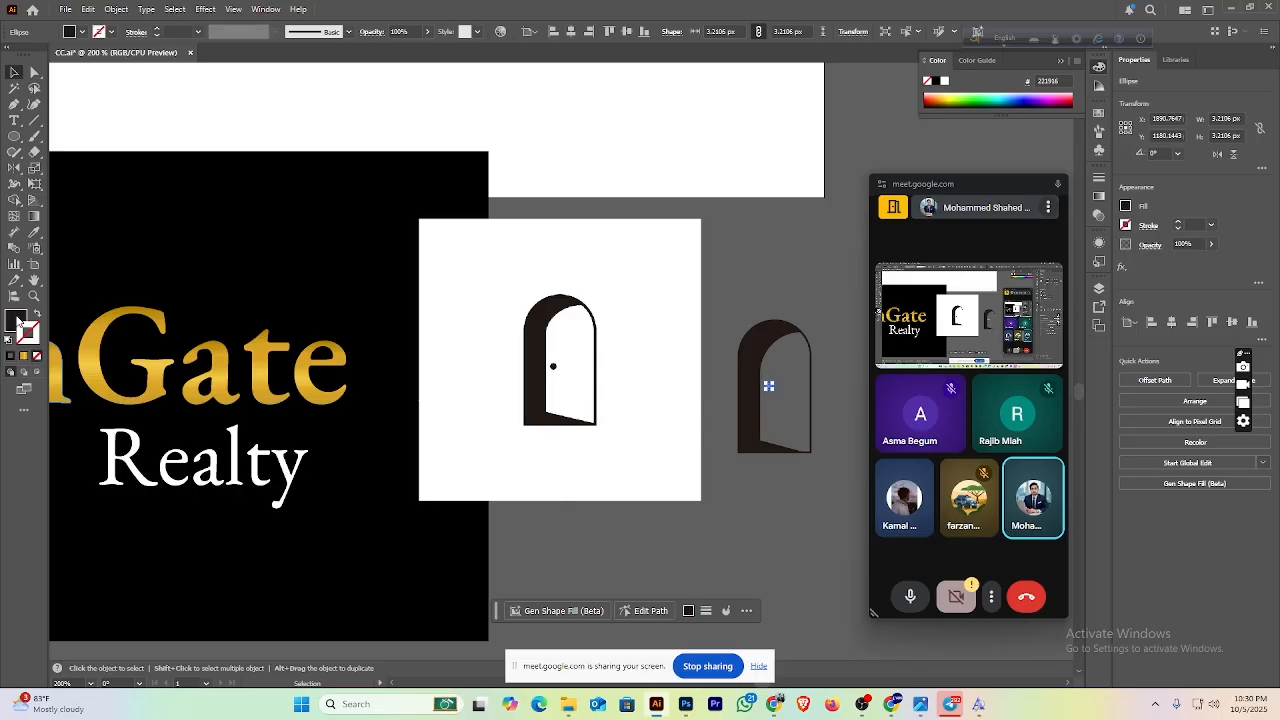
Step: Select the arch outline, door frame and knob, and group them
left_click(795, 288)
left_click_drag(823, 492, 830, 490)
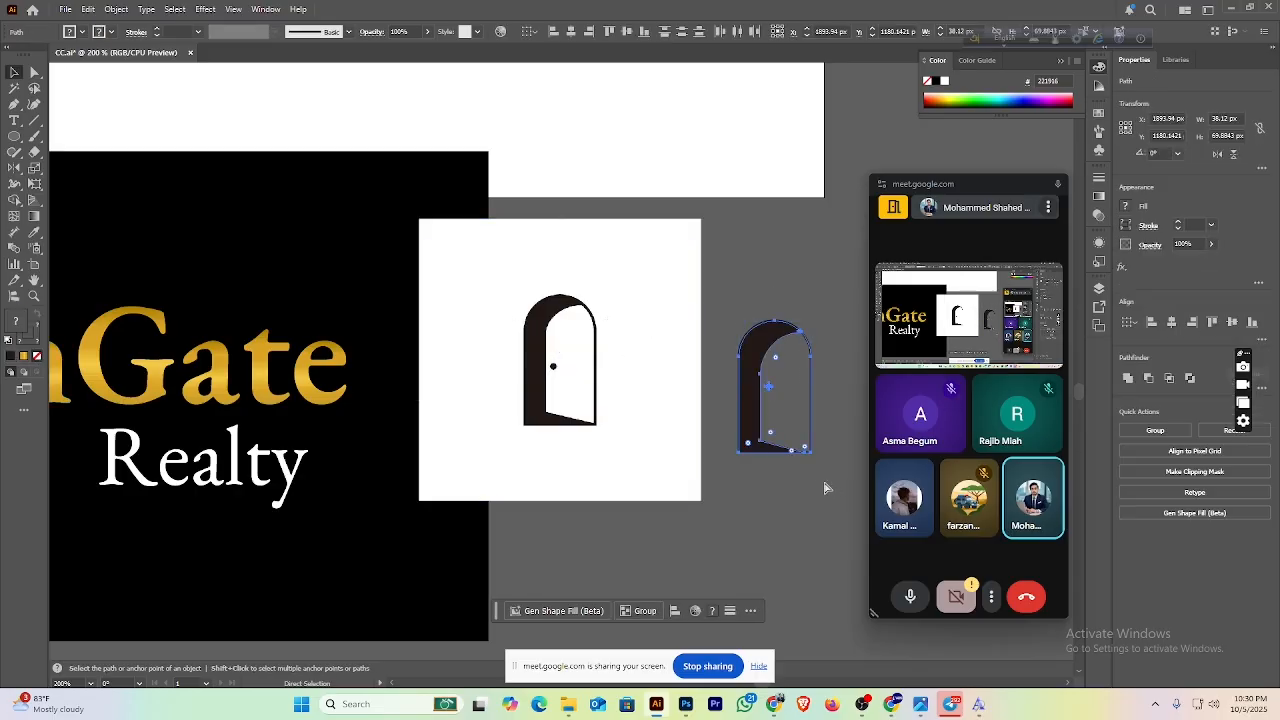
key("ctrl+g")
left_click(797, 511)
Step: Apply the gold gradient fill and a 1 pt gold DAA425 stroke to the grouped door
left_click(764, 440)
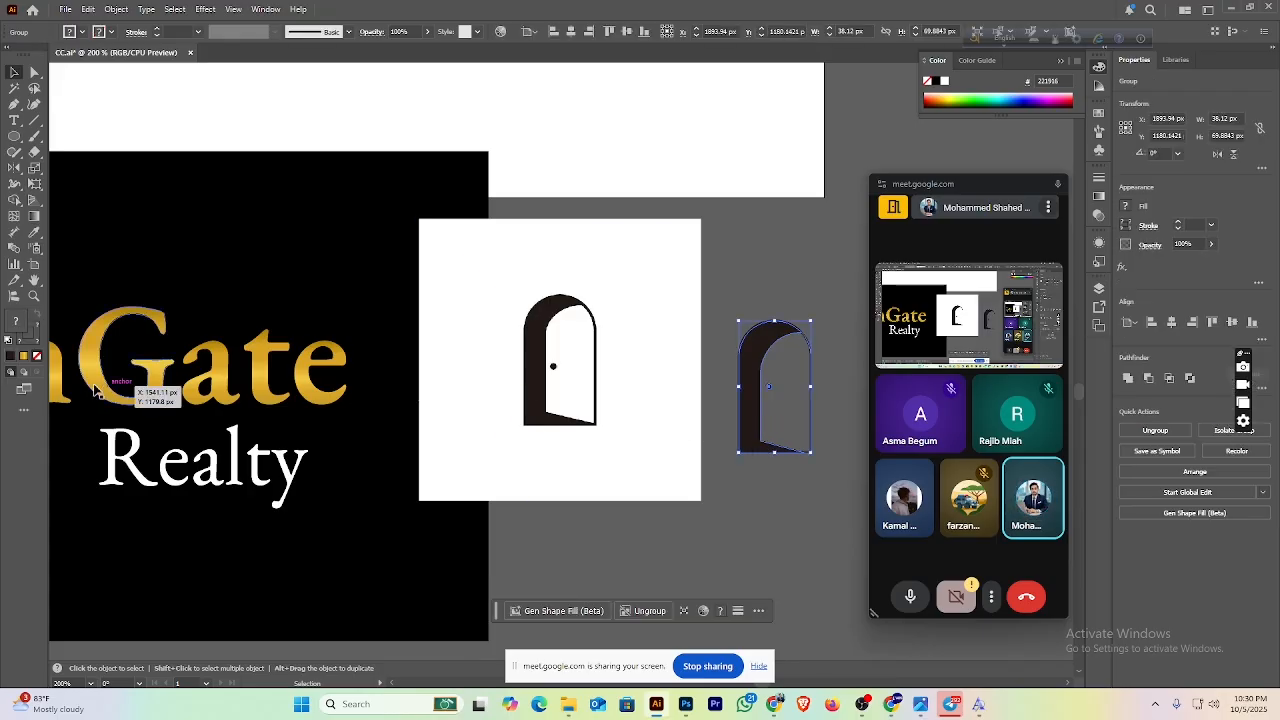
left_click(24, 357)
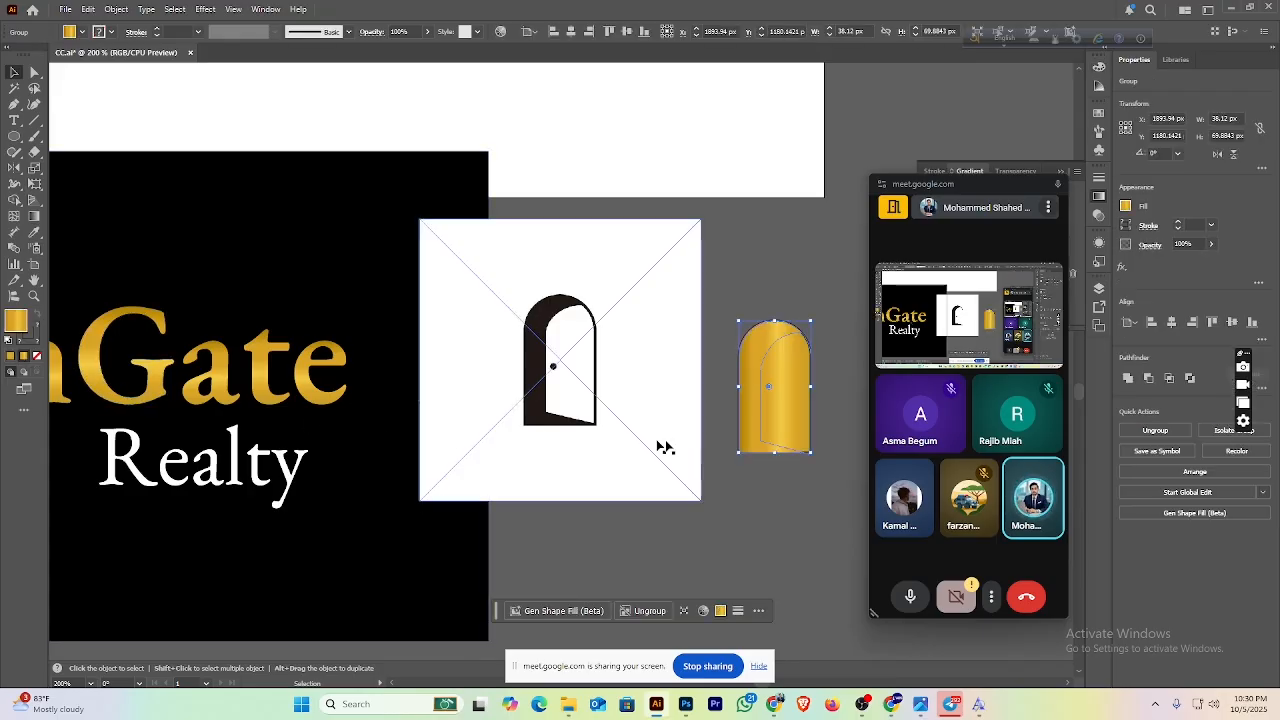
left_click(741, 481)
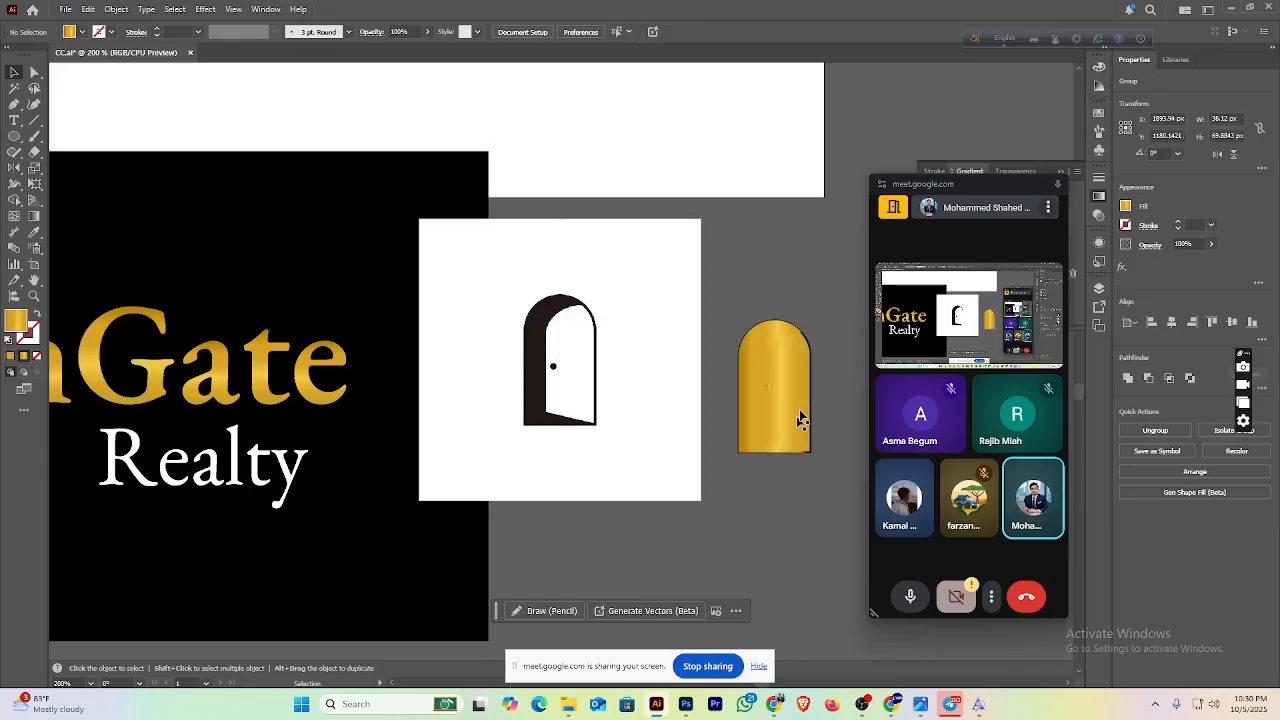
left_click(805, 372)
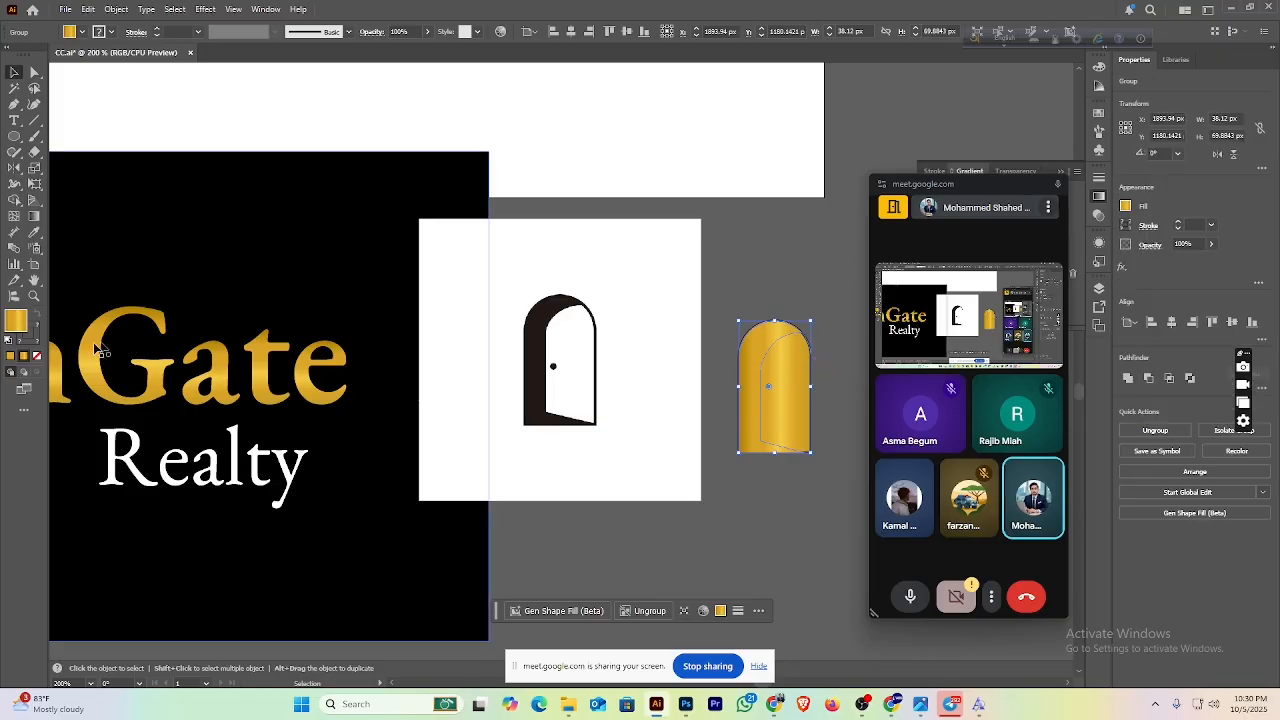
left_click(12, 333)
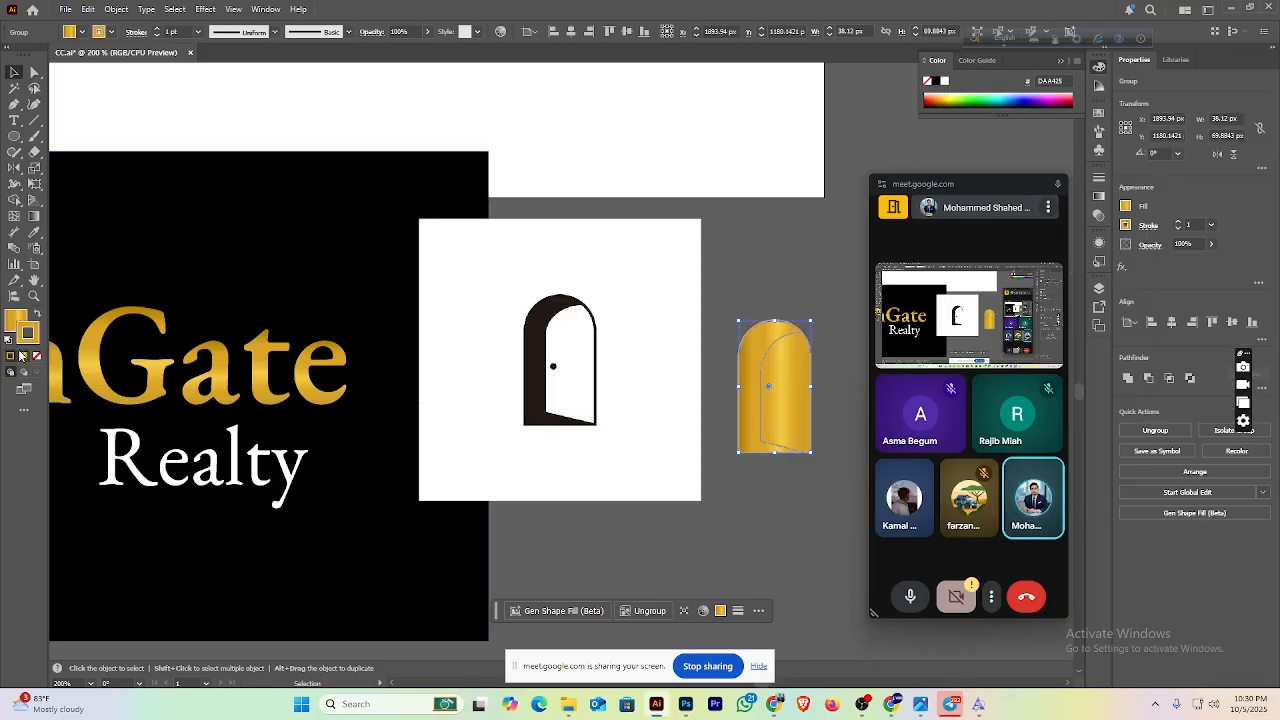
Step: Try a solid gold fill and no fill on the grouped door, and return it to the gold gradient fill
left_click(25, 355)
left_click(16, 317)
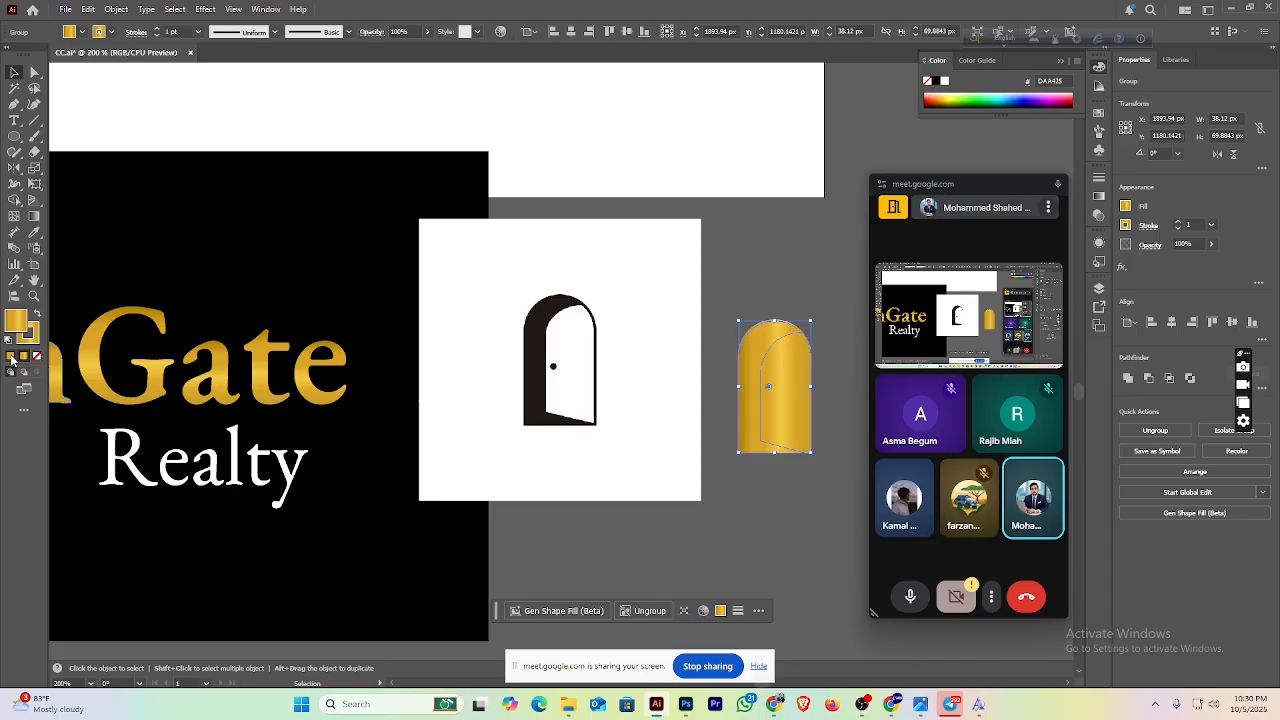
left_click(11, 357)
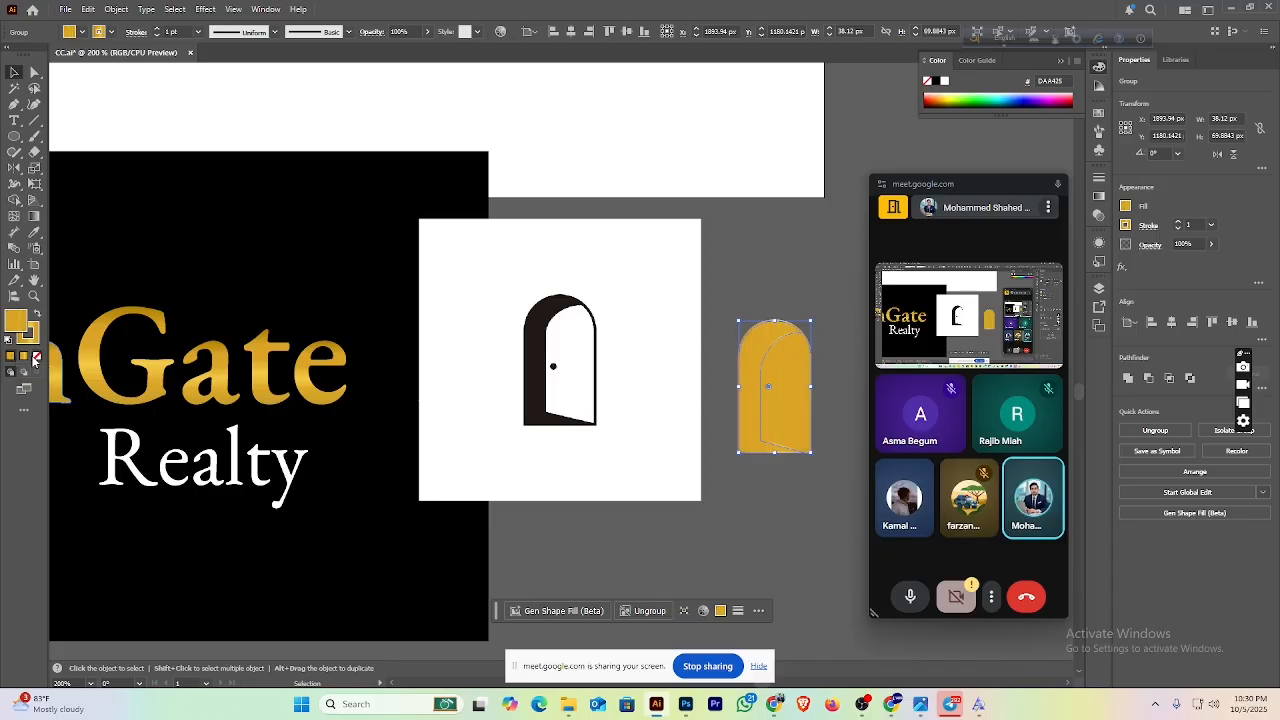
left_click(35, 357)
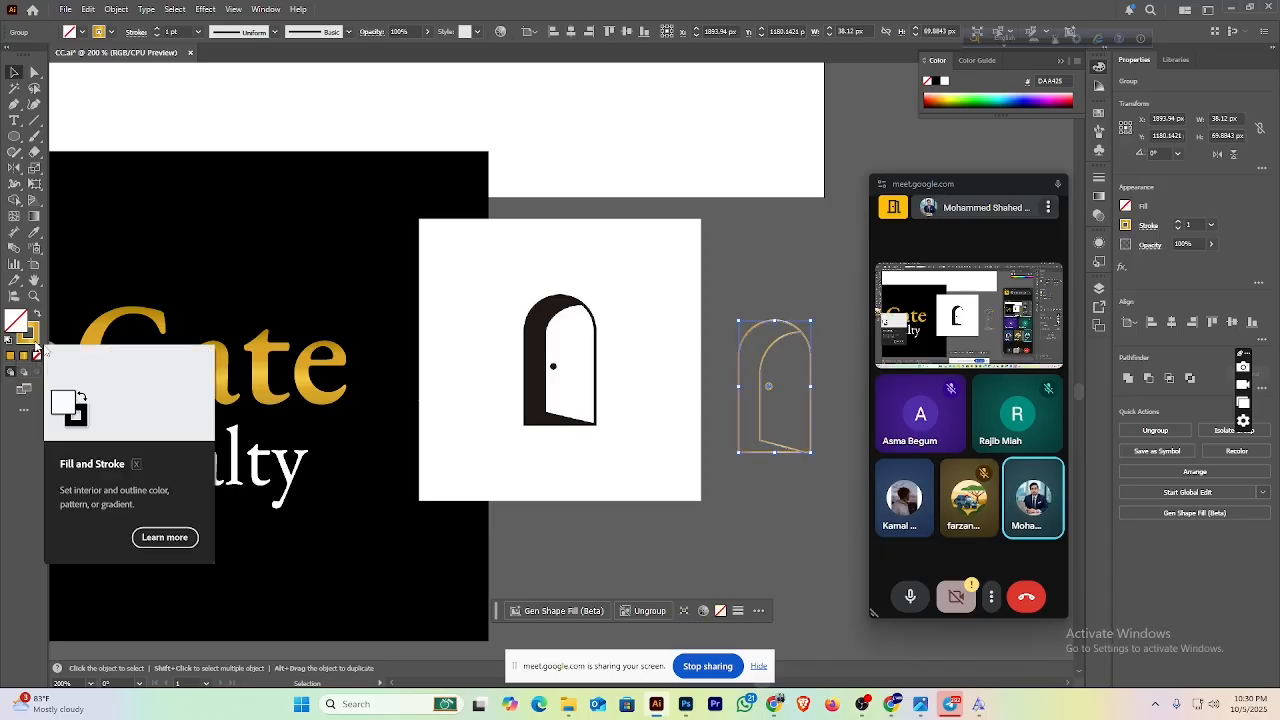
left_click(753, 505)
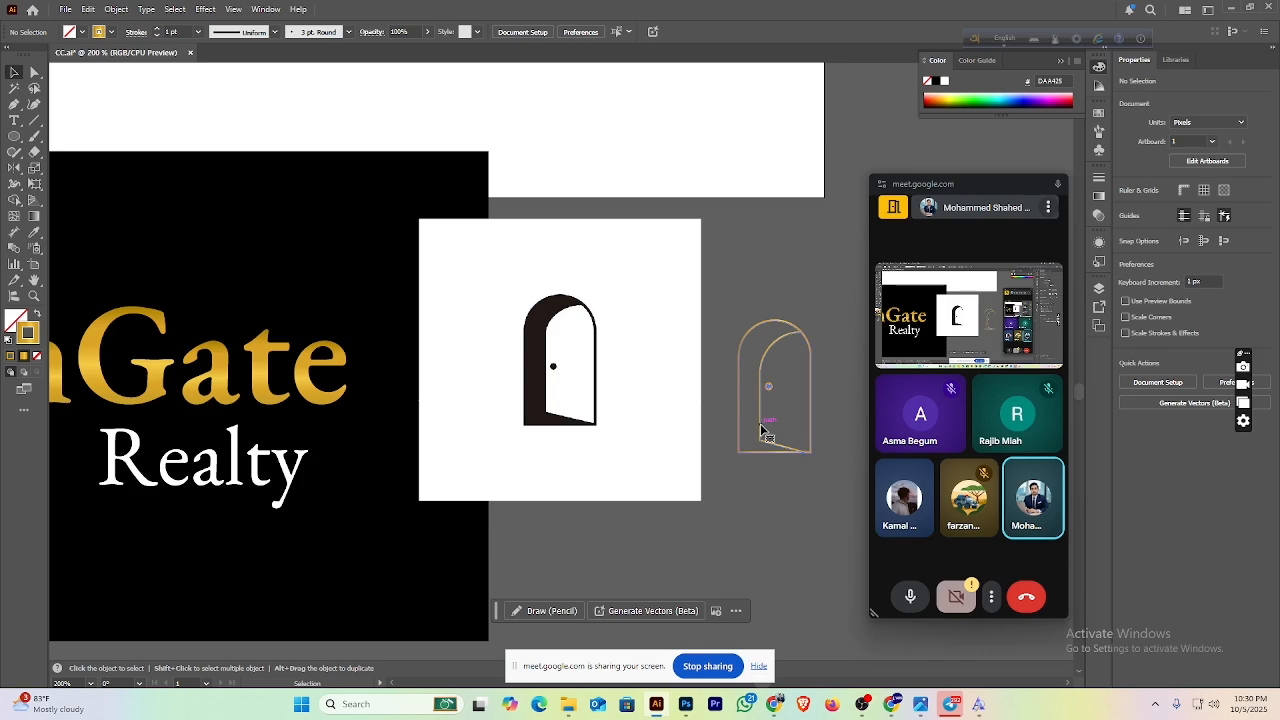
left_click(763, 432)
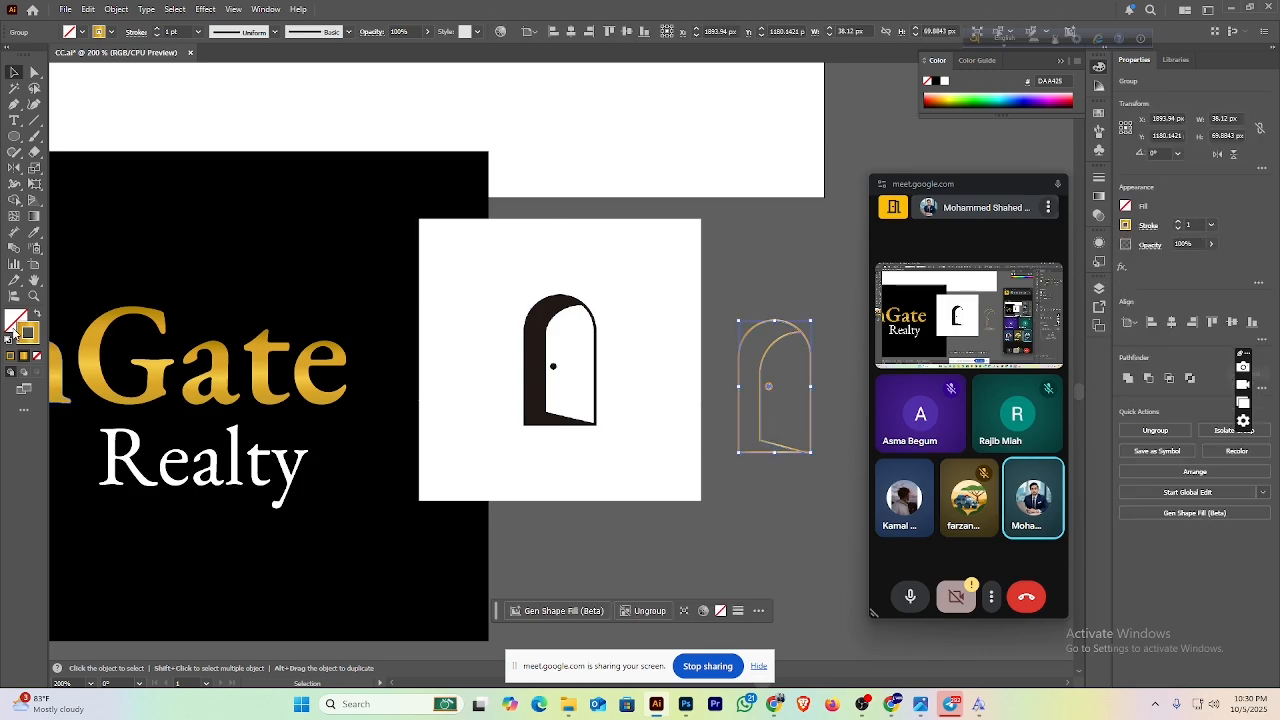
left_click(23, 358)
left_click(763, 507)
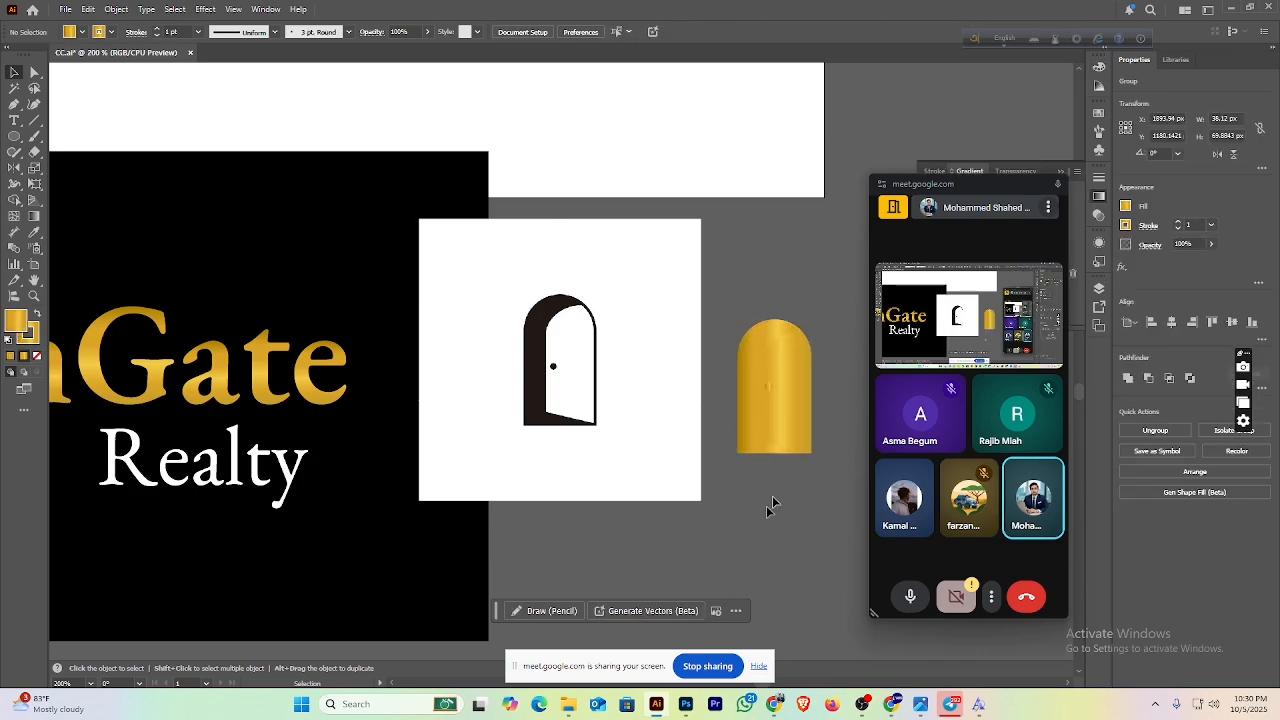
Step: Ungroup the gold door into its separate arch outline, frame and knob, undoing any accidental move
left_click(783, 409)
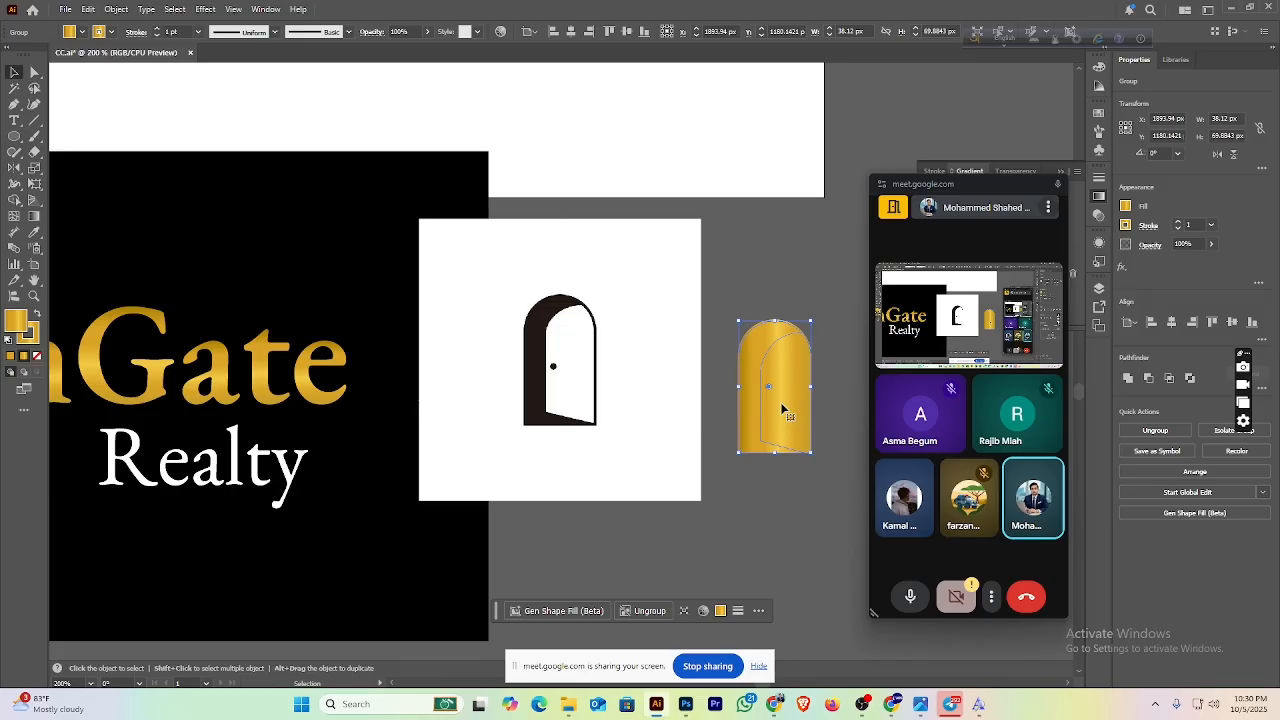
left_click_drag(780, 403, 784, 450)
key("ctrl+z")
right_click(783, 450)
left_click(820, 222)
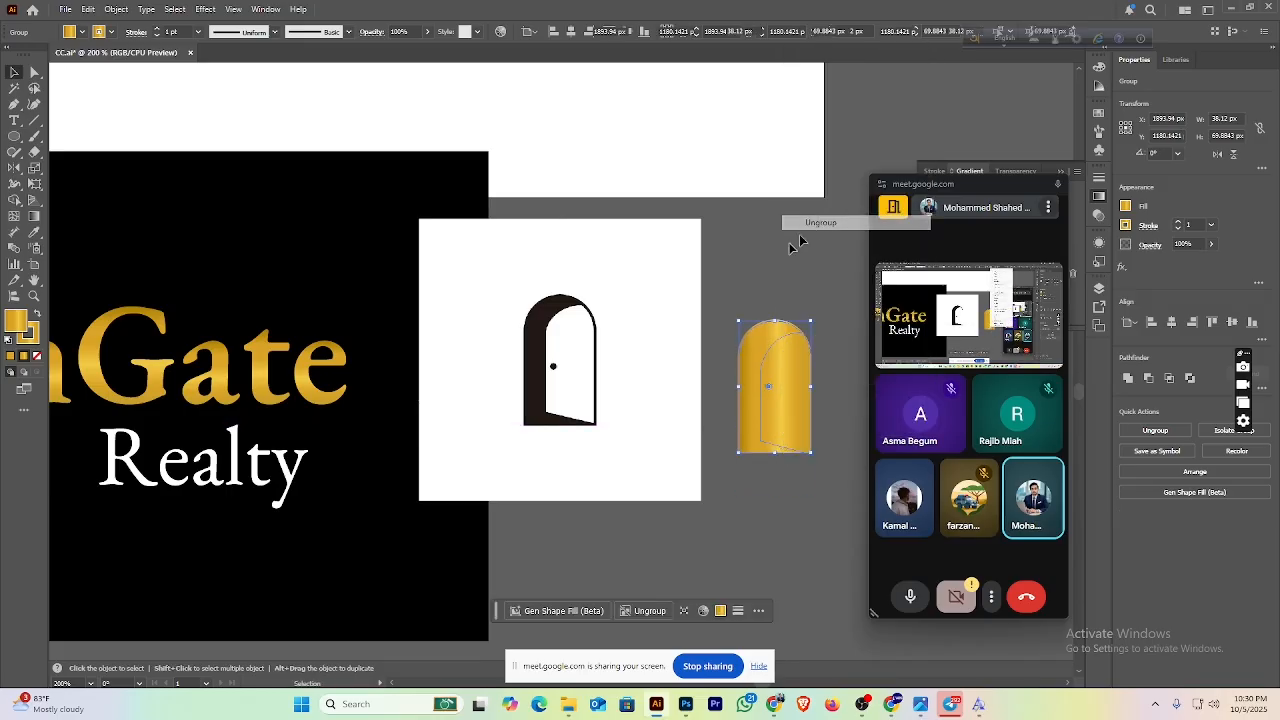
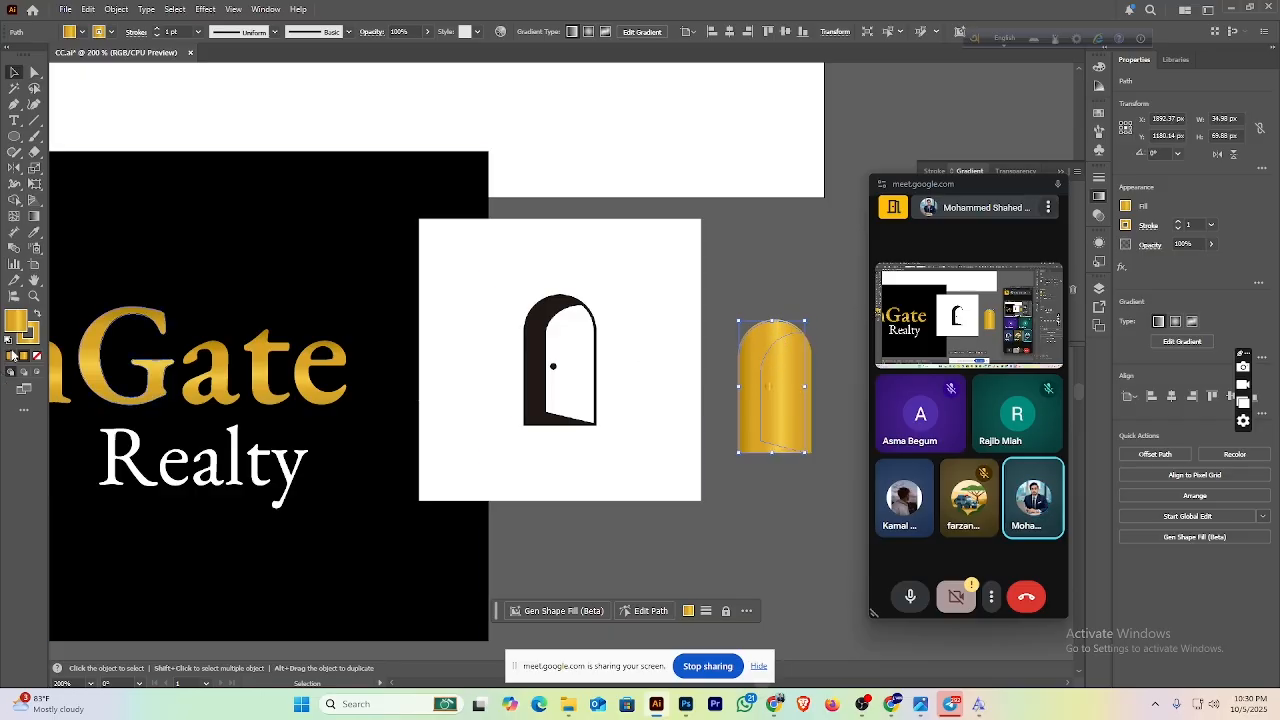
Step: Remove the fill from the door frame and the full arch outline, leaving only their gold strokes
left_click(36, 357)
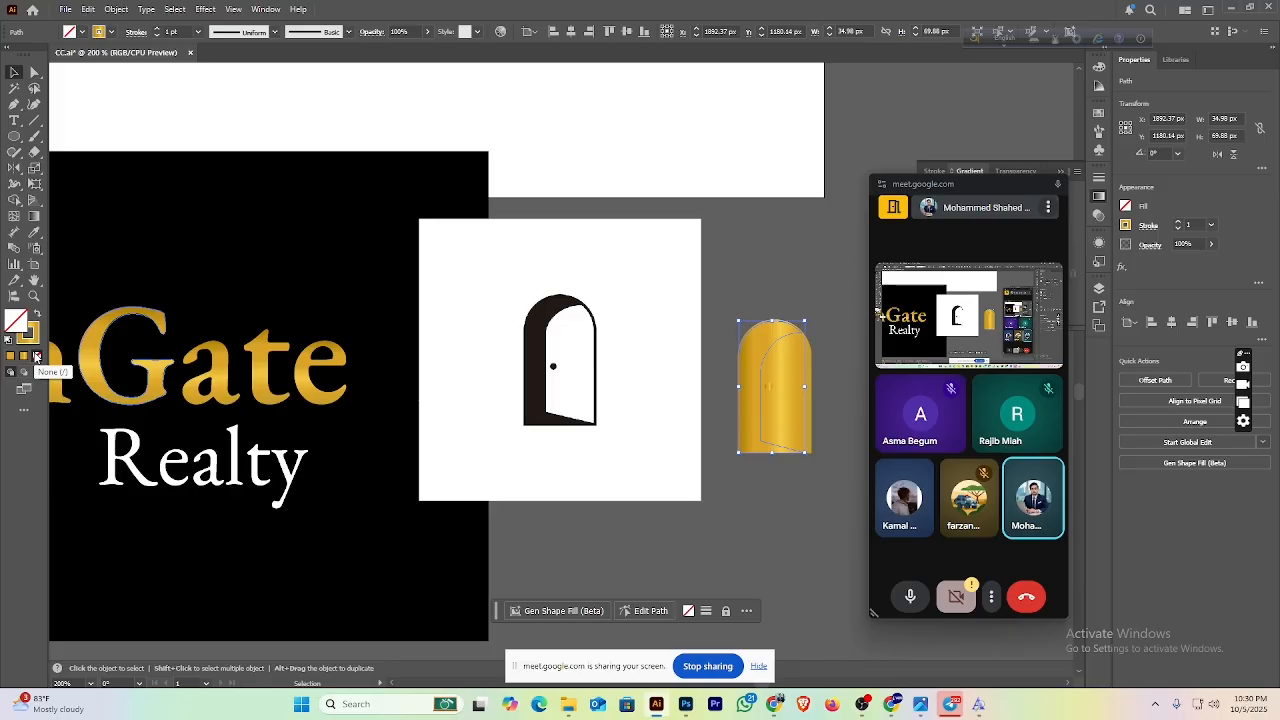
left_click(755, 501)
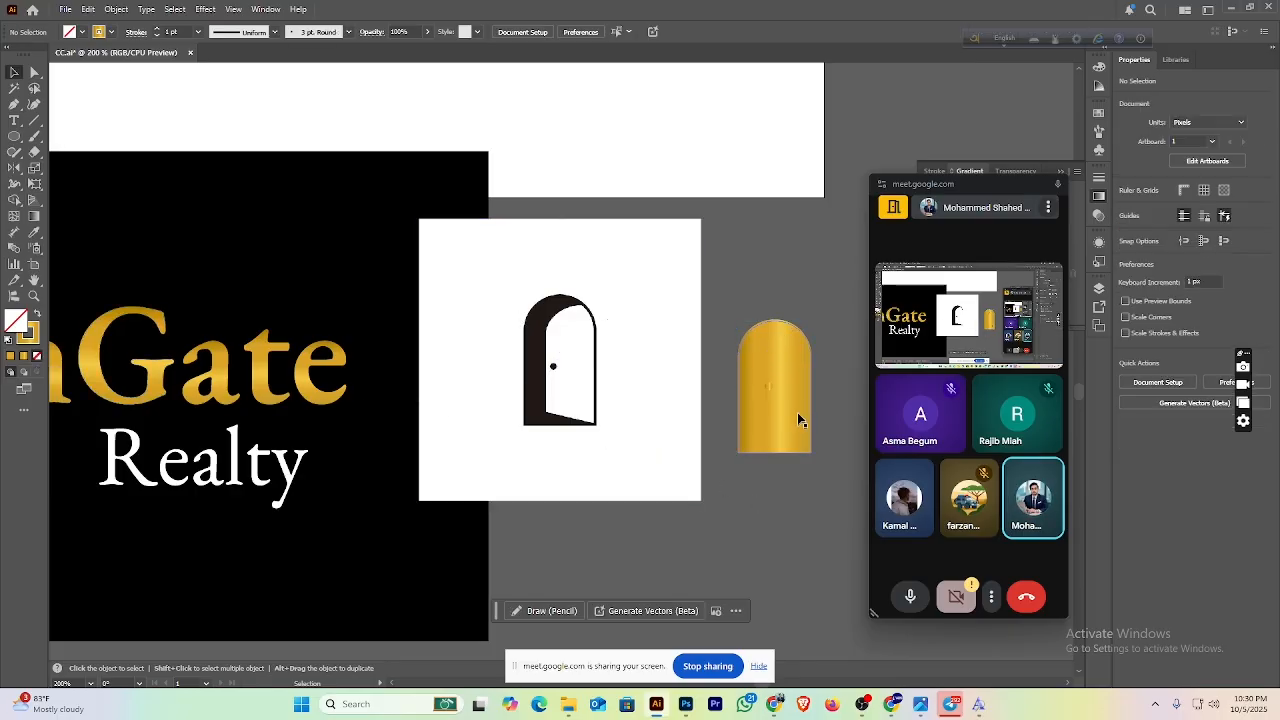
left_click(798, 412)
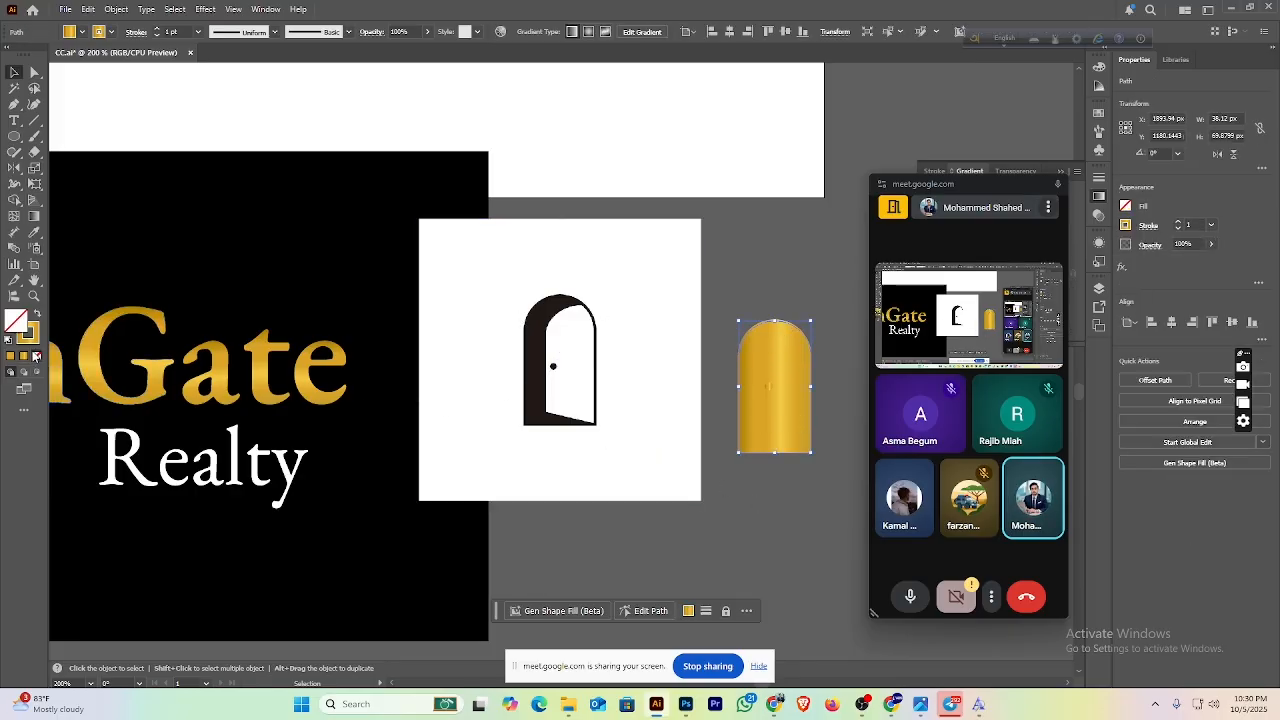
left_click(35, 356)
left_click(695, 550)
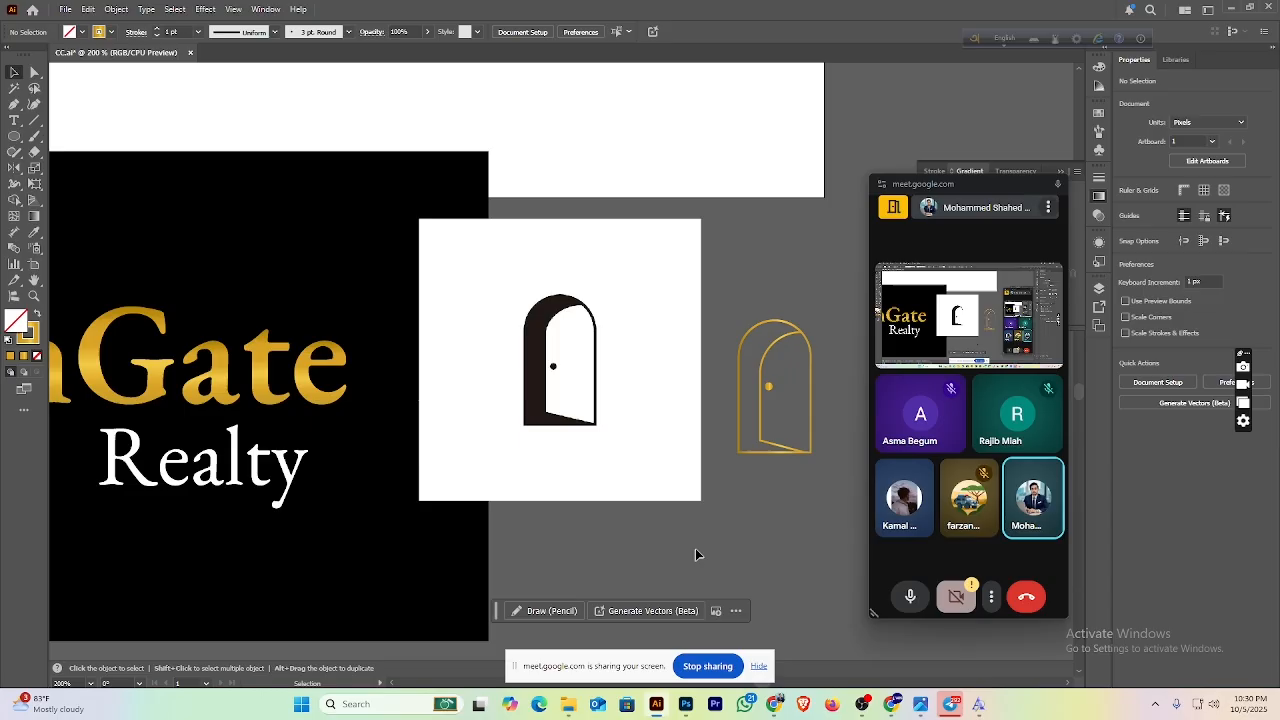
Step: Fill the thick door frame with the gold gradient and group all the door parts
left_click(747, 453)
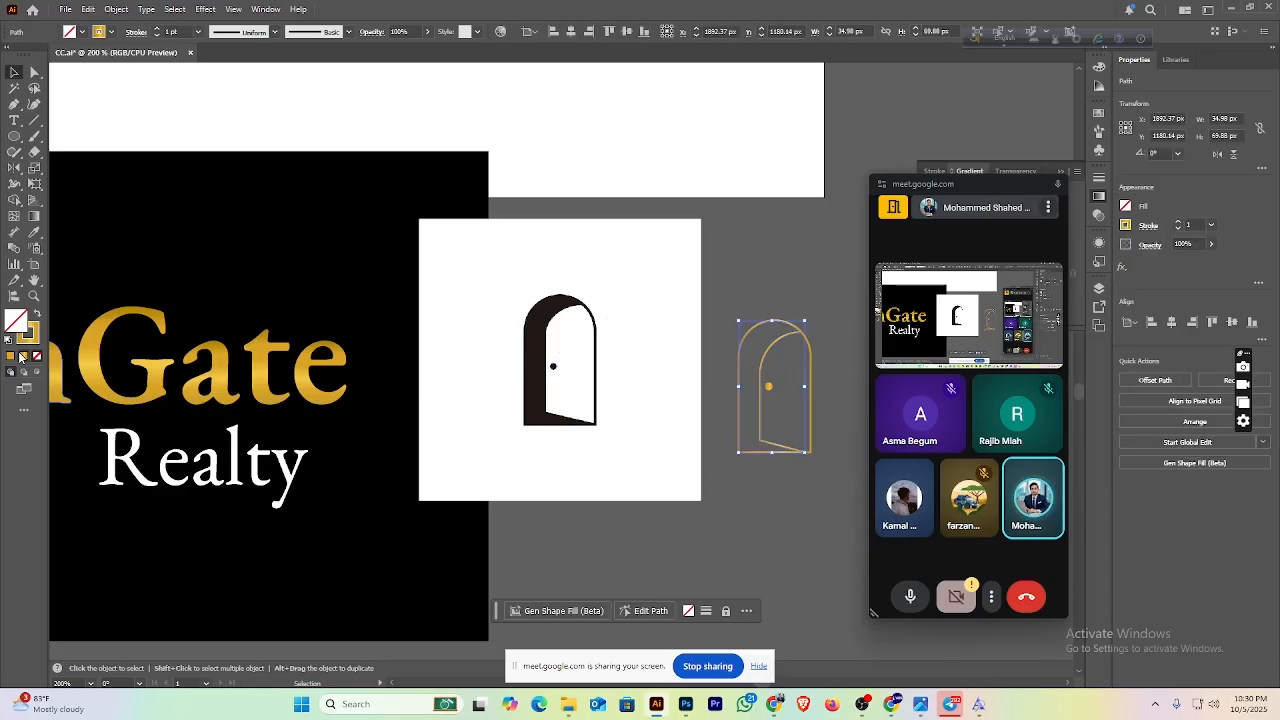
left_click(20, 358)
left_click(730, 325)
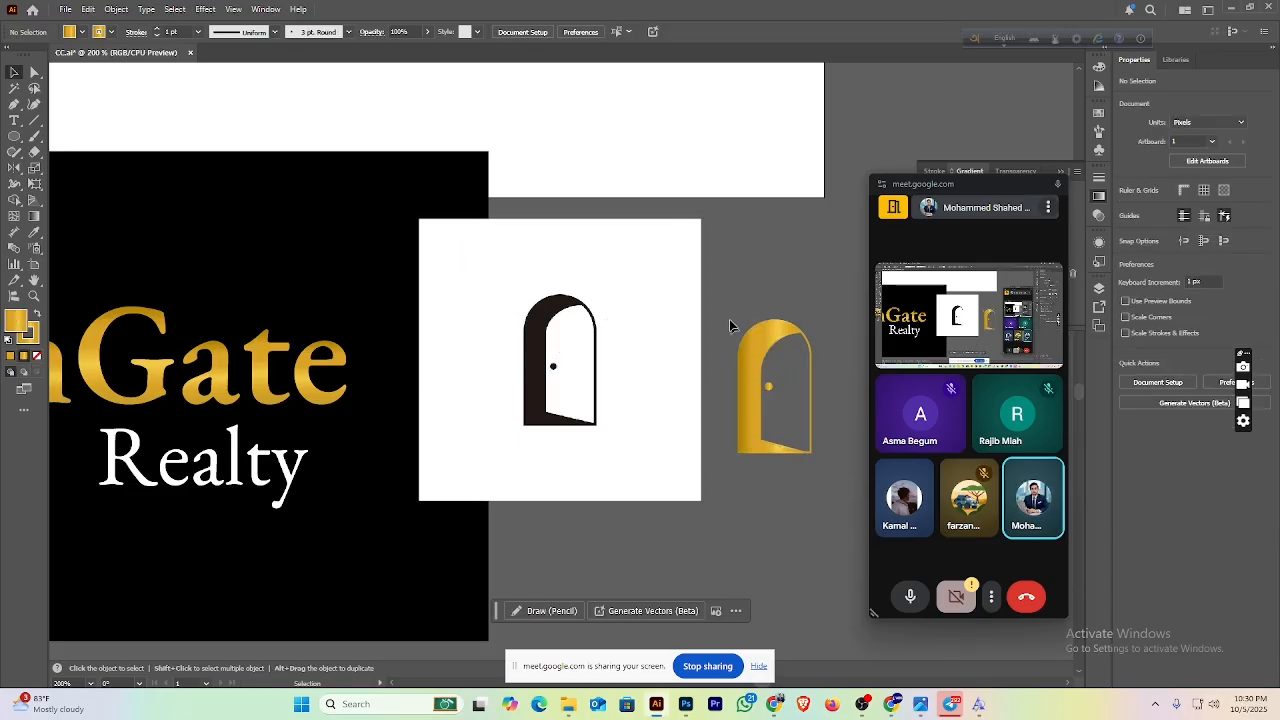
left_click(818, 491)
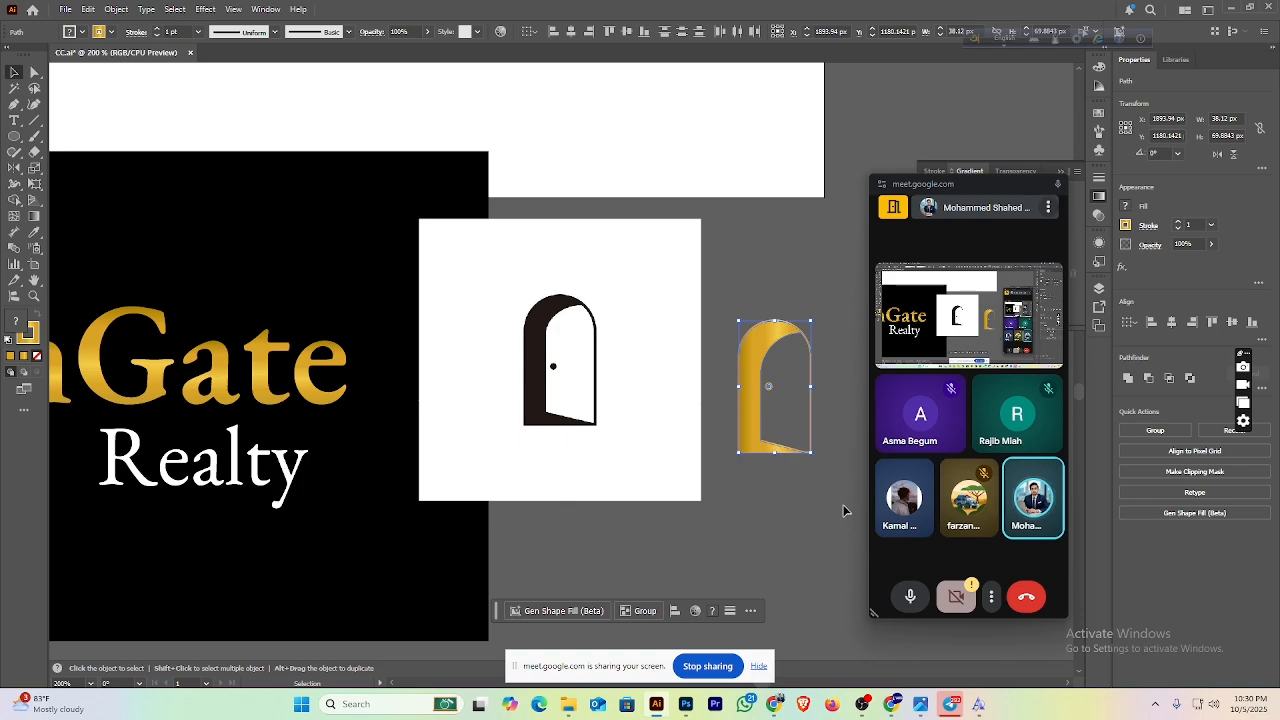
key("ctrl+g")
left_click(783, 476)
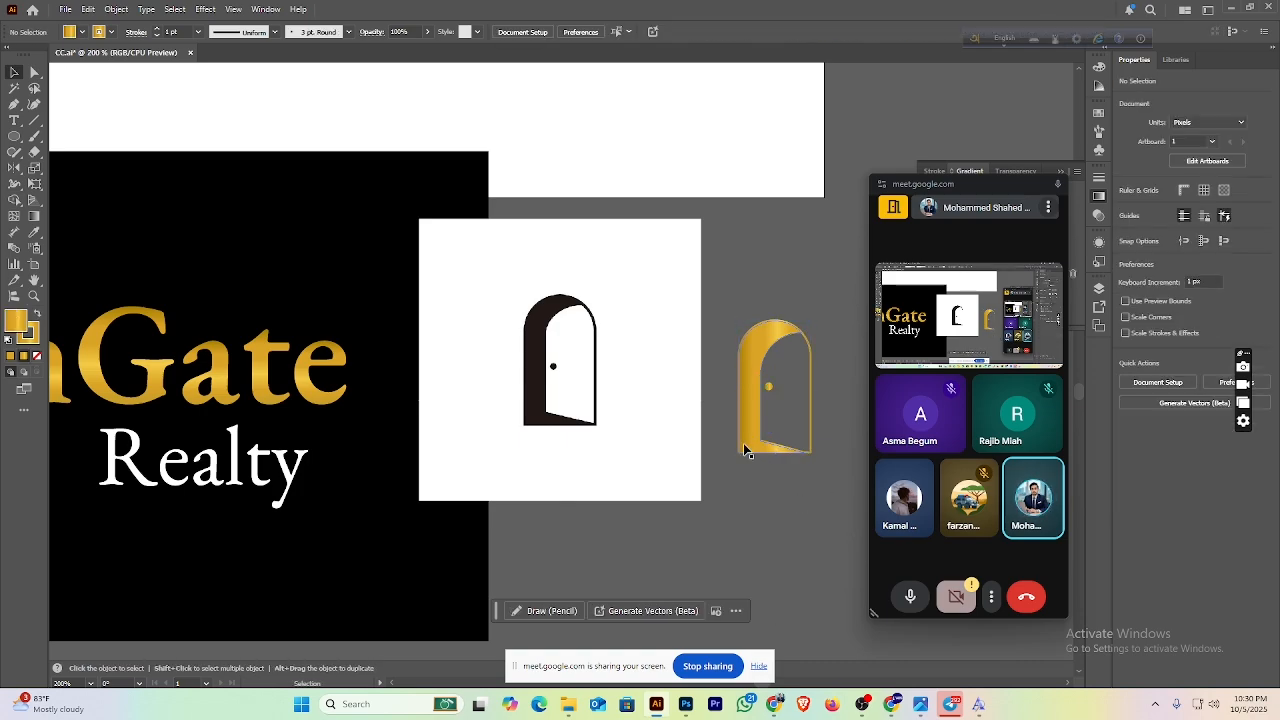
Step: Move the door group over the letter "a" in the GoldenGate wordmark and scale it down proportionally
left_click_drag(745, 452, 780, 419)
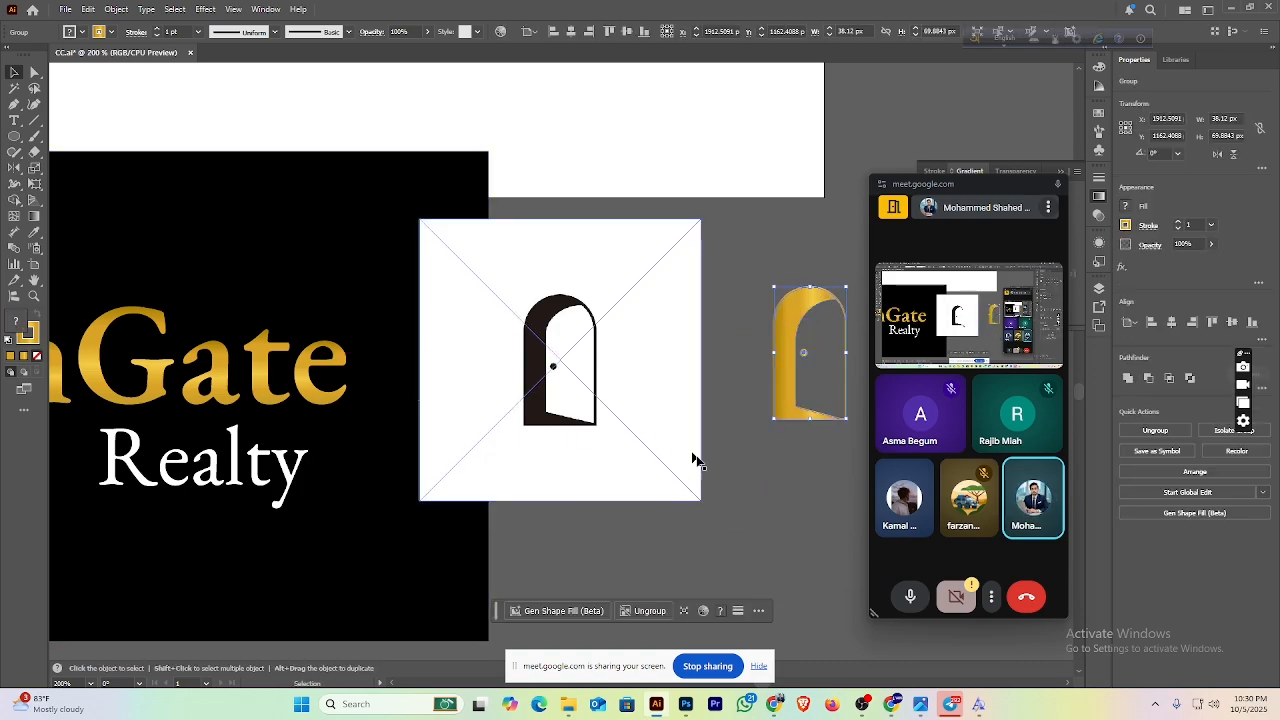
left_click(779, 477)
left_click(792, 392)
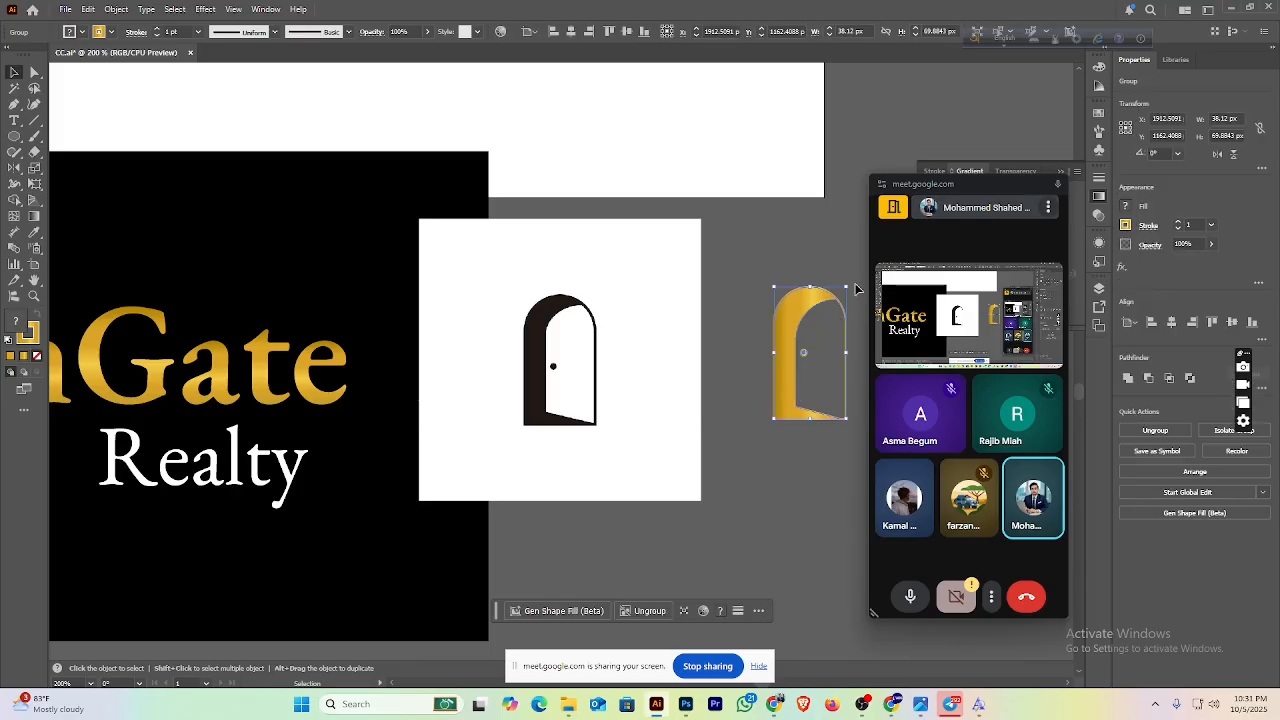
left_click_drag(849, 288, 241, 325)
Step: Ungroup the GoldenGate lettering and delete the letter "a" behind the door
left_click(216, 368)
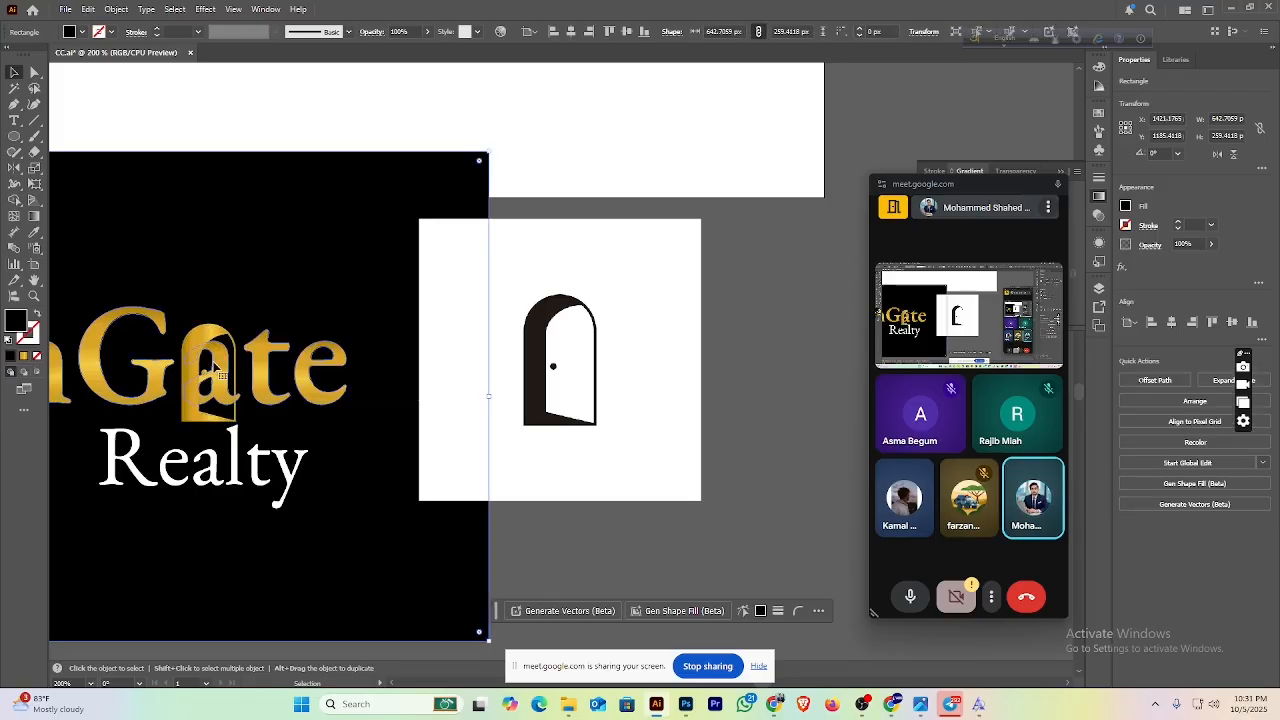
right_click(216, 368)
left_click(263, 473)
left_click(354, 464)
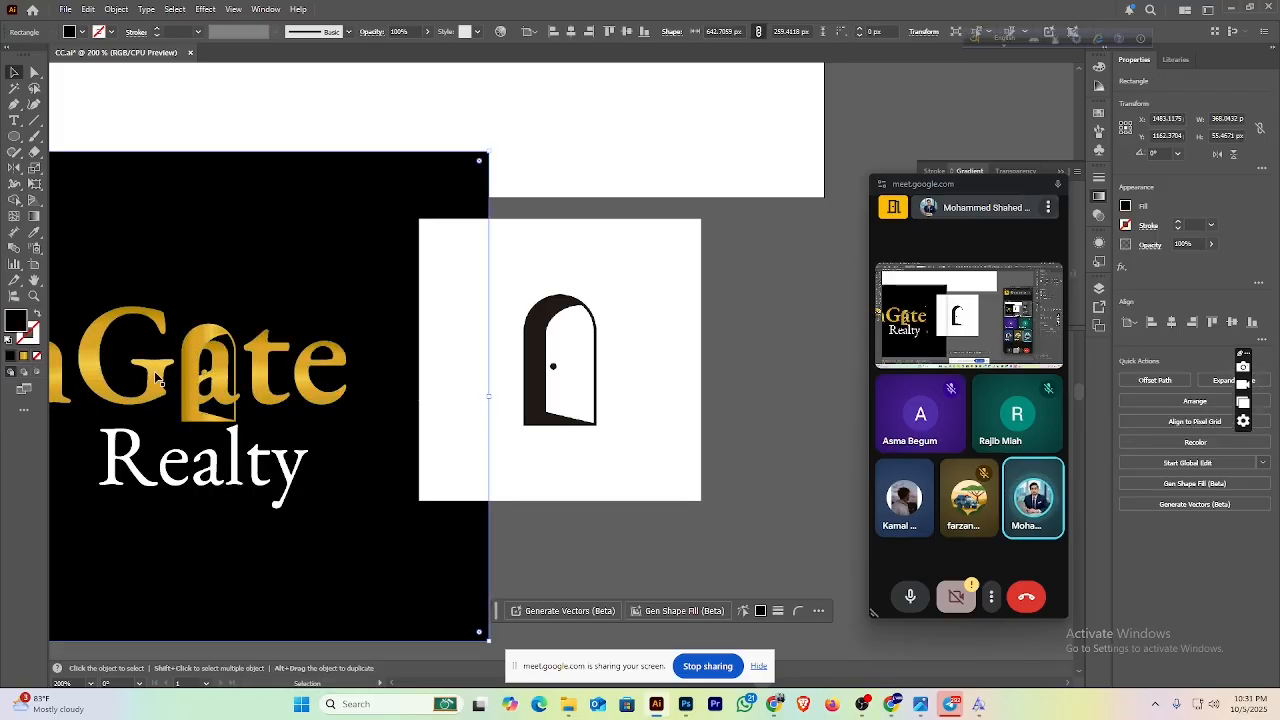
left_click(218, 378)
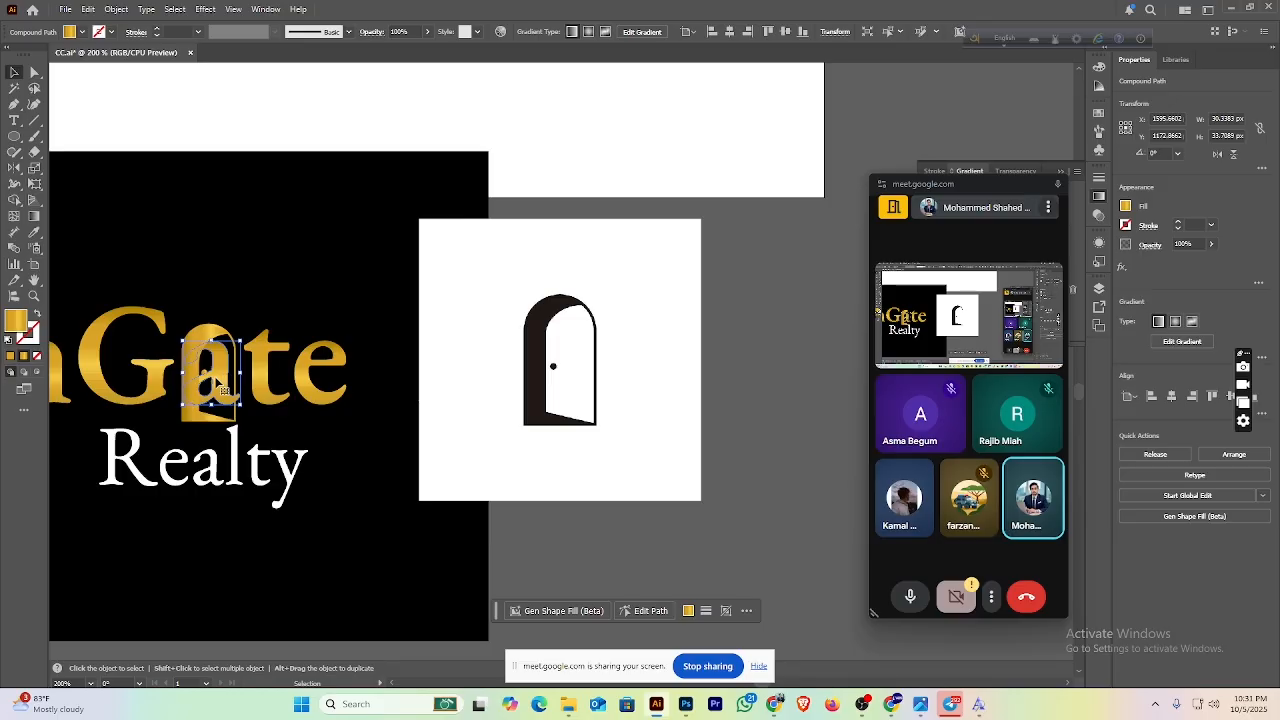
key("Delete")
Step: Place the door in the gap between "G" and "t", scale it to about 24.8 × 45.5 px, and nudge it 6 px down
left_click_drag(196, 408, 201, 376)
left_click_drag(236, 301, 233, 306)
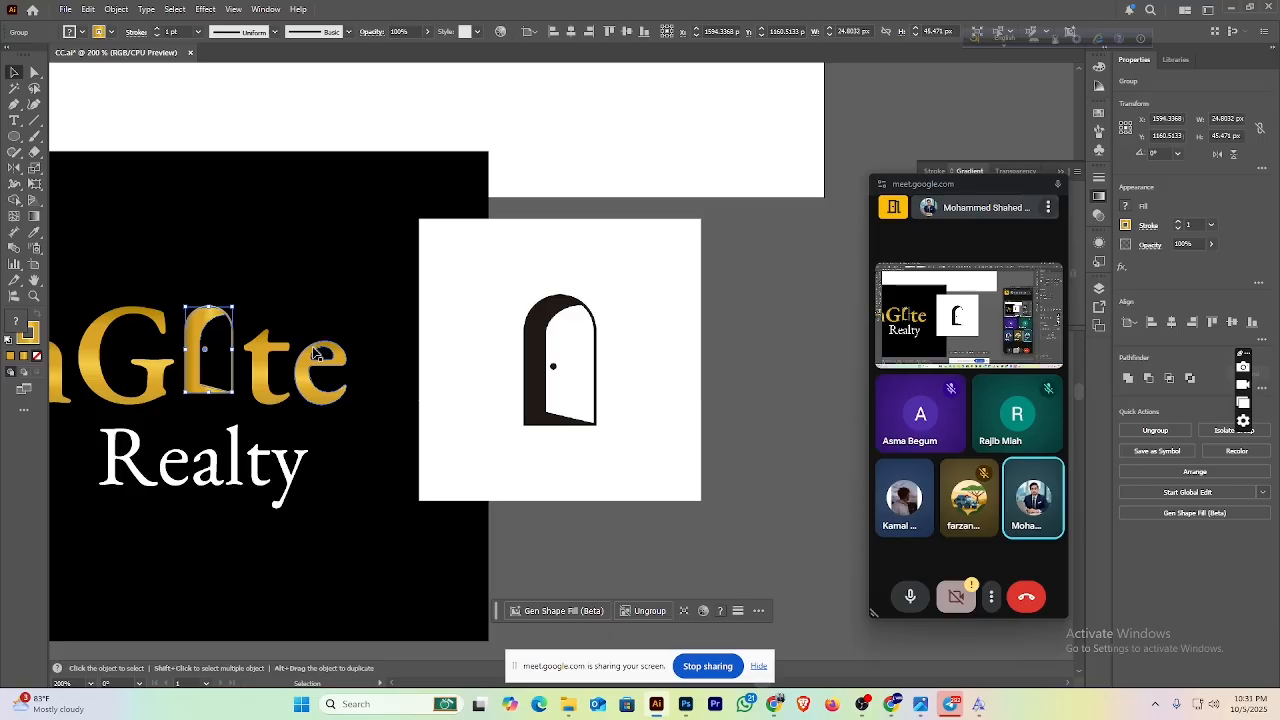
key("Down")
key("Down")
key("Down")
key("Down")
key("Down")
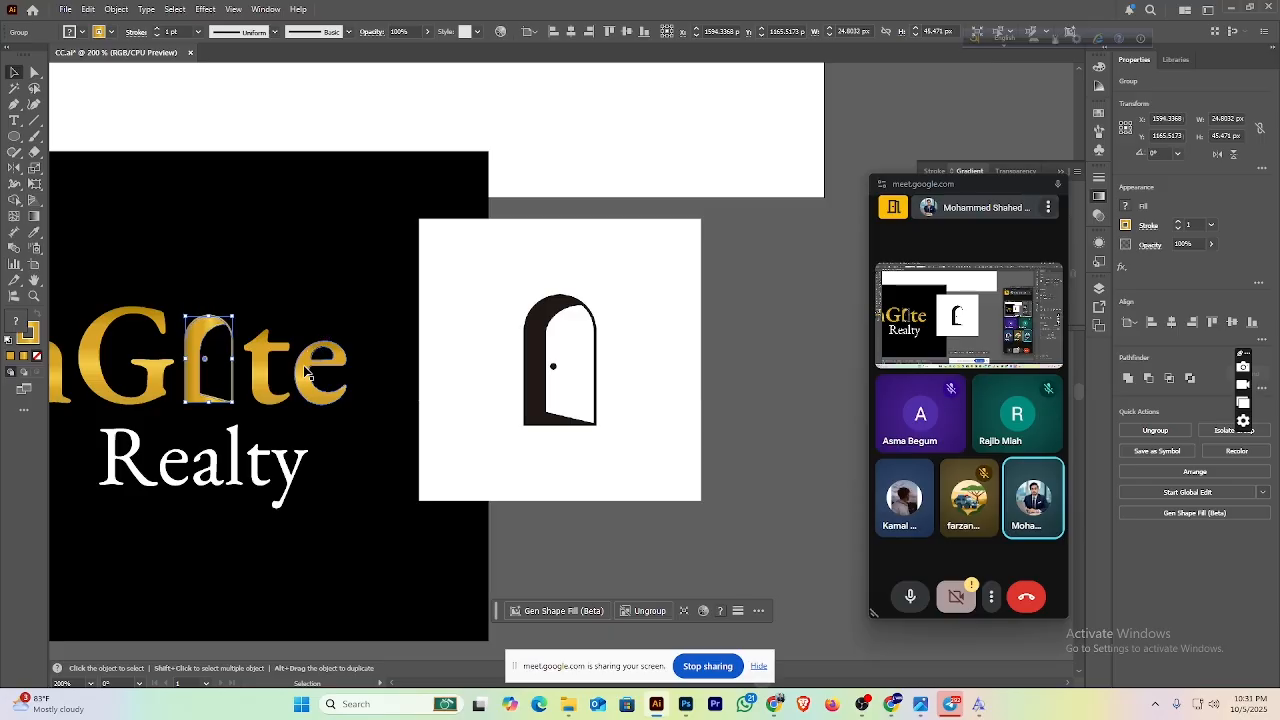
key("Down")
left_click(485, 482)
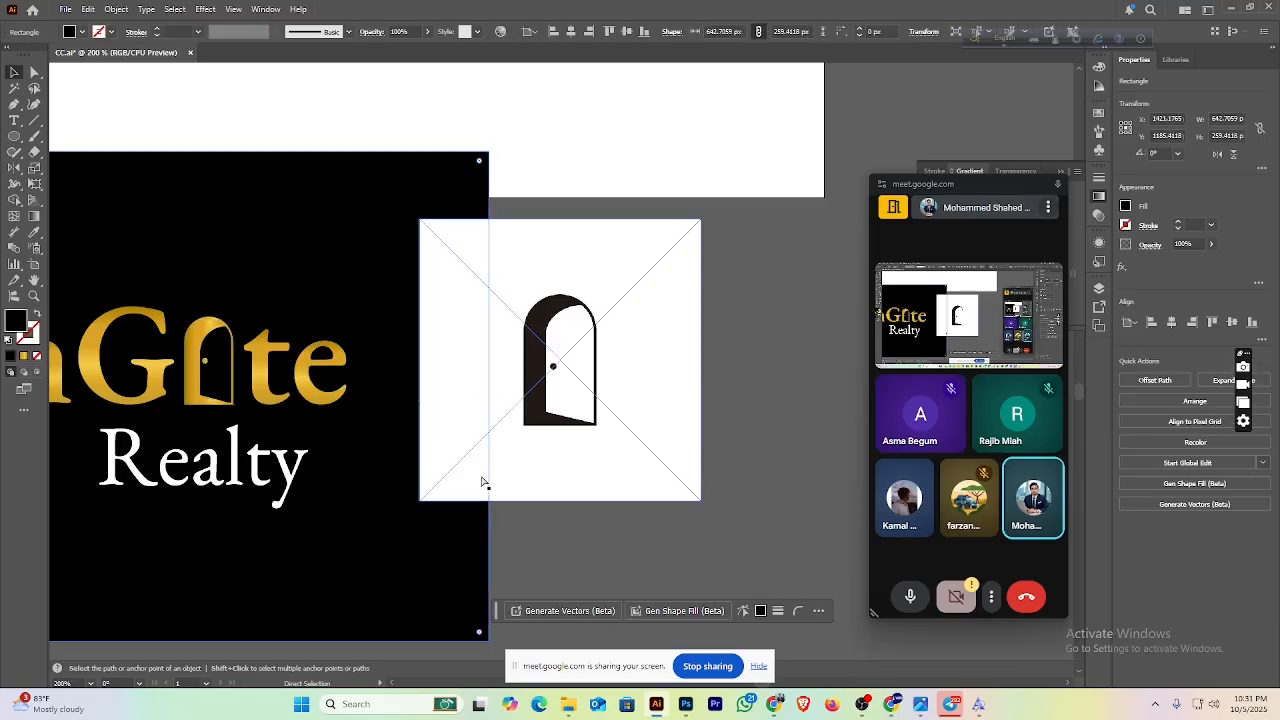
Step: Delete the reference door image beside the black logo background
key("ctrl+minus")
key("ctrl+minus")
key("ctrl+minus")
left_click(626, 505)
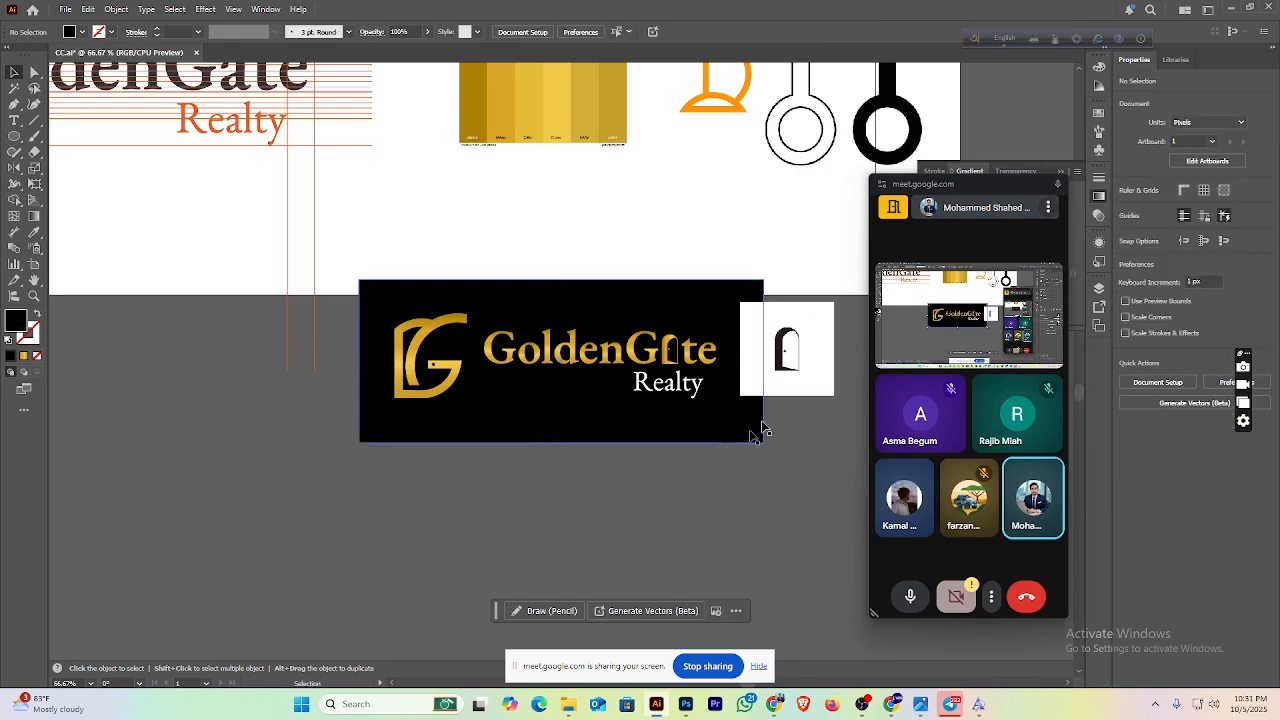
key("Delete")
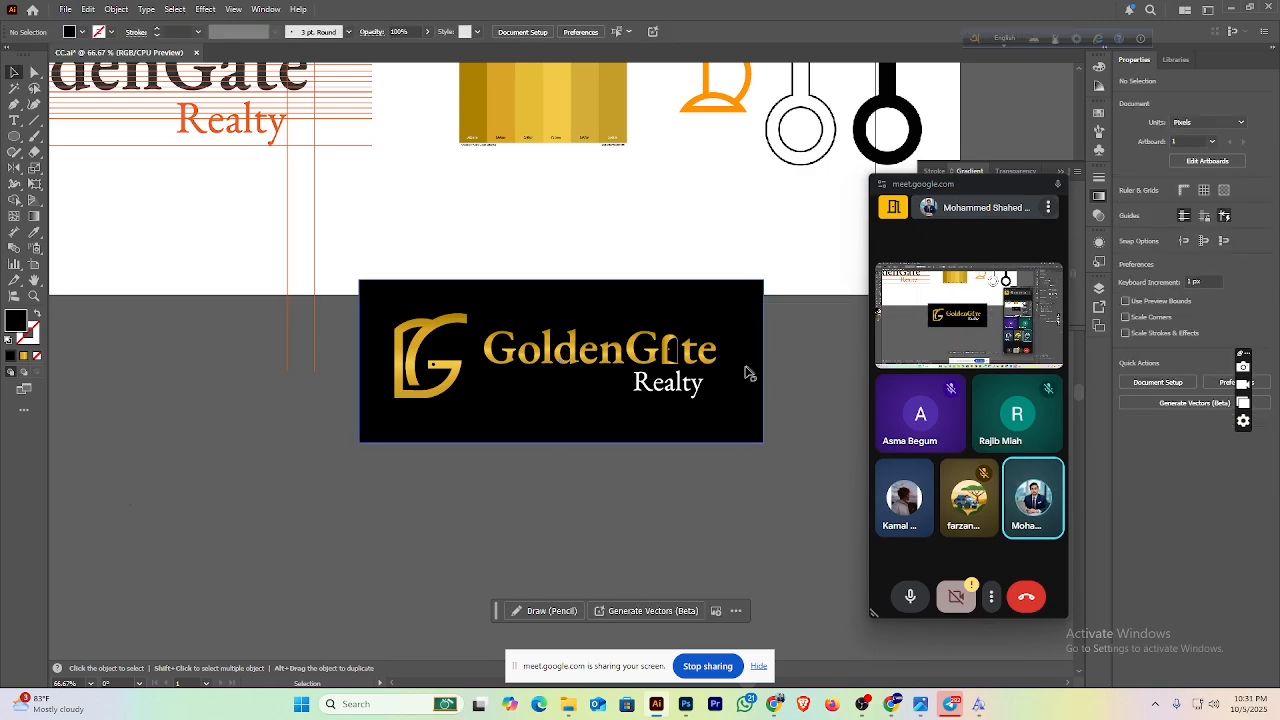
Step: Scale the door in the wordmark down to about 22.3 × 40.9 px and nudge it 2 px down to the lettering's baseline
key("ctrl+plus")
key("ctrl+plus")
key("ctrl+plus")
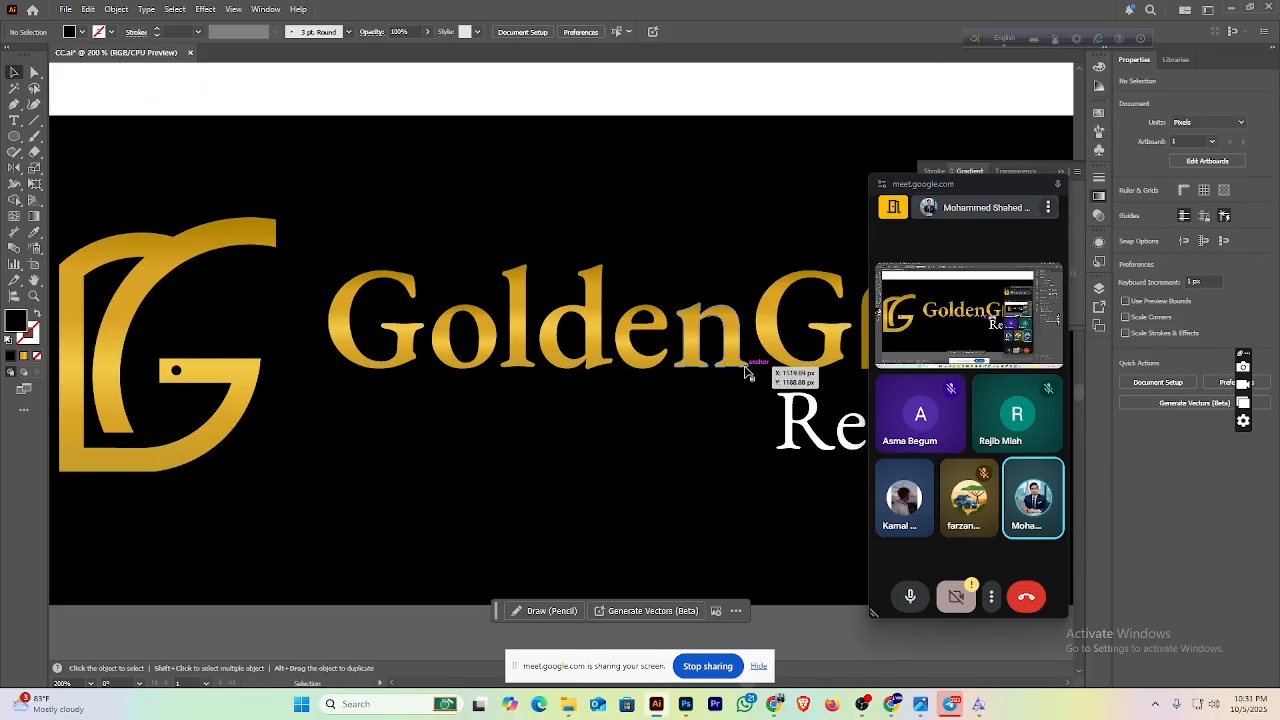
left_click_drag(748, 373, 452, 386)
left_click(580, 318)
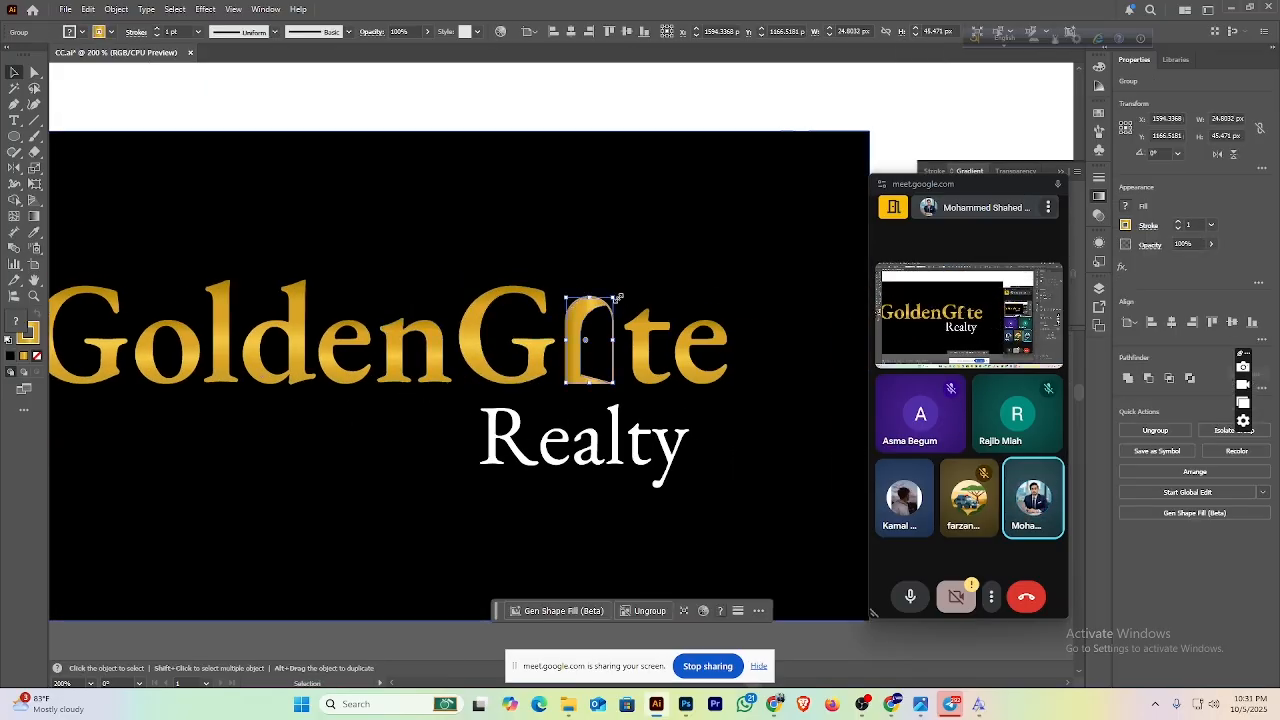
left_click_drag(614, 299, 610, 305)
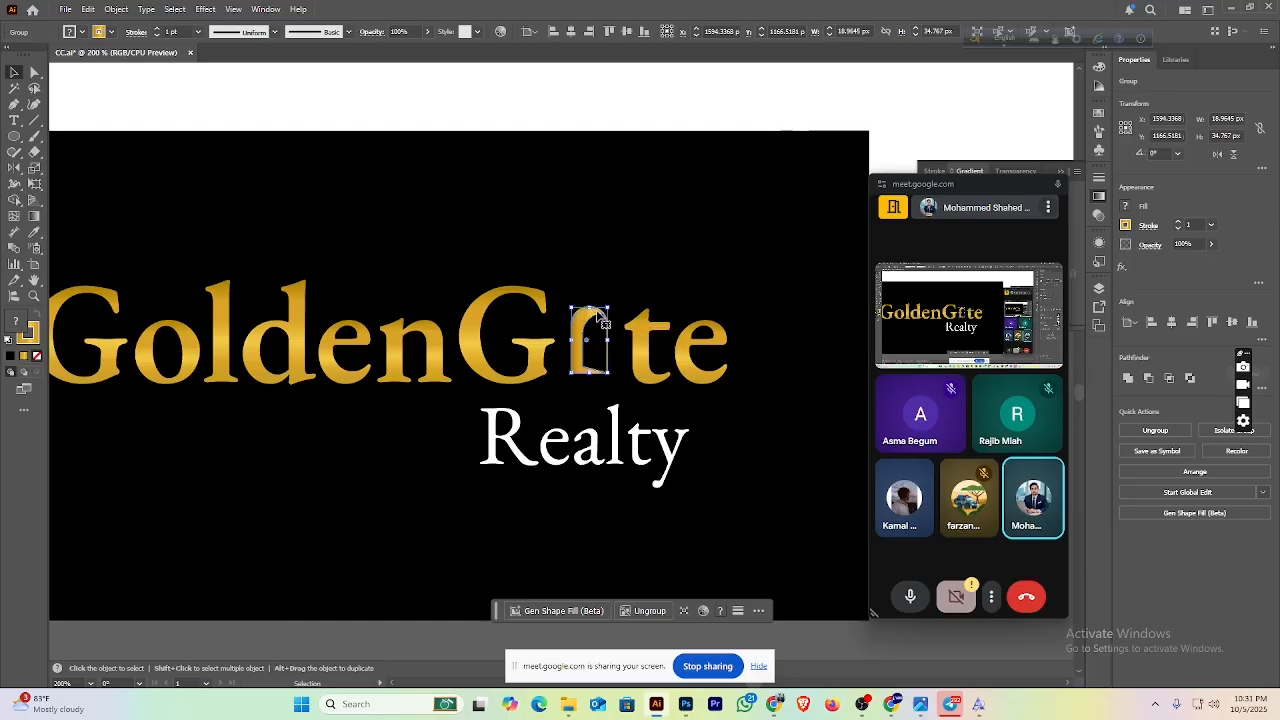
key("ctrl+shift+a")
left_click(597, 317)
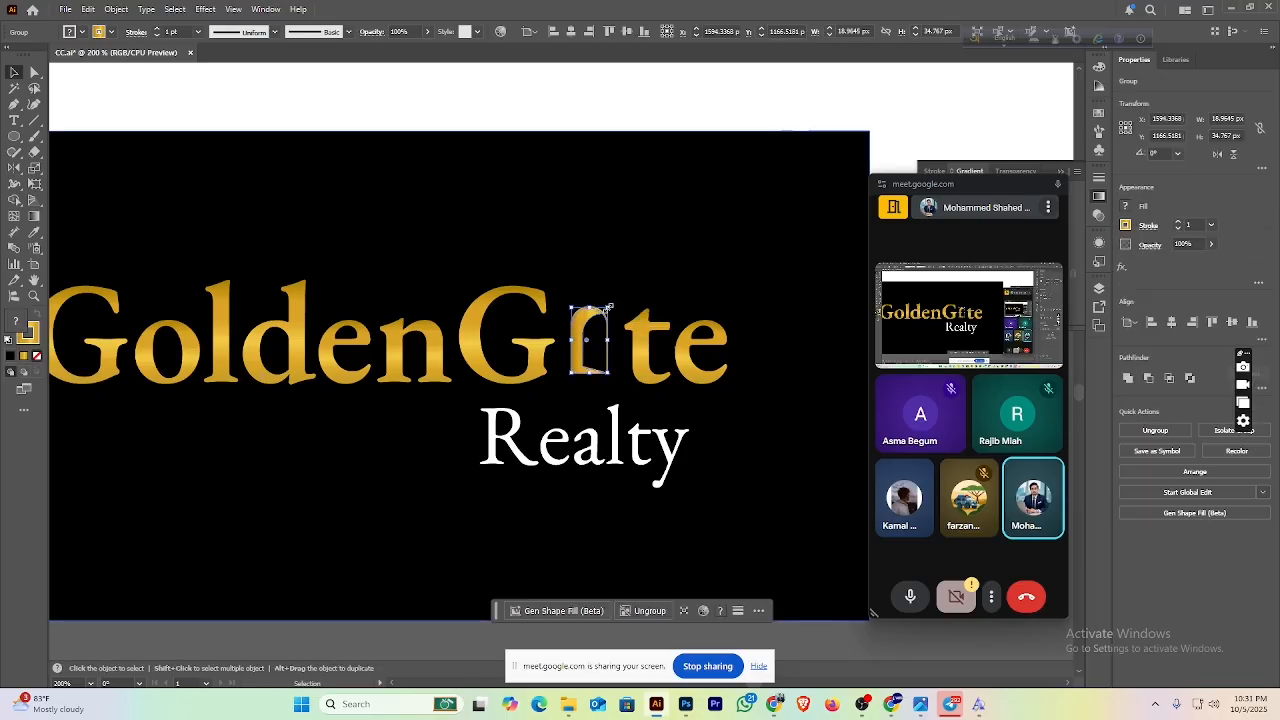
key("Down")
key("Down")
key("Down")
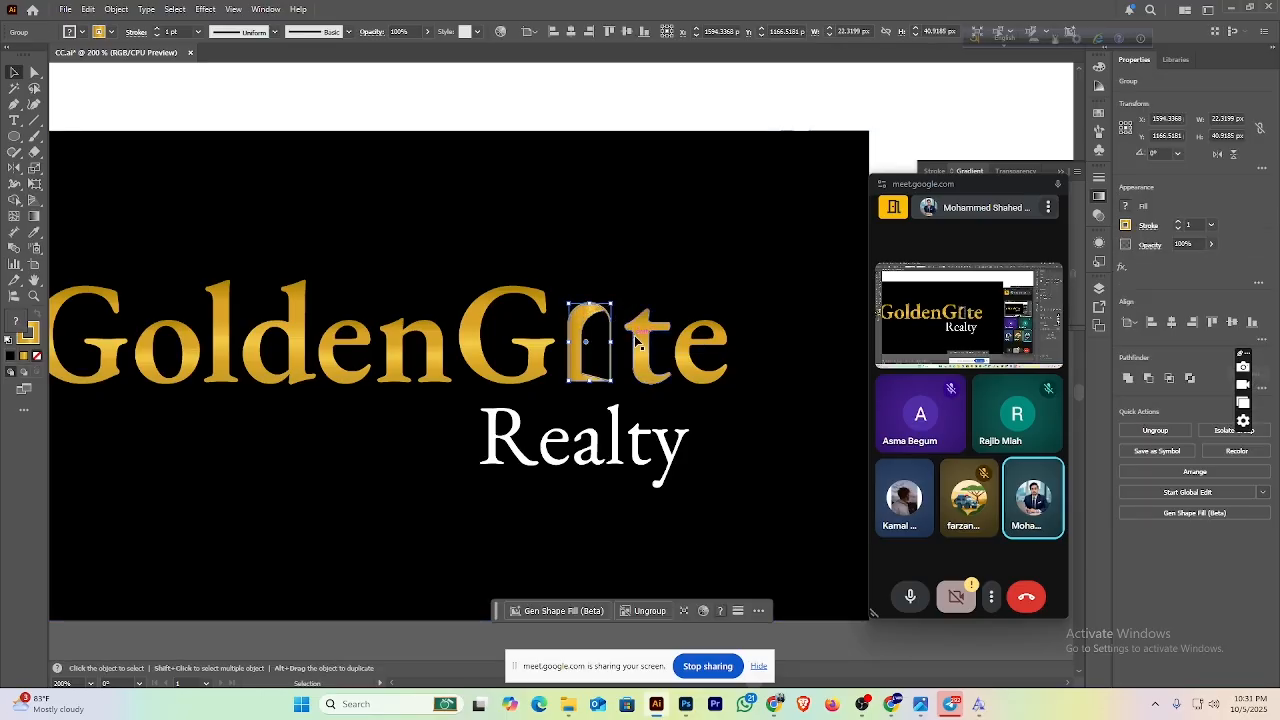
key("Up")
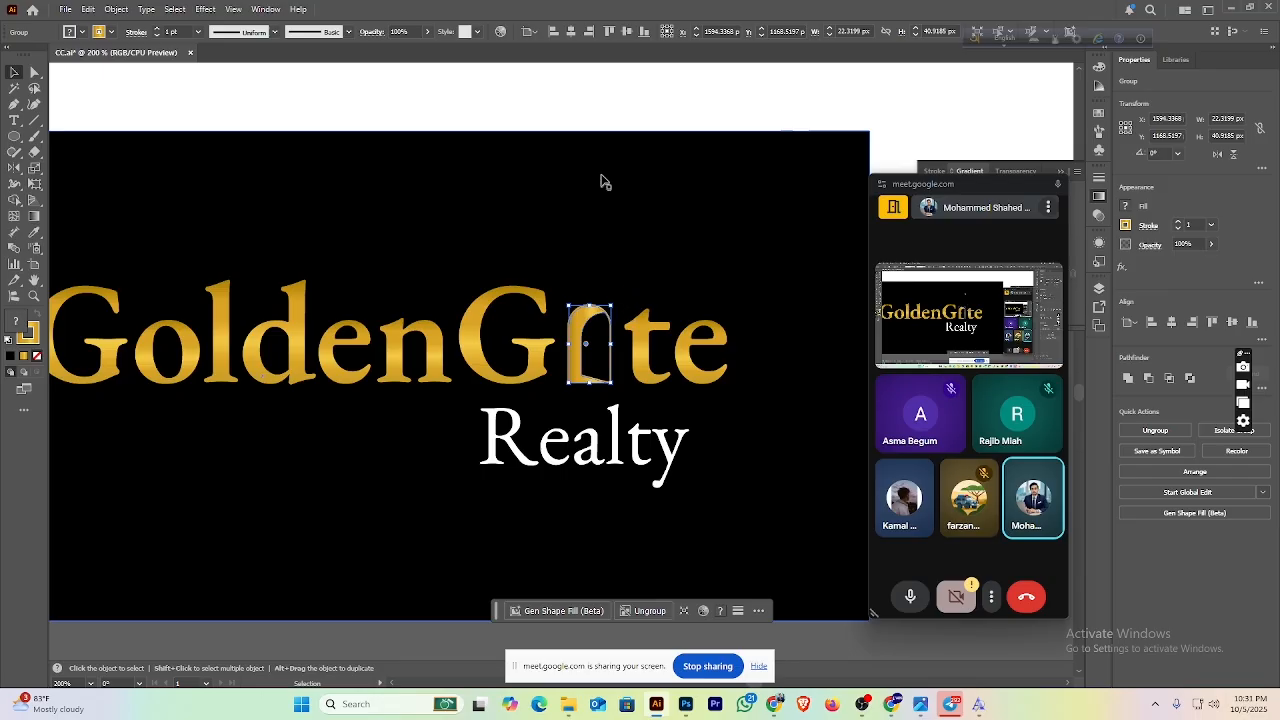
left_click(680, 262)
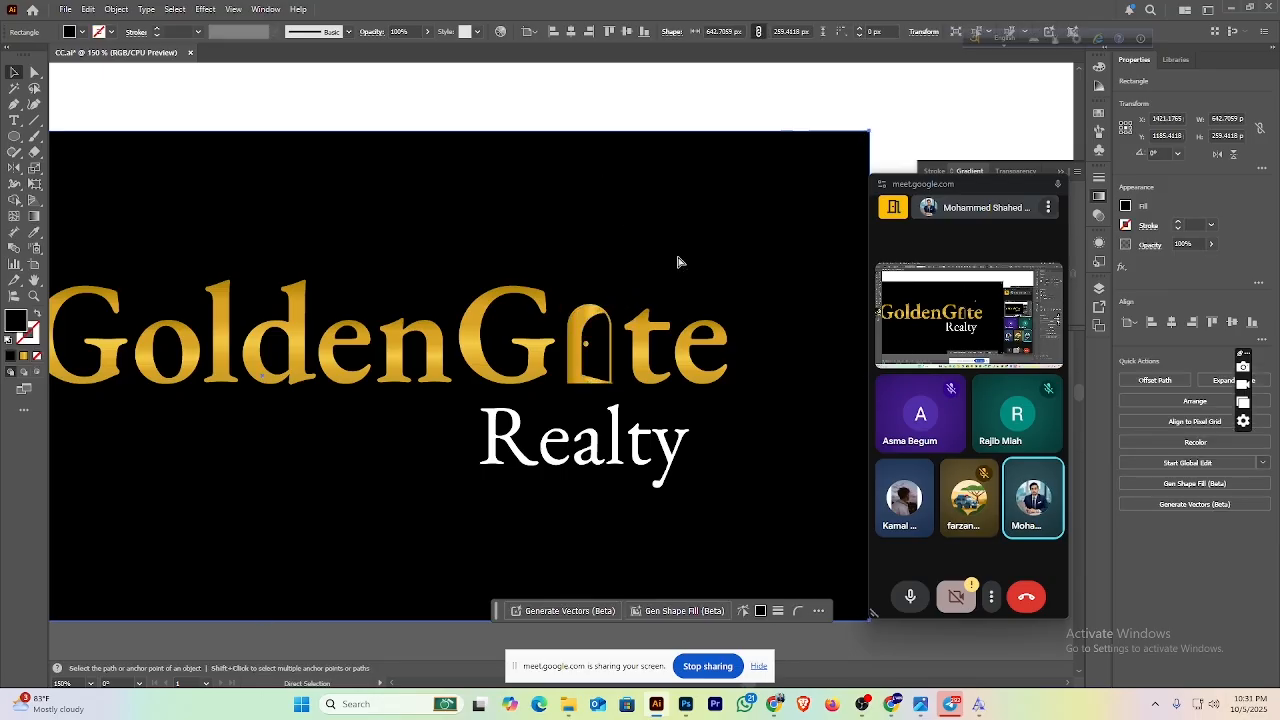
key("ctrl+minus")
key("ctrl+minus")
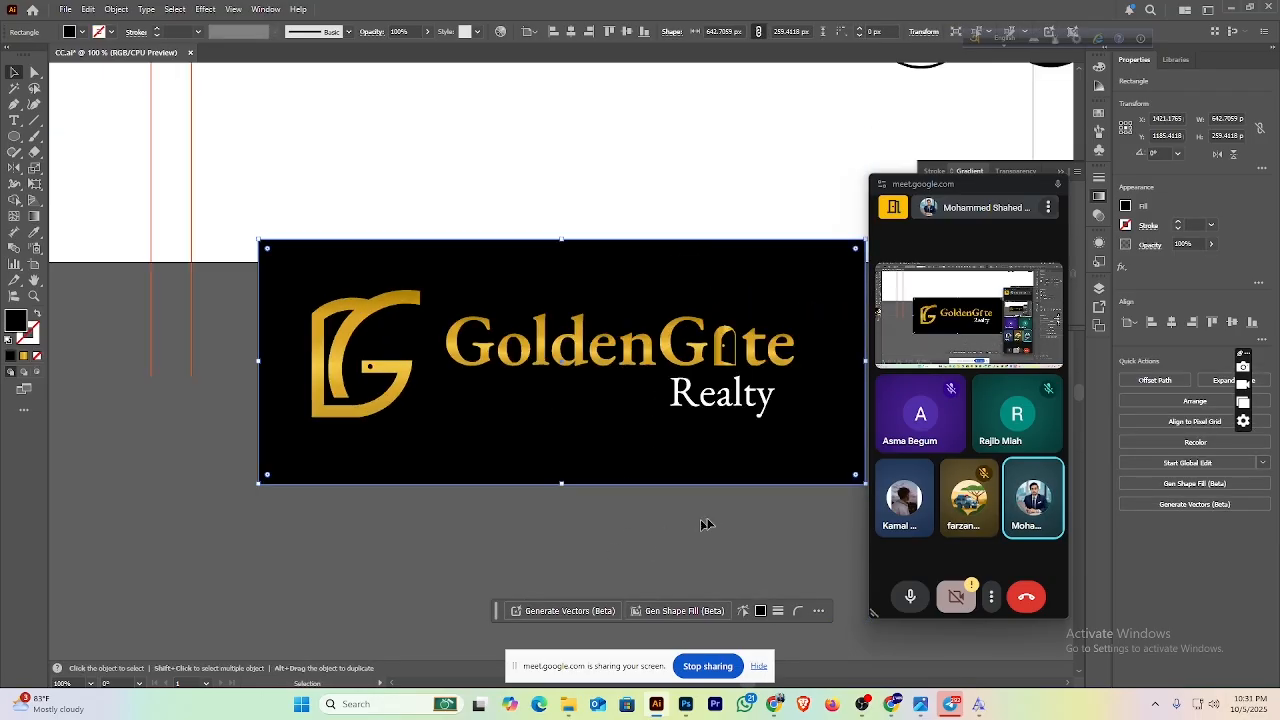
Step: Deselect the black background and compare the gold GoldenGate Realty logo with the other logo drafts in the document
left_click(711, 517)
left_click_drag(692, 521, 621, 510)
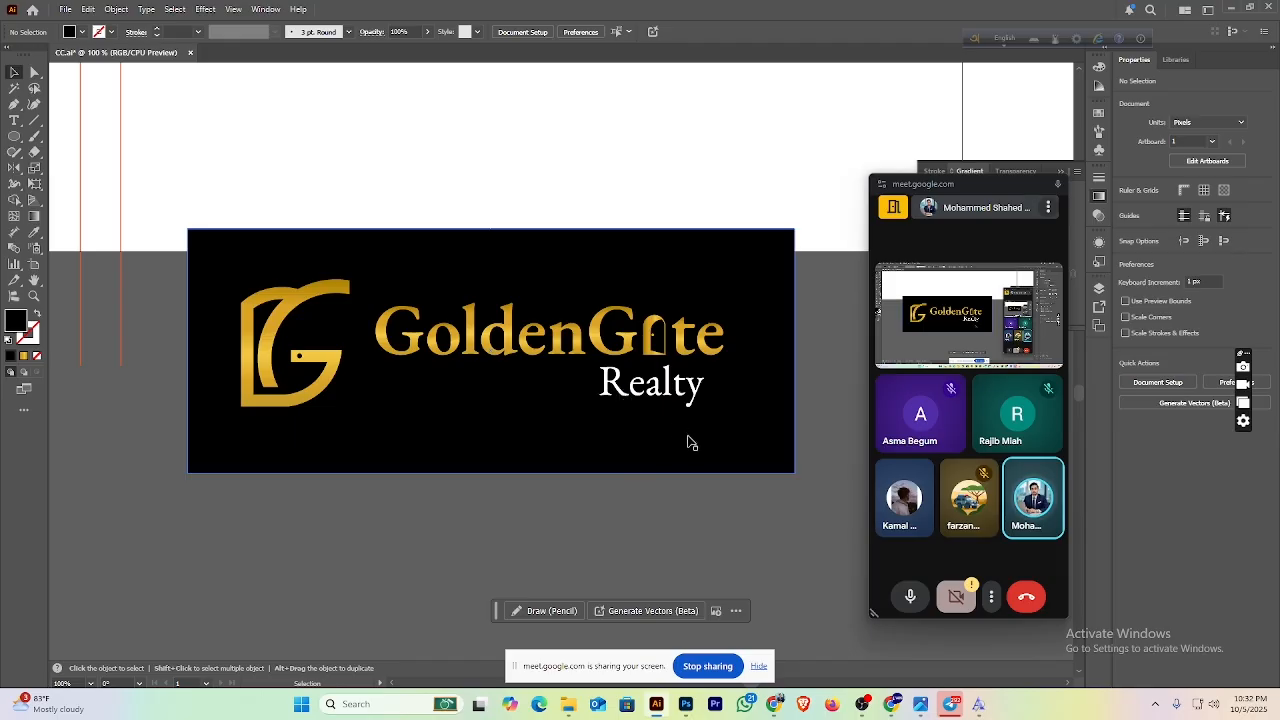
scroll(545, 477, "up", 5)
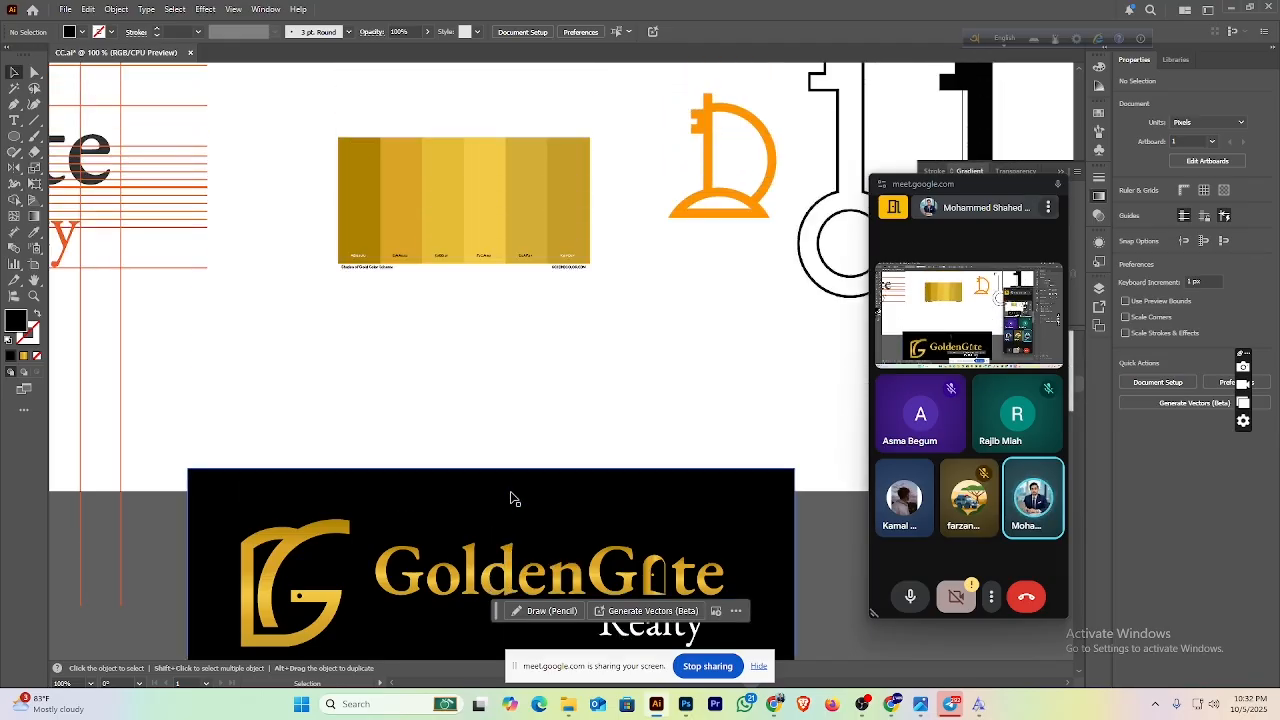
scroll(510, 497, "down", 2)
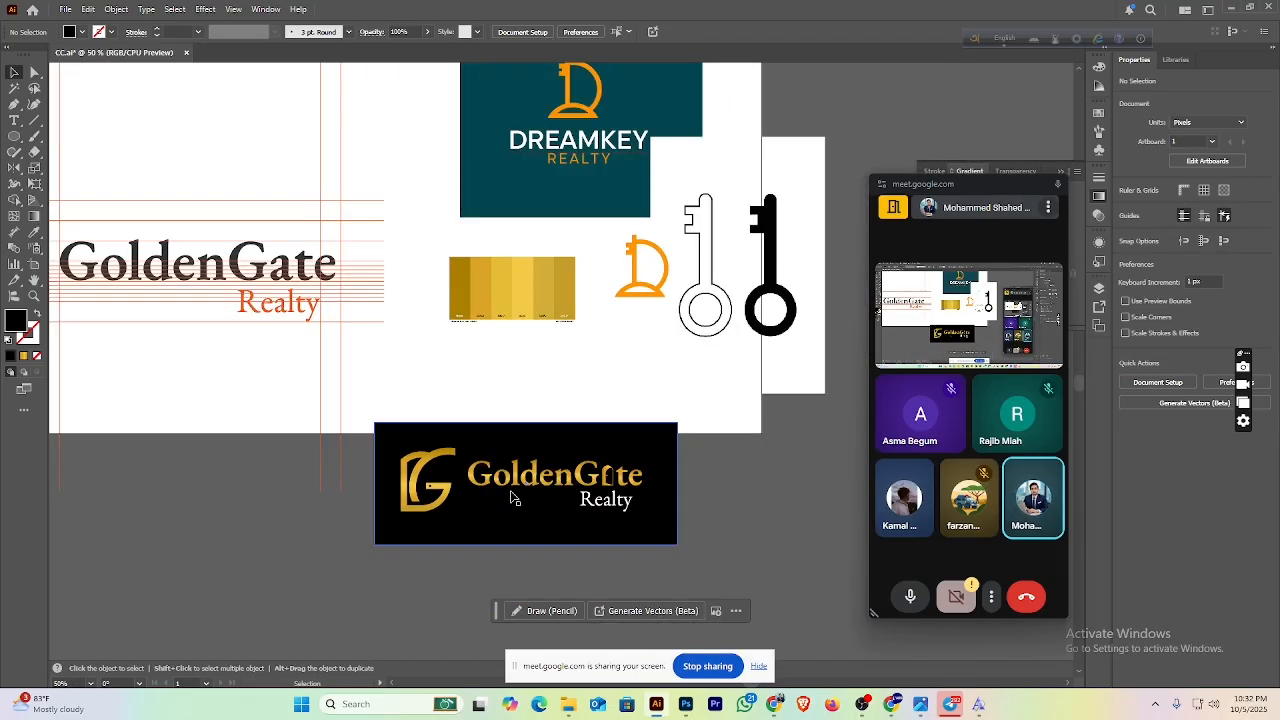
left_click_drag(536, 416, 649, 455)
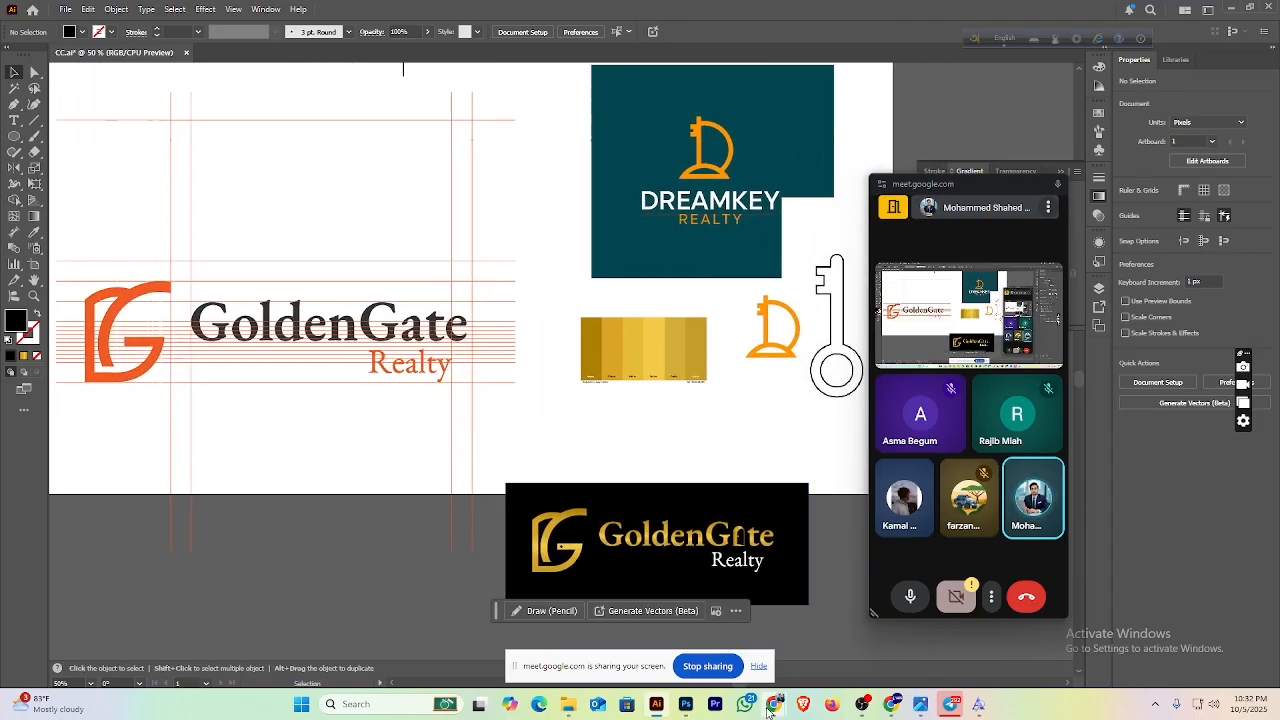
Step: Switch to the Pinterest house pin in Chrome, browse the related letter-shaped facades, and open the Z-shaped coffee house pin
mouse_move(765, 700)
left_click(668, 628)
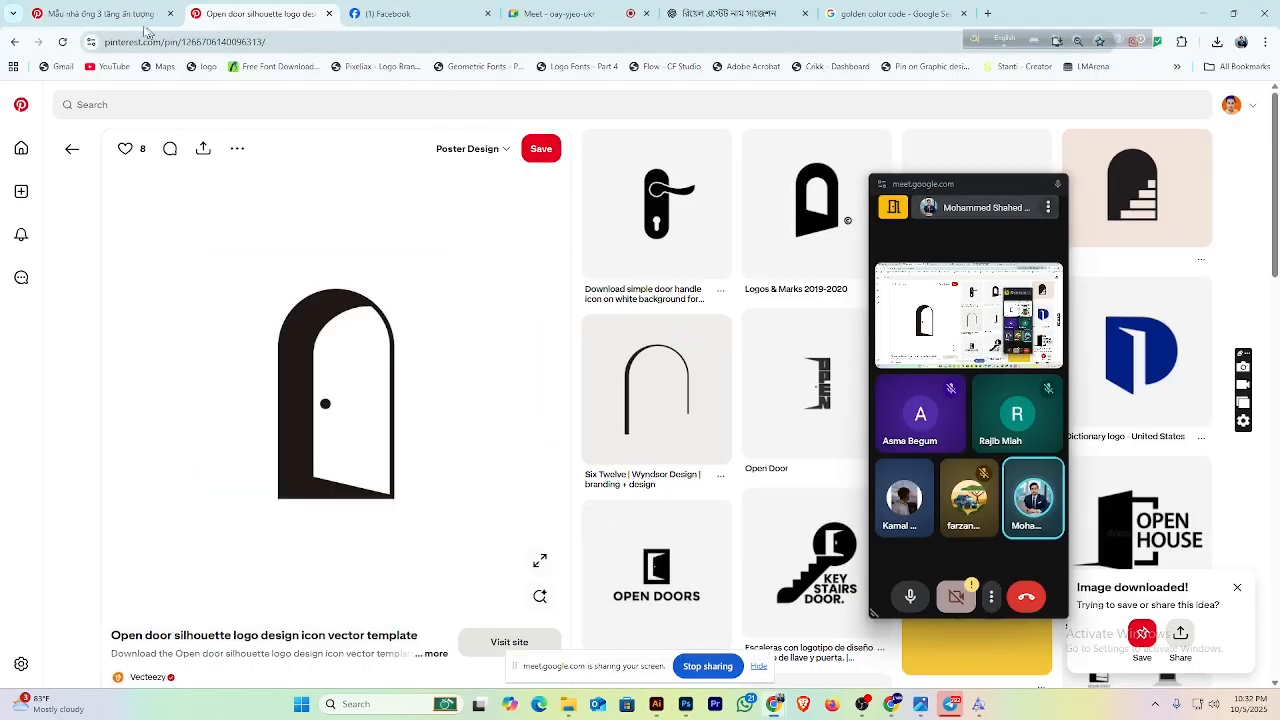
left_click(116, 16)
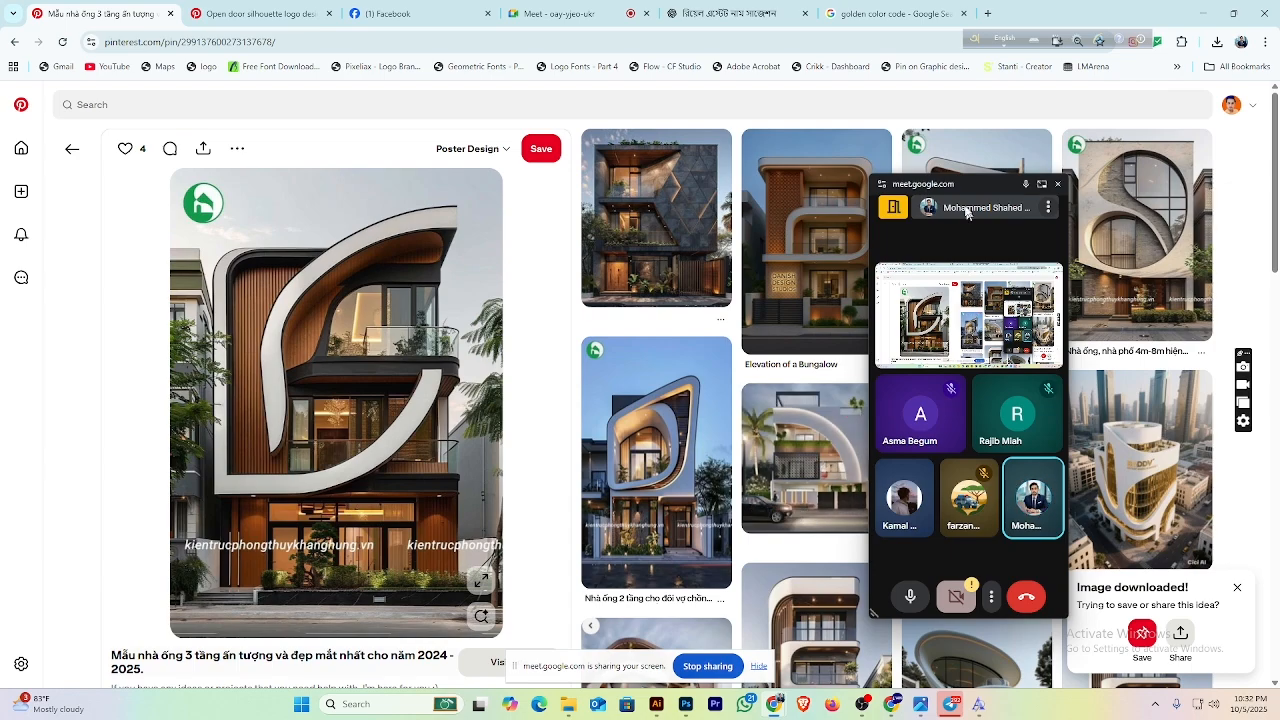
left_click_drag(960, 185, 1118, 329)
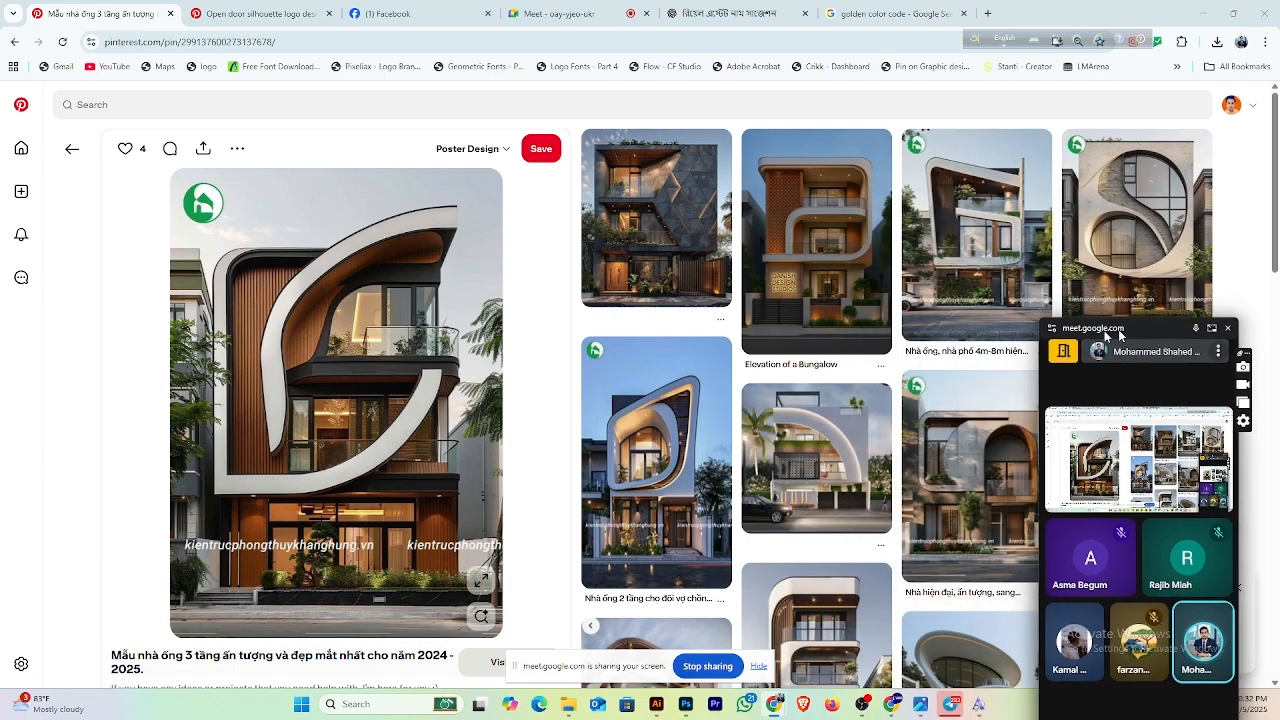
scroll(778, 478, "down", 3)
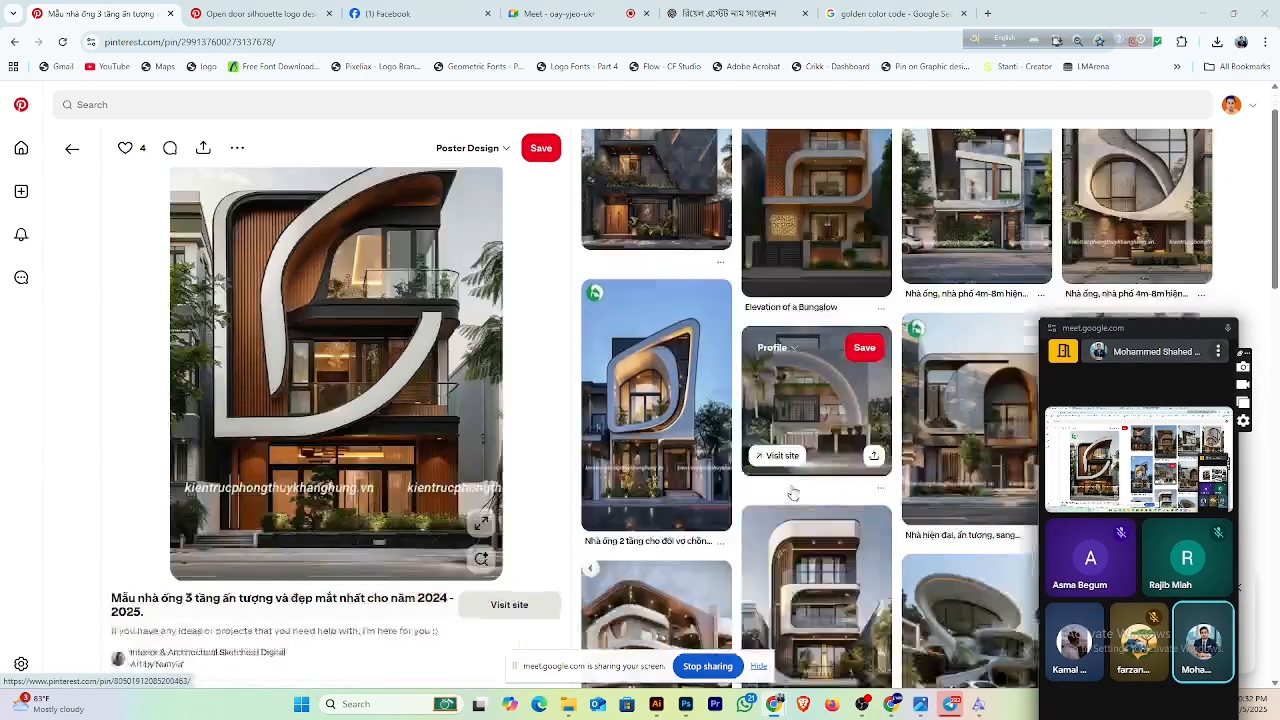
scroll(826, 469, "down", 2)
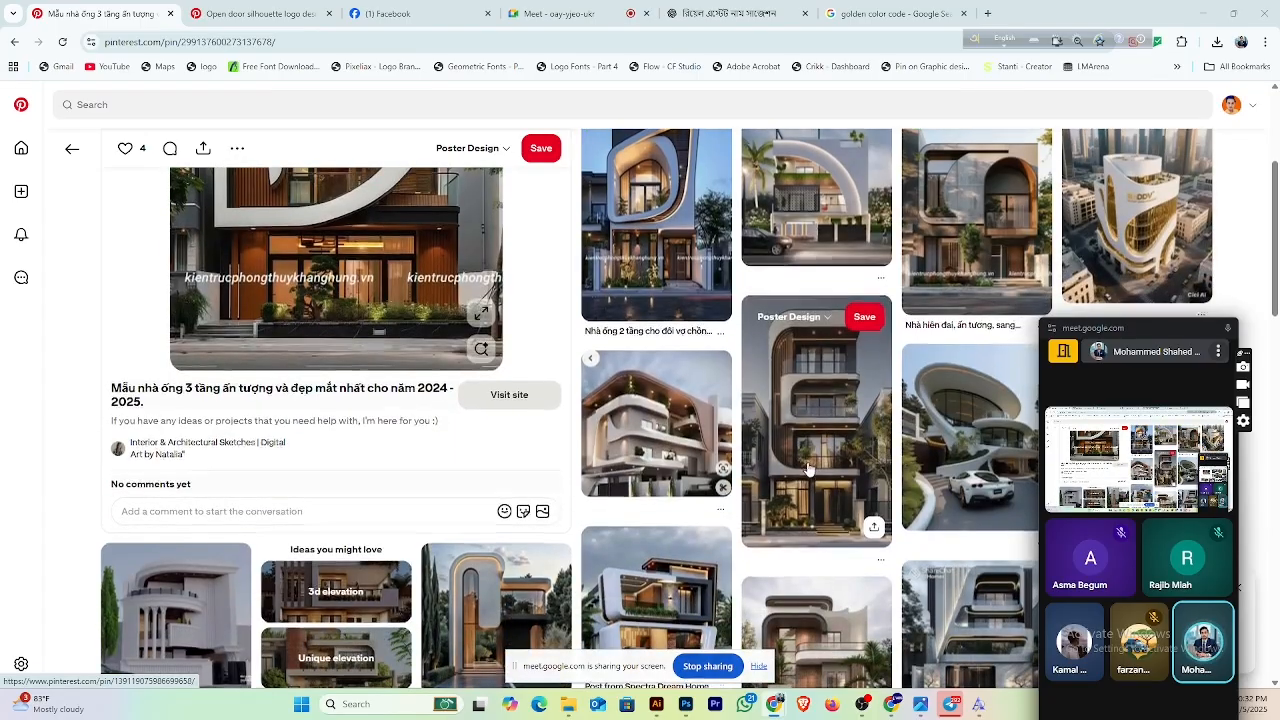
scroll(810, 469, "down", 1)
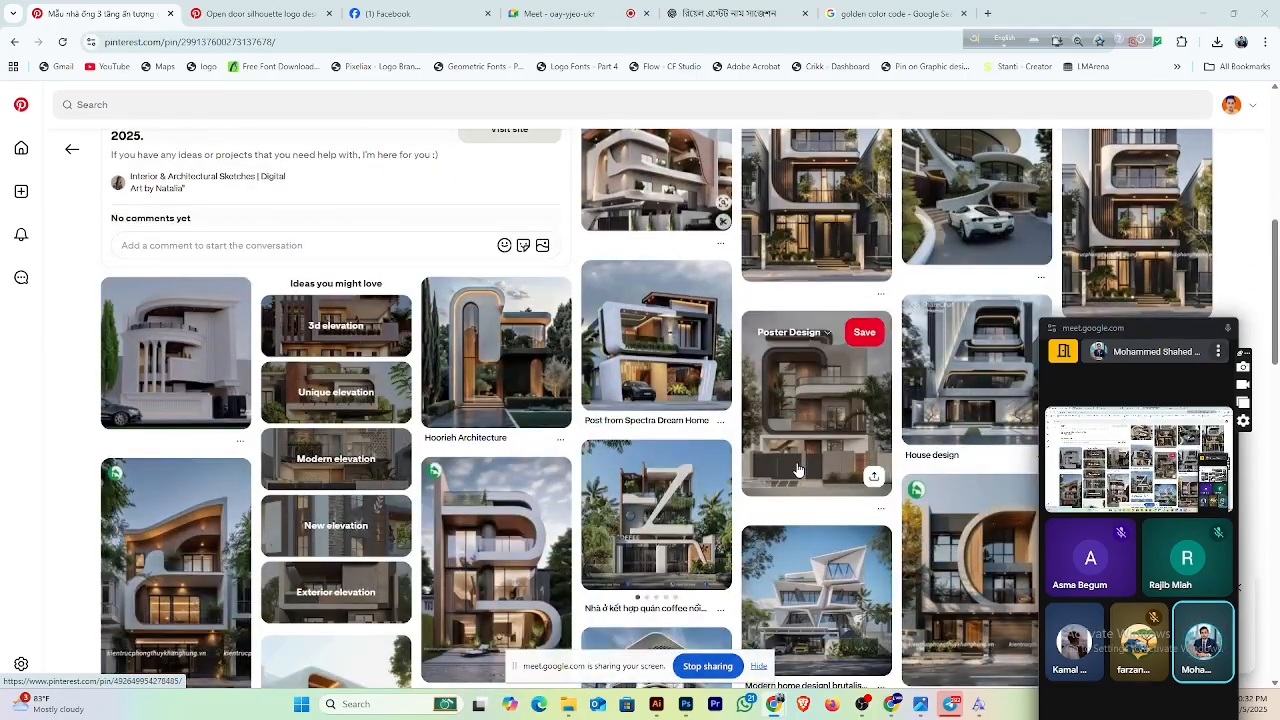
left_click(662, 512)
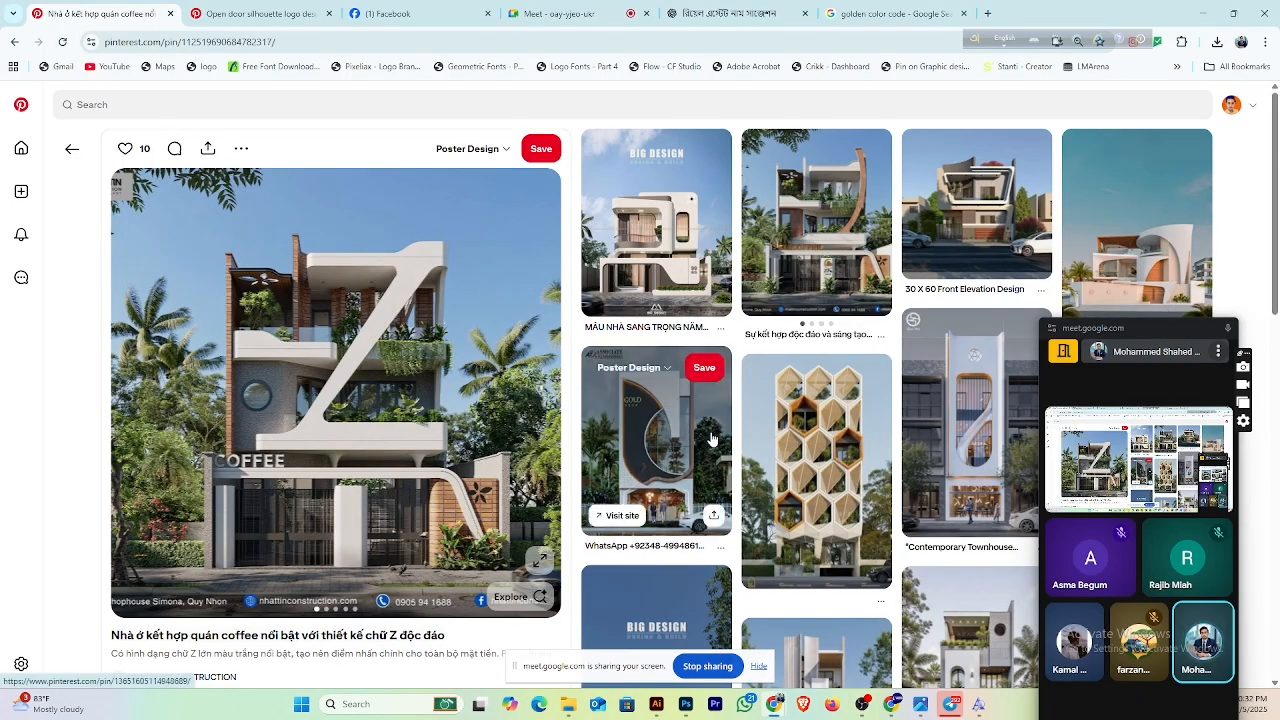
Step: Browse the building facades related to the Z-shaped coffee house and open the "Home Elevation Design" pin
scroll(727, 433, "down", 2)
scroll(728, 430, "down", 3)
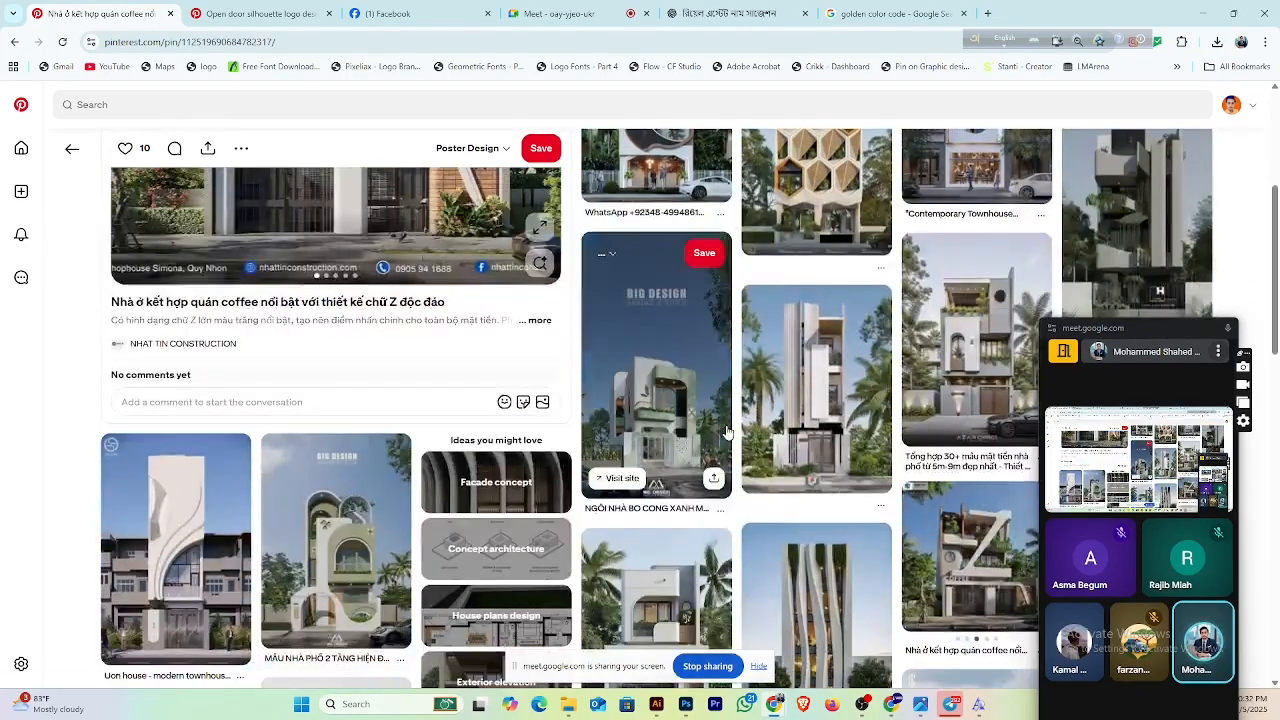
scroll(731, 427, "down", 2)
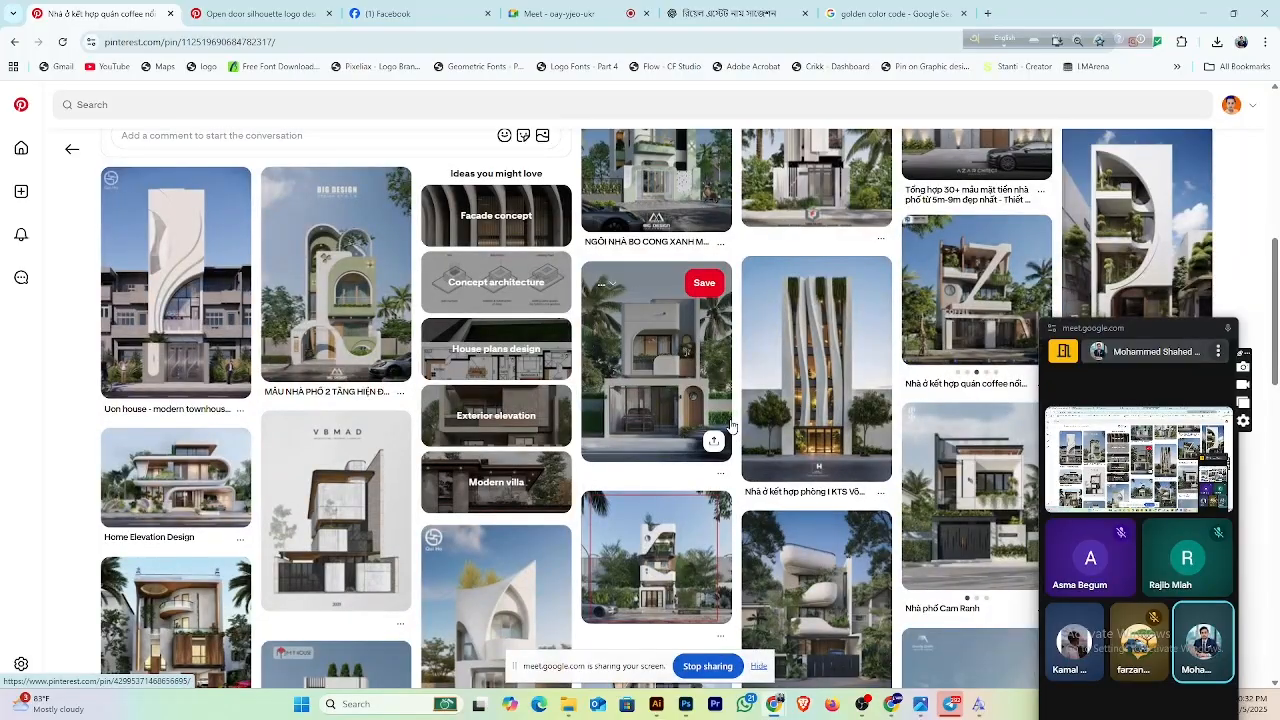
scroll(731, 427, "down", 2)
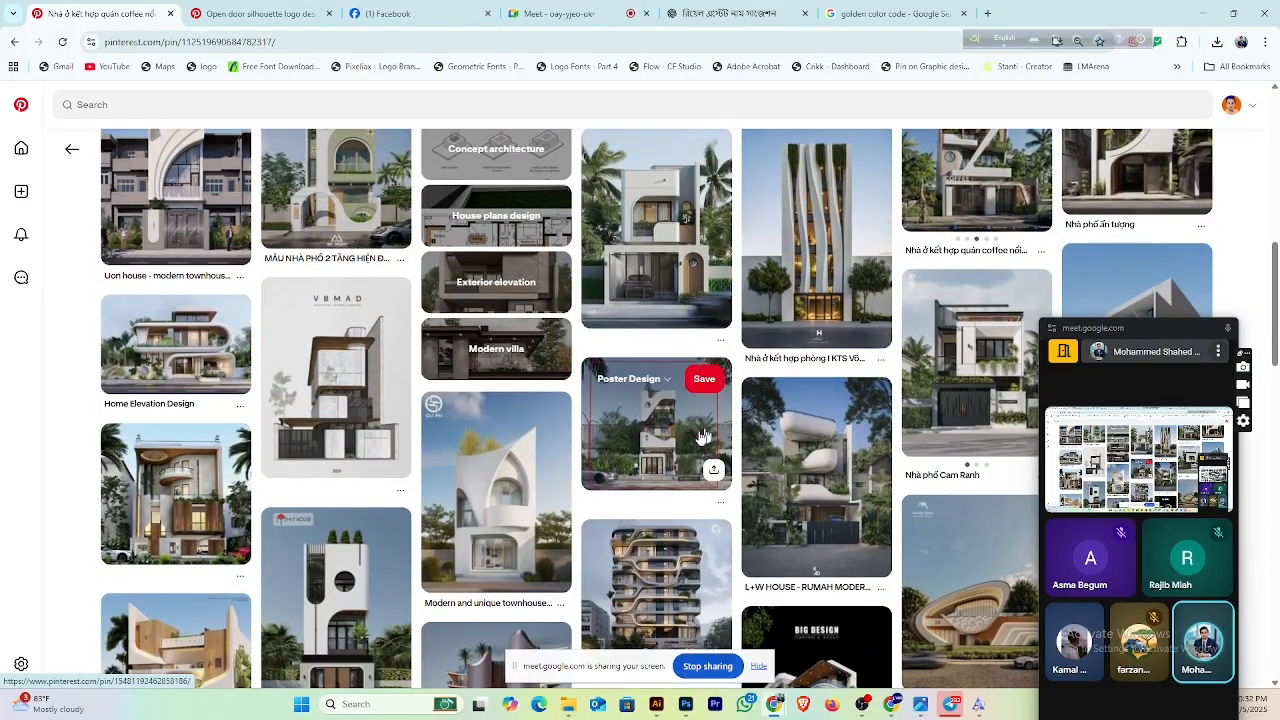
scroll(592, 456, "down", 1)
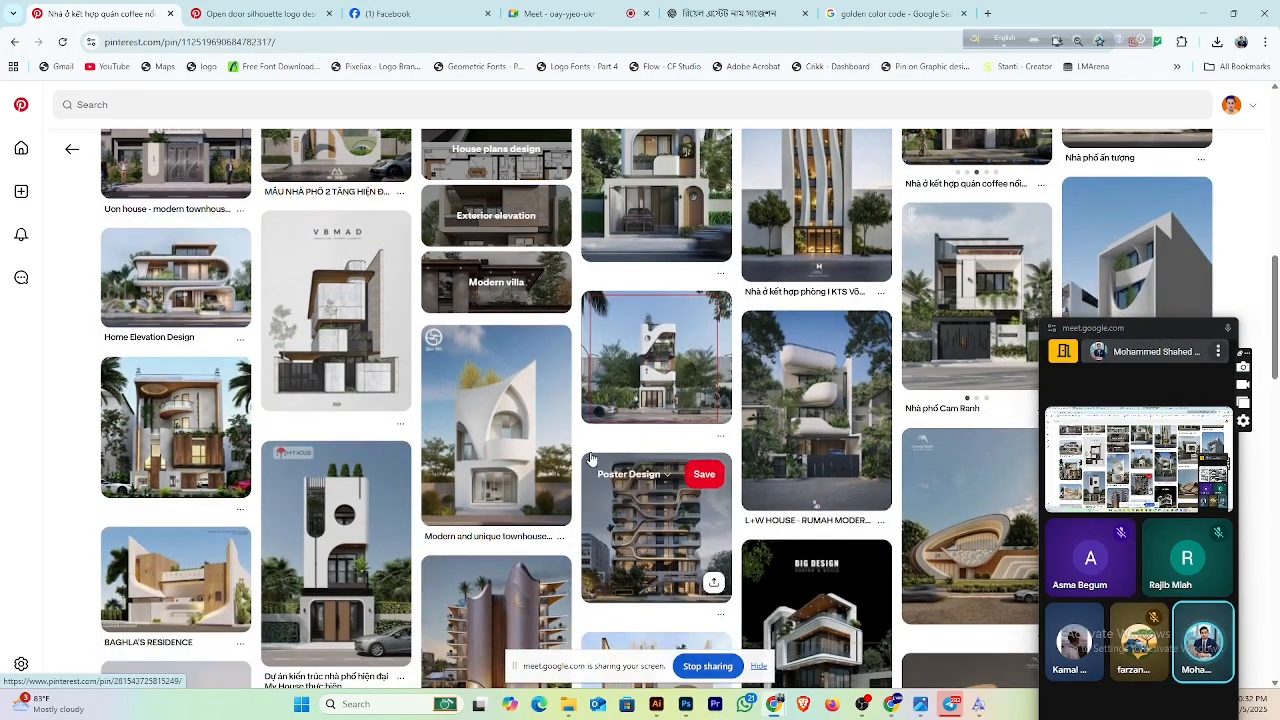
scroll(590, 450, "down", 1)
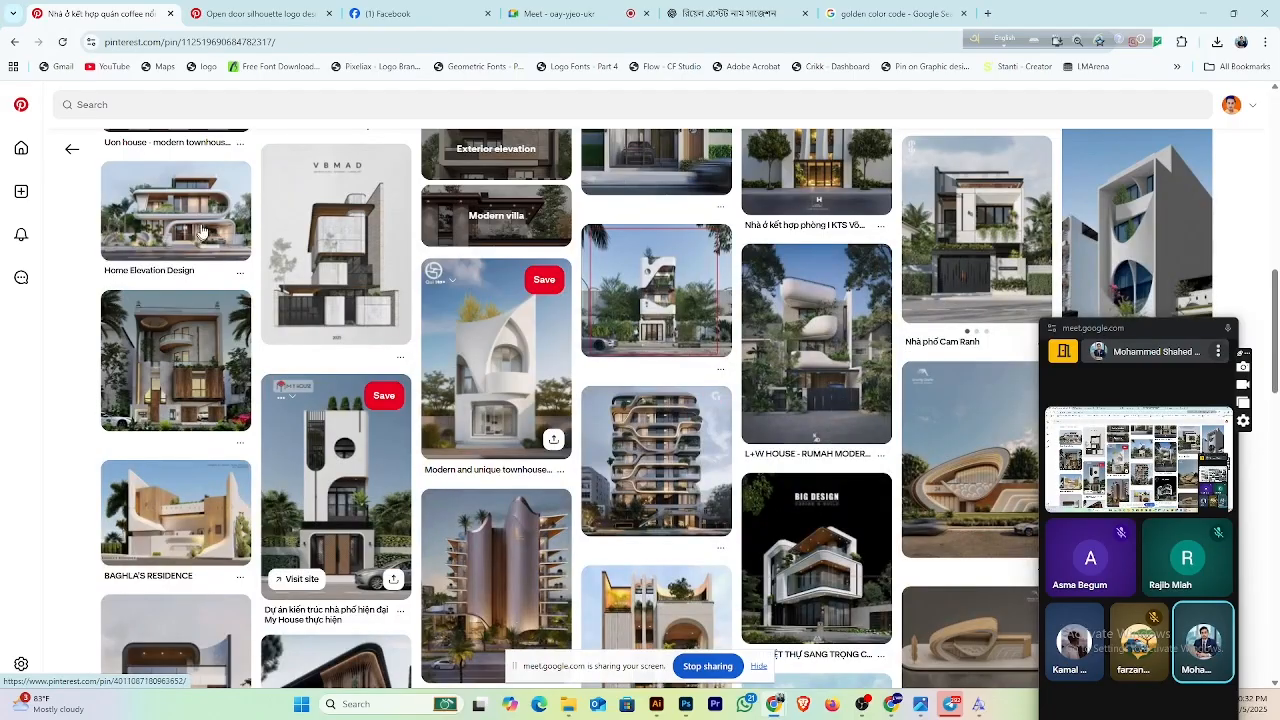
left_click(207, 225)
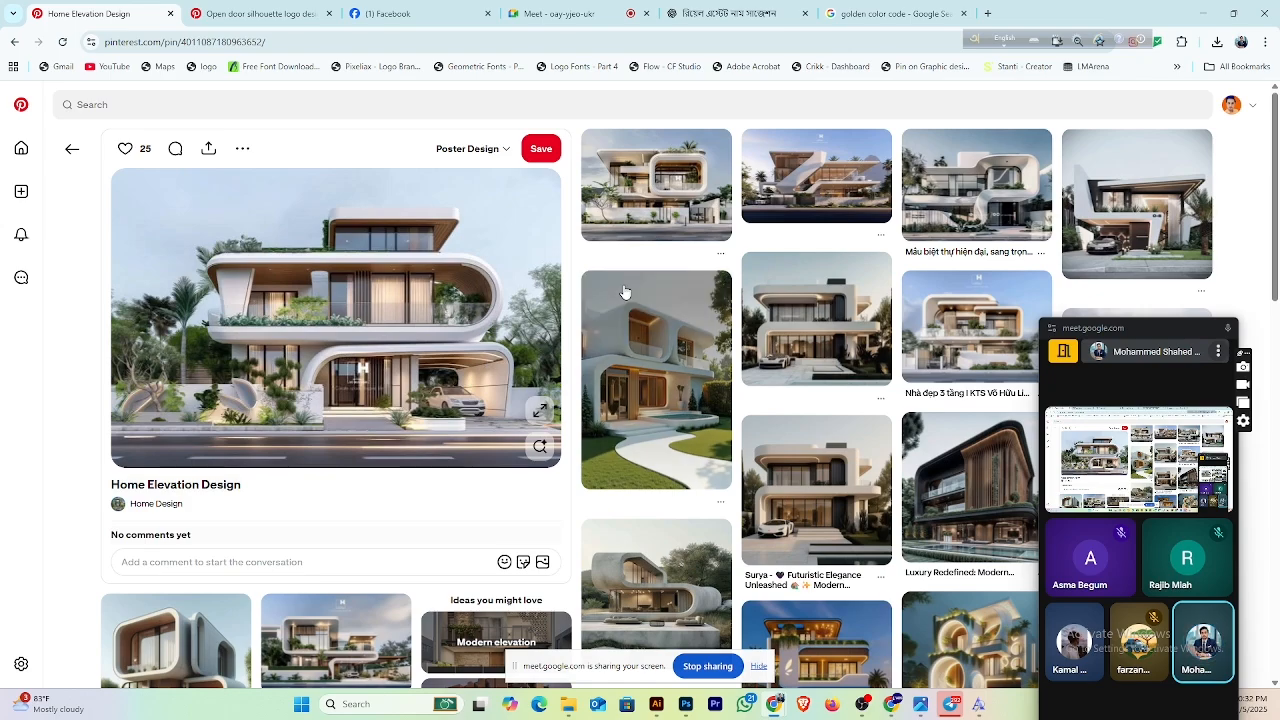
Step: Download the Pinterest image of the villa with the slanted white Z-shaped band and place it in the CC.ai document in Illustrator
left_click(833, 195)
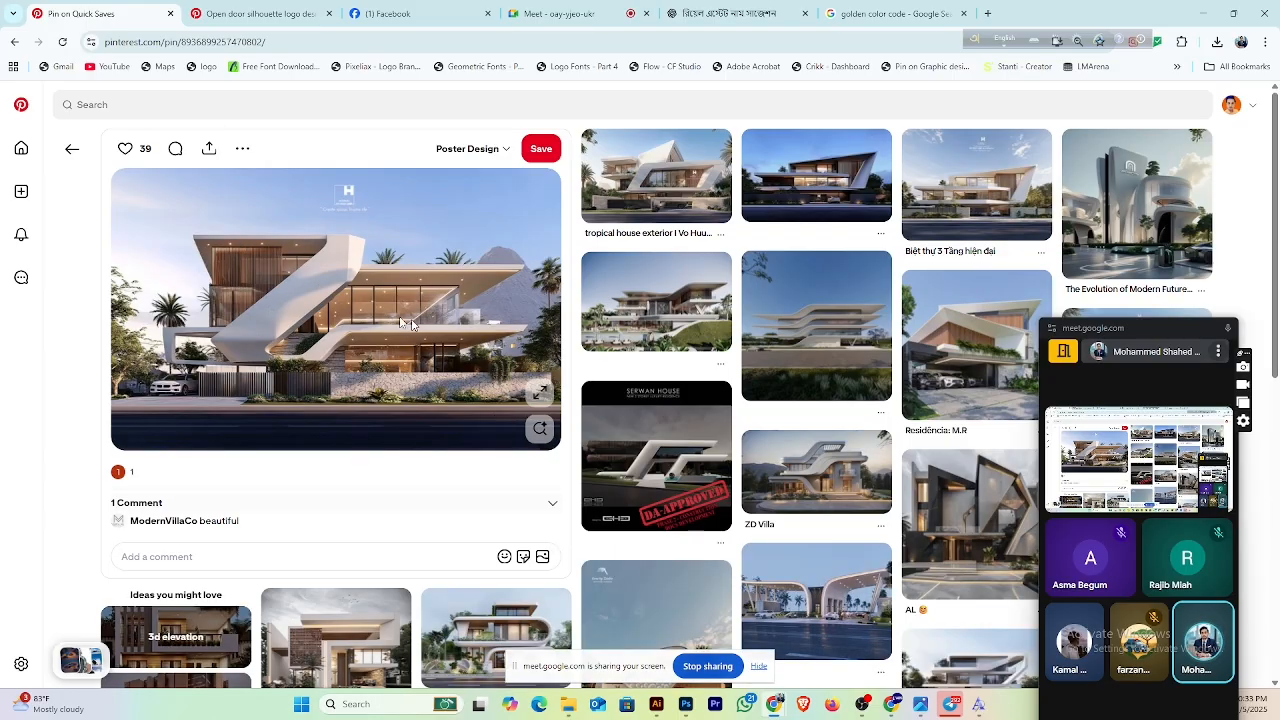
left_click(242, 148)
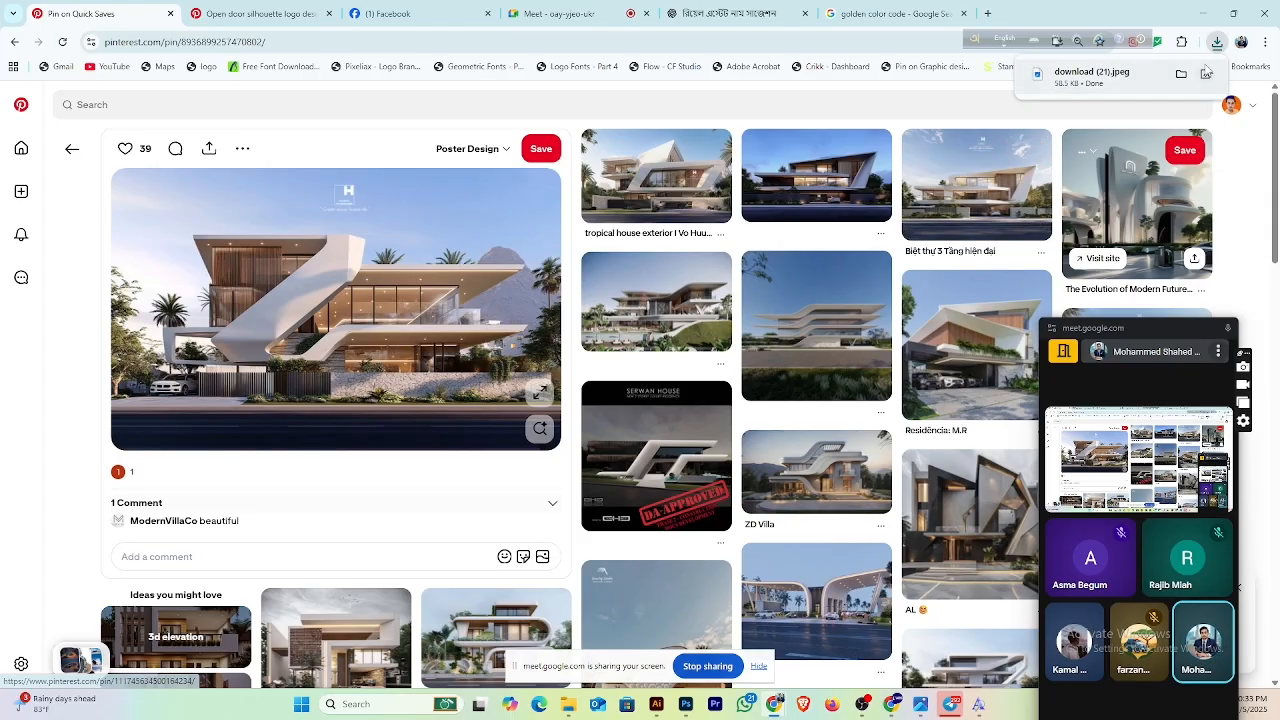
left_click(1181, 76)
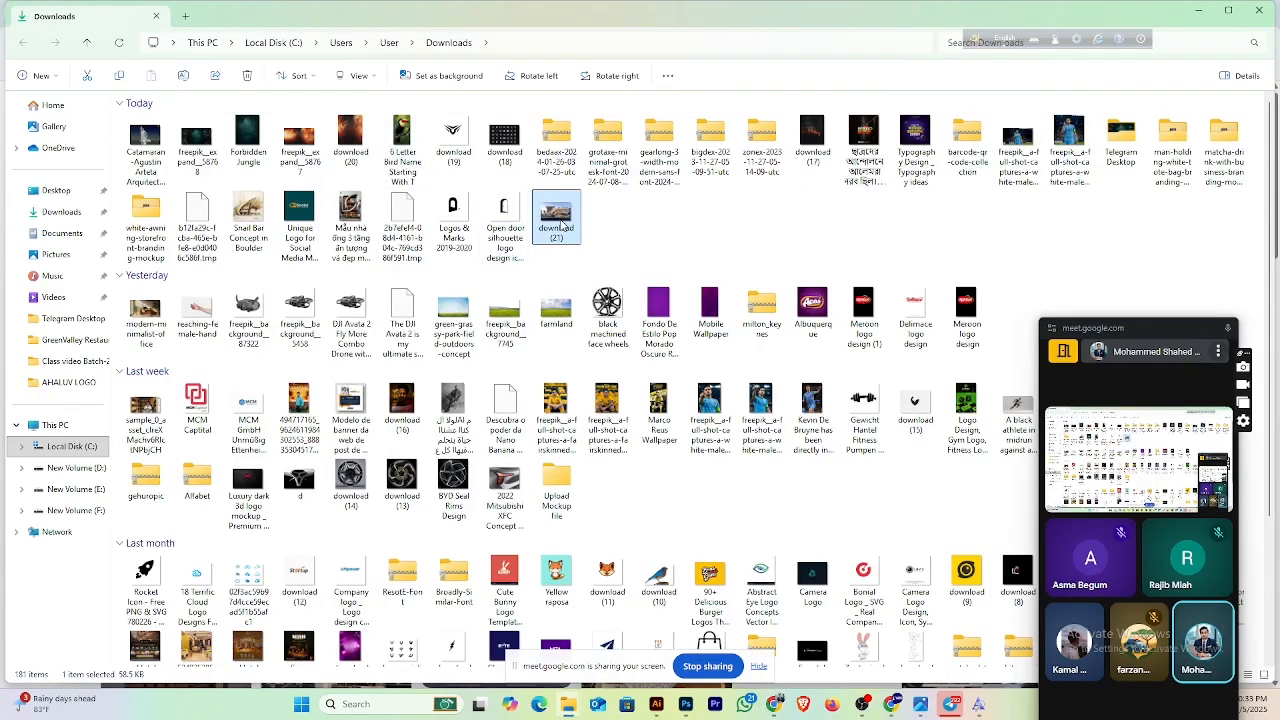
left_click_drag(563, 225, 431, 524)
key("ctrl+1")
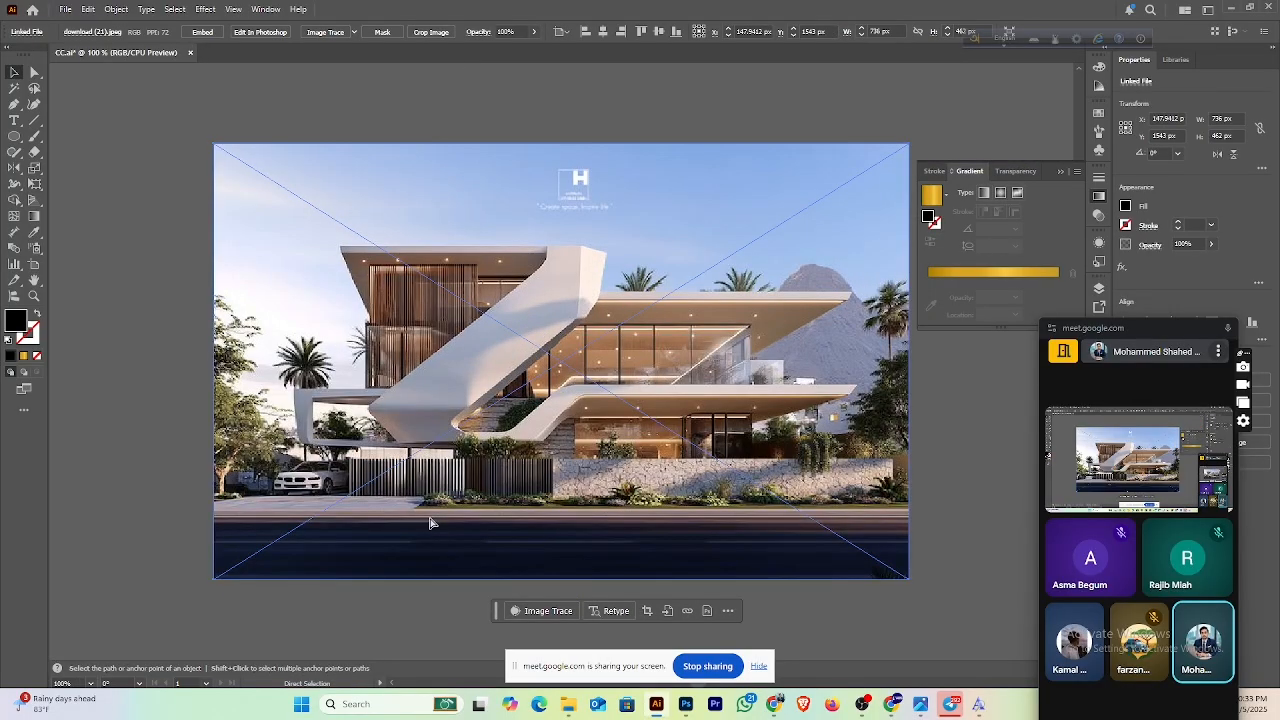
Step: Deselect the villa image and set the drawing colours to no fill with a black stroke
key("ctrl+shift+a")
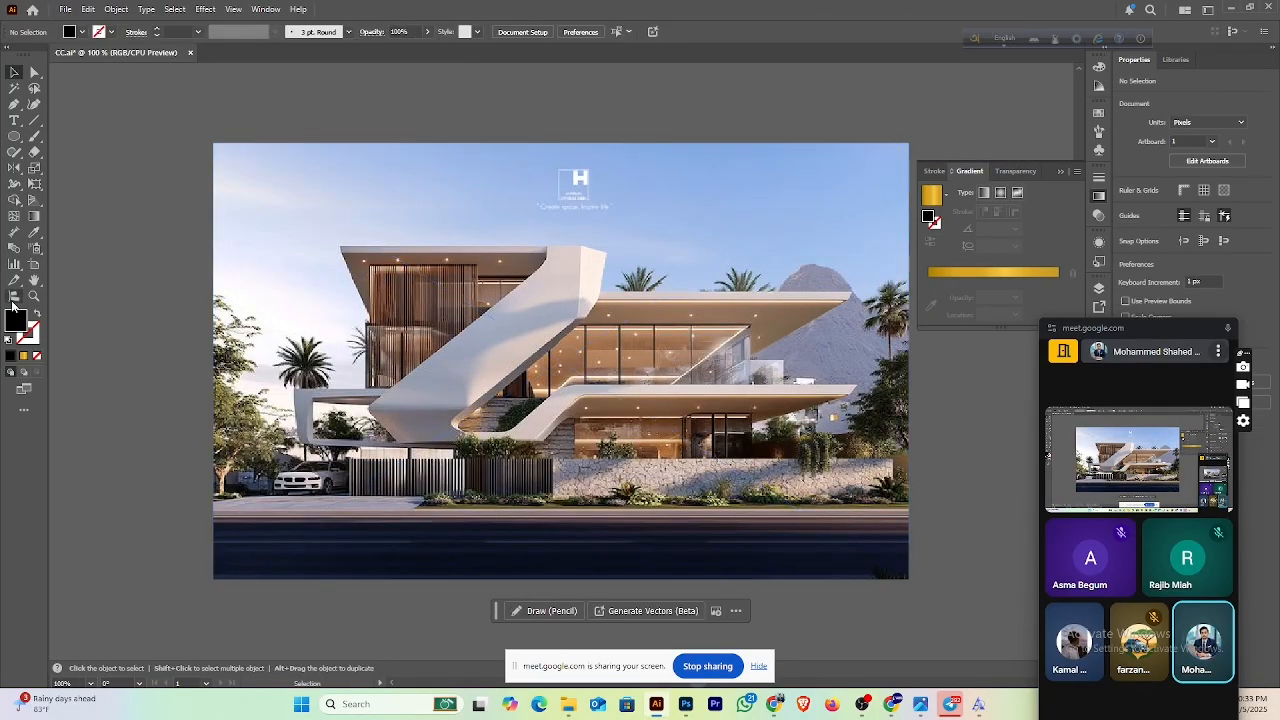
left_click(36, 341)
left_click(10, 356)
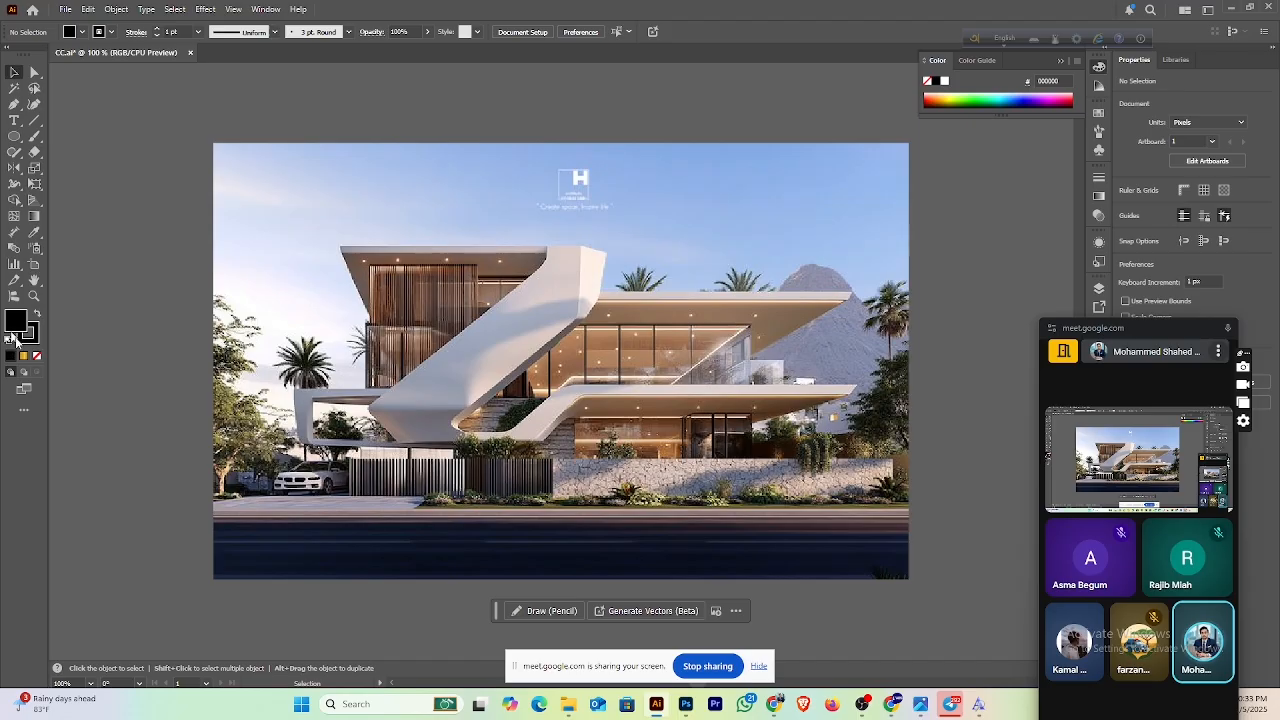
left_click(38, 354)
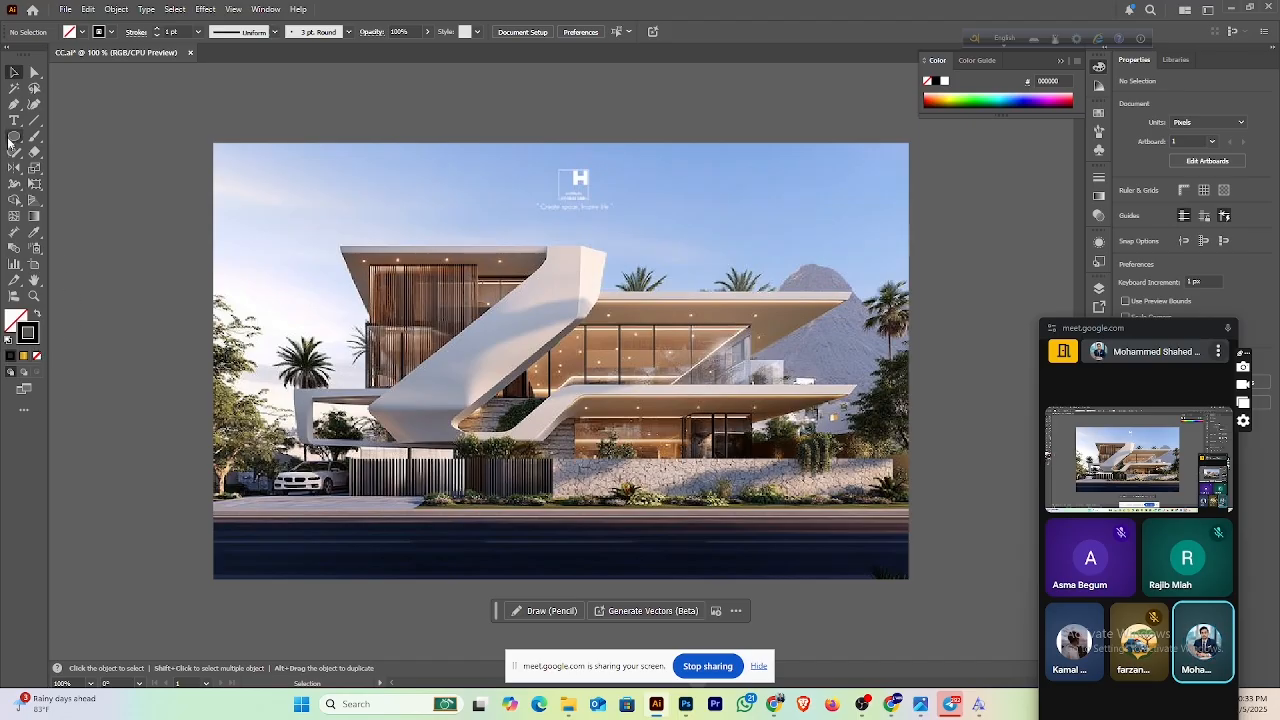
key("p")
left_click(313, 249)
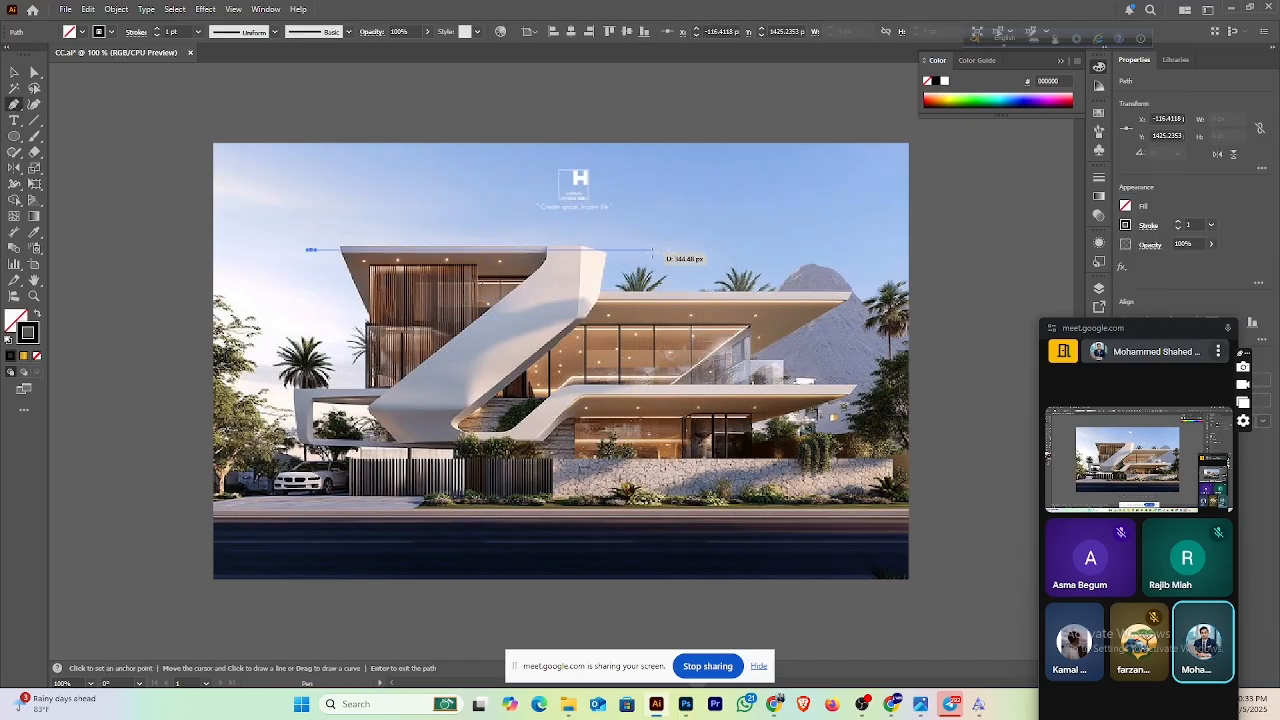
left_click(693, 249)
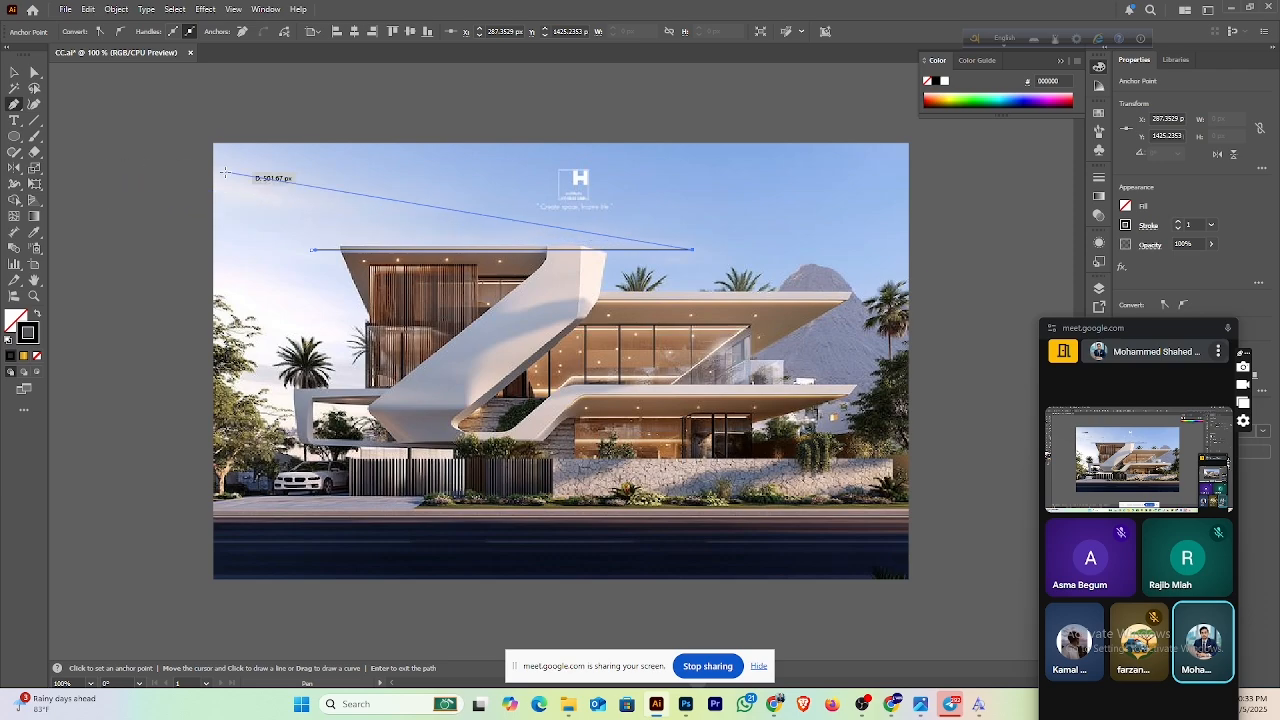
left_click(276, 182, "ctrl")
left_click(279, 184, "ctrl")
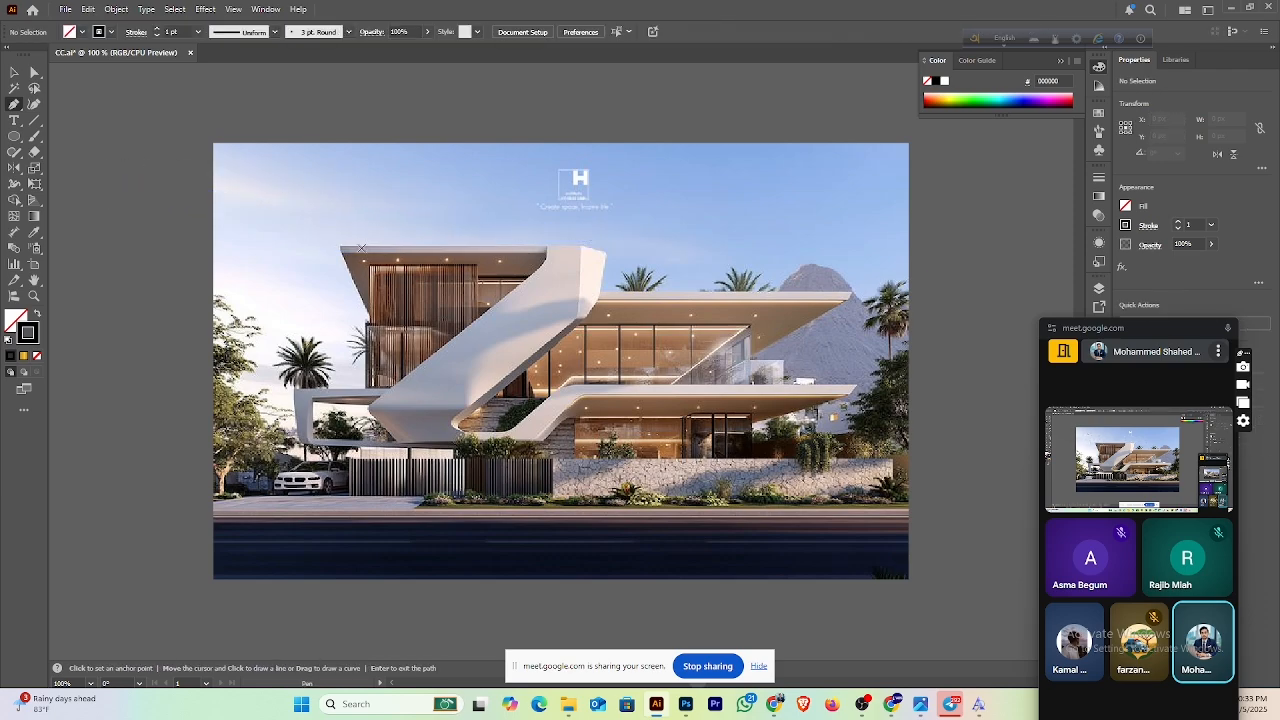
Step: Start tracing the villa with the Pen tool, drawing a straight line about 285 px long along its upper roof edge
left_click(341, 247)
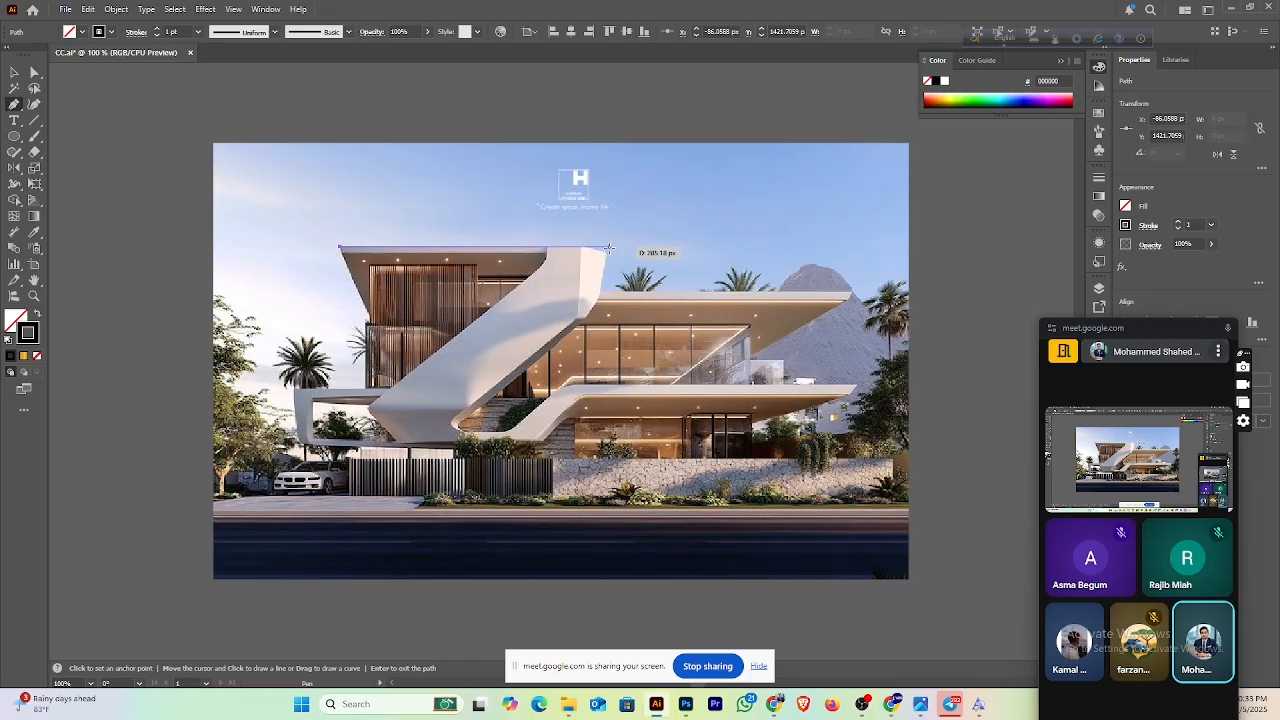
left_click(608, 248)
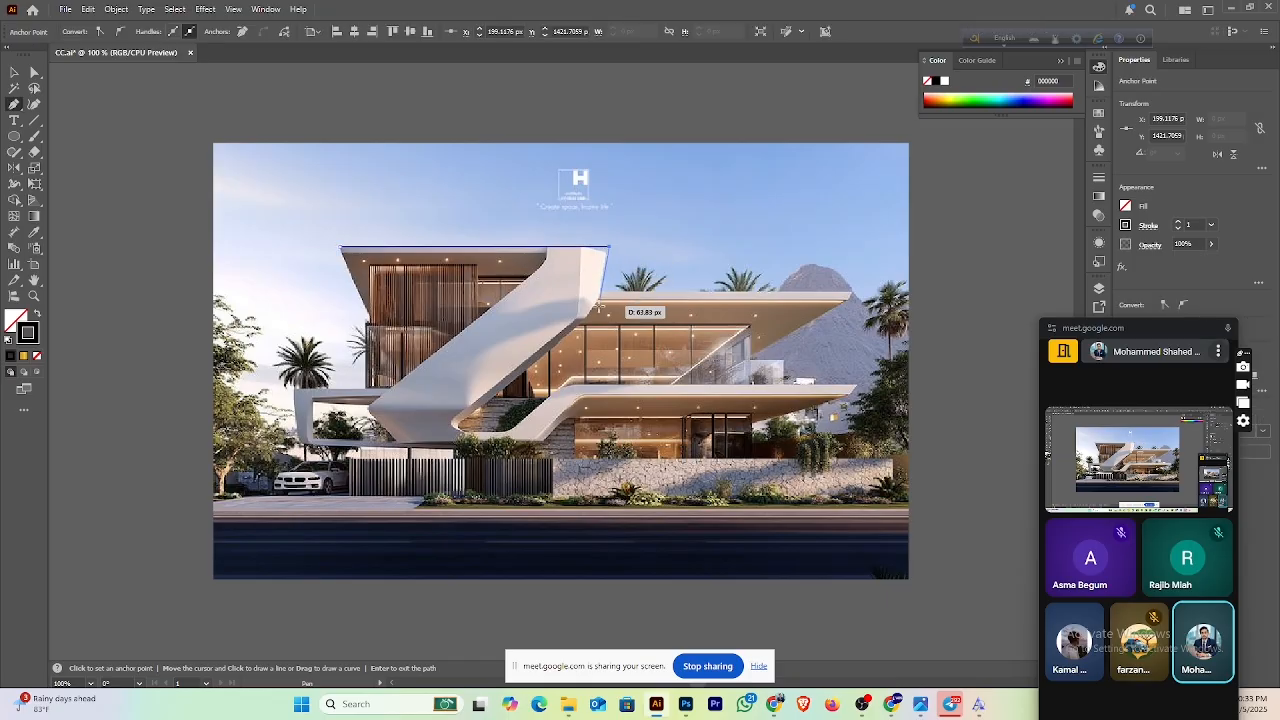
Step: Finish tracing the villa's Z-shaped roof, diagonal wall and lower slab with straight Pen tool segments, closing the path at the roof's upper-left corner
left_click(605, 306)
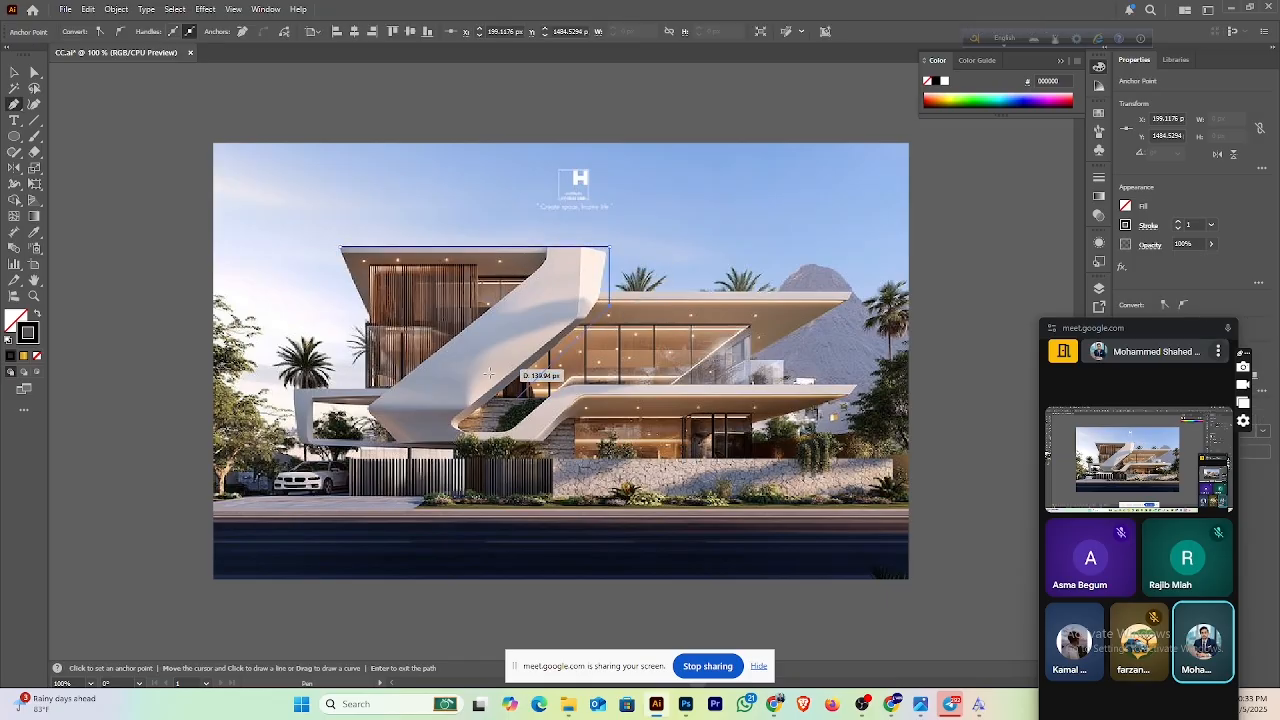
left_click(455, 428)
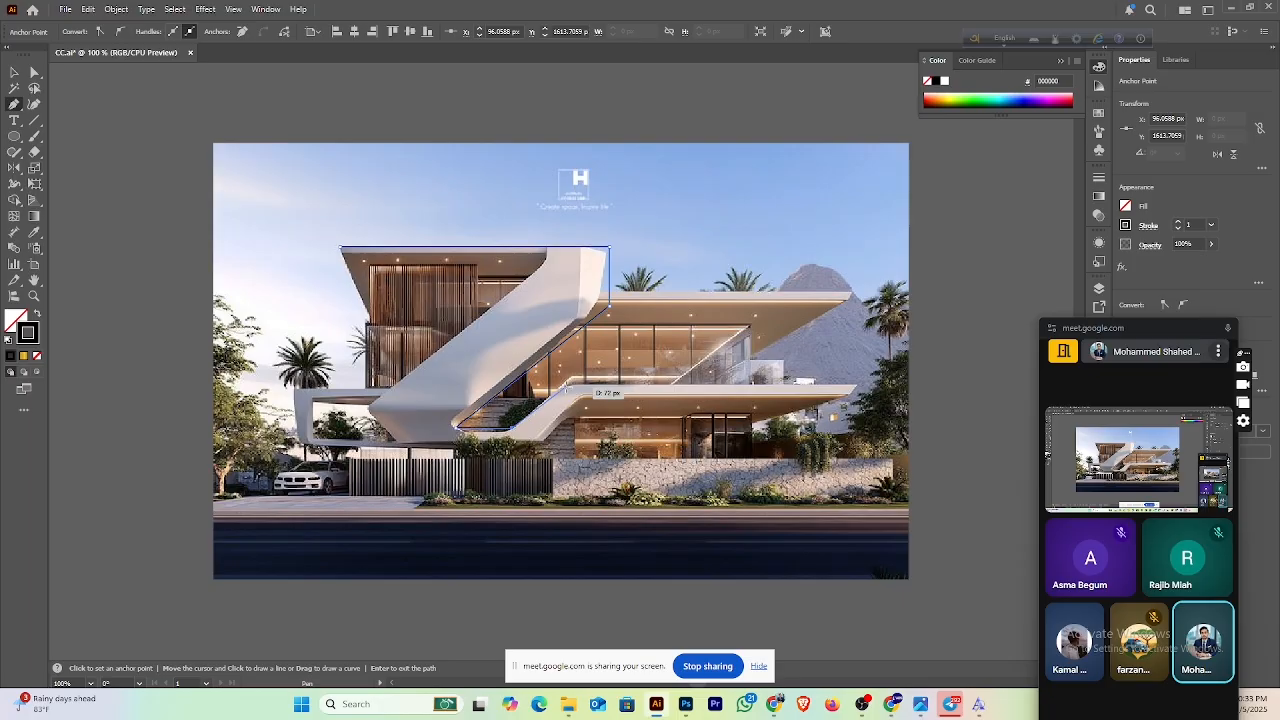
left_click(572, 385)
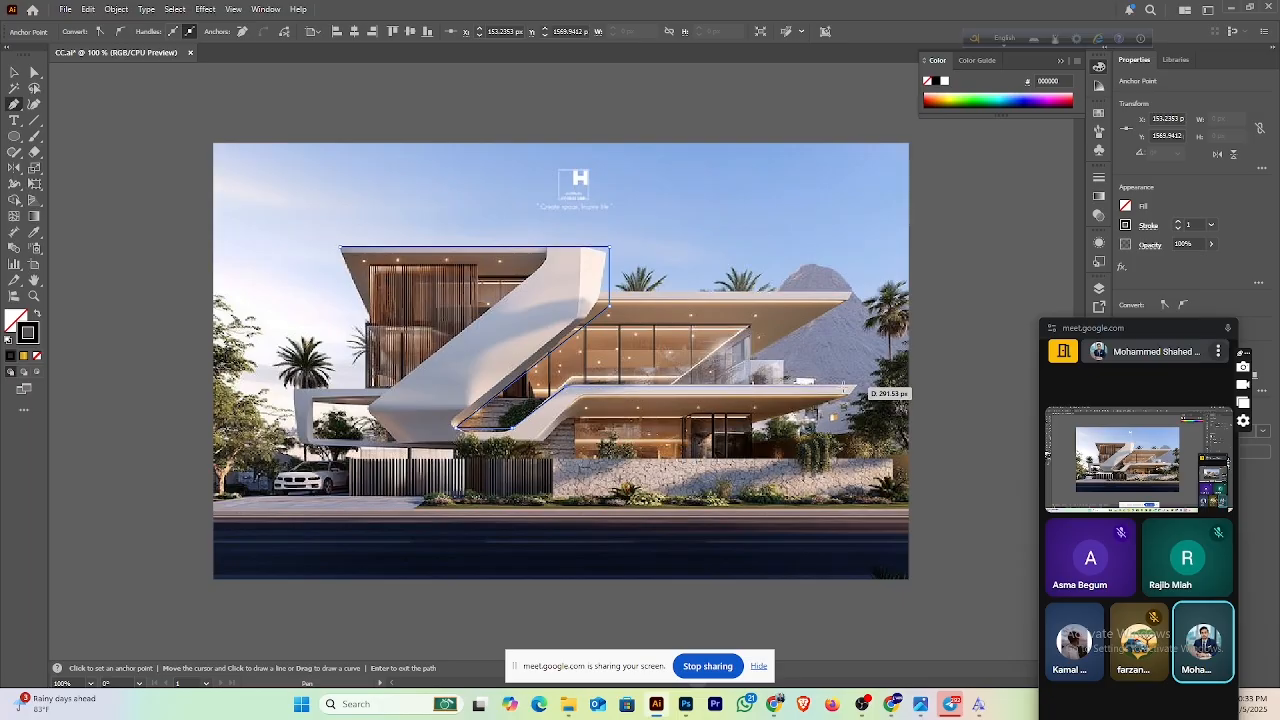
left_click(857, 387)
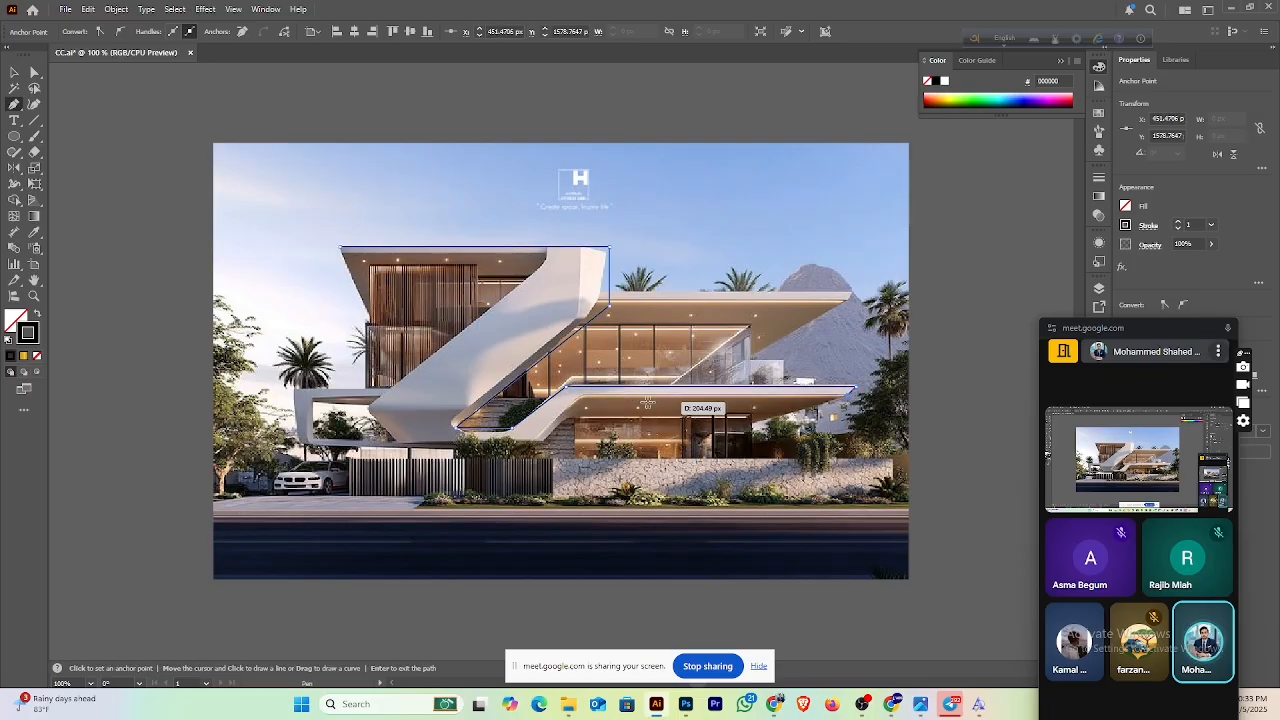
left_click(584, 398)
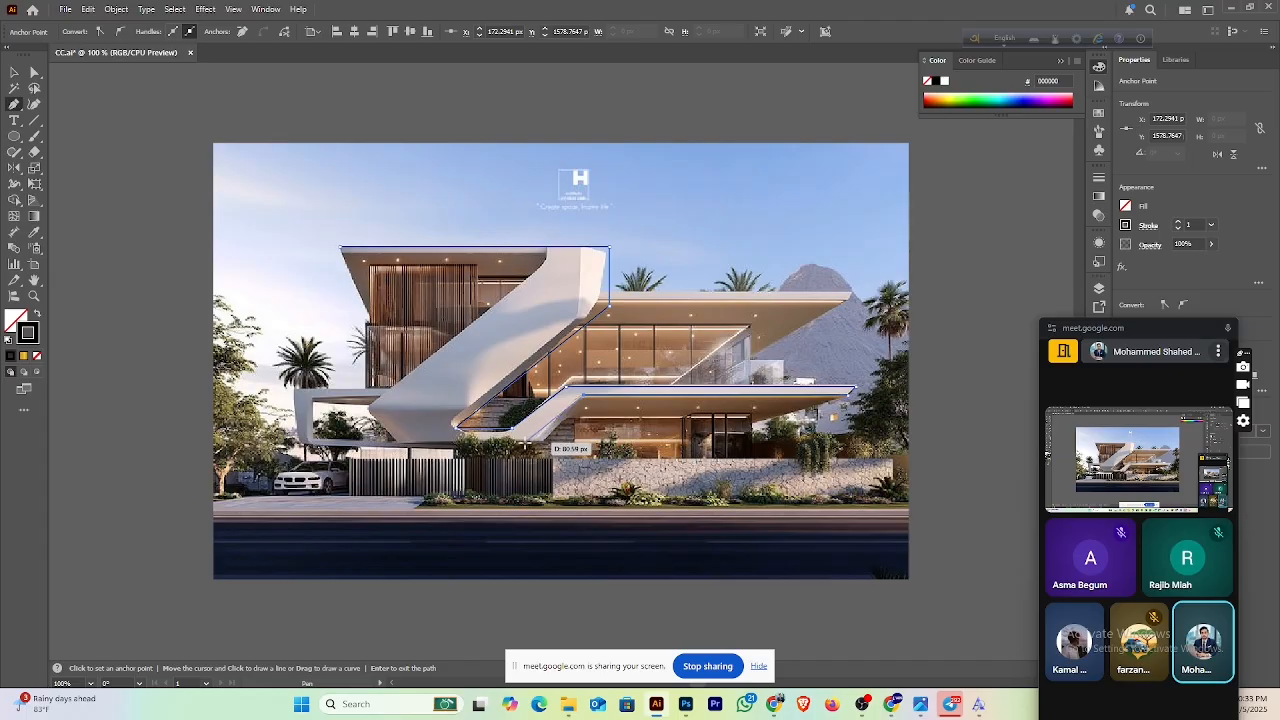
left_click(524, 444)
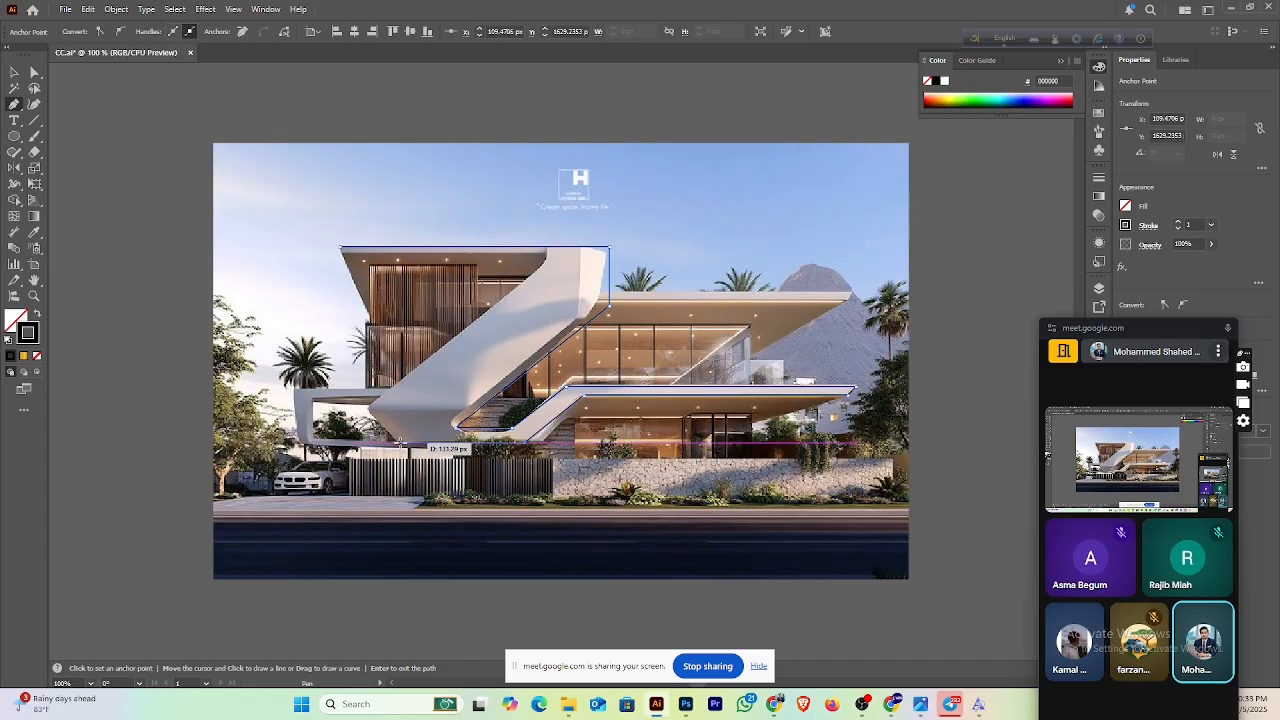
left_click(390, 438)
left_click(356, 404)
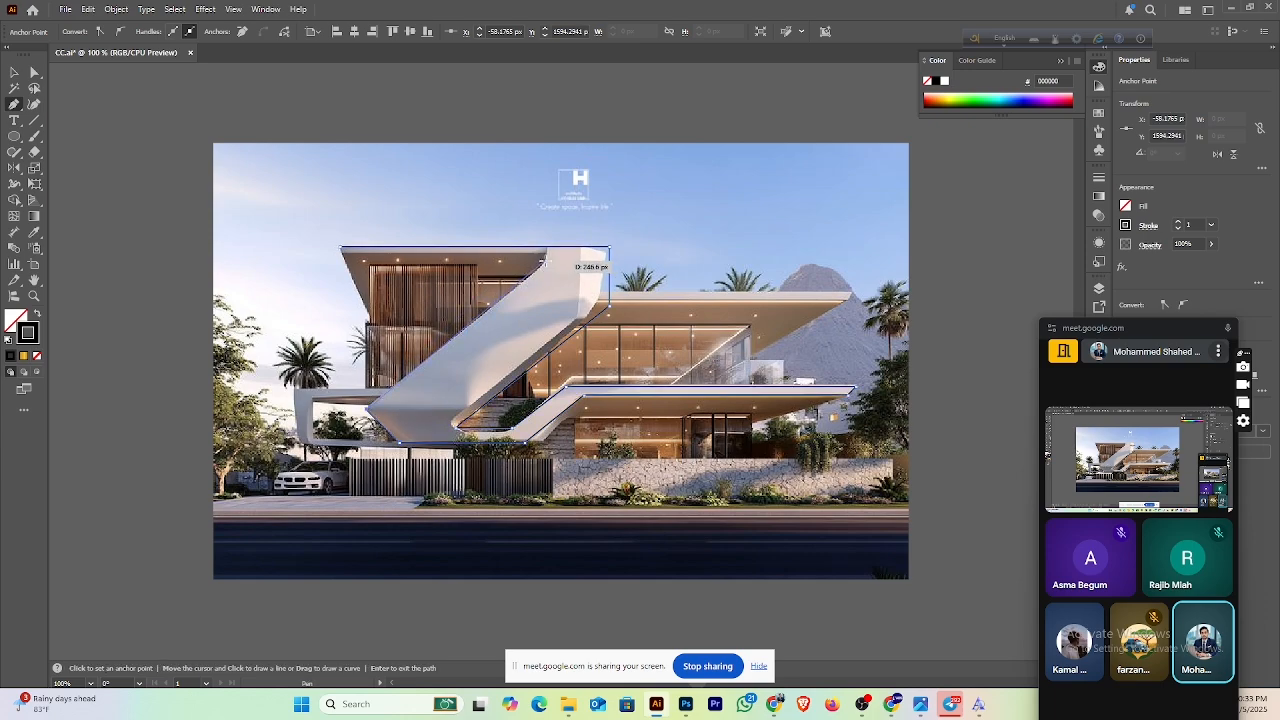
left_click(546, 262)
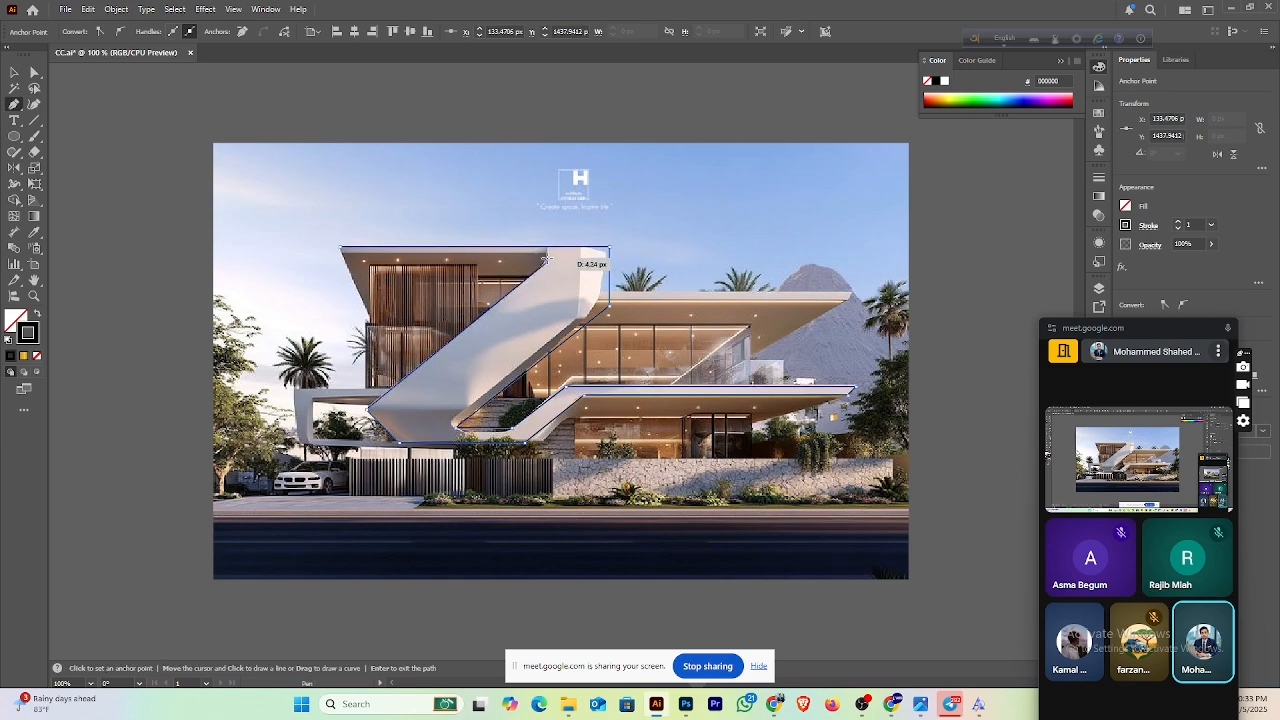
left_click(546, 256)
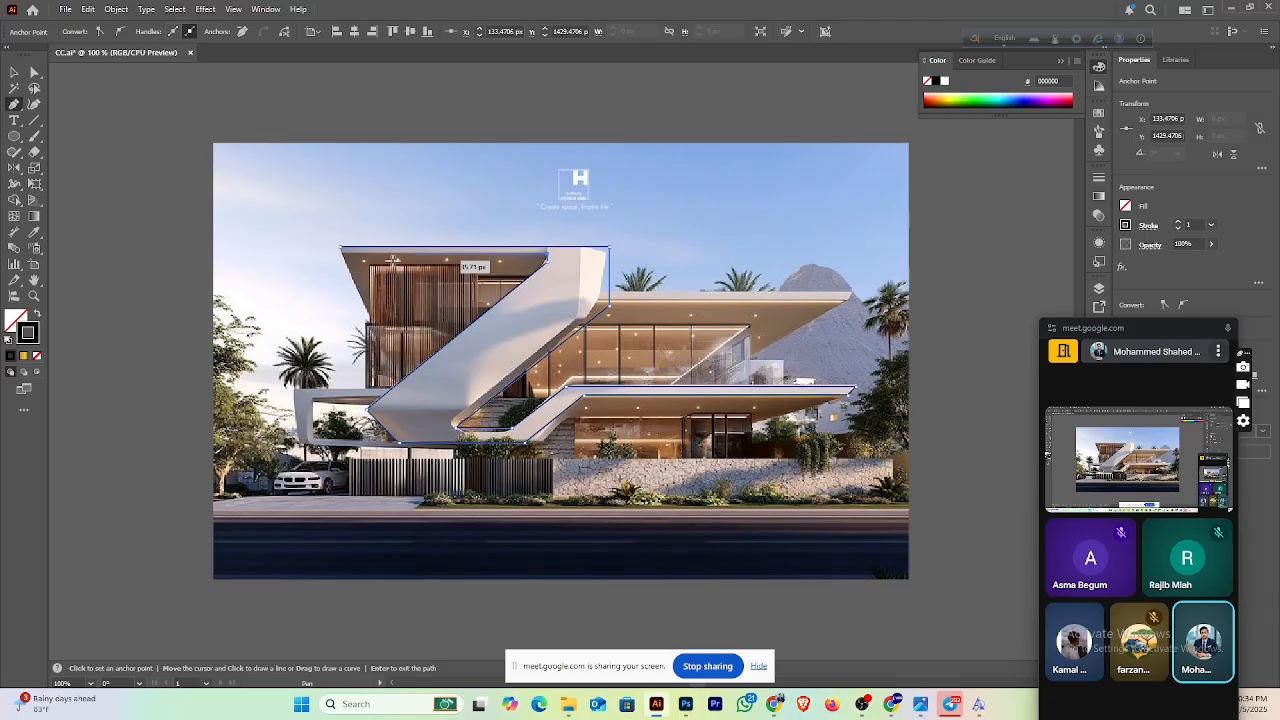
left_click(340, 249)
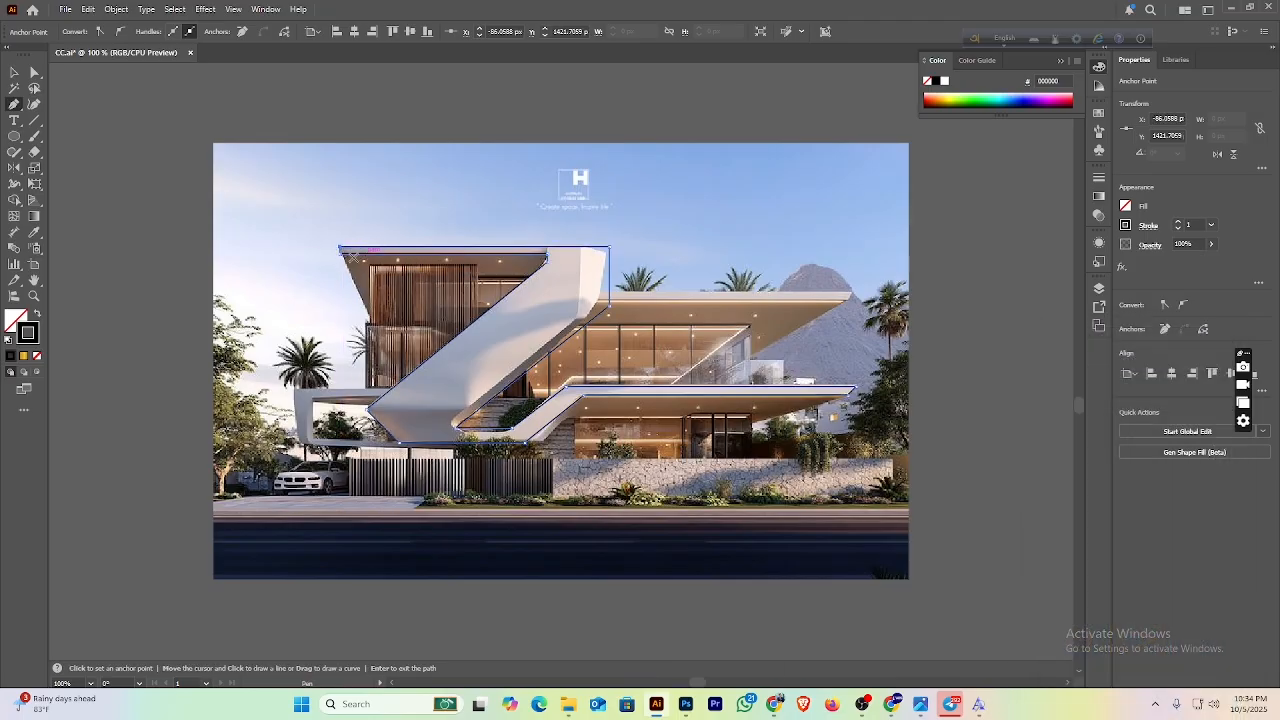
left_click(12, 73)
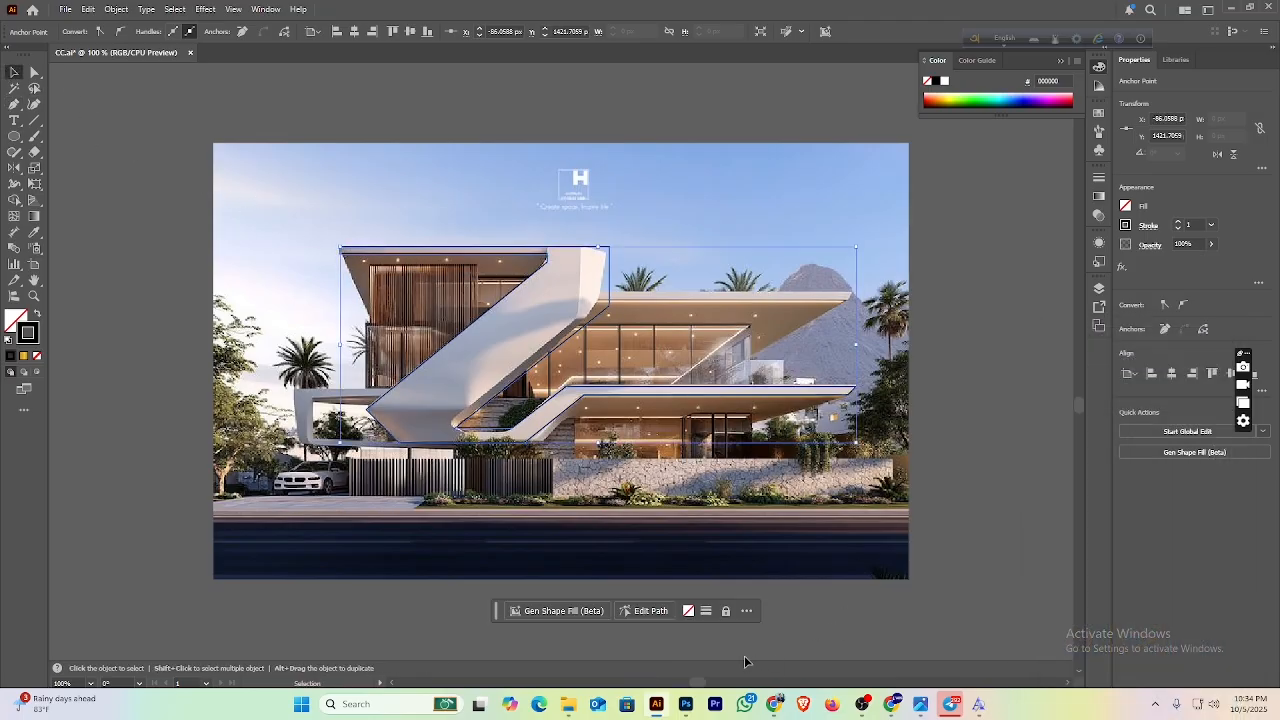
Step: Switch to Google Meet in Chrome, start a new instant meeting and copy its meeting link
left_click(772, 704)
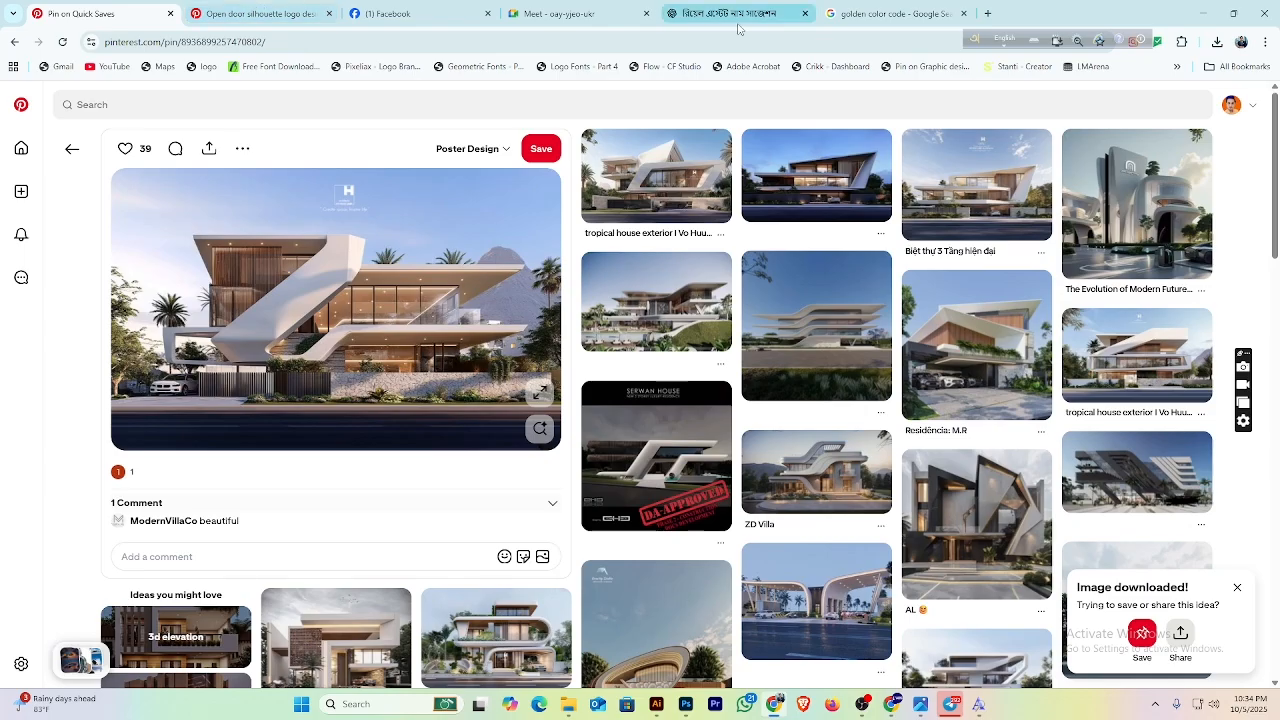
left_click(585, 14)
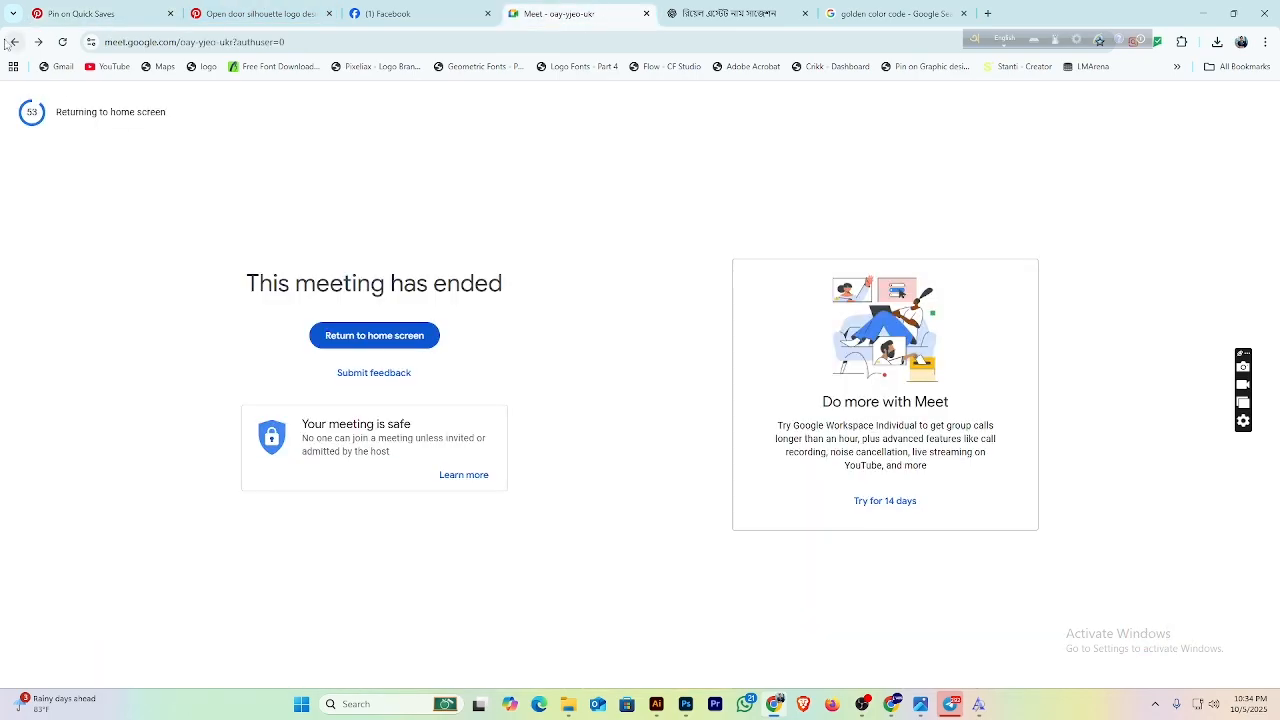
left_click(387, 343)
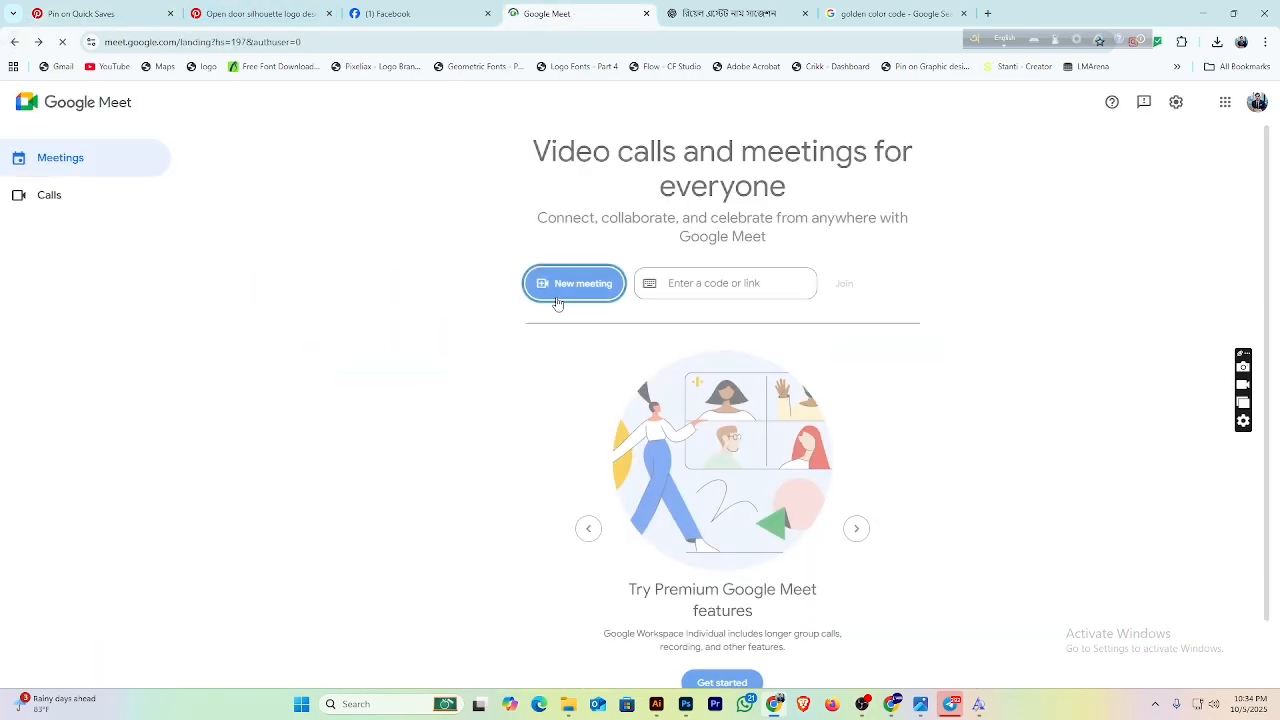
left_click(570, 289)
left_click(600, 355)
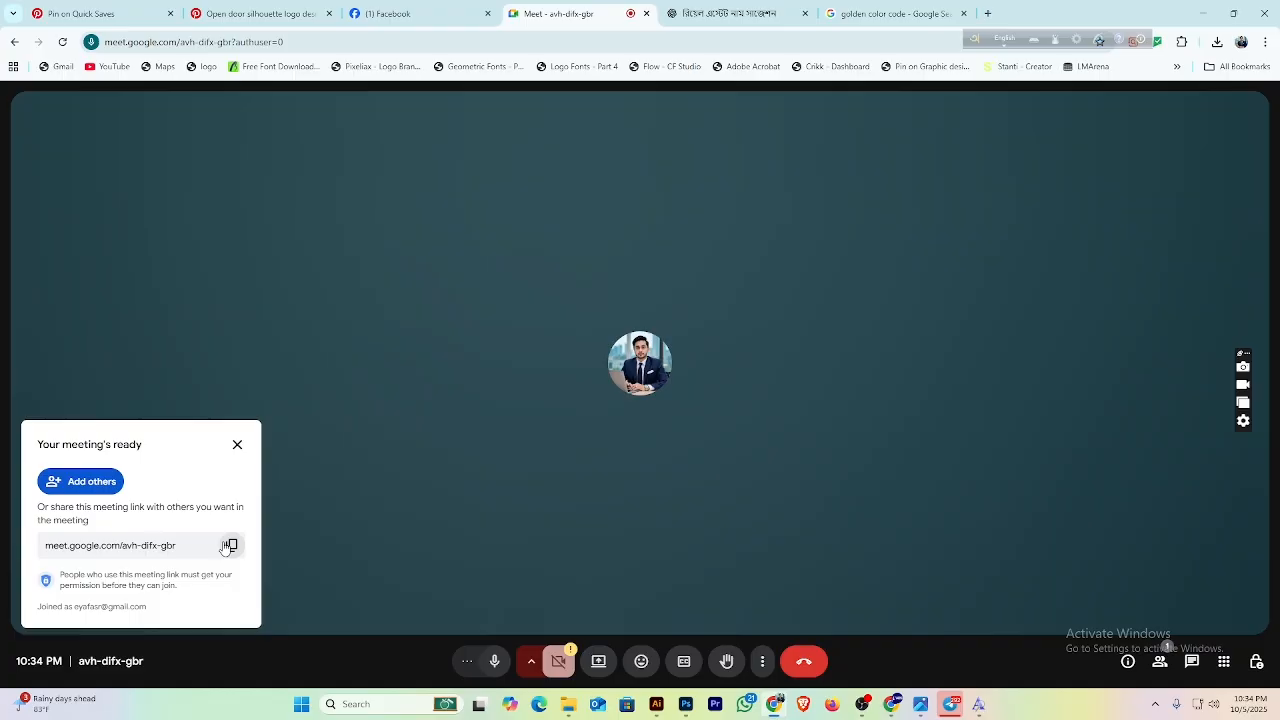
left_click(228, 546)
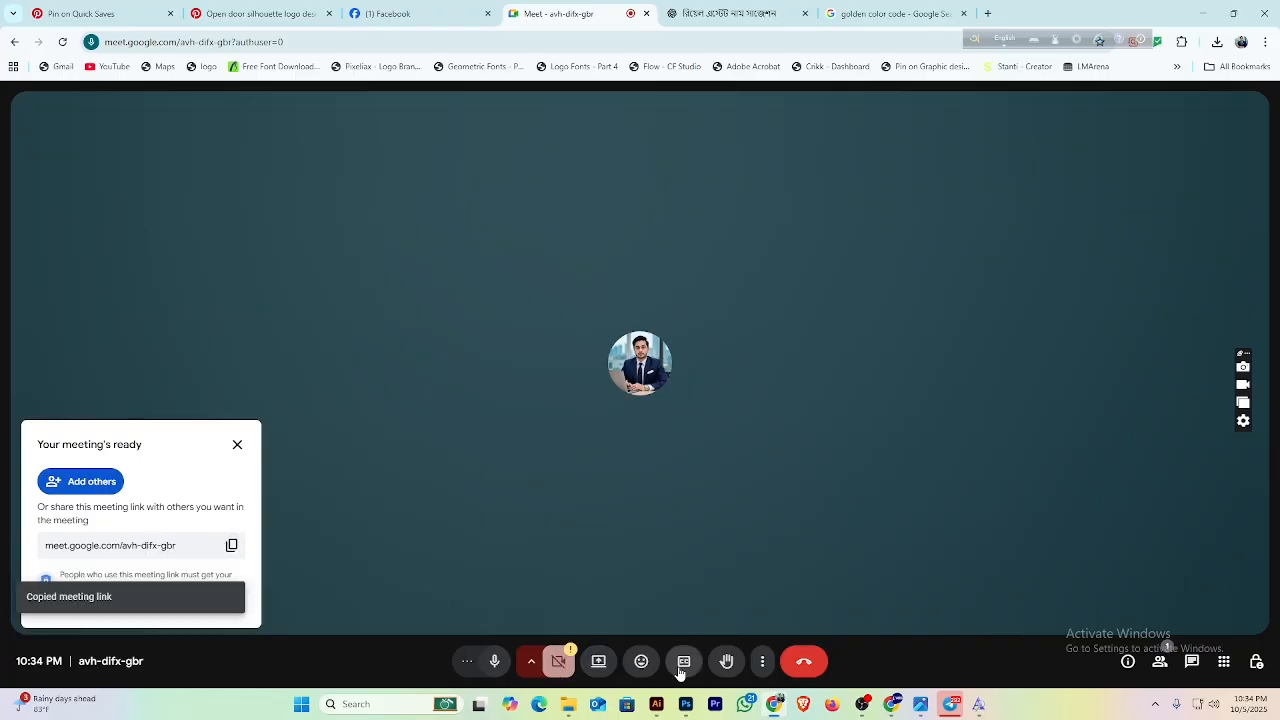
Step: Present the entire Screen 1 in the meeting and set the meeting access type to Open
left_click(598, 661)
left_click(573, 245)
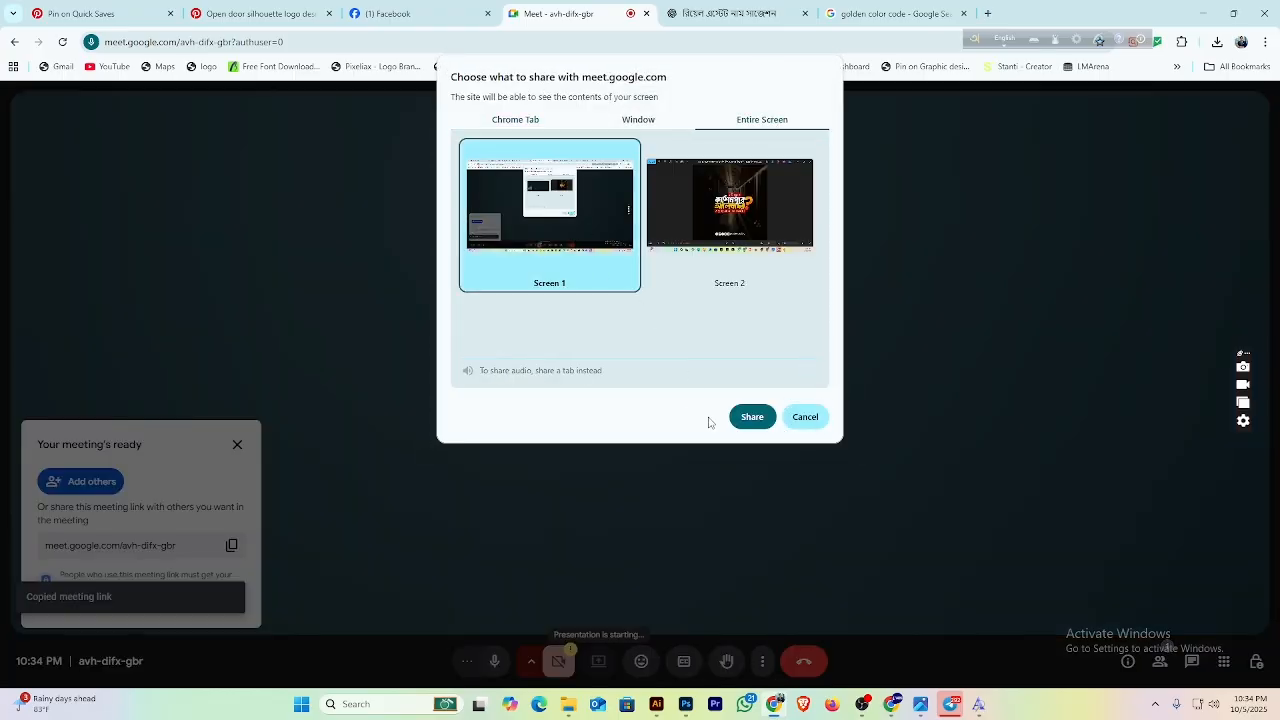
left_click(749, 418)
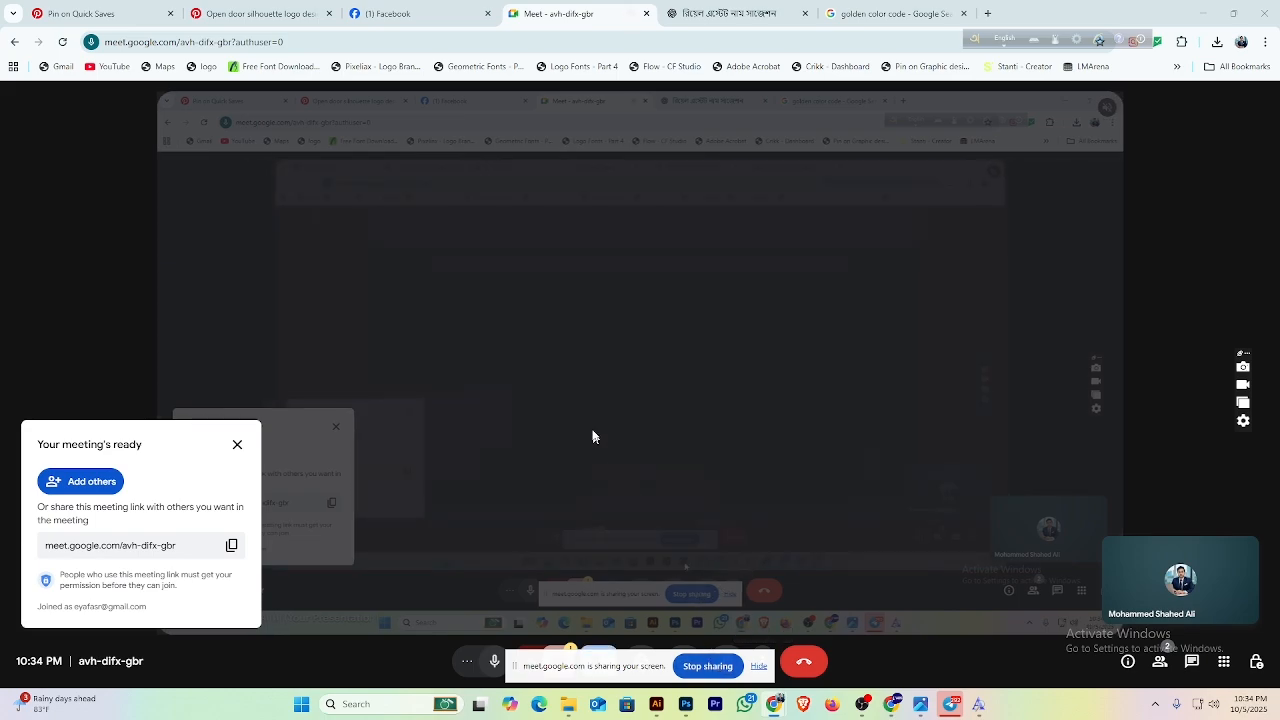
left_click(607, 418)
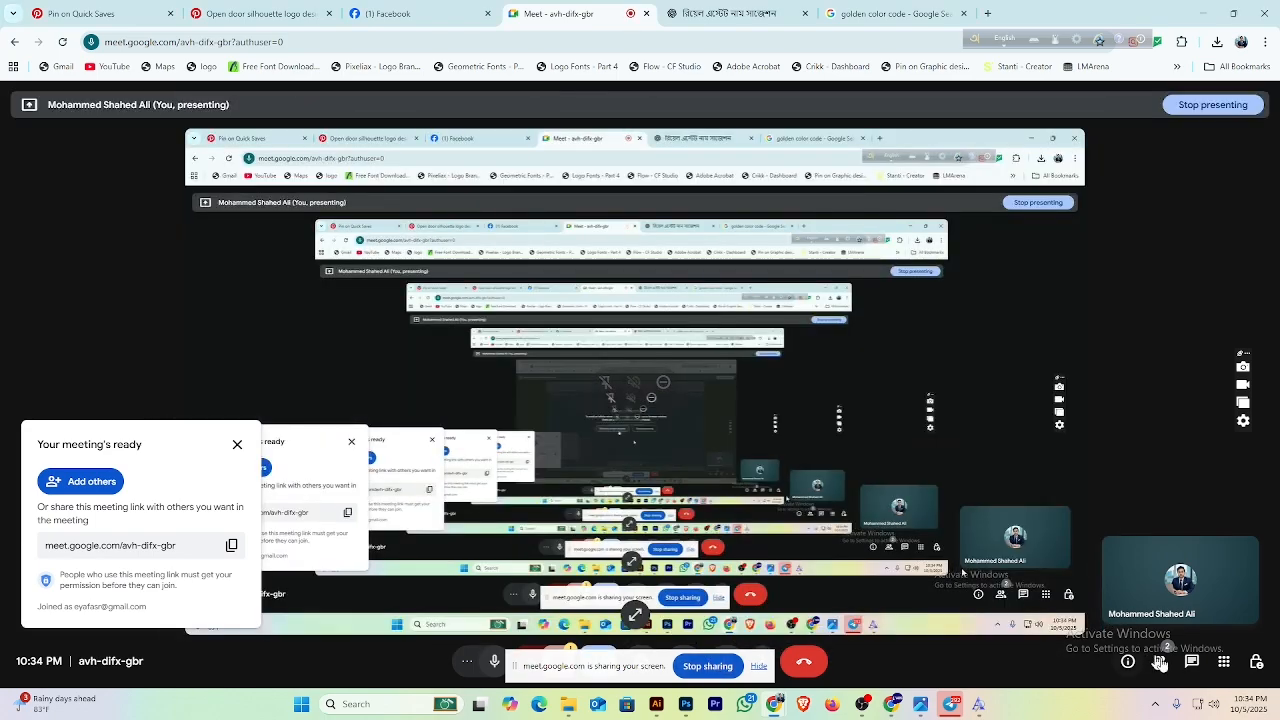
left_click(1256, 661)
left_click(1110, 444)
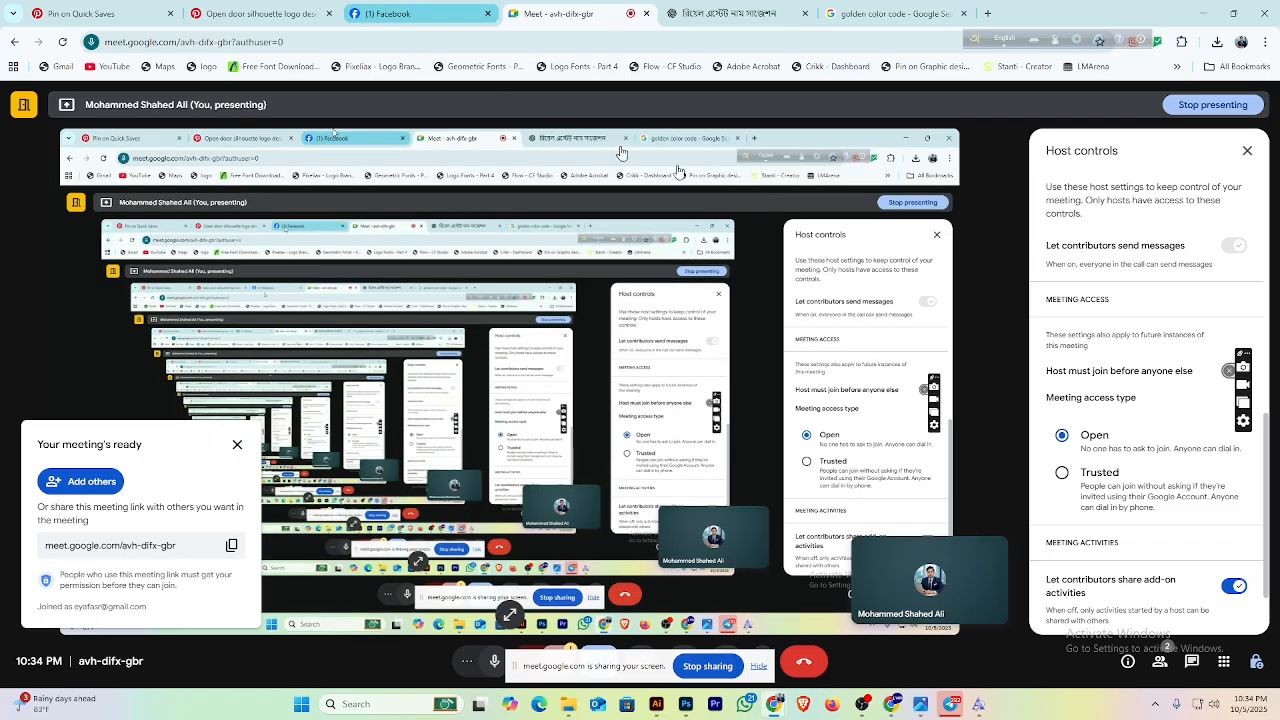
Step: Send the meeting link to the logo design batch group chat on Facebook, allowing Meet's picture-in-picture this time and moving the floating window higher
left_click(380, 14)
left_click(1210, 101)
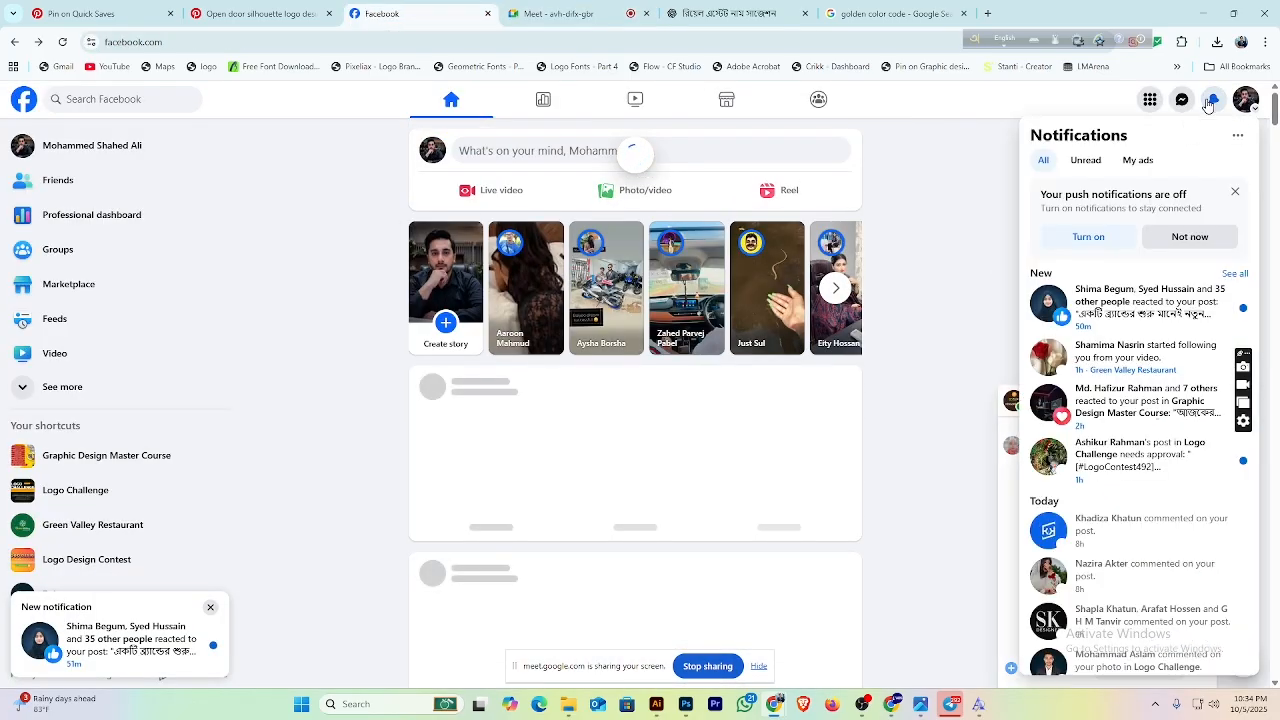
left_click(1182, 99)
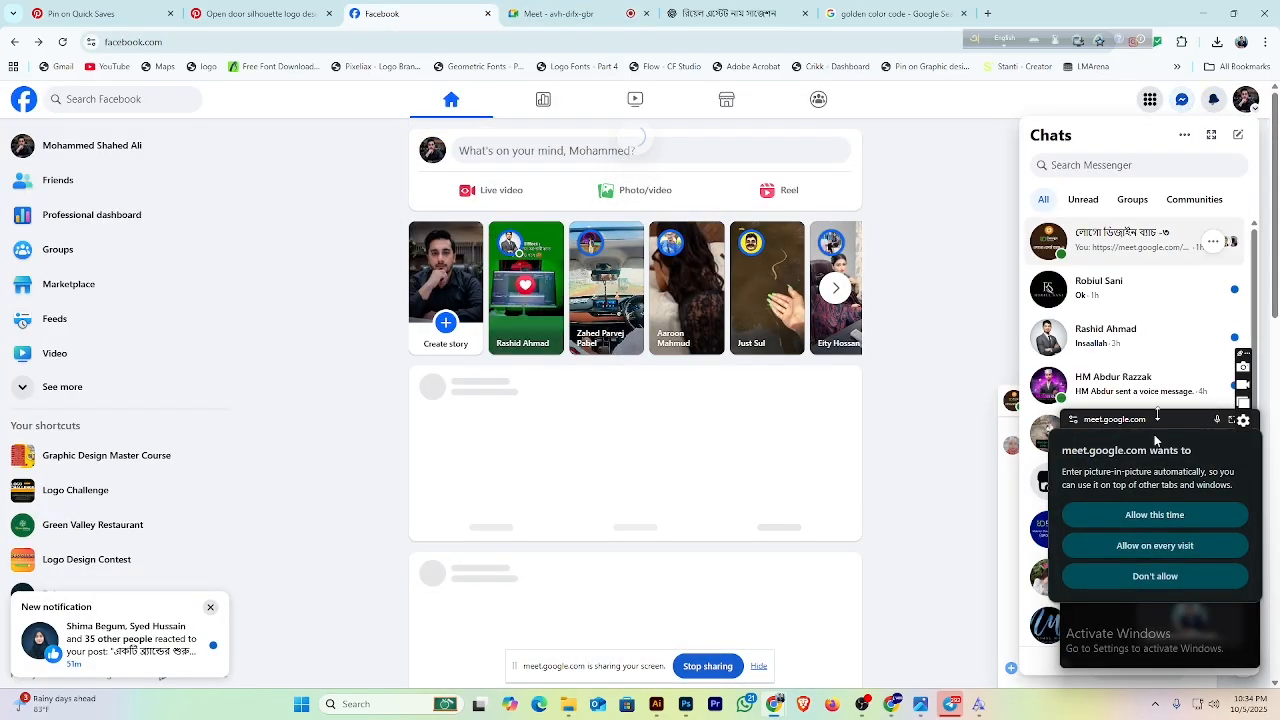
left_click(1155, 515)
left_click(1093, 248)
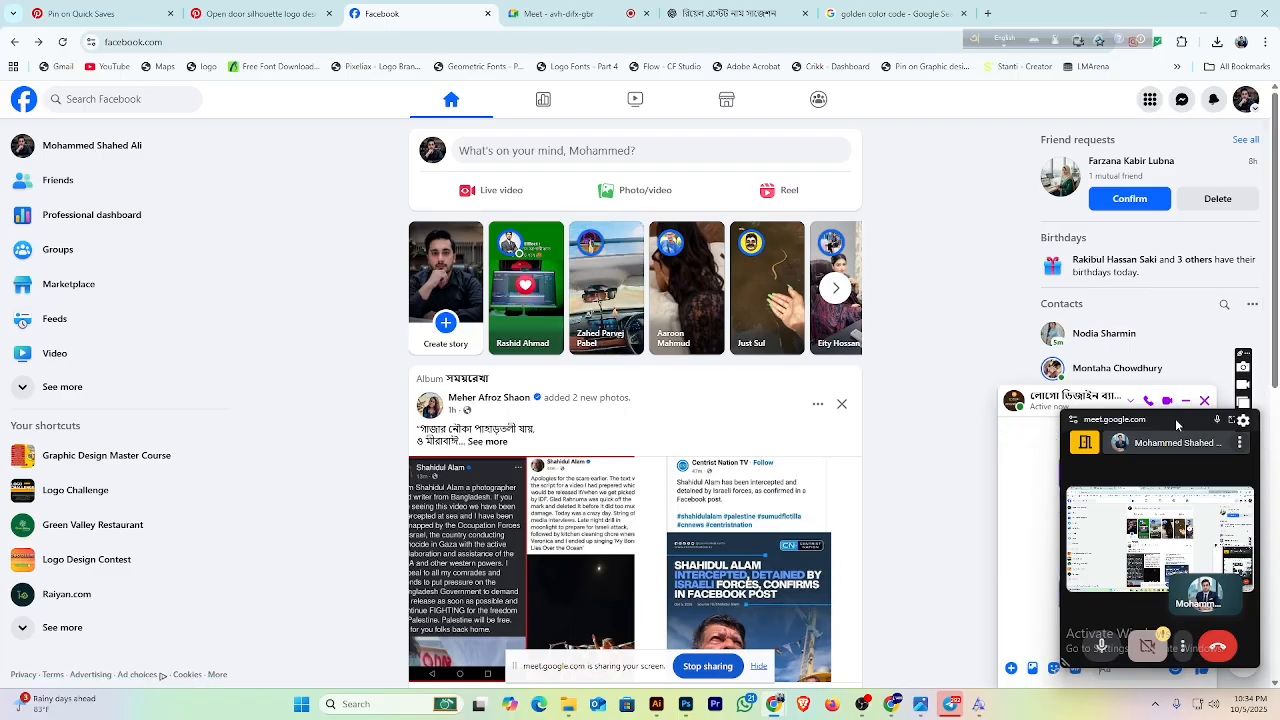
left_click_drag(1176, 434, 1150, 294)
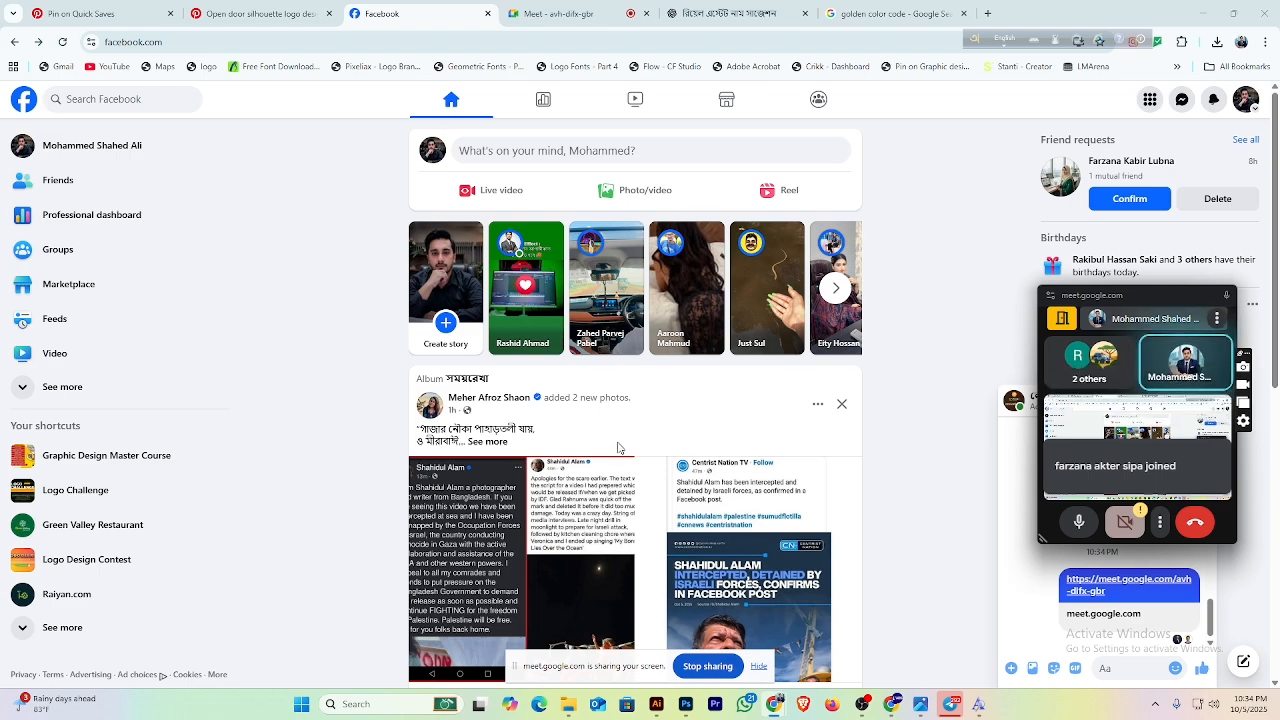
scroll(641, 459, "down", 2)
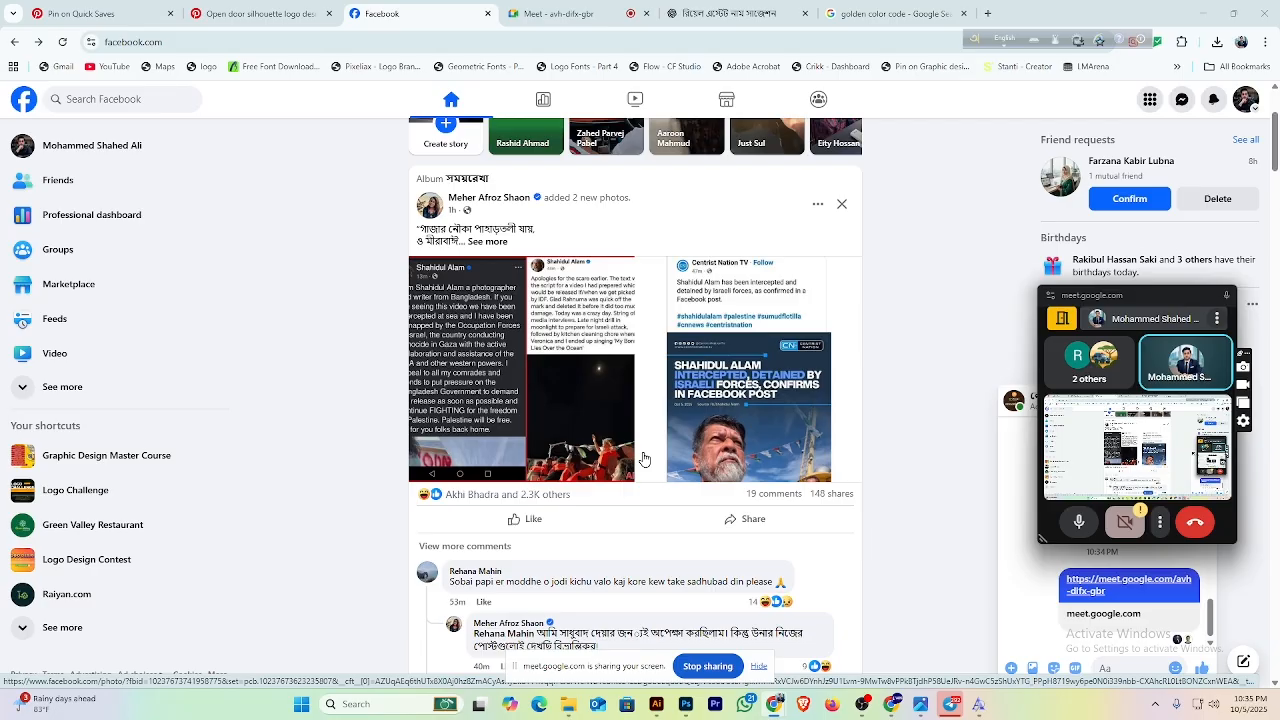
scroll(656, 457, "down", 1)
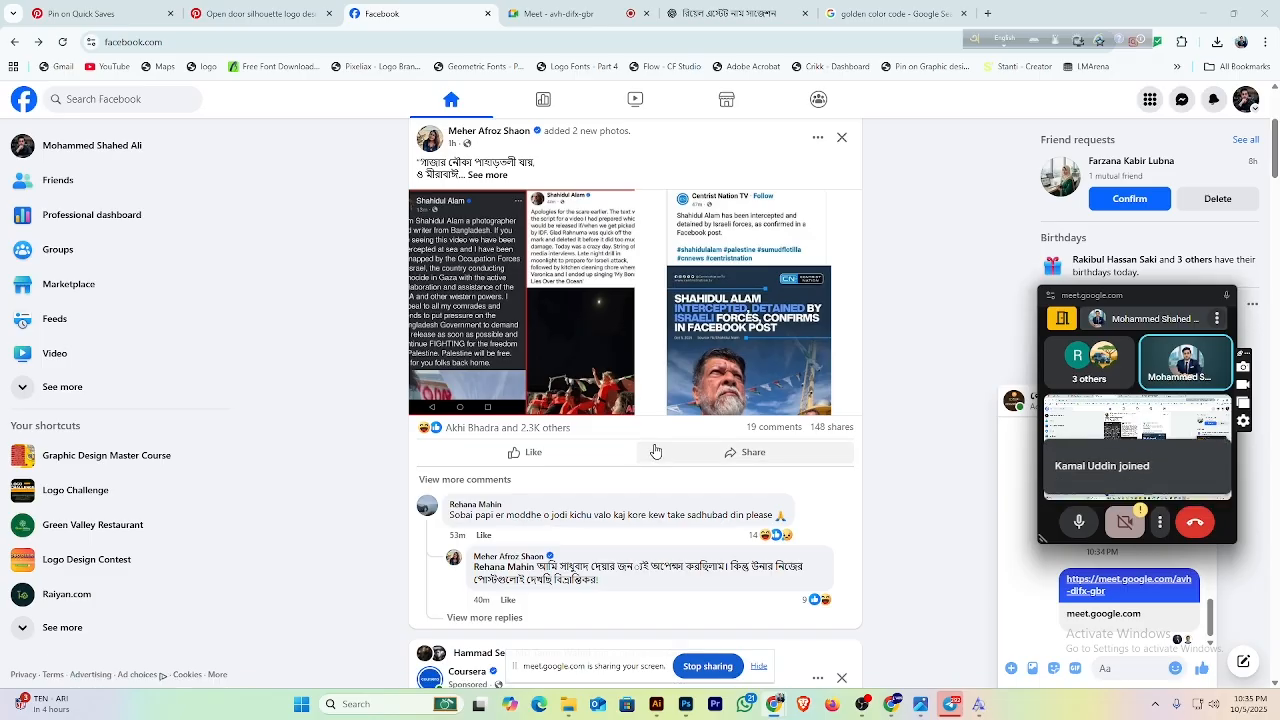
scroll(657, 448, "down", 2)
scroll(659, 441, "down", 7)
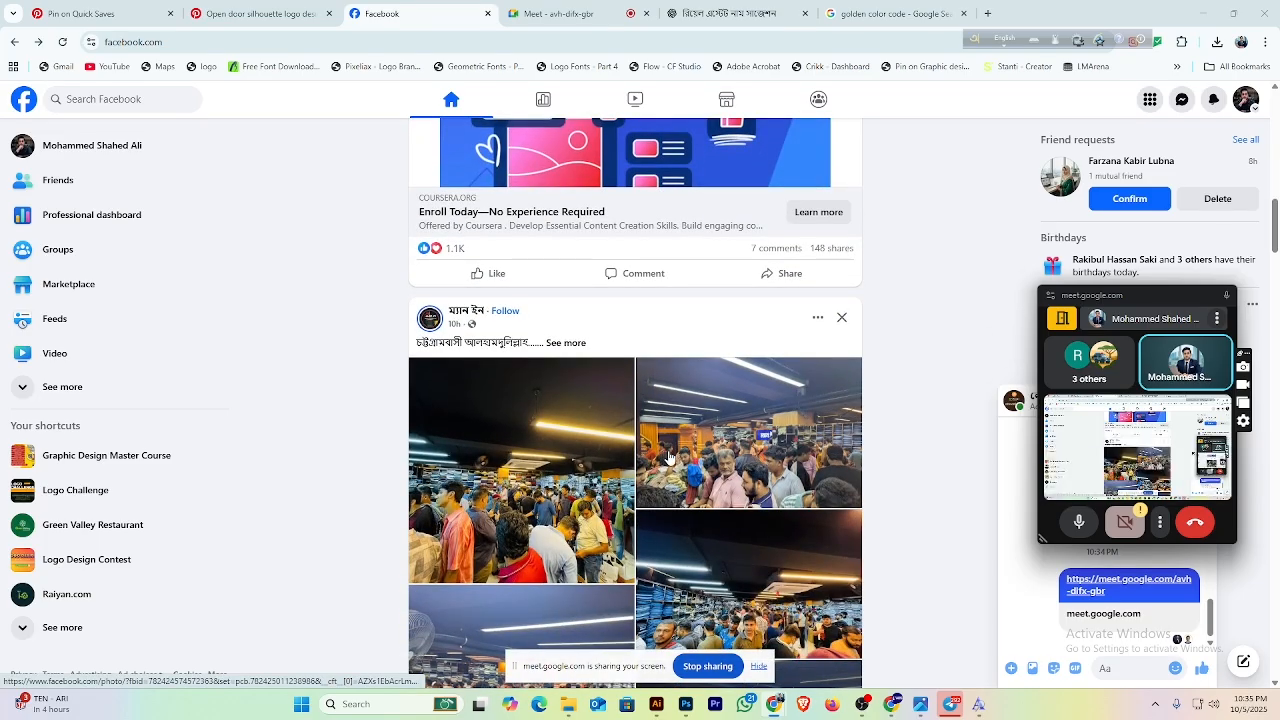
scroll(675, 455, "down", 1)
scroll(682, 454, "down", 2)
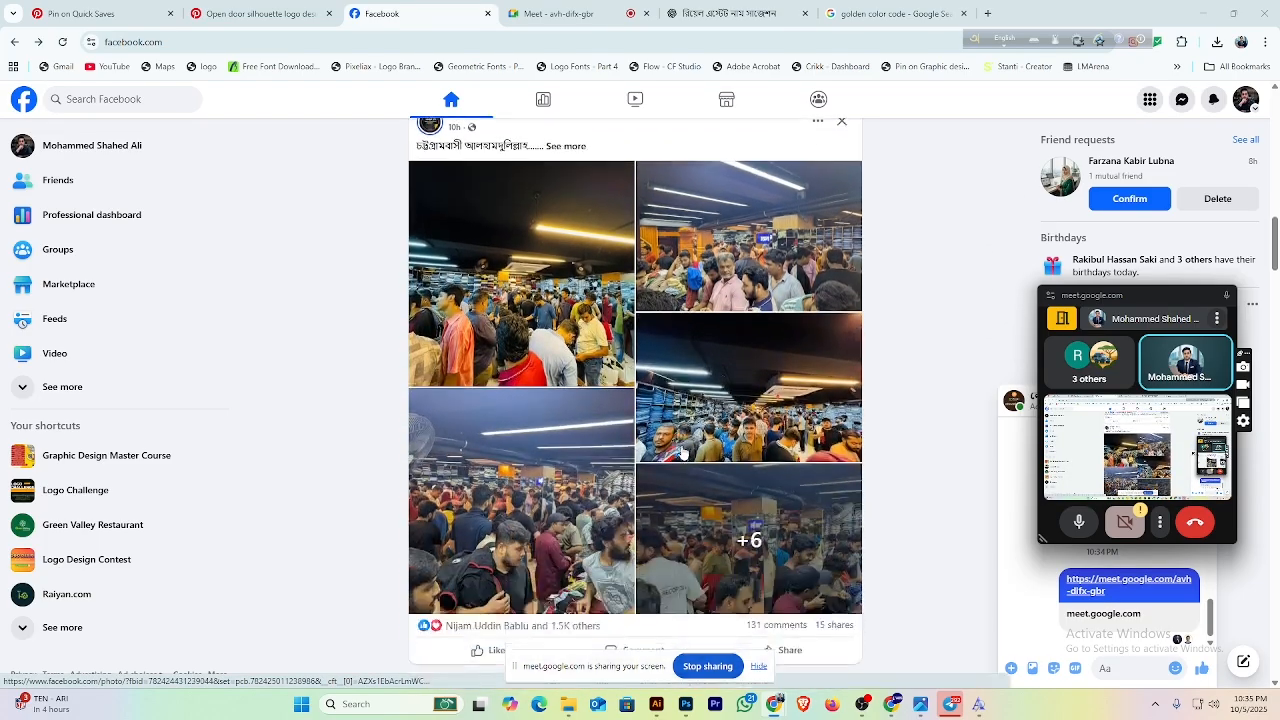
scroll(682, 454, "up", 1)
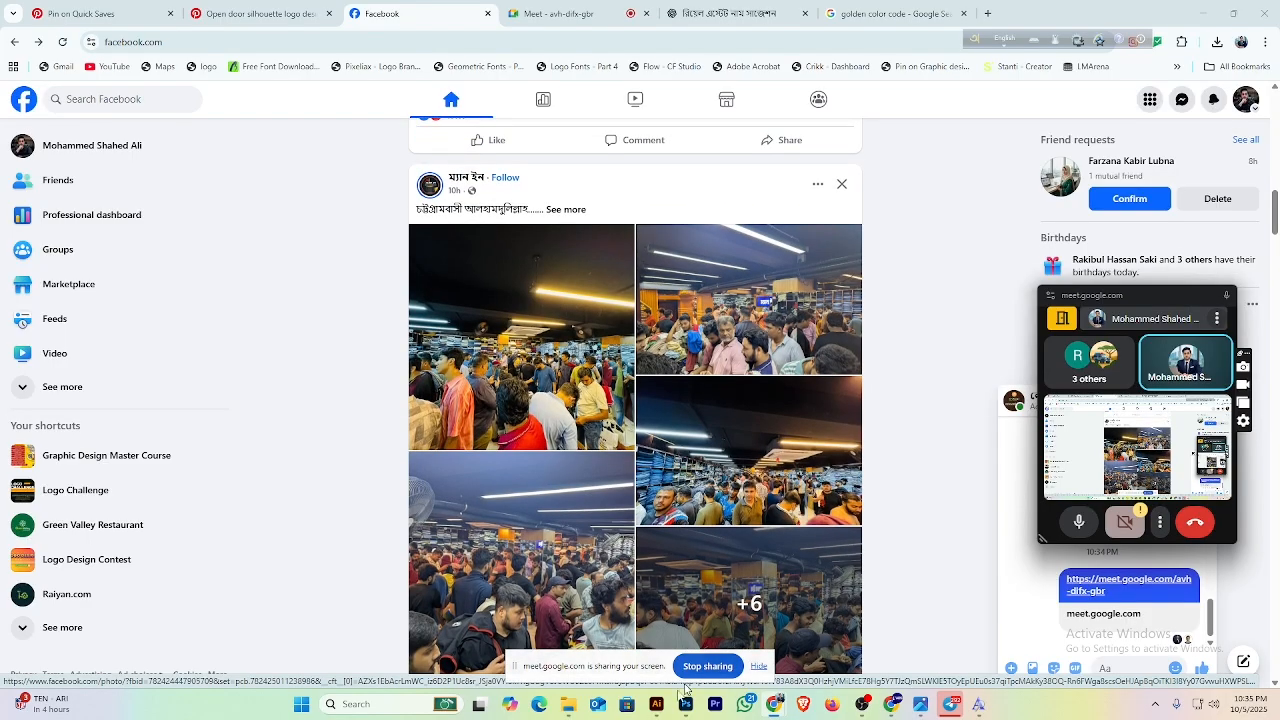
Step: Switch to Illustrator, select the traced Z-shaped path over the villa and fill it with solid black
left_click(657, 701)
left_click(722, 518)
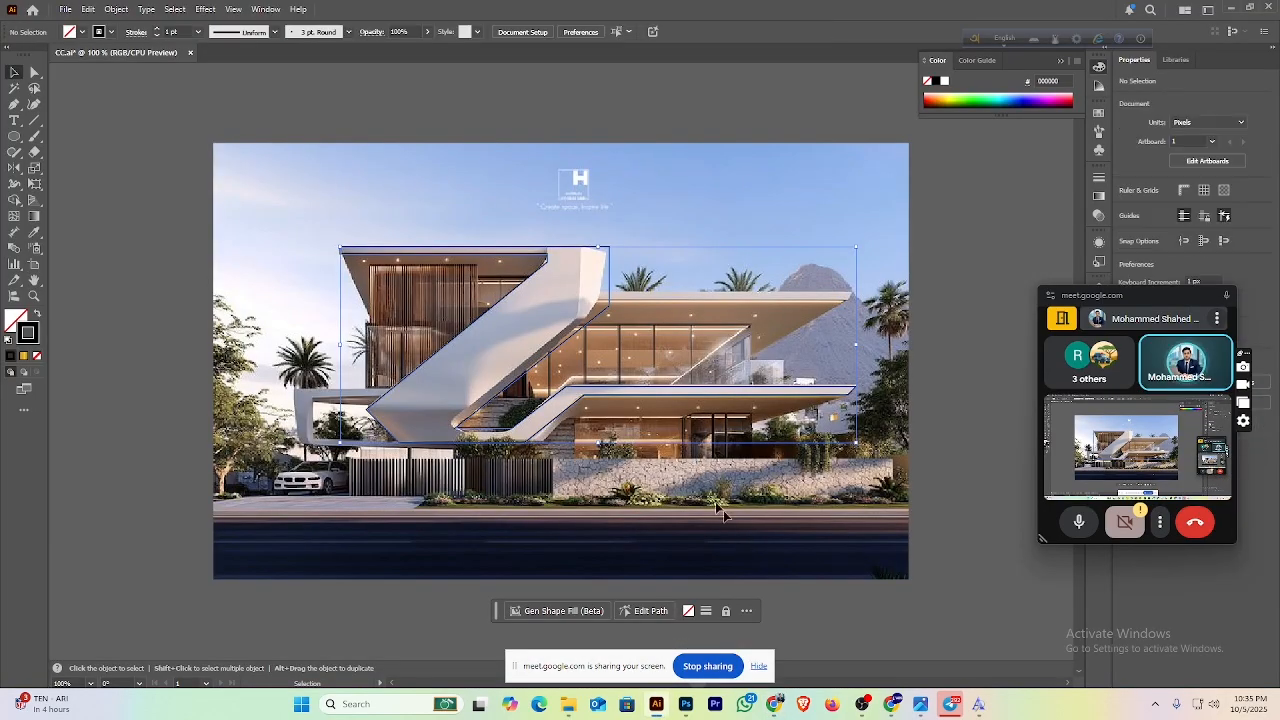
left_click(566, 415)
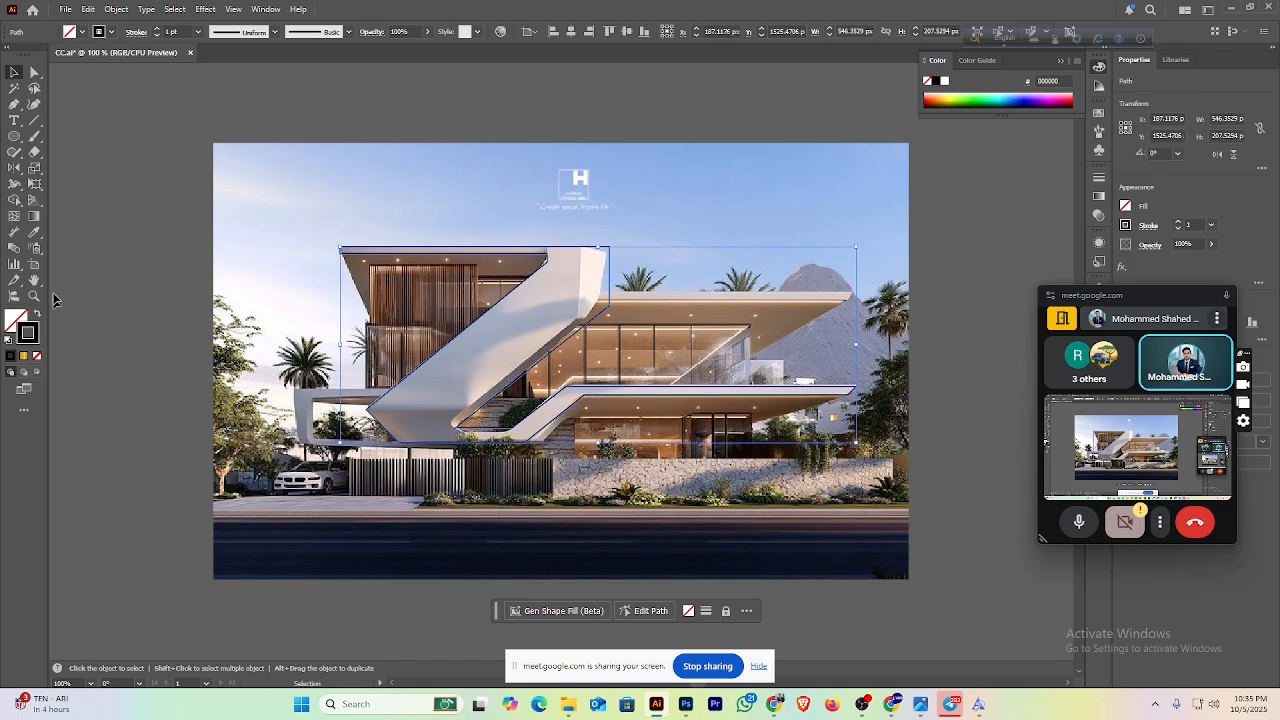
left_click(12, 355)
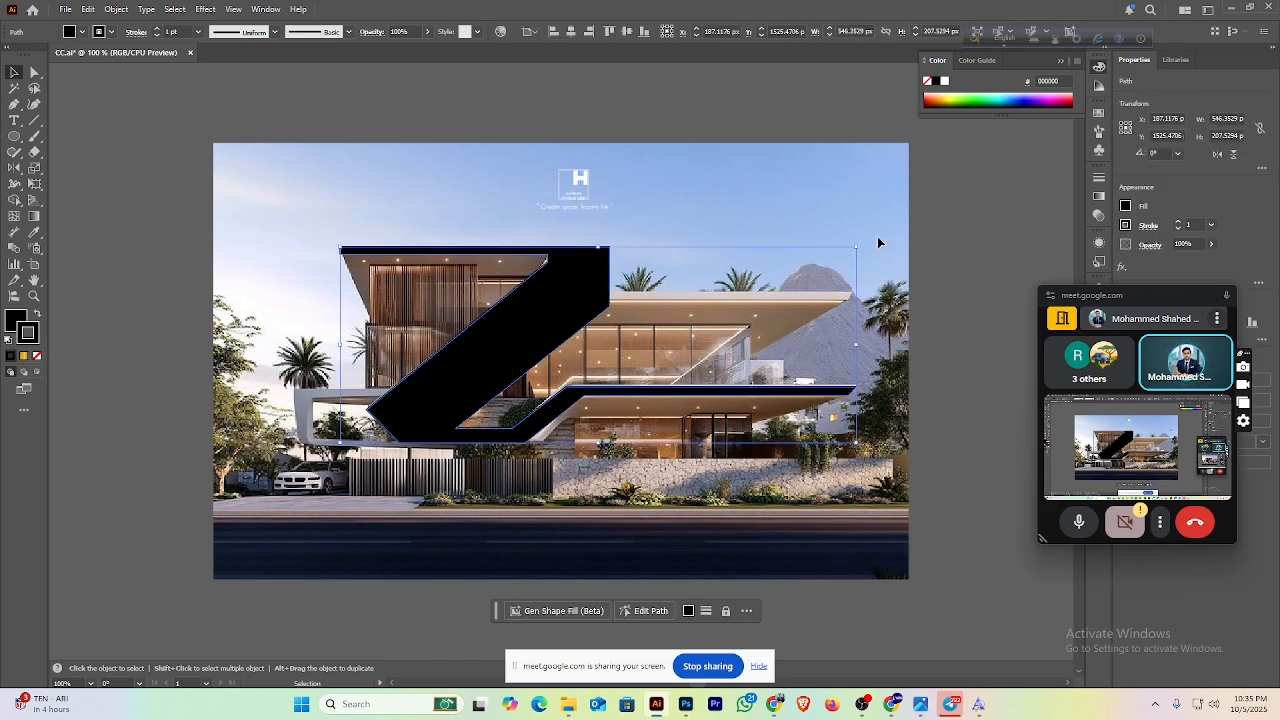
Step: Scale the black Z shape down to about 309 × 117 px, move it onto the empty canvas below the photo and deselect it
left_click_drag(864, 246, 744, 290)
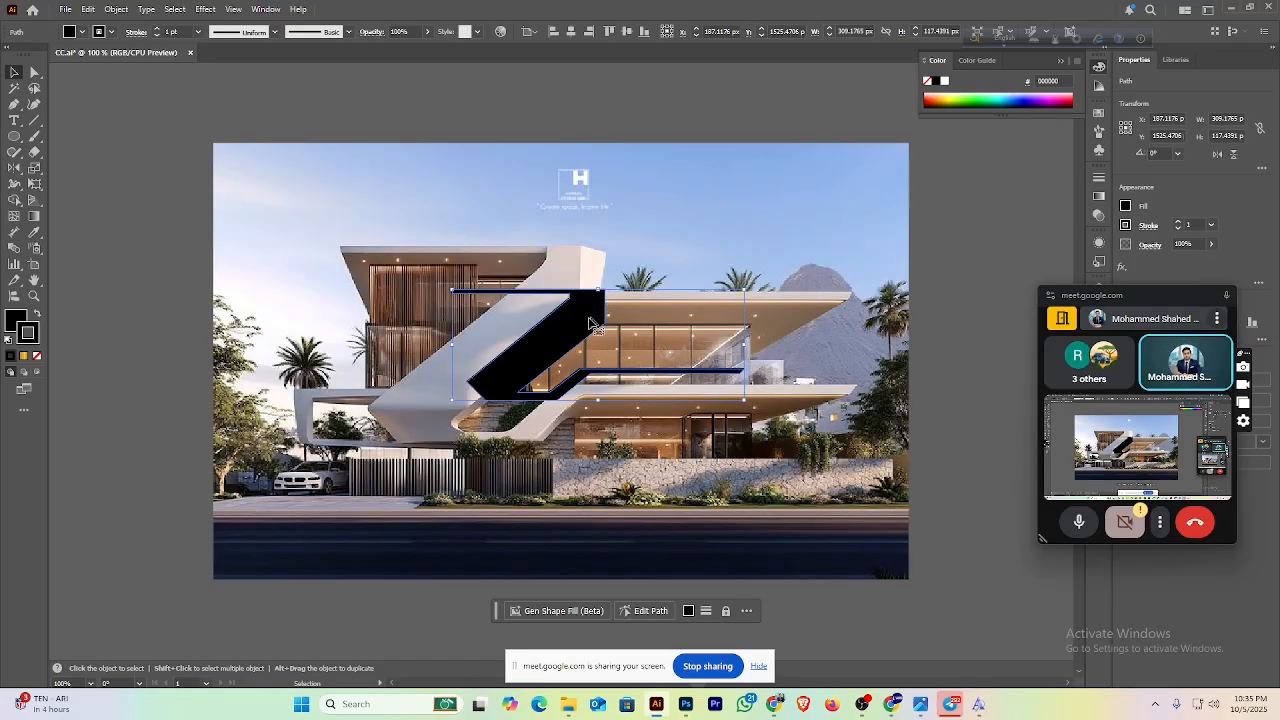
left_click_drag(579, 327, 490, 398)
left_click(533, 518)
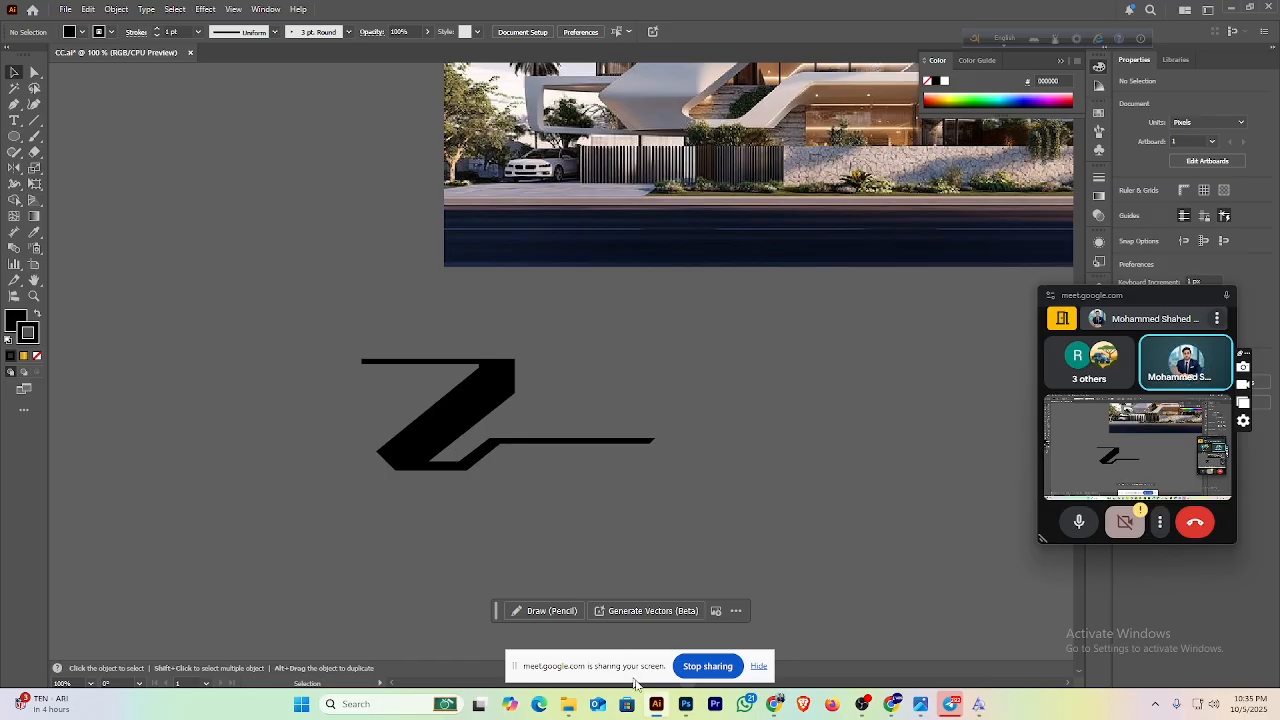
Step: Switch to the ChatGPT real estate naming chat in Chrome and send "z DIYE DEN" to request names starting with Z
mouse_move(771, 713)
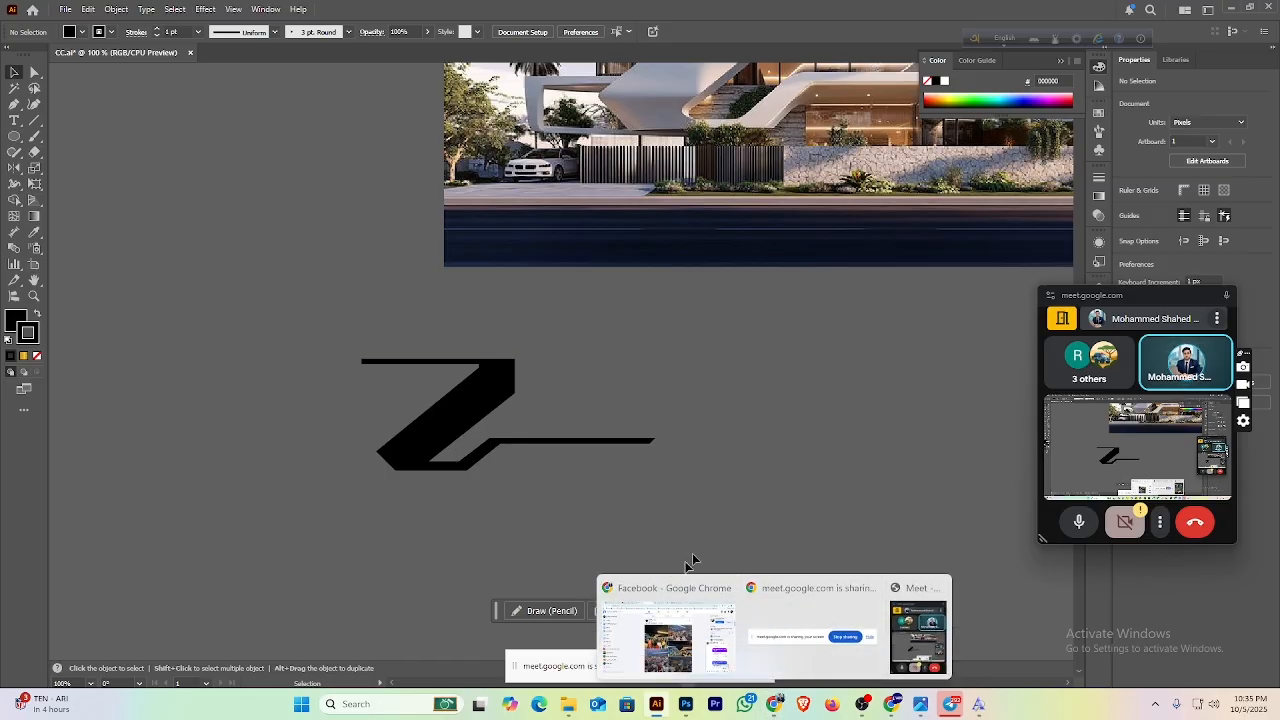
left_click(668, 620)
left_click(710, 14)
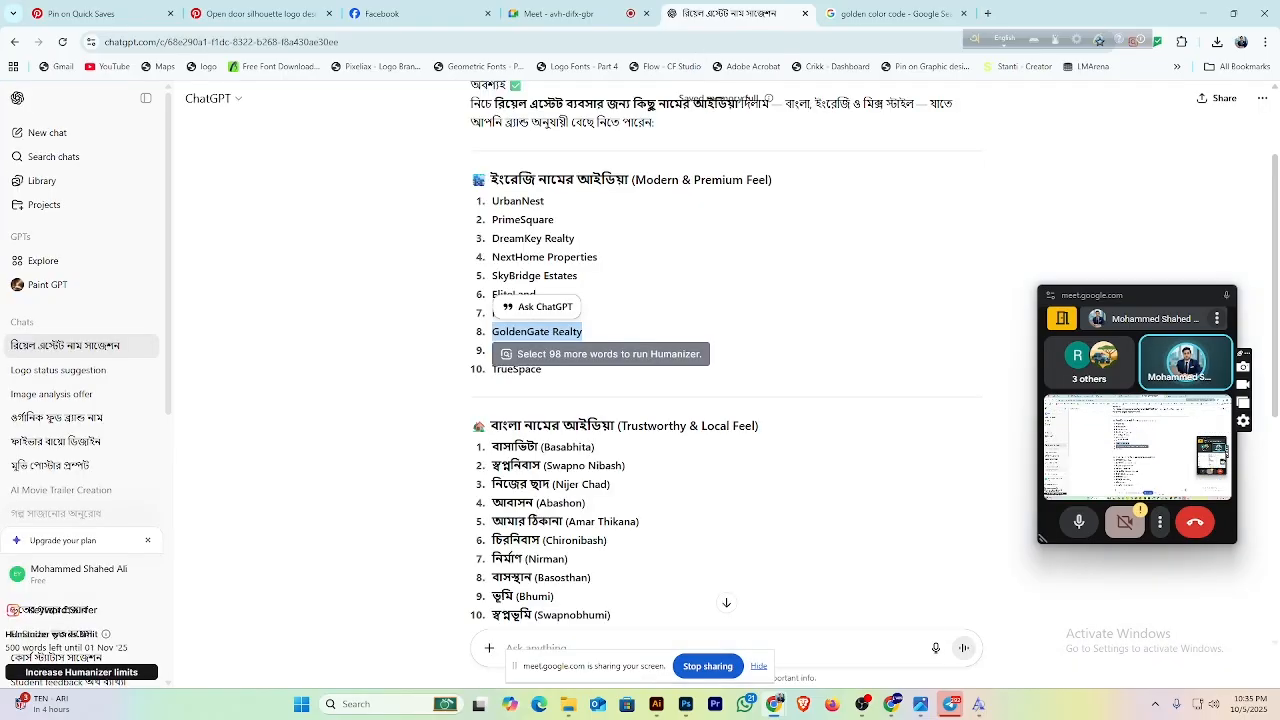
left_click(661, 511)
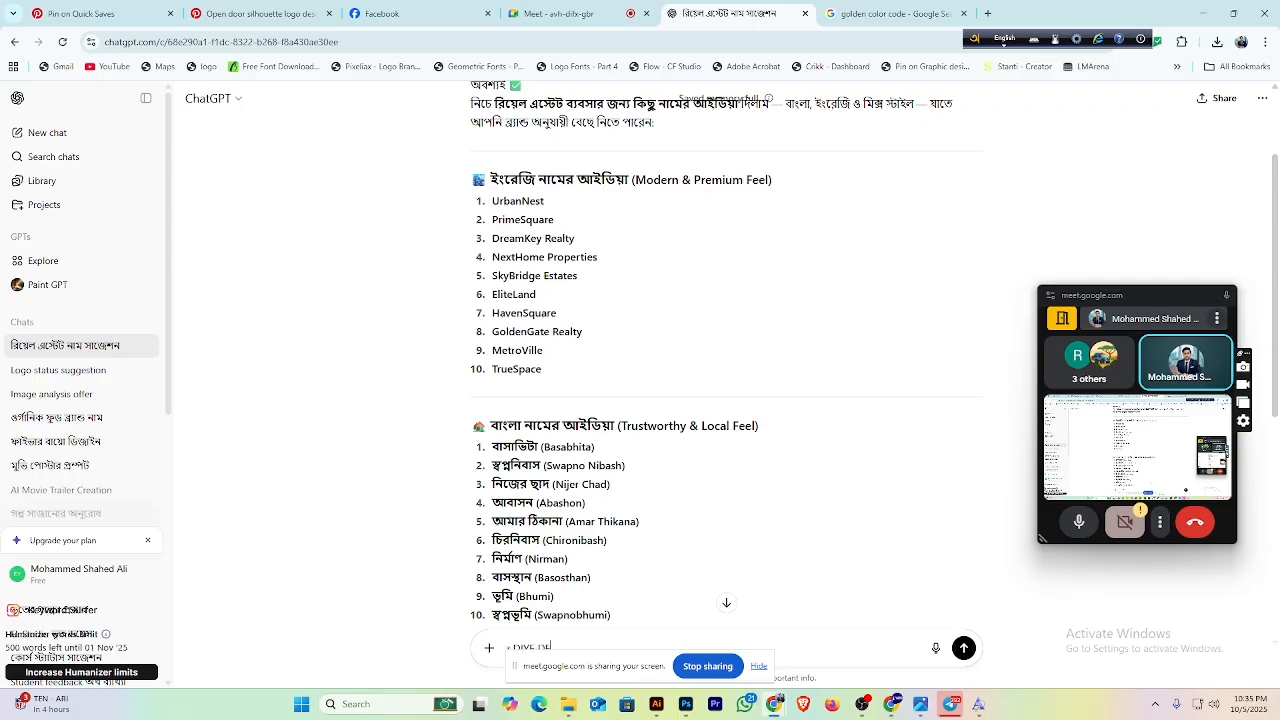
type("N")
key("Return")
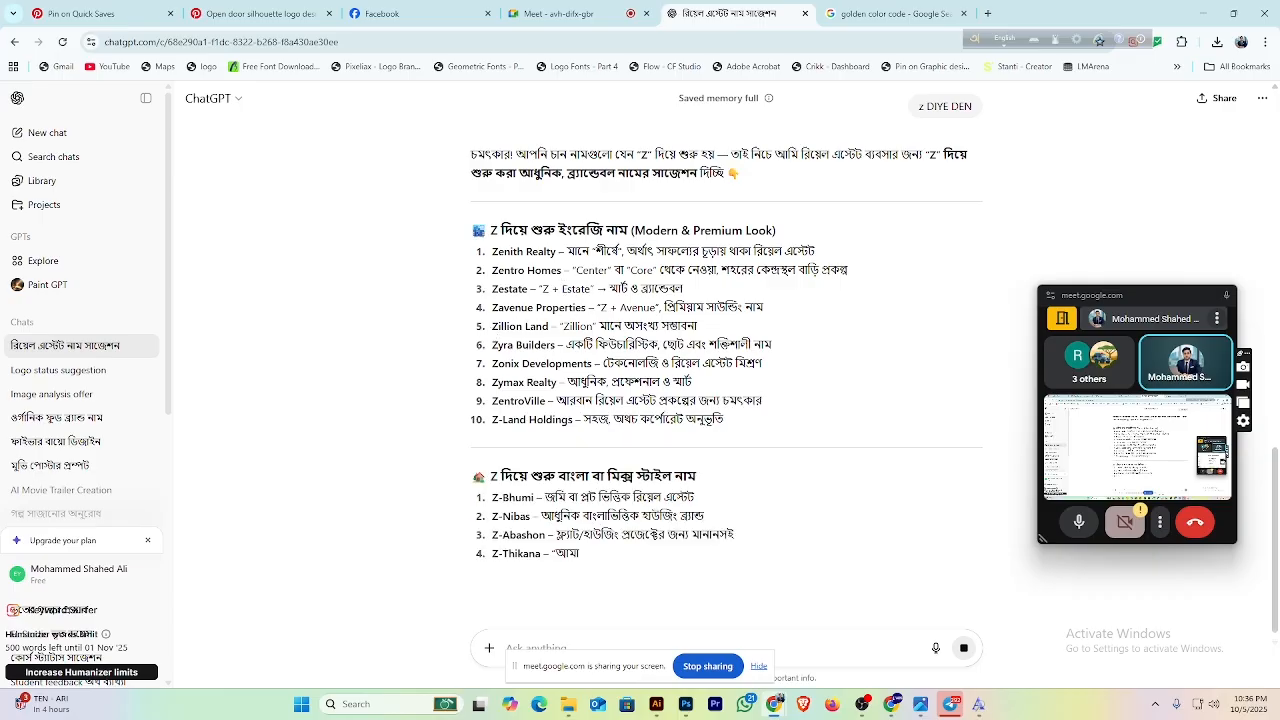
Step: Copy "Zavenue Properties" from the reply, switch to Illustrator and paste it as a line of point text over the Z shape
left_click_drag(586, 308, 491, 311)
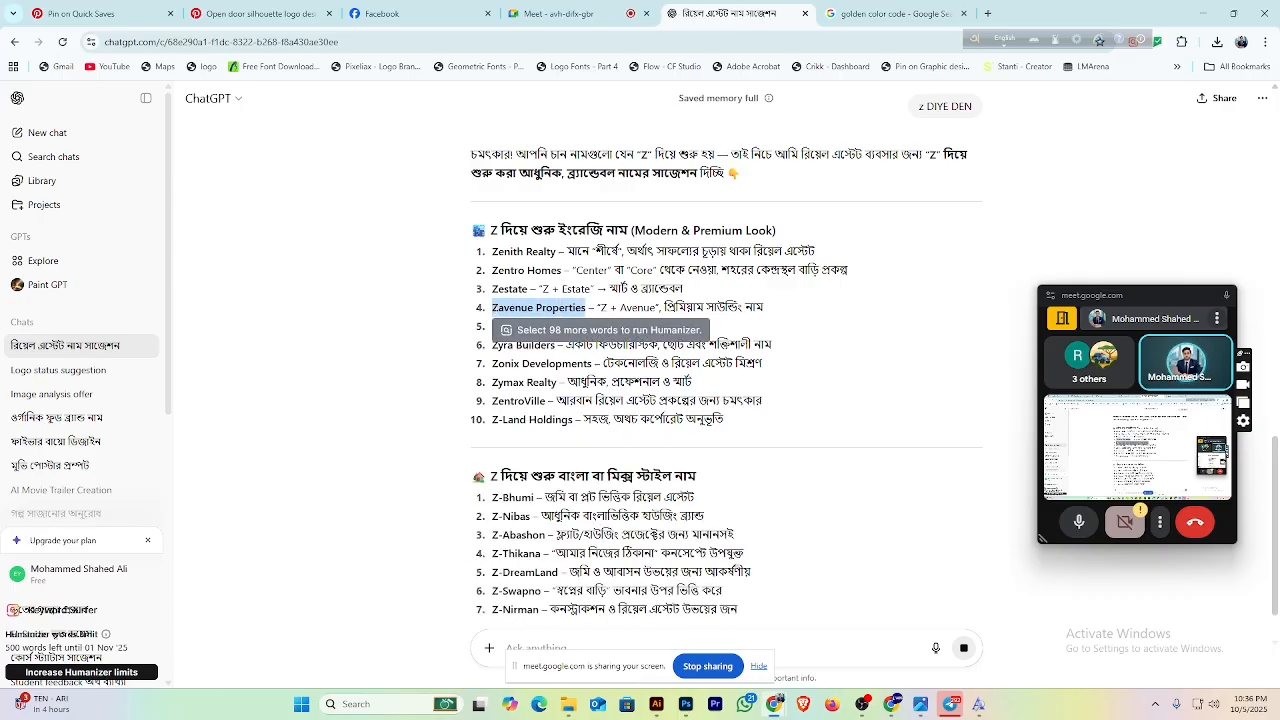
right_click(506, 314)
left_click(524, 326)
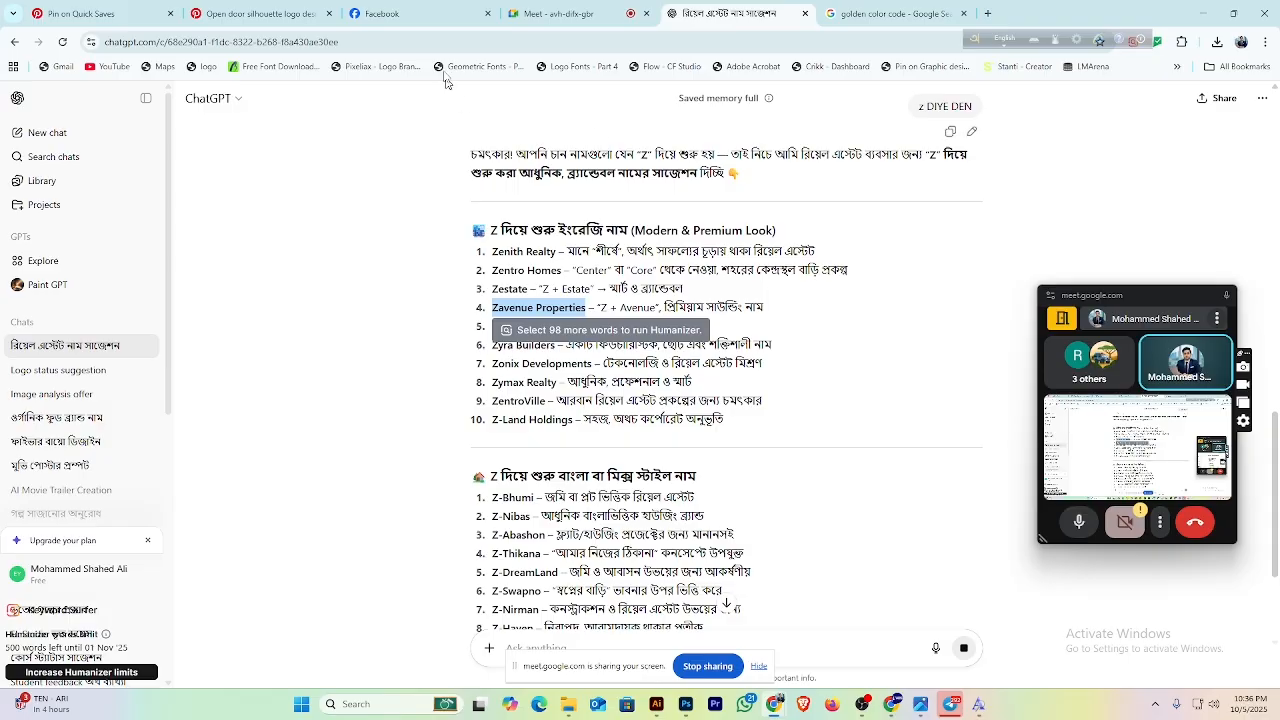
left_click(656, 706)
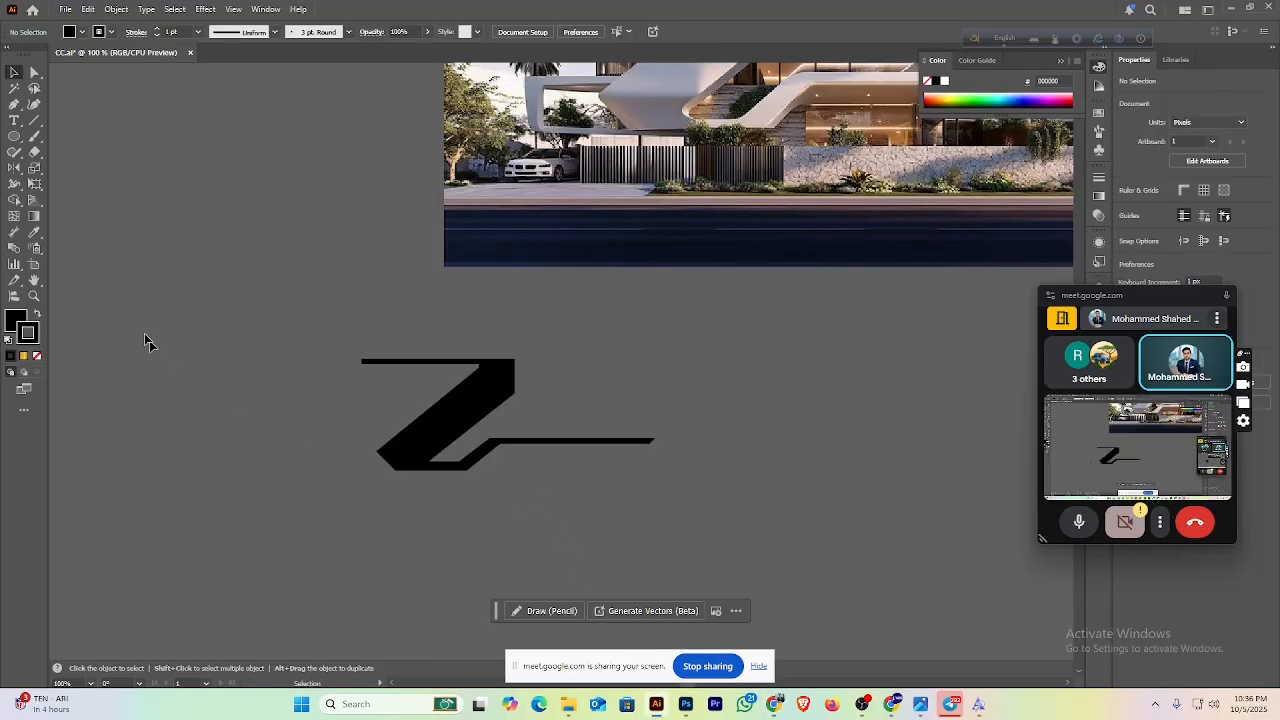
left_click(14, 122)
left_click(236, 376)
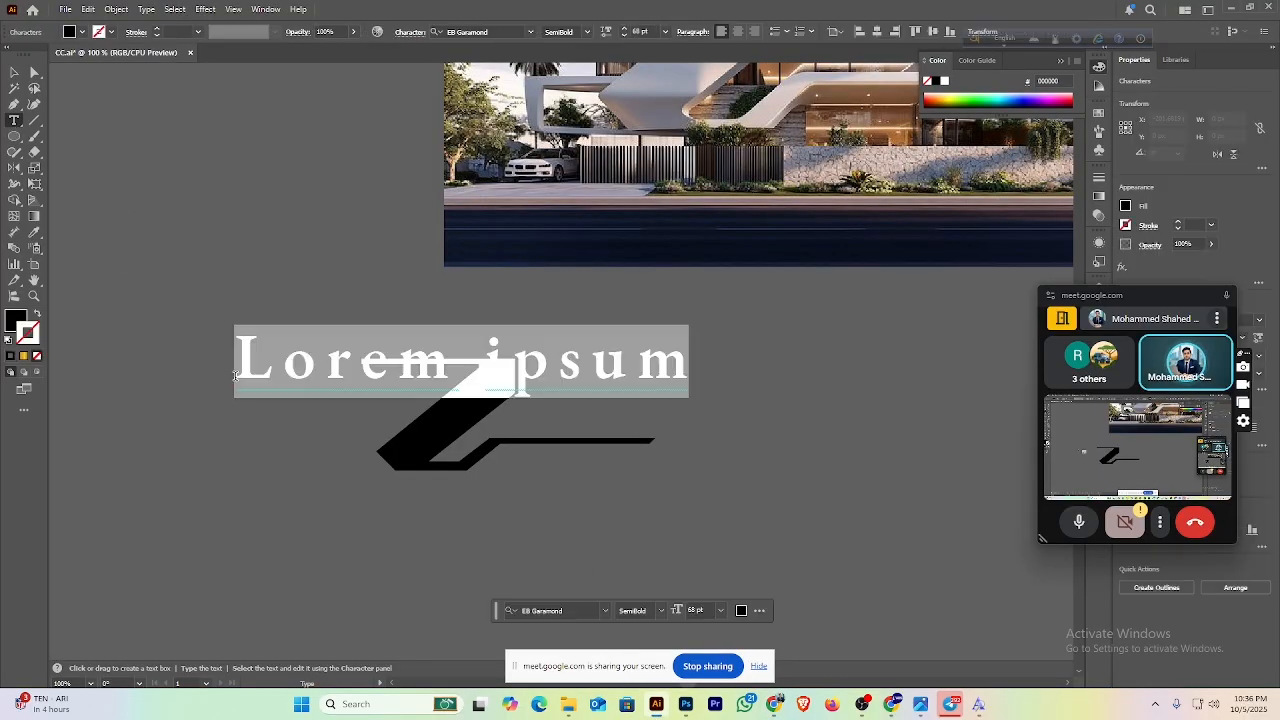
key("ctrl+v")
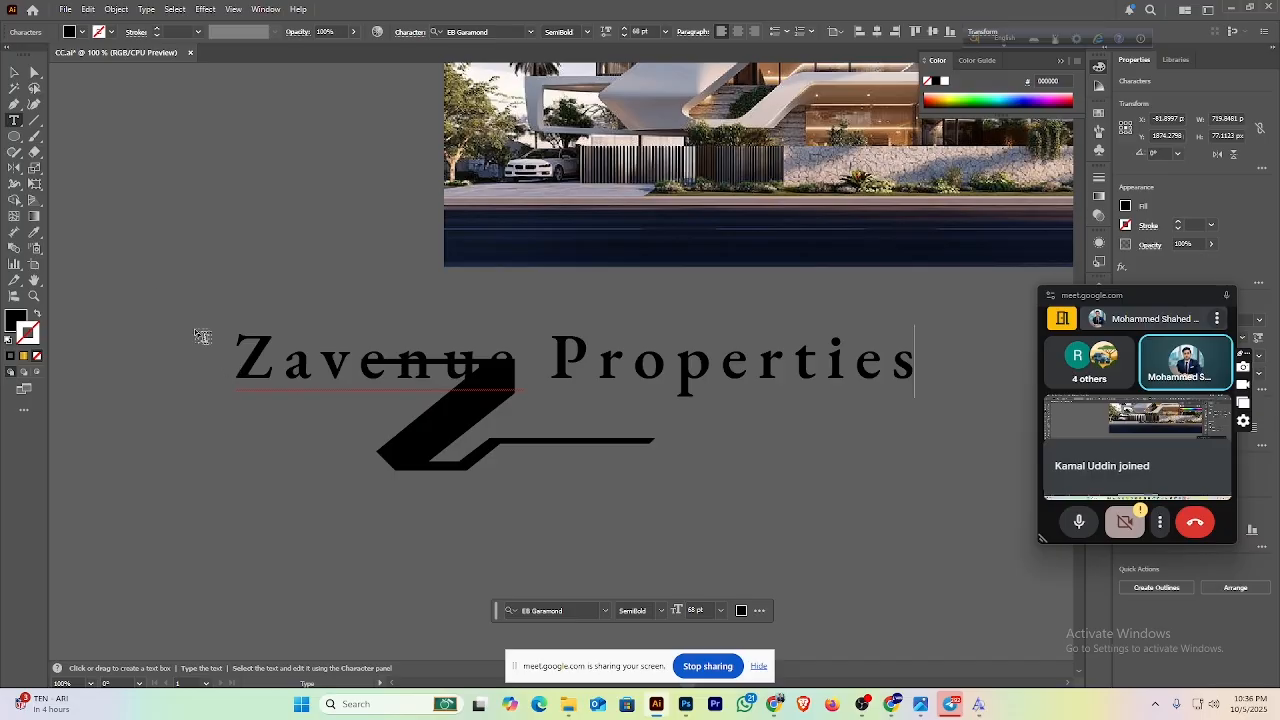
Step: Move the text against the black Z shape and delete its initial letter Z so the shape stands in for it
left_click(14, 72)
left_click_drag(325, 368, 523, 416)
right_click(612, 430)
left_click(650, 430)
triple_click(573, 421)
key("BackSpace")
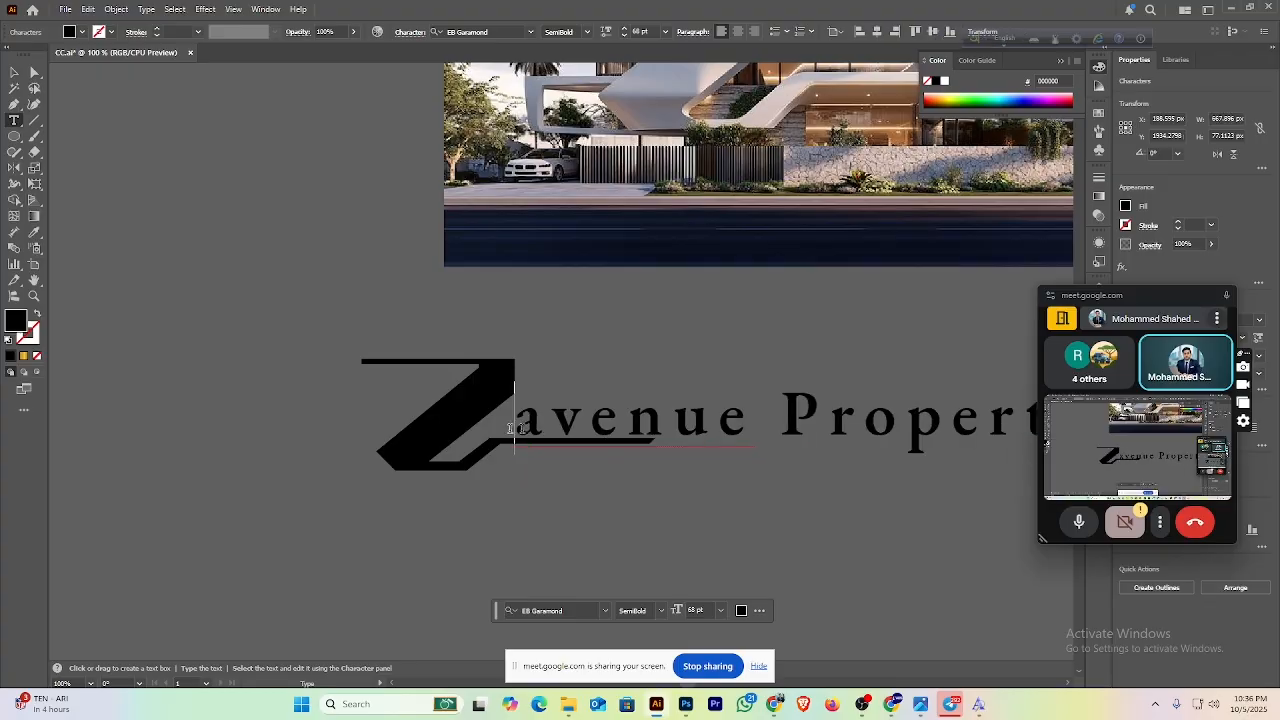
key("Escape")
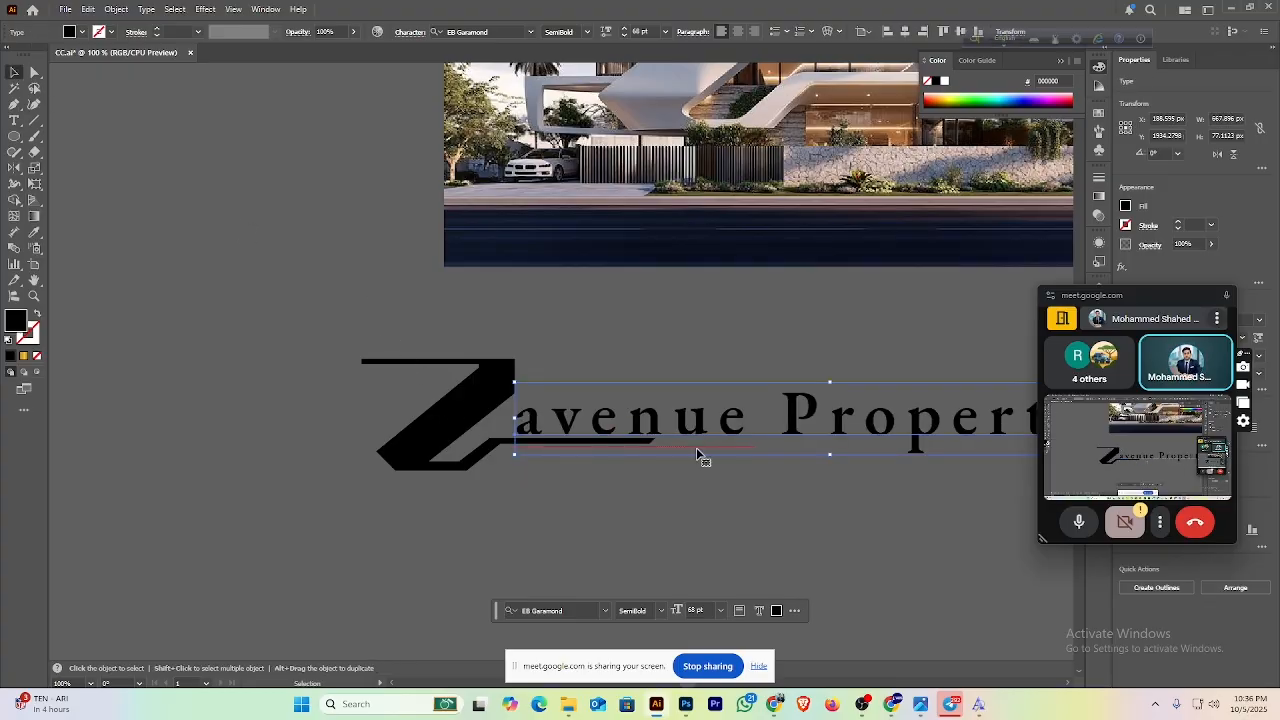
left_click(661, 492)
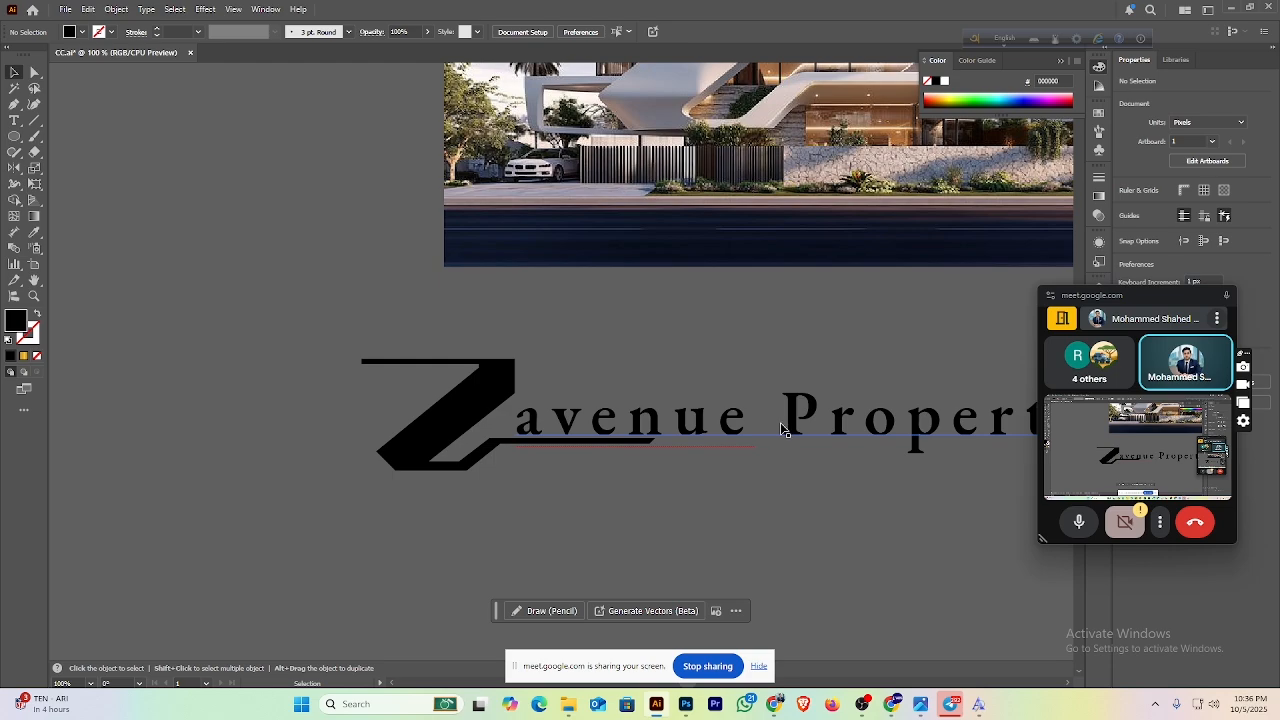
double_click(782, 430)
left_click_drag(841, 485, 671, 466)
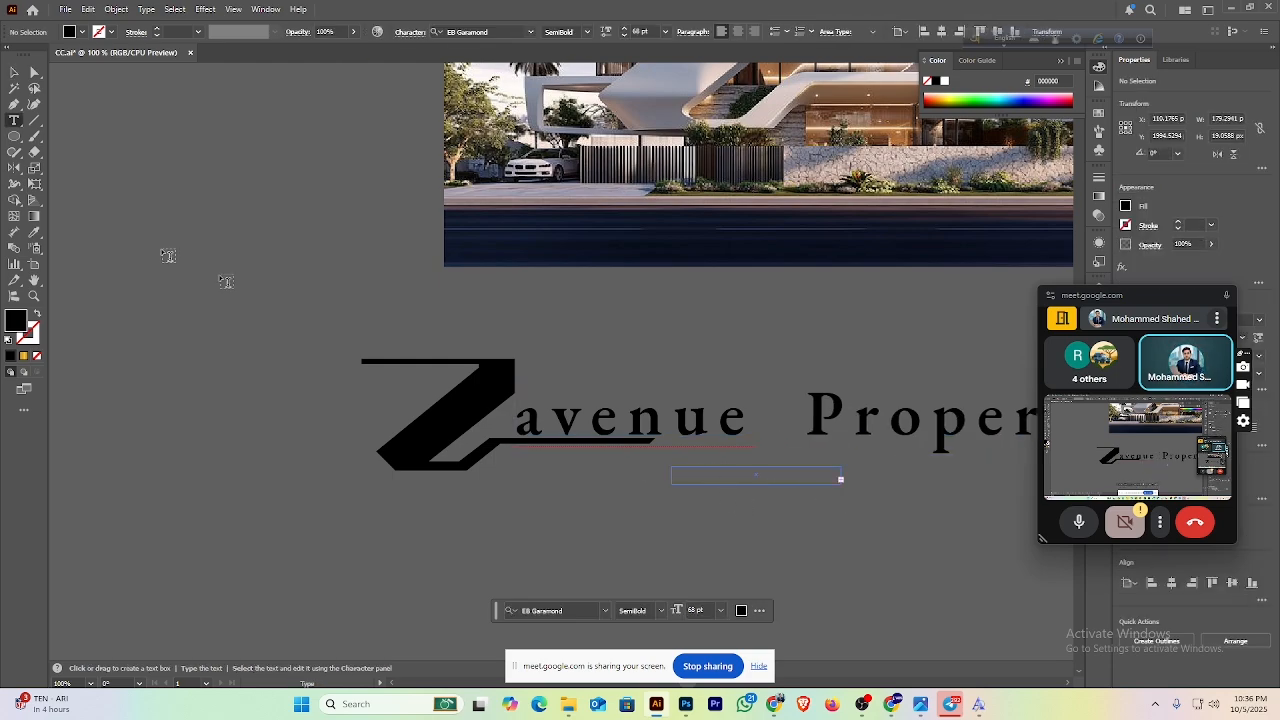
left_click(15, 76)
key("Delete")
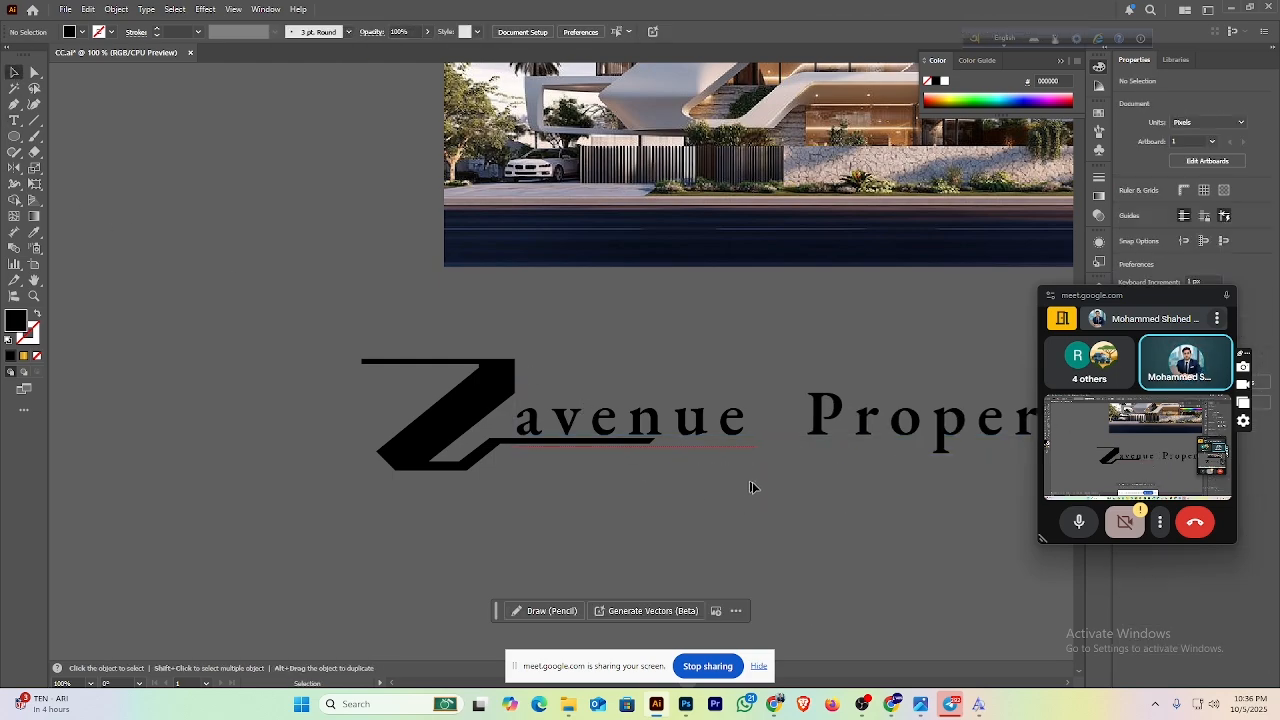
Step: Copy the word "Properties", then delete it and the trailing spaces from the text line, leaving only "avenue"
left_click_drag(748, 488, 498, 475)
double_click(562, 408)
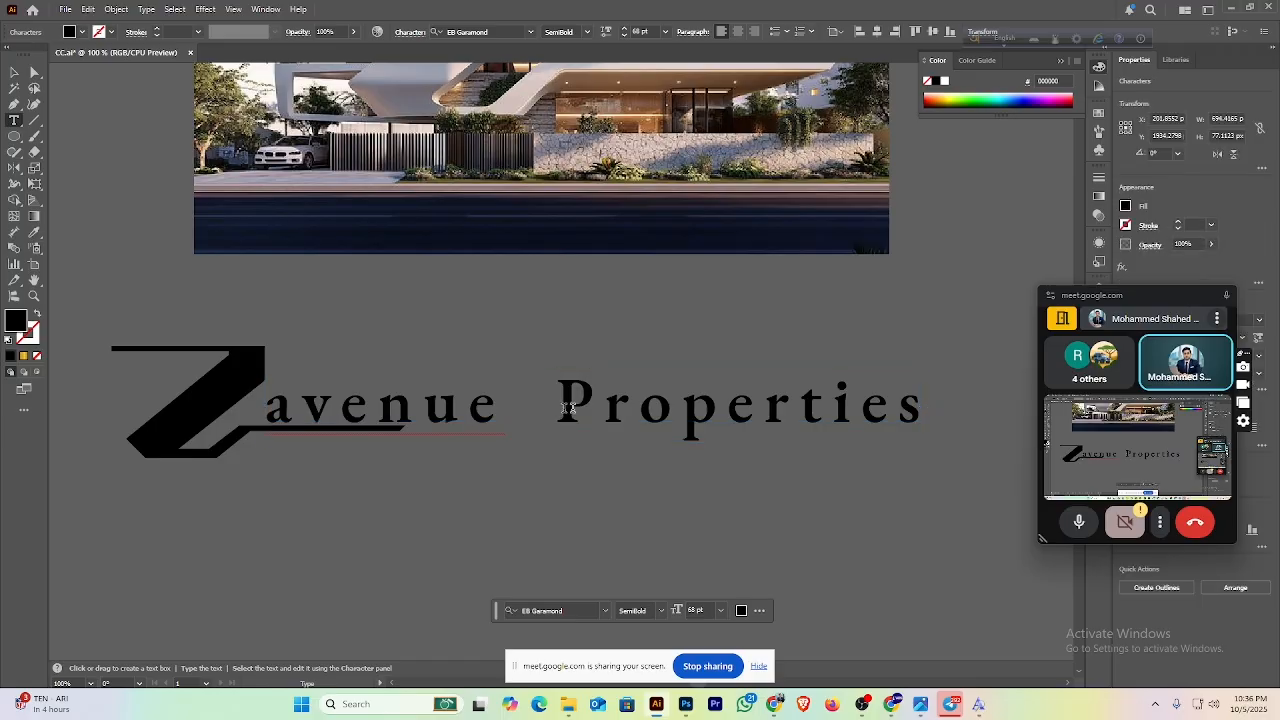
left_click_drag(561, 408, 926, 408)
key("ctrl+c")
key("BackSpace")
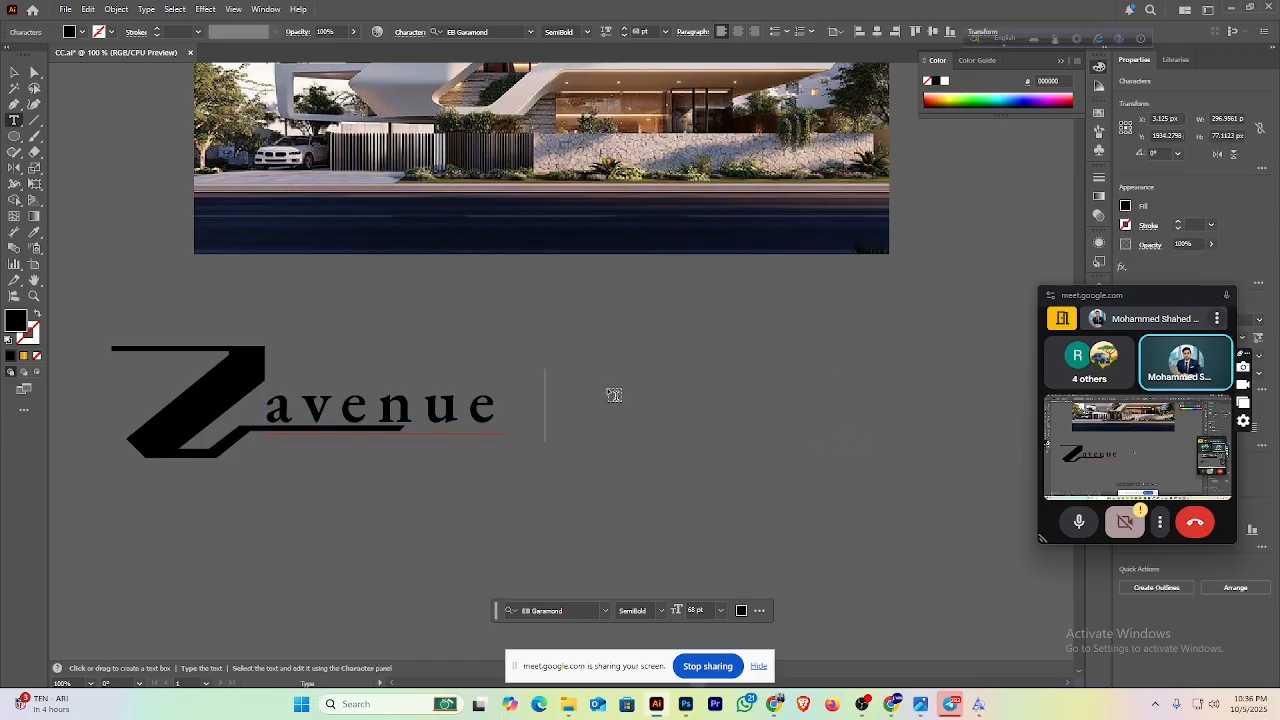
key("BackSpace")
key("BackSpace")
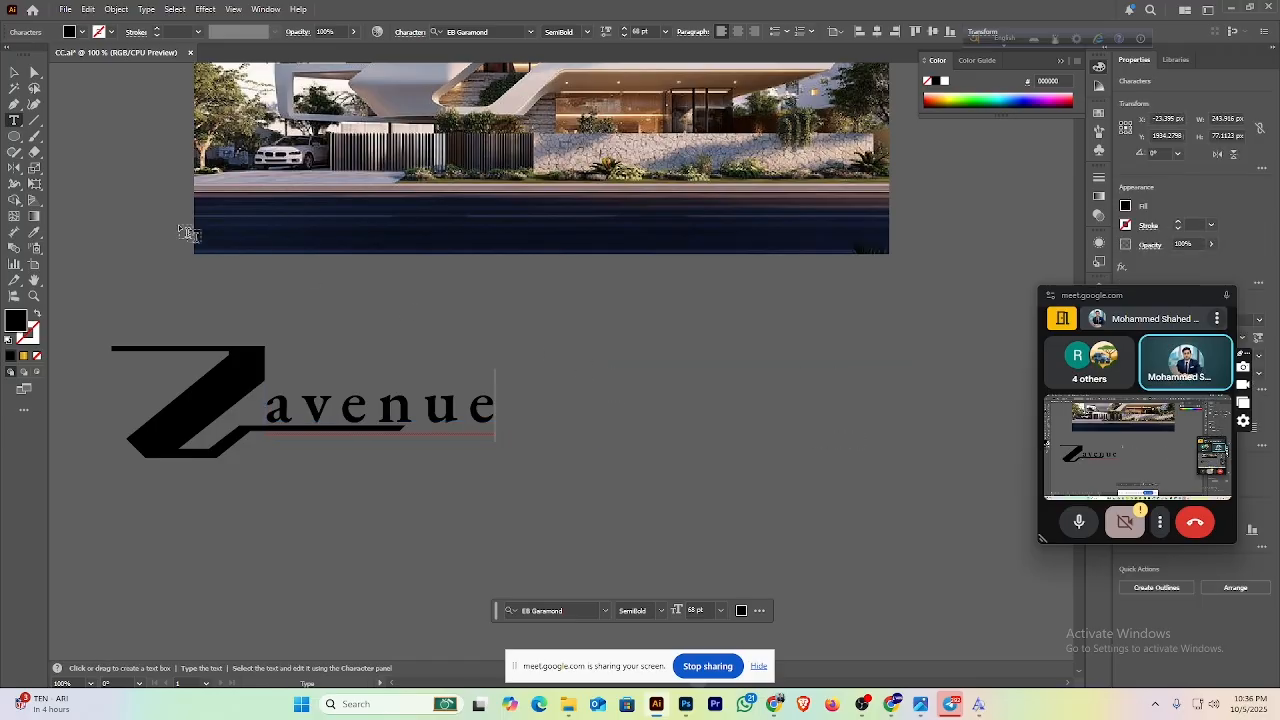
left_click(12, 71)
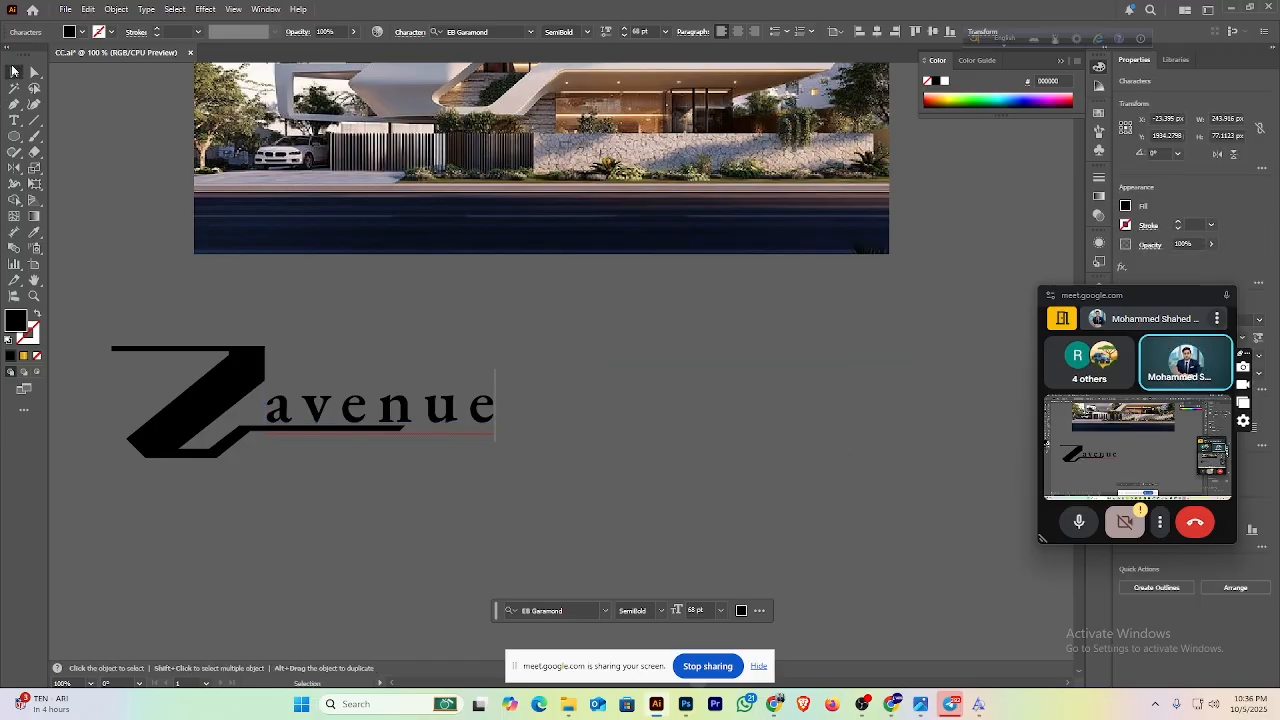
left_click(372, 503)
Step: Move the word "avenue" straight up, clear of the Z shape's lower bar
left_click(242, 450)
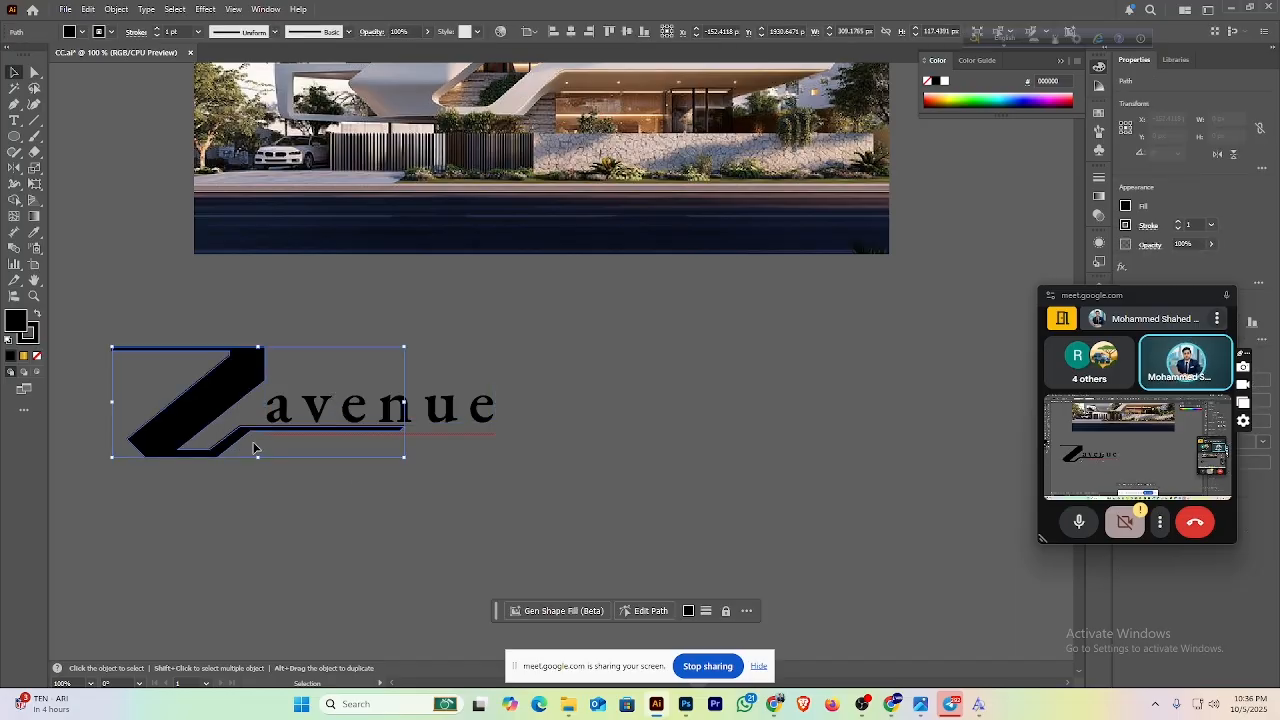
left_click(30, 74)
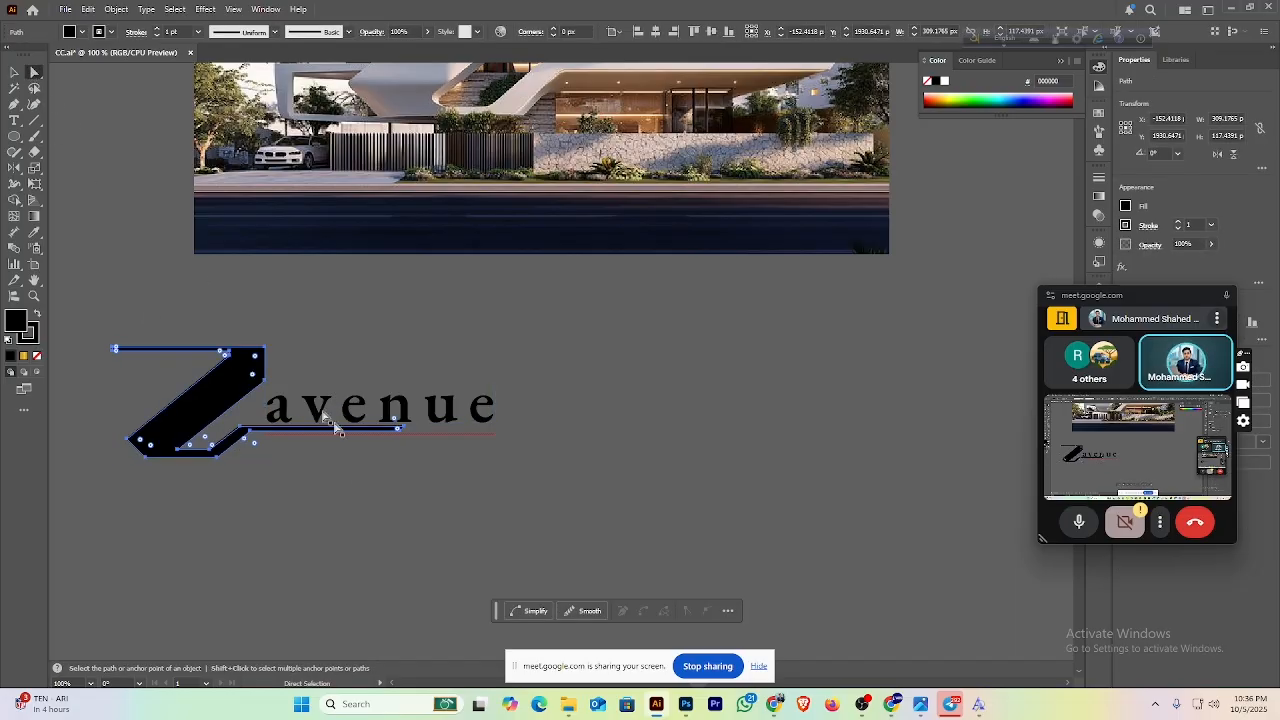
left_click(368, 484)
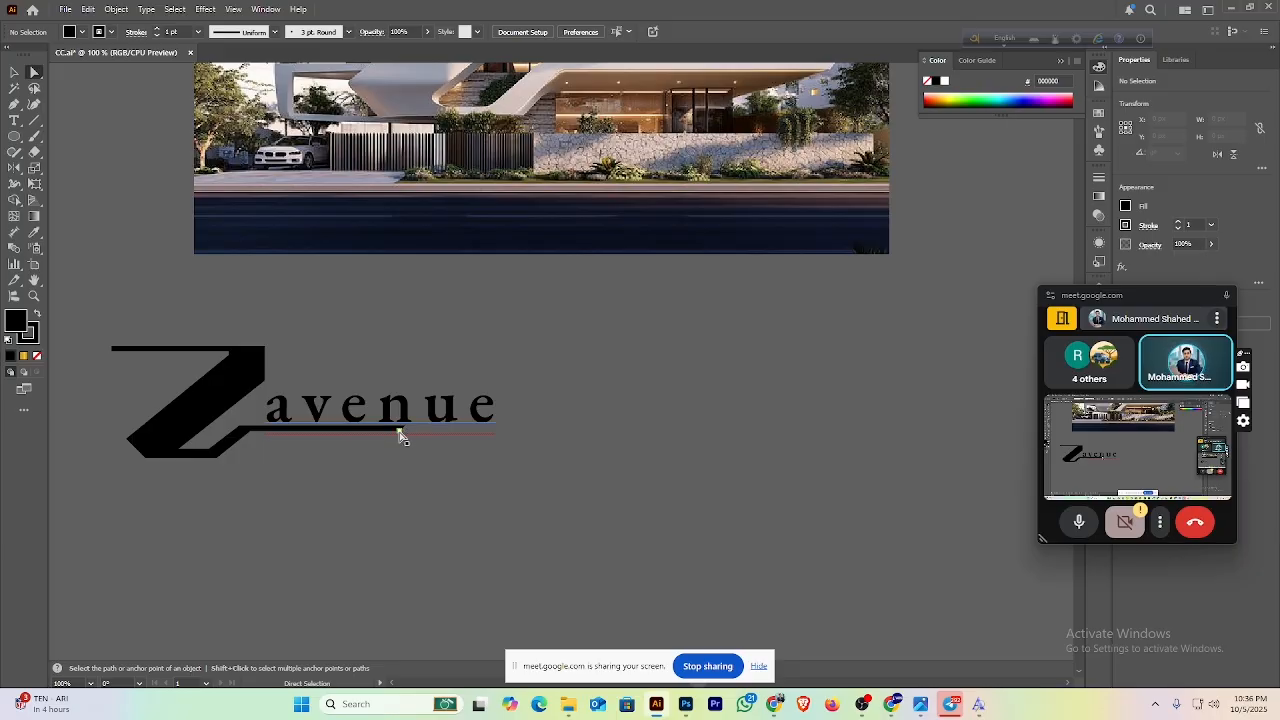
left_click(12, 74)
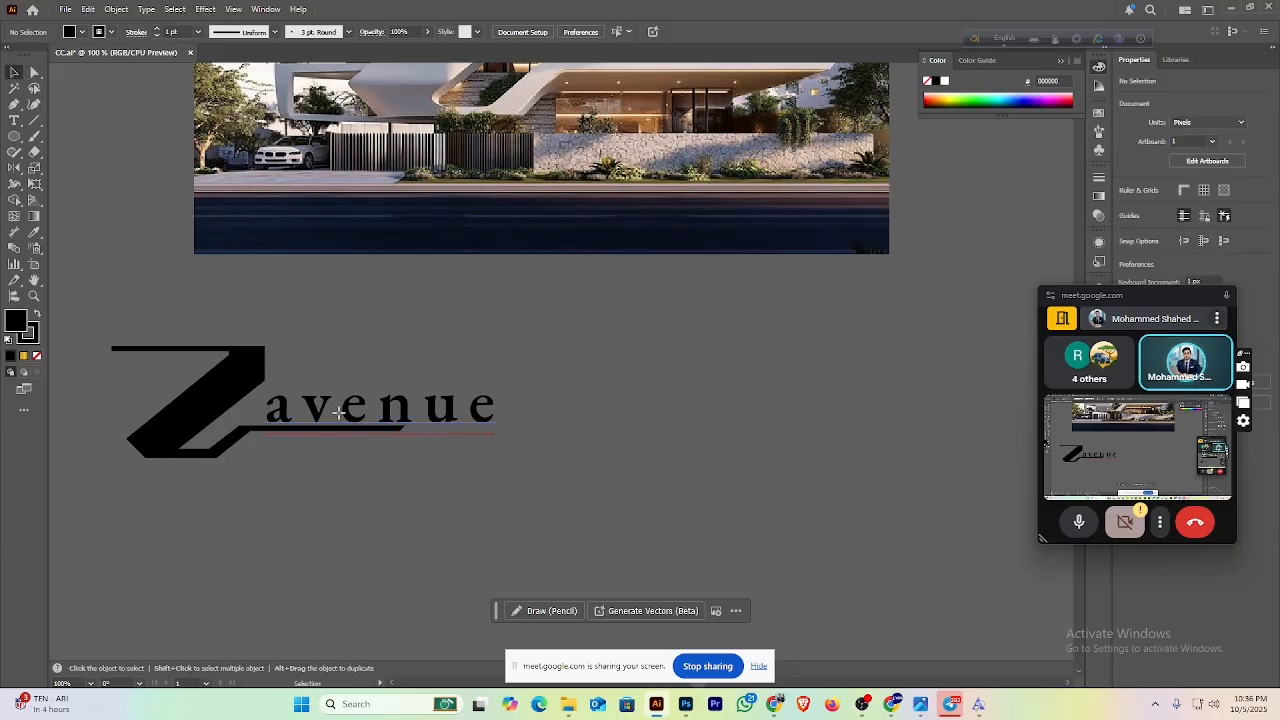
left_click_drag(338, 413, 339, 390)
Step: Extend the end of the Z shape's lower bar horizontally past "avenue", making the whole shape about 490 px wide
left_click(403, 437)
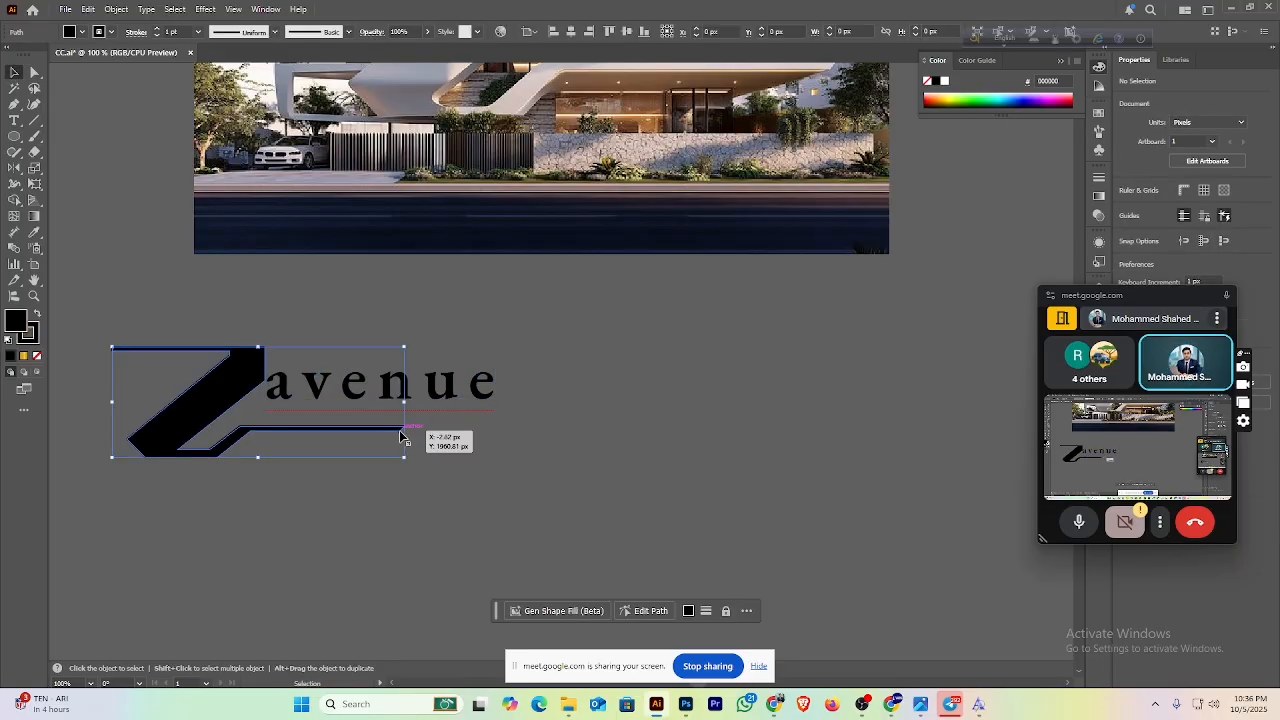
left_click(416, 434)
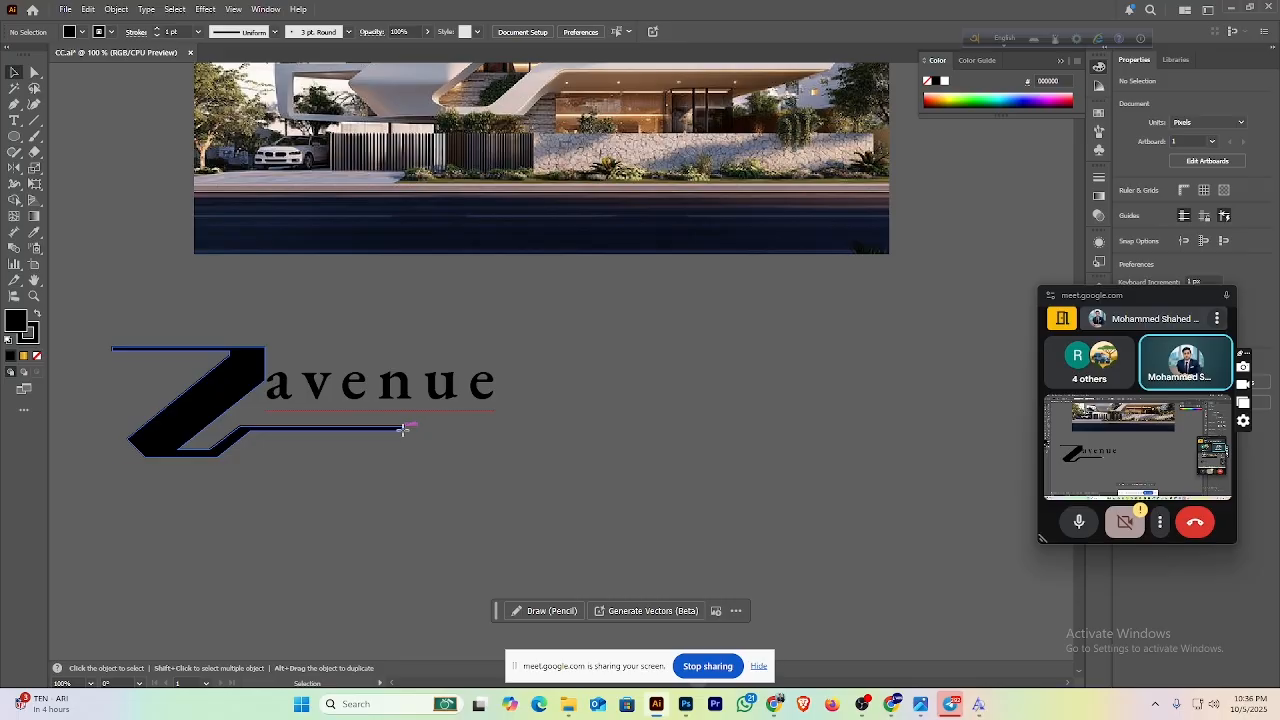
left_click(403, 429)
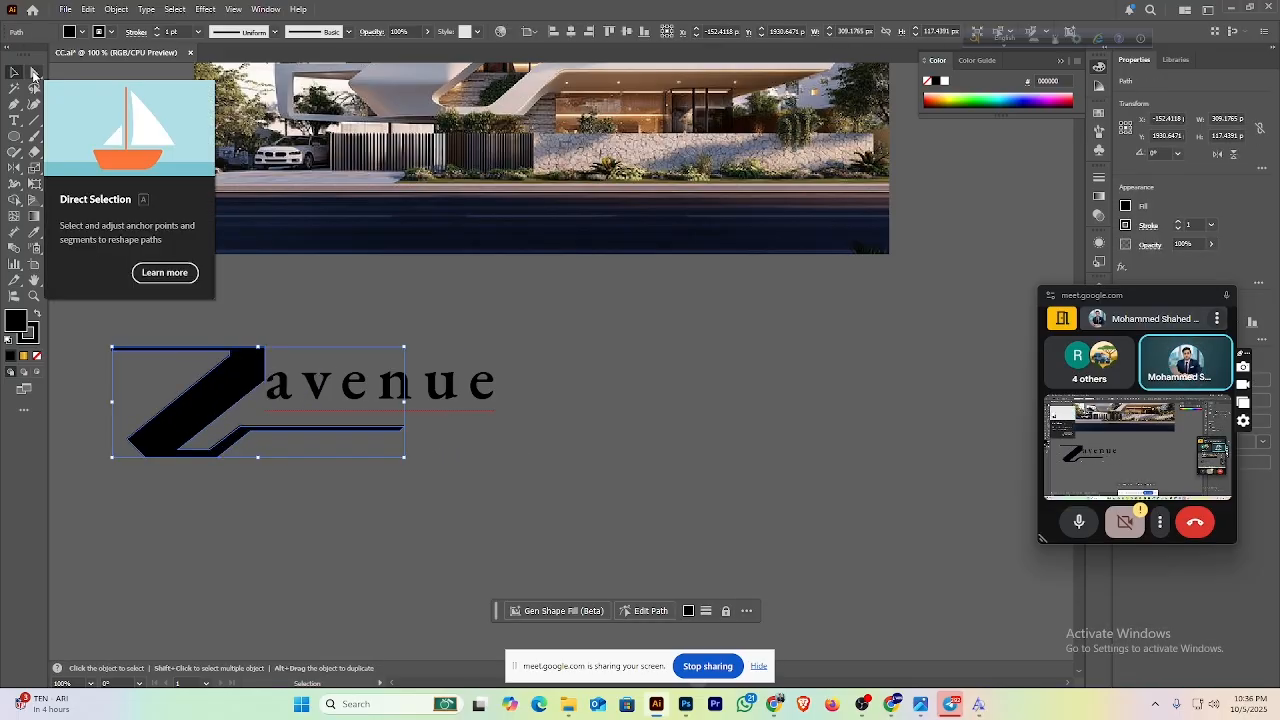
left_click(34, 73)
left_click(420, 450)
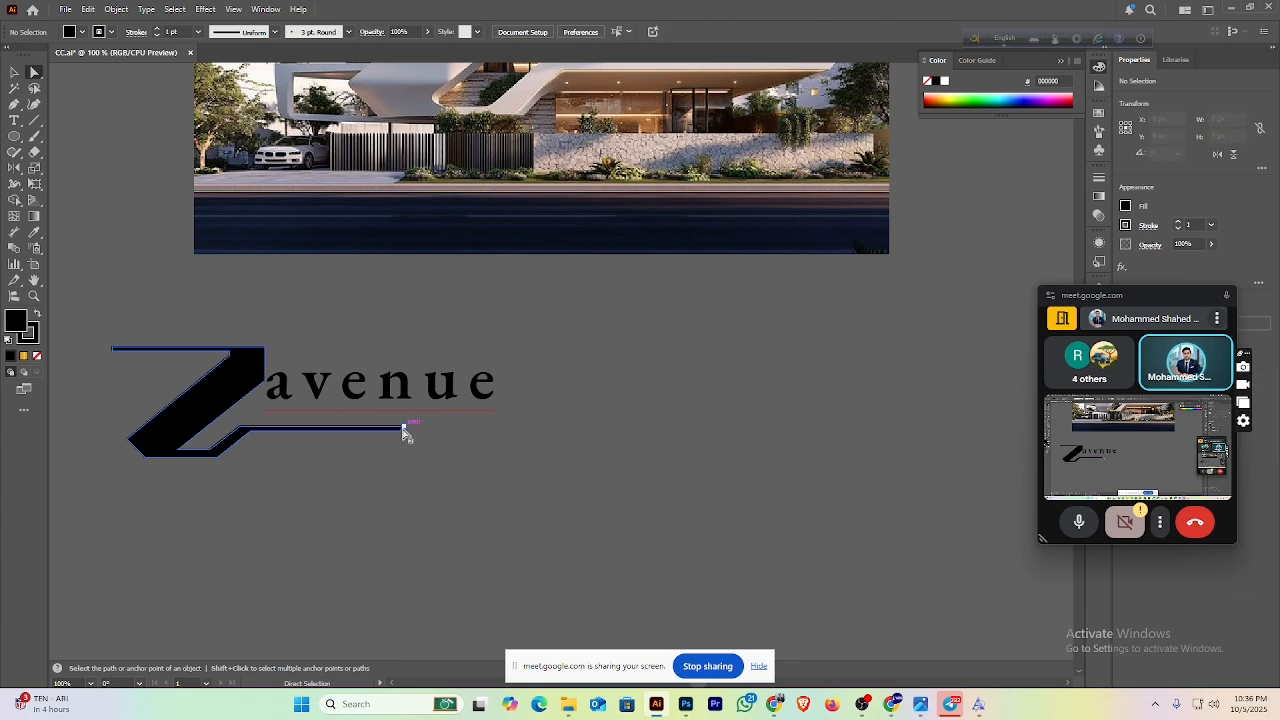
left_click_drag(402, 431, 400, 431)
key("ctrl+equal")
key("ctrl+equal")
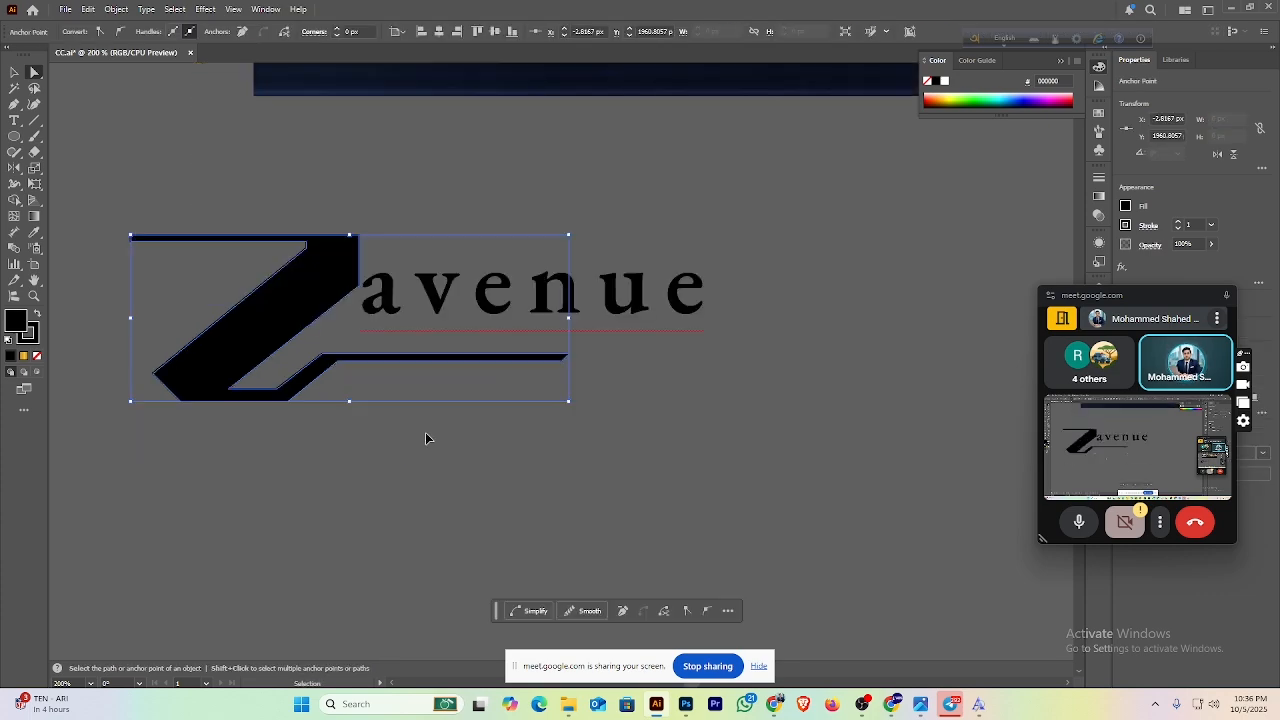
left_click(549, 385)
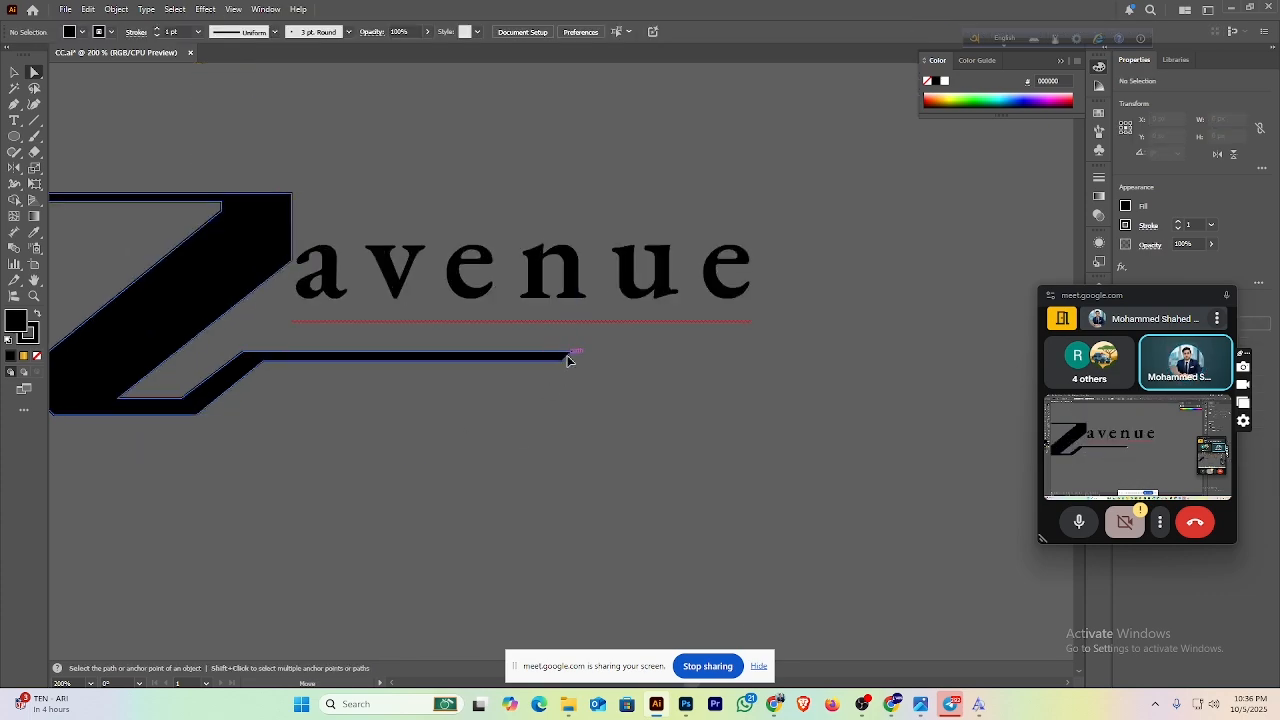
left_click_drag(568, 357, 910, 356)
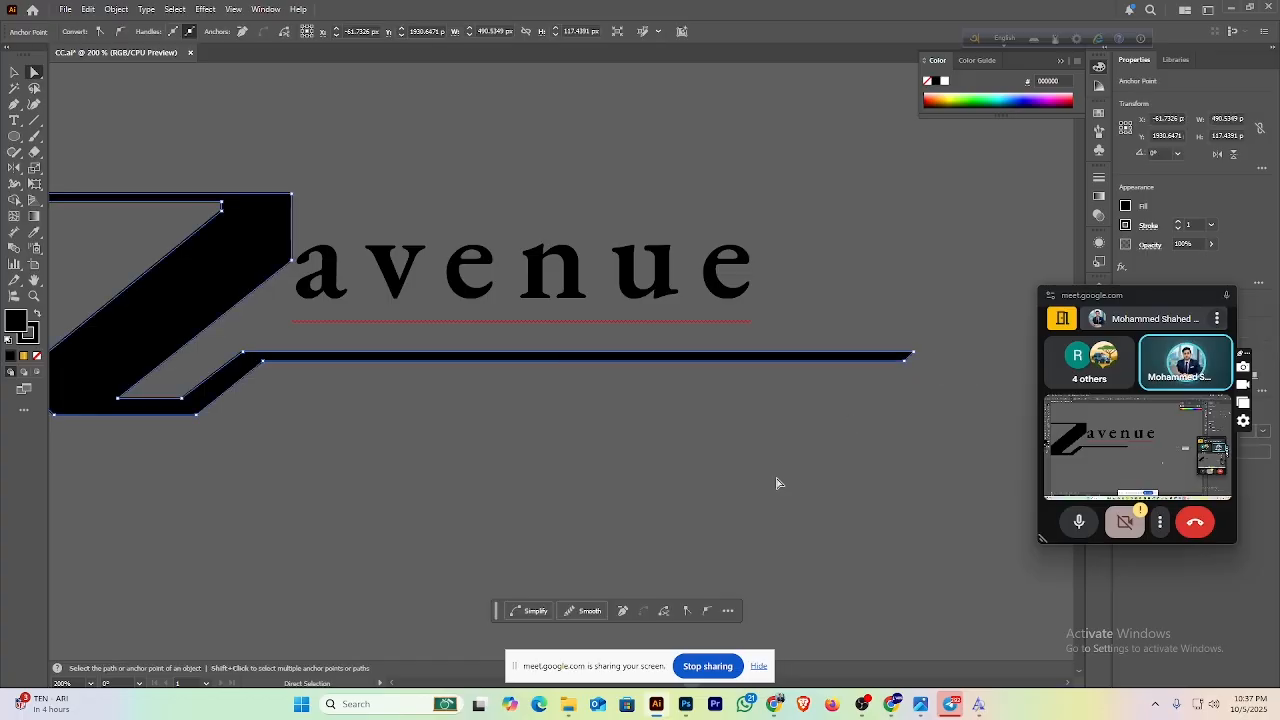
left_click(754, 495)
Step: Enlarge "avenue" to about 94 pt and position it just above the extended bar, beside the Z's diagonal
left_click(12, 73)
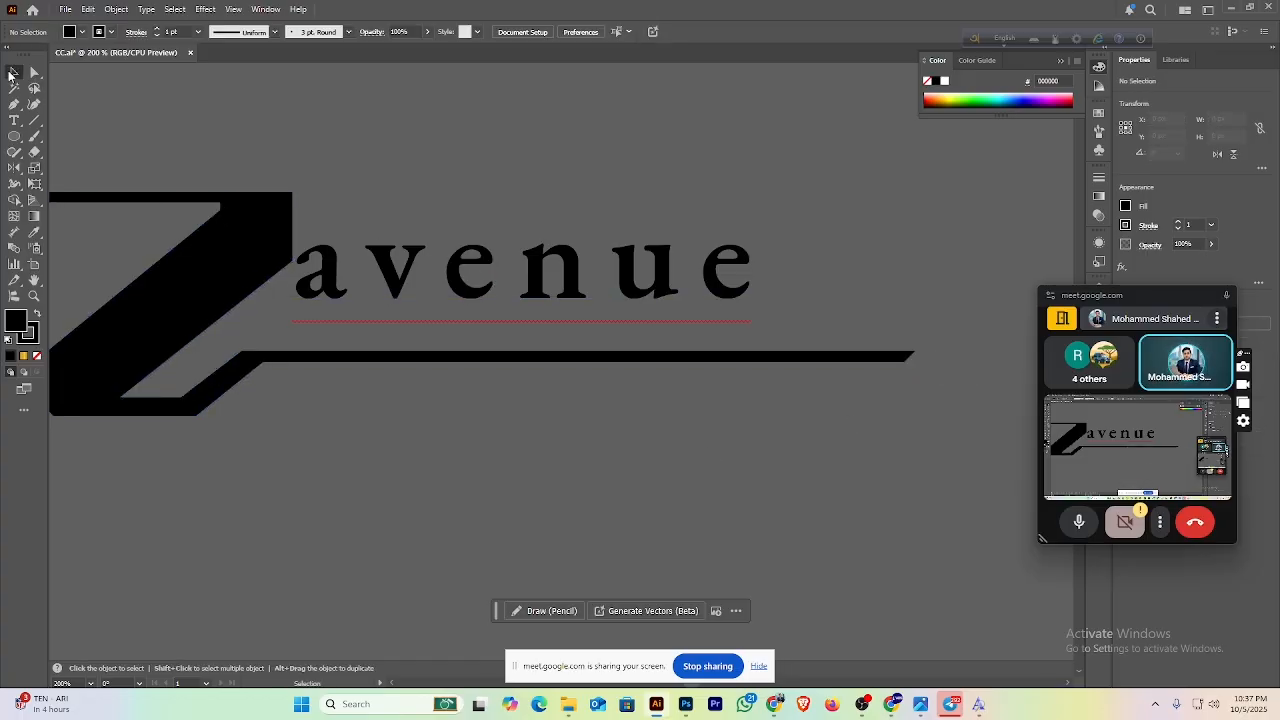
left_click_drag(390, 262, 408, 307)
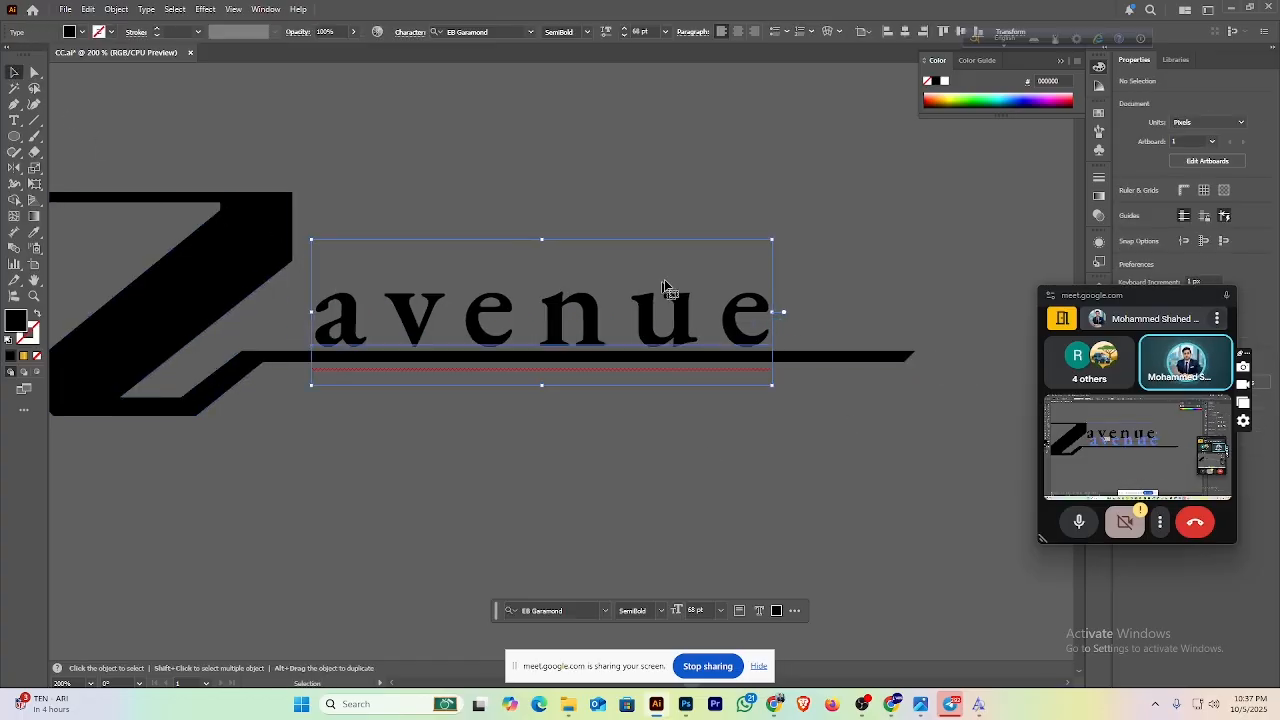
left_click_drag(772, 240, 836, 219)
left_click_drag(730, 335, 776, 320)
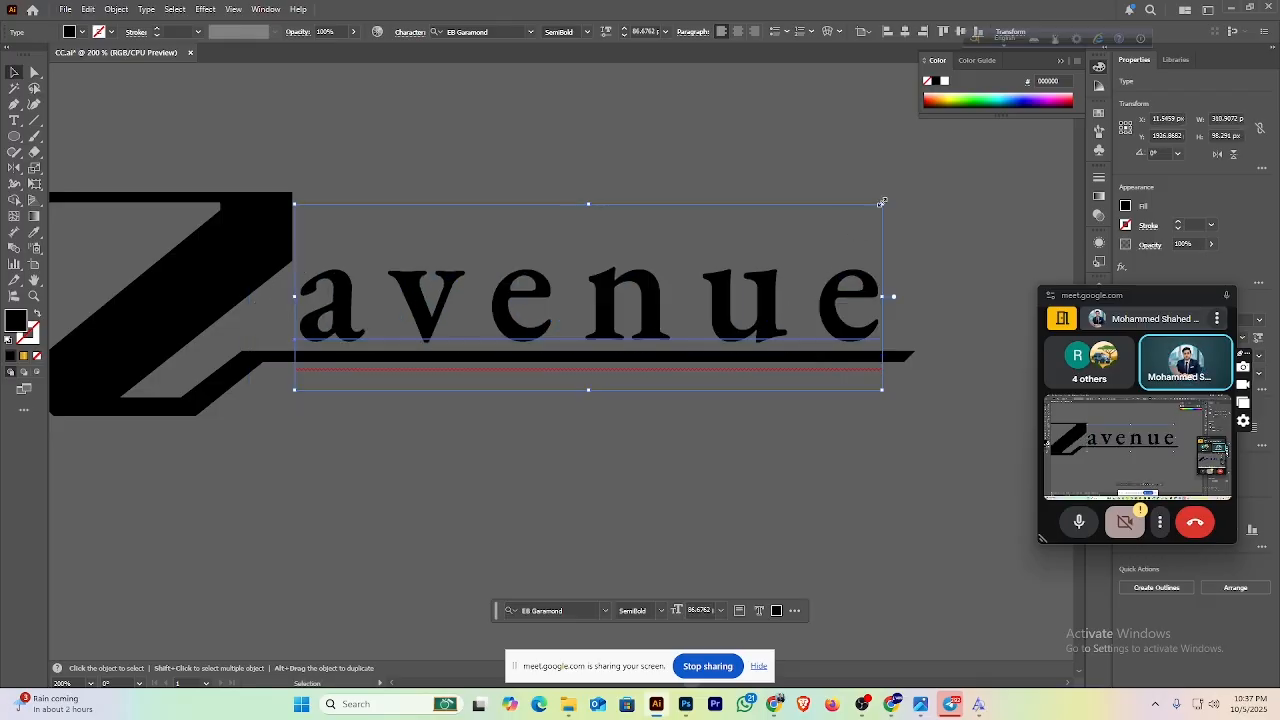
left_click_drag(881, 203, 906, 196)
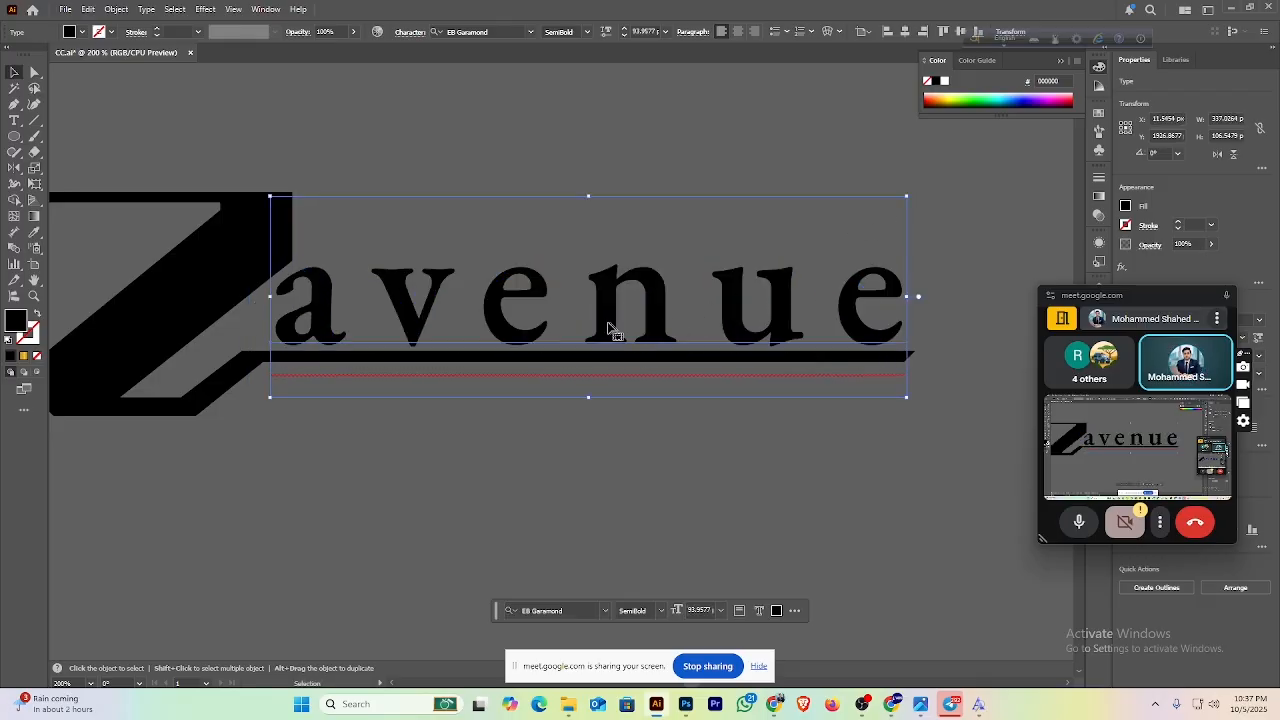
left_click_drag(505, 315, 516, 315)
left_click(474, 471)
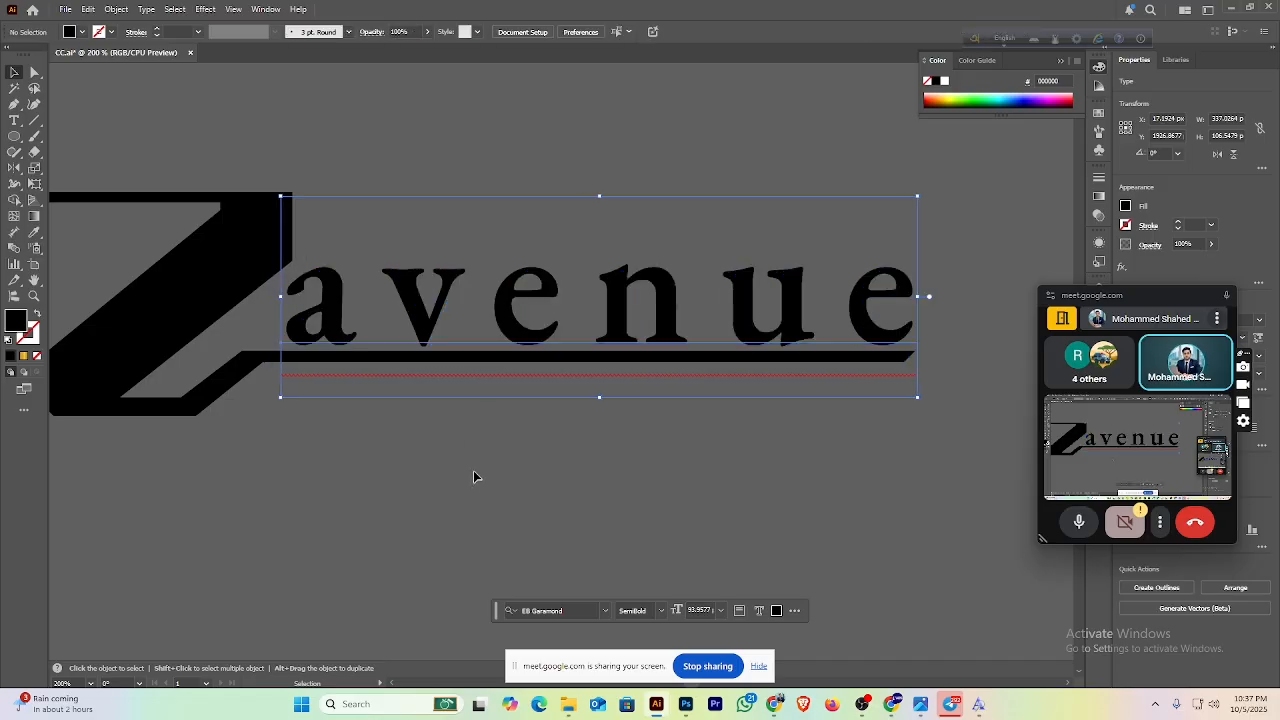
left_click(647, 290)
right_click(650, 289)
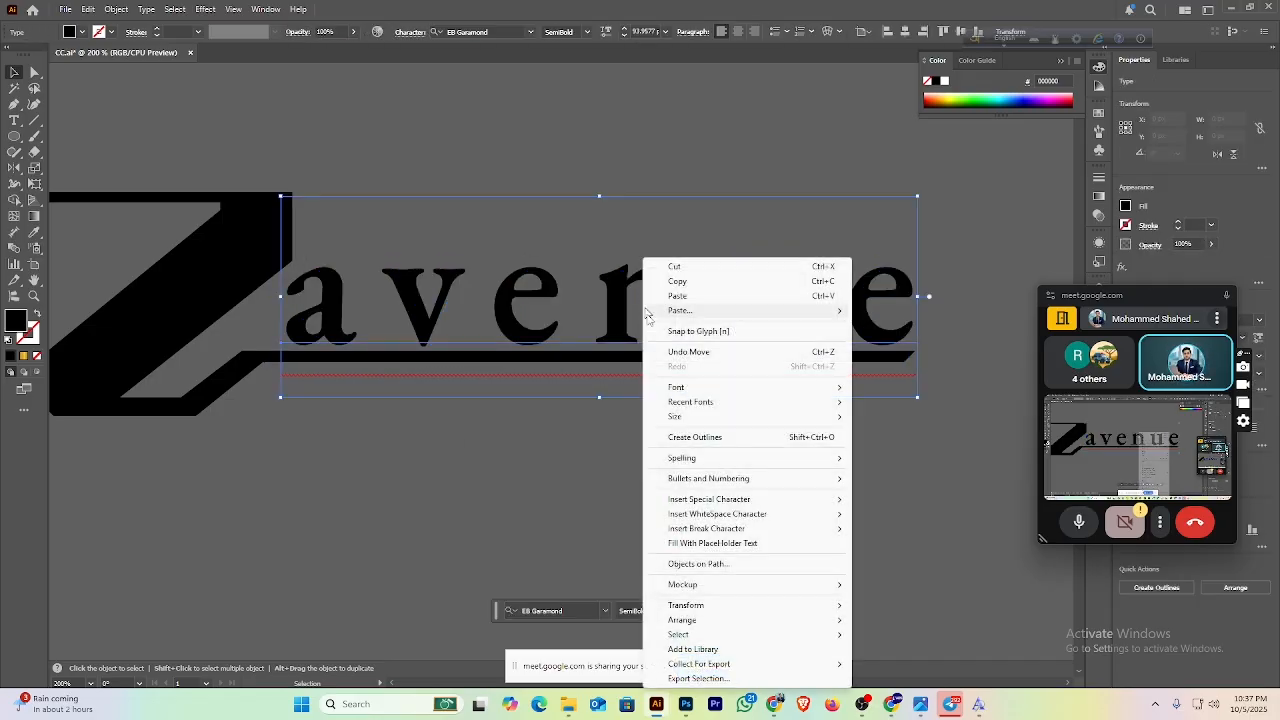
left_click(428, 469)
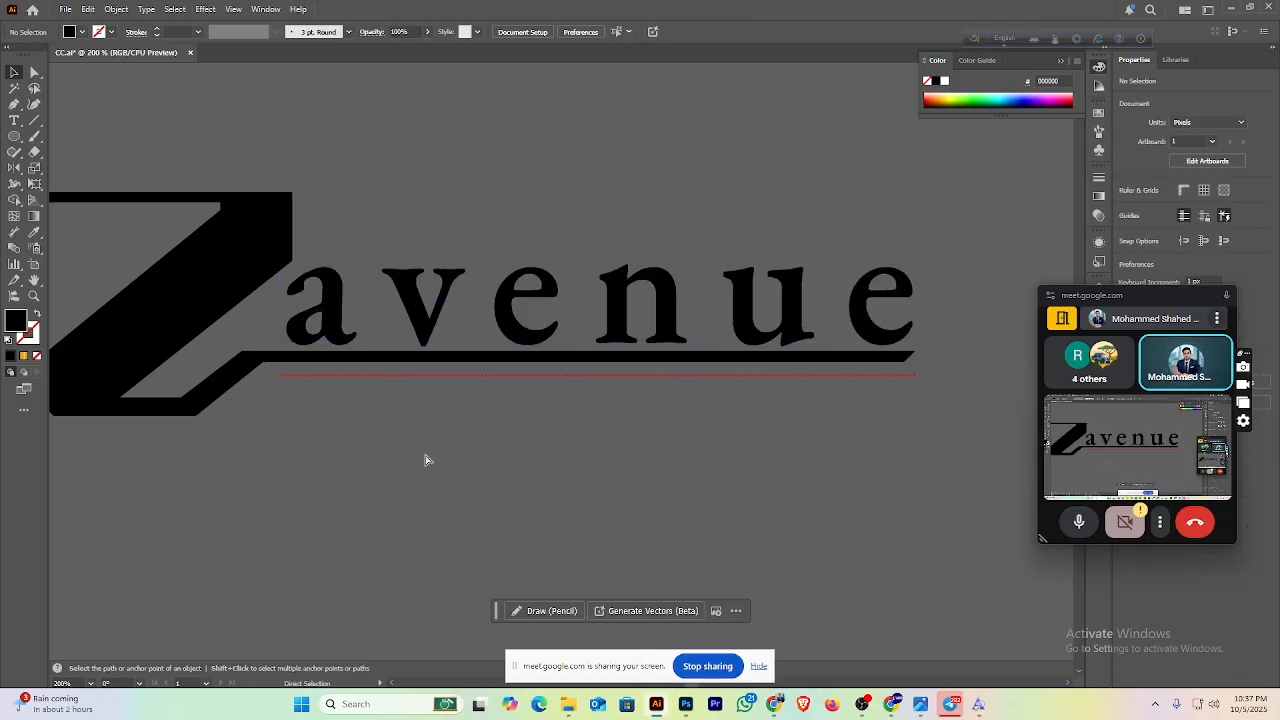
Step: Paste the copied word "Properties" and scale it to about 34 pt directly beneath the Z's extended bar
key("ctrl+1")
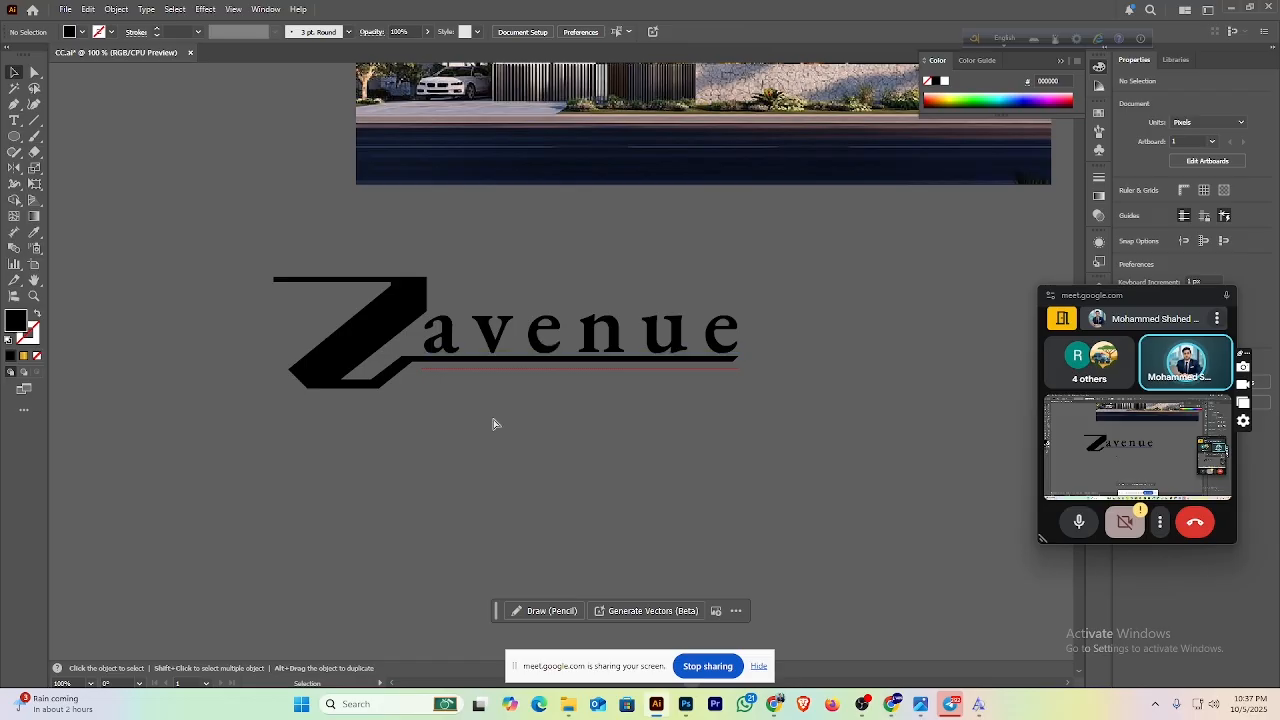
key("ctrl+v")
left_click_drag(511, 375, 556, 402)
left_click_drag(773, 354, 567, 381)
Step: Duplicate "Properties" straight below the original and retype the copy in capitals as "PROPERTIES"
left_click_drag(567, 381, 600, 457)
left_click(654, 460)
double_click(582, 453)
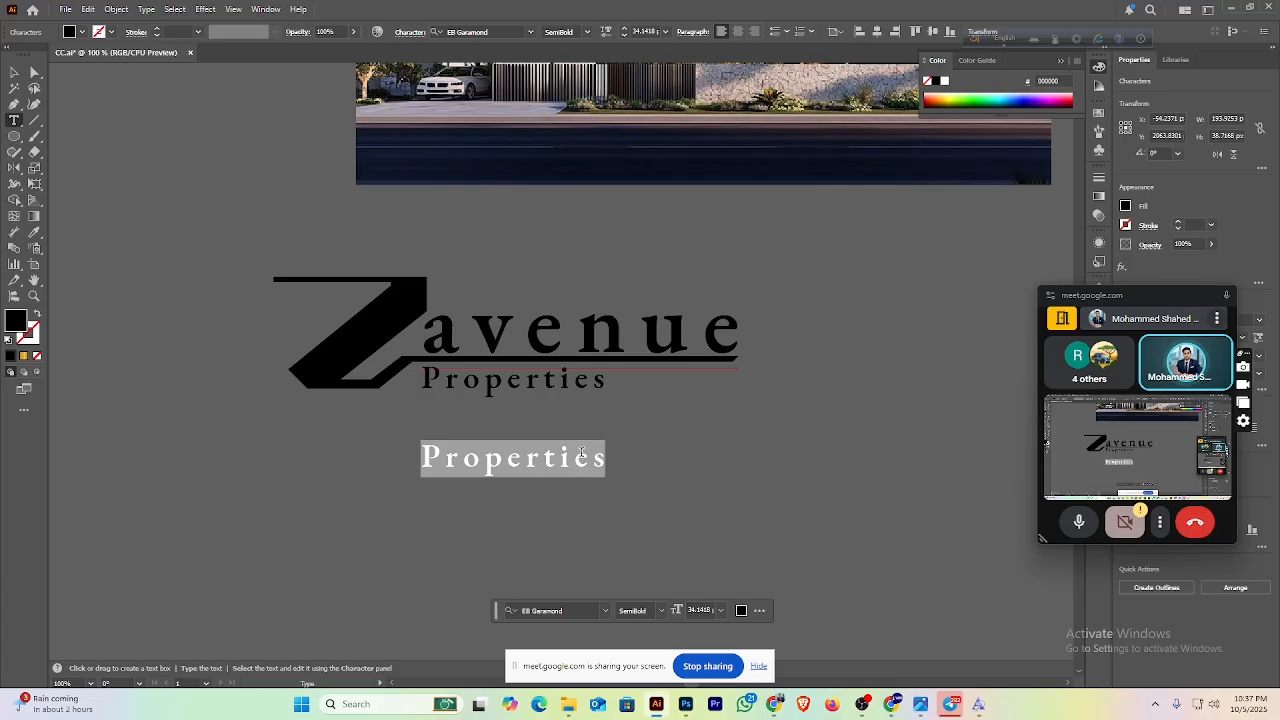
type("PROPERTIES")
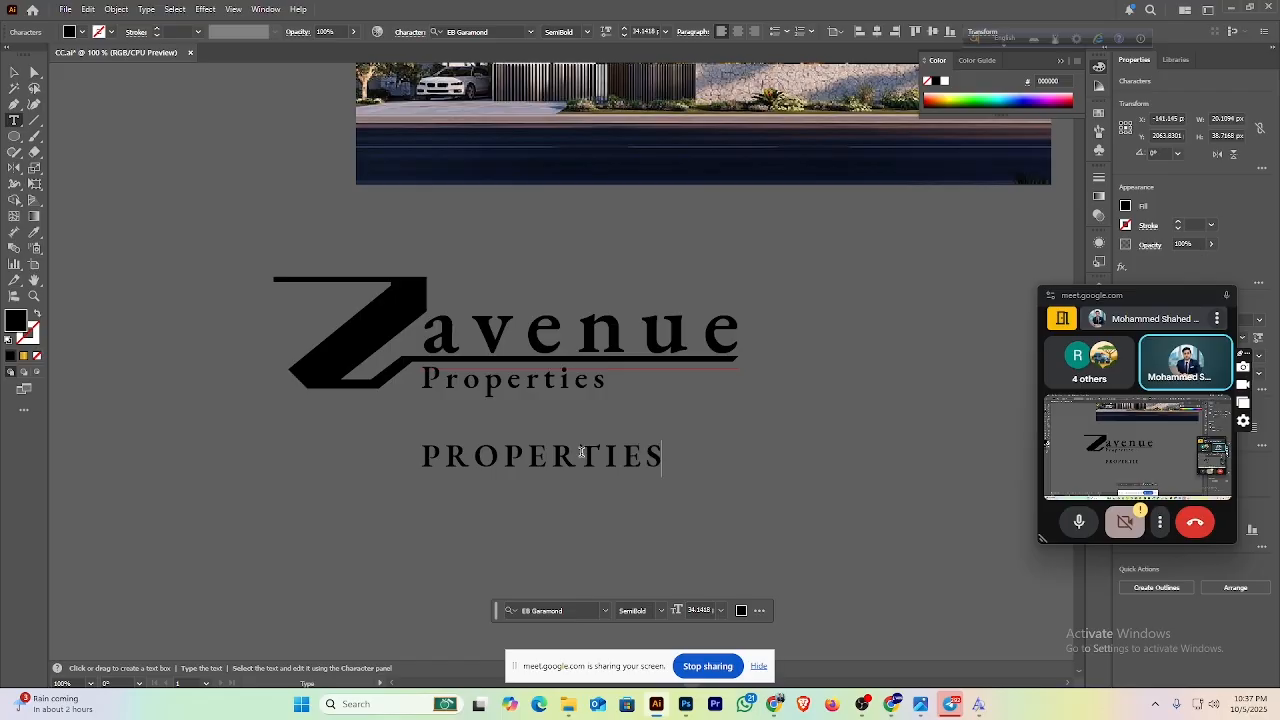
left_click(14, 72)
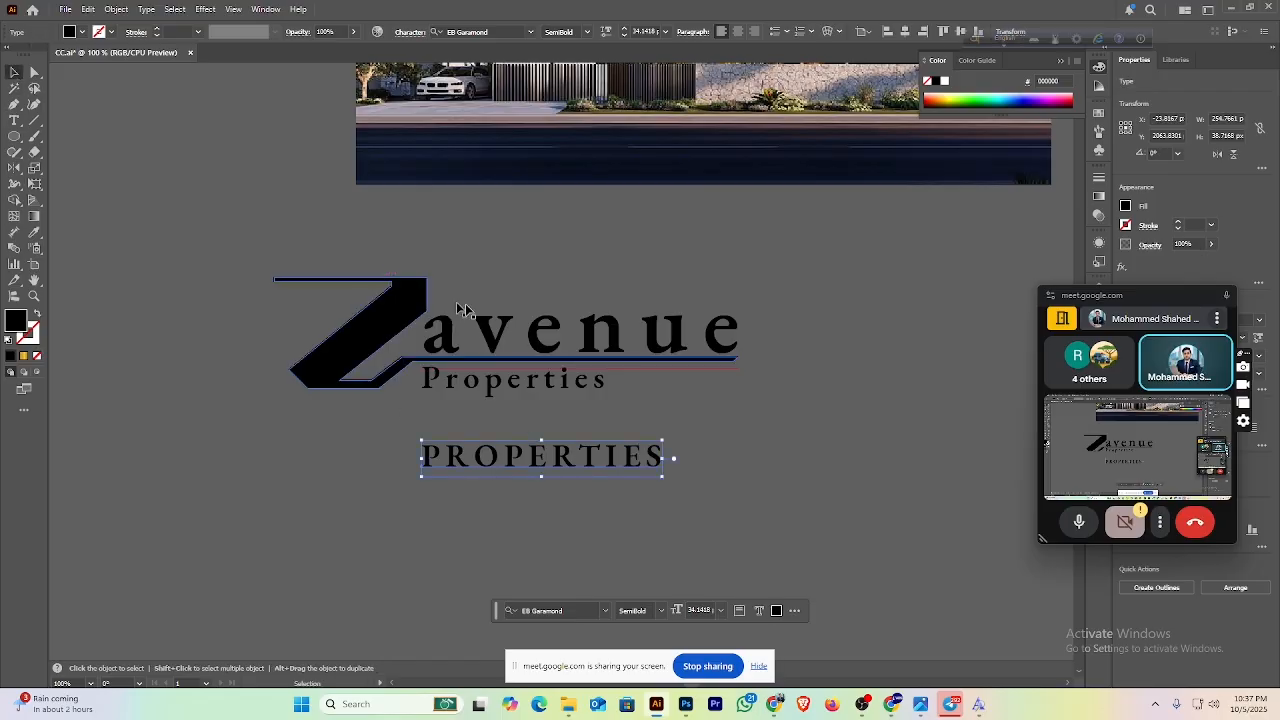
Step: Duplicate the word "avenue" up and to the right, and retype the copy in capitals as "AVENUE"
left_click_drag(479, 332, 541, 270)
double_click(566, 267)
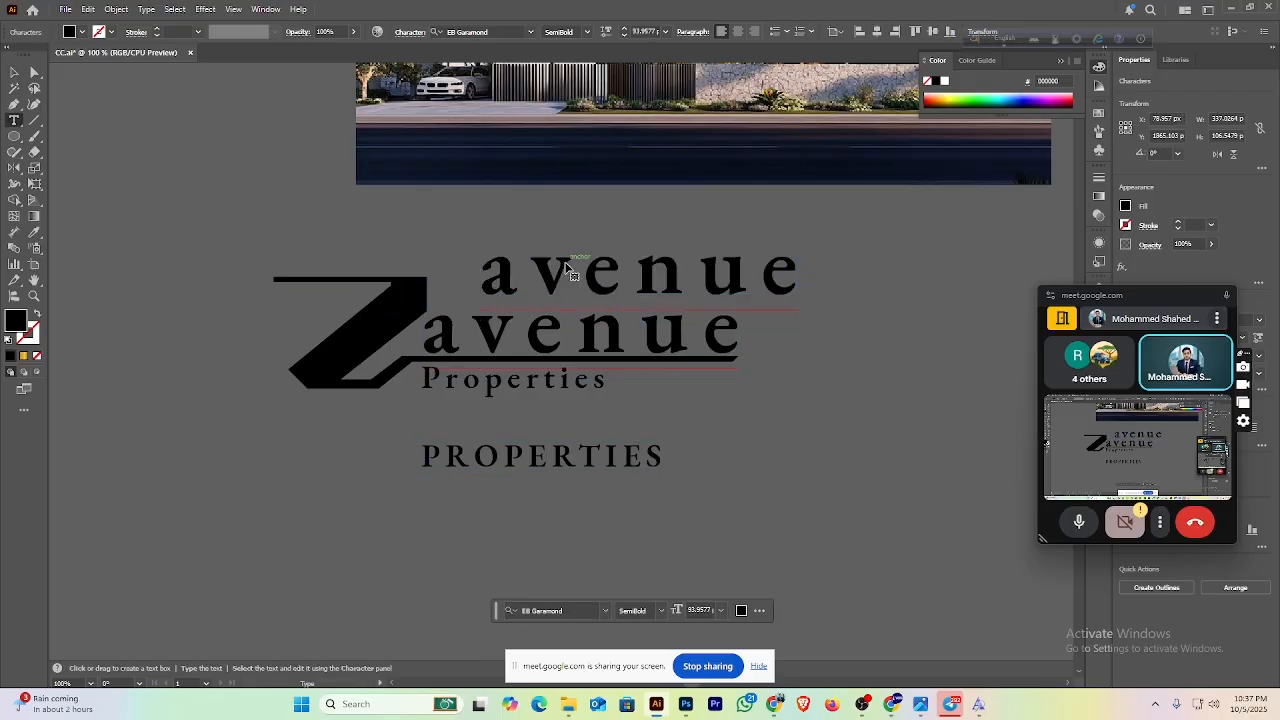
key("ctrl+a")
type("A")
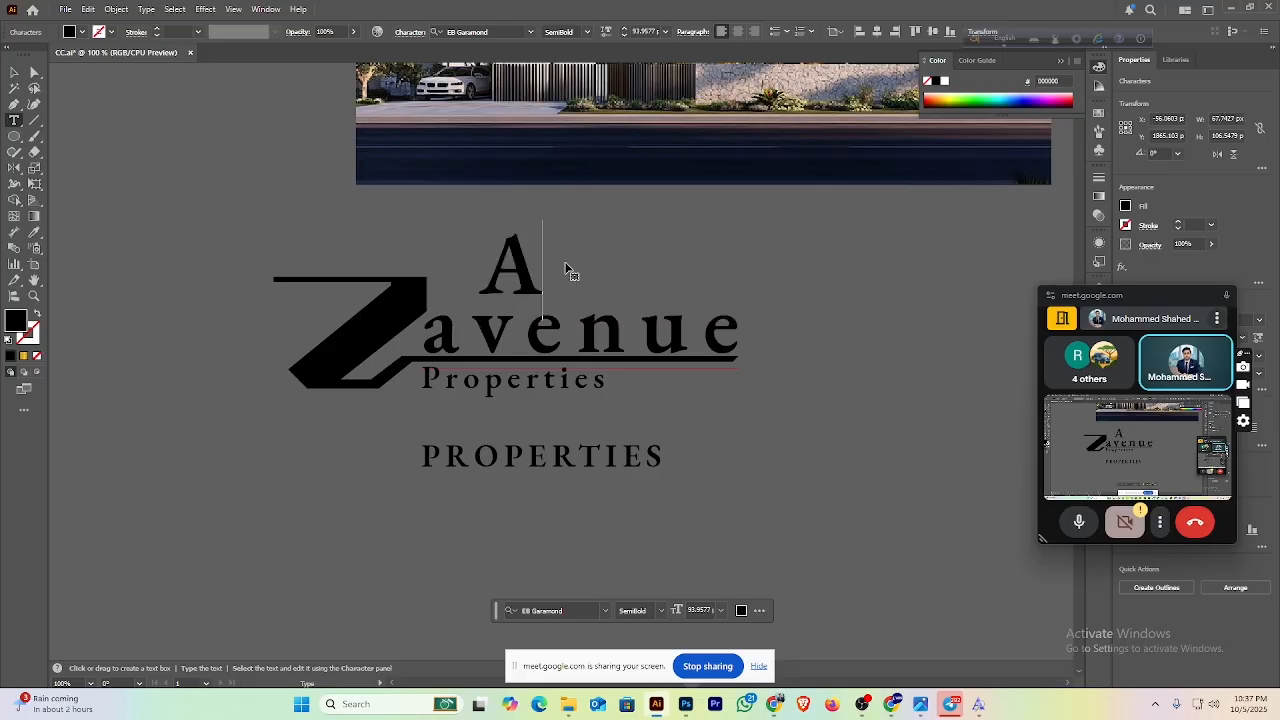
type("VE")
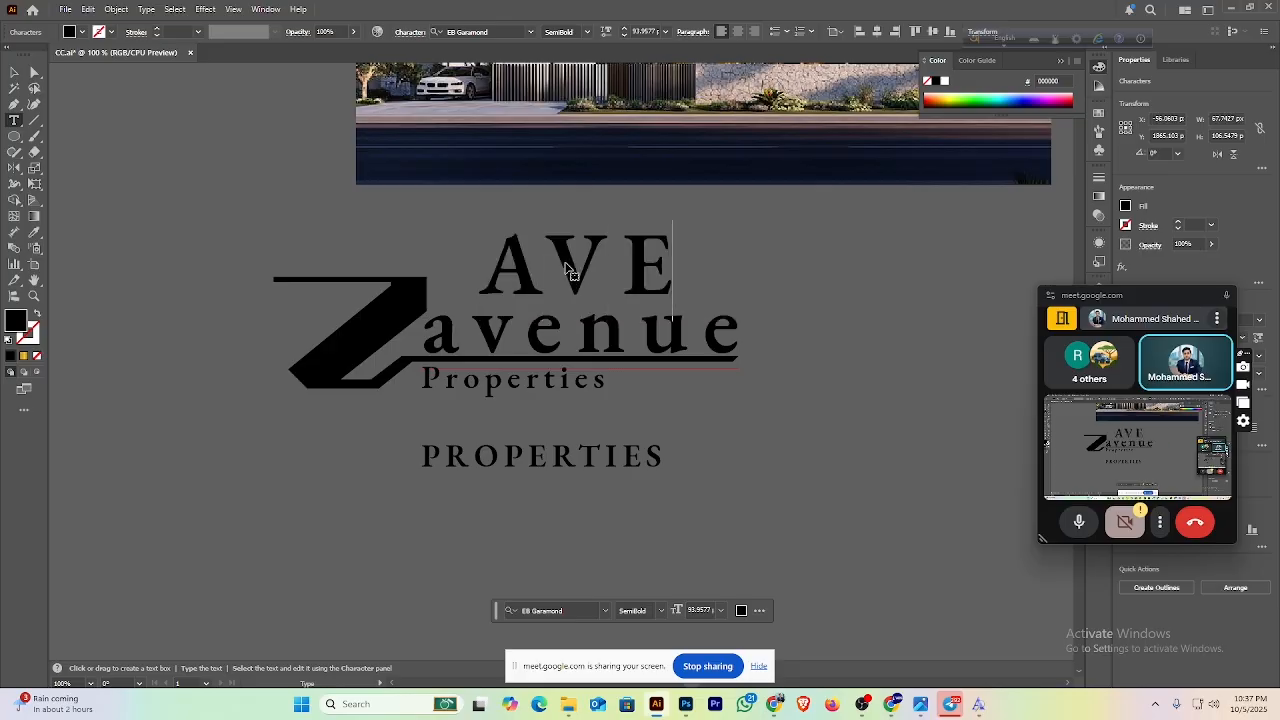
type("NUE")
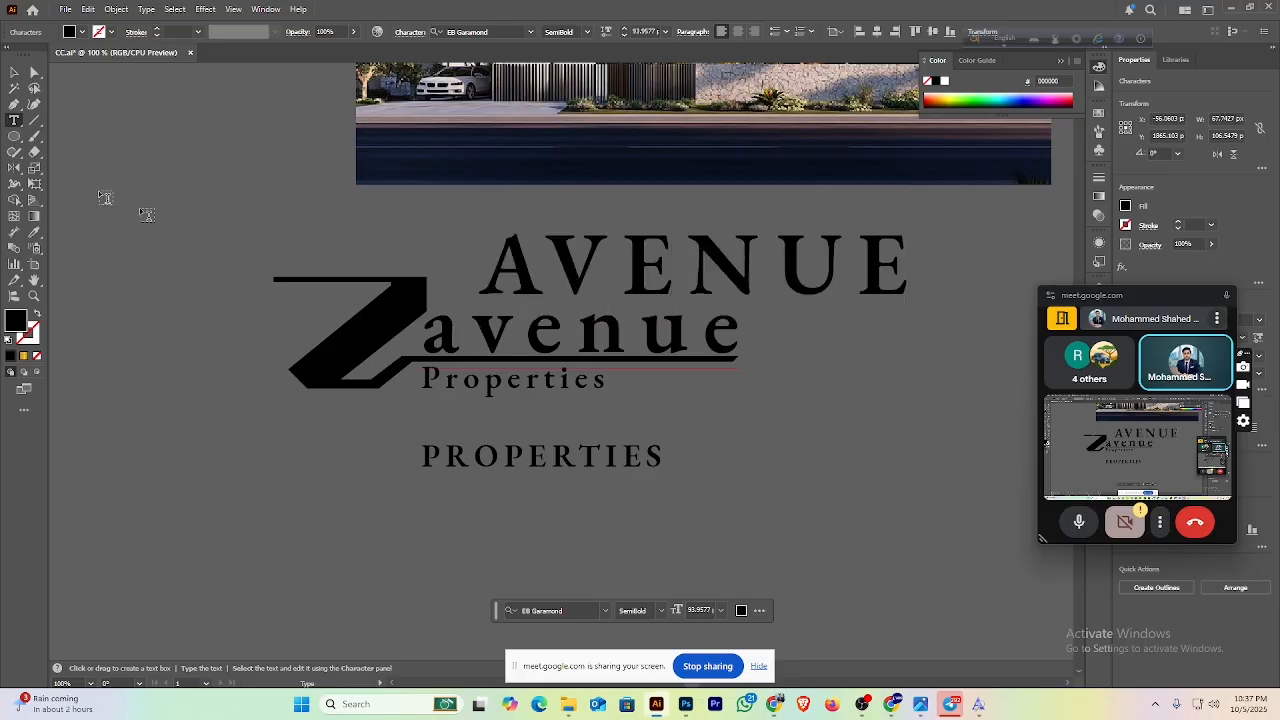
left_click(15, 73)
Step: Delete the lowercase "avenue" and the mixed-case "Properties" text beside the Z shape
left_click(163, 486)
left_click(451, 340)
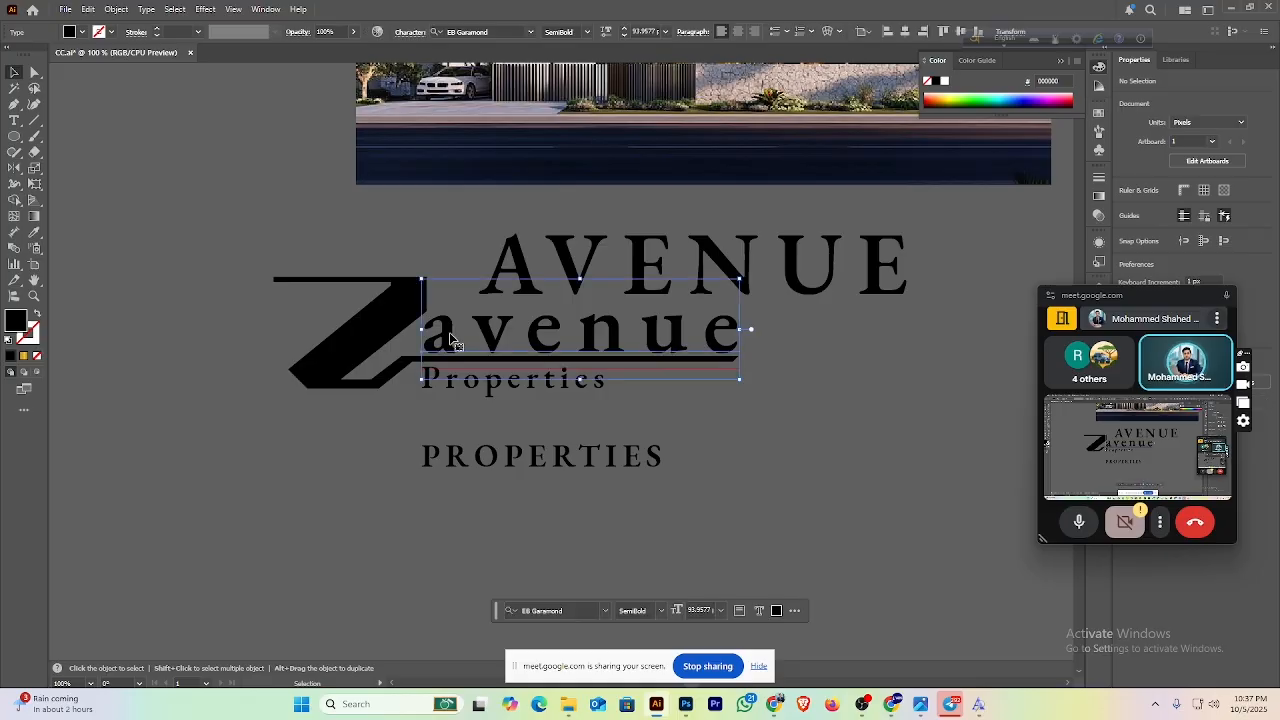
key("Delete")
left_click(471, 388)
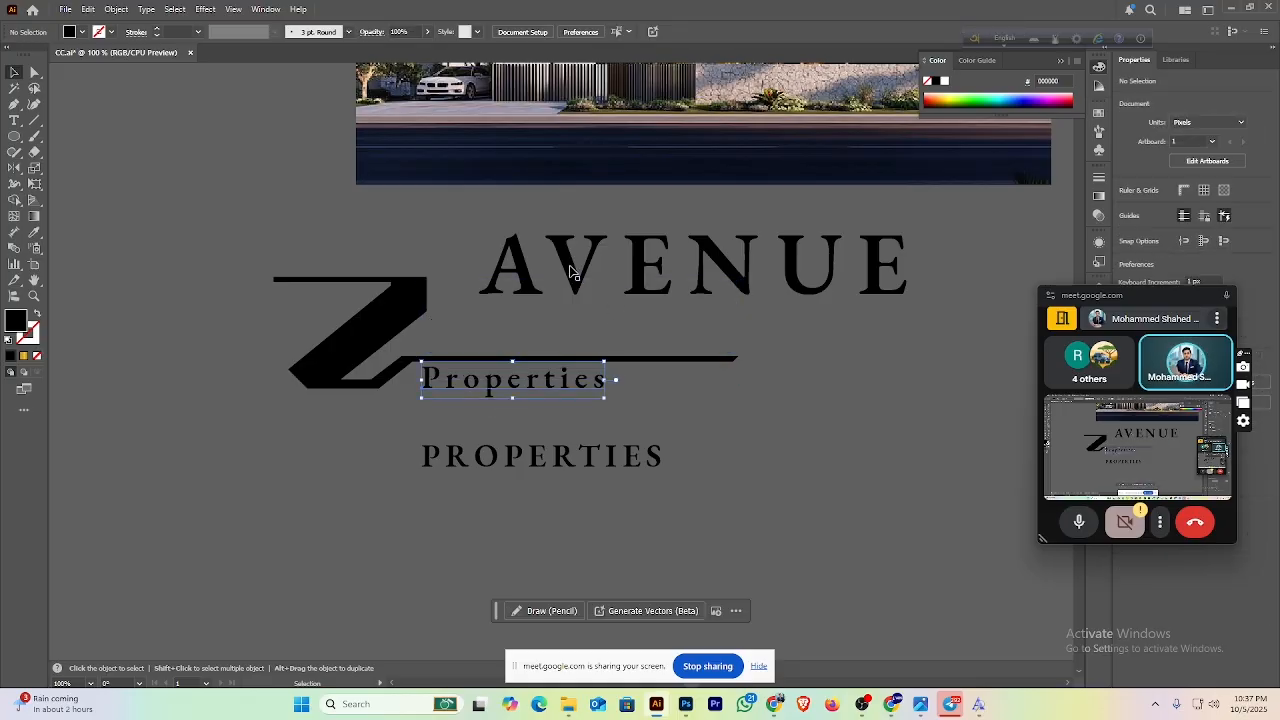
key("Delete")
Step: Scale "AVENUE" down to fit above the extended bar, and move "PROPERTIES" beneath the bar with its start aligned to "AVENUE"
left_click_drag(573, 267, 530, 322)
left_click_drag(874, 290, 776, 330)
left_click(780, 389)
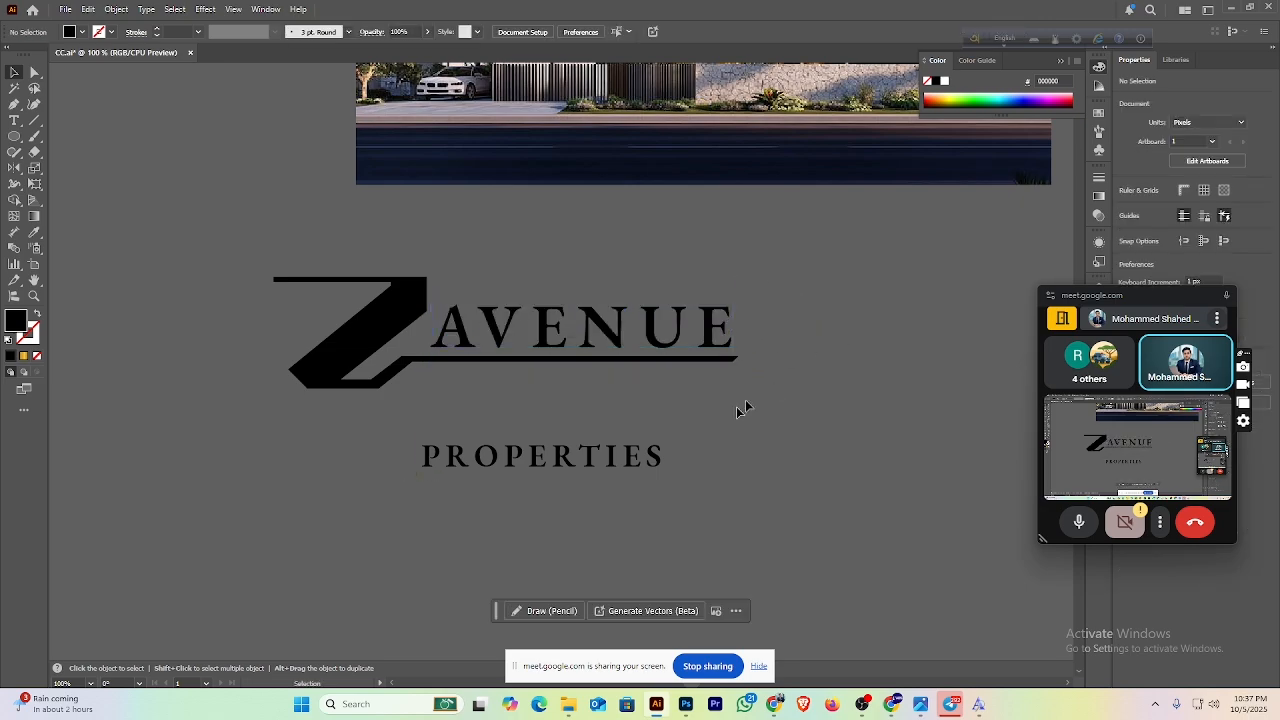
left_click_drag(611, 469, 619, 398)
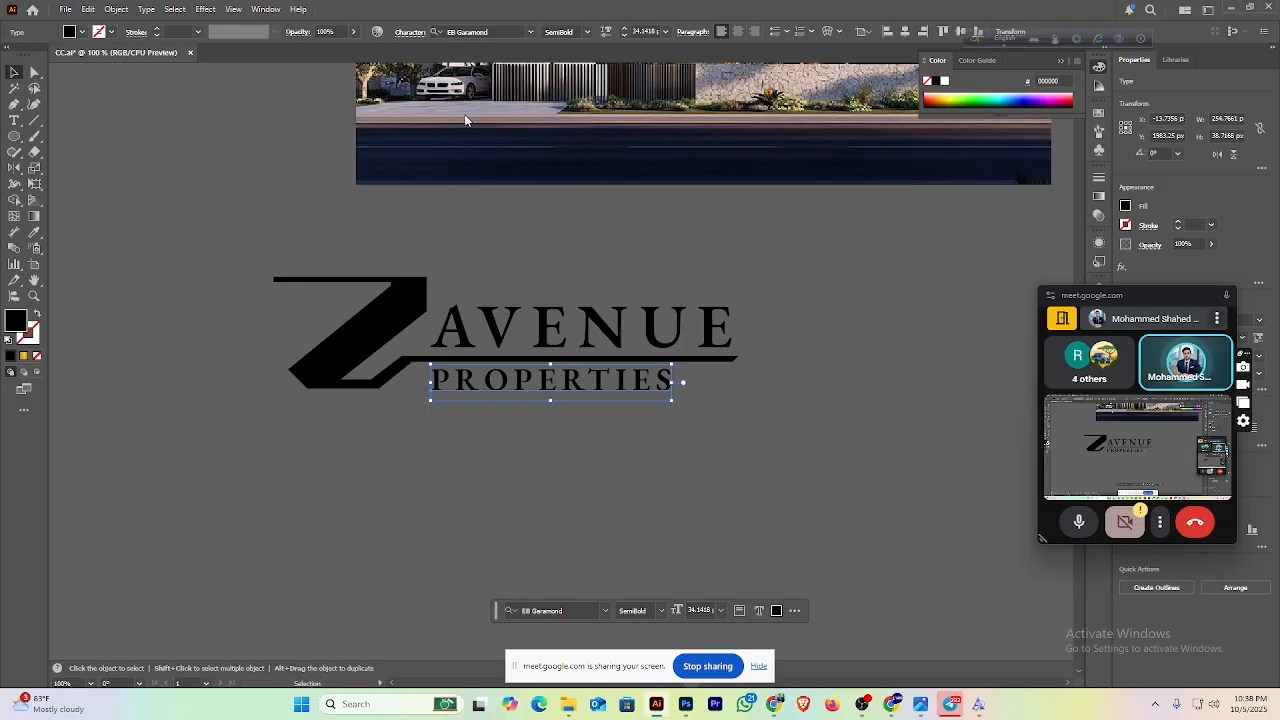
Step: Increase the tracking of "PROPERTIES" until its width matches "AVENUE" above the bar
left_click(376, 110)
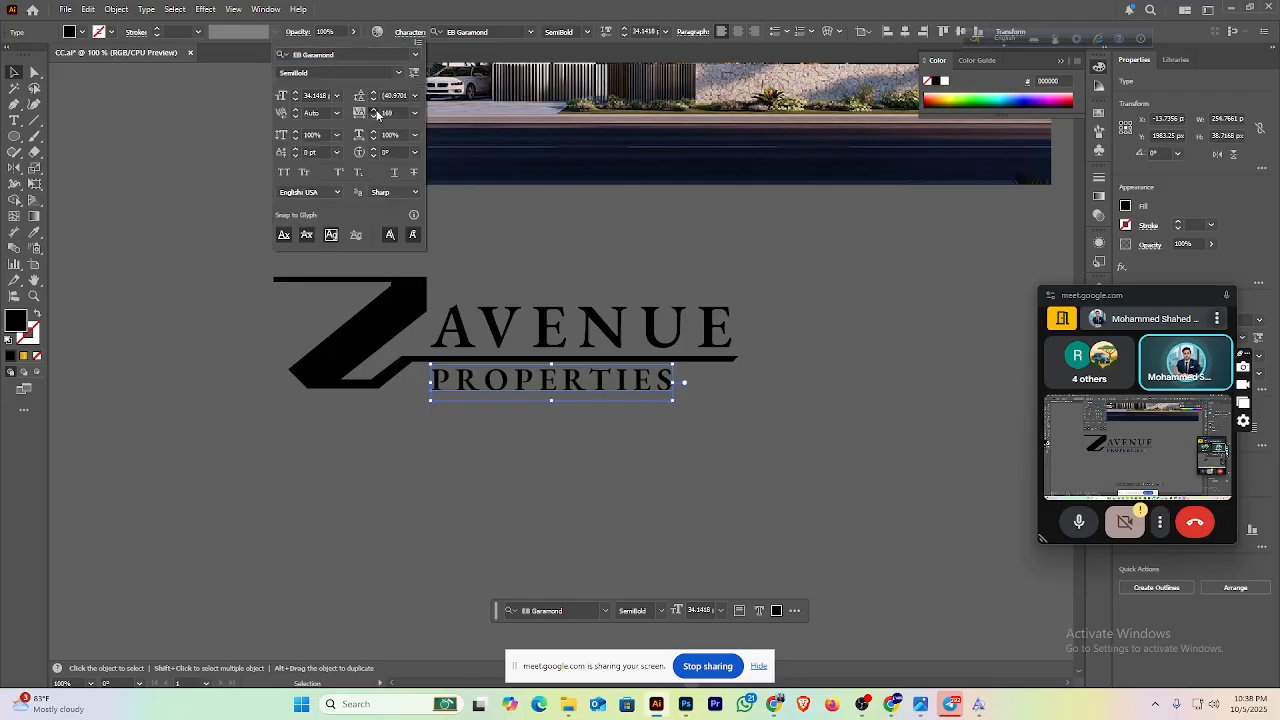
left_click(376, 110)
left_click(376, 110)
left_click(376, 110)
left_click(376, 110)
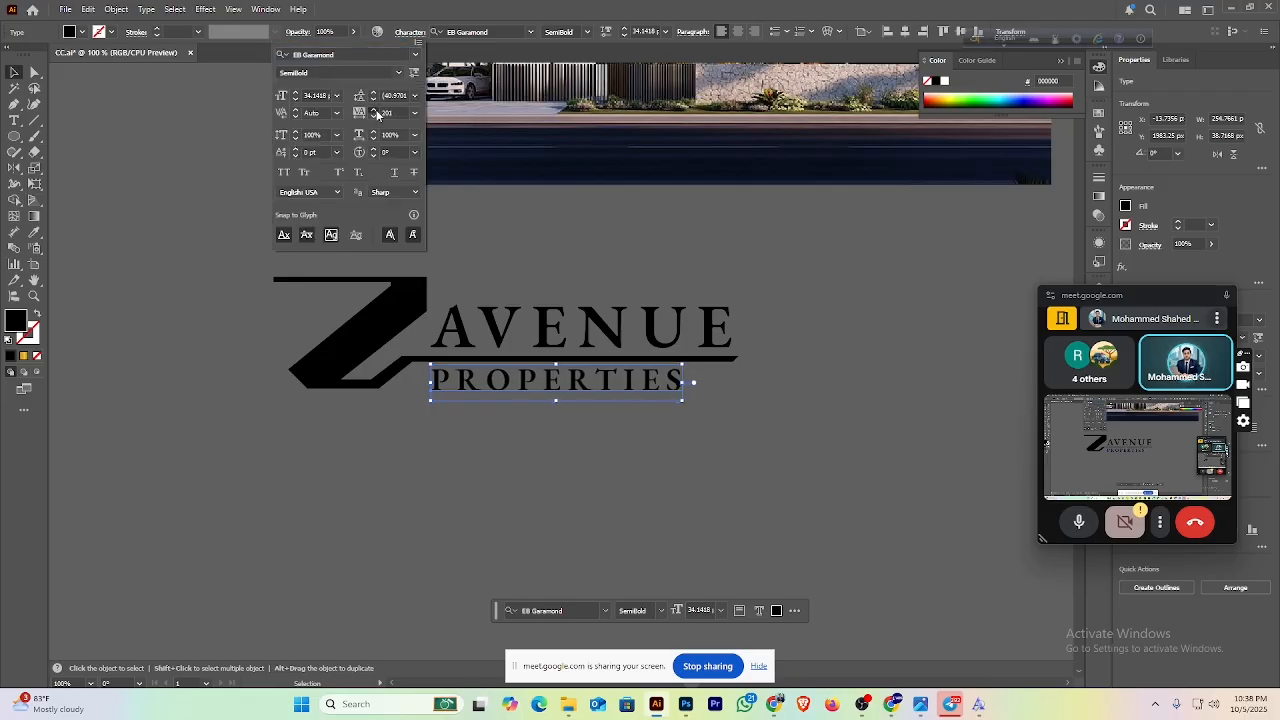
left_click(376, 111)
left_click(376, 111)
left_click(376, 111)
left_click(376, 111)
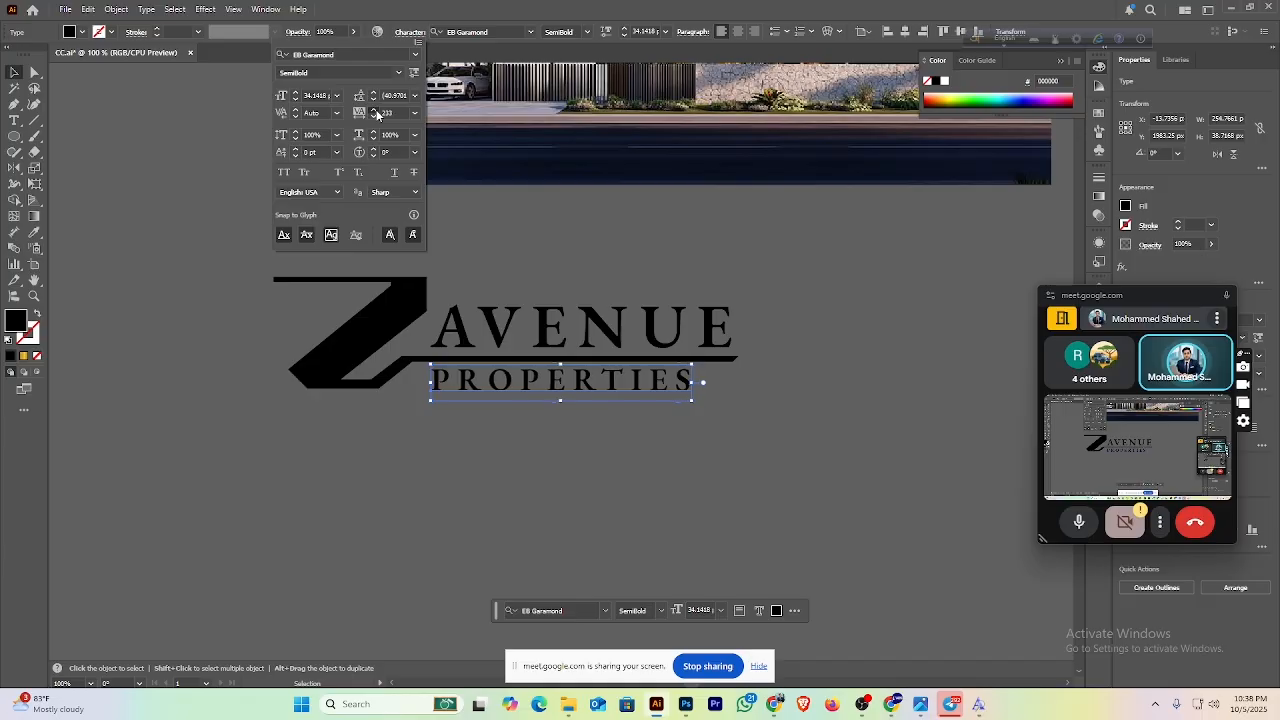
left_click(376, 111)
left_click(376, 111)
left_click(376, 111)
left_click(376, 111)
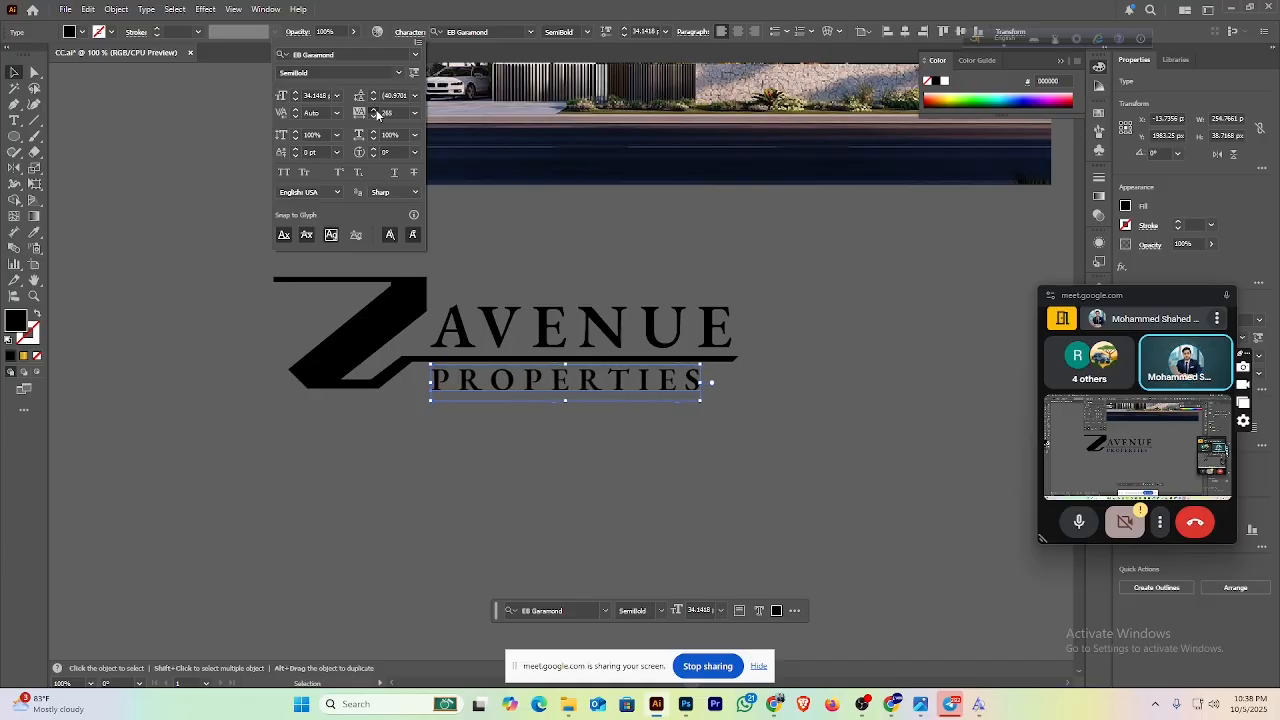
left_click(376, 111)
left_click(376, 111)
left_click(376, 111)
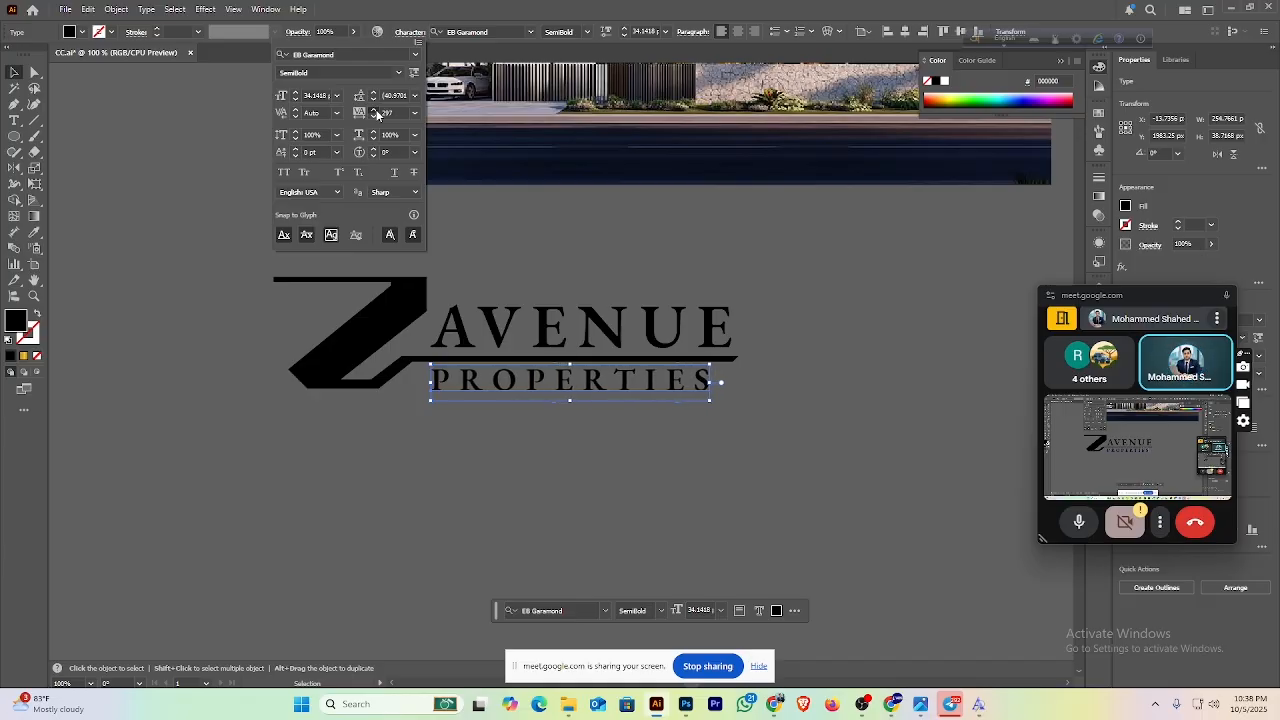
left_click(376, 111)
left_click(376, 111)
left_click(376, 111)
left_click(376, 111)
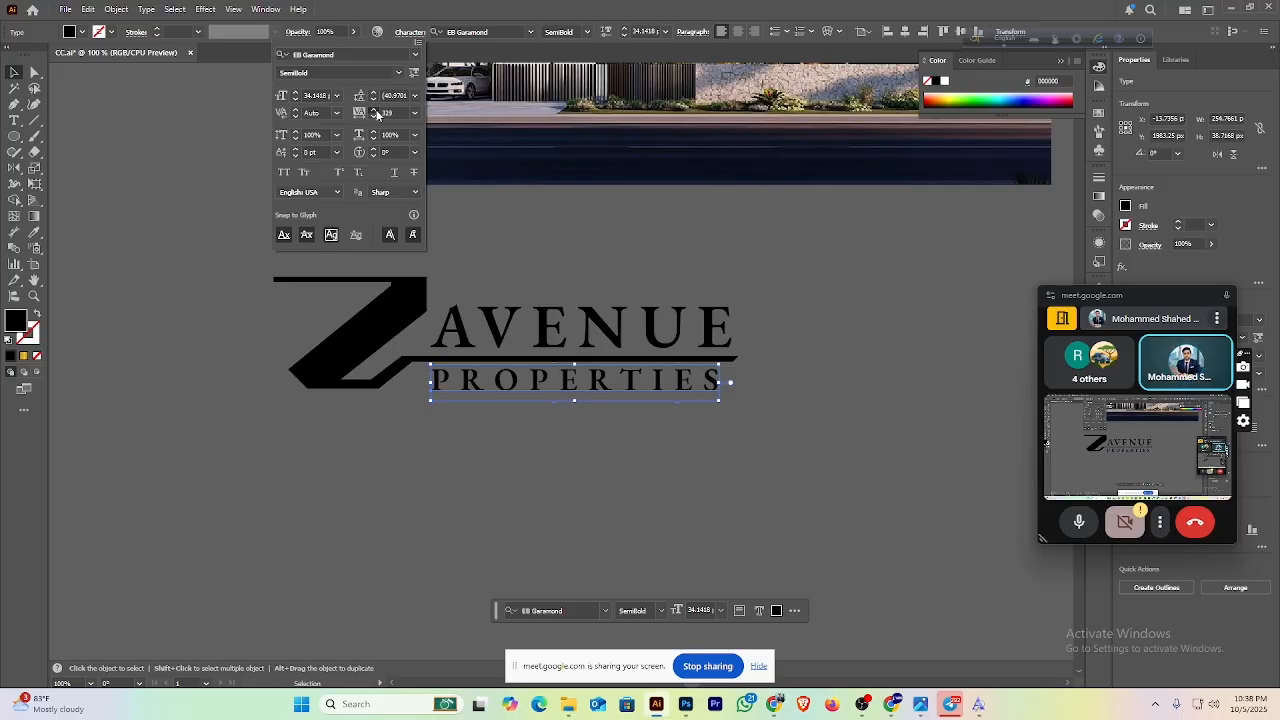
left_click(376, 111)
left_click(376, 111)
left_click(376, 111)
left_click(376, 111)
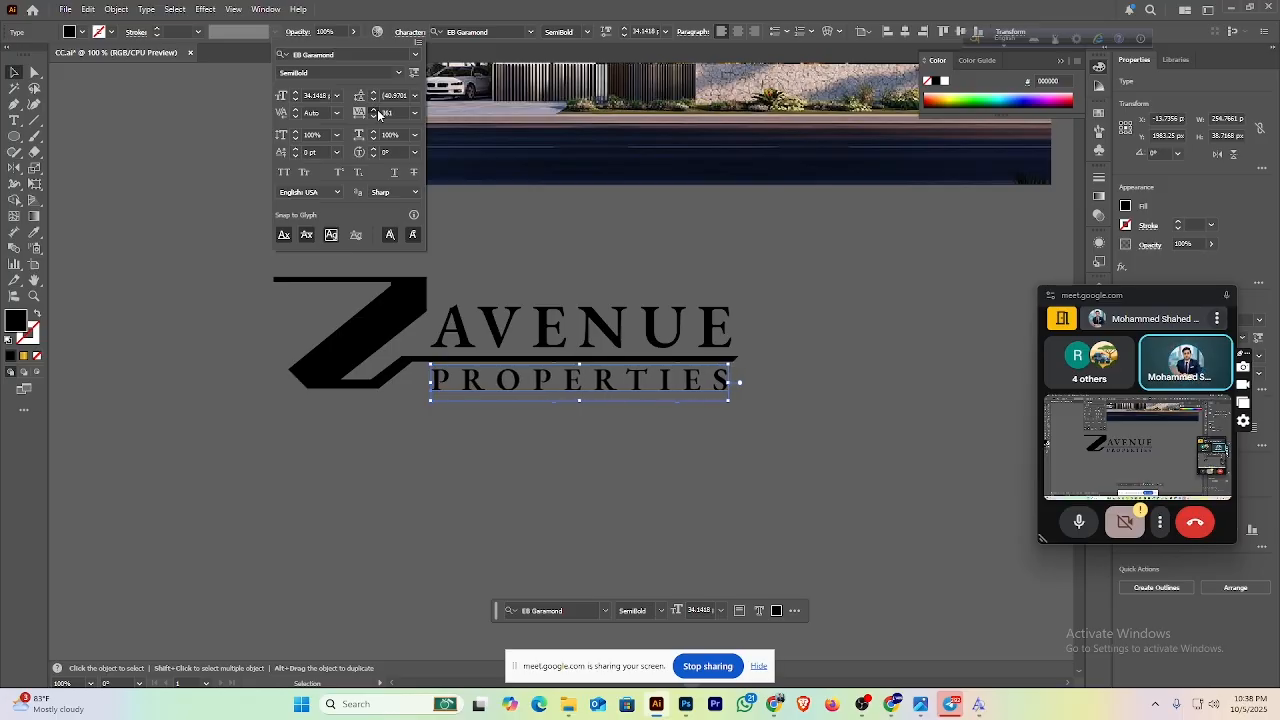
left_click(376, 111)
left_click(376, 111)
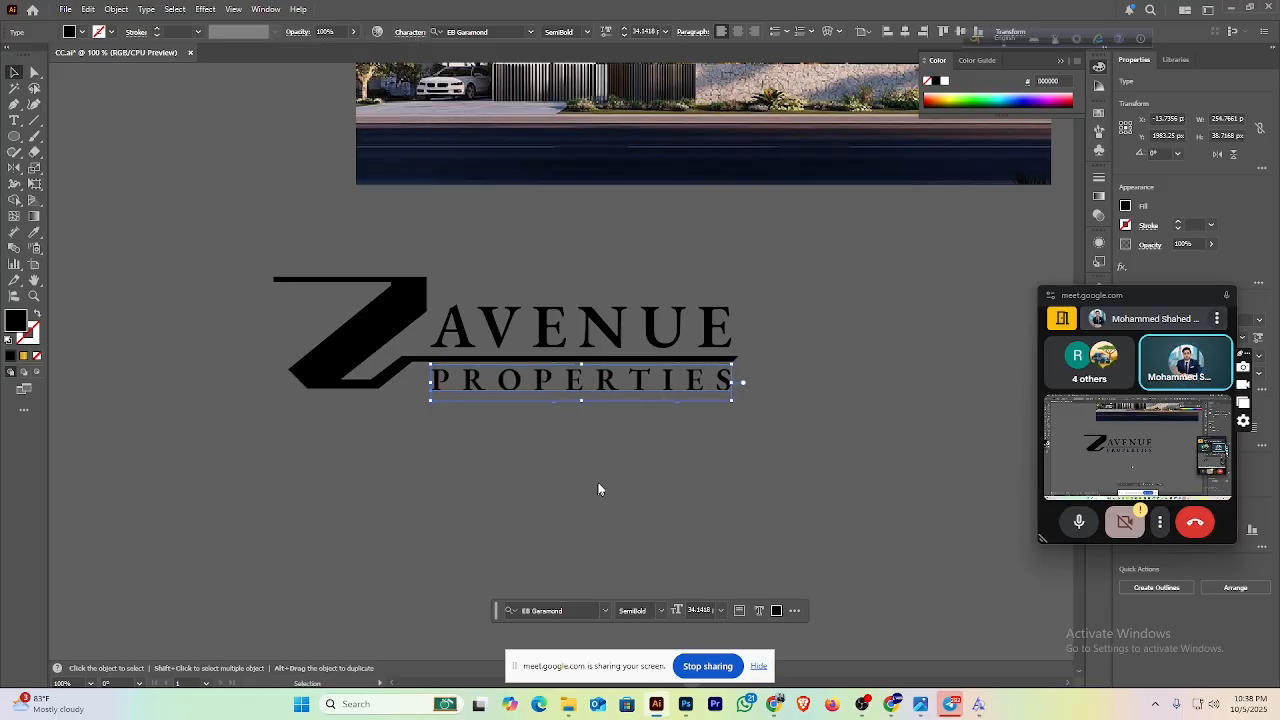
left_click(627, 468)
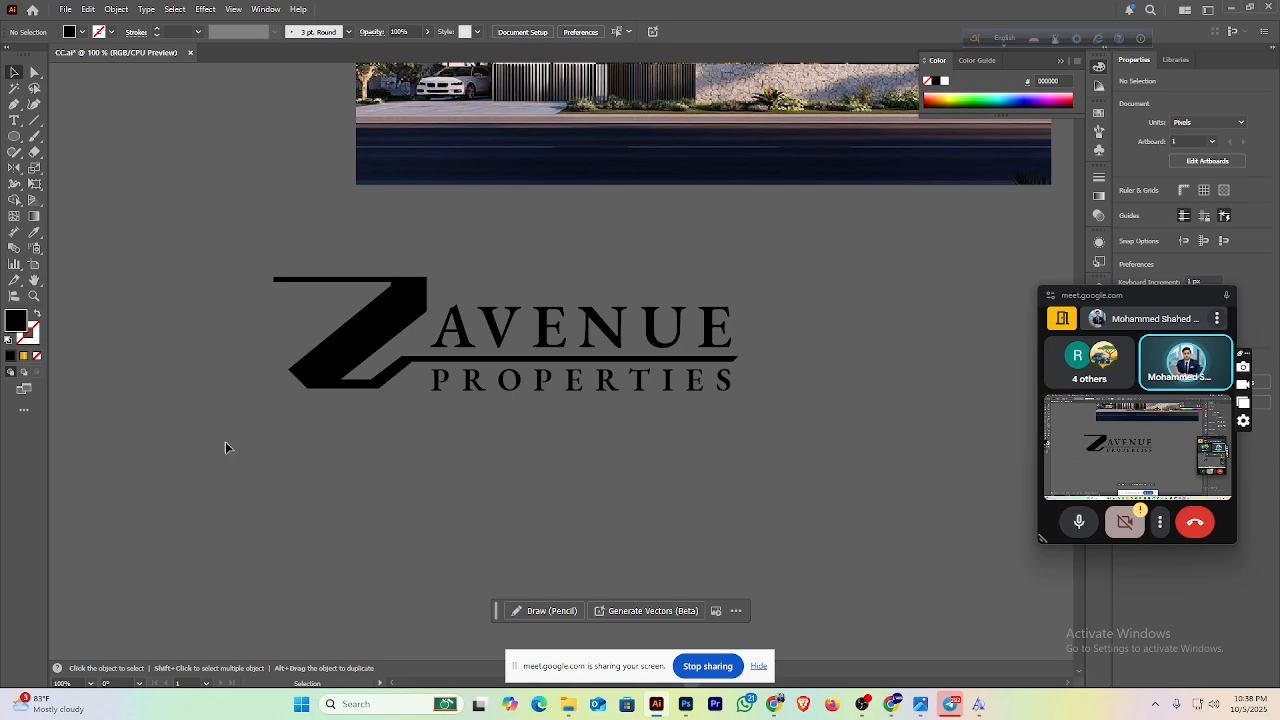
Step: Show the rulers and place vertical guides at the start and end of the "AVENUE" and "PROPERTIES" lettering
key("ctrl+r")
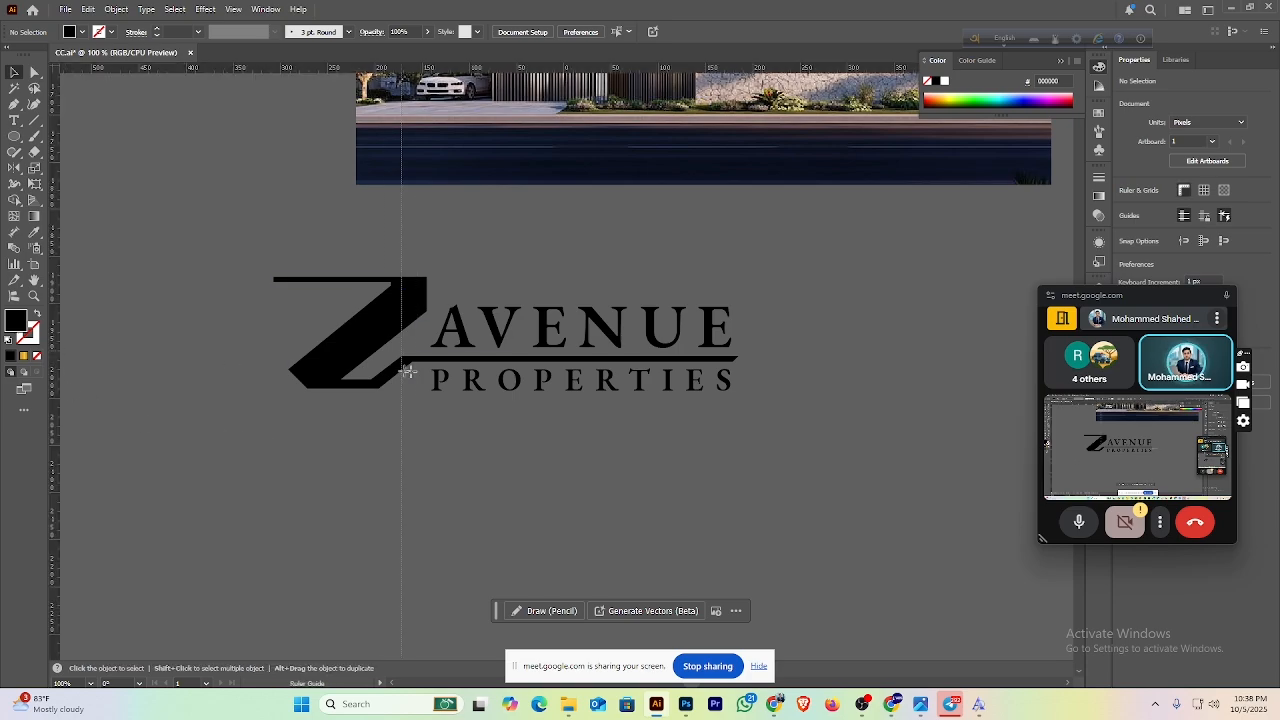
left_click_drag(408, 371, 432, 330)
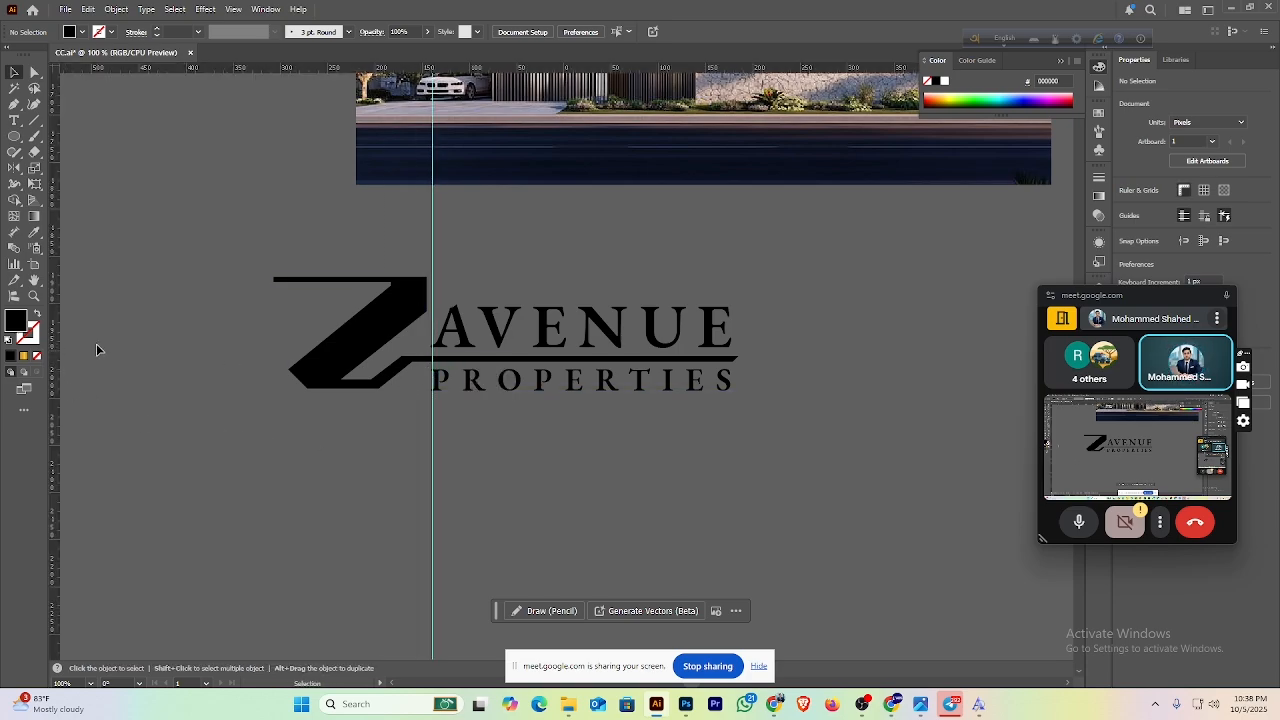
left_click_drag(790, 339, 738, 362)
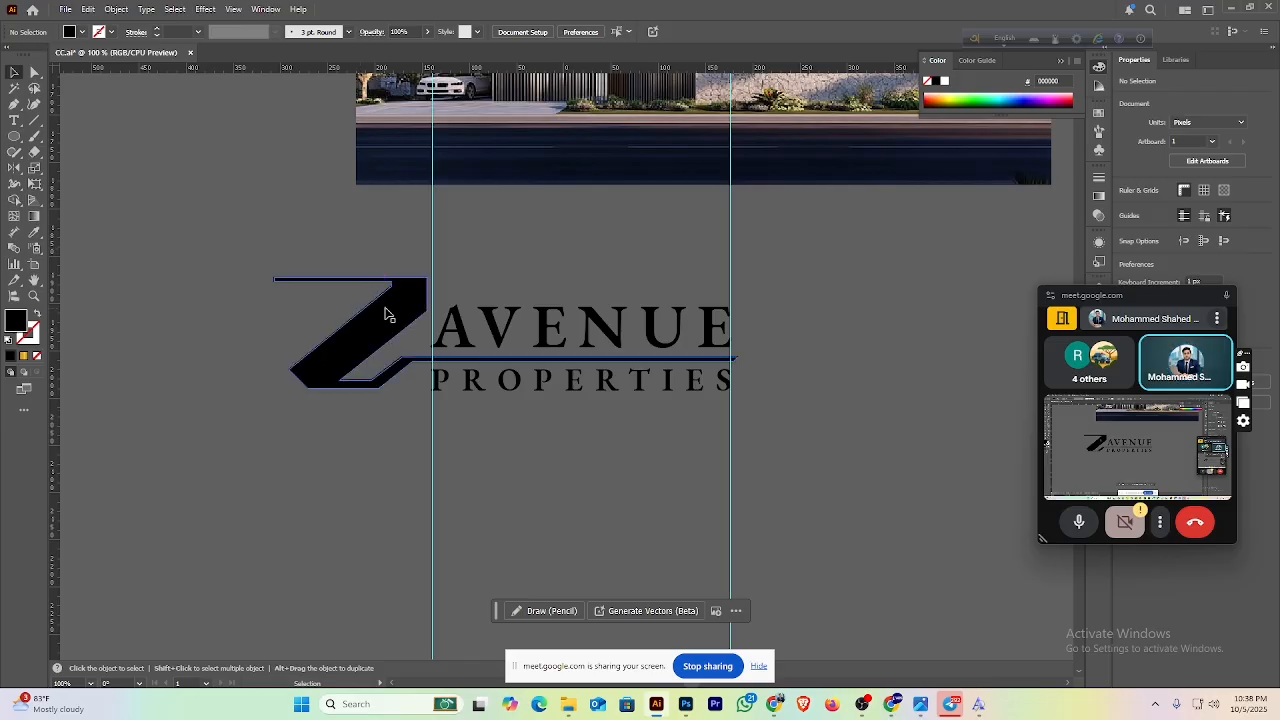
Step: Duplicate the Z shape straight below the logo and draw a vertical line about 134 px long across the copy's extended bar
left_click_drag(386, 314, 352, 522)
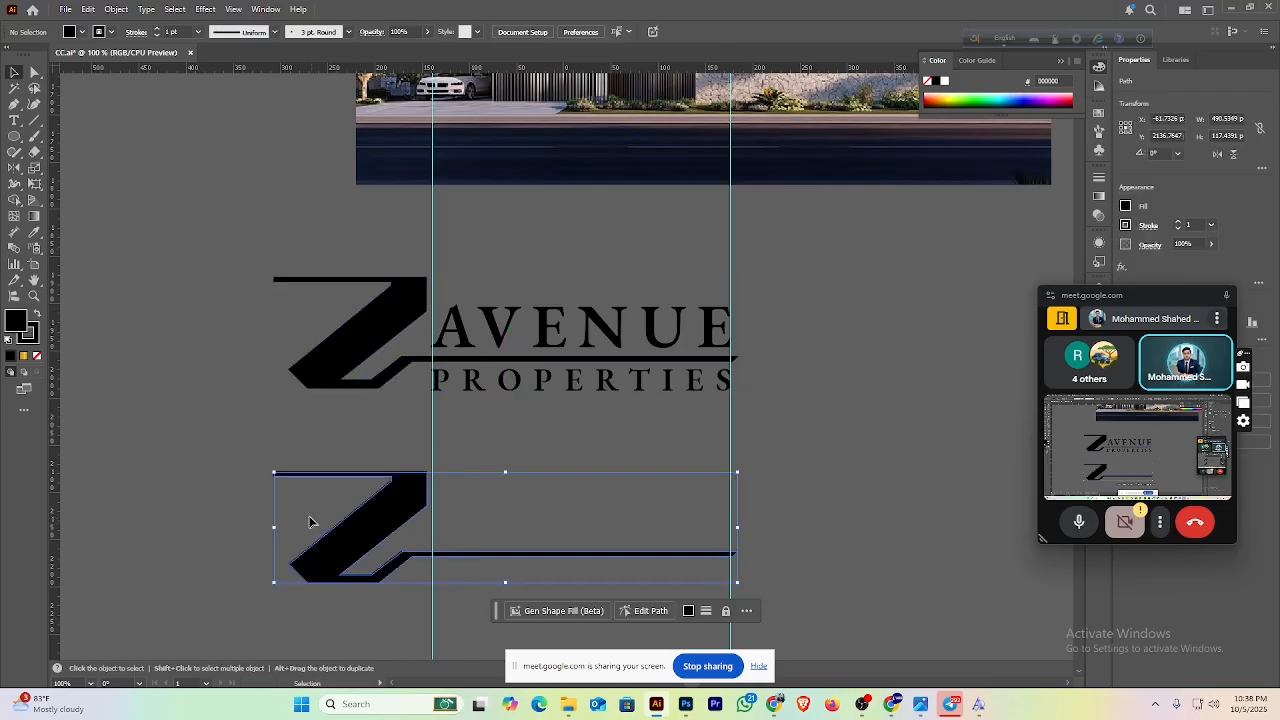
left_click(309, 520)
left_click(15, 104)
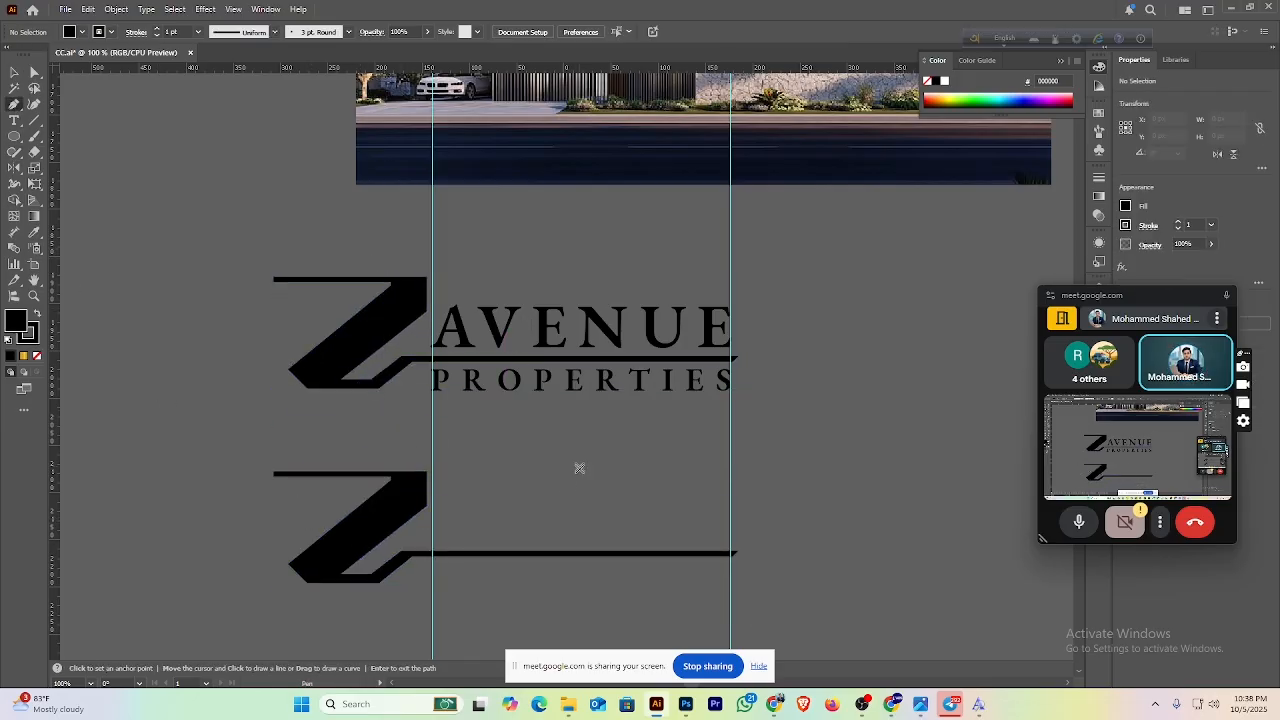
left_click(517, 471)
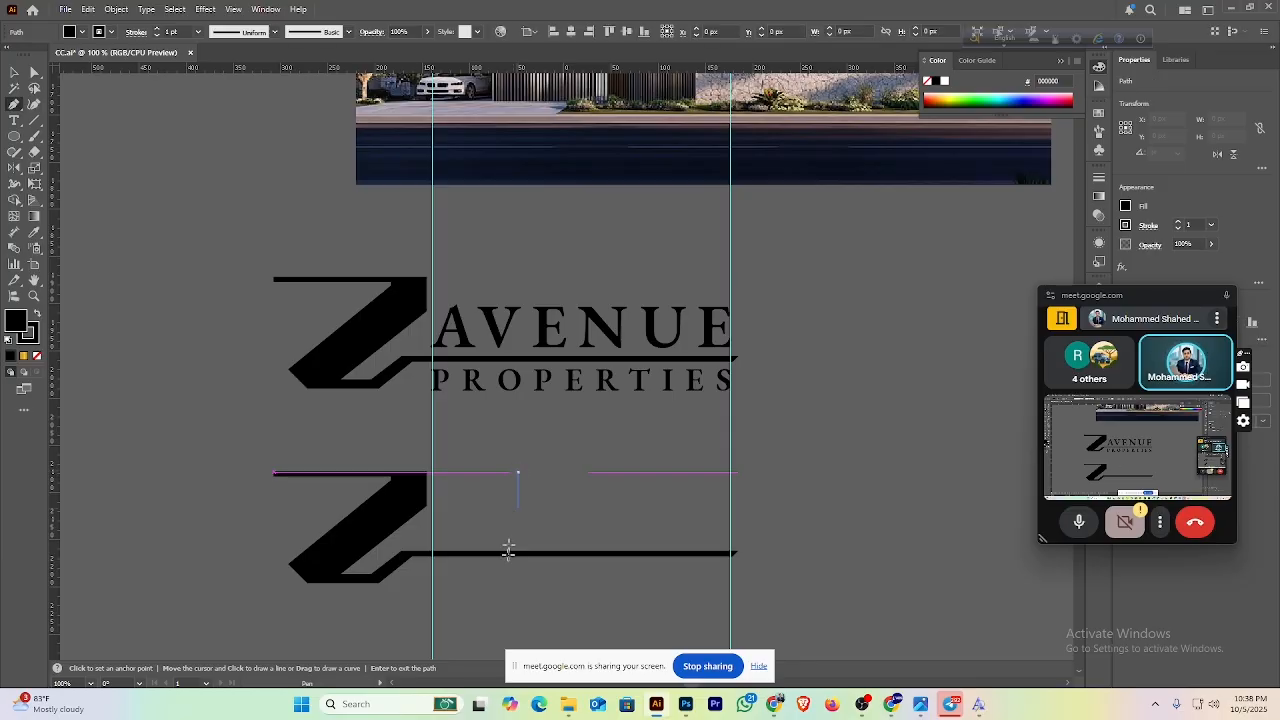
left_click(14, 72)
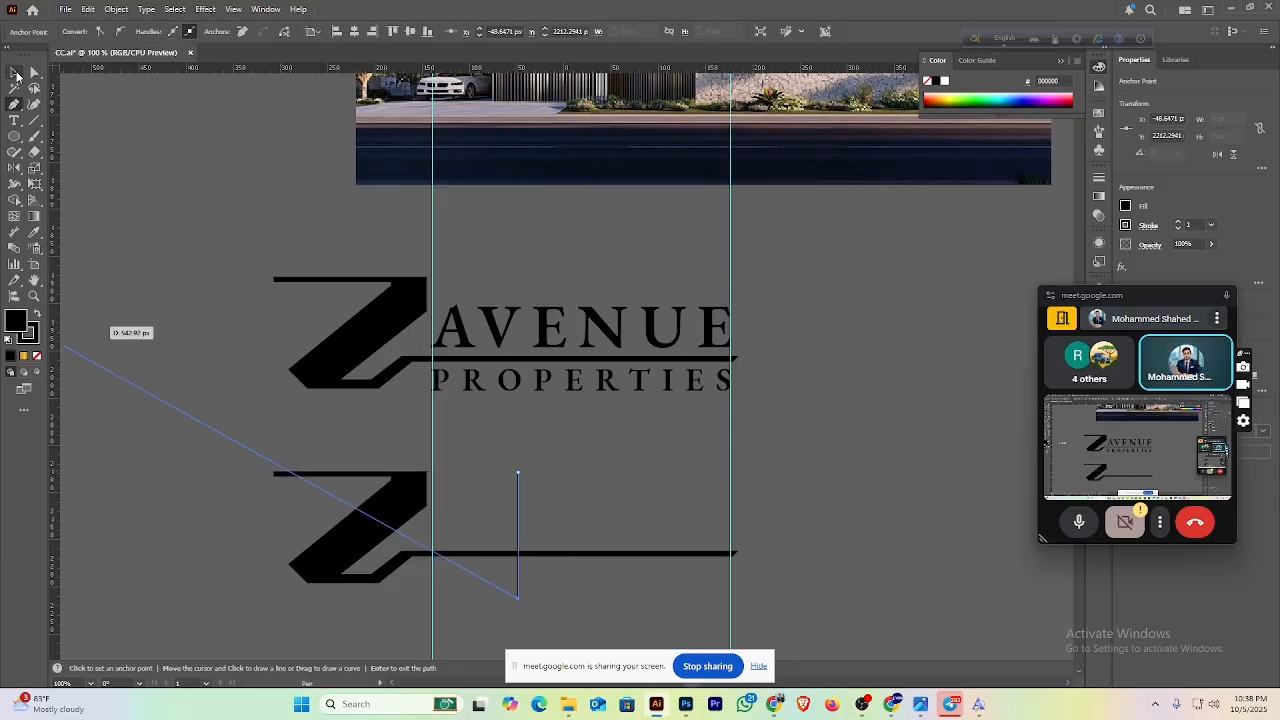
Step: Remove the part of the copied Z's bar beyond the vertical line with Shape Builder, and delete the line
left_click_drag(607, 604, 608, 605)
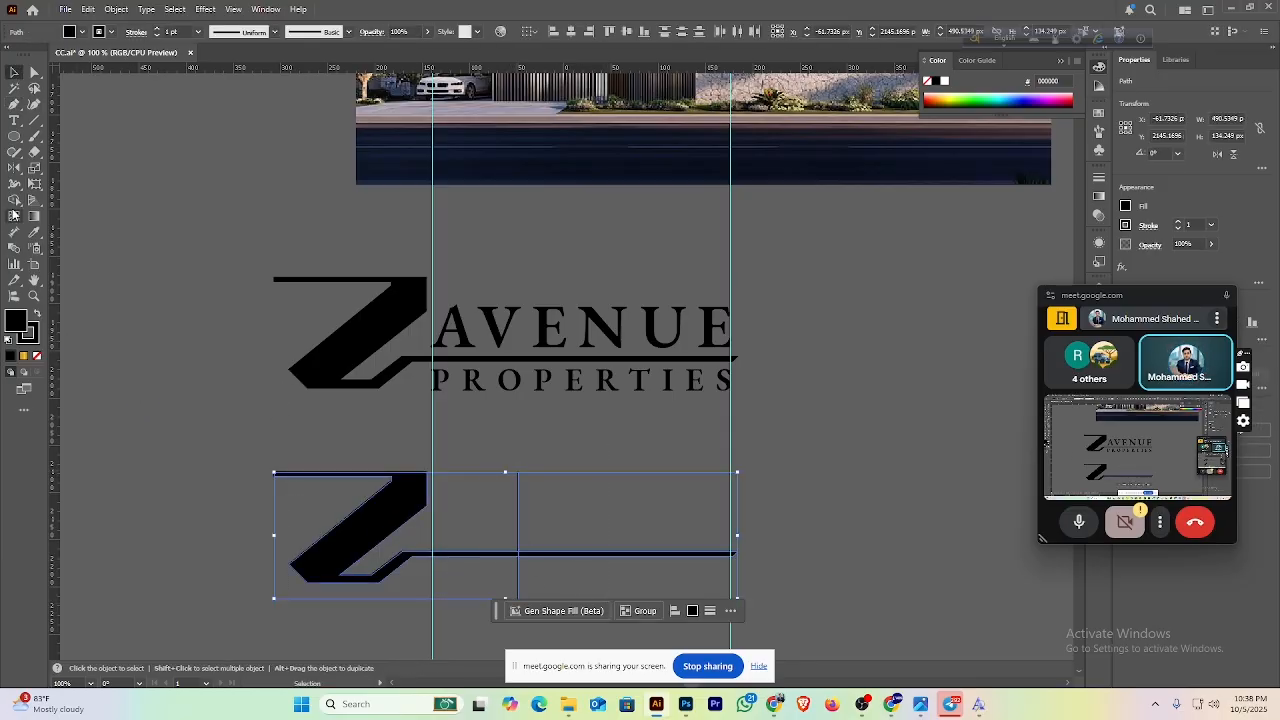
left_click(14, 200)
left_click_drag(600, 538, 606, 592)
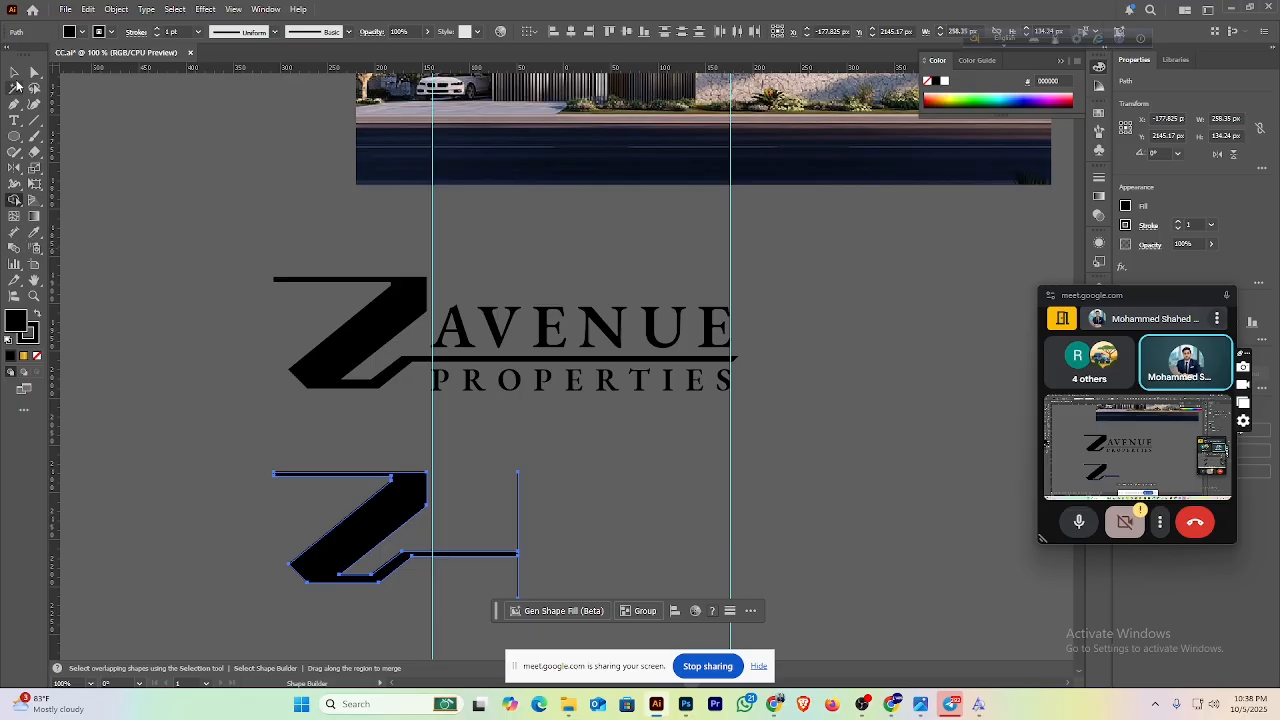
left_click(14, 72)
left_click(517, 476)
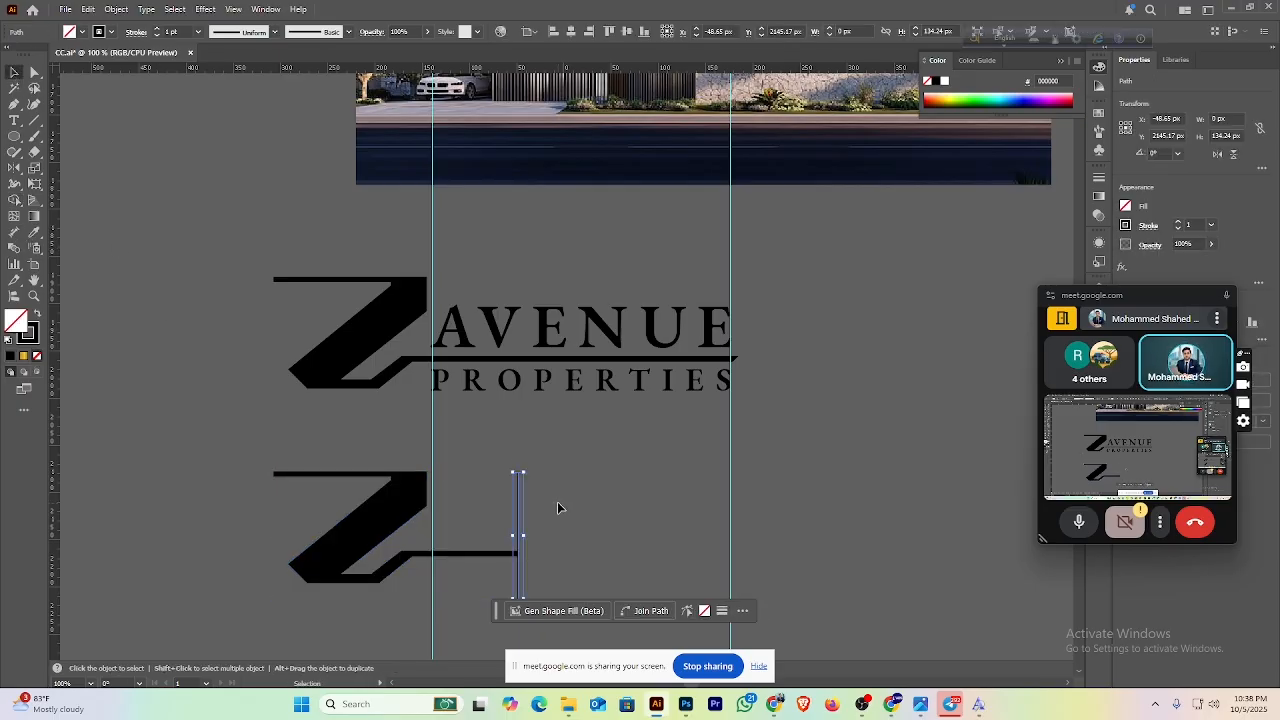
key("Delete")
Step: Draw a square about 193 px wide to the left of the logo and round its corners to about 29 px
left_click_drag(14, 137, 70, 138)
left_click_drag(143, 375, 310, 437)
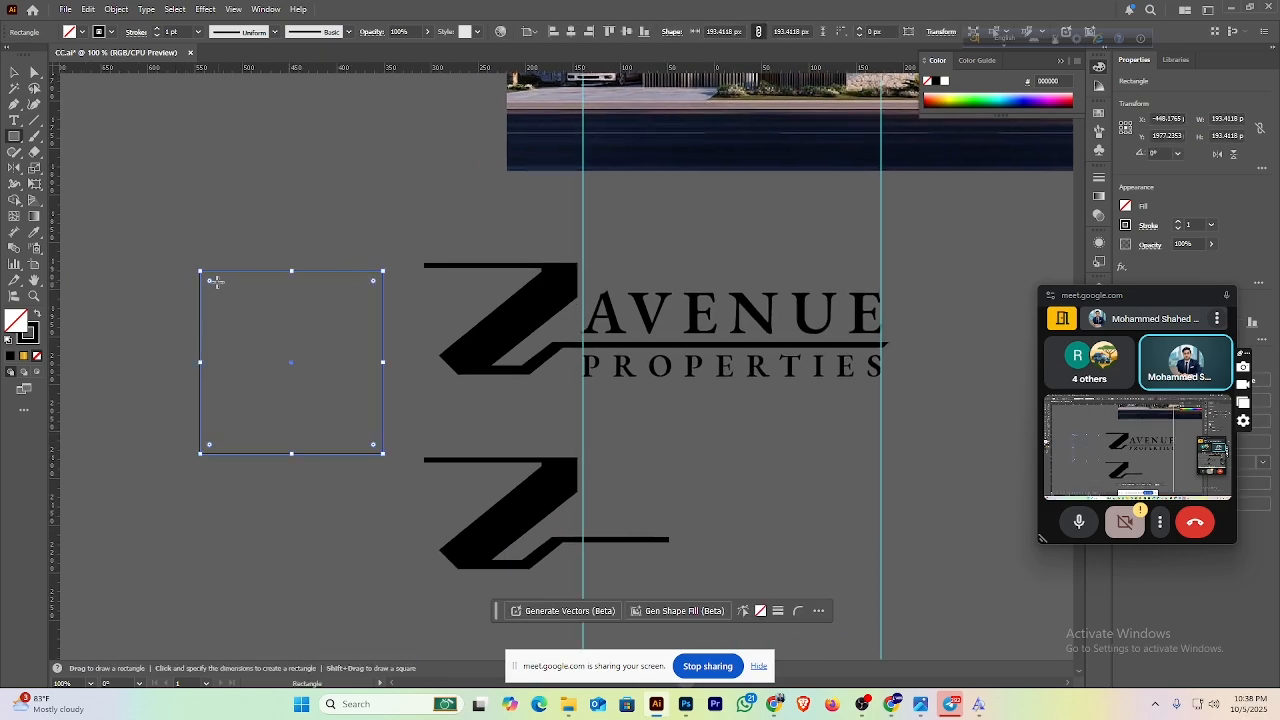
left_click_drag(211, 283, 228, 298)
Step: Fill the rounded square with orange F15A24 and remove its stroke
left_click(81, 31)
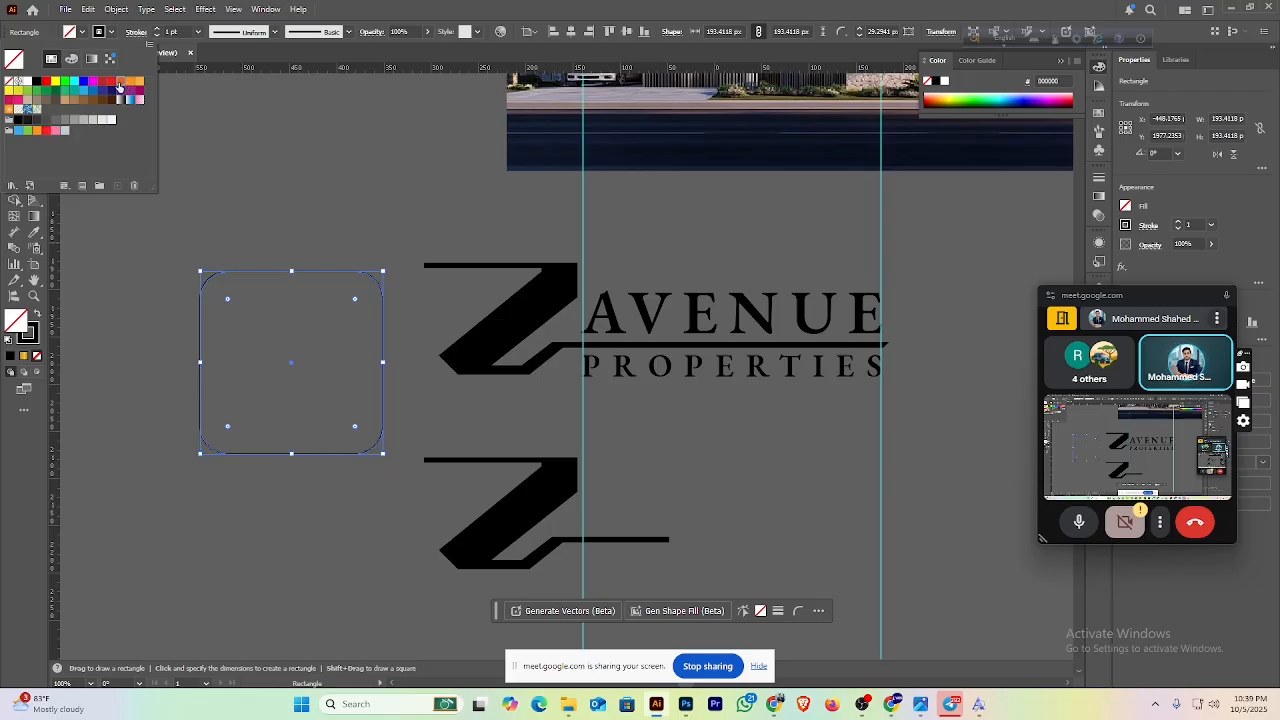
left_click(128, 87)
key("v")
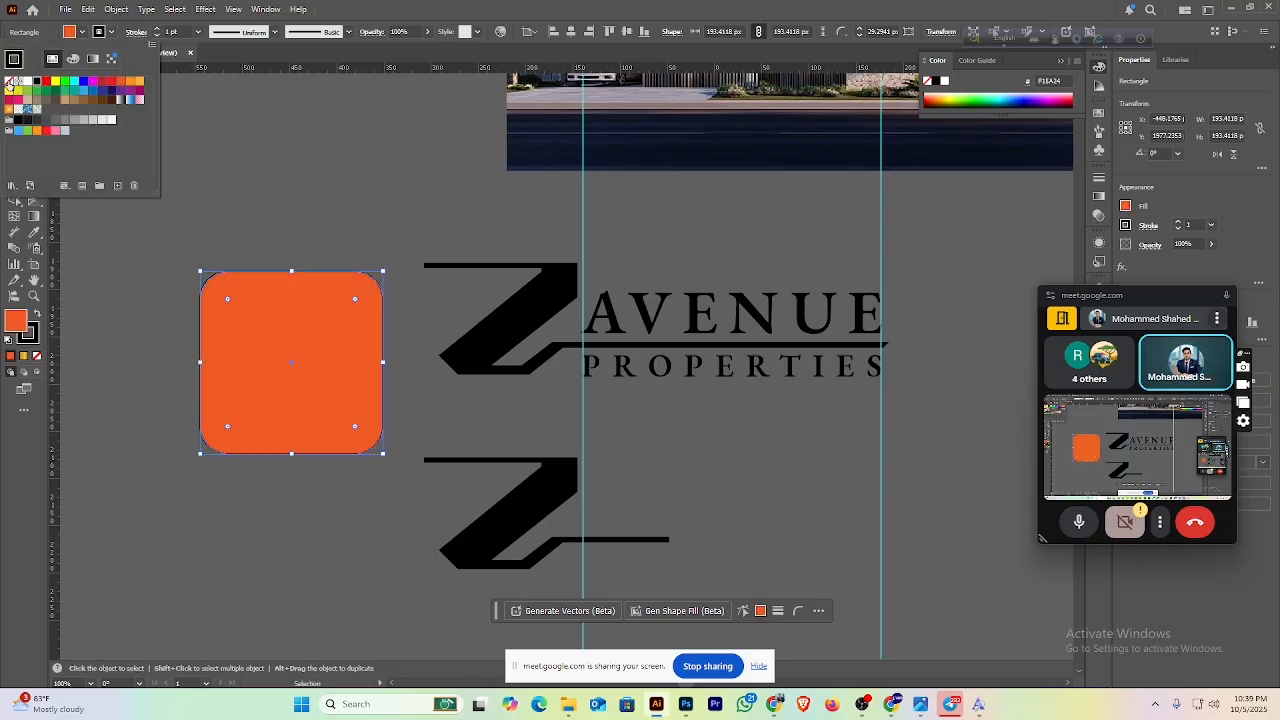
left_click(168, 240)
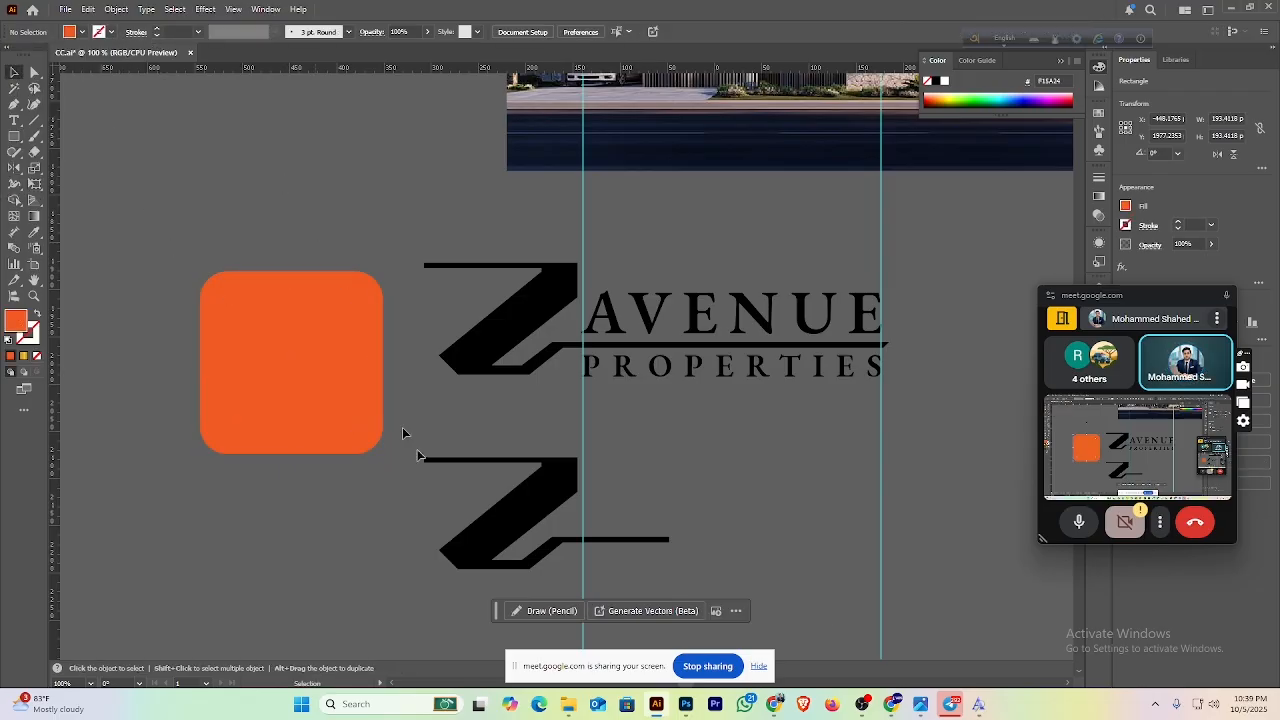
Step: Move the shortened Z onto the orange square, bring it to the front, and scale it to about 150 px wide
left_click_drag(500, 523, 273, 363)
right_click(273, 363)
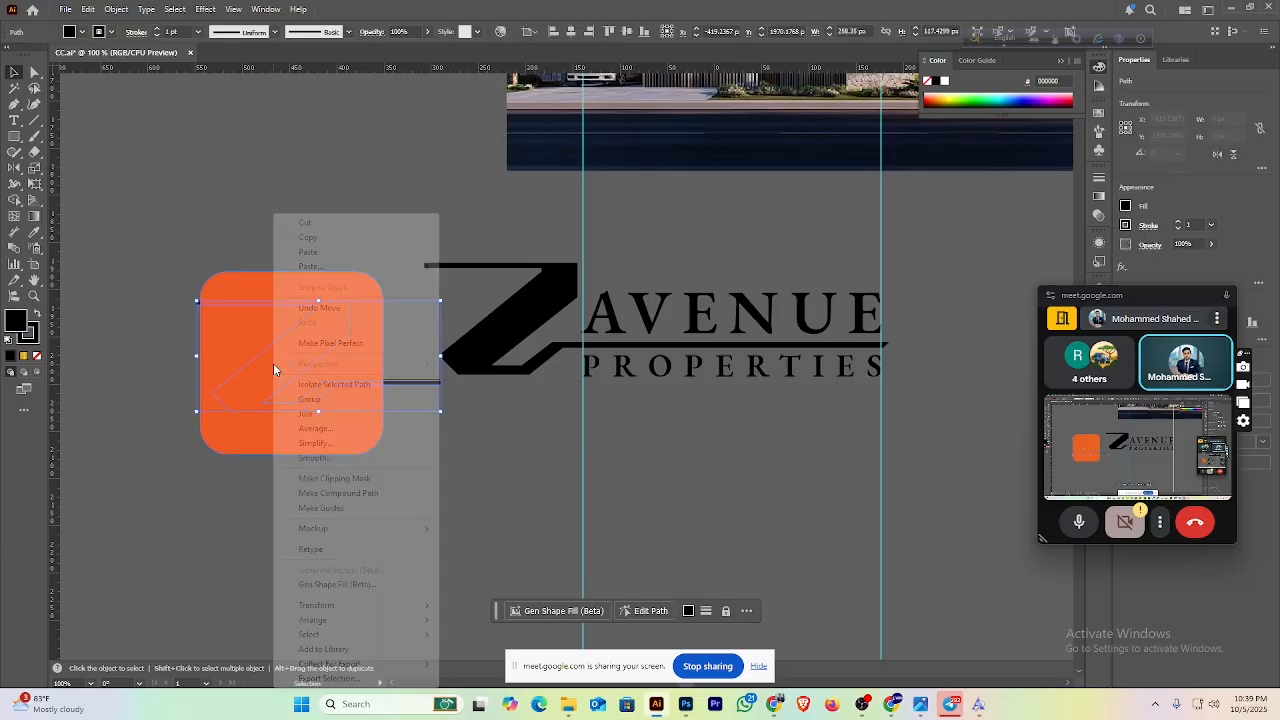
left_click(472, 619)
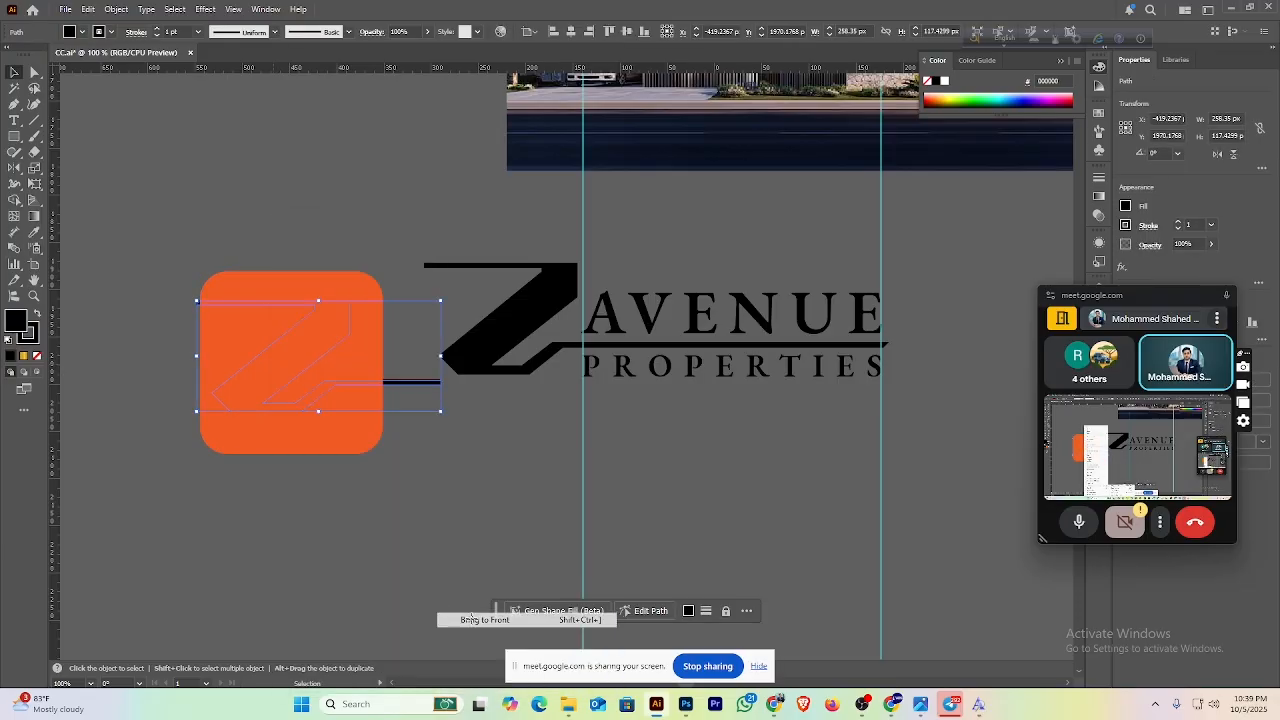
right_click(277, 373)
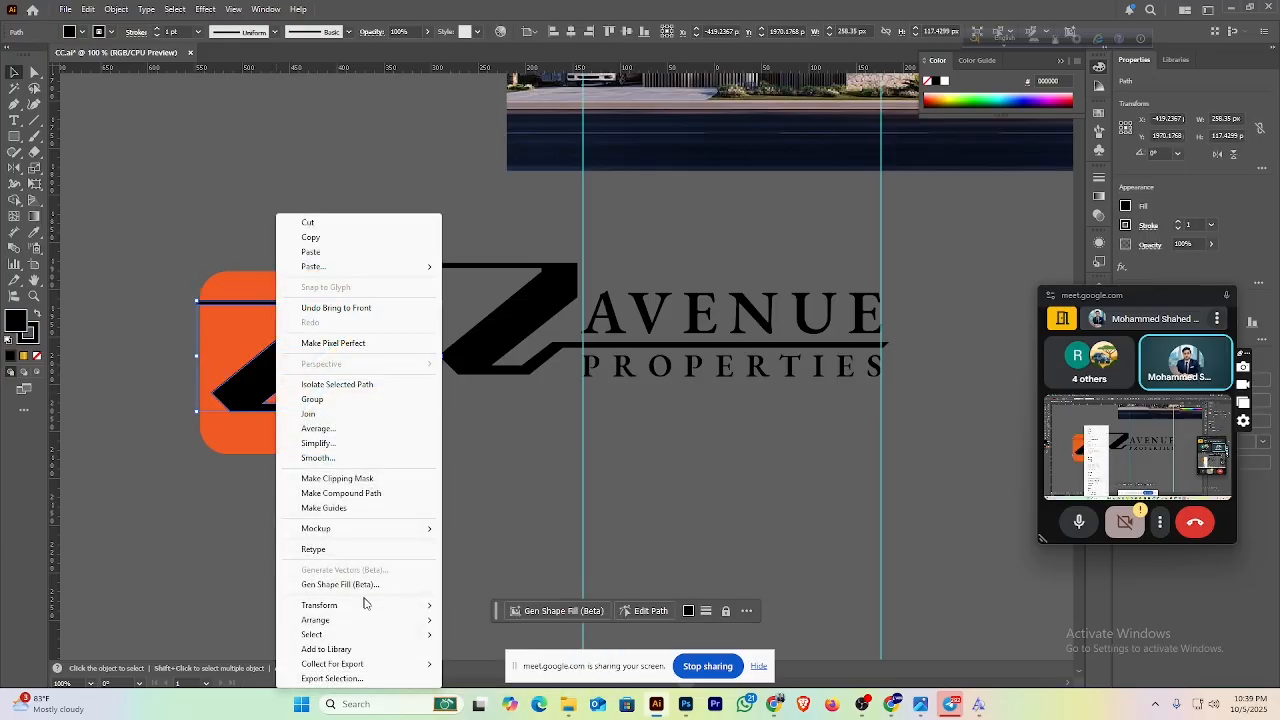
left_click(192, 490)
left_click_drag(292, 355, 293, 370)
left_click_drag(441, 315, 390, 340)
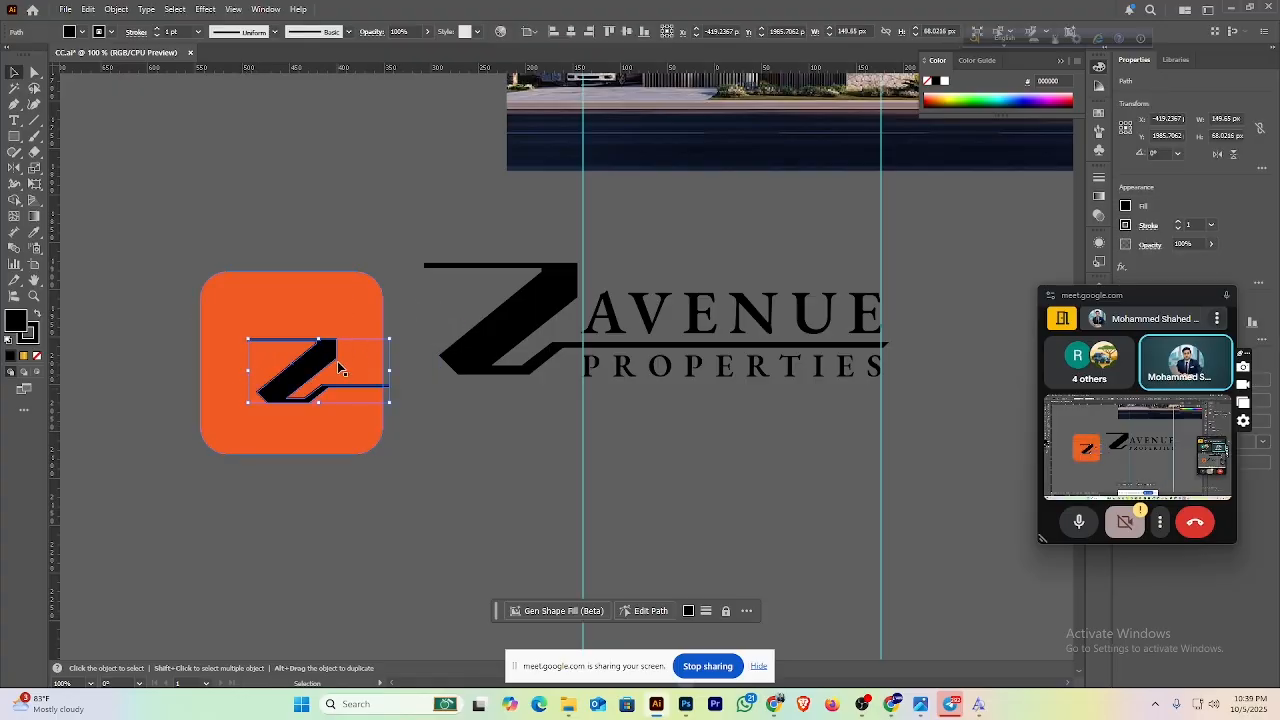
left_click_drag(270, 366, 290, 390)
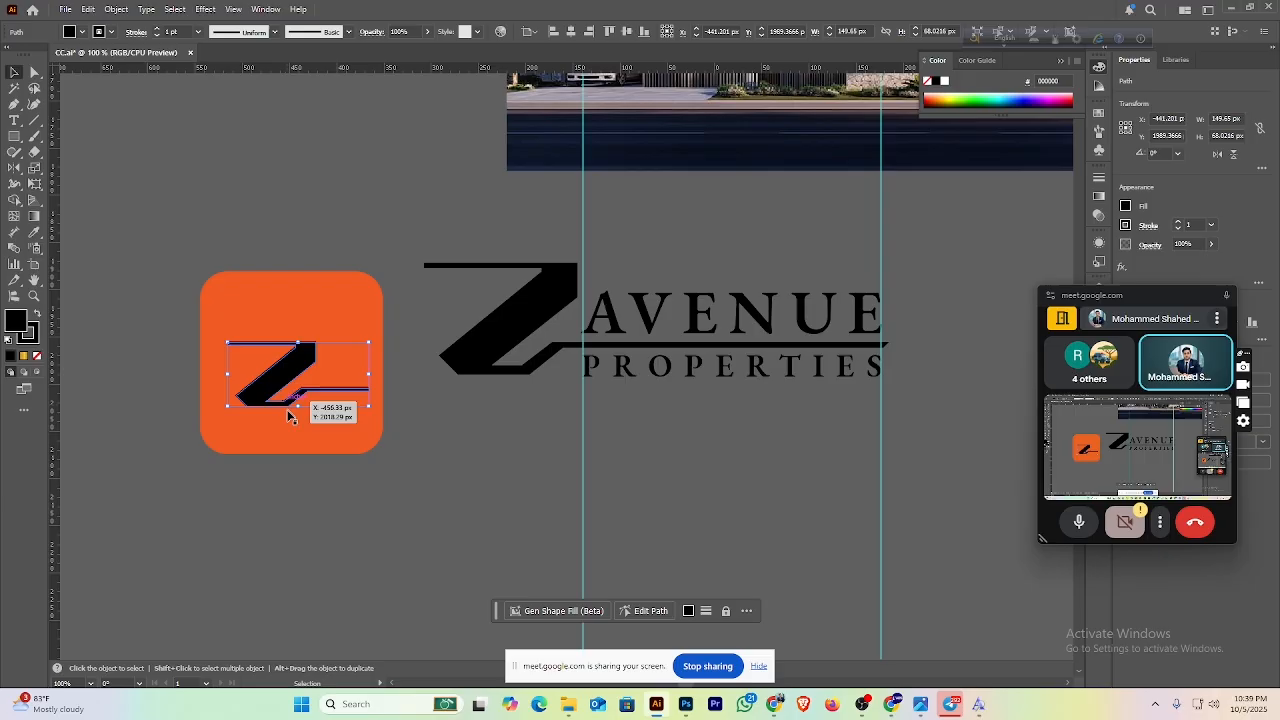
Step: Align the shortened Z and the orange square on their horizontal and vertical centres
left_click(286, 480)
left_click_drag(357, 477, 425, 242)
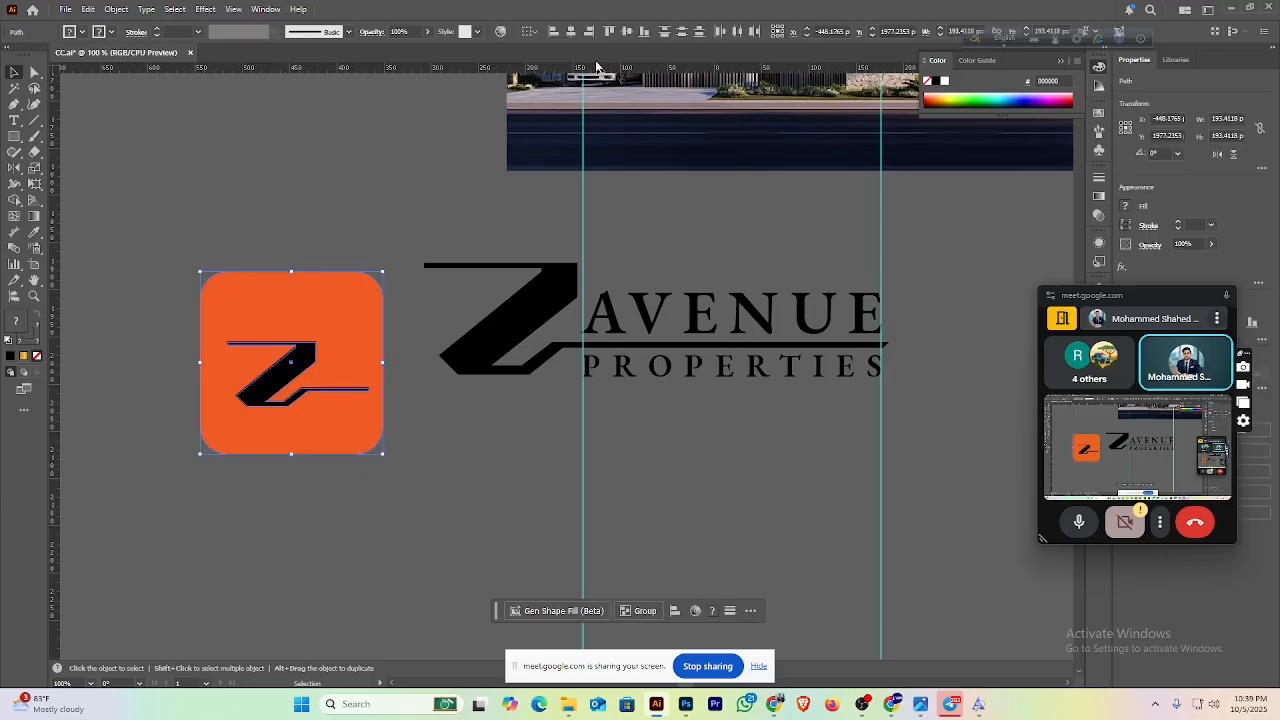
left_click(570, 33)
left_click(627, 32)
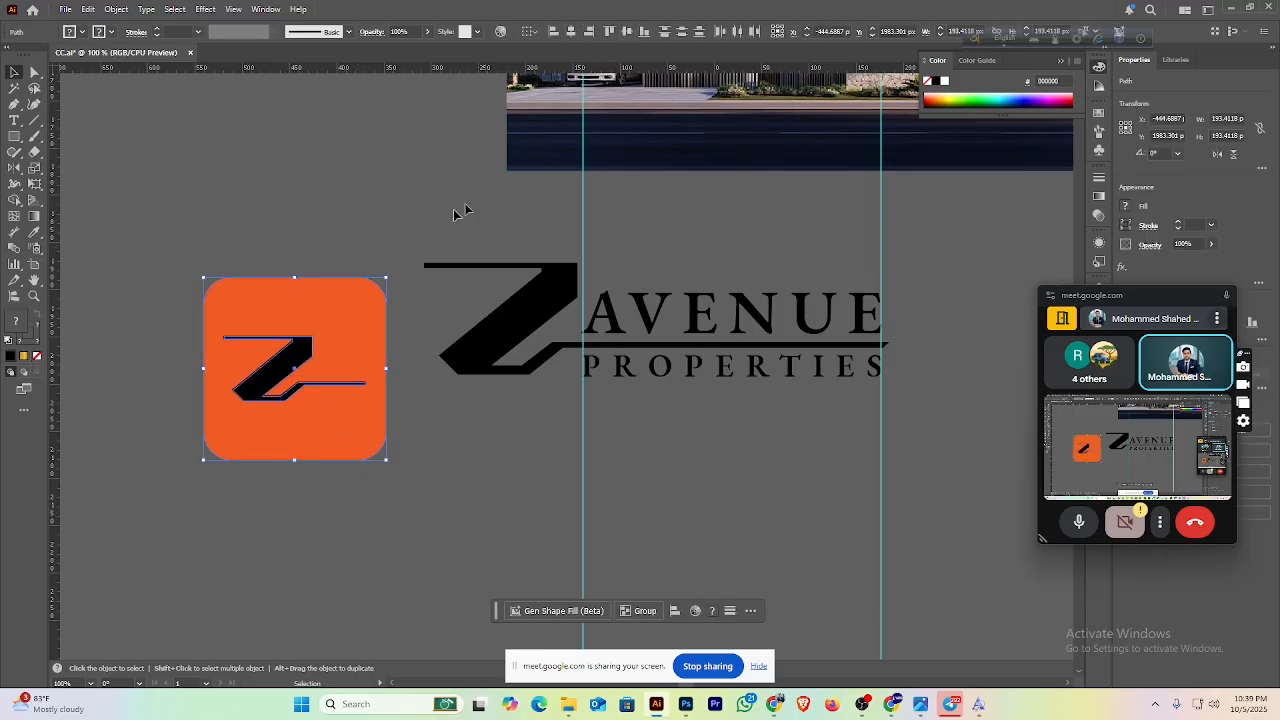
Step: Give the Z on the orange square a white fill and remove its stroke
left_click(294, 357)
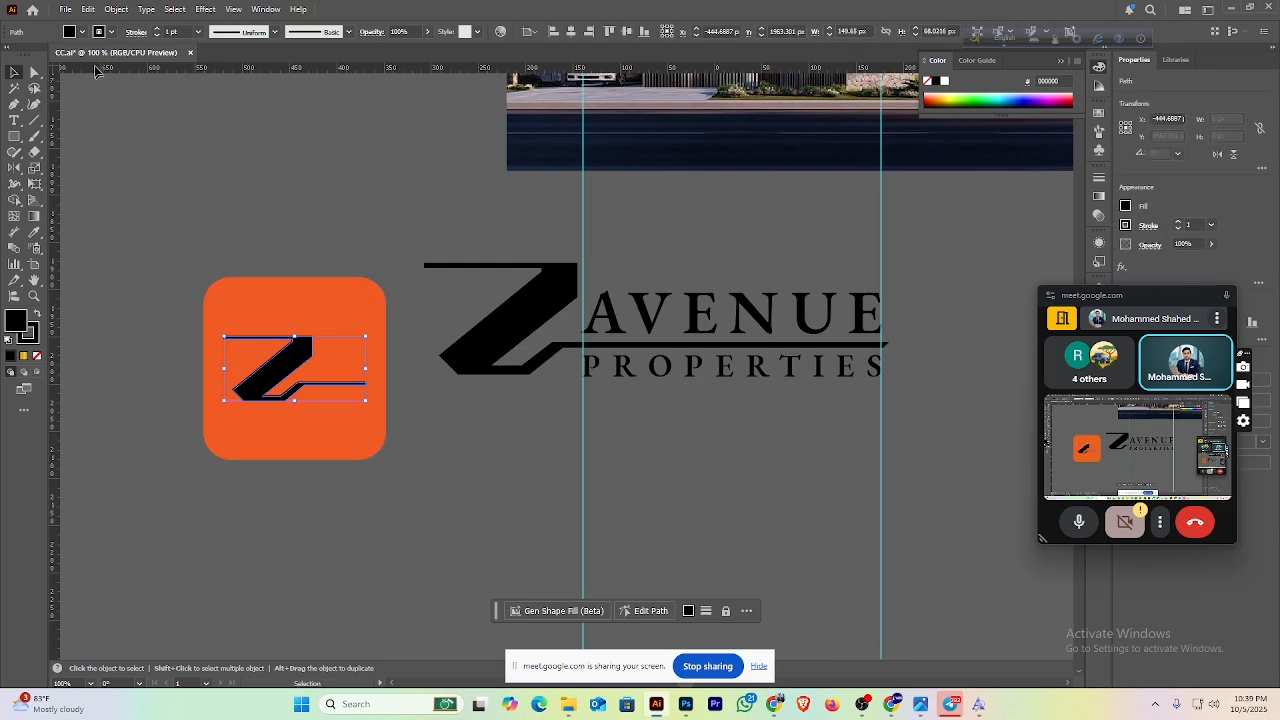
left_click(81, 35)
left_click(24, 81)
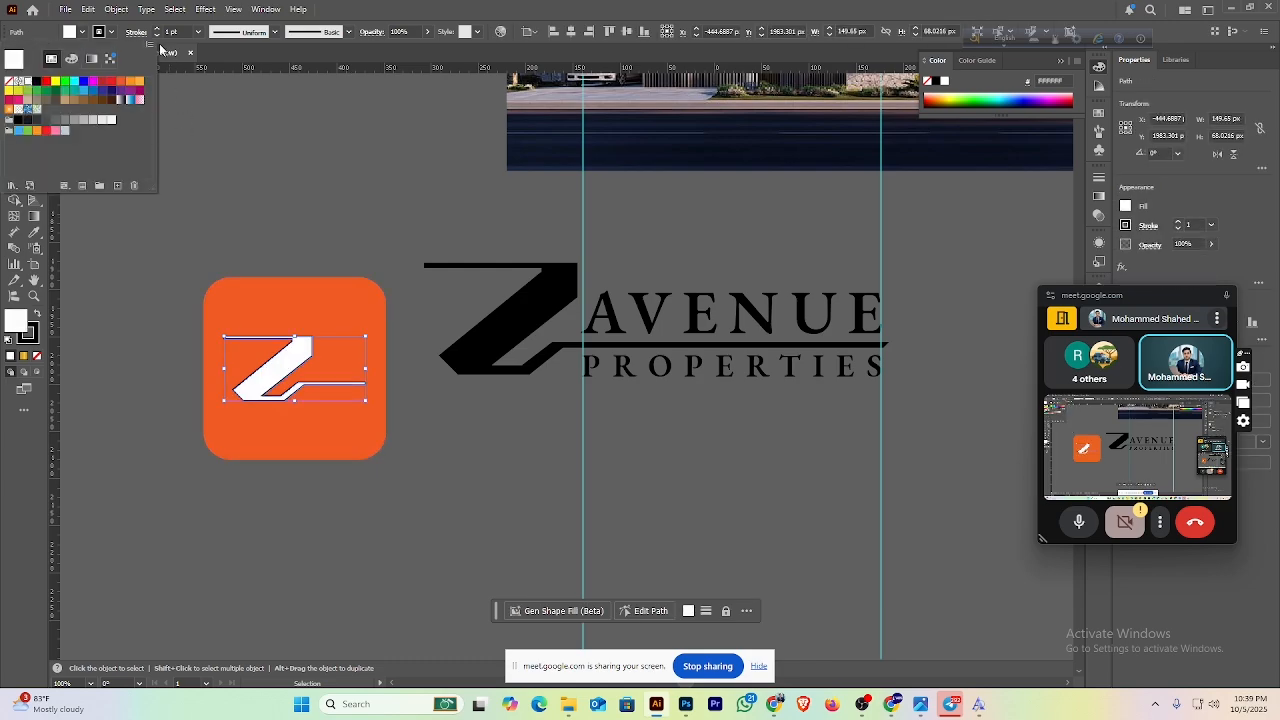
left_click(113, 36)
left_click(9, 81)
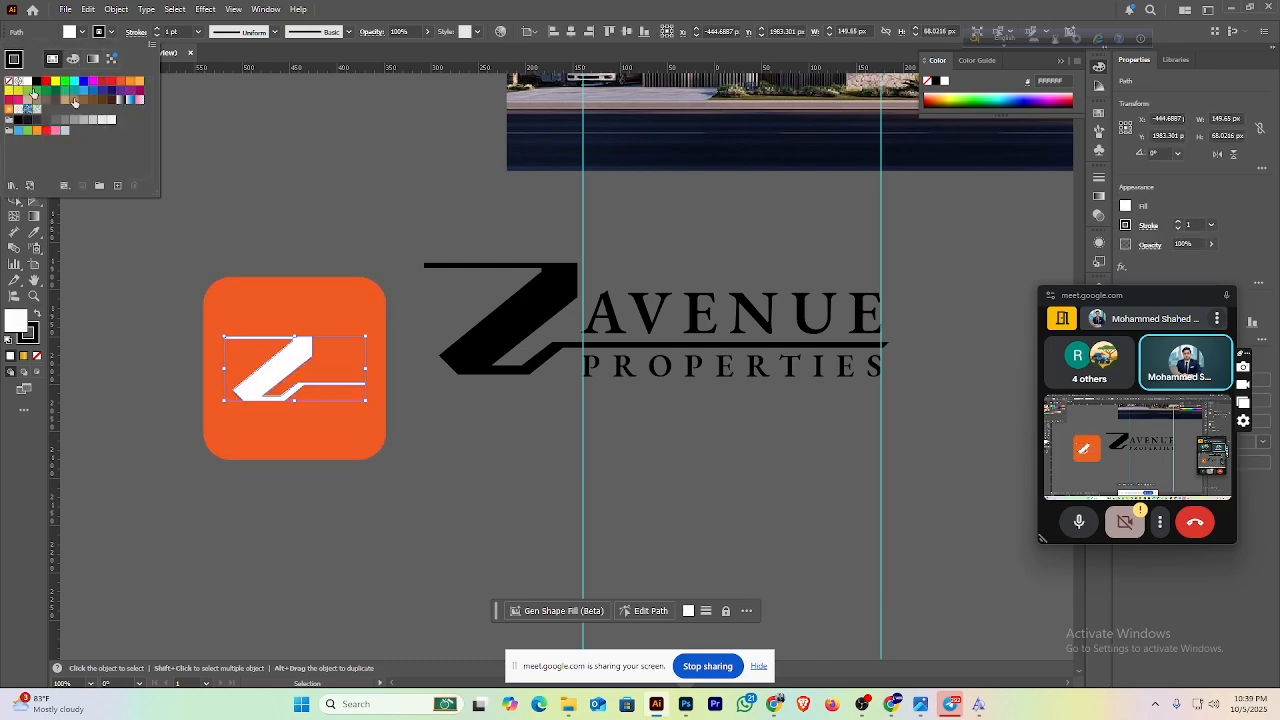
left_click(326, 183)
left_click(324, 184)
mouse_move(214, 201)
left_mouse_down()
mouse_move(229, 249)
mouse_move(385, 488)
left_mouse_up()
left_click(397, 451)
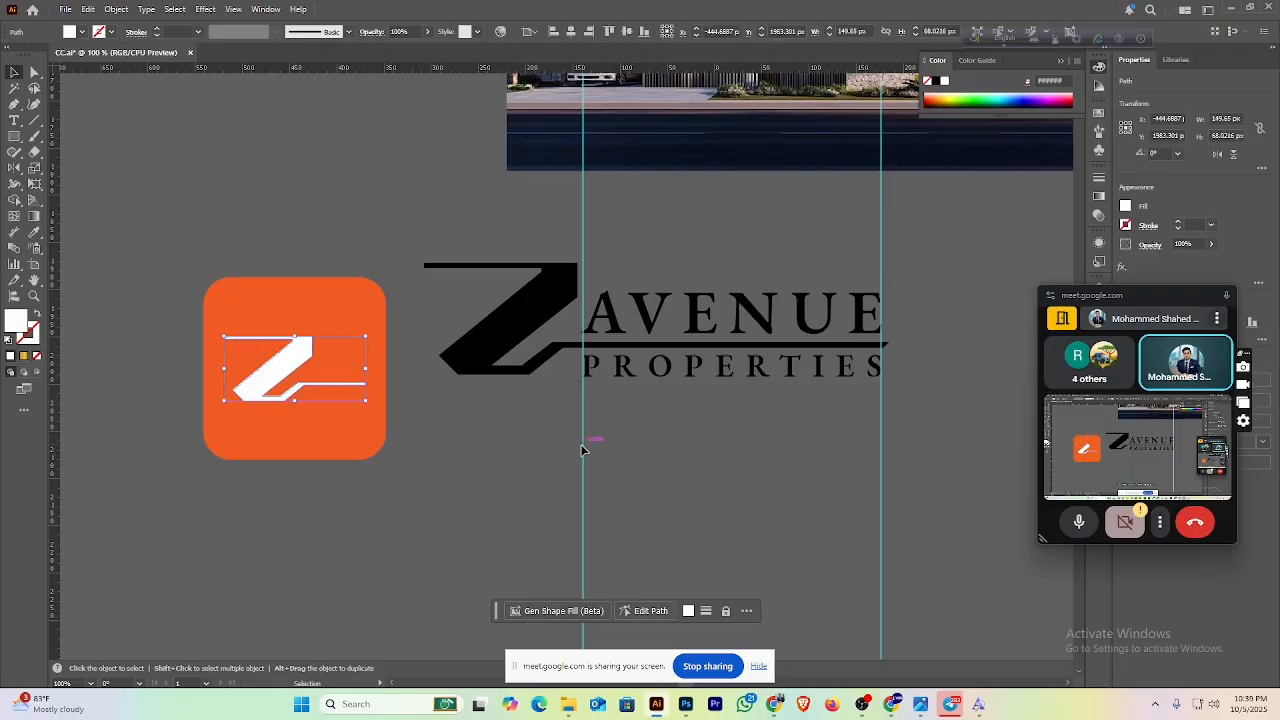
Step: Copy the rounded square's orange fill and empty stroke onto the main logo's Z with the Eyedropper
left_click(521, 362)
key("i")
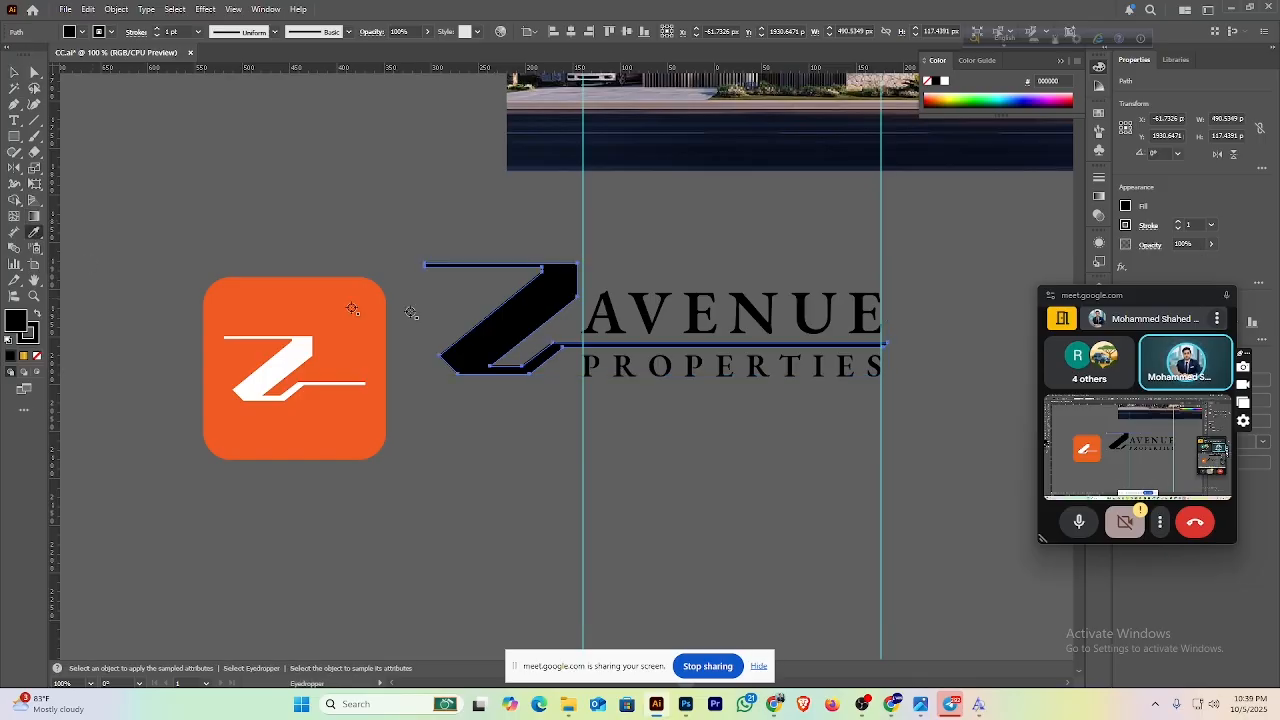
left_click(383, 318)
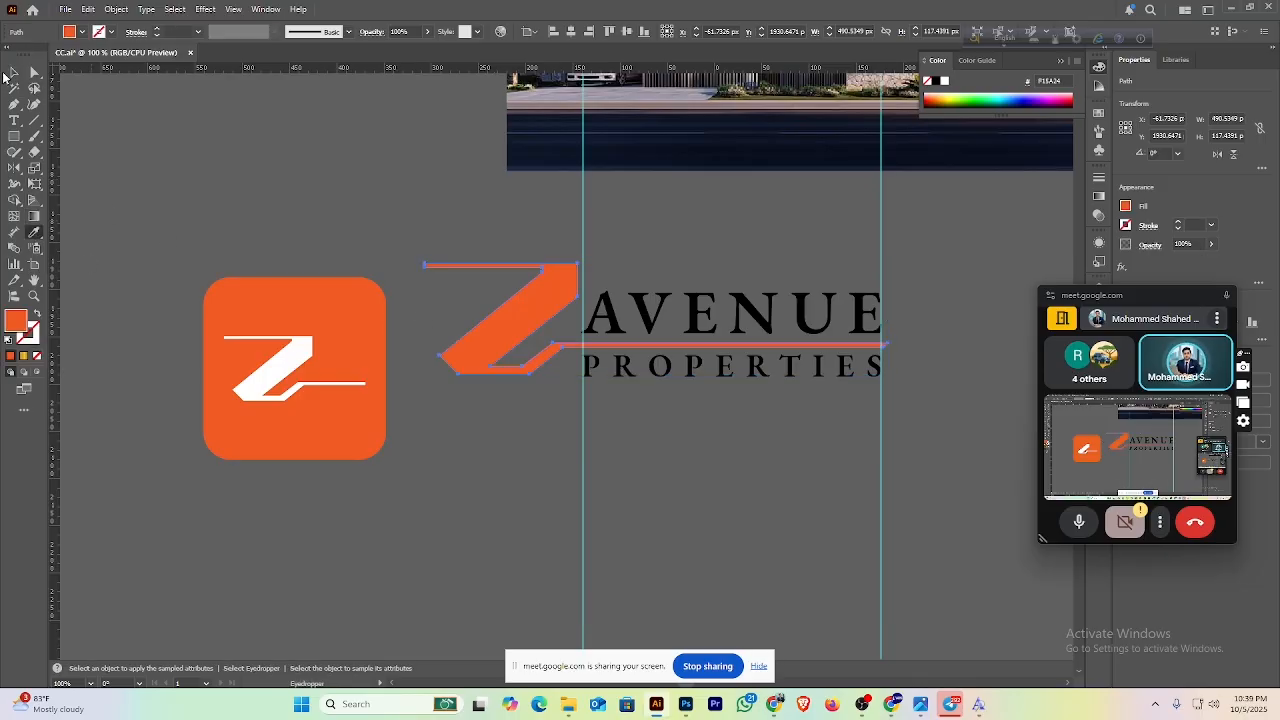
left_click(13, 73)
left_click(597, 254)
Step: Draw a rectangle about 790 by 427 px in the empty area to the right of the logo
key("ctrl+minus")
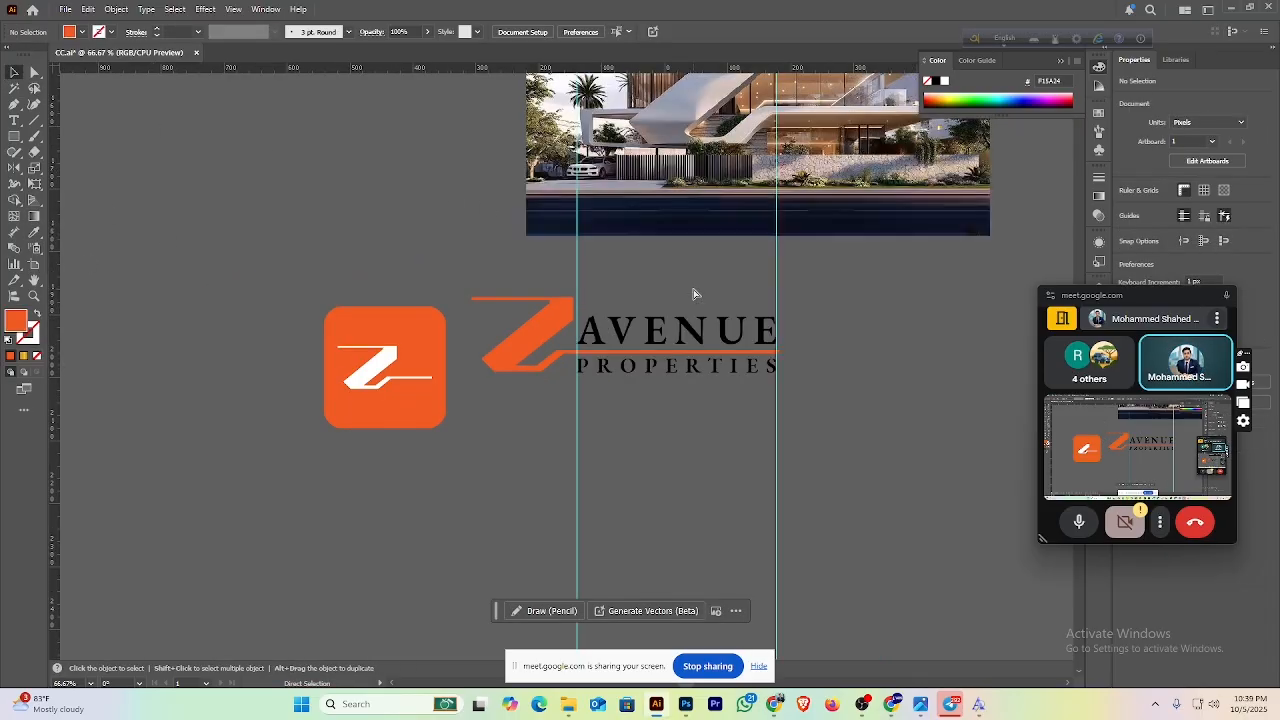
key("ctrl+minus")
left_click_drag(696, 311, 383, 253)
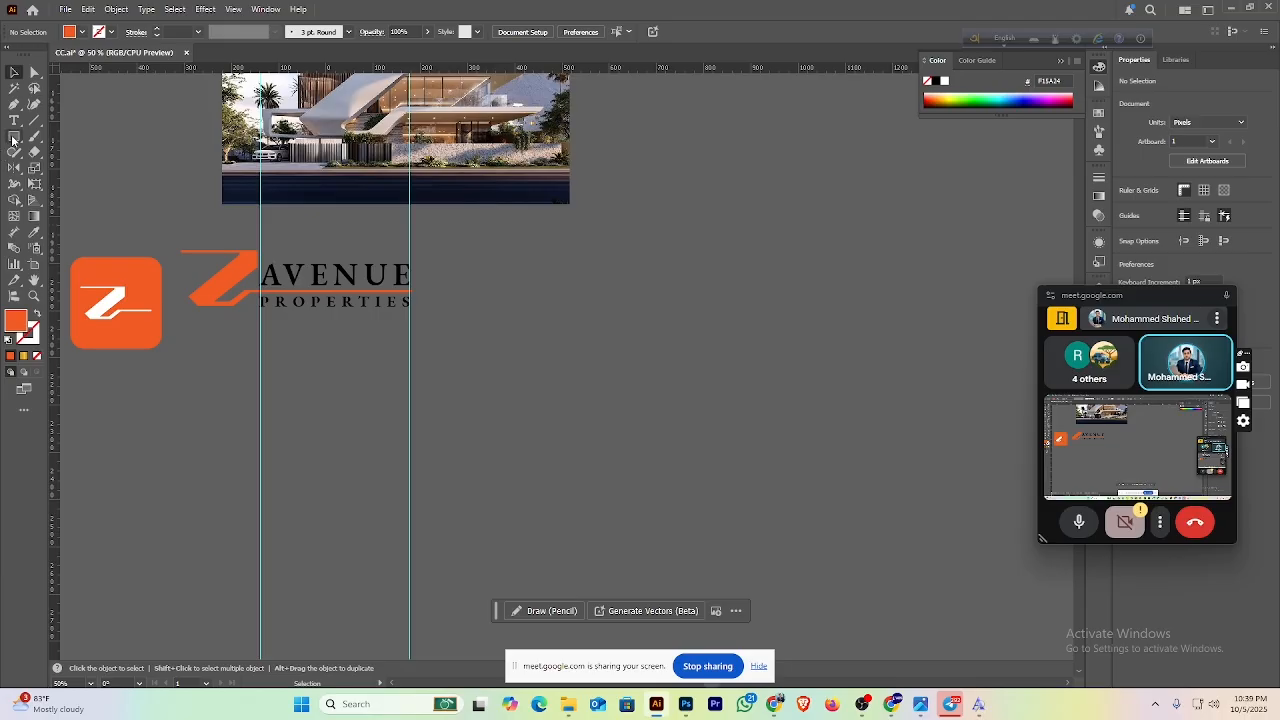
left_click(13, 137)
left_click_drag(534, 296, 907, 497)
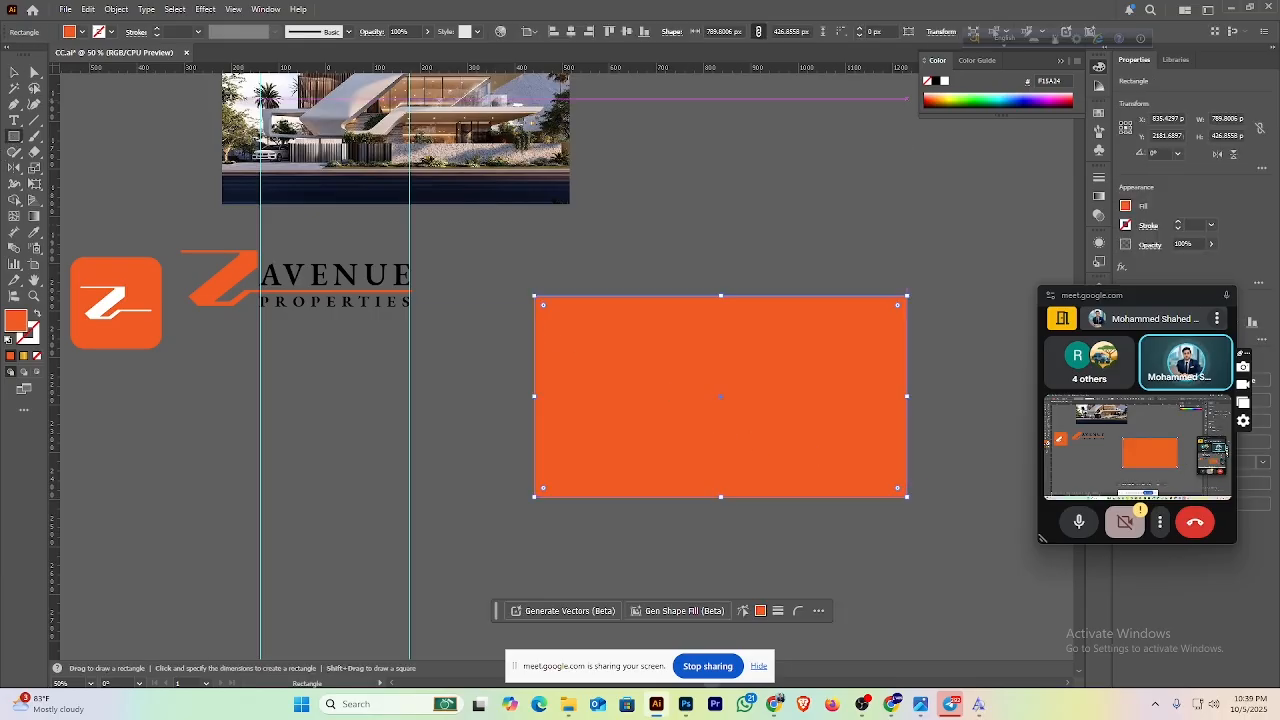
Step: Recolour the large rectangle to a very dark navy, 010119
left_click(81, 31)
left_click(111, 90)
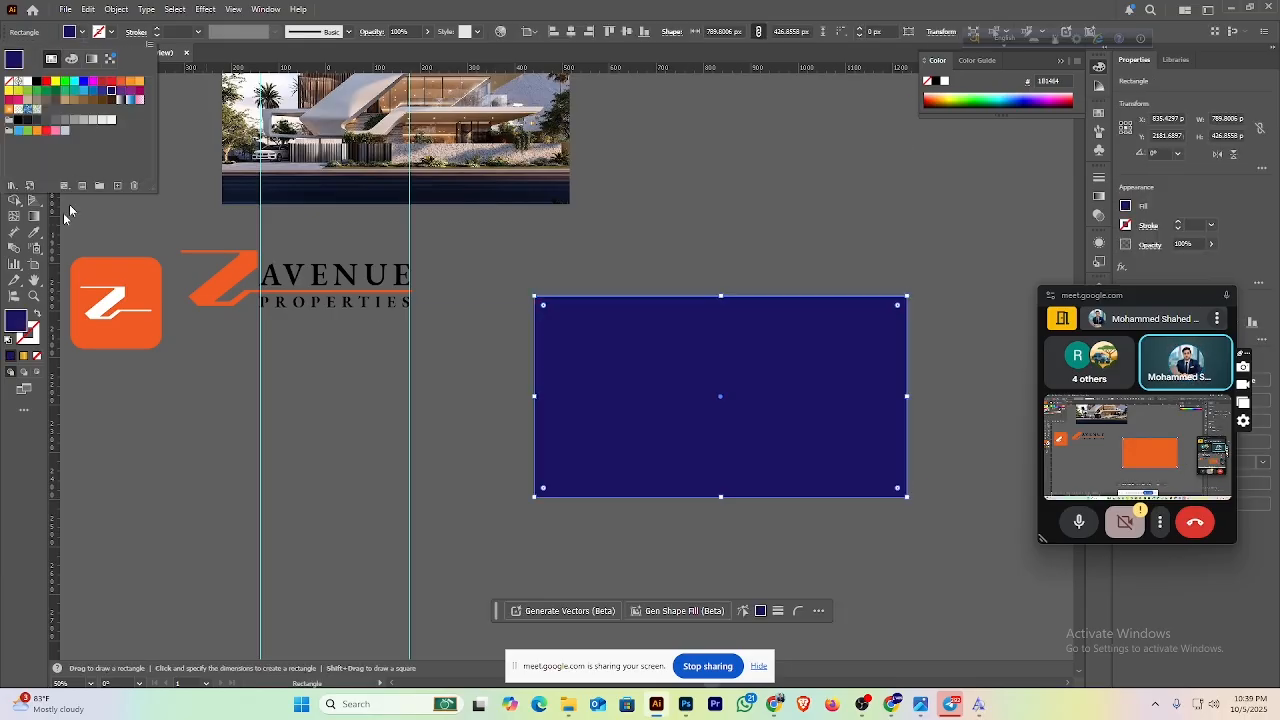
double_click(15, 318)
left_click(742, 465)
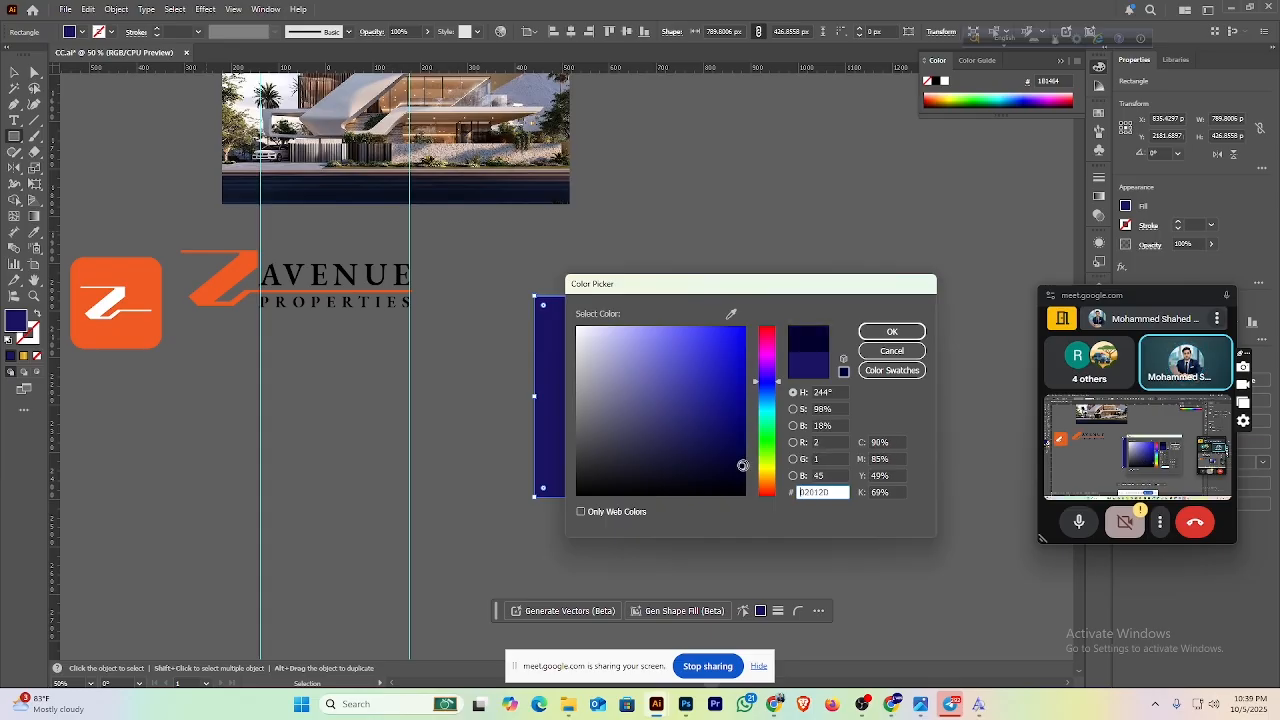
left_click(892, 331)
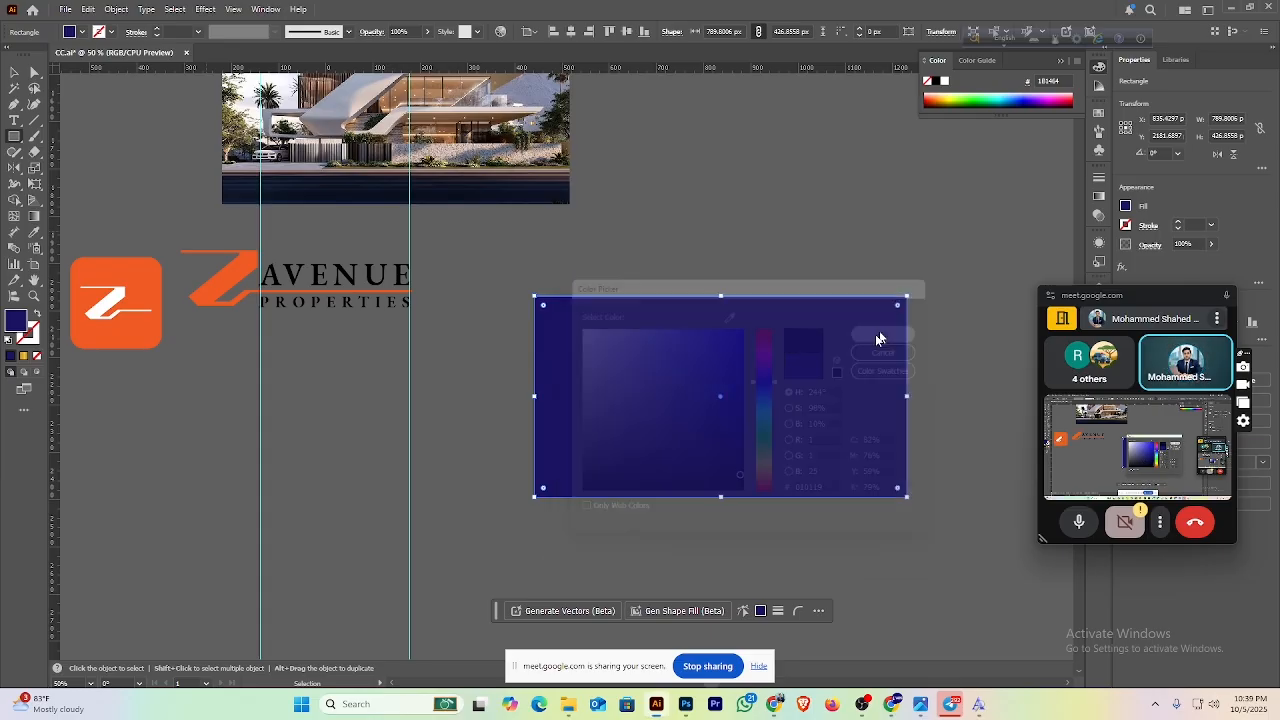
left_click(14, 72)
left_click(273, 351)
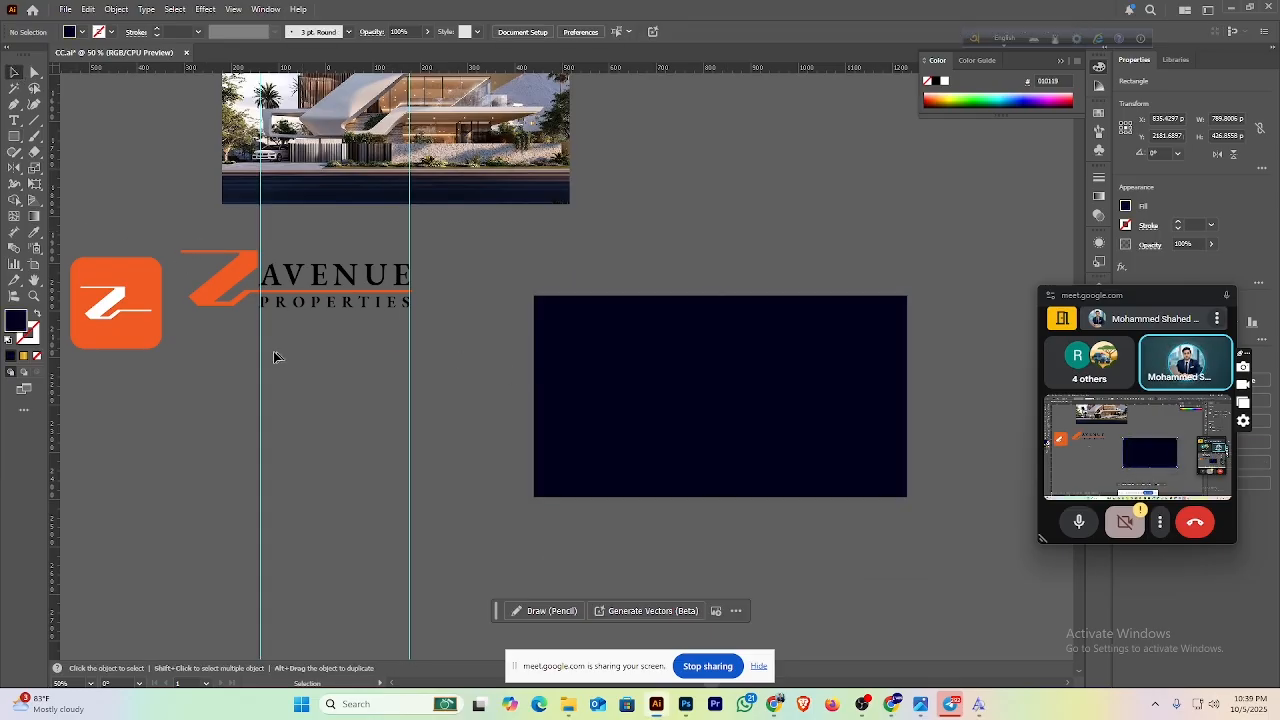
Step: Bring the full Z Avenue Properties logo to the front and move it onto the navy rectangle
right_click(368, 280)
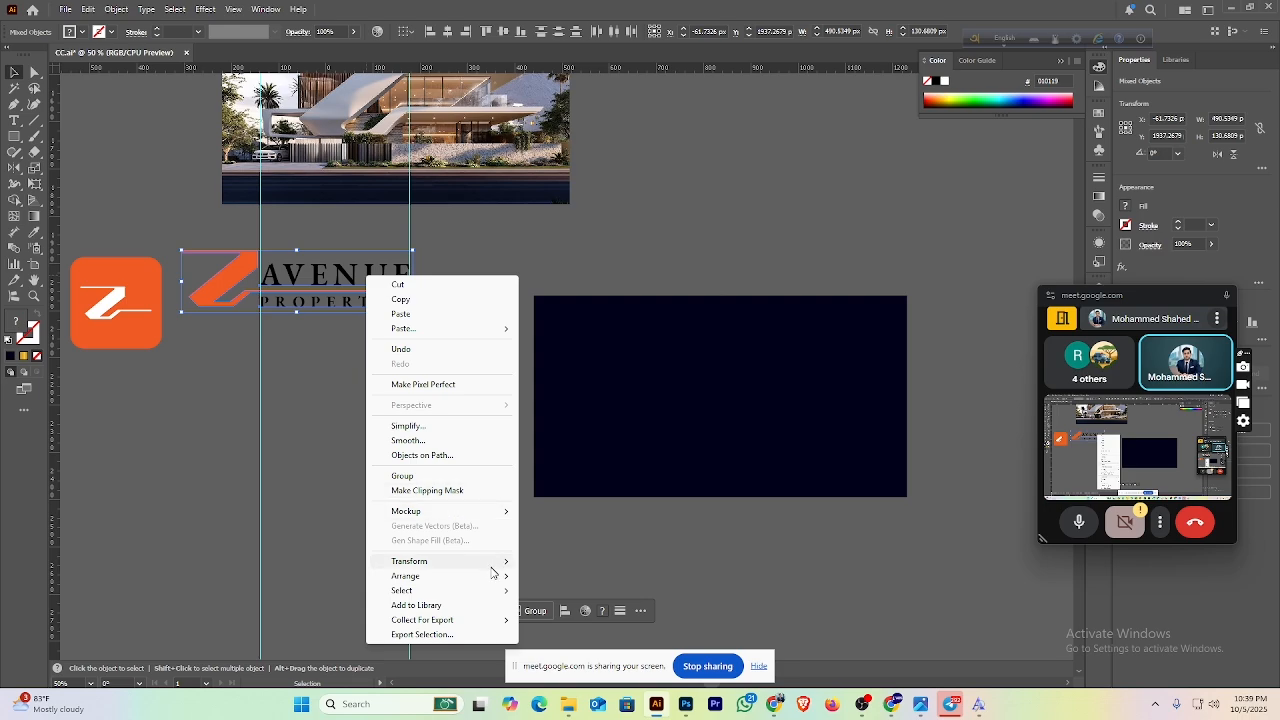
mouse_move(491, 576)
left_click(551, 577)
left_click_drag(362, 285, 779, 386)
left_click(764, 577)
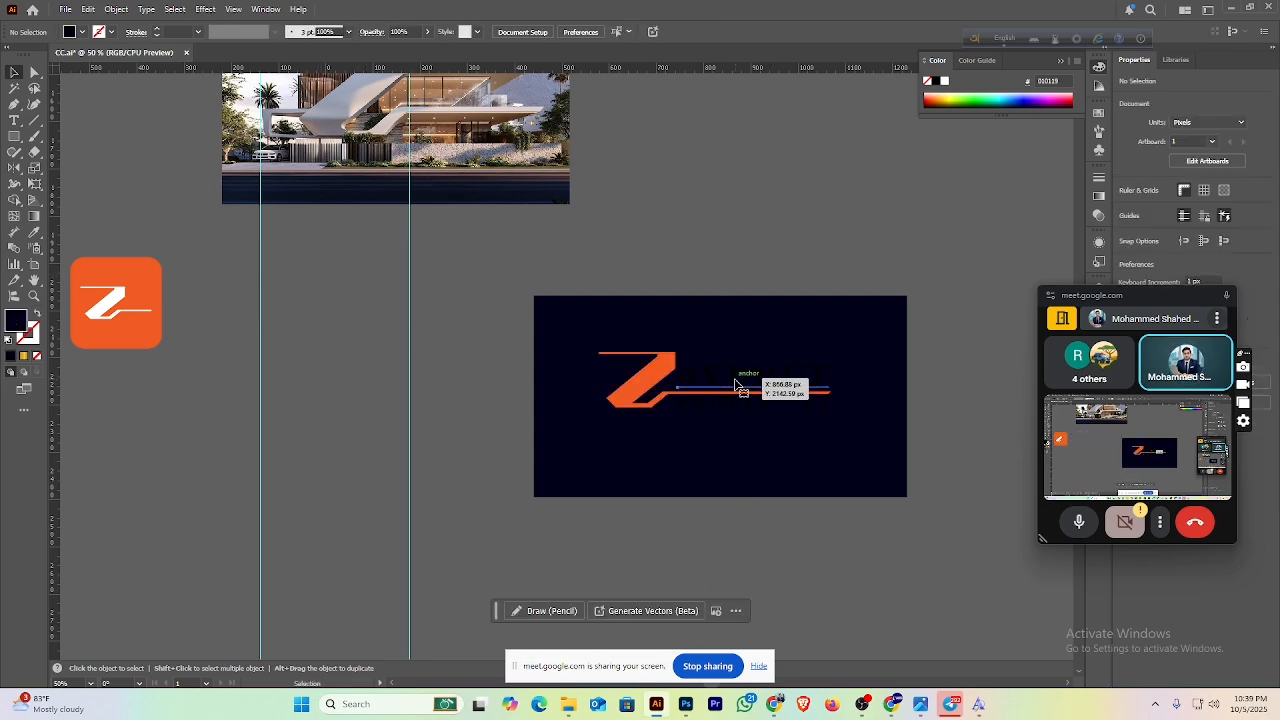
Step: Change the fill of the "AVENUE" and "PROPERTIES" lettering to white
left_click(741, 386)
left_click(741, 409, "shift")
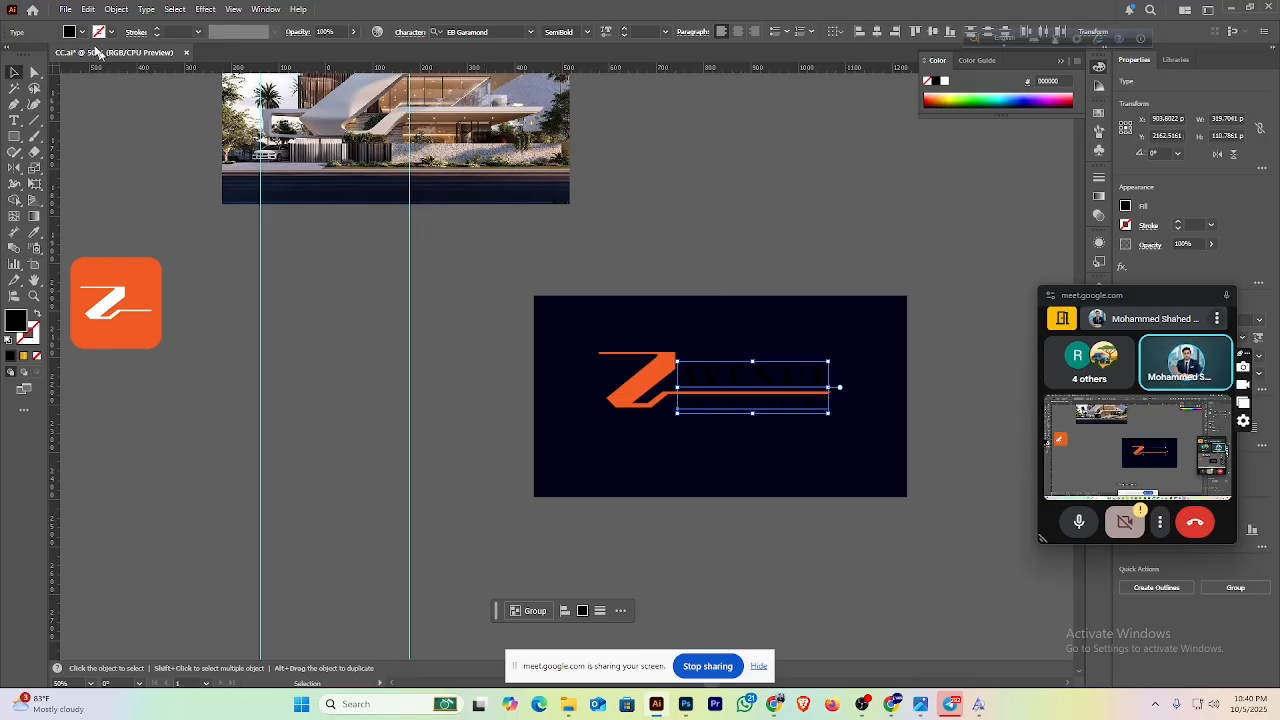
left_click(82, 32)
left_click(30, 80)
left_click(261, 321)
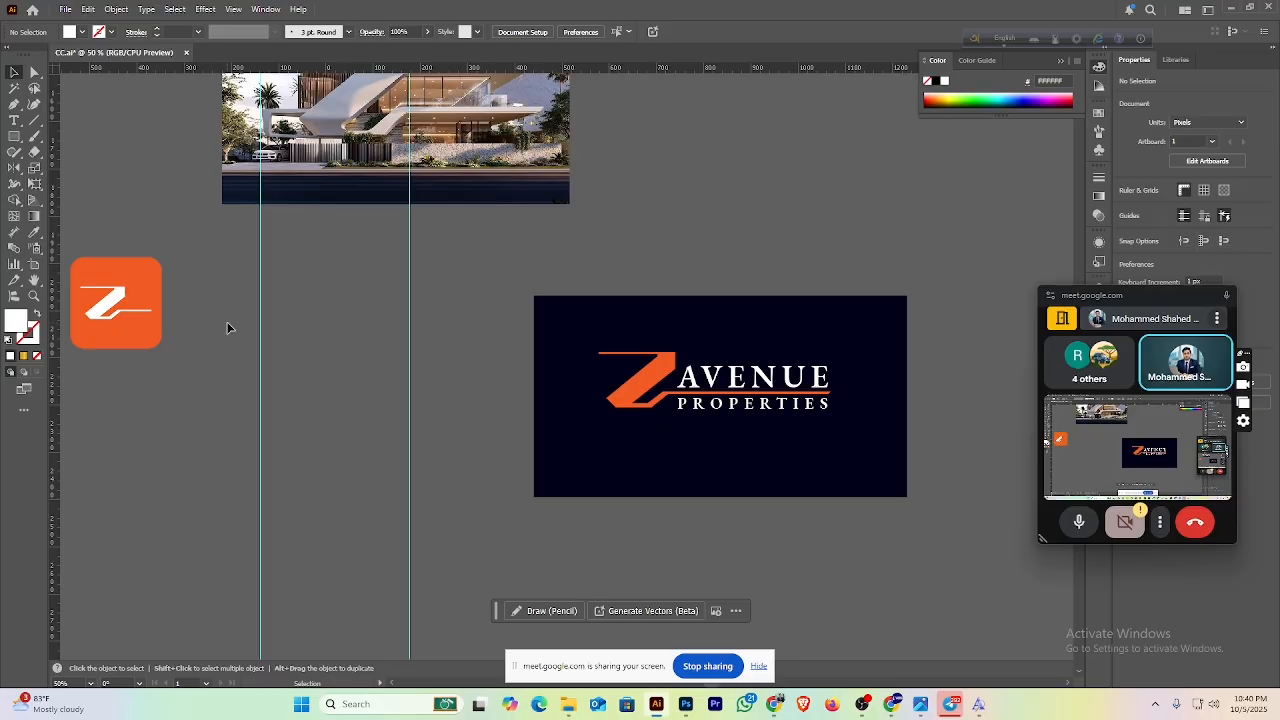
Step: Stretch the "AVENUE" lettering taller, to a text box about 89 px high, and shift it up clear of the orange bar
left_click(746, 385)
left_click_drag(754, 360, 827, 356)
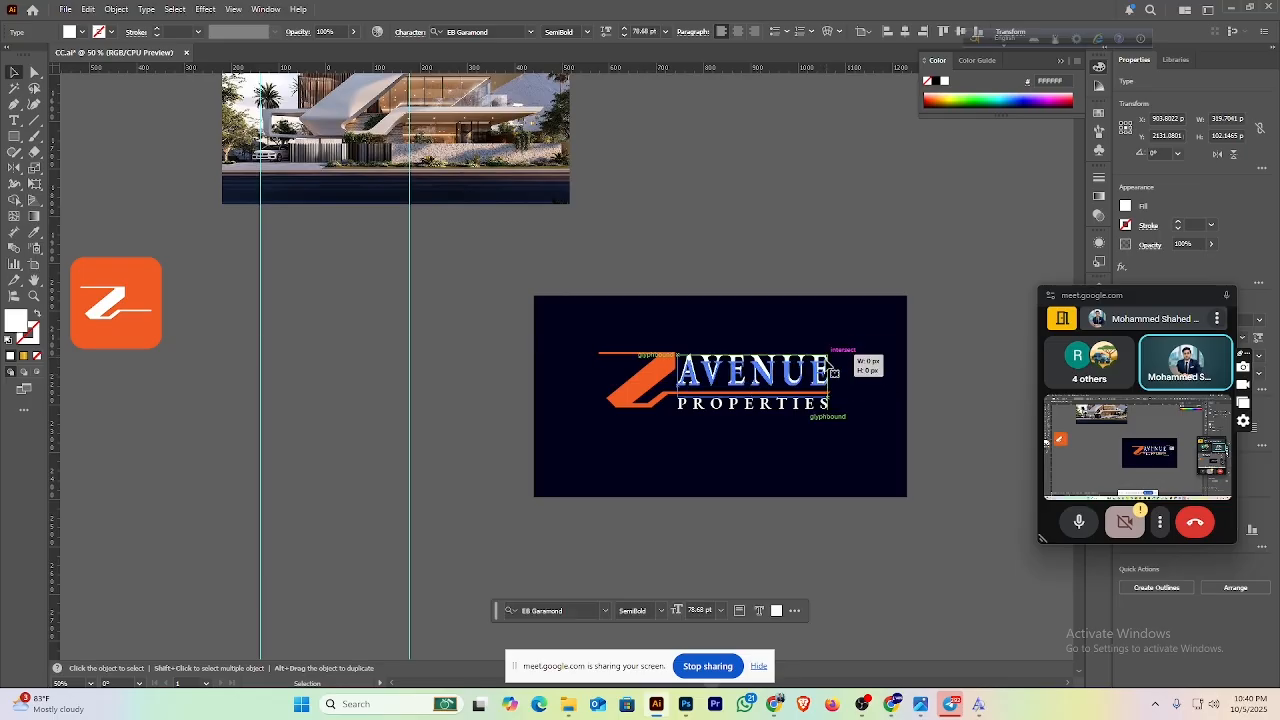
left_click_drag(766, 406, 770, 393)
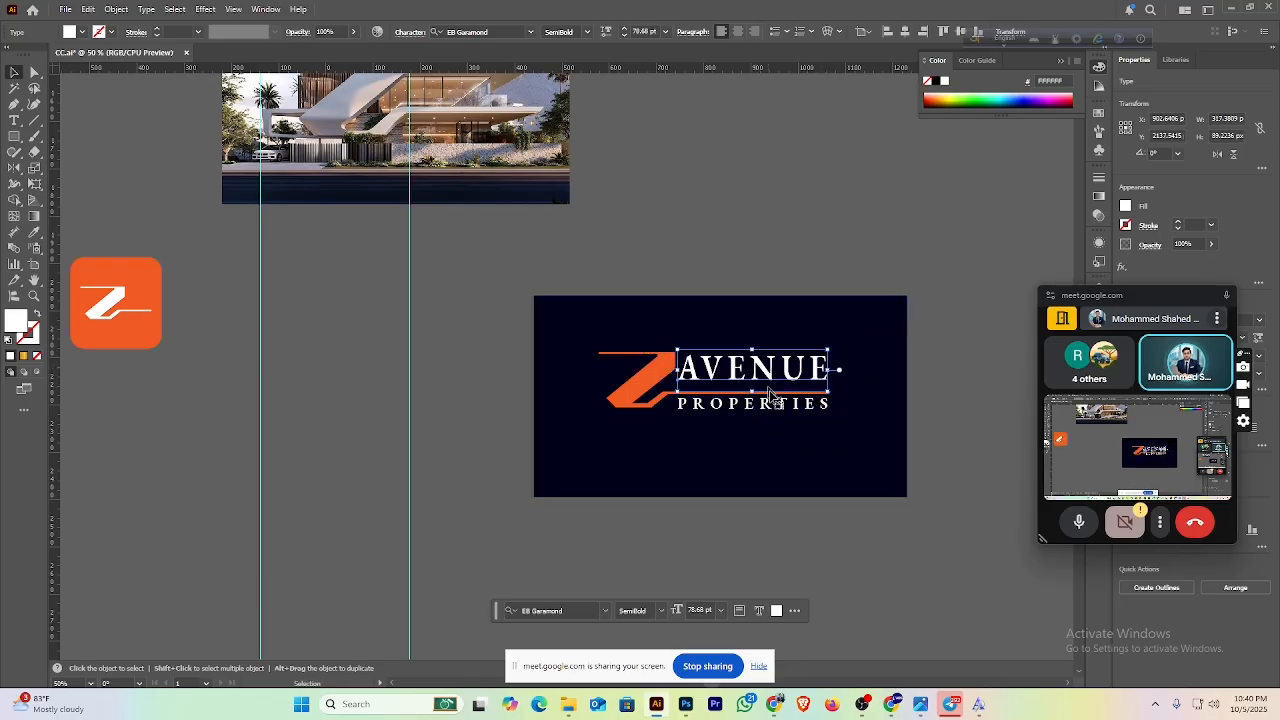
left_click(800, 542)
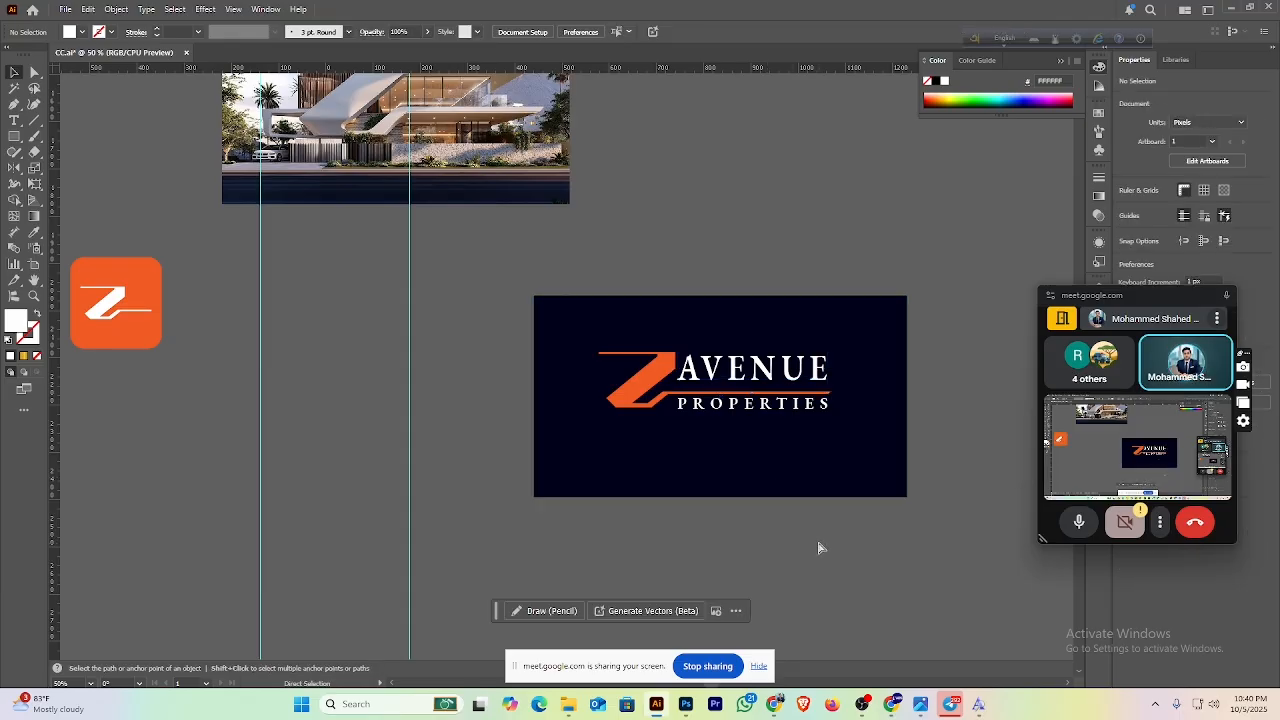
Step: Place a horizontal guide along the Z's top edge and nudge the "AVENUE" lettering up to it
key("ctrl+plus")
key("ctrl+plus")
left_click_drag(818, 542, 498, 450)
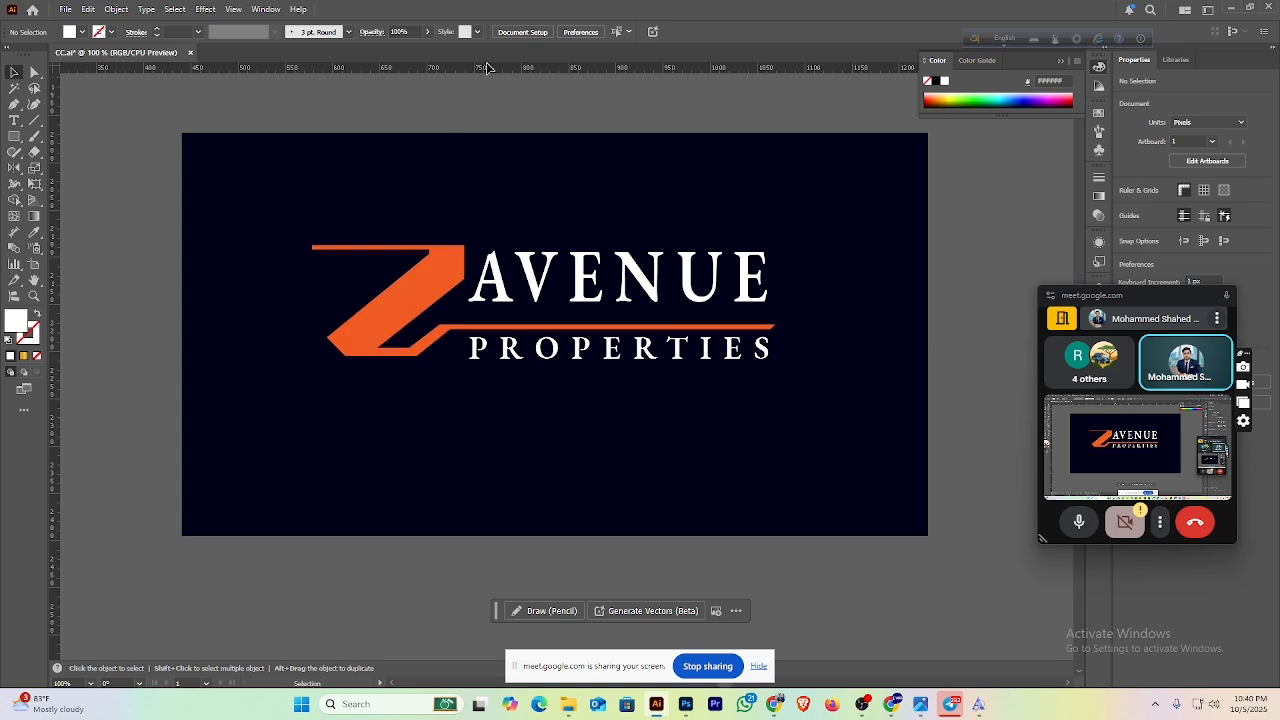
left_click_drag(490, 68, 498, 245)
left_click(573, 280)
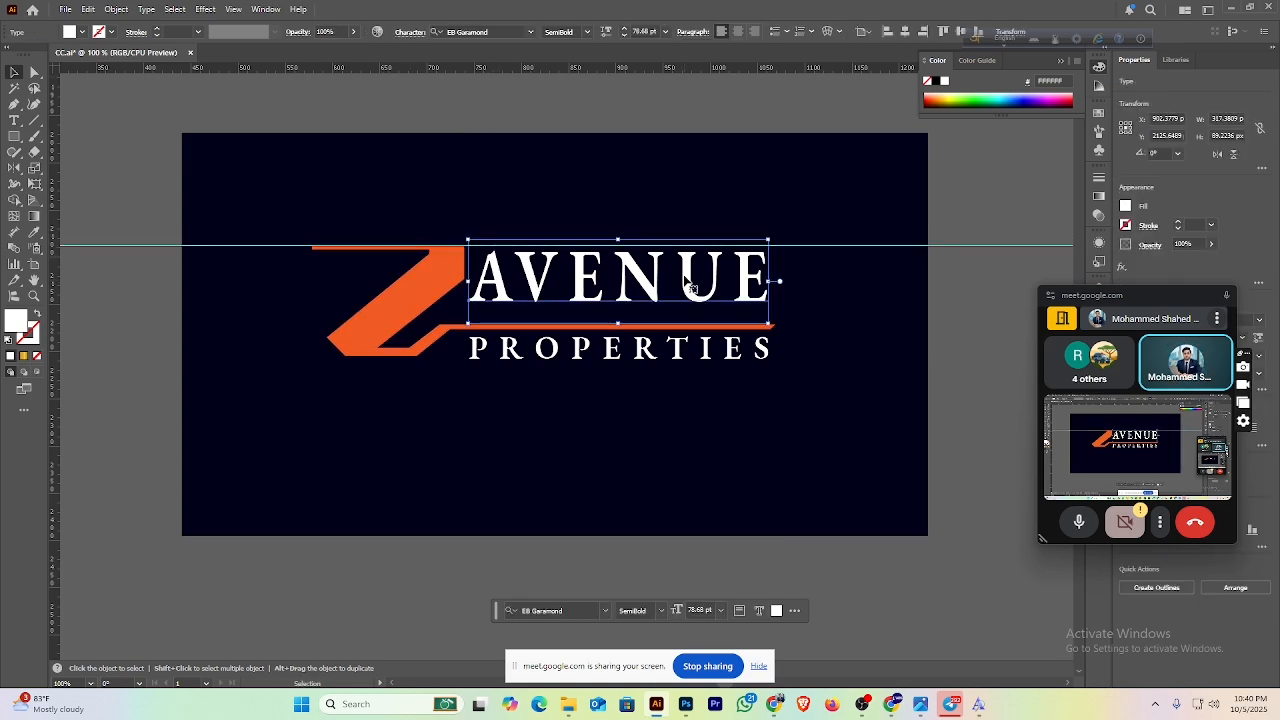
key("Up")
key("Up")
key("Up")
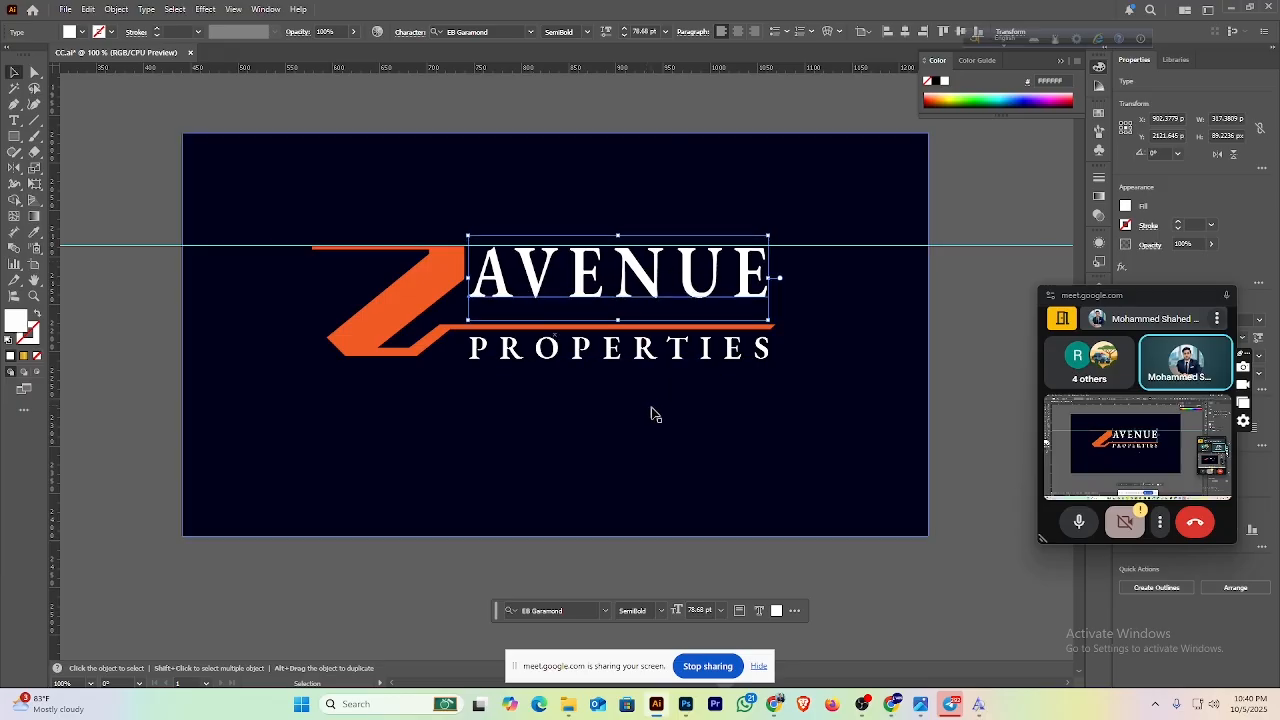
left_click(700, 417)
left_click(963, 400)
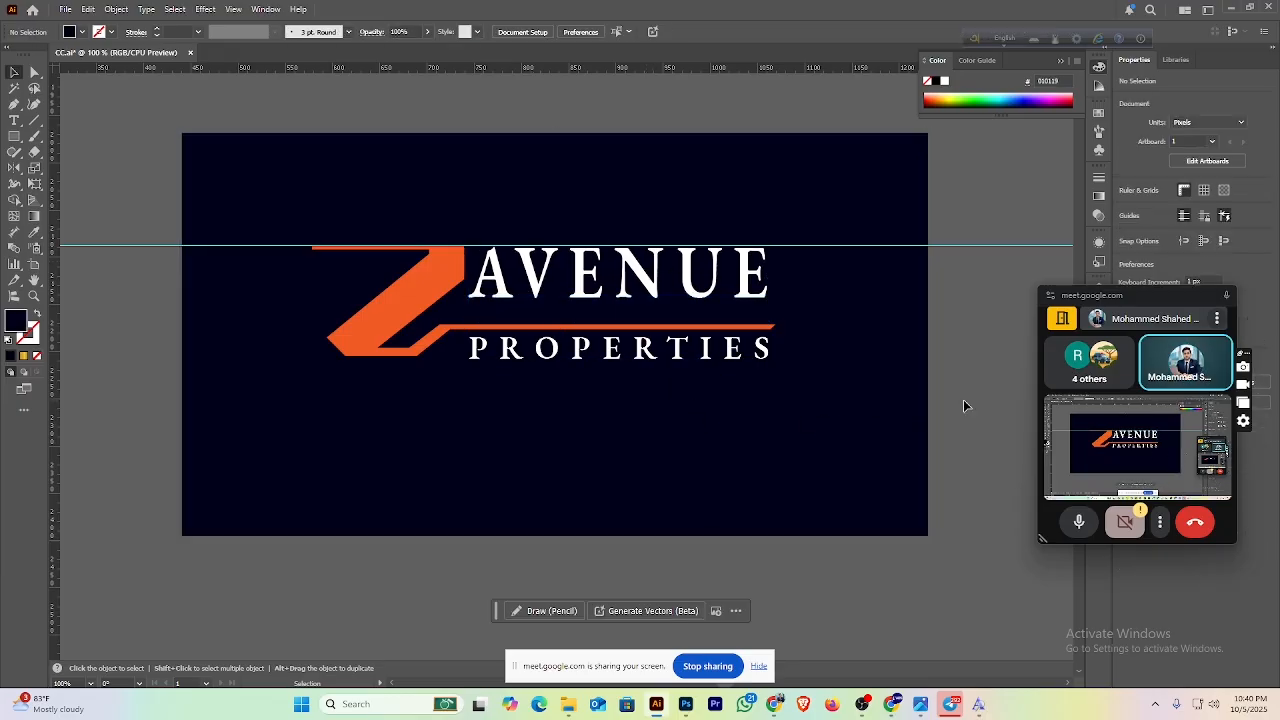
key("ctrl+minus")
key("ctrl+minus")
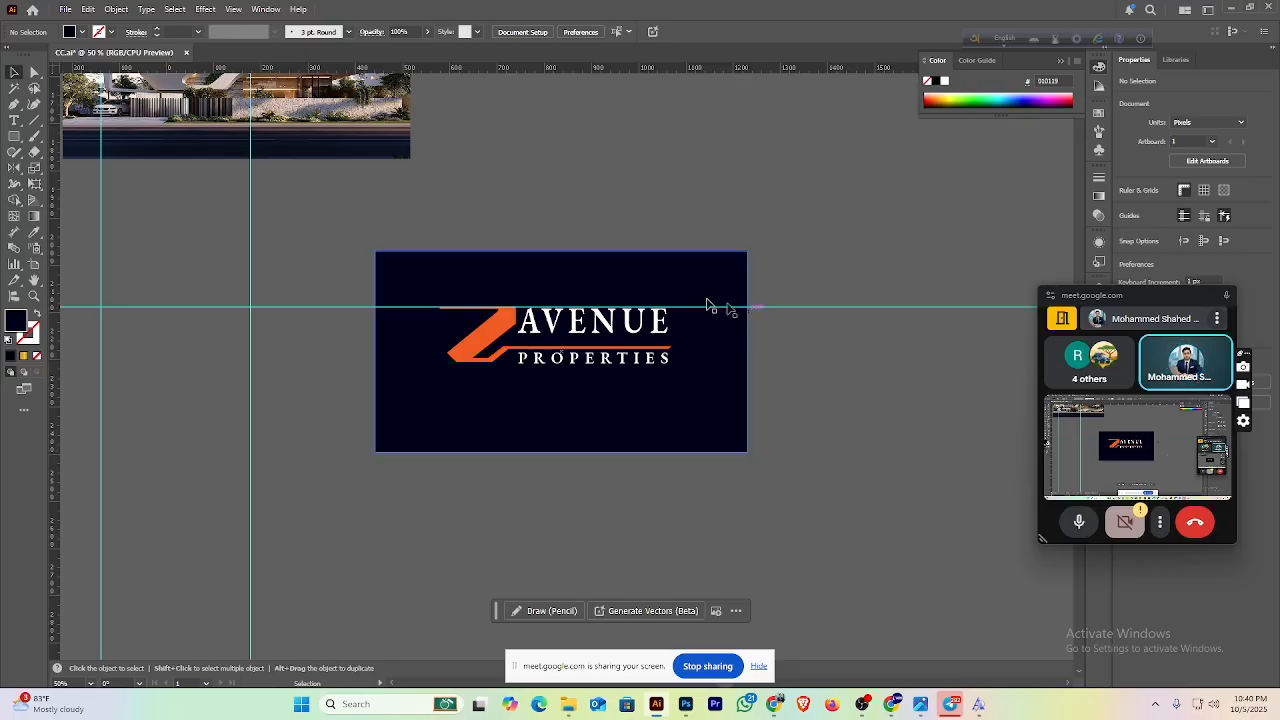
scroll(706, 304, "up", 5)
scroll(555, 380, "down", 3)
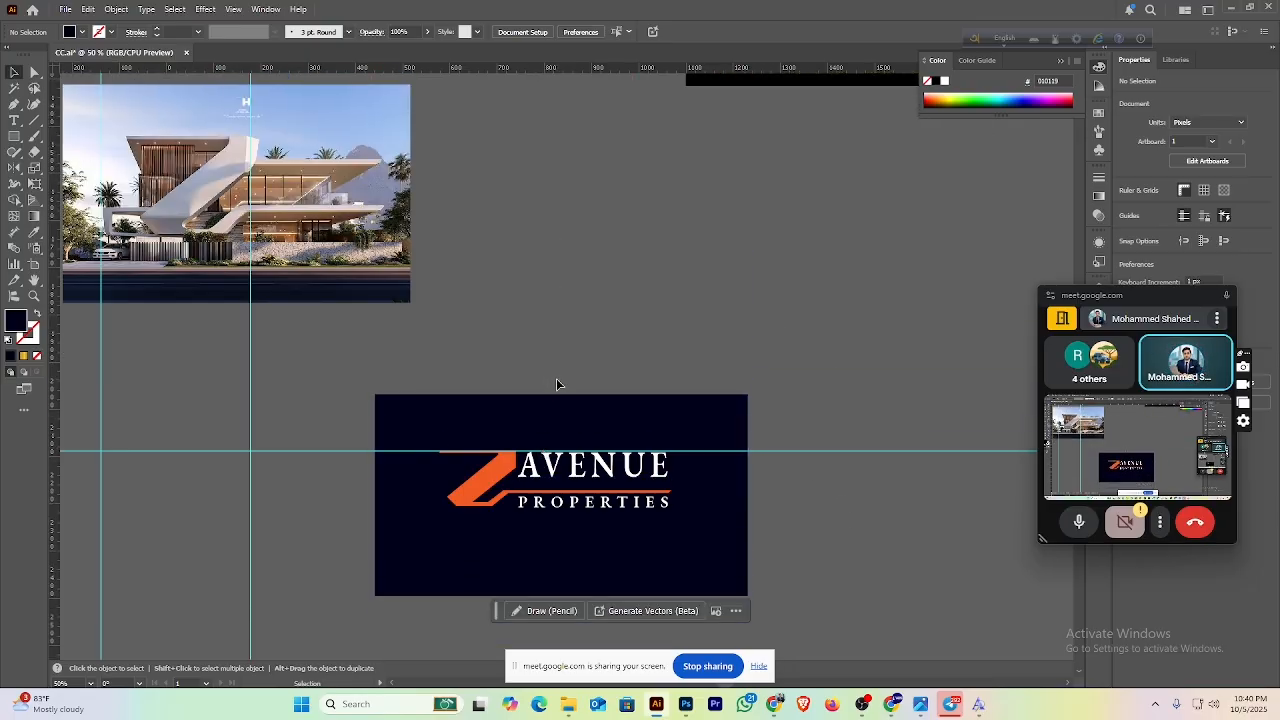
scroll(811, 629, "down", 1)
scroll(811, 629, "down", 6)
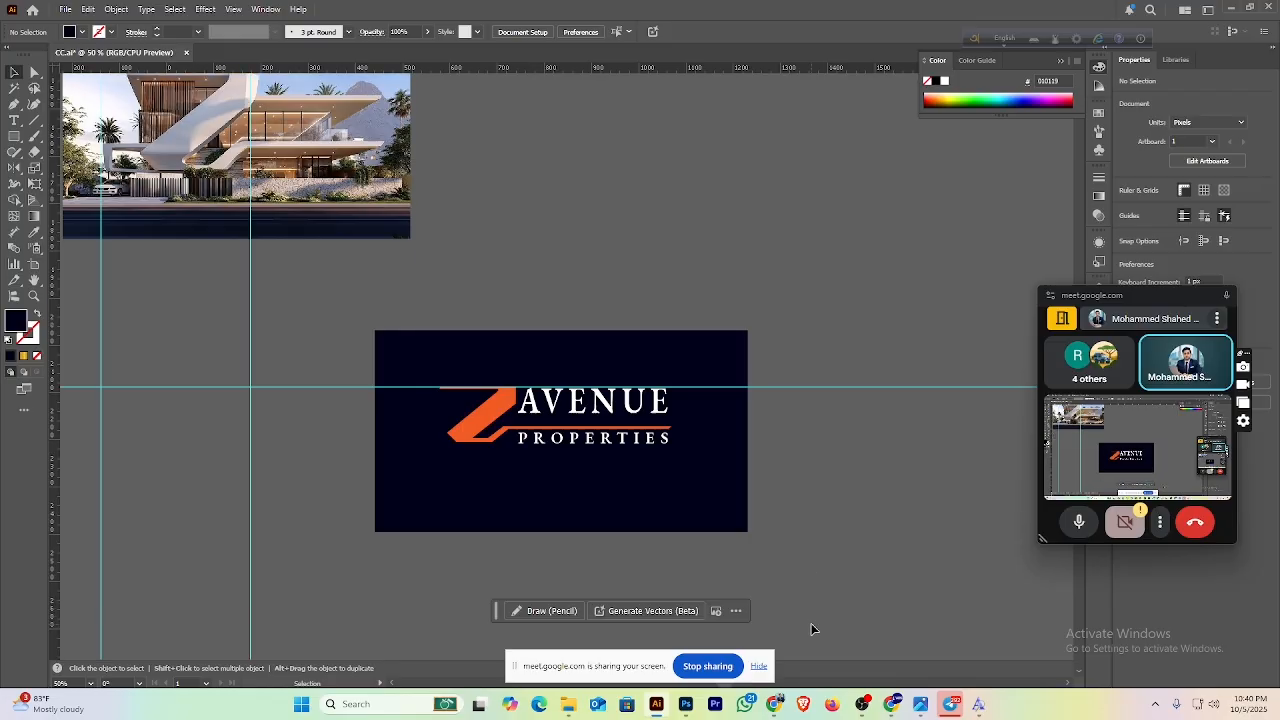
Step: Switch to Chrome and bring up the Pinterest pin of the modern villa used as the logo's reference photo
mouse_move(780, 706)
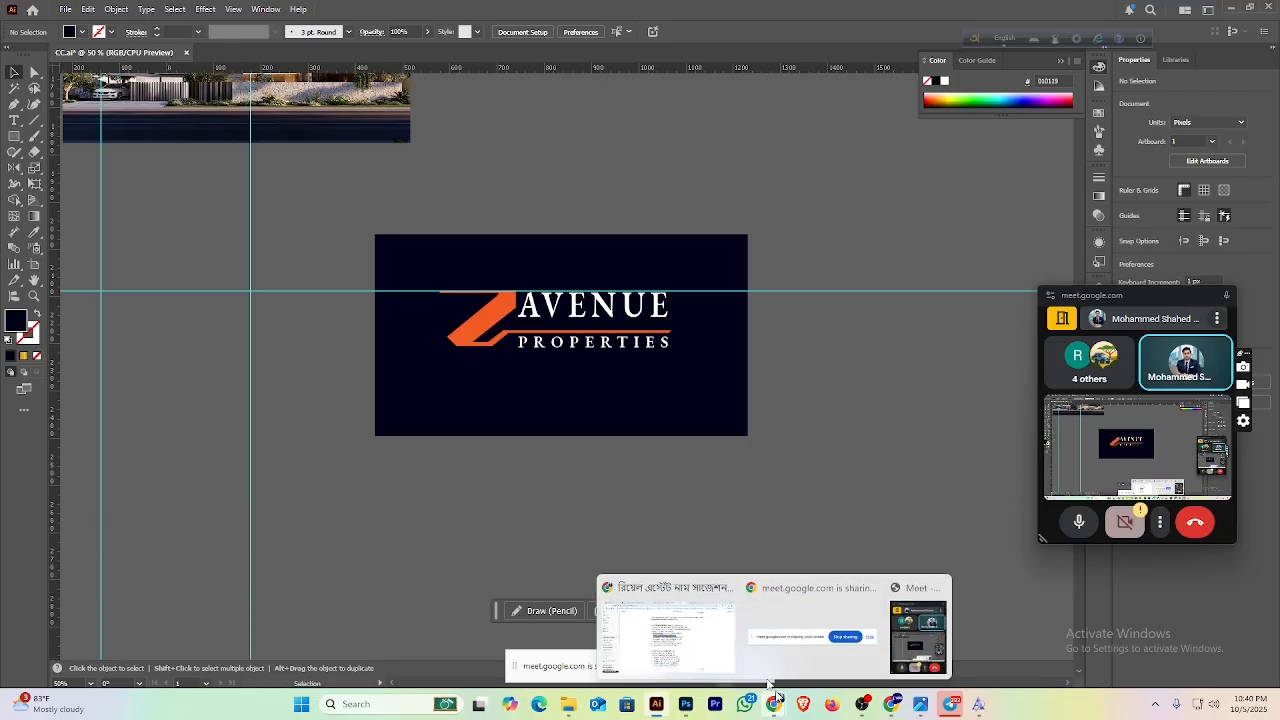
left_click(694, 643)
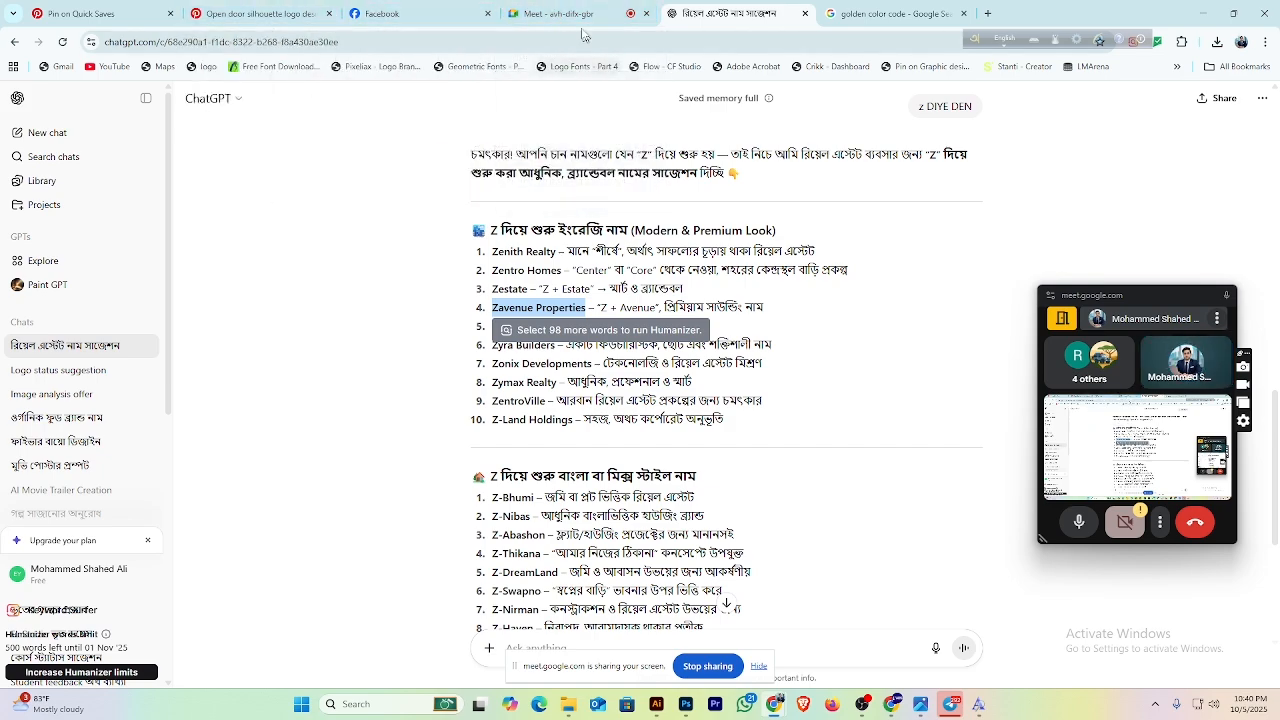
left_click(245, 13)
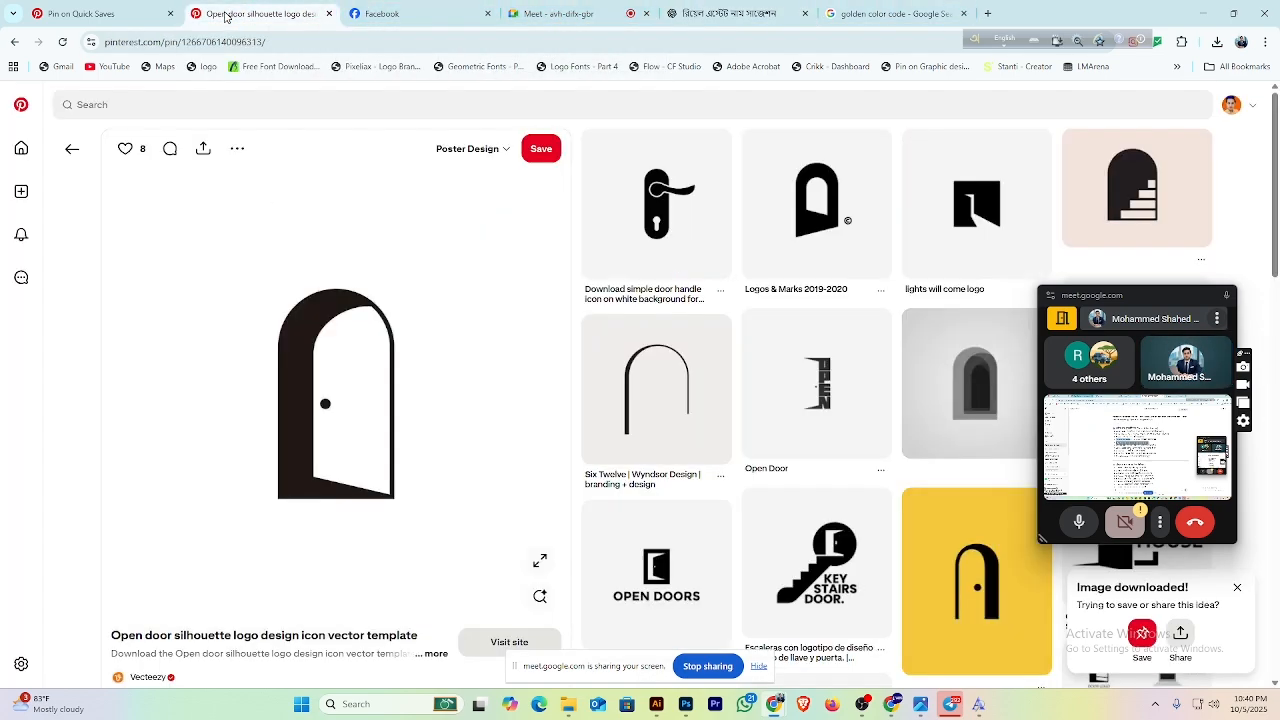
left_click(92, 14)
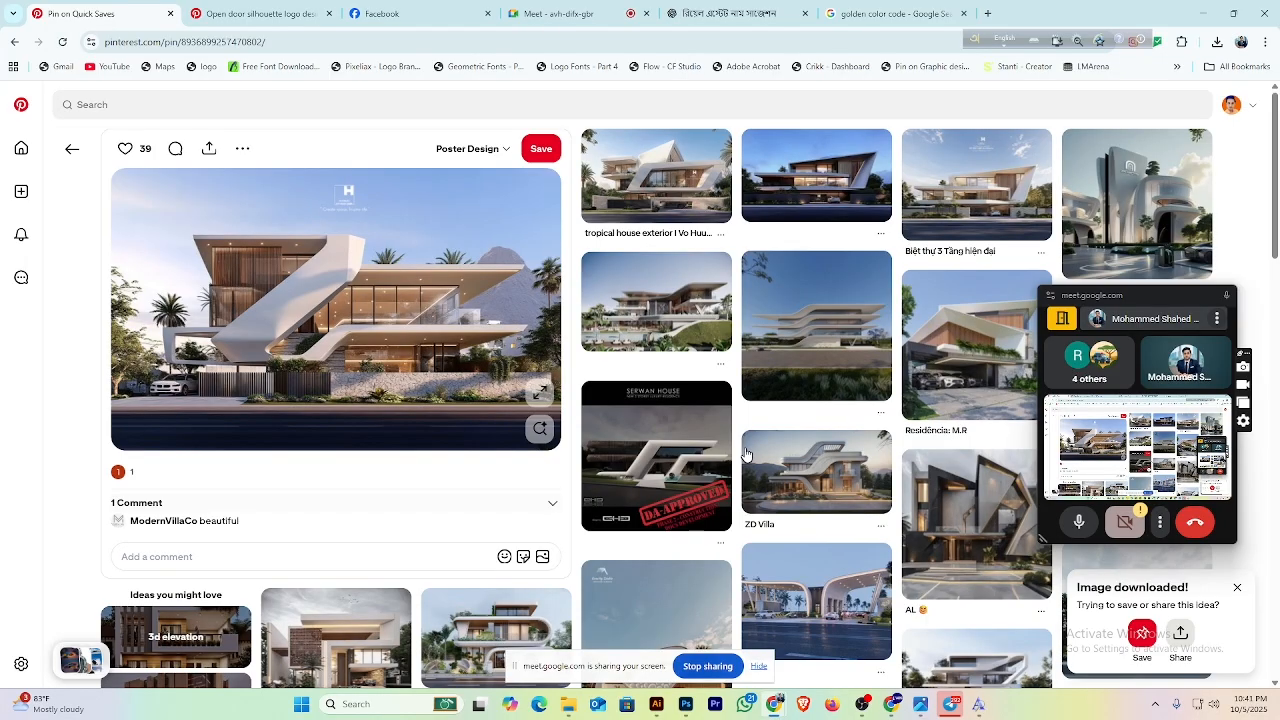
Step: Enlarge the floating Google Meet window in both height and width
mouse_move(688, 405)
left_click_drag(1136, 290, 1132, 170)
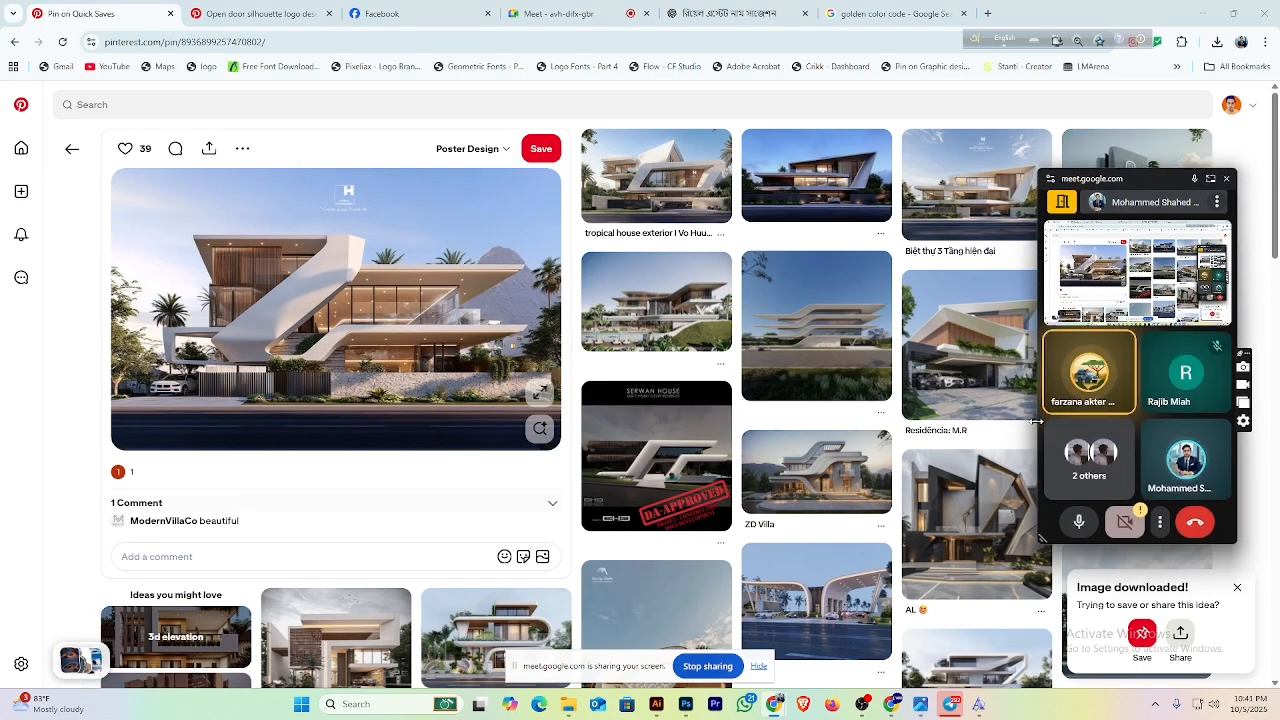
left_click_drag(1036, 421, 825, 421)
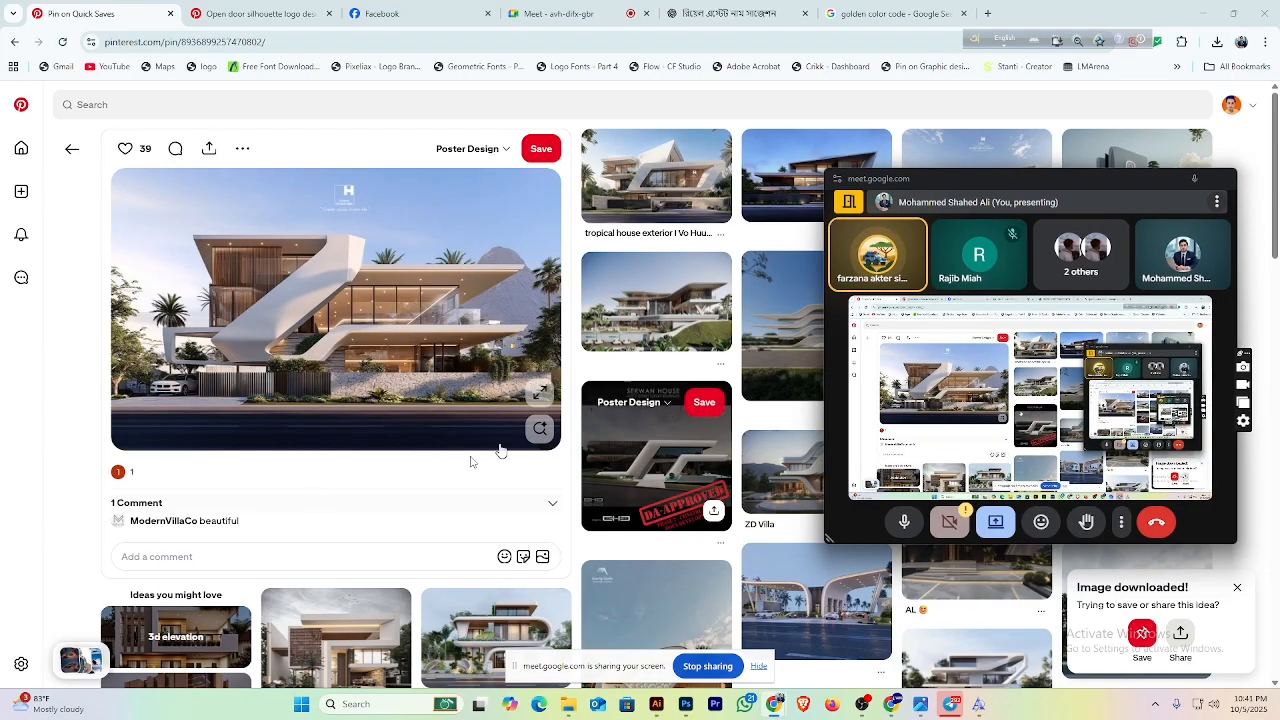
Step: Look through the related modern house and villa pins for building shapes that could inspire a logo
scroll(471, 461, "down", 6)
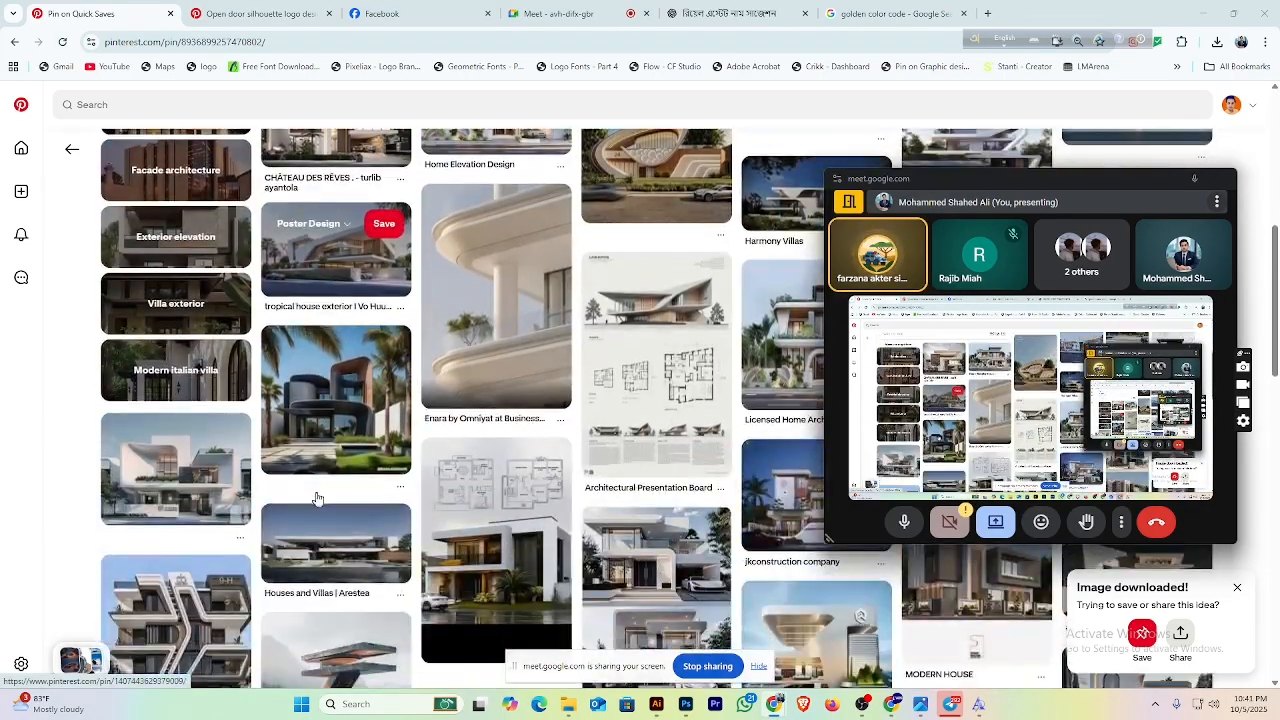
scroll(318, 490, "down", 3)
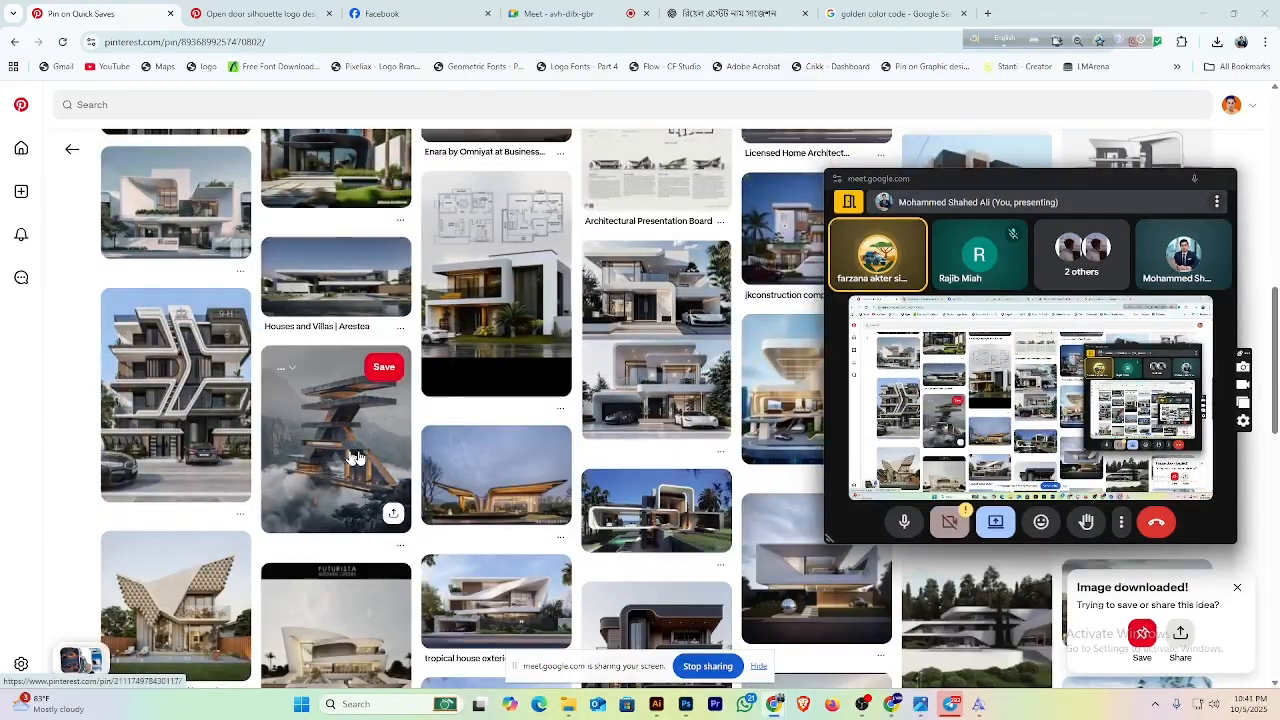
scroll(355, 458, "down", 4)
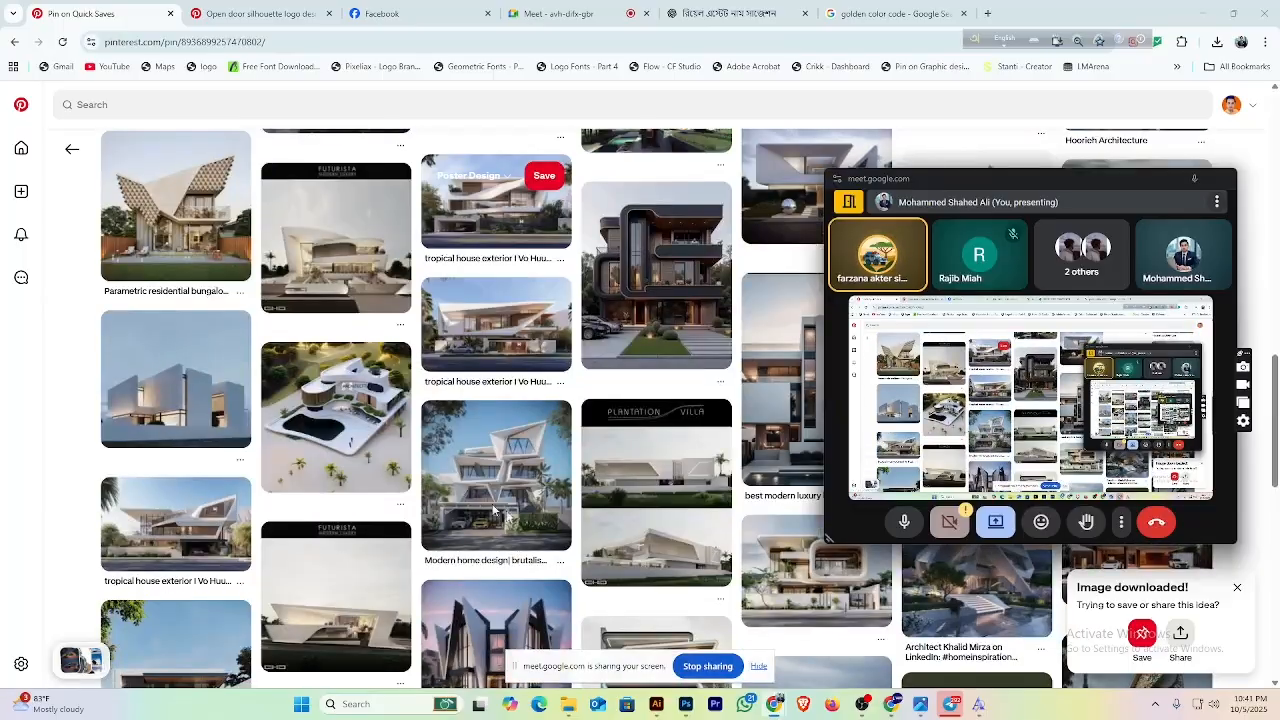
scroll(493, 511, "down", 2)
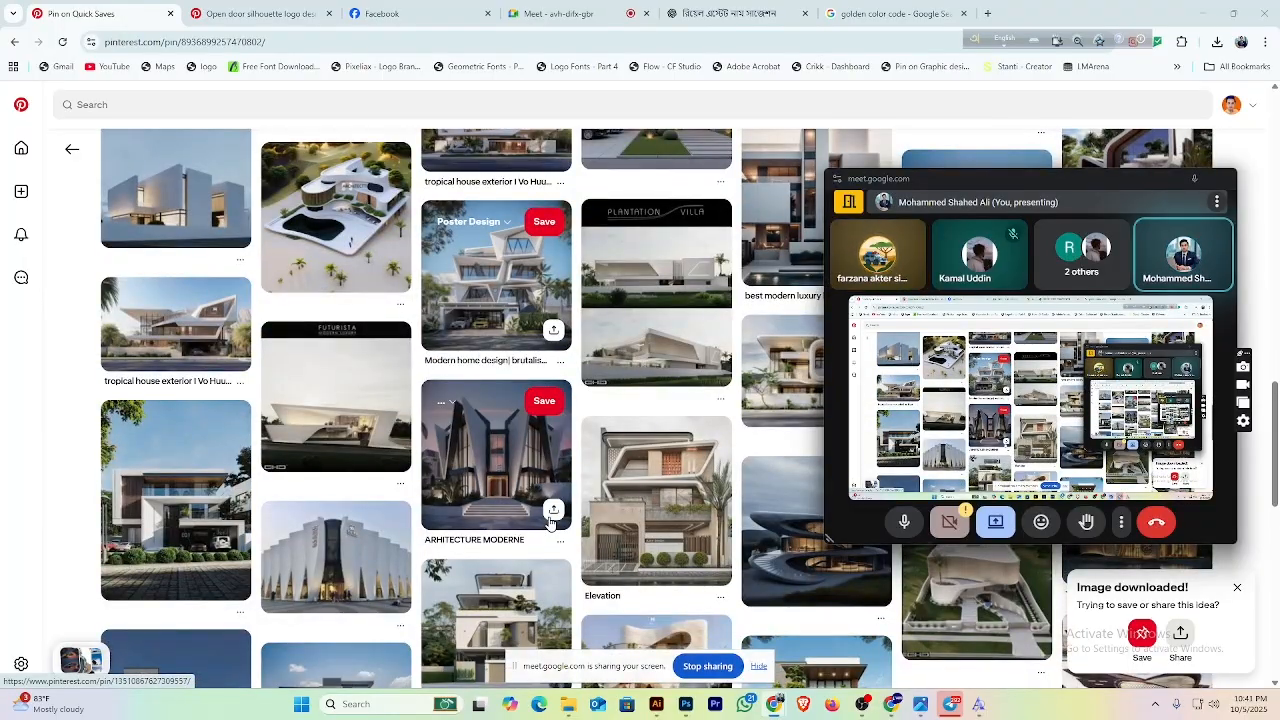
scroll(549, 522, "down", 3)
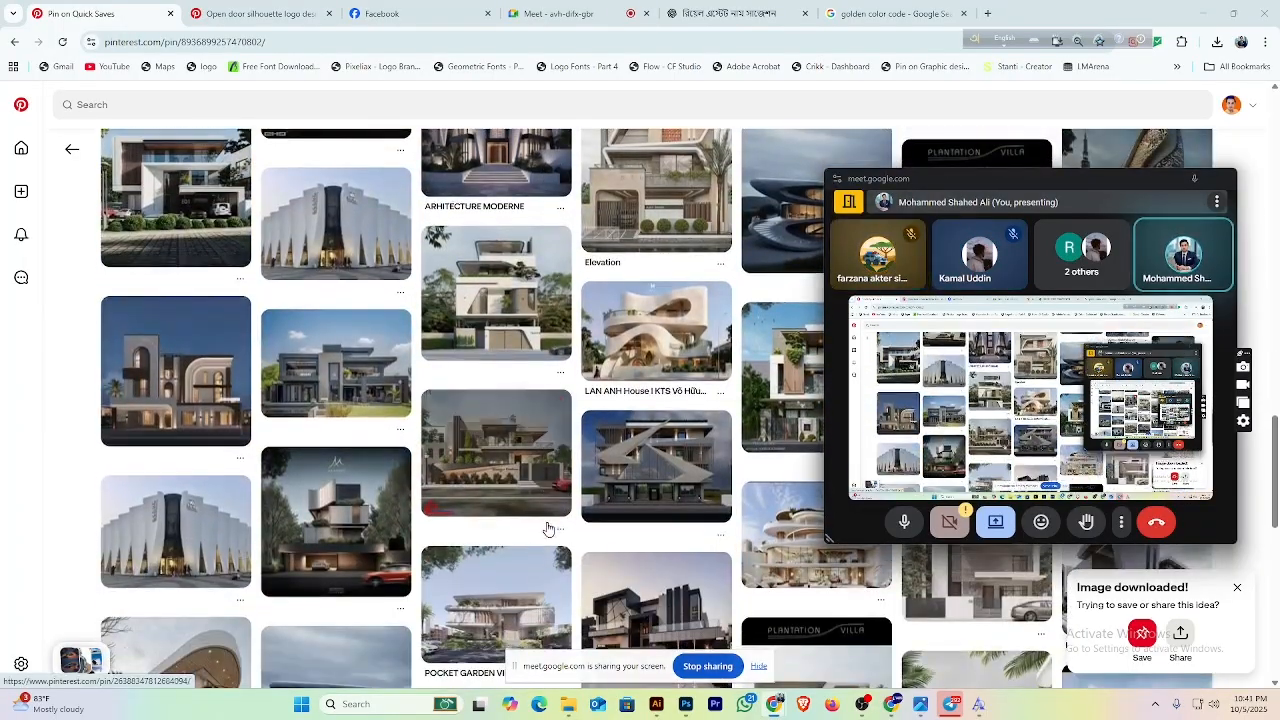
scroll(549, 528, "down", 5)
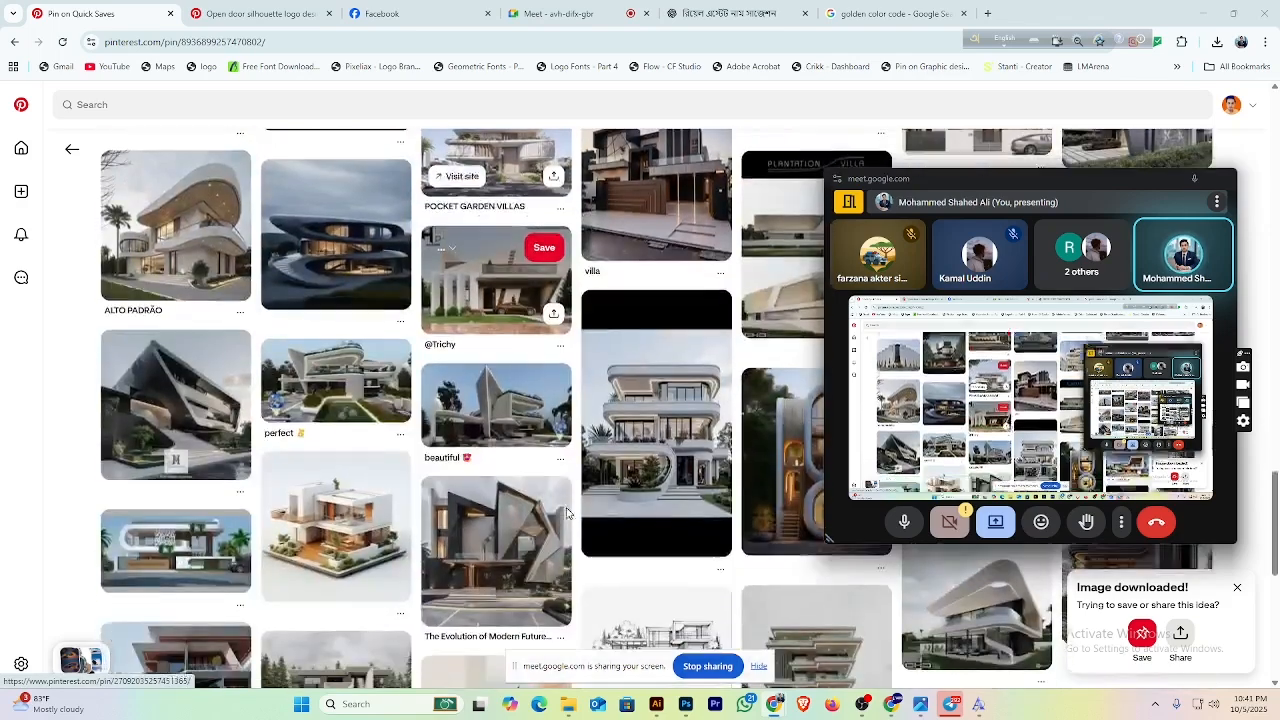
scroll(540, 515, "down", 1)
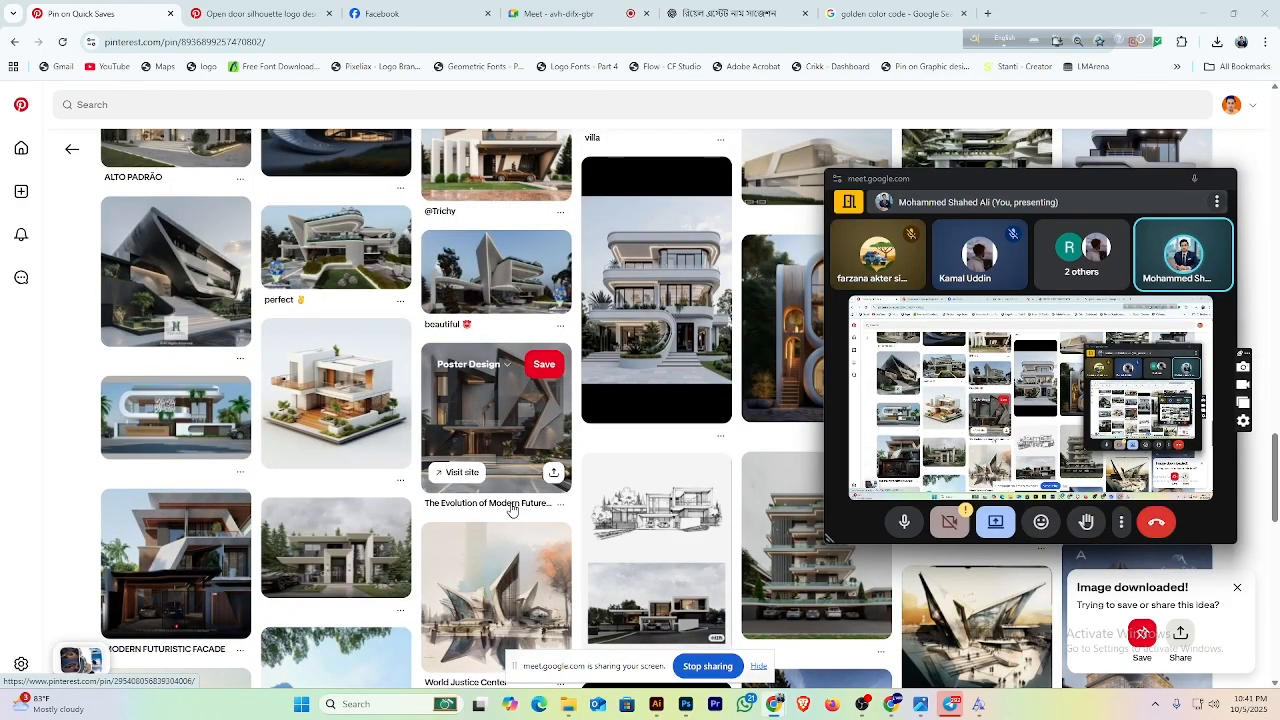
scroll(560, 515, "down", 2)
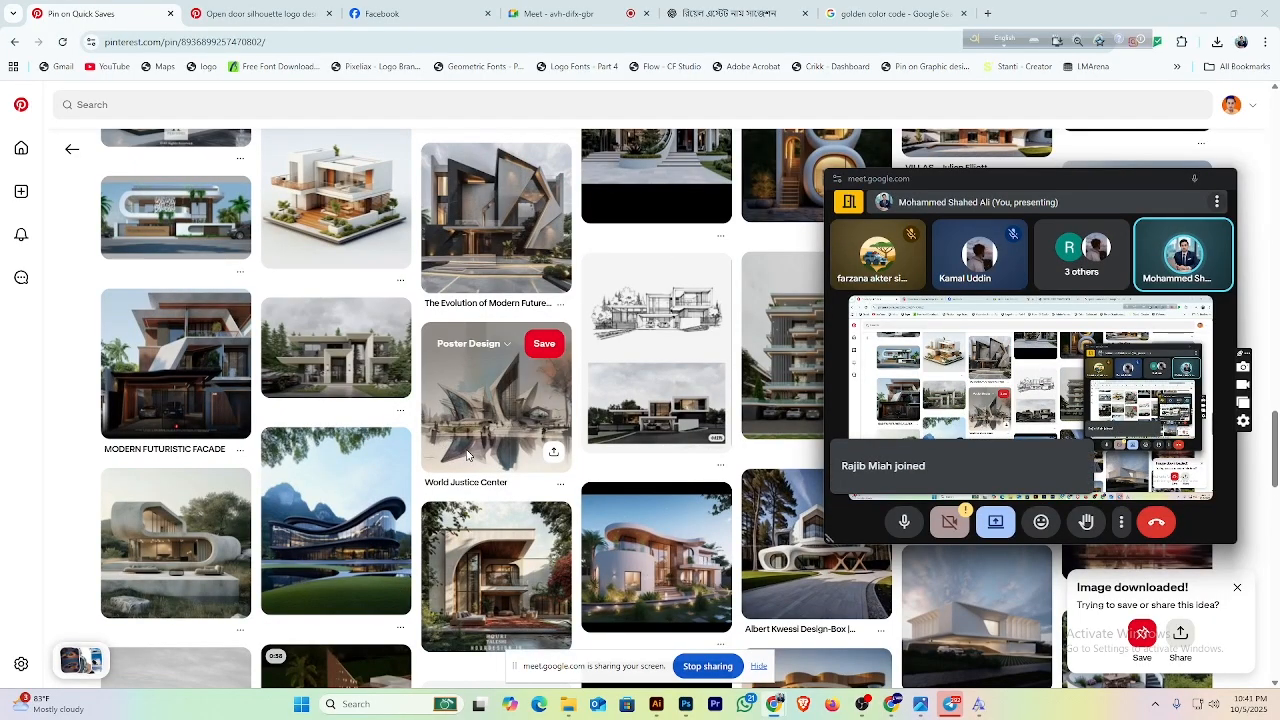
scroll(470, 450, "down", 2)
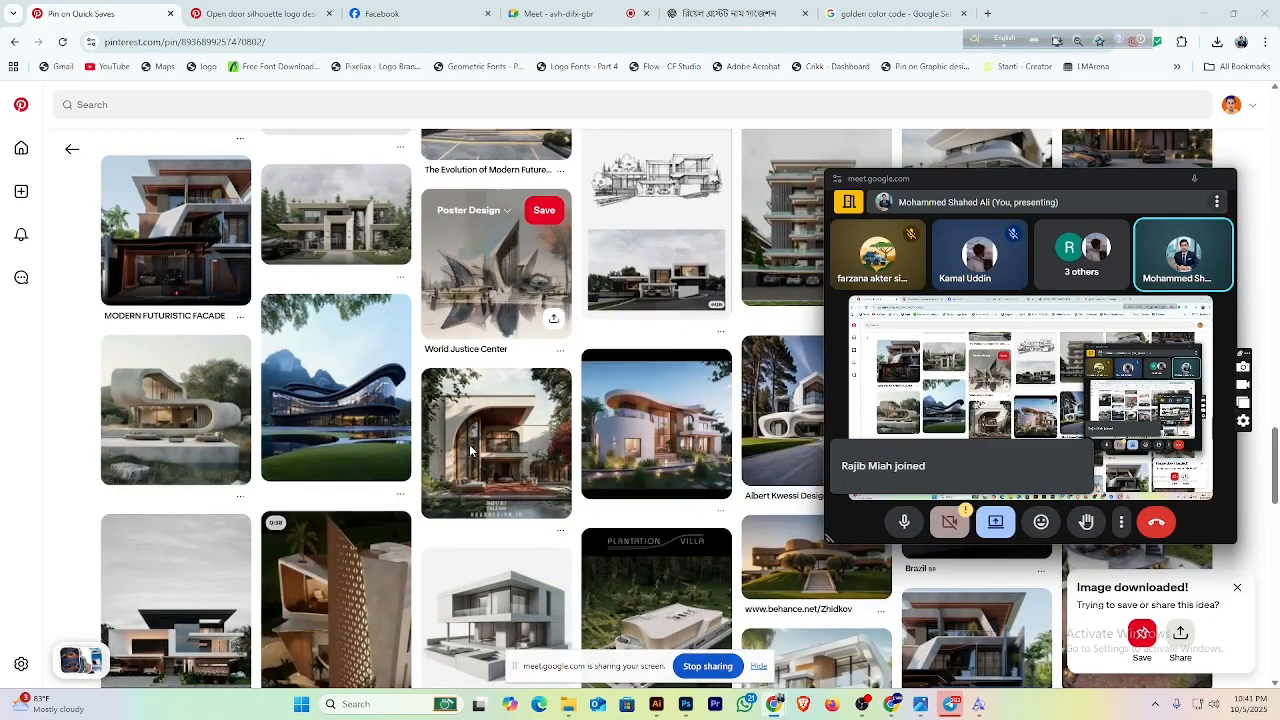
scroll(471, 446, "down", 3)
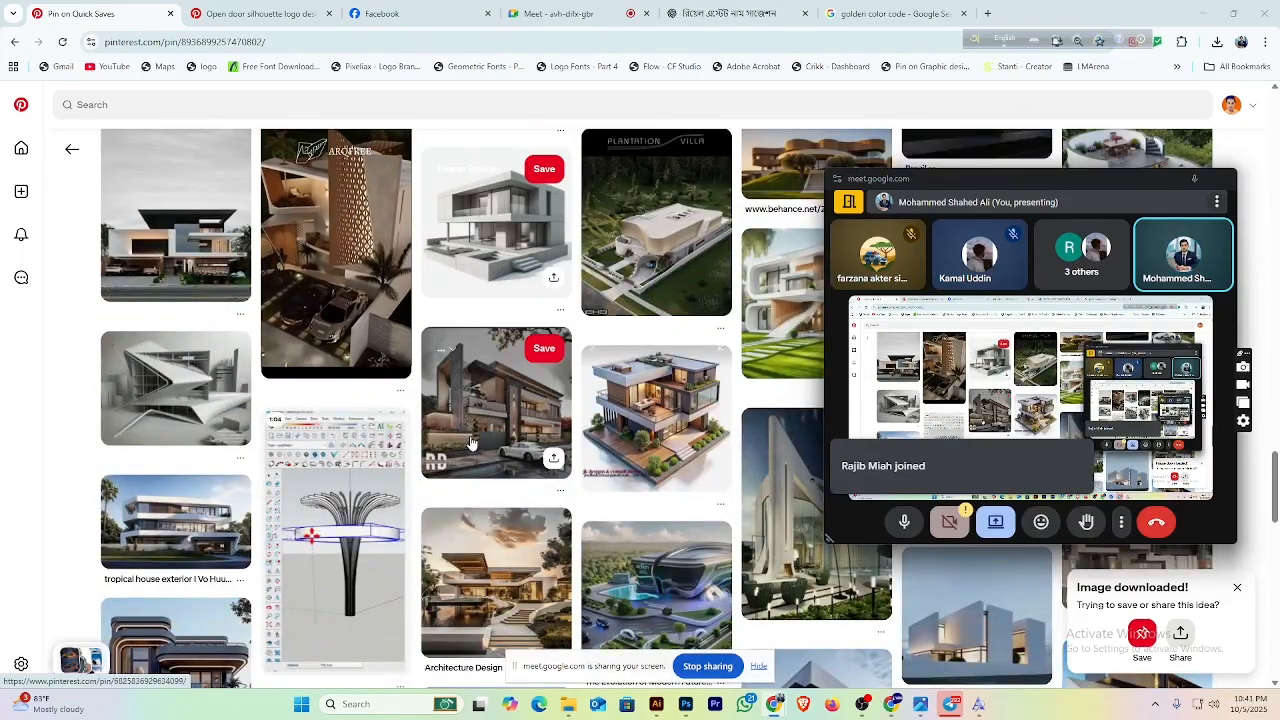
scroll(471, 444, "down", 1)
scroll(478, 435, "down", 2)
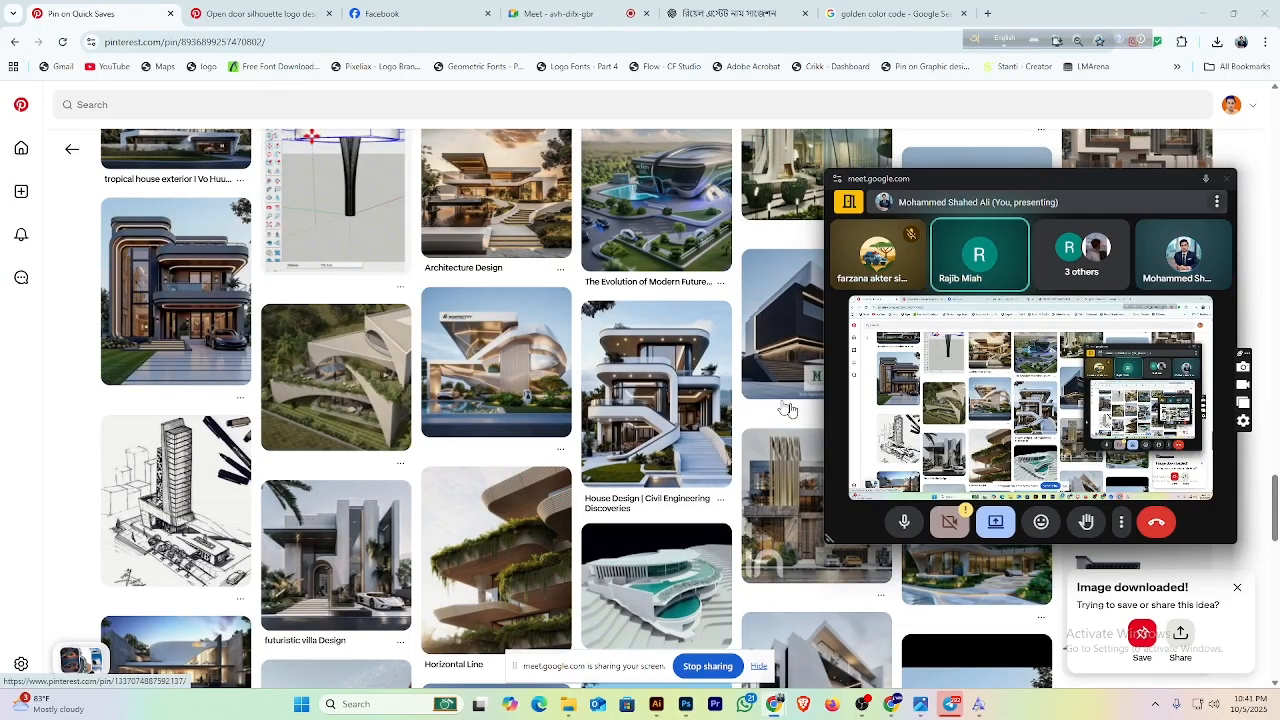
scroll(463, 443, "down", 2)
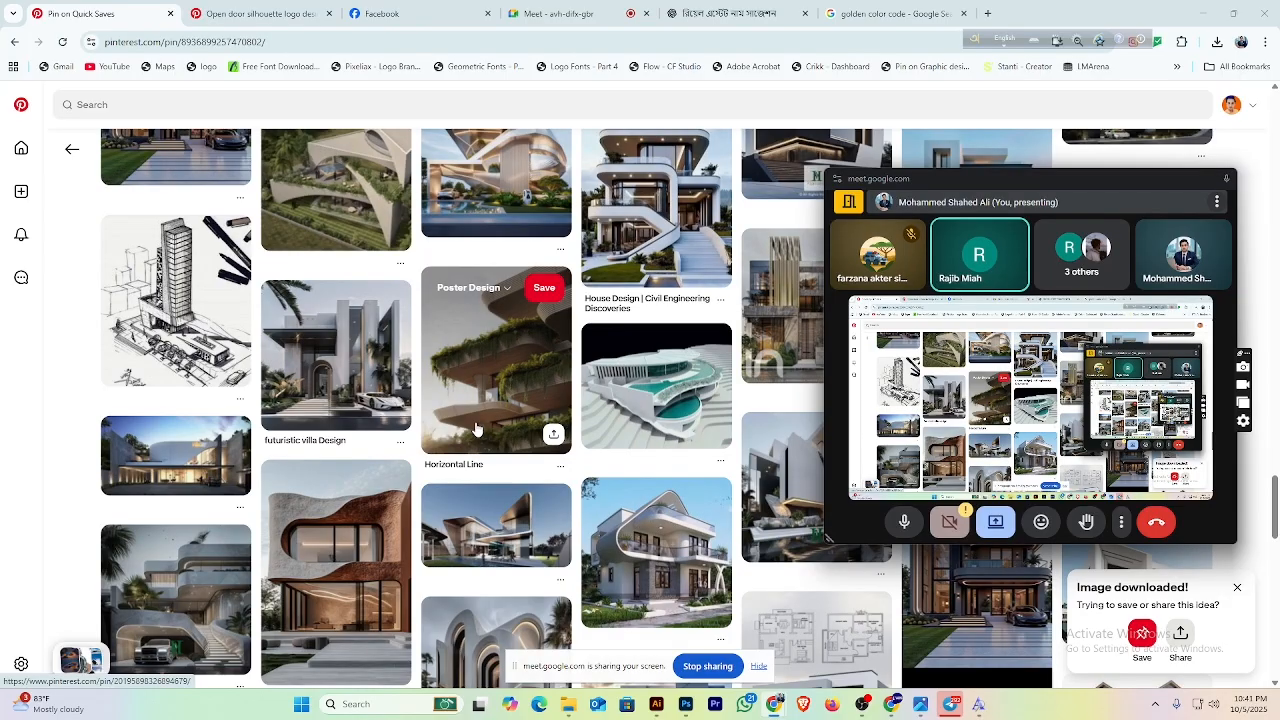
scroll(477, 428, "down", 3)
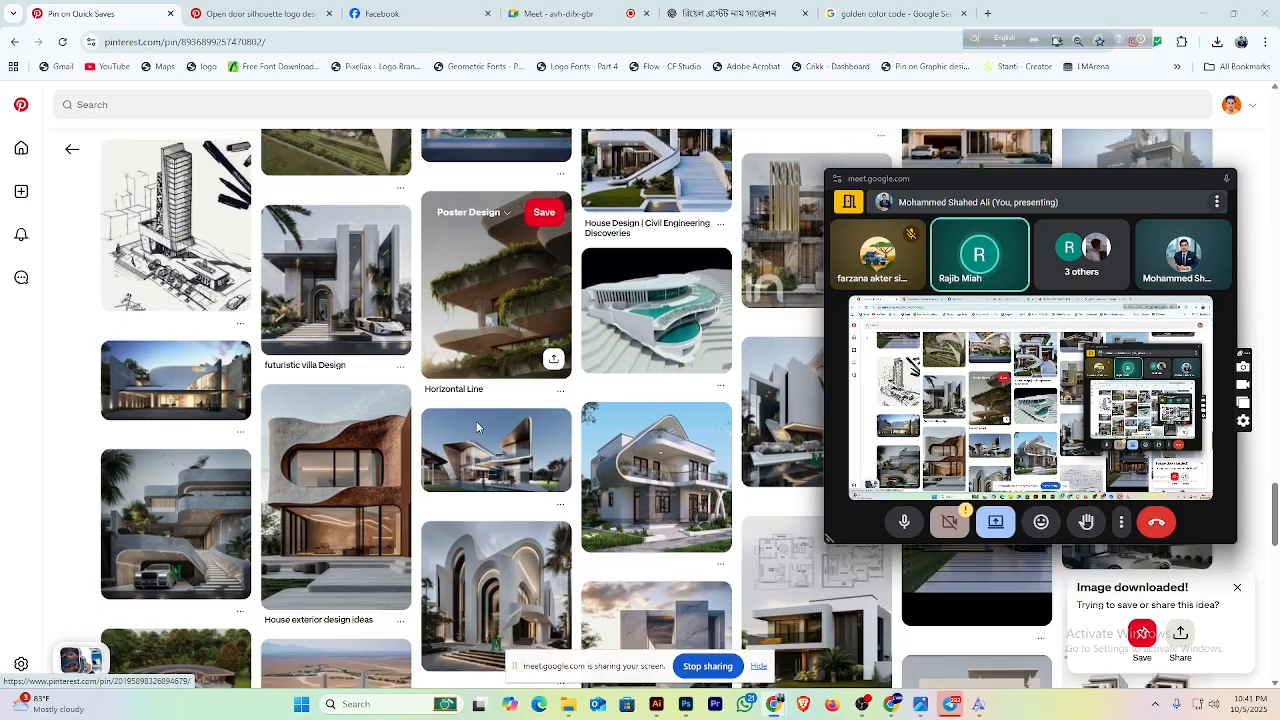
scroll(477, 428, "down", 4)
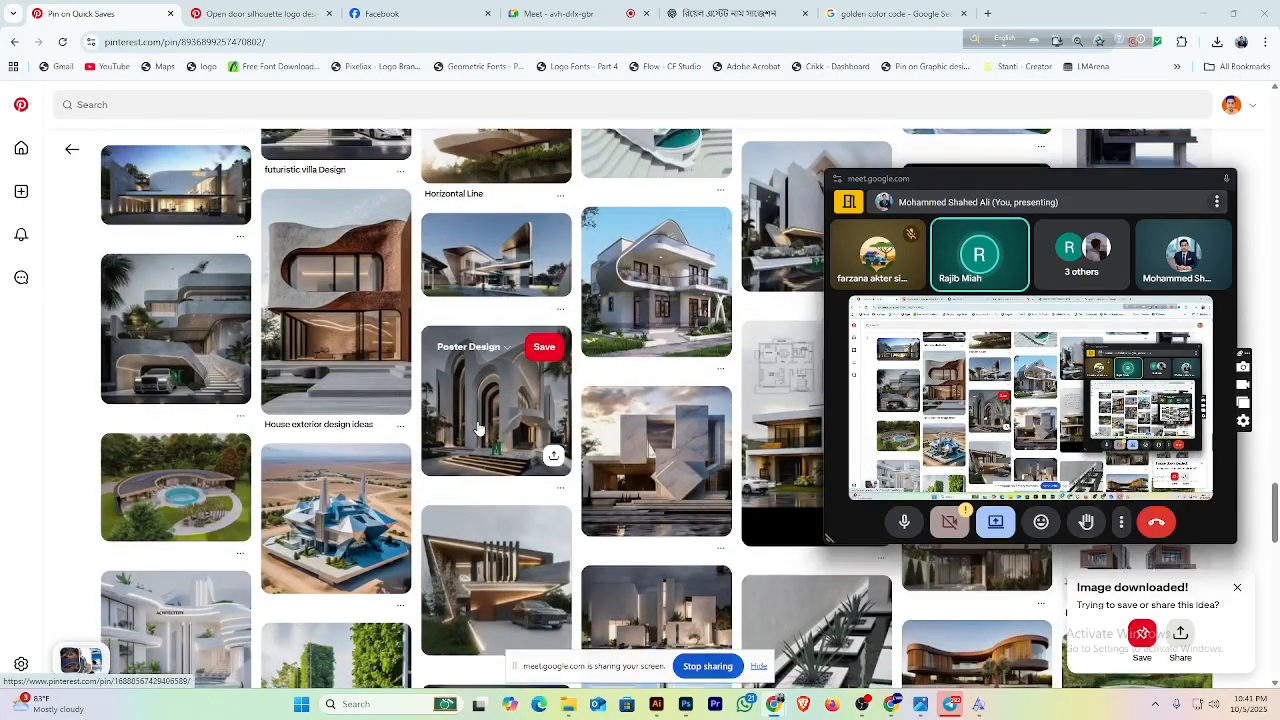
scroll(478, 437, "down", 4)
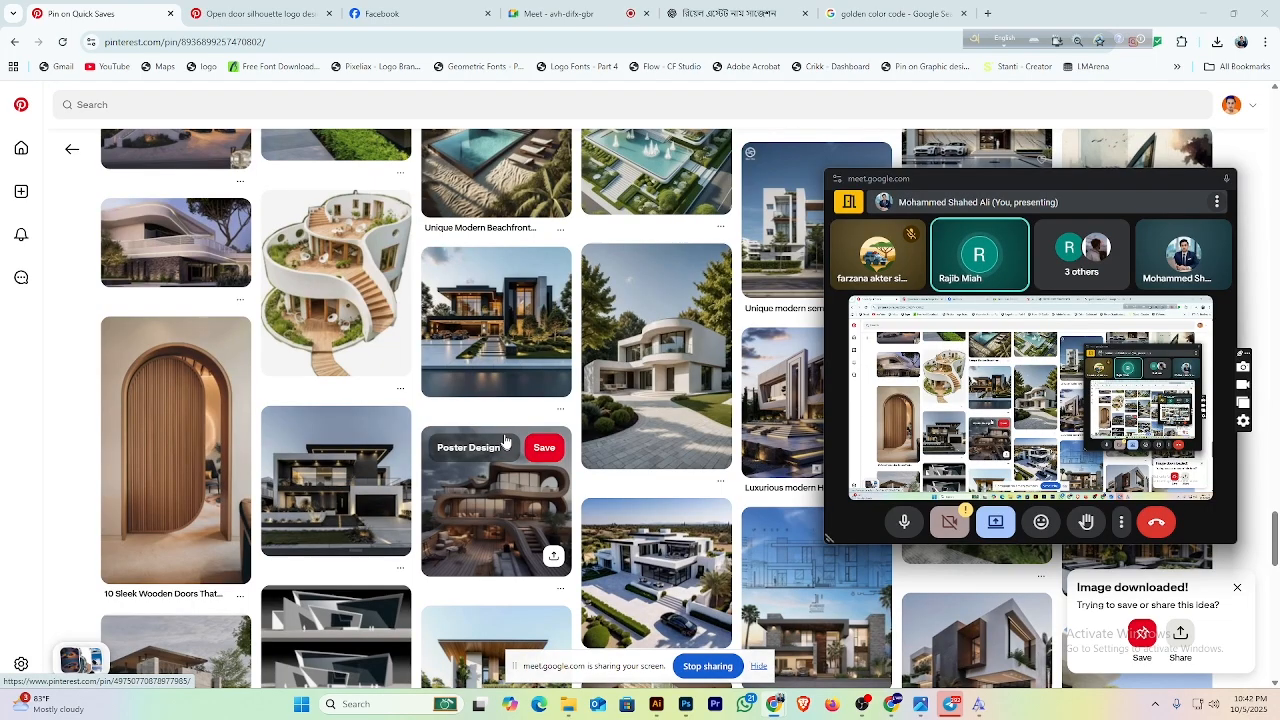
scroll(531, 427, "down", 3)
scroll(525, 432, "down", 4)
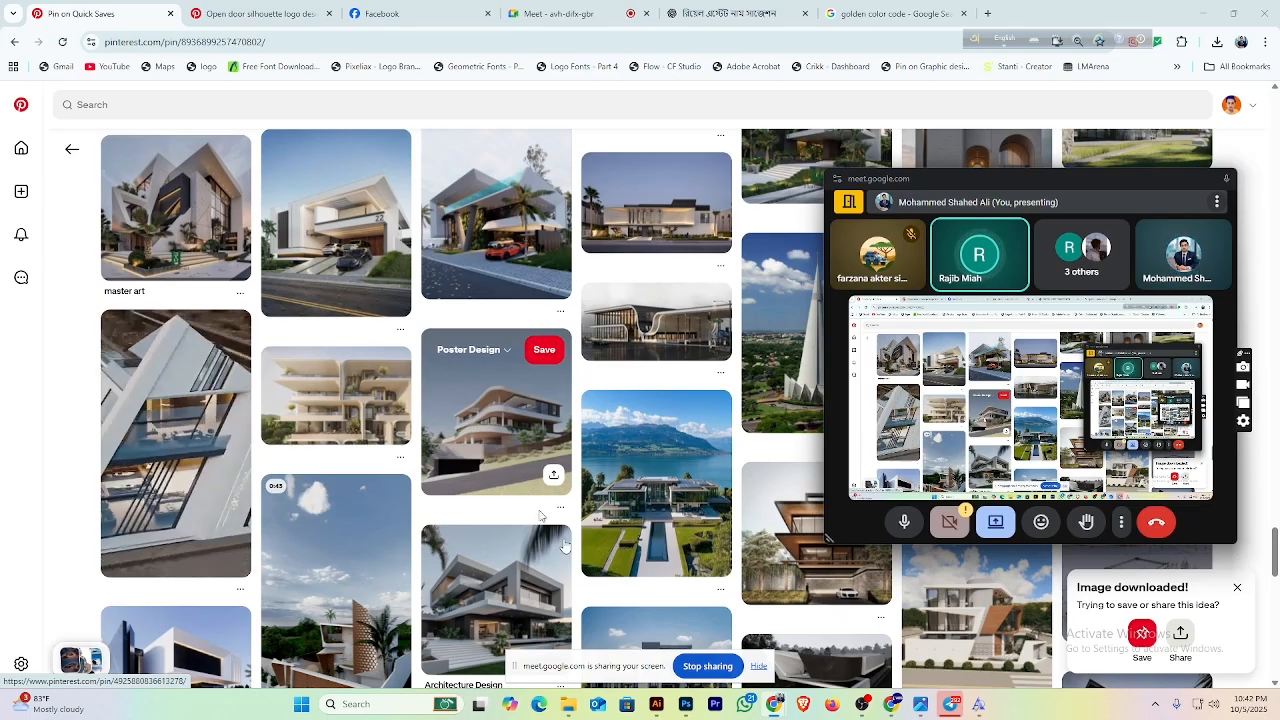
Step: Switch to Illustrator and move the navy rectangle with the Z Avenue Properties logo up off the horizontal guide, below the black GoldenGate card
left_click(657, 706)
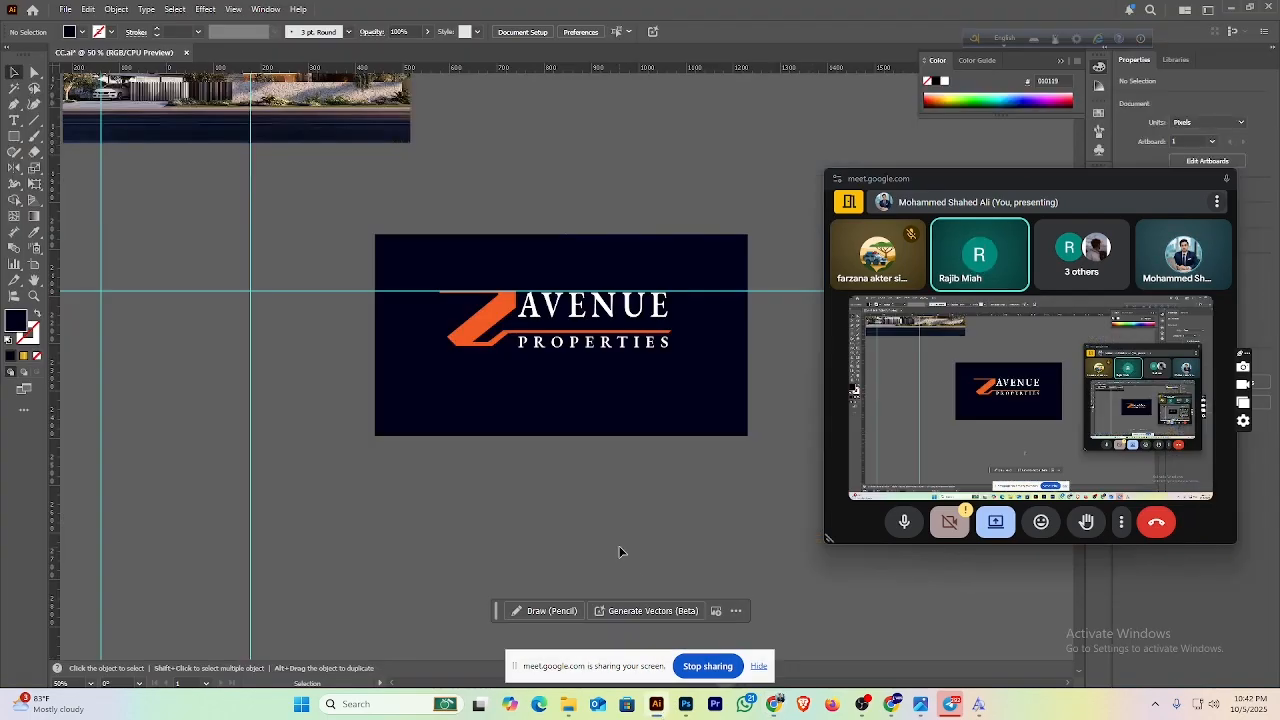
key("ctrl+minus")
key("ctrl+minus")
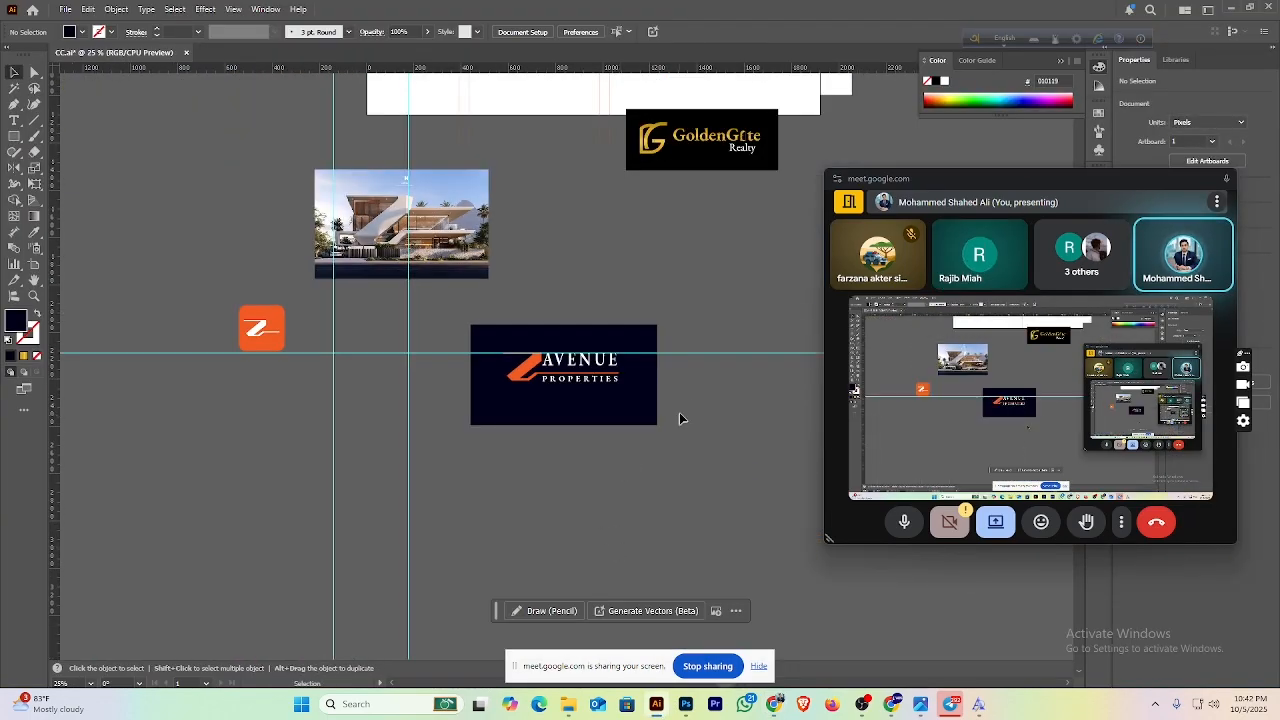
scroll(679, 418, "up", 4)
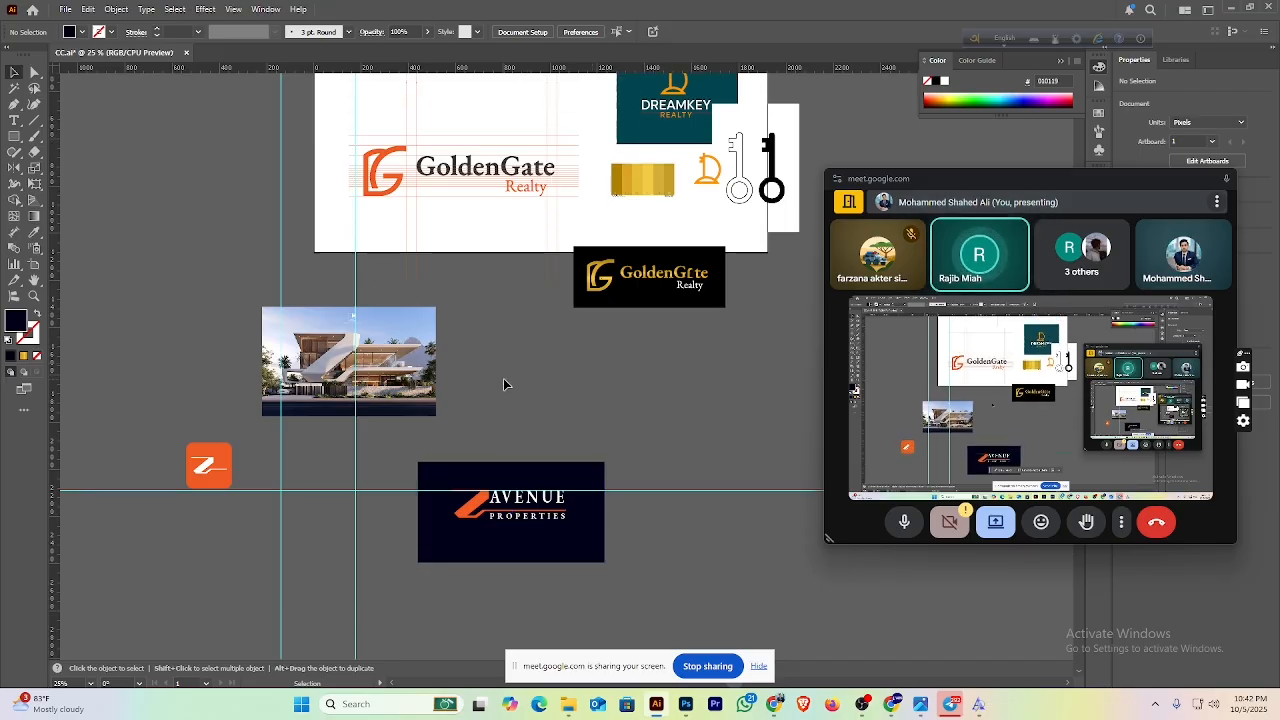
key("ctrl+equal")
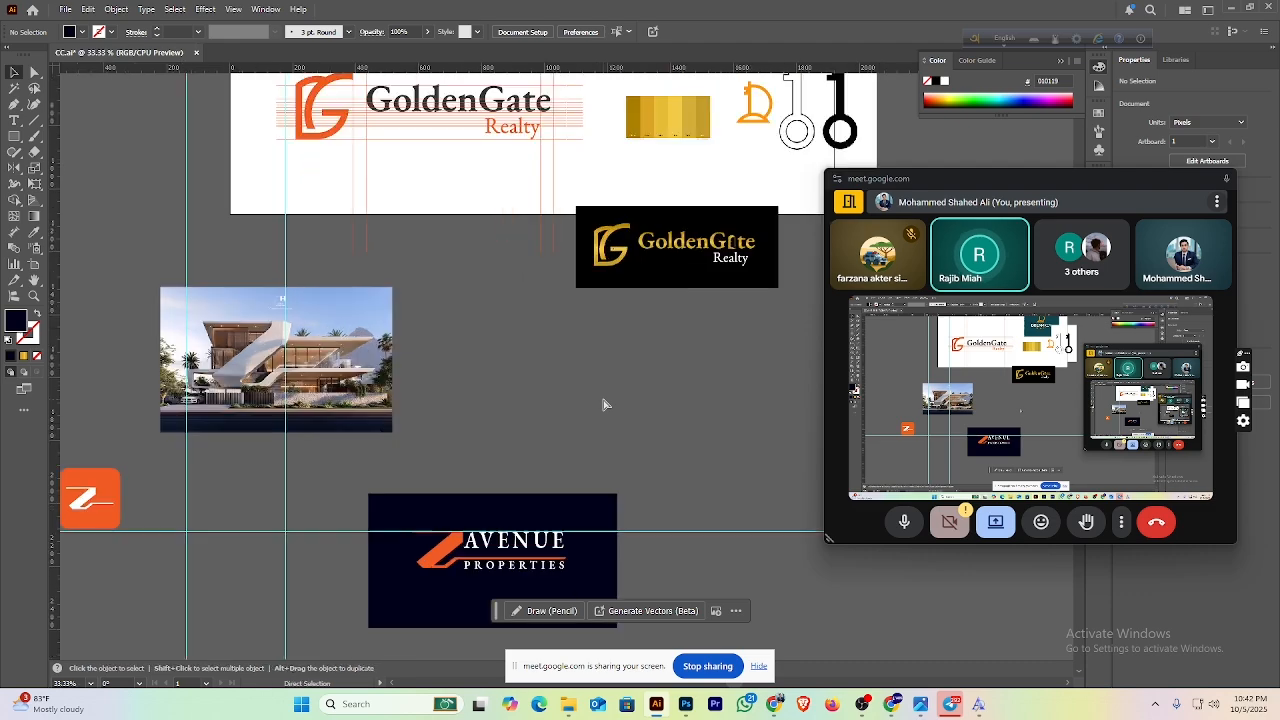
scroll(603, 404, "down", 1)
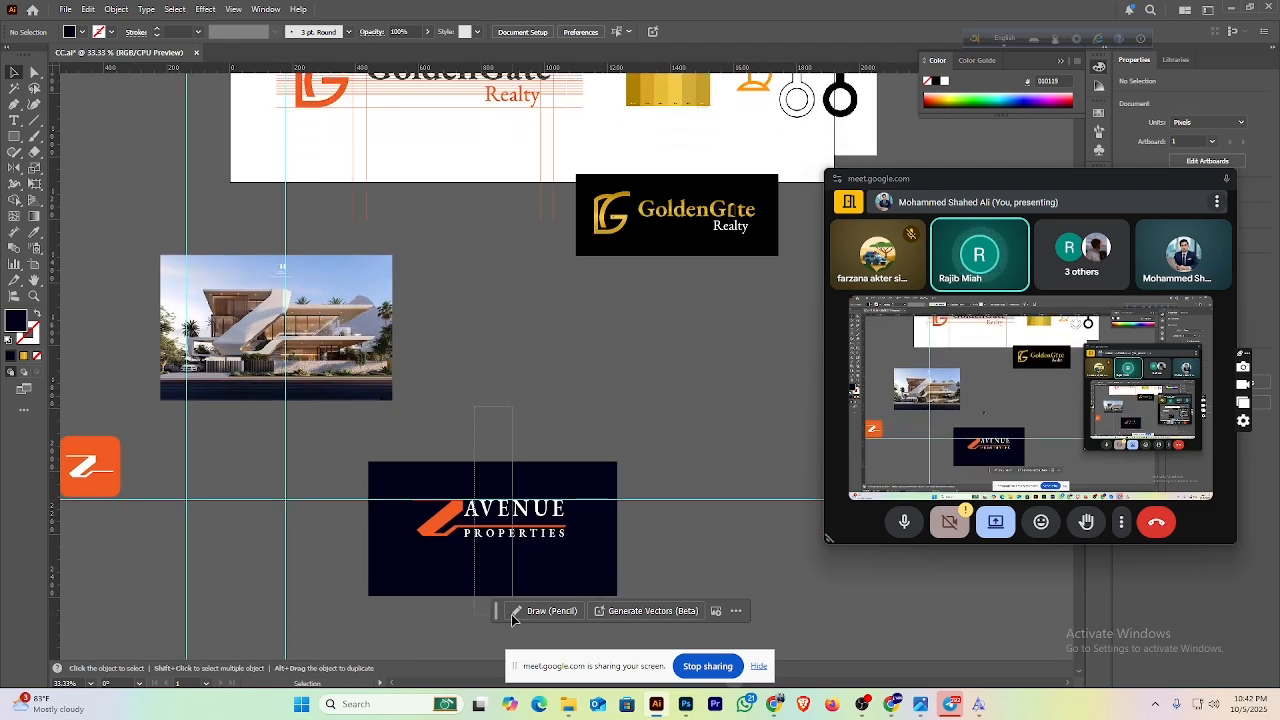
left_click_drag(474, 561, 575, 447)
left_click(494, 523)
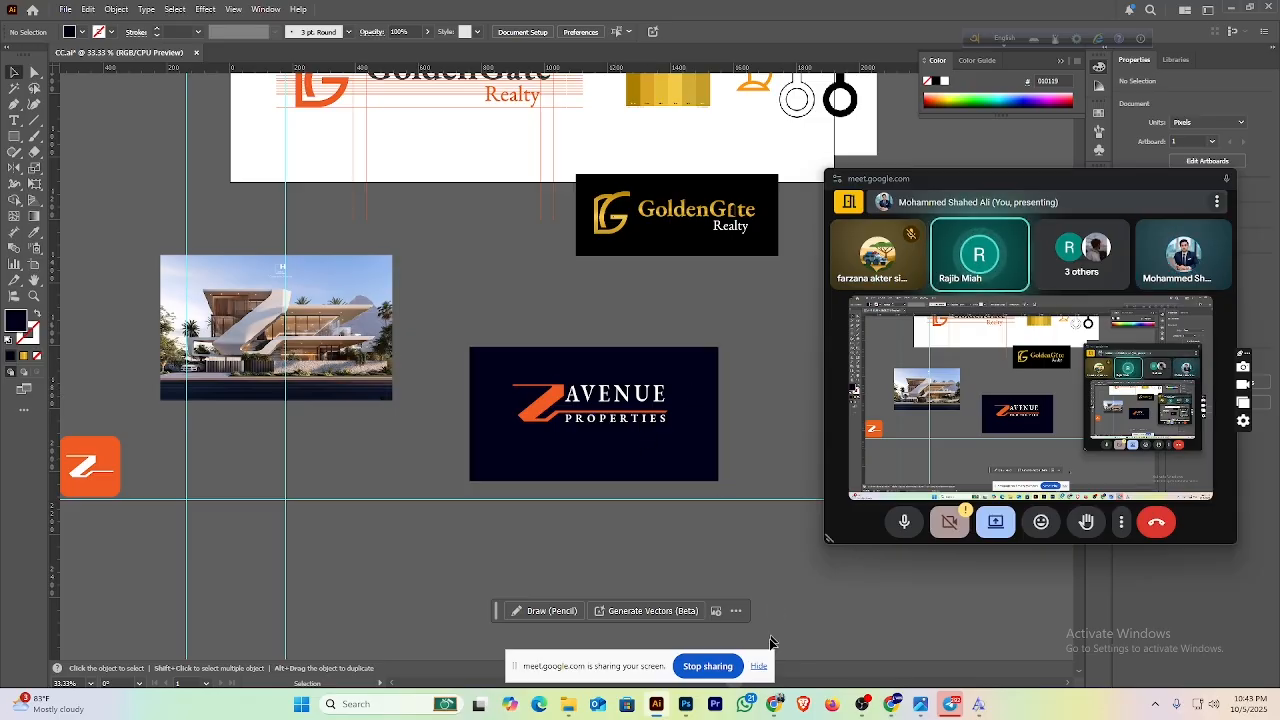
Step: Switch to Chrome and examine further architecture pins below the villa pin for more logo inspiration
mouse_move(777, 706)
left_click(680, 640)
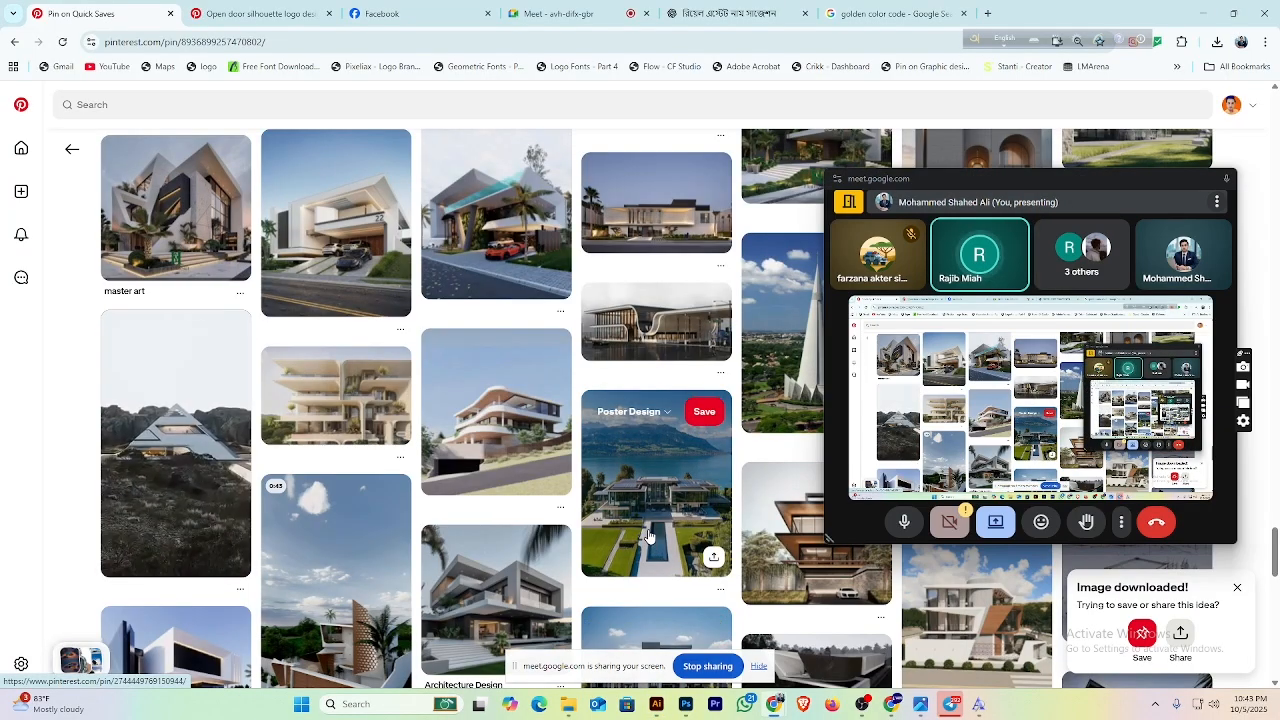
scroll(648, 535, "down", 4)
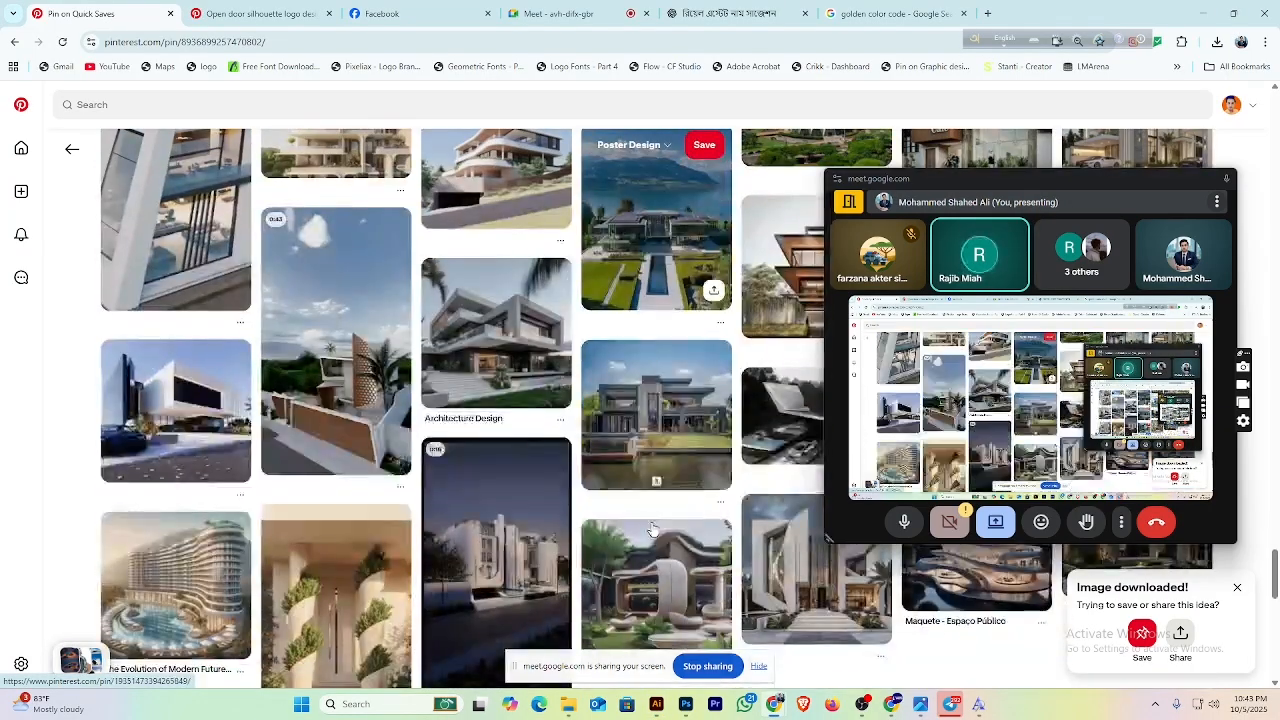
scroll(652, 528, "down", 4)
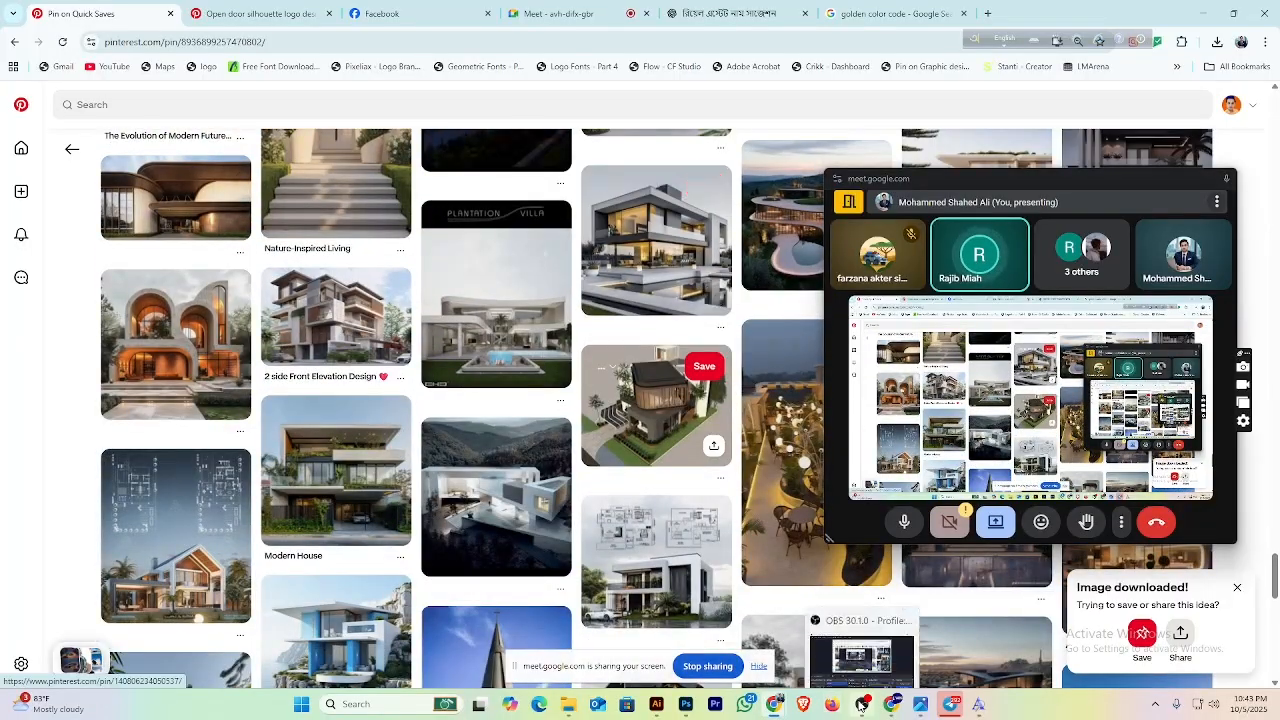
left_click(861, 704)
left_click(861, 704)
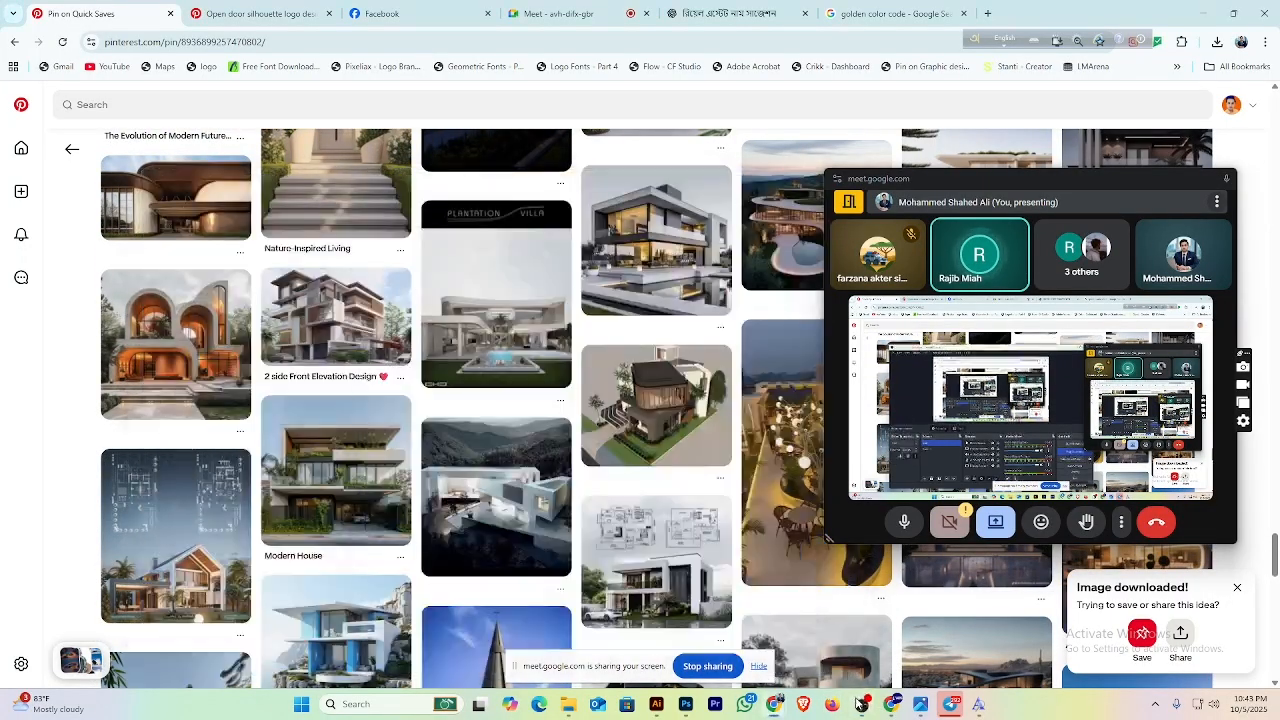
scroll(353, 545, "down", 3)
scroll(354, 544, "down", 3)
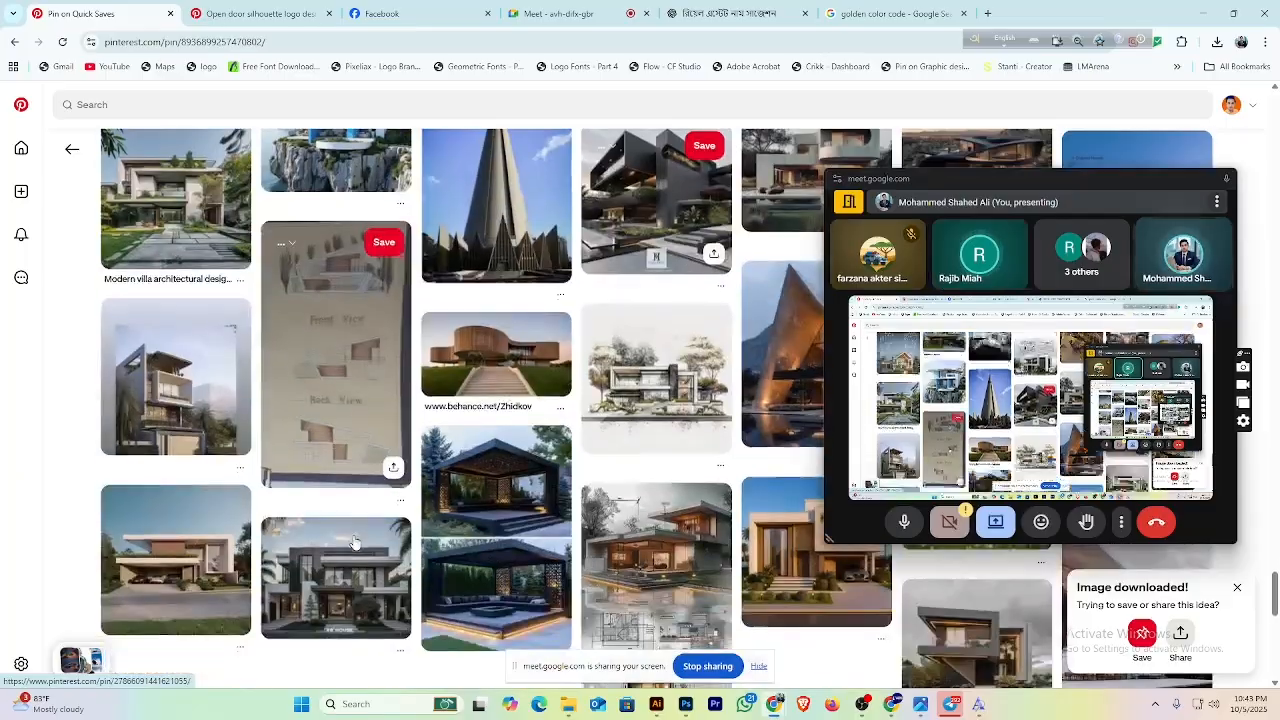
Step: Look through further modern house and villa pins for building shapes that could inspire a logo, and open the Cocept Design pin
scroll(272, 466, "down", 2)
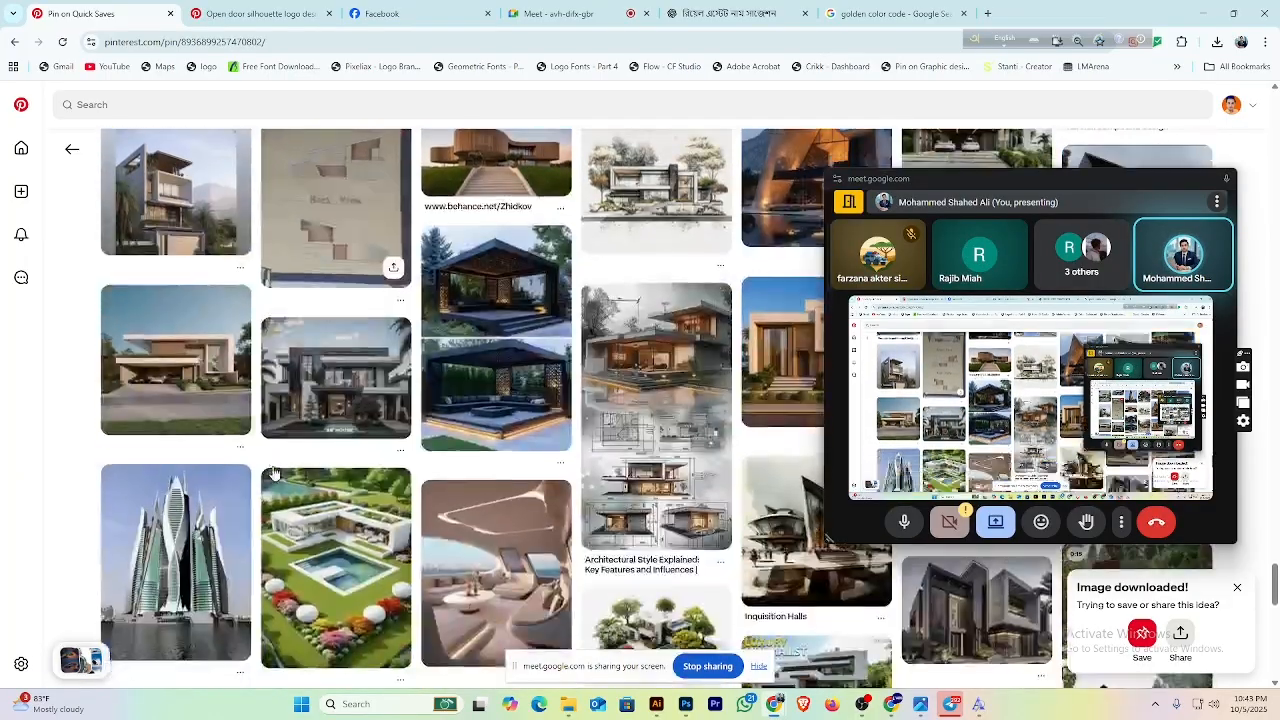
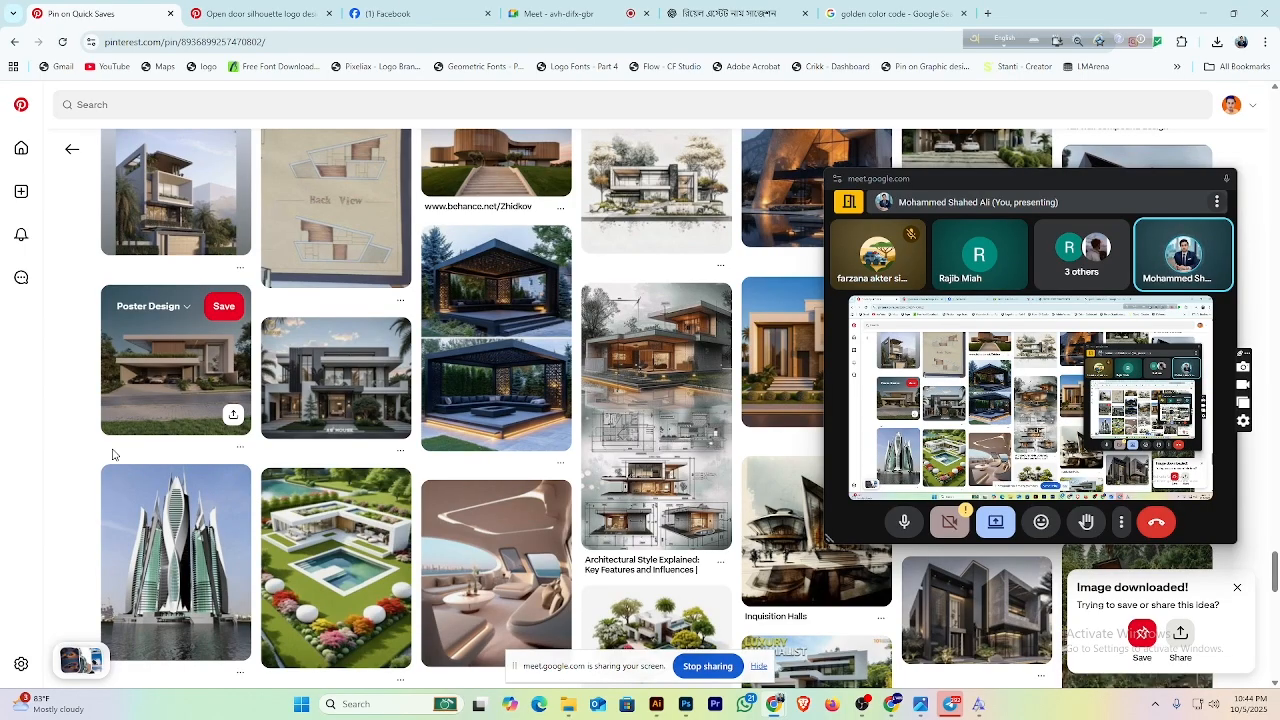
scroll(360, 525, "down", 3)
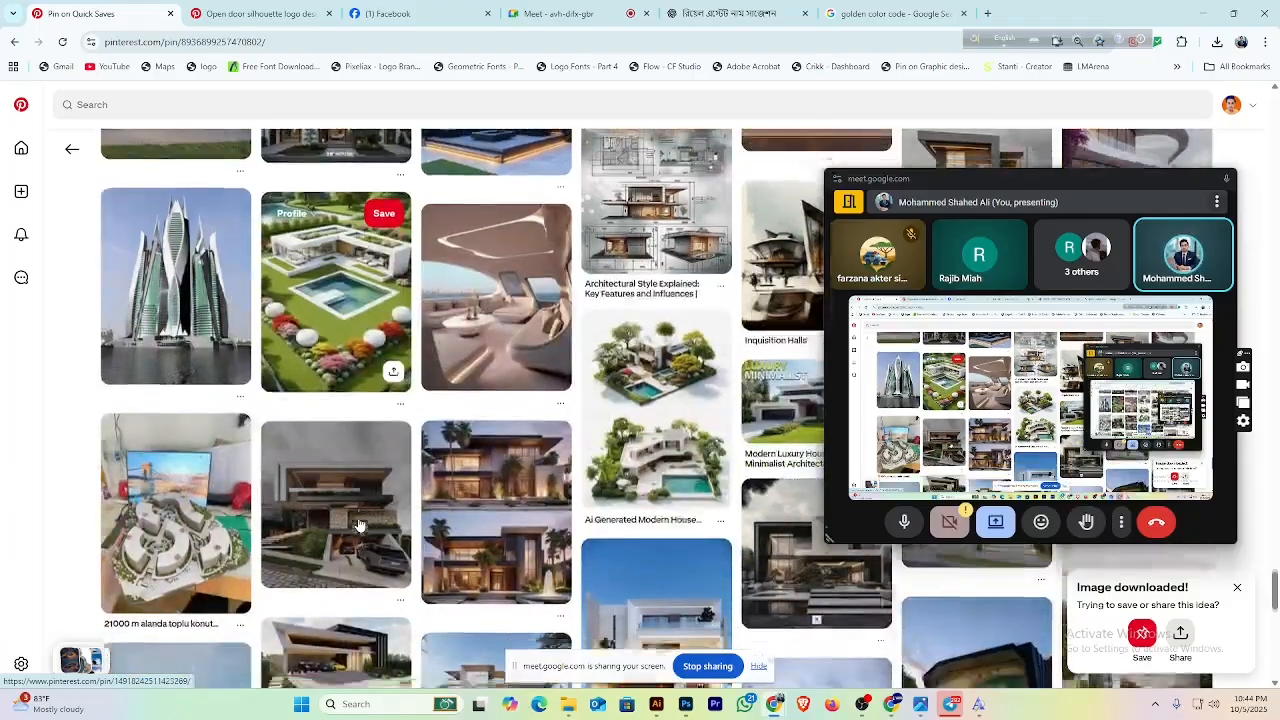
scroll(360, 525, "down", 3)
scroll(390, 480, "down", 1)
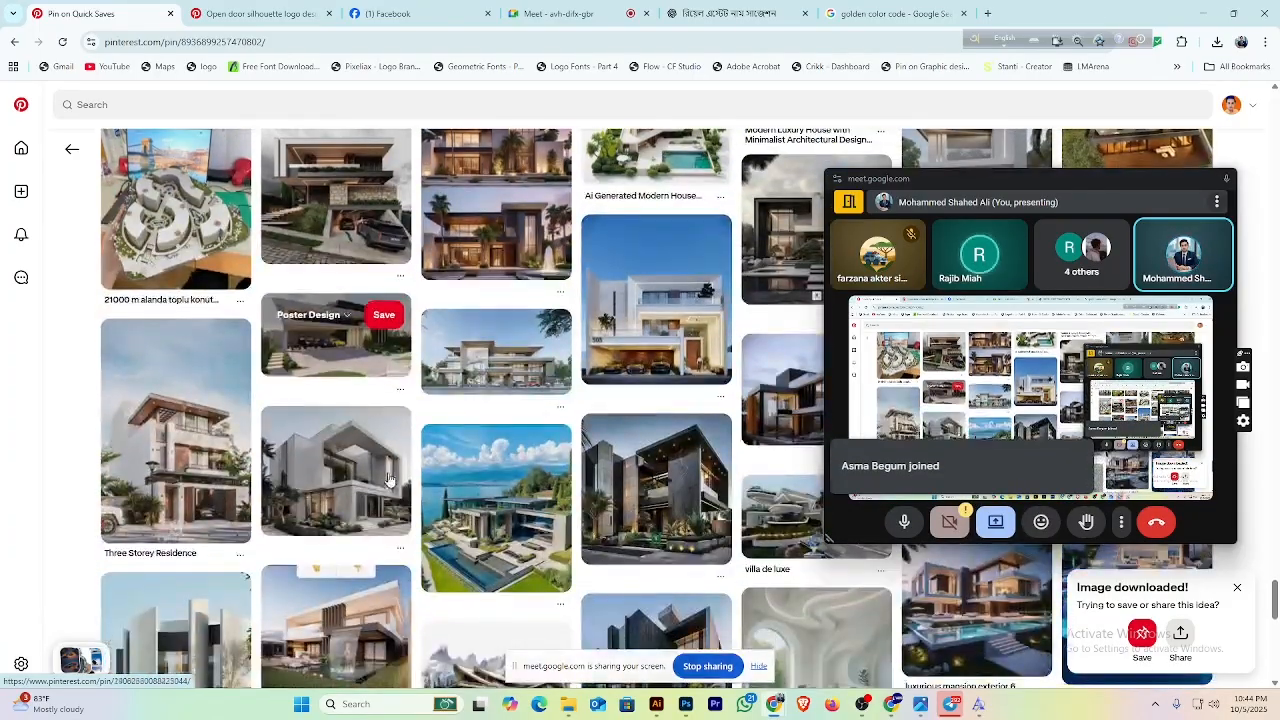
scroll(390, 480, "down", 2)
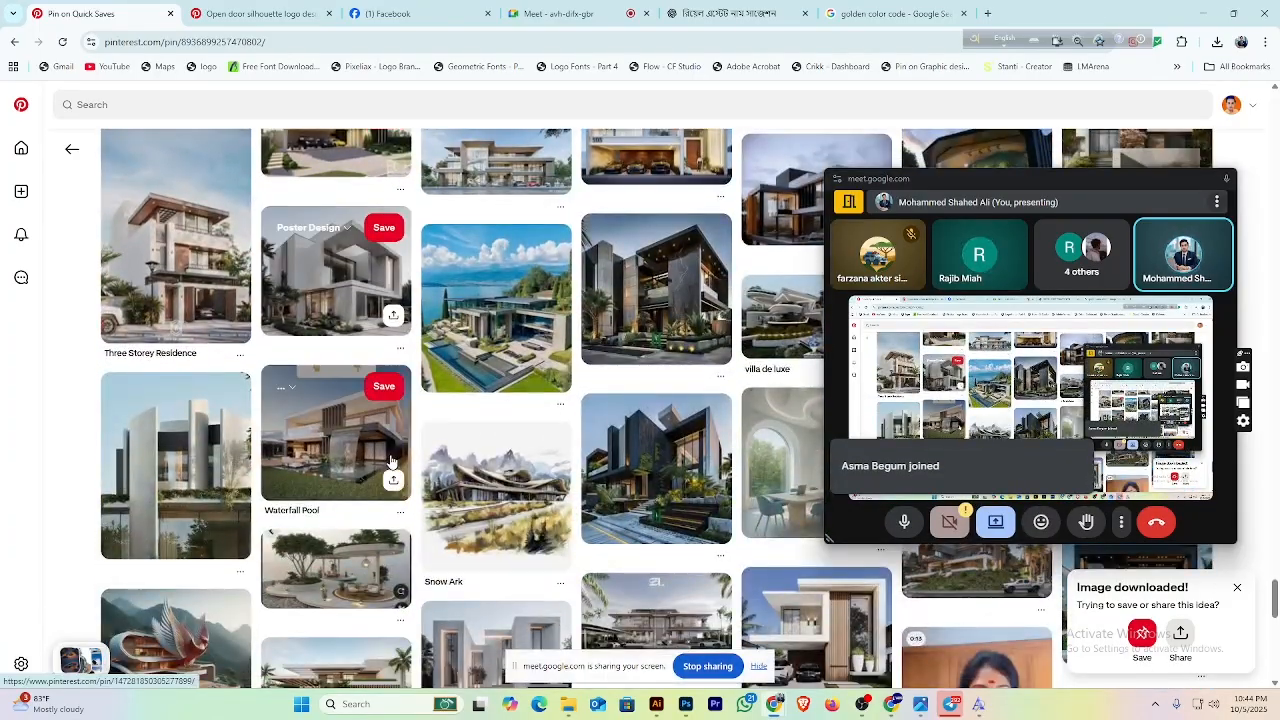
scroll(392, 461, "down", 1)
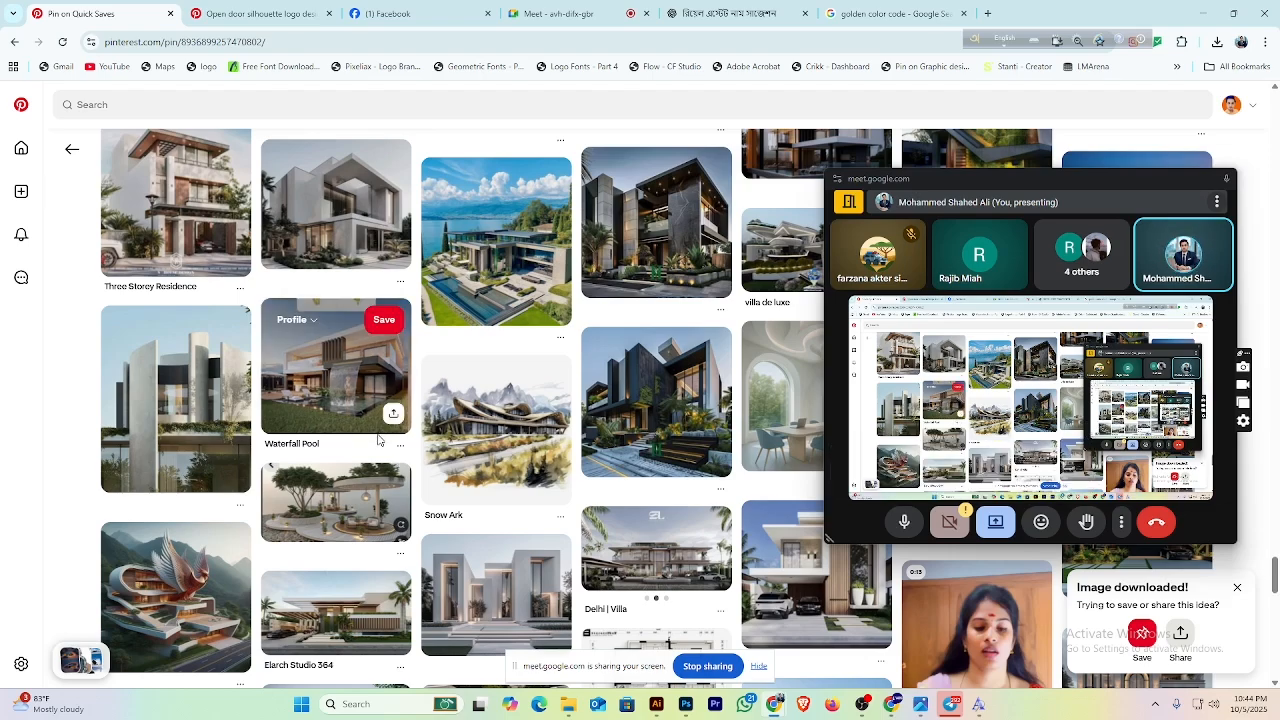
scroll(380, 440, "down", 4)
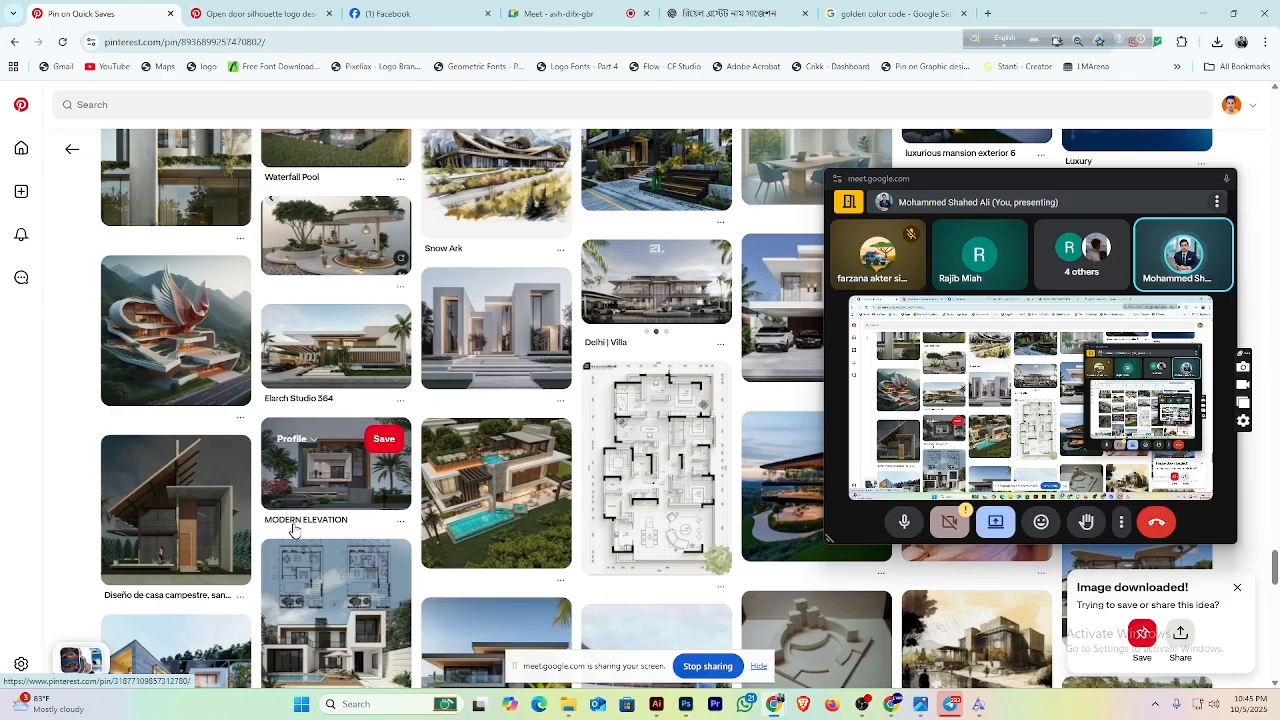
scroll(300, 525, "down", 2)
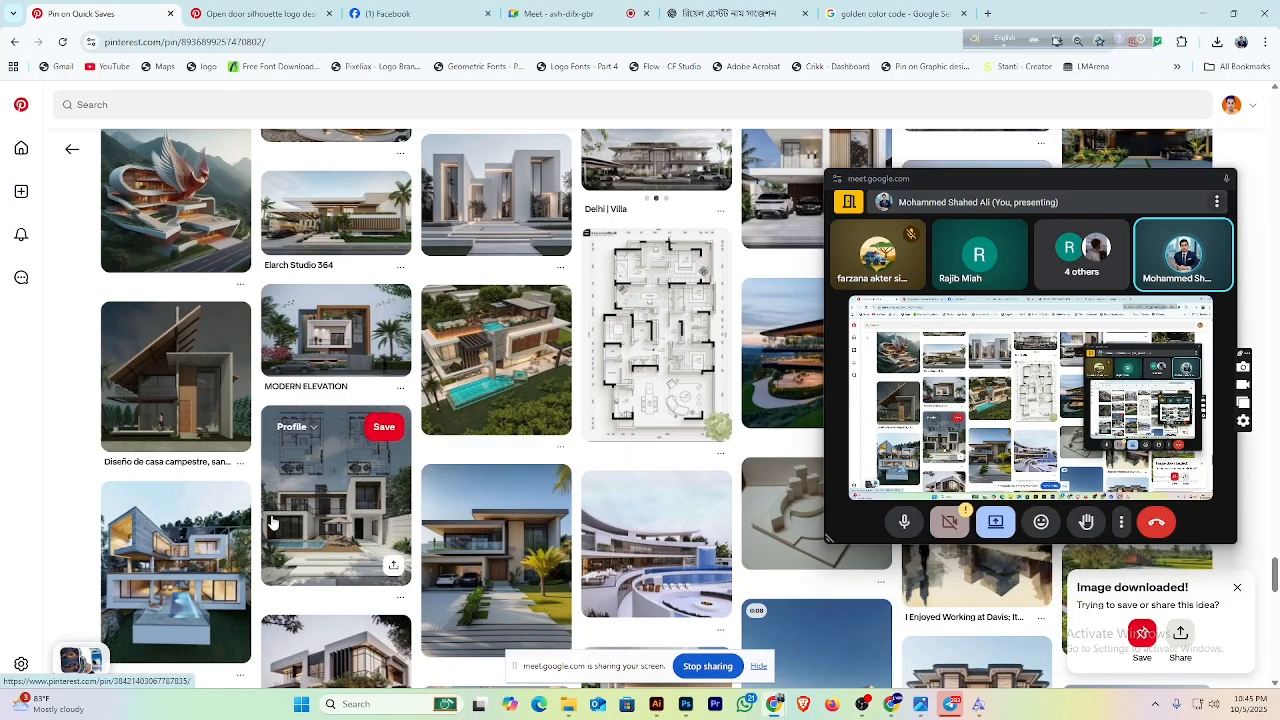
scroll(272, 522, "down", 5)
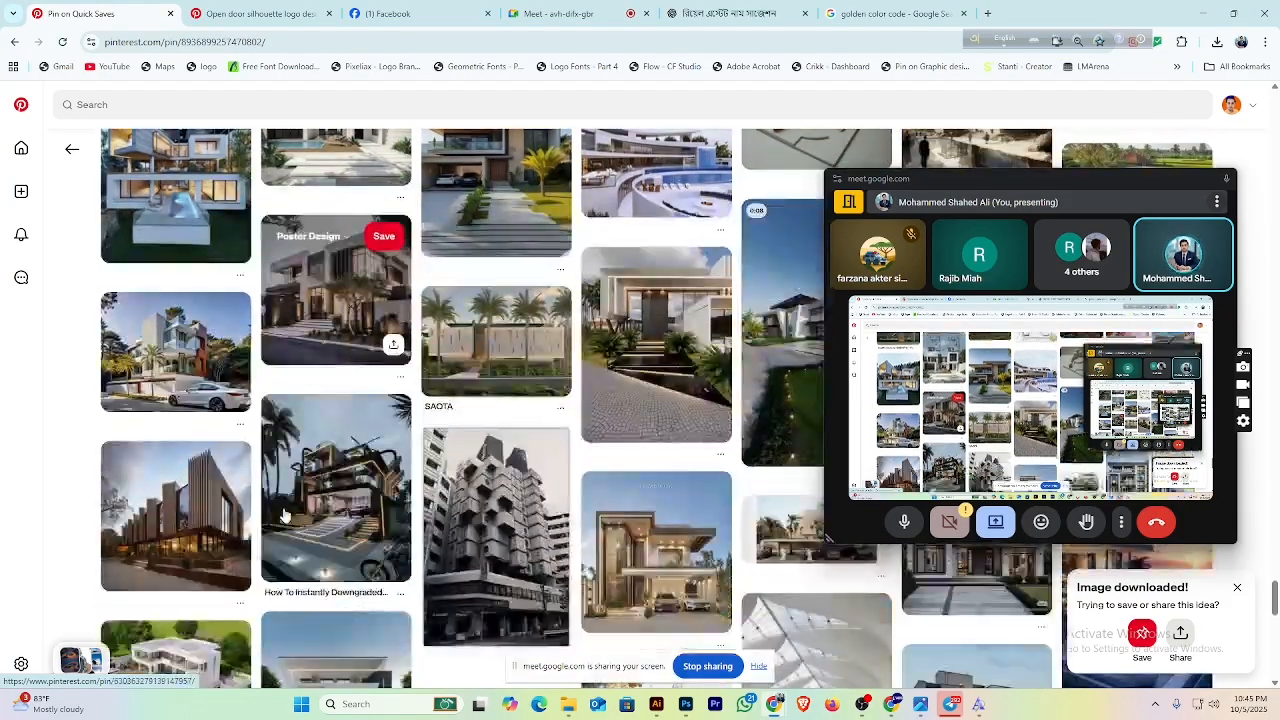
scroll(284, 515, "down", 2)
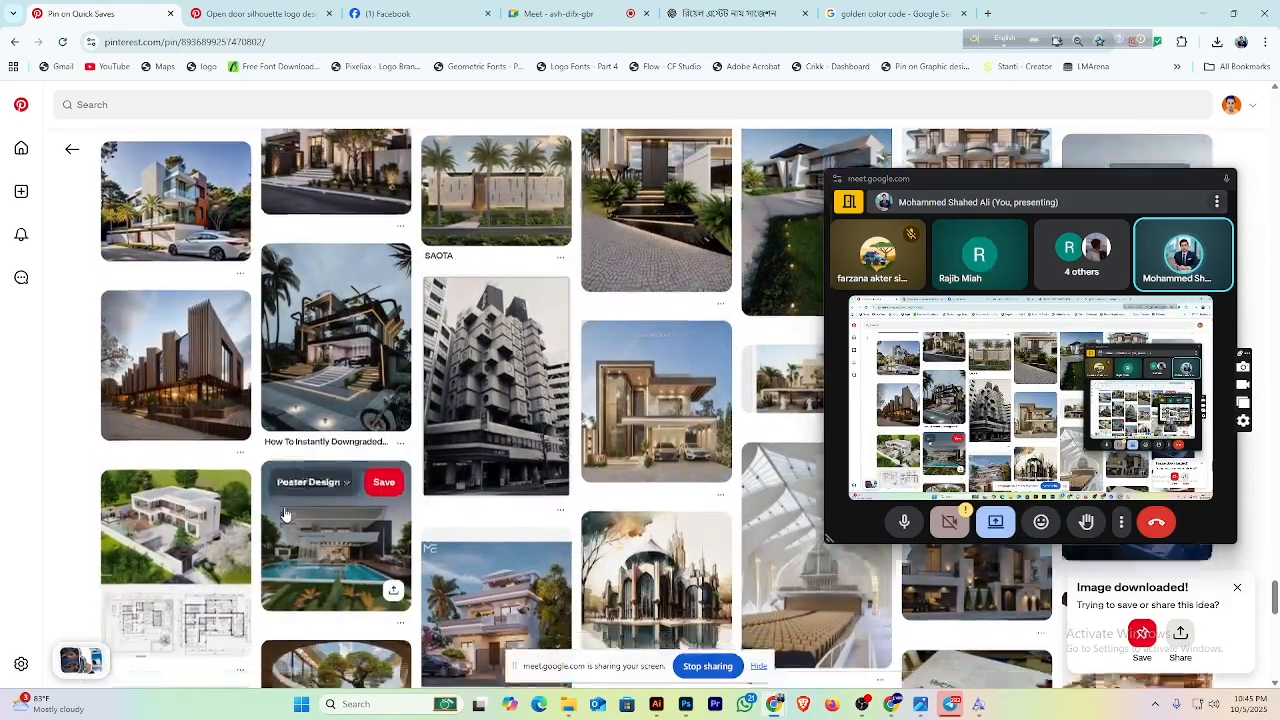
scroll(285, 515, "down", 1)
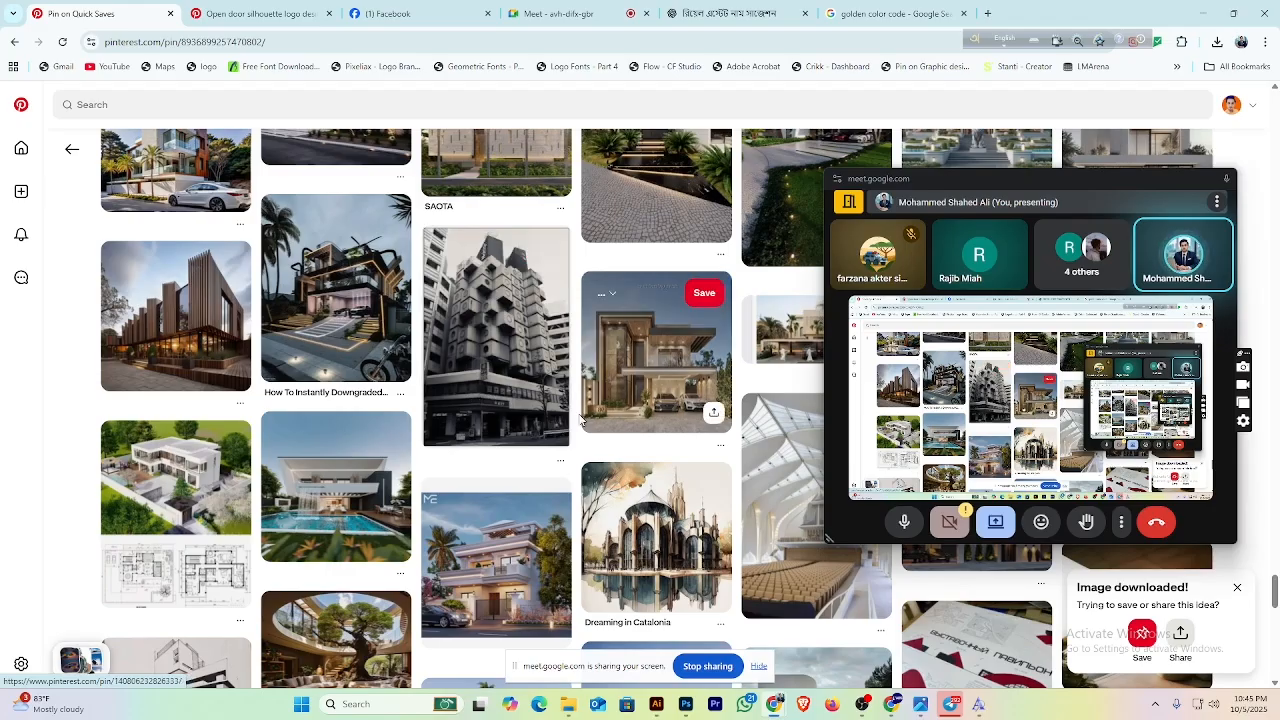
scroll(474, 398, "down", 3)
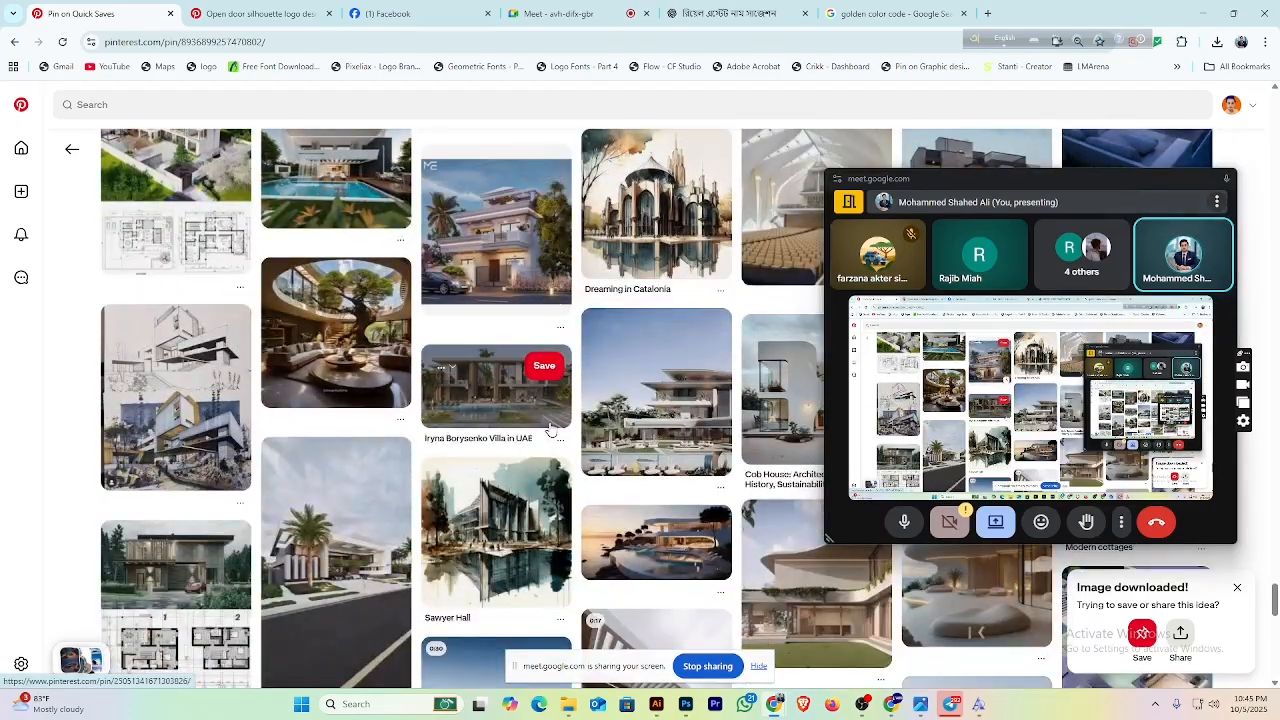
scroll(550, 429, "up", 3)
scroll(550, 428, "down", 3)
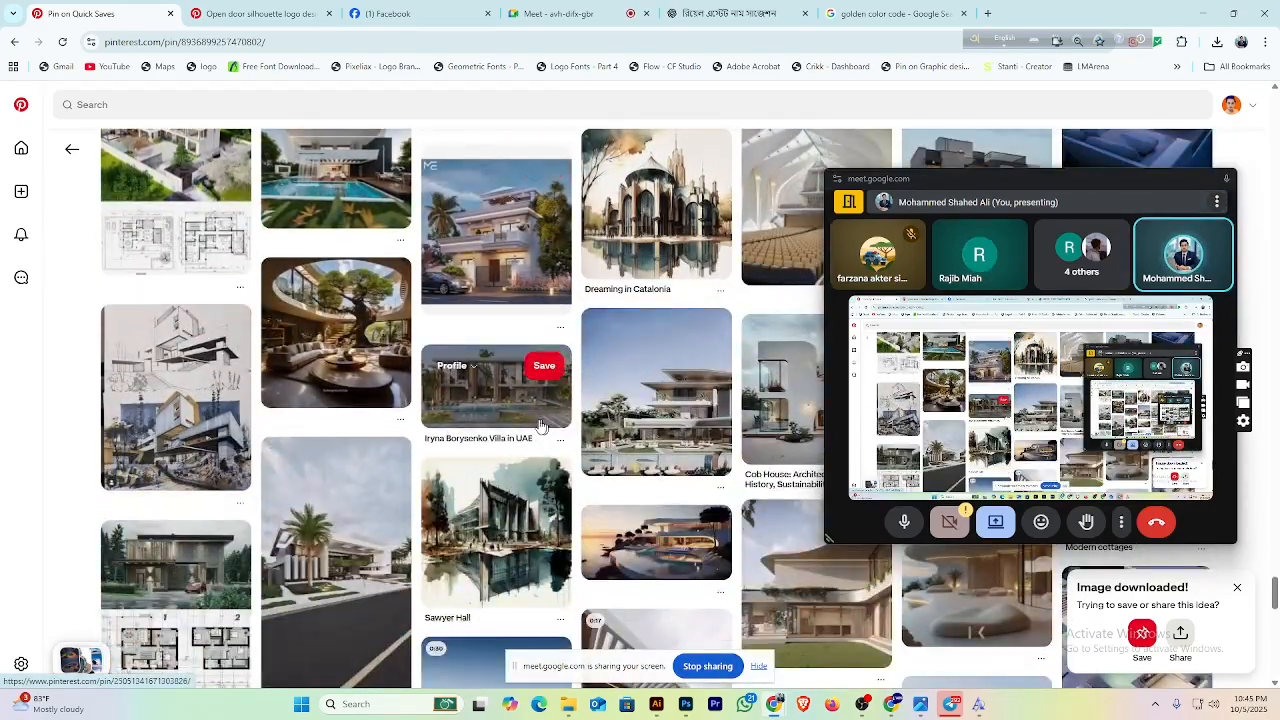
scroll(545, 418, "down", 3)
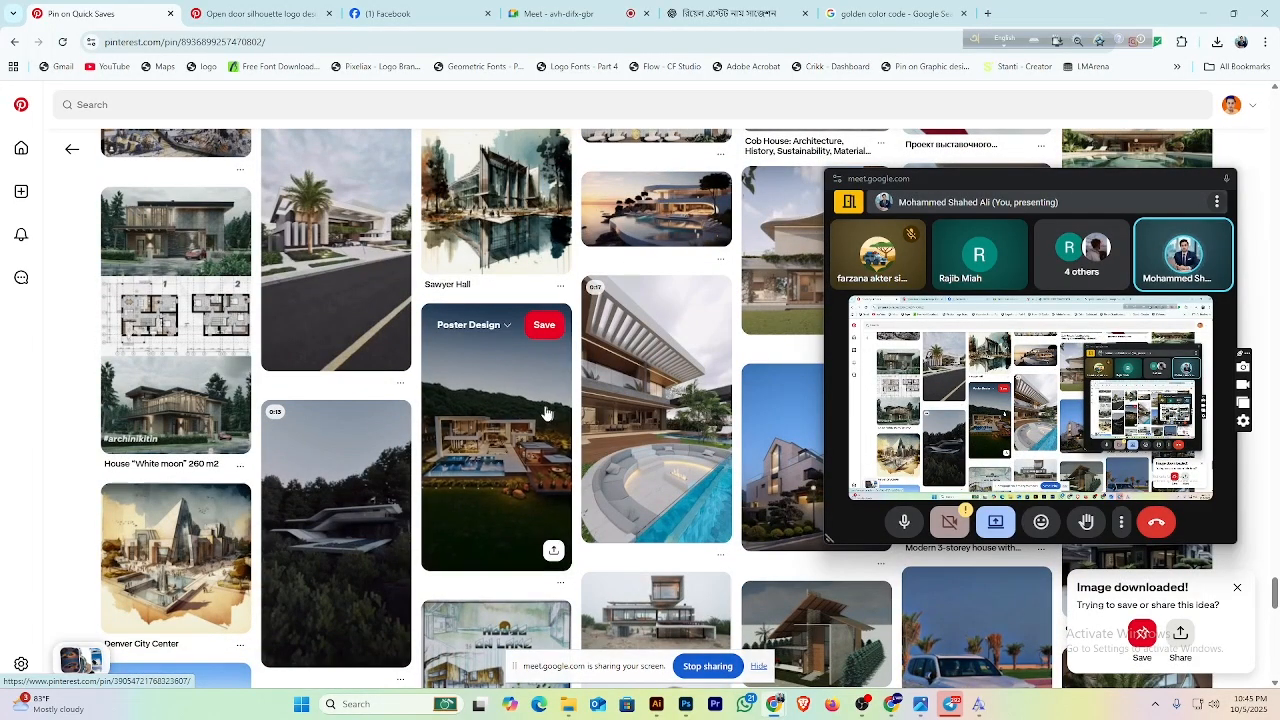
scroll(513, 414, "down", 1)
scroll(512, 413, "down", 2)
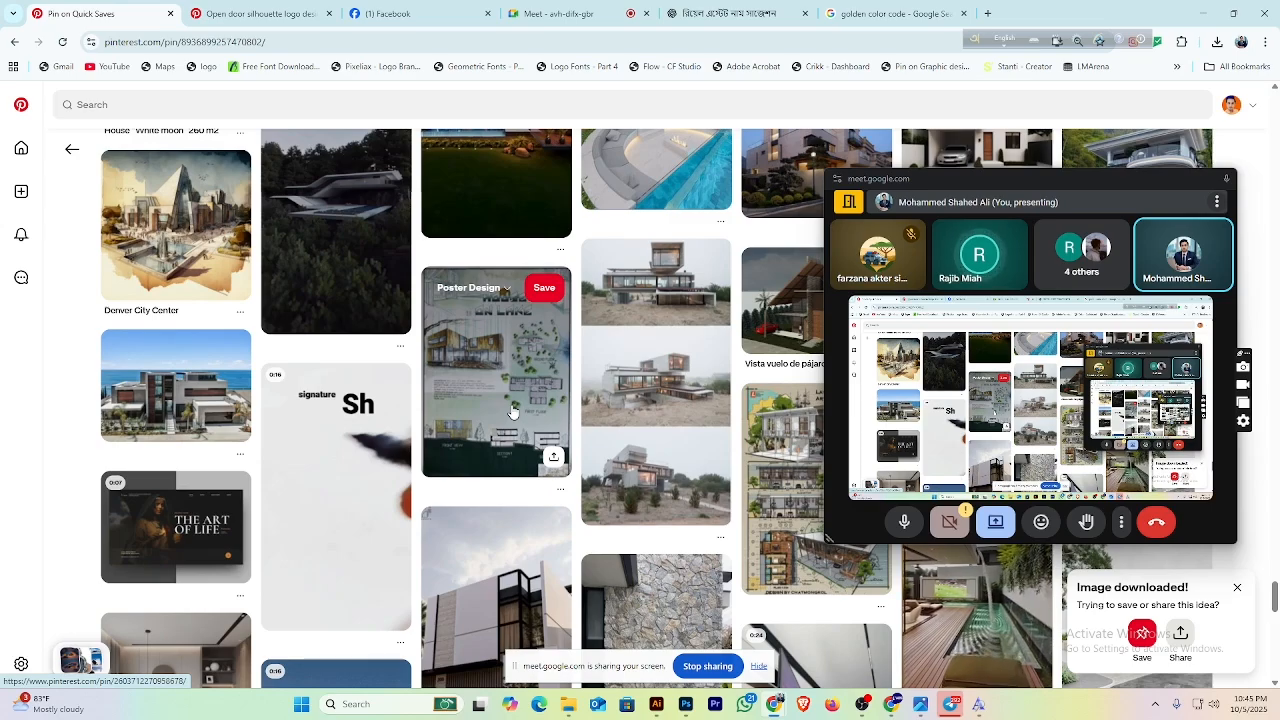
scroll(512, 412, "down", 2)
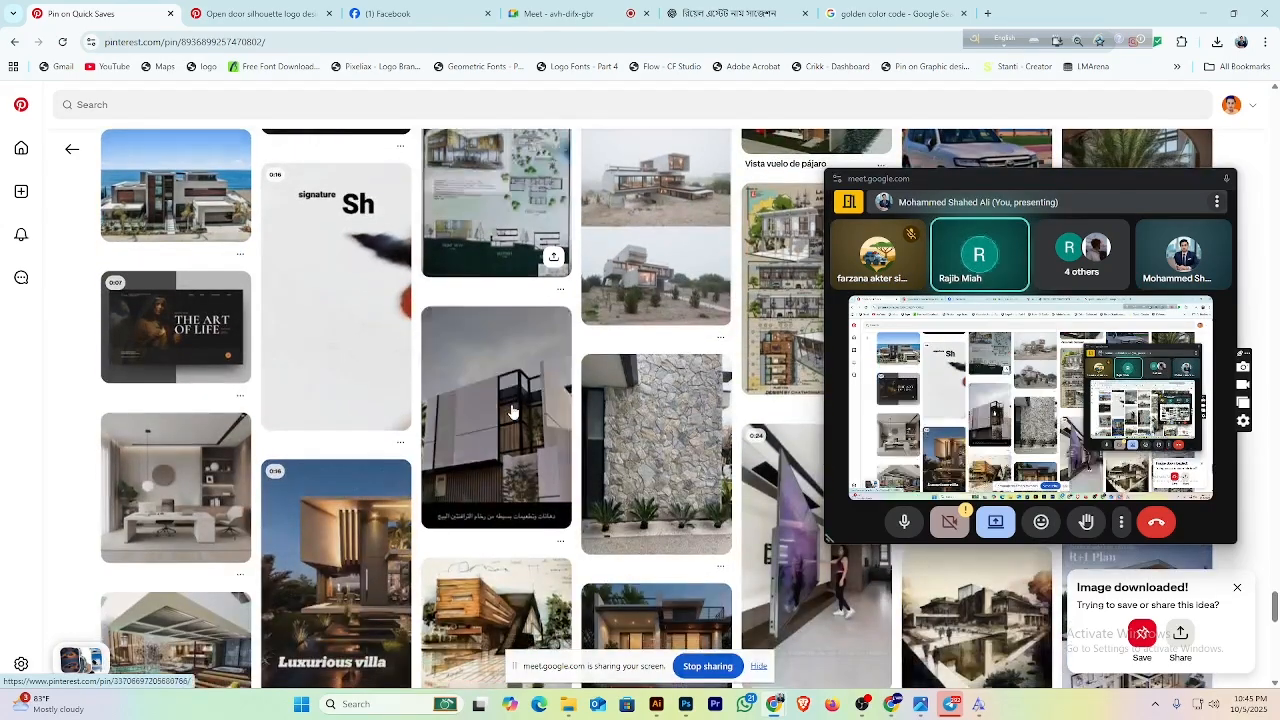
scroll(512, 405, "down", 3)
scroll(505, 405, "down", 1)
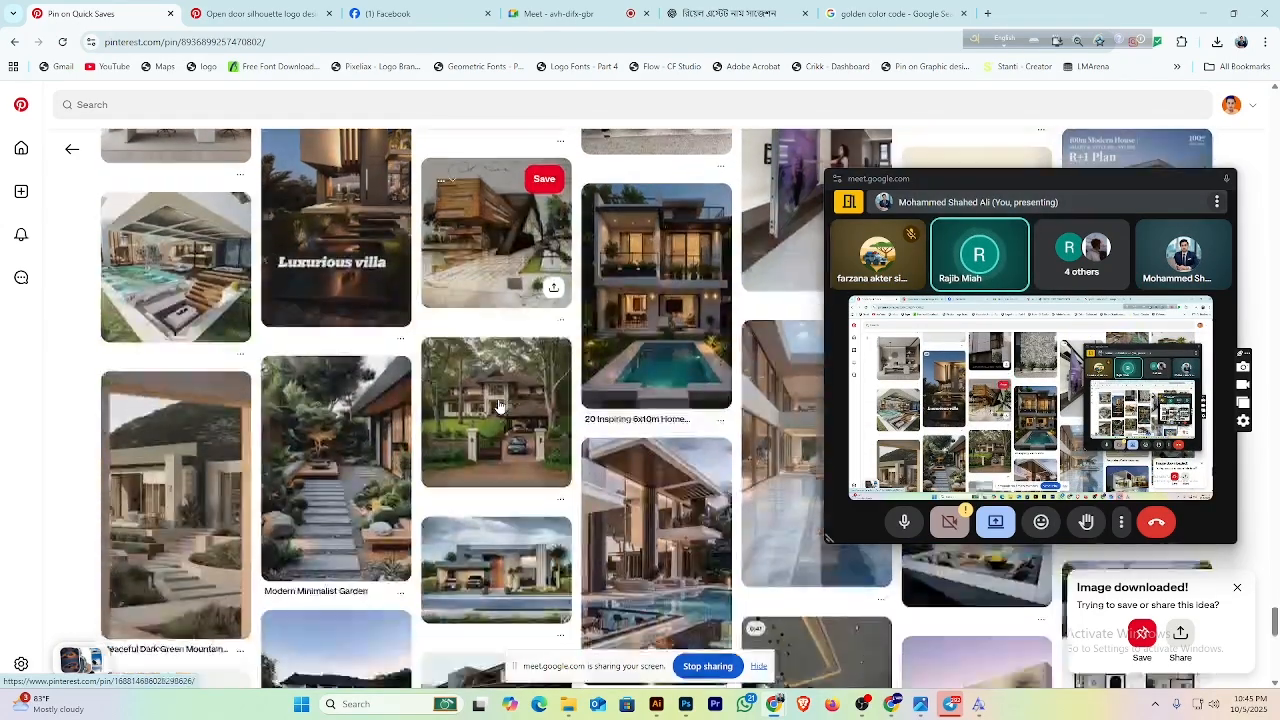
scroll(500, 405, "down", 4)
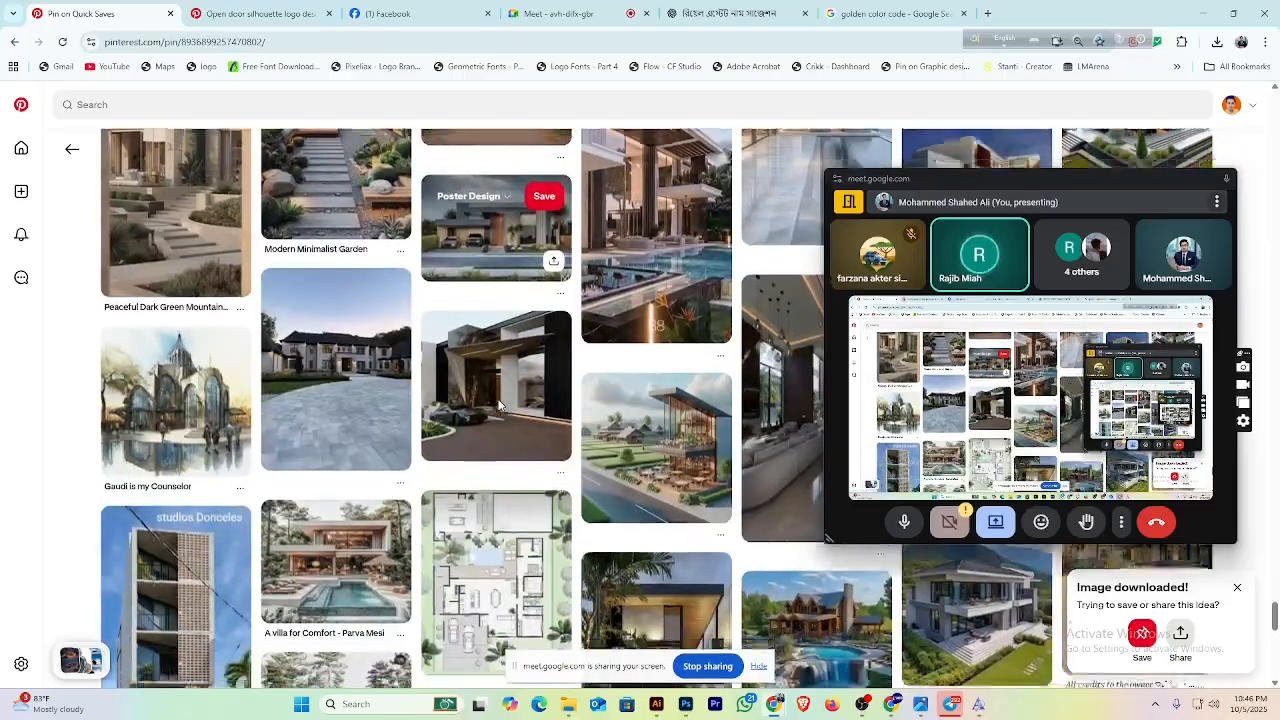
scroll(500, 405, "down", 7)
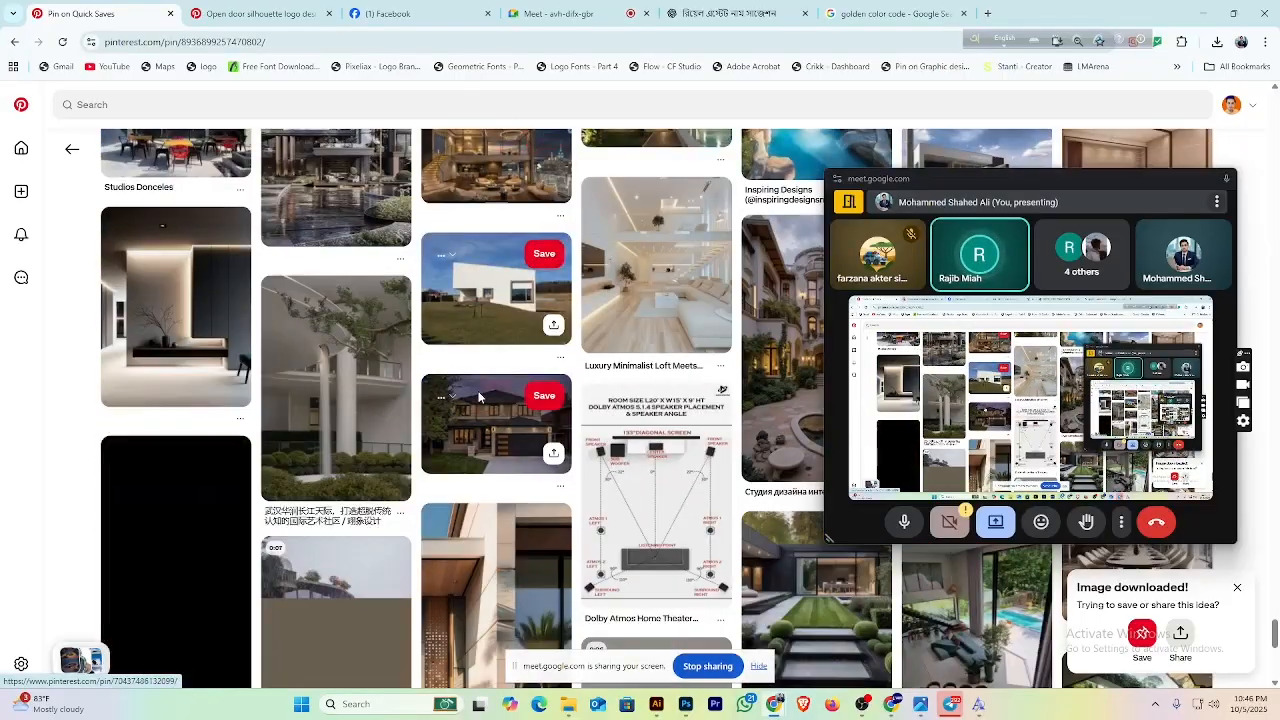
scroll(480, 400, "down", 7)
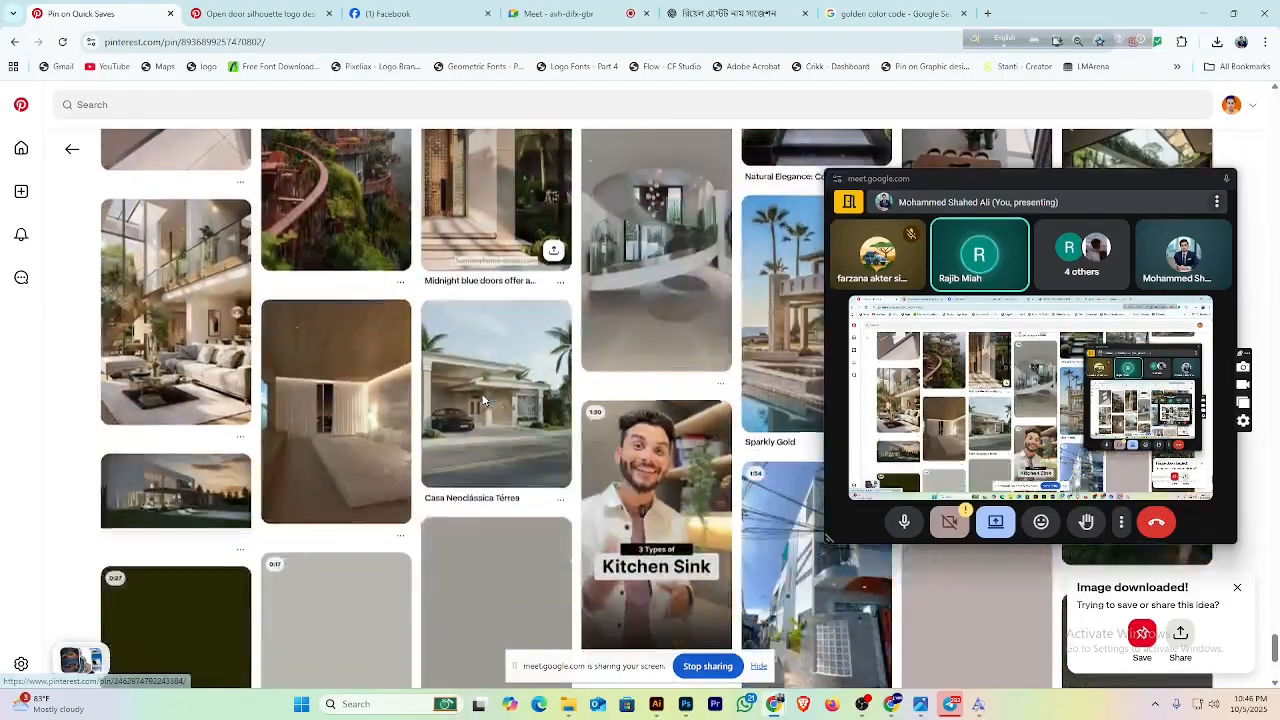
scroll(483, 400, "down", 5)
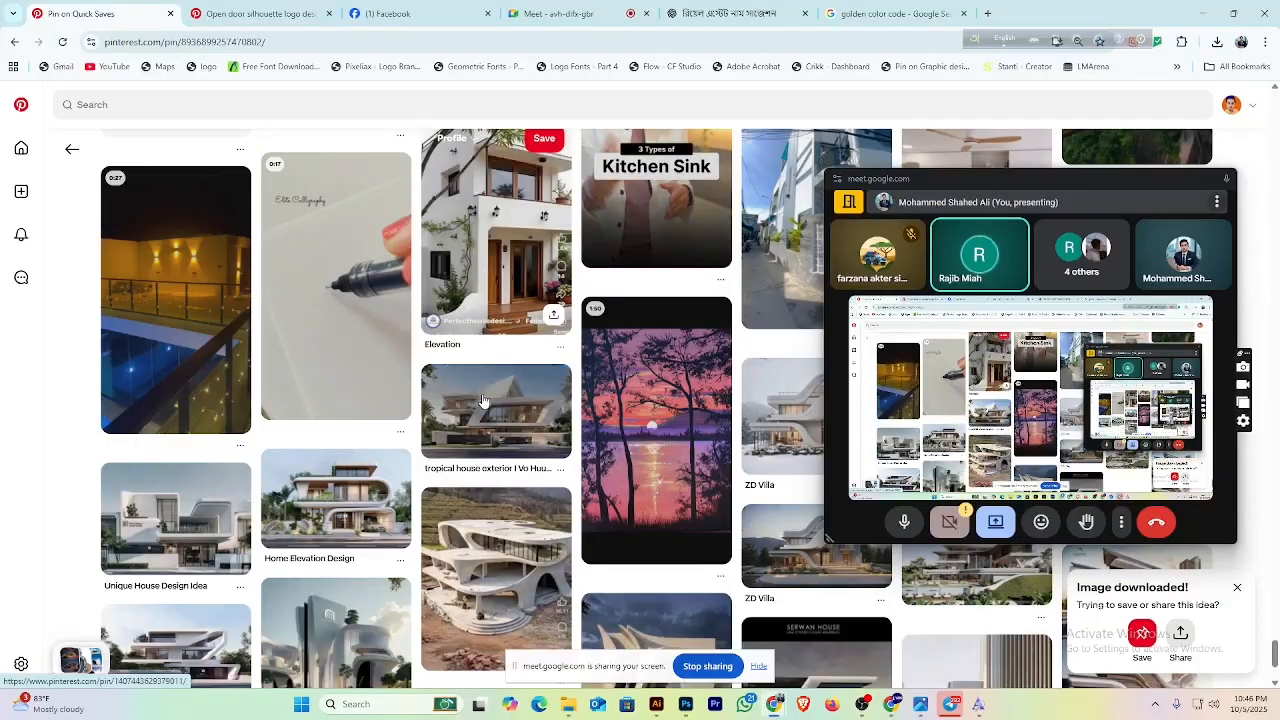
scroll(483, 400, "down", 3)
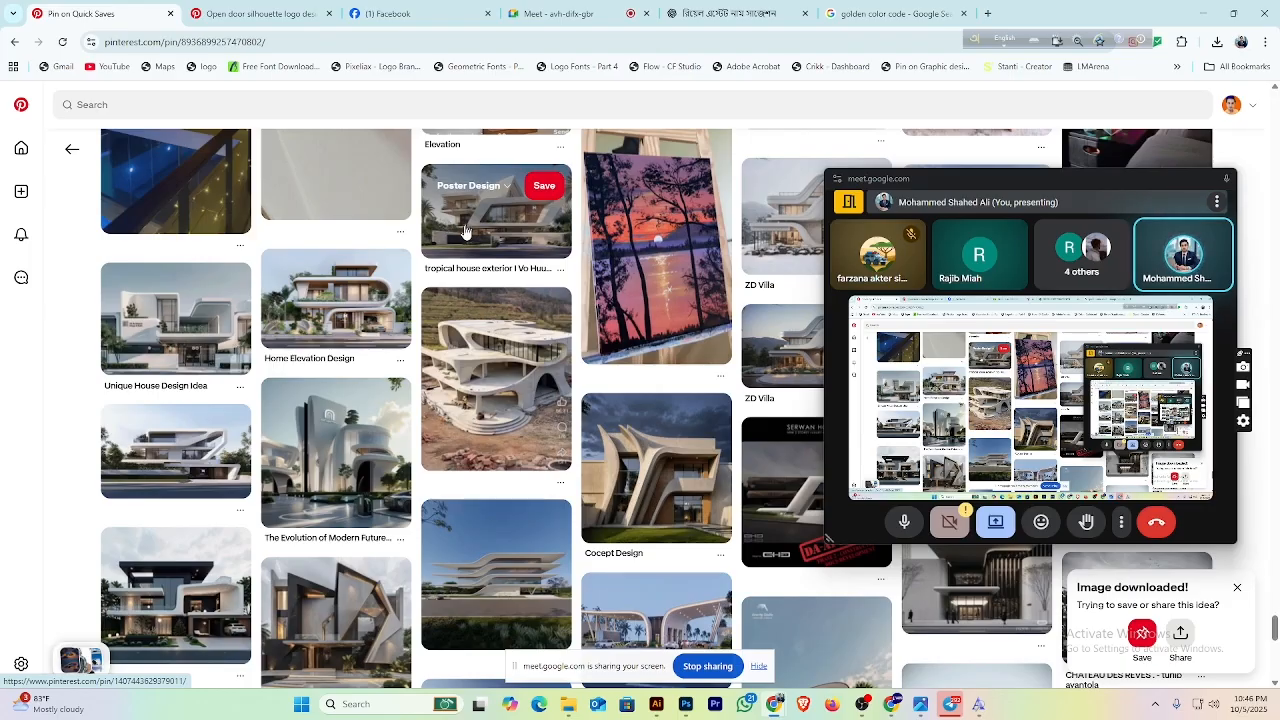
left_click(643, 530)
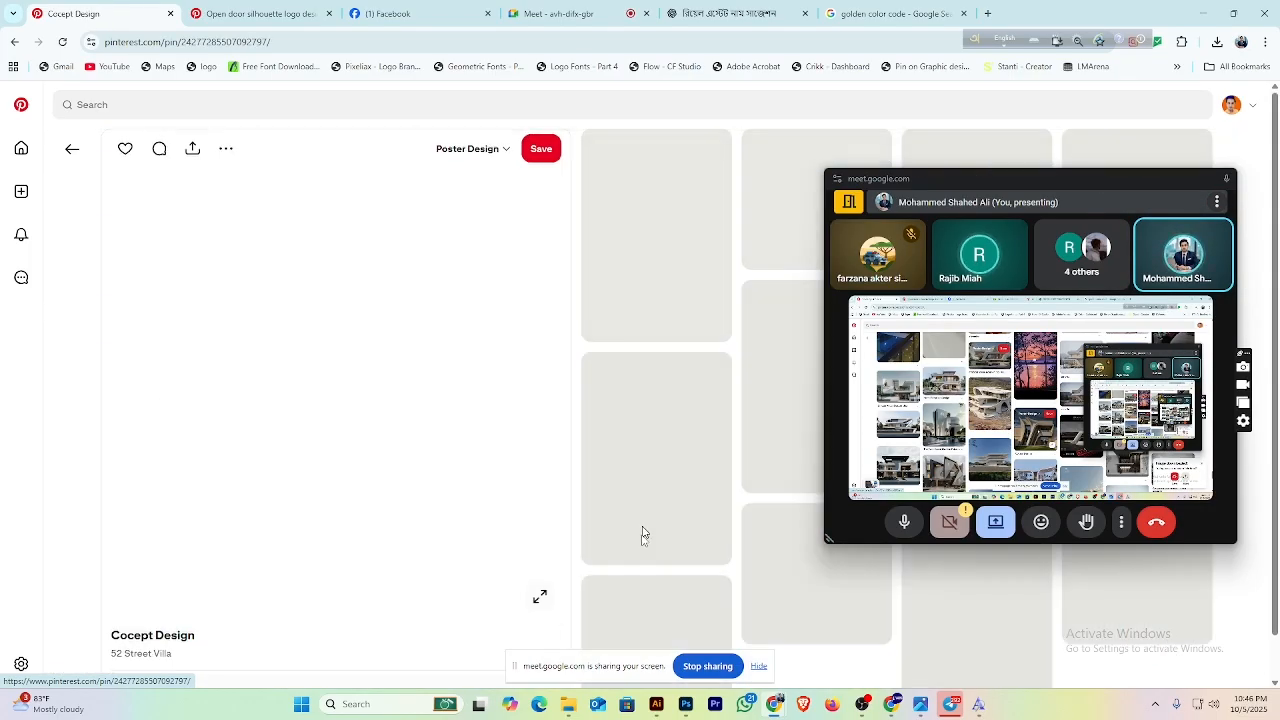
Step: Switch to Illustrator, place a copy of the logo's orange Z shape over the villa photo's slanted facade, and enlarge it to about 725 px wide
left_click(656, 704)
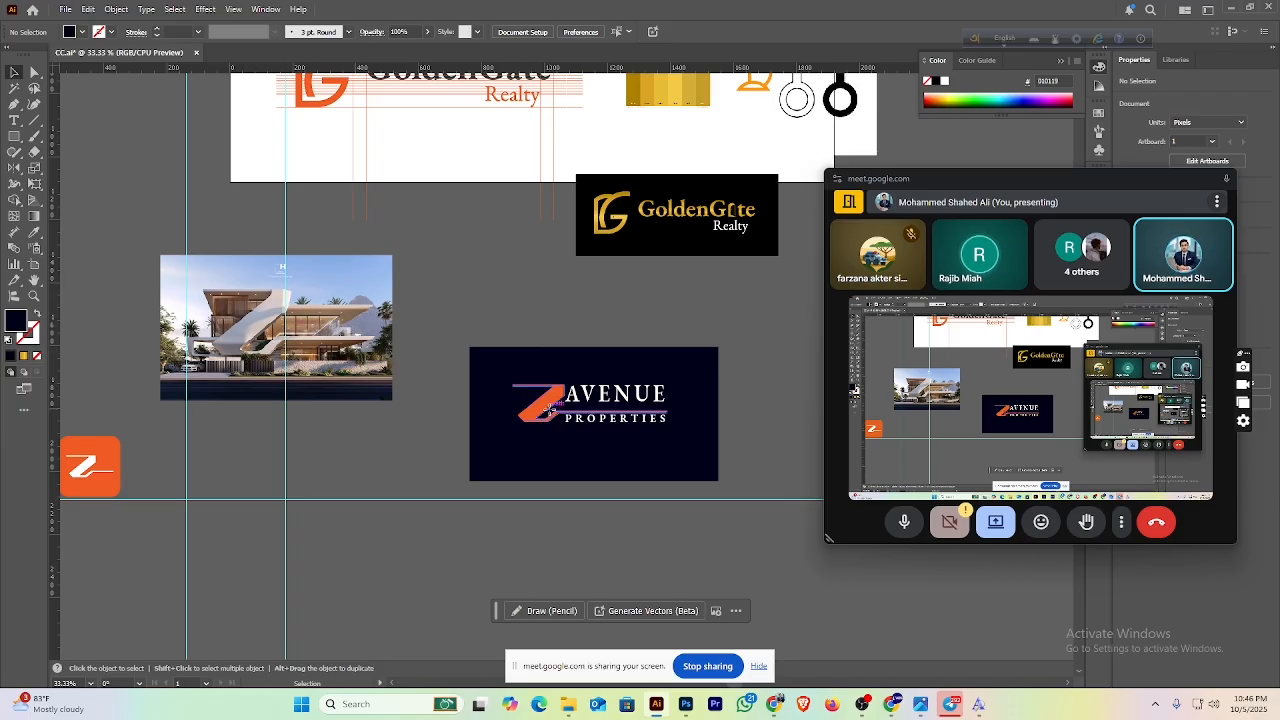
left_click_drag(549, 407, 264, 324)
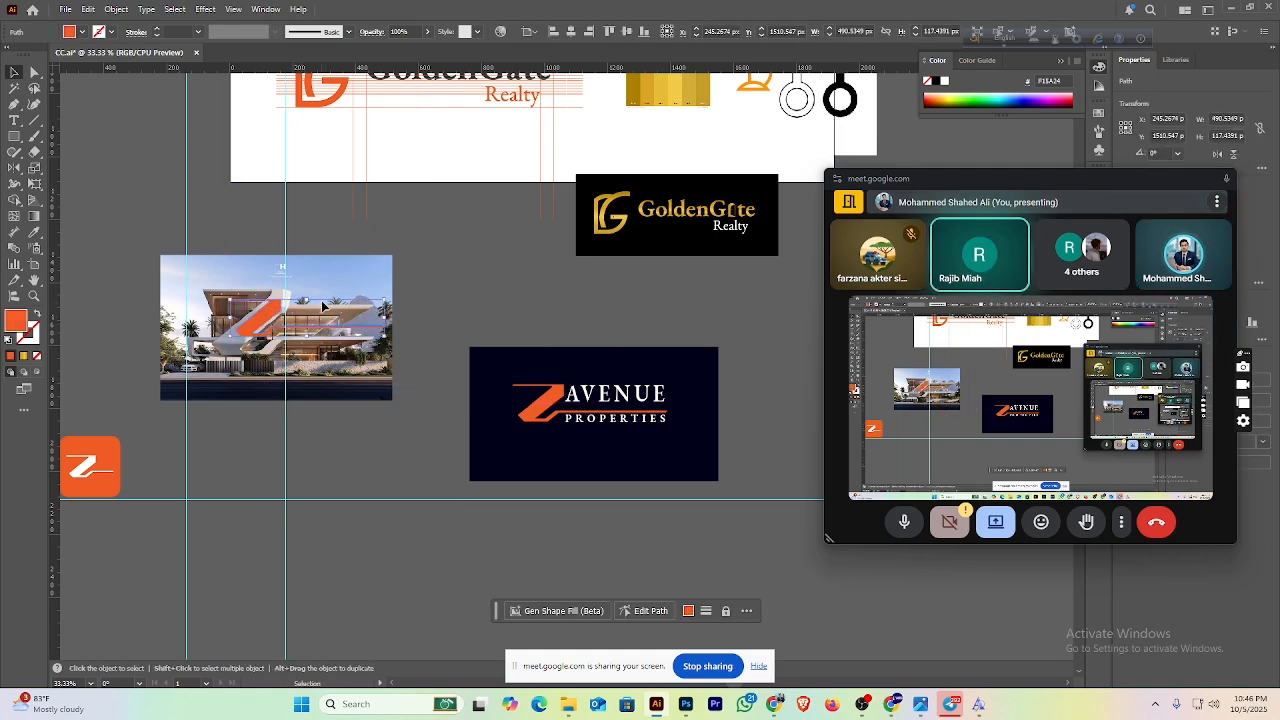
left_click_drag(385, 303, 421, 291)
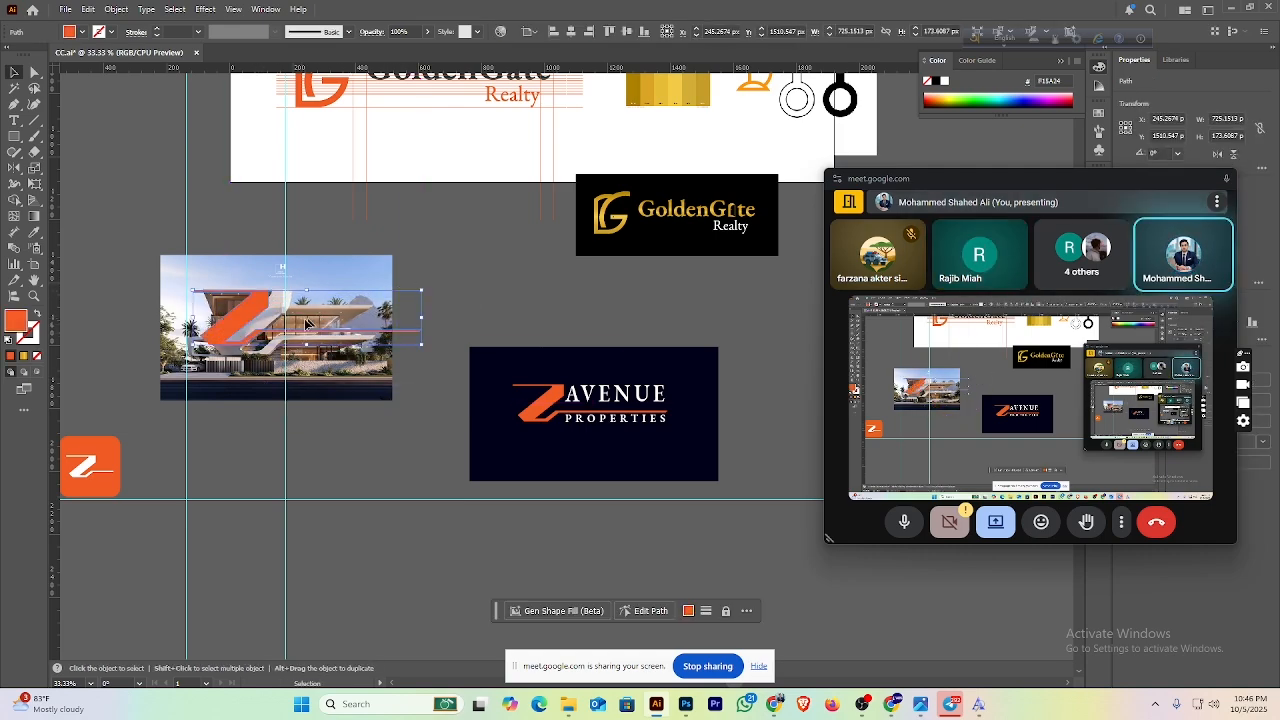
left_click_drag(272, 318, 288, 318)
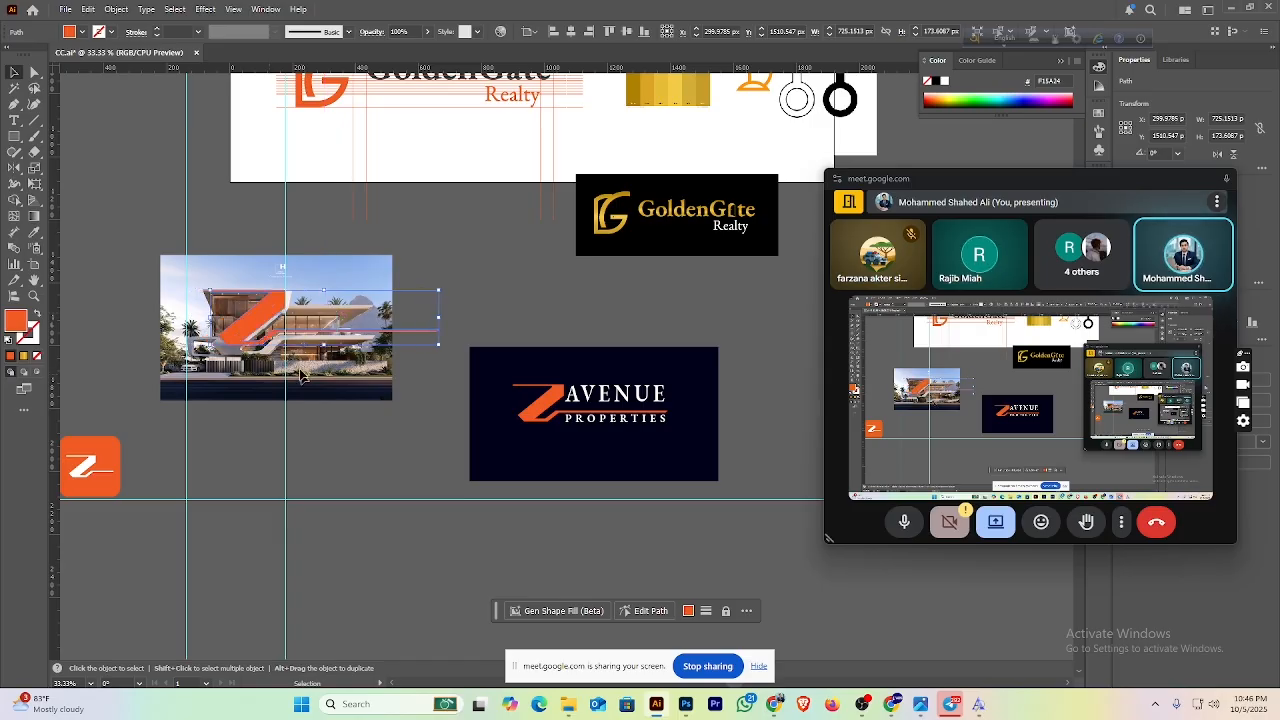
left_click(348, 414)
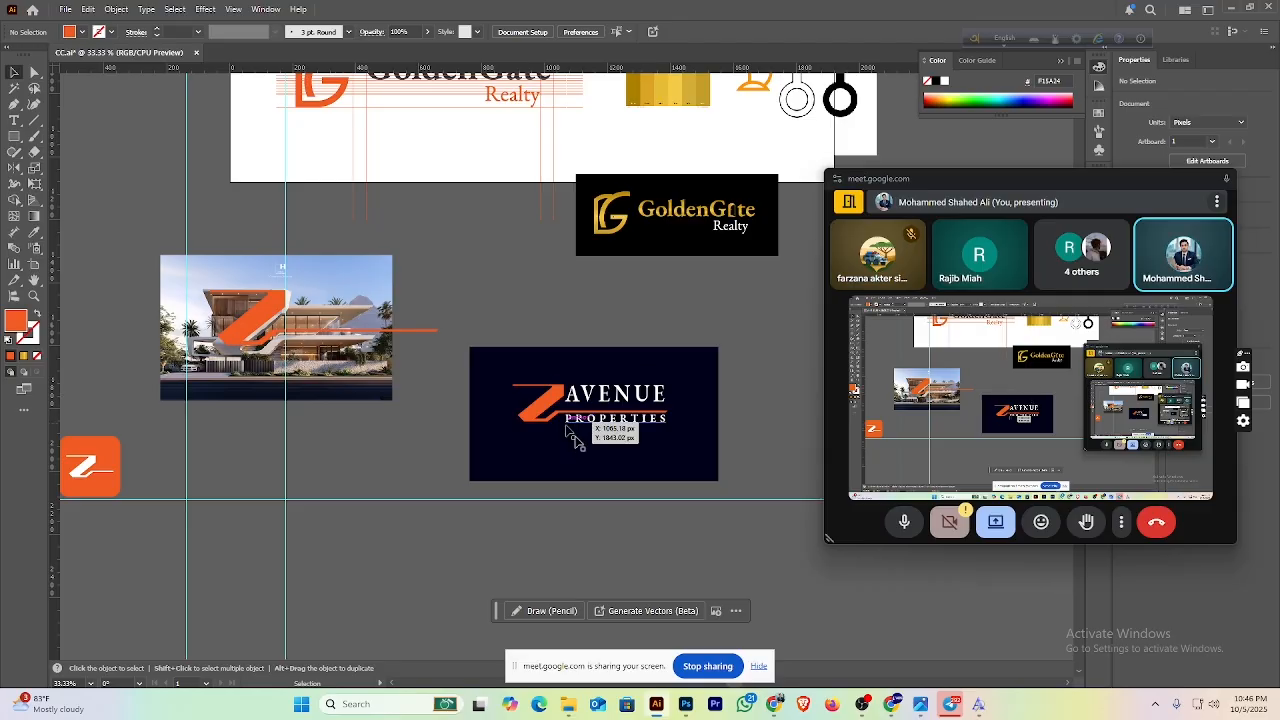
Step: Switch to Chrome and examine the curved concrete facade in the Cocept Design pin
mouse_move(774, 706)
left_click(651, 637)
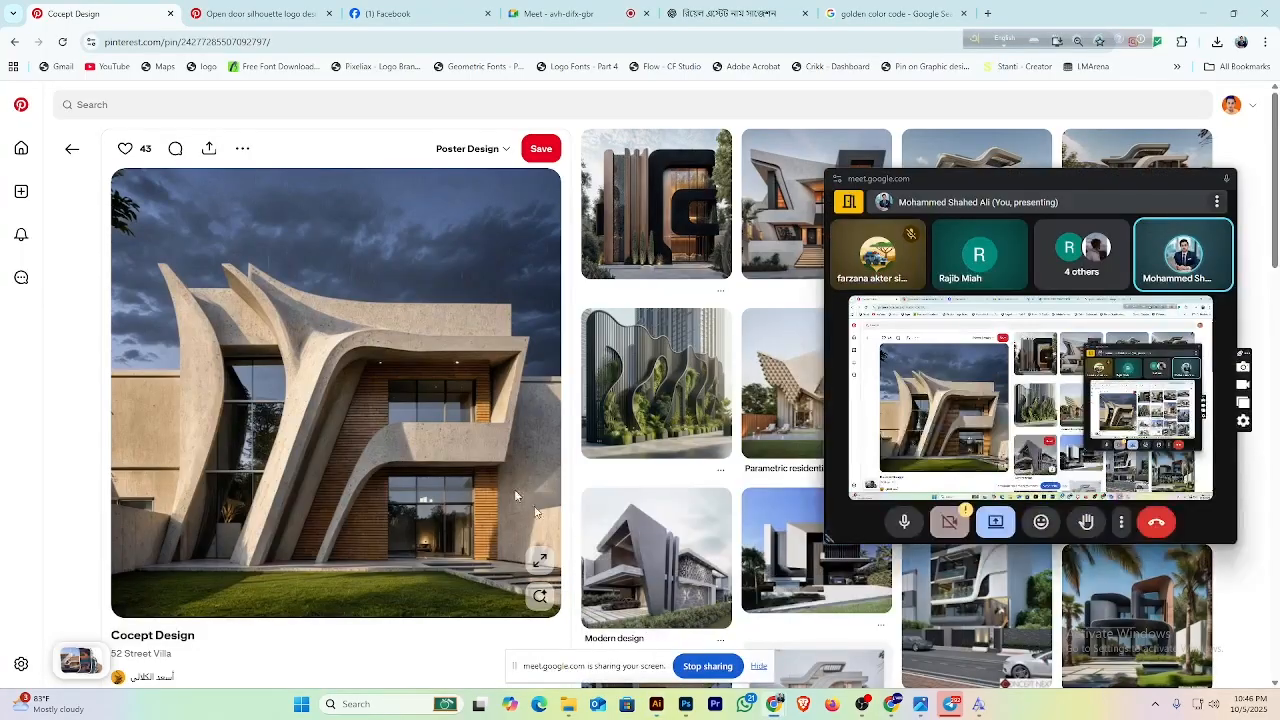
scroll(477, 432, "down", 4)
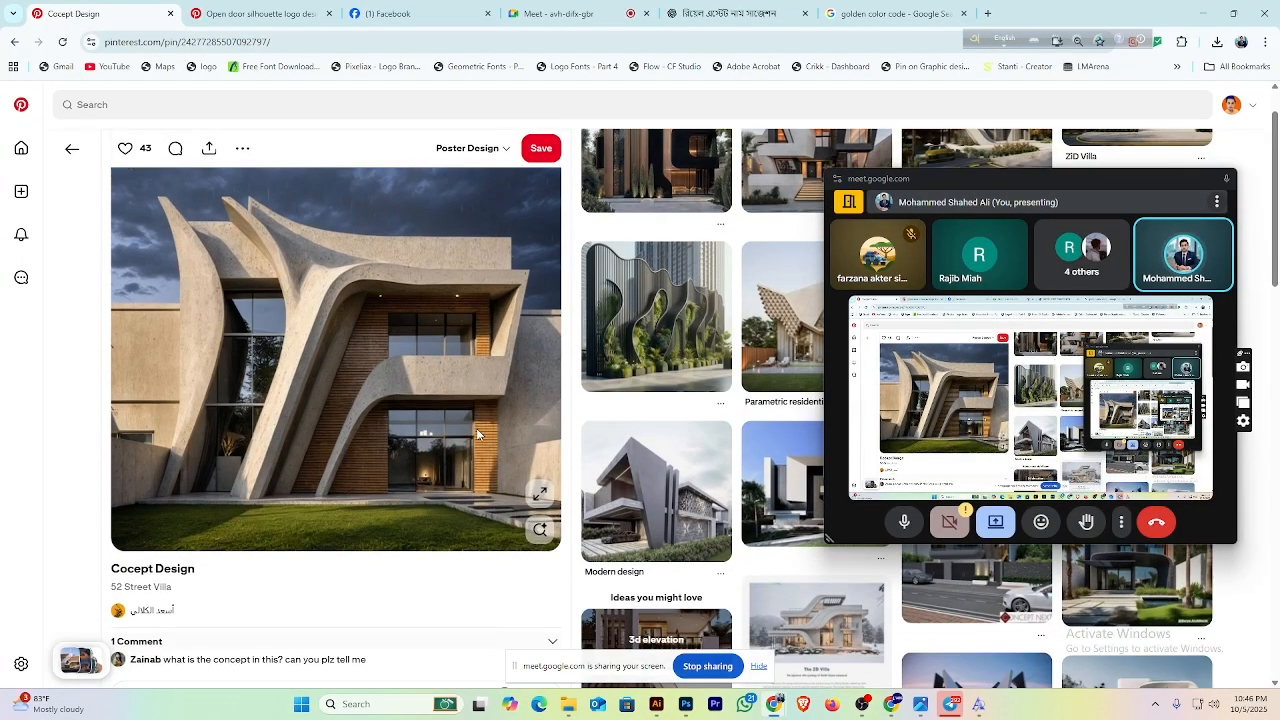
scroll(477, 413, "up", 5)
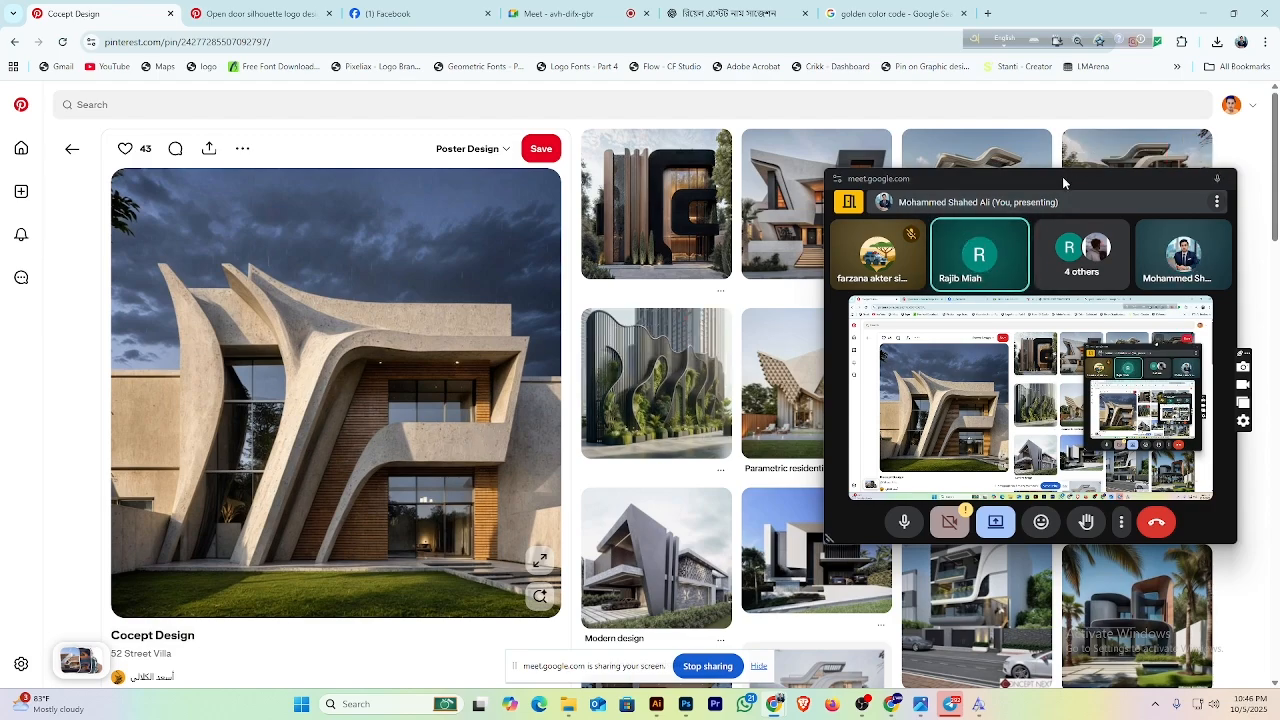
Step: Move the floating Google Meet window lower to uncover more pins, and look through the architecture pins related to Cocept Design
left_click_drag(1060, 183, 1103, 332)
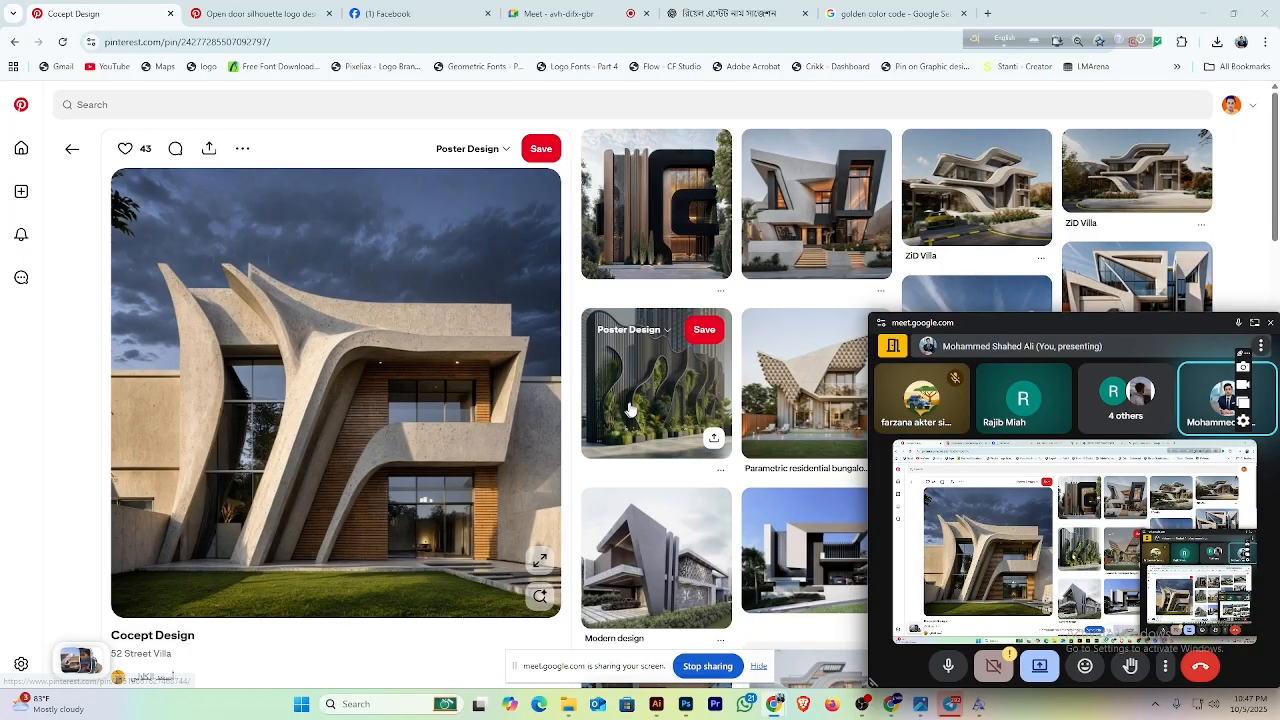
scroll(641, 397, "down", 1)
scroll(641, 397, "down", 1)
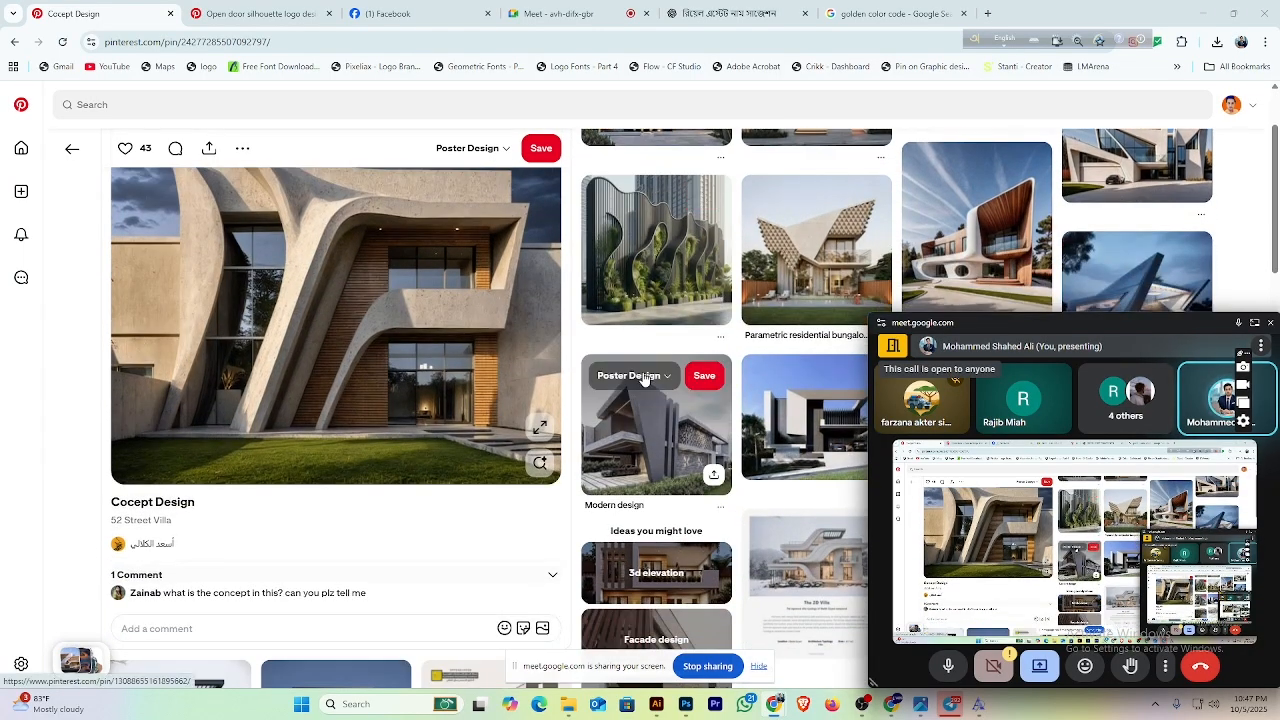
scroll(644, 377, "down", 1)
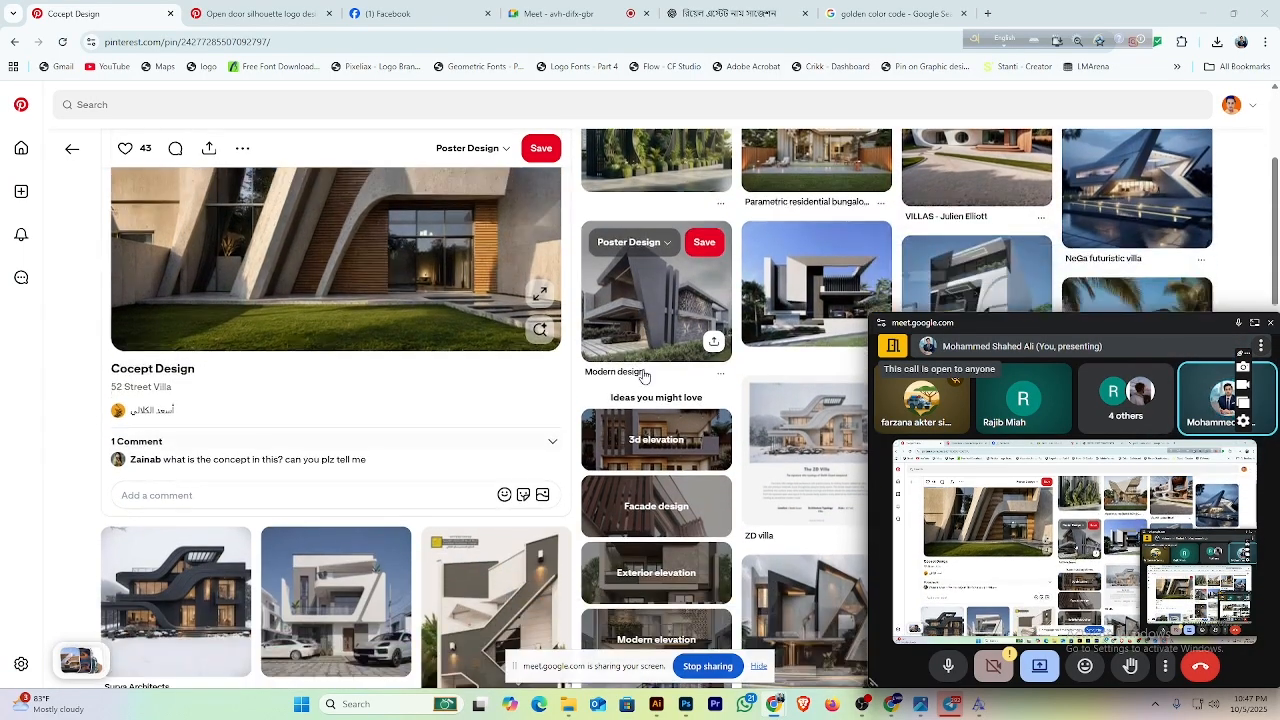
scroll(644, 377, "down", 3)
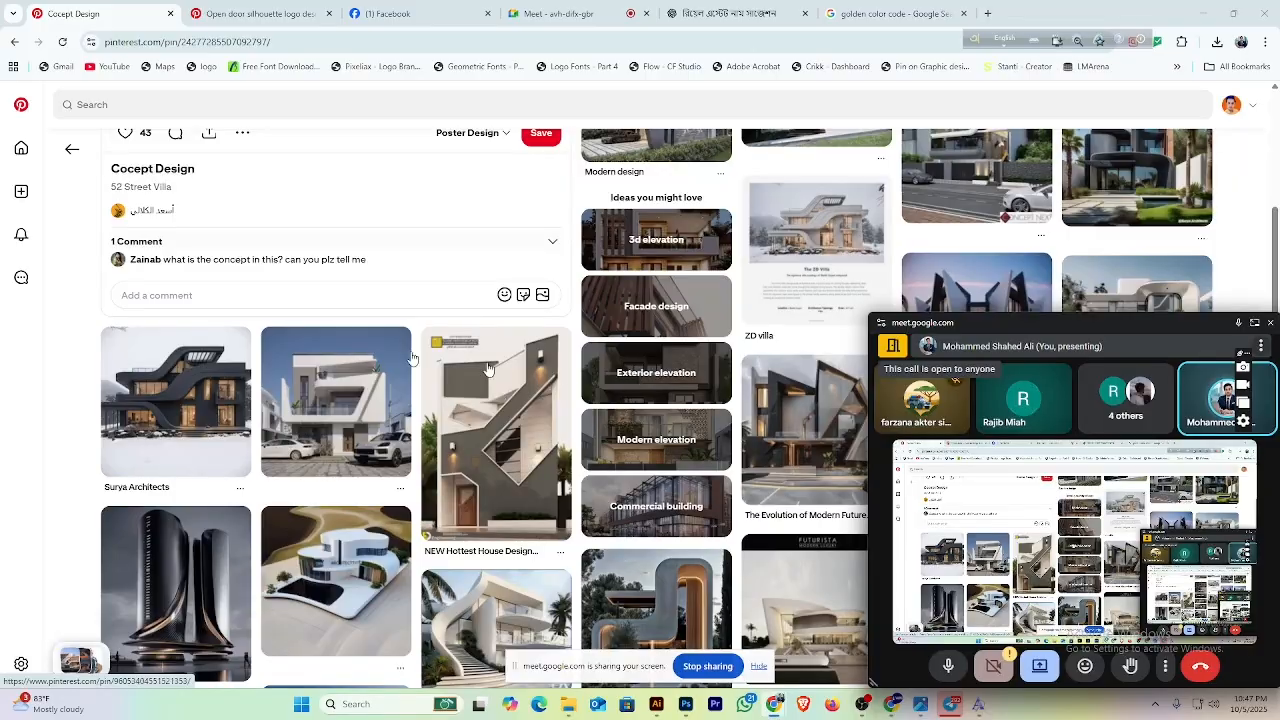
Step: Look further through the facade, villa and concept-building pins related to Cocept Design for shapes that could inspire a logo
scroll(633, 383, "down", 2)
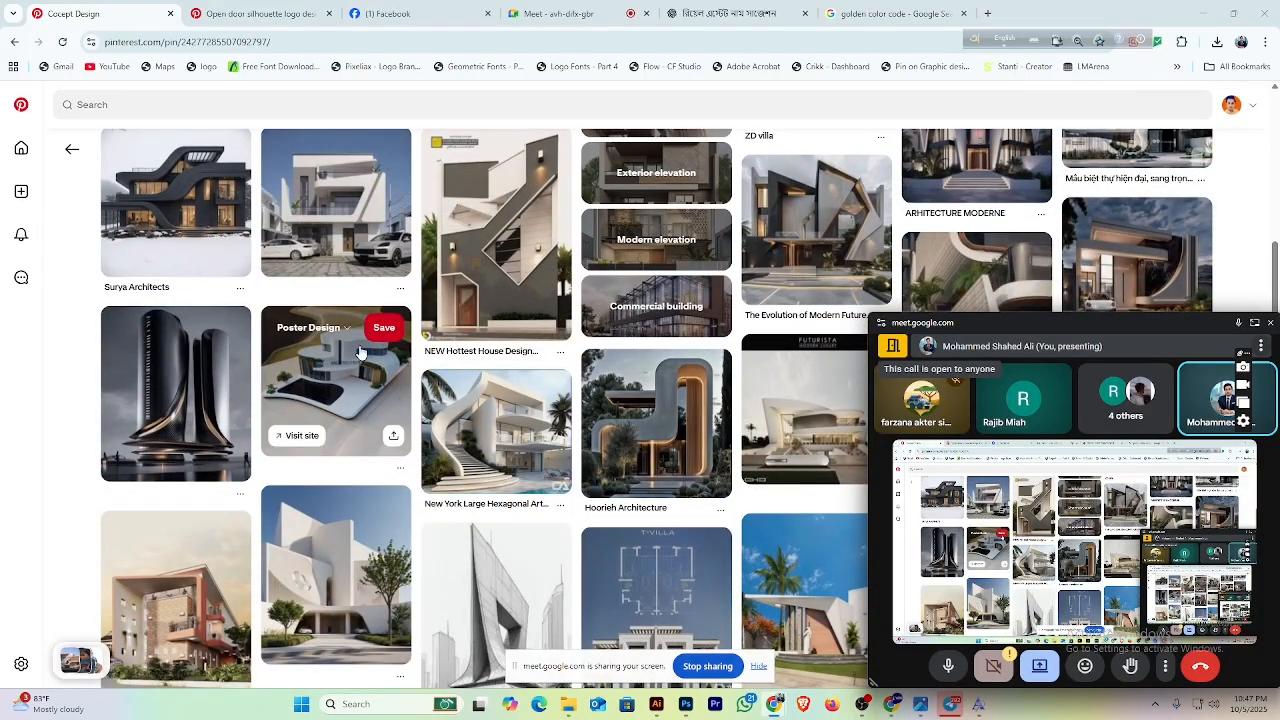
scroll(441, 421, "down", 4)
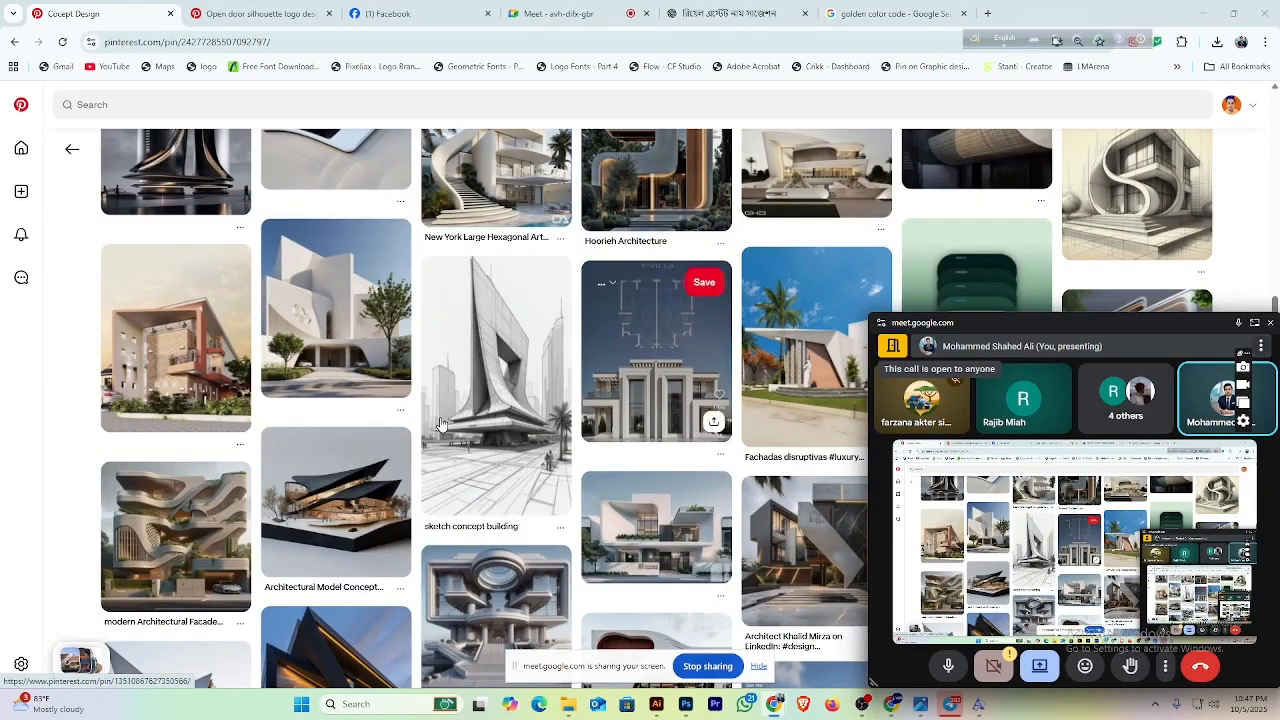
scroll(441, 421, "down", 3)
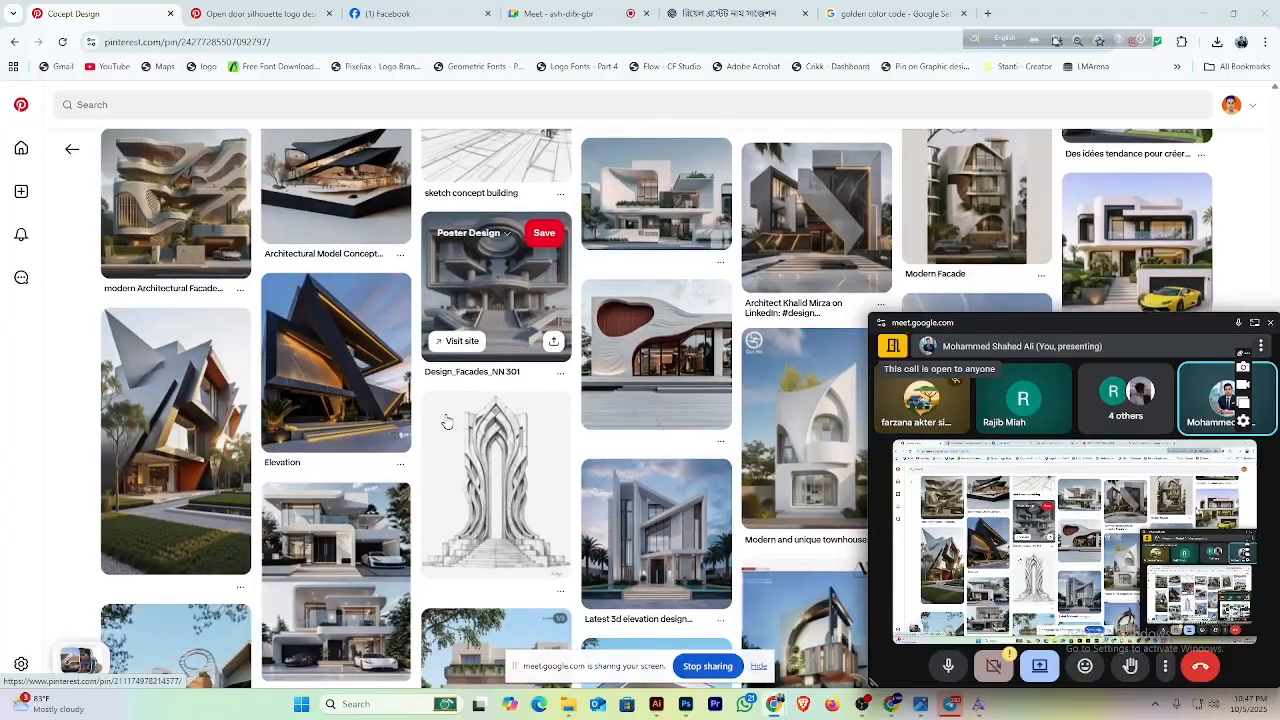
scroll(447, 419, "down", 2)
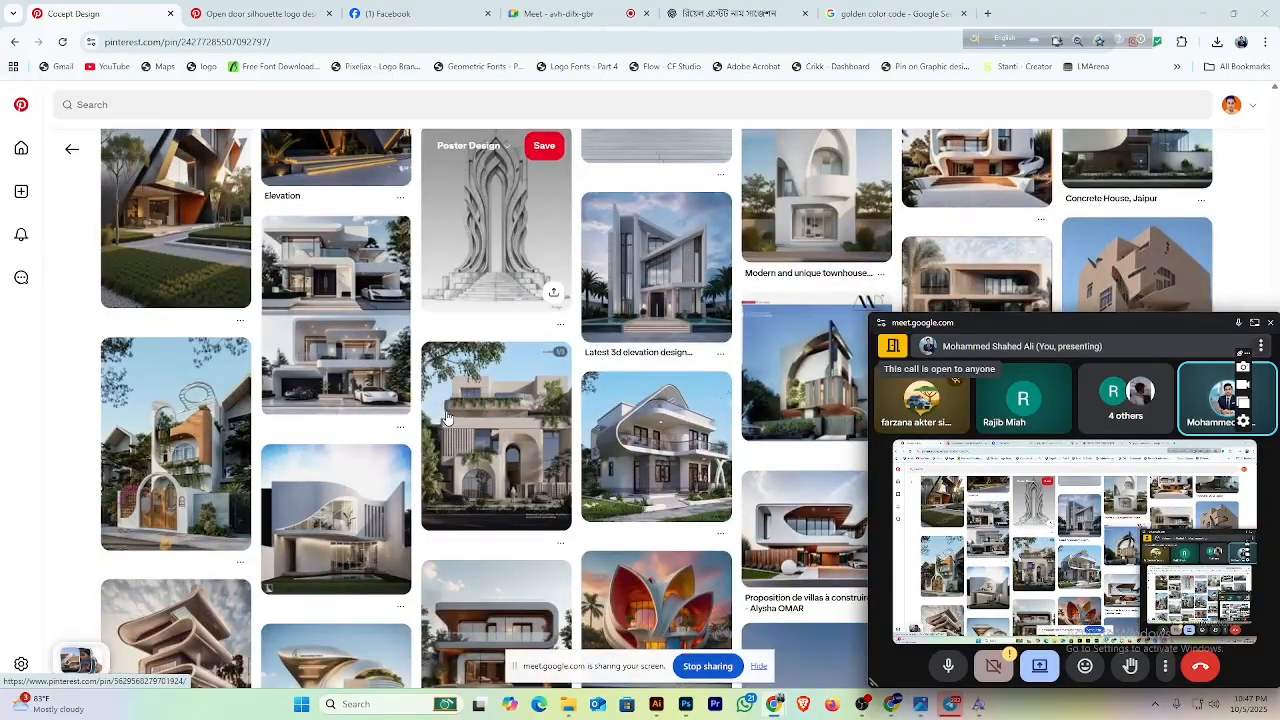
scroll(447, 419, "down", 4)
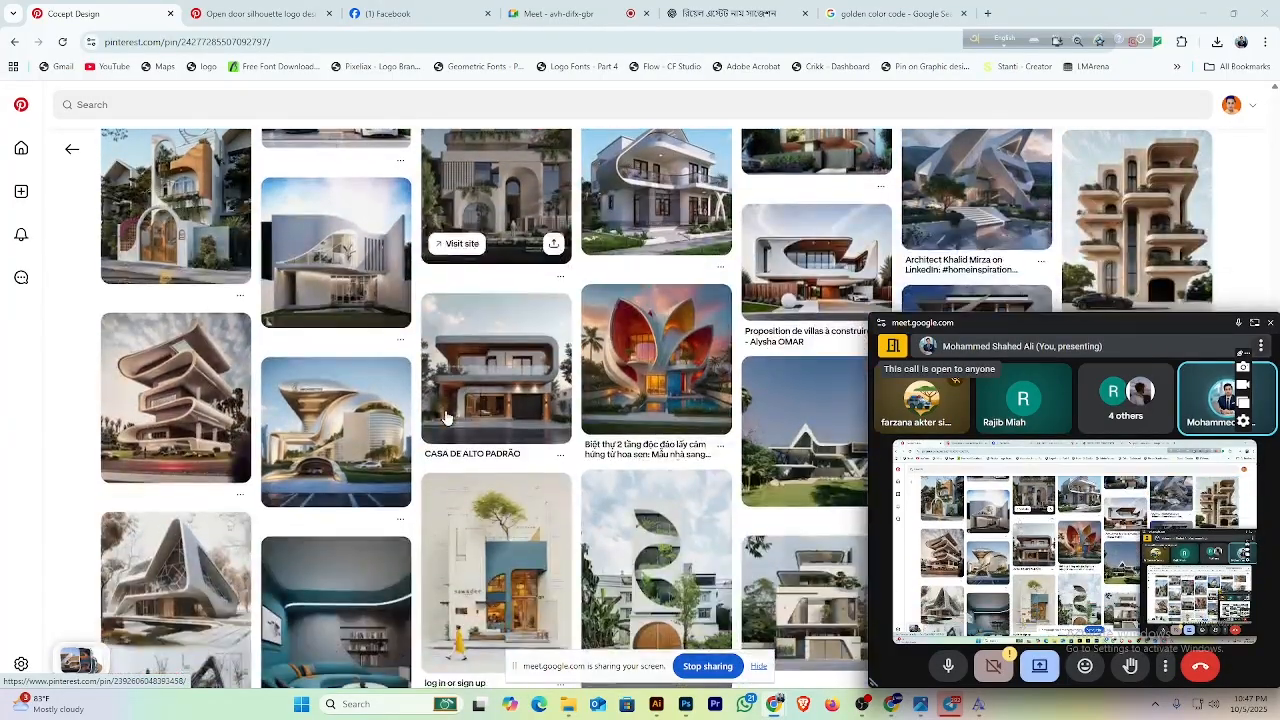
scroll(447, 419, "down", 2)
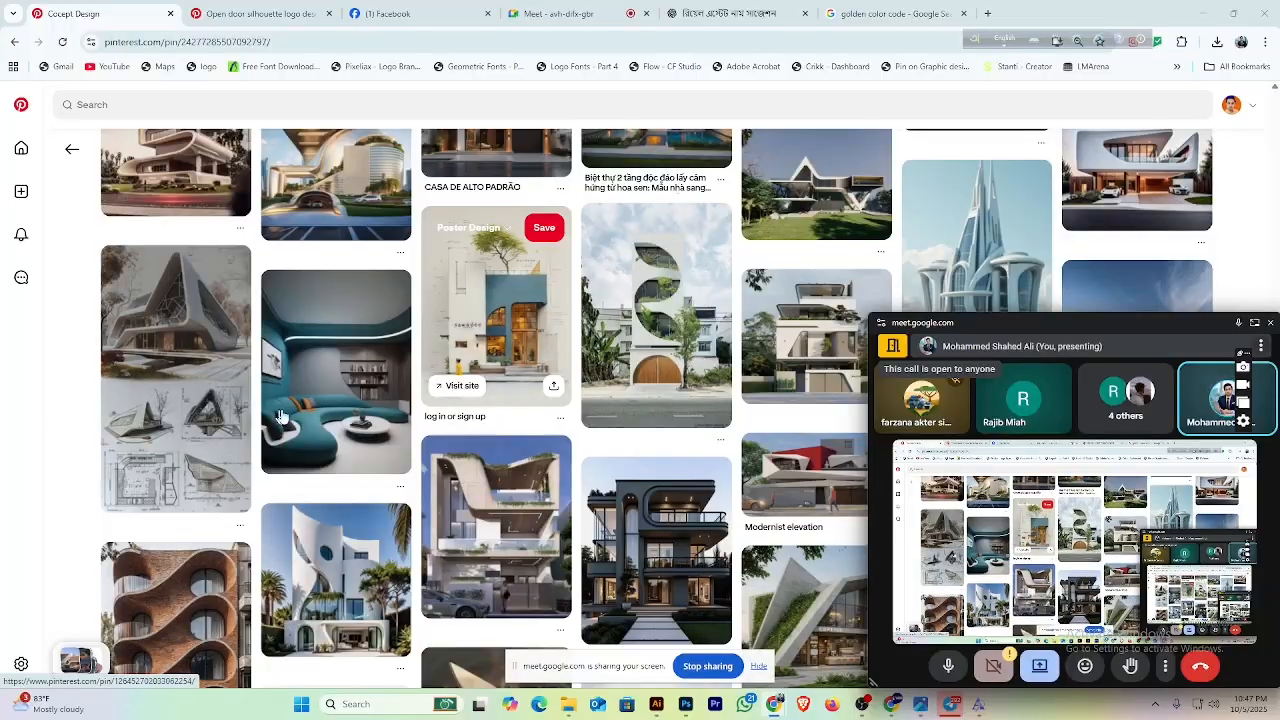
scroll(300, 412, "down", 2)
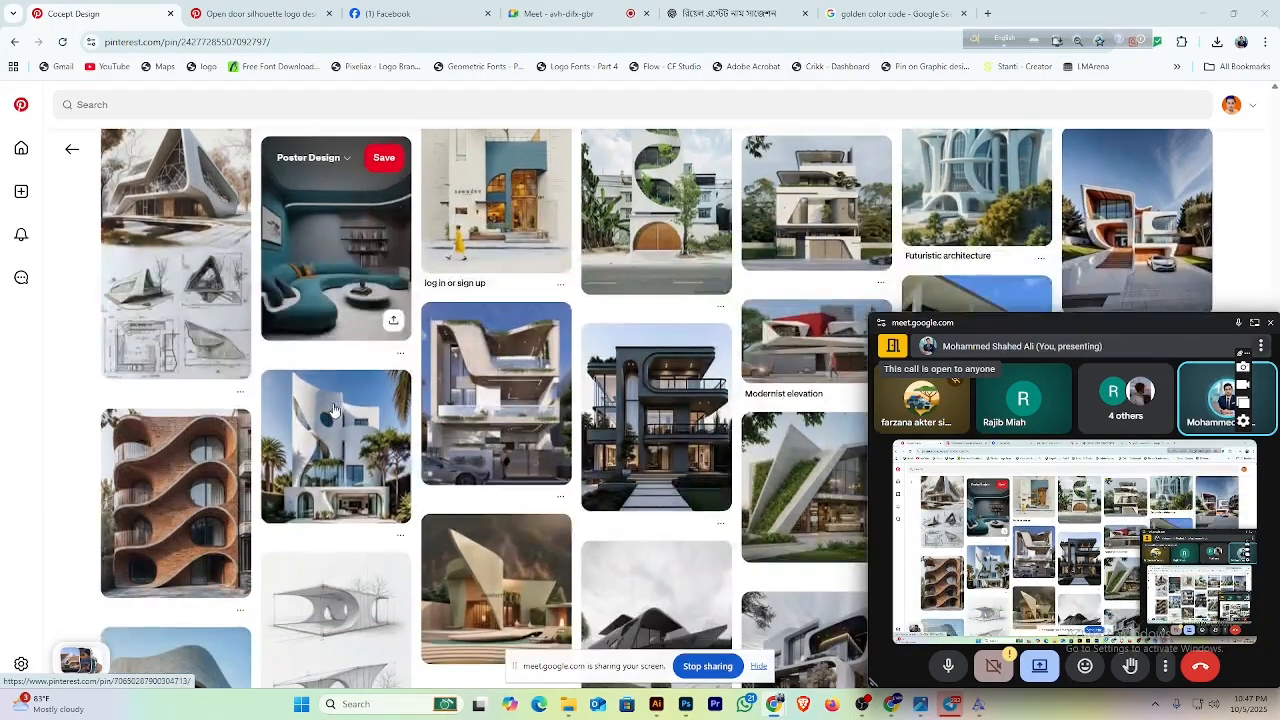
scroll(340, 408, "down", 4)
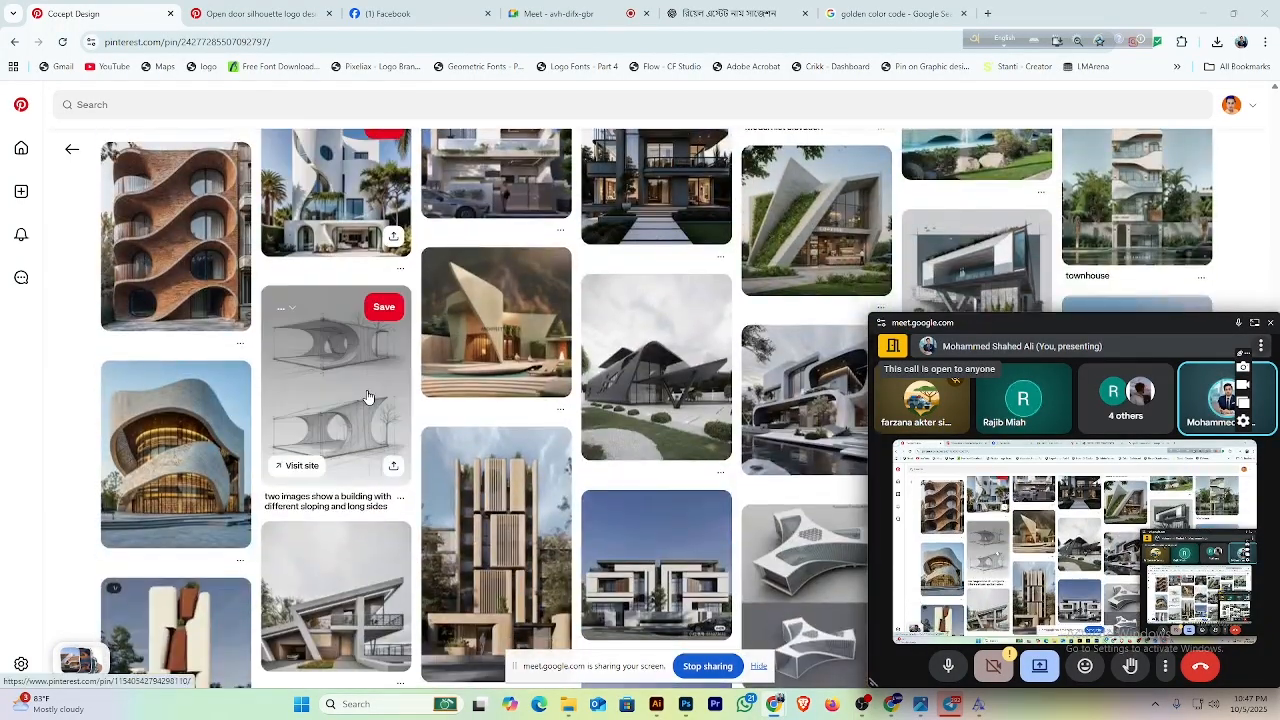
scroll(370, 396, "down", 2)
scroll(370, 396, "down", 2)
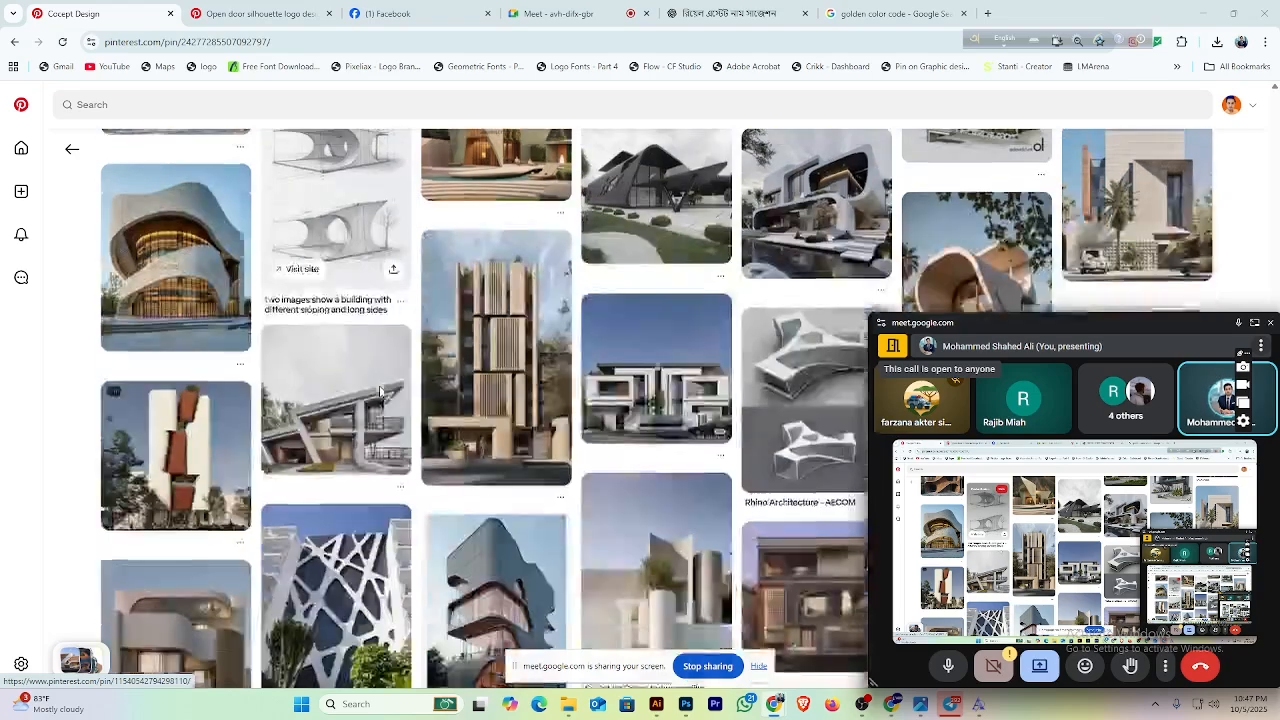
Step: Open the slanted-roof concrete house pin and follow similar pins to the "Love the flow of the lean to roof lines" house
left_click(363, 370)
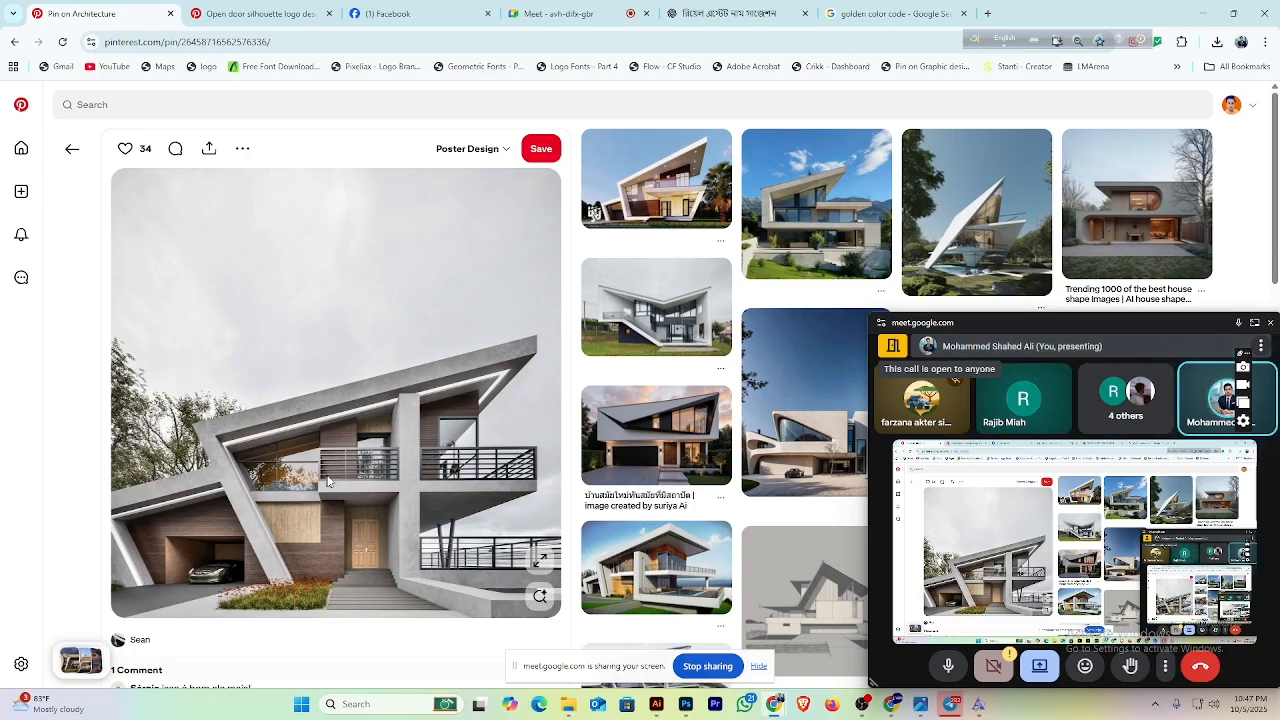
left_click(642, 200)
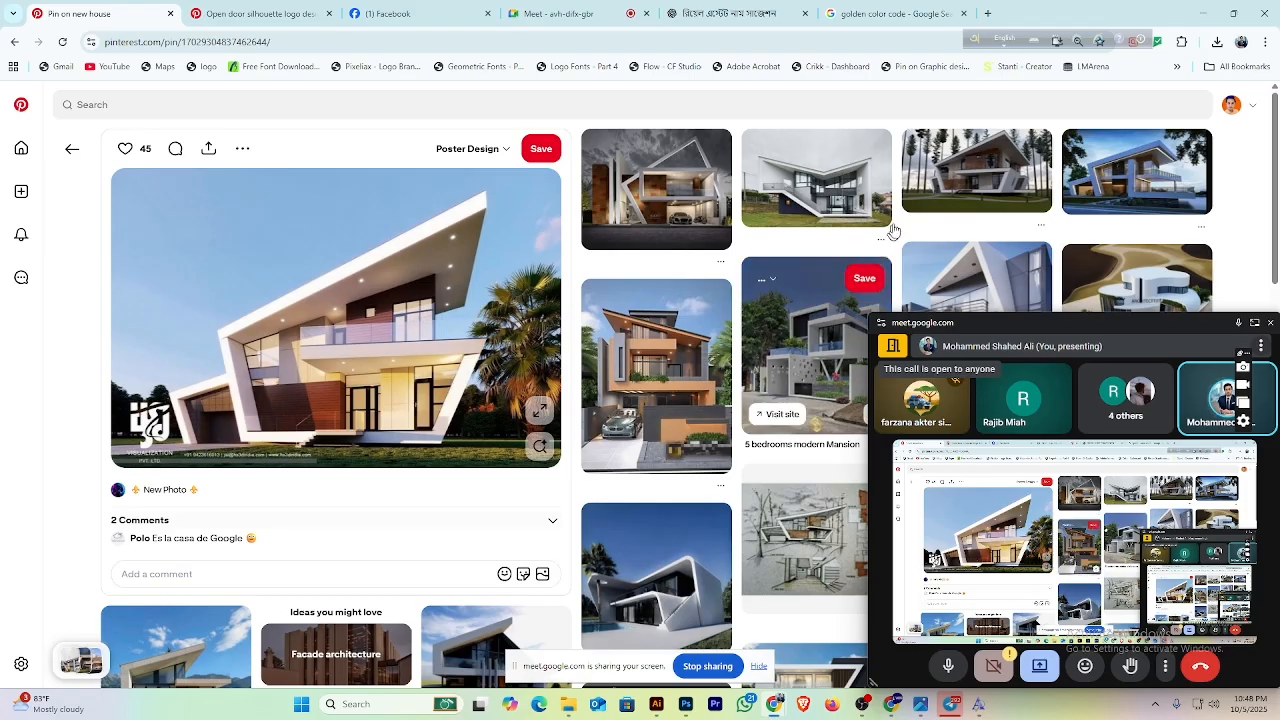
left_click(1126, 180)
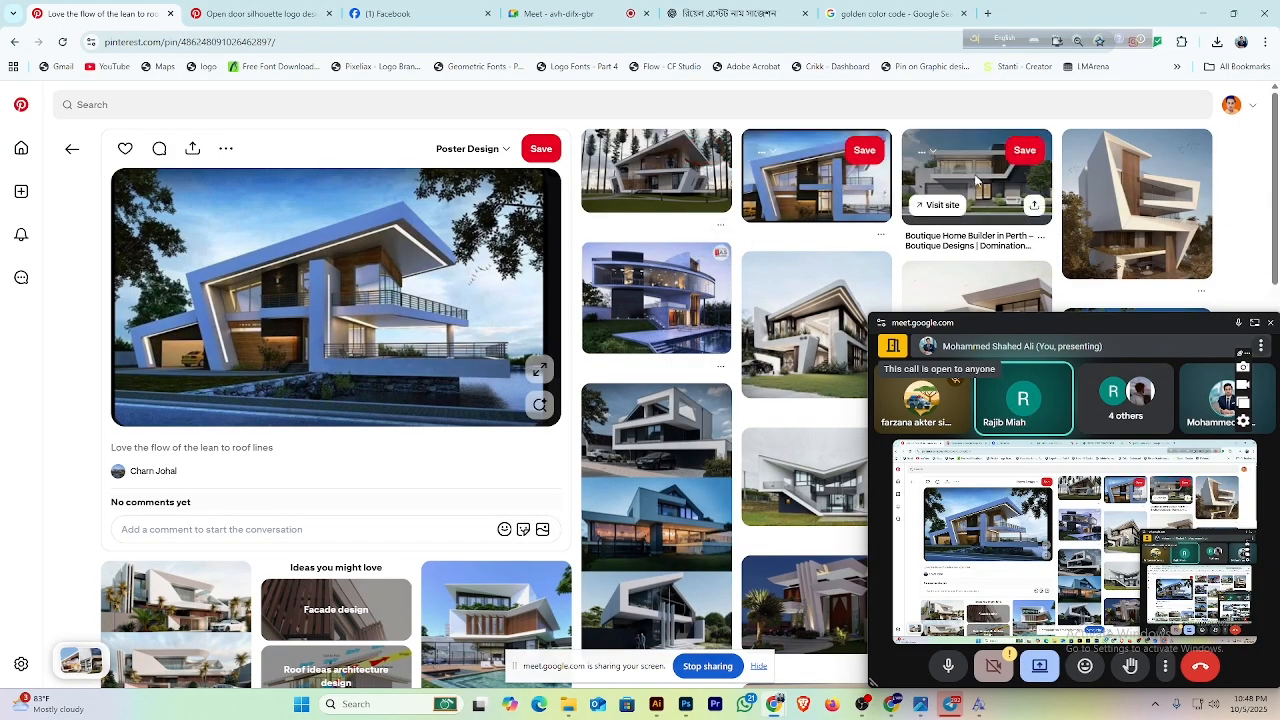
Step: Look through the angular modern house pins related to the lean-to roof lines pin for letter-like building shapes
scroll(657, 367, "down", 3)
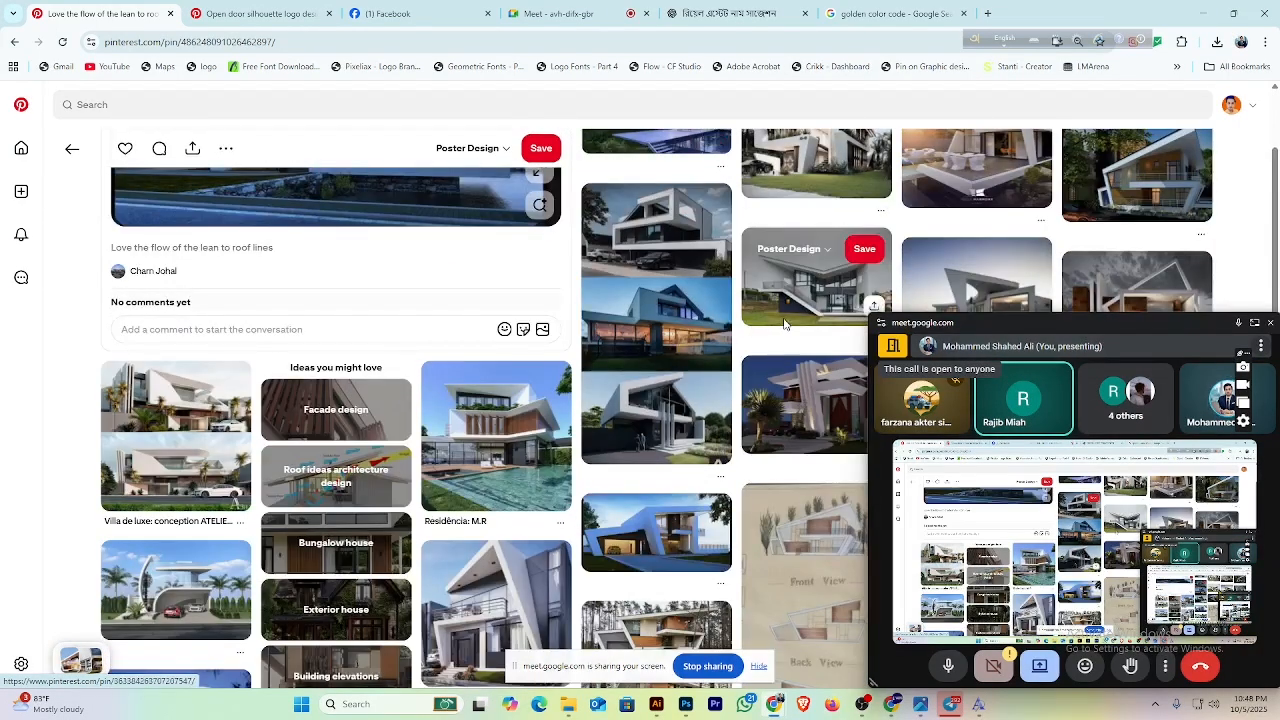
scroll(760, 325, "down", 1)
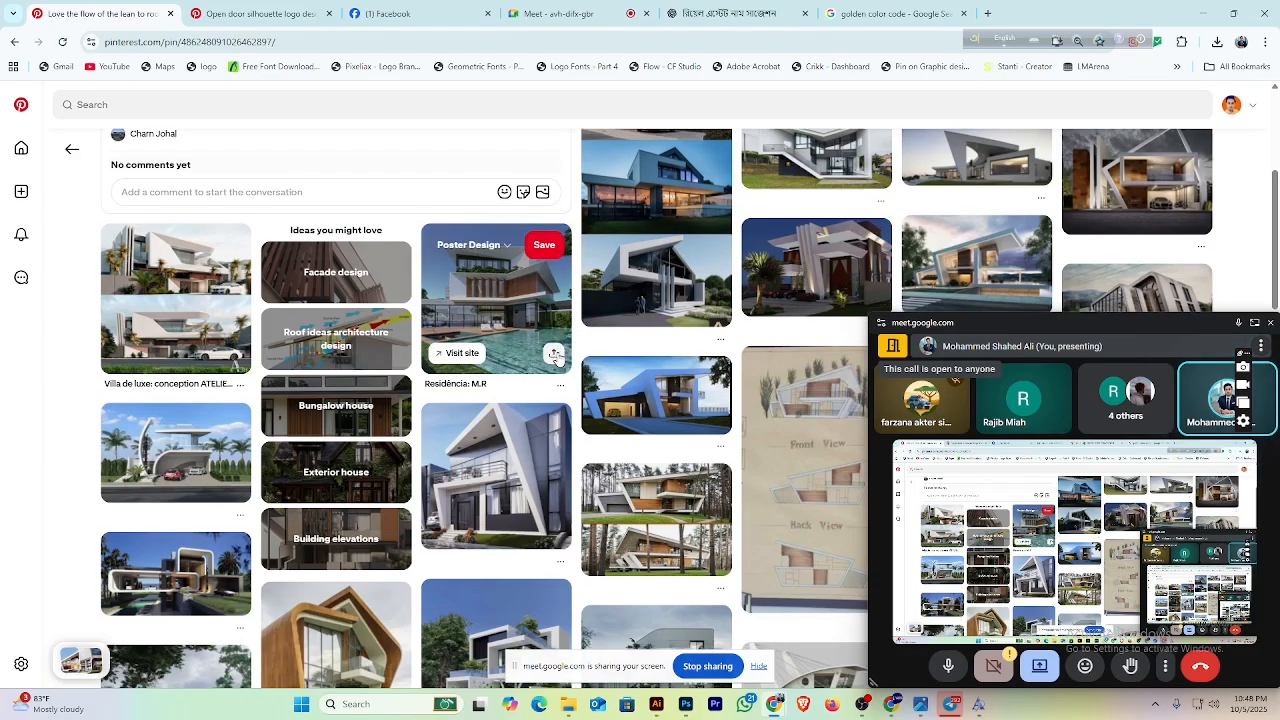
scroll(532, 357, "down", 3)
scroll(532, 357, "down", 2)
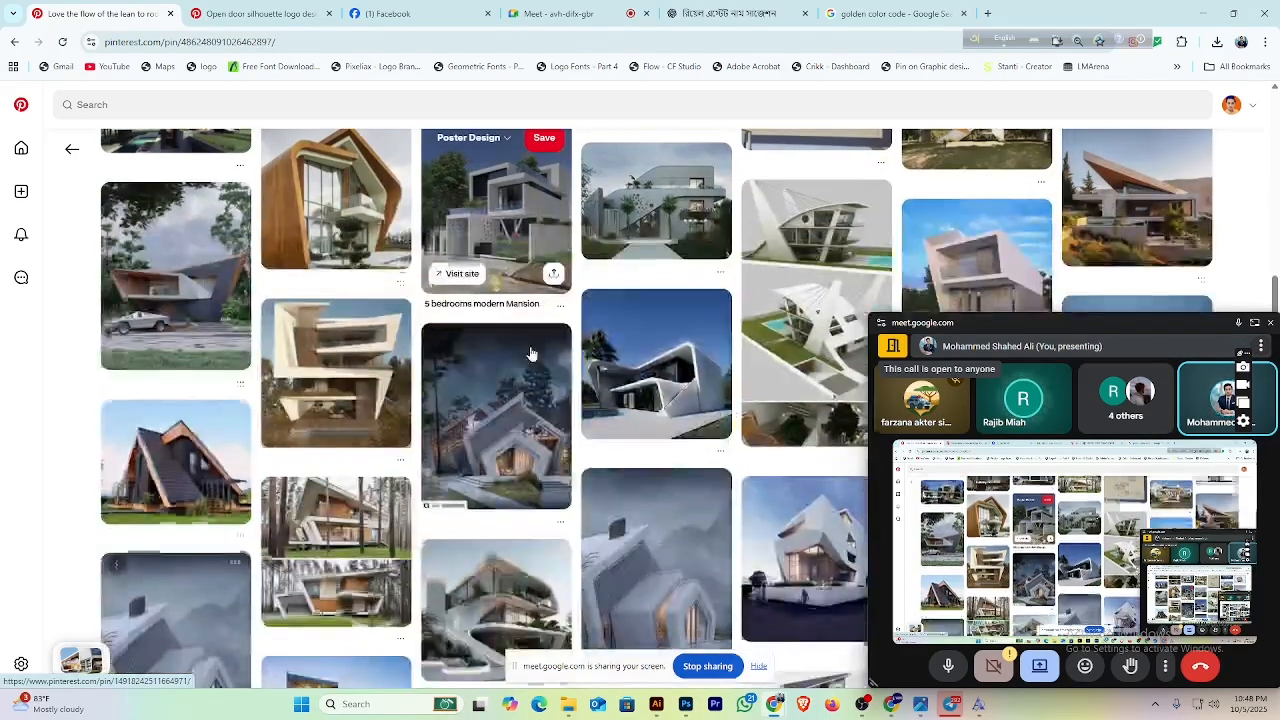
scroll(532, 355, "down", 1)
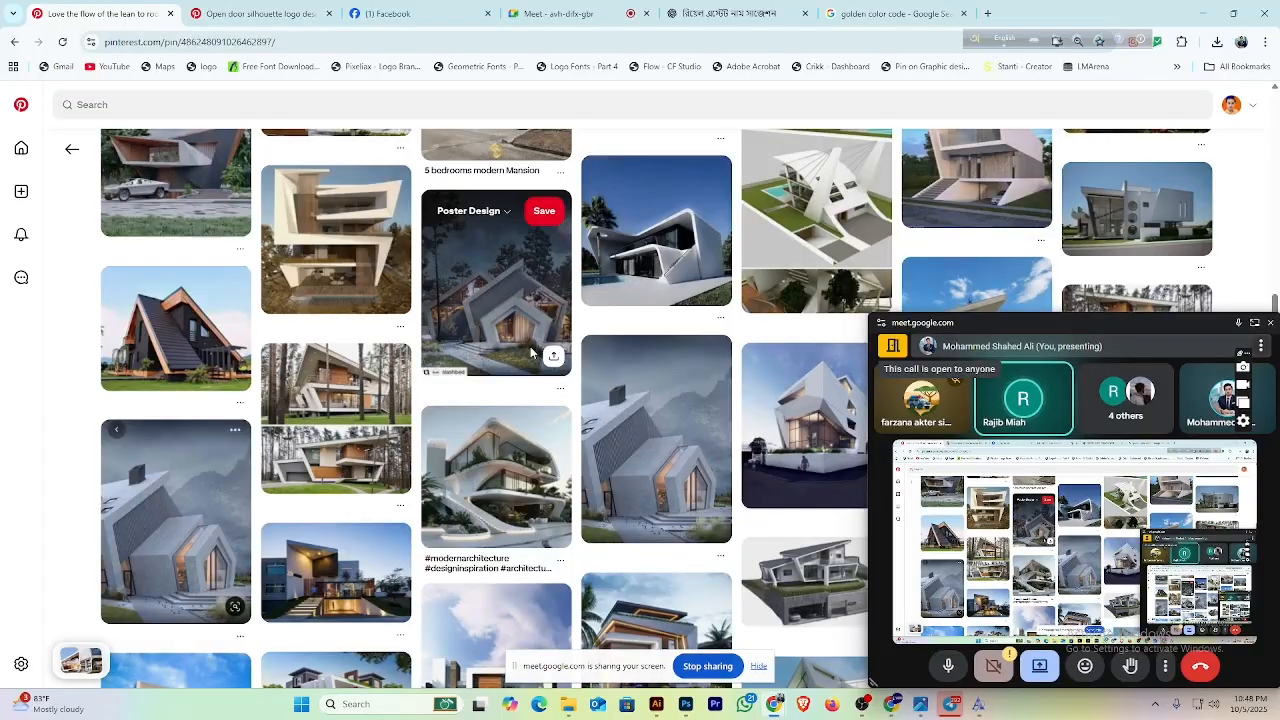
scroll(532, 353, "down", 4)
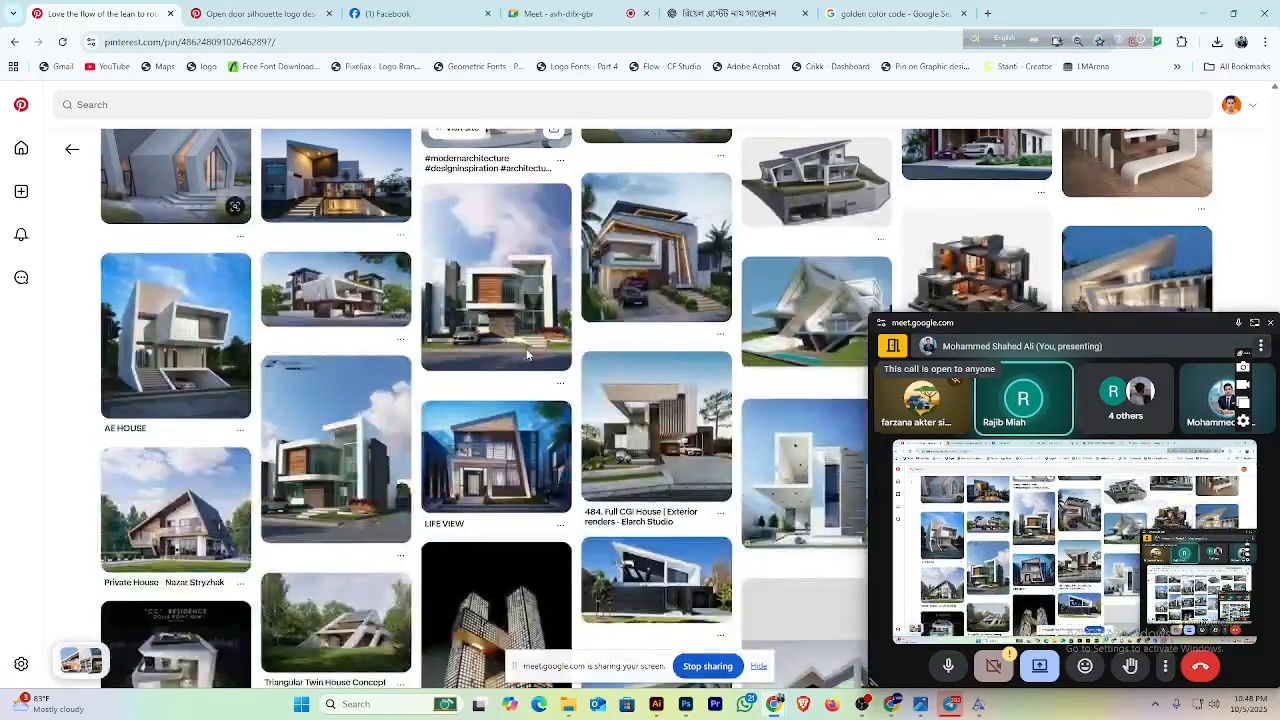
scroll(527, 354, "down", 2)
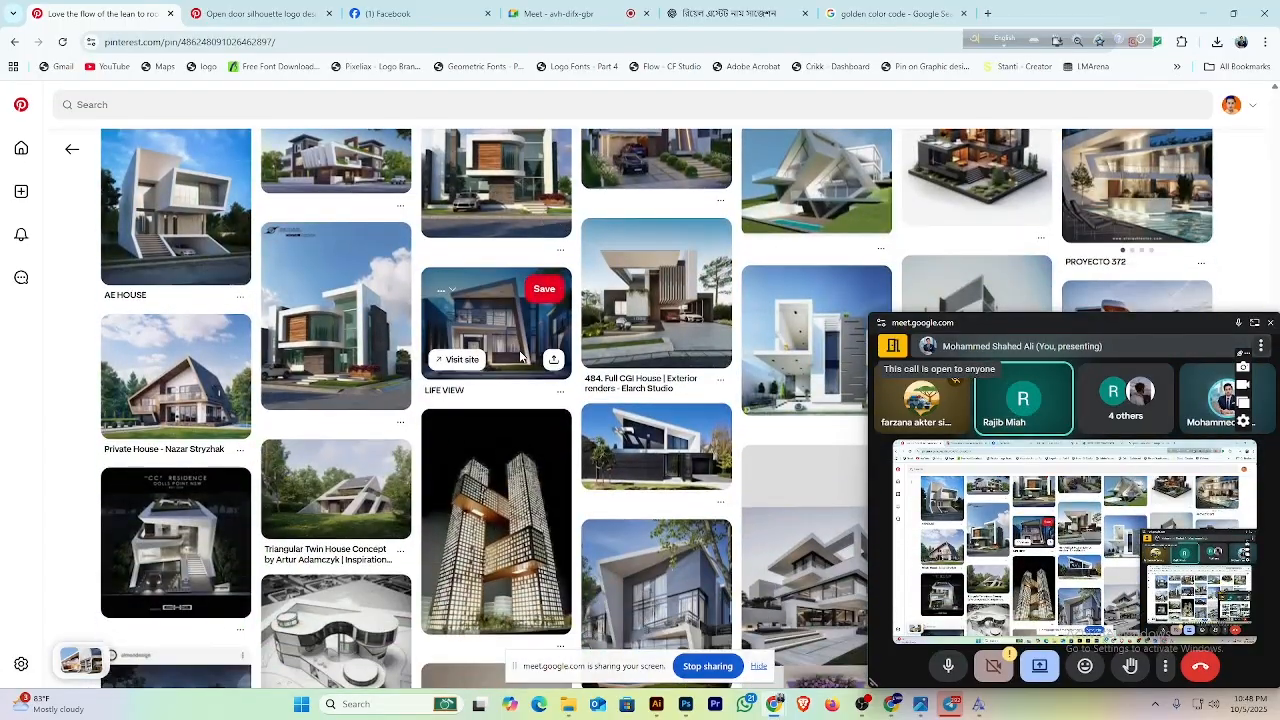
scroll(520, 355, "down", 2)
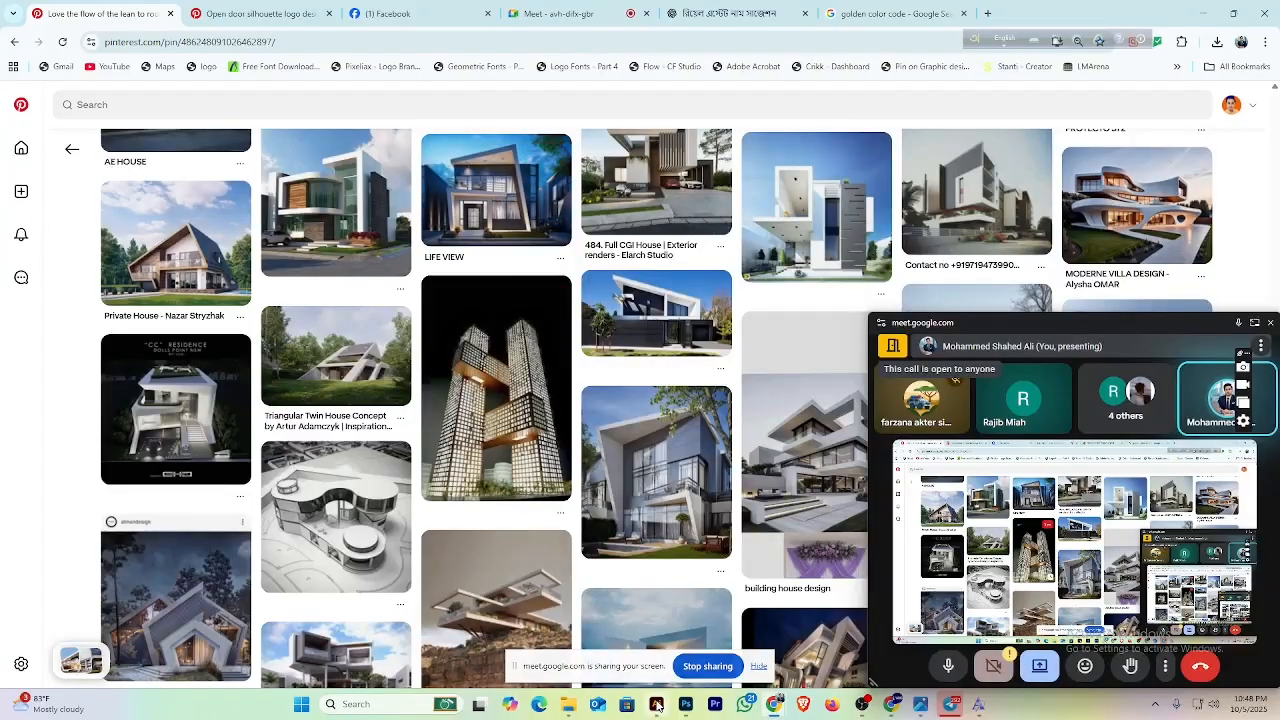
Step: Switch to Illustrator and review the GoldenGate Realty, DreamKey Realty and Zavenue Properties logos beside the villa photo
left_click(657, 705)
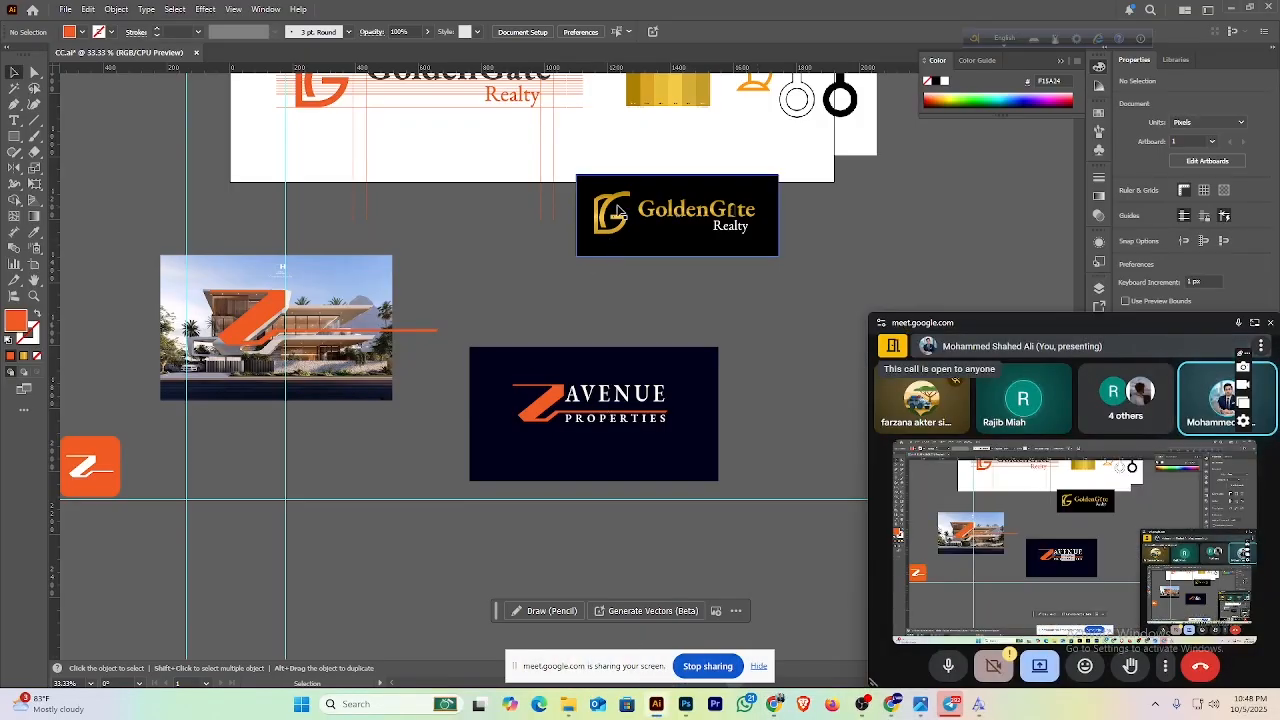
scroll(674, 299, "up", 4)
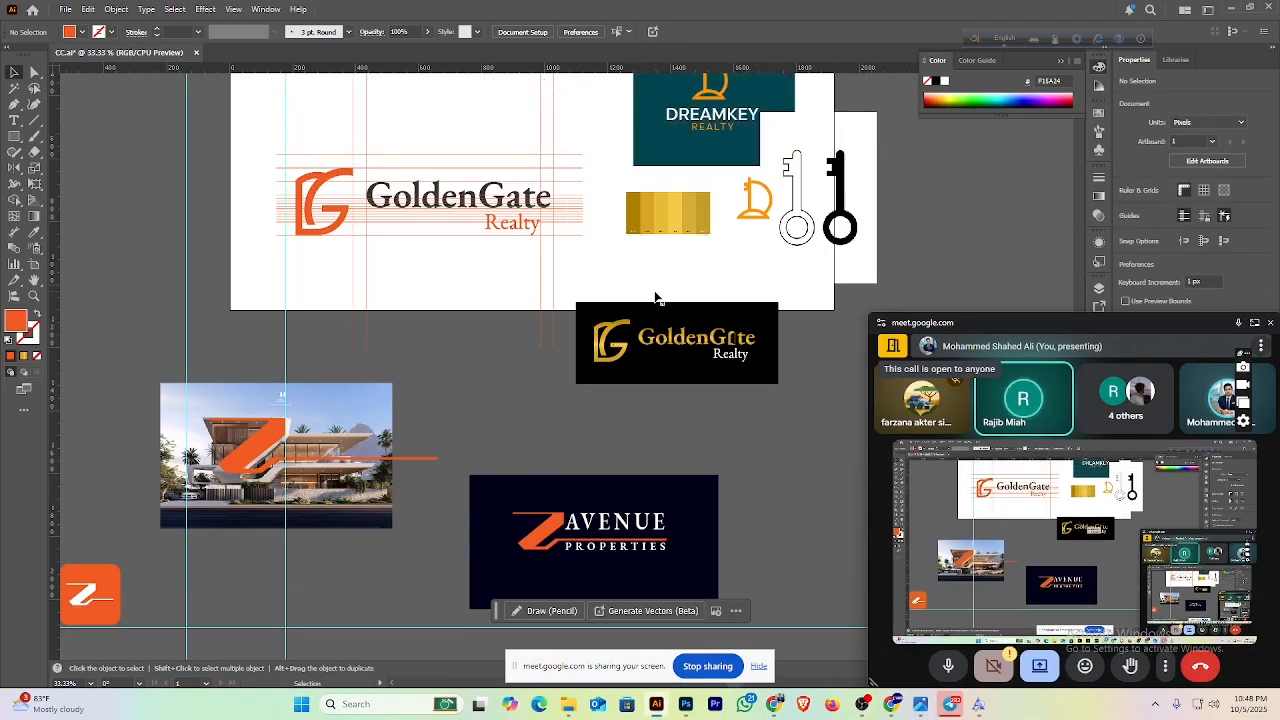
scroll(657, 298, "up", 2)
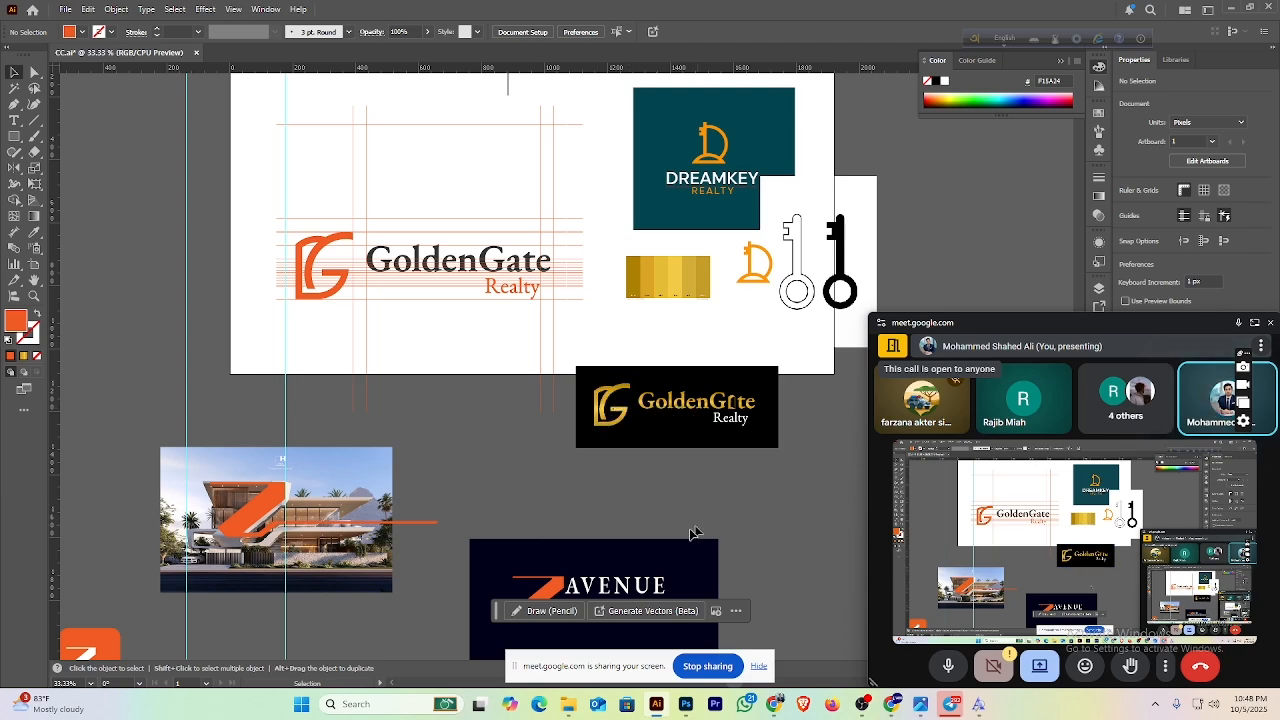
Step: Switch to Chrome and examine more geometric house and building pins below the lean-to roof lines pin for logo ideas
mouse_move(773, 706)
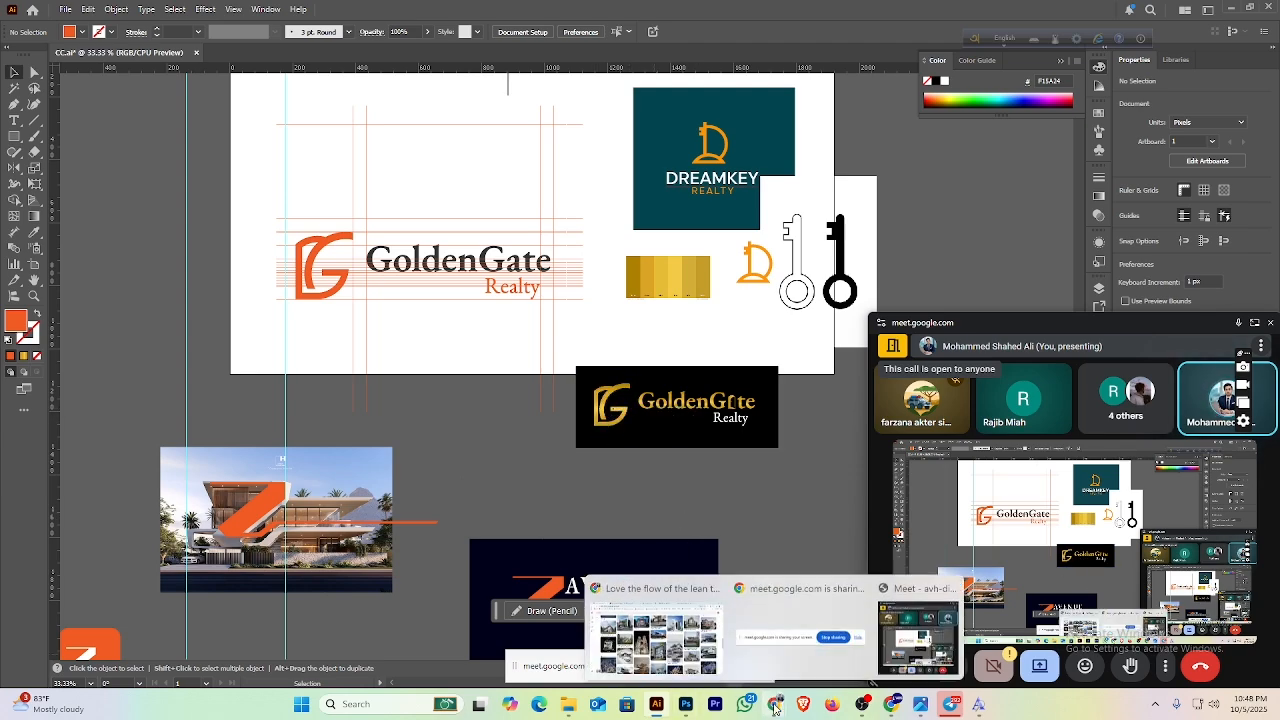
left_click(705, 655)
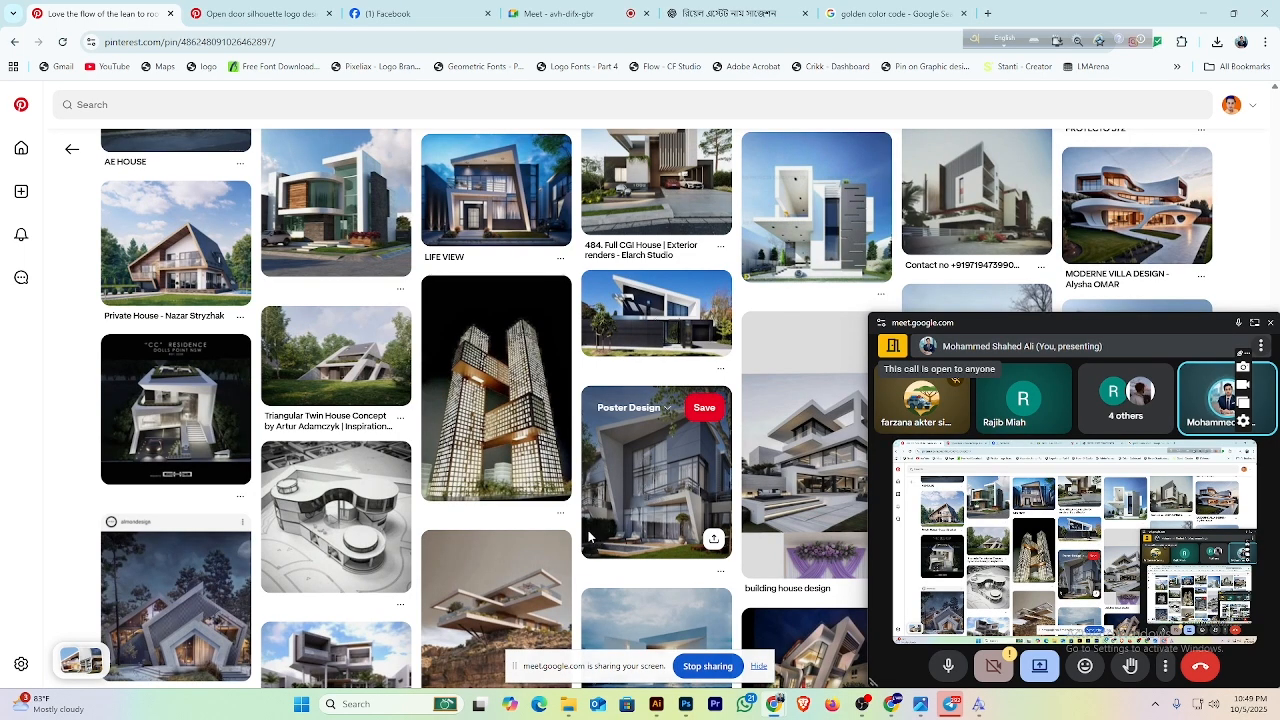
scroll(588, 537, "down", 3)
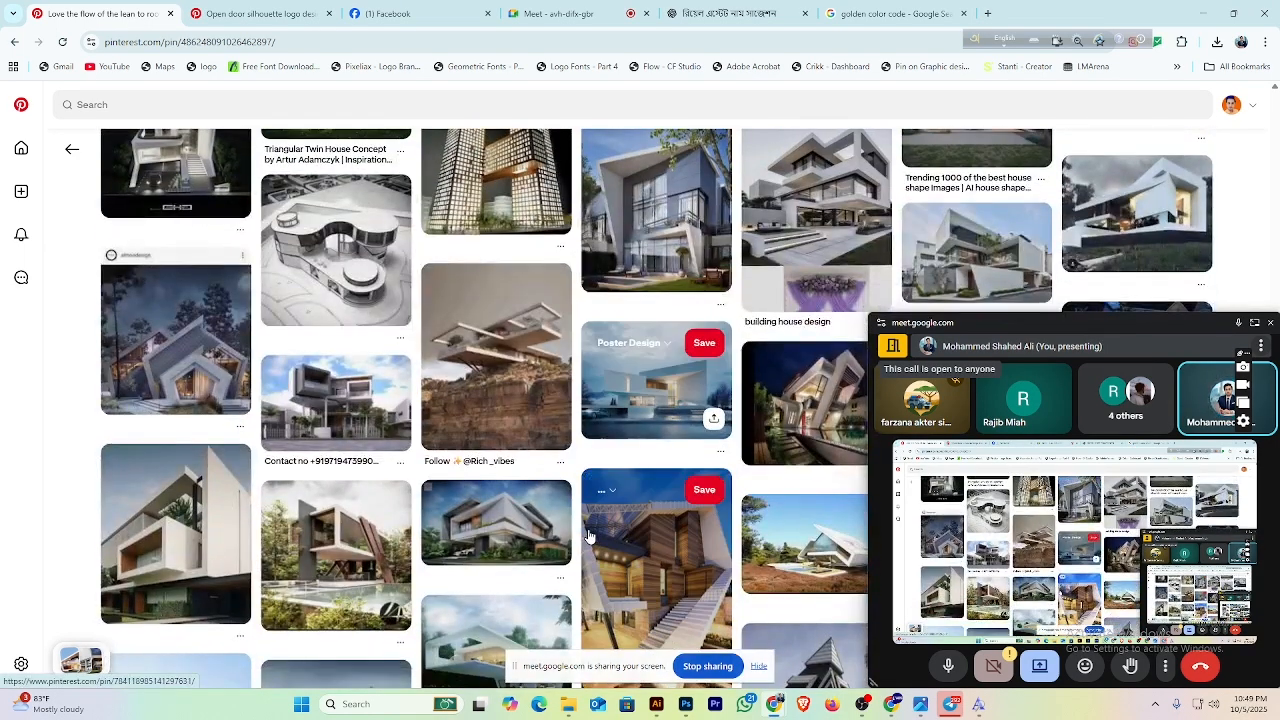
scroll(588, 533, "down", 2)
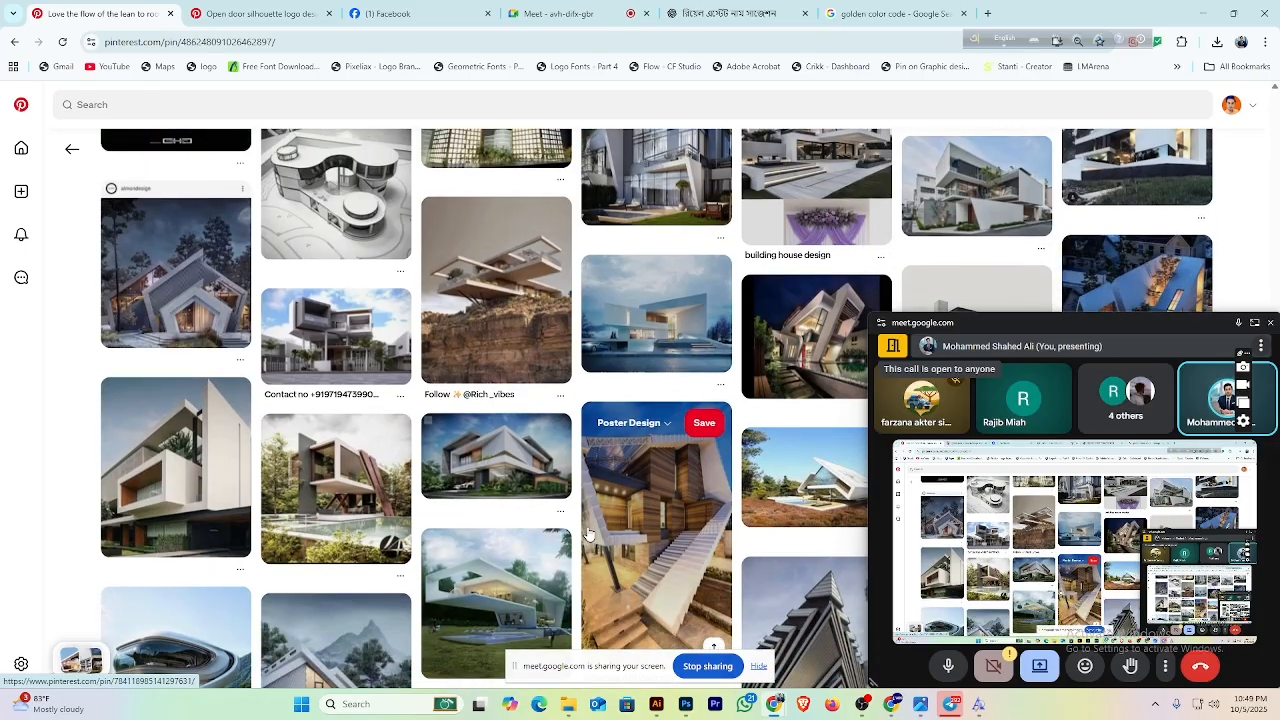
scroll(588, 533, "down", 3)
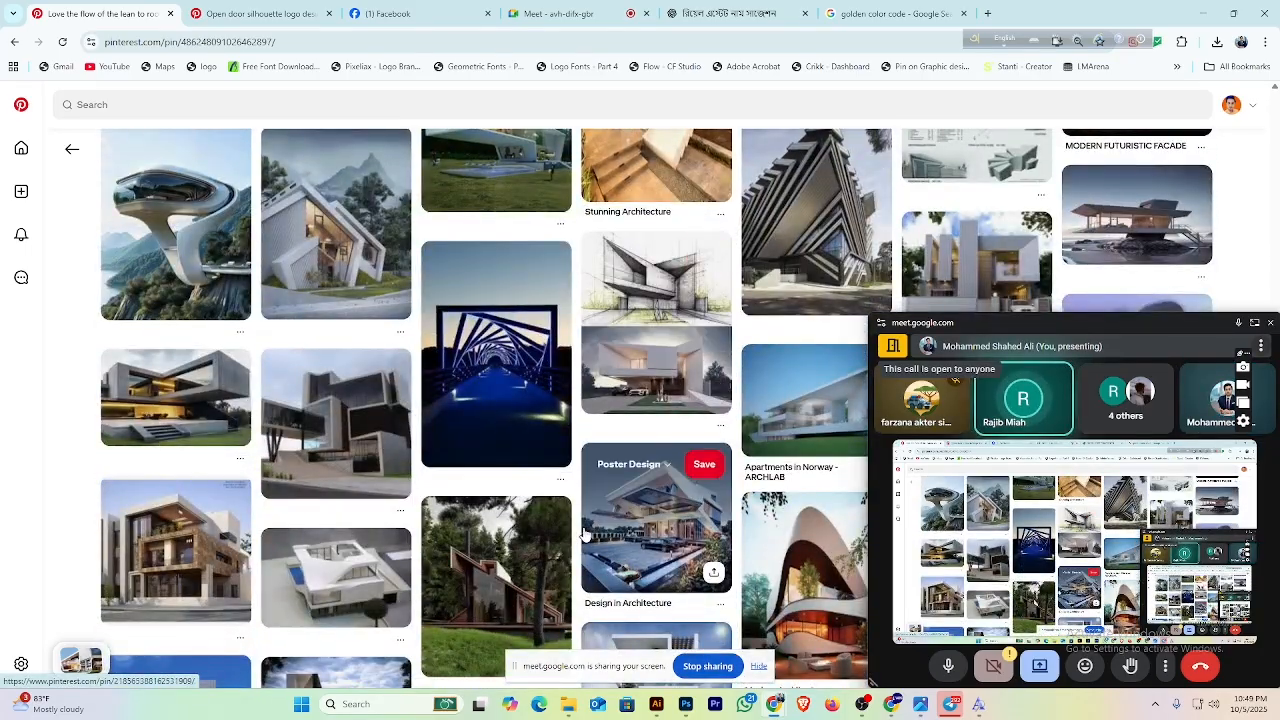
scroll(585, 533, "down", 3)
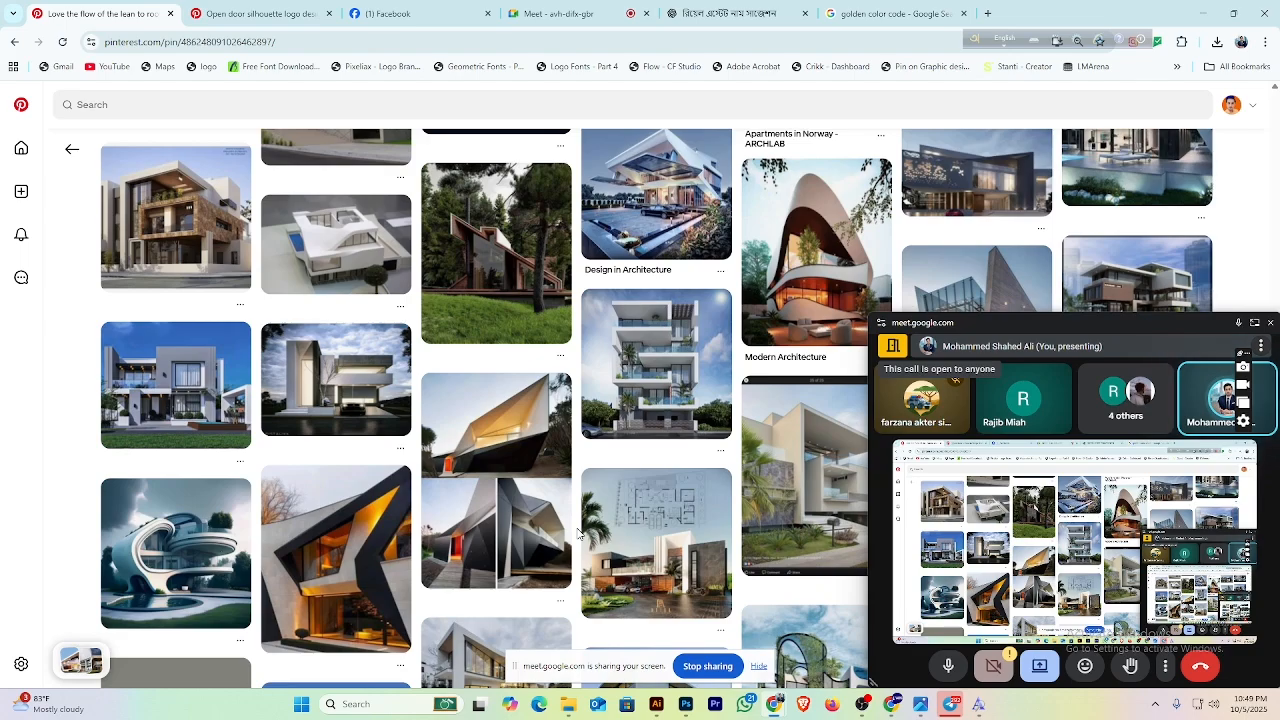
scroll(578, 533, "down", 3)
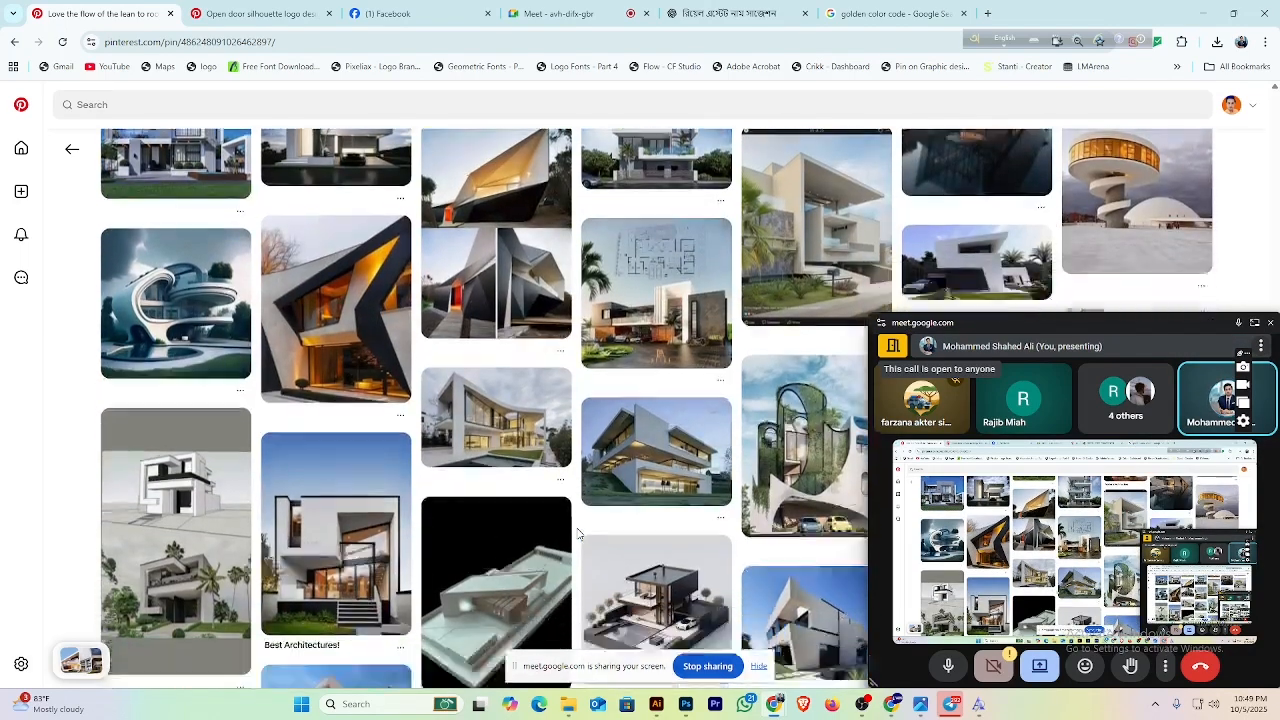
scroll(578, 533, "down", 3)
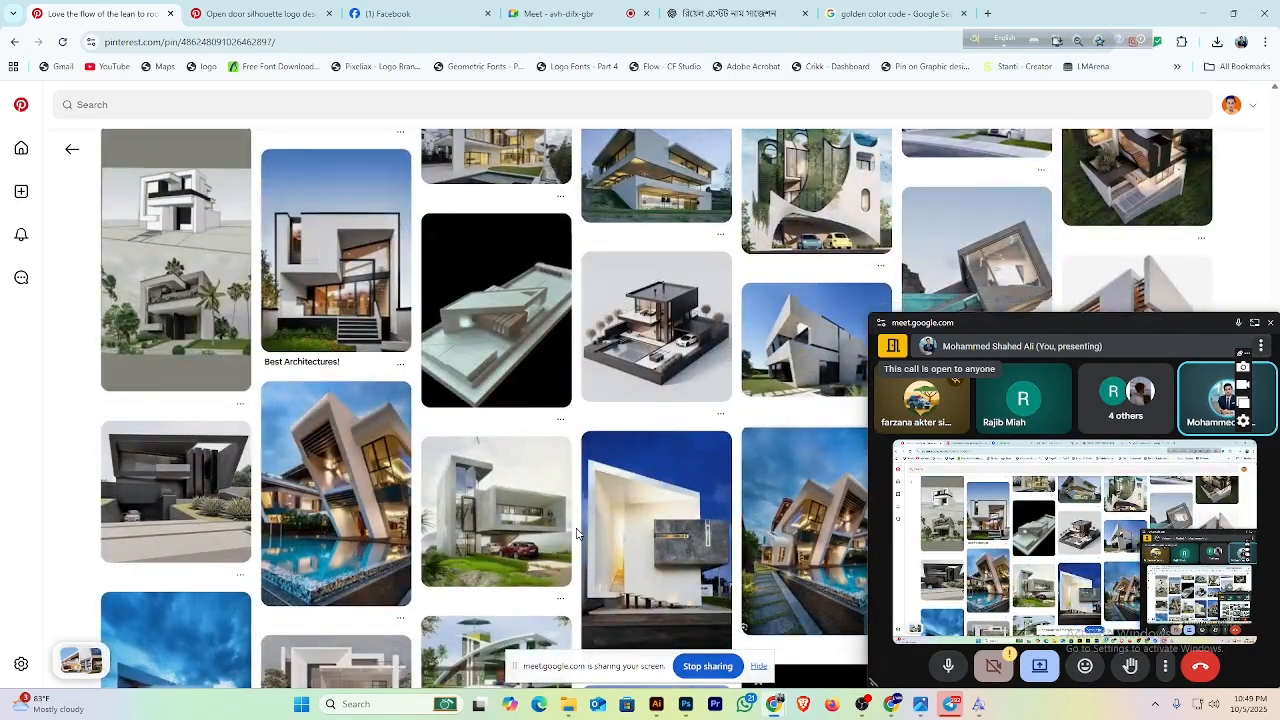
scroll(576, 533, "down", 3)
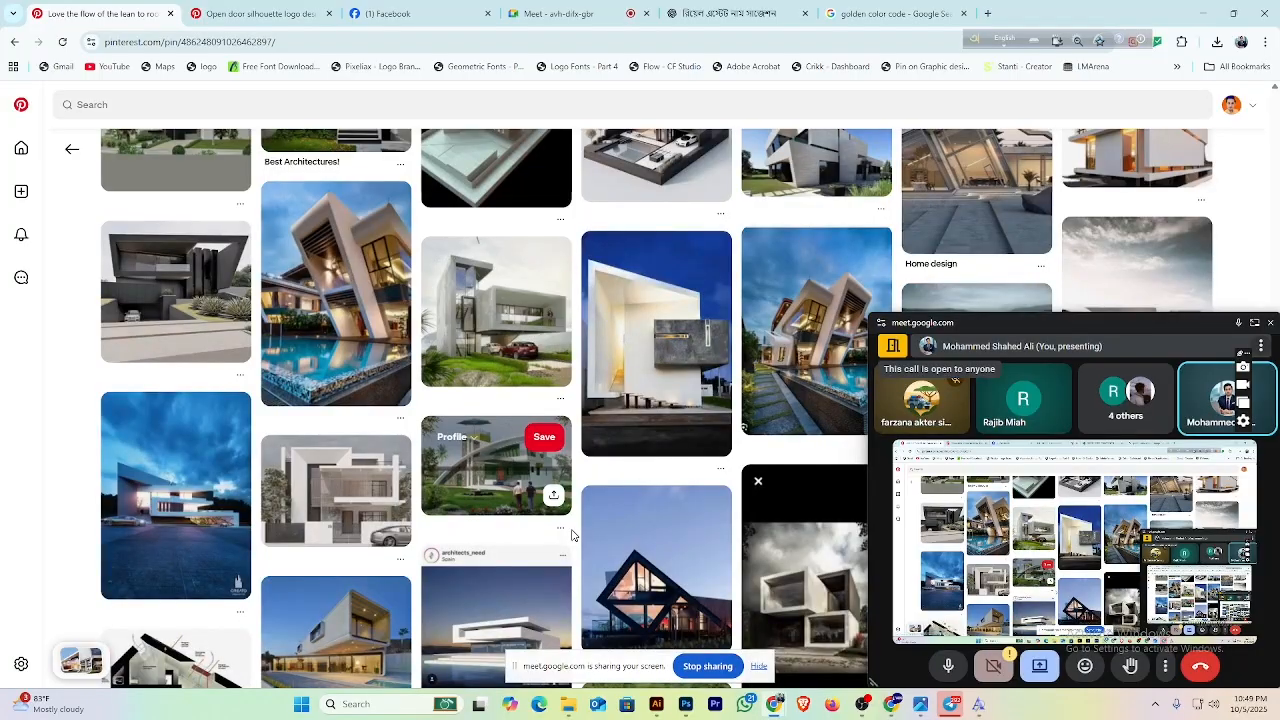
scroll(572, 537, "down", 1)
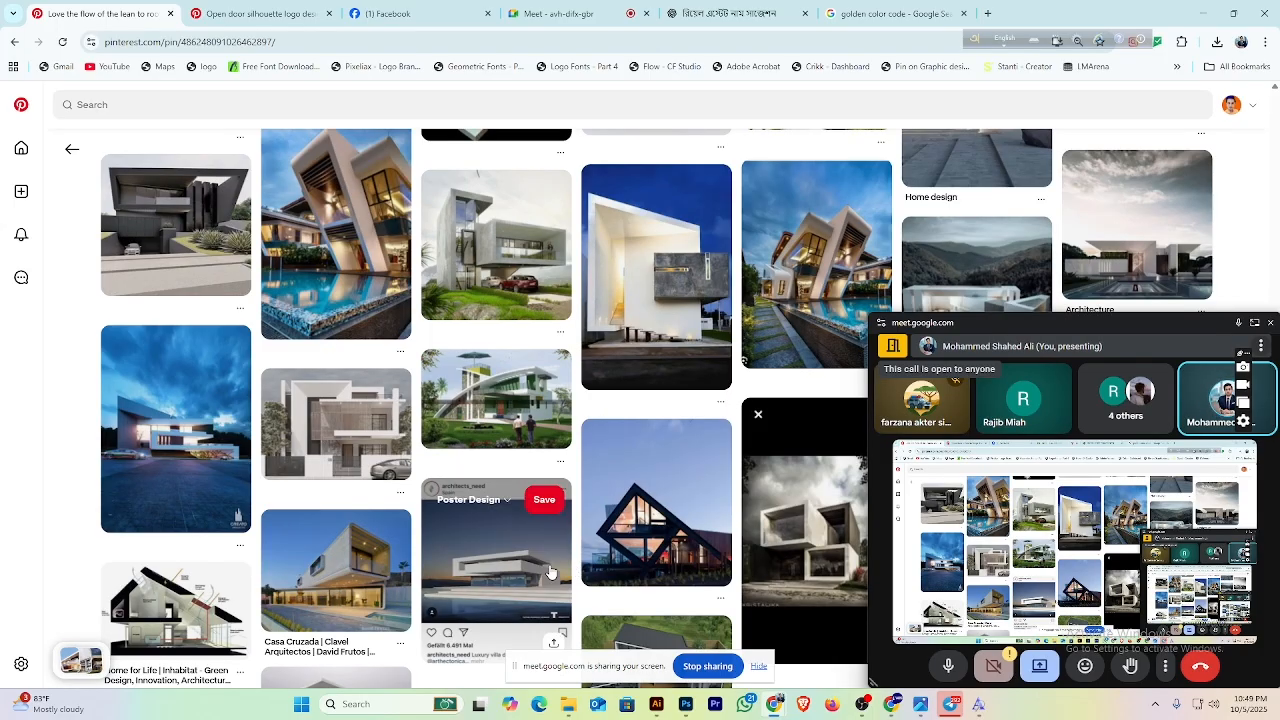
scroll(548, 570, "down", 4)
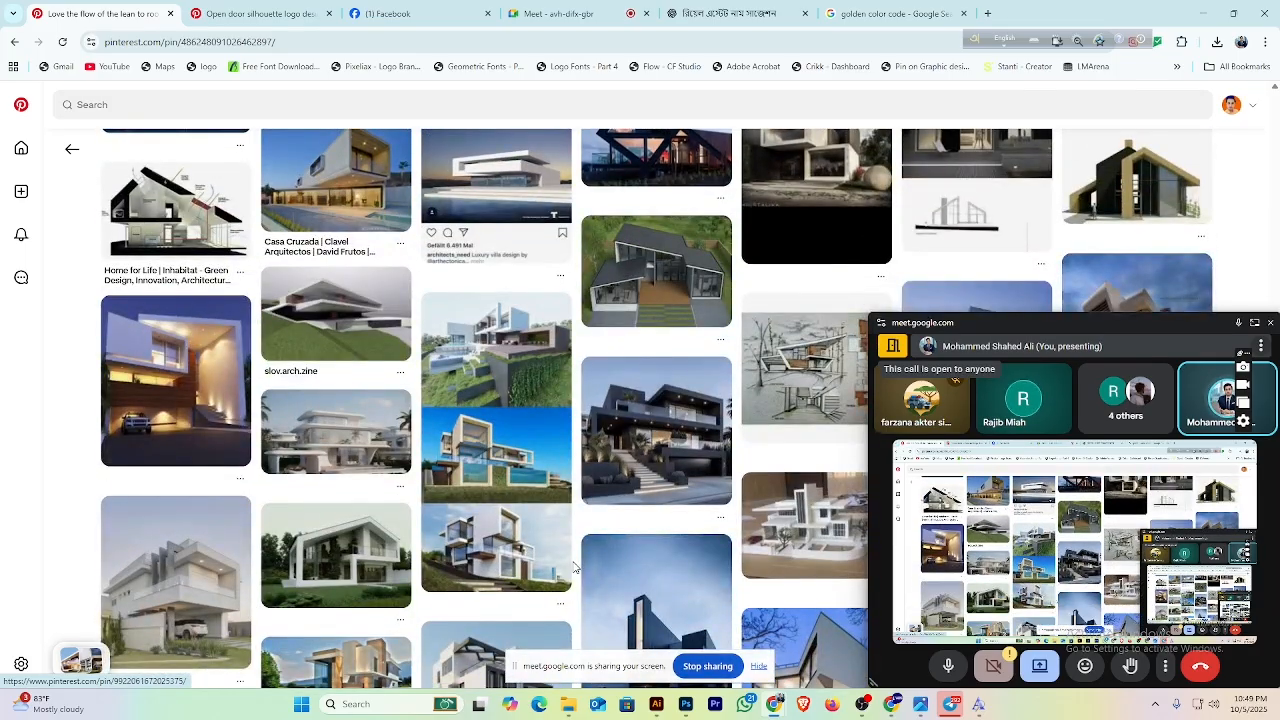
scroll(575, 567, "down", 1)
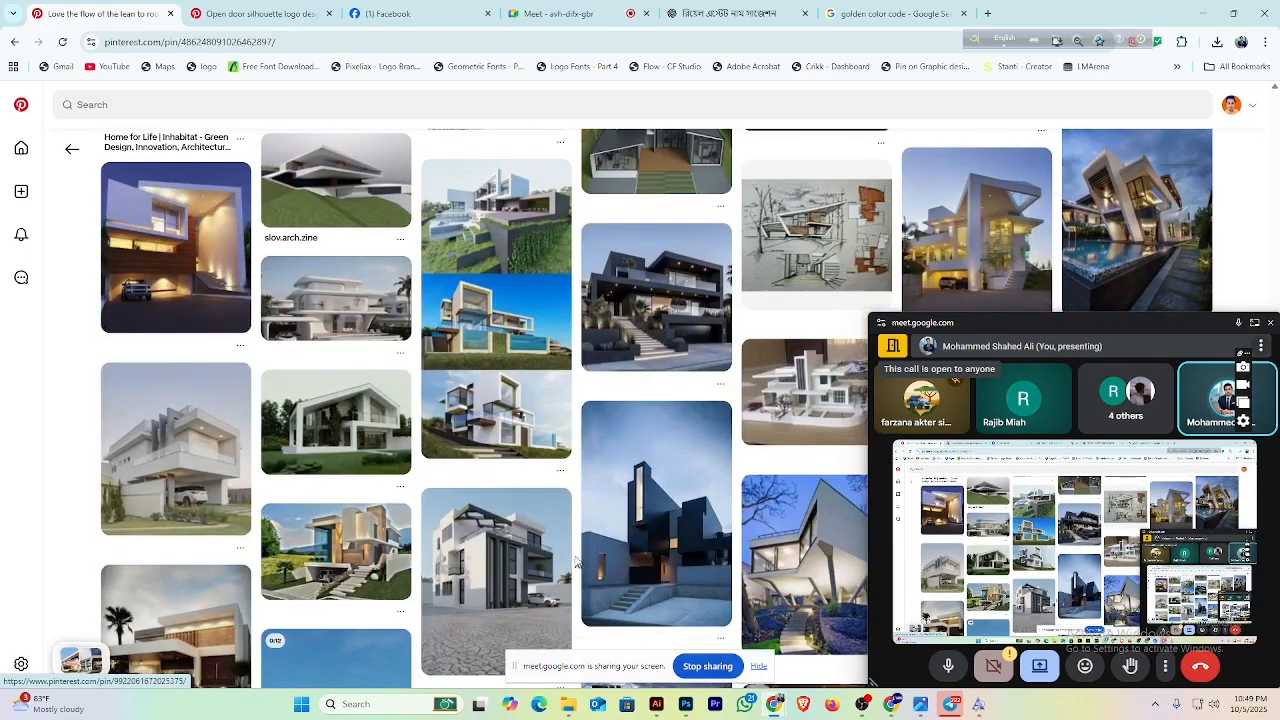
scroll(699, 560, "up", 3)
scroll(700, 556, "down", 2)
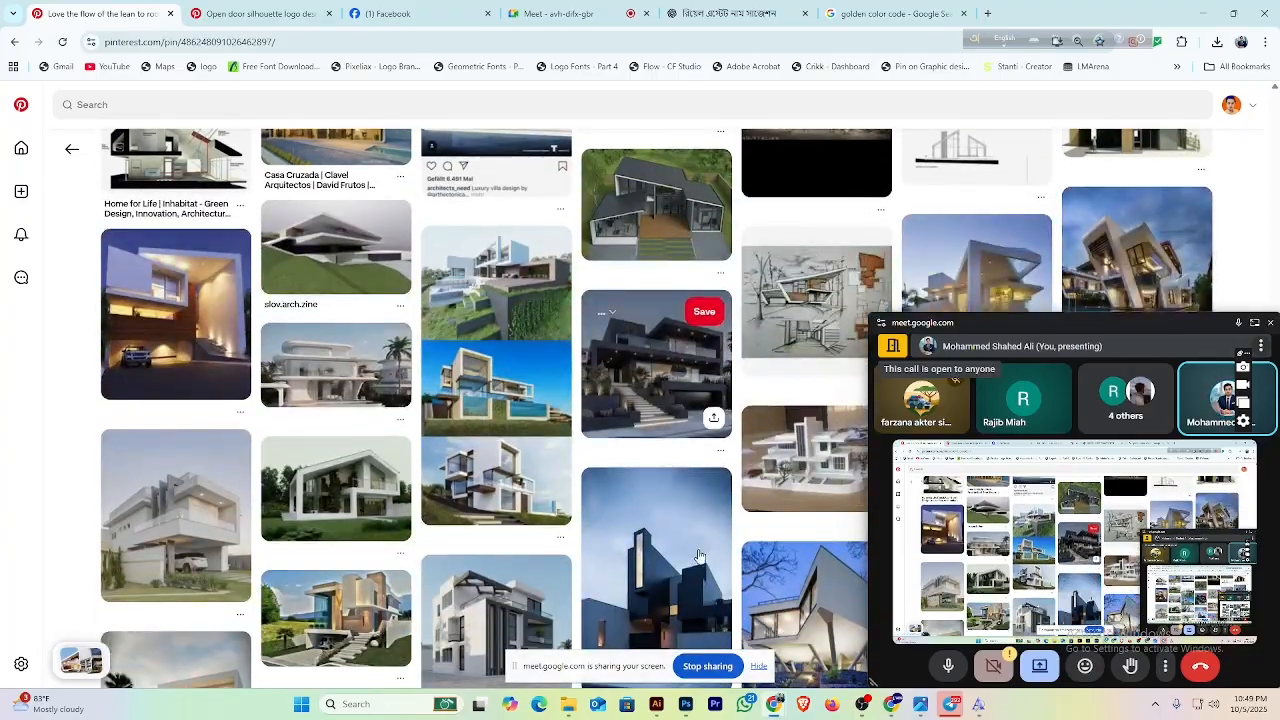
Step: Look over the remaining modern house pins further down the lean-to roof lines feed for logo ideas
scroll(699, 556, "down", 3)
scroll(334, 478, "down", 5)
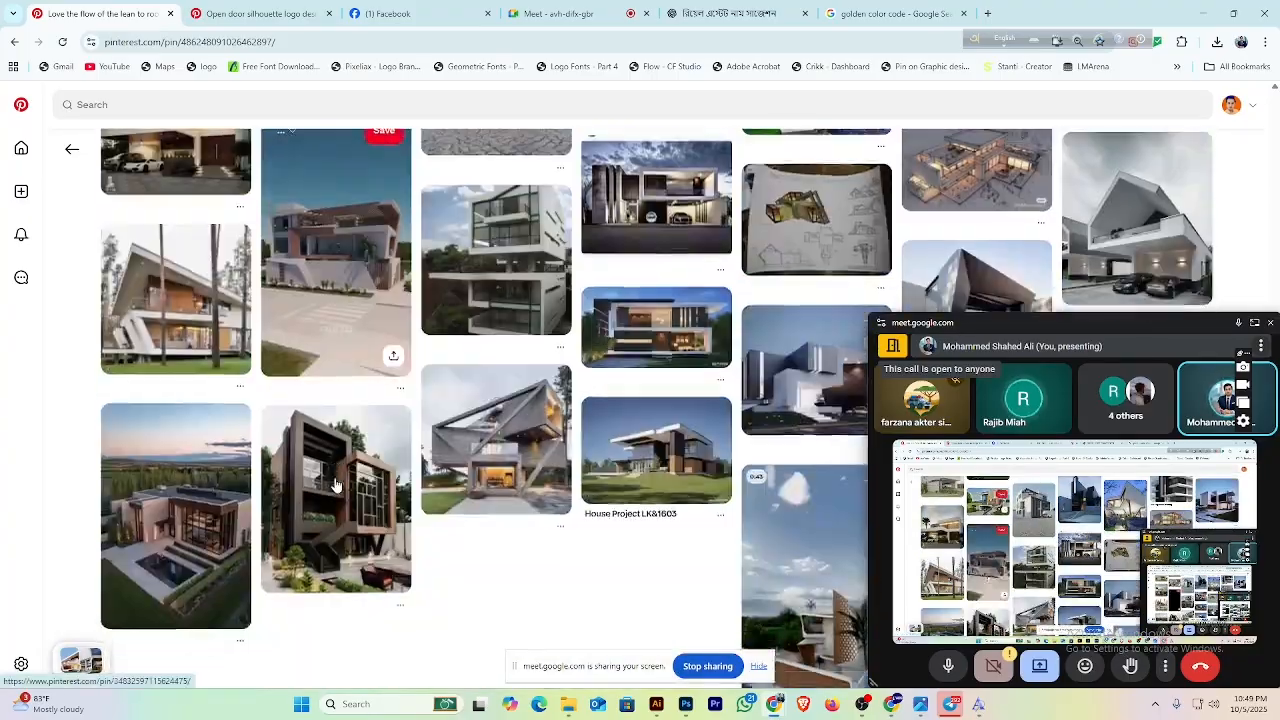
scroll(345, 470, "down", 2)
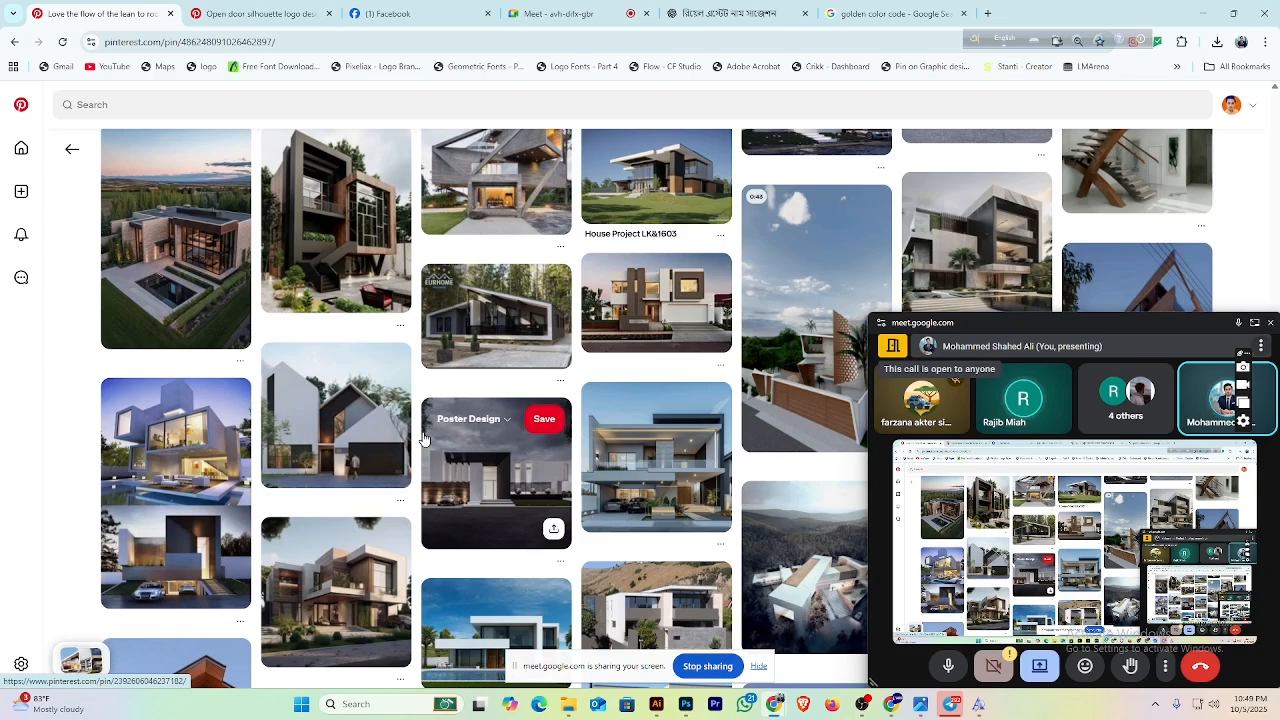
Step: Search Pinterest for "BIRD" and look through the resulting bird photos and illustrations for a usable reference
left_click(392, 105)
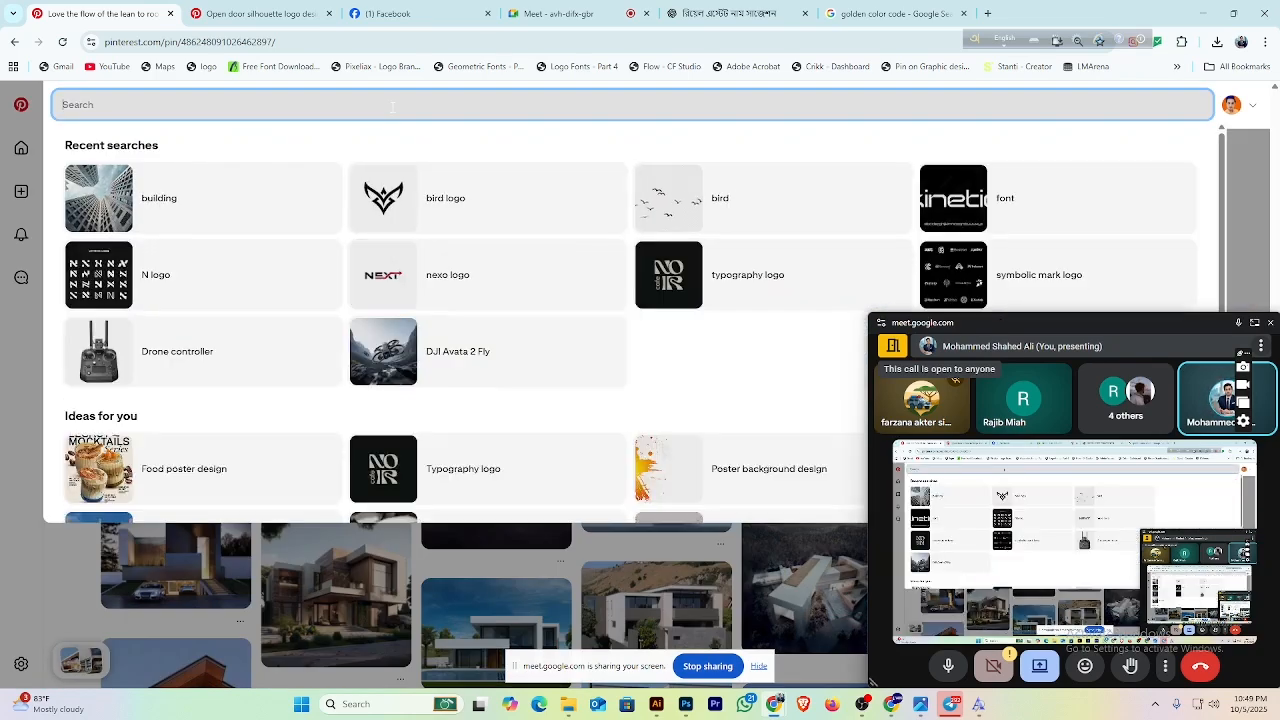
type("BIRD")
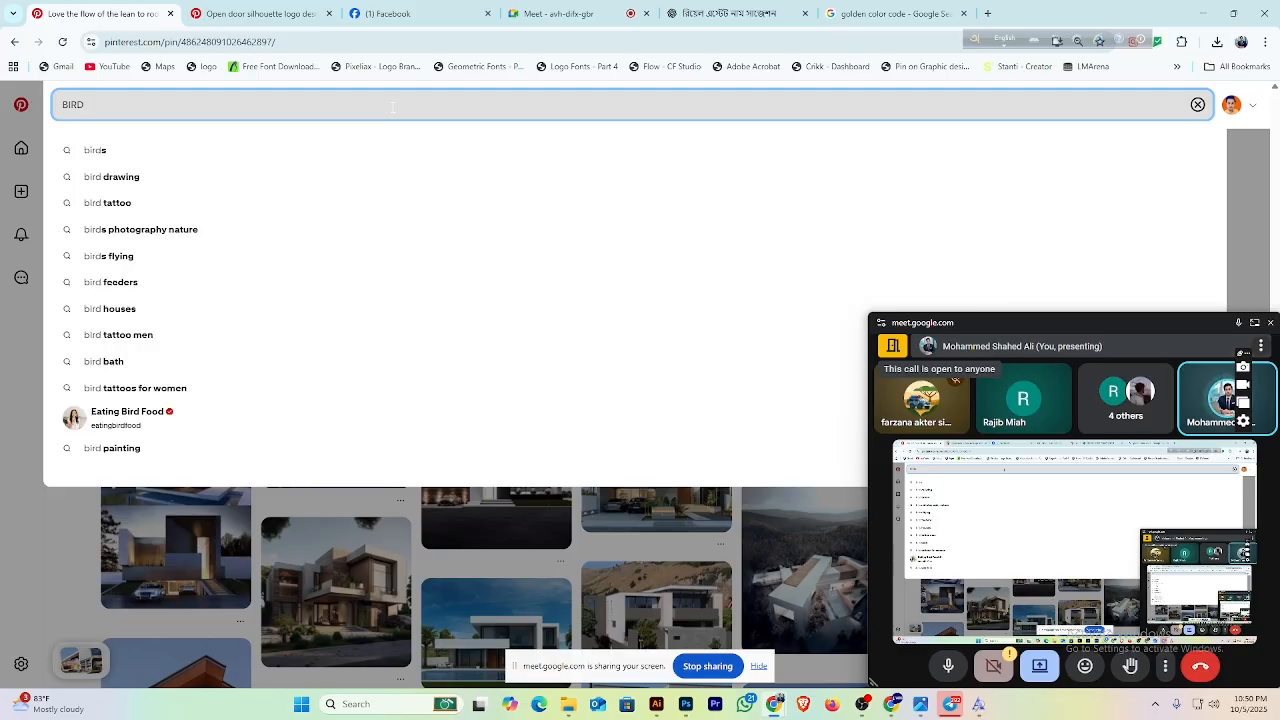
key("Return")
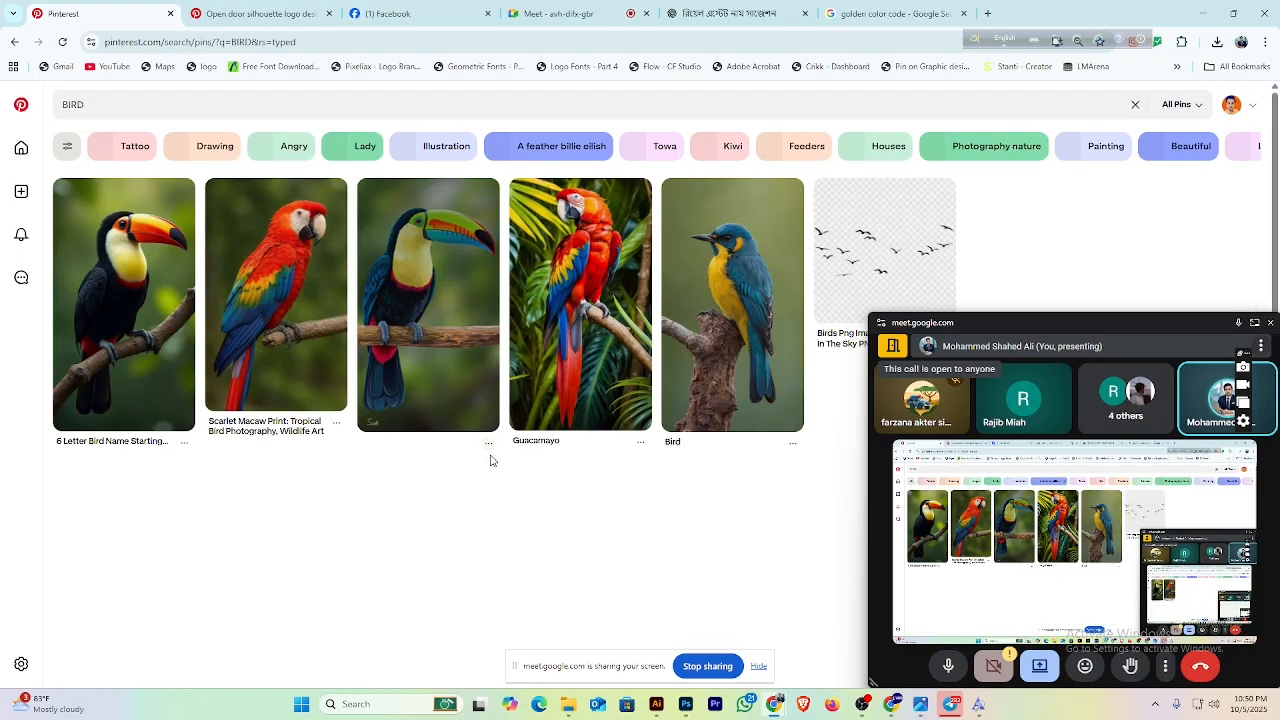
scroll(424, 460, "down", 2)
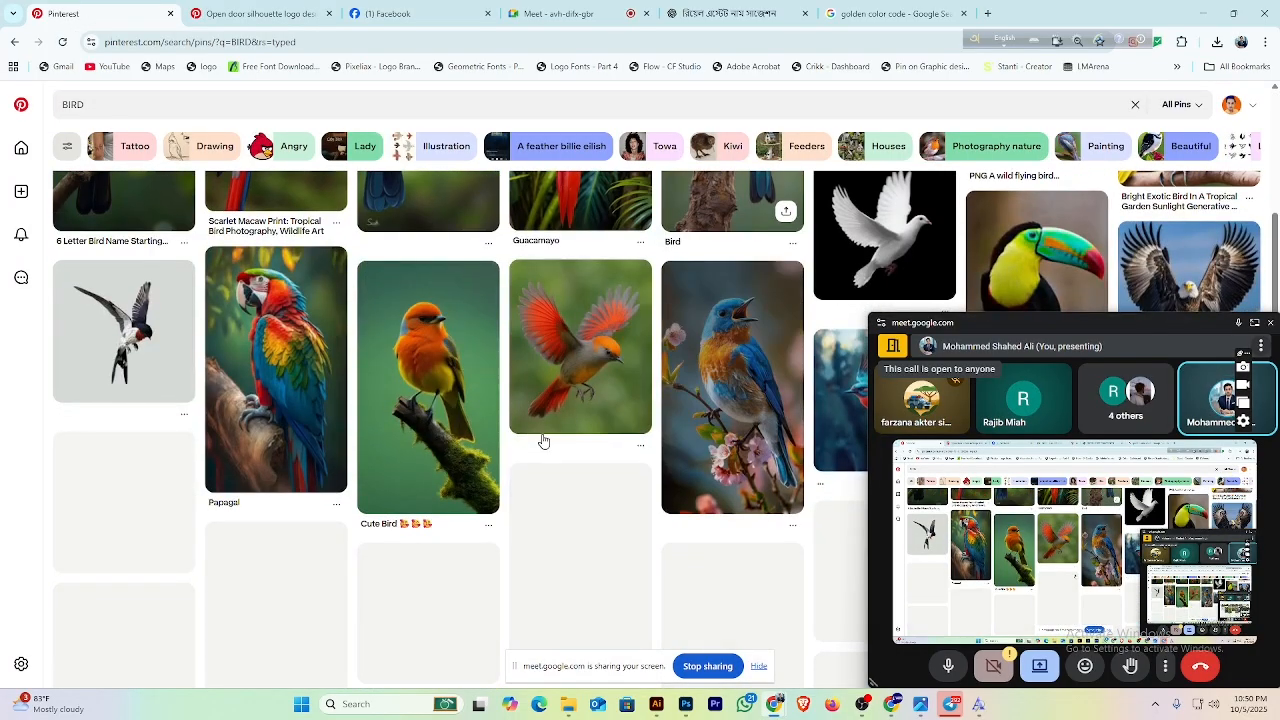
scroll(424, 460, "down", 2)
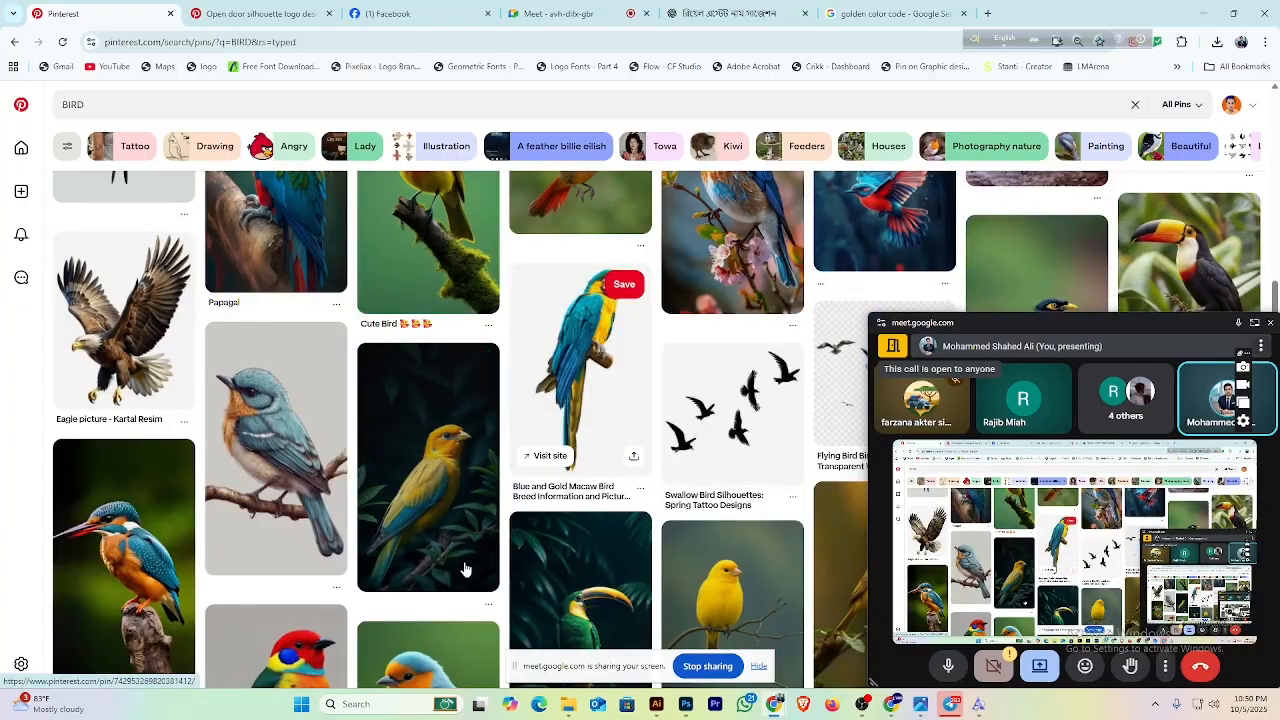
scroll(392, 524, "down", 3)
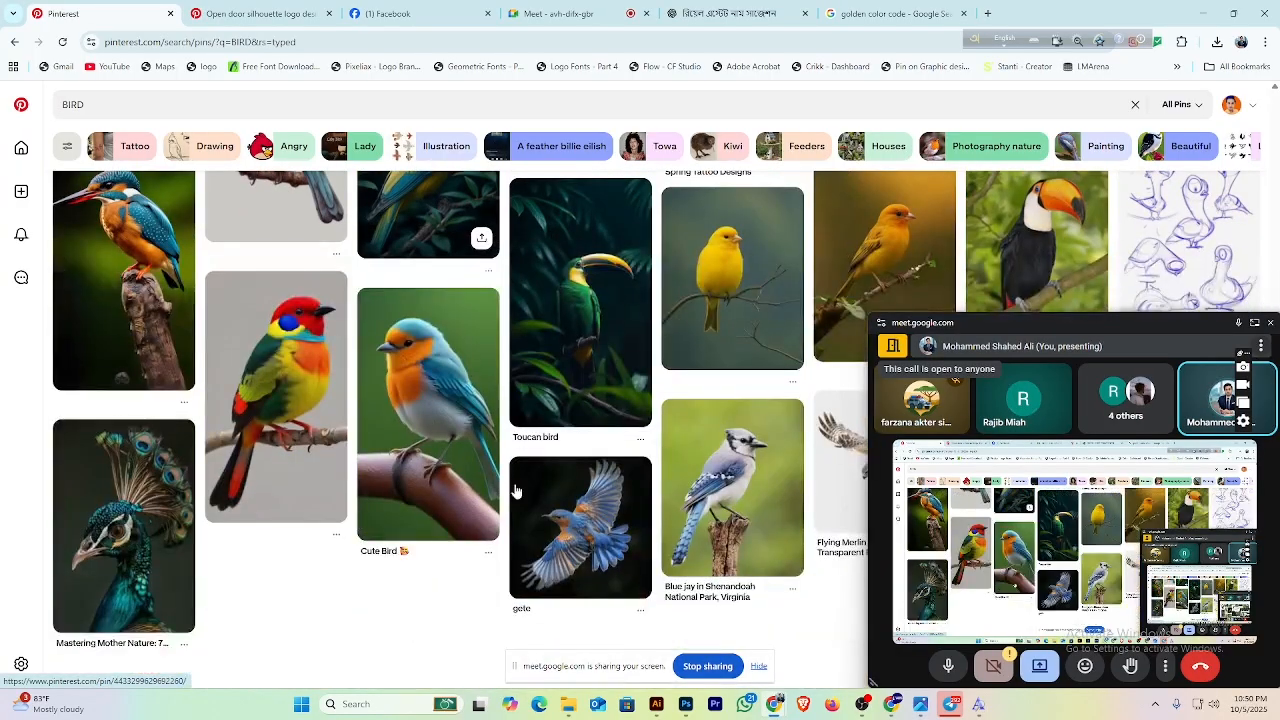
scroll(675, 488, "down", 1)
scroll(675, 488, "down", 1)
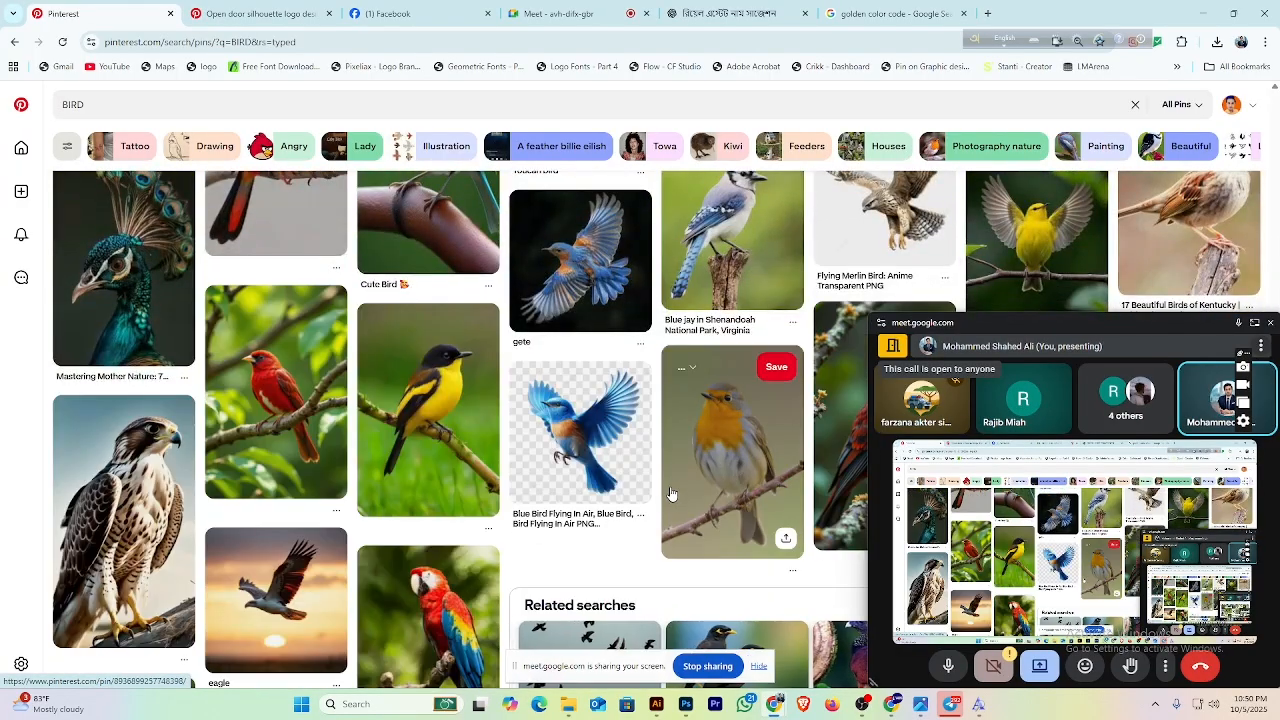
scroll(432, 492, "down", 2)
scroll(744, 427, "down", 1)
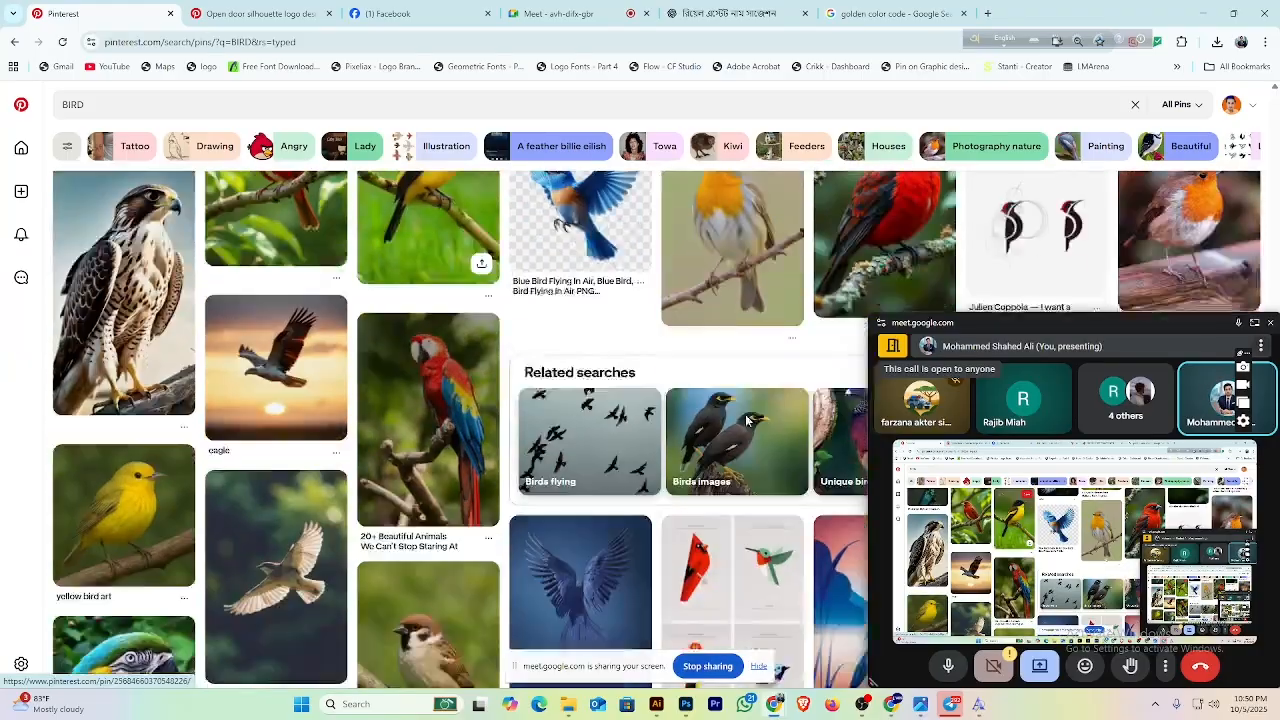
scroll(744, 427, "up", 1)
scroll(1180, 235, "down", 1)
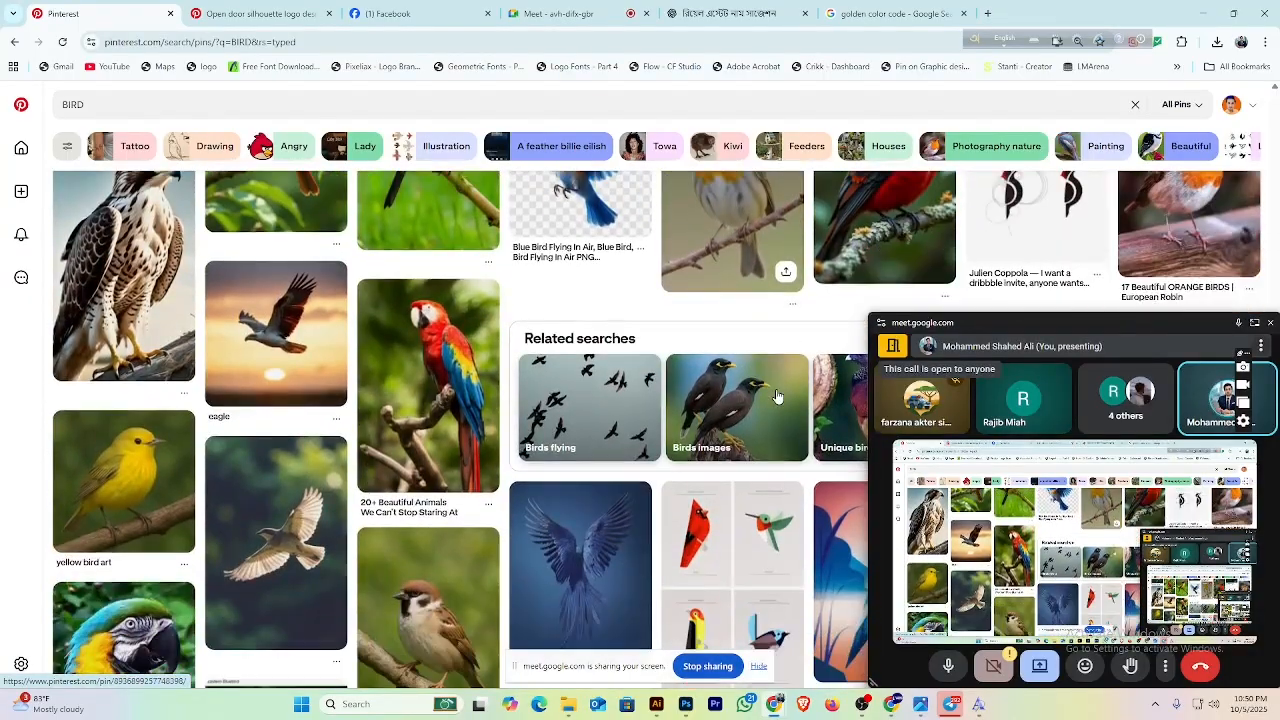
Step: Open the "17 Beautiful ORANGE BIRDS | European Robin" pin and look through its related bird photos
left_click(1180, 235)
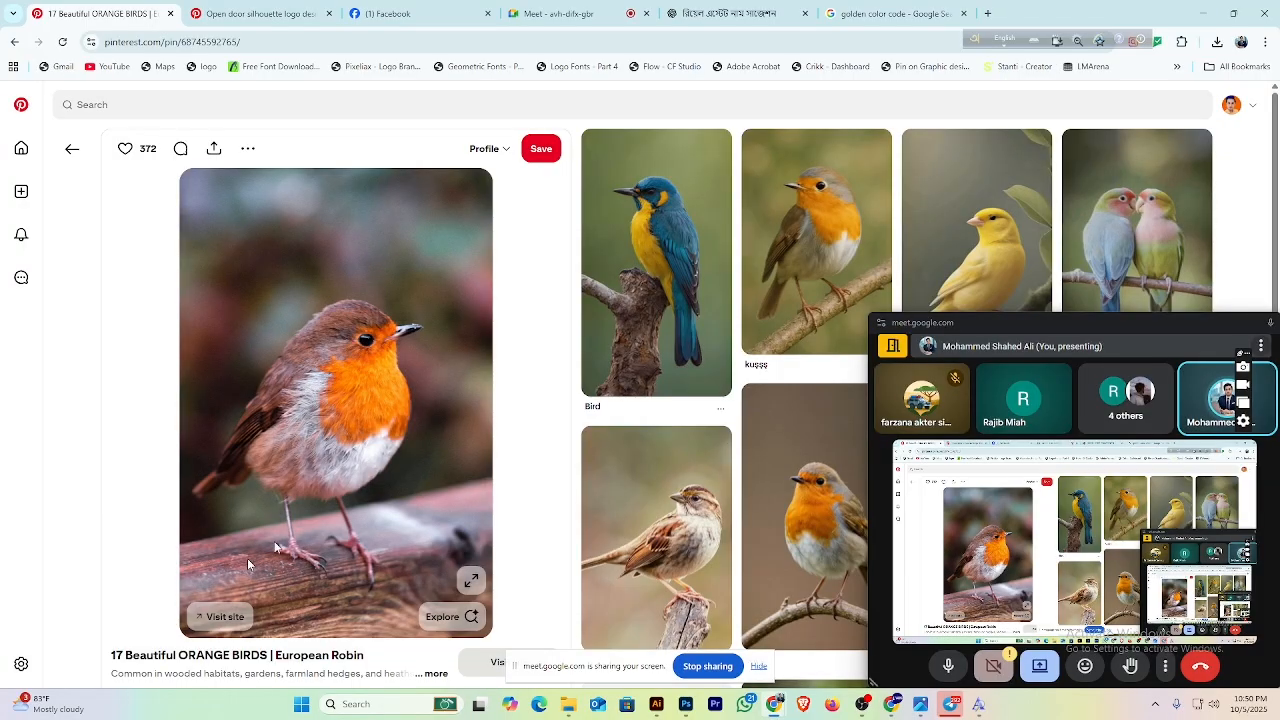
scroll(481, 428, "down", 4)
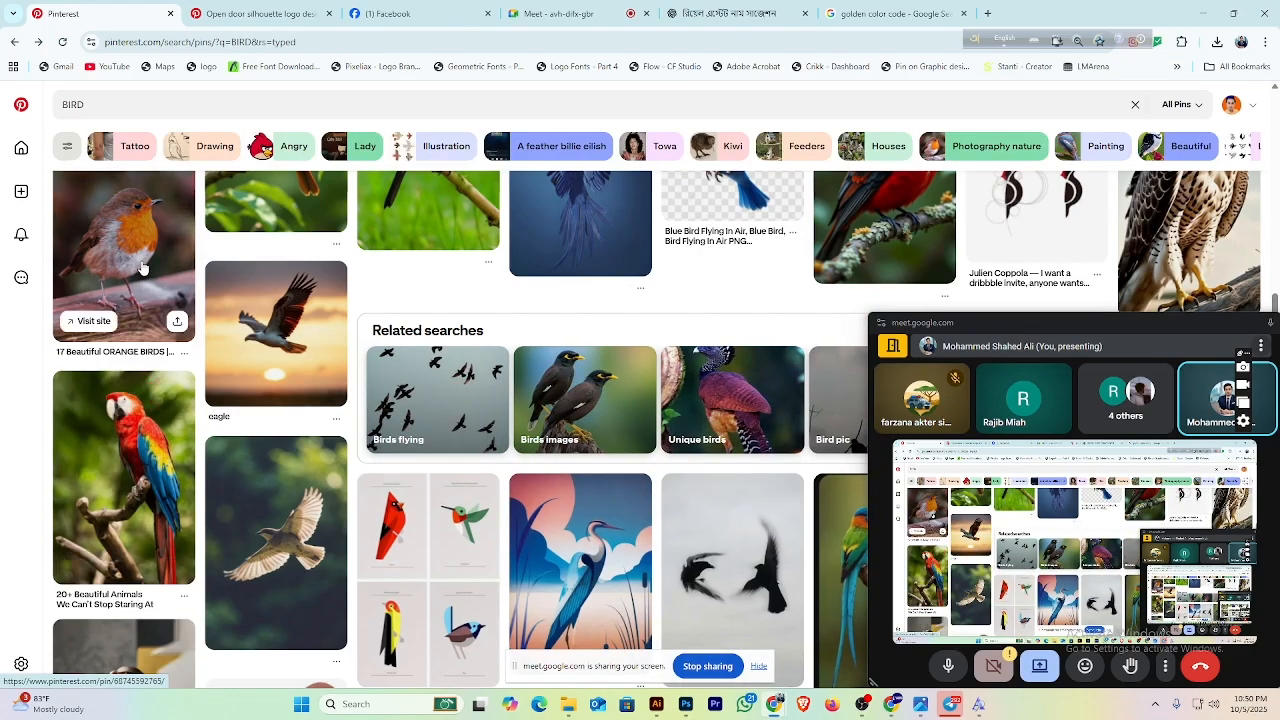
left_click(143, 268)
scroll(352, 528, "down", 8)
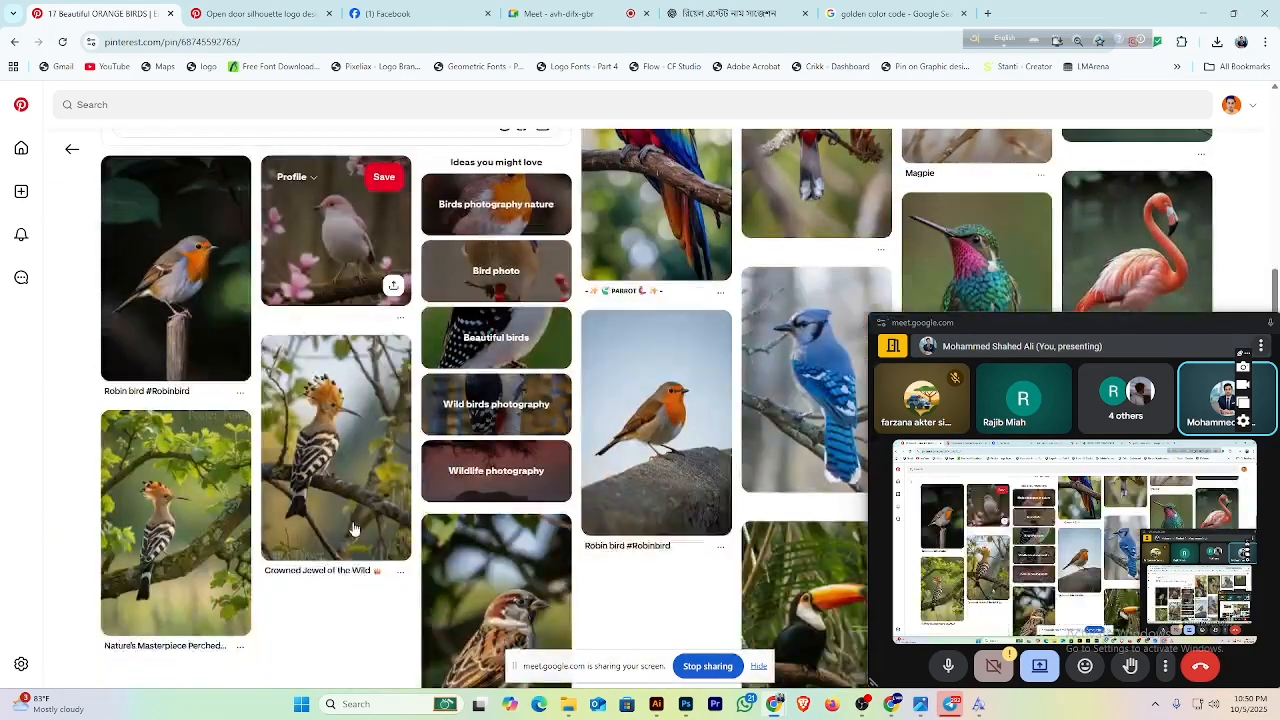
scroll(352, 528, "down", 3)
scroll(350, 525, "up", 10)
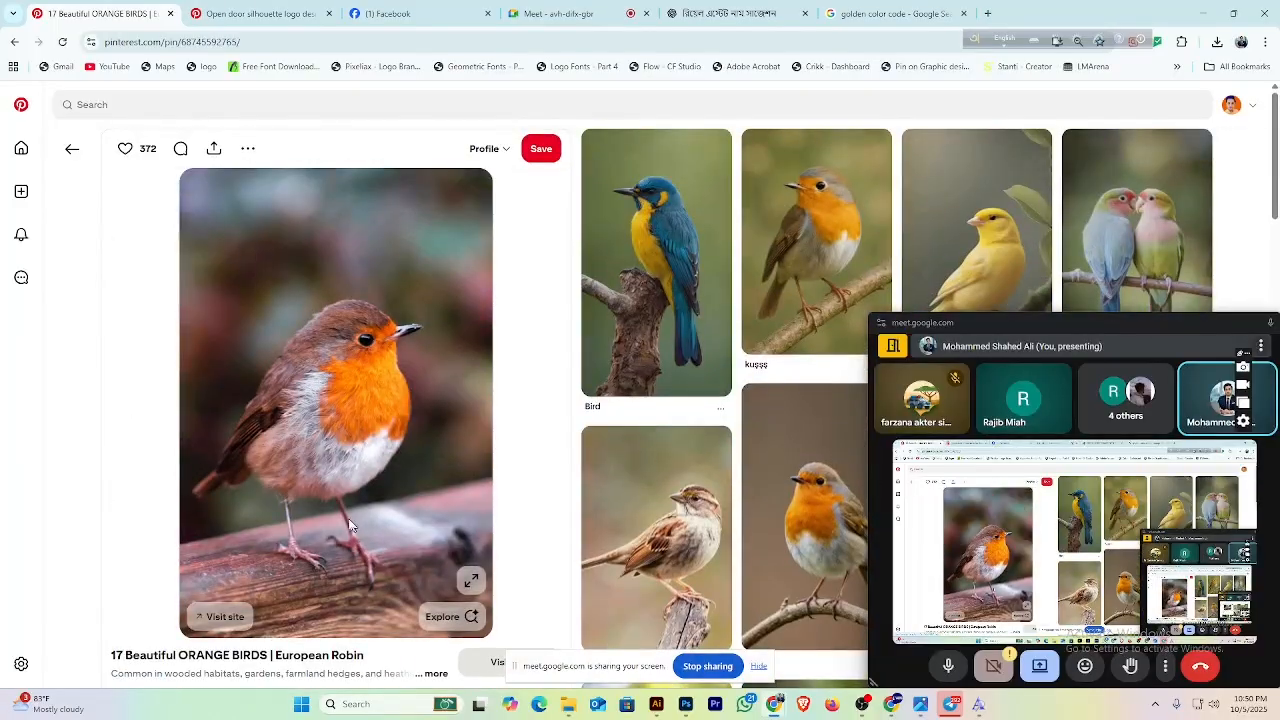
scroll(814, 277, "down", 5)
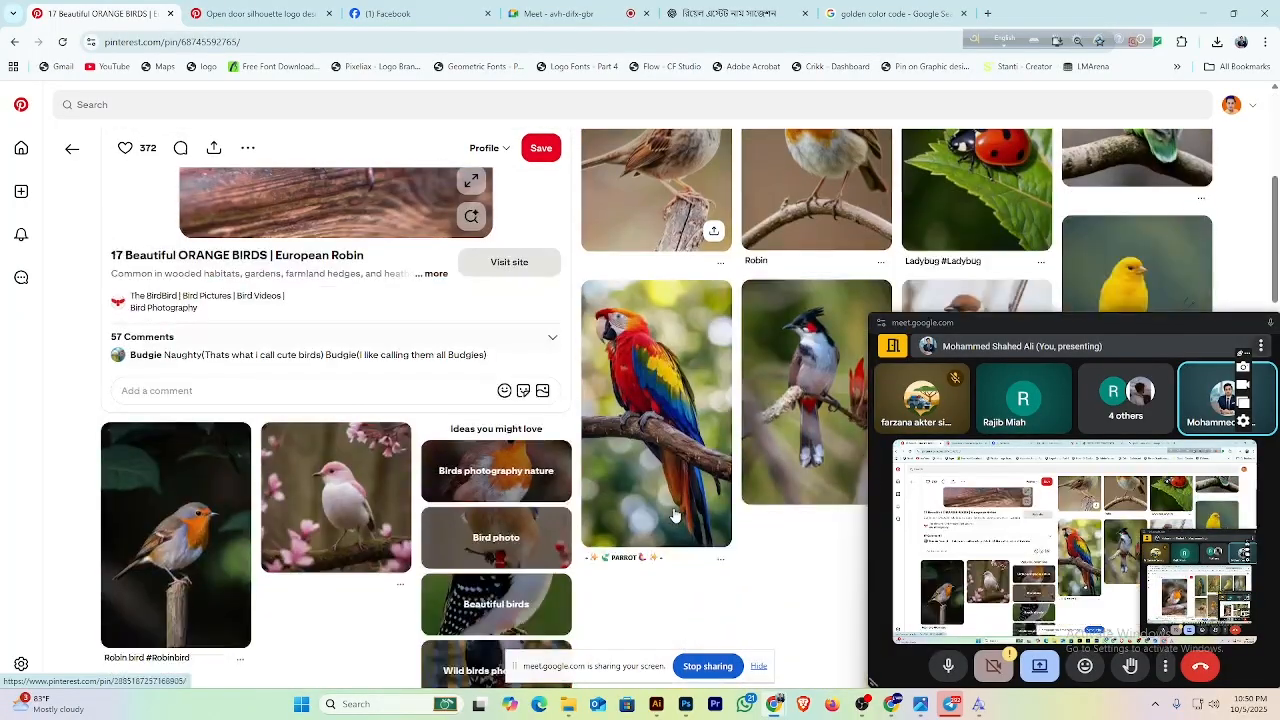
scroll(685, 462, "up", 2)
scroll(614, 394, "down", 5)
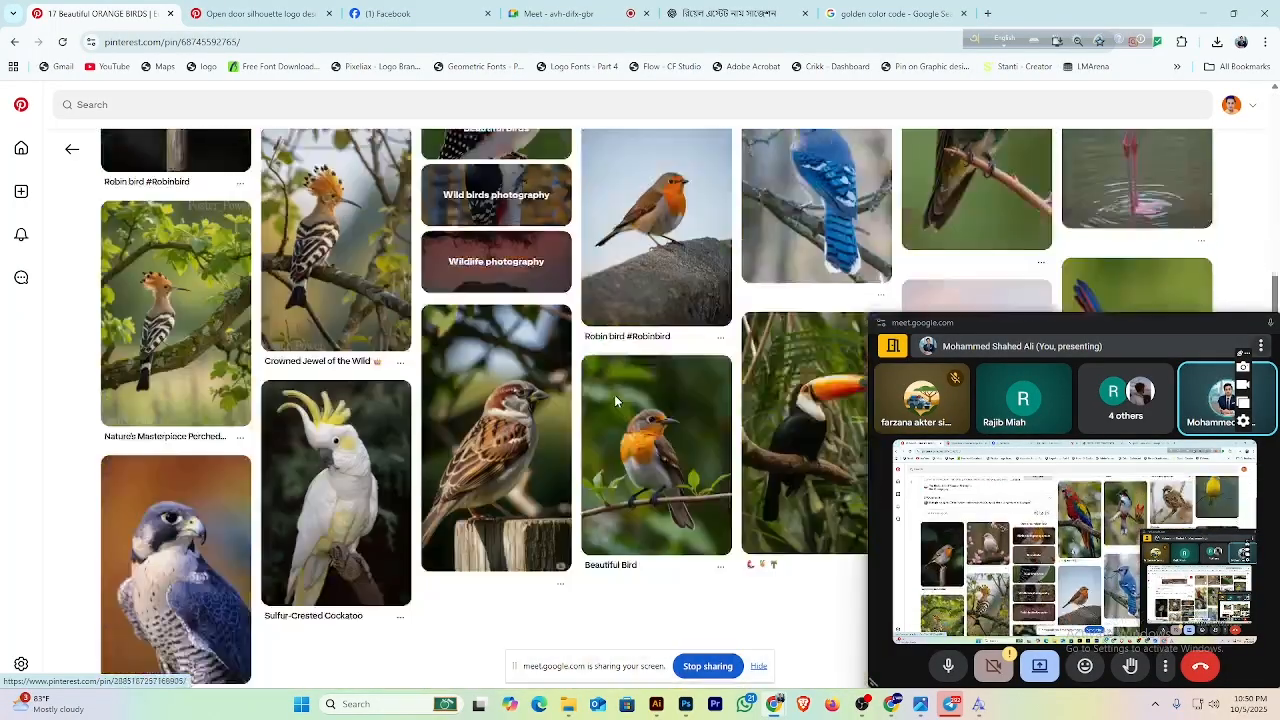
Step: Open the "Robin bird #Robinbird" pin showing a robin standing on a rock and download its image
scroll(614, 403, "up", 1)
left_click(680, 322)
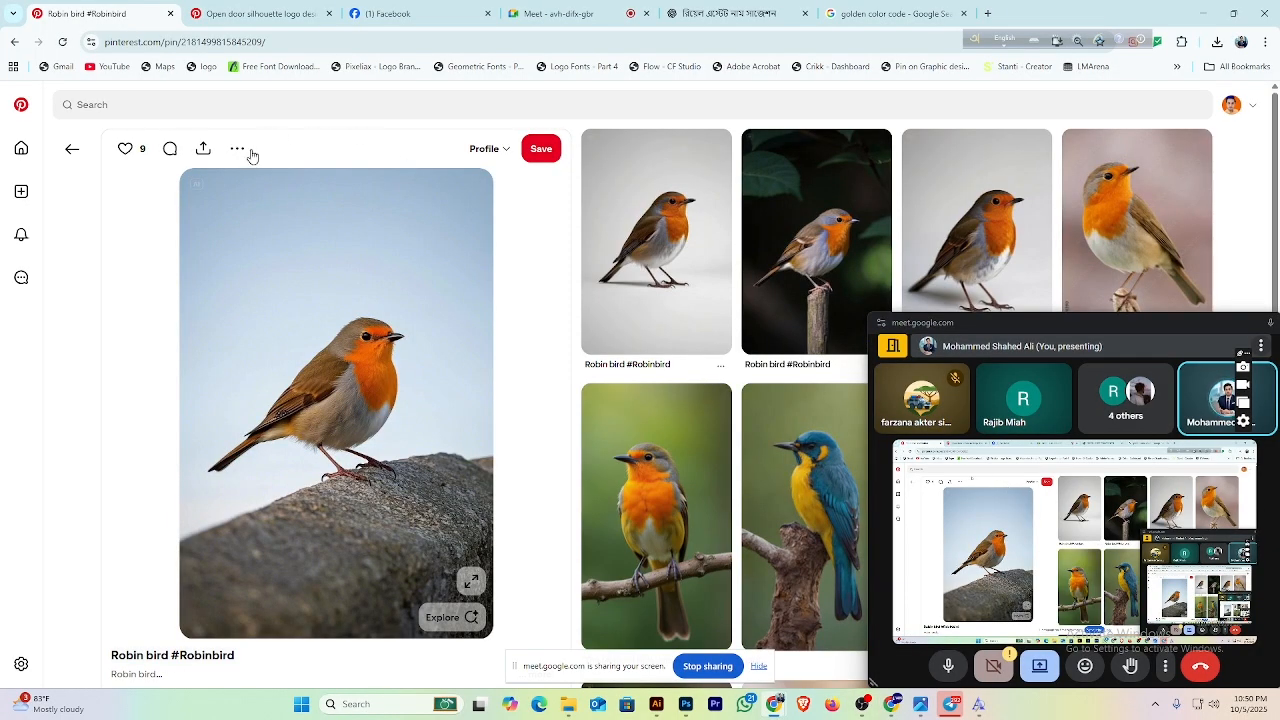
left_click(237, 152)
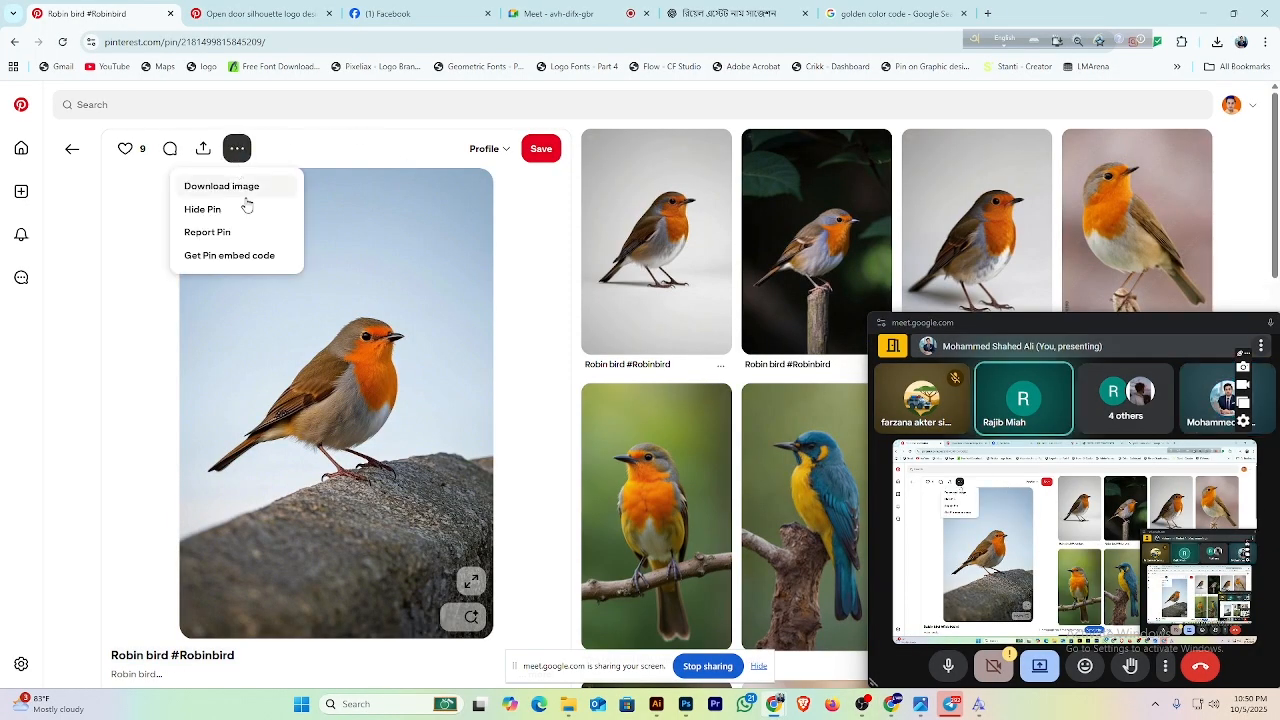
left_click(238, 186)
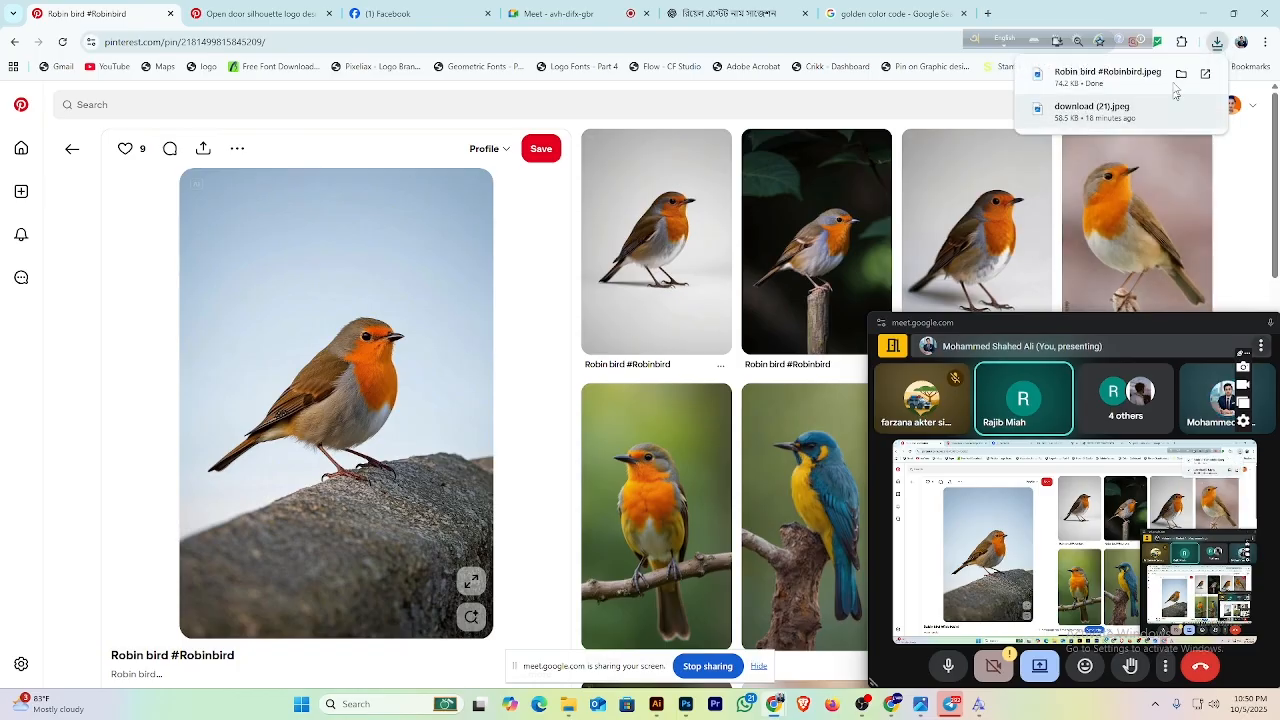
Step: Switch to Illustrator, place the downloaded robin photo in the empty area below the Zavenue Properties logo, and deselect it
left_click(1217, 77)
left_click_drag(612, 230, 658, 714)
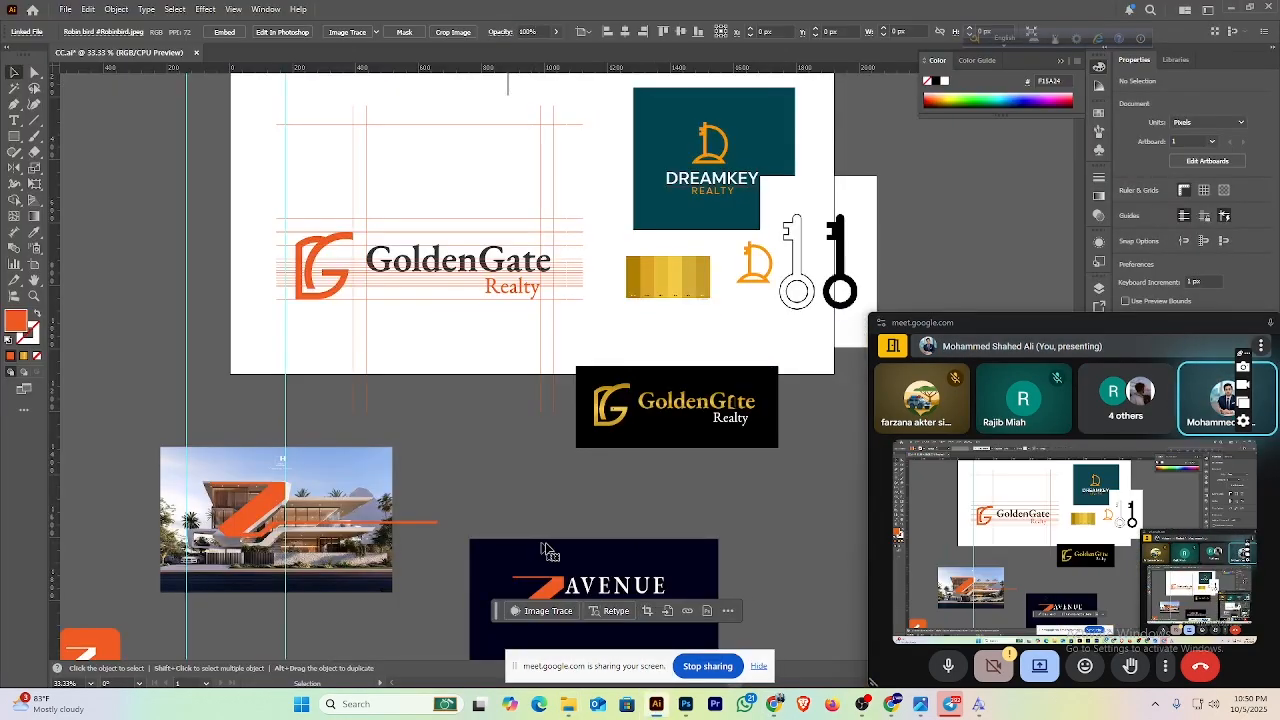
left_click_drag(645, 546, 458, 263)
left_click_drag(337, 260, 434, 433)
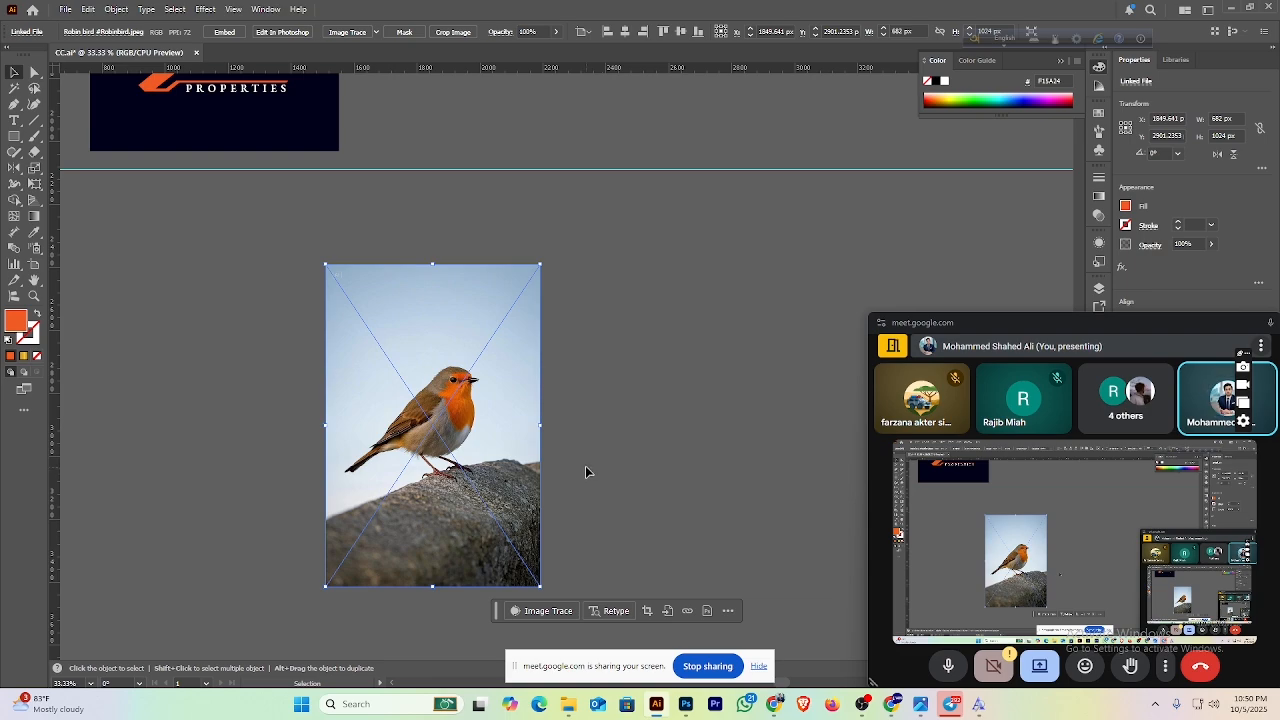
key("a")
left_click(583, 464)
key("v")
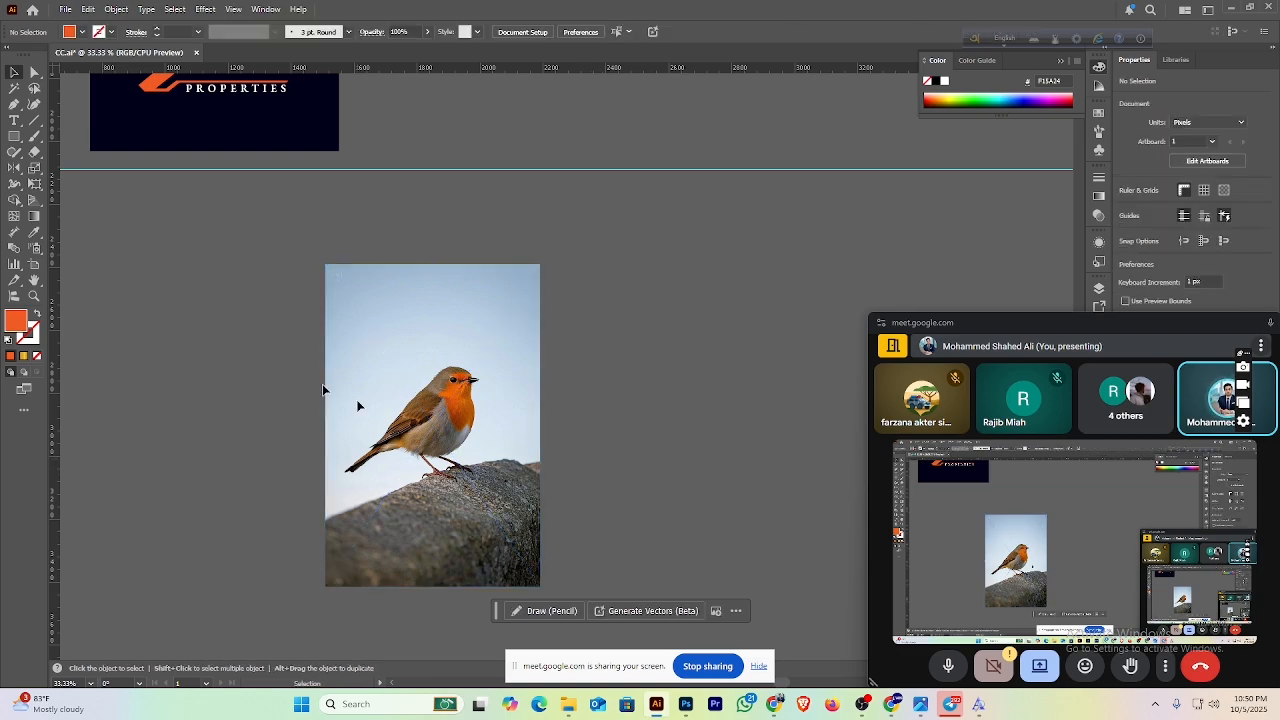
Step: Set the drawing colours to no fill with an orange F15A24 stroke
left_click(12, 356)
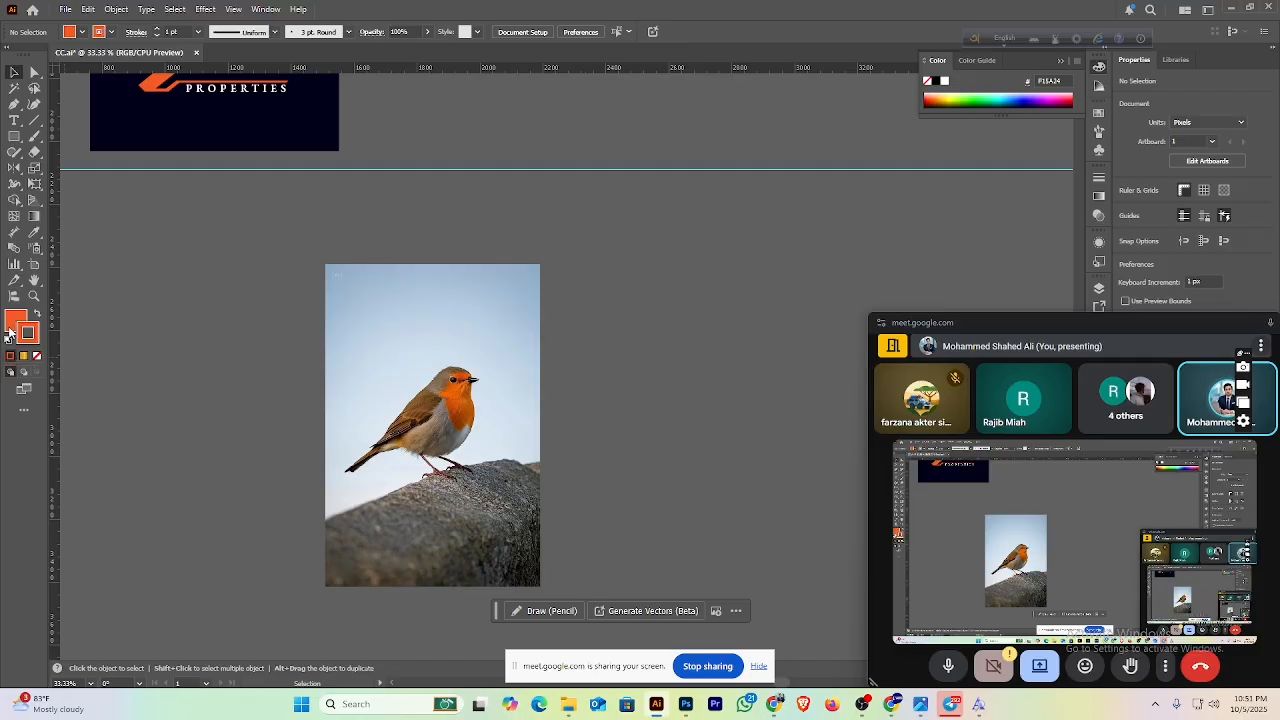
left_click(13, 326)
left_click(37, 355)
left_click(26, 341)
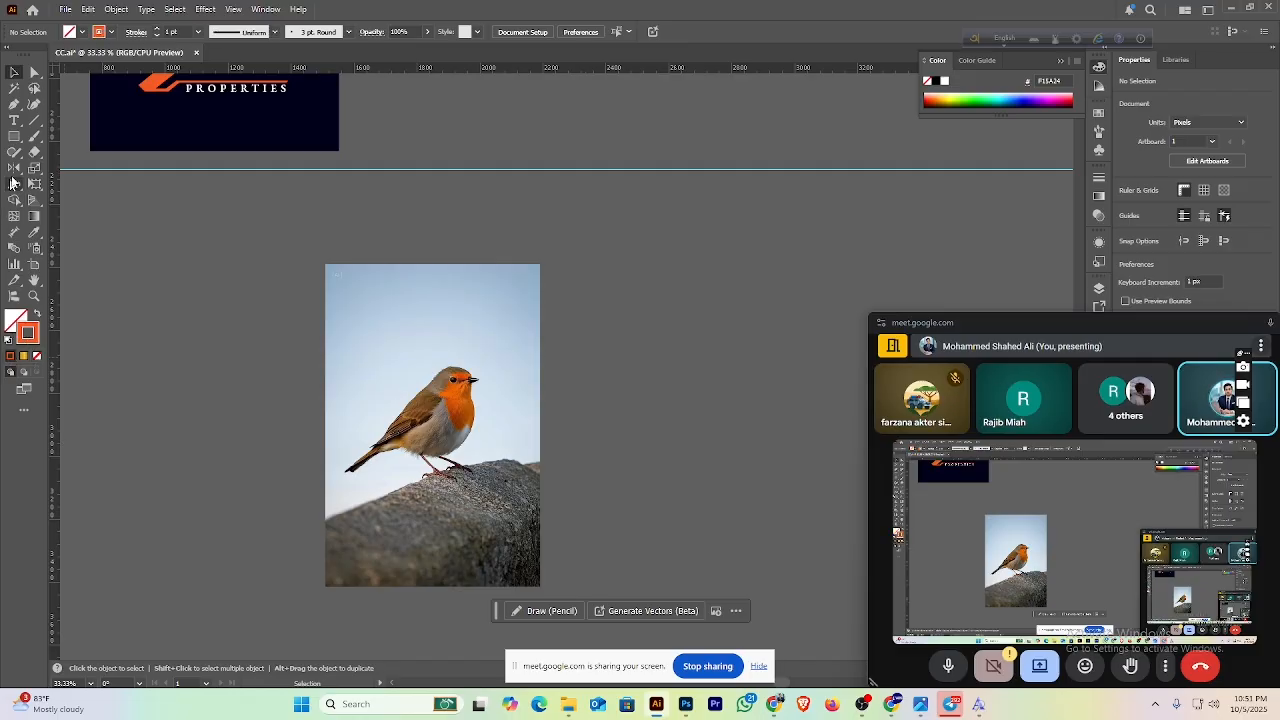
left_click(13, 137)
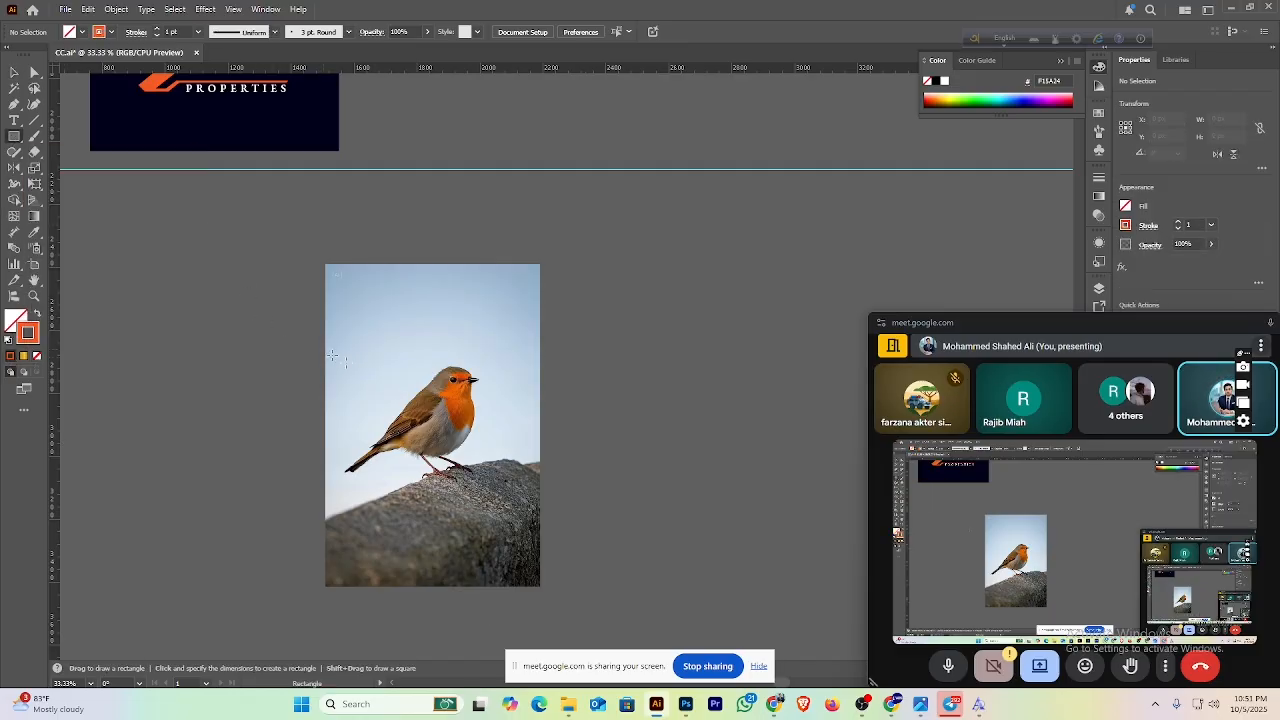
key("ctrl+plus")
key("ctrl+plus")
key("ctrl+plus")
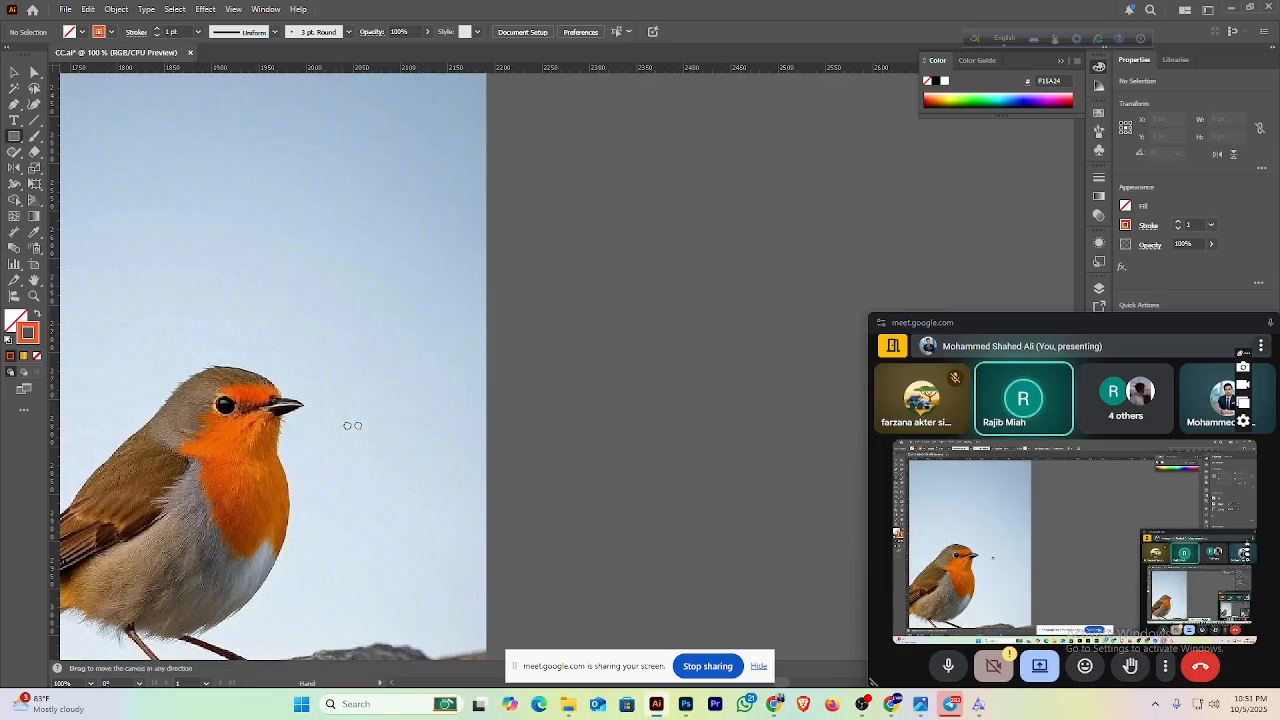
left_click_drag(349, 426, 490, 422)
left_click_drag(396, 370, 475, 462)
key("ctrl+z")
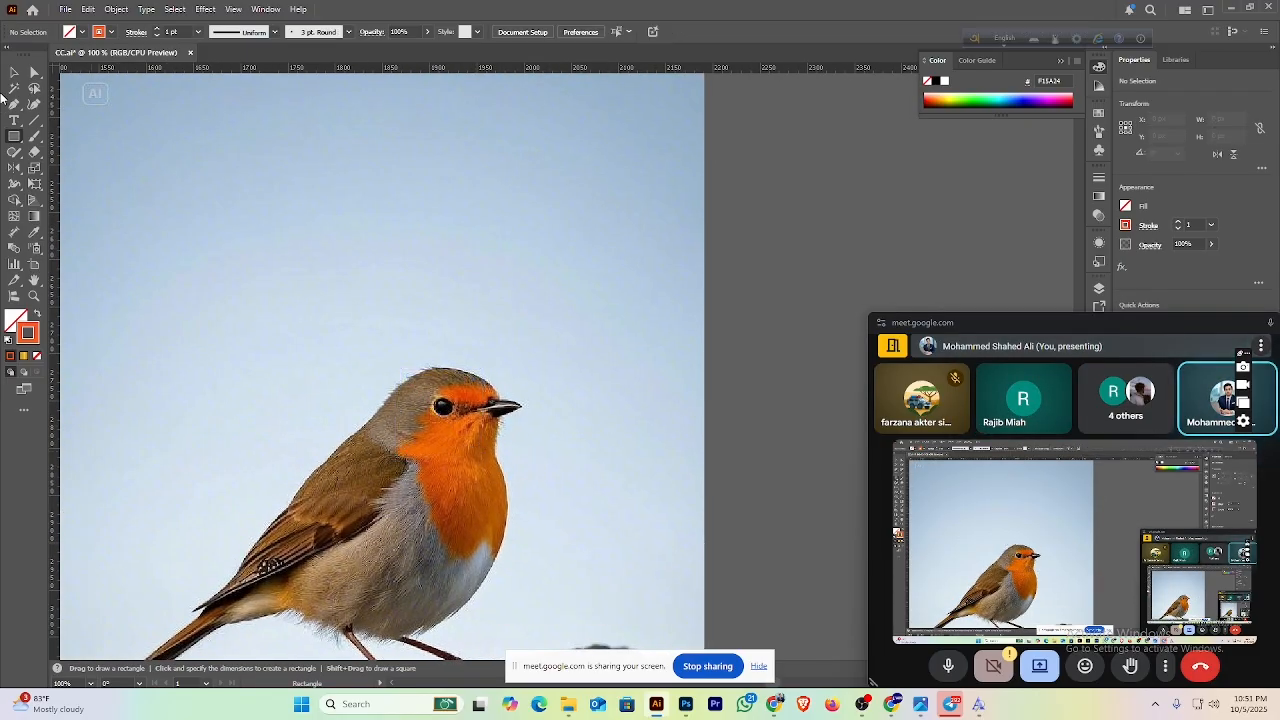
left_click_drag(19, 141, 70, 166)
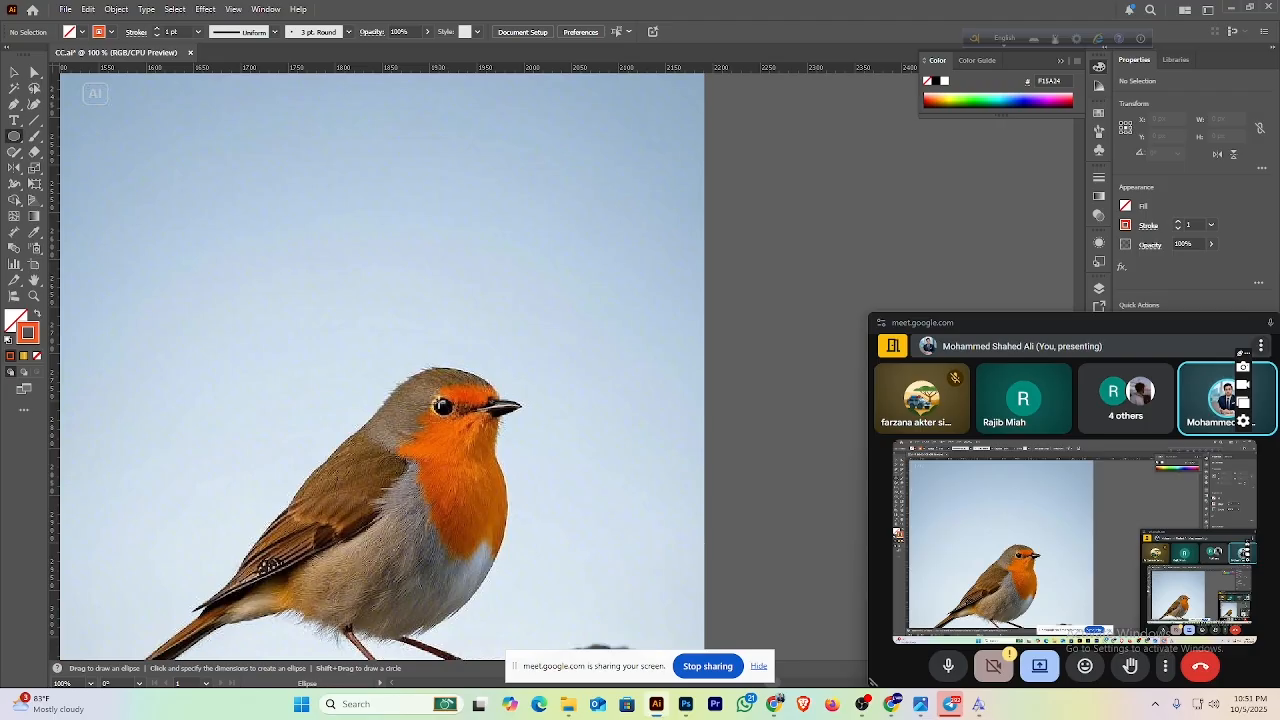
left_click_drag(441, 406, 501, 466)
key("ctrl+z")
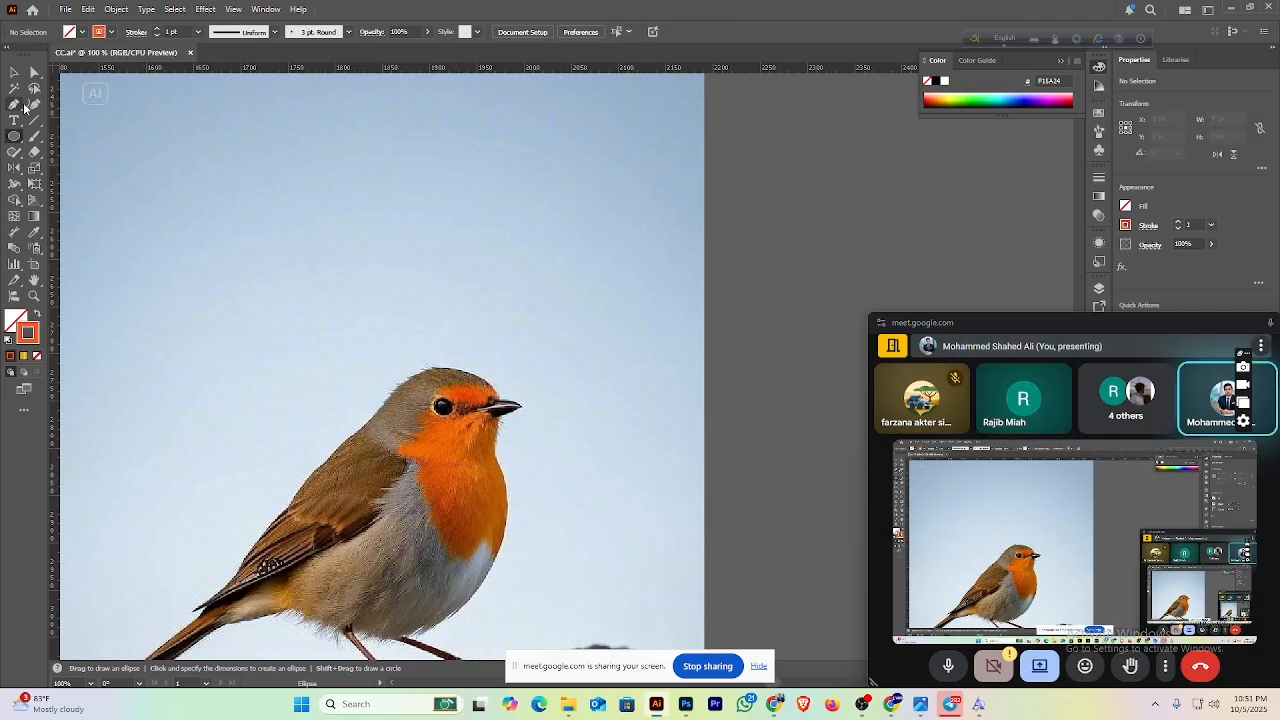
Step: Trace a closed straight-segment outline around the robin's body, tail and beak with the Pen tool, leaving out the legs
key("p")
left_click_drag(499, 406, 572, 348)
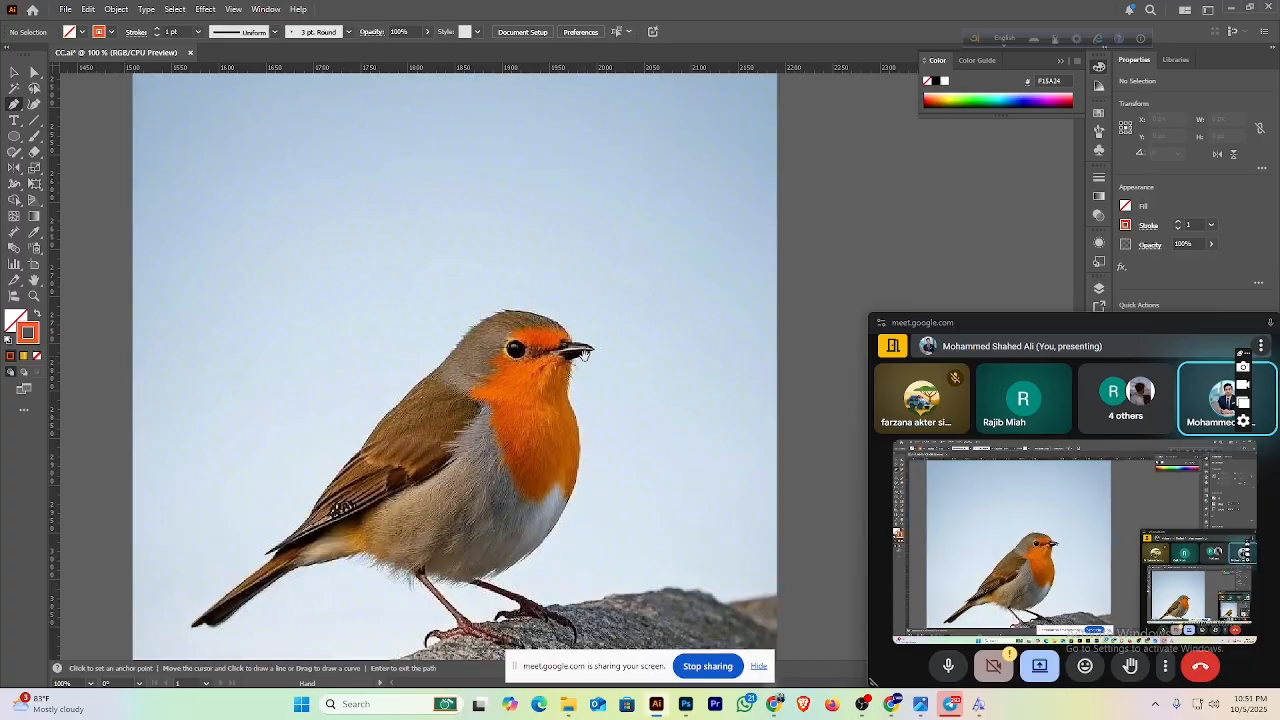
left_click(572, 348)
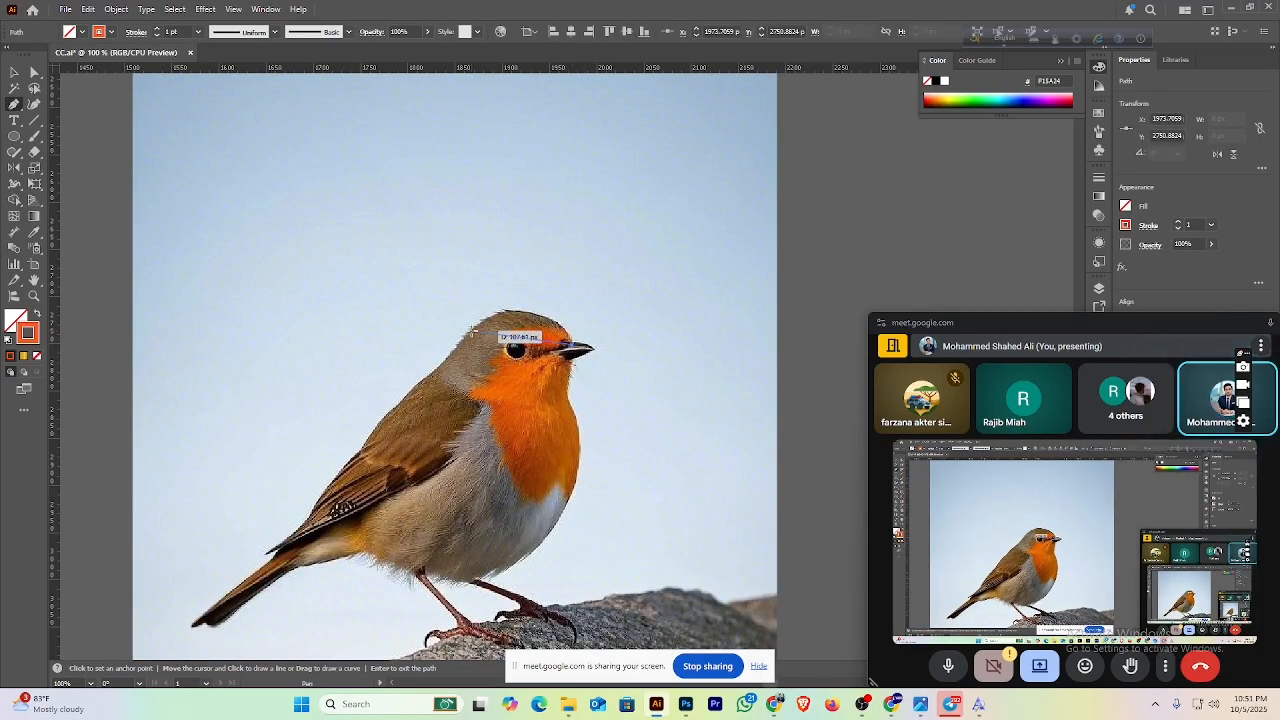
left_click(472, 330)
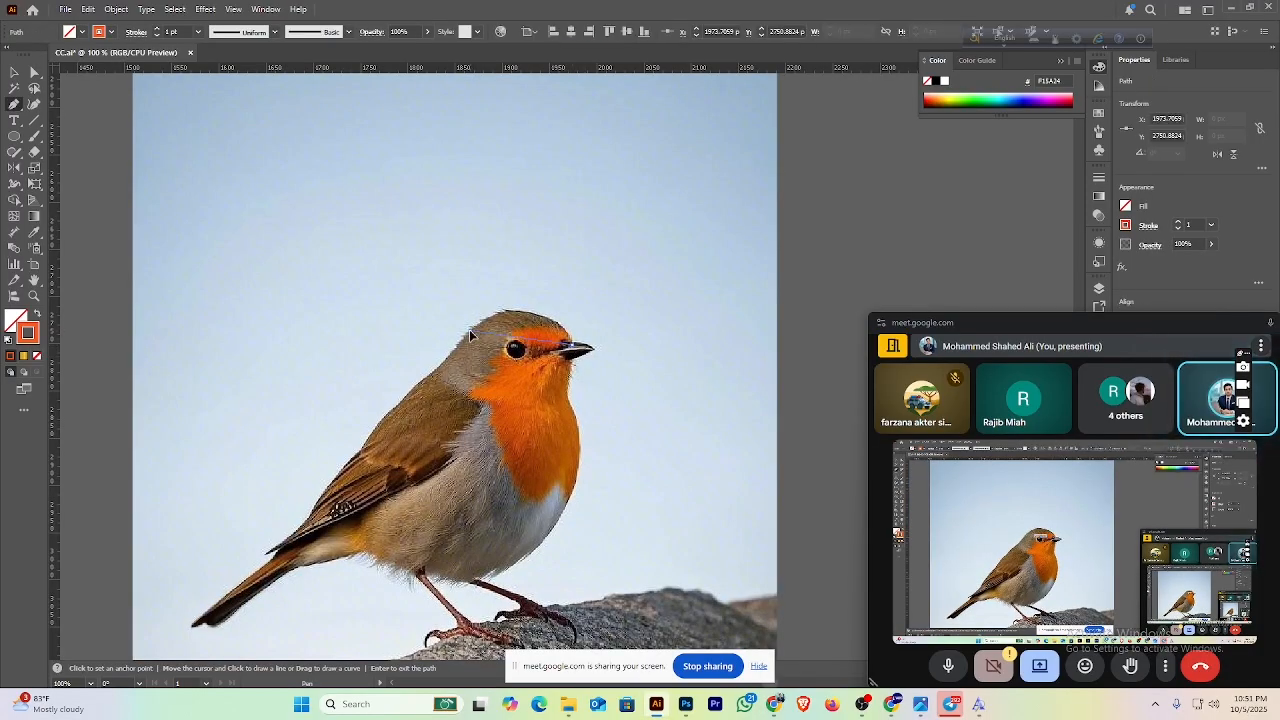
left_click(195, 622)
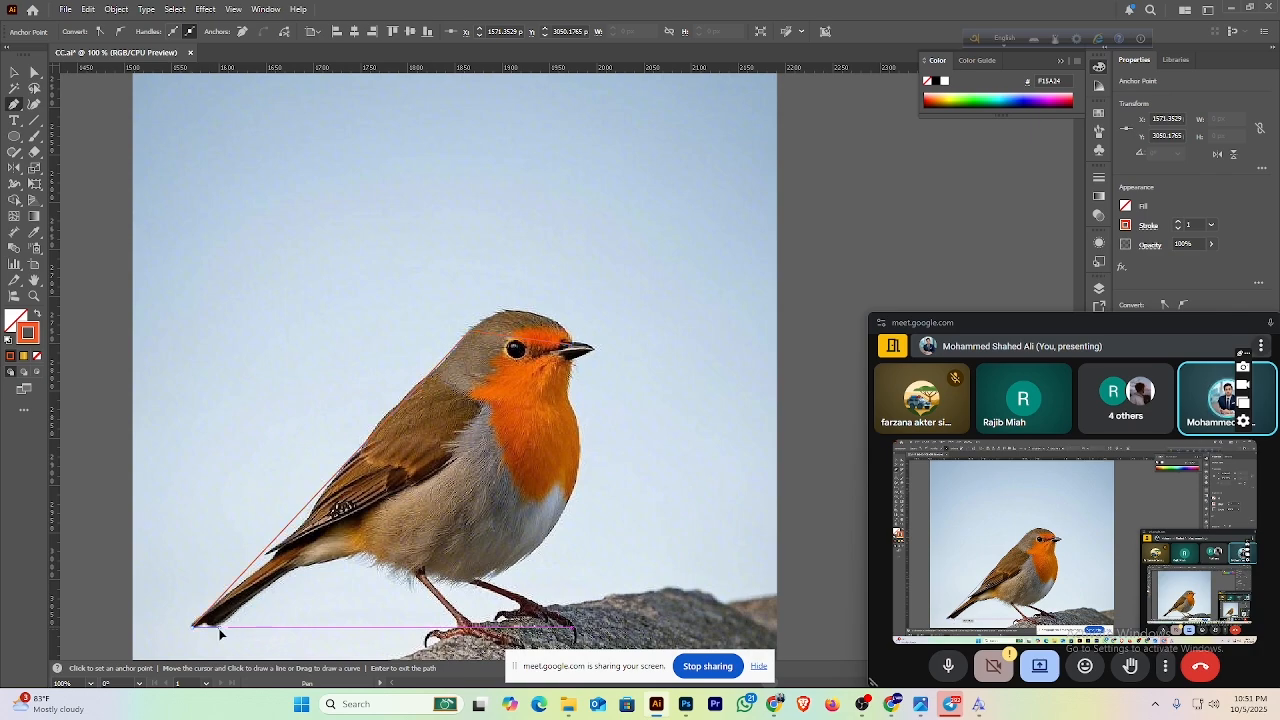
left_click(296, 566)
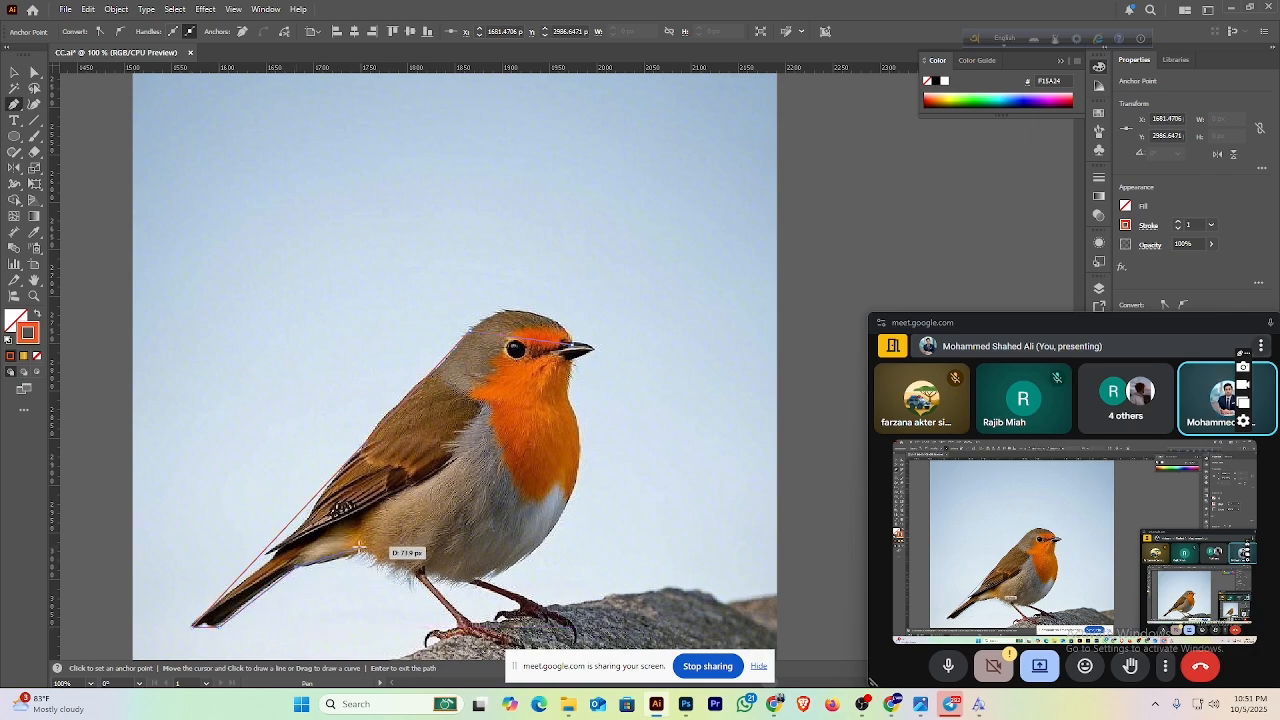
left_click(360, 548)
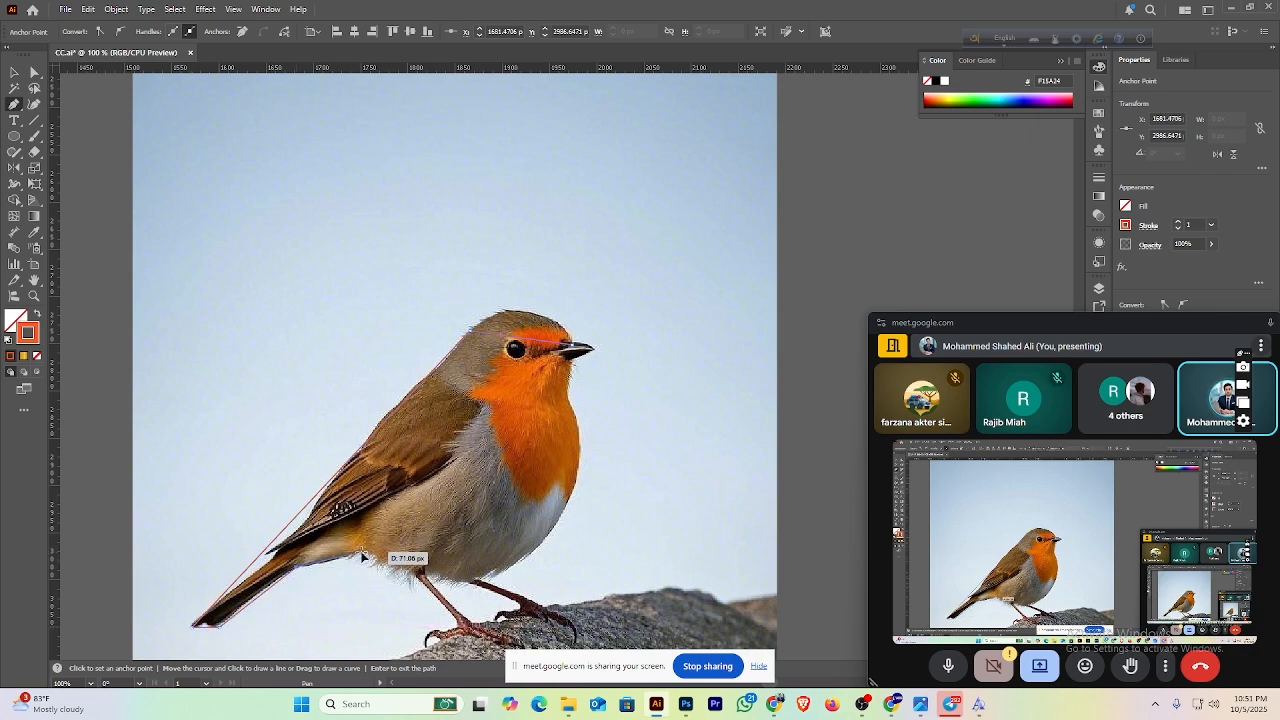
left_click(503, 576)
left_click(577, 457)
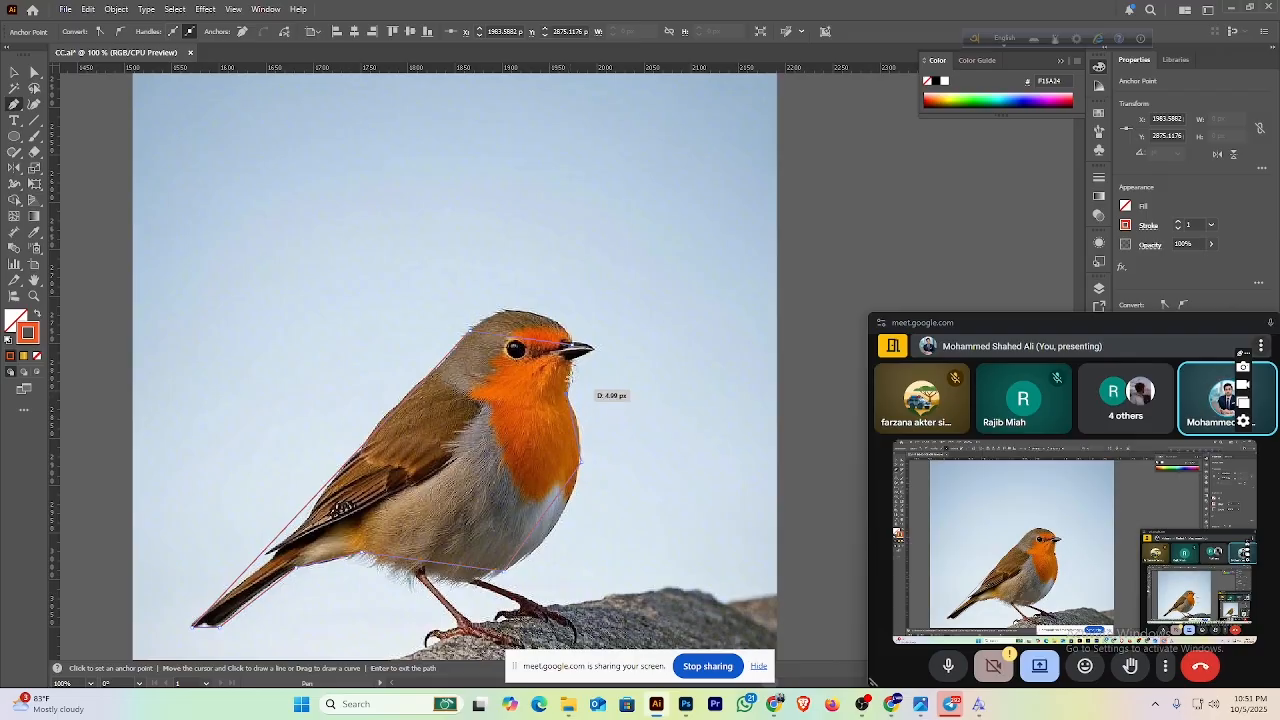
left_click(573, 358)
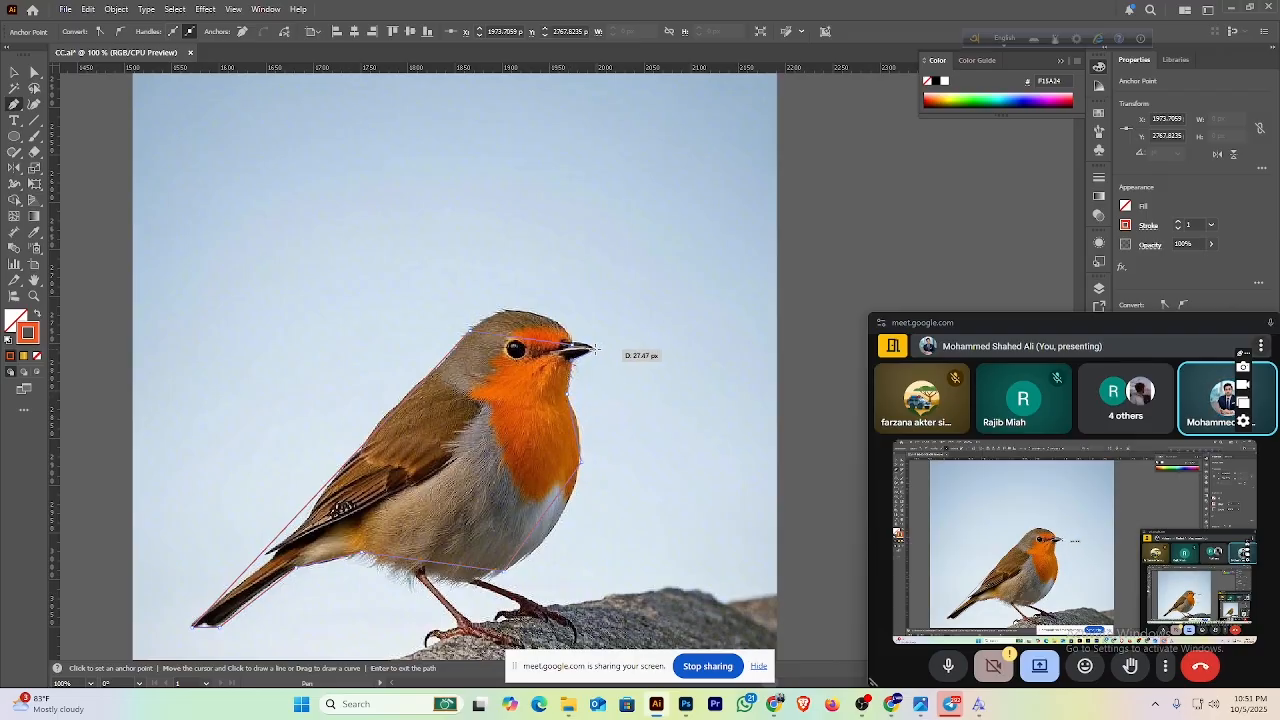
left_click(574, 341)
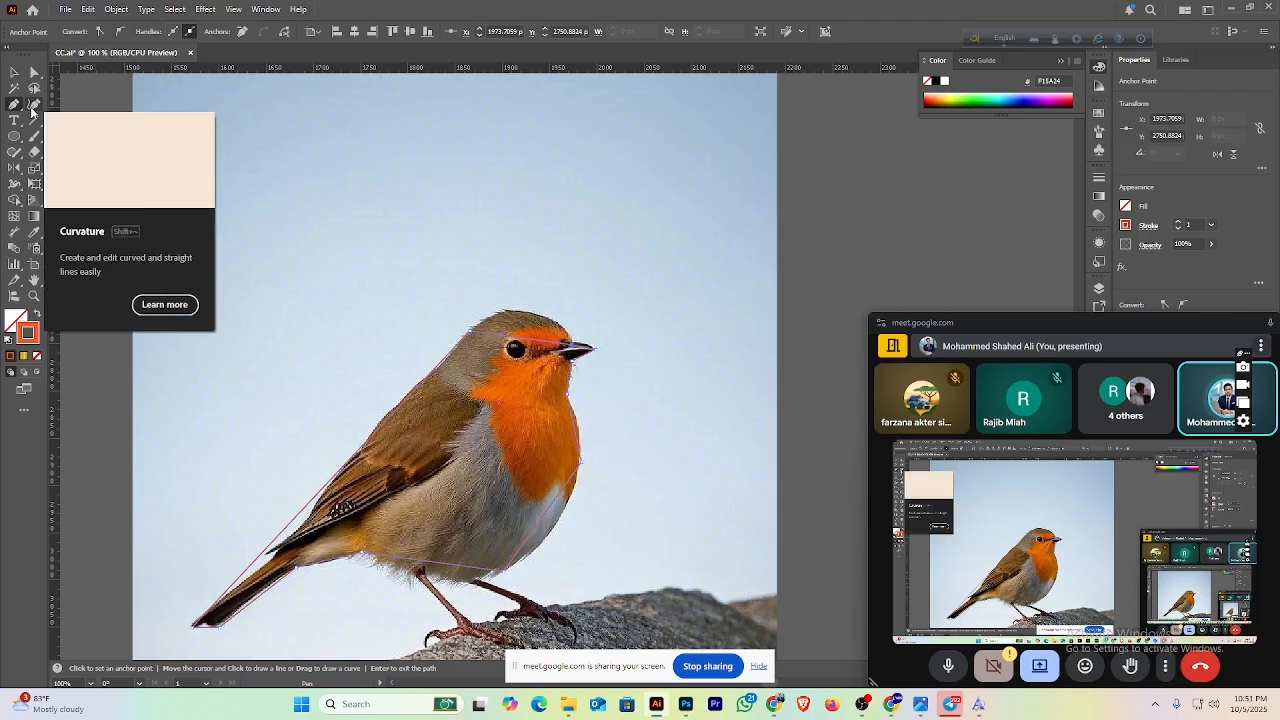
Step: Curve the outline's head top and lower belly segments with the Curvature tool so they follow the robin's contour
left_click(33, 104)
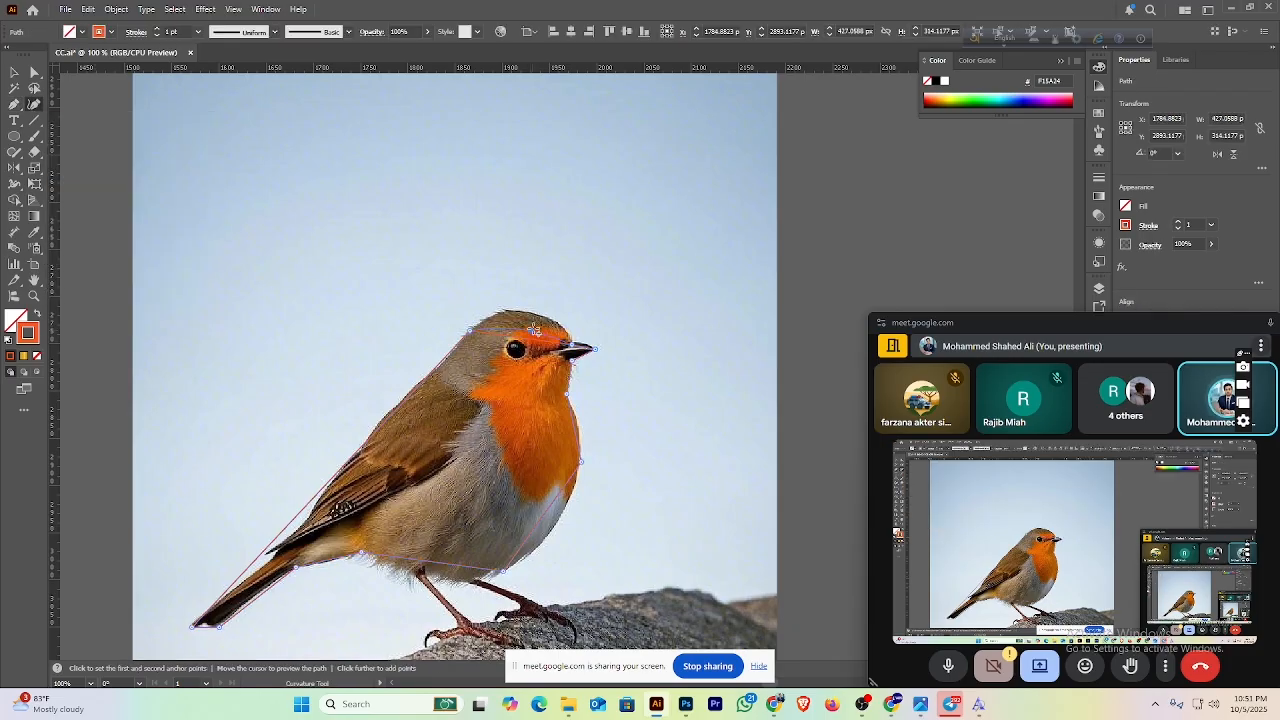
left_click(538, 315)
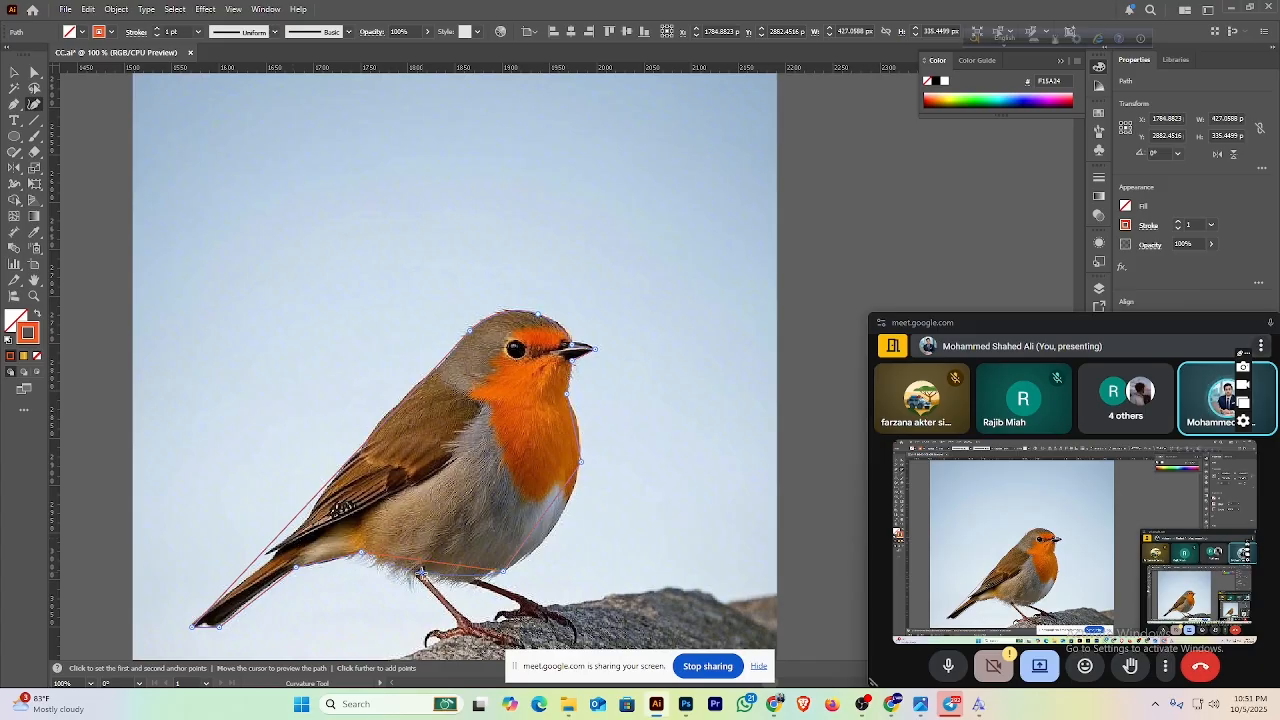
left_click(421, 573)
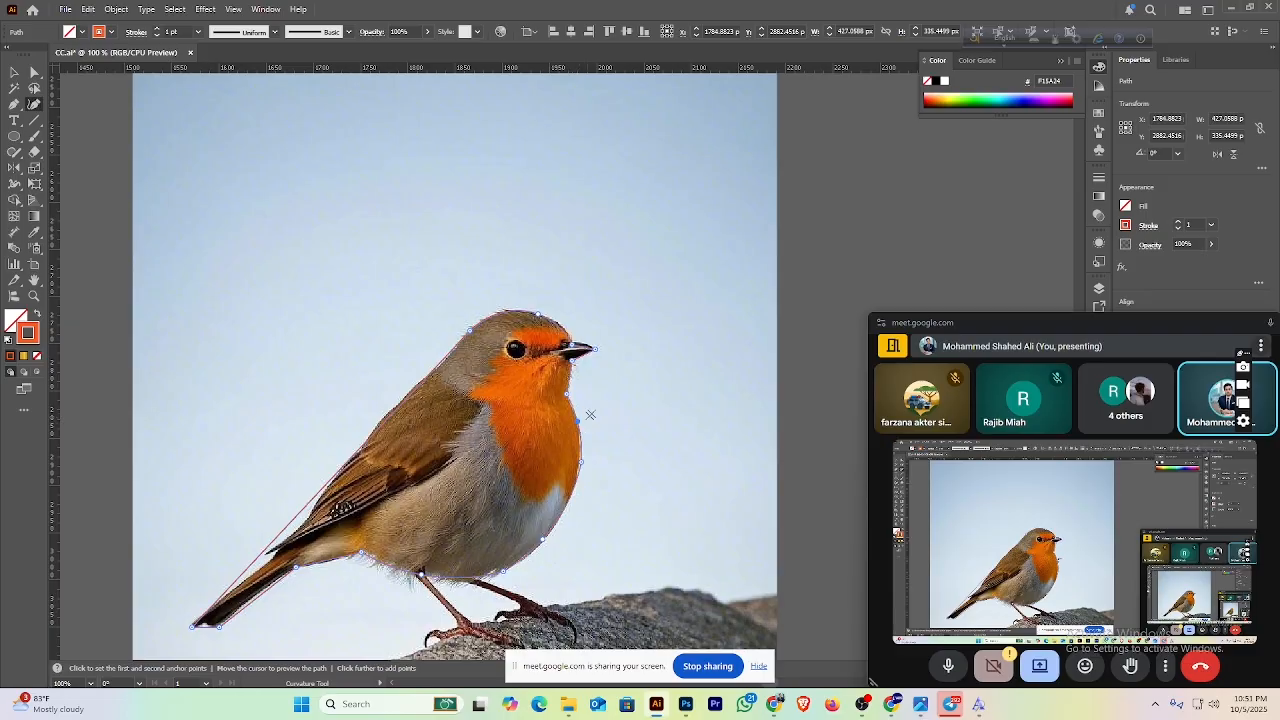
Step: Move the traced outline up and away from the robin onto the plain sky area, and deselect it
key("v")
left_click(12, 73)
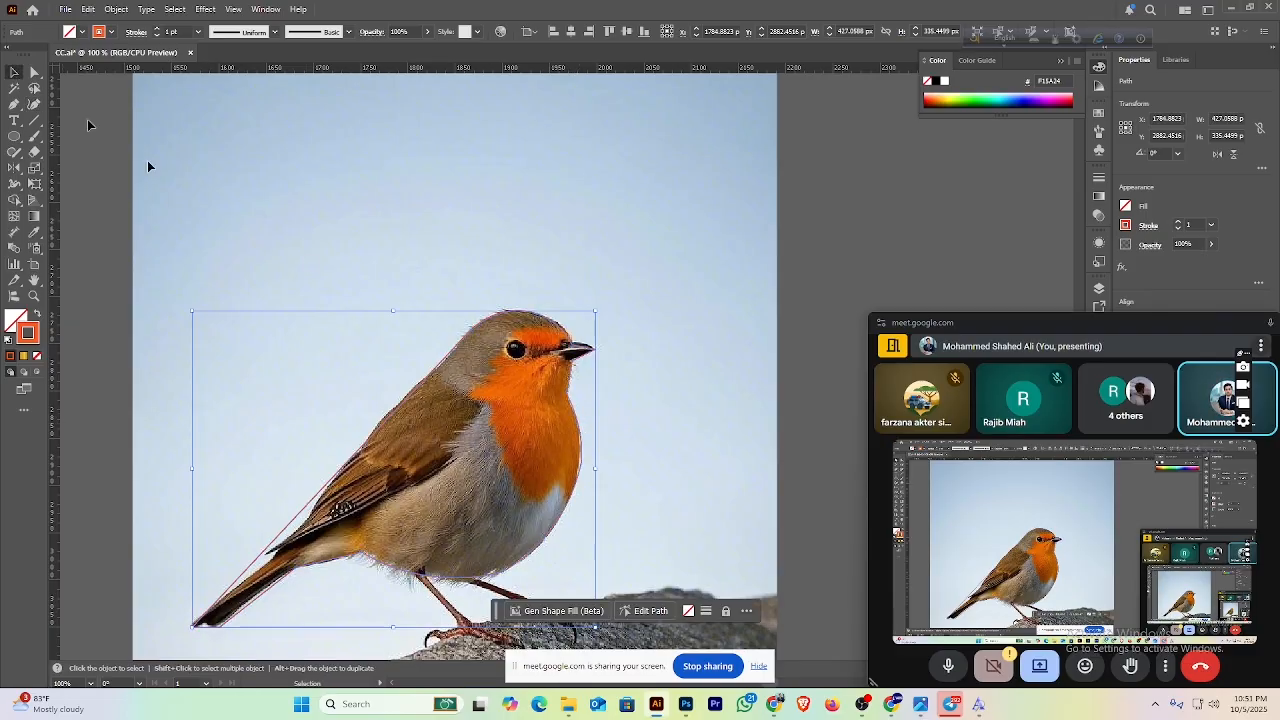
key("ctrl+minus")
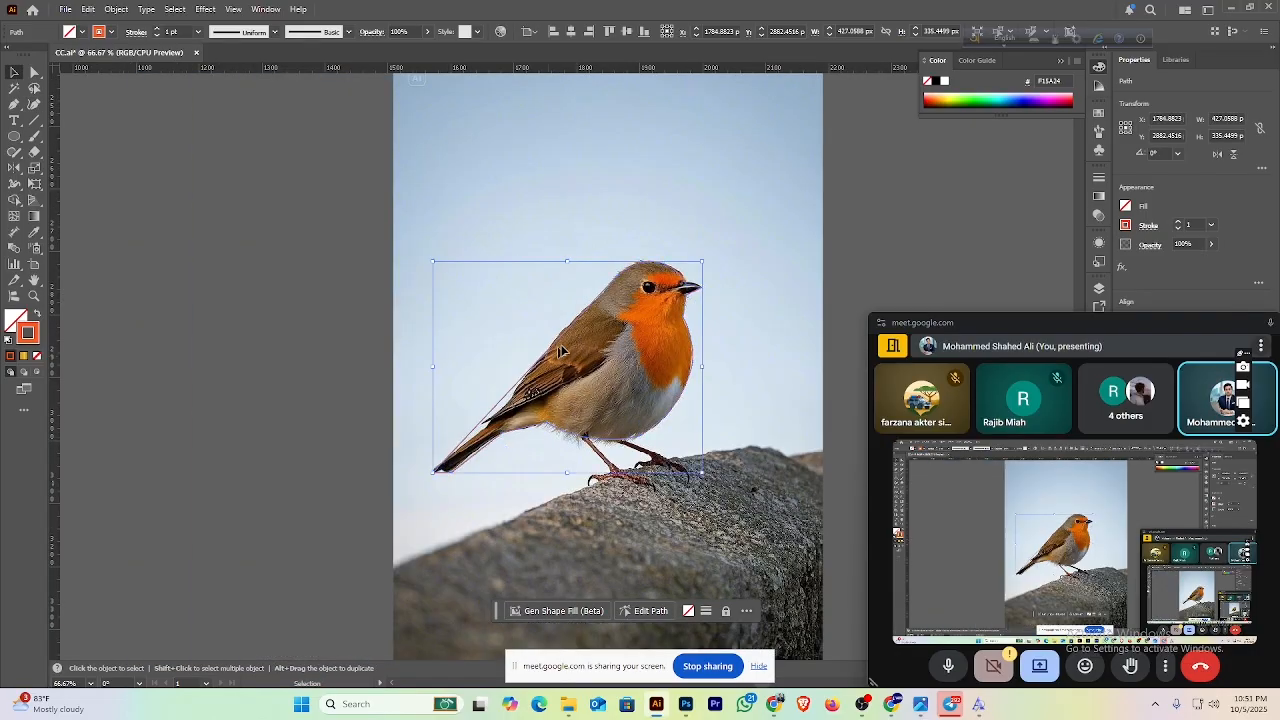
left_click_drag(556, 352, 486, 211)
left_click(513, 350)
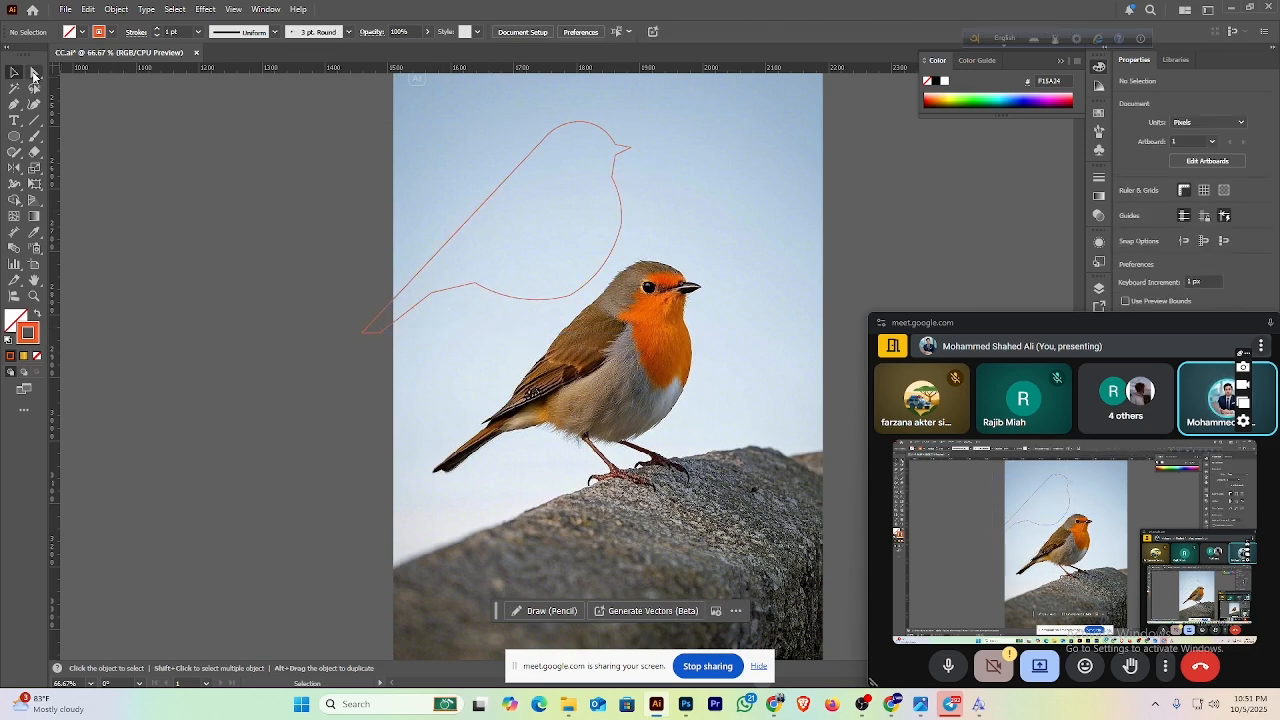
Step: Round the outline's corners under the tail and at the throat below the beak
left_click(33, 74)
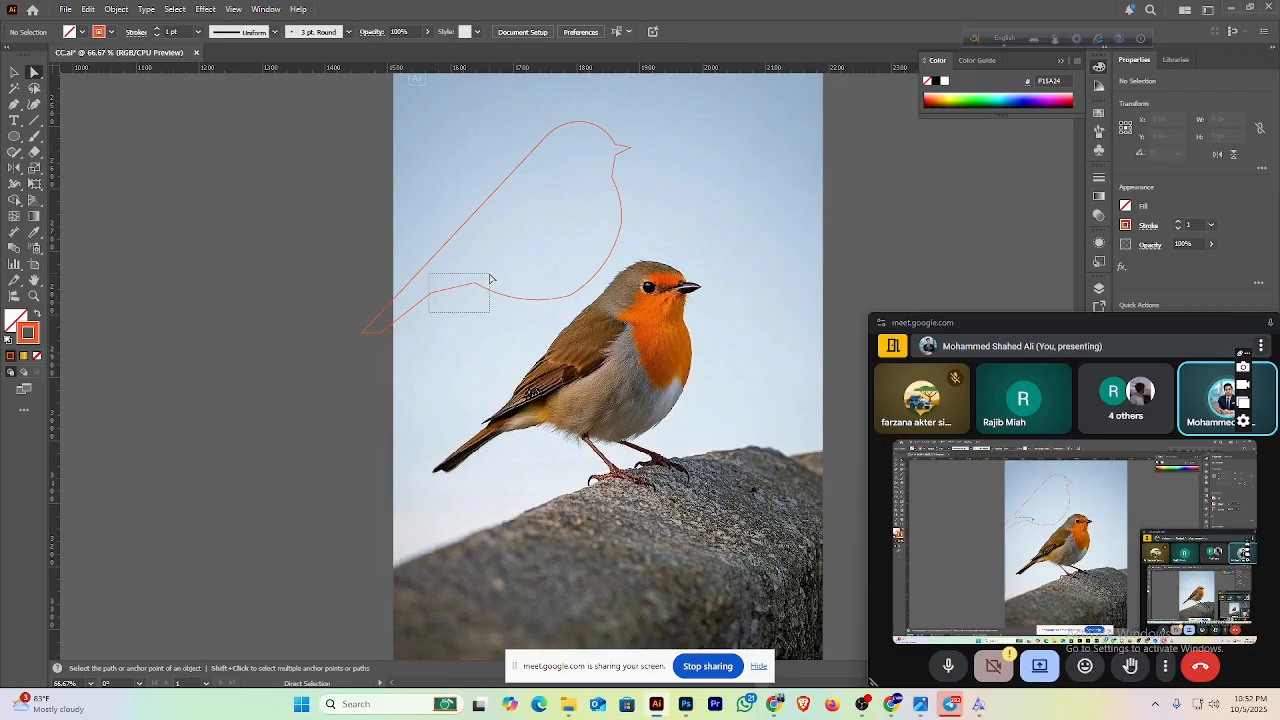
left_click_drag(490, 279, 491, 280)
left_click_drag(635, 171, 710, 242)
left_click(487, 273)
Step: Draw an eye circle about 21 px wide inside the outline's head and give it an F15A24 orange fill without stroke
left_click(14, 136)
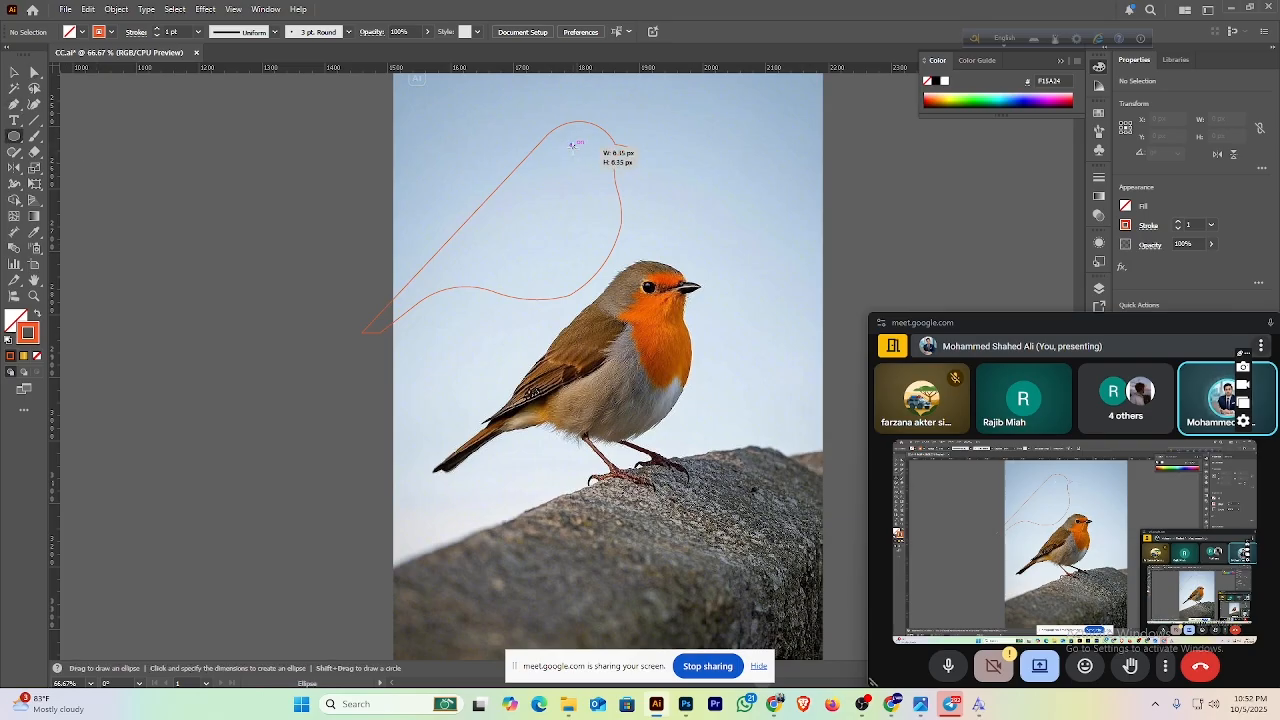
left_click_drag(572, 145, 578, 151)
left_click(13, 74)
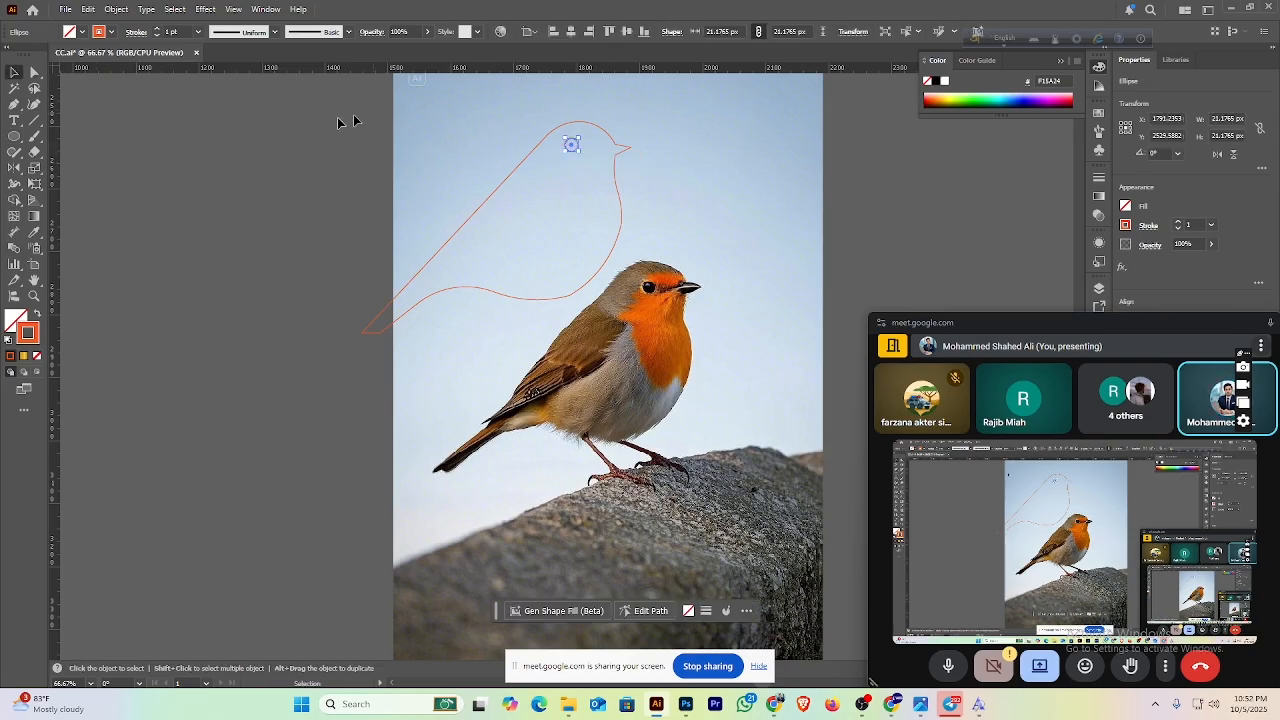
left_click(11, 321)
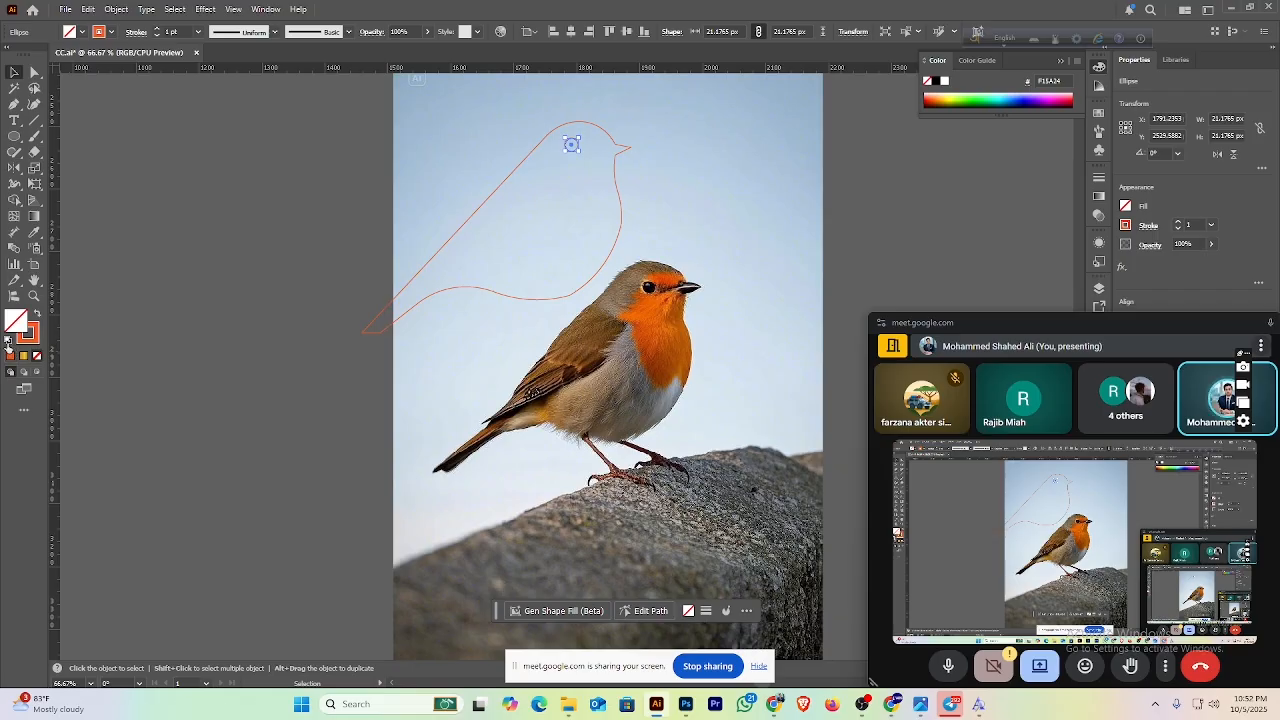
left_click(10, 355)
left_click(37, 355)
left_click(15, 321)
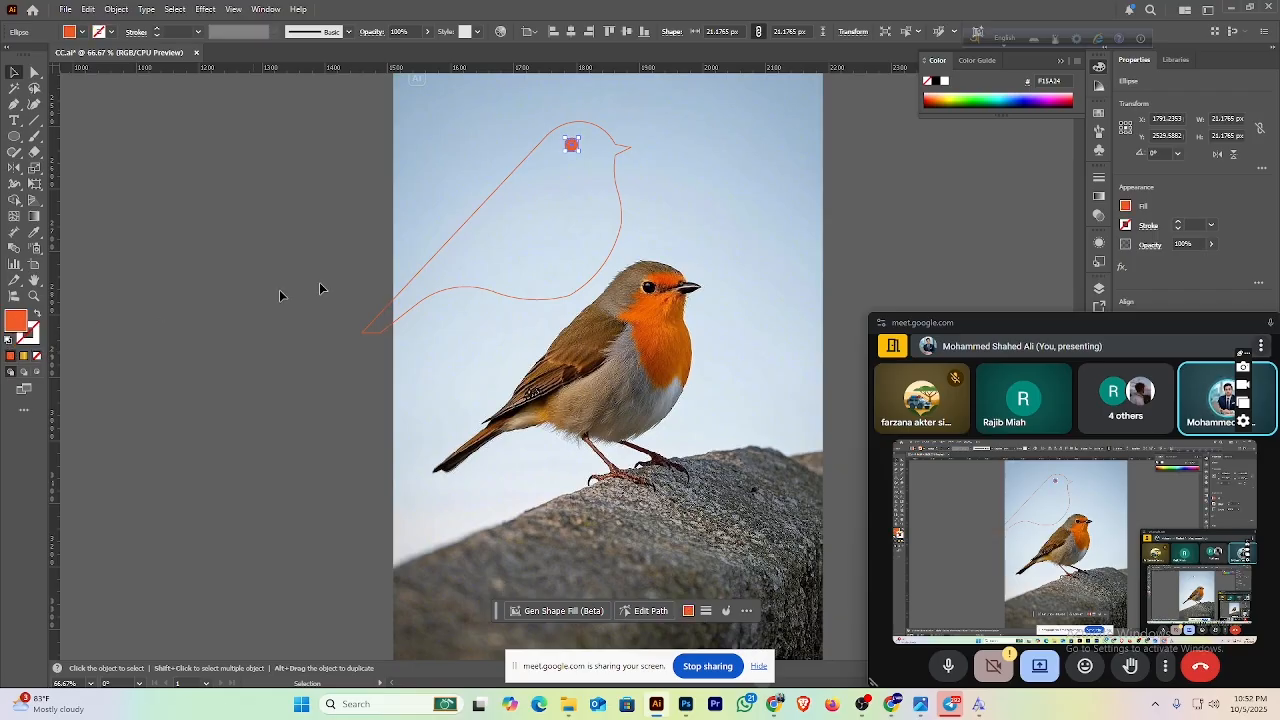
left_click(362, 272)
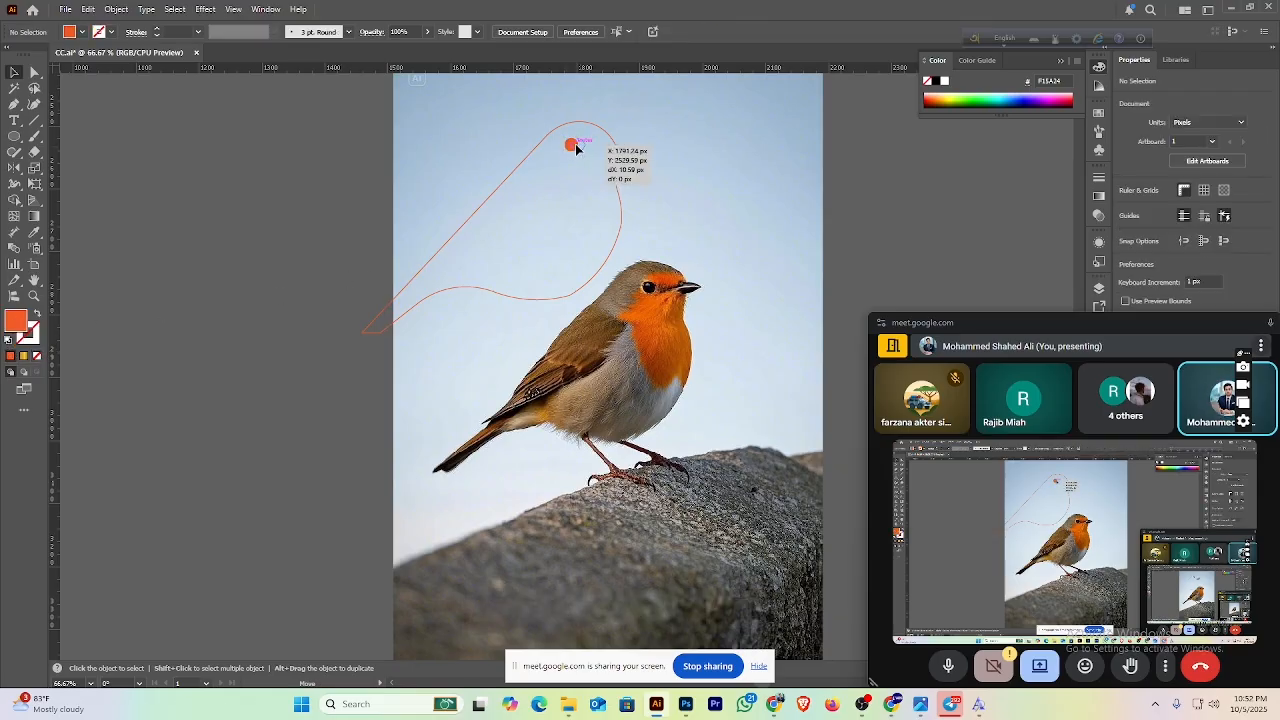
Step: Shift the eye circle slightly towards the beak and shrink it to about 11 px
left_click(576, 145)
left_click_drag(583, 139, 579, 139)
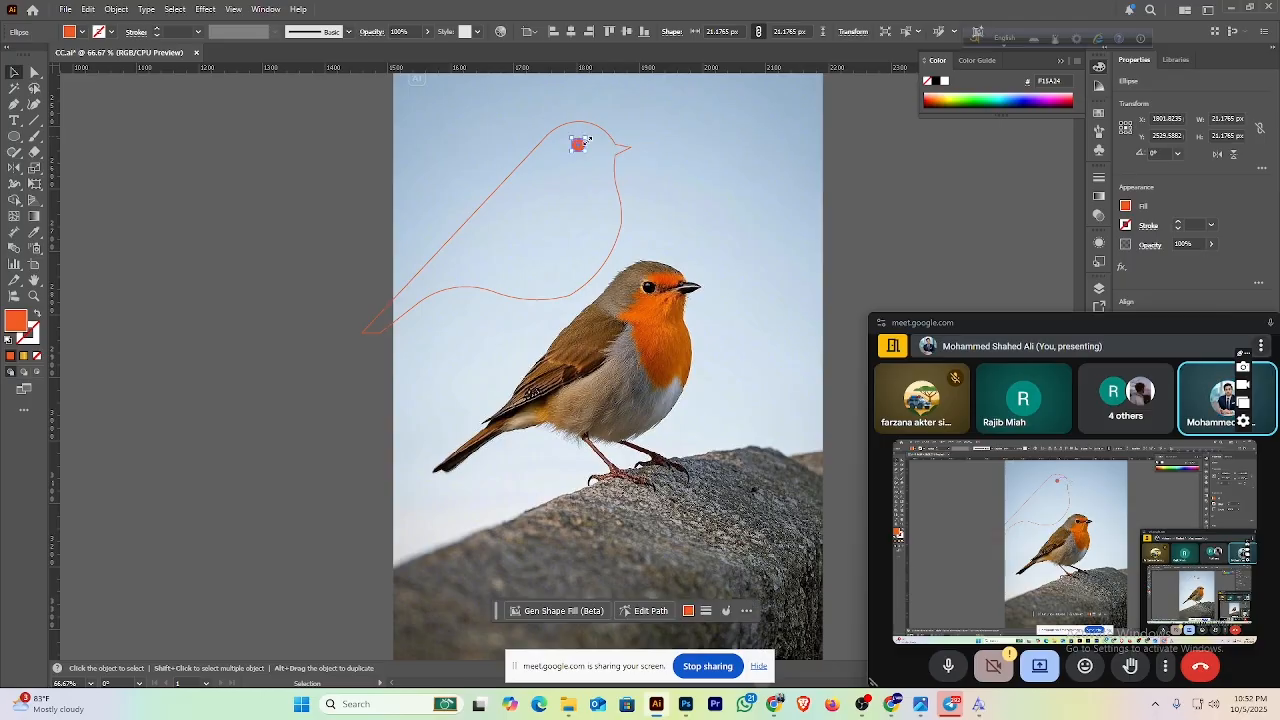
key("ctrl+plus")
key("ctrl+plus")
key("ctrl+plus")
key("ctrl+plus")
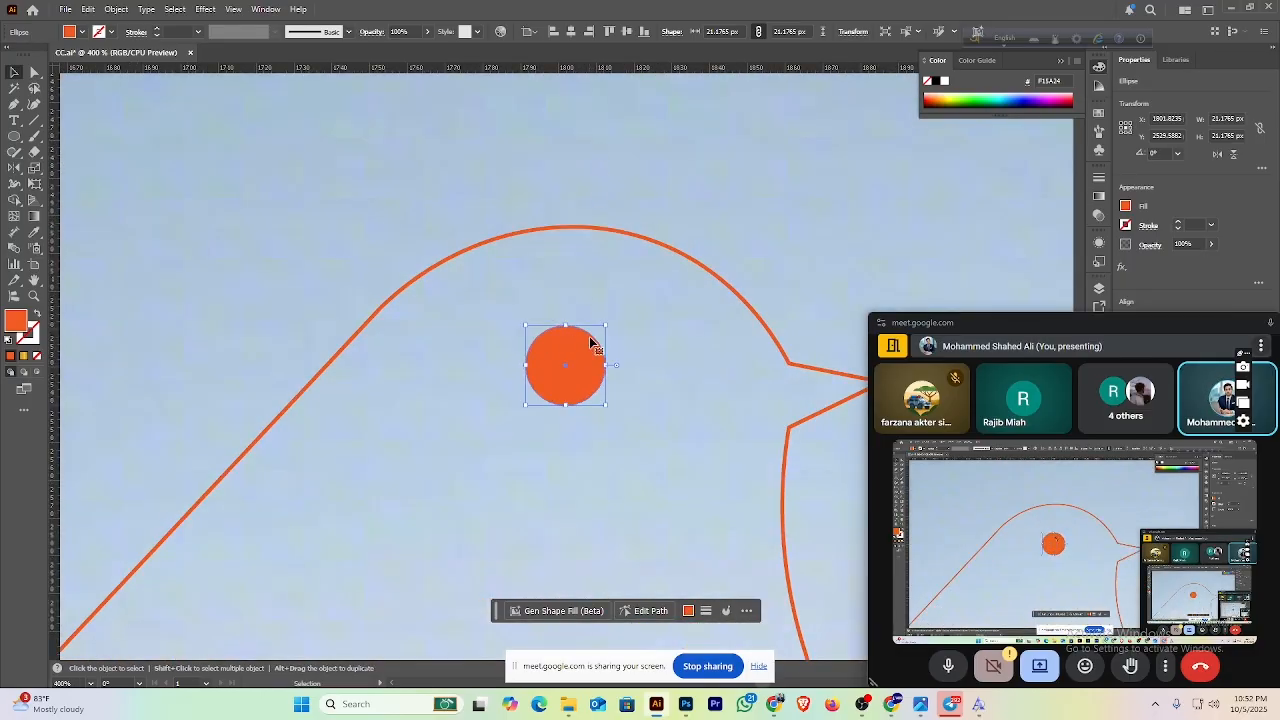
left_click_drag(603, 325, 589, 335)
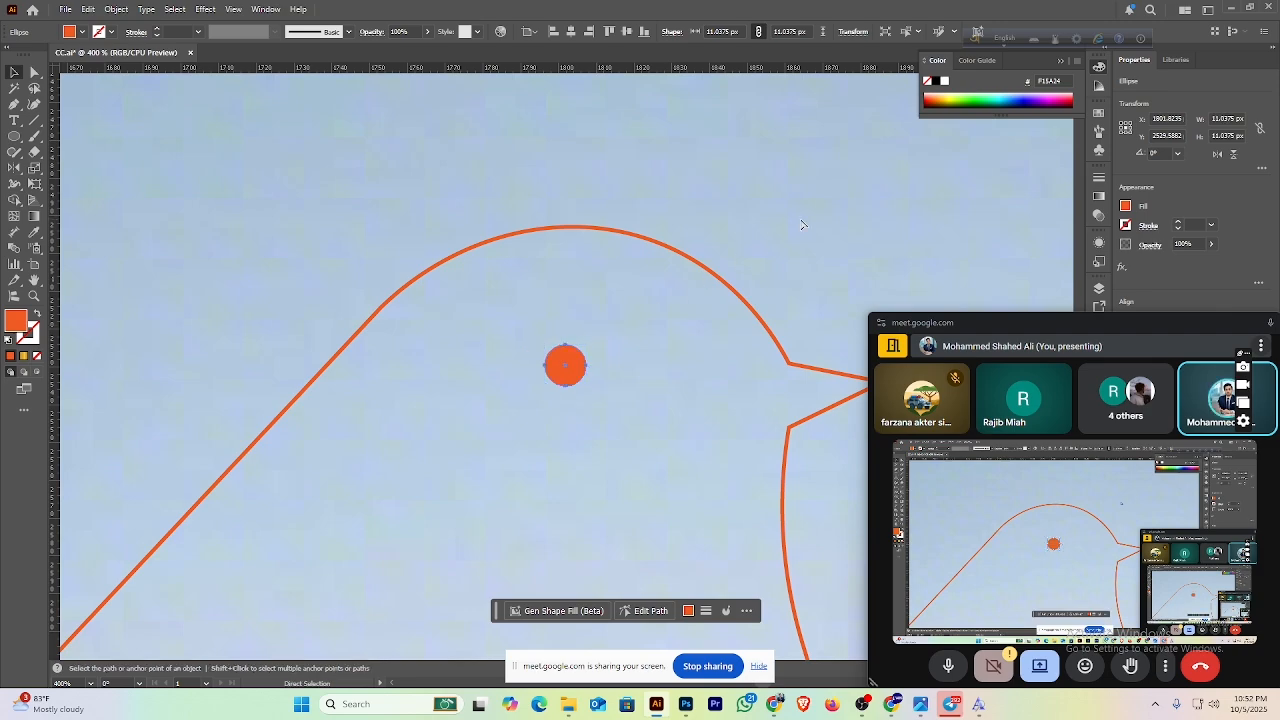
key("ctrl+minus")
key("ctrl+minus")
key("ctrl+minus")
key("ctrl+minus")
key("ctrl+minus")
key("ctrl+minus")
key("ctrl+minus")
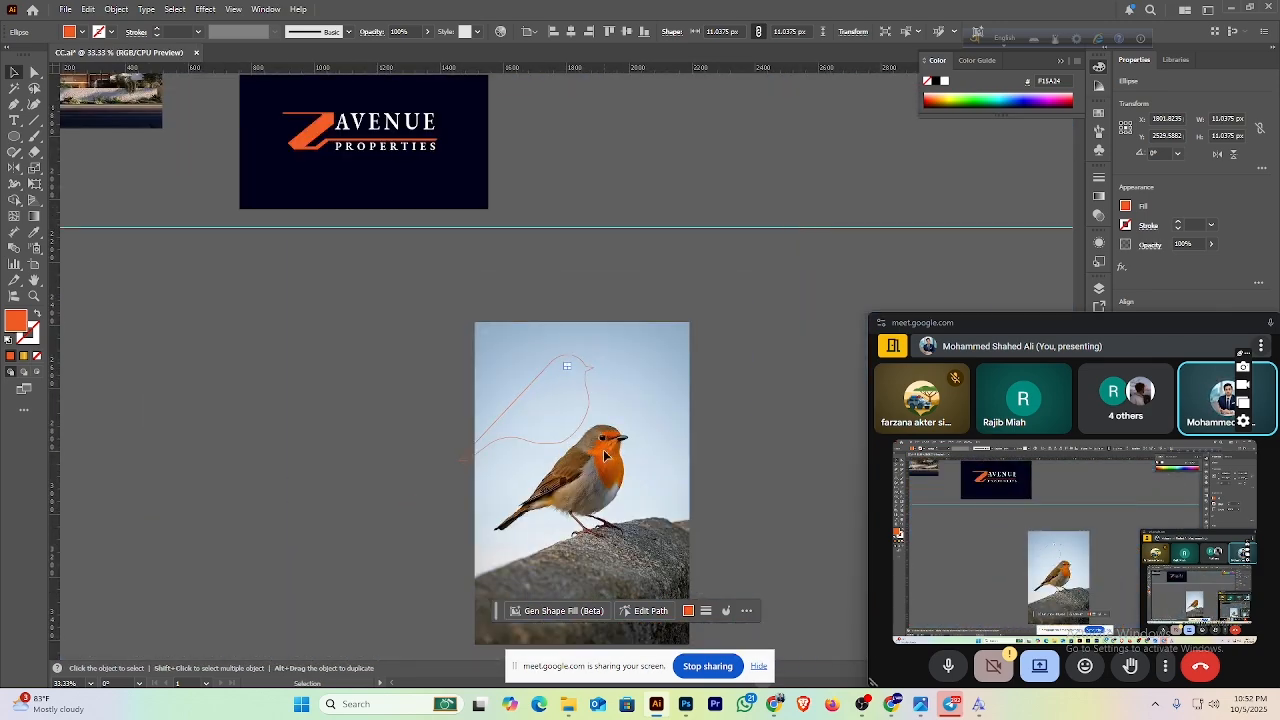
left_click(803, 225)
Step: Draw a closed triangular wing across the outline's back with the Pen tool and give it no fill and an orange stroke
key("ctrl+plus")
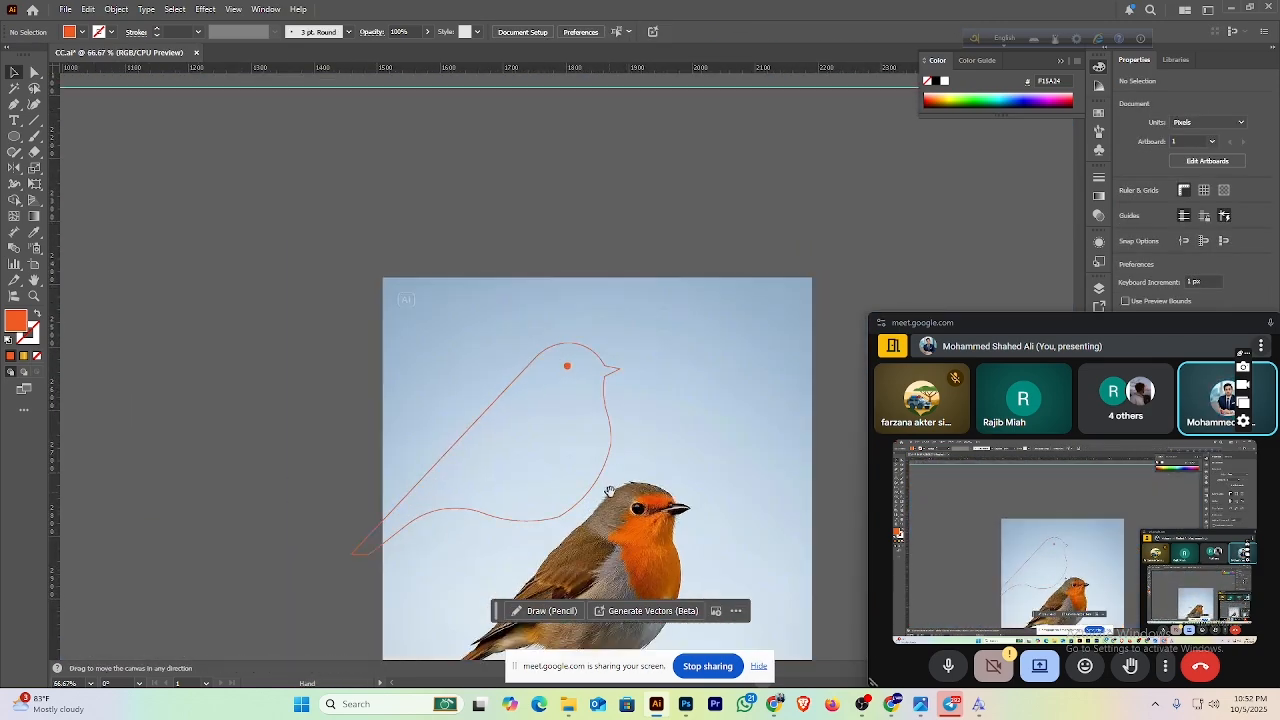
key("ctrl+plus")
key("p")
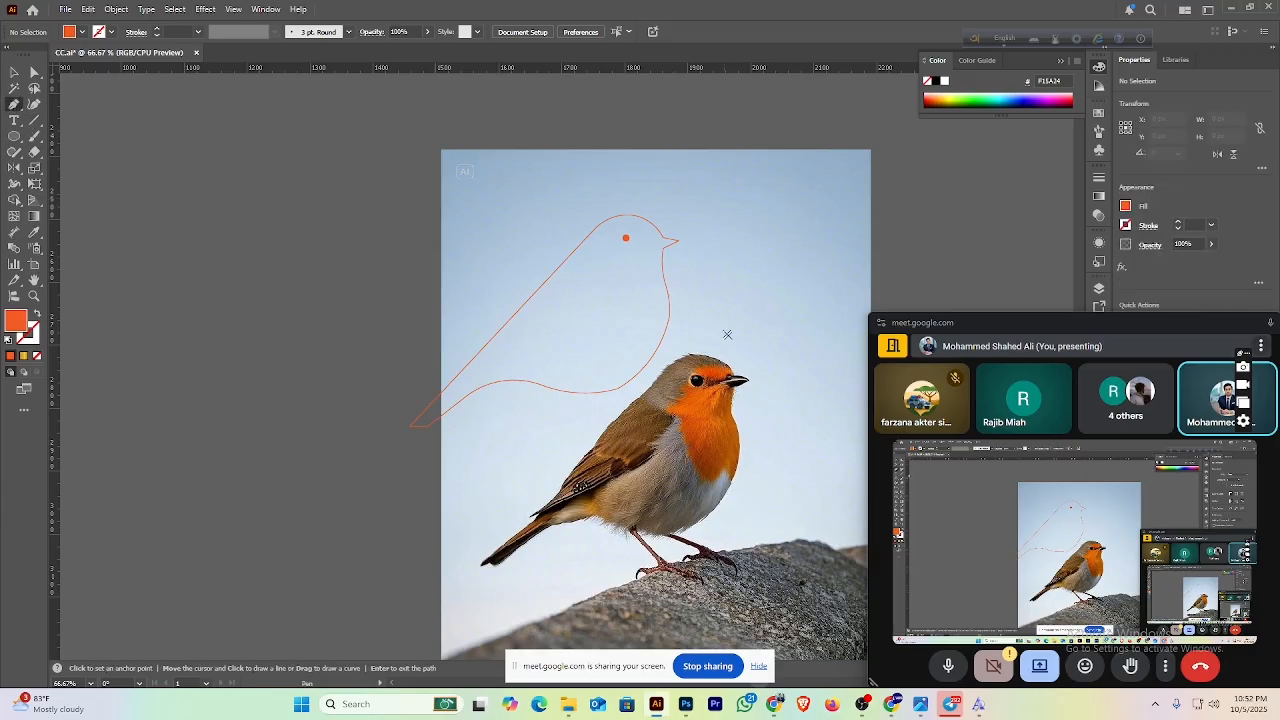
left_click(564, 249)
left_click(622, 310)
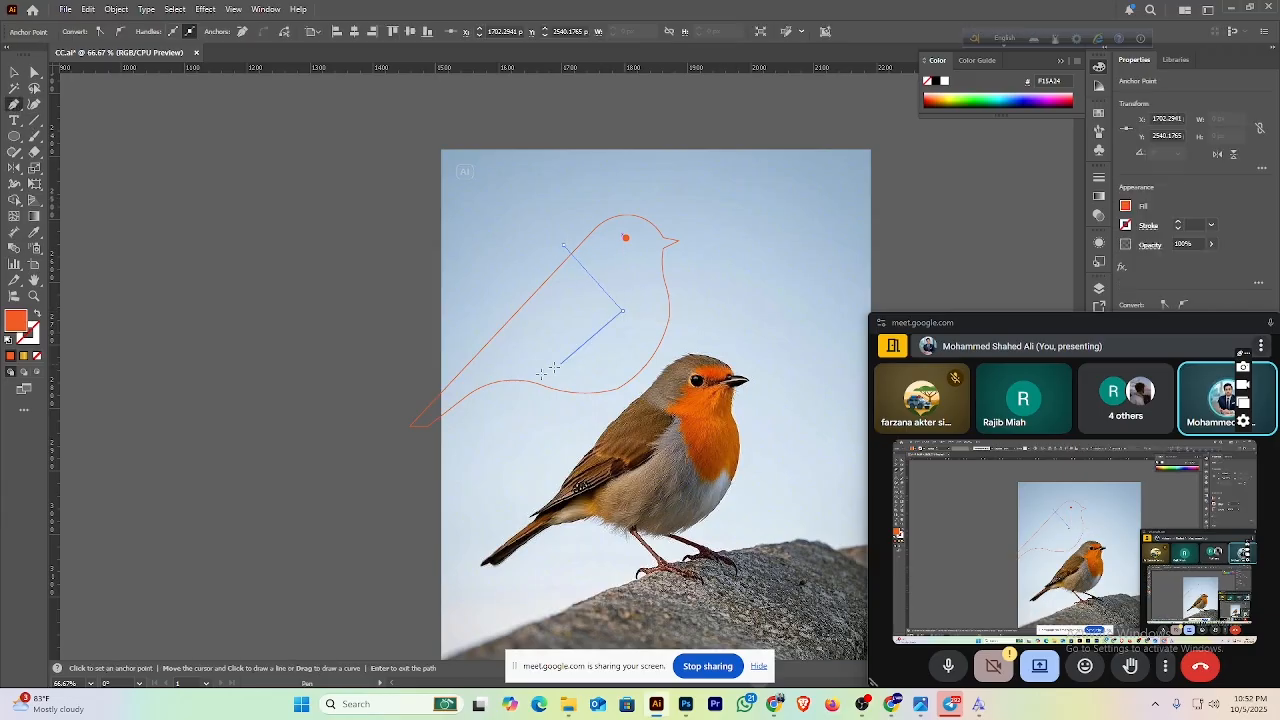
left_click(396, 403)
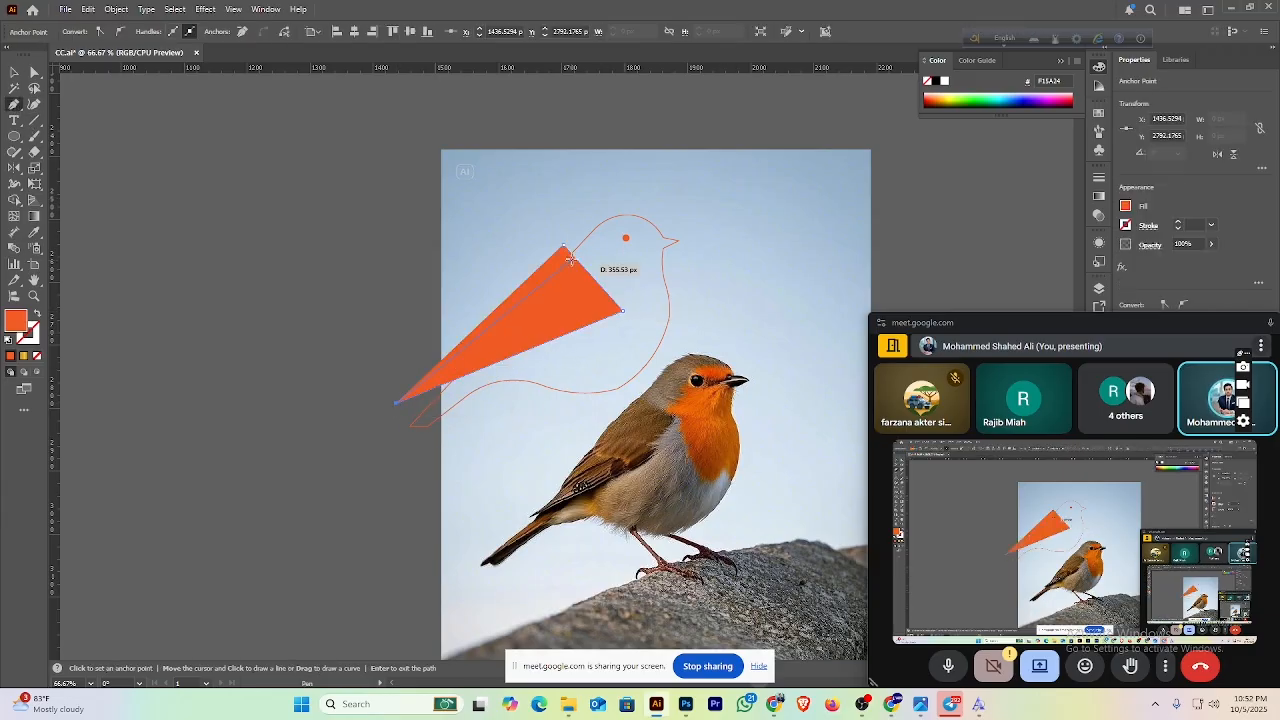
left_click(11, 356)
left_click(37, 358)
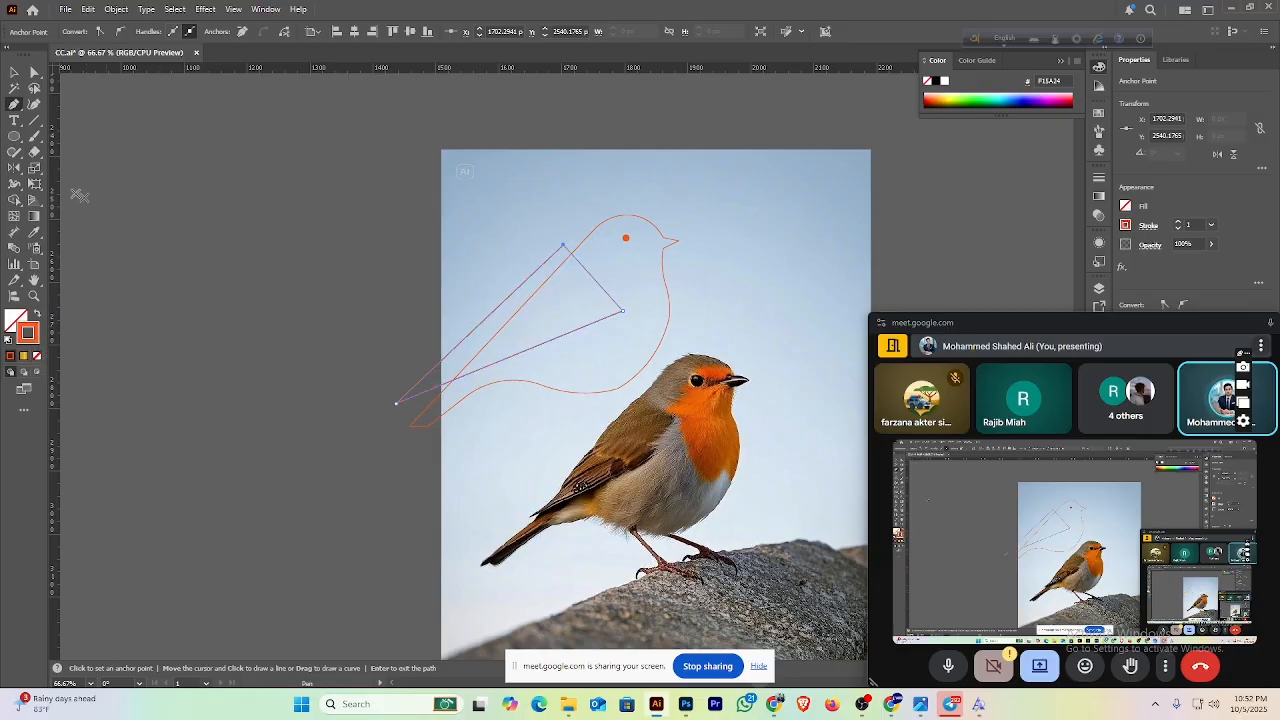
Step: Curve the wing's front and lower edges with the Curvature tool and round the corner between them
left_click(34, 103)
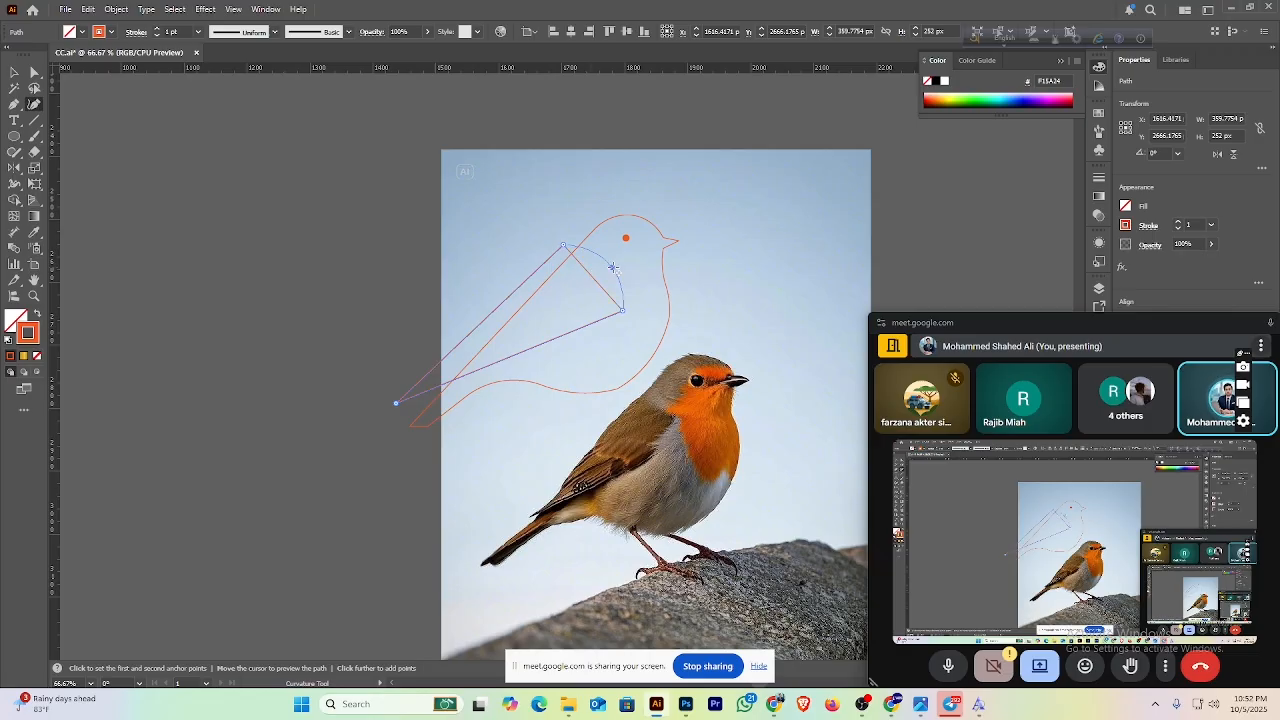
left_click(613, 268)
left_click(559, 346)
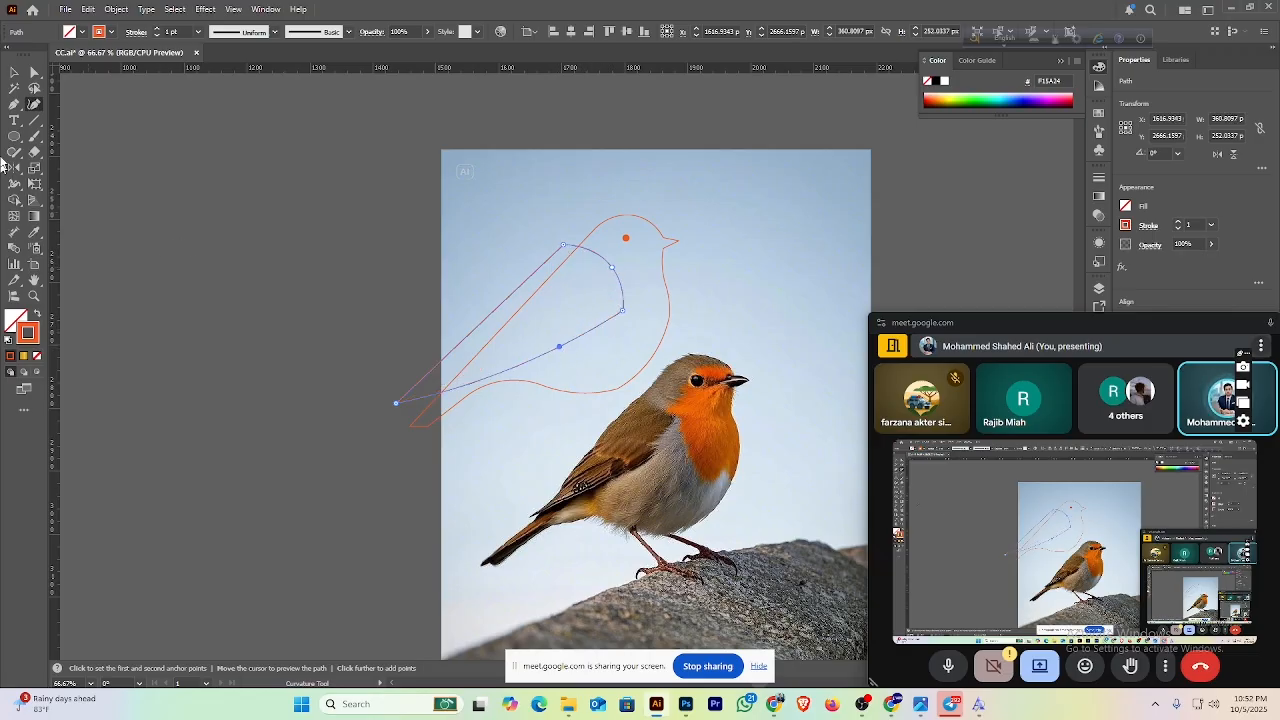
key("a")
left_click_drag(637, 299, 448, 235)
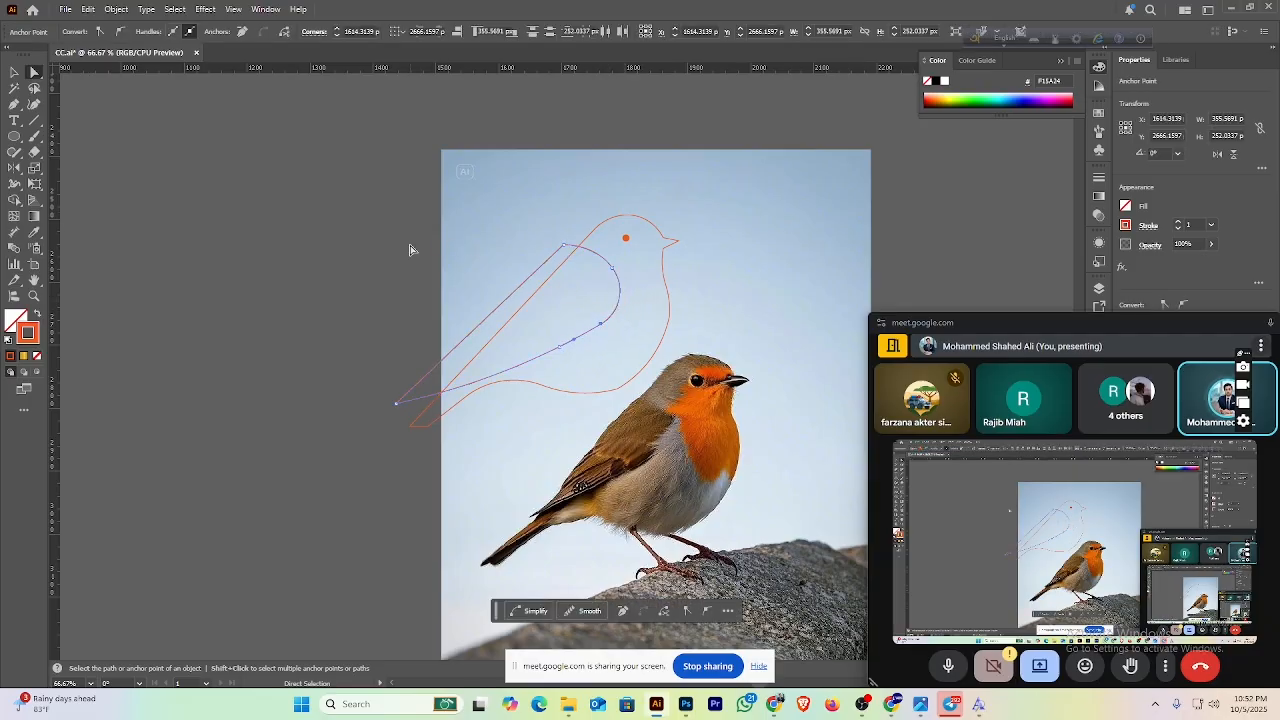
Step: Select all the bird shapes and remove the part of the wing outside the back with Shape Builder
key("ctrl+a")
left_click(15, 193)
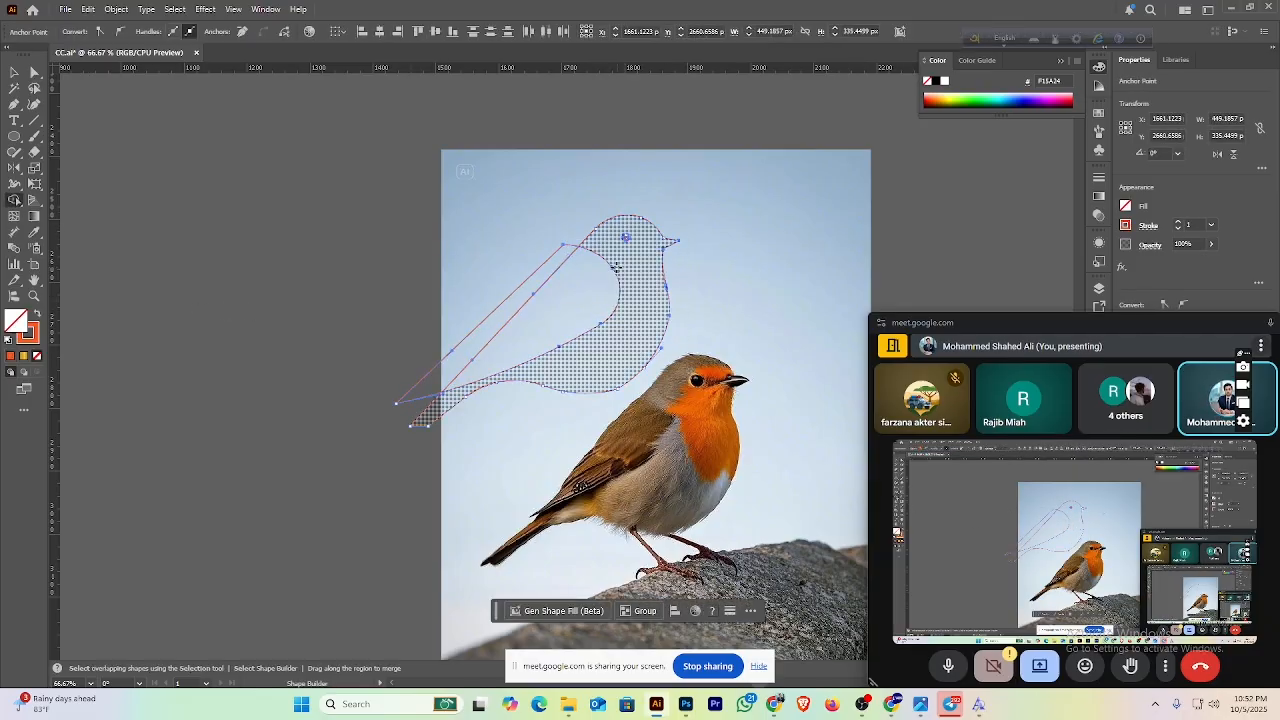
left_click(529, 285, "alt")
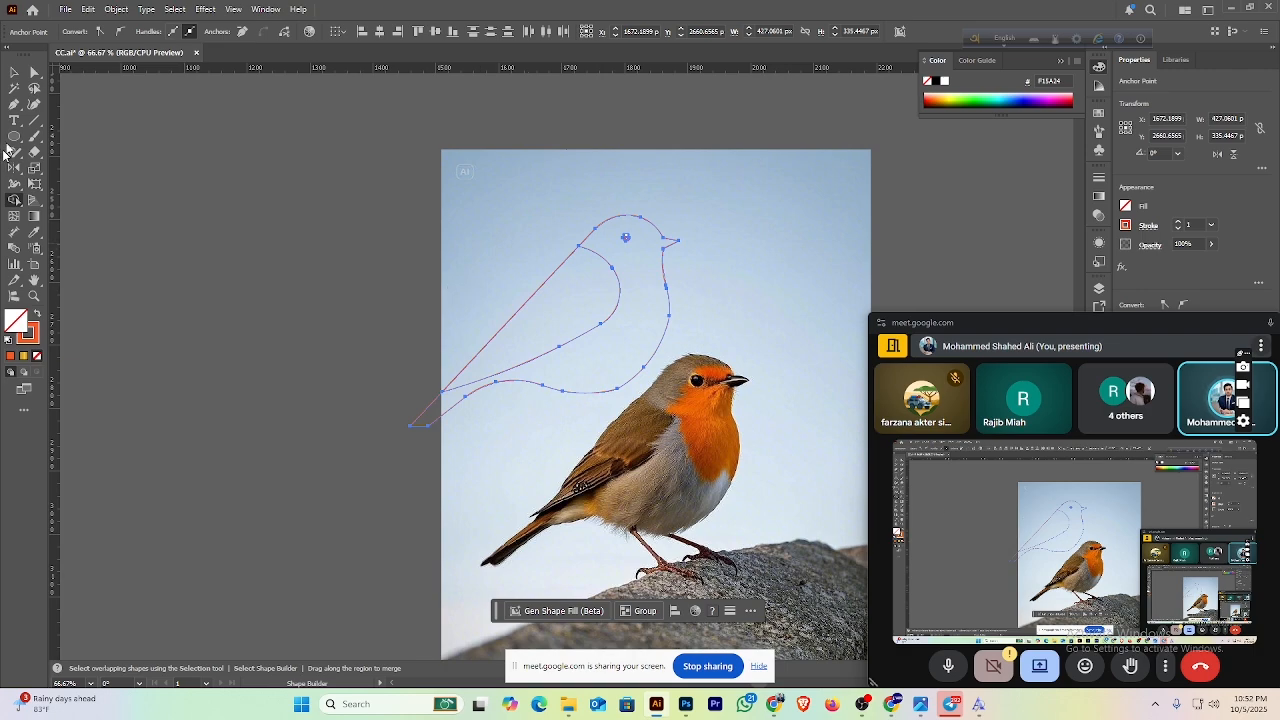
Step: Fill the bird's body outline with grey sampled from the robin's lower belly using the Eyedropper
left_click(14, 72)
left_click(389, 300)
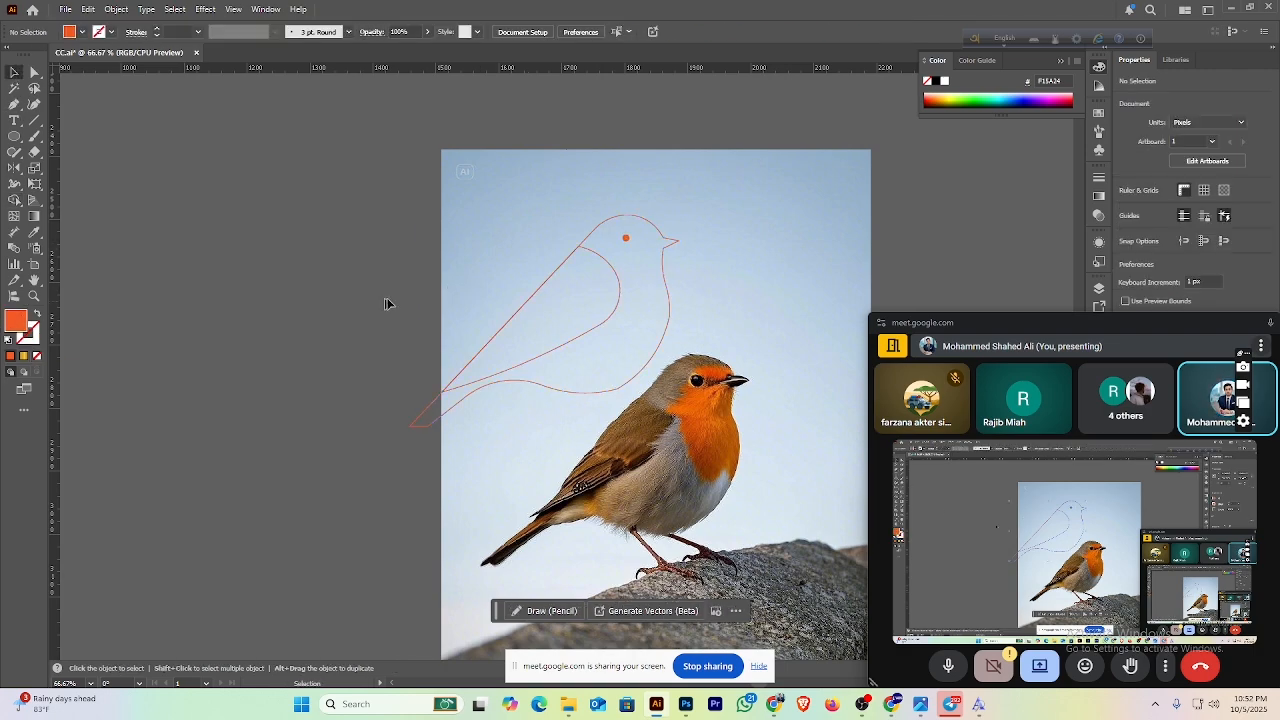
left_click(670, 320)
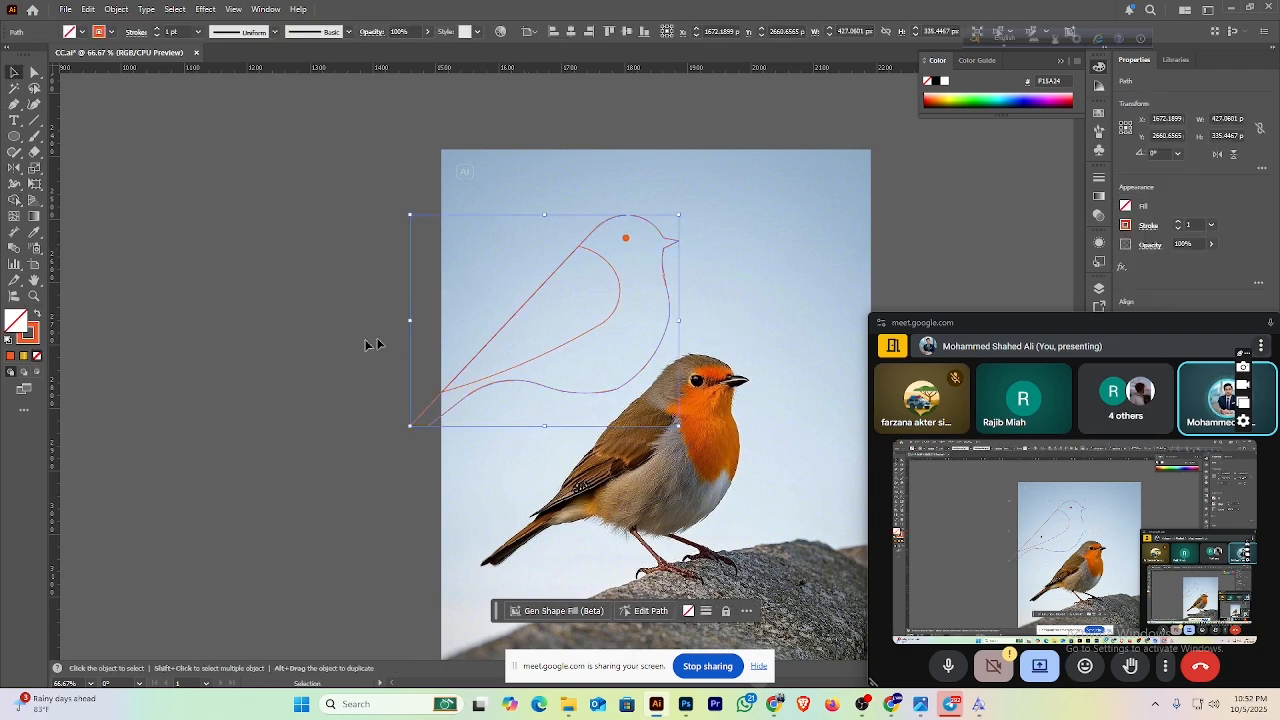
left_click(33, 232)
left_click(708, 497)
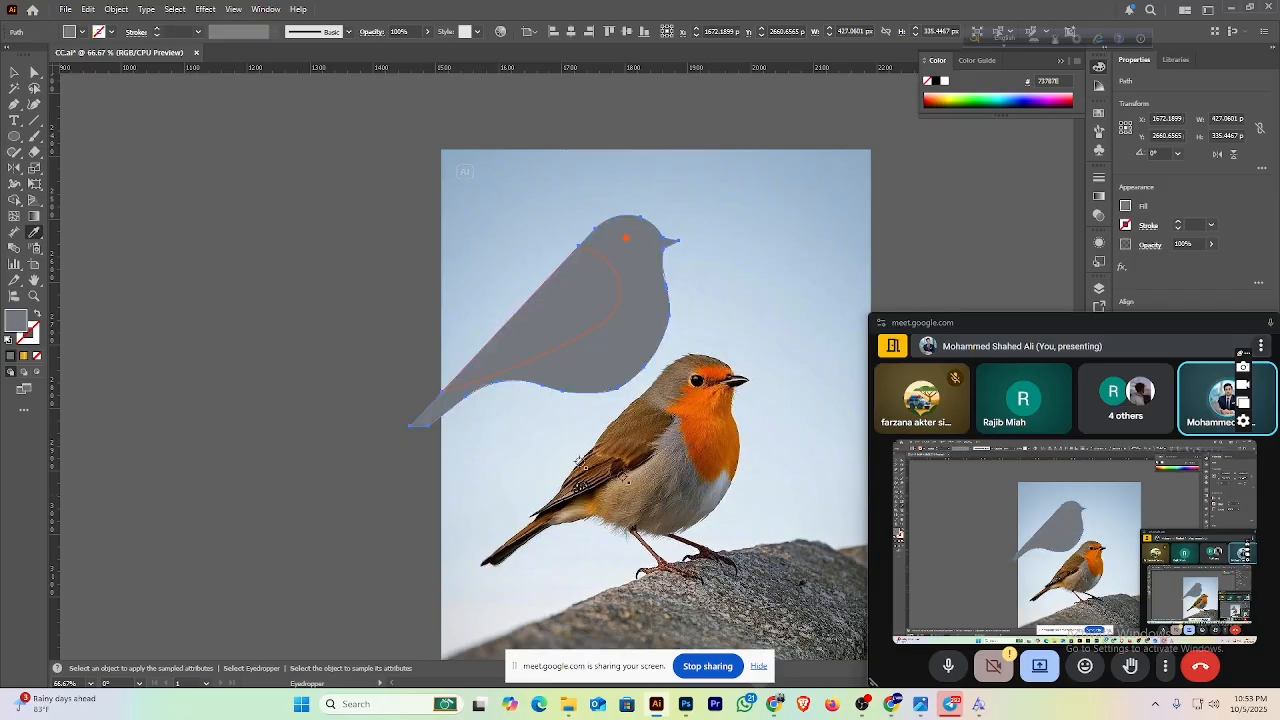
left_click(13, 75)
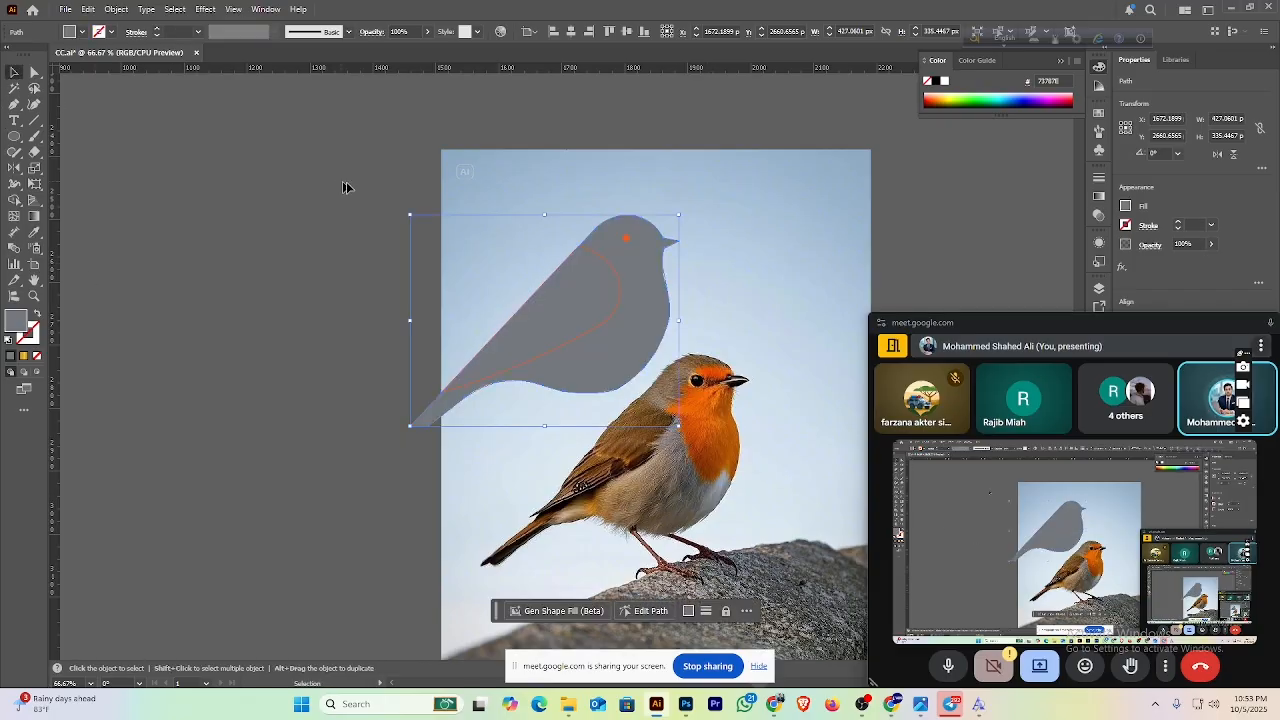
Step: Fill the wing shape with brown sampled from the robin's back in the photo
left_click(564, 297)
left_click(547, 281)
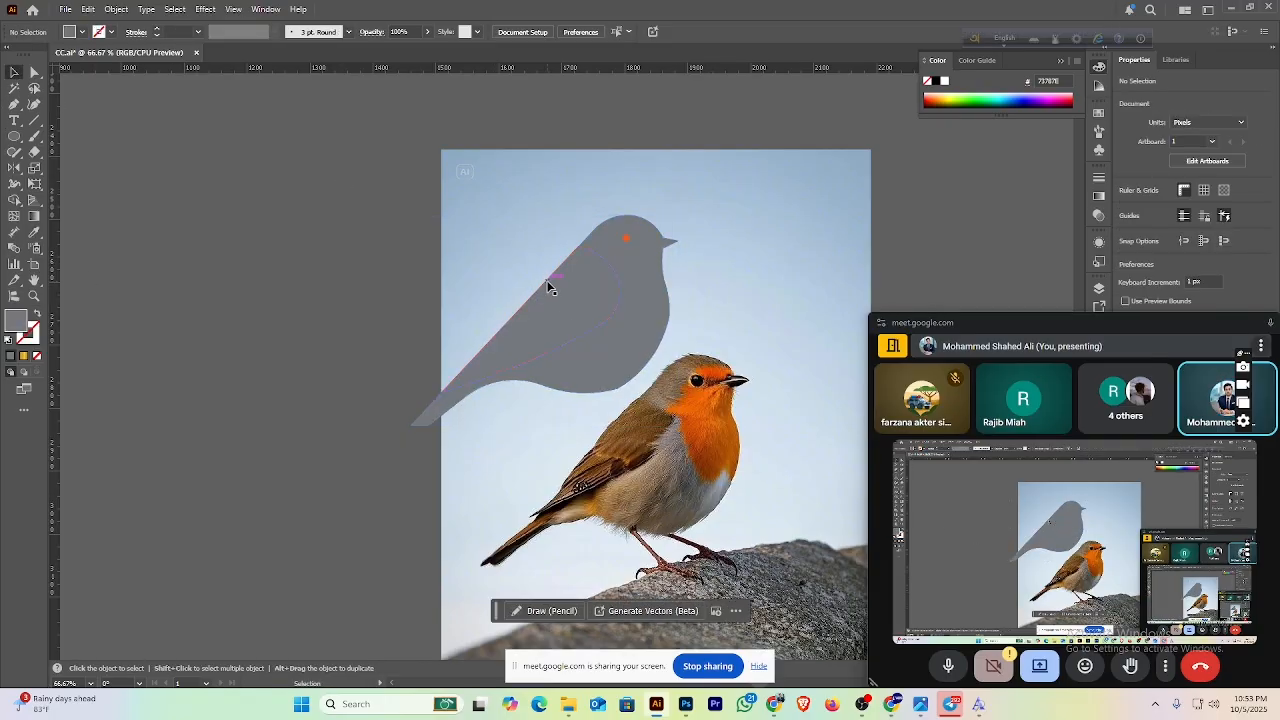
key("i")
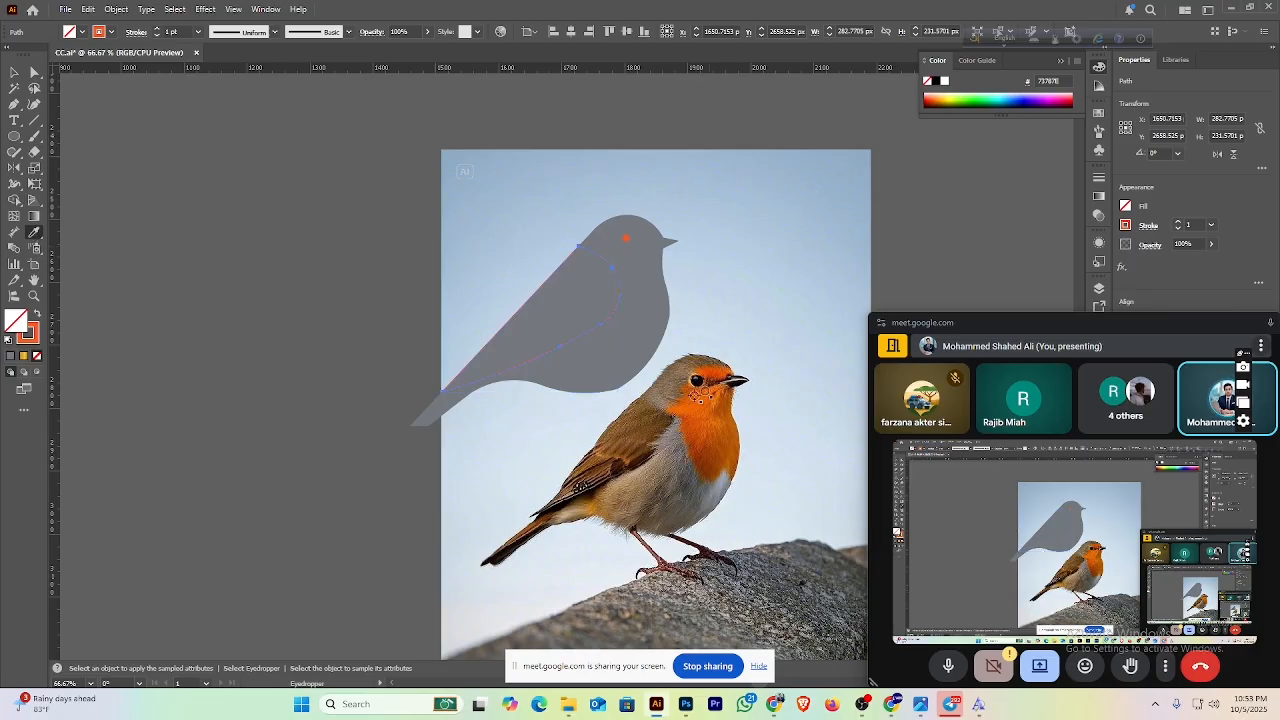
left_click(648, 421)
left_click(14, 73)
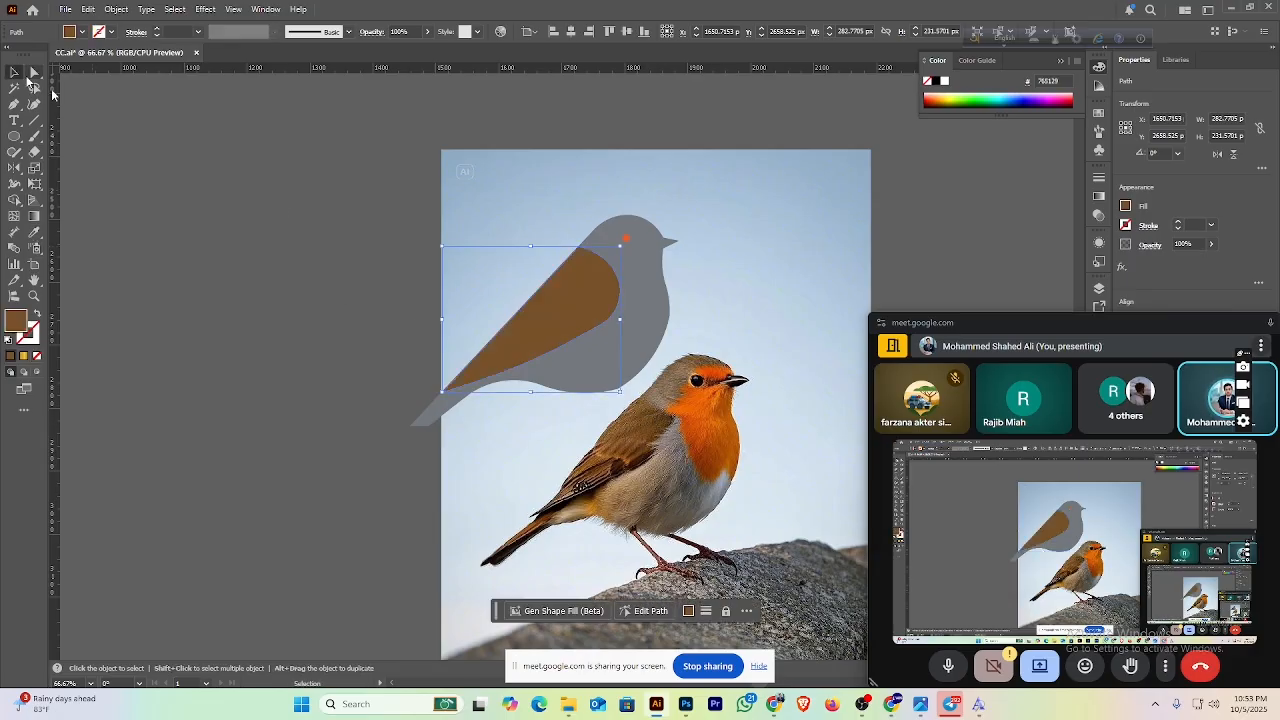
left_click(560, 217)
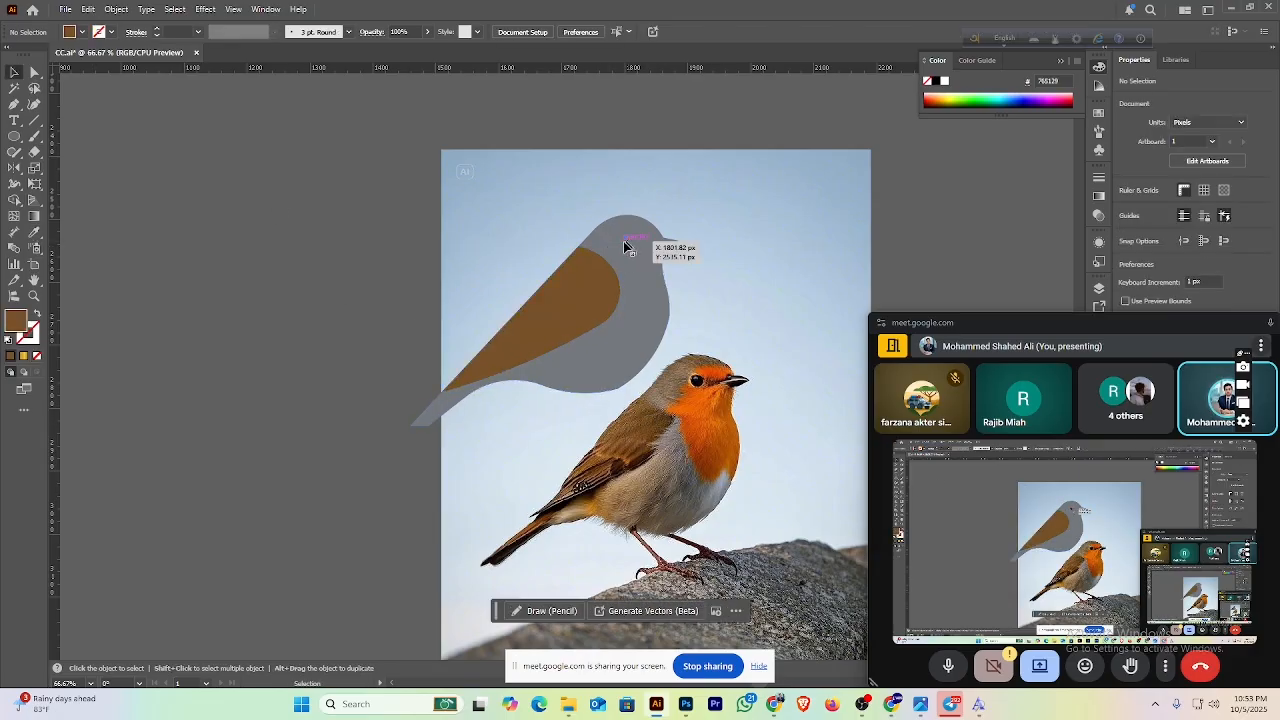
Step: Recolour the eye circle with dark brown sampled from the robin's wing
left_click(628, 240)
left_click(35, 234)
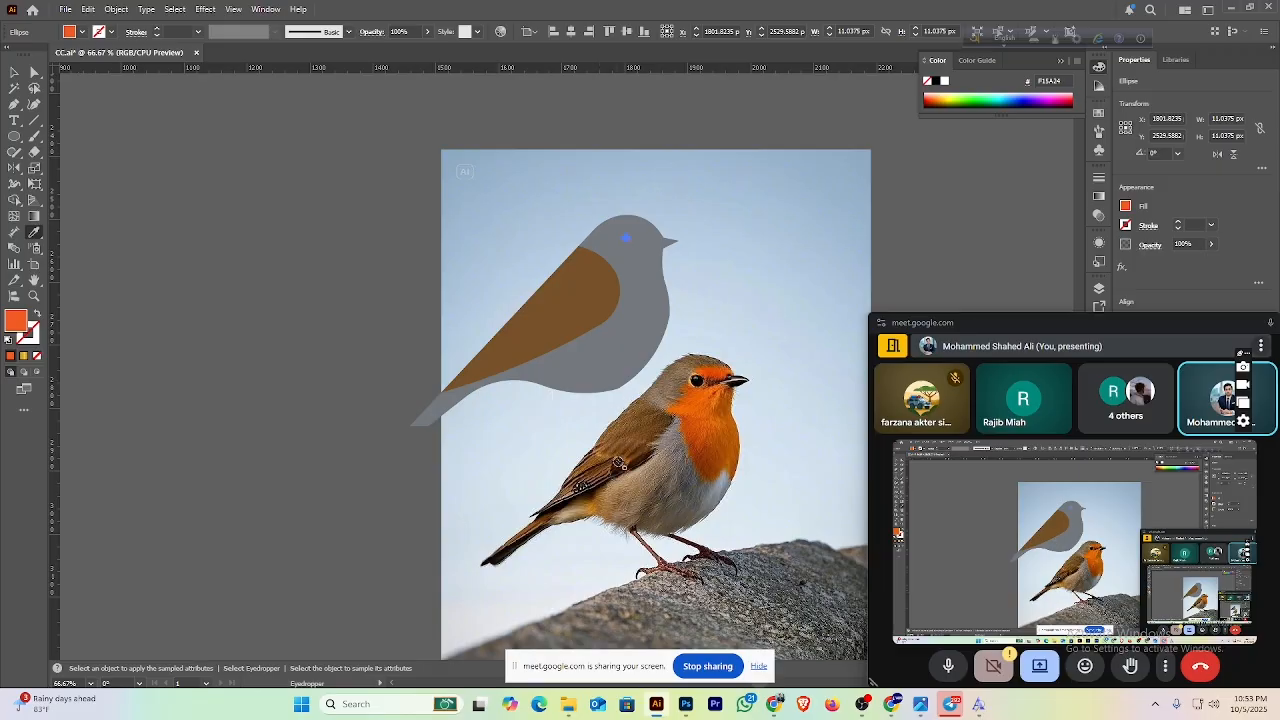
left_click(617, 468)
left_click(14, 73)
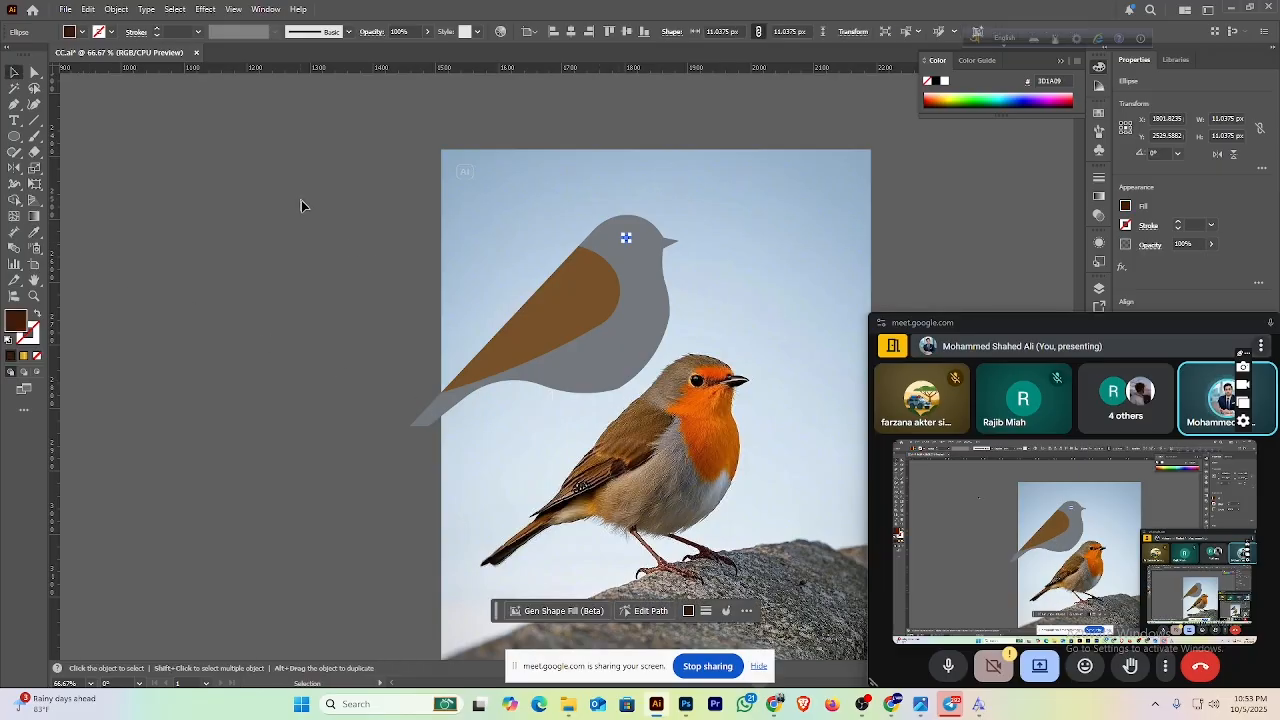
left_click(712, 402)
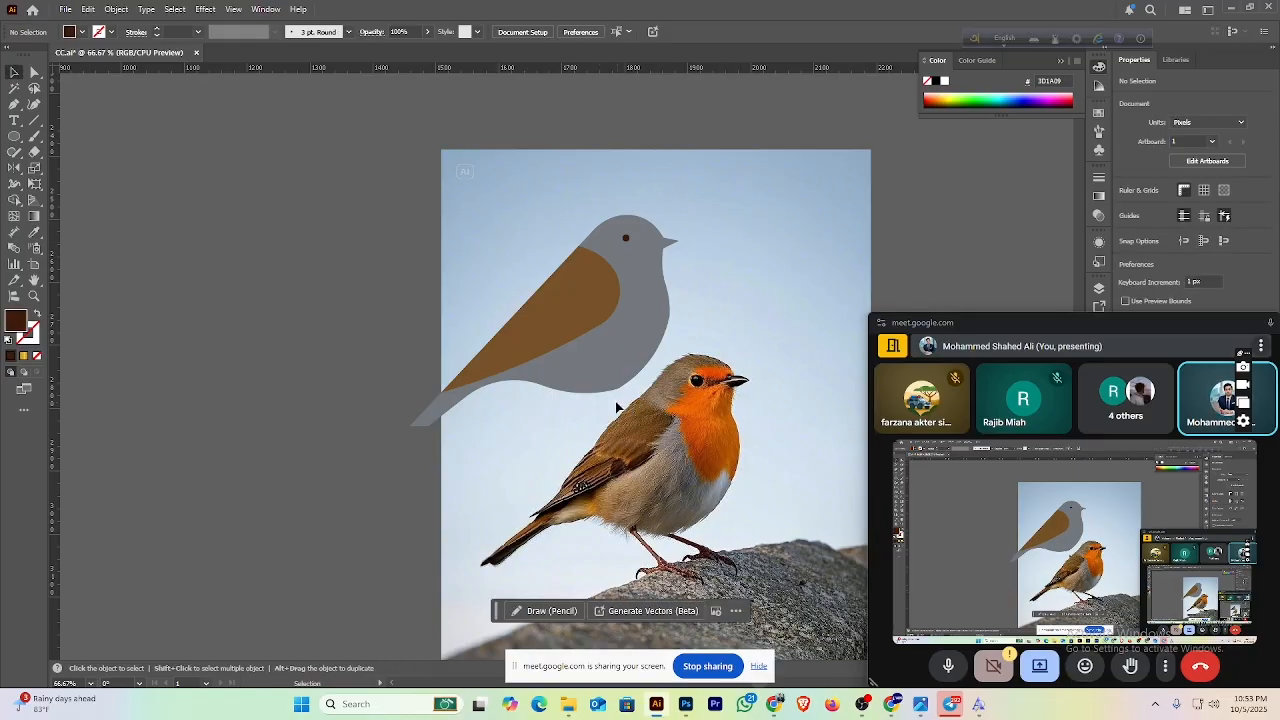
Step: Smooth the bird's body path by 30%
left_click(625, 375)
right_click(628, 372)
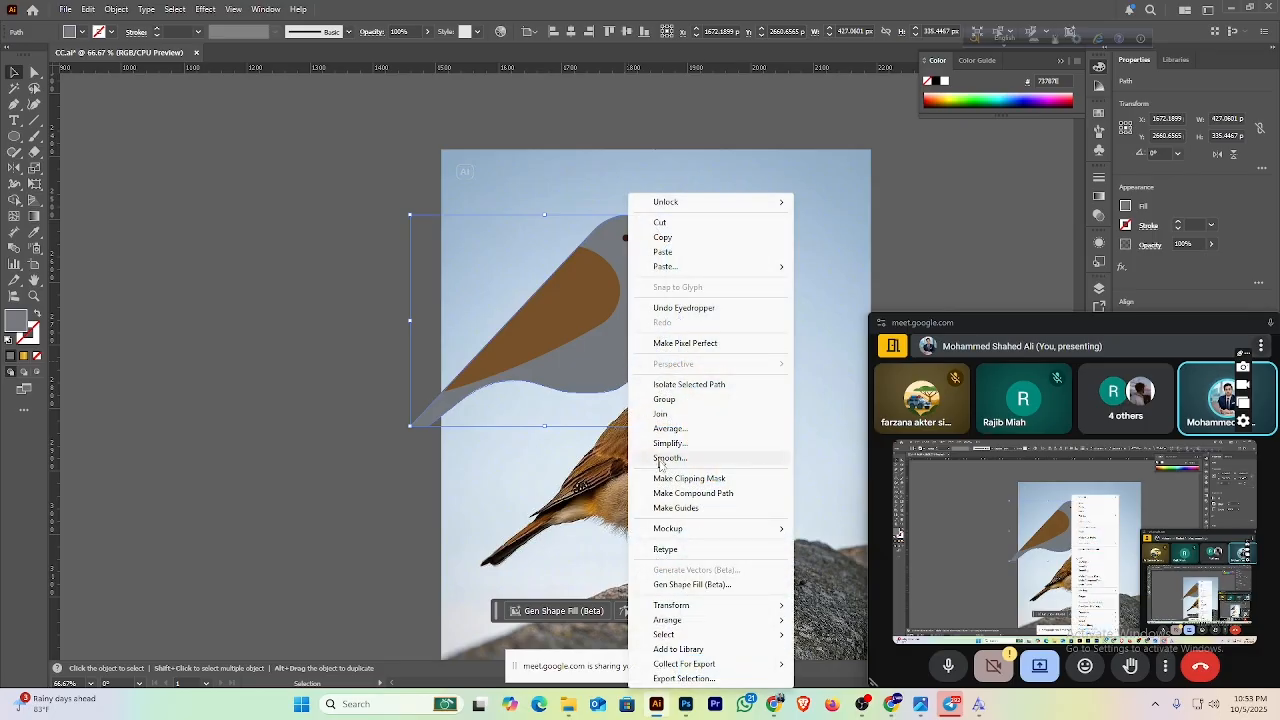
left_click(680, 460)
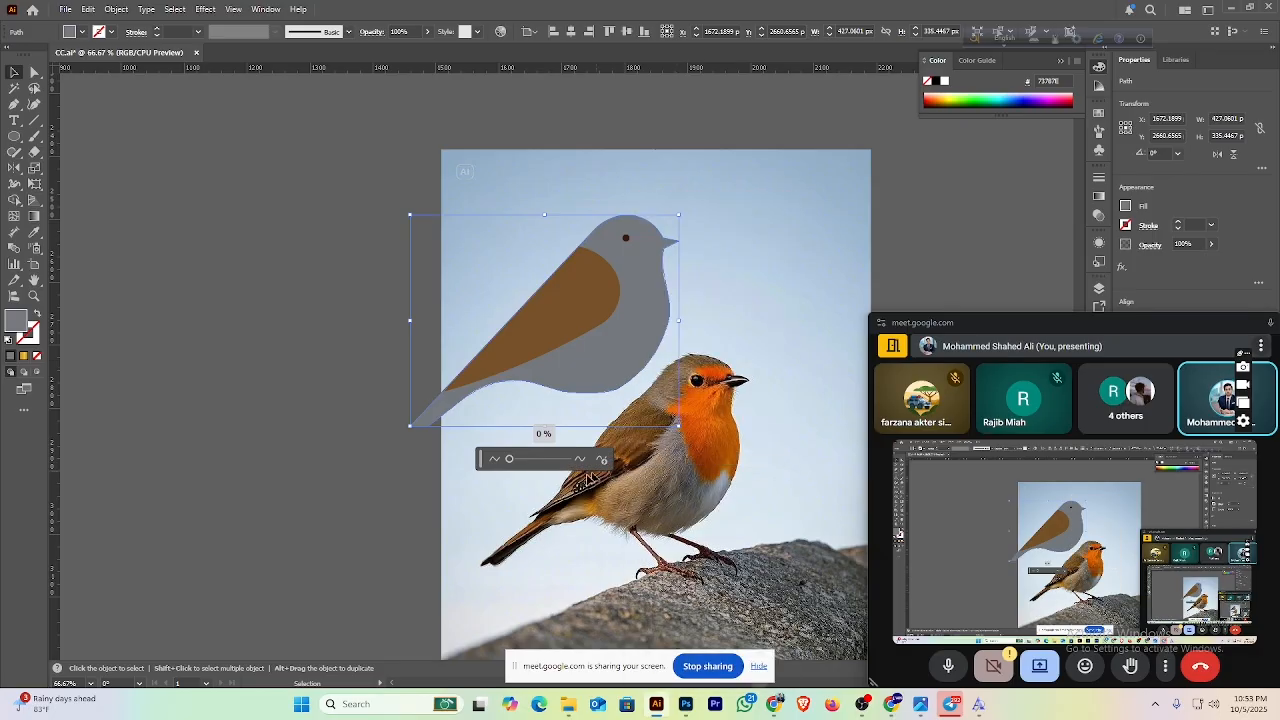
left_click_drag(510, 461, 528, 462)
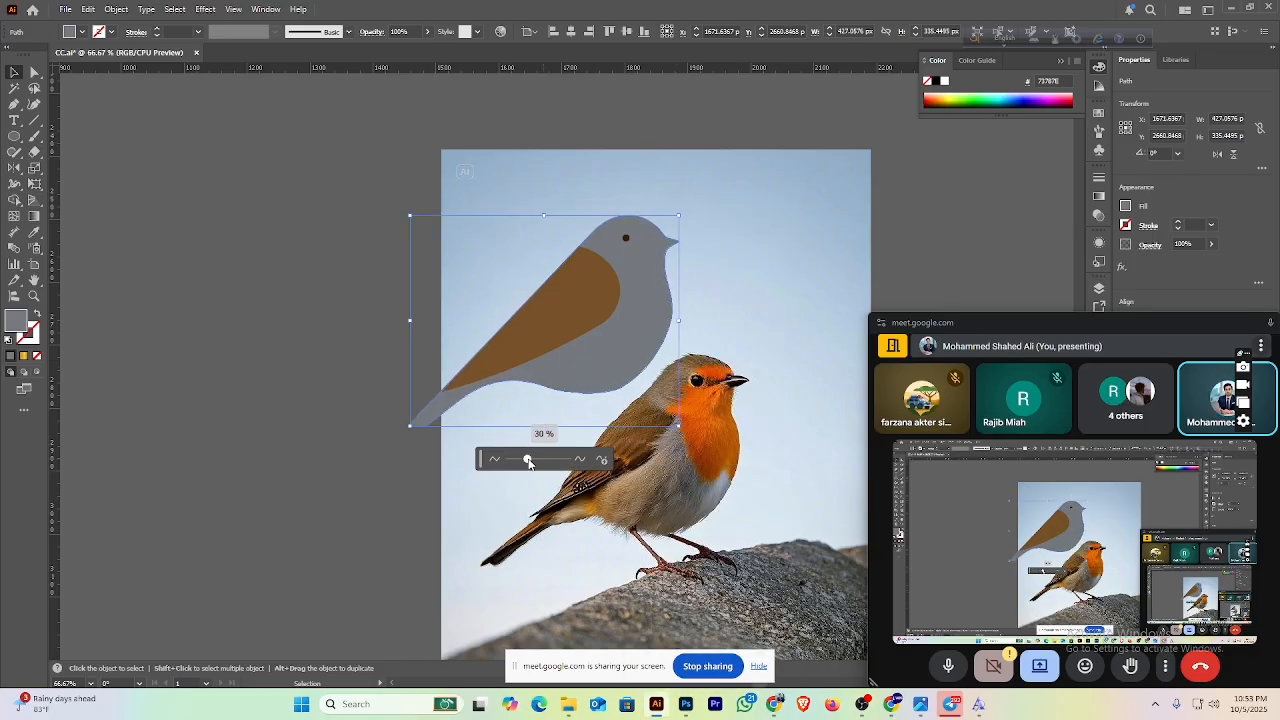
left_click(486, 491)
Step: Select all the bird shapes and move them off the photo onto the empty canvas beside it
left_click_drag(435, 252, 671, 363)
left_click_drag(550, 206, 656, 310)
left_click_drag(622, 299, 269, 364)
left_click(278, 494)
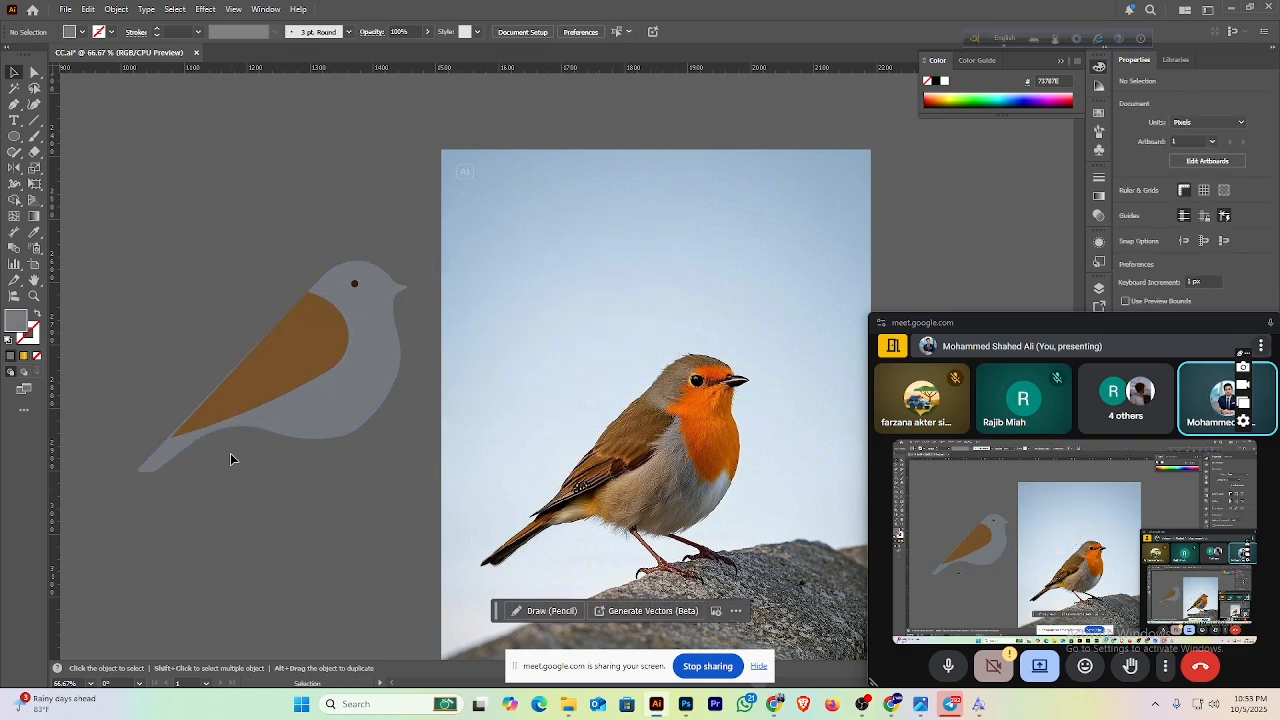
Step: Bow the wing's straight back edge outward past the bird's back with Direct Selection
left_click(225, 384)
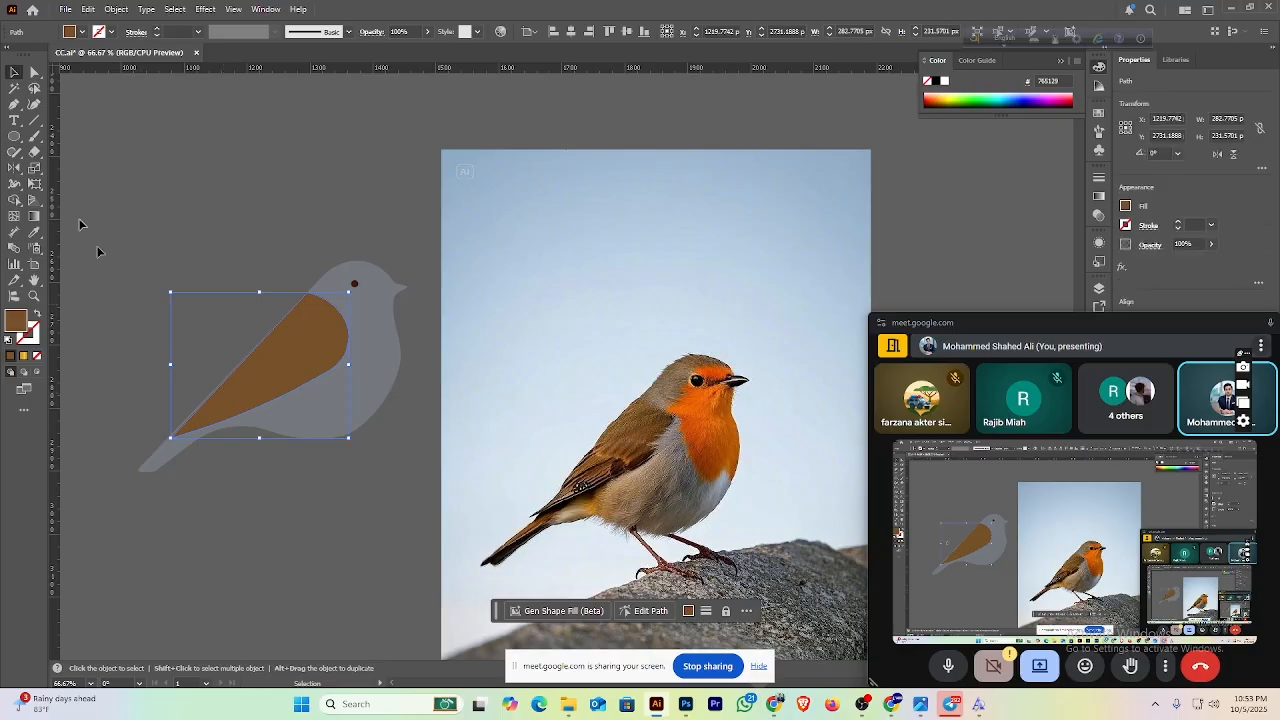
left_click(33, 76)
left_click(254, 360)
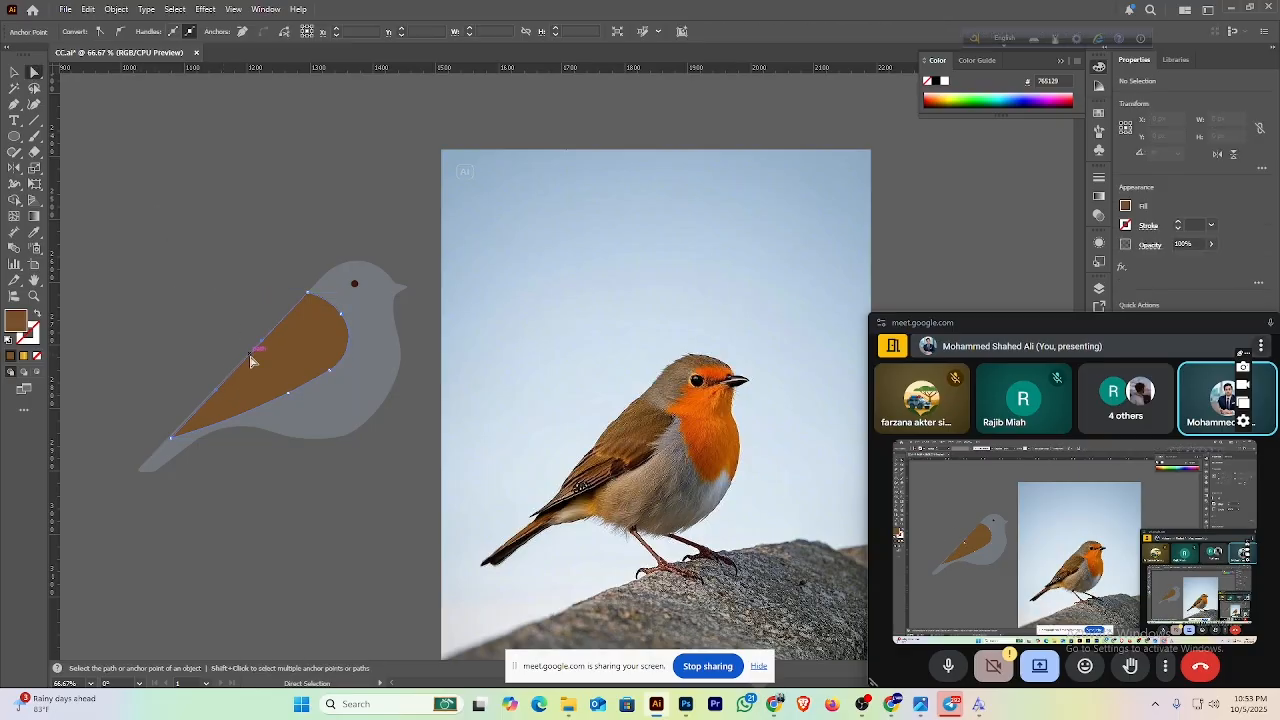
left_click_drag(250, 360, 203, 345)
Step: Select all the bird shapes and remove the wing sliver outside the back with Shape Builder
left_click(14, 72)
left_click_drag(177, 186, 410, 465)
left_click(15, 201)
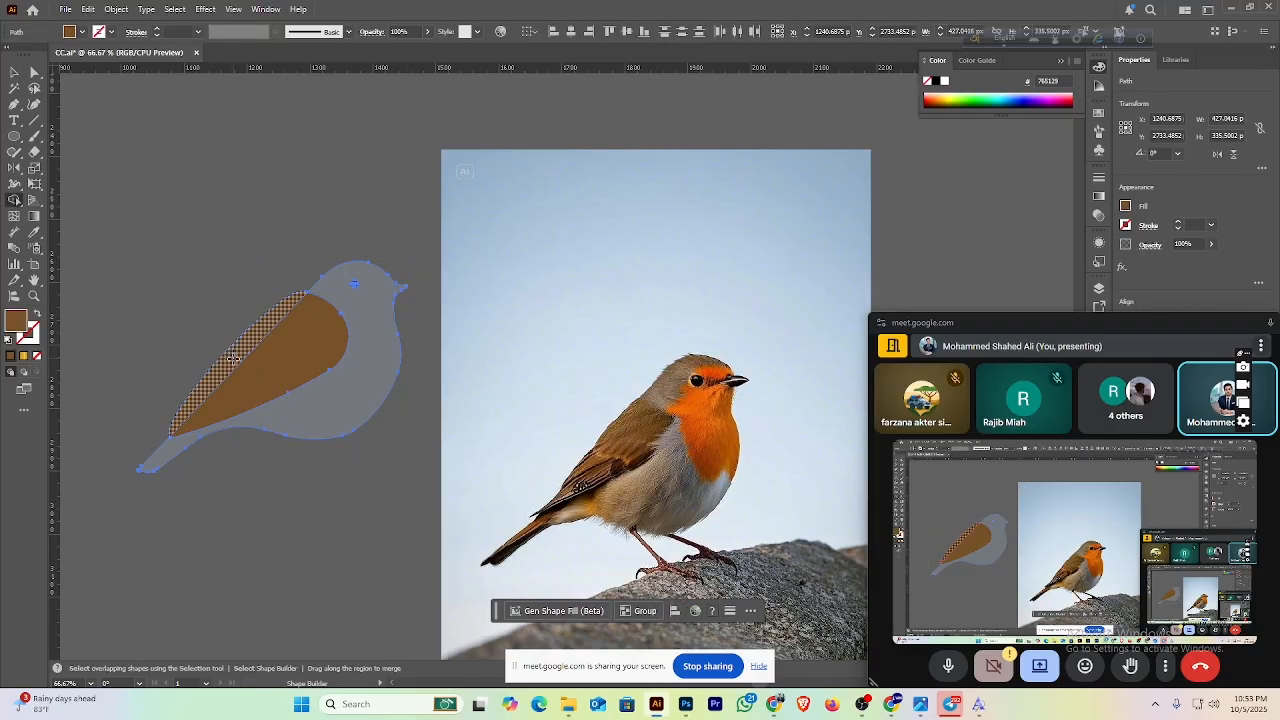
left_click(14, 72)
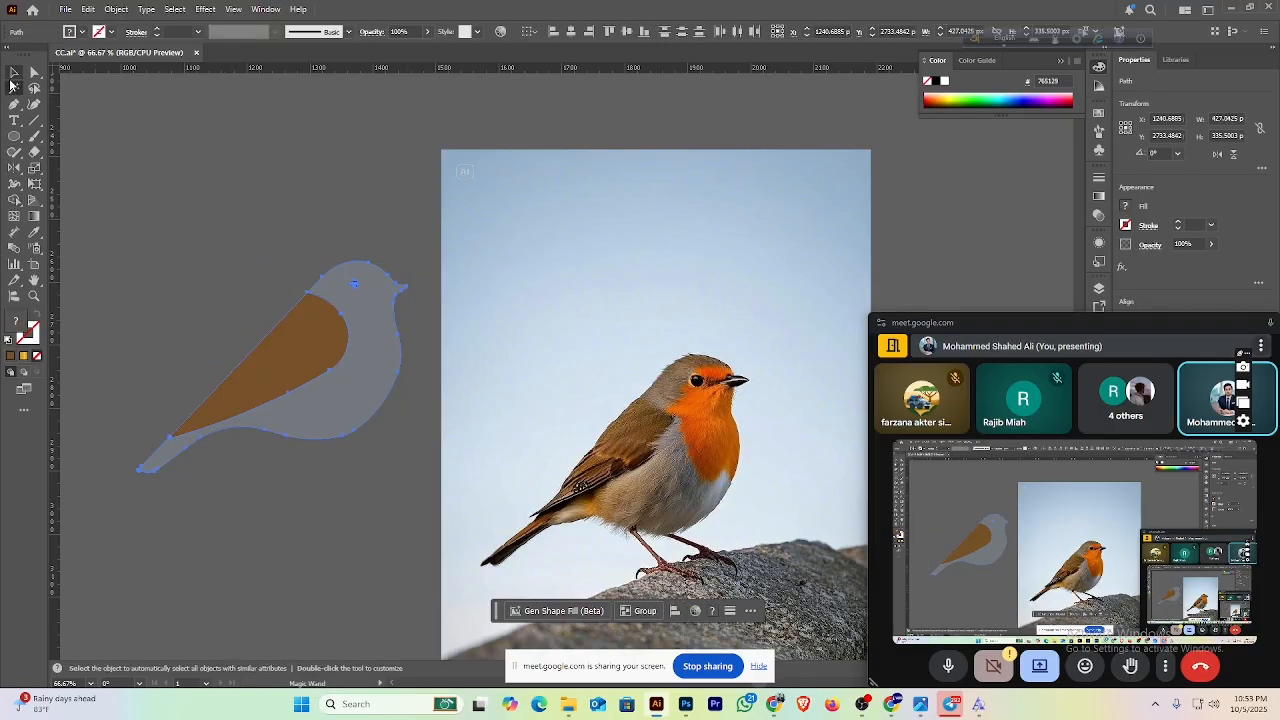
left_click(206, 131)
Step: Give all the bird shapes no fill and a black stroke
left_click_drag(221, 240, 394, 528)
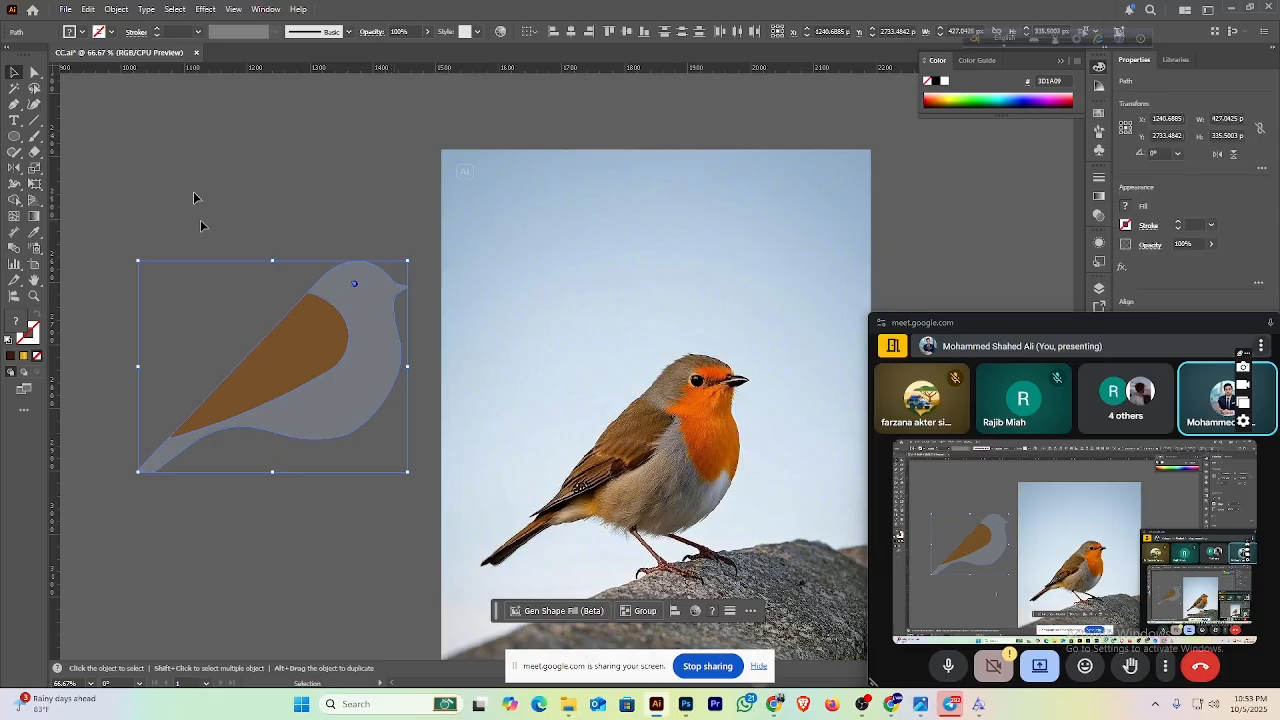
left_click(81, 38)
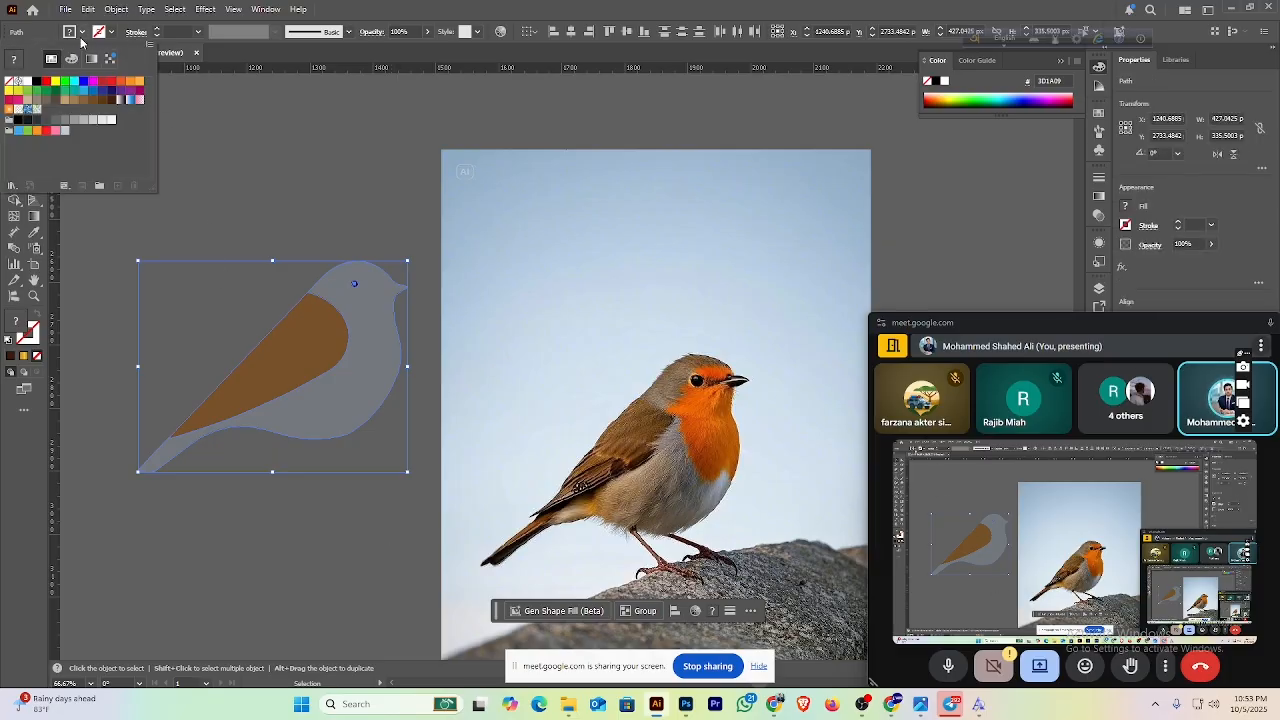
left_click(10, 85)
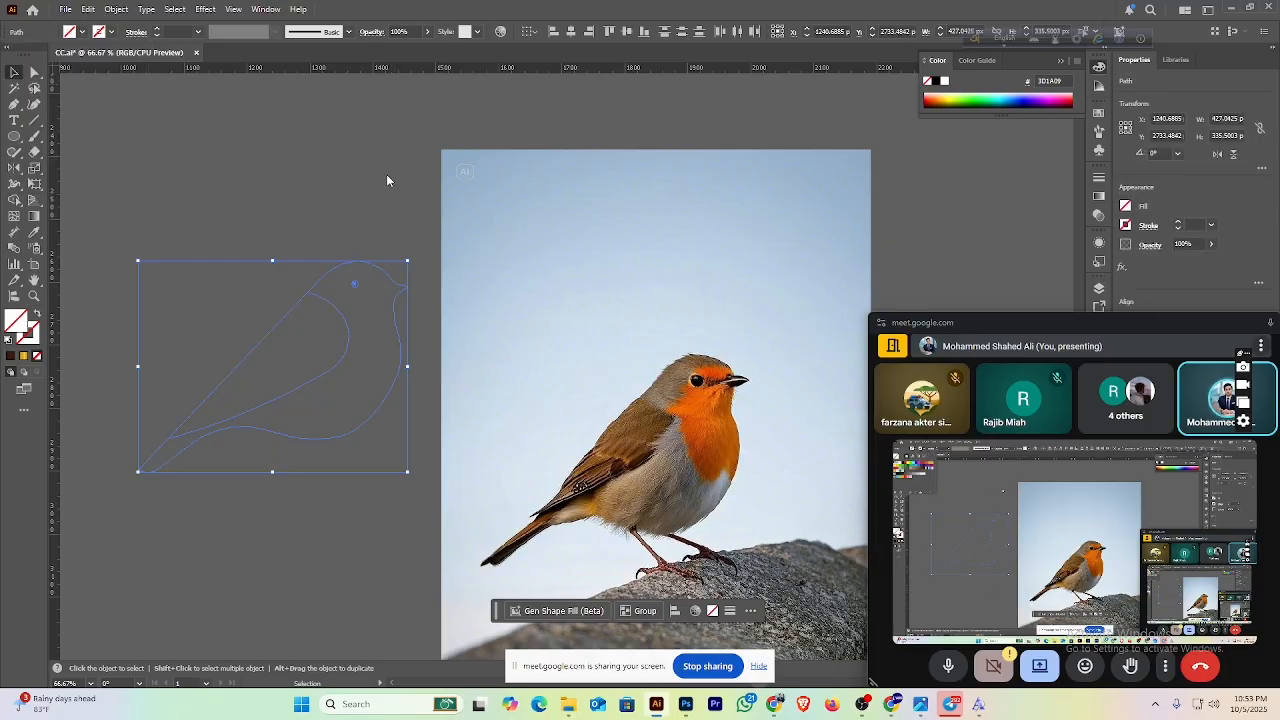
left_click(264, 243)
left_click_drag(196, 340, 351, 490)
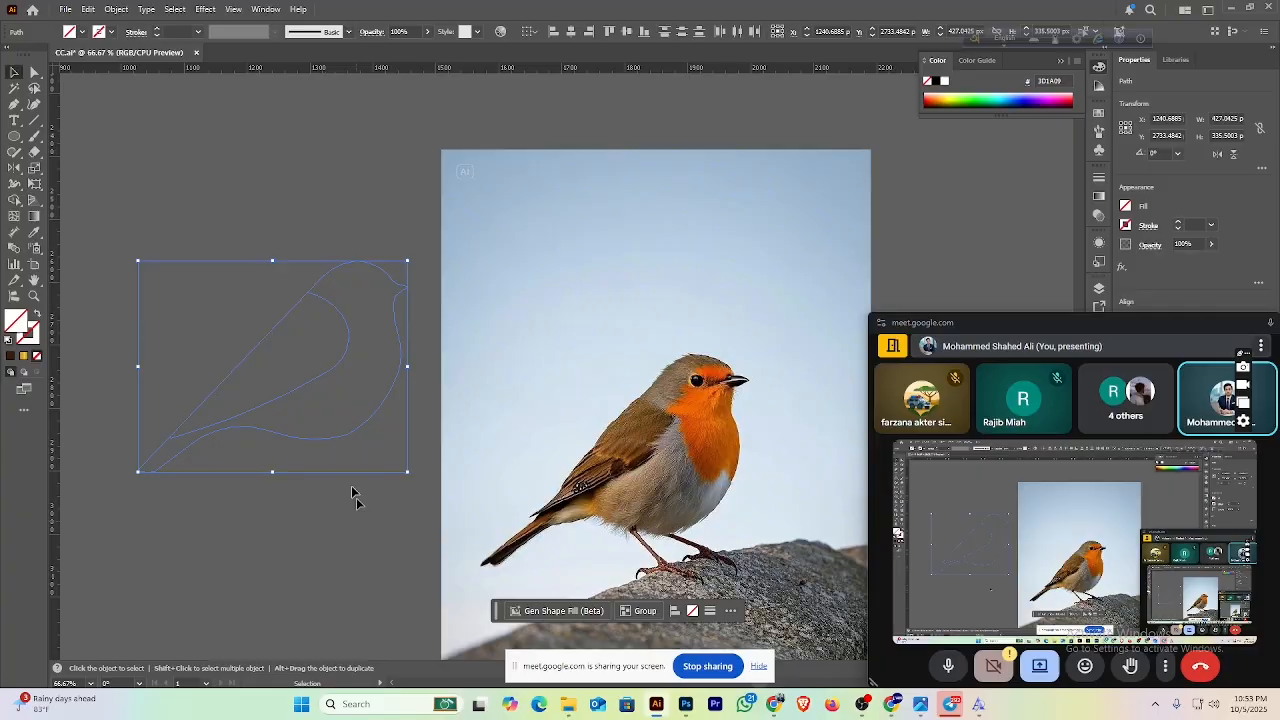
left_click(110, 31)
left_click(34, 88)
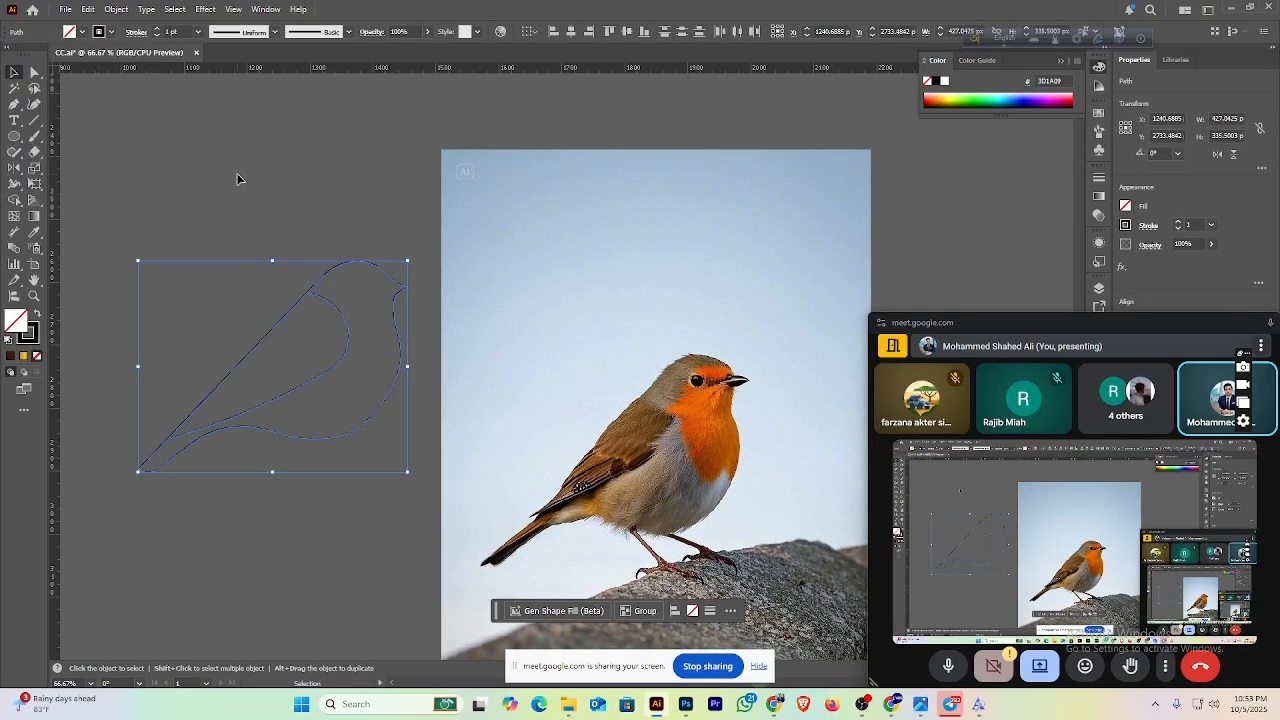
Step: Fill the eye circle with black
left_click(237, 179)
left_click(355, 284)
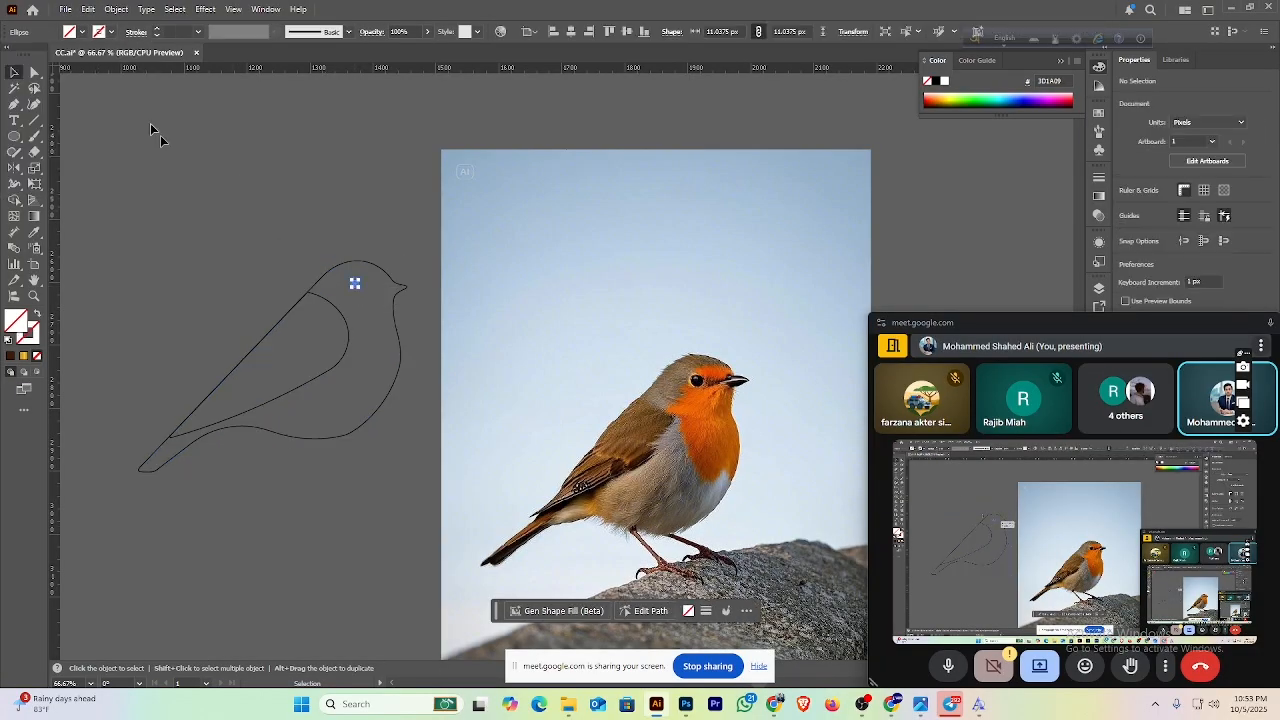
left_click(84, 32)
left_click(37, 83)
left_click(326, 183)
Step: Scale the whole bird outline down and place it on the photo above the robin
left_click_drag(191, 246, 330, 680)
left_click(351, 578)
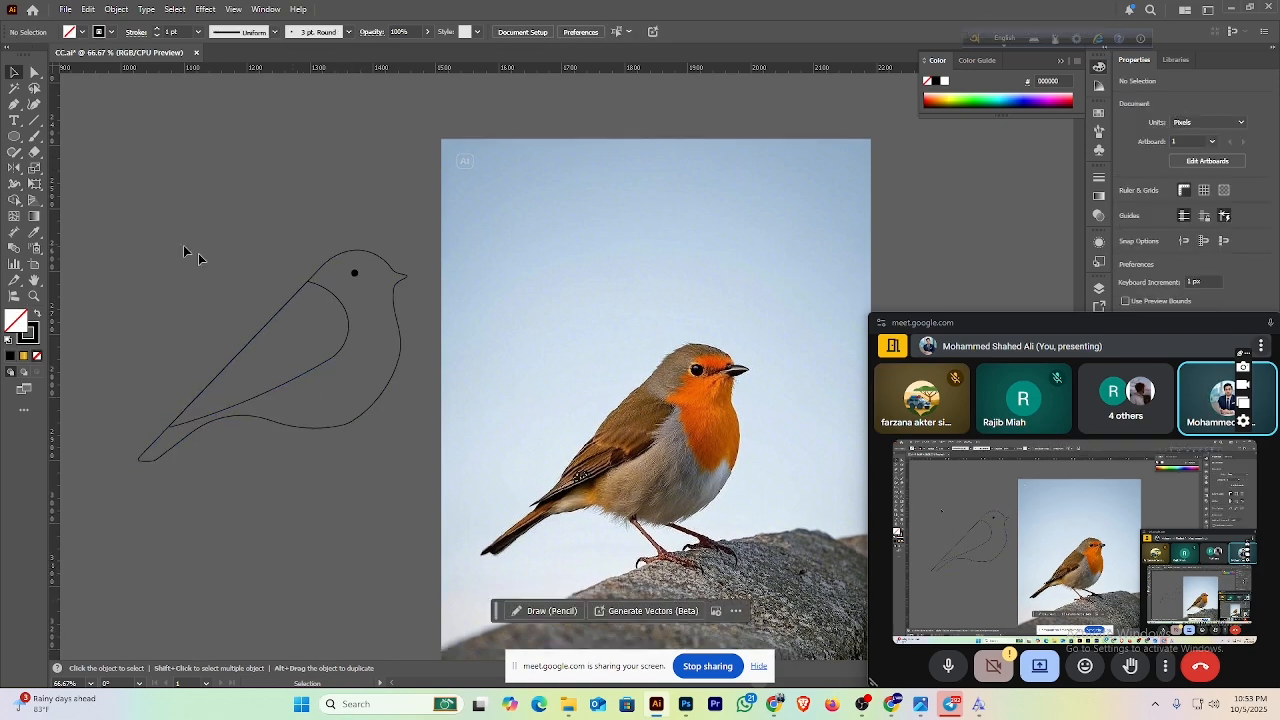
left_click_drag(195, 252, 368, 475)
left_click_drag(406, 251, 368, 281)
left_click_drag(298, 375, 634, 232)
left_click(266, 407)
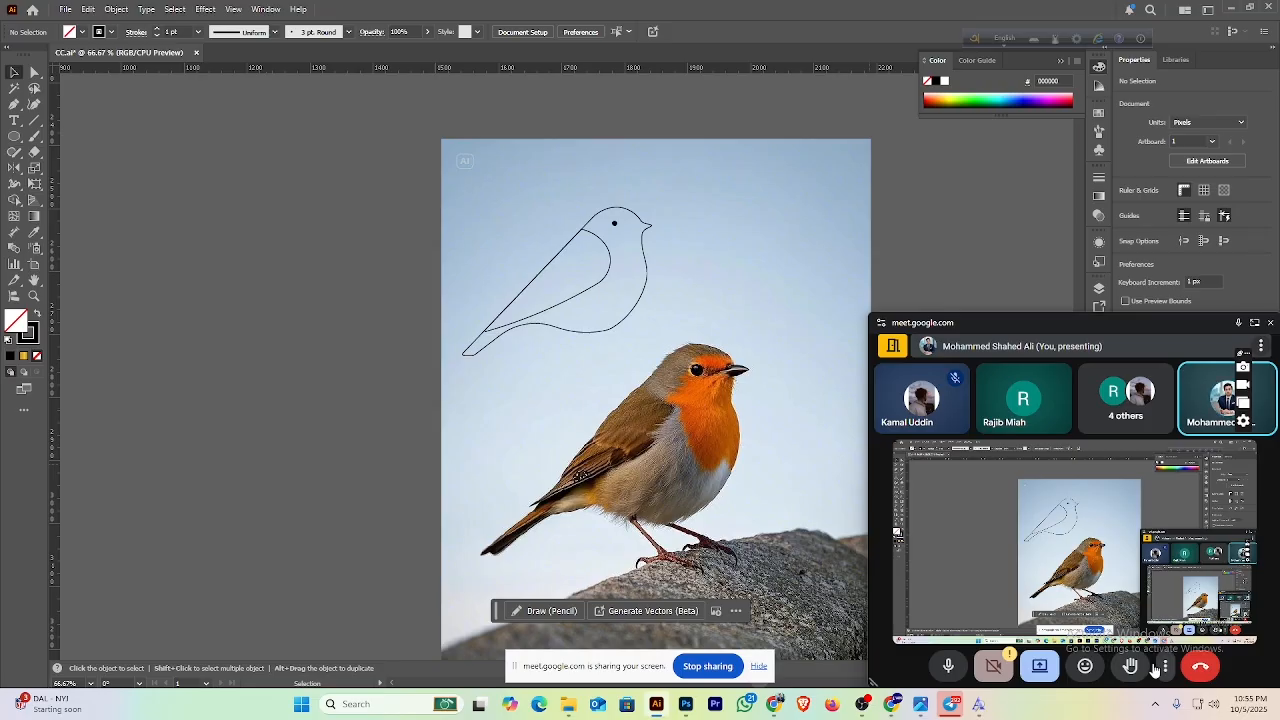
Step: Leave the Google Meet call
left_click(1195, 668)
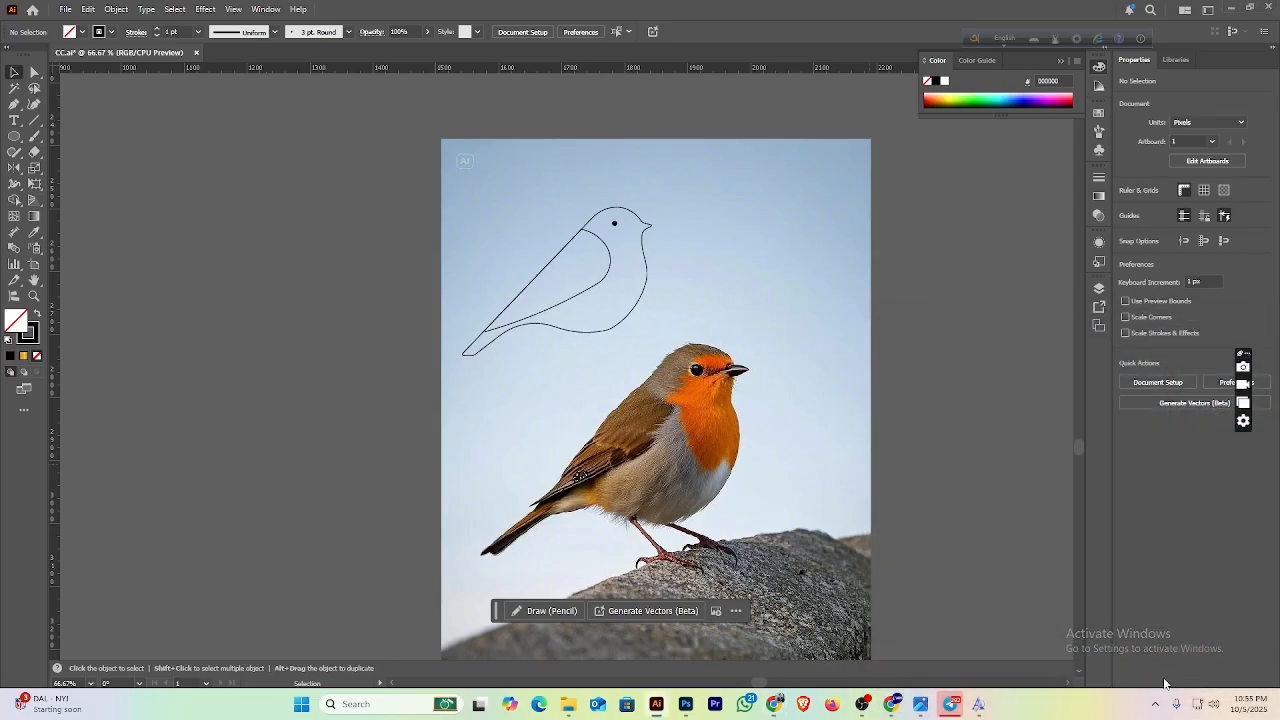